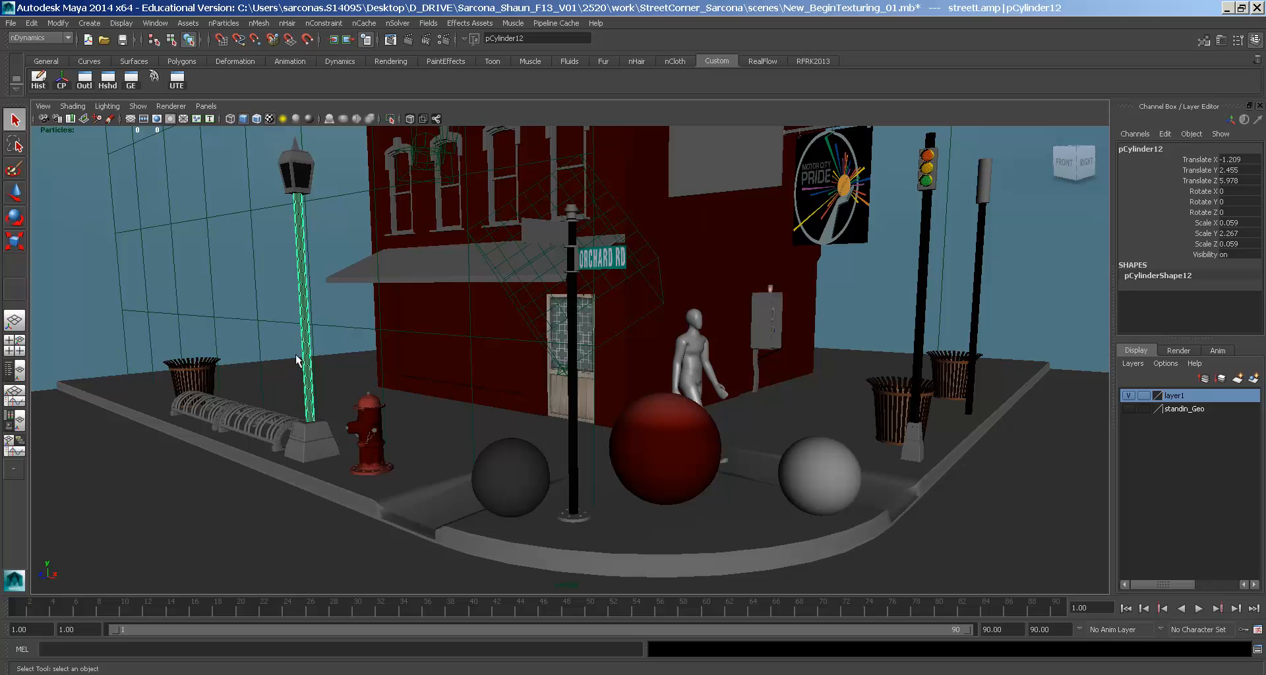
# - Select the street pole and the fire hydrant, framing the hydrant up close
pyautogui.click(573, 422)
pyautogui.keyDown('alt'); pyautogui.moveTo(570, 418); pyautogui.dragTo(565, 376, button='middle'); pyautogui.keyUp('alt')
pyautogui.keyDown('alt'); pyautogui.moveTo(565, 376); pyautogui.dragTo(686, 384, button='right'); pyautogui.keyUp('alt')
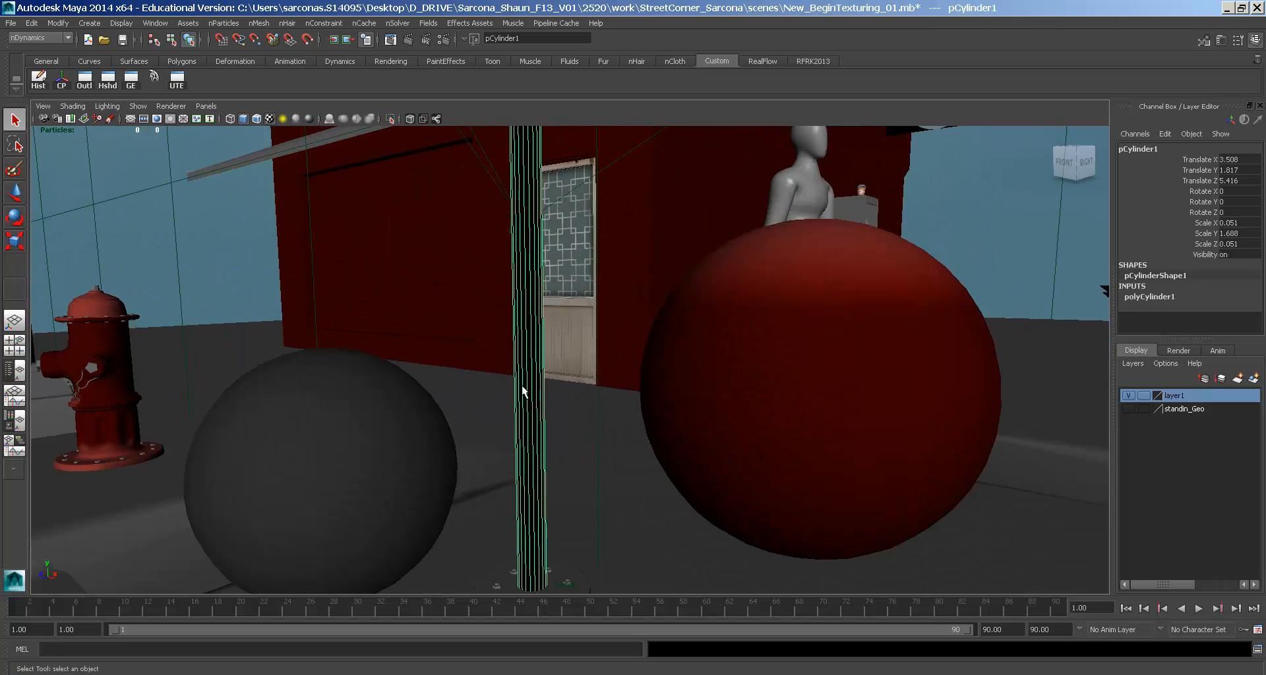
pyautogui.keyDown('alt'); pyautogui.moveTo(520, 385); pyautogui.dragTo(771, 395, button='middle'); pyautogui.keyUp('alt')
pyautogui.keyDown('alt'); pyautogui.moveTo(771, 395); pyautogui.dragTo(872, 427, button='right'); pyautogui.keyUp('alt')
pyautogui.keyDown('alt'); pyautogui.moveTo(872, 427); pyautogui.dragTo(761, 400, button='middle'); pyautogui.keyUp('alt')
pyautogui.click(626, 353)
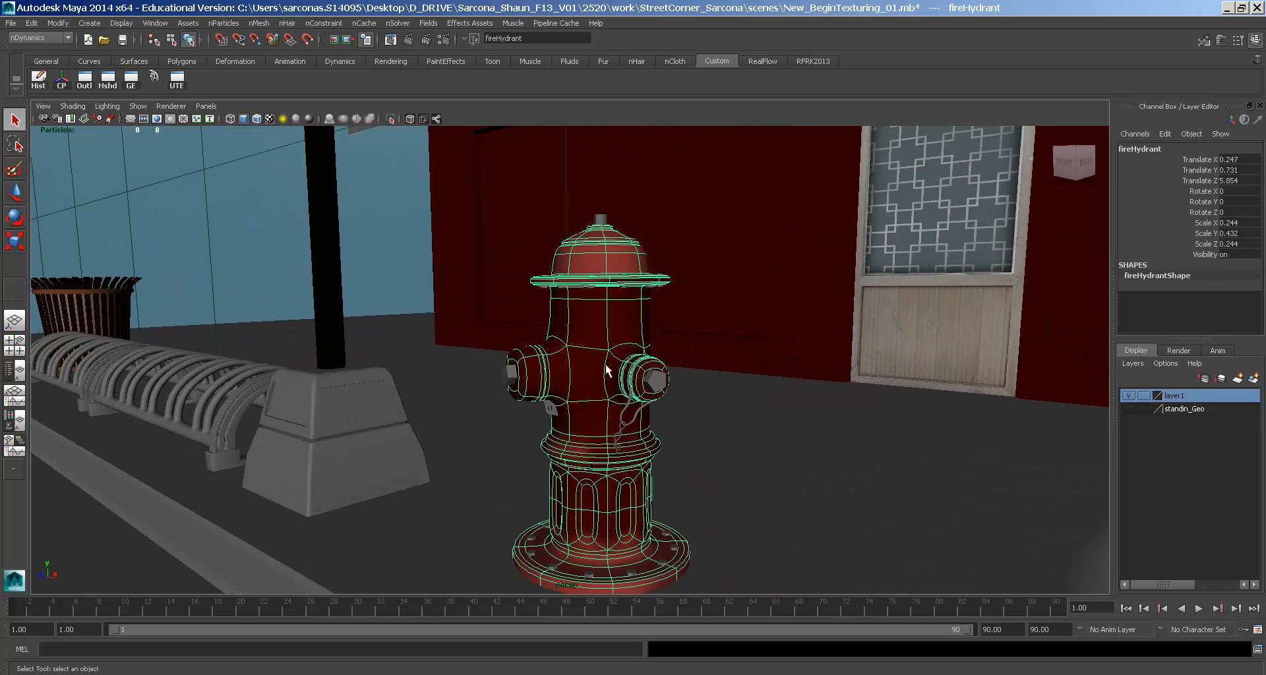
pyautogui.keyDown('alt'); pyautogui.moveTo(613, 392); pyautogui.dragTo(667, 405); pyautogui.keyUp('alt')
pyautogui.keyDown('alt'); pyautogui.moveTo(667, 405); pyautogui.dragTo(524, 379, button='right'); pyautogui.keyUp('alt')
pyautogui.moveTo(525, 379)
pyautogui.keyDown('alt'); pyautogui.mouseDown(button='middle')
pyautogui.moveTo(538, 377)
pyautogui.moveTo(523, 374)
pyautogui.mouseUp(button='middle'); pyautogui.keyUp('alt')
# - Pick the trash-can slats, the building's door and the Pride sign
pyautogui.click(187, 355)
pyautogui.click(111, 369)
pyautogui.click(143, 377)
pyautogui.keyDown('alt'); pyautogui.moveTo(657, 384); pyautogui.dragTo(580, 429); pyautogui.keyUp('alt')
pyautogui.click(646, 380)
pyautogui.keyDown('alt'); pyautogui.moveTo(646, 376); pyautogui.dragTo(672, 410); pyautogui.keyUp('alt')
pyautogui.keyDown('alt'); pyautogui.moveTo(673, 410); pyautogui.dragTo(698, 405, button='right'); pyautogui.keyUp('alt')
pyautogui.click(773, 288)
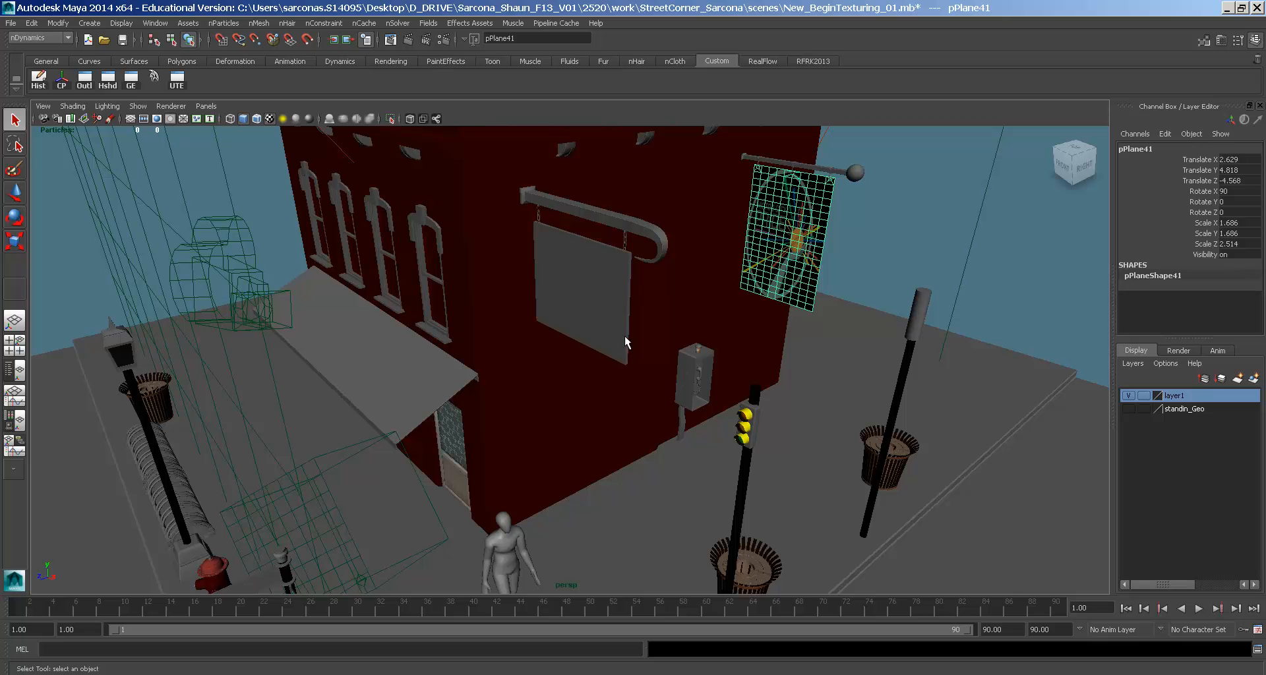
# - Select the red sphere, the Orchard Rd street sign and the traffic-light pole, then view the corner wide
pyautogui.keyDown('alt'); pyautogui.moveTo(615, 461); pyautogui.dragTo(643, 372); pyautogui.keyUp('alt')
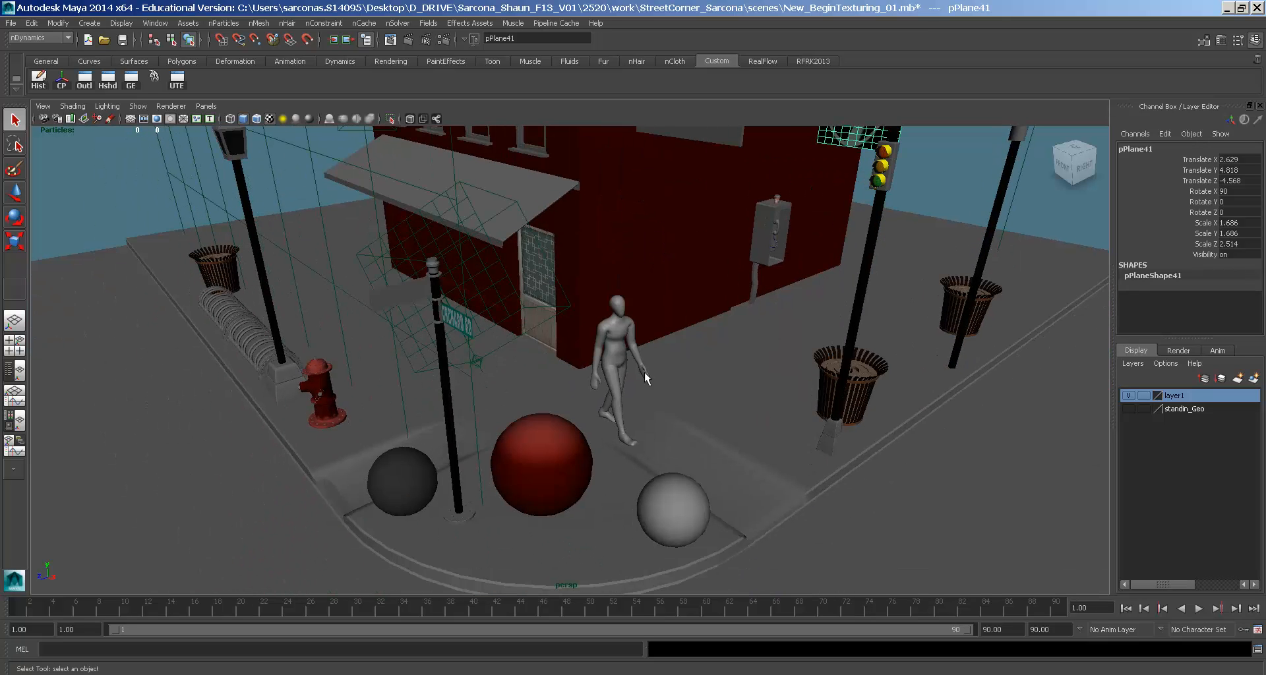
pyautogui.click(572, 458)
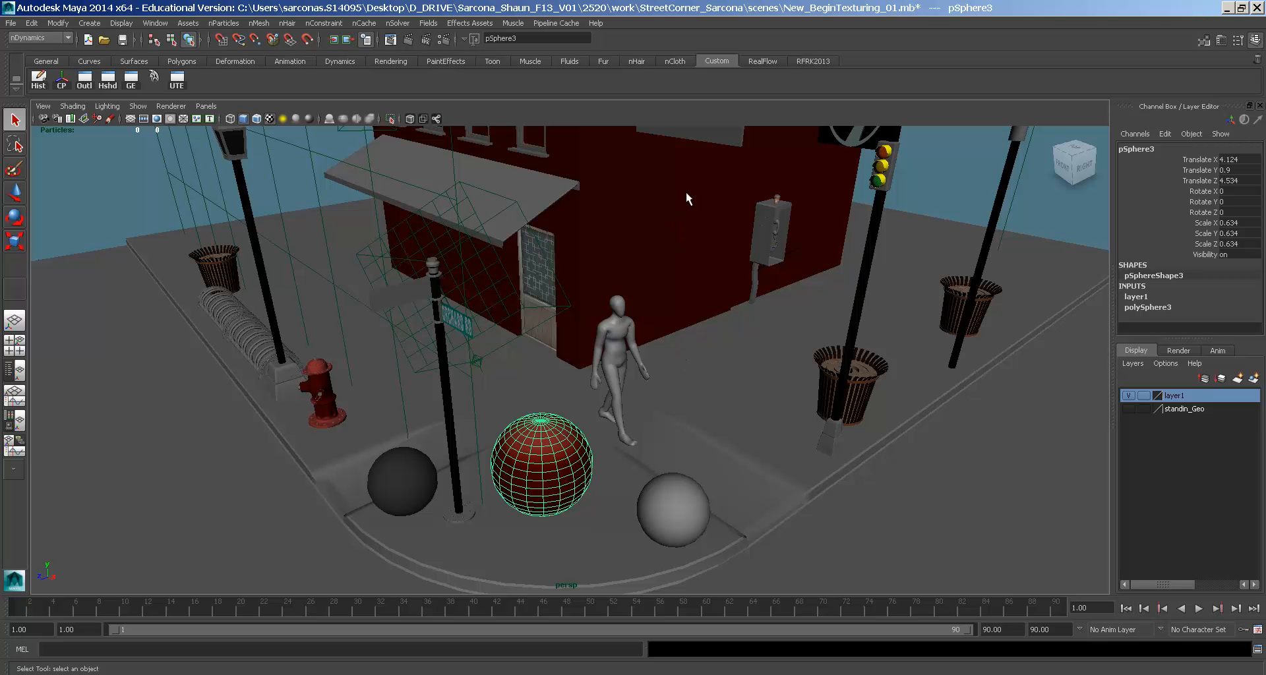
pyautogui.click(469, 324)
pyautogui.keyDown('alt'); pyautogui.moveTo(642, 367); pyautogui.dragTo(701, 368); pyautogui.keyUp('alt')
pyautogui.keyDown('alt'); pyautogui.moveTo(702, 368); pyautogui.dragTo(646, 336, button='right'); pyautogui.keyUp('alt')
pyautogui.keyDown('alt'); pyautogui.moveTo(653, 299); pyautogui.dragTo(658, 421, button='middle'); pyautogui.keyUp('alt')
pyautogui.keyDown('alt'); pyautogui.moveTo(739, 398); pyautogui.dragTo(693, 364, button='middle'); pyautogui.keyUp('alt')
pyautogui.click(854, 336)
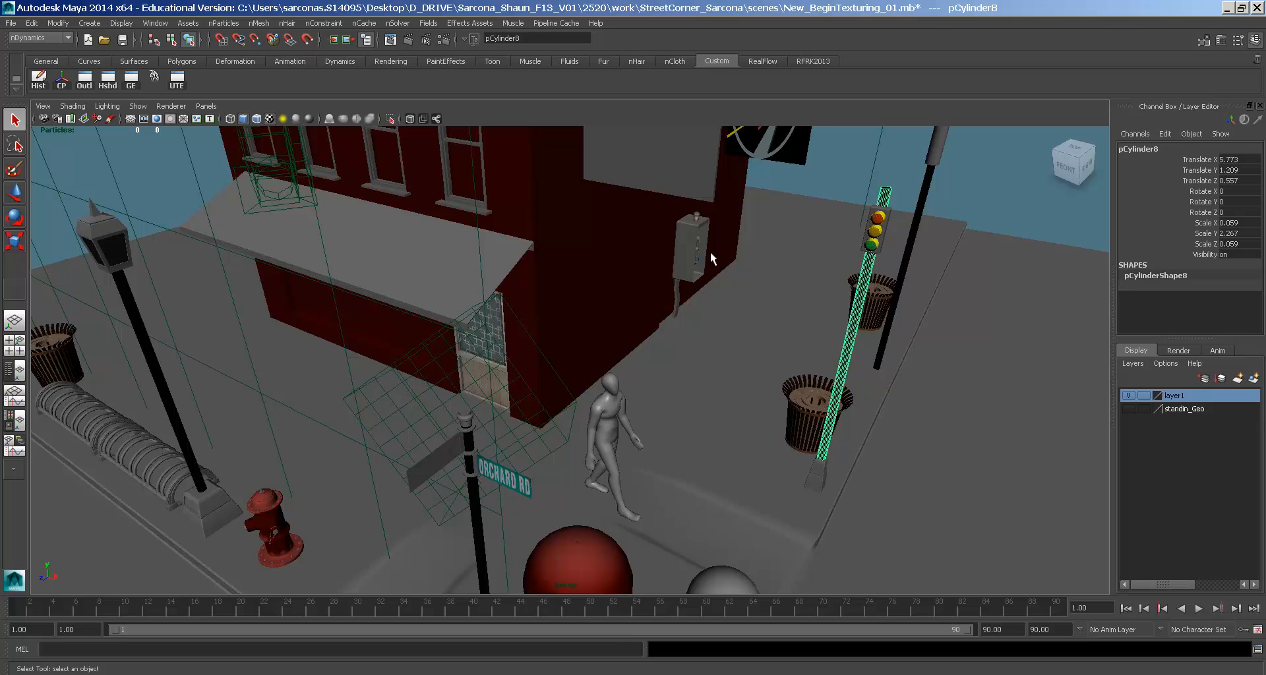
pyautogui.keyDown('alt'); pyautogui.moveTo(676, 215); pyautogui.dragTo(552, 355); pyautogui.keyUp('alt')
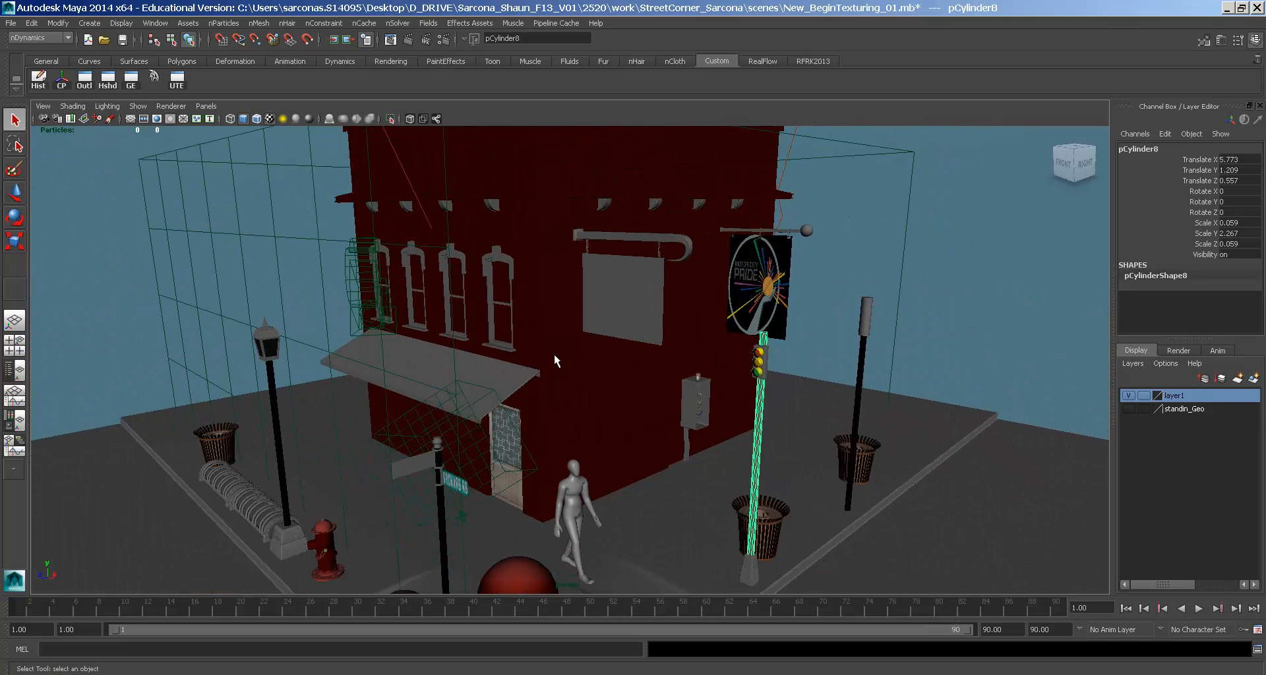
# - Assign a new mia_material_x_passes shader to the sidewalk_street ground mesh
pyautogui.click(691, 512)
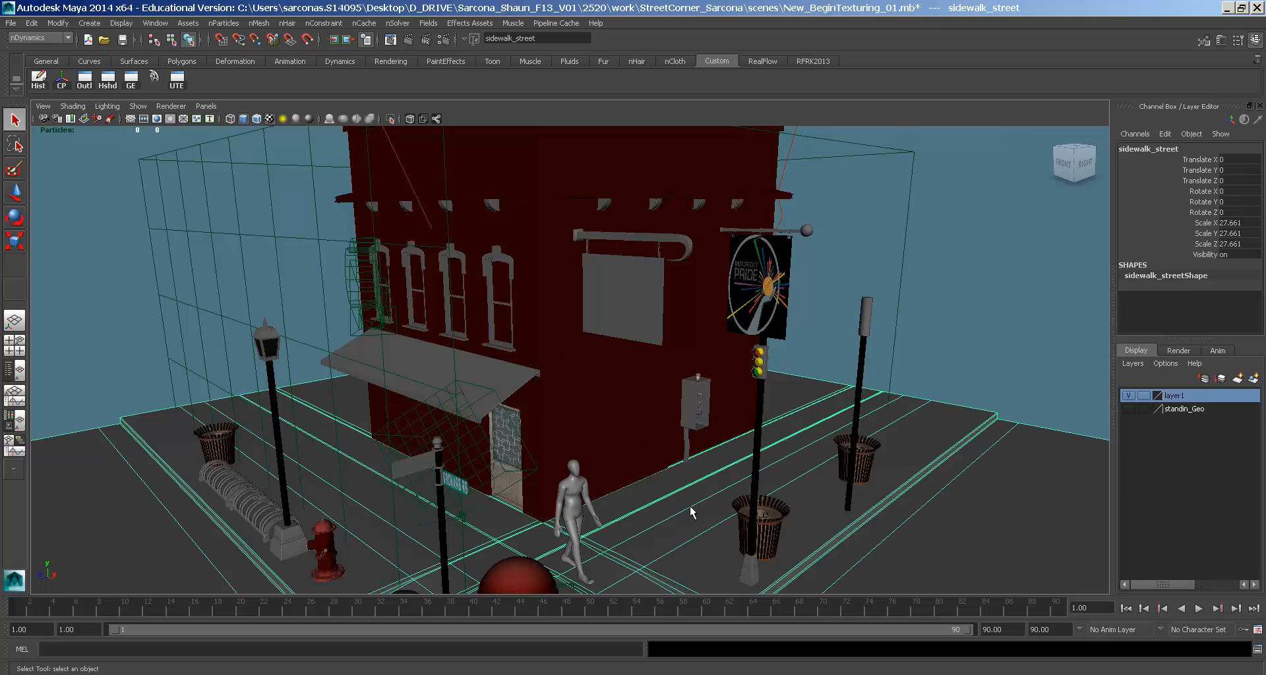
pyautogui.keyDown('alt'); pyautogui.moveTo(691, 512); pyautogui.dragTo(750, 393); pyautogui.keyUp('alt')
pyautogui.press('space')
pyautogui.click(611, 473)
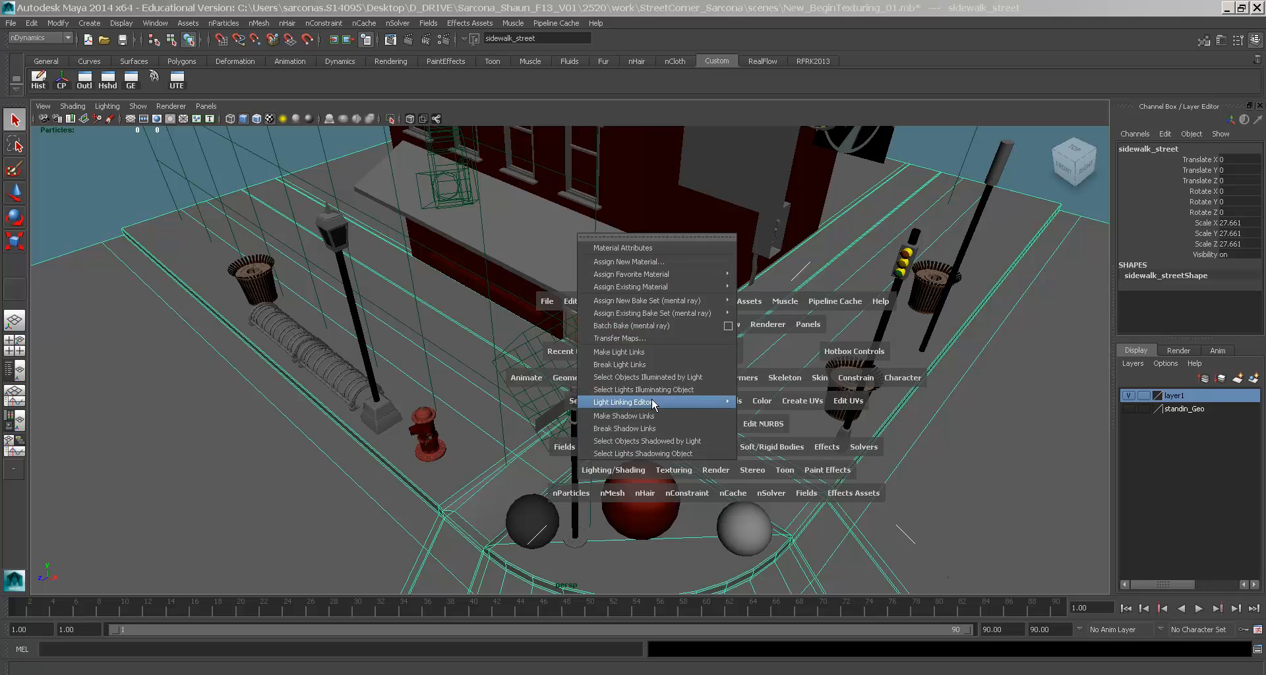
pyautogui.moveTo(695, 272)
pyautogui.click(785, 377)
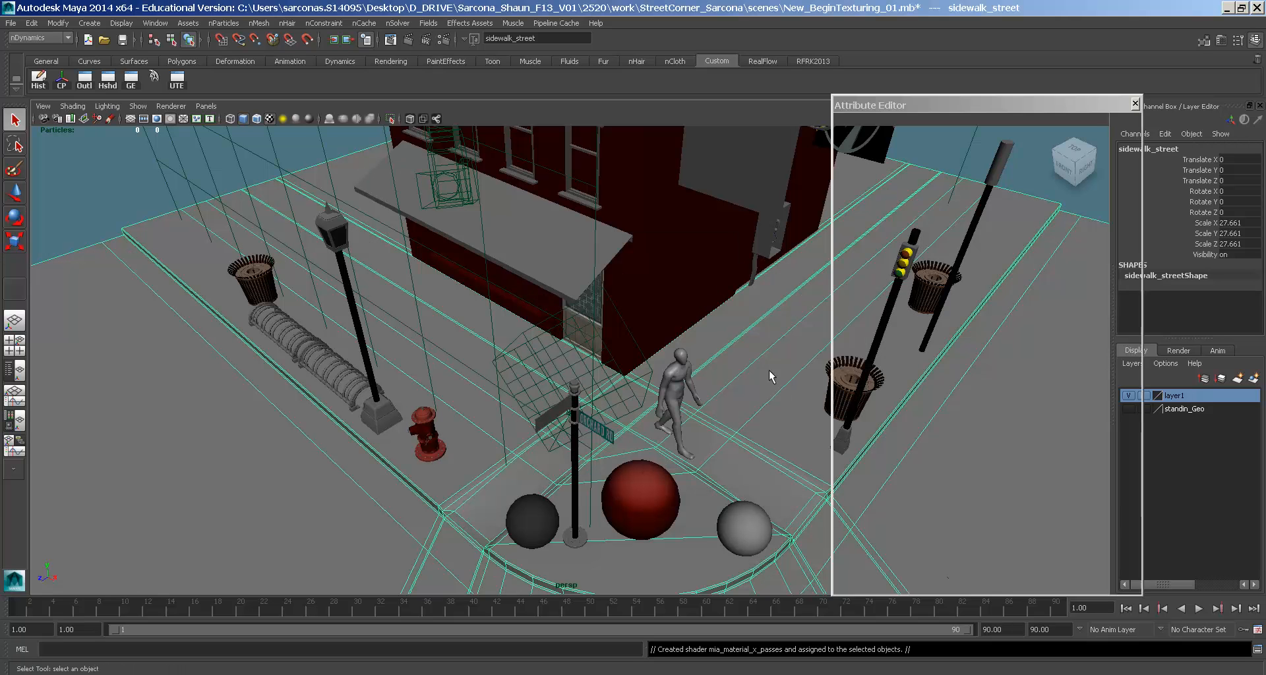
# - Rename the new material to street_MIA
pyautogui.doubleClick(1031, 185)
pyautogui.write('street_MIA')
pyautogui.press('Return')
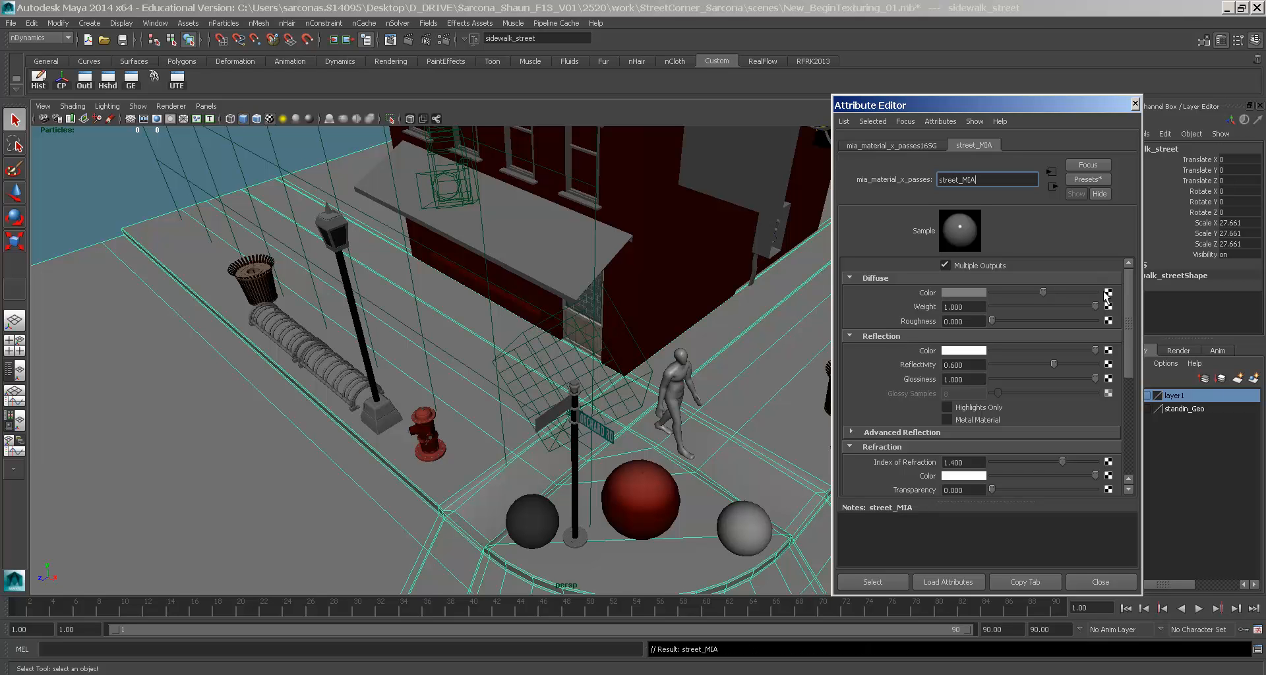
# - Map a file texture to the Diffuse Color and browse for its image
pyautogui.click(1108, 292)
pyautogui.click(549, 350)
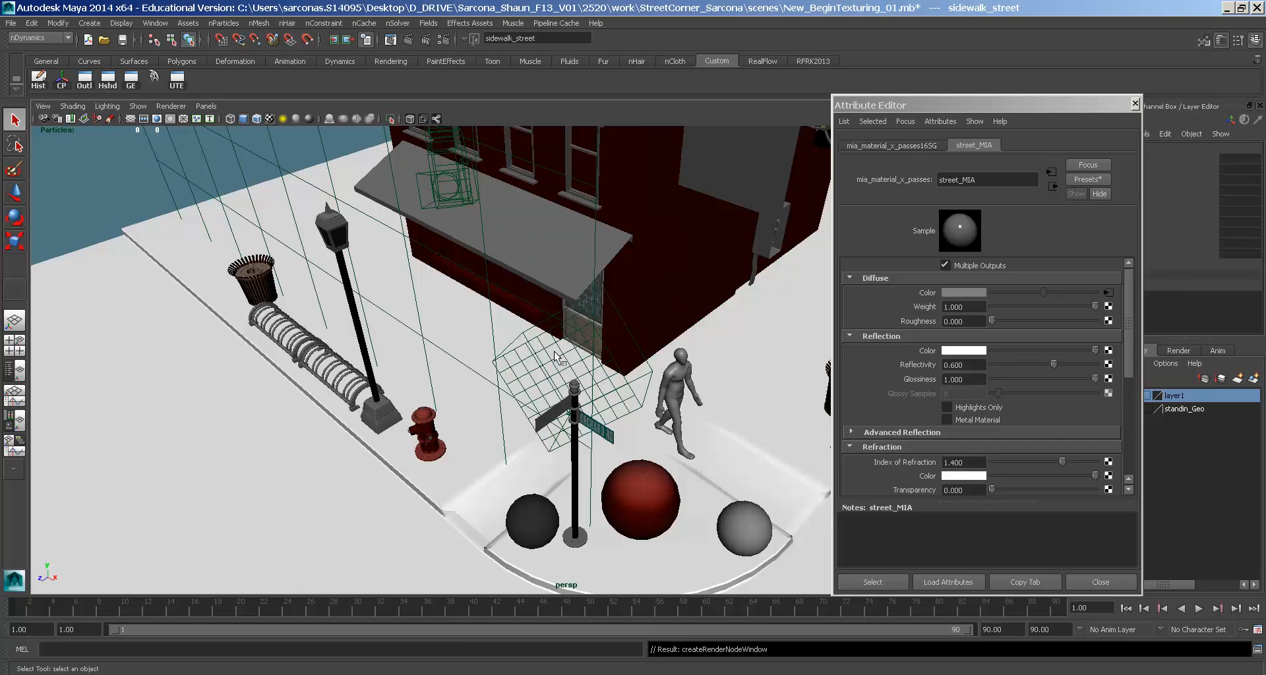
pyautogui.click(1087, 333)
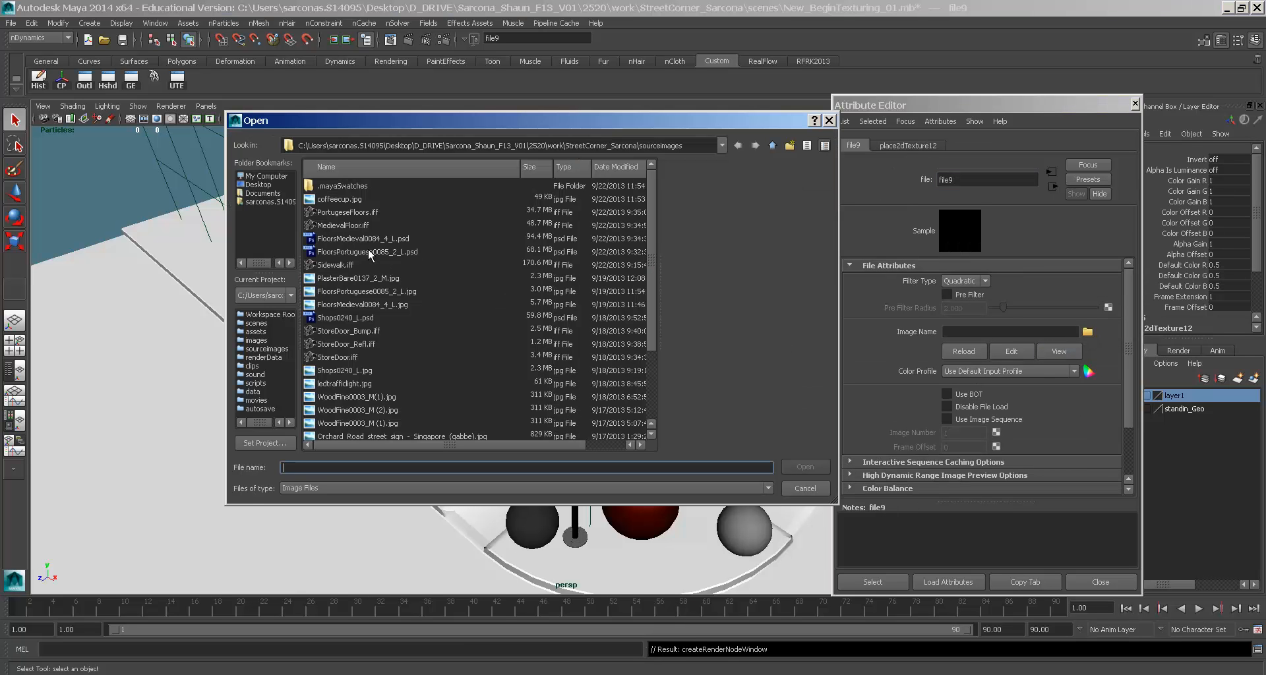
# - Load MedievalFloor.iff as the diffuse texture and close the Attribute Editor
pyautogui.click(360, 228)
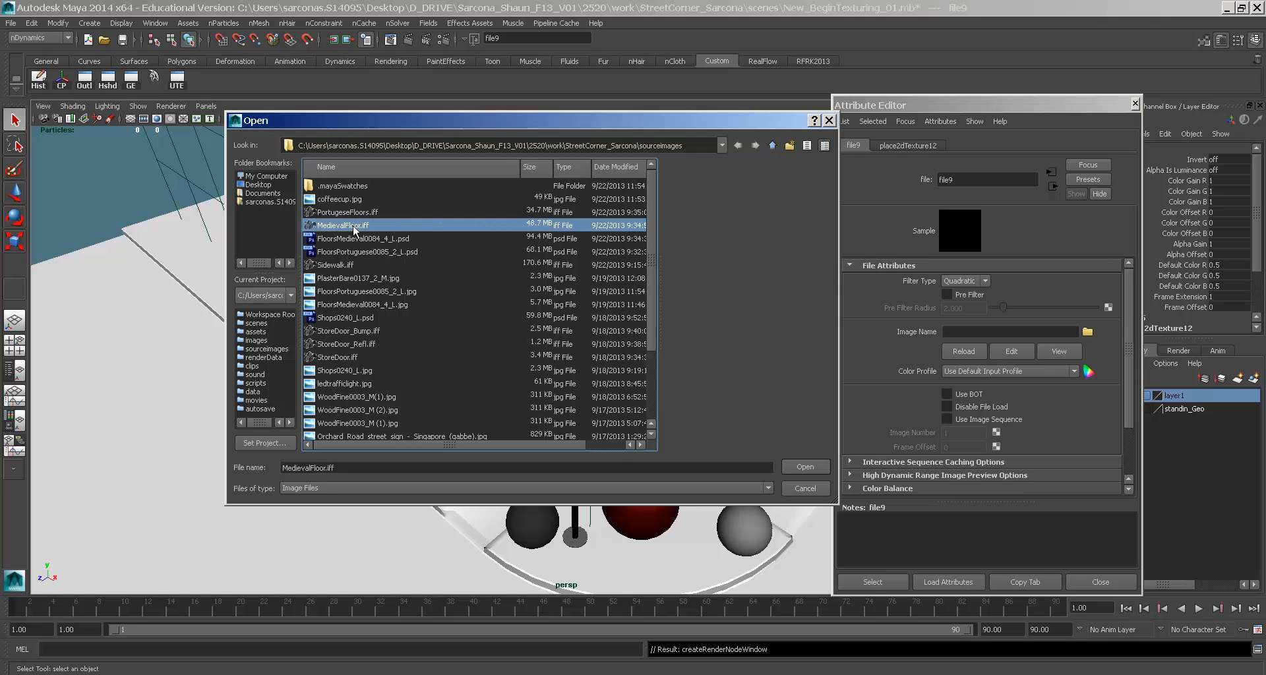
pyautogui.doubleClick(354, 226)
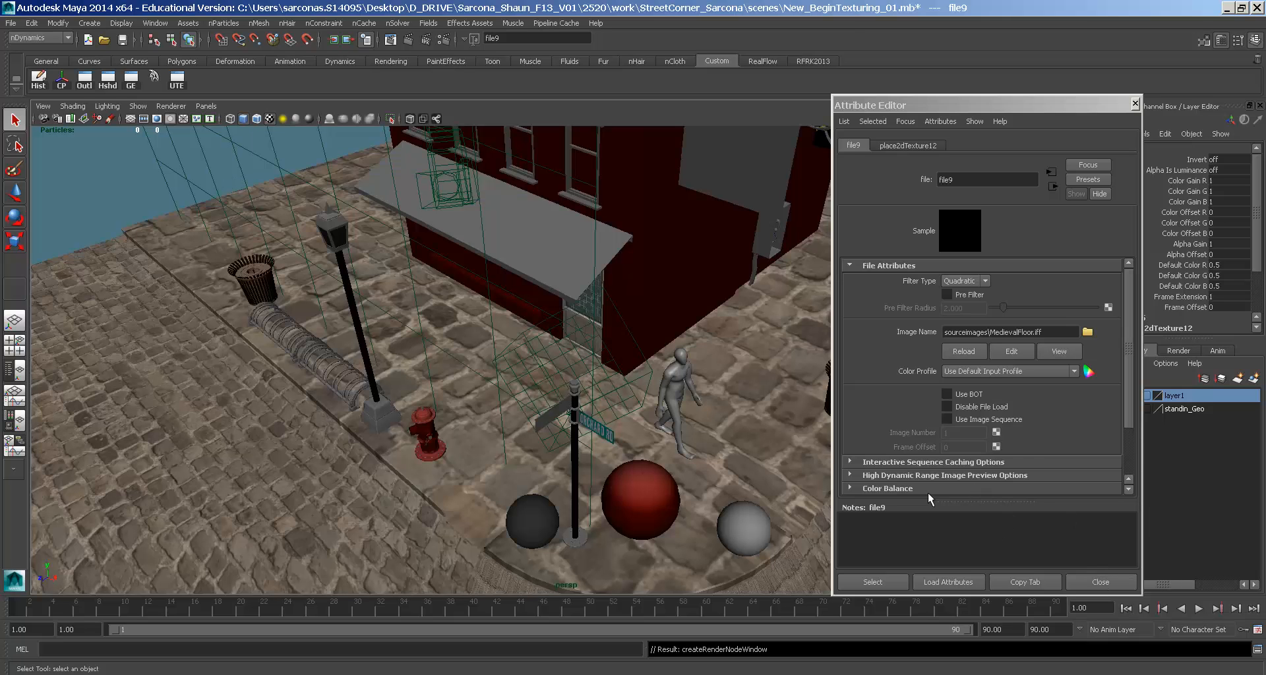
pyautogui.hotkey('ctrl', 'a')
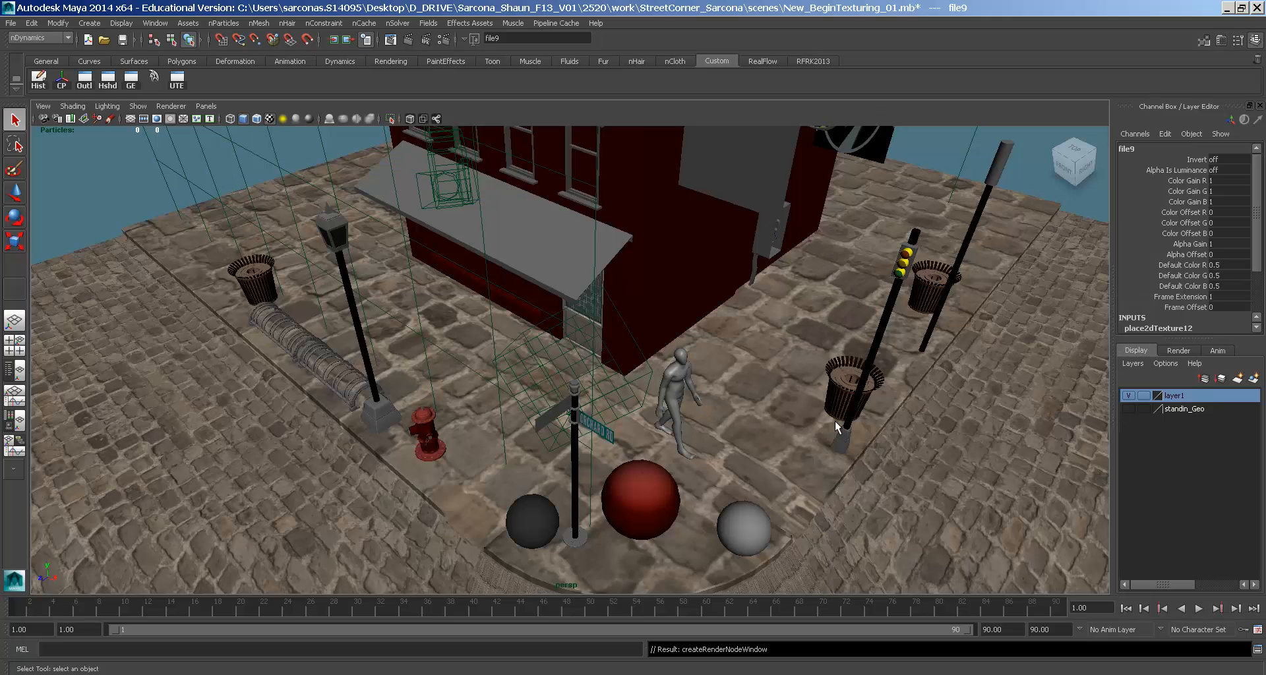
# - Frame the cobblestone street from above and select the sidewalk_street mesh
pyautogui.keyDown('alt'); pyautogui.moveTo(833, 421); pyautogui.dragTo(811, 444); pyautogui.keyUp('alt')
pyautogui.keyDown('alt'); pyautogui.moveTo(352, 216); pyautogui.dragTo(595, 320, button='middle'); pyautogui.keyUp('alt')
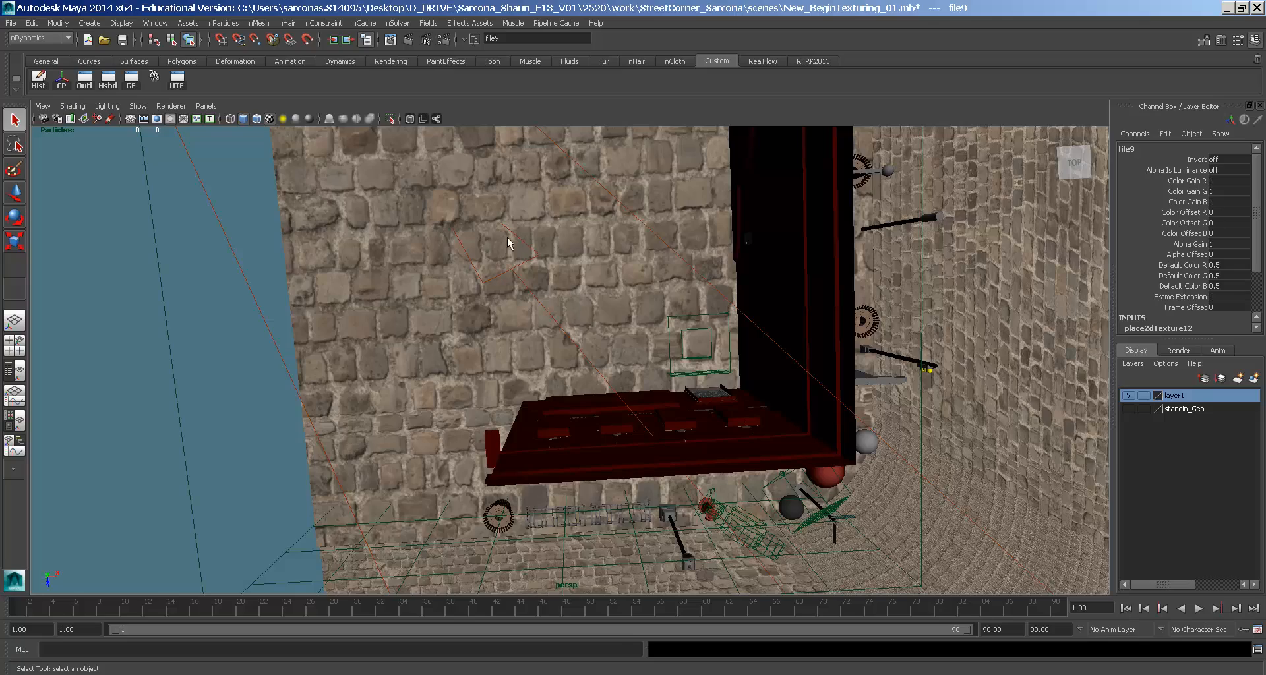
pyautogui.keyDown('alt'); pyautogui.moveTo(569, 299); pyautogui.dragTo(817, 403); pyautogui.keyUp('alt')
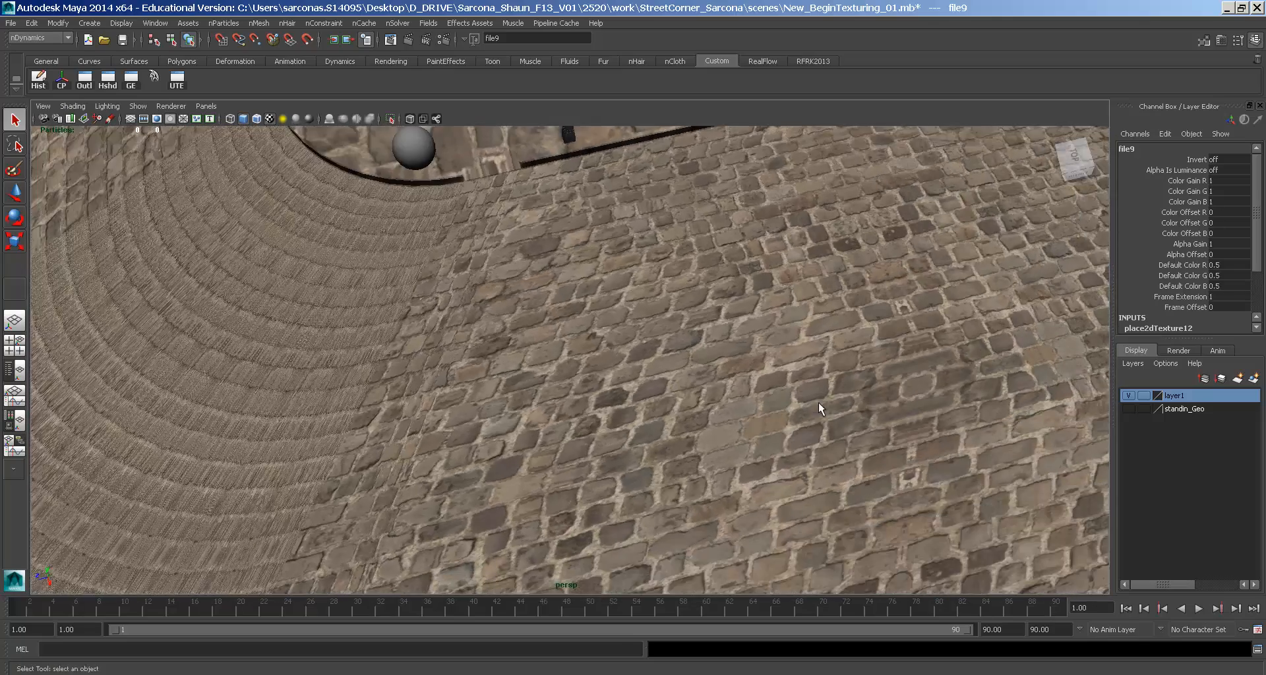
pyautogui.scroll(5, 650, 363)
pyautogui.keyDown('alt'); pyautogui.moveTo(650, 363); pyautogui.dragTo(593, 308, button='right'); pyautogui.keyUp('alt')
pyautogui.keyDown('alt'); pyautogui.moveTo(594, 308); pyautogui.dragTo(509, 323); pyautogui.keyUp('alt')
pyautogui.click(511, 316)
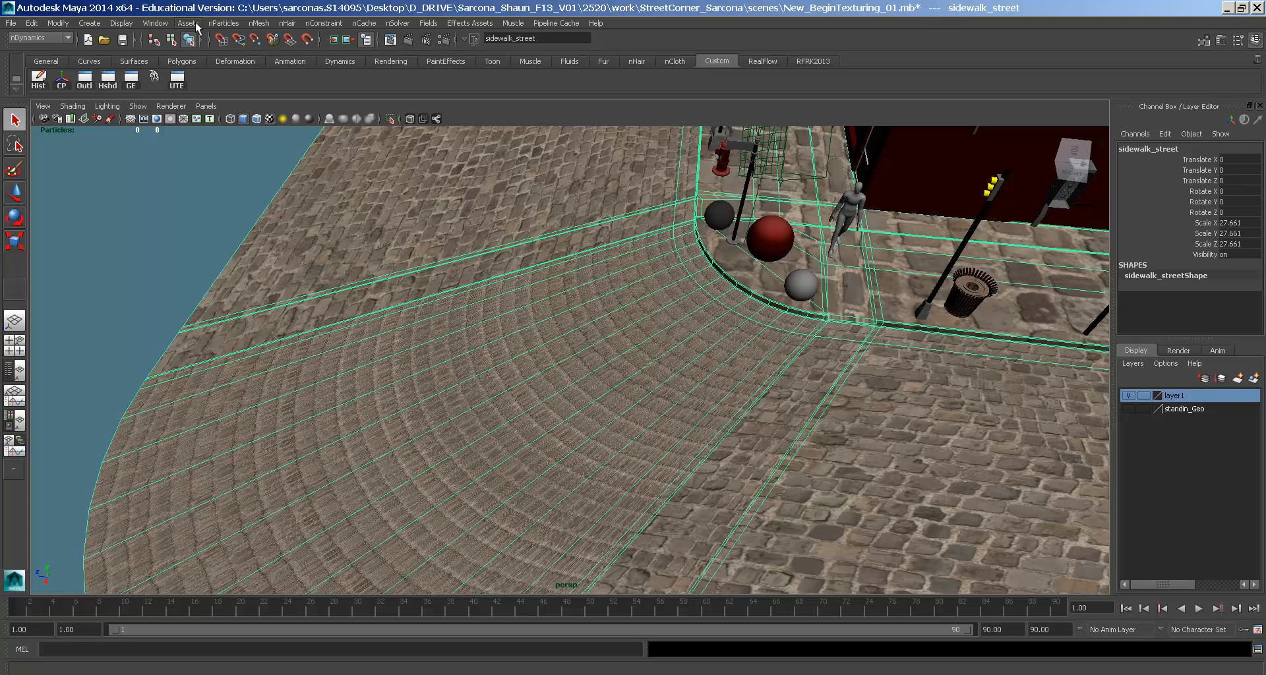
# - Check sidewalk_street's UVs in the UV Texture Editor, then bring up the Create UVs menu
pyautogui.click(156, 22)
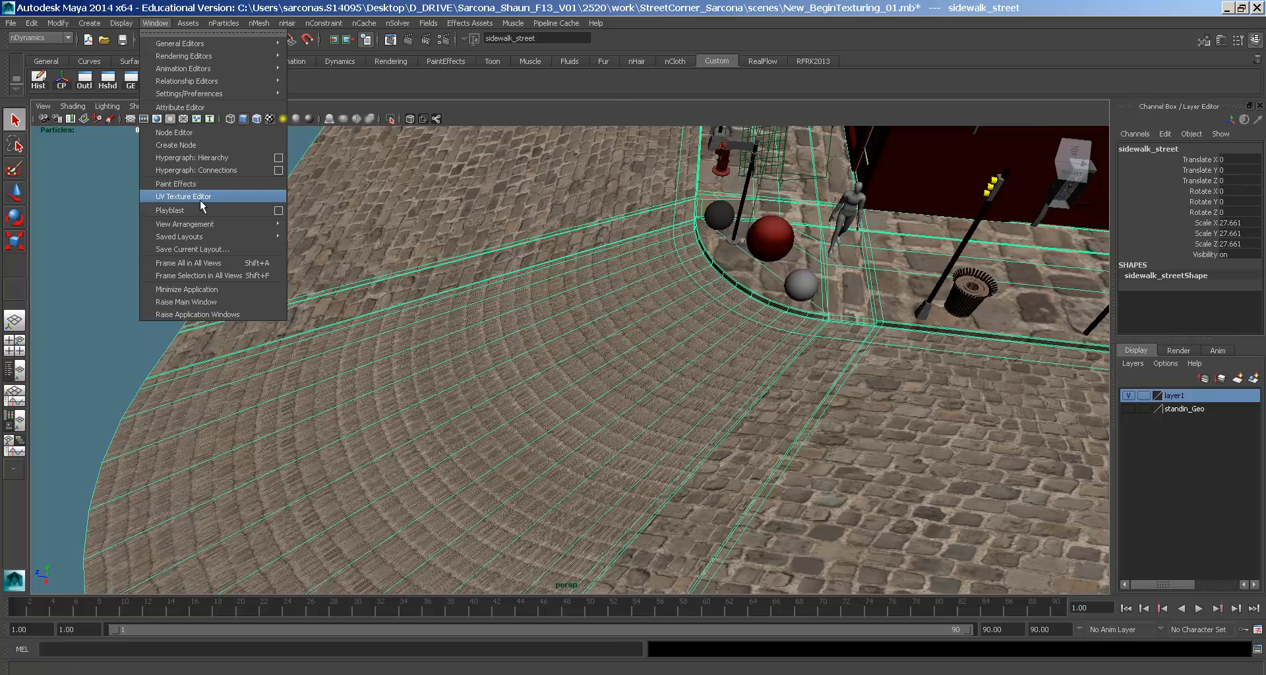
pyautogui.click(200, 201)
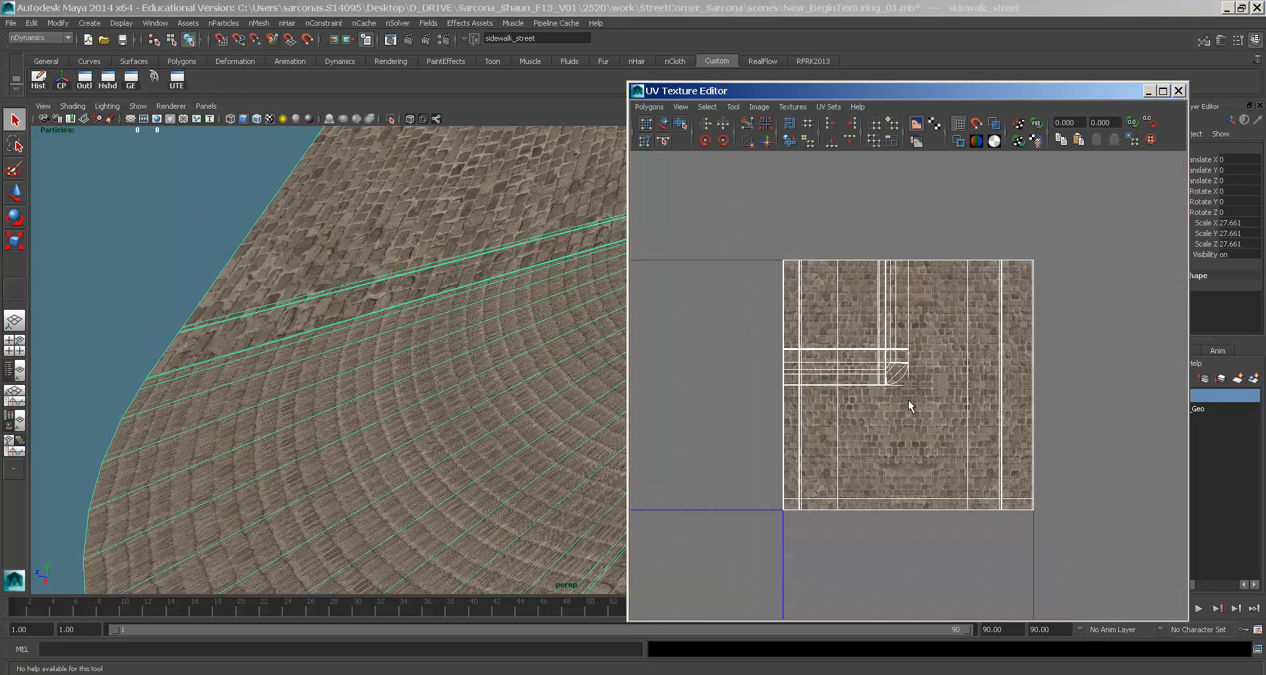
pyautogui.doubleClick(637, 92)
pyautogui.keyDown('alt'); pyautogui.moveTo(422, 238); pyautogui.dragTo(696, 269); pyautogui.keyUp('alt')
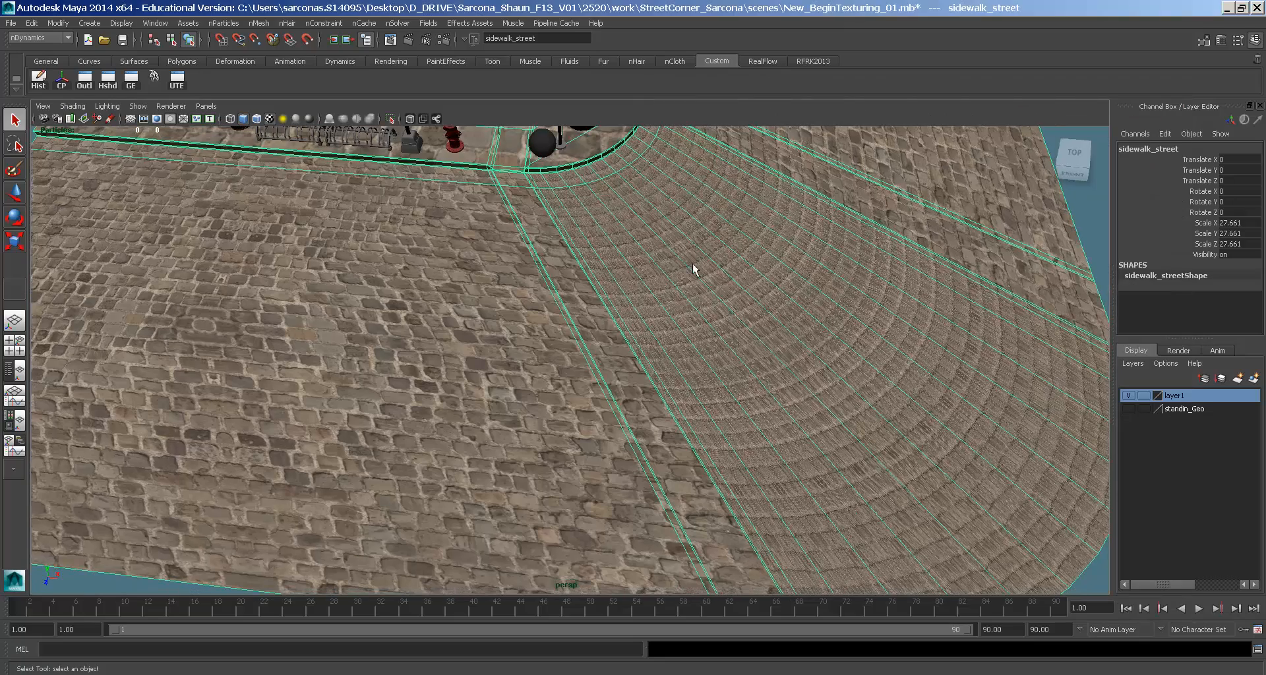
pyautogui.press('space')
pyautogui.click(748, 300)
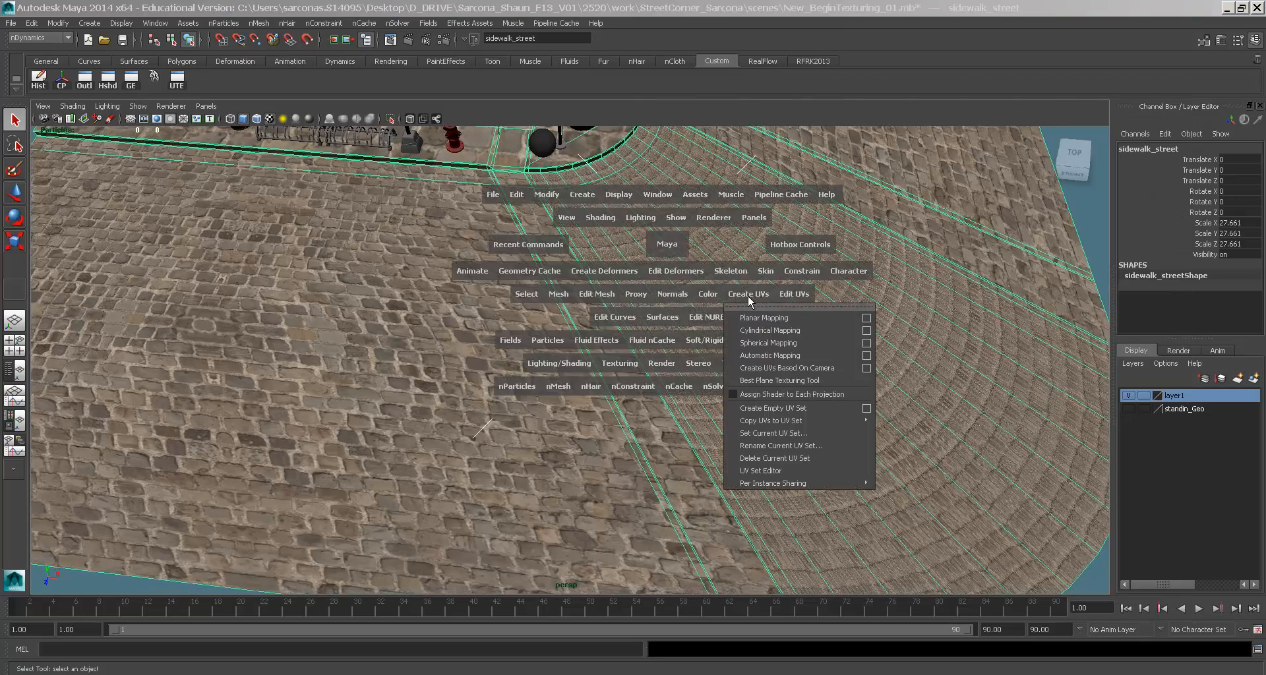
# - Apply Planar Mapping to sidewalk_street, projected from the Y axis
pyautogui.click(866, 320)
pyautogui.click(338, 170)
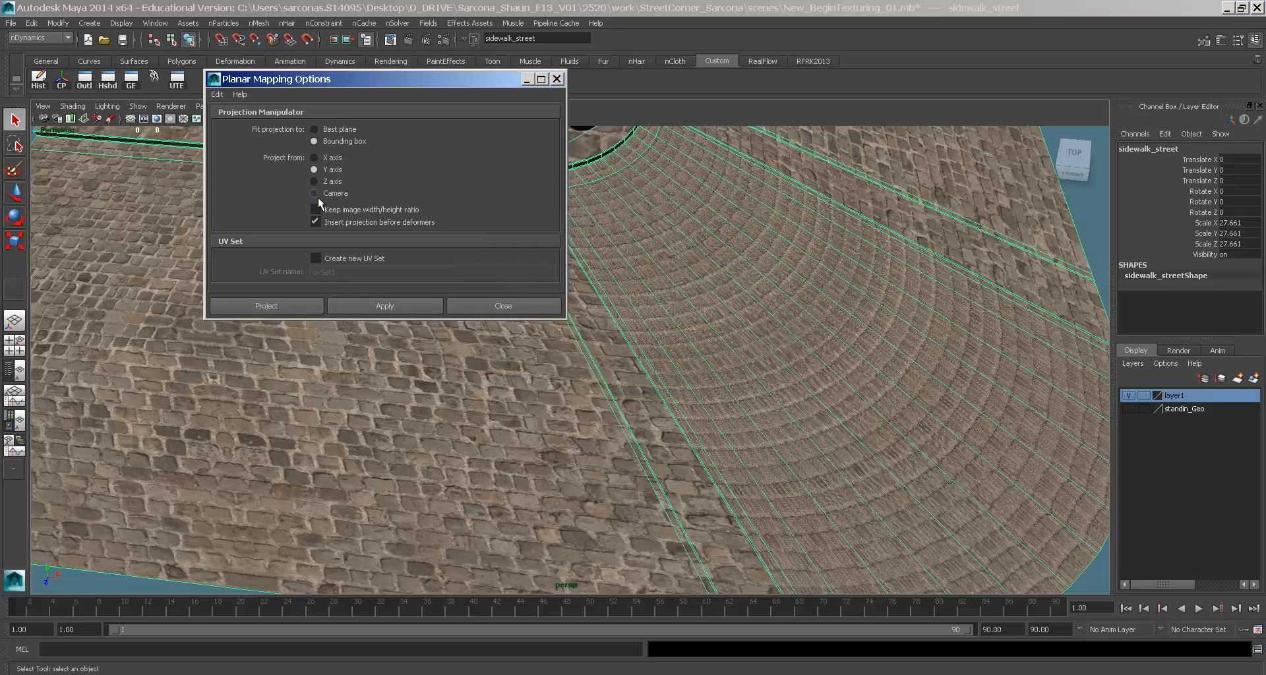
pyautogui.click(307, 310)
# - Orbit around the sidewalk and curb to inspect the new cobblestone projection
pyautogui.keyDown('alt'); pyautogui.moveTo(667, 319); pyautogui.dragTo(733, 286); pyautogui.keyUp('alt')
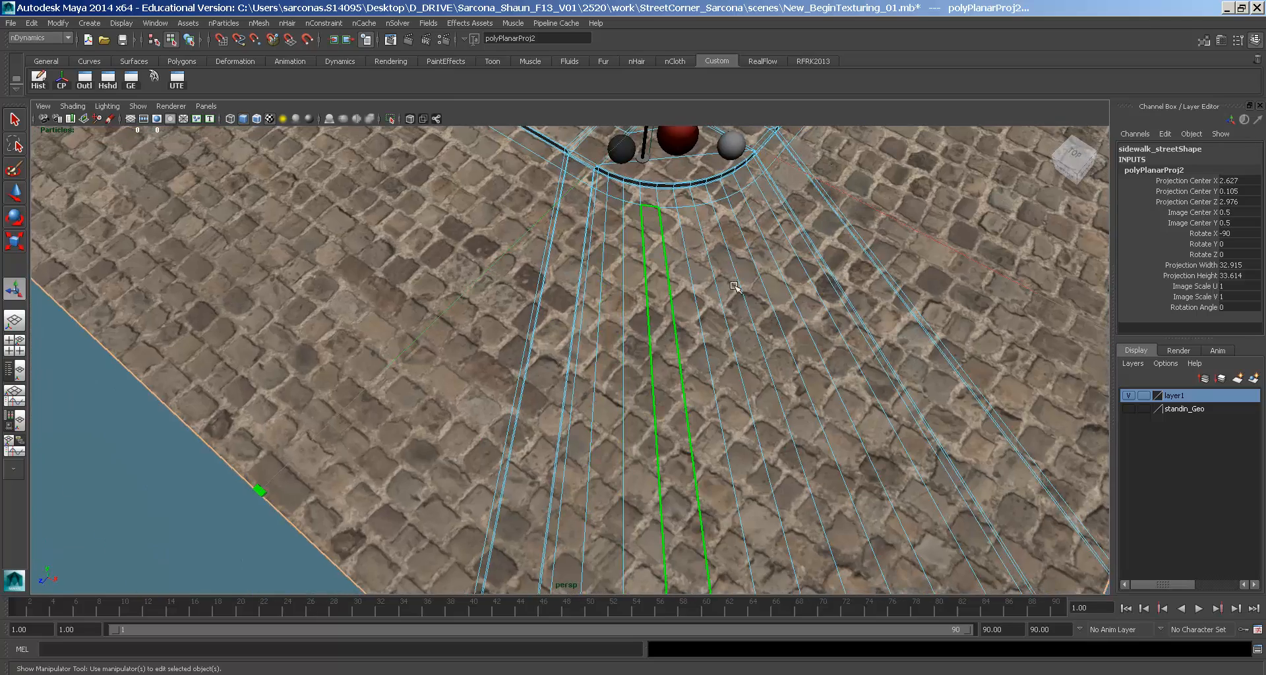
pyautogui.click(733, 286)
pyautogui.scroll(-5, 831, 322)
pyautogui.click(886, 392)
pyautogui.keyDown('alt'); pyautogui.moveTo(824, 369); pyautogui.dragTo(737, 401); pyautogui.keyUp('alt')
pyautogui.keyDown('alt'); pyautogui.moveTo(737, 401); pyautogui.dragTo(1099, 382, button='right'); pyautogui.keyUp('alt')
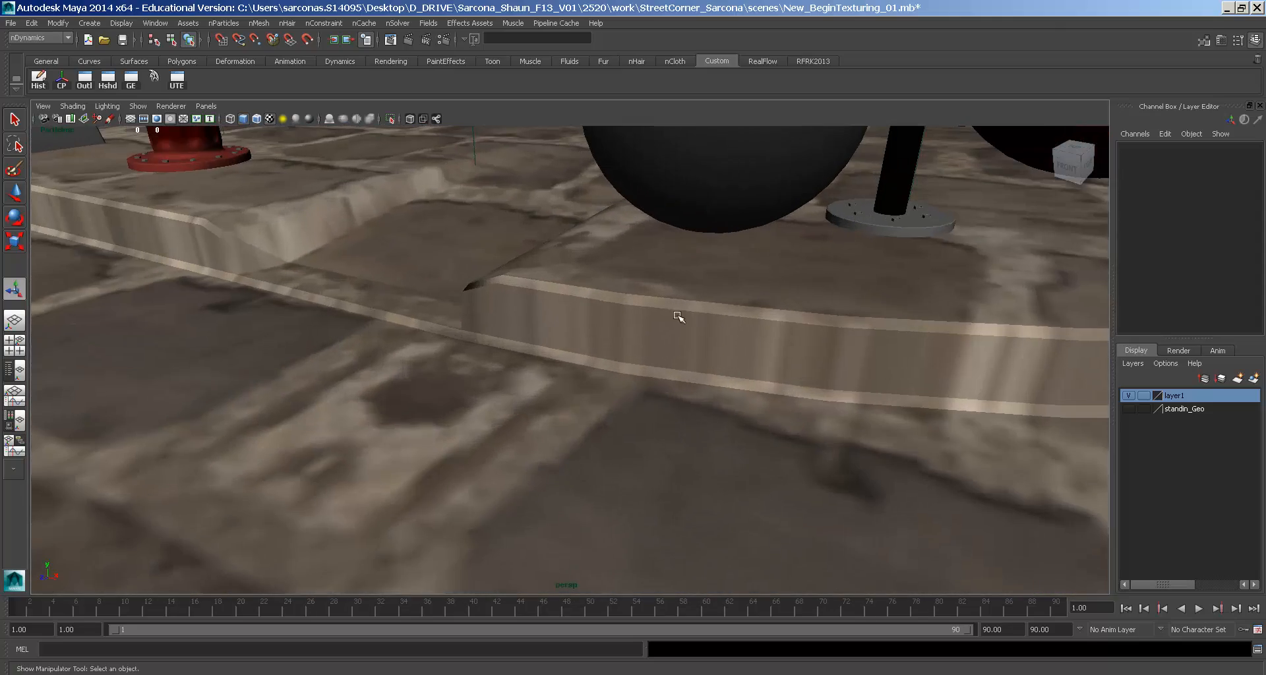
pyautogui.click(684, 334)
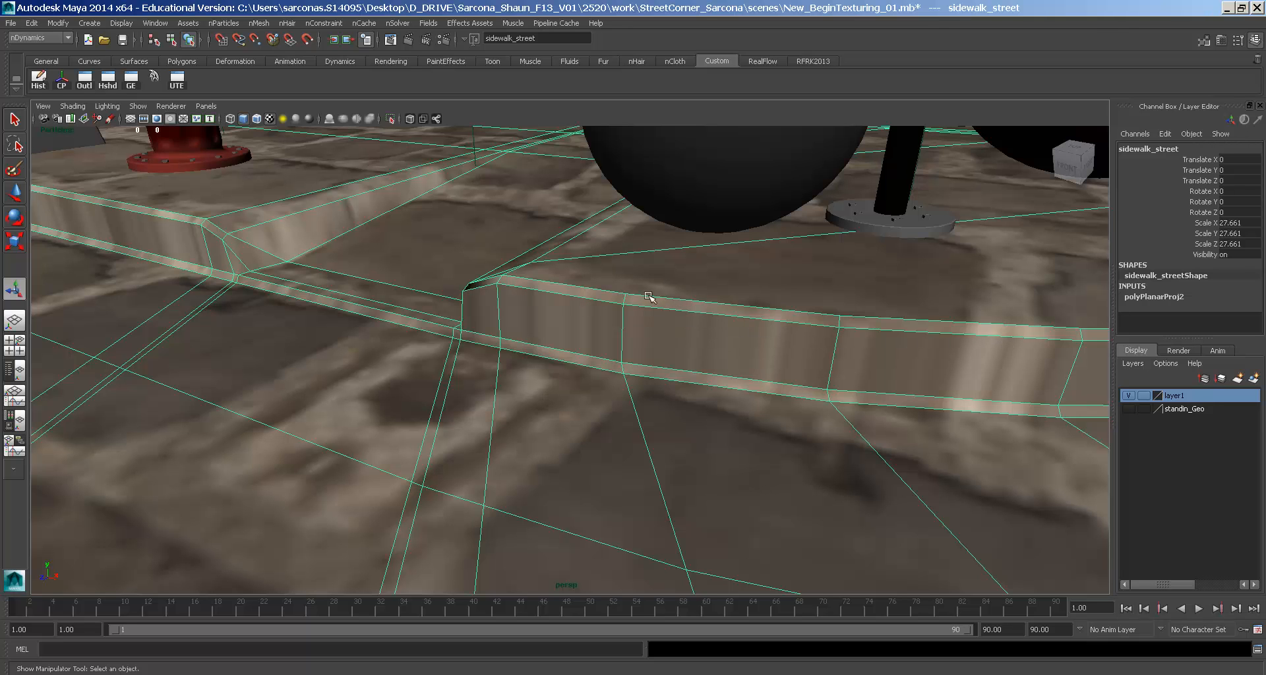
pyautogui.press('space')
pyautogui.moveTo(564, 291); pyautogui.dragTo(532, 291)
pyautogui.press('space')
pyautogui.press('space')
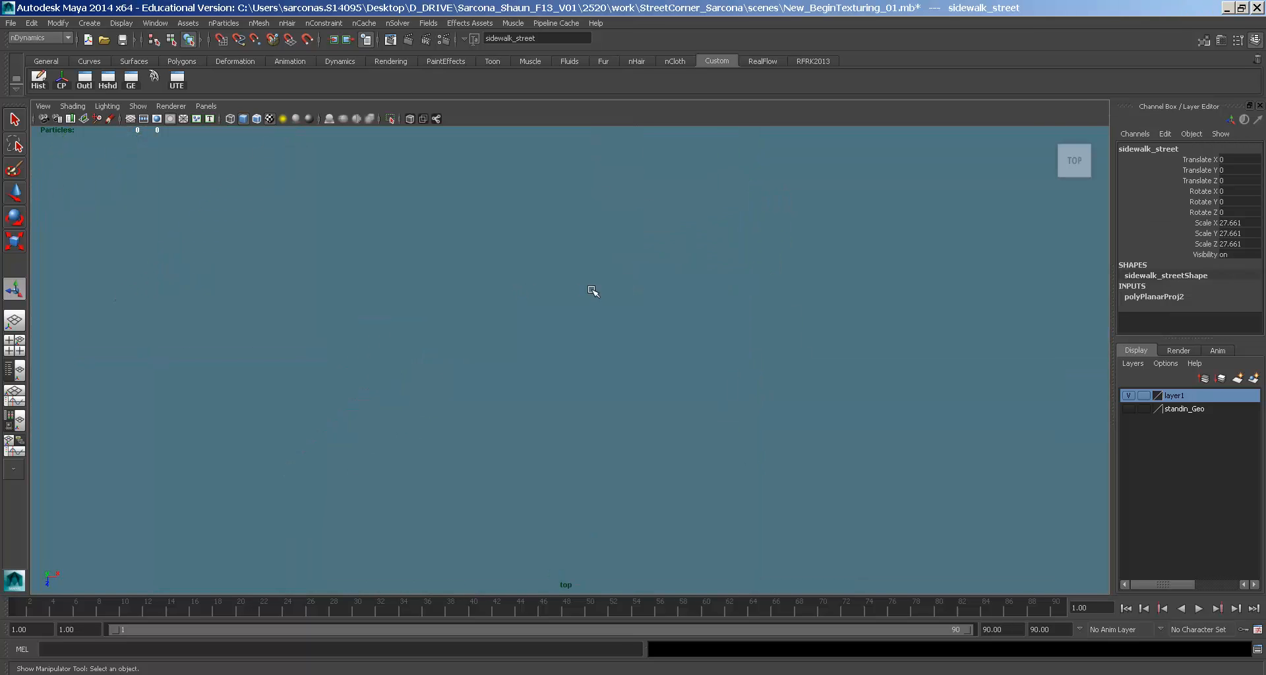
pyautogui.press('4')
pyautogui.press('f')
pyautogui.keyDown('alt'); pyautogui.moveTo(590, 294); pyautogui.dragTo(706, 280, button='right'); pyautogui.keyUp('alt')
pyautogui.press('5')
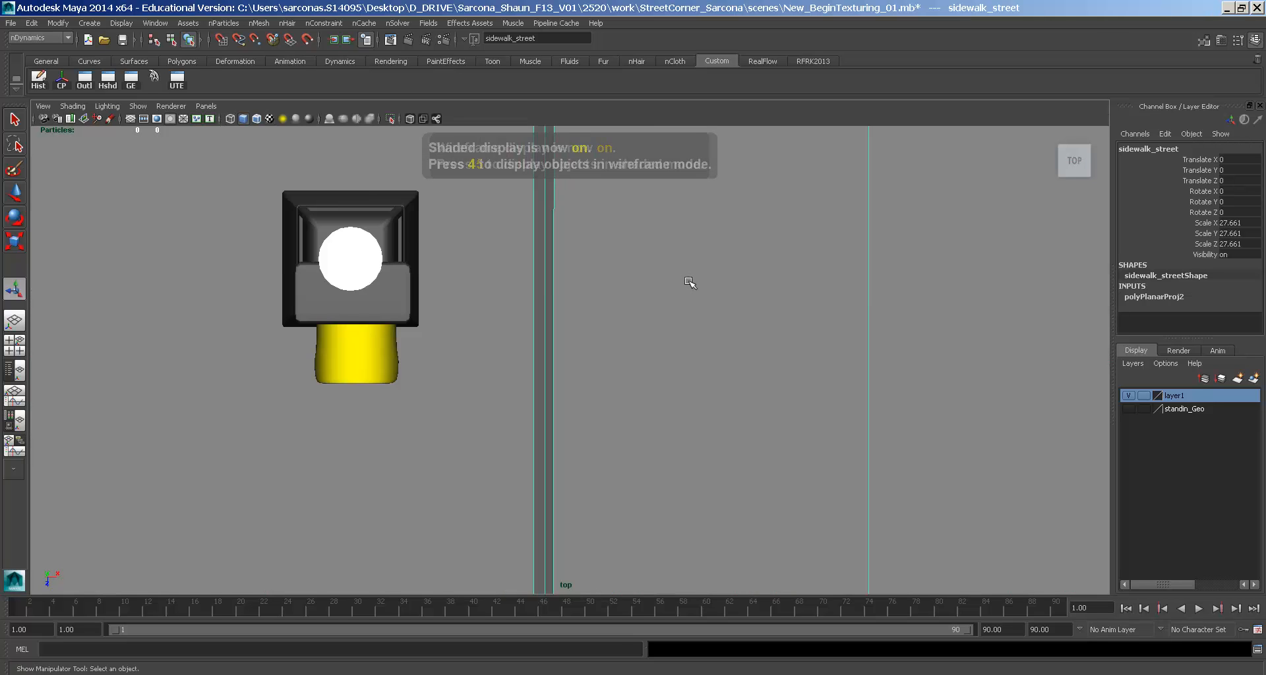
pyautogui.press('6')
pyautogui.keyDown('alt'); pyautogui.moveTo(654, 299); pyautogui.dragTo(751, 30, button='middle'); pyautogui.keyUp('alt')
pyautogui.keyDown('alt'); pyautogui.moveTo(756, 307); pyautogui.dragTo(770, 192, button='middle'); pyautogui.keyUp('alt')
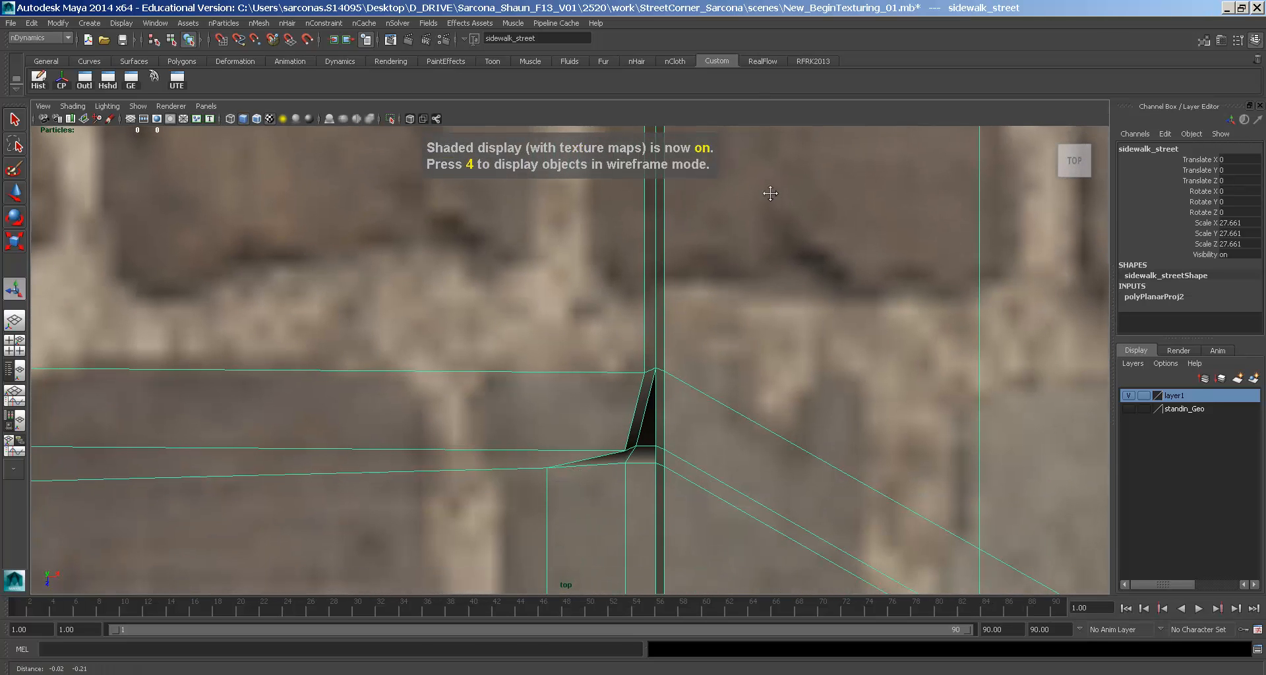
pyautogui.moveTo(658, 217); pyautogui.dragTo(659, 254, button='right')
pyautogui.click(659, 230)
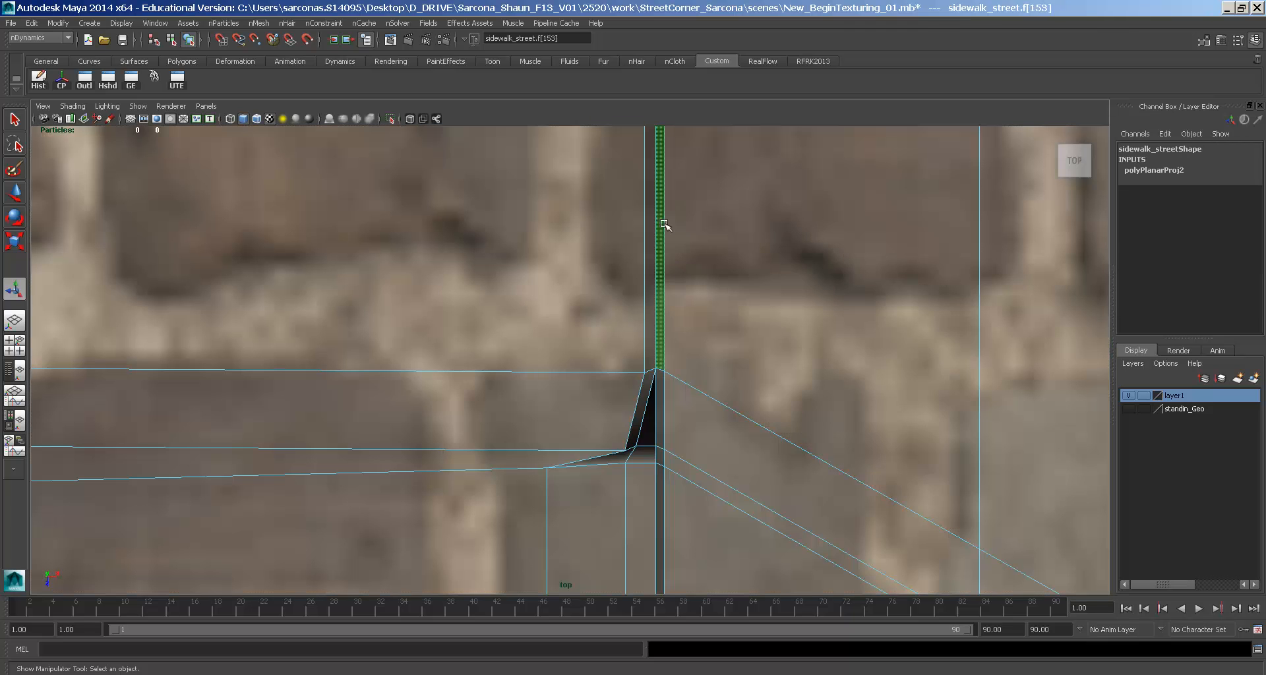
pyautogui.keyDown('shift'); pyautogui.click(670, 227); pyautogui.keyUp('shift')
pyautogui.press('space')
pyautogui.moveTo(669, 230); pyautogui.dragTo(668, 210)
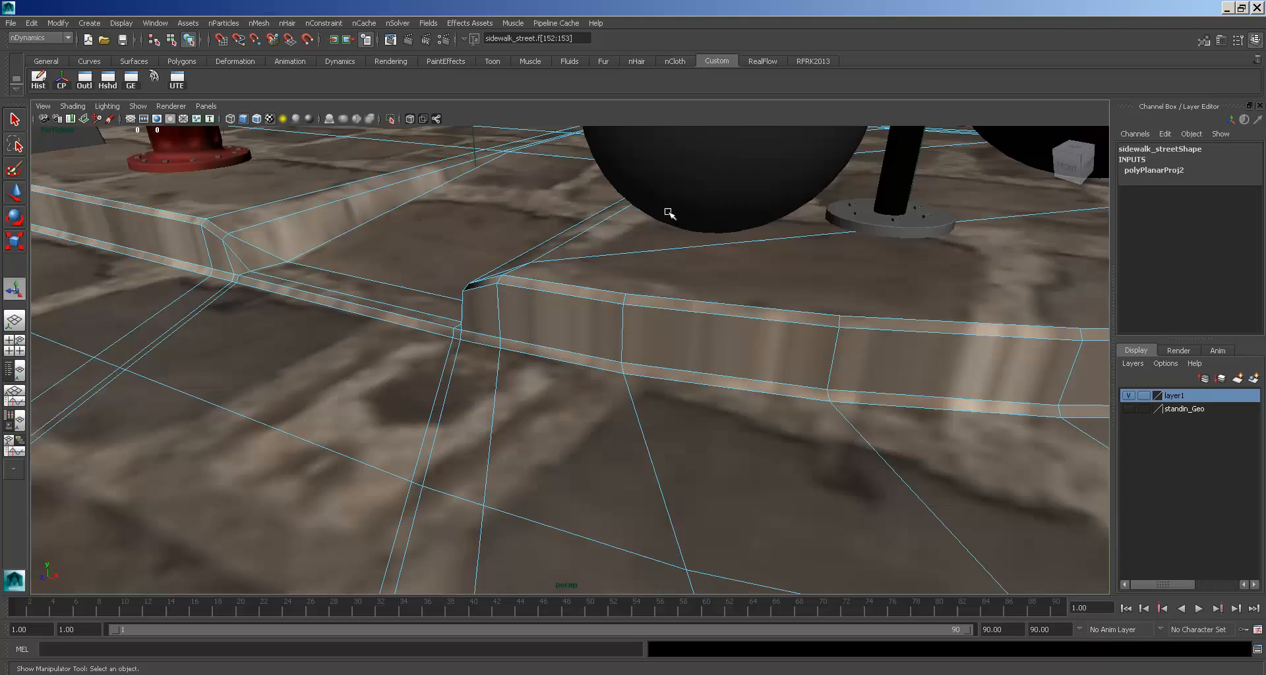
pyautogui.keyDown('alt'); pyautogui.moveTo(600, 272); pyautogui.dragTo(731, 351); pyautogui.keyUp('alt')
pyautogui.click(655, 366)
pyautogui.press('space')
pyautogui.moveTo(653, 366); pyautogui.dragTo(627, 368)
pyautogui.press('space')
pyautogui.press('4')
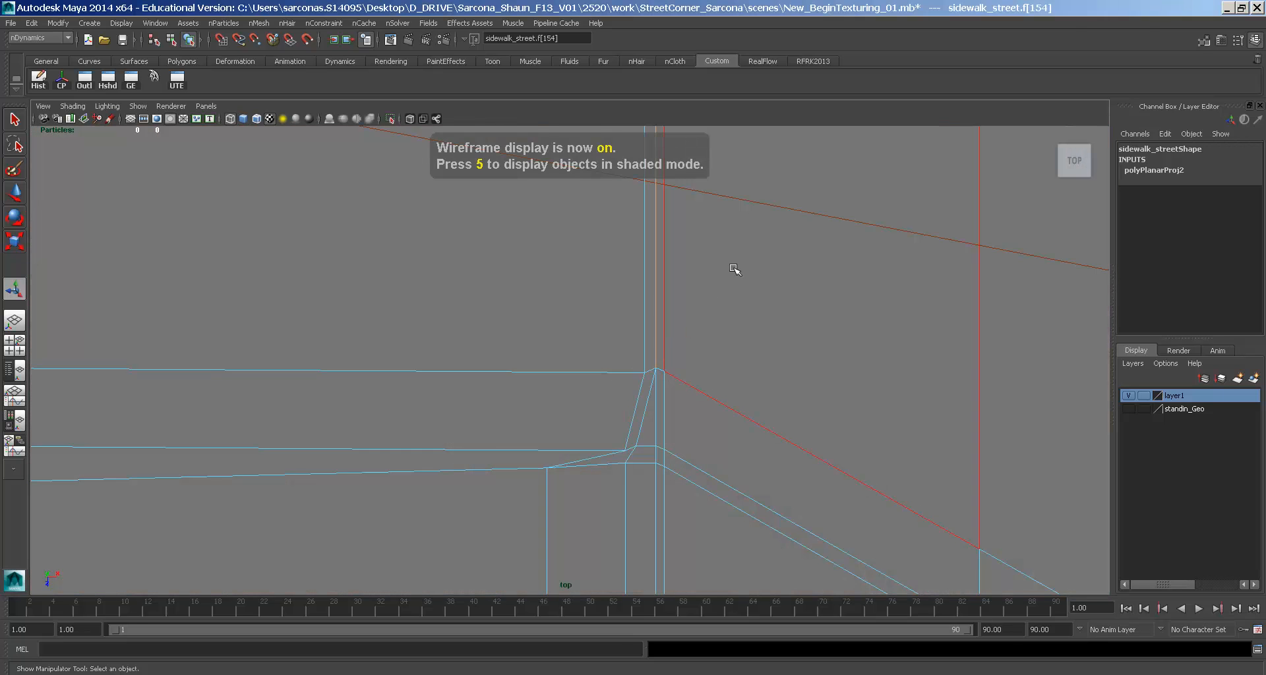
pyautogui.keyDown('alt'); pyautogui.moveTo(732, 268); pyautogui.dragTo(621, 240); pyautogui.keyUp('alt')
pyautogui.scroll(-5, 622, 240)
pyautogui.press('w')
pyautogui.scroll(8, 593, 330)
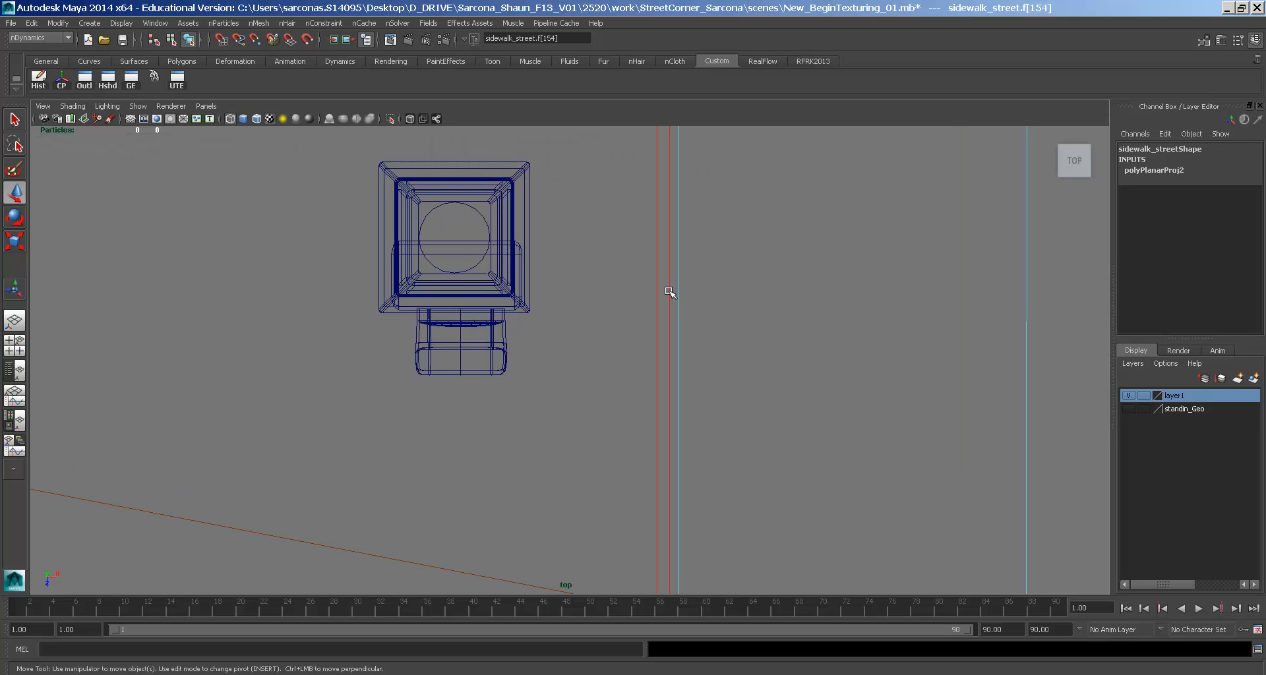
pyautogui.press('q')
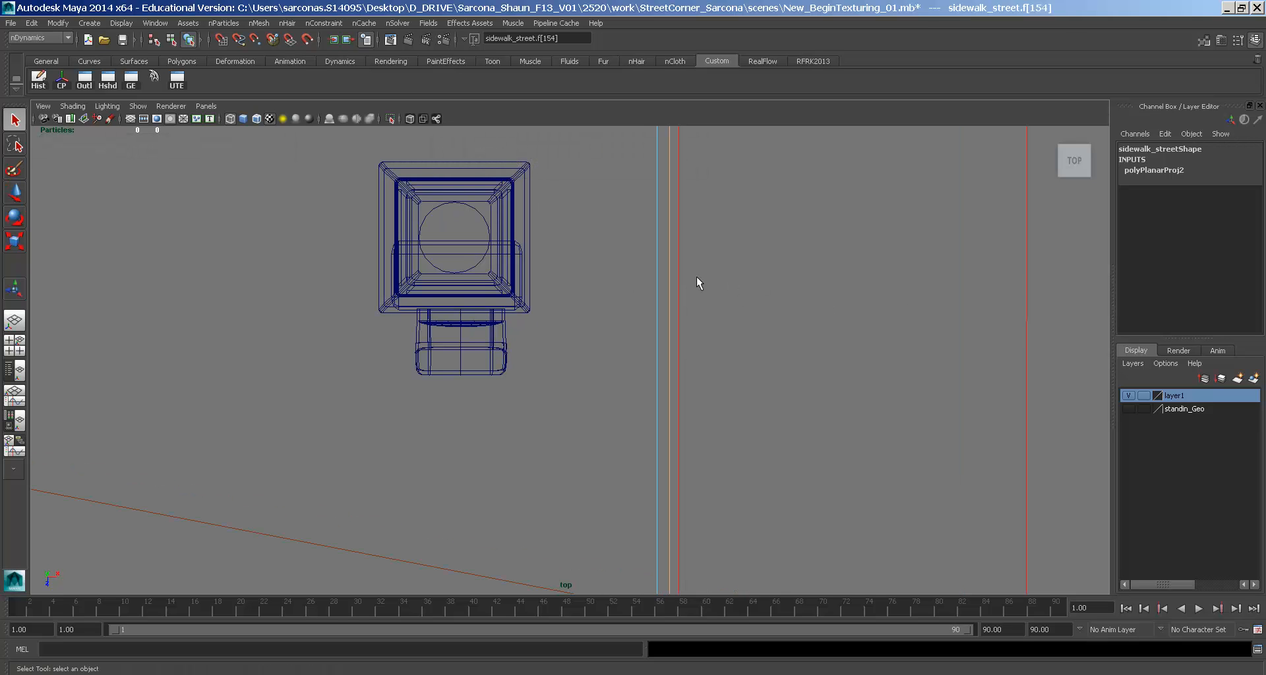
pyautogui.press('space')
pyautogui.moveTo(692, 251); pyautogui.dragTo(686, 255)
pyautogui.press('5')
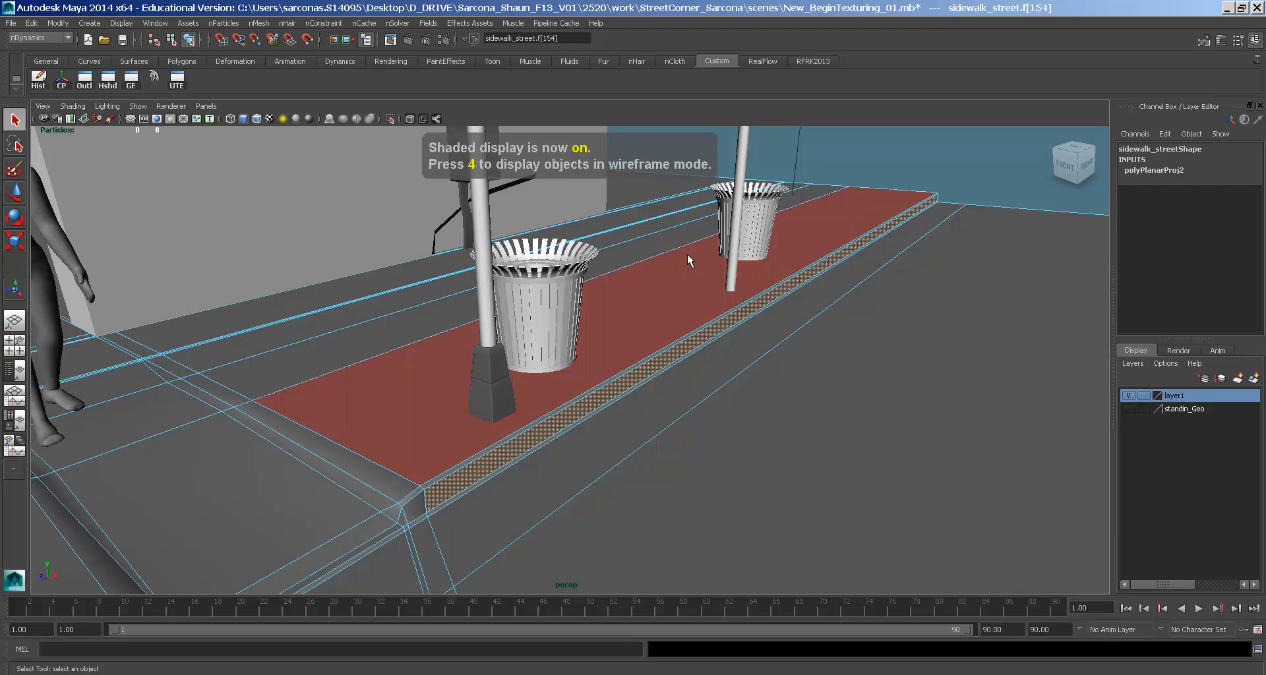
pyautogui.press('6')
pyautogui.keyDown('alt'); pyautogui.moveTo(659, 387); pyautogui.dragTo(813, 309, button='middle'); pyautogui.keyUp('alt')
pyautogui.keyDown('alt'); pyautogui.moveTo(814, 308); pyautogui.dragTo(640, 312); pyautogui.keyUp('alt')
pyautogui.moveTo(638, 312); pyautogui.dragTo(625, 282, button='right')
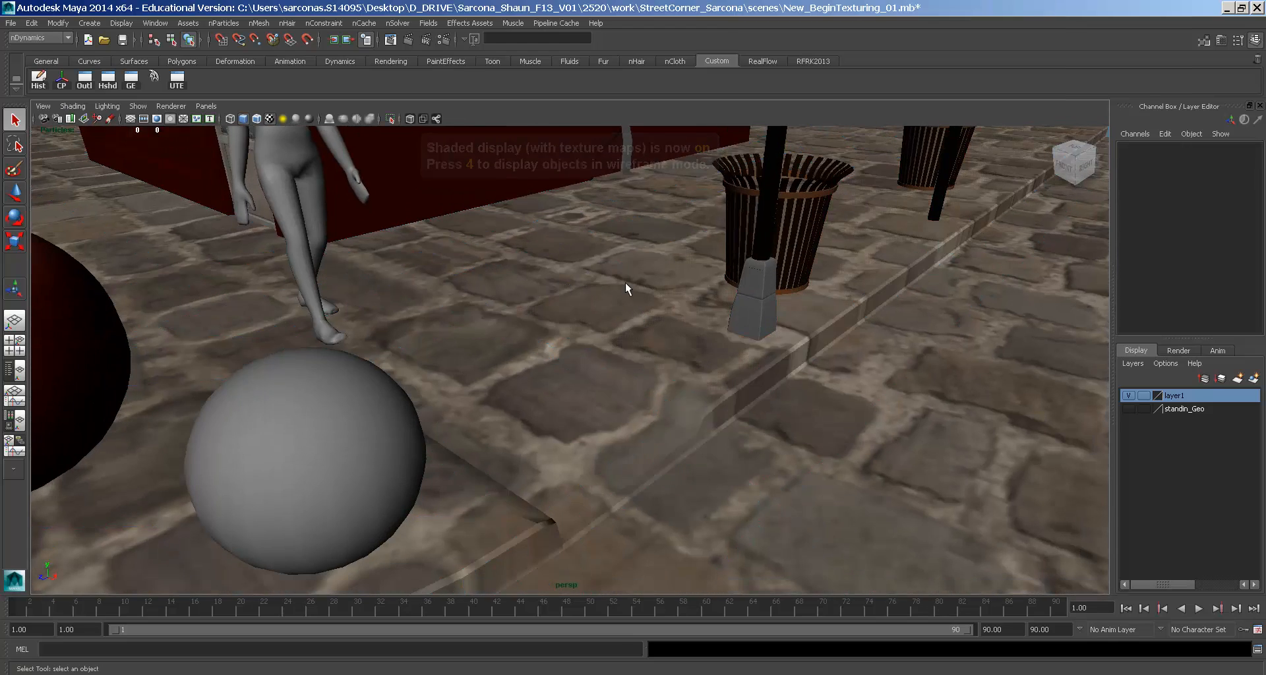
pyautogui.click(625, 282)
pyautogui.keyDown('alt'); pyautogui.moveTo(842, 353); pyautogui.dragTo(781, 280, button='middle'); pyautogui.keyUp('alt')
pyautogui.keyDown('alt'); pyautogui.moveTo(781, 281); pyautogui.dragTo(675, 282); pyautogui.keyUp('alt')
pyautogui.keyDown('alt'); pyautogui.moveTo(549, 327); pyautogui.dragTo(697, 319); pyautogui.keyUp('alt')
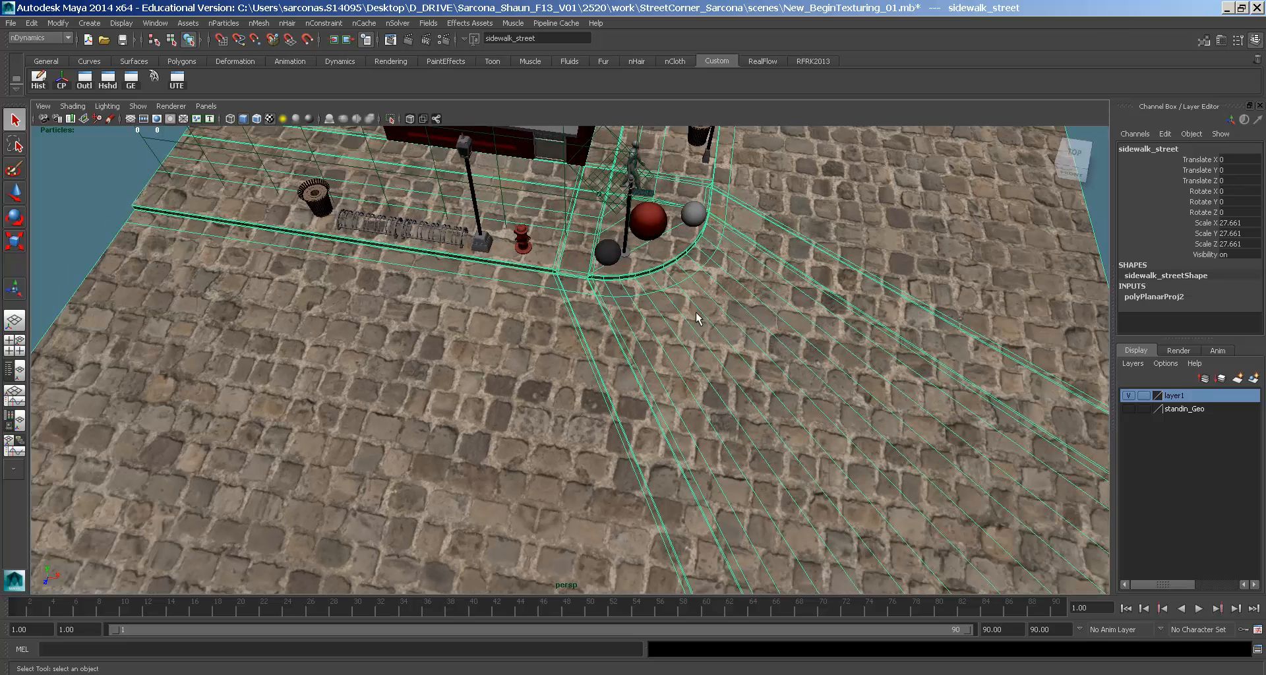
# - Marquee-select the road faces around the corner and switch the viewport to wireframe
pyautogui.moveTo(691, 302); pyautogui.dragTo(689, 329, button='right')
pyautogui.click(479, 396)
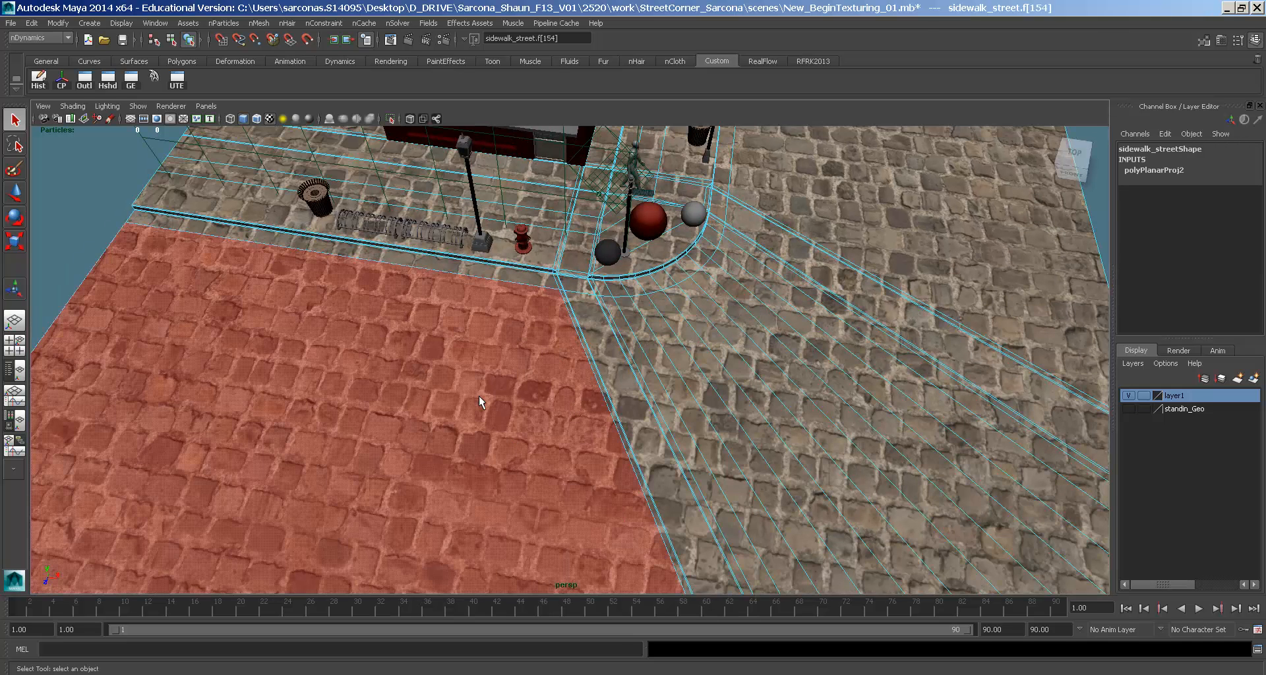
pyautogui.moveTo(958, 462); pyautogui.dragTo(958, 462)
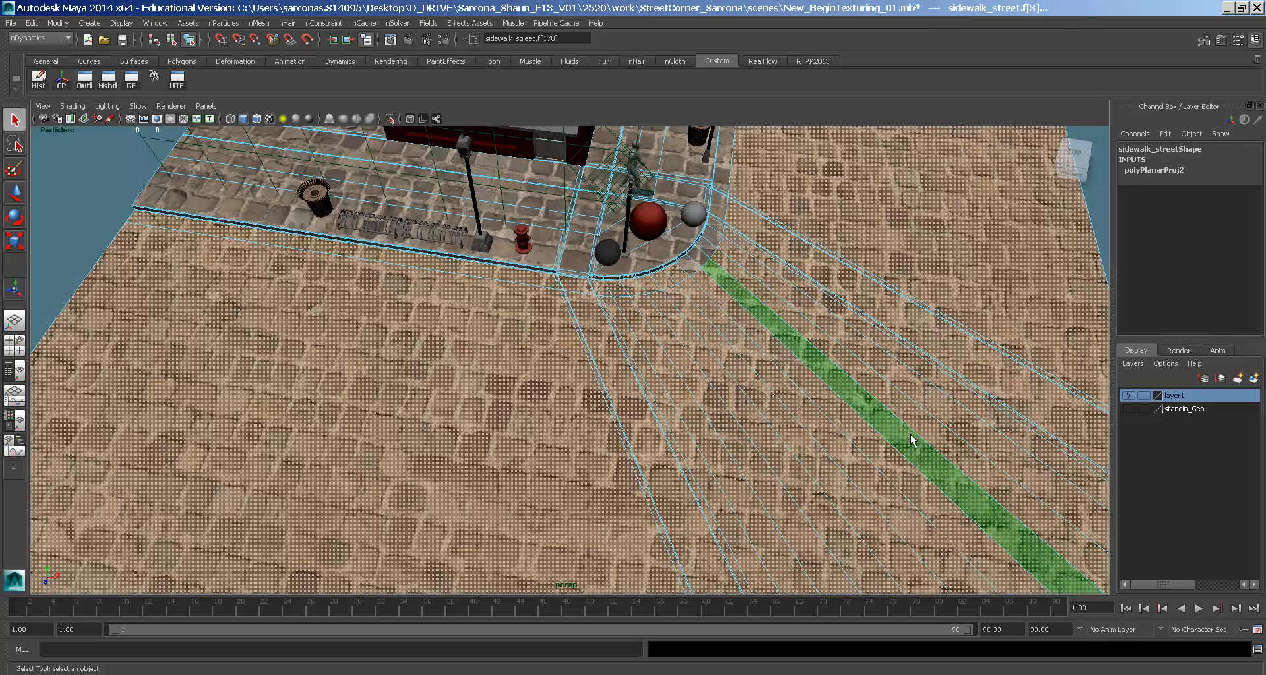
pyautogui.keyDown('alt'); pyautogui.moveTo(735, 197); pyautogui.dragTo(722, 192); pyautogui.keyUp('alt')
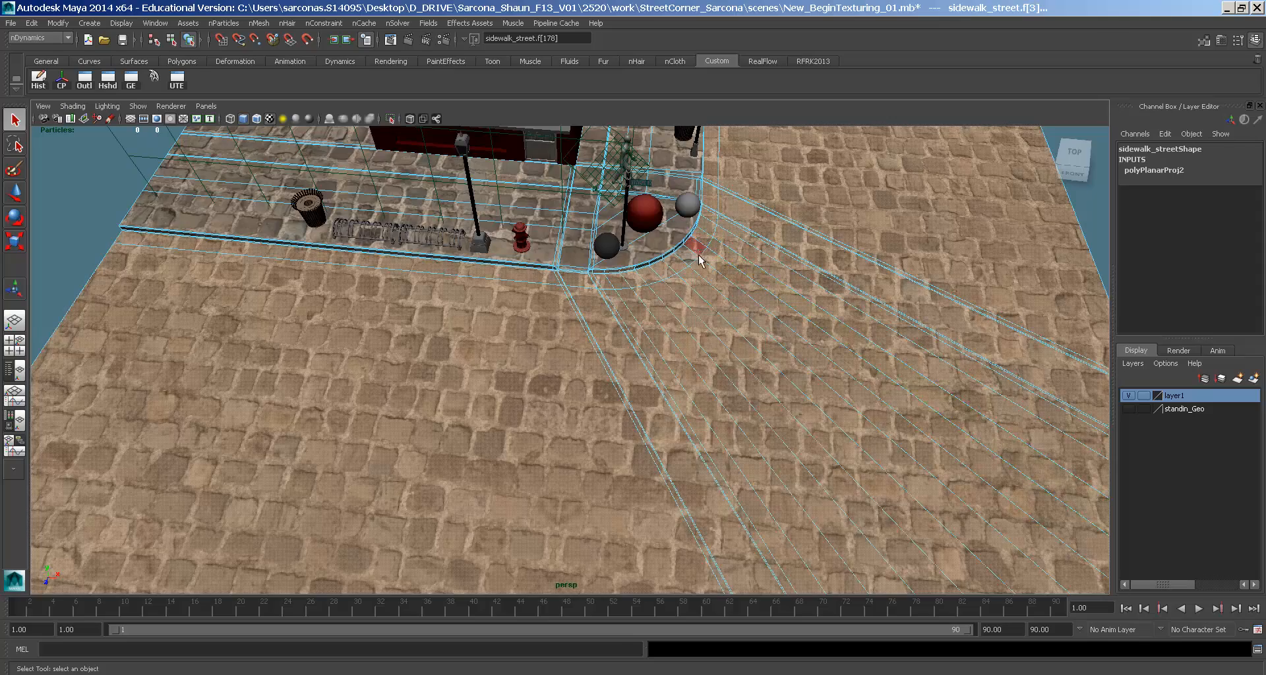
pyautogui.keyDown('alt'); pyautogui.moveTo(772, 340); pyautogui.dragTo(686, 325); pyautogui.keyUp('alt')
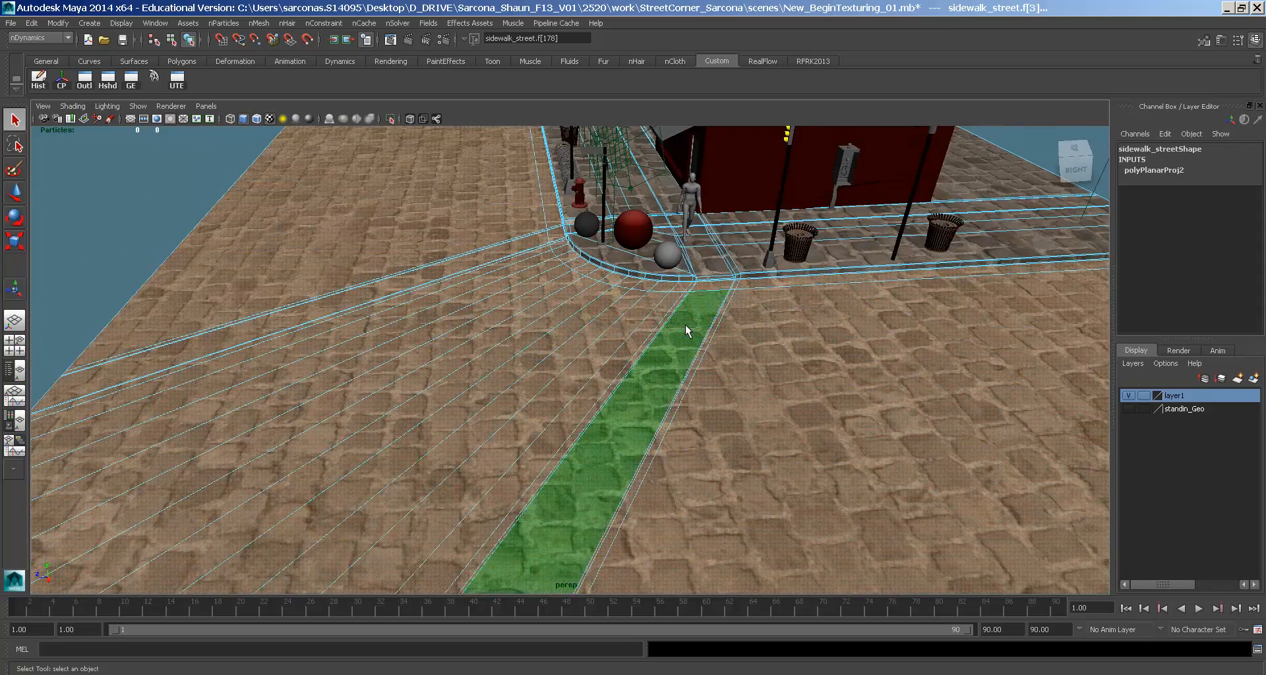
pyautogui.press('4')
pyautogui.keyDown('alt'); pyautogui.moveTo(824, 386); pyautogui.dragTo(541, 389); pyautogui.keyUp('alt')
# - Extract the selected road faces into a separate mesh
pyautogui.press('space')
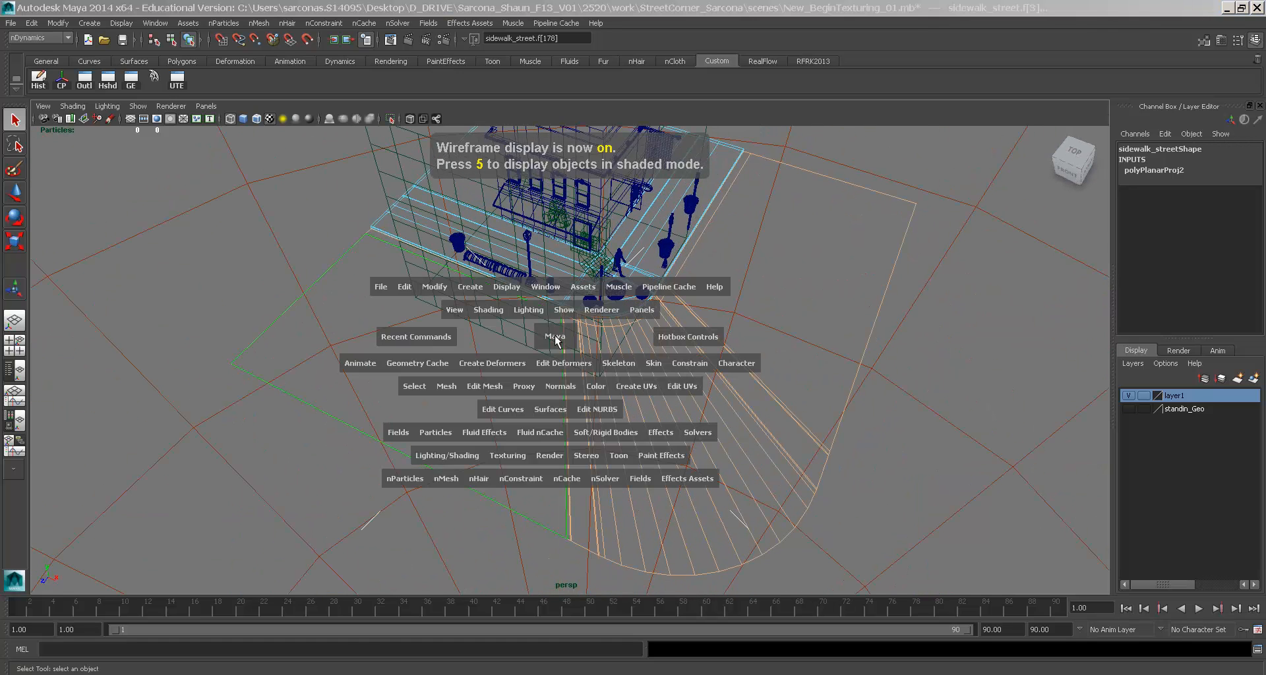
pyautogui.click(446, 387)
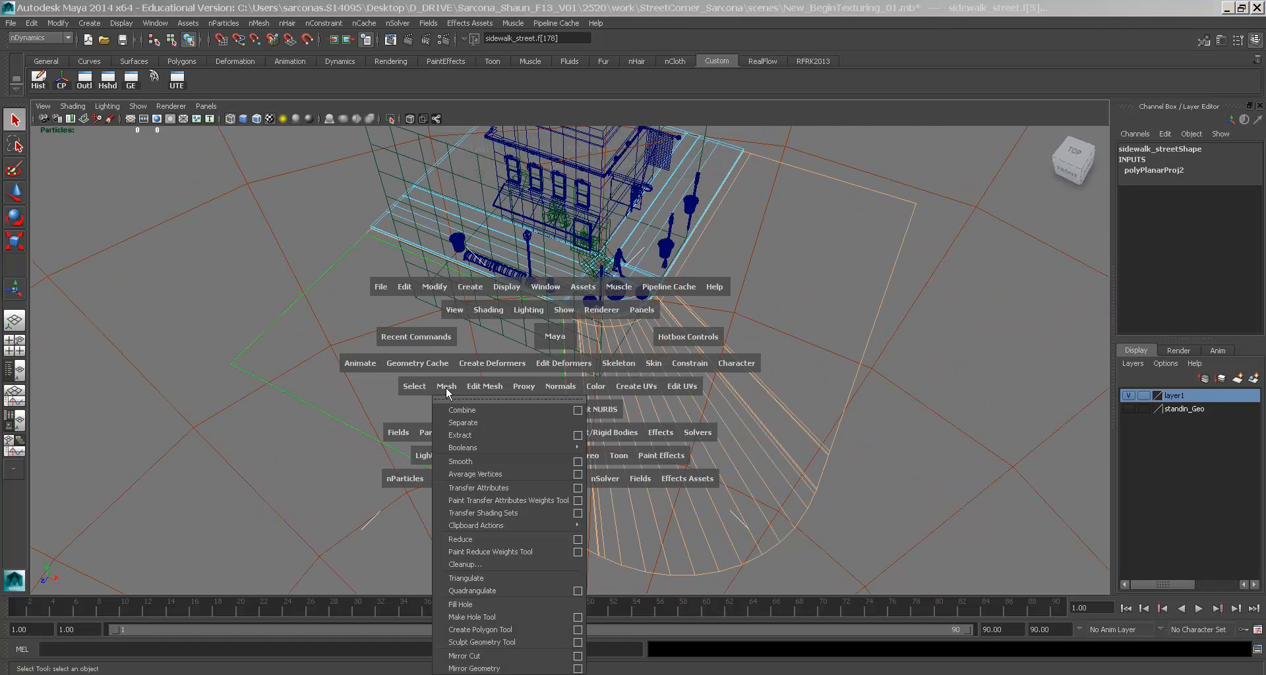
pyautogui.click(474, 437)
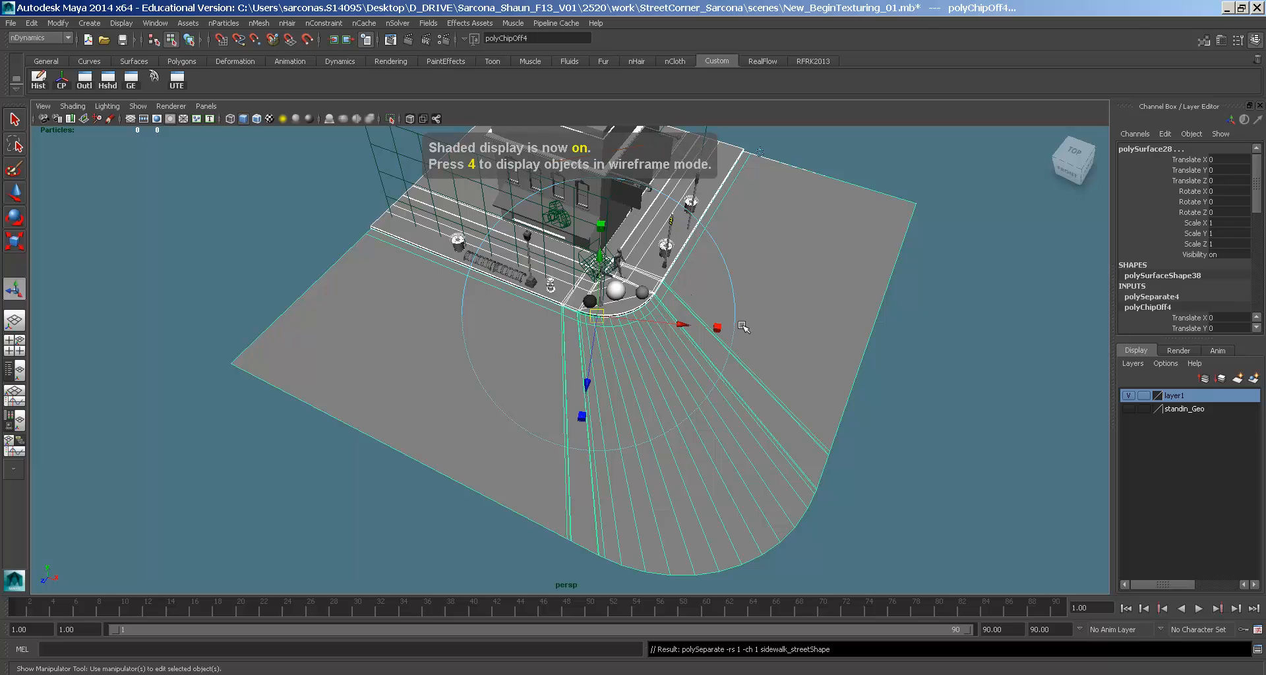
# - Return to textured display and select the separated sidewalk mesh
pyautogui.click(781, 290)
pyautogui.press('6')
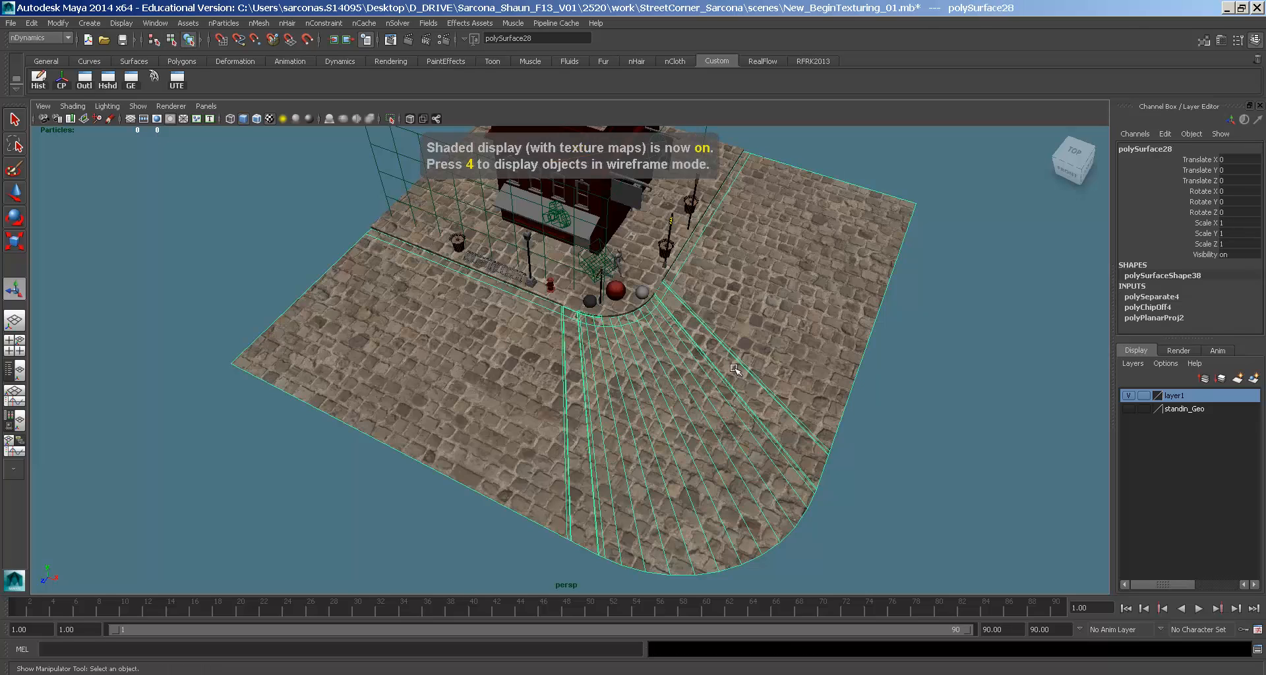
pyautogui.keyDown('alt'); pyautogui.moveTo(634, 341); pyautogui.dragTo(641, 394, button='middle'); pyautogui.keyUp('alt')
pyautogui.keyDown('alt'); pyautogui.moveTo(641, 394); pyautogui.dragTo(774, 304, button='right'); pyautogui.keyUp('alt')
pyautogui.click(707, 177)
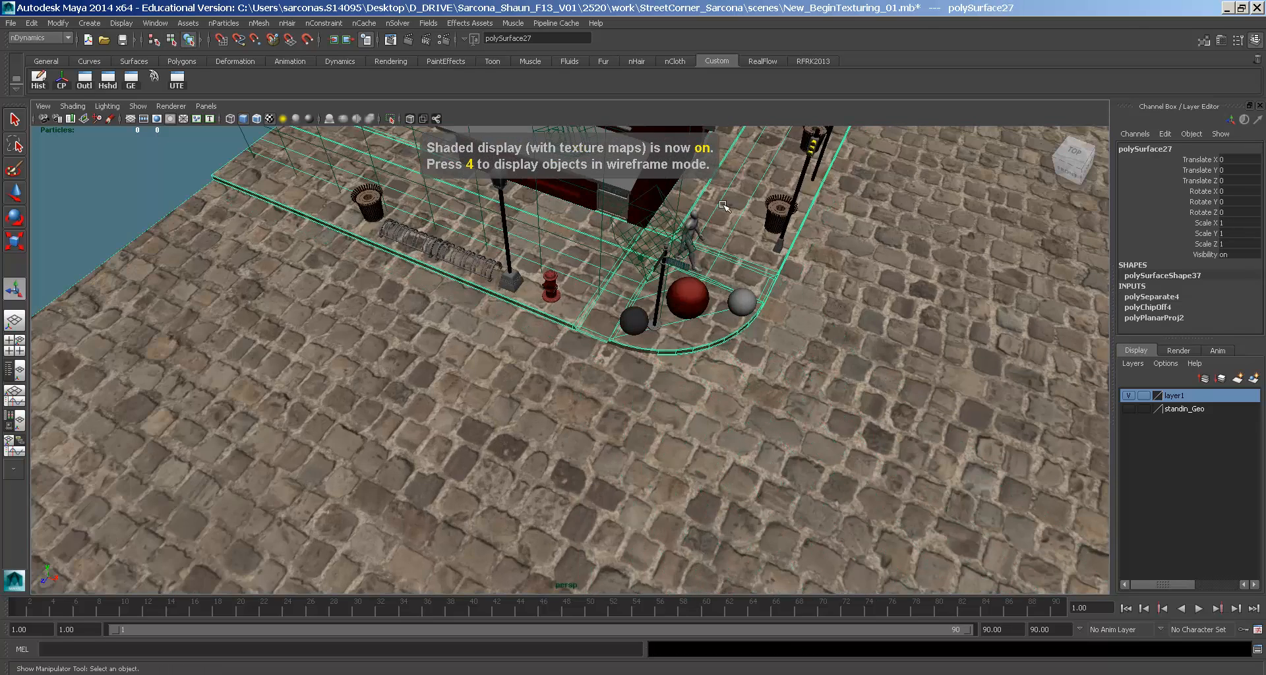
pyautogui.keyDown('alt'); pyautogui.moveTo(737, 188); pyautogui.dragTo(662, 315, button='middle'); pyautogui.keyUp('alt')
pyautogui.keyDown('alt'); pyautogui.moveTo(662, 315); pyautogui.dragTo(673, 321); pyautogui.keyUp('alt')
# - In wireframe face mode, select a sidewalk face near the curb
pyautogui.moveTo(671, 306); pyautogui.dragTo(671, 338, button='right')
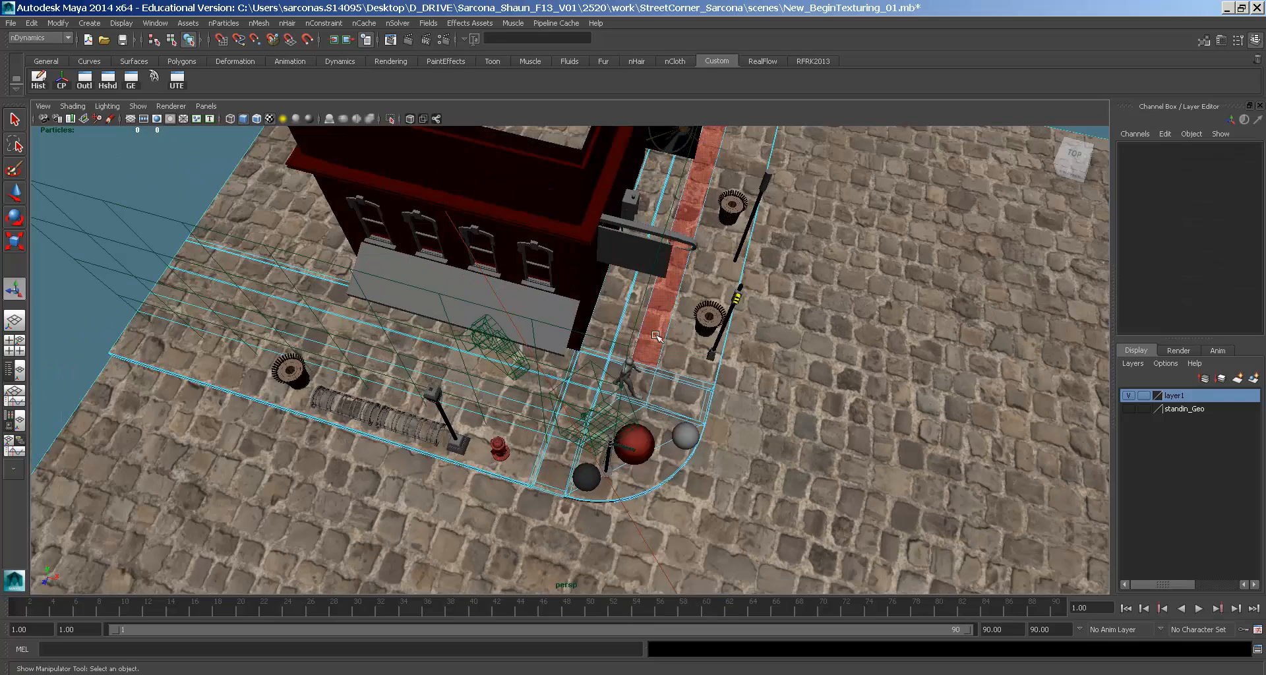
pyautogui.press('4')
pyautogui.keyDown('alt'); pyautogui.moveTo(618, 380); pyautogui.dragTo(676, 444); pyautogui.keyUp('alt')
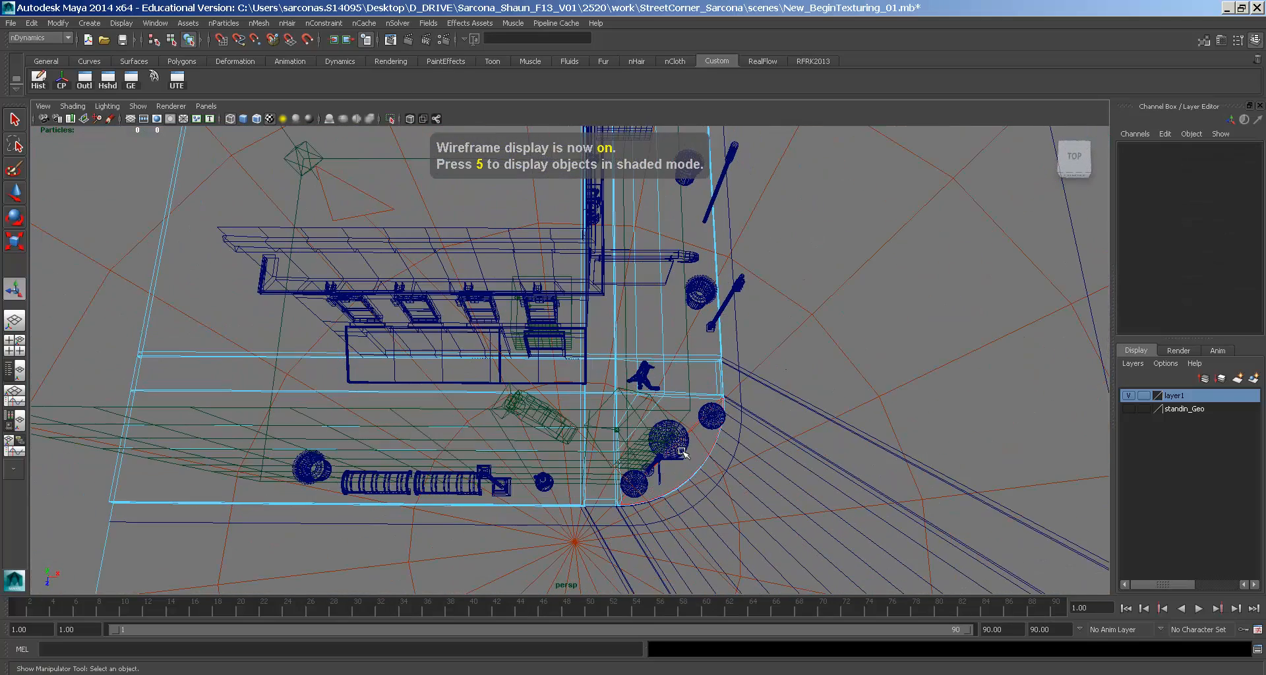
pyautogui.click(331, 215)
pyautogui.hotkey('ctrl', 'z')
pyautogui.keyDown('alt'); pyautogui.moveTo(684, 392); pyautogui.dragTo(527, 344); pyautogui.keyUp('alt')
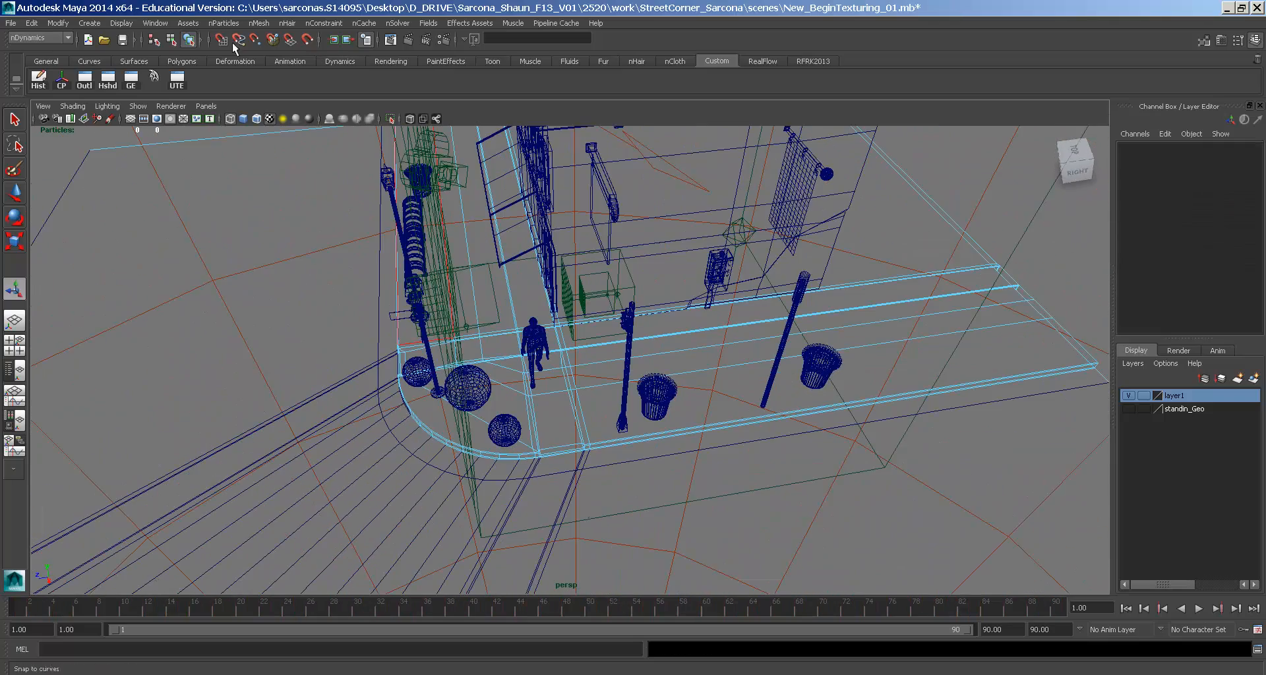
pyautogui.click(201, 39)
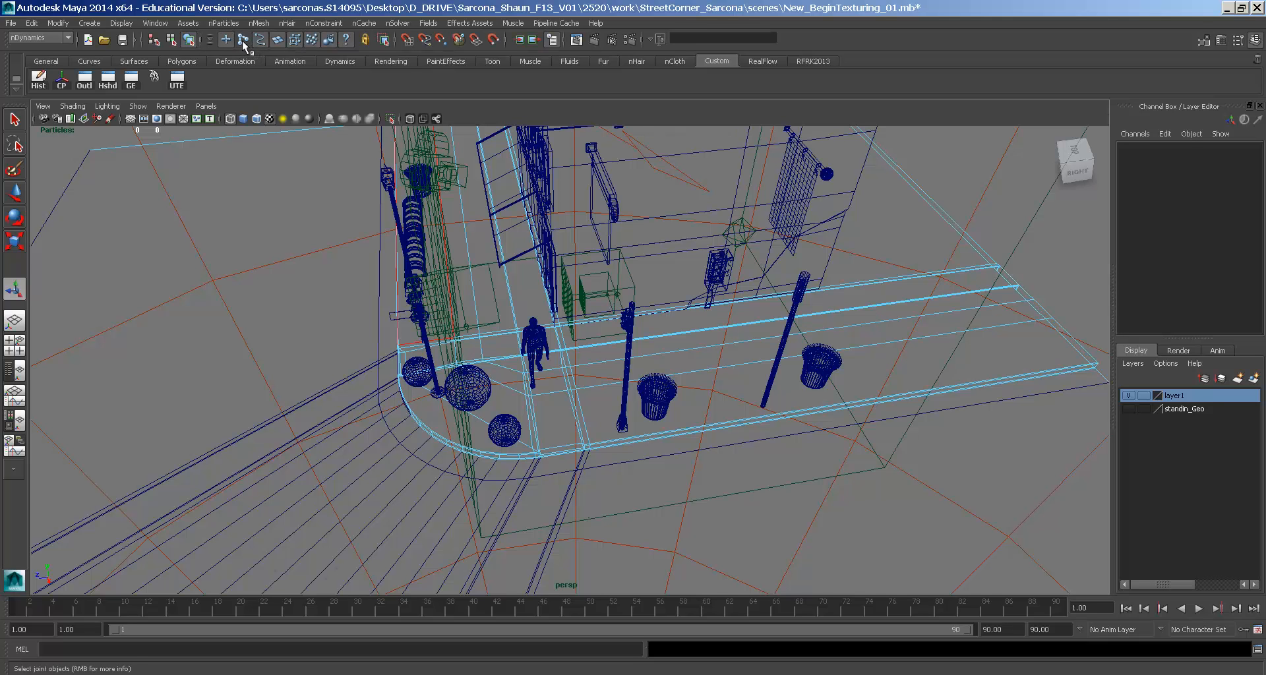
pyautogui.click(610, 231)
# - Return to shaded display and close in on the curb ramp beside the hydrant
pyautogui.press('5')
pyautogui.keyDown('alt'); pyautogui.moveTo(620, 349); pyautogui.dragTo(618, 427); pyautogui.keyUp('alt')
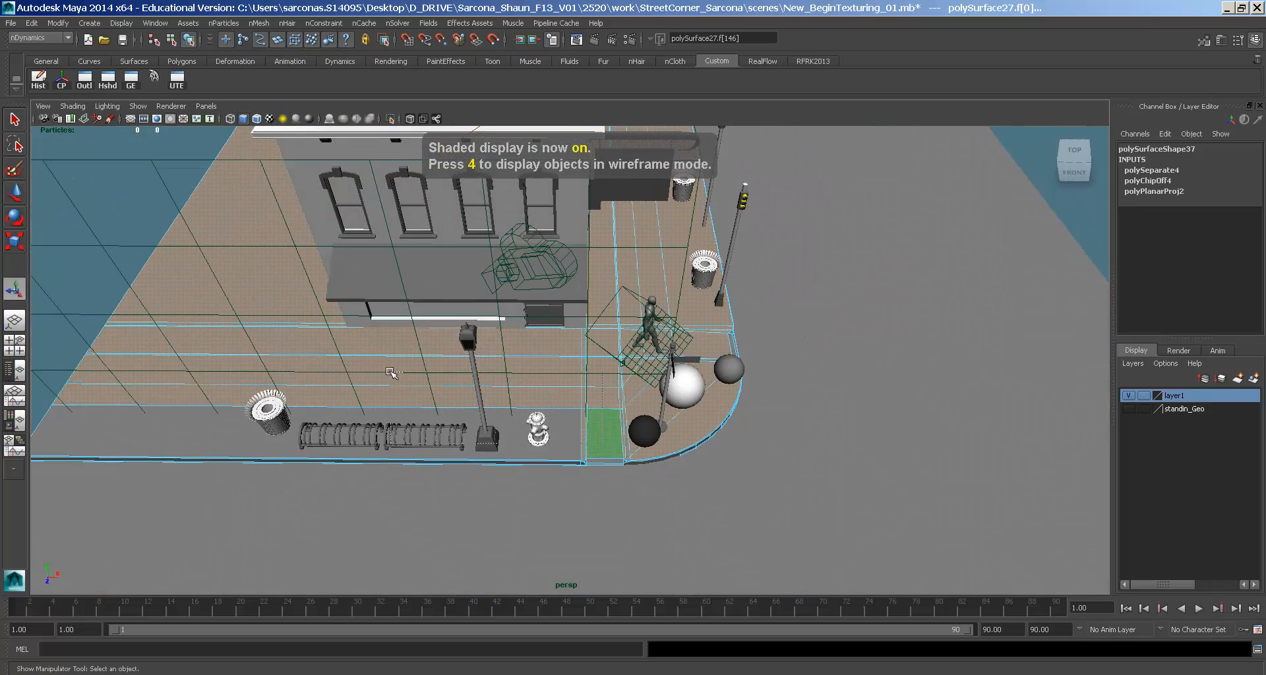
pyautogui.keyDown('alt'); pyautogui.moveTo(396, 369); pyautogui.dragTo(600, 290); pyautogui.keyUp('alt')
pyautogui.keyDown('alt'); pyautogui.moveTo(600, 291); pyautogui.dragTo(858, 305, button='right'); pyautogui.keyUp('alt')
pyautogui.keyDown('alt'); pyautogui.moveTo(593, 316); pyautogui.dragTo(693, 323); pyautogui.keyUp('alt')
pyautogui.keyDown('alt'); pyautogui.moveTo(692, 323); pyautogui.dragTo(800, 327, button='right'); pyautogui.keyUp('alt')
pyautogui.moveTo(801, 326)
pyautogui.keyDown('alt'); pyautogui.mouseDown()
pyautogui.moveTo(720, 319)
pyautogui.moveTo(802, 323)
pyautogui.mouseUp(); pyautogui.keyUp('alt')
pyautogui.keyDown('alt'); pyautogui.moveTo(802, 322); pyautogui.dragTo(828, 330, button='right'); pyautogui.keyUp('alt')
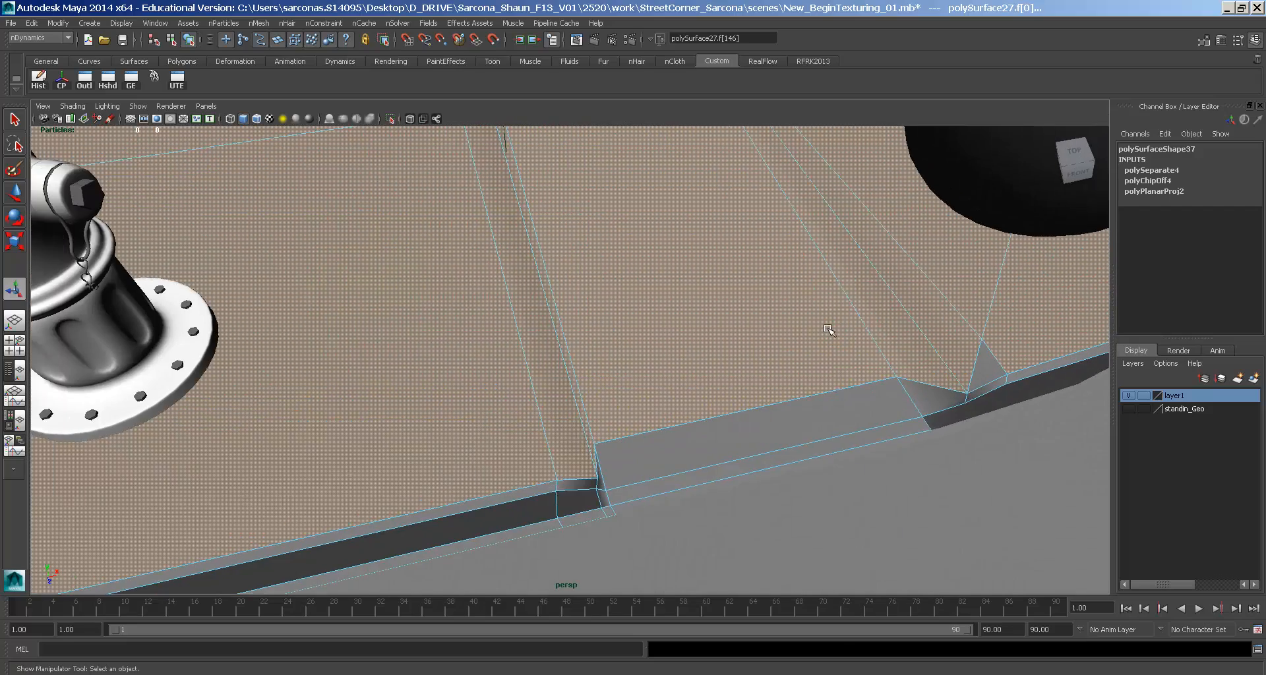
pyautogui.keyDown('alt'); pyautogui.moveTo(828, 330); pyautogui.dragTo(735, 358, button='middle'); pyautogui.keyUp('alt')
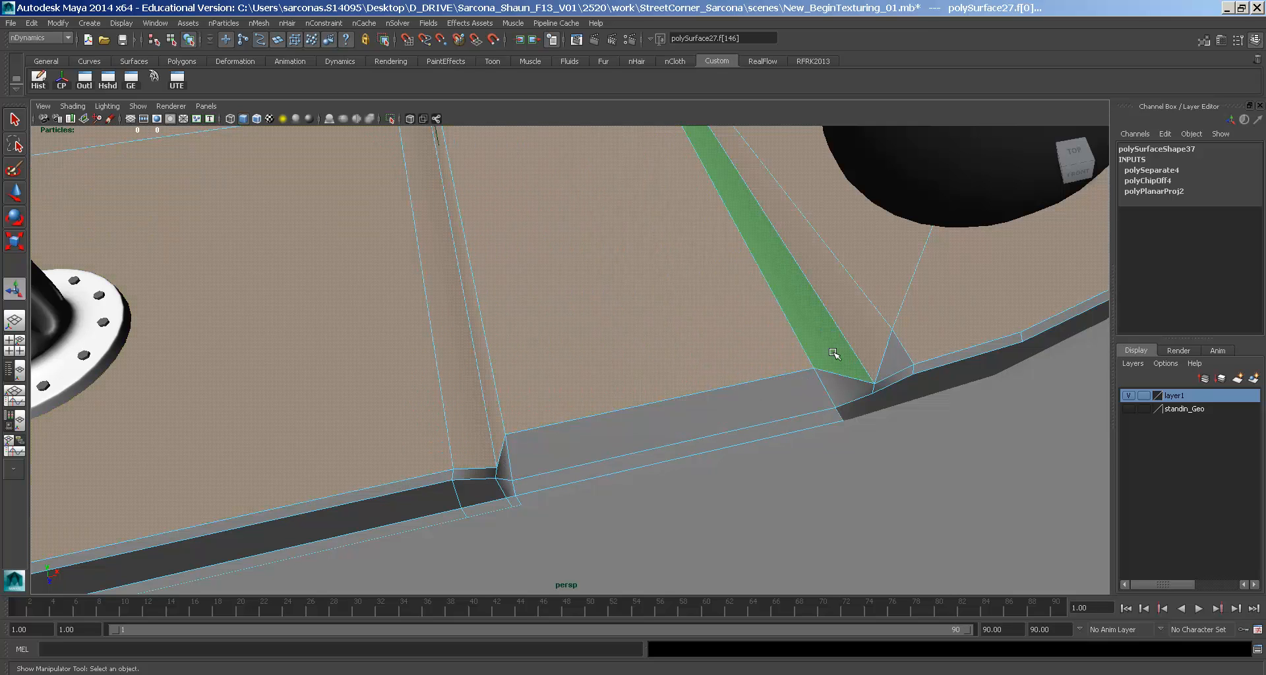
pyautogui.keyDown('alt'); pyautogui.moveTo(896, 356); pyautogui.dragTo(703, 362); pyautogui.keyUp('alt')
# - Add the ramp's small triangle face, completing faces f[144:146], and bring up Mesh commands
pyautogui.keyDown('shift'); pyautogui.click(568, 376); pyautogui.keyUp('shift')
pyautogui.keyDown('alt'); pyautogui.moveTo(788, 373); pyautogui.dragTo(656, 371, button='middle'); pyautogui.keyUp('alt')
pyautogui.keyDown('alt'); pyautogui.moveTo(658, 372); pyautogui.dragTo(573, 370, button='right'); pyautogui.keyUp('alt')
pyautogui.keyDown('alt'); pyautogui.moveTo(574, 370); pyautogui.dragTo(503, 285); pyautogui.keyUp('alt')
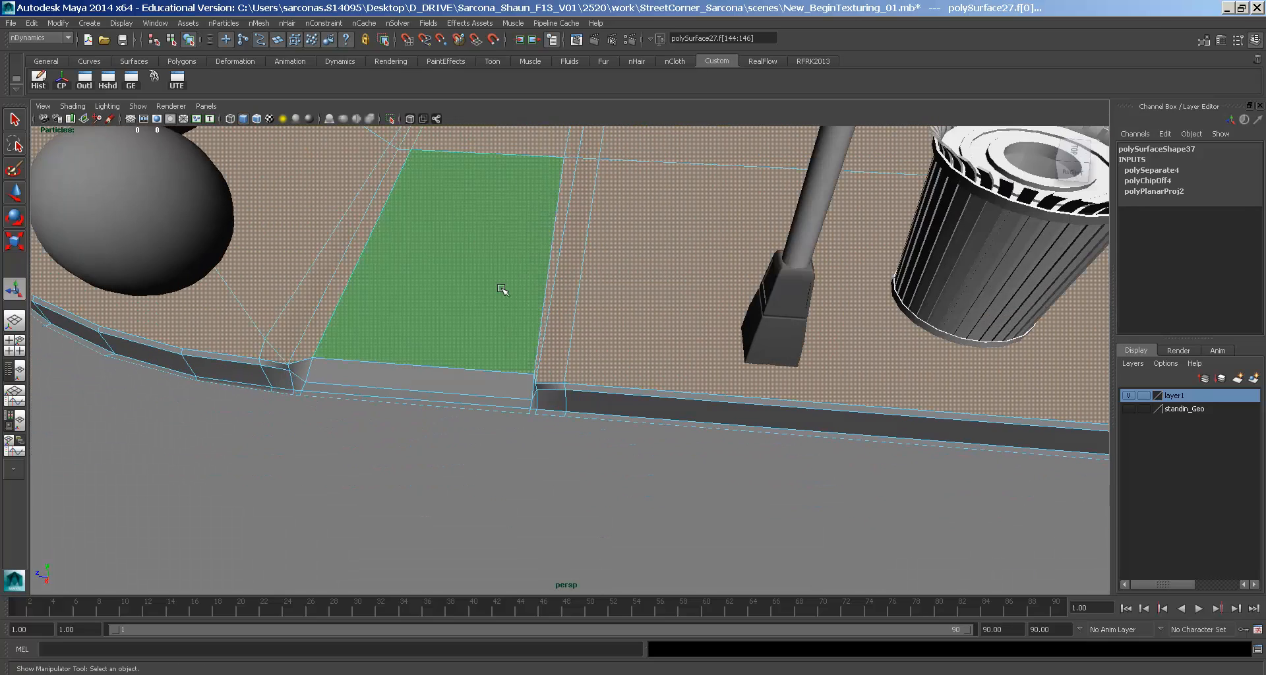
pyautogui.press('space')
pyautogui.click(367, 295)
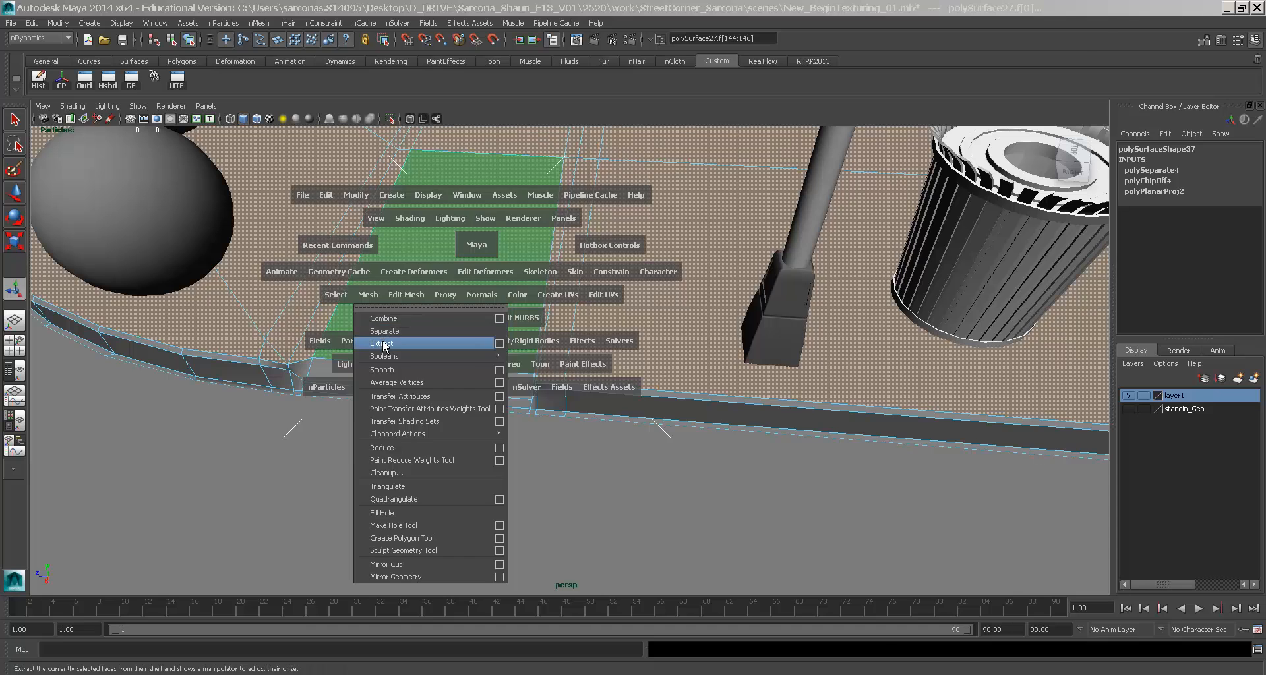
# - Extract the selected curb-ramp faces, then check the remaining ground and the extracted strip
pyautogui.click(385, 343)
pyautogui.click(435, 260)
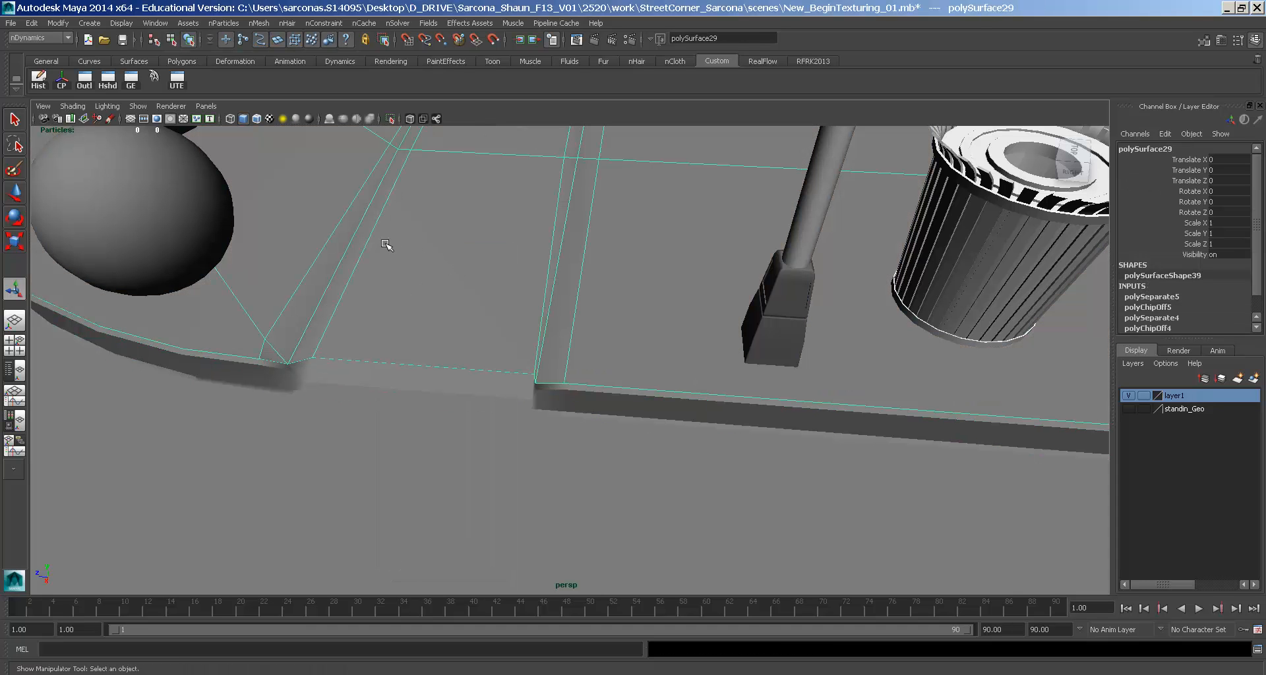
pyautogui.click(449, 370)
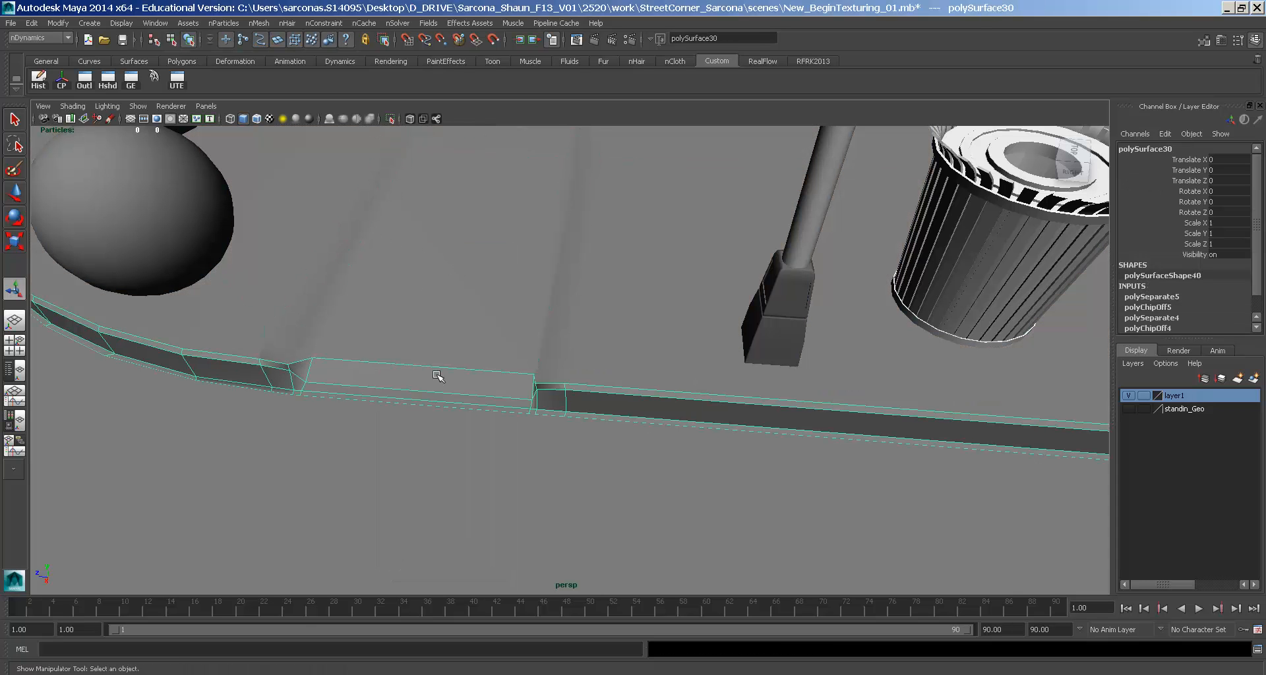
# - Orbit to the front of the corner and select the ground mesh
pyautogui.scroll(-12, 433, 378)
pyautogui.keyDown('alt'); pyautogui.moveTo(461, 396); pyautogui.dragTo(615, 378); pyautogui.keyUp('alt')
pyautogui.scroll(8, 679, 382)
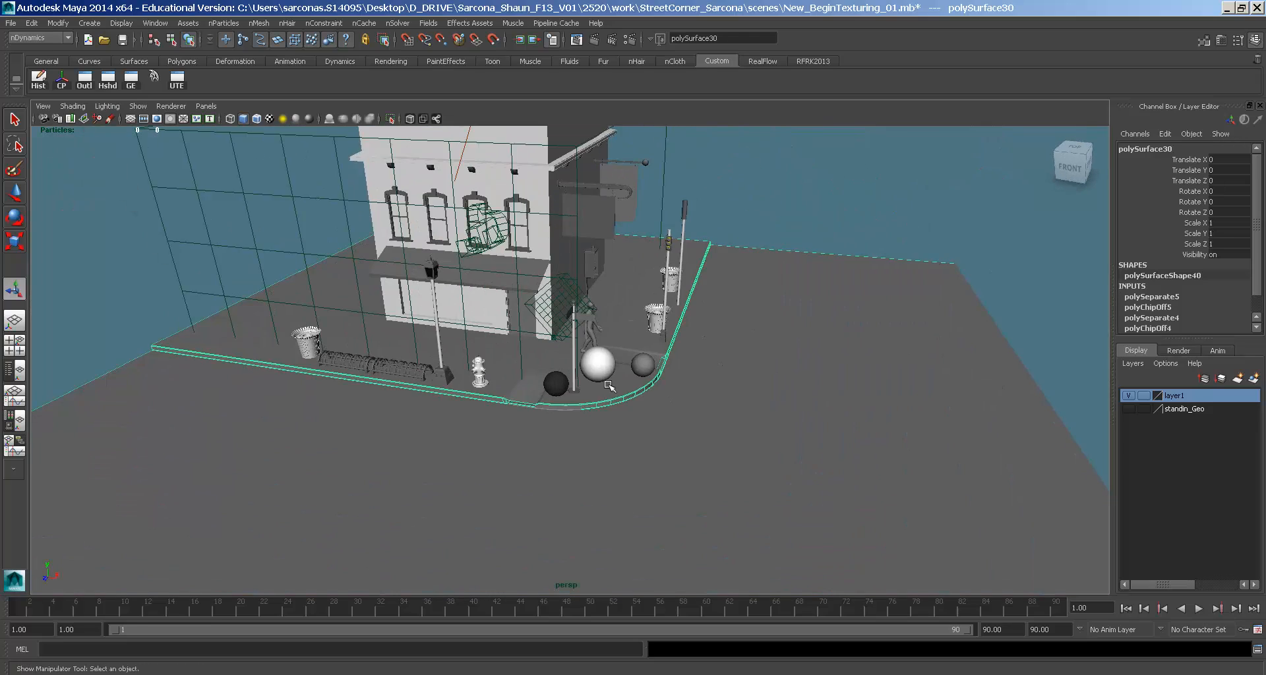
pyautogui.keyDown('alt'); pyautogui.moveTo(802, 437); pyautogui.dragTo(836, 388, button='middle'); pyautogui.keyUp('alt')
pyautogui.scroll(4, 661, 451)
pyautogui.click(662, 450)
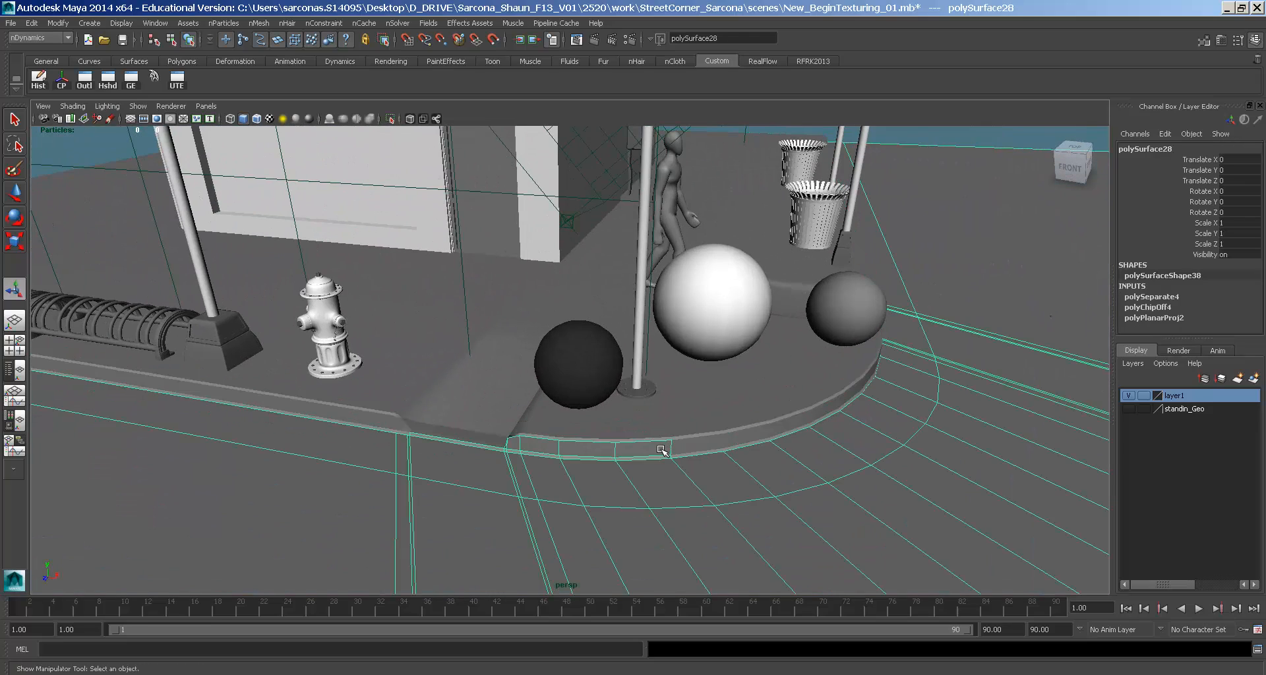
pyautogui.scroll(-3, 633, 438)
pyautogui.keyDown('alt'); pyautogui.moveTo(622, 429); pyautogui.dragTo(704, 432); pyautogui.keyUp('alt')
pyautogui.scroll(3, 669, 442)
# - Undo the accidental move so the ground mesh returns to its original place
pyautogui.press('w')
pyautogui.moveTo(667, 424); pyautogui.dragTo(671, 475, button='middle')
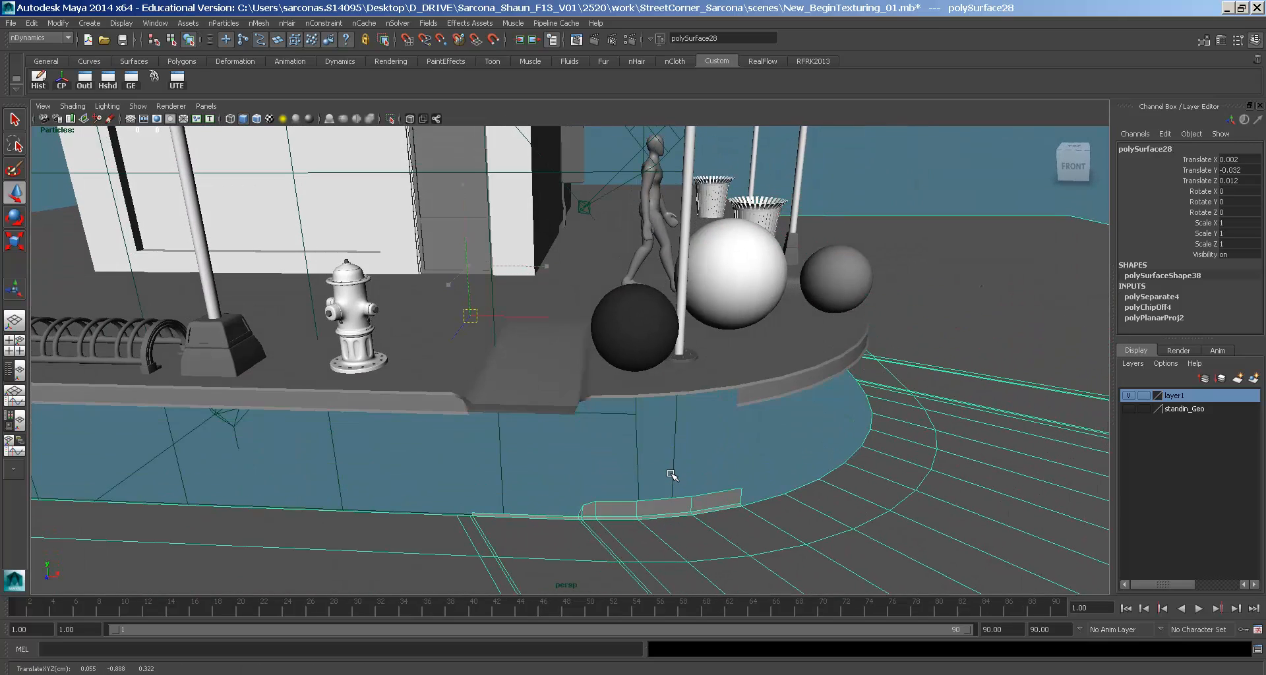
pyautogui.hotkey('ctrl', 'z')
pyautogui.hotkey('shift', 'z')
pyautogui.hotkey('ctrl', 'z')
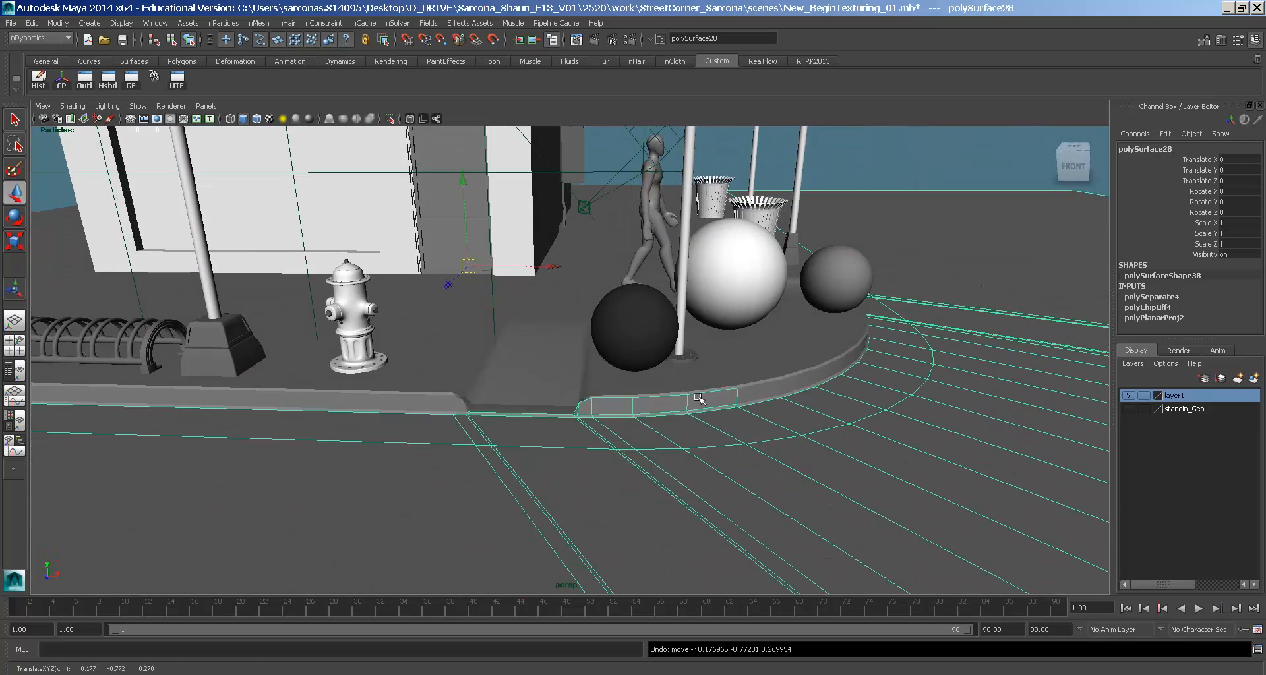
pyautogui.hotkey('ctrl', 'z')
# - Box-select the curb faces on the ground, frame them, and deselect the floor face
pyautogui.moveTo(663, 404); pyautogui.dragTo(596, 398, button='right')
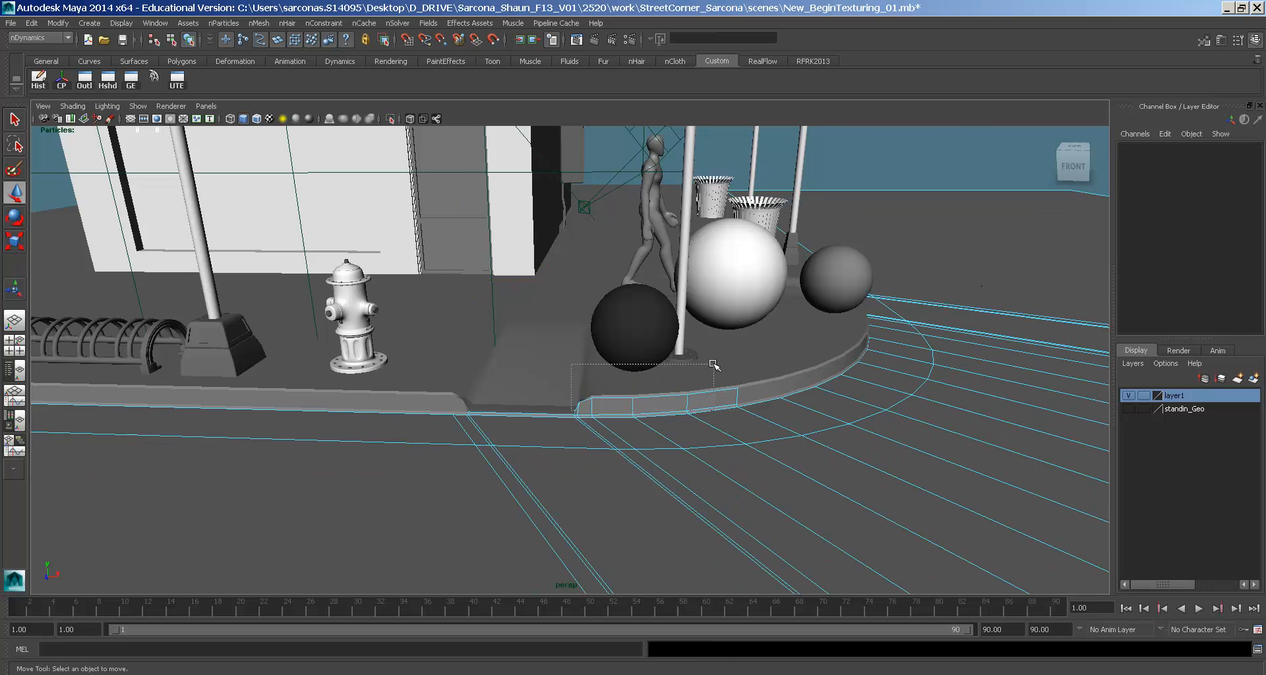
pyautogui.moveTo(712, 365); pyautogui.dragTo(713, 365)
pyautogui.press('f')
pyautogui.keyDown('ctrl'); pyautogui.moveTo(866, 446); pyautogui.dragTo(865, 447); pyautogui.keyUp('ctrl')
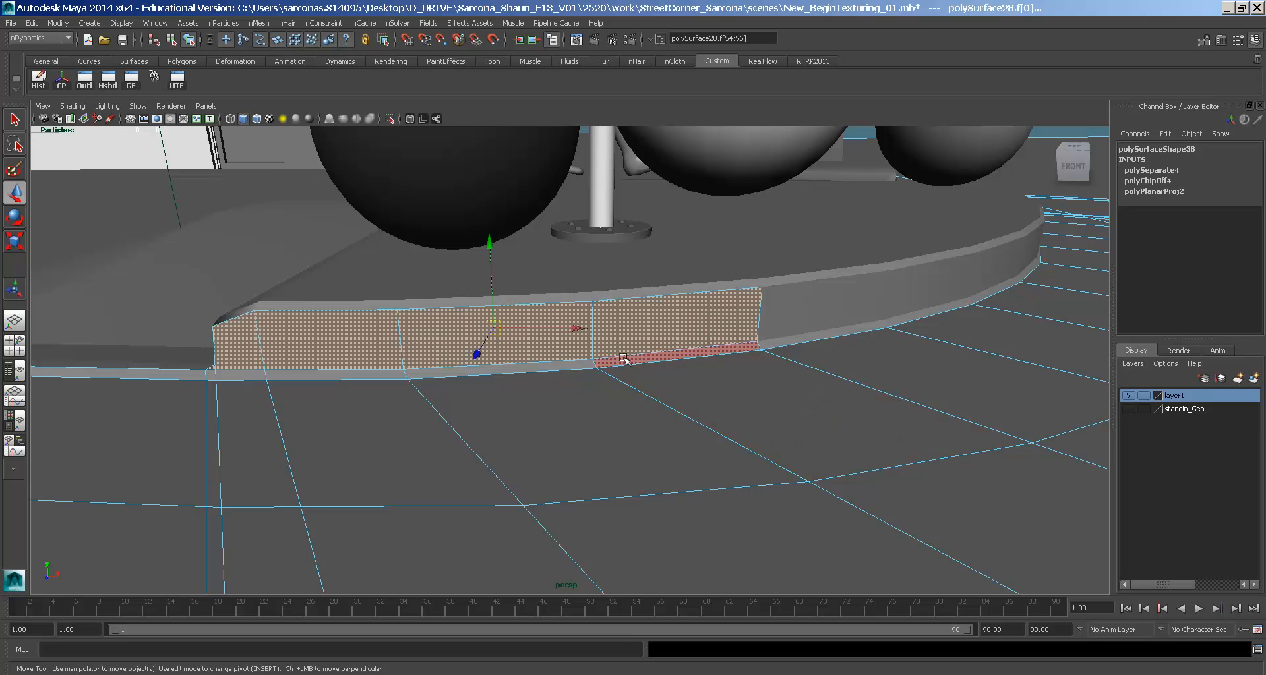
# - Add the two lower curb-strip faces to the selection
pyautogui.keyDown('shift'); pyautogui.click(521, 366); pyautogui.keyUp('shift')
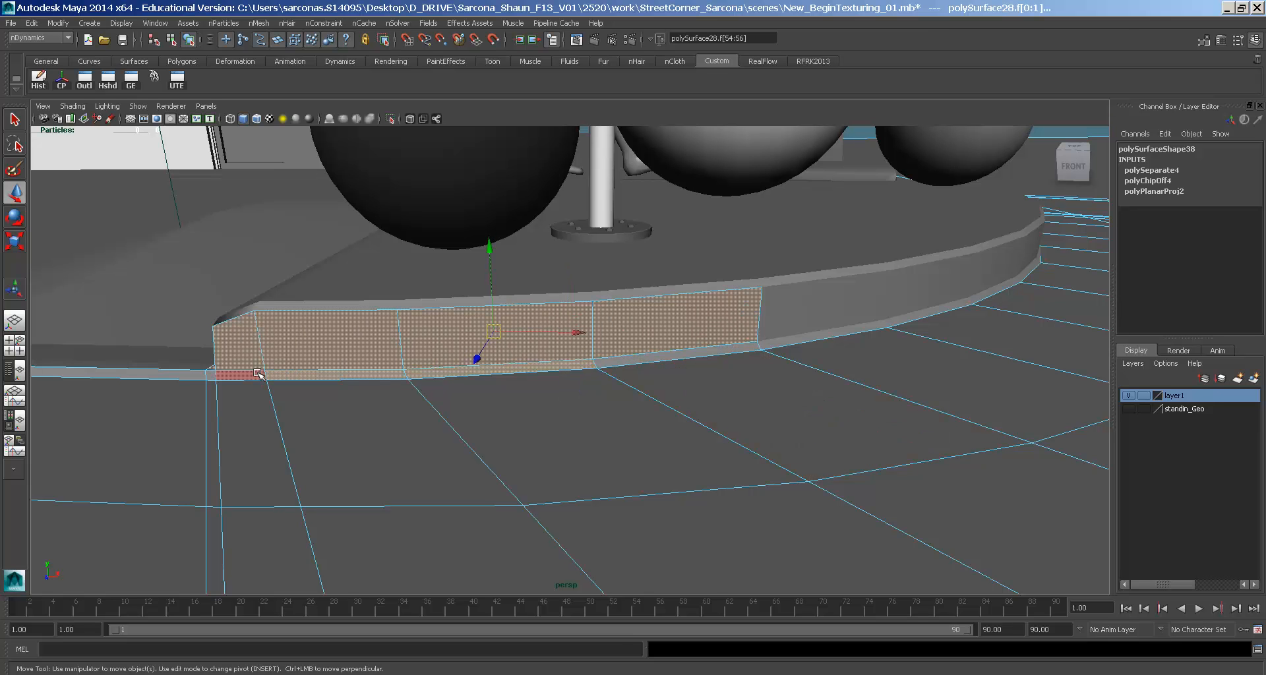
pyautogui.keyDown('shift'); pyautogui.click(637, 361); pyautogui.keyUp('shift')
pyautogui.keyDown('alt'); pyautogui.moveTo(507, 390); pyautogui.dragTo(565, 393); pyautogui.keyUp('alt')
# - Extract the curb faces into a separate mesh and shift-select the neighbouring curb piece
pyautogui.press('space')
pyautogui.click(409, 414)
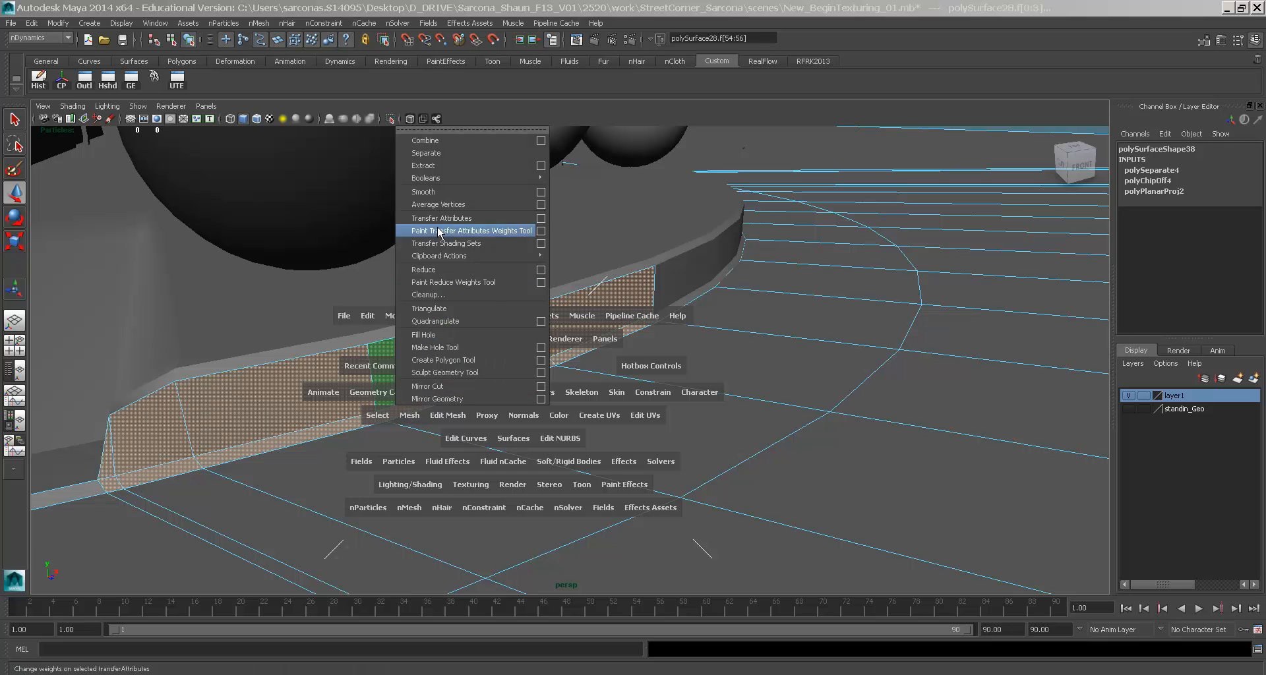
pyautogui.click(455, 165)
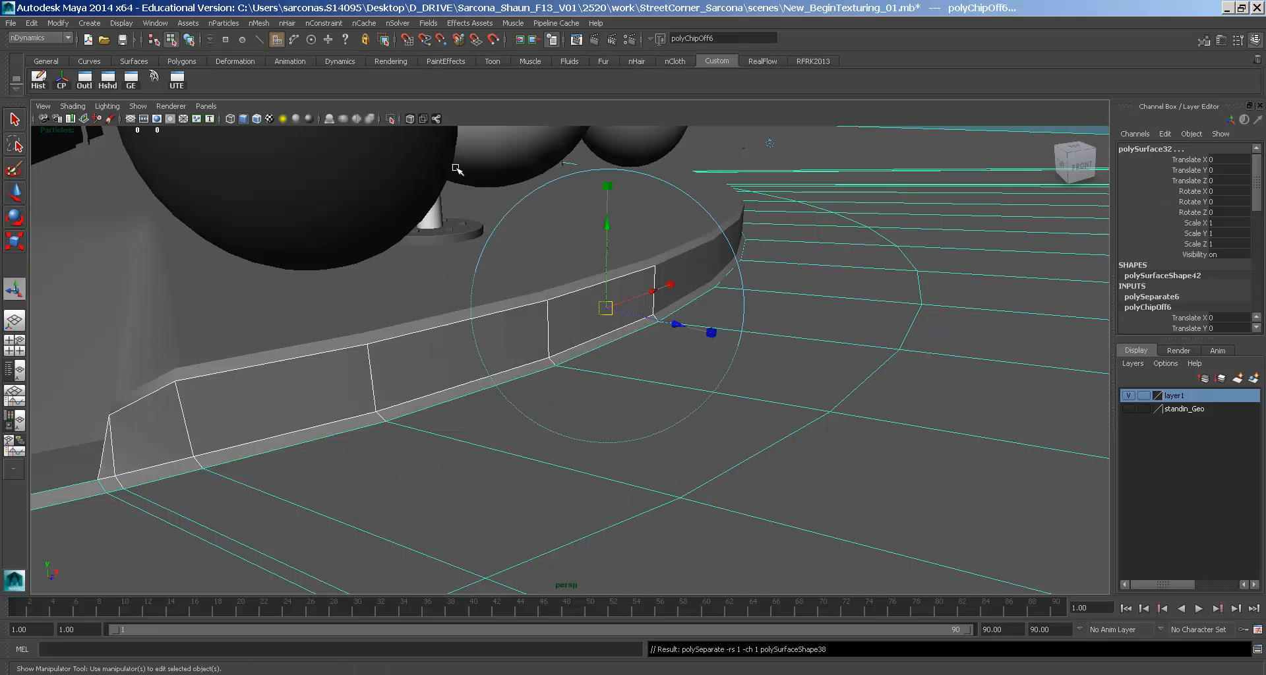
pyautogui.keyDown('shift'); pyautogui.click(682, 283); pyautogui.keyUp('shift')
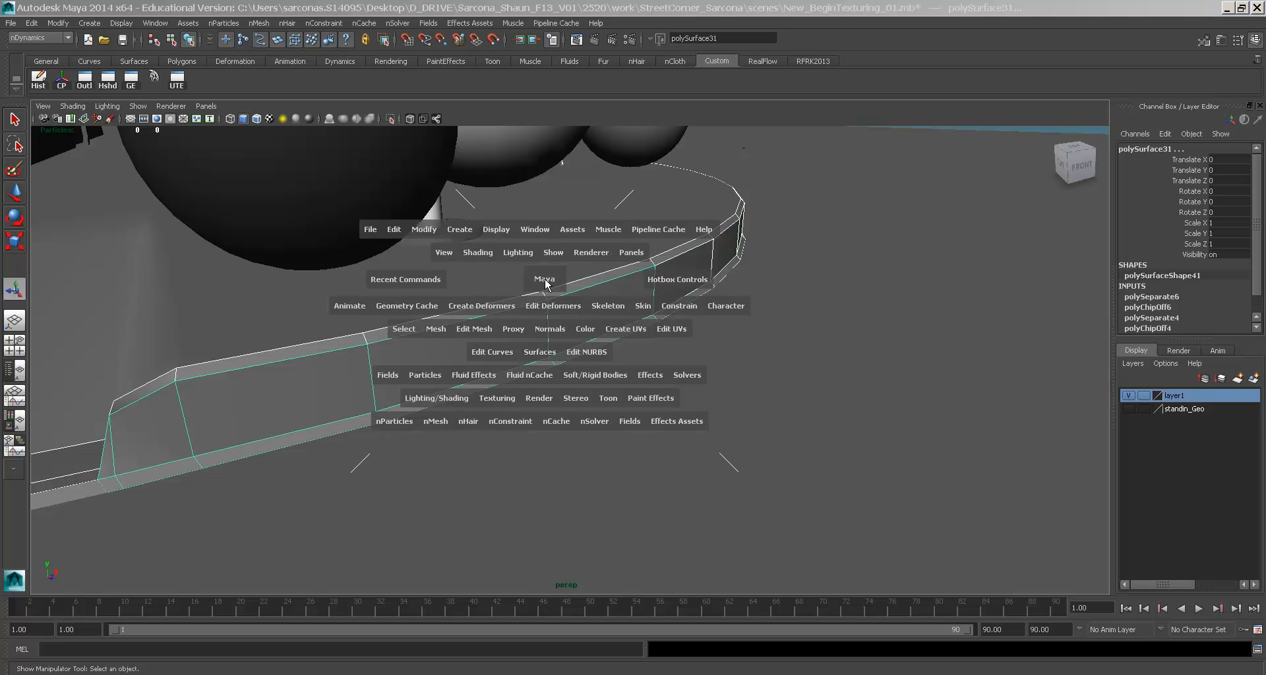
# - Combine the selected curb pieces into one mesh and merge their overlapping vertices
pyautogui.click(670, 276)
pyautogui.press('space')
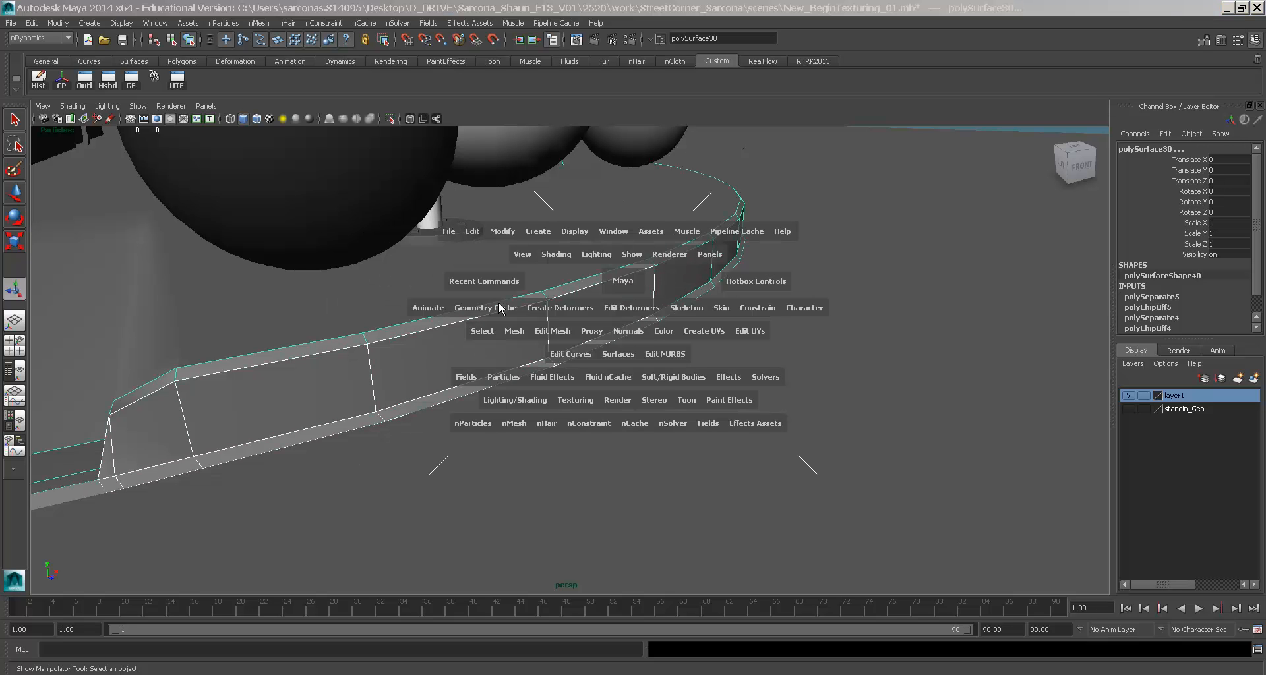
pyautogui.click(509, 331)
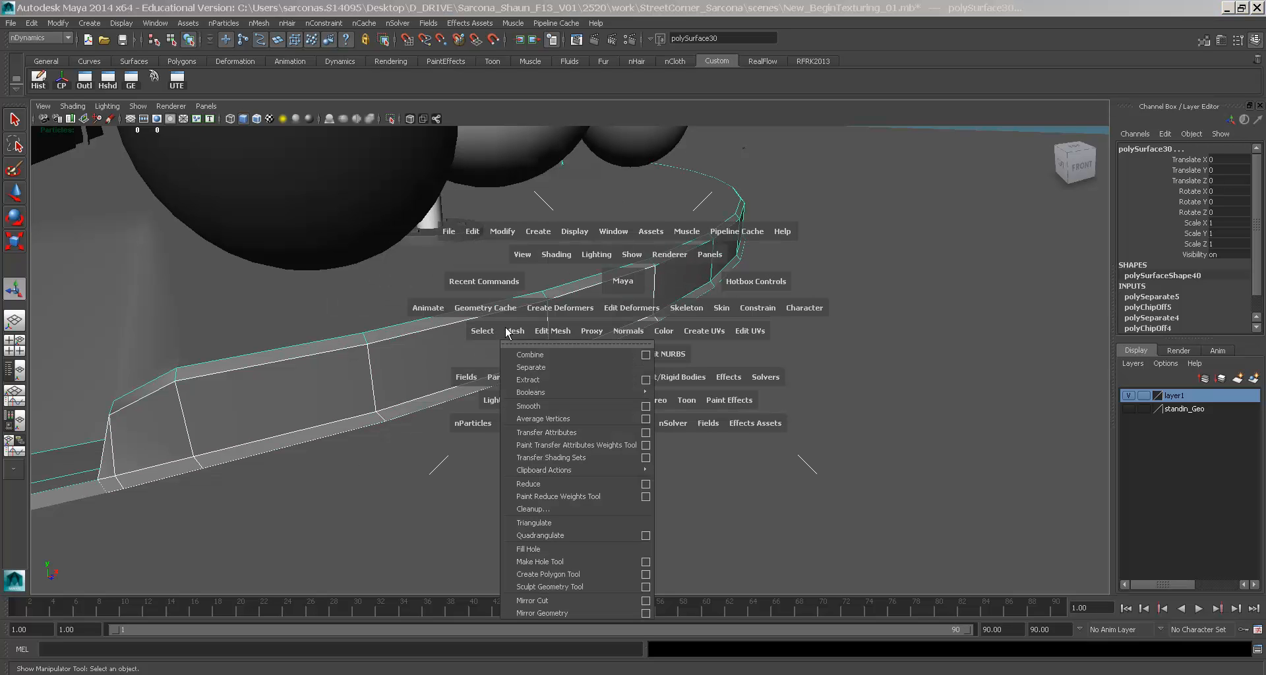
pyautogui.click(540, 356)
pyautogui.click(562, 339)
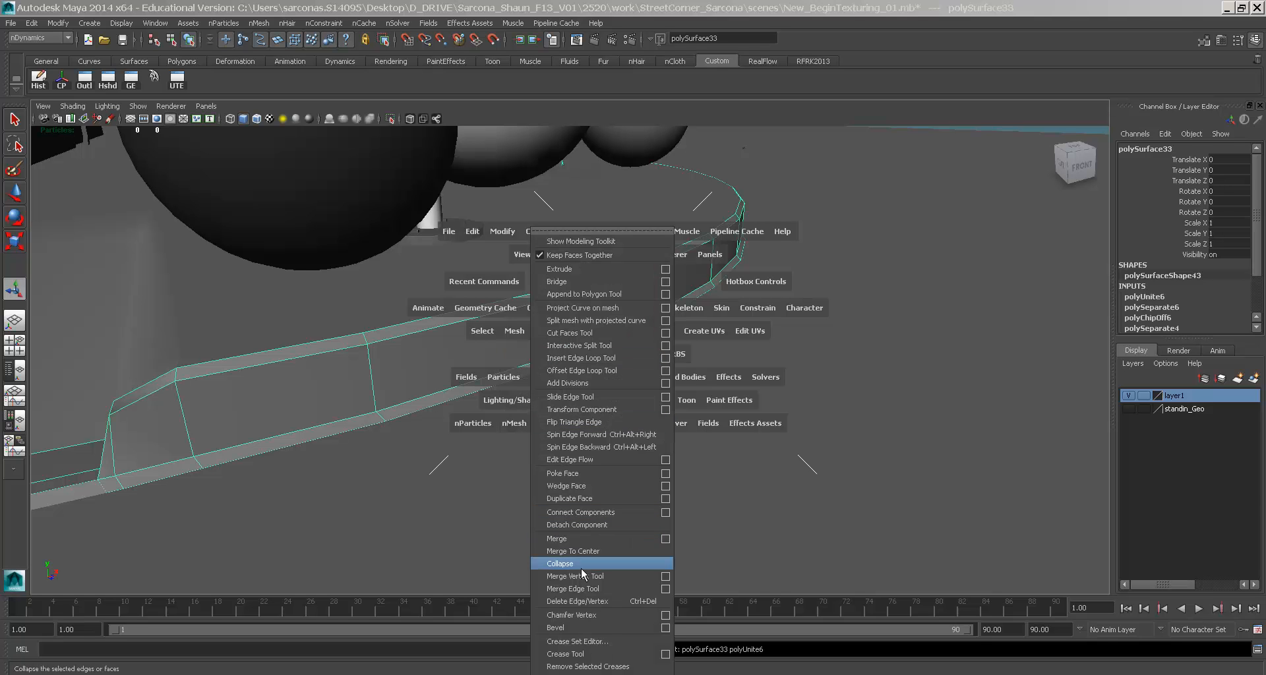
pyautogui.click(583, 541)
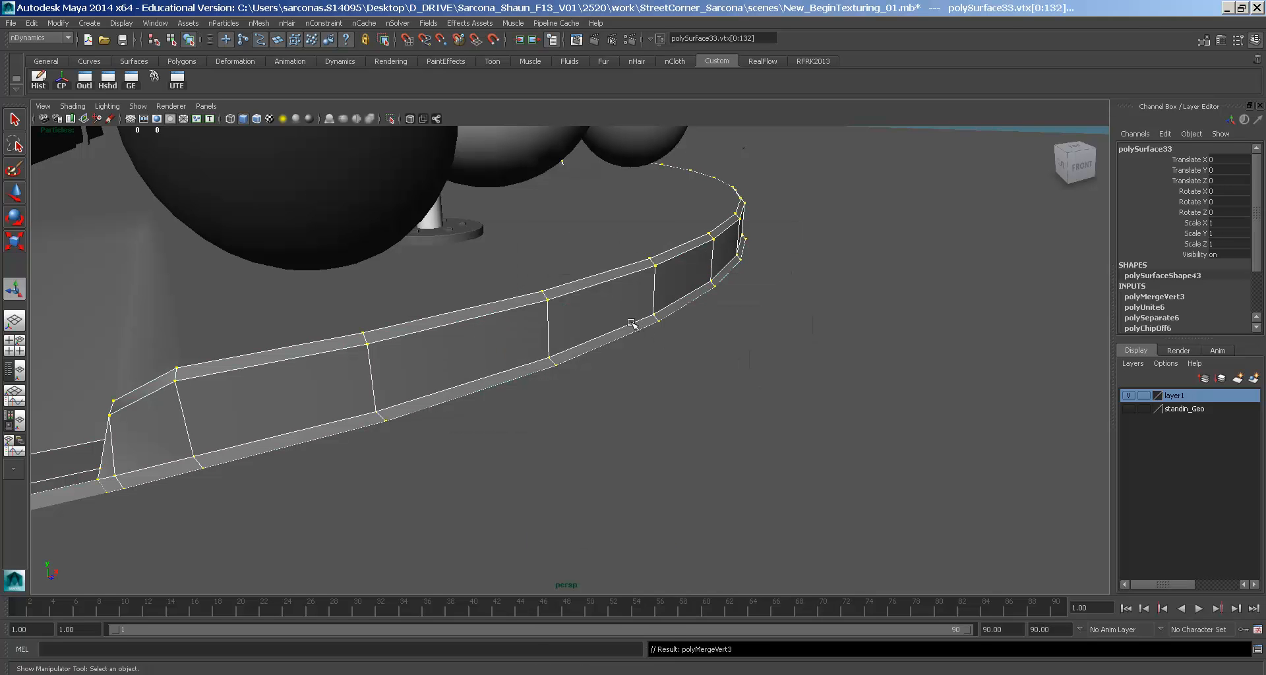
# - Back in object mode, check the street, sidewalk and combined curb, then frame all in wireframe
pyautogui.press('F8')
pyautogui.click(656, 370)
pyautogui.keyDown('alt'); pyautogui.moveTo(656, 370); pyautogui.dragTo(306, 345); pyautogui.keyUp('alt')
pyautogui.click(473, 320)
pyautogui.click(461, 282)
pyautogui.click(440, 318)
pyautogui.click(384, 360)
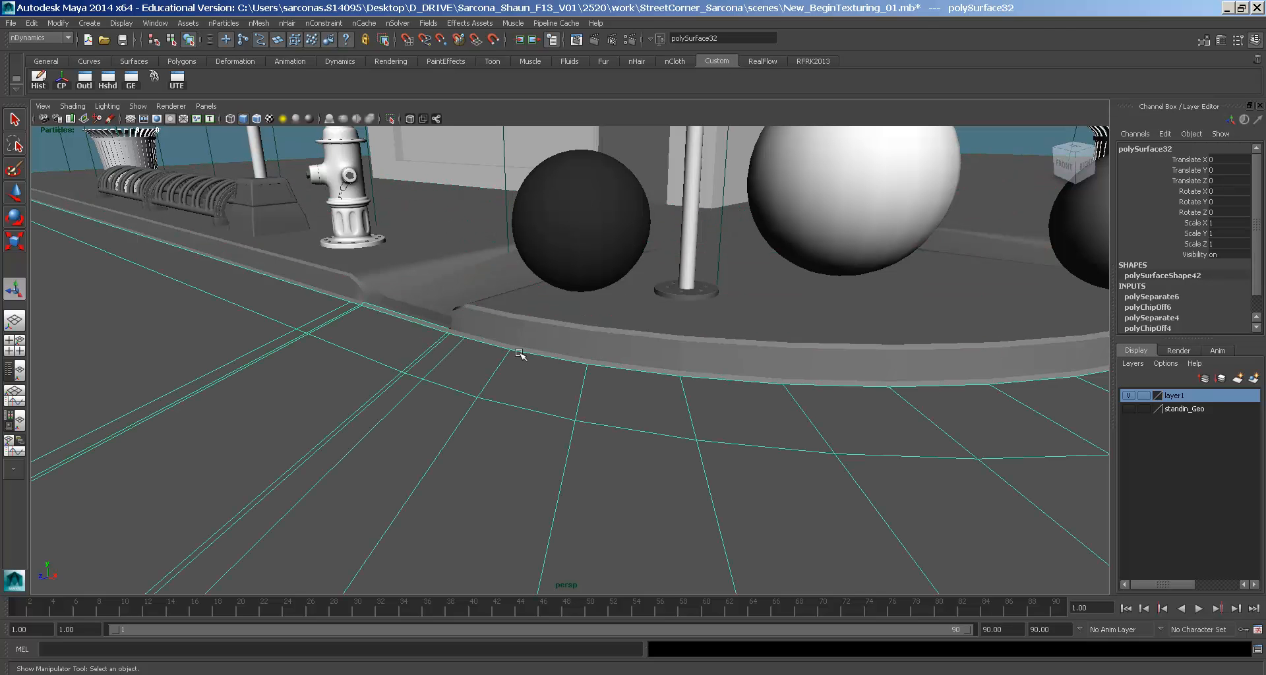
pyautogui.click(521, 331)
pyautogui.press('a')
pyautogui.keyDown('alt'); pyautogui.moveTo(520, 331); pyautogui.dragTo(638, 318); pyautogui.keyUp('alt')
pyautogui.press('4')
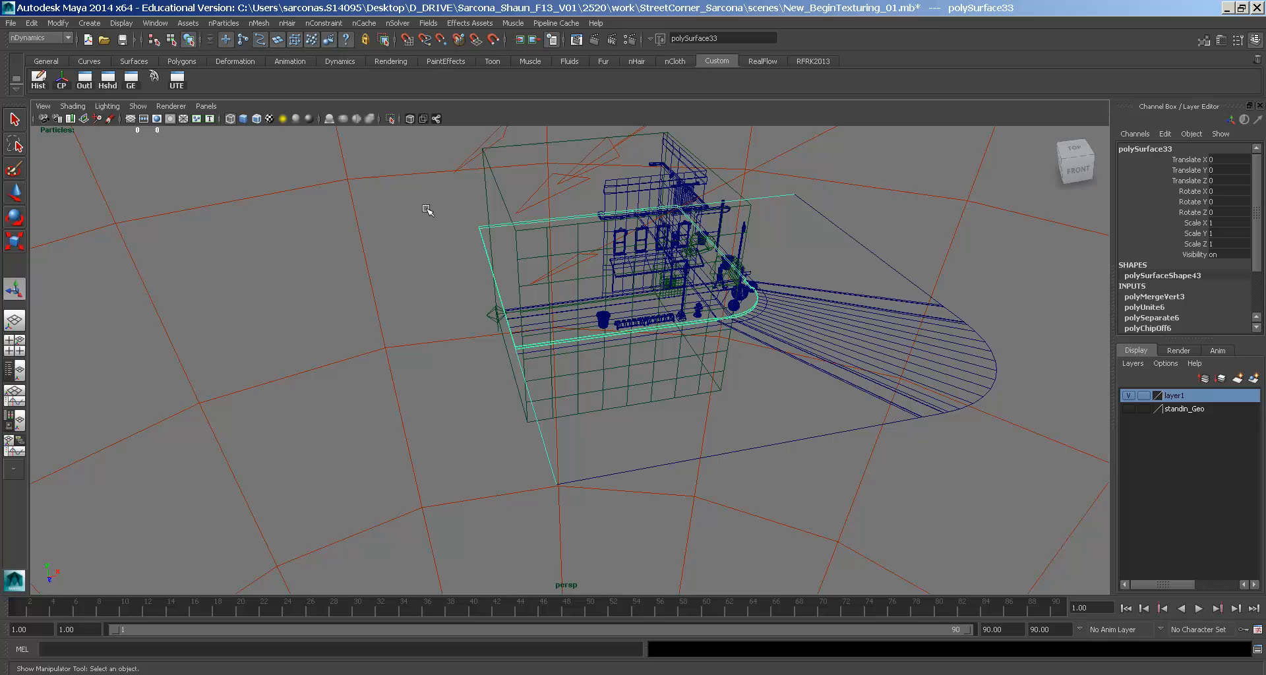
# - In face mode, zoom in close on the curb end and inspect its faces
pyautogui.moveTo(435, 281); pyautogui.dragTo(485, 310, button='right')
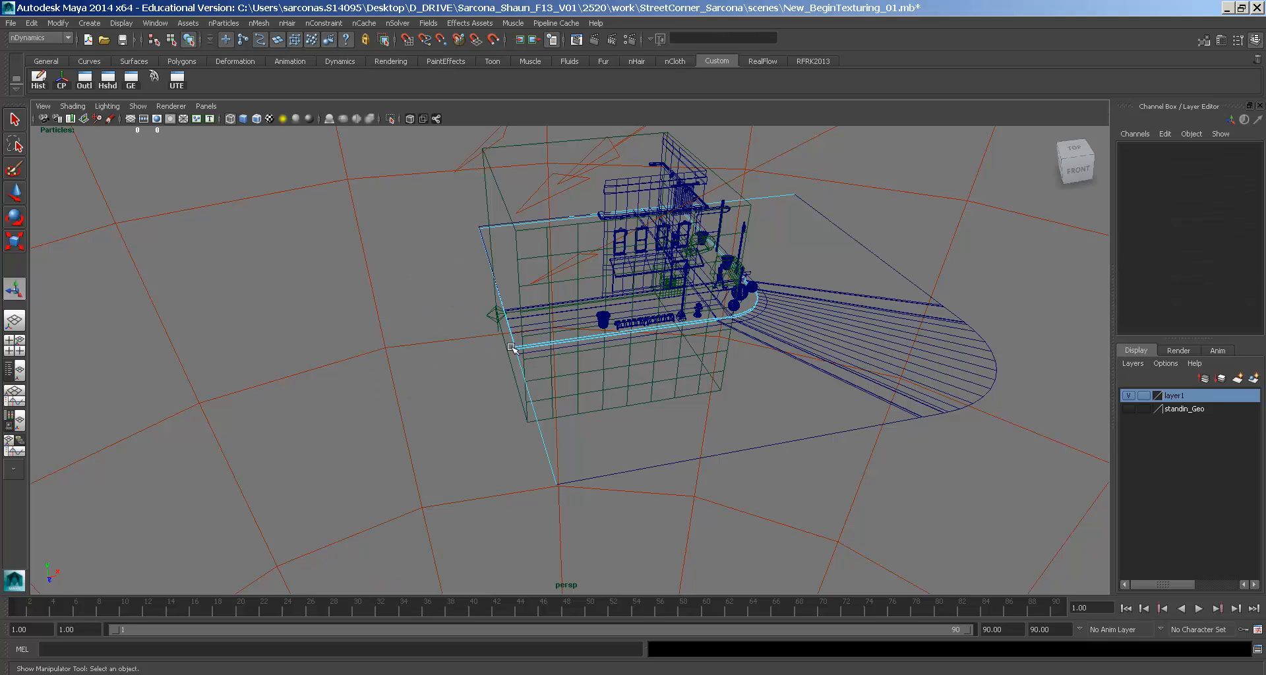
pyautogui.click(495, 277)
pyautogui.click(440, 280)
pyautogui.keyDown('alt'); pyautogui.moveTo(457, 376); pyautogui.dragTo(537, 389); pyautogui.keyUp('alt')
pyautogui.keyDown('alt'); pyautogui.moveTo(537, 389); pyautogui.dragTo(729, 398, button='right'); pyautogui.keyUp('alt')
pyautogui.keyDown('alt'); pyautogui.moveTo(494, 399); pyautogui.dragTo(619, 412); pyautogui.keyUp('alt')
pyautogui.keyDown('alt'); pyautogui.moveTo(620, 413); pyautogui.dragTo(712, 422, button='right'); pyautogui.keyUp('alt')
pyautogui.click(584, 465)
pyautogui.click(578, 466)
pyautogui.keyDown('alt'); pyautogui.moveTo(577, 448); pyautogui.dragTo(577, 395, button='middle'); pyautogui.keyUp('alt')
pyautogui.keyDown('alt'); pyautogui.moveTo(577, 395); pyautogui.dragTo(989, 429, button='right'); pyautogui.keyUp('alt')
pyautogui.click(628, 477)
pyautogui.click(633, 430)
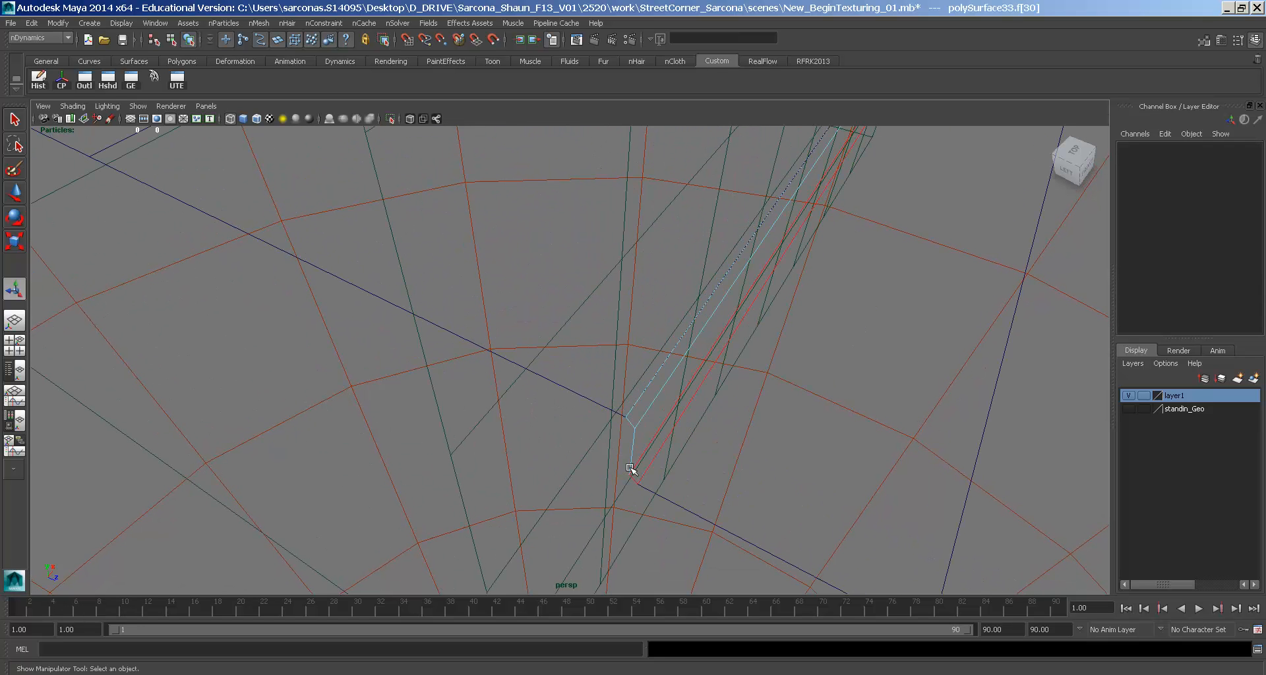
# - Select a stray face at the curb end and delete it
pyautogui.keyDown('alt'); pyautogui.moveTo(847, 447); pyautogui.dragTo(777, 379); pyautogui.keyUp('alt')
pyautogui.click(621, 481)
pyautogui.click(317, 373)
pyautogui.keyDown('alt'); pyautogui.moveTo(316, 373); pyautogui.dragTo(364, 372); pyautogui.keyUp('alt')
pyautogui.keyDown('alt'); pyautogui.moveTo(365, 372); pyautogui.dragTo(633, 321, button='middle'); pyautogui.keyUp('alt')
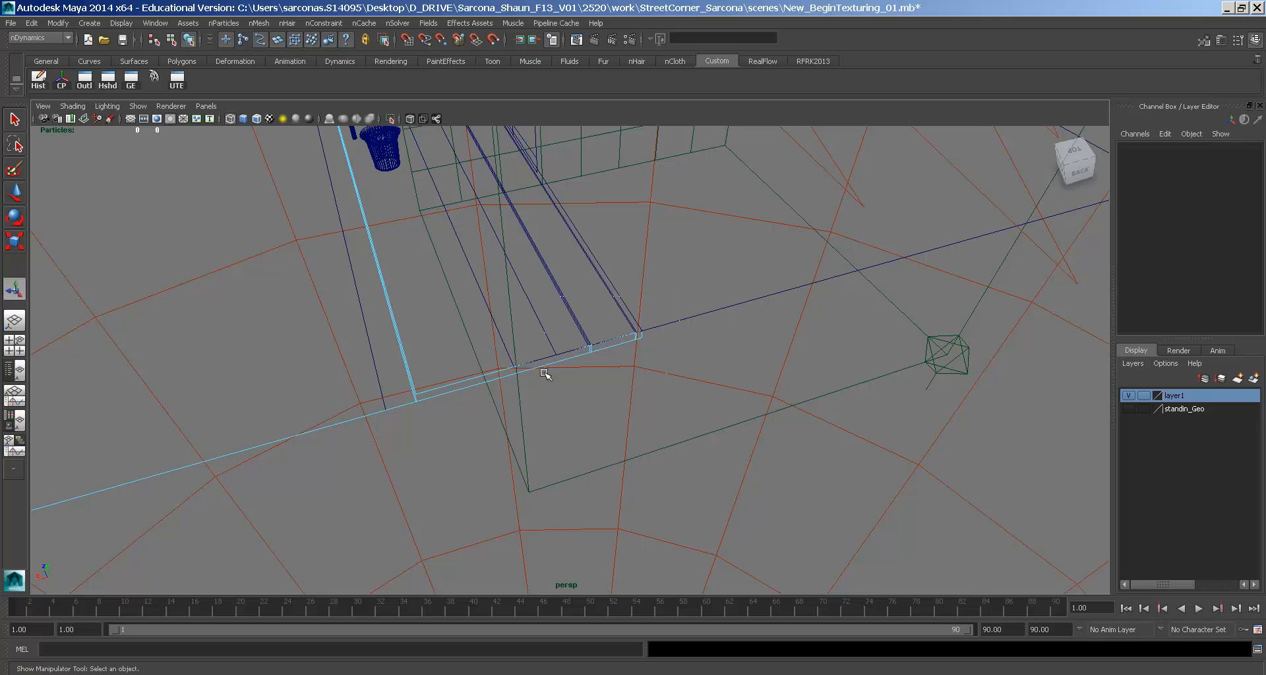
pyautogui.click(453, 410)
pyautogui.press('Delete')
# - Inspect the stray faces at the curb corner, then zoom out over the whole street corner
pyautogui.keyDown('alt'); pyautogui.moveTo(429, 392); pyautogui.dragTo(868, 376, button='middle'); pyautogui.keyUp('alt')
pyautogui.keyDown('alt'); pyautogui.moveTo(869, 376); pyautogui.dragTo(691, 476); pyautogui.keyUp('alt')
pyautogui.click(580, 483)
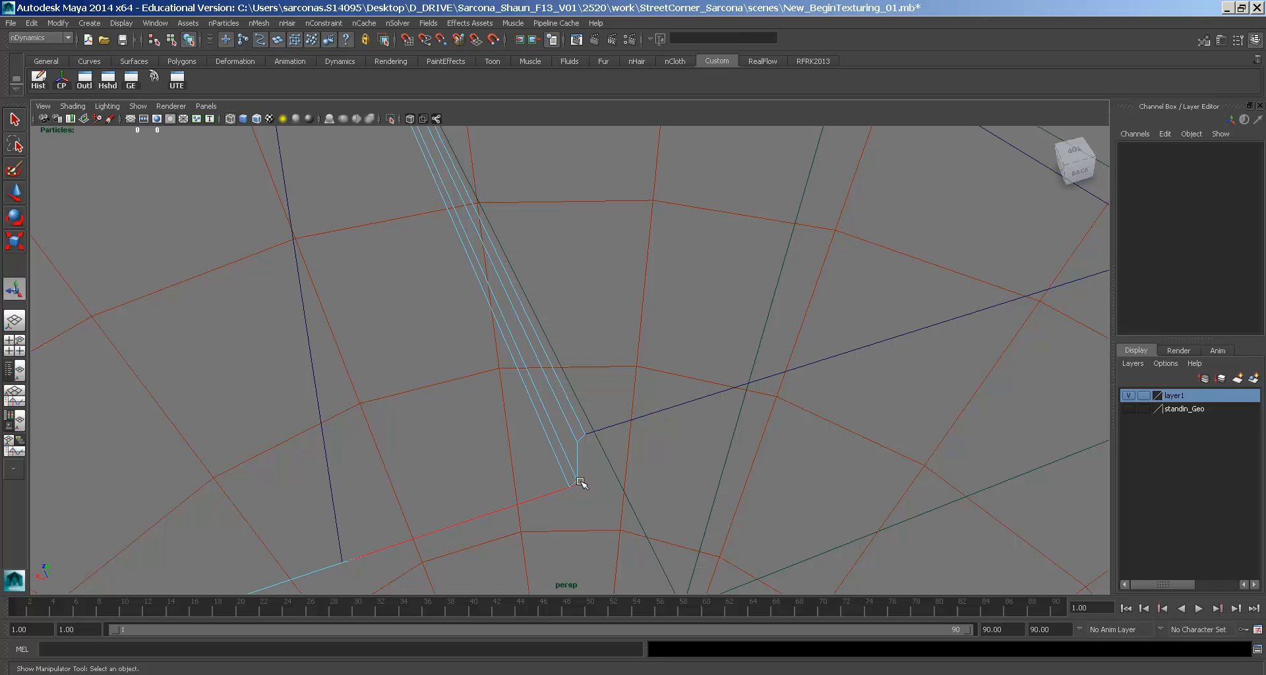
pyautogui.click(584, 496)
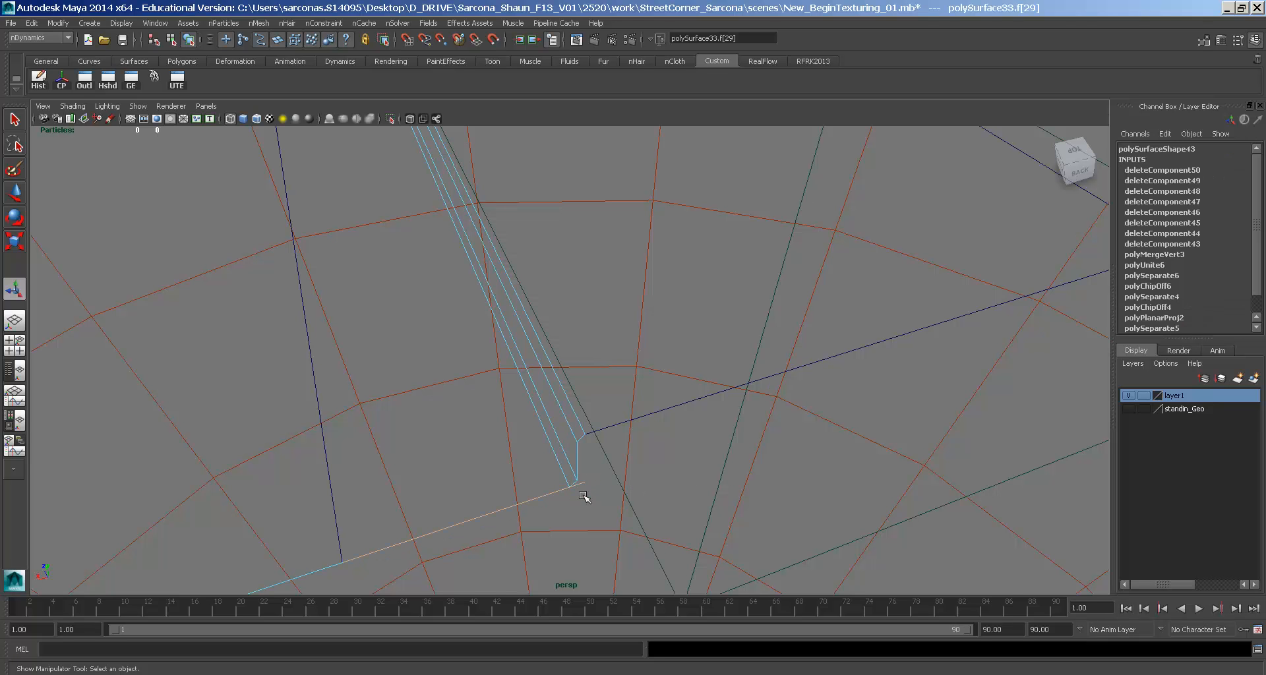
pyautogui.click(557, 491)
pyautogui.keyDown('alt'); pyautogui.moveTo(458, 469); pyautogui.dragTo(431, 429); pyautogui.keyUp('alt')
pyautogui.click(317, 469)
pyautogui.click(286, 452)
pyautogui.keyDown('alt'); pyautogui.moveTo(286, 453); pyautogui.dragTo(288, 435, button='right'); pyautogui.keyUp('alt')
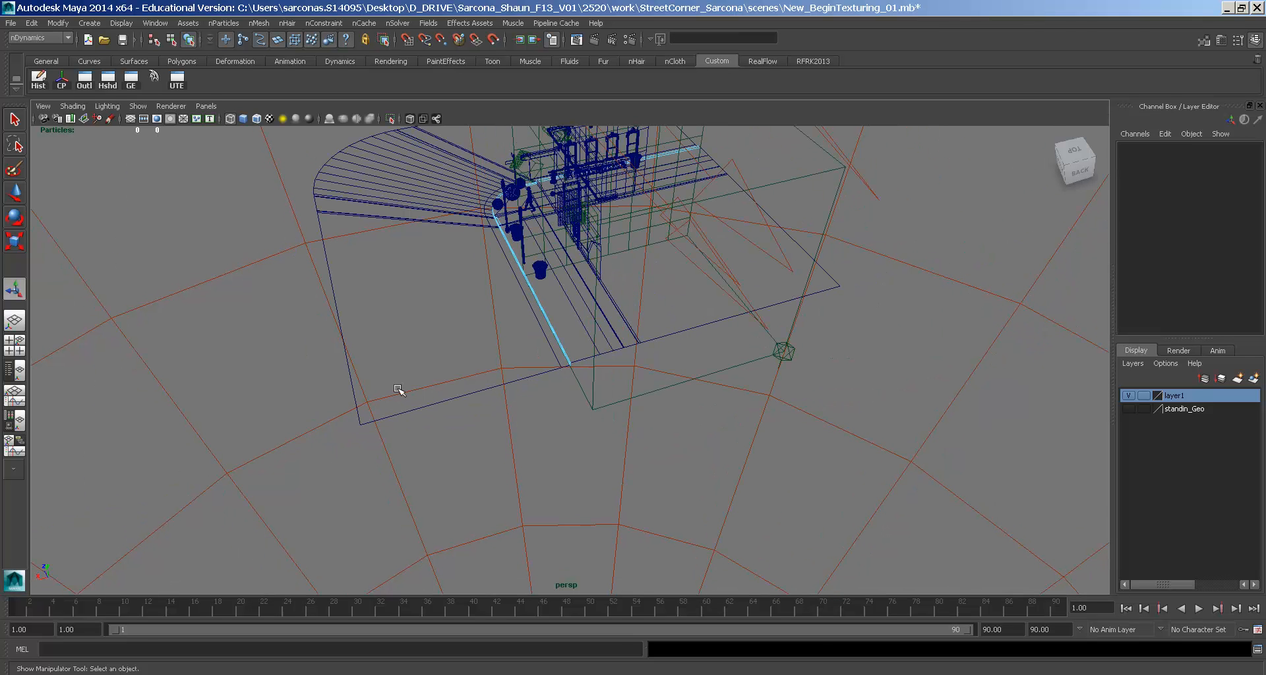
pyautogui.keyDown('alt'); pyautogui.moveTo(414, 392); pyautogui.dragTo(456, 389); pyautogui.keyUp('alt')
pyautogui.press('F8')
# - Return to object mode and select the street surface and combined curb around the corner
pyautogui.press('F8')
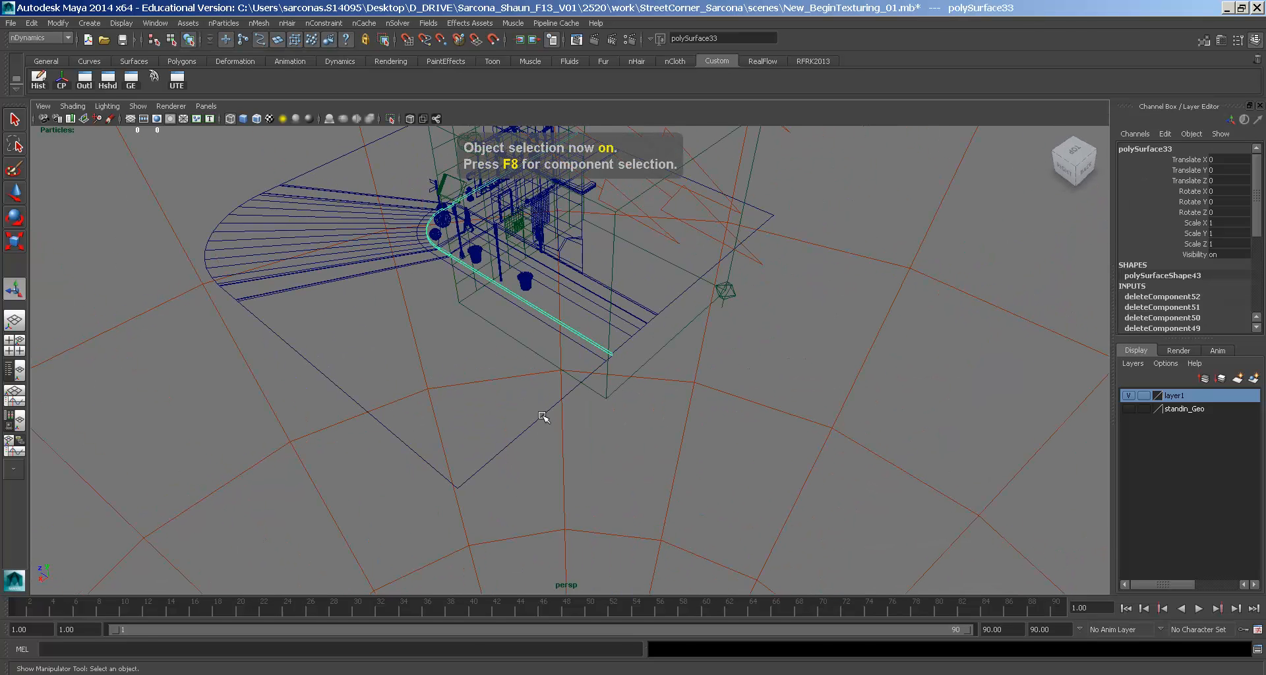
pyautogui.click(539, 415)
pyautogui.press('F8')
pyautogui.click(541, 418)
pyautogui.click(486, 404)
pyautogui.click(601, 345)
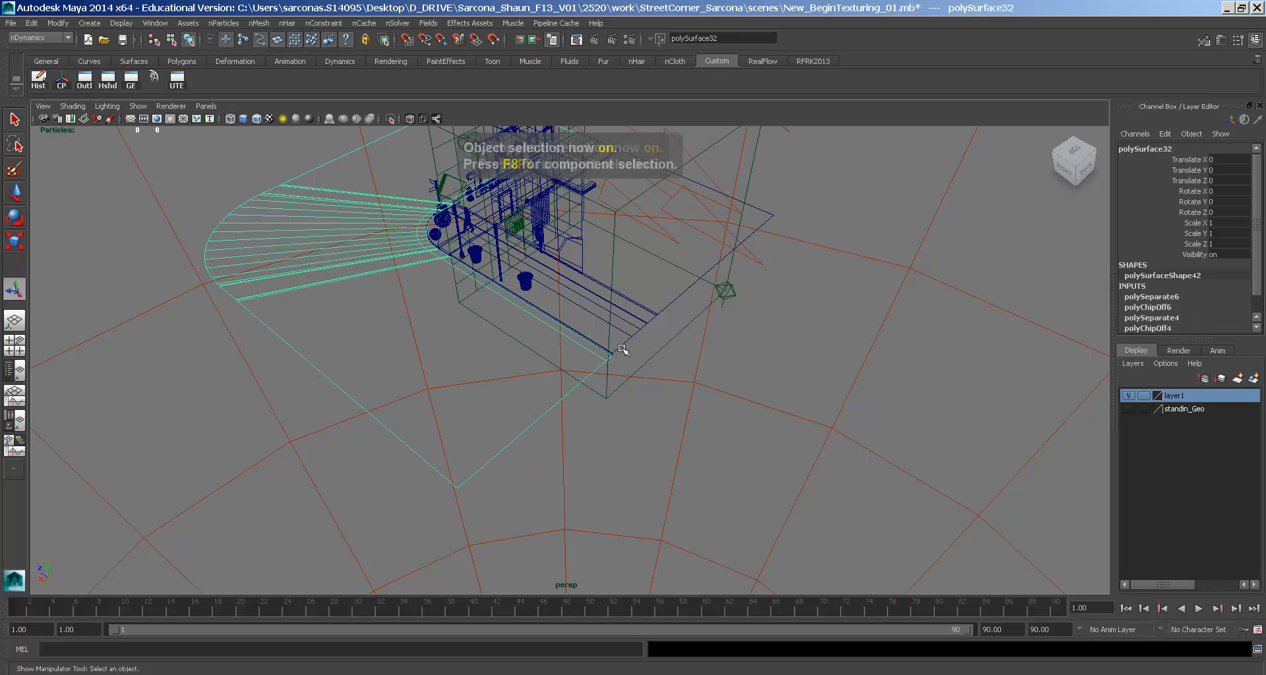
pyautogui.press('F8')
pyautogui.press('F8')
pyautogui.press('F8')
pyautogui.keyDown('alt'); pyautogui.moveTo(447, 354); pyautogui.dragTo(656, 292); pyautogui.keyUp('alt')
pyautogui.click(656, 292)
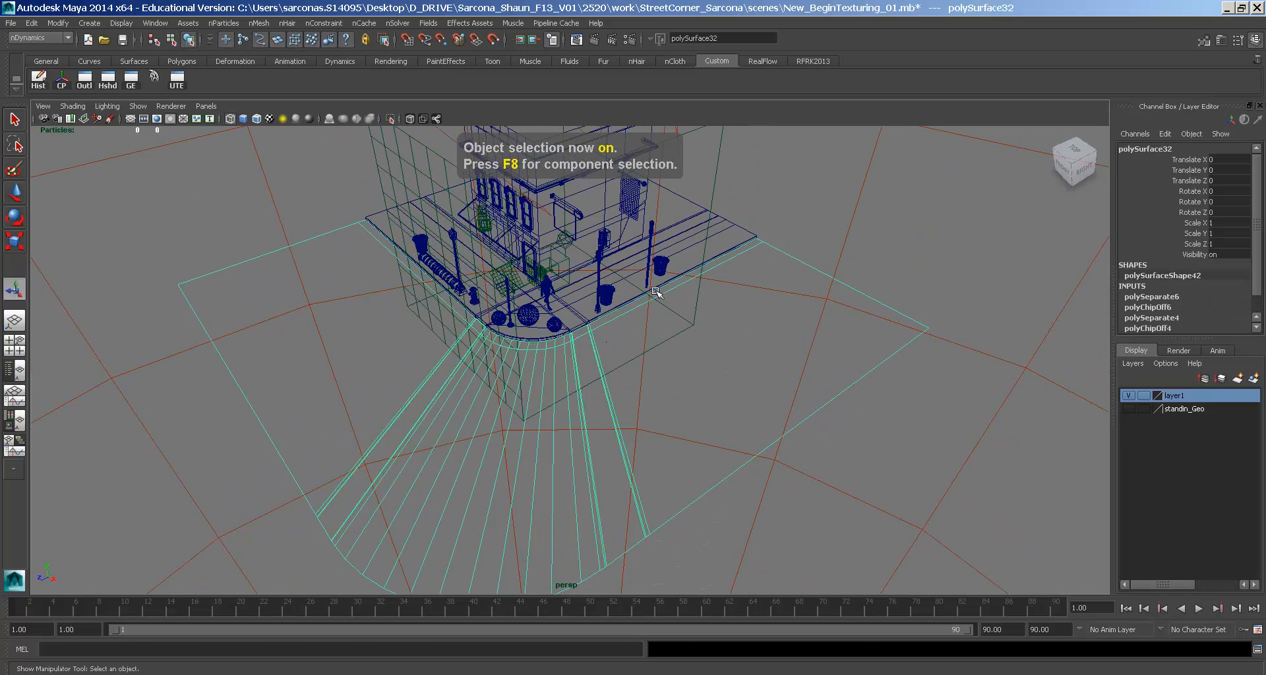
pyautogui.click(657, 289)
pyautogui.keyDown('alt'); pyautogui.moveTo(658, 289); pyautogui.dragTo(663, 334, button='right'); pyautogui.keyUp('alt')
# - Select the street surface, turn on textured shaded display and view the corner from above
pyautogui.click(659, 343)
pyautogui.press('6')
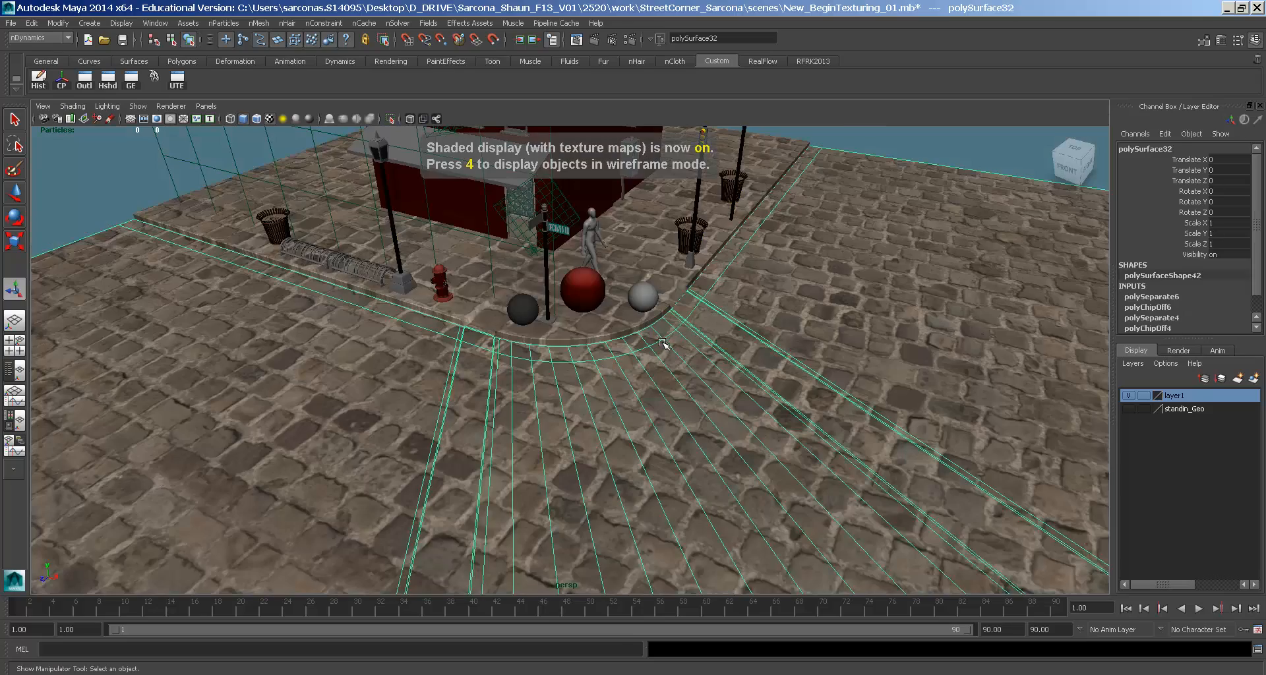
pyautogui.keyDown('alt'); pyautogui.moveTo(737, 357); pyautogui.dragTo(682, 370); pyautogui.keyUp('alt')
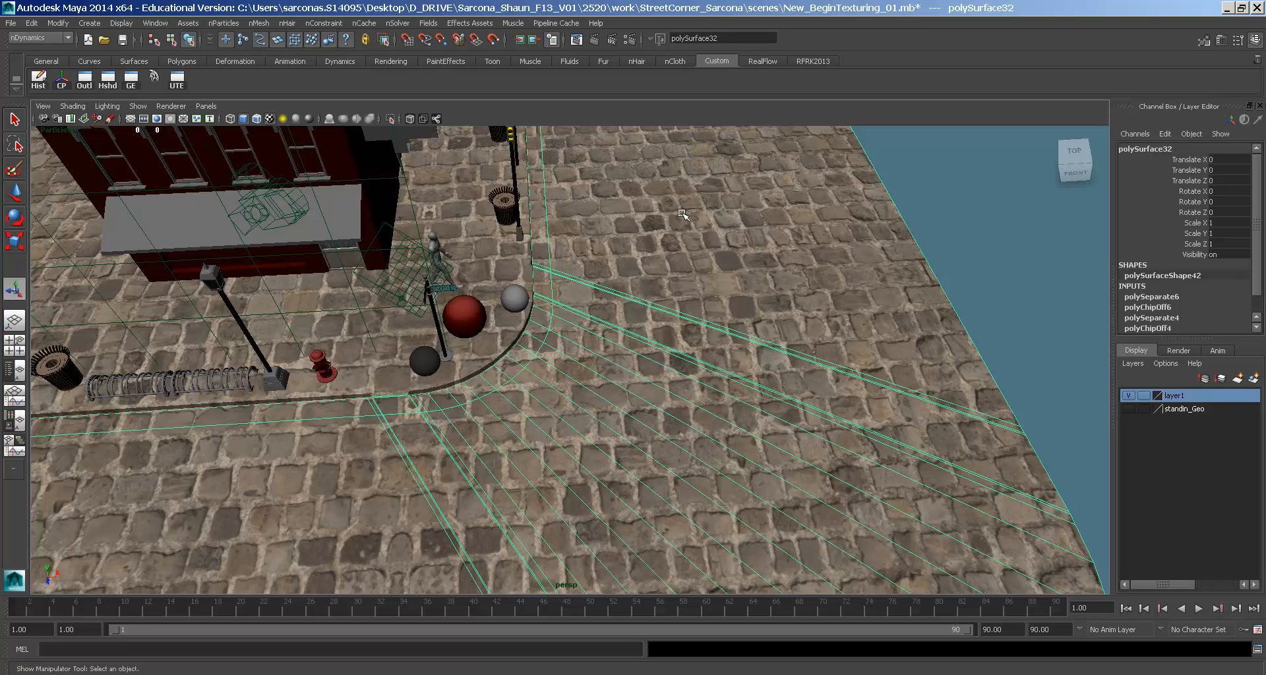
pyautogui.press('space')
# - Apply a planar UV projection to the road and resize it to 5.464 × 5.58
pyautogui.click(764, 264)
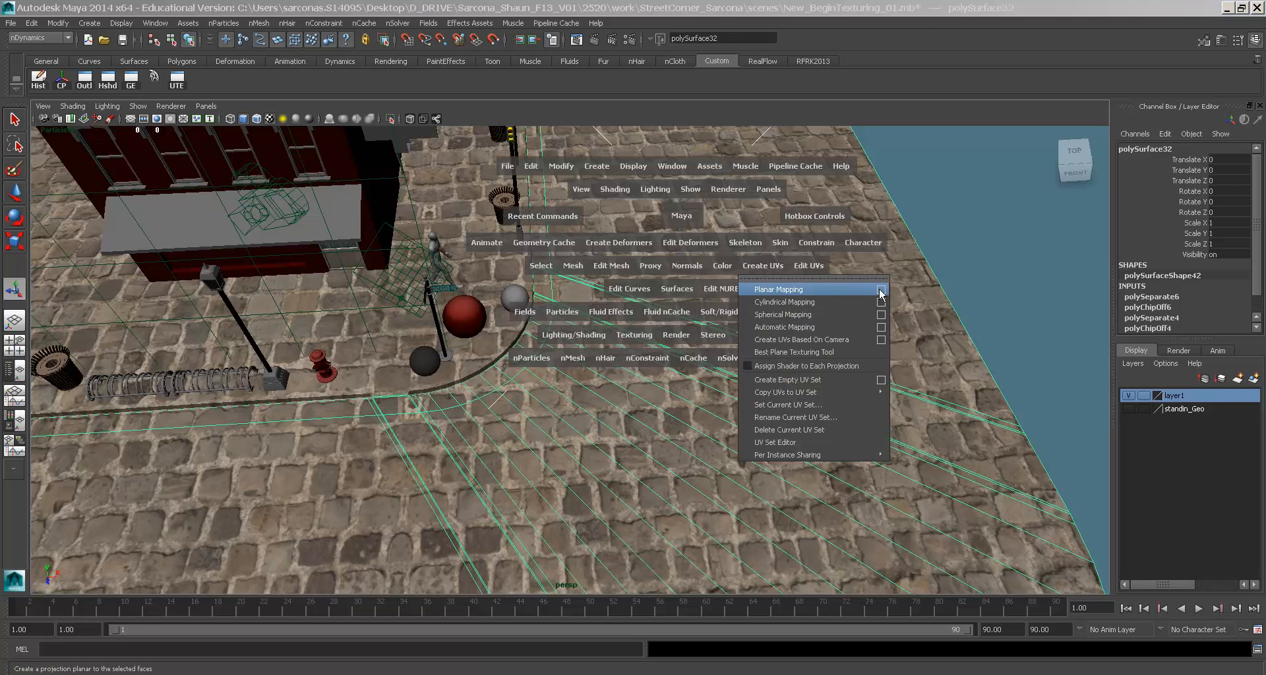
pyautogui.click(880, 290)
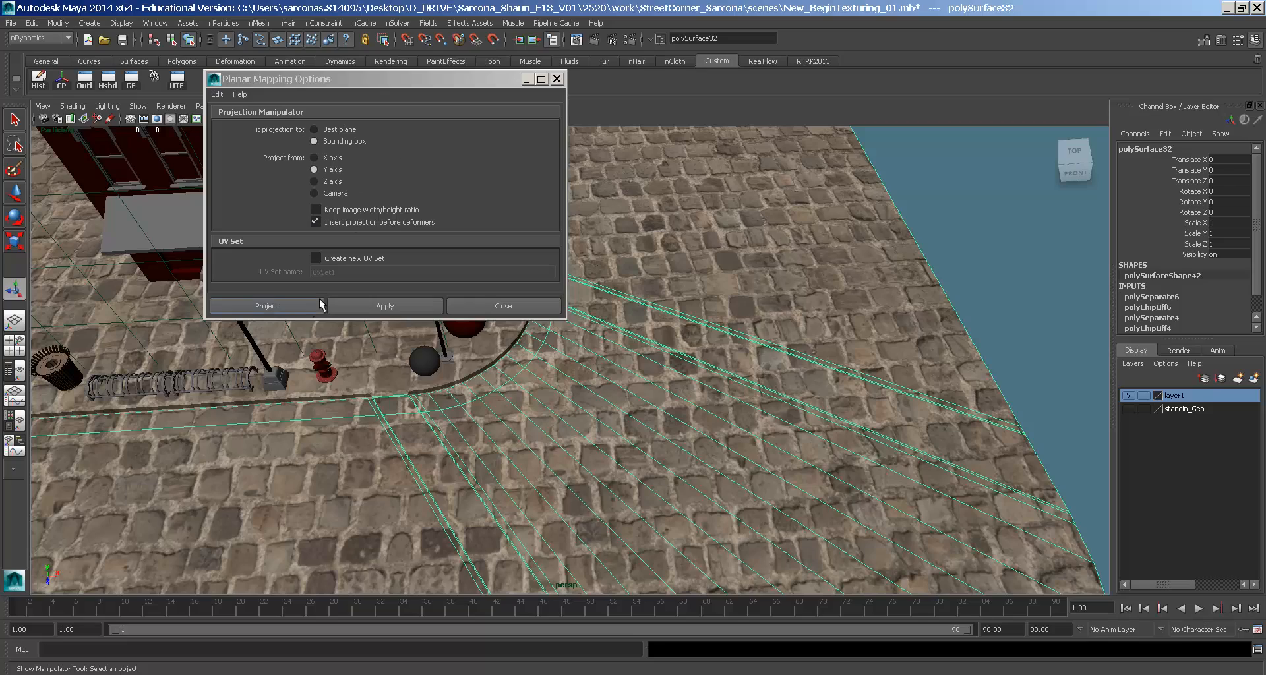
pyautogui.click(267, 306)
pyautogui.keyDown('alt'); pyautogui.moveTo(762, 317); pyautogui.dragTo(895, 209); pyautogui.keyUp('alt')
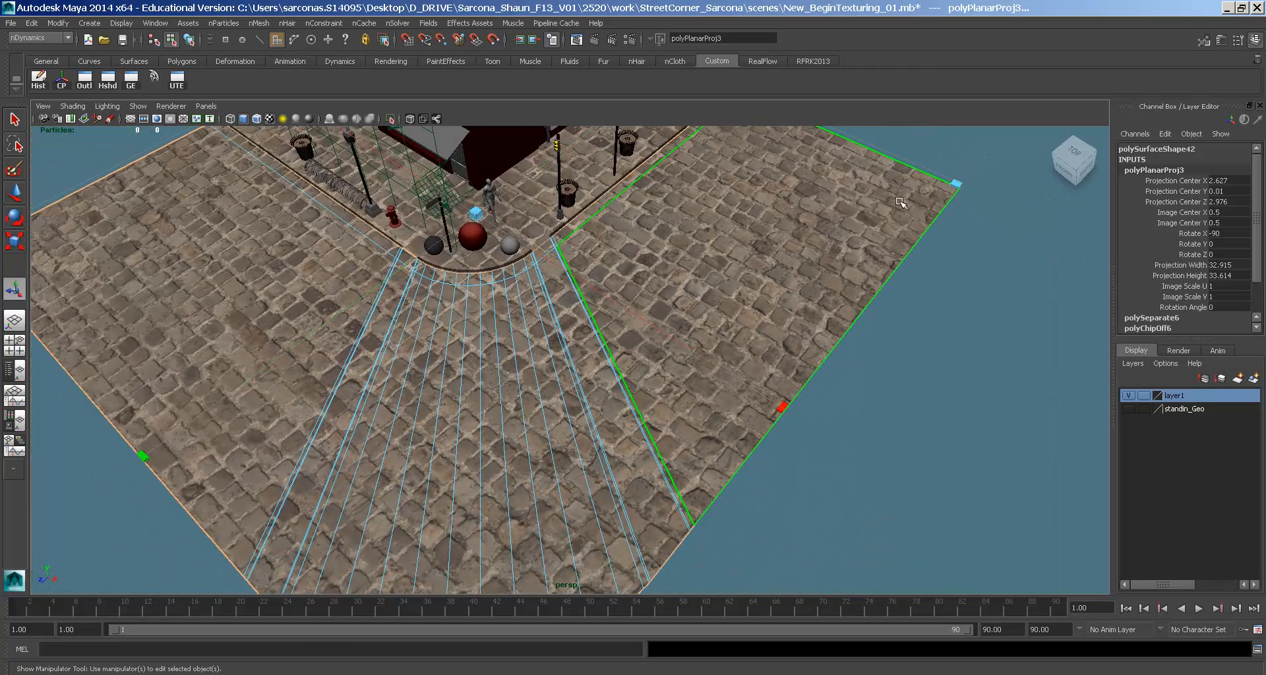
pyautogui.moveTo(956, 183); pyautogui.dragTo(591, 245)
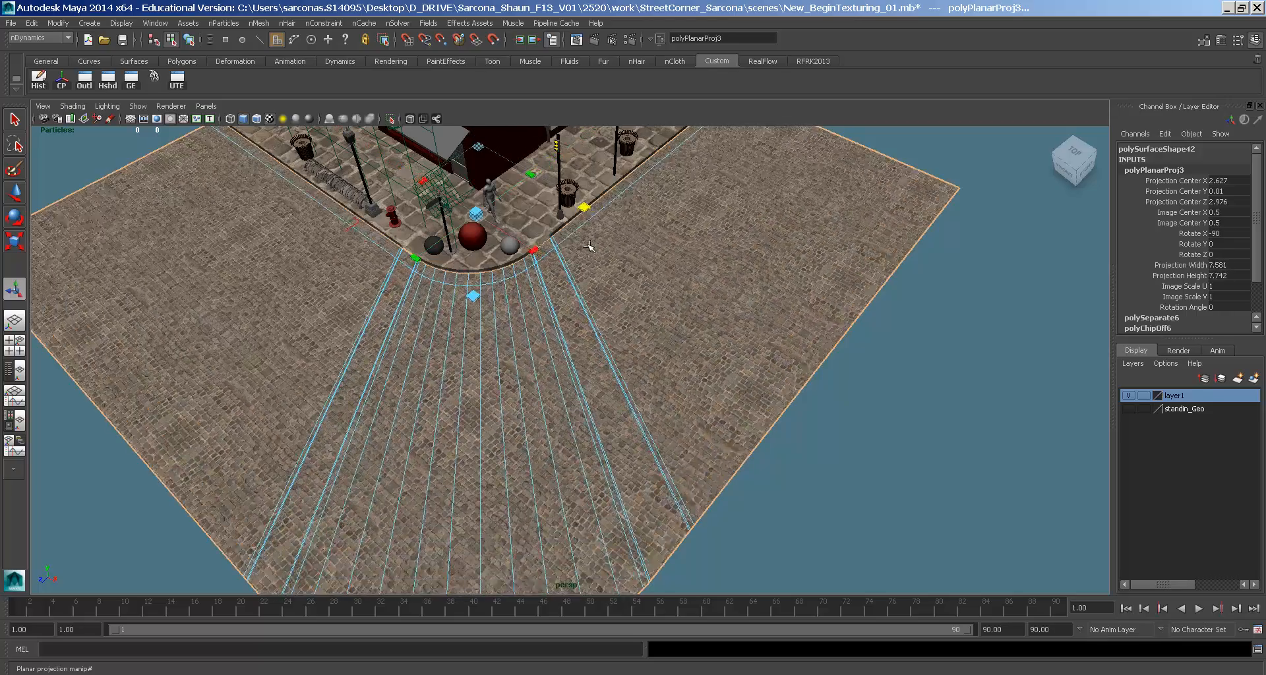
pyautogui.keyDown('alt'); pyautogui.moveTo(533, 276); pyautogui.dragTo(602, 337); pyautogui.keyUp('alt')
pyautogui.keyDown('alt'); pyautogui.moveTo(602, 337); pyautogui.dragTo(706, 387, button='right'); pyautogui.keyUp('alt')
pyautogui.keyDown('alt'); pyautogui.moveTo(579, 257); pyautogui.dragTo(639, 433, button='middle'); pyautogui.keyUp('alt')
pyautogui.moveTo(616, 446); pyautogui.dragTo(635, 373)
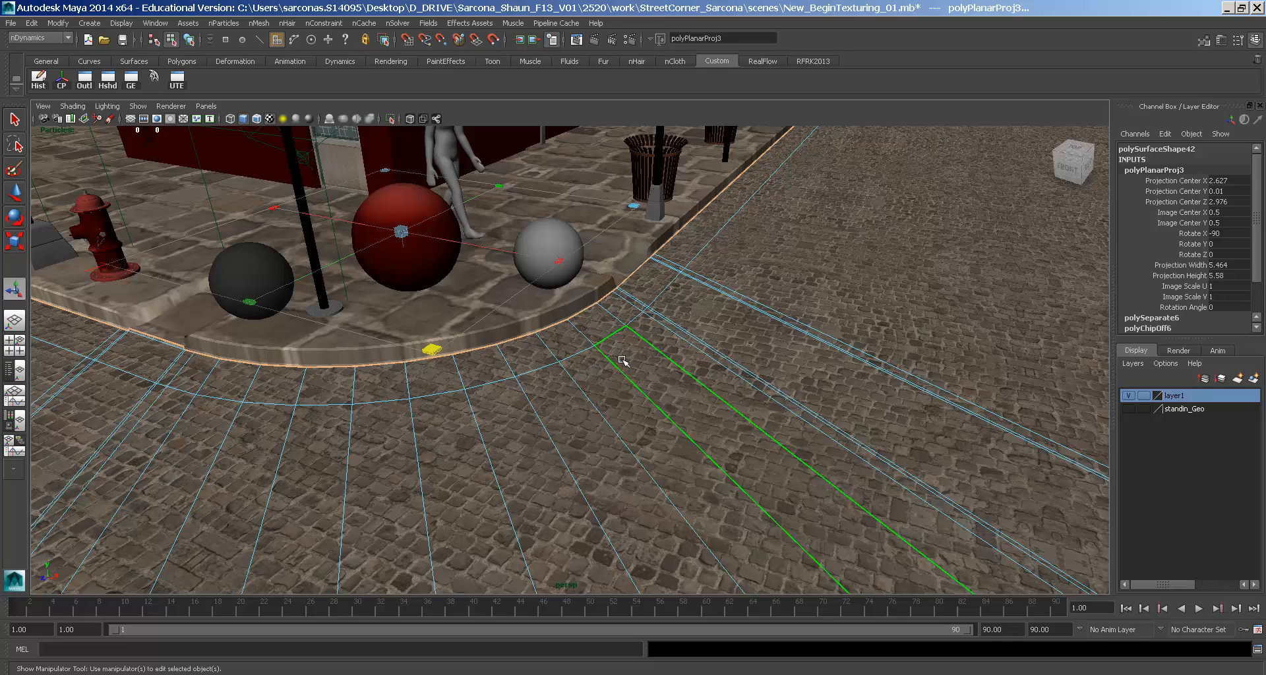
# - Select the sidewalk as a whole object and frame it from above
pyautogui.click(574, 156)
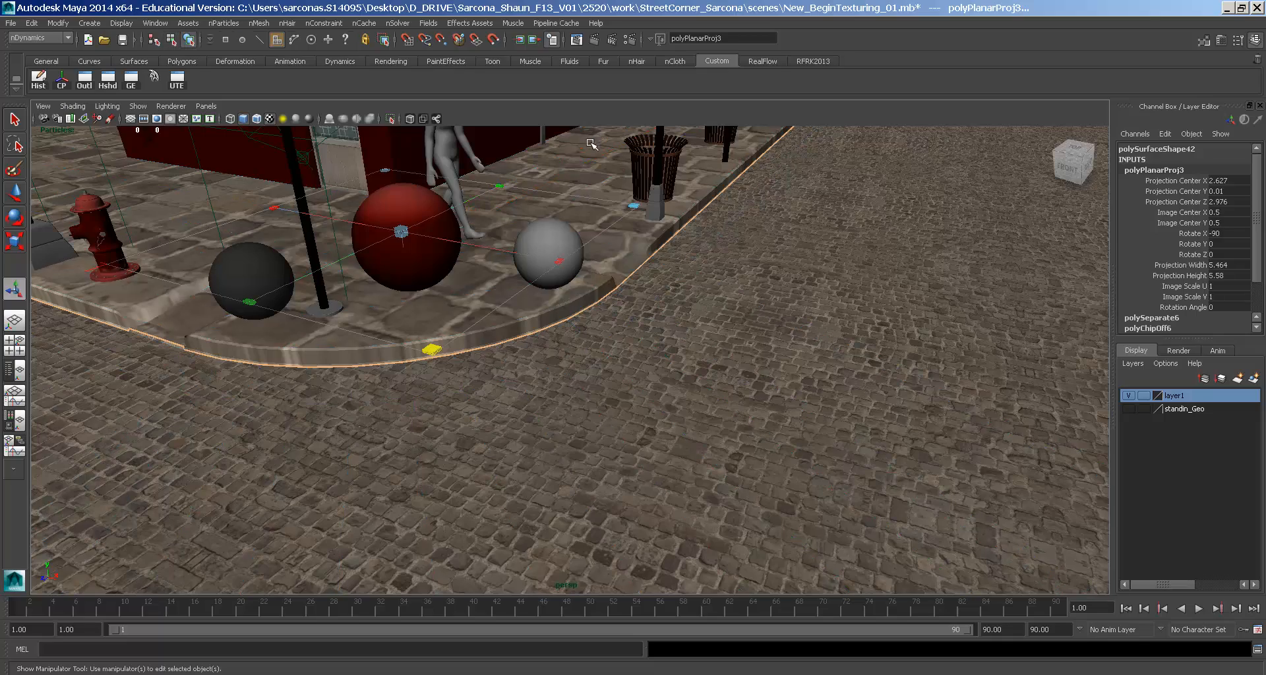
pyautogui.moveTo(574, 156); pyautogui.dragTo(597, 132, button='right')
pyautogui.click(622, 240)
pyautogui.keyDown('alt'); pyautogui.moveTo(622, 240); pyautogui.dragTo(560, 294); pyautogui.keyUp('alt')
pyautogui.keyDown('alt'); pyautogui.moveTo(560, 294); pyautogui.dragTo(530, 286, button='right'); pyautogui.keyUp('alt')
# - Project Y-axis planar UVs onto the sidewalk and stretch them to 5.248 × 5.361
pyautogui.press('space')
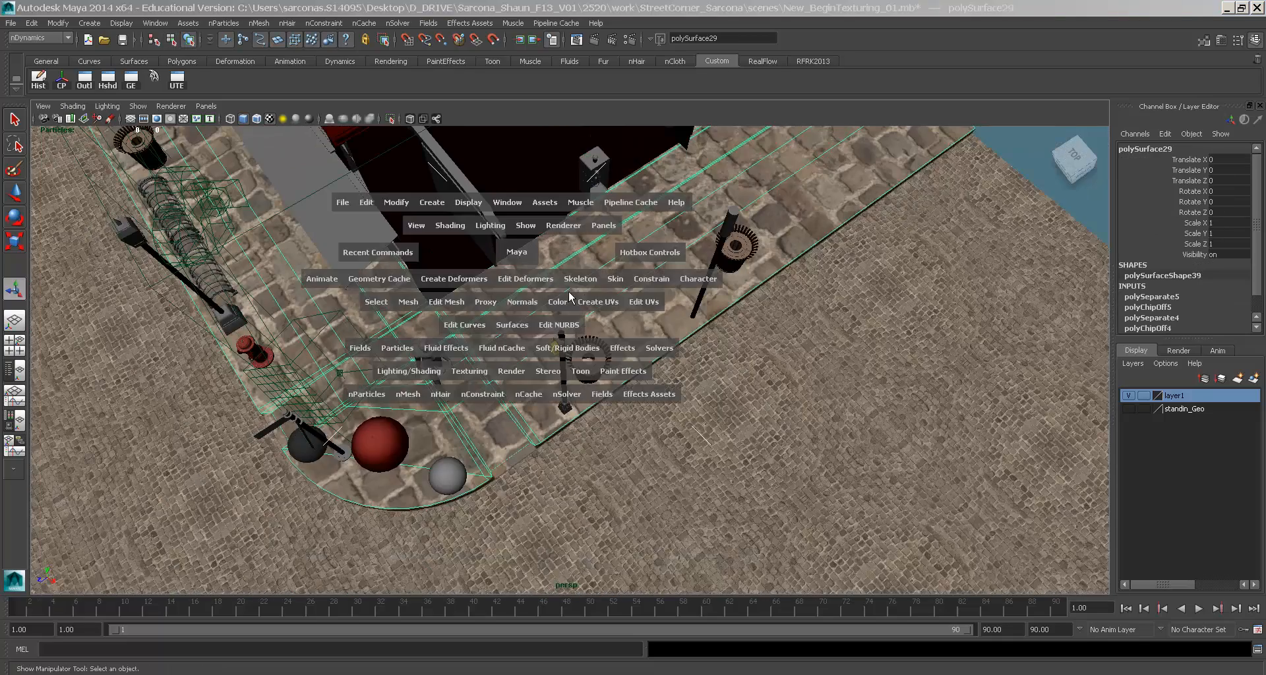
pyautogui.click(604, 304)
pyautogui.click(716, 327)
pyautogui.click(288, 305)
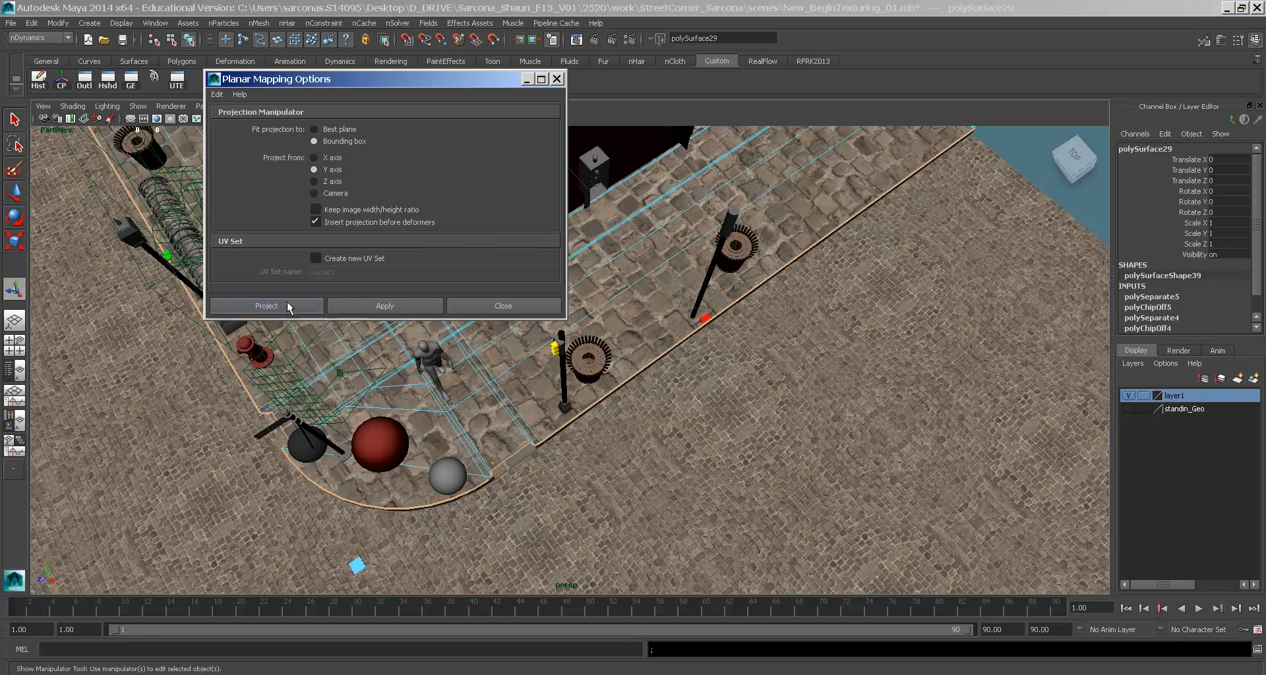
pyautogui.moveTo(356, 567); pyautogui.dragTo(423, 274)
# - Reselect the sidewalk and lower the view along it toward street level
pyautogui.keyDown('alt'); pyautogui.moveTo(424, 274); pyautogui.dragTo(588, 213, button='right'); pyautogui.keyUp('alt')
pyautogui.click(540, 243)
pyautogui.keyDown('alt'); pyautogui.moveTo(570, 297); pyautogui.dragTo(568, 262); pyautogui.keyUp('alt')
pyautogui.keyDown('alt'); pyautogui.moveTo(569, 269); pyautogui.dragTo(574, 279, button='middle'); pyautogui.keyUp('alt')
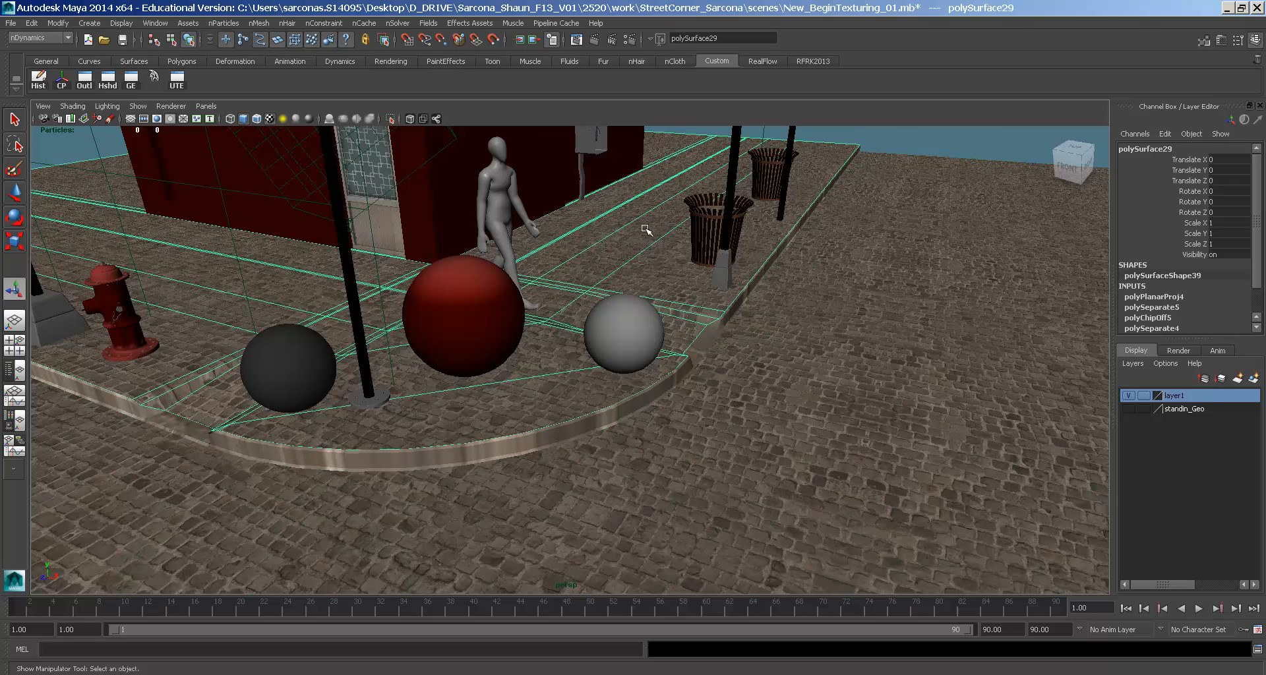
pyautogui.press('space')
# - Assign a new mia_material_x_passes material to the sidewalk and name it sidewalk_MIA
pyautogui.click(537, 347)
pyautogui.moveTo(658, 398)
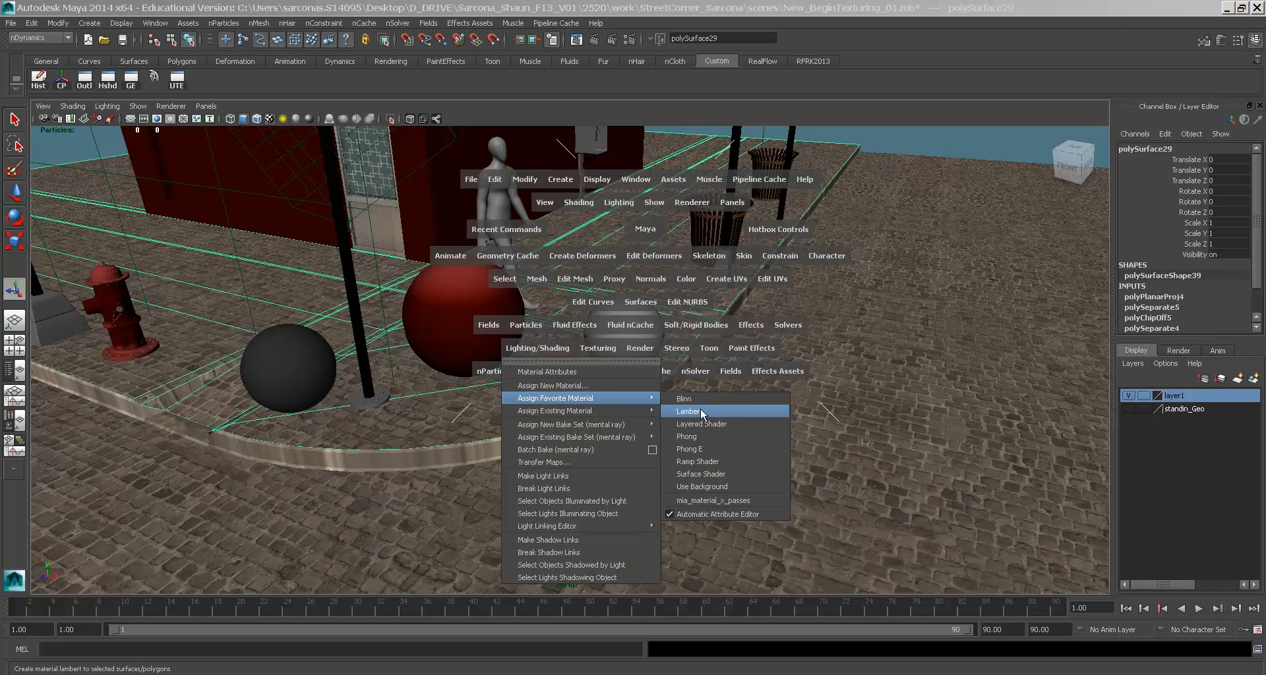
pyautogui.click(712, 499)
pyautogui.doubleClick(1038, 185)
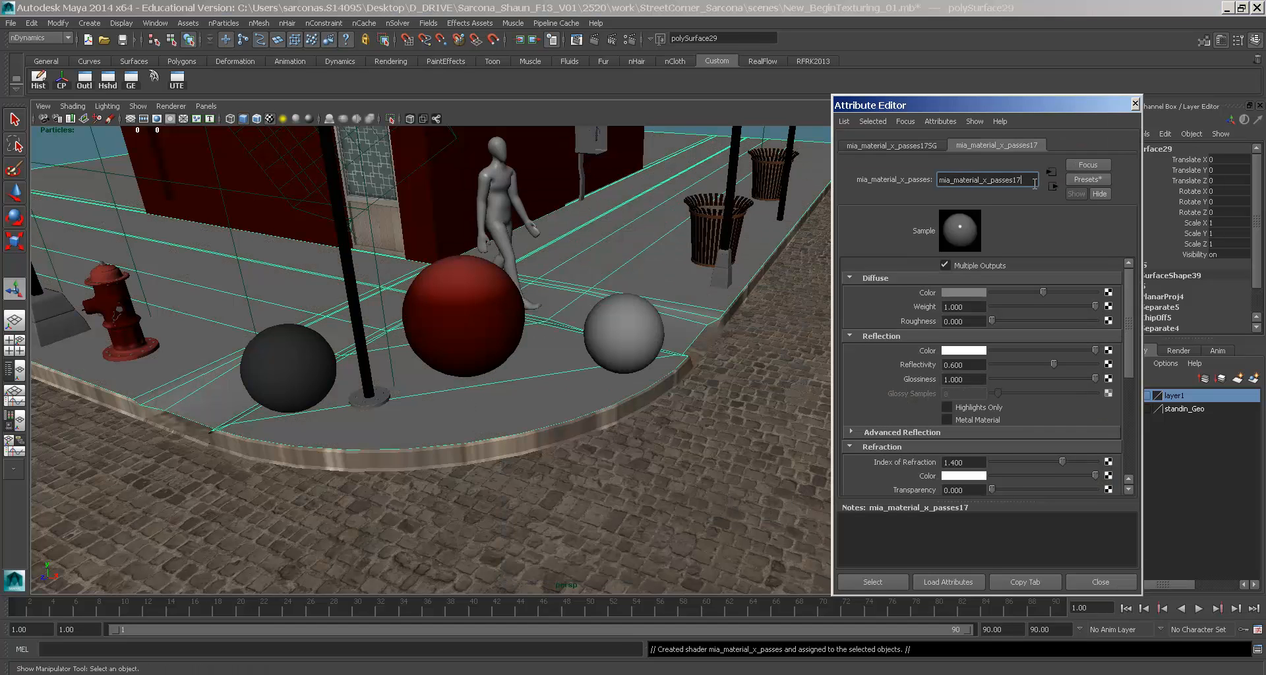
pyautogui.write('sidewalk_MIA')
pyautogui.press('Return')
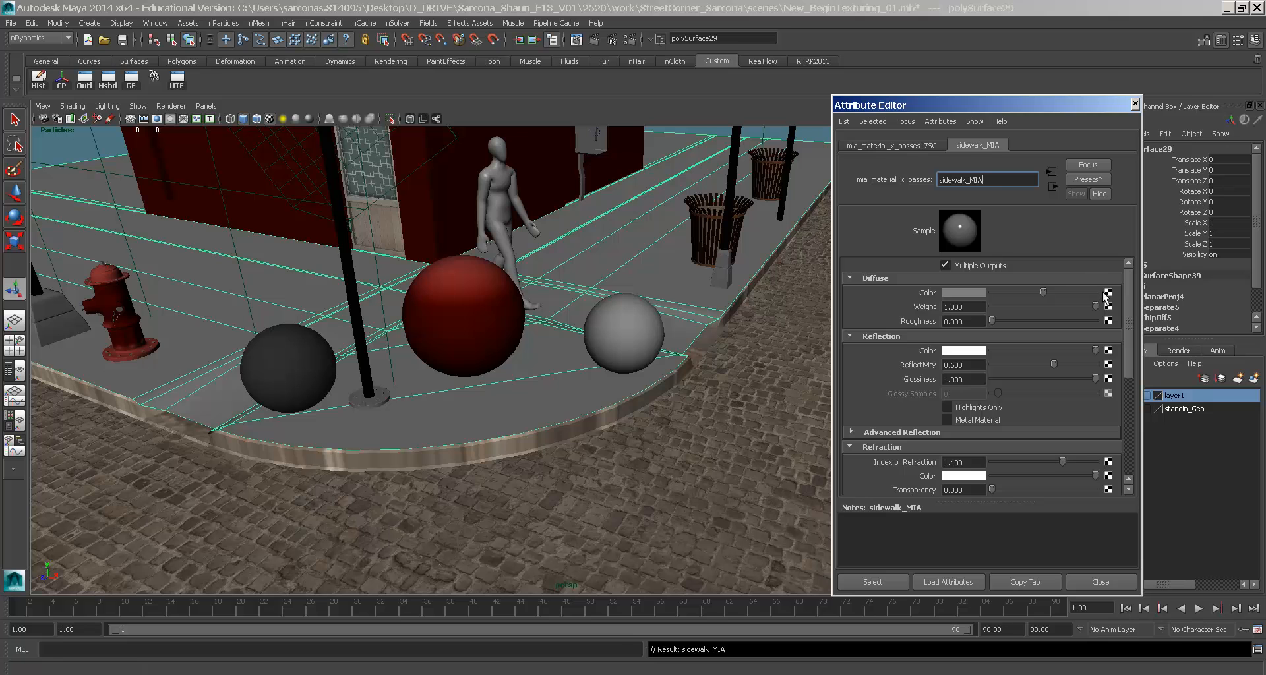
# - Map the material's Diffuse Color to a File texture loading PortugeseFloors.iff
pyautogui.click(1107, 293)
pyautogui.click(574, 349)
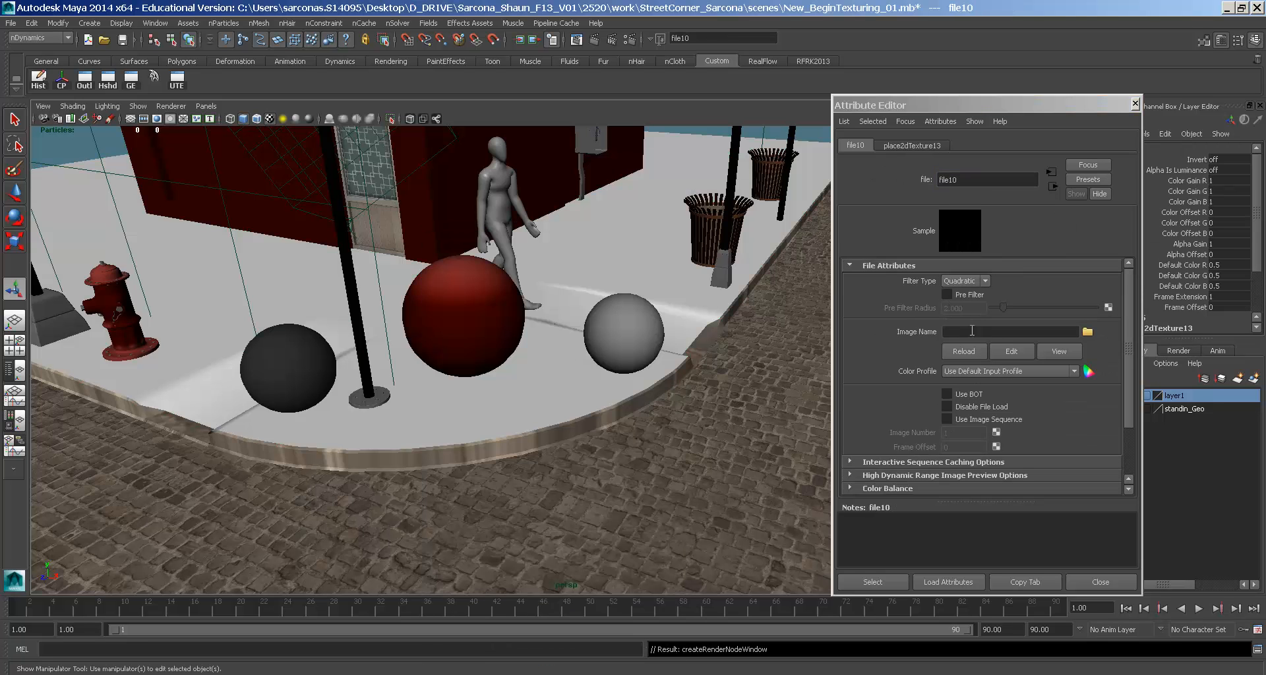
pyautogui.click(1087, 331)
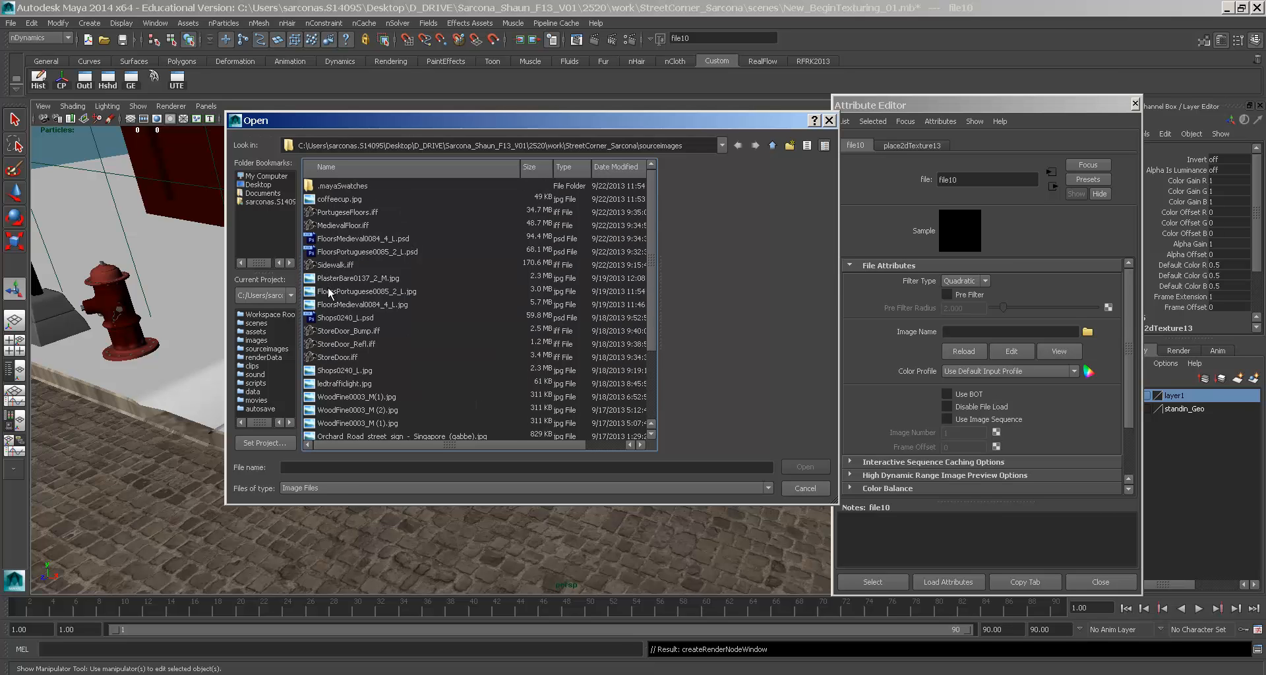
pyautogui.click(340, 265)
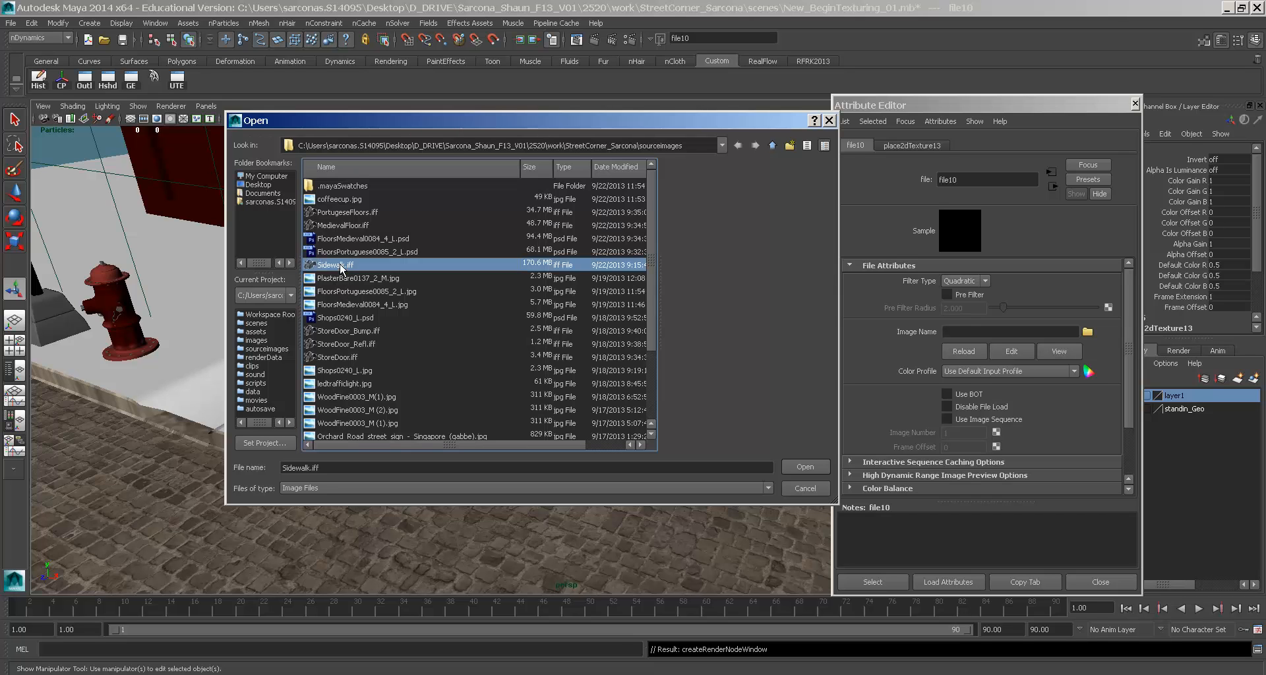
pyautogui.click(354, 213)
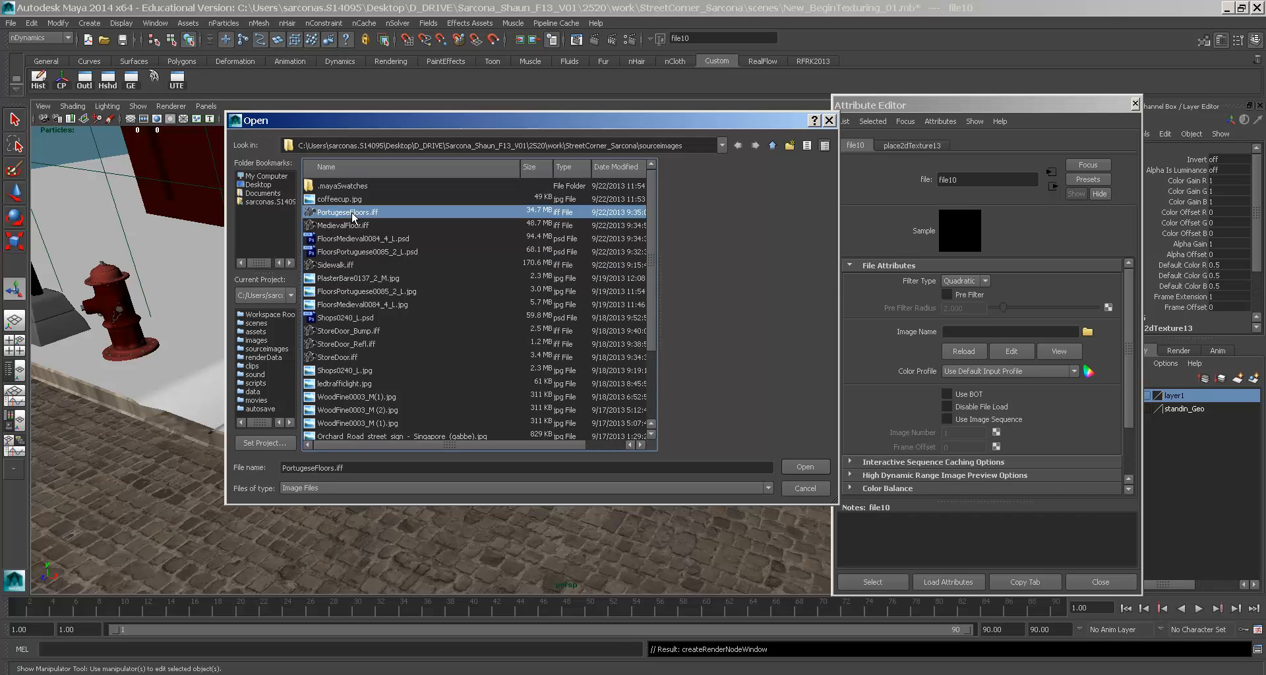
pyautogui.press('Return')
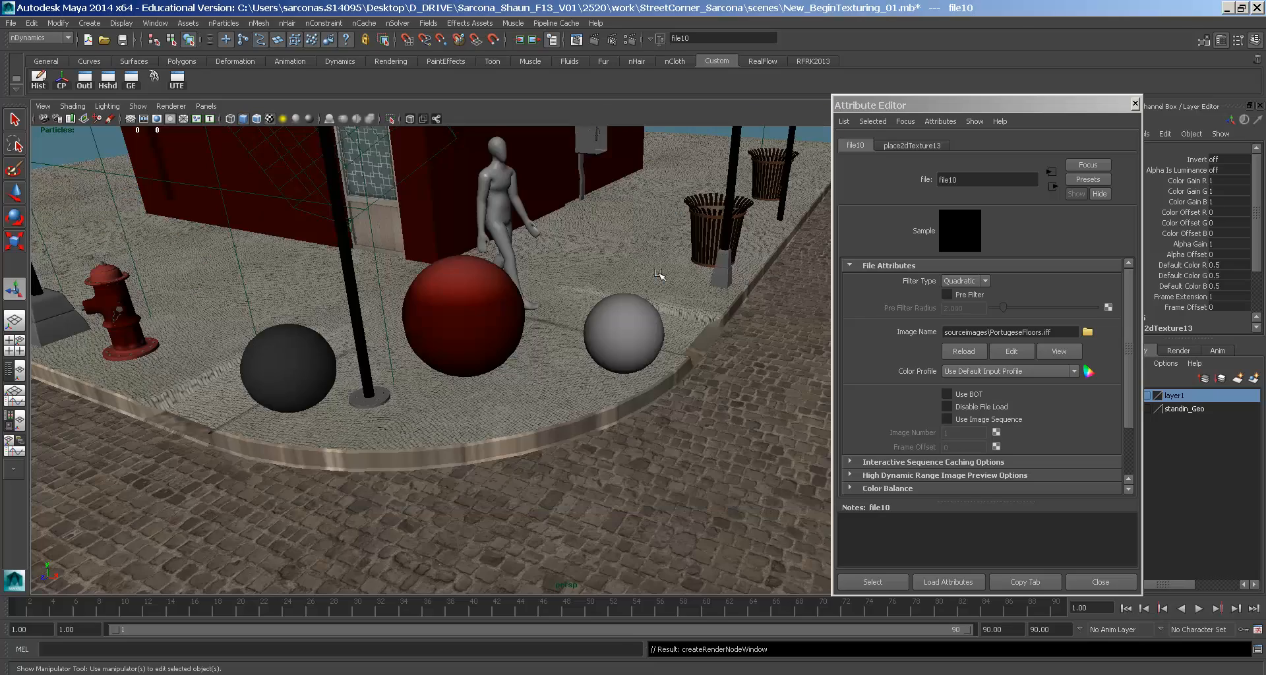
# - Inspect the new paving up close, then frame the hydrant, figure and three spheres
pyautogui.keyDown('alt'); pyautogui.moveTo(631, 307); pyautogui.dragTo(593, 395); pyautogui.keyUp('alt')
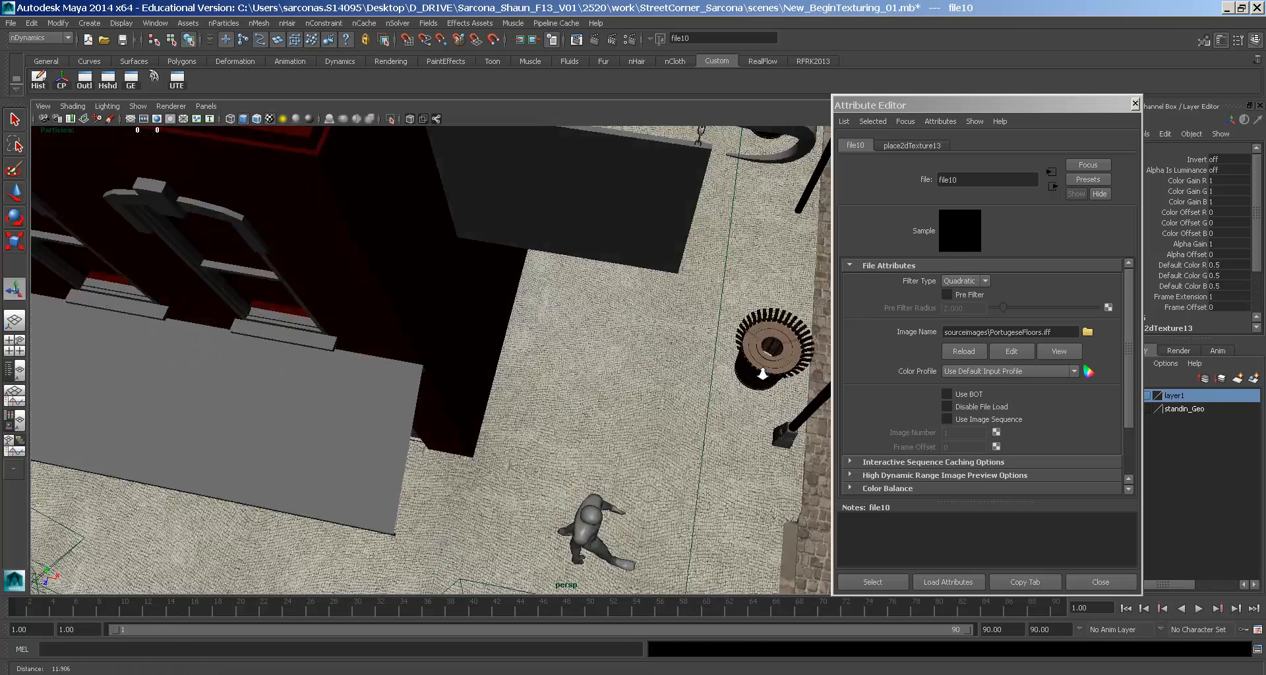
pyautogui.keyDown('alt'); pyautogui.moveTo(580, 369); pyautogui.dragTo(638, 317, button='right'); pyautogui.keyUp('alt')
pyautogui.keyDown('alt'); pyautogui.moveTo(653, 342); pyautogui.dragTo(422, 152, button='middle'); pyautogui.keyUp('alt')
pyautogui.keyDown('alt'); pyautogui.moveTo(462, 217); pyautogui.dragTo(791, 354, button='right'); pyautogui.keyUp('alt')
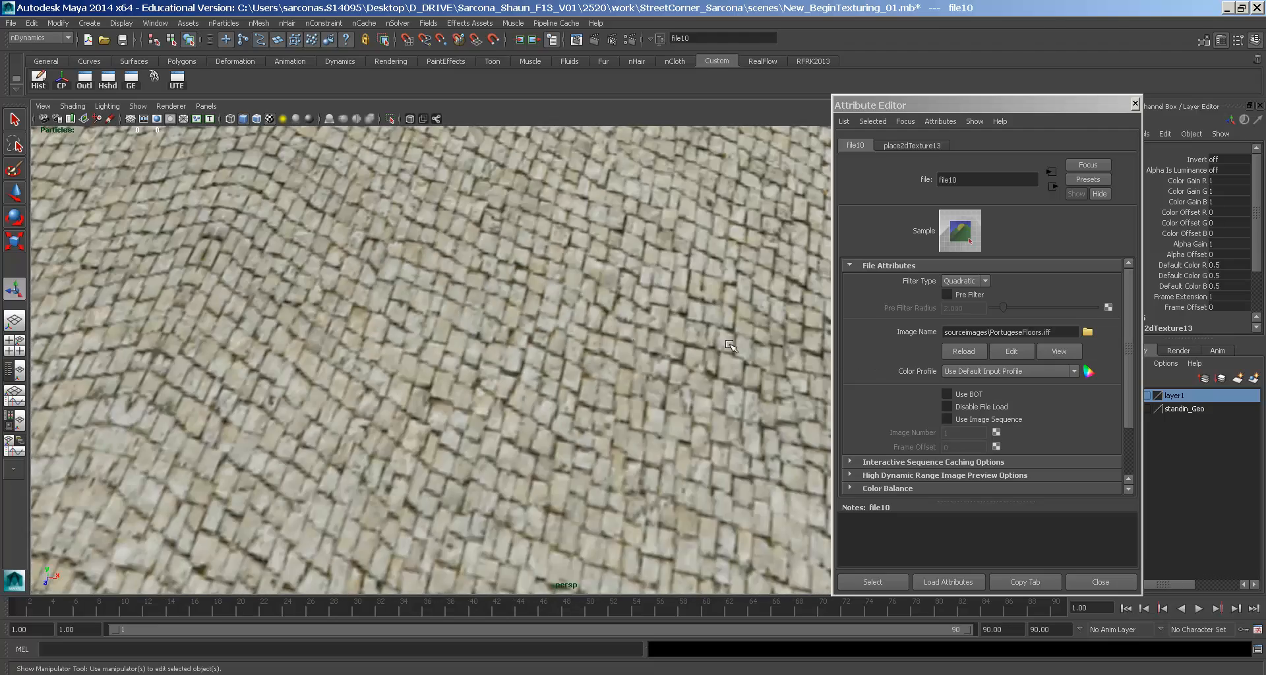
pyautogui.keyDown('alt'); pyautogui.moveTo(619, 395); pyautogui.dragTo(553, 282); pyautogui.keyUp('alt')
pyautogui.keyDown('alt'); pyautogui.moveTo(554, 282); pyautogui.dragTo(625, 317, button='right'); pyautogui.keyUp('alt')
pyautogui.moveTo(628, 315)
pyautogui.keyDown('alt'); pyautogui.mouseDown()
pyautogui.moveTo(675, 314)
pyautogui.moveTo(638, 312)
pyautogui.mouseUp(); pyautogui.keyUp('alt')
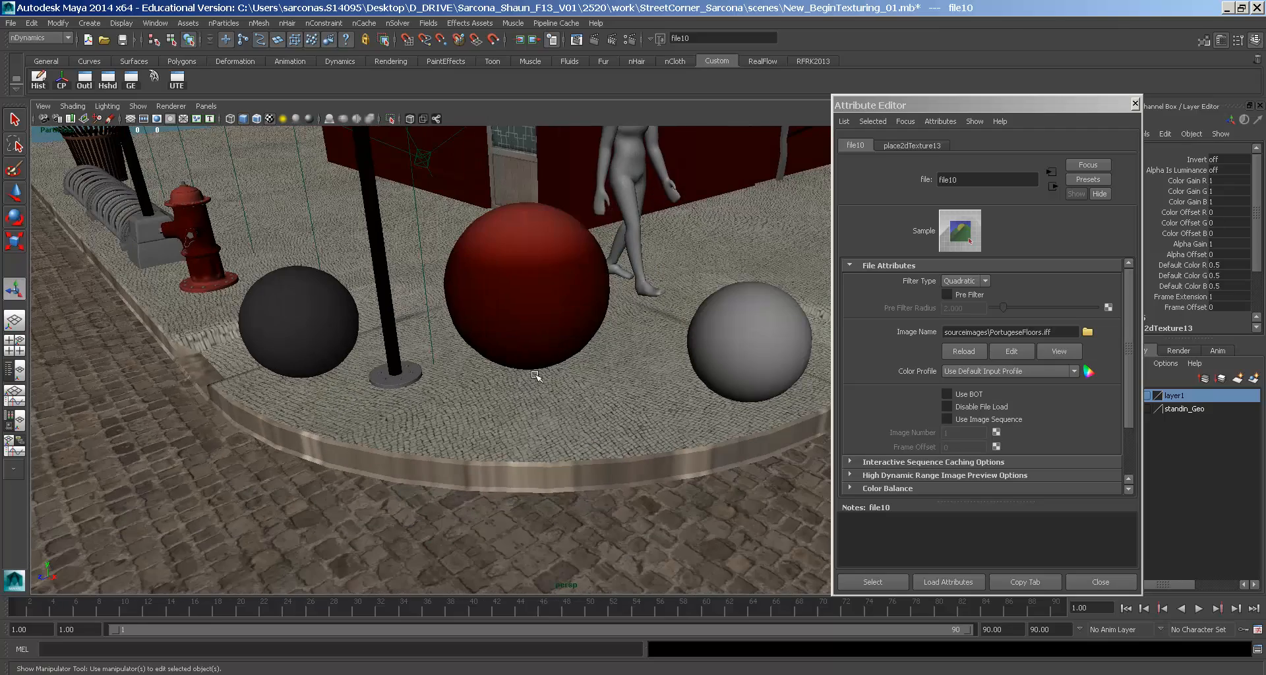
pyautogui.click(243, 445)
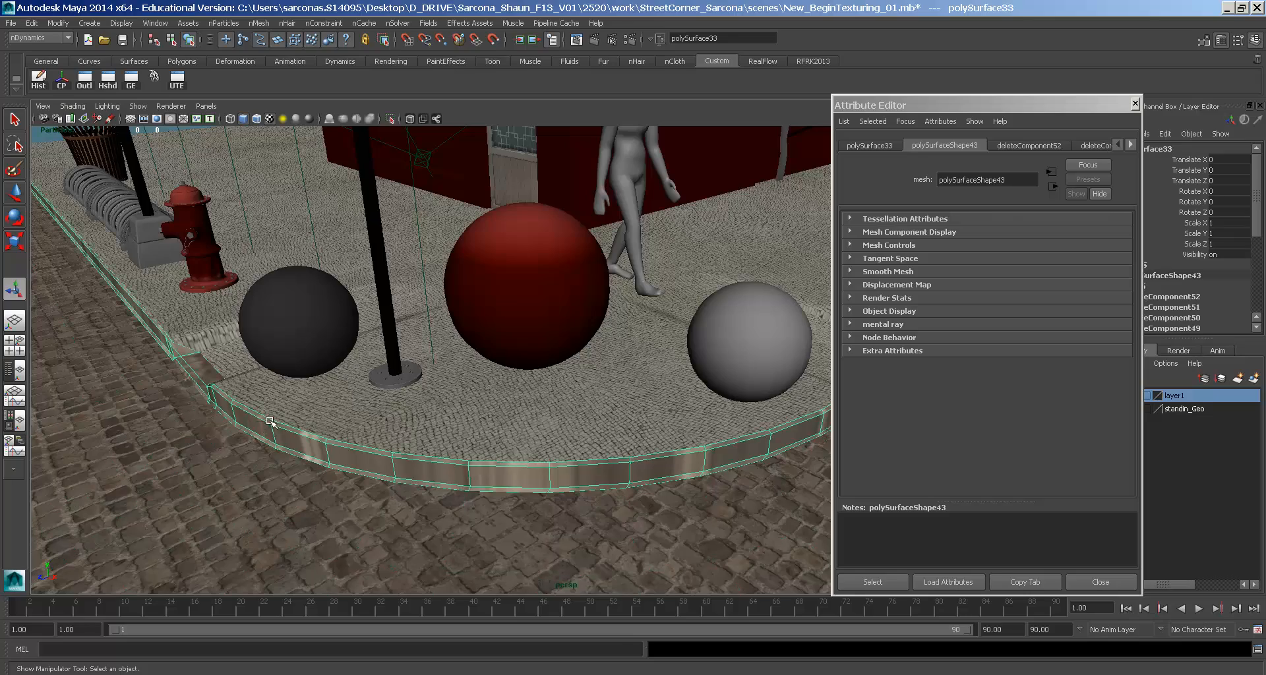
pyautogui.keyDown('alt'); pyautogui.moveTo(300, 394); pyautogui.dragTo(399, 367); pyautogui.keyUp('alt')
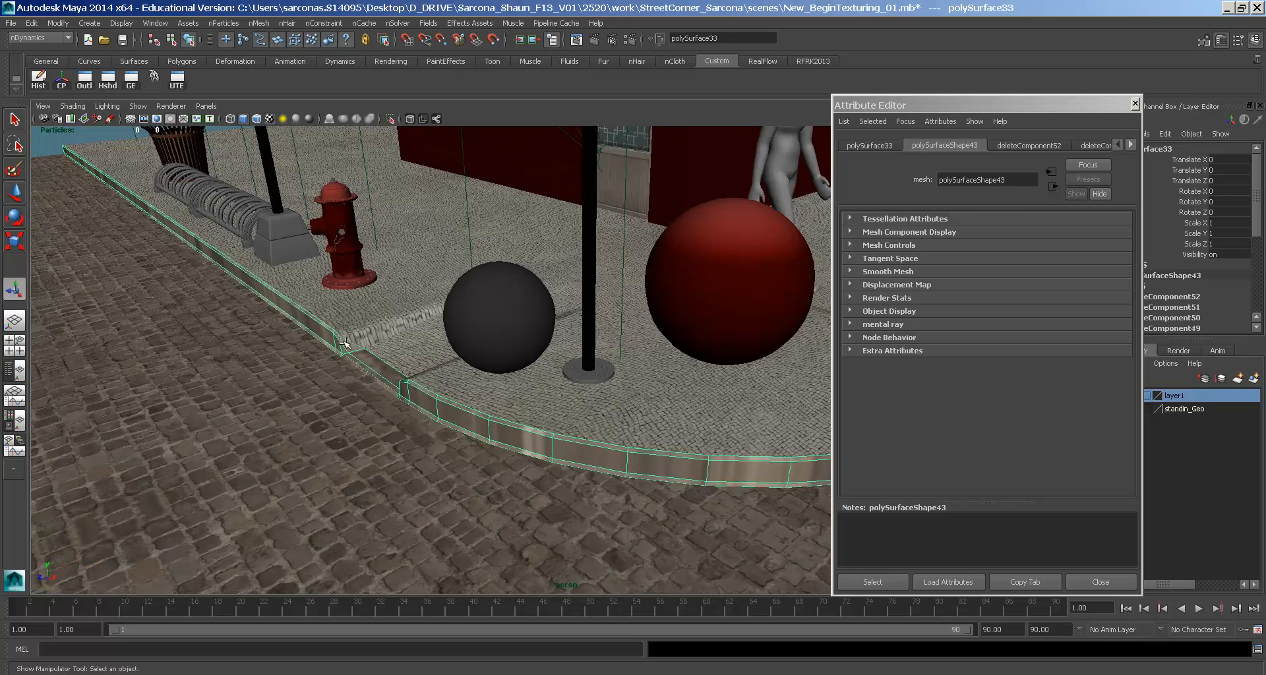
pyautogui.keyDown('alt'); pyautogui.moveTo(355, 331); pyautogui.dragTo(488, 328); pyautogui.keyUp('alt')
pyautogui.keyDown('alt'); pyautogui.moveTo(489, 328); pyautogui.dragTo(538, 289, button='right'); pyautogui.keyUp('alt')
pyautogui.keyDown('alt'); pyautogui.moveTo(537, 289); pyautogui.dragTo(501, 300); pyautogui.keyUp('alt')
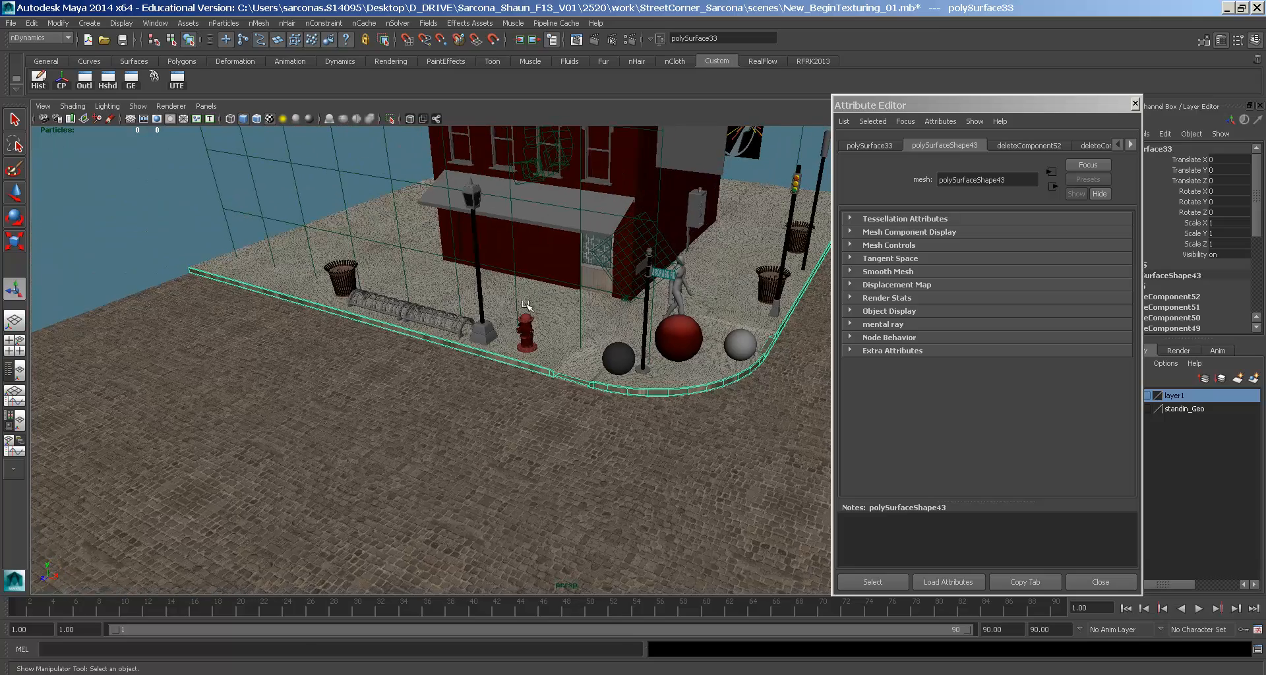
pyautogui.press('space')
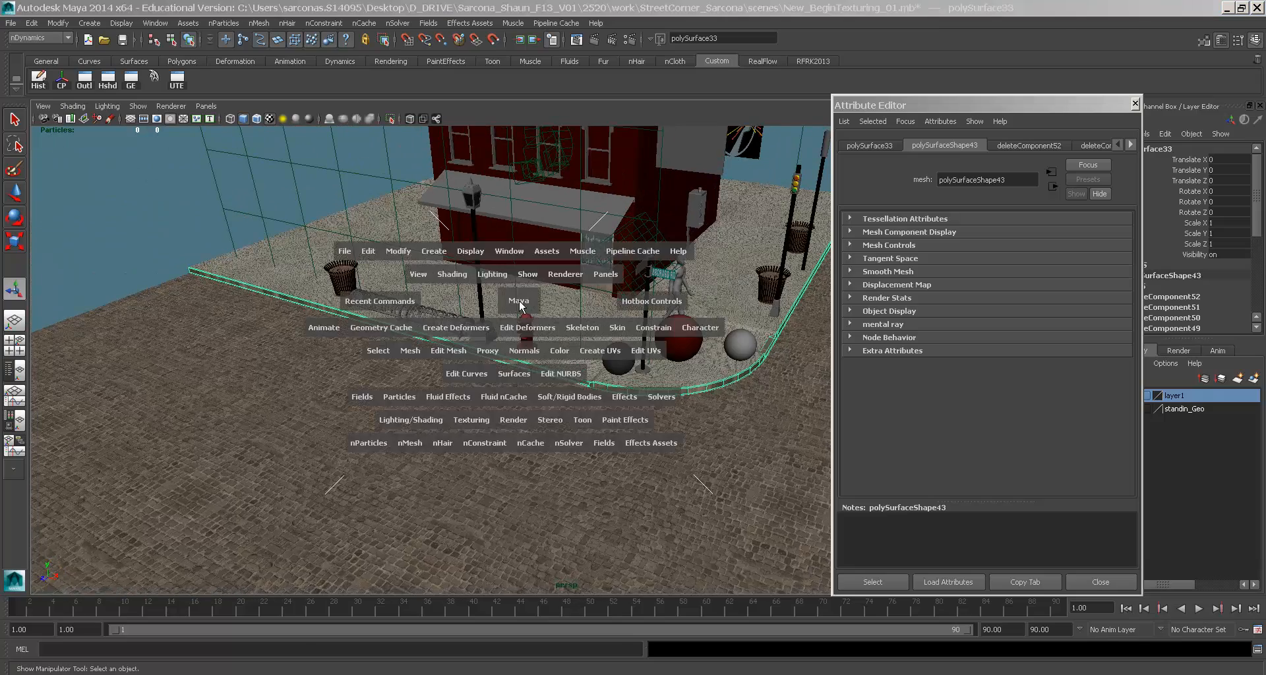
pyautogui.press('4')
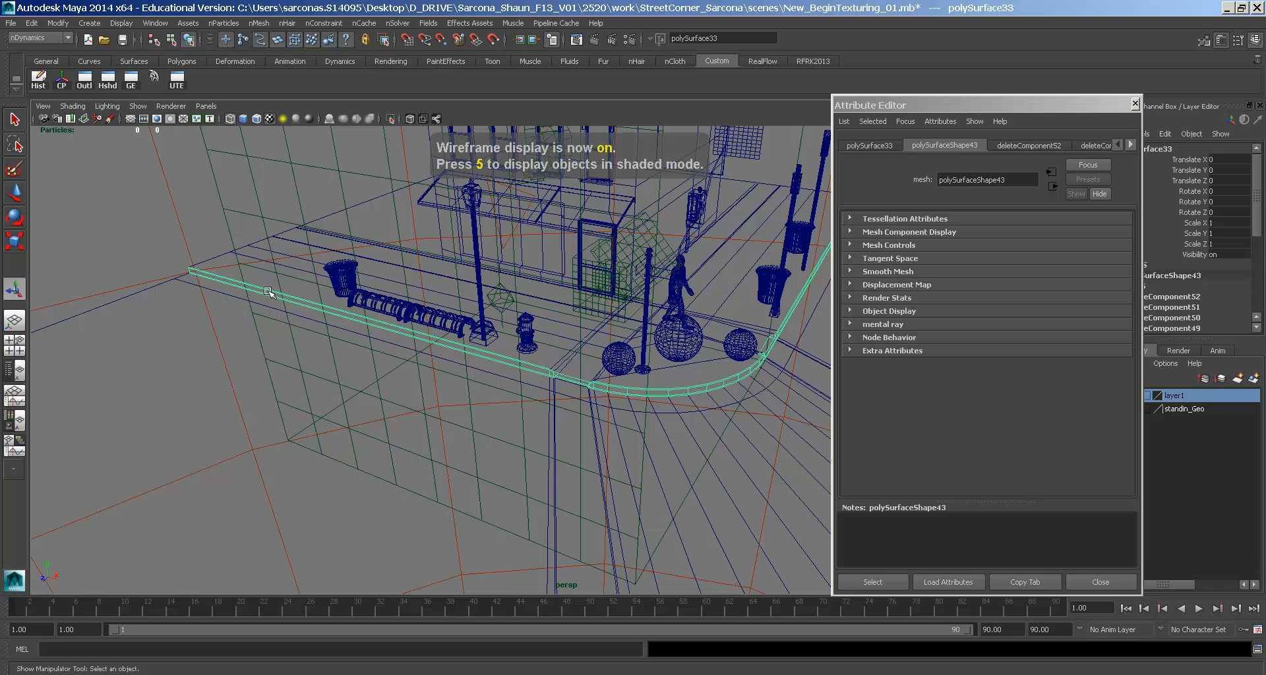
pyautogui.rightClick(174, 326)
pyautogui.click(174, 356)
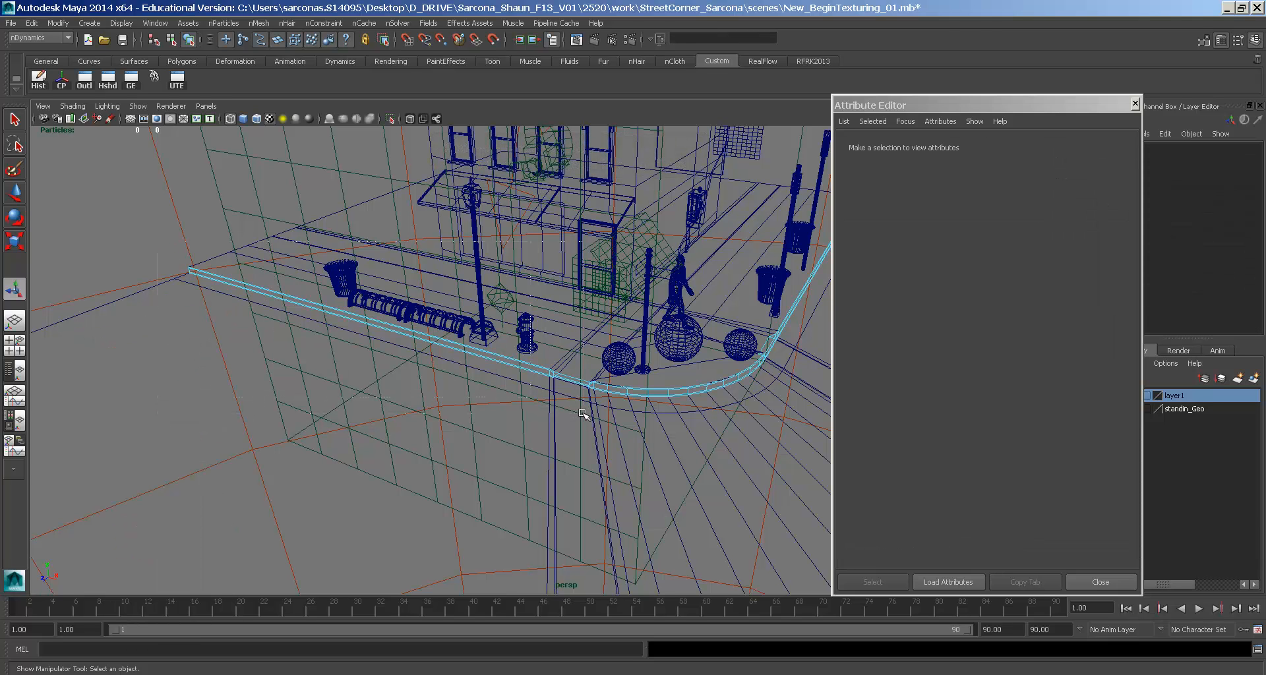
pyautogui.moveTo(601, 414); pyautogui.dragTo(601, 414)
pyautogui.keyDown('alt'); pyautogui.moveTo(580, 411); pyautogui.dragTo(536, 325, button='middle'); pyautogui.keyUp('alt')
pyautogui.keyDown('alt'); pyautogui.moveTo(535, 326); pyautogui.dragTo(623, 354); pyautogui.keyUp('alt')
pyautogui.press('space')
pyautogui.press('f')
pyautogui.keyDown('alt'); pyautogui.moveTo(613, 353); pyautogui.dragTo(491, 325, button='middle'); pyautogui.keyUp('alt')
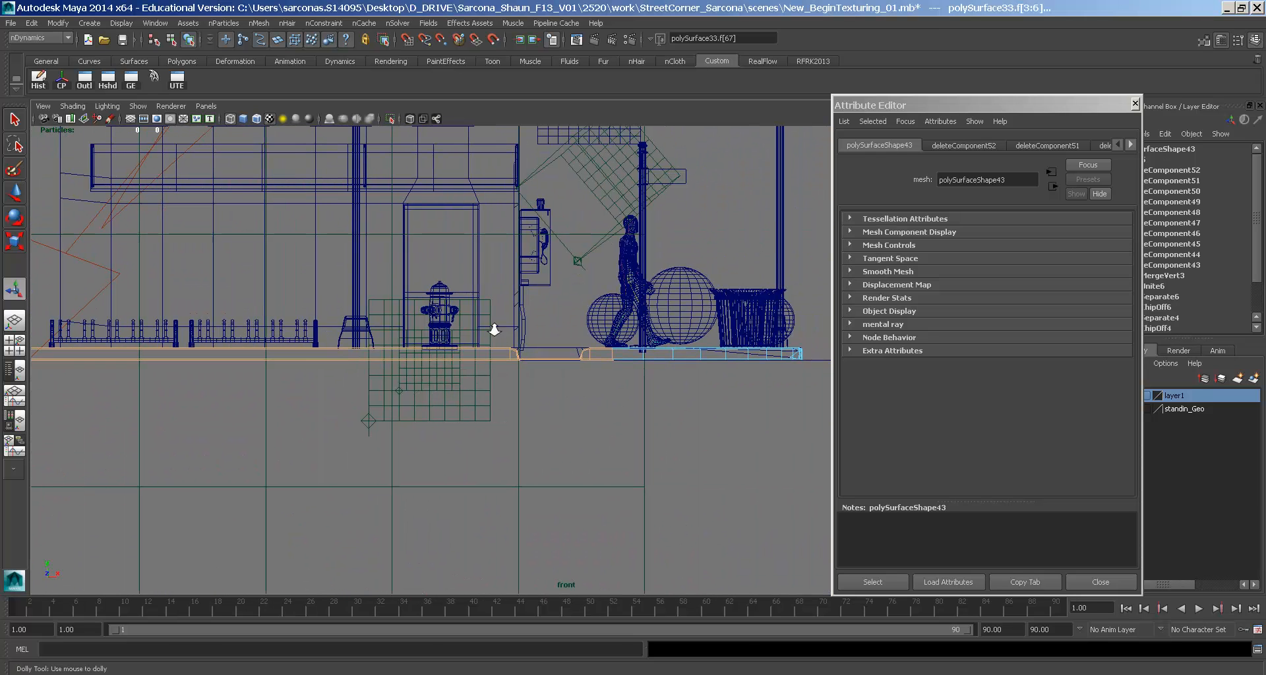
pyautogui.keyDown('alt'); pyautogui.moveTo(491, 325); pyautogui.dragTo(627, 394, button='right'); pyautogui.keyUp('alt')
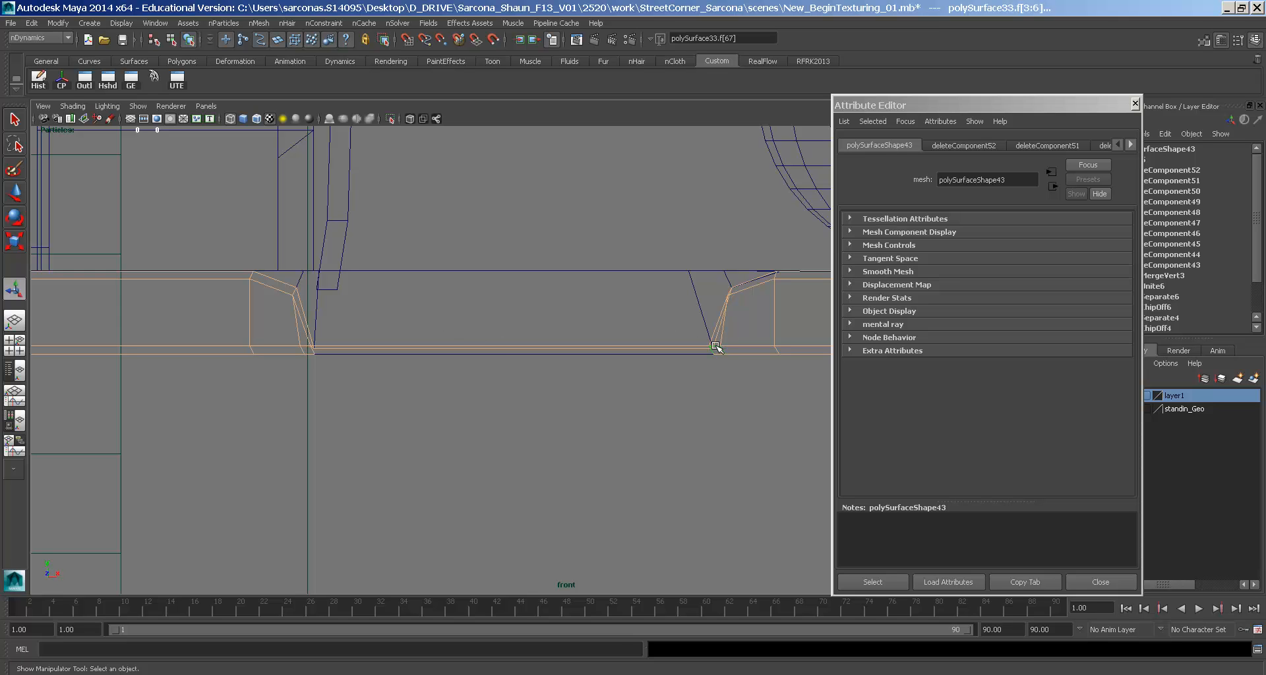
pyautogui.press('space')
pyautogui.moveTo(527, 284); pyautogui.dragTo(527, 271)
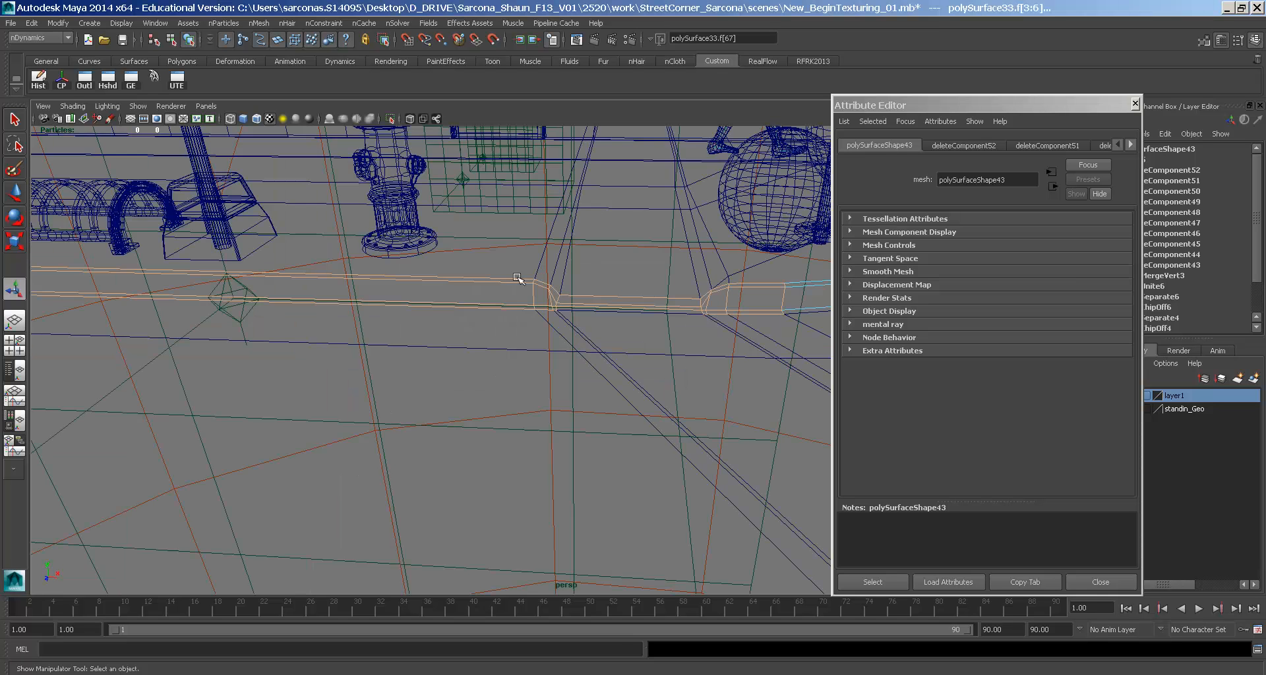
pyautogui.press('5')
pyautogui.press('space')
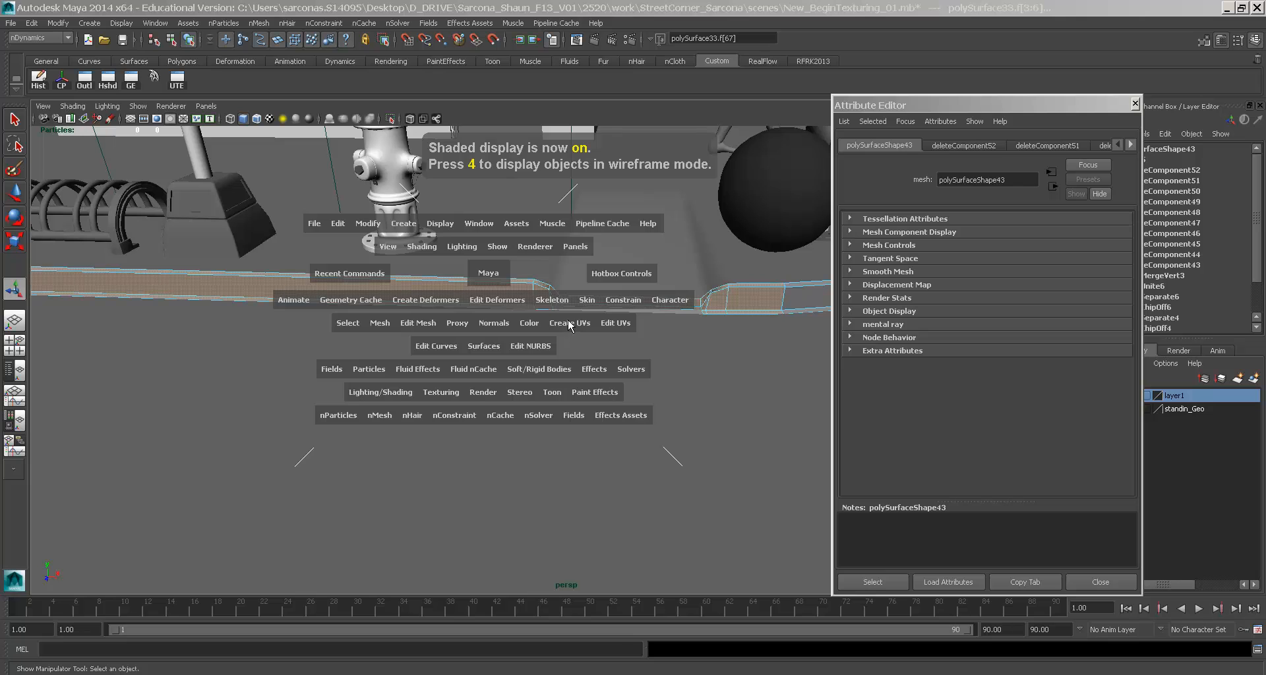
pyautogui.keyDown('alt'); pyautogui.moveTo(567, 319); pyautogui.dragTo(643, 386, button='right'); pyautogui.keyUp('alt')
pyautogui.keyDown('alt'); pyautogui.moveTo(643, 385); pyautogui.dragTo(582, 262); pyautogui.keyUp('alt')
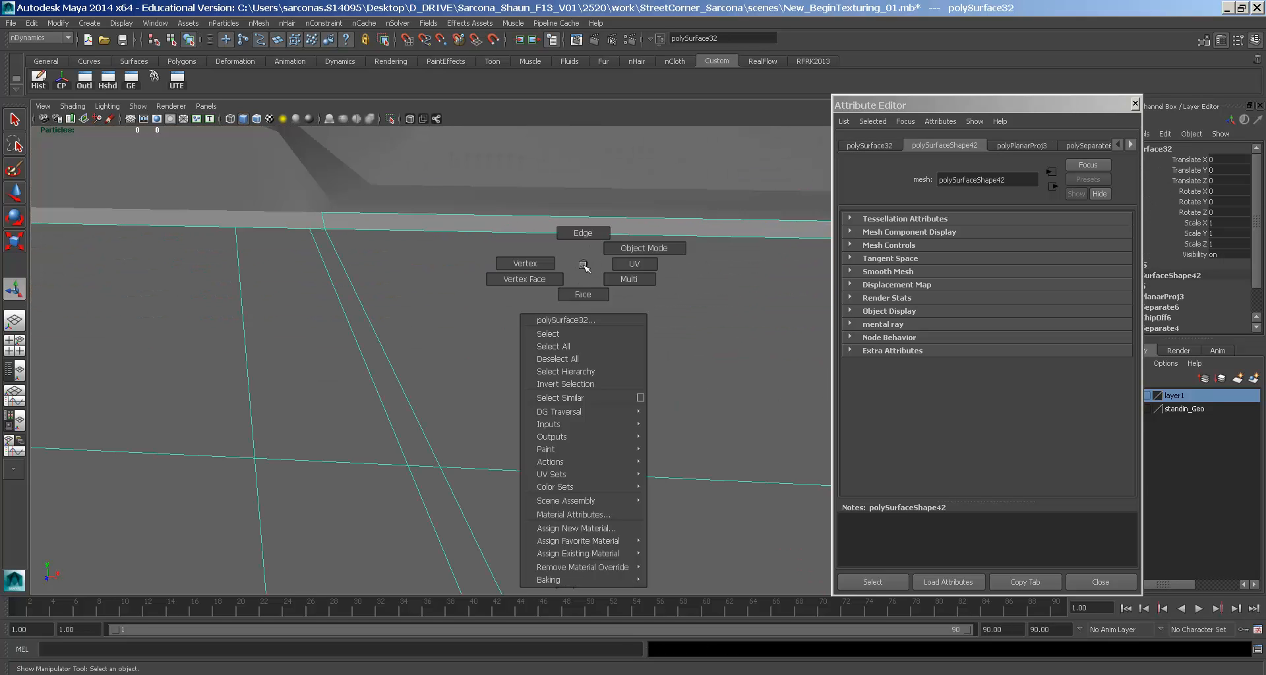
# - Delete the selected curb faces, then extract one curb face as a separate piece
pyautogui.press('Delete')
pyautogui.click(585, 225)
pyautogui.press('space')
pyautogui.click(384, 264)
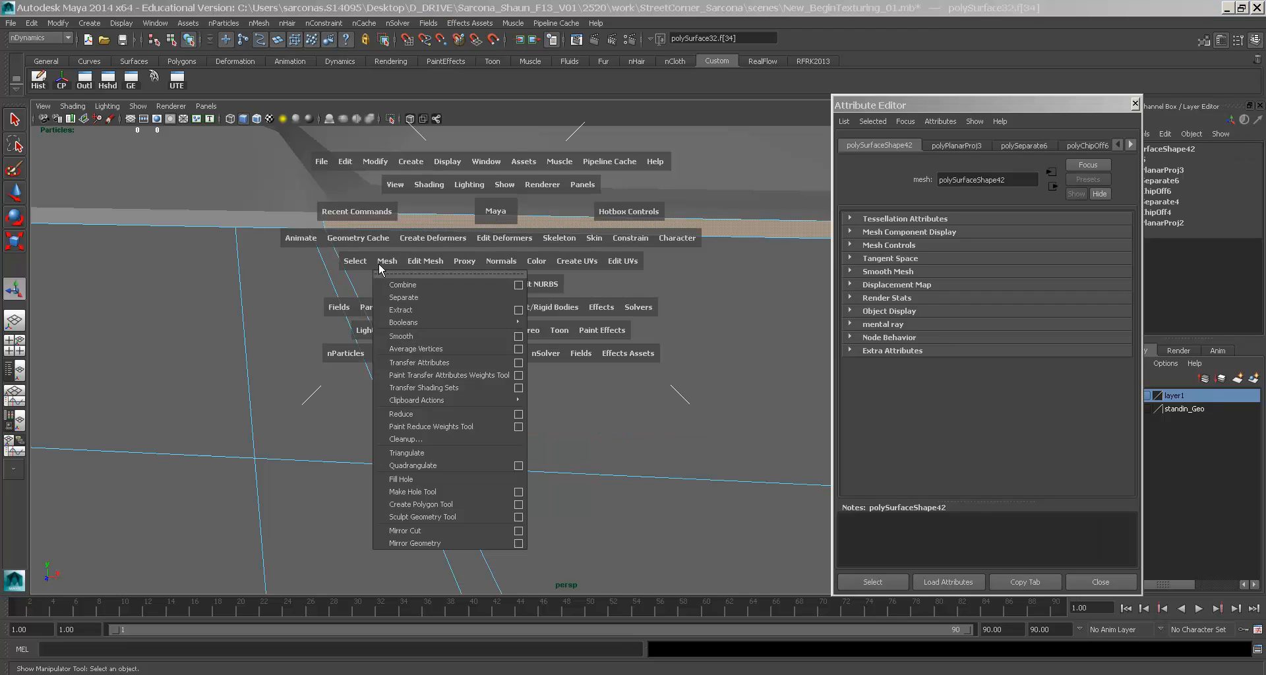
pyautogui.click(410, 296)
# - Combine the curb pieces into one mesh and merge their coincident vertices
pyautogui.press('F8')
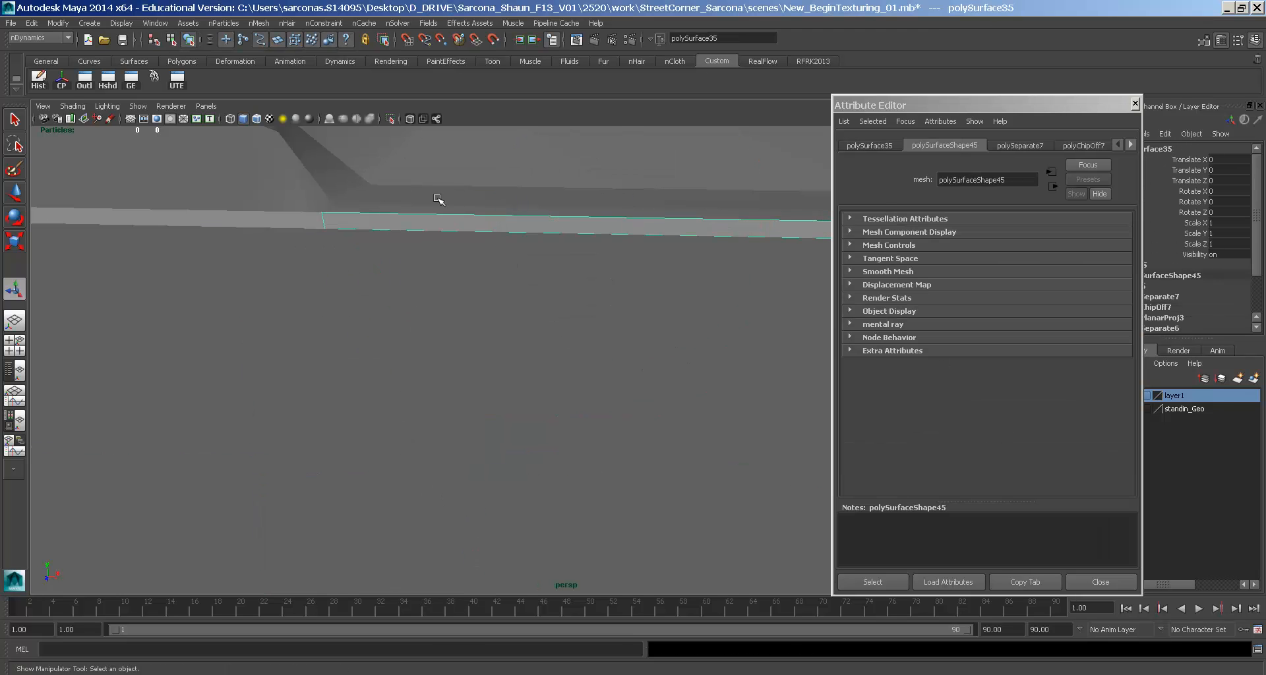
pyautogui.press('space')
pyautogui.click(319, 244)
pyautogui.click(334, 261)
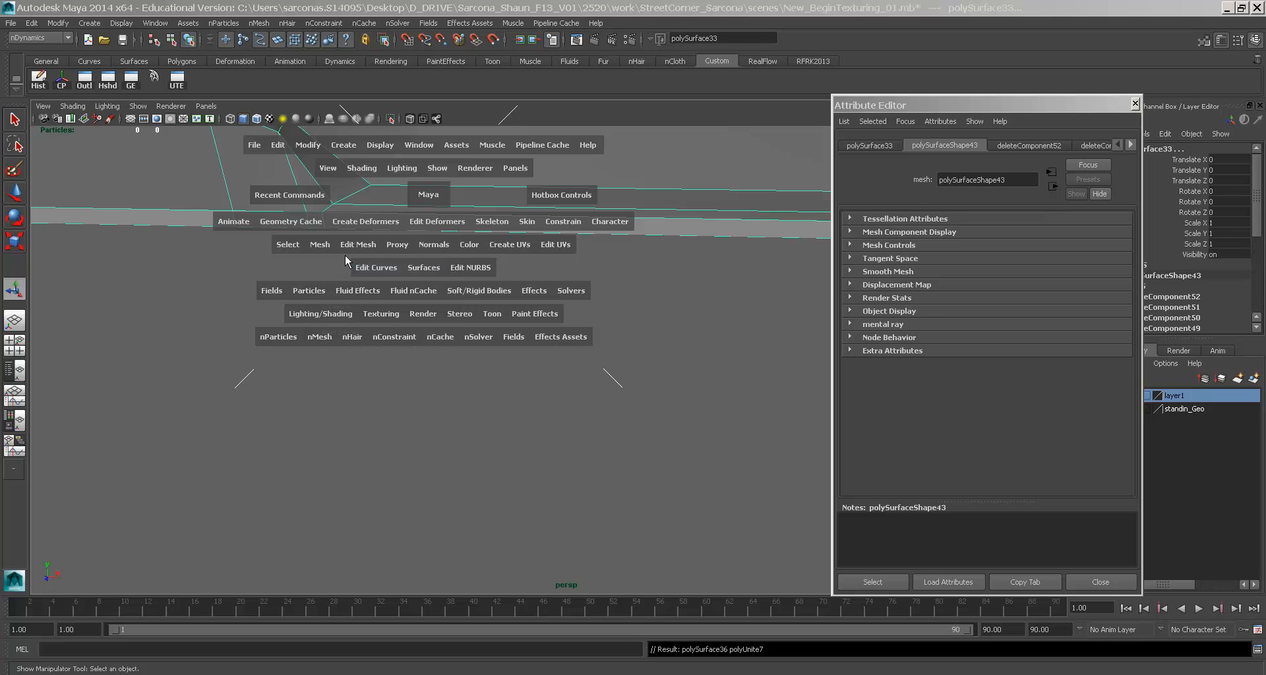
pyautogui.click(350, 243)
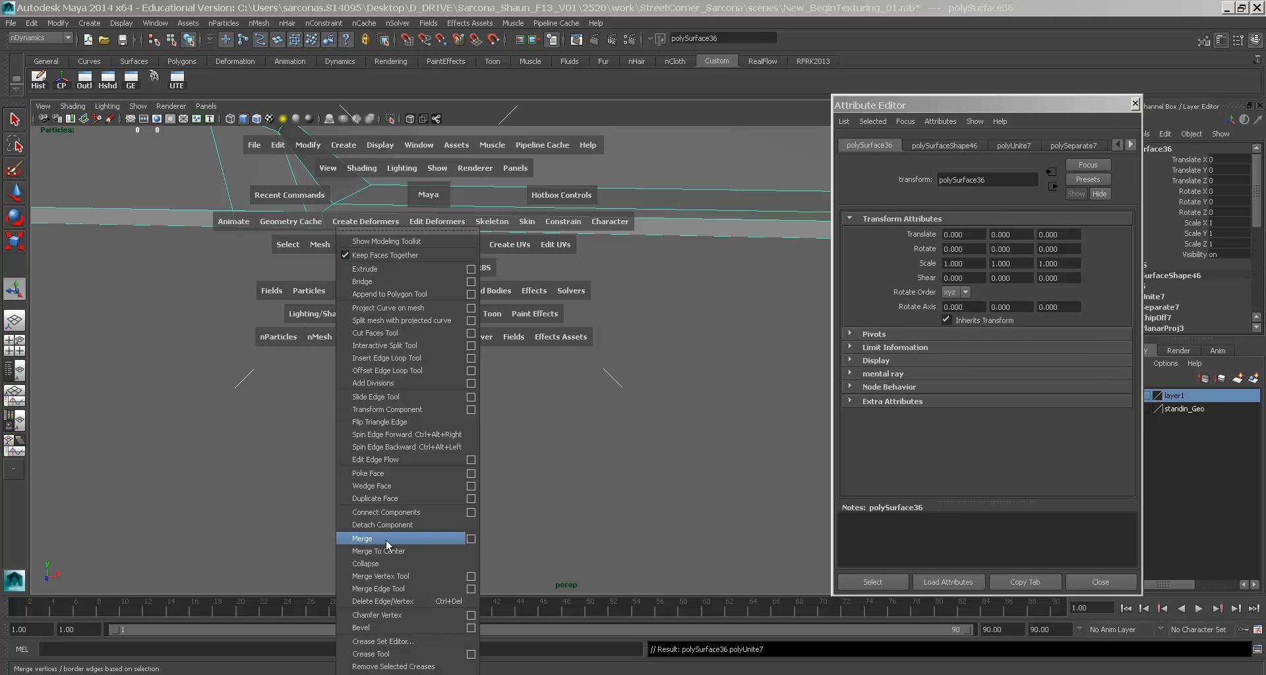
pyautogui.click(409, 538)
# - Switch the combined curb to face mode and marquee-select its faces
pyautogui.press('F8')
pyautogui.keyDown('alt'); pyautogui.moveTo(610, 230); pyautogui.dragTo(451, 228, button='right'); pyautogui.keyUp('alt')
pyautogui.moveTo(356, 286); pyautogui.dragTo(356, 315, button='right')
pyautogui.keyDown('alt'); pyautogui.moveTo(580, 315); pyautogui.dragTo(437, 279, button='right'); pyautogui.keyUp('alt')
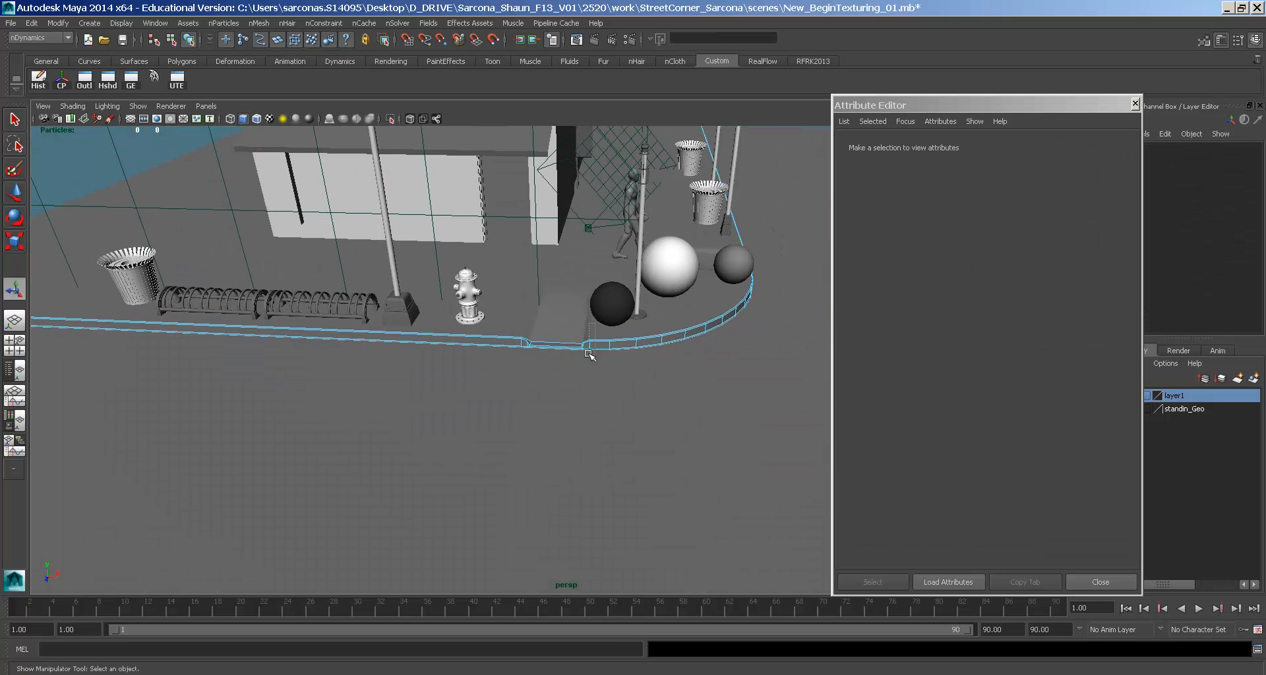
pyautogui.moveTo(2, 416); pyautogui.dragTo(3, 422)
pyautogui.keyDown('alt'); pyautogui.moveTo(350, 383); pyautogui.dragTo(440, 350, button='middle'); pyautogui.keyUp('alt')
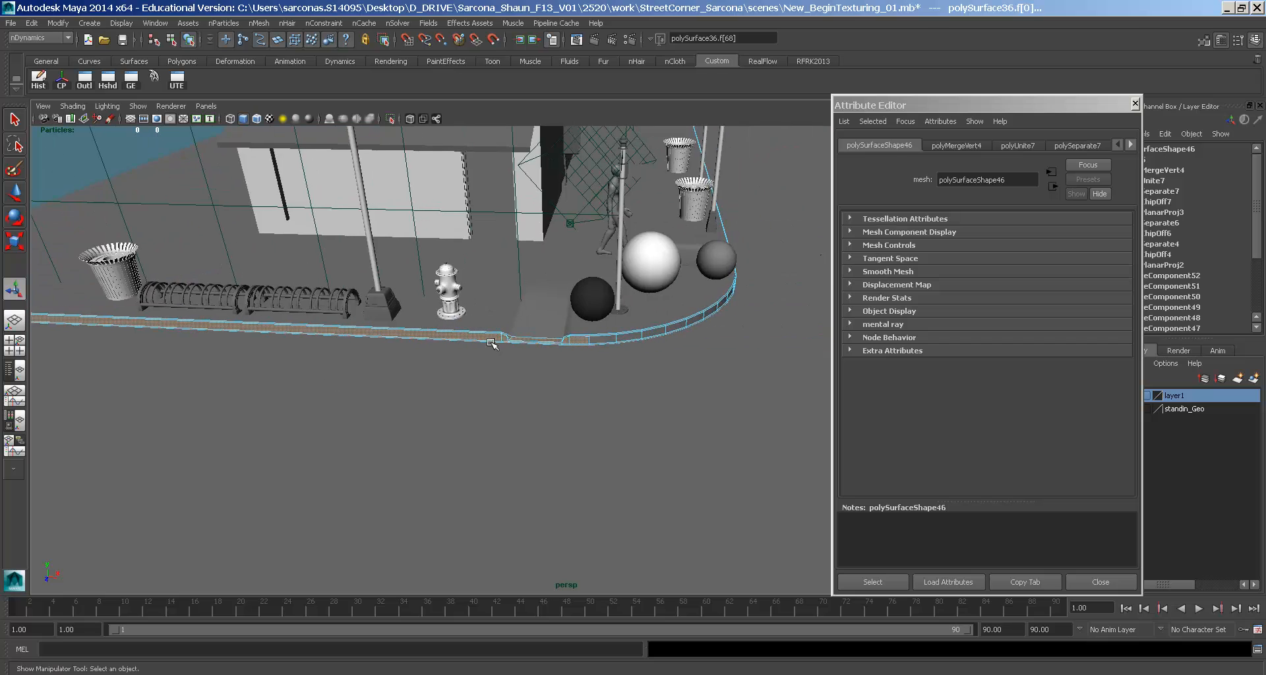
pyautogui.keyDown('alt'); pyautogui.moveTo(440, 350); pyautogui.dragTo(454, 345); pyautogui.keyUp('alt')
# - Apply a planar mapping projected from the Z axis to the curb faces
pyautogui.press('space')
pyautogui.click(468, 315)
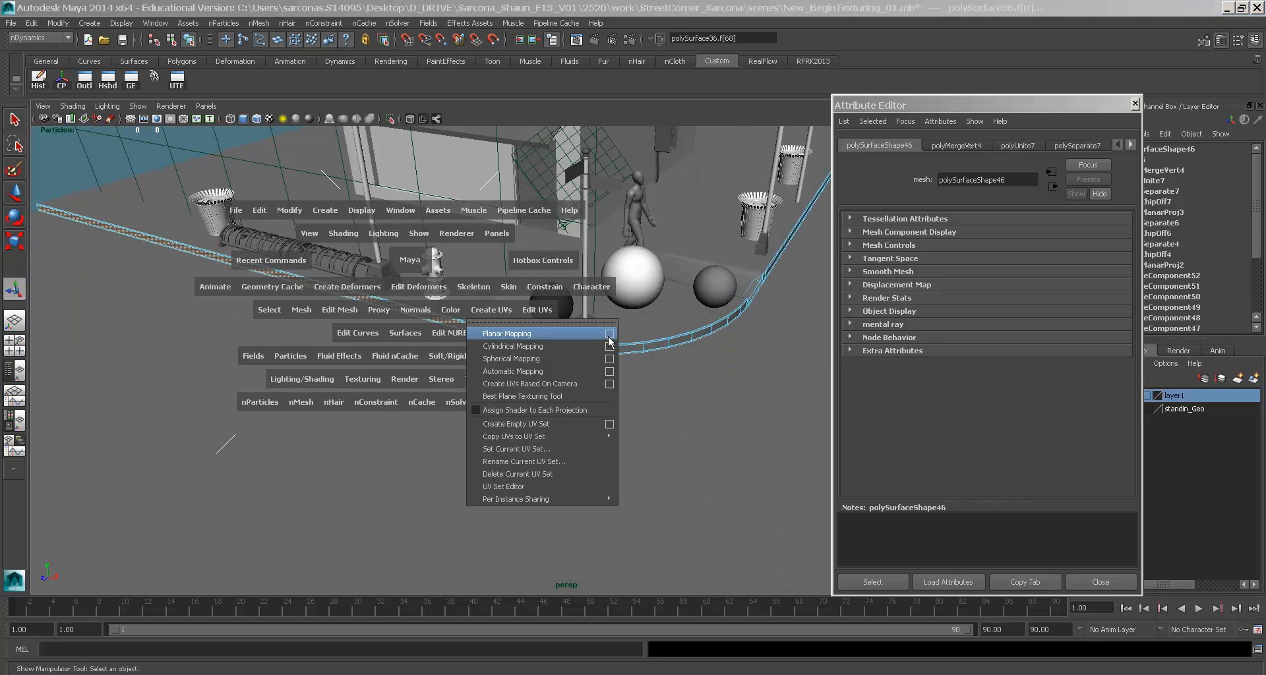
pyautogui.click(610, 337)
pyautogui.click(329, 184)
pyautogui.keyDown('alt'); pyautogui.moveTo(460, 334); pyautogui.dragTo(460, 398); pyautogui.keyUp('alt')
pyautogui.press('w')
pyautogui.moveTo(459, 406)
pyautogui.keyDown('alt'); pyautogui.mouseDown(button='middle')
pyautogui.moveTo(464, 501)
pyautogui.moveTo(470, 403)
pyautogui.mouseUp(button='middle'); pyautogui.keyUp('alt')
pyautogui.moveTo(457, 414); pyautogui.dragTo(427, 407)
pyautogui.hotkey('ctrl', 'z')
pyautogui.keyDown('alt'); pyautogui.moveTo(461, 425); pyautogui.dragTo(440, 336, button='middle'); pyautogui.keyUp('alt')
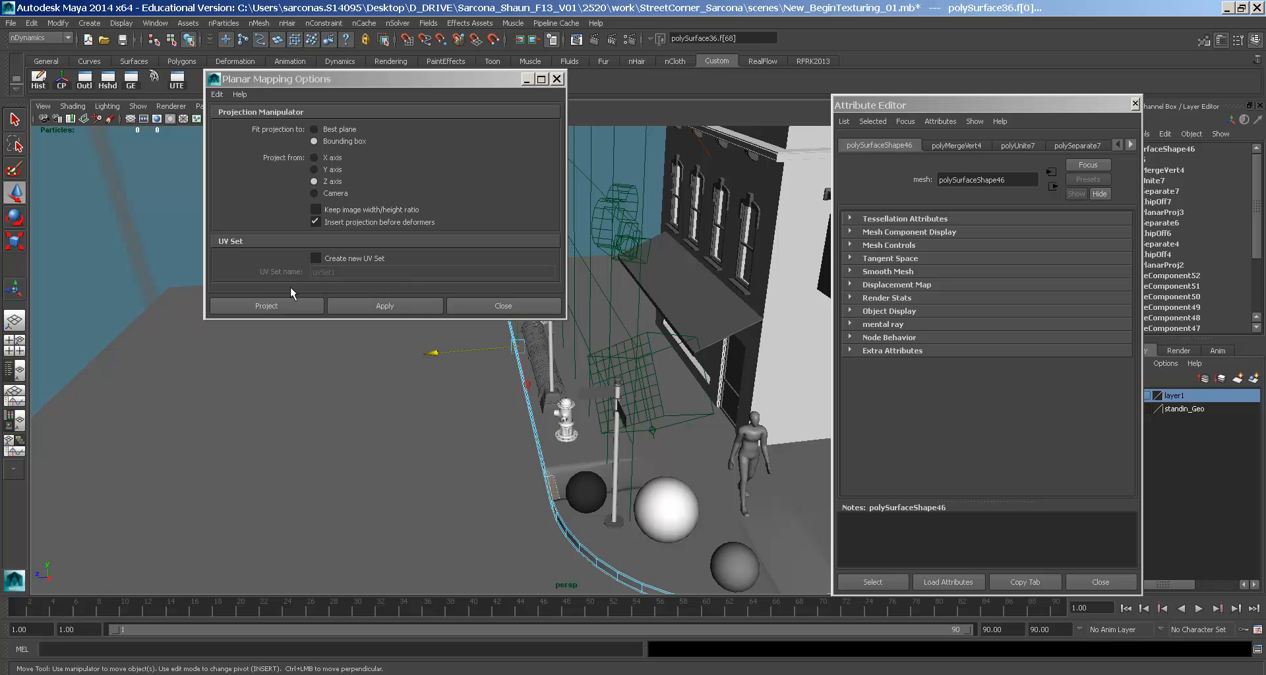
pyautogui.click(276, 307)
# - Show textures on the curb and inspect the projection, reverting a trial height change to 1.636
pyautogui.keyDown('alt'); pyautogui.moveTo(461, 395); pyautogui.dragTo(660, 461); pyautogui.keyUp('alt')
pyautogui.scroll(5, 733, 488)
pyautogui.keyDown('alt'); pyautogui.moveTo(734, 488); pyautogui.dragTo(672, 322, button='middle'); pyautogui.keyUp('alt')
pyautogui.moveTo(673, 322)
pyautogui.keyDown('alt'); pyautogui.mouseDown(button='right')
pyautogui.moveTo(710, 355)
pyautogui.moveTo(695, 330)
pyautogui.moveTo(728, 305)
pyautogui.mouseUp(button='right'); pyautogui.keyUp('alt')
pyautogui.press('6')
pyautogui.keyDown('alt'); pyautogui.moveTo(728, 304); pyautogui.dragTo(821, 317, button='middle'); pyautogui.keyUp('alt')
pyautogui.keyDown('alt'); pyautogui.moveTo(224, 301); pyautogui.dragTo(666, 312, button='middle'); pyautogui.keyUp('alt')
pyautogui.moveTo(331, 266); pyautogui.dragTo(361, 3)
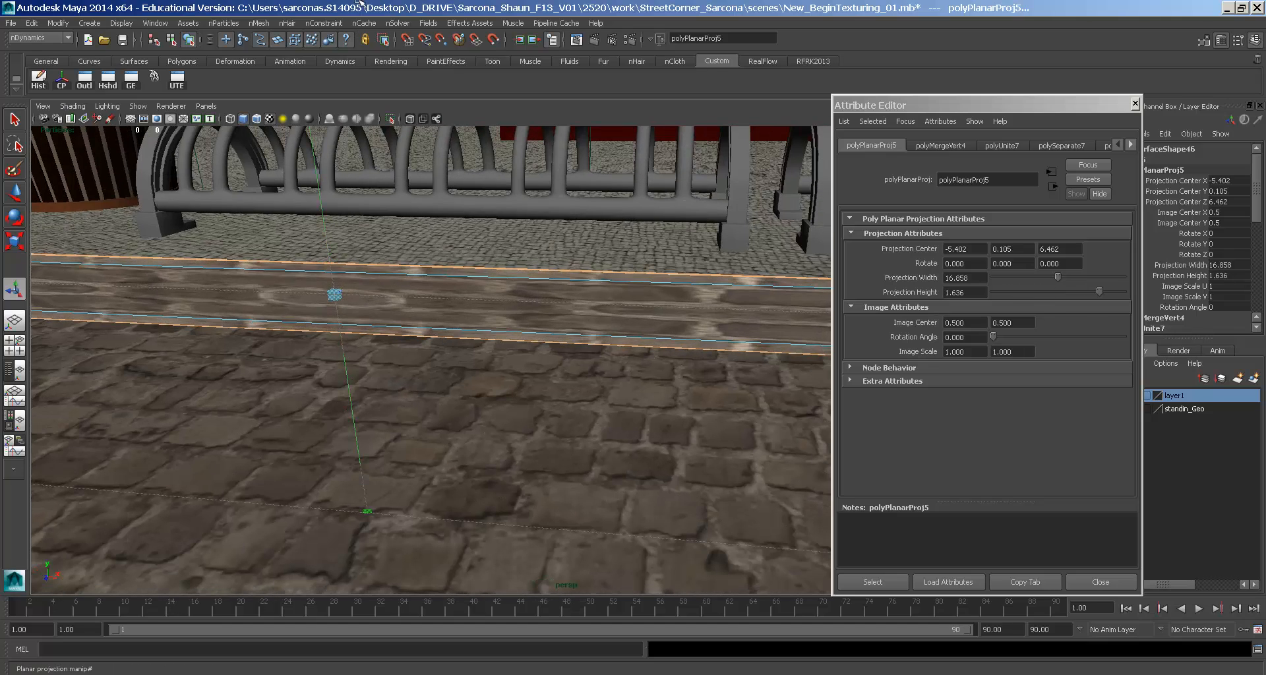
pyautogui.hotkey('ctrl', 'z')
# - Orbit and pan along the curb past the hydrant to review the projection at the corner
pyautogui.keyDown('alt'); pyautogui.moveTo(638, 302); pyautogui.dragTo(580, 297); pyautogui.keyUp('alt')
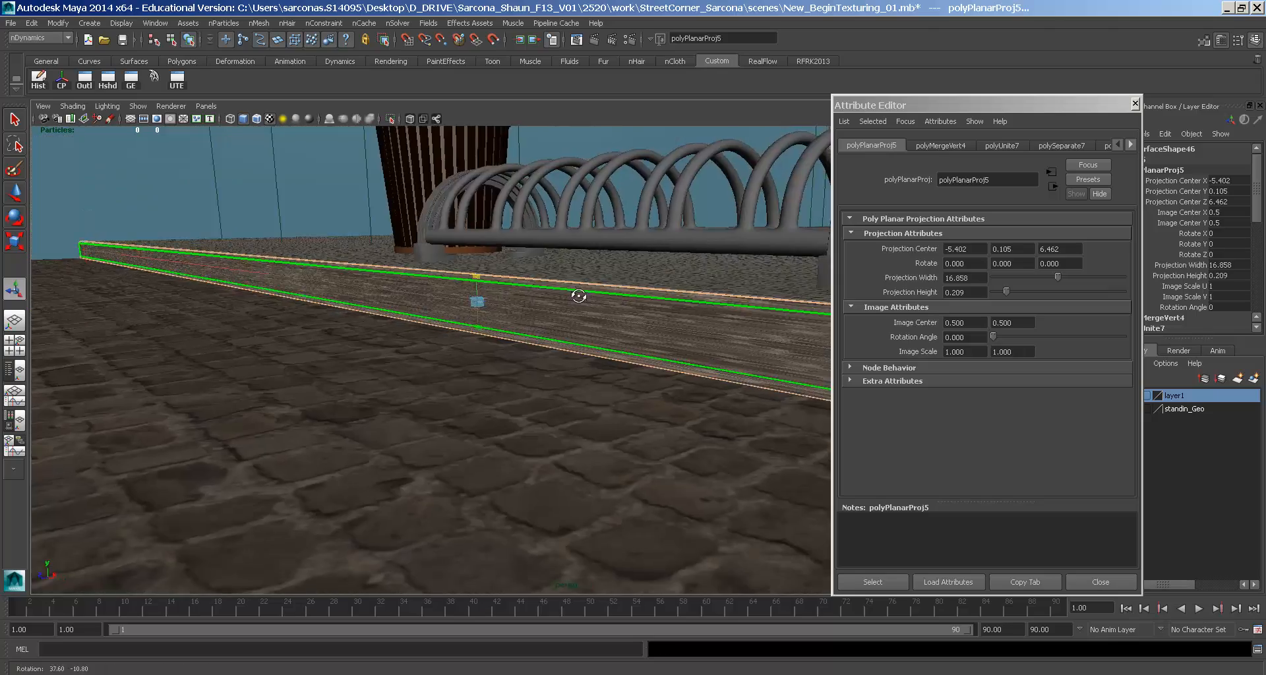
pyautogui.keyDown('alt'); pyautogui.moveTo(580, 297); pyautogui.dragTo(400, 265, button='right'); pyautogui.keyUp('alt')
pyautogui.keyDown('alt'); pyautogui.moveTo(484, 290); pyautogui.dragTo(422, 281, button='right'); pyautogui.keyUp('alt')
pyautogui.keyDown('alt'); pyautogui.moveTo(758, 353); pyautogui.dragTo(556, 333, button='middle'); pyautogui.keyUp('alt')
pyautogui.keyDown('alt'); pyautogui.moveTo(557, 334); pyautogui.dragTo(444, 322, button='right'); pyautogui.keyUp('alt')
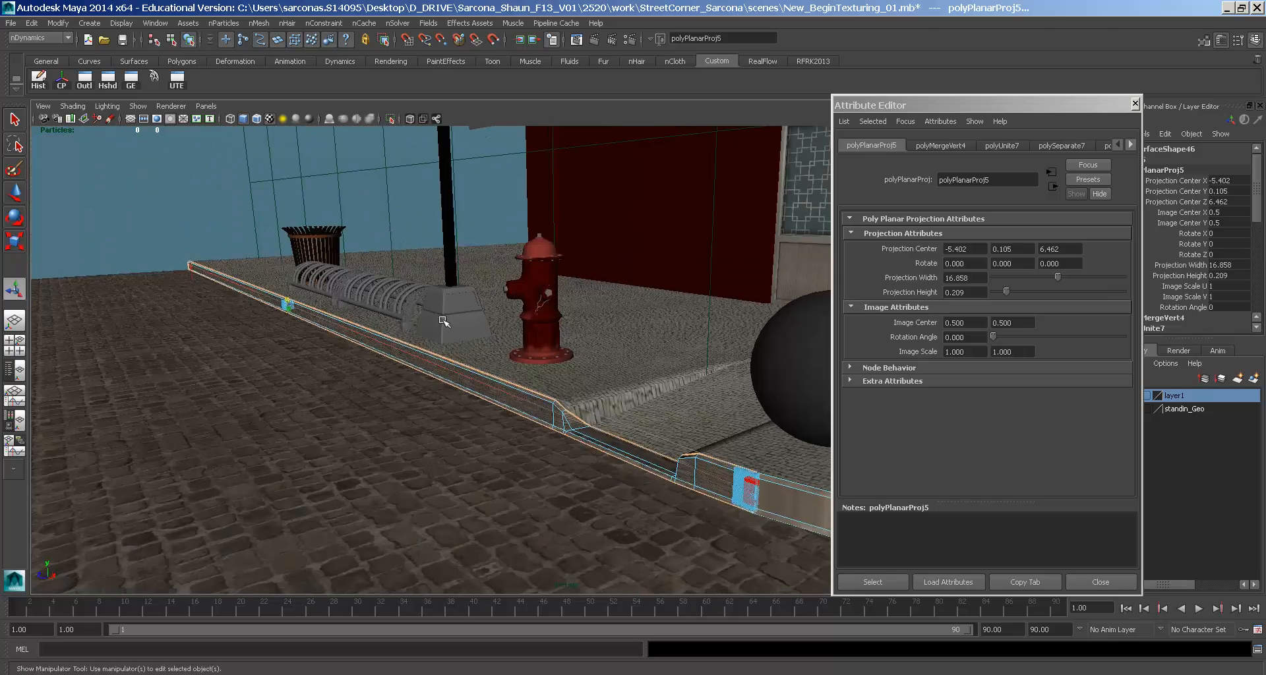
pyautogui.keyDown('alt'); pyautogui.moveTo(443, 323); pyautogui.dragTo(369, 319, button='middle'); pyautogui.keyUp('alt')
pyautogui.keyDown('alt'); pyautogui.moveTo(369, 319); pyautogui.dragTo(338, 317, button='right'); pyautogui.keyUp('alt')
pyautogui.keyDown('alt'); pyautogui.moveTo(338, 316); pyautogui.dragTo(178, 323); pyautogui.keyUp('alt')
pyautogui.keyDown('alt'); pyautogui.moveTo(545, 373); pyautogui.dragTo(434, 353, button='right'); pyautogui.keyUp('alt')
pyautogui.keyDown('alt'); pyautogui.moveTo(541, 376); pyautogui.dragTo(475, 351, button='middle'); pyautogui.keyUp('alt')
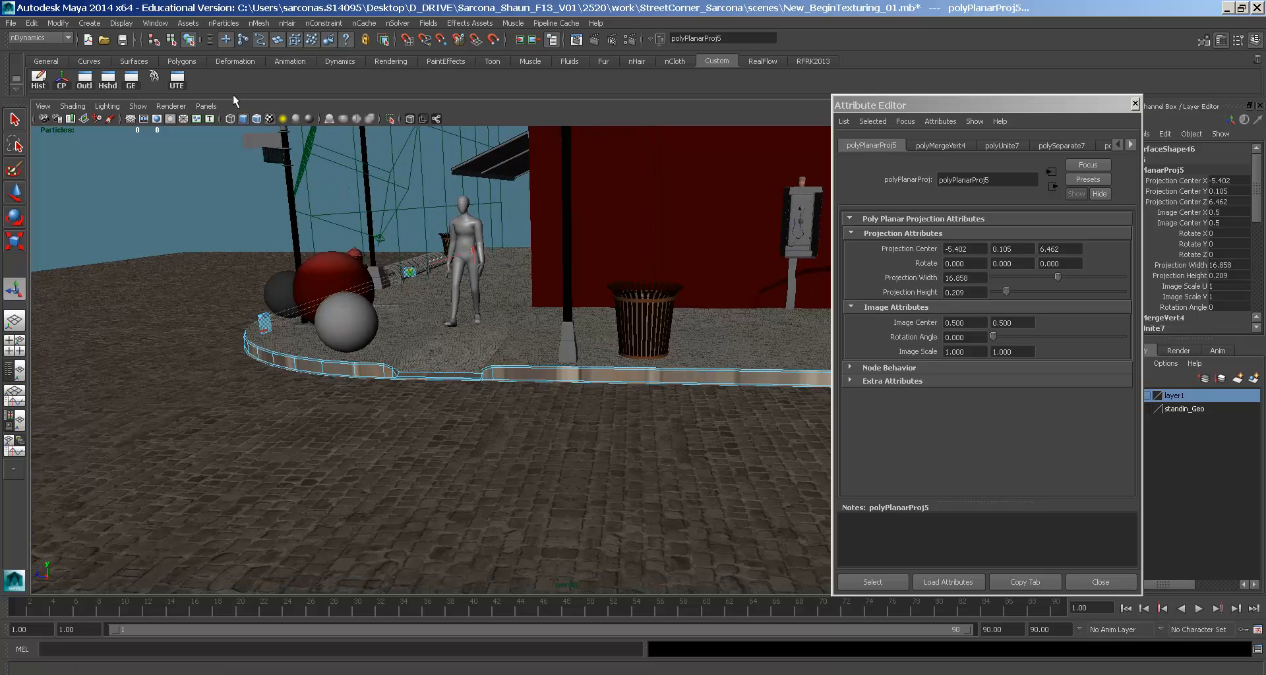
# - In the UV Texture Editor, move the curb's UV shell up and to the right
pyautogui.click(175, 79)
pyautogui.keyDown('alt'); pyautogui.moveTo(1049, 358); pyautogui.dragTo(1020, 259, button='middle'); pyautogui.keyUp('alt')
pyautogui.keyDown('alt'); pyautogui.moveTo(1019, 259); pyautogui.dragTo(949, 290, button='right'); pyautogui.keyUp('alt')
pyautogui.moveTo(894, 332); pyautogui.dragTo(1121, 201)
pyautogui.keyDown('alt'); pyautogui.moveTo(1054, 288); pyautogui.dragTo(726, 367, button='middle'); pyautogui.keyUp('alt')
# - With textures shown, squash the projection's V scale to about 0.043 to form a thin strip
pyautogui.press('4')
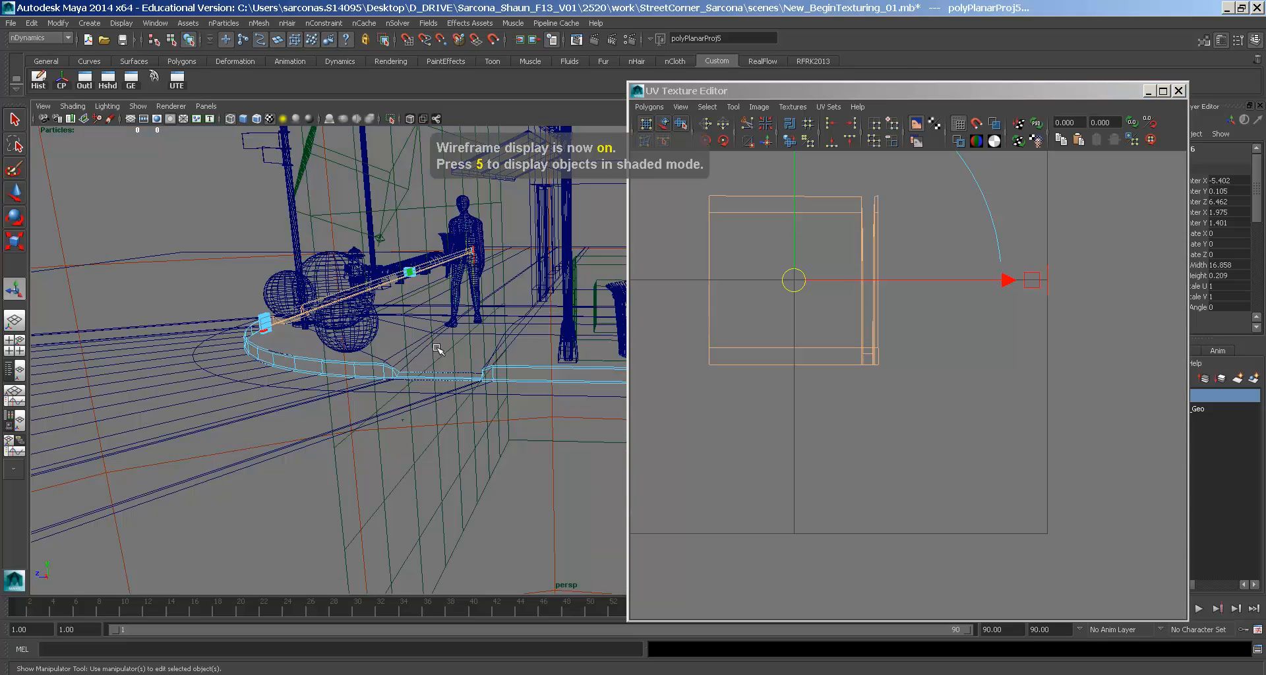
pyautogui.keyDown('alt'); pyautogui.moveTo(362, 332); pyautogui.dragTo(472, 331); pyautogui.keyUp('alt')
pyautogui.press('5')
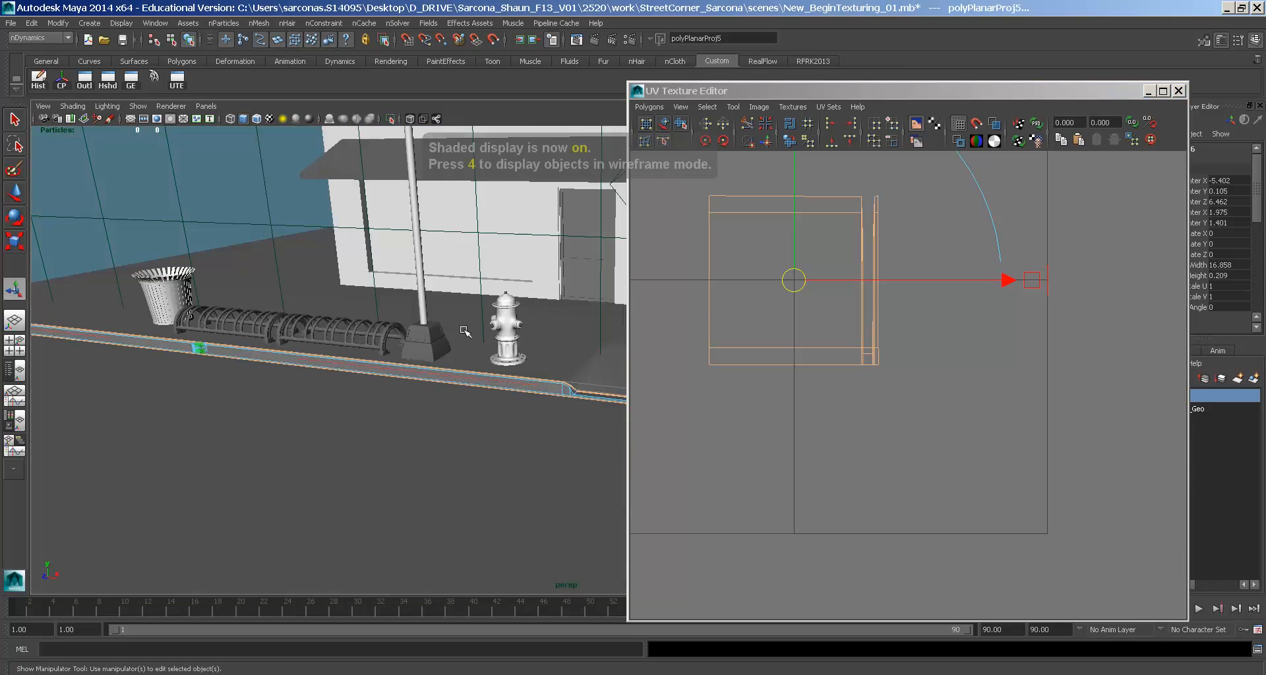
pyautogui.press('6')
pyautogui.keyDown('alt'); pyautogui.moveTo(917, 272); pyautogui.dragTo(1037, 385, button='middle'); pyautogui.keyUp('alt')
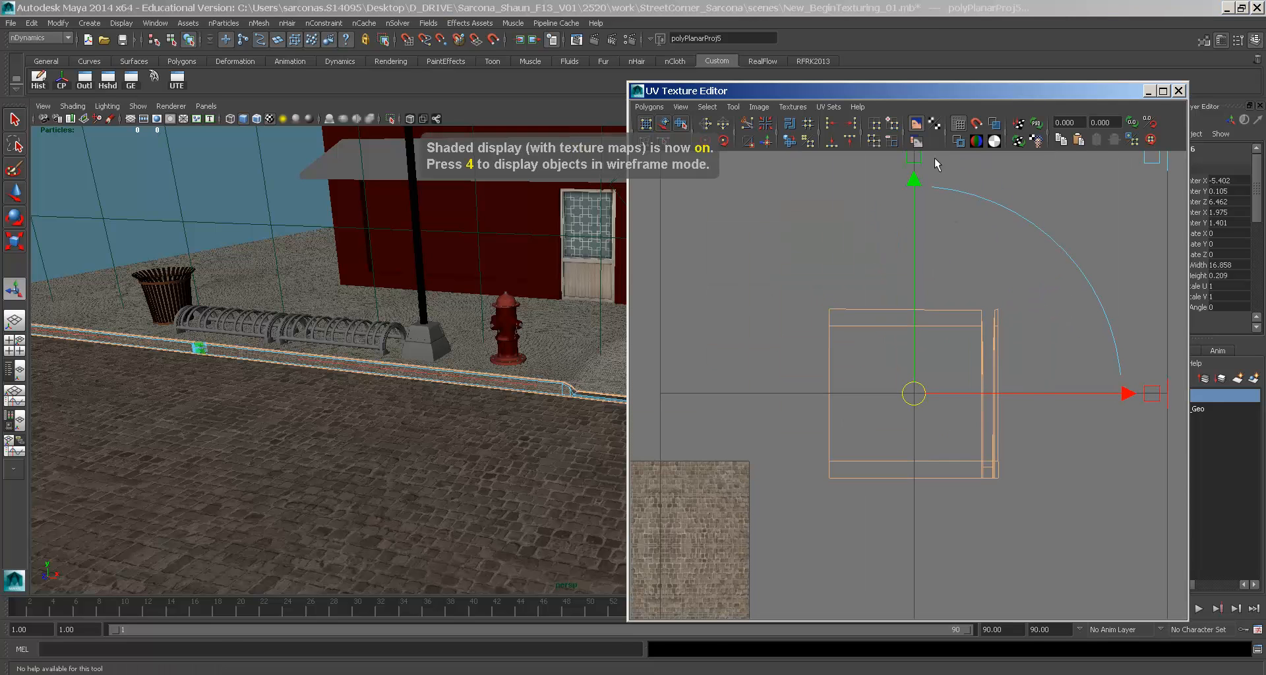
pyautogui.moveTo(911, 160); pyautogui.dragTo(929, 400)
pyautogui.press('w')
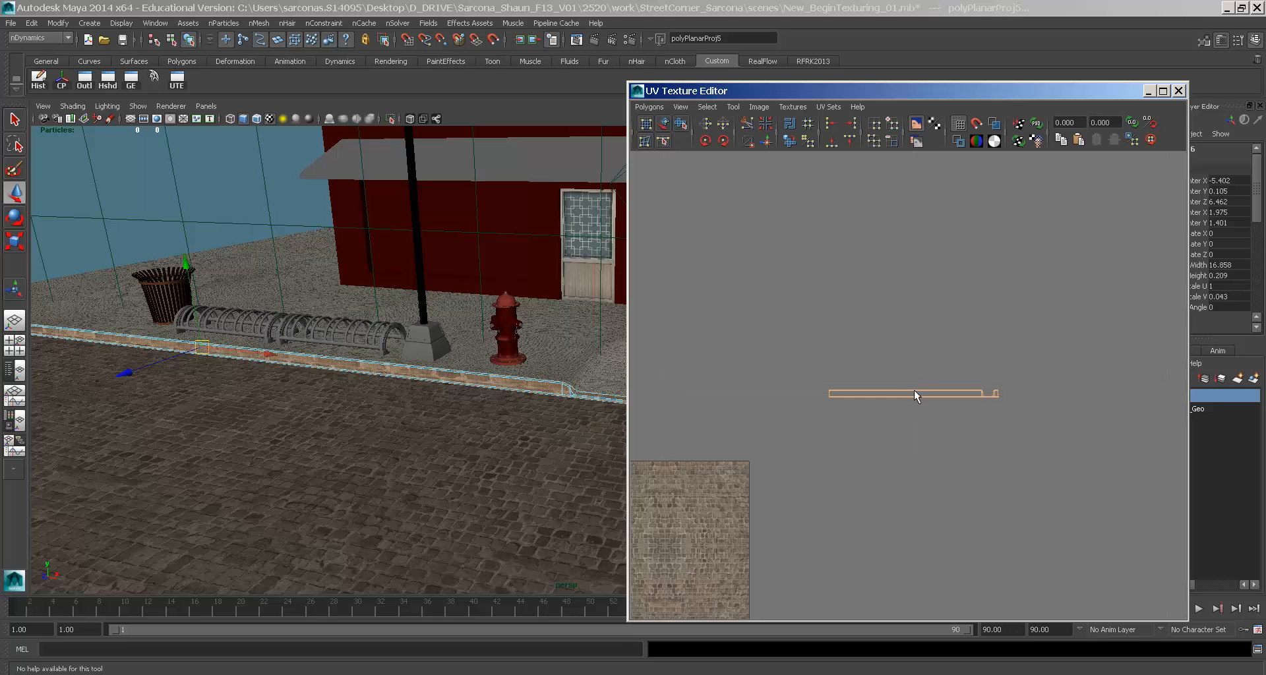
# - Marquee-select the faces of the straight curb section
pyautogui.keyDown('alt'); pyautogui.moveTo(593, 363); pyautogui.dragTo(502, 325); pyautogui.keyUp('alt')
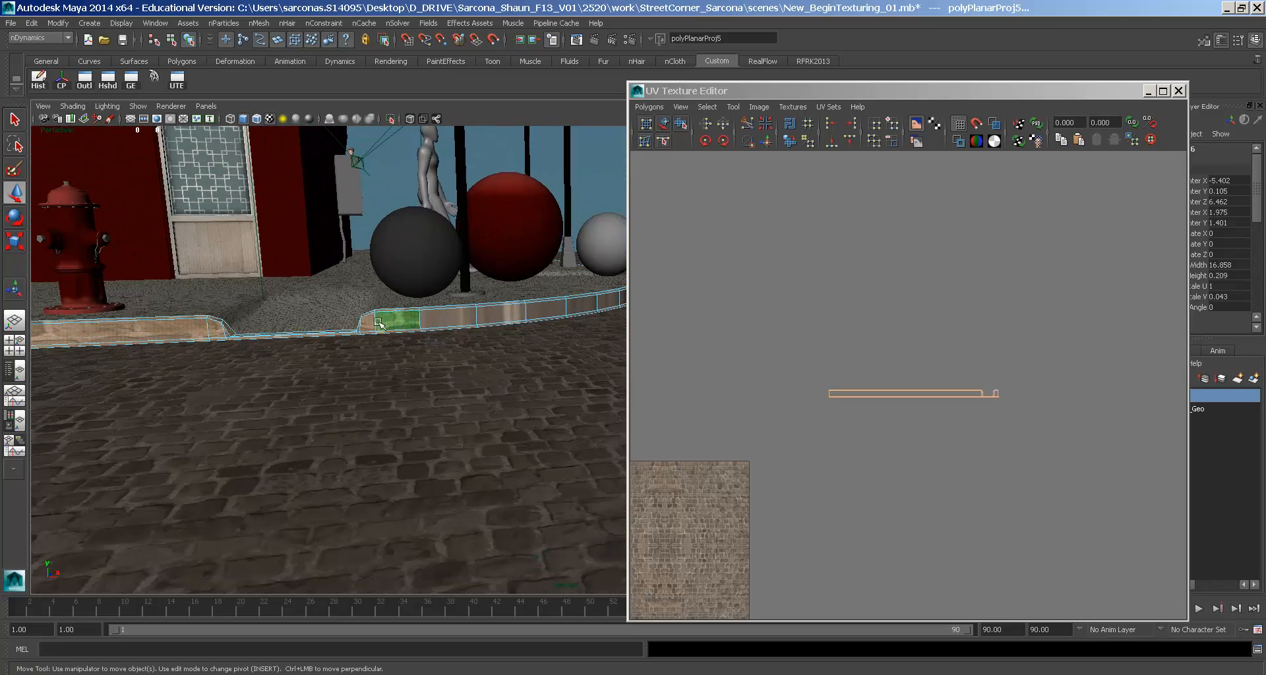
pyautogui.keyDown('alt'); pyautogui.moveTo(385, 321); pyautogui.dragTo(780, 393); pyautogui.keyUp('alt')
pyautogui.keyDown('alt'); pyautogui.moveTo(572, 336); pyautogui.dragTo(191, 373, button='middle'); pyautogui.keyUp('alt')
pyautogui.keyDown('alt'); pyautogui.moveTo(370, 373); pyautogui.dragTo(120, 346, button='middle'); pyautogui.keyUp('alt')
pyautogui.keyDown('alt'); pyautogui.moveTo(120, 345); pyautogui.dragTo(389, 280); pyautogui.keyUp('alt')
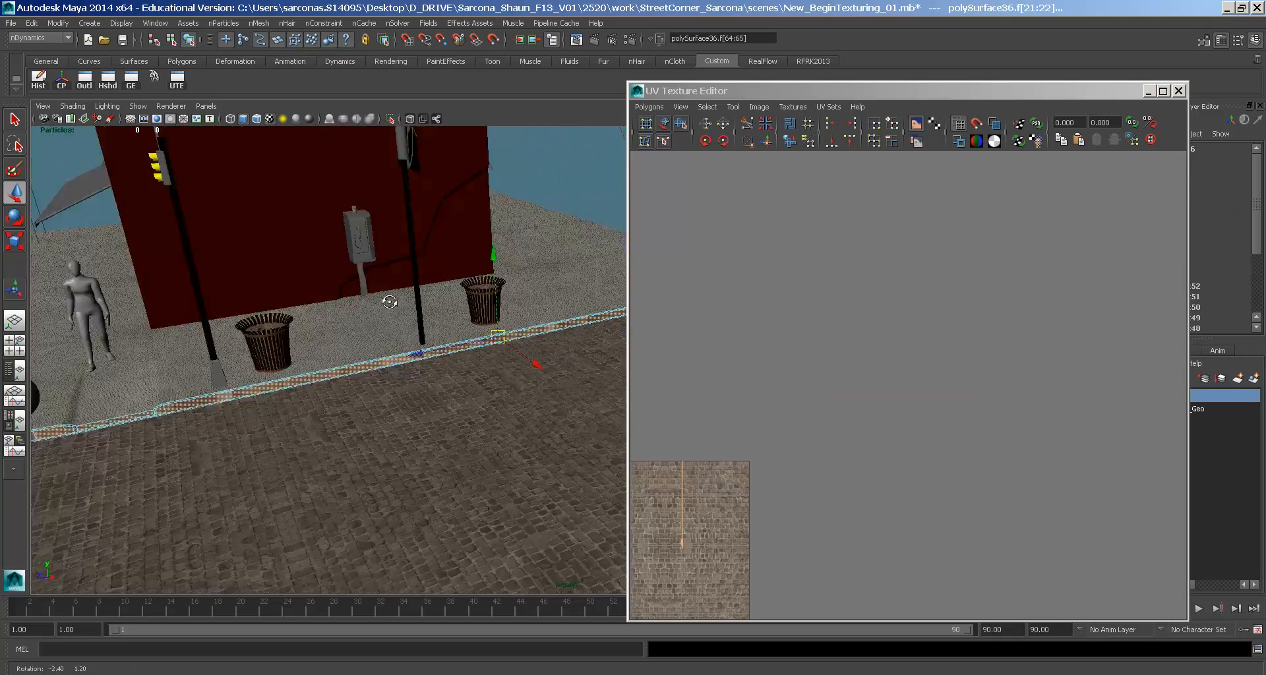
pyautogui.press('space')
pyautogui.click(471, 336)
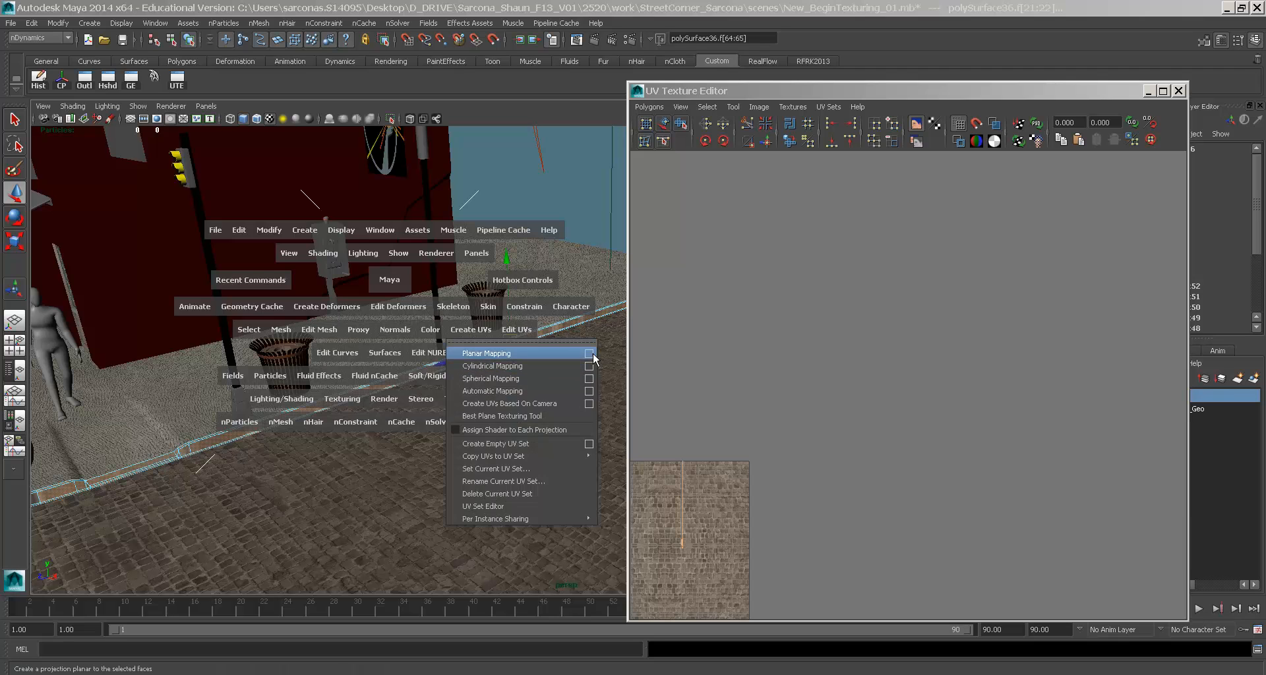
# - Project the straight curb with an X-axis planar mapping and flatten the new shell into a raised strip
pyautogui.click(591, 357)
pyautogui.click(331, 157)
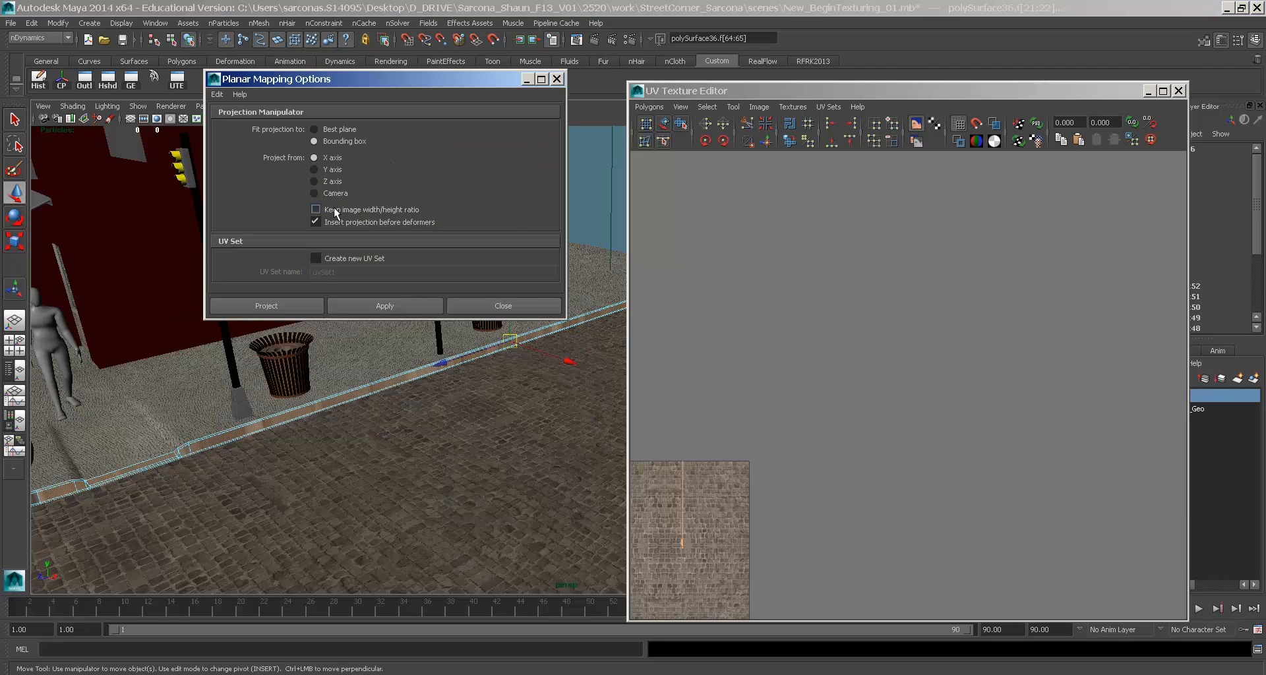
pyautogui.click(277, 307)
pyautogui.keyDown('alt'); pyautogui.moveTo(452, 362); pyautogui.dragTo(540, 378); pyautogui.keyUp('alt')
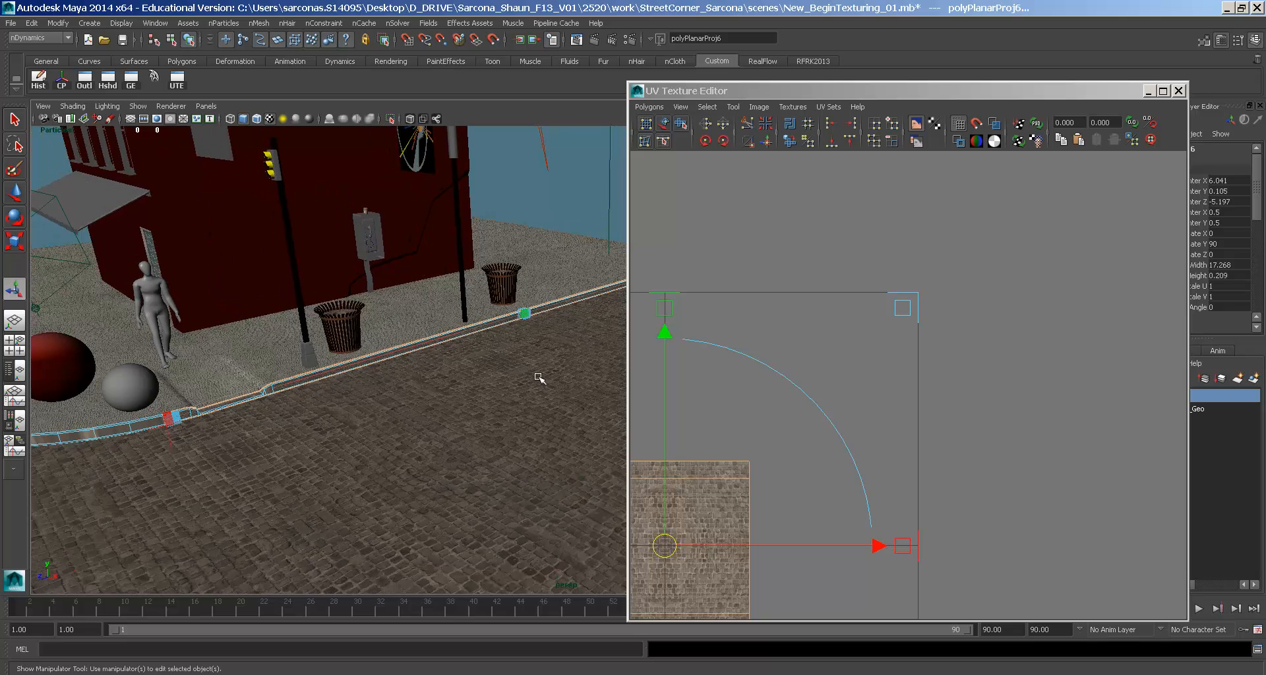
pyautogui.moveTo(664, 549); pyautogui.dragTo(938, 277)
pyautogui.keyDown('alt'); pyautogui.moveTo(940, 206); pyautogui.dragTo(878, 330, button='middle'); pyautogui.keyUp('alt')
pyautogui.moveTo(913, 165); pyautogui.dragTo(906, 389)
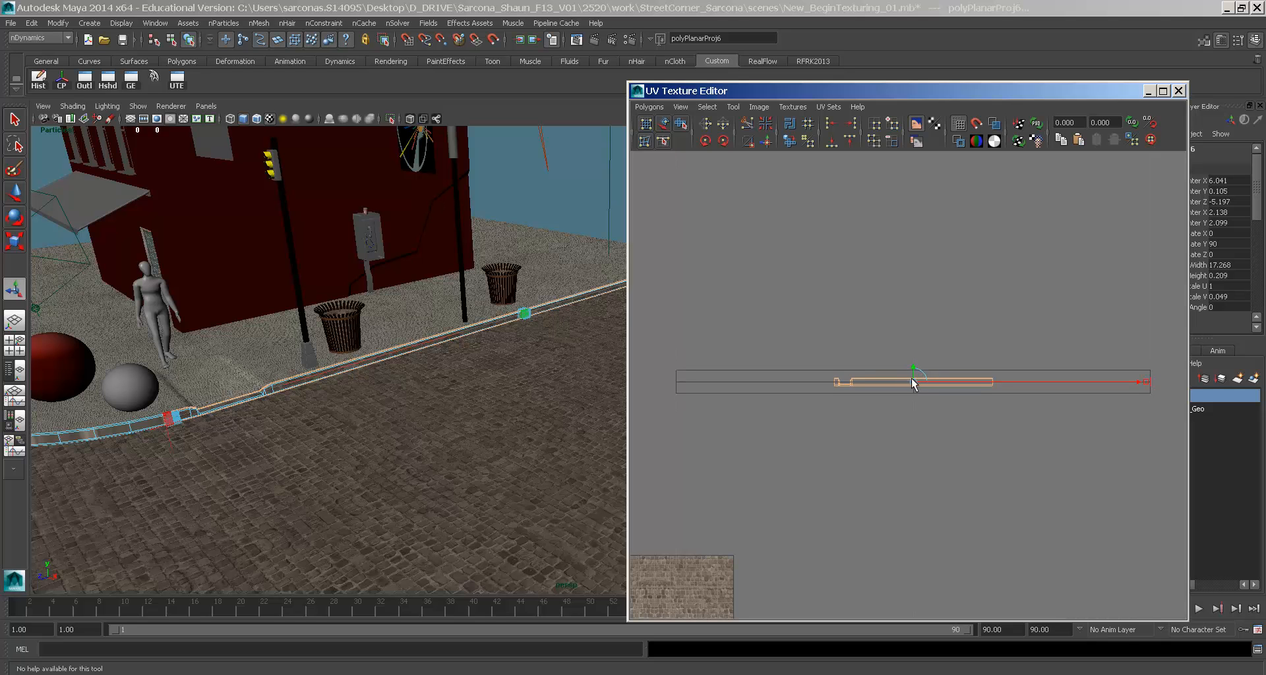
pyautogui.moveTo(912, 361); pyautogui.dragTo(911, 182)
# - Select the whole curb object and pick its upper UV shell in UV mode
pyautogui.keyDown('alt'); pyautogui.moveTo(340, 340); pyautogui.dragTo(568, 301, button='middle'); pyautogui.keyUp('alt')
pyautogui.keyDown('alt'); pyautogui.moveTo(568, 303); pyautogui.dragTo(576, 311, button='right'); pyautogui.keyUp('alt')
pyautogui.keyDown('alt'); pyautogui.moveTo(847, 260); pyautogui.dragTo(847, 260, button='middle'); pyautogui.keyUp('alt')
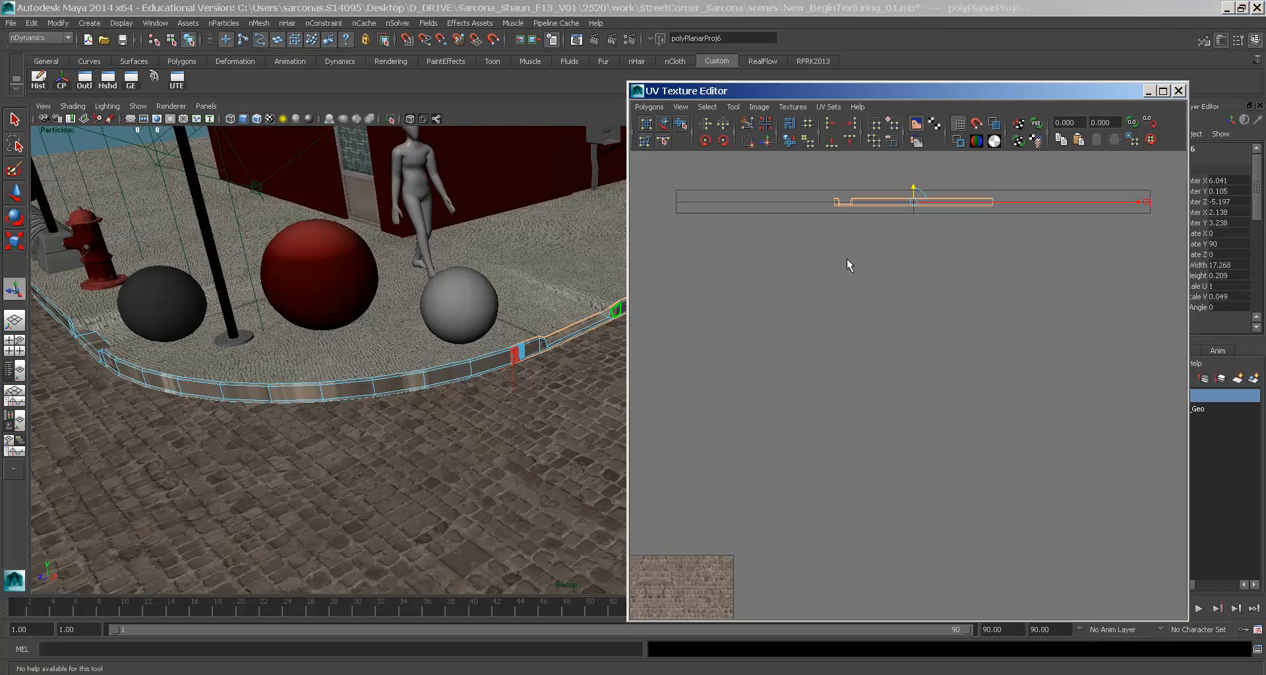
pyautogui.rightClick(464, 365)
pyautogui.moveTo(466, 376); pyautogui.dragTo(524, 362, button='right')
pyautogui.click(471, 366)
pyautogui.moveTo(931, 196); pyautogui.dragTo(974, 202, button='right')
pyautogui.moveTo(1015, 181); pyautogui.dragTo(821, 220)
# - Move the upper UV shell down and right and nudge the left shell so the strips sit apart
pyautogui.press('w')
pyautogui.moveTo(865, 205); pyautogui.dragTo(1116, 488, button='middle')
pyautogui.keyDown('alt'); pyautogui.moveTo(1040, 478); pyautogui.dragTo(972, 359, button='middle'); pyautogui.keyUp('alt')
pyautogui.moveTo(694, 408); pyautogui.dragTo(693, 407)
pyautogui.moveTo(817, 384); pyautogui.dragTo(805, 379, button='middle')
pyautogui.keyDown('alt'); pyautogui.moveTo(730, 392); pyautogui.dragTo(776, 371, button='middle'); pyautogui.keyUp('alt')
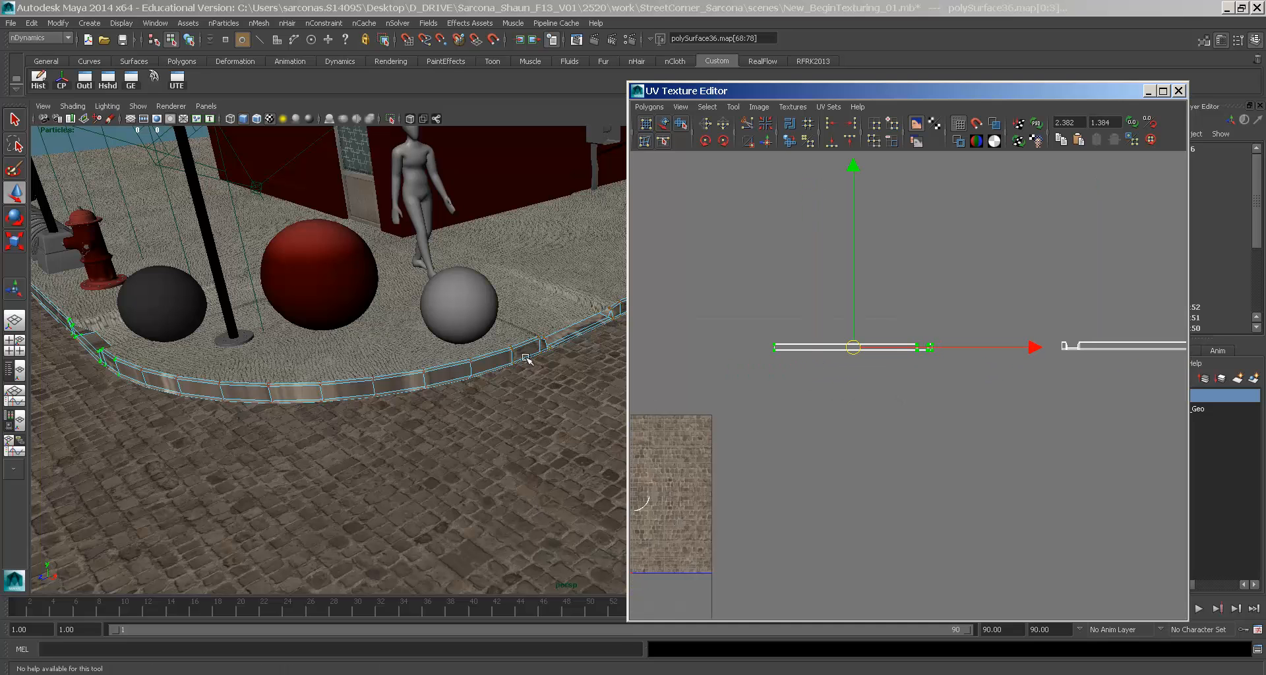
pyautogui.moveTo(364, 381); pyautogui.dragTo(265, 358, button='right')
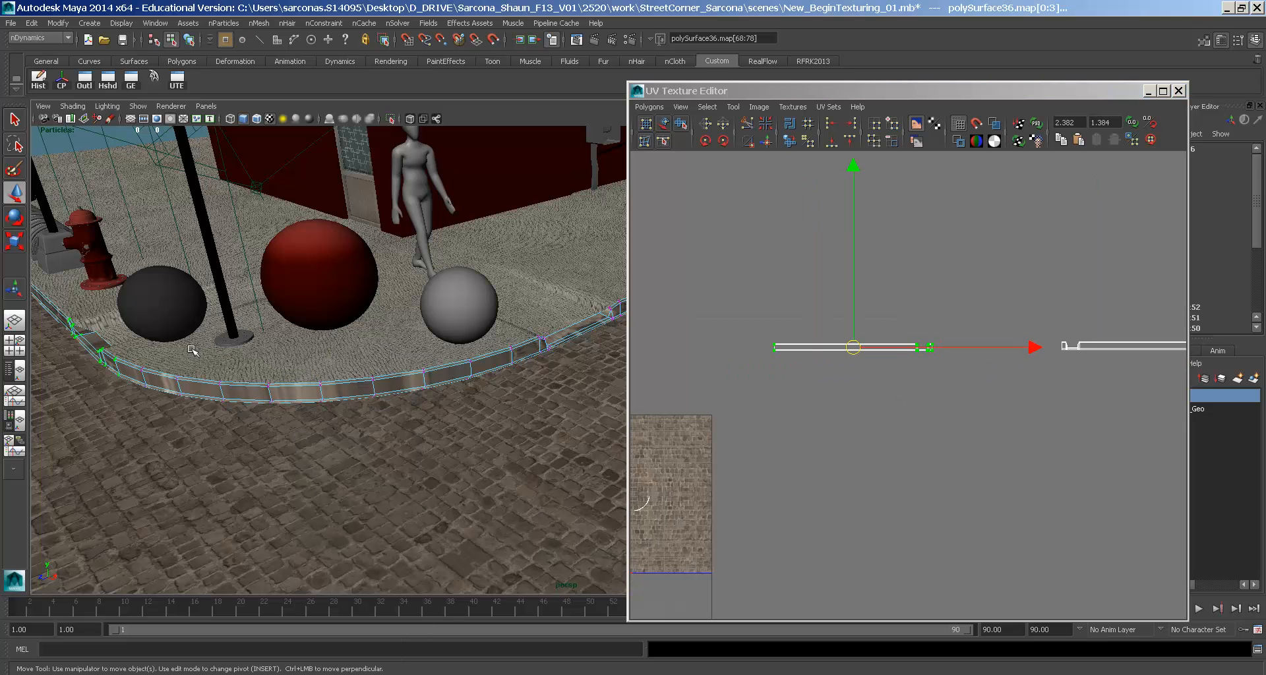
pyautogui.moveTo(476, 463); pyautogui.dragTo(483, 459)
# - Select the curved corner curb faces and apply a cylindrical mapping to them
pyautogui.rightClick(483, 360)
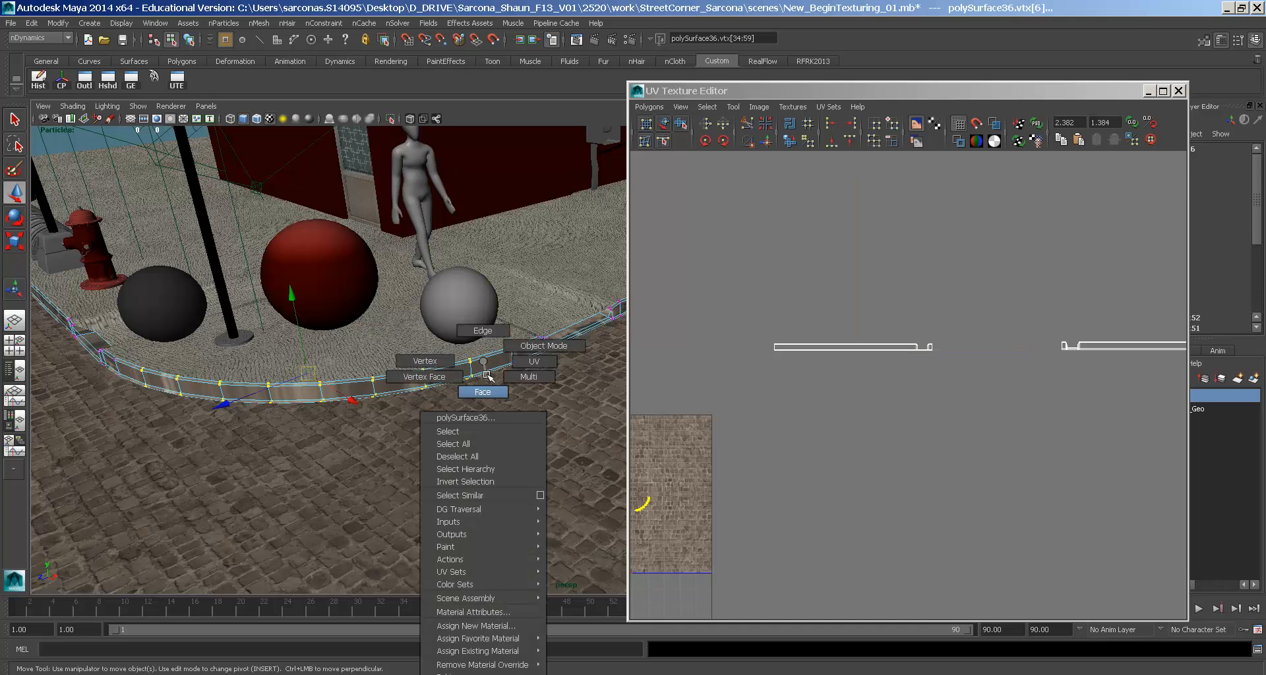
pyautogui.moveTo(488, 377); pyautogui.dragTo(485, 388, button='right')
pyautogui.moveTo(234, 417); pyautogui.dragTo(134, 414)
pyautogui.keyDown('alt'); pyautogui.moveTo(342, 409); pyautogui.dragTo(353, 289); pyautogui.keyUp('alt')
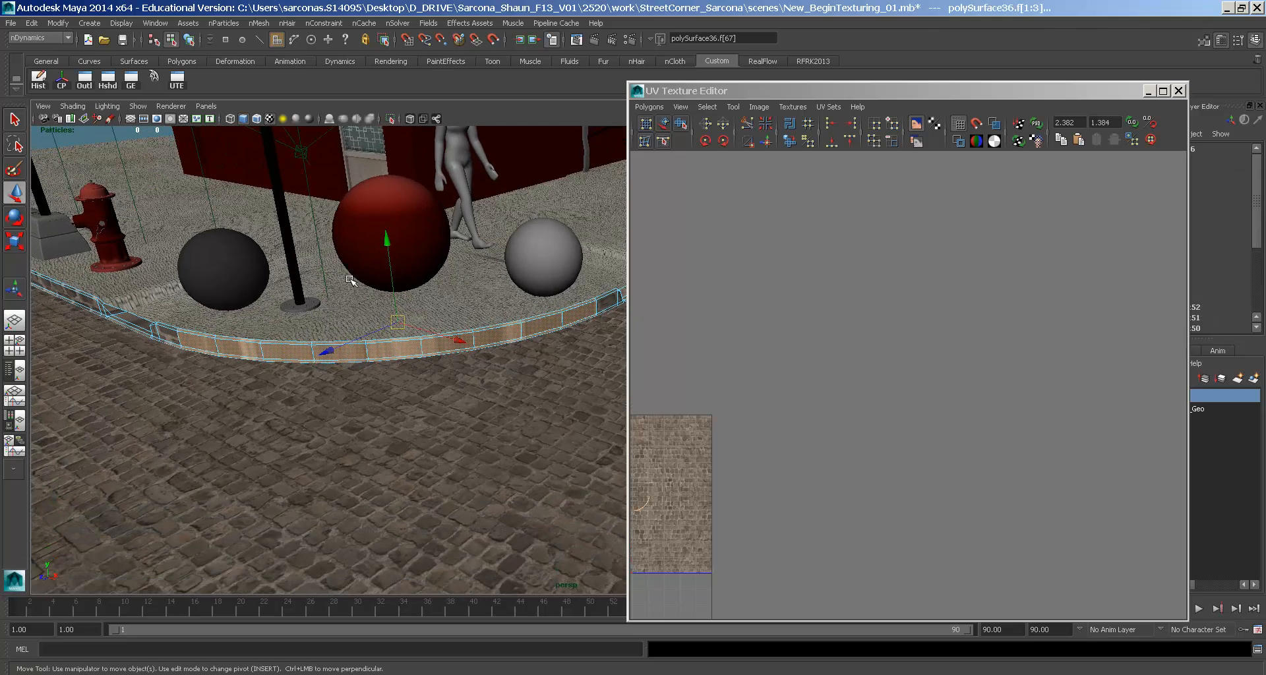
pyautogui.press('space')
pyautogui.moveTo(426, 331); pyautogui.dragTo(452, 366)
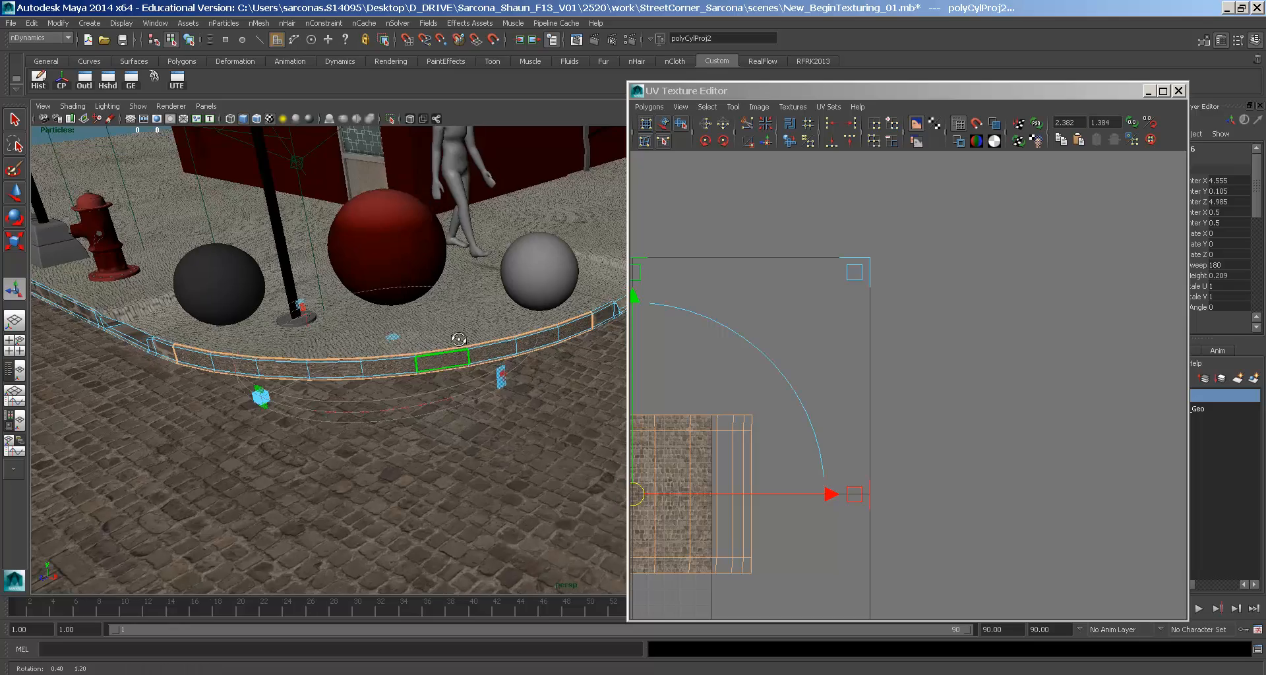
# - Rotate the cylindrical projection about 90 degrees around Y to follow the corner
pyautogui.keyDown('alt'); pyautogui.moveTo(461, 339); pyautogui.dragTo(422, 323); pyautogui.keyUp('alt')
pyautogui.keyDown('alt'); pyautogui.moveTo(422, 323); pyautogui.dragTo(387, 311, button='middle'); pyautogui.keyUp('alt')
pyautogui.keyDown('alt'); pyautogui.moveTo(388, 311); pyautogui.dragTo(457, 364); pyautogui.keyUp('alt')
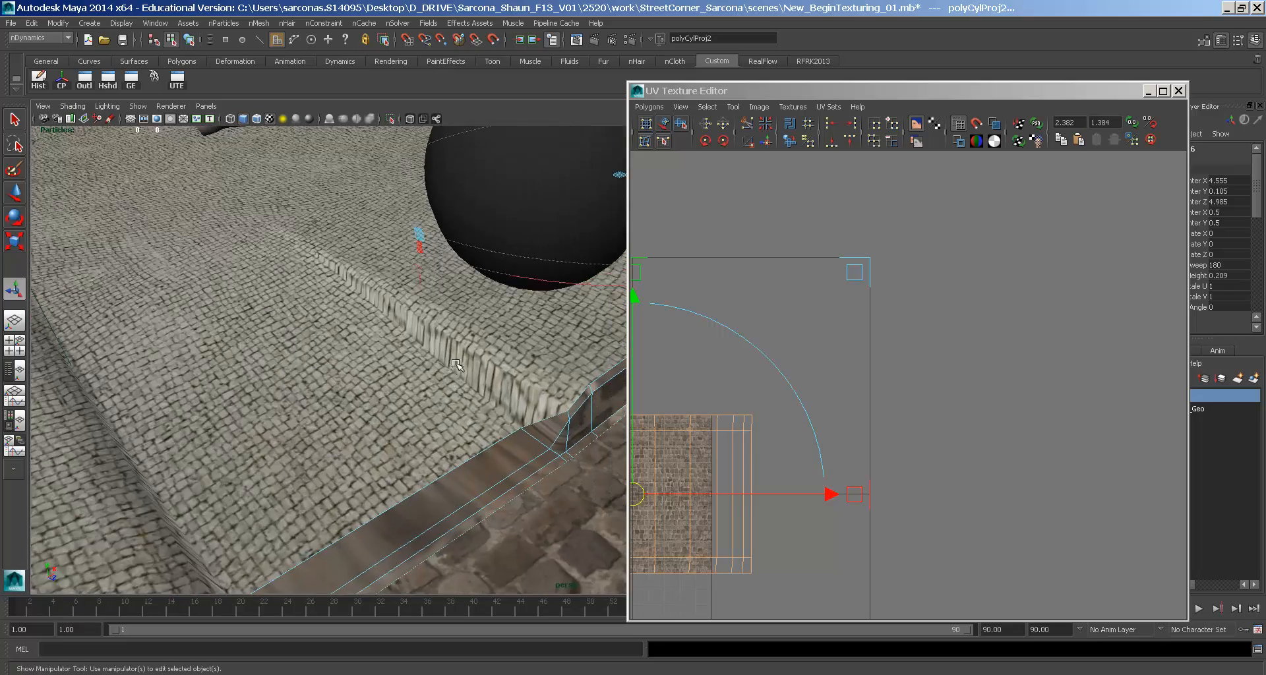
pyautogui.press('4')
pyautogui.click(420, 279)
pyautogui.keyDown('alt'); pyautogui.moveTo(507, 293); pyautogui.dragTo(438, 319); pyautogui.keyUp('alt')
pyautogui.keyDown('alt'); pyautogui.moveTo(437, 319); pyautogui.dragTo(362, 301, button='right'); pyautogui.keyUp('alt')
pyautogui.keyDown('alt'); pyautogui.moveTo(363, 301); pyautogui.dragTo(360, 314, button='middle'); pyautogui.keyUp('alt')
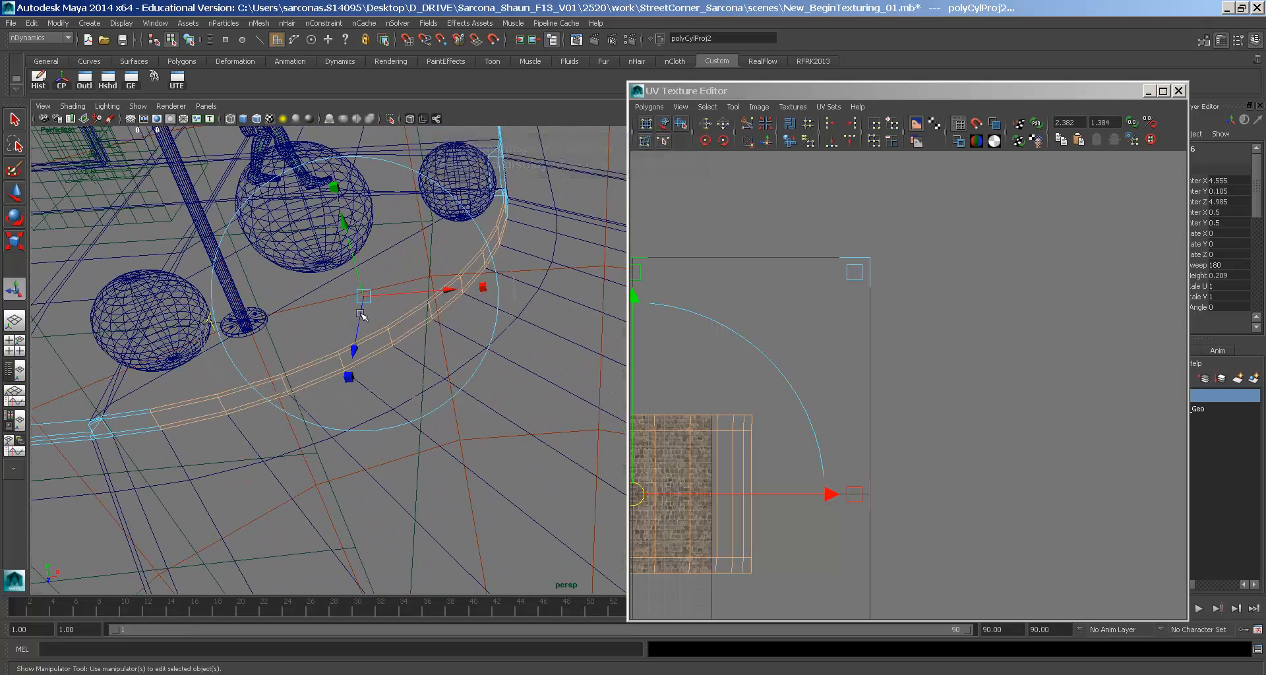
pyautogui.press('6')
pyautogui.click(483, 287)
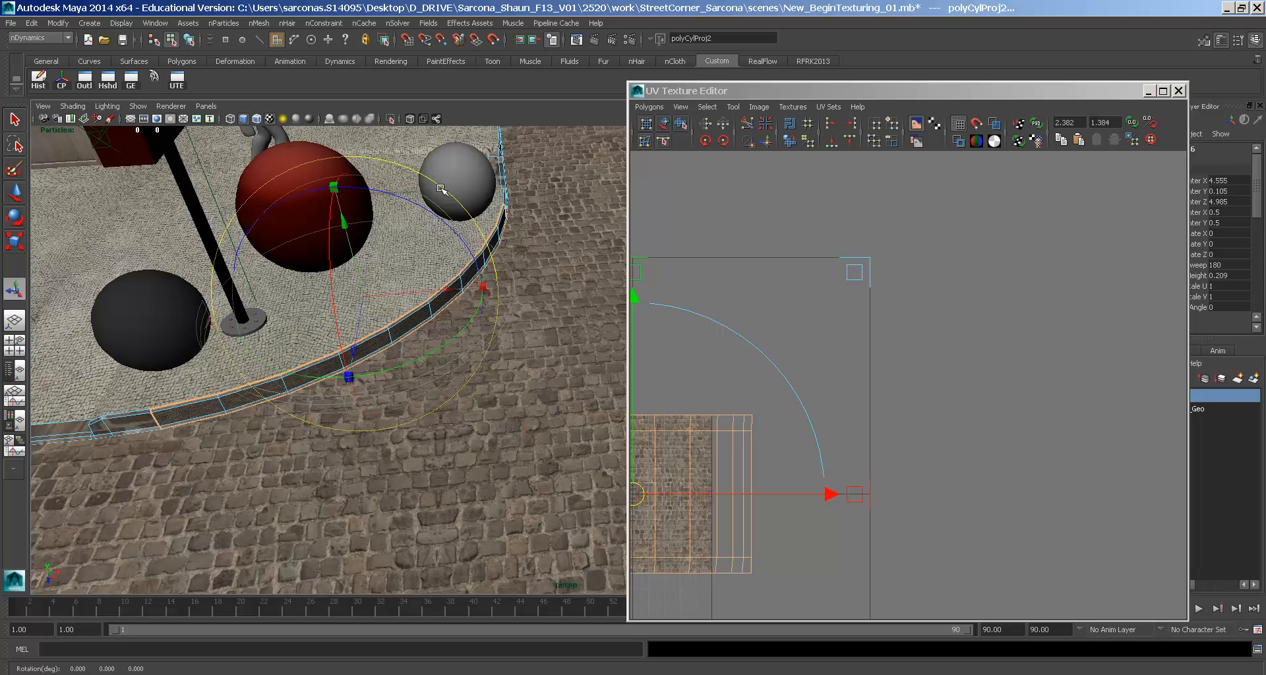
pyautogui.moveTo(402, 363); pyautogui.dragTo(457, 206)
# - Enlarge the cylindrical projection and move it back onto the curb corner
pyautogui.keyDown('alt'); pyautogui.moveTo(546, 252); pyautogui.dragTo(475, 370); pyautogui.keyUp('alt')
pyautogui.press('4')
pyautogui.hotkey('alt', 'b')
pyautogui.keyDown('alt'); pyautogui.moveTo(475, 371); pyautogui.dragTo(486, 418); pyautogui.keyUp('alt')
pyautogui.press('w')
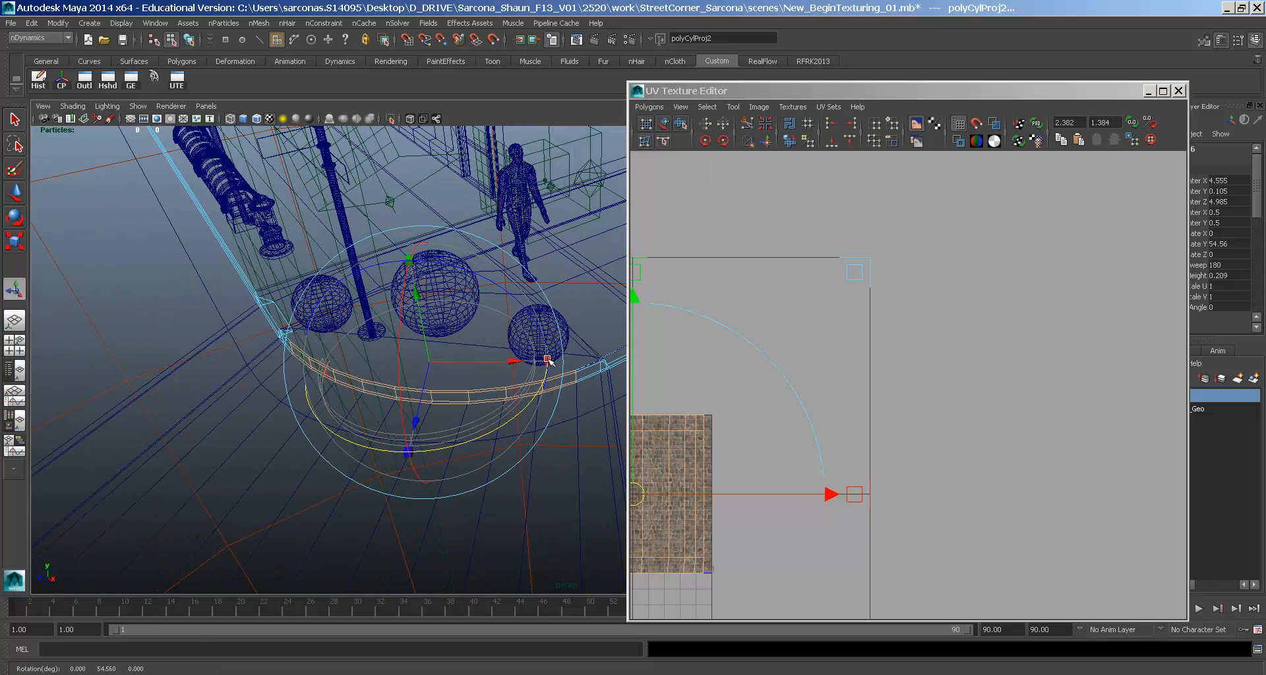
pyautogui.press('t')
pyautogui.click(551, 362)
pyautogui.moveTo(426, 360); pyautogui.dragTo(478, 362)
pyautogui.moveTo(415, 422); pyautogui.dragTo(492, 245)
pyautogui.moveTo(451, 320); pyautogui.dragTo(474, 310)
# - Fine-tune the projection's position and size, settling on a height of 0.443
pyautogui.moveTo(427, 249); pyautogui.dragTo(442, 248)
pyautogui.moveTo(452, 310); pyautogui.dragTo(448, 264)
pyautogui.moveTo(489, 191); pyautogui.dragTo(498, 182)
pyautogui.moveTo(421, 207); pyautogui.dragTo(447, 291)
pyautogui.keyDown('alt'); pyautogui.moveTo(516, 239); pyautogui.dragTo(512, 252); pyautogui.keyUp('alt')
# - Select the curved curb's UV shell and move it between the two straight curb strips
pyautogui.press('6')
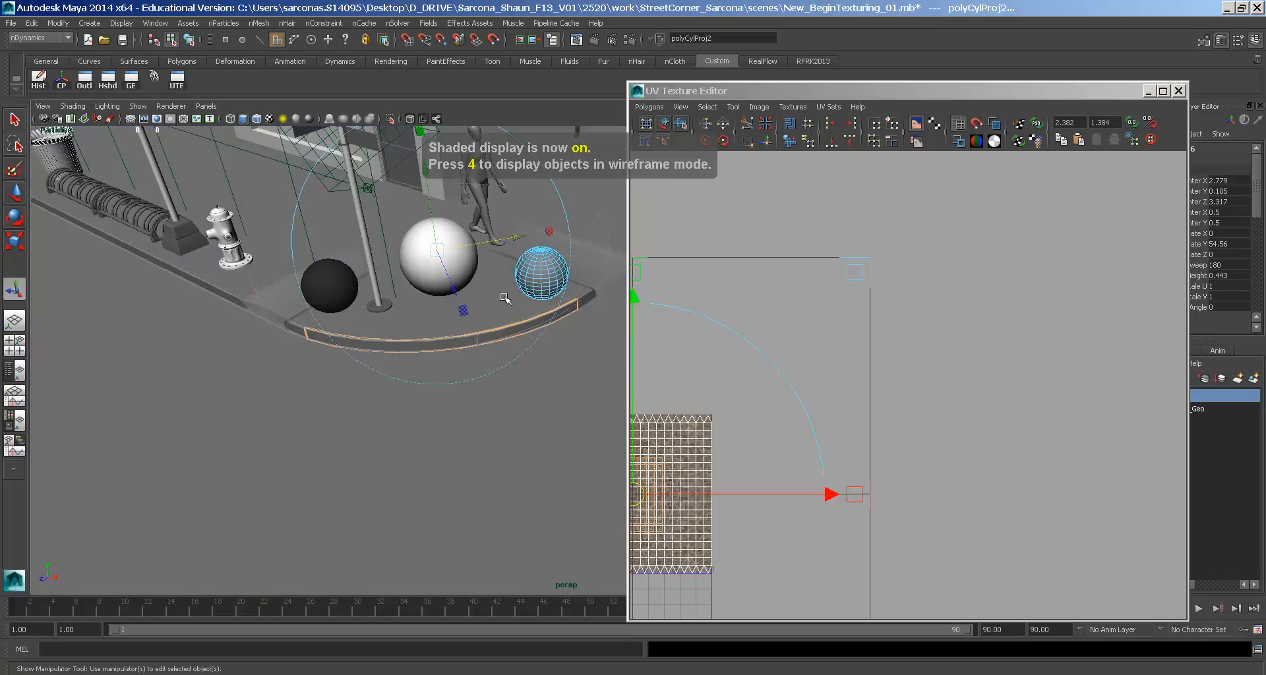
pyautogui.keyDown('alt'); pyautogui.moveTo(501, 298); pyautogui.dragTo(532, 266); pyautogui.keyUp('alt')
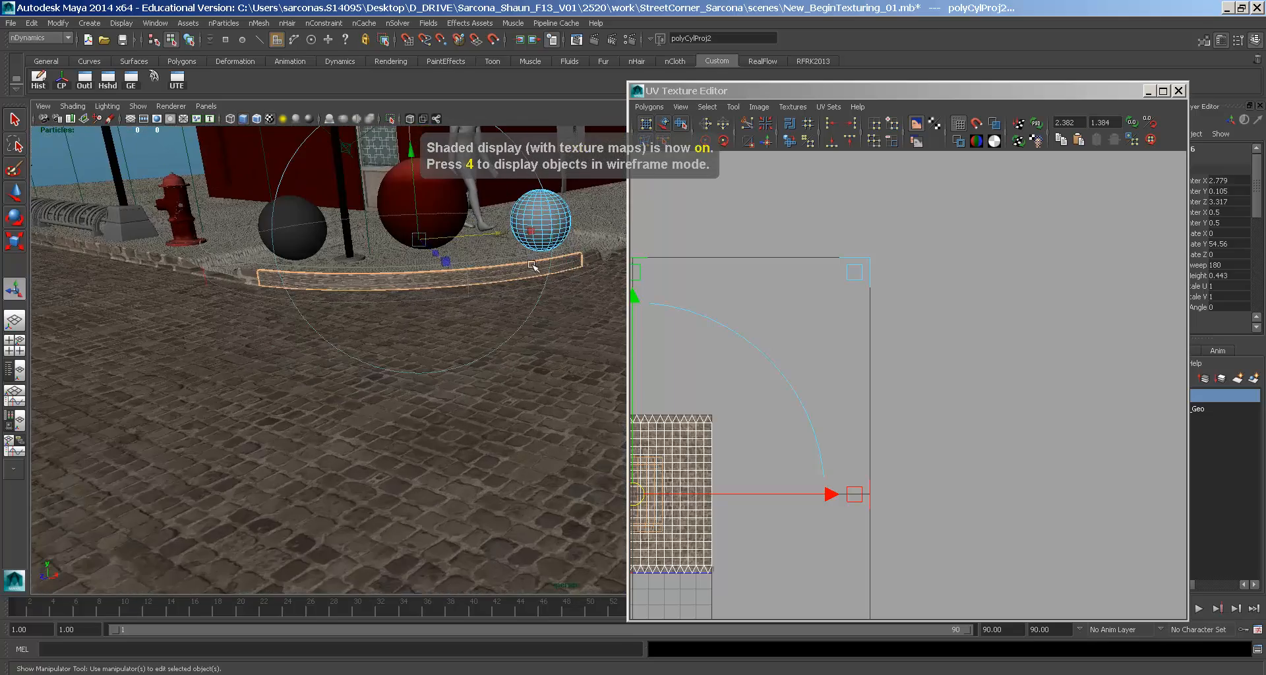
pyautogui.moveTo(489, 276); pyautogui.dragTo(490, 250, button='right')
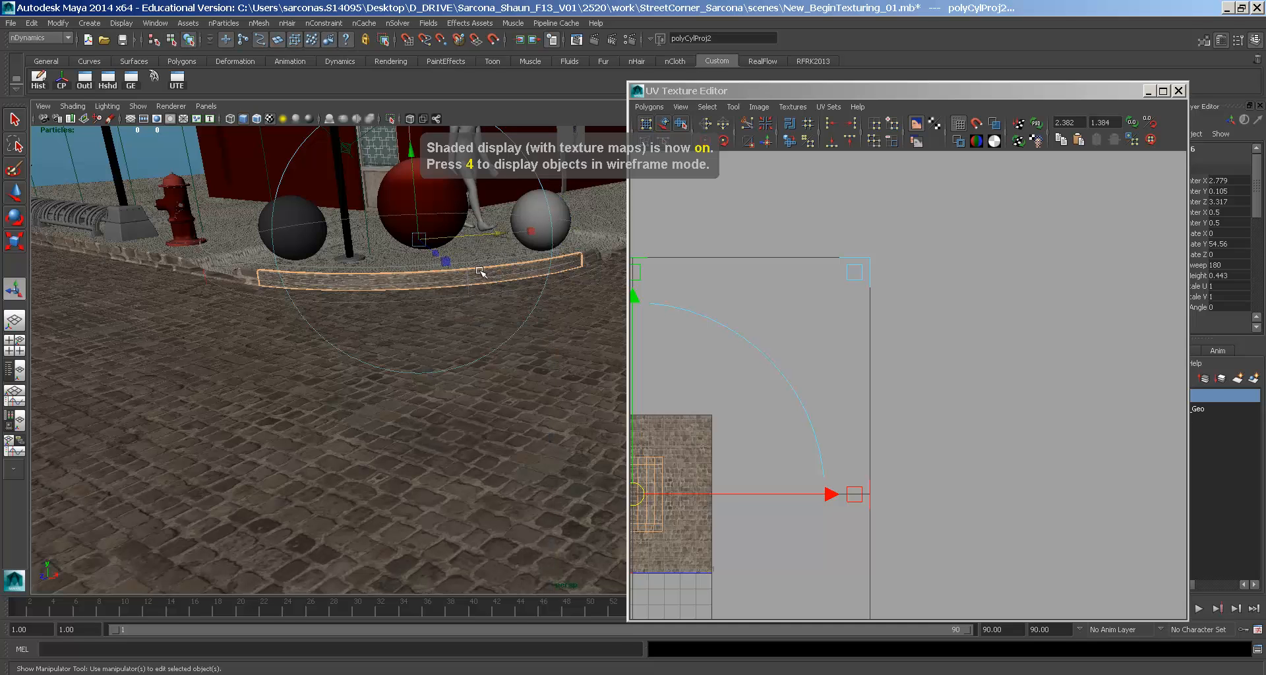
pyautogui.click(462, 280)
pyautogui.keyDown('alt'); pyautogui.moveTo(767, 415); pyautogui.dragTo(957, 344, button='middle'); pyautogui.keyUp('alt')
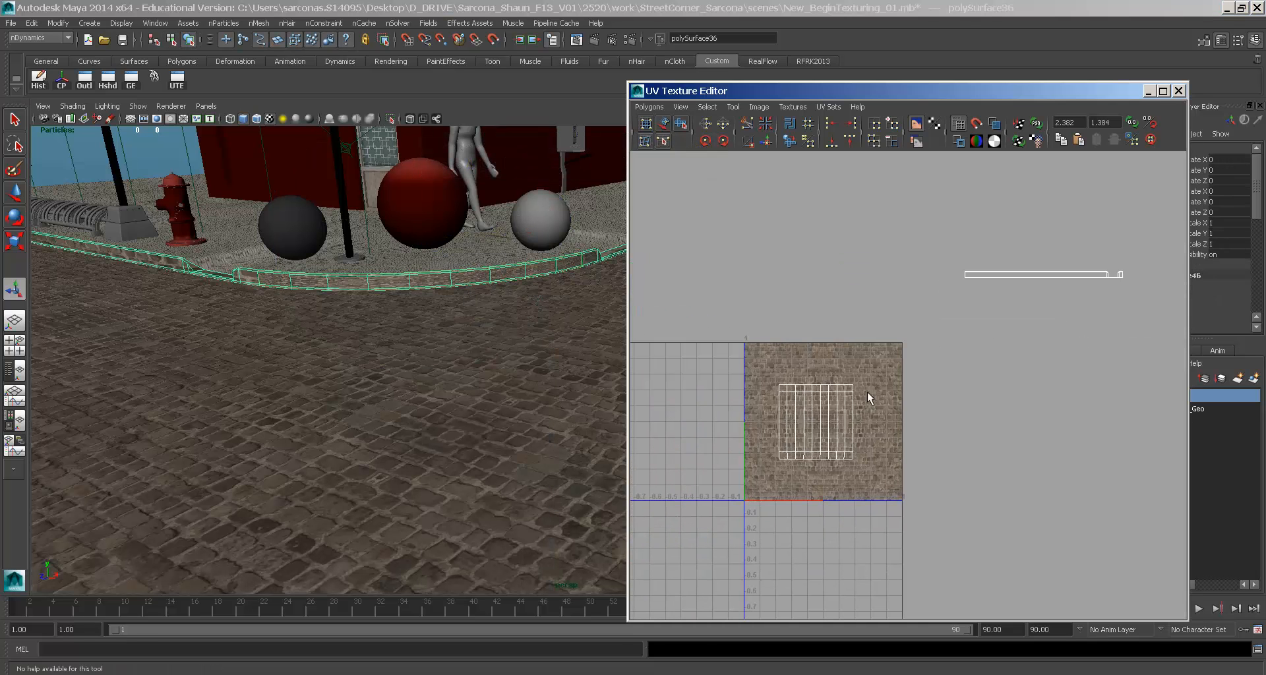
pyautogui.moveTo(864, 393); pyautogui.dragTo(884, 391, button='right')
pyautogui.moveTo(758, 470); pyautogui.dragTo(860, 377)
pyautogui.press('w')
pyautogui.moveTo(820, 422); pyautogui.dragTo(1118, 295)
pyautogui.keyDown('alt'); pyautogui.moveTo(1086, 326); pyautogui.dragTo(821, 454, button='middle'); pyautogui.keyUp('alt')
pyautogui.moveTo(852, 427); pyautogui.dragTo(925, 395)
# - Flatten the shell vertically, butt it against the left strip, and squash the right shell in a maximised UV editor
pyautogui.press('r')
pyautogui.moveTo(925, 227); pyautogui.dragTo(896, 402)
pyautogui.press('w')
pyautogui.keyDown('ctrl'); pyautogui.keyDown('alt'); pyautogui.moveTo(835, 375); pyautogui.dragTo(883, 427); pyautogui.keyUp('alt'); pyautogui.keyUp('ctrl')
pyautogui.doubleClick(839, 90)
pyautogui.keyDown('alt'); pyautogui.moveTo(780, 147); pyautogui.dragTo(510, 266, button='middle'); pyautogui.keyUp('alt')
pyautogui.moveTo(1123, 118); pyautogui.dragTo(1109, 207)
# - Nudge the right curb shell slightly right and zoom out to see all the shells
pyautogui.press('w')
pyautogui.moveTo(1112, 347); pyautogui.dragTo(1121, 347)
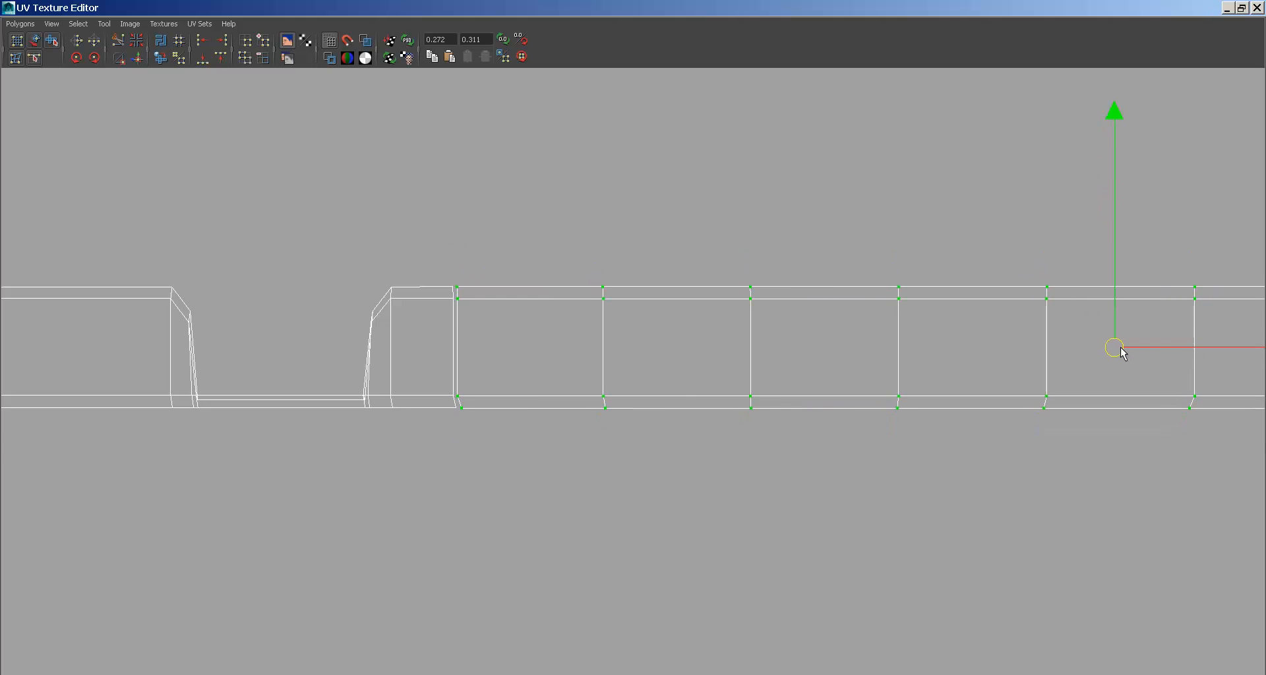
pyautogui.keyDown('alt'); pyautogui.moveTo(420, 400); pyautogui.dragTo(505, 395, button='middle'); pyautogui.keyUp('alt')
pyautogui.scroll(6, 605, 367)
pyautogui.keyDown('alt'); pyautogui.moveTo(1118, 287); pyautogui.dragTo(272, 311, button='middle'); pyautogui.keyUp('alt')
pyautogui.scroll(-4, 360, 329)
pyautogui.keyDown('alt'); pyautogui.moveTo(976, 320); pyautogui.dragTo(461, 325, button='middle'); pyautogui.keyUp('alt')
pyautogui.keyDown('alt'); pyautogui.moveTo(857, 350); pyautogui.dragTo(252, 316, button='middle'); pyautogui.keyUp('alt')
pyautogui.keyDown('alt'); pyautogui.moveTo(876, 318); pyautogui.dragTo(313, 303, button='middle'); pyautogui.keyUp('alt')
pyautogui.keyDown('alt'); pyautogui.moveTo(956, 317); pyautogui.dragTo(2, 149, button='right'); pyautogui.keyUp('alt')
pyautogui.keyDown('alt'); pyautogui.moveTo(653, 263); pyautogui.dragTo(654, 255, button='middle'); pyautogui.keyUp('alt')
pyautogui.keyDown('alt'); pyautogui.moveTo(655, 256); pyautogui.dragTo(188, 194, button='right'); pyautogui.keyUp('alt')
pyautogui.keyDown('alt'); pyautogui.moveTo(686, 276); pyautogui.dragTo(501, 264, button='right'); pyautogui.keyUp('alt')
# - Slide the right shell left to meet the others and squash the shells vertically
pyautogui.moveTo(1121, 446); pyautogui.dragTo(1120, 446)
pyautogui.moveTo(898, 368); pyautogui.dragTo(781, 369)
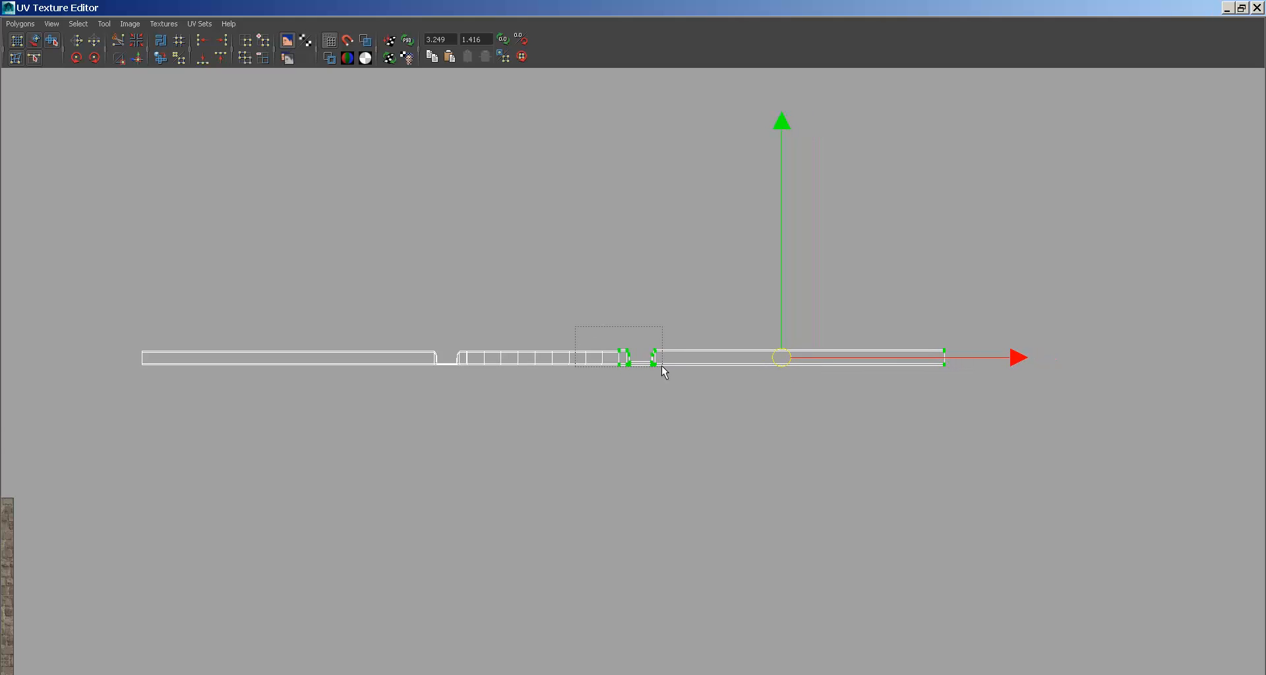
pyautogui.keyDown('alt'); pyautogui.moveTo(667, 370); pyautogui.dragTo(783, 365, button='right'); pyautogui.keyUp('alt')
pyautogui.keyDown('alt'); pyautogui.moveTo(877, 319); pyautogui.dragTo(743, 265, button='middle'); pyautogui.keyUp('alt')
pyautogui.keyDown('alt'); pyautogui.moveTo(743, 266); pyautogui.dragTo(169, 130, button='right'); pyautogui.keyUp('alt')
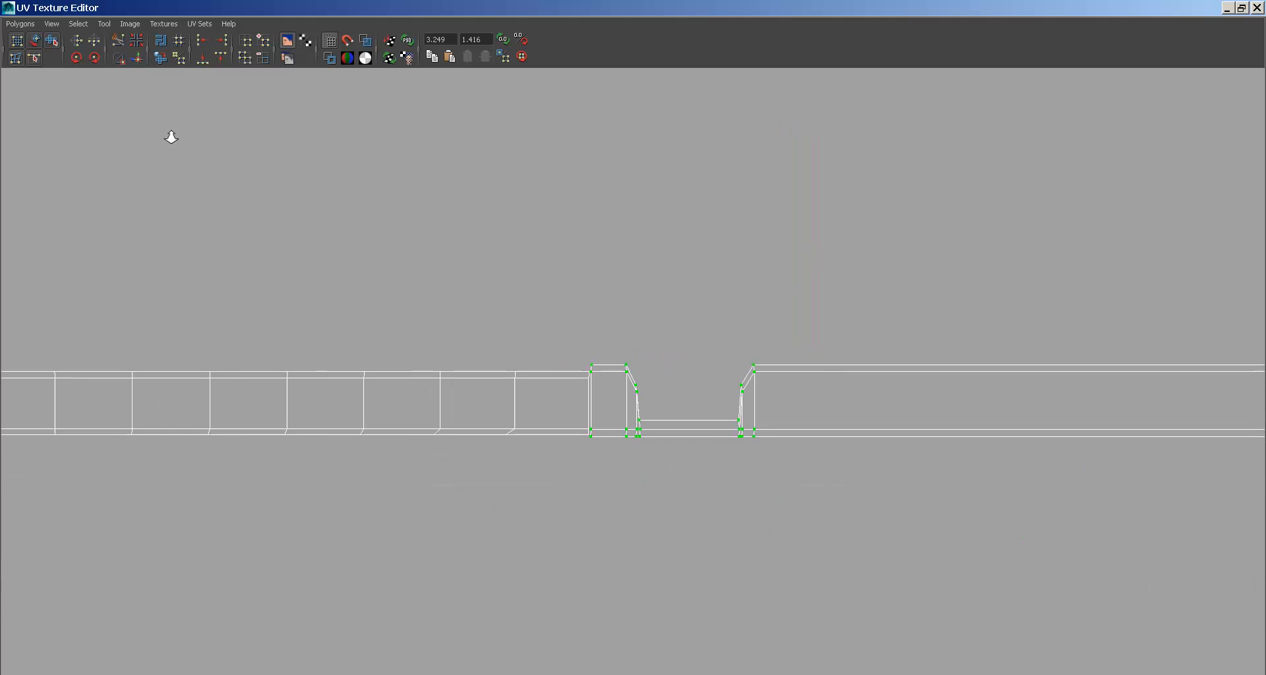
pyautogui.keyDown('alt'); pyautogui.moveTo(952, 208); pyautogui.dragTo(539, 214, button='middle'); pyautogui.keyUp('alt')
pyautogui.moveTo(916, 178); pyautogui.dragTo(916, 203)
# - Zoom in closely on the gap between shells and switch to edge selection
pyautogui.press('w')
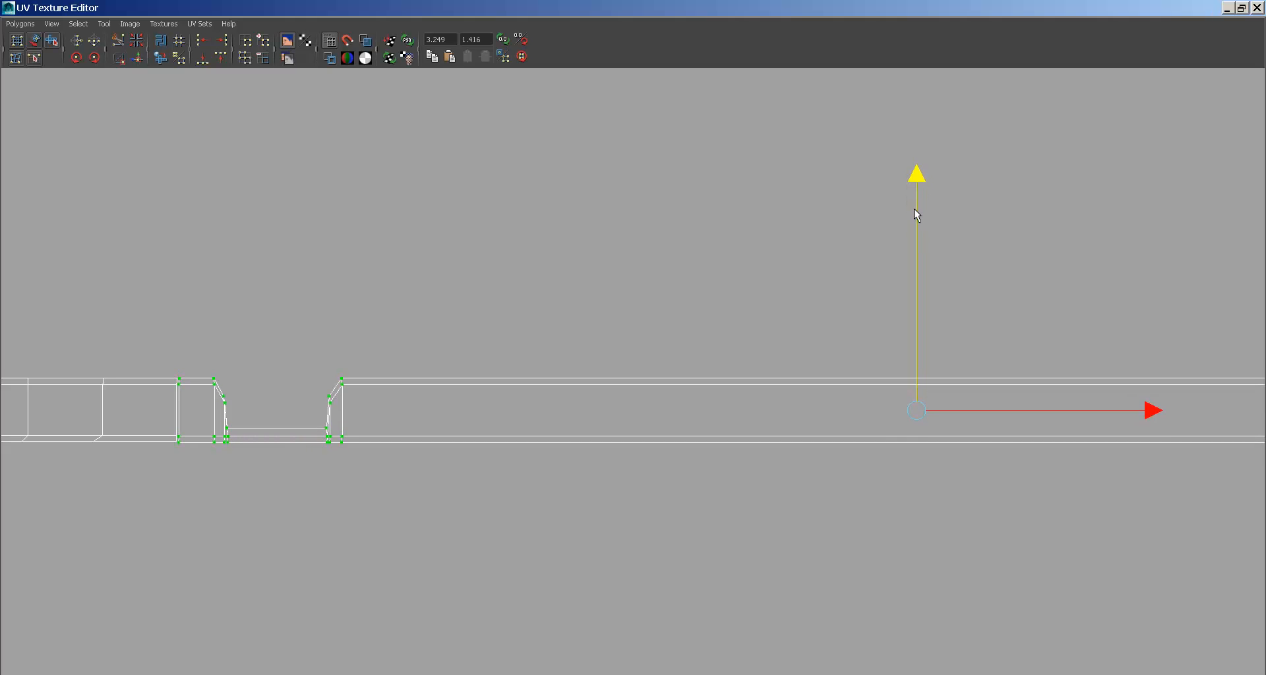
pyautogui.keyDown('alt'); pyautogui.moveTo(449, 209); pyautogui.dragTo(921, 207, button='middle'); pyautogui.keyUp('alt')
pyautogui.keyDown('alt'); pyautogui.moveTo(654, 254); pyautogui.dragTo(703, 204, button='middle'); pyautogui.keyUp('alt')
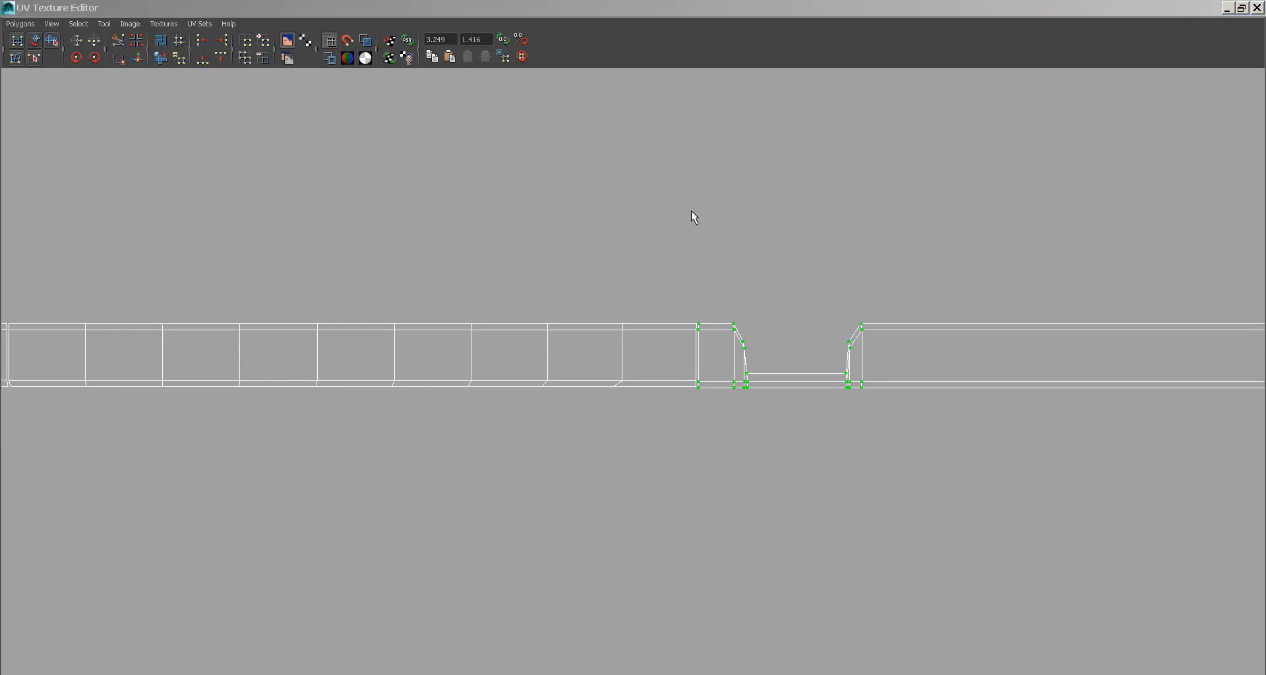
pyautogui.keyDown('alt'); pyautogui.moveTo(737, 265); pyautogui.dragTo(600, 200, button='right'); pyautogui.keyUp('alt')
pyautogui.keyDown('alt'); pyautogui.moveTo(599, 200); pyautogui.dragTo(1028, 220, button='middle'); pyautogui.keyUp('alt')
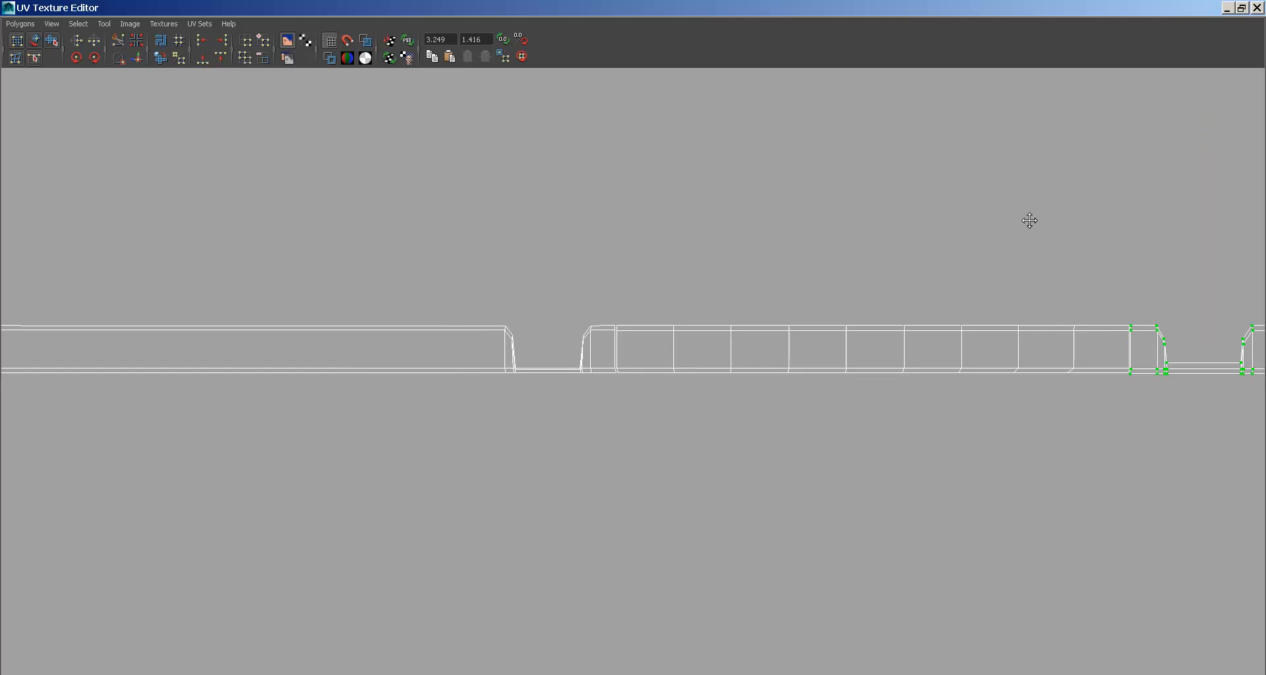
pyautogui.keyDown('alt'); pyautogui.moveTo(478, 324); pyautogui.dragTo(644, 289, button='middle'); pyautogui.keyUp('alt')
pyautogui.keyDown('alt'); pyautogui.moveTo(496, 318); pyautogui.dragTo(655, 314, button='right'); pyautogui.keyUp('alt')
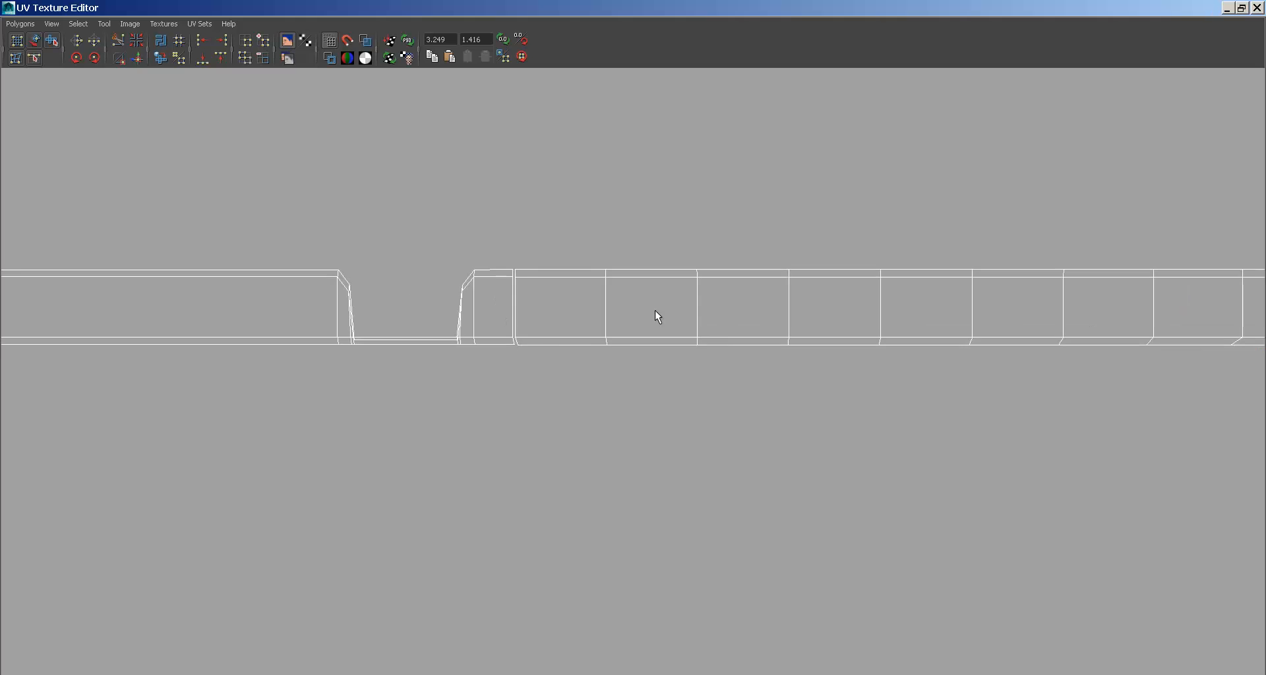
pyautogui.moveTo(521, 278); pyautogui.dragTo(520, 257, button='right')
pyautogui.keyDown('alt'); pyautogui.moveTo(490, 267); pyautogui.dragTo(594, 296, button='middle'); pyautogui.keyUp('alt')
pyautogui.keyDown('alt'); pyautogui.moveTo(594, 296); pyautogui.dragTo(1034, 394, button='right'); pyautogui.keyUp('alt')
pyautogui.keyDown('alt'); pyautogui.moveTo(641, 290); pyautogui.dragTo(643, 449, button='middle'); pyautogui.keyUp('alt')
pyautogui.keyDown('alt'); pyautogui.moveTo(643, 449); pyautogui.dragTo(933, 379, button='right'); pyautogui.keyUp('alt')
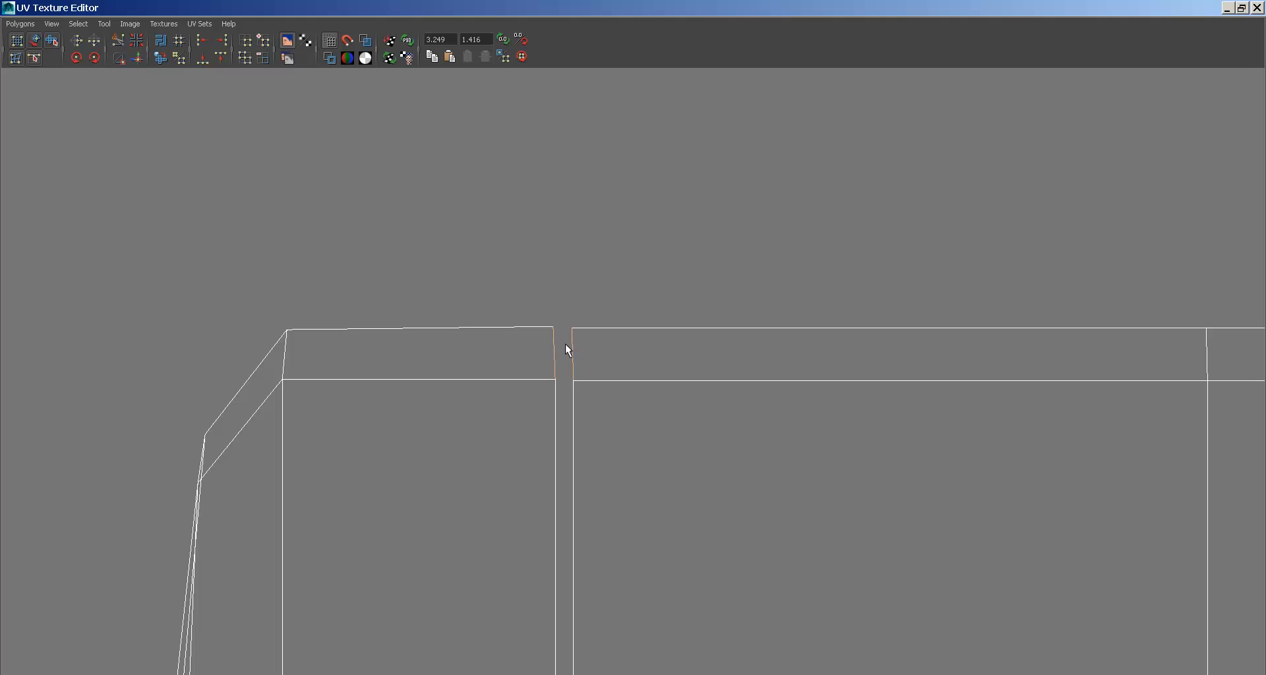
# - Sew the curb shells together across both seam gaps with Move and Sew UV Edges
pyautogui.keyDown('shift'); pyautogui.click(556, 409); pyautogui.keyUp('shift')
pyautogui.keyDown('alt'); pyautogui.moveTo(594, 563); pyautogui.dragTo(604, 193, button='middle'); pyautogui.keyUp('alt')
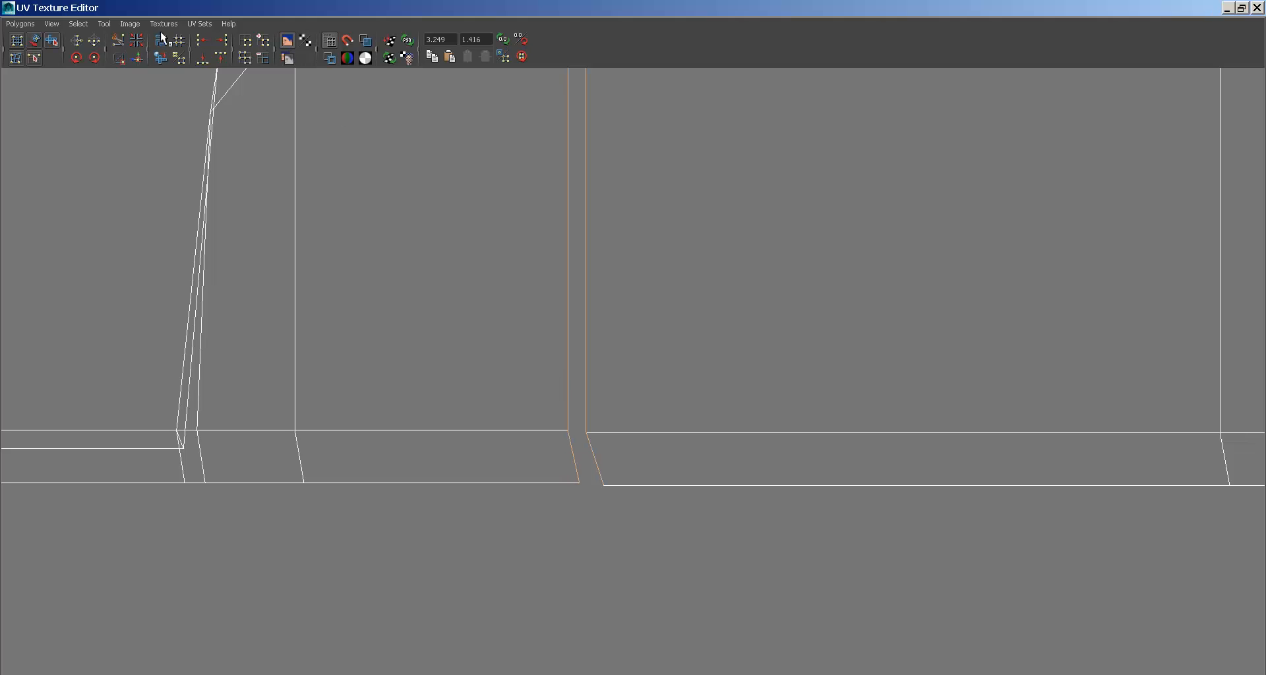
pyautogui.click(137, 58)
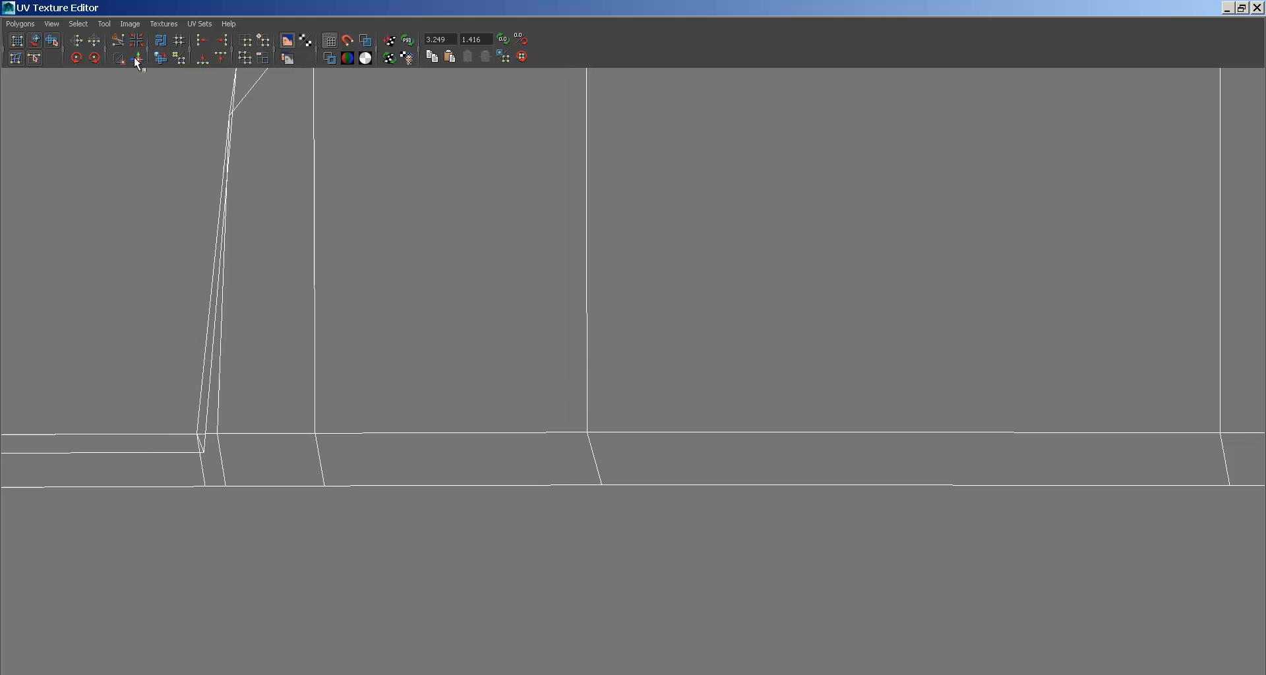
pyautogui.keyDown('alt'); pyautogui.moveTo(734, 267); pyautogui.dragTo(337, 400, button='middle'); pyautogui.keyUp('alt')
pyautogui.keyDown('alt'); pyautogui.moveTo(791, 320); pyautogui.dragTo(724, 398, button='middle'); pyautogui.keyUp('alt')
pyautogui.scroll(5, 679, 333)
pyautogui.click(581, 269)
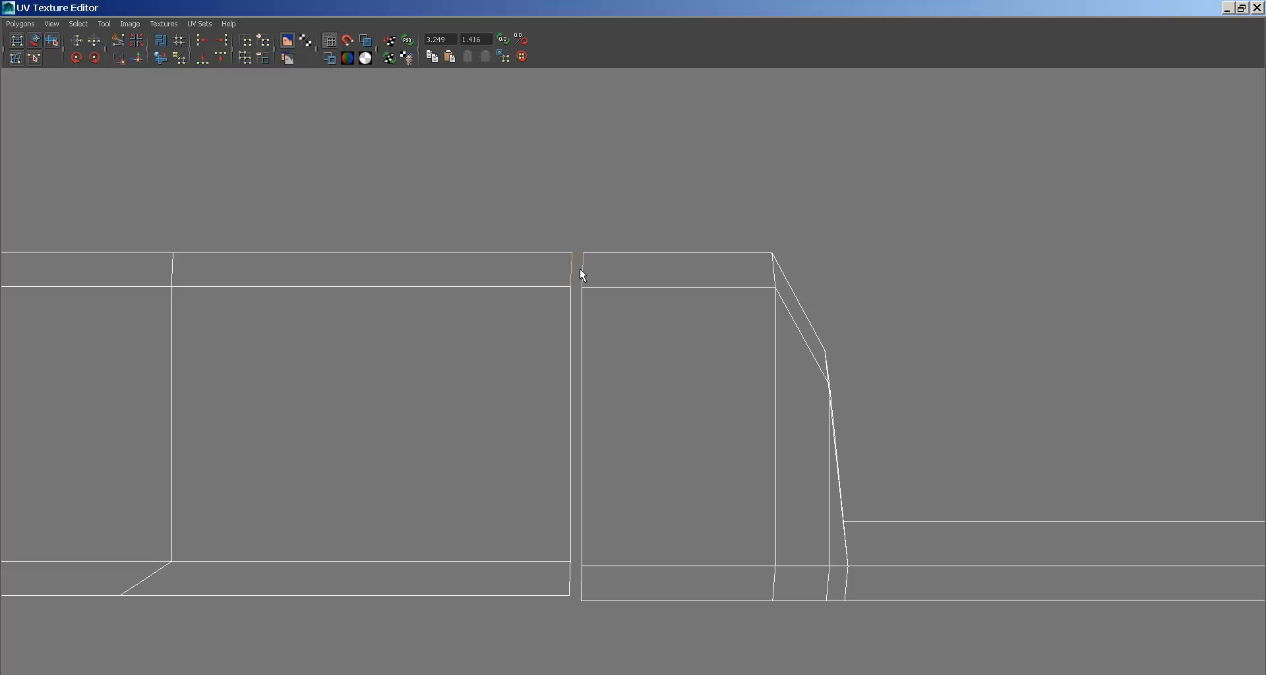
pyautogui.keyDown('shift'); pyautogui.click(584, 316); pyautogui.keyUp('shift')
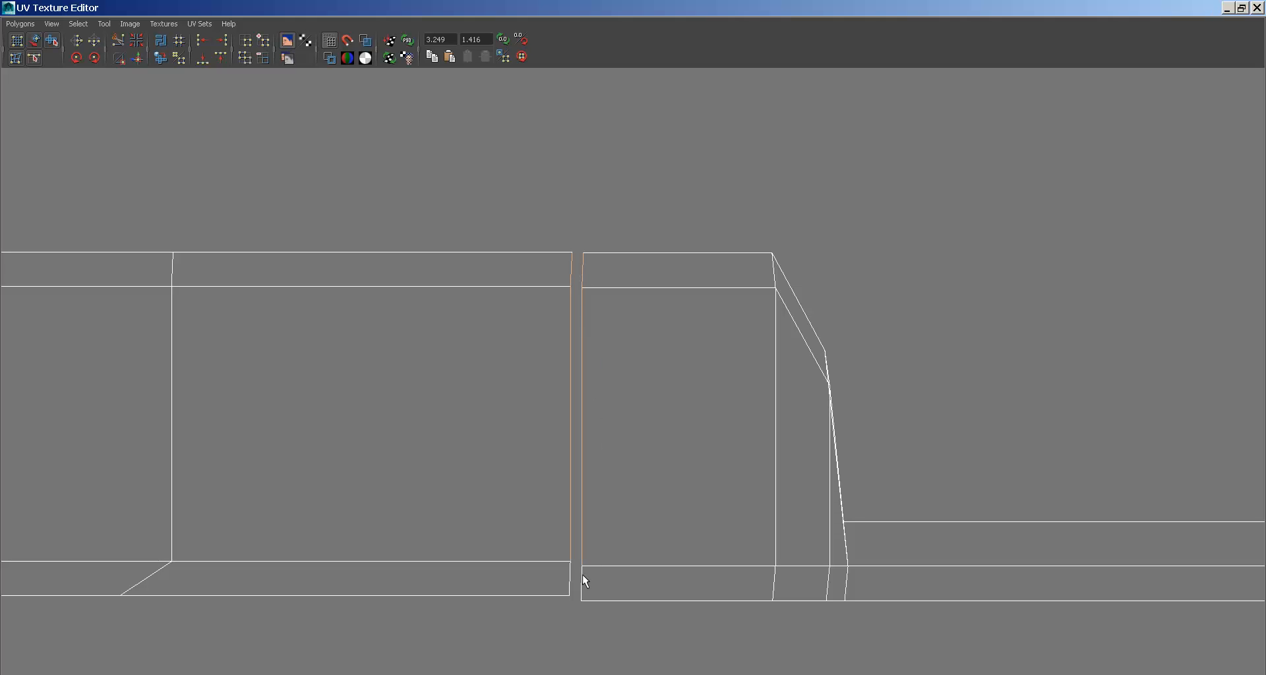
pyautogui.press('g')
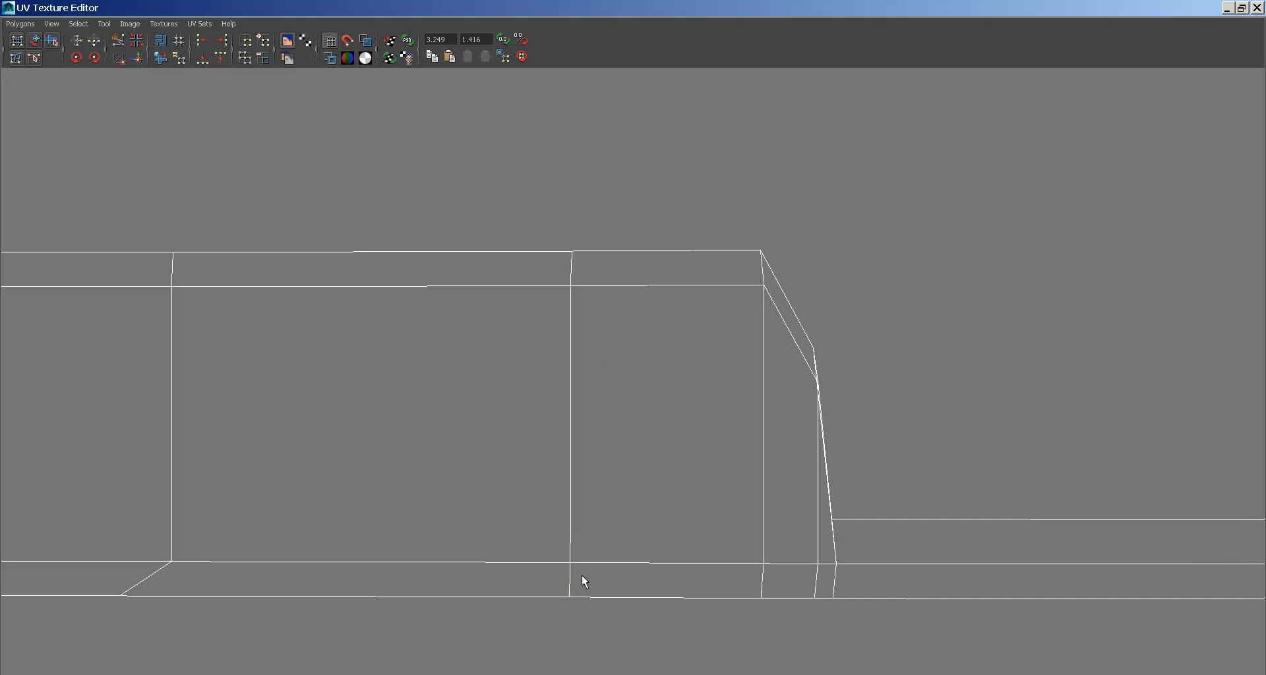
# - Select the two notch corner UVs and slide them left along U
pyautogui.keyDown('alt'); pyautogui.moveTo(890, 464); pyautogui.dragTo(229, 265, button='right'); pyautogui.keyUp('alt')
pyautogui.keyDown('alt'); pyautogui.moveTo(229, 265); pyautogui.dragTo(193, 245, button='middle'); pyautogui.keyUp('alt')
pyautogui.keyDown('alt'); pyautogui.moveTo(603, 310); pyautogui.dragTo(458, 298, button='middle'); pyautogui.keyUp('alt')
pyautogui.keyDown('alt'); pyautogui.moveTo(458, 298); pyautogui.dragTo(921, 378, button='right'); pyautogui.keyUp('alt')
pyautogui.keyDown('alt'); pyautogui.moveTo(629, 313); pyautogui.dragTo(652, 347, button='middle'); pyautogui.keyUp('alt')
pyautogui.keyDown('alt'); pyautogui.moveTo(653, 347); pyautogui.dragTo(1124, 473, button='right'); pyautogui.keyUp('alt')
pyautogui.keyDown('alt'); pyautogui.moveTo(767, 334); pyautogui.dragTo(709, 348, button='middle'); pyautogui.keyUp('alt')
pyautogui.keyDown('alt'); pyautogui.moveTo(709, 347); pyautogui.dragTo(889, 385, button='right'); pyautogui.keyUp('alt')
pyautogui.moveTo(731, 306); pyautogui.dragTo(720, 260, button='right')
pyautogui.moveTo(741, 240); pyautogui.dragTo(706, 270)
pyautogui.keyDown('shift'); pyautogui.moveTo(713, 503); pyautogui.dragTo(698, 528); pyautogui.keyUp('shift')
pyautogui.moveTo(803, 390); pyautogui.dragTo(779, 393)
# - Shrink the UV editor window and frame the textured curb notch in the viewport
pyautogui.doubleClick(630, 7)
pyautogui.keyDown('alt'); pyautogui.moveTo(409, 363); pyautogui.dragTo(839, 382, button='right'); pyautogui.keyUp('alt')
pyautogui.keyDown('alt'); pyautogui.moveTo(342, 356); pyautogui.dragTo(697, 327, button='middle'); pyautogui.keyUp('alt')
pyautogui.keyDown('alt'); pyautogui.moveTo(432, 329); pyautogui.dragTo(499, 347); pyautogui.keyUp('alt')
pyautogui.keyDown('alt'); pyautogui.moveTo(502, 349); pyautogui.dragTo(369, 289, button='middle'); pyautogui.keyUp('alt')
pyautogui.keyDown('alt'); pyautogui.moveTo(369, 289); pyautogui.dragTo(604, 346, button='right'); pyautogui.keyUp('alt')
pyautogui.keyDown('alt'); pyautogui.moveTo(605, 346); pyautogui.dragTo(513, 315, button='middle'); pyautogui.keyUp('alt')
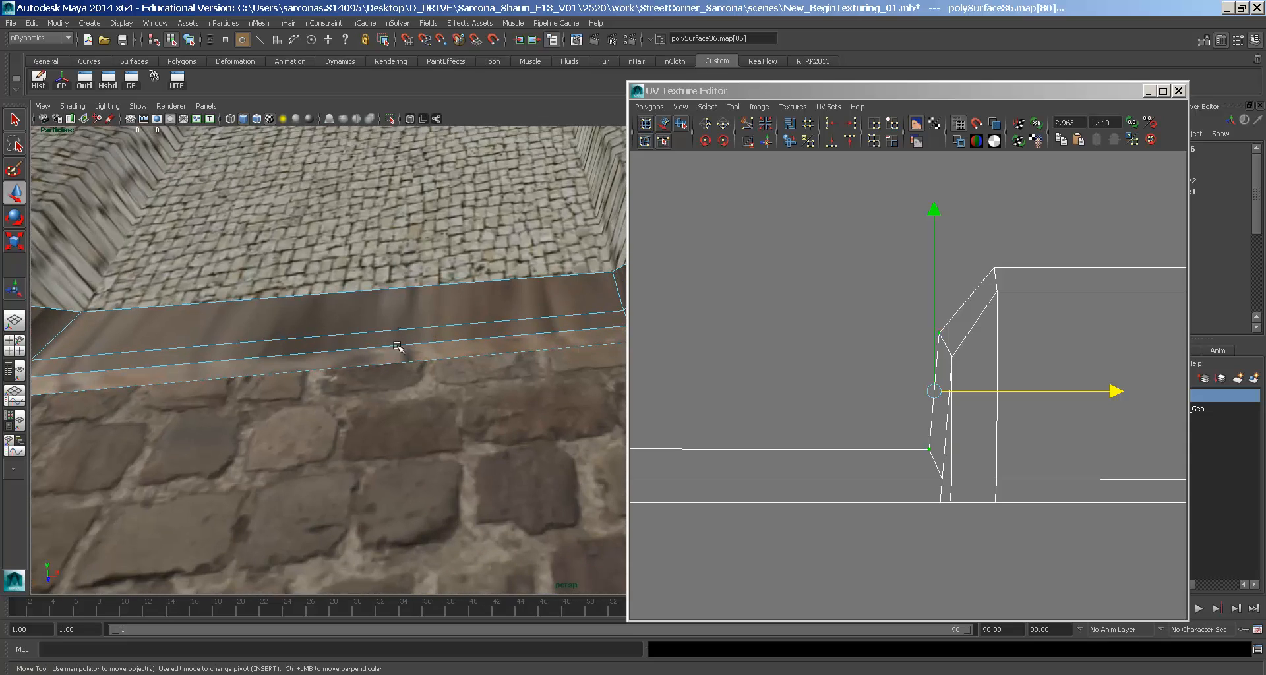
# - Return to Object Mode, close the UV Texture Editor and Attribute Editor, and frame the whole corner
pyautogui.moveTo(326, 317); pyautogui.dragTo(366, 300, button='right')
pyautogui.keyDown('alt'); pyautogui.moveTo(486, 311); pyautogui.dragTo(384, 296, button='right'); pyautogui.keyUp('alt')
pyautogui.keyDown('alt'); pyautogui.moveTo(385, 296); pyautogui.dragTo(398, 275, button='middle'); pyautogui.keyUp('alt')
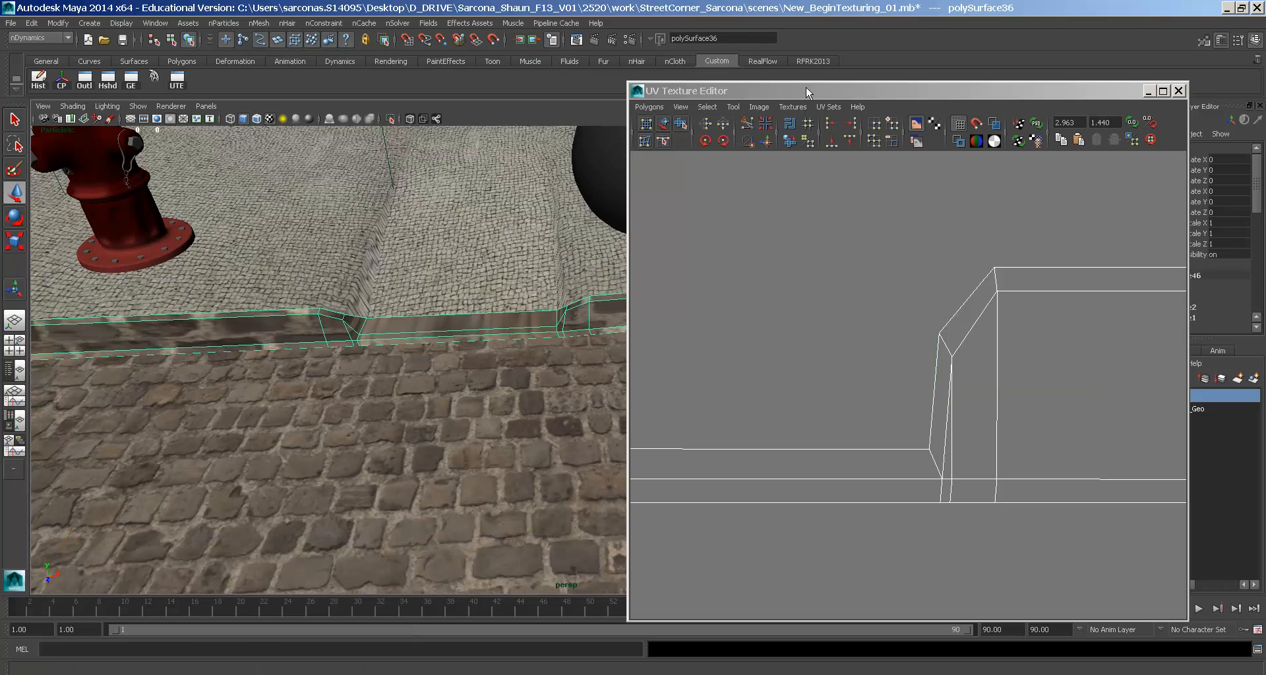
pyautogui.moveTo(805, 91); pyautogui.dragTo(360, 166)
pyautogui.click(763, 165)
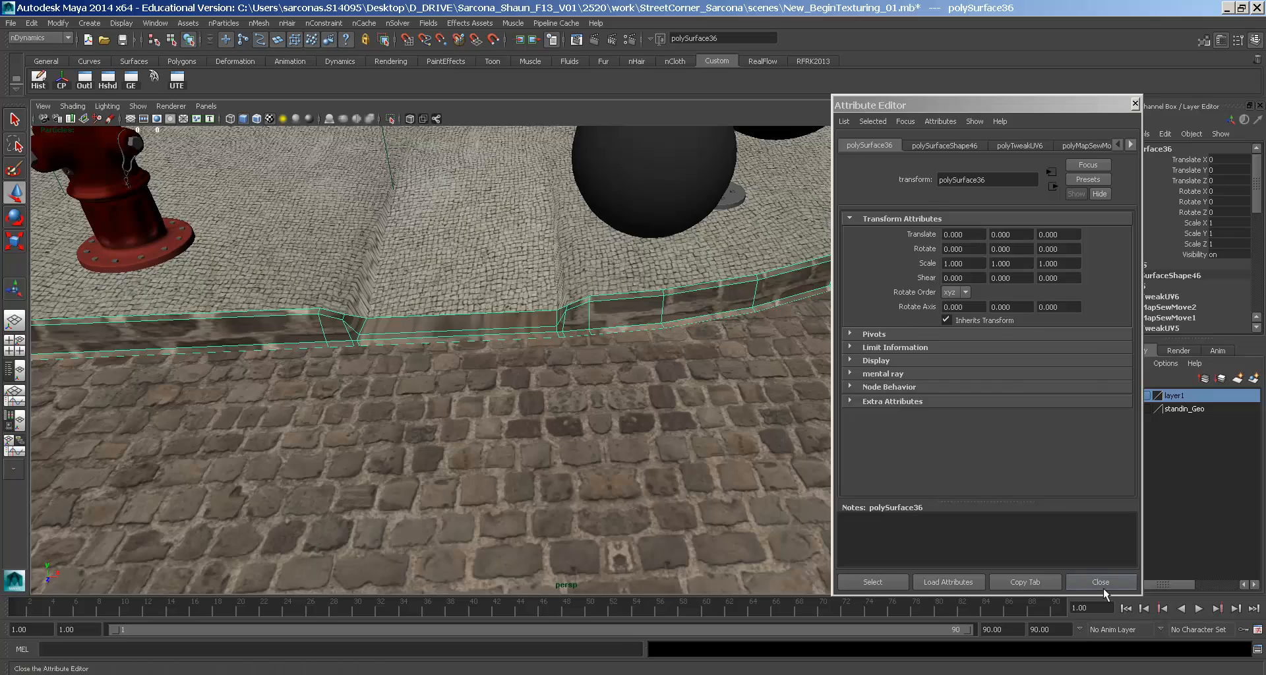
pyautogui.click(1100, 583)
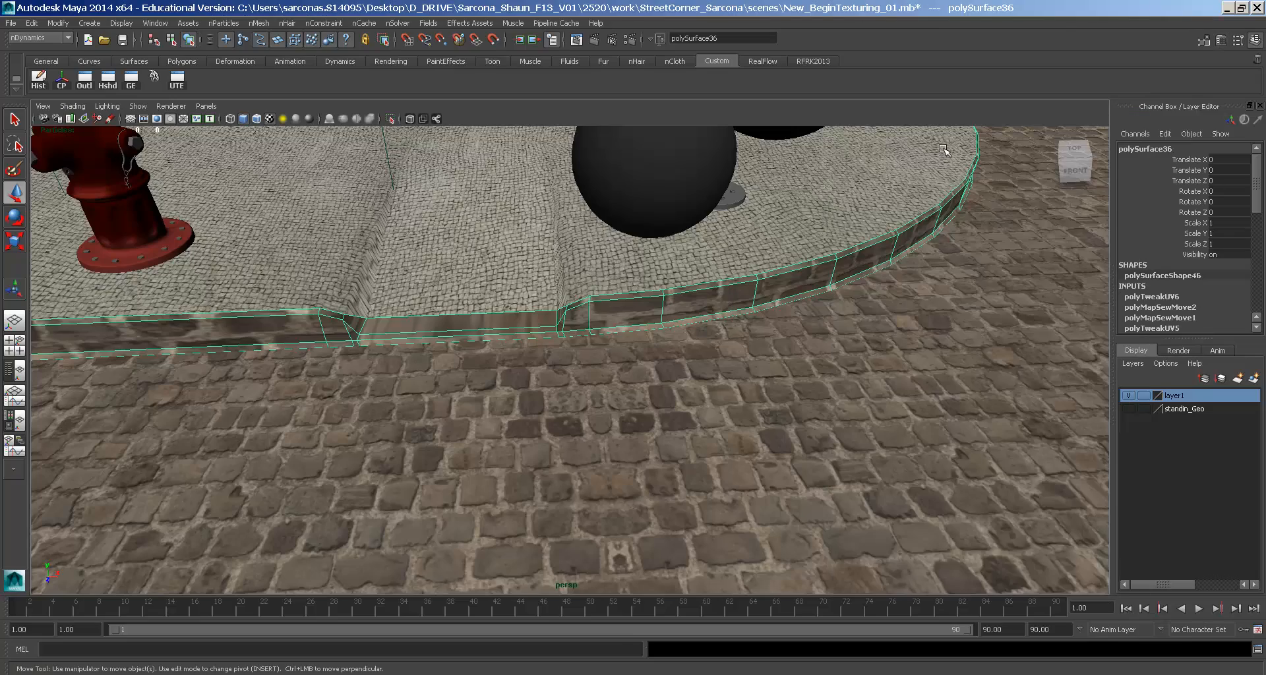
pyautogui.keyDown('alt'); pyautogui.moveTo(954, 295); pyautogui.dragTo(811, 316); pyautogui.keyUp('alt')
pyautogui.keyDown('alt'); pyautogui.moveTo(811, 317); pyautogui.dragTo(240, 154, button='right'); pyautogui.keyUp('alt')
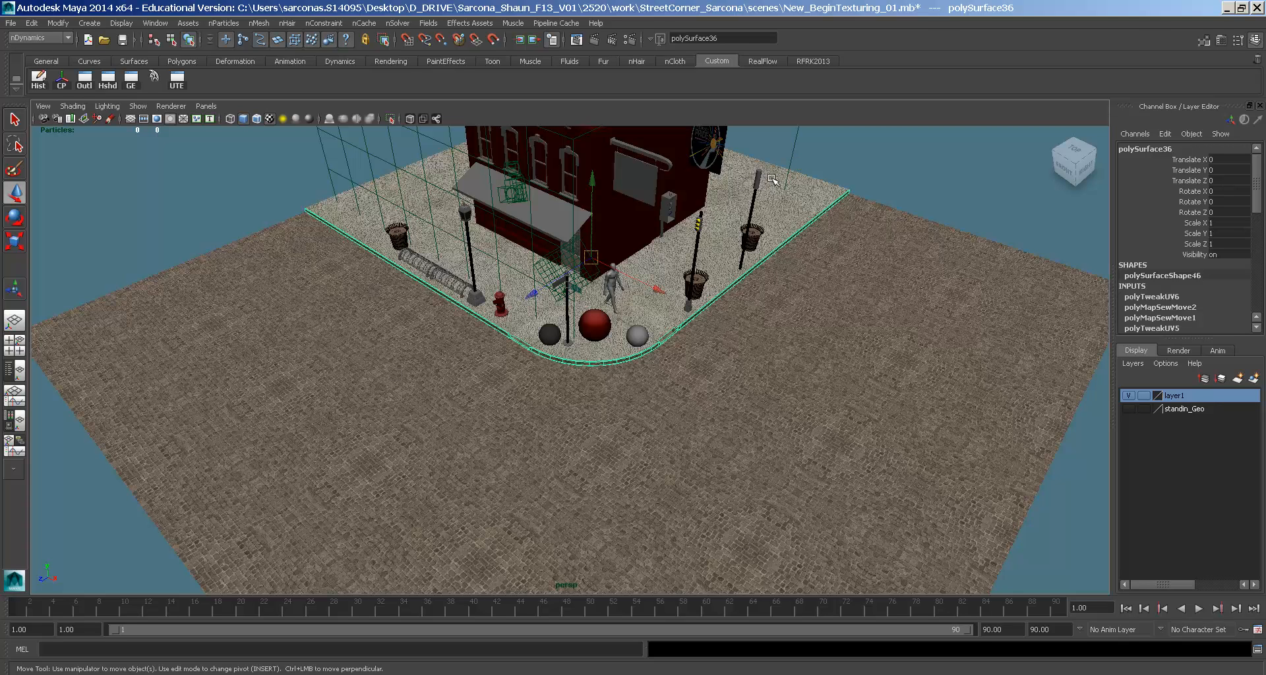
# - Create a new render layer from the objects sidewalk_street through polySurface36
pyautogui.click(1180, 350)
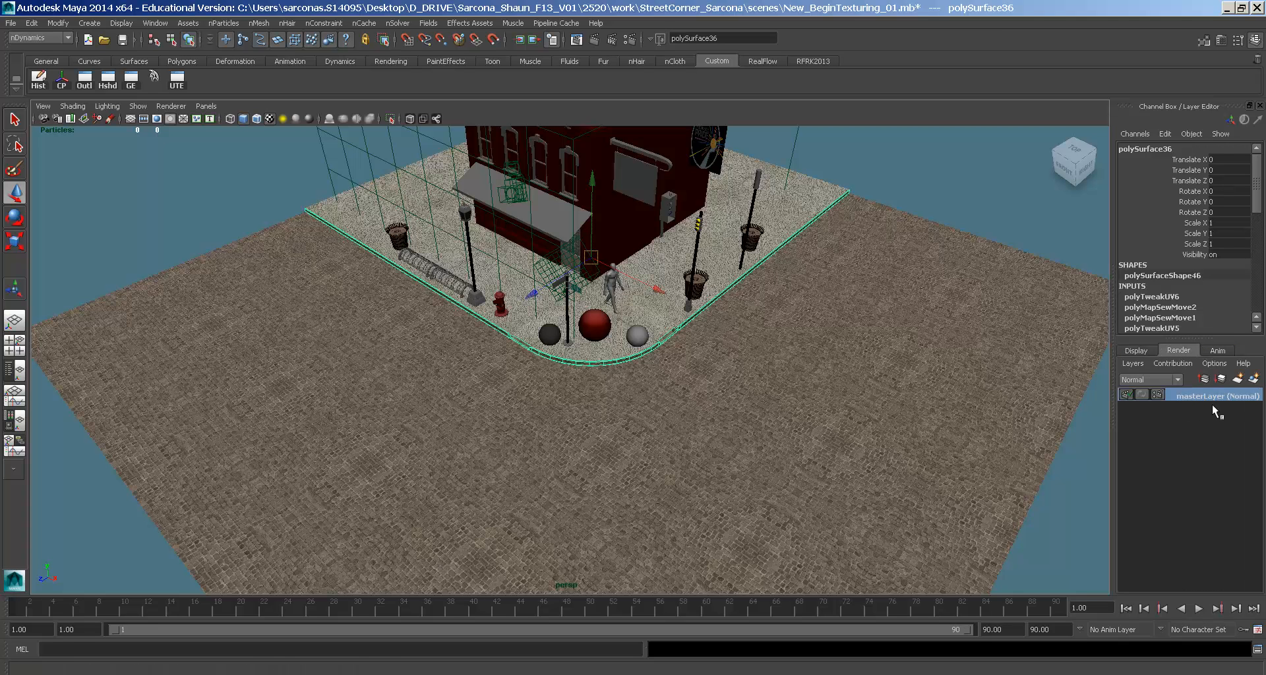
pyautogui.click(108, 80)
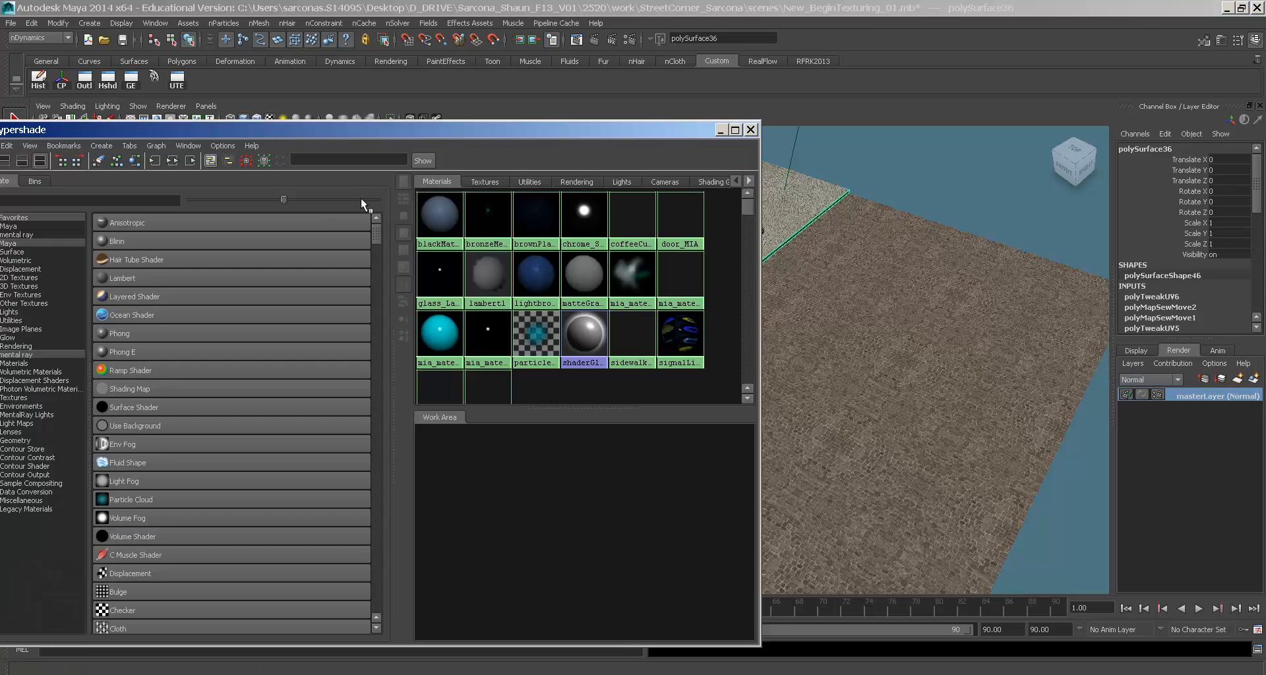
pyautogui.click(84, 80)
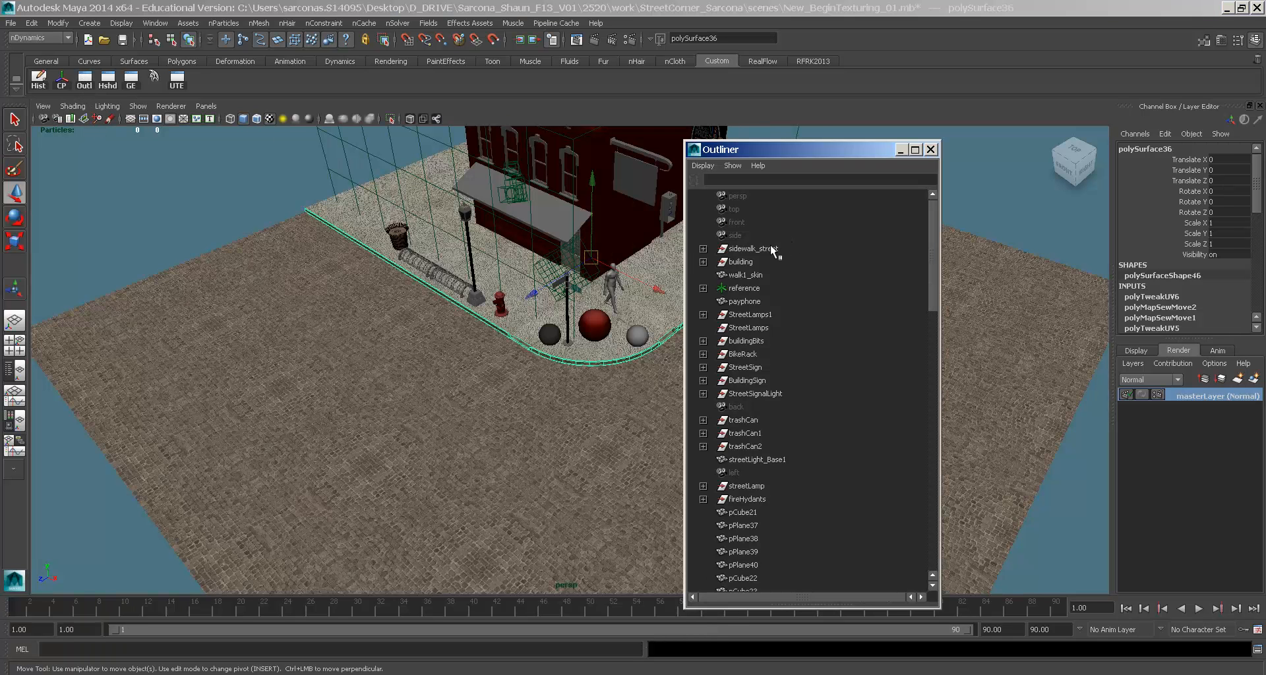
pyautogui.click(769, 246)
pyautogui.moveTo(931, 208); pyautogui.dragTo(940, 559)
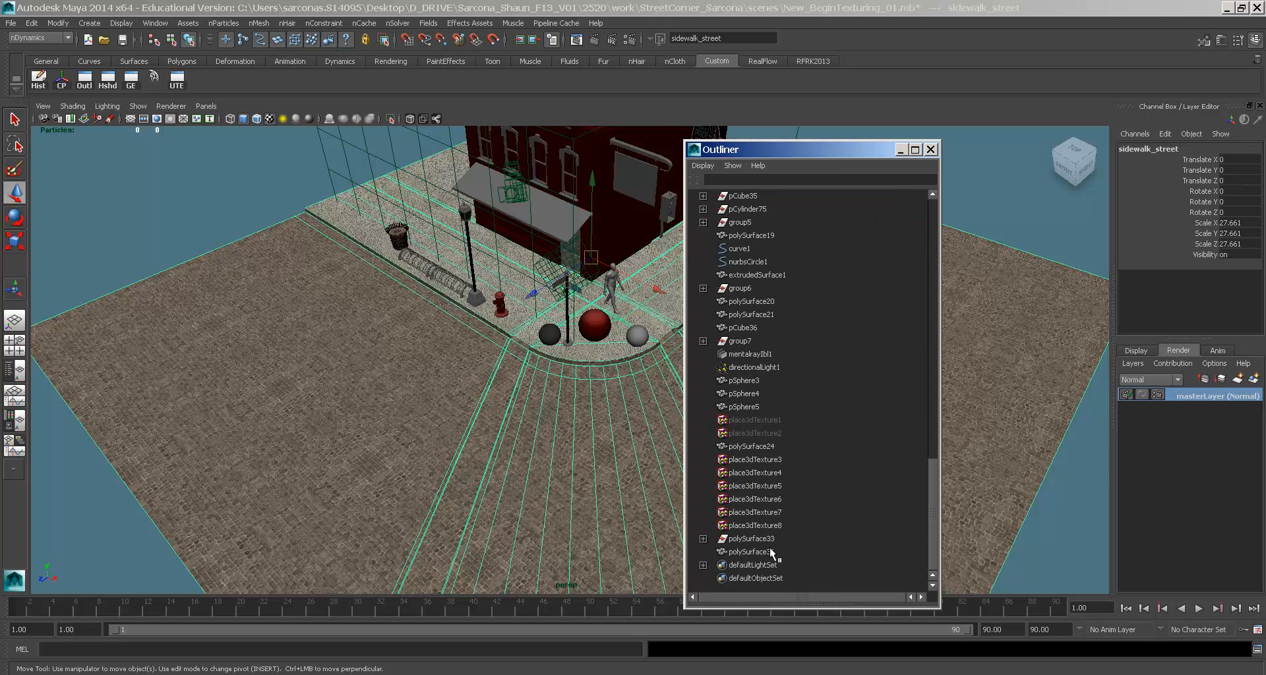
pyautogui.keyDown('shift'); pyautogui.click(751, 552); pyautogui.keyUp('shift')
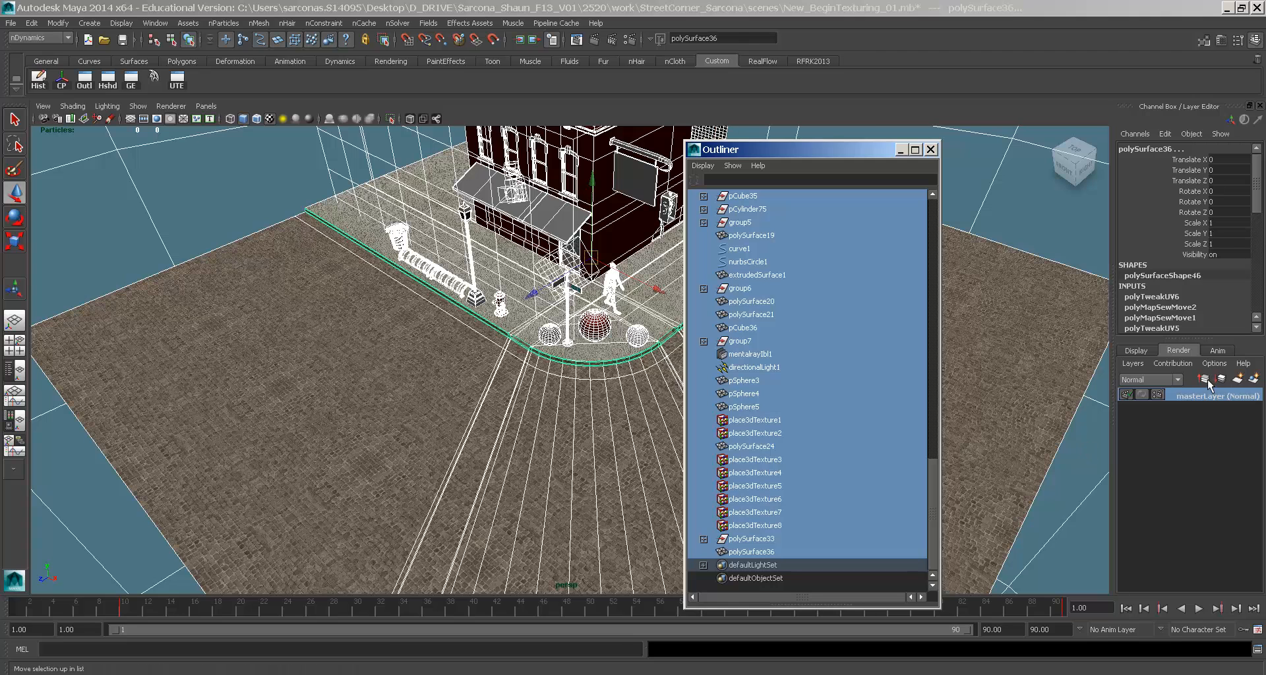
pyautogui.click(1254, 379)
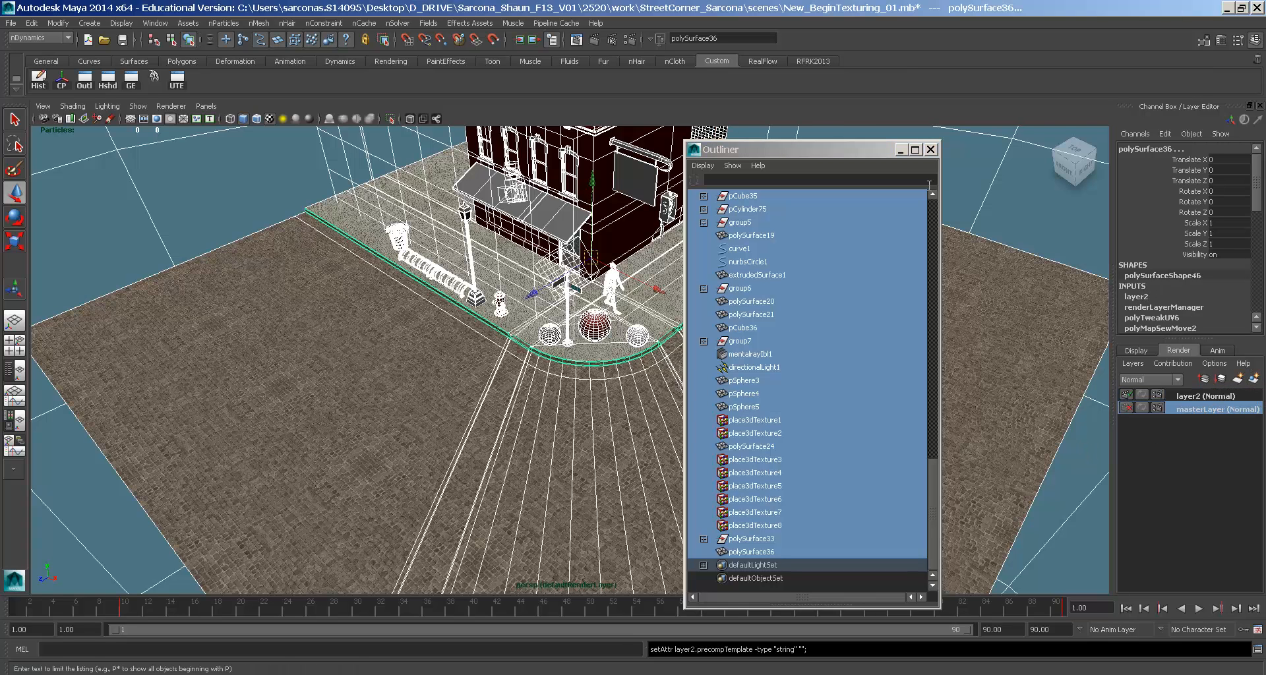
pyautogui.click(931, 149)
# - Rename the new layer to 'UV', add another layer2, and make UV current
pyautogui.doubleClick(1188, 396)
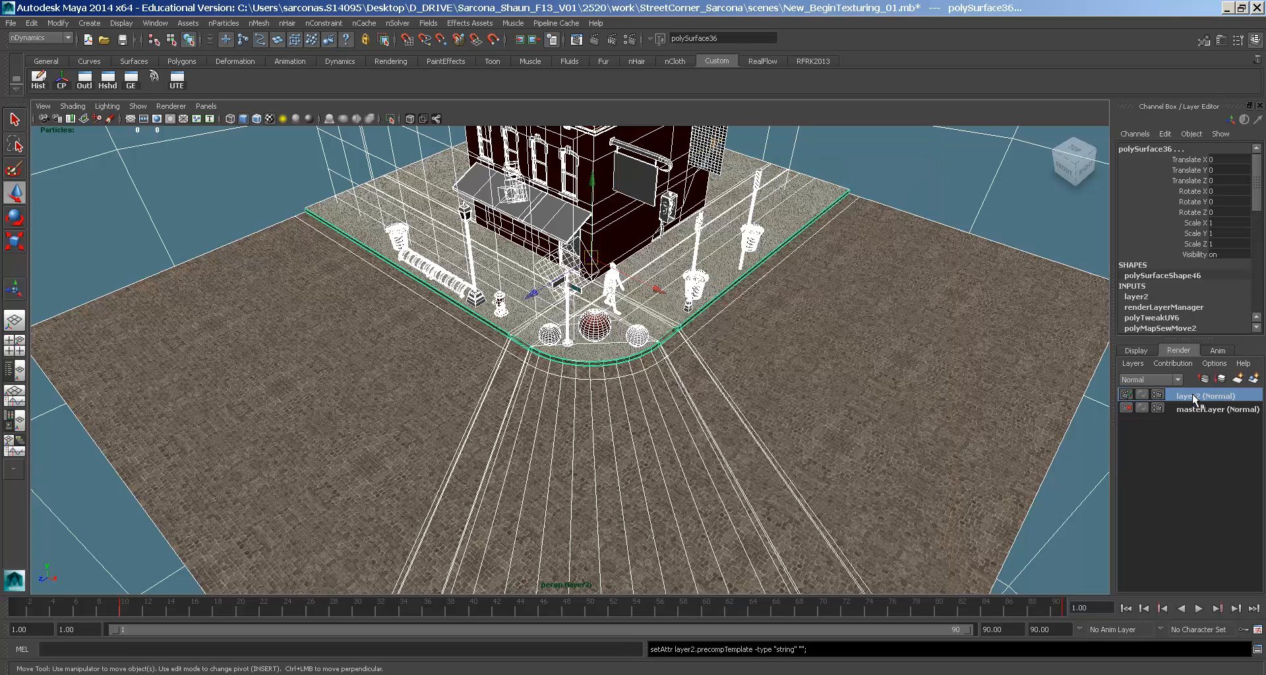
pyautogui.write('UV')
pyautogui.press('Return')
pyautogui.click(1253, 380)
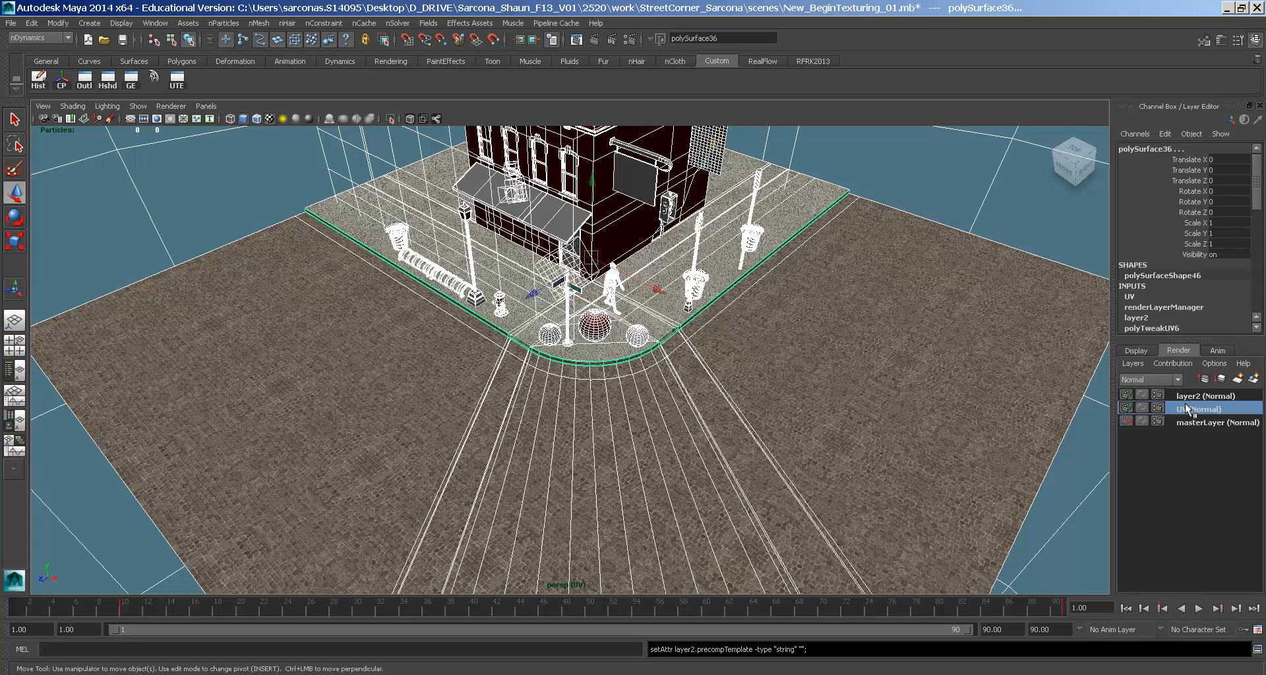
pyautogui.click(1125, 396)
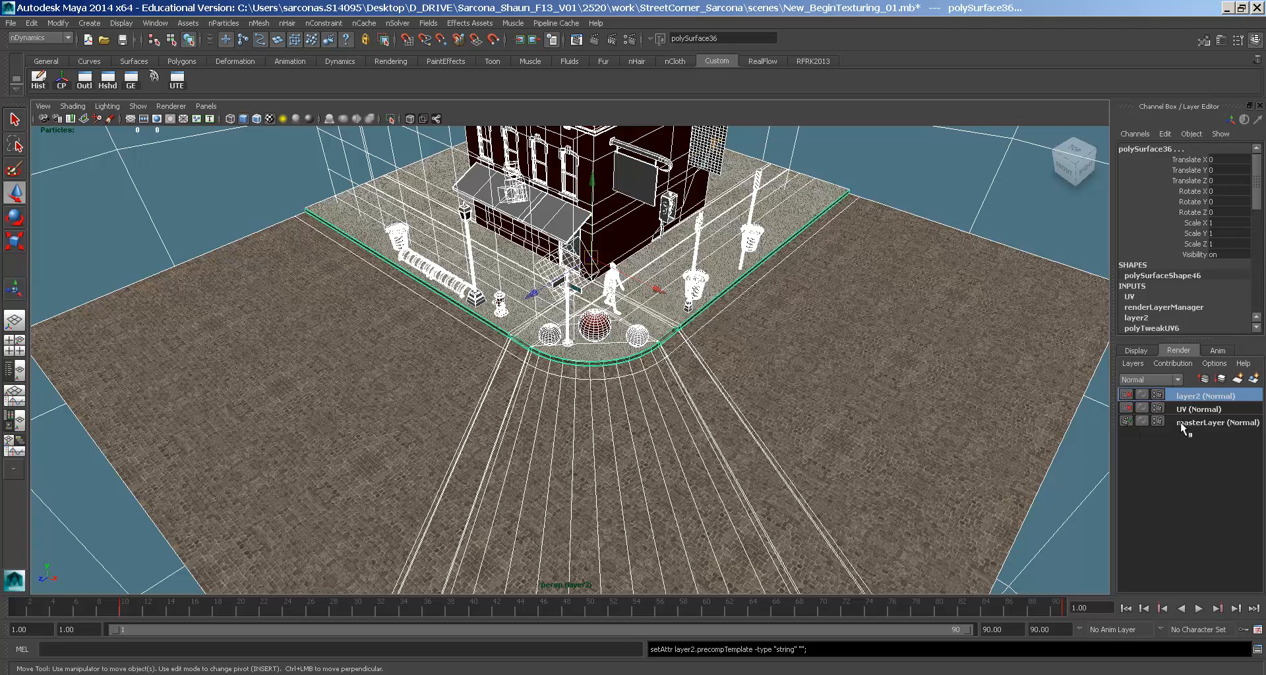
pyautogui.click(1189, 409)
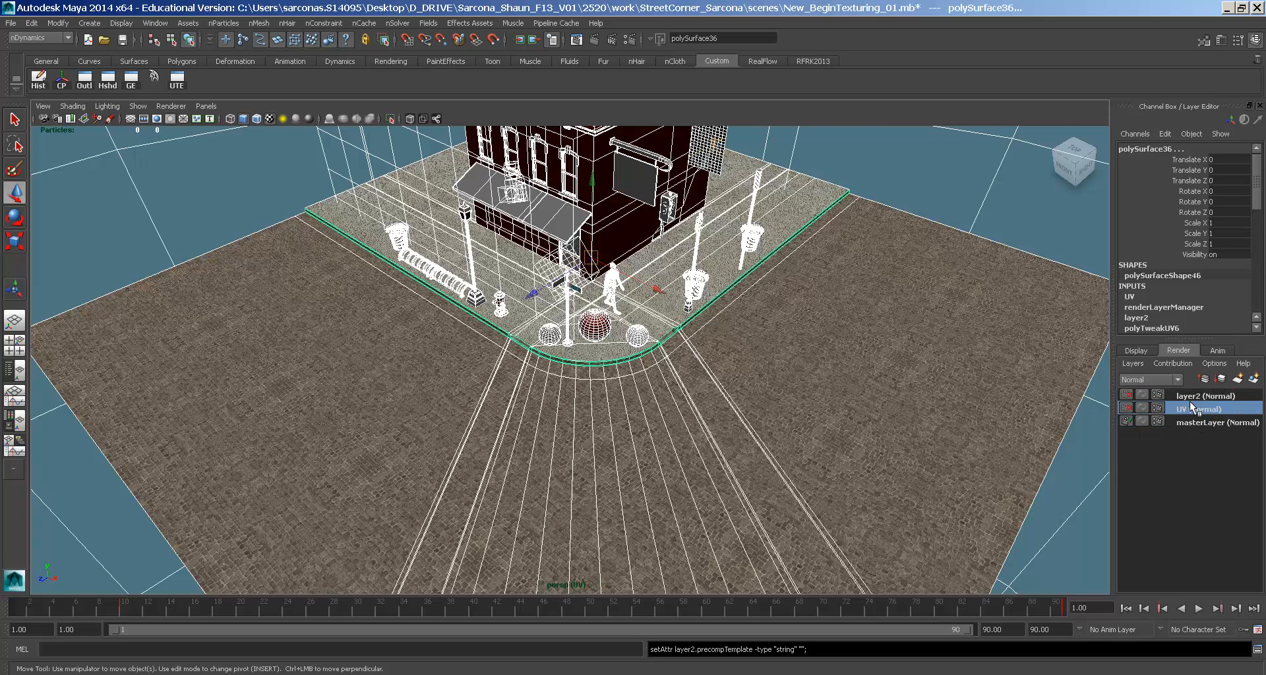
# - Bring the street corner closer and toggle to masterLayer and back to the UV layer
pyautogui.keyDown('alt'); pyautogui.moveTo(916, 326); pyautogui.dragTo(872, 382, button='middle'); pyautogui.keyUp('alt')
pyautogui.keyDown('alt'); pyautogui.moveTo(873, 381); pyautogui.dragTo(1217, 408, button='right'); pyautogui.keyUp('alt')
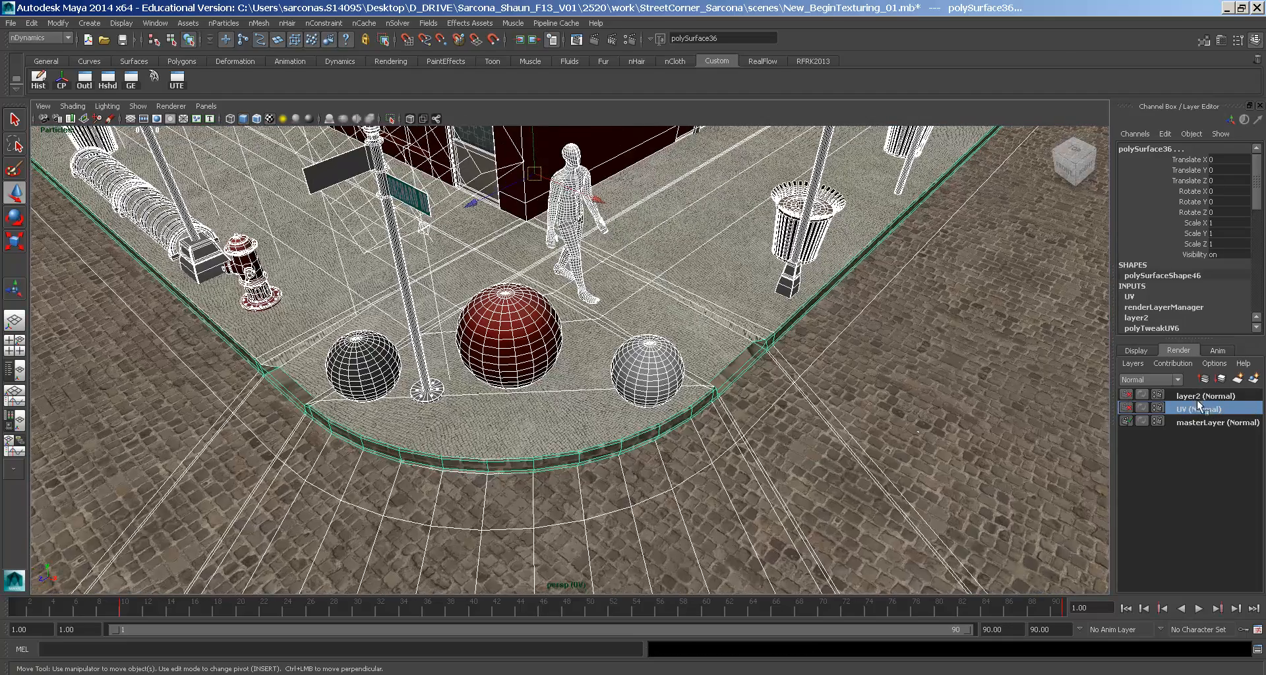
pyautogui.click(1181, 422)
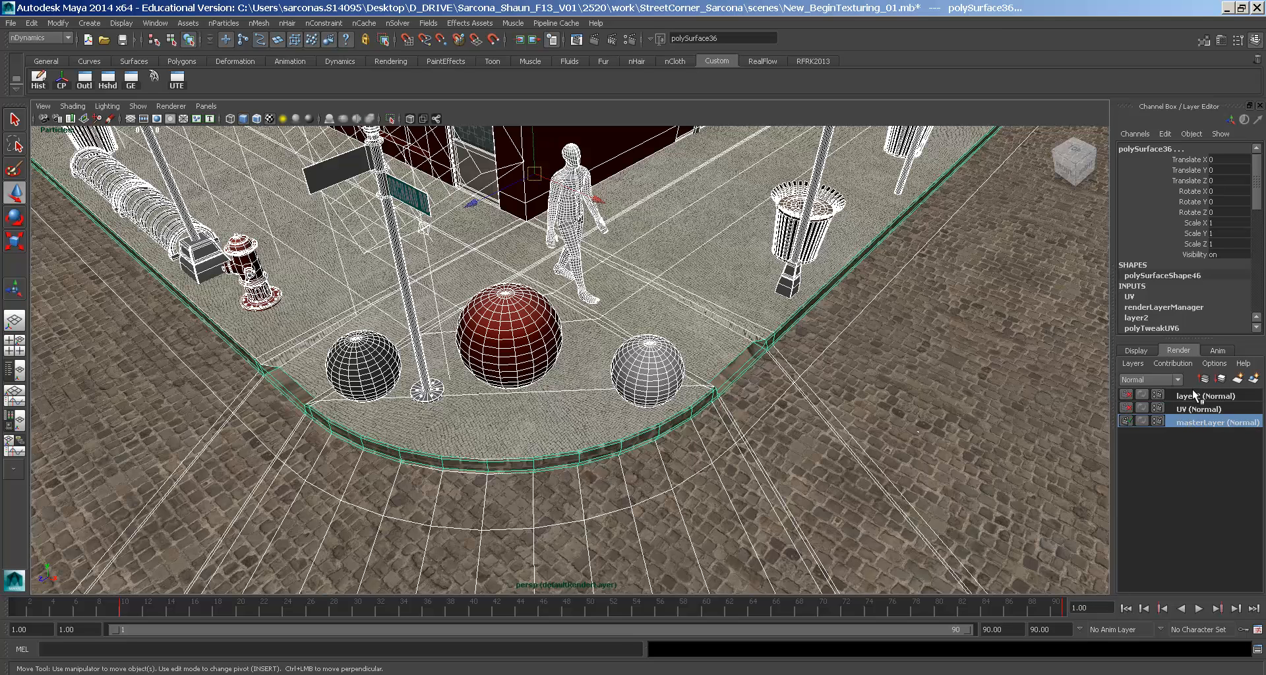
pyautogui.click(1189, 409)
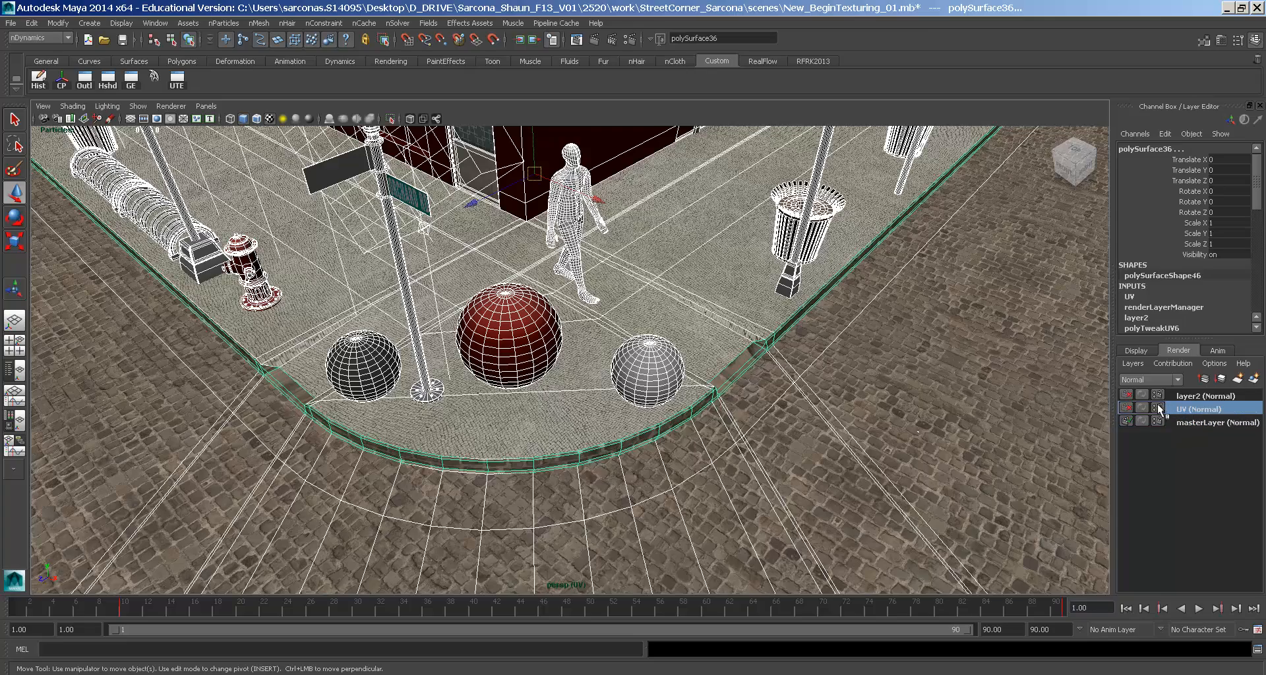
pyautogui.keyDown('alt'); pyautogui.moveTo(867, 336); pyautogui.dragTo(953, 389, button='middle'); pyautogui.keyUp('alt')
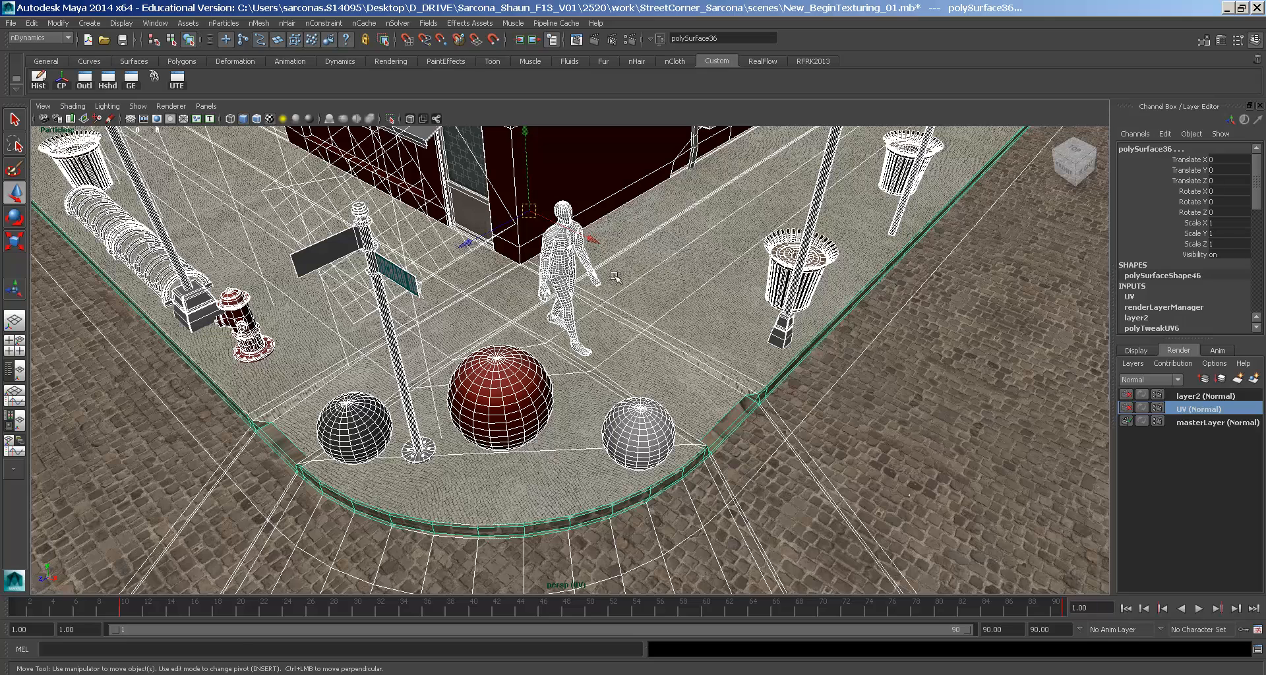
pyautogui.press('space')
# - Assign a mia_material_x_passes shader, then undo it and deselect the walking figure
pyautogui.click(514, 387)
pyautogui.moveTo(580, 430)
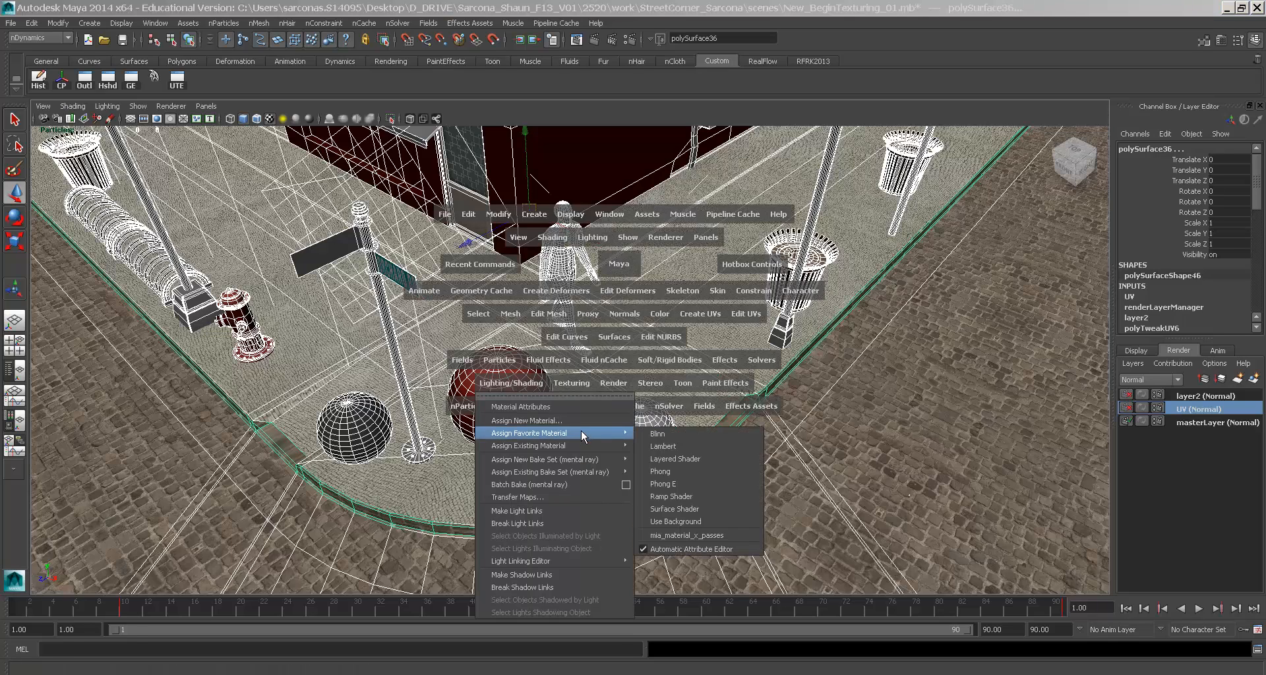
pyautogui.click(687, 536)
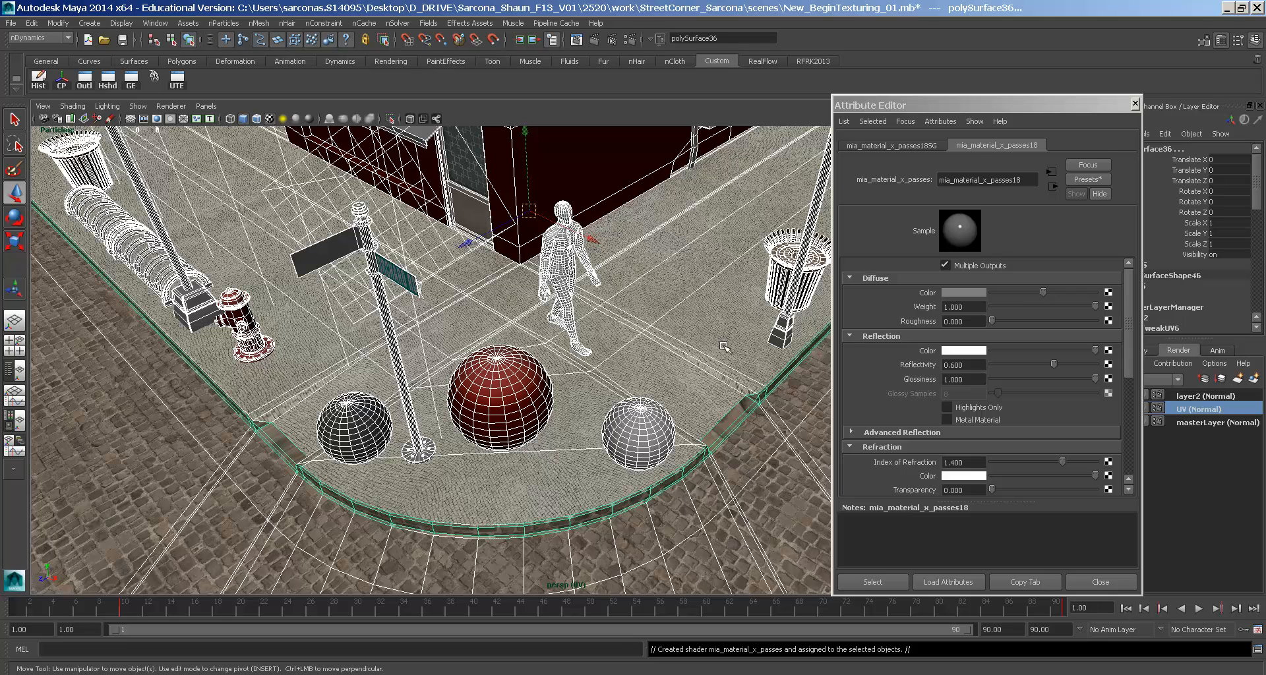
pyautogui.hotkey('ctrl', 'z')
pyautogui.click(1091, 583)
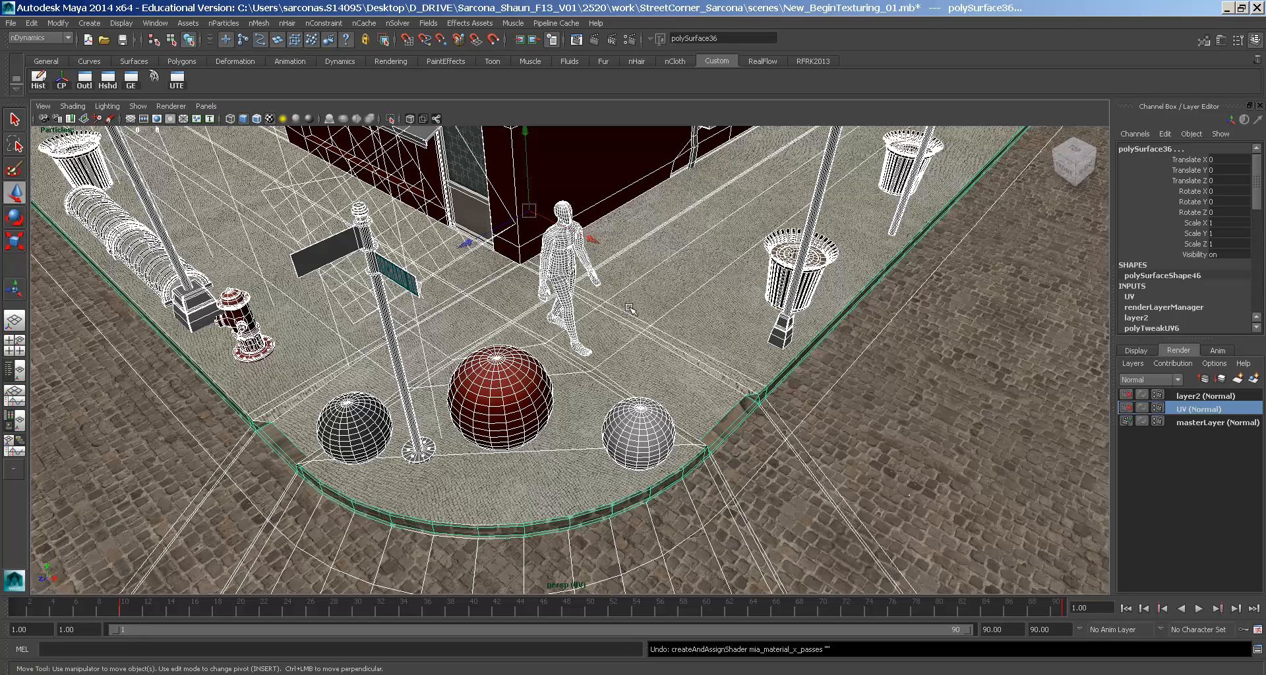
pyautogui.keyDown('shift'); pyautogui.click(590, 265); pyautogui.keyUp('shift')
# - Reassign a new mia_material_x_passes18 shader and bring up texture choices for Diffuse Color
pyautogui.press('space')
pyautogui.click(580, 371)
pyautogui.moveTo(639, 423)
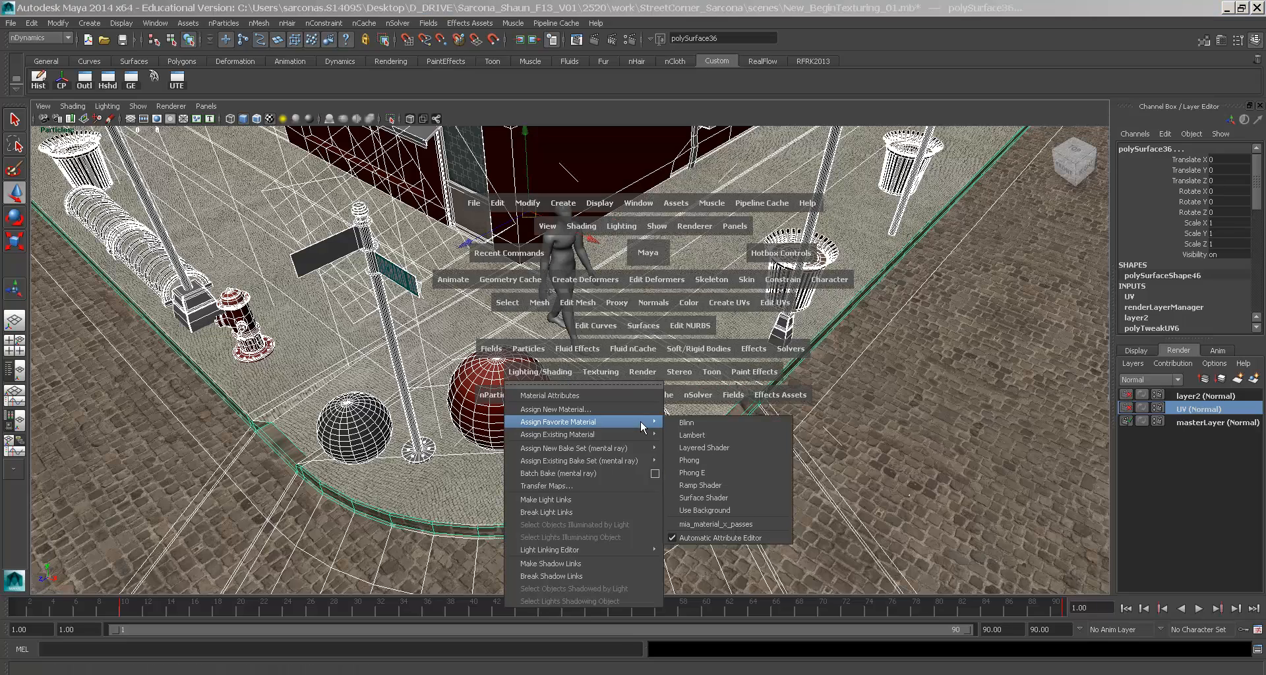
pyautogui.click(731, 524)
pyautogui.keyDown('alt'); pyautogui.moveTo(739, 340); pyautogui.dragTo(689, 337, button='middle'); pyautogui.keyUp('alt')
pyautogui.click(1108, 294)
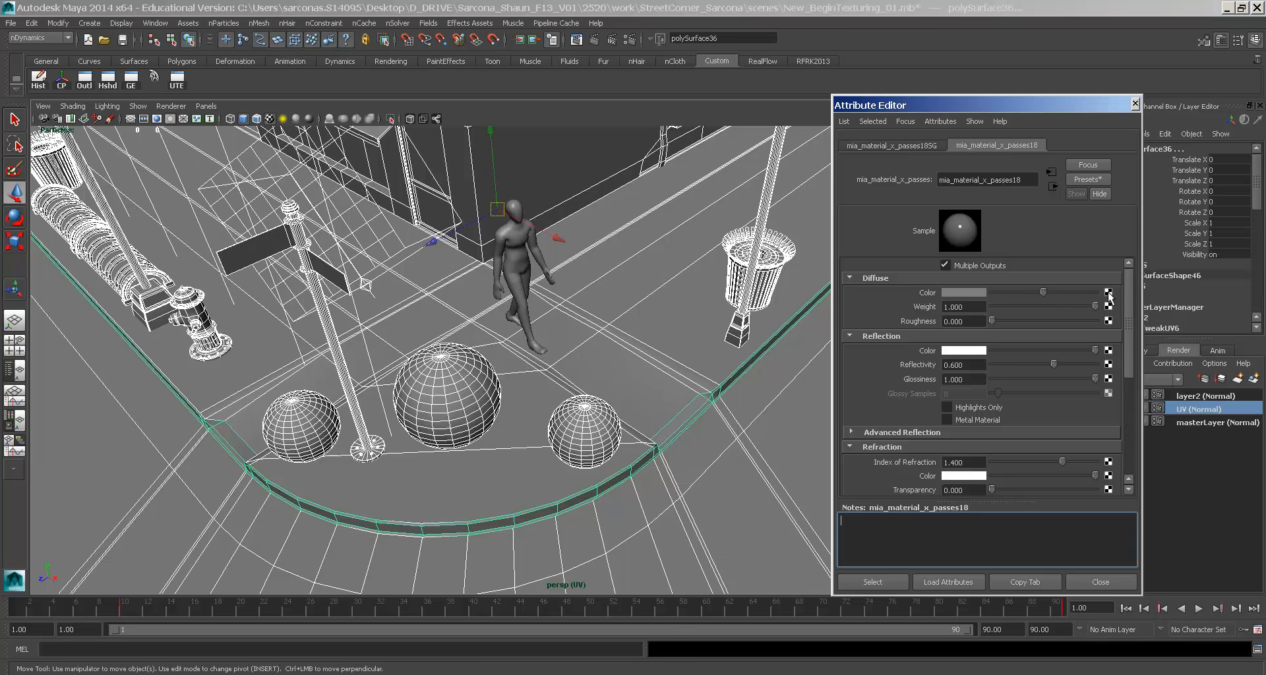
pyautogui.click(519, 273)
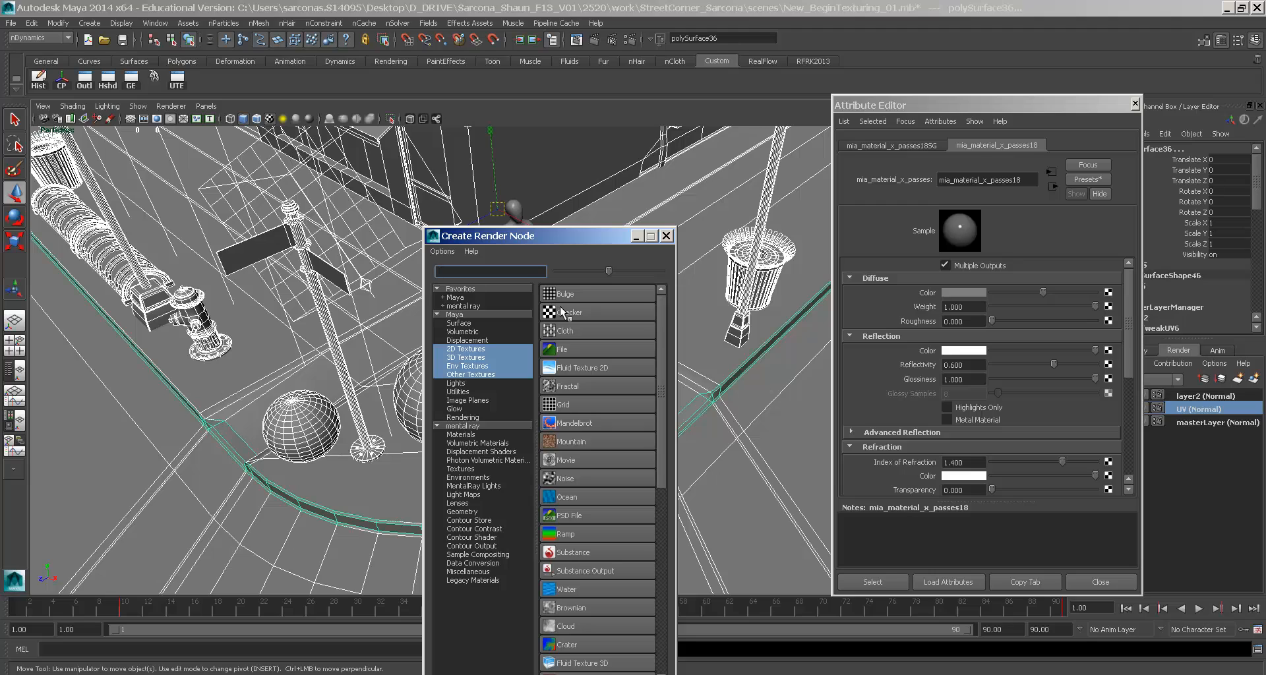
# - Connect a Checker texture to Diffuse Color and inspect the textured street corner up close
pyautogui.click(583, 311)
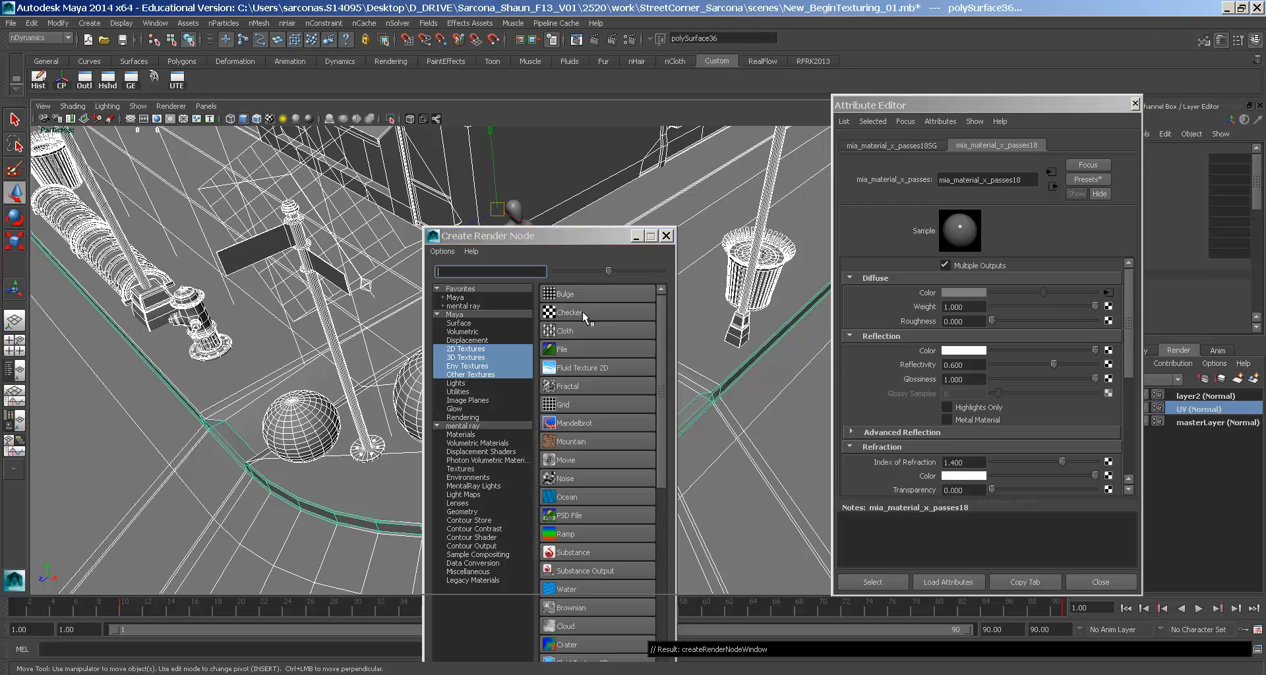
pyautogui.press('6')
pyautogui.scroll(2, 662, 327)
pyautogui.scroll(-5, 662, 327)
pyautogui.keyDown('alt'); pyautogui.moveTo(661, 327); pyautogui.dragTo(552, 188); pyautogui.keyUp('alt')
pyautogui.keyDown('alt'); pyautogui.moveTo(552, 188); pyautogui.dragTo(571, 258, button='middle'); pyautogui.keyUp('alt')
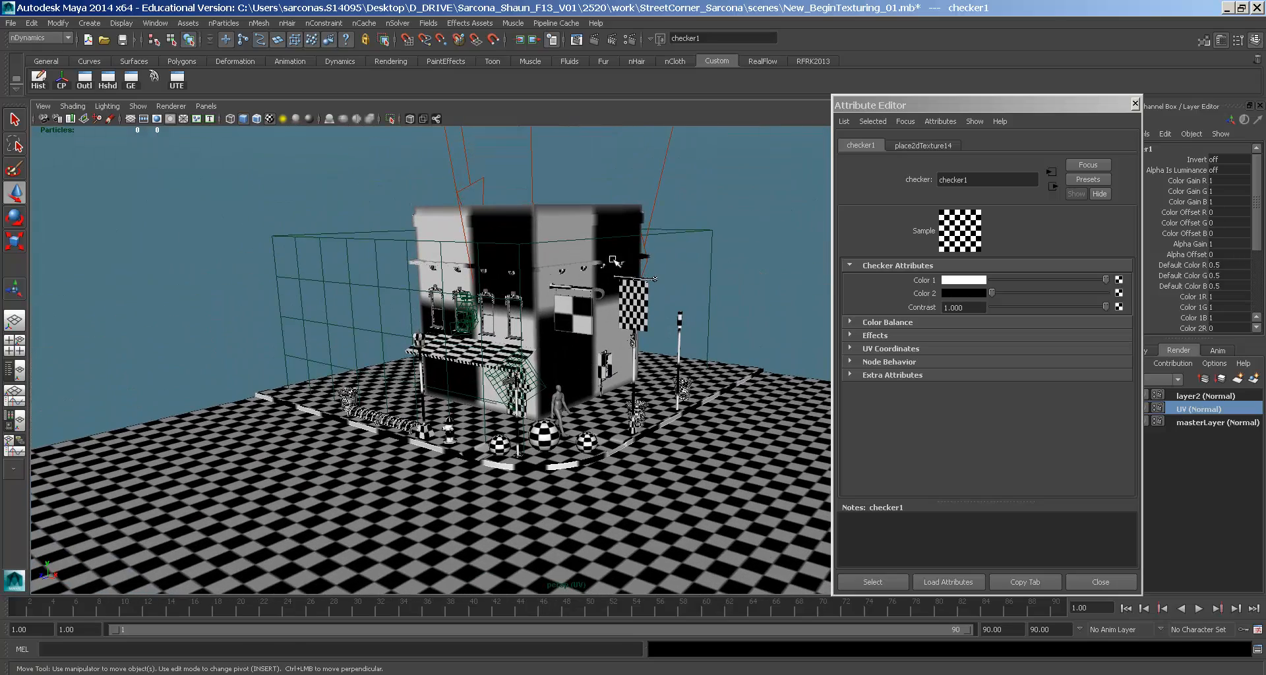
pyautogui.keyDown('alt'); pyautogui.moveTo(431, 455); pyautogui.dragTo(279, 437); pyautogui.keyUp('alt')
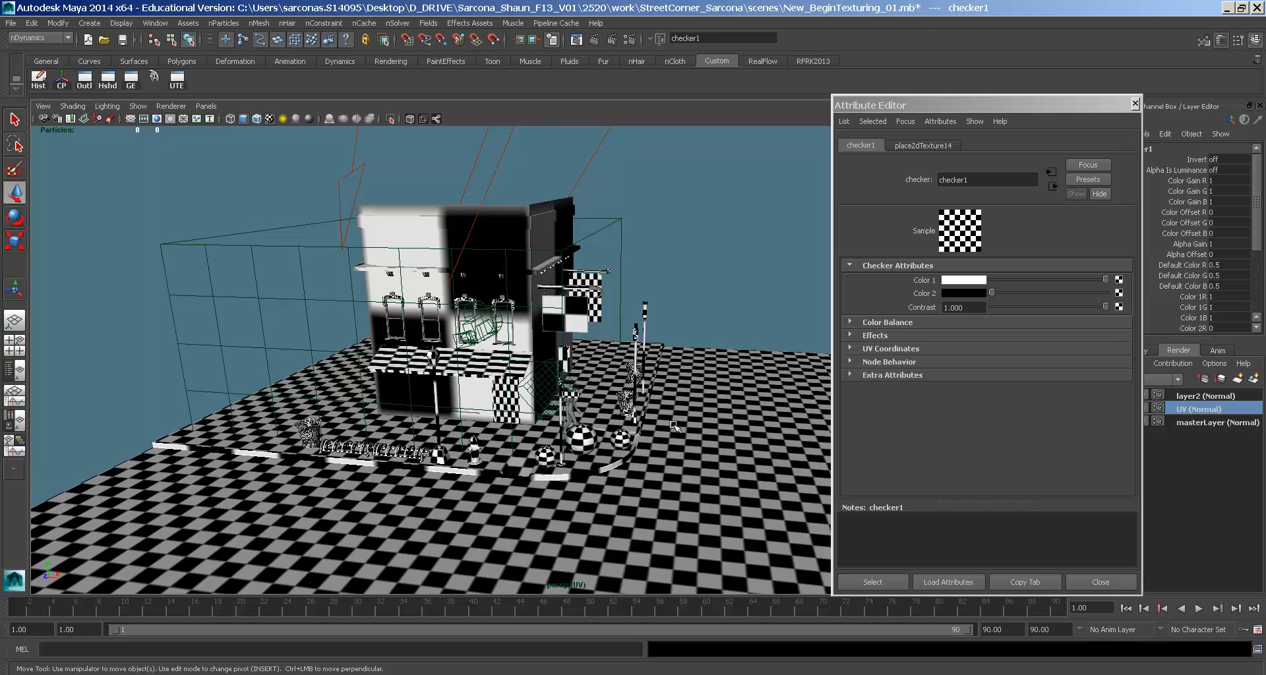
pyautogui.keyDown('alt'); pyautogui.moveTo(677, 465); pyautogui.dragTo(725, 435); pyautogui.keyUp('alt')
pyautogui.keyDown('alt'); pyautogui.moveTo(725, 435); pyautogui.dragTo(658, 382, button='right'); pyautogui.keyUp('alt')
pyautogui.keyDown('alt'); pyautogui.moveTo(658, 382); pyautogui.dragTo(580, 381, button='middle'); pyautogui.keyUp('alt')
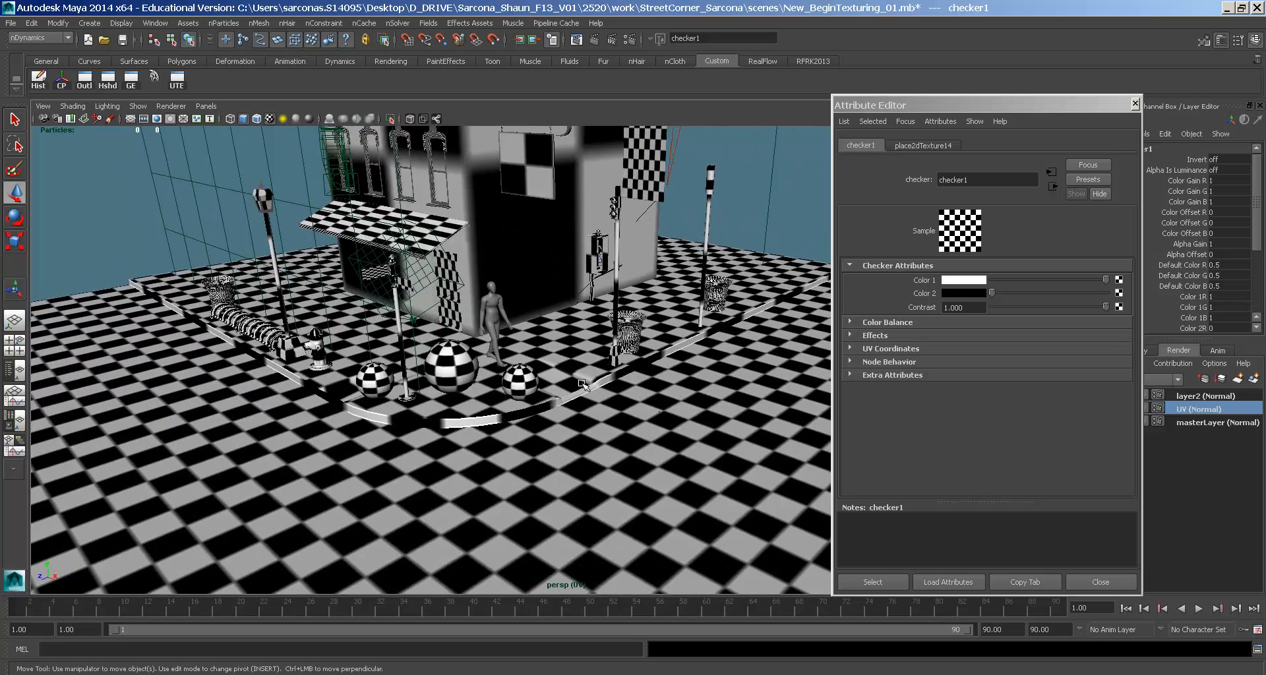
pyautogui.keyDown('alt'); pyautogui.moveTo(580, 381); pyautogui.dragTo(632, 389); pyautogui.keyUp('alt')
pyautogui.keyDown('alt'); pyautogui.moveTo(540, 402); pyautogui.dragTo(627, 385, button='middle'); pyautogui.keyUp('alt')
pyautogui.keyDown('alt'); pyautogui.moveTo(527, 389); pyautogui.dragTo(615, 393, button='right'); pyautogui.keyUp('alt')
pyautogui.keyDown('alt'); pyautogui.moveTo(615, 393); pyautogui.dragTo(576, 394); pyautogui.keyUp('alt')
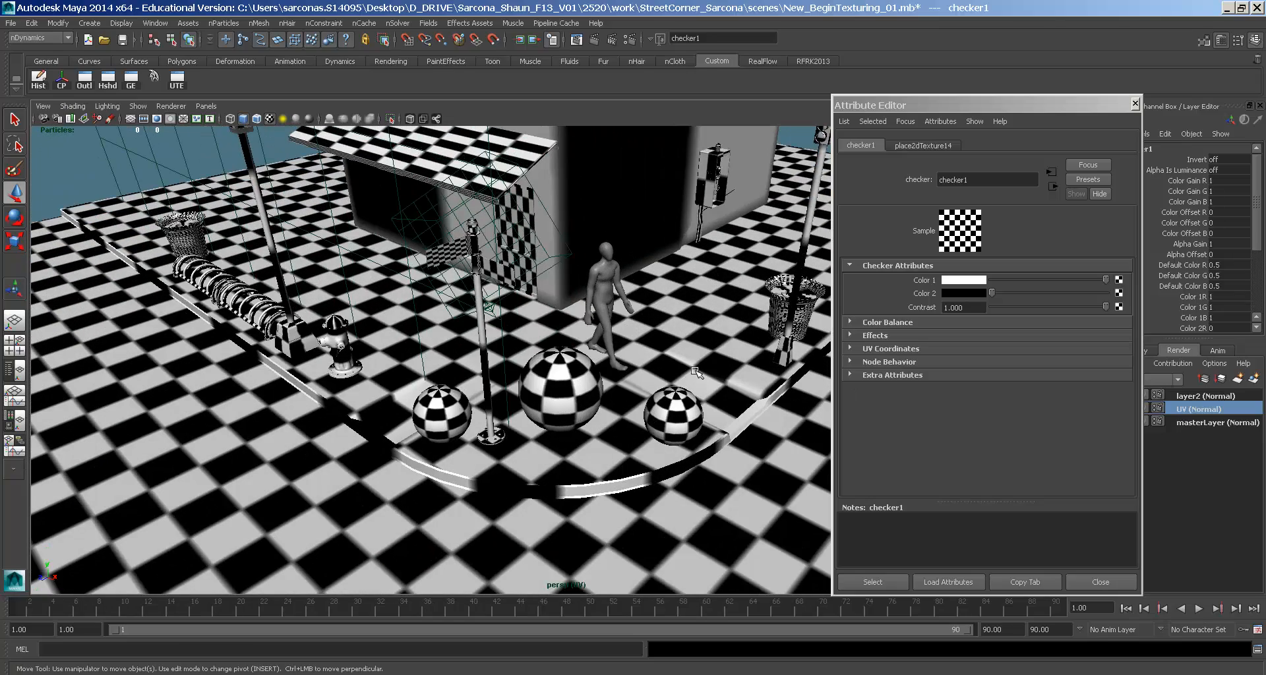
# - Test the checker's Color 1 and Color 2 sliders, then pick a texture for Color 1
pyautogui.moveTo(993, 292); pyautogui.dragTo(932, 304)
pyautogui.moveTo(1026, 277); pyautogui.dragTo(1161, 283)
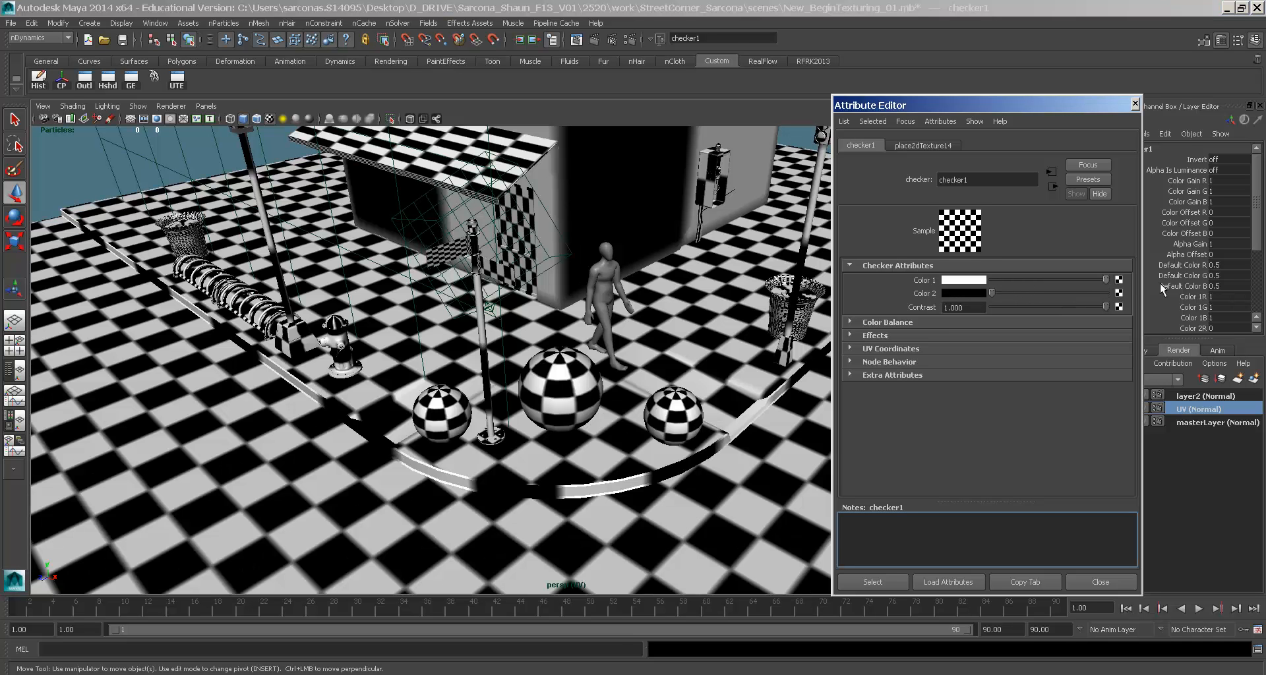
pyautogui.click(1119, 280)
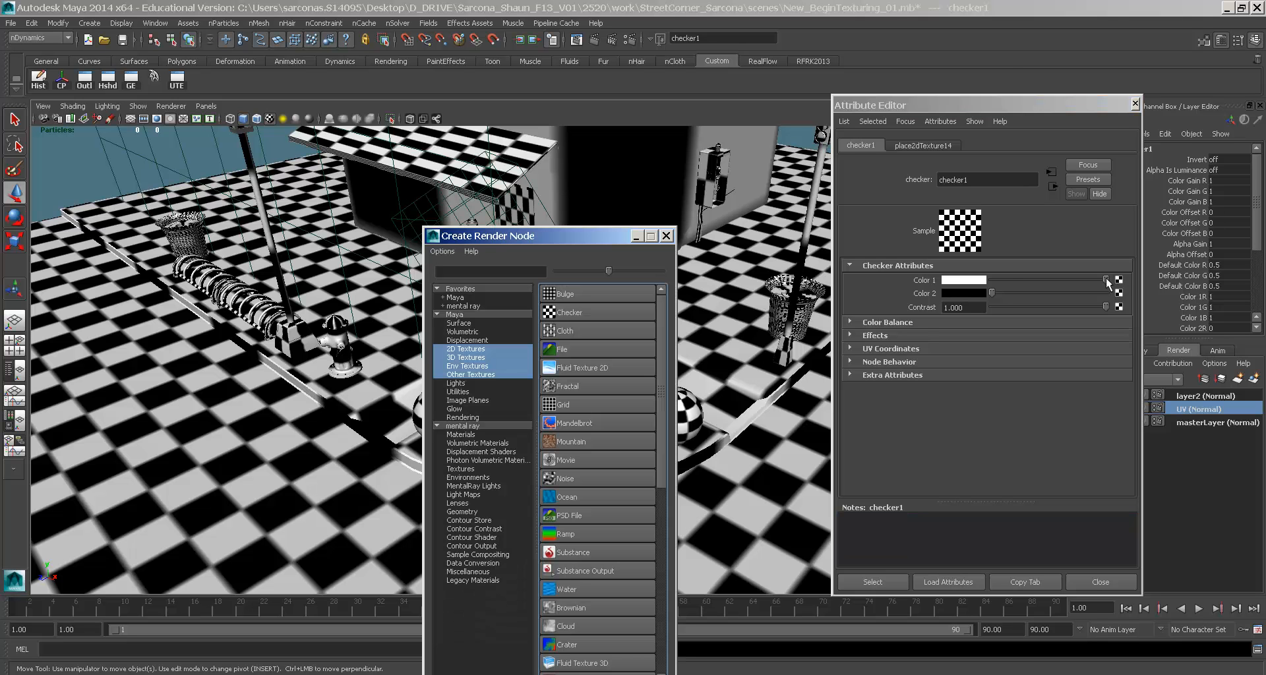
# - Connect a Diagonal Ramp to the checker's Color 1, then bring up the UV Texture Editor
pyautogui.click(564, 534)
pyautogui.keyDown('alt'); pyautogui.moveTo(594, 467); pyautogui.dragTo(444, 421, button='right'); pyautogui.keyUp('alt')
pyautogui.keyDown('alt'); pyautogui.moveTo(443, 422); pyautogui.dragTo(521, 357); pyautogui.keyUp('alt')
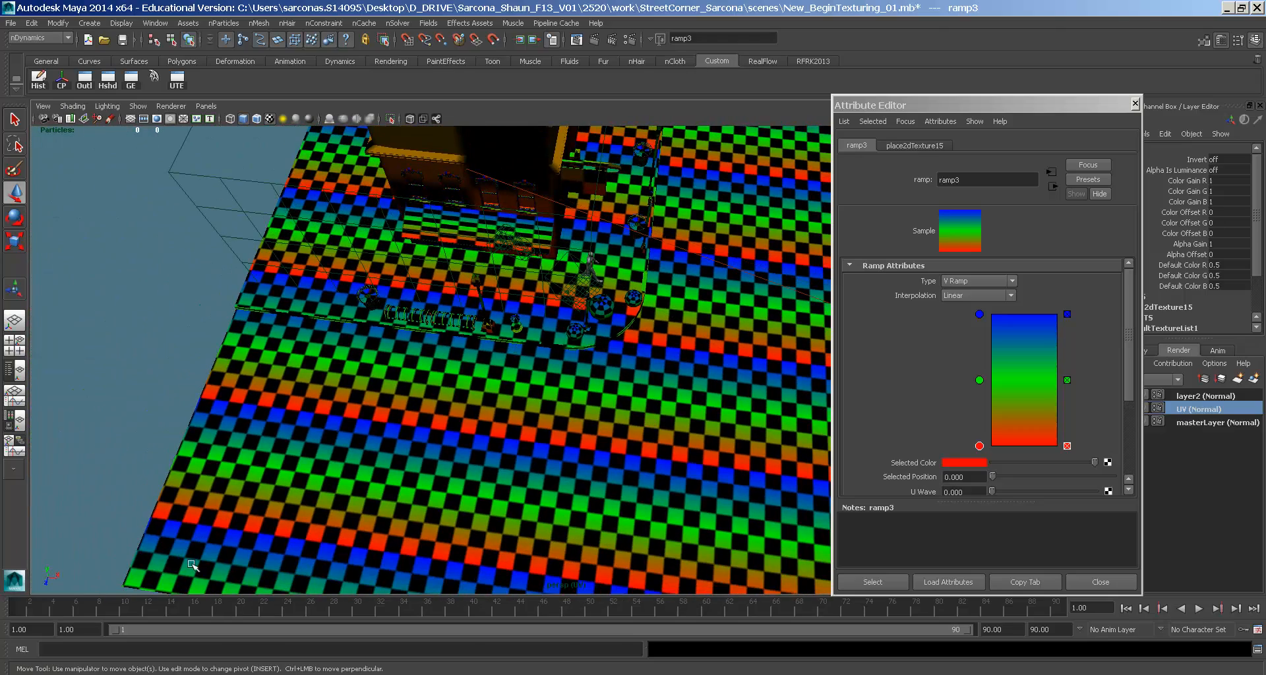
pyautogui.keyDown('alt'); pyautogui.moveTo(738, 327); pyautogui.dragTo(640, 327); pyautogui.keyUp('alt')
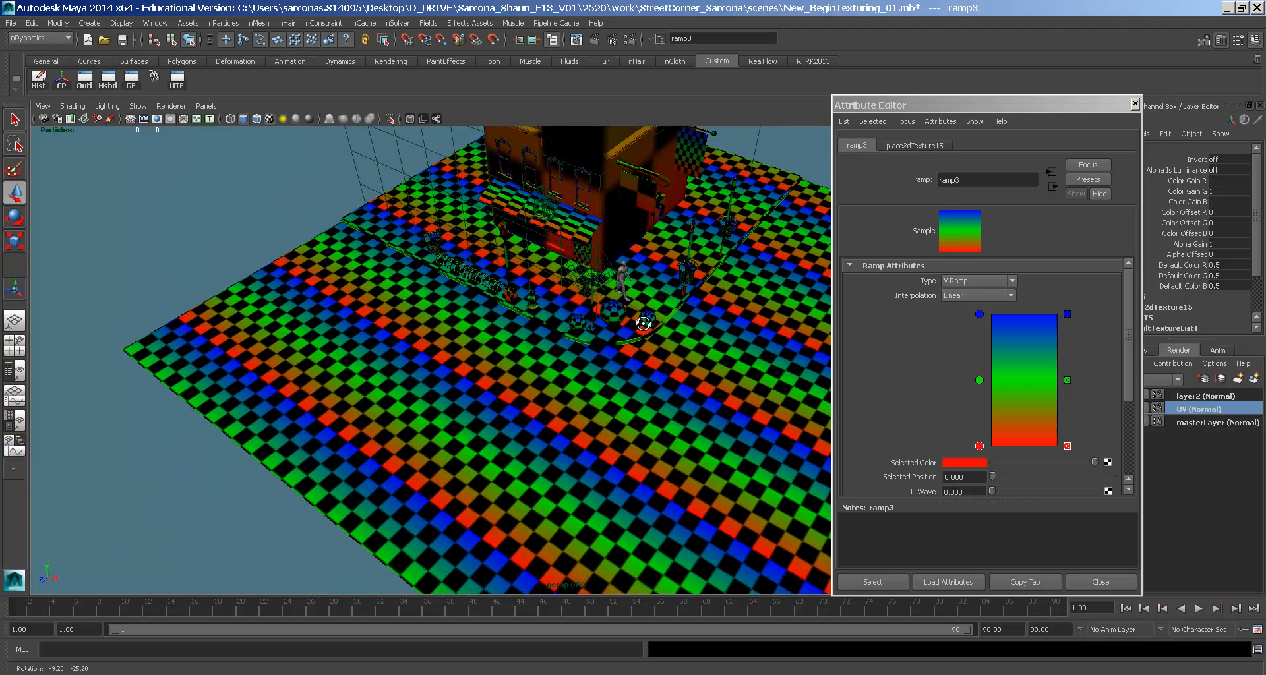
pyautogui.click(978, 282)
pyautogui.click(971, 304)
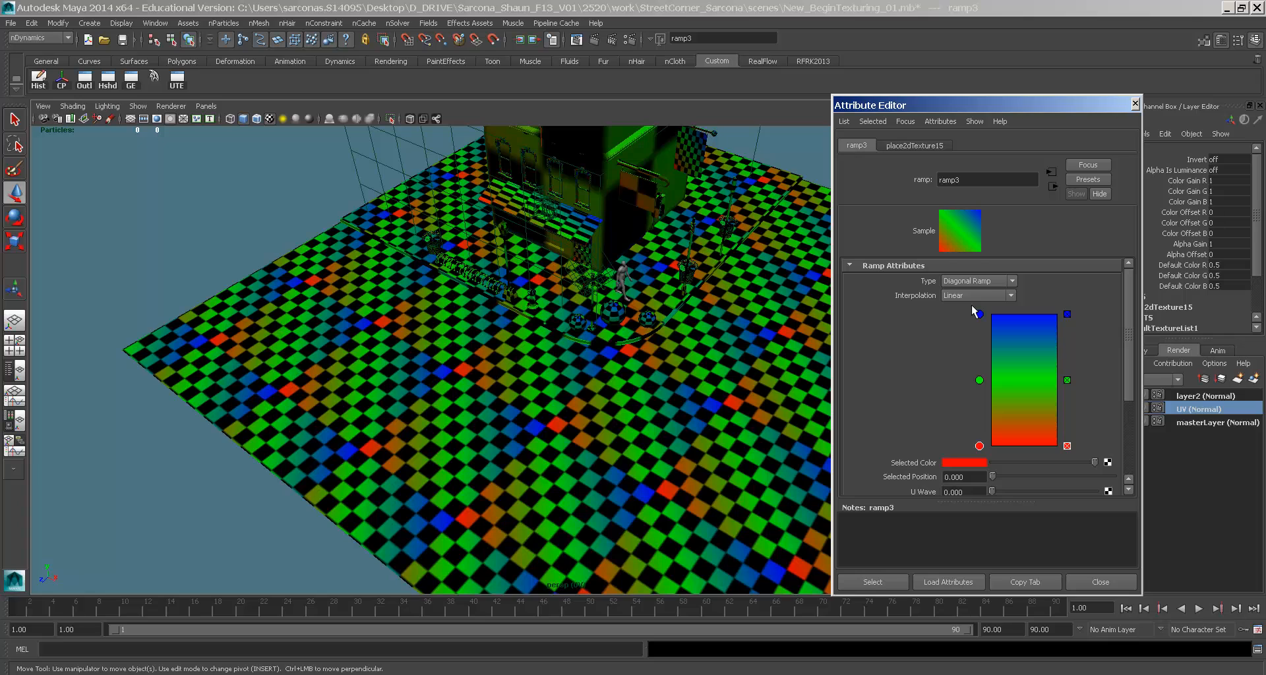
pyautogui.keyDown('alt'); pyautogui.moveTo(759, 305); pyautogui.dragTo(760, 380, button='right'); pyautogui.keyUp('alt')
pyautogui.click(155, 23)
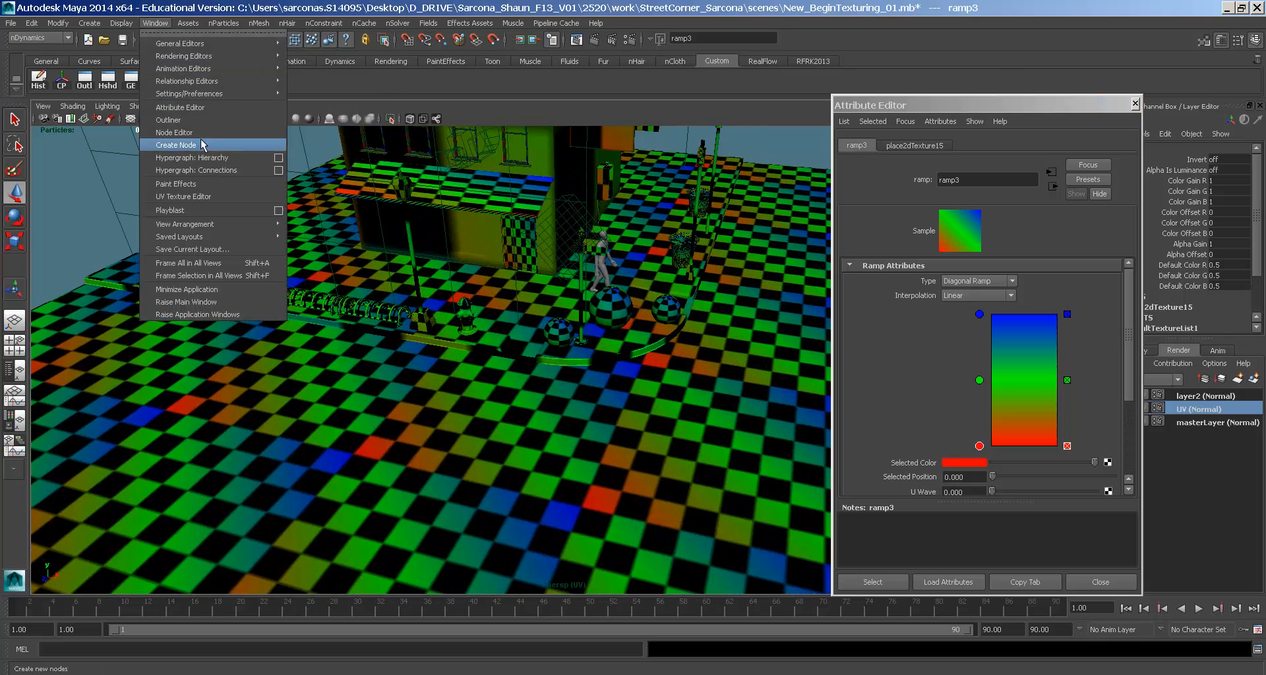
pyautogui.click(211, 196)
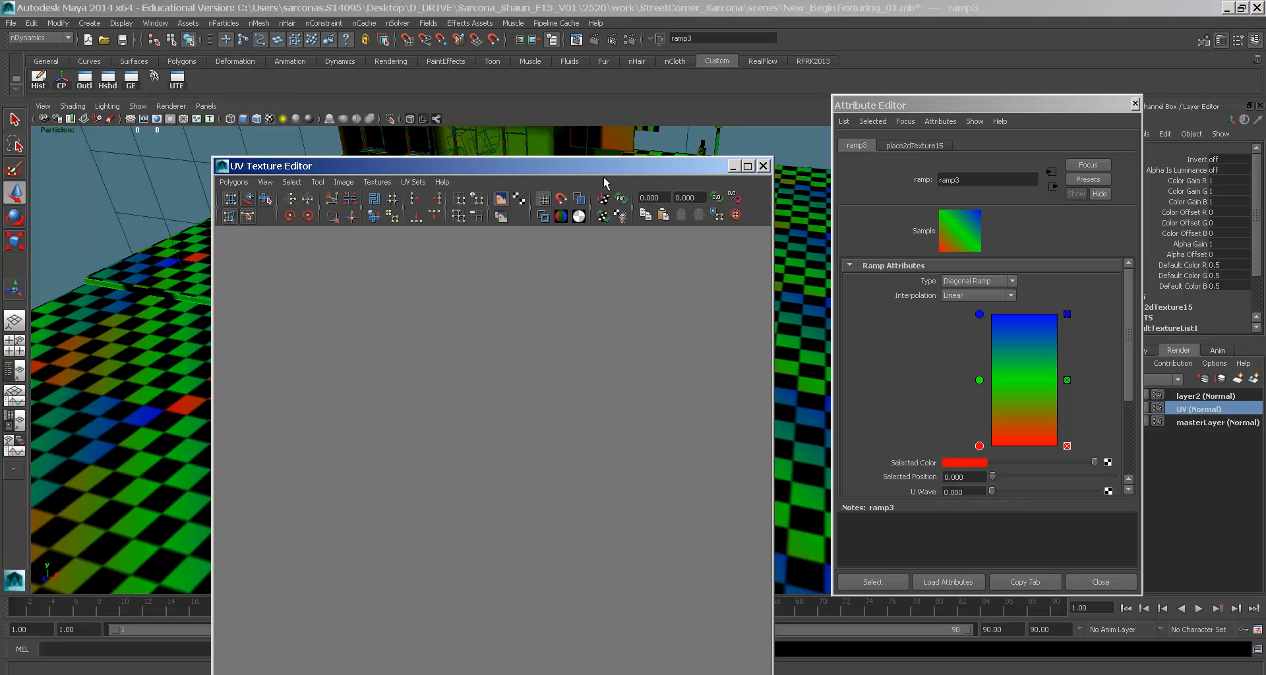
# - Select the checkered wall panel polySurface26 and frame its UV layout with the grid hidden
pyautogui.keyDown('alt'); pyautogui.moveTo(711, 252); pyautogui.dragTo(710, 327); pyautogui.keyUp('alt')
pyautogui.click(710, 327)
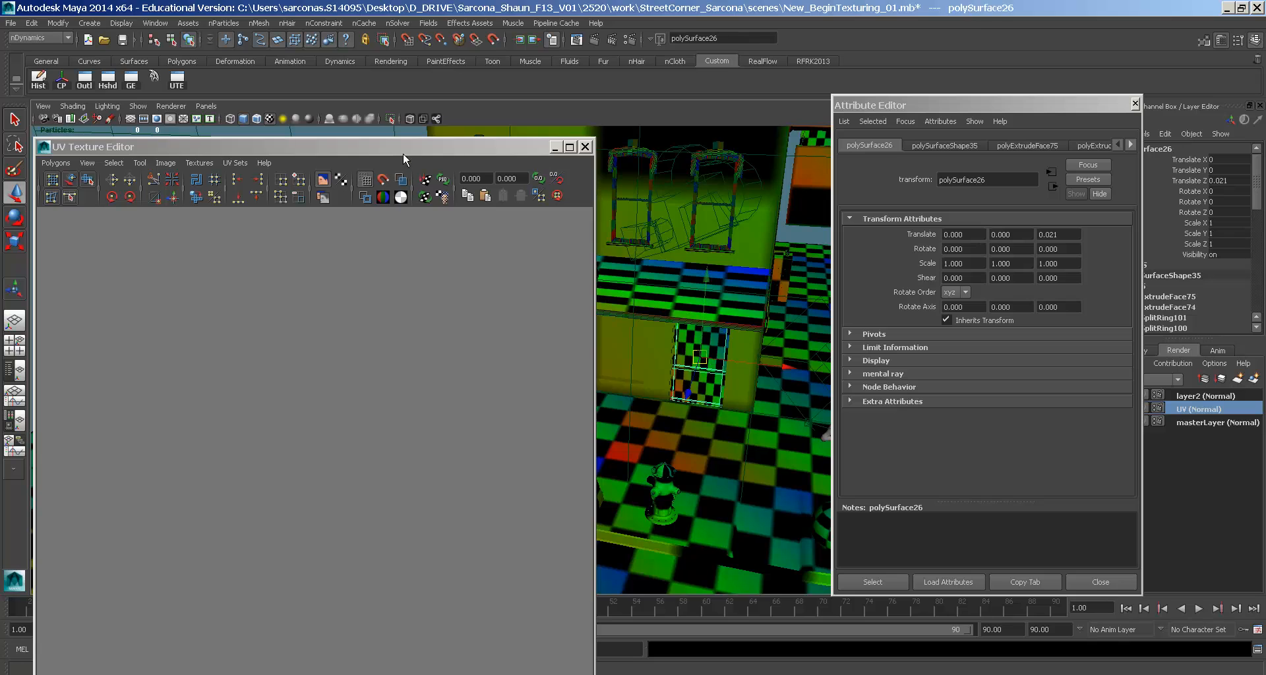
pyautogui.moveTo(402, 150); pyautogui.dragTo(488, 102)
pyautogui.keyDown('alt'); pyautogui.moveTo(474, 316); pyautogui.dragTo(489, 287, button='middle'); pyautogui.keyUp('alt')
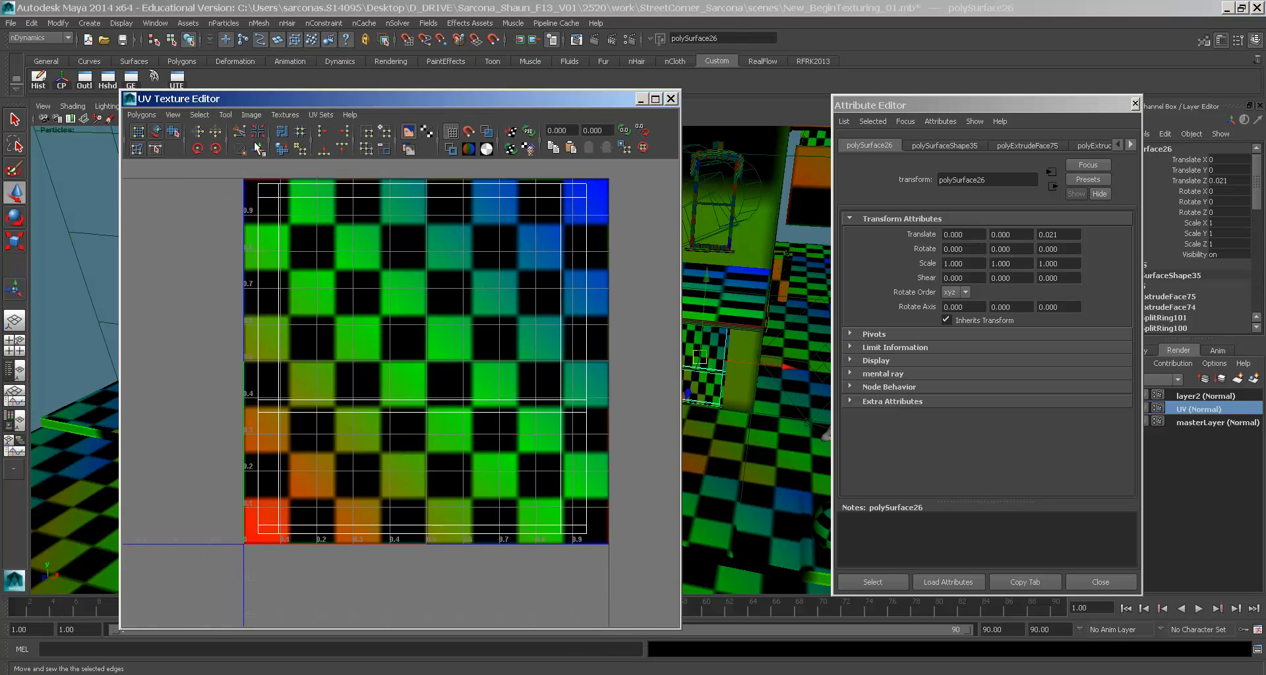
pyautogui.click(452, 131)
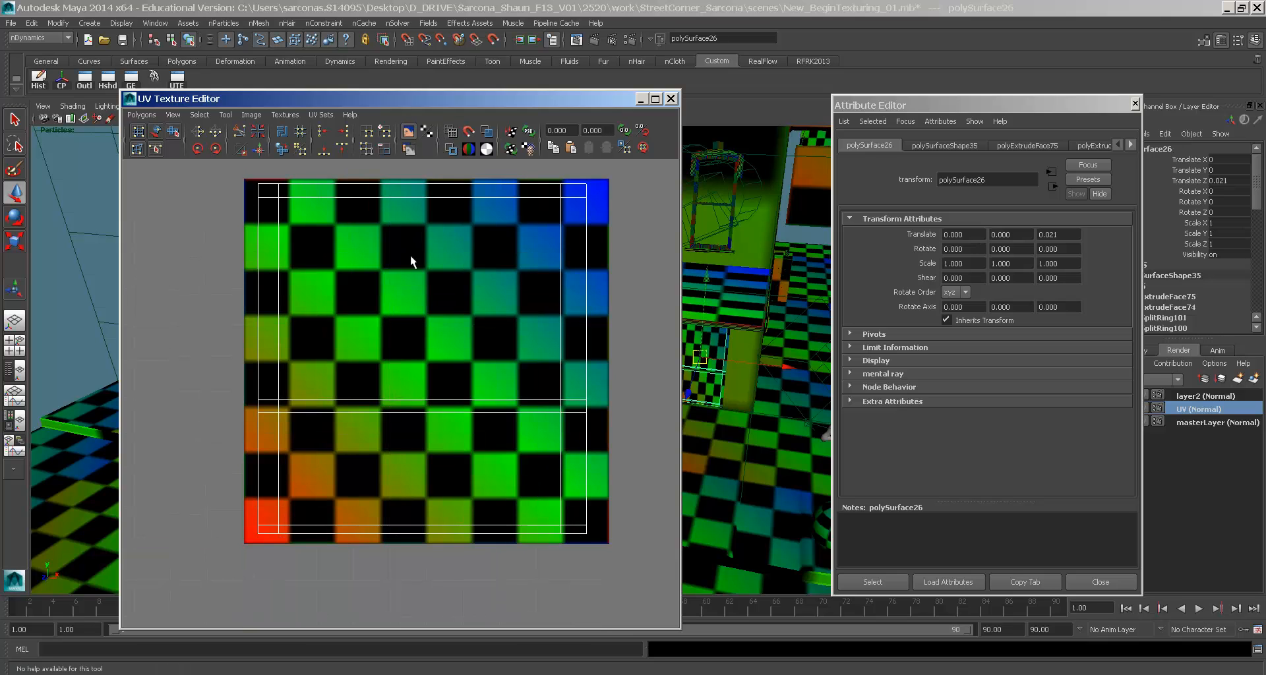
pyautogui.keyDown('alt'); pyautogui.moveTo(410, 257); pyautogui.dragTo(407, 272, button='middle'); pyautogui.keyUp('alt')
# - Select all of the door panel's UVs and flip the shell horizontally in U
pyautogui.press('F12')
pyautogui.moveTo(258, 172); pyautogui.dragTo(675, 540)
pyautogui.moveTo(281, 533); pyautogui.dragTo(284, 536)
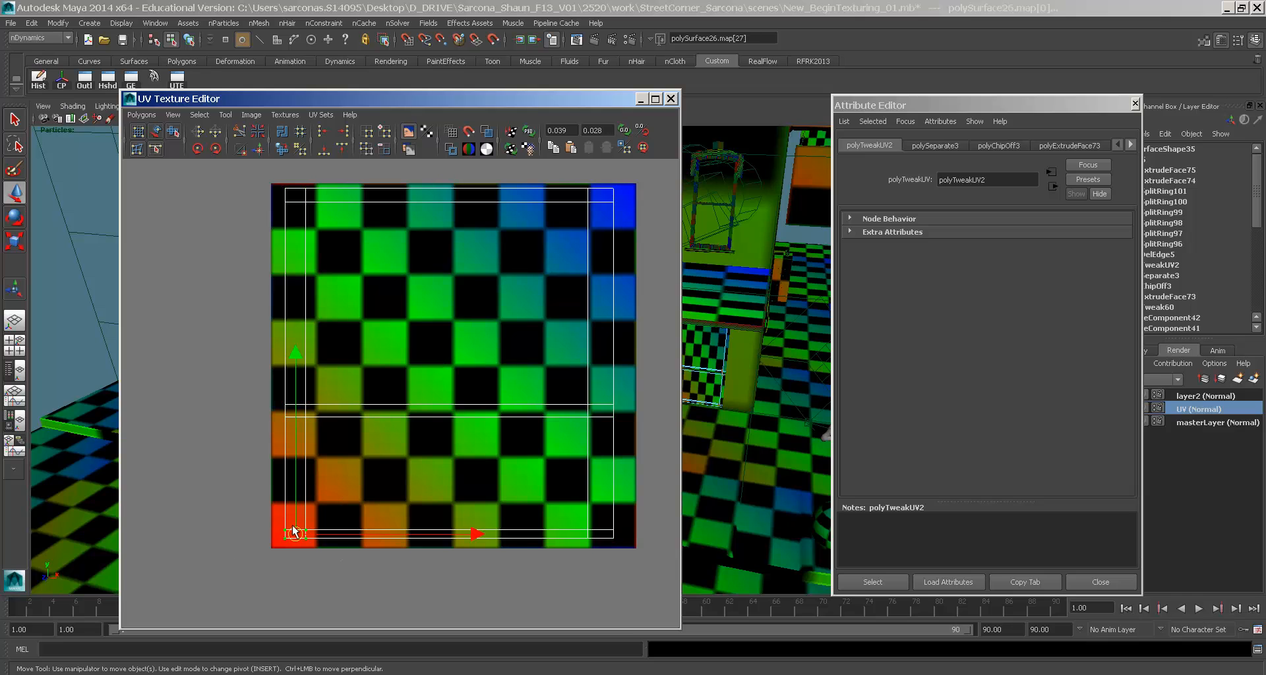
pyautogui.moveTo(640, 179); pyautogui.dragTo(563, 230)
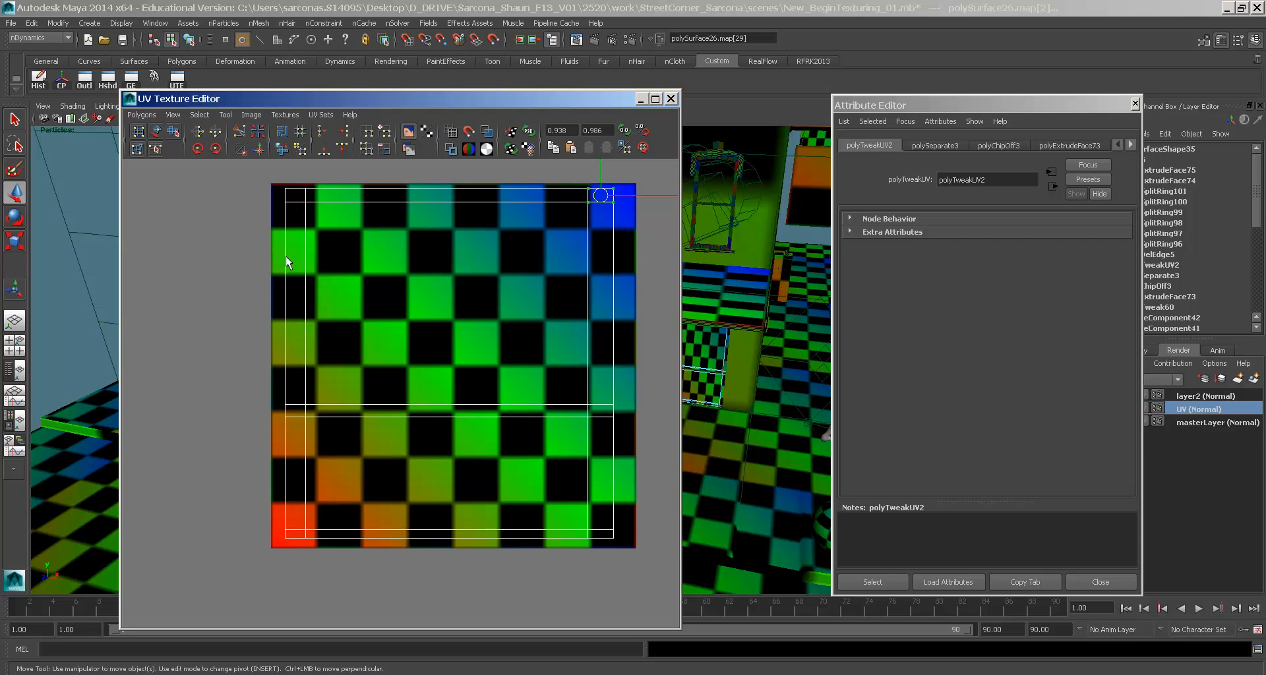
pyautogui.moveTo(366, 471); pyautogui.dragTo(213, 590)
pyautogui.moveTo(551, 266); pyautogui.dragTo(636, 181)
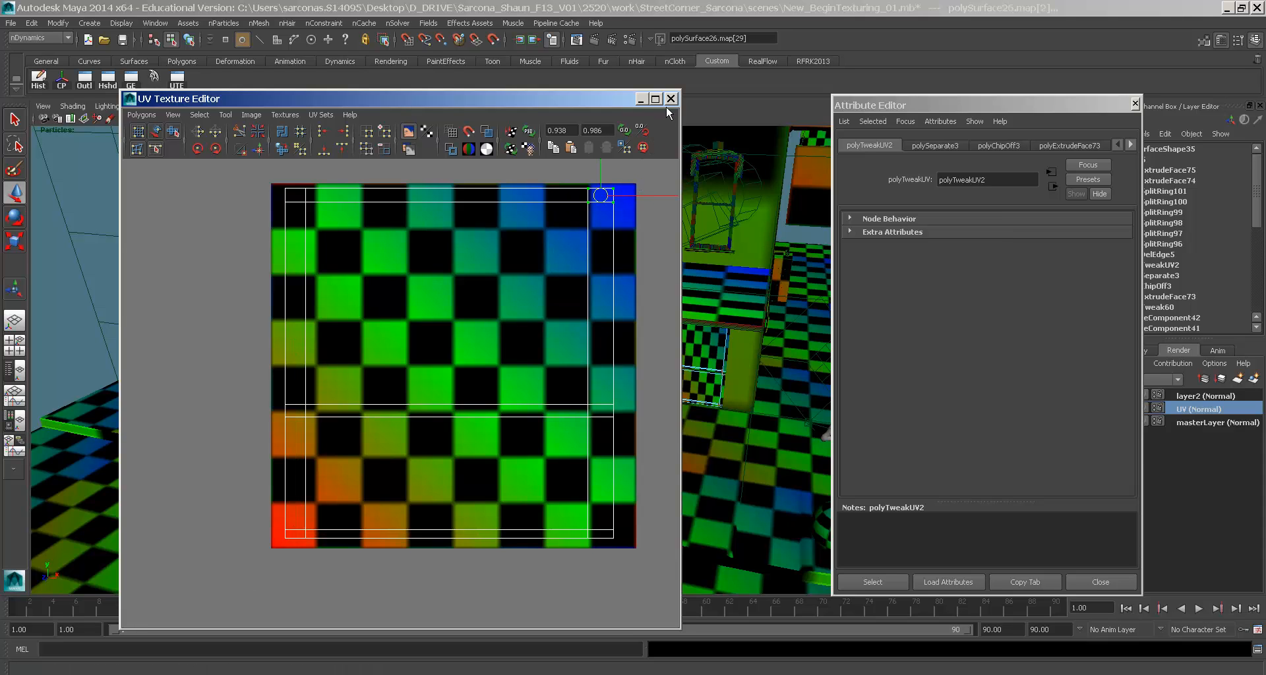
pyautogui.moveTo(266, 168); pyautogui.dragTo(631, 607)
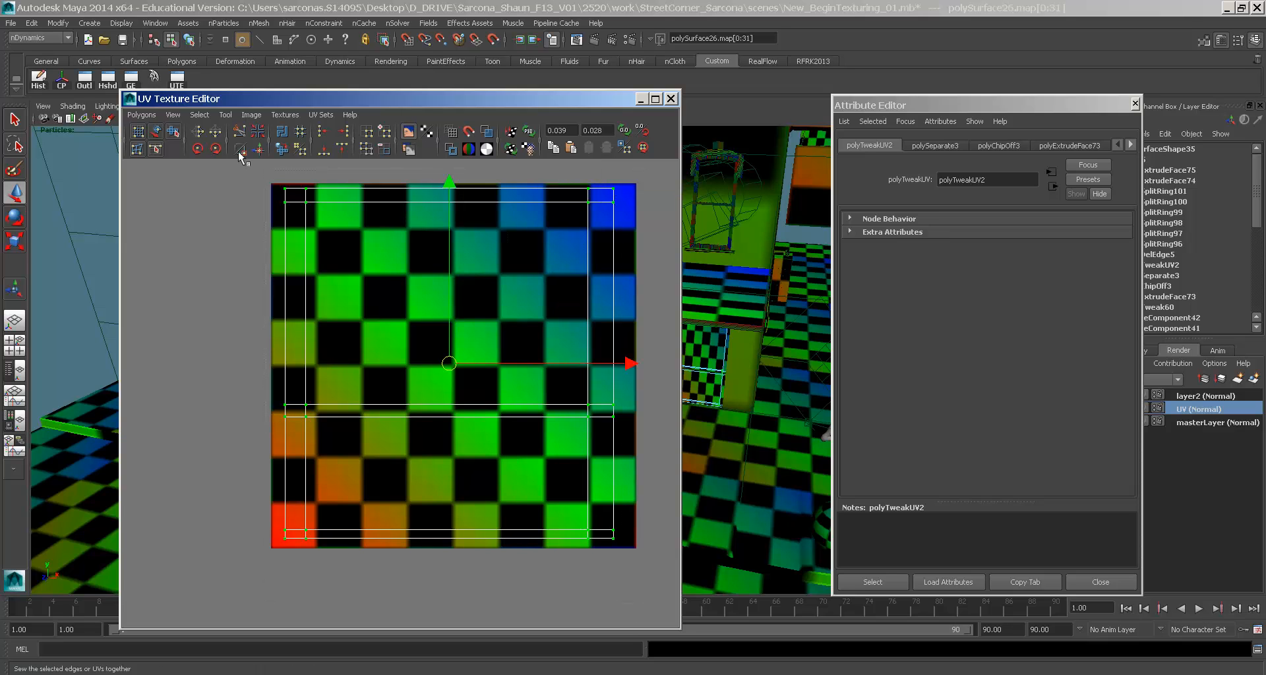
pyautogui.click(197, 132)
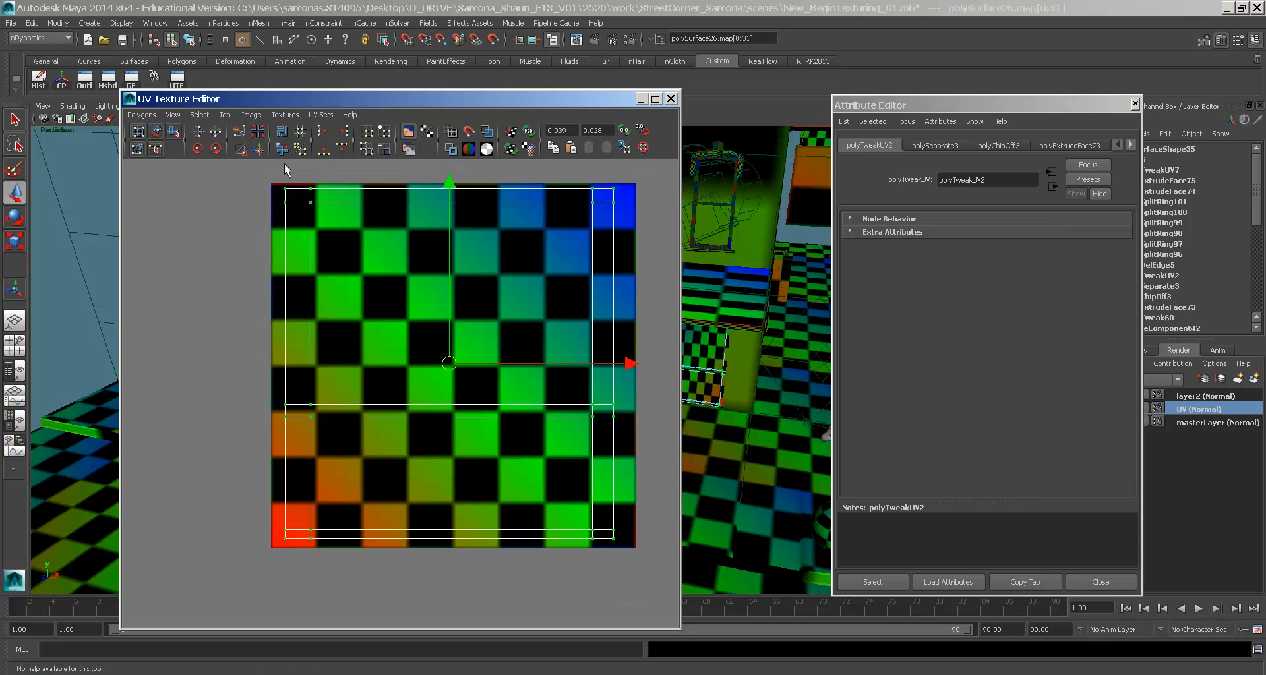
# - Check the flipped door against the checker in the scene and shift its UV shell layout
pyautogui.moveTo(521, 101); pyautogui.dragTo(276, 94)
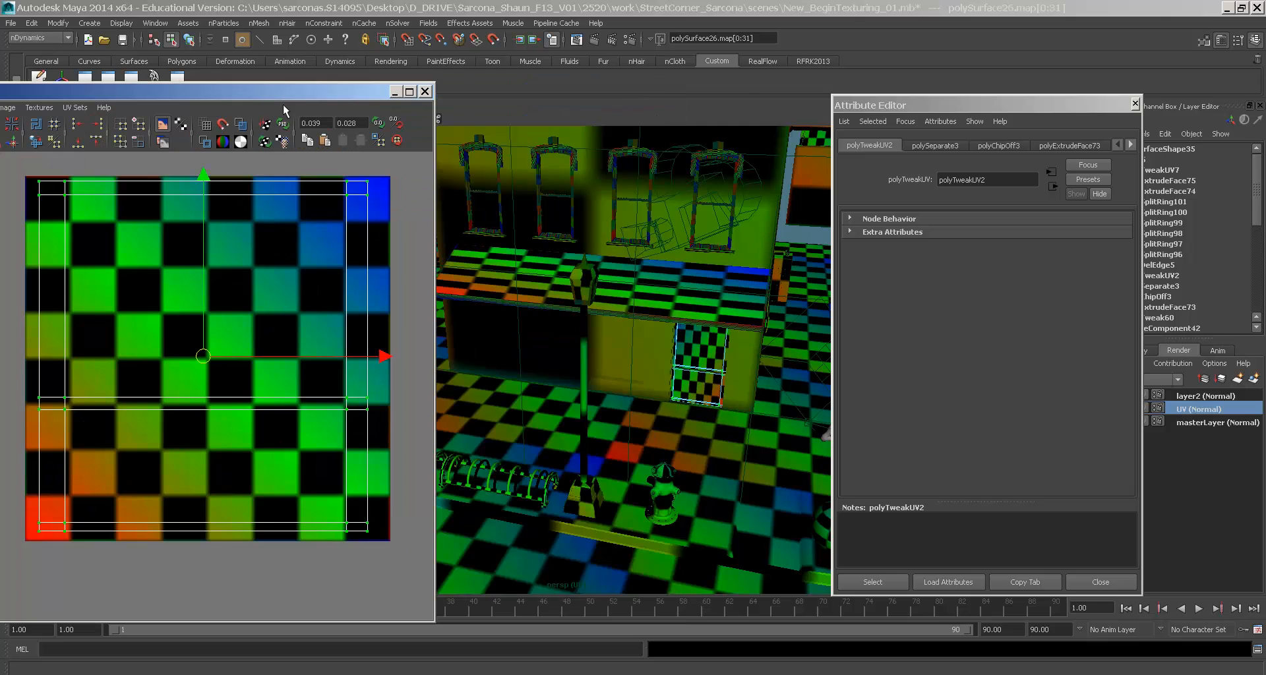
pyautogui.keyDown('alt'); pyautogui.moveTo(531, 310); pyautogui.dragTo(545, 322); pyautogui.keyUp('alt')
pyautogui.keyDown('alt'); pyautogui.moveTo(545, 322); pyautogui.dragTo(917, 451, button='right'); pyautogui.keyUp('alt')
pyautogui.keyDown('alt'); pyautogui.moveTo(732, 429); pyautogui.dragTo(604, 405, button='middle'); pyautogui.keyUp('alt')
pyautogui.keyDown('alt'); pyautogui.moveTo(603, 405); pyautogui.dragTo(834, 455, button='right'); pyautogui.keyUp('alt')
pyautogui.keyDown('alt'); pyautogui.moveTo(712, 468); pyautogui.dragTo(699, 409, button='middle'); pyautogui.keyUp('alt')
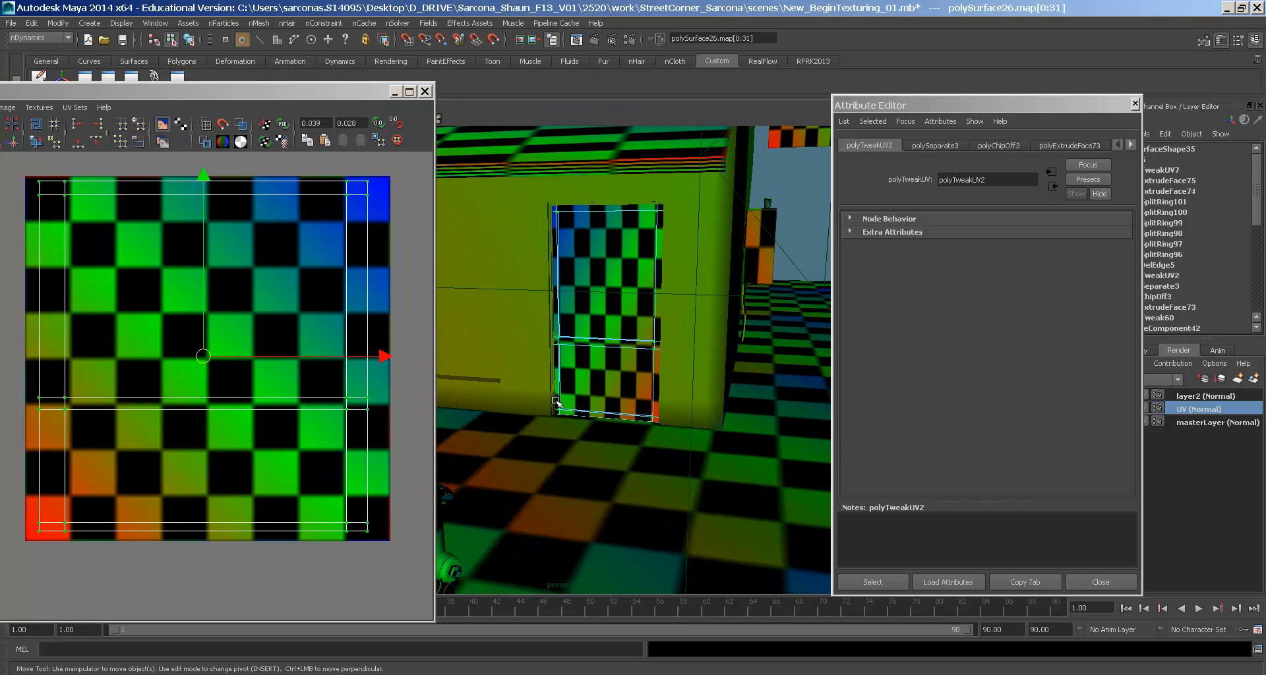
pyautogui.keyDown('alt'); pyautogui.moveTo(698, 408); pyautogui.dragTo(856, 461, button='right'); pyautogui.keyUp('alt')
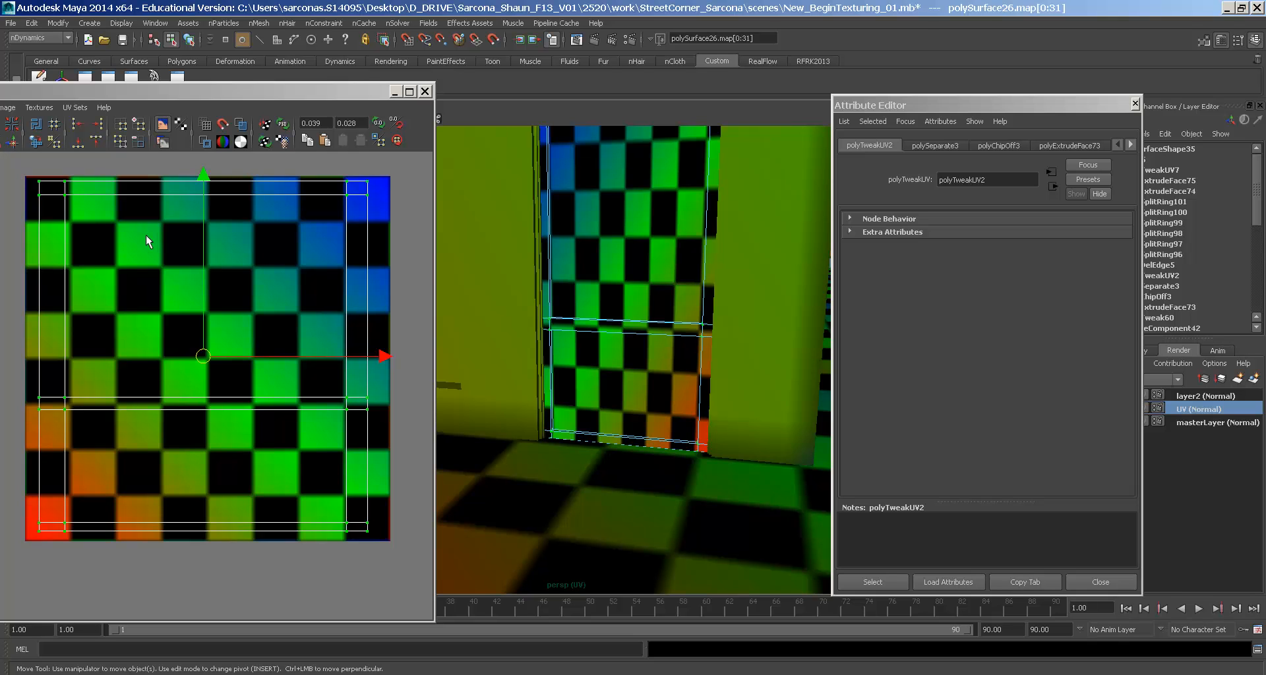
pyautogui.moveTo(115, 91); pyautogui.dragTo(330, 92)
pyautogui.click(209, 132)
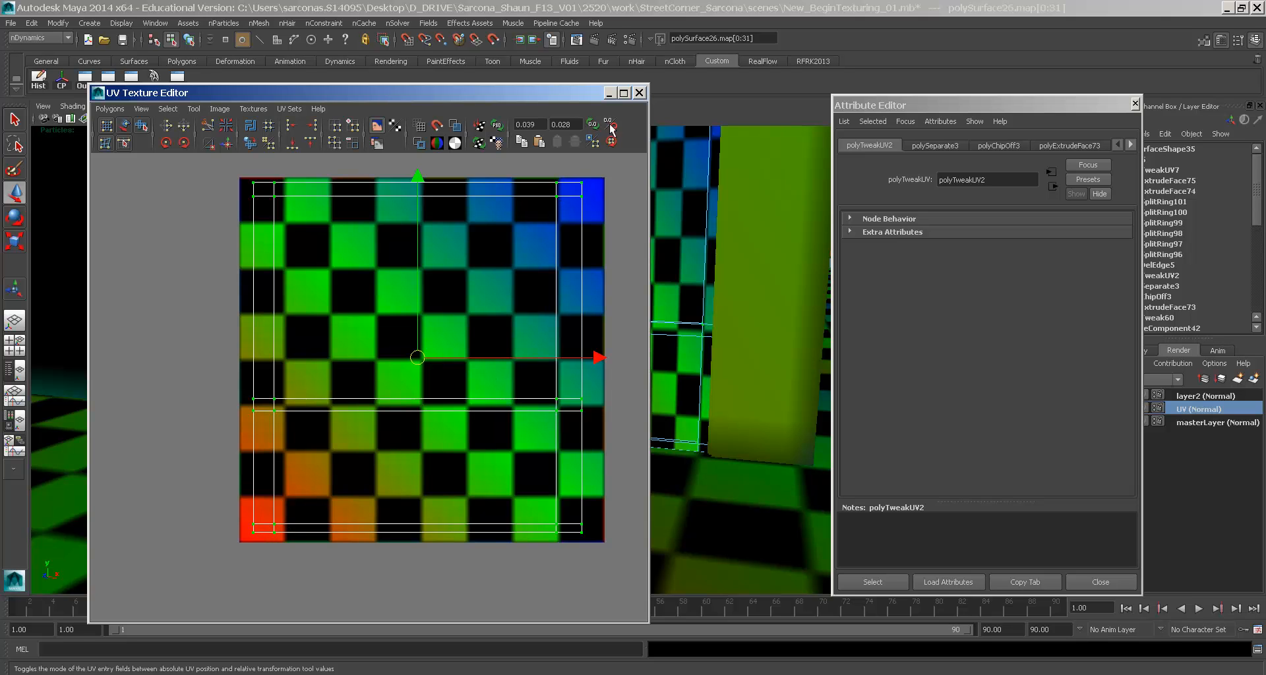
# - Close the UV Texture Editor and Attribute Editor and view the checkered floor from above
pyautogui.click(638, 93)
pyautogui.click(1110, 584)
pyautogui.keyDown('alt'); pyautogui.moveTo(880, 436); pyautogui.dragTo(729, 370, button='right'); pyautogui.keyUp('alt')
pyautogui.keyDown('alt'); pyautogui.moveTo(729, 370); pyautogui.dragTo(605, 234); pyautogui.keyUp('alt')
pyautogui.keyDown('alt'); pyautogui.moveTo(768, 376); pyautogui.dragTo(719, 345); pyautogui.keyUp('alt')
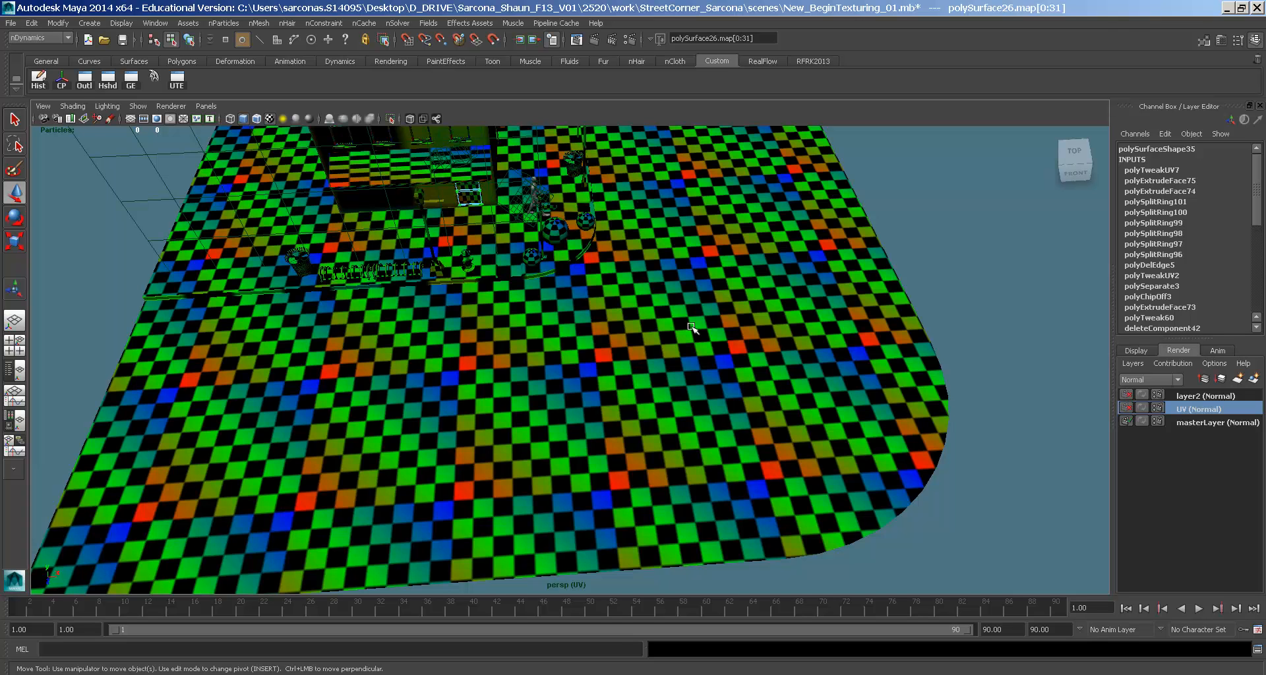
# - Select the curved street surface polySurface34 and select all its UVs in the UV Texture Editor
pyautogui.click(748, 282)
pyautogui.click(695, 301)
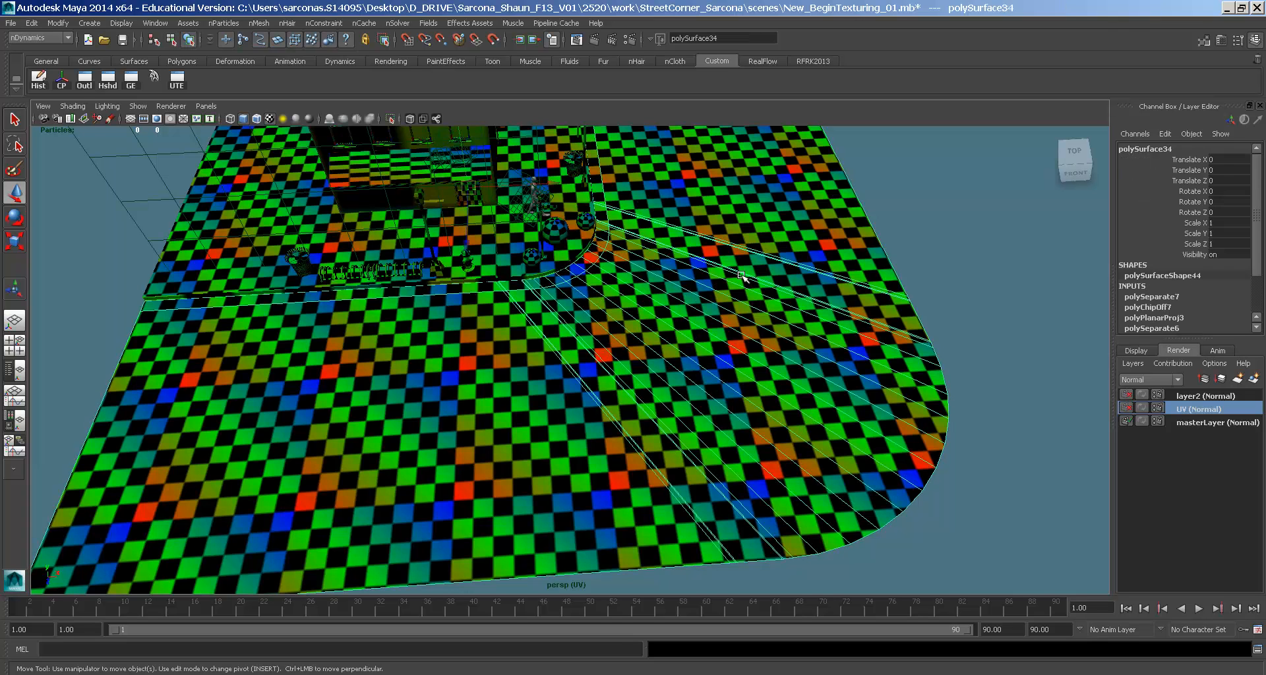
pyautogui.click(177, 80)
pyautogui.keyDown('alt'); pyautogui.moveTo(549, 413); pyautogui.dragTo(262, 378, button='right'); pyautogui.keyUp('alt')
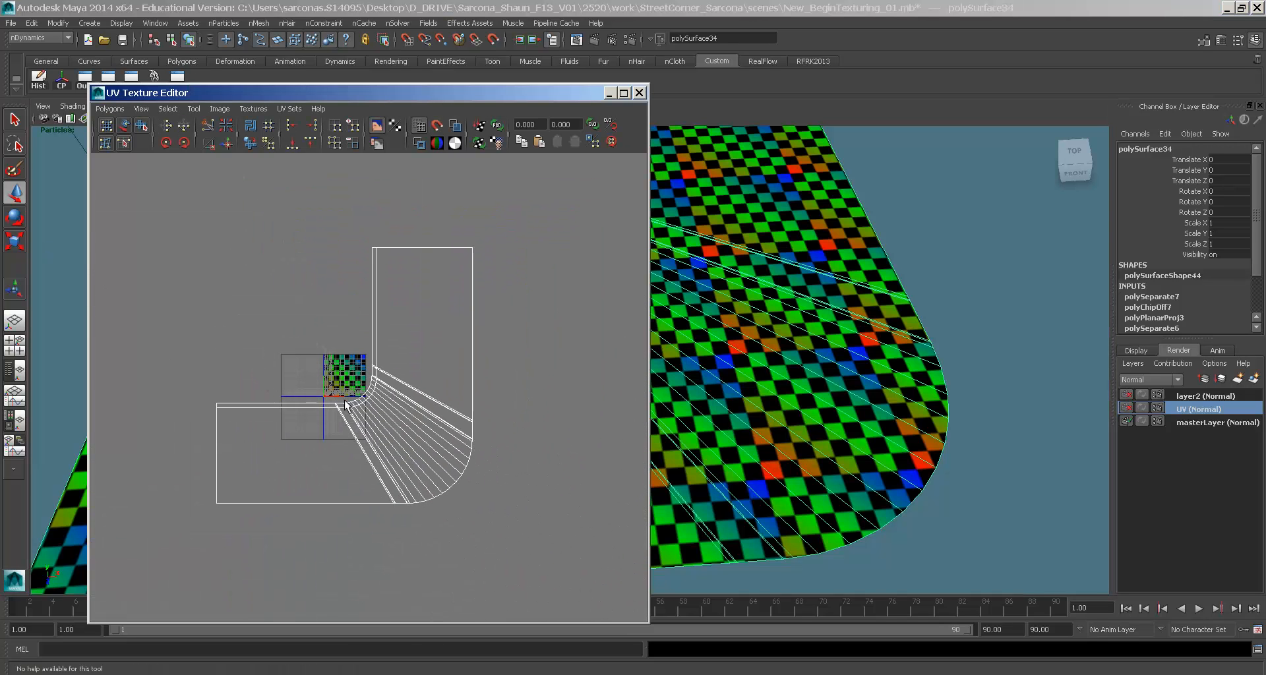
pyautogui.moveTo(438, 381); pyautogui.dragTo(462, 382, button='right')
pyautogui.moveTo(528, 228); pyautogui.dragTo(154, 580)
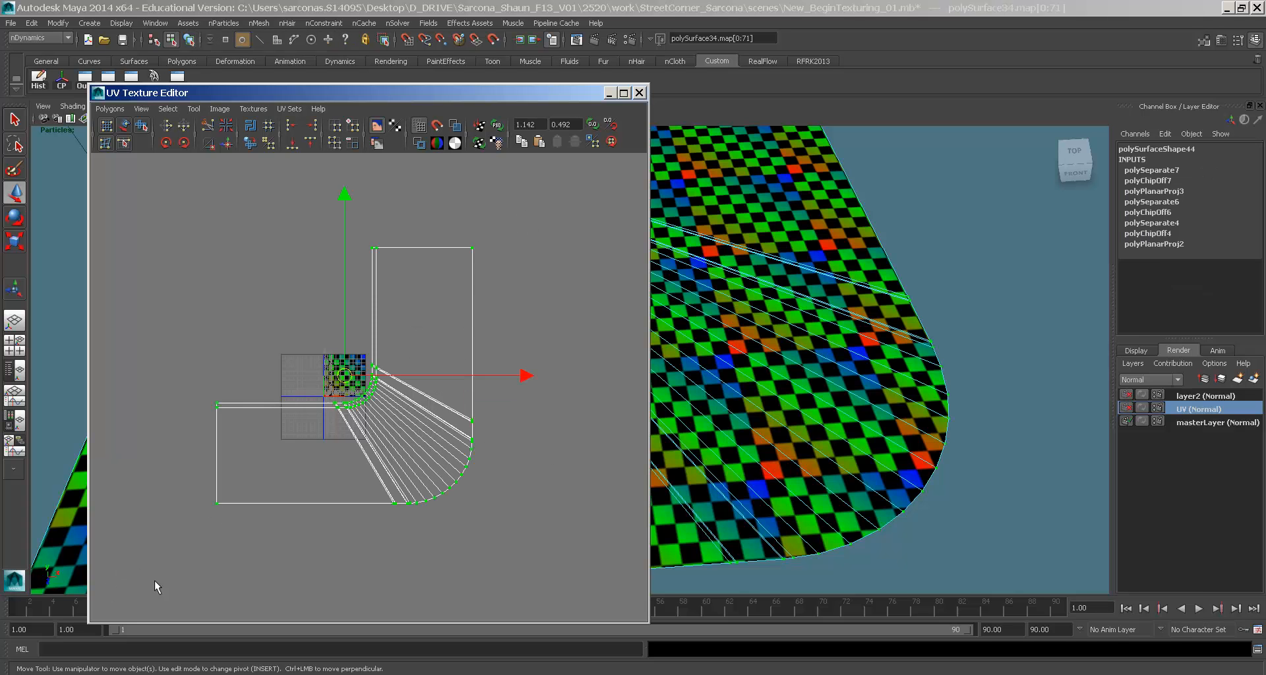
# - Scale the street's UV shell down, then up slightly, and frame it
pyautogui.press('r')
pyautogui.moveTo(472, 515); pyautogui.dragTo(331, 531, button='middle')
pyautogui.press('f')
pyautogui.keyDown('alt'); pyautogui.moveTo(409, 499); pyautogui.dragTo(463, 415, button='middle'); pyautogui.keyUp('alt')
pyautogui.keyDown('alt'); pyautogui.moveTo(484, 376); pyautogui.dragTo(468, 528, button='middle'); pyautogui.keyUp('alt')
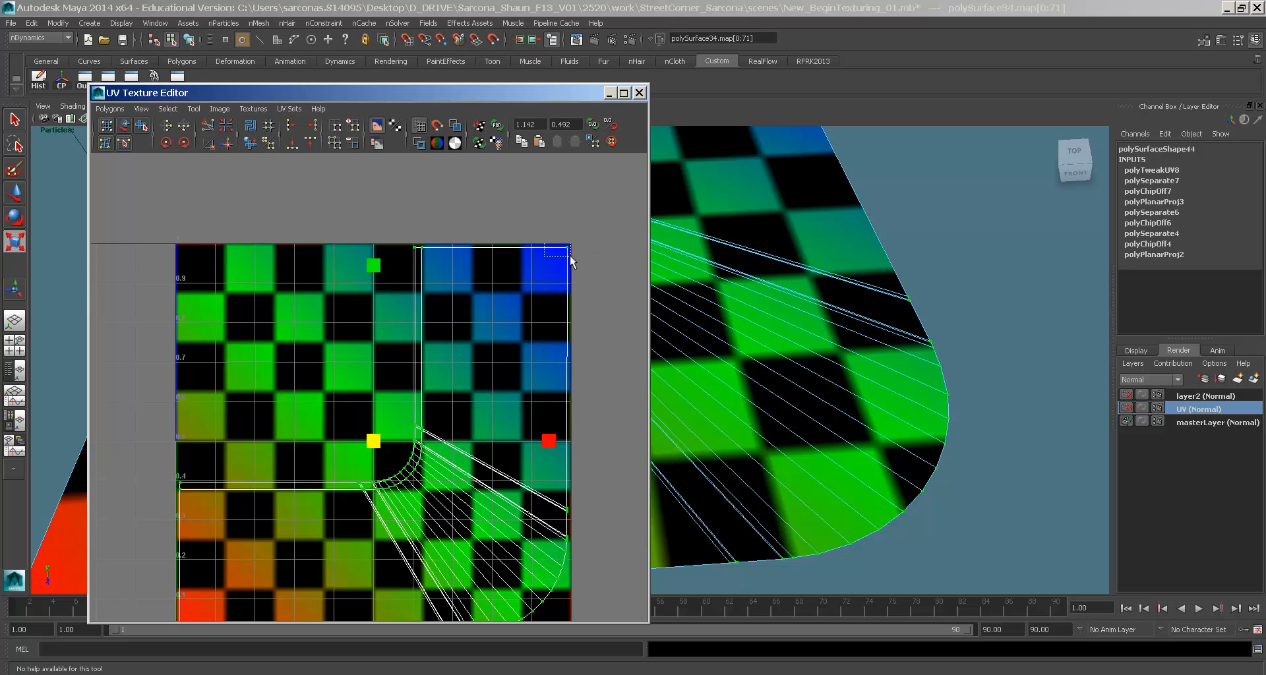
pyautogui.scroll(10, 576, 244)
pyautogui.press('f')
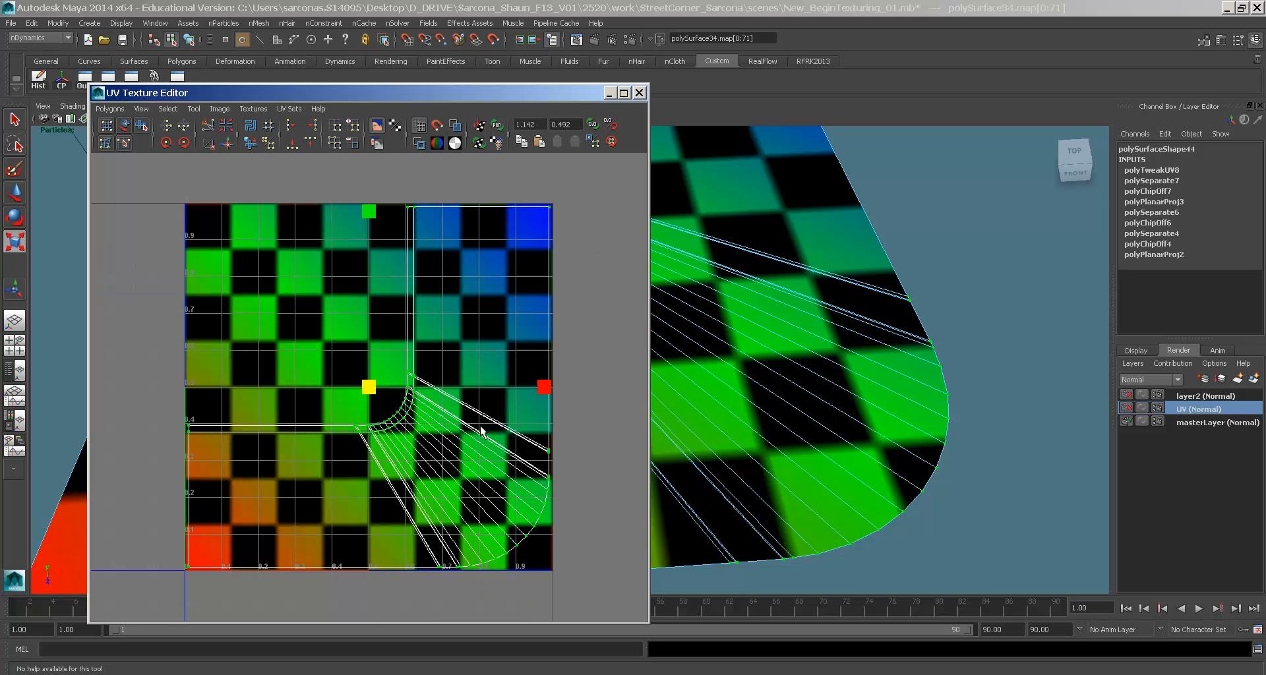
pyautogui.keyDown('alt'); pyautogui.moveTo(480, 428); pyautogui.dragTo(490, 407, button='middle'); pyautogui.keyUp('alt')
# - Shrink the ground plane polySurface29's UVs into the tile's upper right
pyautogui.moveTo(427, 102); pyautogui.dragTo(1038, 103)
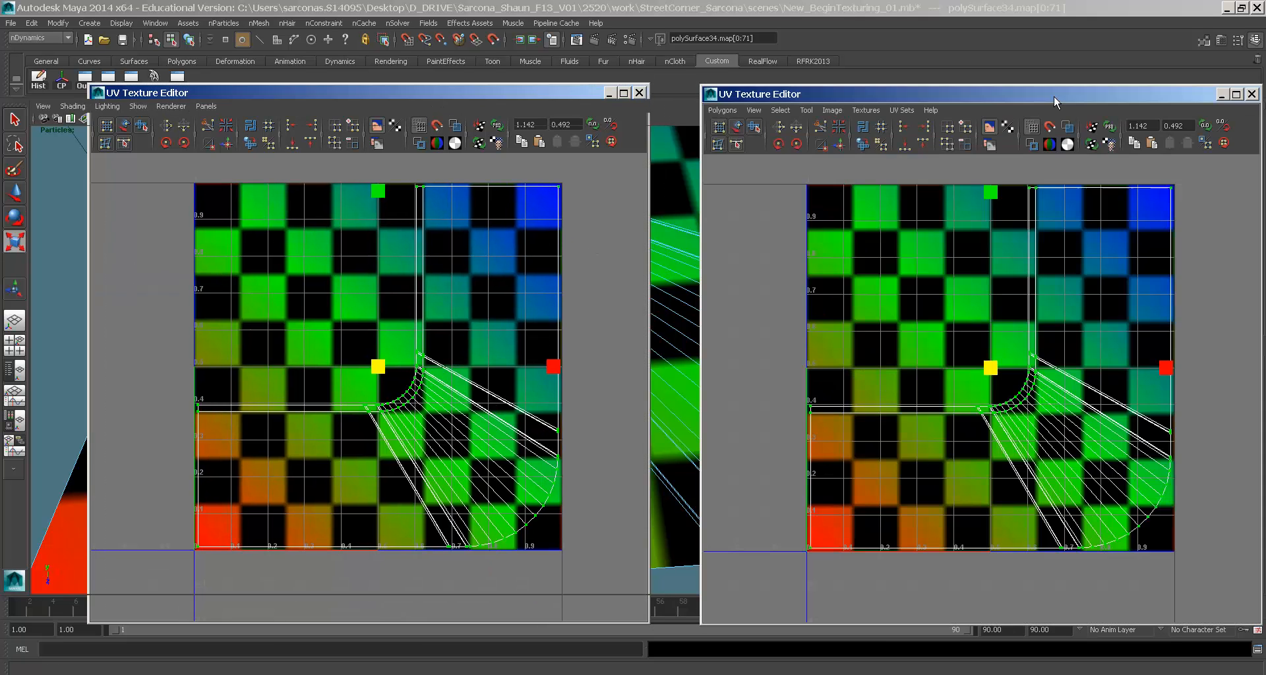
pyautogui.moveTo(203, 312); pyautogui.dragTo(222, 297, button='right')
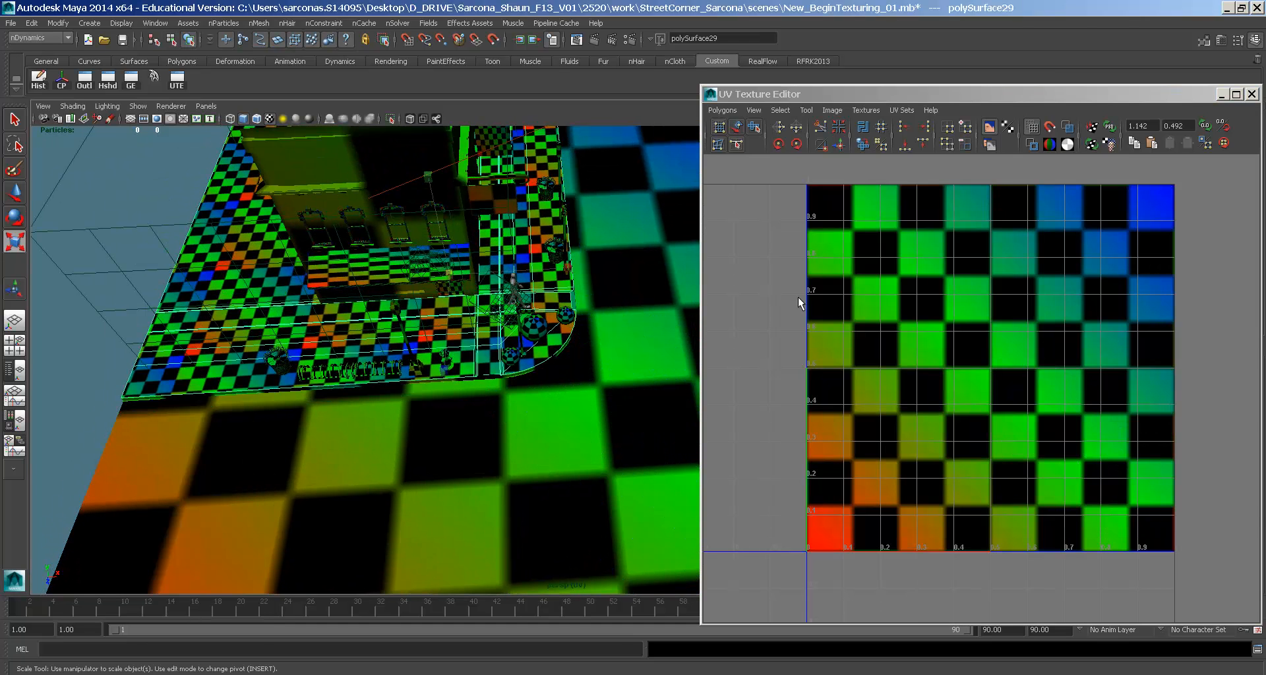
pyautogui.press('a')
pyautogui.keyDown('alt'); pyautogui.moveTo(1136, 347); pyautogui.dragTo(907, 270, button='right'); pyautogui.keyUp('alt')
pyautogui.moveTo(872, 239); pyautogui.dragTo(1190, 552)
pyautogui.moveTo(1073, 460); pyautogui.dragTo(940, 434, button='middle')
pyautogui.press('f')
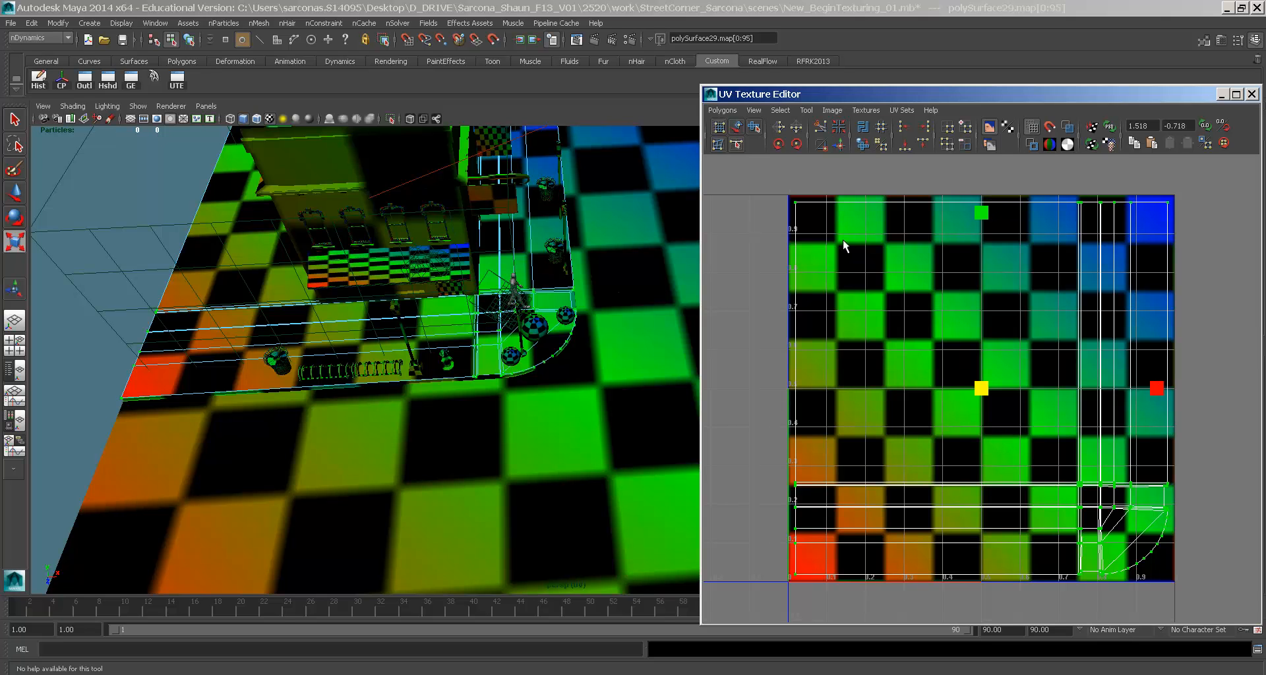
# - Close the UV editor and reselect the street surface
pyautogui.click(710, 96)
pyautogui.click(728, 197)
pyautogui.keyDown('alt'); pyautogui.moveTo(603, 276); pyautogui.dragTo(575, 272); pyautogui.keyUp('alt')
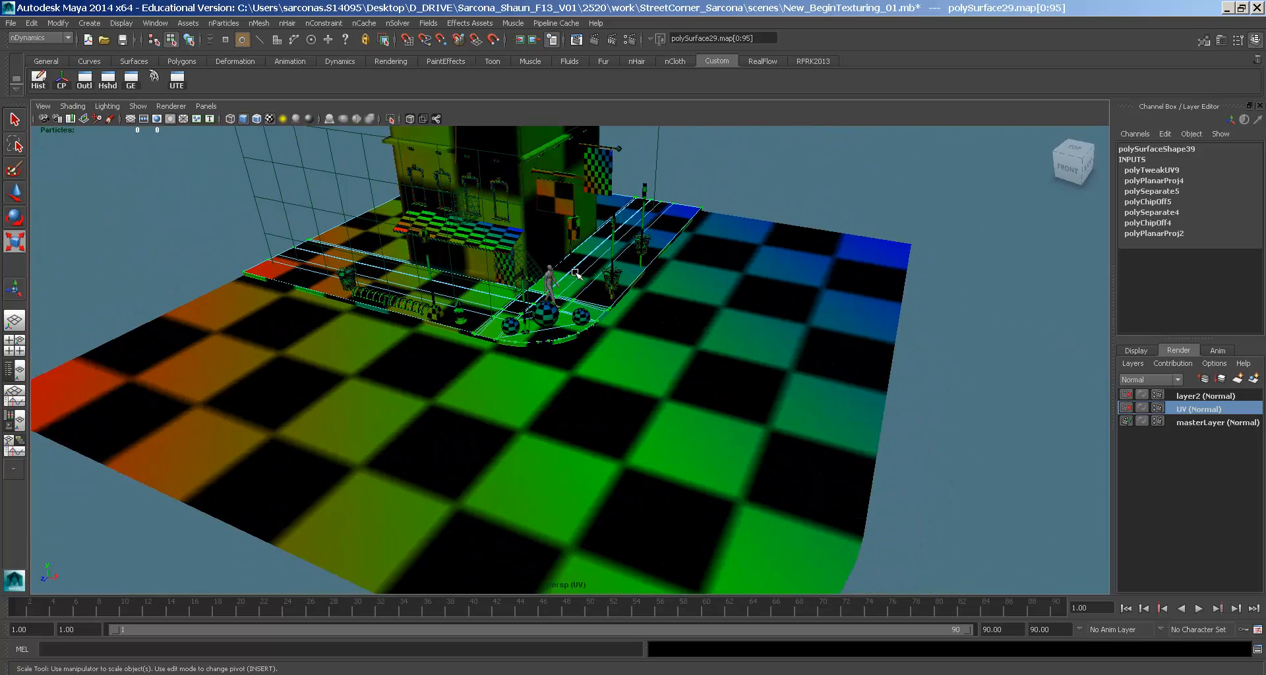
pyautogui.click(712, 300)
# - Show the street surface's mia_material_x_passes18 settings, comparing master and UV render layers
pyautogui.keyDown('alt'); pyautogui.moveTo(572, 337); pyautogui.dragTo(657, 305, button='right'); pyautogui.keyUp('alt')
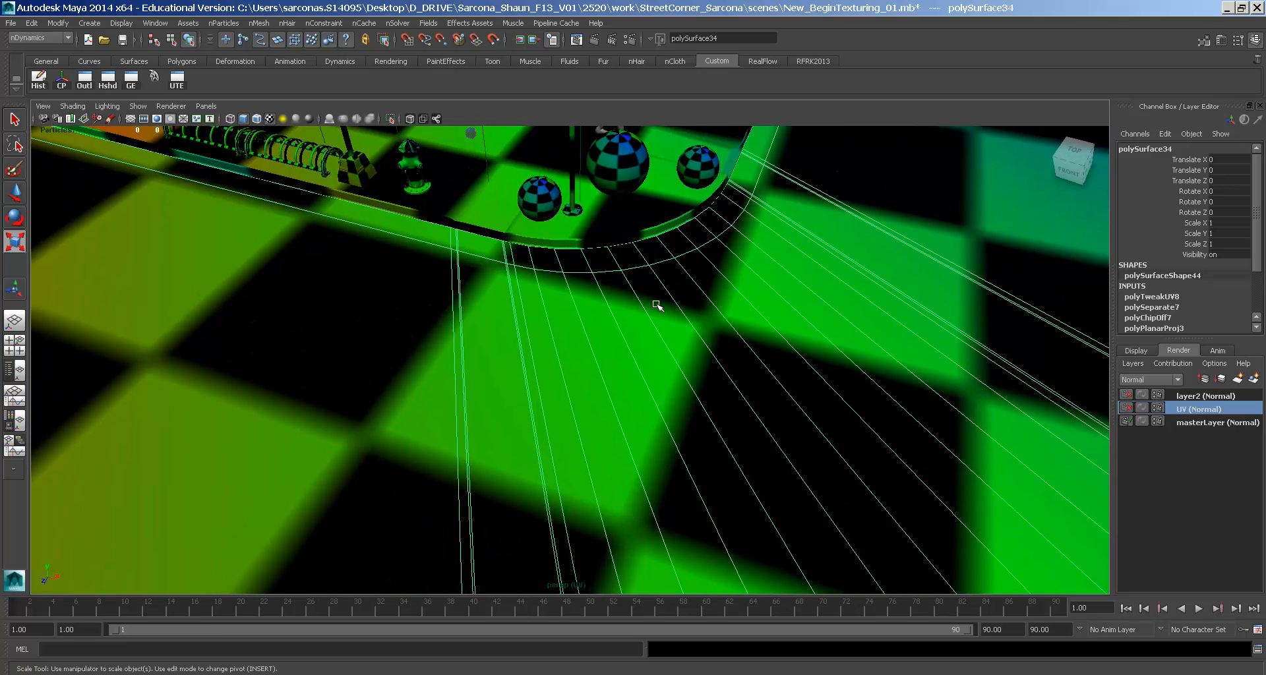
pyautogui.hotkey('ctrl', 'a')
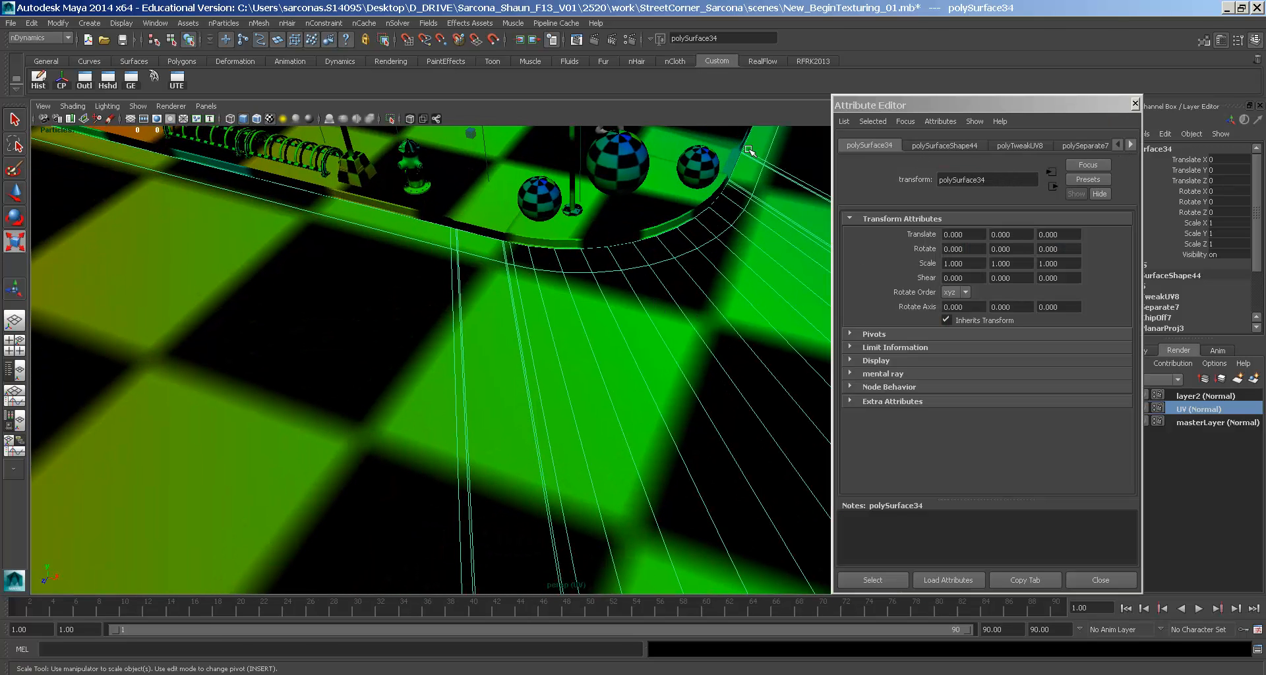
pyautogui.click(39, 79)
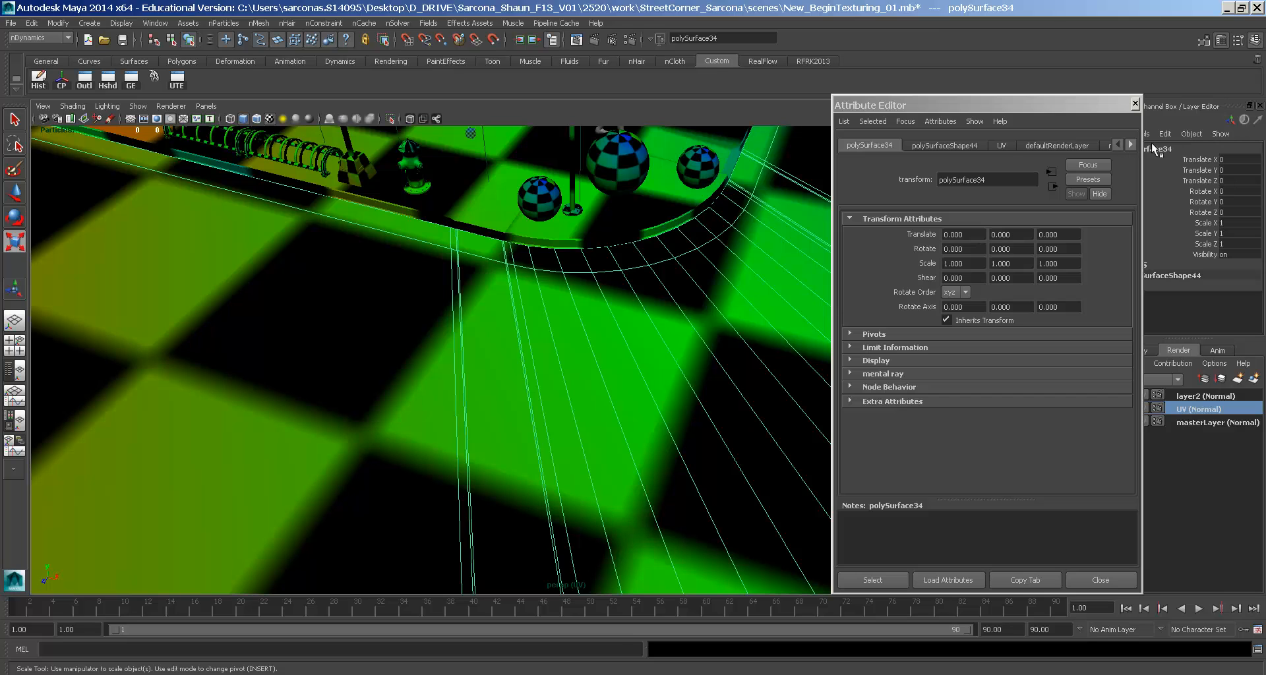
pyautogui.click(1129, 144)
pyautogui.click(1063, 145)
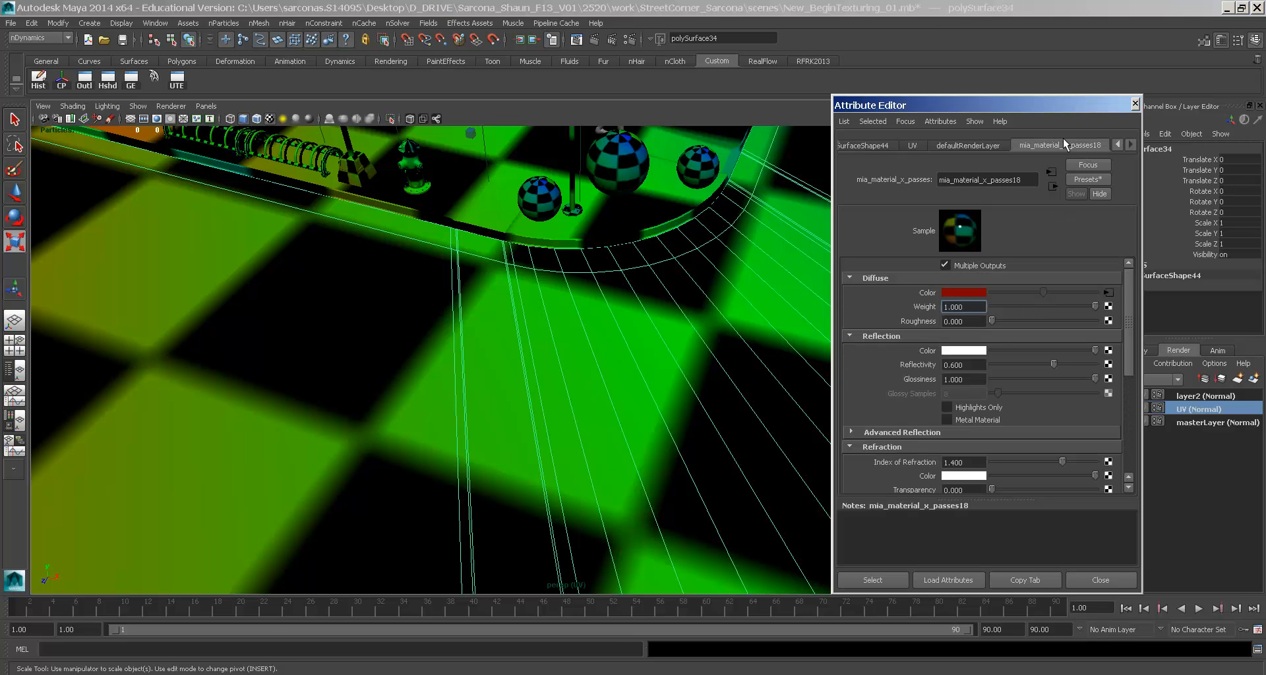
pyautogui.click(1193, 422)
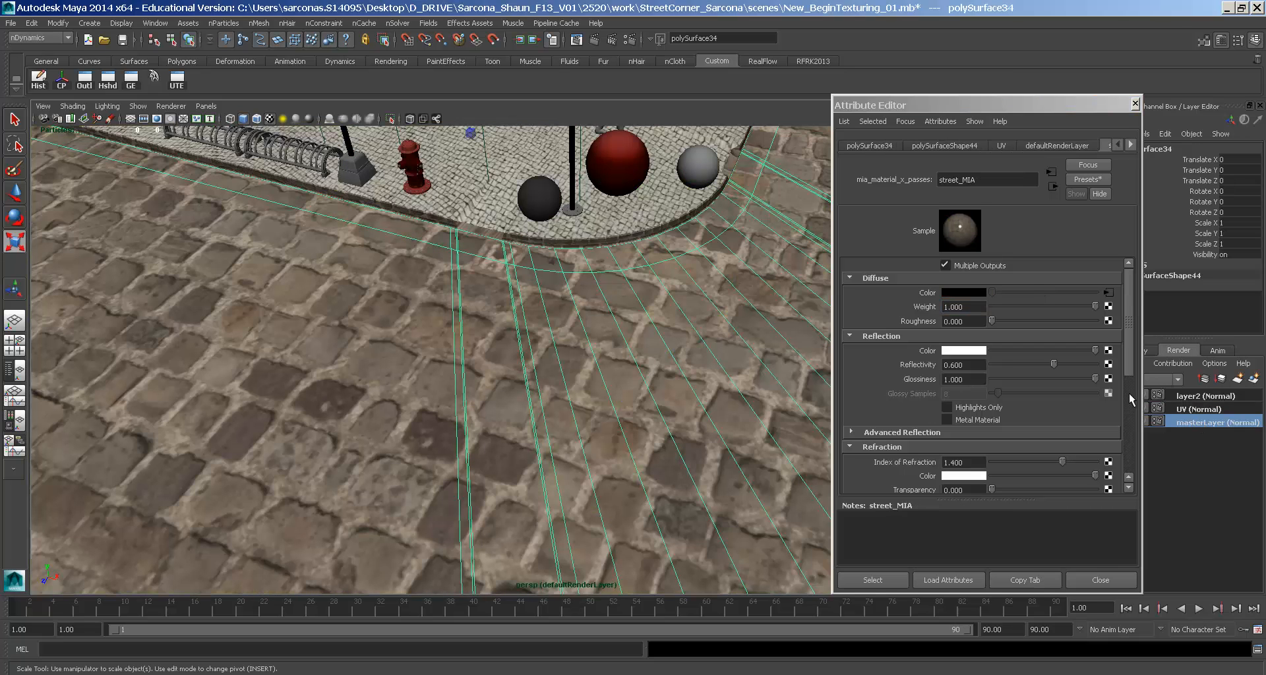
pyautogui.click(1201, 410)
pyautogui.click(1196, 421)
pyautogui.click(1194, 408)
# - Follow Diffuse Color to checker1 and show its place2dTexture14 placement settings
pyautogui.click(1108, 292)
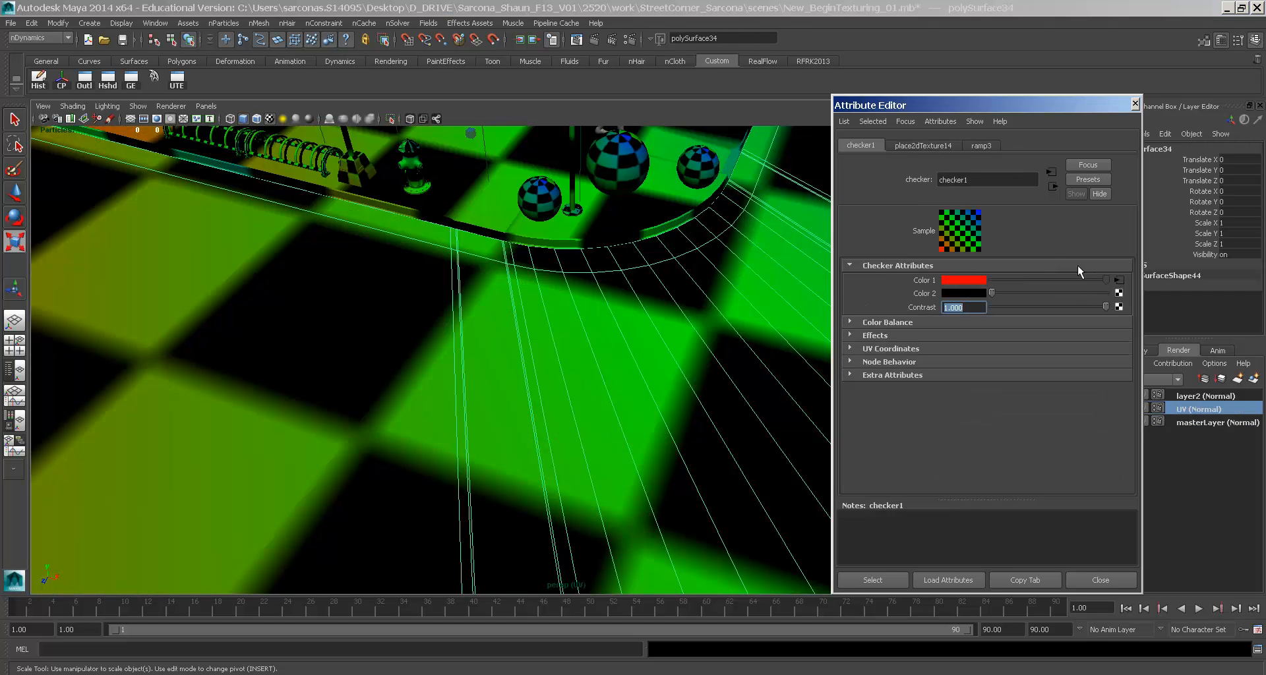
pyautogui.click(1053, 186)
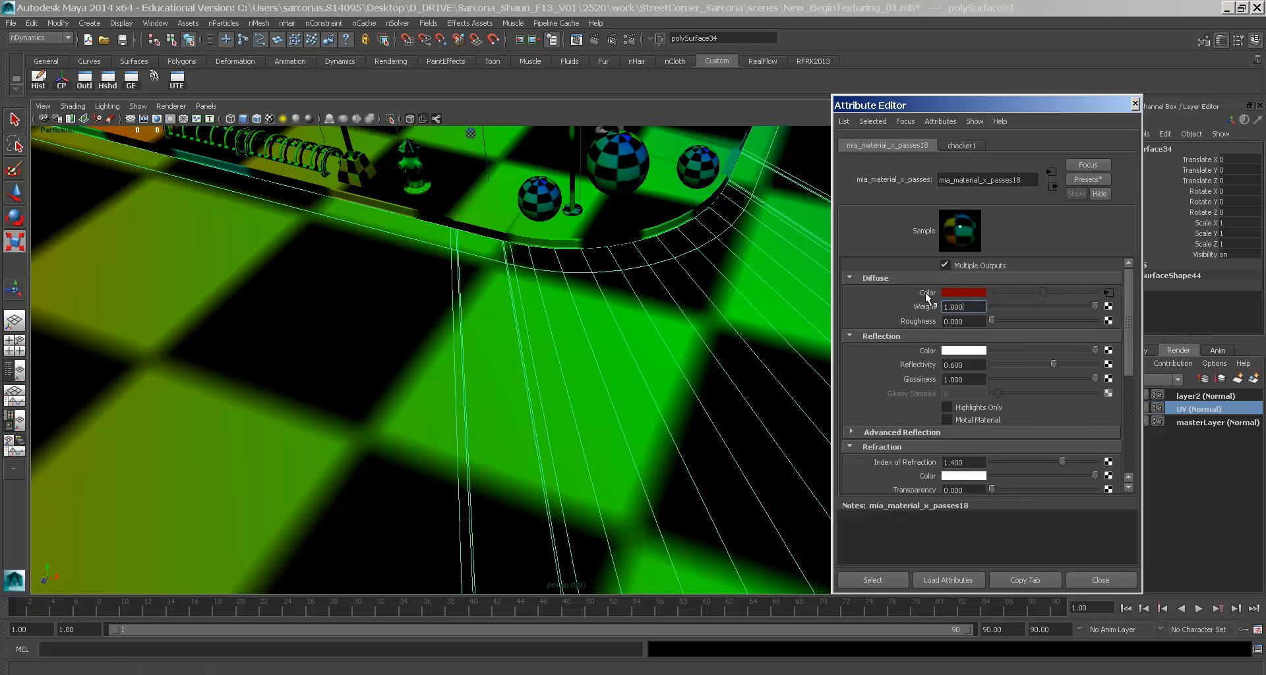
pyautogui.click(1107, 292)
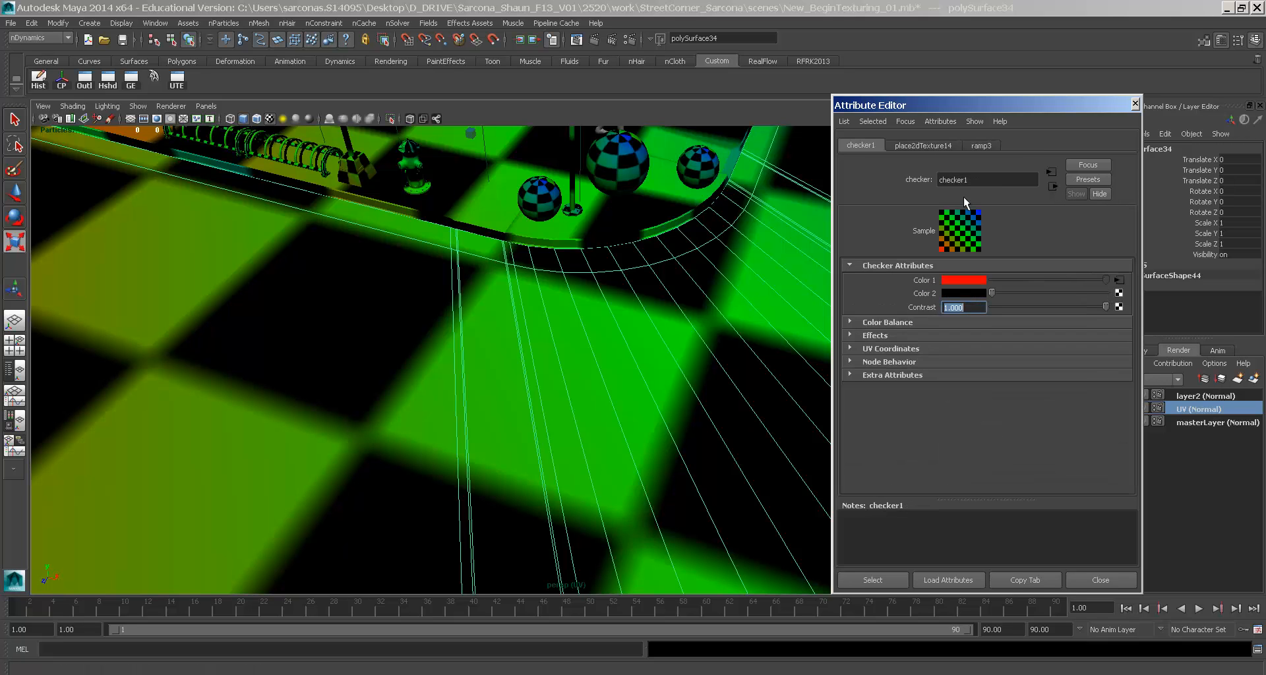
pyautogui.click(909, 146)
# - Set the checker's Repeat UV to 30 × 30 and save the scene
pyautogui.click(973, 381)
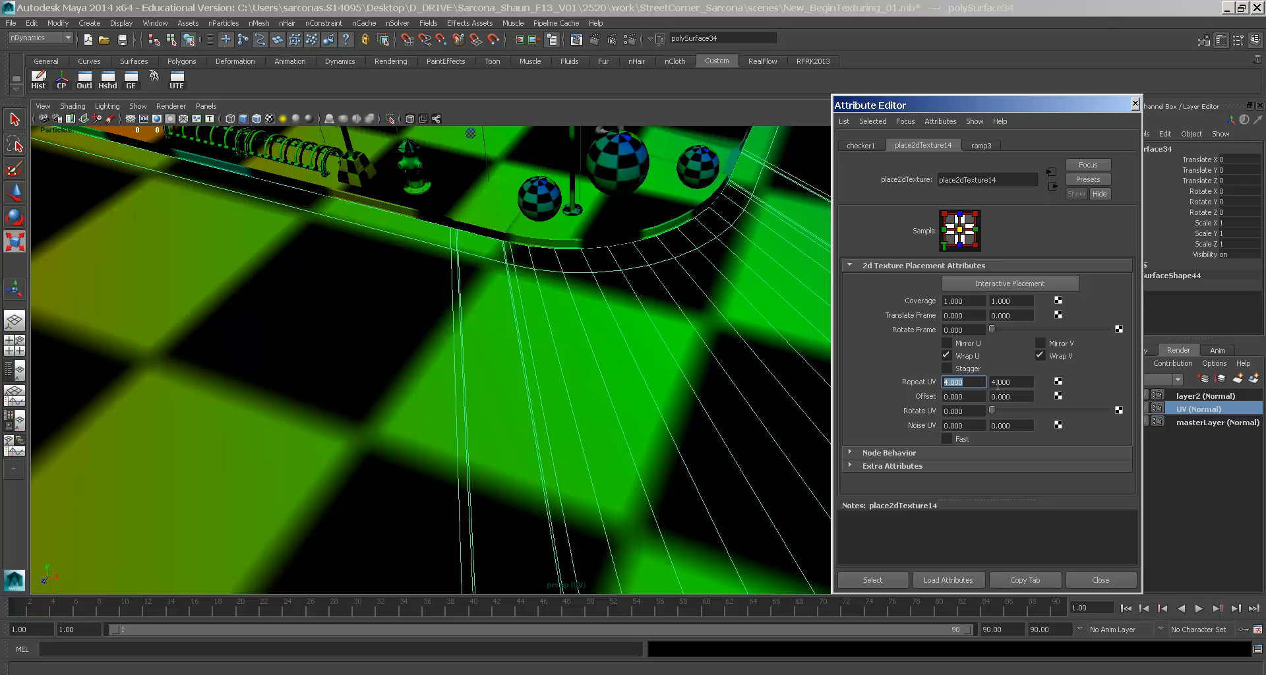
pyautogui.write('30')
pyautogui.press('Tab')
pyautogui.write('30')
pyautogui.press('Tab')
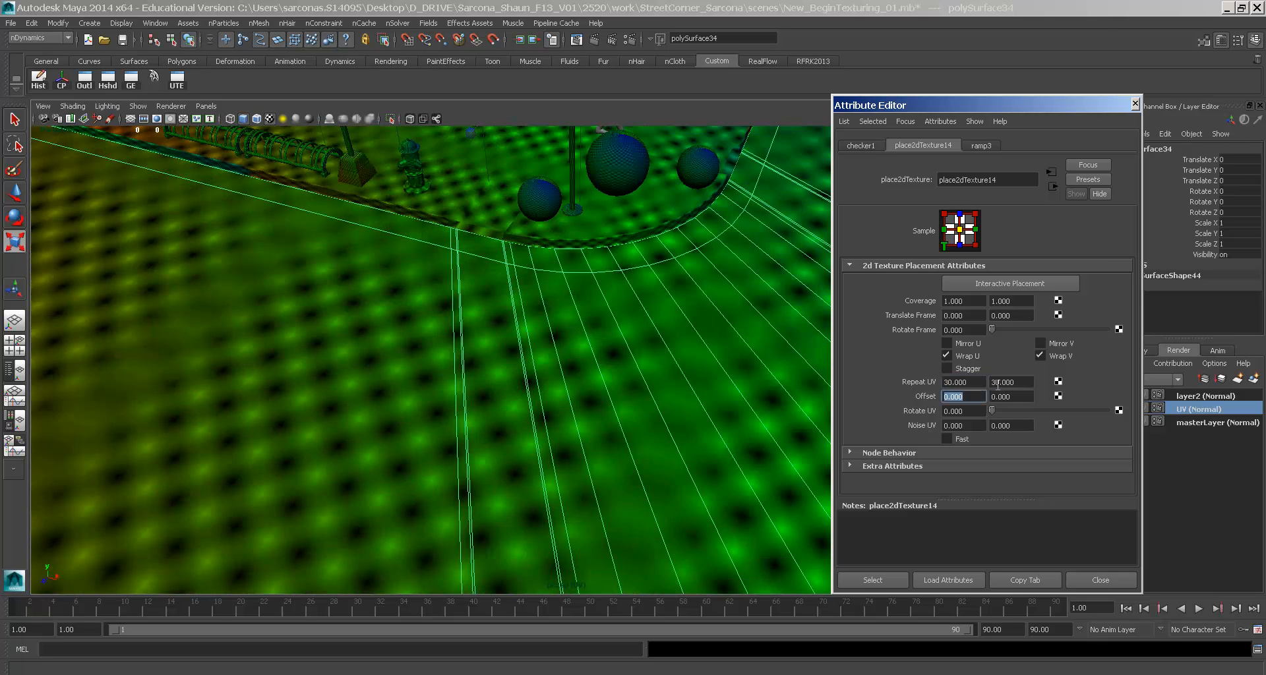
pyautogui.keyDown('alt'); pyautogui.moveTo(667, 314); pyautogui.dragTo(707, 318); pyautogui.keyUp('alt')
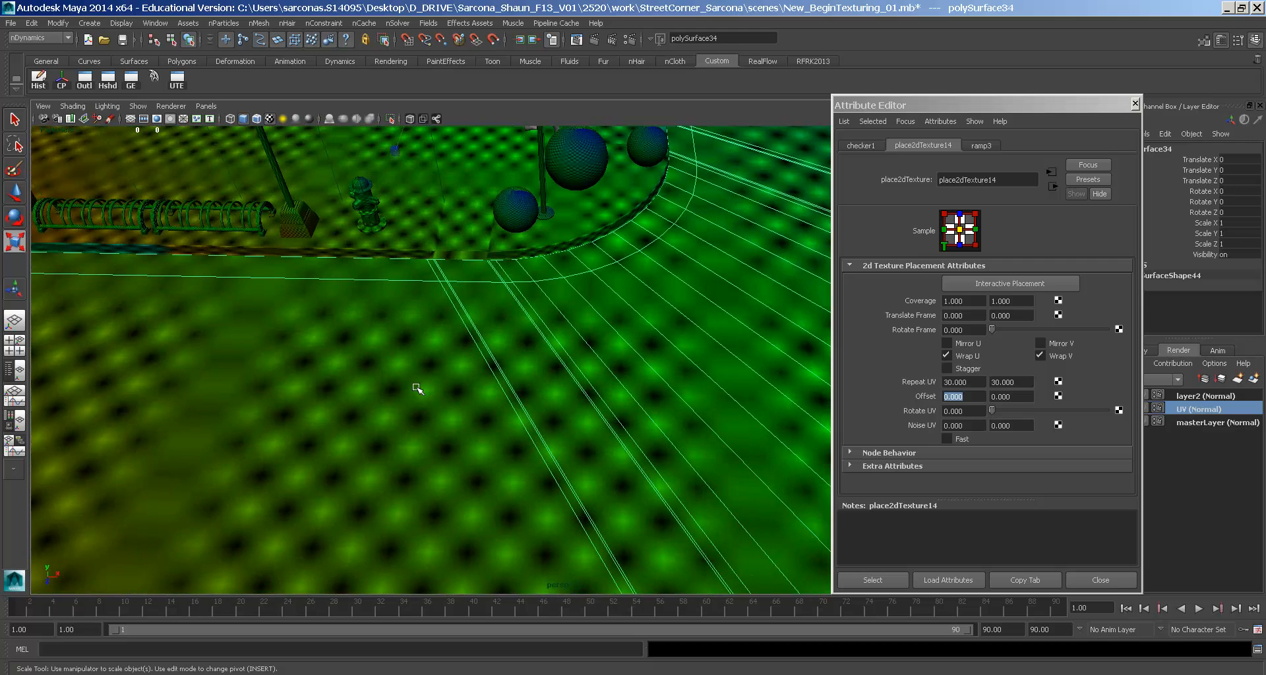
pyautogui.hotkey('ctrl', 's')
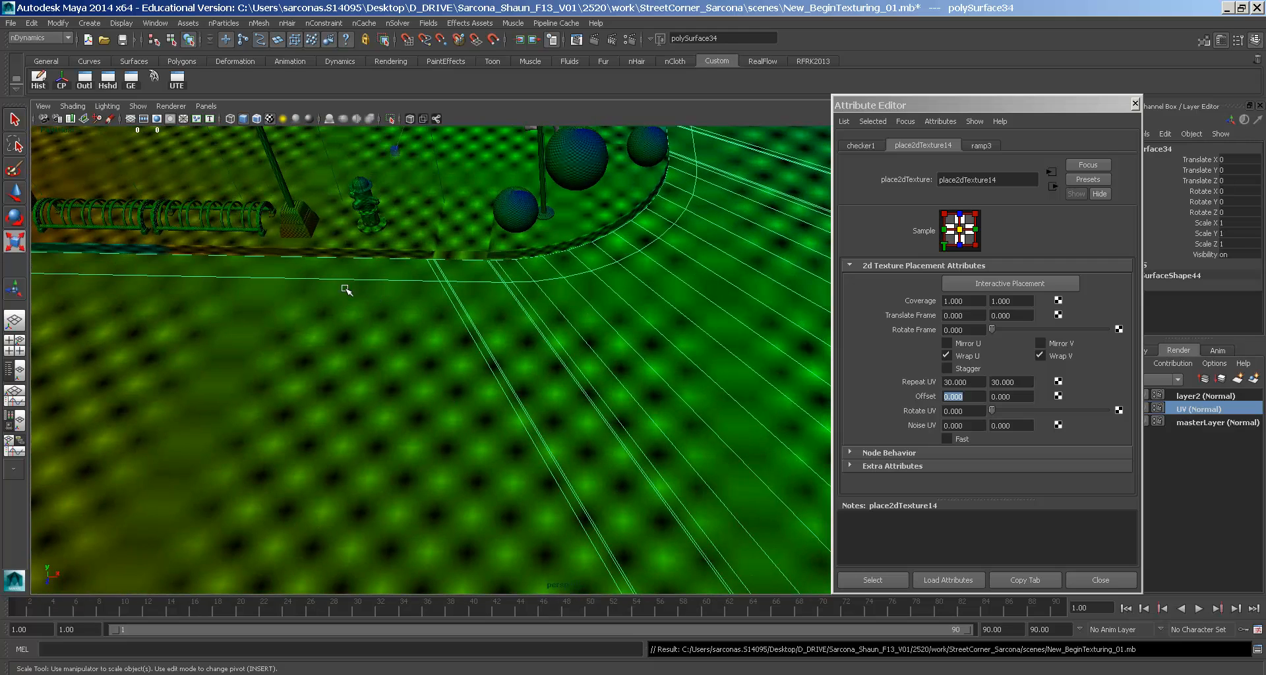
# - Switch the viewport to Viewport 2.0 rendering
pyautogui.click(171, 106)
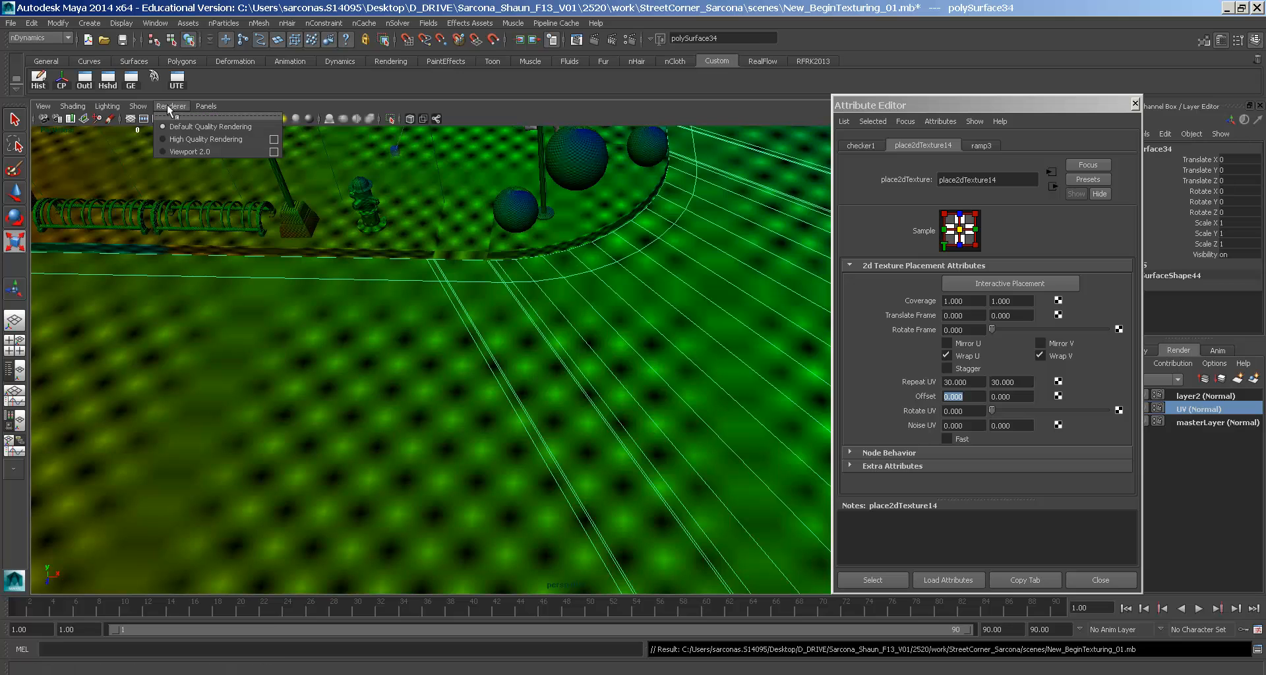
pyautogui.click(190, 152)
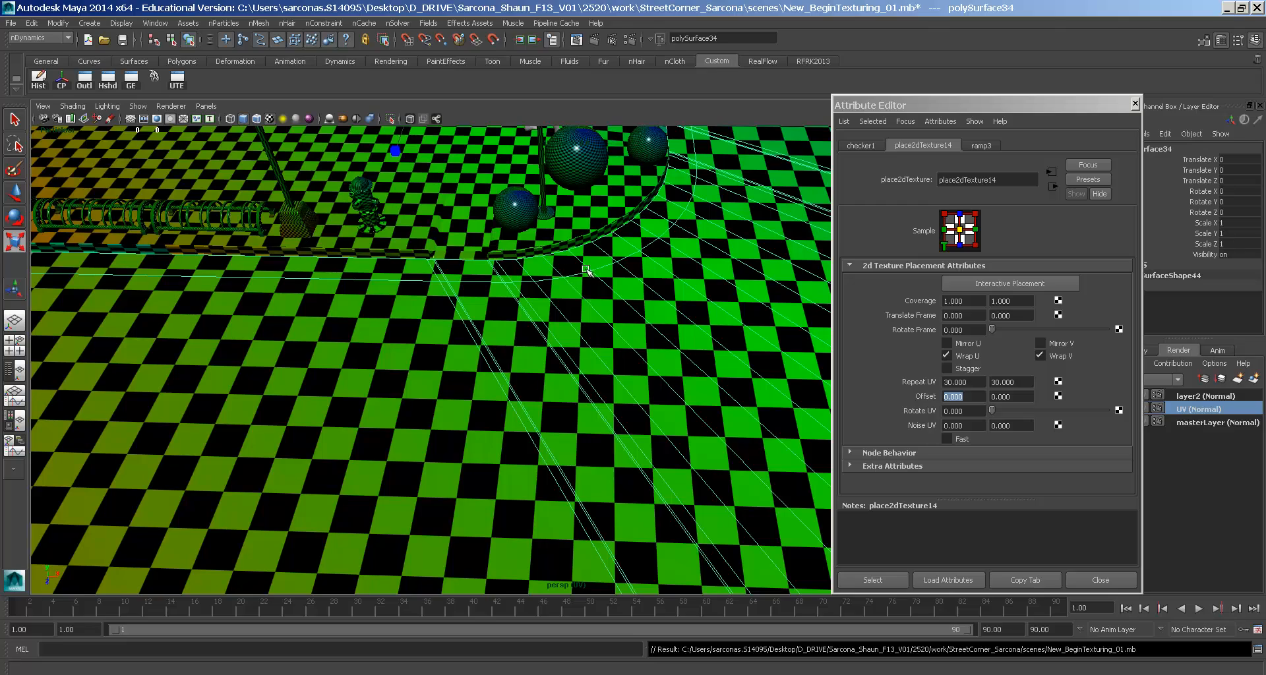
pyautogui.keyDown('alt'); pyautogui.moveTo(585, 269); pyautogui.dragTo(689, 323); pyautogui.keyUp('alt')
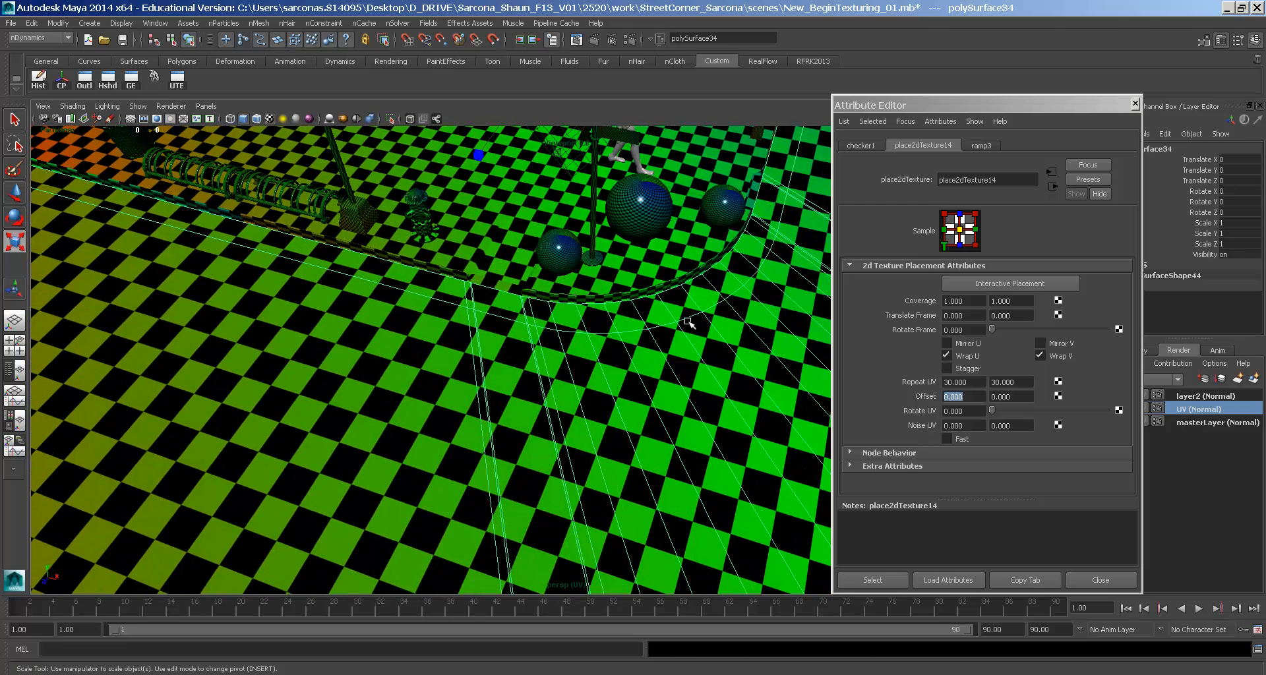
# - Raise the checker's Repeat UV to 40 × 40 and close the placement attributes
pyautogui.click(961, 383)
pyautogui.write('40')
pyautogui.press('Tab')
pyautogui.write('40')
pyautogui.press('Tab')
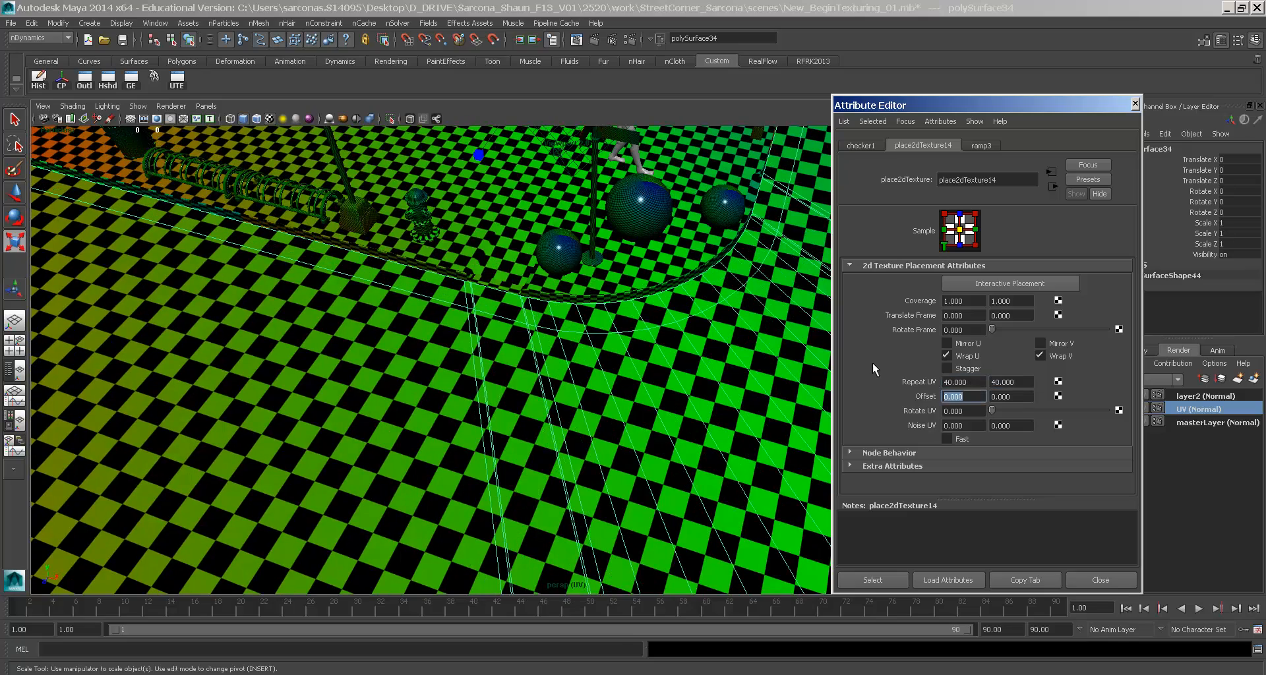
pyautogui.click(1097, 580)
pyautogui.keyDown('alt'); pyautogui.moveTo(665, 323); pyautogui.dragTo(771, 408, button='middle'); pyautogui.keyUp('alt')
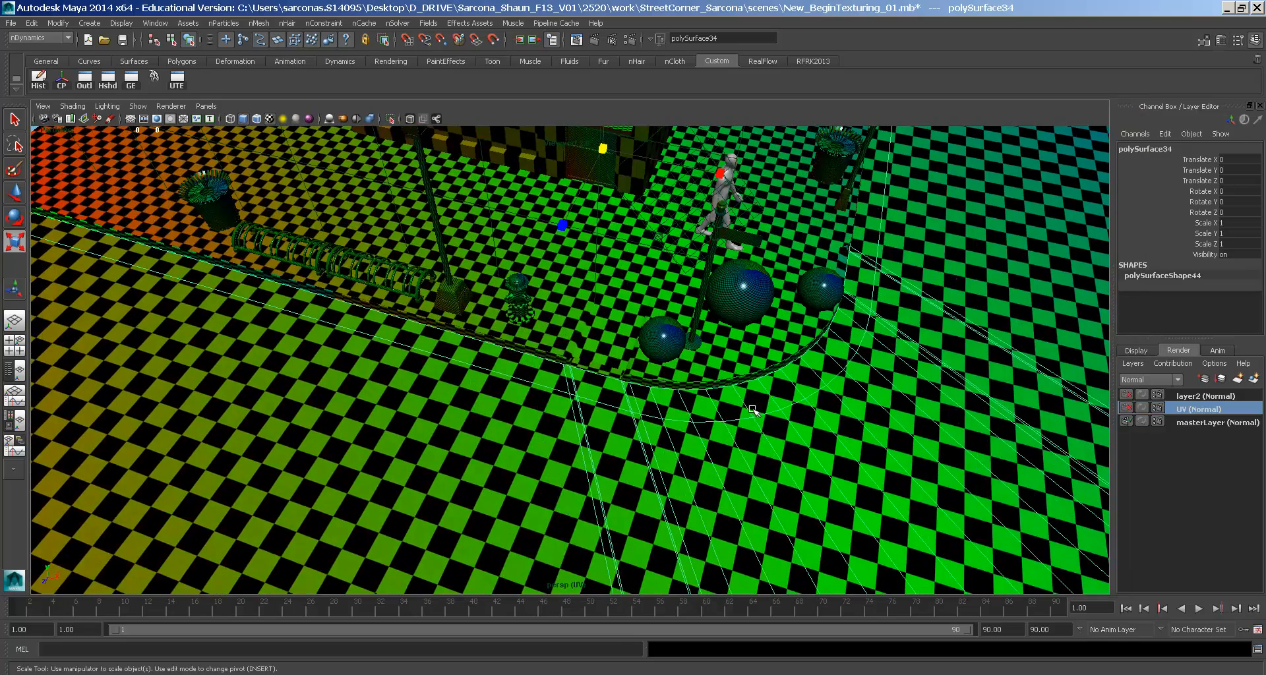
pyautogui.keyDown('alt'); pyautogui.moveTo(772, 407); pyautogui.dragTo(735, 367); pyautogui.keyUp('alt')
pyautogui.keyDown('alt'); pyautogui.moveTo(734, 367); pyautogui.dragTo(994, 409, button='right'); pyautogui.keyUp('alt')
pyautogui.keyDown('alt'); pyautogui.moveTo(994, 409); pyautogui.dragTo(838, 389); pyautogui.keyUp('alt')
pyautogui.keyDown('alt'); pyautogui.moveTo(657, 355); pyautogui.dragTo(700, 362, button='right'); pyautogui.keyUp('alt')
pyautogui.keyDown('alt'); pyautogui.moveTo(700, 362); pyautogui.dragTo(641, 334); pyautogui.keyUp('alt')
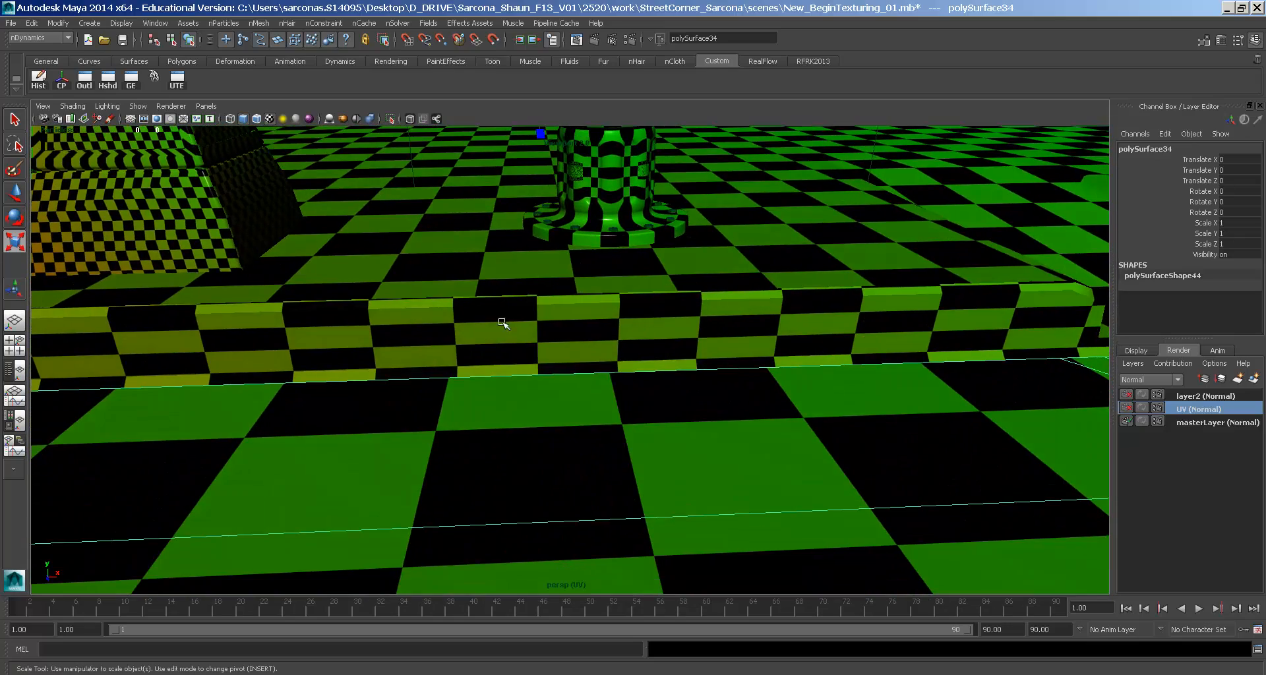
pyautogui.keyDown('alt'); pyautogui.moveTo(842, 327); pyautogui.dragTo(587, 352); pyautogui.keyUp('alt')
pyautogui.click(591, 352)
pyautogui.keyDown('alt'); pyautogui.moveTo(719, 362); pyautogui.dragTo(695, 431); pyautogui.keyUp('alt')
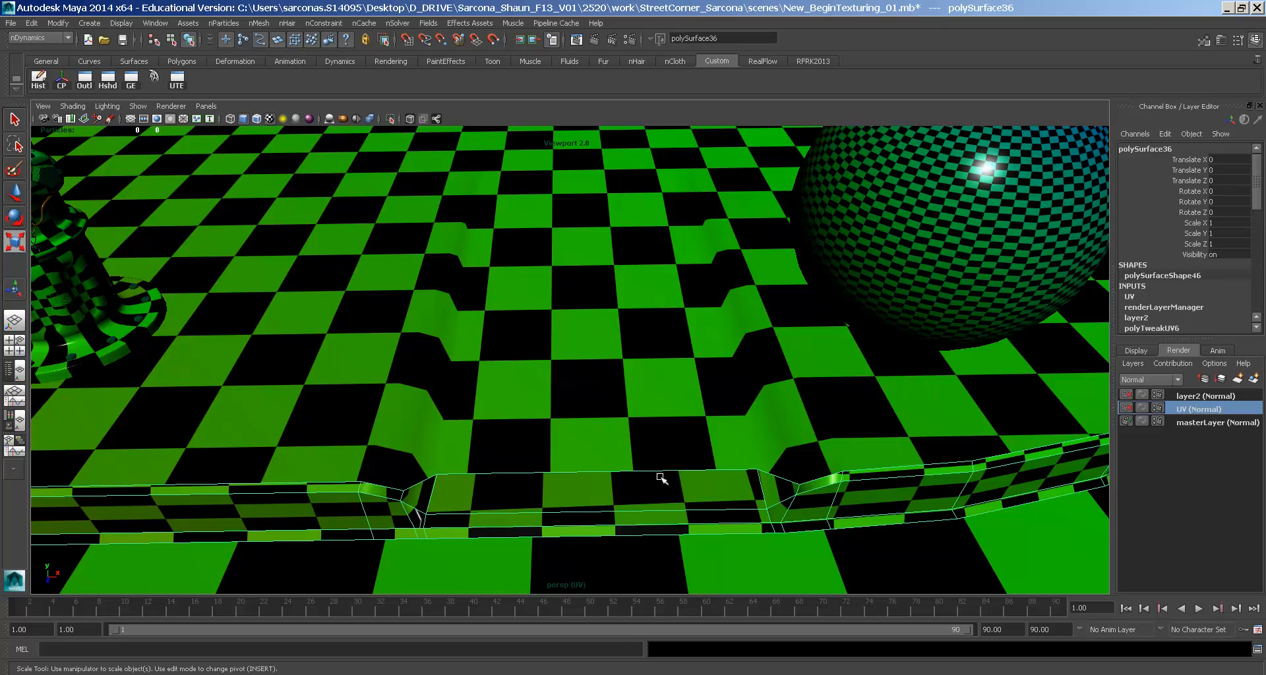
pyautogui.keyDown('alt'); pyautogui.moveTo(612, 437); pyautogui.dragTo(989, 317, button='middle'); pyautogui.keyUp('alt')
pyautogui.keyDown('alt'); pyautogui.moveTo(793, 310); pyautogui.dragTo(904, 332, button='middle'); pyautogui.keyUp('alt')
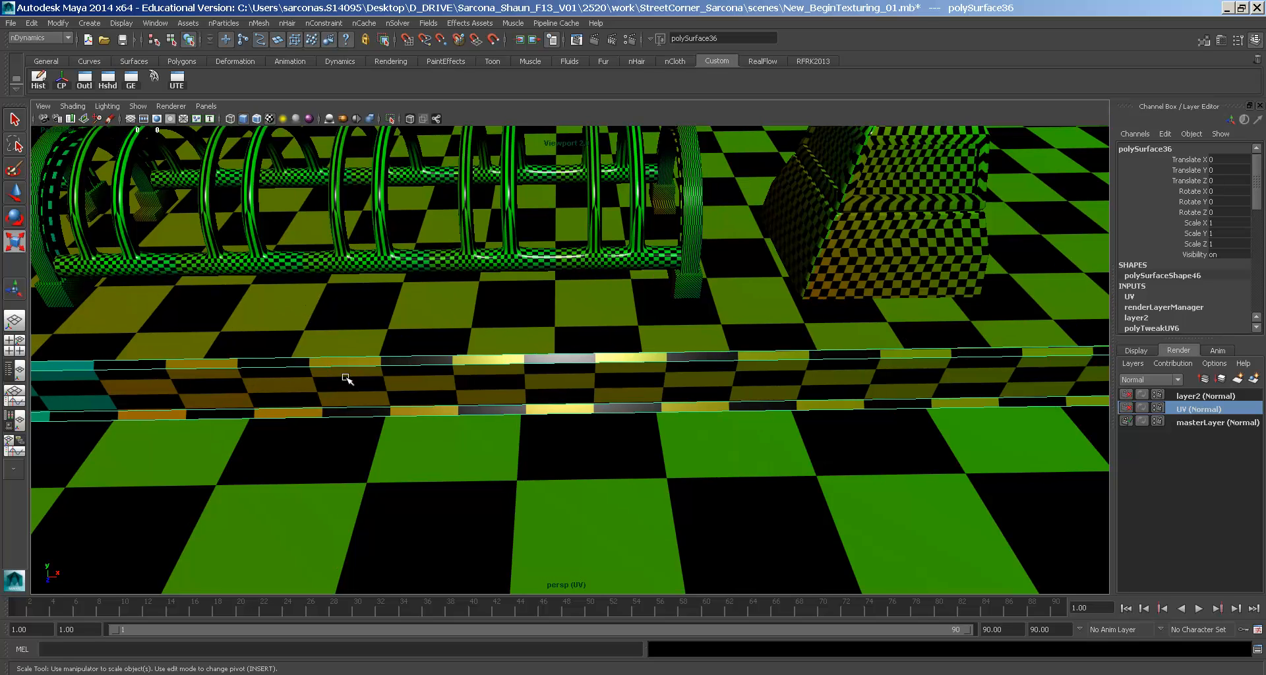
# - Open the UV Texture Editor, select all of the curb's UVs and stretch them along V
pyautogui.click(177, 79)
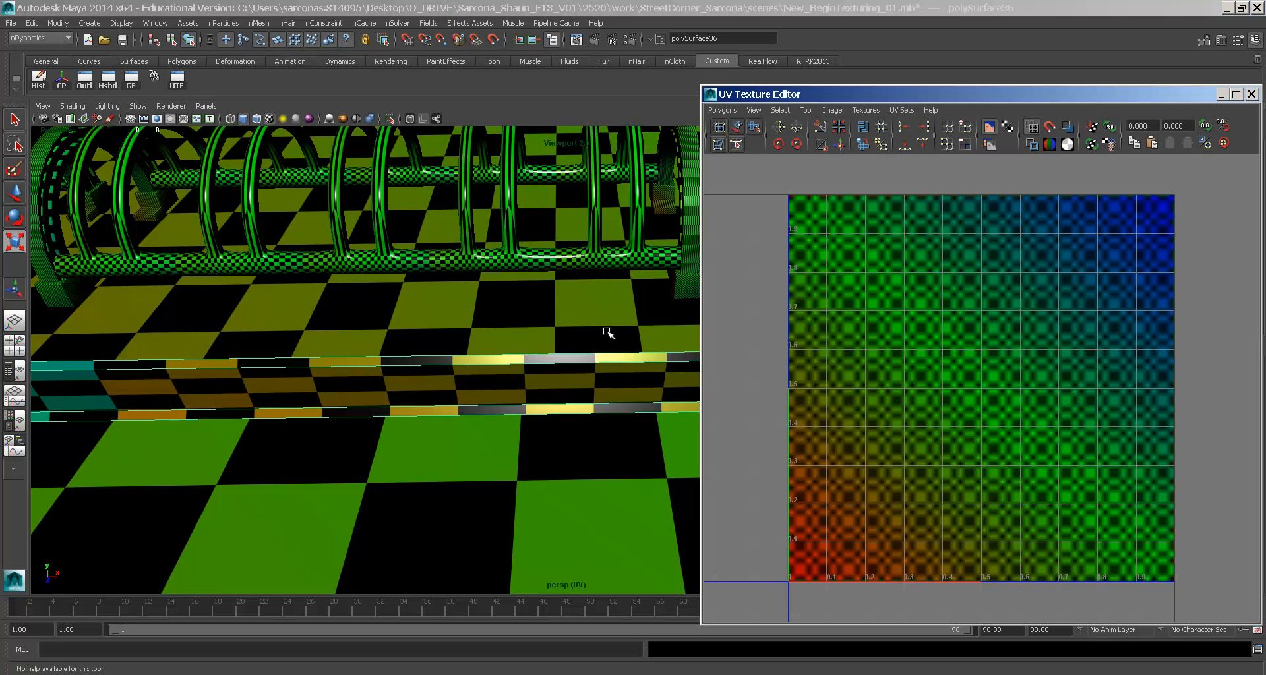
pyautogui.keyDown('alt'); pyautogui.moveTo(955, 351); pyautogui.dragTo(718, 280, button='right'); pyautogui.keyUp('alt')
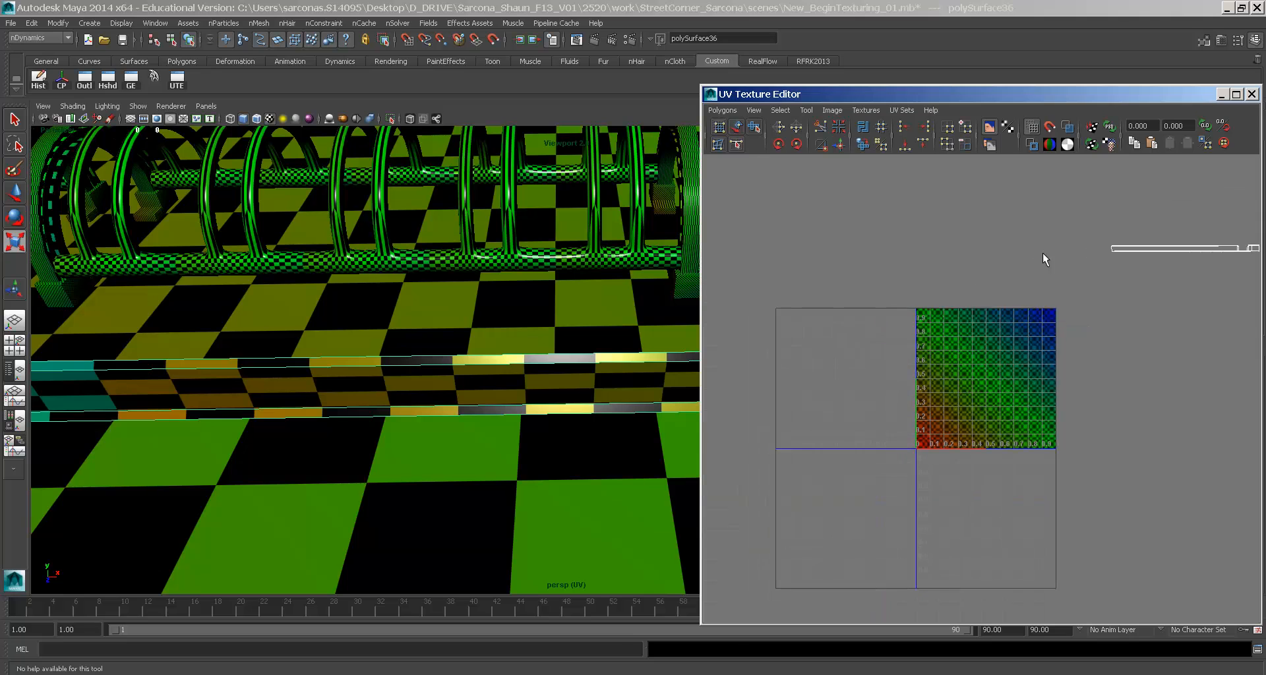
pyautogui.keyDown('alt'); pyautogui.moveTo(1042, 252); pyautogui.dragTo(912, 282, button='middle'); pyautogui.keyUp('alt')
pyautogui.moveTo(987, 267); pyautogui.dragTo(1041, 265, button='right')
pyautogui.keyDown('alt'); pyautogui.moveTo(899, 260); pyautogui.dragTo(773, 270, button='middle'); pyautogui.keyUp('alt')
pyautogui.click(1001, 302)
pyautogui.keyDown('alt'); pyautogui.moveTo(899, 227); pyautogui.dragTo(890, 364, button='middle'); pyautogui.keyUp('alt')
pyautogui.moveTo(1019, 251); pyautogui.dragTo(1017, 346)
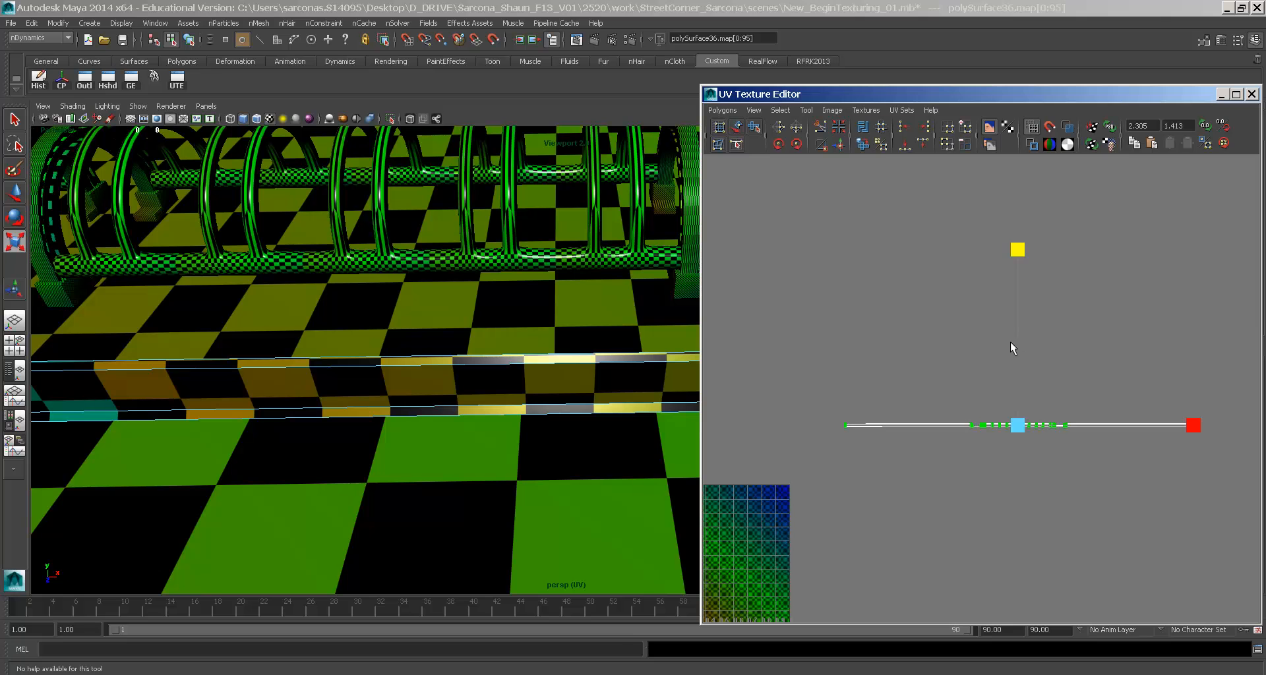
# - Move the curb's UV shell onto the 0–1 texture tile and scale it down uniformly
pyautogui.press('w')
pyautogui.moveTo(1015, 429); pyautogui.dragTo(743, 559)
pyautogui.keyDown('alt'); pyautogui.moveTo(743, 560); pyautogui.dragTo(986, 436, button='middle'); pyautogui.keyUp('alt')
pyautogui.moveTo(971, 431)
pyautogui.mouseDown()
pyautogui.moveTo(914, 439)
pyautogui.moveTo(953, 424)
pyautogui.mouseUp()
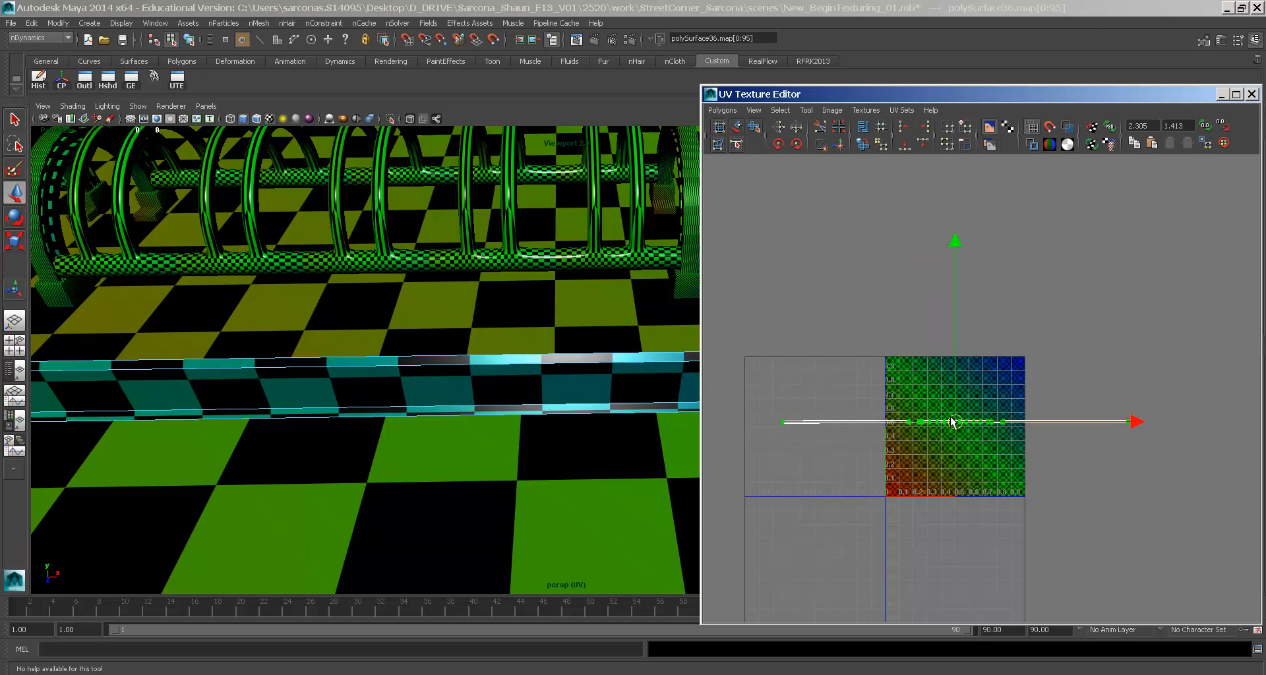
pyautogui.press('r')
pyautogui.moveTo(950, 446); pyautogui.dragTo(832, 444, button='middle')
pyautogui.scroll(6, 932, 401)
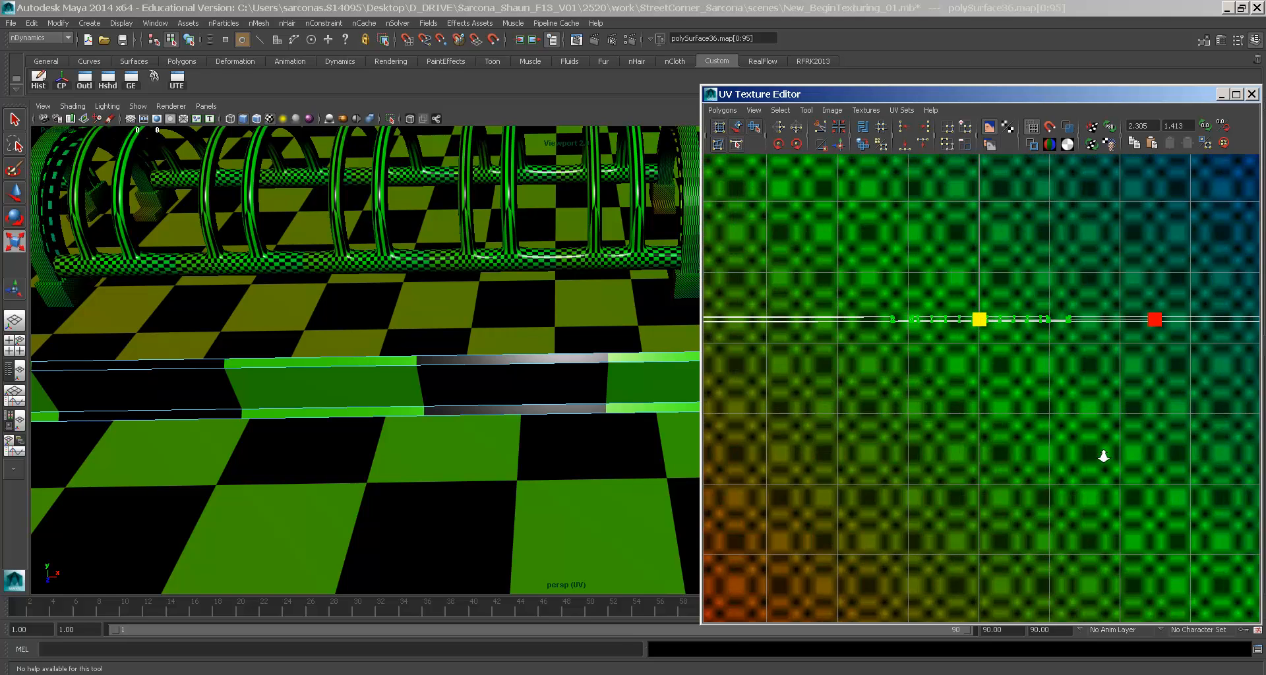
pyautogui.keyDown('alt'); pyautogui.moveTo(1104, 456); pyautogui.dragTo(1111, 456, button='right'); pyautogui.keyUp('alt')
pyautogui.keyDown('alt'); pyautogui.moveTo(971, 392); pyautogui.dragTo(967, 412, button='middle'); pyautogui.keyUp('alt')
pyautogui.keyDown('alt'); pyautogui.moveTo(470, 380); pyautogui.dragTo(70, 380); pyautogui.keyUp('alt')
# - Select the curb object, open its texture placement attributes, and set Repeat UV to 80 × 80
pyautogui.click(310, 358)
pyautogui.press('F8')
pyautogui.hotkey('ctrl', 'a')
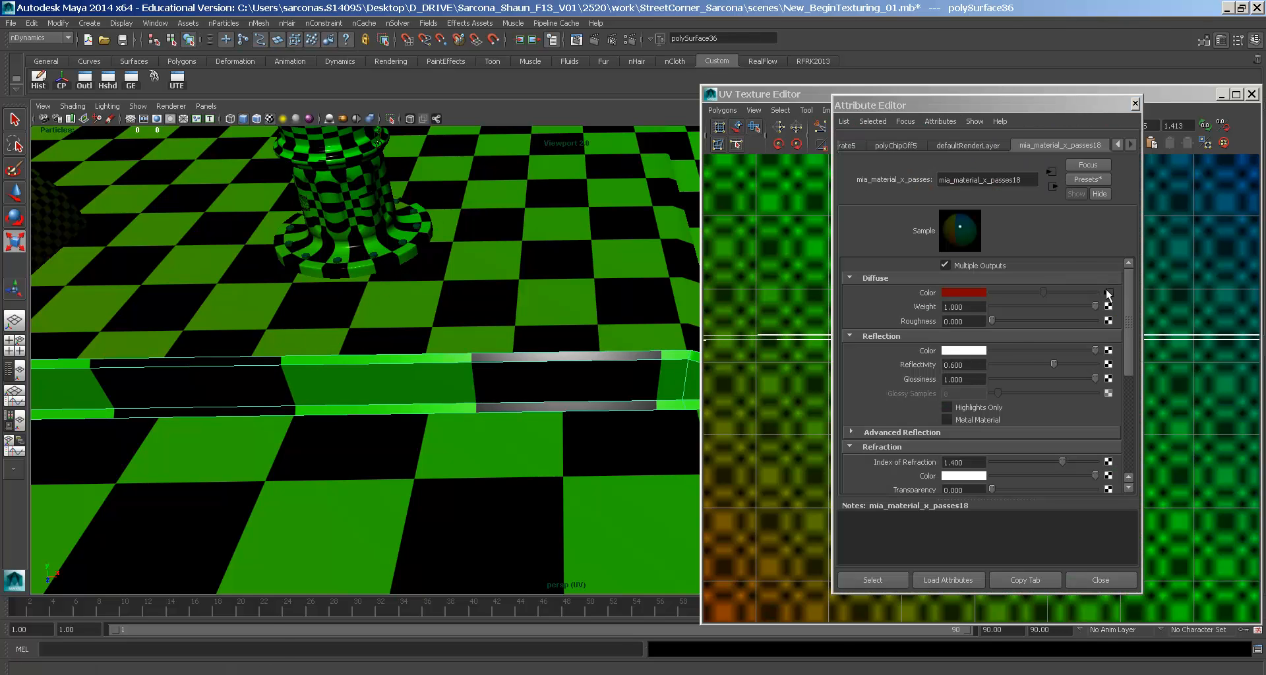
pyautogui.click(1108, 294)
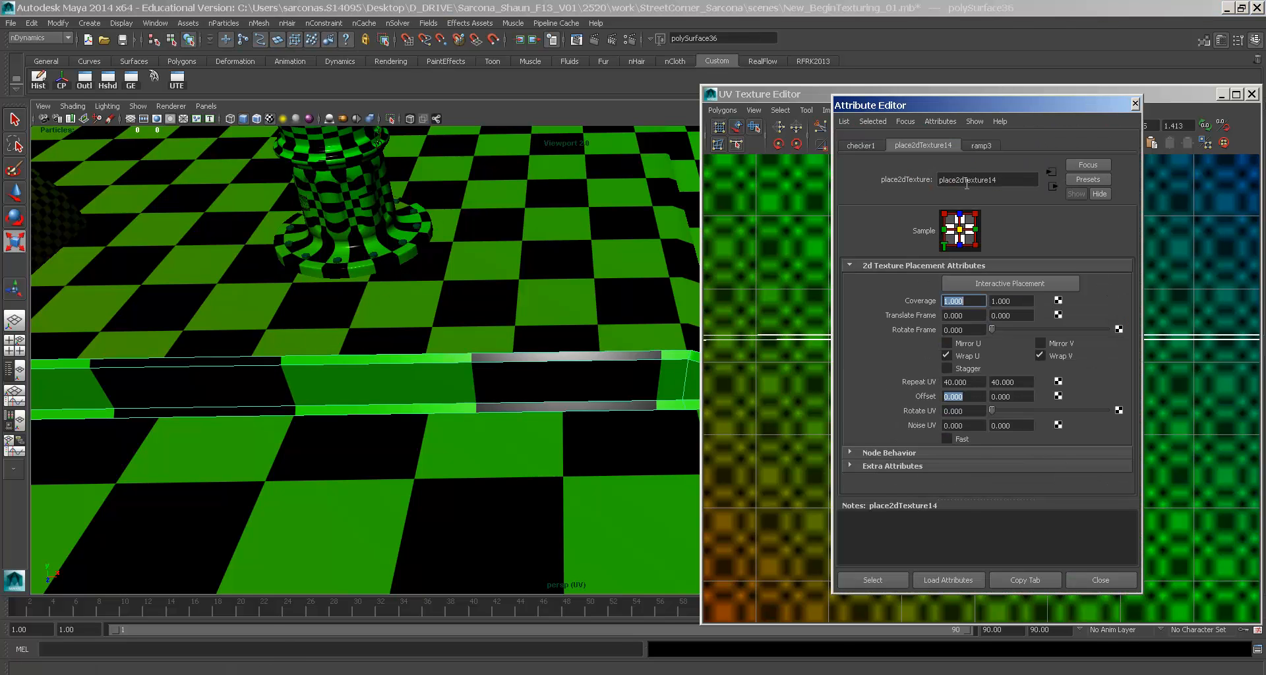
pyautogui.click(973, 384)
pyautogui.write('80')
pyautogui.press('Tab')
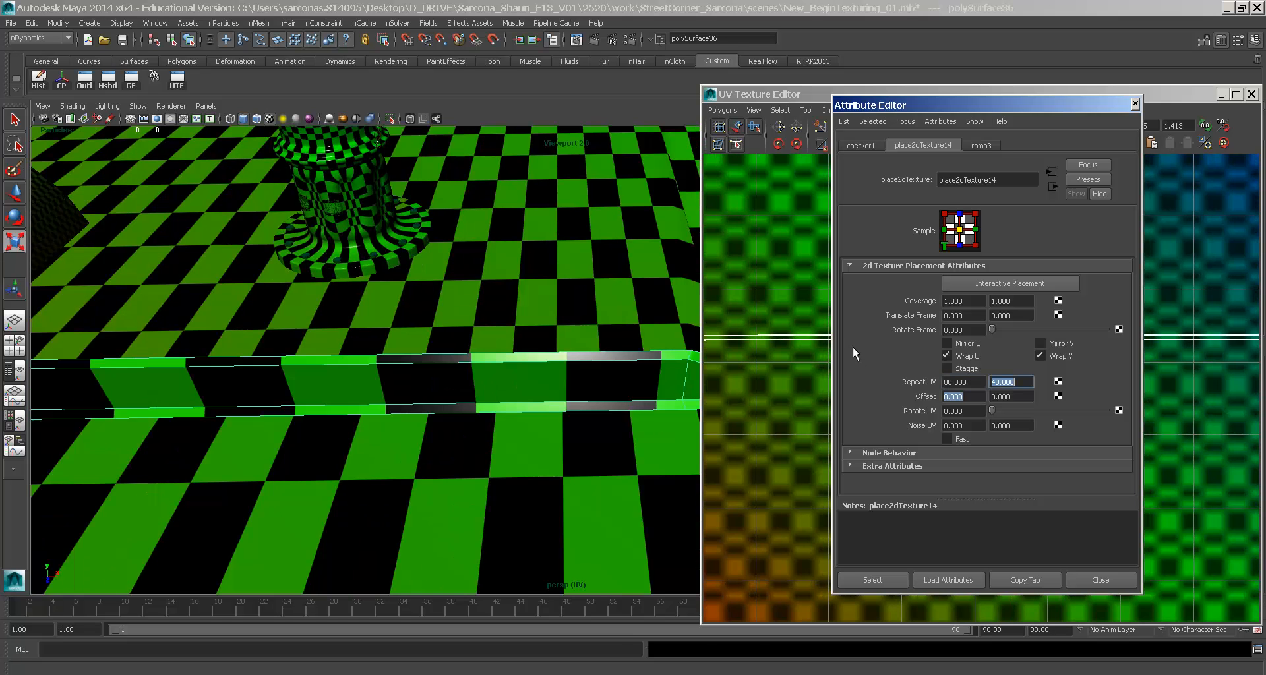
pyautogui.write('80')
pyautogui.press('Tab')
# - Raise the checker's Repeat UV to 200, then 300 × 300, and close the attributes
pyautogui.hotkey('shift', 'Tab')
pyautogui.hotkey('shift', 'Tab')
pyautogui.write('200')
pyautogui.press('Tab')
pyautogui.write('200')
pyautogui.press('Tab')
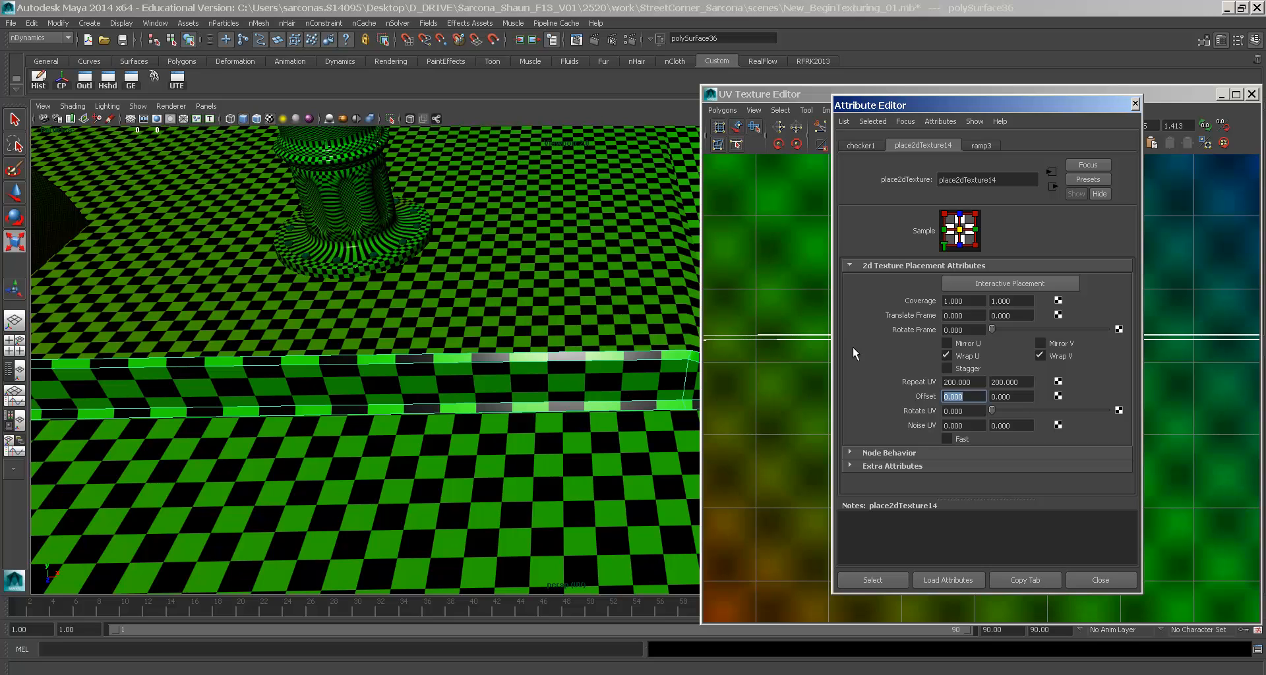
pyautogui.hotkey('shift', 'Tab')
pyautogui.hotkey('shift', 'Tab')
pyautogui.write('300')
pyautogui.press('Tab')
pyautogui.write('300')
pyautogui.press('Tab')
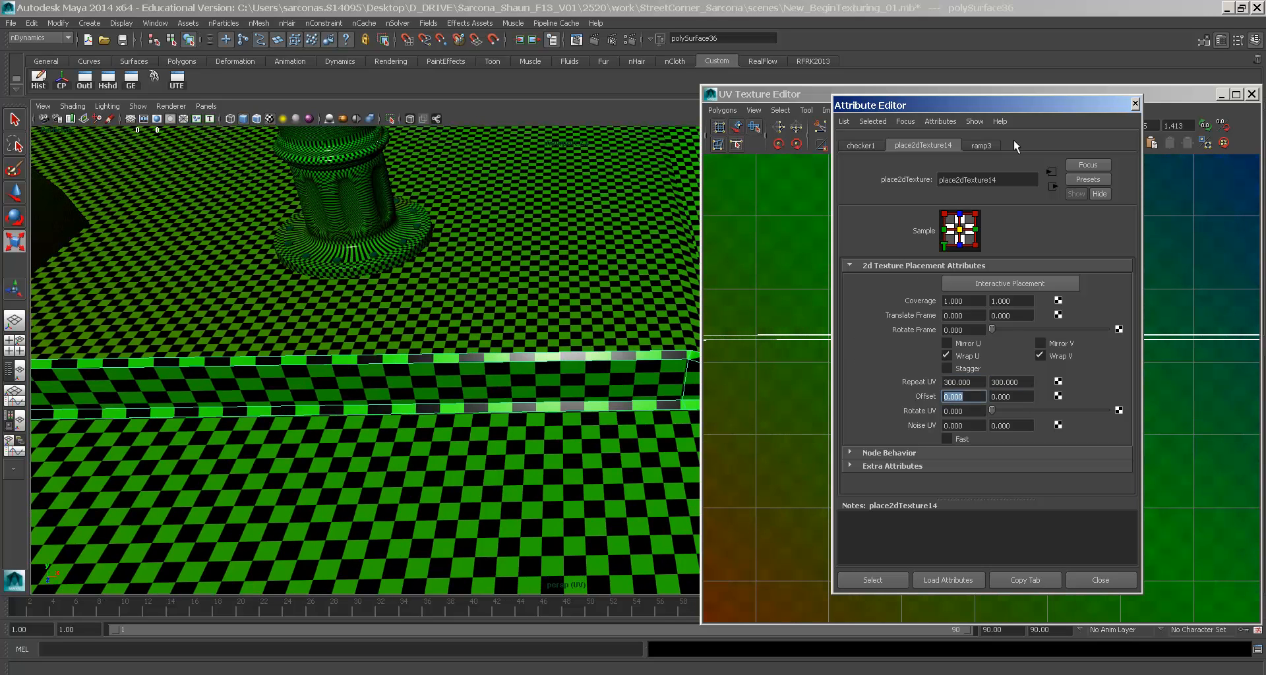
pyautogui.click(1135, 103)
# - Select all the curb strip's UVs and scale them along V to enlarge the checker squares
pyautogui.press('f')
pyautogui.moveTo(864, 369); pyautogui.dragTo(880, 356, button='right')
pyautogui.press('r')
pyautogui.moveTo(805, 327); pyautogui.dragTo(1168, 436)
pyautogui.keyDown('alt'); pyautogui.moveTo(395, 317); pyautogui.dragTo(600, 376); pyautogui.keyUp('alt')
pyautogui.moveTo(985, 189); pyautogui.dragTo(981, 225)
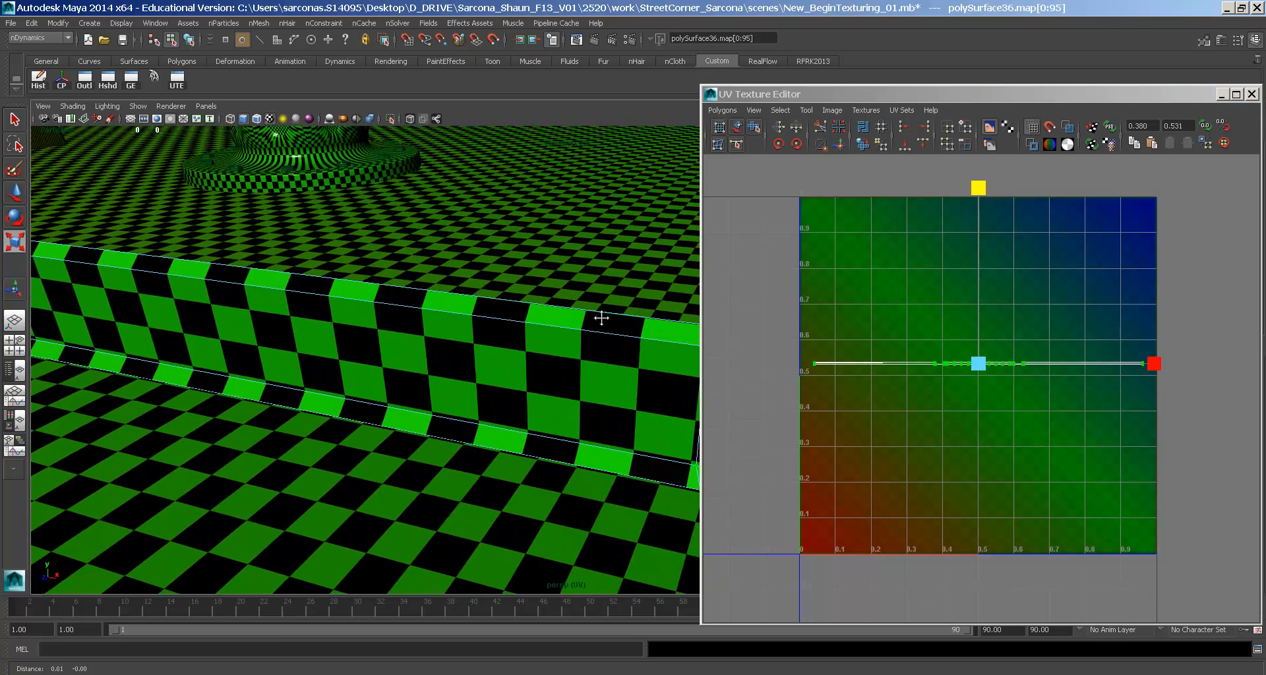
pyautogui.keyDown('alt'); pyautogui.moveTo(599, 346); pyautogui.dragTo(414, 314); pyautogui.keyUp('alt')
pyautogui.keyDown('alt'); pyautogui.moveTo(569, 342); pyautogui.dragTo(414, 307); pyautogui.keyUp('alt')
pyautogui.keyDown('alt'); pyautogui.moveTo(511, 370); pyautogui.dragTo(316, 343); pyautogui.keyUp('alt')
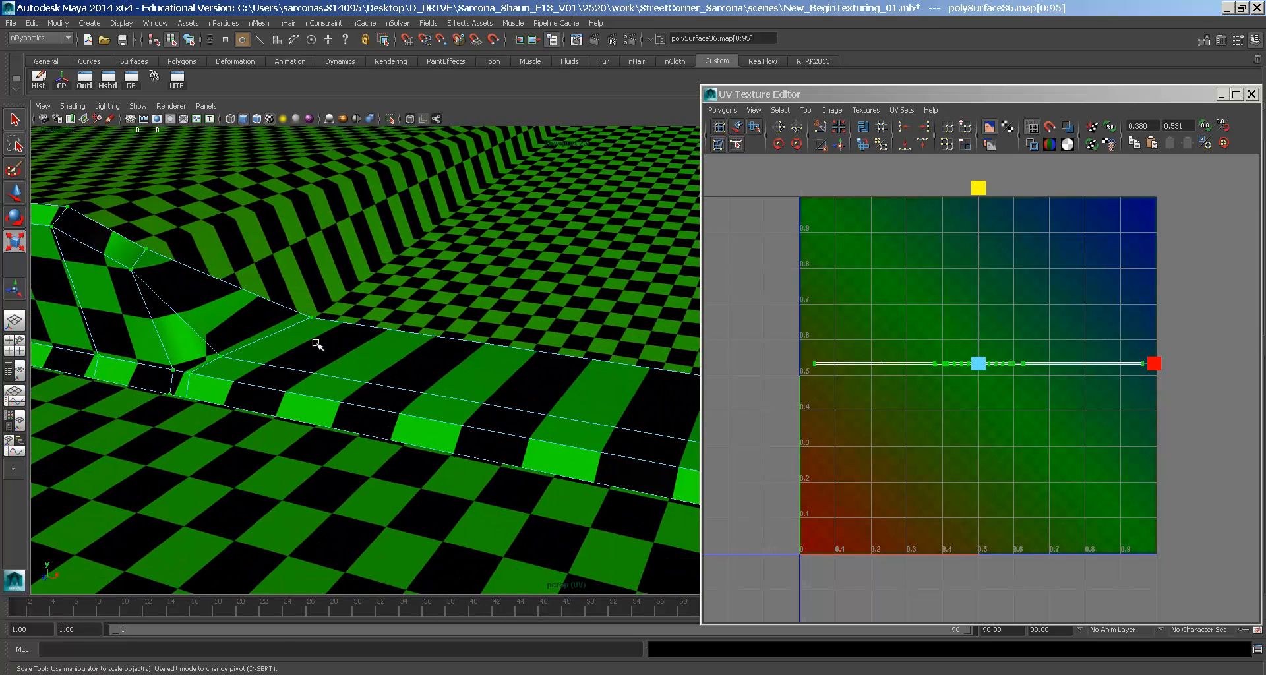
# - Clear the UV selection and zoom the UV view in on the strip's notch
pyautogui.click(941, 338)
pyautogui.keyDown('ctrl'); pyautogui.keyDown('alt'); pyautogui.moveTo(897, 318); pyautogui.dragTo(966, 386); pyautogui.keyUp('alt'); pyautogui.keyUp('ctrl')
pyautogui.keyDown('alt'); pyautogui.moveTo(980, 408); pyautogui.dragTo(962, 361, button='middle'); pyautogui.keyUp('alt')
pyautogui.keyDown('alt'); pyautogui.moveTo(962, 361); pyautogui.dragTo(1063, 446, button='right'); pyautogui.keyUp('alt')
pyautogui.keyDown('alt'); pyautogui.moveTo(1062, 445); pyautogui.dragTo(1034, 375, button='middle'); pyautogui.keyUp('alt')
pyautogui.keyDown('alt'); pyautogui.moveTo(1034, 376); pyautogui.dragTo(1208, 464, button='right'); pyautogui.keyUp('alt')
pyautogui.keyDown('alt'); pyautogui.moveTo(975, 405); pyautogui.dragTo(983, 455, button='middle'); pyautogui.keyUp('alt')
pyautogui.keyDown('alt'); pyautogui.moveTo(982, 455); pyautogui.dragTo(1114, 488, button='right'); pyautogui.keyUp('alt')
pyautogui.keyDown('alt'); pyautogui.moveTo(1033, 347); pyautogui.dragTo(1007, 373, button='middle'); pyautogui.keyUp('alt')
pyautogui.keyDown('alt'); pyautogui.moveTo(1007, 373); pyautogui.dragTo(1136, 448, button='right'); pyautogui.keyUp('alt')
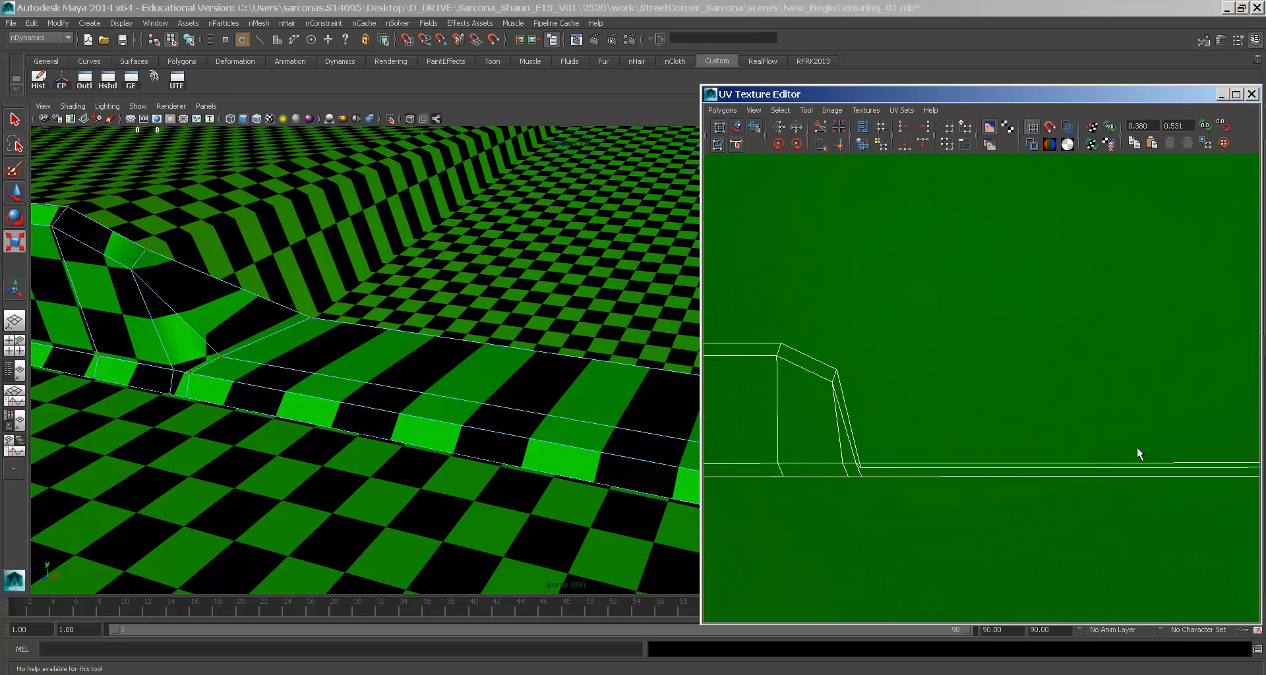
# - Try moving a notch corner UV up along V, then undo it
pyautogui.click(864, 469)
pyautogui.press('w')
pyautogui.keyDown('alt'); pyautogui.moveTo(864, 469); pyautogui.dragTo(1012, 494, button='right'); pyautogui.keyUp('alt')
pyautogui.keyDown('alt'); pyautogui.moveTo(1011, 494); pyautogui.dragTo(861, 469, button='middle'); pyautogui.keyUp('alt')
pyautogui.keyDown('alt'); pyautogui.moveTo(860, 470); pyautogui.dragTo(1130, 522, button='right'); pyautogui.keyUp('alt')
pyautogui.moveTo(850, 388); pyautogui.dragTo(852, 358)
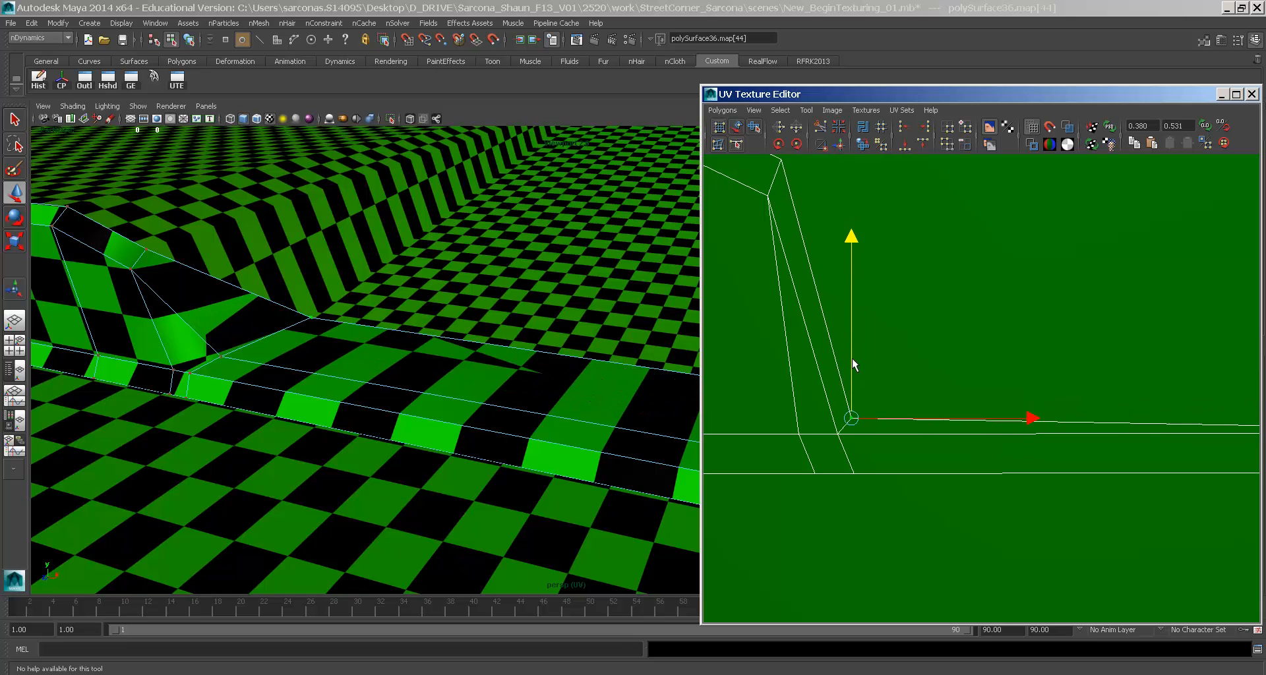
pyautogui.hotkey('ctrl', 'z')
# - Try moving another corner UV up and left, then undo that move
pyautogui.keyDown('alt'); pyautogui.moveTo(614, 394); pyautogui.dragTo(537, 396, button='middle'); pyautogui.keyUp('alt')
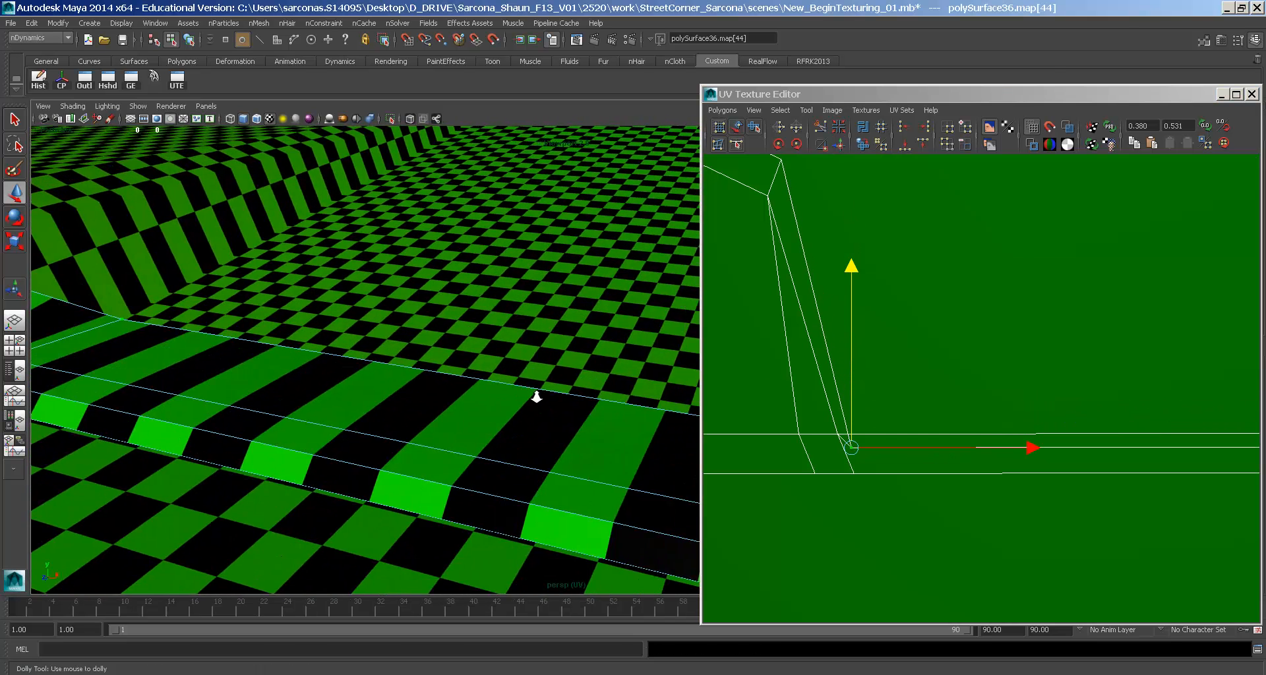
pyautogui.keyDown('alt'); pyautogui.moveTo(537, 396); pyautogui.dragTo(429, 412, button='right'); pyautogui.keyUp('alt')
pyautogui.keyDown('alt'); pyautogui.moveTo(1128, 422); pyautogui.dragTo(1038, 409, button='right'); pyautogui.keyUp('alt')
pyautogui.keyDown('alt'); pyautogui.moveTo(1094, 393); pyautogui.dragTo(783, 412, button='middle'); pyautogui.keyUp('alt')
pyautogui.keyDown('alt'); pyautogui.moveTo(1081, 417); pyautogui.dragTo(1029, 420, button='right'); pyautogui.keyUp('alt')
pyautogui.click(1166, 415)
pyautogui.press('w')
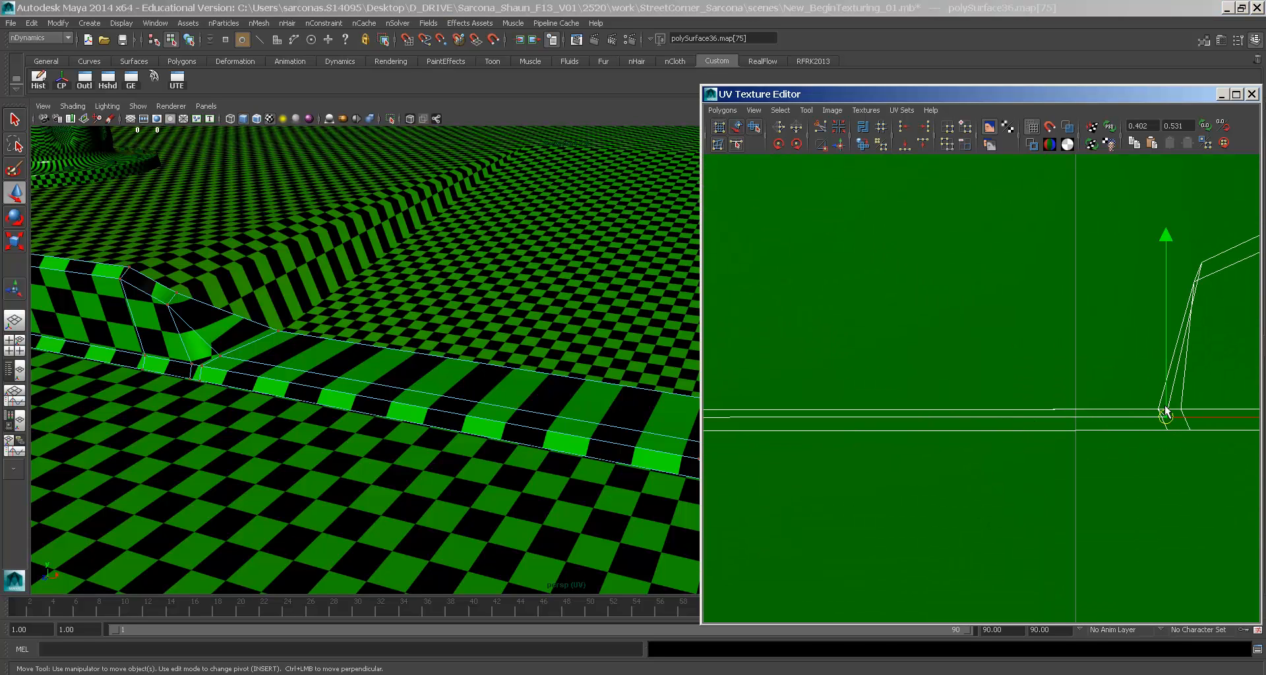
pyautogui.moveTo(1165, 418); pyautogui.dragTo(1091, 366)
pyautogui.hotkey('ctrl', 'z')
# - Inspect the curb corner in wireframe, plain shaded, then textured viewport display
pyautogui.keyDown('alt'); pyautogui.moveTo(602, 358); pyautogui.dragTo(521, 349); pyautogui.keyUp('alt')
pyautogui.press('4')
pyautogui.press('5')
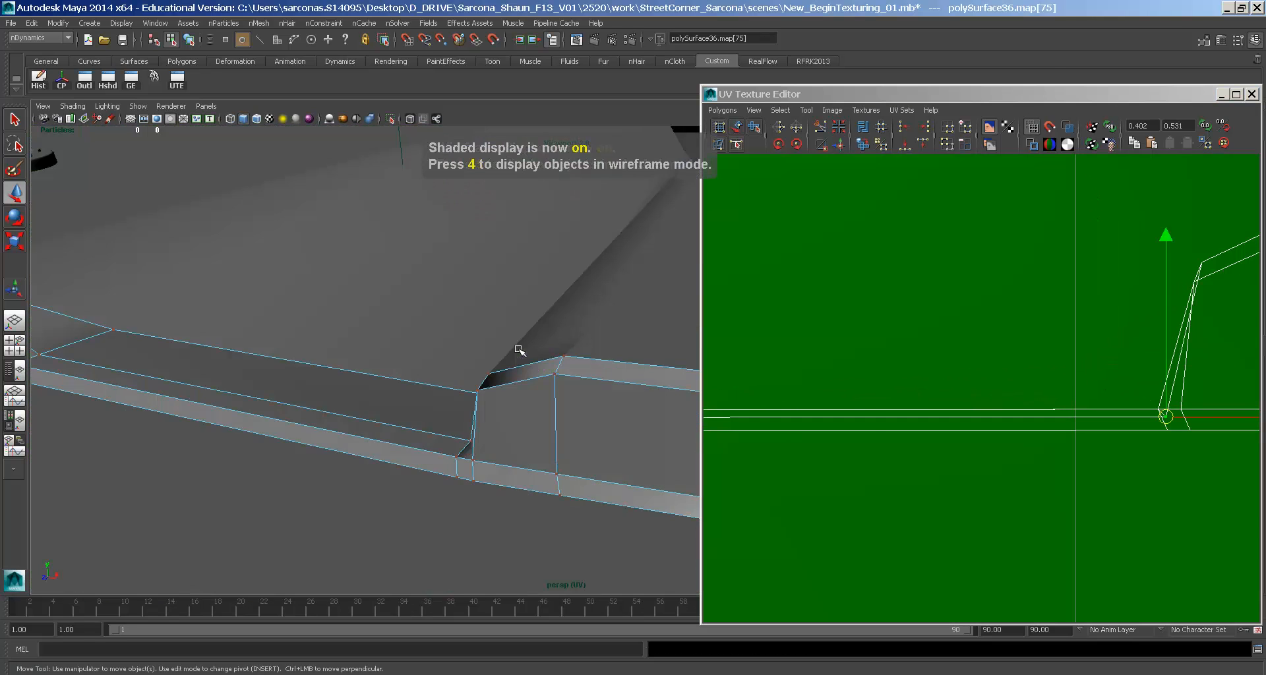
pyautogui.keyDown('alt'); pyautogui.moveTo(868, 423); pyautogui.dragTo(937, 423, button='middle'); pyautogui.keyUp('alt')
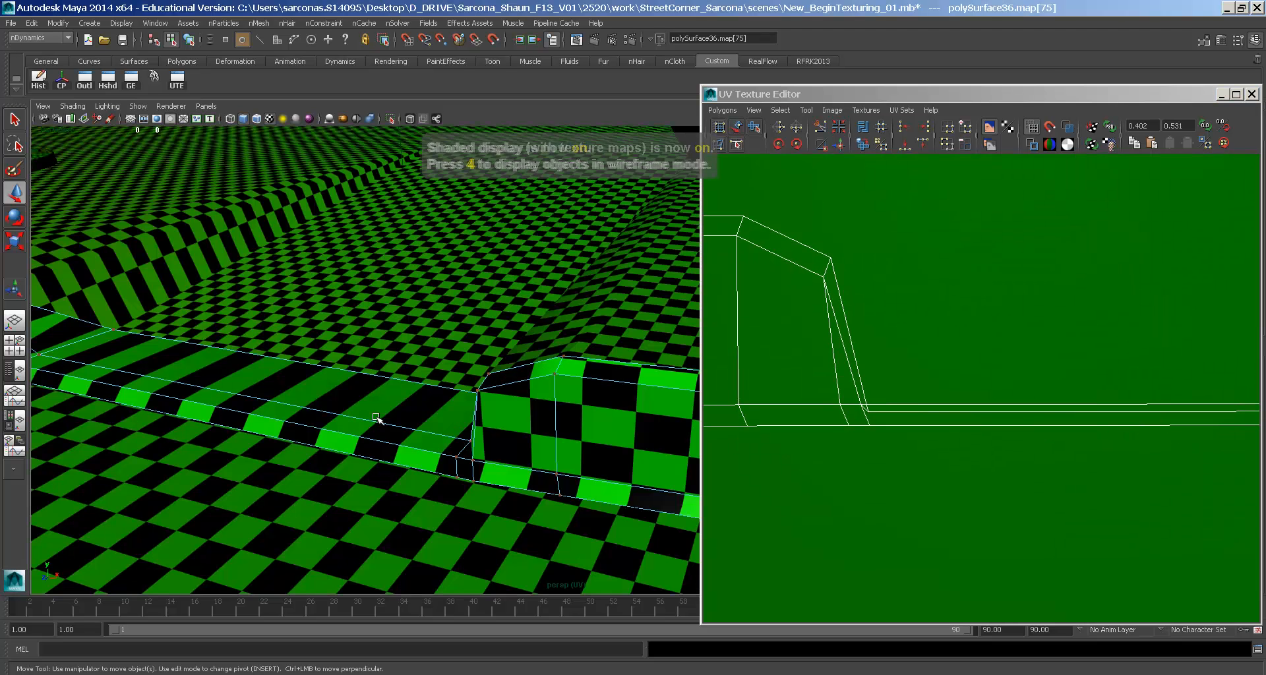
pyautogui.press('6')
# - Select the two matching notch corner UVs and raise them along V
pyautogui.click(867, 412)
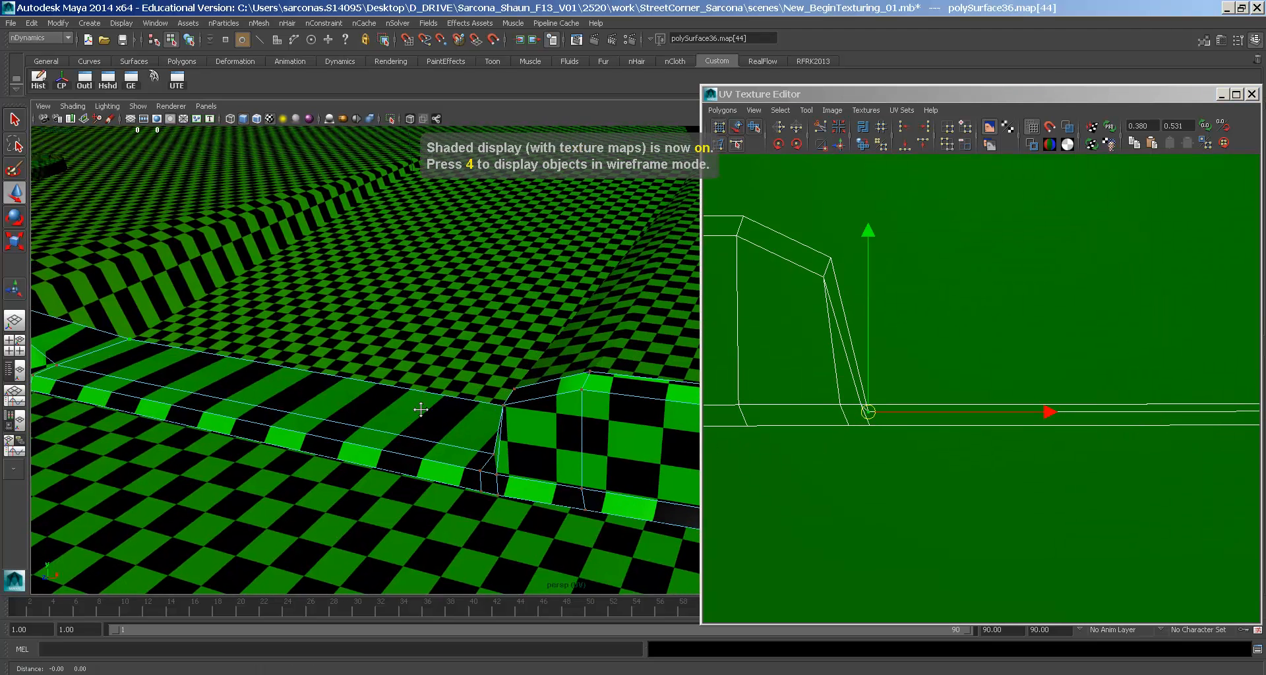
pyautogui.keyDown('alt'); pyautogui.moveTo(941, 414); pyautogui.dragTo(1023, 408, button='middle'); pyautogui.keyUp('alt')
pyautogui.keyDown('shift'); pyautogui.click(1034, 395); pyautogui.keyUp('shift')
pyautogui.keyDown('alt'); pyautogui.moveTo(883, 412); pyautogui.dragTo(1083, 421, button='middle'); pyautogui.keyUp('alt')
pyautogui.moveTo(912, 361); pyautogui.dragTo(912, 321)
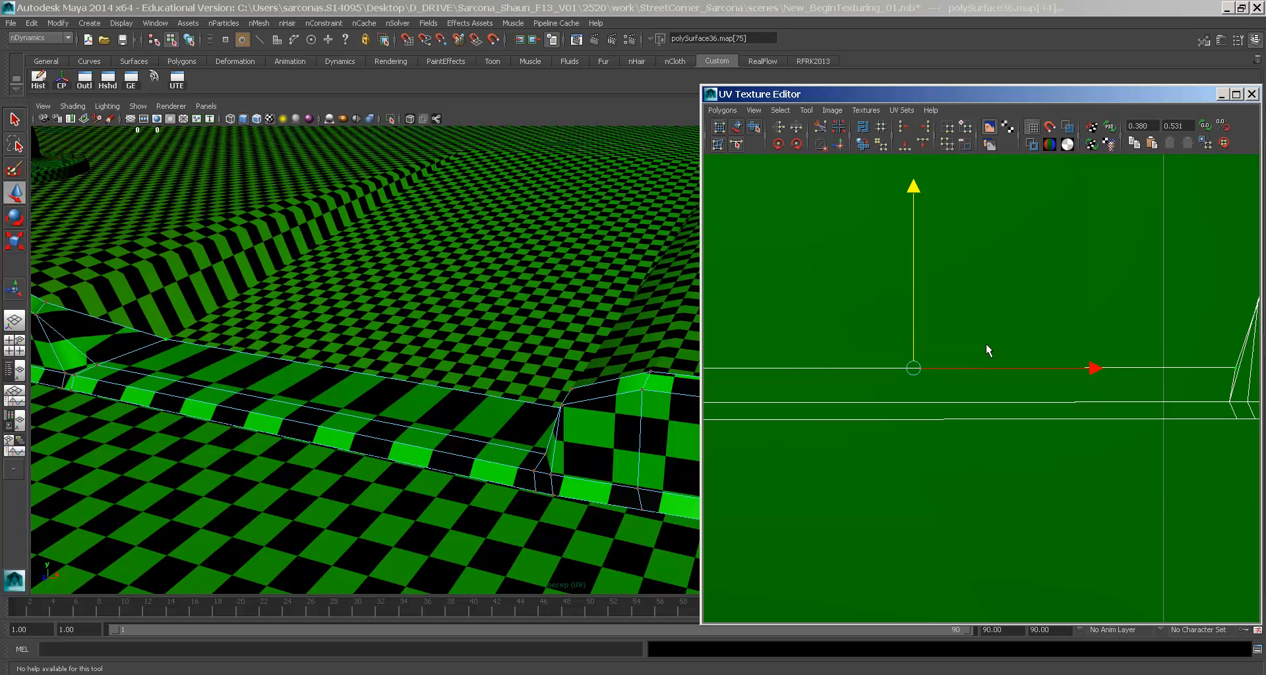
pyautogui.moveTo(912, 325); pyautogui.dragTo(907, 224)
pyautogui.keyDown('alt'); pyautogui.moveTo(1115, 275); pyautogui.dragTo(1043, 327, button='middle'); pyautogui.keyUp('alt')
# - Nudge another pair of corner UVs up along V, then select two bottom-edge UVs
pyautogui.click(1148, 326)
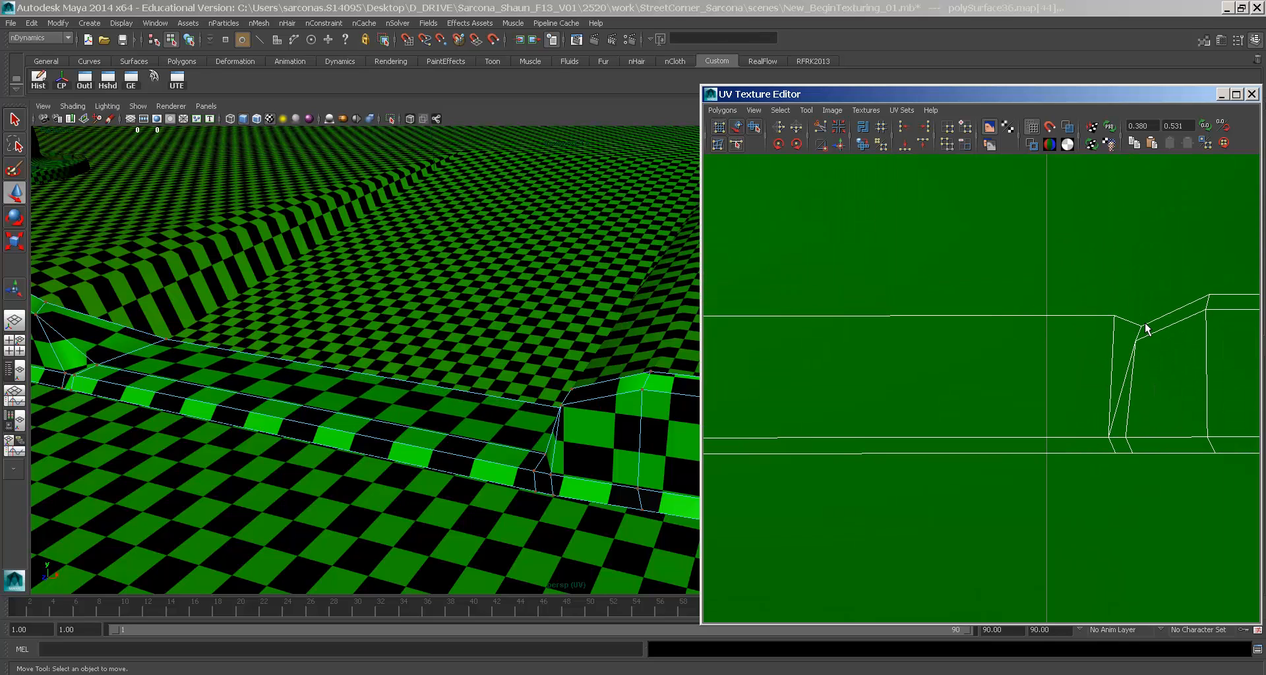
pyautogui.keyDown('alt'); pyautogui.moveTo(1145, 330); pyautogui.dragTo(956, 368, button='middle'); pyautogui.keyUp('alt')
pyautogui.keyDown('shift'); pyautogui.click(884, 339); pyautogui.keyUp('shift')
pyautogui.keyDown('alt'); pyautogui.moveTo(1064, 352); pyautogui.dragTo(1019, 363, button='middle'); pyautogui.keyUp('alt')
pyautogui.moveTo(1172, 317); pyautogui.dragTo(1155, 278)
pyautogui.moveTo(1155, 285); pyautogui.dragTo(1133, 298, button='middle')
pyautogui.click(859, 460)
pyautogui.keyDown('alt'); pyautogui.moveTo(1155, 441); pyautogui.dragTo(868, 442, button='middle'); pyautogui.keyUp('alt')
pyautogui.keyDown('shift'); pyautogui.click(1180, 461); pyautogui.keyUp('shift')
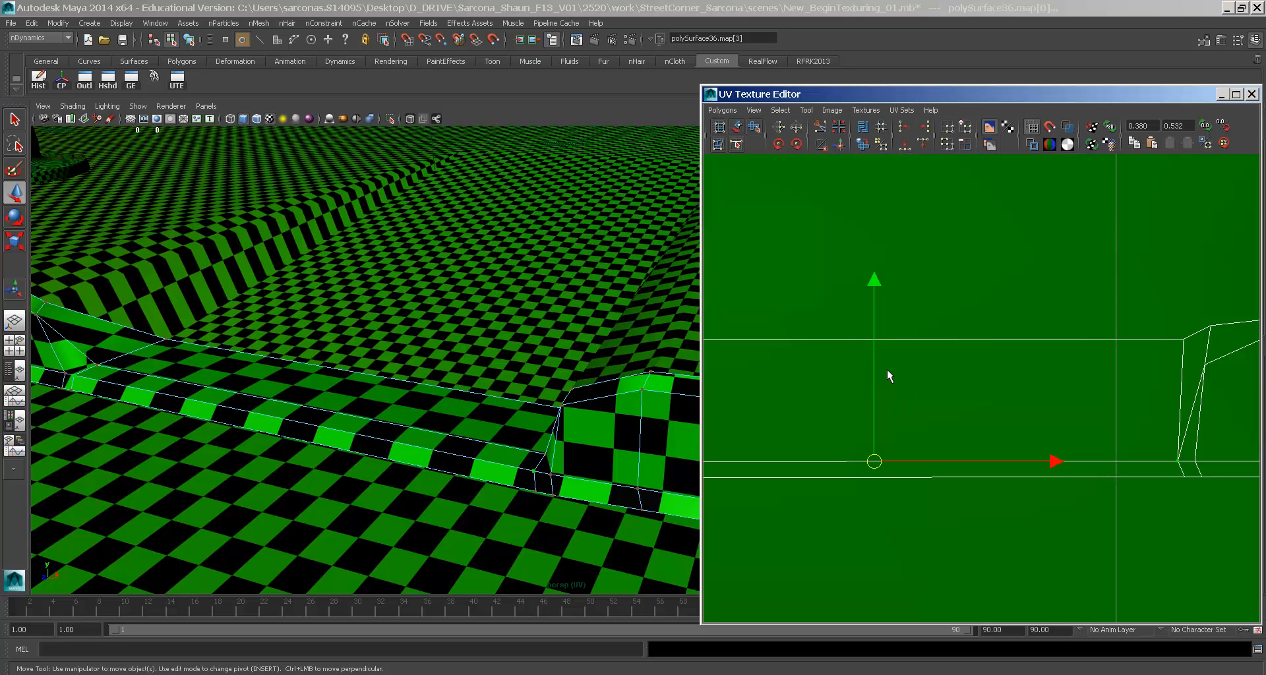
# - Raise the selected bottom-edge UVs a little further along V
pyautogui.moveTo(877, 373); pyautogui.dragTo(872, 349)
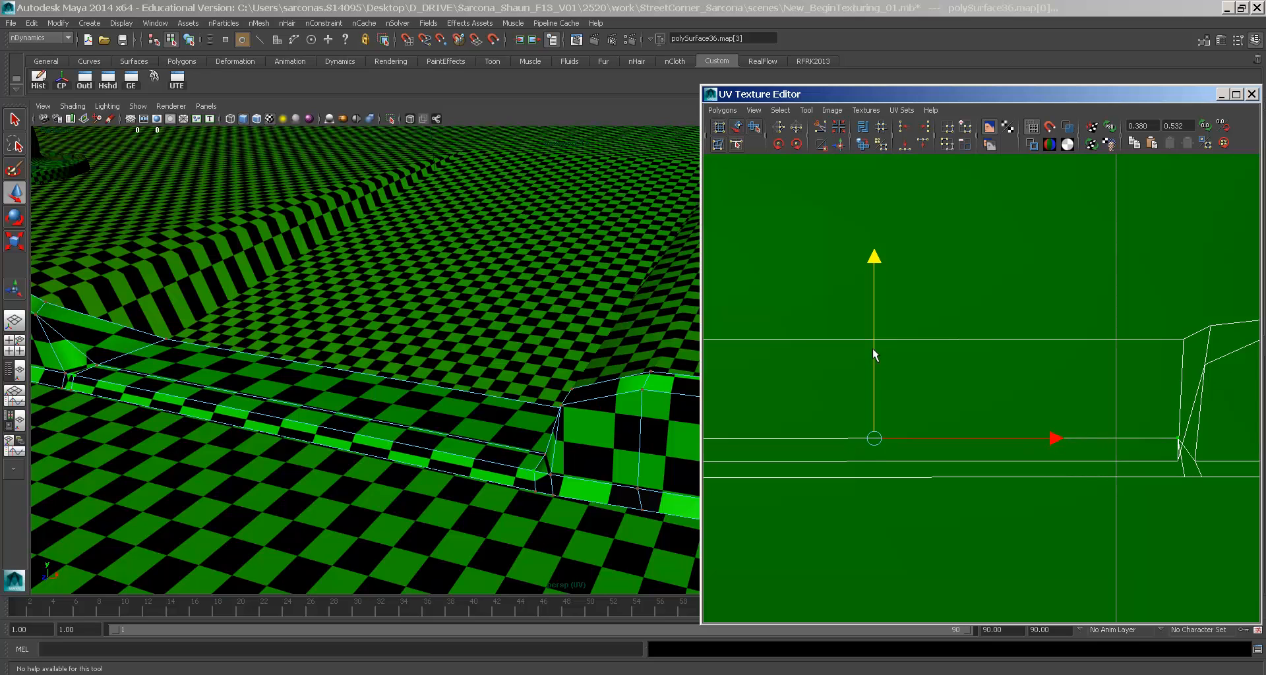
pyautogui.keyDown('alt'); pyautogui.moveTo(875, 412); pyautogui.dragTo(1031, 359, button='middle'); pyautogui.keyUp('alt')
pyautogui.moveTo(1030, 359); pyautogui.dragTo(934, 405)
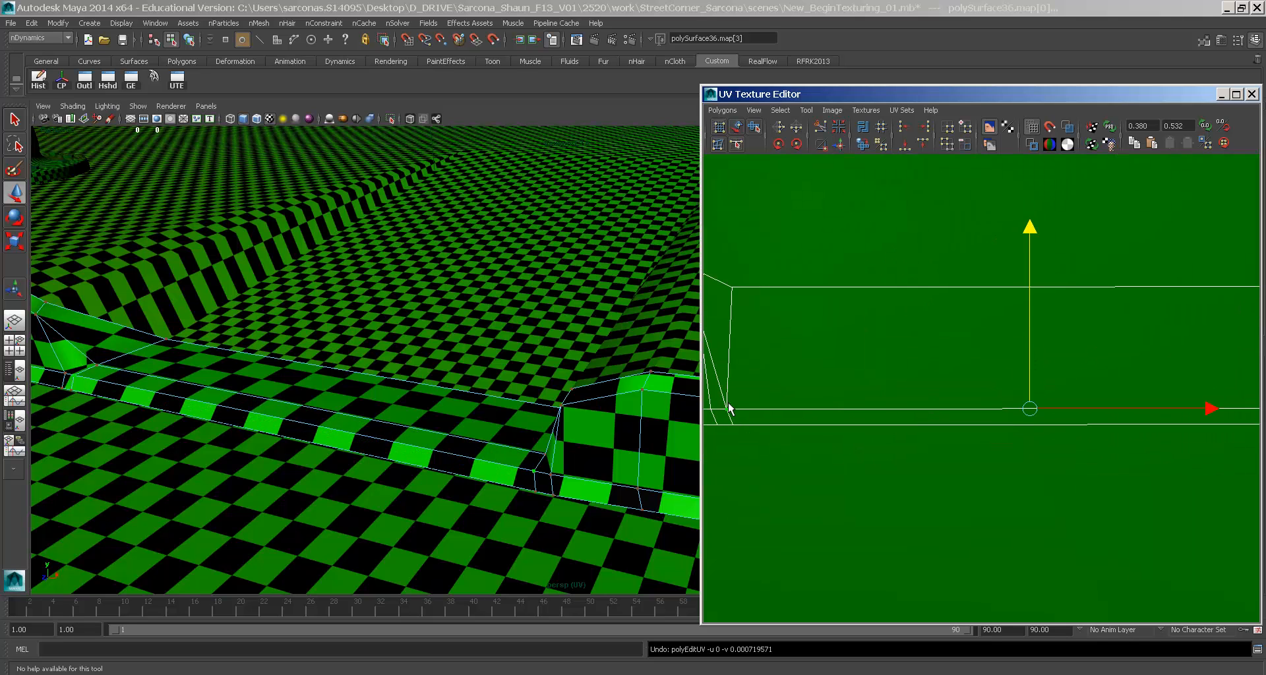
# - Select the left-corner and lower-corner UVs and fine-tune the edge to straighten the checker
pyautogui.keyDown('shift'); pyautogui.moveTo(723, 399); pyautogui.dragTo(751, 419); pyautogui.keyUp('shift')
pyautogui.keyDown('alt'); pyautogui.moveTo(1197, 372); pyautogui.dragTo(933, 383, button='middle'); pyautogui.keyUp('alt')
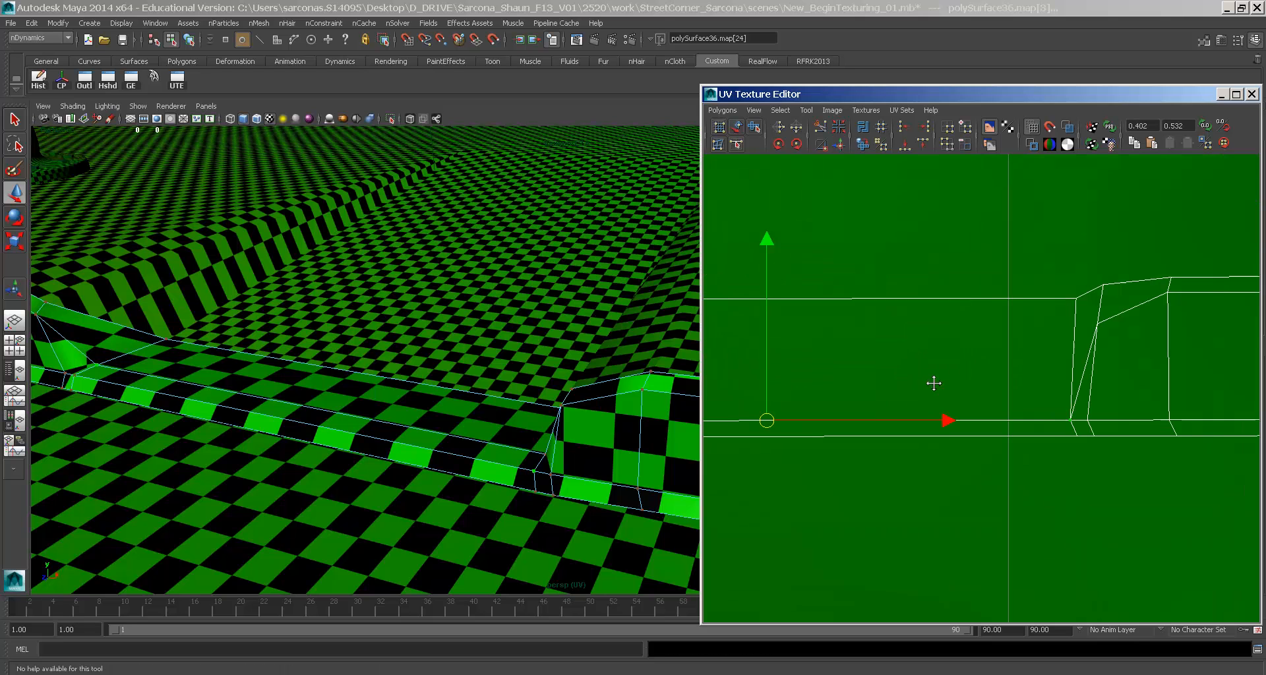
pyautogui.moveTo(1058, 410); pyautogui.dragTo(1078, 434)
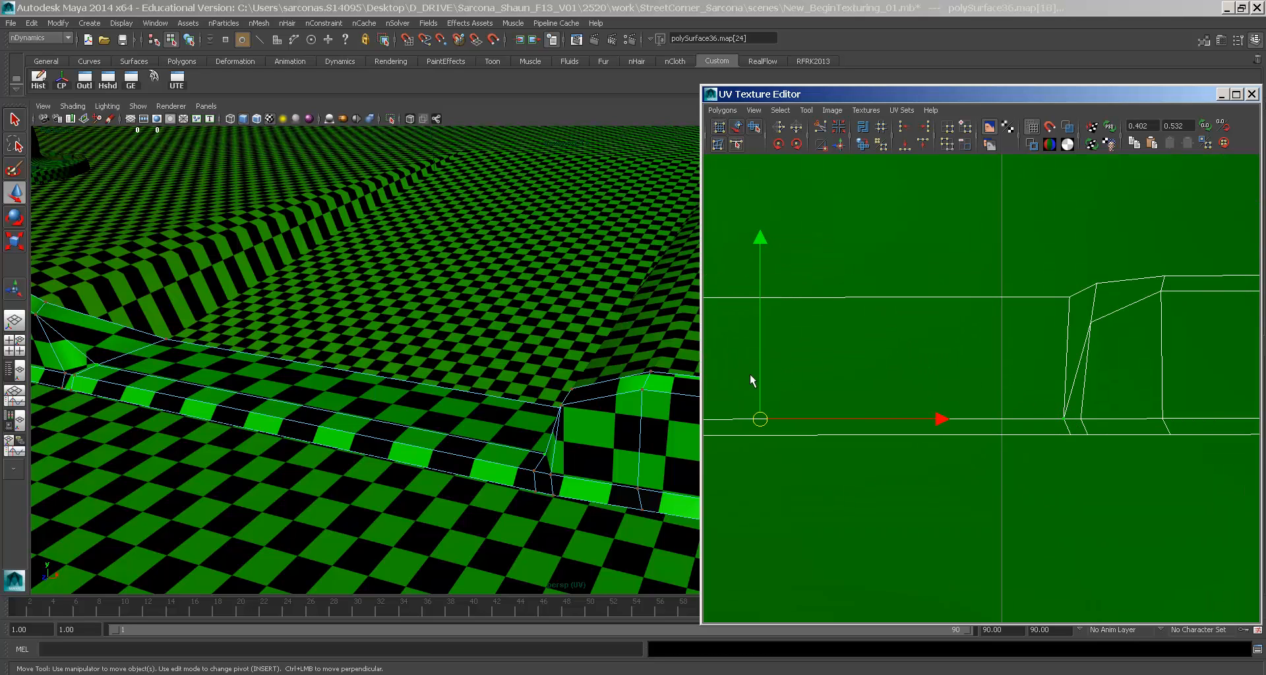
pyautogui.moveTo(758, 377); pyautogui.dragTo(766, 332)
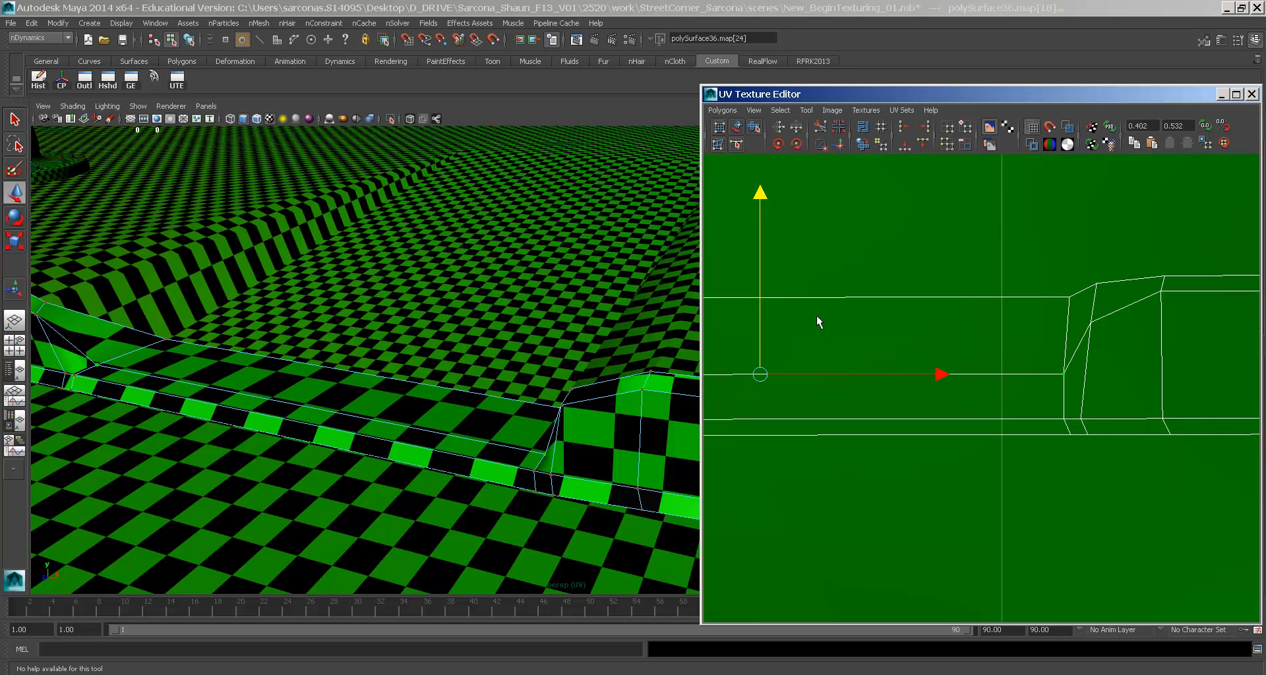
pyautogui.keyDown('alt'); pyautogui.moveTo(816, 315); pyautogui.dragTo(919, 310, button='middle'); pyautogui.keyUp('alt')
# - Raise the UV shell's top edge and shift its left-seam UVs to the left
pyautogui.moveTo(701, 279); pyautogui.dragTo(653, 292)
pyautogui.keyDown('alt'); pyautogui.moveTo(884, 319); pyautogui.dragTo(732, 295, button='right'); pyautogui.keyUp('alt')
pyautogui.moveTo(769, 310); pyautogui.dragTo(1195, 361)
pyautogui.moveTo(986, 285); pyautogui.dragTo(970, 235)
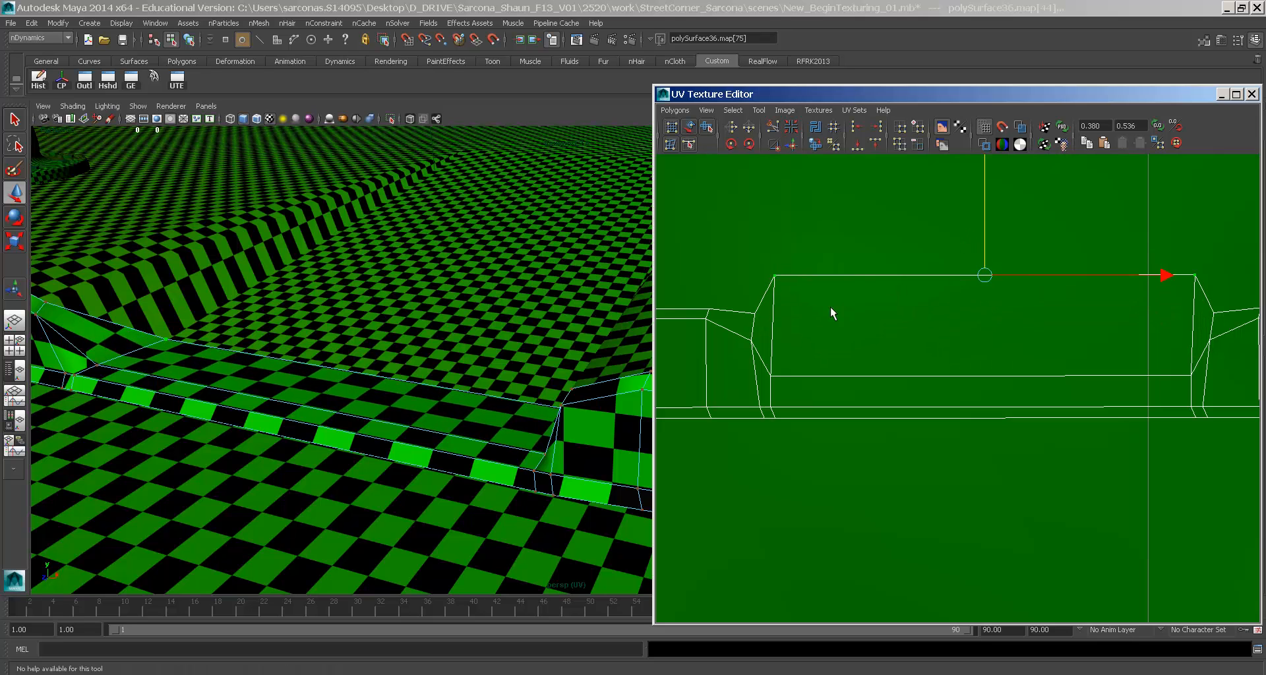
pyautogui.keyDown('alt'); pyautogui.moveTo(782, 303); pyautogui.dragTo(1078, 323, button='middle'); pyautogui.keyUp('alt')
pyautogui.moveTo(847, 309); pyautogui.dragTo(929, 417)
pyautogui.moveTo(947, 356); pyautogui.dragTo(901, 354)
# - Shift two neighbouring UV columns slightly right to even out the checker
pyautogui.keyDown('alt'); pyautogui.moveTo(1097, 383); pyautogui.dragTo(964, 321, button='middle'); pyautogui.keyUp('alt')
pyautogui.moveTo(903, 318); pyautogui.dragTo(985, 426)
pyautogui.moveTo(962, 359); pyautogui.dragTo(971, 359)
pyautogui.hotkey('ctrl', 'z')
pyautogui.keyDown('shift'); pyautogui.moveTo(1062, 307); pyautogui.dragTo(1136, 450); pyautogui.keyUp('shift')
pyautogui.moveTo(1094, 354); pyautogui.dragTo(1109, 356)
pyautogui.keyDown('alt'); pyautogui.moveTo(540, 359); pyautogui.dragTo(435, 367, button='middle'); pyautogui.keyUp('alt')
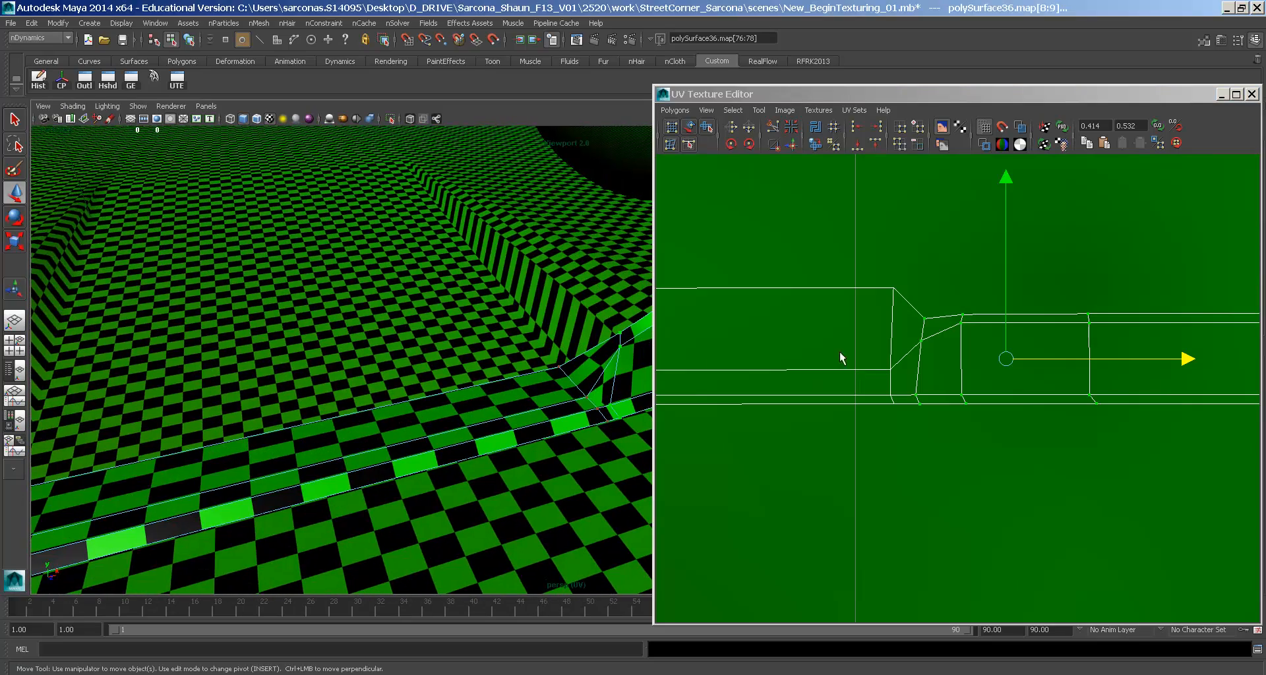
# - Slide the left-column UVs and the left side of the shell leftward along the strip
pyautogui.moveTo(915, 285); pyautogui.dragTo(829, 436)
pyautogui.moveTo(970, 347); pyautogui.dragTo(941, 346)
pyautogui.keyDown('alt'); pyautogui.moveTo(942, 346); pyautogui.dragTo(915, 323, button='right'); pyautogui.keyUp('alt')
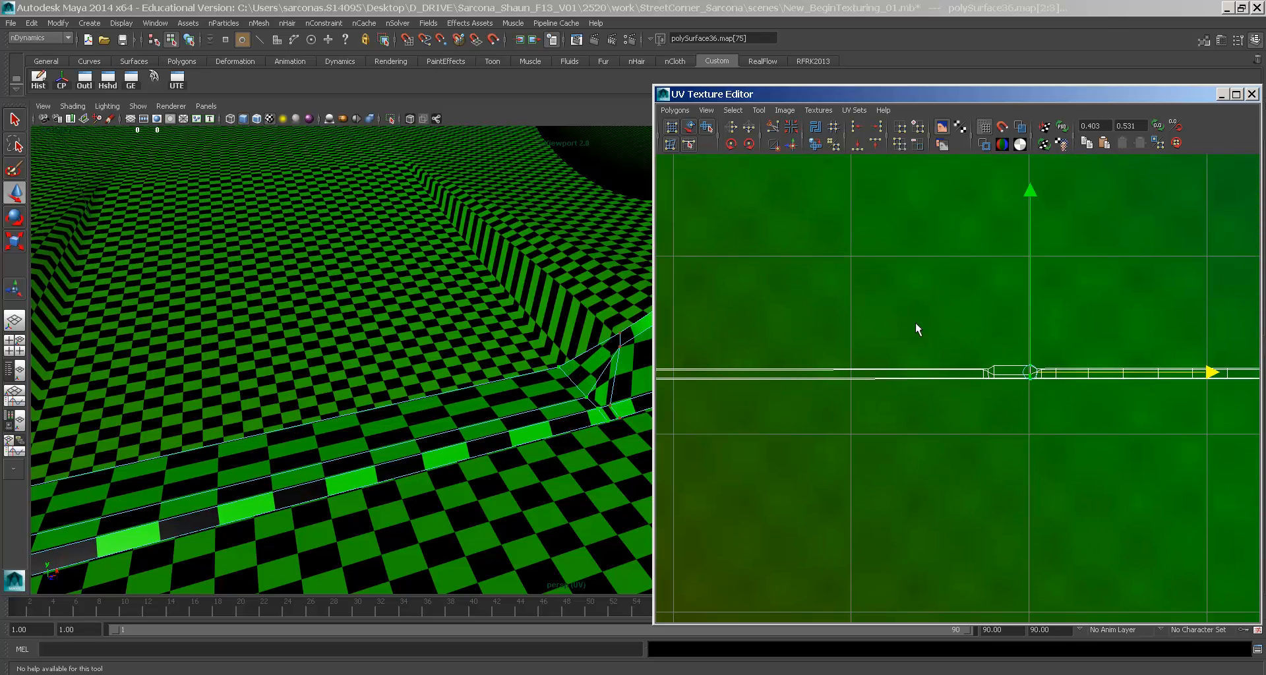
pyautogui.moveTo(964, 342); pyautogui.dragTo(362, 519)
pyautogui.keyDown('alt'); pyautogui.moveTo(829, 414); pyautogui.dragTo(1255, 395, button='middle'); pyautogui.keyUp('alt')
pyautogui.moveTo(1169, 352); pyautogui.dragTo(1126, 354)
pyautogui.keyDown('alt'); pyautogui.moveTo(476, 394); pyautogui.dragTo(529, 366); pyautogui.keyUp('alt')
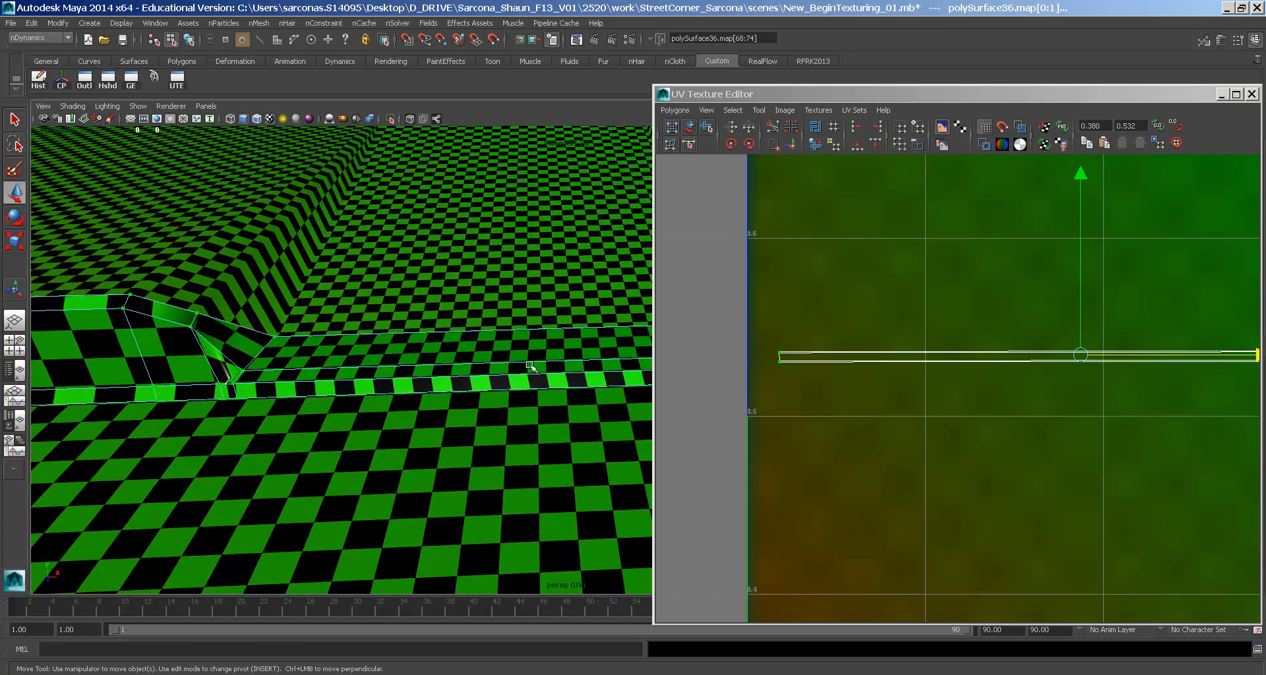
pyautogui.keyDown('alt'); pyautogui.moveTo(436, 363); pyautogui.dragTo(419, 382); pyautogui.keyUp('alt')
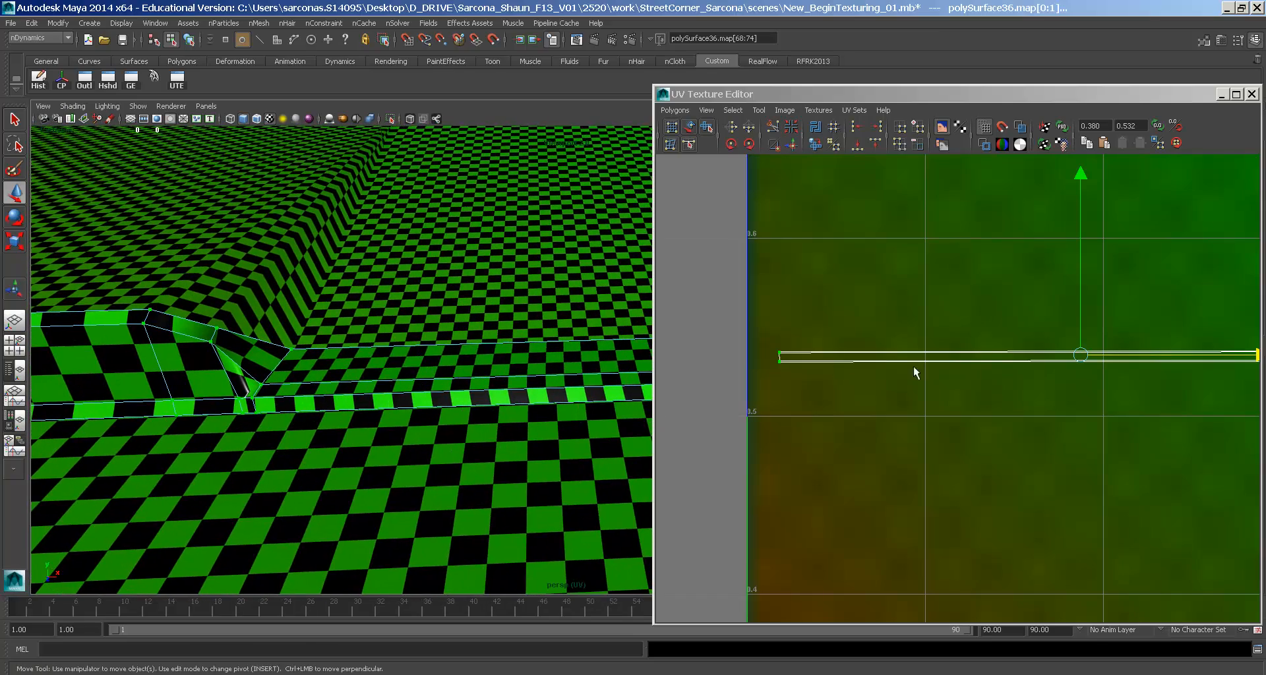
# - Select the corner UVs at the strip's bend and slide them right along the shell edge
pyautogui.keyDown('alt'); pyautogui.moveTo(1095, 360); pyautogui.dragTo(732, 377, button='middle'); pyautogui.keyUp('alt')
pyautogui.keyDown('alt'); pyautogui.moveTo(975, 382); pyautogui.dragTo(845, 390, button='middle'); pyautogui.keyUp('alt')
pyautogui.keyDown('alt'); pyautogui.moveTo(845, 389); pyautogui.dragTo(1094, 402, button='right'); pyautogui.keyUp('alt')
pyautogui.keyDown('alt'); pyautogui.moveTo(1095, 403); pyautogui.dragTo(920, 379, button='middle'); pyautogui.keyUp('alt')
pyautogui.moveTo(881, 364); pyautogui.dragTo(1113, 327)
pyautogui.press('w')
pyautogui.hotkey('ctrl', 'z')
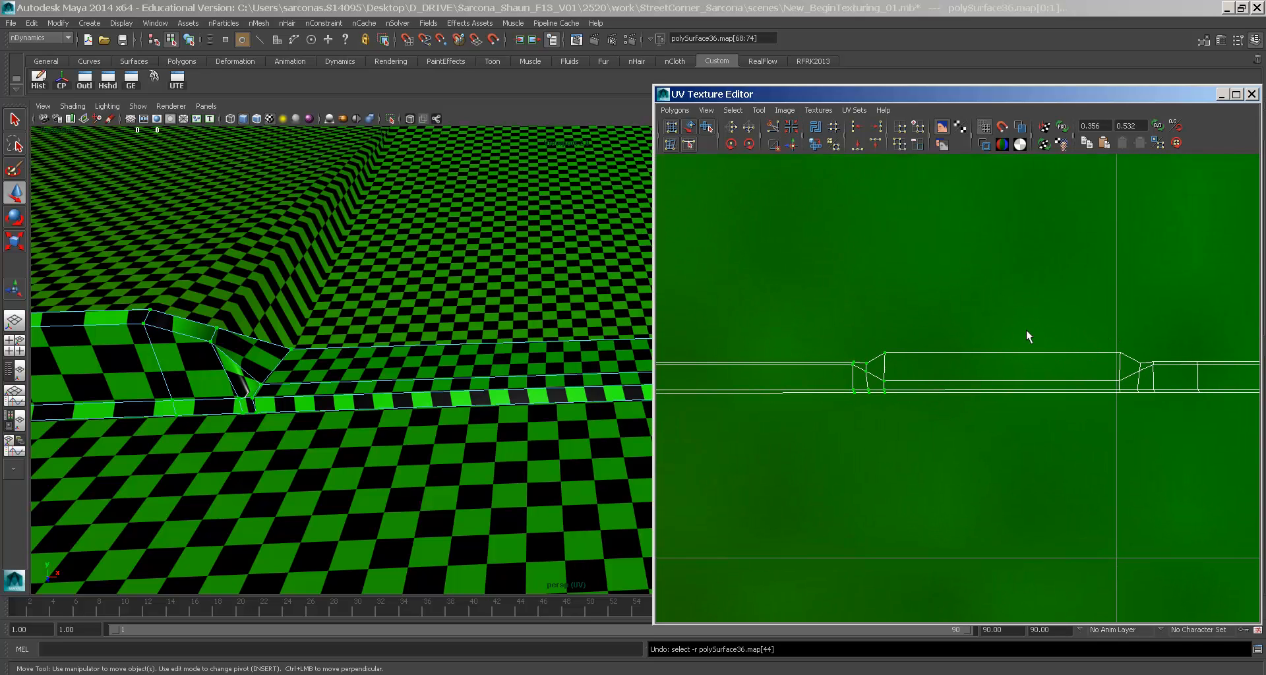
pyautogui.keyDown('alt'); pyautogui.moveTo(907, 378); pyautogui.dragTo(972, 383, button='middle'); pyautogui.keyUp('alt')
pyautogui.keyDown('alt'); pyautogui.moveTo(972, 383); pyautogui.dragTo(791, 385, button='right'); pyautogui.keyUp('alt')
pyautogui.keyDown('alt'); pyautogui.moveTo(791, 384); pyautogui.dragTo(823, 381, button='middle'); pyautogui.keyUp('alt')
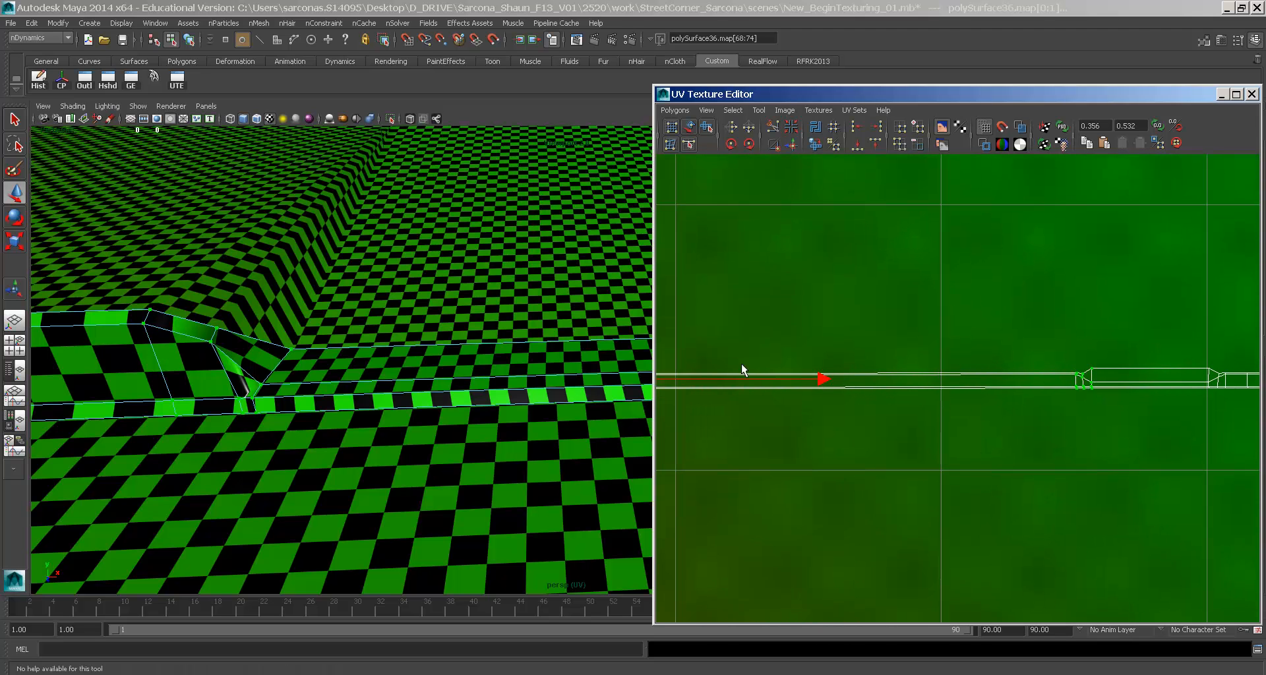
pyautogui.moveTo(821, 380); pyautogui.dragTo(875, 379)
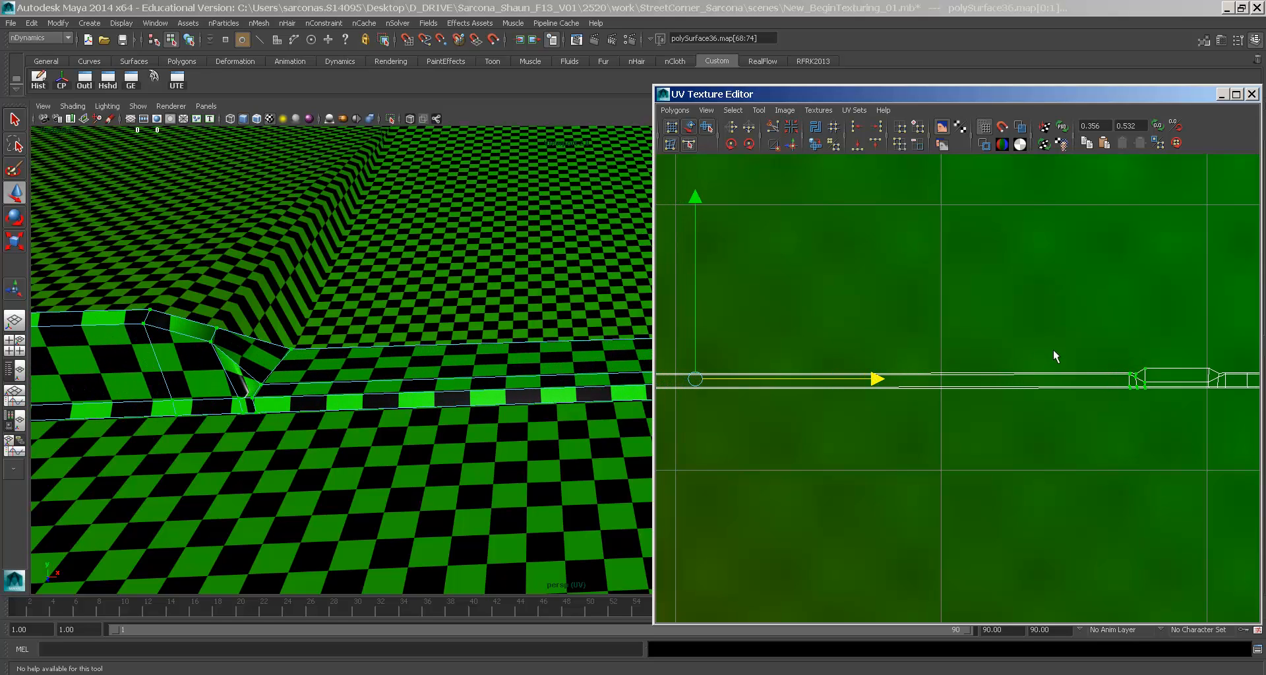
# - Lower the shell's top-edge UVs to flatten it, checking the curb in the 3D view
pyautogui.keyDown('alt'); pyautogui.moveTo(1055, 356); pyautogui.dragTo(794, 359, button='middle'); pyautogui.keyUp('alt')
pyautogui.keyDown('alt'); pyautogui.moveTo(793, 359); pyautogui.dragTo(864, 374, button='right'); pyautogui.keyUp('alt')
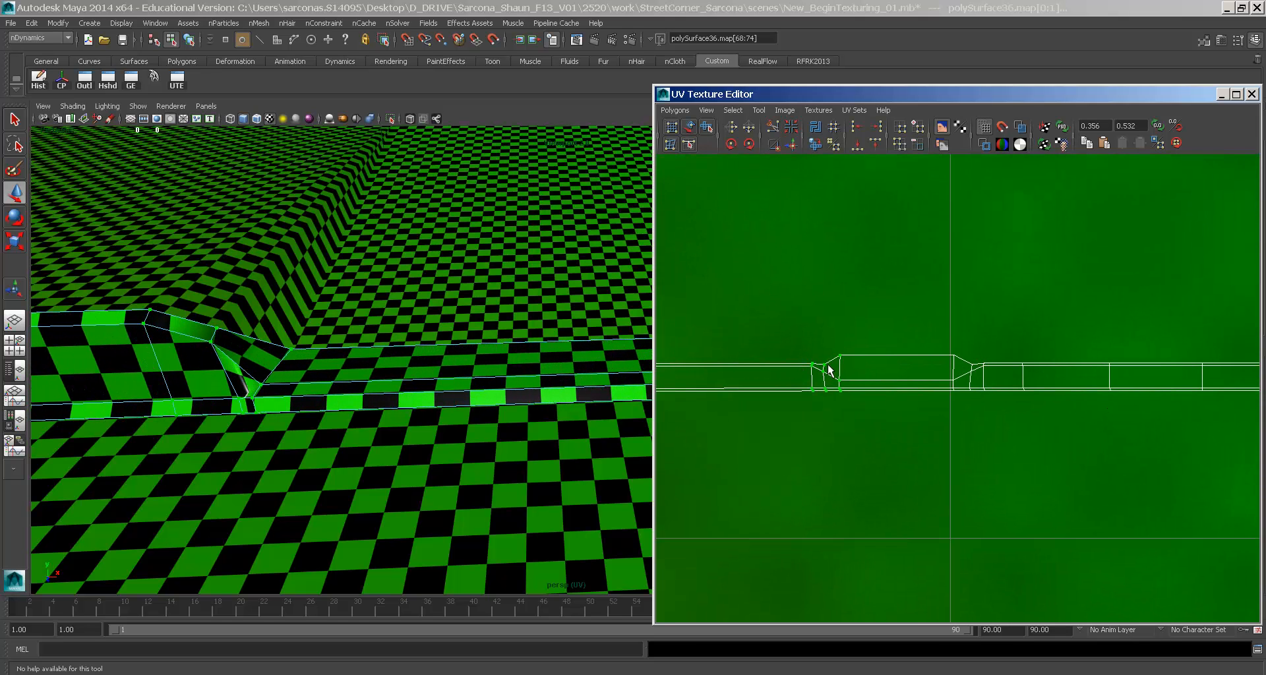
pyautogui.moveTo(958, 326); pyautogui.dragTo(958, 328)
pyautogui.moveTo(895, 300); pyautogui.dragTo(897, 311)
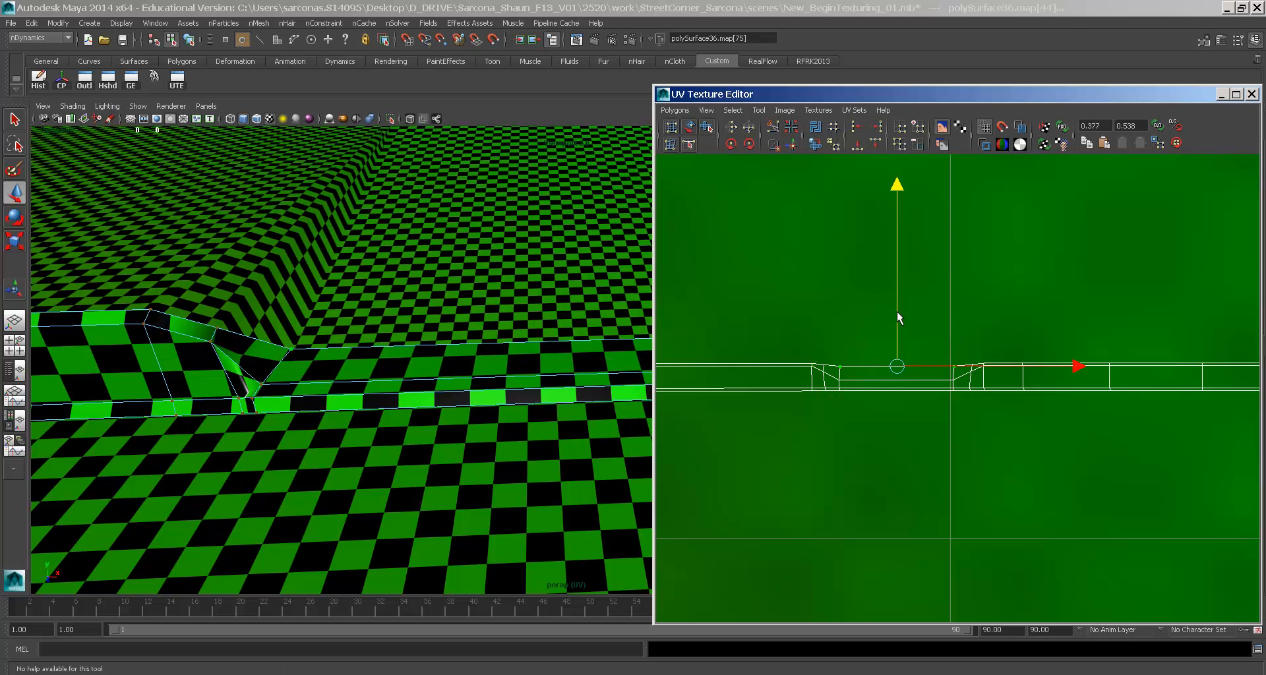
pyautogui.keyDown('alt'); pyautogui.moveTo(495, 345); pyautogui.dragTo(246, 327); pyautogui.keyUp('alt')
pyautogui.keyDown('alt'); pyautogui.moveTo(1081, 366); pyautogui.dragTo(766, 347, button='middle'); pyautogui.keyUp('alt')
pyautogui.keyDown('alt'); pyautogui.moveTo(1202, 349); pyautogui.dragTo(796, 320, button='middle'); pyautogui.keyUp('alt')
pyautogui.keyDown('alt'); pyautogui.moveTo(1108, 370); pyautogui.dragTo(873, 369, button='middle'); pyautogui.keyUp('alt')
pyautogui.keyDown('alt'); pyautogui.moveTo(897, 383); pyautogui.dragTo(1073, 465, button='right'); pyautogui.keyUp('alt')
pyautogui.scroll(8, 1073, 465)
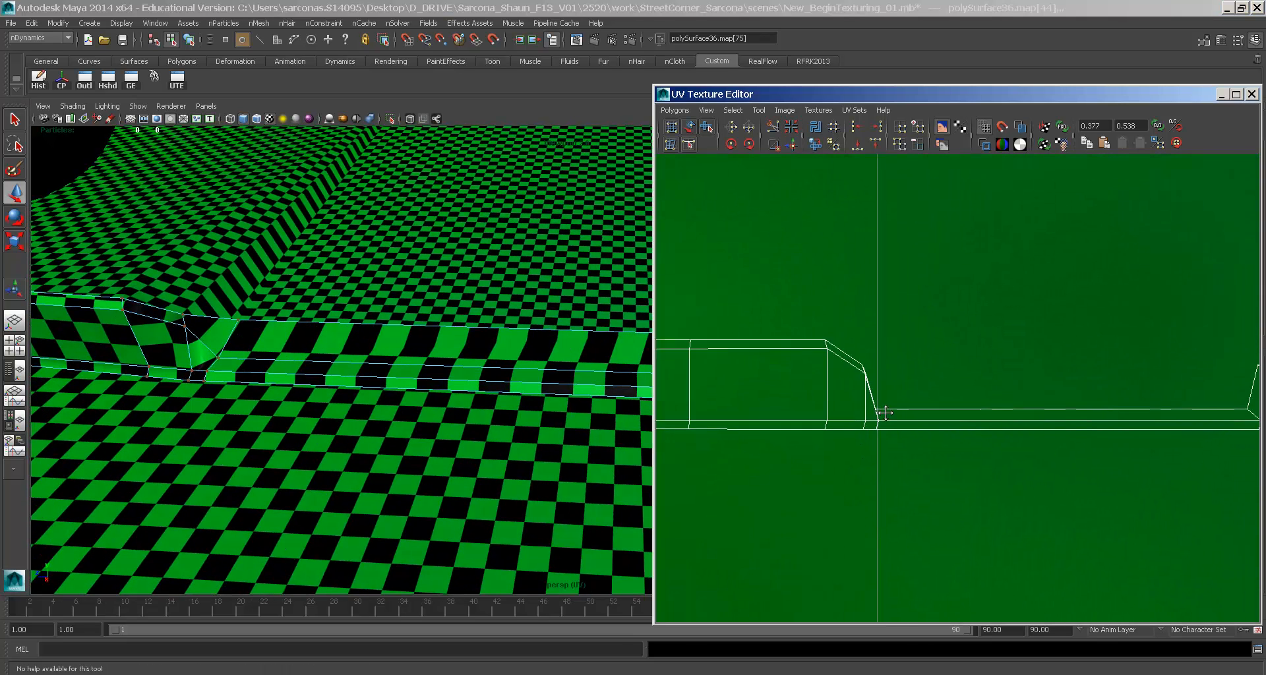
# - Raise the UV pair at the strip's end along V
pyautogui.click(802, 422)
pyautogui.press('w')
pyautogui.keyDown('alt'); pyautogui.moveTo(804, 419); pyautogui.dragTo(1144, 422, button='middle'); pyautogui.keyUp('alt')
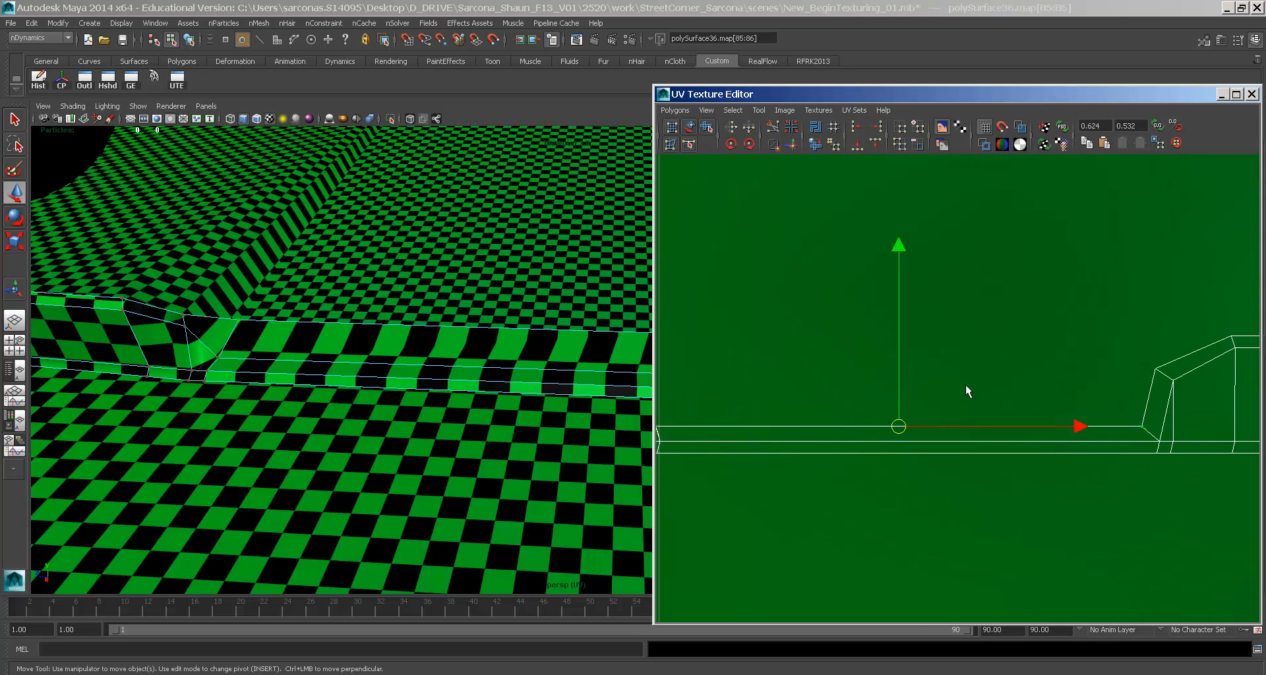
pyautogui.moveTo(895, 381); pyautogui.dragTo(888, 322)
# - Raise the seam-corner UV pair to stretch the curb texture
pyautogui.keyDown('alt'); pyautogui.moveTo(1168, 423); pyautogui.dragTo(1187, 356, button='middle'); pyautogui.keyUp('alt')
pyautogui.click(1178, 373)
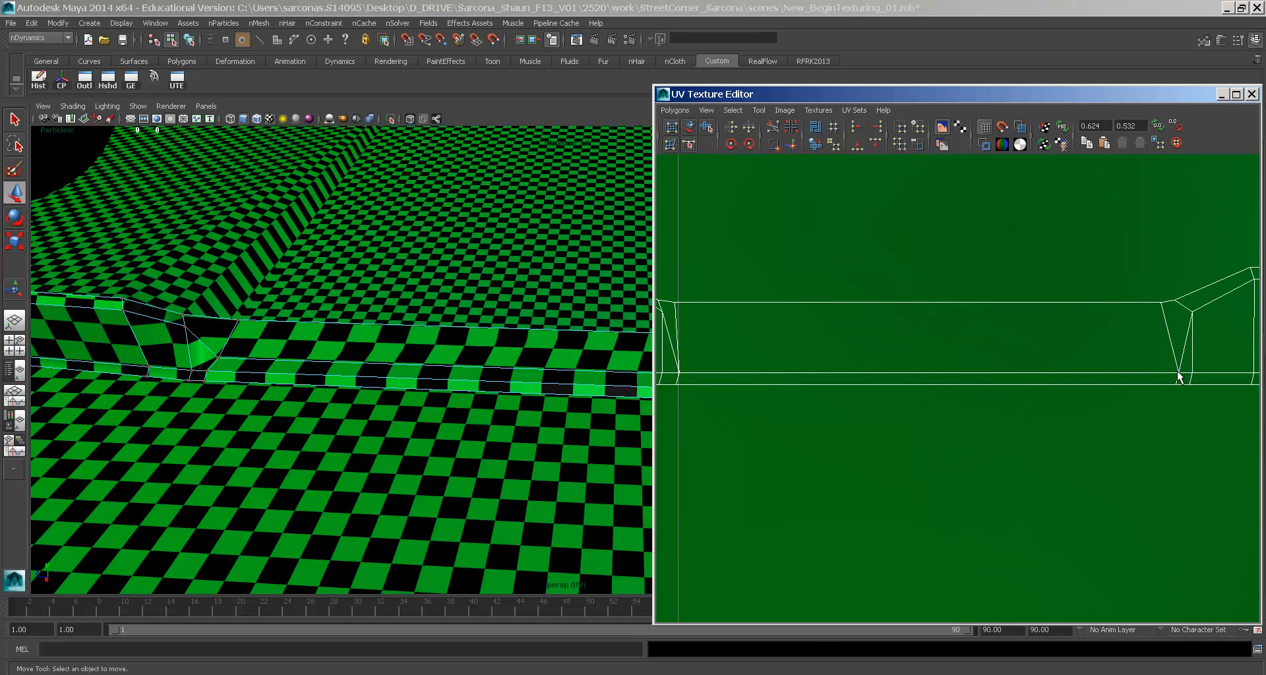
pyautogui.moveTo(1178, 372); pyautogui.dragTo(1153, 353)
pyautogui.hotkey('ctrl', 'z')
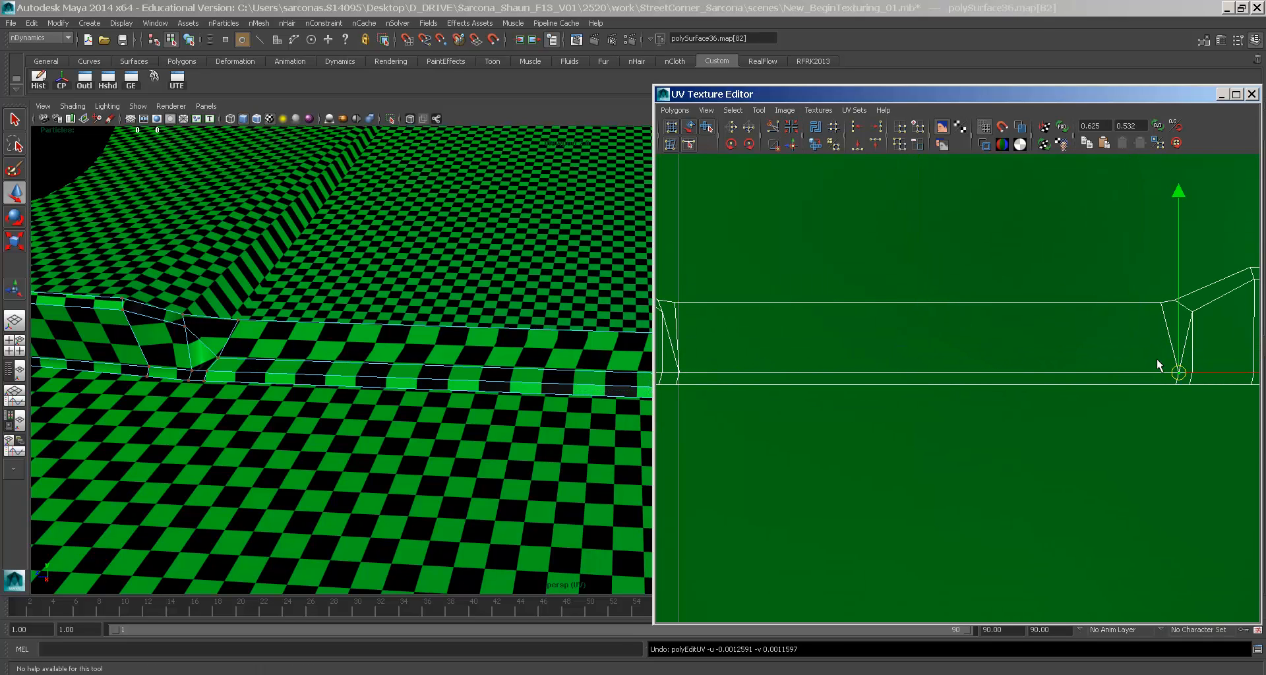
pyautogui.click(1158, 360)
pyautogui.keyDown('alt'); pyautogui.moveTo(701, 378); pyautogui.dragTo(820, 365, button='middle'); pyautogui.keyUp('alt')
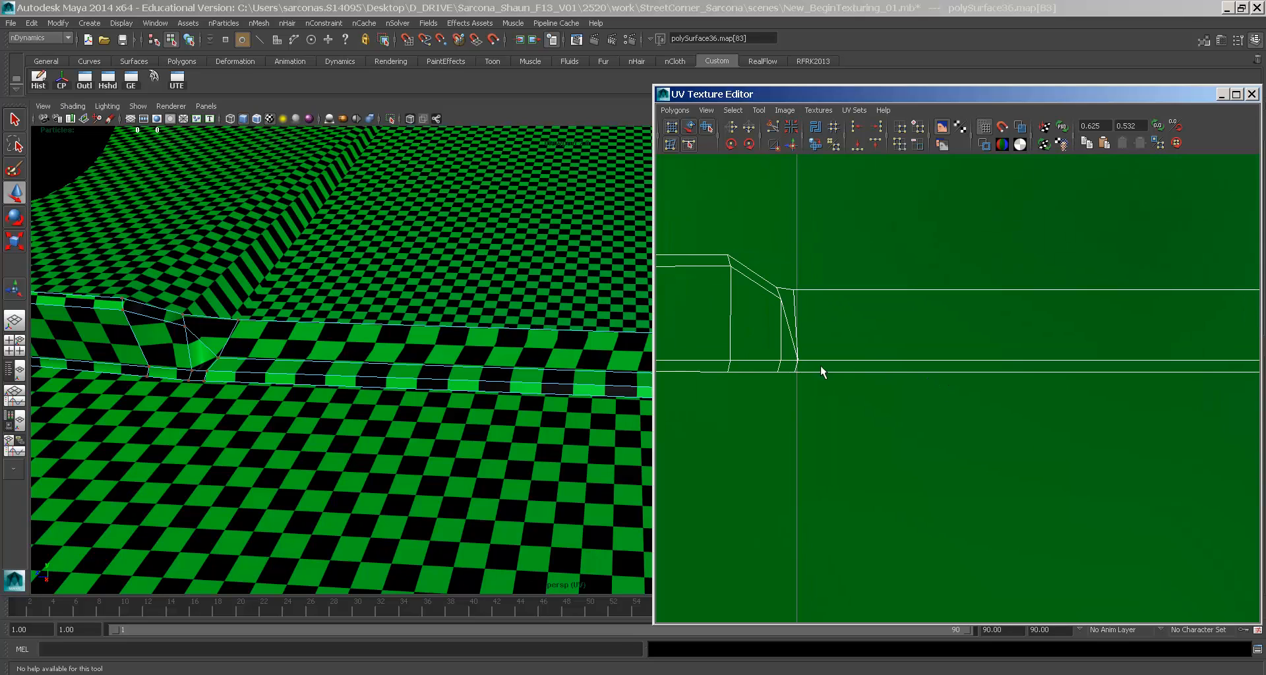
pyautogui.keyDown('shift'); pyautogui.click(797, 361); pyautogui.keyUp('shift')
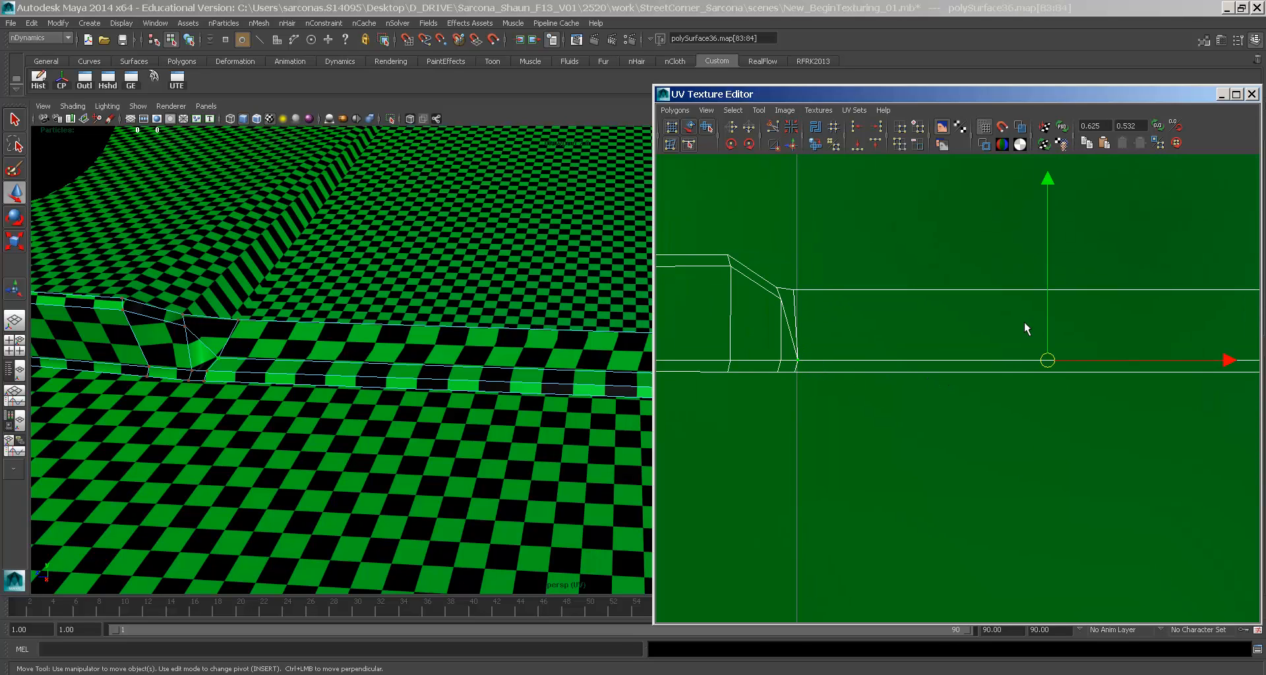
pyautogui.moveTo(1049, 330); pyautogui.dragTo(1046, 284)
# - Raise the matching pair of UVs on the strip's upper edge
pyautogui.click(792, 286)
pyautogui.keyDown('alt'); pyautogui.moveTo(1001, 296); pyautogui.dragTo(1031, 342, button='middle'); pyautogui.keyUp('alt')
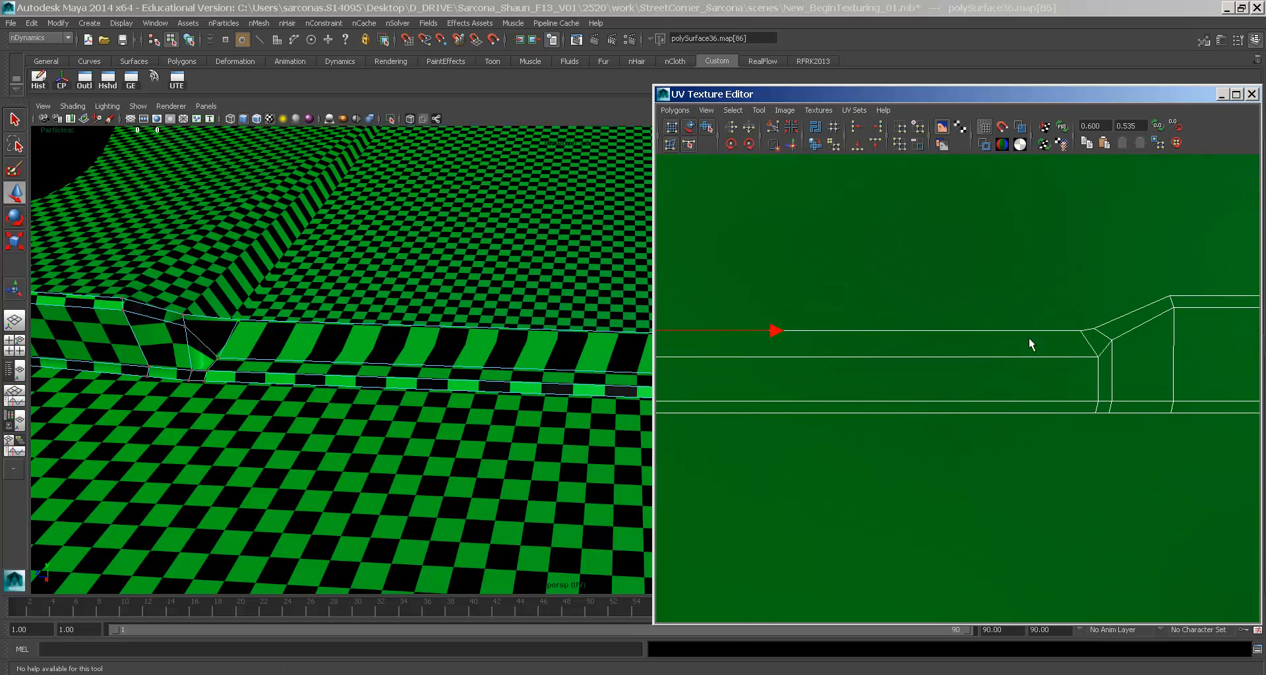
pyautogui.keyDown('shift'); pyautogui.click(1088, 328); pyautogui.keyUp('shift')
pyautogui.moveTo(840, 307); pyautogui.dragTo(844, 279)
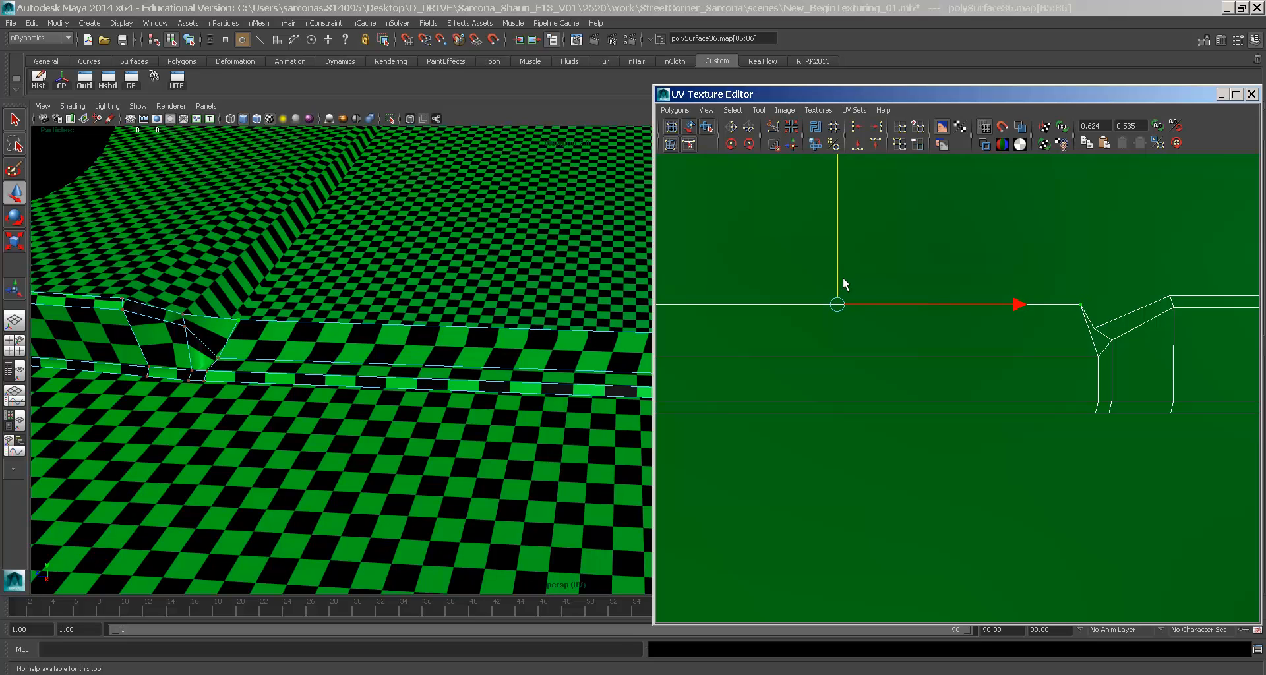
# - Lower the two UVs at the seam junction slightly
pyautogui.moveTo(1112, 344); pyautogui.dragTo(709, 409)
pyautogui.keyDown('alt'); pyautogui.moveTo(774, 369); pyautogui.dragTo(979, 358, button='middle'); pyautogui.keyUp('alt')
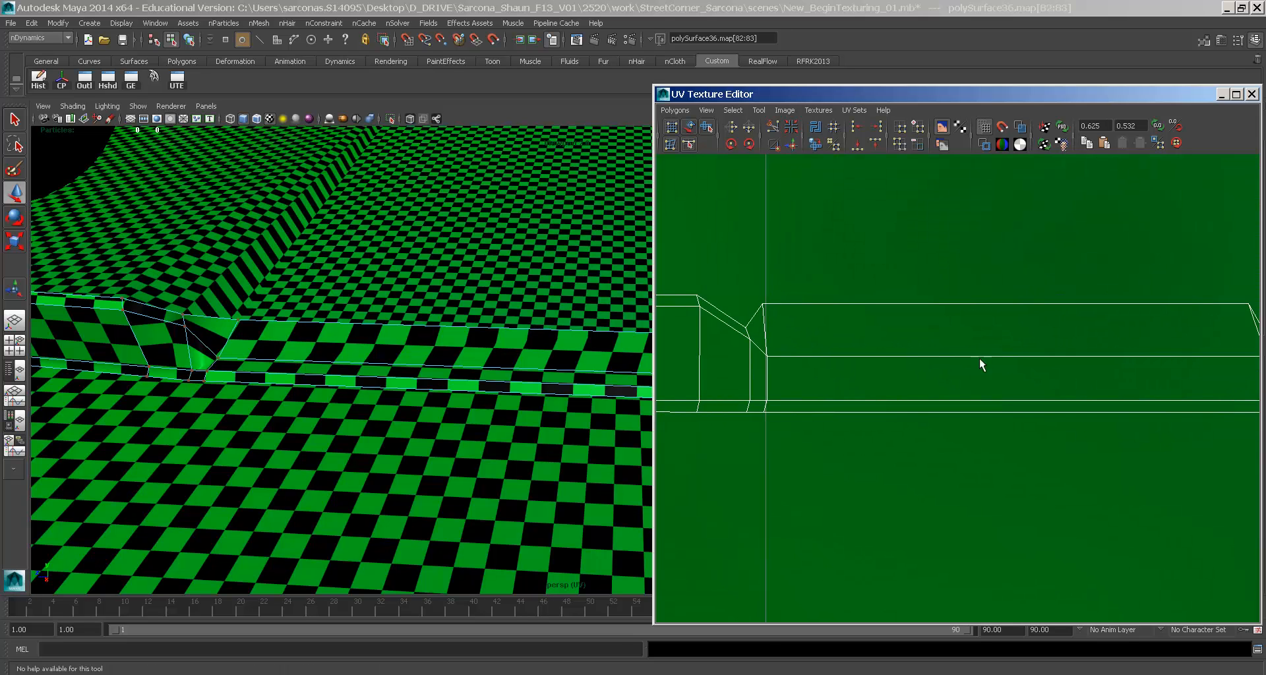
pyautogui.click(761, 354)
pyautogui.keyDown('alt'); pyautogui.moveTo(1244, 367); pyautogui.dragTo(1117, 376, button='middle'); pyautogui.keyUp('alt')
pyautogui.keyDown('shift'); pyautogui.click(1132, 362); pyautogui.keyUp('shift')
pyautogui.moveTo(884, 331); pyautogui.dragTo(884, 347)
# - Raise the seam corner UV a little and scale the selection down
pyautogui.keyDown('alt'); pyautogui.moveTo(1046, 327); pyautogui.dragTo(960, 333, button='middle'); pyautogui.keyUp('alt')
pyautogui.click(1060, 353)
pyautogui.keyDown('alt'); pyautogui.moveTo(1058, 357); pyautogui.dragTo(800, 361, button='middle'); pyautogui.keyUp('alt')
pyautogui.click(770, 346)
pyautogui.press('w')
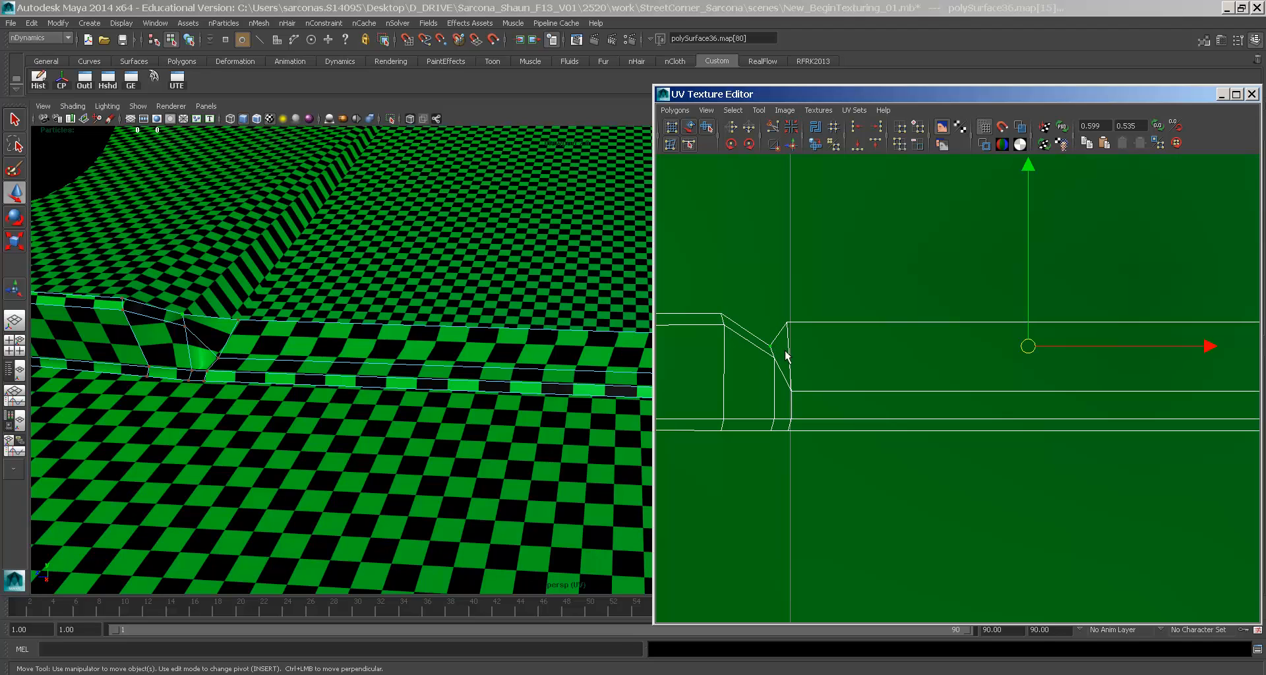
pyautogui.moveTo(1030, 315); pyautogui.dragTo(1026, 294)
pyautogui.press('r')
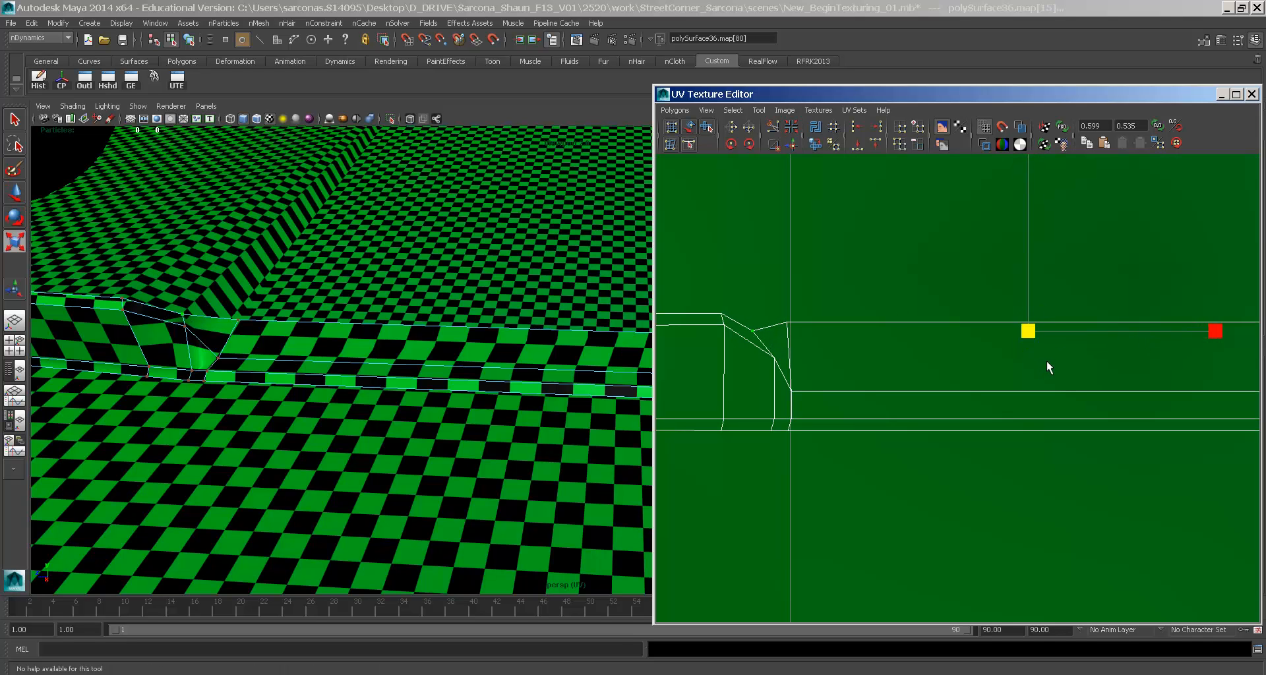
pyautogui.moveTo(1038, 361); pyautogui.dragTo(1034, 361, button='middle')
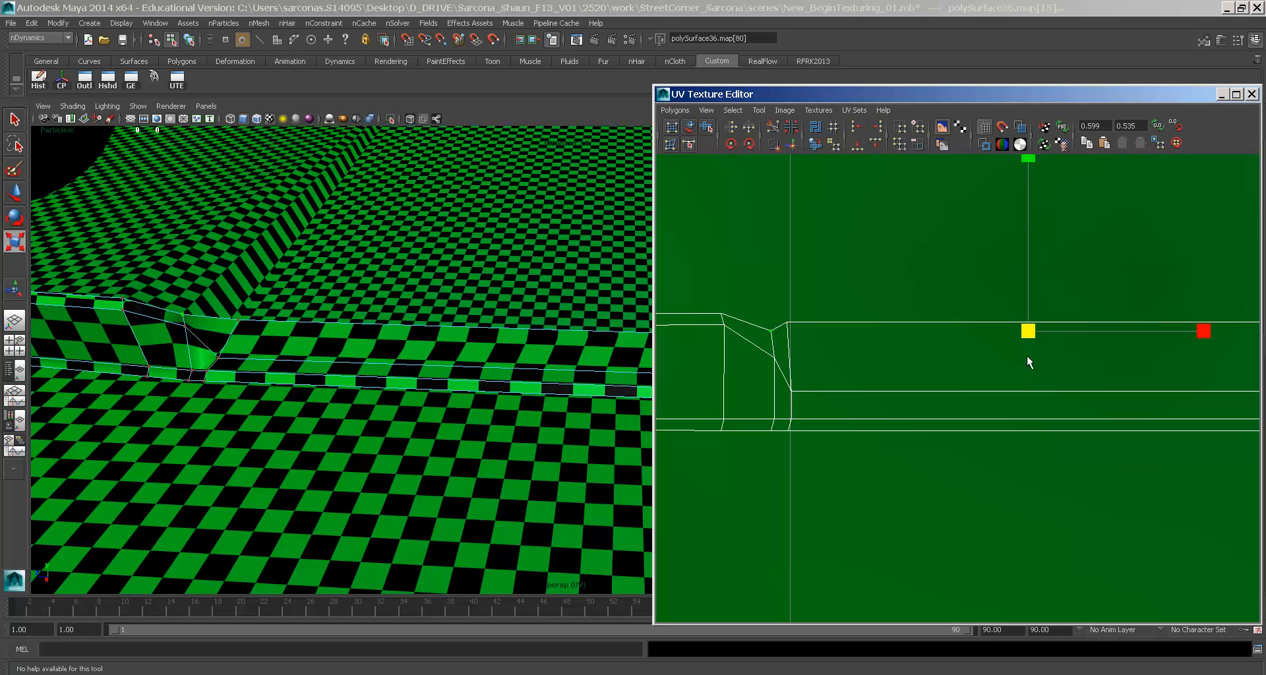
# - Scale an opposite pair of seam UVs slightly to line up the notch
pyautogui.moveTo(806, 369); pyautogui.dragTo(807, 371)
pyautogui.keyDown('alt'); pyautogui.moveTo(1030, 382); pyautogui.dragTo(761, 384, button='middle'); pyautogui.keyUp('alt')
pyautogui.keyDown('shift'); pyautogui.moveTo(1018, 349); pyautogui.dragTo(1047, 373); pyautogui.keyUp('shift')
pyautogui.press('w')
pyautogui.press('r')
pyautogui.moveTo(824, 380); pyautogui.dragTo(821, 381, button='middle')
pyautogui.press('w')
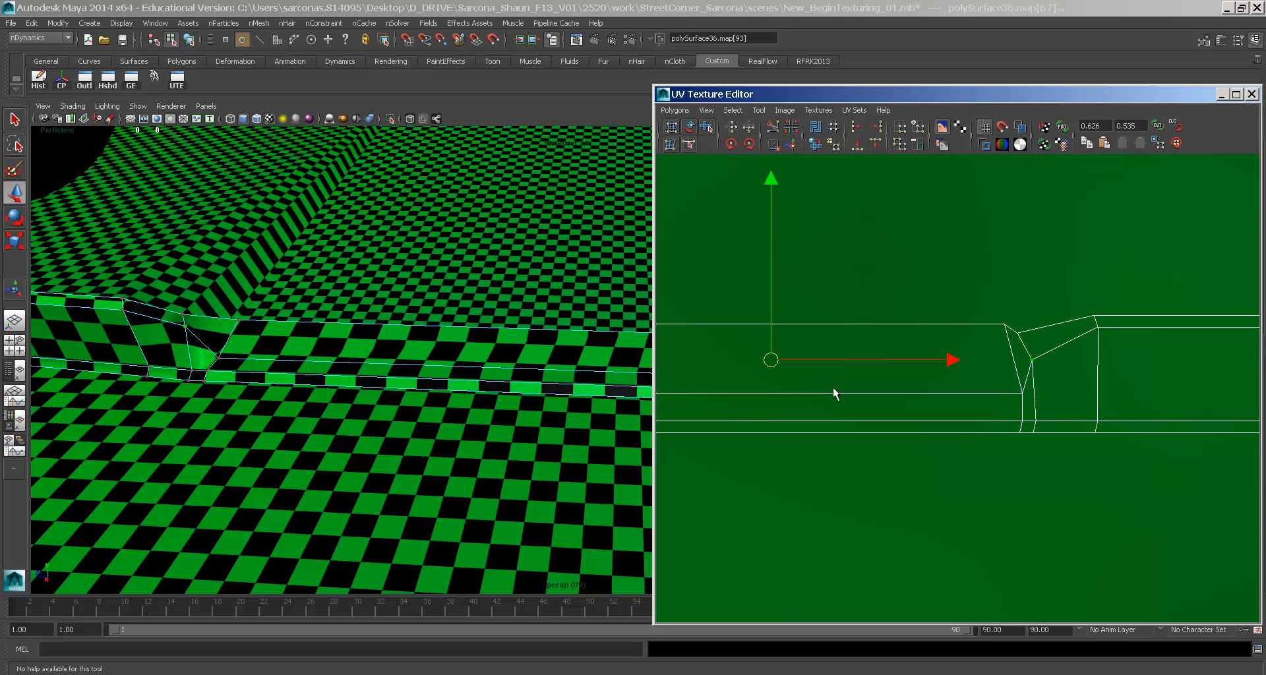
pyautogui.click(973, 373)
# - Raise the UVs along the seam's lower edge slightly
pyautogui.moveTo(1029, 399); pyautogui.dragTo(991, 389)
pyautogui.keyDown('alt'); pyautogui.moveTo(872, 396); pyautogui.dragTo(1044, 396, button='middle'); pyautogui.keyUp('alt')
pyautogui.keyDown('shift'); pyautogui.moveTo(683, 396); pyautogui.dragTo(706, 362); pyautogui.keyUp('shift')
pyautogui.moveTo(942, 359); pyautogui.dragTo(943, 355)
pyautogui.keyDown('alt'); pyautogui.moveTo(358, 353); pyautogui.dragTo(540, 372); pyautogui.keyUp('alt')
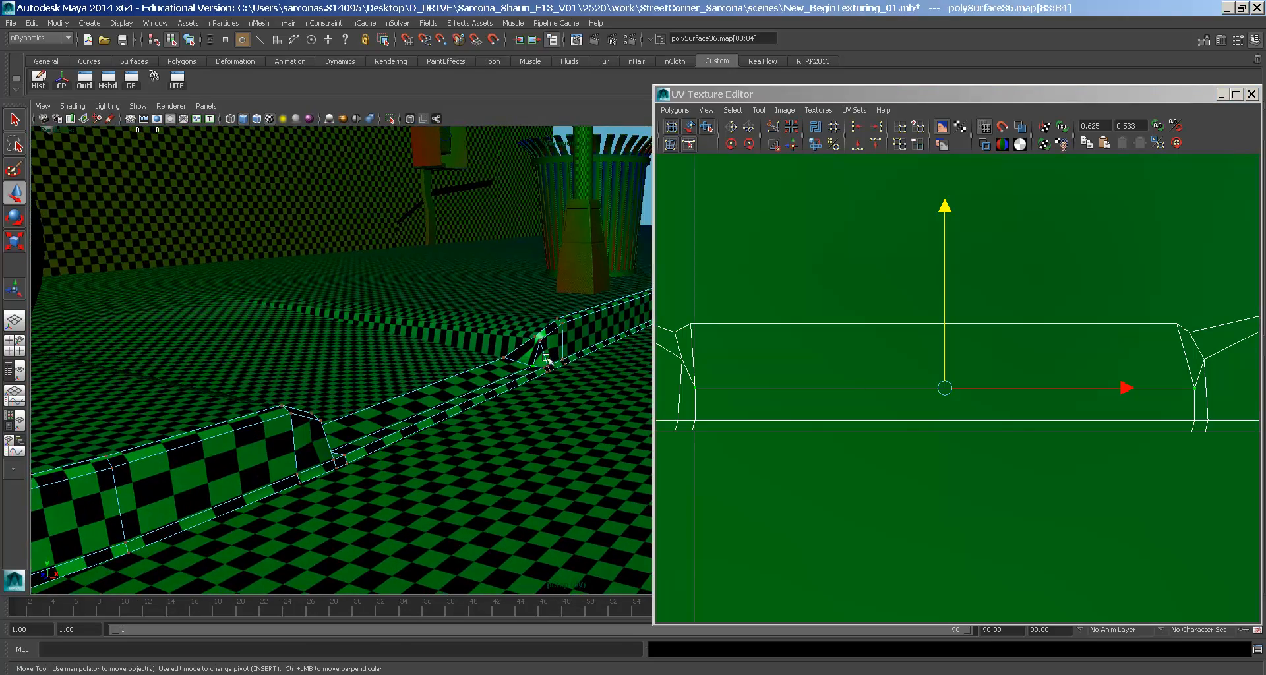
# - Raise the selected seam UVs slightly and test a horizontal scale
pyautogui.moveTo(1200, 394); pyautogui.dragTo(1200, 395)
pyautogui.hotkey('ctrl', 'z')
pyautogui.moveTo(944, 336); pyautogui.dragTo(945, 330)
pyautogui.press('r')
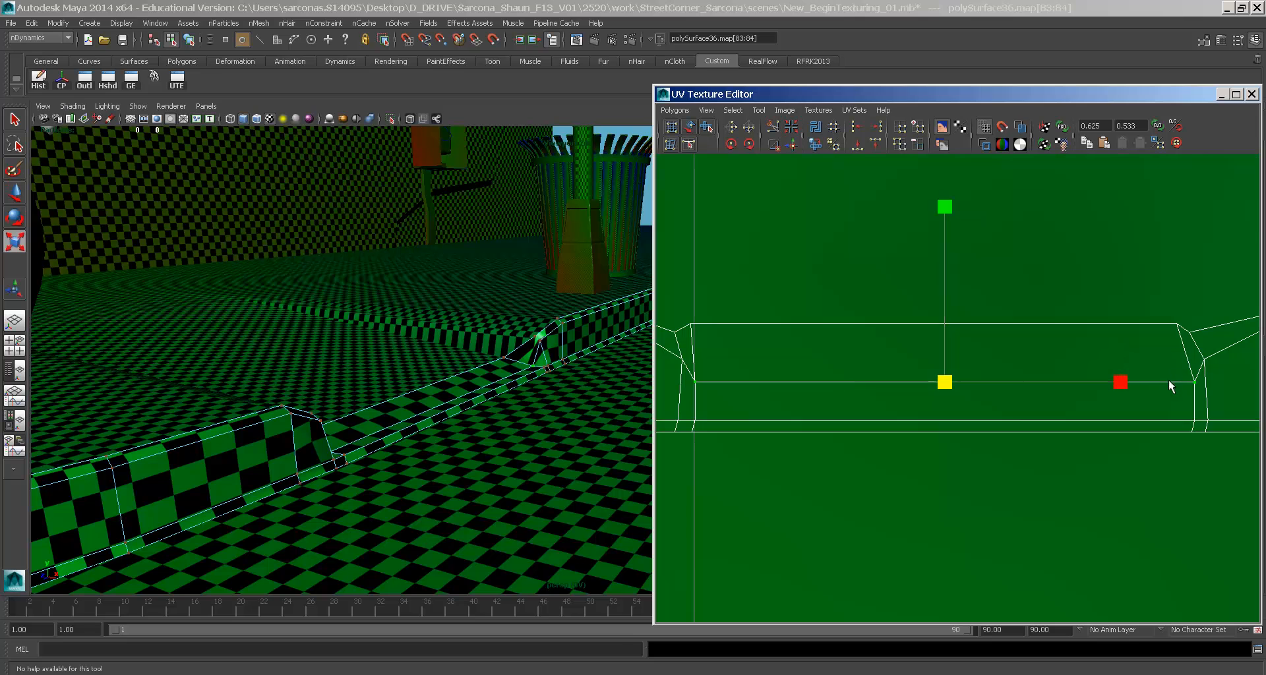
pyautogui.moveTo(1121, 384); pyautogui.dragTo(1121, 384)
# - Marquee-select the curb strip's UVs from one end to the other
pyautogui.keyDown('alt'); pyautogui.moveTo(1225, 383); pyautogui.dragTo(1108, 383, button='right'); pyautogui.keyUp('alt')
pyautogui.keyDown('alt'); pyautogui.moveTo(1109, 383); pyautogui.dragTo(903, 379, button='middle'); pyautogui.keyUp('alt')
pyautogui.click(892, 356)
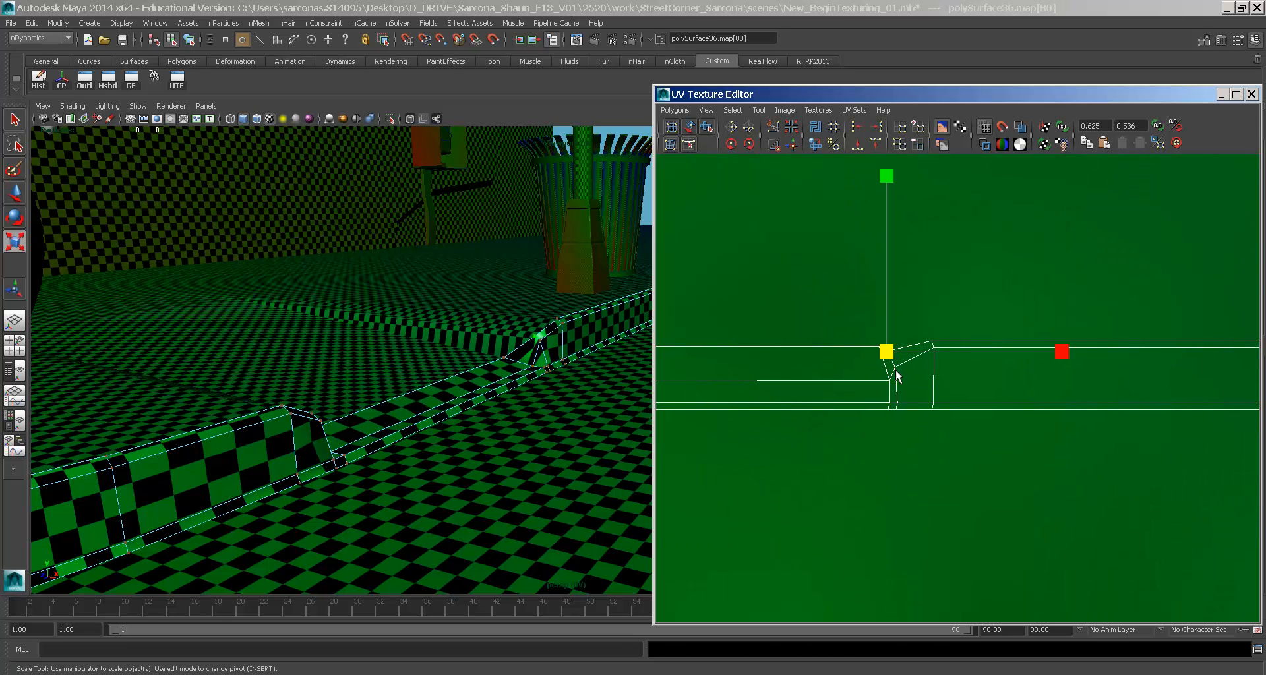
pyautogui.keyDown('shift'); pyautogui.moveTo(895, 368); pyautogui.dragTo(912, 431); pyautogui.keyUp('shift')
pyautogui.keyDown('shift'); pyautogui.moveTo(924, 311); pyautogui.dragTo(1003, 472); pyautogui.keyUp('shift')
pyautogui.keyDown('alt'); pyautogui.moveTo(1183, 372); pyautogui.dragTo(685, 317, button='right'); pyautogui.keyUp('alt')
pyautogui.keyDown('alt'); pyautogui.moveTo(1066, 371); pyautogui.dragTo(709, 377, button='middle'); pyautogui.keyUp('alt')
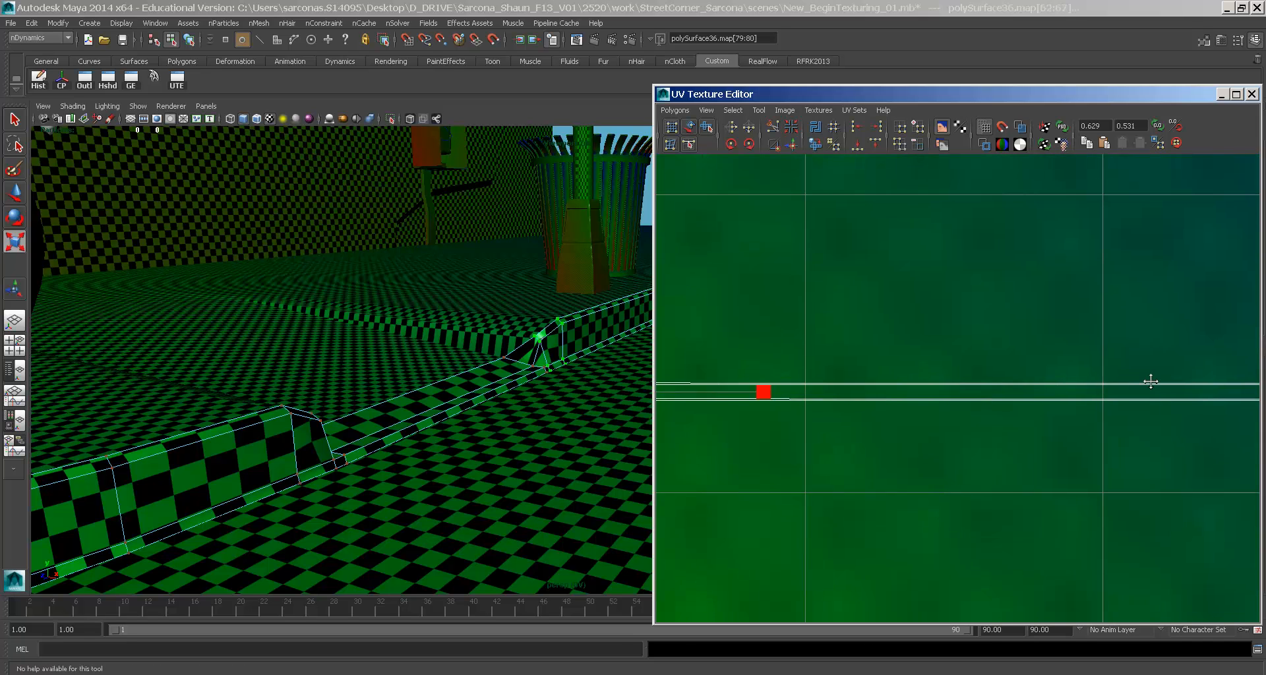
pyautogui.keyDown('alt'); pyautogui.moveTo(1150, 379); pyautogui.dragTo(774, 373, button='middle'); pyautogui.keyUp('alt')
pyautogui.keyDown('shift'); pyautogui.moveTo(1094, 357); pyautogui.dragTo(1236, 460); pyautogui.keyUp('shift')
pyautogui.keyDown('alt'); pyautogui.moveTo(731, 431); pyautogui.dragTo(1090, 425, button='middle'); pyautogui.keyUp('alt')
# - Slide the selected strip UVs horizontally along U
pyautogui.keyDown('alt'); pyautogui.moveTo(994, 423); pyautogui.dragTo(1137, 435, button='right'); pyautogui.keyUp('alt')
pyautogui.keyDown('alt'); pyautogui.moveTo(1245, 439); pyautogui.dragTo(1066, 444, button='middle'); pyautogui.keyUp('alt')
pyautogui.press('w')
pyautogui.click(1058, 415)
pyautogui.moveTo(1060, 417); pyautogui.dragTo(1085, 410)
pyautogui.keyDown('alt'); pyautogui.moveTo(806, 401); pyautogui.dragTo(1124, 404, button='middle'); pyautogui.keyUp('alt')
# - Select all the strip's UVs and scale them to the full 0–1 grid width
pyautogui.keyDown('alt'); pyautogui.moveTo(1125, 404); pyautogui.dragTo(832, 389, button='right'); pyautogui.keyUp('alt')
pyautogui.keyDown('alt'); pyautogui.moveTo(835, 386); pyautogui.dragTo(1010, 356, button='middle'); pyautogui.keyUp('alt')
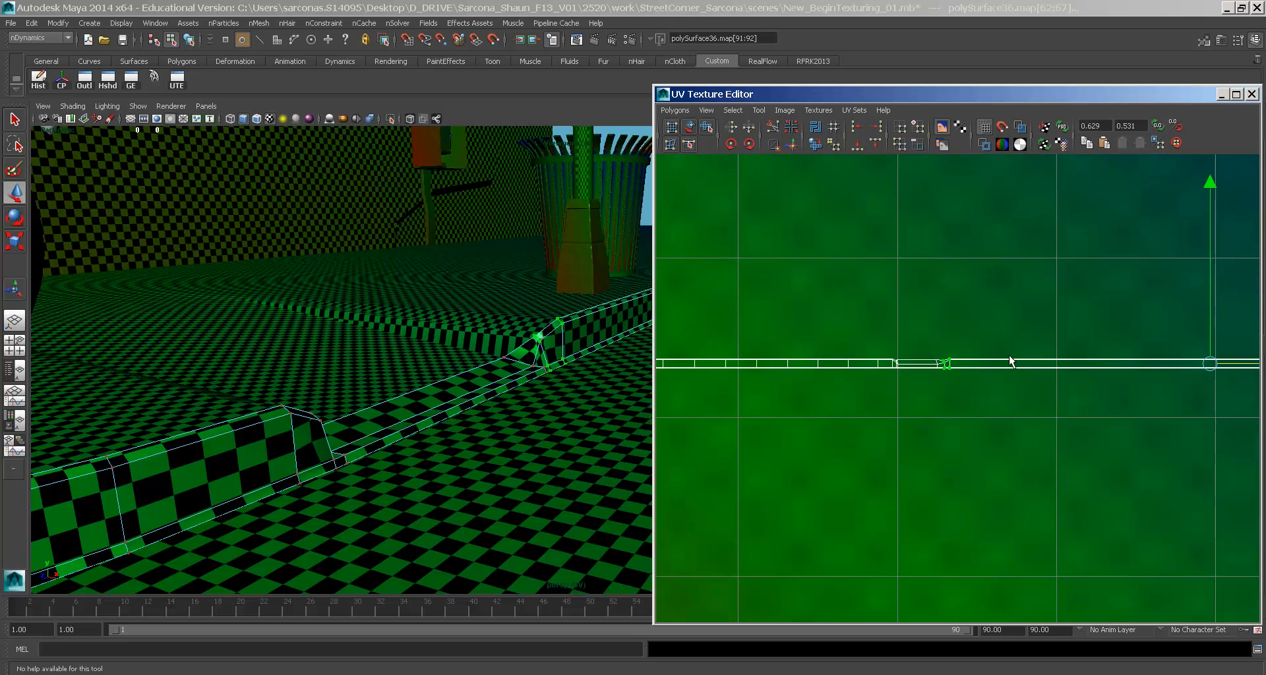
pyautogui.keyDown('alt'); pyautogui.moveTo(1057, 371); pyautogui.dragTo(841, 327, button='right'); pyautogui.keyUp('alt')
pyautogui.keyDown('alt'); pyautogui.moveTo(837, 325); pyautogui.dragTo(1122, 322, button='middle'); pyautogui.keyUp('alt')
pyautogui.keyDown('alt'); pyautogui.moveTo(1011, 304); pyautogui.dragTo(907, 275, button='middle'); pyautogui.keyUp('alt')
pyautogui.keyDown('alt'); pyautogui.moveTo(908, 275); pyautogui.dragTo(757, 328, button='right'); pyautogui.keyUp('alt')
pyautogui.moveTo(718, 321); pyautogui.dragTo(1260, 435)
pyautogui.press('r')
pyautogui.moveTo(1021, 402)
pyautogui.mouseDown(button='middle')
pyautogui.moveTo(1032, 399)
pyautogui.moveTo(1002, 385)
pyautogui.mouseUp(button='middle')
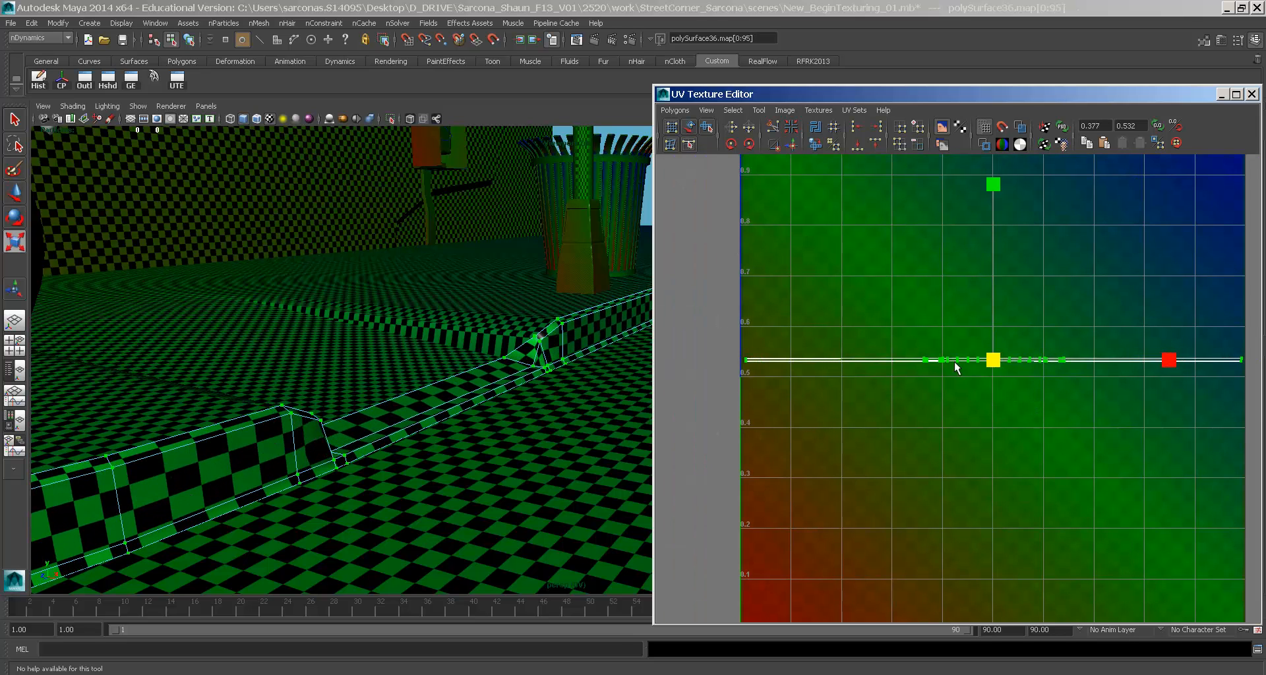
# - Close the UV editor, return to object mode, view low along the curb, and select the street
pyautogui.doubleClick(662, 96)
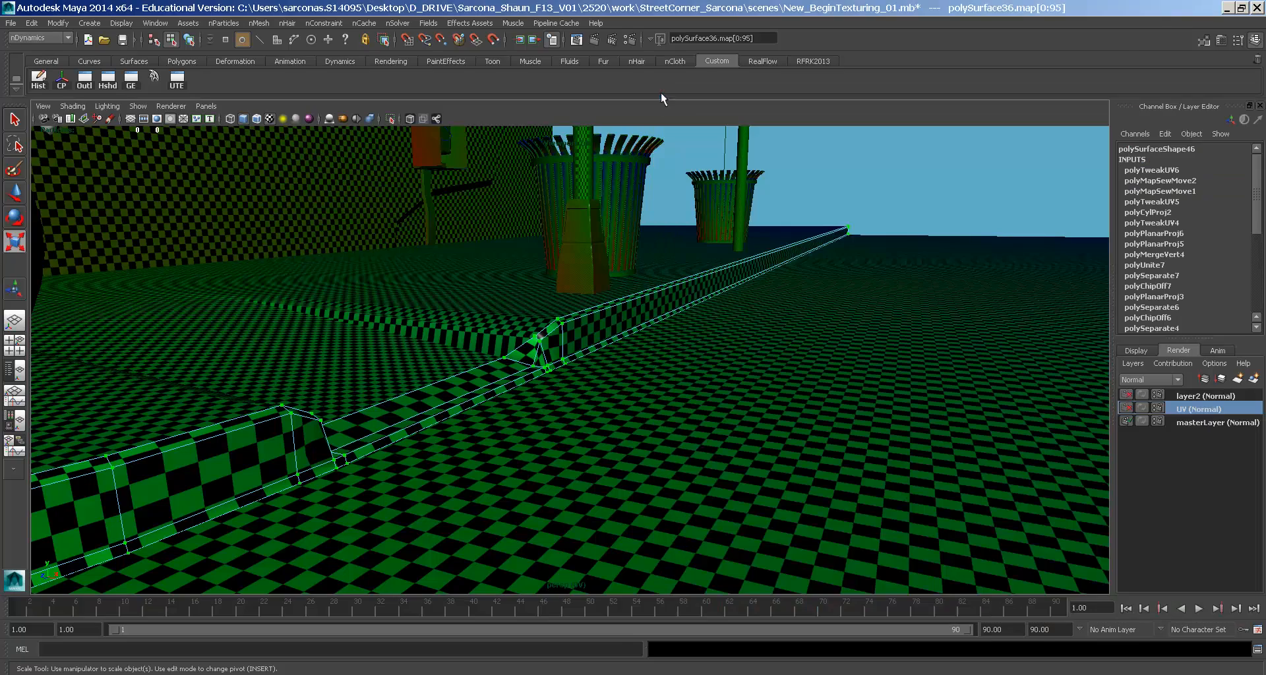
pyautogui.moveTo(576, 323); pyautogui.dragTo(598, 306, button='right')
pyautogui.keyDown('alt'); pyautogui.moveTo(607, 321); pyautogui.dragTo(491, 356); pyautogui.keyUp('alt')
pyautogui.keyDown('alt'); pyautogui.moveTo(491, 356); pyautogui.dragTo(777, 344, button='middle'); pyautogui.keyUp('alt')
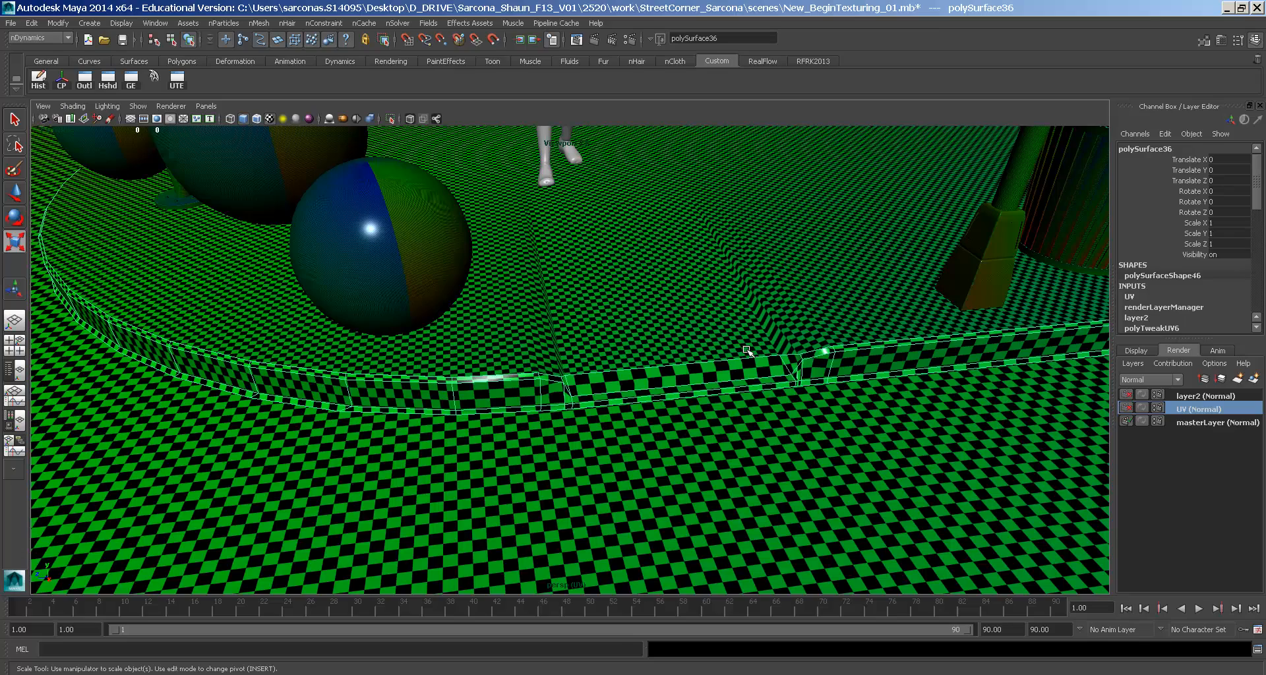
pyautogui.keyDown('alt'); pyautogui.moveTo(674, 349); pyautogui.dragTo(603, 356); pyautogui.keyUp('alt')
pyautogui.keyDown('alt'); pyautogui.moveTo(603, 356); pyautogui.dragTo(478, 308, button='right'); pyautogui.keyUp('alt')
pyautogui.keyDown('alt'); pyautogui.moveTo(478, 308); pyautogui.dragTo(647, 299, button='middle'); pyautogui.keyUp('alt')
pyautogui.click(669, 373)
pyautogui.click(884, 408)
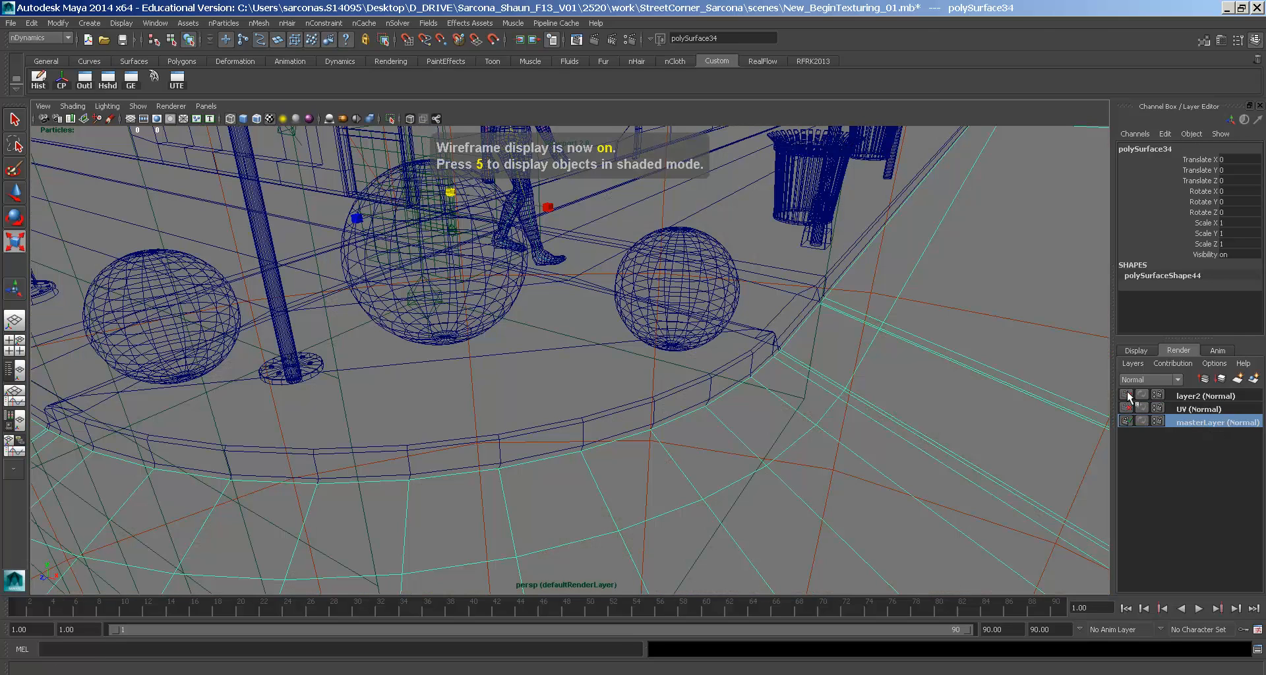
# - Switch the viewport to textured shading with the 6 key
pyautogui.click(177, 105)
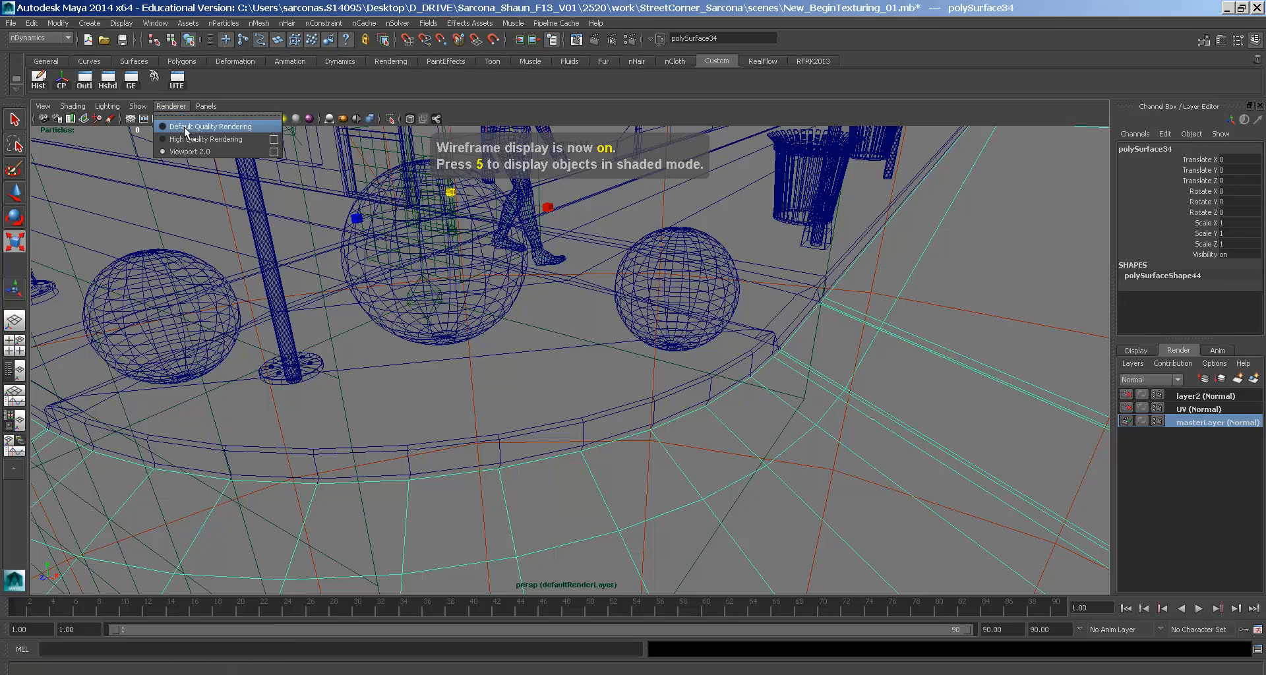
pyautogui.click(197, 142)
pyautogui.press('6')
# - Select the curb and orbit around it to view the curb gap, hydrant, bike rack and sphere
pyautogui.moveTo(934, 332)
pyautogui.keyDown('alt'); pyautogui.mouseDown(button='right')
pyautogui.moveTo(705, 306)
pyautogui.moveTo(814, 382)
pyautogui.mouseUp(button='right'); pyautogui.keyUp('alt')
pyautogui.click(799, 381)
pyautogui.keyDown('alt'); pyautogui.moveTo(563, 375); pyautogui.dragTo(684, 354); pyautogui.keyUp('alt')
pyautogui.keyDown('alt'); pyautogui.moveTo(685, 354); pyautogui.dragTo(778, 373, button='middle'); pyautogui.keyUp('alt')
pyautogui.keyDown('alt'); pyautogui.moveTo(777, 372); pyautogui.dragTo(744, 353, button='right'); pyautogui.keyUp('alt')
pyautogui.keyDown('alt'); pyautogui.moveTo(745, 354); pyautogui.dragTo(841, 346); pyautogui.keyUp('alt')
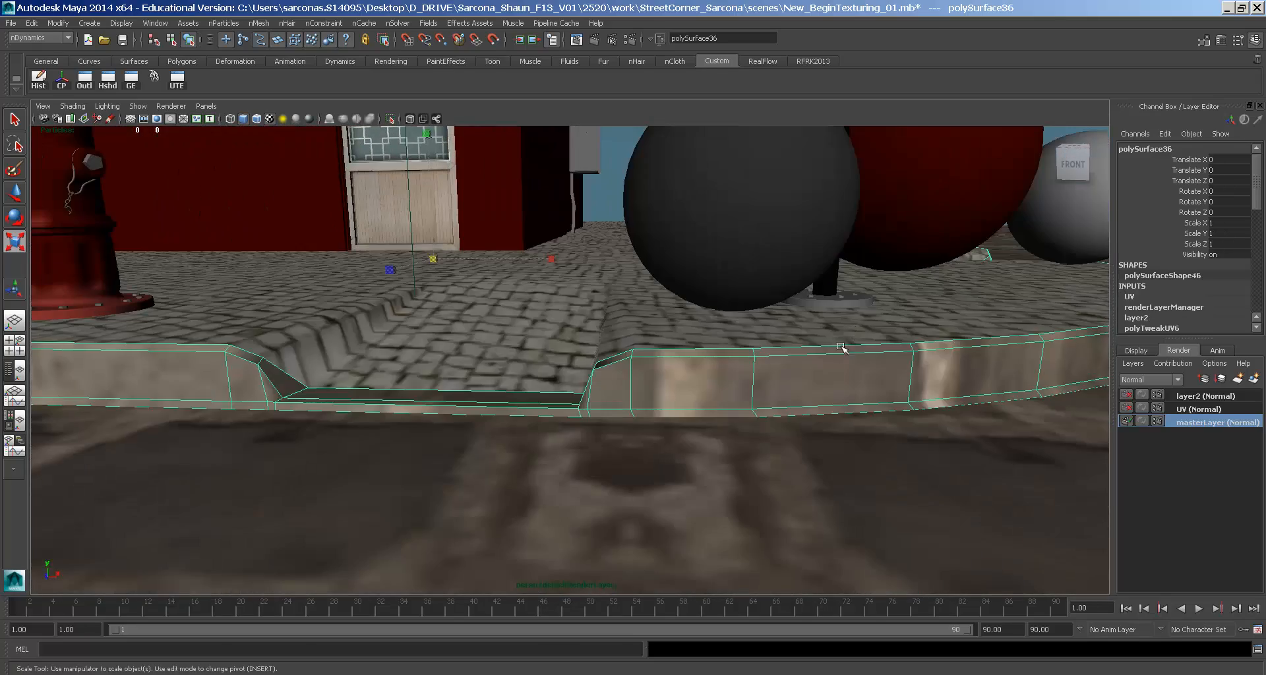
pyautogui.keyDown('alt'); pyautogui.moveTo(671, 366); pyautogui.dragTo(623, 353, button='right'); pyautogui.keyUp('alt')
pyautogui.keyDown('alt'); pyautogui.moveTo(623, 353); pyautogui.dragTo(731, 364); pyautogui.keyUp('alt')
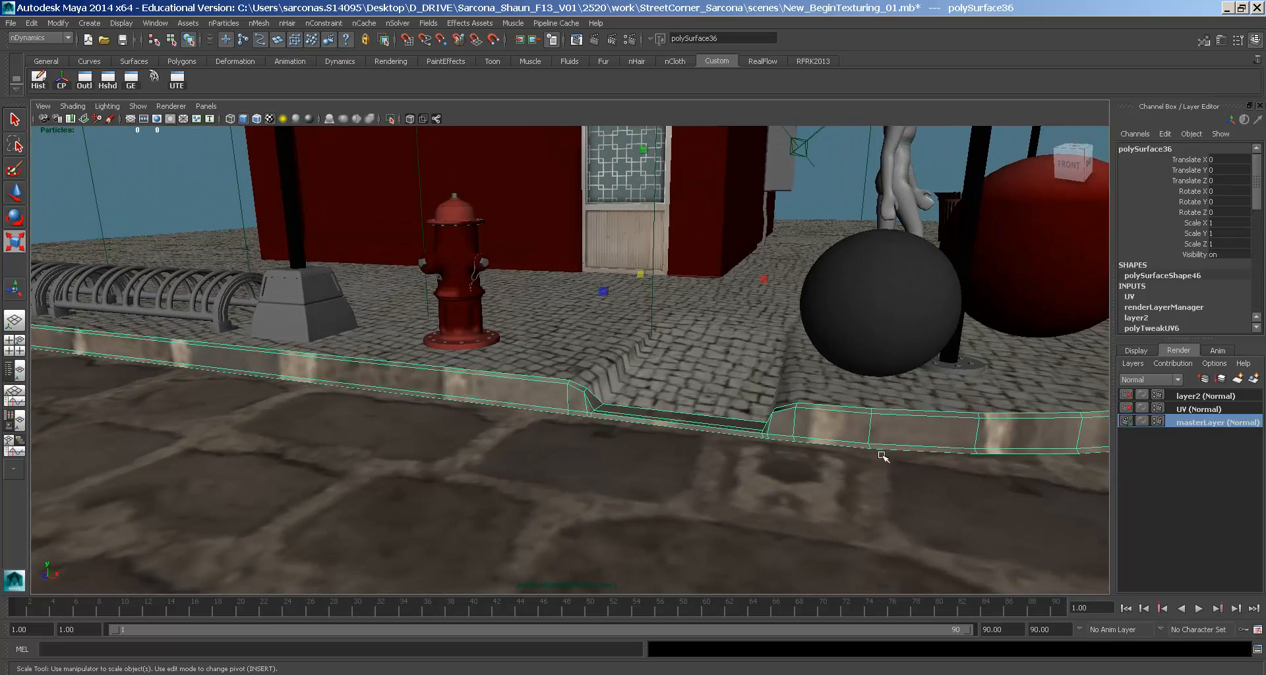
# - Look down on the street corner from above and select the cobblestone street surface
pyautogui.keyDown('alt'); pyautogui.moveTo(882, 455); pyautogui.dragTo(626, 387, button='right'); pyautogui.keyUp('alt')
pyautogui.keyDown('alt'); pyautogui.moveTo(627, 387); pyautogui.dragTo(627, 295); pyautogui.keyUp('alt')
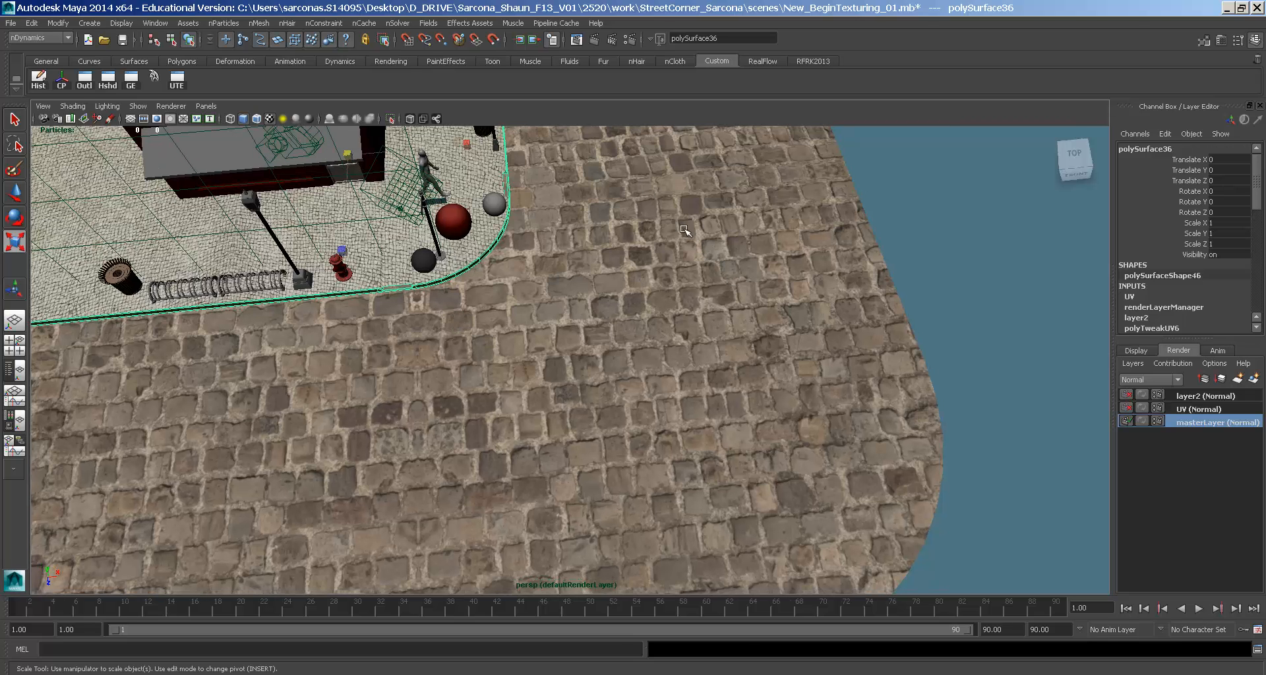
pyautogui.click(713, 313)
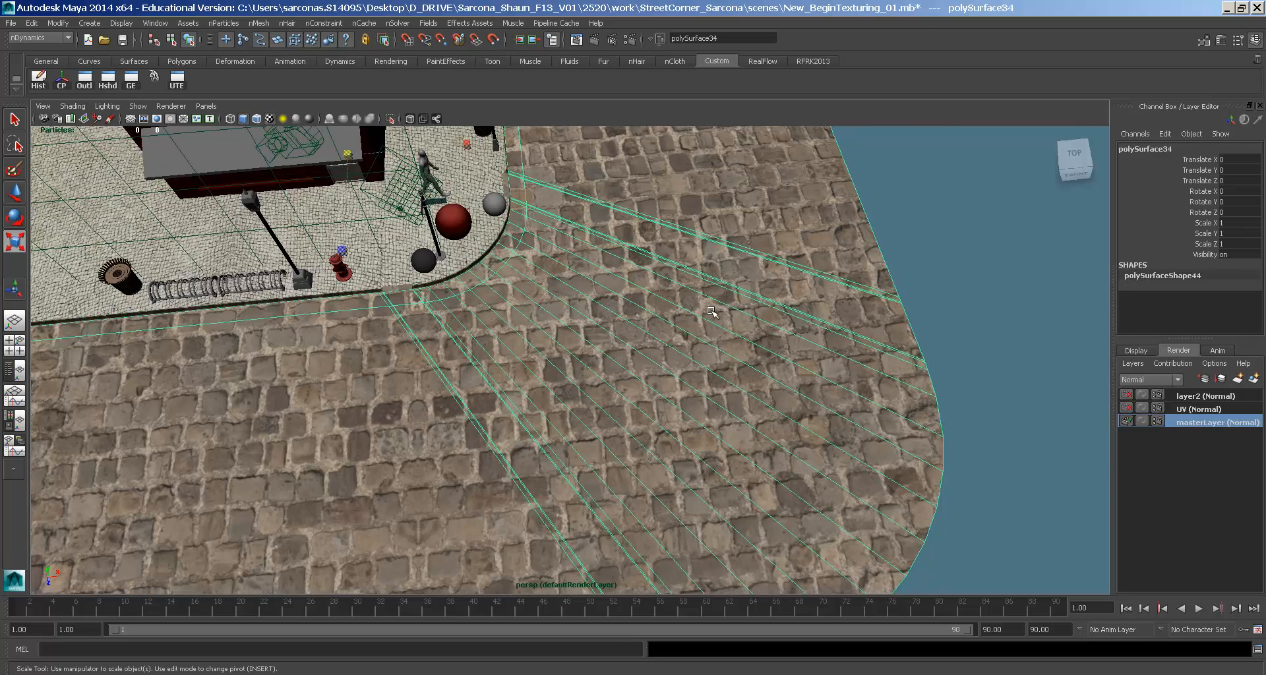
# - In the street texture's place2dTexture12, set Repeat UV to 10 and 10
pyautogui.hotkey('ctrl', 'a')
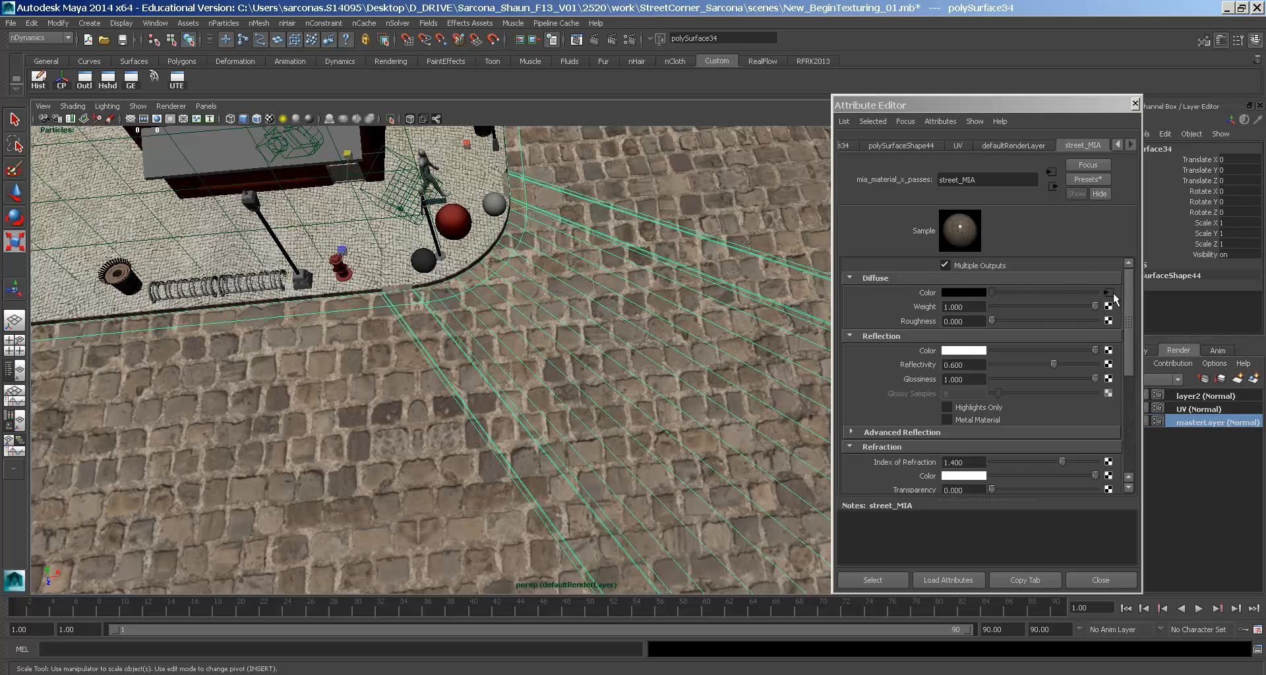
pyautogui.click(1110, 293)
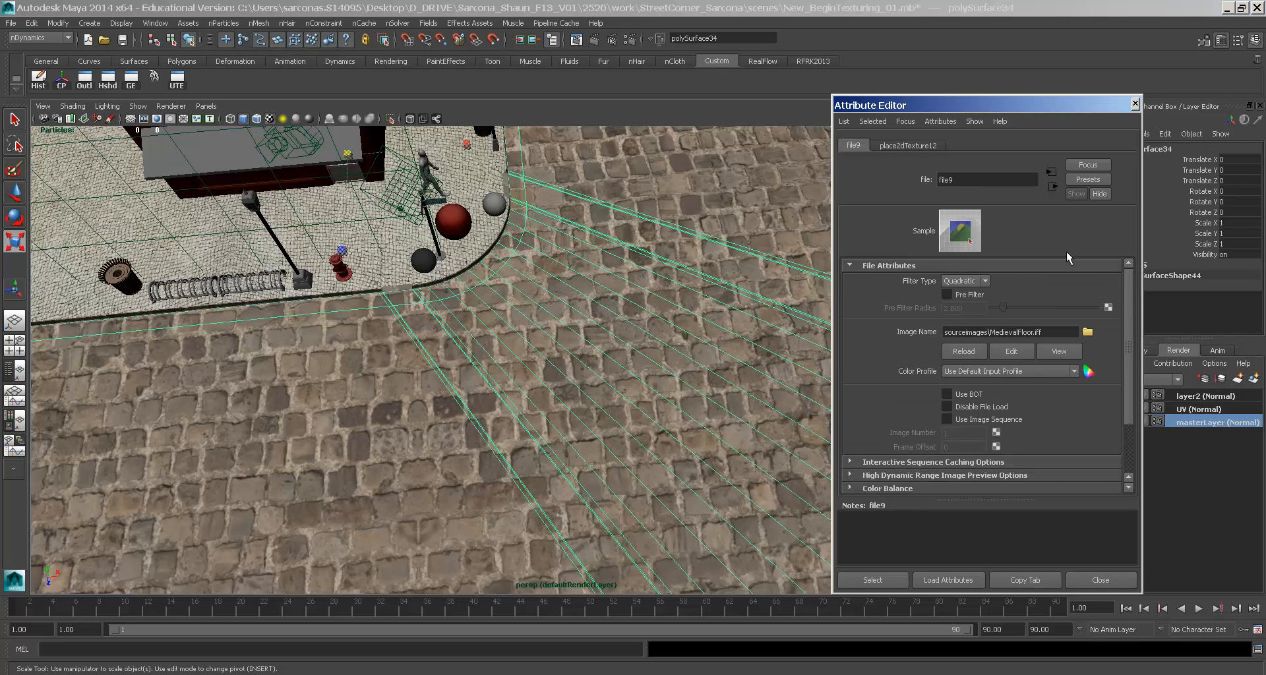
pyautogui.click(911, 147)
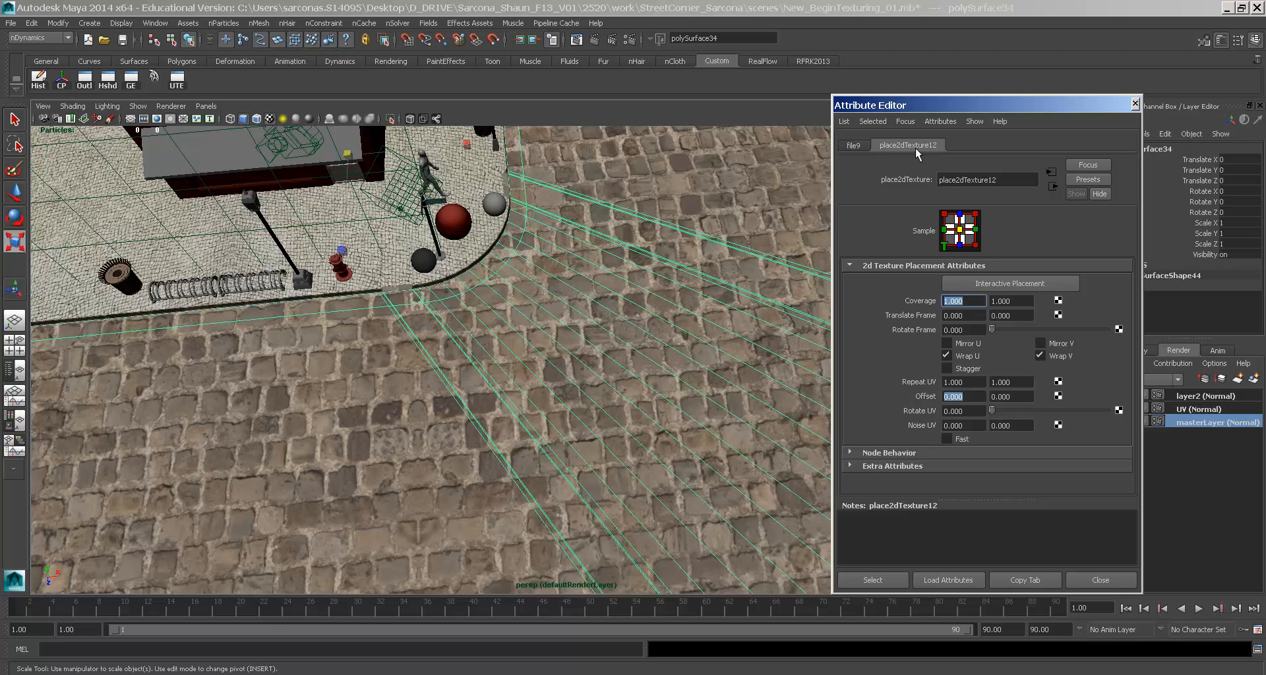
pyautogui.click(973, 381)
pyautogui.click(1002, 382)
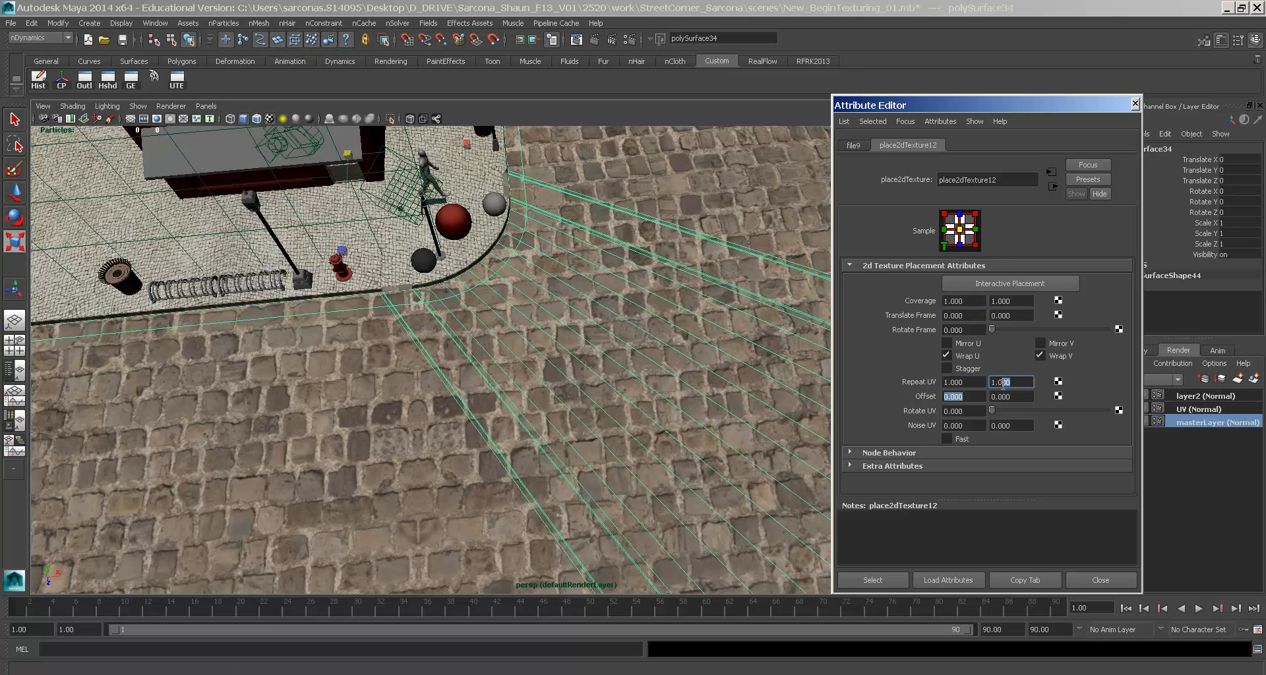
pyautogui.click(968, 383)
pyautogui.doubleClick(966, 383)
pyautogui.write('10')
pyautogui.press('Tab')
pyautogui.write('10')
pyautogui.press('Return')
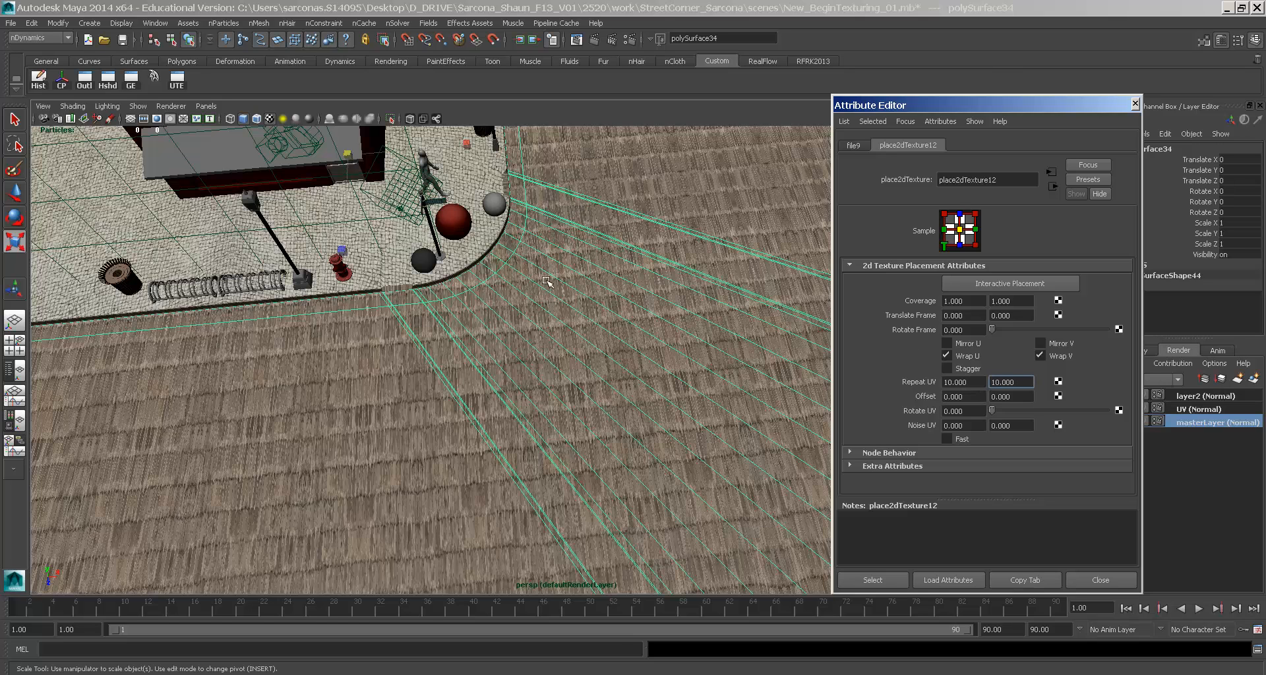
# - Change the street texture's Repeat UV to 5 and 5
pyautogui.scroll(2, 541, 303)
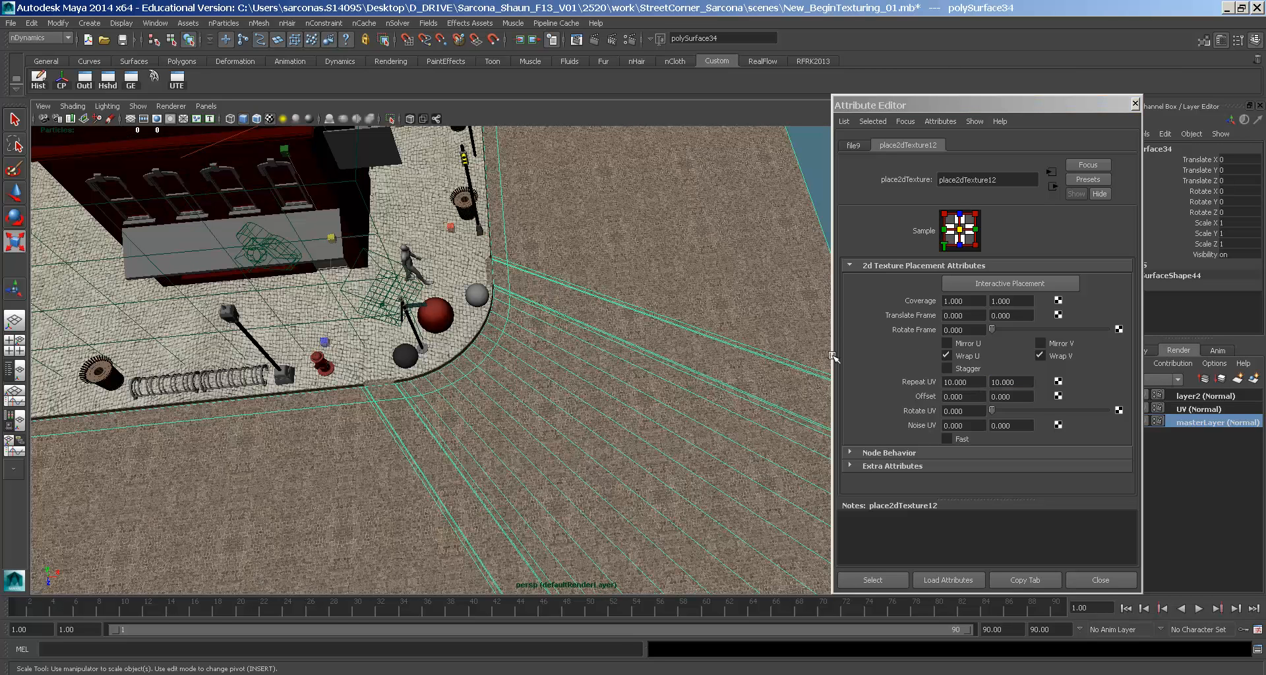
pyautogui.click(959, 383)
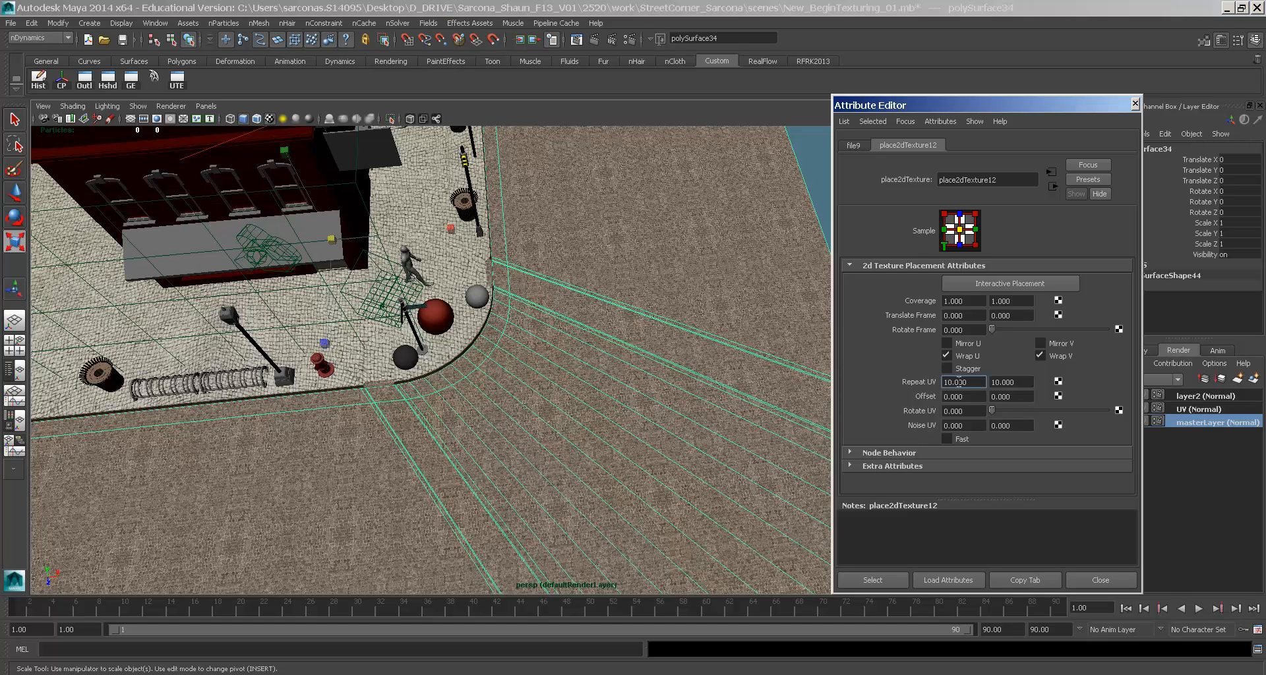
pyautogui.doubleClick(959, 382)
pyautogui.write('5')
pyautogui.press('Tab')
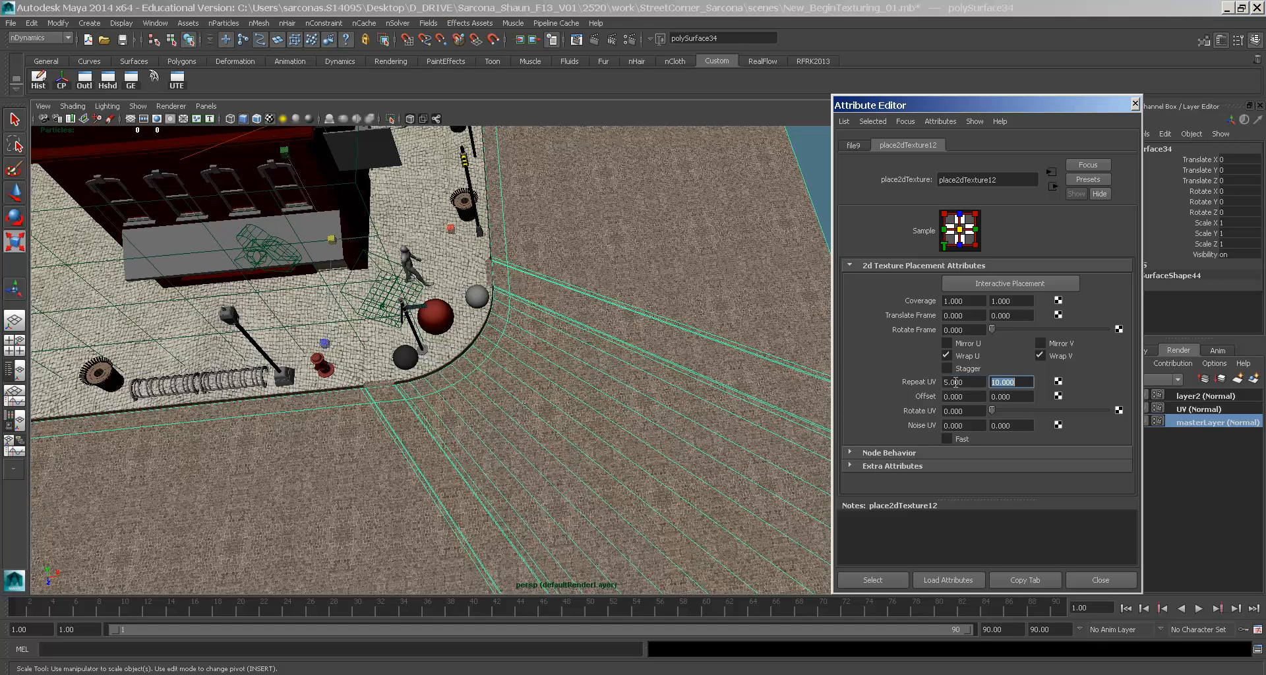
pyautogui.write('5')
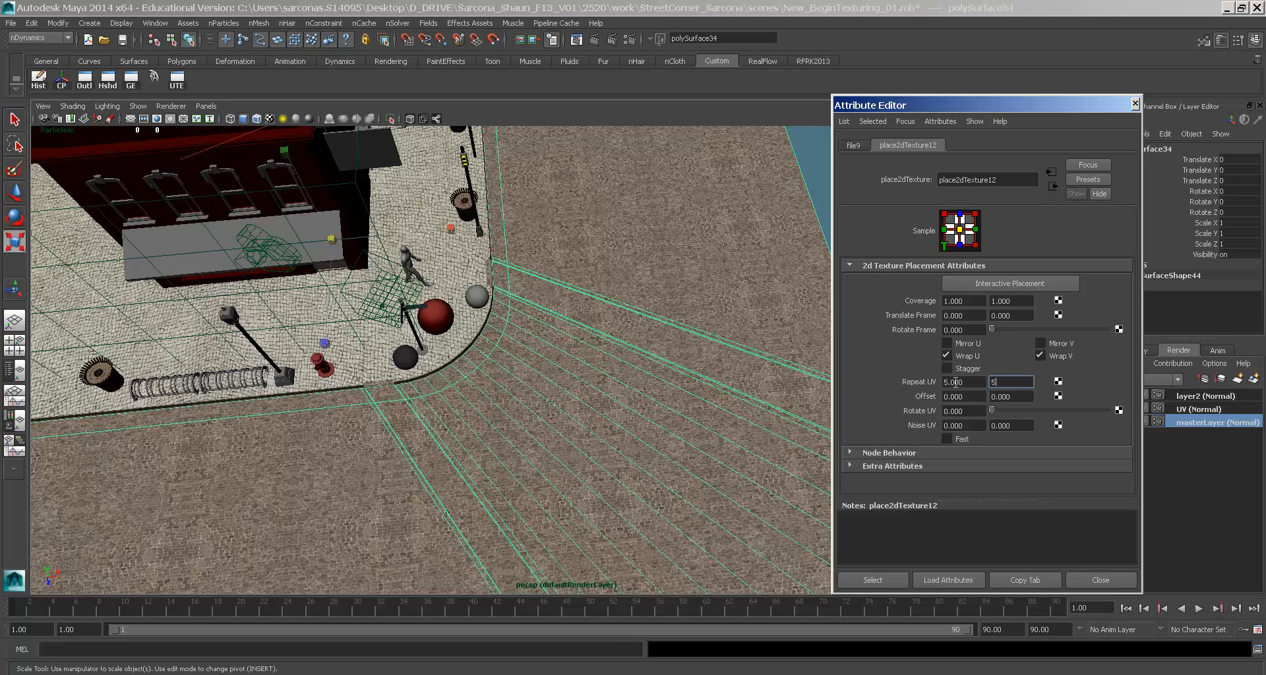
pyautogui.press('Tab')
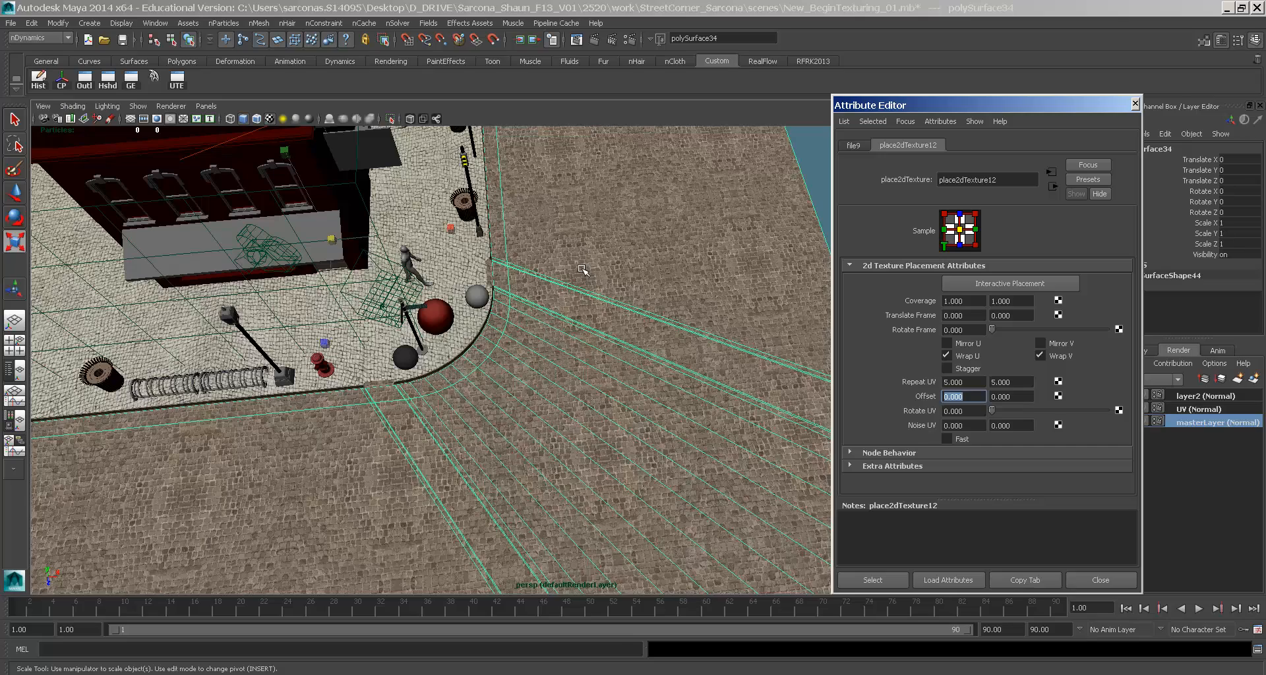
# - Dolly in to inspect the cobblestones and the curb close up
pyautogui.keyDown('alt'); pyautogui.moveTo(565, 286); pyautogui.dragTo(429, 302, button='right'); pyautogui.keyUp('alt')
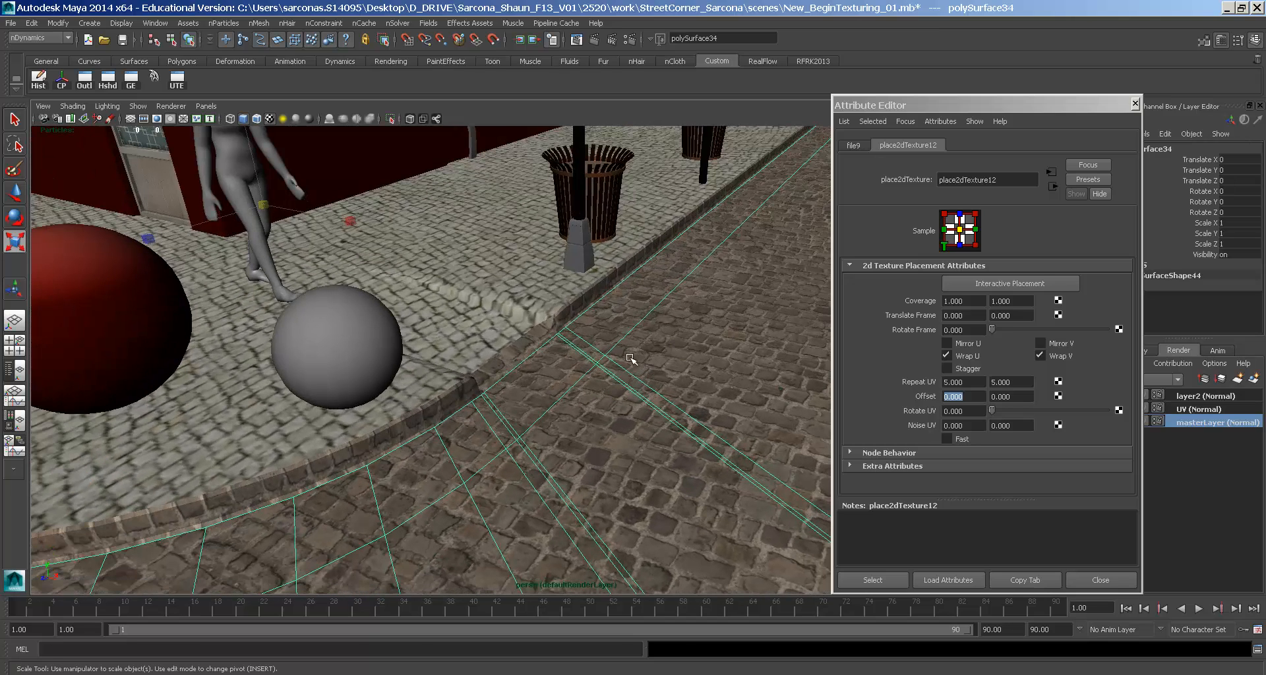
pyautogui.keyDown('alt'); pyautogui.moveTo(470, 379); pyautogui.dragTo(807, 519, button='right'); pyautogui.keyUp('alt')
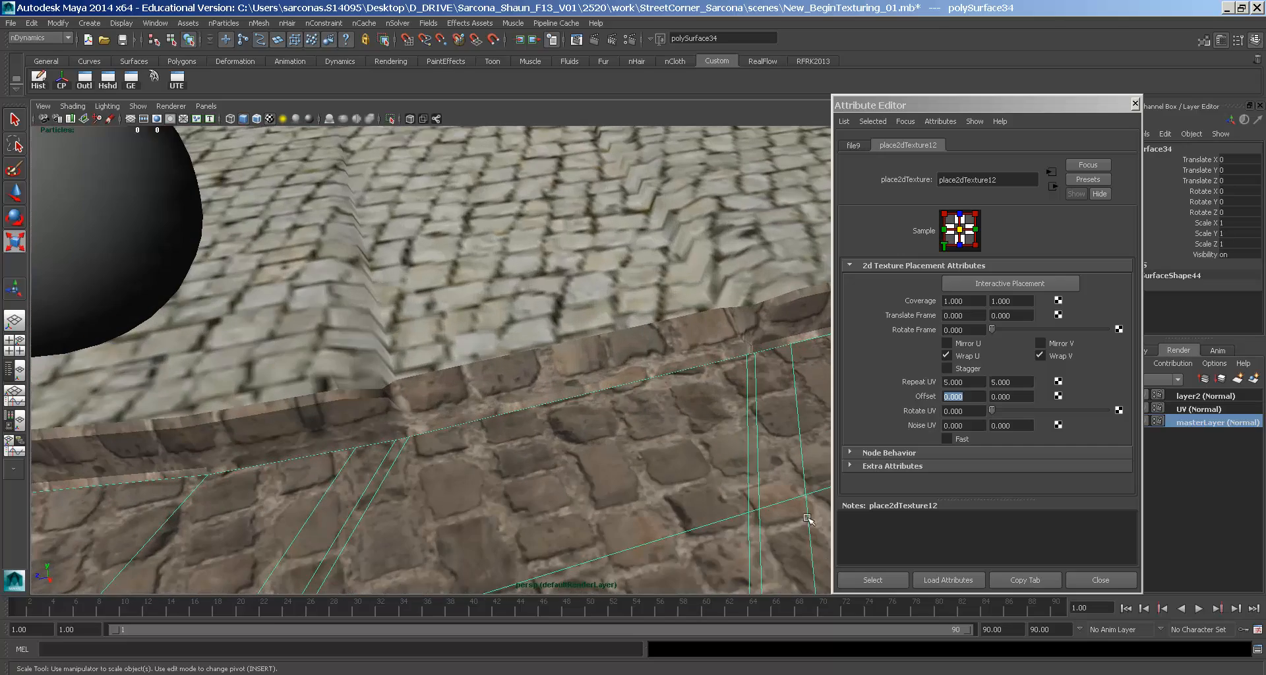
pyautogui.keyDown('alt'); pyautogui.moveTo(471, 384); pyautogui.dragTo(372, 367, button='middle'); pyautogui.keyUp('alt')
# - Select the sidewalk, switch to the UV checker render layer and Viewport 2.0
pyautogui.click(303, 350)
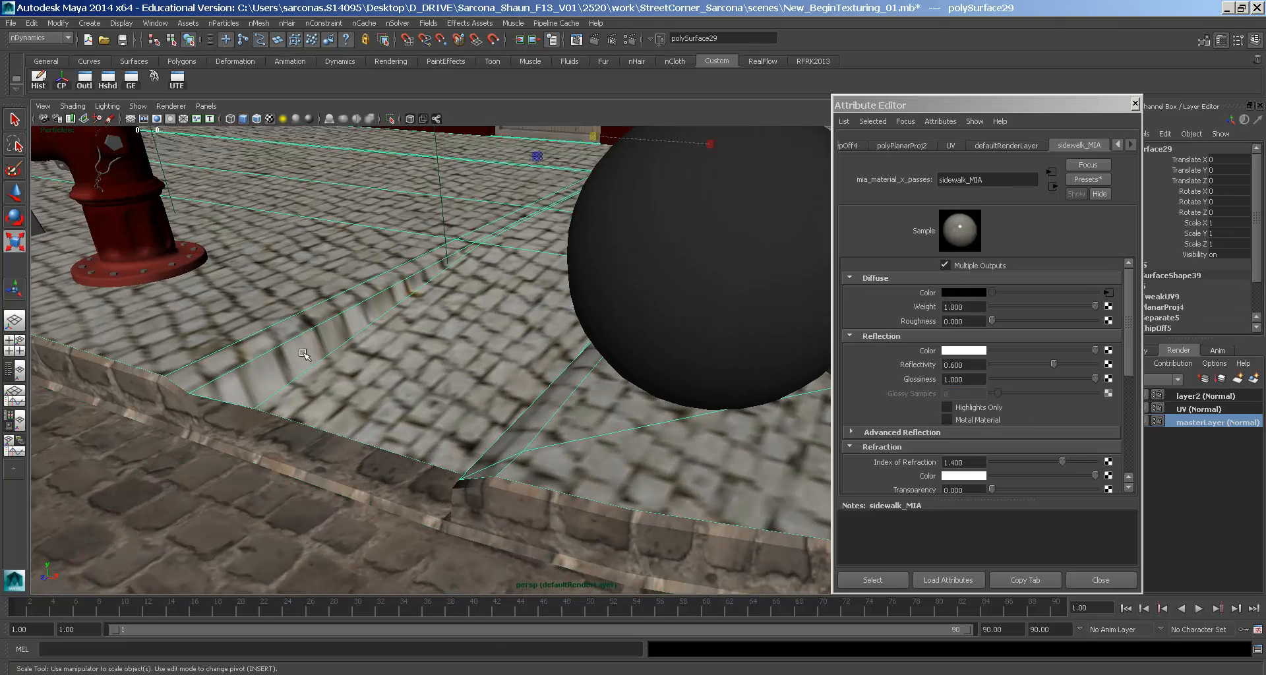
pyautogui.click(1204, 409)
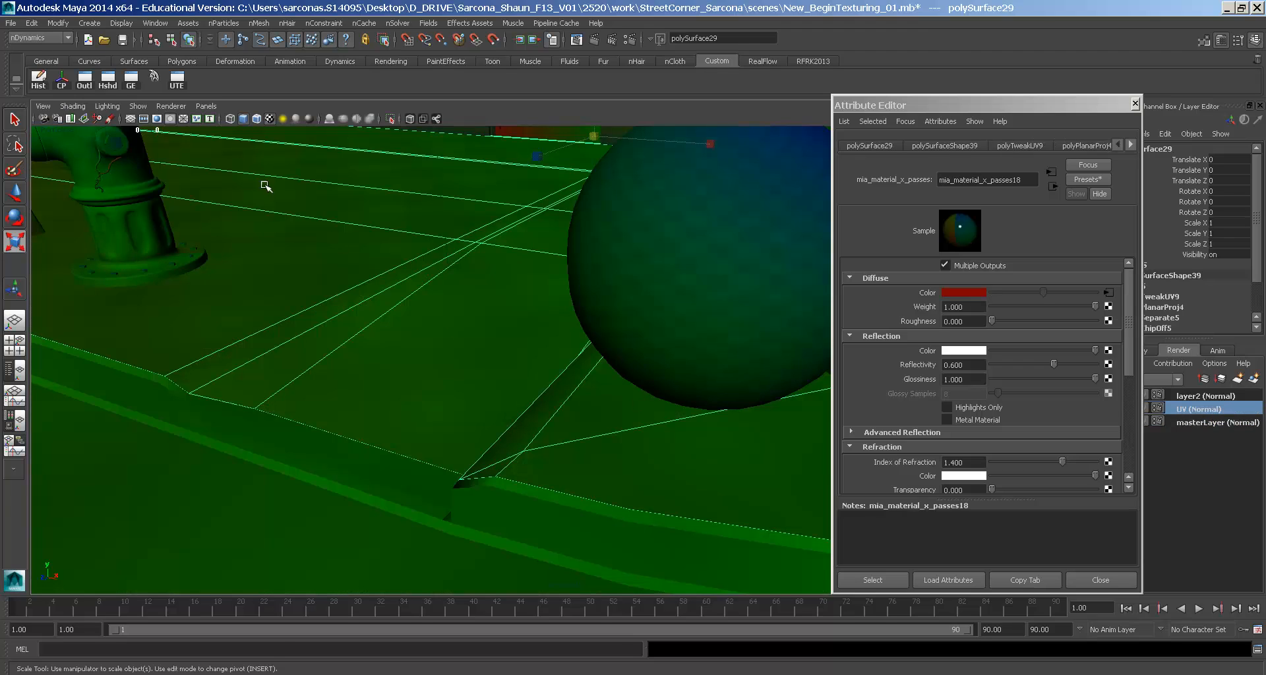
pyautogui.click(171, 106)
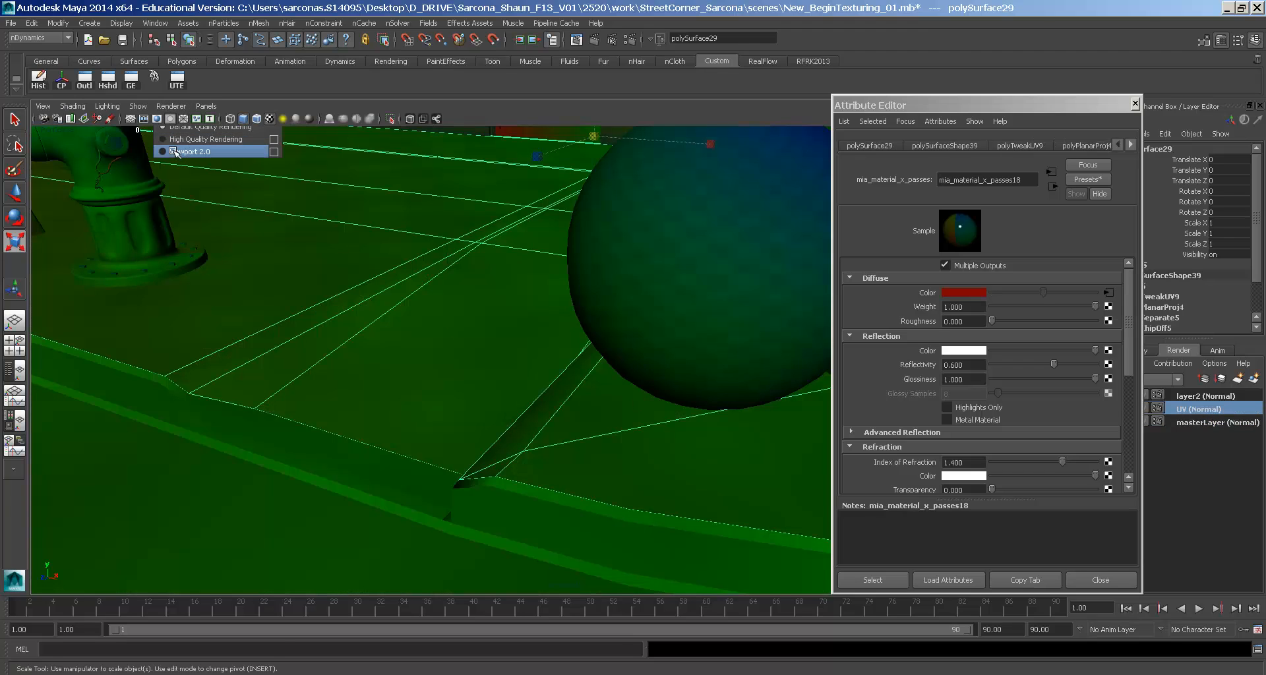
pyautogui.click(188, 151)
pyautogui.keyDown('alt'); pyautogui.moveTo(304, 328); pyautogui.dragTo(379, 333, button='right'); pyautogui.keyUp('alt')
pyautogui.keyDown('alt'); pyautogui.moveTo(379, 334); pyautogui.dragTo(484, 348, button='middle'); pyautogui.keyUp('alt')
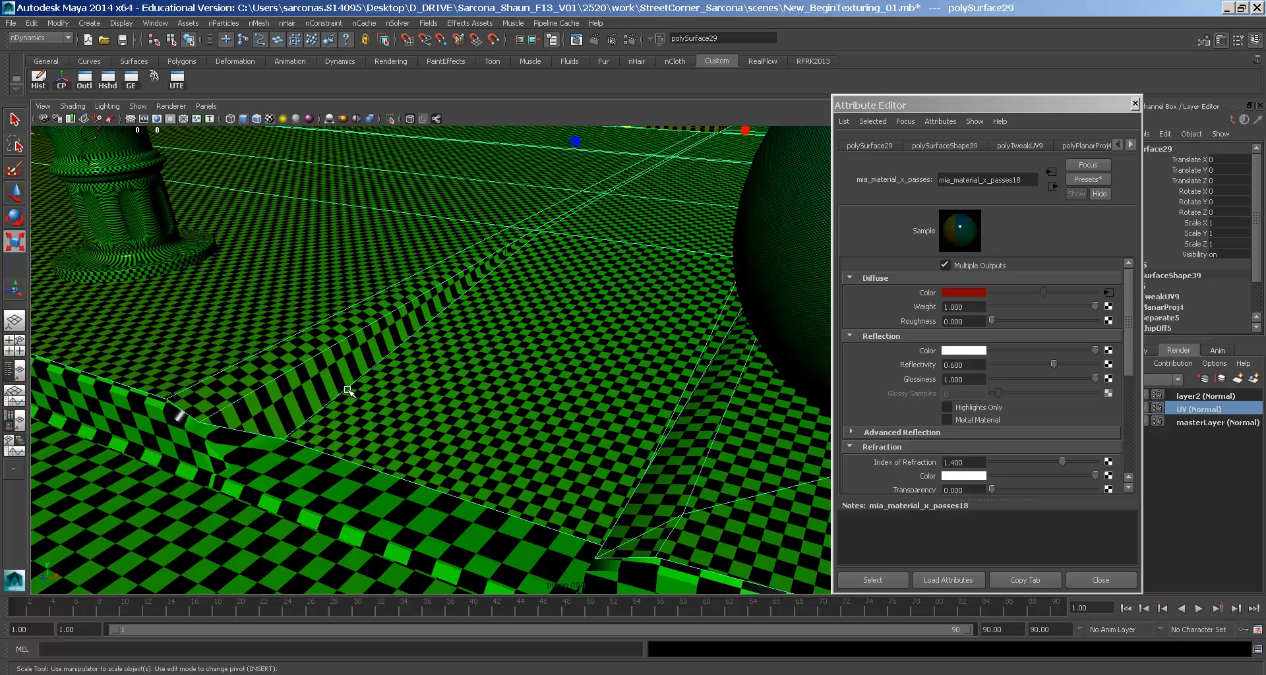
# - In the UV Texture Editor, pull the sidewalk shell's two corner UVs closer together horizontally
pyautogui.click(160, 25)
pyautogui.click(208, 193)
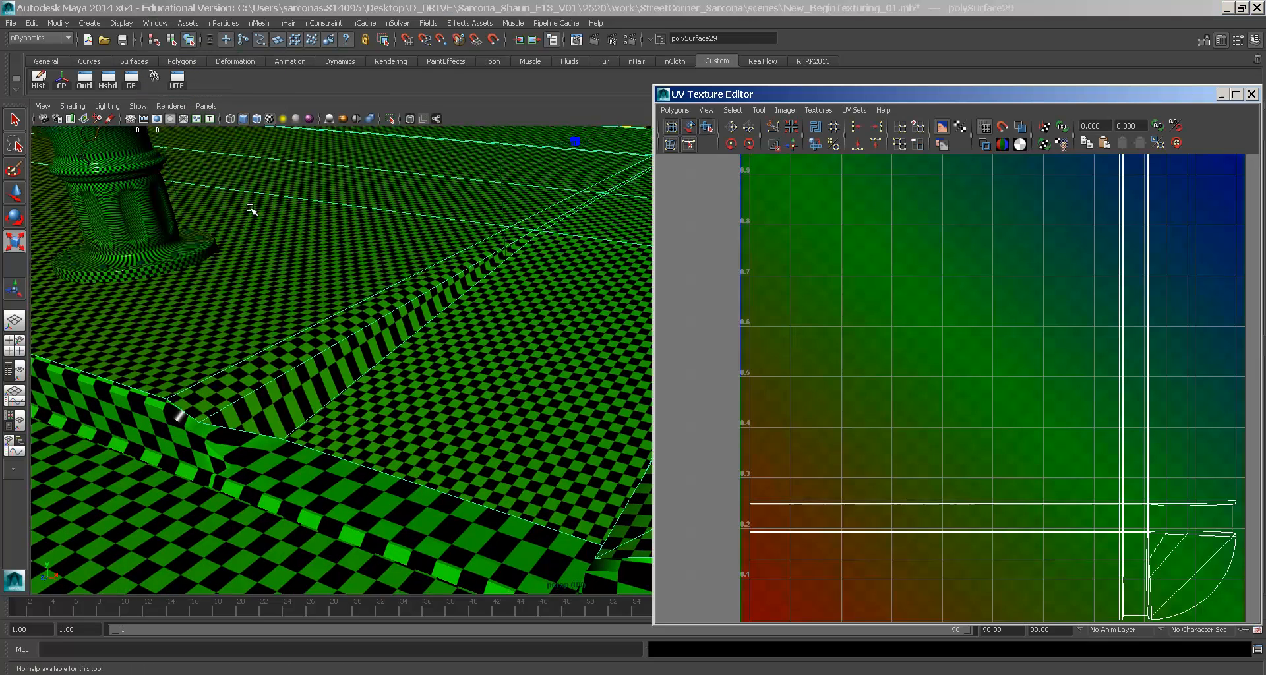
pyautogui.scroll(2, 992, 367)
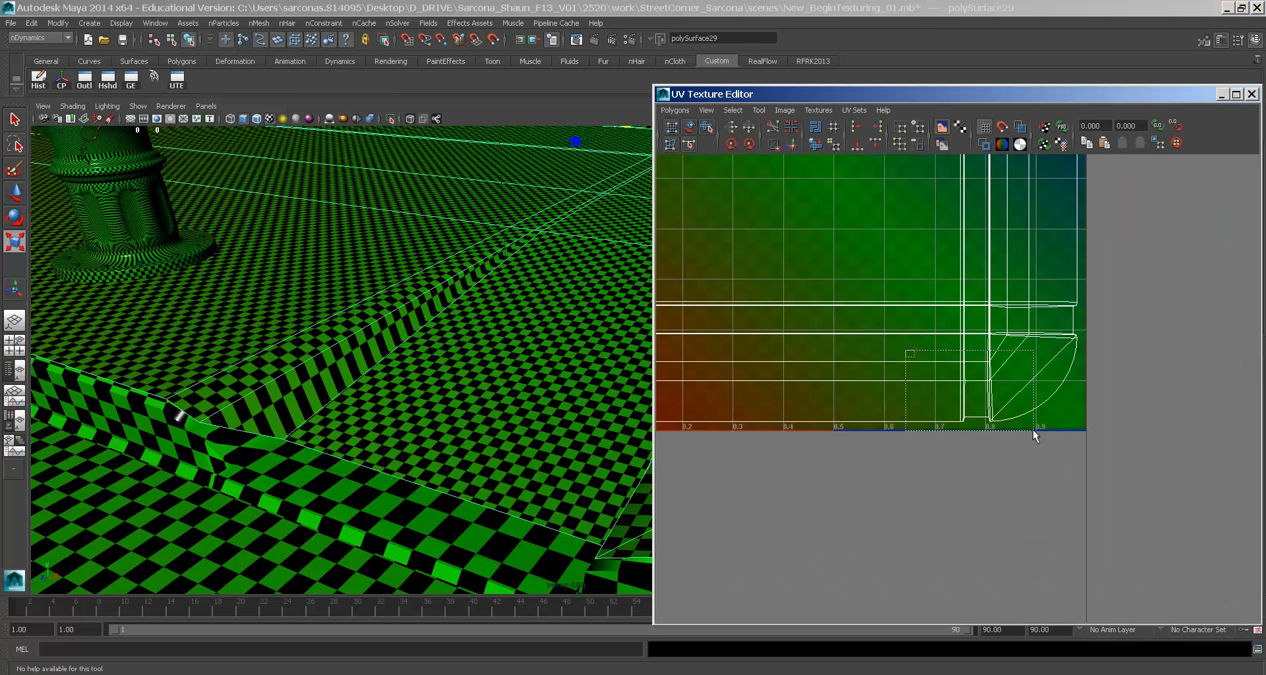
pyautogui.scroll(5, 932, 345)
pyautogui.scroll(1, 996, 425)
pyautogui.moveTo(849, 503); pyautogui.dragTo(864, 505, button='right')
pyautogui.moveTo(831, 502); pyautogui.dragTo(844, 514)
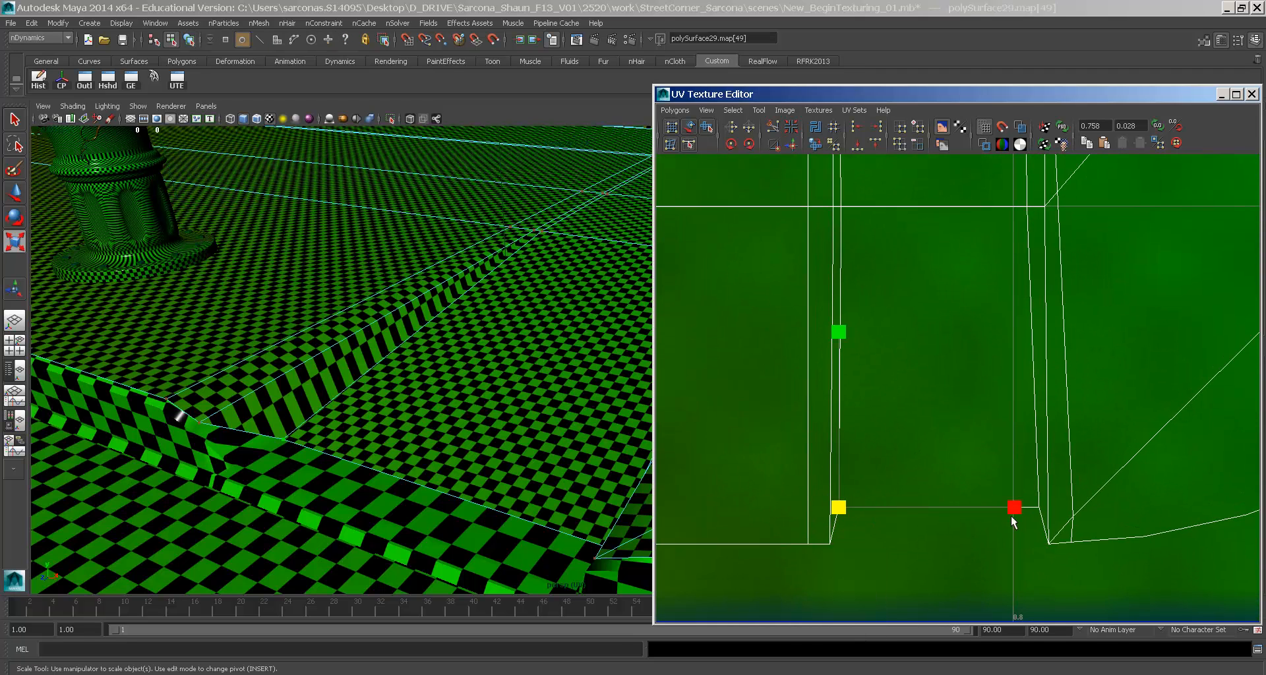
pyautogui.keyDown('shift'); pyautogui.click(1033, 508); pyautogui.keyUp('shift')
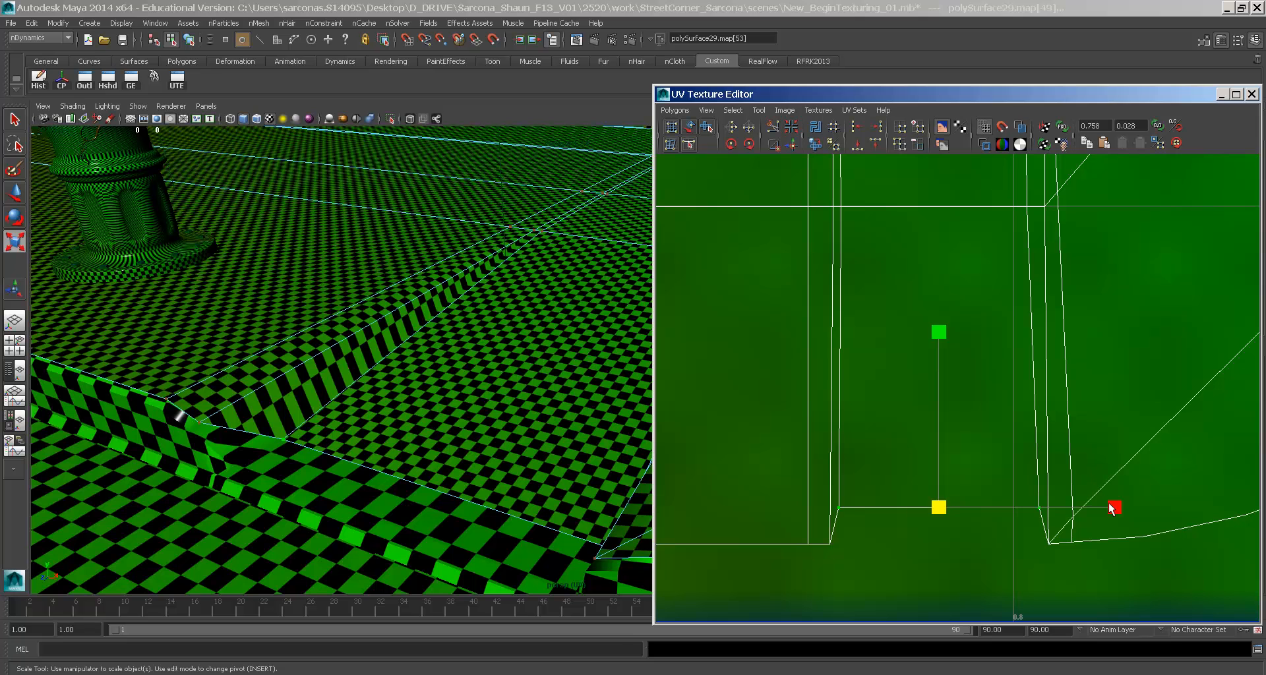
pyautogui.moveTo(1106, 515); pyautogui.dragTo(1065, 513)
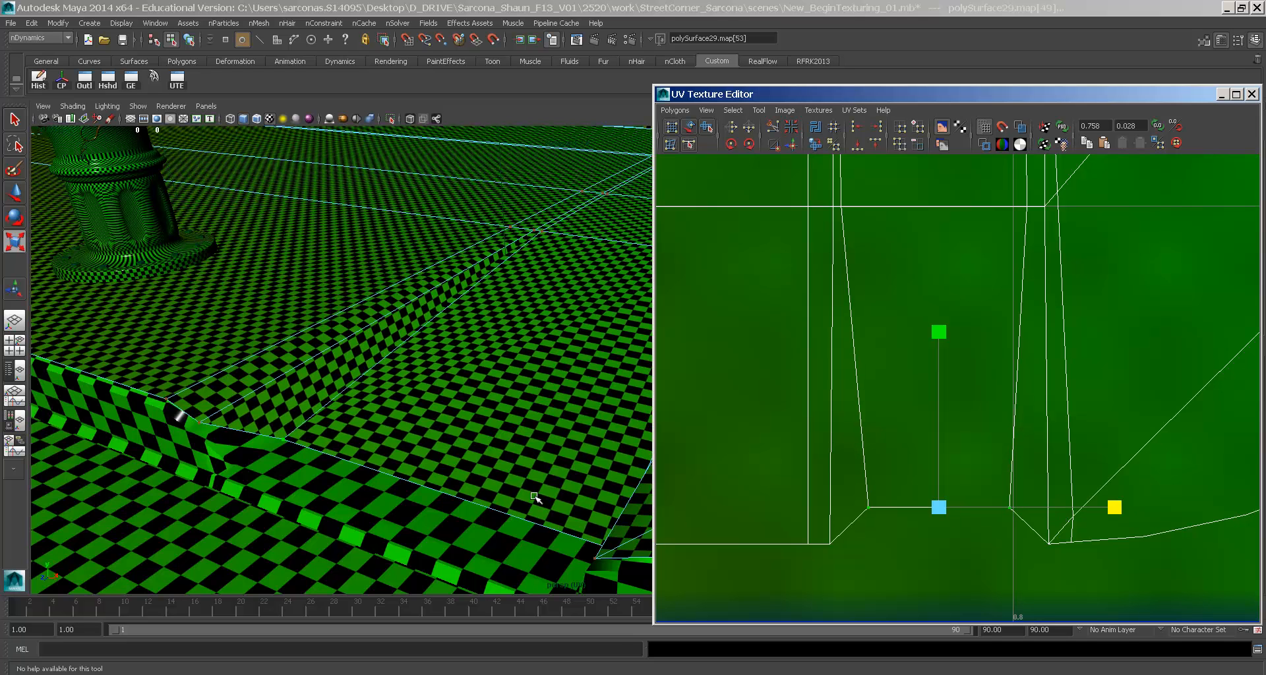
# - Select the UVs on the sidewalk's vertical edge and scale them vertically with the Scale tool
pyautogui.moveTo(839, 200); pyautogui.dragTo(1078, 213)
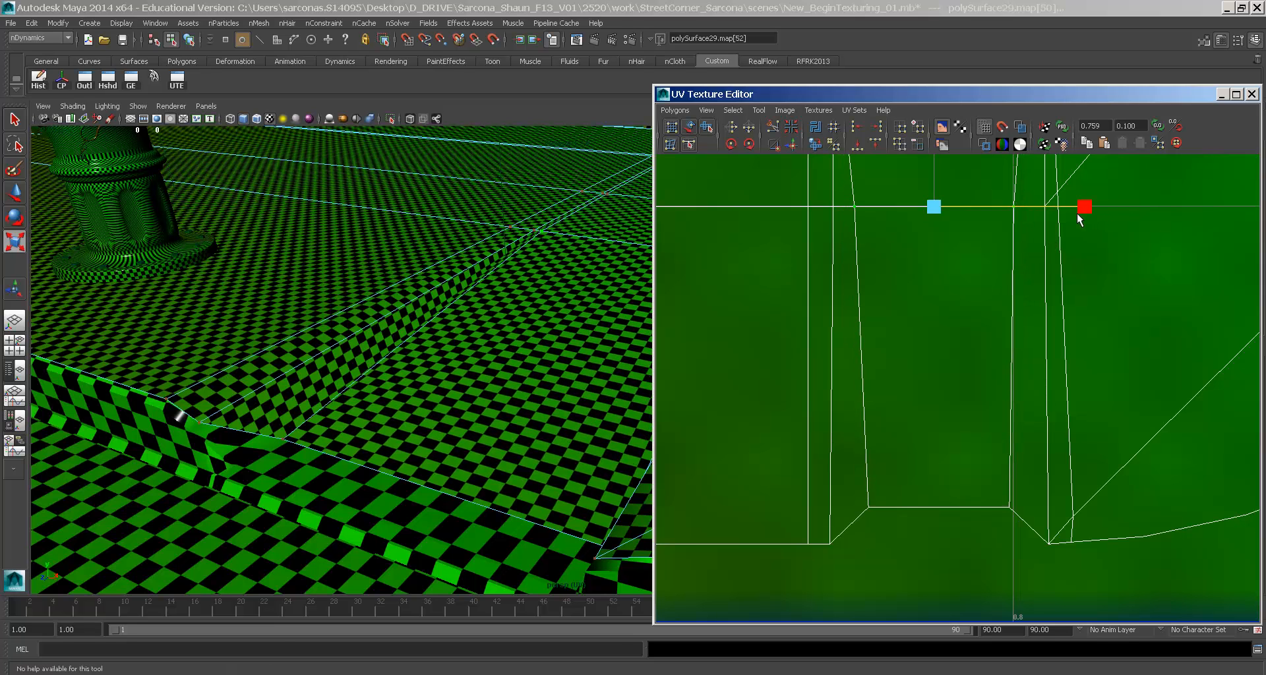
pyautogui.keyDown('alt'); pyautogui.moveTo(1114, 291); pyautogui.dragTo(1006, 319, button='middle'); pyautogui.keyUp('alt')
pyautogui.keyDown('alt'); pyautogui.moveTo(405, 360); pyautogui.dragTo(232, 418, button='middle'); pyautogui.keyUp('alt')
pyautogui.keyDown('alt'); pyautogui.moveTo(1088, 322); pyautogui.dragTo(933, 284, button='right'); pyautogui.keyUp('alt')
pyautogui.keyDown('alt'); pyautogui.moveTo(933, 283); pyautogui.dragTo(717, 594, button='middle'); pyautogui.keyUp('alt')
pyautogui.keyDown('alt'); pyautogui.moveTo(997, 531); pyautogui.dragTo(1116, 527, button='right'); pyautogui.keyUp('alt')
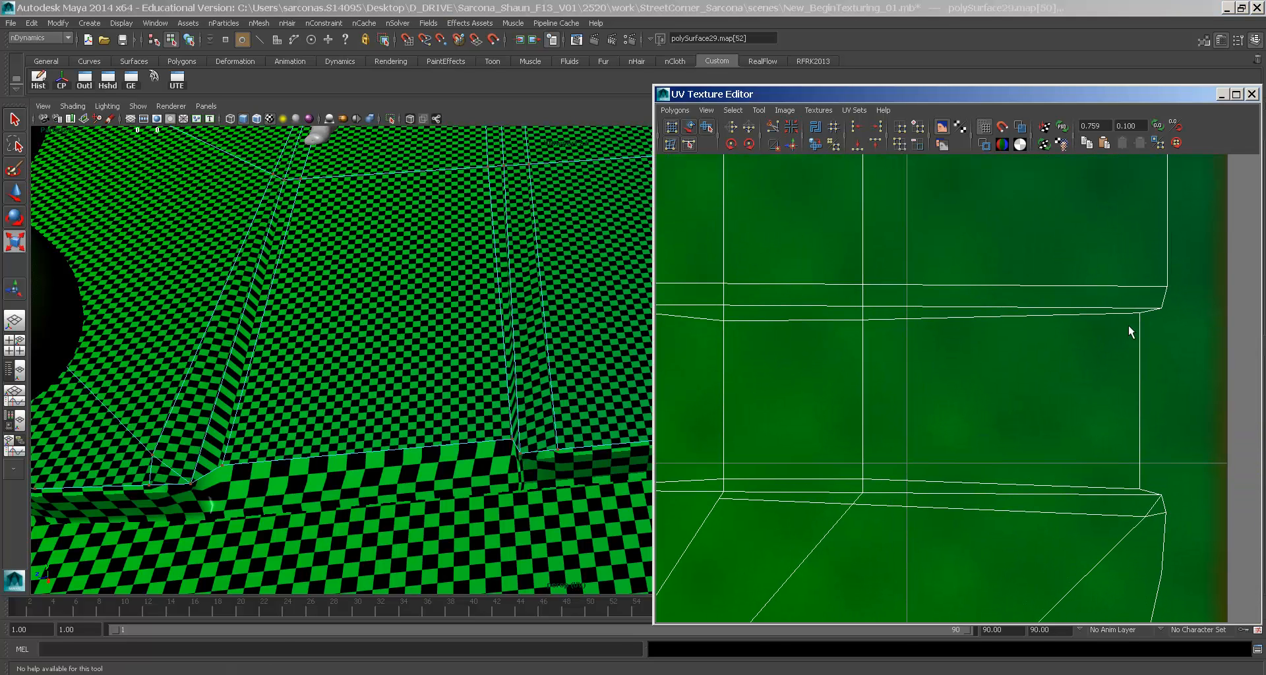
pyautogui.moveTo(1145, 311); pyautogui.dragTo(1078, 494)
pyautogui.press('r')
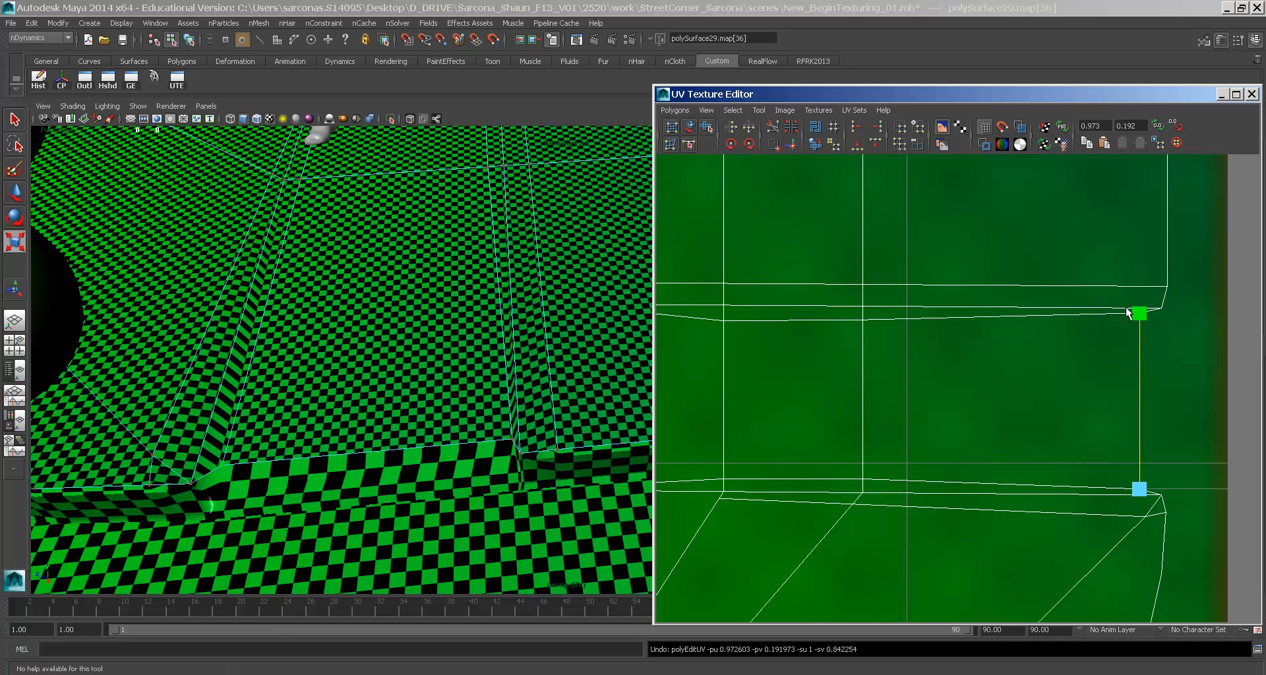
pyautogui.keyDown('shift'); pyautogui.click(1146, 320); pyautogui.keyUp('shift')
pyautogui.moveTo(1138, 235); pyautogui.dragTo(1136, 266)
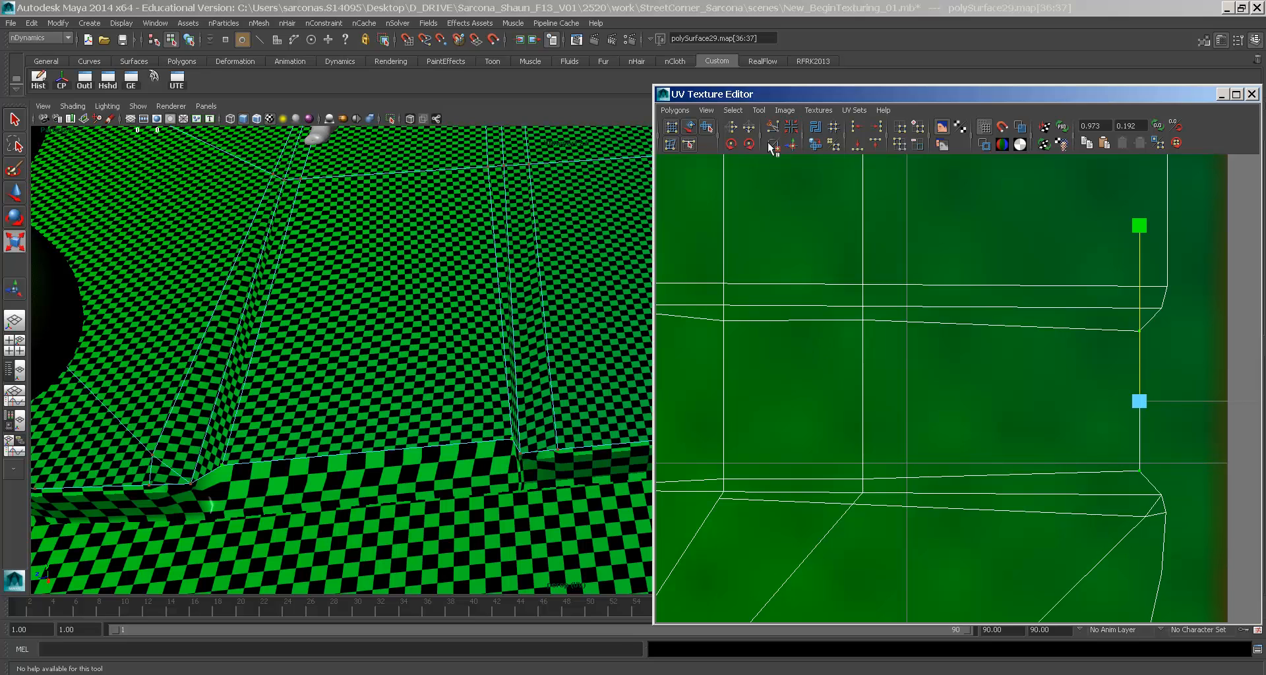
# - Close the UV editor, switch to masterLayer and select the whole sidewalk
pyautogui.doubleClick(663, 94)
pyautogui.click(1178, 421)
pyautogui.moveTo(404, 343); pyautogui.dragTo(485, 285, button='right')
pyautogui.keyDown('alt'); pyautogui.moveTo(494, 283); pyautogui.dragTo(680, 269); pyautogui.keyUp('alt')
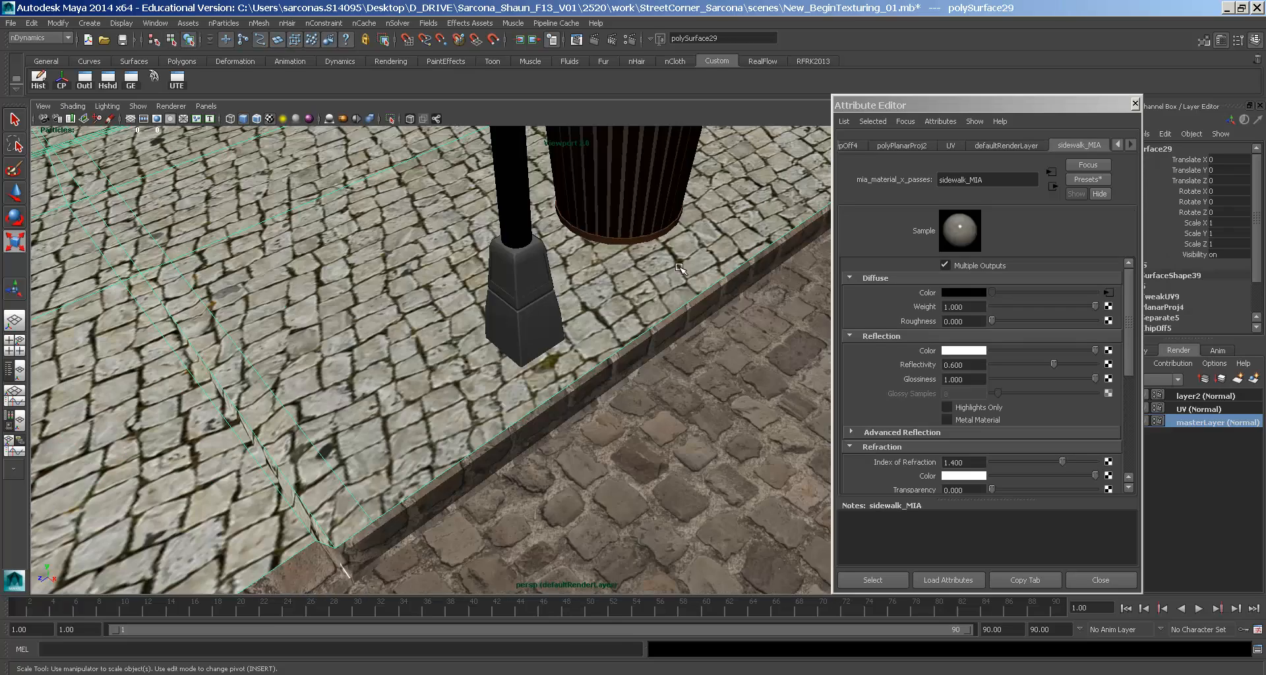
# - Set the viewport renderer to High Quality Rendering
pyautogui.keyDown('alt'); pyautogui.moveTo(547, 379); pyautogui.dragTo(830, 307, button='right'); pyautogui.keyUp('alt')
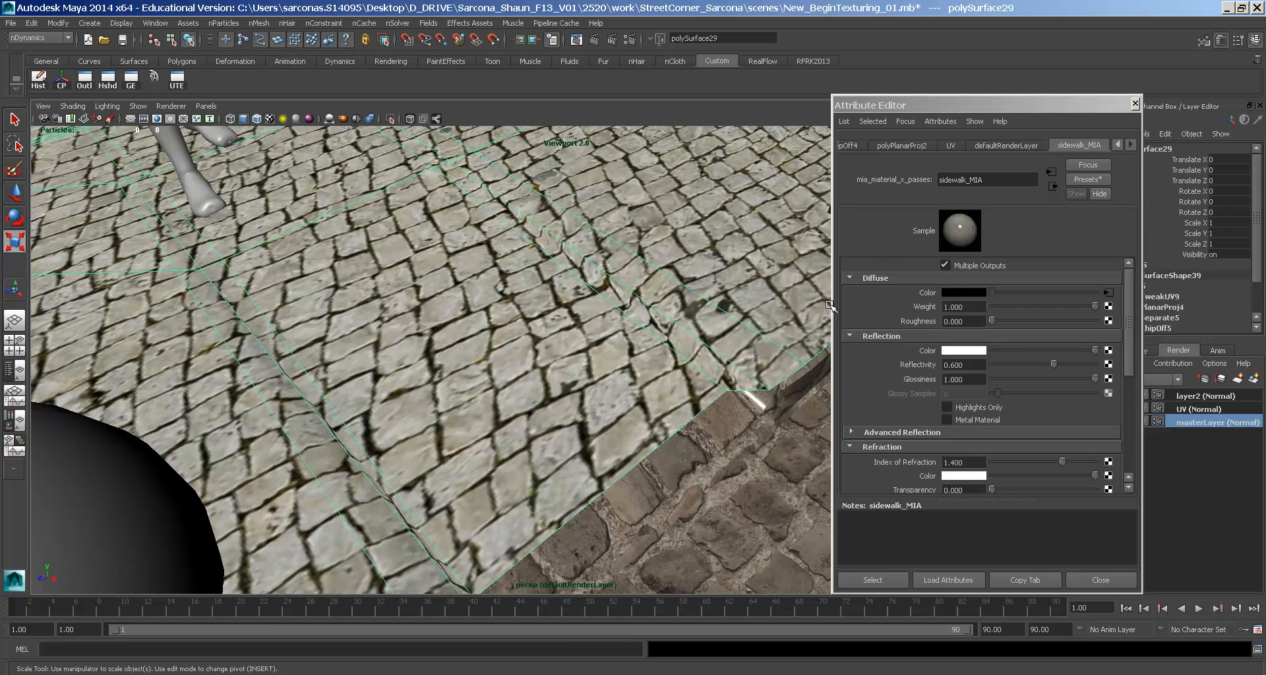
pyautogui.click(797, 422)
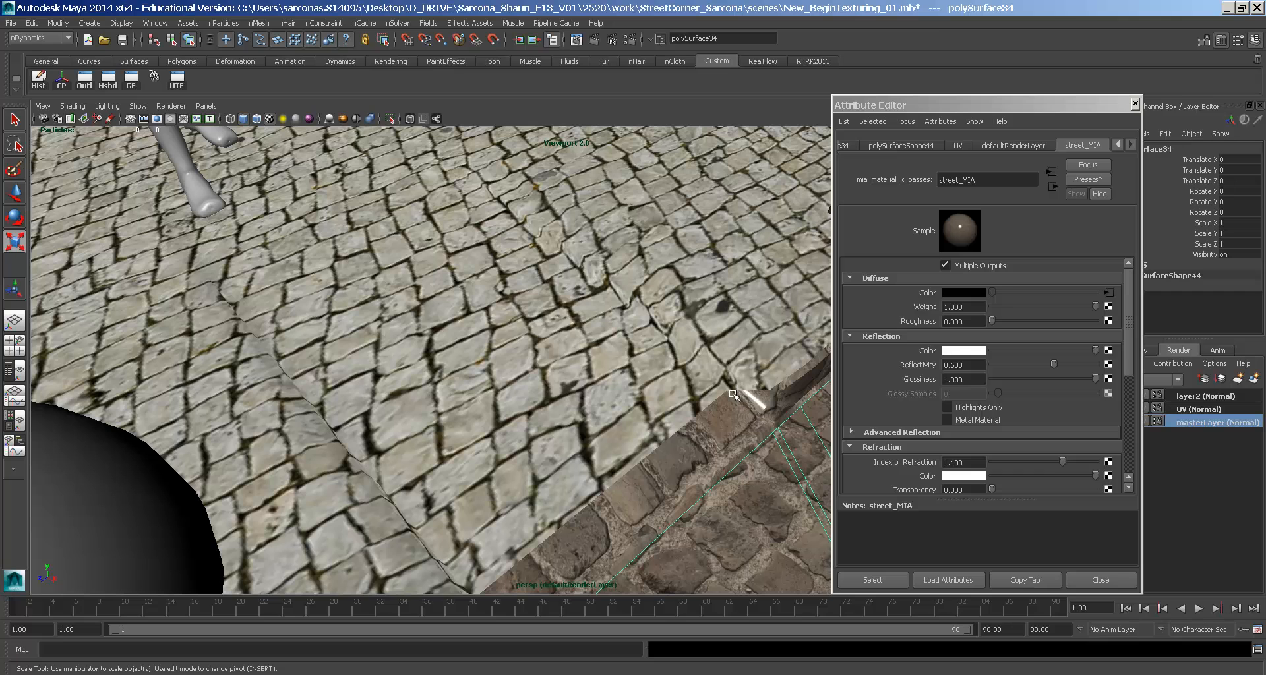
pyautogui.keyDown('alt'); pyautogui.moveTo(729, 393); pyautogui.dragTo(597, 373); pyautogui.keyUp('alt')
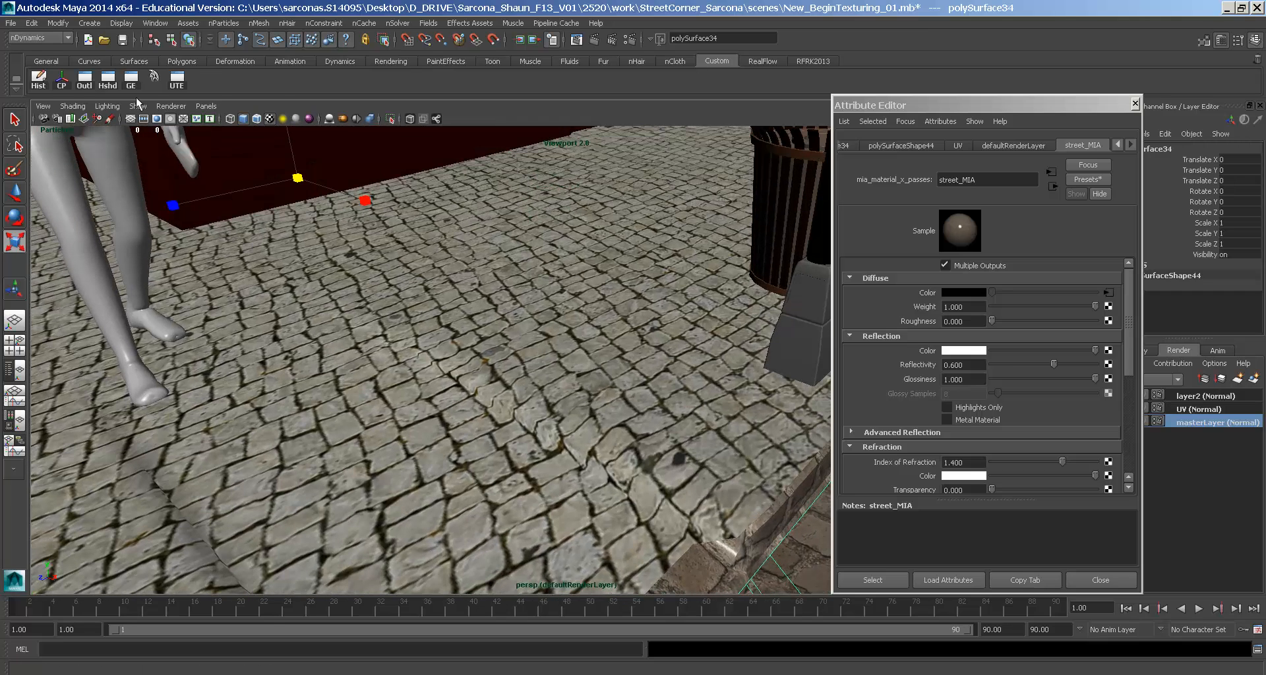
pyautogui.click(171, 106)
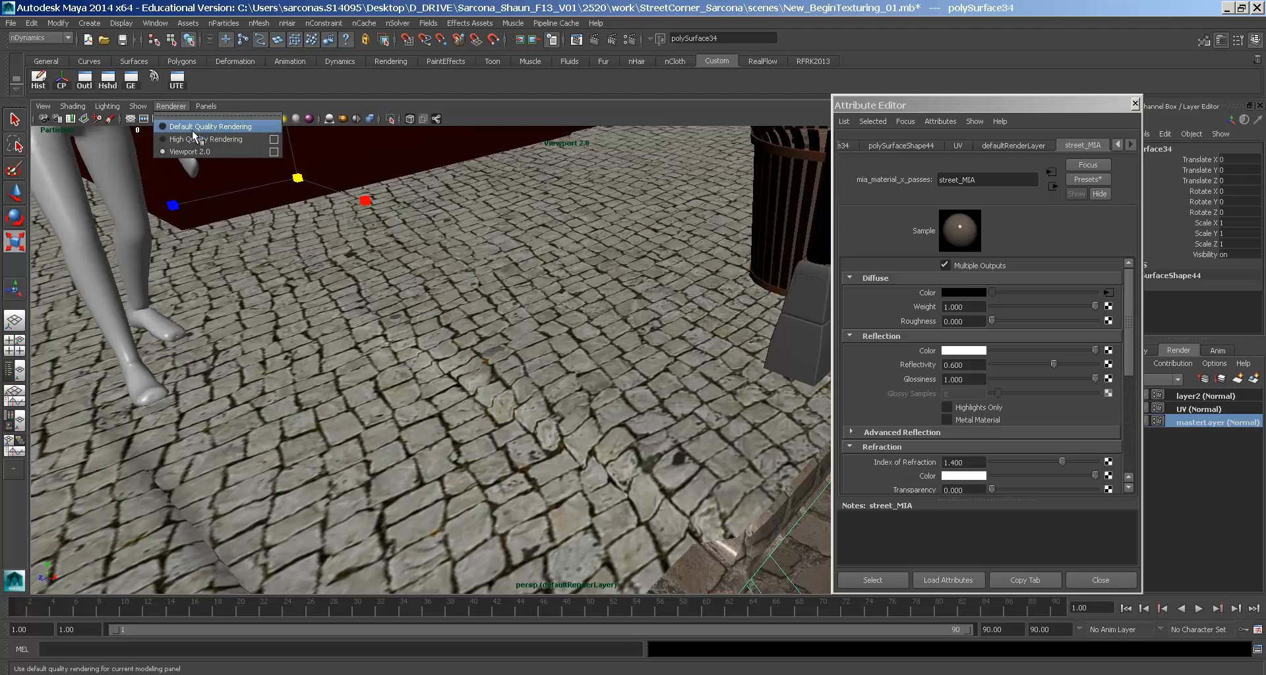
pyautogui.click(192, 139)
# - Select the sidewalk surface to show its sidewalk_MIA material attributes
pyautogui.scroll(-10, 631, 284)
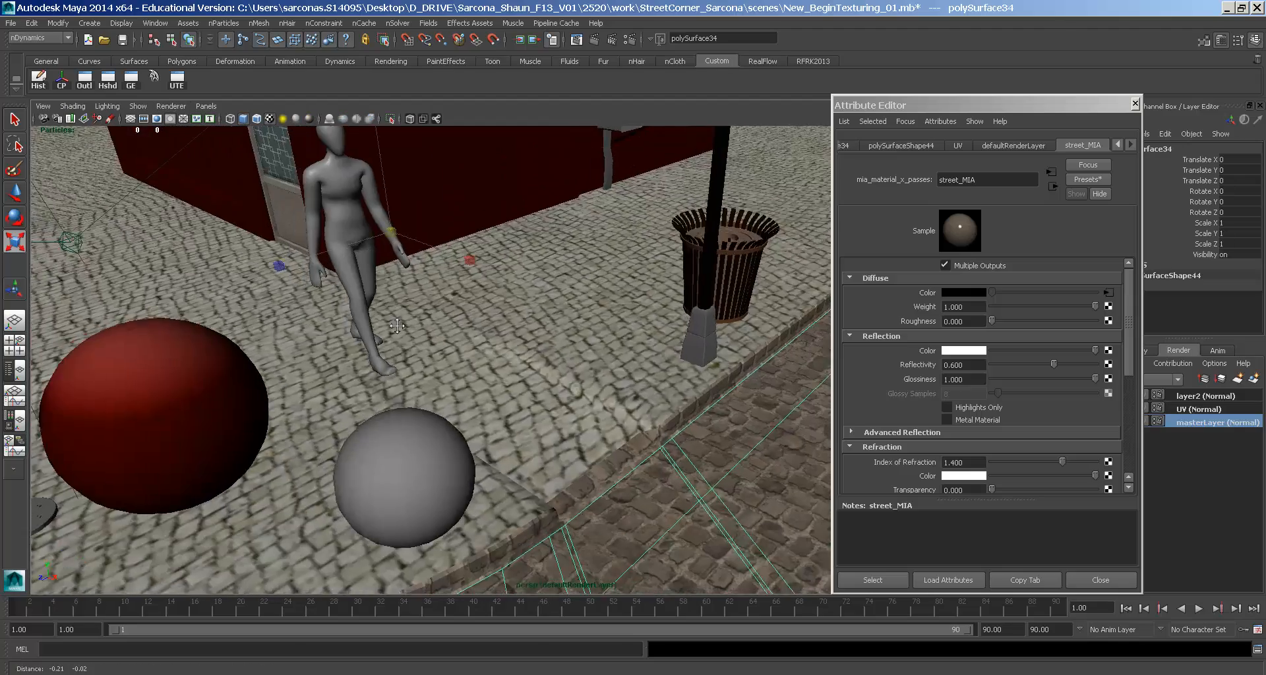
pyautogui.scroll(5, 631, 285)
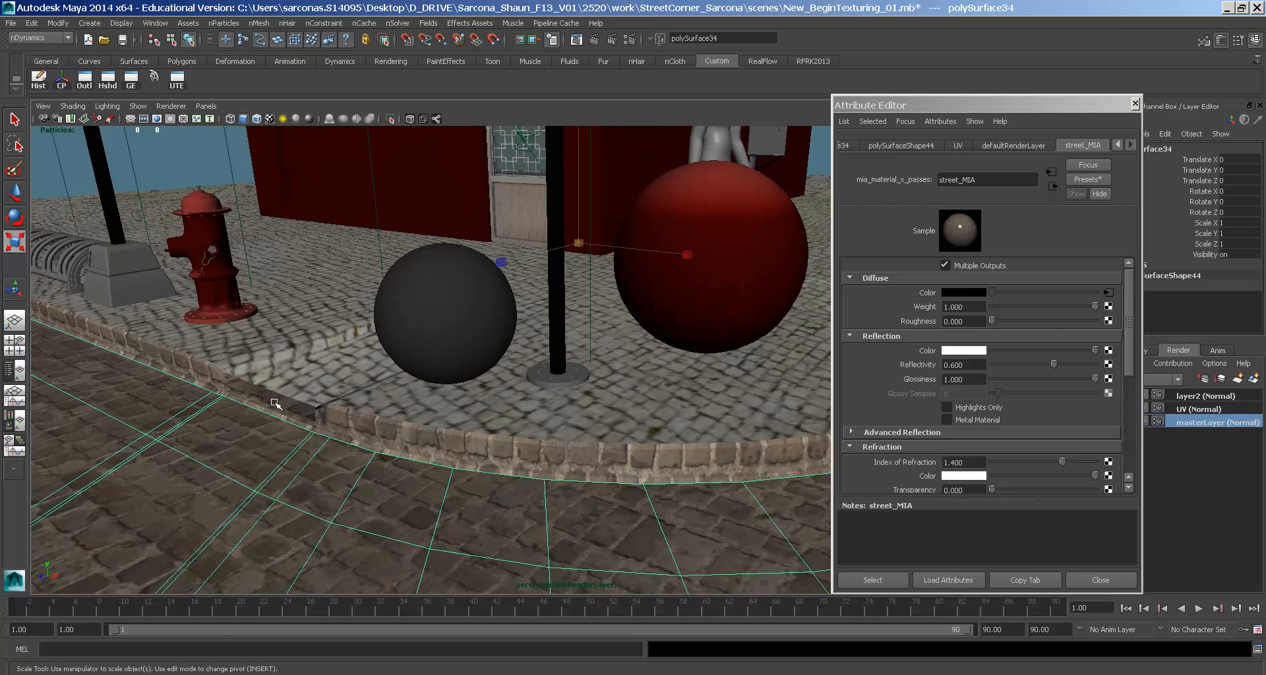
pyautogui.click(274, 403)
pyautogui.scroll(8, 274, 403)
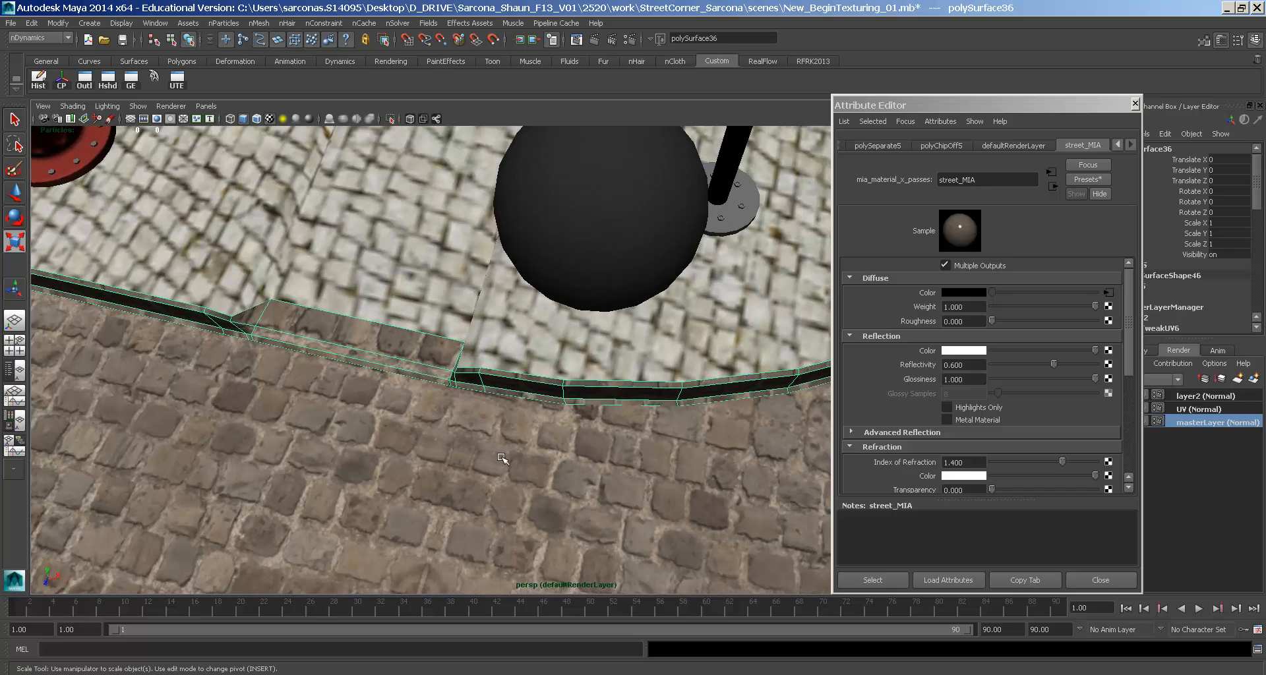
pyautogui.click(311, 206)
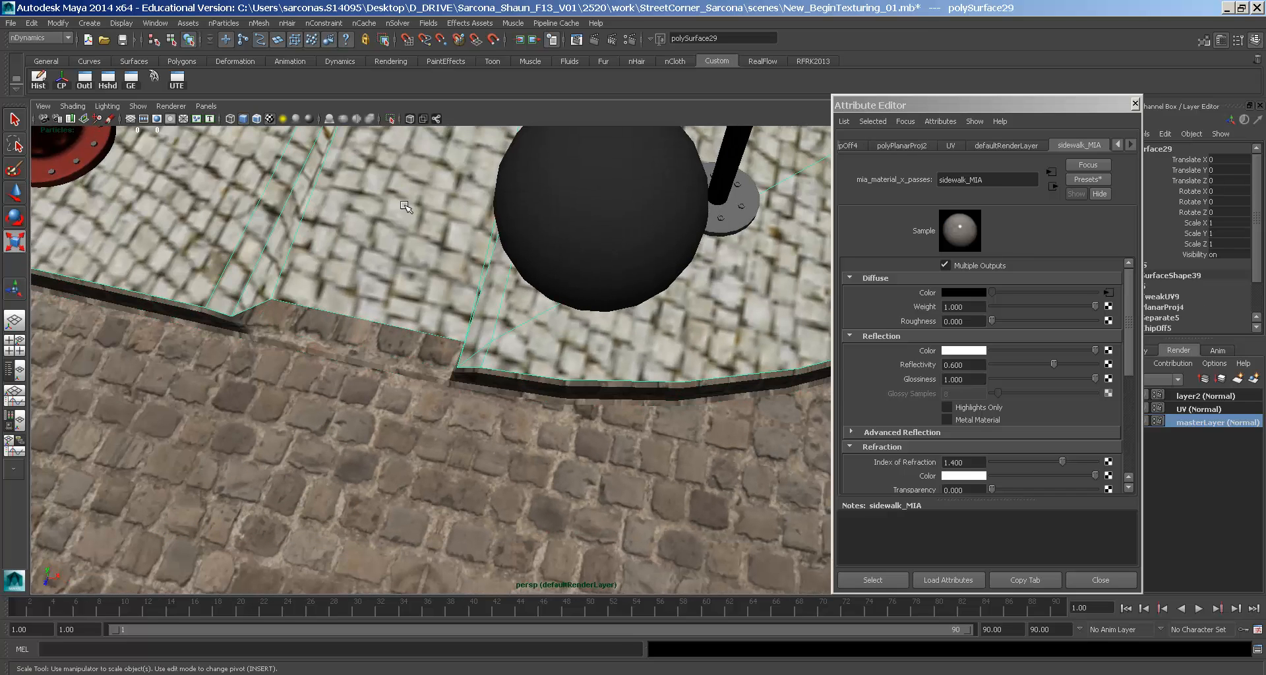
# - In place2dTexture13, set the sidewalk texture's Repeat UV to 5 and 5
pyautogui.click(1109, 292)
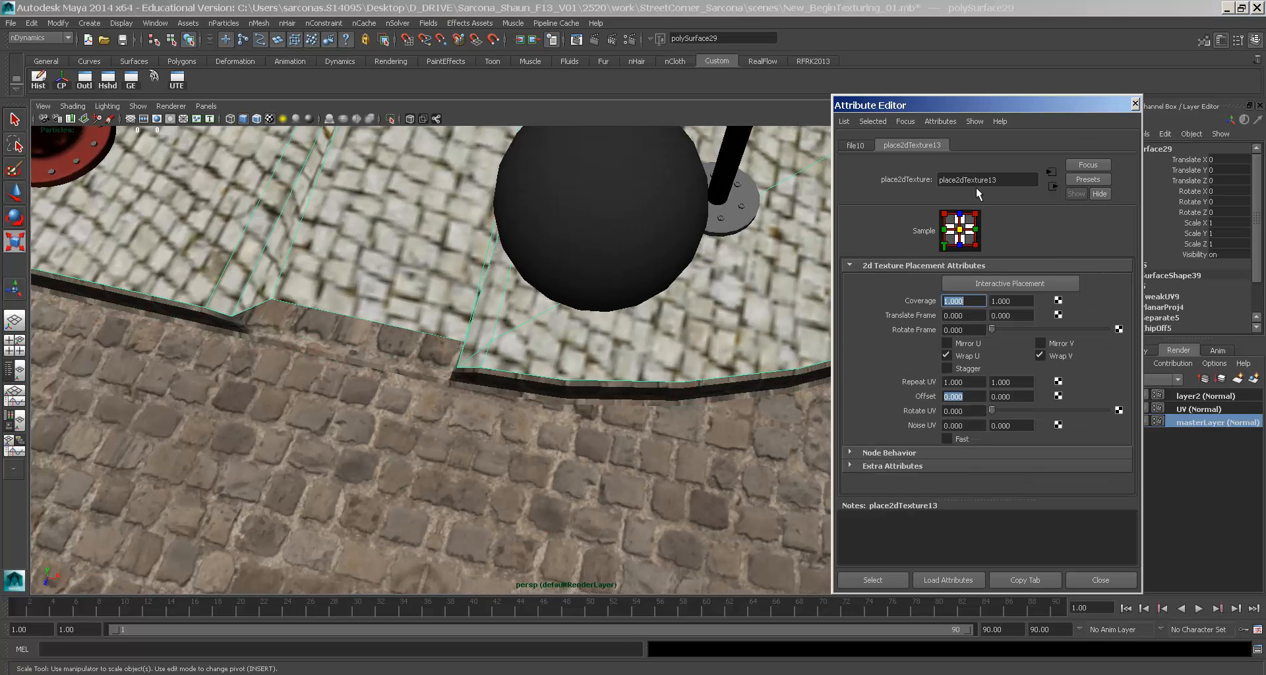
pyautogui.moveTo(963, 396); pyautogui.dragTo(940, 373)
pyautogui.write('5')
pyautogui.press('Tab')
pyautogui.write('5')
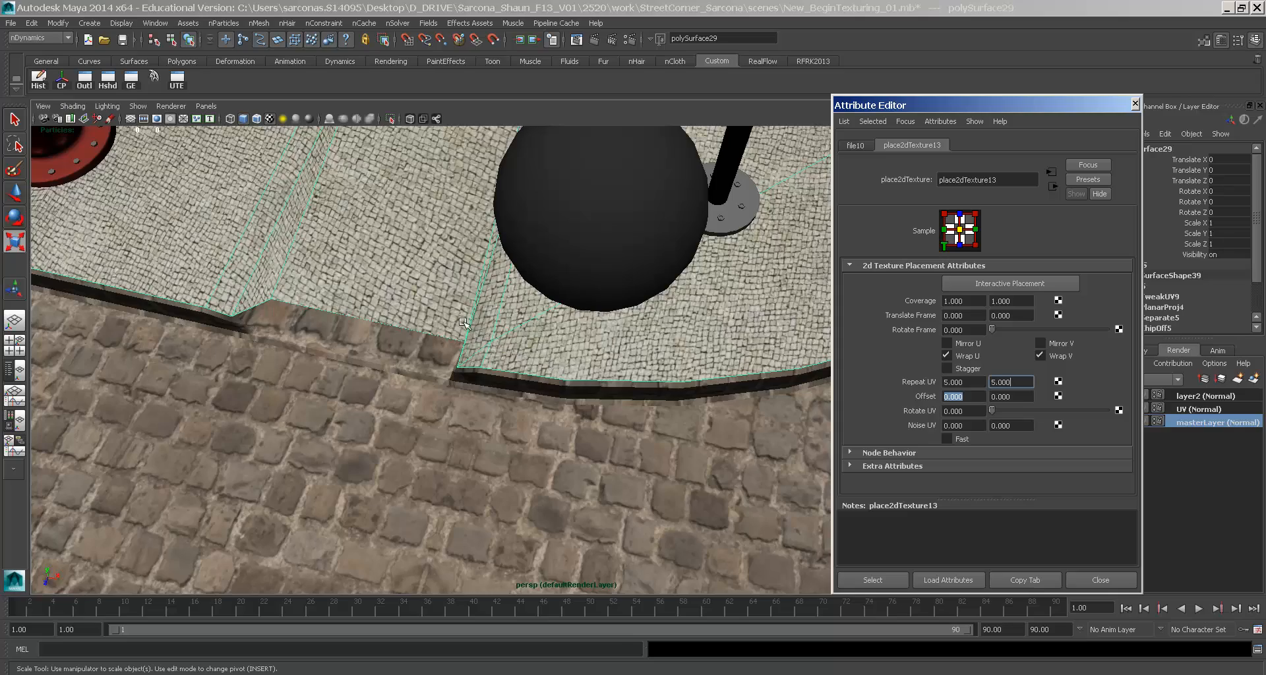
# - Orbit and zoom around the sidewalk to check the denser cobblestone tiling
pyautogui.keyDown('alt'); pyautogui.moveTo(464, 324); pyautogui.dragTo(568, 530, button='middle'); pyautogui.keyUp('alt')
pyautogui.keyDown('alt'); pyautogui.moveTo(568, 531); pyautogui.dragTo(499, 479); pyautogui.keyUp('alt')
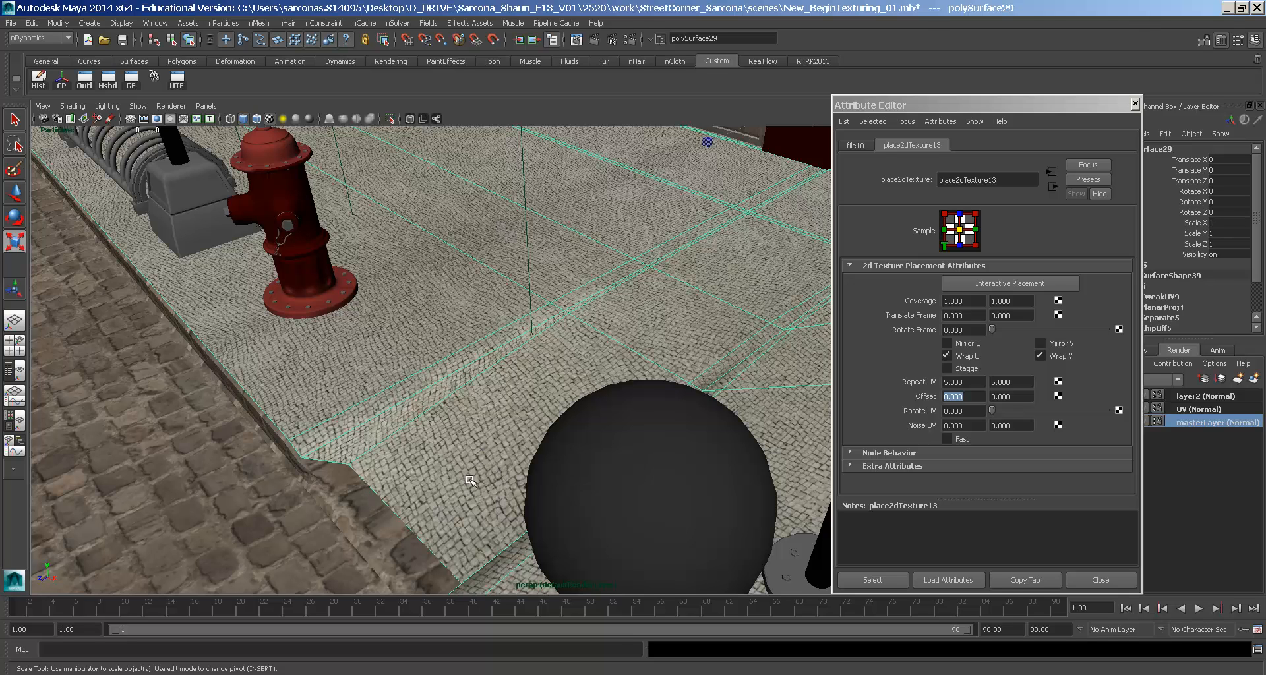
pyautogui.keyDown('alt'); pyautogui.moveTo(405, 522); pyautogui.dragTo(982, 397, button='right'); pyautogui.keyUp('alt')
pyautogui.keyDown('alt'); pyautogui.moveTo(819, 455); pyautogui.dragTo(728, 403); pyautogui.keyUp('alt')
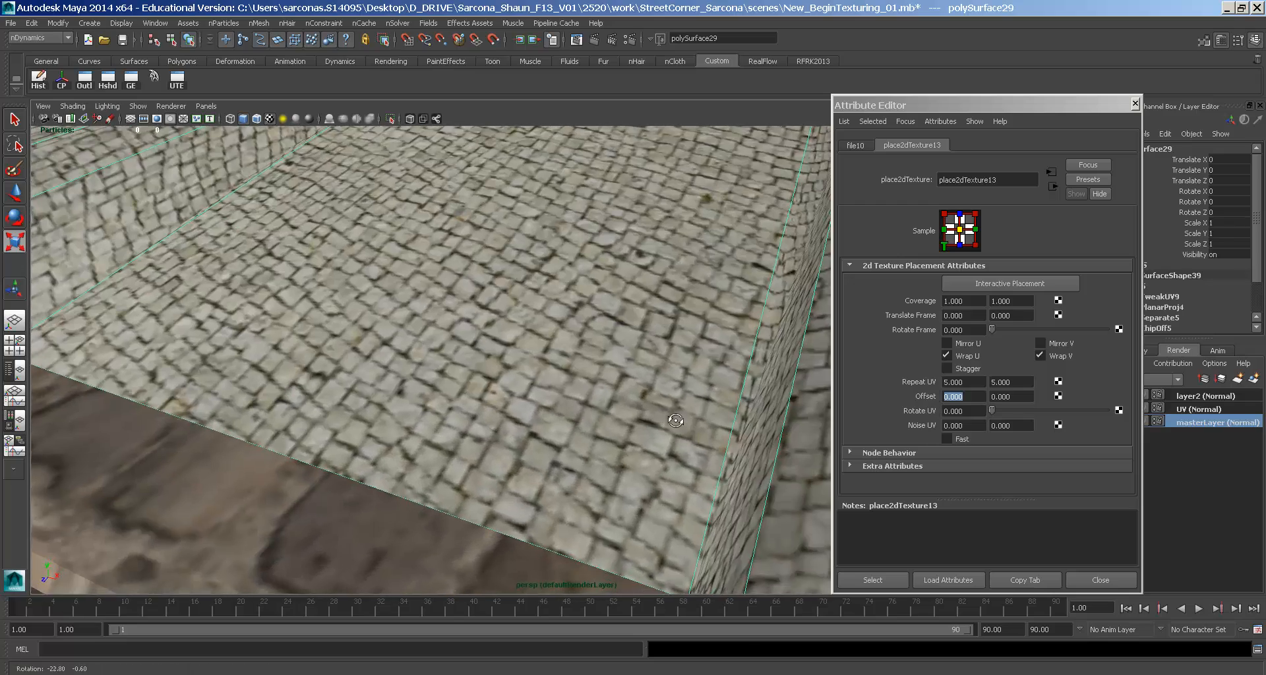
pyautogui.keyDown('alt'); pyautogui.moveTo(728, 404); pyautogui.dragTo(573, 368, button='right'); pyautogui.keyUp('alt')
# - Assign a new mia_material_x_passes material to the curb from the hotbox favourites
pyautogui.click(377, 394)
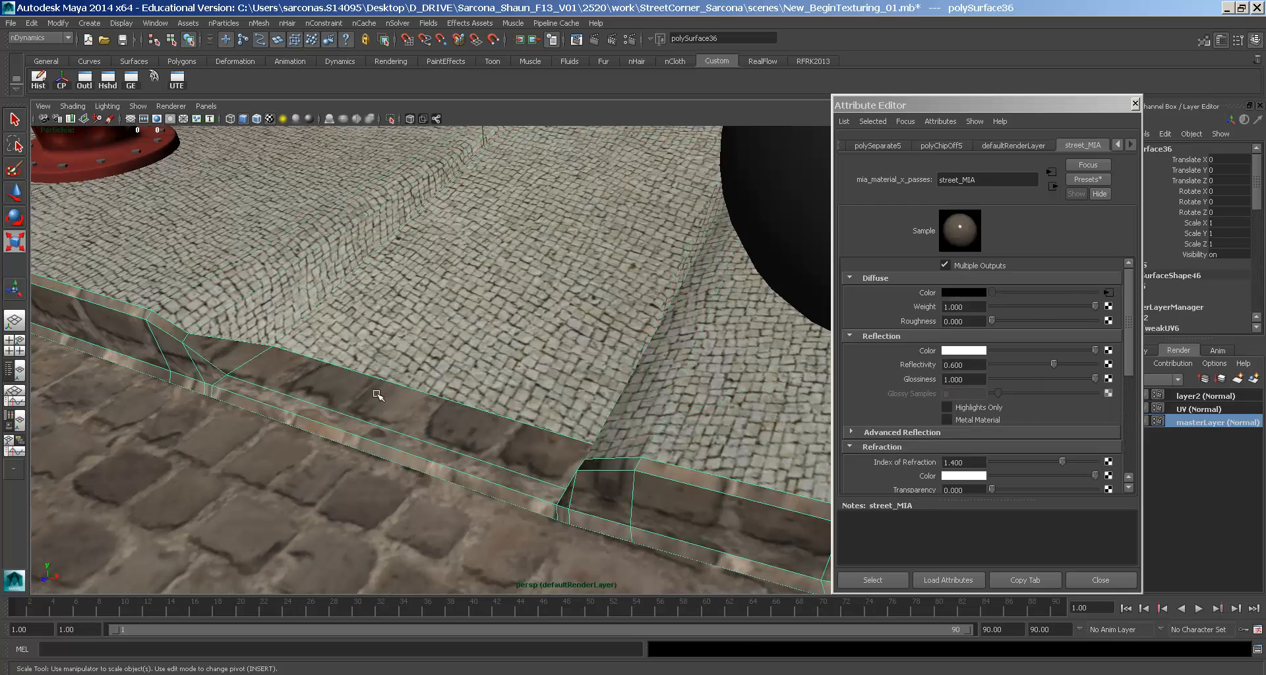
pyautogui.keyDown('alt'); pyautogui.moveTo(512, 420); pyautogui.dragTo(422, 422, button='right'); pyautogui.keyUp('alt')
pyautogui.keyDown('alt'); pyautogui.moveTo(422, 422); pyautogui.dragTo(426, 395); pyautogui.keyUp('alt')
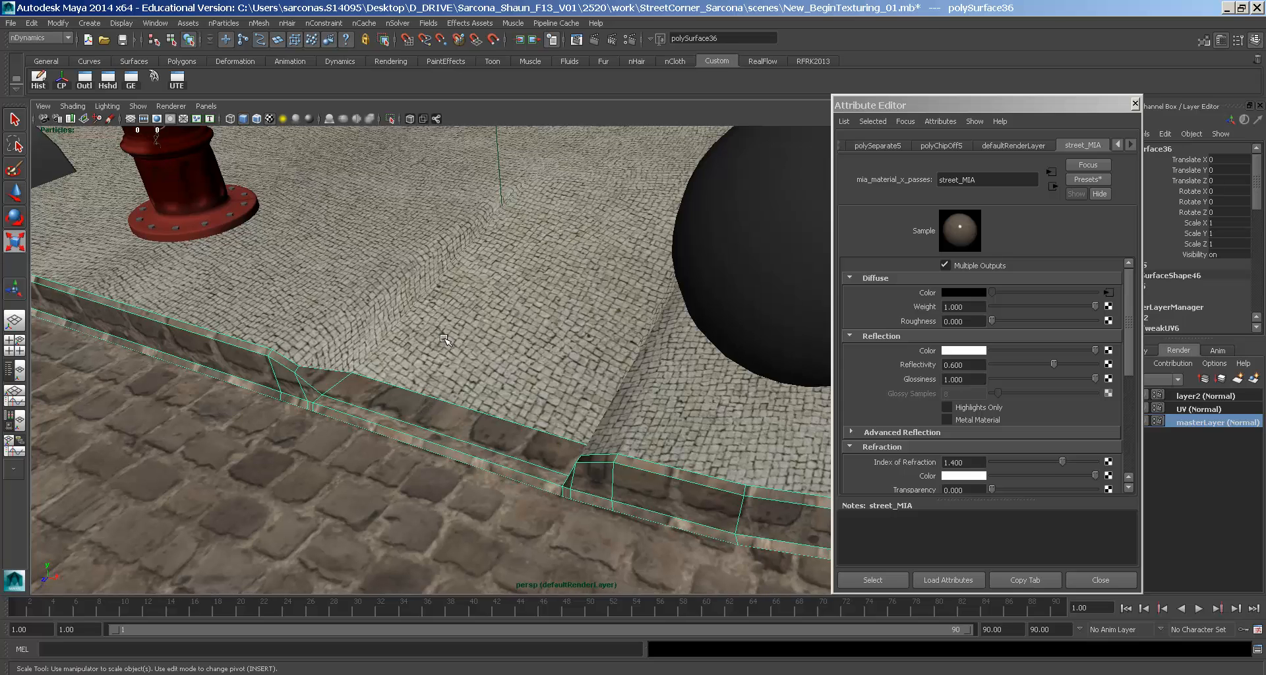
pyautogui.press('space')
pyautogui.click(330, 465)
pyautogui.moveTo(402, 270)
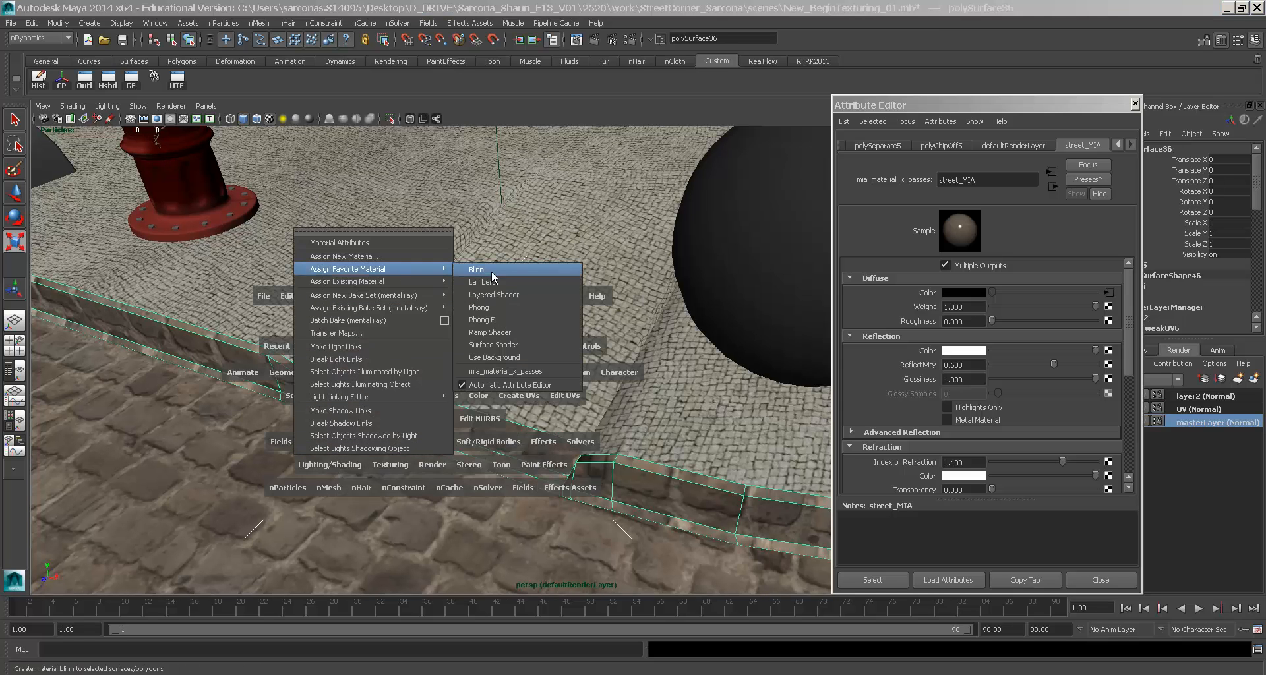
pyautogui.click(505, 371)
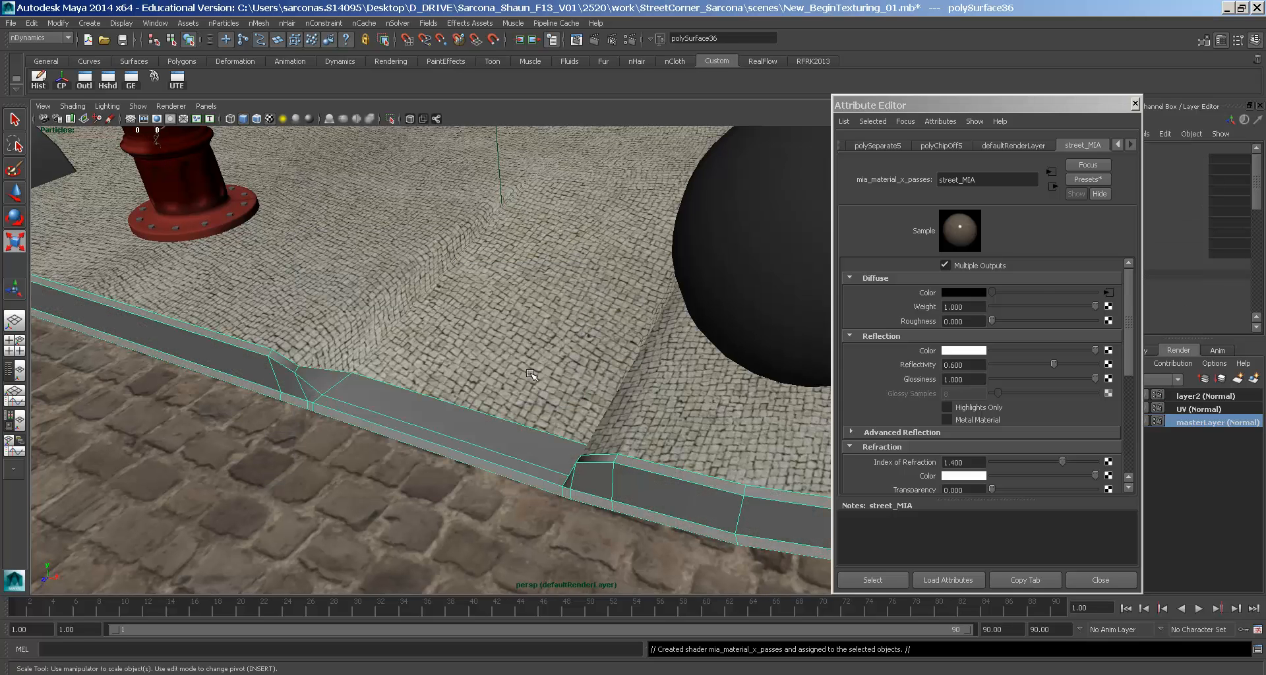
# - Map a File texture to the Diffuse Color and browse for its image
pyautogui.click(1108, 293)
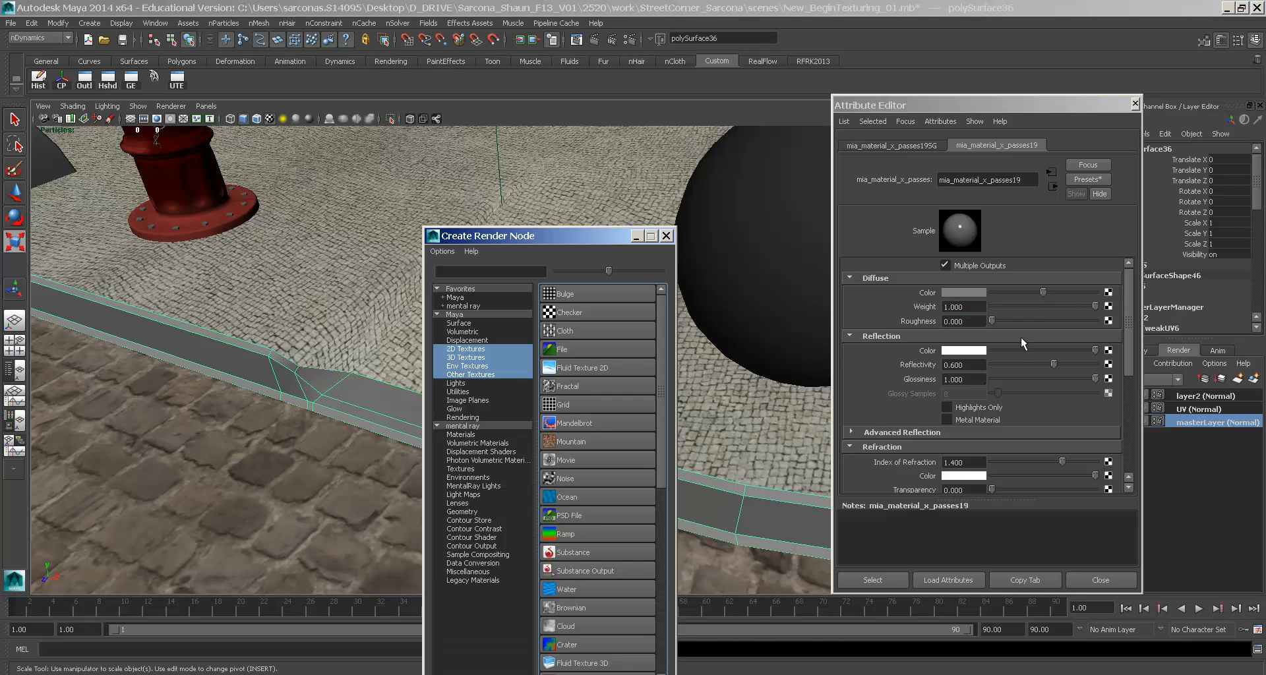
pyautogui.click(583, 350)
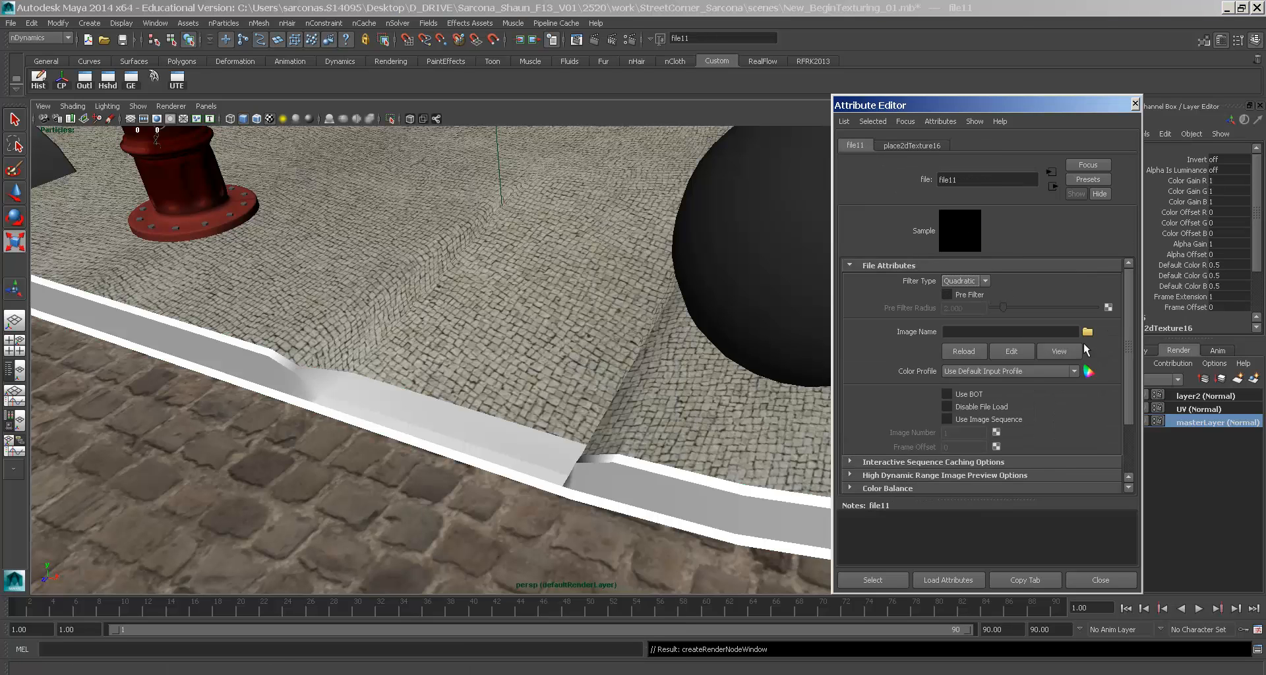
pyautogui.click(1087, 331)
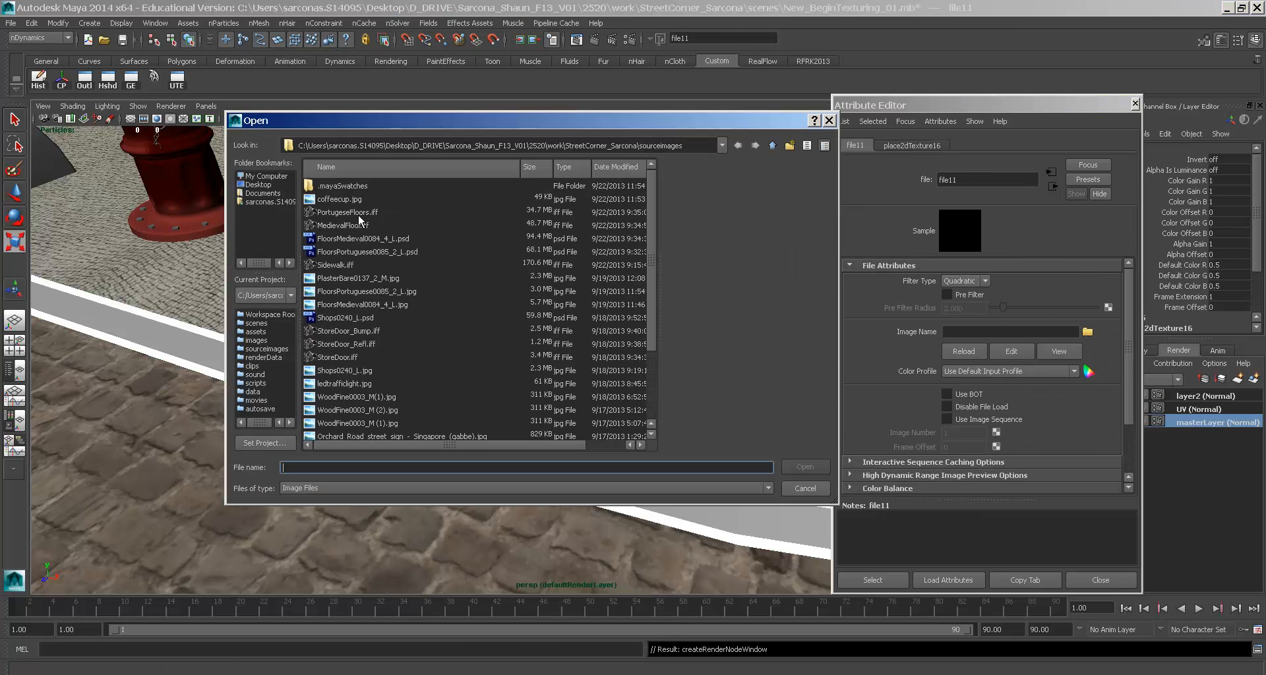
# - Load PlasterBare0137_2_M.jpg as the curb's file texture
pyautogui.click(345, 267)
pyautogui.scroll(-2, 348, 311)
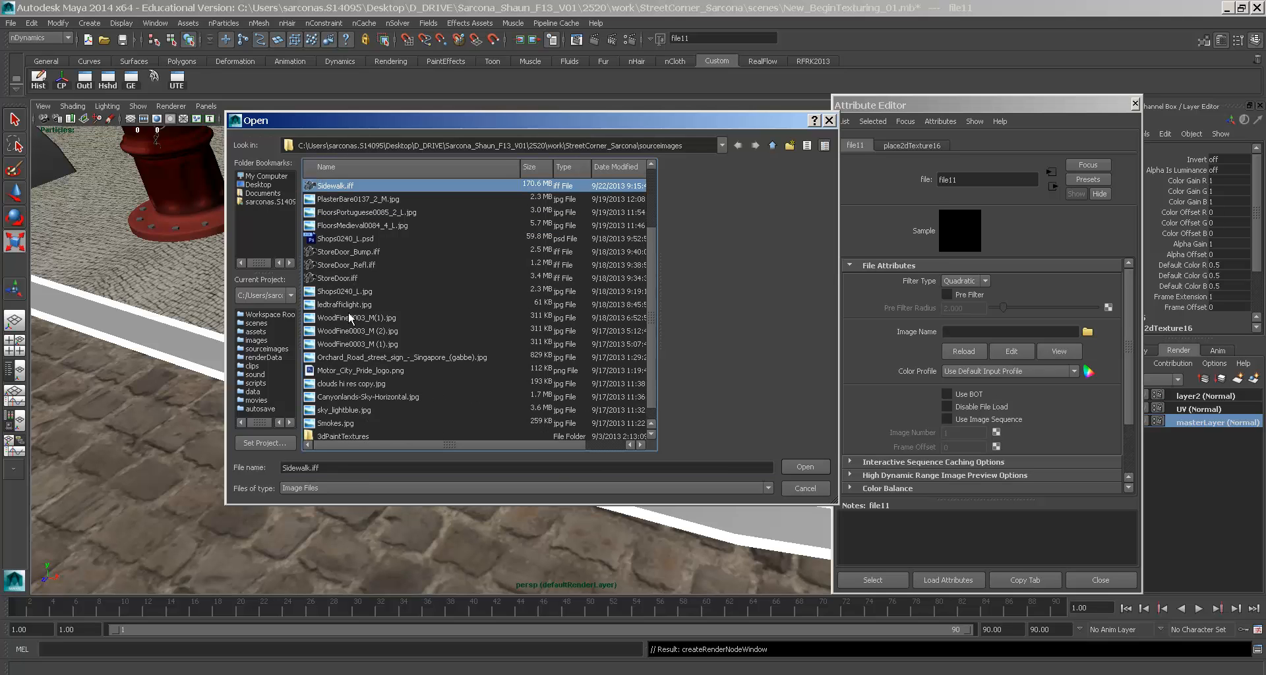
pyautogui.scroll(2, 368, 378)
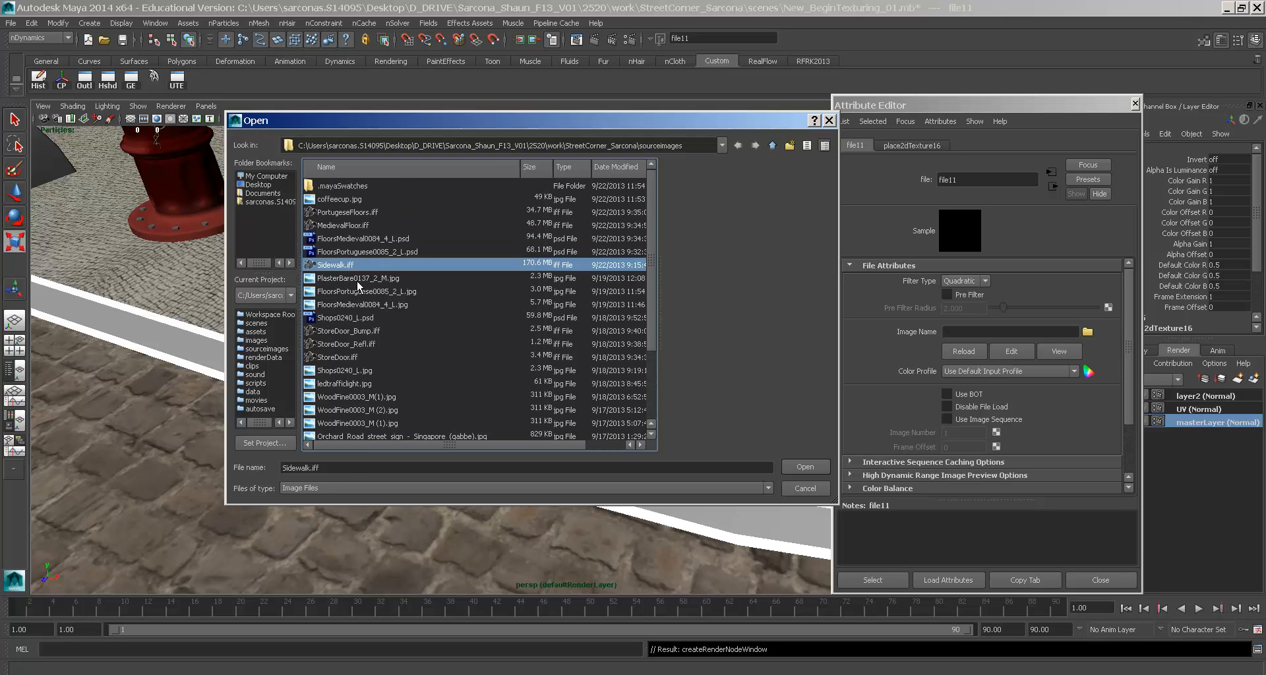
pyautogui.click(358, 278)
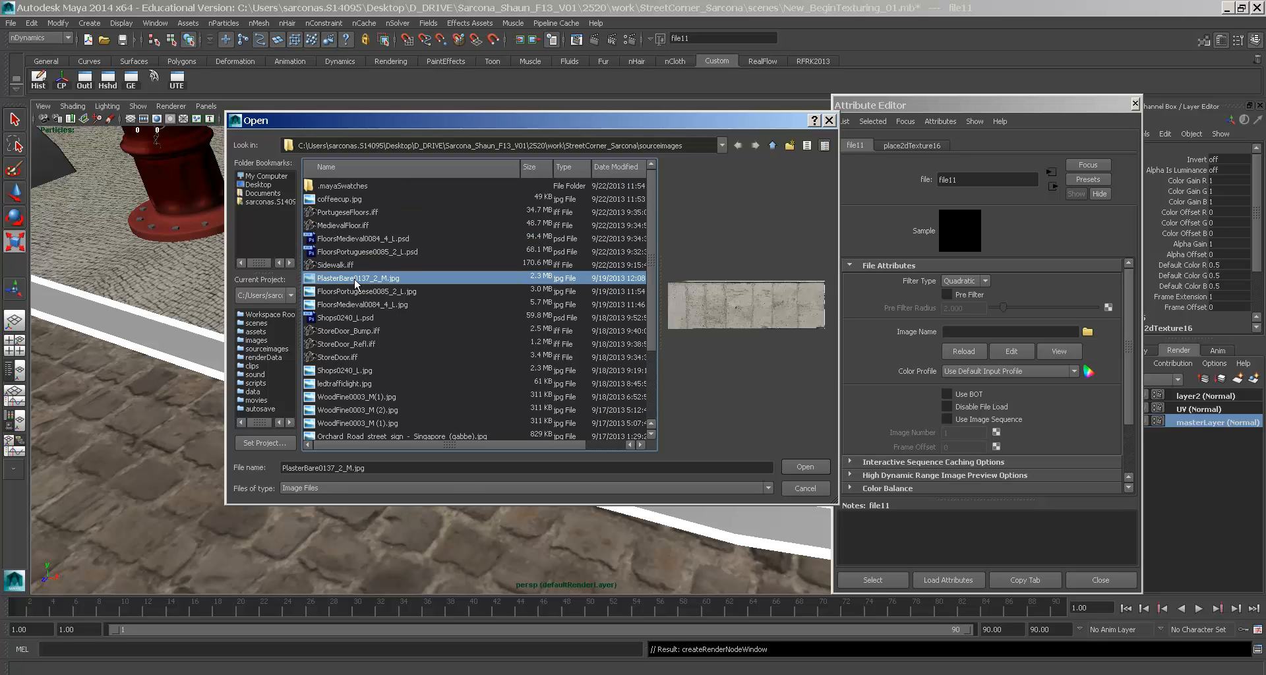
pyautogui.doubleClick(355, 278)
# - Orbit out to view the whole scene with the hydrant, spheres and door
pyautogui.keyDown('alt'); pyautogui.moveTo(545, 410); pyautogui.dragTo(622, 376); pyautogui.keyUp('alt')
pyautogui.keyDown('alt'); pyautogui.moveTo(621, 376); pyautogui.dragTo(429, 362, button='right'); pyautogui.keyUp('alt')
pyautogui.keyDown('alt'); pyautogui.moveTo(567, 388); pyautogui.dragTo(446, 404); pyautogui.keyUp('alt')
pyautogui.keyDown('alt'); pyautogui.moveTo(446, 404); pyautogui.dragTo(217, 423, button='middle'); pyautogui.keyUp('alt')
pyautogui.keyDown('alt'); pyautogui.moveTo(52, 436); pyautogui.dragTo(666, 398, button='middle'); pyautogui.keyUp('alt')
pyautogui.keyDown('alt'); pyautogui.moveTo(666, 398); pyautogui.dragTo(737, 420, button='right'); pyautogui.keyUp('alt')
pyautogui.keyDown('alt'); pyautogui.moveTo(472, 431); pyautogui.dragTo(560, 468); pyautogui.keyUp('alt')
pyautogui.keyDown('alt'); pyautogui.moveTo(527, 475); pyautogui.dragTo(585, 473, button='right'); pyautogui.keyUp('alt')
# - Set the curb texture's place2dTexture16 Repeat UV to 3 × 3, then to 10 × 10
pyautogui.click(521, 530)
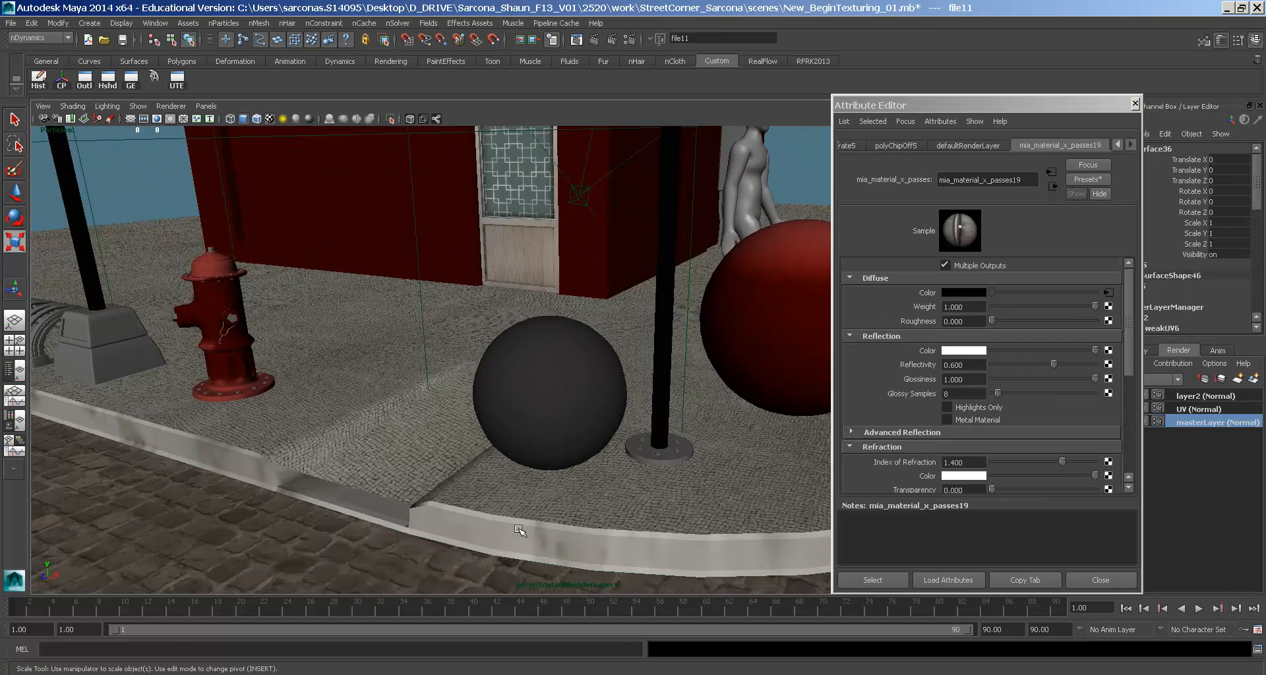
pyautogui.click(1109, 293)
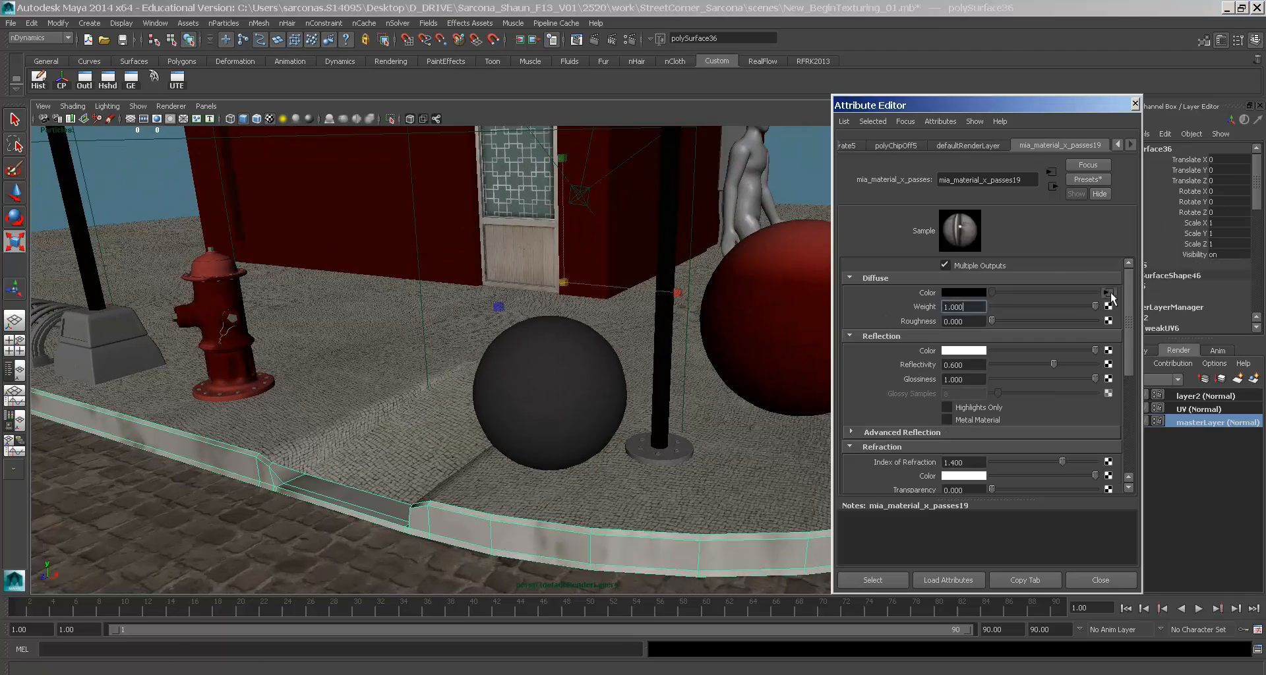
pyautogui.click(897, 145)
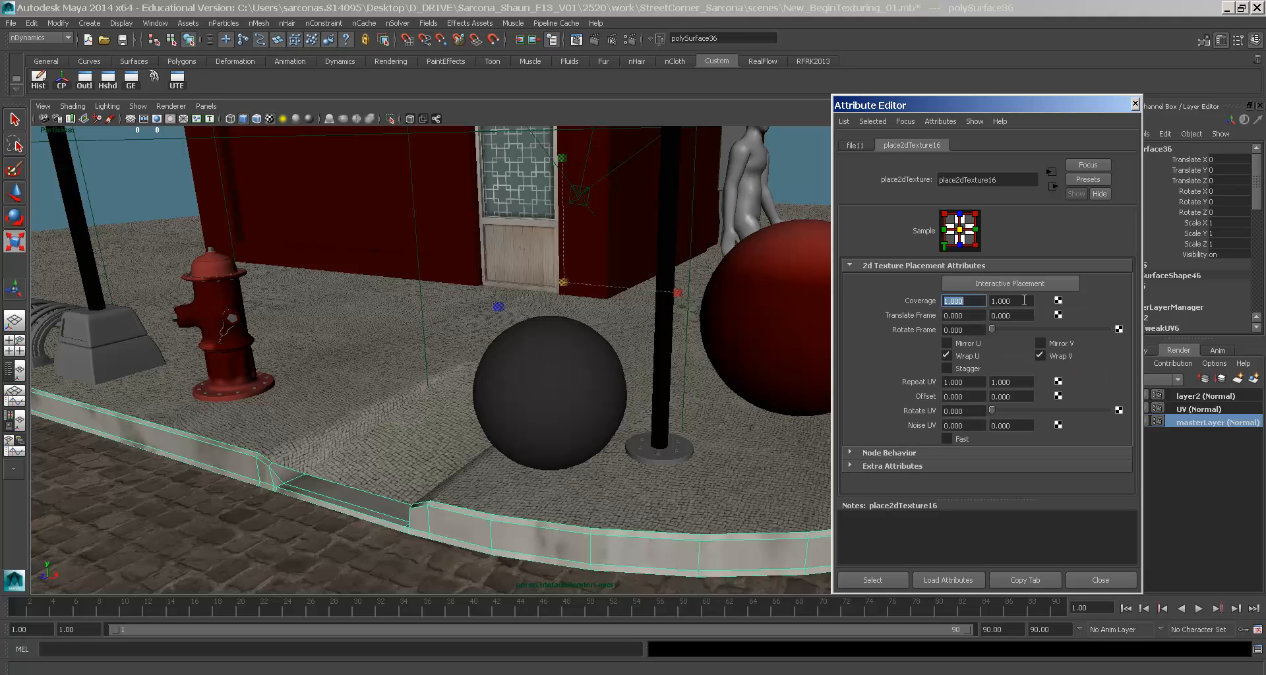
pyautogui.write('3')
pyautogui.press('Tab')
pyautogui.write('3')
pyautogui.press('Tab')
pyautogui.hotkey('shift', 'Tab')
pyautogui.hotkey('shift', 'Tab')
pyautogui.write('10')
pyautogui.press('Tab')
pyautogui.write('10')
pyautogui.press('Tab')
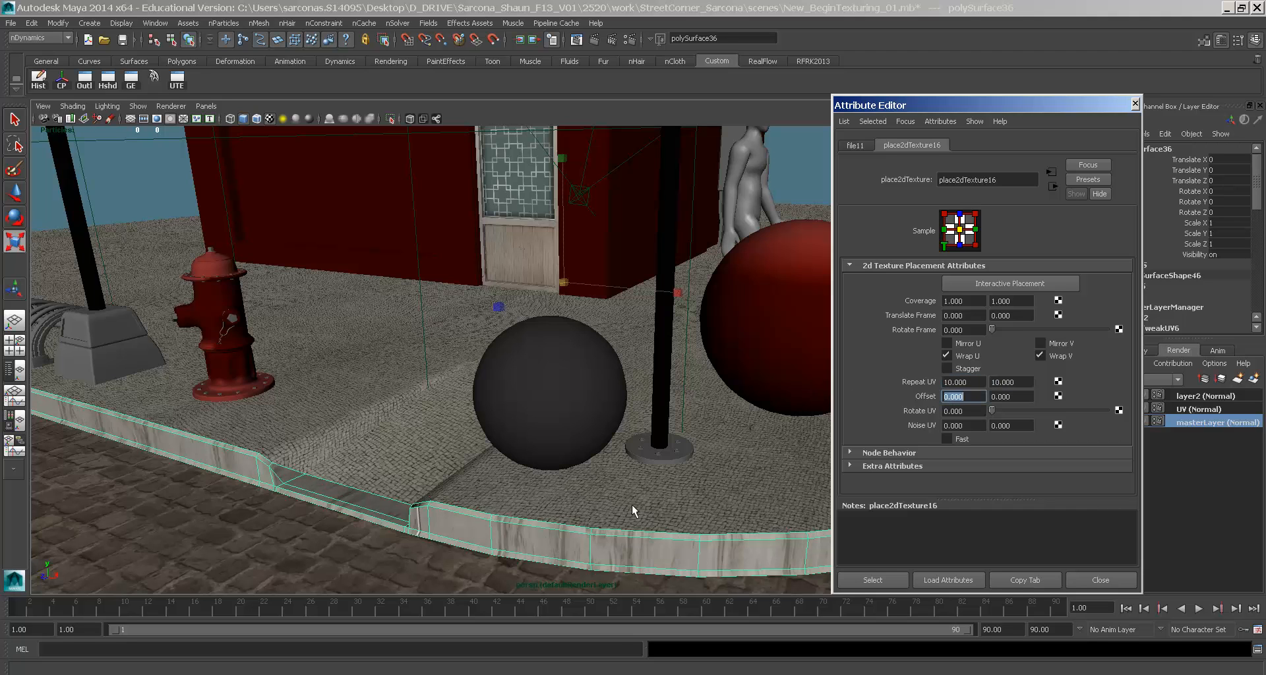
# - Dolly the view in on the curb to inspect the finer 10 × 10 stone tiling
pyautogui.keyDown('alt'); pyautogui.moveTo(560, 553); pyautogui.dragTo(590, 415, button='middle'); pyautogui.keyUp('alt')
pyautogui.keyDown('alt'); pyautogui.moveTo(587, 422); pyautogui.dragTo(706, 438, button='right'); pyautogui.keyUp('alt')
pyautogui.keyDown('alt'); pyautogui.moveTo(623, 339); pyautogui.dragTo(633, 444, button='middle'); pyautogui.keyUp('alt')
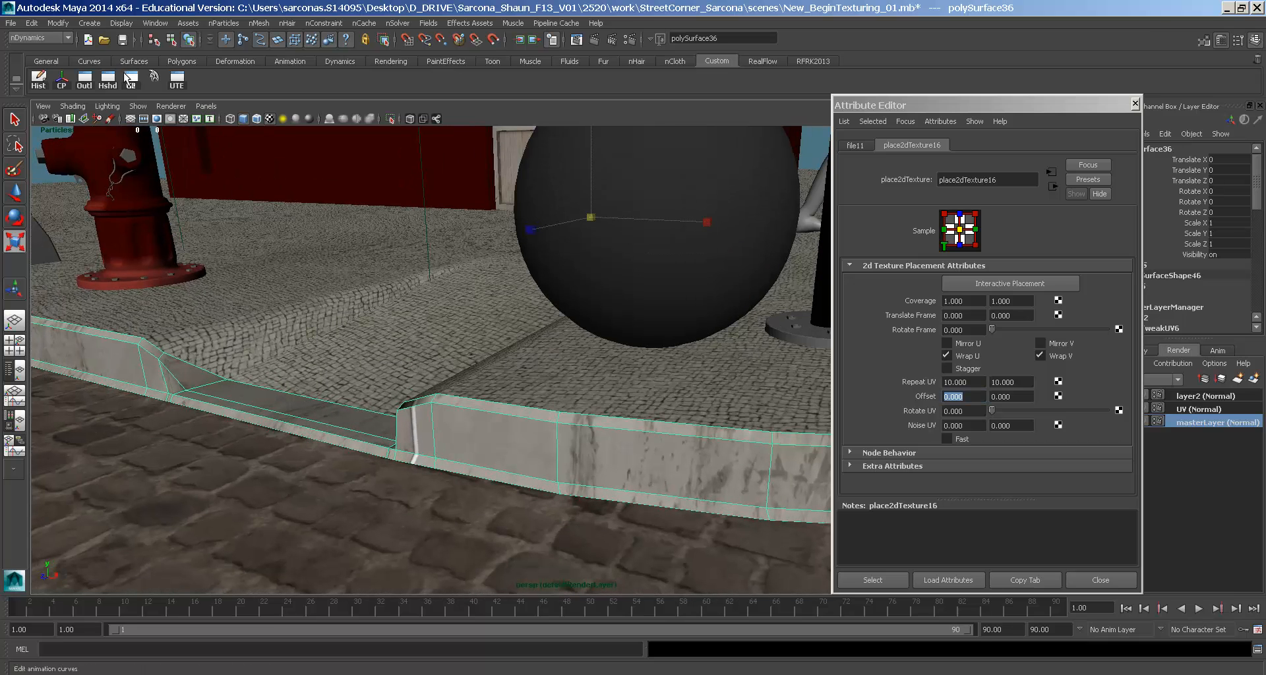
pyautogui.click(155, 22)
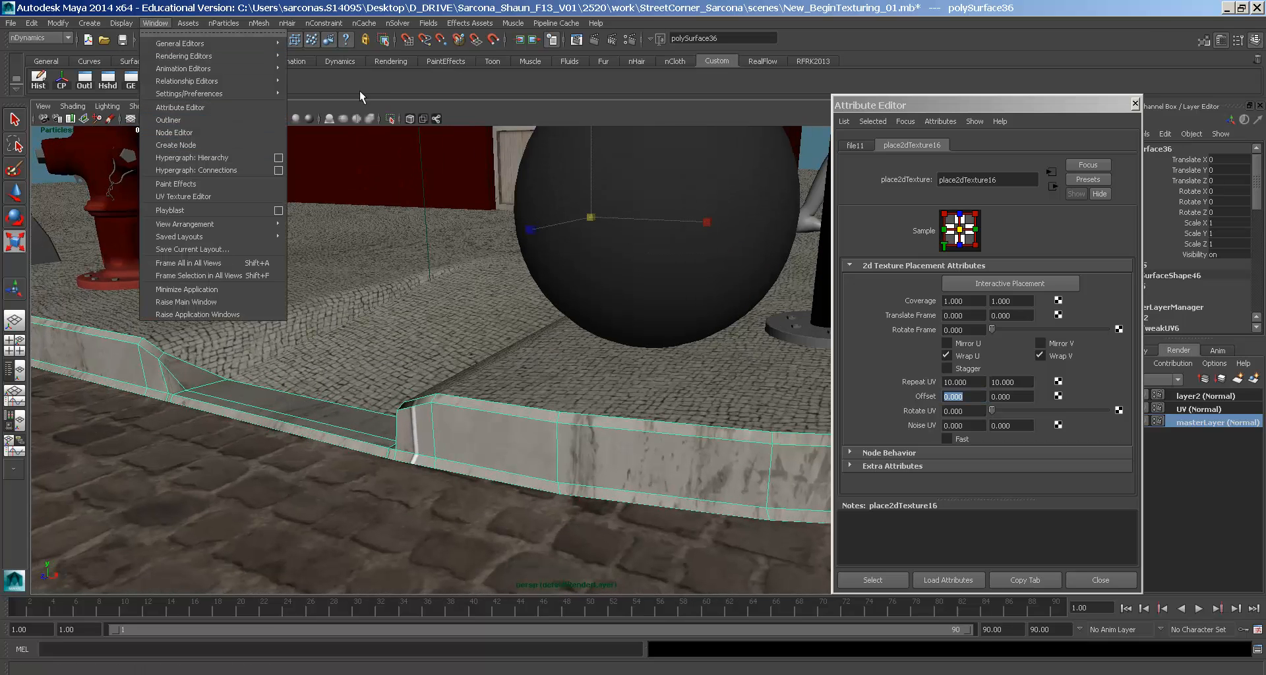
pyautogui.click(234, 85)
pyautogui.click(175, 80)
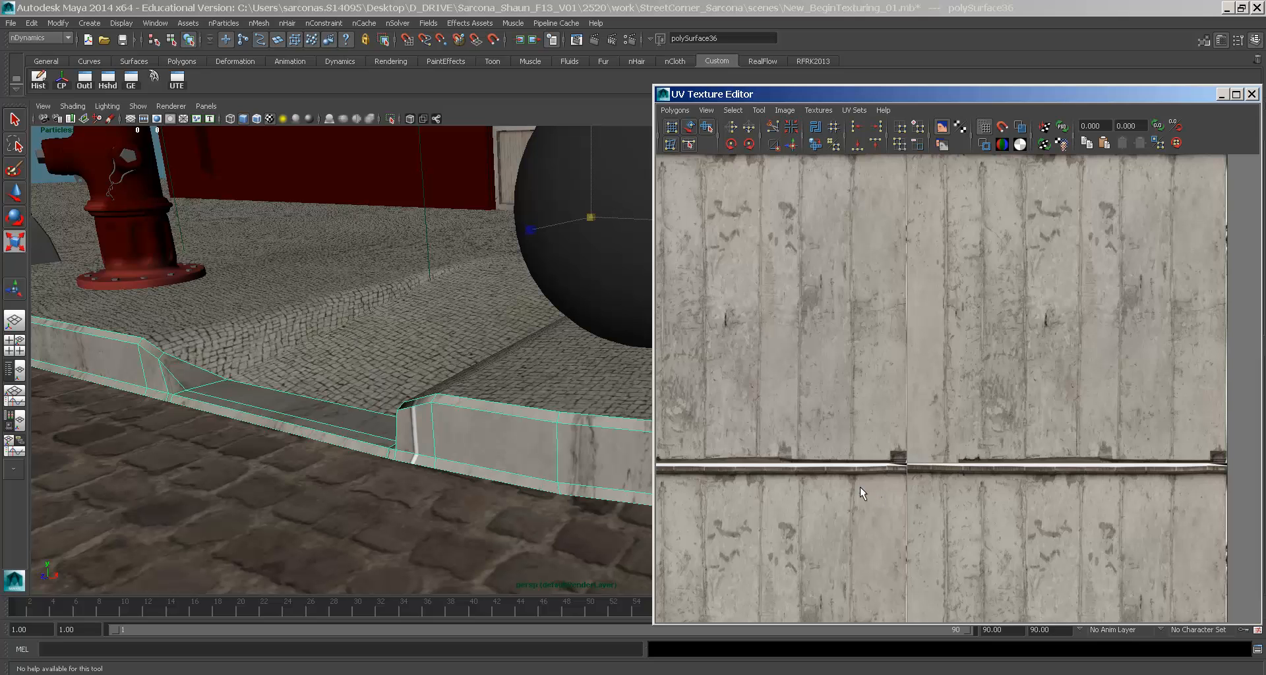
pyautogui.scroll(2, 861, 493)
pyautogui.scroll(5, 896, 400)
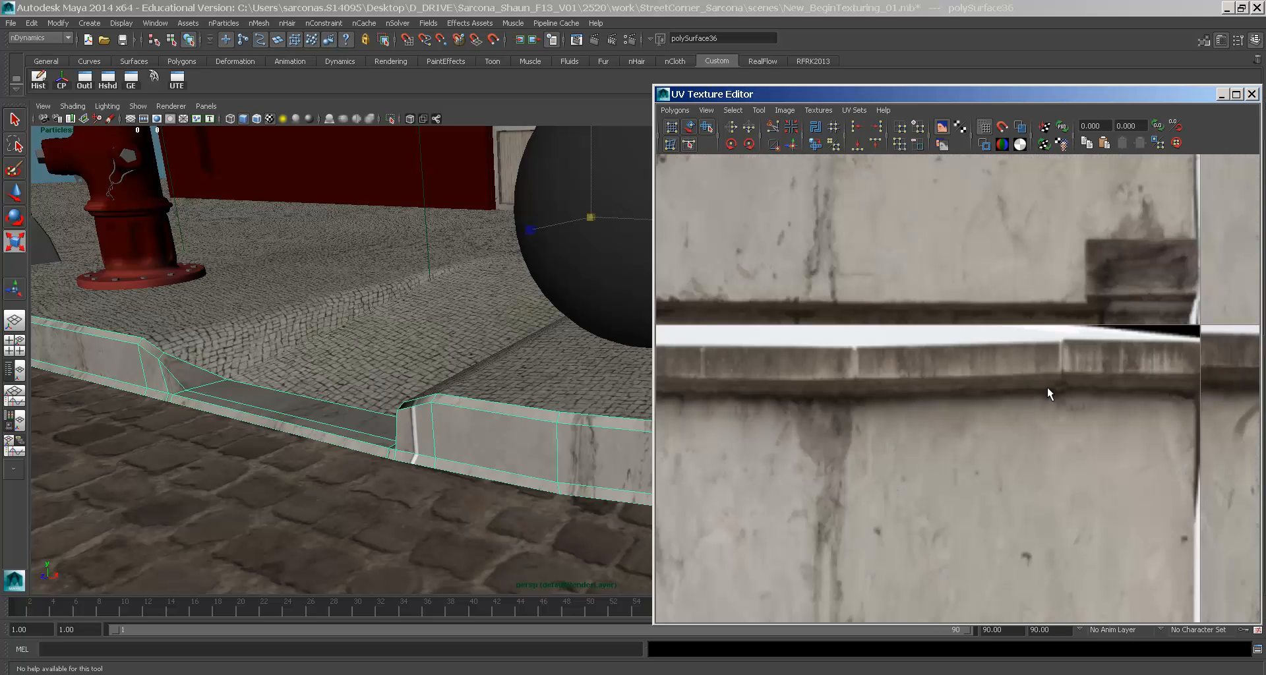
pyautogui.scroll(-8, 1048, 393)
pyautogui.keyDown('alt'); pyautogui.moveTo(822, 343); pyautogui.dragTo(1025, 481, button='middle'); pyautogui.keyUp('alt')
pyautogui.keyDown('alt'); pyautogui.moveTo(887, 395); pyautogui.dragTo(989, 523, button='middle'); pyautogui.keyUp('alt')
pyautogui.keyDown('alt'); pyautogui.moveTo(751, 428); pyautogui.dragTo(946, 409, button='right'); pyautogui.keyUp('alt')
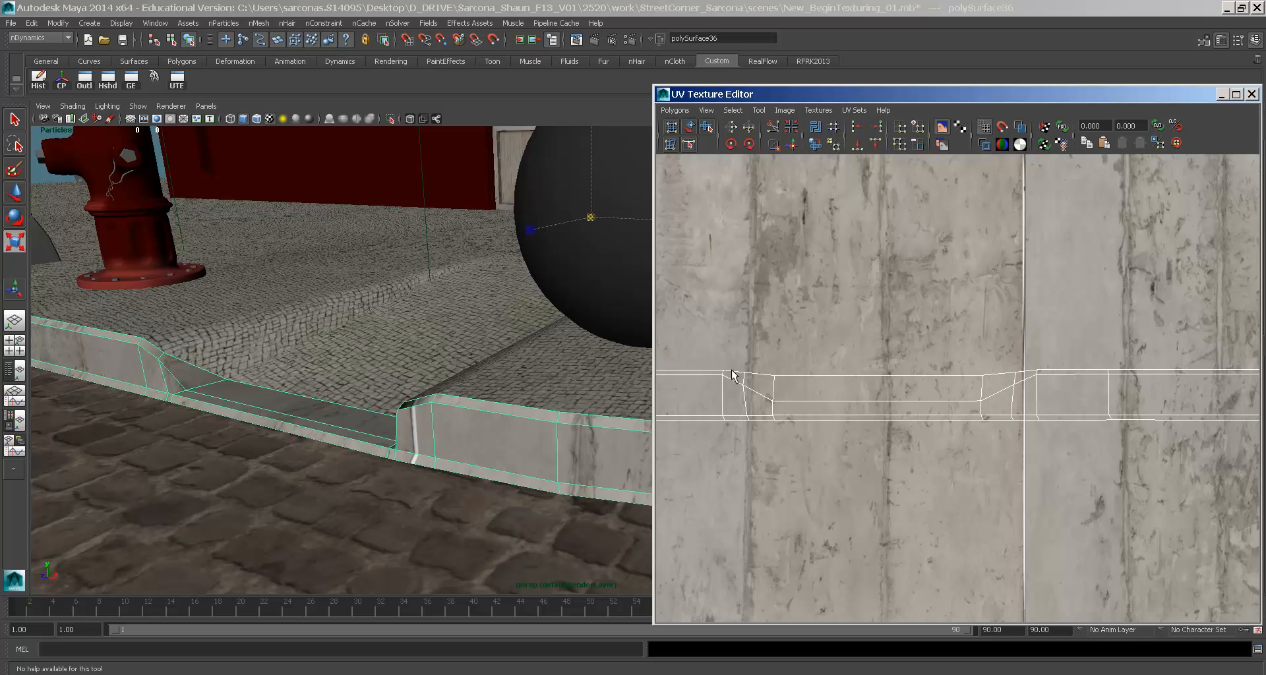
pyautogui.moveTo(651, 339); pyautogui.dragTo(2, 339)
pyautogui.keyDown('alt'); pyautogui.moveTo(179, 329); pyautogui.dragTo(1004, 418, button='middle'); pyautogui.keyUp('alt')
pyautogui.keyDown('alt'); pyautogui.moveTo(1003, 418); pyautogui.dragTo(792, 411, button='right'); pyautogui.keyUp('alt')
pyautogui.keyDown('alt'); pyautogui.moveTo(792, 411); pyautogui.dragTo(520, 384, button='middle'); pyautogui.keyUp('alt')
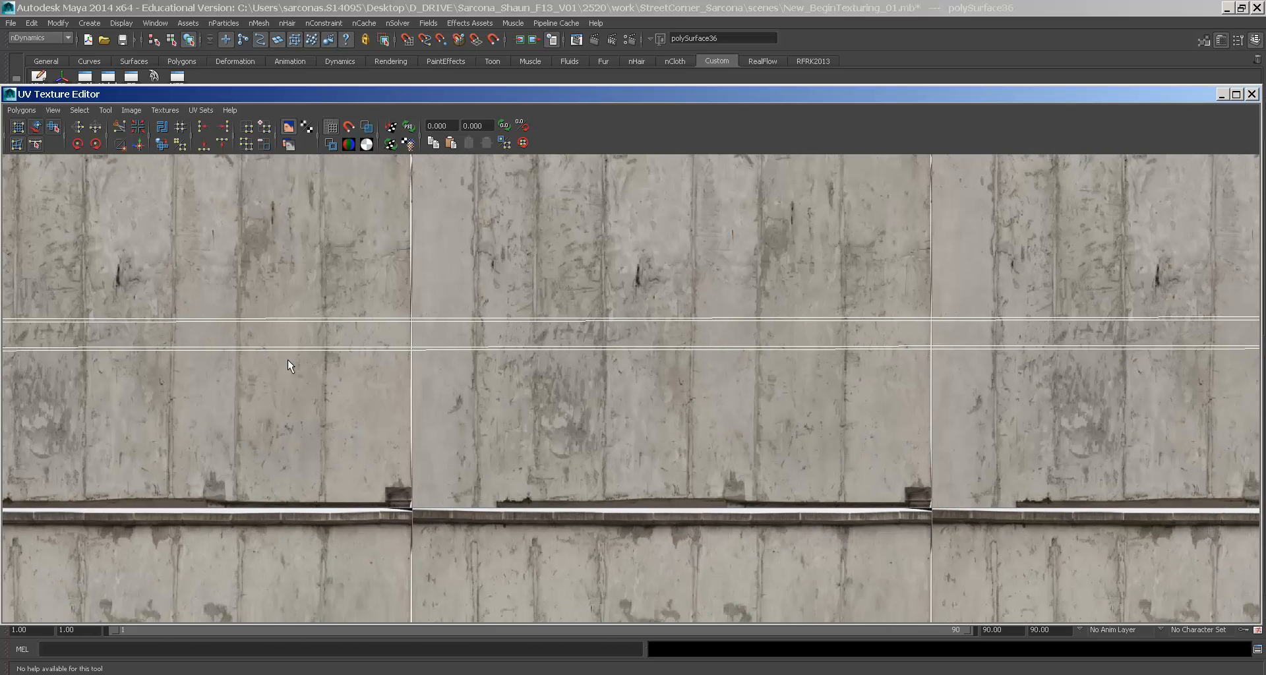
pyautogui.doubleClick(7, 95)
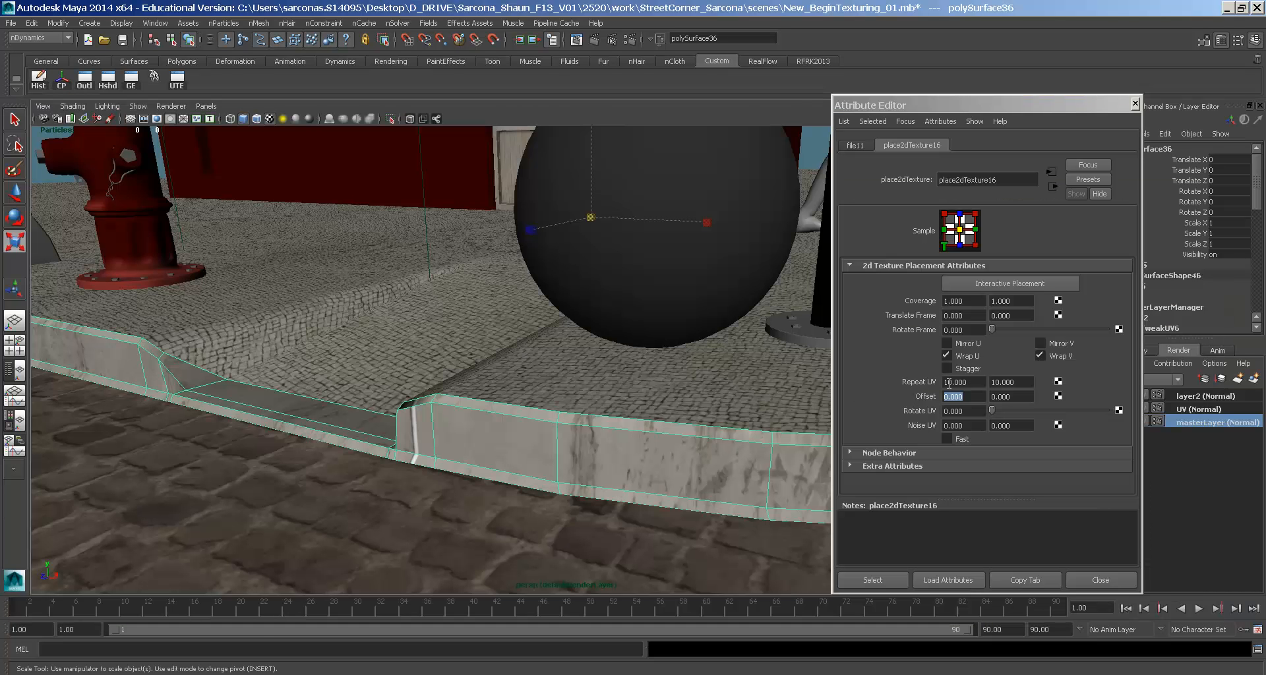
# - Set the curb texture's Repeat UV to 30 and move the view close to the curb
pyautogui.click(973, 381)
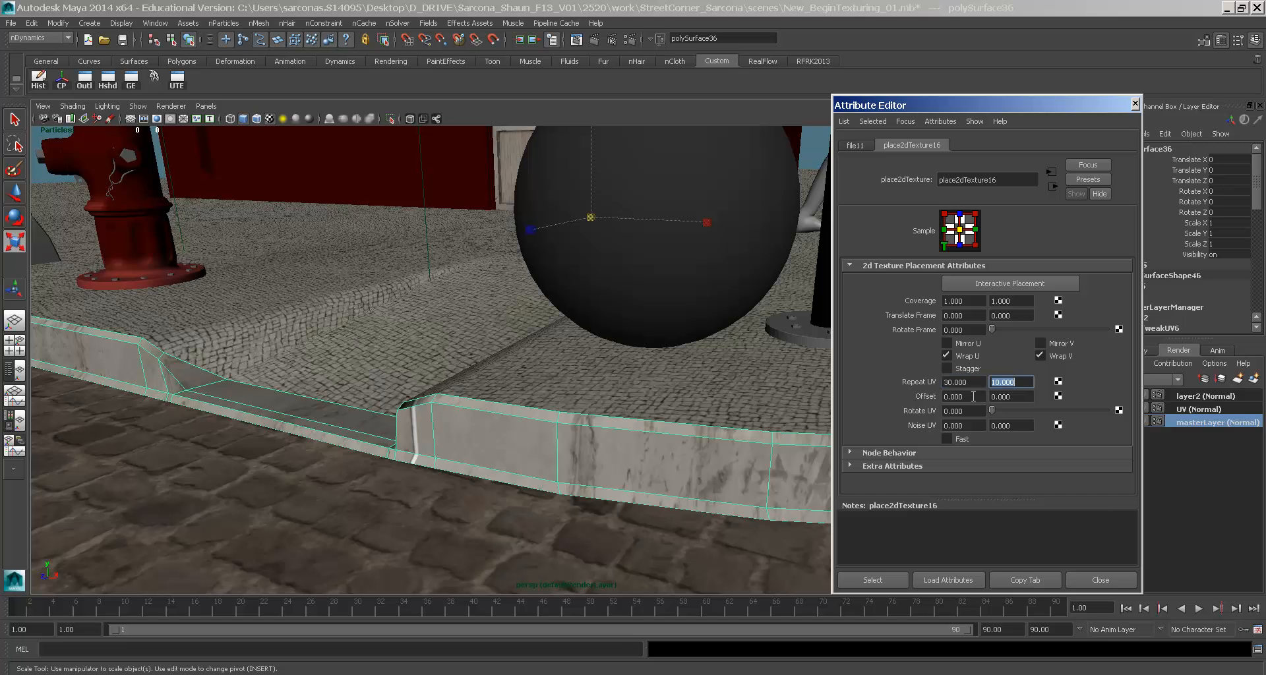
pyautogui.write('30')
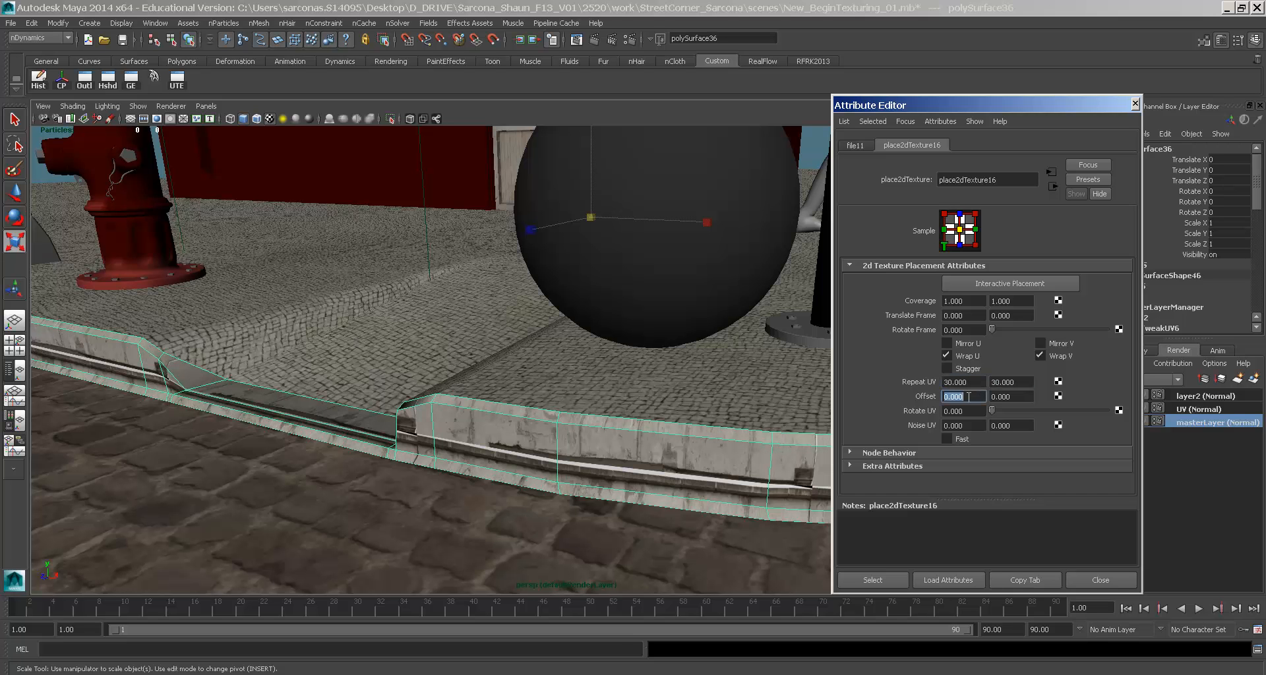
pyautogui.keyDown('alt'); pyautogui.moveTo(720, 374); pyautogui.dragTo(599, 381); pyautogui.keyUp('alt')
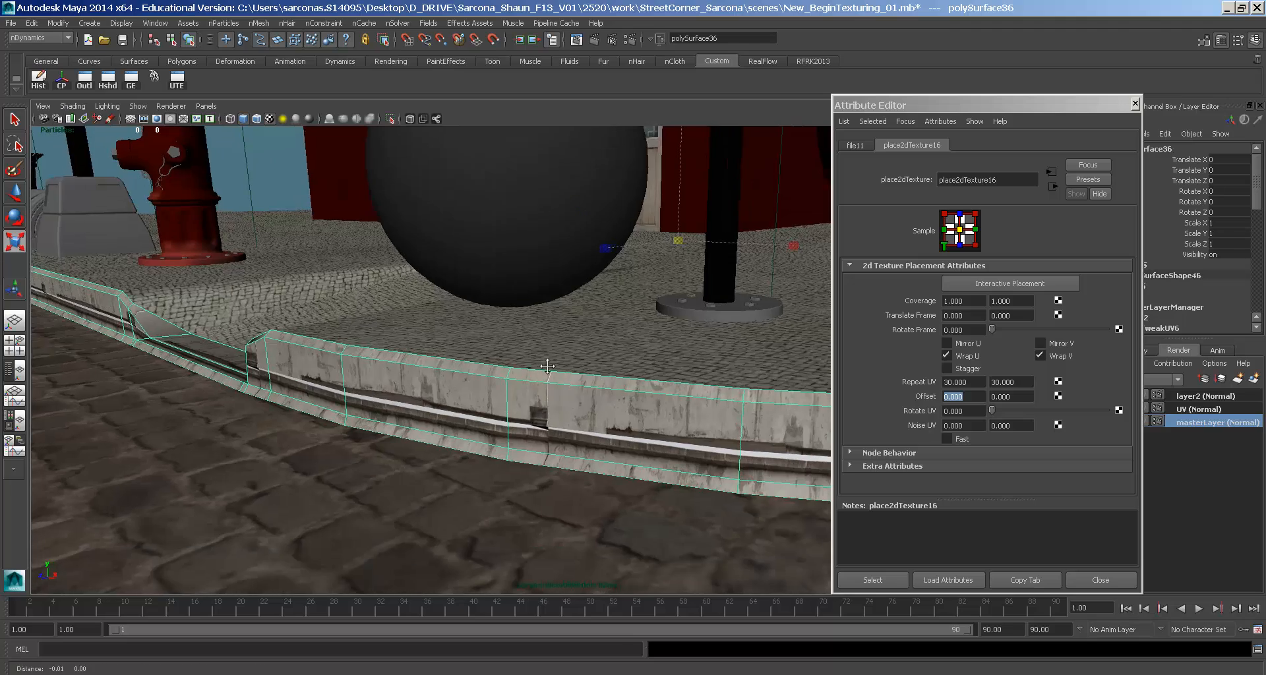
pyautogui.keyDown('alt'); pyautogui.moveTo(599, 381); pyautogui.dragTo(756, 398, button='right'); pyautogui.keyUp('alt')
pyautogui.keyDown('alt'); pyautogui.moveTo(756, 398); pyautogui.dragTo(605, 373); pyautogui.keyUp('alt')
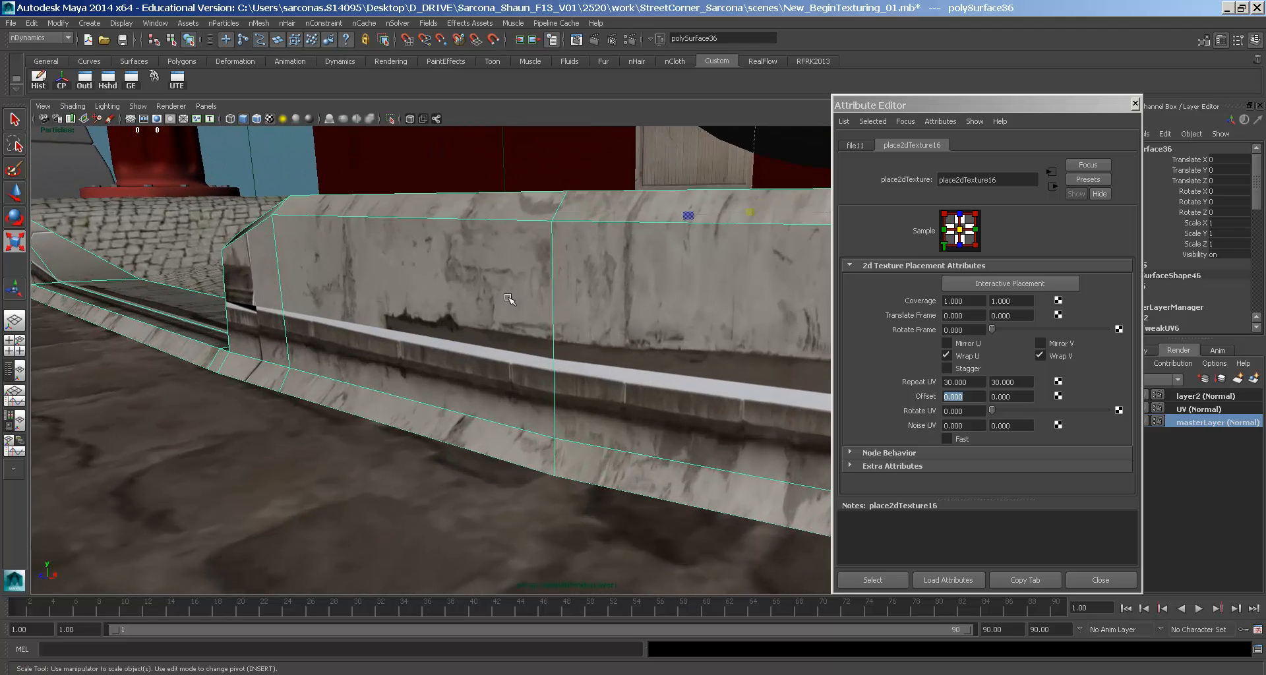
# - In the UV Texture Editor, select the curb's UV shell and move it up on the texture
pyautogui.click(176, 77)
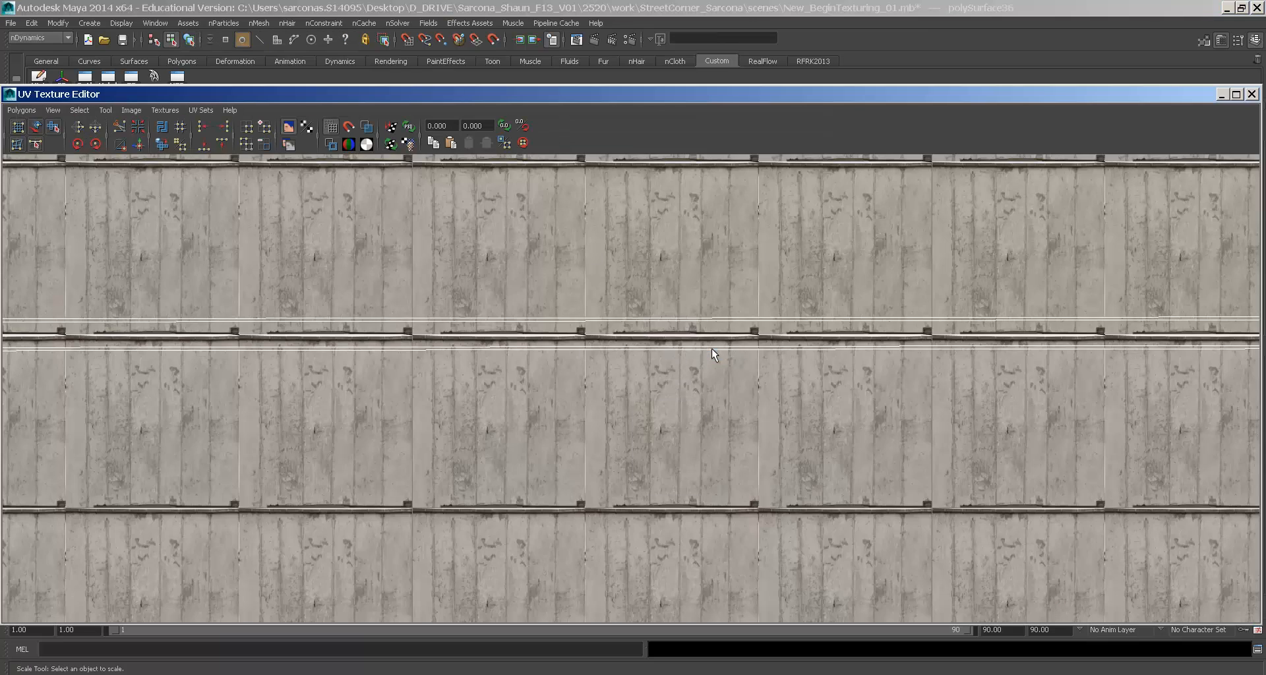
pyautogui.scroll(-3, 711, 348)
pyautogui.moveTo(1265, 408); pyautogui.dragTo(1265, 409)
pyautogui.keyDown('alt'); pyautogui.moveTo(1057, 383); pyautogui.dragTo(298, 404, button='middle'); pyautogui.keyUp('alt')
pyautogui.click(80, 111)
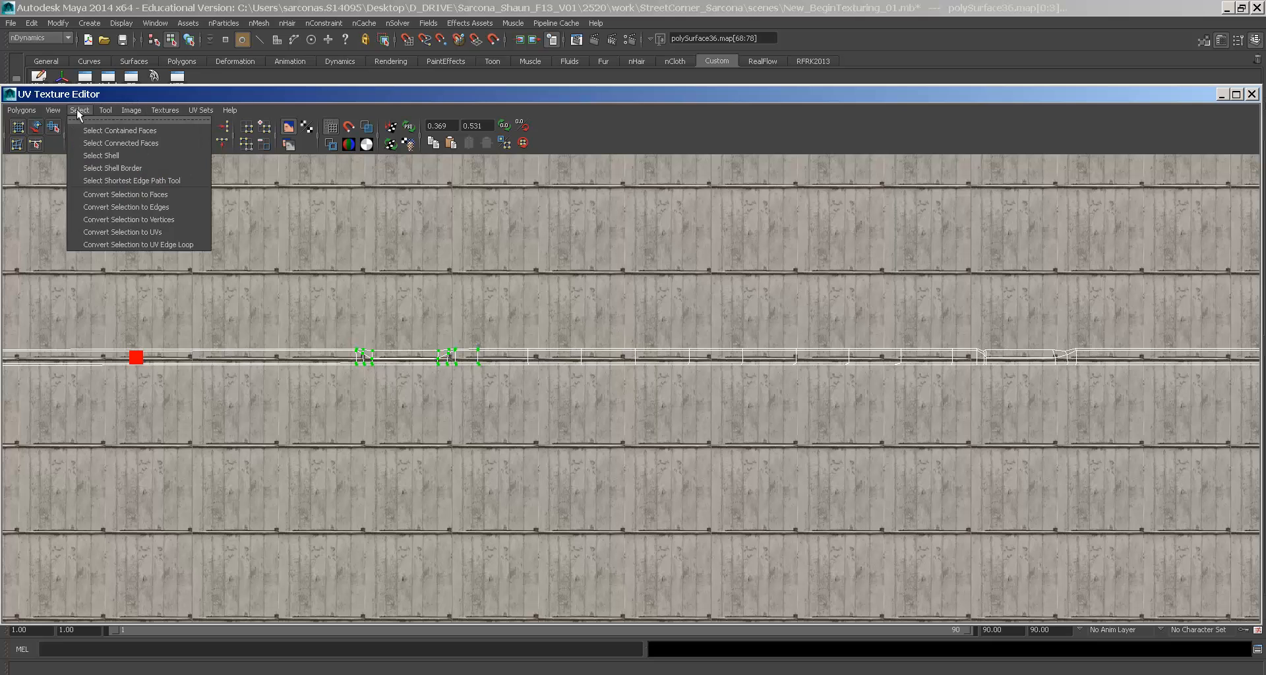
pyautogui.click(98, 155)
pyautogui.keyDown('alt'); pyautogui.moveTo(163, 312); pyautogui.dragTo(226, 324, button='middle'); pyautogui.keyUp('alt')
pyautogui.press('w')
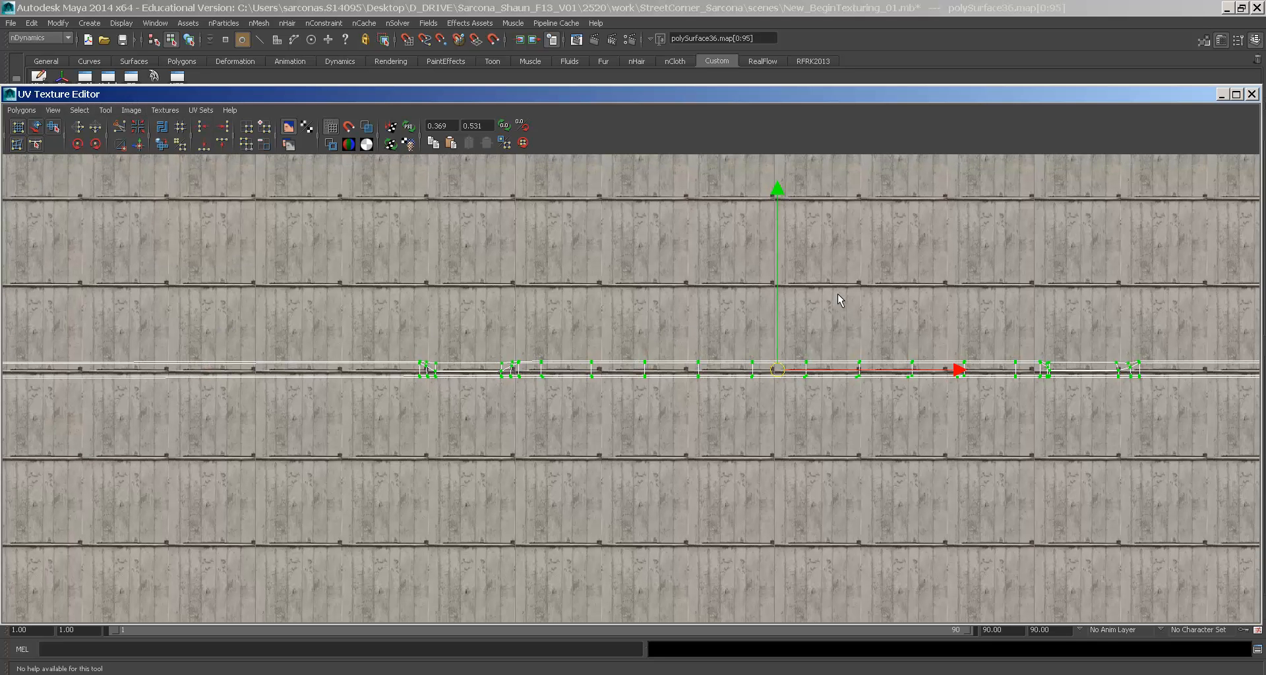
pyautogui.moveTo(777, 308); pyautogui.dragTo(781, 272)
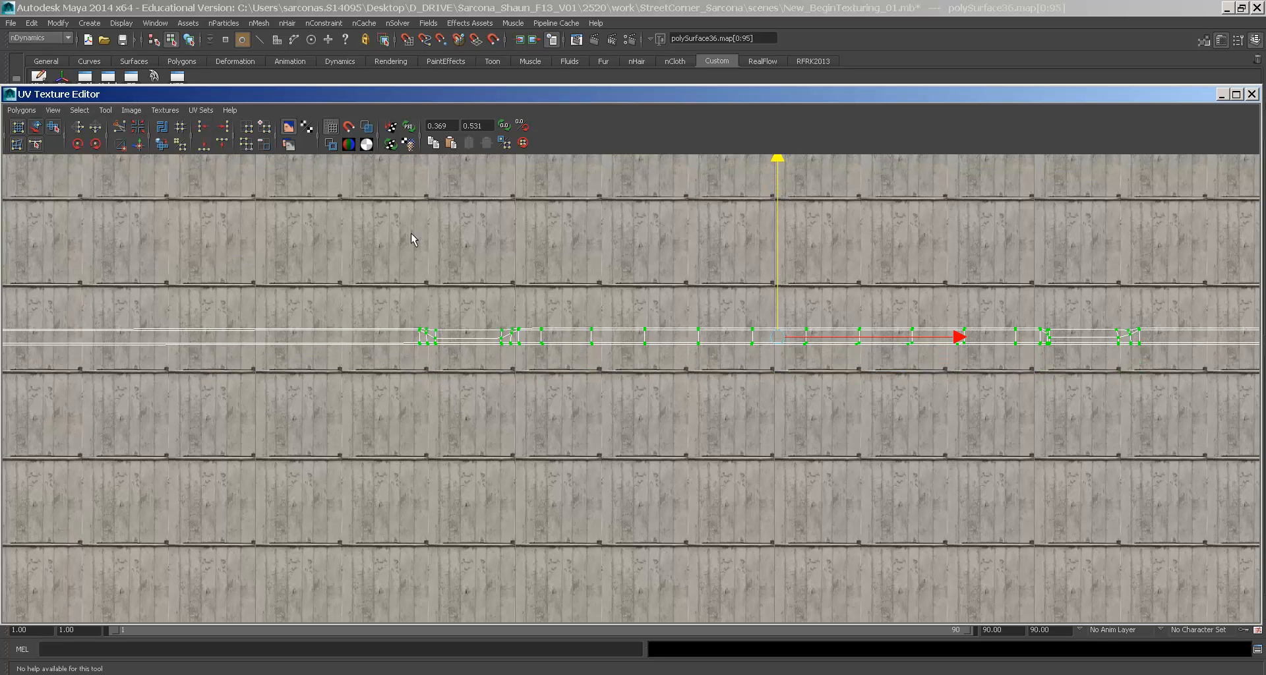
pyautogui.doubleClick(11, 97)
pyautogui.click(326, 347)
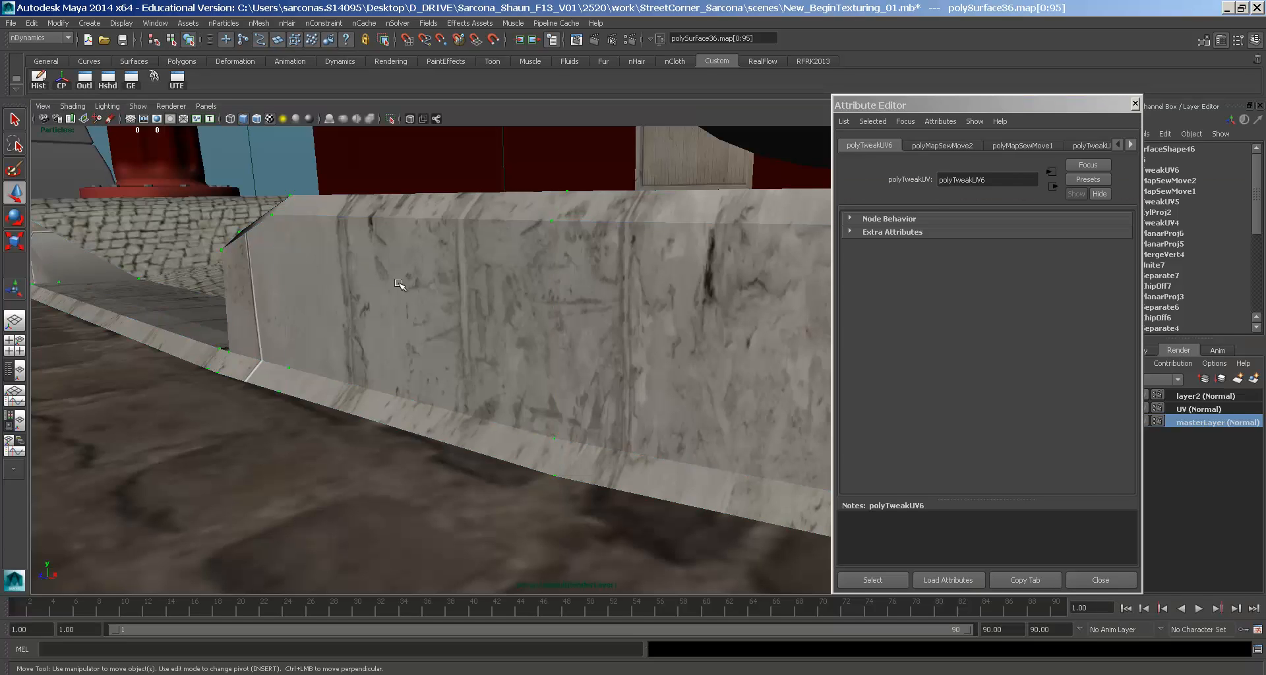
# - Orbit back out to a wider view of the street corner and clear the selection
pyautogui.keyDown('alt'); pyautogui.moveTo(325, 348); pyautogui.dragTo(611, 432); pyautogui.keyUp('alt')
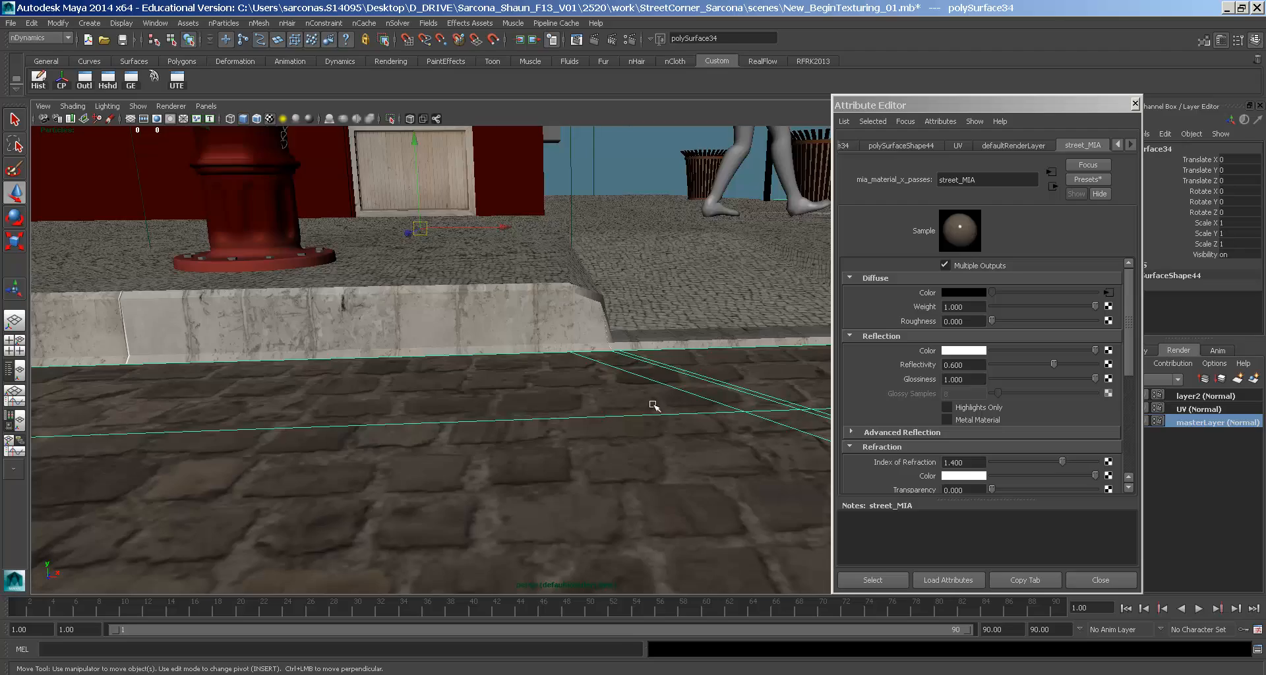
pyautogui.keyDown('alt'); pyautogui.moveTo(653, 404); pyautogui.dragTo(279, 335, button='right'); pyautogui.keyUp('alt')
pyautogui.keyDown('alt'); pyautogui.moveTo(580, 368); pyautogui.dragTo(428, 374); pyautogui.keyUp('alt')
pyautogui.keyDown('alt'); pyautogui.moveTo(463, 359); pyautogui.dragTo(447, 354, button='middle'); pyautogui.keyUp('alt')
pyautogui.keyDown('alt'); pyautogui.moveTo(448, 354); pyautogui.dragTo(636, 388, button='right'); pyautogui.keyUp('alt')
pyautogui.keyDown('alt'); pyautogui.moveTo(625, 479); pyautogui.dragTo(435, 383, button='right'); pyautogui.keyUp('alt')
pyautogui.keyDown('alt'); pyautogui.moveTo(494, 392); pyautogui.dragTo(620, 471); pyautogui.keyUp('alt')
pyautogui.keyDown('alt'); pyautogui.moveTo(571, 444); pyautogui.dragTo(173, 308, button='right'); pyautogui.keyUp('alt')
pyautogui.click(174, 308)
# - Look down on the corner from above and select the sidewalk mesh
pyautogui.keyDown('alt'); pyautogui.moveTo(579, 418); pyautogui.dragTo(391, 343); pyautogui.keyUp('alt')
pyautogui.keyDown('alt'); pyautogui.moveTo(422, 370); pyautogui.dragTo(461, 381, button='right'); pyautogui.keyUp('alt')
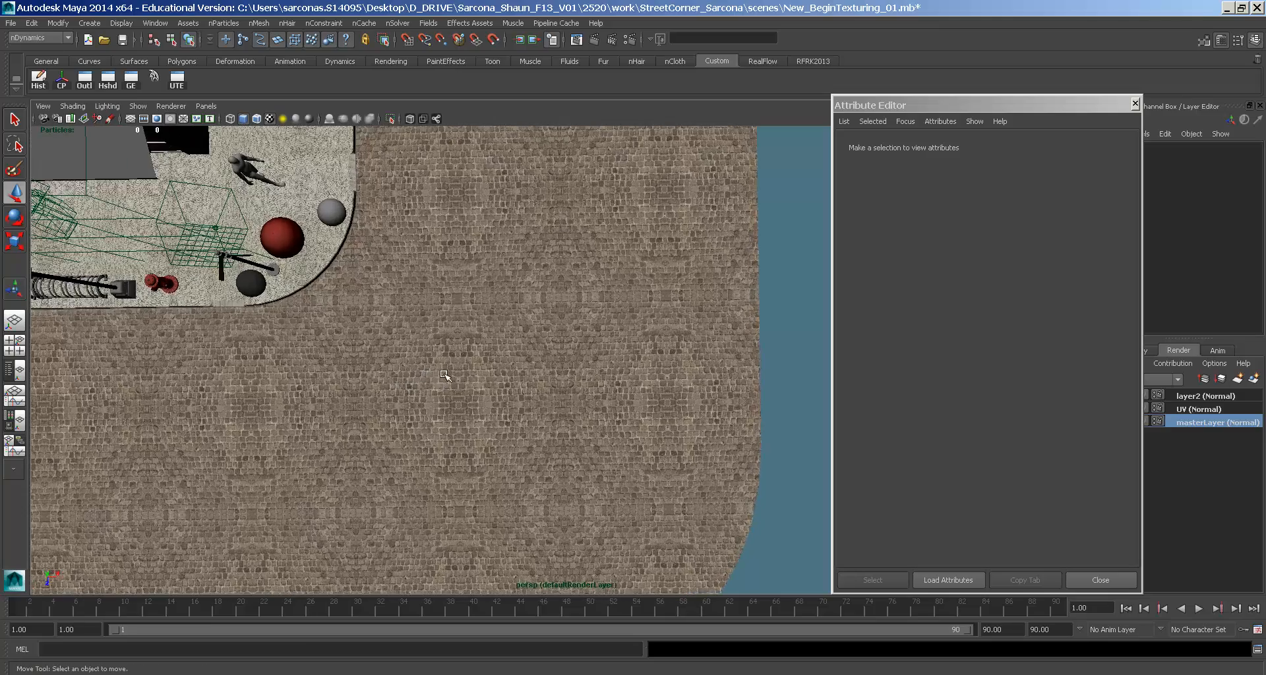
pyautogui.keyDown('alt'); pyautogui.moveTo(446, 375); pyautogui.dragTo(624, 357, button='middle'); pyautogui.keyUp('alt')
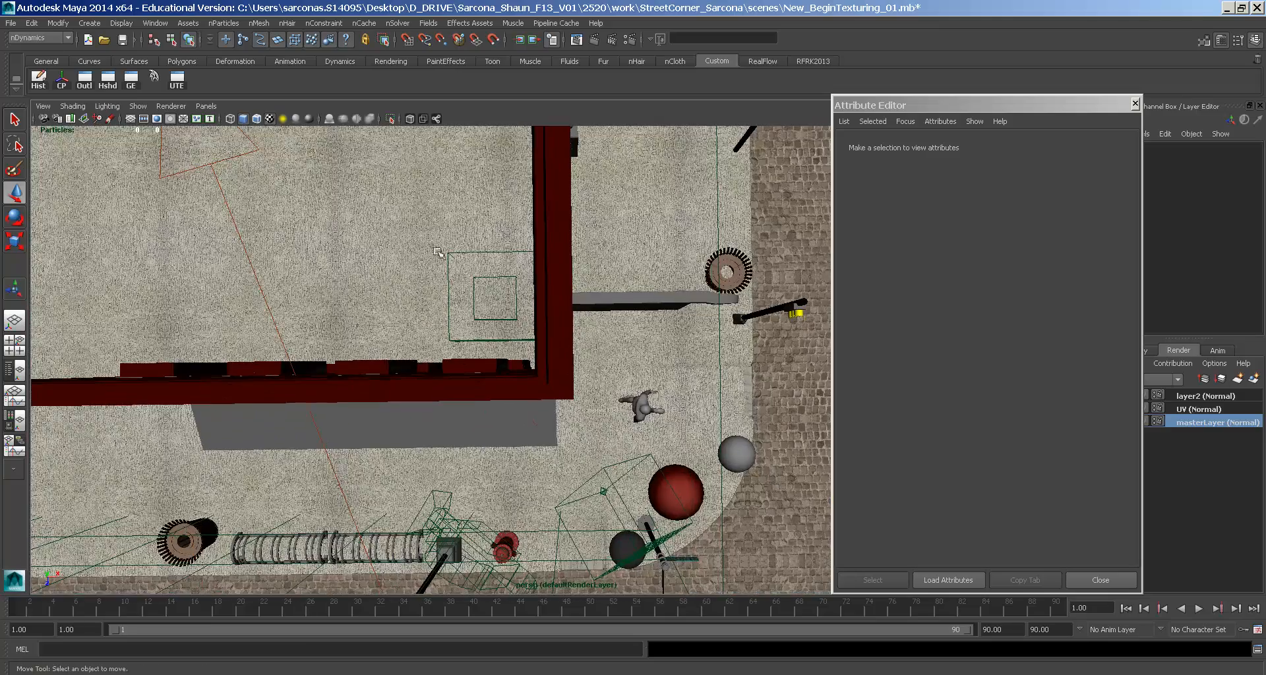
pyautogui.keyDown('alt'); pyautogui.moveTo(758, 415); pyautogui.dragTo(356, 310, button='middle'); pyautogui.keyUp('alt')
pyautogui.keyDown('alt'); pyautogui.moveTo(485, 341); pyautogui.dragTo(818, 413, button='middle'); pyautogui.keyUp('alt')
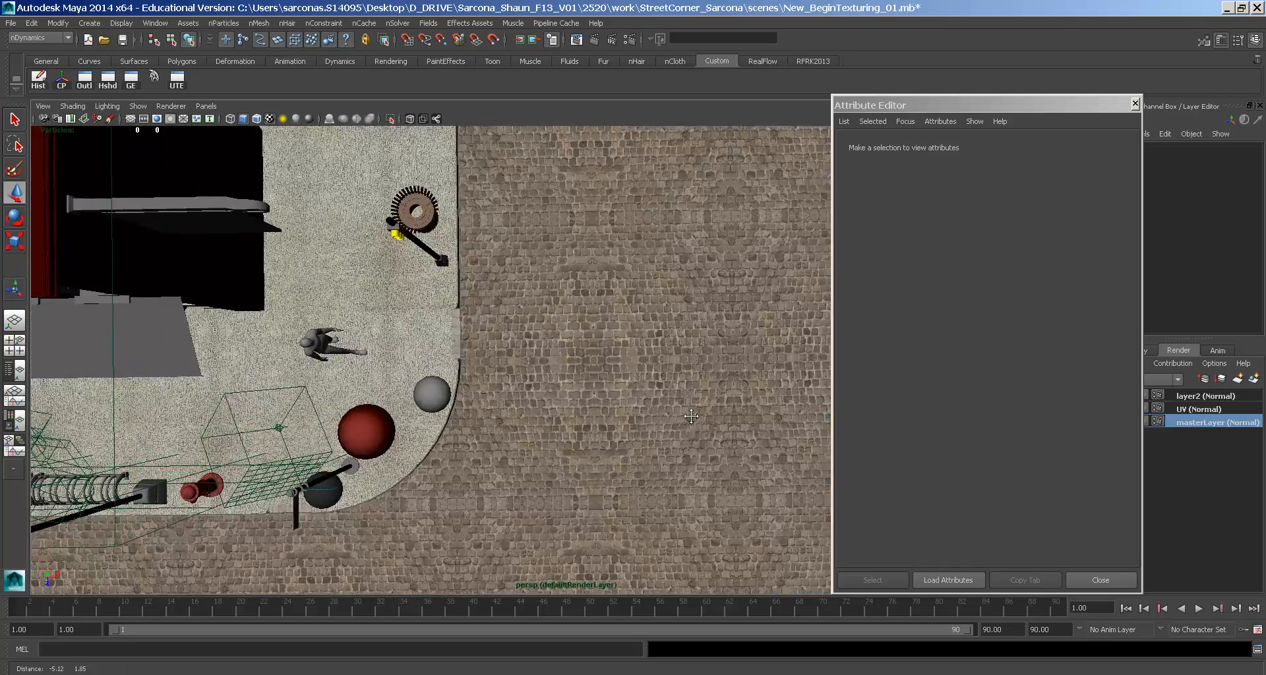
pyautogui.keyDown('alt'); pyautogui.moveTo(593, 327); pyautogui.dragTo(771, 394, button='middle'); pyautogui.keyUp('alt')
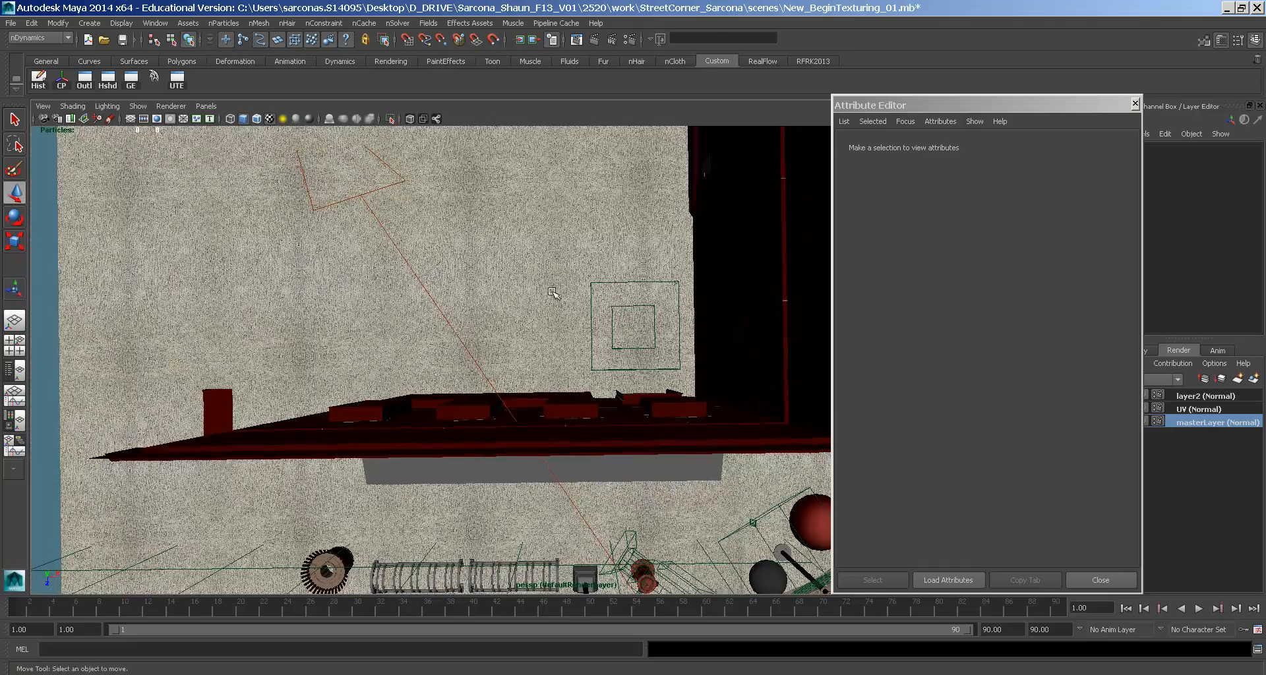
pyautogui.click(586, 343)
# - Insert an edge loop across the sidewalk with the Insert Edge Loop Tool
pyautogui.keyDown('alt'); pyautogui.moveTo(576, 298); pyautogui.dragTo(643, 289); pyautogui.keyUp('alt')
pyautogui.press('space')
pyautogui.moveTo(393, 308); pyautogui.dragTo(423, 359)
pyautogui.moveTo(510, 376); pyautogui.dragTo(392, 327)
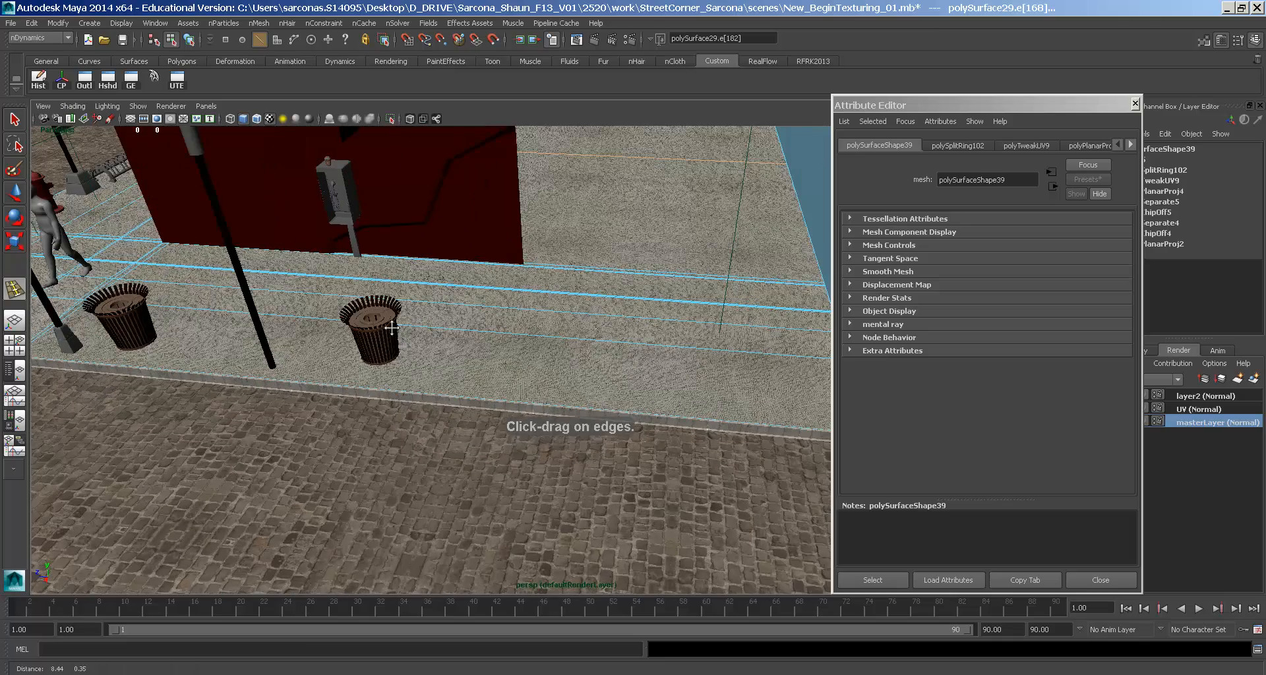
pyautogui.click(448, 399)
# - Delete the upper-right sidewalk face, then play the scene animation
pyautogui.moveTo(457, 376)
pyautogui.keyDown('alt'); pyautogui.mouseDown()
pyautogui.moveTo(528, 385)
pyautogui.moveTo(458, 354)
pyautogui.mouseUp(); pyautogui.keyUp('alt')
pyautogui.press('w')
pyautogui.moveTo(458, 356); pyautogui.dragTo(472, 395, button='right')
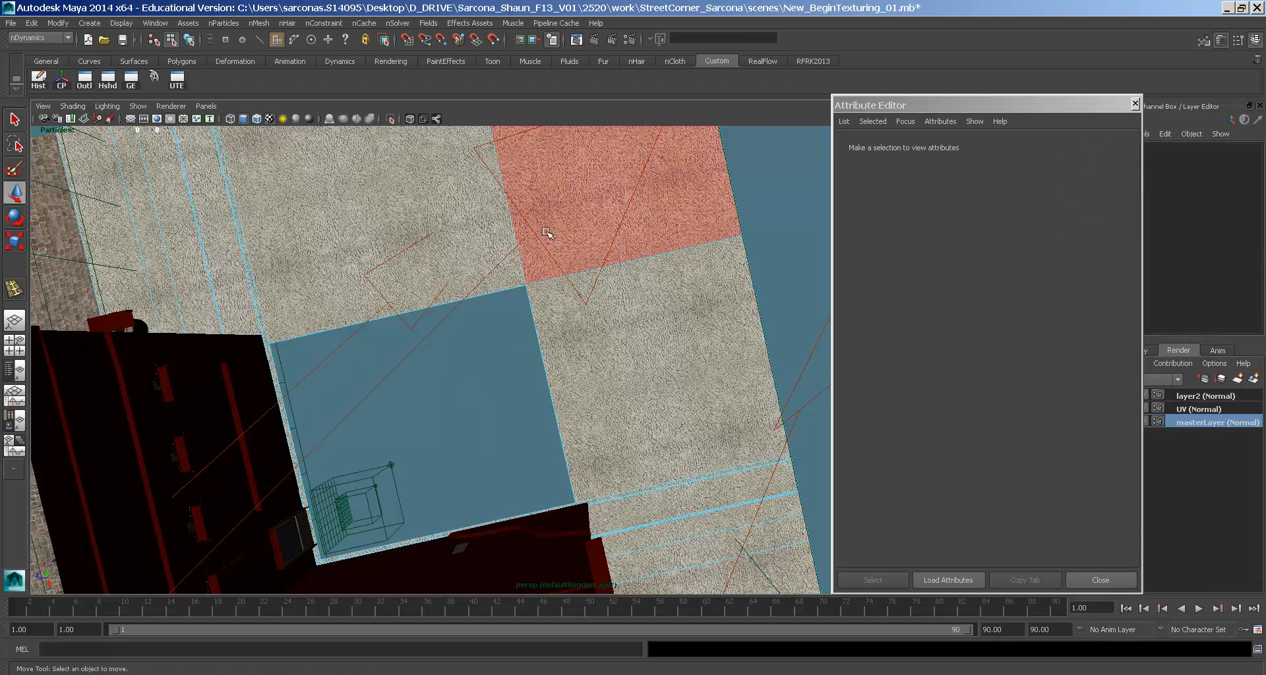
pyautogui.click(545, 232)
pyautogui.press('Delete')
pyautogui.hotkey('alt', 'v')
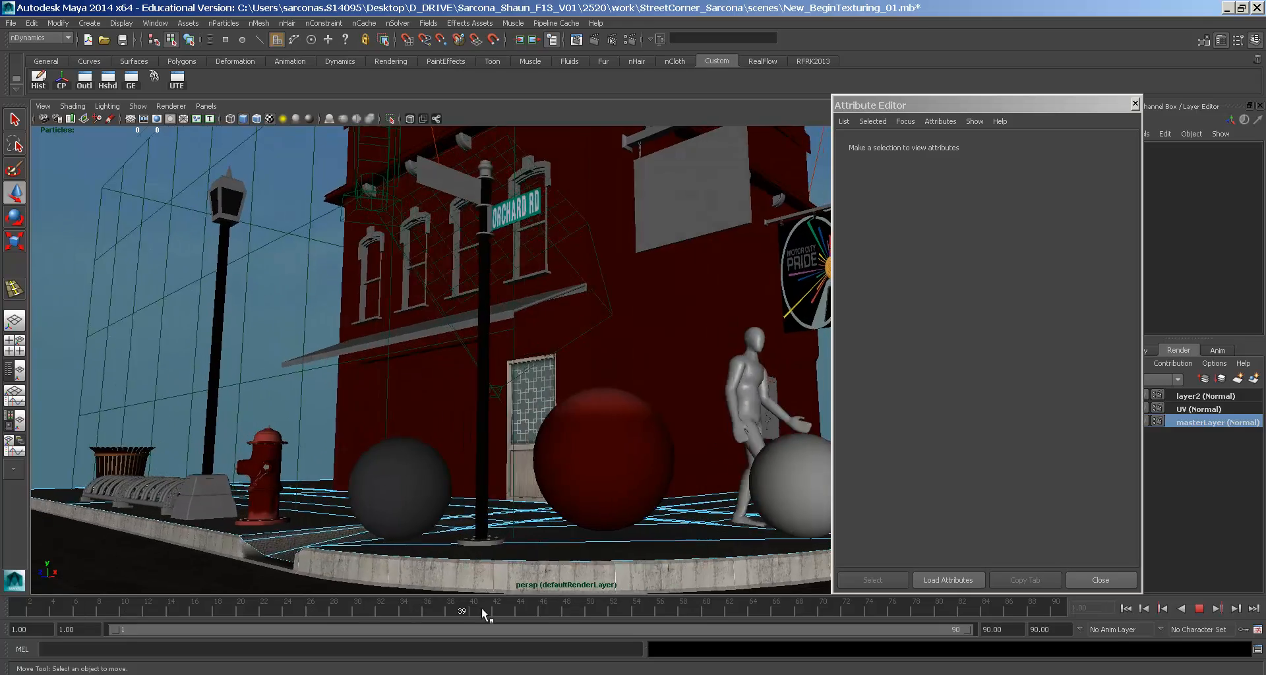
# - Stop playback at frame 56, hide the Attribute Editor and look through the persp1 camera
pyautogui.click(659, 606)
pyautogui.click(1076, 577)
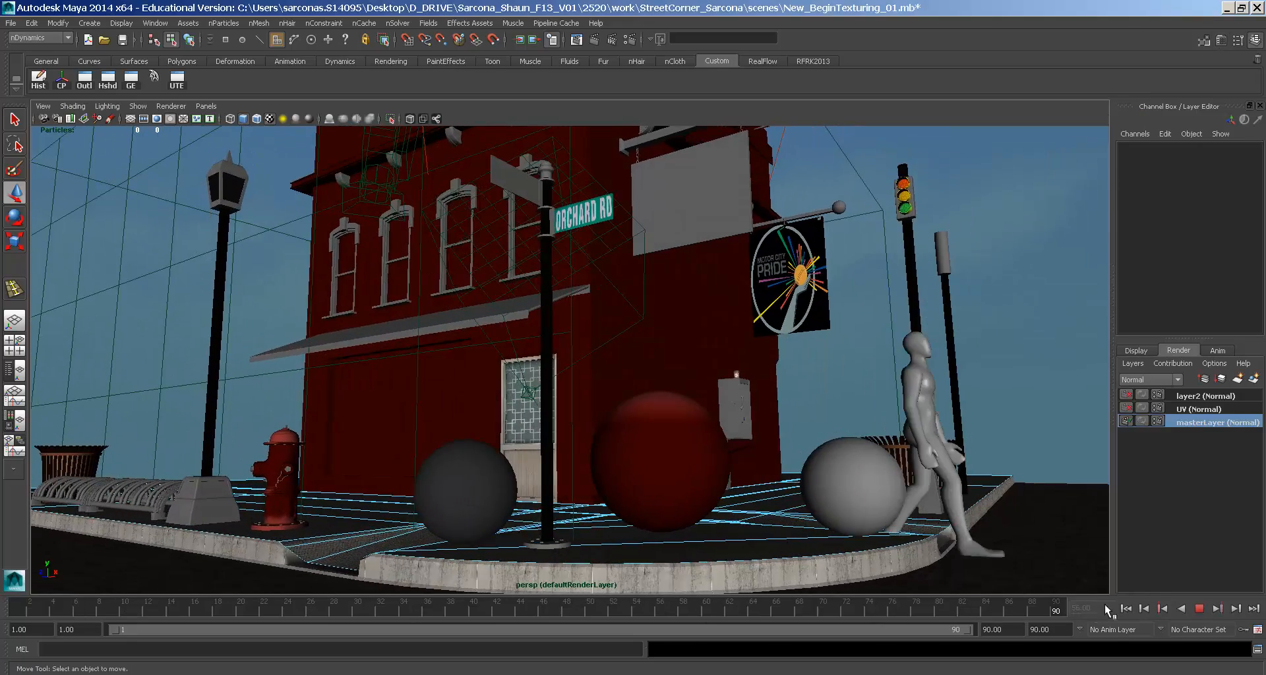
pyautogui.press('space')
pyautogui.moveTo(493, 396); pyautogui.dragTo(487, 371)
pyautogui.keyDown('alt'); pyautogui.moveTo(621, 343); pyautogui.dragTo(389, 313, button='right'); pyautogui.keyUp('alt')
pyautogui.keyDown('alt'); pyautogui.moveTo(389, 313); pyautogui.dragTo(570, 315); pyautogui.keyUp('alt')
# - Return to frame 1 and switch the viewport through persp2 to the main persp camera
pyautogui.press('y')
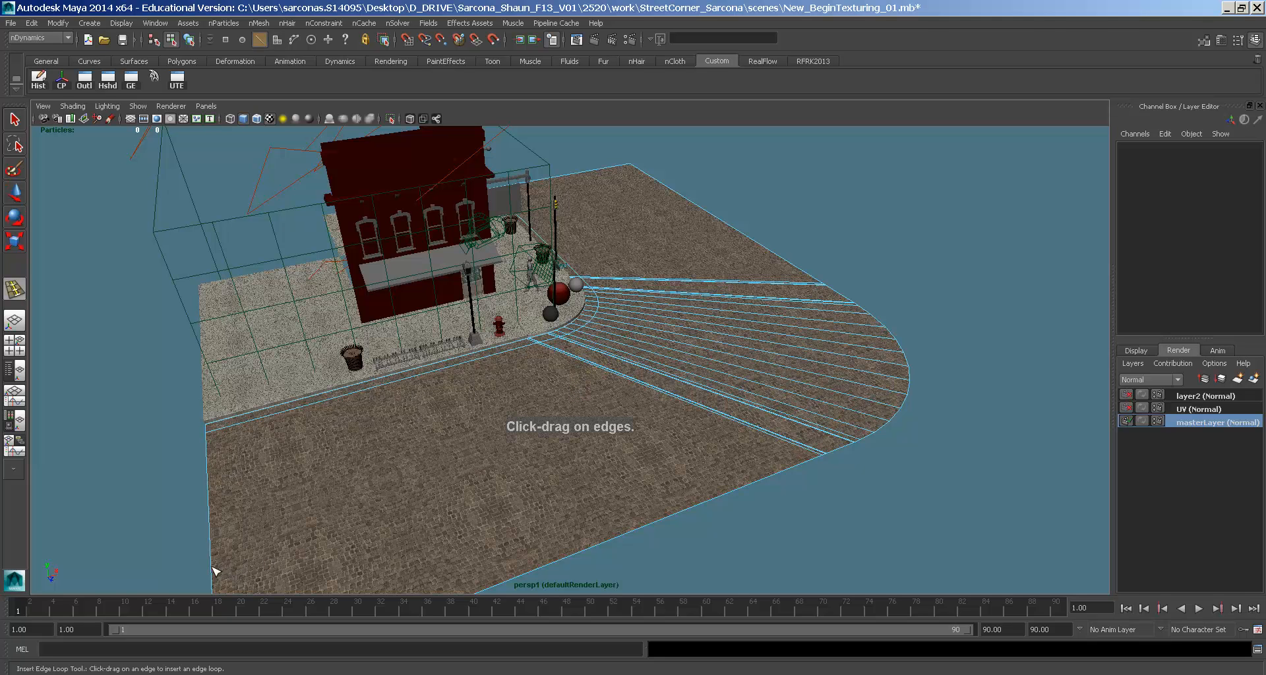
pyautogui.press('Escape')
pyautogui.press('space')
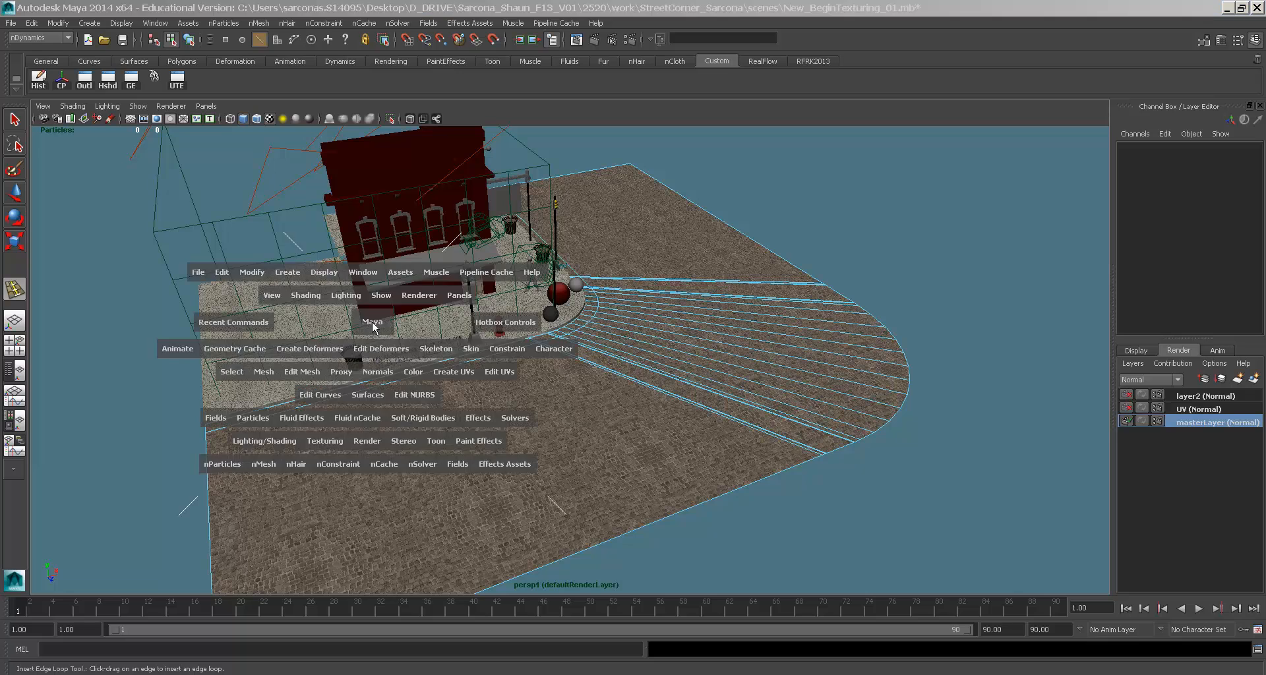
pyautogui.click(366, 292)
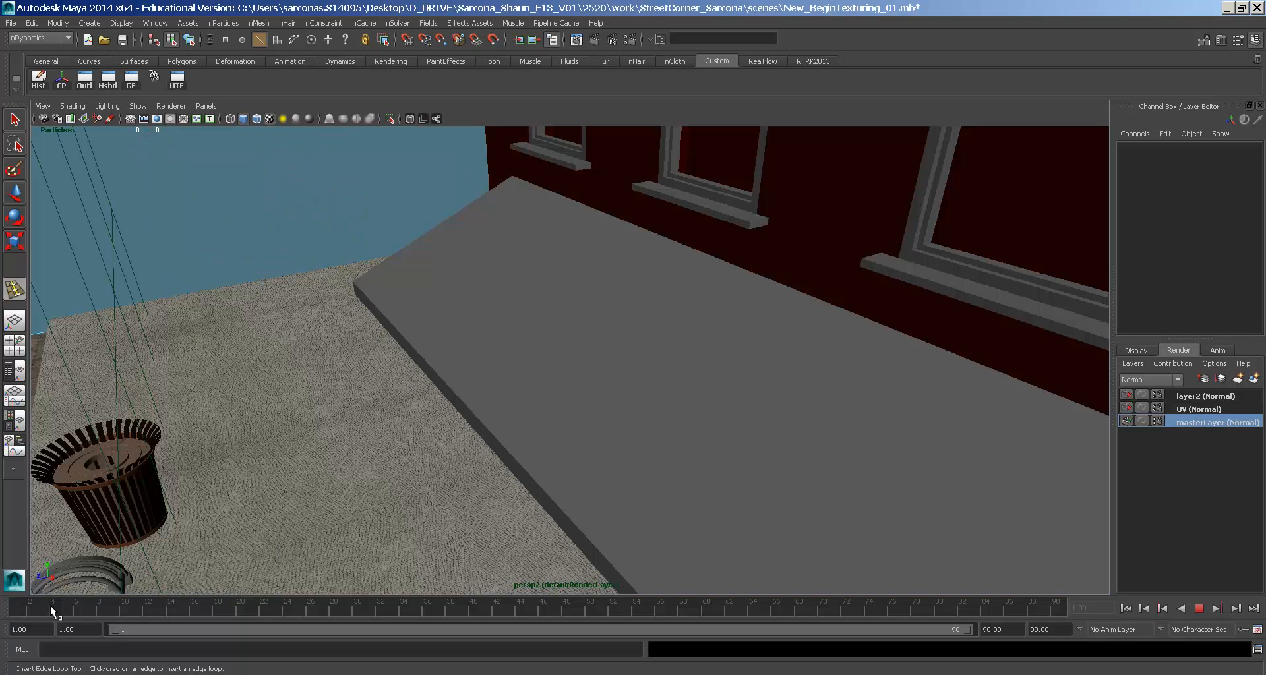
pyautogui.click(213, 106)
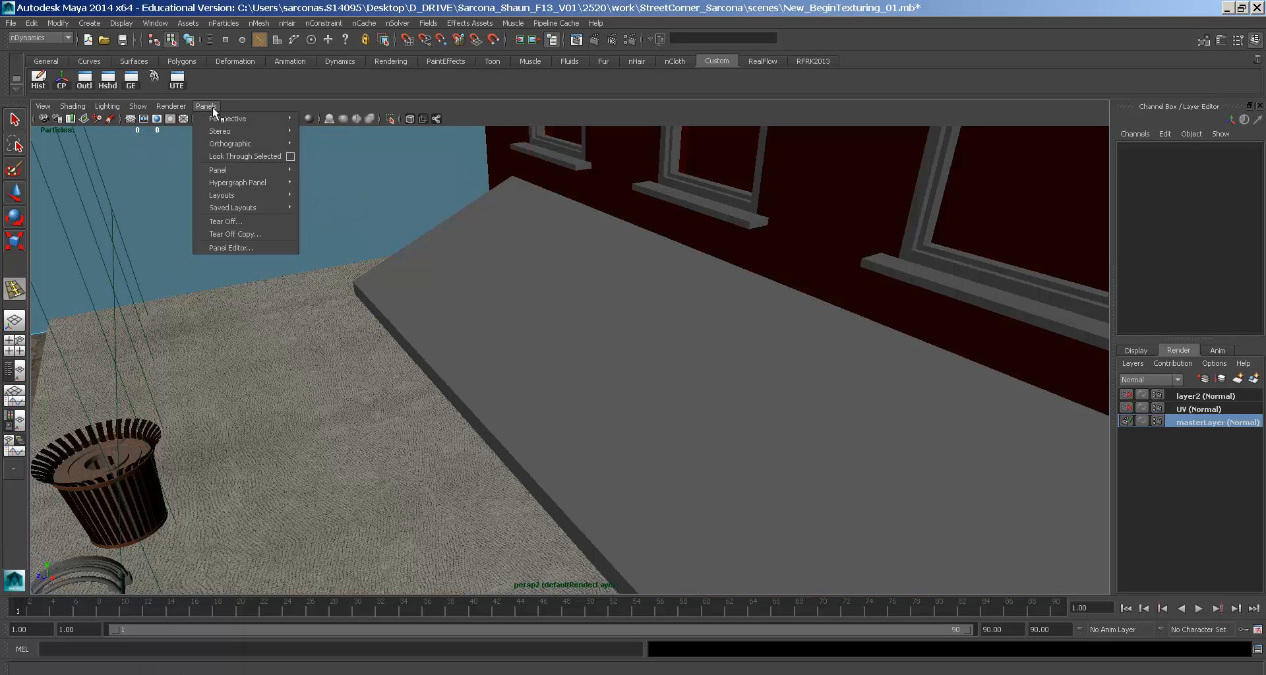
pyautogui.moveTo(283, 116)
pyautogui.click(331, 139)
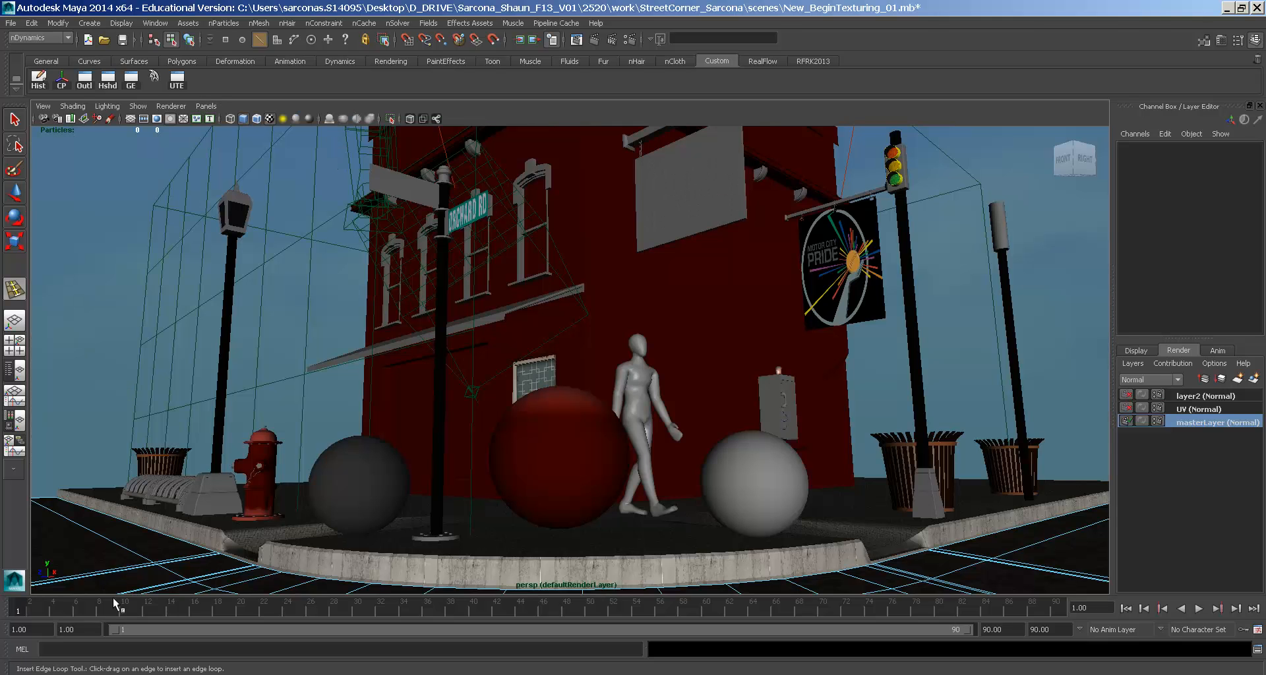
# - Show the resolution gate and play back the camera animation
pyautogui.click(157, 119)
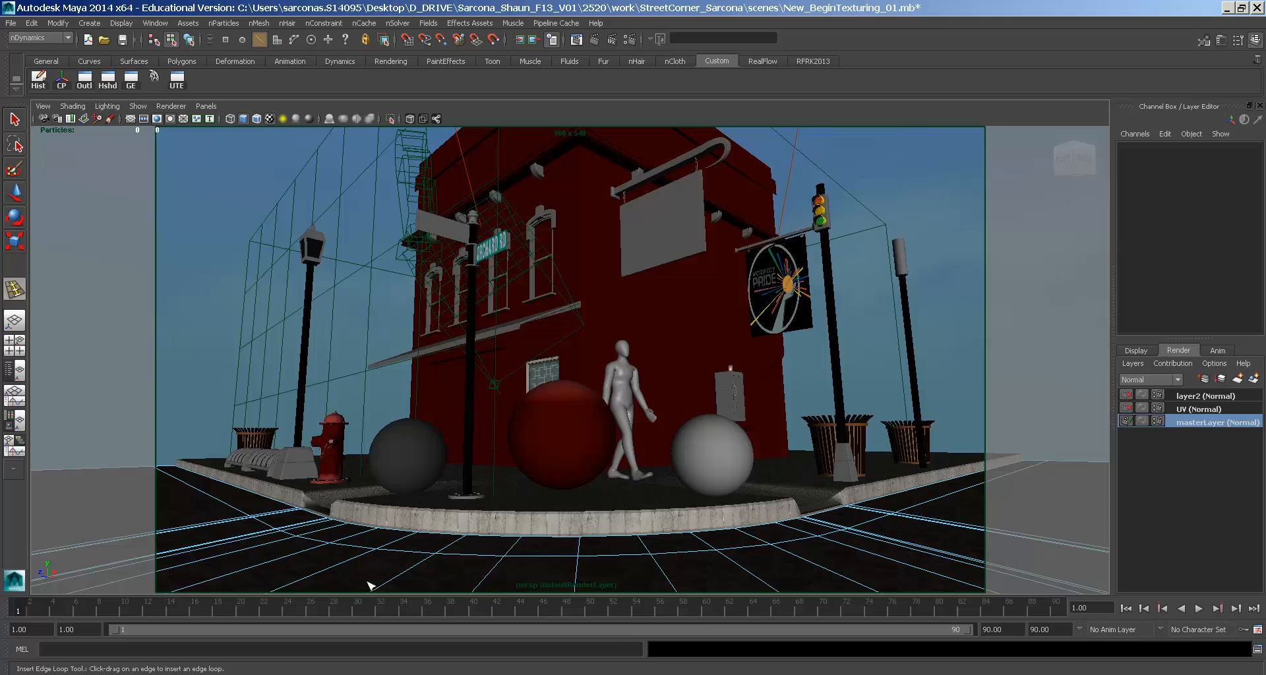
pyautogui.click(1199, 608)
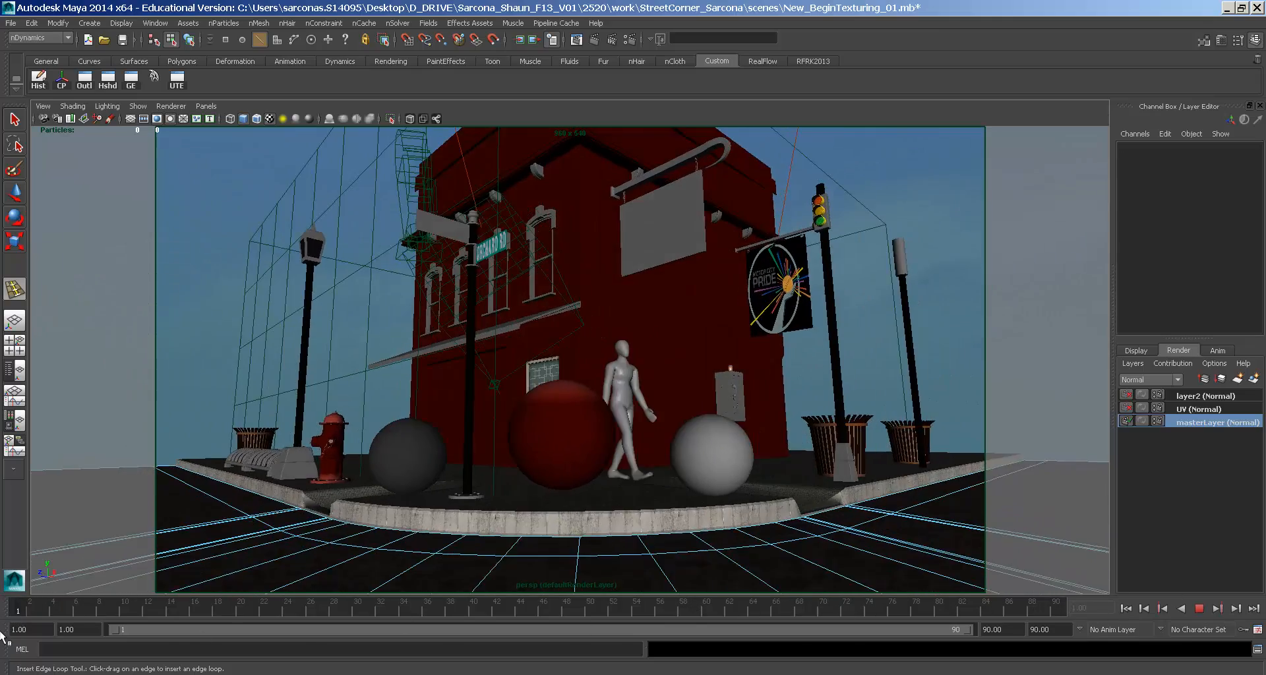
pyautogui.click(1165, 608)
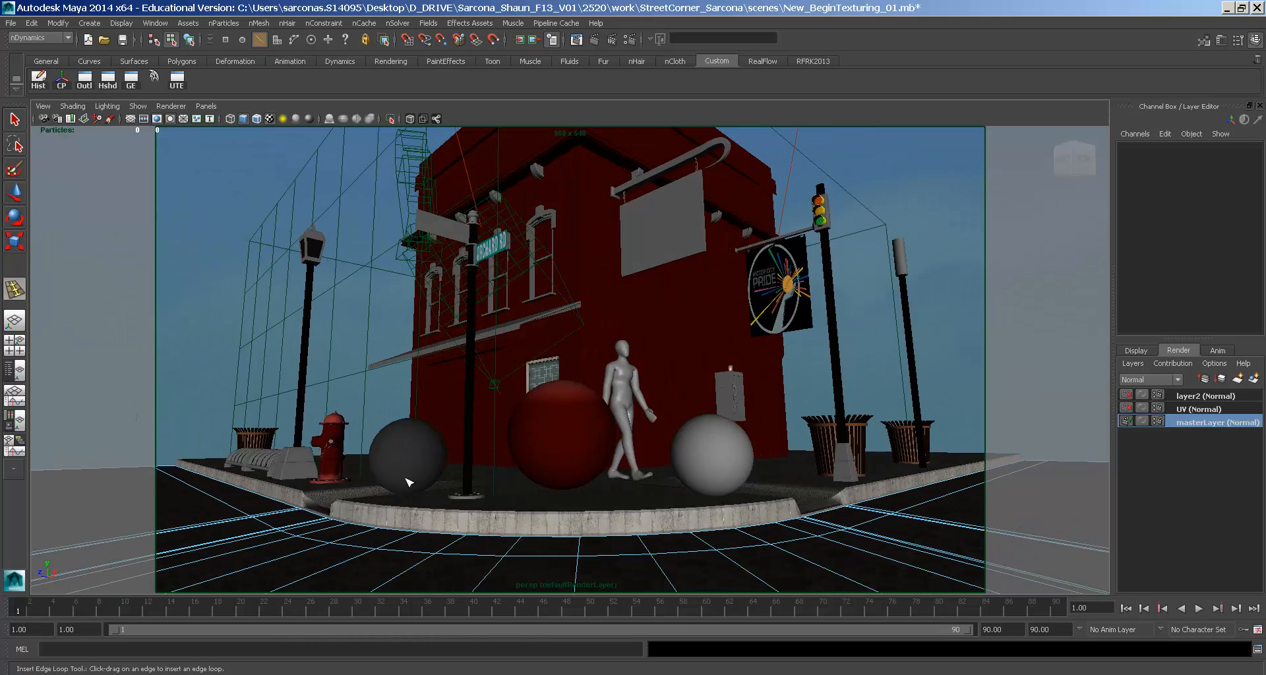
# - From the perspective camera, place a new edge loop across the road
pyautogui.press('space')
pyautogui.moveTo(404, 483); pyautogui.dragTo(402, 451)
pyautogui.keyDown('alt'); pyautogui.moveTo(659, 462); pyautogui.dragTo(738, 403); pyautogui.keyUp('alt')
pyautogui.moveTo(440, 502); pyautogui.dragTo(439, 502)
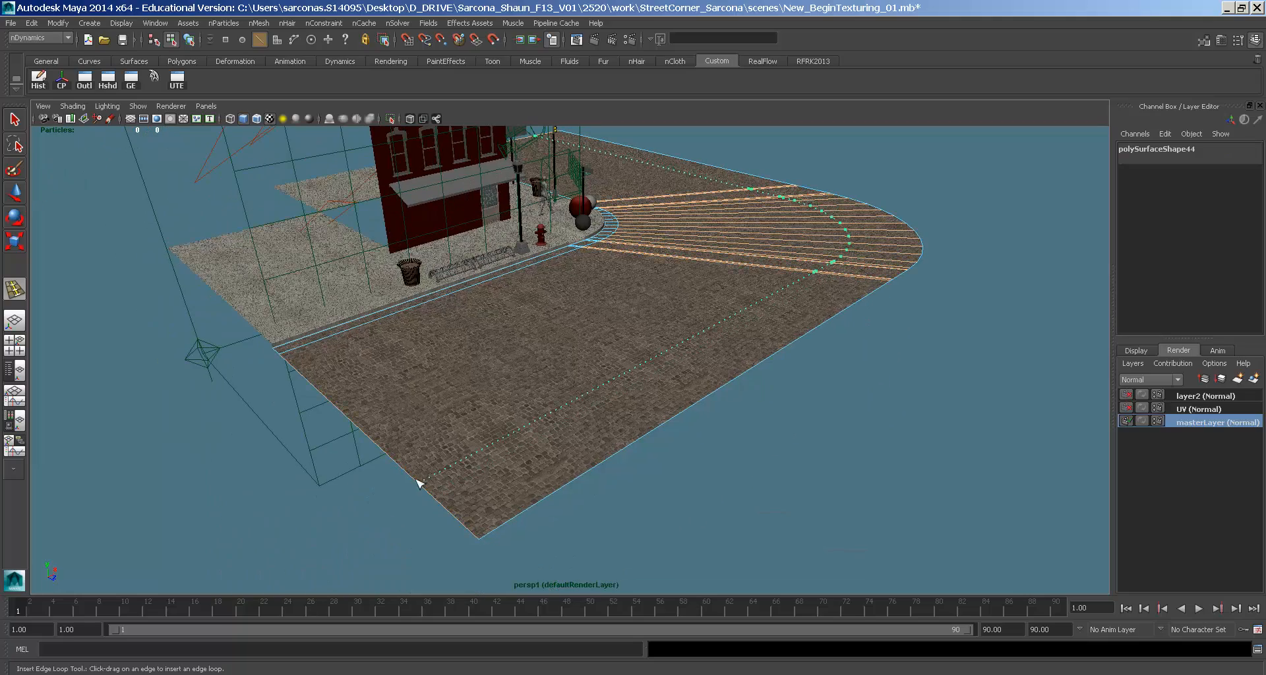
# - Commit the road edge loop and delete the road's outermost loop of faces
pyautogui.press('w')
pyautogui.moveTo(616, 415); pyautogui.dragTo(602, 417, button='right')
pyautogui.click(755, 332)
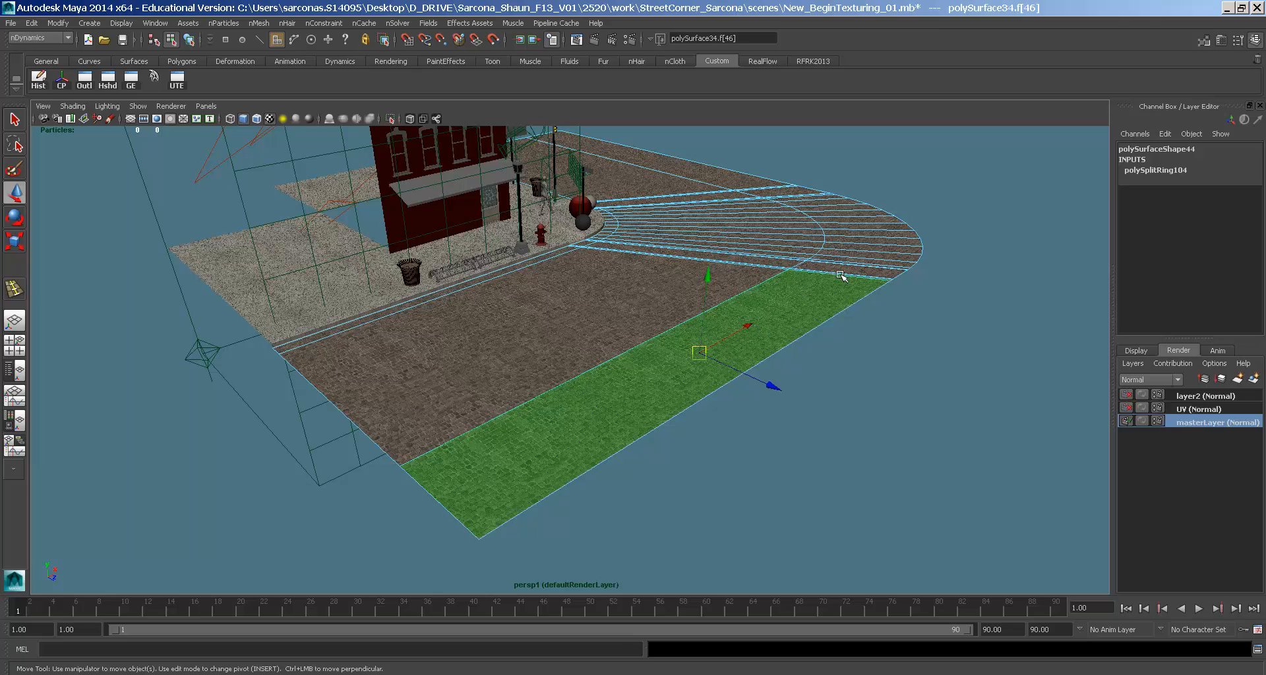
pyautogui.keyDown('alt'); pyautogui.moveTo(825, 288); pyautogui.dragTo(702, 310); pyautogui.keyUp('alt')
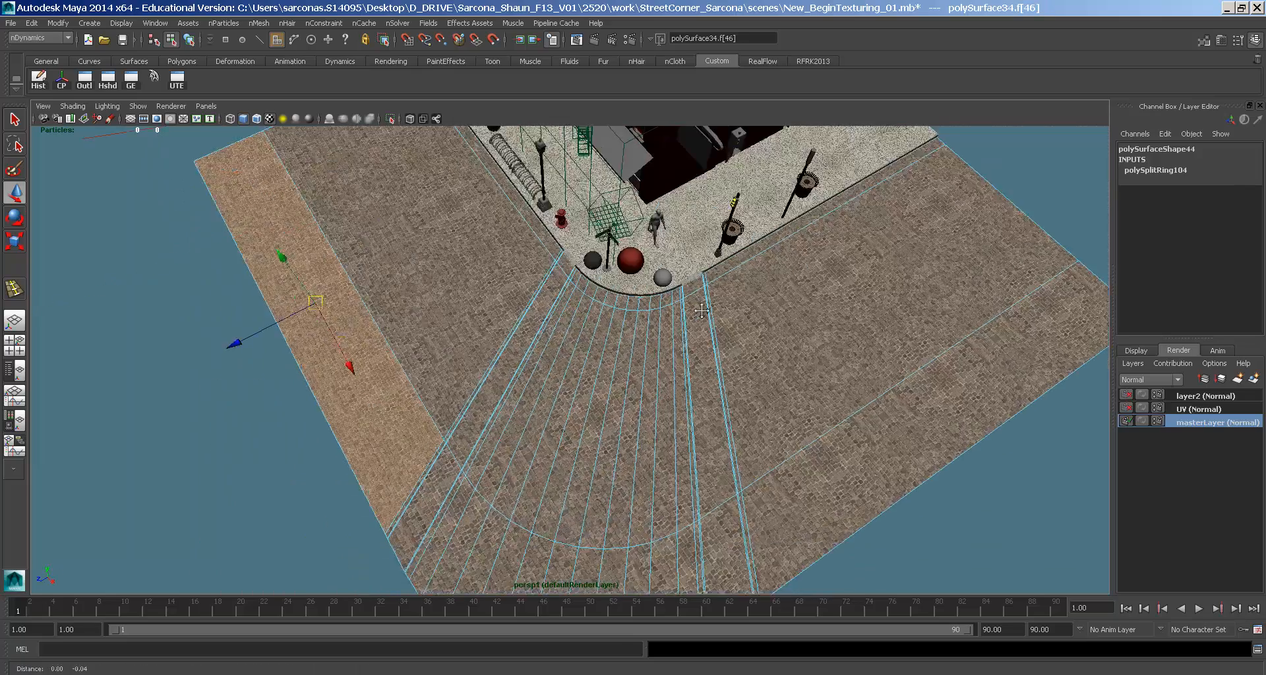
pyautogui.keyDown('alt'); pyautogui.moveTo(701, 311); pyautogui.dragTo(882, 164, button='middle'); pyautogui.keyUp('alt')
pyautogui.keyDown('alt'); pyautogui.moveTo(882, 165); pyautogui.dragTo(923, 286, button='right'); pyautogui.keyUp('alt')
pyautogui.keyDown('shift'); pyautogui.doubleClick(630, 308); pyautogui.keyUp('shift')
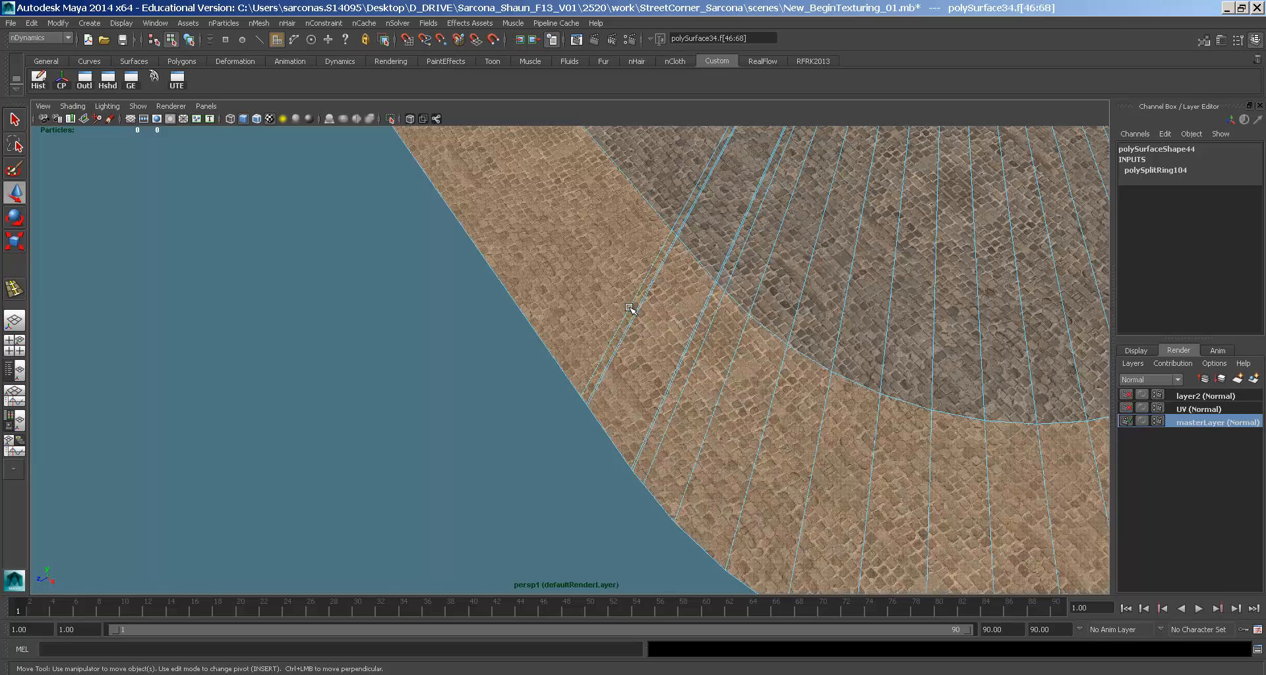
pyautogui.press('[')
pyautogui.press('[')
pyautogui.press('[')
pyautogui.press('Delete')
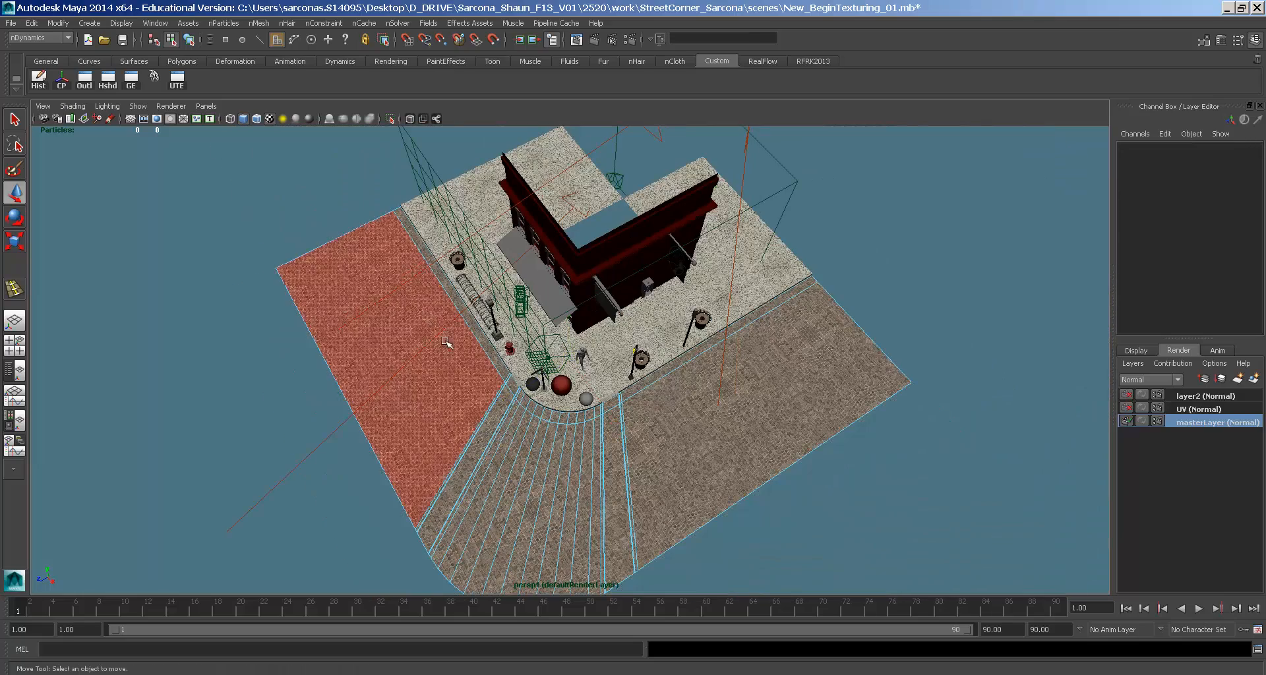
# - Look through the persp camera and replay the animation
pyautogui.click(208, 107)
pyautogui.moveTo(255, 119)
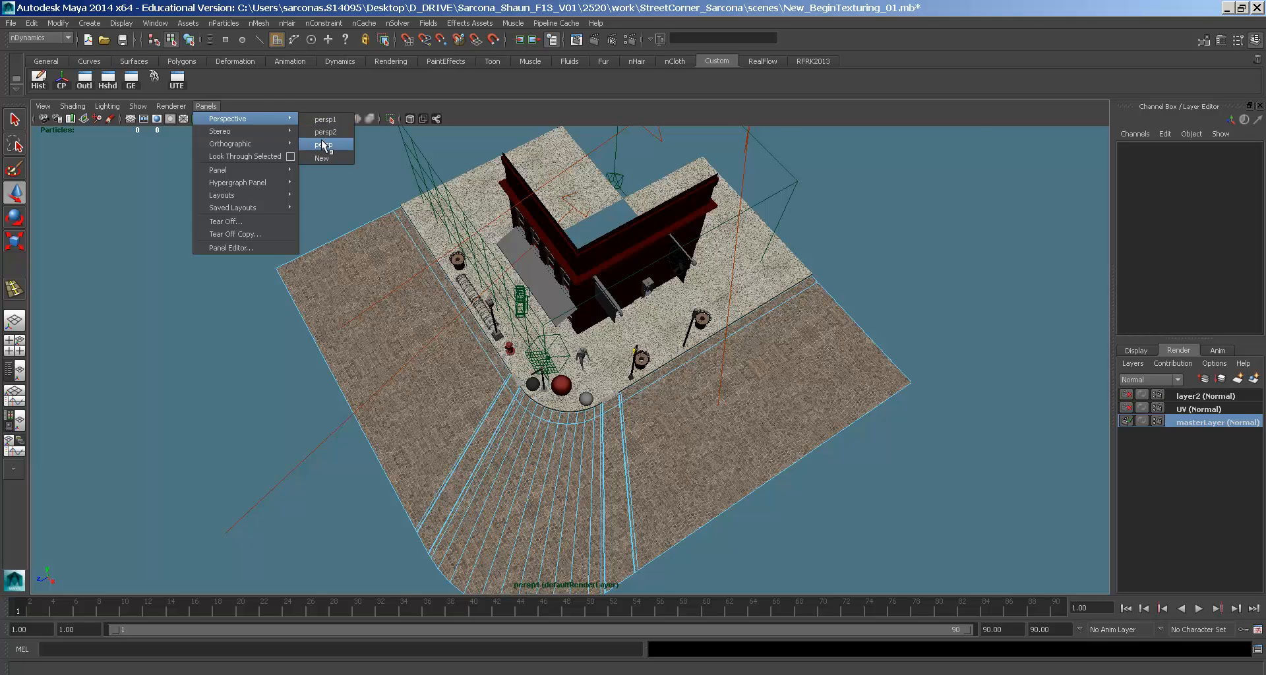
pyautogui.click(323, 145)
pyautogui.hotkey('alt', 'v')
pyautogui.hotkey('alt', 'v')
pyautogui.click(263, 521)
pyautogui.press('w')
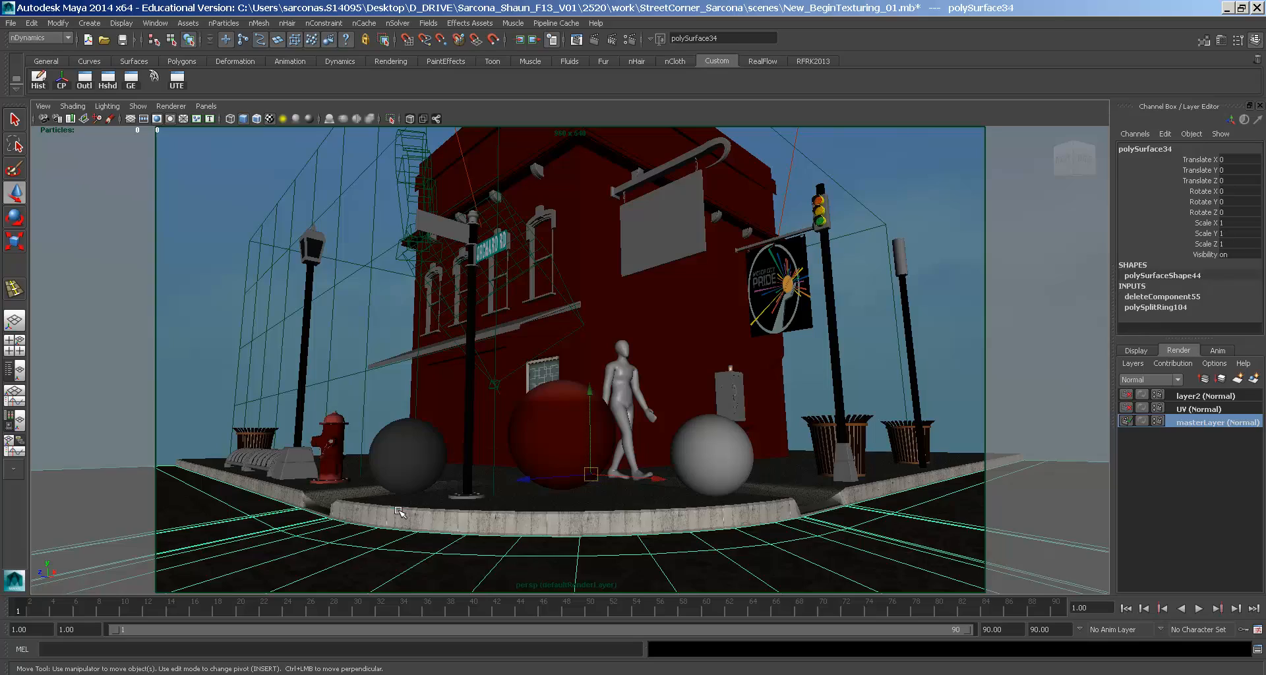
# - Select the curb and inspect its cobblestone edge up close from street level
pyautogui.click(398, 510)
pyautogui.keyDown('alt'); pyautogui.moveTo(399, 511); pyautogui.dragTo(443, 387); pyautogui.keyUp('alt')
pyautogui.keyDown('alt'); pyautogui.moveTo(443, 387); pyautogui.dragTo(702, 389, button='right'); pyautogui.keyUp('alt')
pyautogui.keyDown('alt'); pyautogui.moveTo(654, 249); pyautogui.dragTo(789, 363, button='right'); pyautogui.keyUp('alt')
pyautogui.keyDown('alt'); pyautogui.moveTo(789, 364); pyautogui.dragTo(892, 125, button='middle'); pyautogui.keyUp('alt')
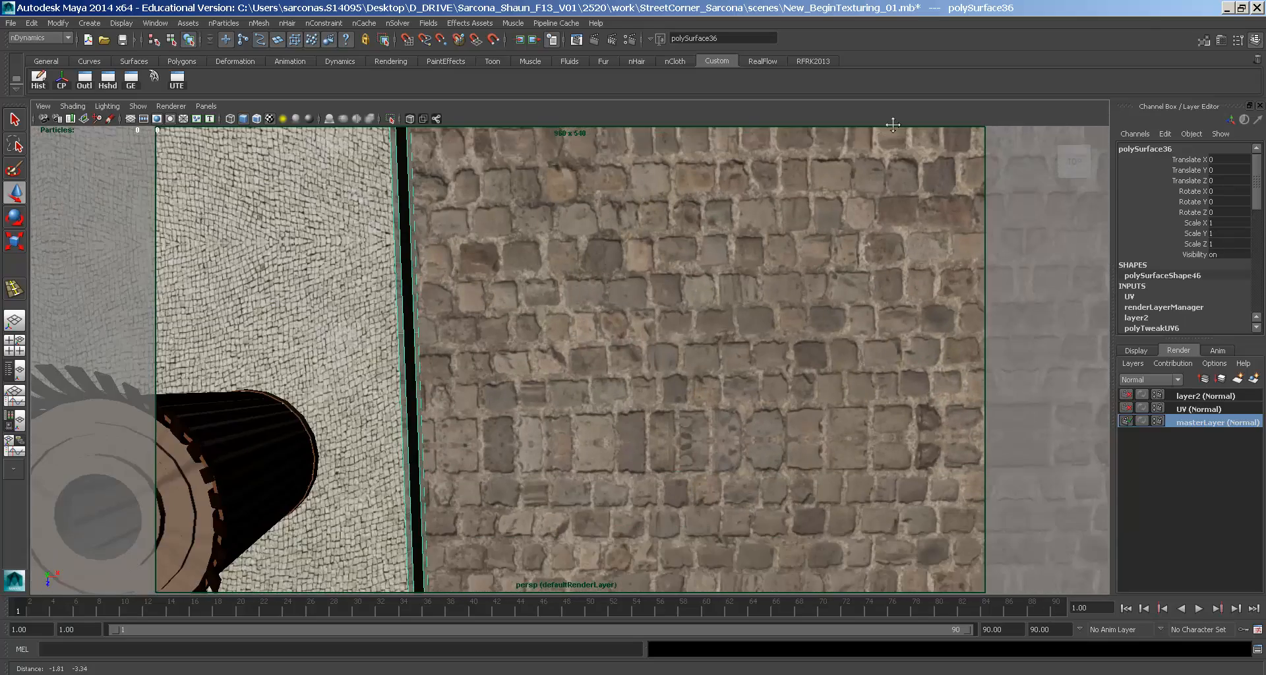
pyautogui.keyDown('alt'); pyautogui.moveTo(861, 319); pyautogui.dragTo(460, 172); pyautogui.keyUp('alt')
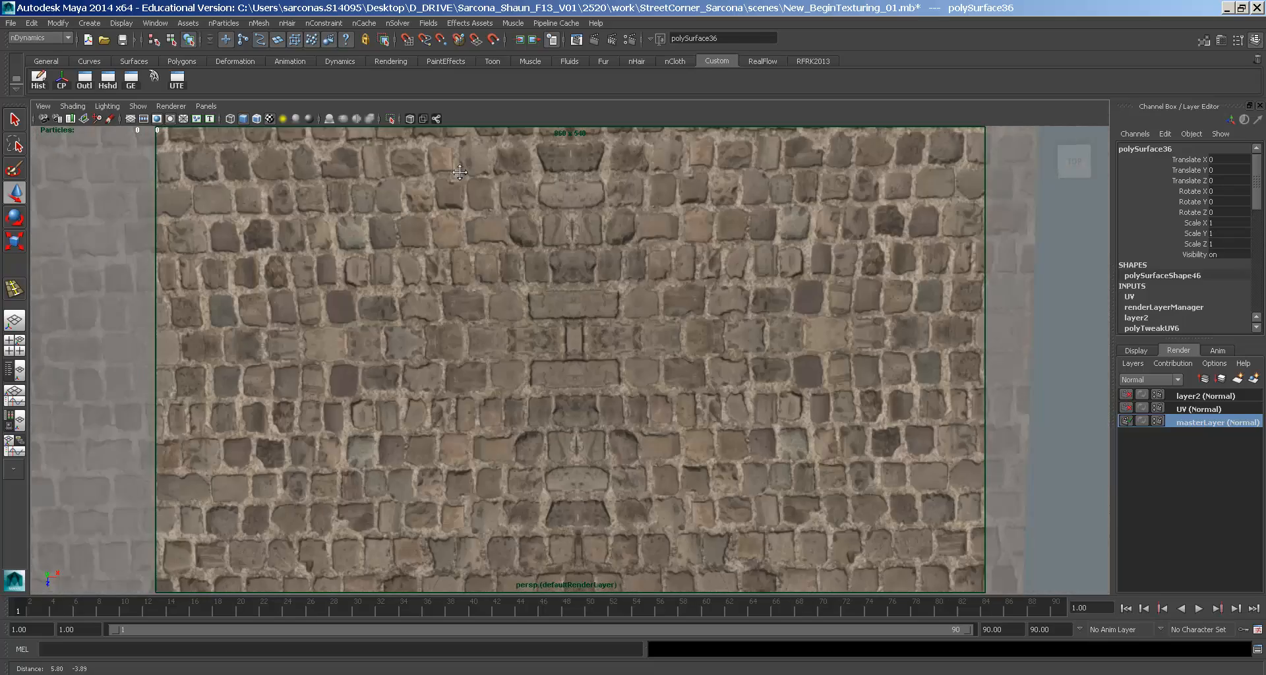
pyautogui.keyDown('alt'); pyautogui.moveTo(459, 172); pyautogui.dragTo(454, 172, button='middle'); pyautogui.keyUp('alt')
pyautogui.keyDown('alt'); pyautogui.moveTo(799, 329); pyautogui.dragTo(560, 290, button='right'); pyautogui.keyUp('alt')
pyautogui.keyDown('alt'); pyautogui.moveTo(560, 290); pyautogui.dragTo(552, 221); pyautogui.keyUp('alt')
pyautogui.keyDown('alt'); pyautogui.moveTo(551, 221); pyautogui.dragTo(717, 438, button='middle'); pyautogui.keyUp('alt')
pyautogui.keyDown('alt'); pyautogui.moveTo(718, 437); pyautogui.dragTo(656, 358, button='right'); pyautogui.keyUp('alt')
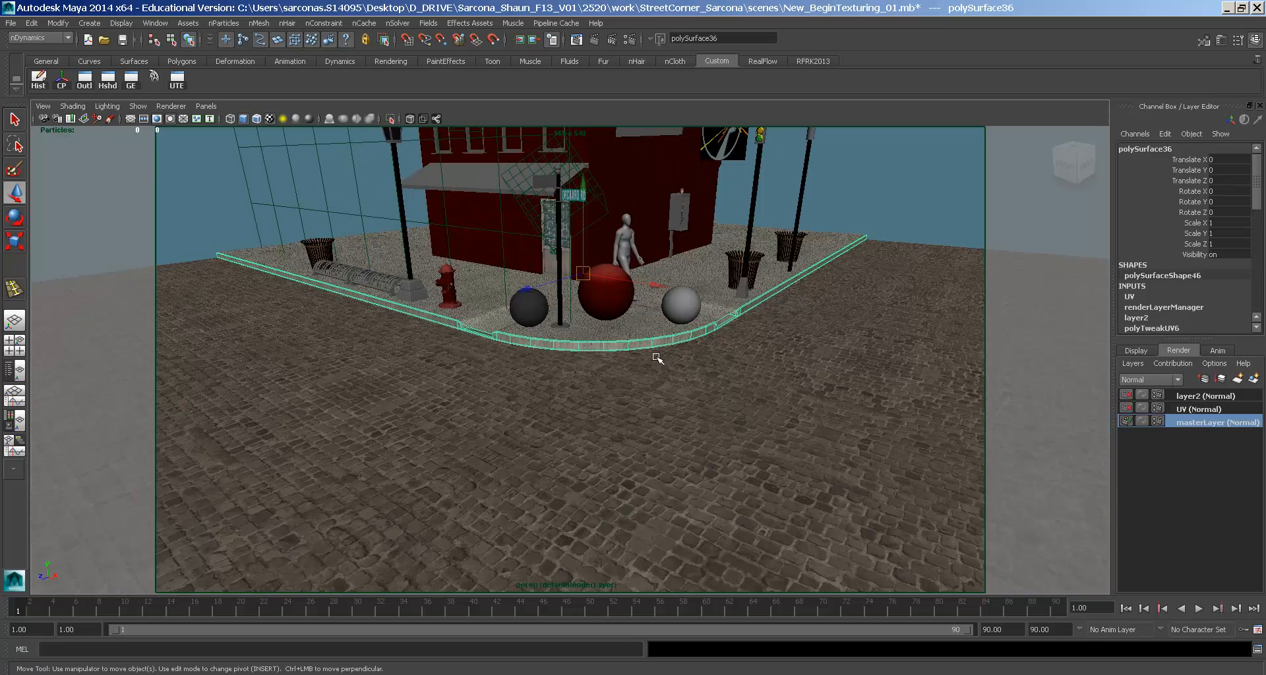
pyautogui.press('super')
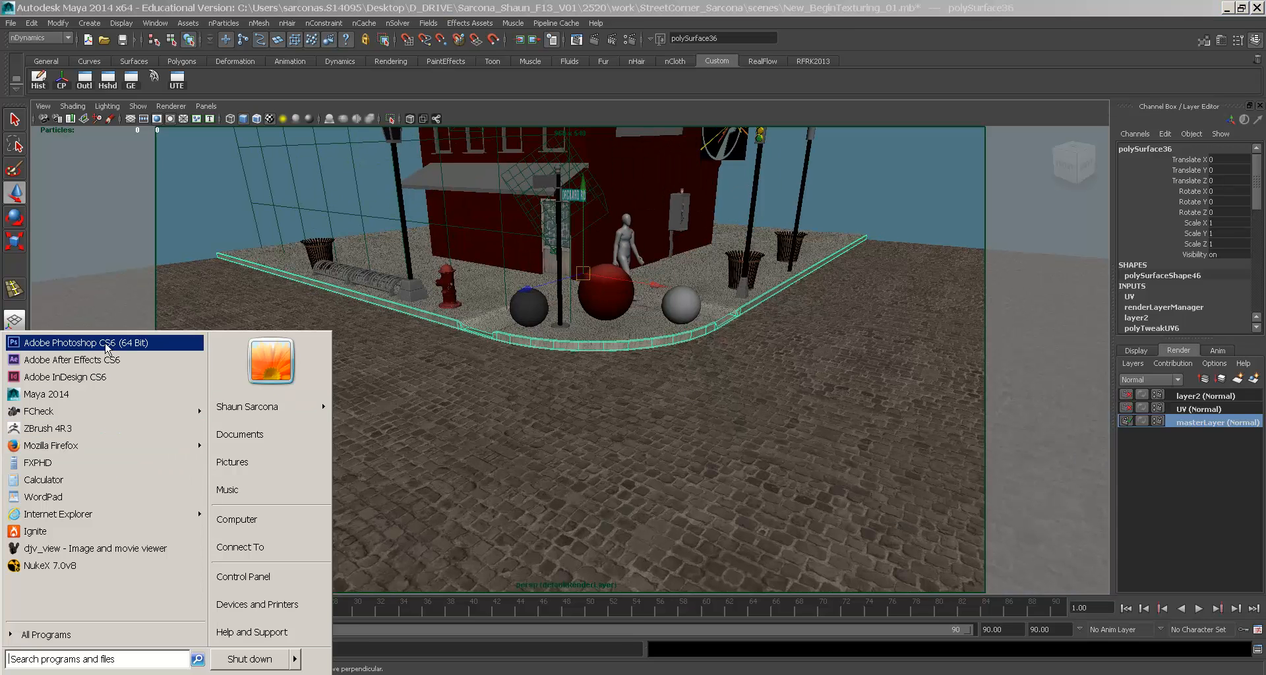
# - Launch Adobe Photoshop CS6, save the Maya scene while it loads, then switch to Photoshop
pyautogui.click(108, 344)
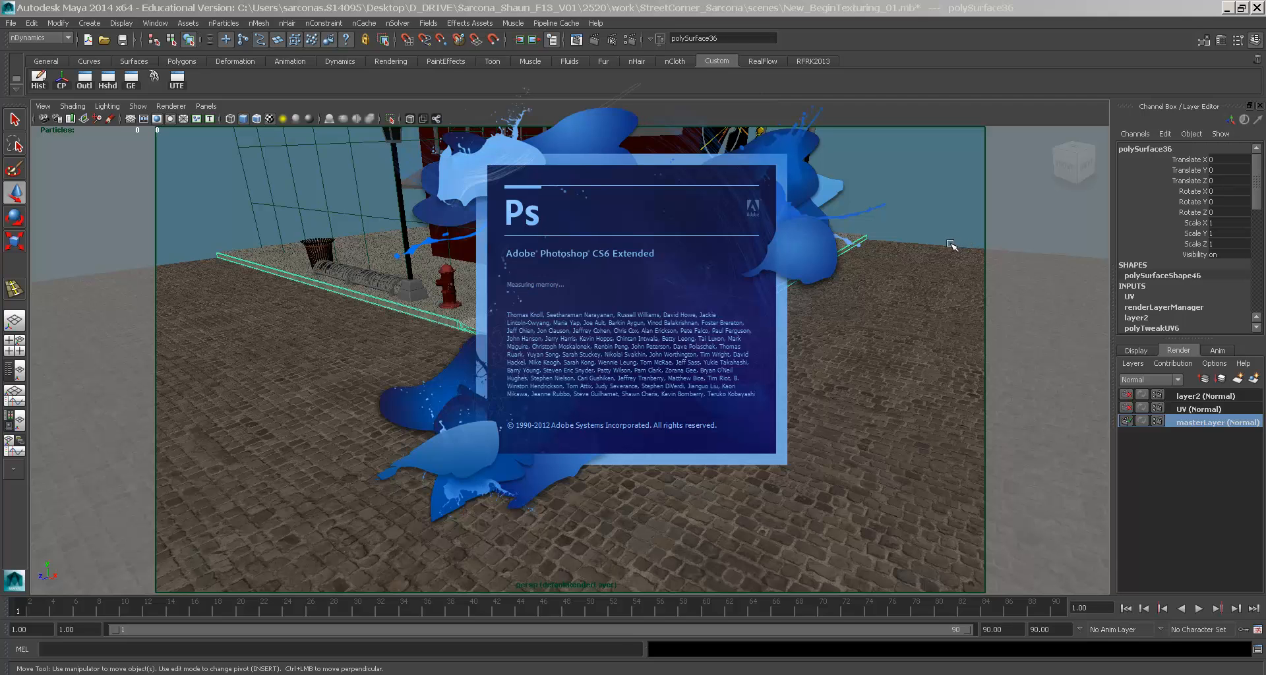
pyautogui.click(121, 40)
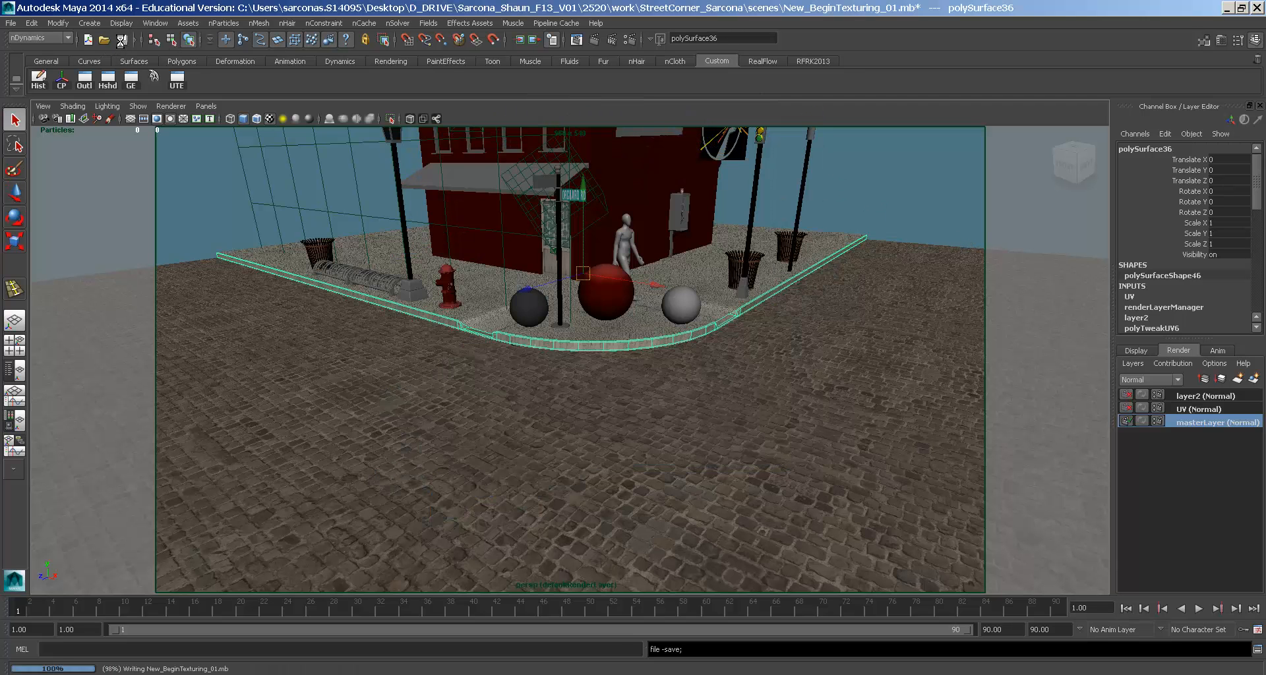
pyautogui.press('w')
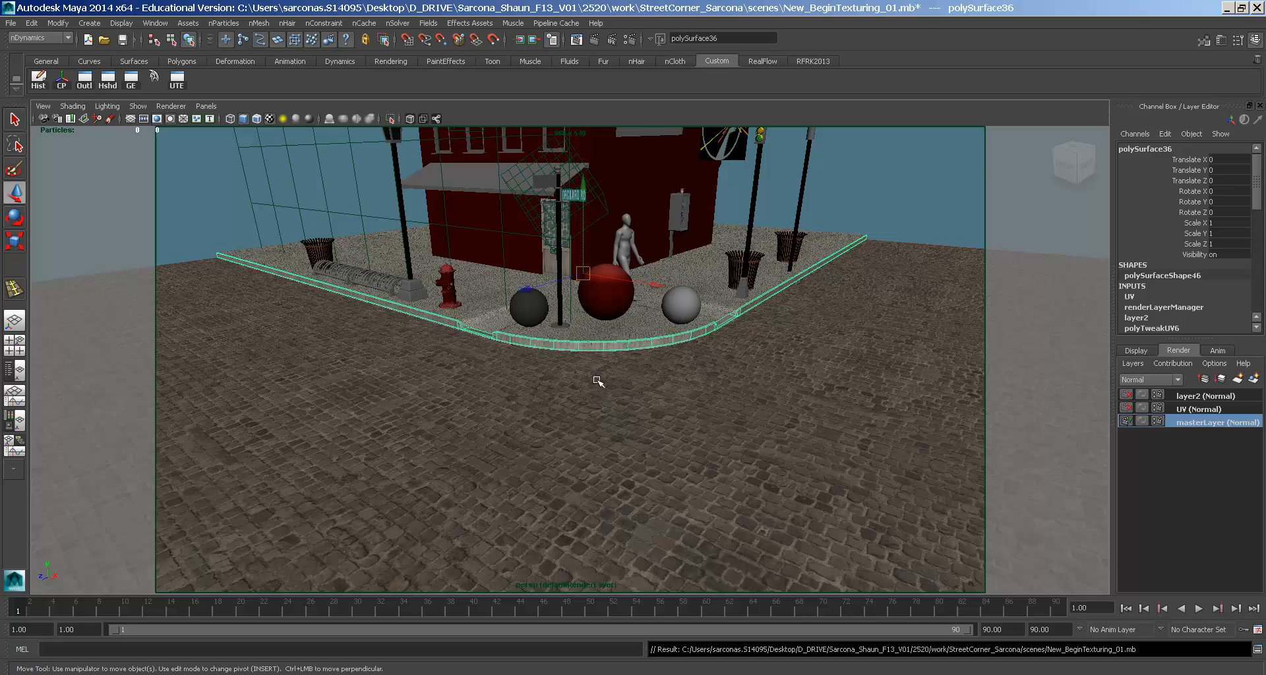
pyautogui.hotkey('alt', 'Tab')
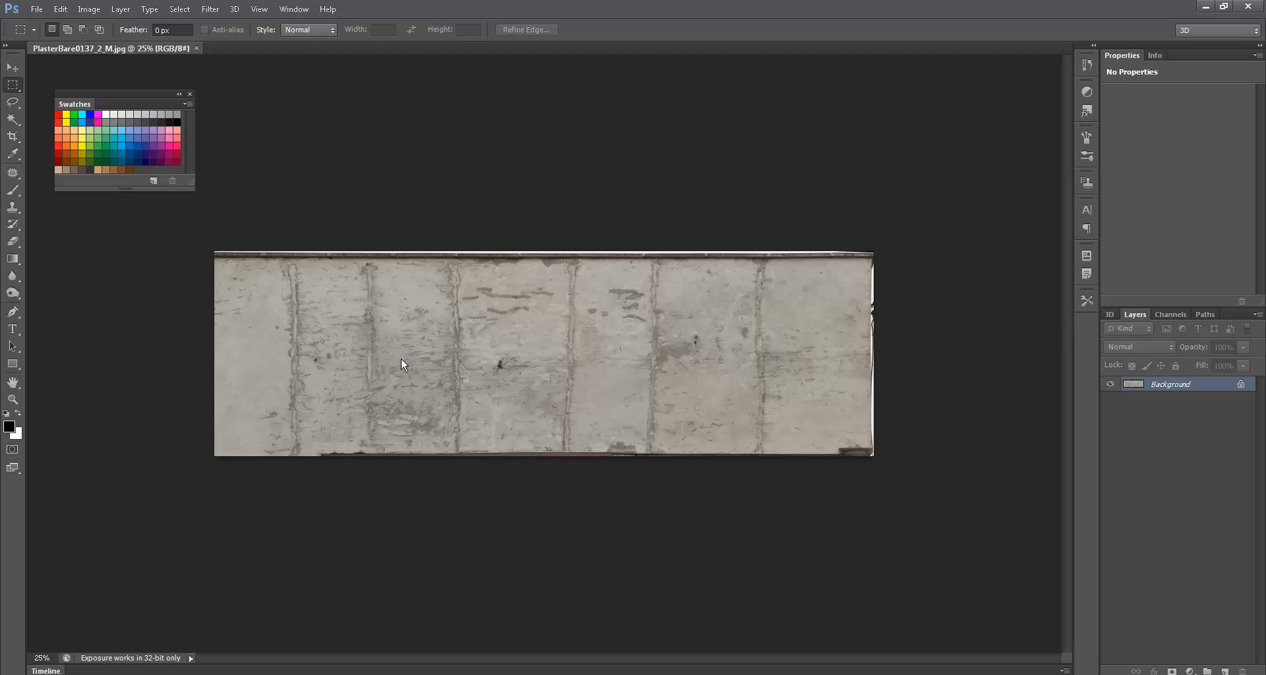
# - Browse to the sourceimages folder and open PlasterBare0137_2_M.jpg
pyautogui.hotkey('alt', 'Tab')
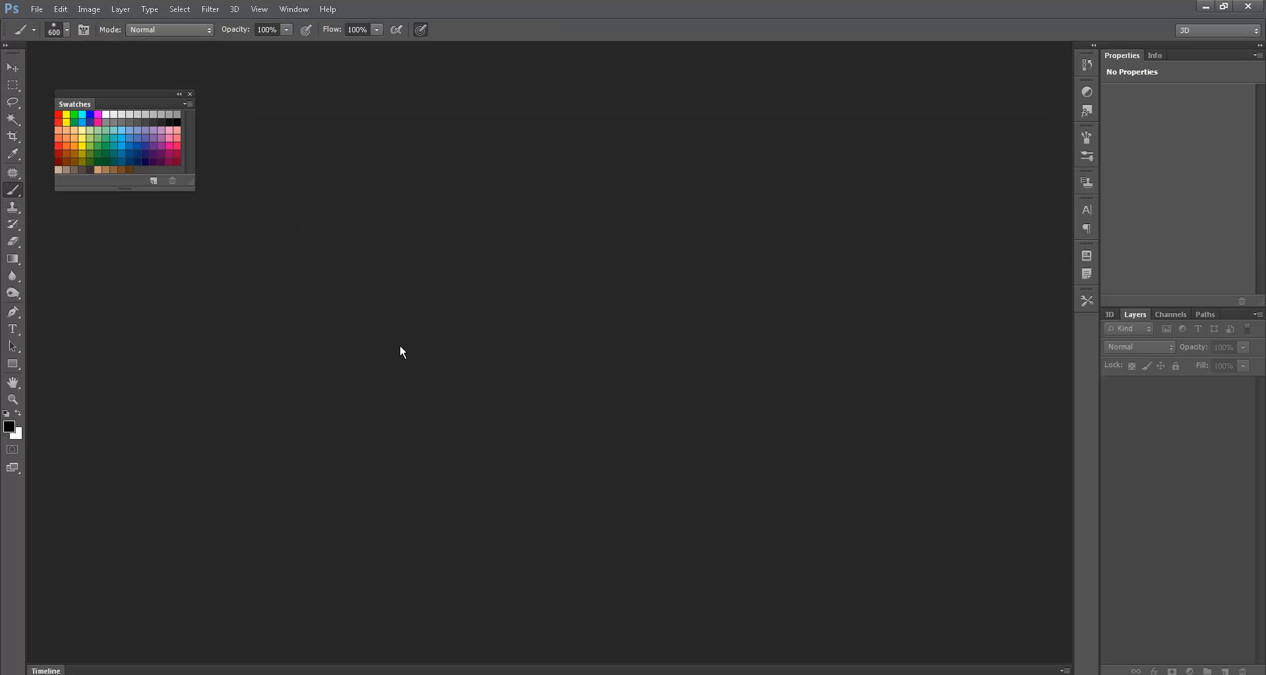
pyautogui.doubleClick(401, 347)
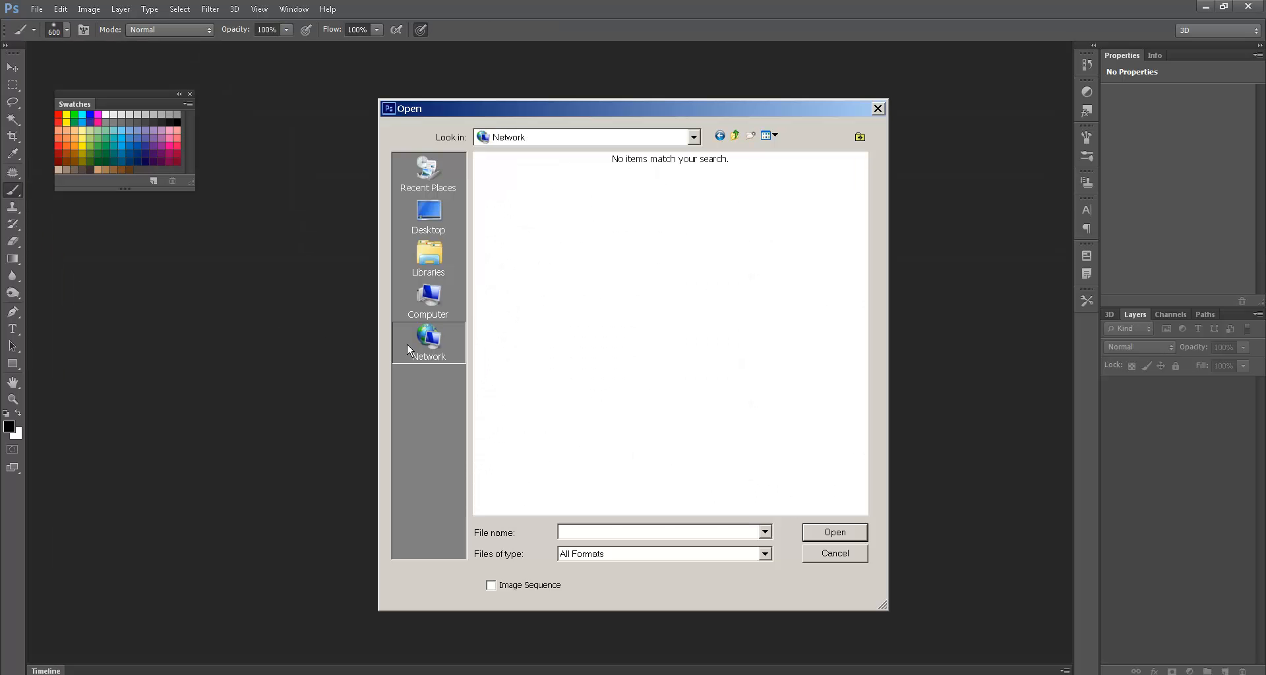
pyautogui.click(839, 561)
pyautogui.doubleClick(580, 389)
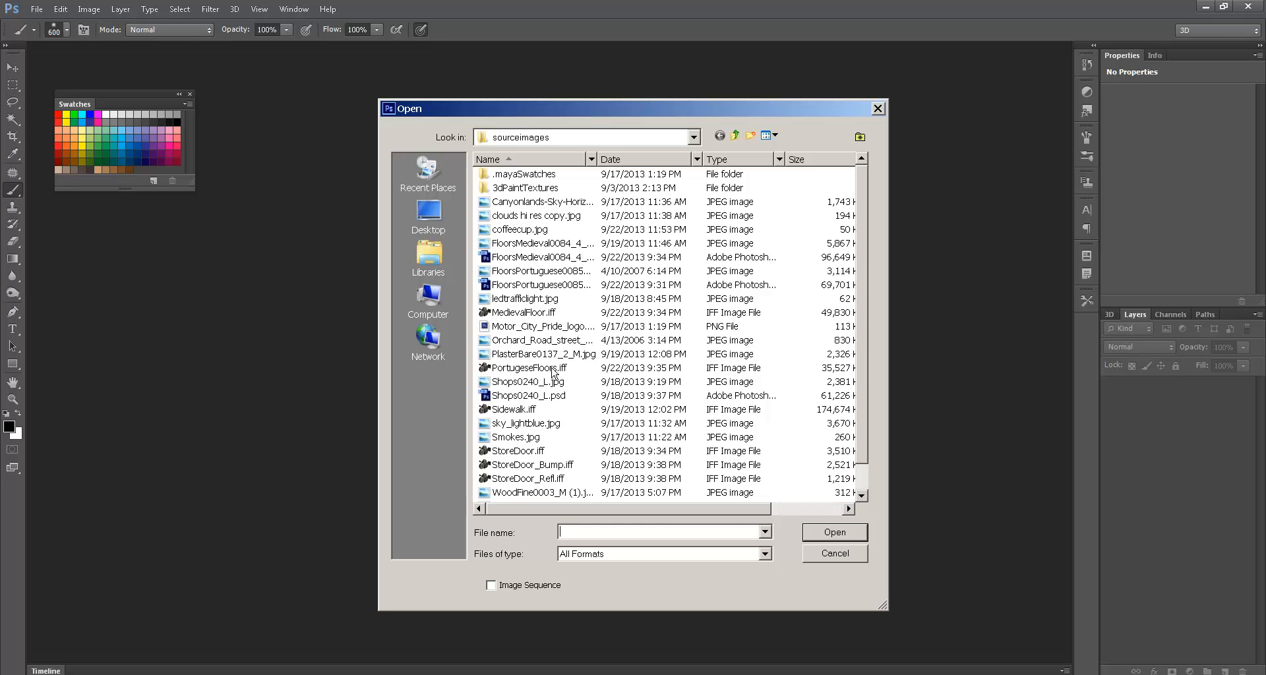
pyautogui.click(523, 437)
pyautogui.scroll(-1, 524, 448)
pyautogui.scroll(1, 524, 451)
pyautogui.doubleClick(537, 354)
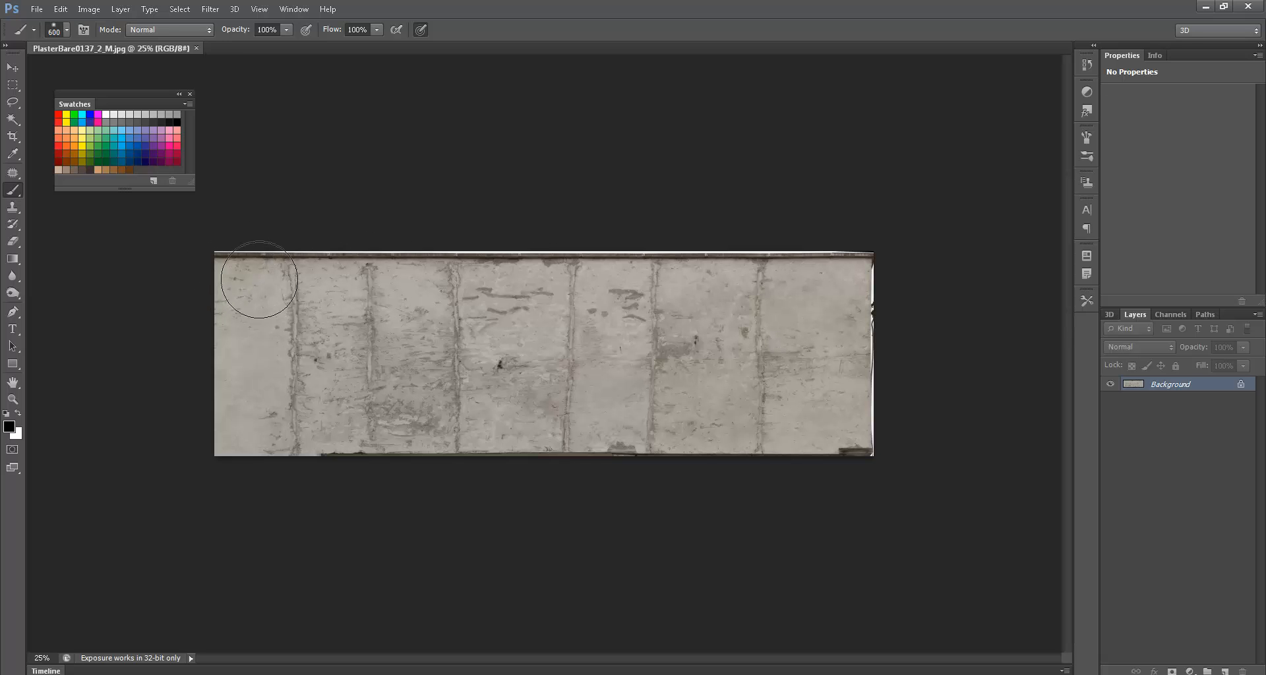
# - Copy a clean plaster patch from the right end onto its own layer and move it over a seam
pyautogui.press('m')
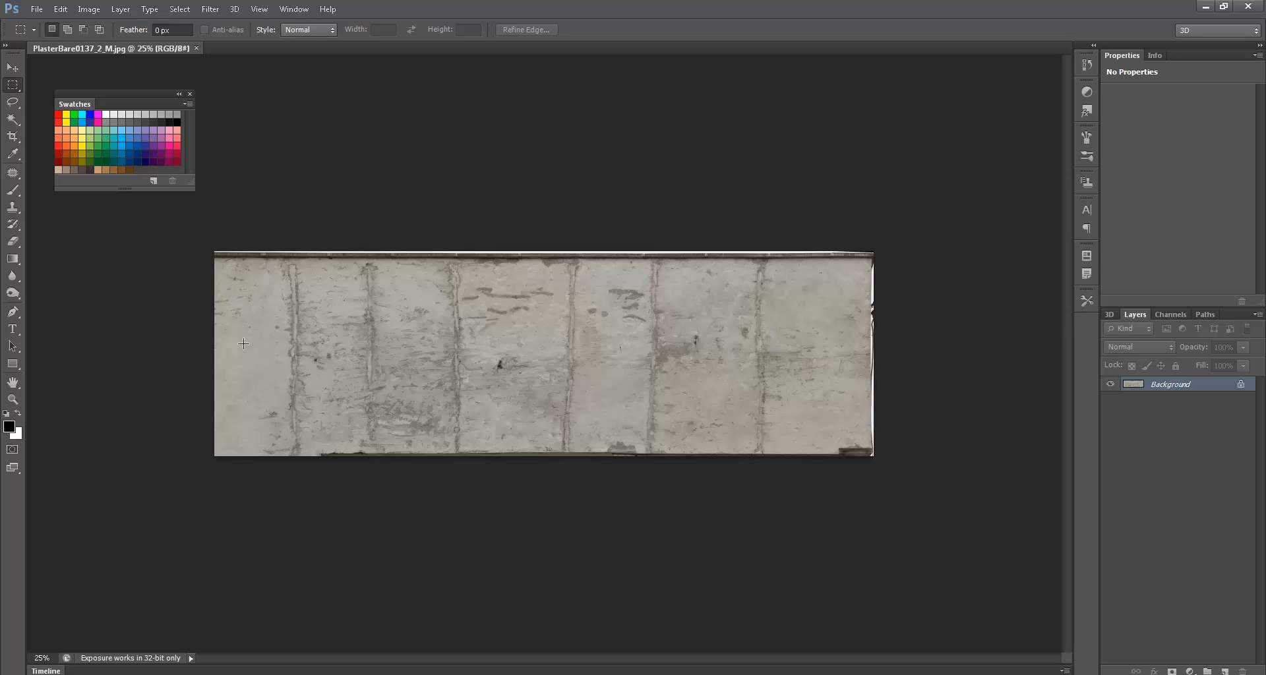
pyautogui.moveTo(229, 323); pyautogui.dragTo(278, 421)
pyautogui.moveTo(789, 290); pyautogui.dragTo(855, 432)
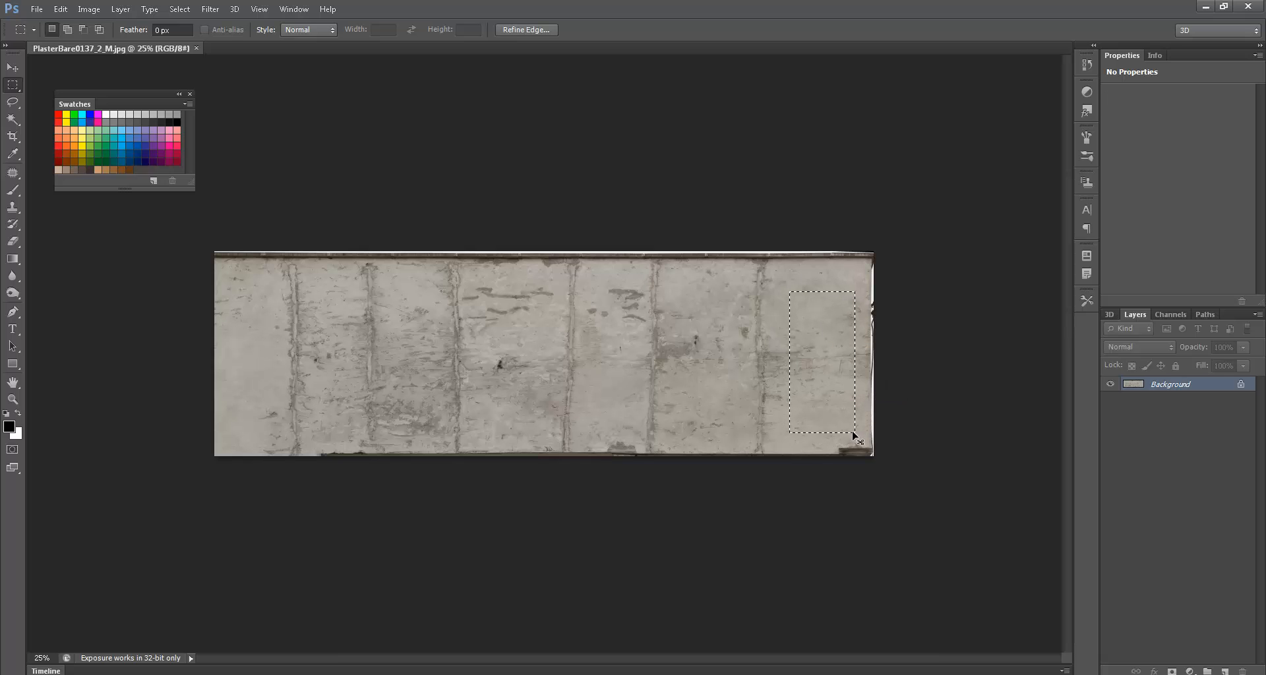
pyautogui.hotkey('ctrl', 'j')
pyautogui.keyDown('ctrl'); pyautogui.moveTo(814, 370); pyautogui.dragTo(354, 372); pyautogui.keyUp('ctrl')
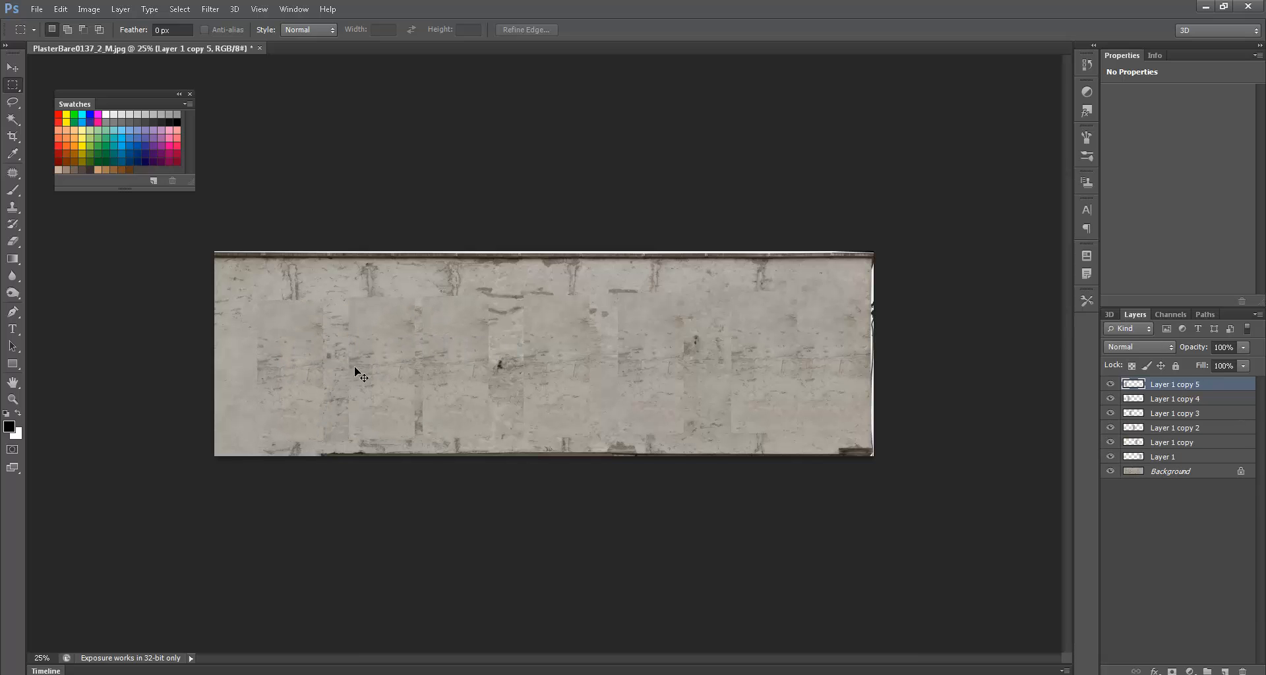
# - Merge the six patch layers into a single layer
pyautogui.keyDown('shift'); pyautogui.click(1159, 454); pyautogui.keyUp('shift')
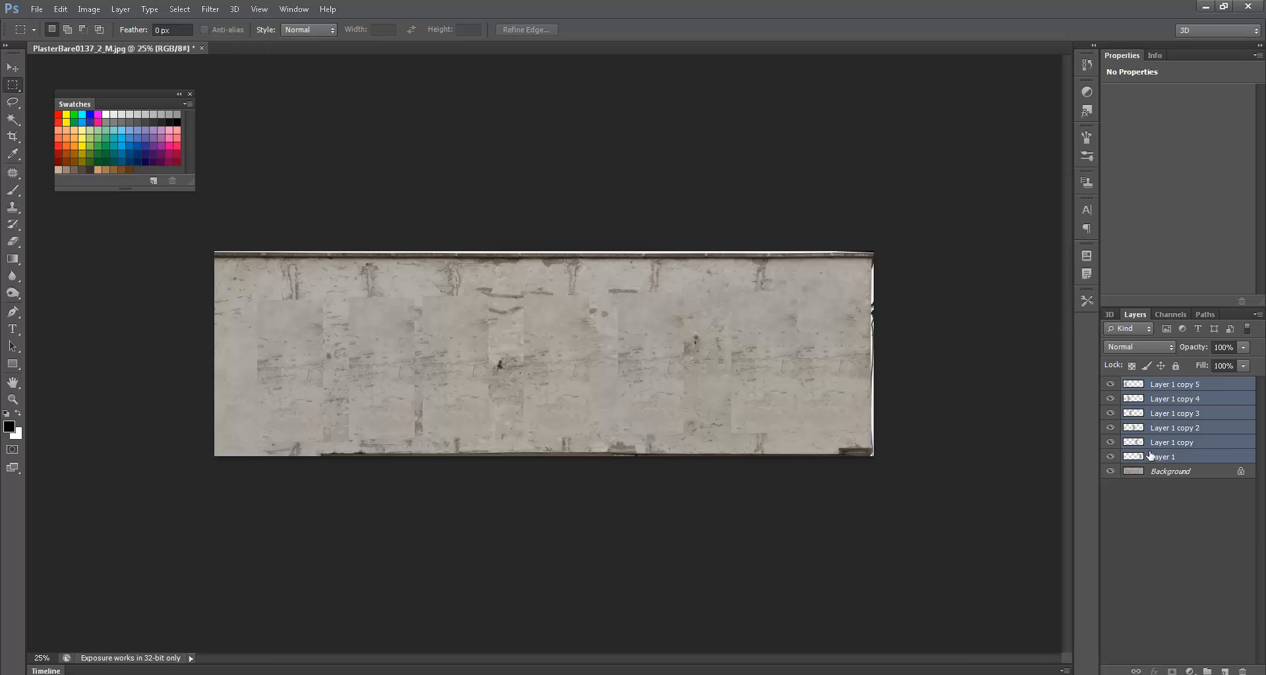
pyautogui.hotkey('ctrl', 'e')
pyautogui.press('e')
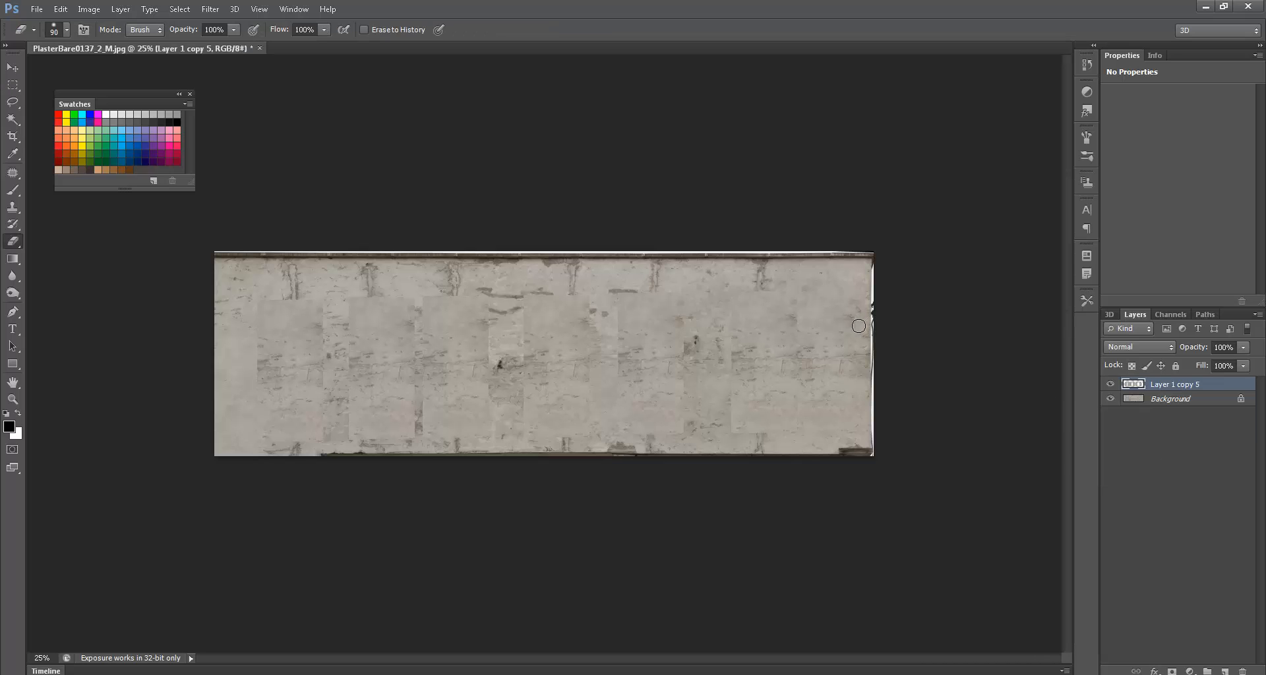
# - Feather the patch selection by 50 pixels, invert it, deselect, and zoom into the wall
pyautogui.keyDown('ctrl'); pyautogui.click(1132, 383); pyautogui.keyUp('ctrl')
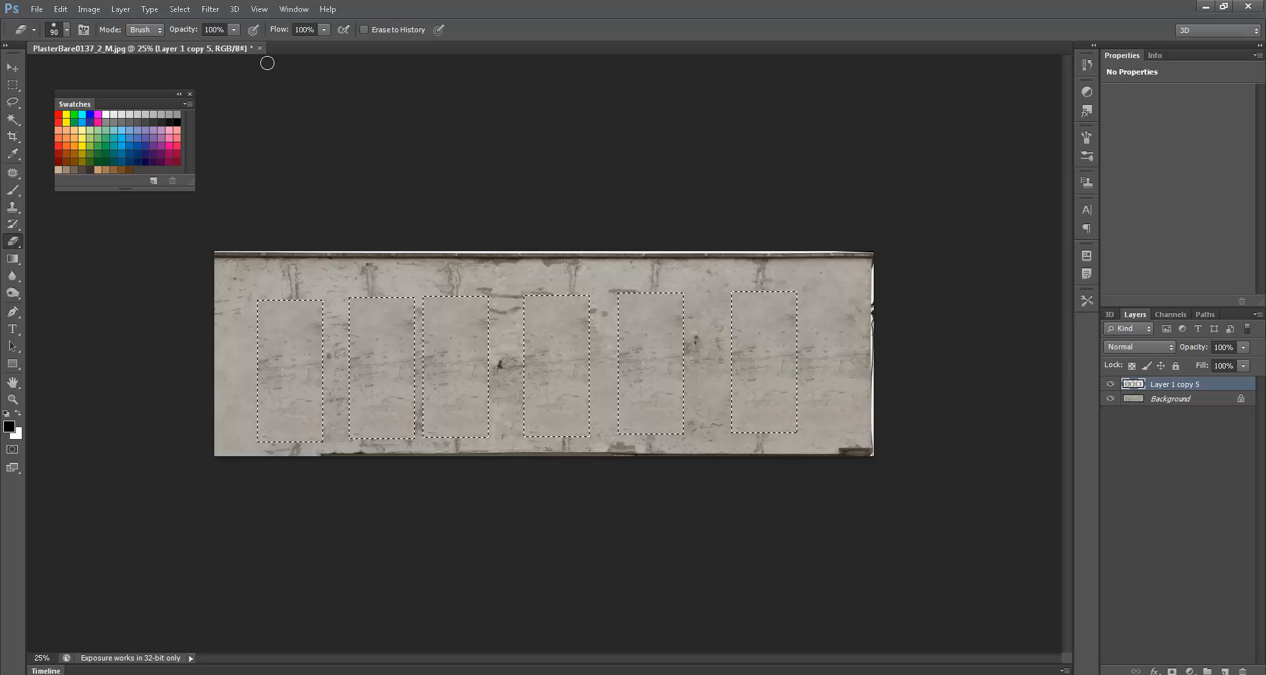
pyautogui.click(179, 9)
pyautogui.moveTo(294, 175)
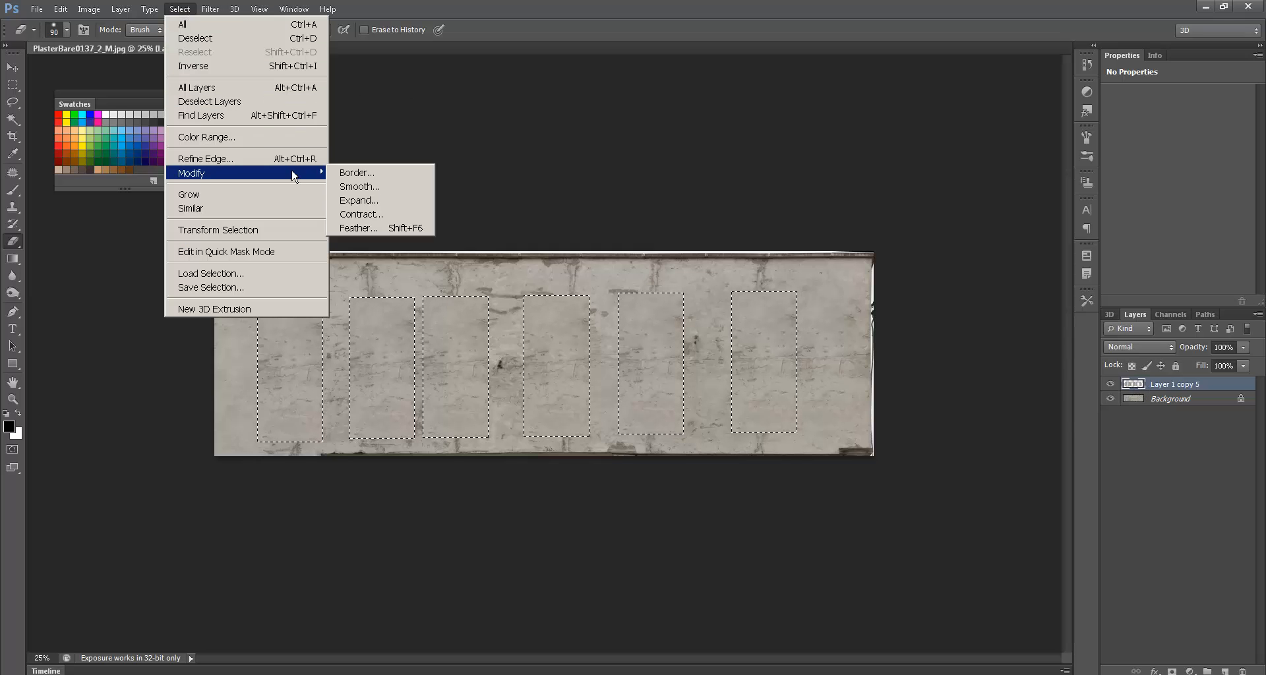
pyautogui.click(392, 227)
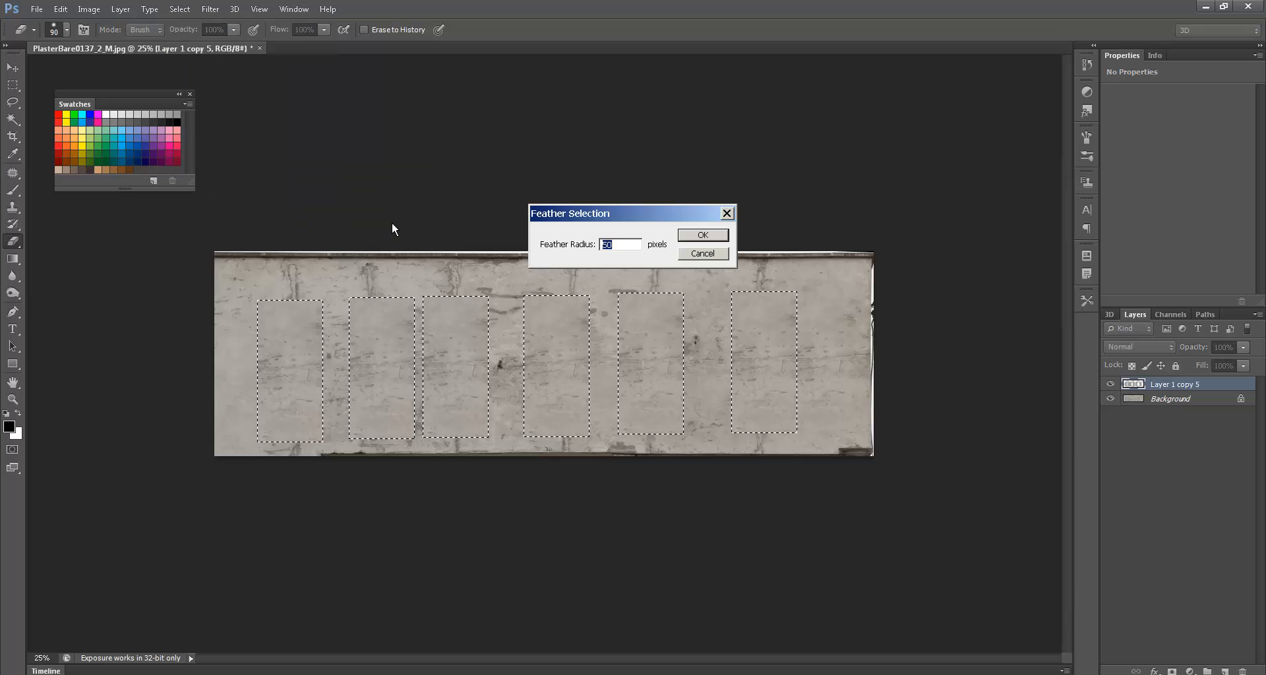
pyautogui.press('Return')
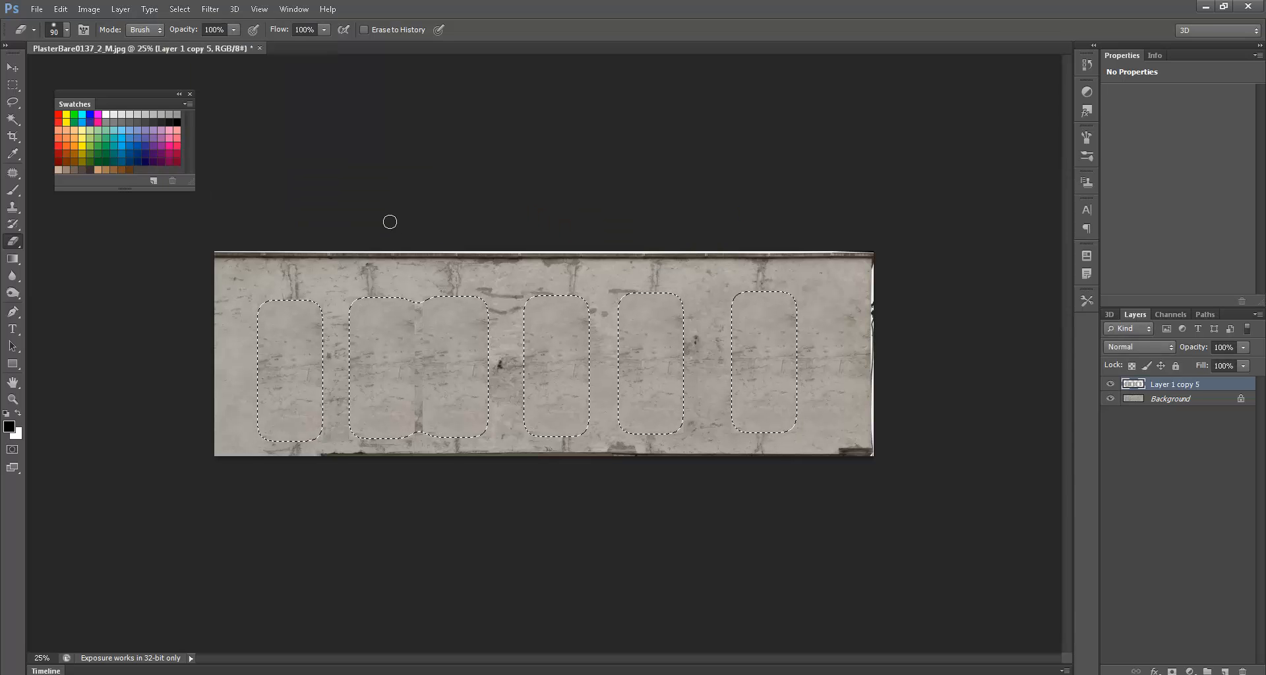
pyautogui.hotkey('ctrl', 'shift', 'i')
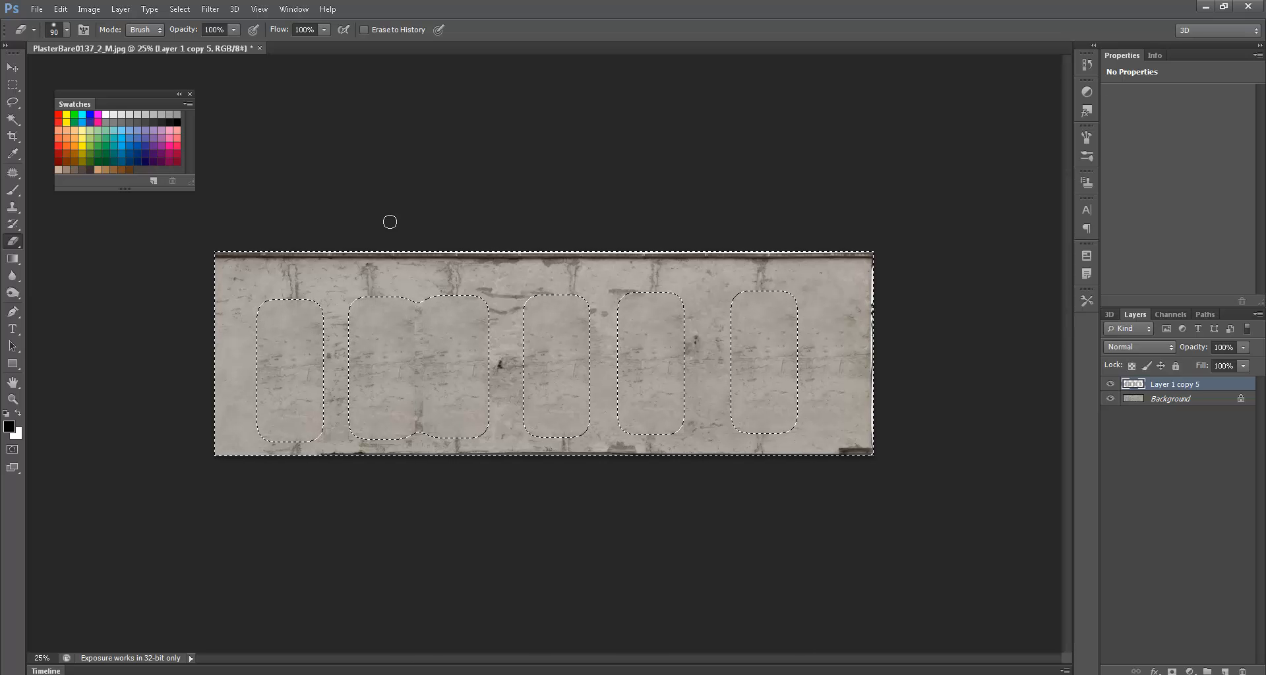
pyautogui.hotkey('ctrl', 'd')
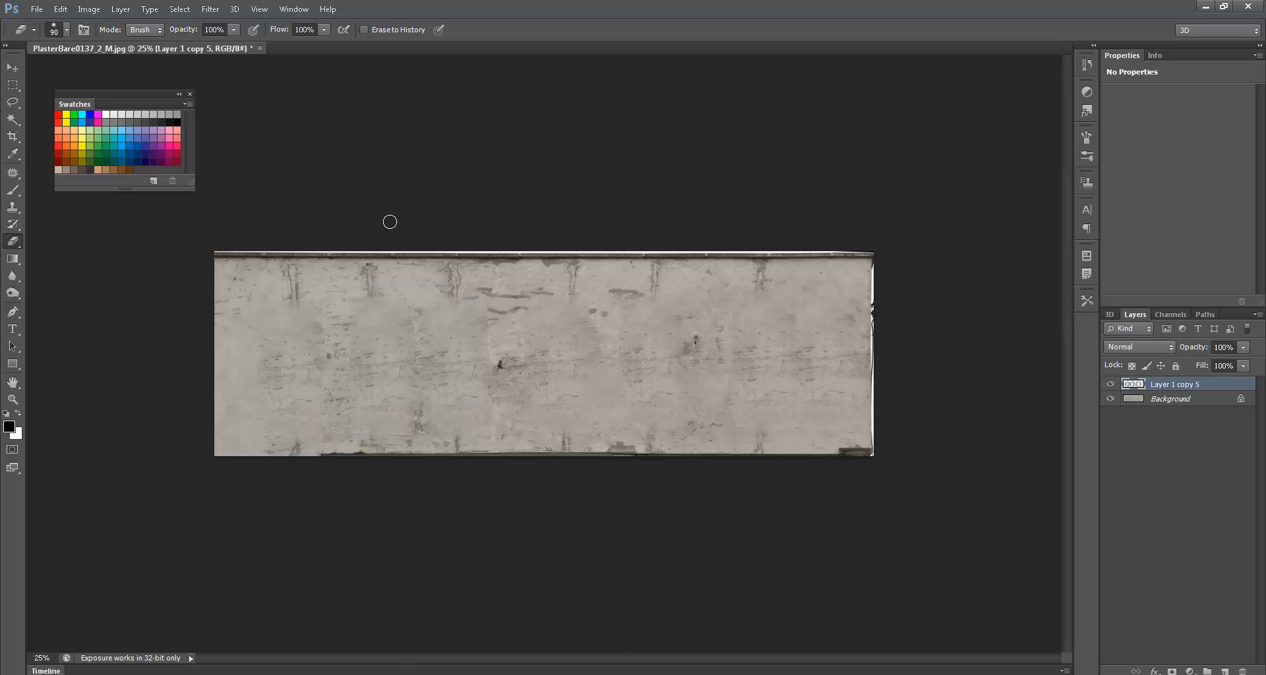
pyautogui.keyDown('ctrl'); pyautogui.moveTo(394, 344); pyautogui.dragTo(454, 355); pyautogui.keyUp('ctrl')
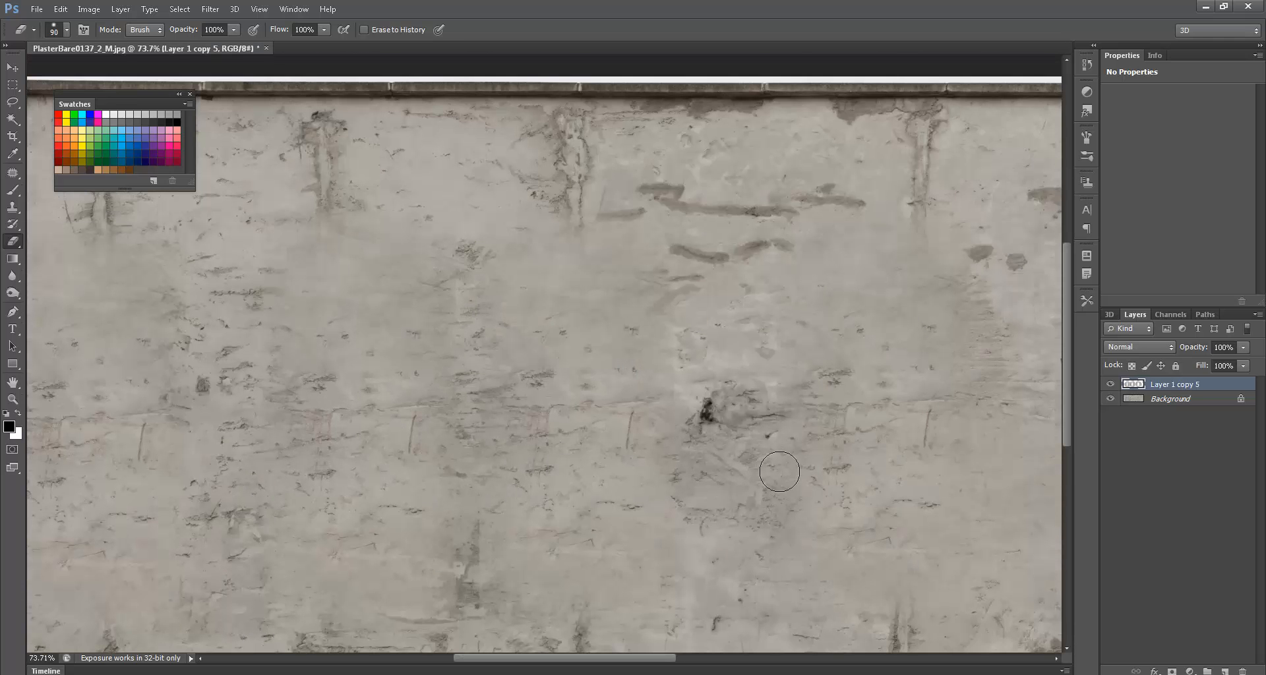
pyautogui.click(1110, 385)
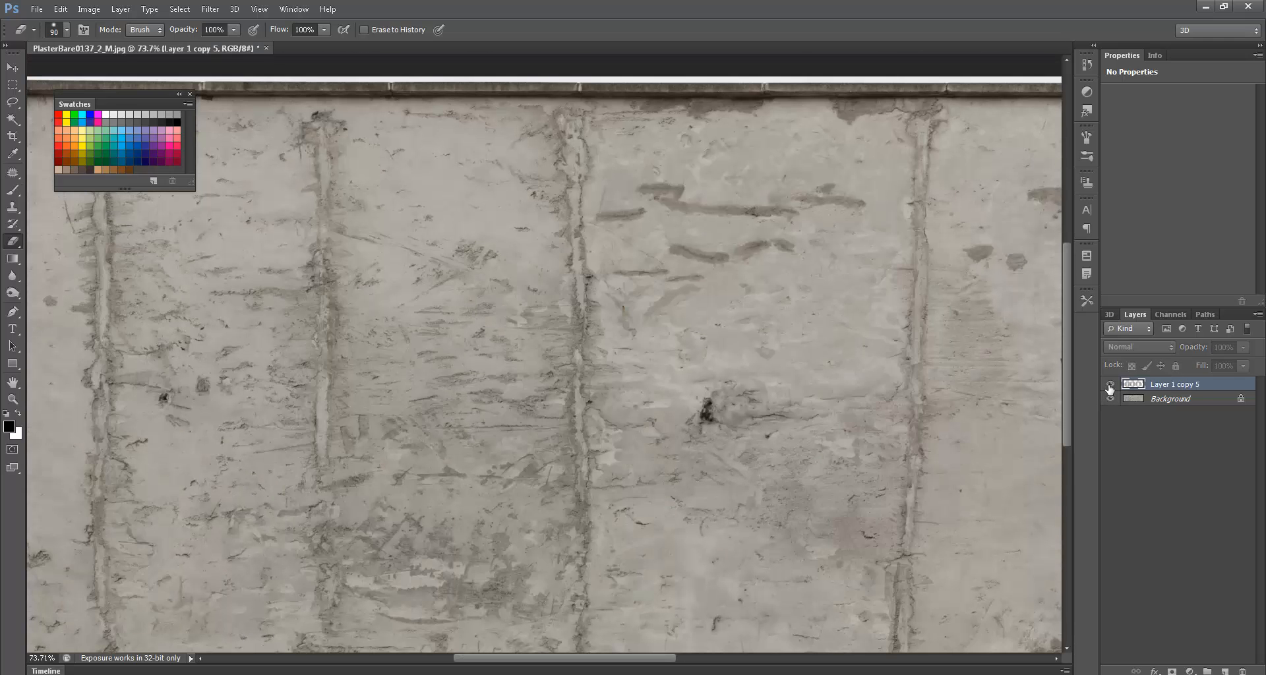
pyautogui.click(1109, 385)
pyautogui.click(1110, 384)
pyautogui.click(1110, 384)
pyautogui.click(1109, 384)
pyautogui.click(1109, 385)
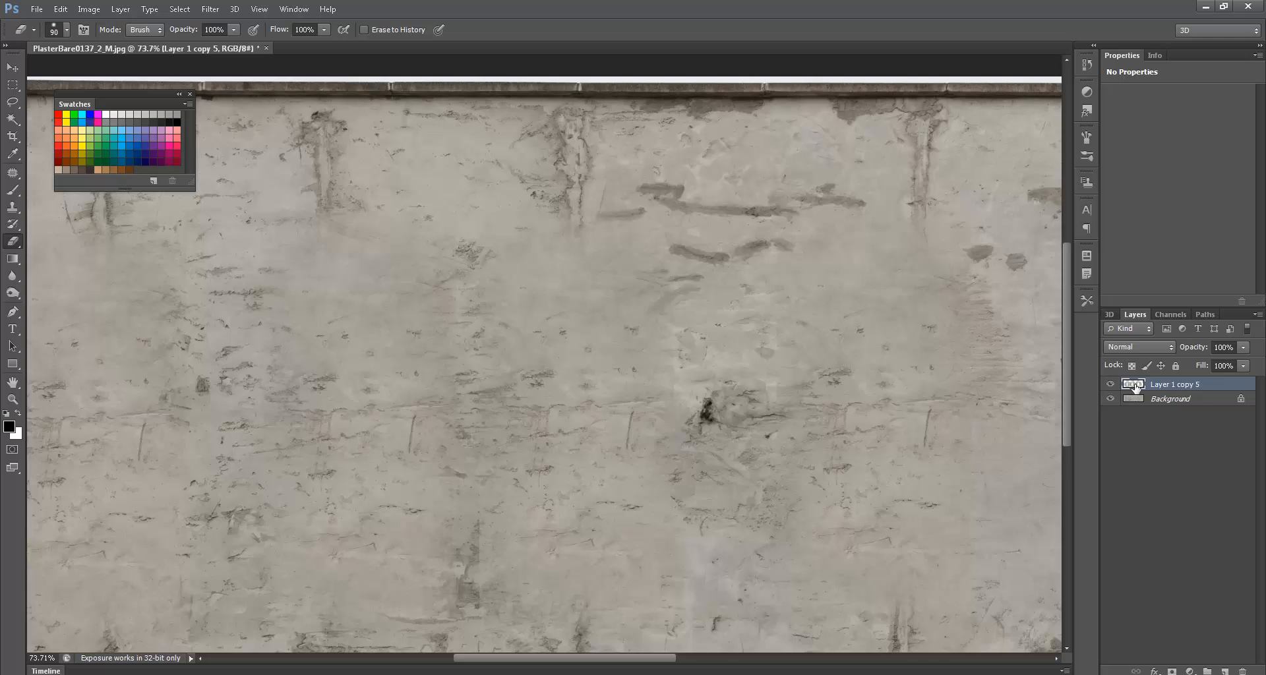
pyautogui.click(1114, 398)
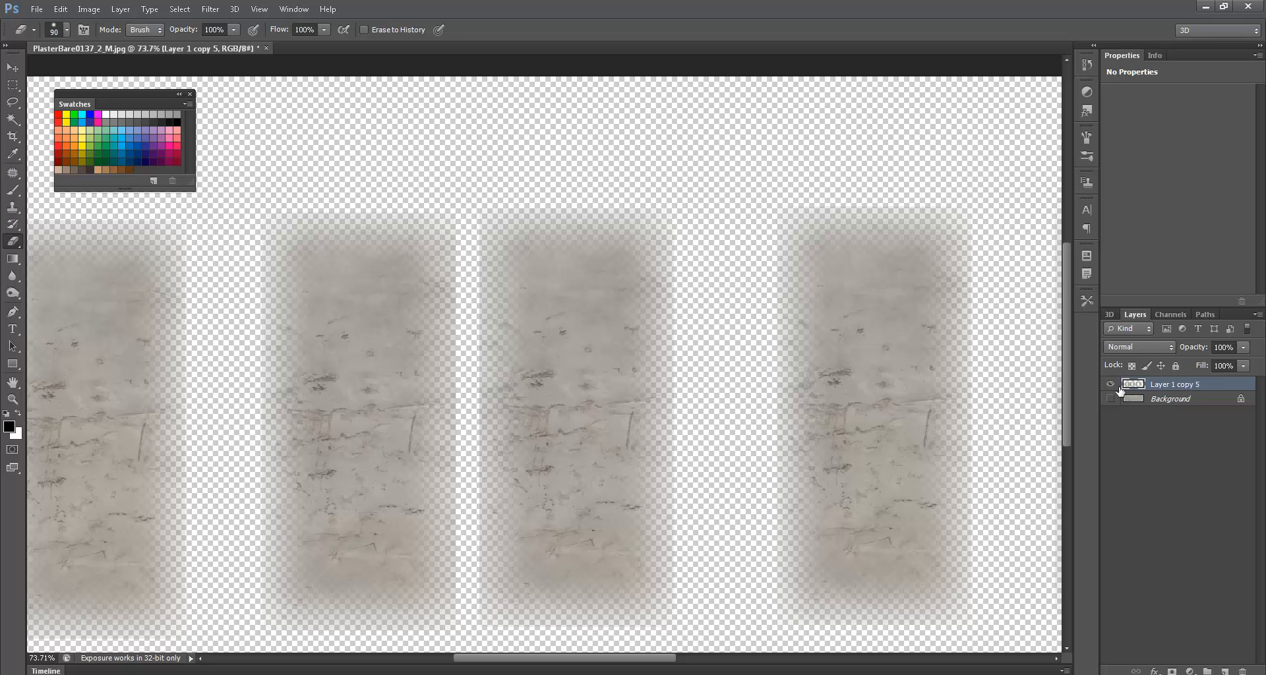
pyautogui.hotkey('ctrl', 'z')
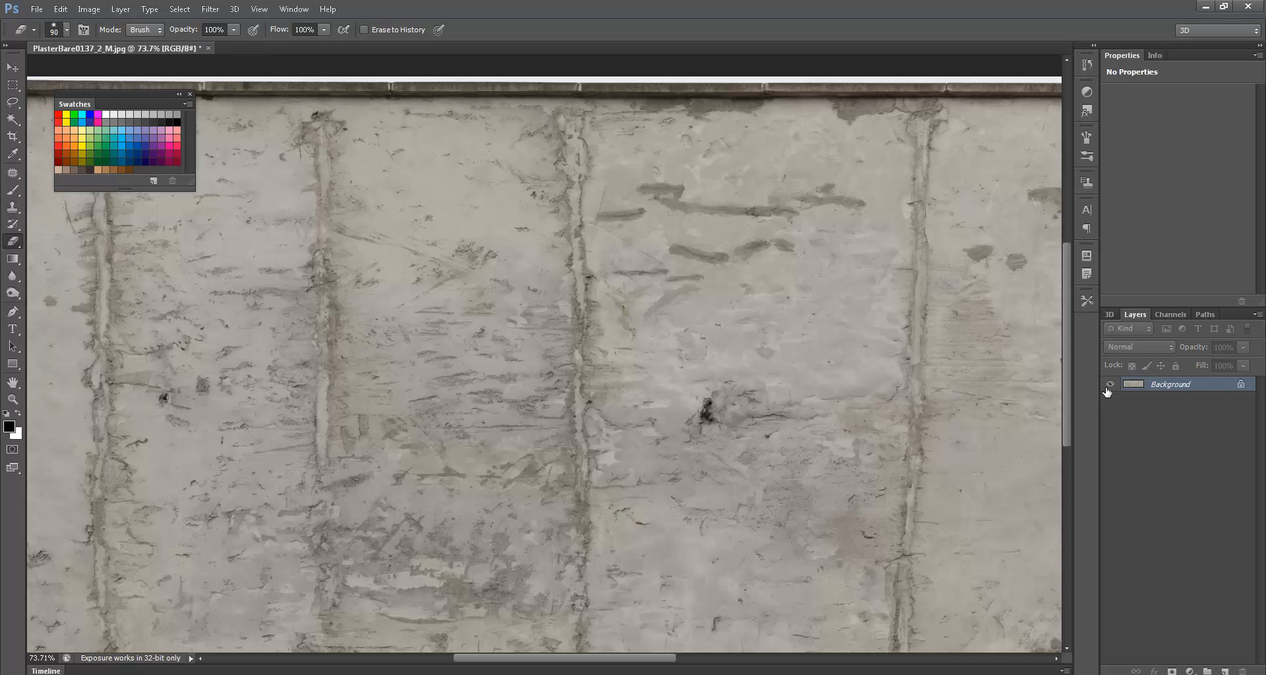
pyautogui.hotkey('ctrl', 'z')
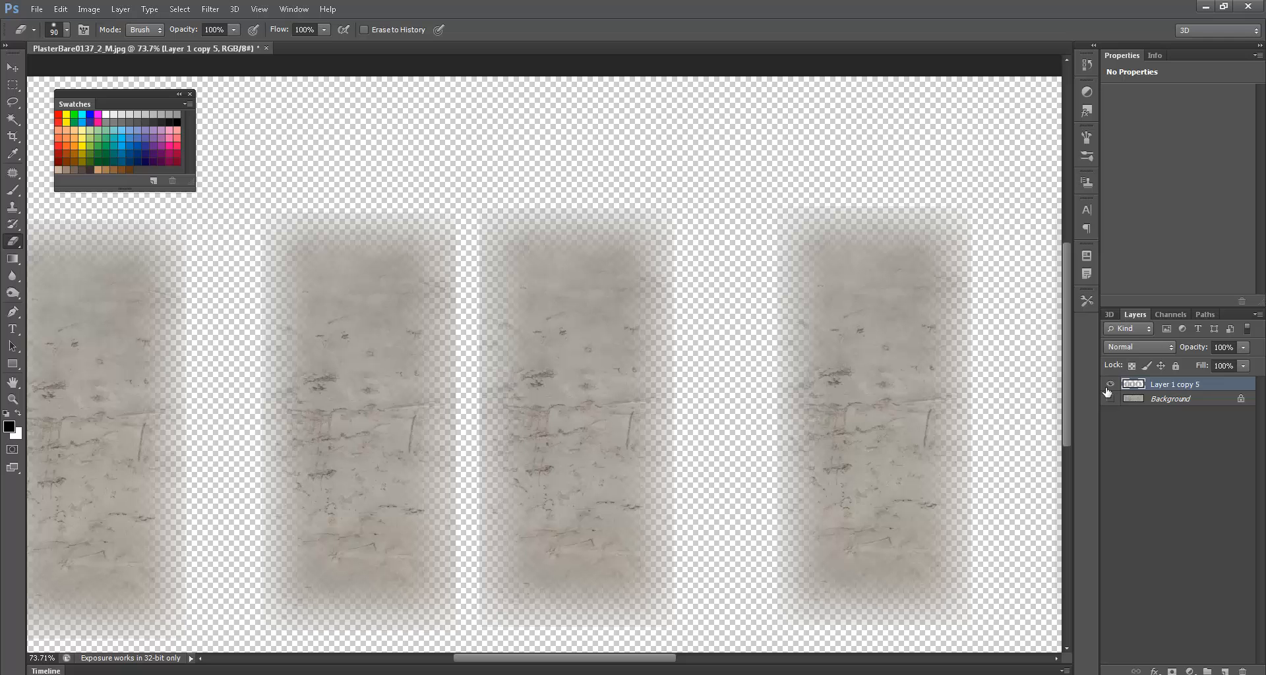
pyautogui.click(61, 10)
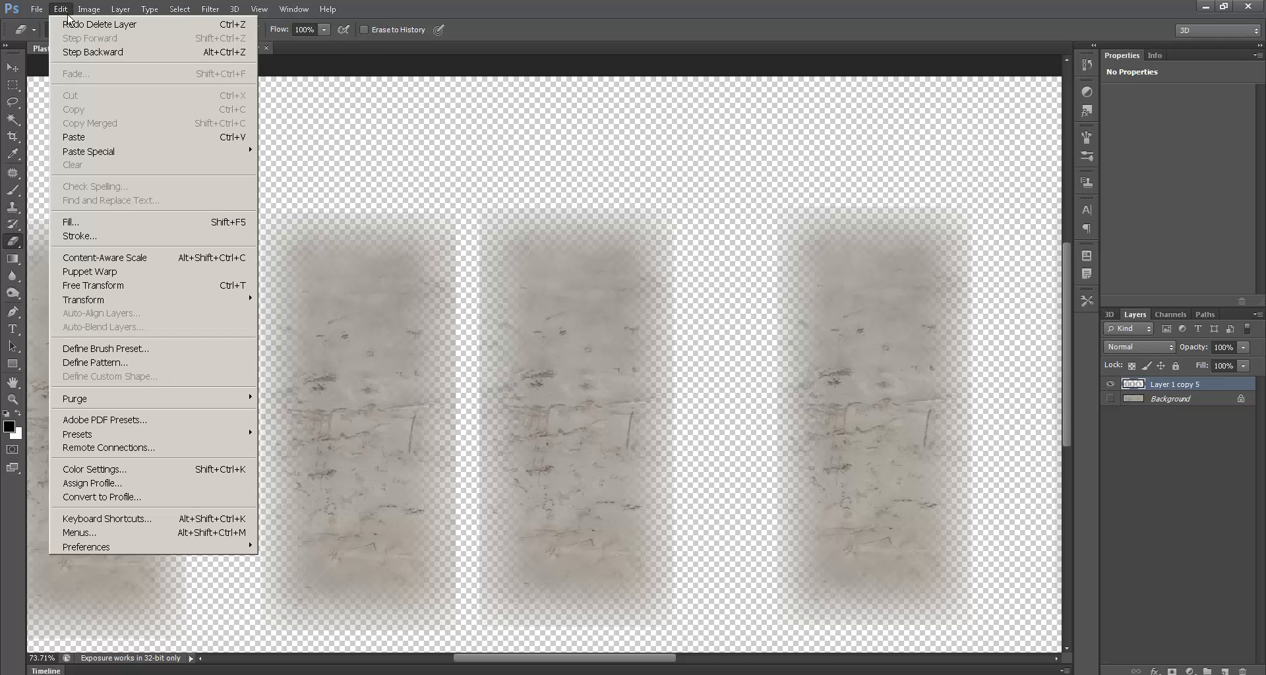
pyautogui.moveTo(327, 9)
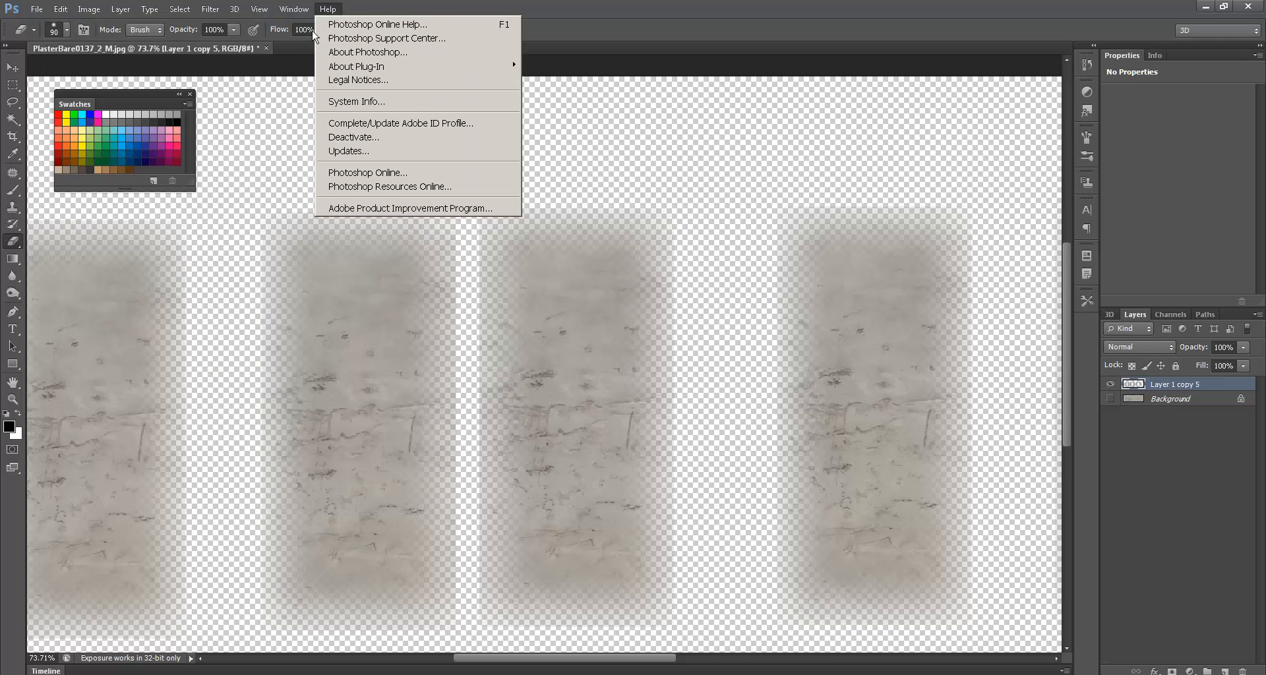
pyautogui.click(340, 241)
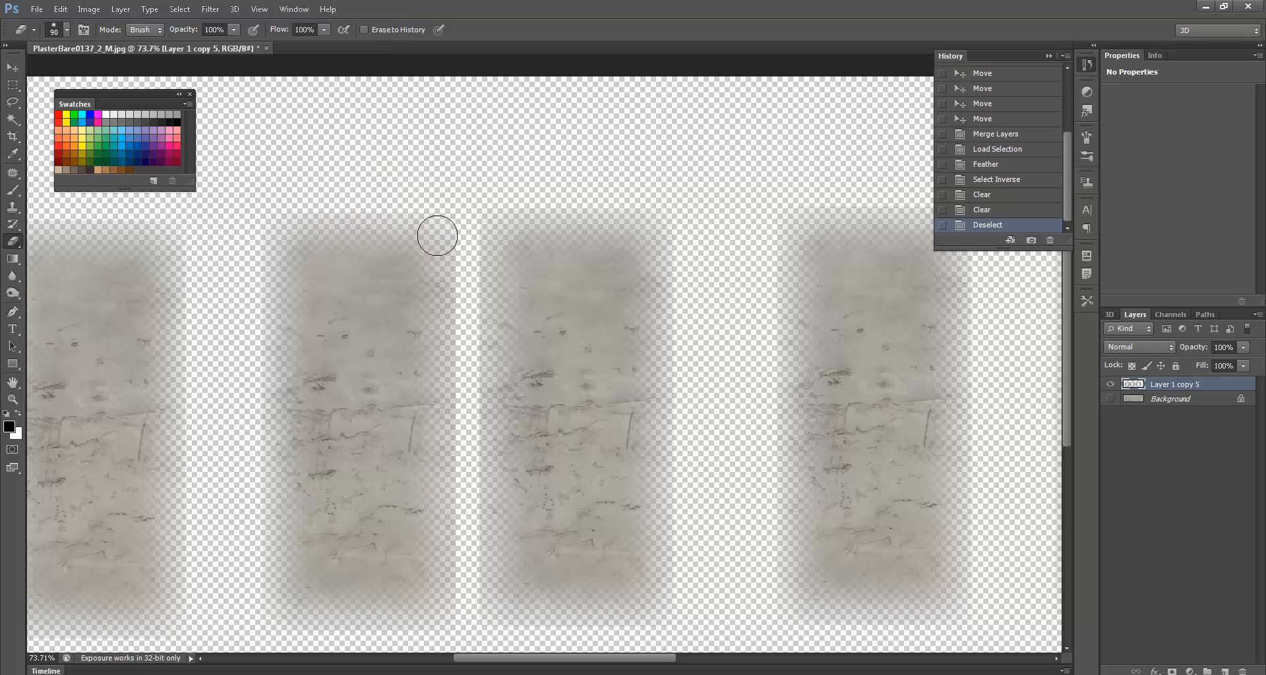
pyautogui.click(989, 211)
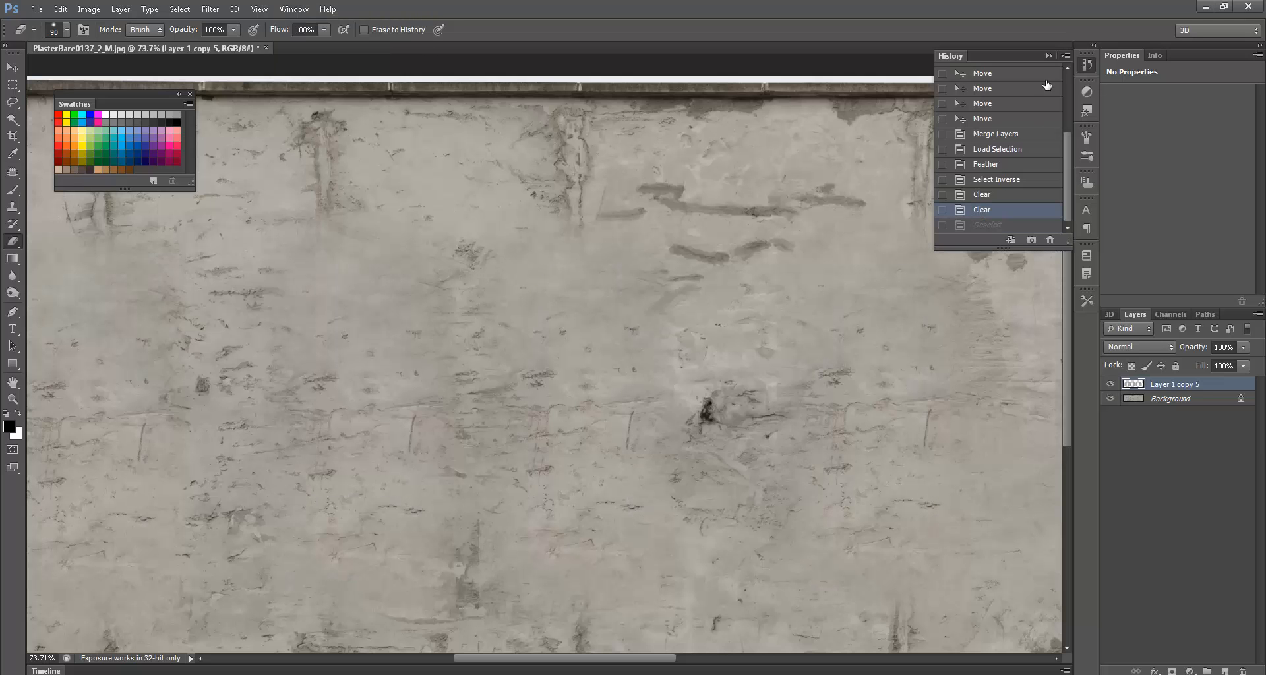
pyautogui.click(1048, 56)
pyautogui.click(1110, 399)
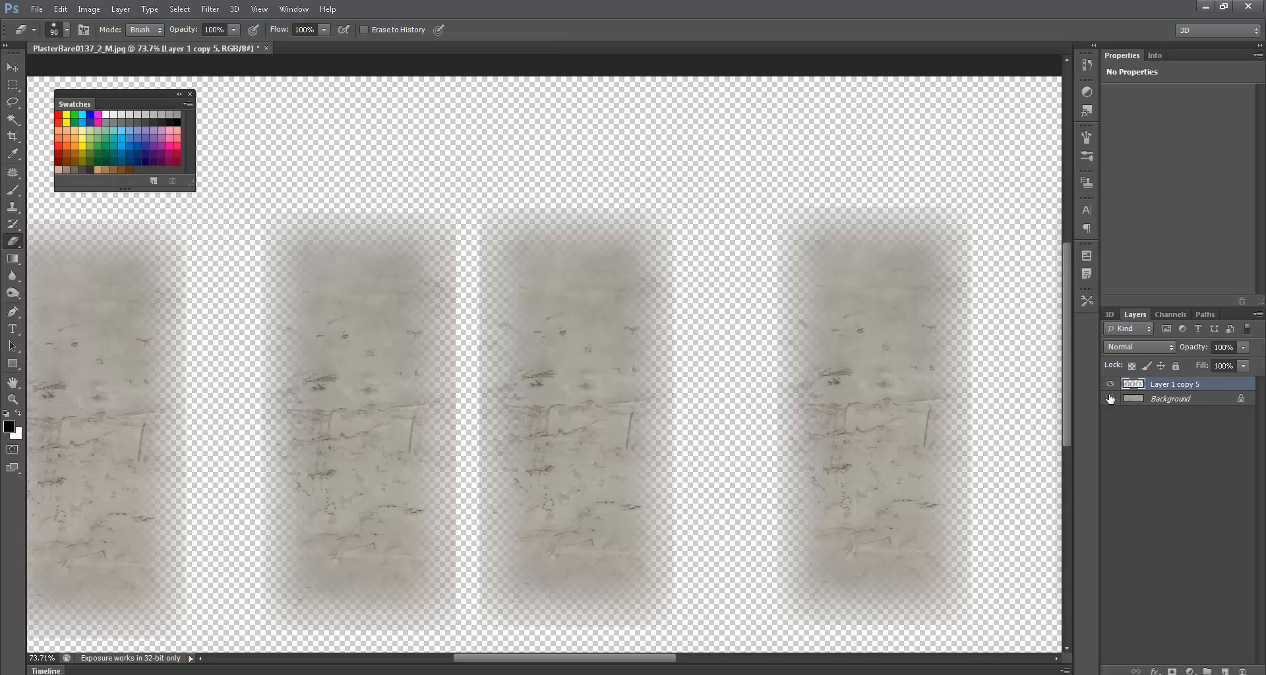
pyautogui.keyDown('ctrl'); pyautogui.click(1132, 383); pyautogui.keyUp('ctrl')
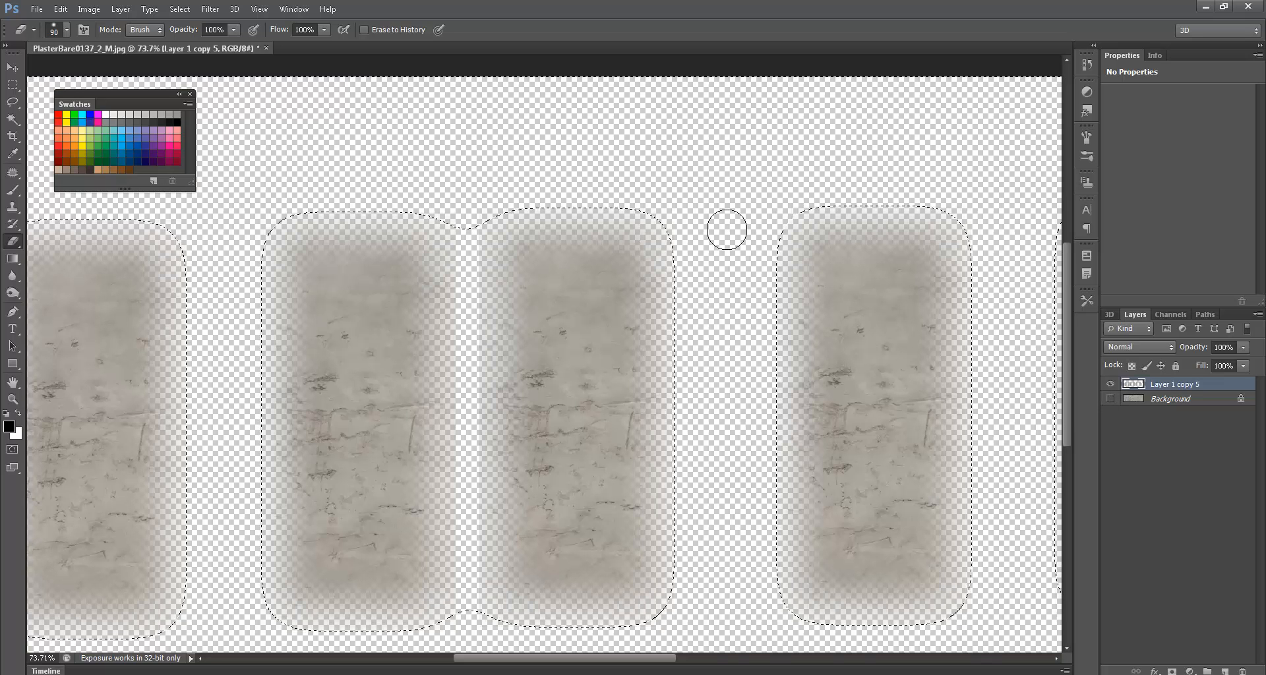
pyautogui.click(1110, 398)
pyautogui.hotkey('ctrl', 'd')
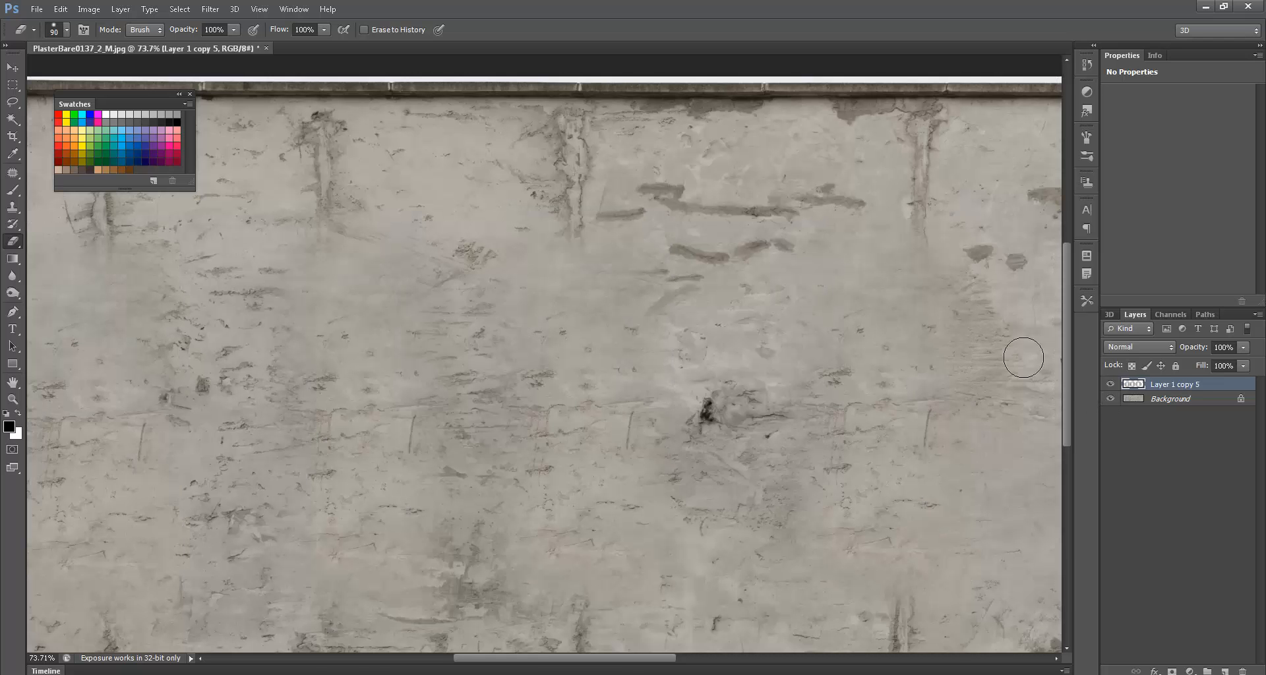
pyautogui.moveTo(884, 333); pyautogui.dragTo(869, 283)
pyautogui.keyDown('alt'); pyautogui.scroll(-5, 868, 283); pyautogui.keyUp('alt')
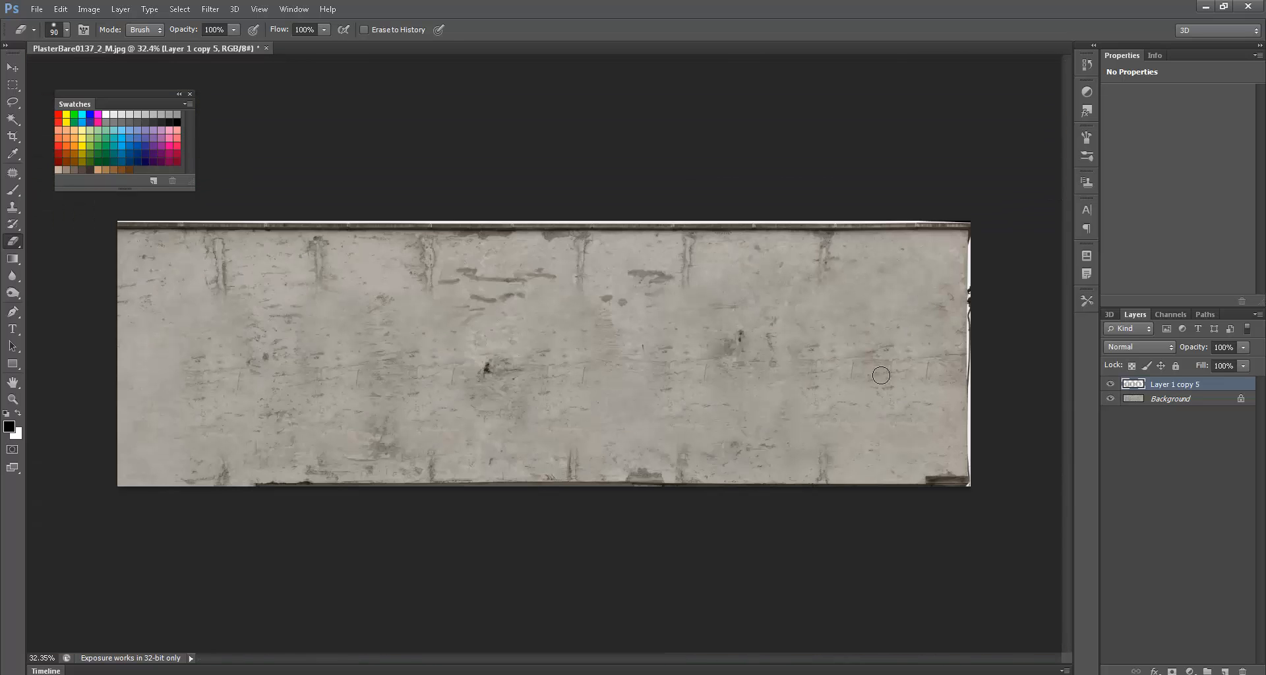
# - Select a horizontal band across the middle of the plaster and crop the image to it
pyautogui.press('m')
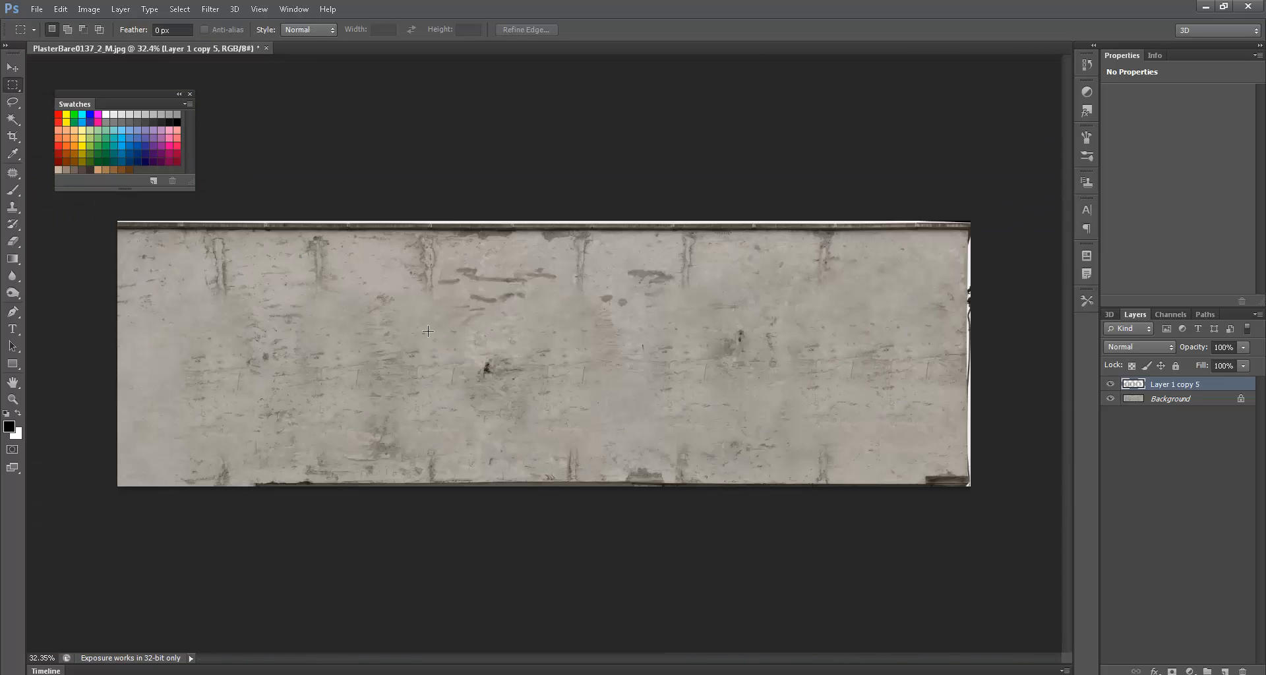
pyautogui.moveTo(142, 302); pyautogui.dragTo(930, 411)
pyautogui.moveTo(798, 383); pyautogui.dragTo(809, 386)
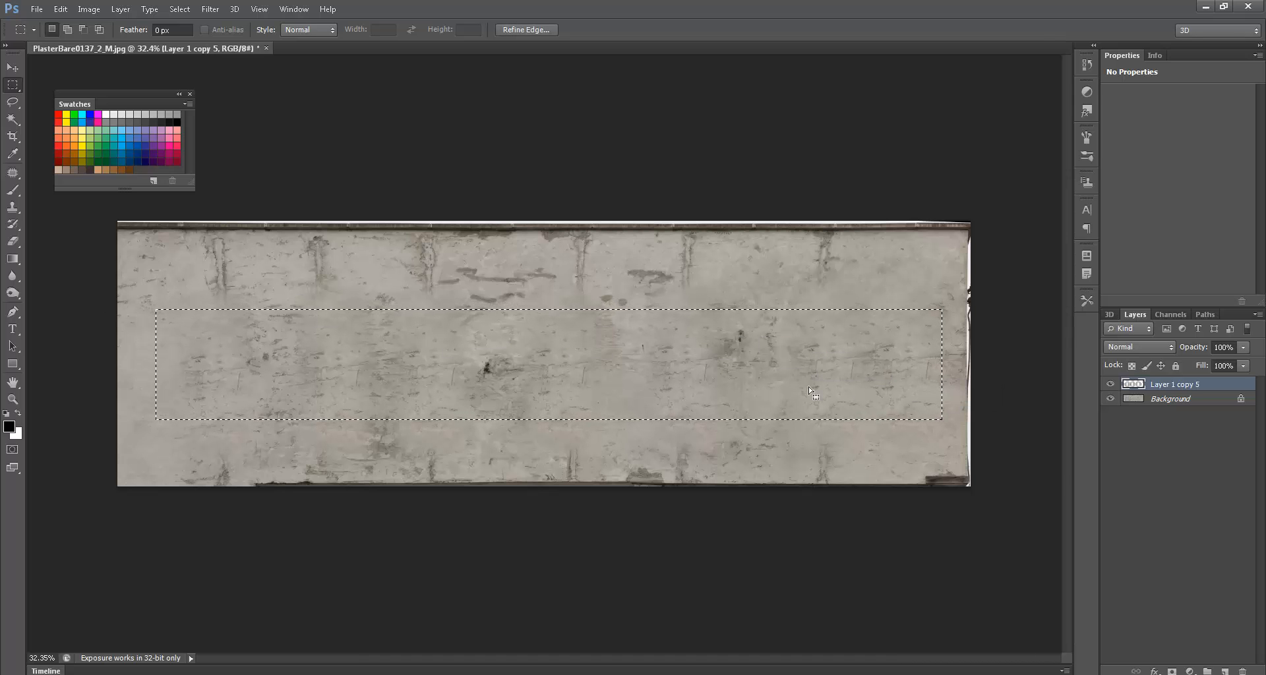
pyautogui.click(89, 9)
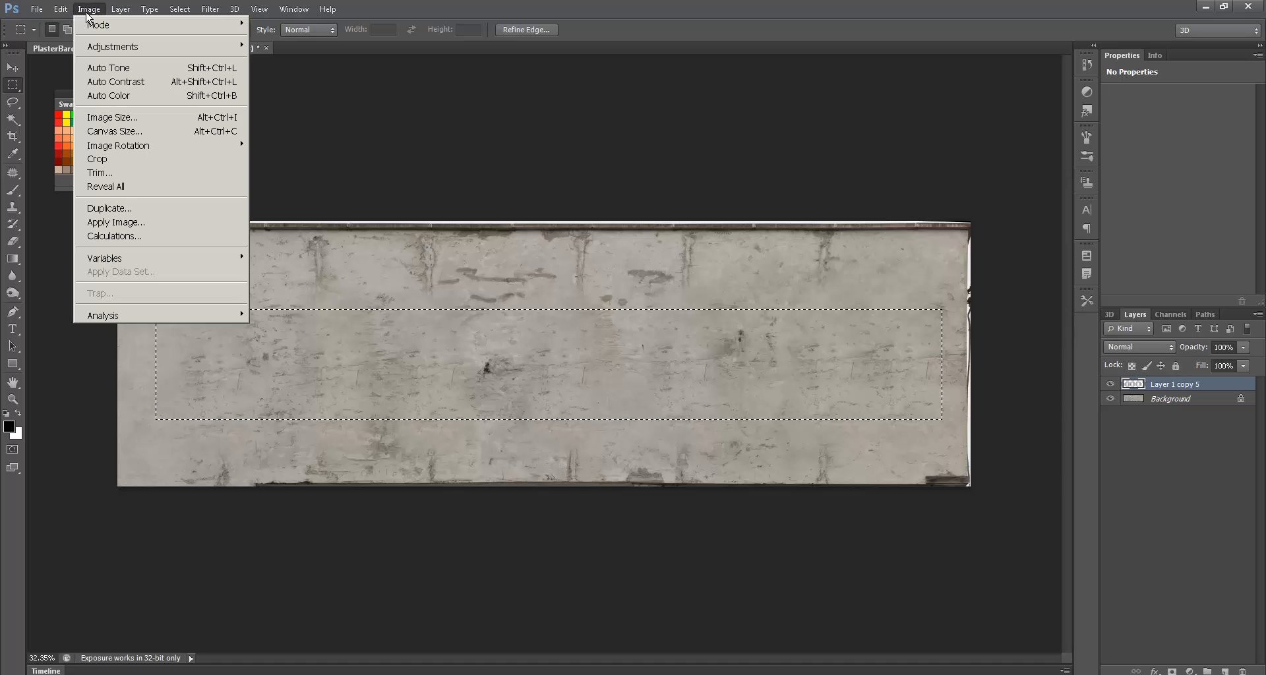
pyautogui.click(117, 160)
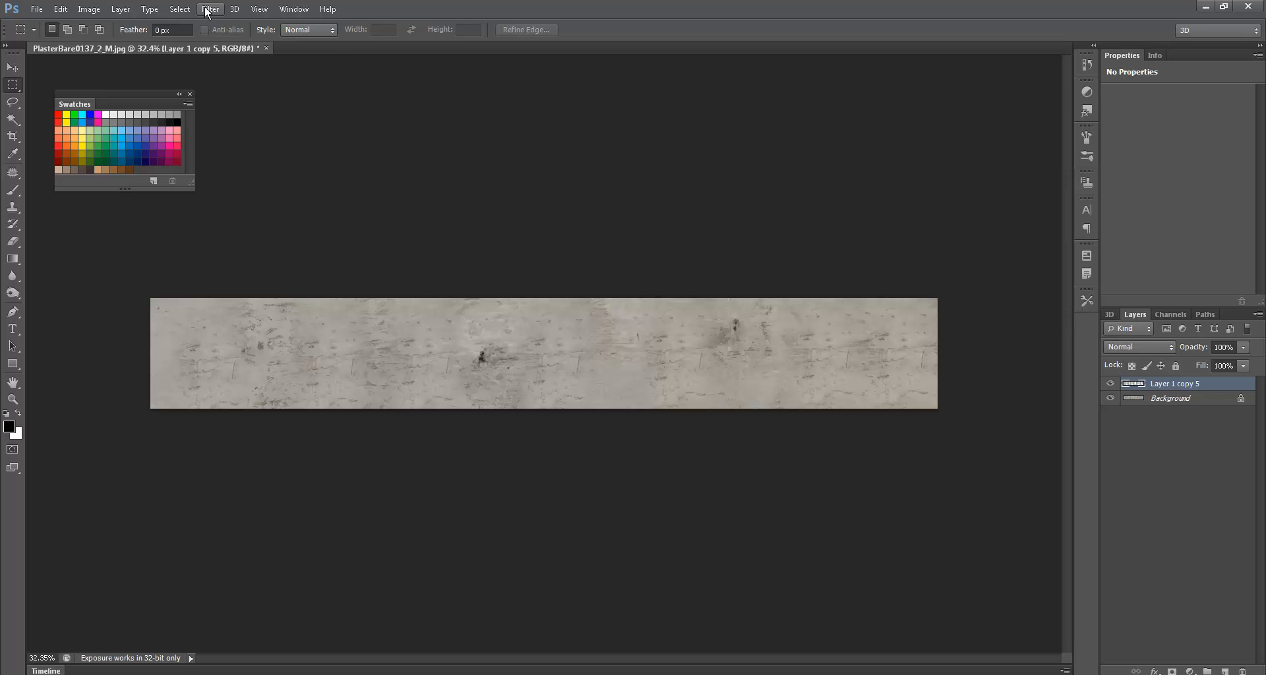
# - Preview the Offset filter with a +351 vertical offset, then cancel it
pyautogui.click(179, 9)
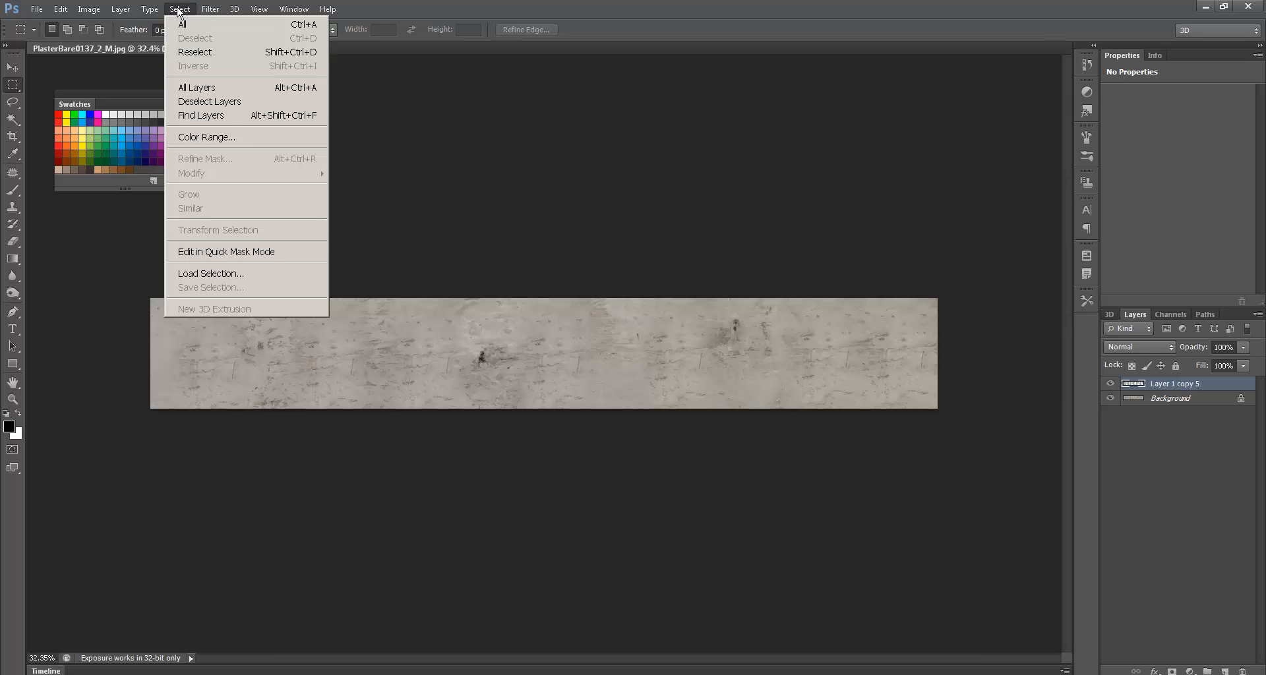
pyautogui.moveTo(205, 10)
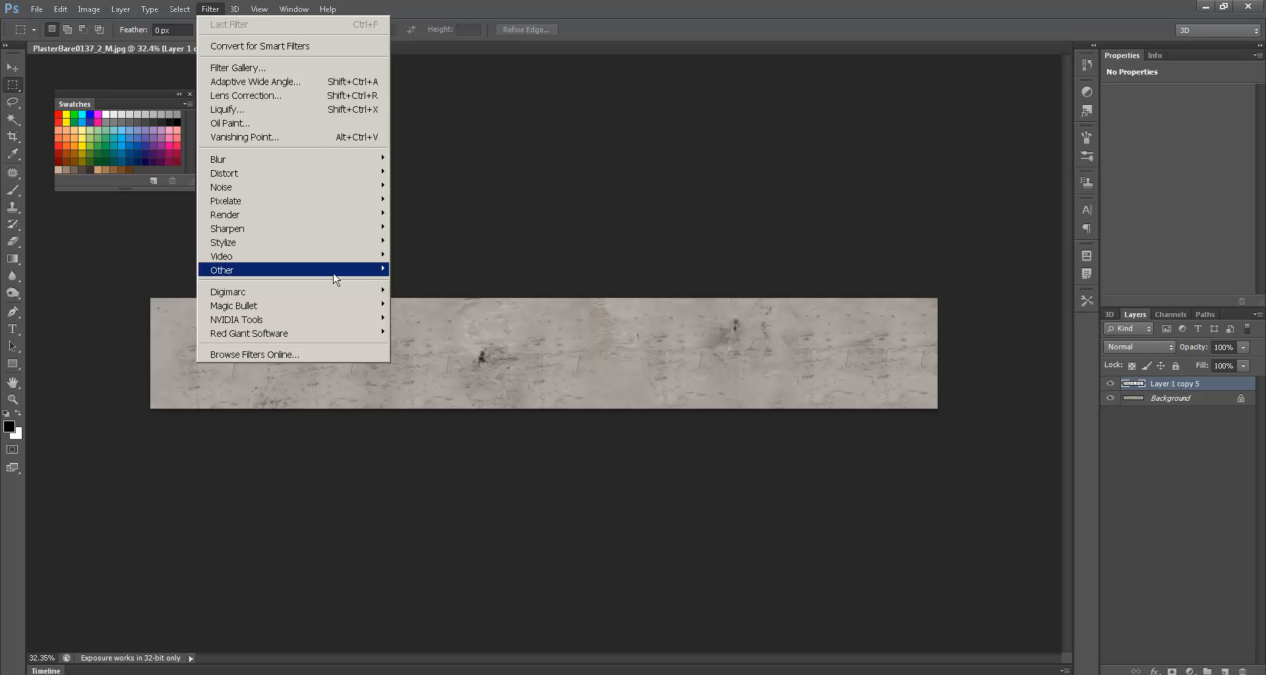
pyautogui.moveTo(290, 270)
pyautogui.click(428, 323)
pyautogui.moveTo(659, 191); pyautogui.dragTo(624, 135)
pyautogui.moveTo(614, 194); pyautogui.dragTo(586, 192)
pyautogui.click(669, 170)
# - Merge the patch layer into the Background, preview the wrapped offset seams, then cancel
pyautogui.hotkey('ctrl', 'e')
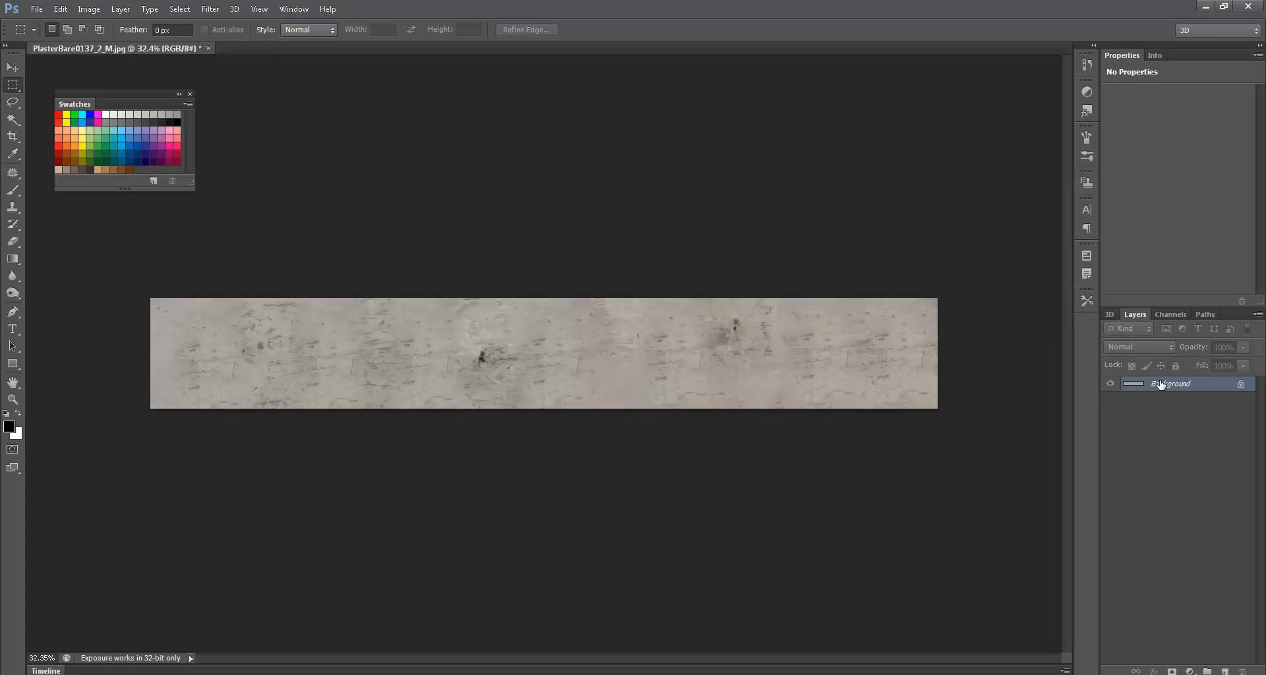
pyautogui.click(210, 9)
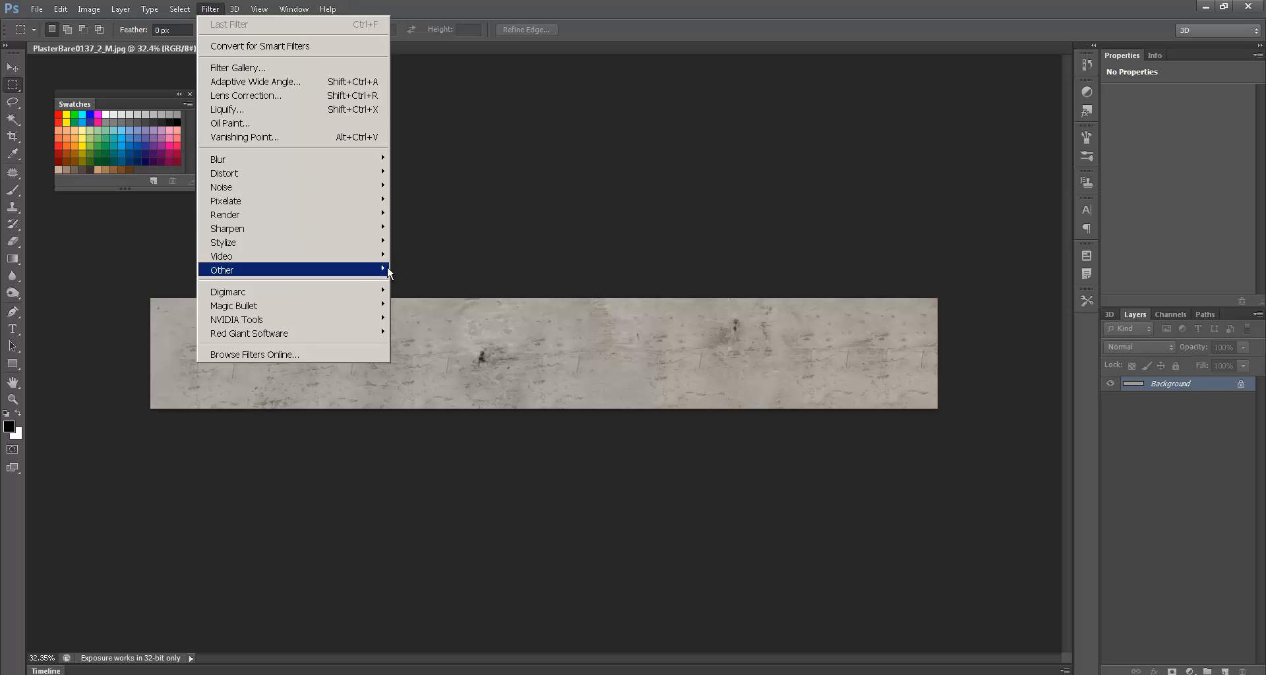
pyautogui.moveTo(383, 270)
pyautogui.click(446, 325)
pyautogui.moveTo(598, 194)
pyautogui.mouseDown()
pyautogui.moveTo(581, 193)
pyautogui.moveTo(567, 166)
pyautogui.moveTo(586, 195)
pyautogui.moveTo(617, 202)
pyautogui.mouseUp()
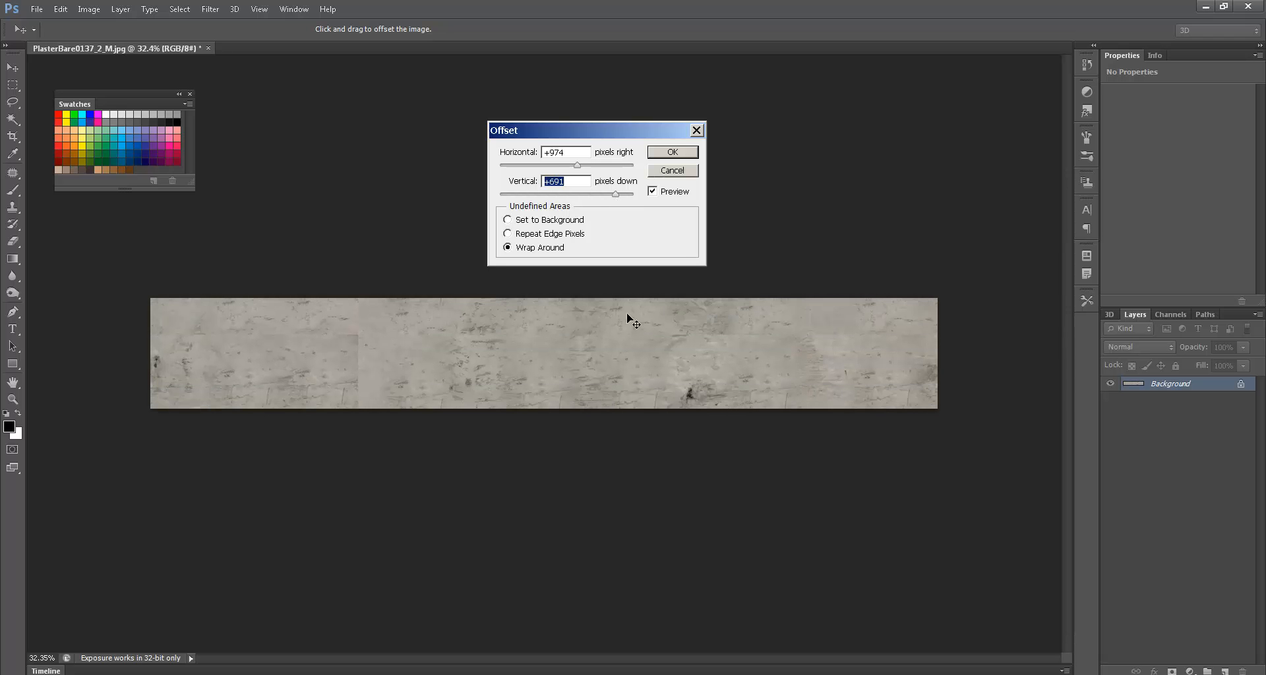
pyautogui.keyDown('ctrl'); pyautogui.moveTo(354, 335); pyautogui.dragTo(455, 349); pyautogui.keyUp('ctrl')
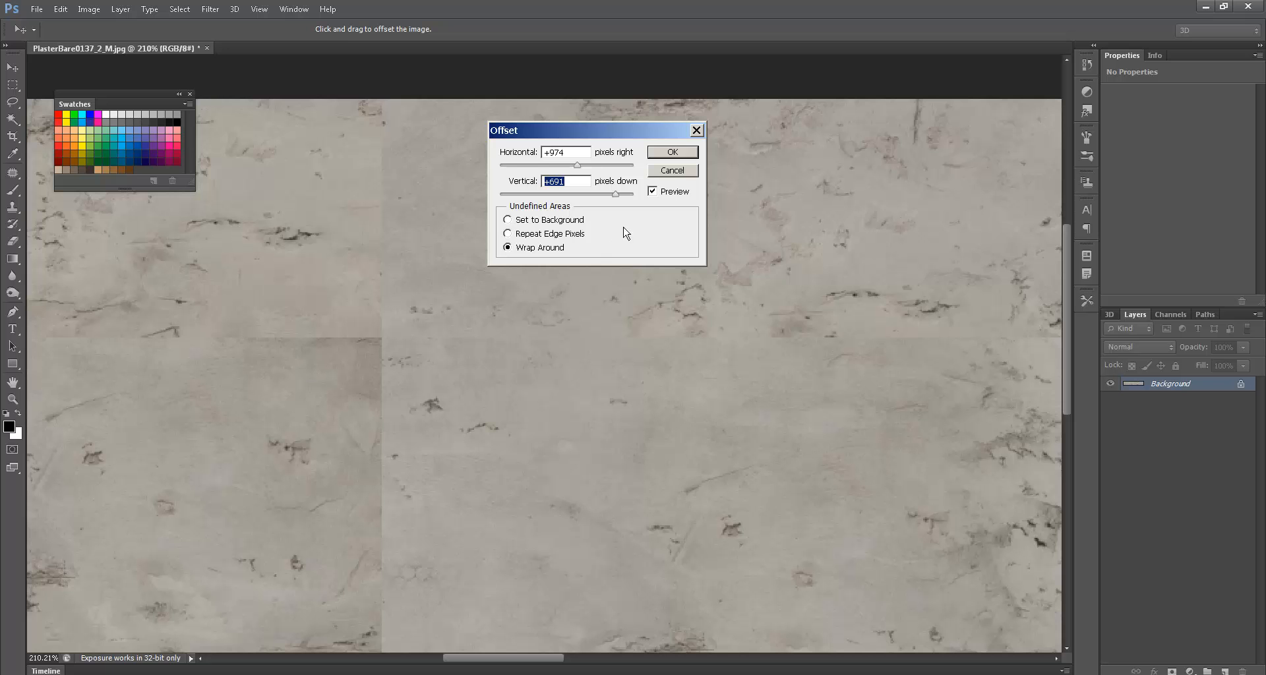
pyautogui.click(671, 171)
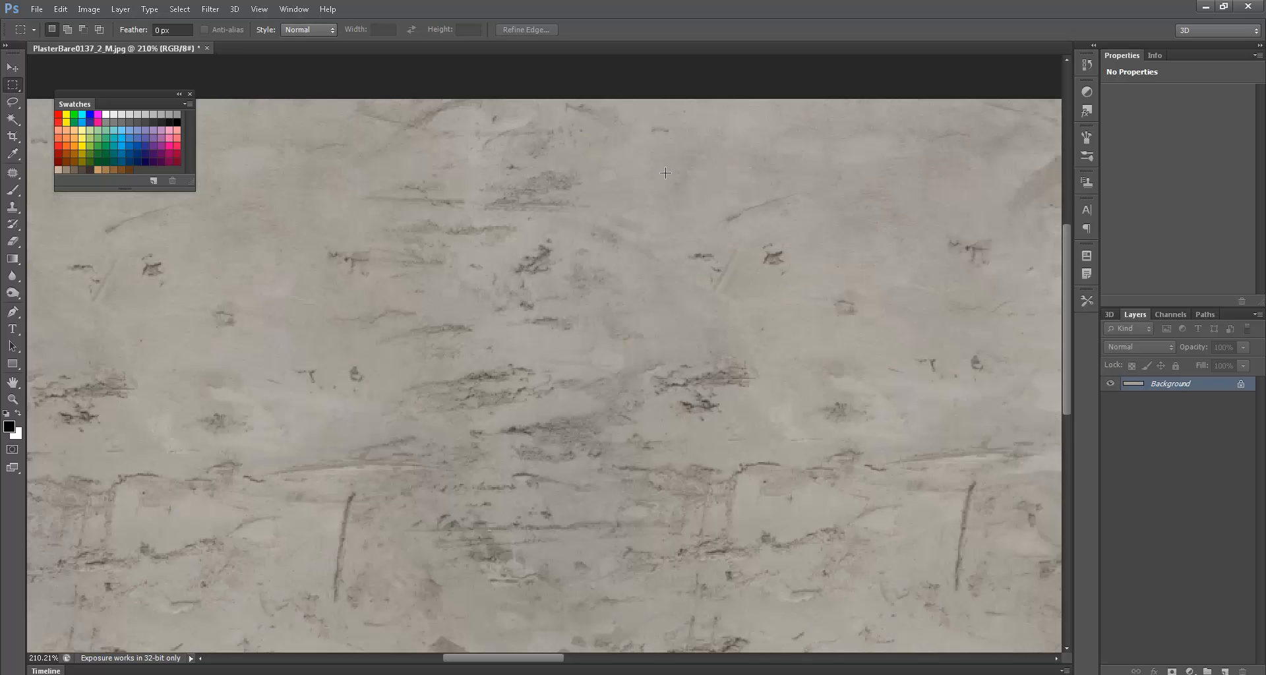
# - Save the plaster strip as Cement.iff in IFF format with the Maya platform option
pyautogui.keyDown('alt'); pyautogui.scroll(-5, 658, 175); pyautogui.keyUp('alt')
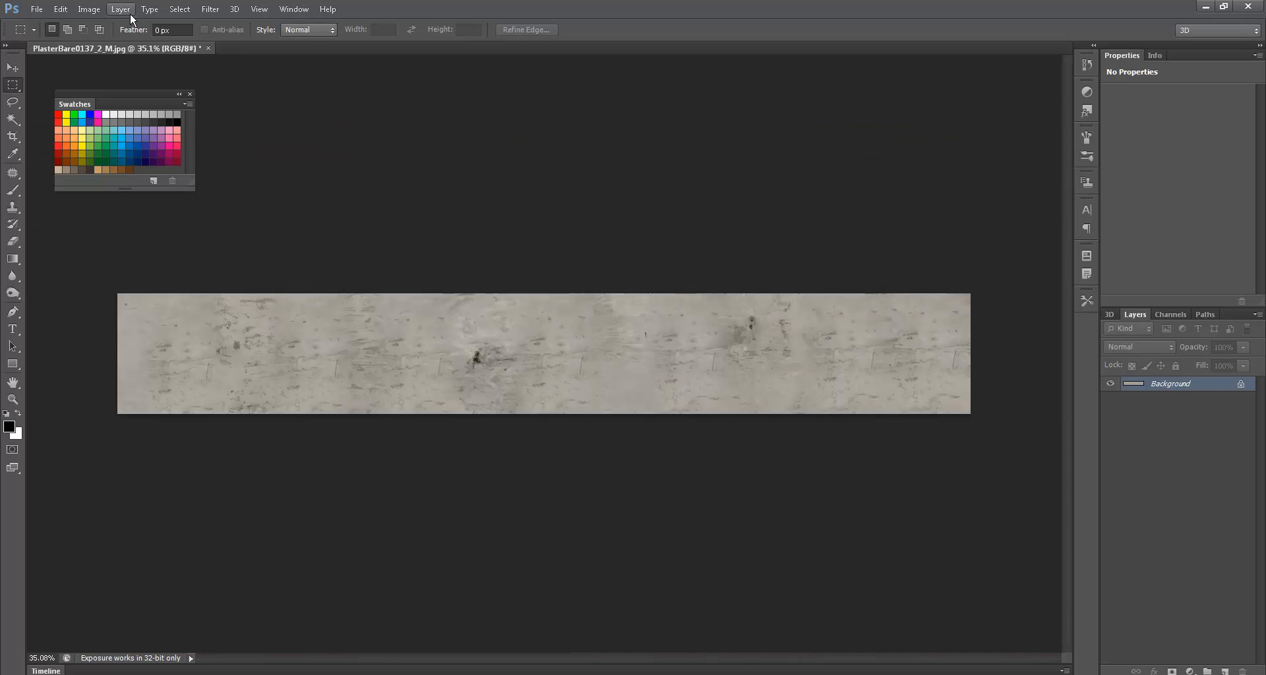
pyautogui.click(102, 12)
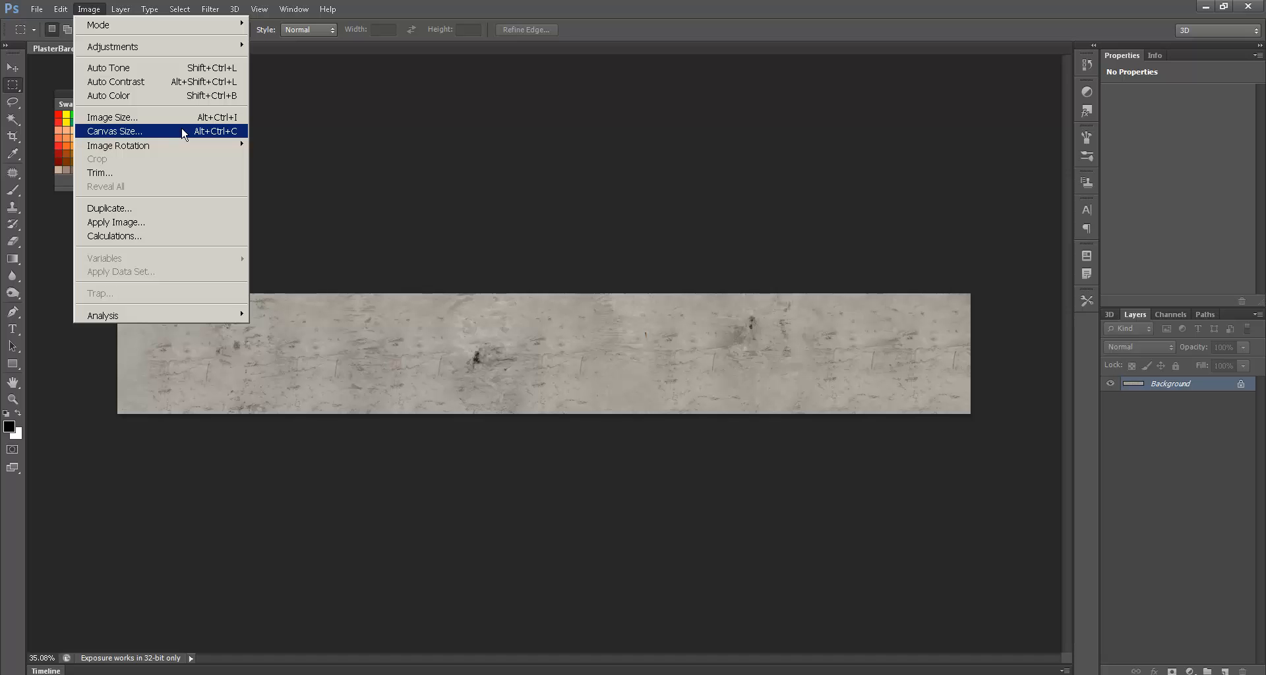
pyautogui.moveTo(36, 9)
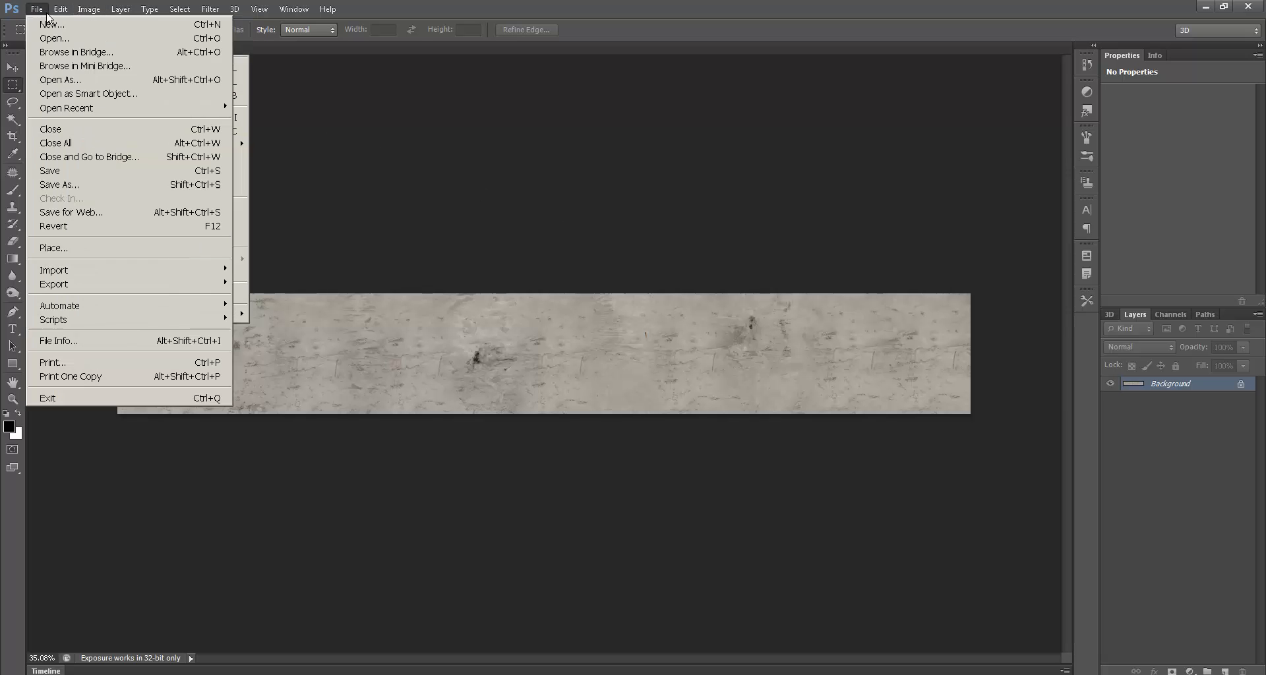
pyautogui.click(53, 186)
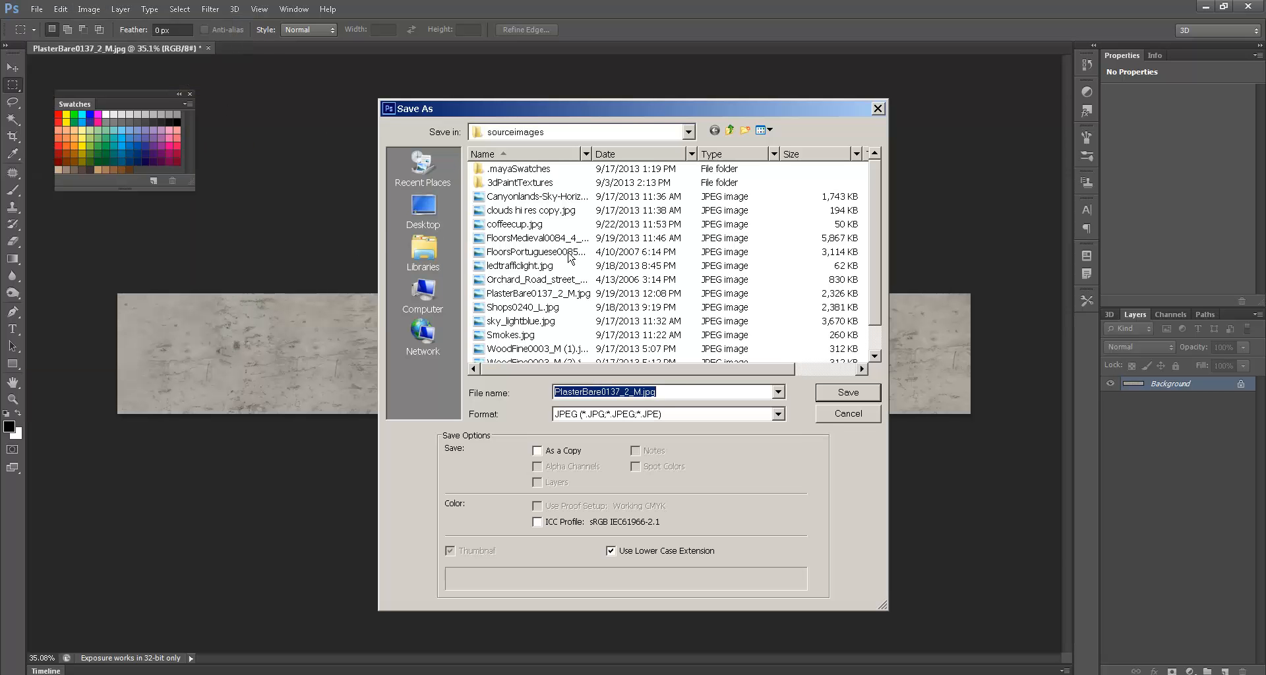
pyautogui.click(661, 415)
pyautogui.click(661, 415)
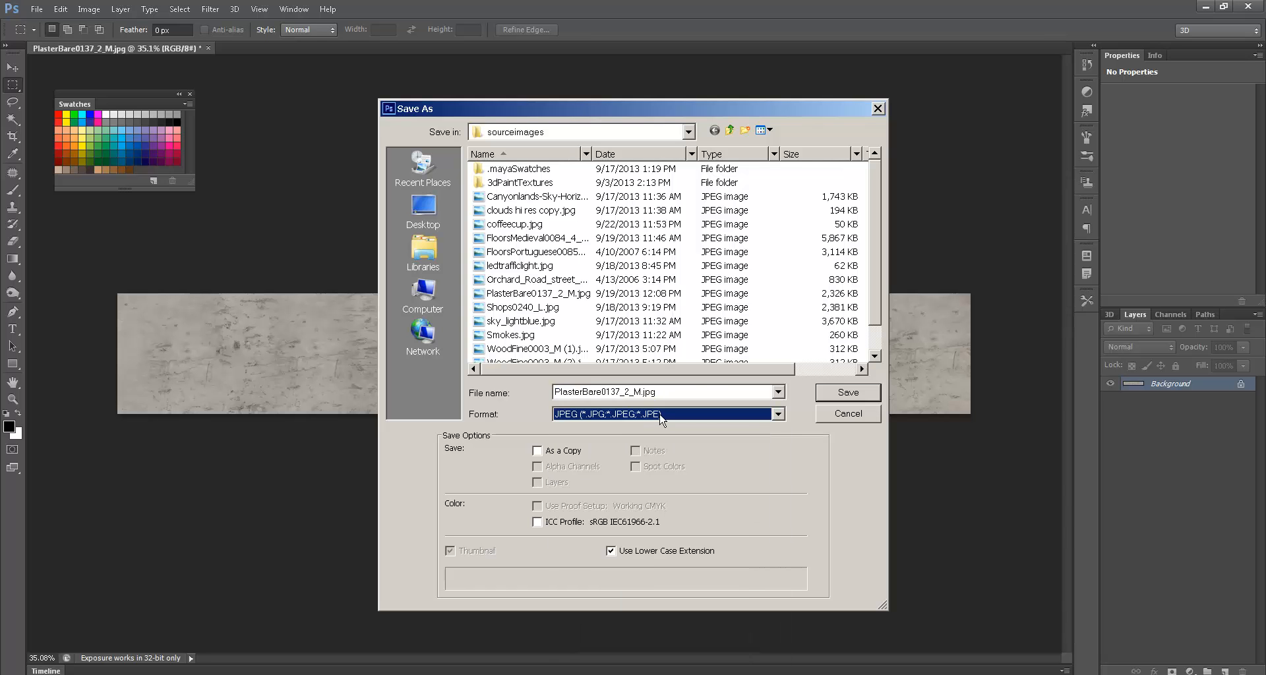
pyautogui.scroll(1, 649, 414)
pyautogui.write('Cement')
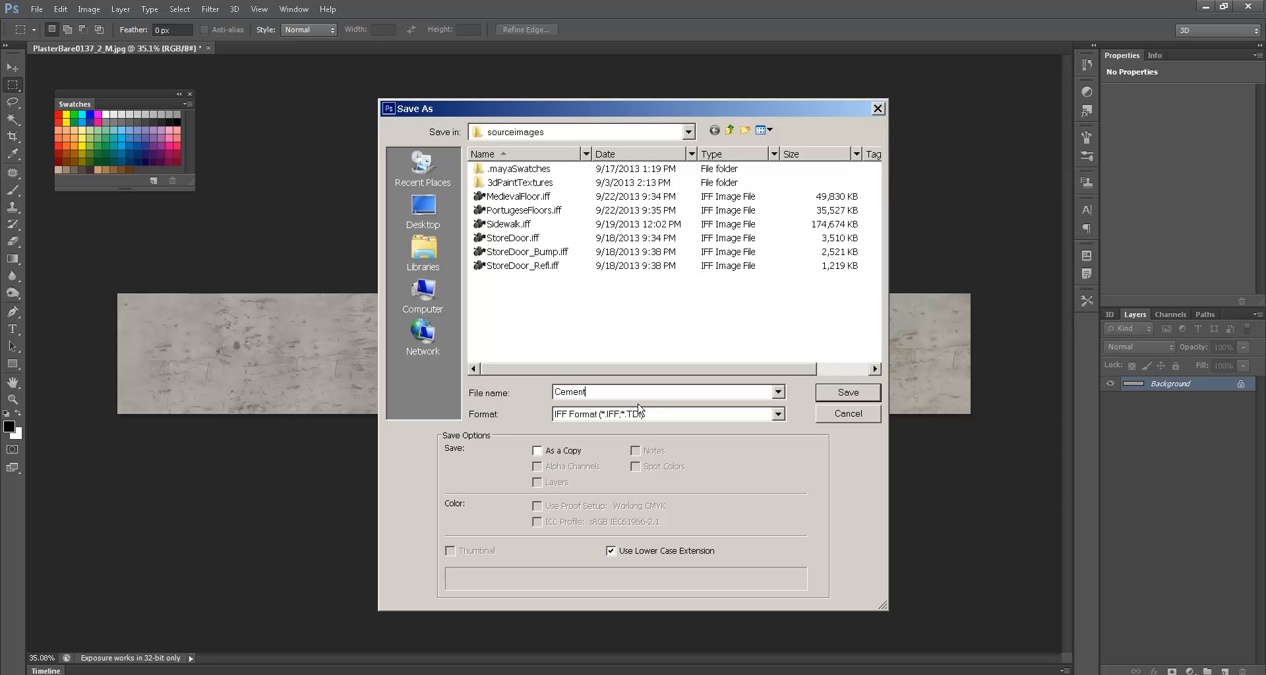
pyautogui.click(848, 392)
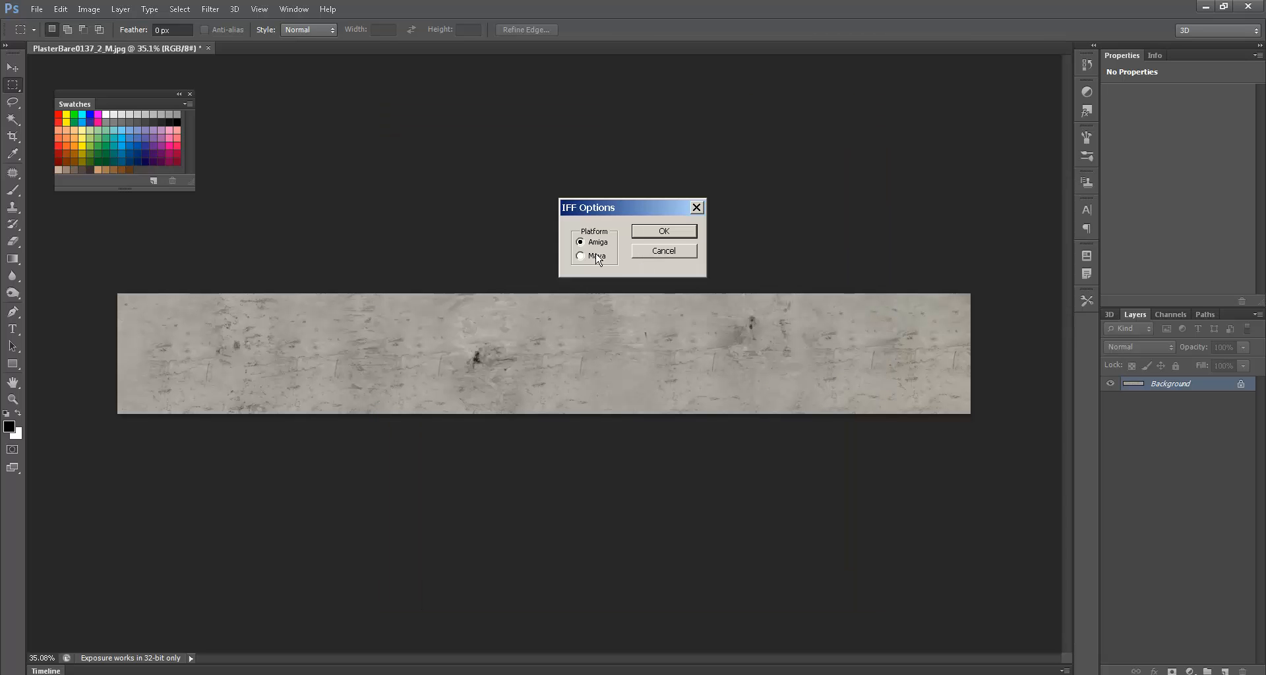
pyautogui.click(665, 235)
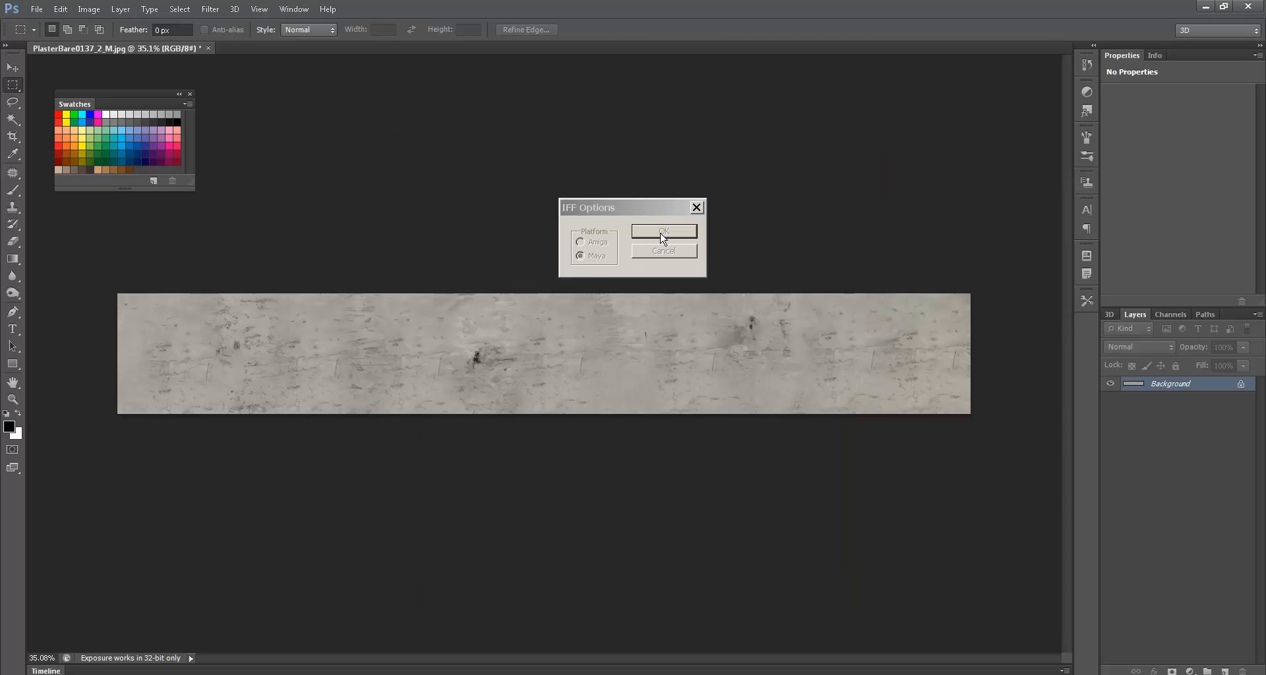
pyautogui.hotkey('alt', 'Tab')
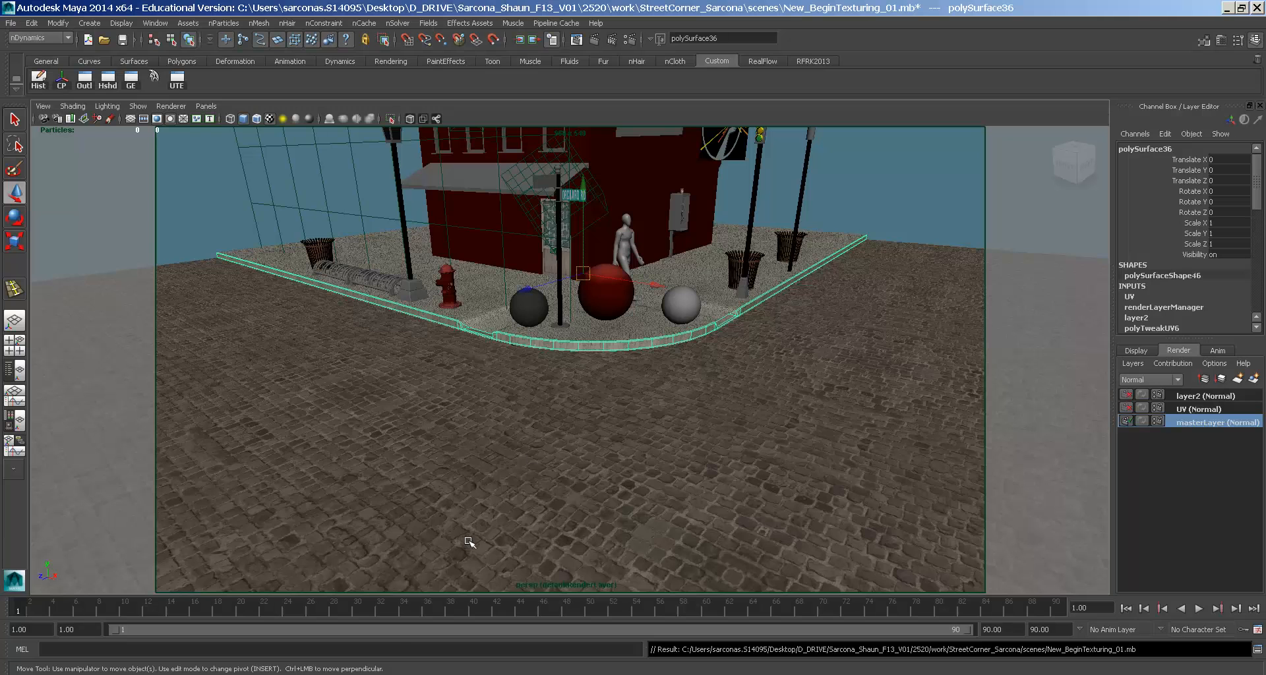
# - Load Cement.iff as the image in the curb material's file11 texture
pyautogui.scroll(6, 560, 309)
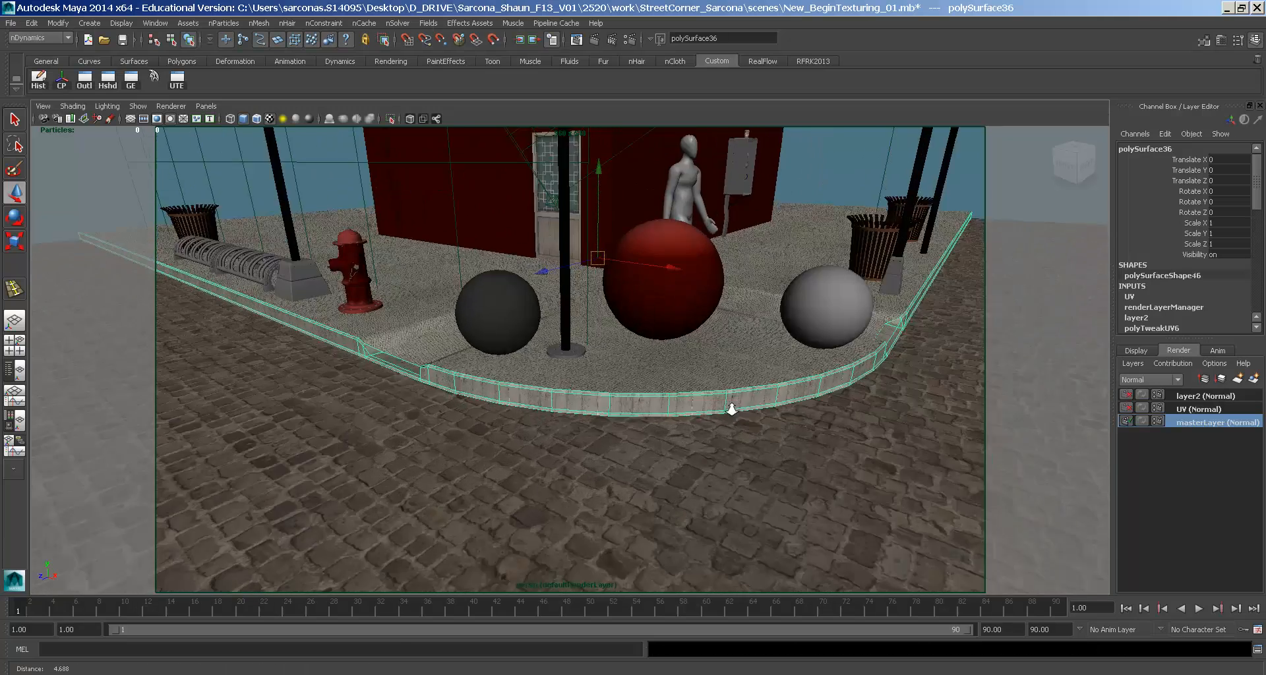
pyautogui.hotkey('ctrl', 'a')
pyautogui.click(1109, 292)
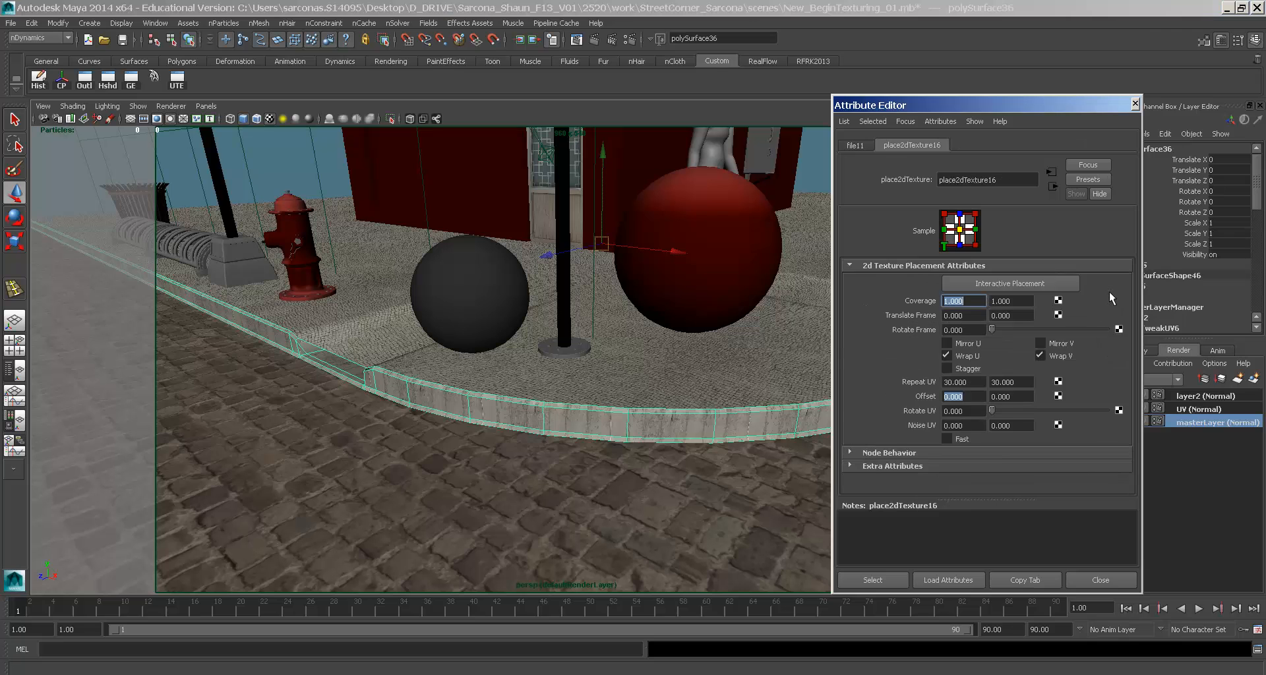
pyautogui.click(1087, 332)
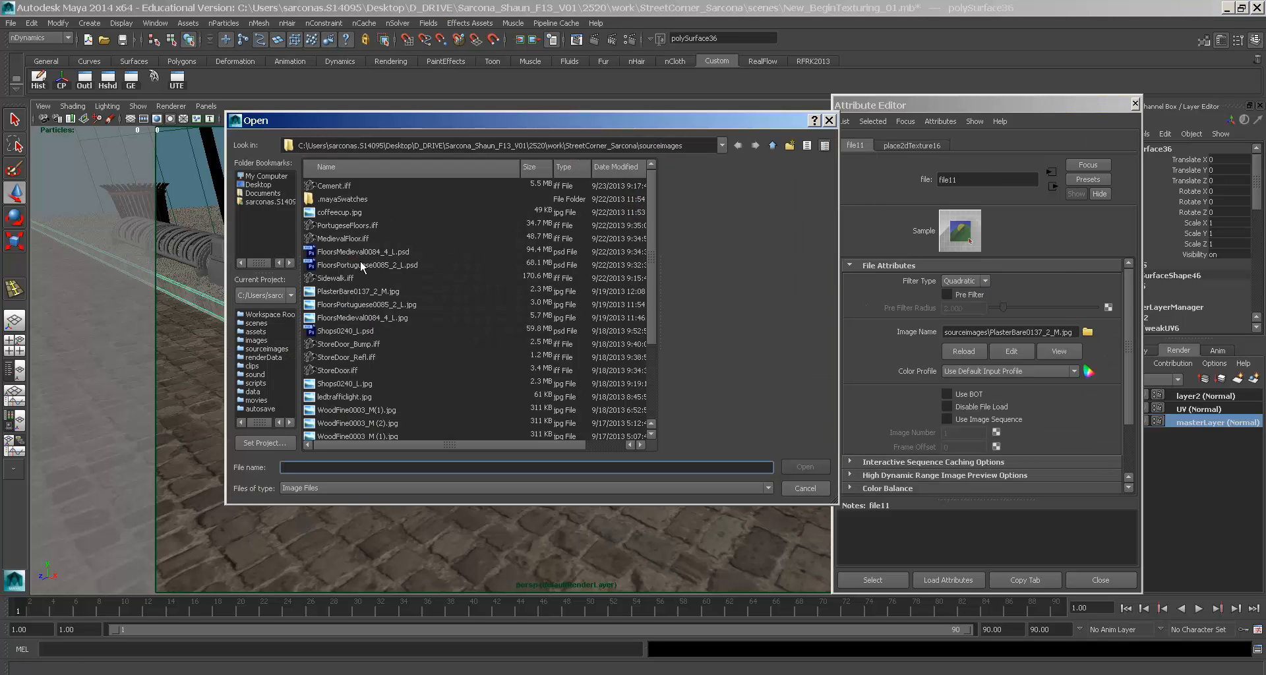
pyautogui.doubleClick(353, 183)
# - Bring the camera in close to the curb and open the UV Texture Editor
pyautogui.keyDown('alt'); pyautogui.moveTo(549, 310); pyautogui.dragTo(937, 160, button='right'); pyautogui.keyUp('alt')
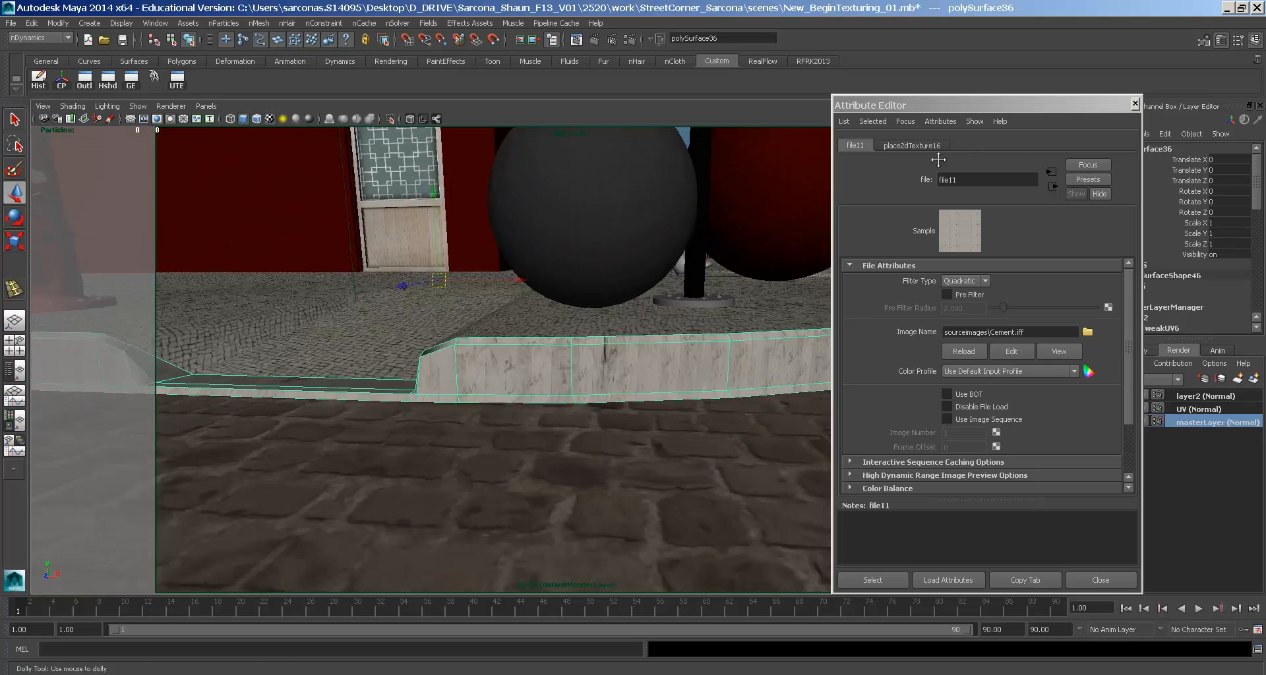
pyautogui.click(285, 418)
pyautogui.keyDown('alt'); pyautogui.moveTo(285, 418); pyautogui.dragTo(542, 402); pyautogui.keyUp('alt')
pyautogui.keyDown('alt'); pyautogui.moveTo(541, 402); pyautogui.dragTo(666, 405, button='middle'); pyautogui.keyUp('alt')
pyautogui.keyDown('alt'); pyautogui.moveTo(666, 405); pyautogui.dragTo(766, 410, button='right'); pyautogui.keyUp('alt')
pyautogui.keyDown('alt'); pyautogui.moveTo(624, 409); pyautogui.dragTo(1011, 458, button='right'); pyautogui.keyUp('alt')
pyautogui.keyDown('alt'); pyautogui.moveTo(664, 431); pyautogui.dragTo(682, 388, button='middle'); pyautogui.keyUp('alt')
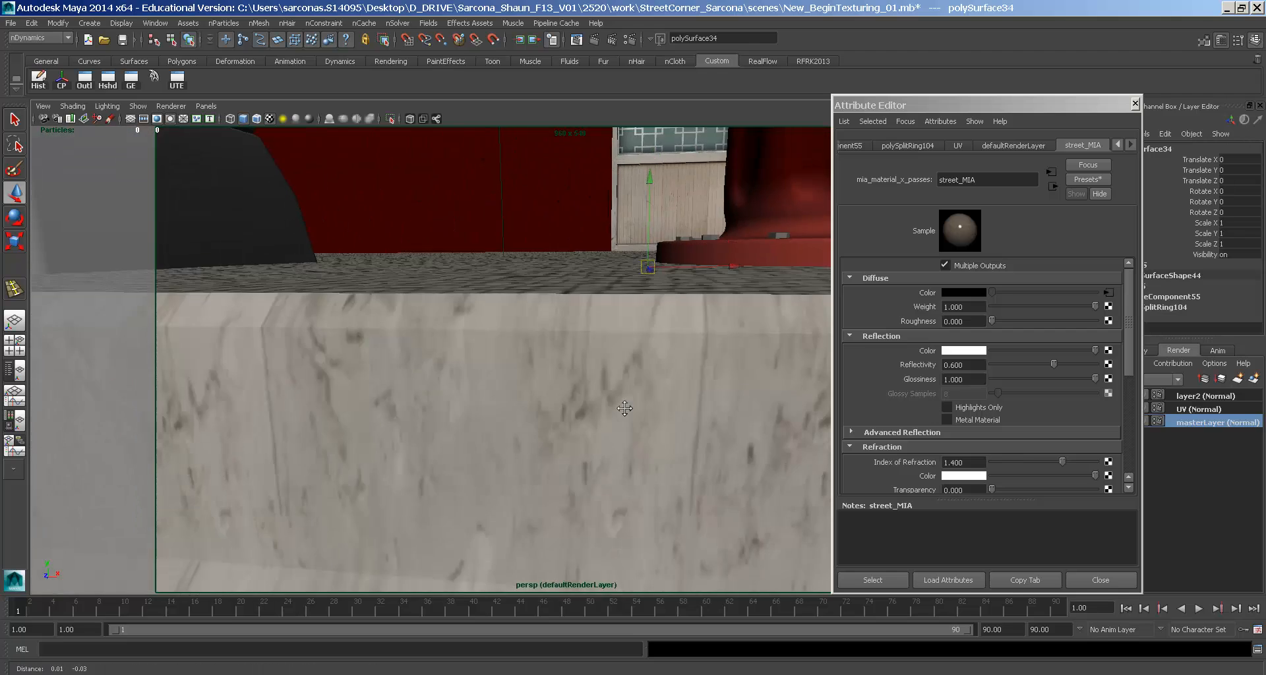
pyautogui.keyDown('alt'); pyautogui.moveTo(683, 388); pyautogui.dragTo(528, 330, button='right'); pyautogui.keyUp('alt')
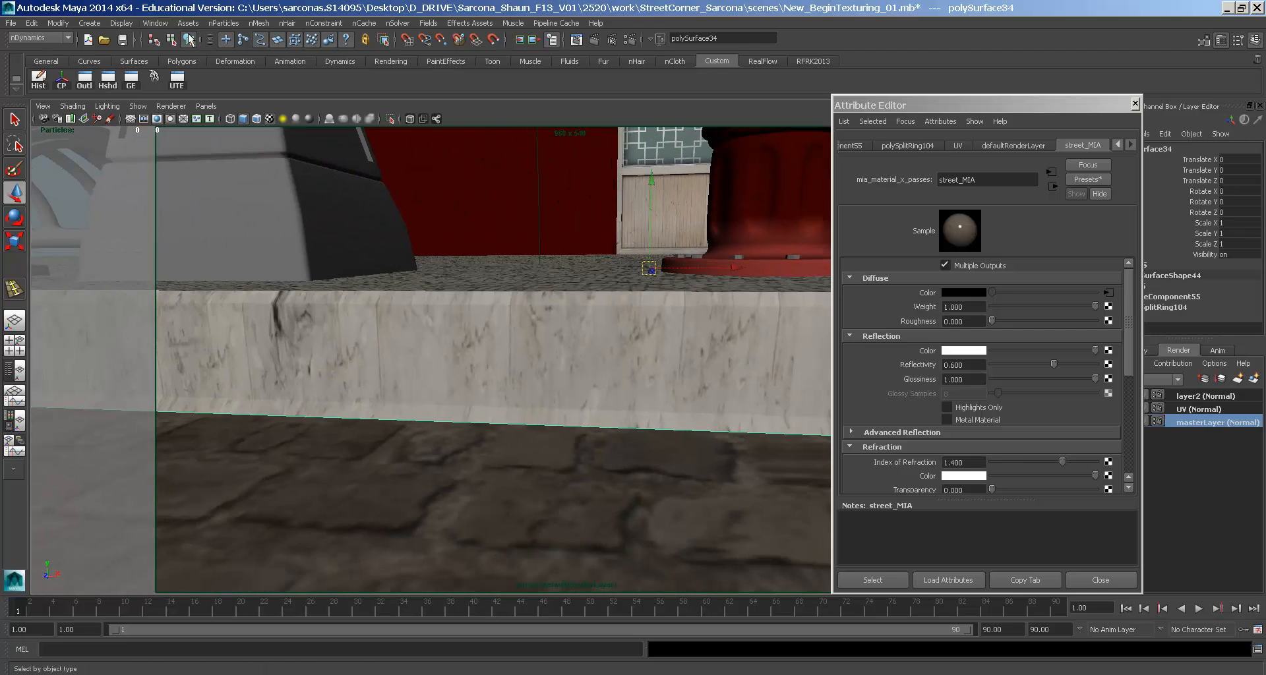
pyautogui.click(156, 22)
pyautogui.click(397, 157)
pyautogui.click(175, 81)
# - Show the curb's UV strip and select the eight UVs at its step
pyautogui.keyDown('alt'); pyautogui.moveTo(946, 344); pyautogui.dragTo(696, 339, button='middle'); pyautogui.keyUp('alt')
pyautogui.moveTo(460, 101); pyautogui.dragTo(483, 42)
pyautogui.click(498, 374)
pyautogui.scroll(2, 514, 152)
pyautogui.keyDown('ctrl'); pyautogui.keyDown('alt'); pyautogui.moveTo(614, 389); pyautogui.dragTo(614, 389); pyautogui.keyUp('alt'); pyautogui.keyUp('ctrl')
pyautogui.moveTo(601, 351); pyautogui.dragTo(646, 341, button='right')
pyautogui.press('w')
pyautogui.moveTo(518, 286); pyautogui.dragTo(650, 451)
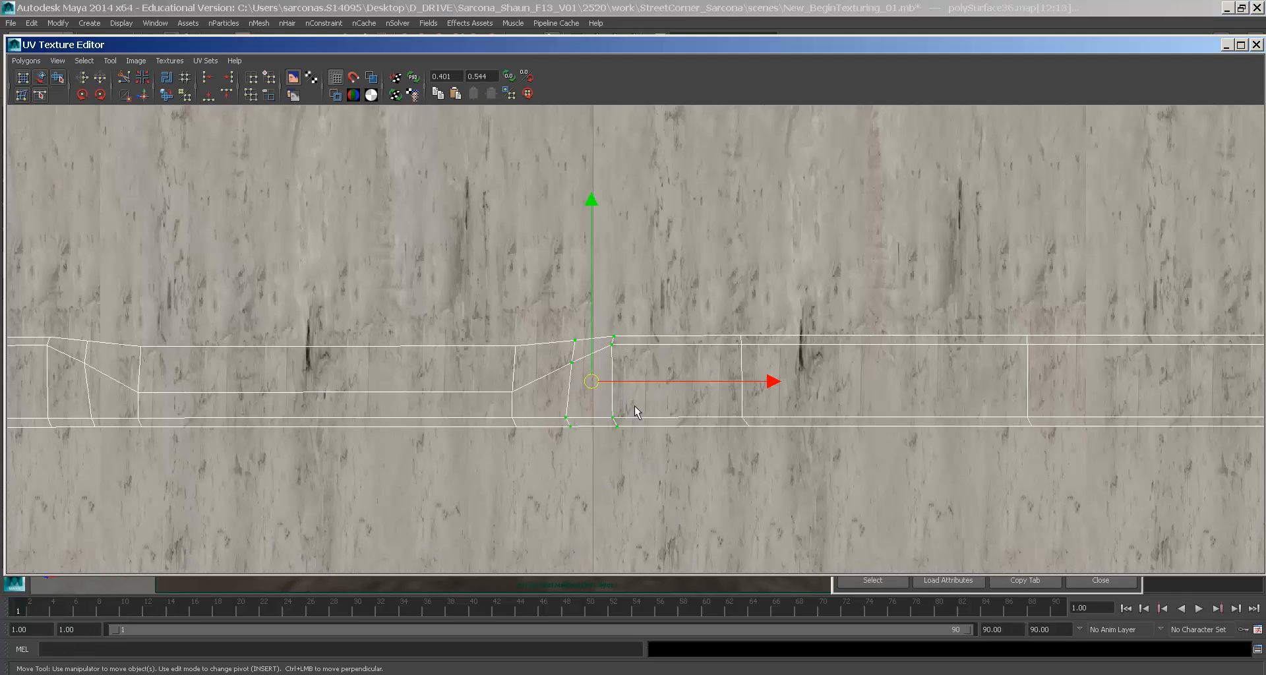
# - Turn on Mirror U and Mirror V in the curb texture's place2dTexture16 placement
pyautogui.press('f')
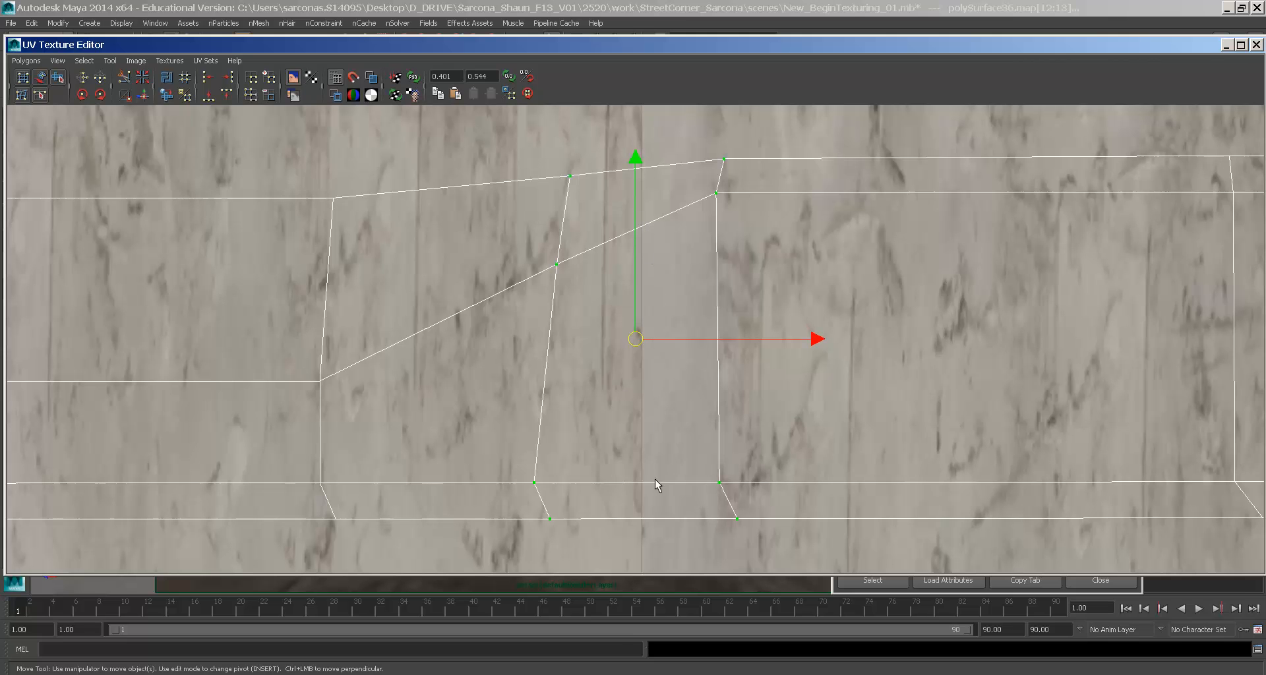
pyautogui.scroll(-5, 710, 449)
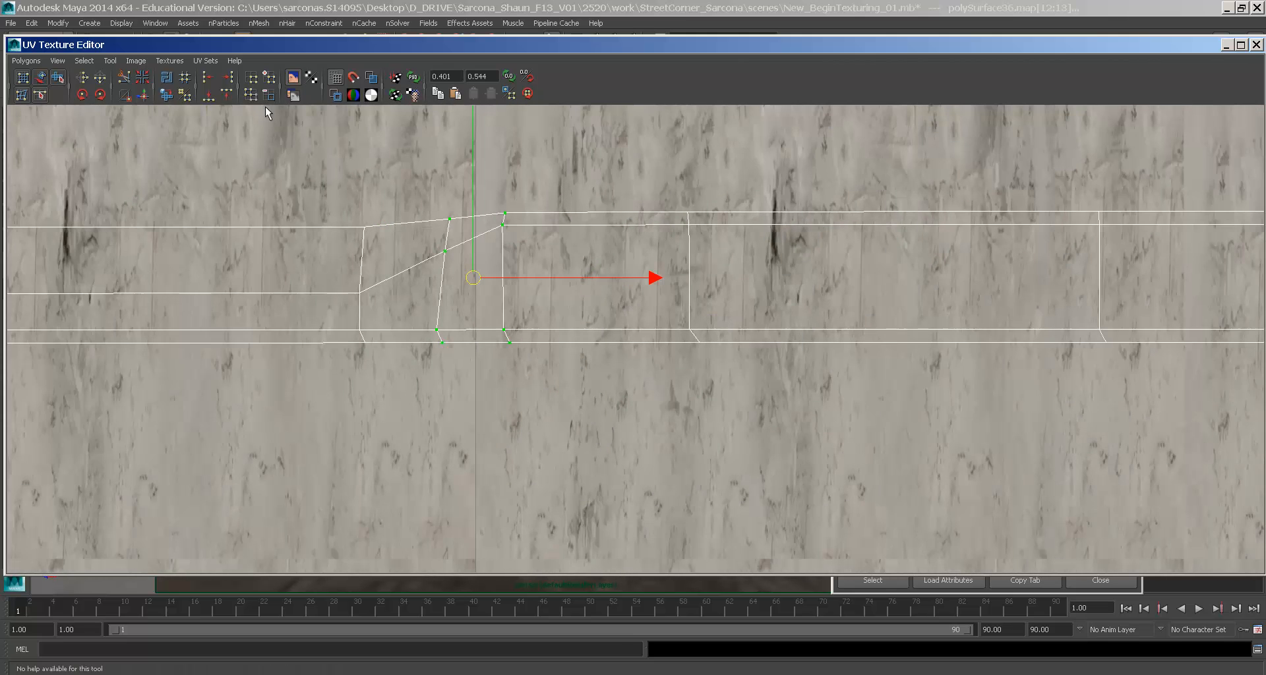
pyautogui.doubleClick(14, 45)
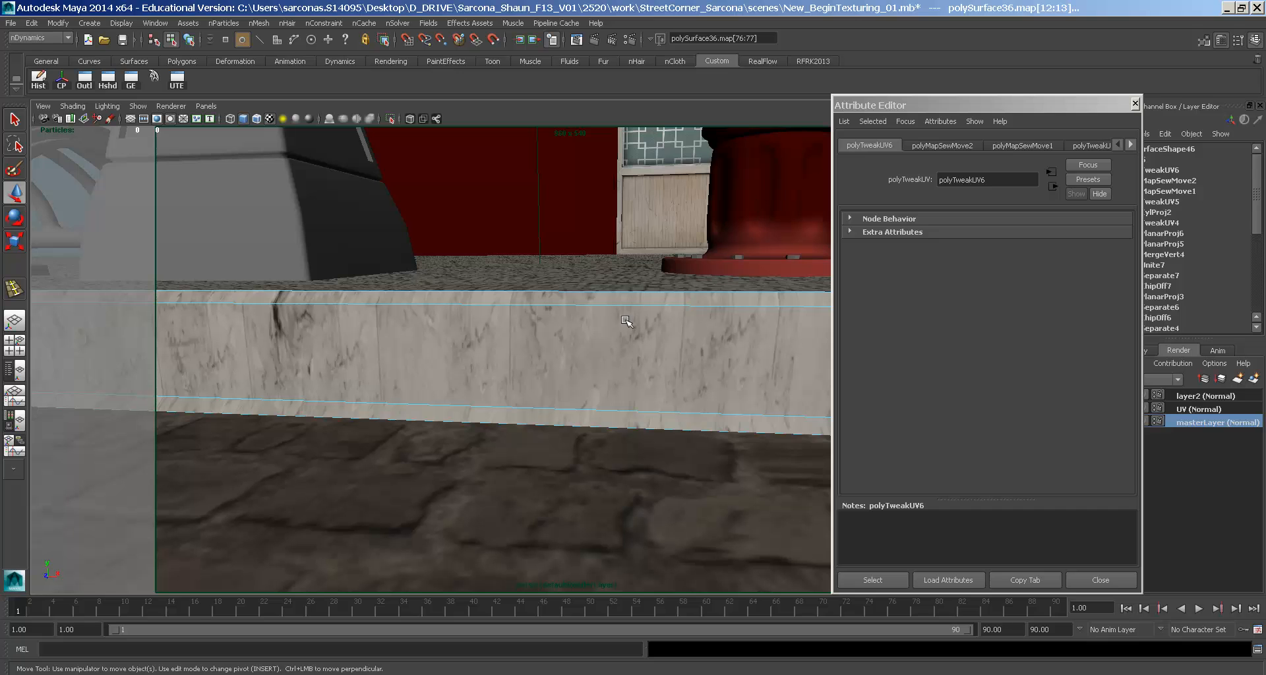
pyautogui.press('F8')
pyautogui.click(1108, 292)
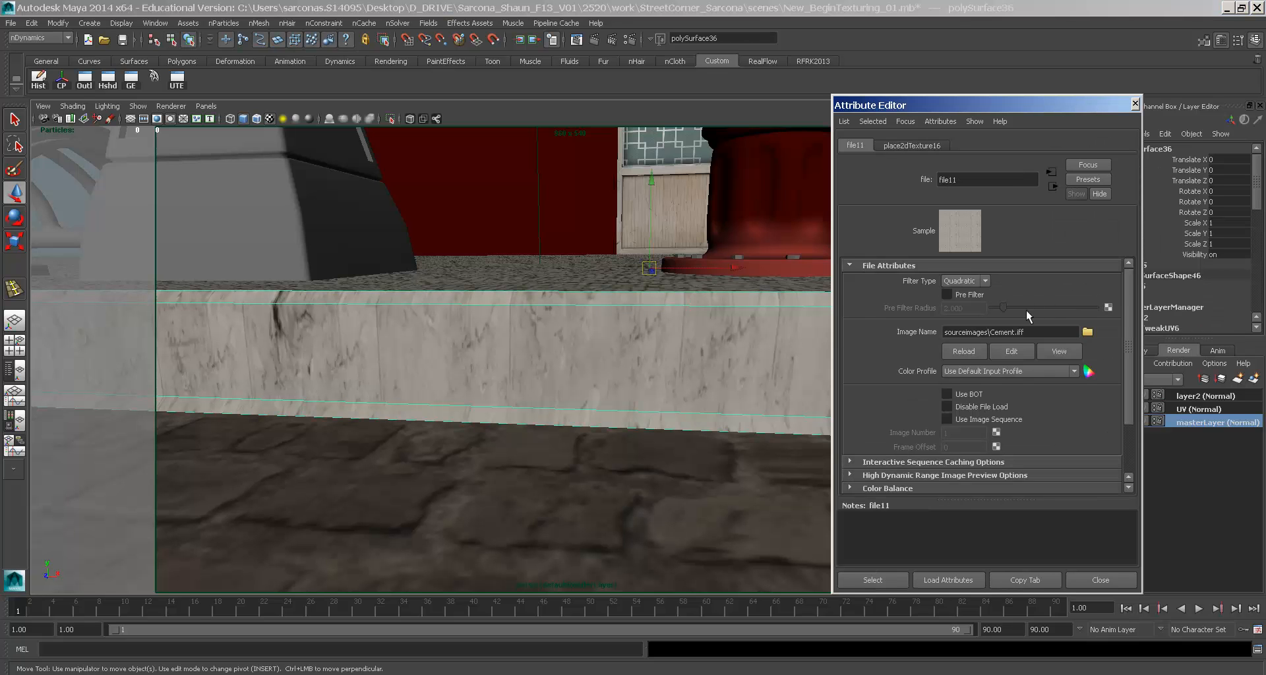
pyautogui.click(900, 146)
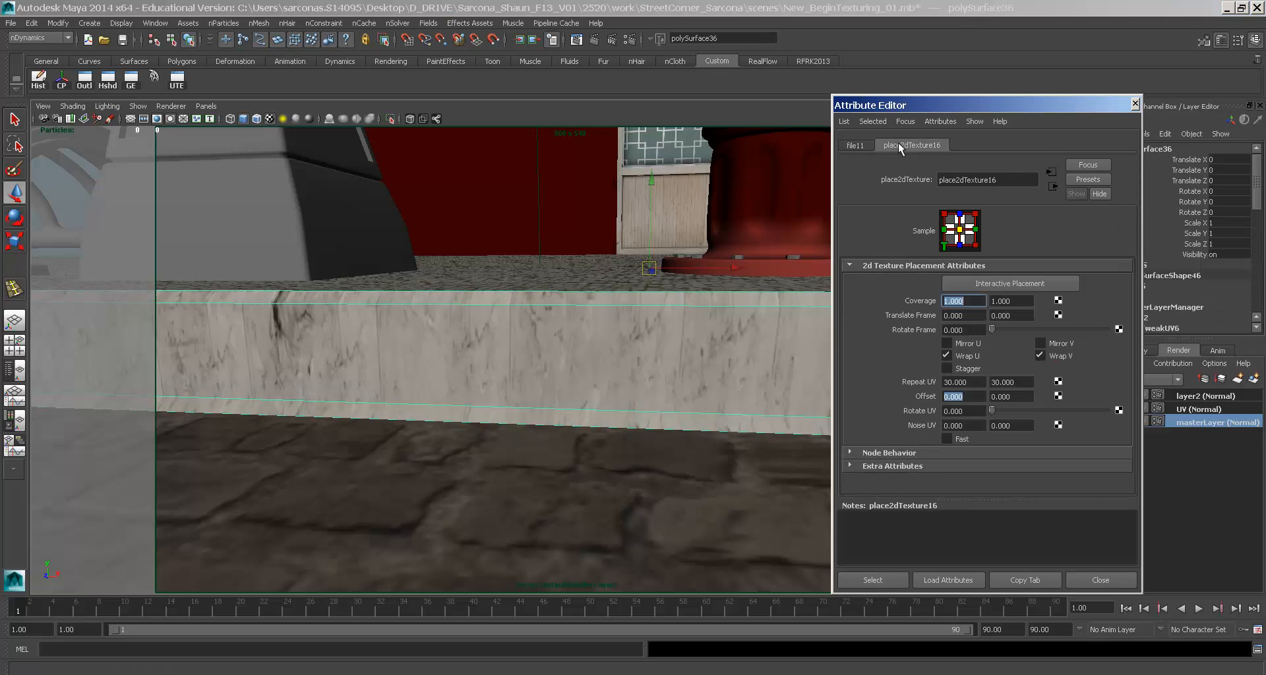
pyautogui.click(959, 345)
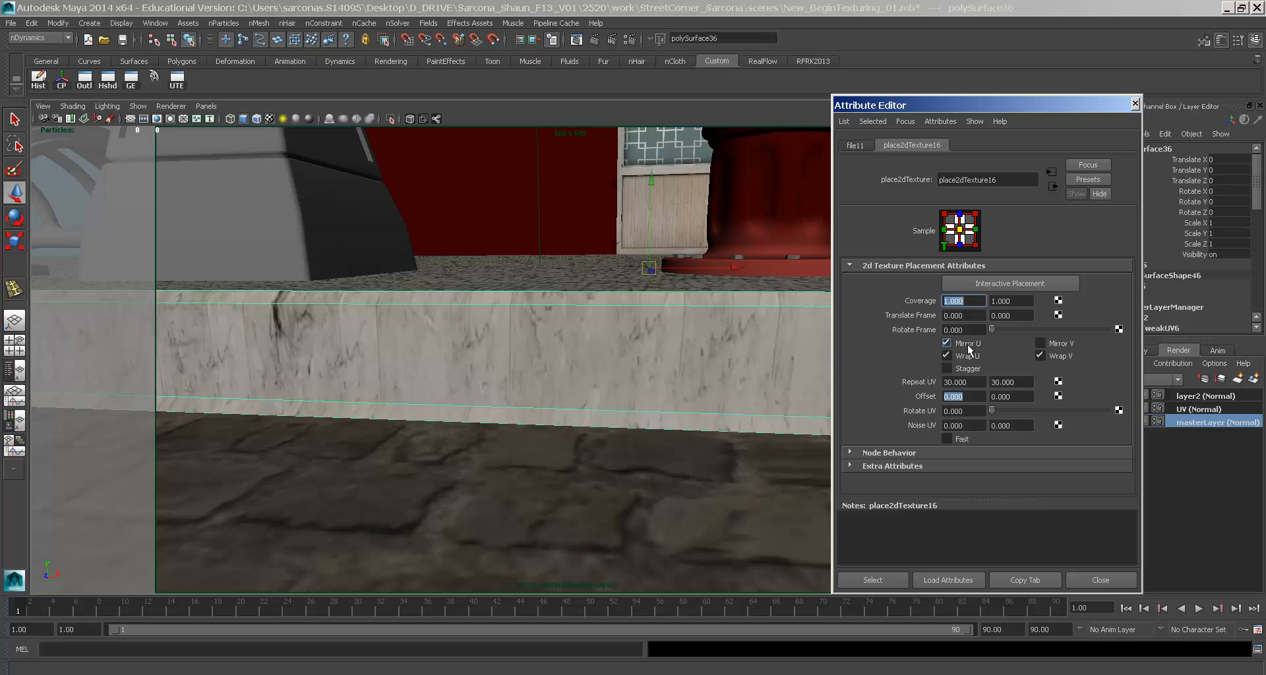
pyautogui.click(1051, 344)
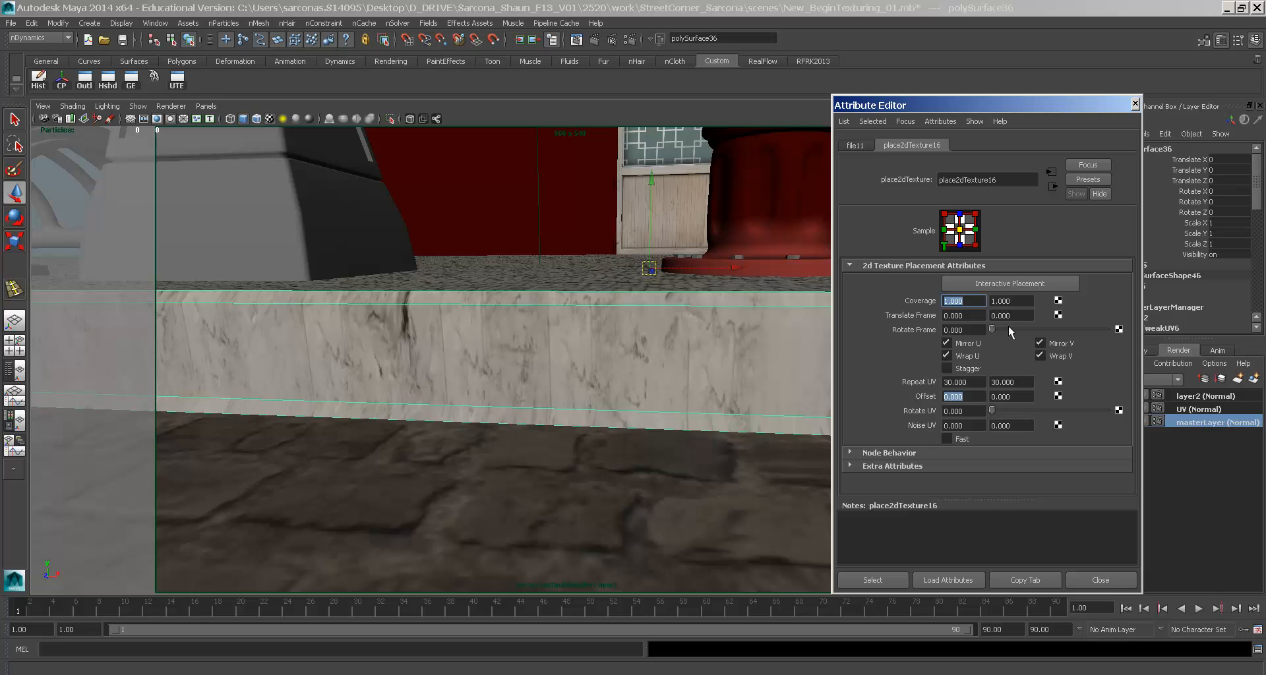
# - Review the mirrored curb UVs in the UV Texture Editor, then inspect the textured curb
pyautogui.click(176, 79)
pyautogui.scroll(-6, 659, 227)
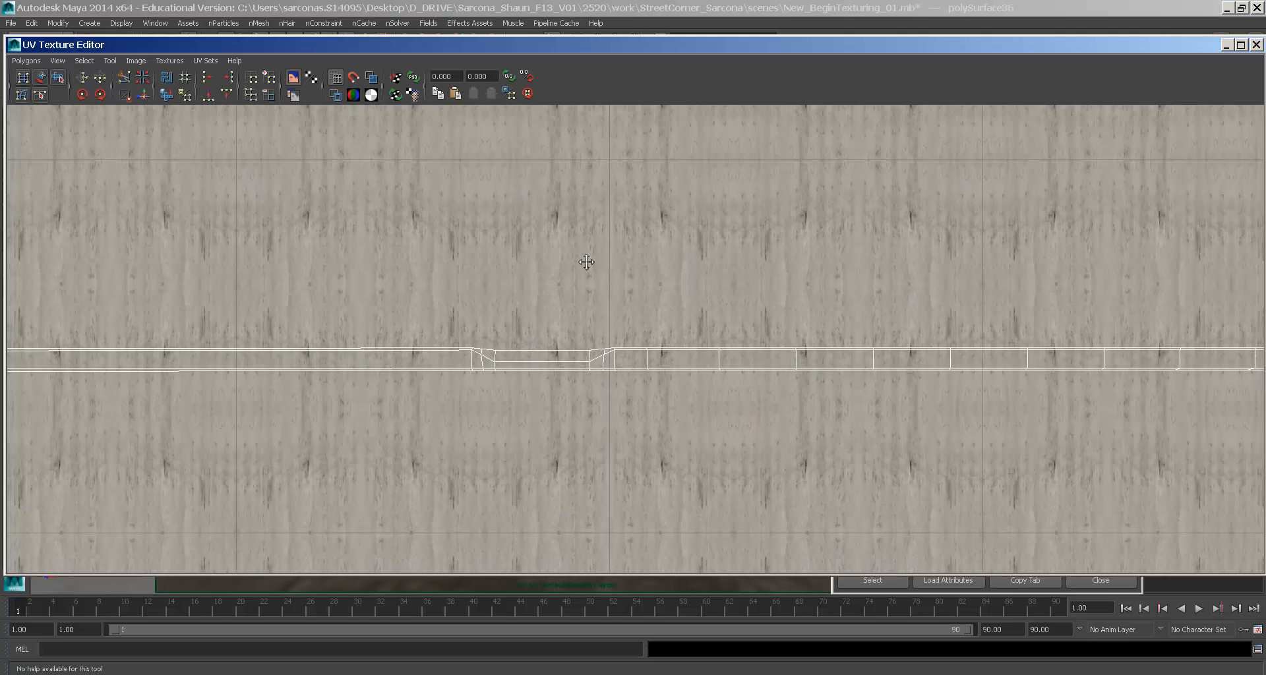
pyautogui.keyDown('alt'); pyautogui.moveTo(586, 262); pyautogui.dragTo(617, 332, button='middle'); pyautogui.keyUp('alt')
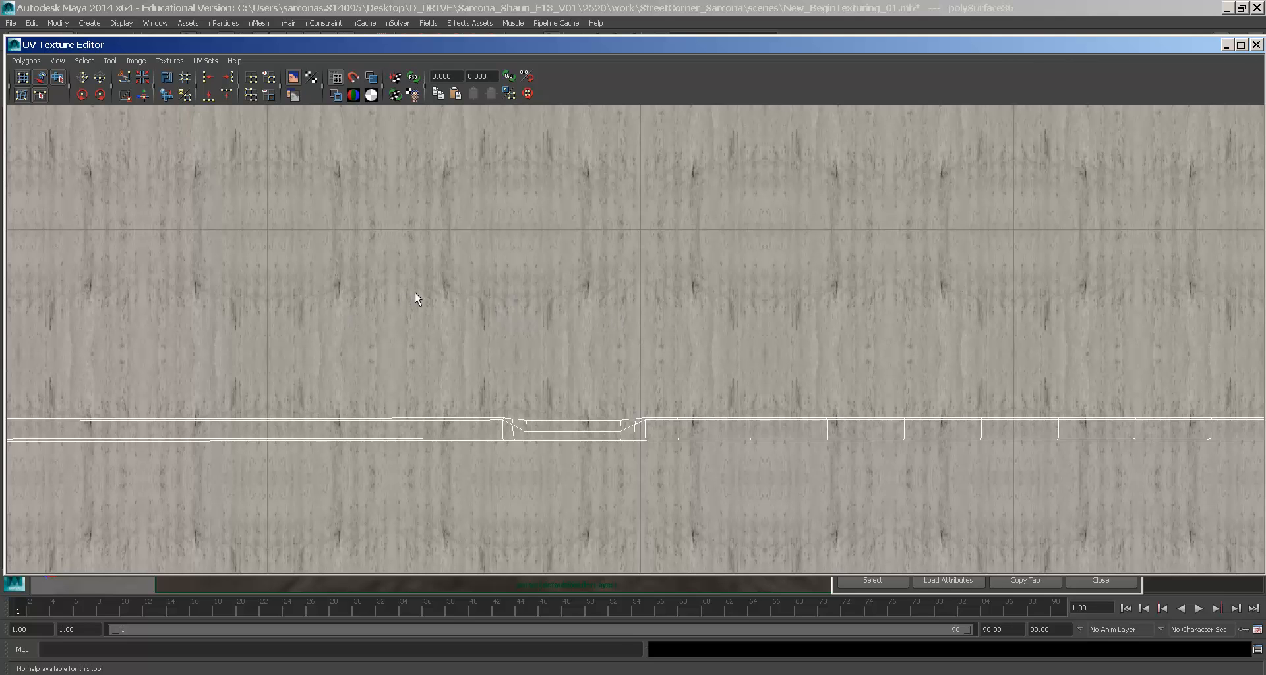
pyautogui.click(14, 47)
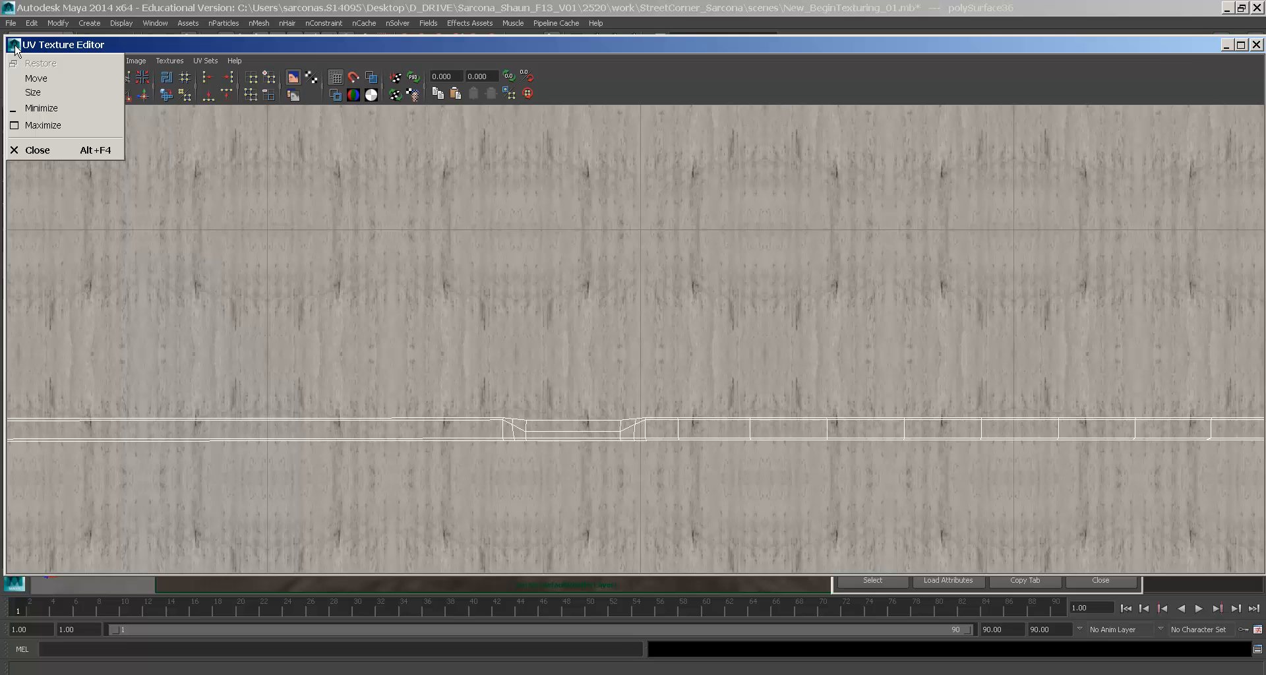
pyautogui.doubleClick(14, 47)
pyautogui.keyDown('alt'); pyautogui.moveTo(452, 226); pyautogui.dragTo(383, 247); pyautogui.keyUp('alt')
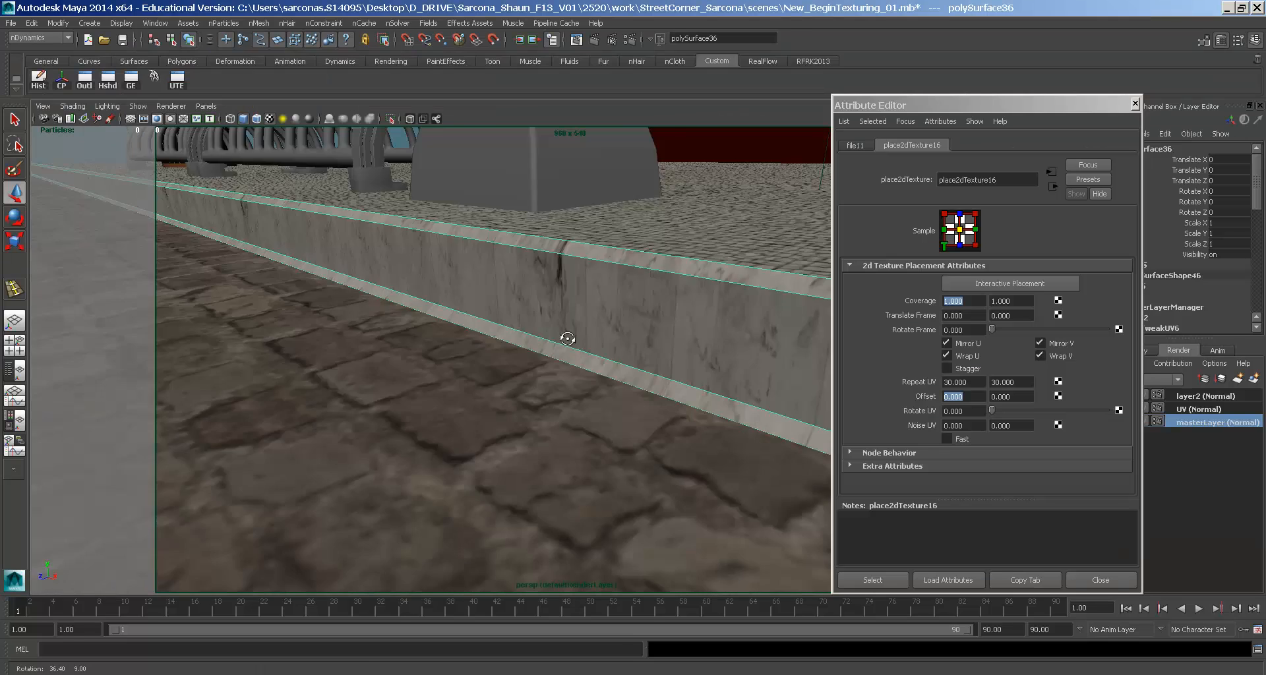
pyautogui.keyDown('alt'); pyautogui.moveTo(383, 247); pyautogui.dragTo(203, 243, button='right'); pyautogui.keyUp('alt')
pyautogui.keyDown('alt'); pyautogui.moveTo(563, 286); pyautogui.dragTo(425, 303, button='middle'); pyautogui.keyUp('alt')
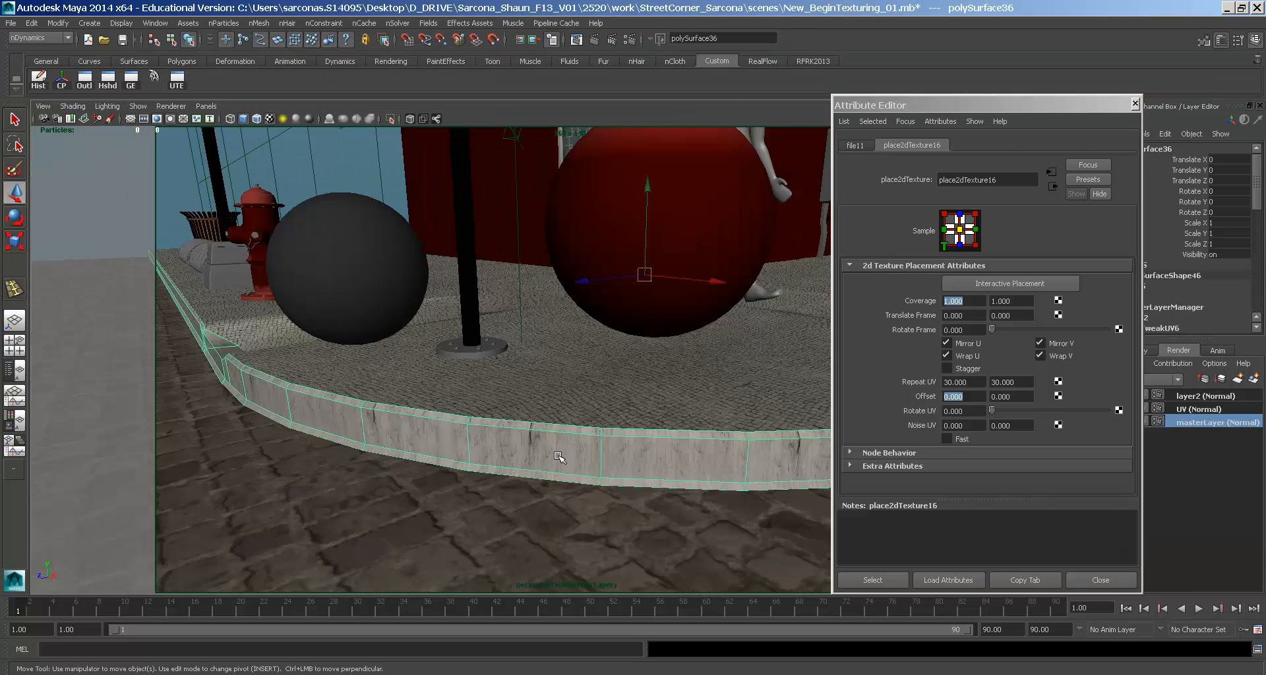
pyautogui.click(528, 469)
pyautogui.keyDown('alt'); pyautogui.moveTo(424, 494); pyautogui.dragTo(656, 466); pyautogui.keyUp('alt')
pyautogui.keyDown('alt'); pyautogui.moveTo(655, 466); pyautogui.dragTo(806, 472, button='right'); pyautogui.keyUp('alt')
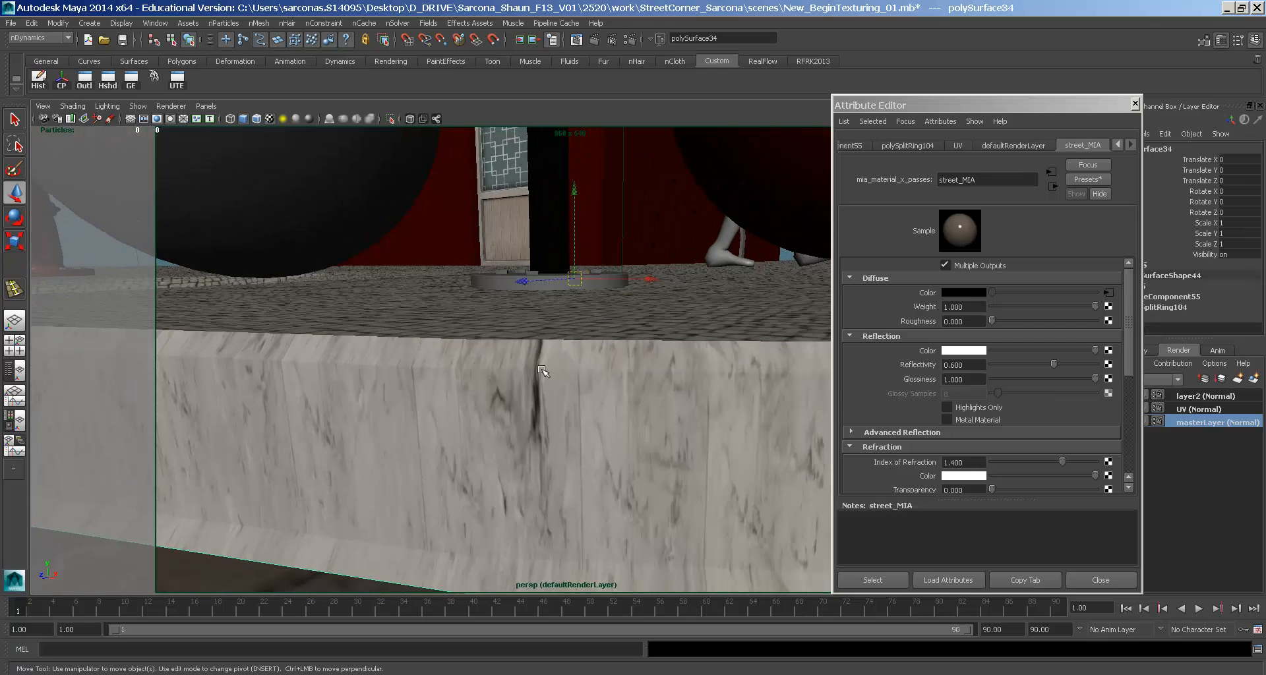
# - Compare against the Cement.iff image in Photoshop and return to Maya
pyautogui.click(506, 674)
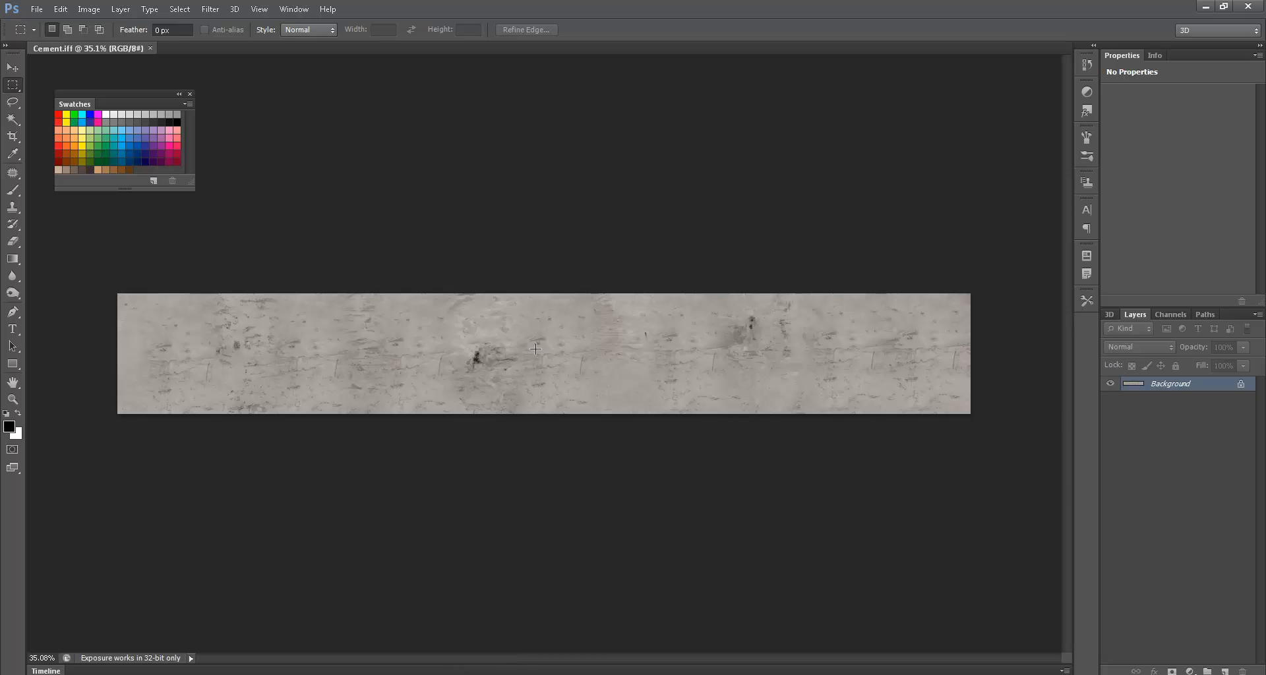
pyautogui.moveTo(470, 369); pyautogui.dragTo(488, 348)
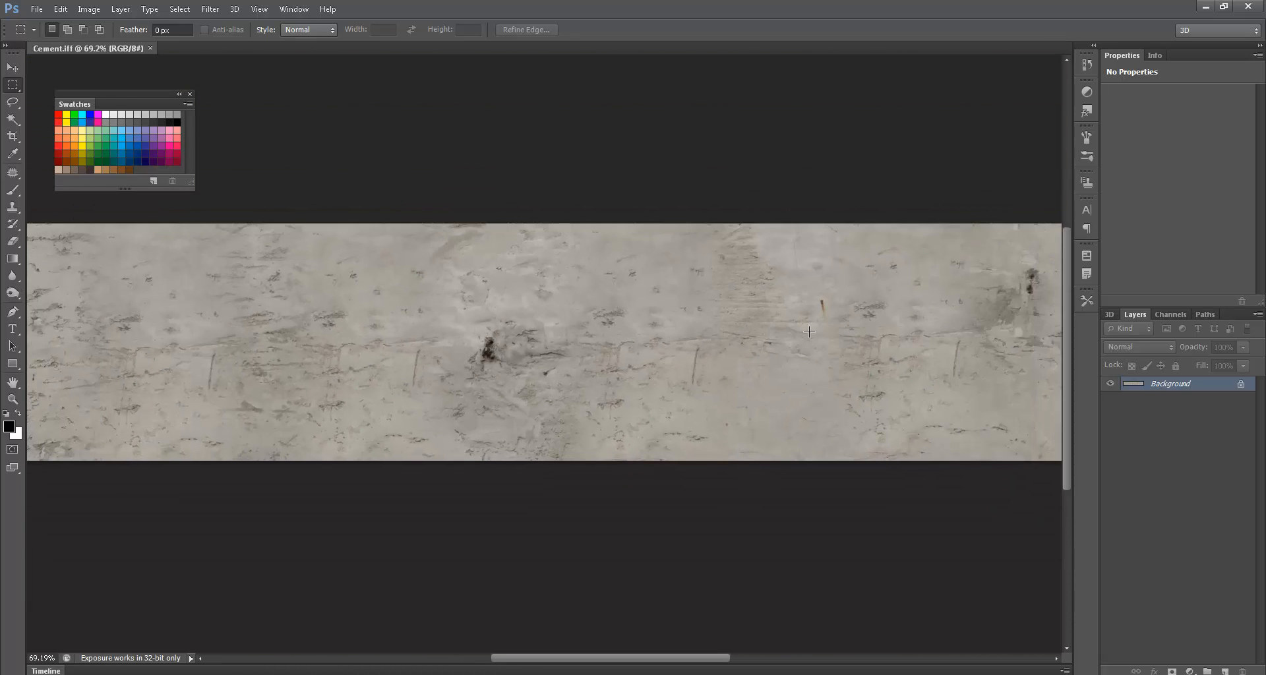
pyautogui.hotkey('alt', 'Tab')
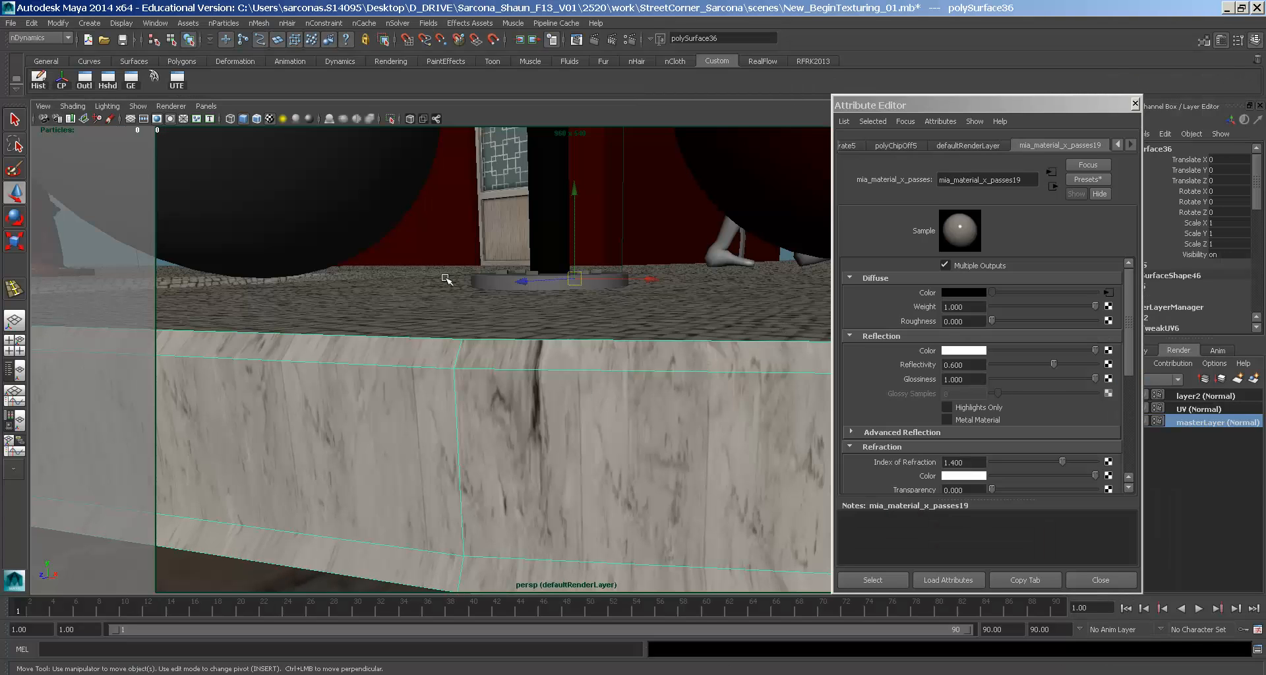
# - Select the curb's whole UV shell and raise it slightly on the texture
pyautogui.click(177, 79)
pyautogui.scroll(-3, 650, 367)
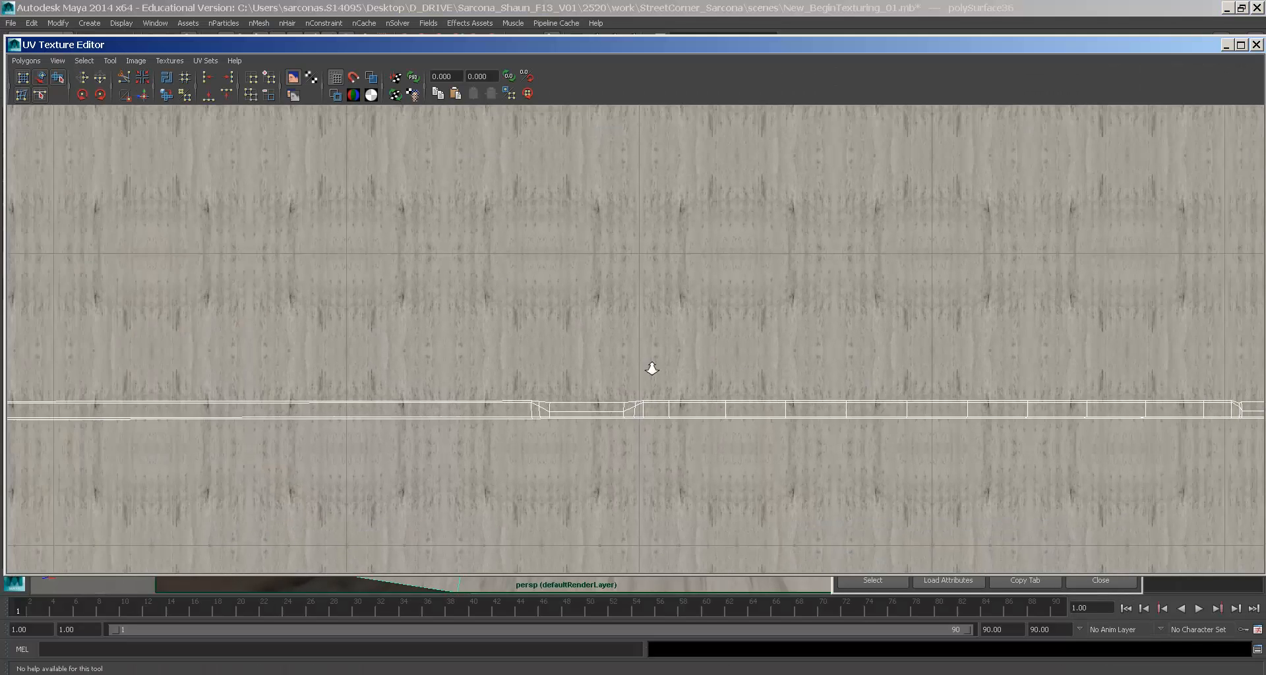
pyautogui.scroll(-2, 238, 381)
pyautogui.moveTo(235, 376); pyautogui.dragTo(277, 368, button='right')
pyautogui.click(83, 60)
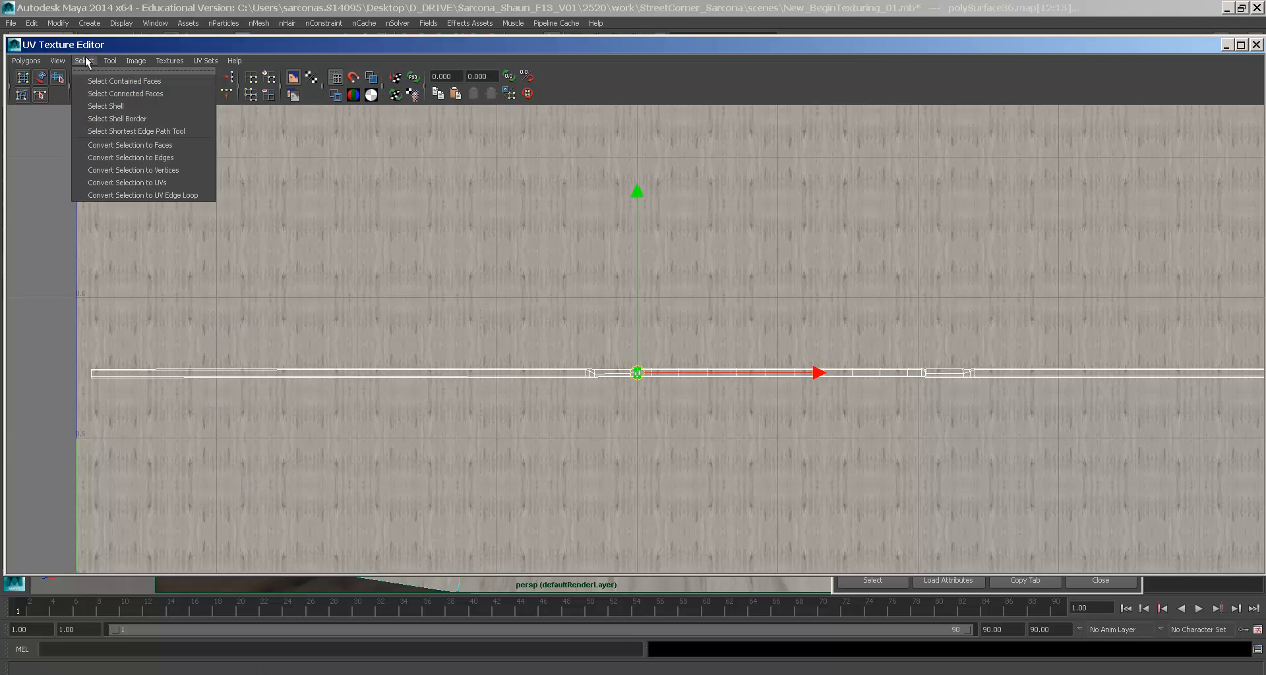
pyautogui.click(105, 99)
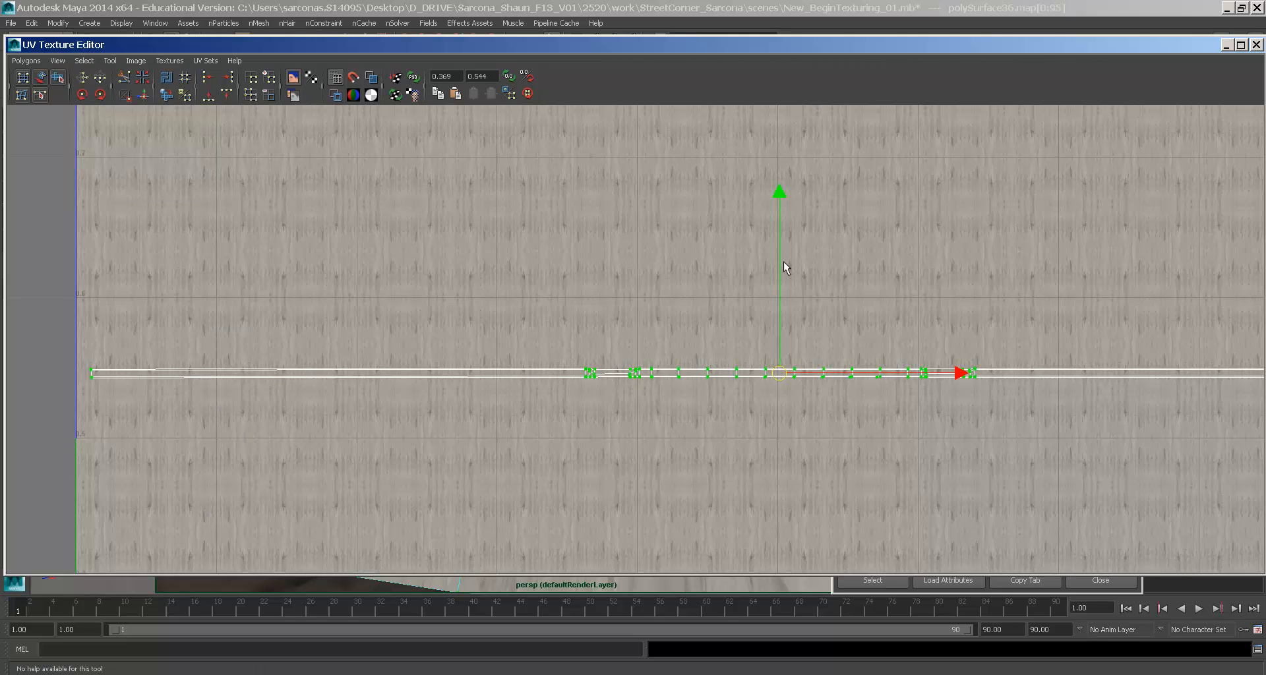
pyautogui.moveTo(780, 256); pyautogui.dragTo(777, 234)
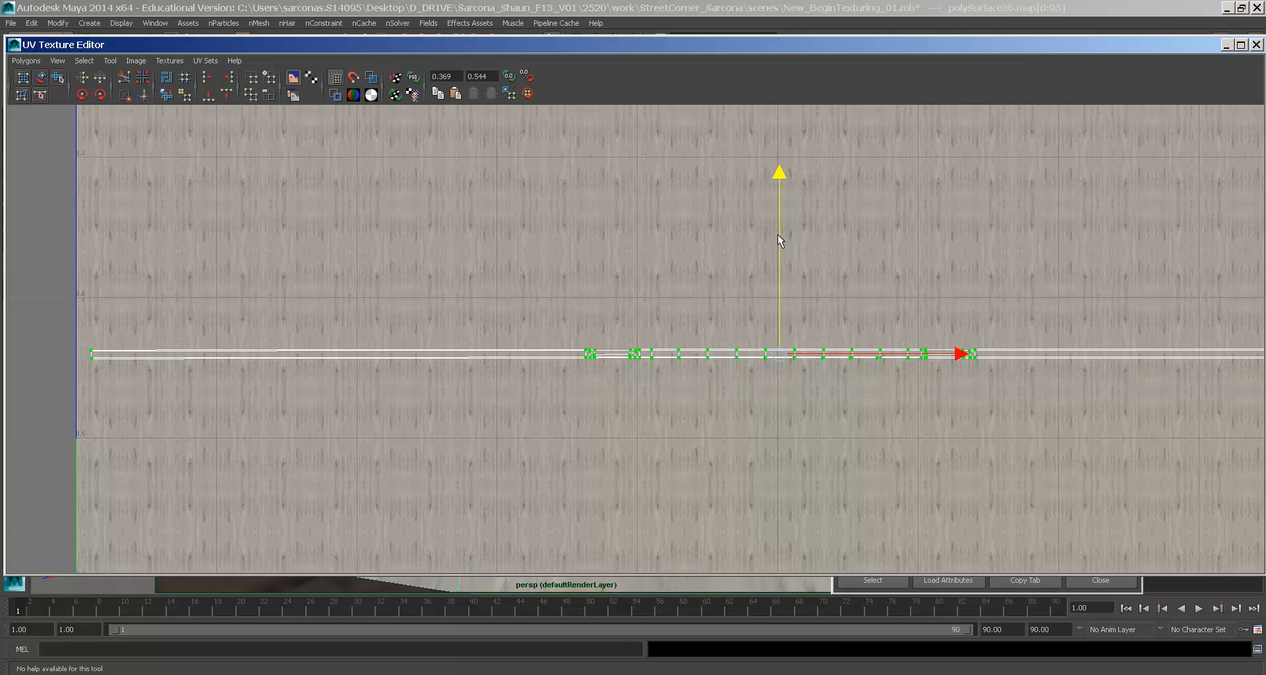
pyautogui.doubleClick(15, 45)
pyautogui.press('F8')
# - Select the curb and show its file texture nodes in the Attribute Editor
pyautogui.click(422, 277)
pyautogui.scroll(-3, 547, 331)
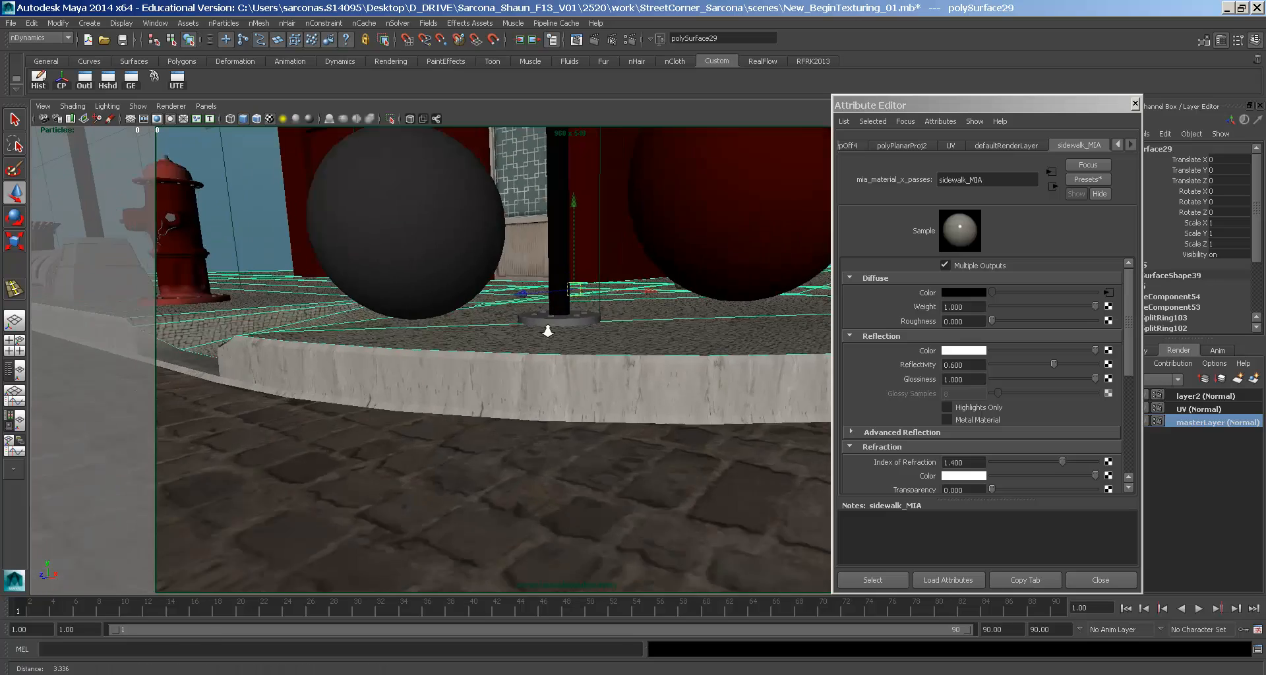
pyautogui.scroll(-2, 521, 331)
pyautogui.scroll(3, 508, 330)
pyautogui.keyDown('alt'); pyautogui.moveTo(508, 330); pyautogui.dragTo(480, 330); pyautogui.keyUp('alt')
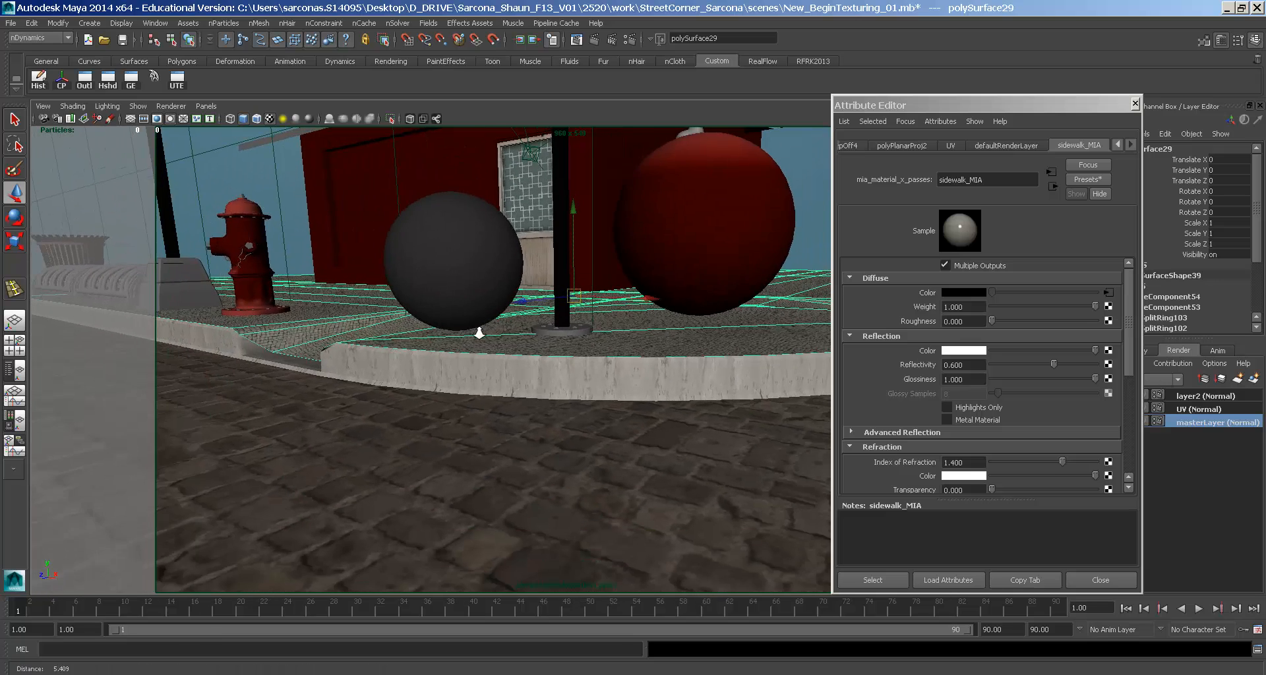
pyautogui.scroll(3, 480, 330)
pyautogui.click(659, 370)
pyautogui.click(1108, 292)
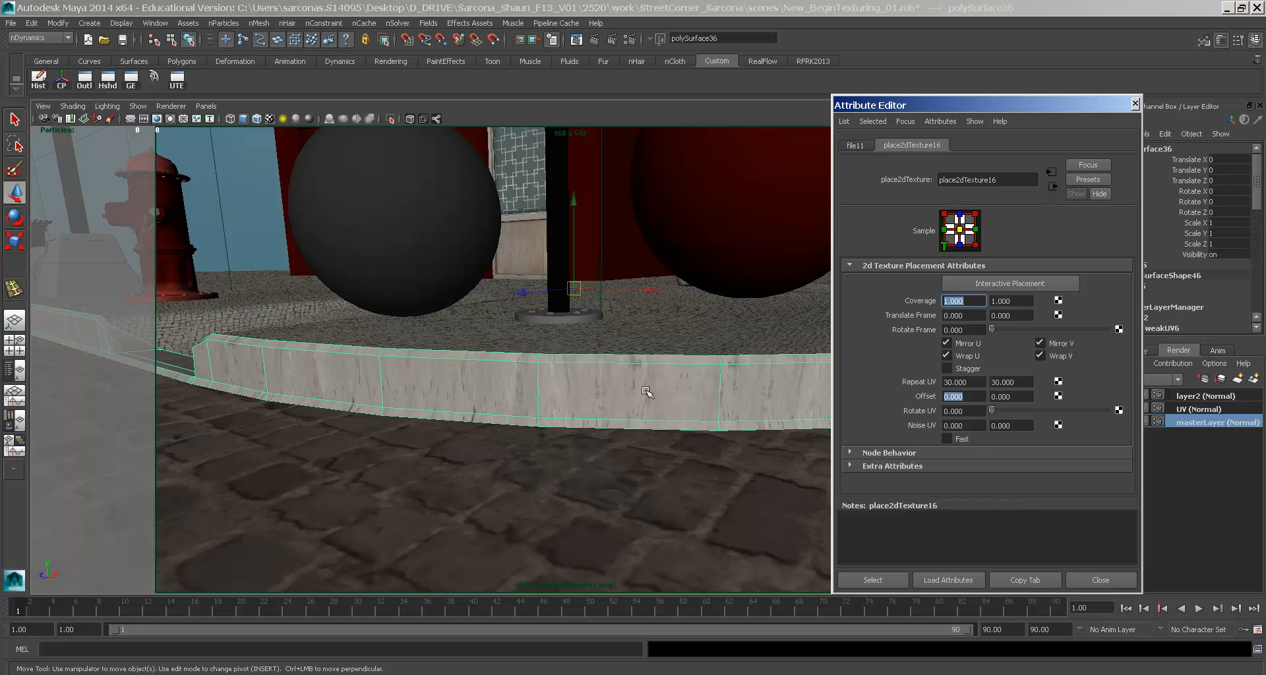
# - View the full curb UV strip and check Cement.iff in Photoshop
pyautogui.click(176, 79)
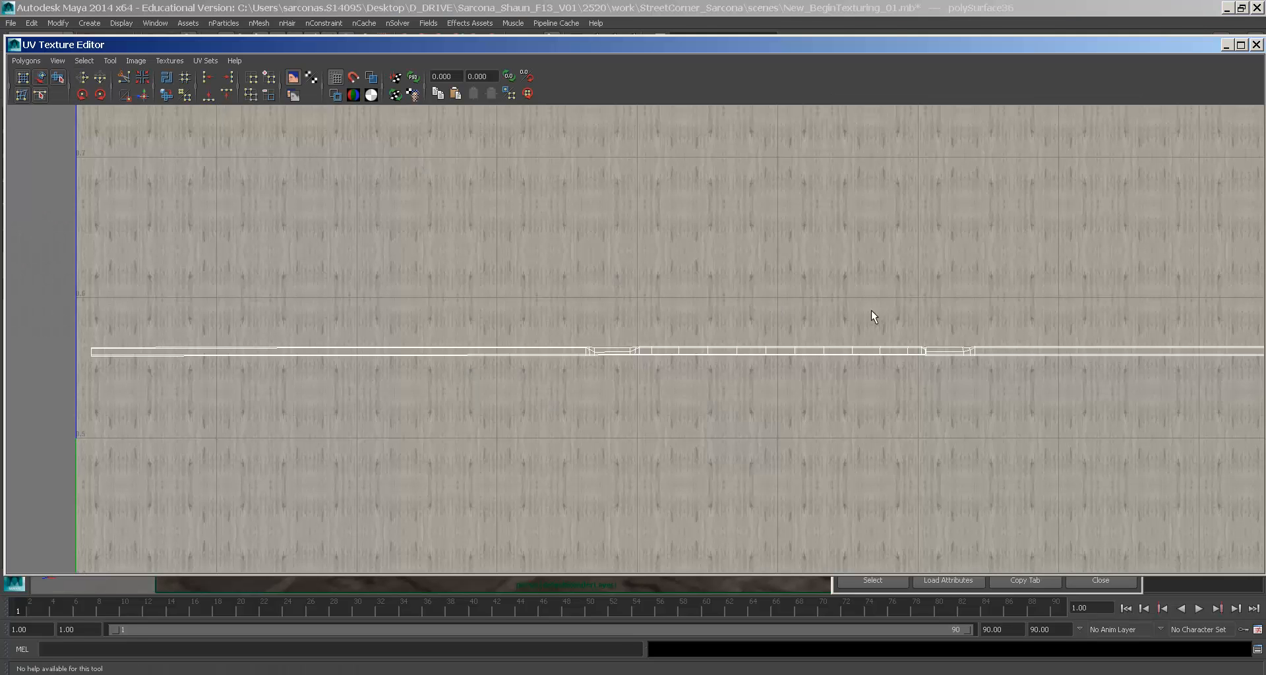
pyautogui.keyDown('alt'); pyautogui.moveTo(871, 311); pyautogui.dragTo(432, 219, button='right'); pyautogui.keyUp('alt')
pyautogui.click(488, 673)
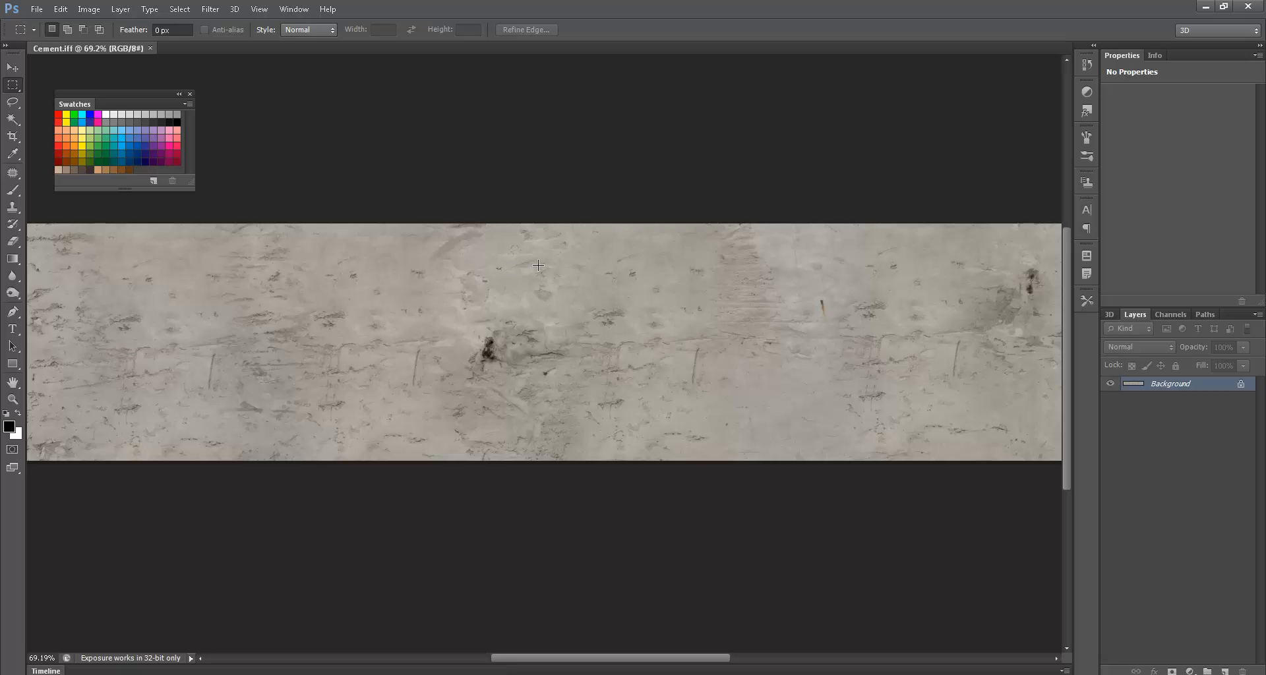
pyautogui.keyDown('alt'); pyautogui.scroll(-3, 538, 265); pyautogui.keyUp('alt')
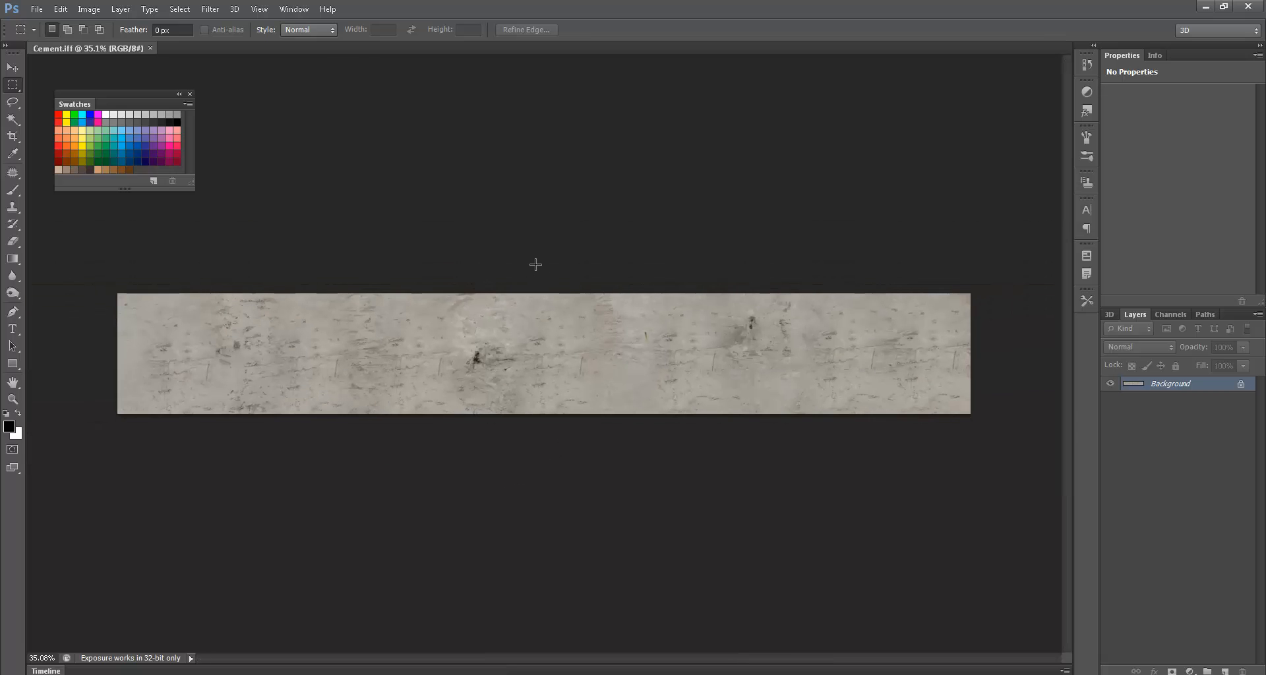
pyautogui.hotkey('alt', 'Tab')
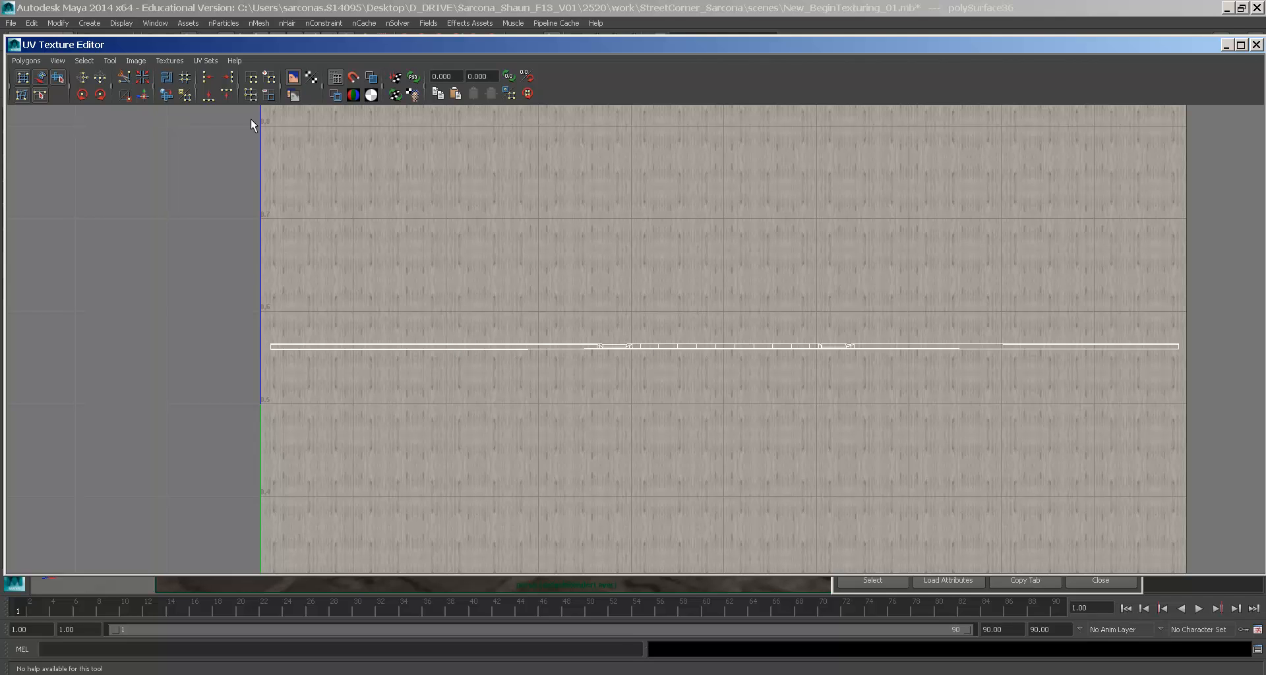
# - Select all the curb UVs and scale them slightly taller in V
pyautogui.moveTo(380, 330); pyautogui.dragTo(434, 335, button='right')
pyautogui.moveTo(191, 308); pyautogui.dragTo(946, 406)
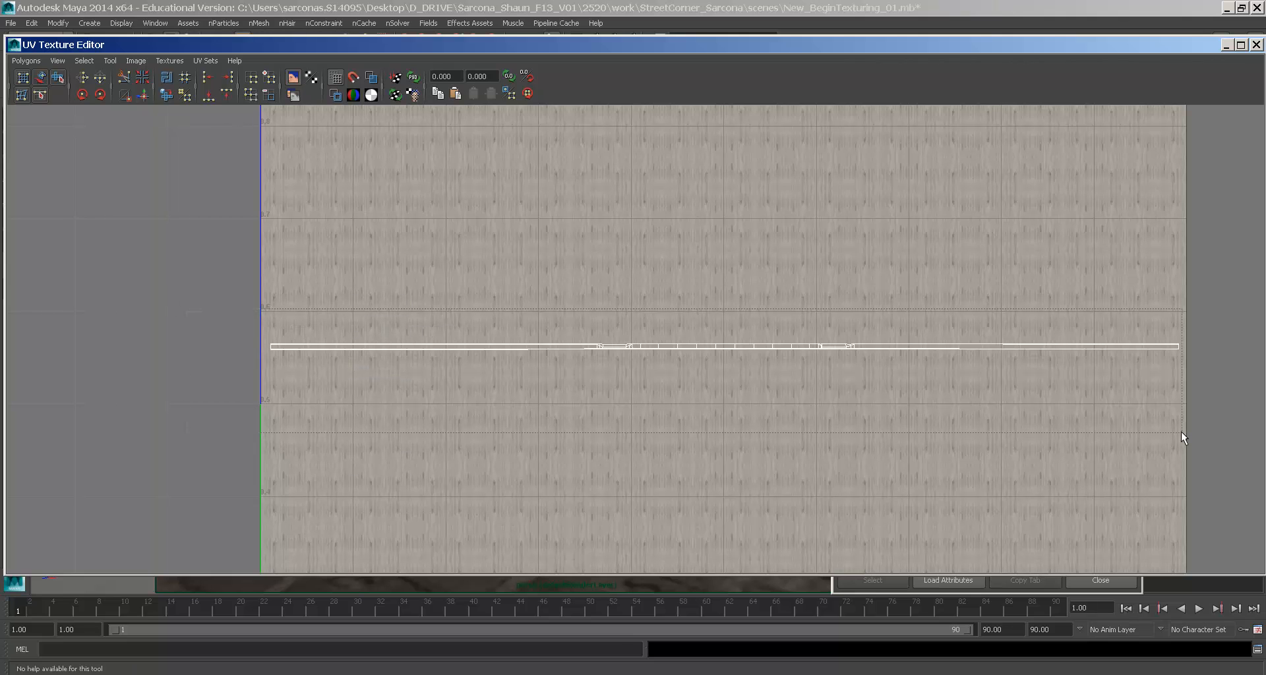
pyautogui.moveTo(1204, 432); pyautogui.dragTo(1204, 431)
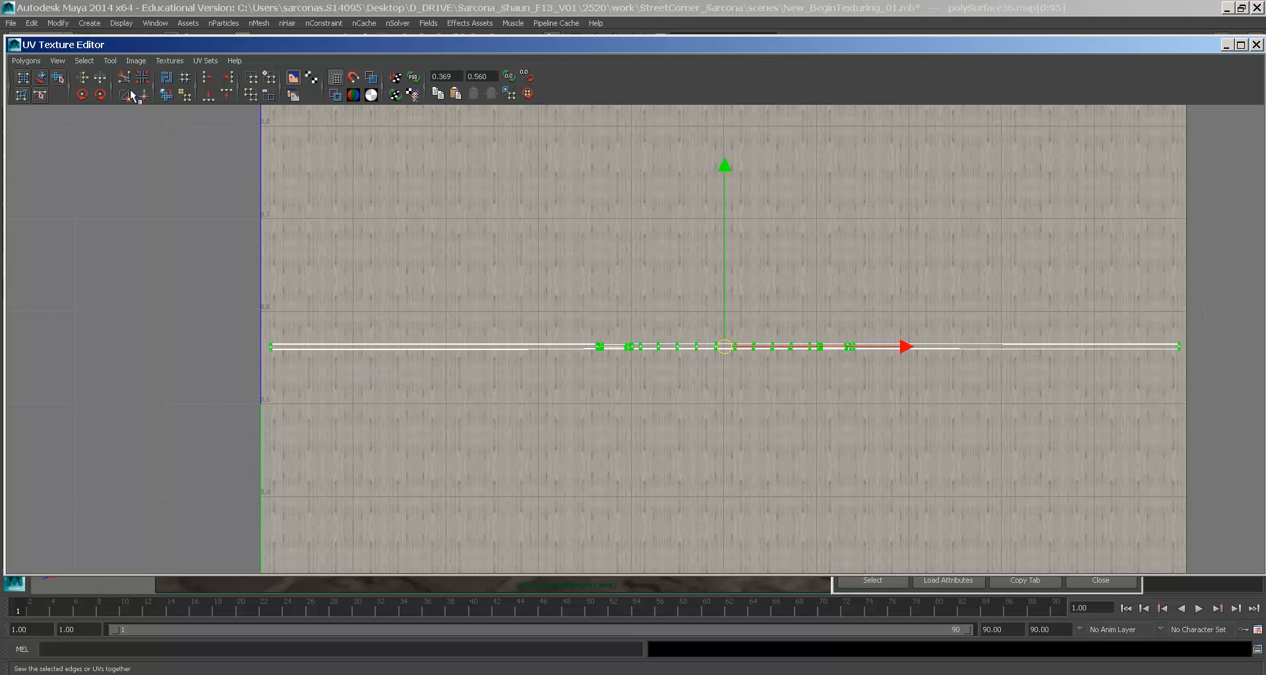
pyautogui.press('r')
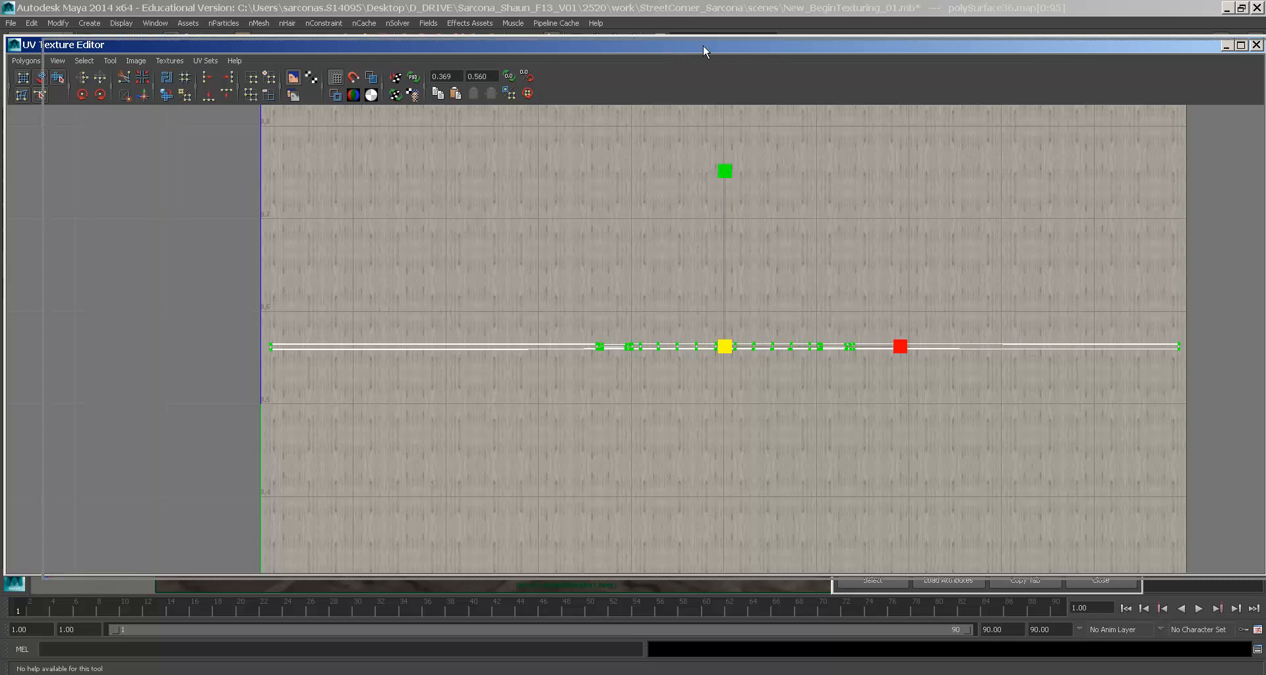
pyautogui.moveTo(702, 44); pyautogui.dragTo(1044, 39)
pyautogui.moveTo(1068, 170); pyautogui.dragTo(1055, 62)
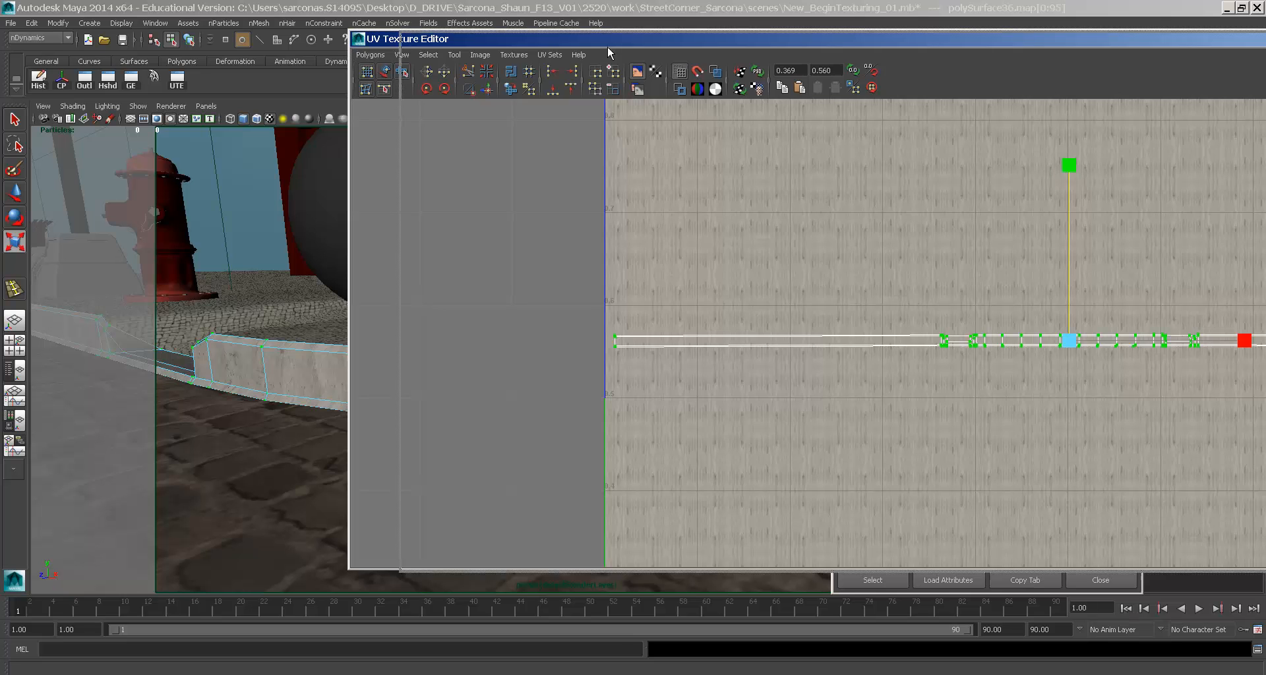
pyautogui.moveTo(557, 41); pyautogui.dragTo(842, 44)
pyautogui.keyDown('alt'); pyautogui.moveTo(561, 198); pyautogui.dragTo(571, 241, button='right'); pyautogui.keyUp('alt')
pyautogui.keyDown('alt'); pyautogui.moveTo(571, 242); pyautogui.dragTo(543, 235); pyautogui.keyUp('alt')
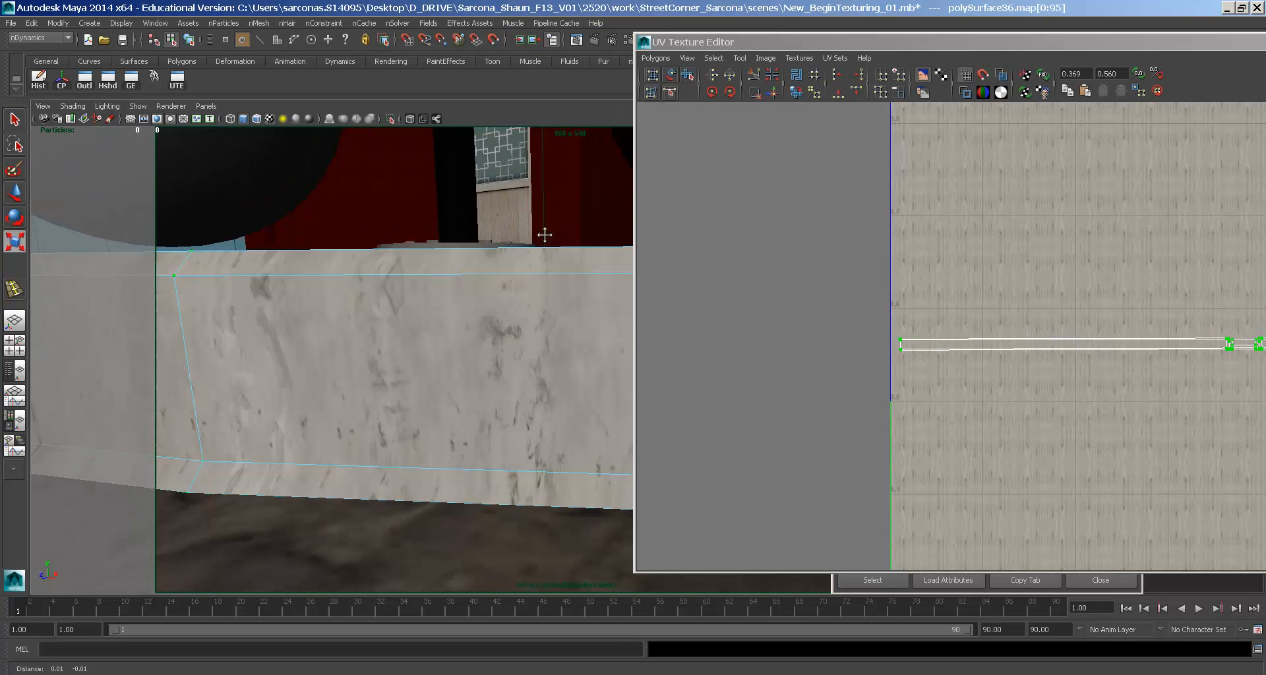
pyautogui.keyDown('alt'); pyautogui.moveTo(1207, 226); pyautogui.dragTo(979, 314, button='middle'); pyautogui.keyUp('alt')
pyautogui.moveTo(1126, 256); pyautogui.dragTo(1102, 163)
# - Shift the curb UVs upward and review the curb wall from the whole corner
pyautogui.press('w')
pyautogui.moveTo(1127, 262); pyautogui.dragTo(1127, 257)
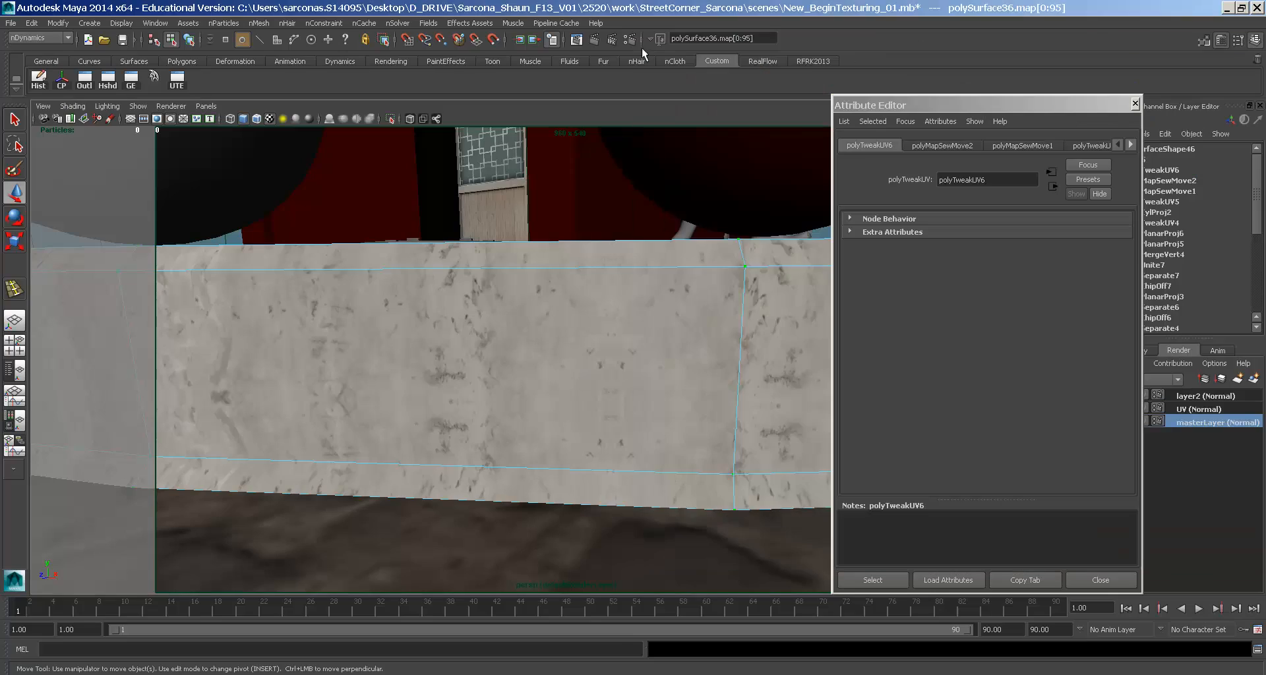
pyautogui.click(623, 307)
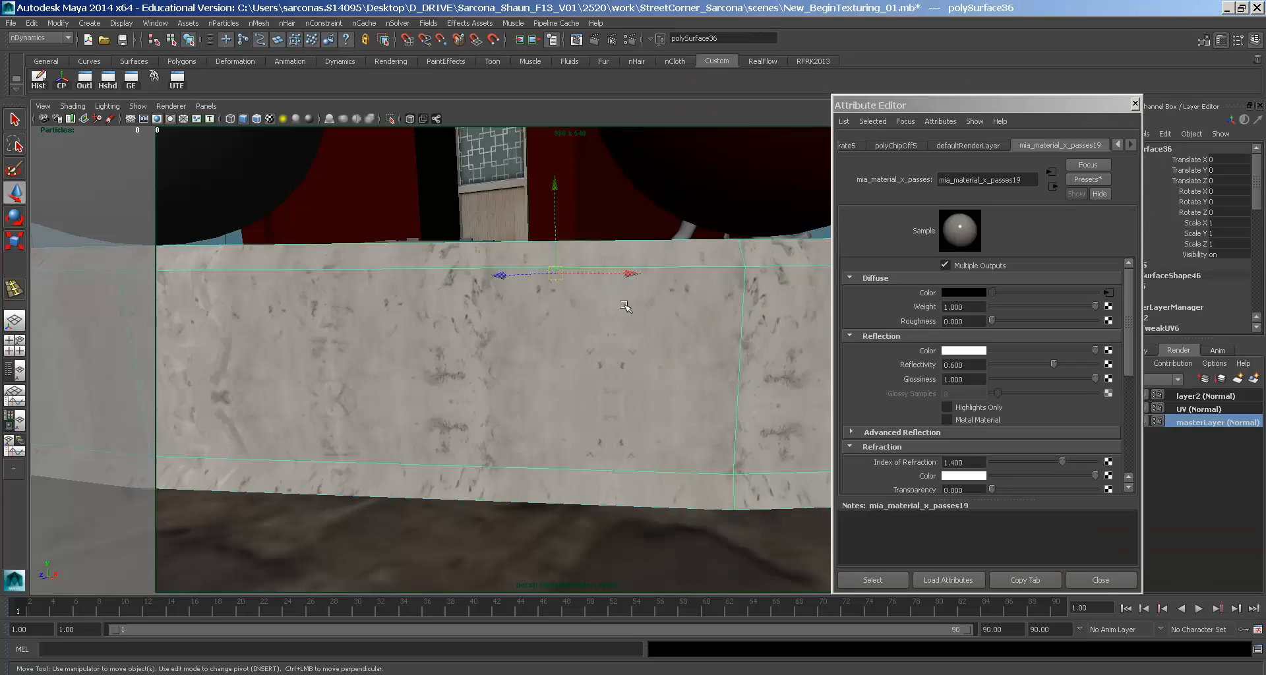
pyautogui.scroll(-10, 623, 306)
pyautogui.click(288, 305)
pyautogui.keyDown('alt'); pyautogui.moveTo(288, 305); pyautogui.dragTo(721, 348); pyautogui.keyUp('alt')
pyautogui.scroll(5, 545, 443)
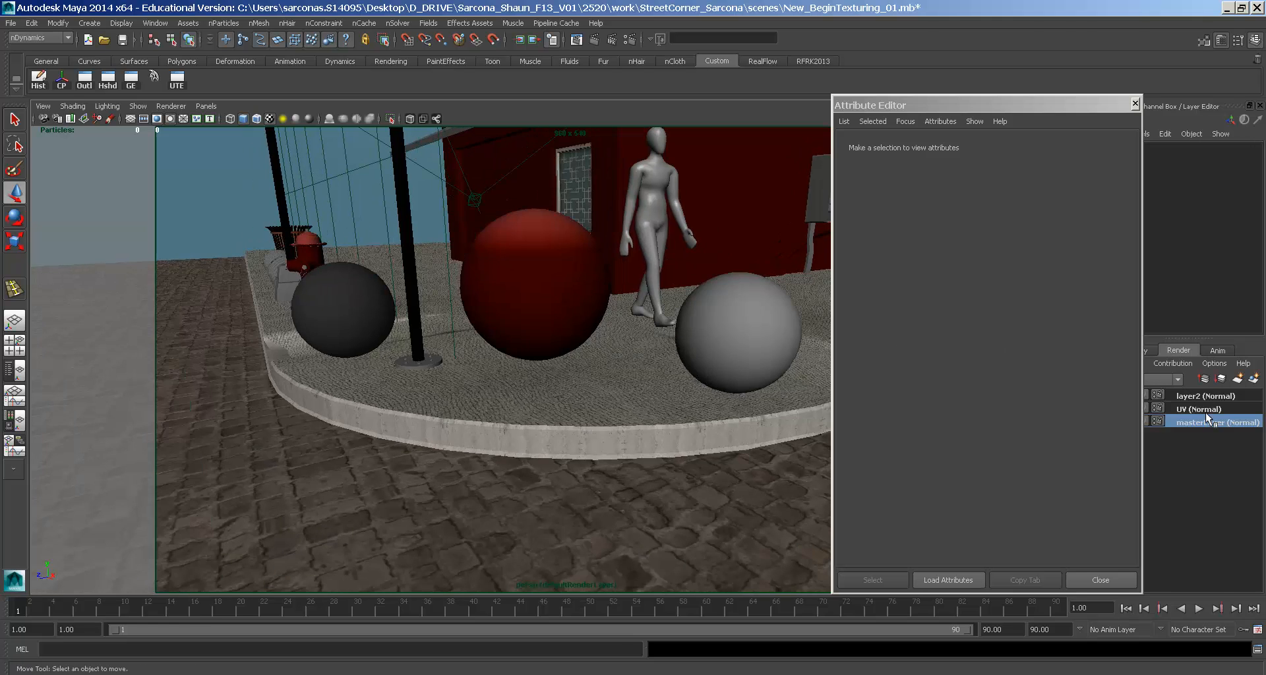
# - Inspect the curb's checker textures on the UV render layer, then restore default viewport shading
pyautogui.click(1204, 411)
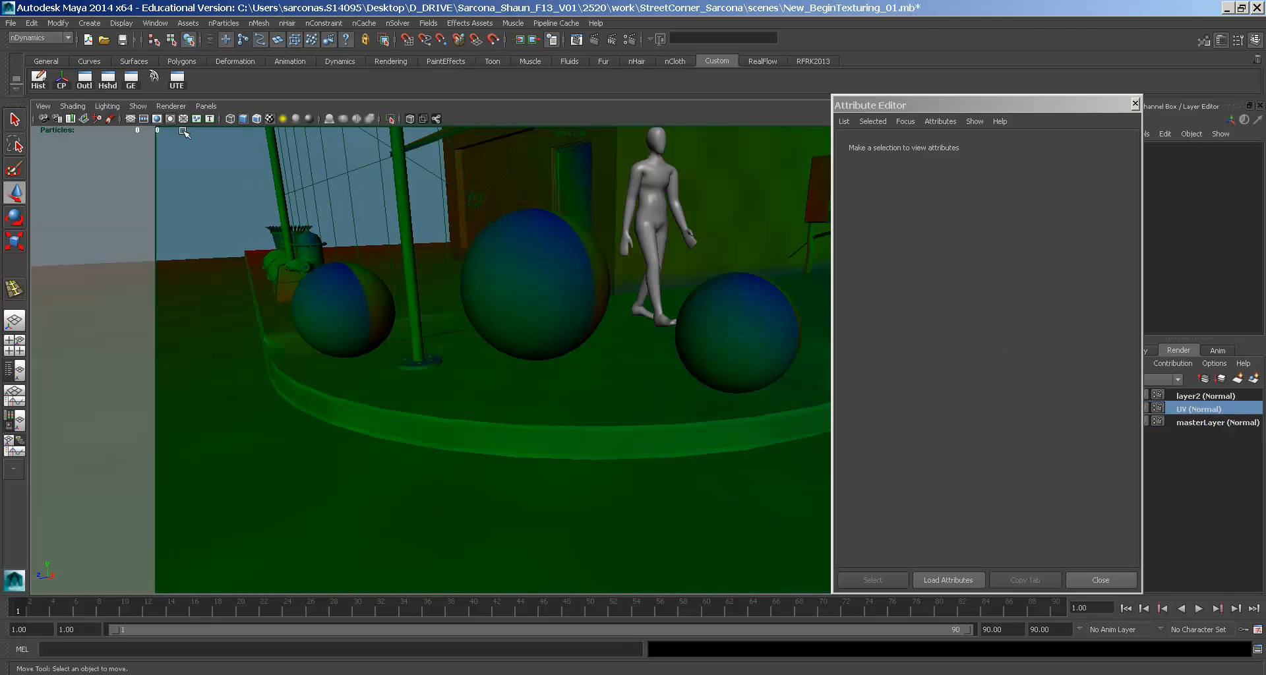
pyautogui.press('7')
pyautogui.keyDown('alt'); pyautogui.moveTo(333, 409); pyautogui.dragTo(505, 386, button='right'); pyautogui.keyUp('alt')
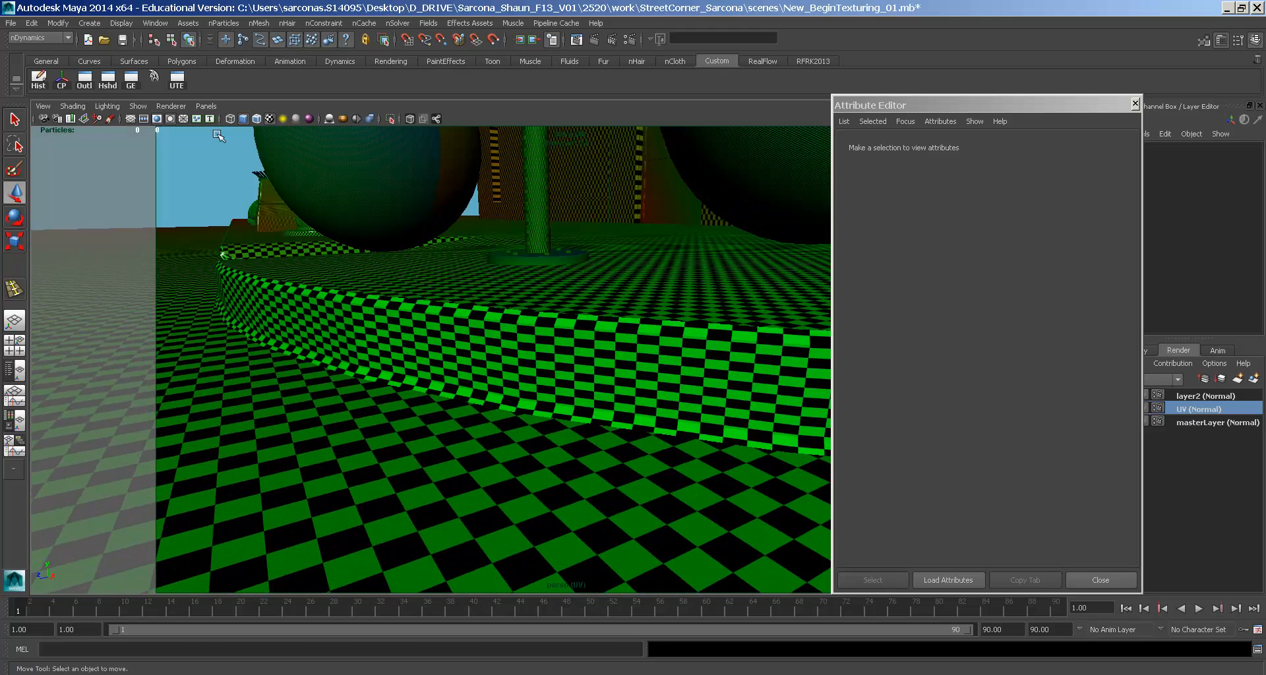
pyautogui.click(170, 107)
pyautogui.click(178, 124)
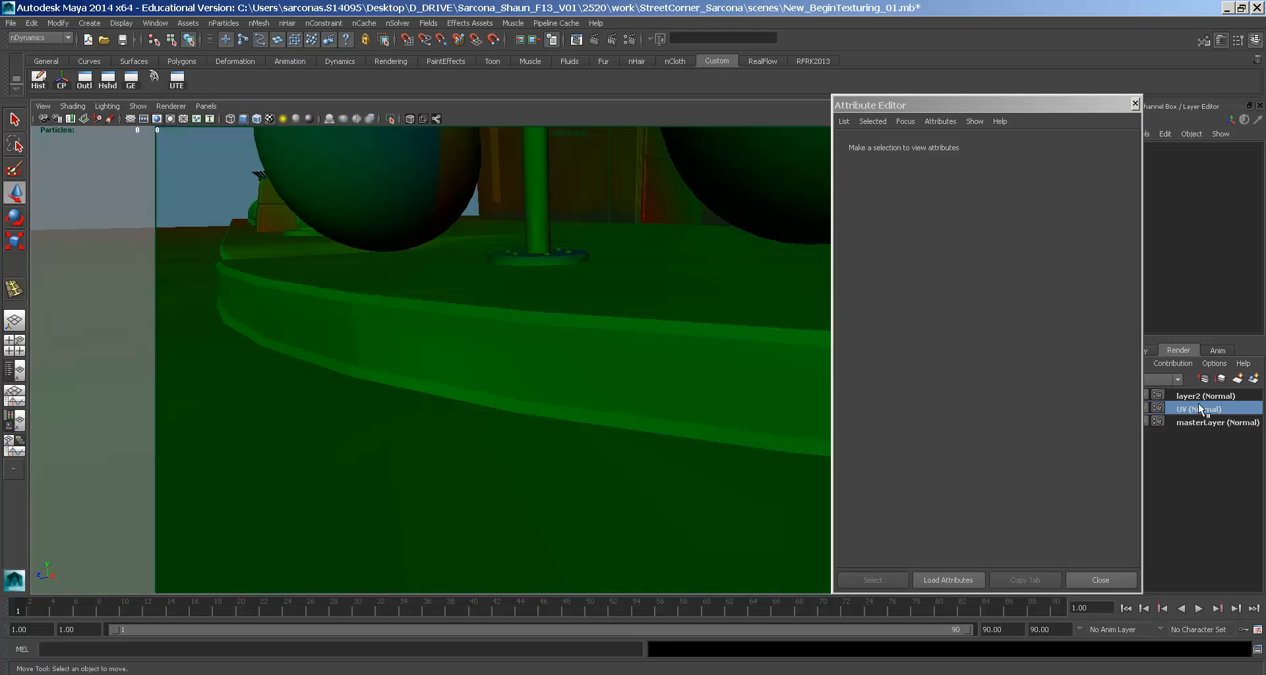
# - Return to masterLayer, close the Attribute Editor and frame the sidewalk
pyautogui.click(1204, 420)
pyautogui.click(1100, 579)
pyautogui.keyDown('alt'); pyautogui.moveTo(986, 524); pyautogui.dragTo(842, 462); pyautogui.keyUp('alt')
pyautogui.keyDown('alt'); pyautogui.moveTo(842, 461); pyautogui.dragTo(725, 436, button='right'); pyautogui.keyUp('alt')
pyautogui.keyDown('alt'); pyautogui.moveTo(671, 438); pyautogui.dragTo(584, 428, button='middle'); pyautogui.keyUp('alt')
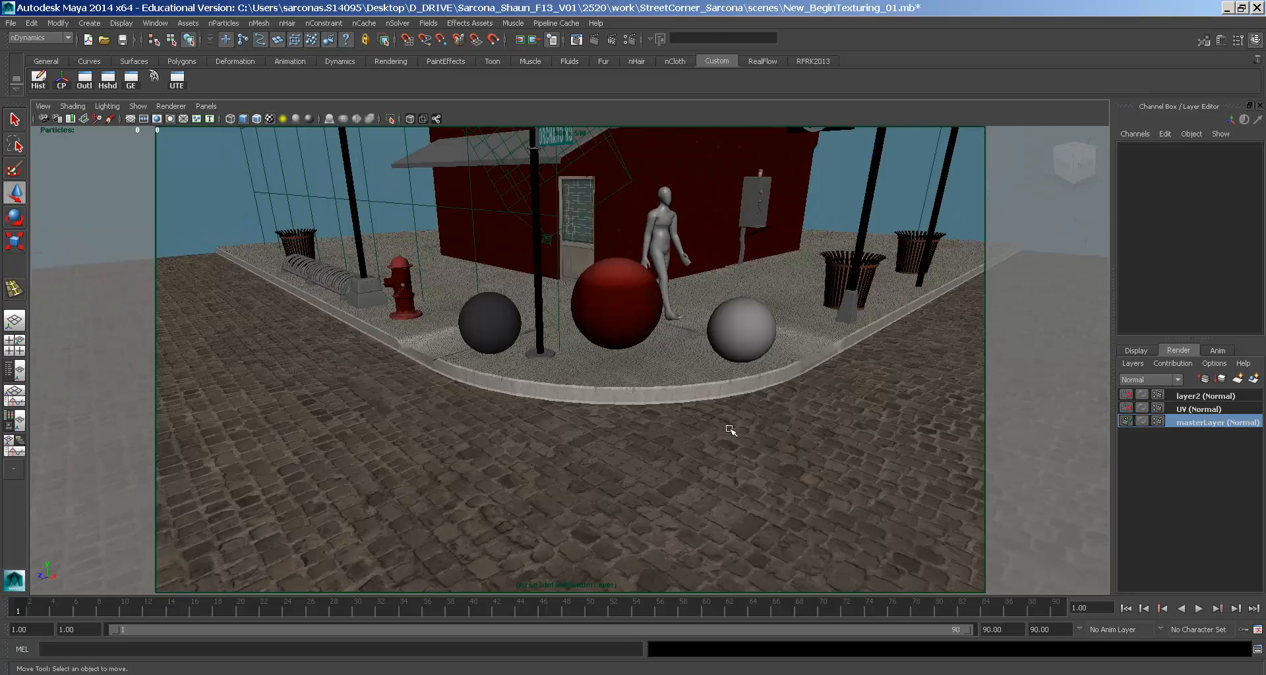
pyautogui.click(656, 362)
pyautogui.press('f')
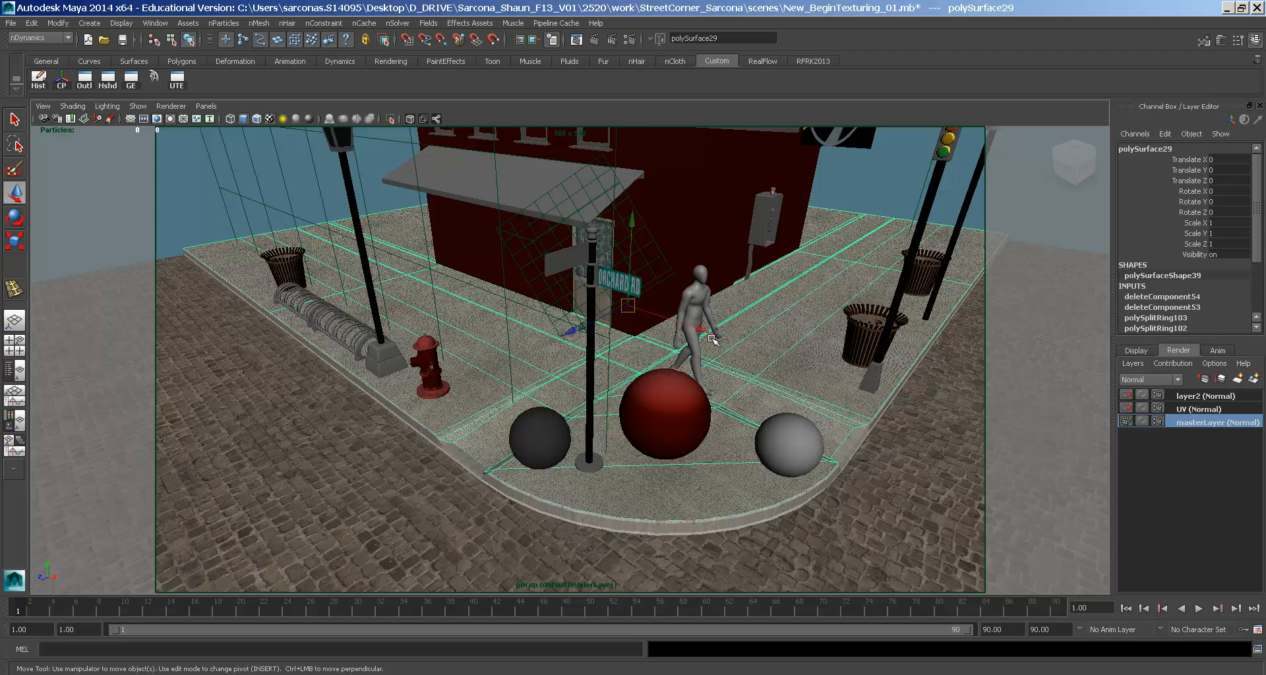
# - Assign the curb's cement material mia_material_x_passes19 to the sidewalk via the hotbox
pyautogui.press('space')
pyautogui.moveTo(431, 407)
pyautogui.mouseDown()
pyautogui.moveTo(489, 476)
pyautogui.moveTo(593, 479)
pyautogui.moveTo(625, 650)
pyautogui.moveTo(622, 632)
pyautogui.mouseUp()
pyautogui.keyDown('alt'); pyautogui.moveTo(610, 462); pyautogui.dragTo(627, 469); pyautogui.keyUp('alt')
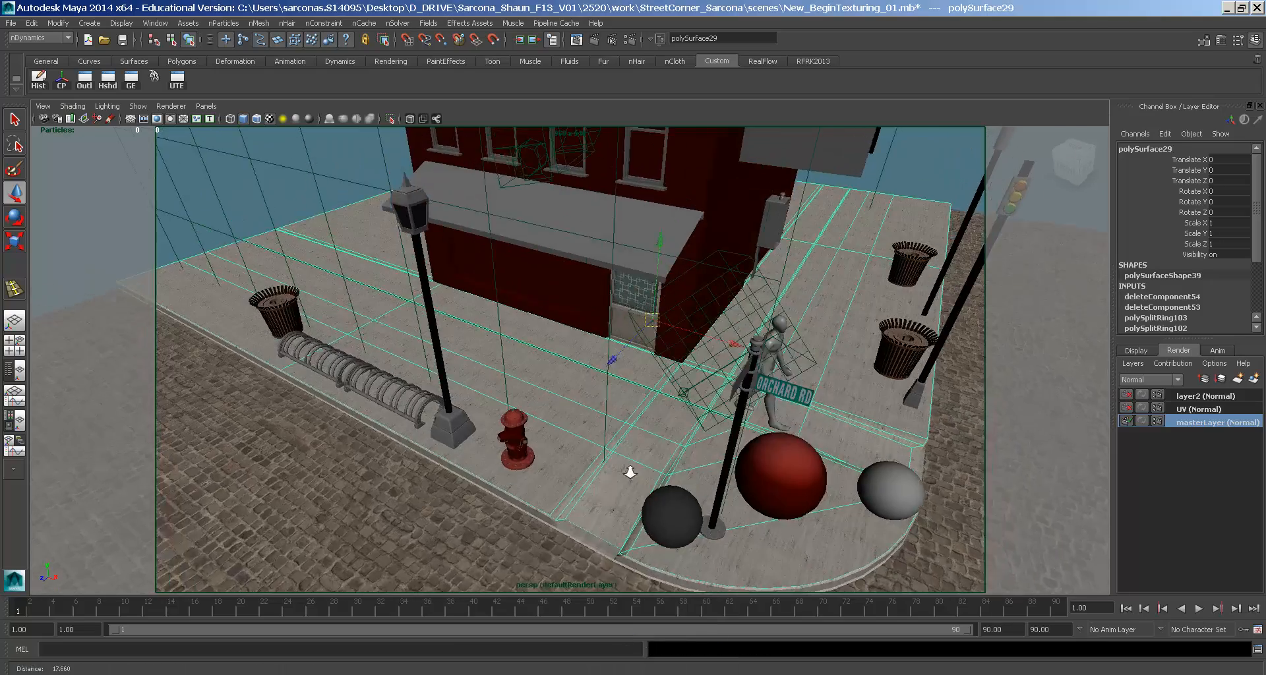
pyautogui.keyDown('alt'); pyautogui.moveTo(627, 468); pyautogui.dragTo(707, 453, button='right'); pyautogui.keyUp('alt')
pyautogui.keyDown('alt'); pyautogui.moveTo(706, 453); pyautogui.dragTo(709, 433, button='middle'); pyautogui.keyUp('alt')
pyautogui.keyDown('alt'); pyautogui.moveTo(669, 412); pyautogui.dragTo(701, 423); pyautogui.keyUp('alt')
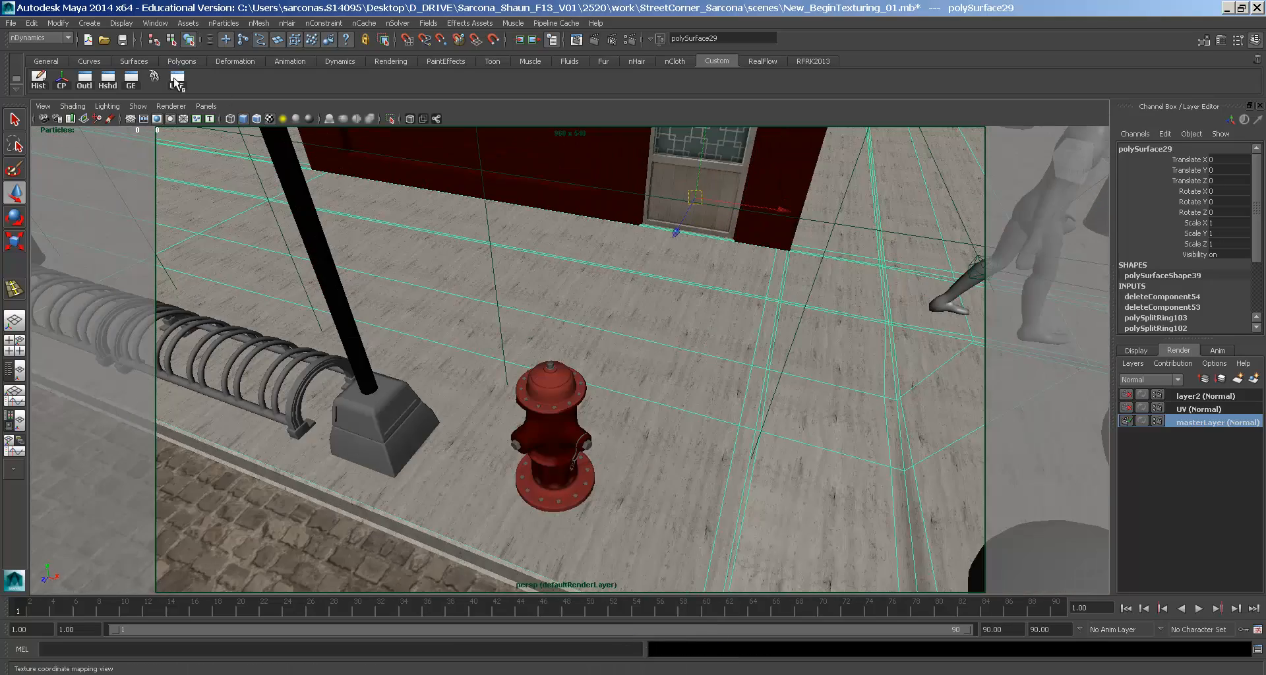
# - Show the sidewalk's UVs in the UV Texture Editor and select them all
pyautogui.click(177, 79)
pyautogui.keyDown('alt'); pyautogui.moveTo(1108, 284); pyautogui.dragTo(772, 322, button='middle'); pyautogui.keyUp('alt')
pyautogui.moveTo(987, 294); pyautogui.dragTo(1033, 294, button='right')
pyautogui.moveTo(1128, 183); pyautogui.dragTo(873, 429)
# - Try scaling the sidewalk UVs vertically and horizontally, undoing each change
pyautogui.press('r')
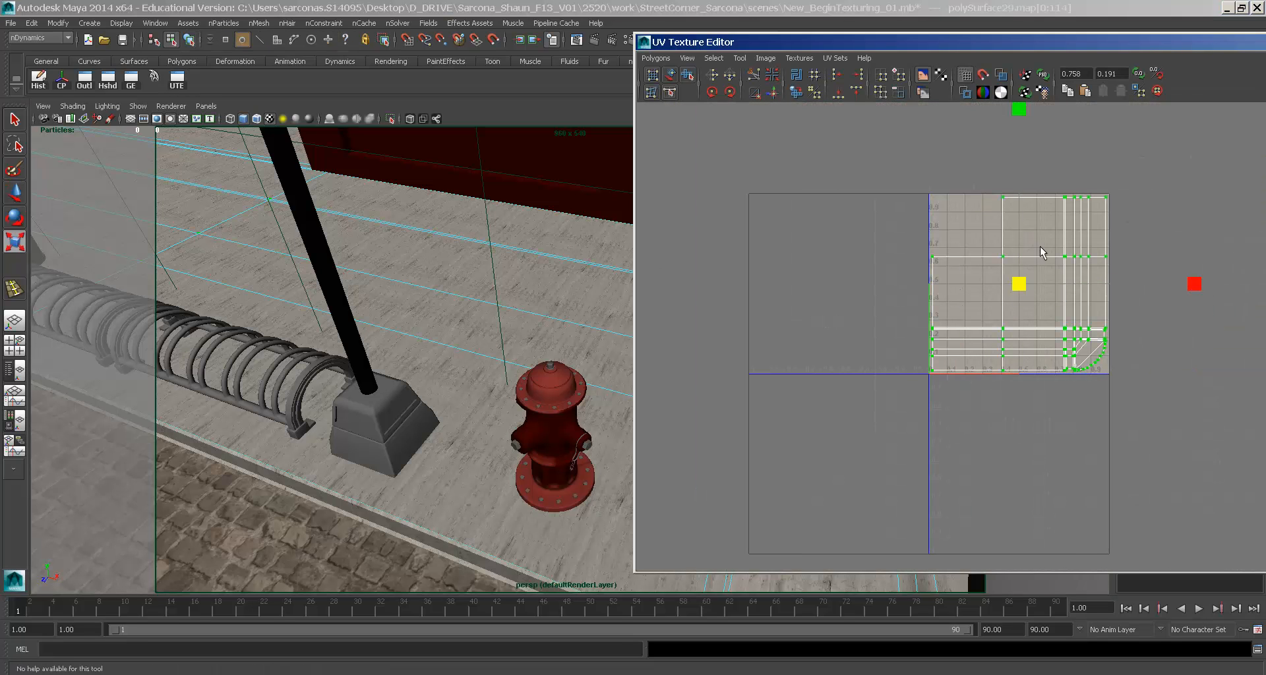
pyautogui.moveTo(1021, 111); pyautogui.dragTo(1020, 158)
pyautogui.hotkey('ctrl', 'z')
pyautogui.moveTo(1193, 286); pyautogui.dragTo(1100, 291)
pyautogui.hotkey('ctrl', 'z')
pyautogui.hotkey('ctrl', 'z')
pyautogui.hotkey('ctrl', 'z')
pyautogui.hotkey('ctrl', 'z')
# - Close the UV Texture Editor and open Hypershade
pyautogui.doubleClick(638, 44)
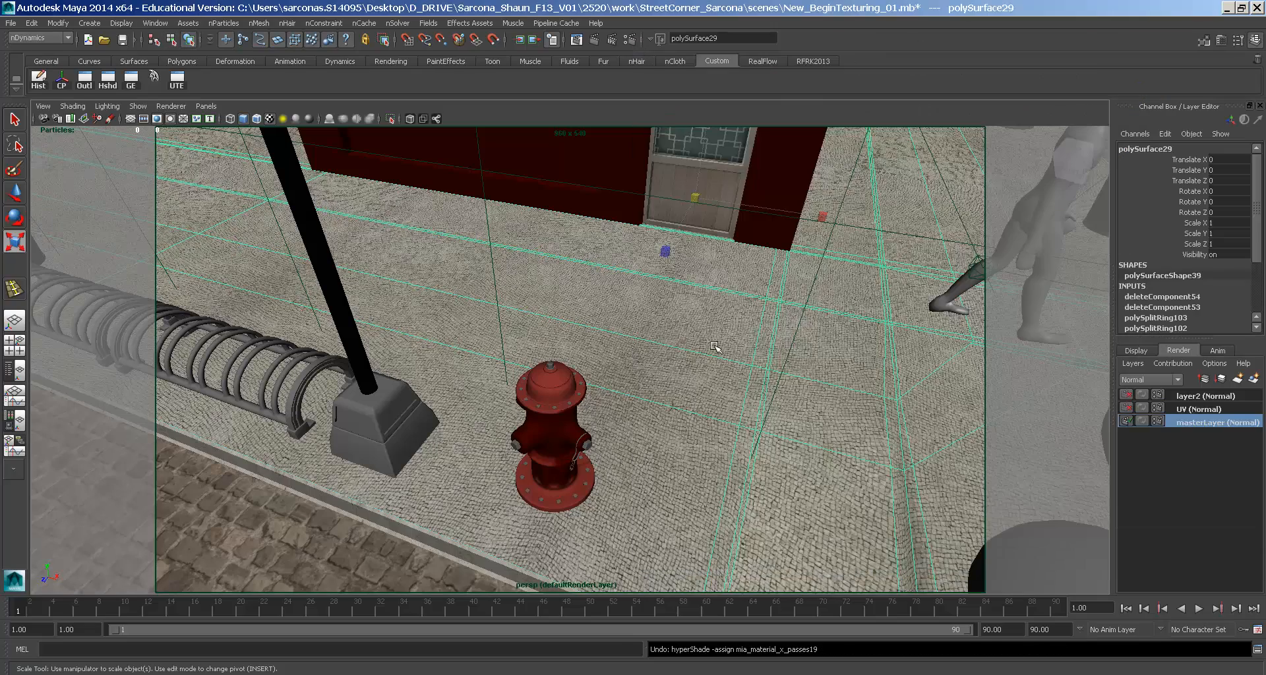
pyautogui.keyDown('alt'); pyautogui.moveTo(710, 383); pyautogui.dragTo(673, 386); pyautogui.keyUp('alt')
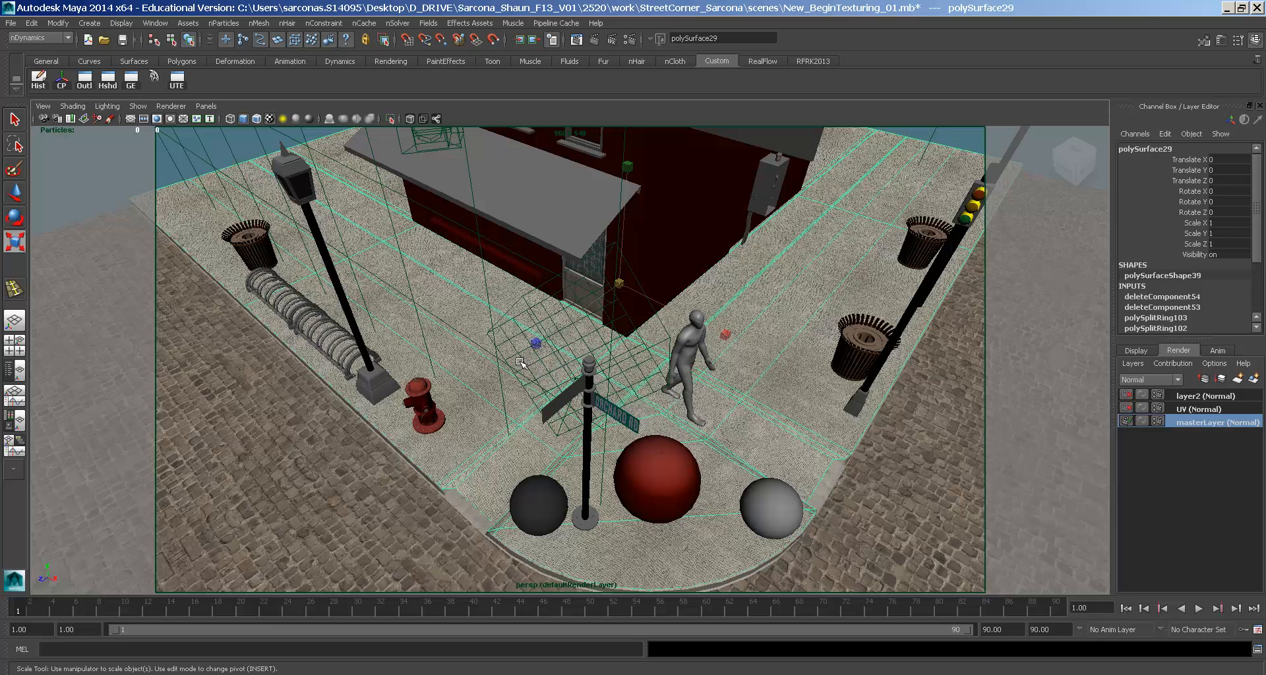
pyautogui.click(109, 80)
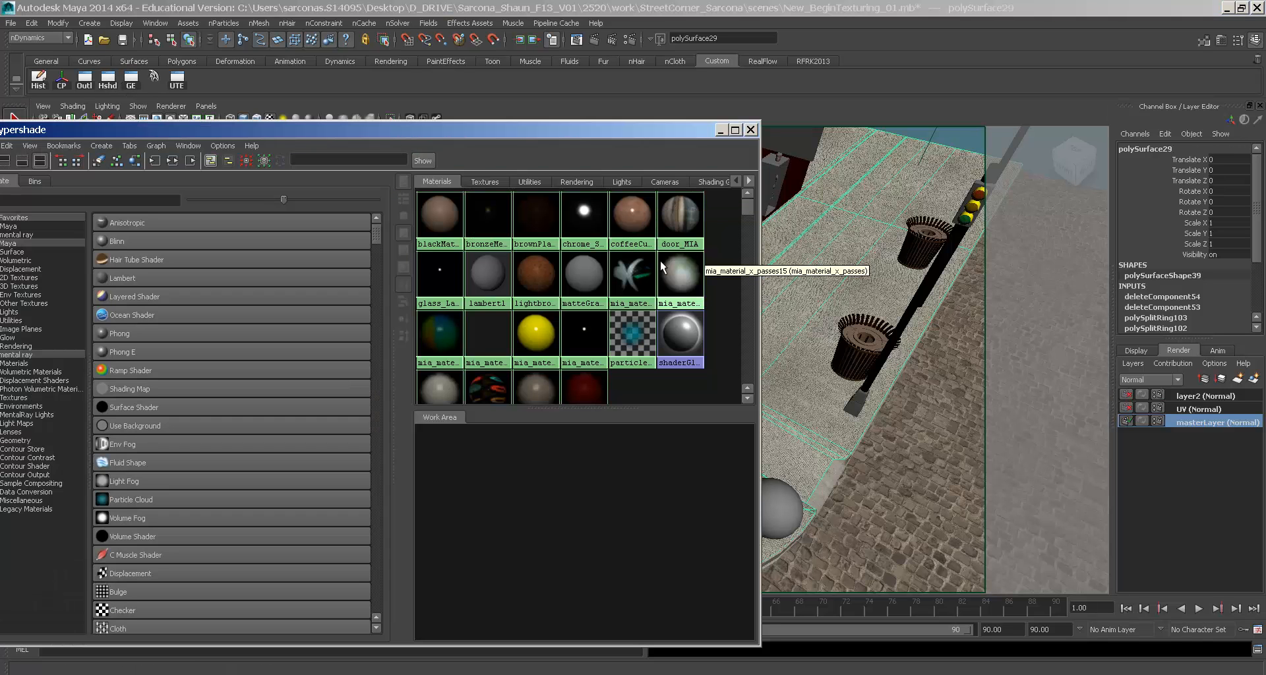
# - Rename the curb material mia_material_x_passes19 to curbTransition_MIA
pyautogui.click(825, 483)
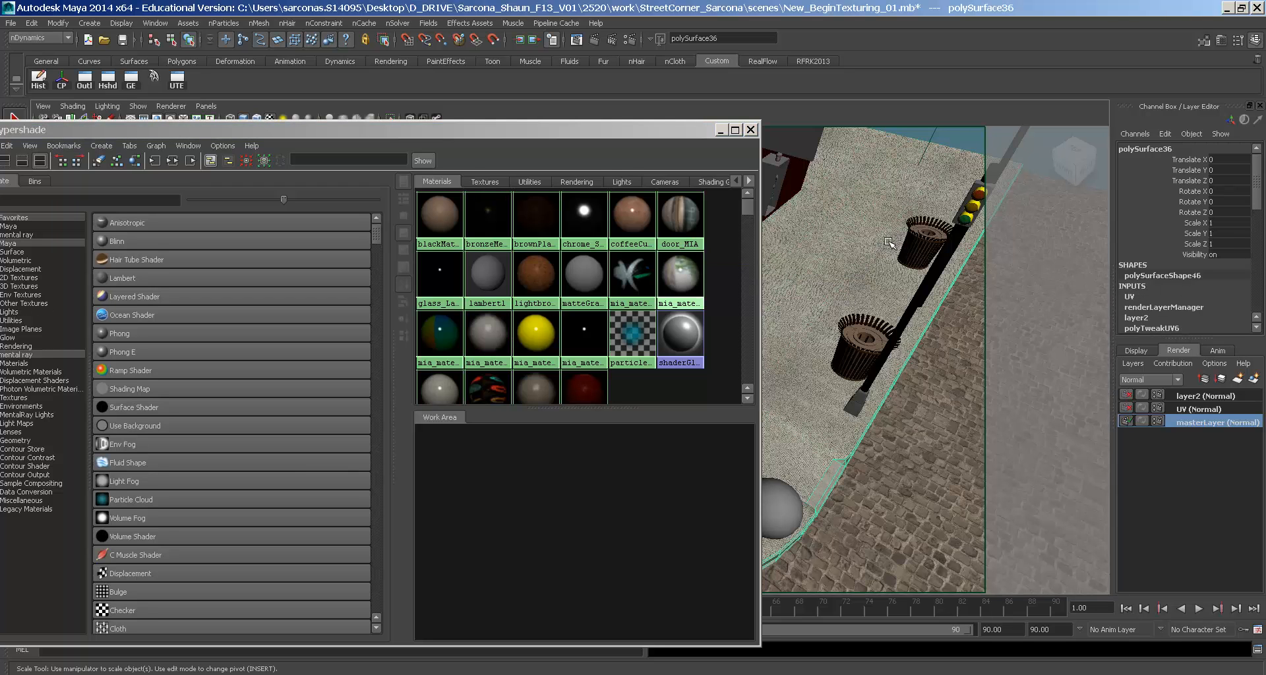
pyautogui.moveTo(895, 240); pyautogui.dragTo(887, 345, button='right')
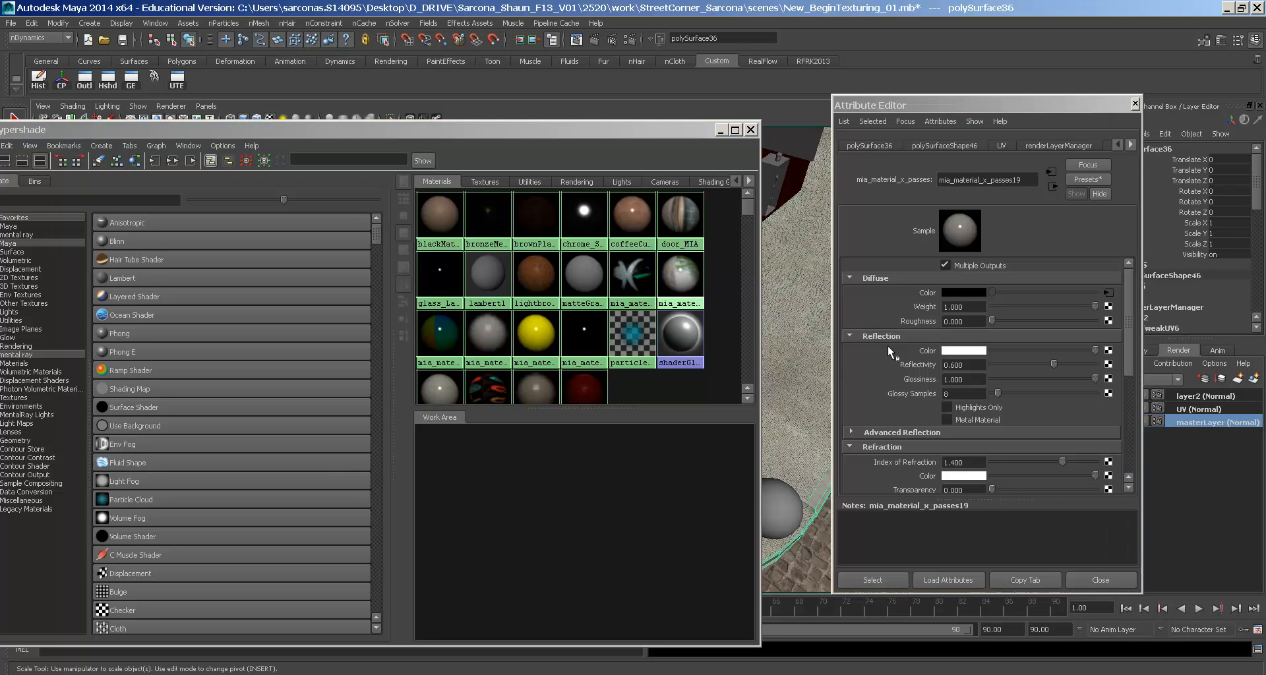
pyautogui.click(944, 180)
pyautogui.doubleClick(944, 180)
pyautogui.write('o')
pyautogui.press('BackSpace')
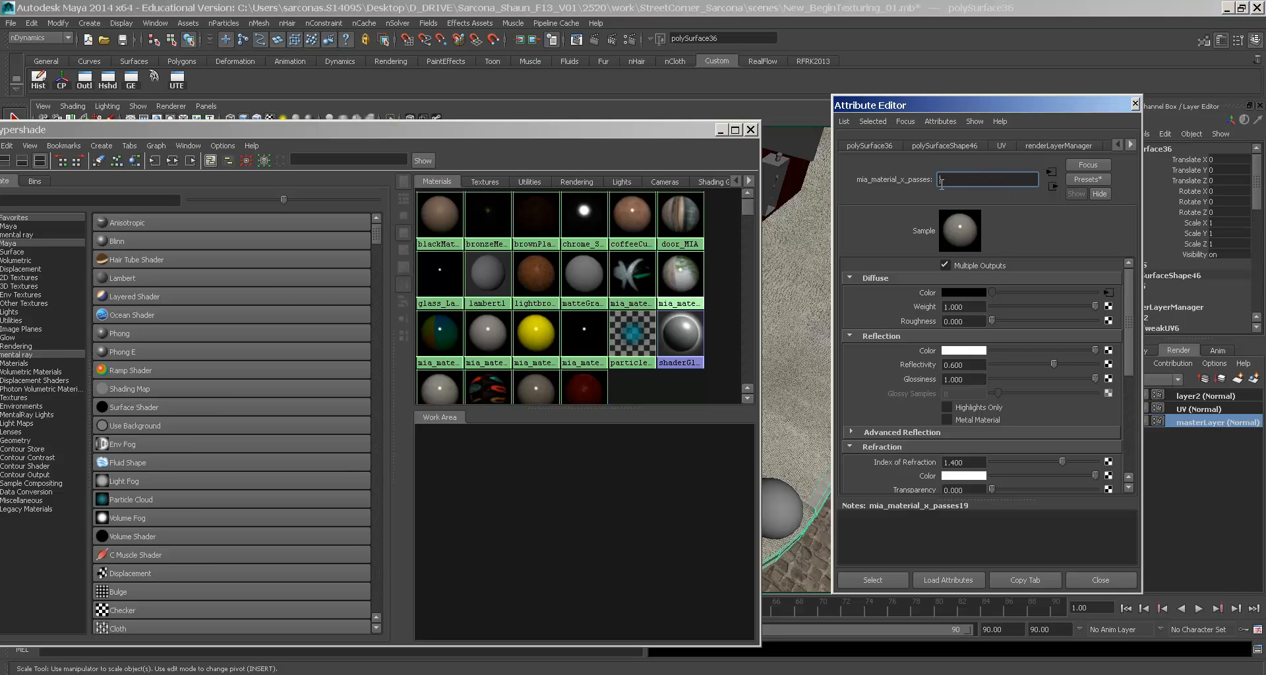
pyautogui.write('curb_Transl')
pyautogui.press('BackSpace')
pyautogui.press('BackSpace')
pyautogui.press('BackSpace')
pyautogui.write('Transition_MIA')
pyautogui.press('Return')
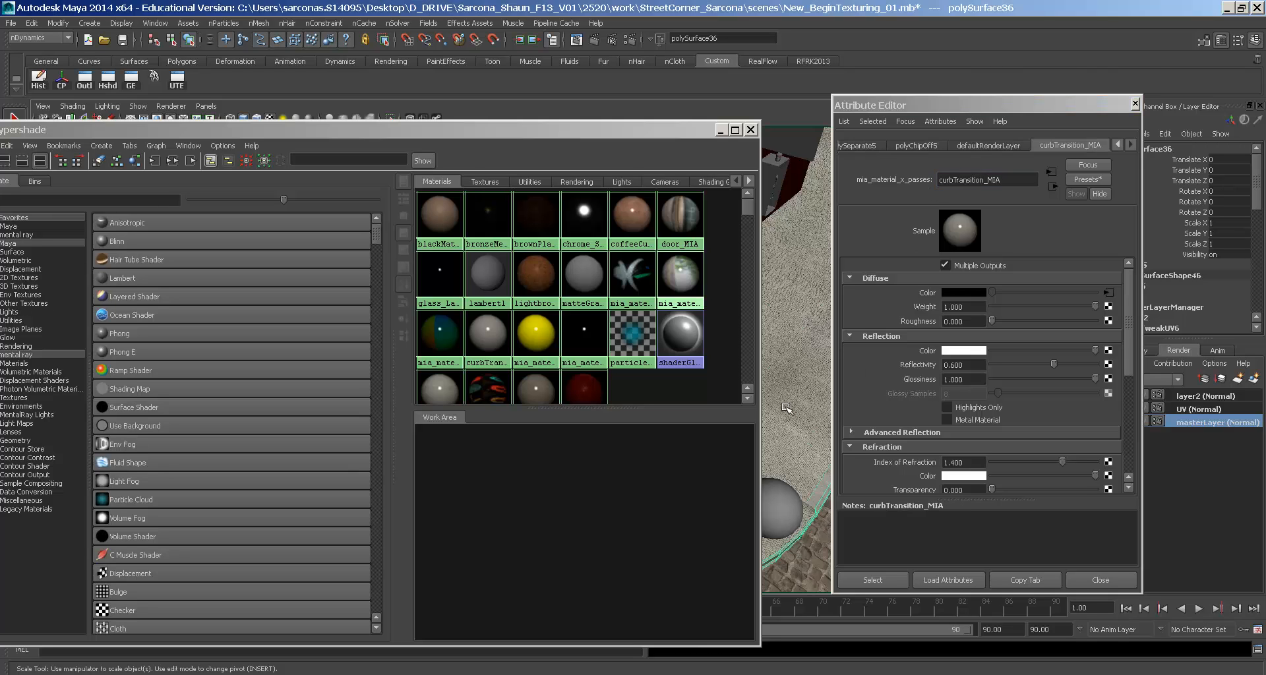
# - Check the sidewalk_MIA and street_MIA names, then reselect curbTransition_MIA
pyautogui.click(767, 269)
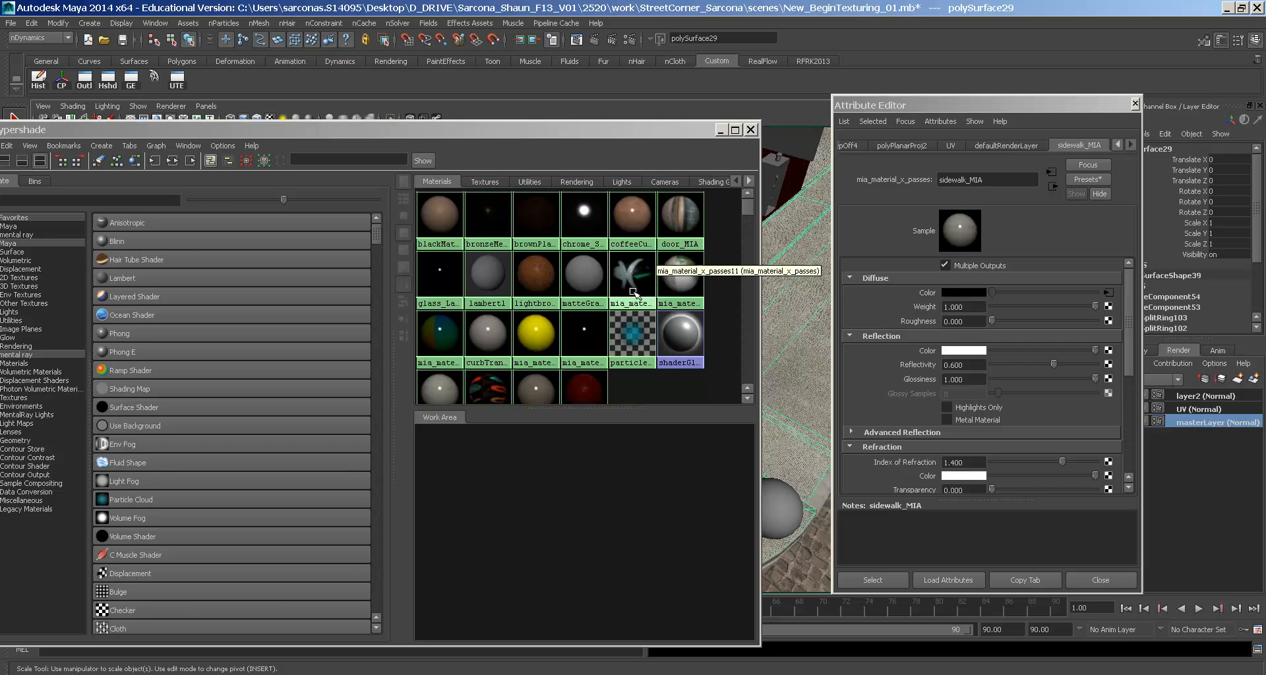
pyautogui.click(816, 553)
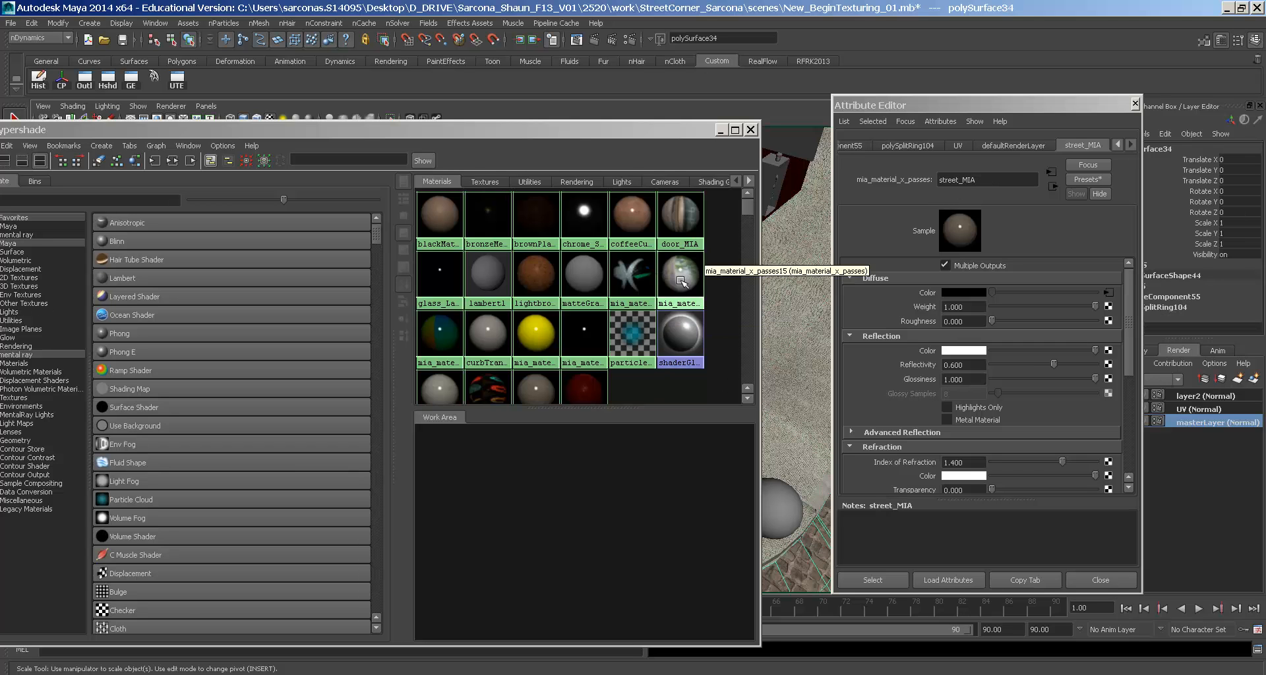
pyautogui.click(479, 339)
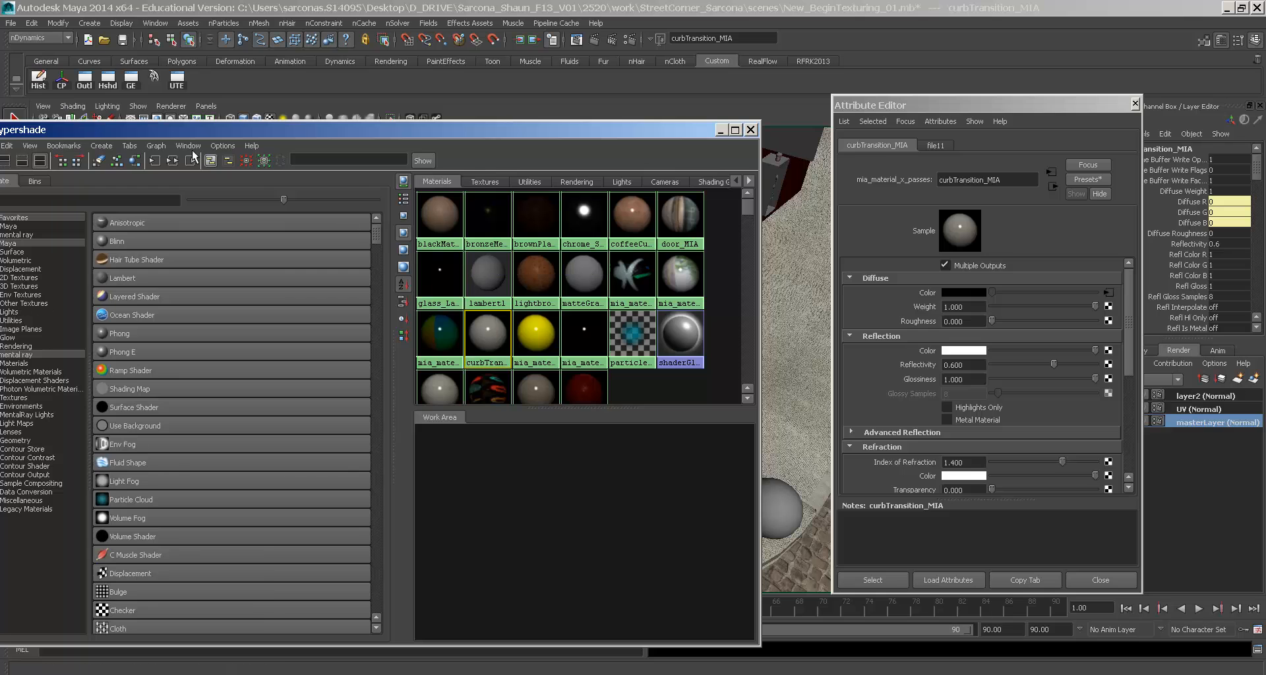
# - Give curbTransition_MIA a reflectivity of 0.05 and a glossiness of 0.2
pyautogui.click(173, 160)
pyautogui.moveTo(965, 364)
pyautogui.mouseDown()
pyautogui.moveTo(945, 364)
pyautogui.moveTo(969, 378)
pyautogui.mouseUp()
pyautogui.write('.5')
pyautogui.press('Return')
pyautogui.write('.2')
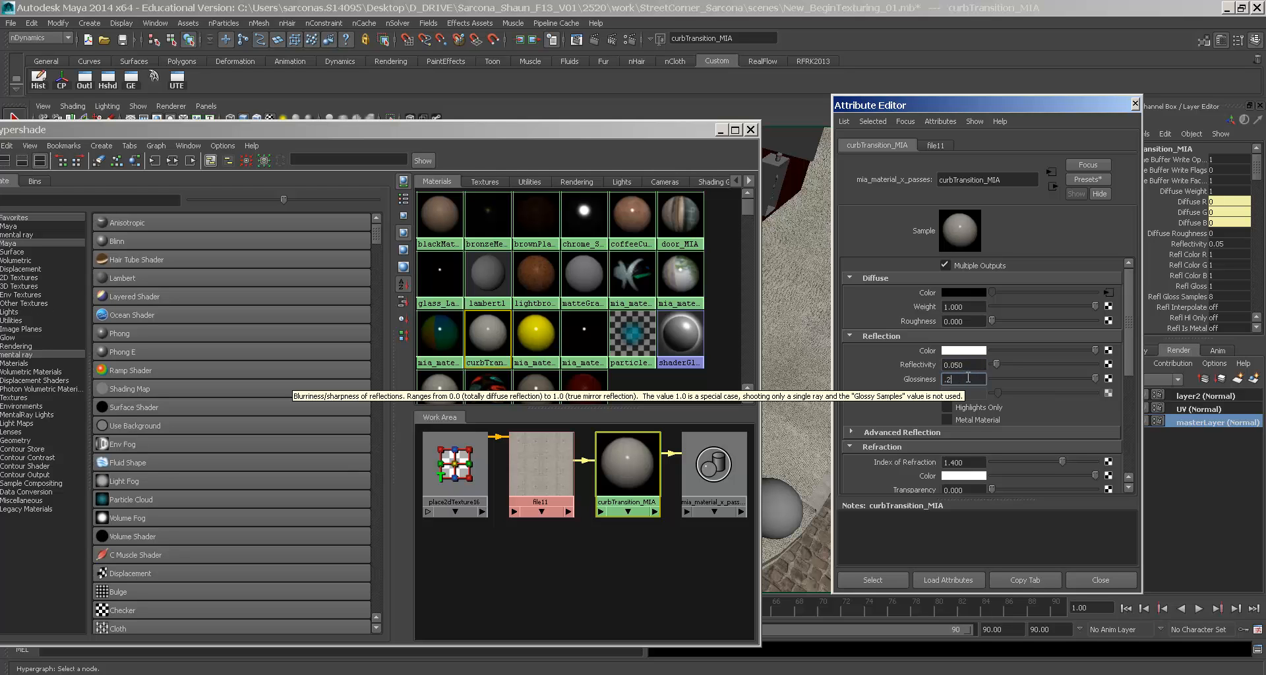
pyautogui.press('Return')
# - Connect file11 as curbTransition_MIA's standard bump with a bump depth of 0.2
pyautogui.scroll(-5, 973, 378)
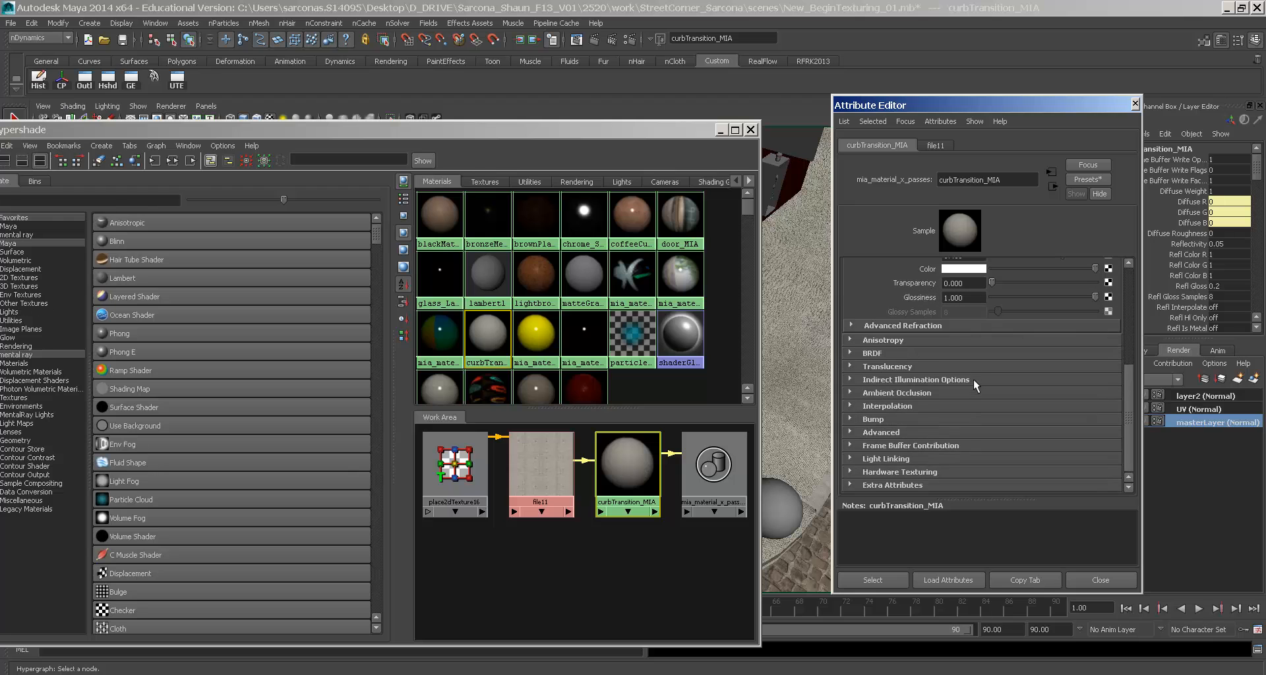
pyautogui.click(887, 418)
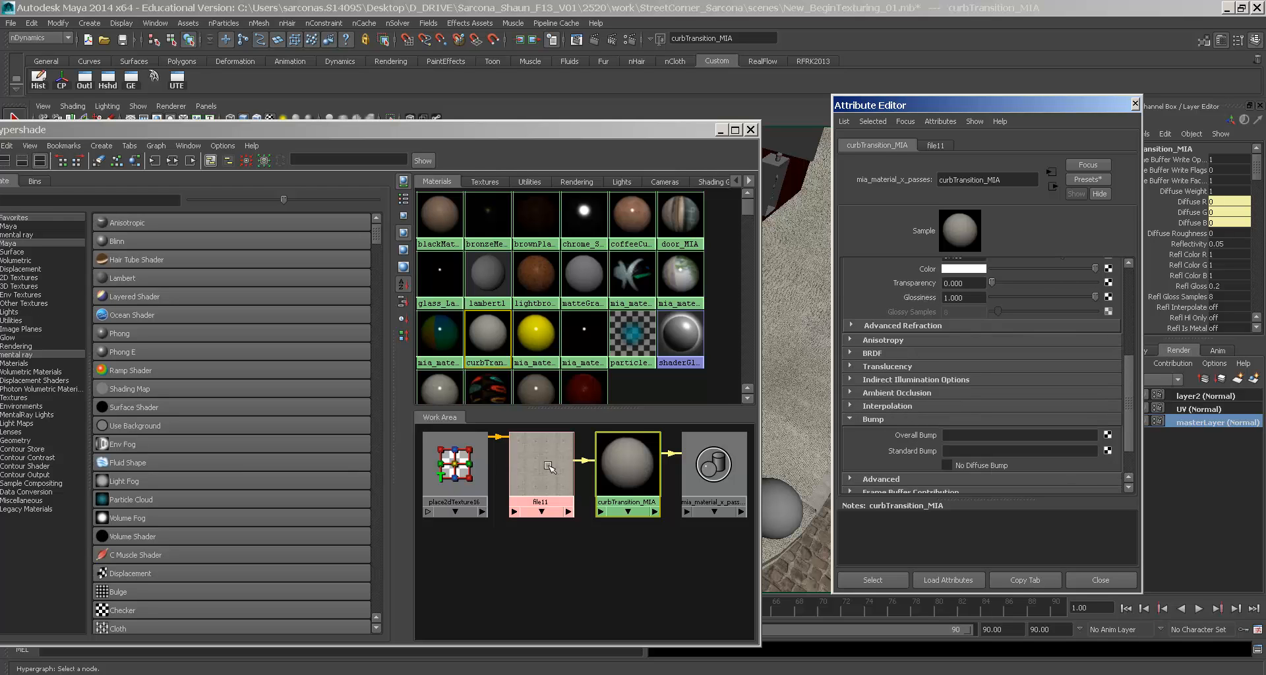
pyautogui.moveTo(531, 487); pyautogui.dragTo(911, 455, button='middle')
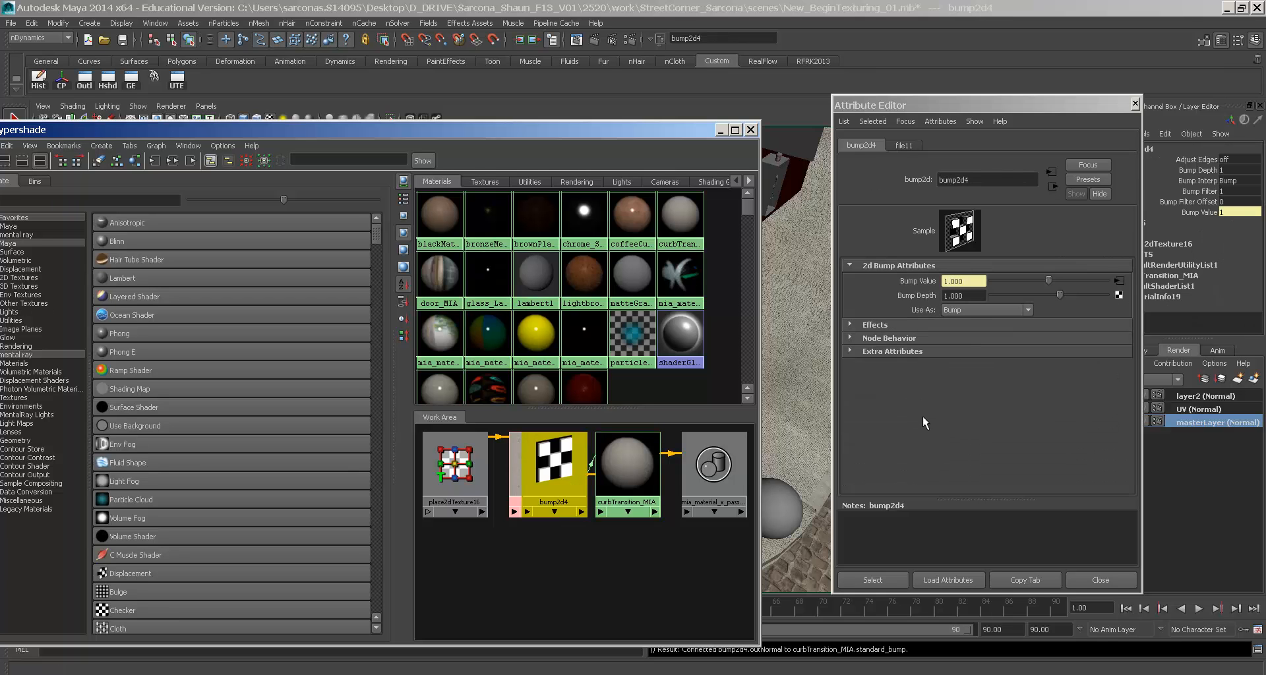
pyautogui.click(955, 296)
pyautogui.write('0.2')
pyautogui.press('Return')
# - Arrange the curb shader network, placing the bump2d4 node below file11
pyautogui.moveTo(553, 477); pyautogui.dragTo(551, 557)
pyautogui.scroll(1, 538, 473)
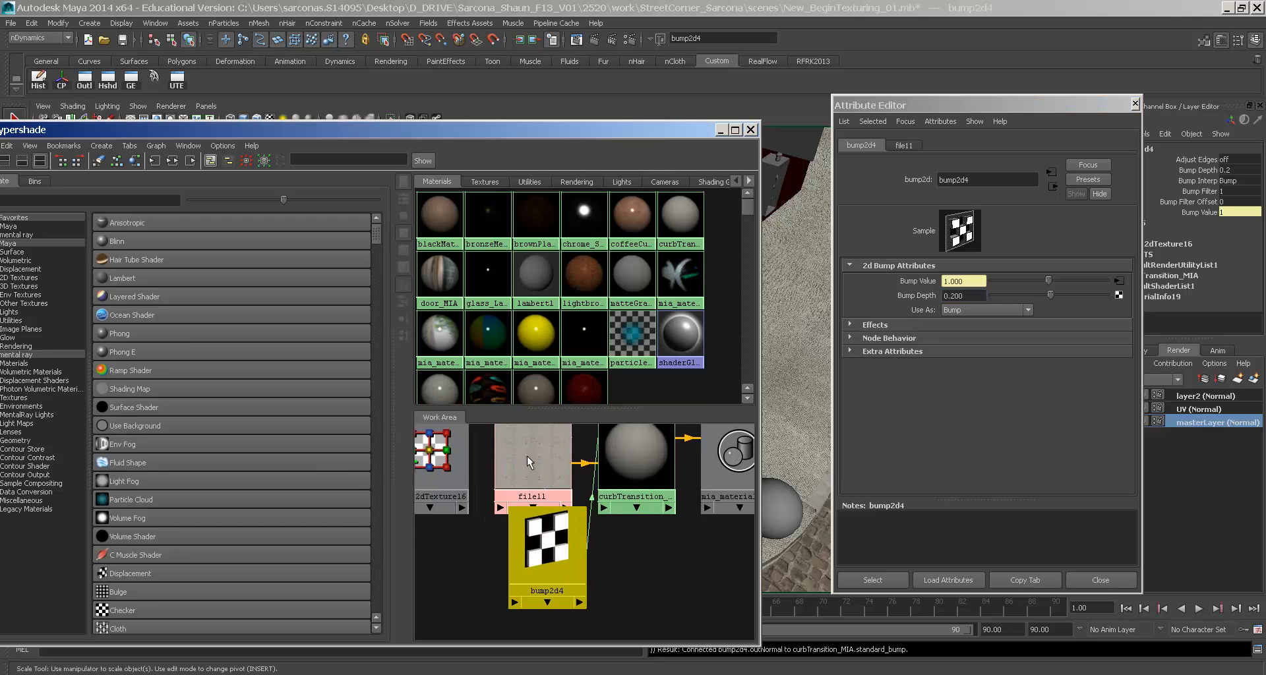
pyautogui.scroll(5, 538, 473)
pyautogui.keyDown('alt'); pyautogui.moveTo(663, 557); pyautogui.dragTo(587, 496, button='middle'); pyautogui.keyUp('alt')
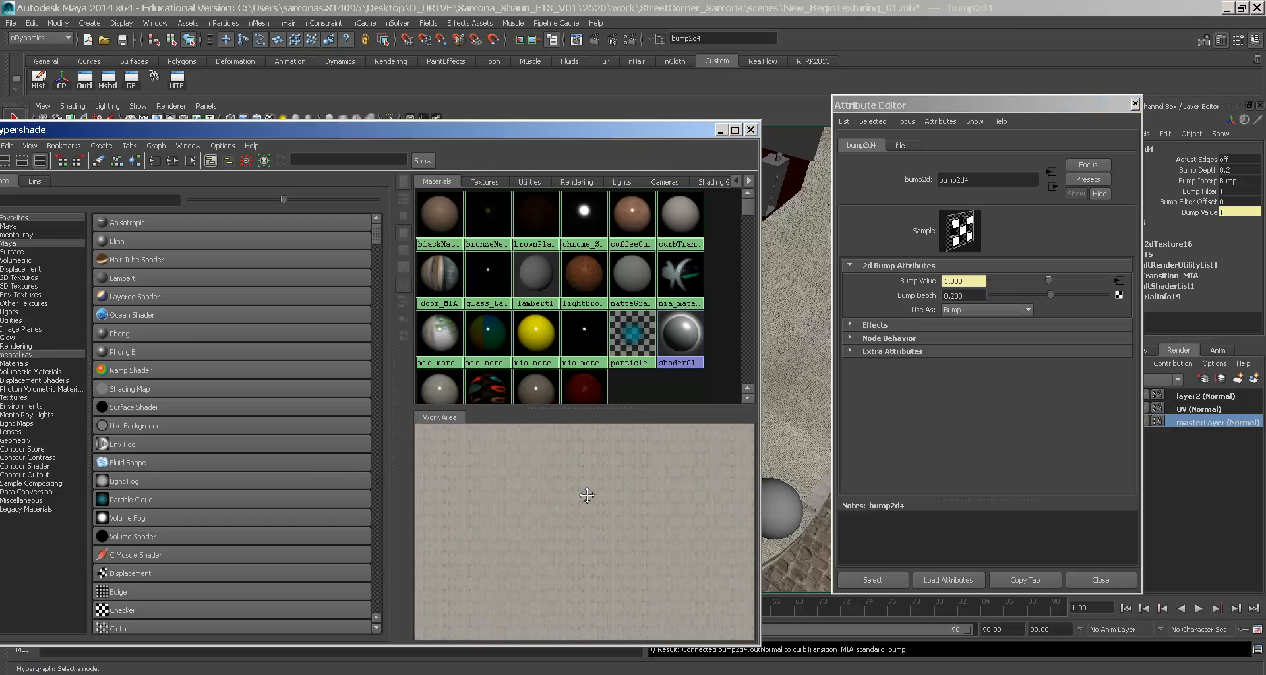
pyautogui.scroll(-2, 685, 514)
pyautogui.click(963, 296)
pyautogui.doubleClick(963, 296)
pyautogui.scroll(-1, 626, 486)
pyautogui.scroll(-1, 627, 487)
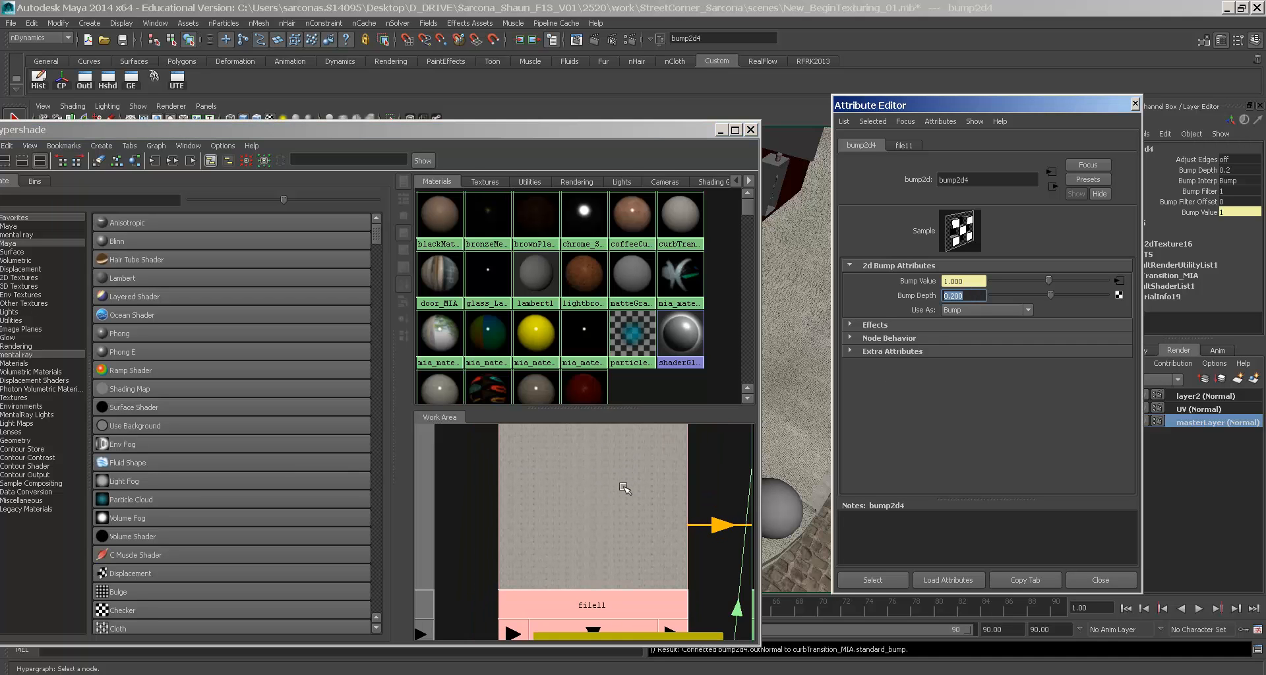
pyautogui.scroll(-1, 666, 524)
pyautogui.keyDown('alt'); pyautogui.moveTo(667, 525); pyautogui.dragTo(540, 448, button='middle'); pyautogui.keyUp('alt')
# - Select the street_MIA material
pyautogui.scroll(-4, 511, 462)
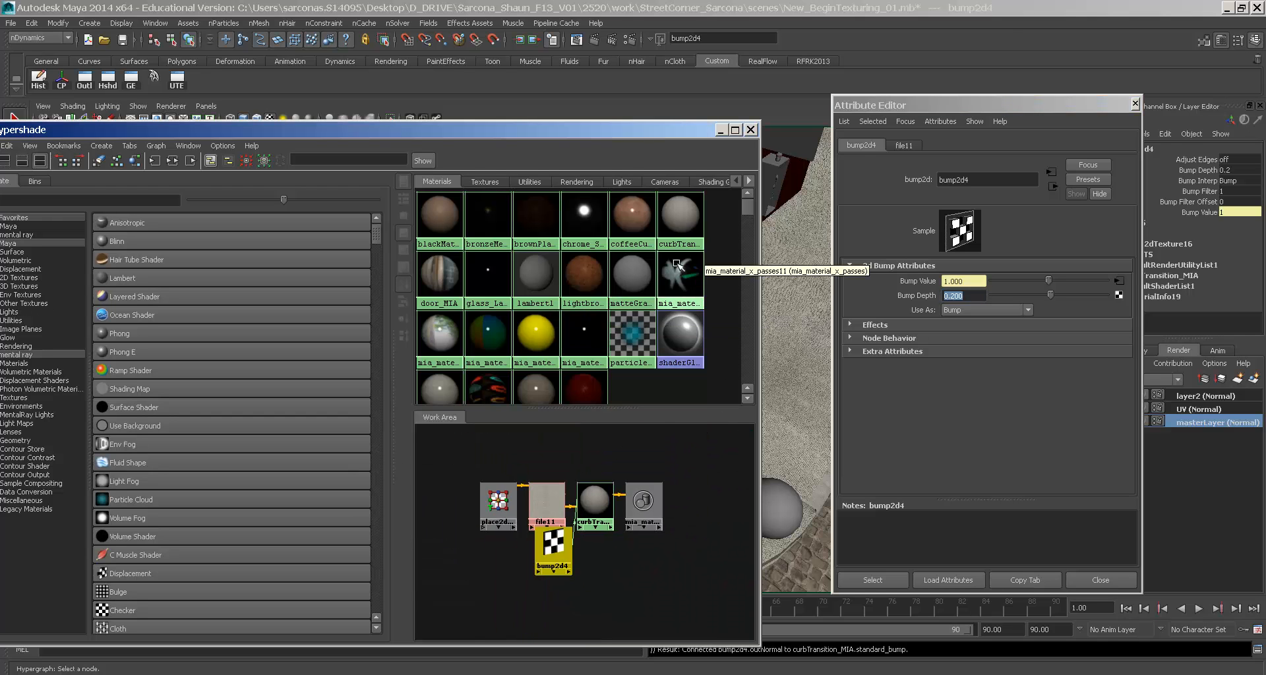
pyautogui.scroll(-1, 454, 340)
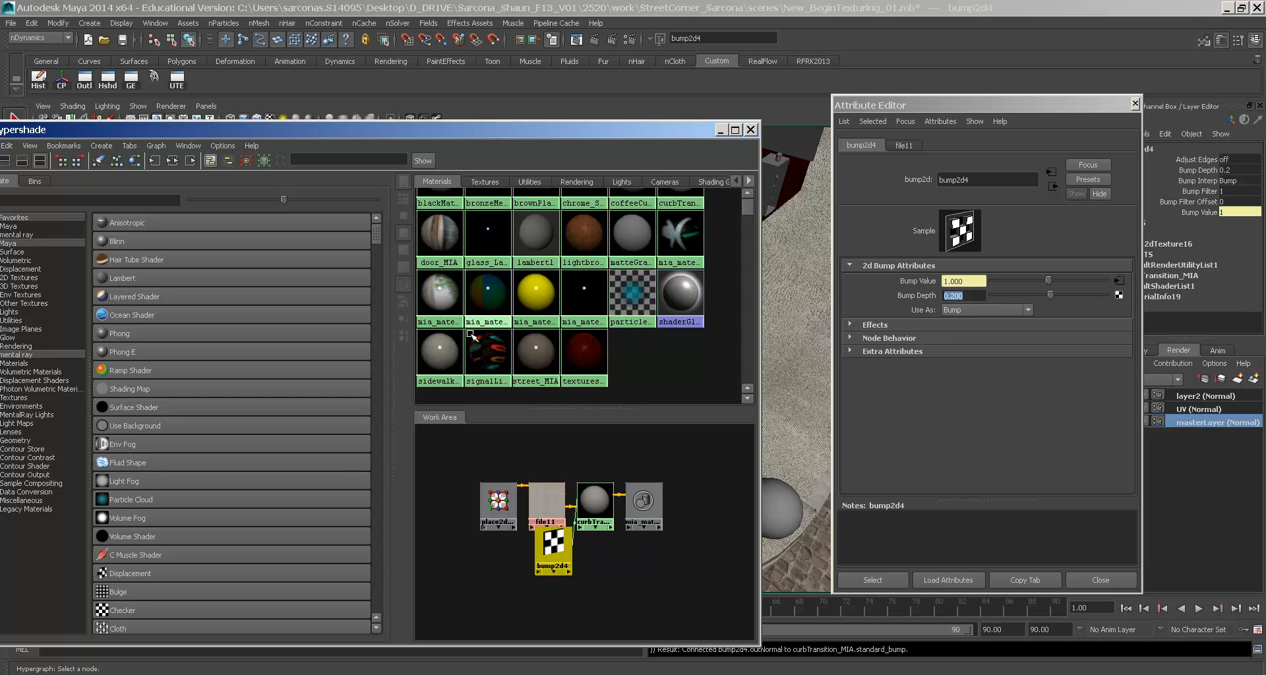
pyautogui.click(525, 360)
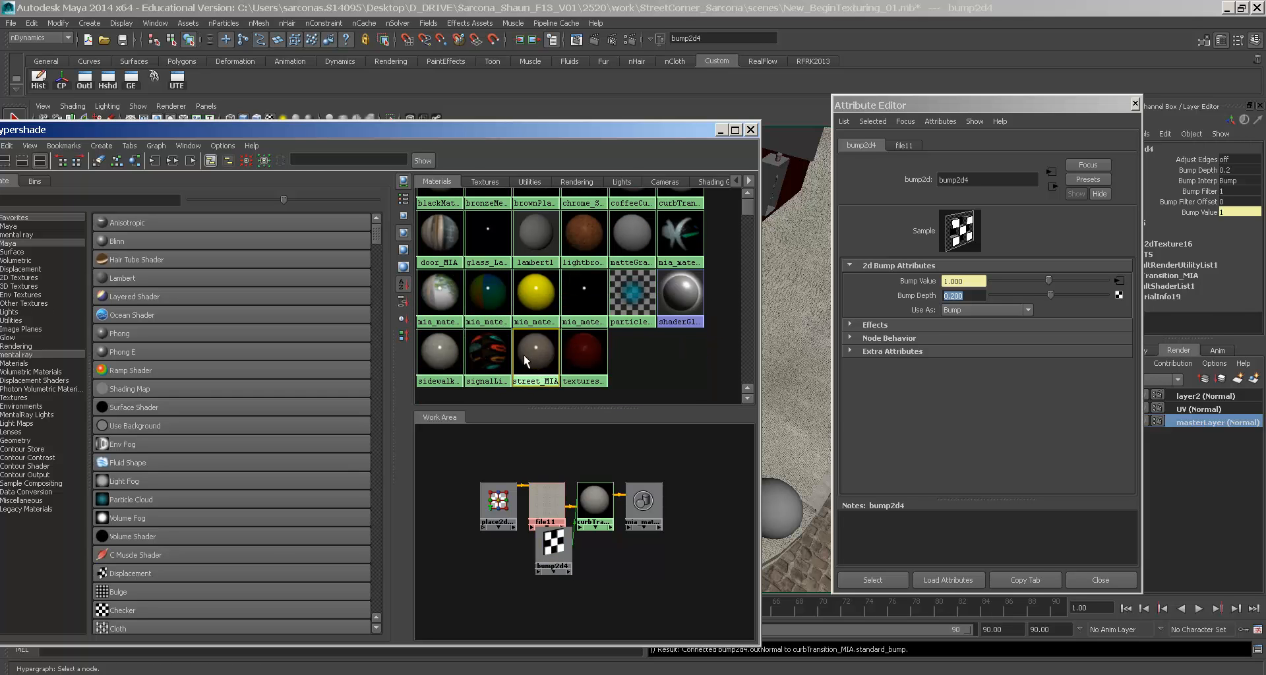
# - Connect file9 as street_MIA's standard bump with a bump depth of 0.25
pyautogui.click(172, 160)
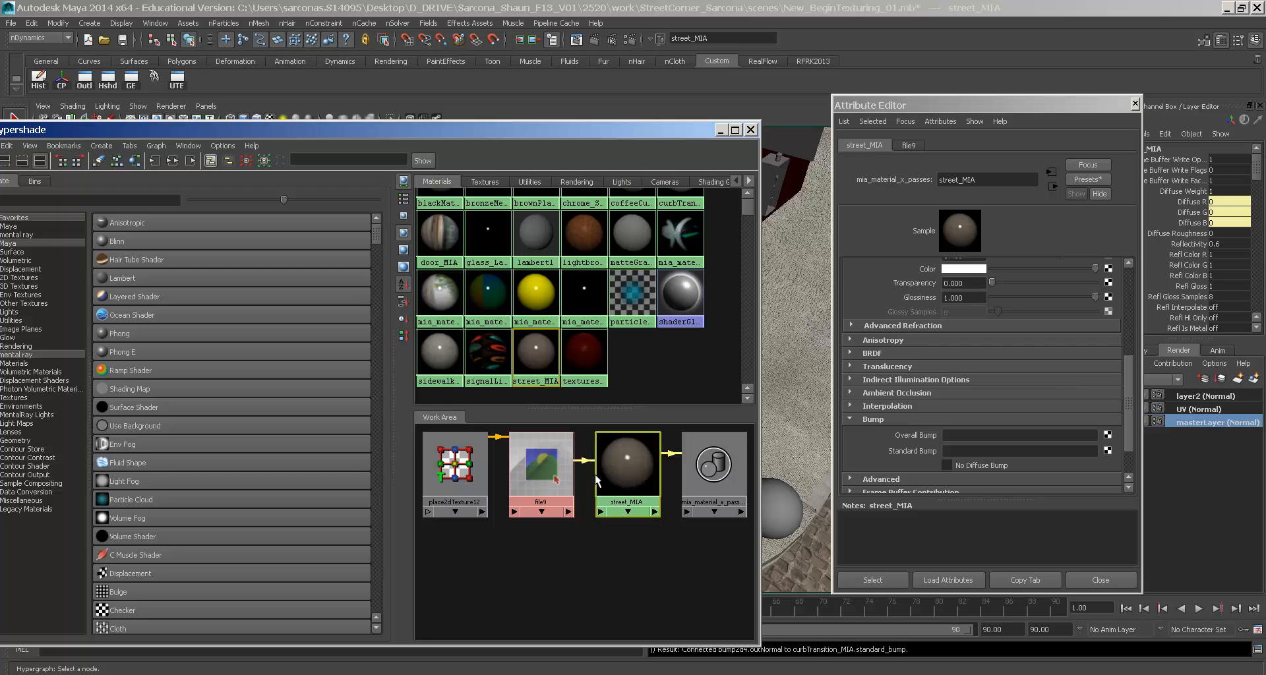
pyautogui.moveTo(554, 469); pyautogui.dragTo(884, 451, button='middle')
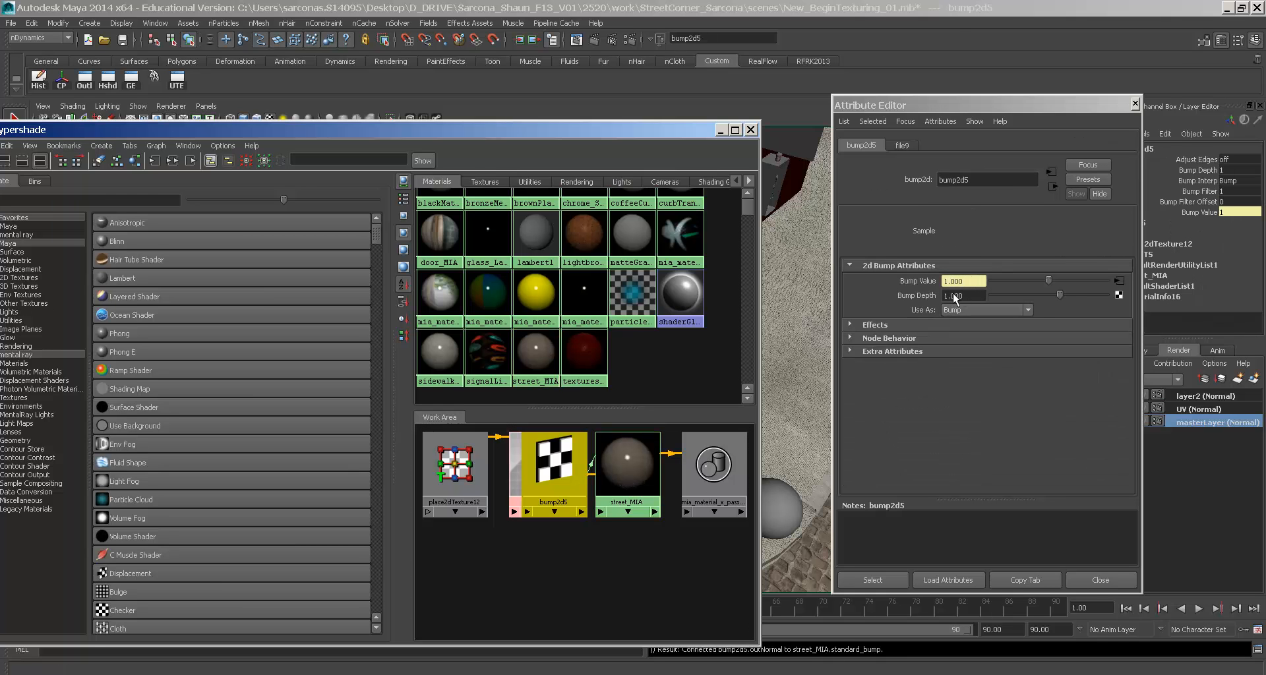
pyautogui.click(954, 296)
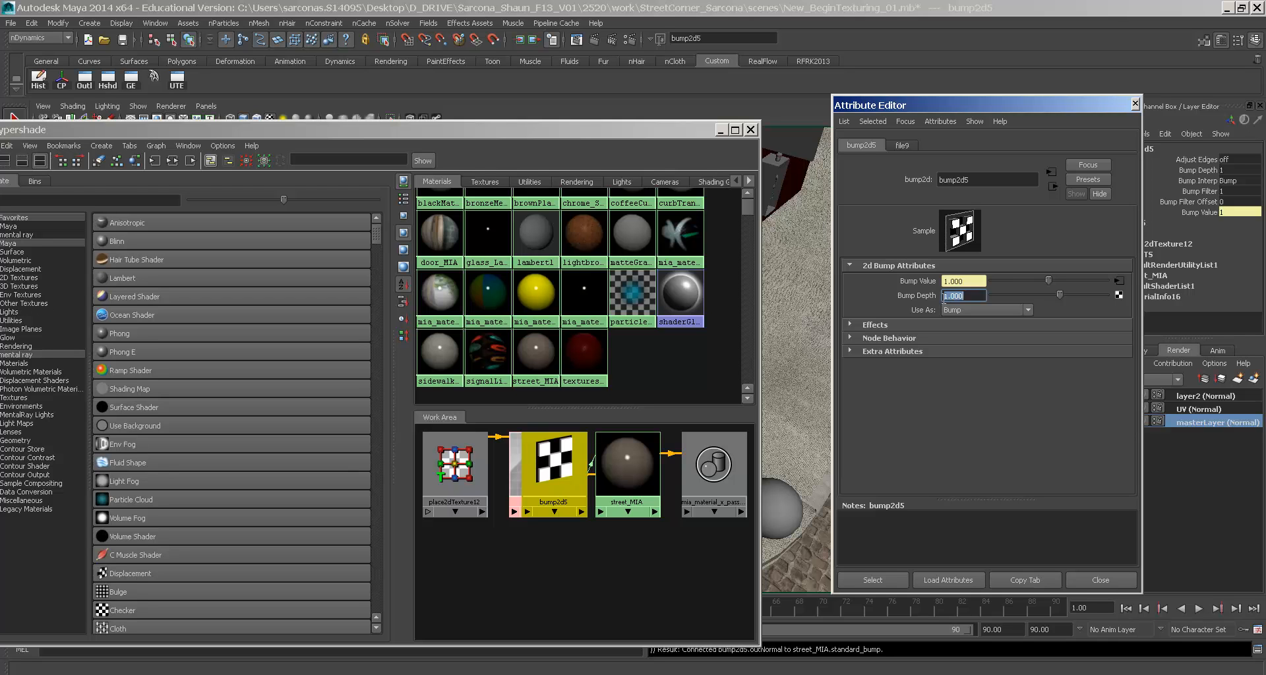
pyautogui.write('0.25')
pyautogui.press('Return')
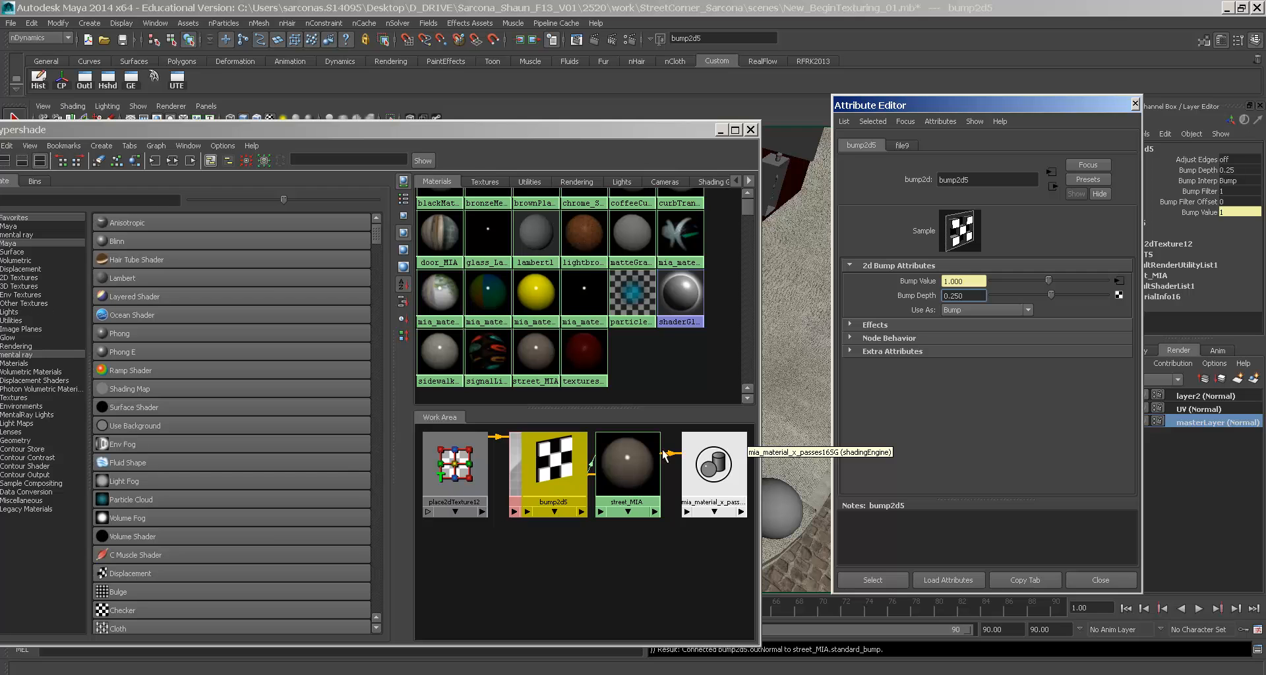
# - Set street_MIA reflectivity to 0.05, glossiness to about 0.773, and glossy samples to 1
pyautogui.click(630, 459)
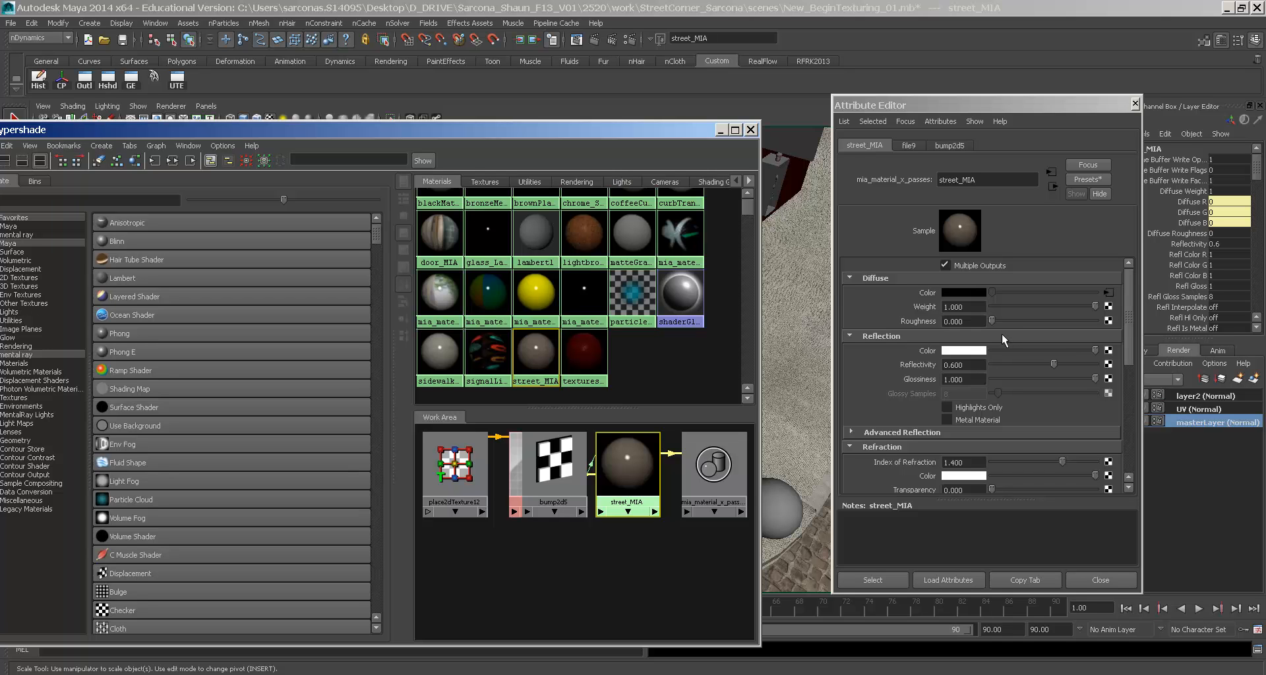
pyautogui.click(969, 362)
pyautogui.doubleClick(968, 364)
pyautogui.write('.')
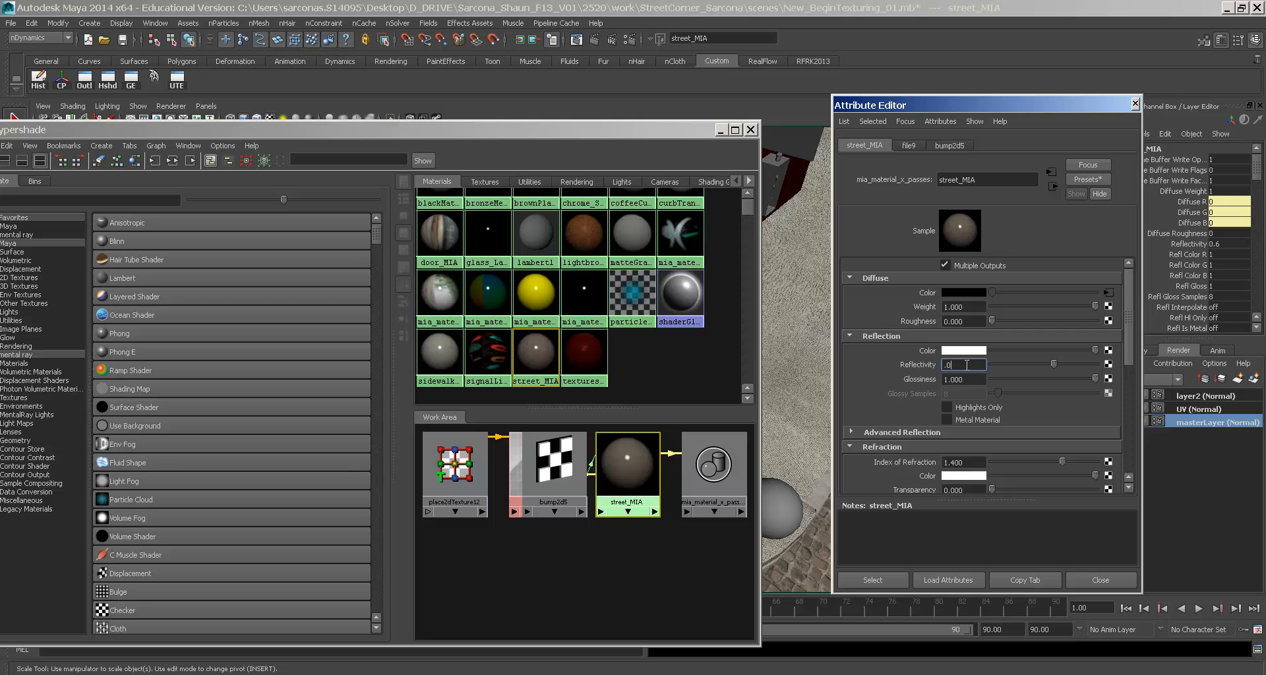
pyautogui.write('05')
pyautogui.press('Return')
pyautogui.moveTo(1075, 379); pyautogui.dragTo(1063, 380)
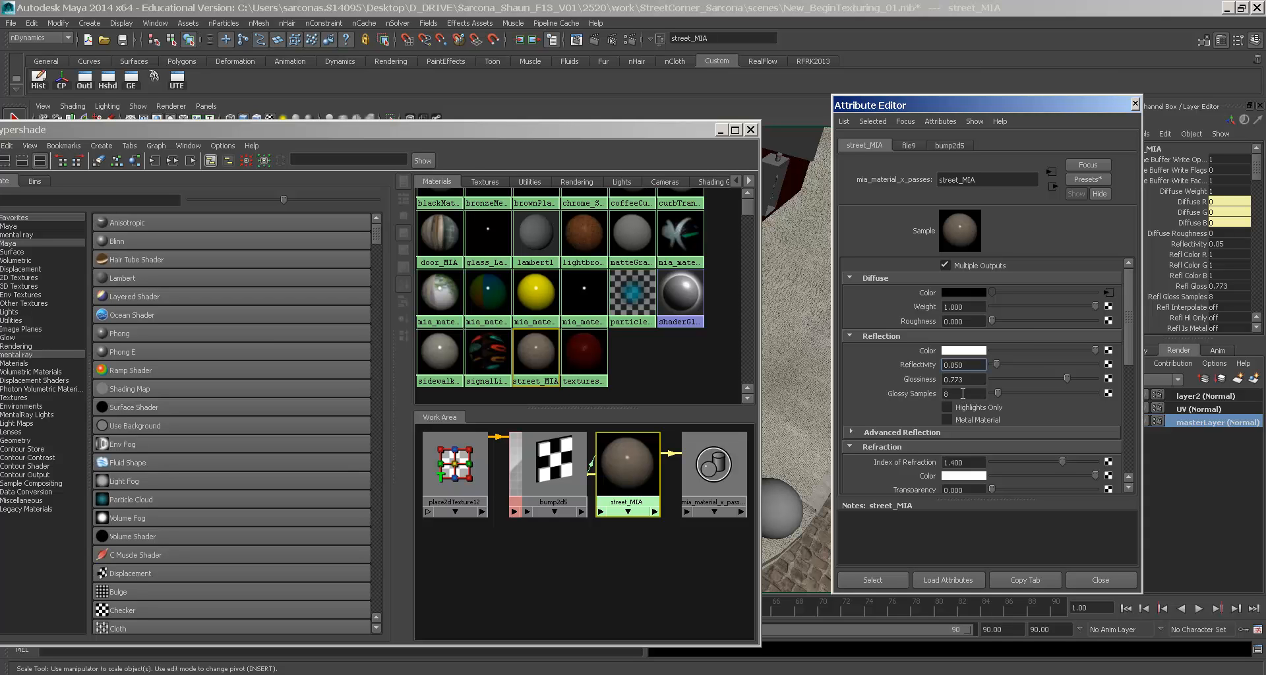
pyautogui.doubleClick(962, 393)
pyautogui.write('1')
pyautogui.press('Tab')
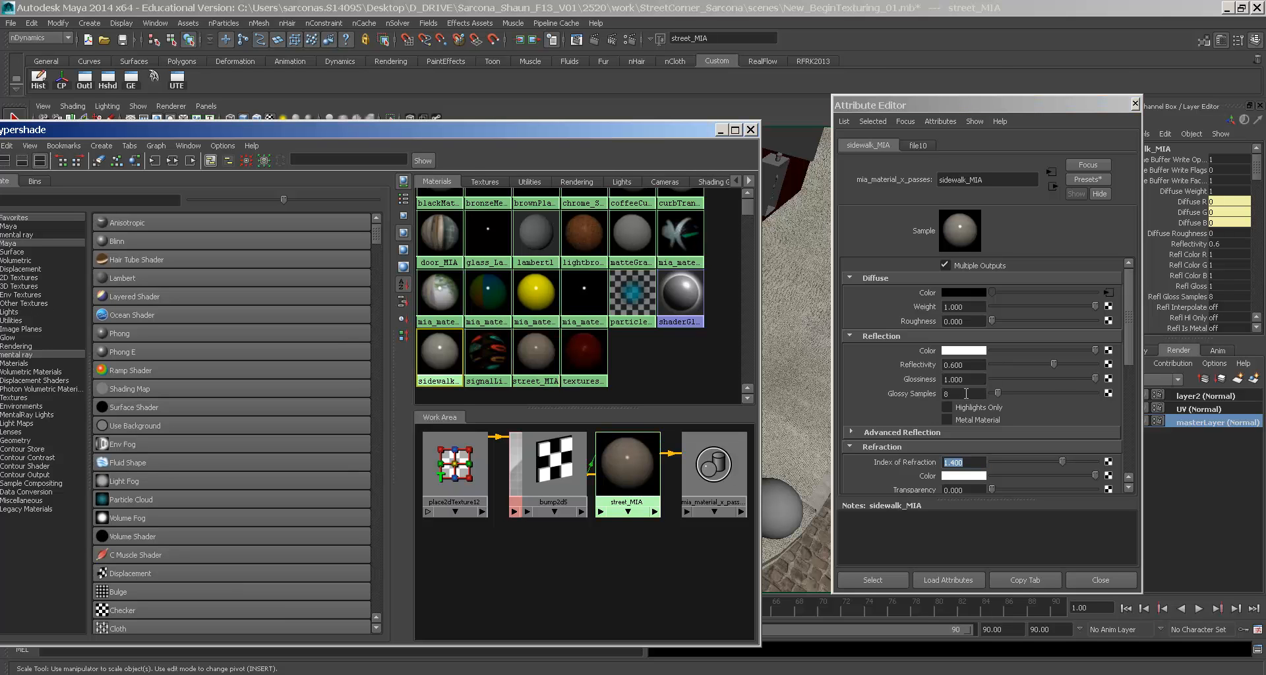
# - Bring up the sidewalk_MIA material settings and reposition the shading editor
pyautogui.click(966, 393)
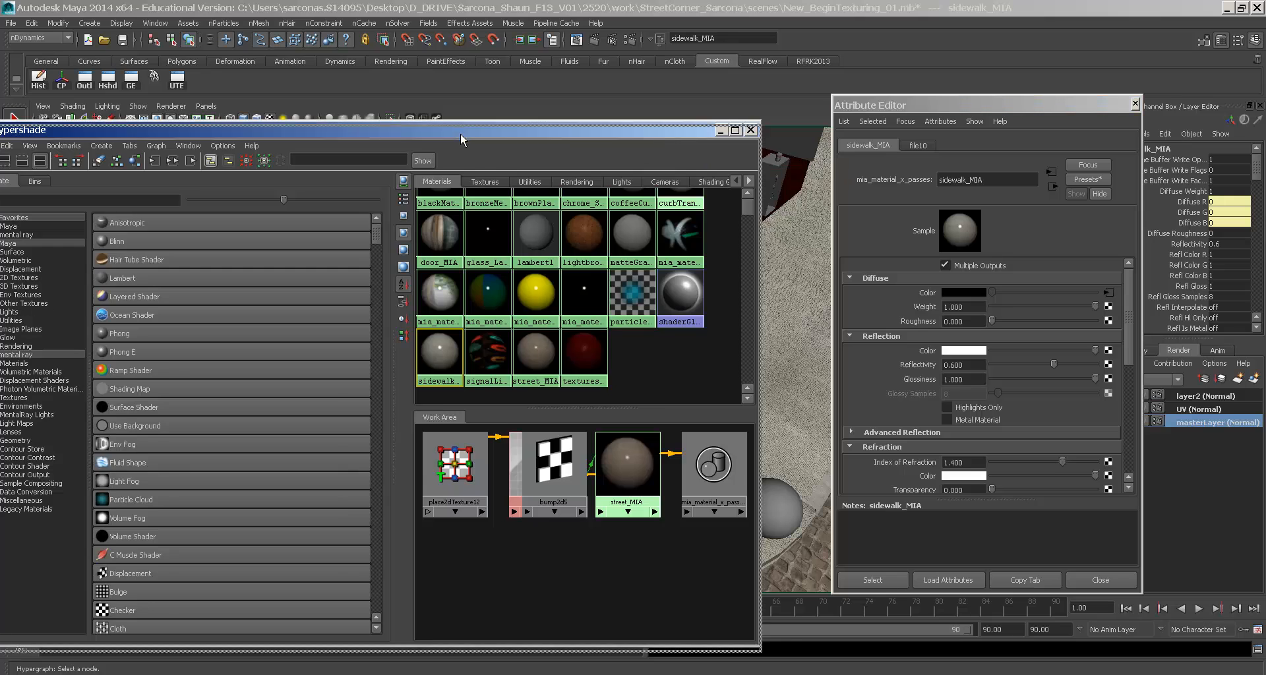
pyautogui.moveTo(460, 132); pyautogui.dragTo(482, 198)
pyautogui.click(178, 106)
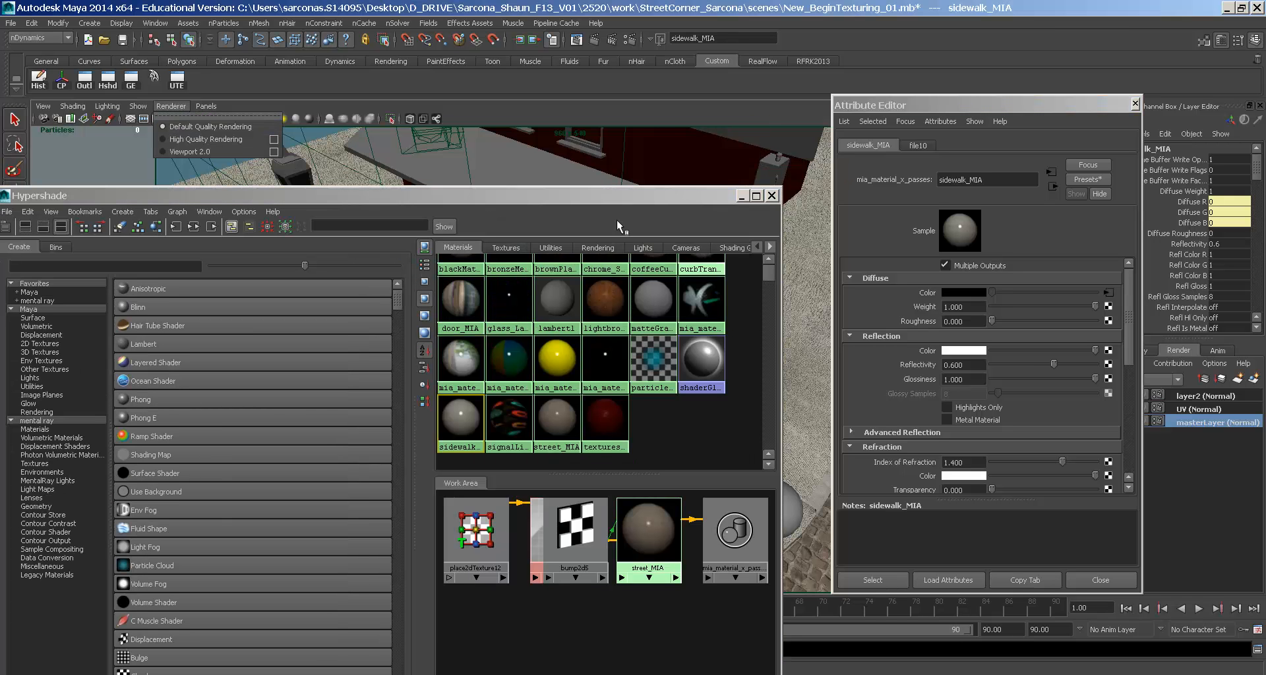
pyautogui.click(951, 371)
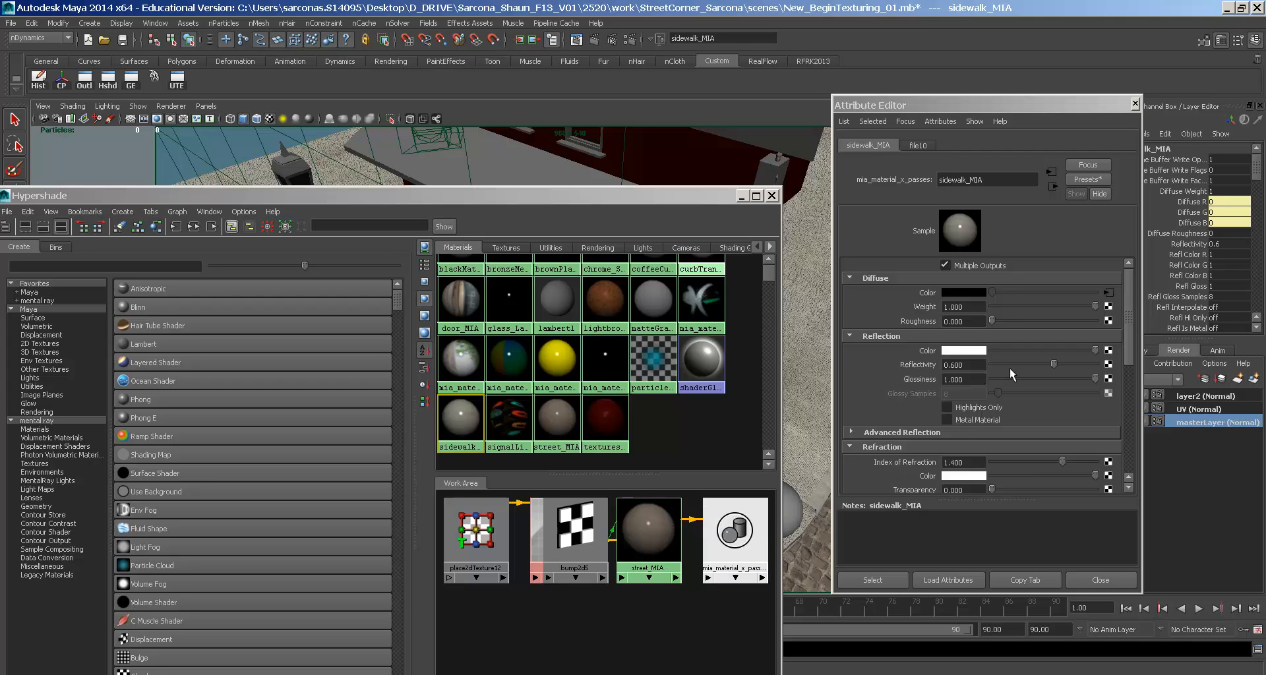
# - Set sidewalk_MIA reflectivity to 0.344, glossiness to 0.394, and glossy samples to 1
pyautogui.moveTo(1045, 365); pyautogui.dragTo(1033, 367)
pyautogui.click(1028, 365)
pyautogui.click(1062, 378)
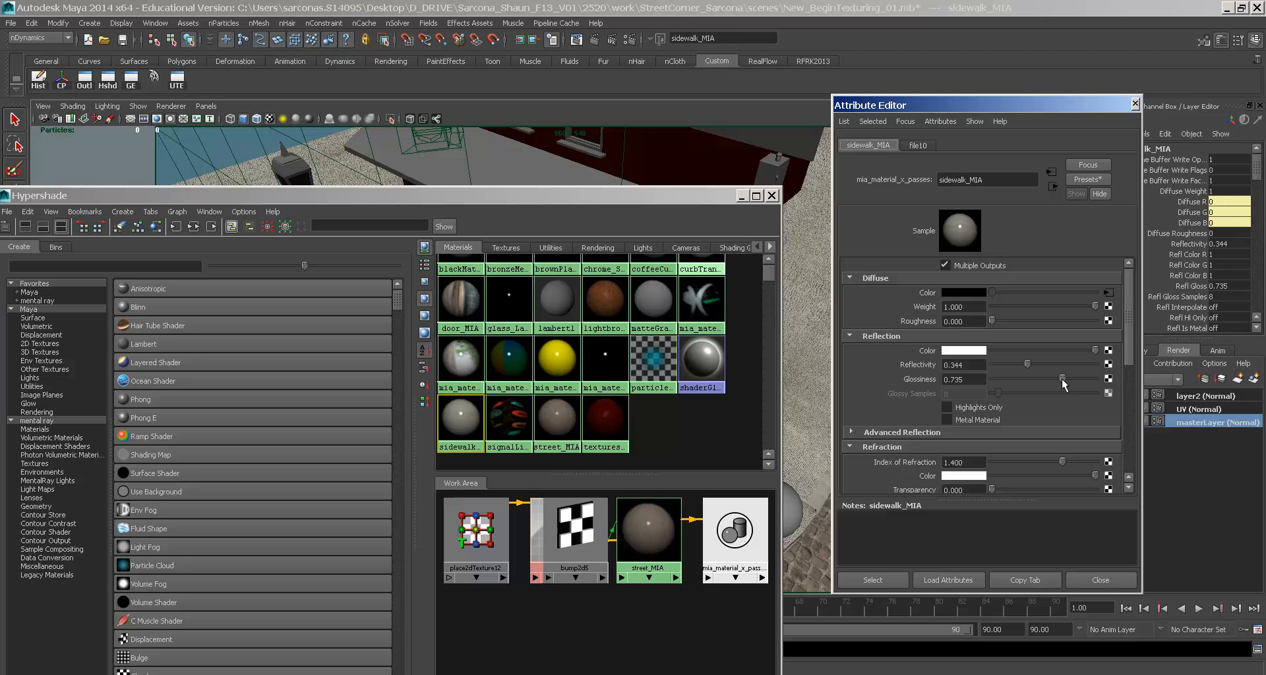
pyautogui.click(1046, 379)
pyautogui.click(1021, 380)
pyautogui.write('1')
pyautogui.press('Tab')
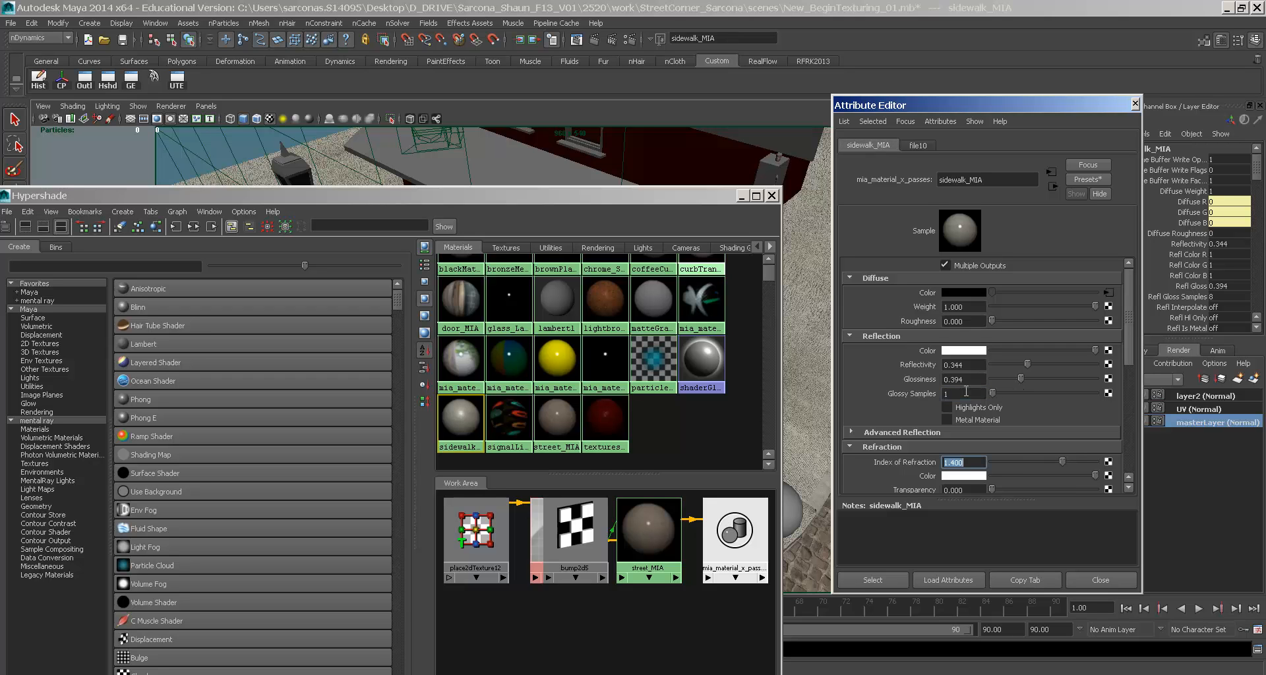
# - Connect file10 as sidewalk_MIA's bump, then close Hypershade and the Attribute Editor
pyautogui.scroll(-5, 965, 391)
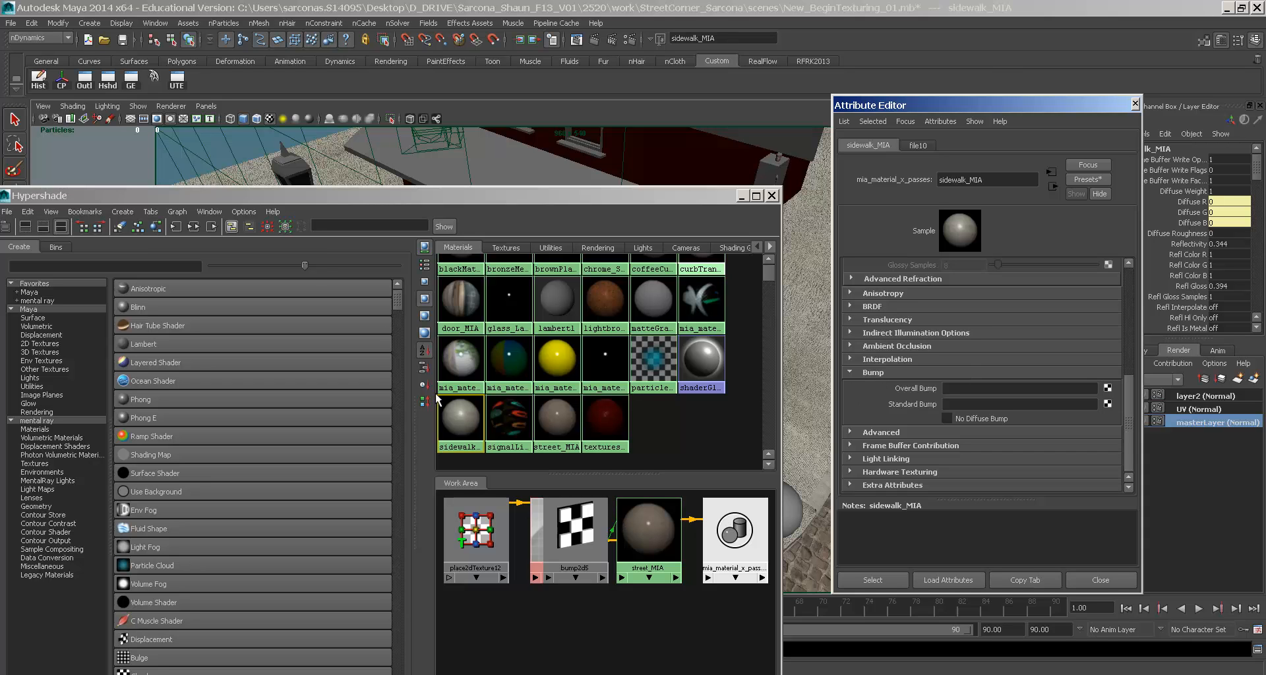
pyautogui.click(193, 226)
pyautogui.moveTo(567, 556); pyautogui.dragTo(884, 407, button='middle')
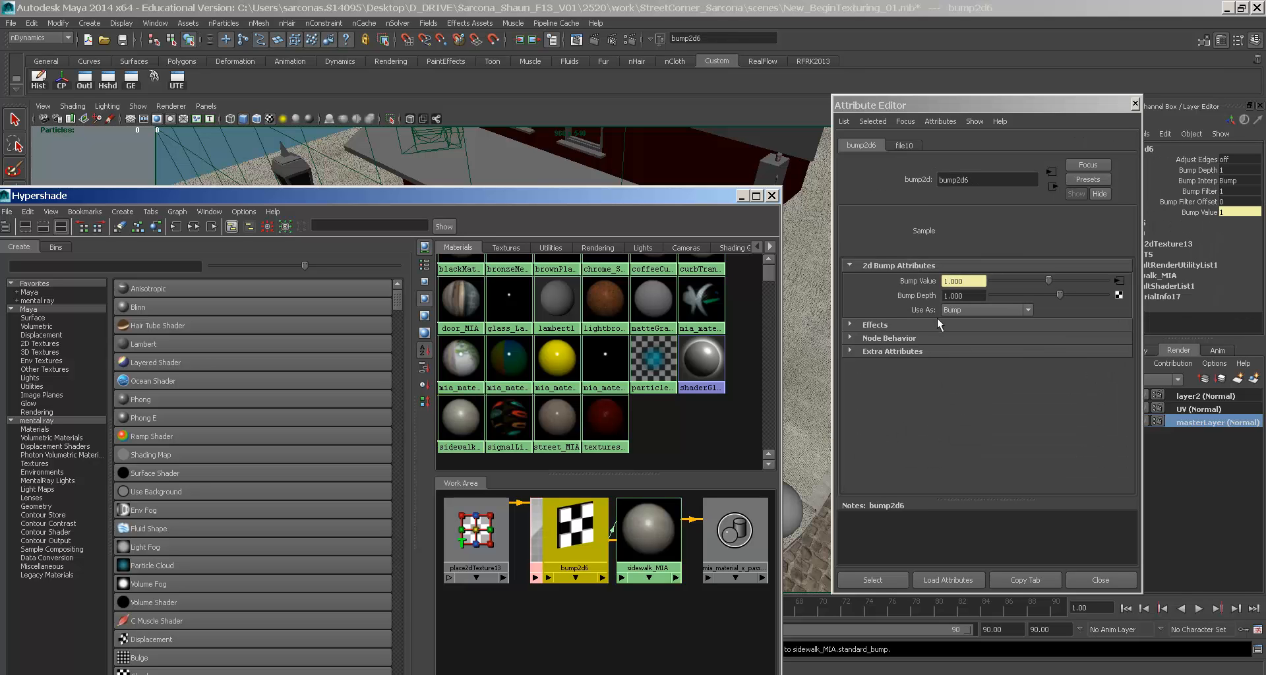
pyautogui.click(970, 295)
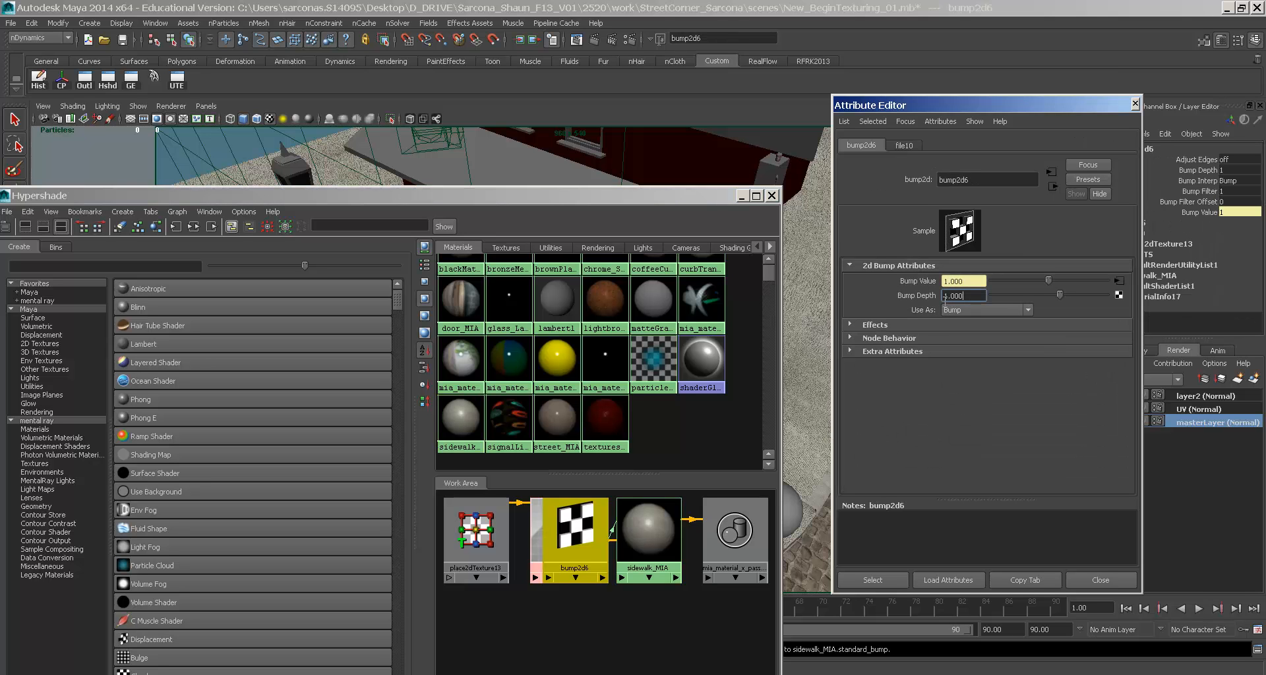
pyautogui.click(772, 195)
pyautogui.click(1099, 580)
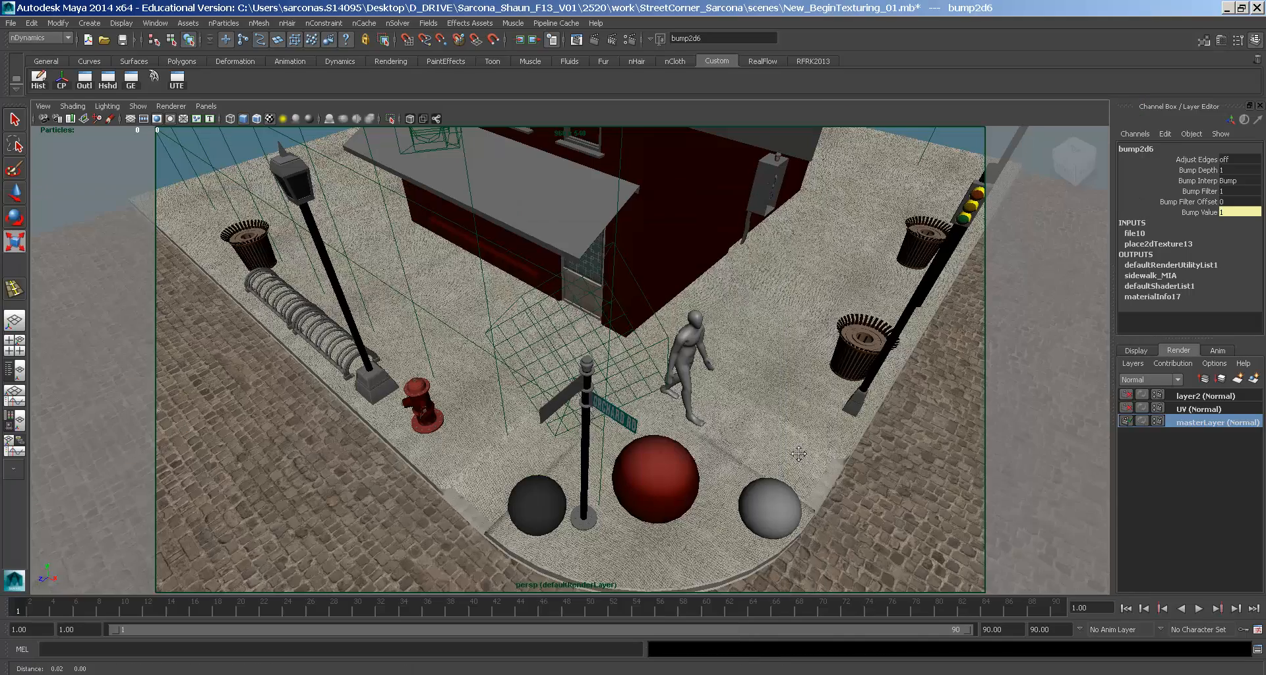
# - Return to frame 1, save the scene, and re-run the previous mental ray render
pyautogui.scroll(-2, 798, 455)
pyautogui.scroll(6, 805, 339)
pyautogui.keyDown('alt'); pyautogui.moveTo(752, 337); pyautogui.dragTo(772, 371, button='middle'); pyautogui.keyUp('alt')
pyautogui.moveTo(69, 609); pyautogui.dragTo(4, 596)
pyautogui.hotkey('ctrl', 's')
pyautogui.click(574, 41)
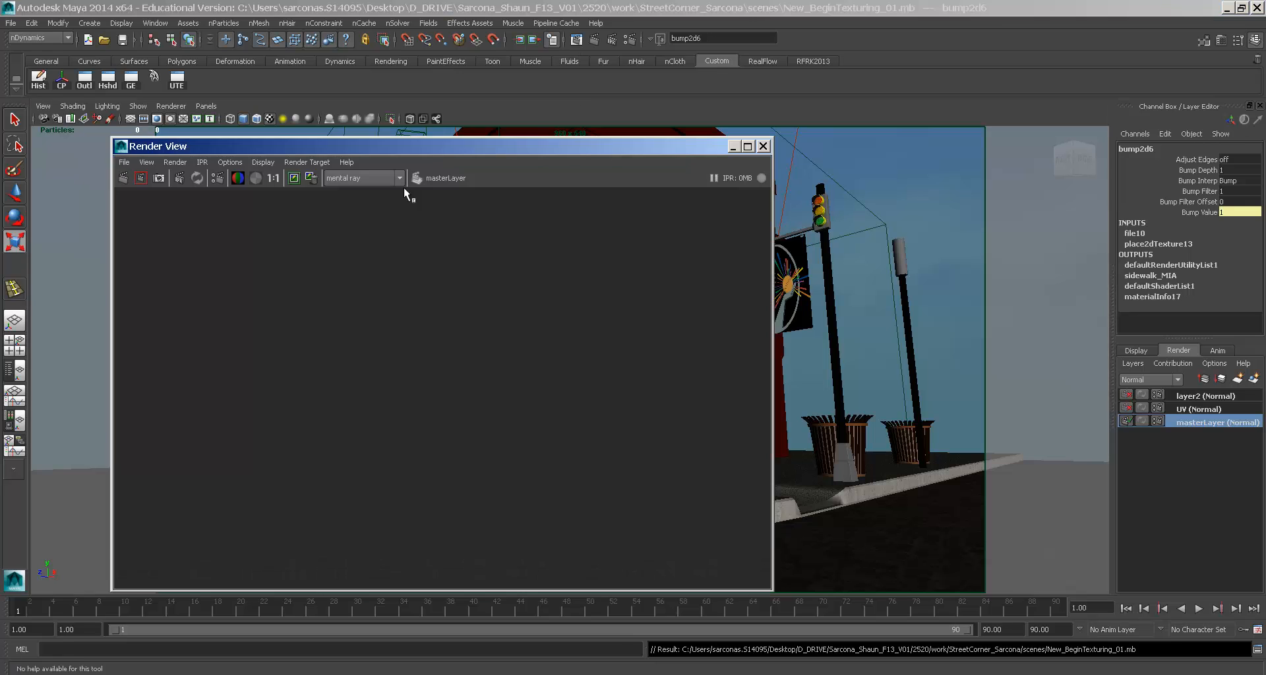
pyautogui.click(124, 177)
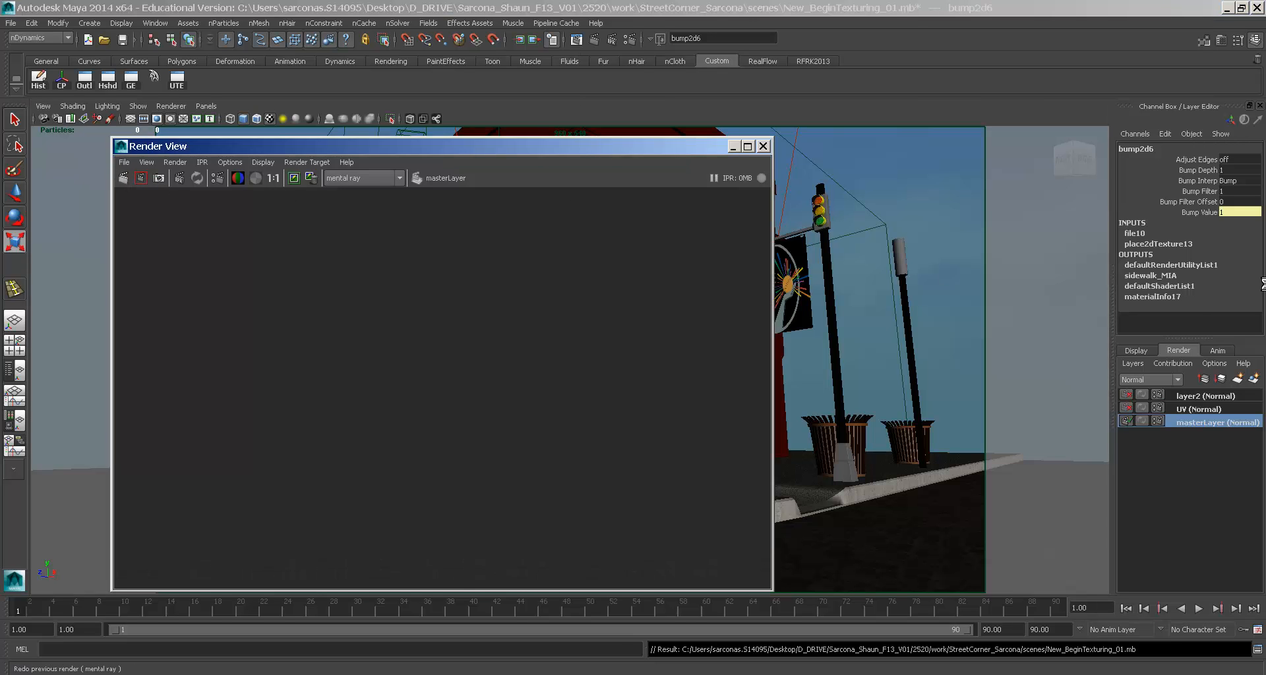
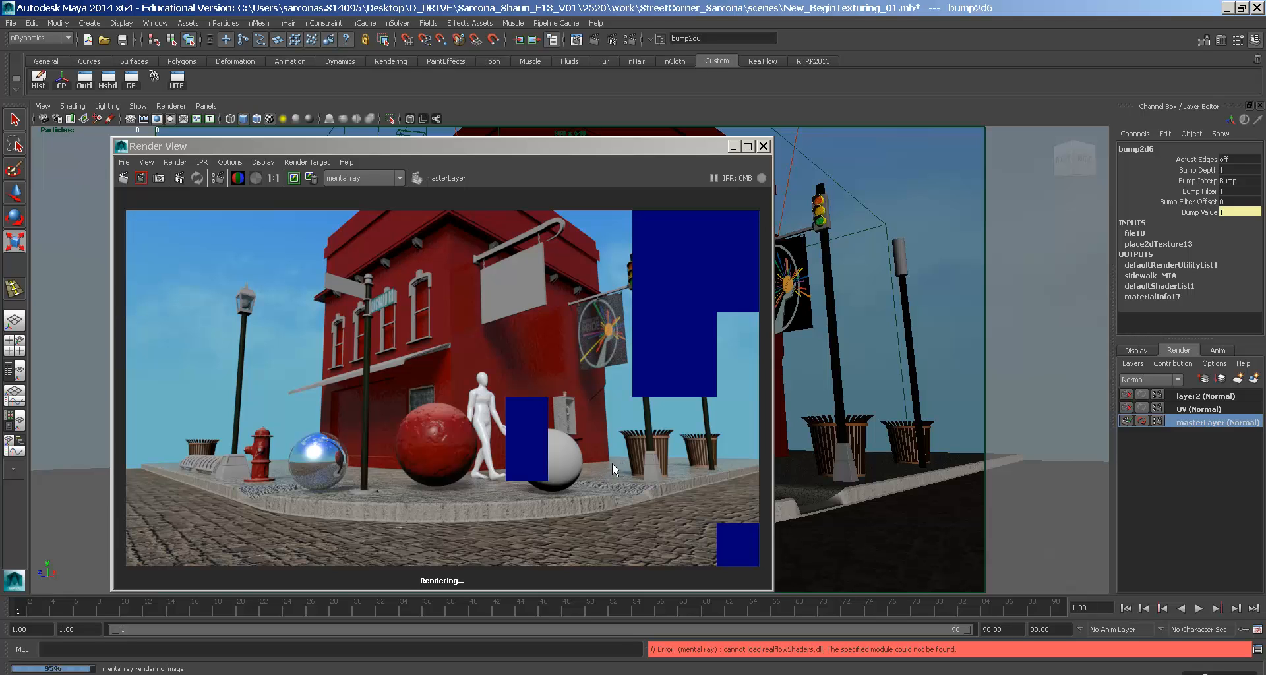
# - Abort the running mental ray render and select the sidewalk object
pyautogui.press('Escape')
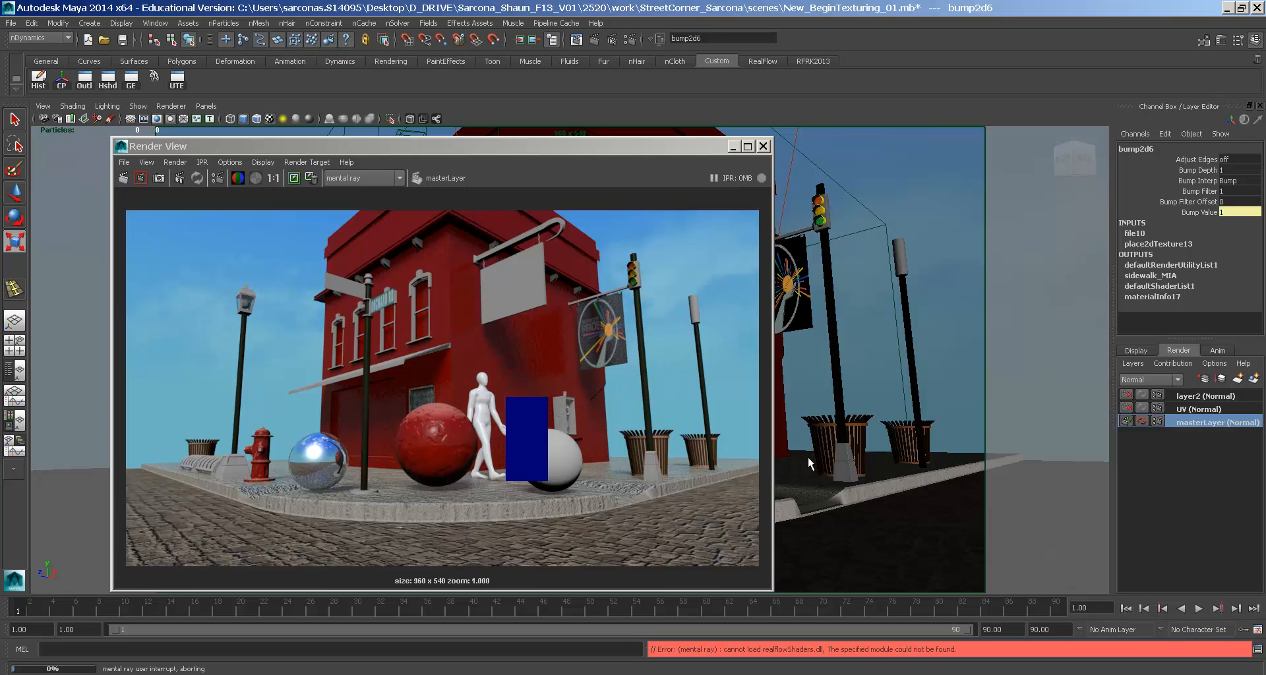
pyautogui.click(809, 457)
# - Set the sidewalk's bump2d6 Bump Depth to 0.2
pyautogui.hotkey('ctrl', 'a')
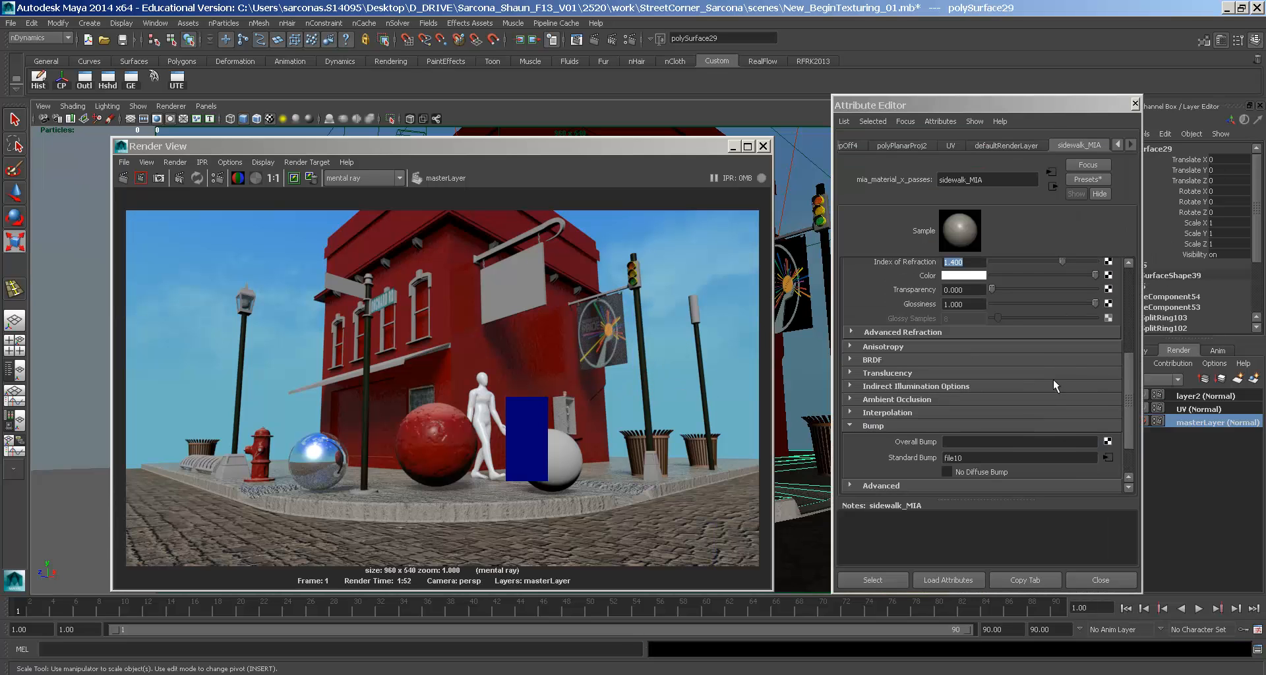
pyautogui.click(1107, 418)
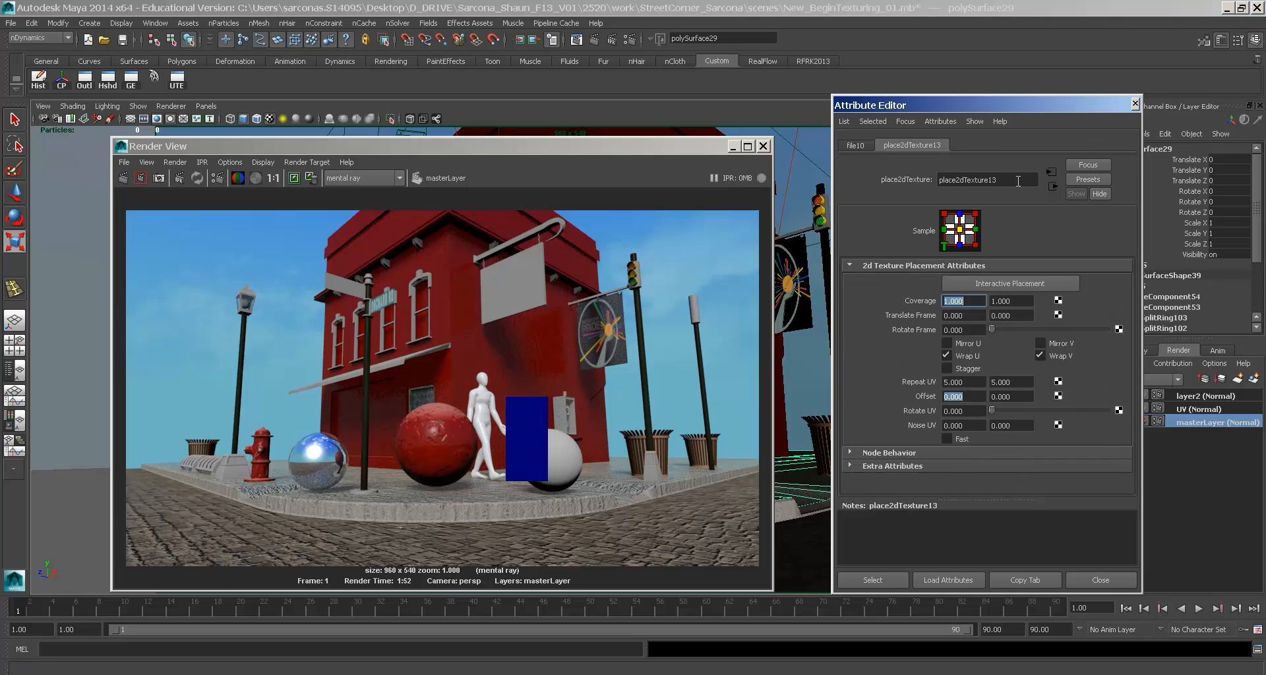
pyautogui.click(1052, 186)
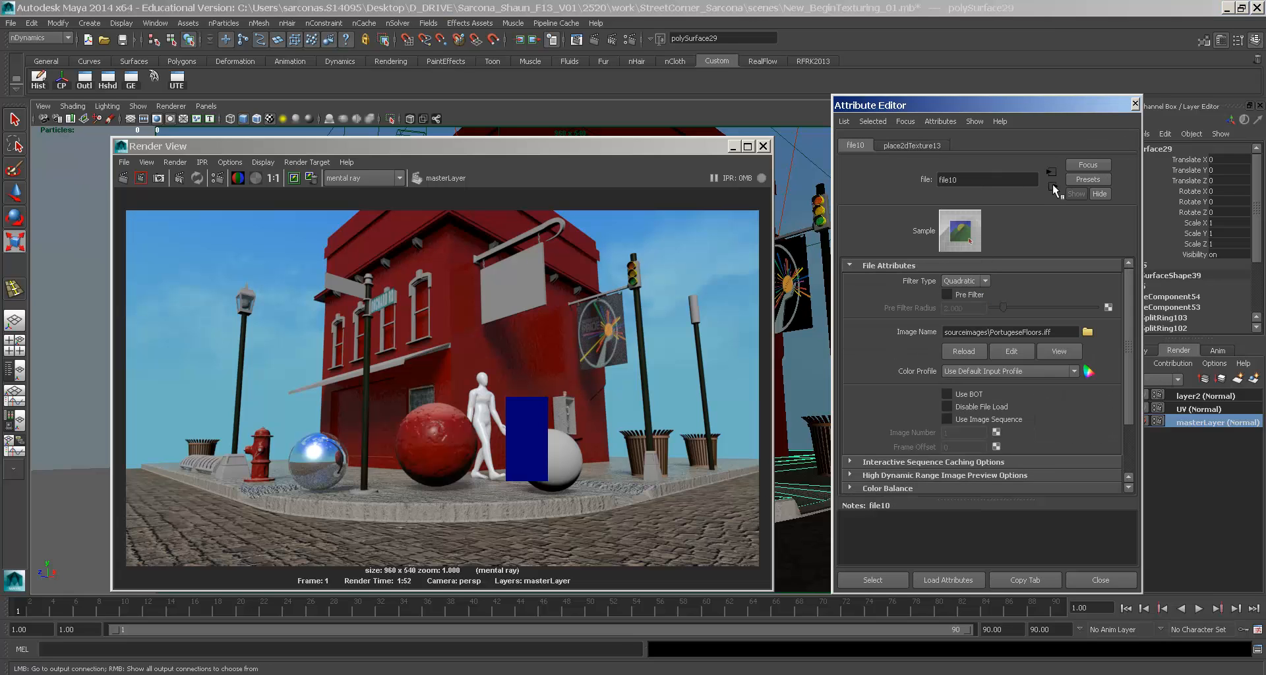
pyautogui.click(1052, 185)
pyautogui.press('Tab')
pyautogui.write('.1')
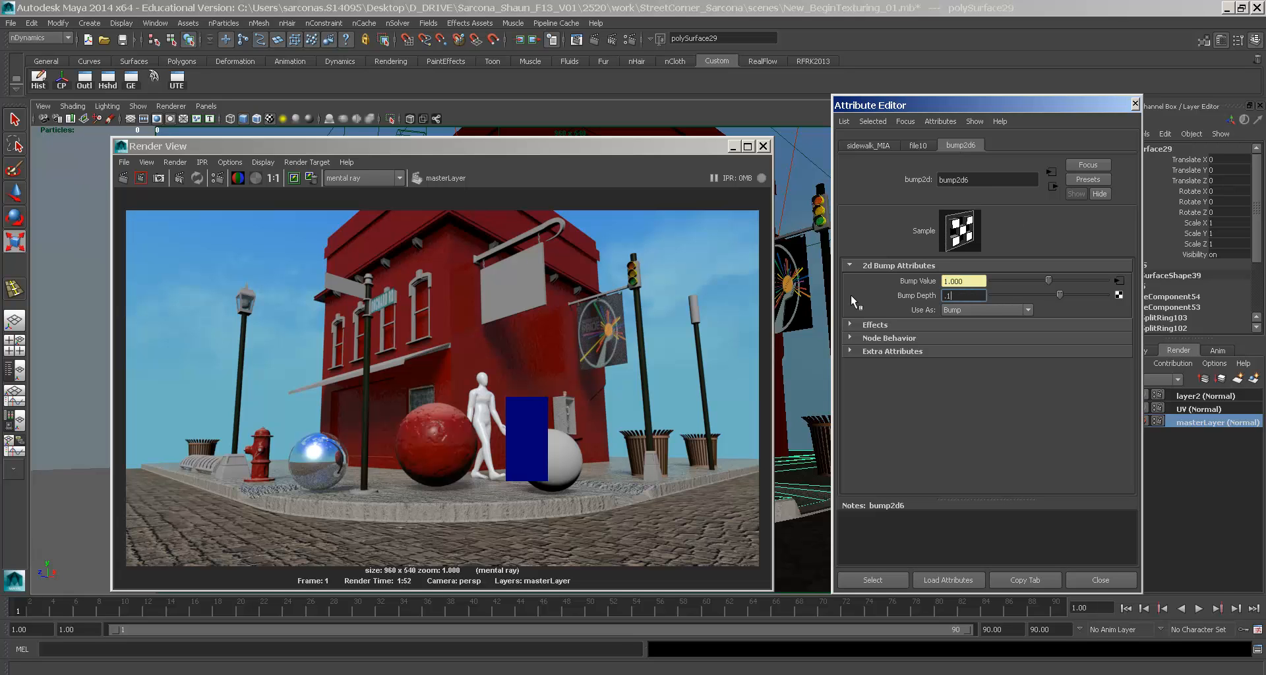
pyautogui.write('2')
pyautogui.press('Return')
# - Lower sidewalk_MIA reflectivity to 0.083 and glossiness to 0.264
pyautogui.click(885, 144)
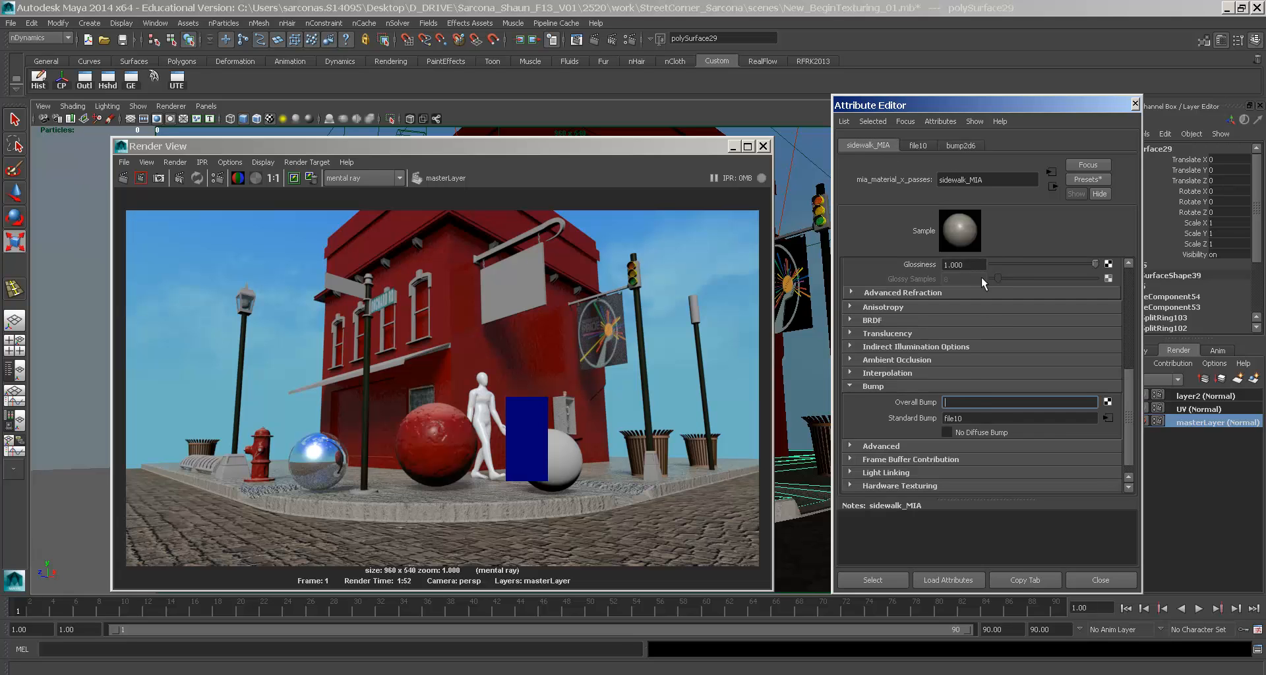
pyautogui.scroll(5, 993, 318)
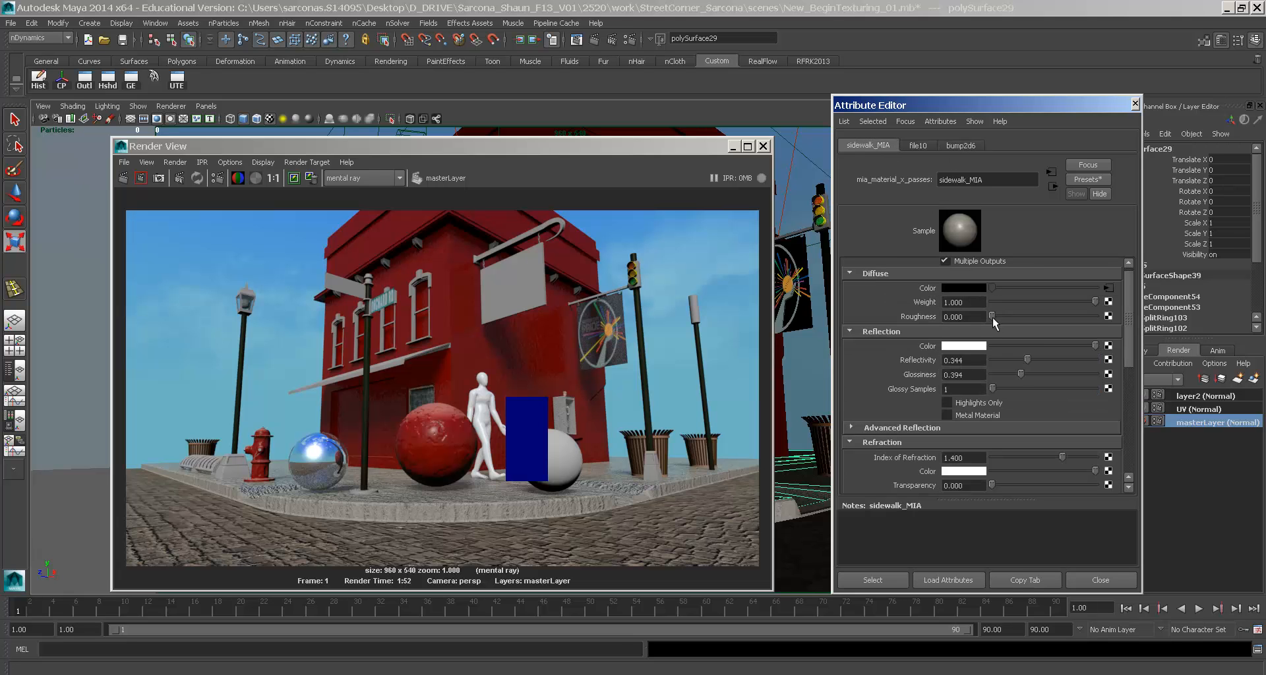
pyautogui.click(1007, 360)
pyautogui.click(1000, 361)
pyautogui.click(1013, 375)
pyautogui.click(1006, 374)
pyautogui.click(1004, 375)
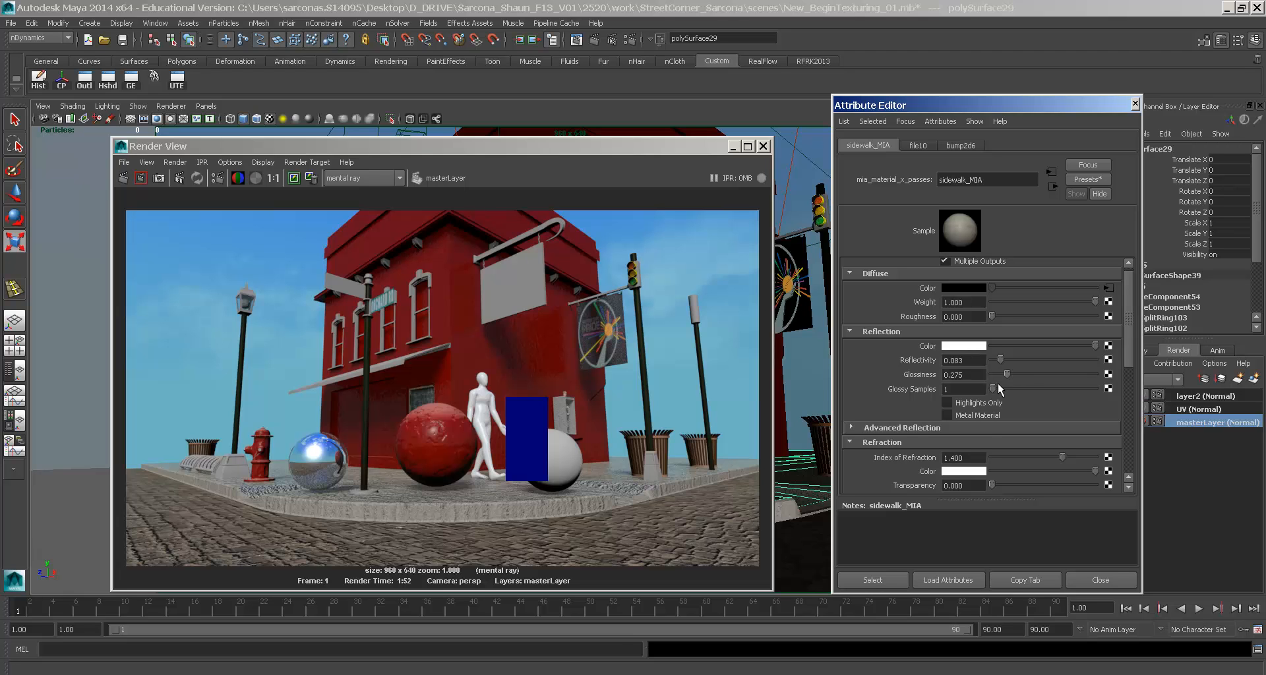
# - Set street glossiness to 0.442 and bump2d5 depth to 0.15, then open Hypershade
pyautogui.click(805, 544)
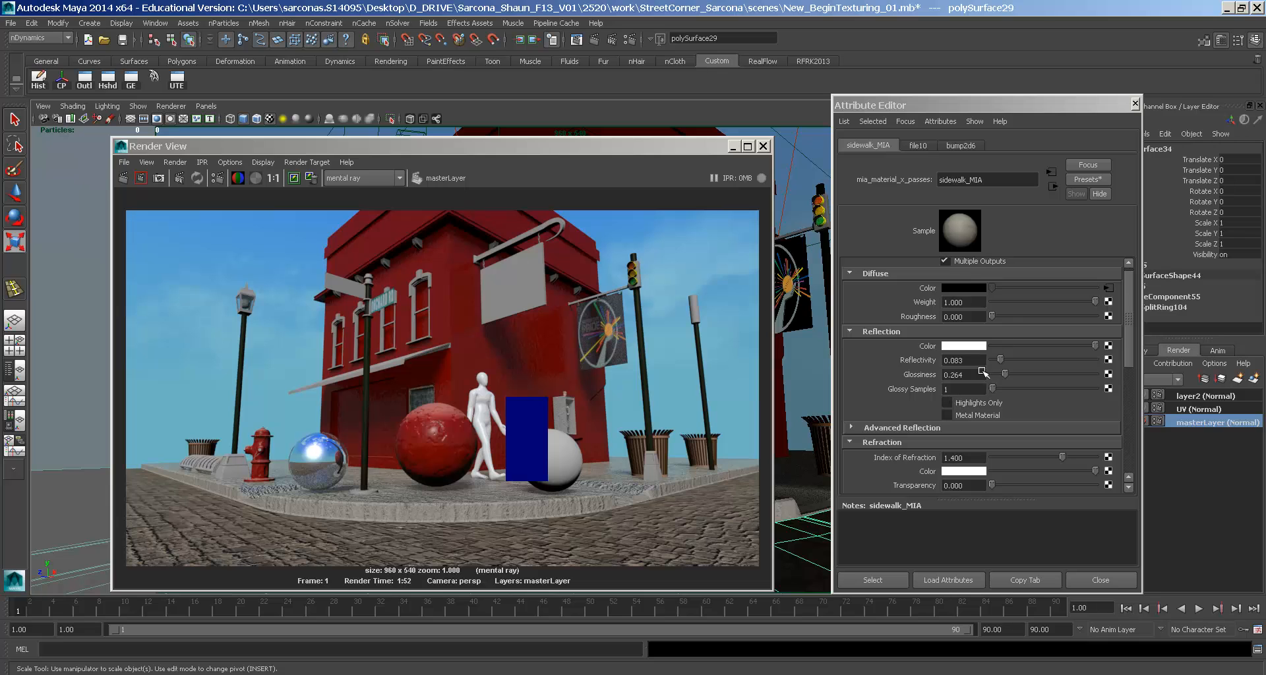
pyautogui.click(1026, 374)
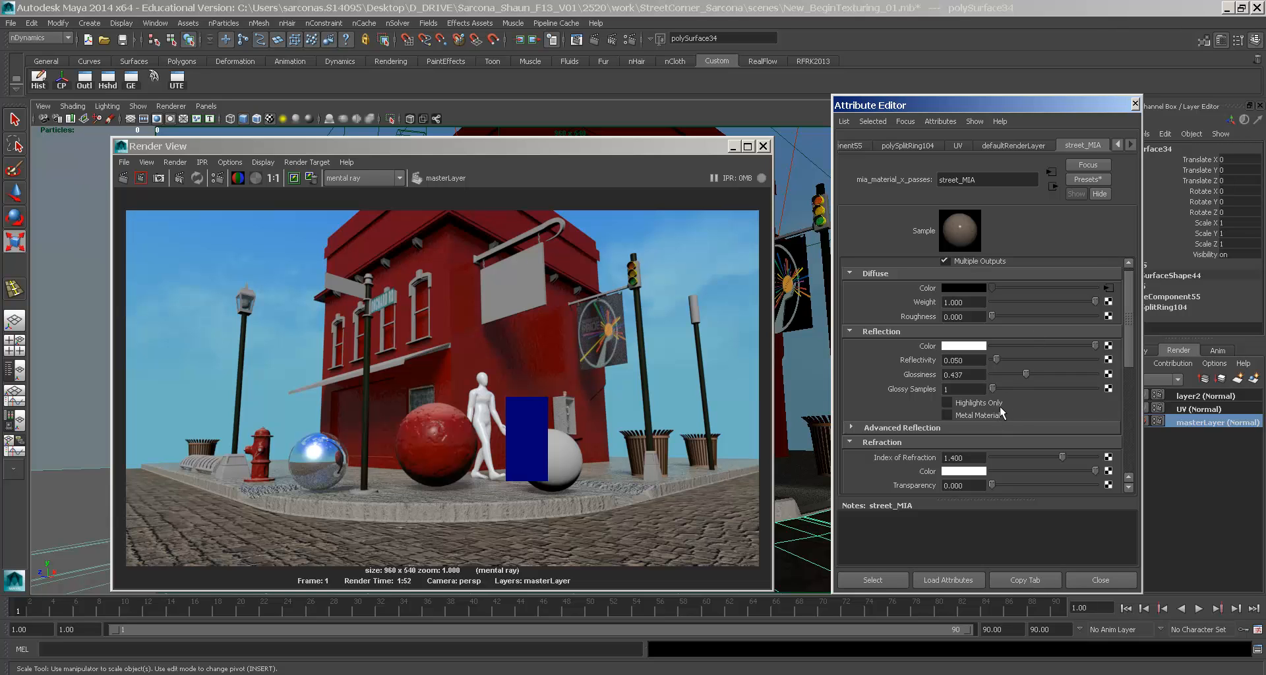
pyautogui.scroll(-10, 1000, 409)
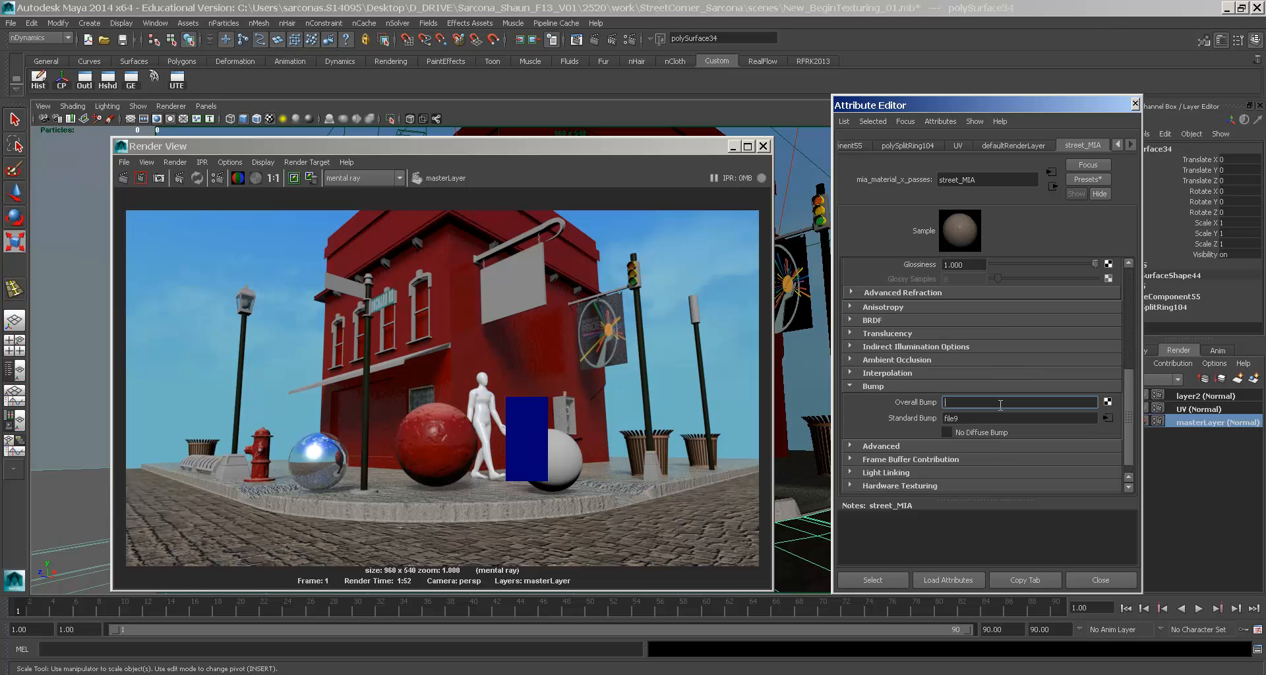
pyautogui.click(1108, 418)
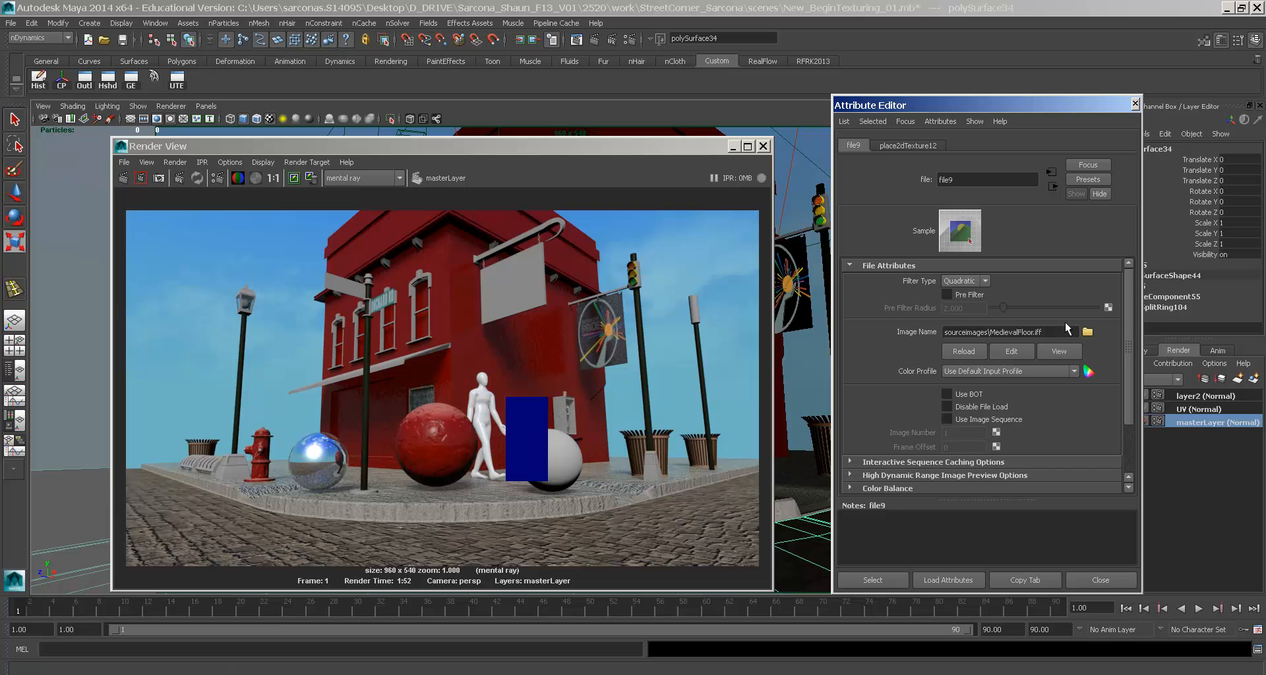
pyautogui.click(1051, 186)
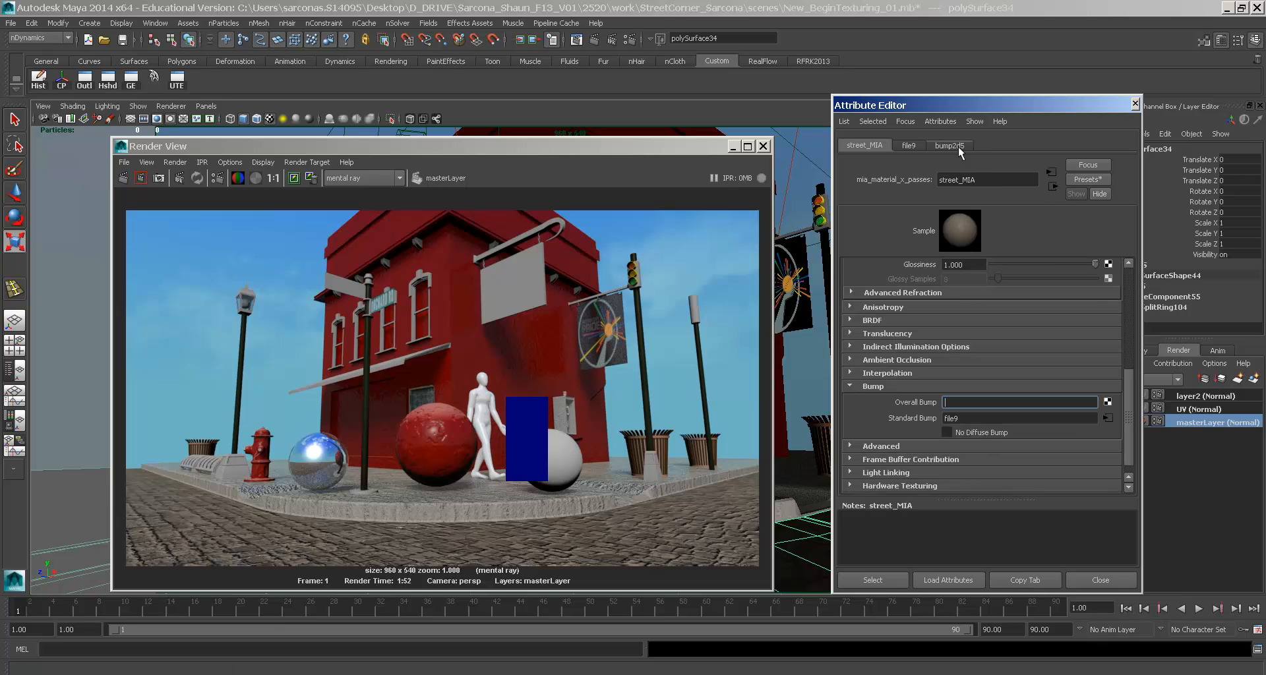
pyautogui.click(949, 145)
pyautogui.click(978, 294)
pyautogui.press('BackSpace')
pyautogui.press('BackSpace')
pyautogui.press('BackSpace')
pyautogui.write('150')
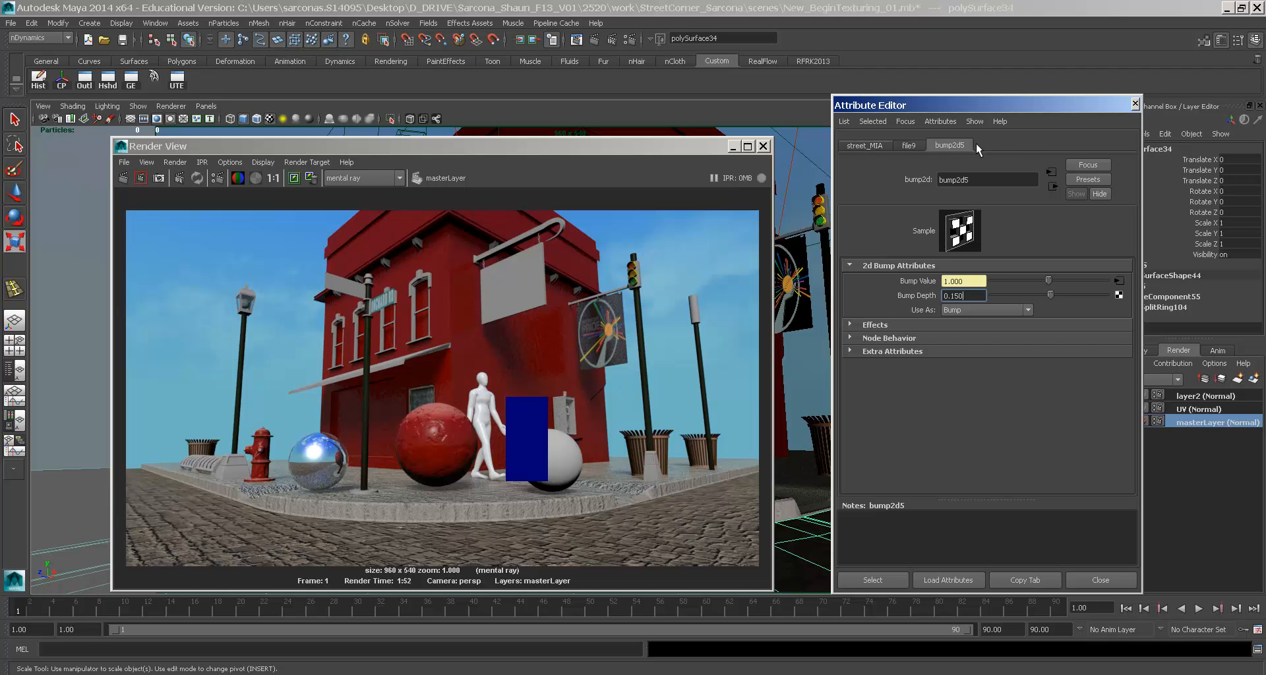
pyautogui.click(107, 79)
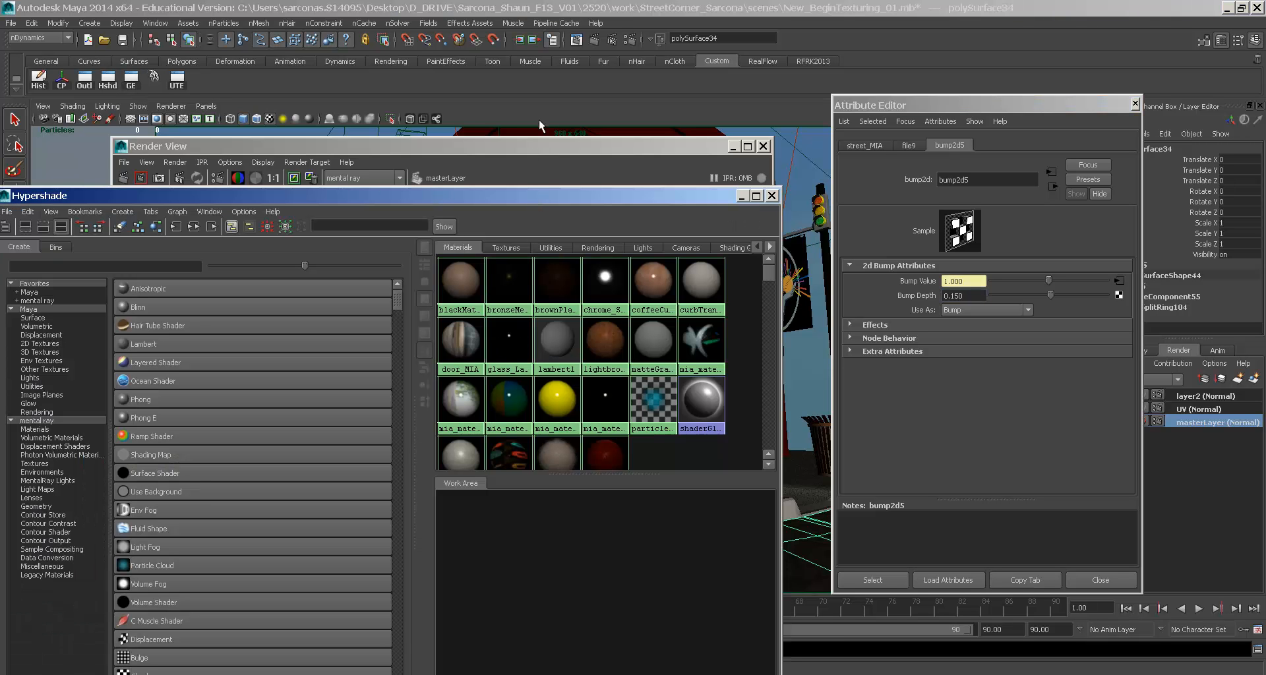
# - Graph sidewalk_MIA's network and inspect its bump, file, placement and shading group nodes
pyautogui.moveTo(537, 195); pyautogui.dragTo(542, 112)
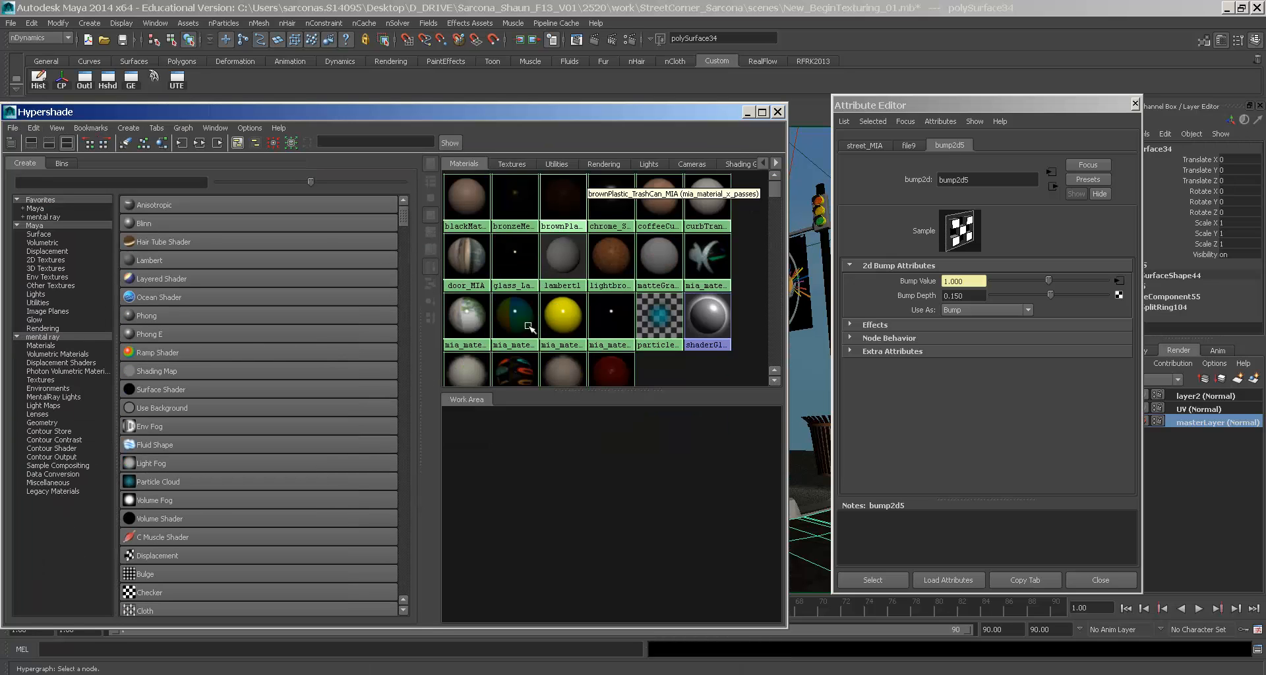
pyautogui.scroll(-1, 502, 337)
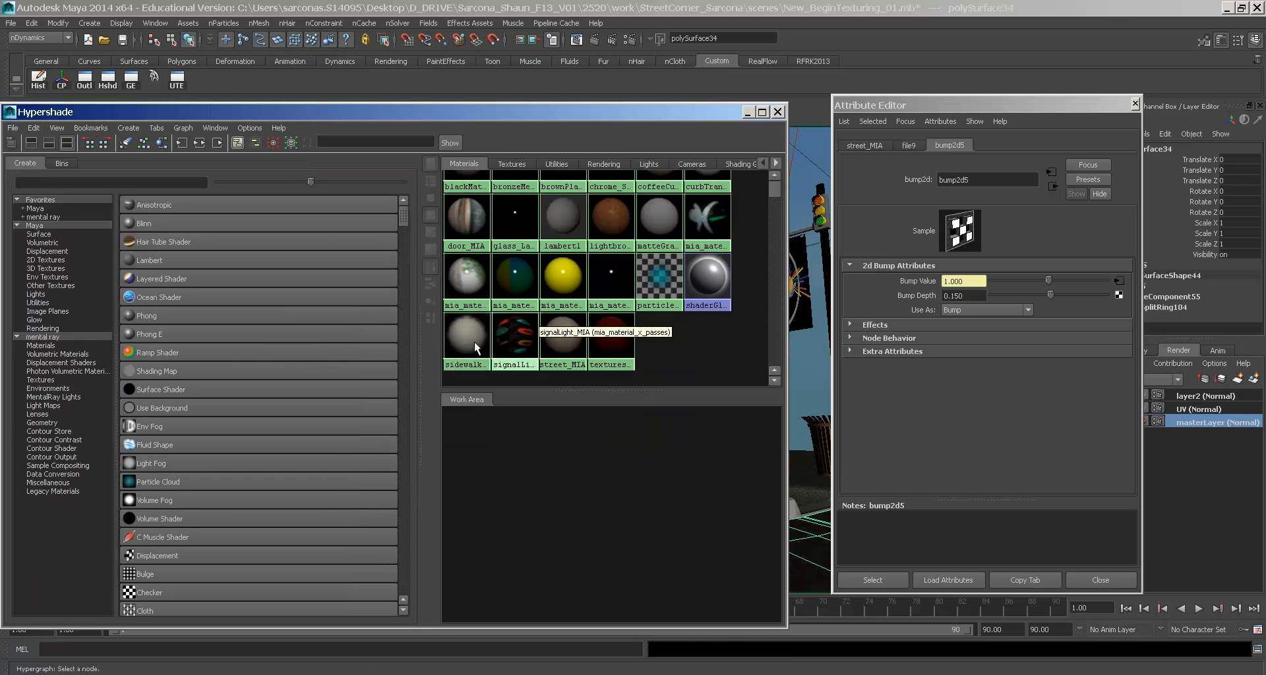
pyautogui.click(473, 341)
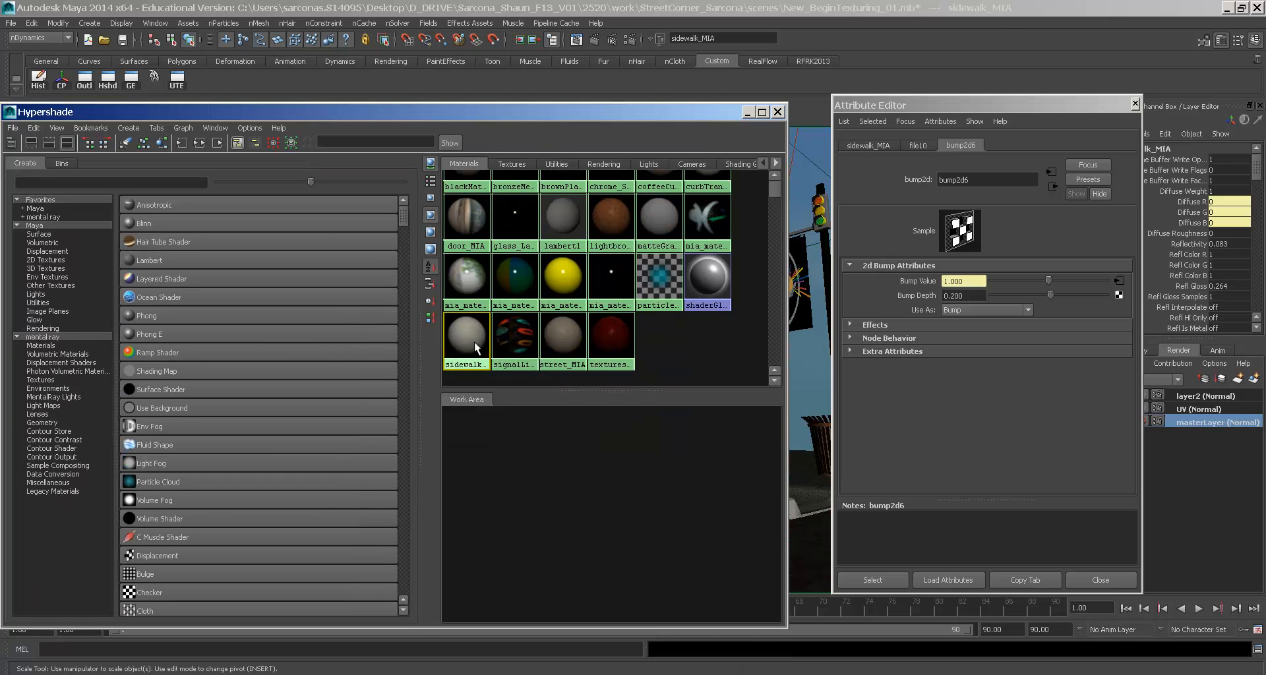
pyautogui.click(203, 140)
pyautogui.click(620, 460)
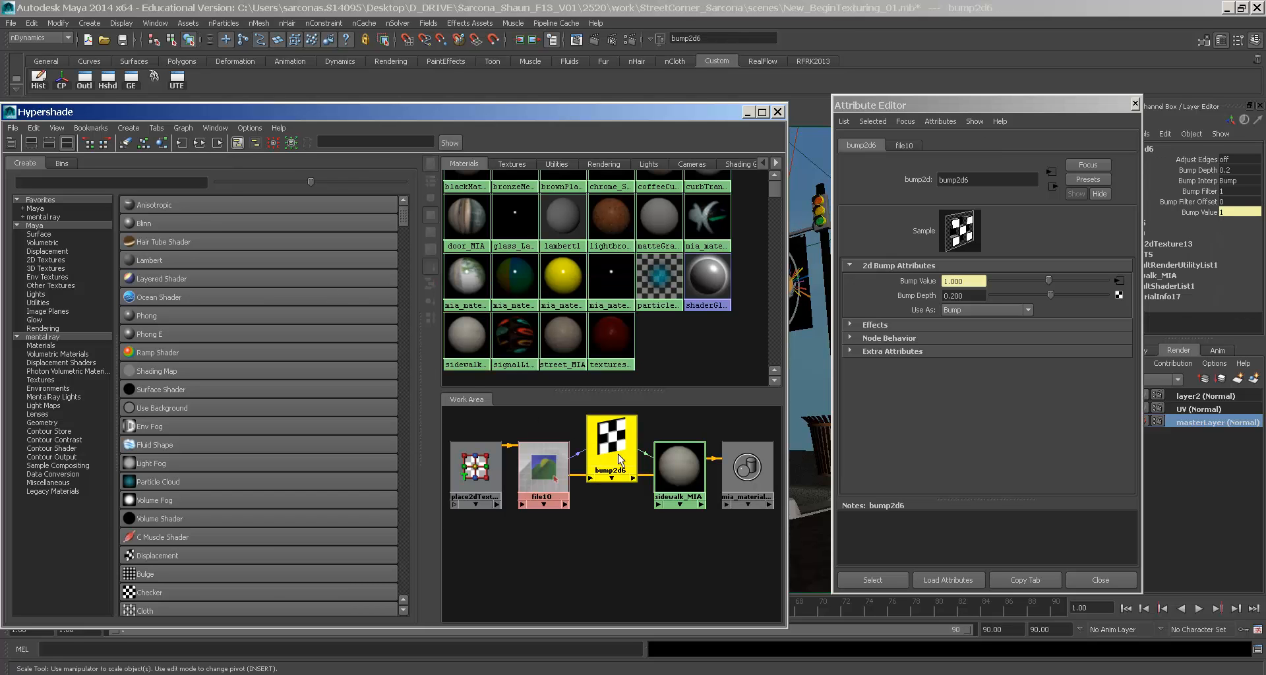
pyautogui.click(542, 469)
pyautogui.click(480, 468)
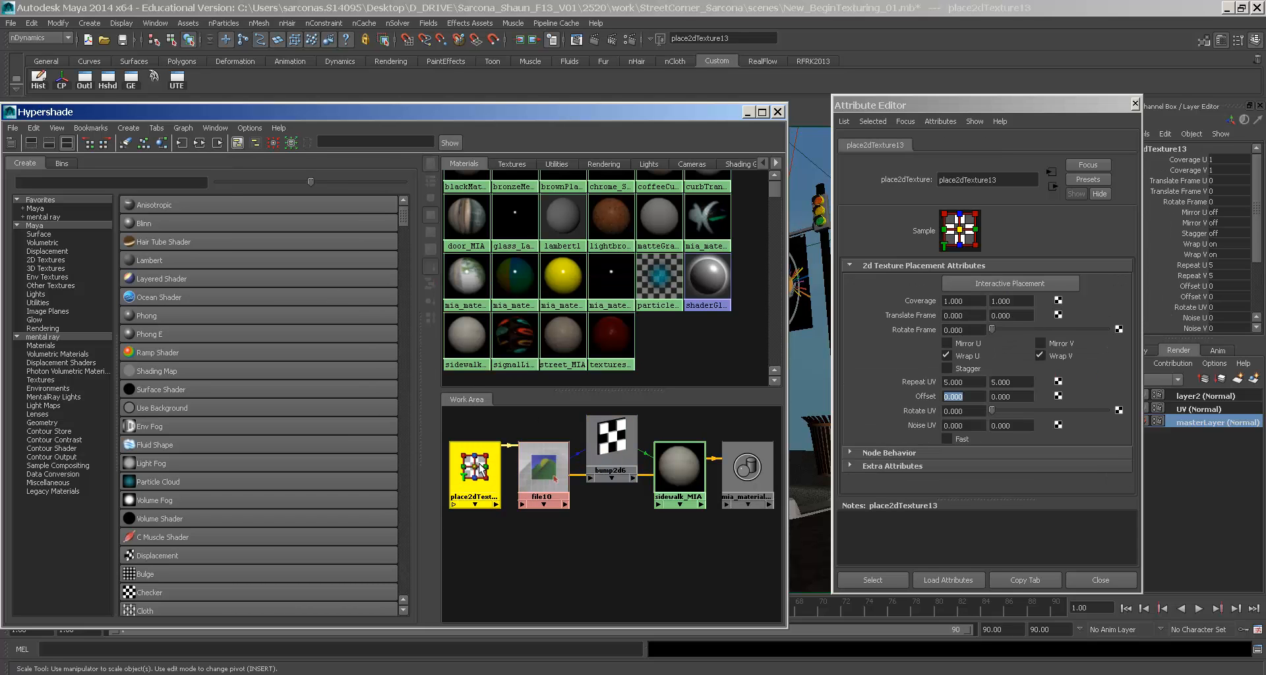
pyautogui.click(679, 469)
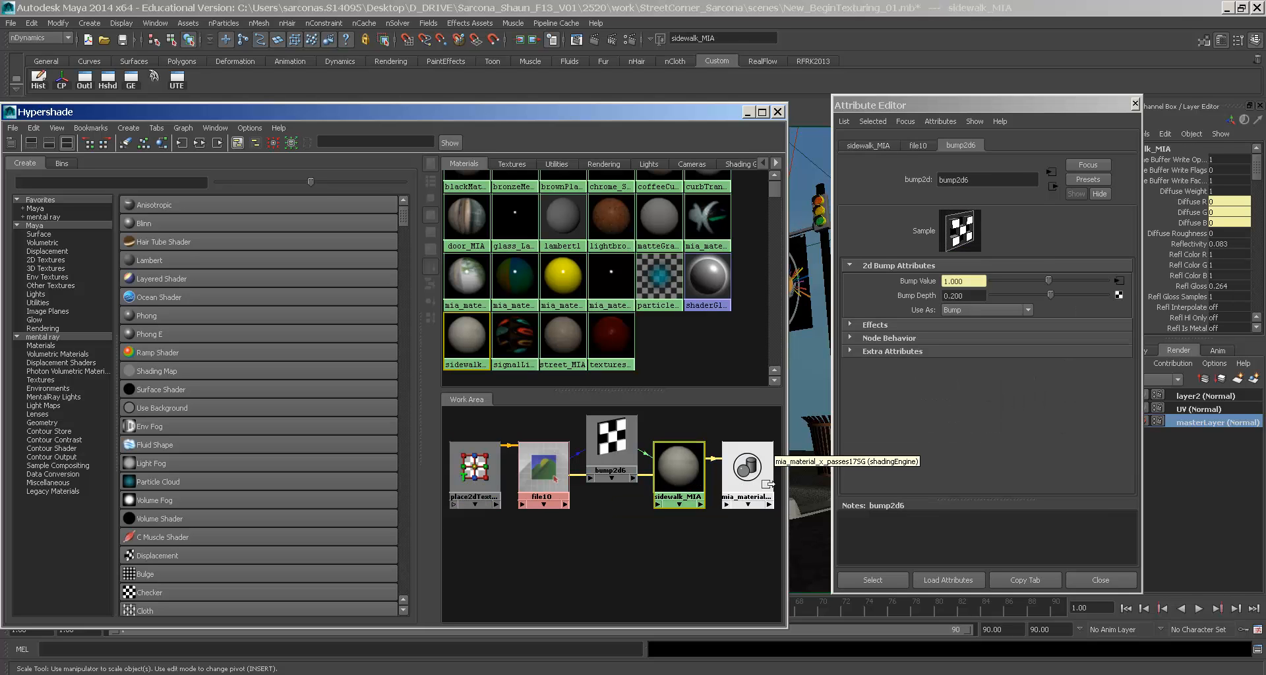
pyautogui.click(752, 472)
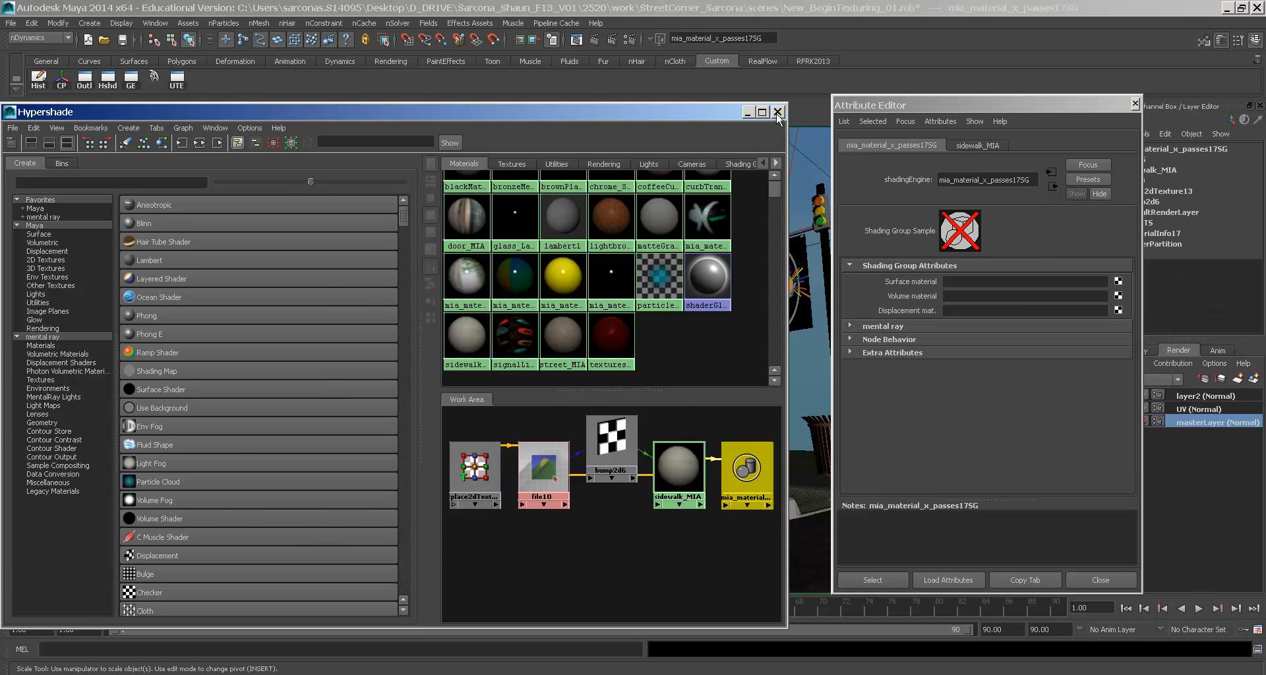
# - Close Hypershade and region-render the sidewalk below the hydrant
pyautogui.click(776, 112)
pyautogui.moveTo(313, 464); pyautogui.dragTo(212, 534)
pyautogui.click(140, 178)
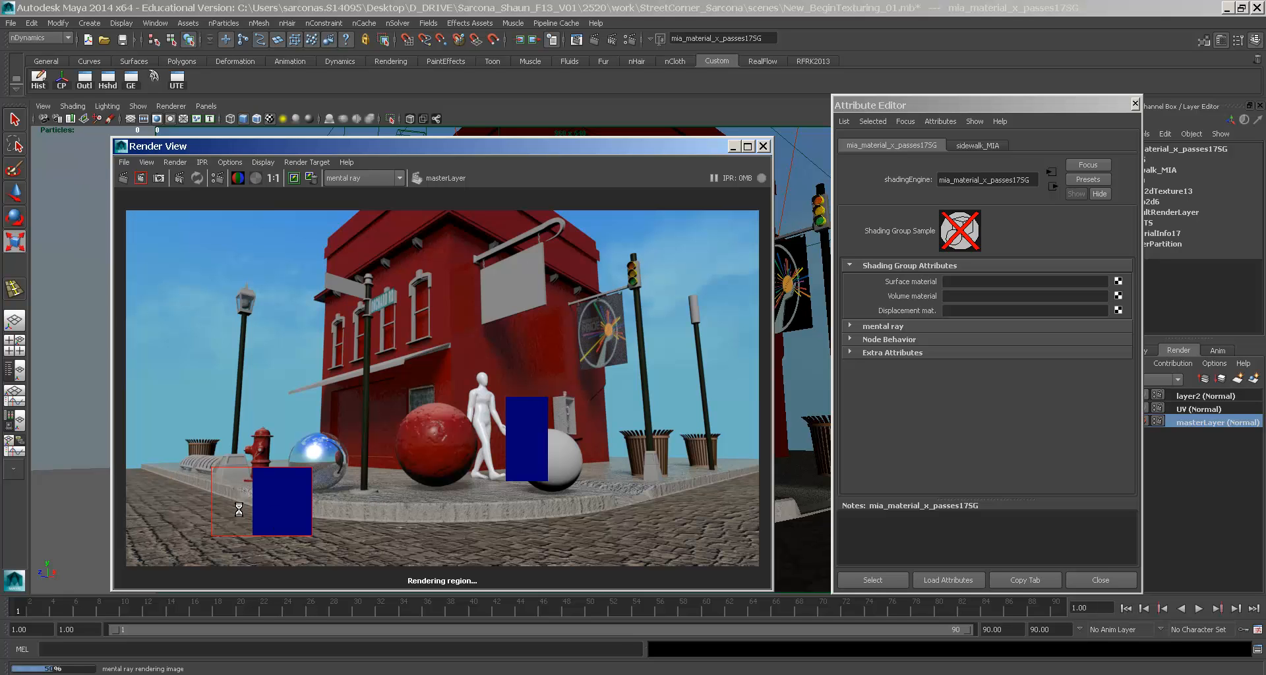
# - Zoom and pan over the finished sidewalk region render, then reopen Hypershade
pyautogui.scroll(2, 280, 493)
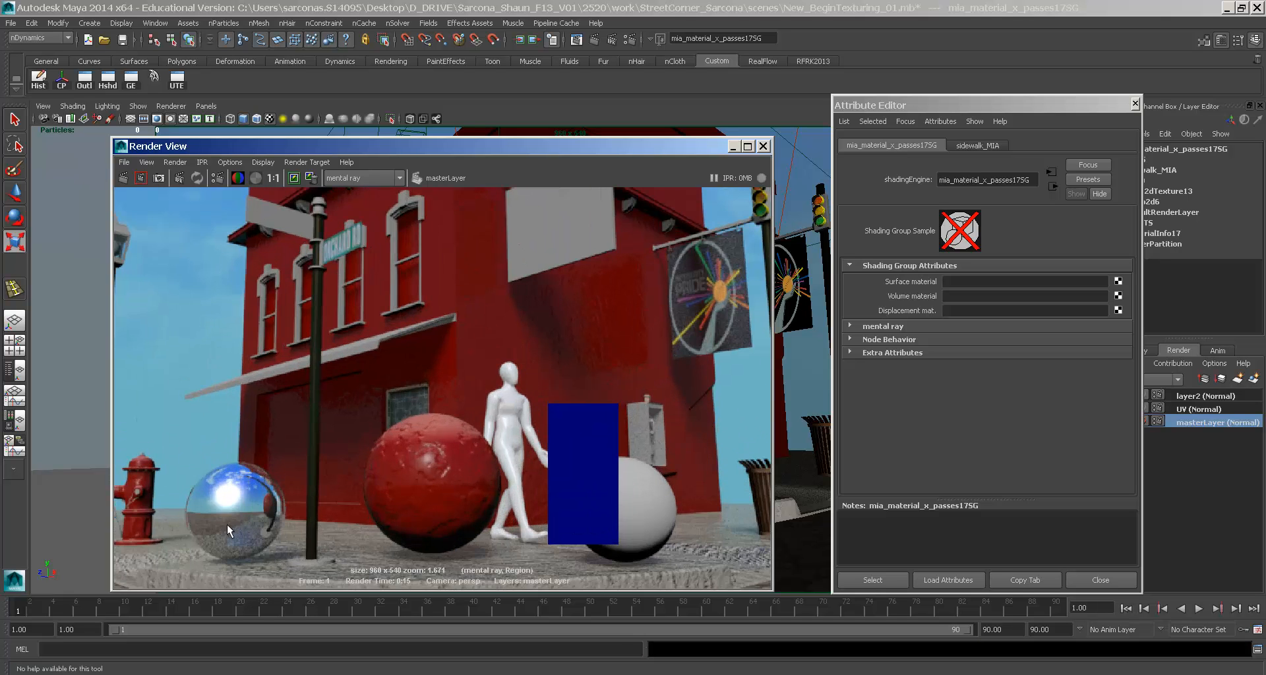
pyautogui.keyDown('alt'); pyautogui.moveTo(227, 525); pyautogui.dragTo(501, 398, button='middle'); pyautogui.keyUp('alt')
pyautogui.scroll(2, 500, 398)
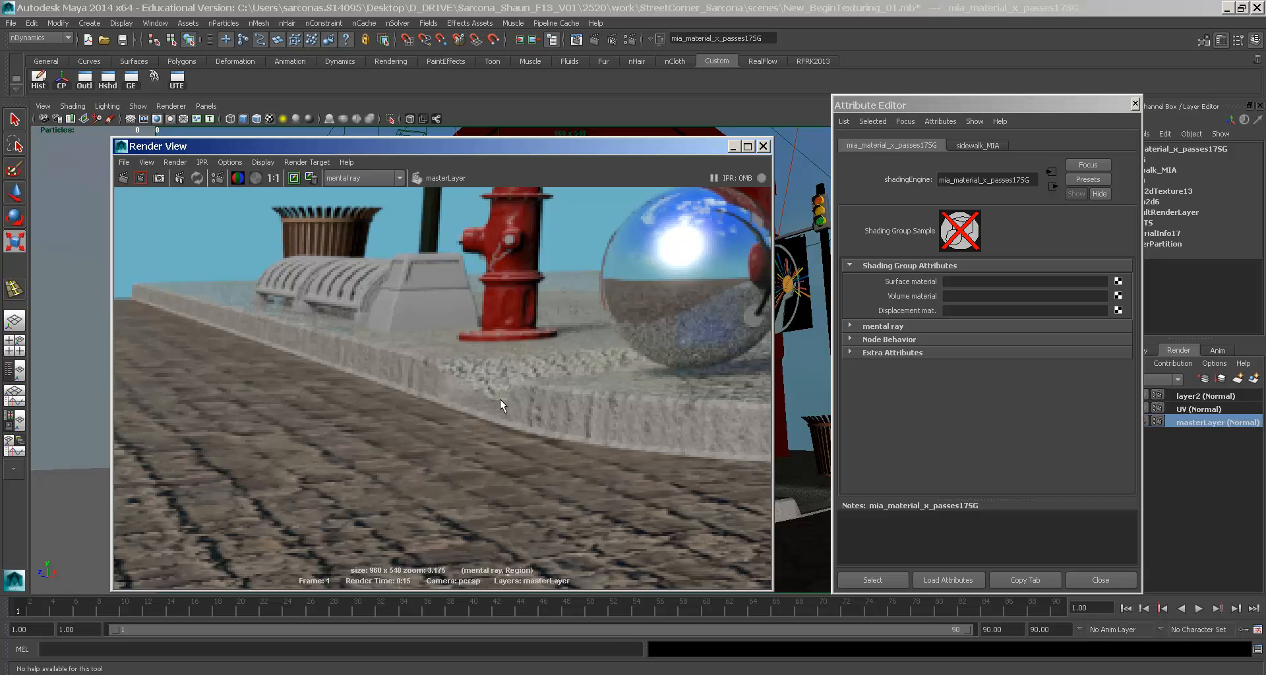
pyautogui.scroll(-2, 500, 398)
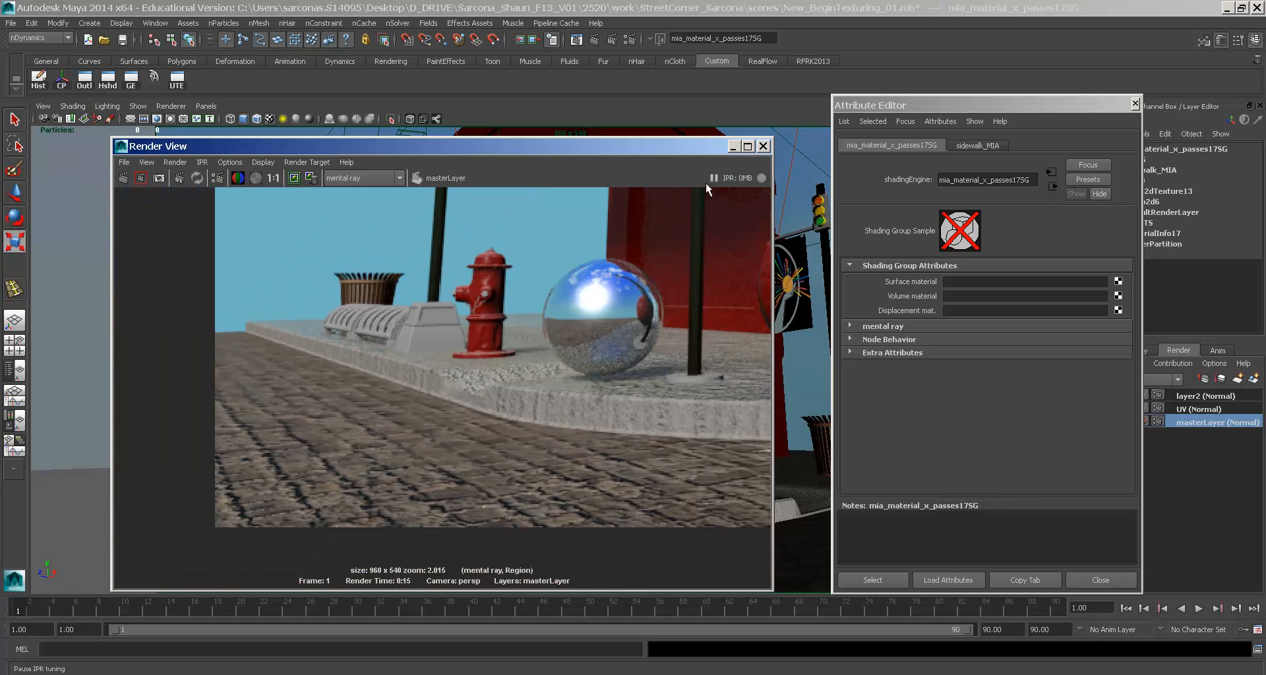
pyautogui.click(110, 80)
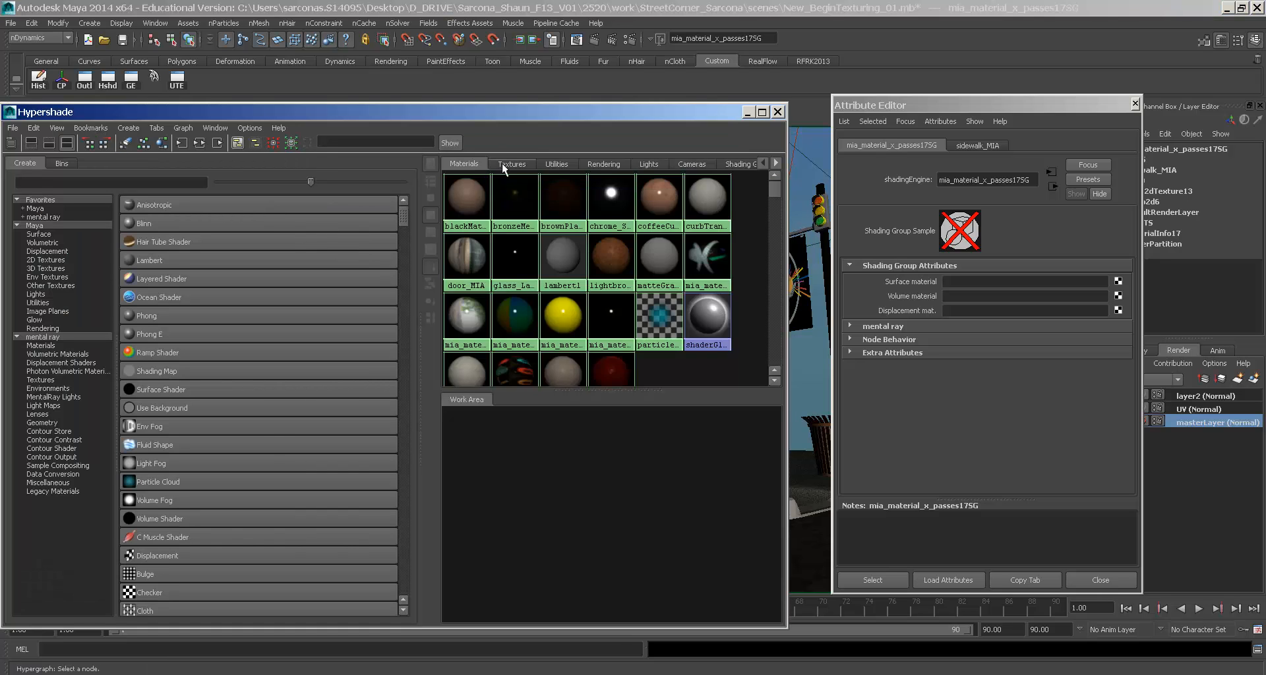
# - Browse the texture swatches and set the file11 cement texture's filter type to Off
pyautogui.click(505, 163)
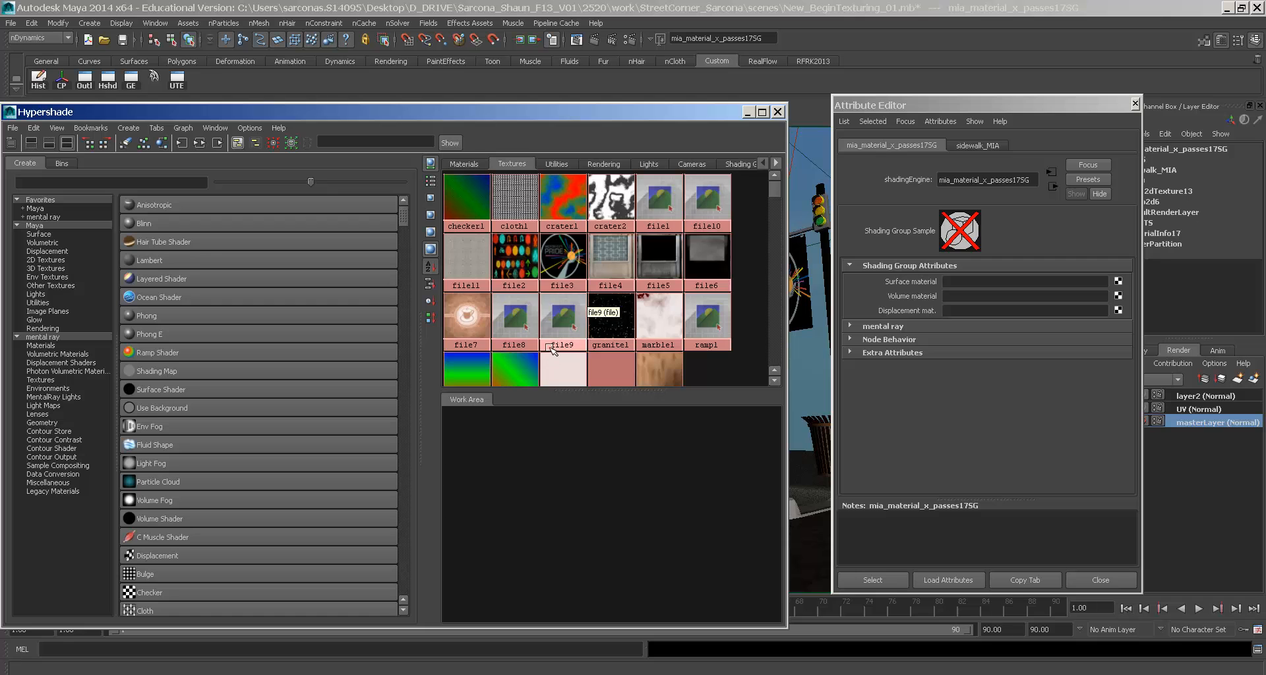
pyautogui.click(468, 335)
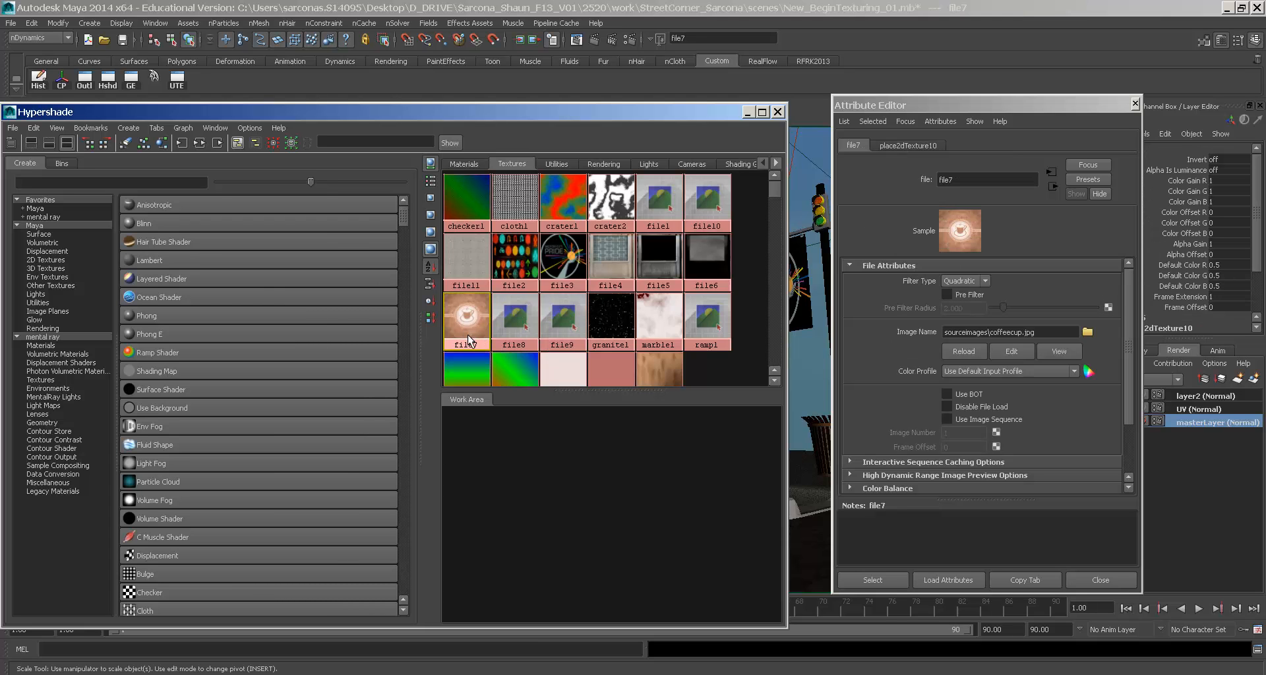
pyautogui.scroll(-1, 510, 309)
pyautogui.scroll(1, 511, 308)
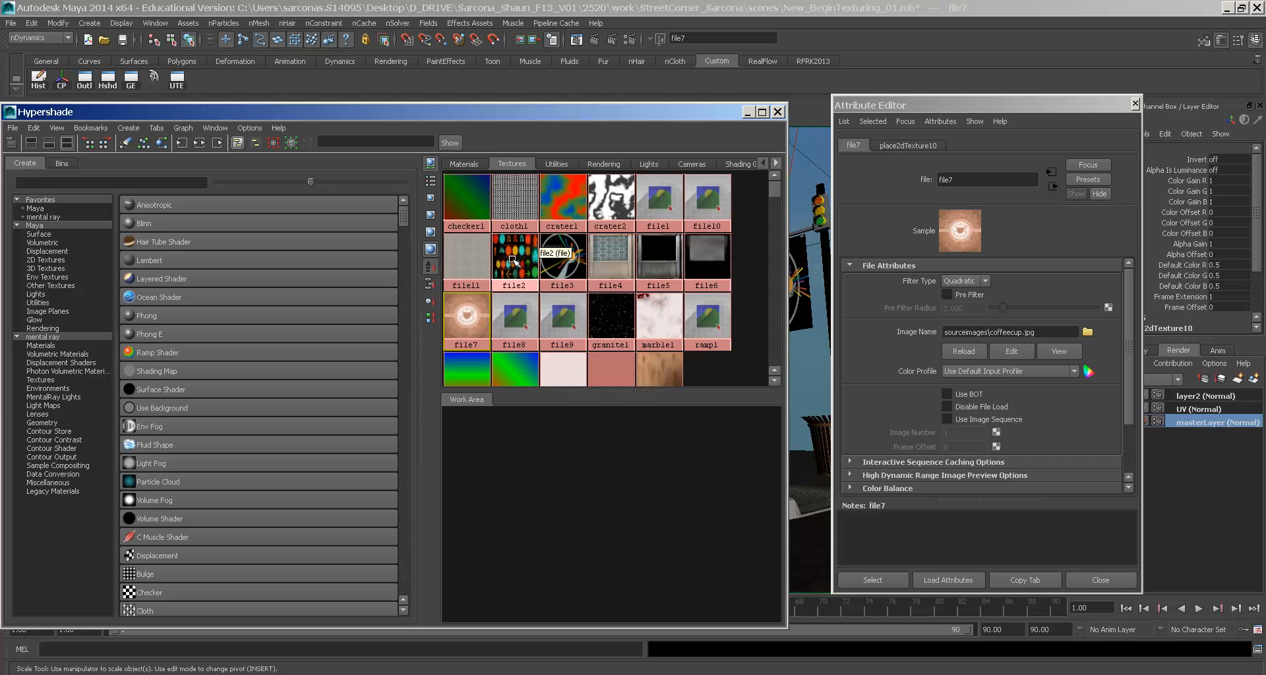
pyautogui.click(512, 254)
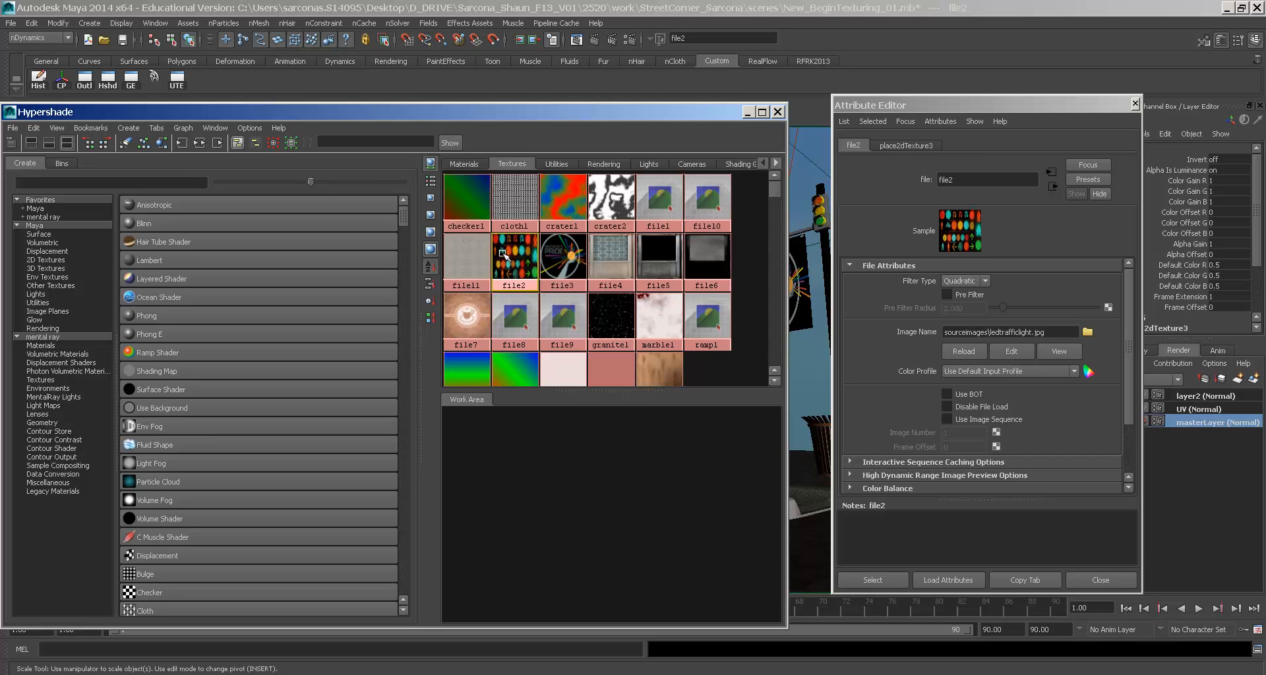
pyautogui.click(466, 259)
pyautogui.scroll(-3, 880, 319)
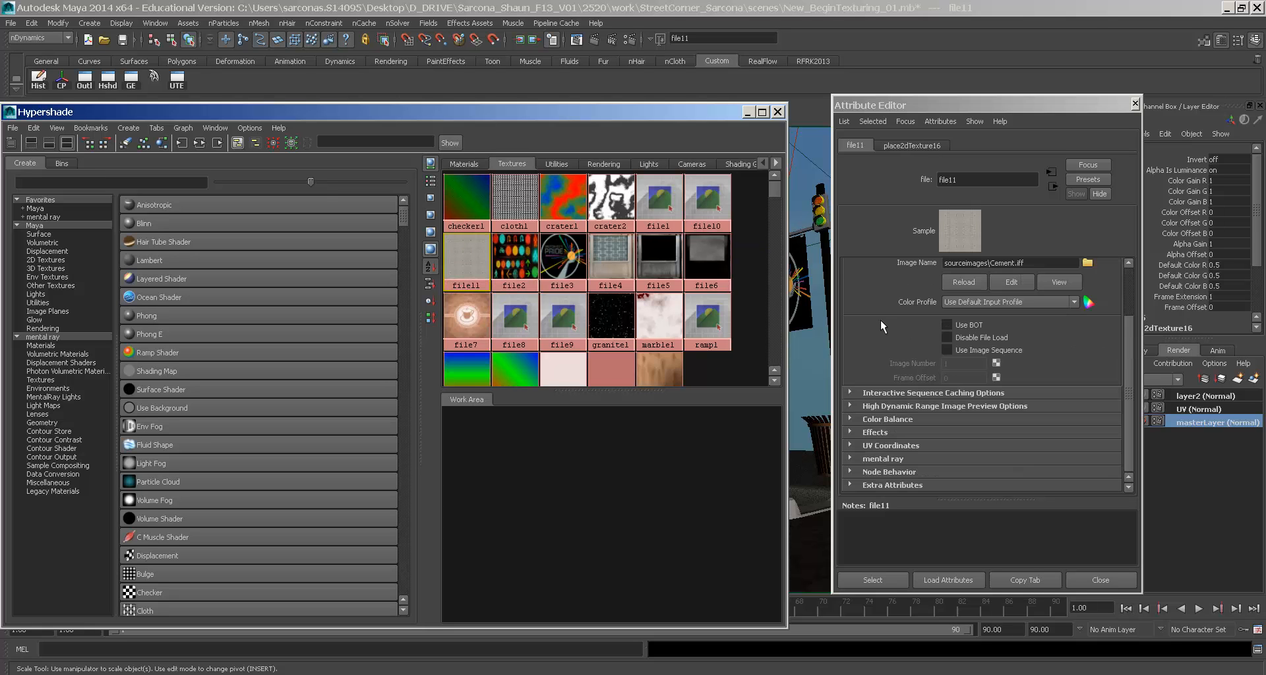
pyautogui.click(862, 432)
pyautogui.scroll(-3, 892, 407)
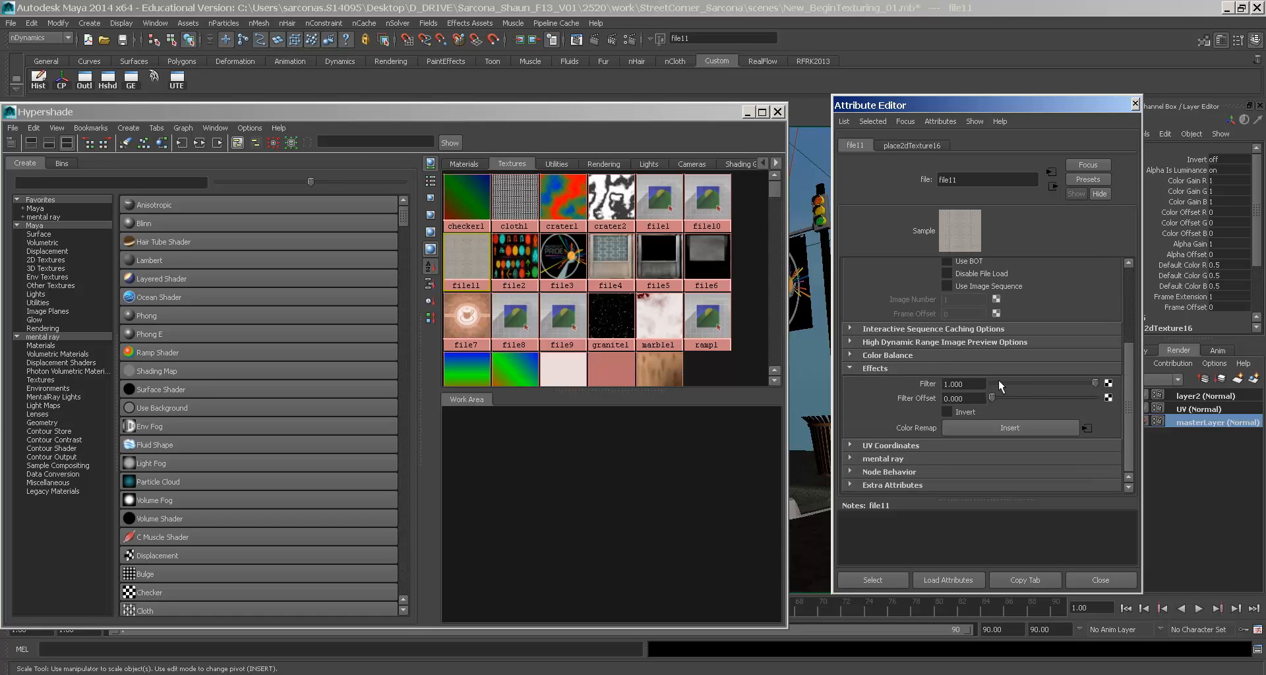
pyautogui.scroll(6, 982, 383)
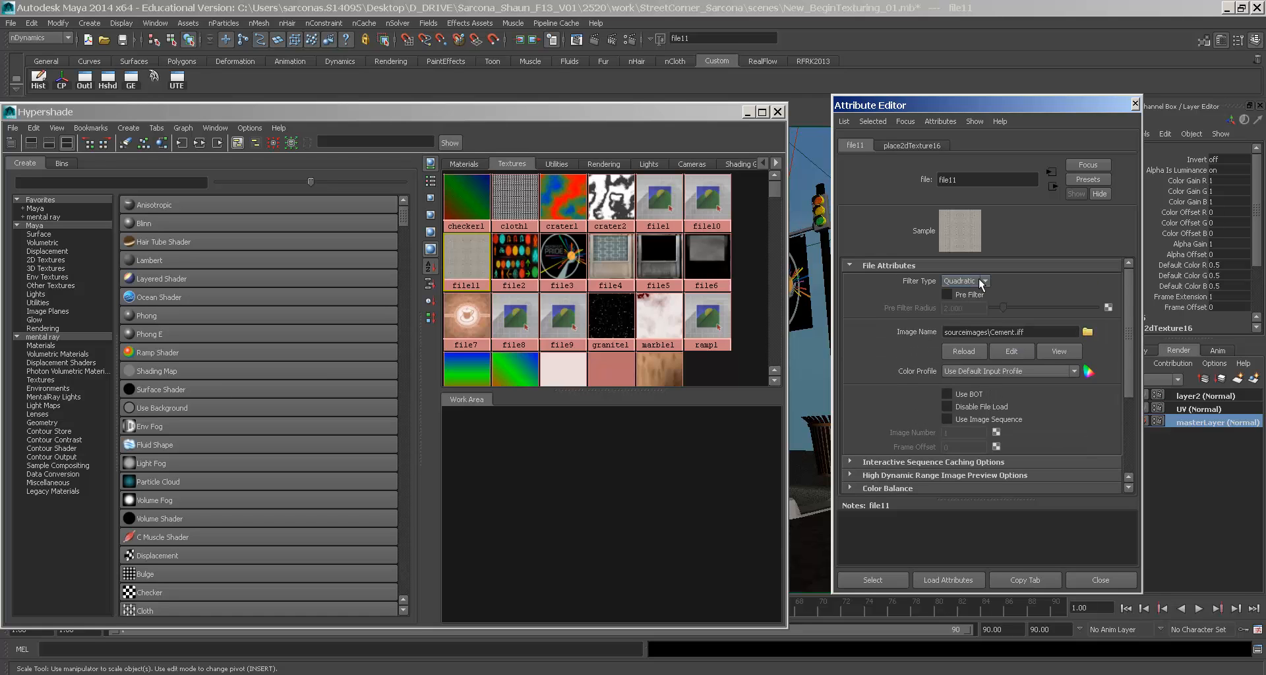
pyautogui.click(982, 281)
pyautogui.click(970, 292)
pyautogui.scroll(-3, 1019, 294)
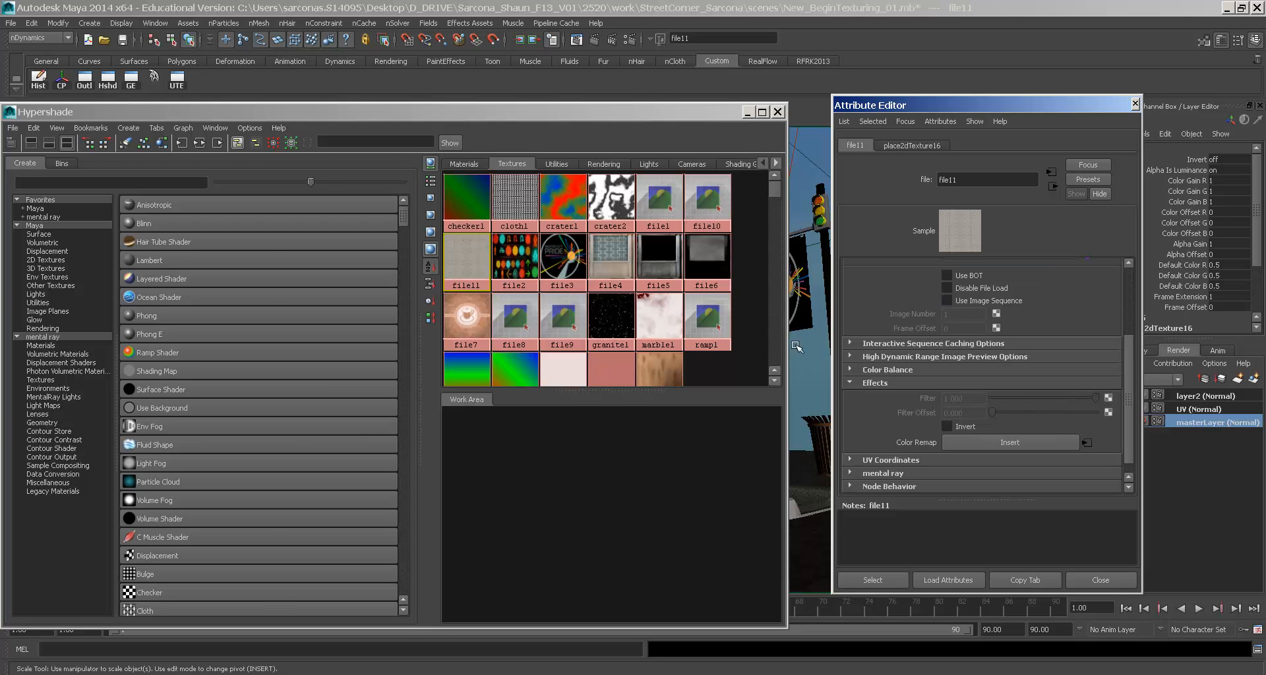
# - Set the filter type to Off for file3, file4, file5 and file6
pyautogui.click(514, 257)
pyautogui.scroll(3, 978, 307)
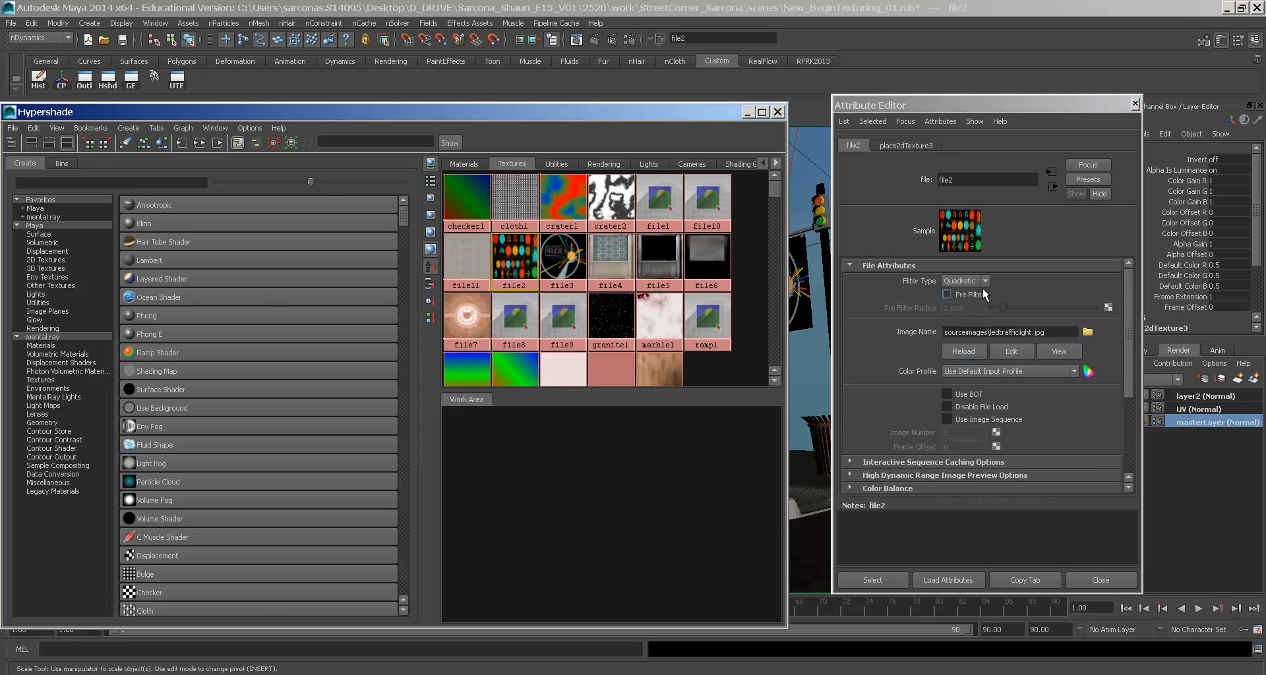
pyautogui.click(570, 263)
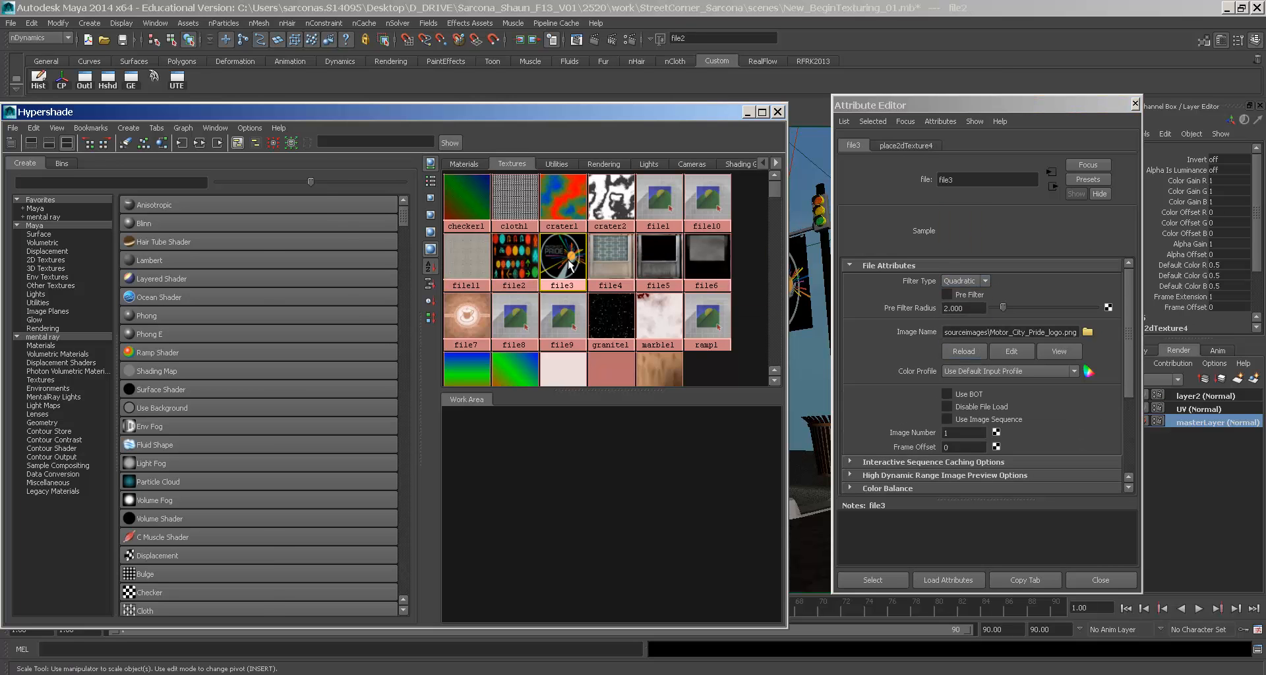
pyautogui.click(964, 281)
pyautogui.click(966, 290)
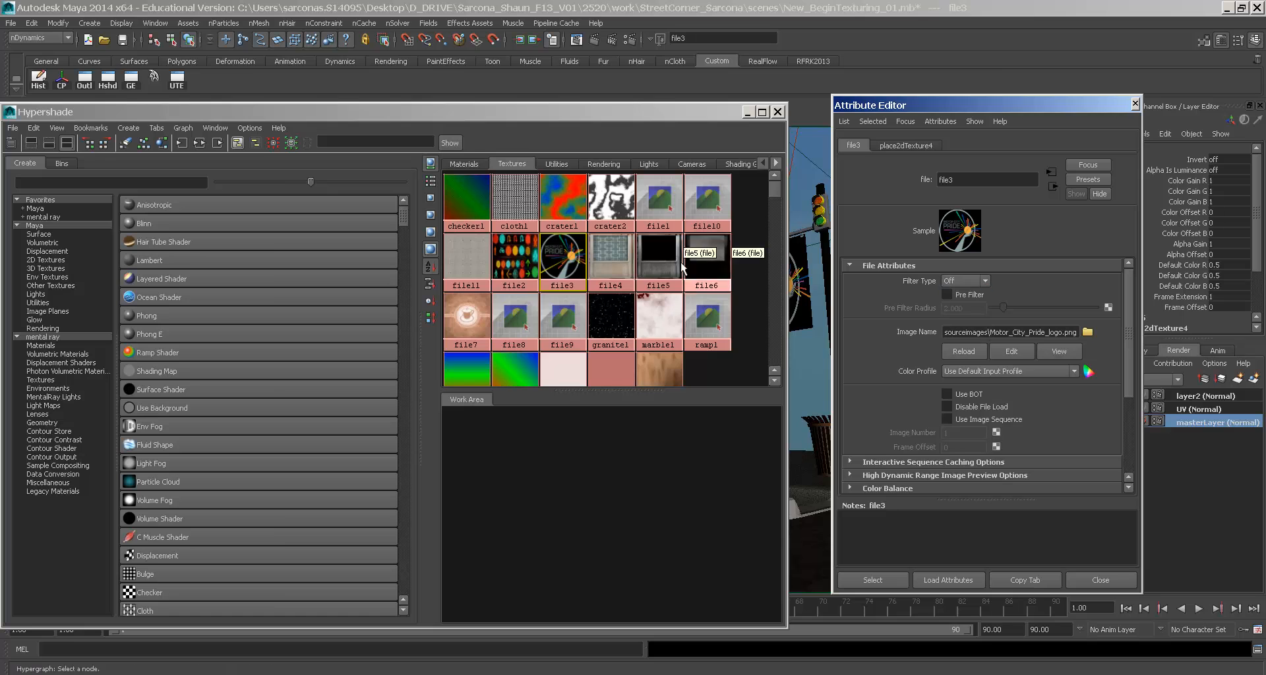
pyautogui.click(610, 260)
pyautogui.click(964, 281)
pyautogui.click(966, 286)
pyautogui.click(658, 260)
pyautogui.click(964, 281)
pyautogui.click(967, 286)
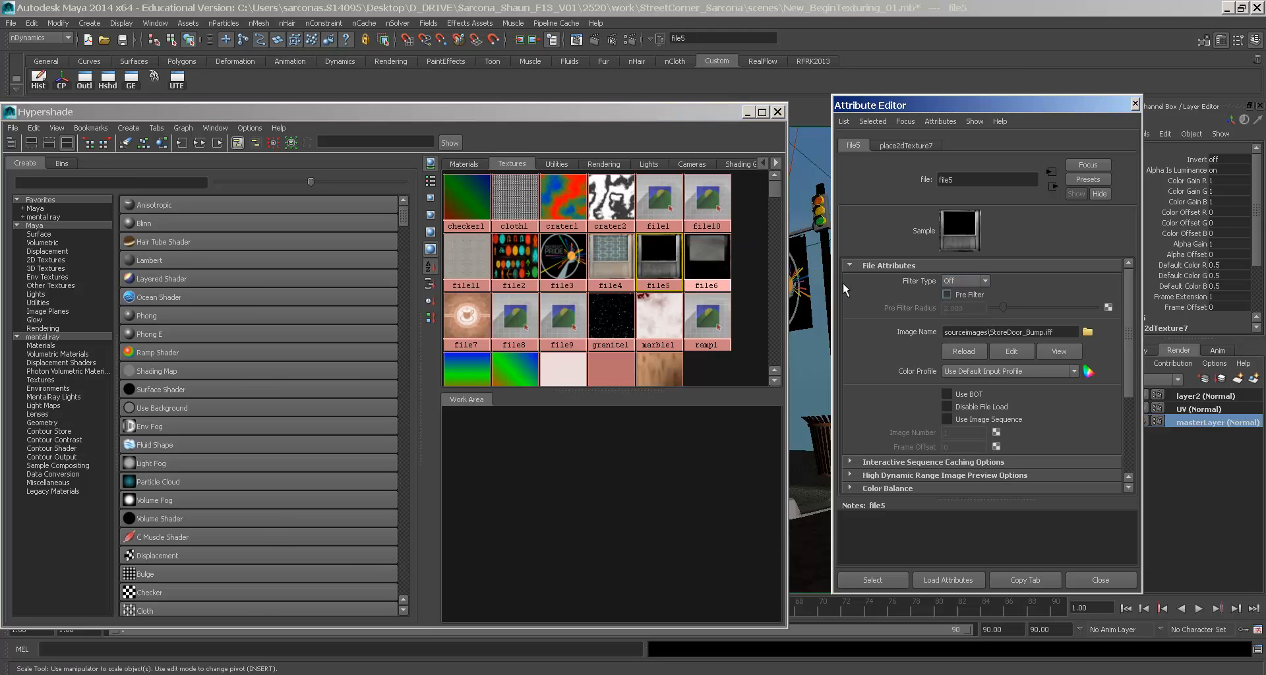
pyautogui.click(707, 261)
pyautogui.click(964, 280)
pyautogui.click(960, 289)
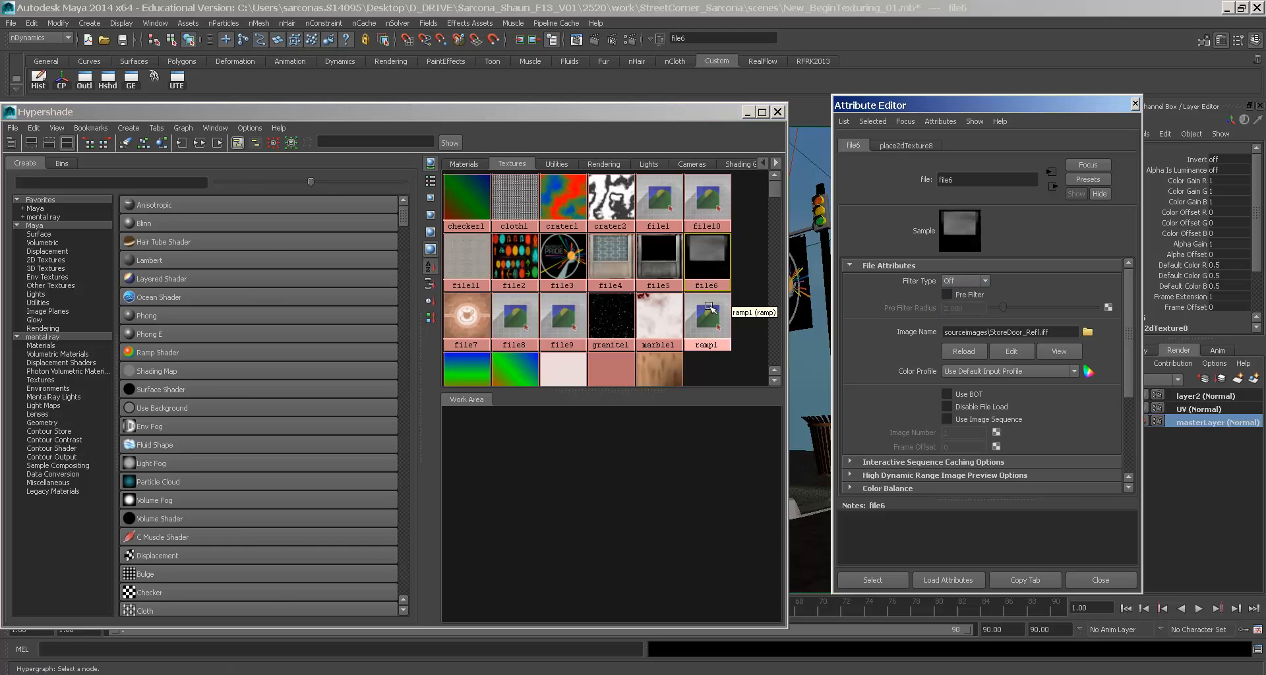
# - Set the filter type to Off for file7, file8 and file9
pyautogui.click(467, 318)
pyautogui.click(964, 281)
pyautogui.click(963, 290)
pyautogui.click(515, 319)
pyautogui.click(957, 280)
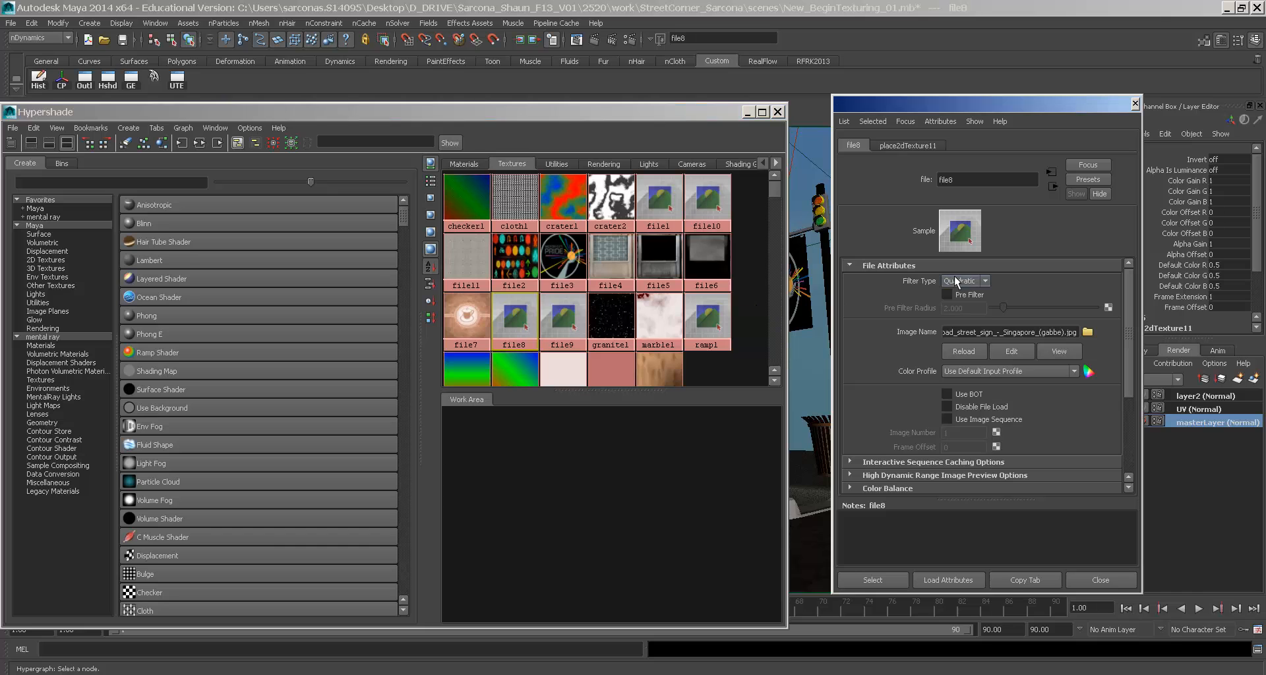
pyautogui.click(960, 290)
pyautogui.click(562, 319)
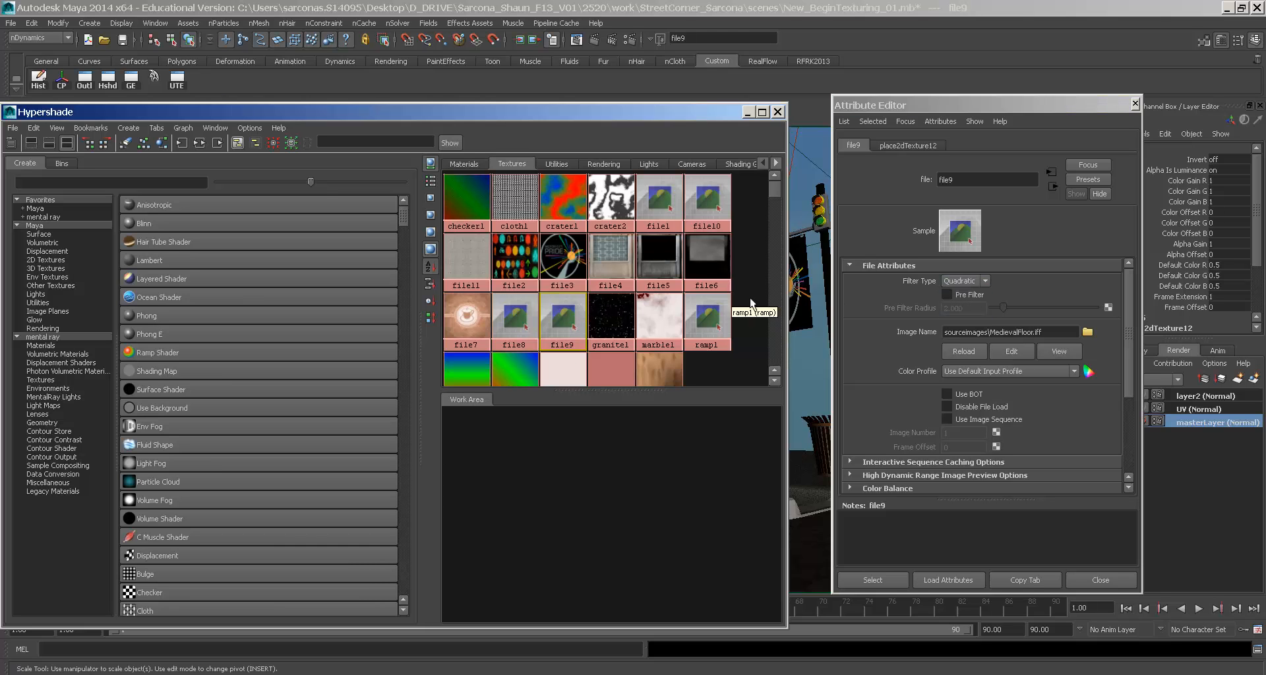
pyautogui.click(960, 282)
pyautogui.click(951, 291)
# - Check granite1 and ramp1, set file1 and file10 filter types to Off, and show the last render
pyautogui.click(618, 307)
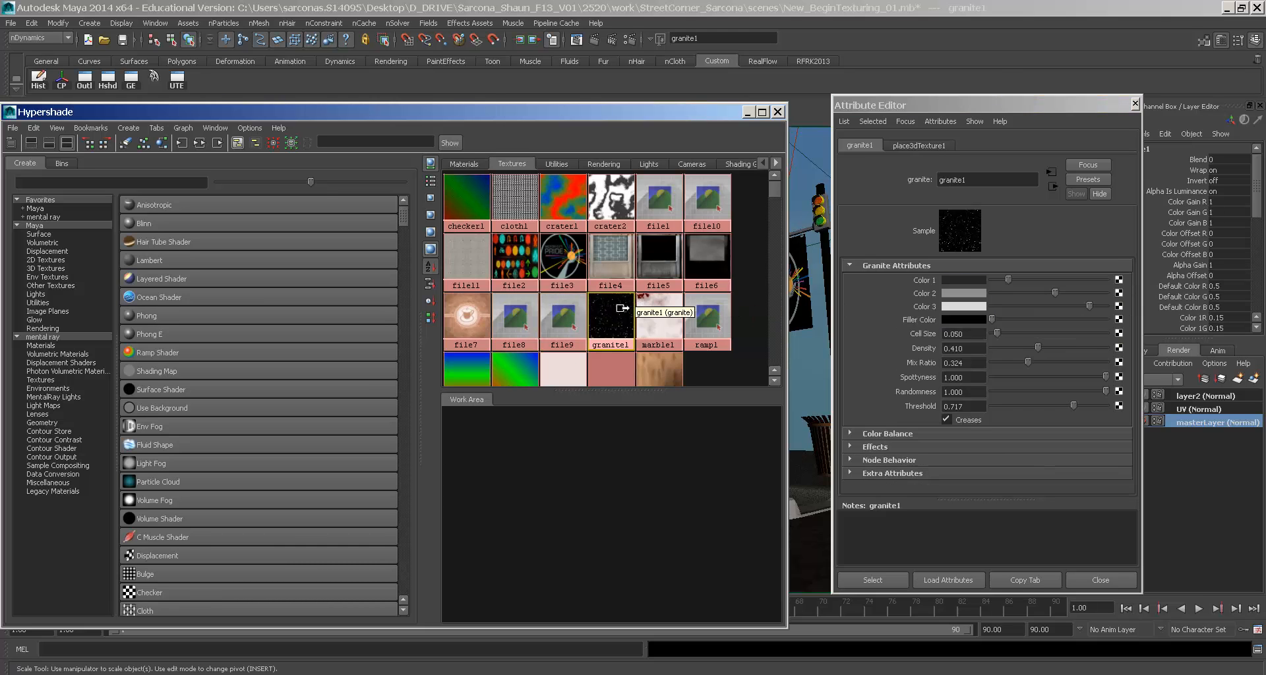
pyautogui.click(715, 313)
pyautogui.scroll(-1, 605, 290)
pyautogui.scroll(1, 605, 290)
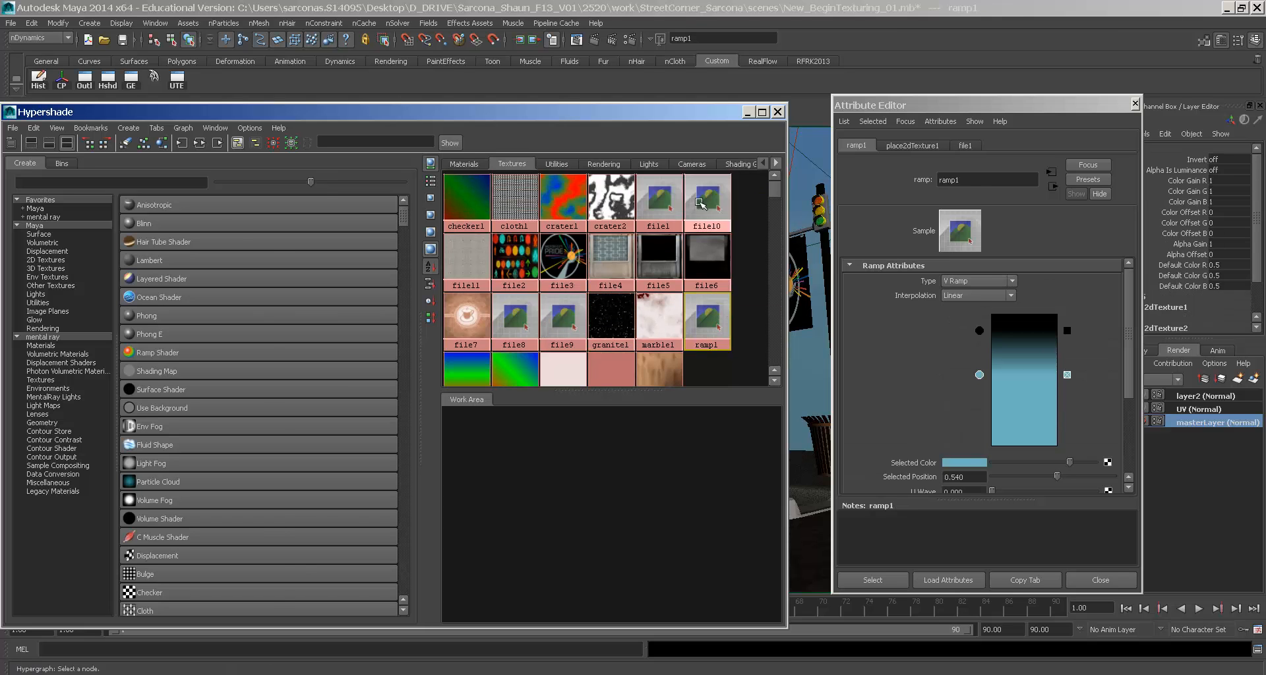
pyautogui.click(658, 198)
pyautogui.click(956, 281)
pyautogui.click(955, 285)
pyautogui.click(707, 199)
pyautogui.click(959, 280)
pyautogui.click(949, 292)
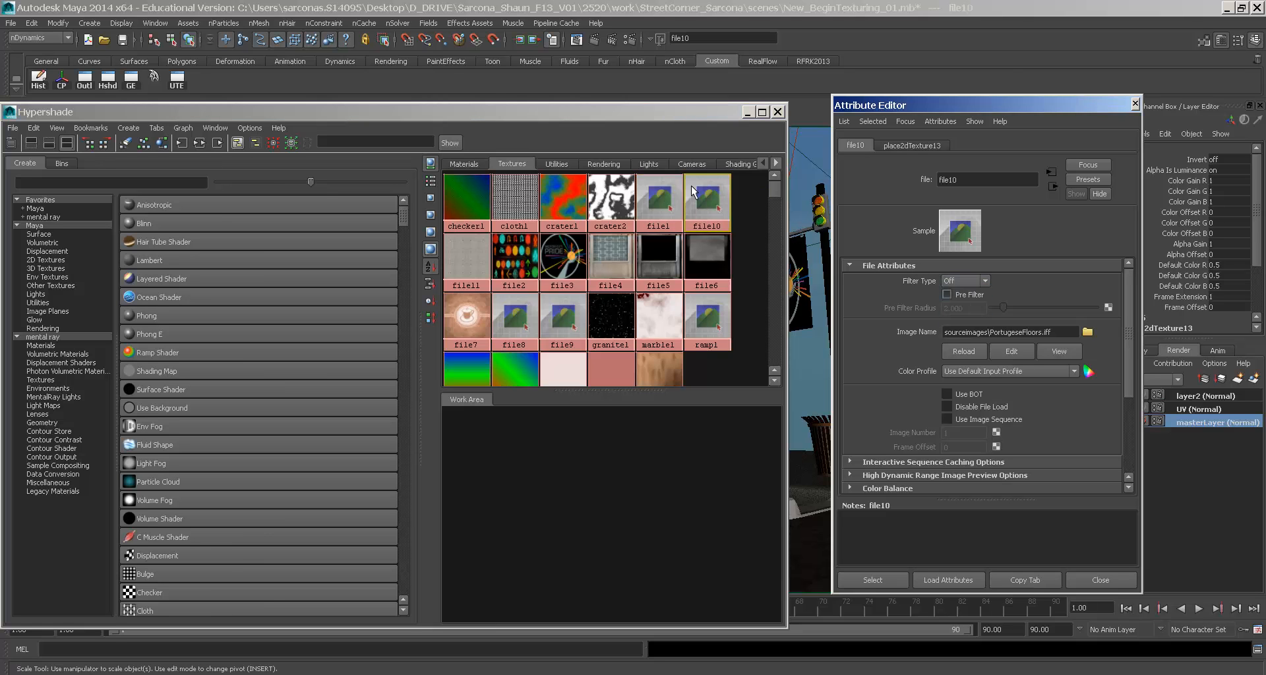
pyautogui.click(476, 258)
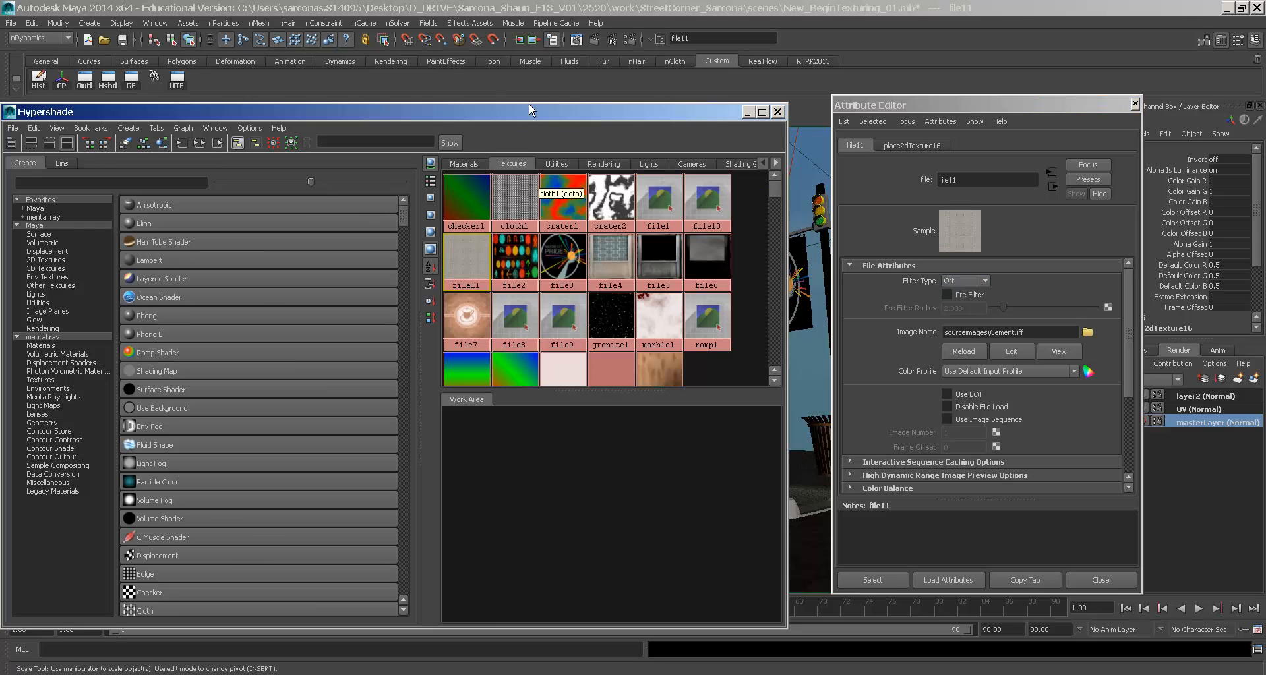
pyautogui.click(575, 40)
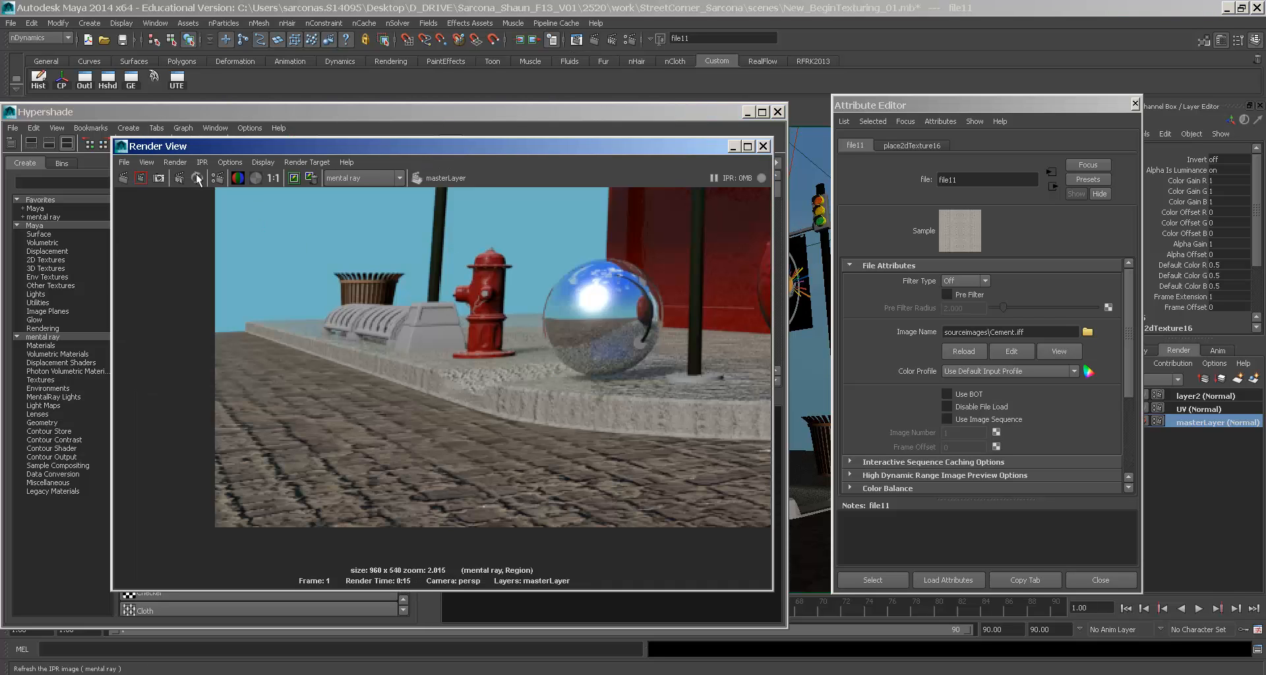
# - Re-render the hydrant region at 1:1, zoom in to inspect it, then show the material swatches
pyautogui.click(299, 178)
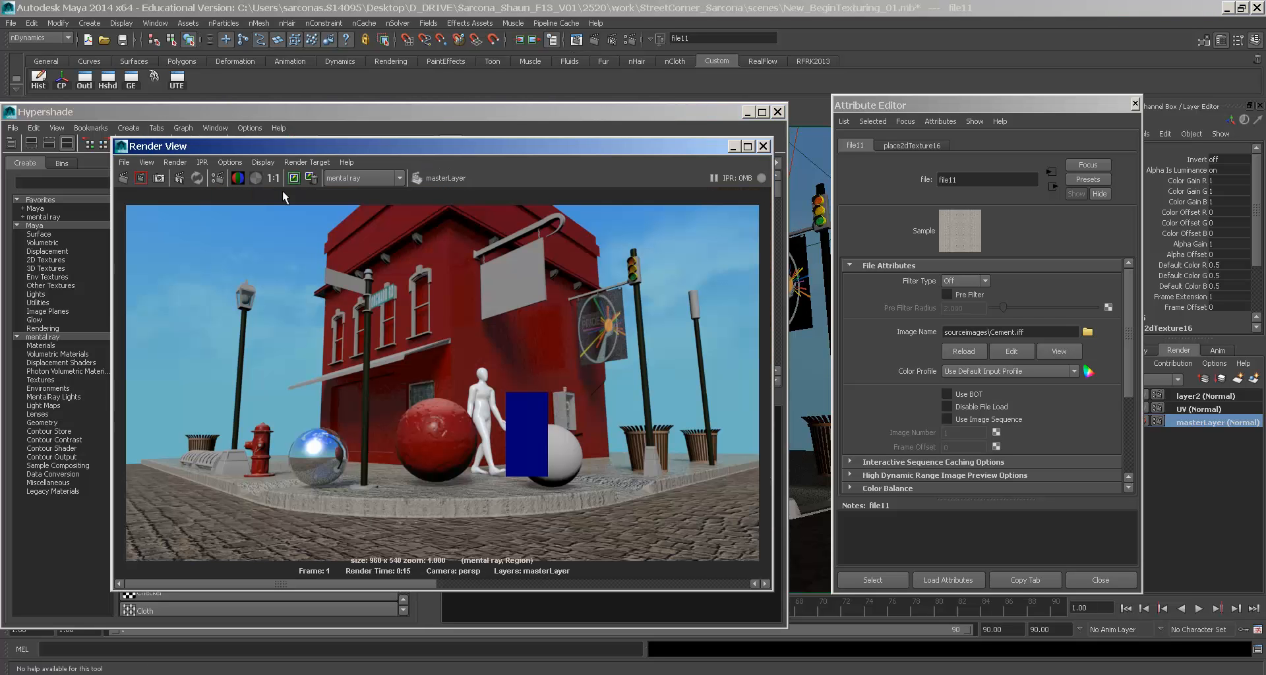
pyautogui.click(140, 180)
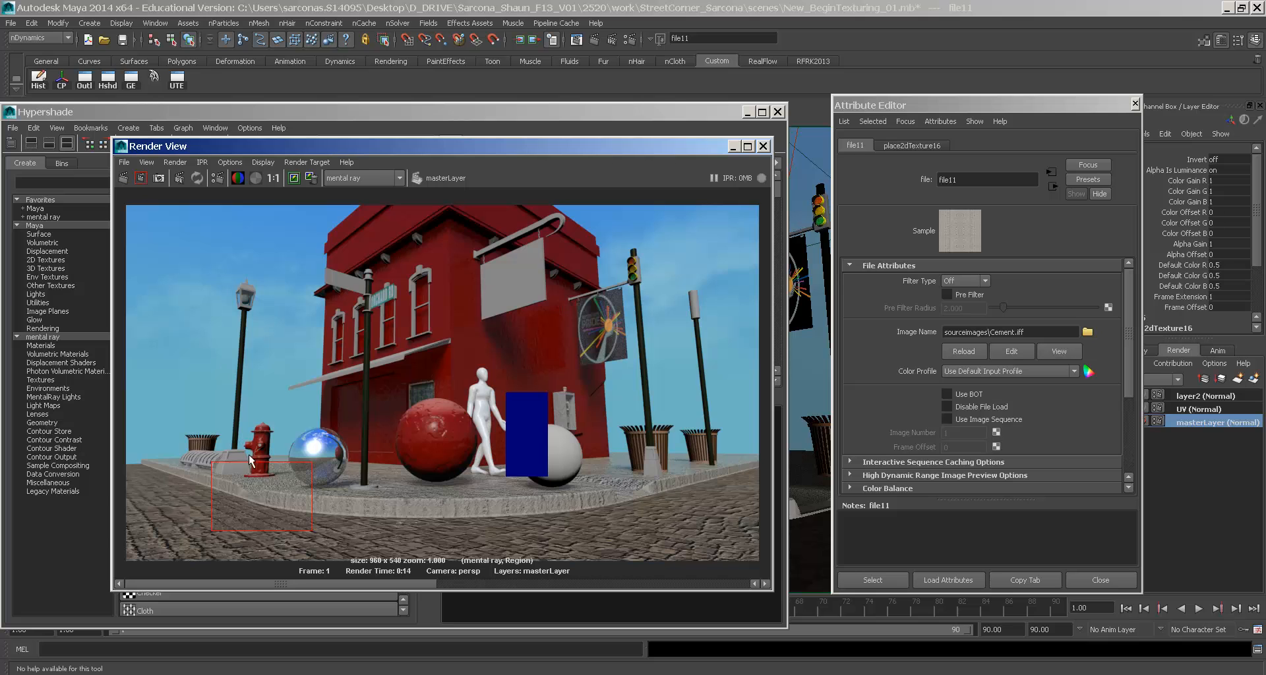
pyautogui.scroll(5, 408, 386)
pyautogui.scroll(1, 406, 389)
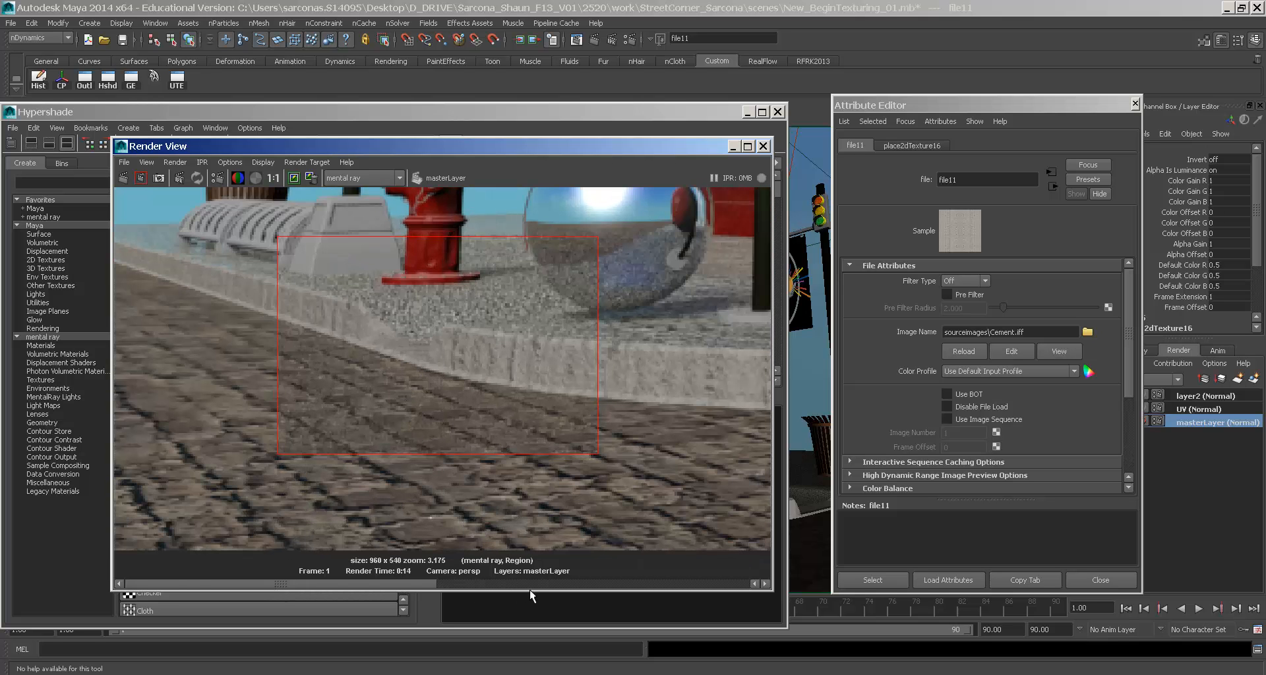
pyautogui.moveTo(397, 584); pyautogui.dragTo(409, 551)
pyautogui.keyDown('alt'); pyautogui.moveTo(472, 271); pyautogui.dragTo(419, 325, button='middle'); pyautogui.keyUp('alt')
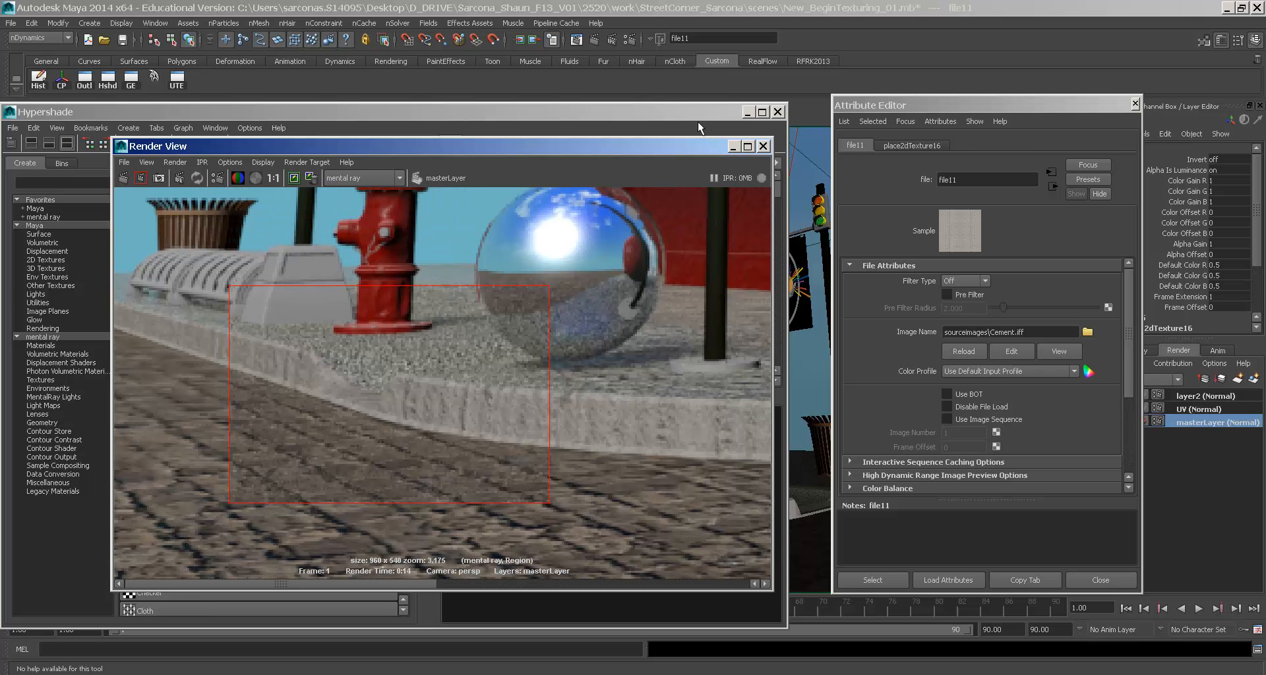
pyautogui.click(697, 122)
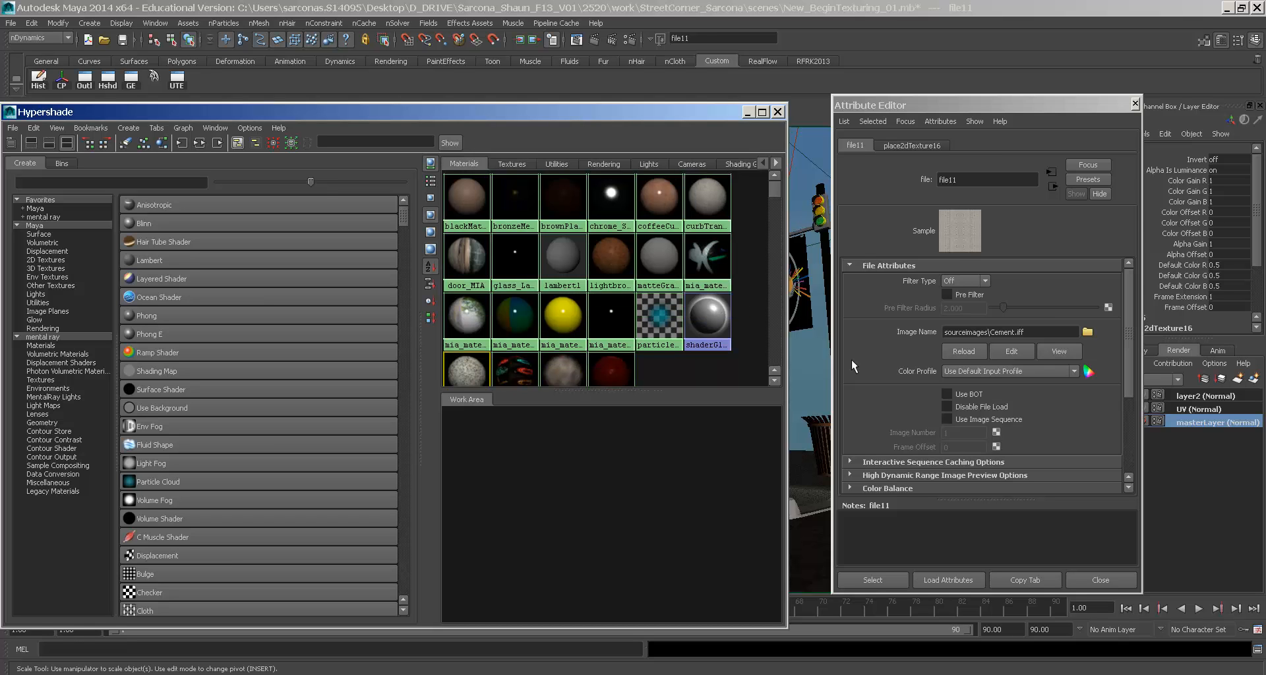
# - Set the bump depth of both sidewalk_MIA and street_MIA to 0.05
pyautogui.click(472, 366)
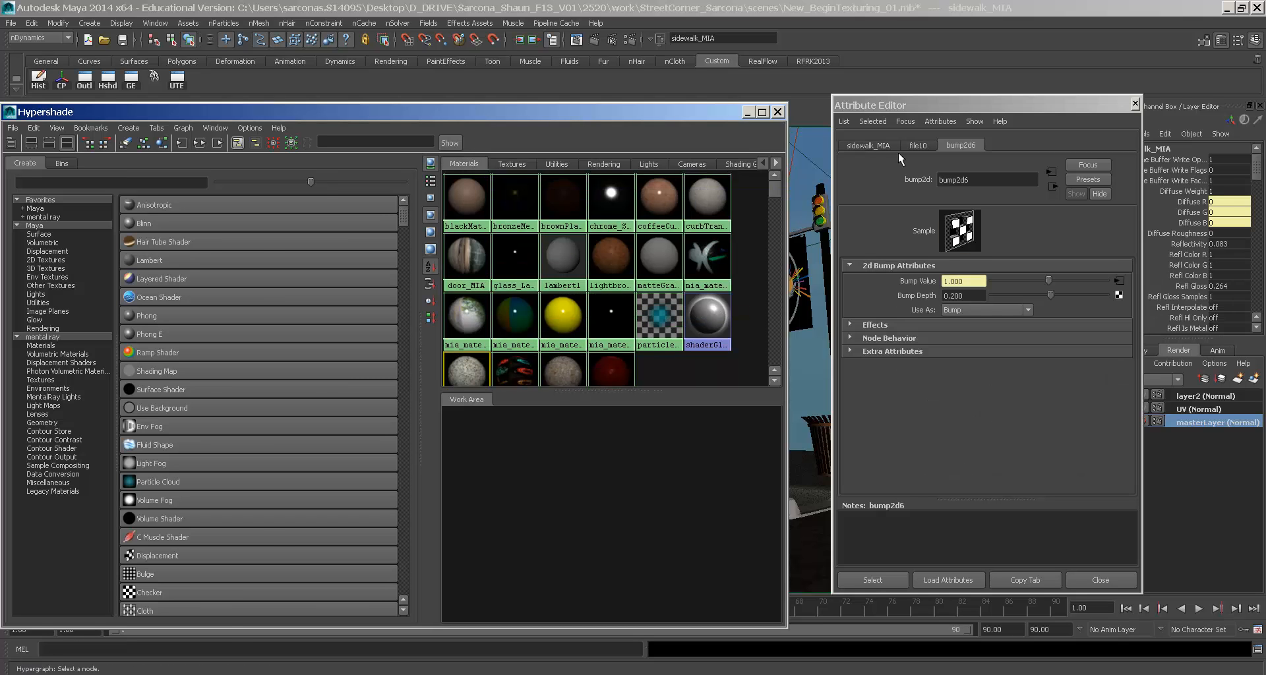
pyautogui.click(972, 309)
pyautogui.click(970, 297)
pyautogui.click(971, 297)
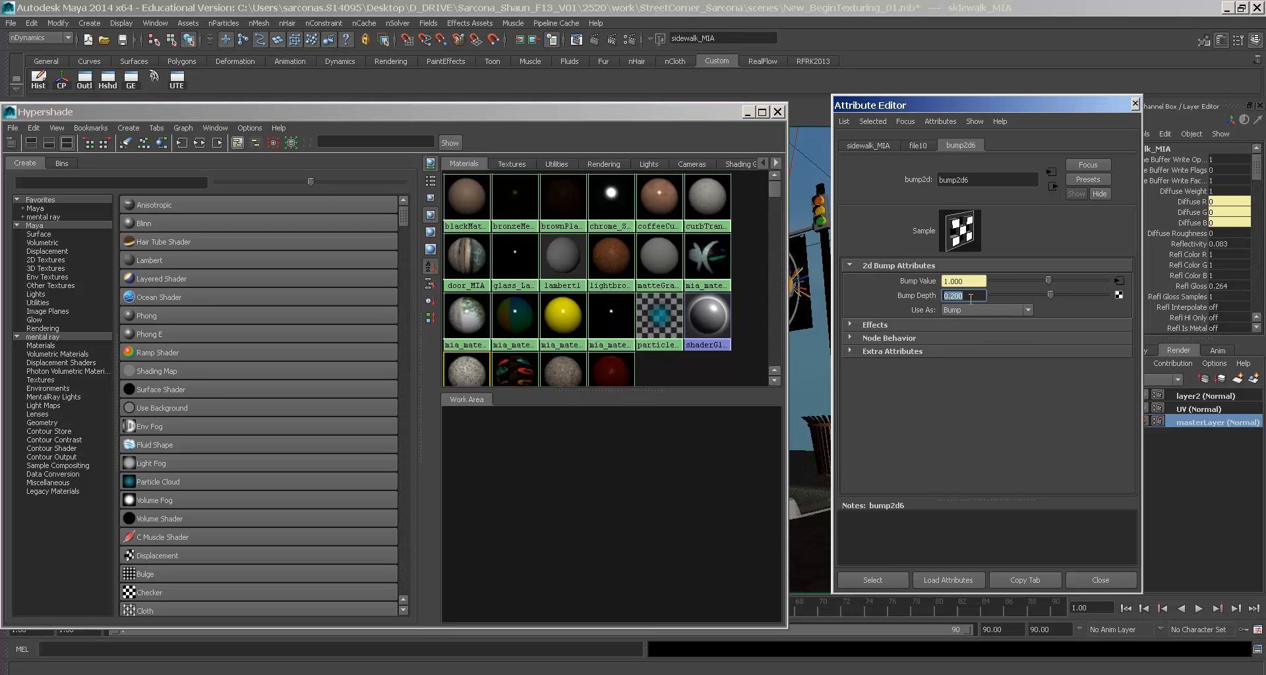
pyautogui.write('.05')
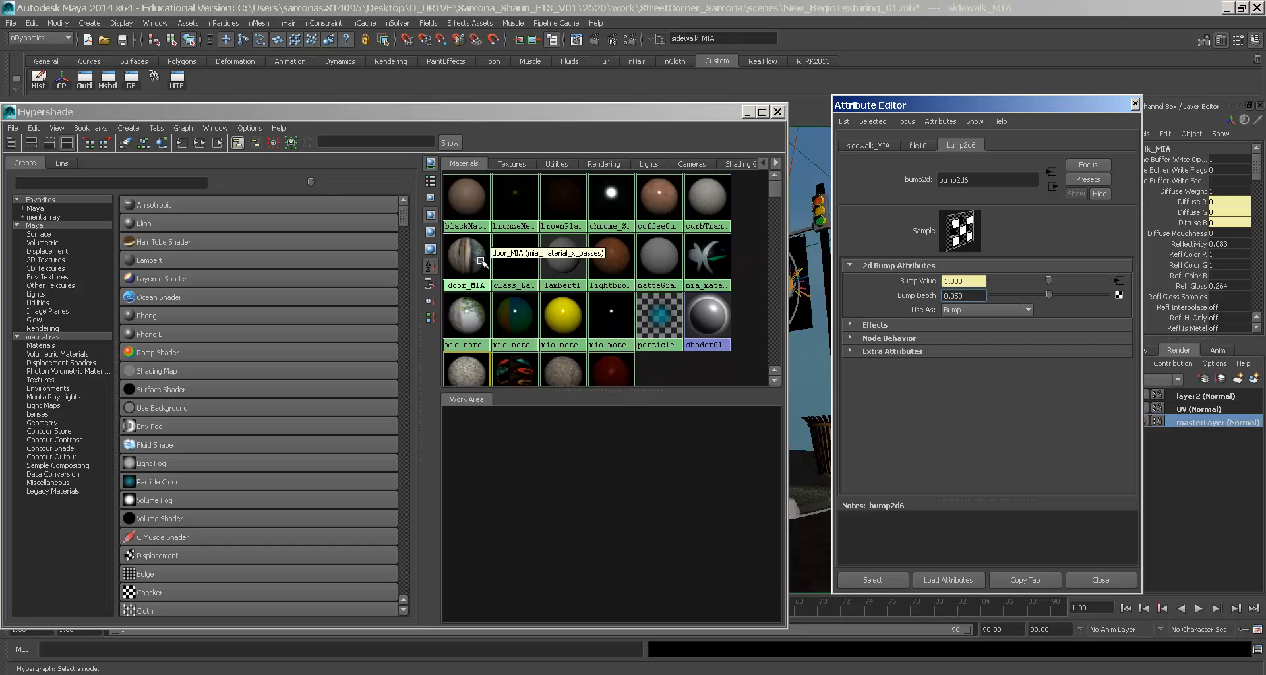
pyautogui.scroll(-1, 603, 284)
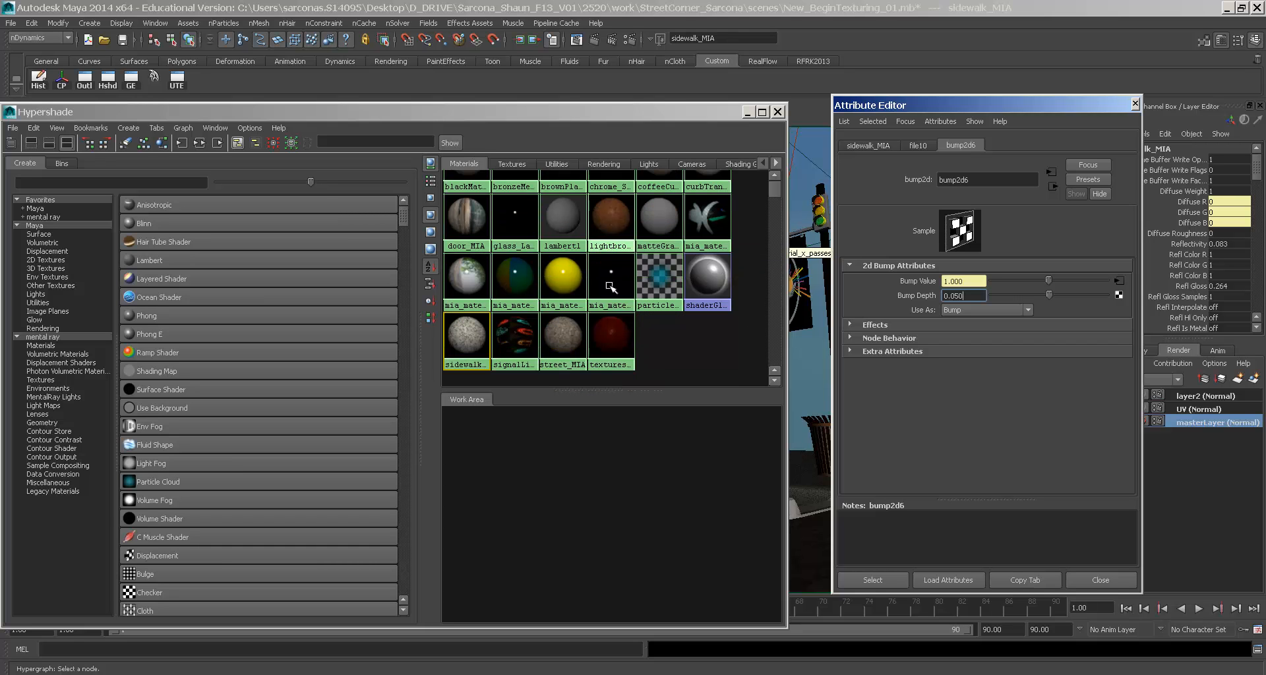
pyautogui.click(566, 335)
pyautogui.doubleClick(943, 296)
pyautogui.write('0.050')
pyautogui.press('Return')
# - Turn on pre-filtering for file9 and set its filter type to Mipmap
pyautogui.click(574, 40)
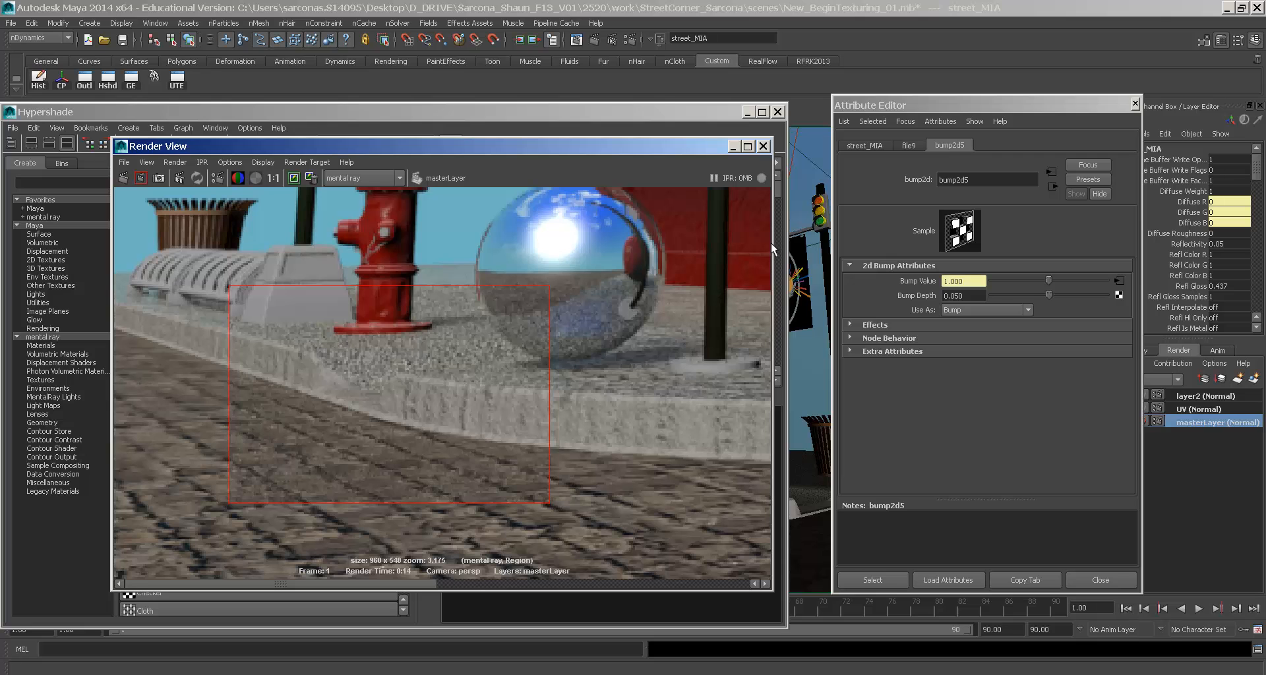
pyautogui.click(913, 146)
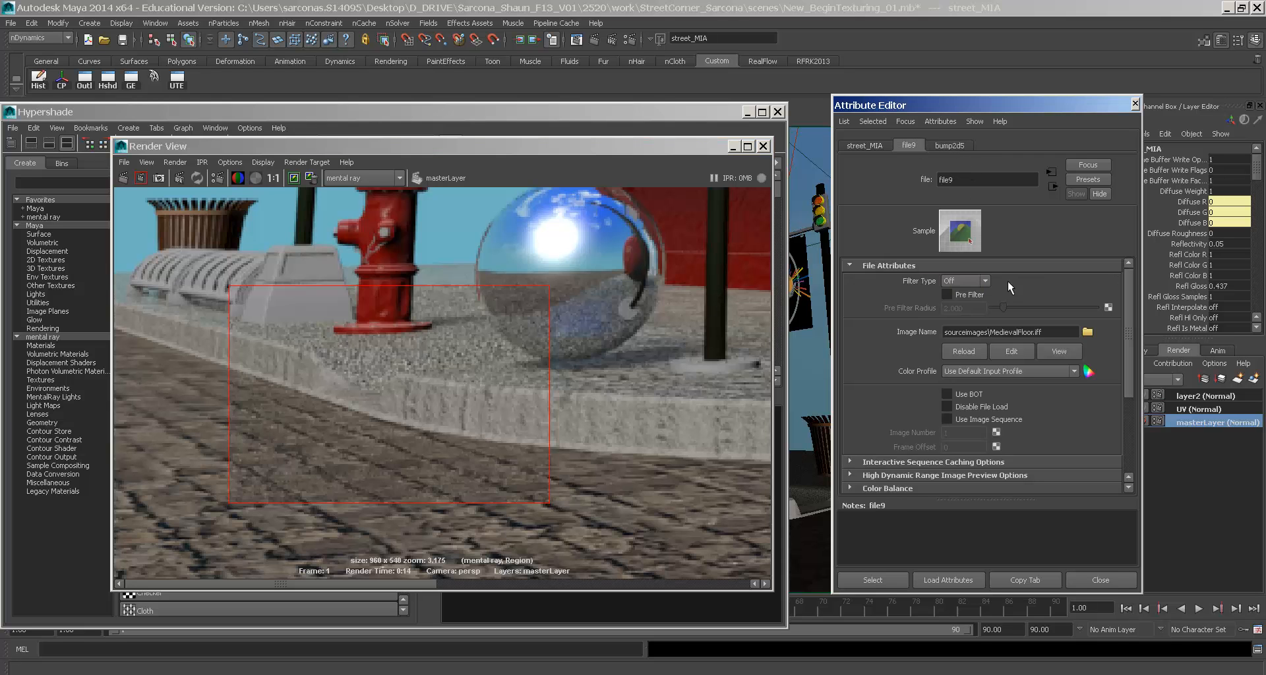
pyautogui.click(963, 282)
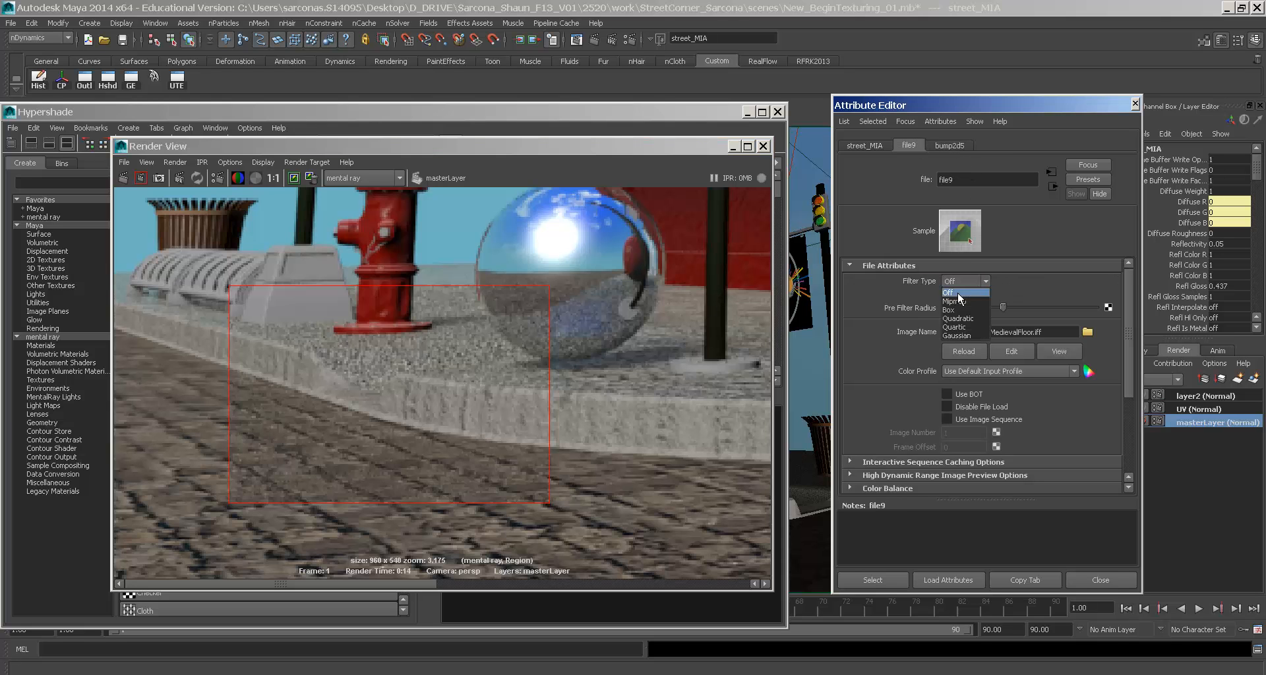
pyautogui.click(999, 279)
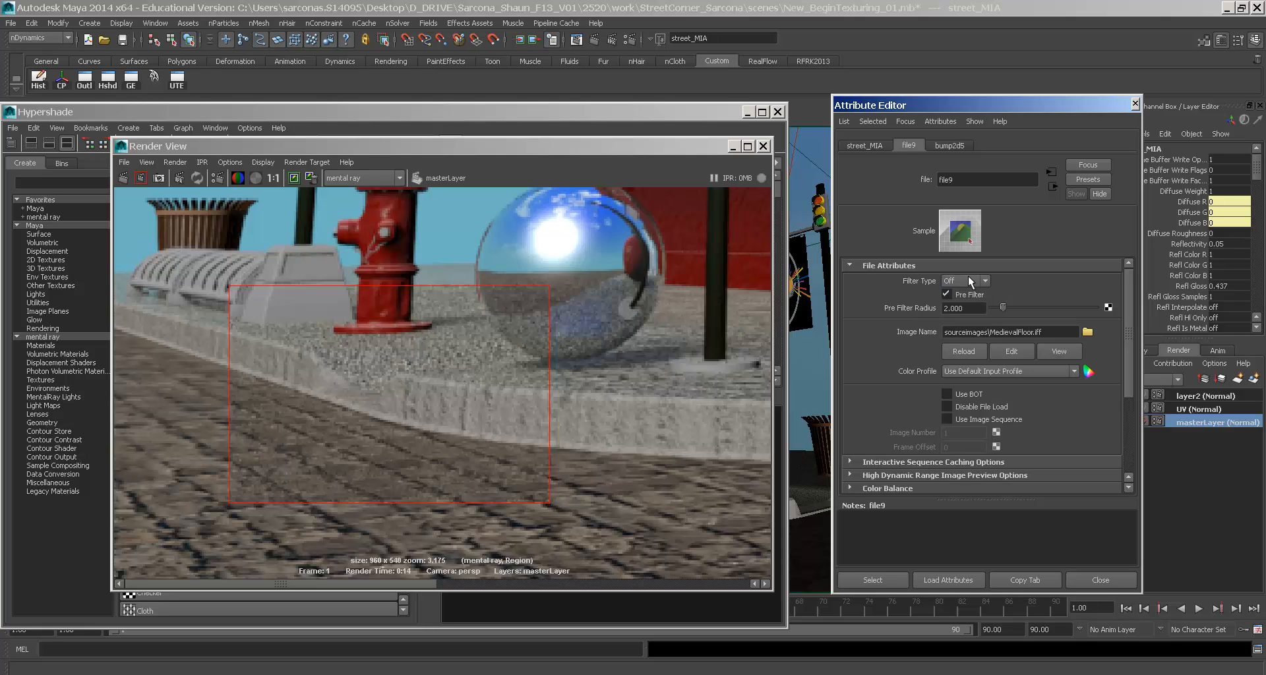
pyautogui.click(965, 282)
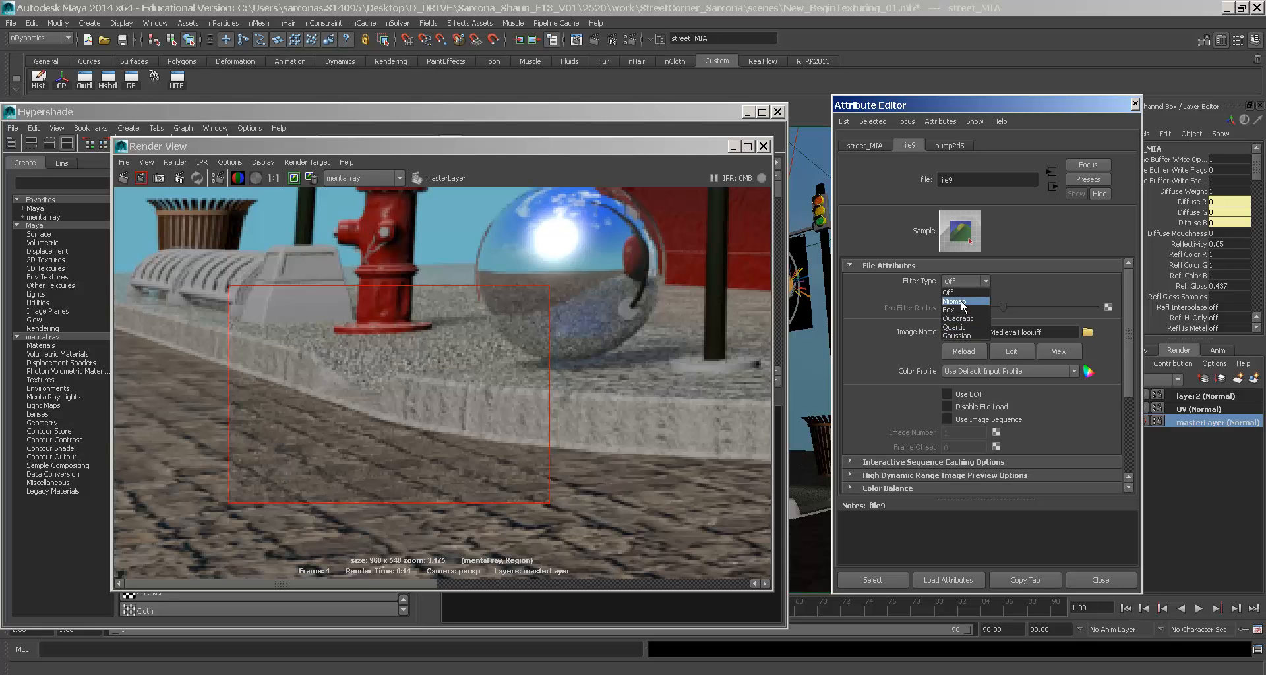
pyautogui.click(962, 302)
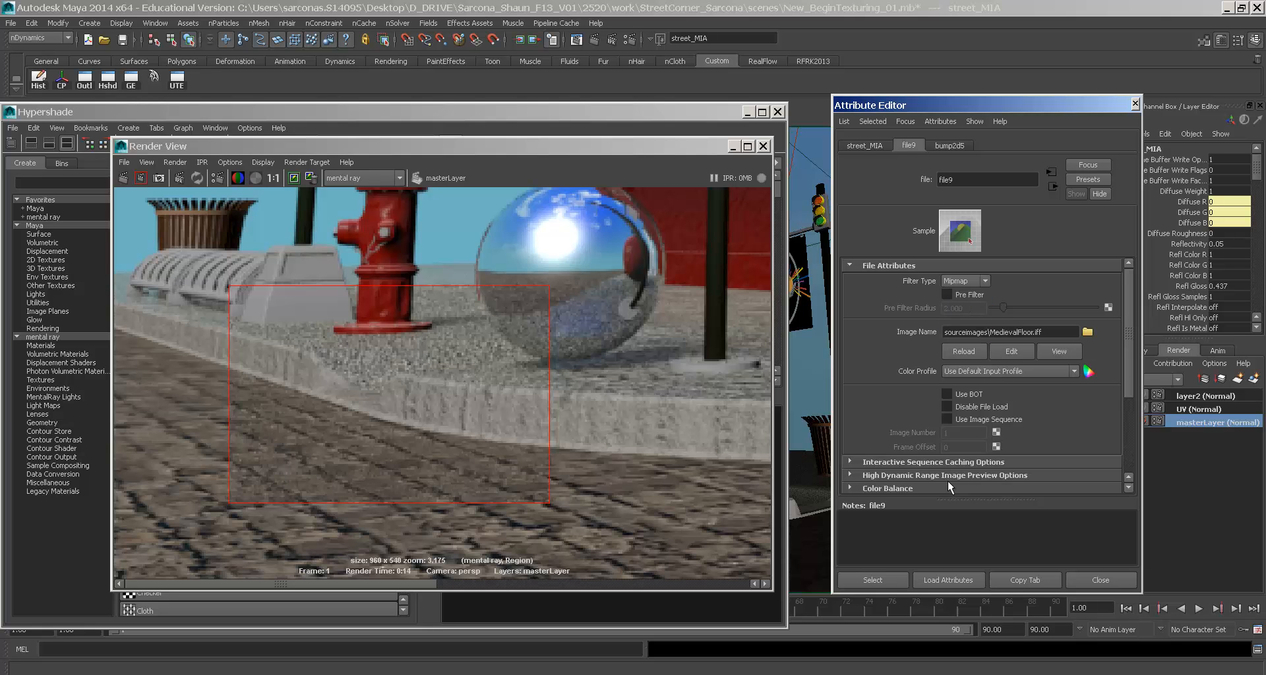
# - Try file9's Filter at 0.2, reset it to 1.0, and close the render preview
pyautogui.scroll(-2, 883, 448)
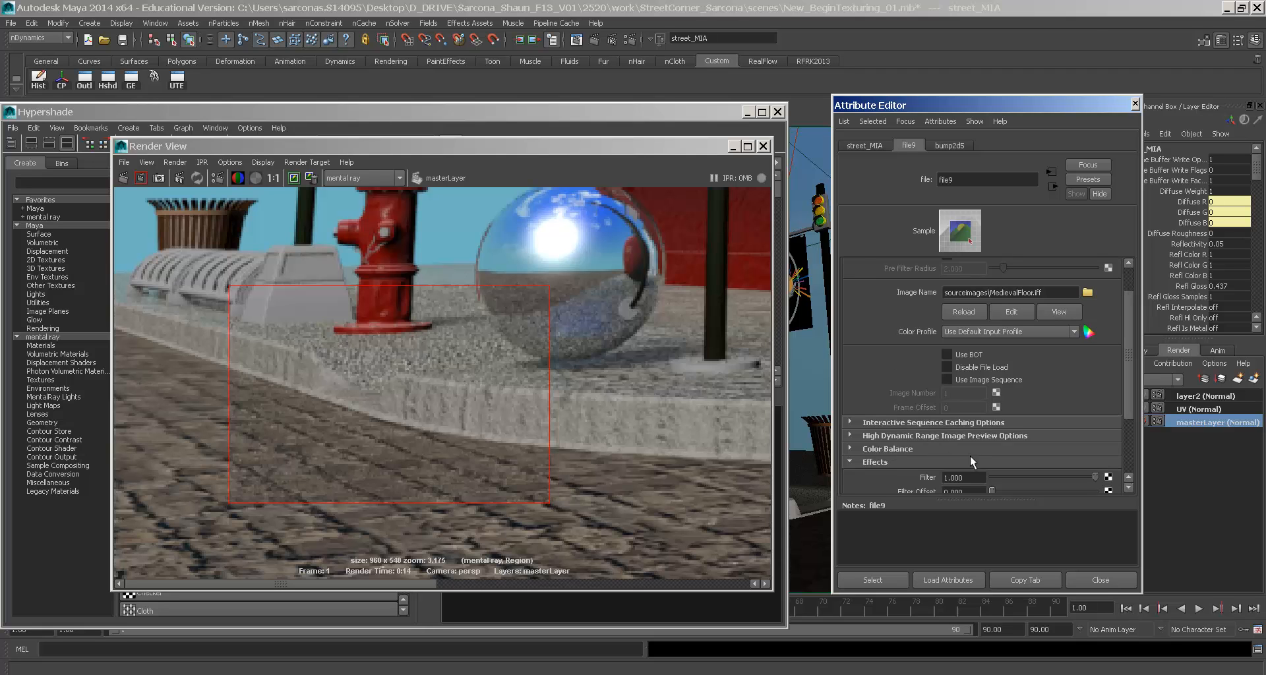
pyautogui.scroll(-2, 961, 477)
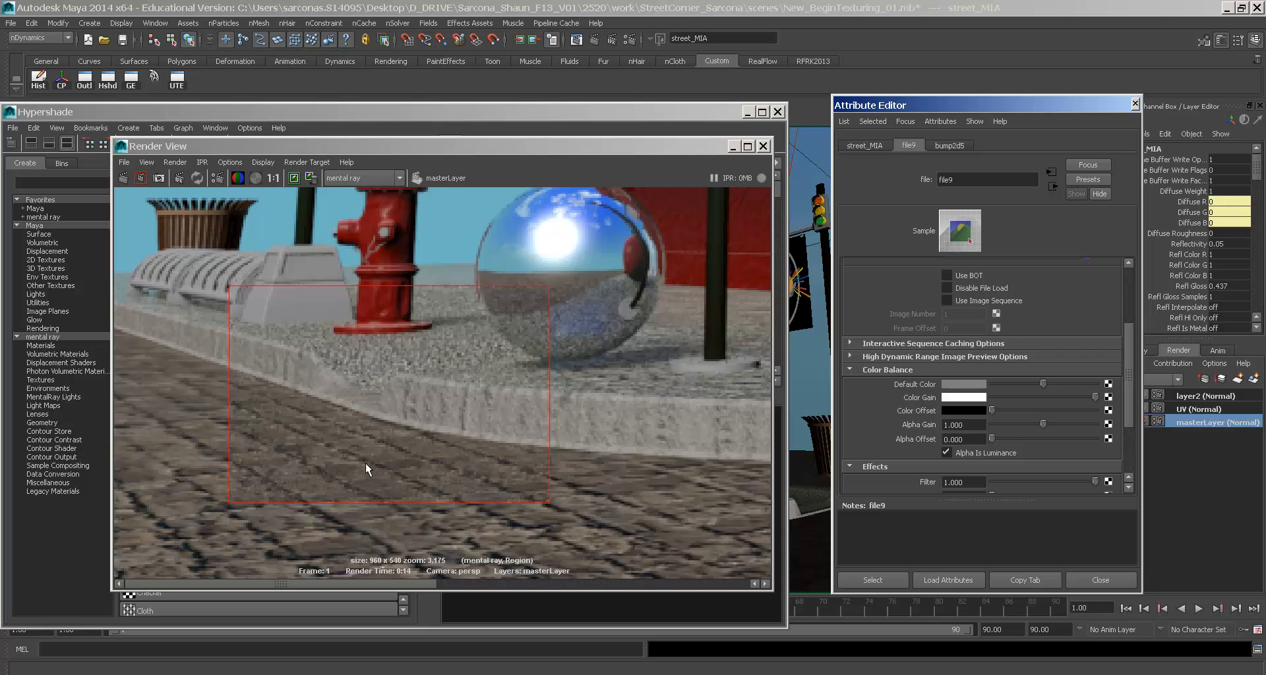
pyautogui.click(966, 480)
pyautogui.write('.2')
pyautogui.press('Return')
pyautogui.click(966, 481)
pyautogui.write('1')
pyautogui.press('Return')
pyautogui.click(778, 116)
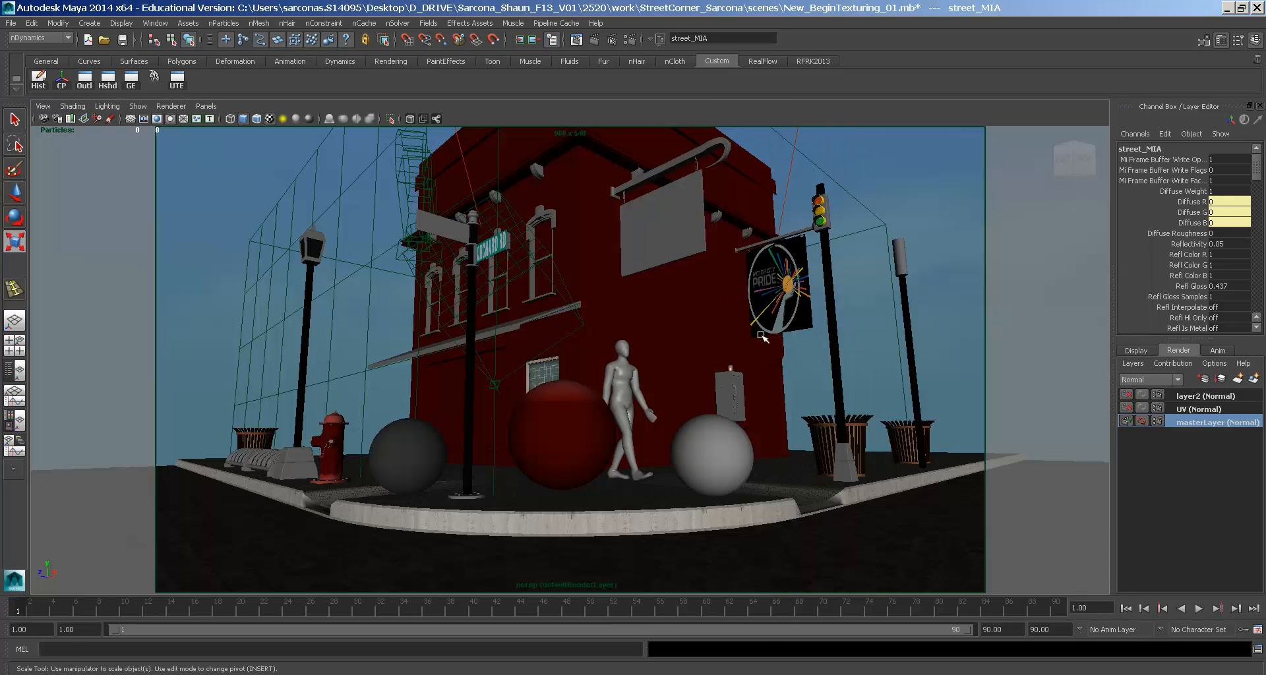
# - Orbit over the street corner and switch the viewport to textured display
pyautogui.press('5')
pyautogui.keyDown('alt'); pyautogui.moveTo(785, 365); pyautogui.dragTo(853, 444); pyautogui.keyUp('alt')
pyautogui.keyDown('alt'); pyautogui.moveTo(853, 444); pyautogui.dragTo(712, 379, button='right'); pyautogui.keyUp('alt')
pyautogui.moveTo(712, 380)
pyautogui.keyDown('alt'); pyautogui.mouseDown()
pyautogui.moveTo(671, 349)
pyautogui.moveTo(757, 440)
pyautogui.moveTo(664, 374)
pyautogui.mouseUp(); pyautogui.keyUp('alt')
pyautogui.press('6')
# - Select the curved sidewalk mesh and orbit to a closer view of the building
pyautogui.click(666, 375)
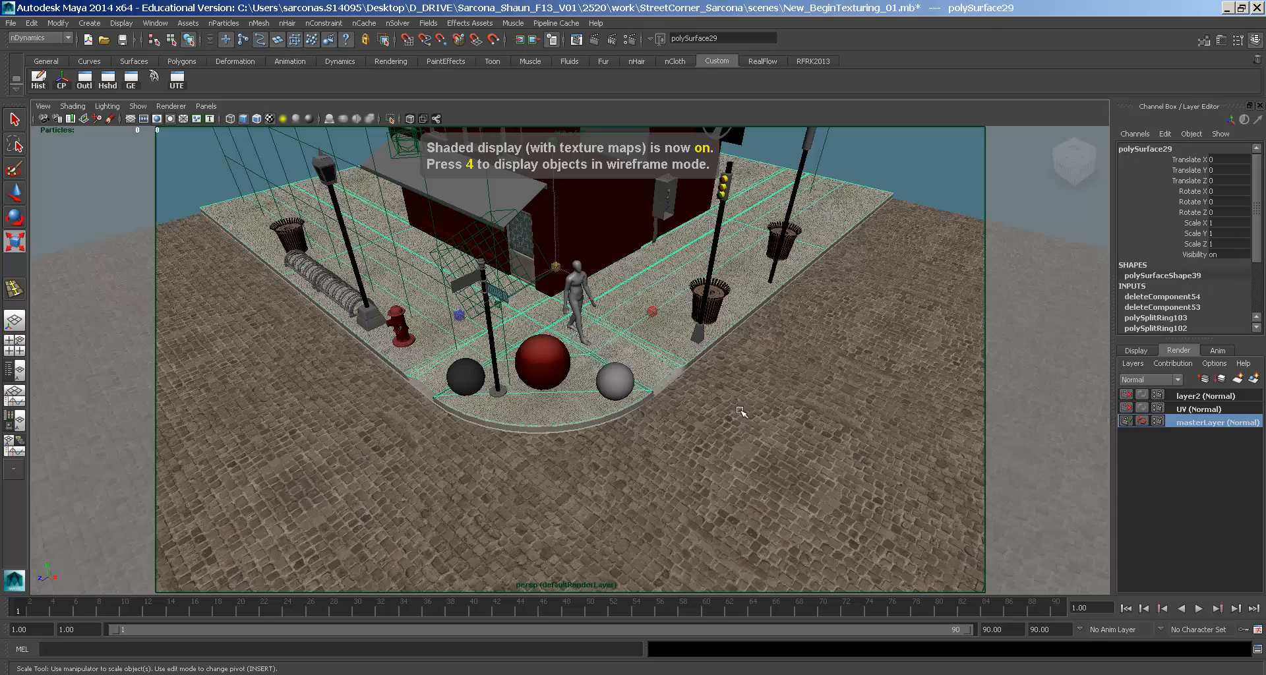
pyautogui.keyDown('alt'); pyautogui.moveTo(743, 390); pyautogui.dragTo(685, 403); pyautogui.keyUp('alt')
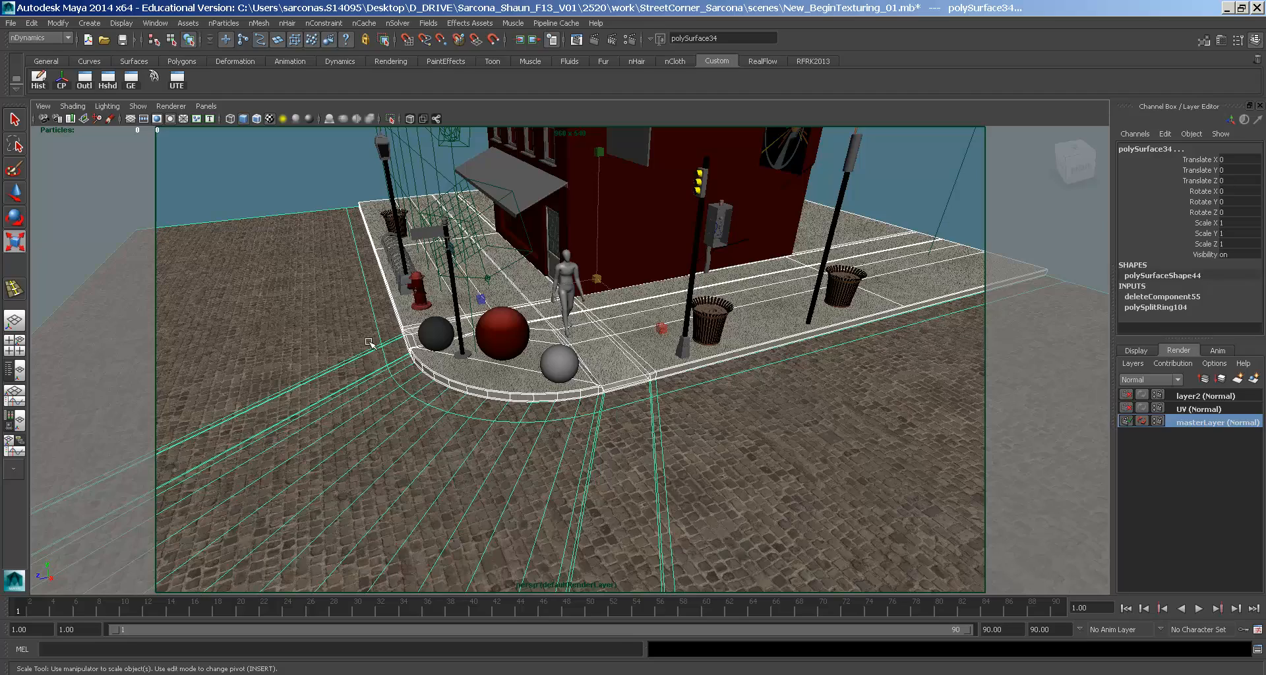
pyautogui.keyDown('alt'); pyautogui.moveTo(465, 458); pyautogui.dragTo(716, 461); pyautogui.keyUp('alt')
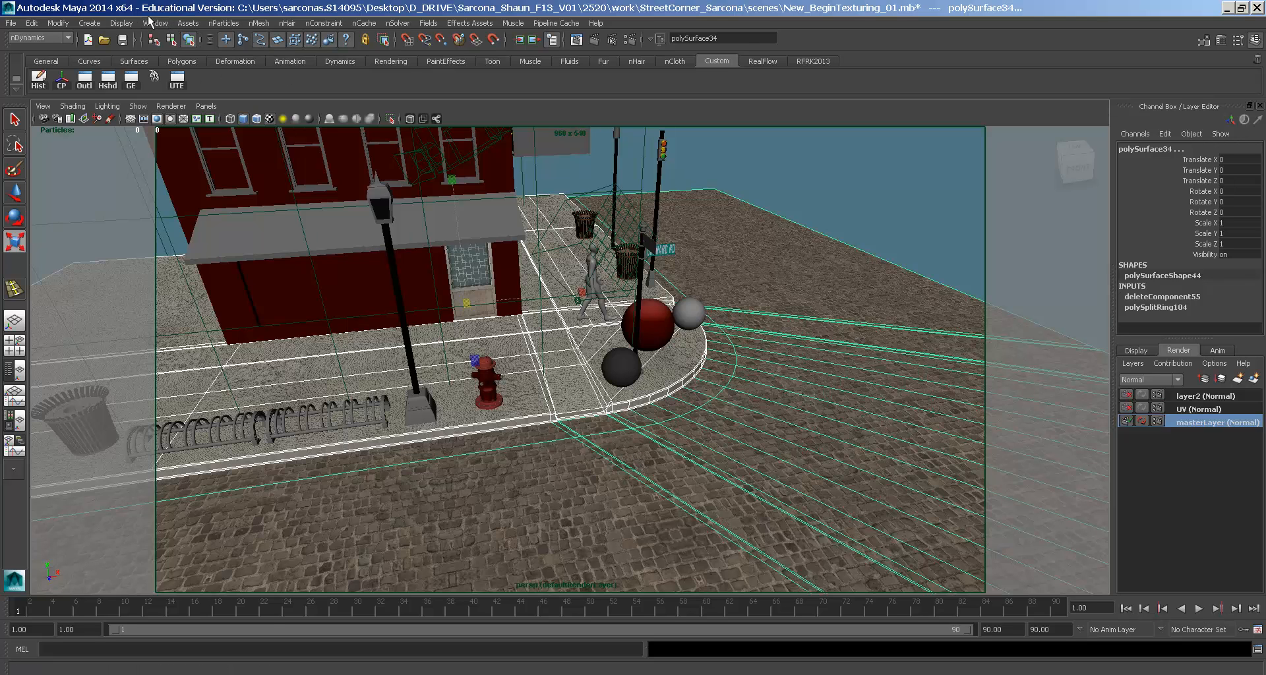
pyautogui.click(152, 24)
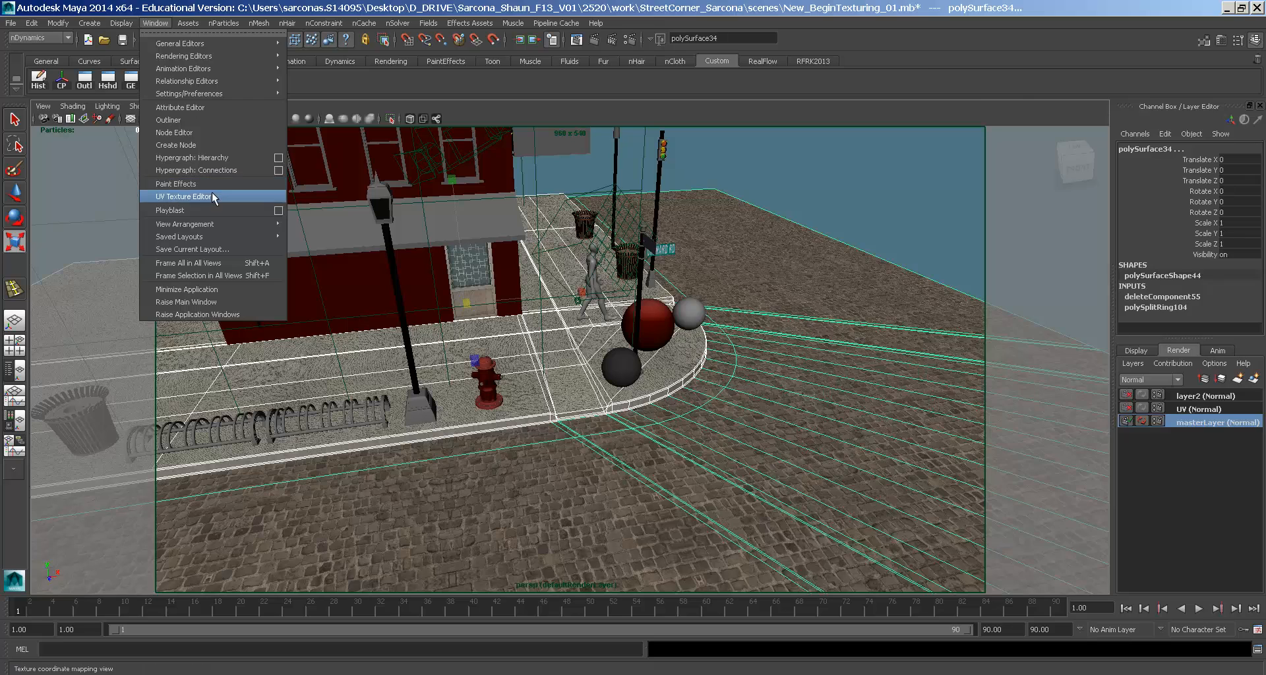
# - In the UV Texture Editor, select the sidewalk's whole UV shell and move it out of the texture square
pyautogui.click(198, 197)
pyautogui.keyDown('alt'); pyautogui.moveTo(1011, 288); pyautogui.dragTo(910, 346, button='middle'); pyautogui.keyUp('alt')
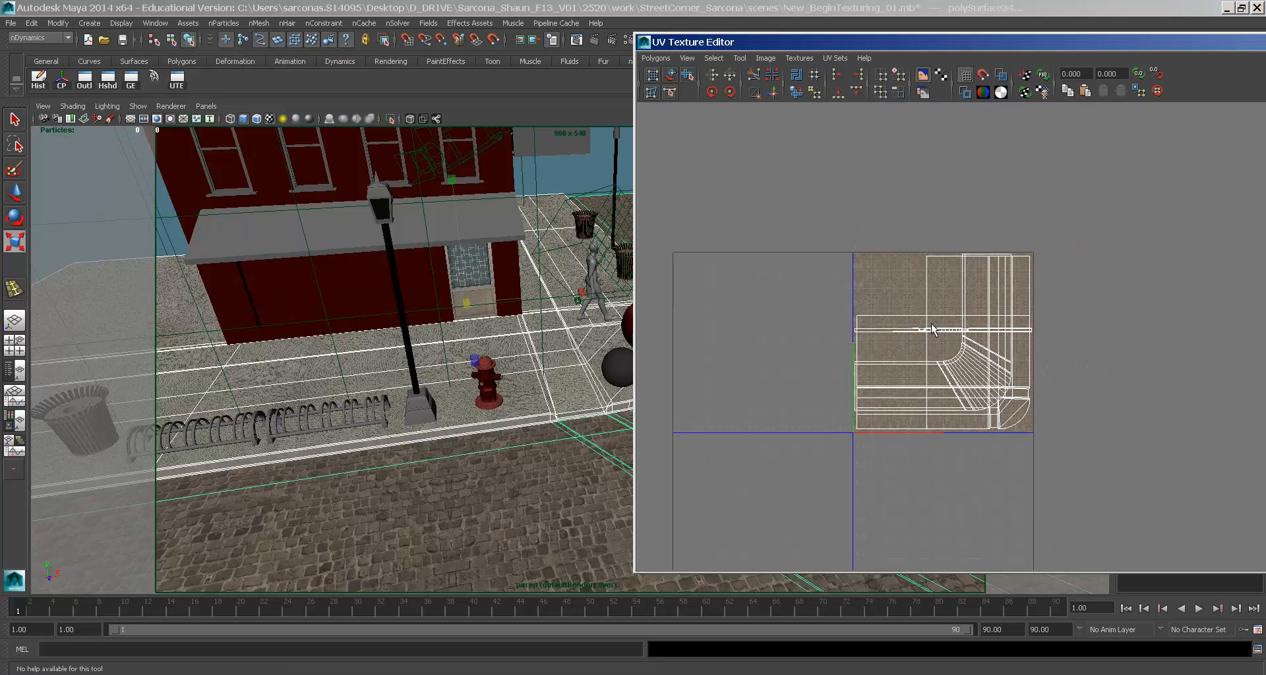
pyautogui.moveTo(932, 330); pyautogui.dragTo(969, 329, button='right')
pyautogui.moveTo(941, 250); pyautogui.dragTo(913, 271)
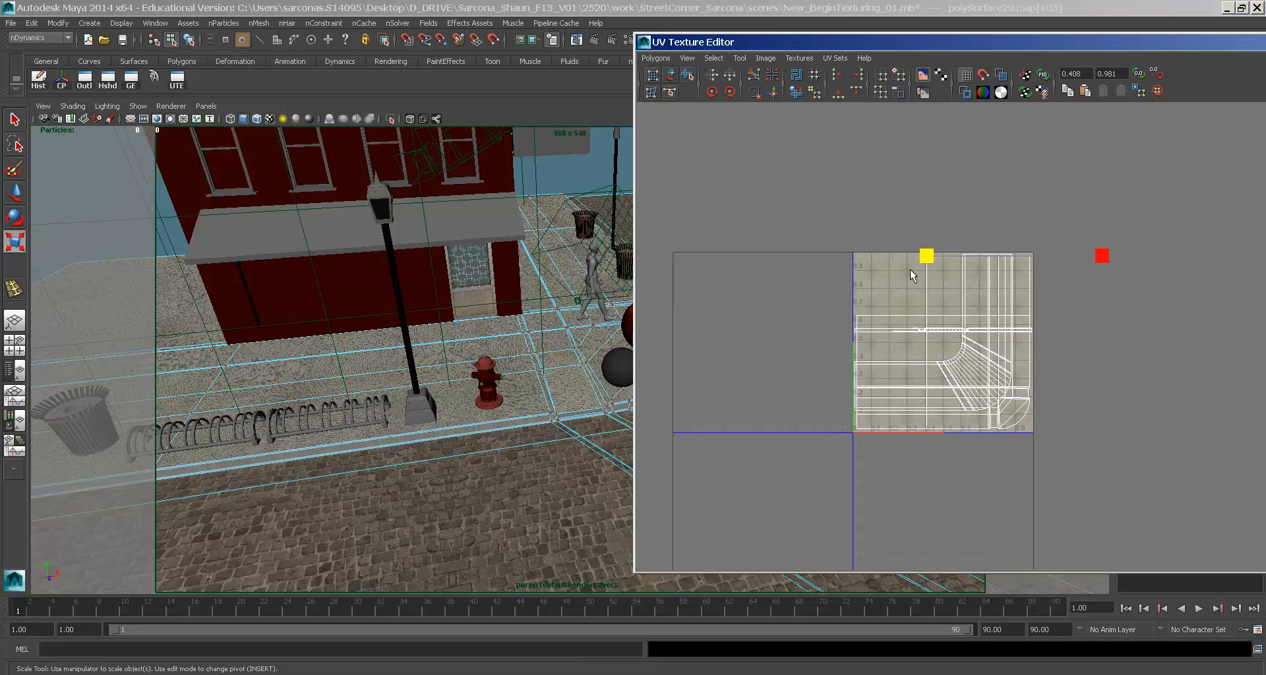
pyautogui.click(714, 58)
pyautogui.click(732, 99)
pyautogui.press('w')
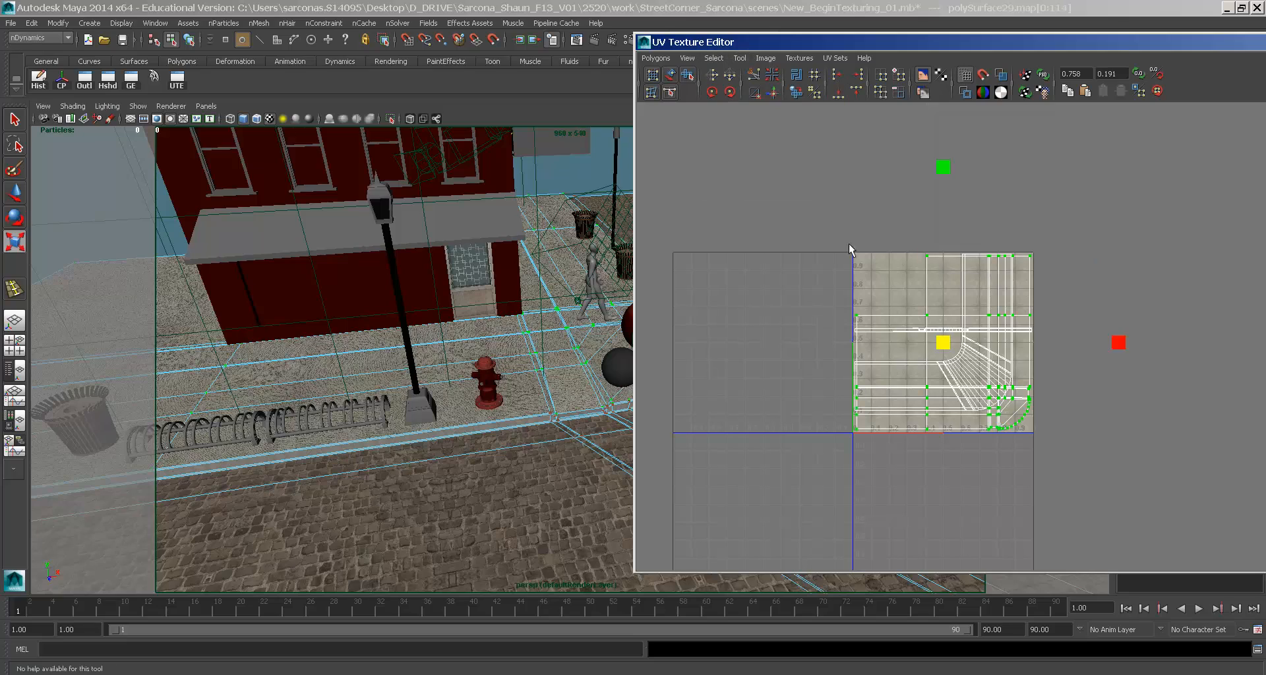
pyautogui.moveTo(899, 361); pyautogui.dragTo(806, 224, button='middle')
# - Shift the horizontal strip and curved sidewalk UV shells left, then select all shells
pyautogui.press('q')
pyautogui.click(940, 329)
pyautogui.keyDown('ctrl'); pyautogui.moveTo(939, 327); pyautogui.dragTo(922, 341, button='right'); pyautogui.keyUp('ctrl')
pyautogui.press('w')
pyautogui.moveTo(939, 359); pyautogui.dragTo(840, 323, button='middle')
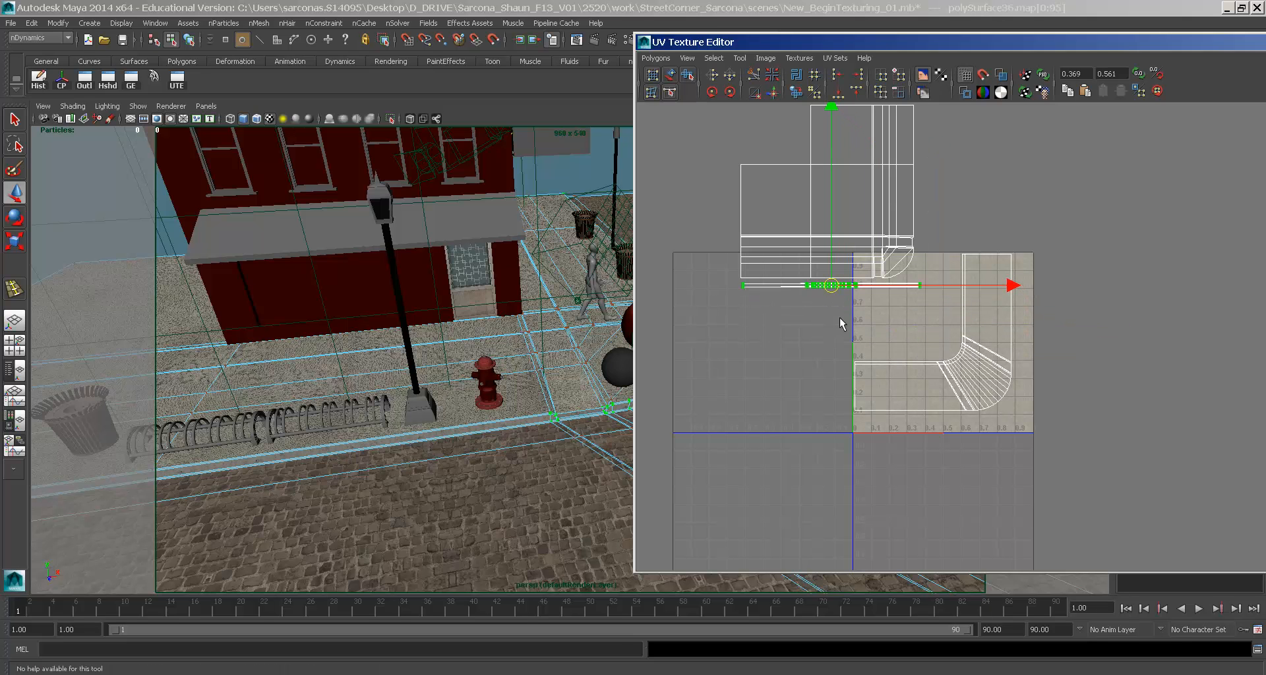
pyautogui.moveTo(957, 378); pyautogui.dragTo(959, 379)
pyautogui.moveTo(959, 379); pyautogui.dragTo(924, 321, button='middle')
pyautogui.moveTo(1055, 392); pyautogui.dragTo(666, 85)
# - Scale all sidewalk UV shells down and move them onto the texture square
pyautogui.press('r')
pyautogui.moveTo(851, 271); pyautogui.dragTo(819, 266, button='middle')
pyautogui.press('w')
pyautogui.moveTo(818, 266); pyautogui.dragTo(897, 383, button='middle')
pyautogui.press('r')
pyautogui.moveTo(986, 406); pyautogui.dragTo(955, 403, button='middle')
pyautogui.press('w')
pyautogui.press('r')
pyautogui.press('w')
pyautogui.keyDown('alt'); pyautogui.moveTo(867, 320); pyautogui.dragTo(746, 309, button='middle'); pyautogui.keyUp('alt')
pyautogui.keyDown('alt'); pyautogui.moveTo(747, 308); pyautogui.dragTo(842, 325, button='right'); pyautogui.keyUp('alt')
pyautogui.keyDown('alt'); pyautogui.moveTo(842, 325); pyautogui.dragTo(1019, 336, button='middle'); pyautogui.keyUp('alt')
pyautogui.keyDown('alt'); pyautogui.moveTo(1018, 337); pyautogui.dragTo(1233, 350, button='right'); pyautogui.keyUp('alt')
pyautogui.keyDown('alt'); pyautogui.moveTo(1031, 397); pyautogui.dragTo(1027, 342, button='middle'); pyautogui.keyUp('alt')
pyautogui.keyDown('alt'); pyautogui.moveTo(1027, 342); pyautogui.dragTo(1016, 283, button='right'); pyautogui.keyUp('alt')
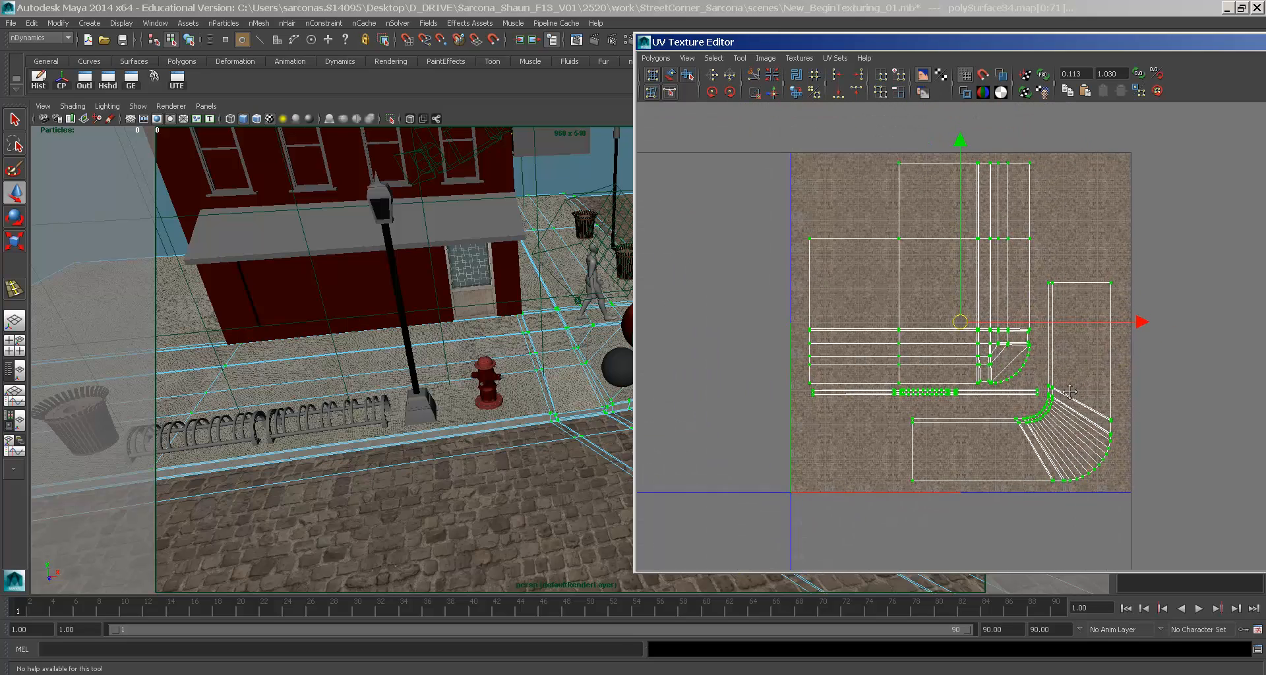
pyautogui.keyDown('alt'); pyautogui.moveTo(1016, 284); pyautogui.dragTo(1012, 271, button='middle'); pyautogui.keyUp('alt')
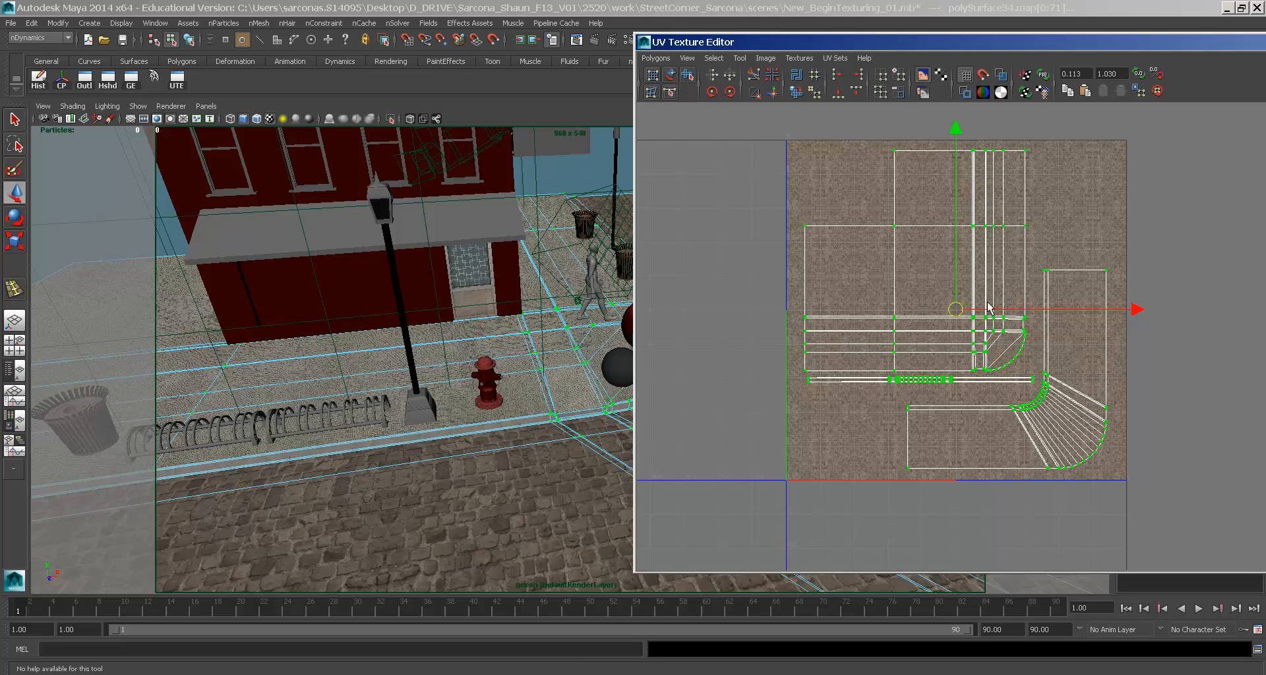
# - Check the cobblestones in 3D, then undo the trial UV edits back to the original layout
pyautogui.keyDown('alt'); pyautogui.moveTo(605, 354); pyautogui.dragTo(710, 368, button='right'); pyautogui.keyUp('alt')
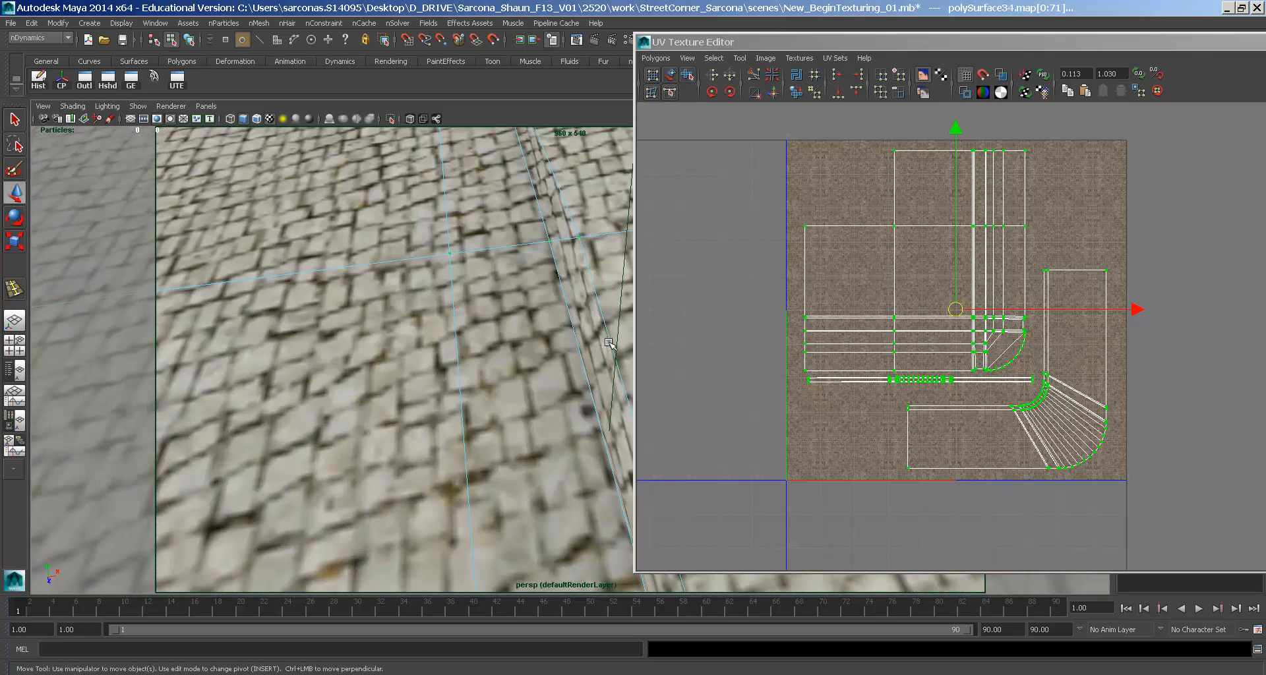
pyautogui.keyDown('alt'); pyautogui.moveTo(608, 344); pyautogui.dragTo(423, 317, button='right'); pyautogui.keyUp('alt')
pyautogui.hotkey('ctrl', 'z')
pyautogui.hotkey('ctrl', 'z')
pyautogui.hotkey('ctrl', 'z')
pyautogui.hotkey('ctrl', 'z')
pyautogui.hotkey('ctrl', 'z')
pyautogui.hotkey('ctrl', 'z')
pyautogui.hotkey('ctrl', 'z')
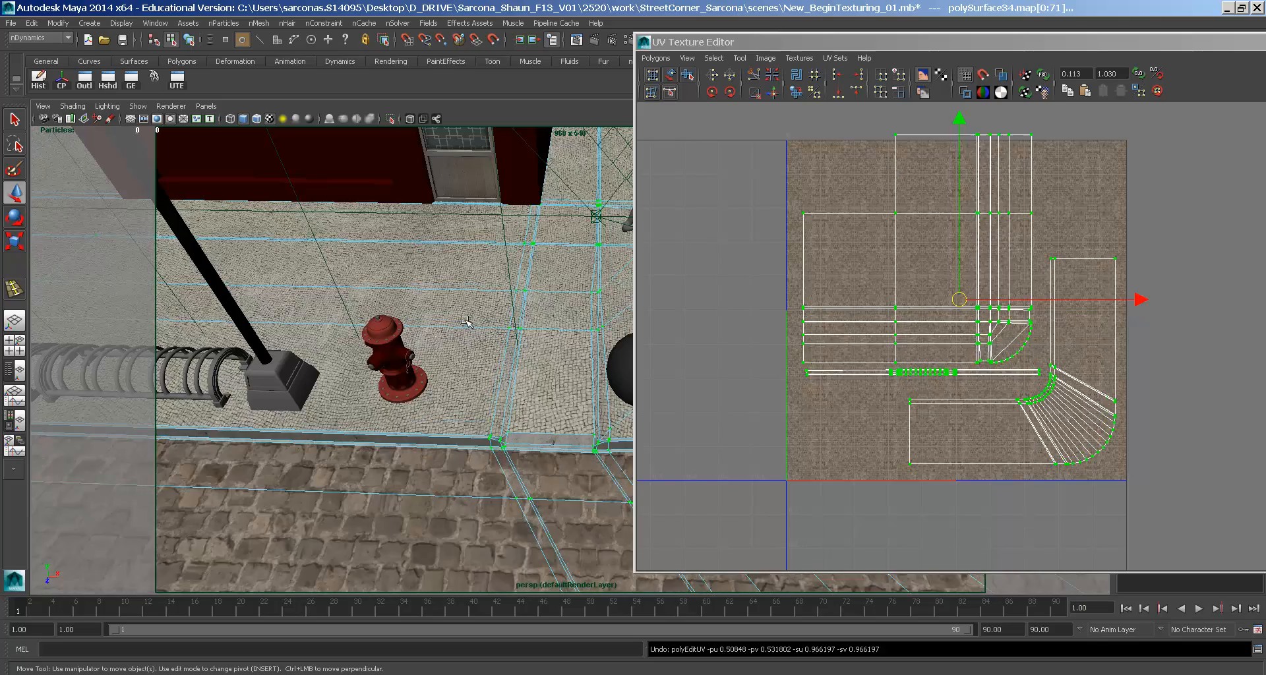
pyautogui.hotkey('ctrl', 'z')
pyautogui.hotkey('ctrl', 'z')
pyautogui.hotkey('ctrl', 'z')
pyautogui.hotkey('ctrl', 'z')
pyautogui.hotkey('ctrl', 'z')
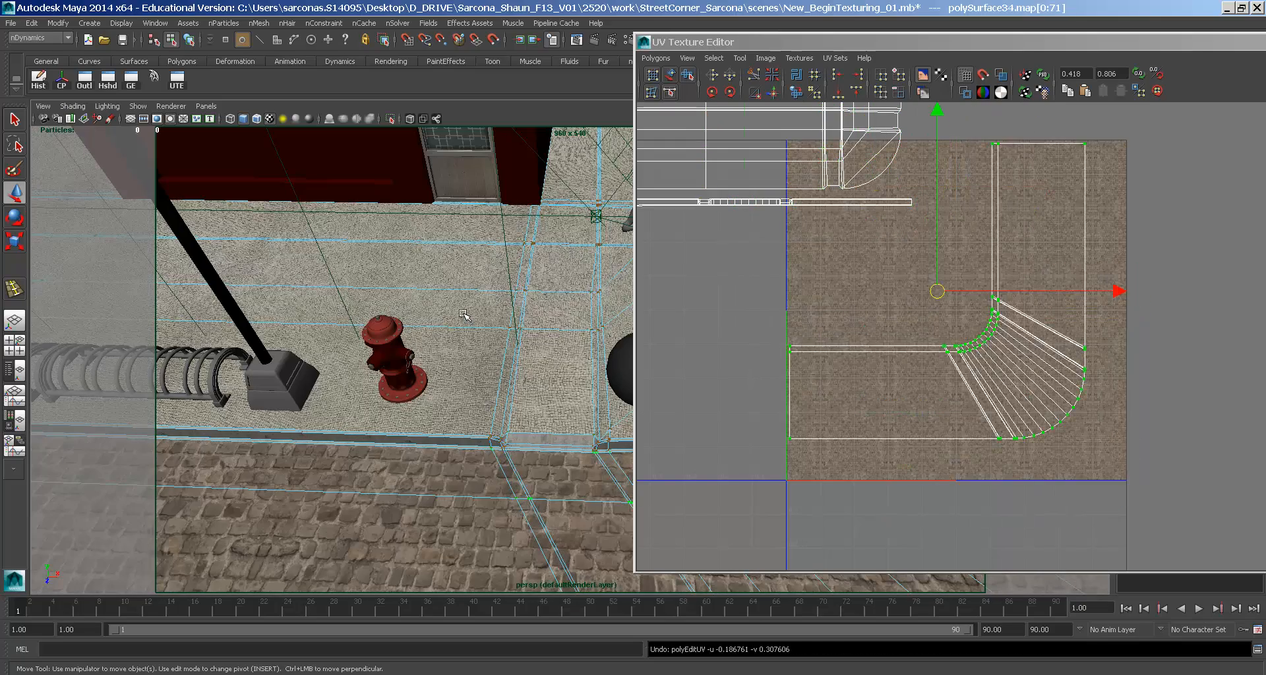
pyautogui.hotkey('ctrl', 'z')
pyautogui.hotkey('ctrl', 'z')
pyautogui.hotkey('ctrl', 'z')
pyautogui.hotkey('ctrl', 'z')
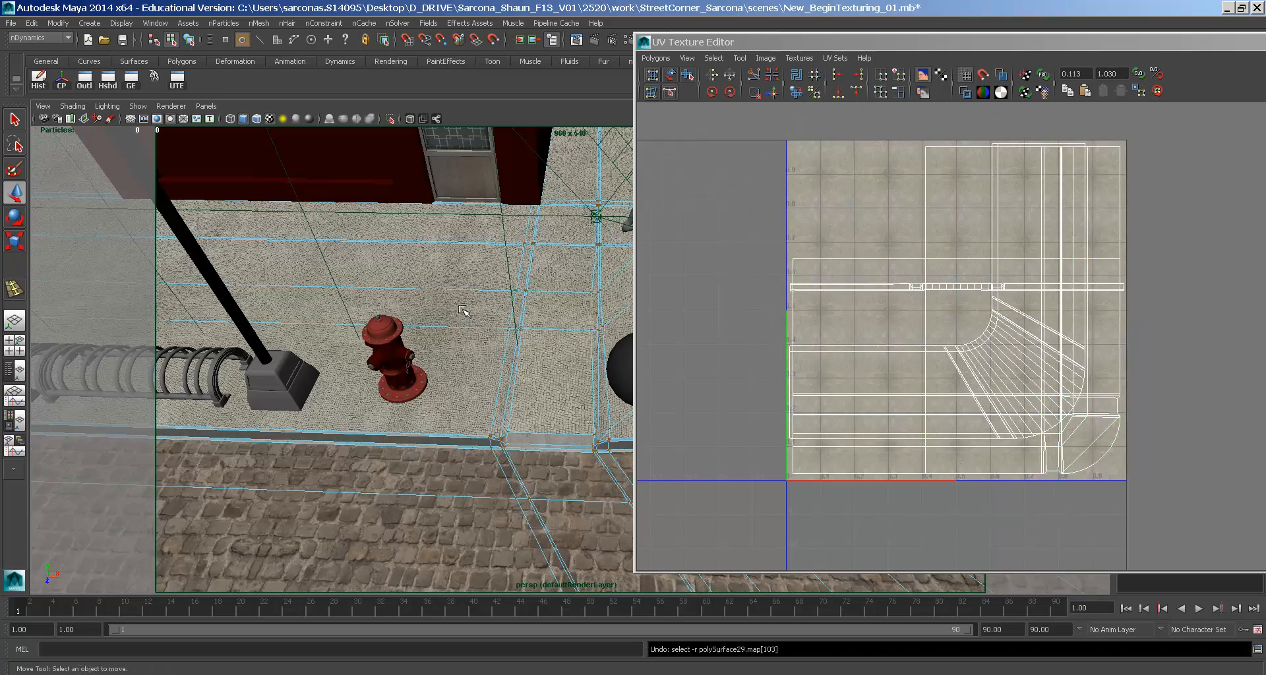
pyautogui.hotkey('ctrl', 'z')
pyautogui.hotkey('ctrl', 'z')
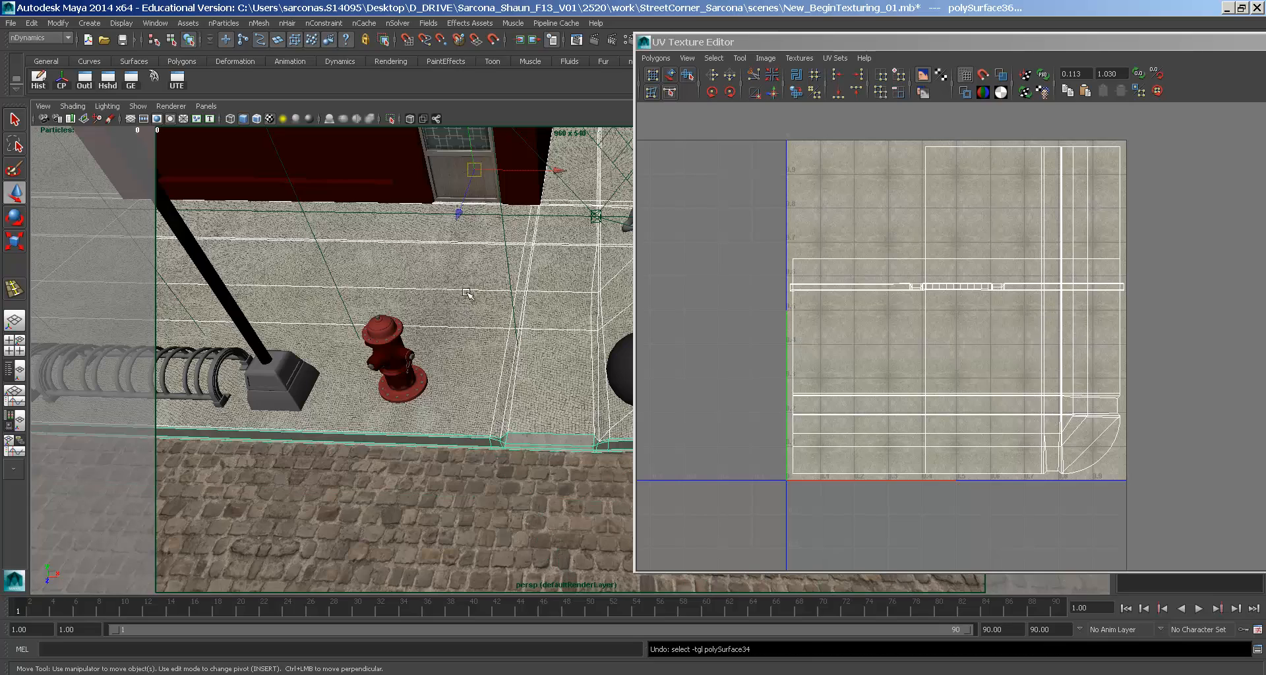
# - Close the UV Texture Editor and select the polySurface29 mesh
pyautogui.click(645, 43)
pyautogui.click(659, 91)
pyautogui.keyDown('alt'); pyautogui.moveTo(695, 310); pyautogui.dragTo(623, 371); pyautogui.keyUp('alt')
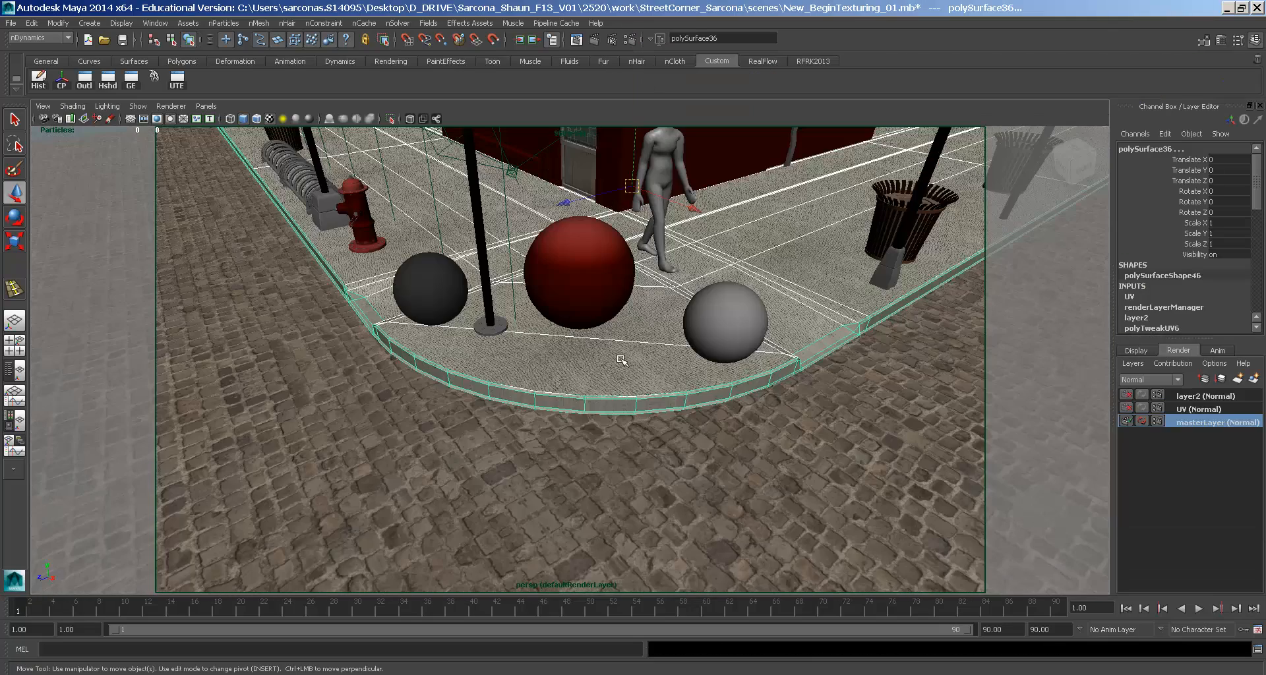
pyautogui.click(640, 371)
# - Show Explorer's sourceimages folder as a Details list and select Sidewalk.iff
pyautogui.hotkey('alt', 'Tab')
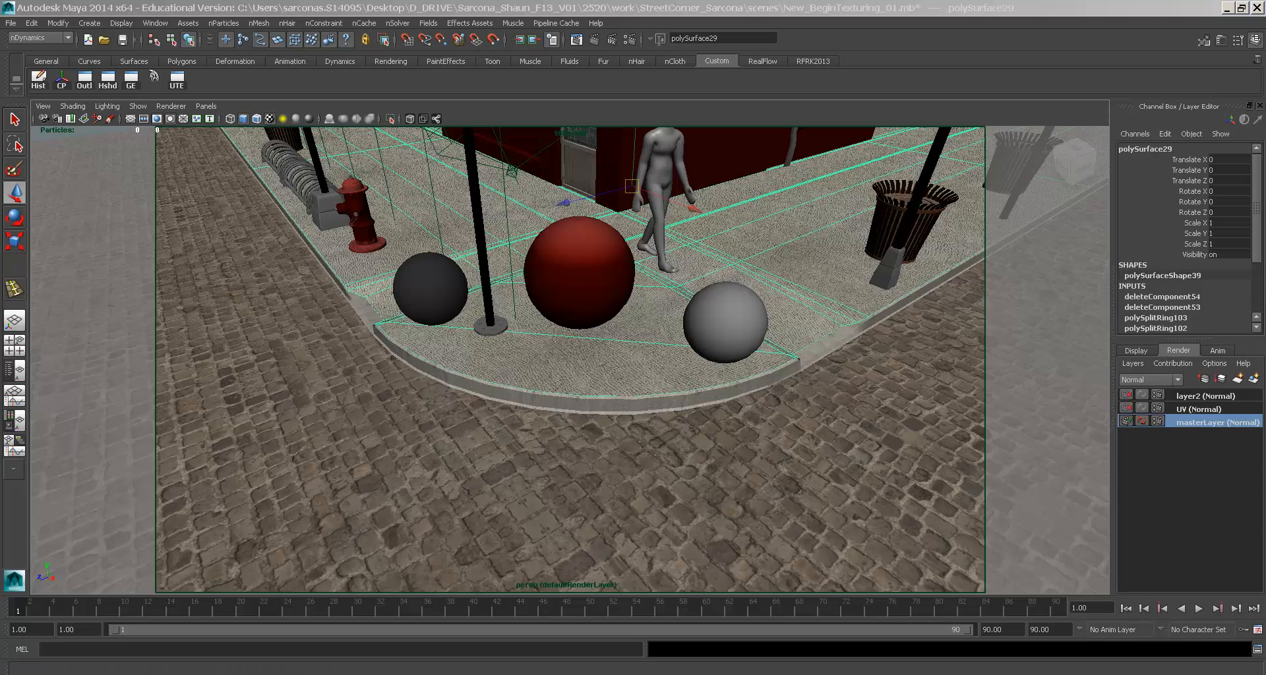
pyautogui.click(1227, 275)
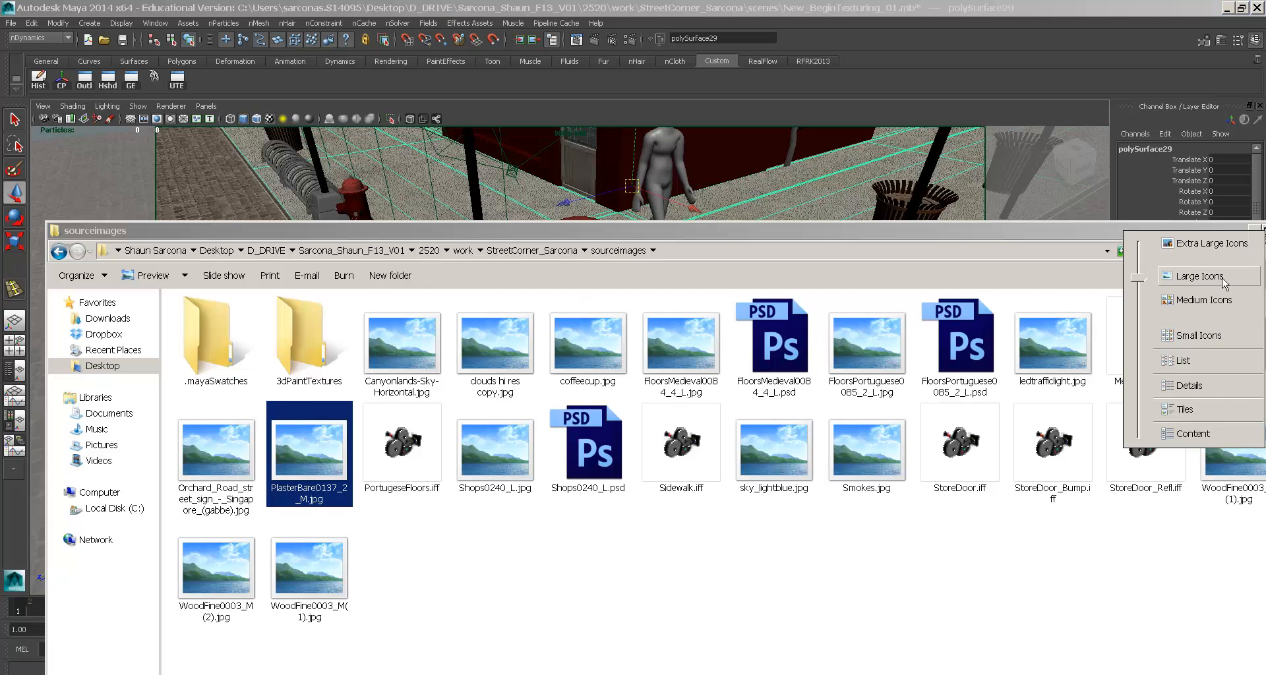
pyautogui.click(1200, 386)
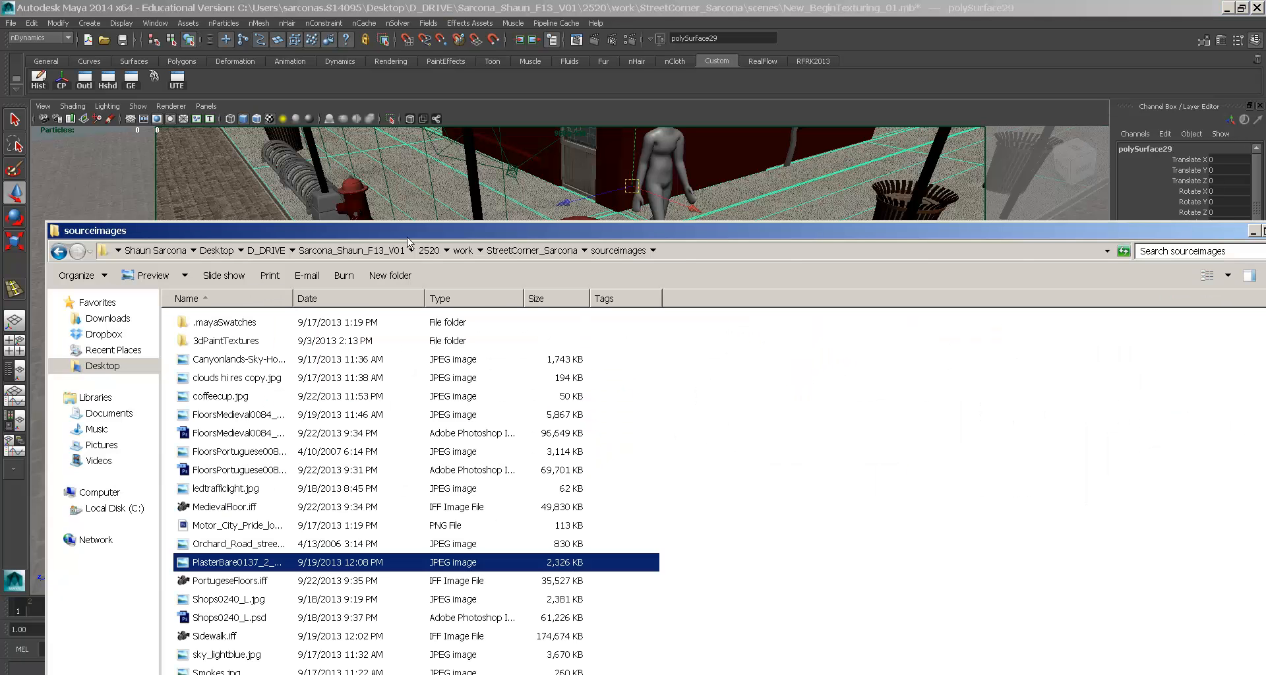
pyautogui.moveTo(408, 242); pyautogui.dragTo(391, 52)
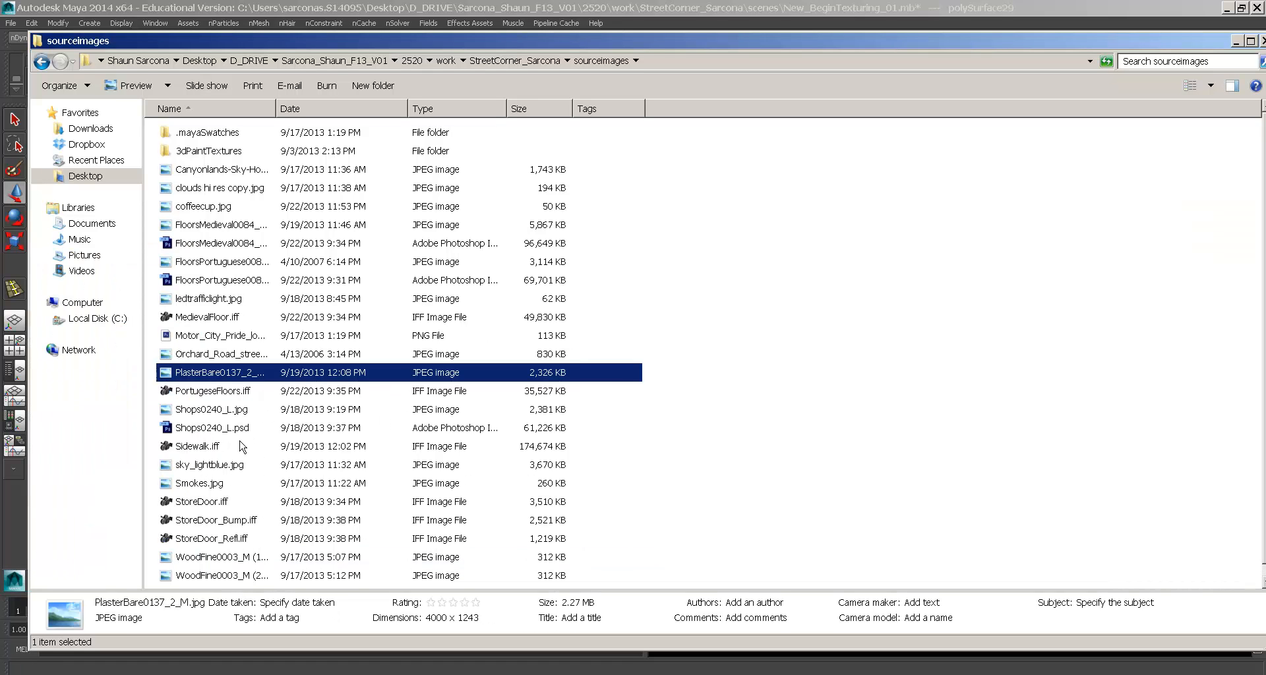
pyautogui.click(213, 447)
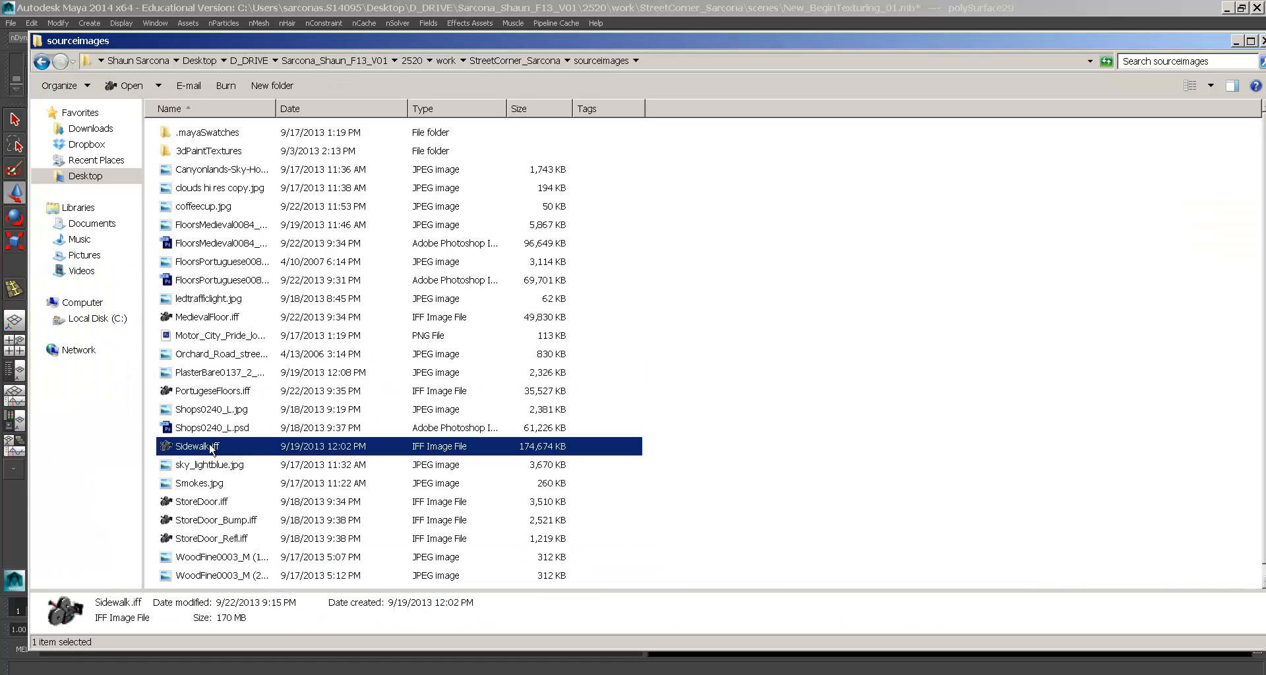
pyautogui.doubleClick(544, 450)
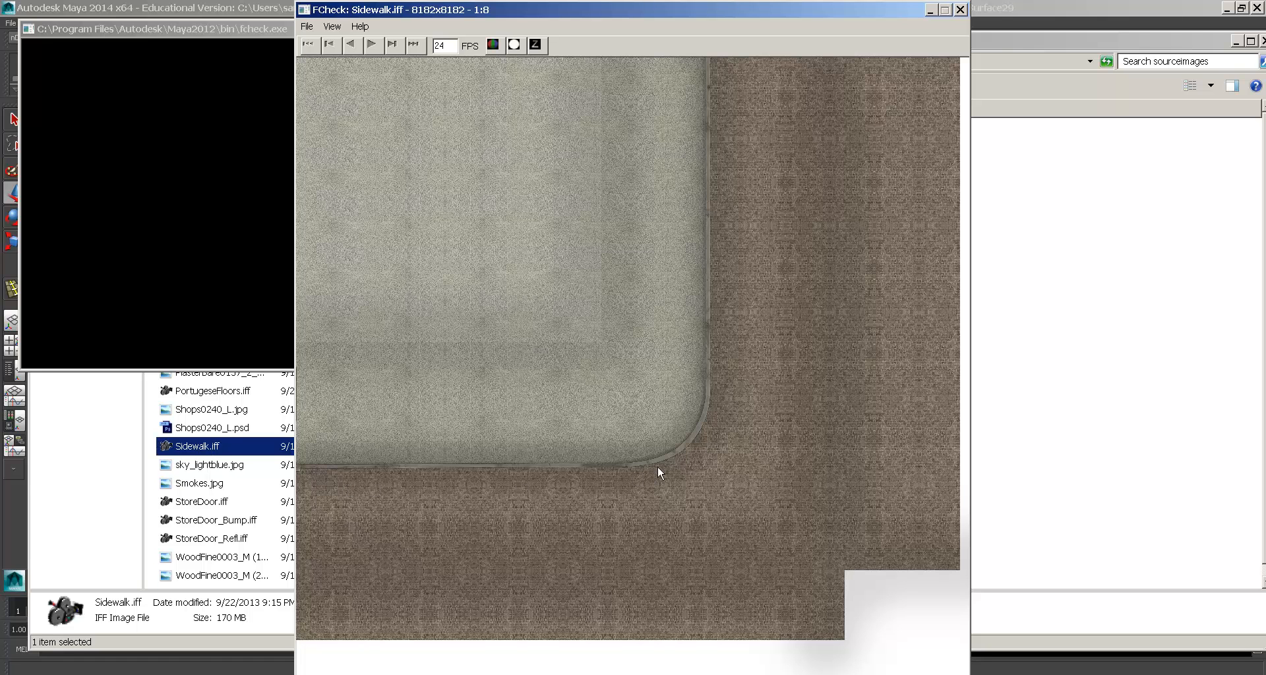
pyautogui.click(960, 9)
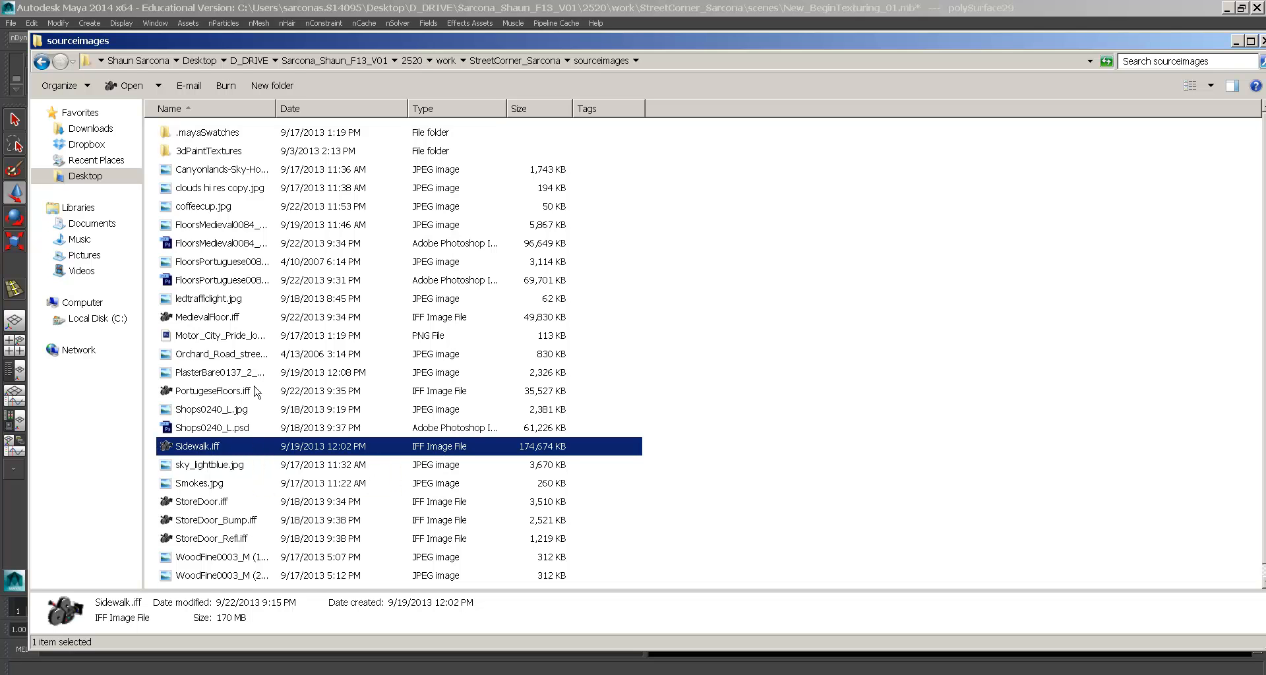
# - Browse the sourceimages list, selecting PortugeseFloors.iff, Cement.iff and MedievalFloor.iff in turn
pyautogui.scroll(-1, 298, 452)
pyautogui.scroll(1, 298, 452)
pyautogui.click(219, 395)
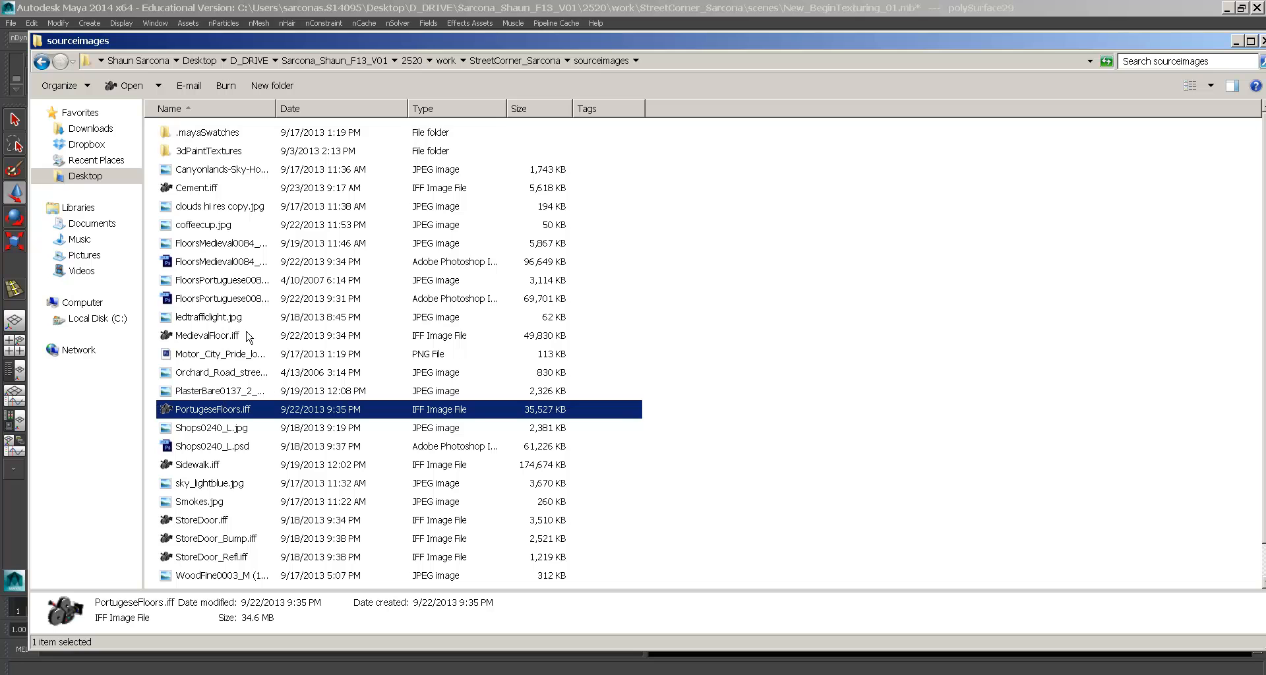
pyautogui.click(220, 188)
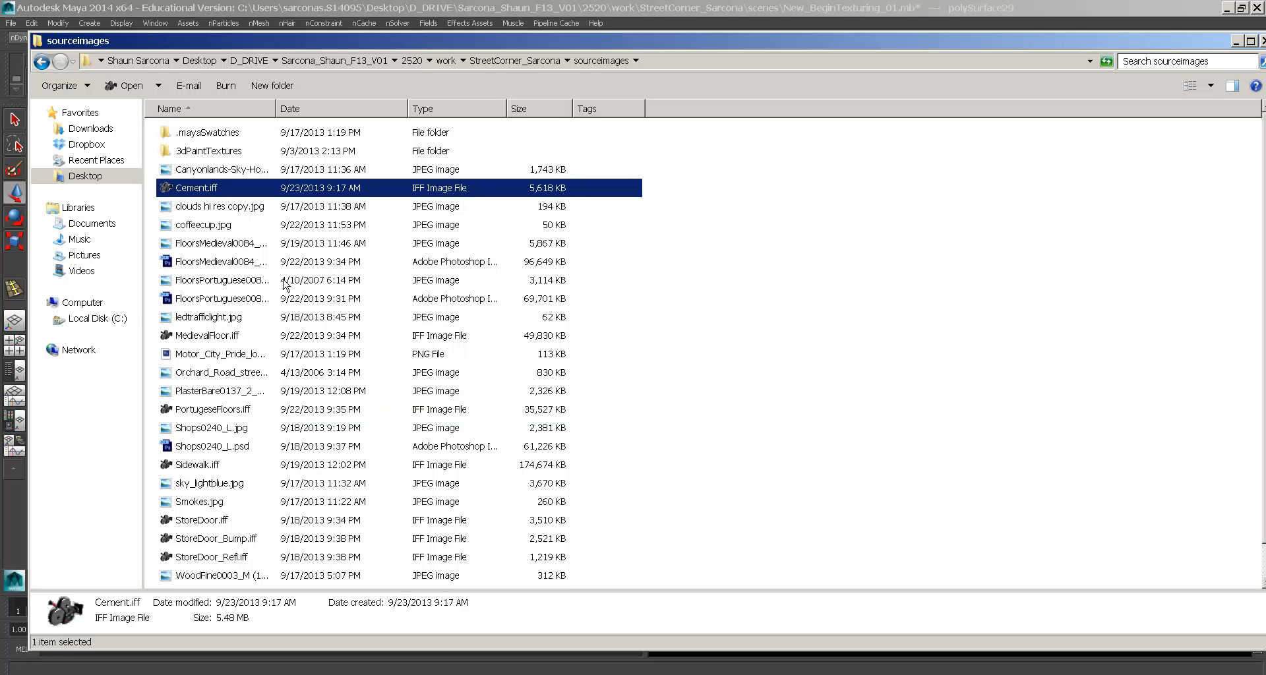
pyautogui.click(245, 333)
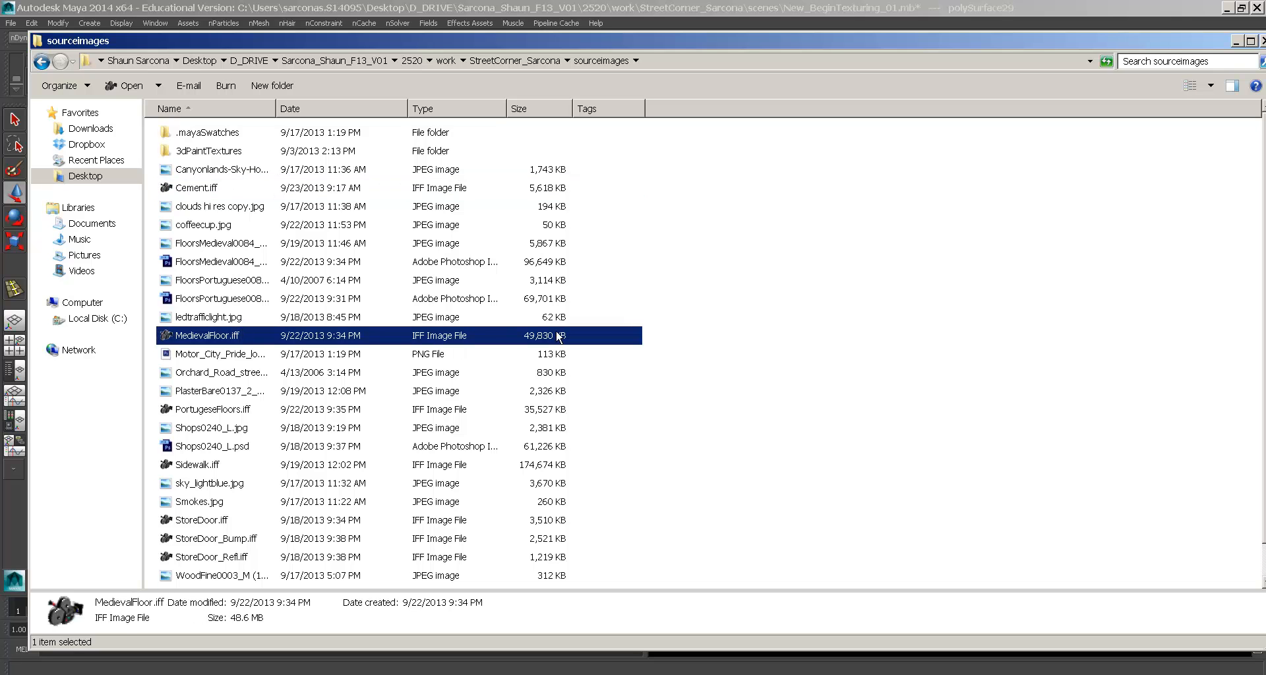
pyautogui.click(224, 414)
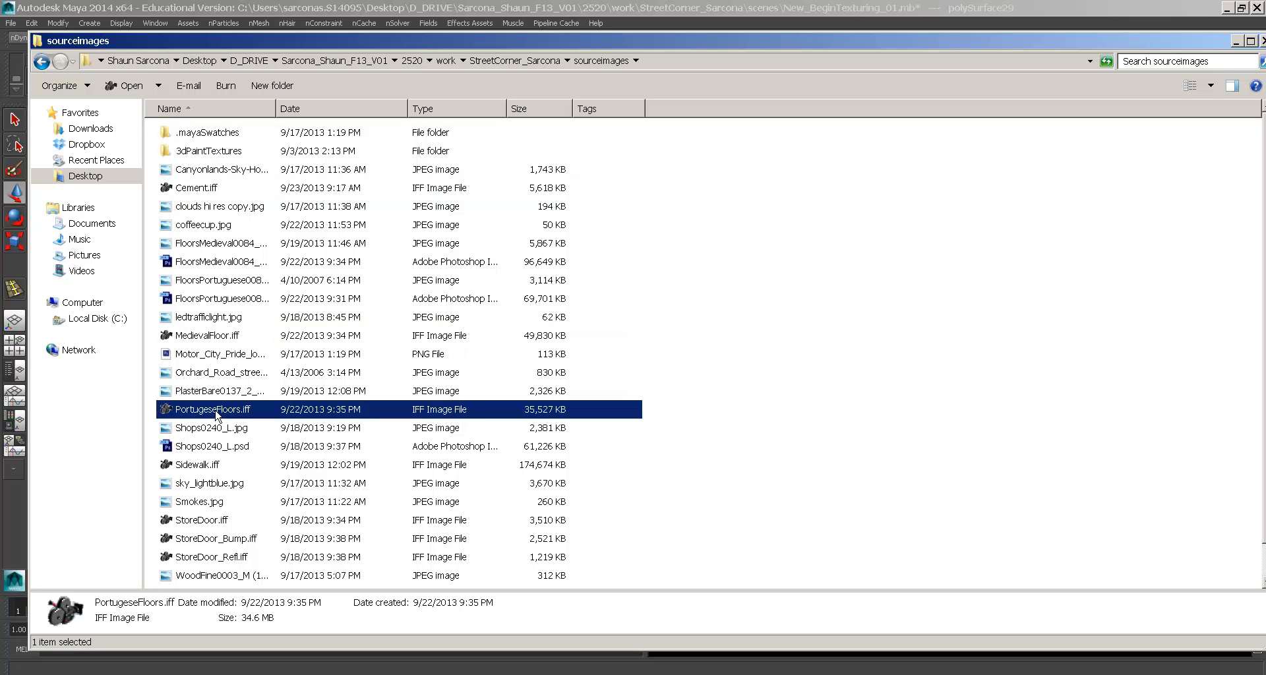
# - Multi-select PortugeseFloors.iff with MedievalFloor.iff, then return to Maya
pyautogui.keyDown('ctrl'); pyautogui.click(559, 336); pyautogui.keyUp('ctrl')
pyautogui.keyDown('ctrl'); pyautogui.click(551, 192); pyautogui.keyUp('ctrl')
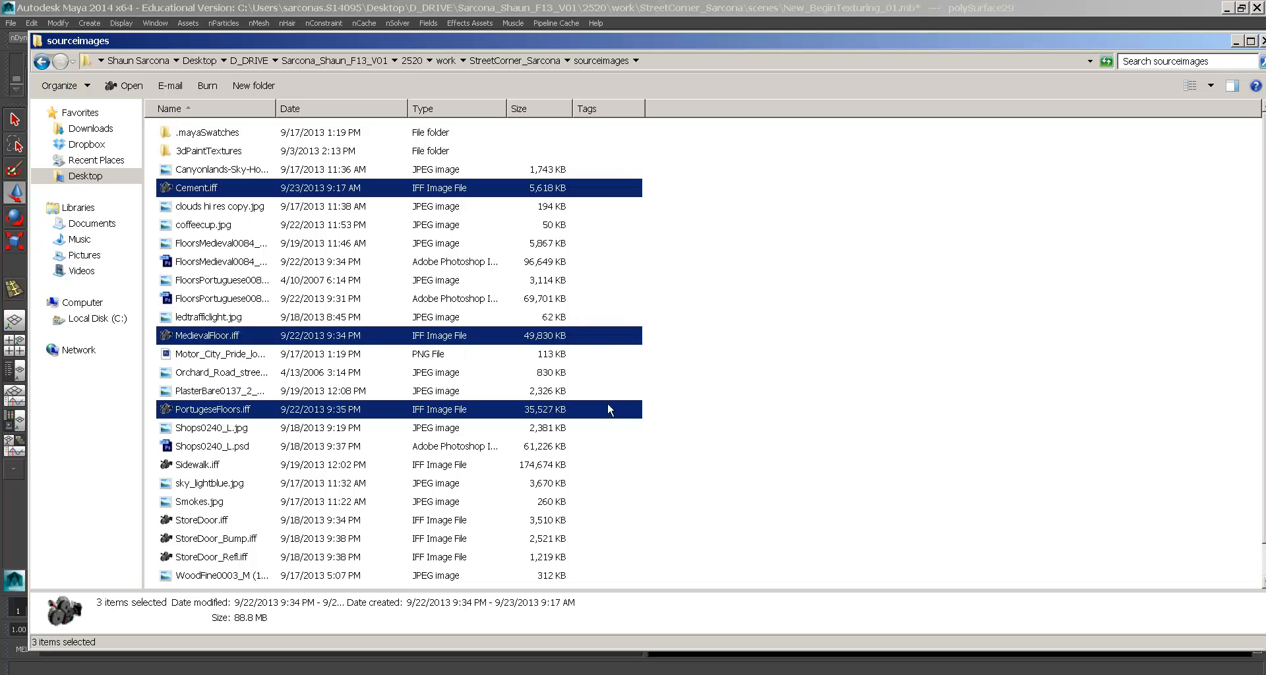
pyautogui.click(552, 468)
pyautogui.click(552, 411)
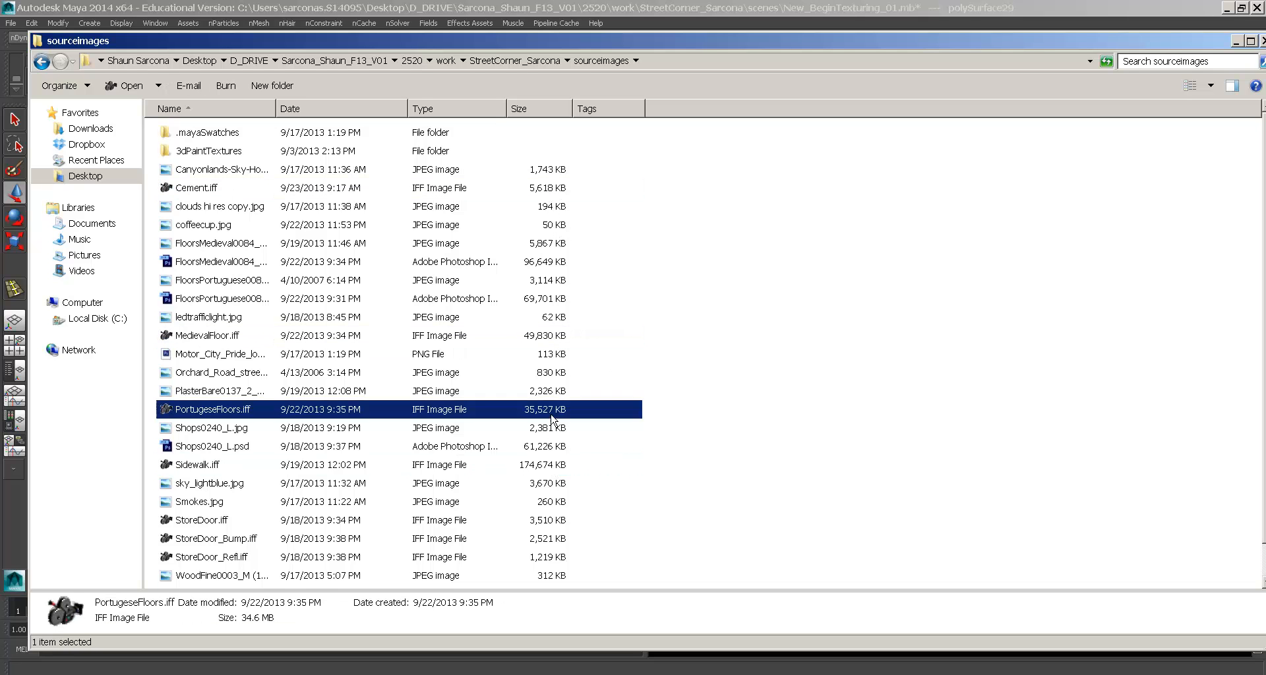
pyautogui.keyDown('ctrl'); pyautogui.click(545, 342); pyautogui.keyUp('ctrl')
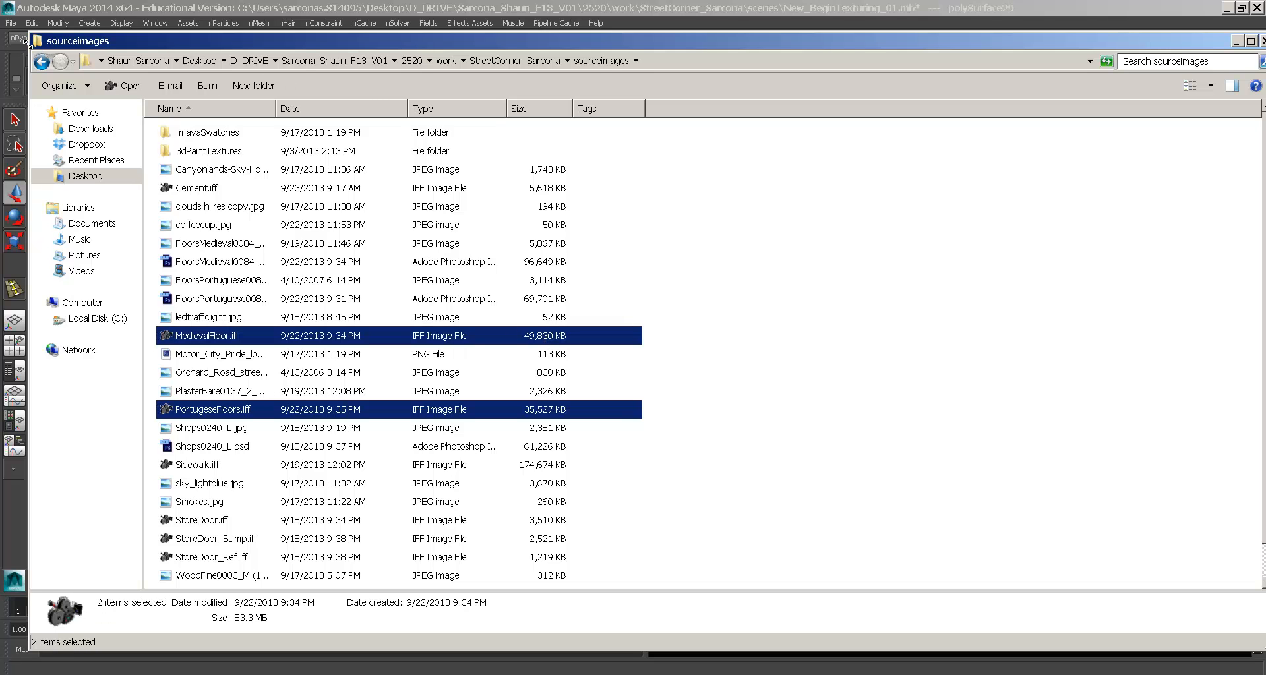
pyautogui.click(121, 7)
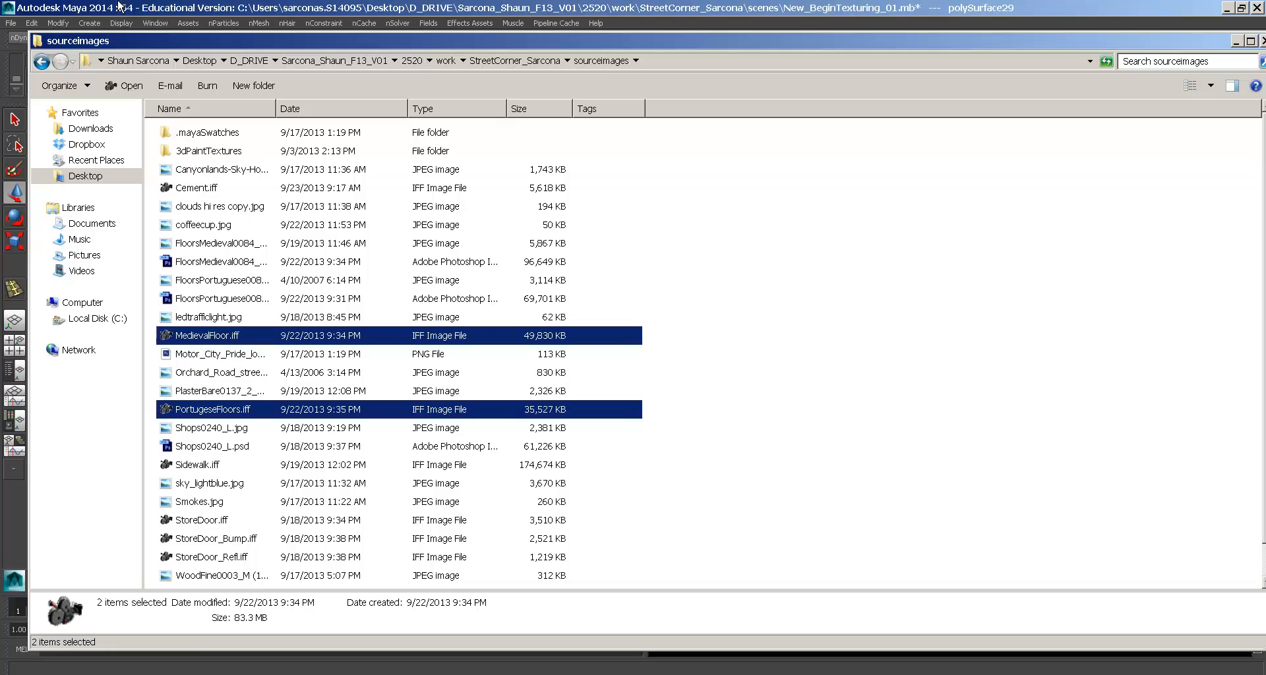
# - Select the corner building and frame it in the viewport
pyautogui.keyDown('alt'); pyautogui.moveTo(584, 321); pyautogui.dragTo(629, 277); pyautogui.keyUp('alt')
pyautogui.keyDown('alt'); pyautogui.moveTo(629, 277); pyautogui.dragTo(588, 470, button='middle'); pyautogui.keyUp('alt')
pyautogui.keyDown('alt'); pyautogui.moveTo(588, 470); pyautogui.dragTo(602, 362, button='right'); pyautogui.keyUp('alt')
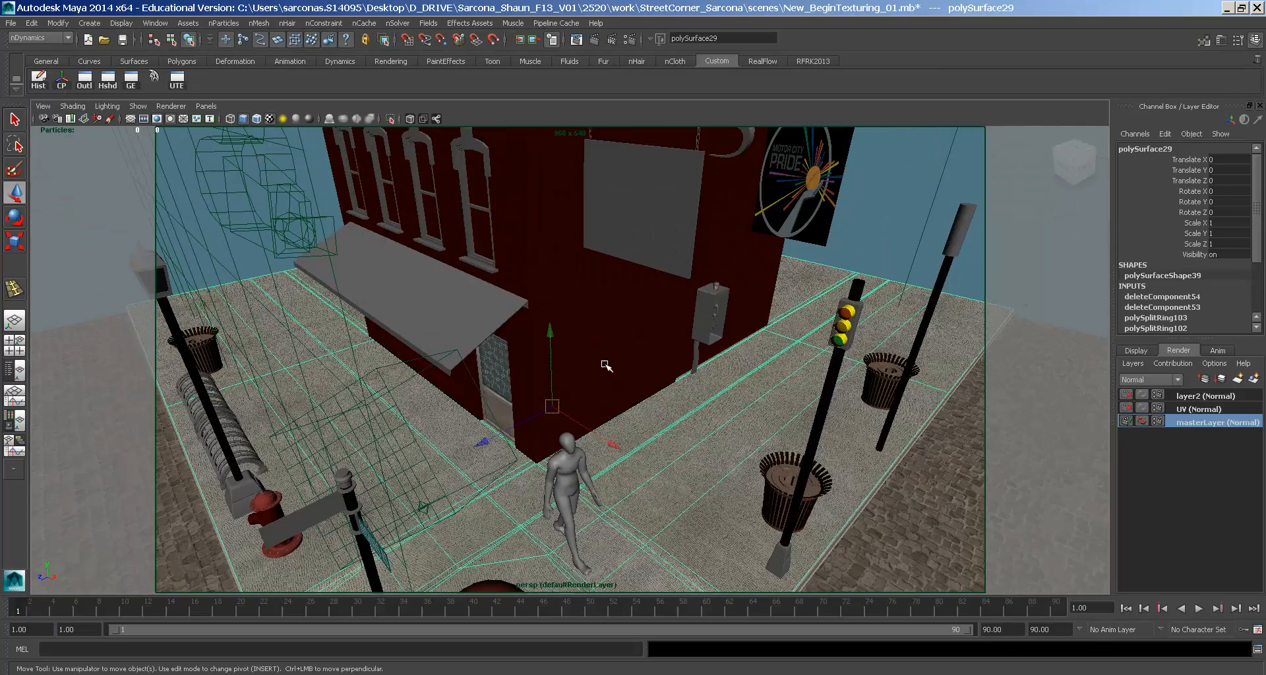
pyautogui.click(601, 362)
pyautogui.press('f')
pyautogui.moveTo(585, 370)
pyautogui.keyDown('alt'); pyautogui.mouseDown()
pyautogui.moveTo(602, 328)
pyautogui.moveTo(597, 349)
pyautogui.mouseUp(); pyautogui.keyUp('alt')
# - Switch to the UV render layer and turn on High Quality Rendering to show checker textures
pyautogui.click(1179, 411)
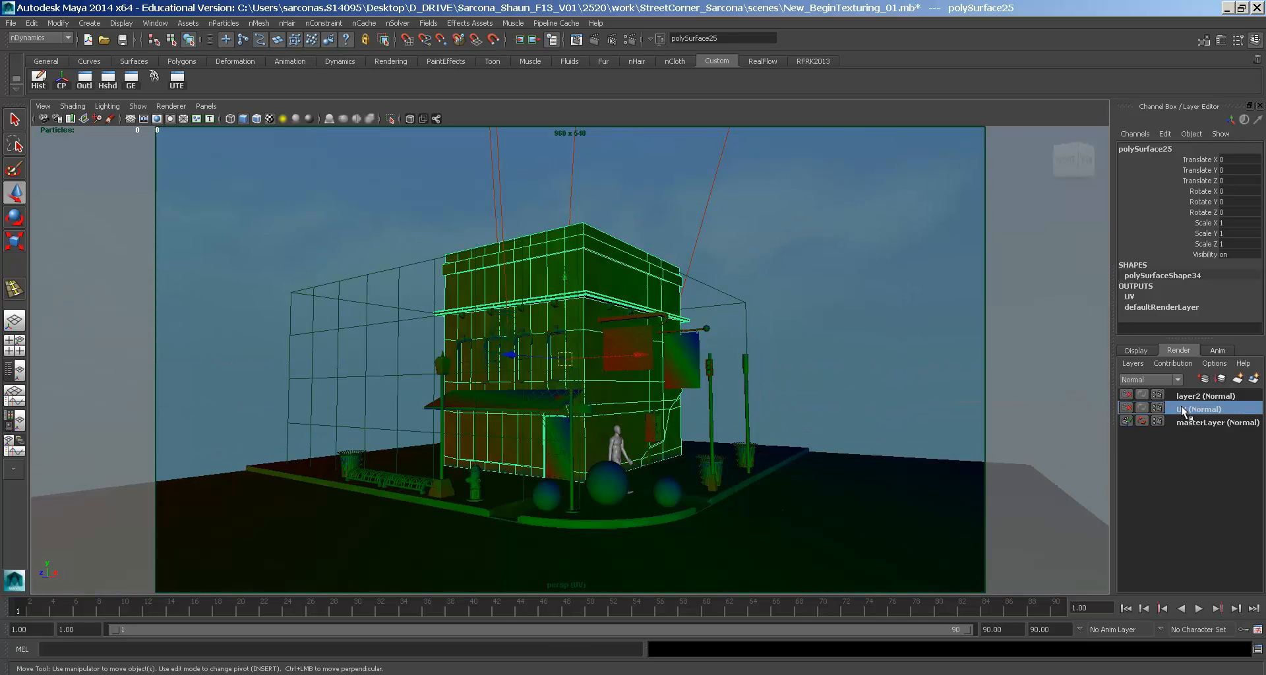
pyautogui.keyDown('alt'); pyautogui.moveTo(699, 395); pyautogui.dragTo(402, 269, button='right'); pyautogui.keyUp('alt')
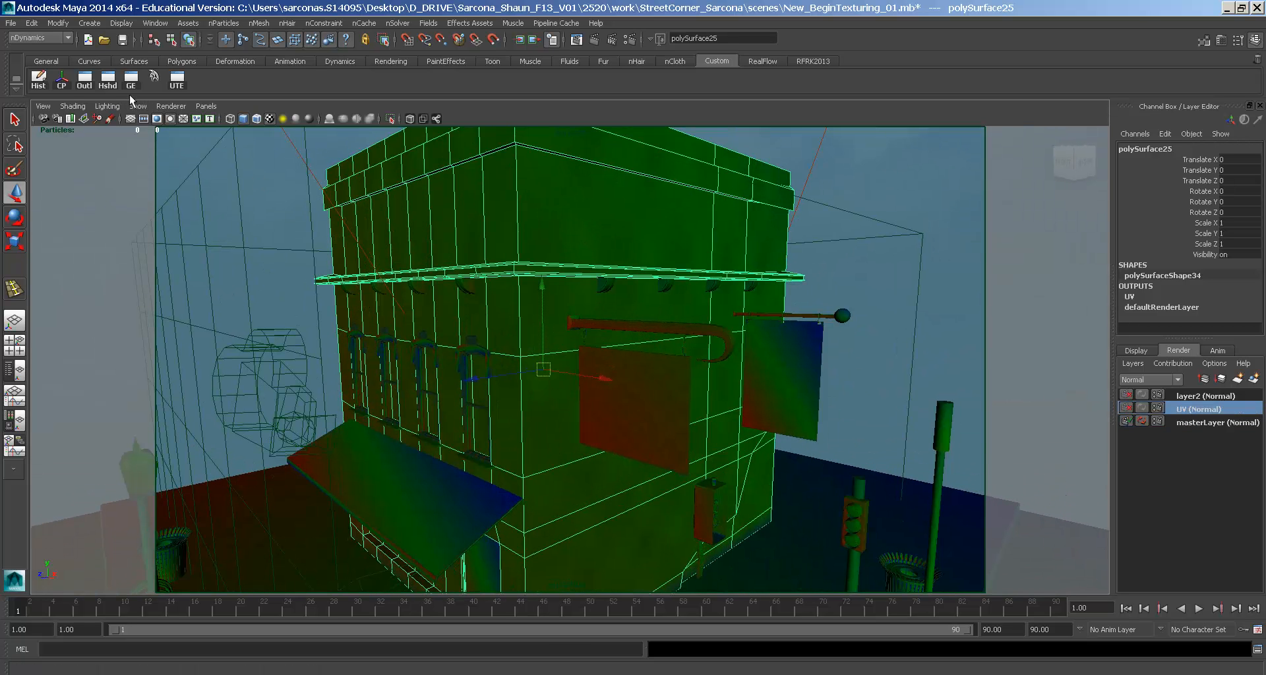
pyautogui.click(170, 106)
pyautogui.click(186, 140)
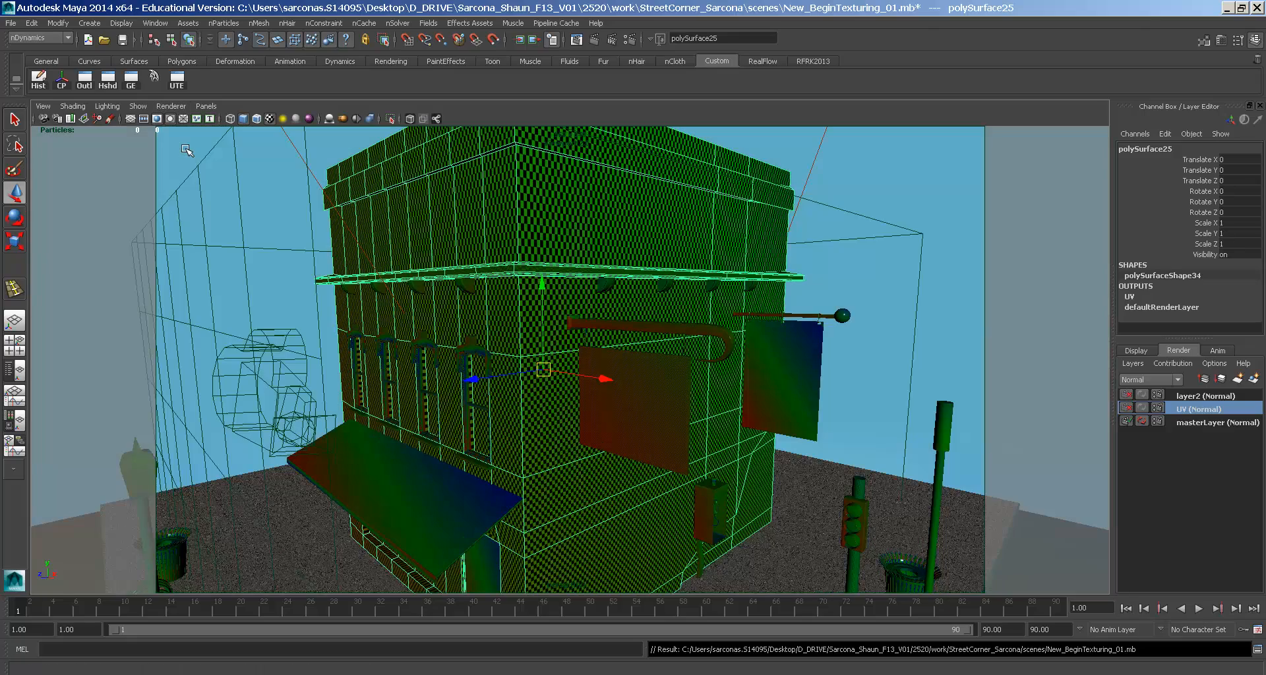
# - Orbit around the building to inspect the checker pattern on its walls and cornice
pyautogui.moveTo(521, 277)
pyautogui.keyDown('alt'); pyautogui.mouseDown()
pyautogui.moveTo(617, 265)
pyautogui.moveTo(529, 280)
pyautogui.mouseUp(); pyautogui.keyUp('alt')
pyautogui.keyDown('alt'); pyautogui.moveTo(528, 280); pyautogui.dragTo(591, 307, button='right'); pyautogui.keyUp('alt')
pyautogui.keyDown('alt'); pyautogui.moveTo(591, 306); pyautogui.dragTo(627, 280); pyautogui.keyUp('alt')
pyautogui.keyDown('alt'); pyautogui.moveTo(627, 280); pyautogui.dragTo(460, 279, button='right'); pyautogui.keyUp('alt')
pyautogui.keyDown('alt'); pyautogui.moveTo(460, 279); pyautogui.dragTo(437, 238); pyautogui.keyUp('alt')
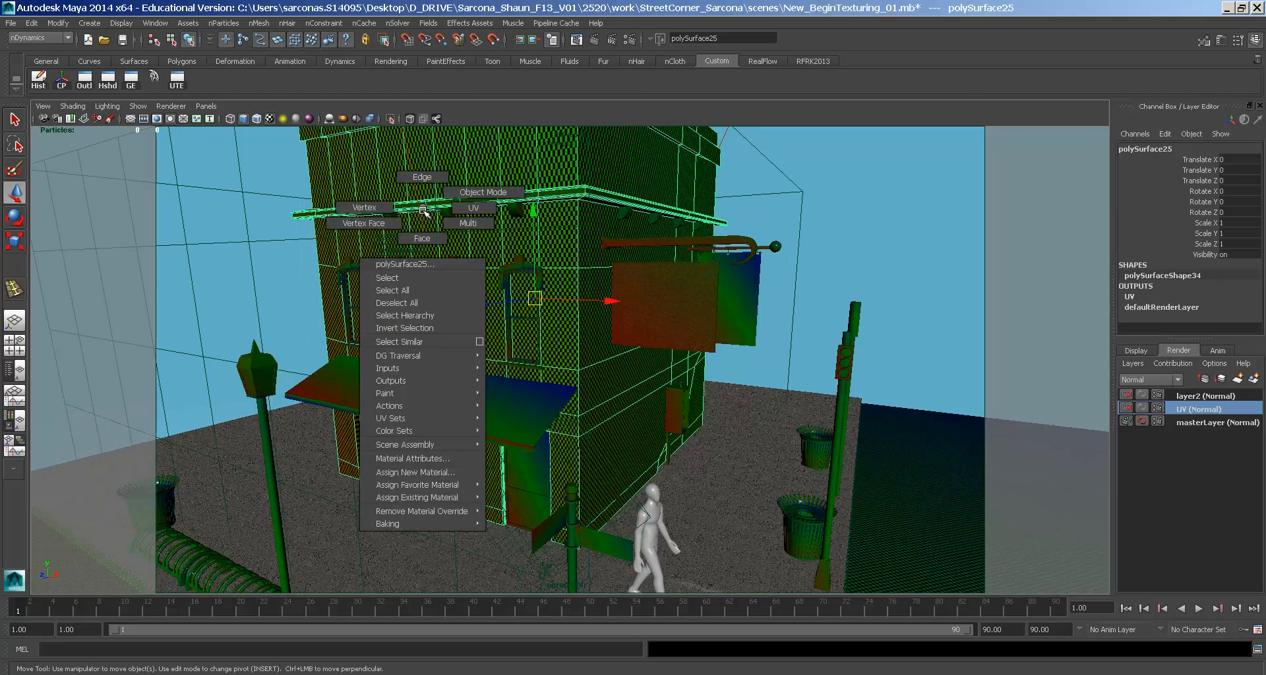
pyautogui.moveTo(426, 214)
pyautogui.keyDown('alt'); pyautogui.mouseDown()
pyautogui.moveTo(579, 239)
pyautogui.moveTo(418, 227)
pyautogui.mouseUp(); pyautogui.keyUp('alt')
pyautogui.keyDown('alt'); pyautogui.moveTo(419, 228); pyautogui.dragTo(463, 283, button='middle'); pyautogui.keyUp('alt')
pyautogui.keyDown('alt'); pyautogui.moveTo(464, 283); pyautogui.dragTo(635, 323, button='right'); pyautogui.keyUp('alt')
pyautogui.moveTo(507, 282)
pyautogui.keyDown('alt'); pyautogui.mouseDown()
pyautogui.moveTo(500, 302)
pyautogui.moveTo(480, 279)
pyautogui.moveTo(489, 263)
pyautogui.moveTo(498, 272)
pyautogui.mouseUp(); pyautogui.keyUp('alt')
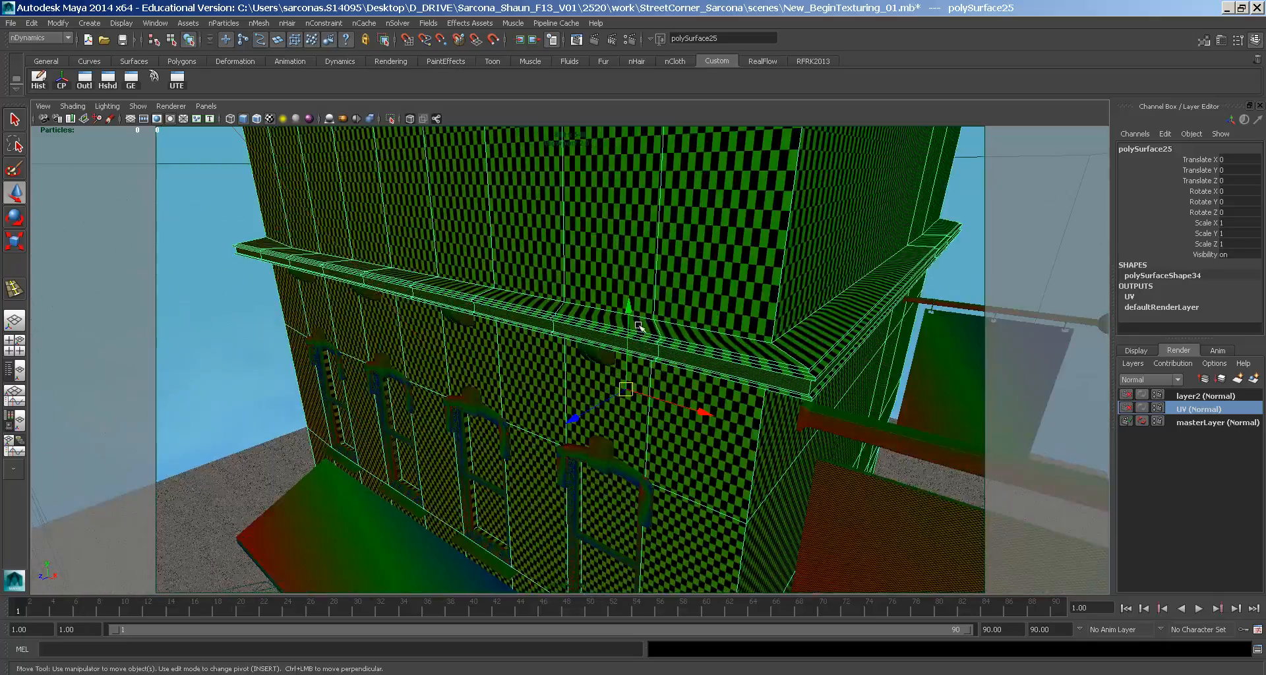
pyautogui.keyDown('alt'); pyautogui.moveTo(502, 294); pyautogui.dragTo(503, 299); pyautogui.keyUp('alt')
pyautogui.keyDown('alt'); pyautogui.moveTo(503, 300); pyautogui.dragTo(317, 252, button='right'); pyautogui.keyUp('alt')
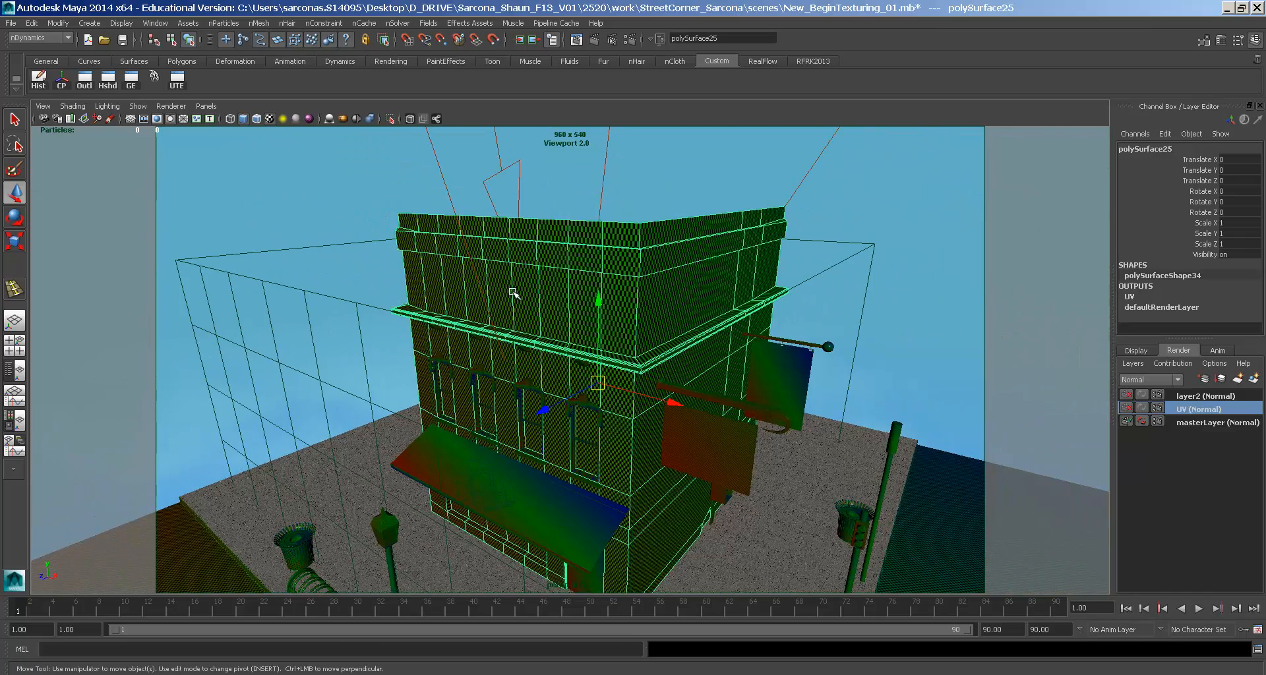
# - Duplicate the building, move the copy 2.723 along X, frame it and isolate it
pyautogui.hotkey('ctrl', 'd')
pyautogui.moveTo(670, 400); pyautogui.dragTo(748, 430)
pyautogui.press('f')
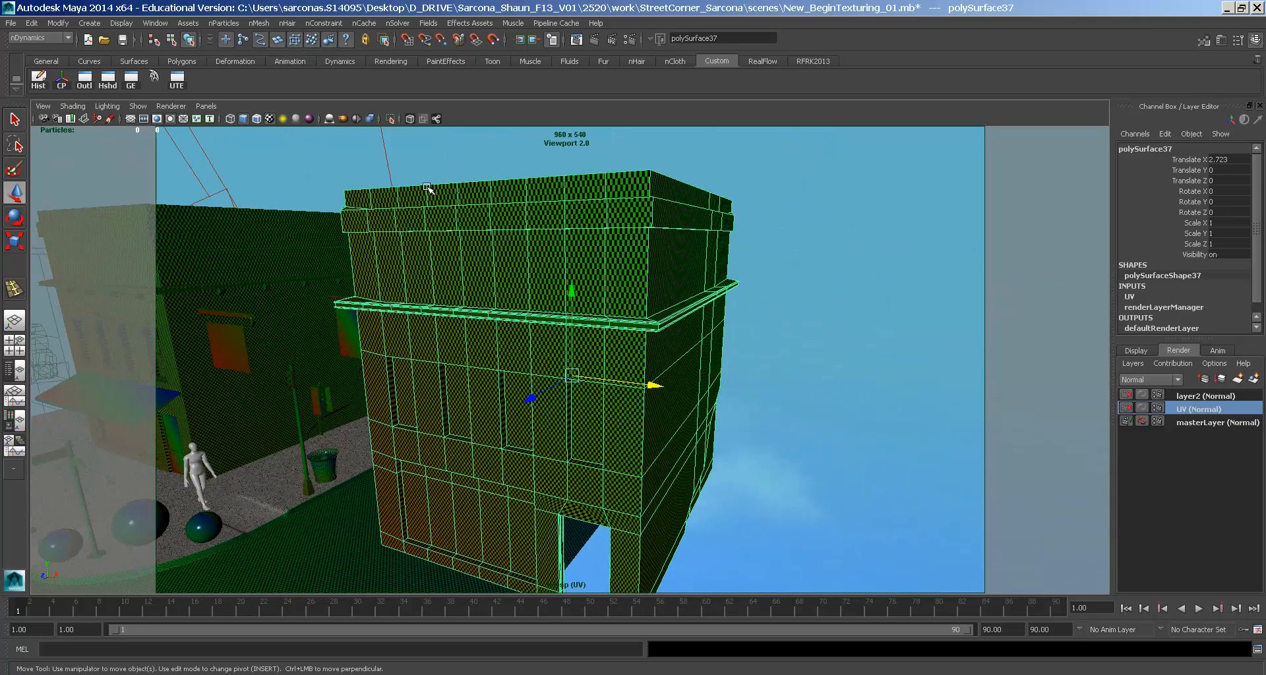
pyautogui.click(390, 118)
pyautogui.moveTo(560, 328)
pyautogui.keyDown('alt'); pyautogui.mouseDown()
pyautogui.moveTo(559, 267)
pyautogui.moveTo(576, 342)
pyautogui.mouseUp(); pyautogui.keyUp('alt')
pyautogui.keyDown('alt'); pyautogui.moveTo(576, 342); pyautogui.dragTo(731, 381, button='right'); pyautogui.keyUp('alt')
# - Open the checker's place2dTexture14 and set Repeat UV to 150 × 150
pyautogui.keyDown('alt'); pyautogui.moveTo(591, 309); pyautogui.dragTo(605, 329); pyautogui.keyUp('alt')
pyautogui.hotkey('ctrl', 'a')
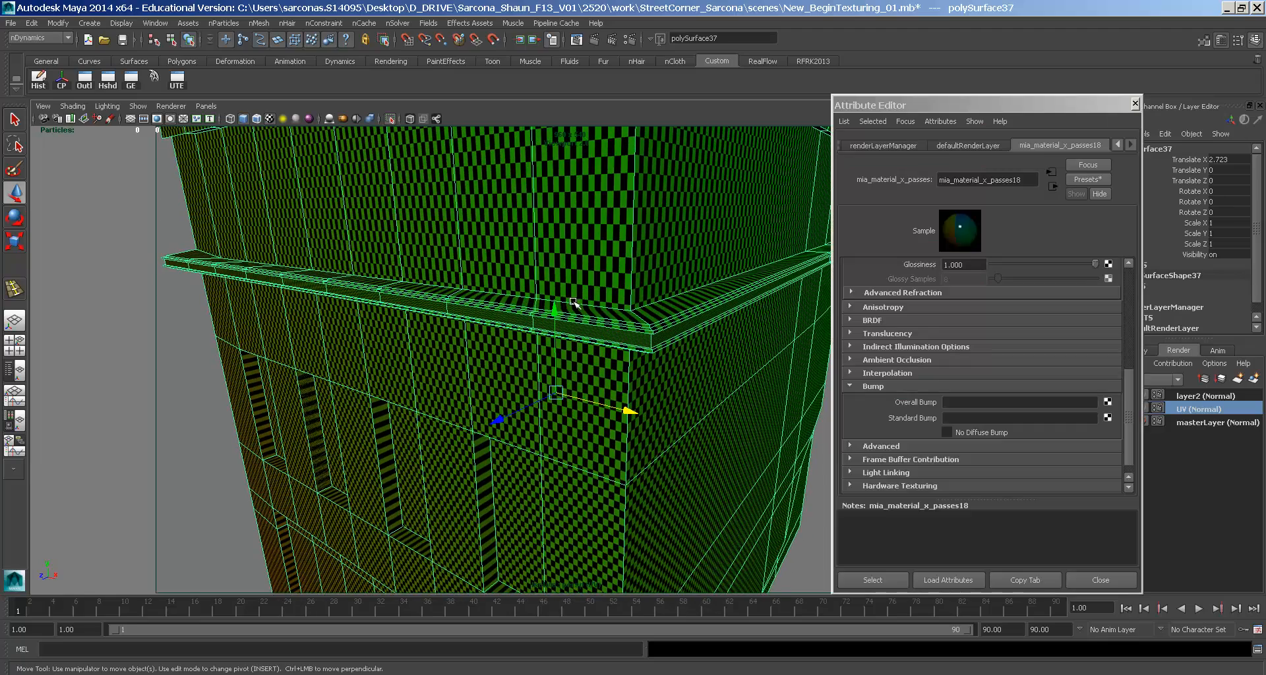
pyautogui.moveTo(1129, 399); pyautogui.dragTo(1124, 296)
pyautogui.click(1109, 289)
pyautogui.click(962, 382)
pyautogui.write('150')
pyautogui.press('Tab')
pyautogui.write('150')
pyautogui.press('Tab')
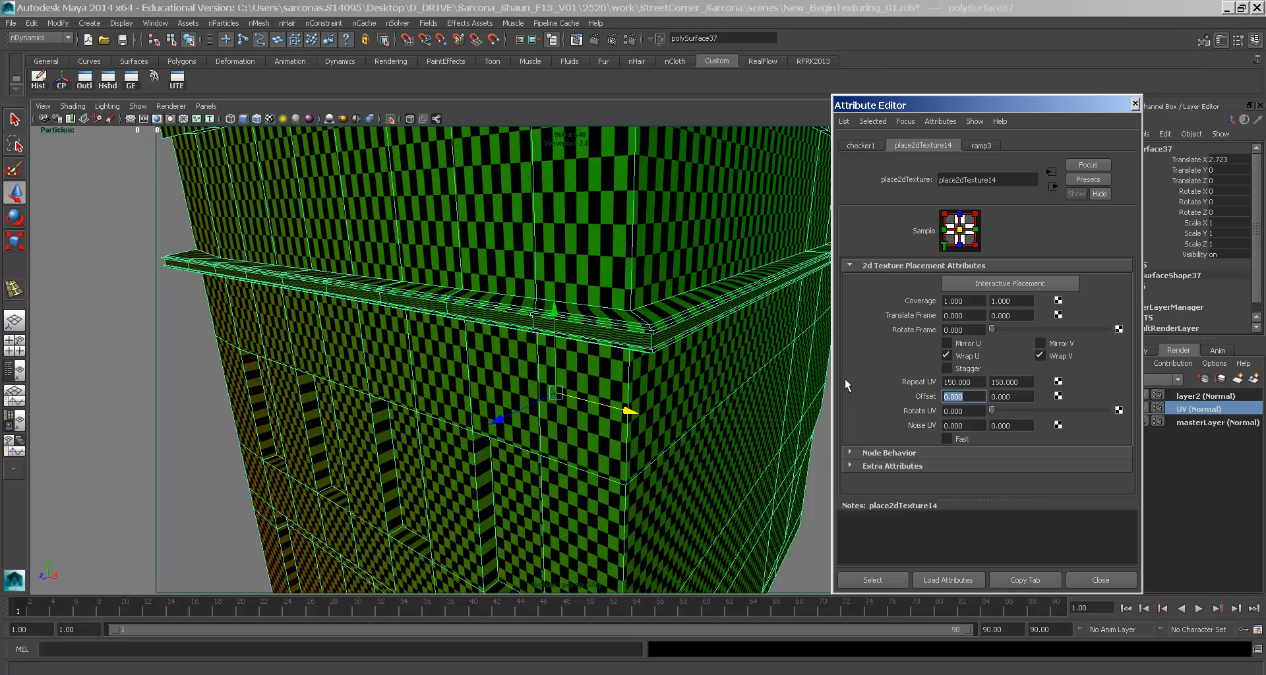
# - Change Repeat UV to 100 × 100, close the Attribute Editor and deselect the building
pyautogui.click(961, 382)
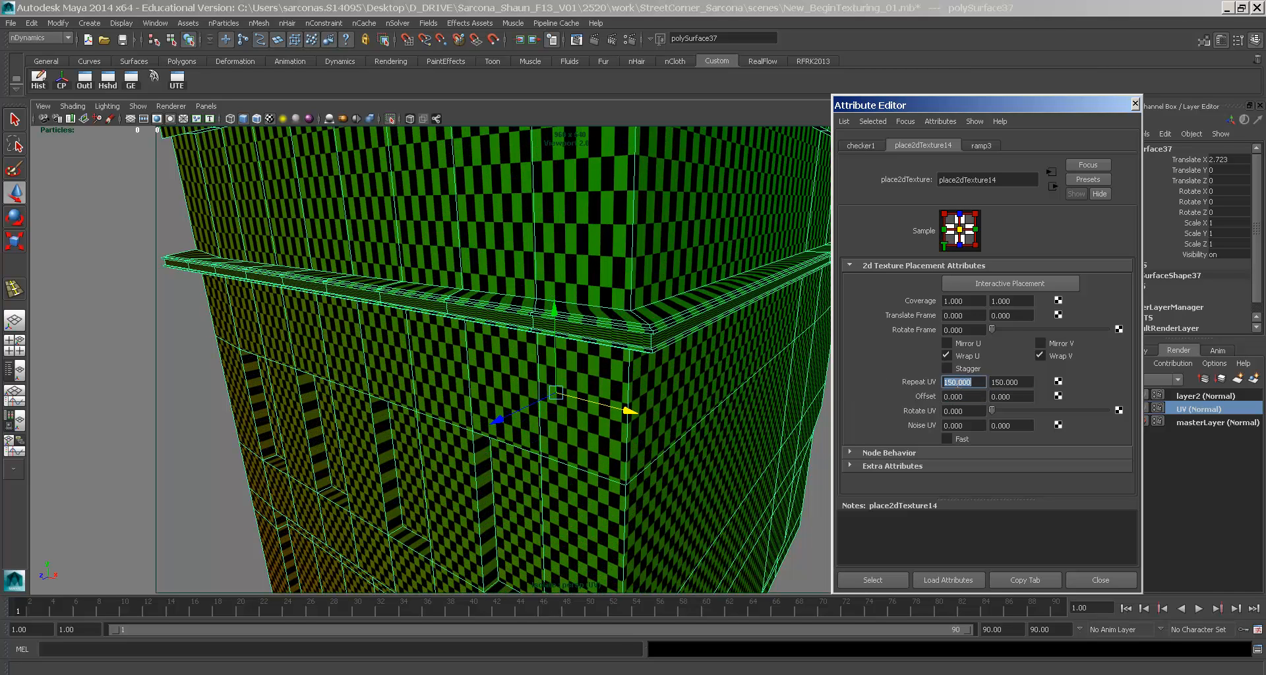
pyautogui.write('100')
pyautogui.press('Tab')
pyautogui.write('100')
pyautogui.press('Return')
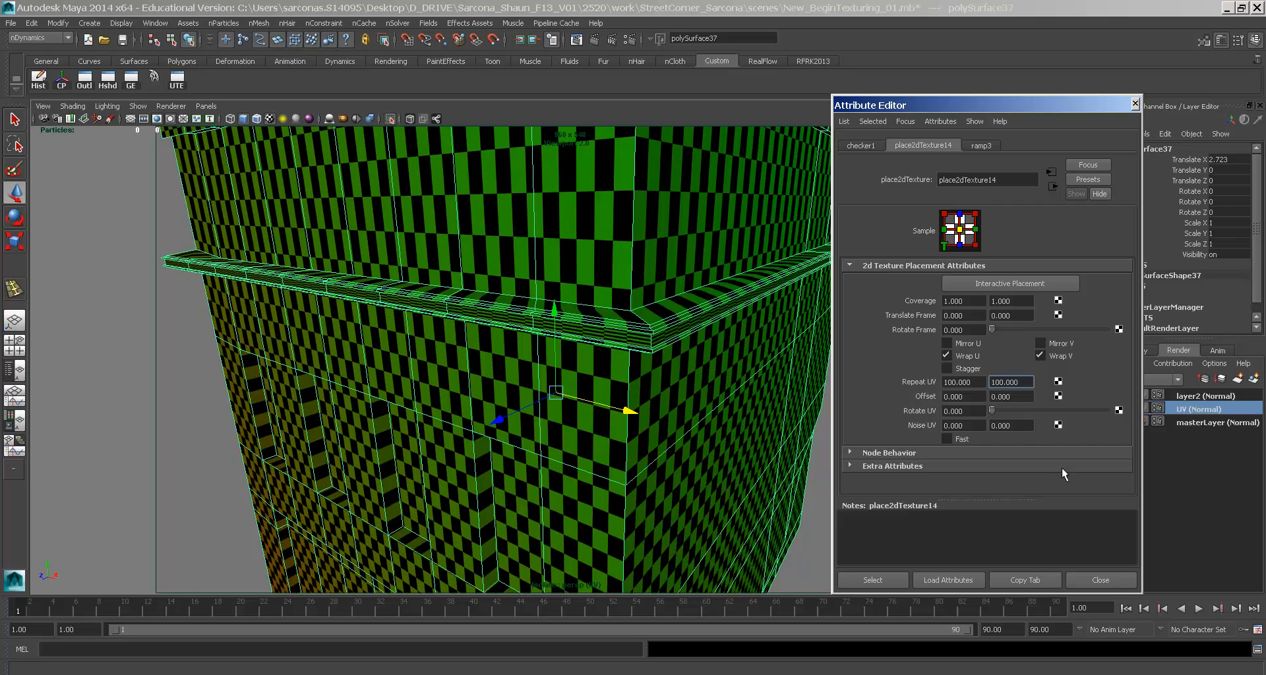
pyautogui.click(1112, 579)
pyautogui.click(929, 443)
pyautogui.keyDown('alt'); pyautogui.moveTo(930, 443); pyautogui.dragTo(631, 297); pyautogui.keyUp('alt')
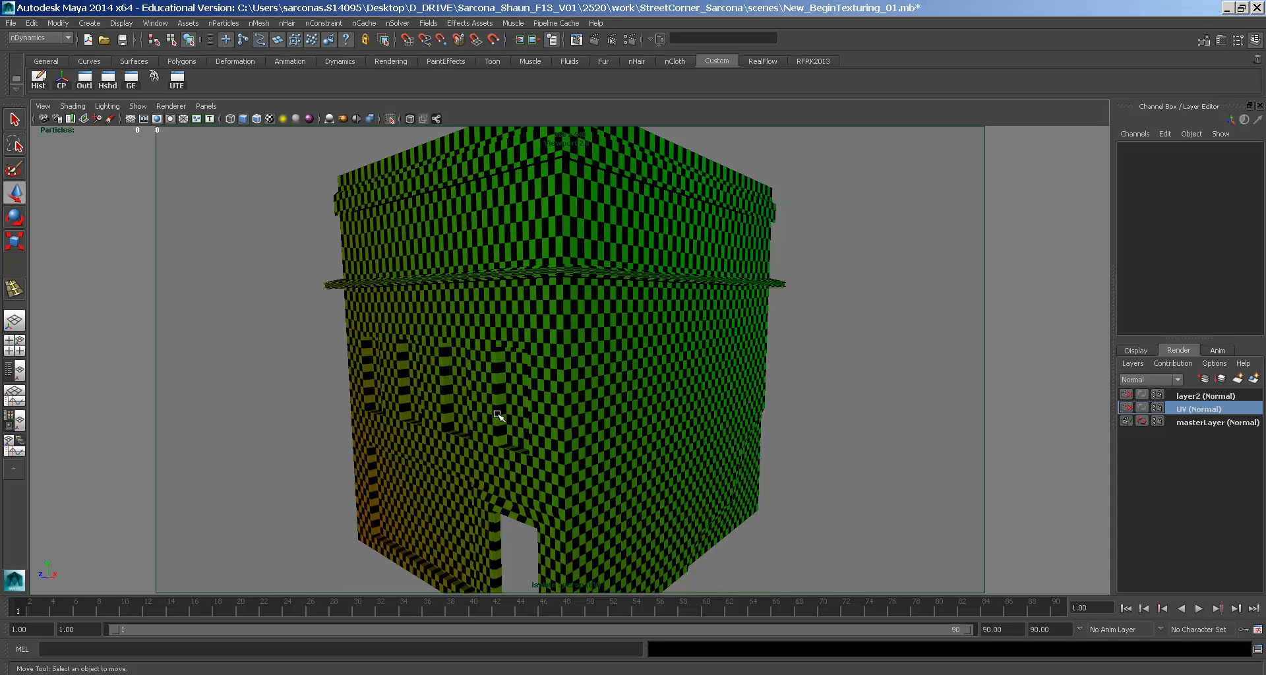
# - Show the building in plain shaded display (5) and switch to face selection for its wall faces
pyautogui.keyDown('alt'); pyautogui.moveTo(497, 414); pyautogui.dragTo(501, 384); pyautogui.keyUp('alt')
pyautogui.press('5')
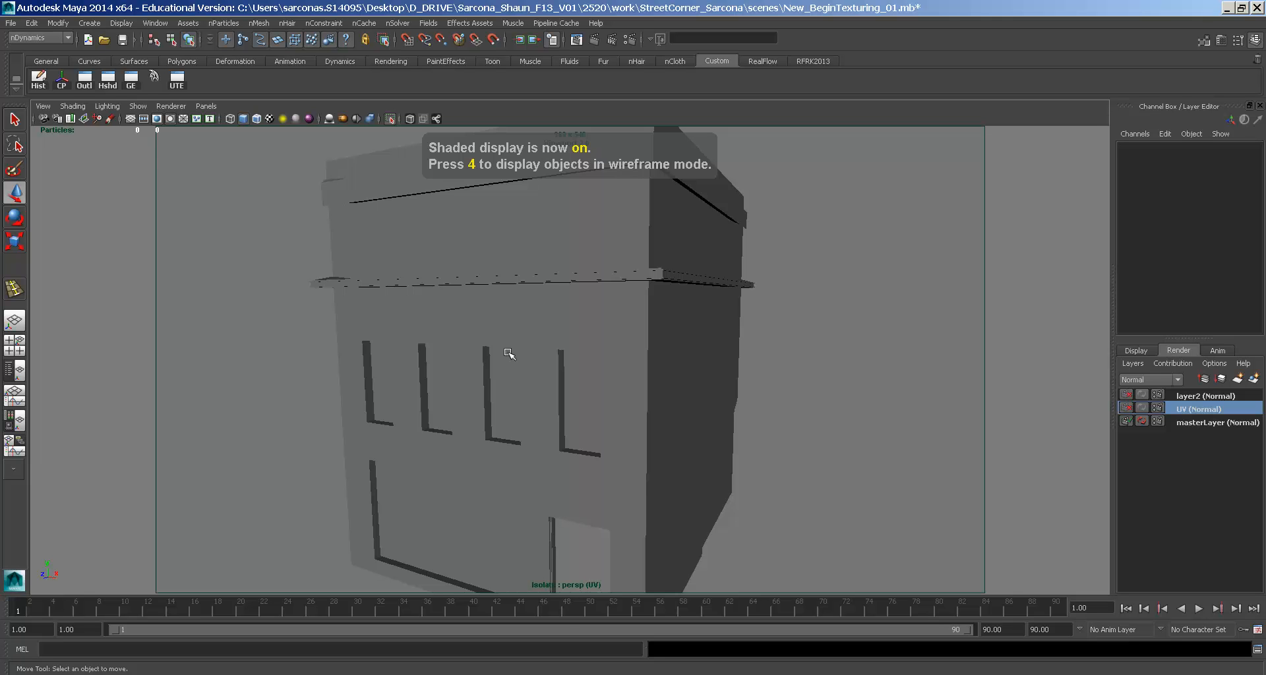
pyautogui.click(509, 354)
pyautogui.rightClick(508, 354)
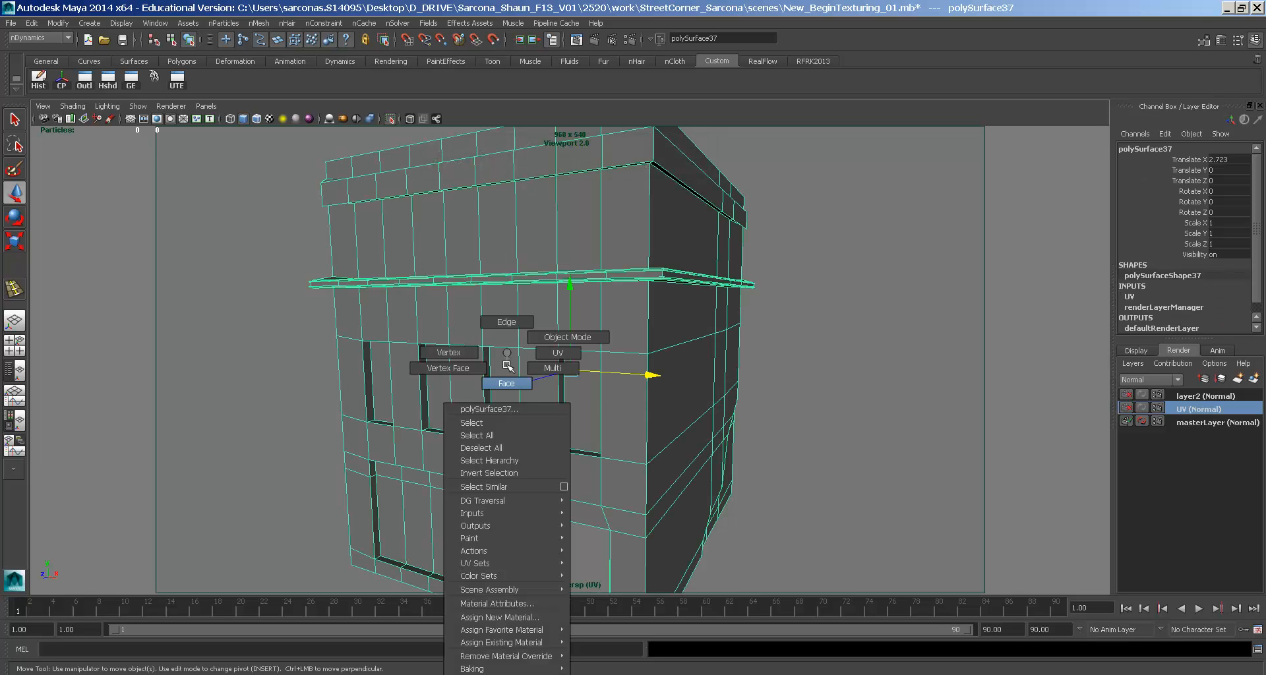
pyautogui.click(506, 367)
pyautogui.keyDown('alt'); pyautogui.moveTo(501, 368); pyautogui.dragTo(447, 362); pyautogui.keyUp('alt')
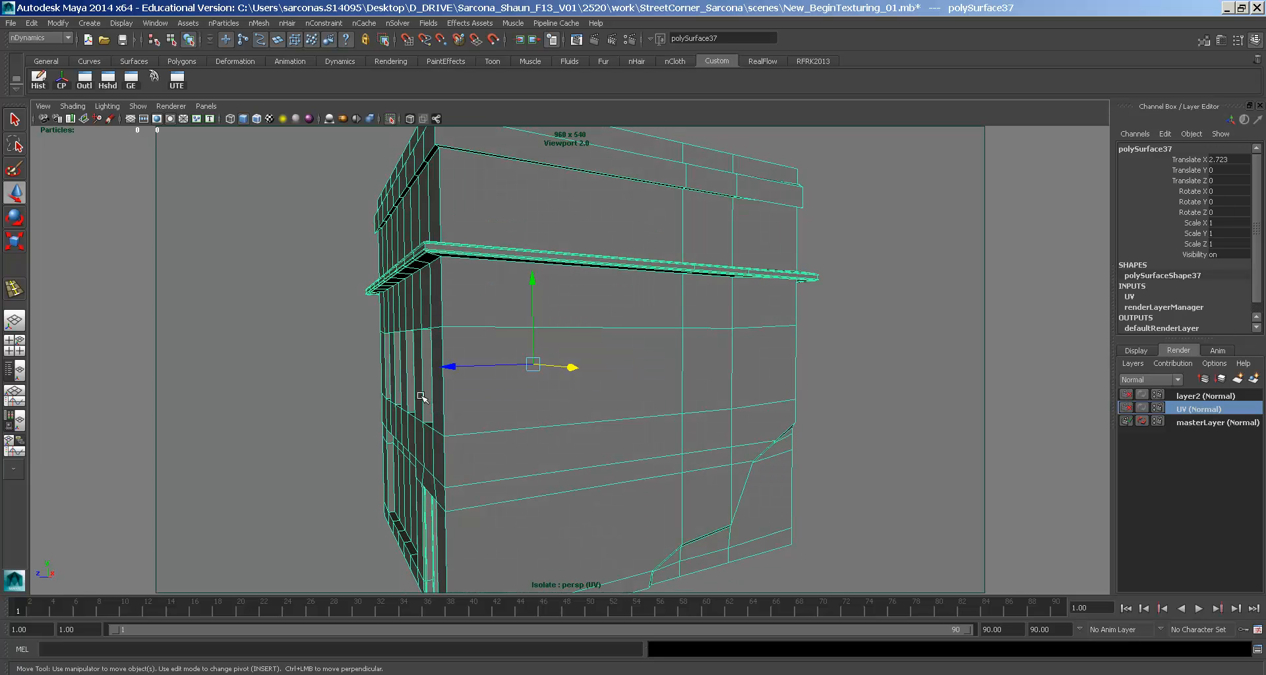
pyautogui.keyDown('alt'); pyautogui.moveTo(400, 396); pyautogui.dragTo(396, 336); pyautogui.keyUp('alt')
pyautogui.rightClick(396, 349)
pyautogui.press('space')
# - Apply a Planar Mapping projection to the selected front wall faces
pyautogui.click(445, 379)
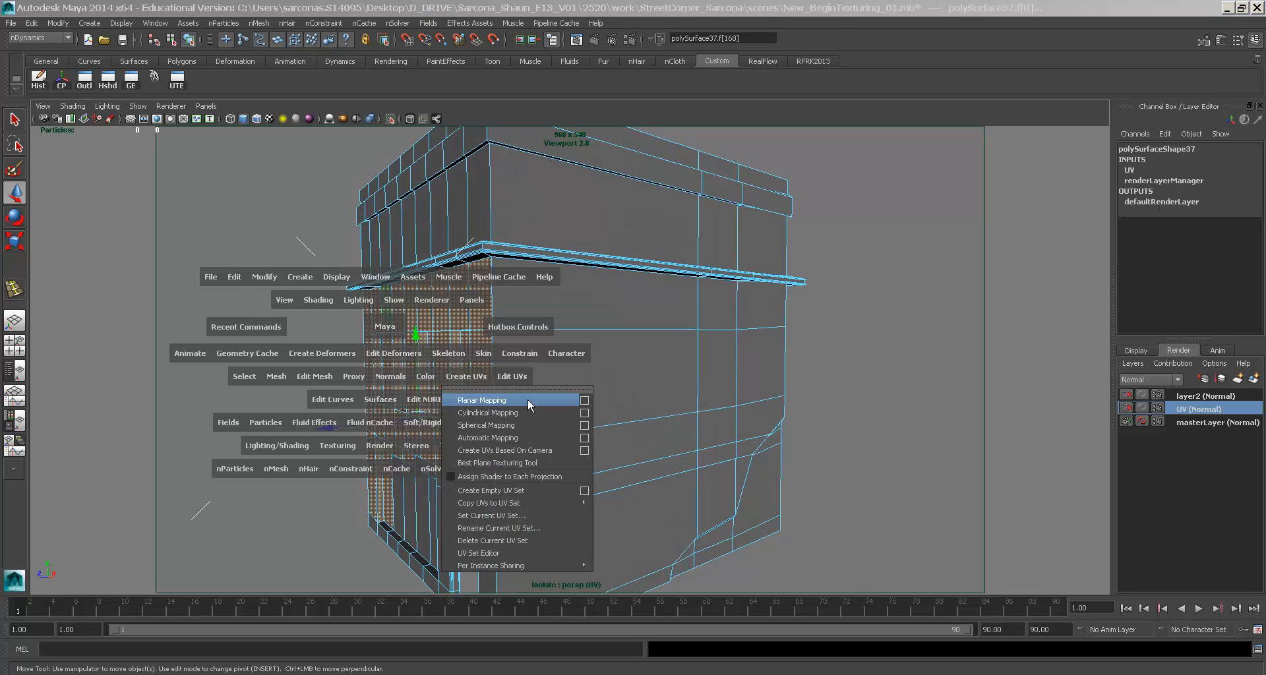
pyautogui.click(585, 401)
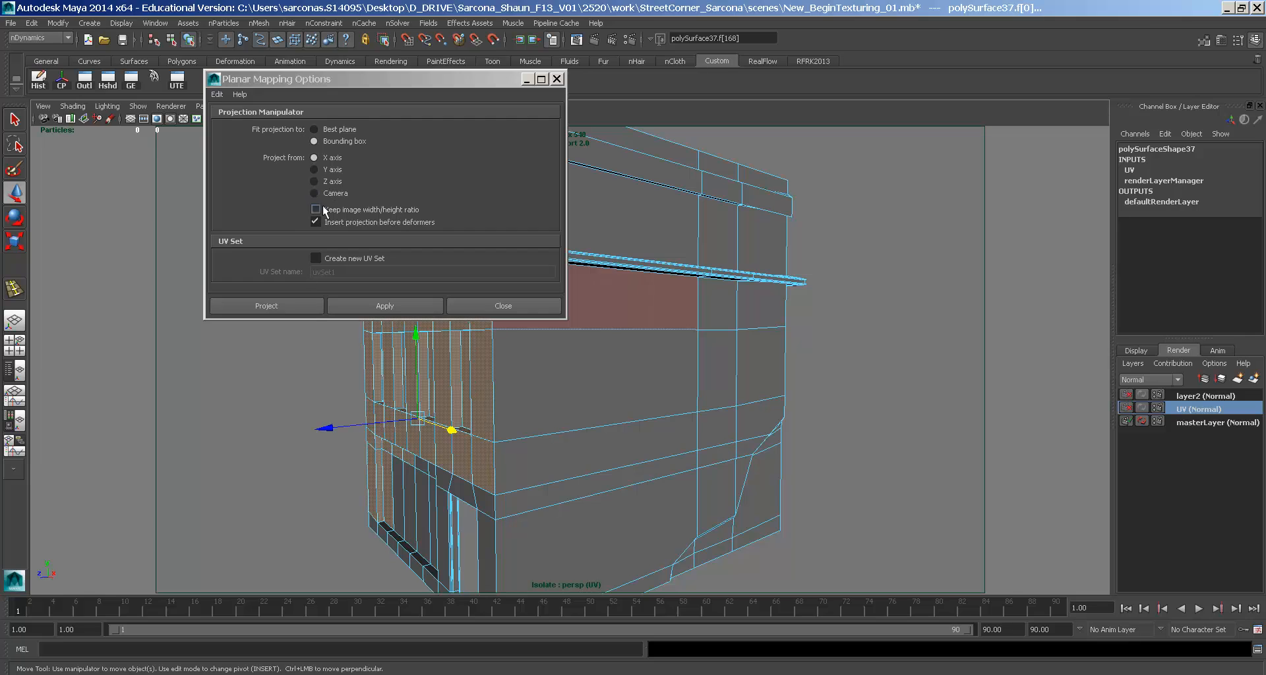
pyautogui.click(280, 303)
pyautogui.keyDown('alt'); pyautogui.moveTo(282, 302); pyautogui.dragTo(468, 353); pyautogui.keyUp('alt')
pyautogui.keyDown('alt'); pyautogui.moveTo(468, 356); pyautogui.dragTo(613, 373, button='right'); pyautogui.keyUp('alt')
pyautogui.moveTo(613, 373)
pyautogui.keyDown('alt'); pyautogui.mouseDown()
pyautogui.moveTo(624, 373)
pyautogui.moveTo(606, 372)
pyautogui.mouseUp(); pyautogui.keyUp('alt')
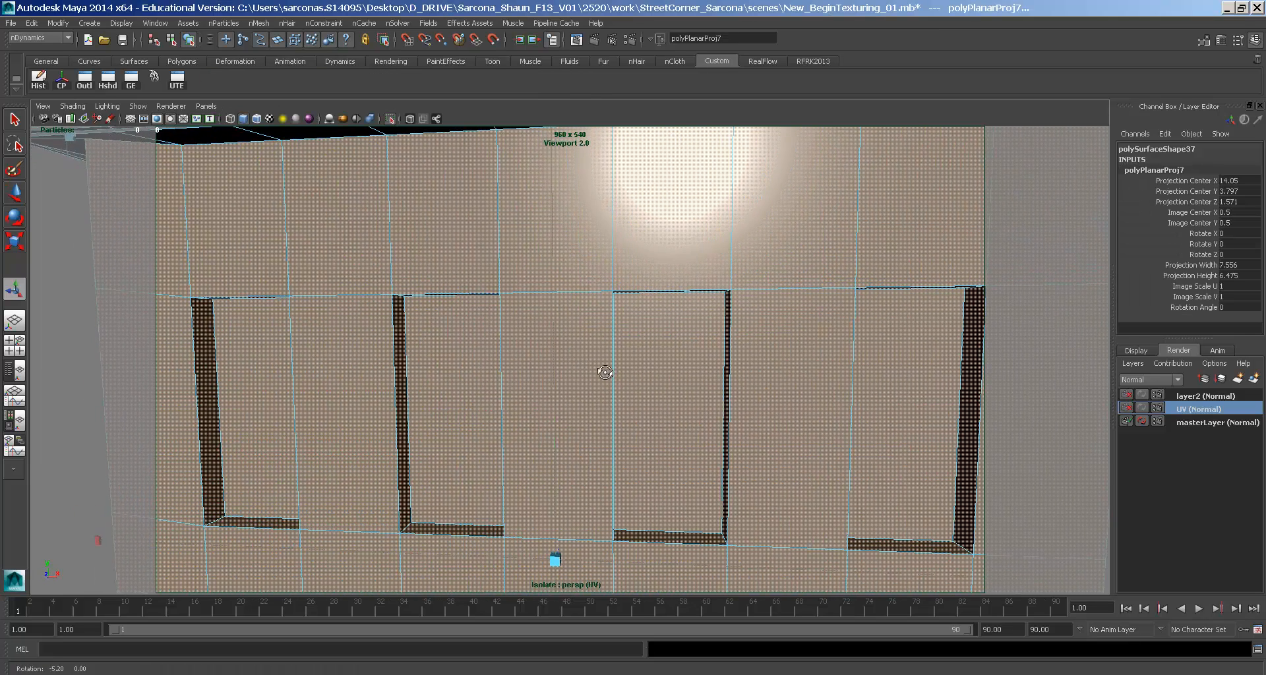
# - Inspect the projected checker in textured display (6), undo the projection, and select a window face
pyautogui.press('6')
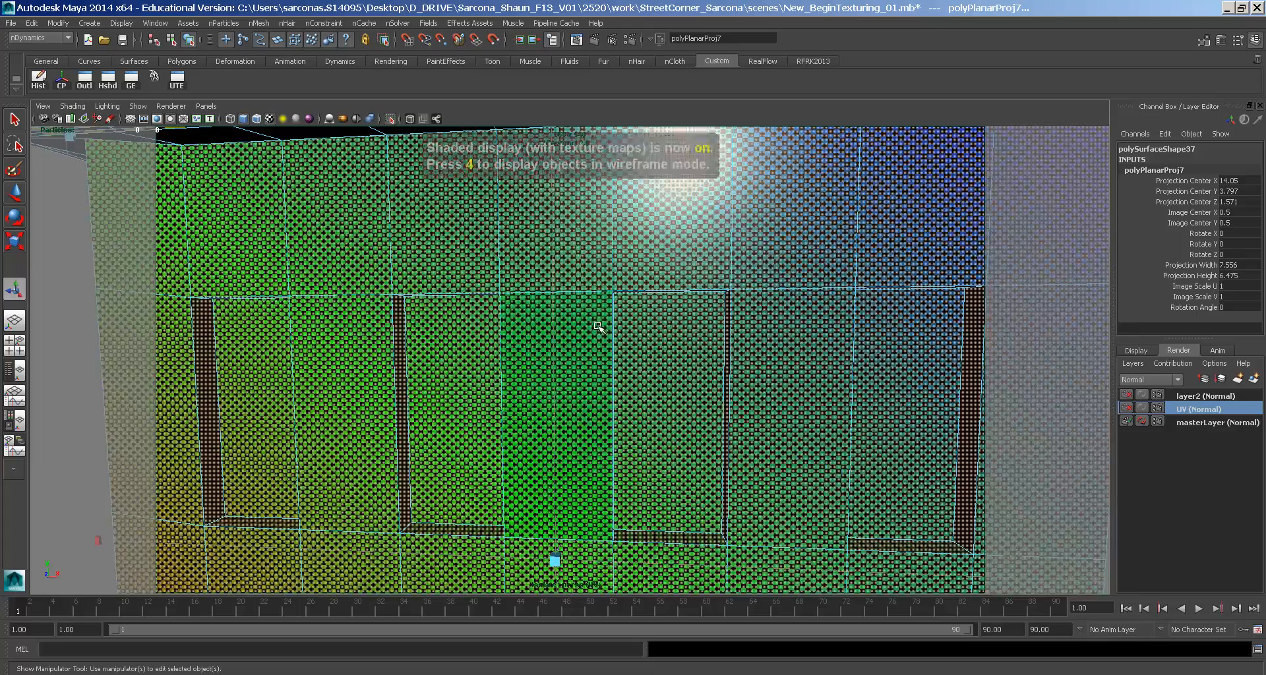
pyautogui.keyDown('alt'); pyautogui.moveTo(589, 367); pyautogui.dragTo(537, 367); pyautogui.keyUp('alt')
pyautogui.keyDown('alt'); pyautogui.moveTo(536, 367); pyautogui.dragTo(548, 365, button='right'); pyautogui.keyUp('alt')
pyautogui.keyDown('alt'); pyautogui.moveTo(549, 365); pyautogui.dragTo(522, 382); pyautogui.keyUp('alt')
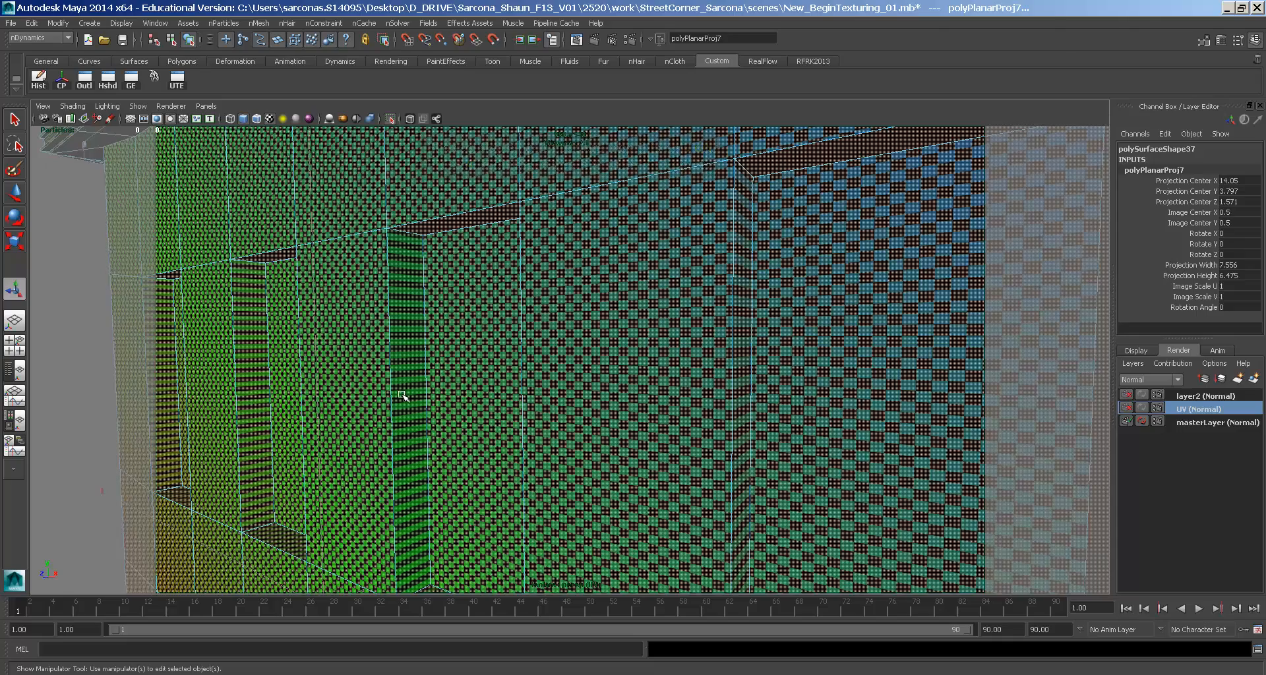
pyautogui.hotkey('ctrl', 'z')
pyautogui.keyDown('alt'); pyautogui.moveTo(588, 424); pyautogui.dragTo(410, 376, button='right'); pyautogui.keyUp('alt')
pyautogui.moveTo(410, 376)
pyautogui.mouseDown(button='right')
pyautogui.moveTo(449, 336)
pyautogui.moveTo(407, 347)
pyautogui.moveTo(406, 375)
pyautogui.mouseUp(button='right')
pyautogui.click(388, 361)
# - Scale the two window faces down into smaller insets
pyautogui.keyDown('alt'); pyautogui.moveTo(388, 361); pyautogui.dragTo(517, 395); pyautogui.keyUp('alt')
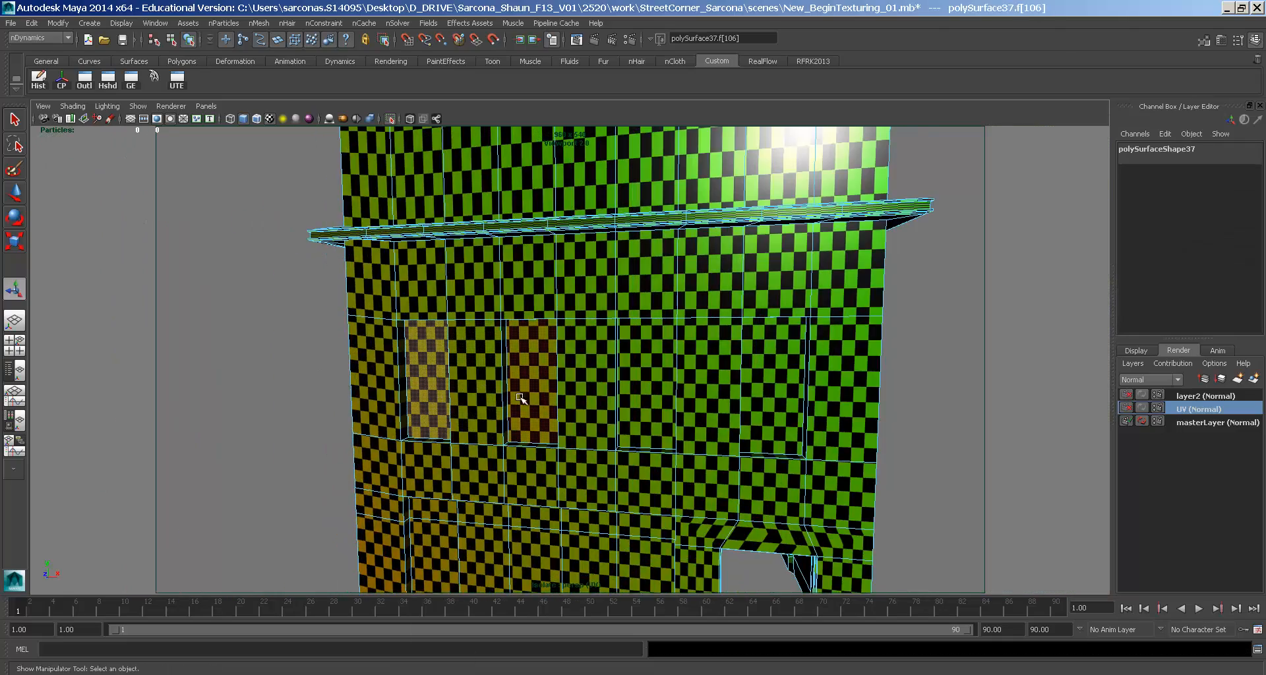
pyautogui.press('r')
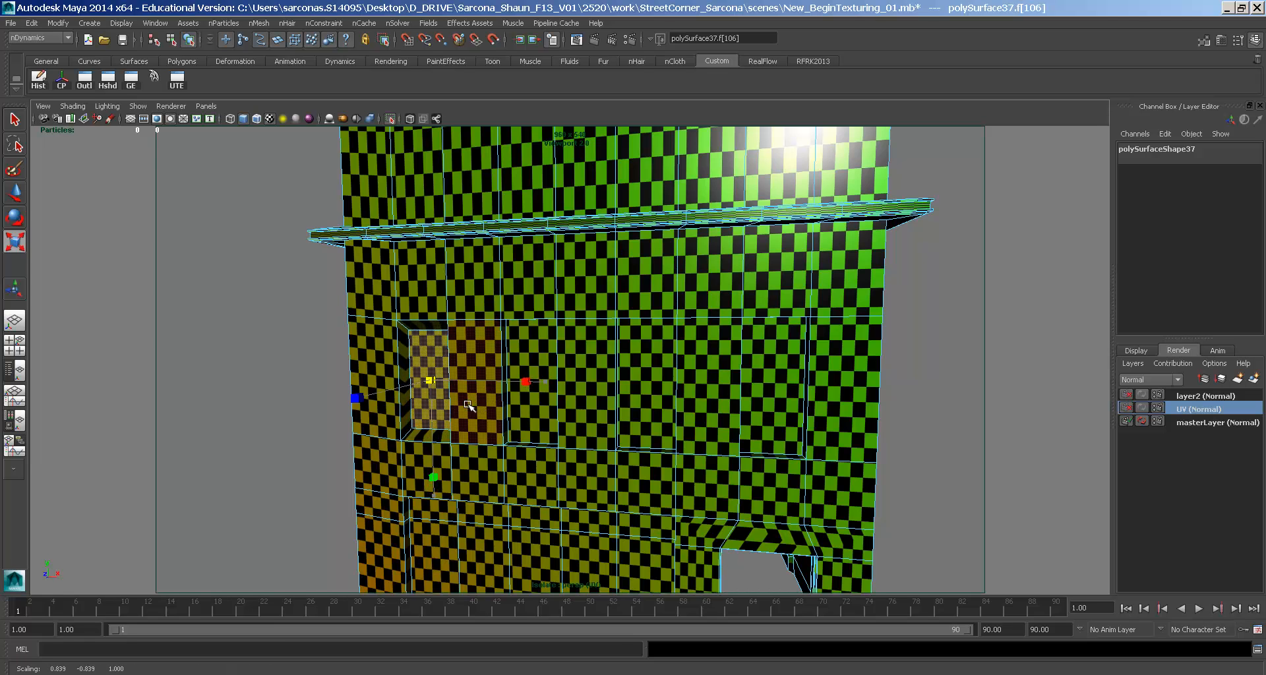
pyautogui.click(546, 417)
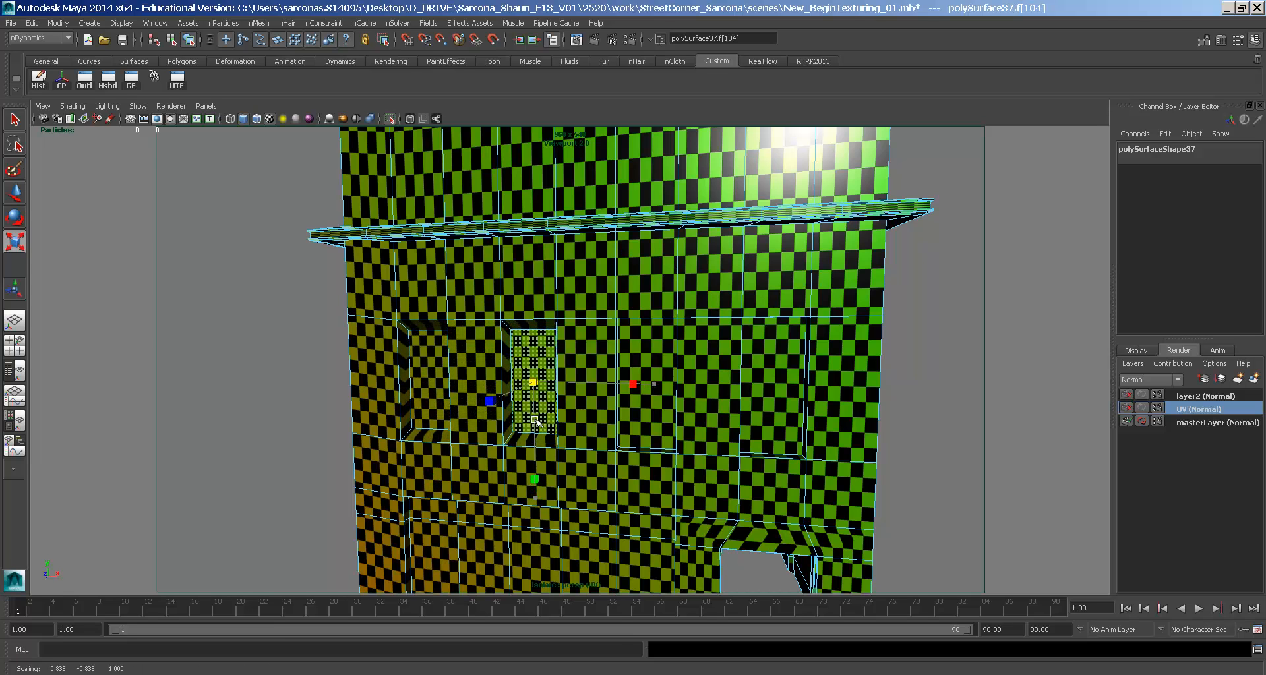
pyautogui.click(639, 395)
pyautogui.moveTo(639, 396); pyautogui.dragTo(618, 397)
pyautogui.click(777, 362)
pyautogui.moveTo(782, 361); pyautogui.dragTo(766, 362, button='middle')
# - Box-select the lower wall faces at the building corner and bring up the Create UVs commands
pyautogui.keyDown('alt'); pyautogui.moveTo(712, 380); pyautogui.dragTo(650, 380); pyautogui.keyUp('alt')
pyautogui.moveTo(520, 371); pyautogui.dragTo(593, 322, button='right')
pyautogui.click(554, 334)
pyautogui.keyDown('alt'); pyautogui.moveTo(544, 335); pyautogui.dragTo(364, 340); pyautogui.keyUp('alt')
pyautogui.moveTo(363, 340); pyautogui.dragTo(310, 310, button='right')
pyautogui.moveTo(297, 304); pyautogui.dragTo(435, 452)
pyautogui.keyDown('alt'); pyautogui.moveTo(392, 414); pyautogui.dragTo(356, 454); pyautogui.keyUp('alt')
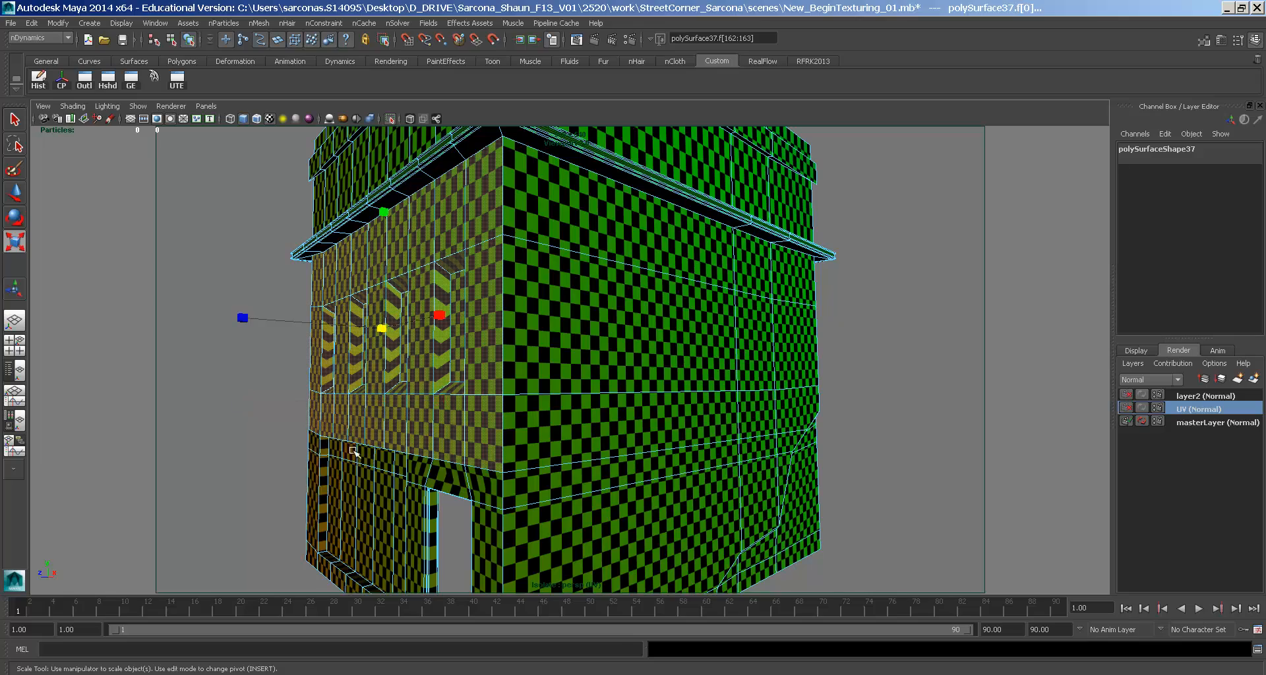
pyautogui.press('space')
pyautogui.click(439, 427)
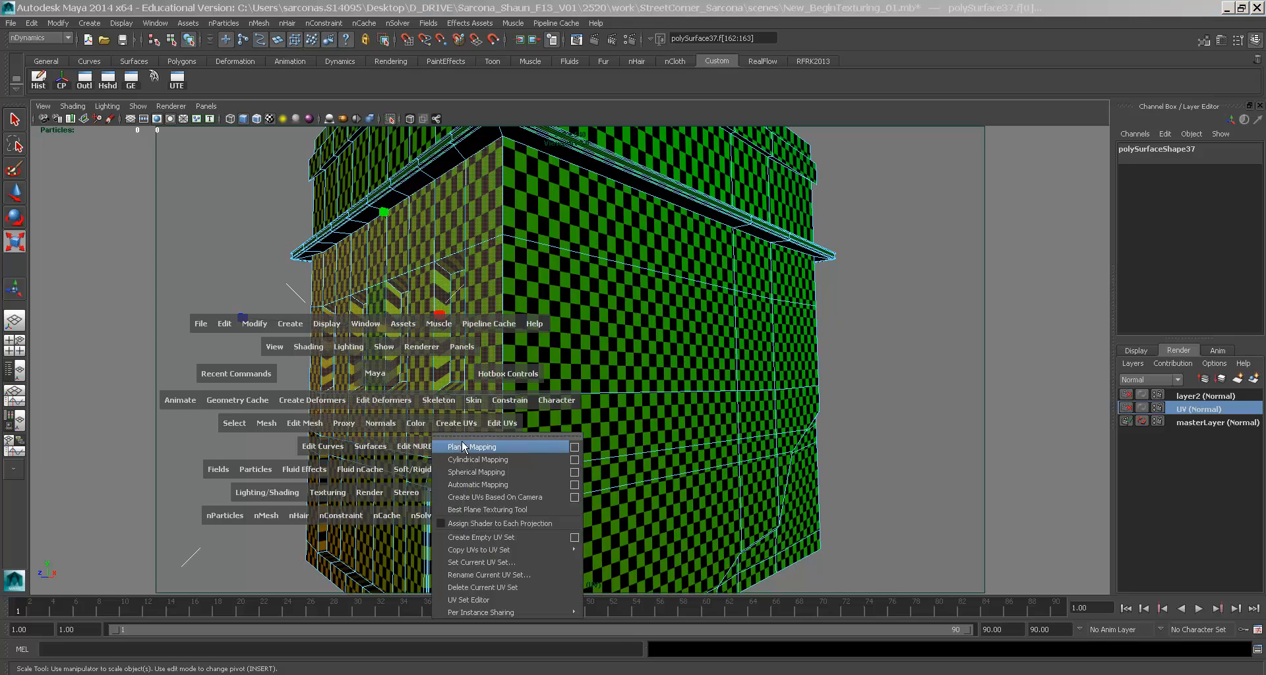
# - Apply a planar mapping to the selected wall faces and open the UV Texture Editor
pyautogui.click(465, 445)
pyautogui.keyDown('alt'); pyautogui.moveTo(437, 424); pyautogui.dragTo(441, 421); pyautogui.keyUp('alt')
pyautogui.keyDown('alt'); pyautogui.moveTo(441, 421); pyautogui.dragTo(551, 441, button='right'); pyautogui.keyUp('alt')
pyautogui.moveTo(525, 385); pyautogui.dragTo(554, 353, button='right')
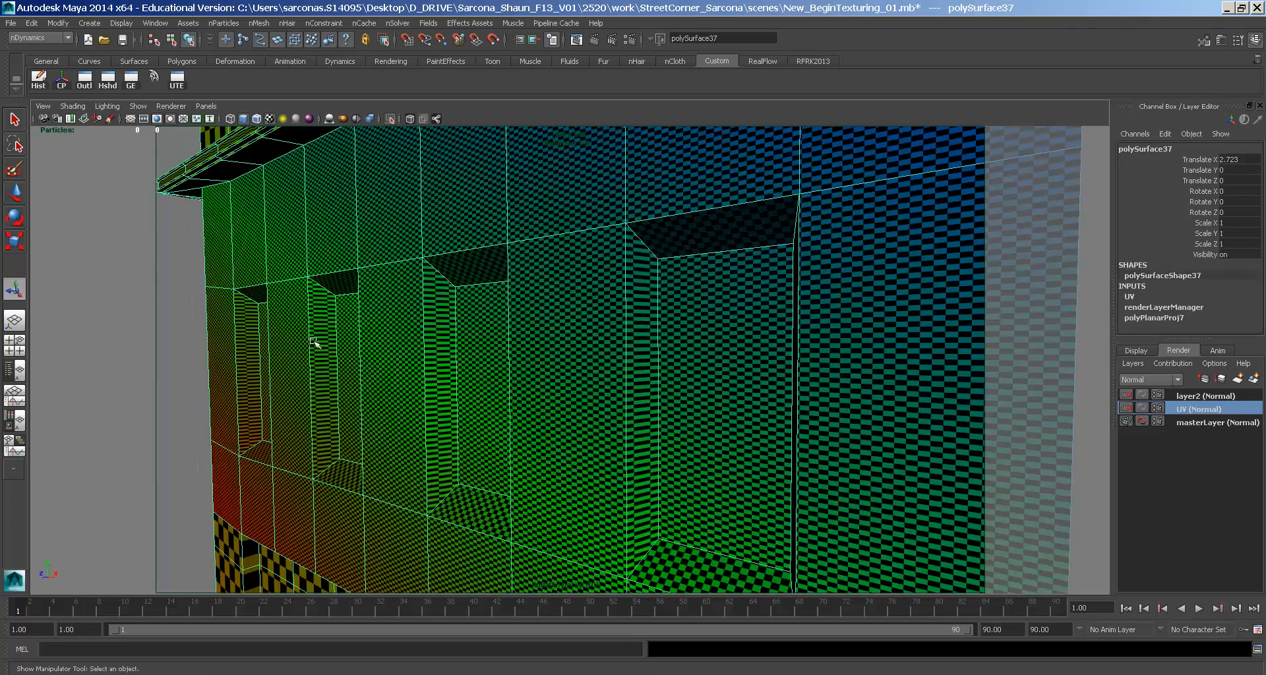
pyautogui.click(189, 339)
pyautogui.keyDown('alt'); pyautogui.moveTo(188, 338); pyautogui.dragTo(503, 328, button='right'); pyautogui.keyUp('alt')
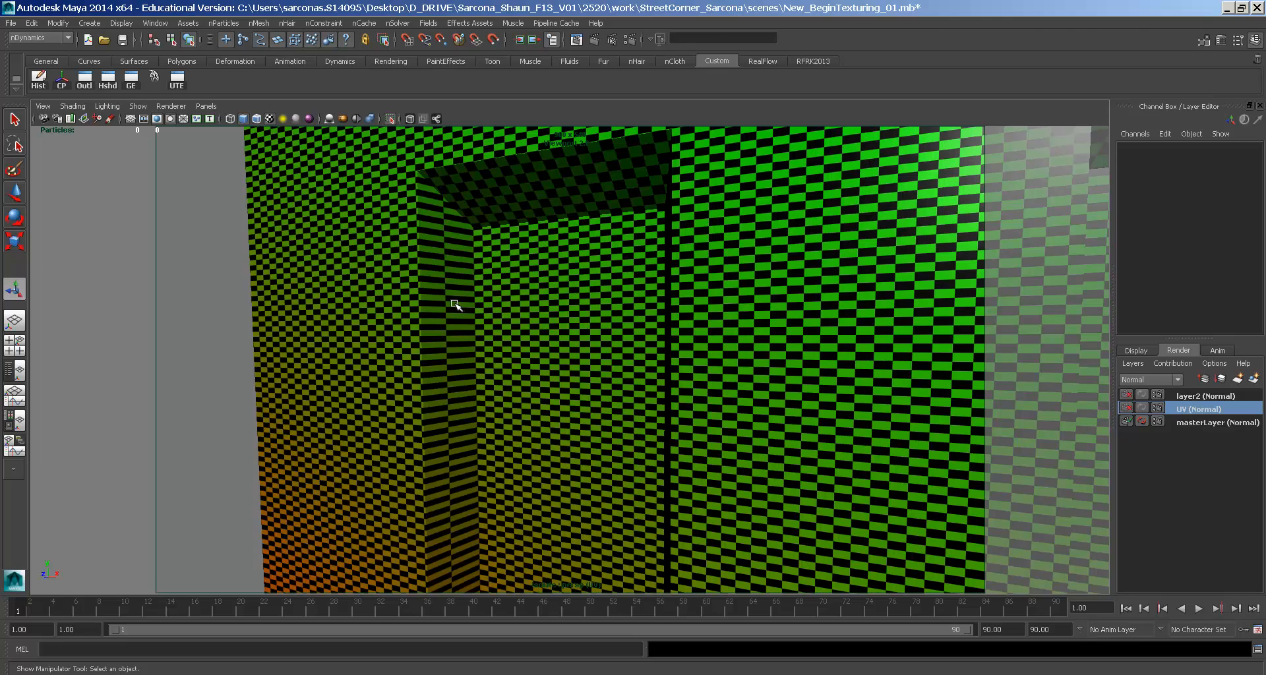
pyautogui.click(447, 280)
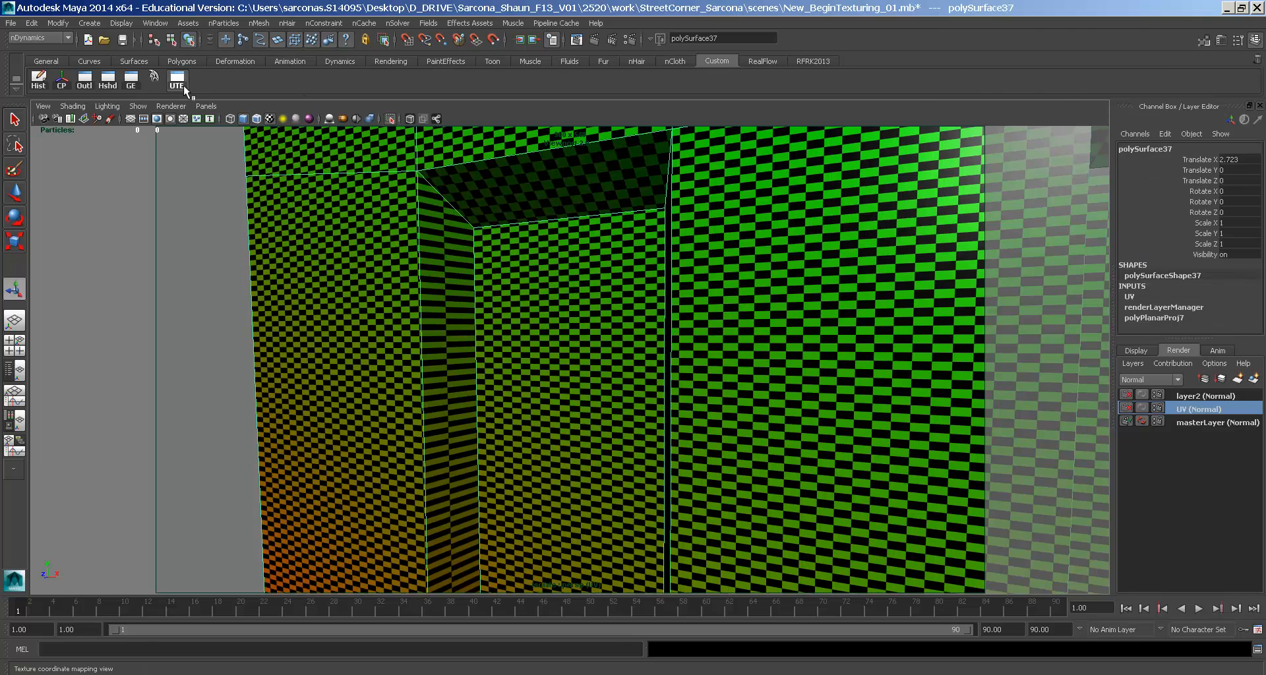
pyautogui.click(184, 85)
# - Scale the window's four UV points inward horizontally and vertically
pyautogui.keyDown('alt'); pyautogui.moveTo(230, 313); pyautogui.dragTo(329, 323); pyautogui.keyUp('alt')
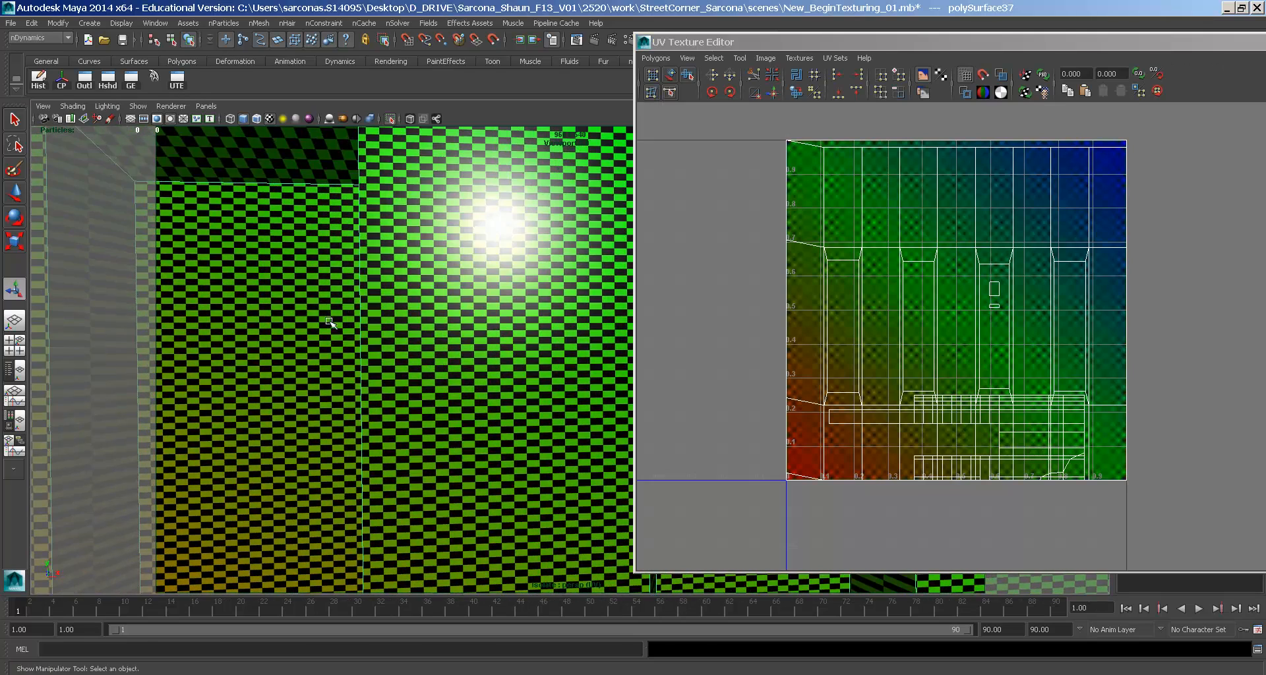
pyautogui.moveTo(856, 267); pyautogui.dragTo(900, 267, button='right')
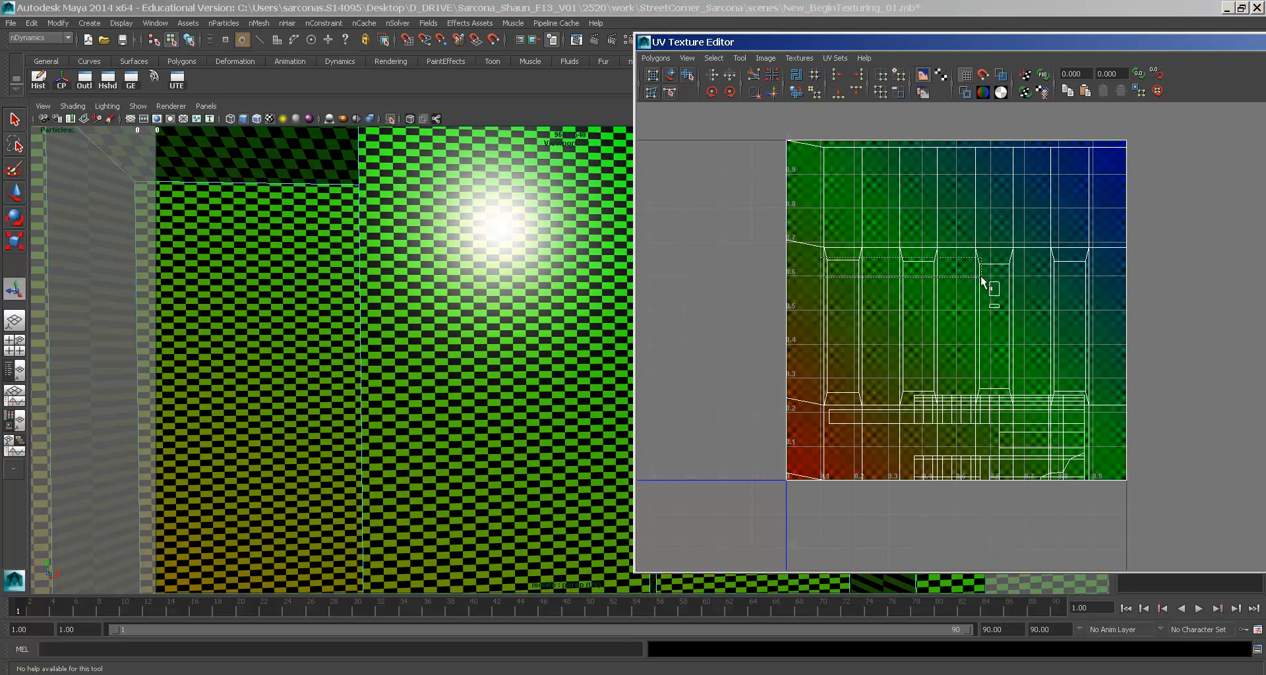
pyautogui.moveTo(1071, 276); pyautogui.dragTo(1071, 276)
pyautogui.moveTo(865, 401); pyautogui.dragTo(866, 400)
pyautogui.press('r')
pyautogui.moveTo(1019, 328); pyautogui.dragTo(971, 331)
pyautogui.keyDown('alt'); pyautogui.moveTo(536, 337); pyautogui.dragTo(506, 337); pyautogui.keyUp('alt')
pyautogui.moveTo(1018, 330); pyautogui.dragTo(997, 330)
pyautogui.moveTo(841, 150); pyautogui.dragTo(844, 158)
pyautogui.keyDown('alt'); pyautogui.moveTo(572, 256); pyautogui.dragTo(359, 269); pyautogui.keyUp('alt')
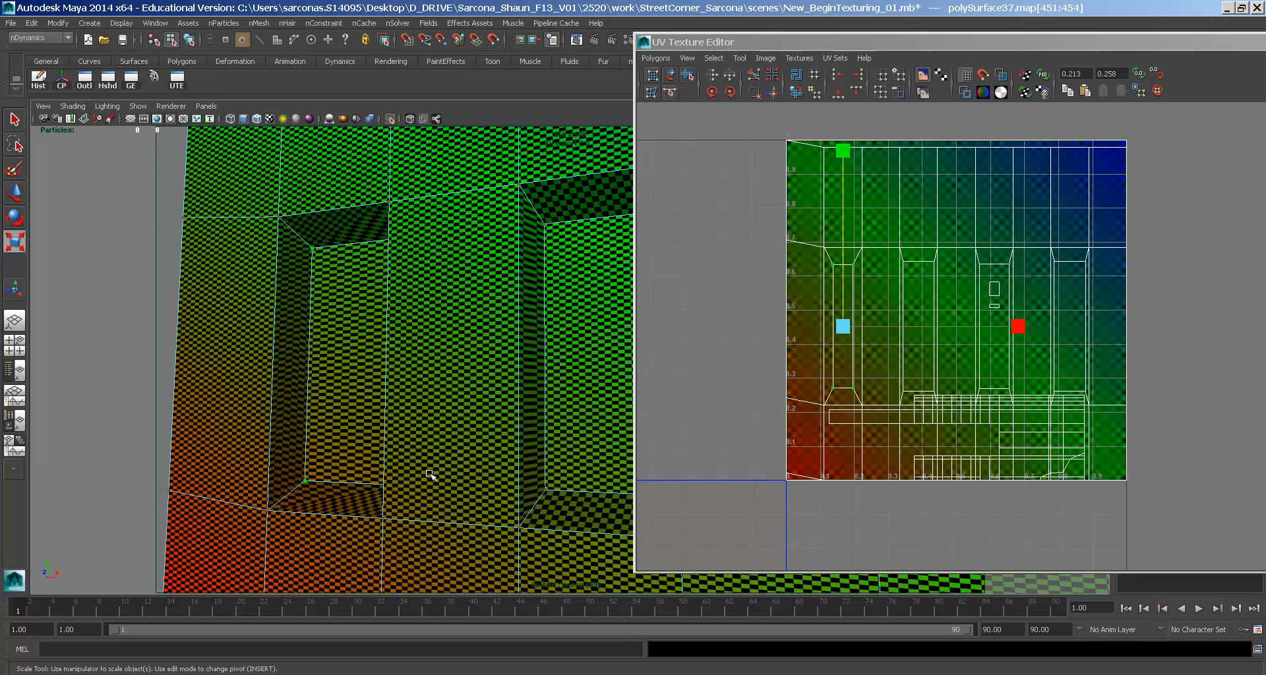
# - Select the next recess's top and bottom edge UVs and scale them inward in X and Y
pyautogui.moveTo(483, 402)
pyautogui.keyDown('alt'); pyautogui.mouseDown()
pyautogui.moveTo(404, 392)
pyautogui.moveTo(469, 407)
pyautogui.mouseUp(); pyautogui.keyUp('alt')
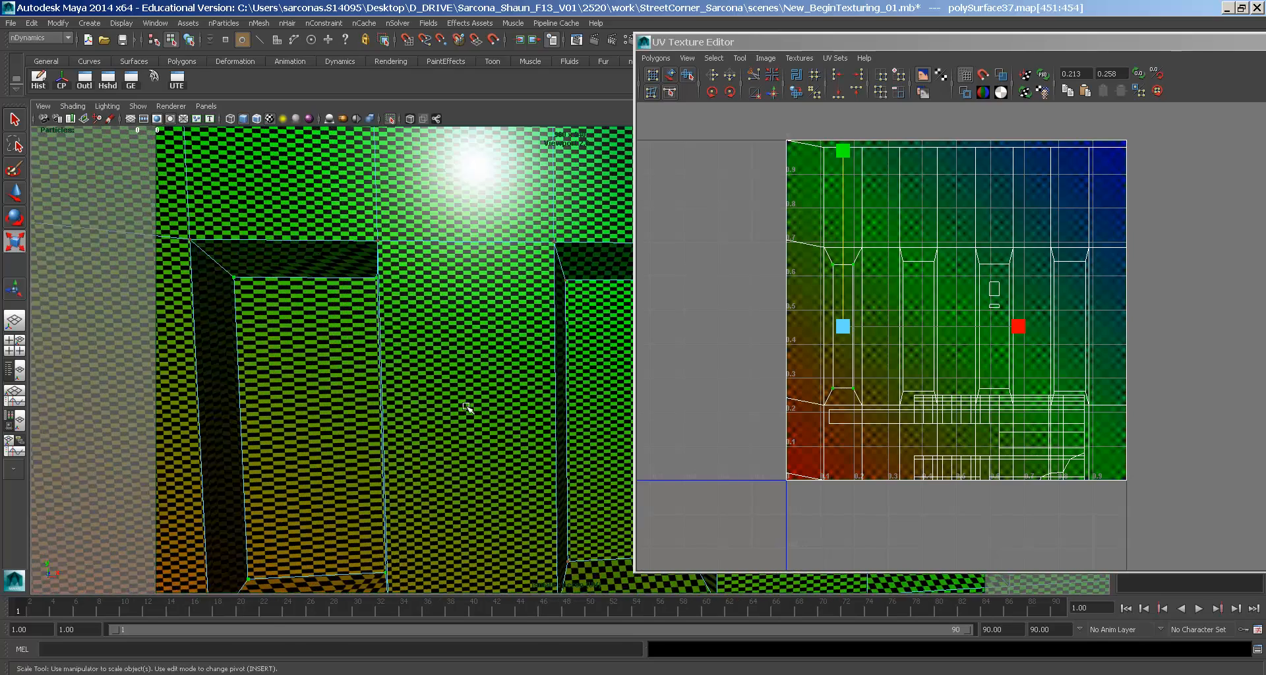
pyautogui.keyDown('alt'); pyautogui.moveTo(469, 407); pyautogui.dragTo(450, 350, button='middle'); pyautogui.keyUp('alt')
pyautogui.moveTo(535, 280); pyautogui.dragTo(547, 296)
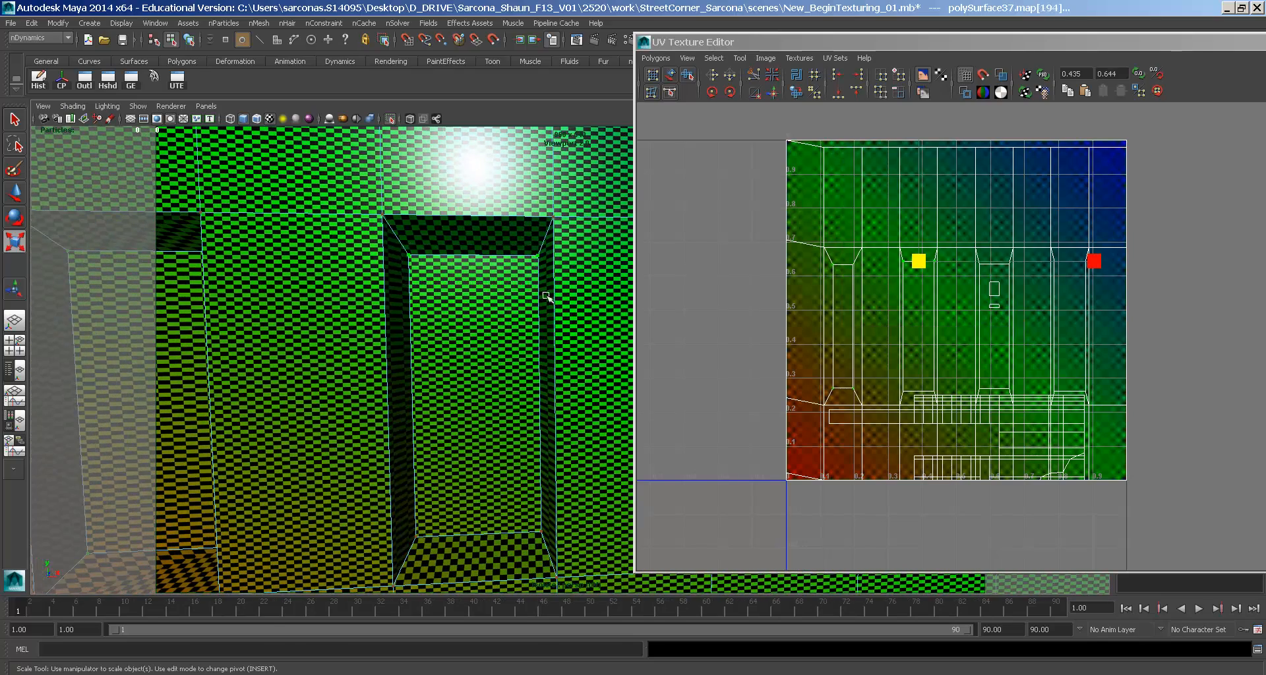
pyautogui.keyDown('shift'); pyautogui.moveTo(403, 467); pyautogui.dragTo(552, 548); pyautogui.keyUp('shift')
pyautogui.moveTo(1091, 330); pyautogui.dragTo(1037, 330)
pyautogui.moveTo(917, 148); pyautogui.dragTo(919, 170)
pyautogui.keyDown('alt'); pyautogui.moveTo(549, 268); pyautogui.dragTo(506, 270); pyautogui.keyUp('alt')
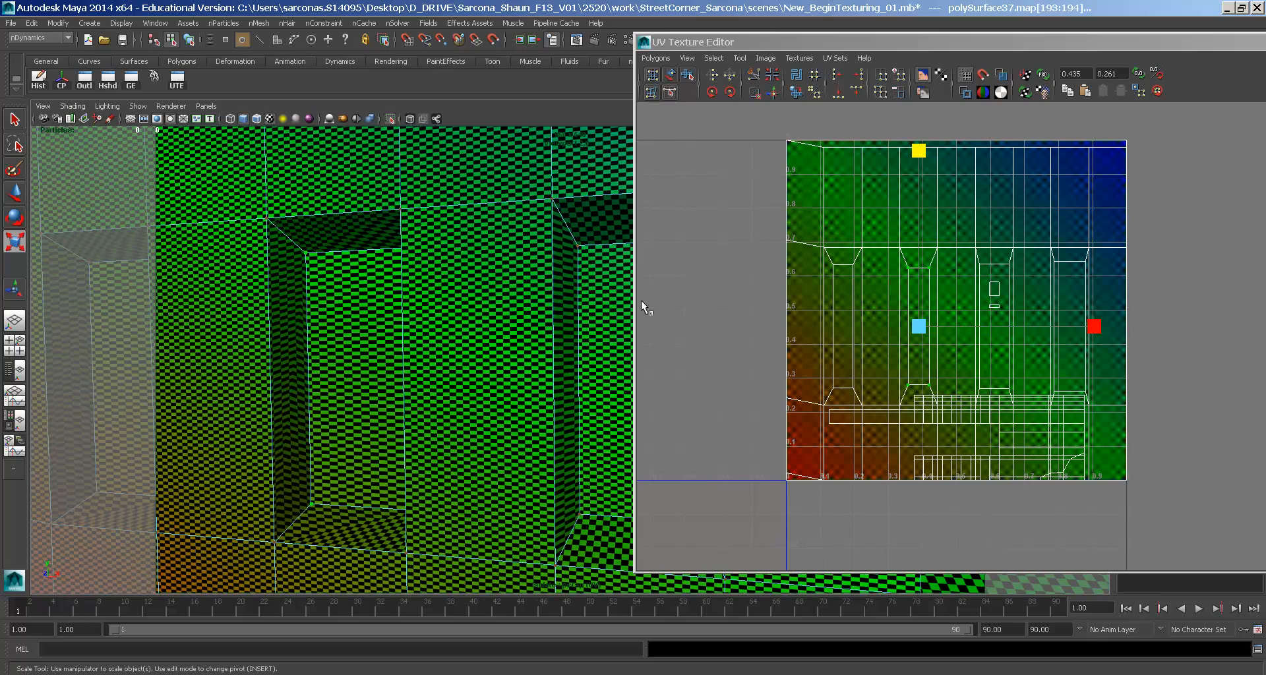
pyautogui.click(1095, 327)
# - Inspect the checkered upper wall and ledge, then close the UV Texture Editor
pyautogui.keyDown('alt'); pyautogui.moveTo(596, 316); pyautogui.dragTo(431, 310); pyautogui.keyUp('alt')
pyautogui.keyDown('alt'); pyautogui.moveTo(431, 310); pyautogui.dragTo(432, 311, button='middle'); pyautogui.keyUp('alt')
pyautogui.keyDown('alt'); pyautogui.moveTo(372, 271); pyautogui.dragTo(500, 398, button='middle'); pyautogui.keyUp('alt')
pyautogui.keyDown('alt'); pyautogui.moveTo(501, 398); pyautogui.dragTo(373, 336); pyautogui.keyUp('alt')
pyautogui.keyDown('alt'); pyautogui.moveTo(373, 336); pyautogui.dragTo(453, 421, button='middle'); pyautogui.keyUp('alt')
pyautogui.keyDown('alt'); pyautogui.moveTo(453, 422); pyautogui.dragTo(485, 462); pyautogui.keyUp('alt')
pyautogui.keyDown('alt'); pyautogui.moveTo(485, 461); pyautogui.dragTo(567, 478, button='right'); pyautogui.keyUp('alt')
pyautogui.keyDown('alt'); pyautogui.moveTo(567, 477); pyautogui.dragTo(508, 400, button='middle'); pyautogui.keyUp('alt')
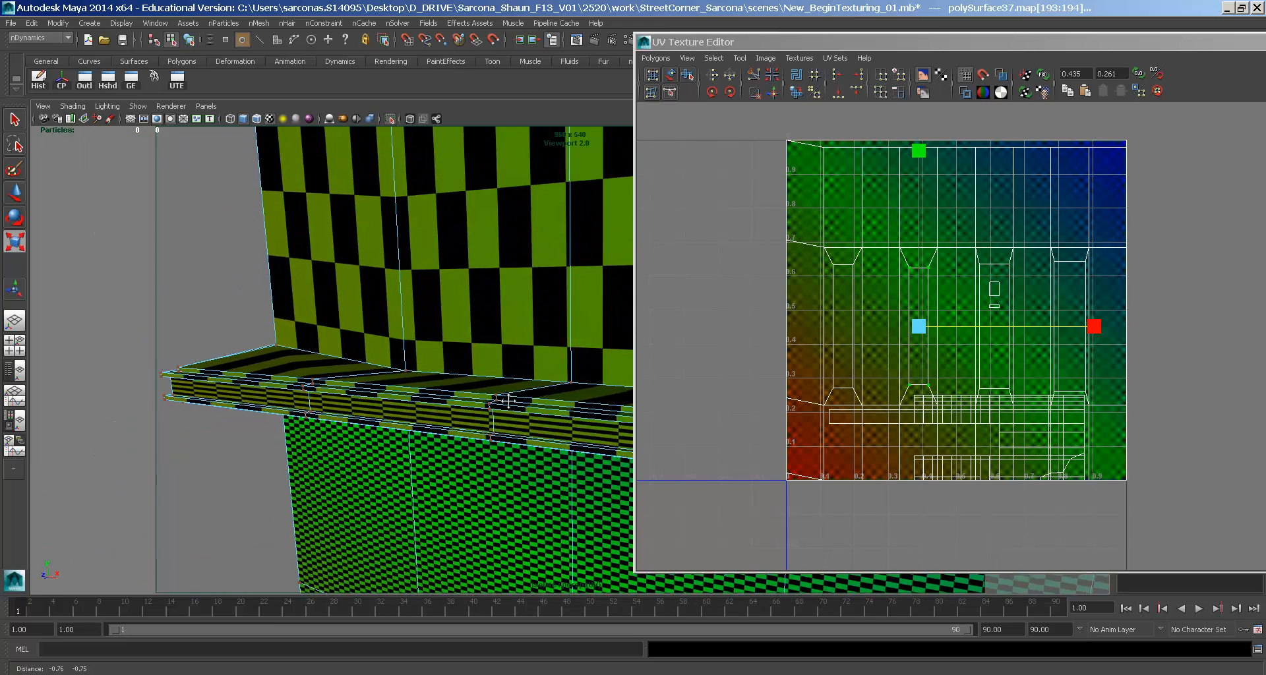
pyautogui.keyDown('alt'); pyautogui.moveTo(508, 399); pyautogui.dragTo(422, 413); pyautogui.keyUp('alt')
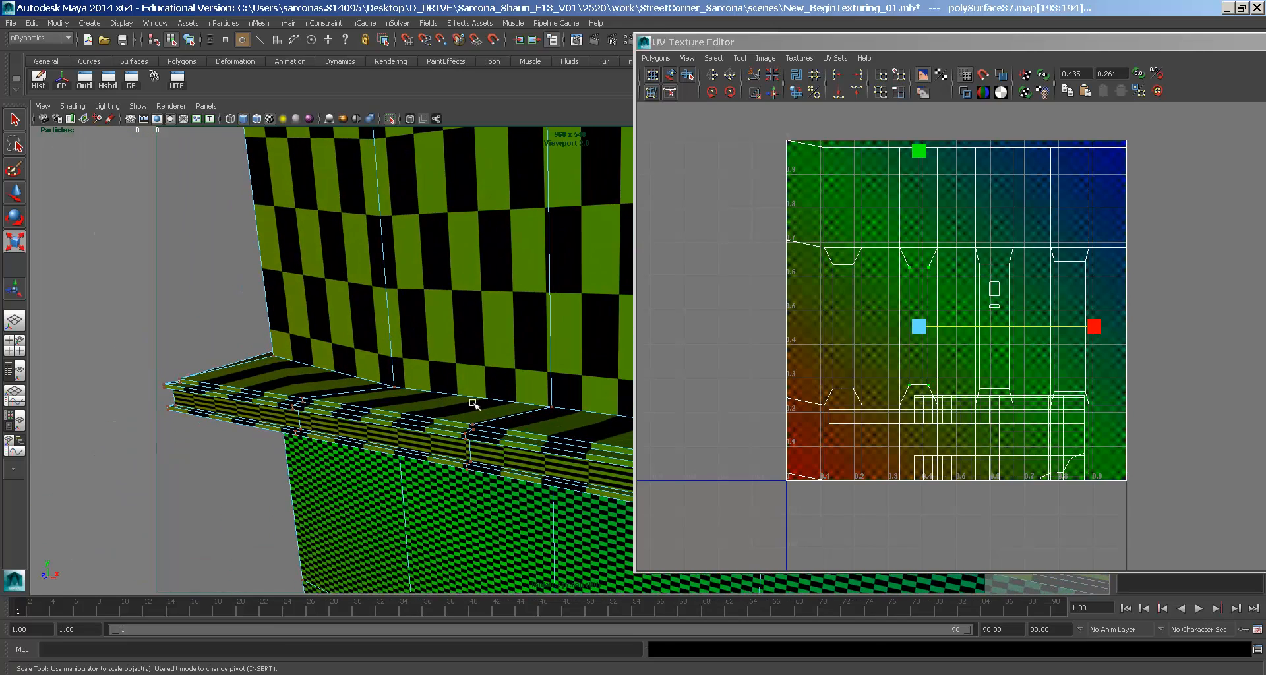
pyautogui.doubleClick(645, 45)
# - Select the edge loop along the cornice ledge and move it upward
pyautogui.keyDown('alt'); pyautogui.moveTo(596, 330); pyautogui.dragTo(452, 467); pyautogui.keyUp('alt')
pyautogui.moveTo(450, 383); pyautogui.dragTo(451, 473, button='right')
pyautogui.moveTo(451, 416); pyautogui.dragTo(450, 414, button='right')
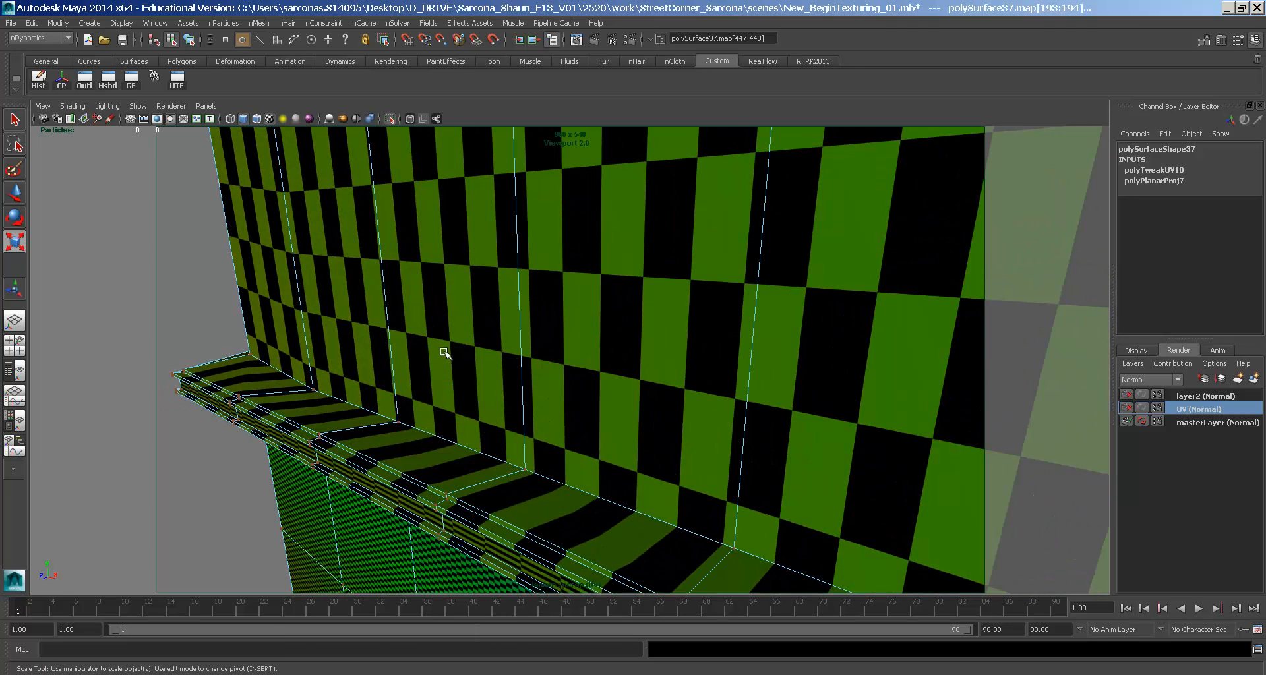
pyautogui.doubleClick(269, 364)
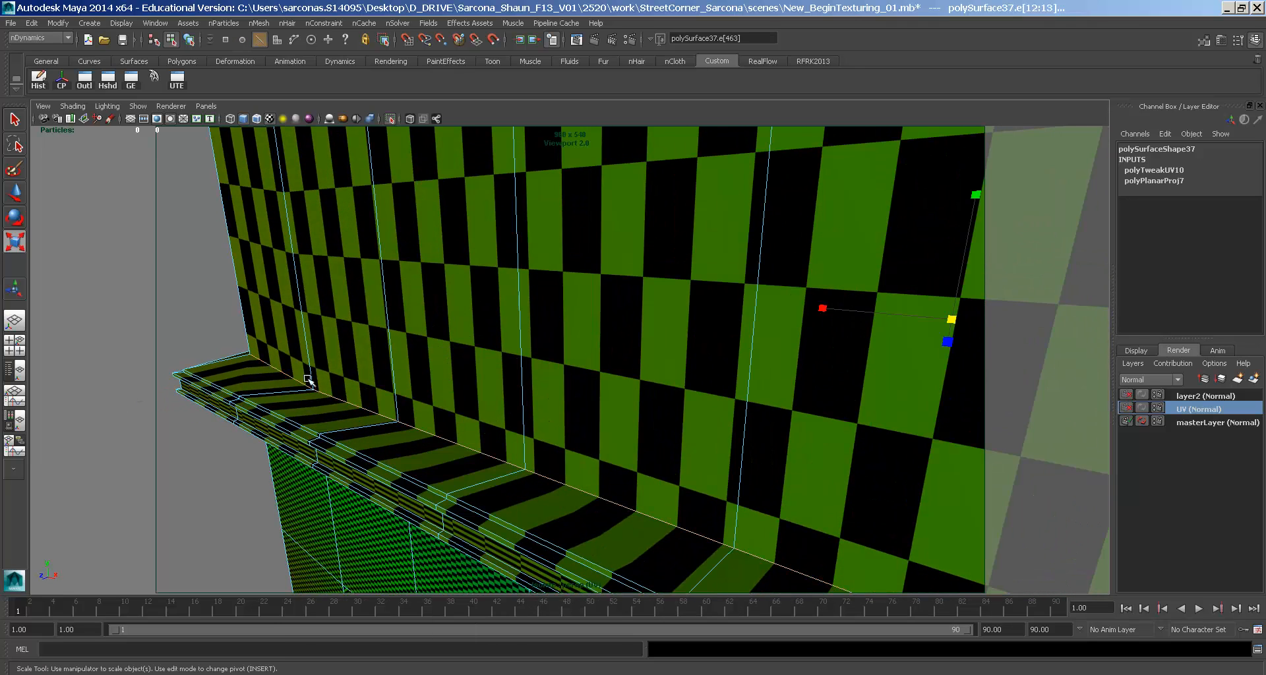
pyautogui.keyDown('alt'); pyautogui.moveTo(725, 402); pyautogui.dragTo(613, 407, button='right'); pyautogui.keyUp('alt')
pyautogui.keyDown('alt'); pyautogui.moveTo(613, 408); pyautogui.dragTo(526, 407, button='middle'); pyautogui.keyUp('alt')
pyautogui.press('w')
pyautogui.moveTo(706, 306); pyautogui.dragTo(708, 293)
pyautogui.keyDown('alt'); pyautogui.moveTo(697, 326); pyautogui.dragTo(716, 283); pyautogui.keyUp('alt')
# - Select another full ledge edge loop and scale it taller vertically
pyautogui.doubleClick(697, 286)
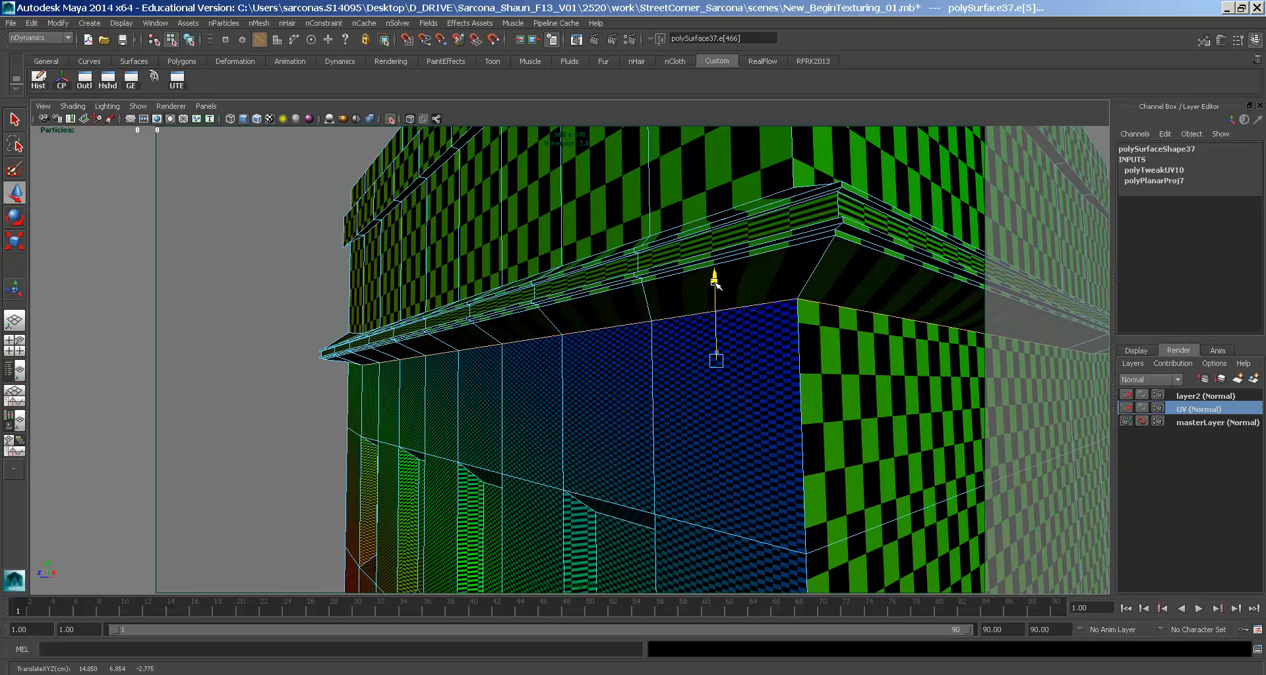
pyautogui.moveTo(550, 304); pyautogui.dragTo(582, 283, button='right')
pyautogui.click(582, 282)
pyautogui.keyDown('alt'); pyautogui.moveTo(758, 343); pyautogui.dragTo(690, 360); pyautogui.keyUp('alt')
pyautogui.keyDown('alt'); pyautogui.moveTo(690, 359); pyautogui.dragTo(712, 358, button='right'); pyautogui.keyUp('alt')
pyautogui.keyDown('alt'); pyautogui.moveTo(713, 358); pyautogui.dragTo(638, 386); pyautogui.keyUp('alt')
pyautogui.moveTo(637, 386); pyautogui.dragTo(593, 356, button='right')
pyautogui.click(618, 370)
pyautogui.click(631, 355)
pyautogui.keyDown('alt'); pyautogui.moveTo(661, 323); pyautogui.dragTo(591, 244); pyautogui.keyUp('alt')
pyautogui.doubleClick(598, 210)
pyautogui.press('r')
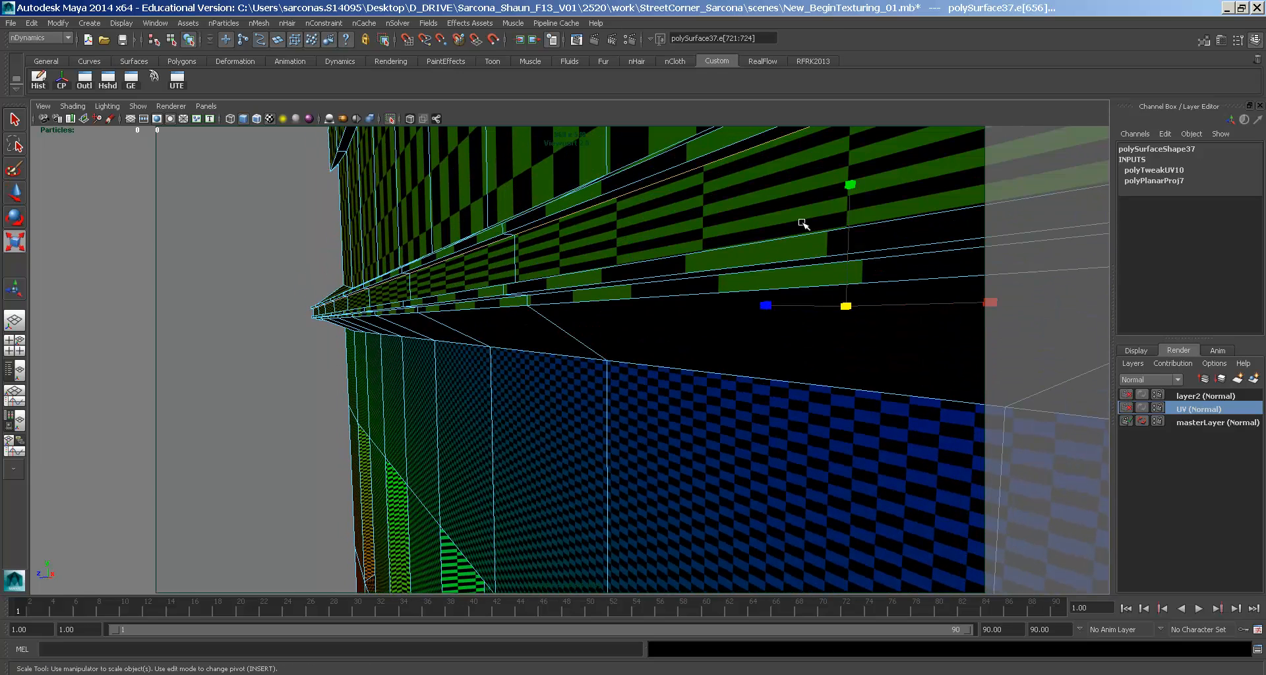
pyautogui.moveTo(852, 187); pyautogui.dragTo(791, 257)
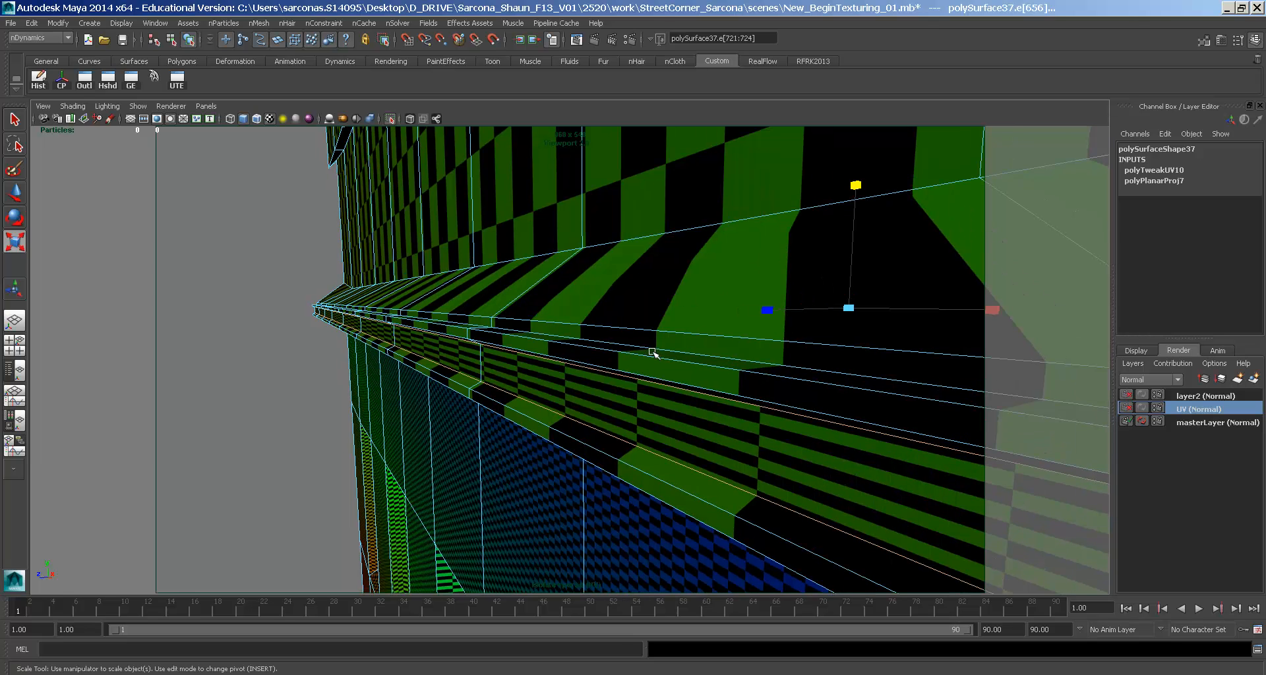
# - Stretch the ledge loop slightly taller and return to object selection
pyautogui.keyDown('alt'); pyautogui.moveTo(655, 350); pyautogui.dragTo(655, 348); pyautogui.keyUp('alt')
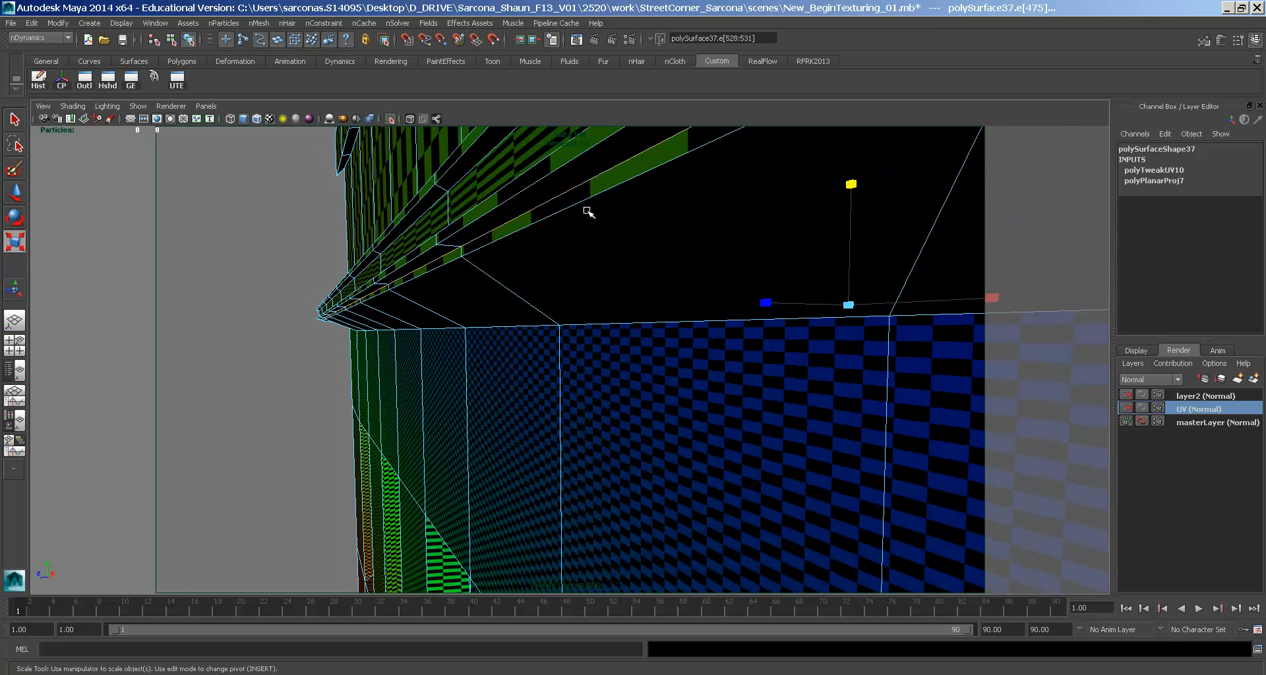
pyautogui.keyDown('alt'); pyautogui.moveTo(582, 239); pyautogui.dragTo(687, 281); pyautogui.keyUp('alt')
pyautogui.moveTo(819, 187); pyautogui.dragTo(822, 179)
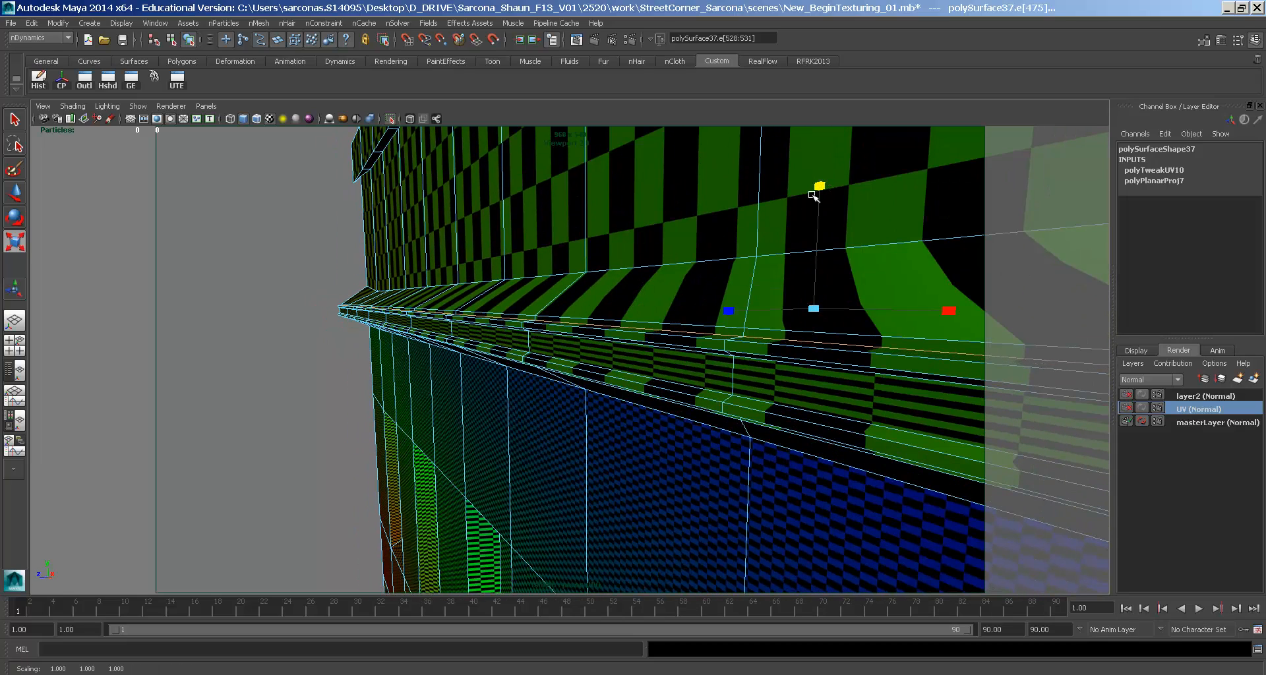
pyautogui.press('F8')
pyautogui.scroll(-8, 608, 270)
pyautogui.keyDown('alt'); pyautogui.moveTo(559, 397); pyautogui.dragTo(672, 359); pyautogui.keyUp('alt')
# - Frame the ground-floor wall and pick a face on it
pyautogui.keyDown('alt'); pyautogui.moveTo(635, 373); pyautogui.dragTo(620, 234, button='middle'); pyautogui.keyUp('alt')
pyautogui.keyDown('alt'); pyautogui.moveTo(620, 233); pyautogui.dragTo(754, 280, button='right'); pyautogui.keyUp('alt')
pyautogui.keyDown('alt'); pyautogui.moveTo(754, 280); pyautogui.dragTo(759, 336, button='middle'); pyautogui.keyUp('alt')
pyautogui.keyDown('alt'); pyautogui.moveTo(759, 336); pyautogui.dragTo(848, 338, button='right'); pyautogui.keyUp('alt')
pyautogui.keyDown('alt'); pyautogui.moveTo(488, 353); pyautogui.dragTo(692, 280, button='middle'); pyautogui.keyUp('alt')
pyautogui.keyDown('alt'); pyautogui.moveTo(593, 309); pyautogui.dragTo(623, 288); pyautogui.keyUp('alt')
pyautogui.moveTo(545, 280); pyautogui.dragTo(546, 305, button='right')
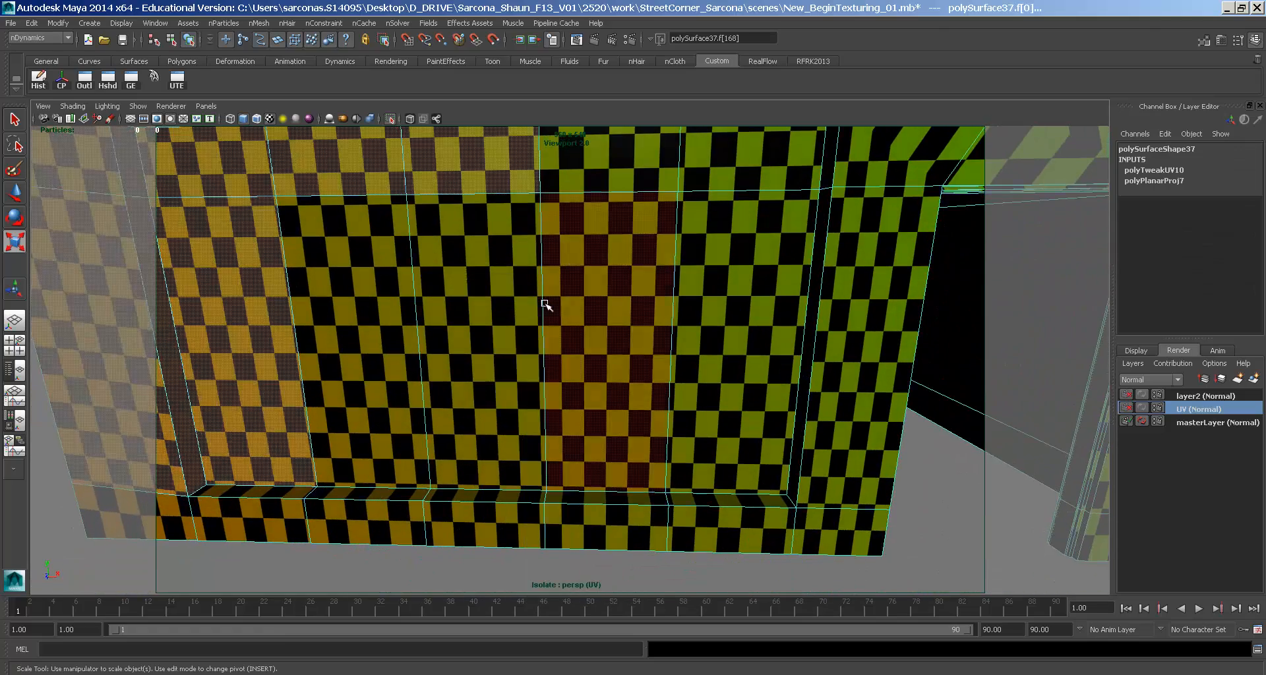
pyautogui.keyDown('alt'); pyautogui.moveTo(545, 305); pyautogui.dragTo(670, 315, button='middle'); pyautogui.keyUp('alt')
pyautogui.click(498, 285)
pyautogui.keyDown('alt'); pyautogui.moveTo(681, 322); pyautogui.dragTo(665, 313); pyautogui.keyUp('alt')
pyautogui.keyDown('alt'); pyautogui.moveTo(589, 238); pyautogui.dragTo(585, 310, button='middle'); pyautogui.keyUp('alt')
pyautogui.keyDown('alt'); pyautogui.moveTo(586, 309); pyautogui.dragTo(531, 310, button='right'); pyautogui.keyUp('alt')
pyautogui.keyDown('alt'); pyautogui.moveTo(536, 312); pyautogui.dragTo(492, 303); pyautogui.keyUp('alt')
pyautogui.keyDown('alt'); pyautogui.moveTo(486, 303); pyautogui.dragTo(535, 285, button='middle'); pyautogui.keyUp('alt')
# - Pan along the ground-floor wall to reveal the recessed opening
pyautogui.moveTo(593, 269); pyautogui.dragTo(677, 313, button='right')
pyautogui.keyDown('alt'); pyautogui.moveTo(545, 272); pyautogui.dragTo(502, 271); pyautogui.keyUp('alt')
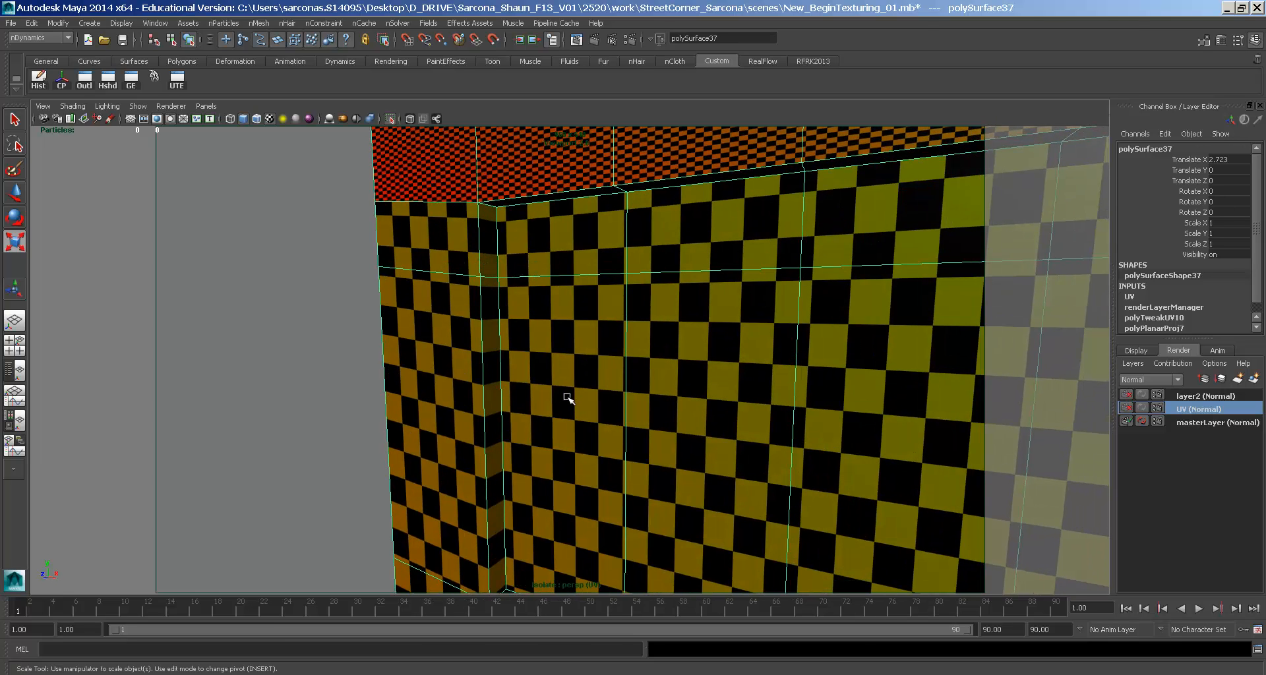
pyautogui.keyDown('alt'); pyautogui.moveTo(638, 322); pyautogui.dragTo(531, 303, button='middle'); pyautogui.keyUp('alt')
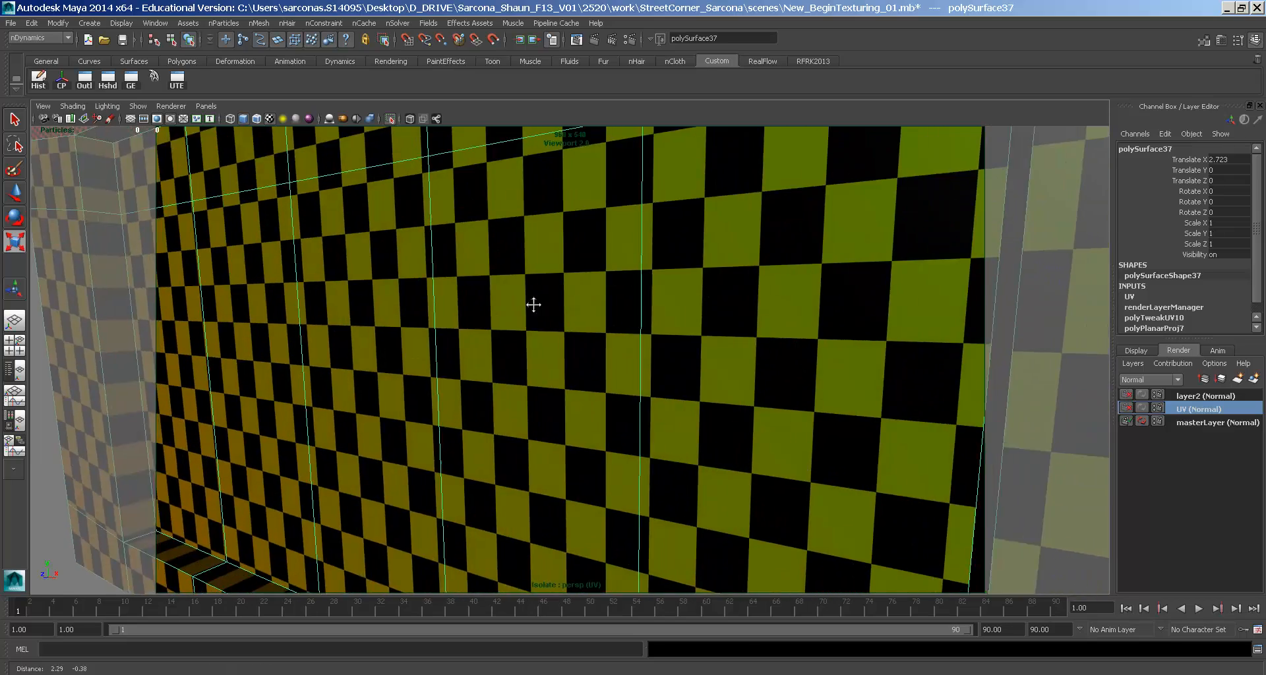
pyautogui.keyDown('alt'); pyautogui.moveTo(609, 340); pyautogui.dragTo(567, 350, button='right'); pyautogui.keyUp('alt')
pyautogui.keyDown('alt'); pyautogui.moveTo(567, 350); pyautogui.dragTo(481, 349, button='middle'); pyautogui.keyUp('alt')
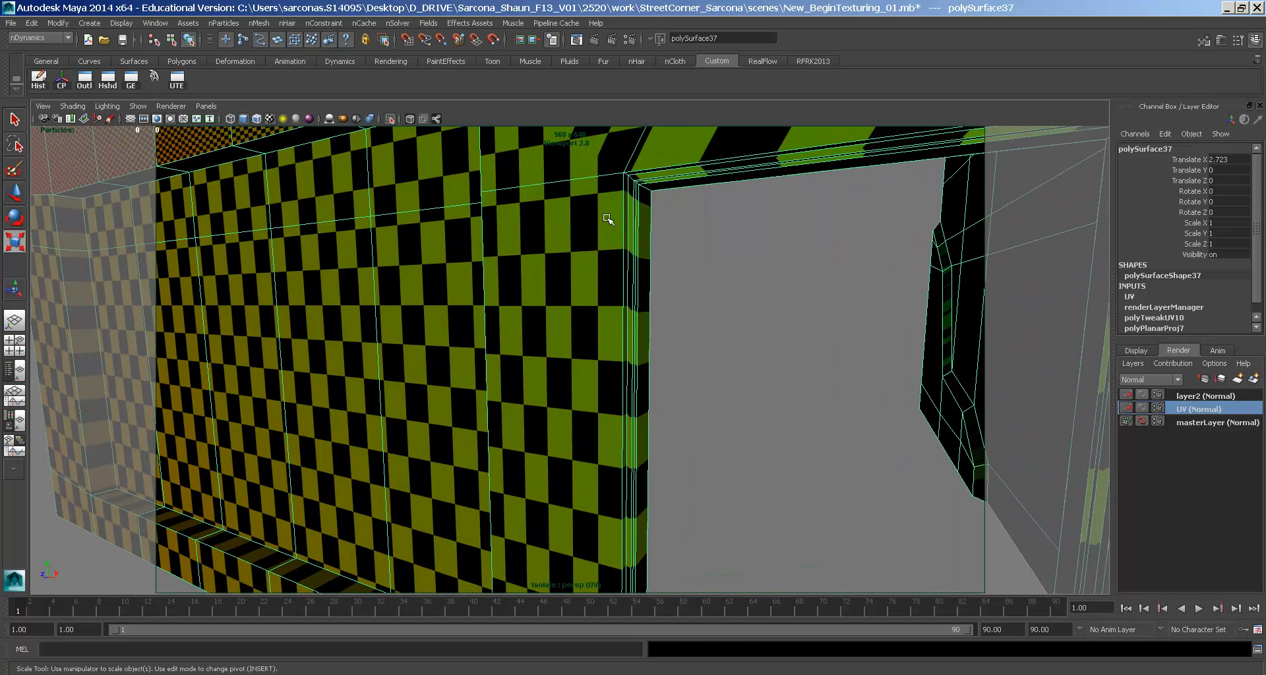
pyautogui.keyDown('alt'); pyautogui.moveTo(409, 262); pyautogui.dragTo(580, 276, button='middle'); pyautogui.keyUp('alt')
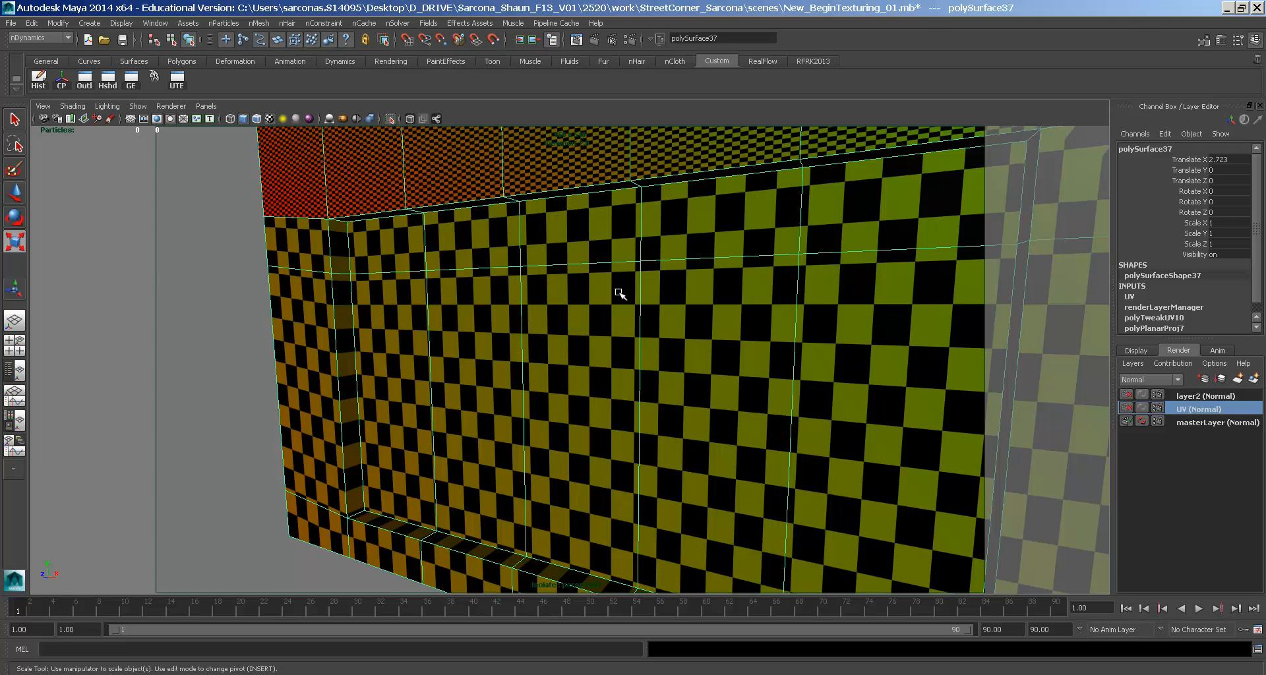
pyautogui.keyDown('alt'); pyautogui.moveTo(470, 282); pyautogui.dragTo(477, 283, button='middle'); pyautogui.keyUp('alt')
# - Select the row of recessed faces across the opening, undoing an accidental extrusion
pyautogui.moveTo(476, 283); pyautogui.dragTo(475, 310, button='right')
pyautogui.click(405, 243)
pyautogui.moveTo(479, 243); pyautogui.dragTo(811, 274)
pyautogui.moveTo(778, 358); pyautogui.dragTo(410, 267)
pyautogui.press('space')
pyautogui.hotkey('ctrl', 'z')
# - In the Front view, scale the recess faces slightly smaller in width and height
pyautogui.press('r')
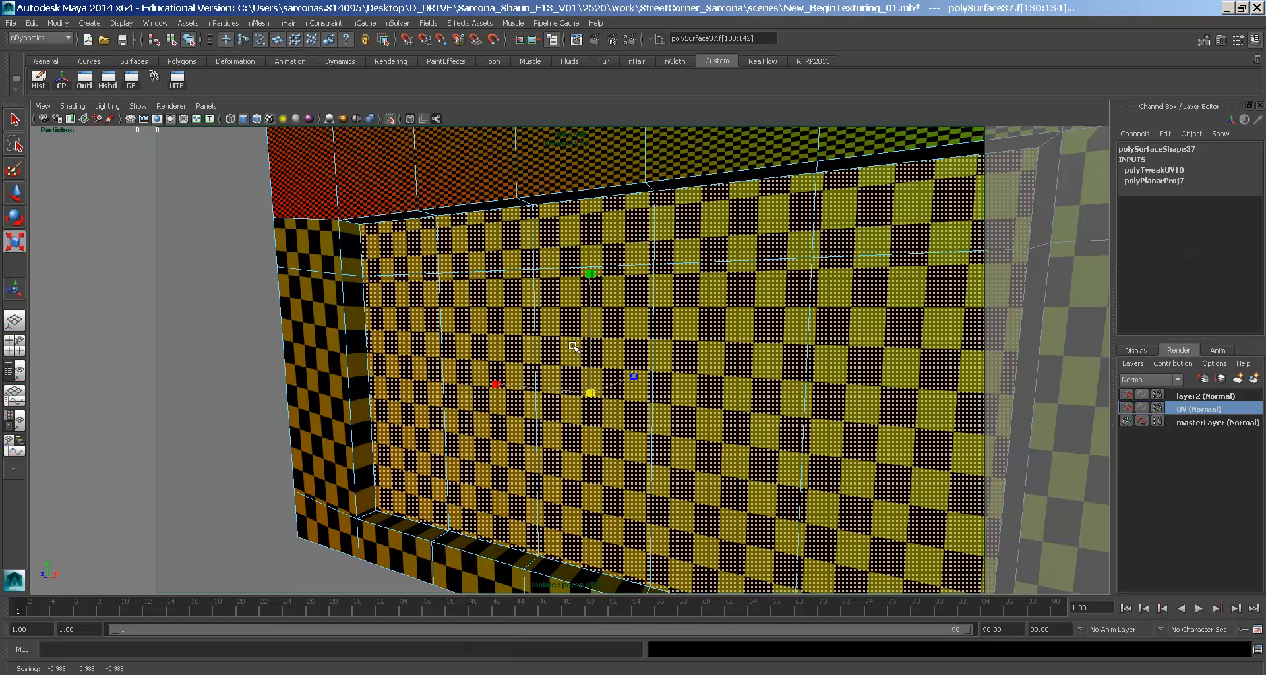
pyautogui.press('space')
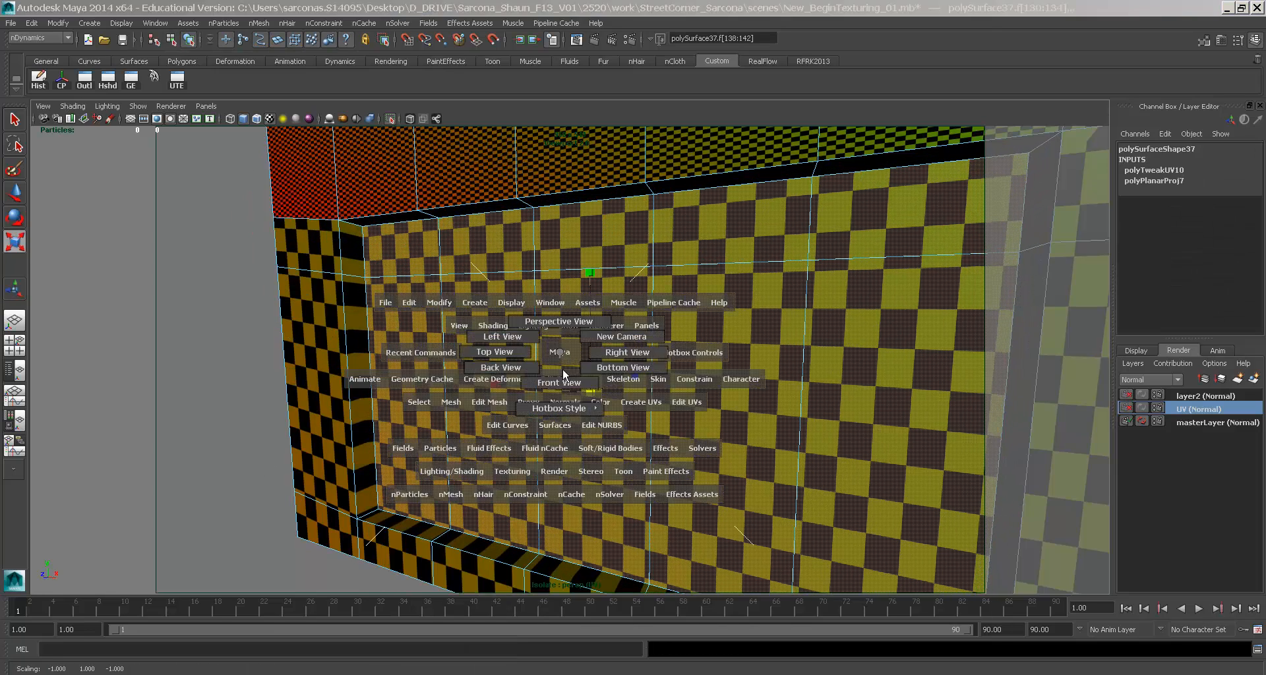
pyautogui.moveTo(563, 368); pyautogui.dragTo(563, 372)
pyautogui.press('f')
pyautogui.keyDown('alt'); pyautogui.moveTo(618, 378); pyautogui.dragTo(564, 340, button='right'); pyautogui.keyUp('alt')
pyautogui.moveTo(577, 239); pyautogui.dragTo(575, 239)
pyautogui.moveTo(453, 354); pyautogui.dragTo(464, 350)
pyautogui.moveTo(573, 240); pyautogui.dragTo(574, 245)
pyautogui.moveTo(451, 356); pyautogui.dragTo(498, 296)
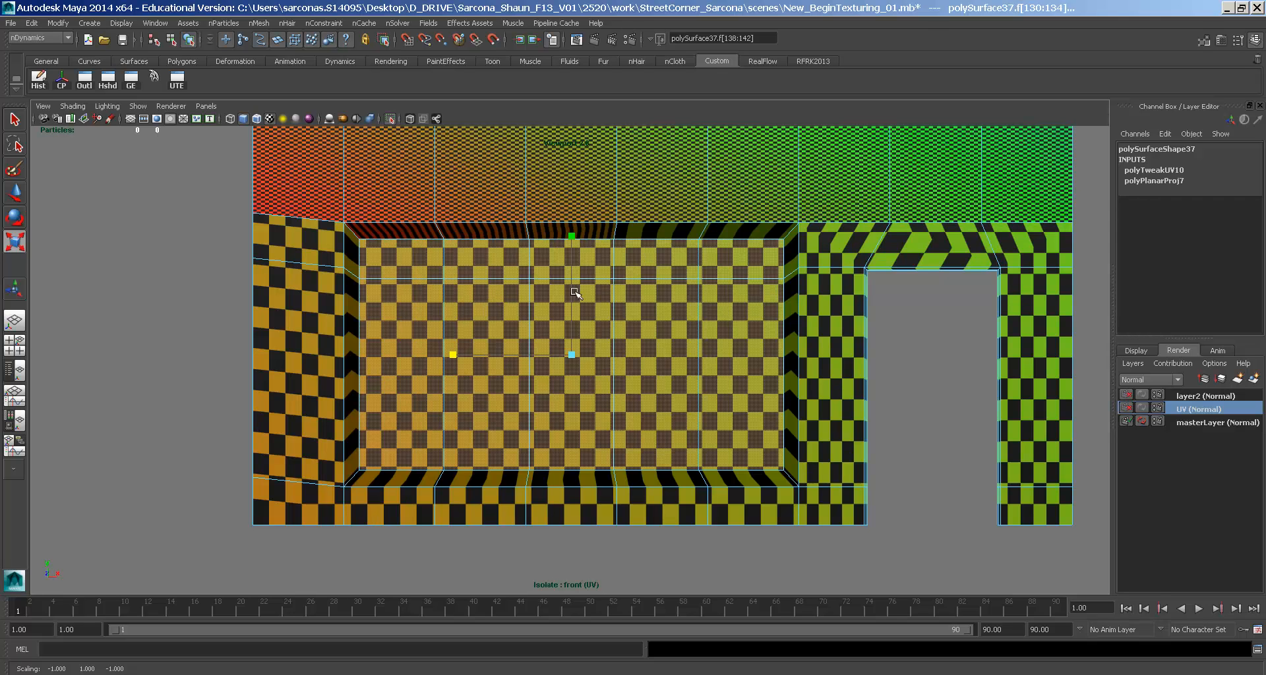
pyautogui.moveTo(574, 237); pyautogui.dragTo(575, 241)
pyautogui.keyDown('alt'); pyautogui.moveTo(749, 321); pyautogui.dragTo(478, 333, button='middle'); pyautogui.keyUp('alt')
pyautogui.moveTo(469, 340); pyautogui.dragTo(456, 343)
pyautogui.keyDown('alt'); pyautogui.moveTo(778, 366); pyautogui.dragTo(598, 374, button='middle'); pyautogui.keyUp('alt')
# - Return to the perspective camera and select an edge of the doorway
pyautogui.keyDown('alt'); pyautogui.moveTo(597, 374); pyautogui.dragTo(808, 388, button='right'); pyautogui.keyUp('alt')
pyautogui.press('space')
pyautogui.moveTo(694, 353); pyautogui.dragTo(693, 325)
pyautogui.keyDown('alt'); pyautogui.moveTo(652, 341); pyautogui.dragTo(573, 389); pyautogui.keyUp('alt')
pyautogui.keyDown('alt'); pyautogui.moveTo(574, 388); pyautogui.dragTo(581, 378, button='middle'); pyautogui.keyUp('alt')
pyautogui.keyDown('alt'); pyautogui.moveTo(581, 379); pyautogui.dragTo(613, 385); pyautogui.keyUp('alt')
pyautogui.moveTo(768, 313); pyautogui.dragTo(770, 280, button='right')
pyautogui.click(770, 280)
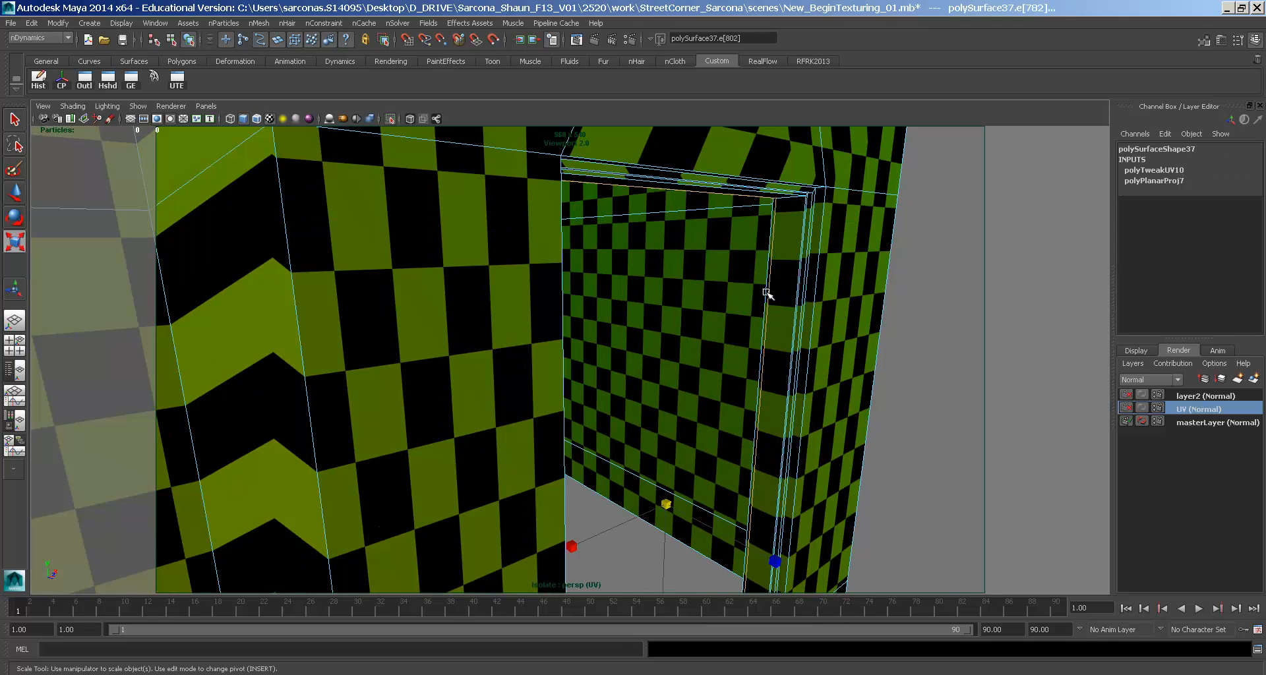
# - Select one doorway edge and rescale it, first along one axis, then uniformly
pyautogui.keyDown('alt'); pyautogui.moveTo(697, 393); pyautogui.dragTo(511, 430); pyautogui.keyUp('alt')
pyautogui.click(550, 449)
pyautogui.keyDown('alt'); pyautogui.moveTo(552, 449); pyautogui.dragTo(535, 399); pyautogui.keyUp('alt')
pyautogui.moveTo(560, 406); pyautogui.dragTo(529, 345, button='middle')
pyautogui.hotkey('ctrl', 'z')
pyautogui.hotkey('ctrl', 'z')
pyautogui.hotkey('ctrl', 'z')
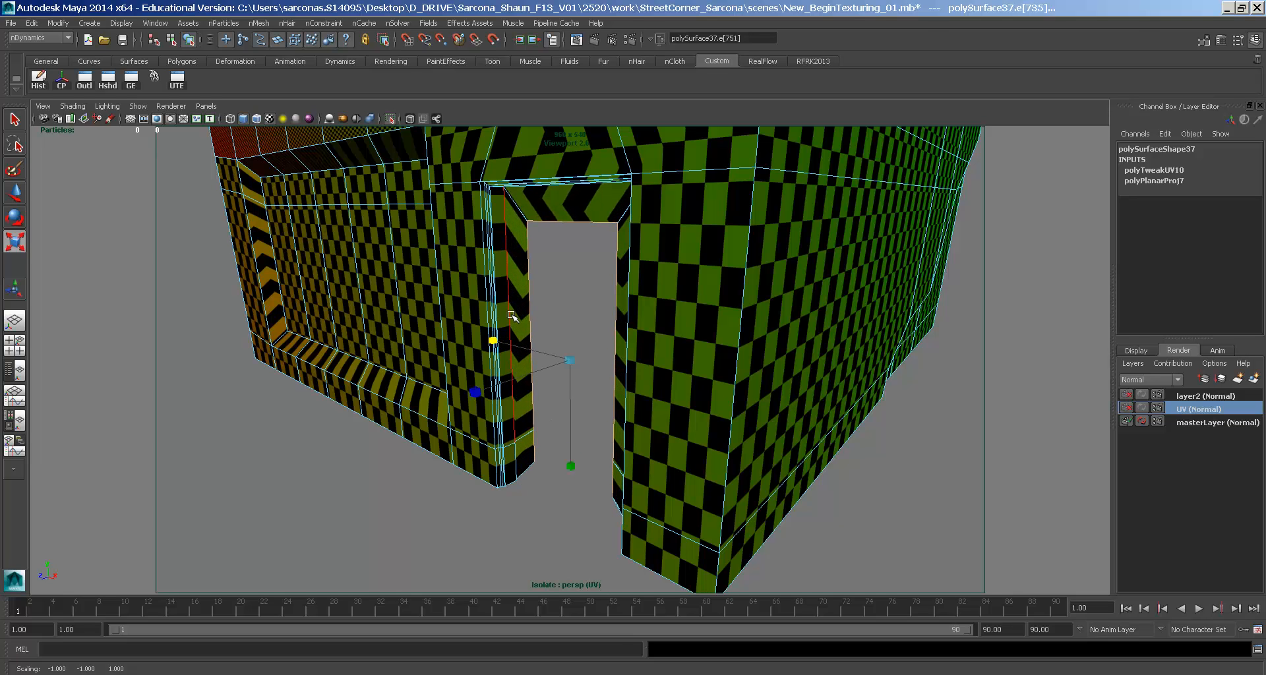
pyautogui.moveTo(539, 356); pyautogui.dragTo(548, 366, button='middle')
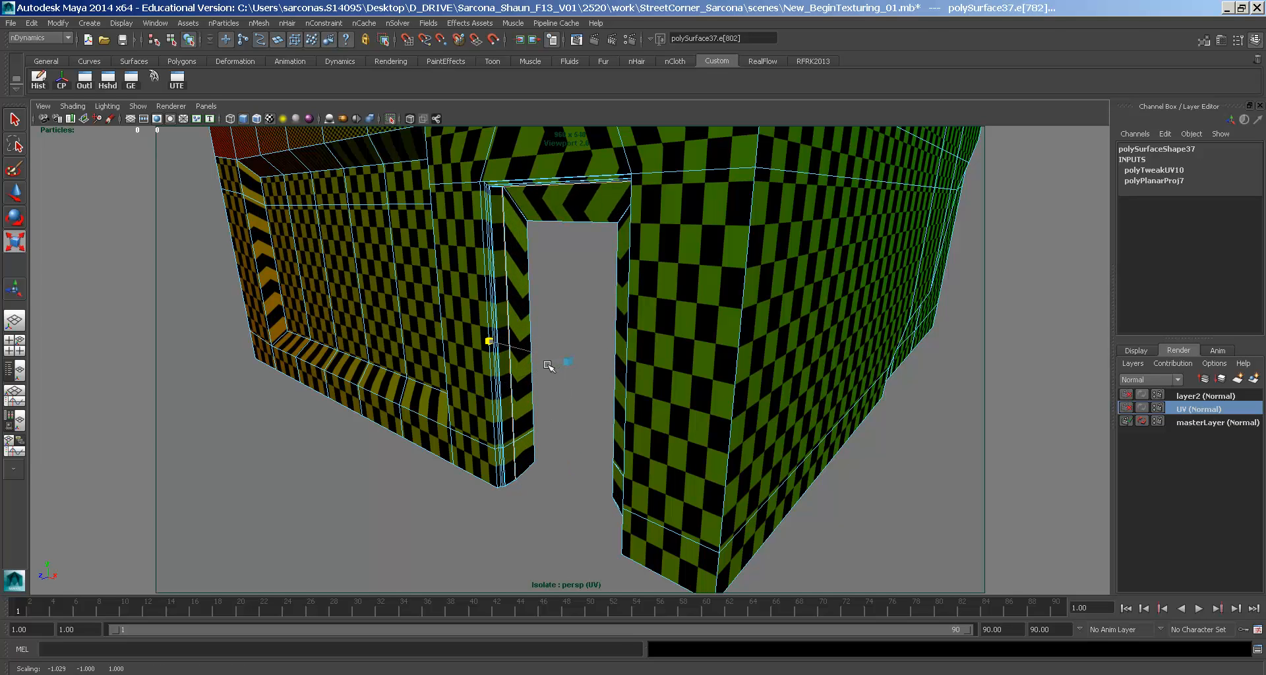
pyautogui.moveTo(559, 358); pyautogui.dragTo(697, 325)
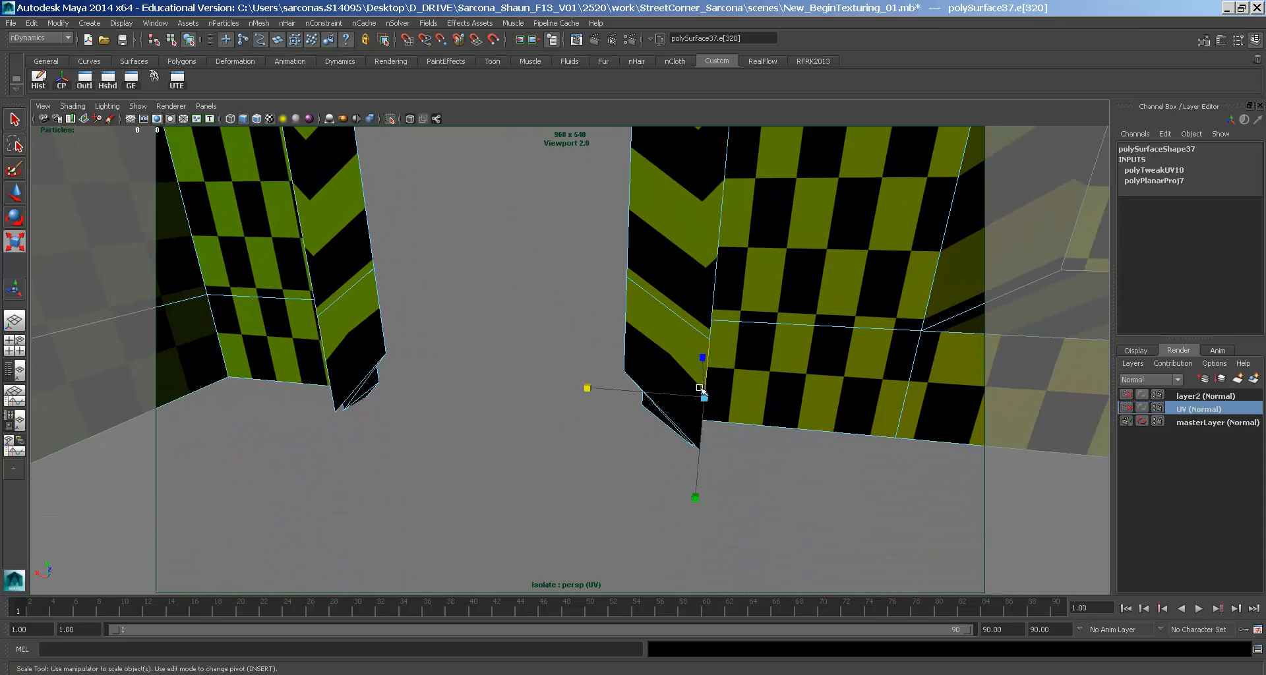
# - Add the opposite doorway edge, scale both inward horizontally, and lower their tops
pyautogui.keyDown('shift'); pyautogui.click(325, 363); pyautogui.keyUp('shift')
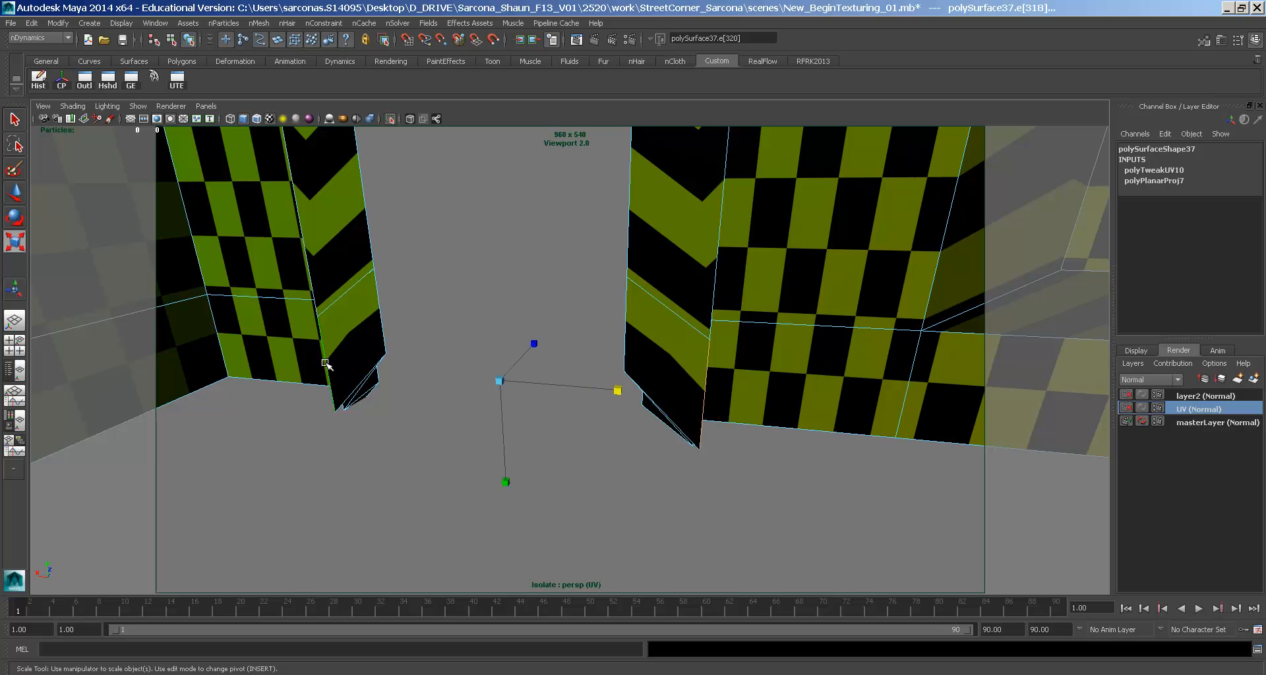
pyautogui.press('f')
pyautogui.moveTo(688, 366); pyautogui.dragTo(612, 367)
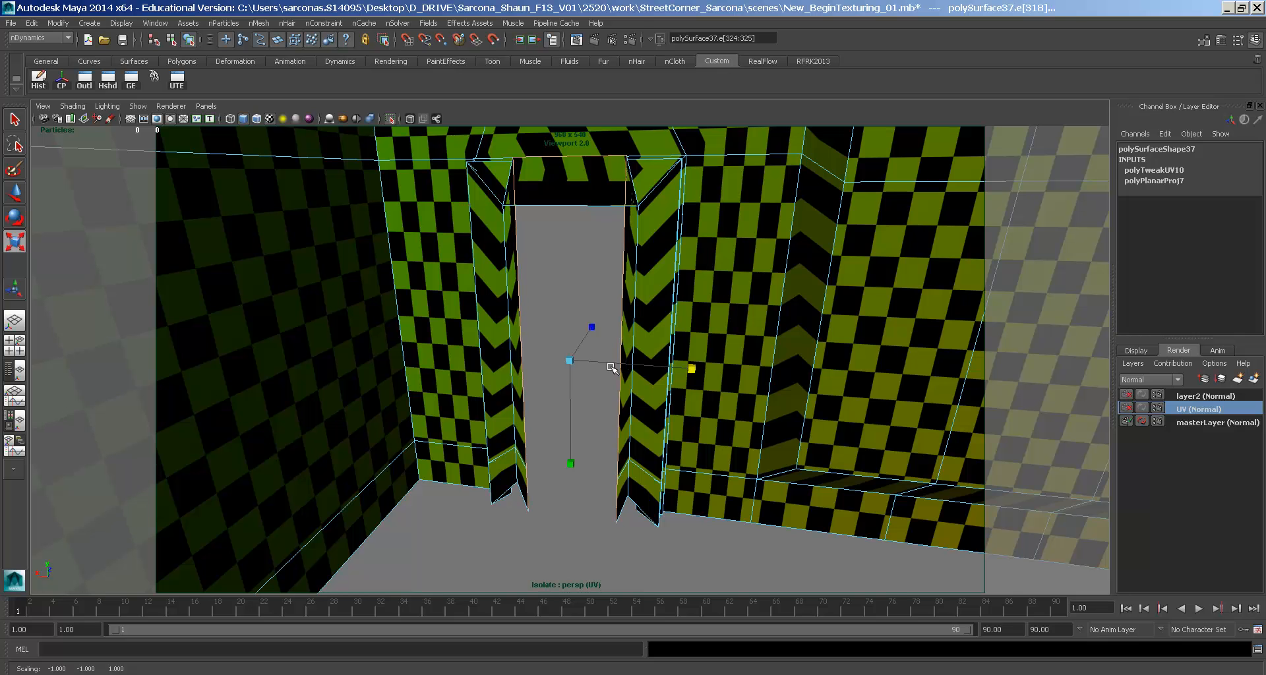
pyautogui.moveTo(567, 463); pyautogui.dragTo(561, 426)
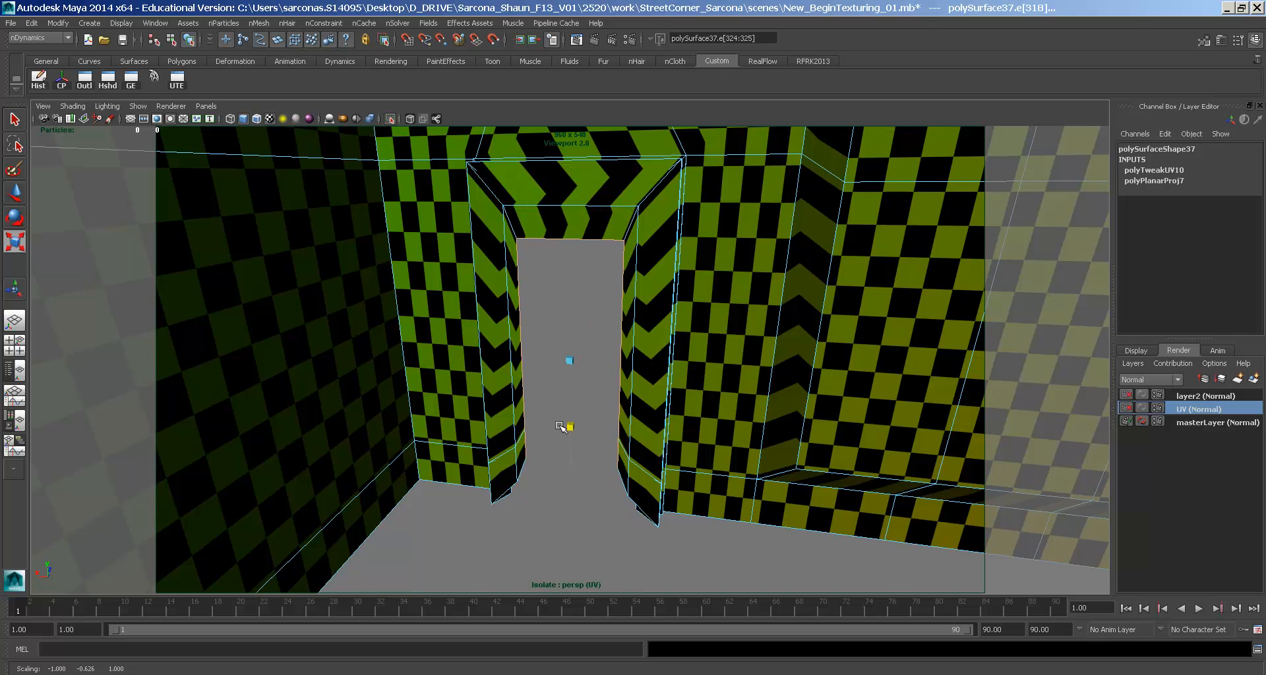
# - Return to object mode, select the whole building, and pull back to view it
pyautogui.keyDown('alt'); pyautogui.moveTo(678, 368); pyautogui.dragTo(468, 225); pyautogui.keyUp('alt')
pyautogui.moveTo(466, 224); pyautogui.dragTo(524, 173, button='right')
pyautogui.click(508, 203)
pyautogui.keyDown('alt'); pyautogui.moveTo(509, 203); pyautogui.dragTo(666, 403, button='middle'); pyautogui.keyUp('alt')
pyautogui.scroll(-5, 642, 296)
pyautogui.keyDown('alt'); pyautogui.moveTo(666, 404); pyautogui.dragTo(615, 343, button='right'); pyautogui.keyUp('alt')
pyautogui.moveTo(615, 343)
pyautogui.keyDown('alt'); pyautogui.mouseDown()
pyautogui.moveTo(613, 354)
pyautogui.moveTo(602, 325)
pyautogui.mouseUp(); pyautogui.keyUp('alt')
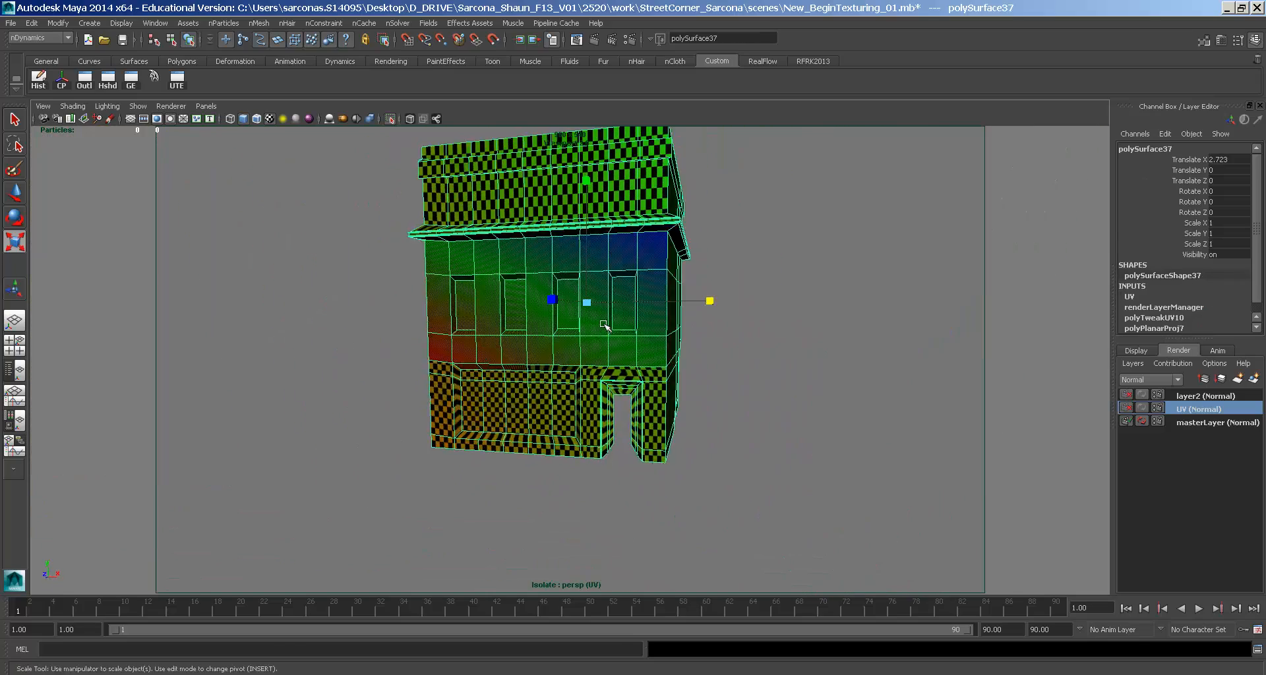
# - Marquee-select the upper facade's band of faces and scale it thinner along Y
pyautogui.keyDown('alt'); pyautogui.moveTo(602, 325); pyautogui.dragTo(587, 369, button='middle'); pyautogui.keyUp('alt')
pyautogui.keyDown('alt'); pyautogui.moveTo(587, 370); pyautogui.dragTo(546, 337); pyautogui.keyUp('alt')
pyautogui.keyDown('alt'); pyautogui.moveTo(546, 337); pyautogui.dragTo(560, 454, button='middle'); pyautogui.keyUp('alt')
pyautogui.keyDown('alt'); pyautogui.moveTo(561, 455); pyautogui.dragTo(782, 486, button='right'); pyautogui.keyUp('alt')
pyautogui.keyDown('alt'); pyautogui.moveTo(783, 486); pyautogui.dragTo(666, 475); pyautogui.keyUp('alt')
pyautogui.moveTo(448, 384); pyautogui.dragTo(447, 413, button='right')
pyautogui.moveTo(732, 438); pyautogui.dragTo(267, 356)
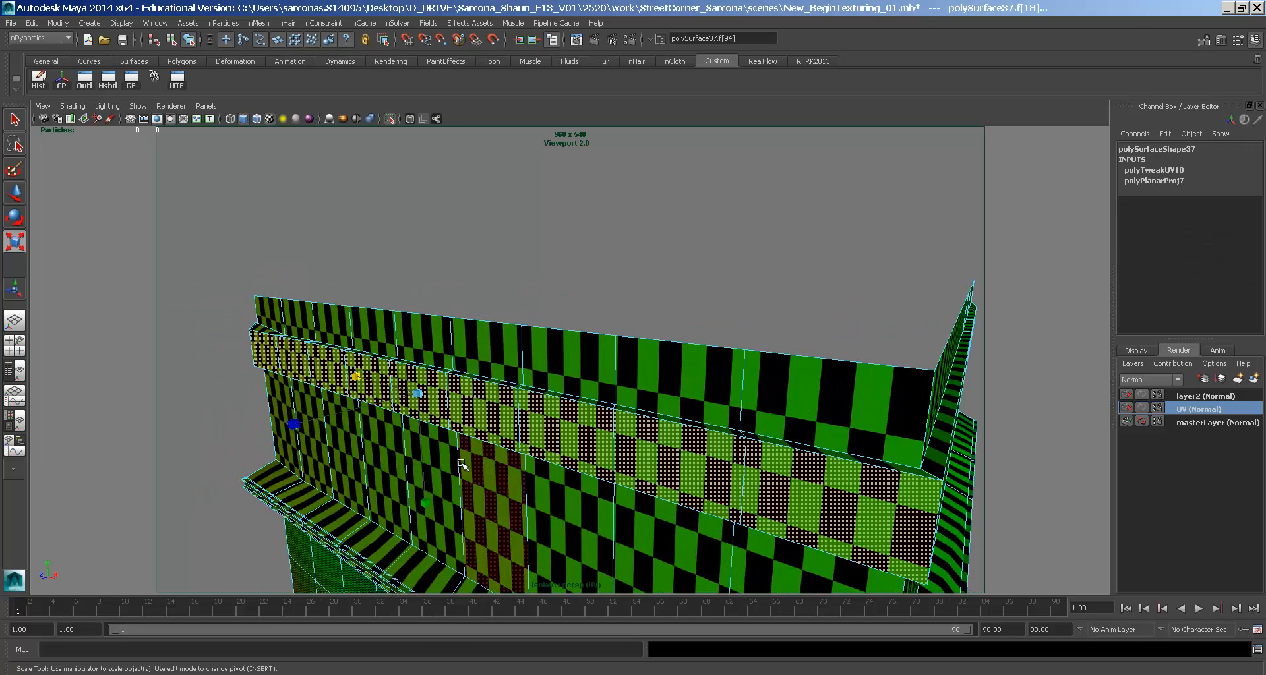
pyautogui.moveTo(424, 499); pyautogui.dragTo(421, 470)
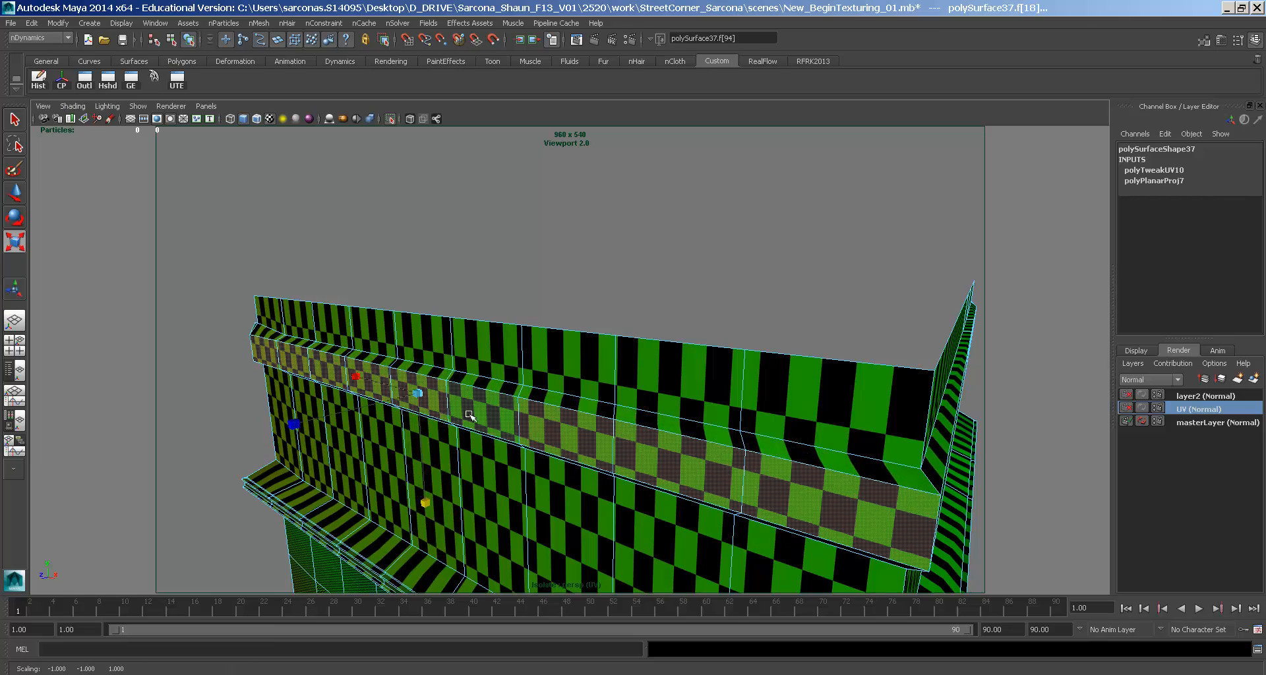
# - Reselect the building, then select the faces on its left facade
pyautogui.moveTo(461, 419); pyautogui.dragTo(508, 373, button='right')
pyautogui.click(511, 379)
pyautogui.keyDown('alt'); pyautogui.moveTo(606, 501); pyautogui.dragTo(583, 339, button='middle'); pyautogui.keyUp('alt')
pyautogui.keyDown('alt'); pyautogui.moveTo(584, 339); pyautogui.dragTo(528, 356, button='right'); pyautogui.keyUp('alt')
pyautogui.keyDown('alt'); pyautogui.moveTo(559, 370); pyautogui.dragTo(442, 340); pyautogui.keyUp('alt')
pyautogui.moveTo(376, 209); pyautogui.dragTo(429, 536)
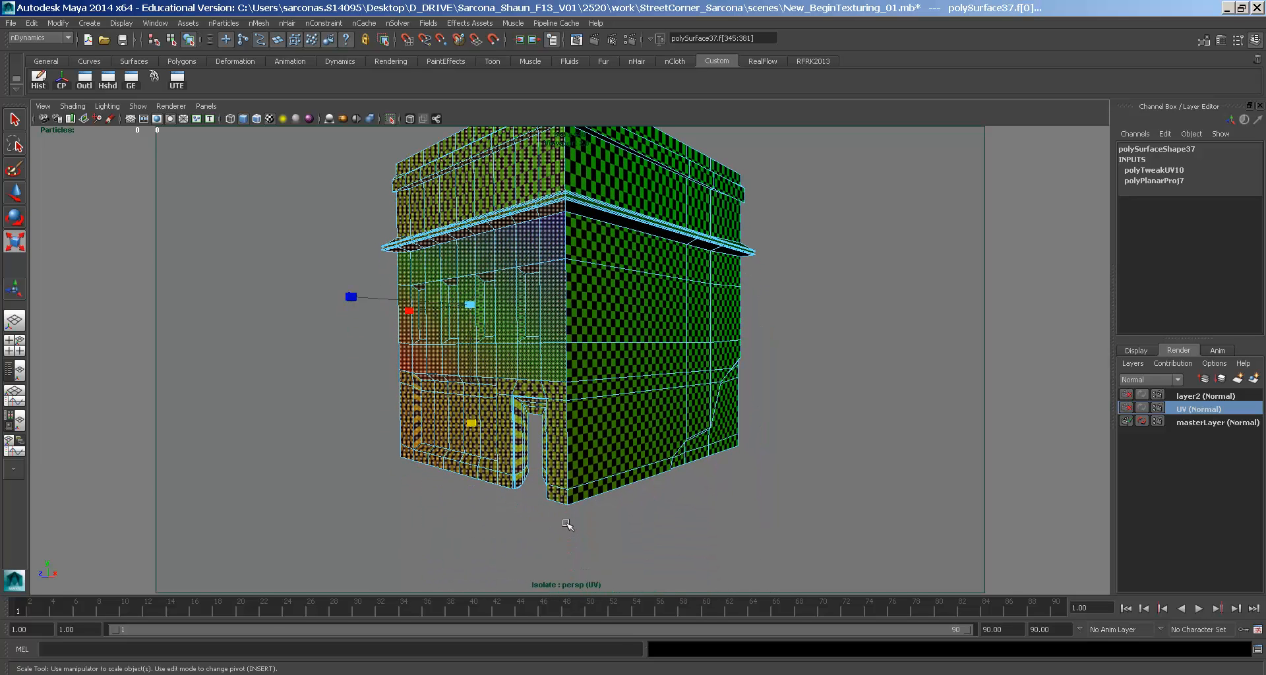
pyautogui.keyDown('alt'); pyautogui.moveTo(575, 444); pyautogui.dragTo(515, 326); pyautogui.keyUp('alt')
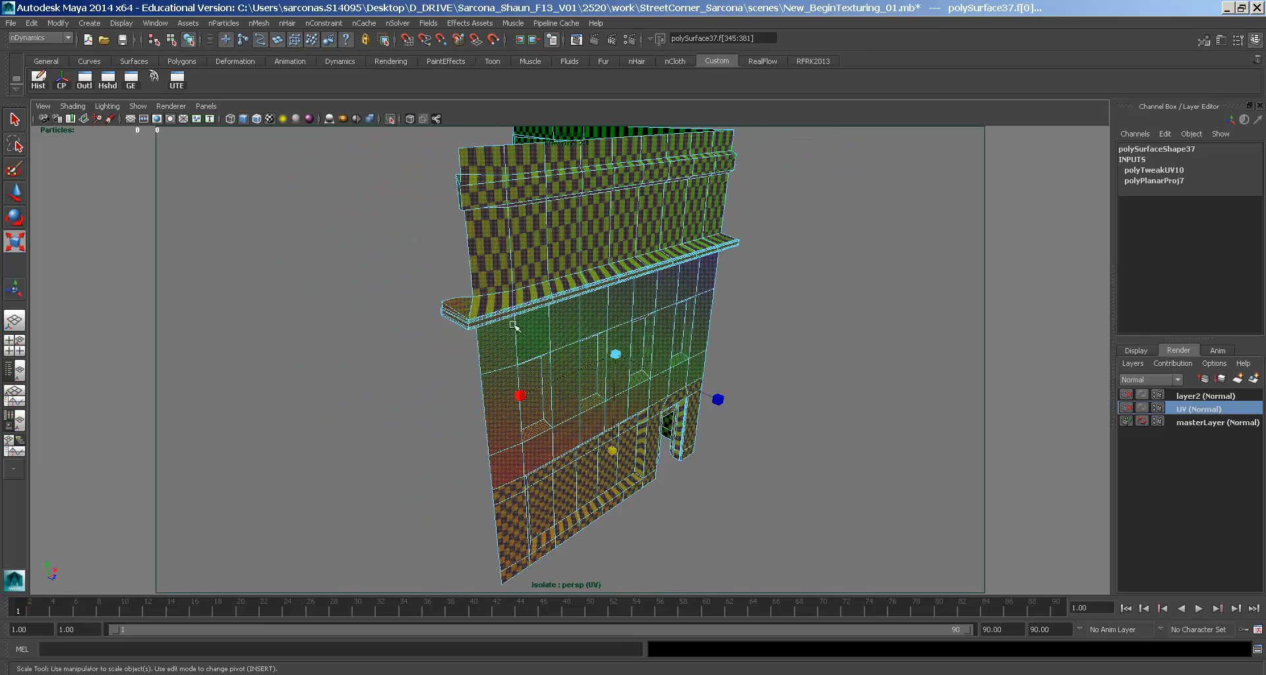
pyautogui.keyDown('alt'); pyautogui.moveTo(424, 324); pyautogui.dragTo(522, 275); pyautogui.keyUp('alt')
pyautogui.press('space')
# - Apply a planar UV projection to the selected left-facade faces and inspect the checker texture
pyautogui.click(601, 315)
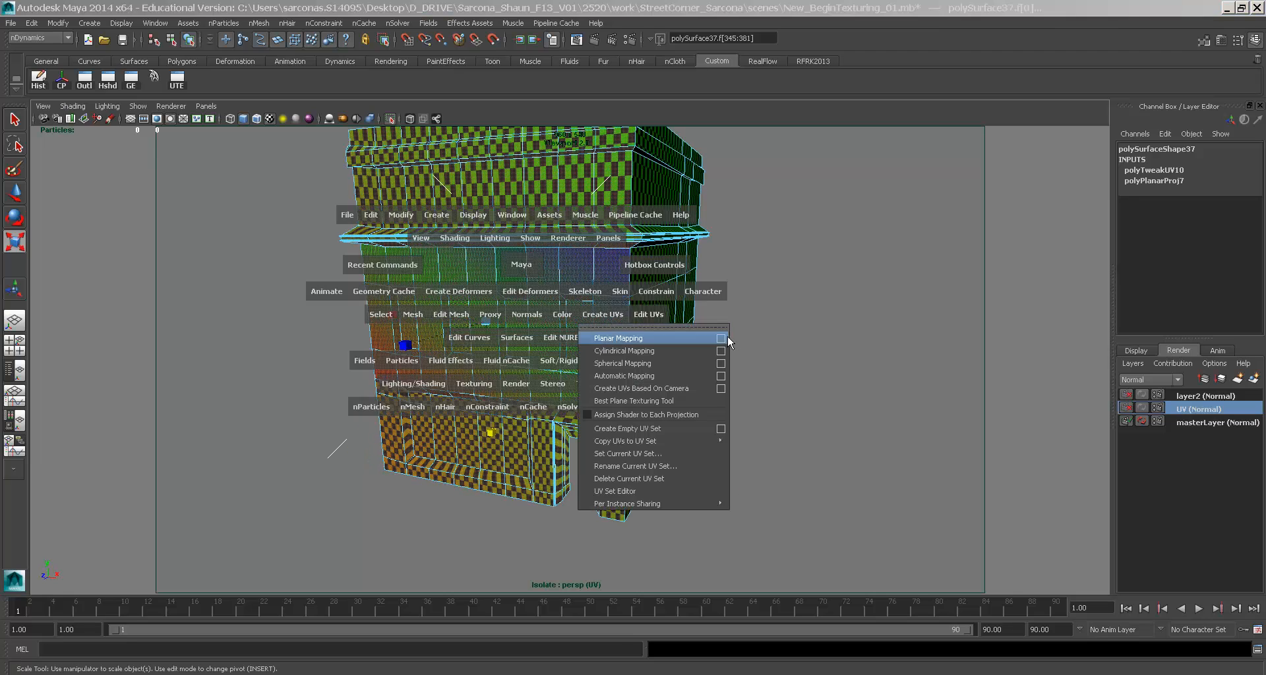
pyautogui.click(721, 337)
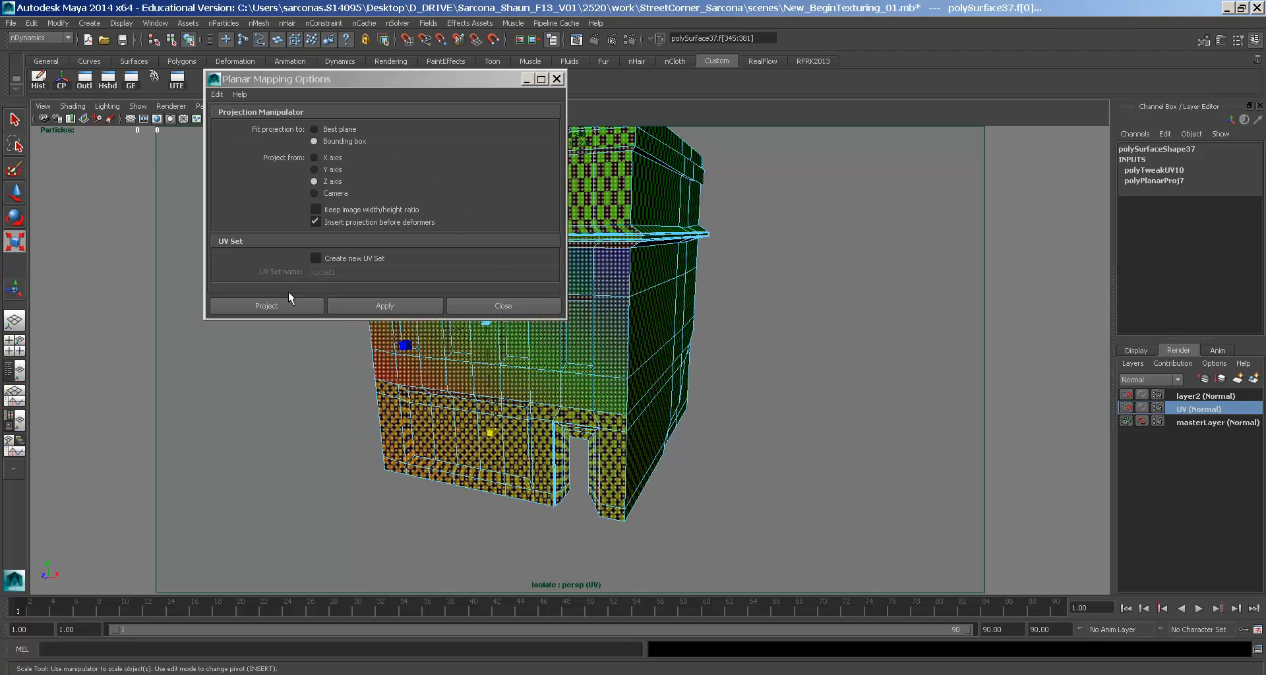
pyautogui.click(284, 304)
pyautogui.keyDown('alt'); pyautogui.moveTo(363, 282); pyautogui.dragTo(605, 410, button='right'); pyautogui.keyUp('alt')
pyautogui.keyDown('alt'); pyautogui.moveTo(605, 409); pyautogui.dragTo(665, 181, button='middle'); pyautogui.keyUp('alt')
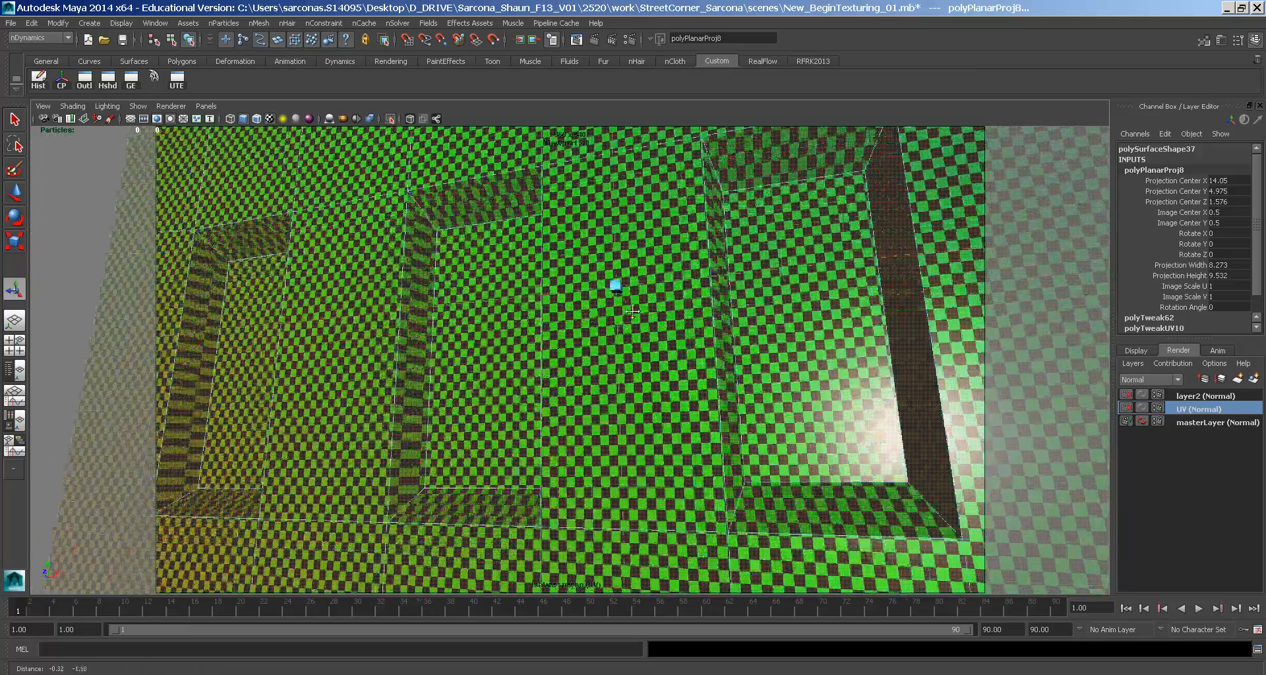
pyautogui.keyDown('alt'); pyautogui.moveTo(664, 181); pyautogui.dragTo(525, 382, button='right'); pyautogui.keyUp('alt')
pyautogui.keyDown('alt'); pyautogui.moveTo(525, 381); pyautogui.dragTo(545, 276, button='middle'); pyautogui.keyUp('alt')
pyautogui.keyDown('alt'); pyautogui.moveTo(545, 277); pyautogui.dragTo(509, 296); pyautogui.keyUp('alt')
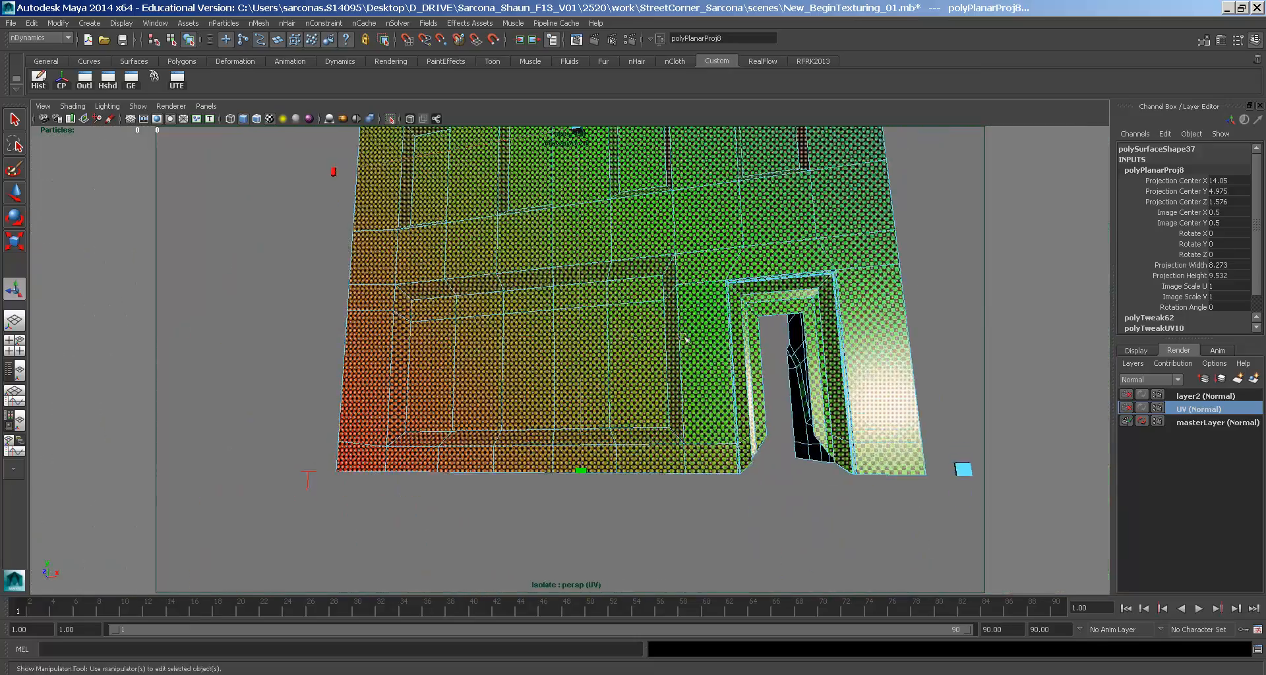
pyautogui.keyDown('alt'); pyautogui.moveTo(684, 338); pyautogui.dragTo(627, 356); pyautogui.keyUp('alt')
pyautogui.keyDown('alt'); pyautogui.moveTo(627, 356); pyautogui.dragTo(455, 342, button='right'); pyautogui.keyUp('alt')
pyautogui.keyDown('alt'); pyautogui.moveTo(455, 342); pyautogui.dragTo(543, 352); pyautogui.keyUp('alt')
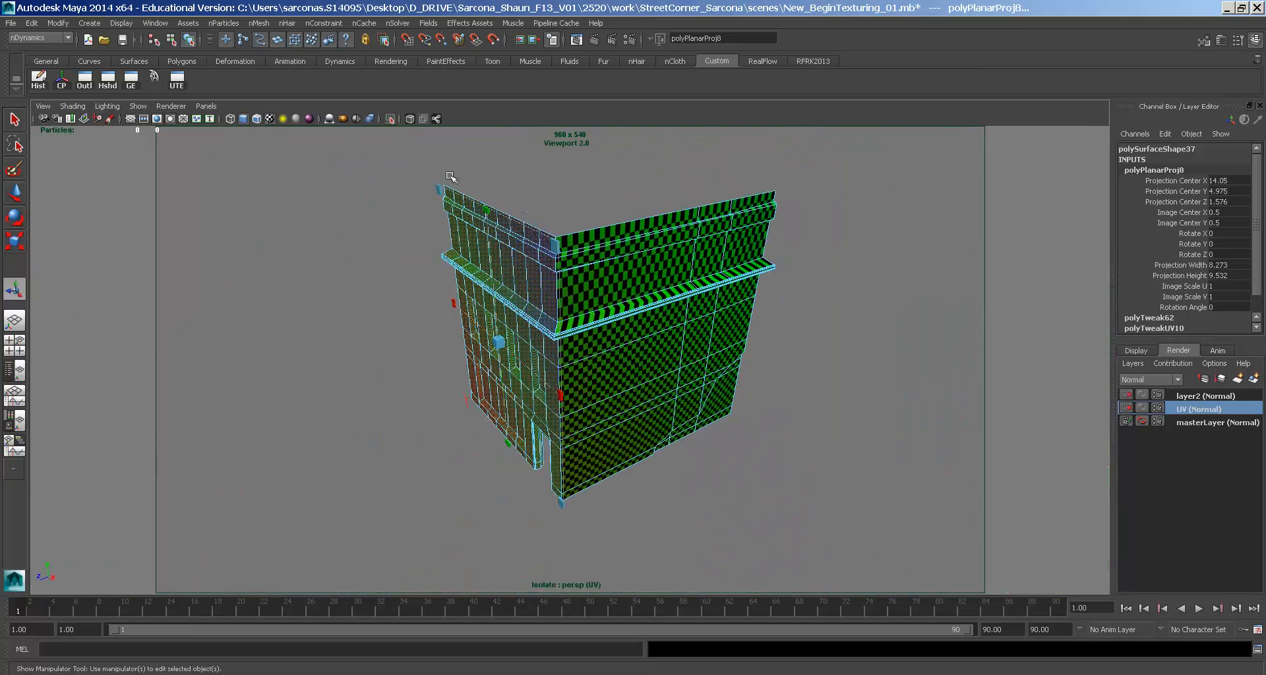
# - Marquee-select all the building's faces and project planar UVs onto them
pyautogui.moveTo(396, 159); pyautogui.dragTo(892, 557)
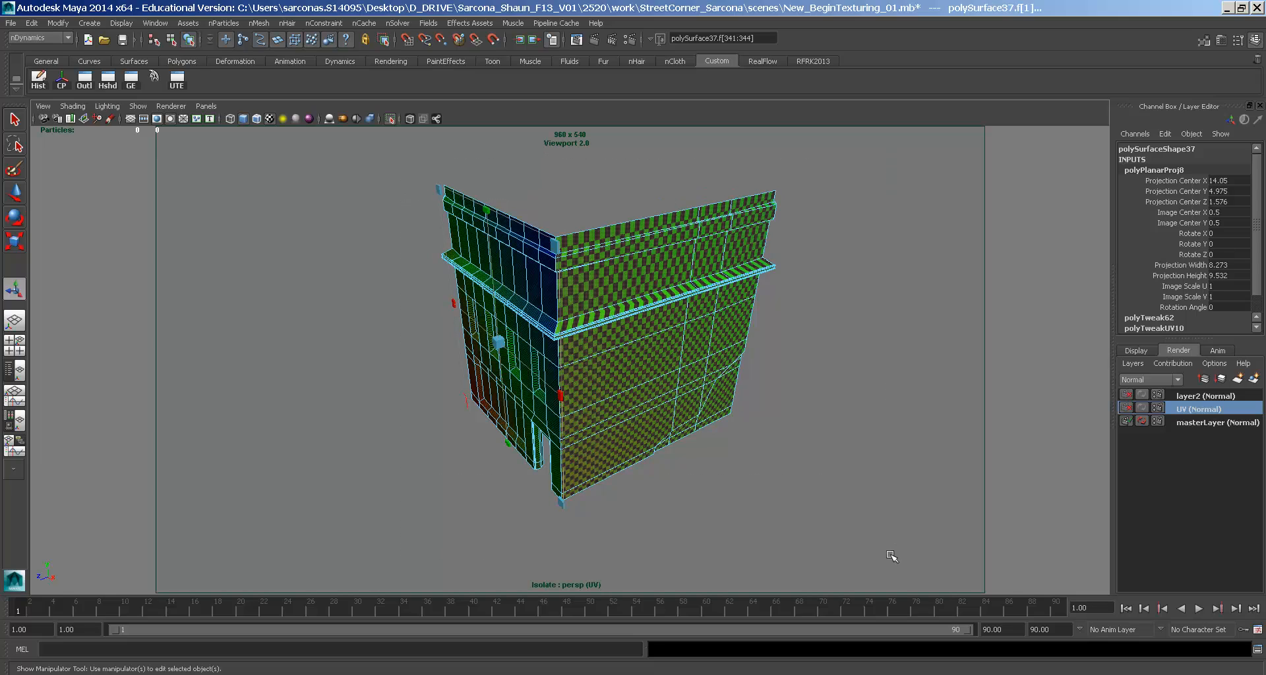
pyautogui.keyDown('alt'); pyautogui.moveTo(643, 459); pyautogui.dragTo(683, 439); pyautogui.keyUp('alt')
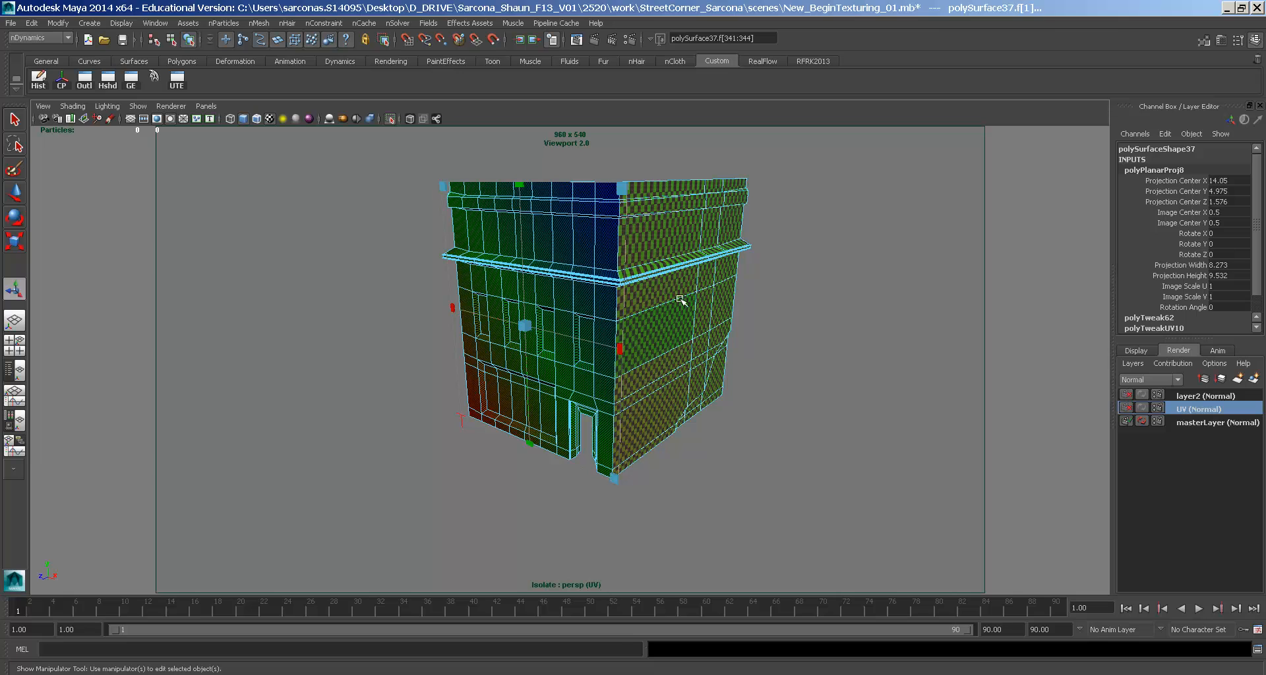
pyautogui.press('space')
pyautogui.click(751, 331)
pyautogui.click(868, 353)
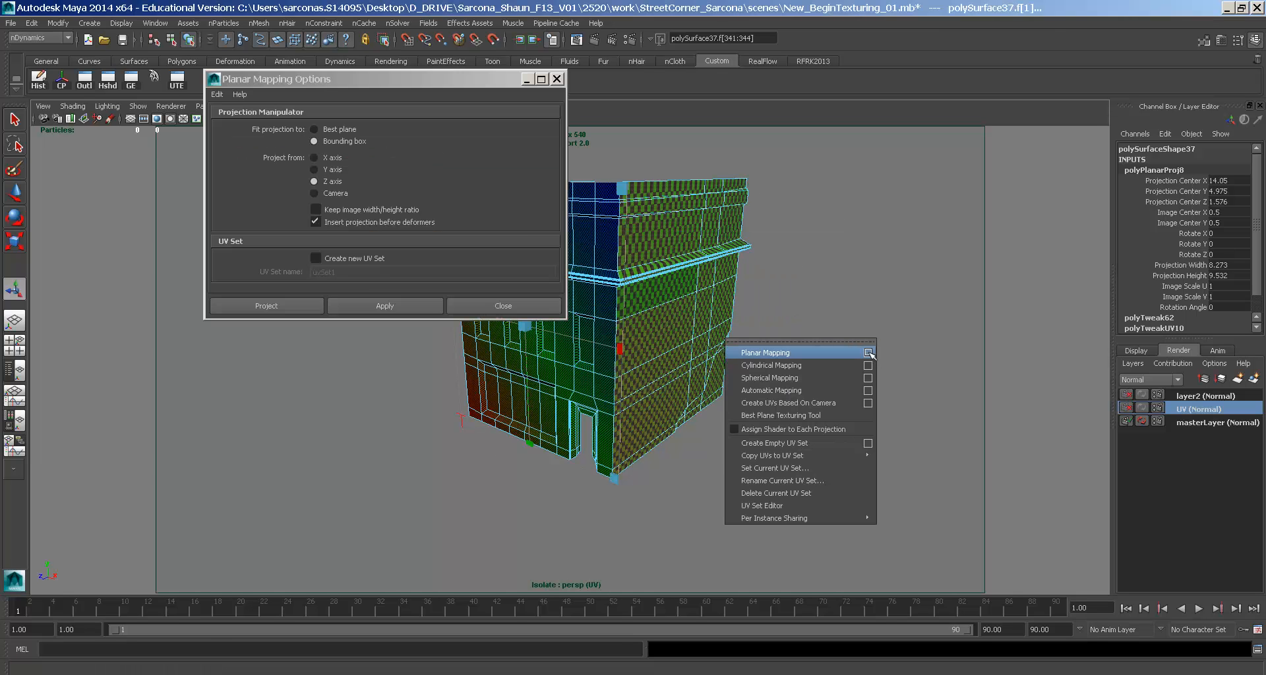
pyautogui.click(306, 304)
# - Frame the building, show the projection manipulator, and open the UV Texture Editor
pyautogui.keyDown('alt'); pyautogui.moveTo(294, 299); pyautogui.dragTo(516, 328); pyautogui.keyUp('alt')
pyautogui.scroll(5, 541, 340)
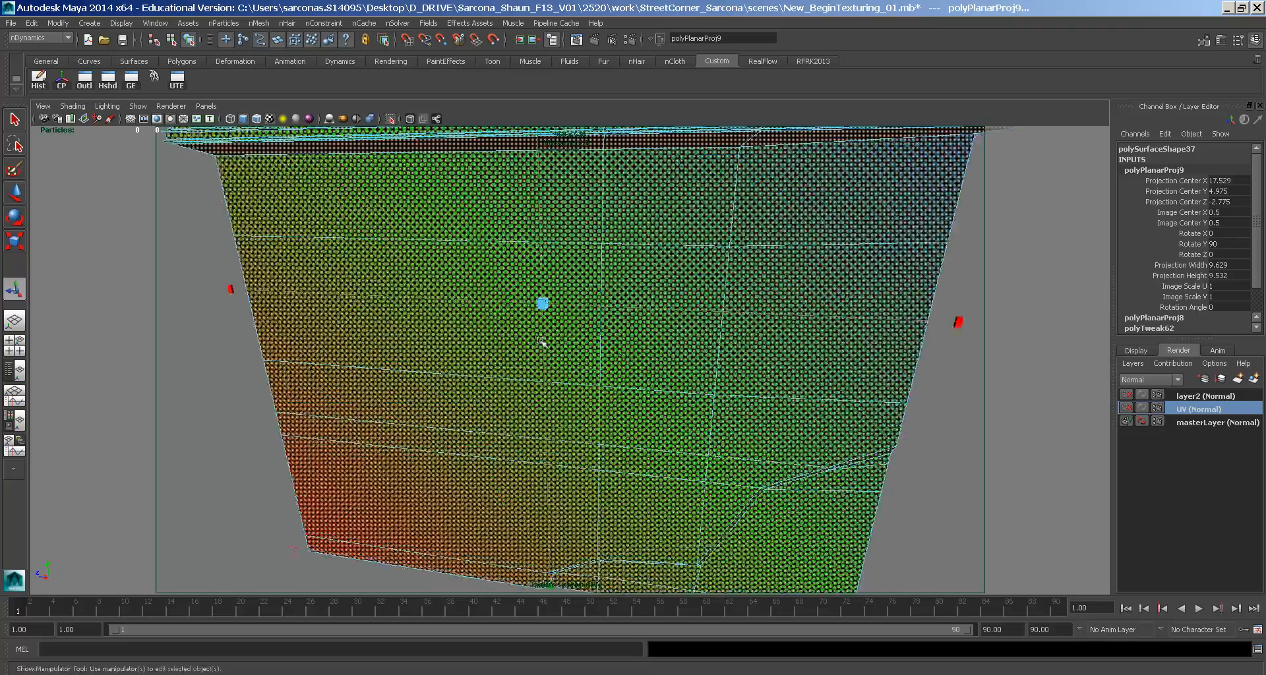
pyautogui.scroll(-5, 540, 341)
pyautogui.keyDown('alt'); pyautogui.moveTo(593, 317); pyautogui.dragTo(613, 318); pyautogui.keyUp('alt')
pyautogui.scroll(8, 656, 453)
pyautogui.keyDown('alt'); pyautogui.moveTo(656, 454); pyautogui.dragTo(645, 486); pyautogui.keyUp('alt')
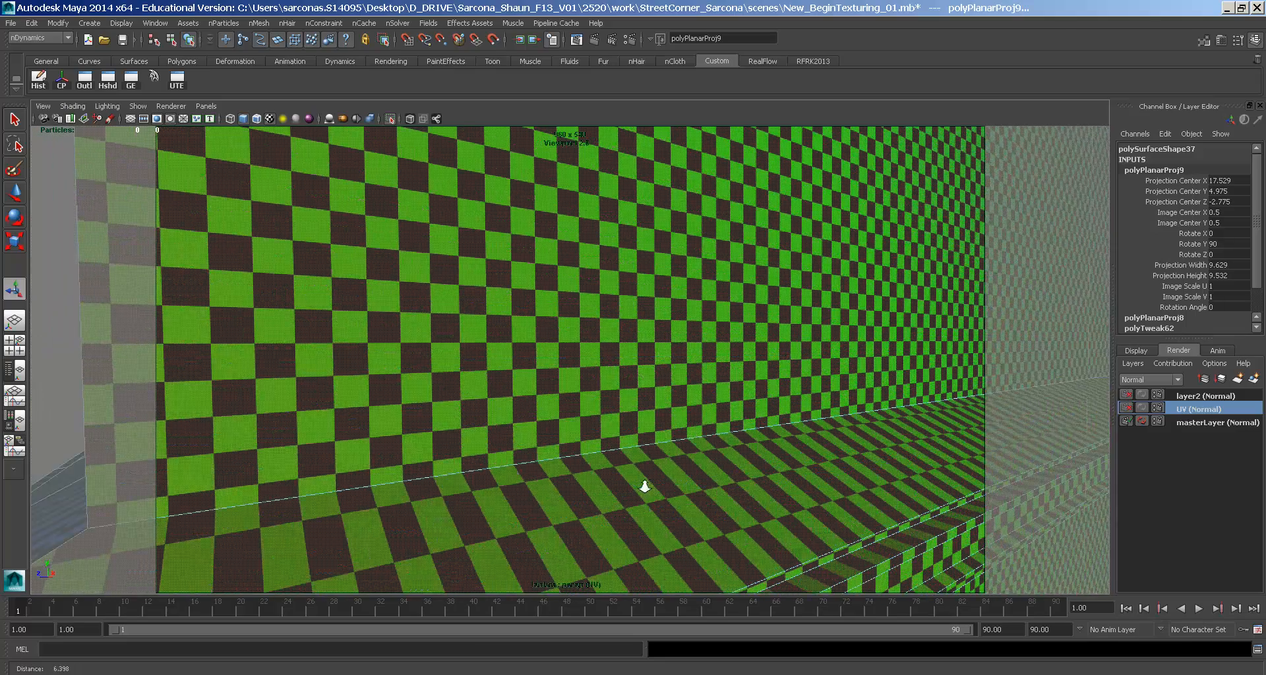
pyautogui.press('f')
pyautogui.press('t')
pyautogui.click(176, 79)
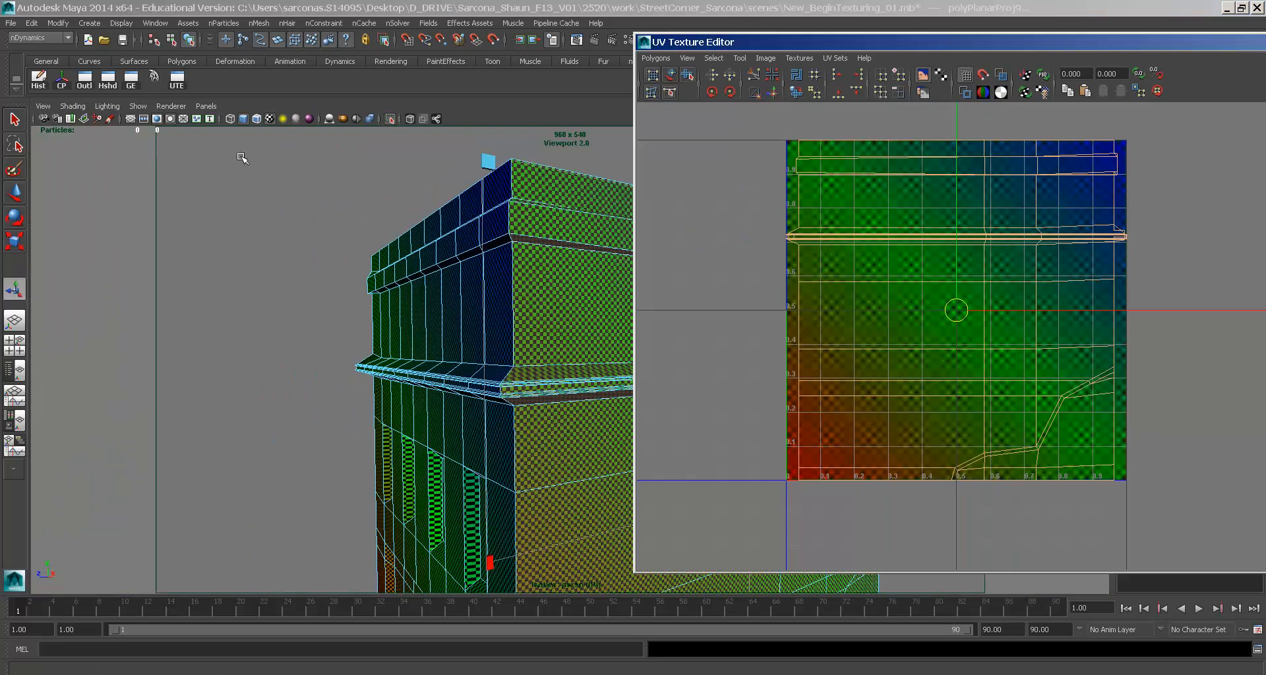
# - Shift the projected UVs, reselect the building, and maximize the UV Texture Editor
pyautogui.scroll(-4, 1110, 377)
pyautogui.moveTo(1048, 316); pyautogui.dragTo(671, 302)
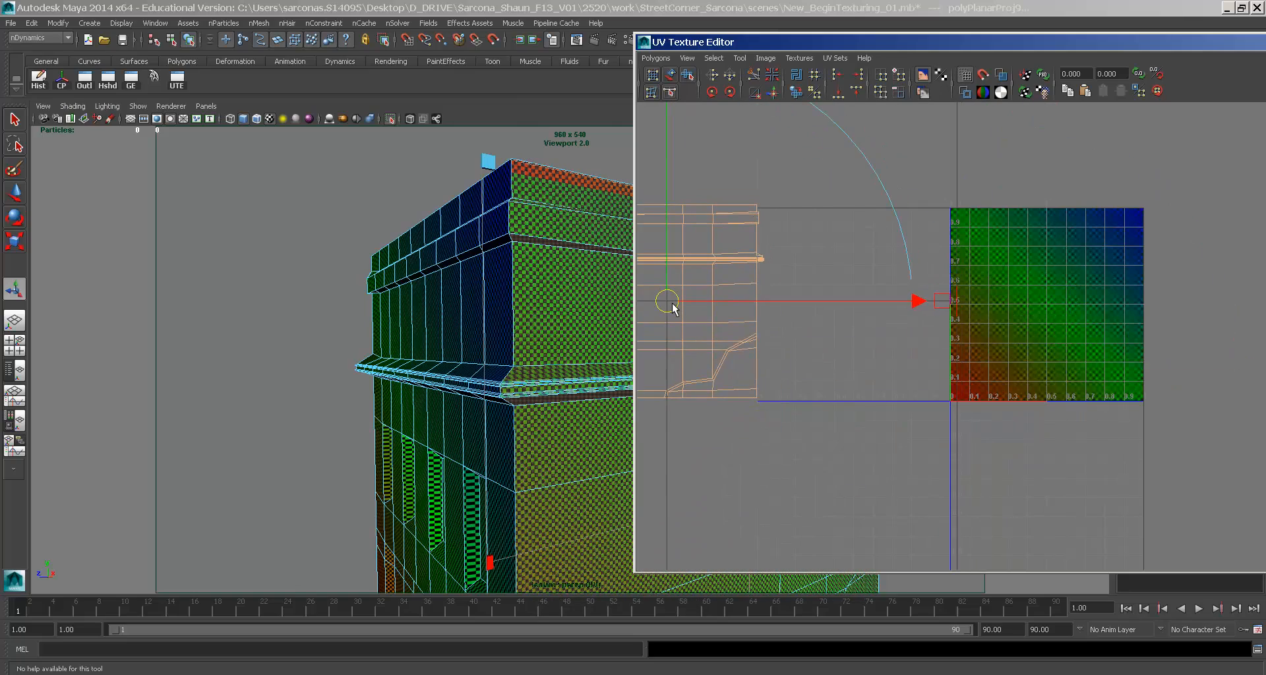
pyautogui.keyDown('alt'); pyautogui.moveTo(465, 245); pyautogui.dragTo(470, 284); pyautogui.keyUp('alt')
pyautogui.moveTo(482, 292); pyautogui.dragTo(497, 303, button='right')
pyautogui.click(497, 297)
pyautogui.keyDown('alt'); pyautogui.moveTo(779, 301); pyautogui.dragTo(913, 330, button='middle'); pyautogui.keyUp('alt')
pyautogui.doubleClick(780, 46)
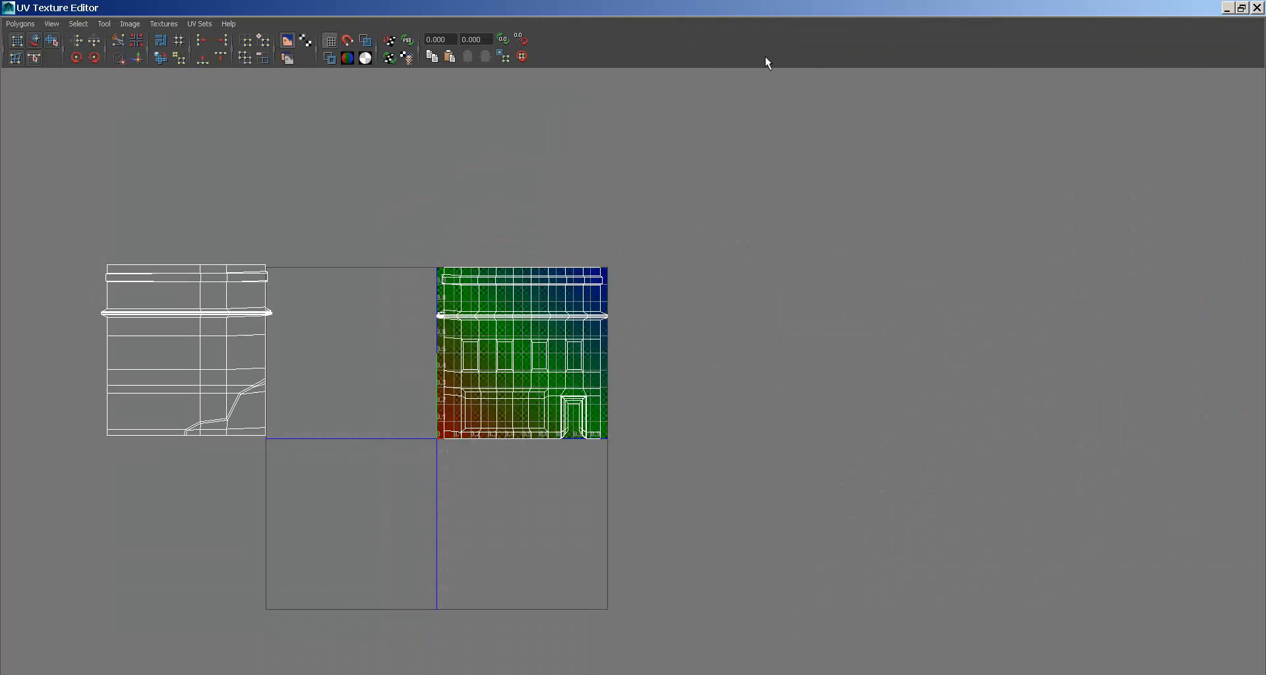
pyautogui.keyDown('alt'); pyautogui.moveTo(517, 269); pyautogui.dragTo(695, 274, button='middle'); pyautogui.keyUp('alt')
pyautogui.keyDown('alt'); pyautogui.moveTo(695, 275); pyautogui.dragTo(733, 329, button='right'); pyautogui.keyUp('alt')
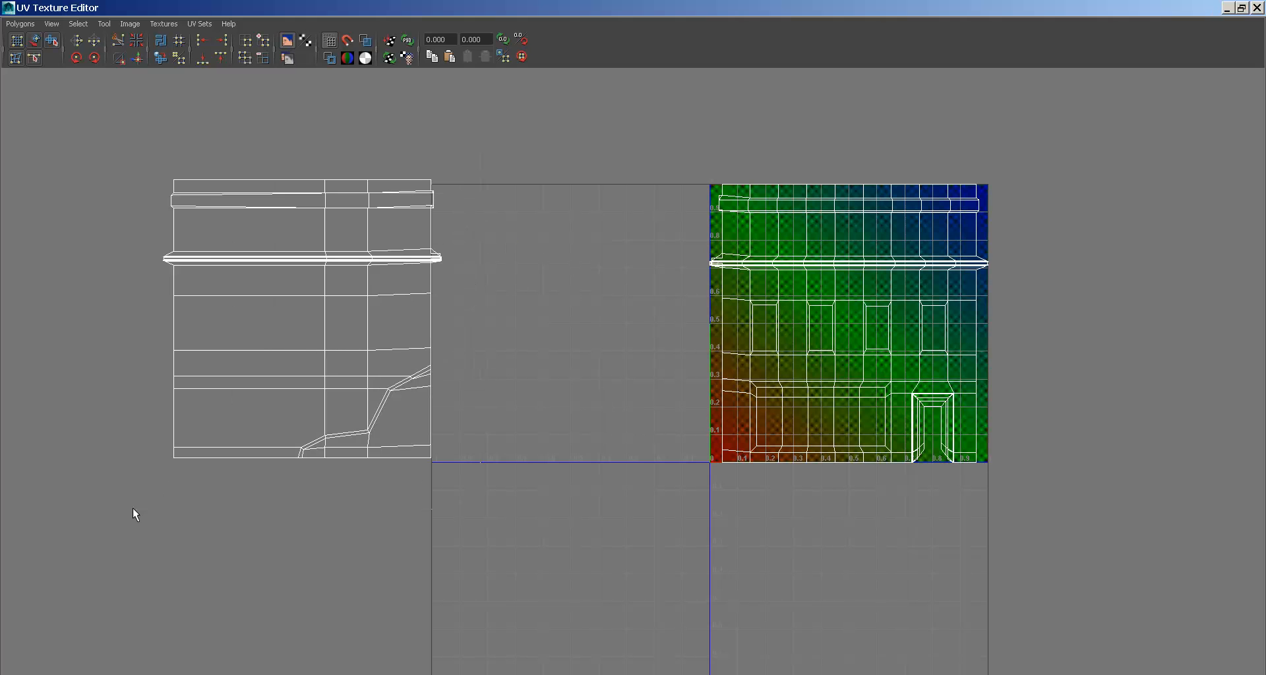
# - Move the second UV shell to sit just right of the 0–1 texture tile
pyautogui.moveTo(300, 327); pyautogui.dragTo(1107, 326)
pyautogui.keyDown('alt'); pyautogui.moveTo(1040, 310); pyautogui.dragTo(791, 349, button='middle'); pyautogui.keyUp('alt')
pyautogui.keyDown('alt'); pyautogui.moveTo(790, 349); pyautogui.dragTo(1081, 449, button='right'); pyautogui.keyUp('alt')
pyautogui.keyDown('alt'); pyautogui.moveTo(666, 403); pyautogui.dragTo(644, 438, button='middle'); pyautogui.keyUp('alt')
pyautogui.keyDown('alt'); pyautogui.moveTo(643, 438); pyautogui.dragTo(717, 353, button='right'); pyautogui.keyUp('alt')
pyautogui.keyDown('alt'); pyautogui.moveTo(718, 353); pyautogui.dragTo(686, 400, button='middle'); pyautogui.keyUp('alt')
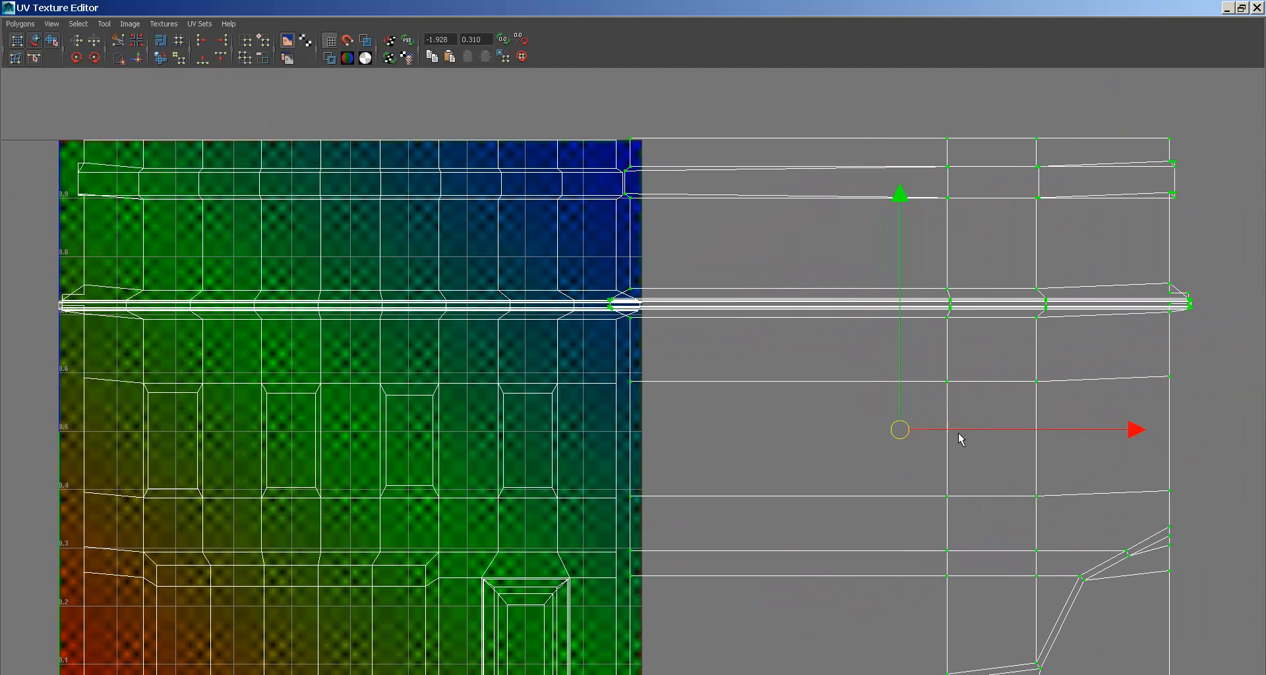
pyautogui.moveTo(989, 426); pyautogui.dragTo(1045, 413)
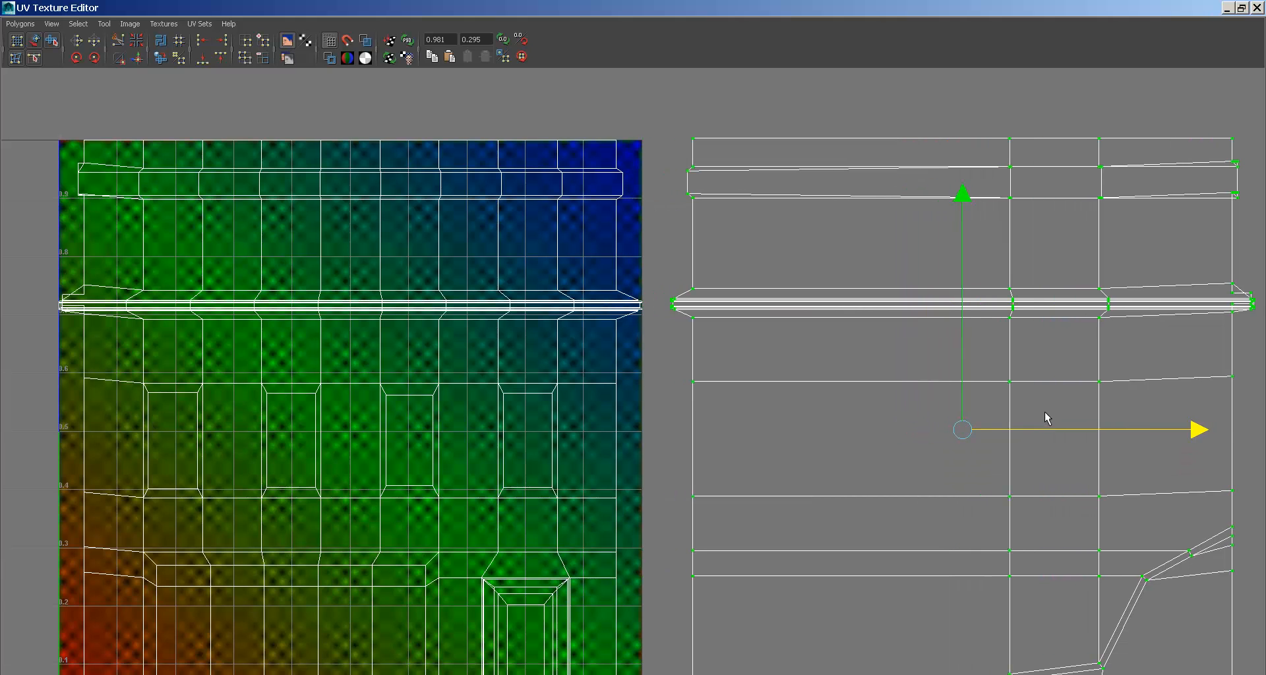
# - Pull the right-edge UVs into the tile and slide the cornice row UVs along U
pyautogui.click(682, 315)
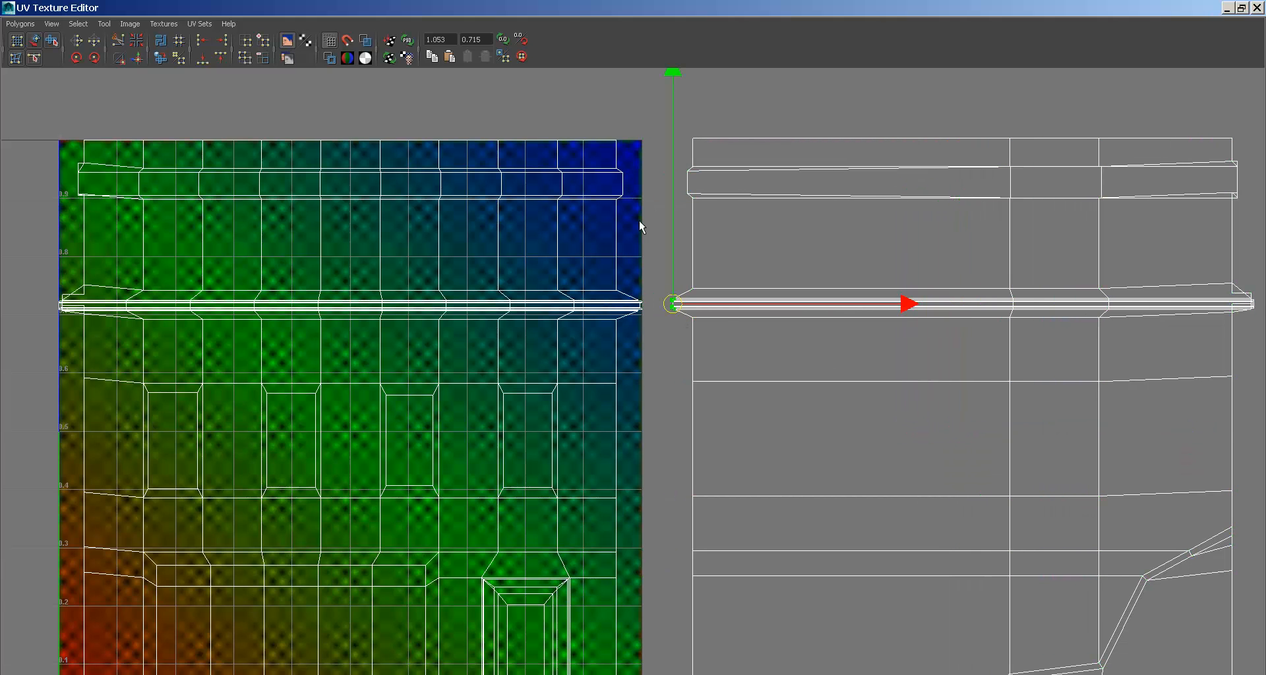
pyautogui.moveTo(638, 322); pyautogui.dragTo(642, 321)
pyautogui.click(723, 308)
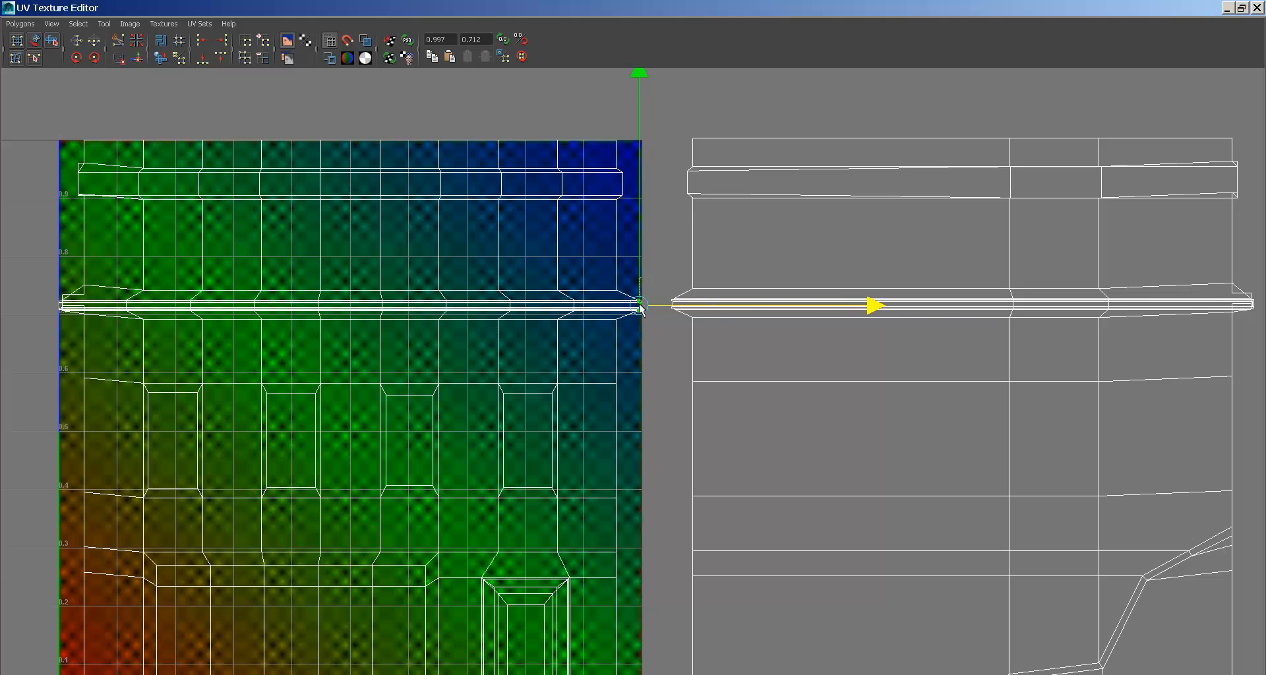
pyautogui.moveTo(674, 308)
pyautogui.mouseDown(button='middle')
pyautogui.moveTo(657, 310)
pyautogui.moveTo(675, 310)
pyautogui.mouseUp(button='middle')
pyautogui.moveTo(598, 315); pyautogui.dragTo(26, 311)
pyautogui.moveTo(578, 302); pyautogui.dragTo(556, 306)
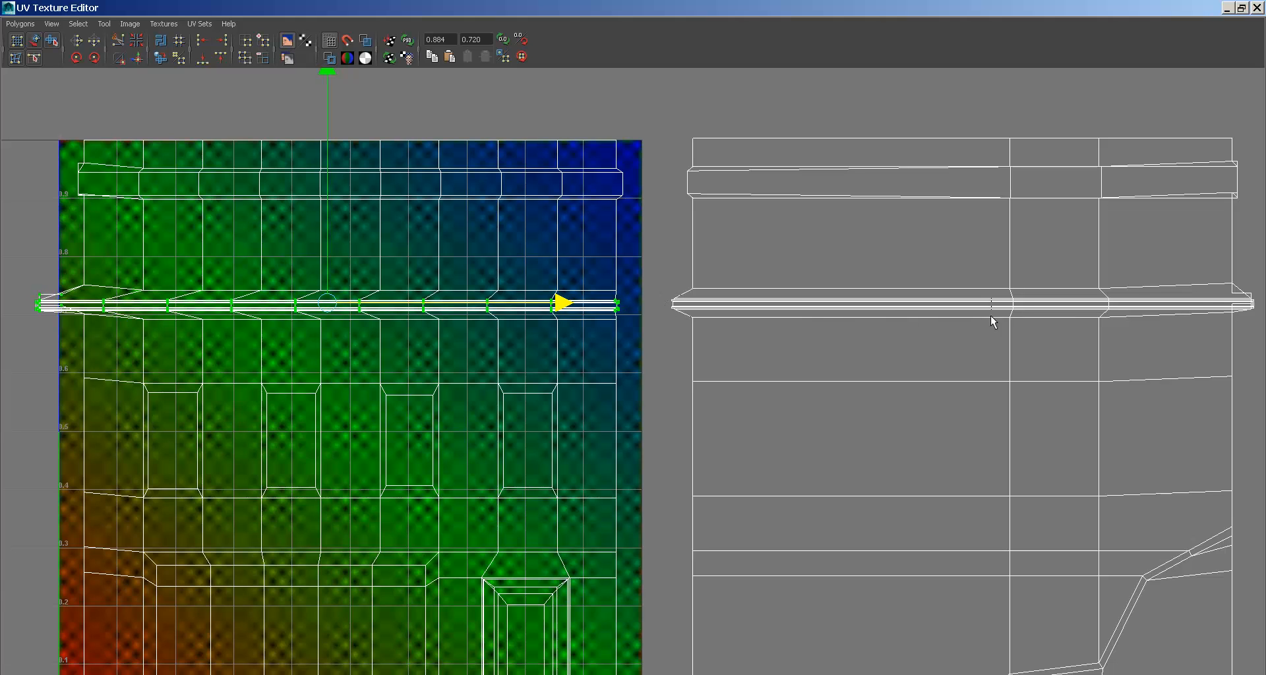
pyautogui.moveTo(556, 306); pyautogui.dragTo(1223, 310)
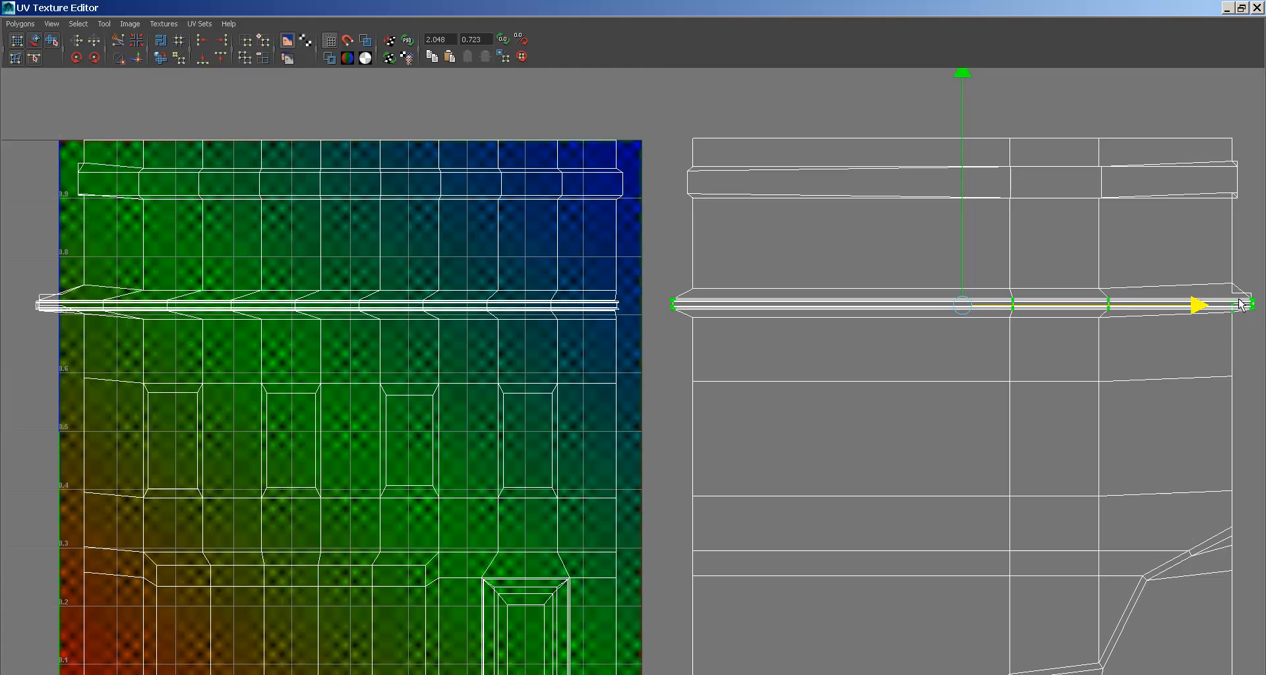
pyautogui.moveTo(1197, 304); pyautogui.dragTo(1217, 304)
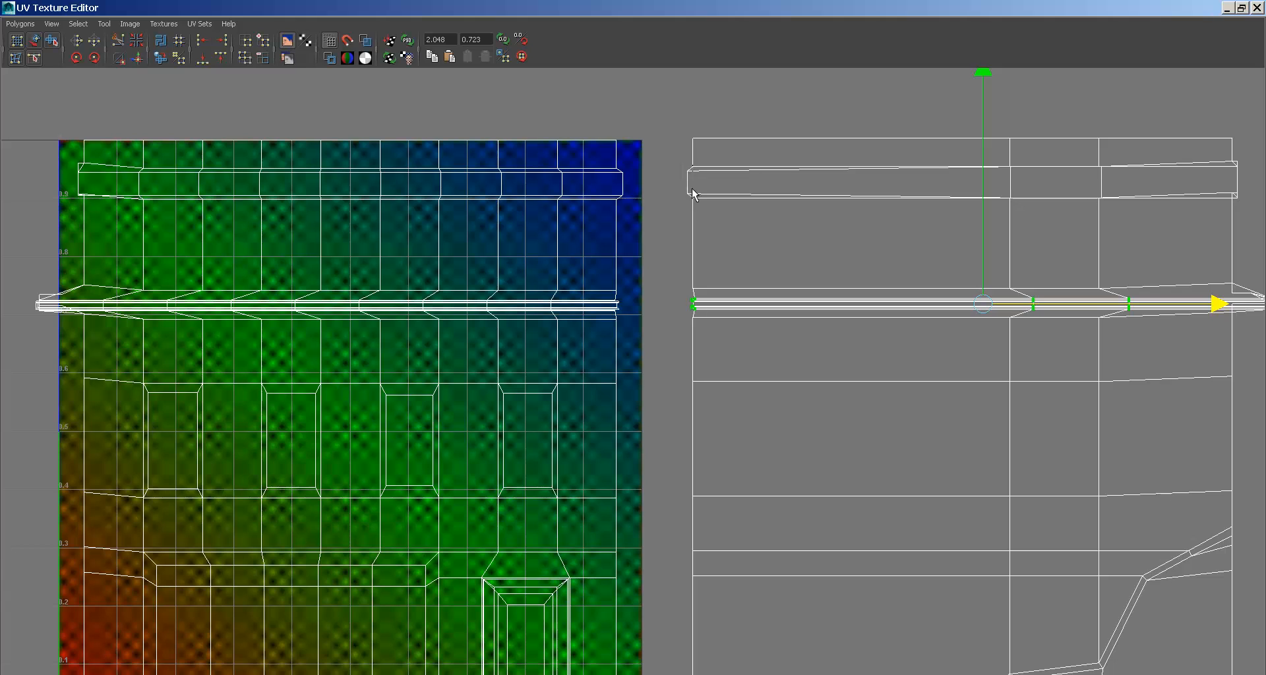
# - Select the top strip's left- and right-edge UVs for a horizontal-only move
pyautogui.moveTo(692, 208); pyautogui.dragTo(682, 165)
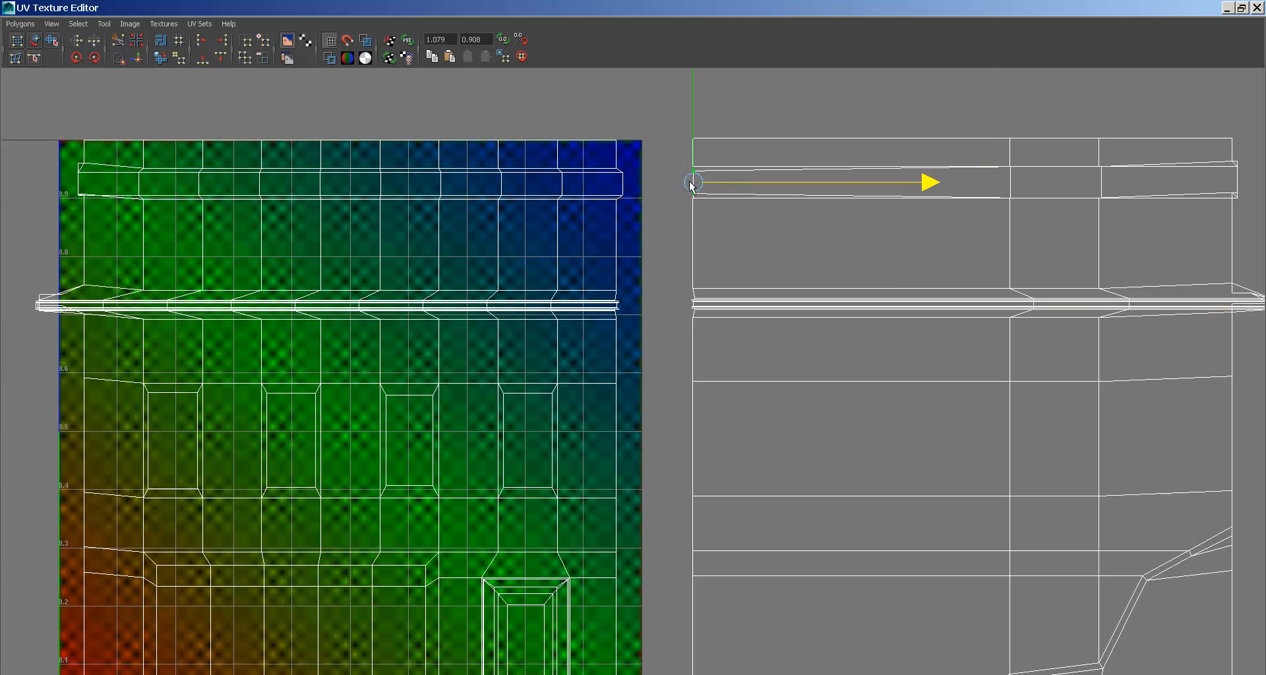
pyautogui.moveTo(622, 206); pyautogui.dragTo(613, 202)
pyautogui.click(646, 184)
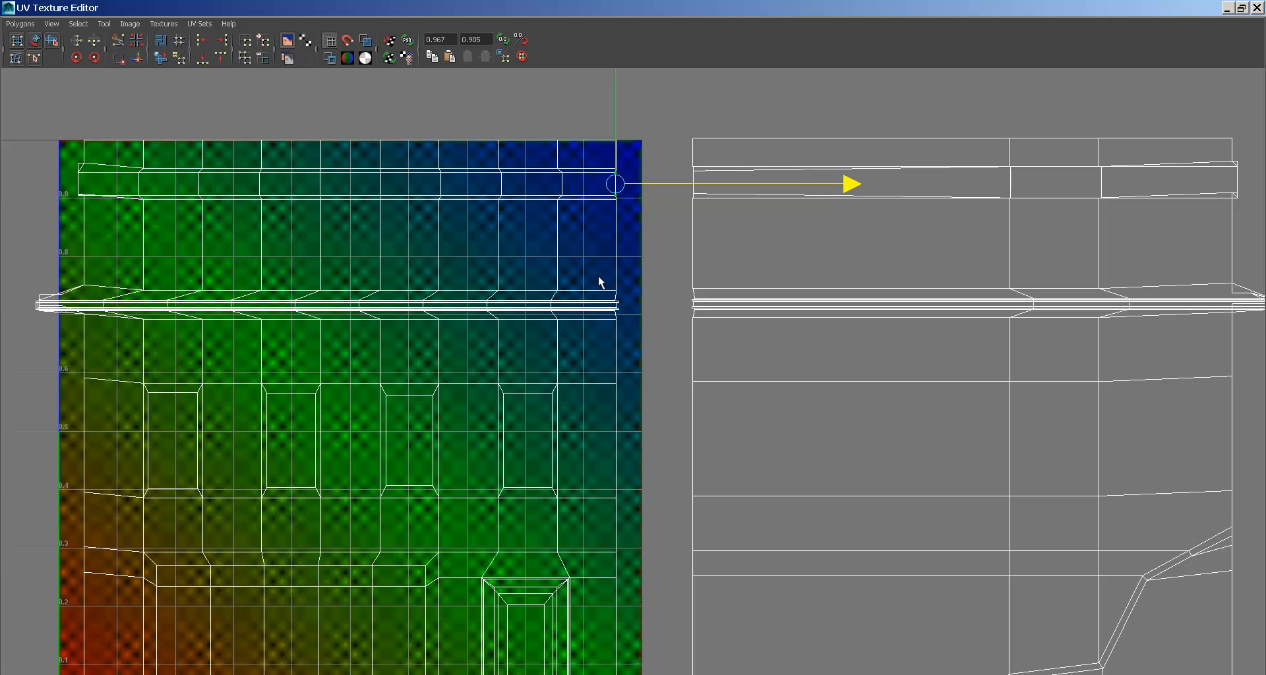
pyautogui.keyDown('alt'); pyautogui.moveTo(599, 277); pyautogui.dragTo(651, 323, button='right'); pyautogui.keyUp('alt')
# - Move the front shell's notch-edge UVs to the left
pyautogui.moveTo(567, 475); pyautogui.dragTo(580, 553)
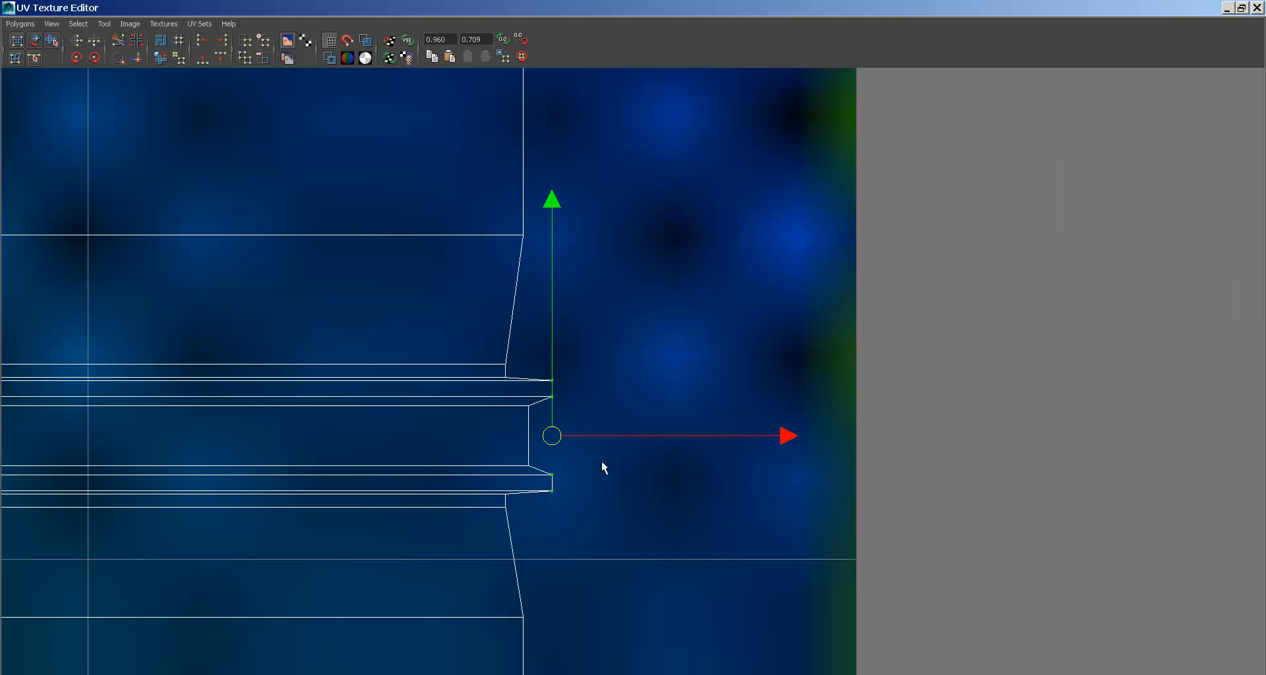
pyautogui.moveTo(608, 434); pyautogui.dragTo(580, 433)
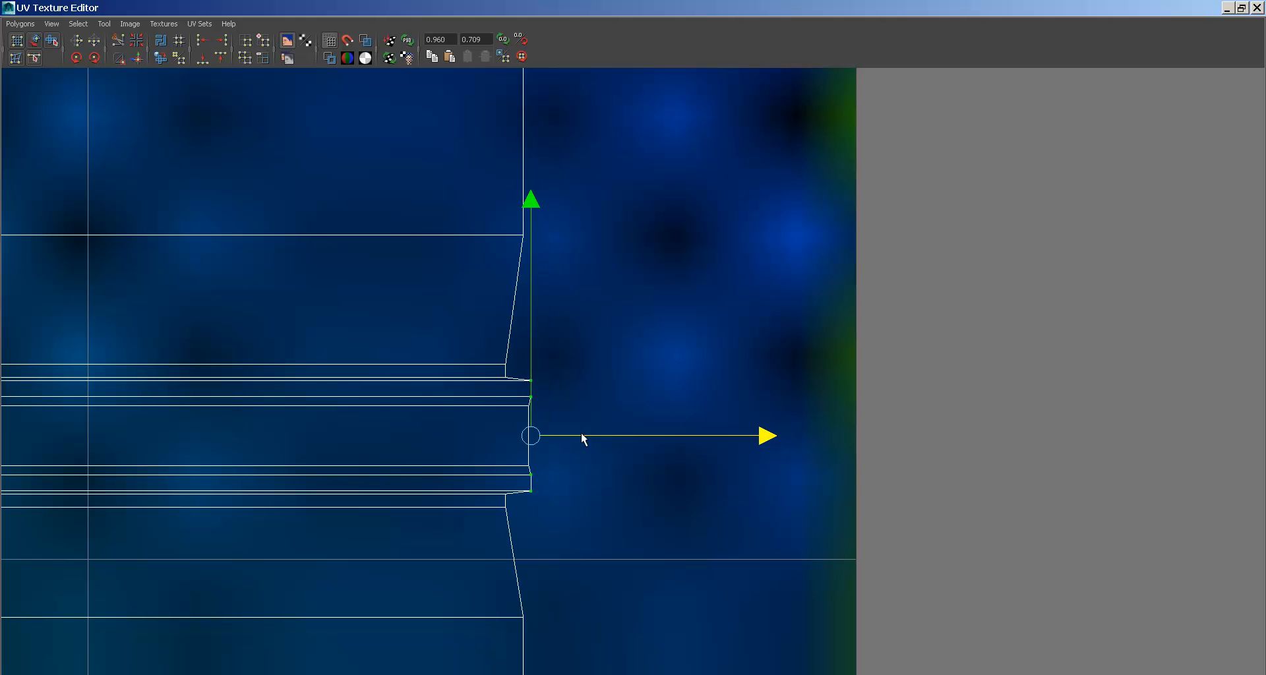
pyautogui.moveTo(526, 488); pyautogui.dragTo(525, 500)
pyautogui.moveTo(600, 435); pyautogui.dragTo(579, 434)
pyautogui.keyDown('alt'); pyautogui.moveTo(809, 447); pyautogui.dragTo(364, 342, button='right'); pyautogui.keyUp('alt')
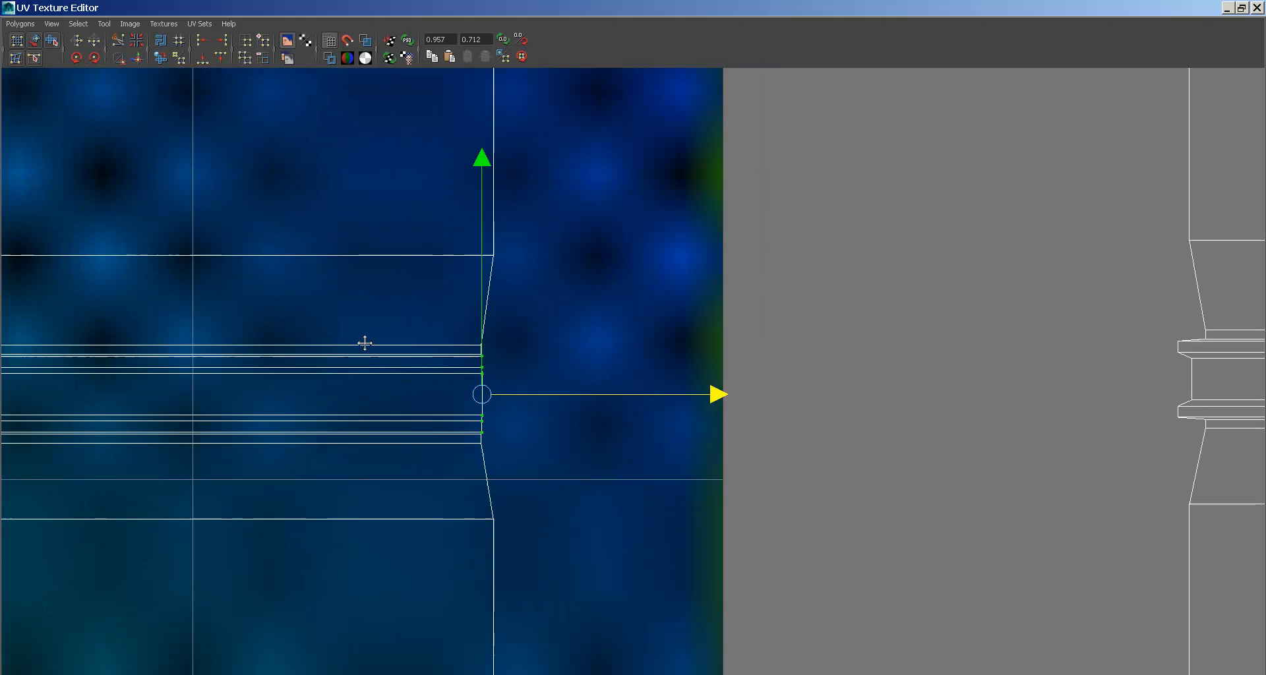
pyautogui.keyDown('alt'); pyautogui.moveTo(1031, 386); pyautogui.dragTo(661, 386, button='middle'); pyautogui.keyUp('alt')
# - Scale the second shell's notch-edge UVs inward horizontally
pyautogui.moveTo(781, 303); pyautogui.dragTo(884, 455)
pyautogui.press('r')
pyautogui.moveTo(1041, 380); pyautogui.dragTo(855, 381)
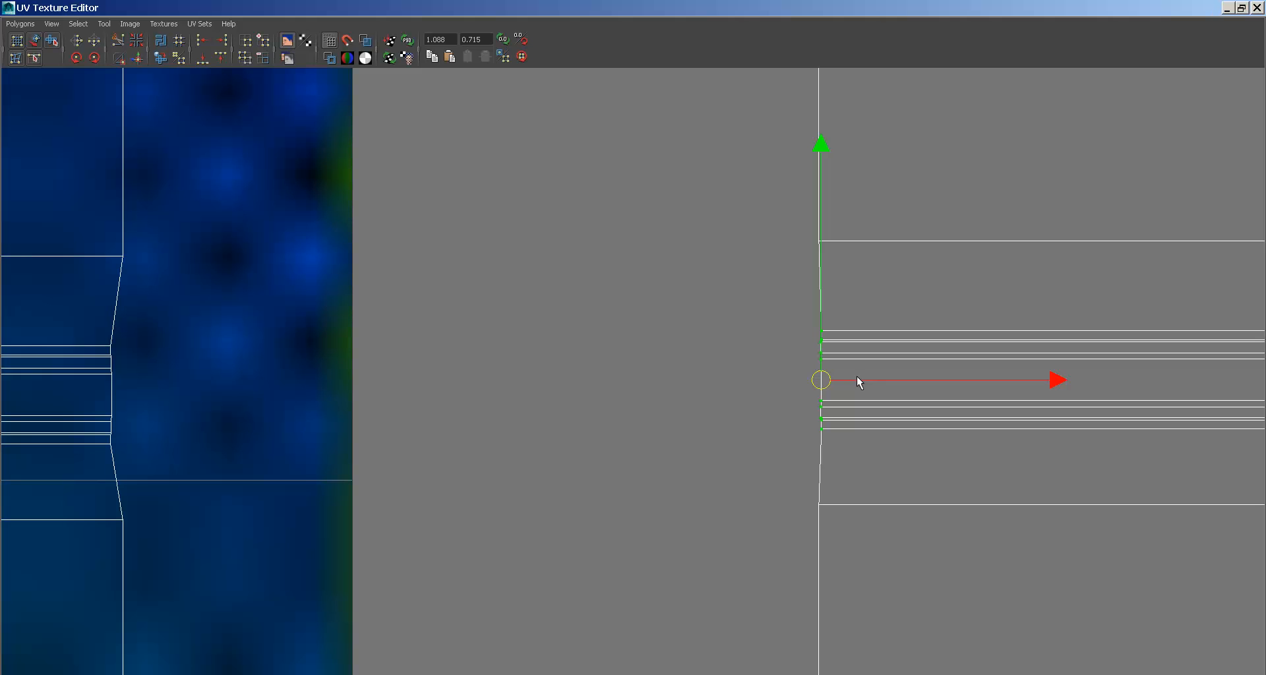
pyautogui.click(855, 378)
pyautogui.keyDown('alt'); pyautogui.moveTo(853, 378); pyautogui.dragTo(749, 353, button='middle'); pyautogui.keyUp('alt')
pyautogui.keyDown('alt'); pyautogui.moveTo(749, 353); pyautogui.dragTo(474, 356, button='right'); pyautogui.keyUp('alt')
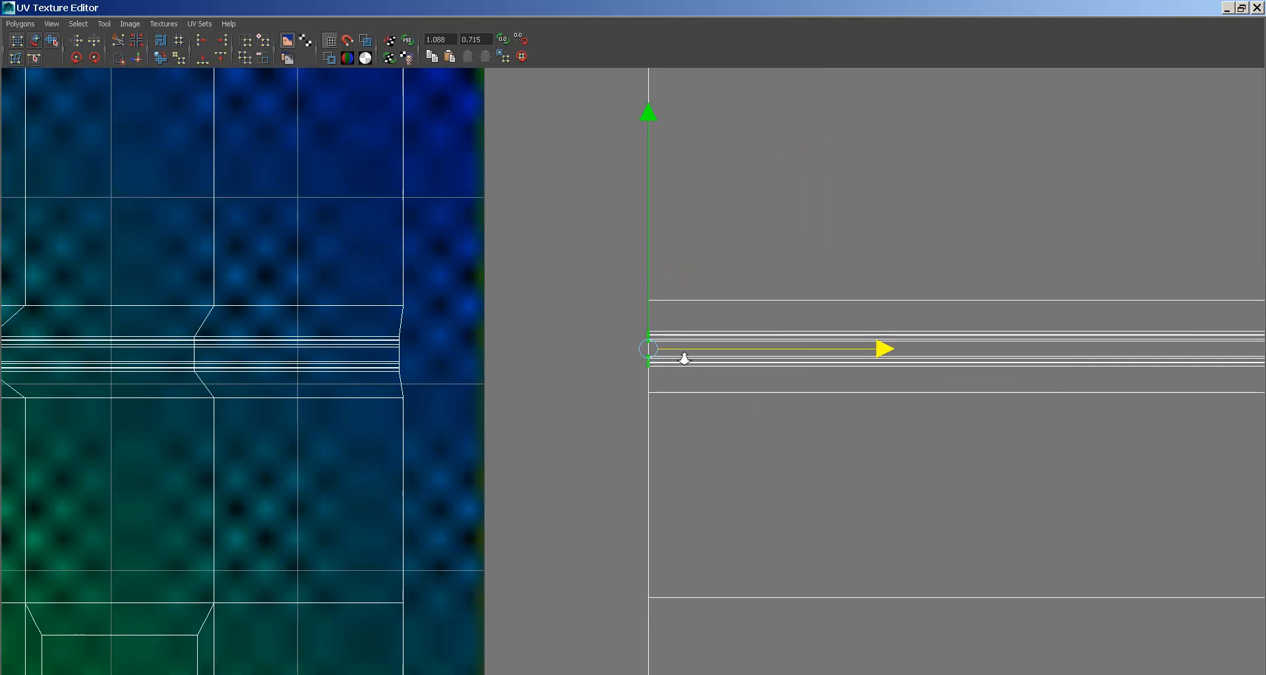
pyautogui.keyDown('alt'); pyautogui.moveTo(681, 358); pyautogui.dragTo(547, 349, button='right'); pyautogui.keyUp('alt')
# - Select the matching border edges of both shells and Move and Sew them together
pyautogui.moveTo(487, 247); pyautogui.dragTo(486, 228, button='right')
pyautogui.keyDown('alt'); pyautogui.moveTo(504, 218); pyautogui.dragTo(528, 396, button='middle'); pyautogui.keyUp('alt')
pyautogui.keyDown('alt'); pyautogui.moveTo(528, 396); pyautogui.dragTo(468, 376, button='right'); pyautogui.keyUp('alt')
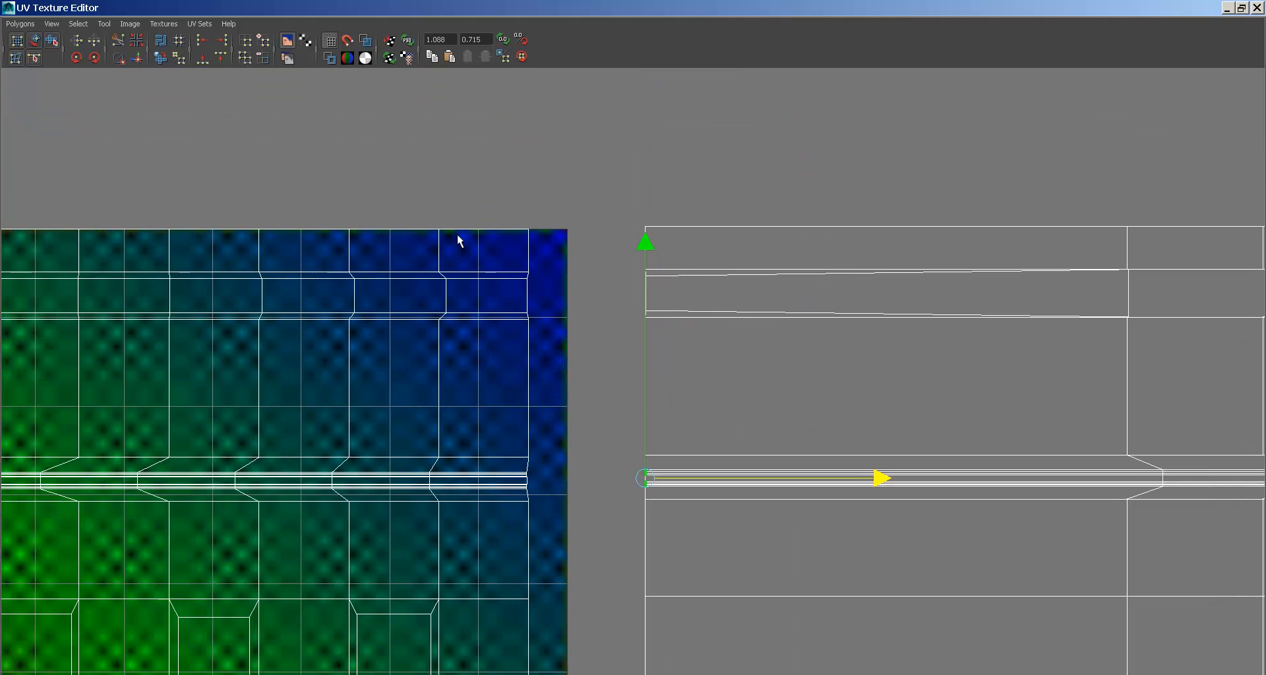
pyautogui.moveTo(553, 383); pyautogui.dragTo(558, 567)
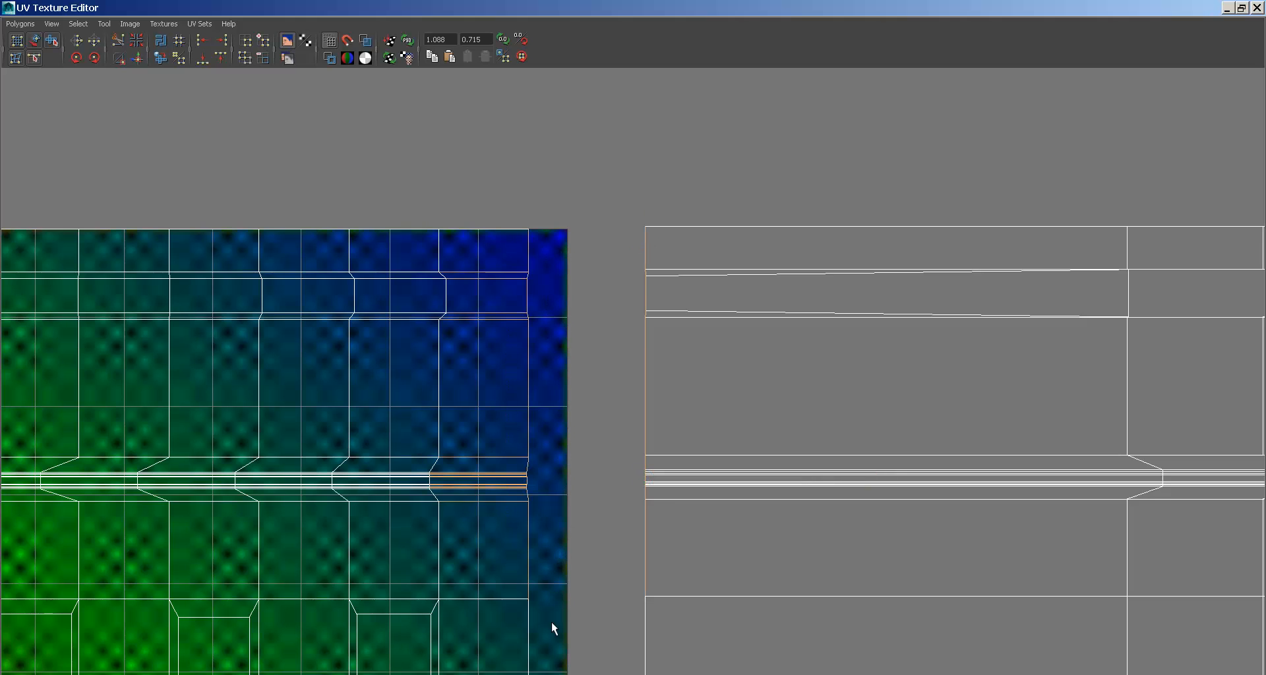
pyautogui.keyDown('alt'); pyautogui.moveTo(553, 627); pyautogui.dragTo(547, 290, button='middle'); pyautogui.keyUp('alt')
pyautogui.moveTo(544, 524); pyautogui.dragTo(543, 534)
pyautogui.keyDown('alt'); pyautogui.moveTo(542, 596); pyautogui.dragTo(511, 136, button='middle'); pyautogui.keyUp('alt')
pyautogui.moveTo(509, 136); pyautogui.dragTo(548, 427)
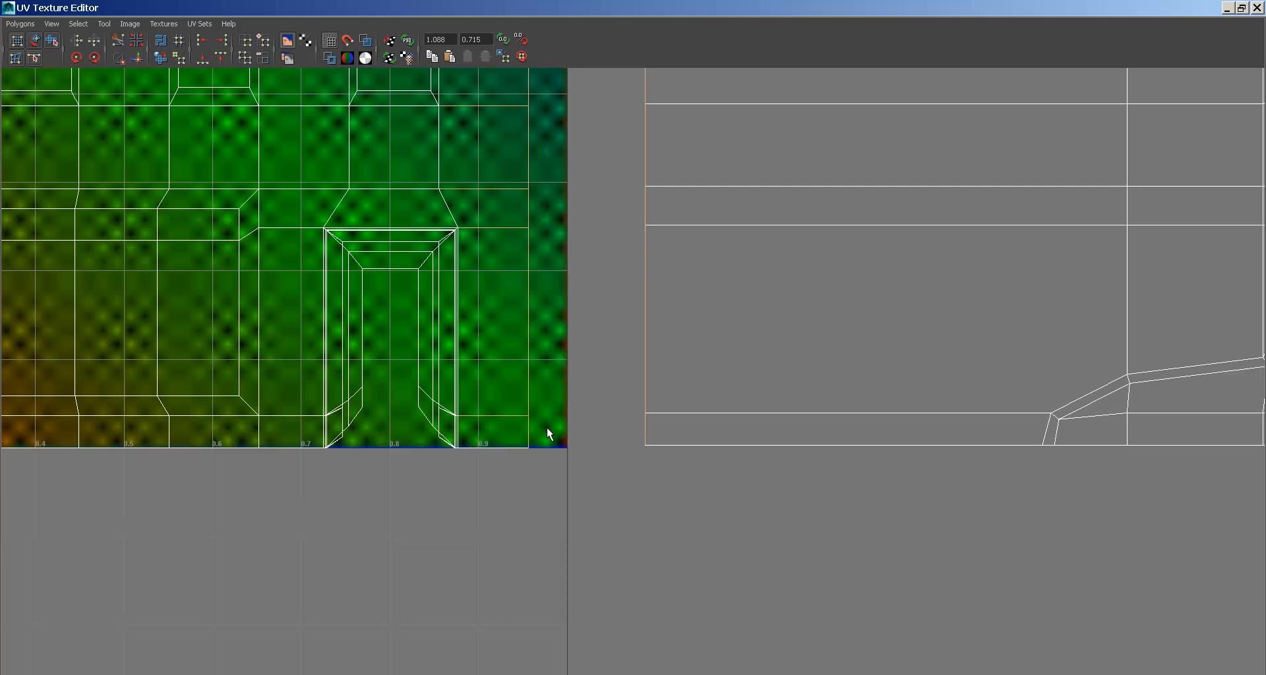
pyautogui.keyDown('alt'); pyautogui.moveTo(584, 306); pyautogui.dragTo(652, 306, button='middle'); pyautogui.keyUp('alt')
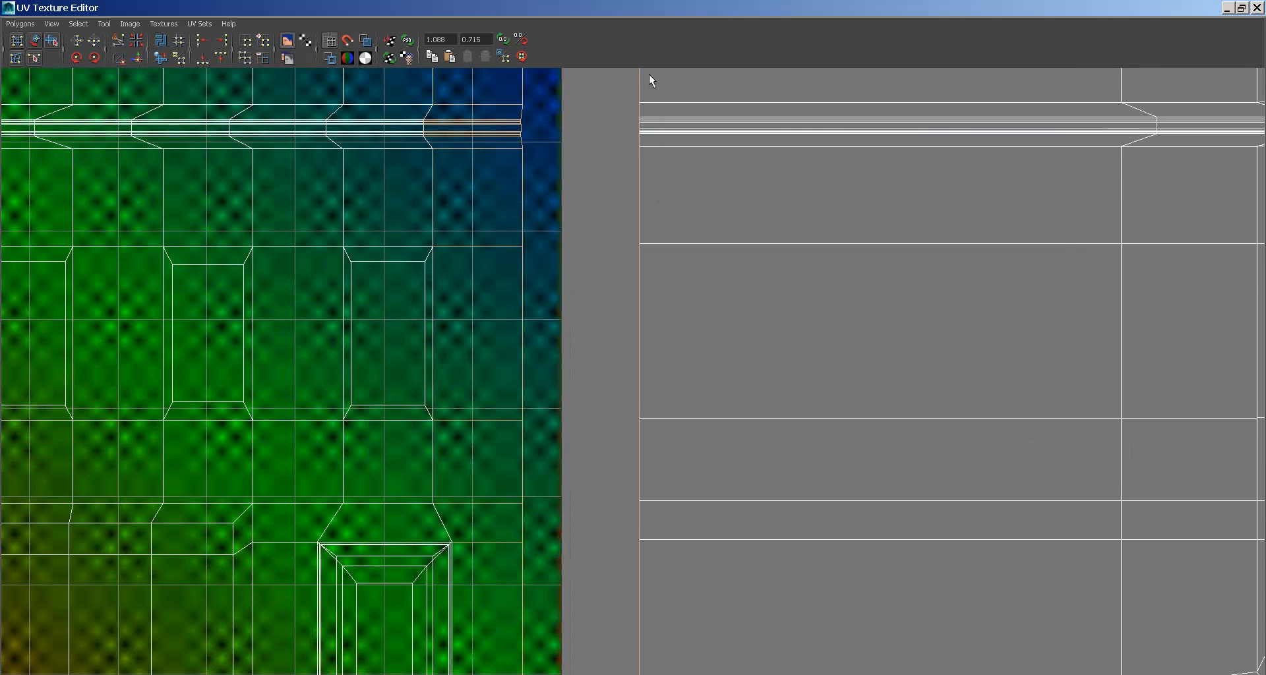
pyautogui.keyDown('alt'); pyautogui.moveTo(651, 81); pyautogui.dragTo(659, 444, button='middle'); pyautogui.keyUp('alt')
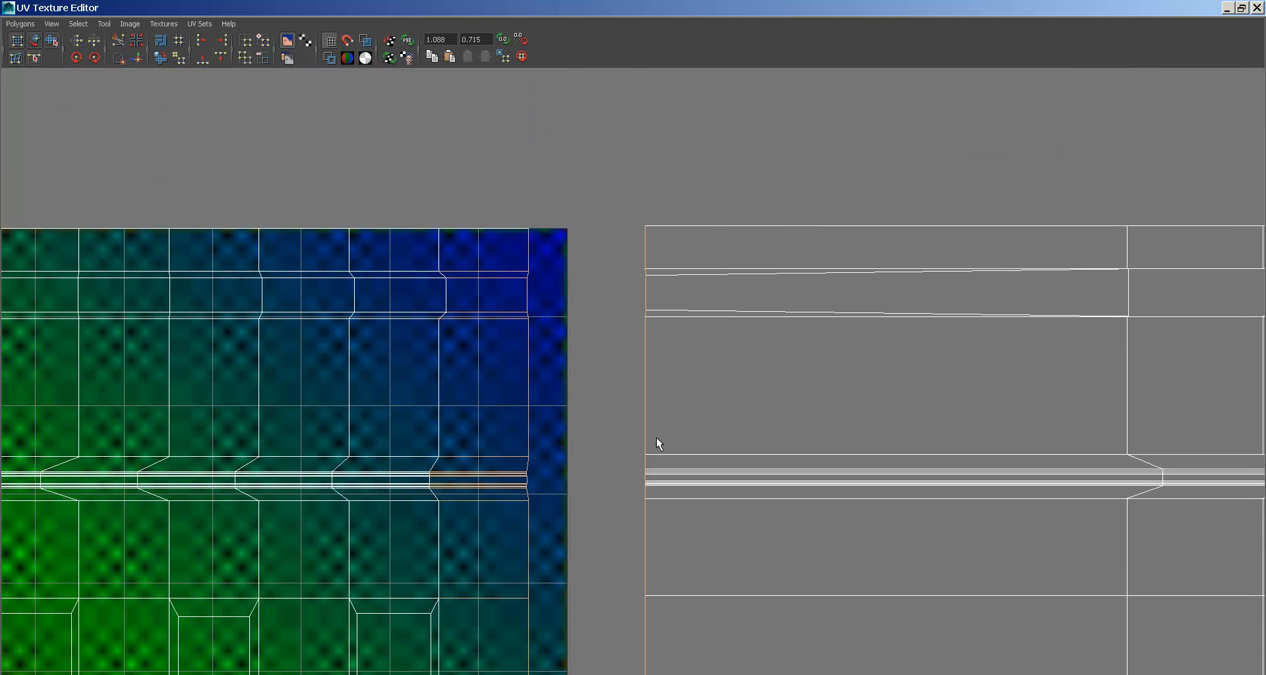
pyautogui.click(139, 58)
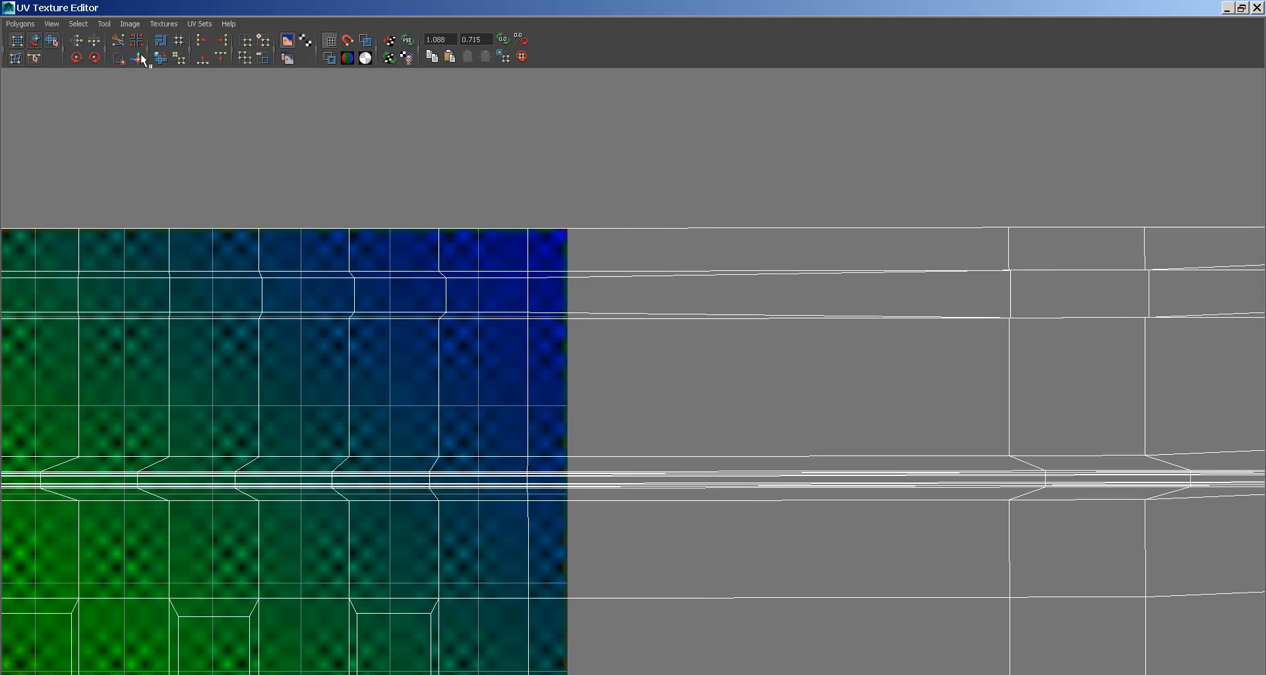
pyautogui.doubleClick(222, 7)
# - Marquee-select all of the building's UVs in the UV Texture Editor
pyautogui.keyDown('alt'); pyautogui.moveTo(527, 345); pyautogui.dragTo(403, 251); pyautogui.keyUp('alt')
pyautogui.keyDown('alt'); pyautogui.moveTo(868, 336); pyautogui.dragTo(679, 264, button='right'); pyautogui.keyUp('alt')
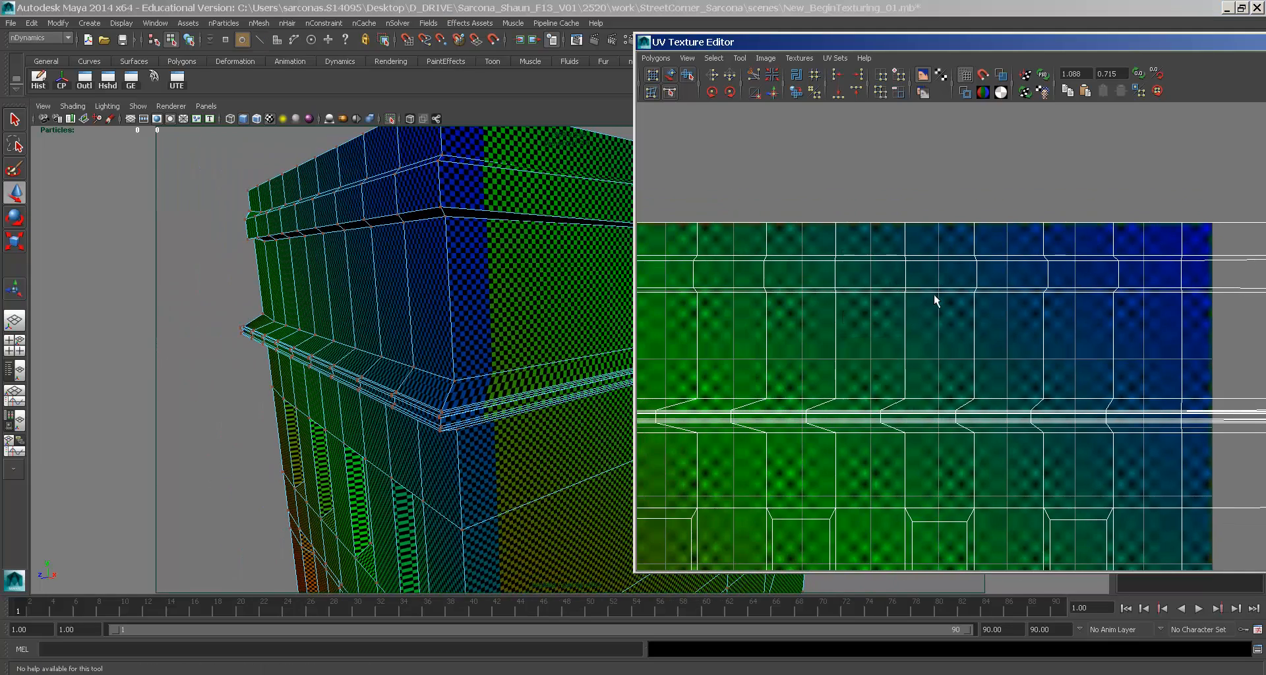
pyautogui.keyDown('alt'); pyautogui.moveTo(935, 294); pyautogui.dragTo(745, 248, button='right'); pyautogui.keyUp('alt')
pyautogui.keyDown('alt'); pyautogui.moveTo(745, 249); pyautogui.dragTo(757, 176, button='middle'); pyautogui.keyUp('alt')
pyautogui.moveTo(757, 176); pyautogui.dragTo(1159, 560)
pyautogui.keyDown('alt'); pyautogui.moveTo(1113, 440); pyautogui.dragTo(886, 347, button='middle'); pyautogui.keyUp('alt')
pyautogui.keyDown('alt'); pyautogui.moveTo(886, 347); pyautogui.dragTo(812, 224, button='right'); pyautogui.keyUp('alt')
# - Scale the UV layout down to fit inside the 0–1 square
pyautogui.click(736, 62)
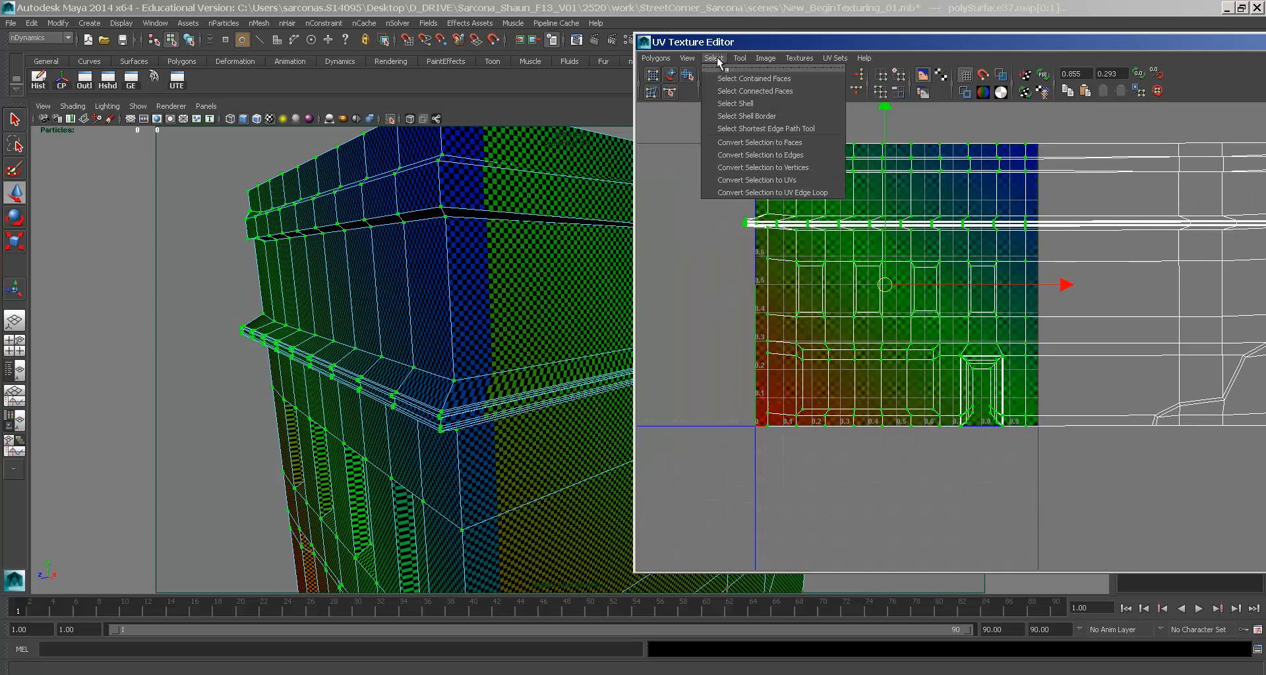
pyautogui.click(741, 102)
pyautogui.moveTo(962, 332); pyautogui.dragTo(876, 360, button='middle')
pyautogui.press('w')
pyautogui.press('r')
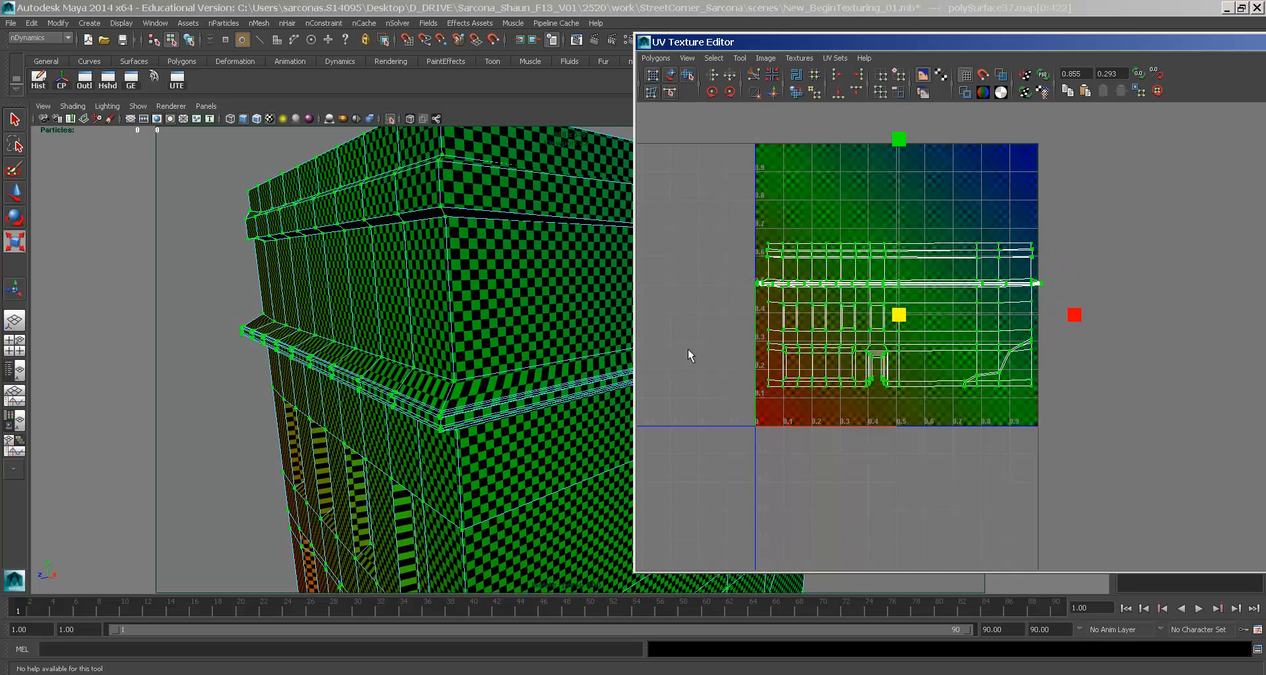
pyautogui.keyDown('alt'); pyautogui.moveTo(491, 323); pyautogui.dragTo(480, 347); pyautogui.keyUp('alt')
pyautogui.keyDown('alt'); pyautogui.moveTo(480, 347); pyautogui.dragTo(565, 387, button='right'); pyautogui.keyUp('alt')
pyautogui.keyDown('alt'); pyautogui.moveTo(565, 387); pyautogui.dragTo(561, 382, button='middle'); pyautogui.keyUp('alt')
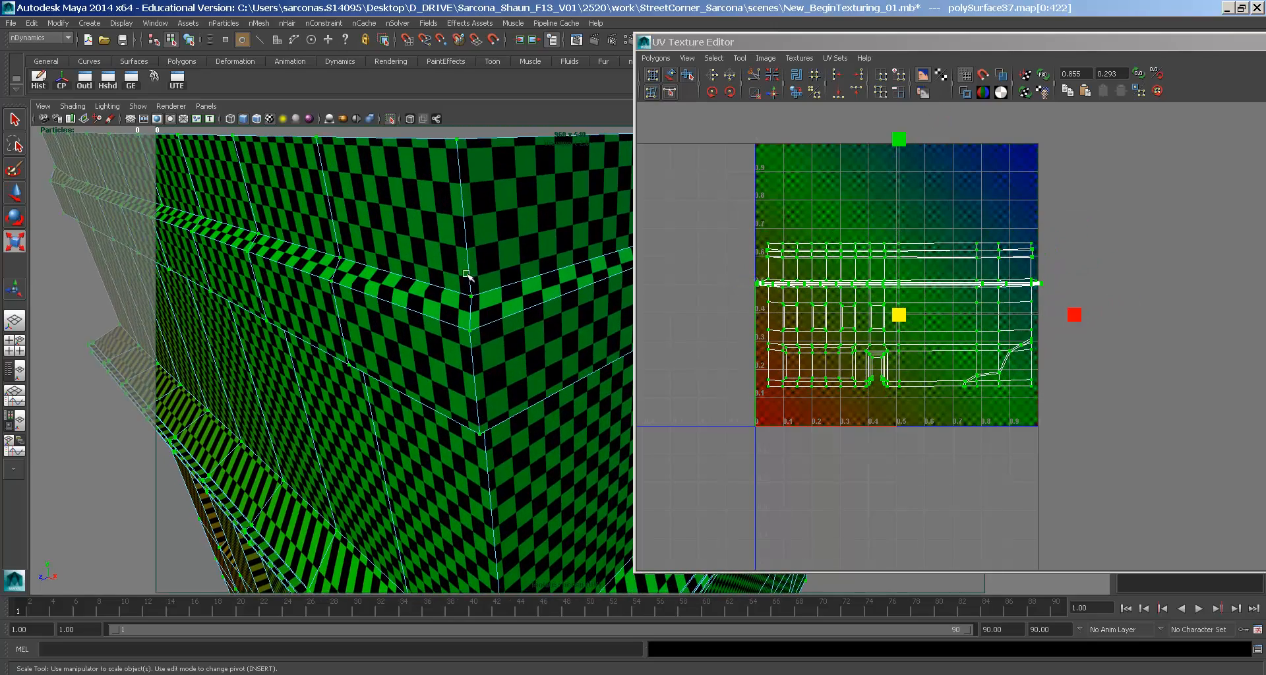
# - Undo the stray sideways UV move and clear the UV selection
pyautogui.press('w')
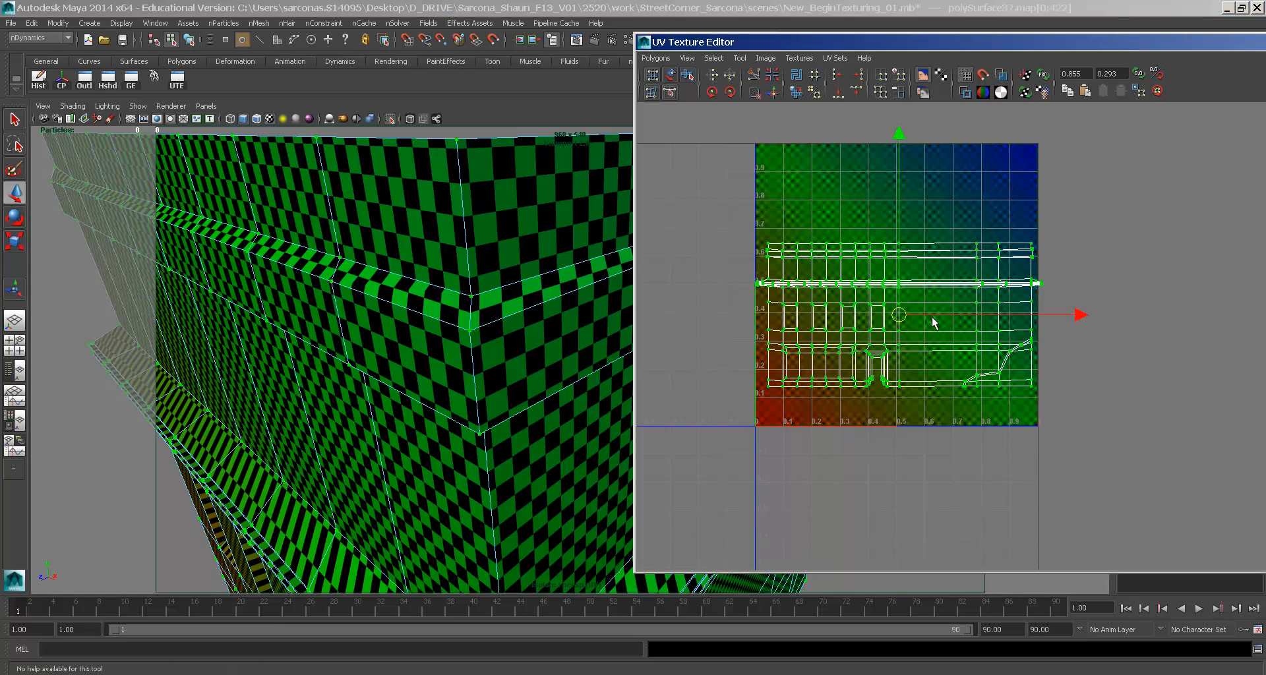
pyautogui.hotkey('ctrl', 'z')
pyautogui.moveTo(935, 318); pyautogui.dragTo(924, 320)
pyautogui.hotkey('ctrl', 'z')
pyautogui.keyDown('alt'); pyautogui.moveTo(567, 309); pyautogui.dragTo(548, 290); pyautogui.keyUp('alt')
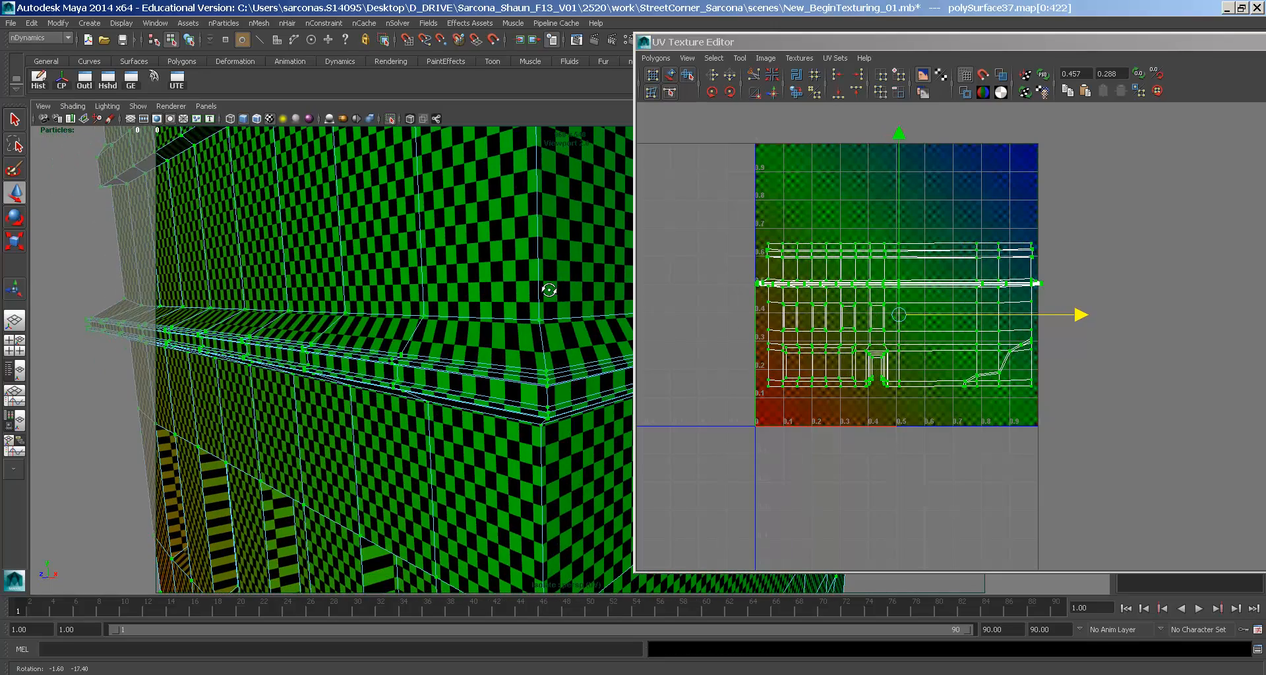
pyautogui.click(767, 272)
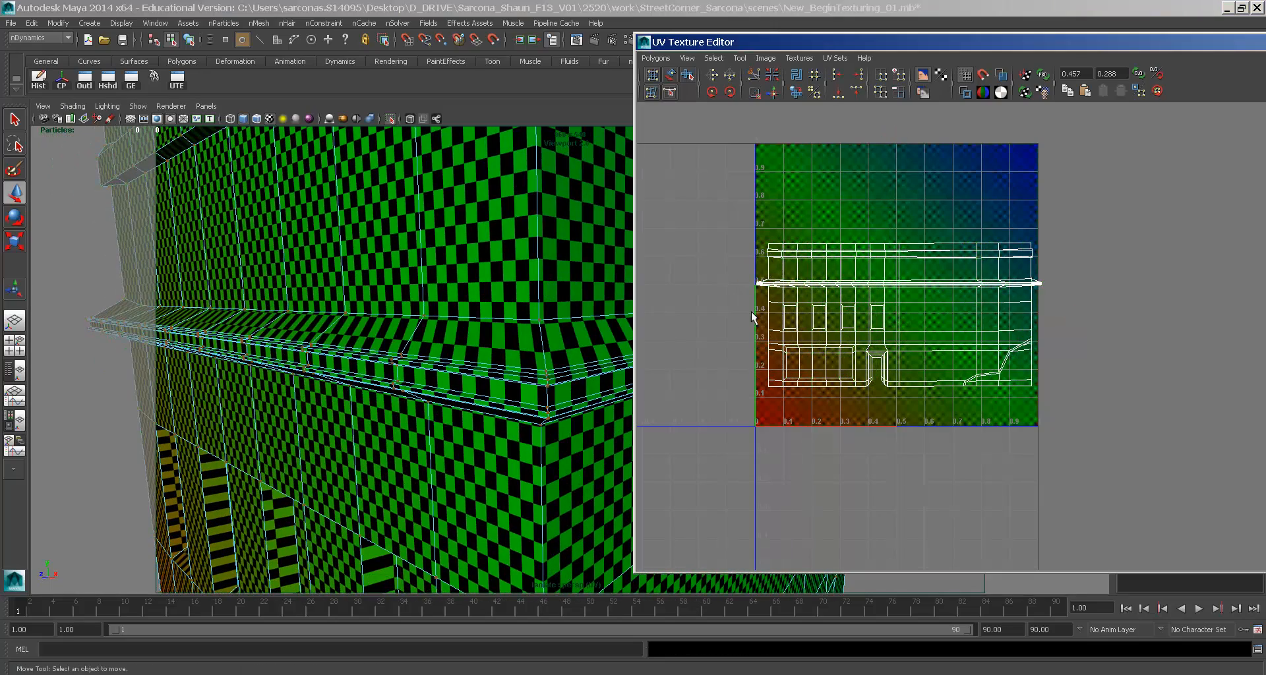
# - Switch to an isolated front view framed on the building's cornice band
pyautogui.keyDown('alt'); pyautogui.moveTo(828, 254); pyautogui.dragTo(1164, 346, button='right'); pyautogui.keyUp('alt')
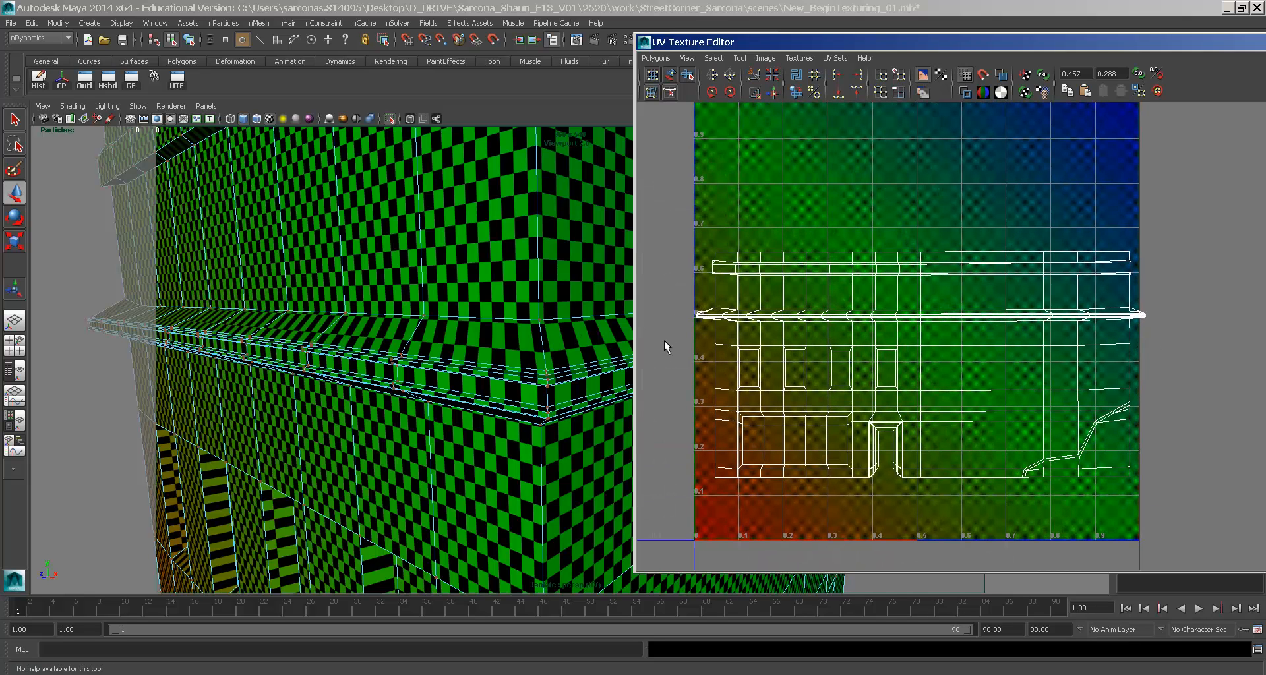
pyautogui.rightClick(480, 312)
pyautogui.keyDown('alt'); pyautogui.moveTo(505, 313); pyautogui.dragTo(491, 320); pyautogui.keyUp('alt')
pyautogui.press('space')
pyautogui.click(493, 323)
pyautogui.keyDown('alt'); pyautogui.moveTo(480, 219); pyautogui.dragTo(416, 320, button='middle'); pyautogui.keyUp('alt')
pyautogui.keyDown('alt'); pyautogui.moveTo(415, 326); pyautogui.dragTo(513, 353, button='right'); pyautogui.keyUp('alt')
pyautogui.keyDown('alt'); pyautogui.moveTo(512, 352); pyautogui.dragTo(485, 333, button='middle'); pyautogui.keyUp('alt')
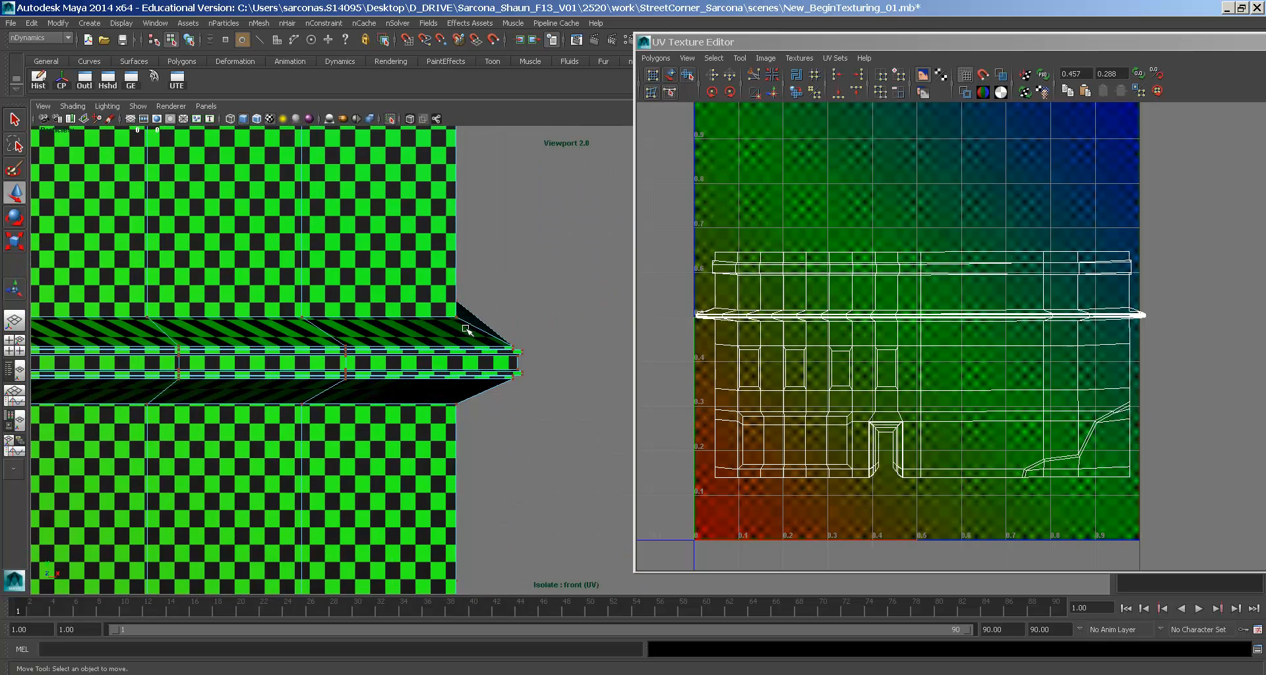
# - Move the cornice corner vertex slightly down in the wireframe front view
pyautogui.press('4')
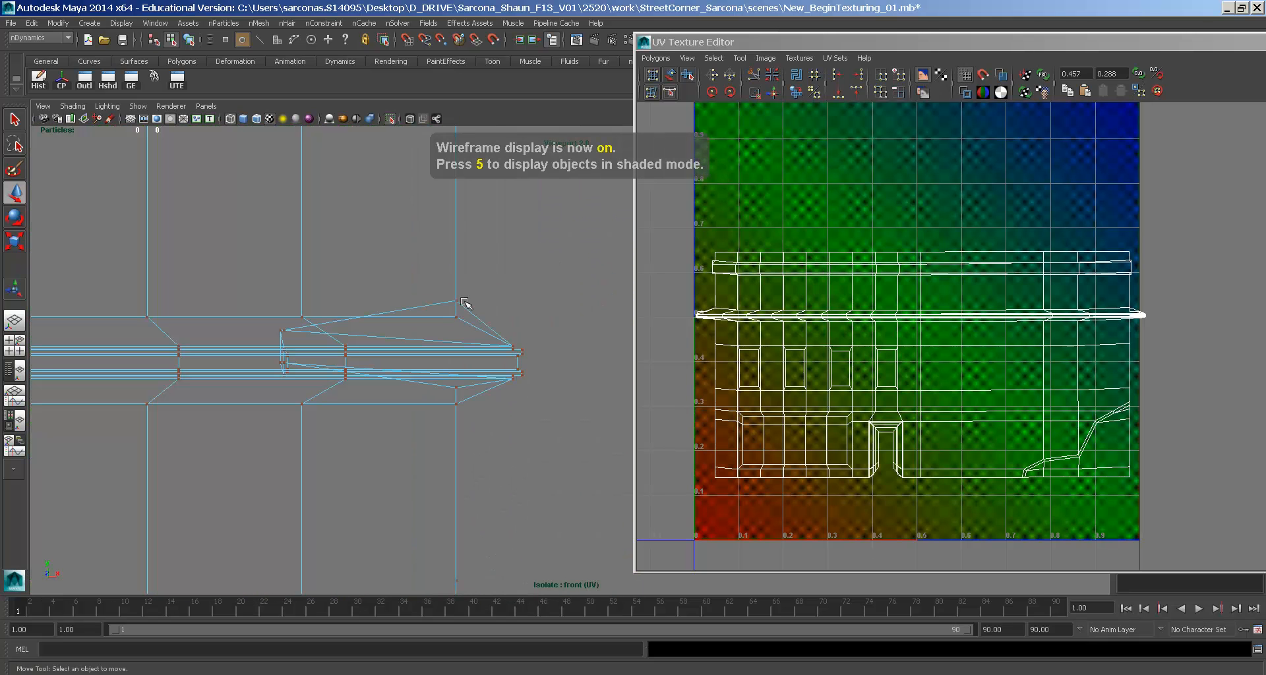
pyautogui.click(454, 300)
pyautogui.press('5')
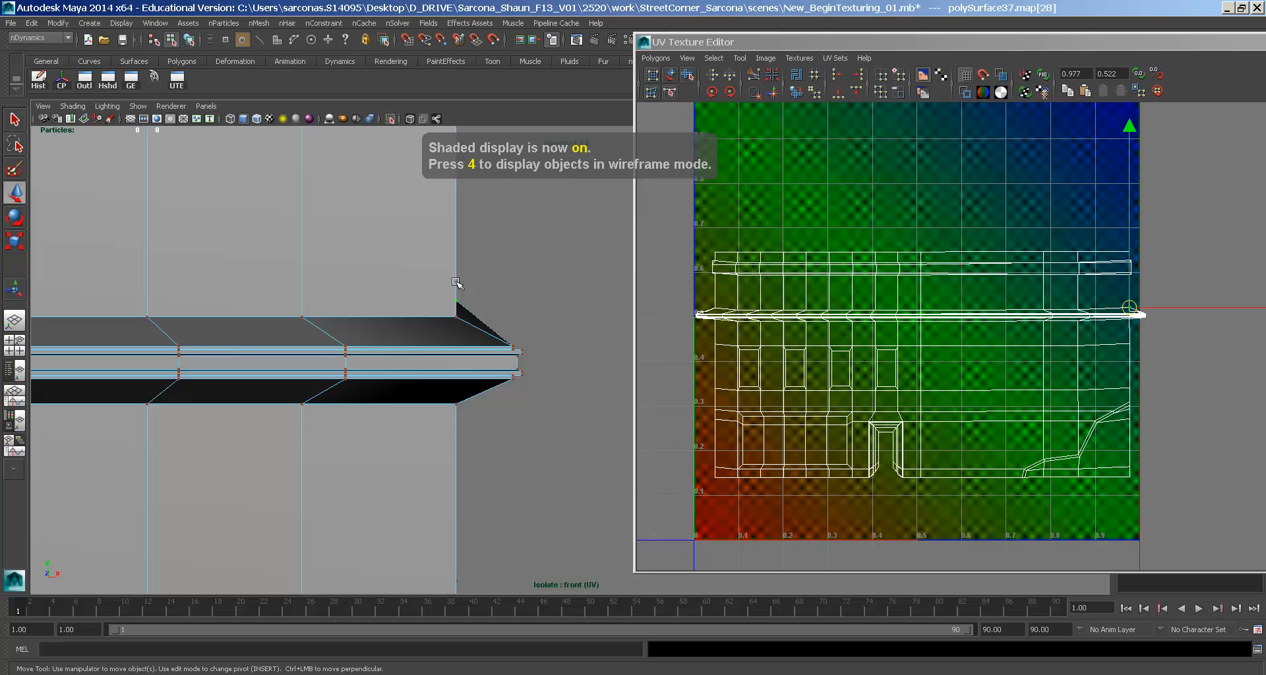
pyautogui.moveTo(473, 315); pyautogui.dragTo(417, 310, button='right')
pyautogui.press('4')
pyautogui.click(456, 301)
pyautogui.moveTo(455, 281); pyautogui.dragTo(454, 284)
pyautogui.press('5')
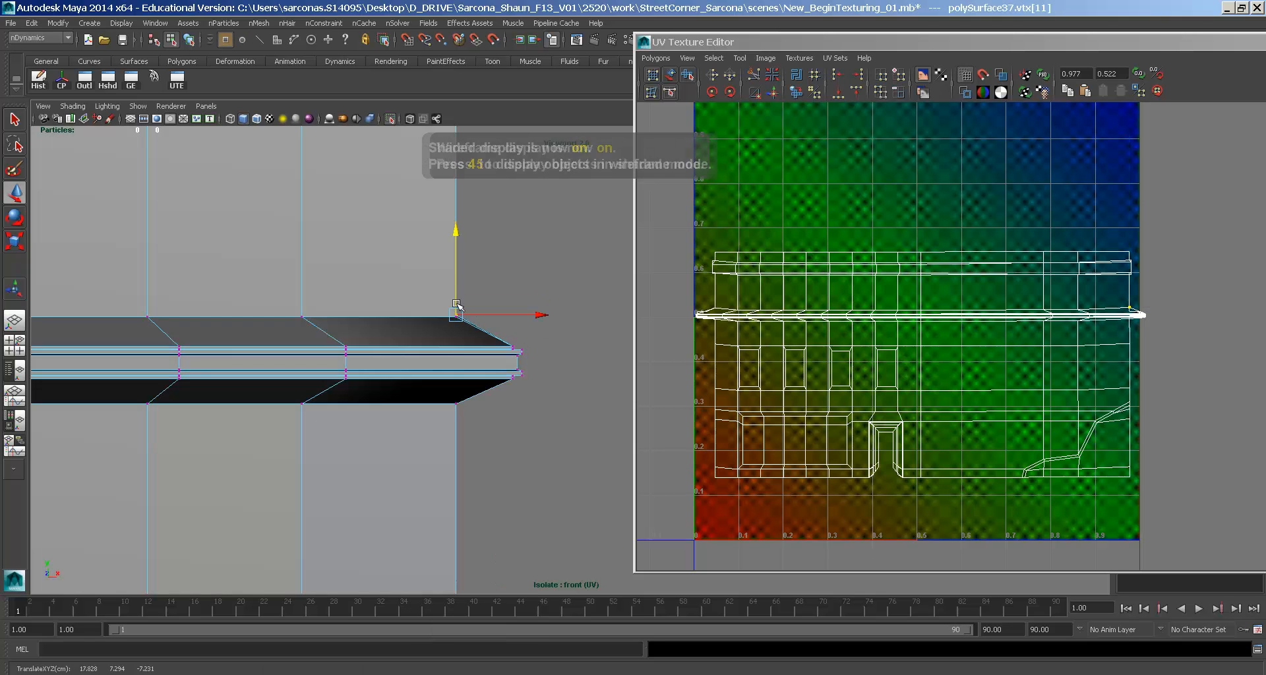
# - Shift the cornice corner UVs left, then undo a trial raise of the slab-corner UVs
pyautogui.rightClick(428, 323)
pyautogui.click(454, 323)
pyautogui.press('4')
pyautogui.moveTo(269, 295); pyautogui.dragTo(271, 296)
pyautogui.press('6')
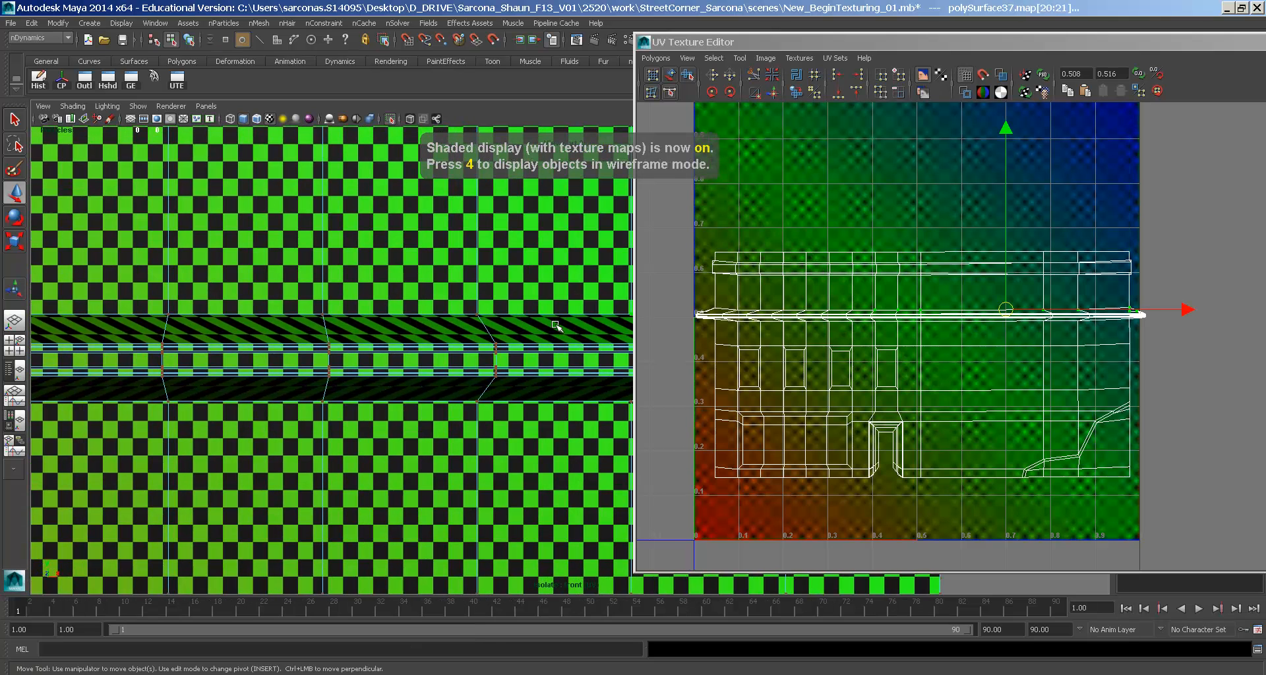
pyautogui.moveTo(789, 315); pyautogui.dragTo(735, 315, button='middle')
pyautogui.moveTo(134, 270); pyautogui.dragTo(136, 271)
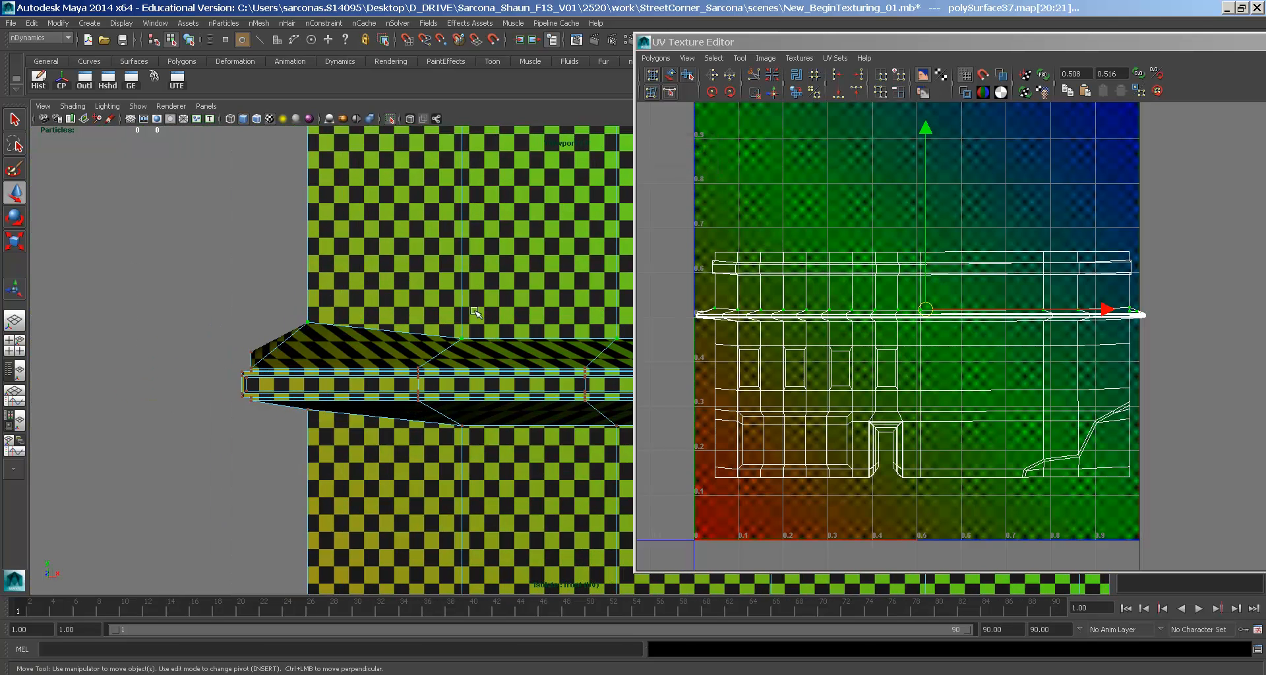
pyautogui.middleClick(919, 258)
pyautogui.moveTo(924, 265); pyautogui.dragTo(925, 250, button='middle')
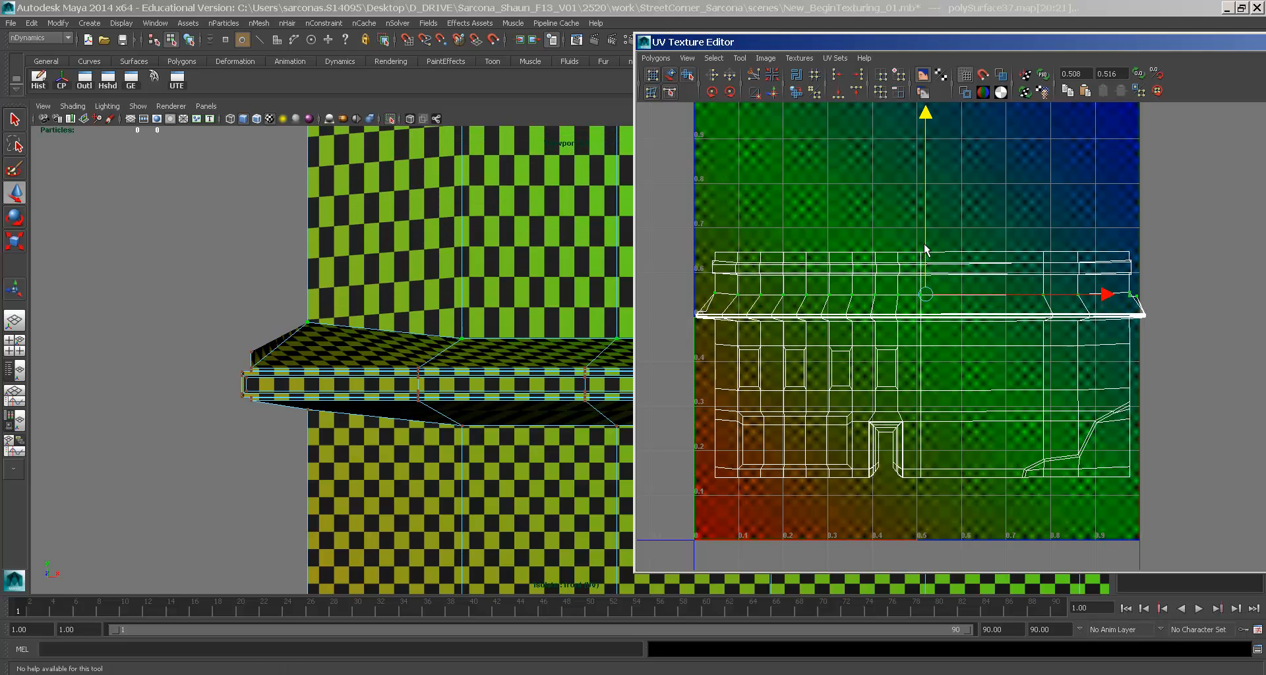
pyautogui.hotkey('ctrl', 'z')
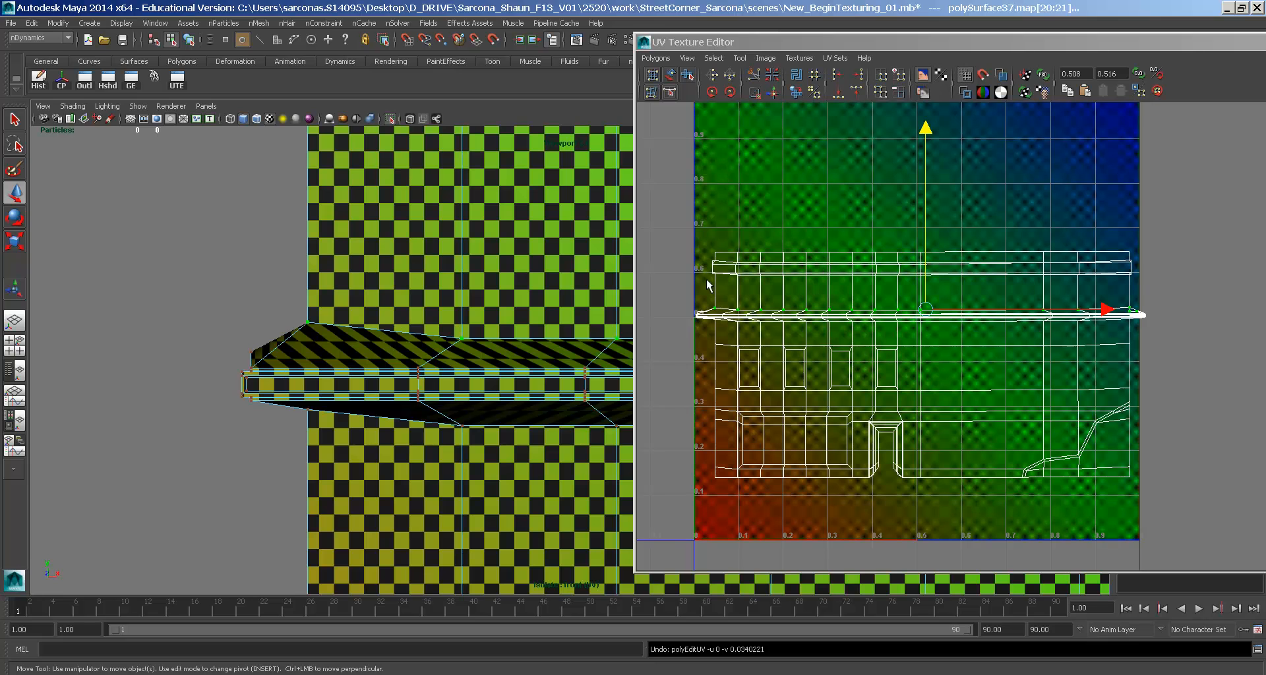
# - Select the top UV rows of the shell and move them up
pyautogui.moveTo(704, 279); pyautogui.dragTo(829, 251)
pyautogui.moveTo(1213, 188); pyautogui.dragTo(1213, 189)
pyautogui.moveTo(924, 196); pyautogui.dragTo(925, 189, button='middle')
pyautogui.press('space')
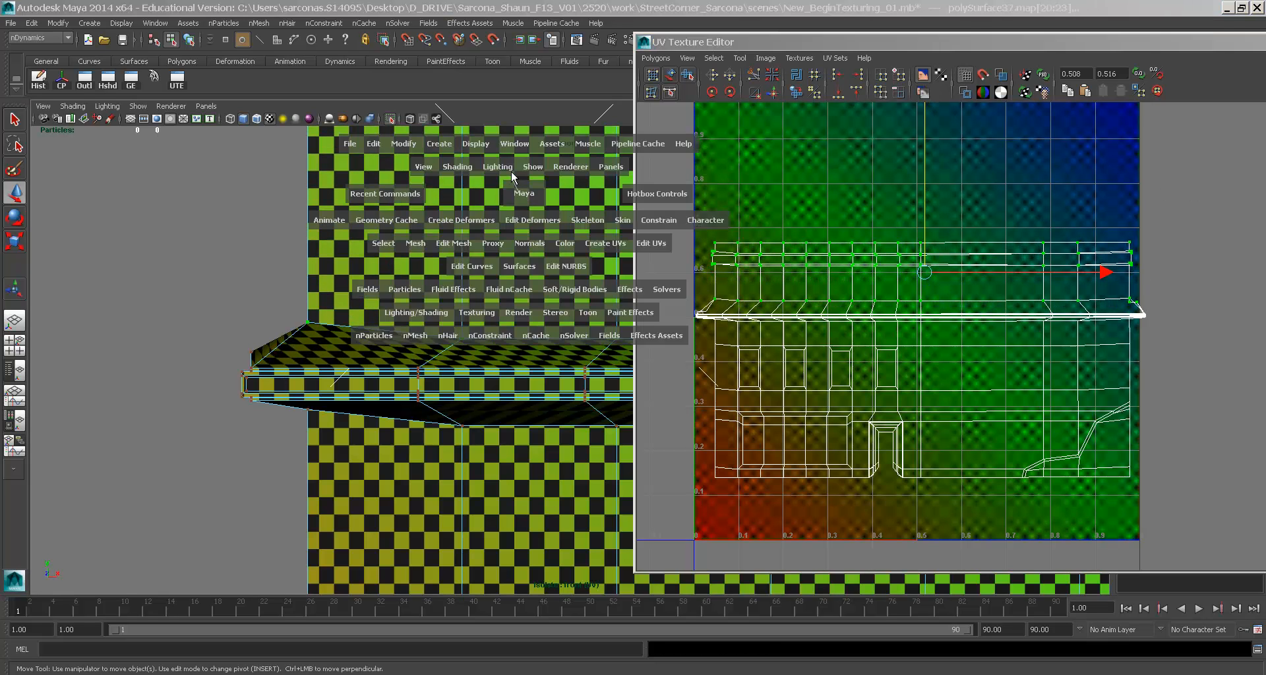
pyautogui.moveTo(512, 173); pyautogui.dragTo(512, 172)
pyautogui.moveTo(514, 246)
pyautogui.keyDown('alt'); pyautogui.mouseDown()
pyautogui.moveTo(441, 277)
pyautogui.moveTo(474, 240)
pyautogui.mouseUp(); pyautogui.keyUp('alt')
# - Fine-tune the selected top UV rows while checking the ledge underside in perspective
pyautogui.press('space')
pyautogui.scroll(-4, 475, 242)
pyautogui.keyDown('alt'); pyautogui.moveTo(475, 243); pyautogui.dragTo(466, 322, button='middle'); pyautogui.keyUp('alt')
pyautogui.moveTo(466, 322)
pyautogui.keyDown('alt'); pyautogui.mouseDown()
pyautogui.moveTo(458, 263)
pyautogui.moveTo(491, 260)
pyautogui.mouseUp(); pyautogui.keyUp('alt')
pyautogui.moveTo(854, 267); pyautogui.dragTo(855, 268, button='middle')
pyautogui.keyDown('alt'); pyautogui.moveTo(586, 328); pyautogui.dragTo(607, 319); pyautogui.keyUp('alt')
pyautogui.keyDown('alt'); pyautogui.moveTo(583, 318); pyautogui.dragTo(675, 323, button='right'); pyautogui.keyUp('alt')
pyautogui.keyDown('alt'); pyautogui.moveTo(578, 321); pyautogui.dragTo(565, 282); pyautogui.keyUp('alt')
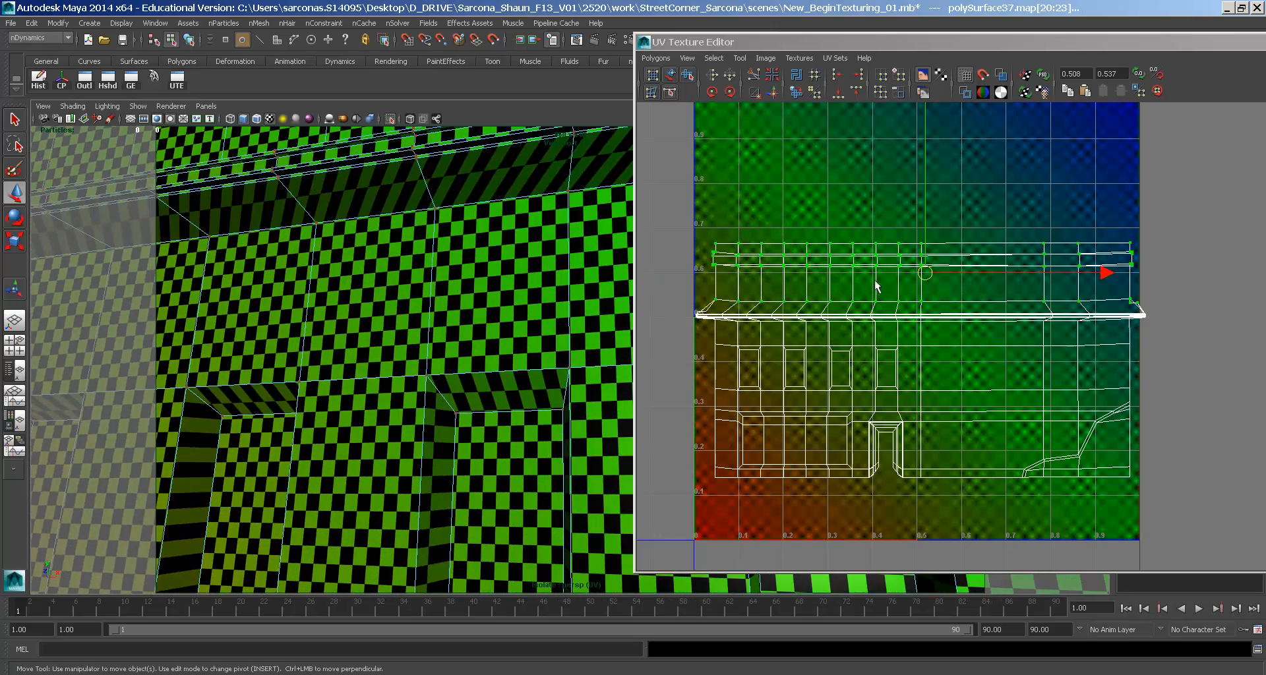
# - Select the bottom ledge row and the UVs along the cornice strip from a wireframe front view
pyautogui.moveTo(686, 321); pyautogui.dragTo(745, 305)
pyautogui.moveTo(1098, 220); pyautogui.dragTo(1108, 243)
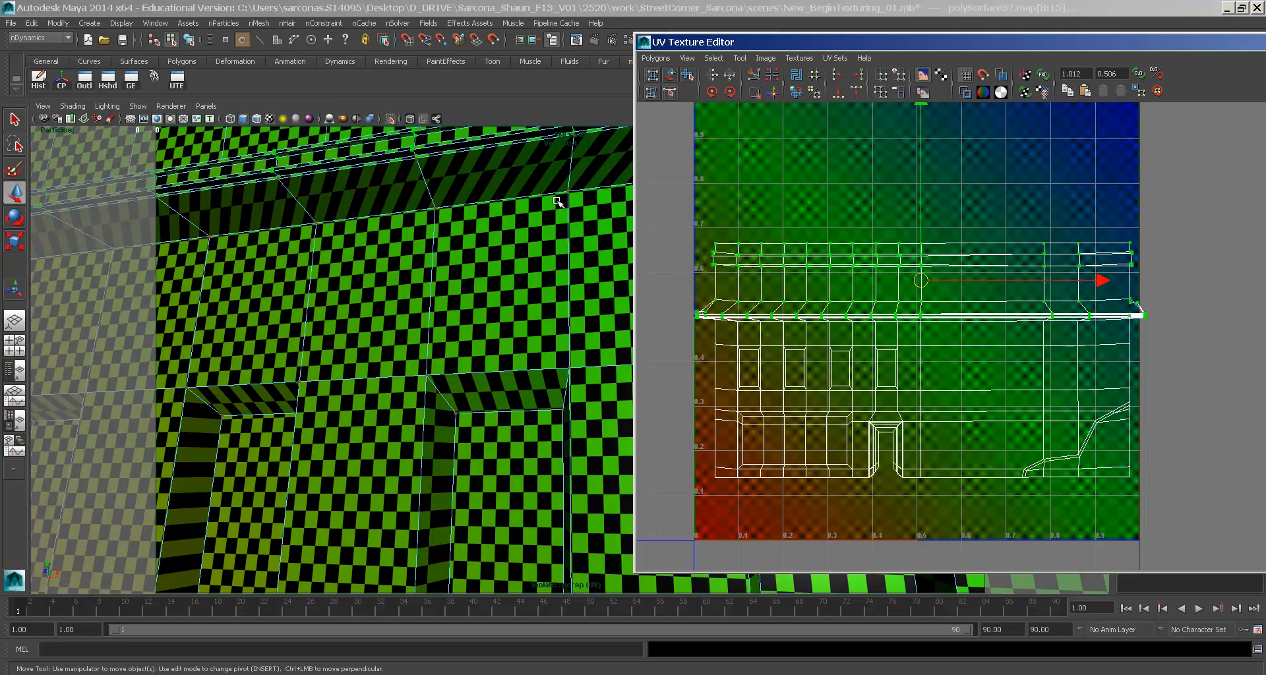
pyautogui.press('space')
pyautogui.moveTo(486, 224); pyautogui.dragTo(487, 258)
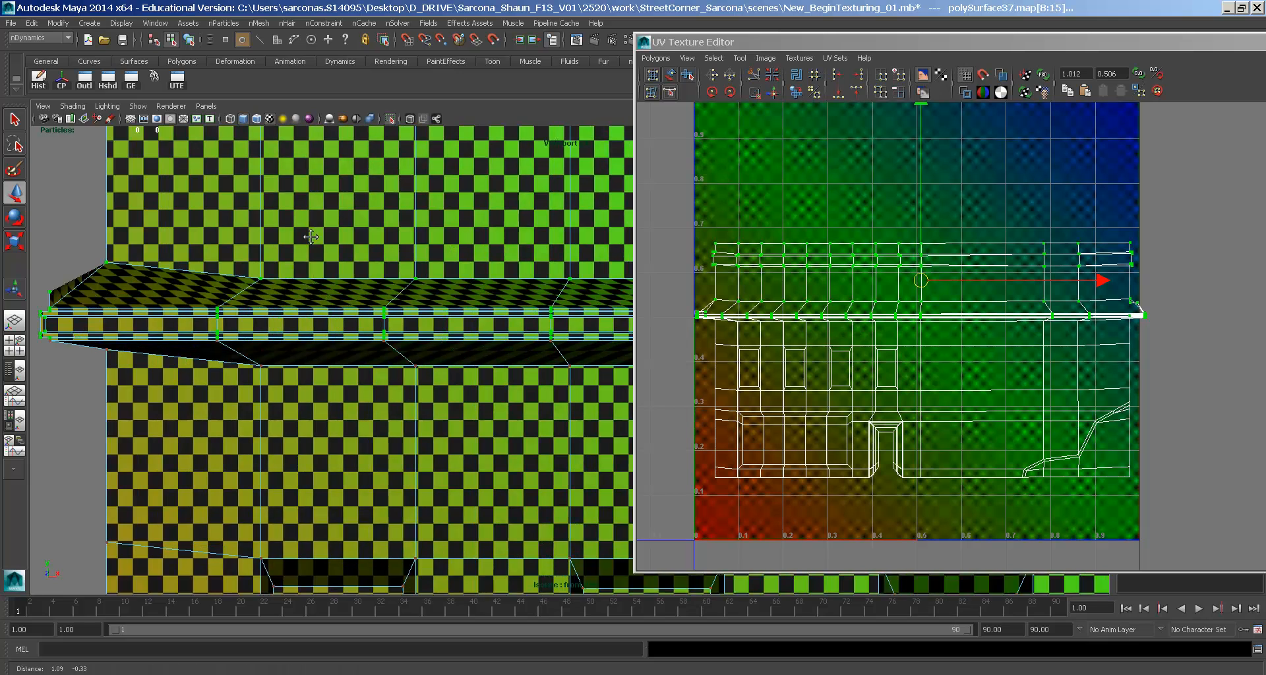
pyautogui.press('4')
pyautogui.scroll(-2, 241, 302)
pyautogui.moveTo(138, 339); pyautogui.dragTo(427, 210)
pyautogui.keyDown('alt'); pyautogui.moveTo(402, 330); pyautogui.dragTo(301, 334, button='middle'); pyautogui.keyUp('alt')
pyautogui.moveTo(298, 354); pyautogui.dragTo(373, 325)
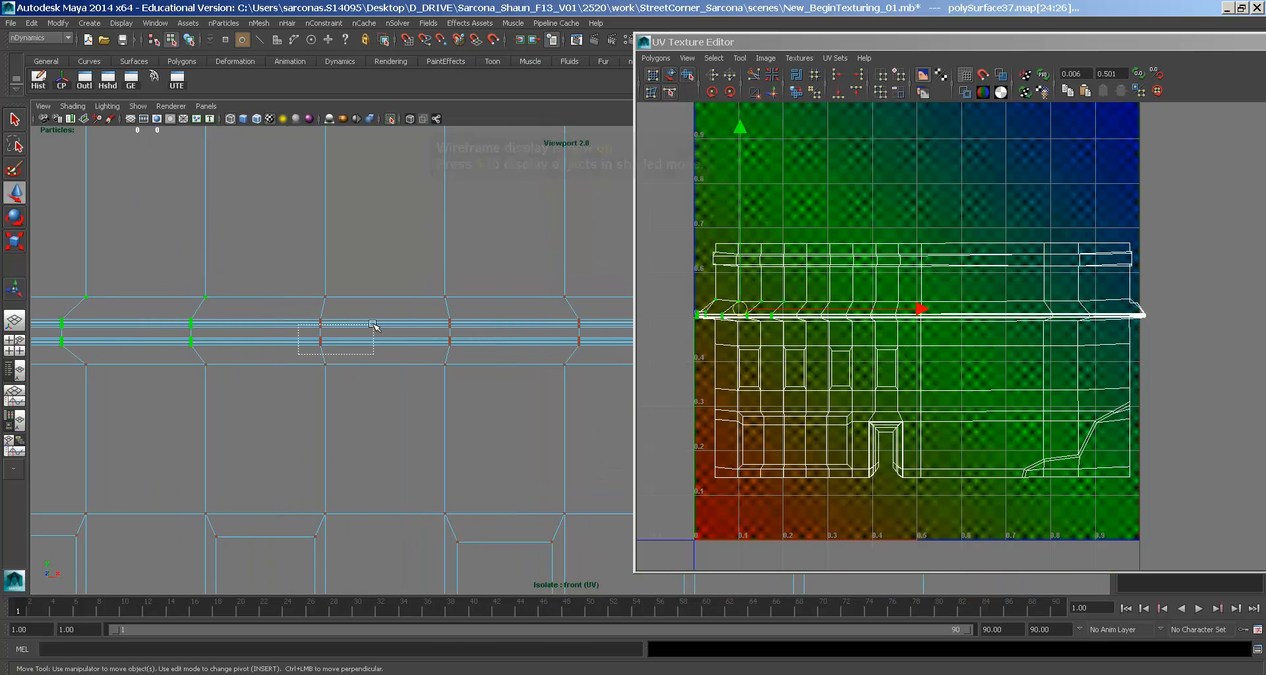
pyautogui.keyDown('alt'); pyautogui.moveTo(567, 284); pyautogui.dragTo(120, 282, button='middle'); pyautogui.keyUp('alt')
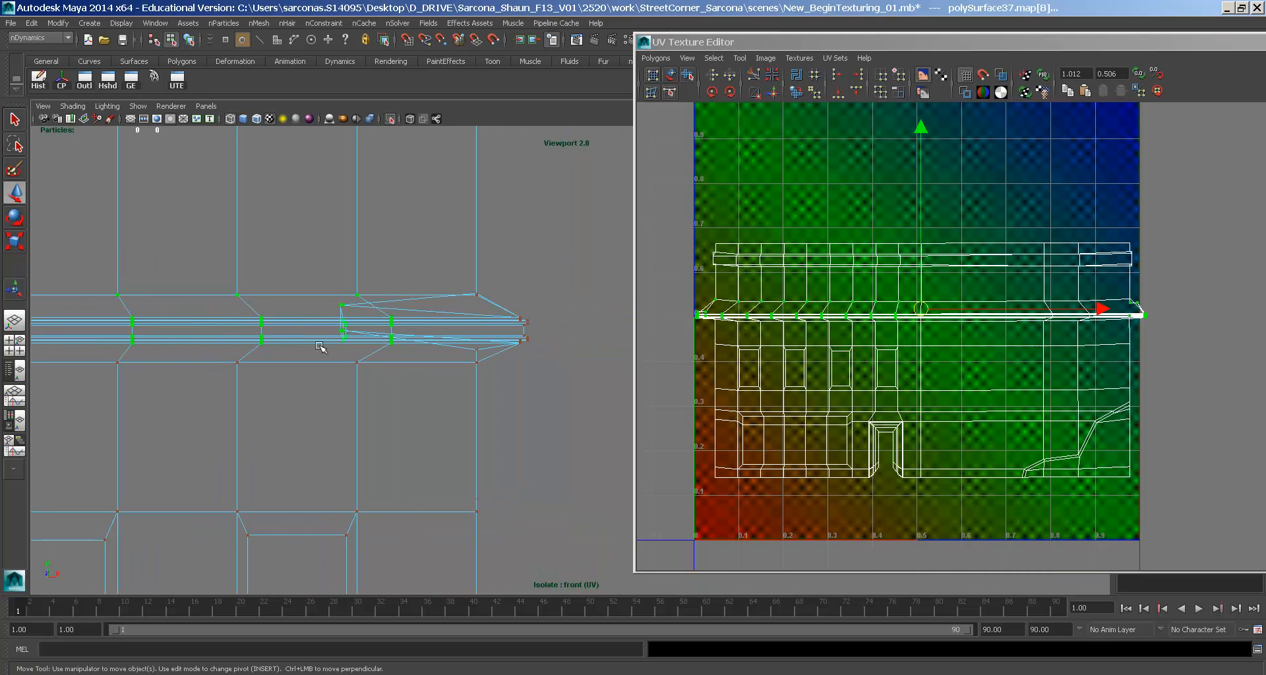
pyautogui.moveTo(577, 316); pyautogui.dragTo(578, 315)
pyautogui.keyDown('alt'); pyautogui.moveTo(574, 261); pyautogui.dragTo(146, 186, button='right'); pyautogui.keyUp('alt')
pyautogui.keyDown('alt'); pyautogui.click(146, 185); pyautogui.keyUp('alt')
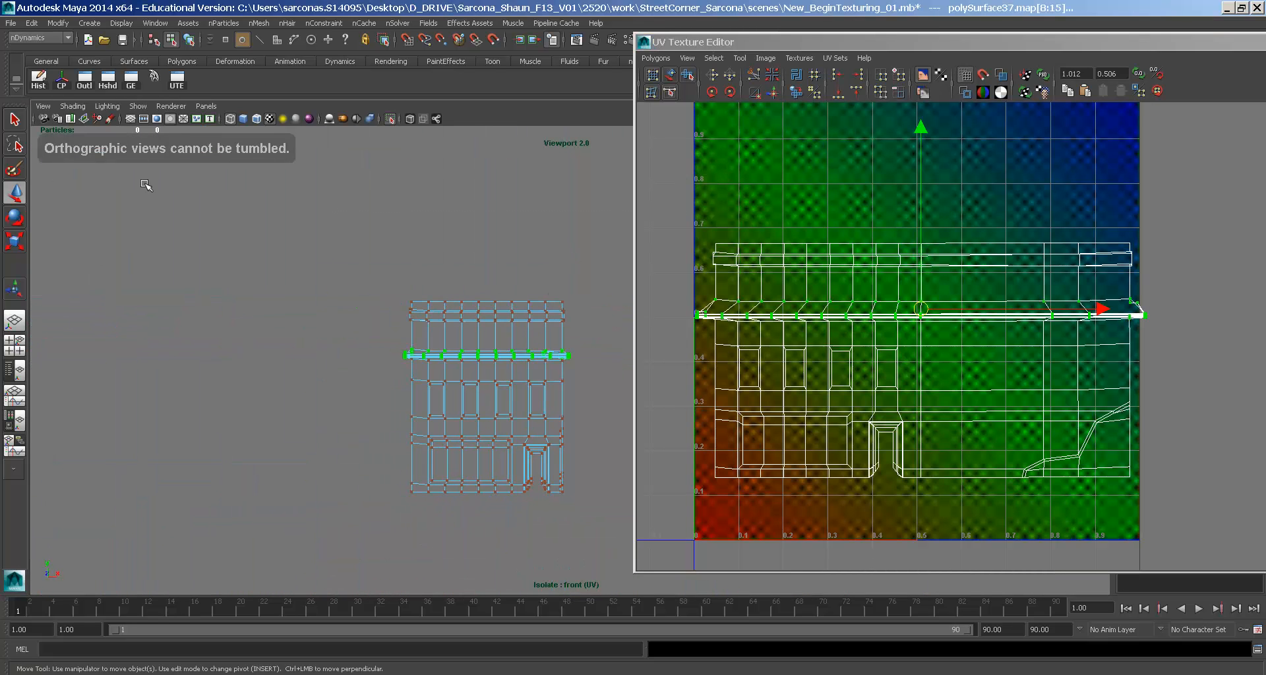
# - Raise the selected cornice UV rows higher, viewing the textured perspective
pyautogui.press('6')
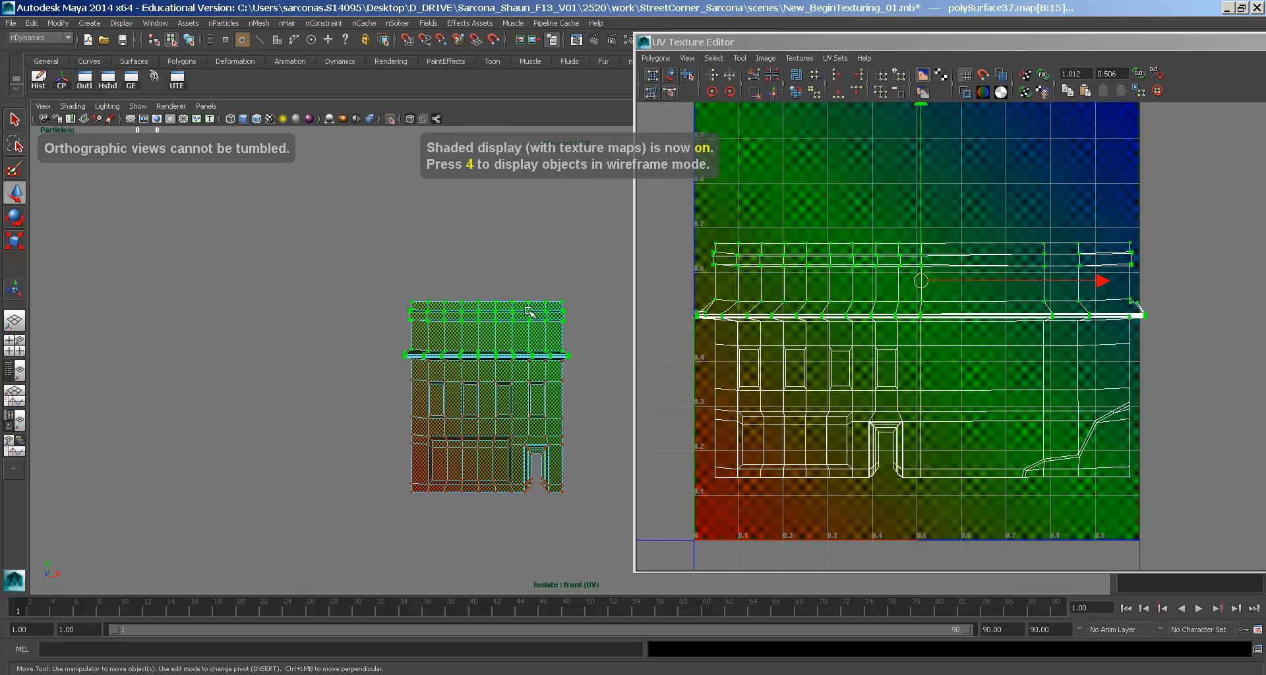
pyautogui.press('space')
pyautogui.moveTo(512, 321); pyautogui.dragTo(520, 305)
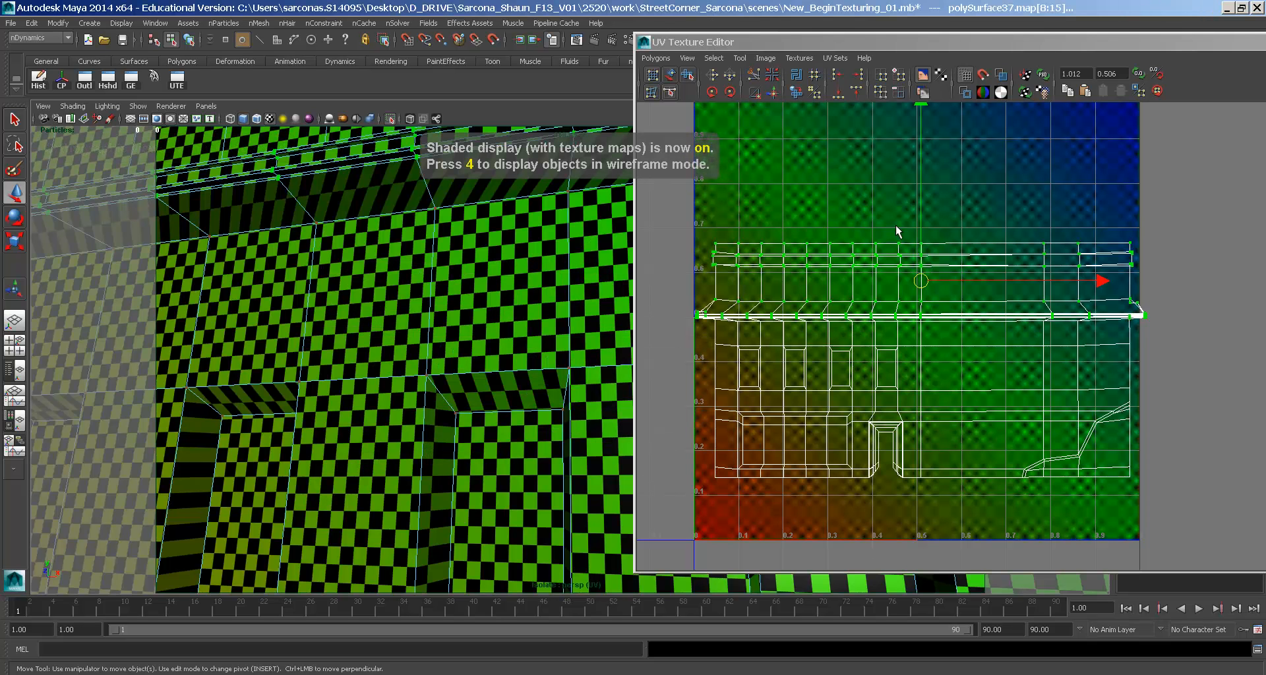
pyautogui.moveTo(923, 235); pyautogui.dragTo(922, 223, button='middle')
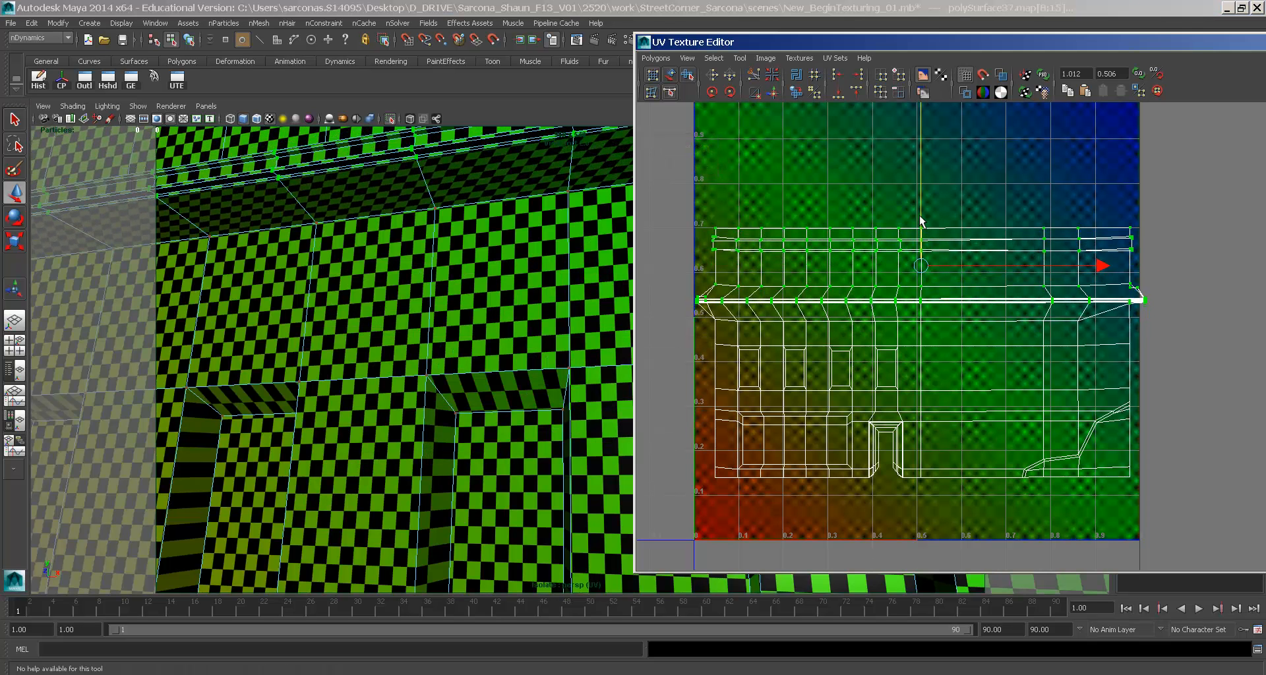
# - Select a wall face beside a window recess on the facade
pyautogui.keyDown('alt'); pyautogui.moveTo(511, 218); pyautogui.dragTo(521, 131, button='middle'); pyautogui.keyUp('alt')
pyautogui.keyDown('alt'); pyautogui.moveTo(389, 218); pyautogui.dragTo(415, 254); pyautogui.keyUp('alt')
pyautogui.keyDown('alt'); pyautogui.moveTo(415, 254); pyautogui.dragTo(438, 235, button='middle'); pyautogui.keyUp('alt')
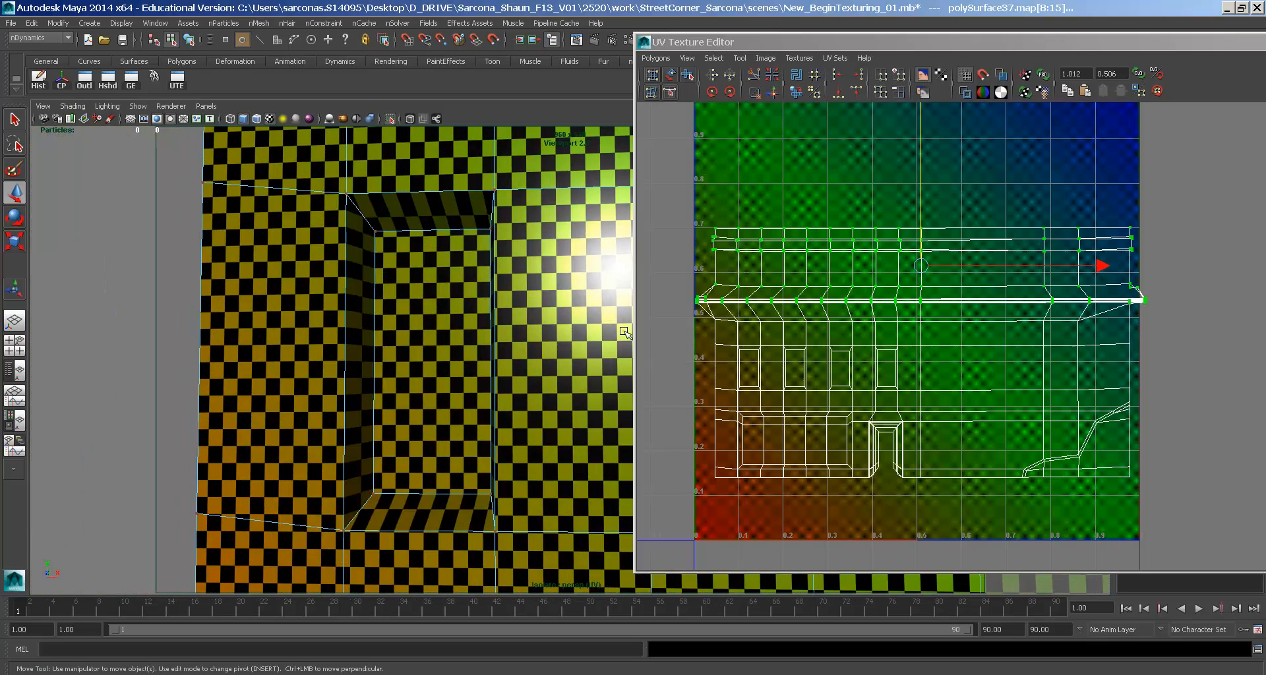
pyautogui.moveTo(425, 276); pyautogui.dragTo(425, 302, button='right')
pyautogui.click(426, 290)
# - Convert the selected wall face to UVs and rescale them narrower in U and along V
pyautogui.keyDown('alt'); pyautogui.moveTo(453, 271); pyautogui.dragTo(478, 241); pyautogui.keyUp('alt')
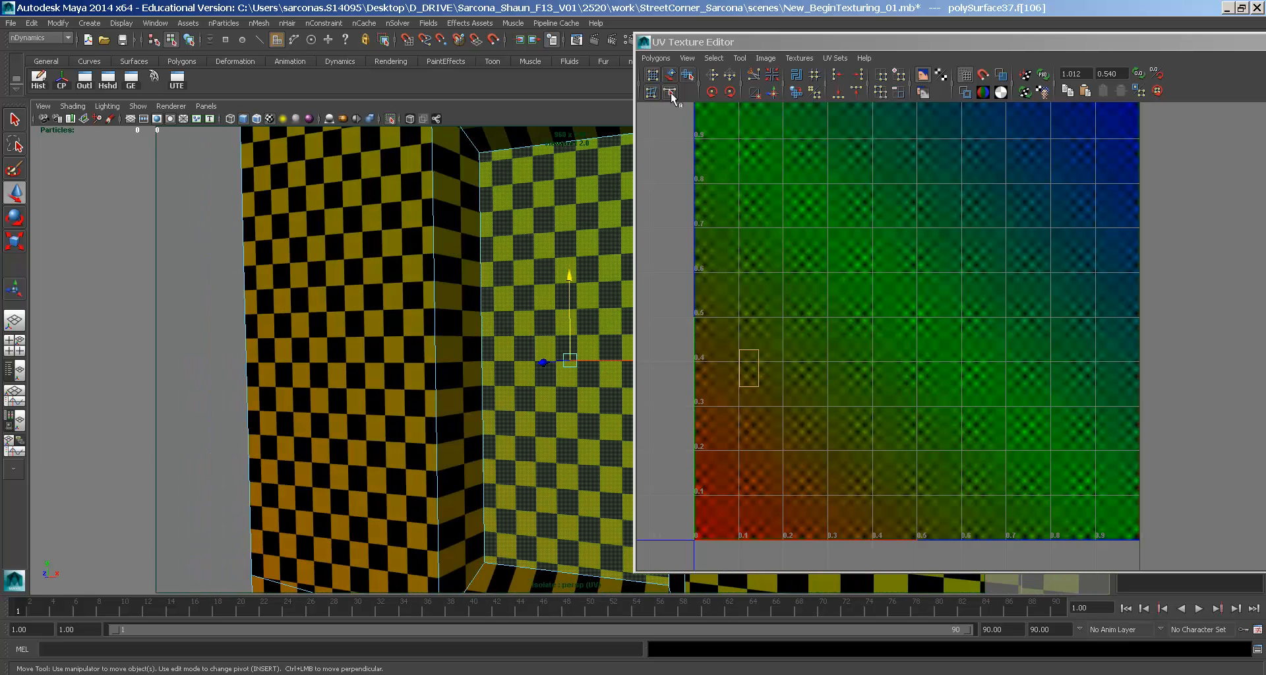
pyautogui.click(714, 58)
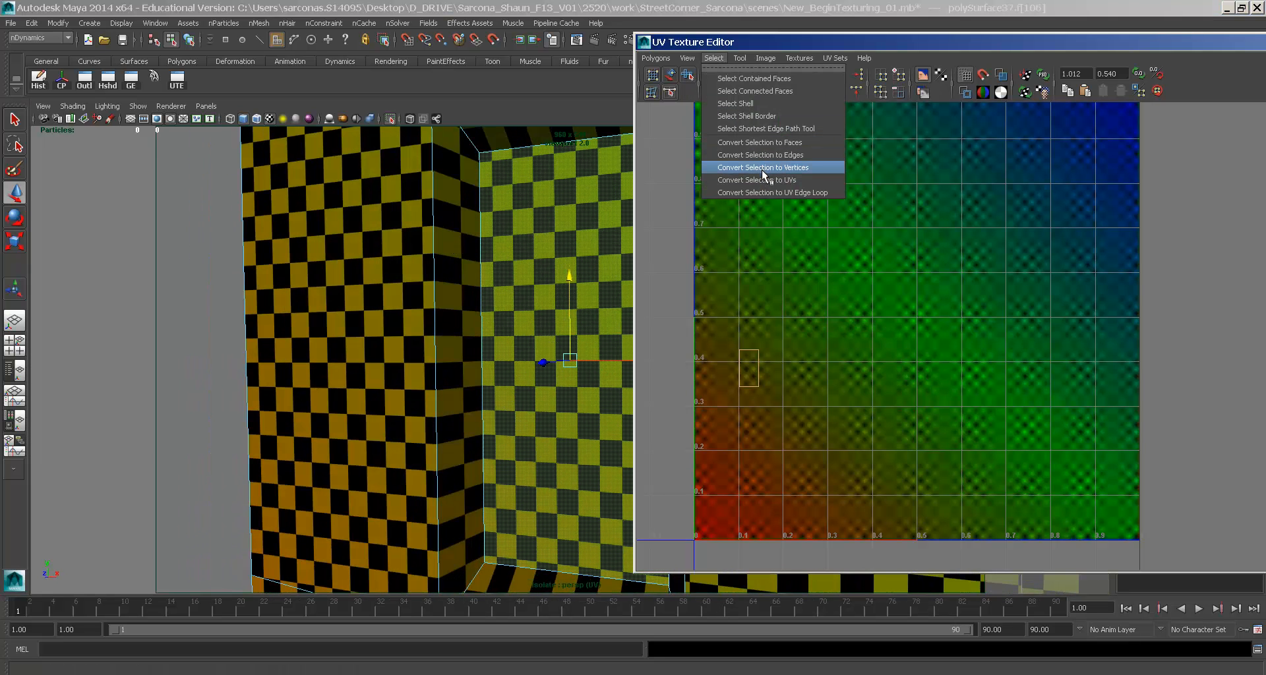
pyautogui.click(765, 180)
pyautogui.moveTo(924, 367); pyautogui.dragTo(873, 374)
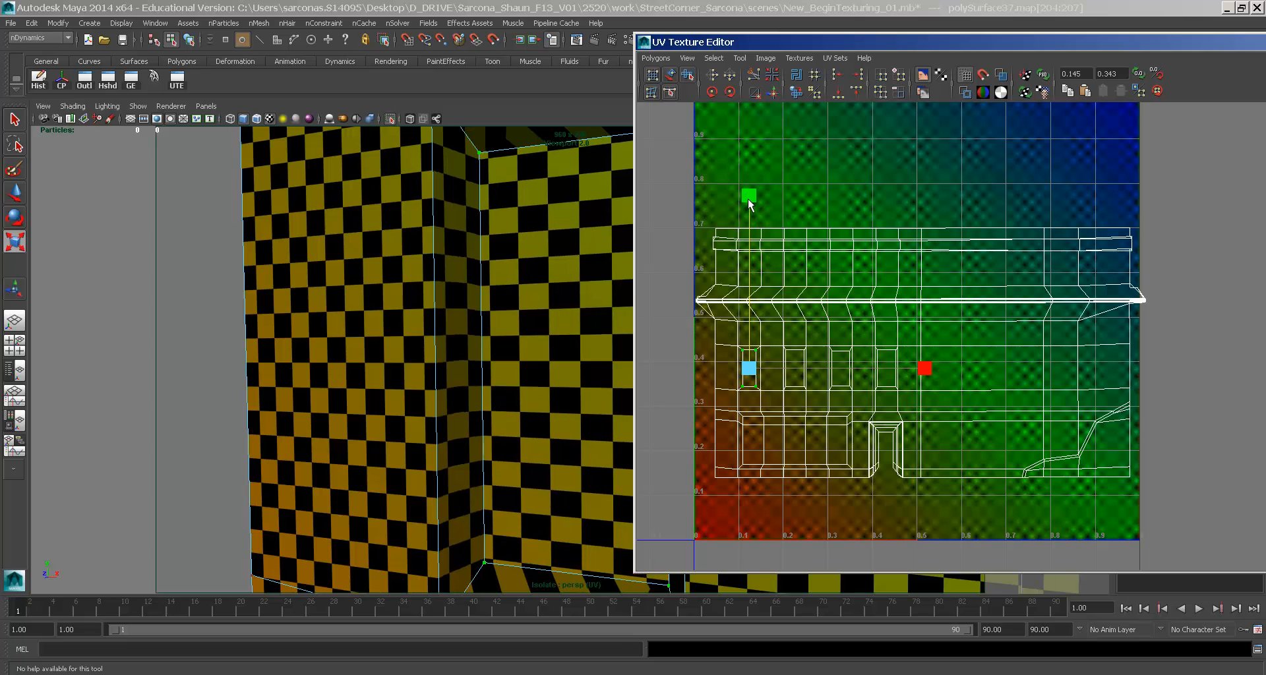
pyautogui.keyDown('alt'); pyautogui.moveTo(551, 206); pyautogui.dragTo(432, 256); pyautogui.keyUp('alt')
pyautogui.moveTo(707, 270); pyautogui.dragTo(723, 239, button='middle')
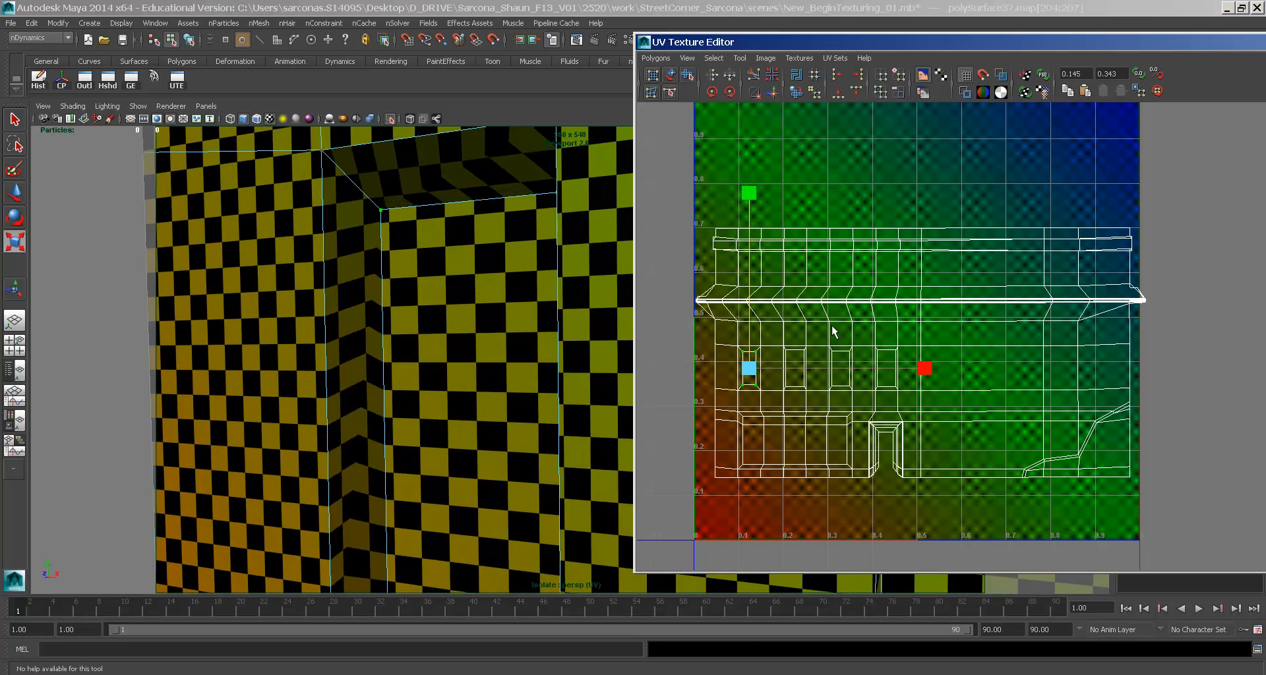
pyautogui.keyDown('alt'); pyautogui.moveTo(608, 309); pyautogui.dragTo(389, 302); pyautogui.keyUp('alt')
# - Convert the first window-recess face to UVs and rescale them to remove the stretched checker
pyautogui.press('F11')
pyautogui.click(455, 333)
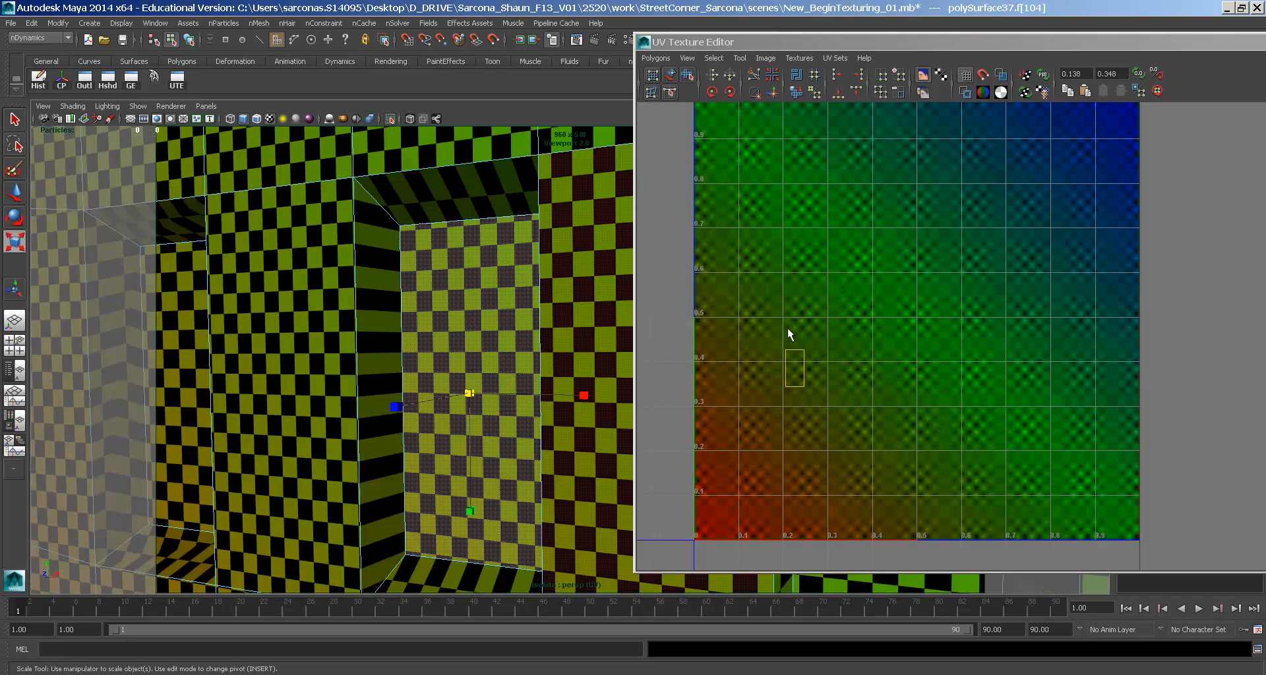
pyautogui.click(712, 54)
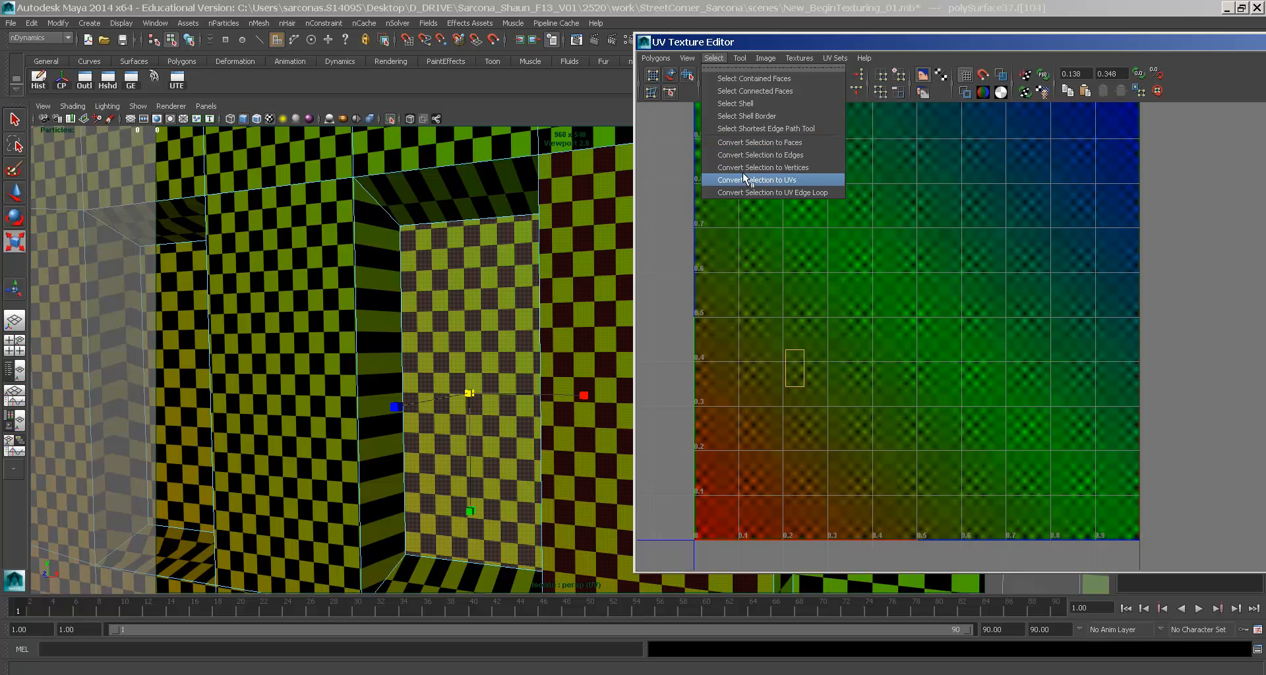
pyautogui.click(739, 180)
pyautogui.moveTo(818, 353); pyautogui.dragTo(793, 290)
pyautogui.press('w')
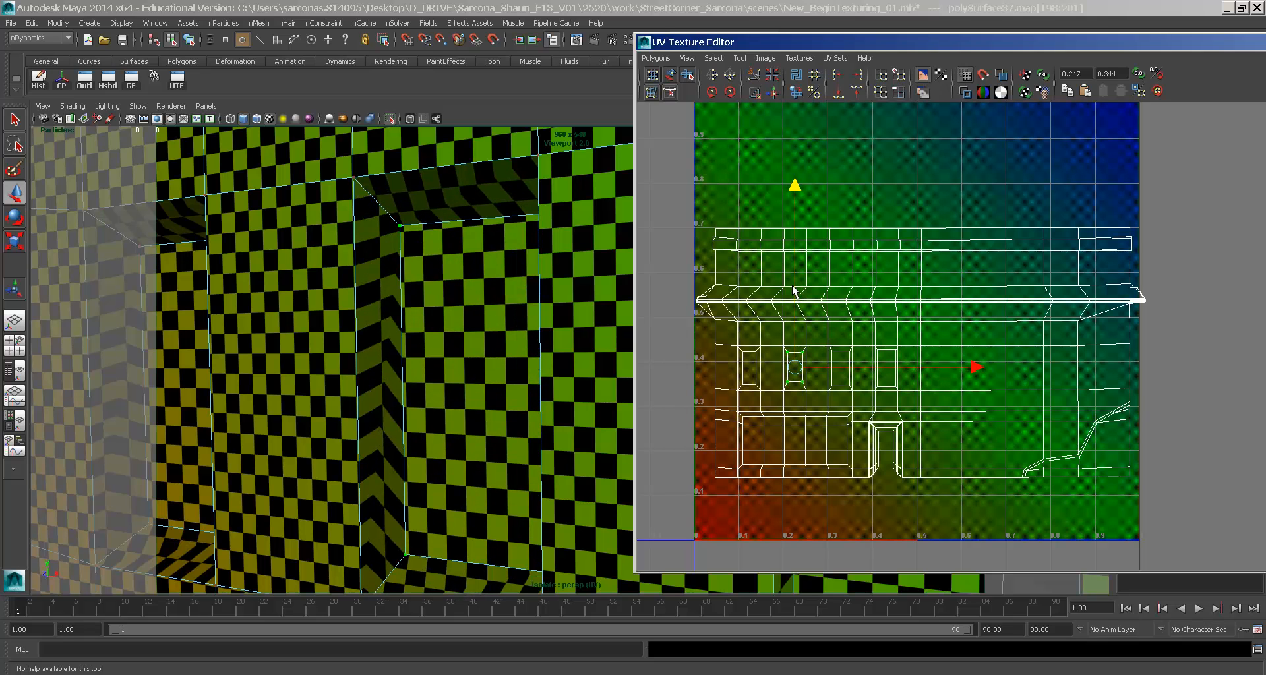
pyautogui.press('r')
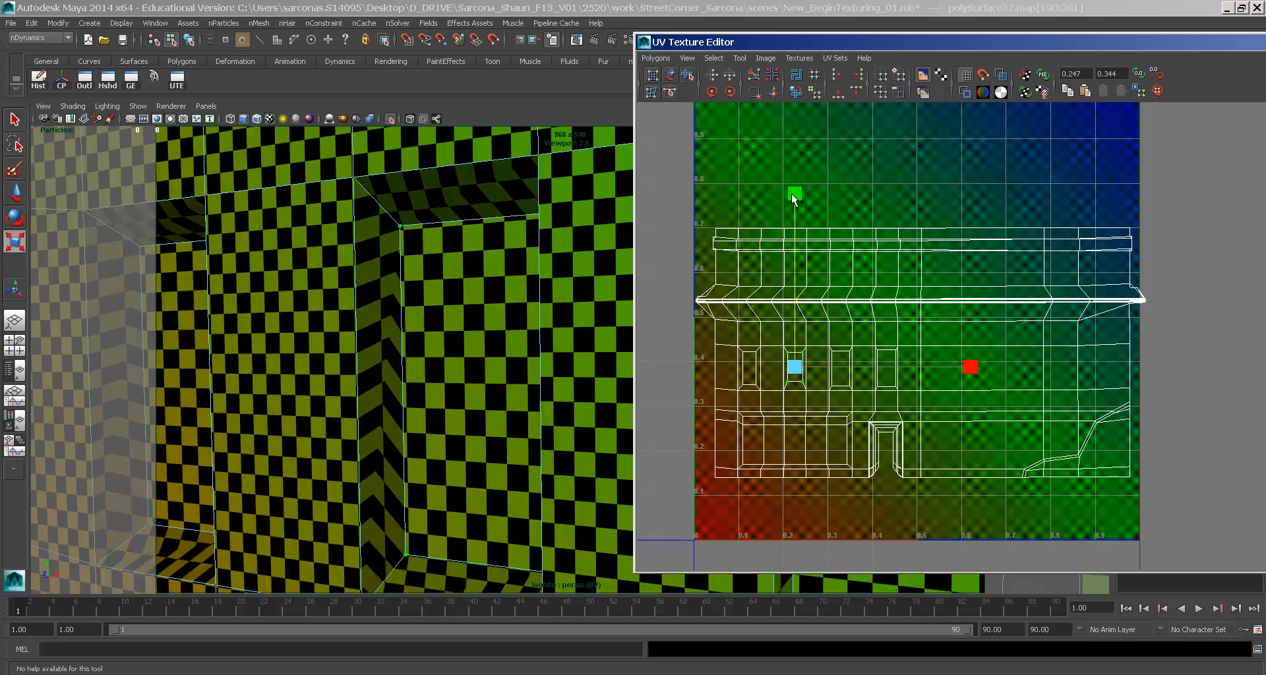
pyautogui.moveTo(793, 189); pyautogui.dragTo(791, 174)
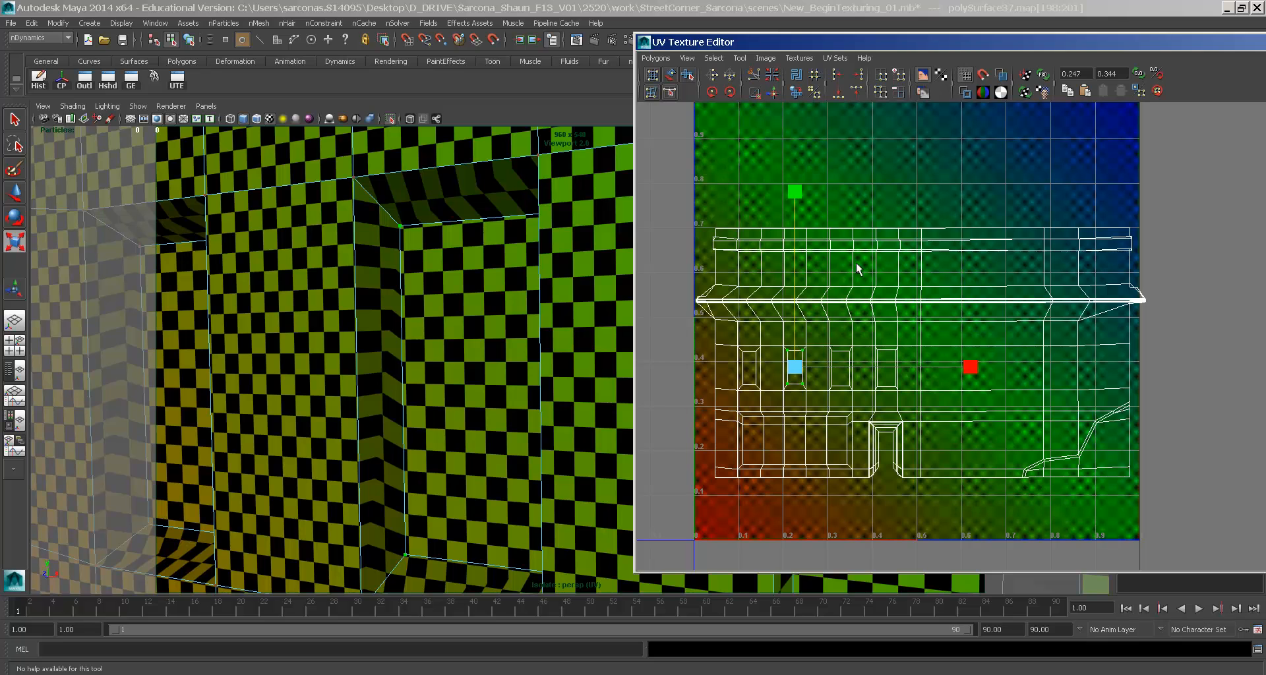
pyautogui.moveTo(963, 373); pyautogui.dragTo(936, 373)
pyautogui.moveTo(798, 203)
pyautogui.mouseDown()
pyautogui.moveTo(792, 224)
pyautogui.moveTo(790, 209)
pyautogui.mouseUp()
# - Convert recess face f[102] to UVs, narrow and lower them, then raise the upper building UVs slightly
pyautogui.keyDown('alt'); pyautogui.moveTo(407, 418); pyautogui.dragTo(259, 420, button='middle'); pyautogui.keyUp('alt')
pyautogui.rightClick(407, 264)
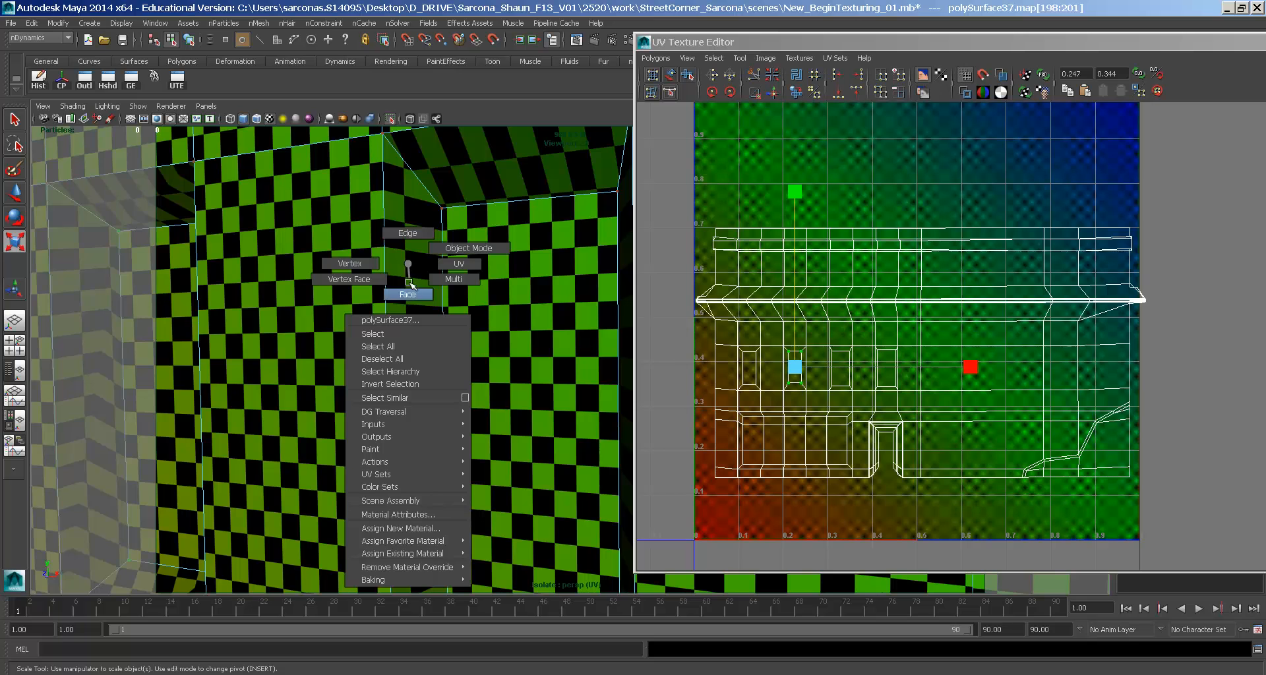
pyautogui.moveTo(409, 283); pyautogui.dragTo(408, 292, button='right')
pyautogui.click(842, 361)
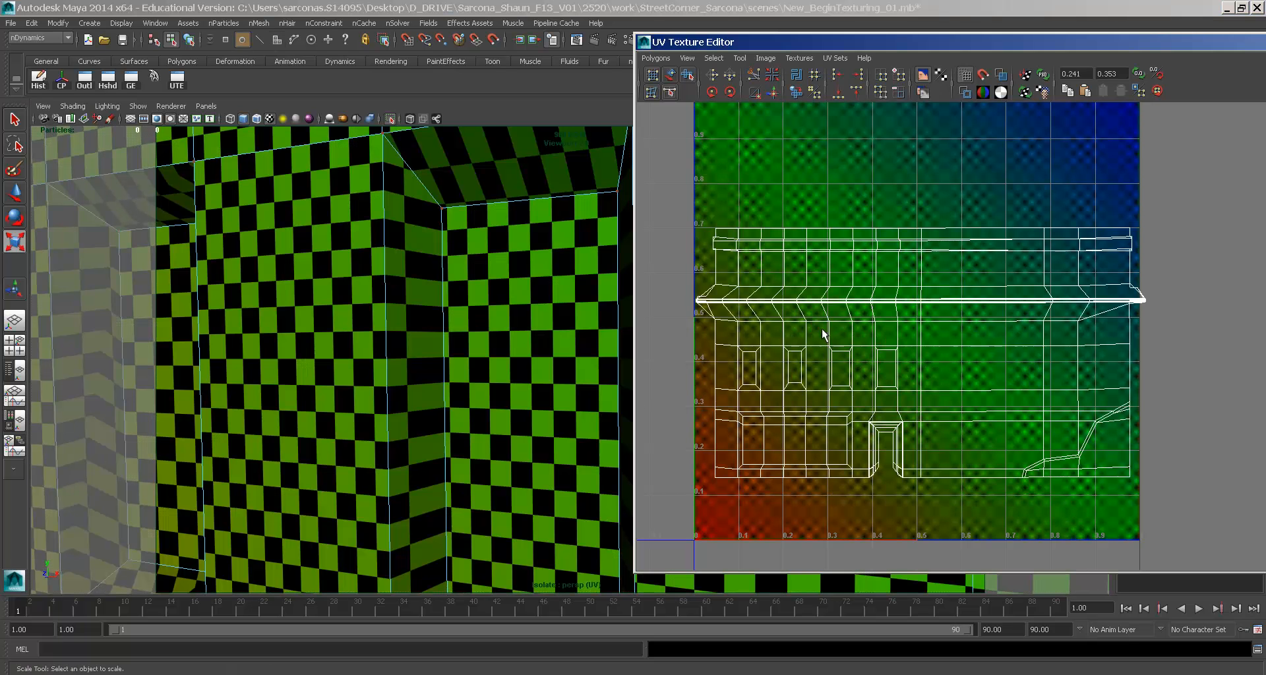
pyautogui.hotkey('ctrl', 'z')
pyautogui.click(713, 58)
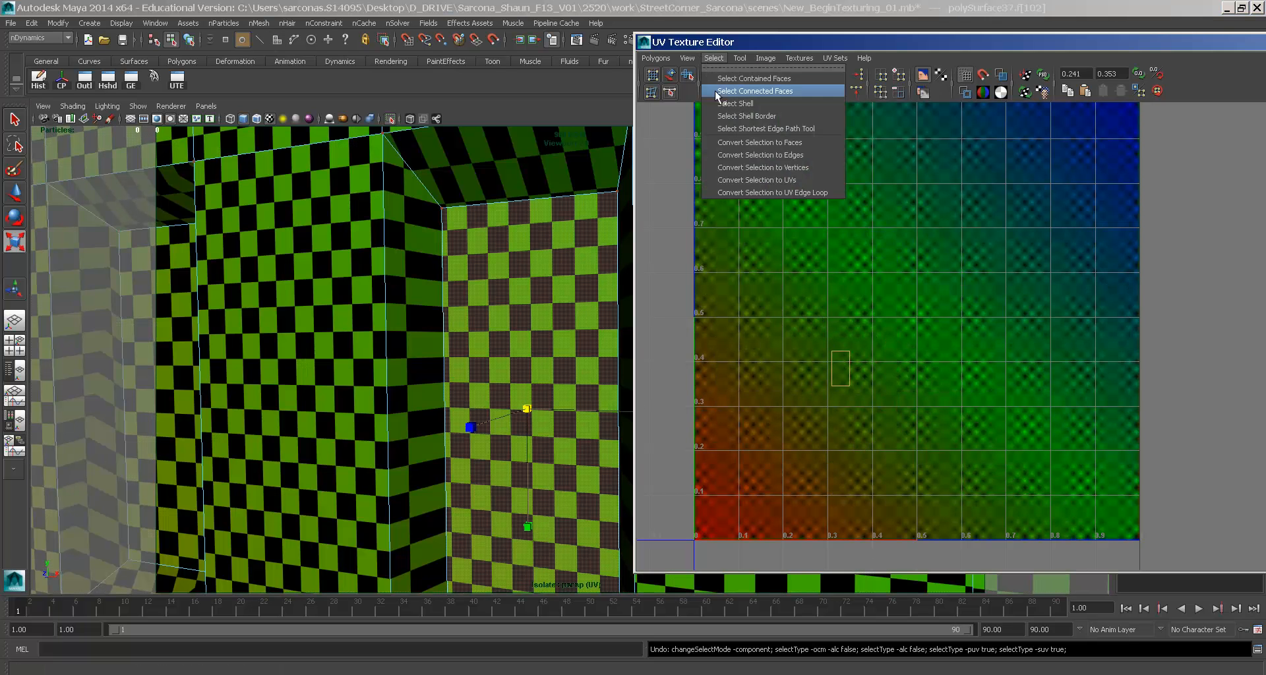
pyautogui.click(746, 176)
pyautogui.moveTo(1021, 370); pyautogui.dragTo(969, 373)
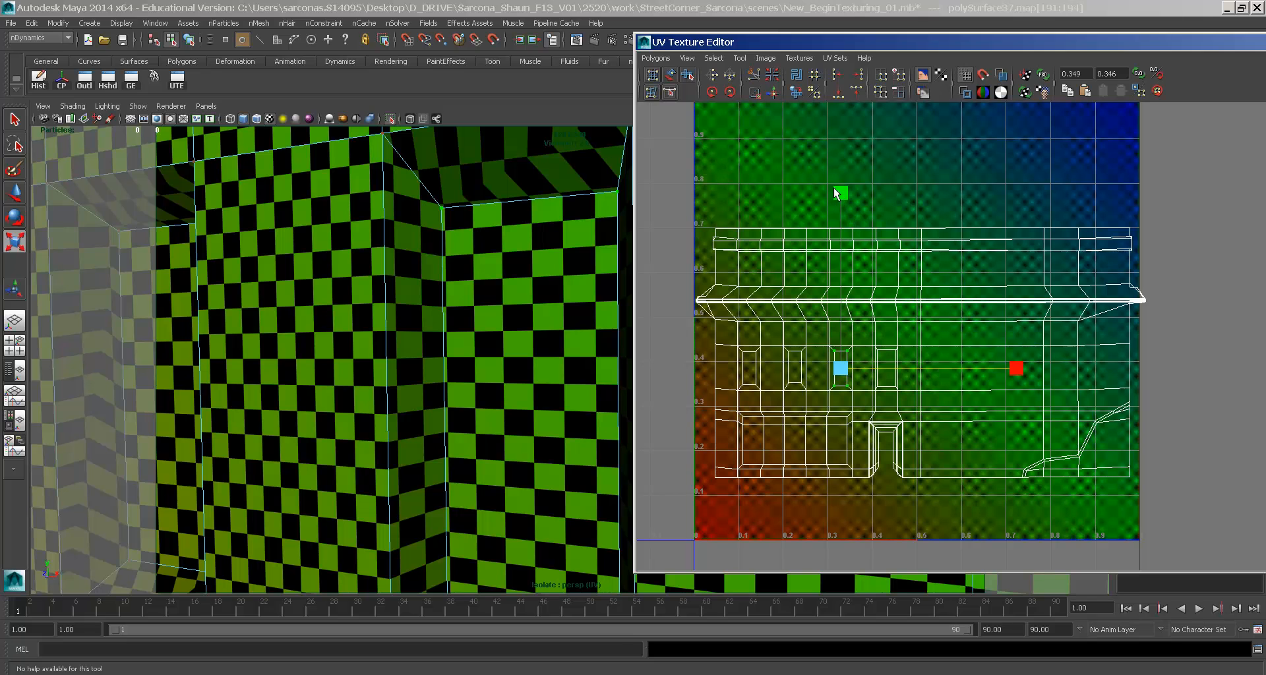
pyautogui.press('w')
pyautogui.click(839, 224)
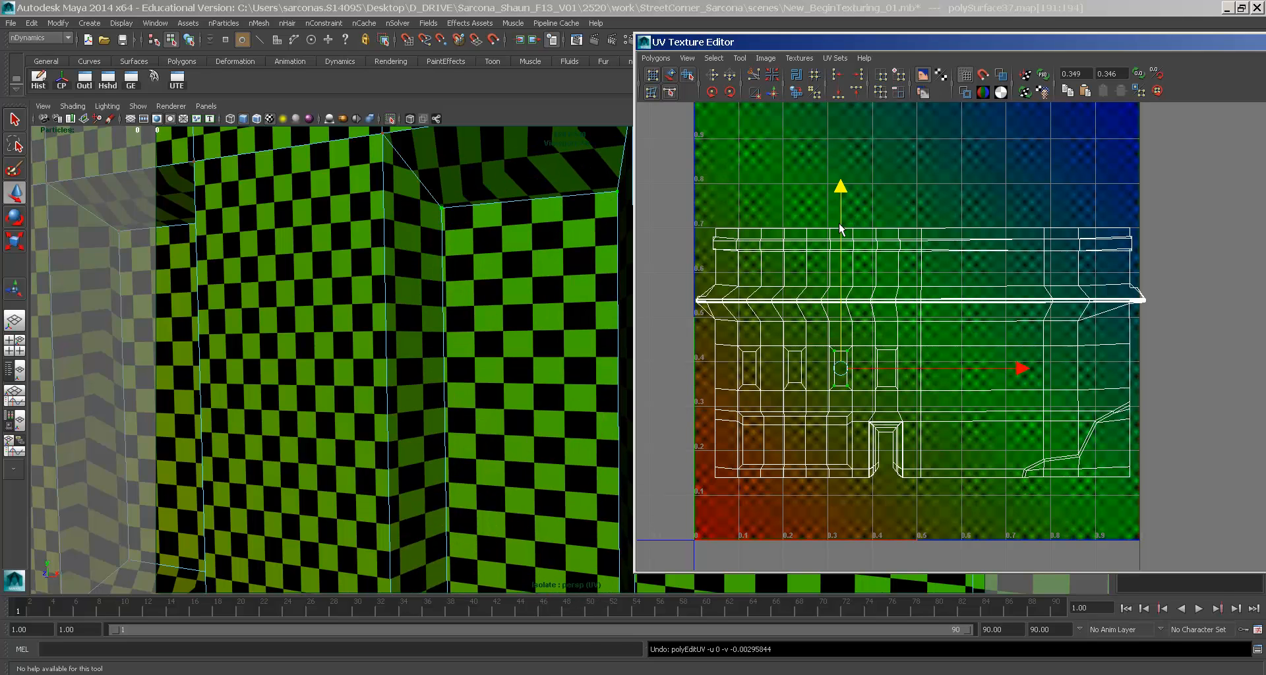
pyautogui.moveTo(1258, 186); pyautogui.dragTo(1258, 186)
pyautogui.moveTo(928, 232); pyautogui.dragTo(926, 229)
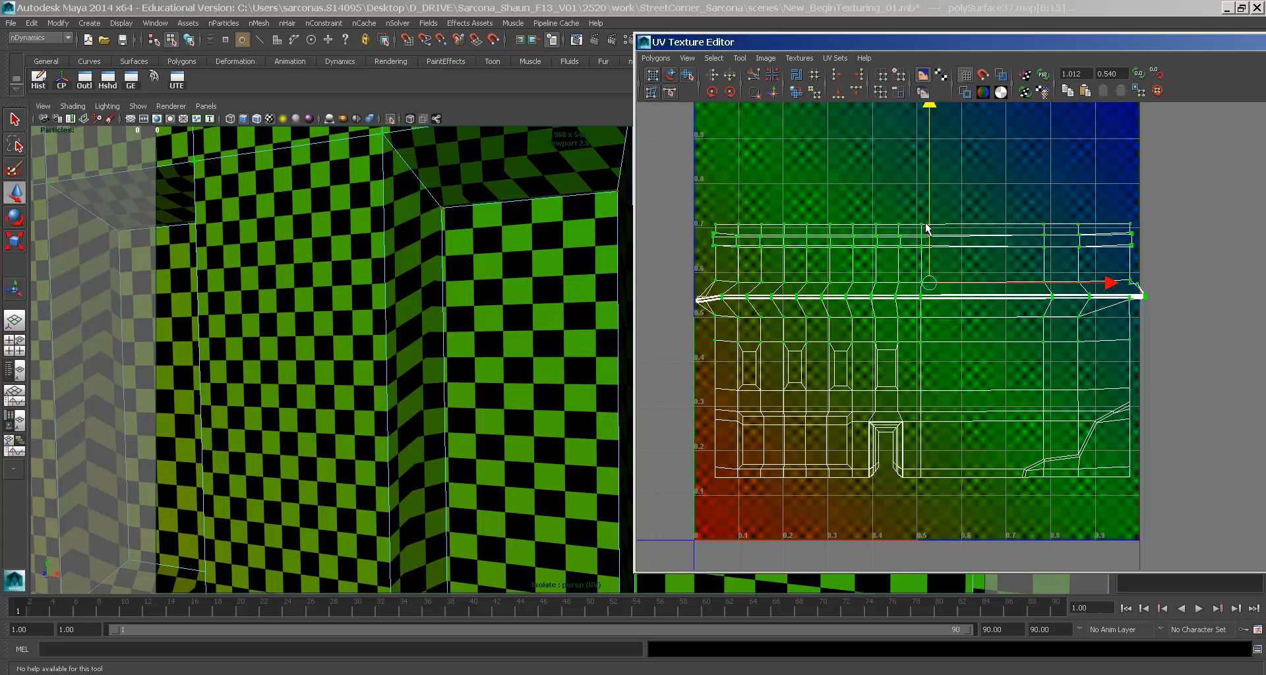
# - Convert another recessed wall face to UVs and shrink them horizontally and vertically
pyautogui.keyDown('alt'); pyautogui.moveTo(585, 285); pyautogui.dragTo(331, 281); pyautogui.keyUp('alt')
pyautogui.click(388, 314)
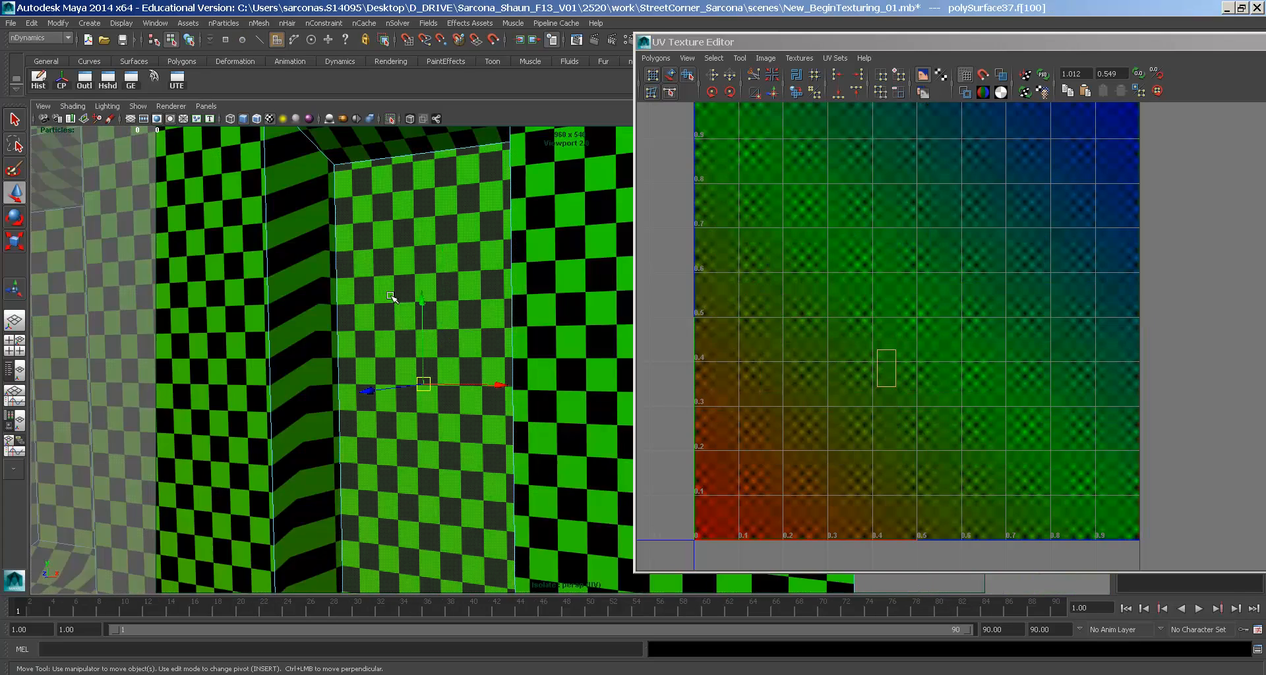
pyautogui.click(714, 58)
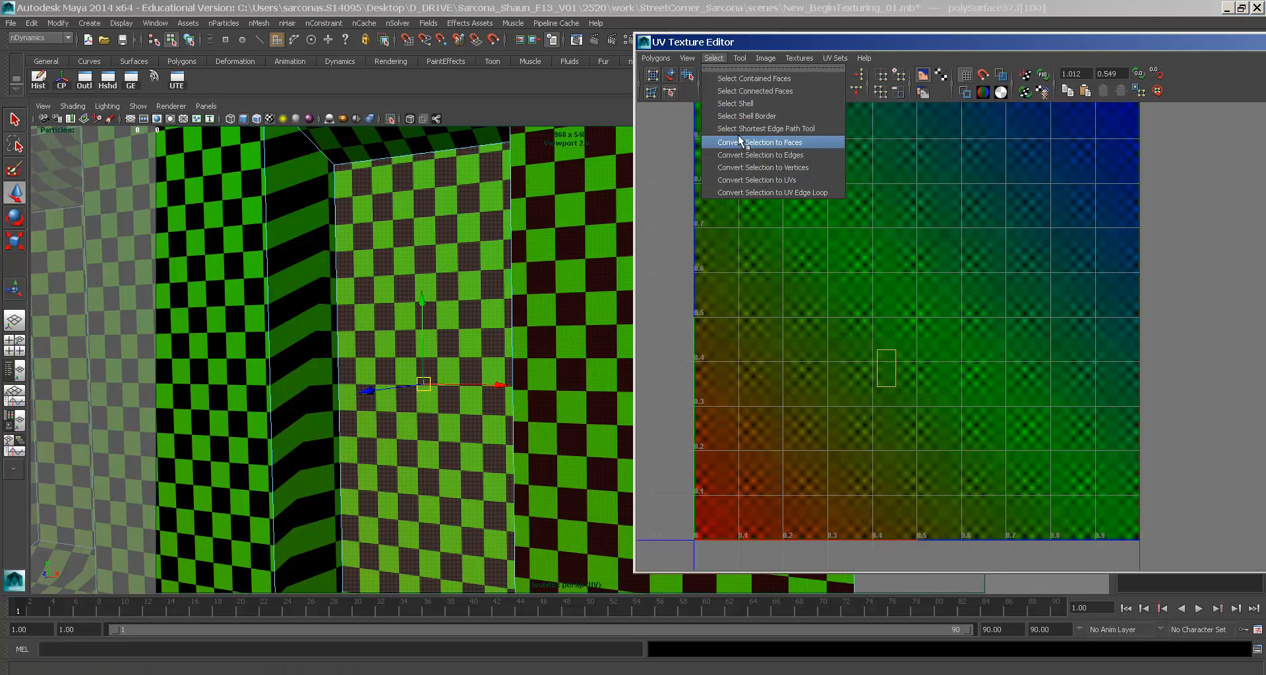
pyautogui.click(752, 180)
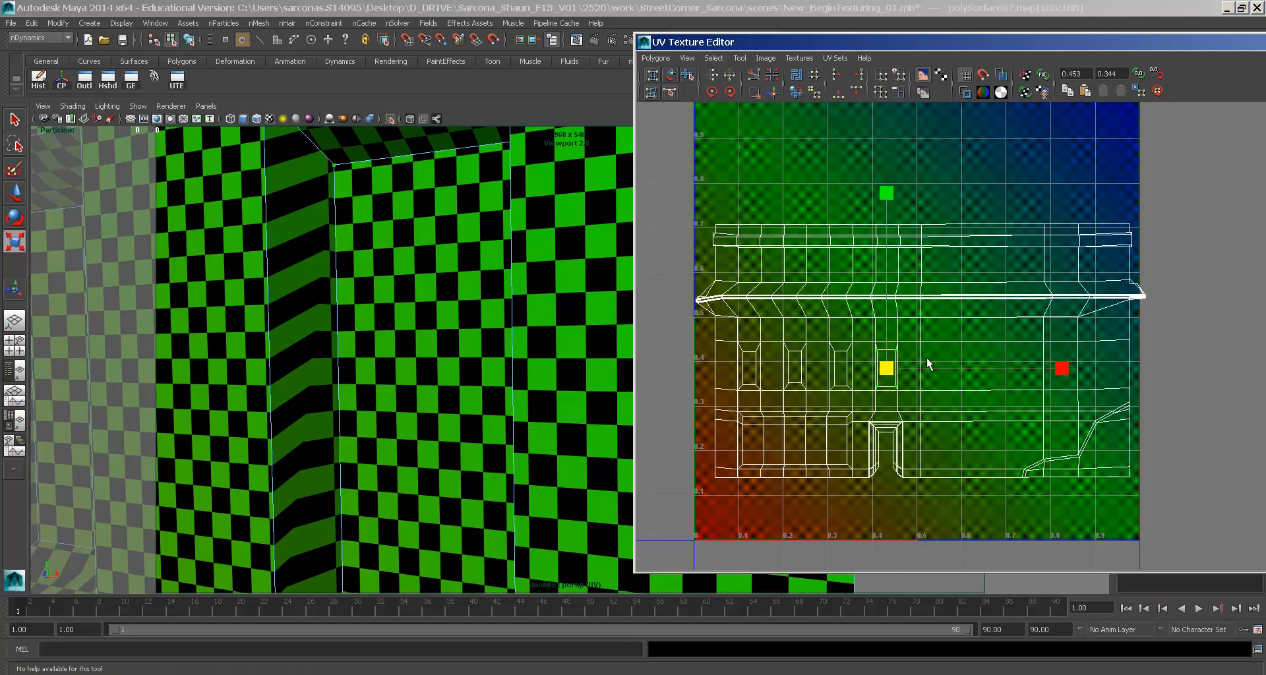
pyautogui.moveTo(1061, 367); pyautogui.dragTo(983, 371)
pyautogui.moveTo(889, 194); pyautogui.dragTo(881, 207)
pyautogui.press('w')
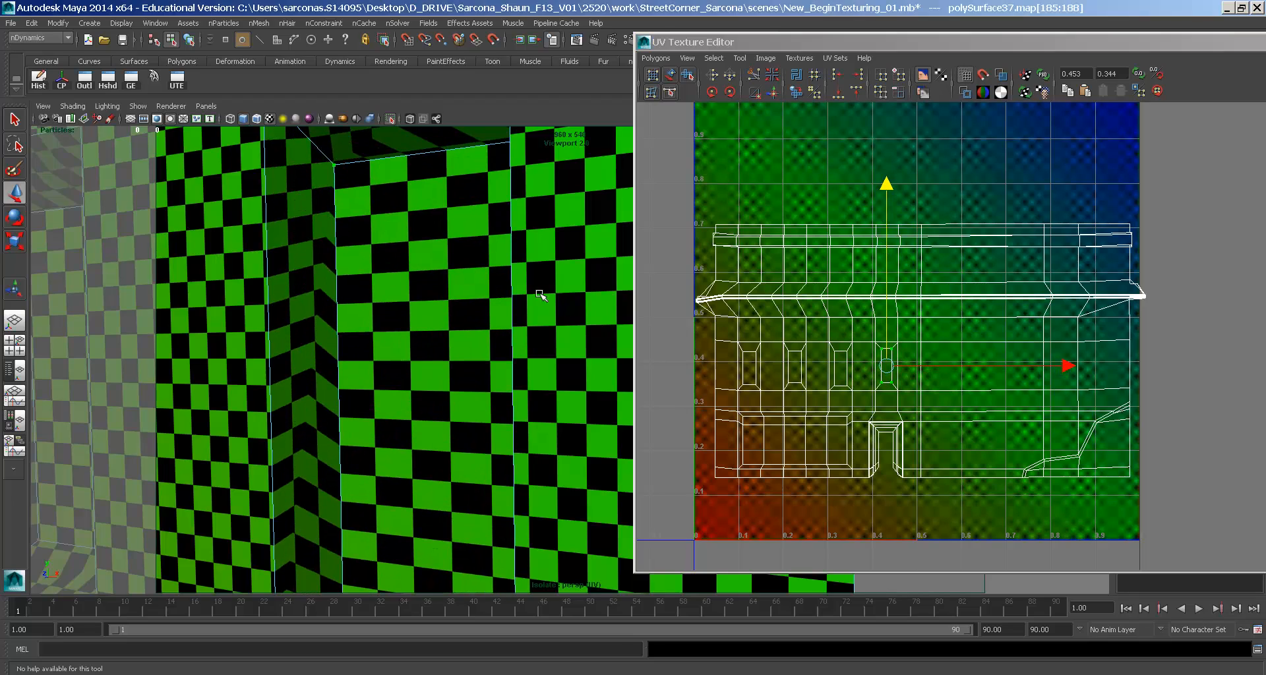
# - Inspect the wall checker around the corner and doorway, then select the whole building mesh
pyautogui.keyDown('alt'); pyautogui.moveTo(537, 292); pyautogui.dragTo(339, 281, button='right'); pyautogui.keyUp('alt')
pyautogui.keyDown('alt'); pyautogui.moveTo(580, 333); pyautogui.dragTo(402, 310, button='middle'); pyautogui.keyUp('alt')
pyautogui.keyDown('alt'); pyautogui.moveTo(423, 268); pyautogui.dragTo(440, 221, button='middle'); pyautogui.keyUp('alt')
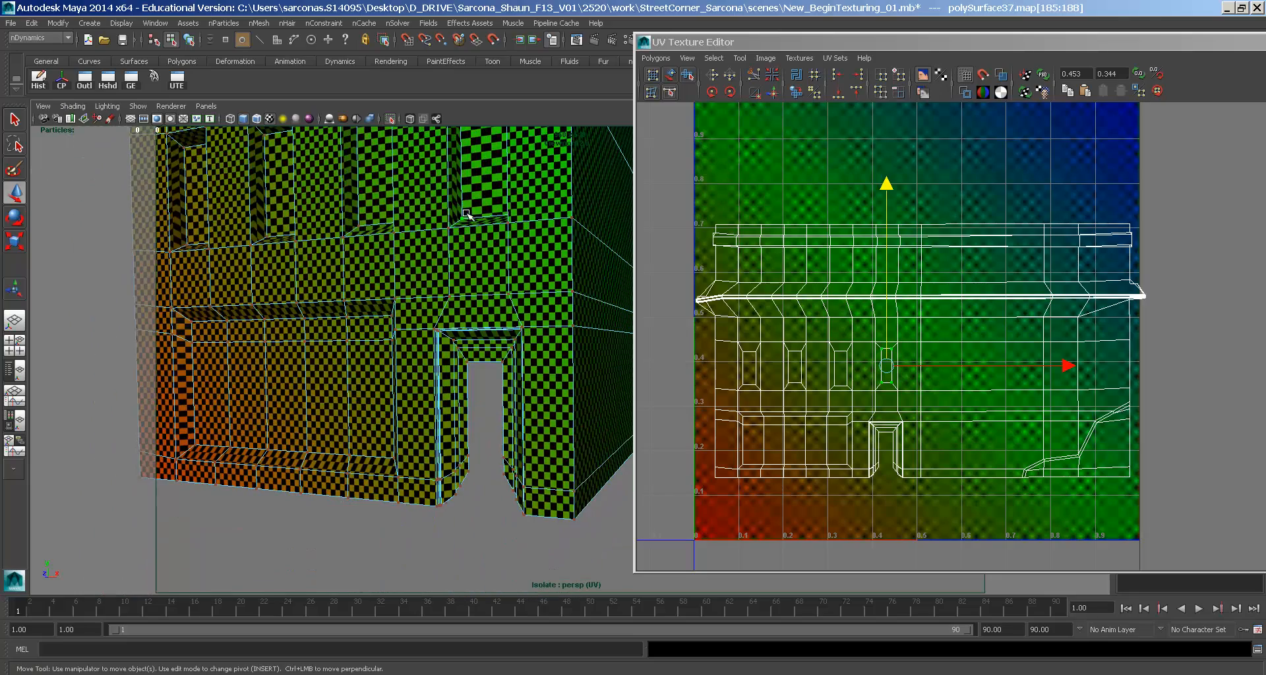
pyautogui.keyDown('alt'); pyautogui.moveTo(433, 272); pyautogui.dragTo(461, 276); pyautogui.keyUp('alt')
pyautogui.moveTo(462, 277)
pyautogui.keyDown('alt'); pyautogui.mouseDown(button='right')
pyautogui.moveTo(418, 285)
pyautogui.moveTo(416, 391)
pyautogui.moveTo(444, 279)
pyautogui.mouseUp(button='right'); pyautogui.keyUp('alt')
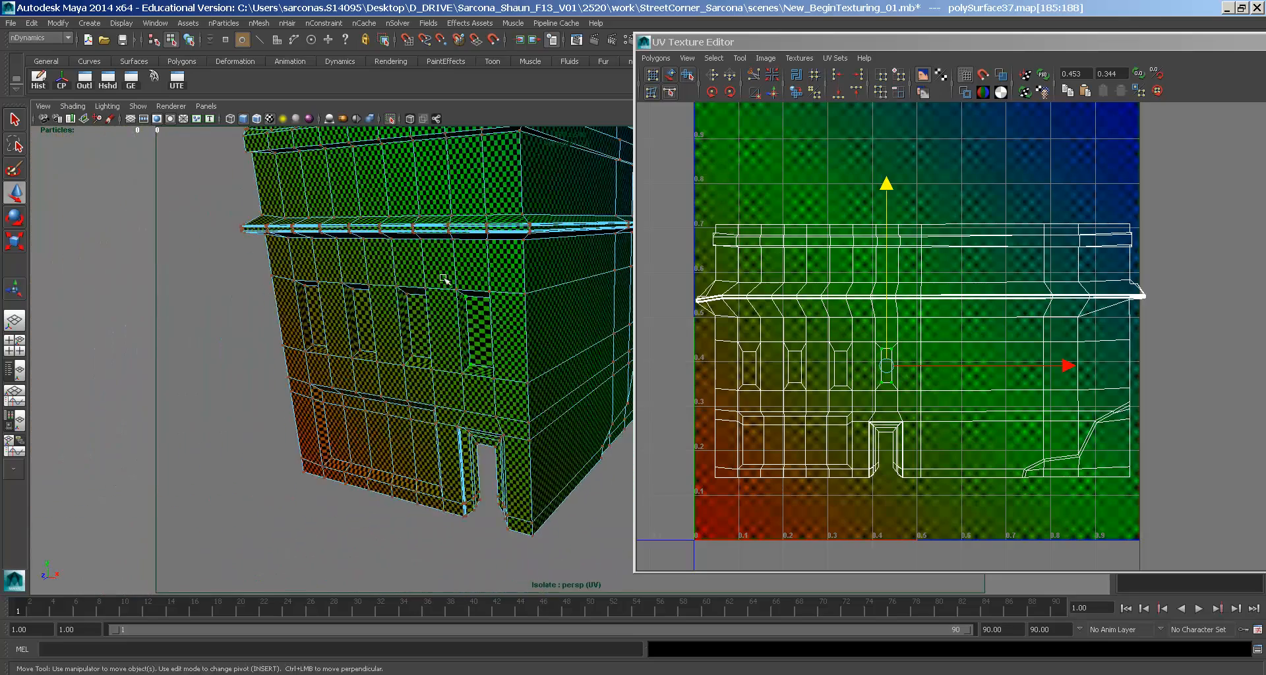
pyautogui.keyDown('alt'); pyautogui.moveTo(435, 416); pyautogui.dragTo(515, 326, button='right'); pyautogui.keyUp('alt')
pyautogui.keyDown('alt'); pyautogui.moveTo(514, 326); pyautogui.dragTo(484, 321); pyautogui.keyUp('alt')
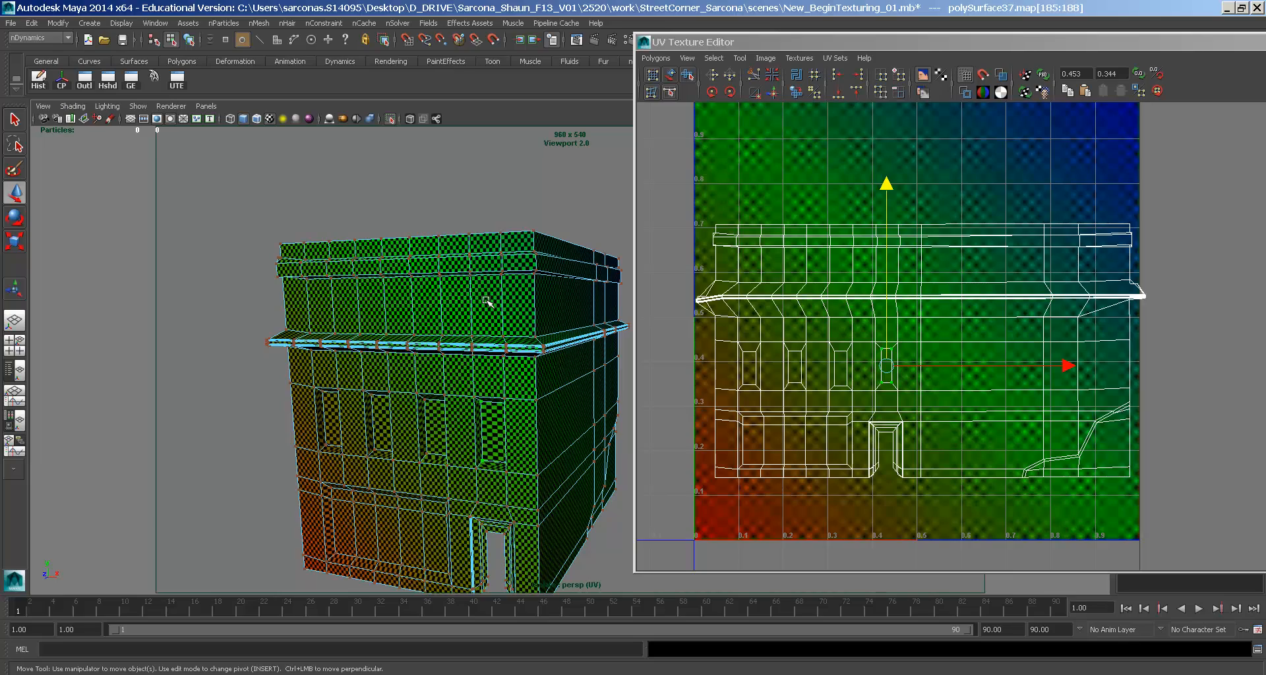
pyautogui.click(499, 228)
pyautogui.keyDown('alt'); pyautogui.moveTo(419, 265); pyautogui.dragTo(447, 261); pyautogui.keyUp('alt')
pyautogui.moveTo(447, 261); pyautogui.dragTo(462, 249, button='right')
pyautogui.keyDown('alt'); pyautogui.moveTo(474, 182); pyautogui.dragTo(393, 367, button='right'); pyautogui.keyUp('alt')
pyautogui.keyDown('alt'); pyautogui.moveTo(393, 367); pyautogui.dragTo(547, 254); pyautogui.keyUp('alt')
pyautogui.click(462, 252)
# - Select all of the building's UVs and shrink the whole layout slightly
pyautogui.moveTo(850, 273); pyautogui.dragTo(899, 270, button='right')
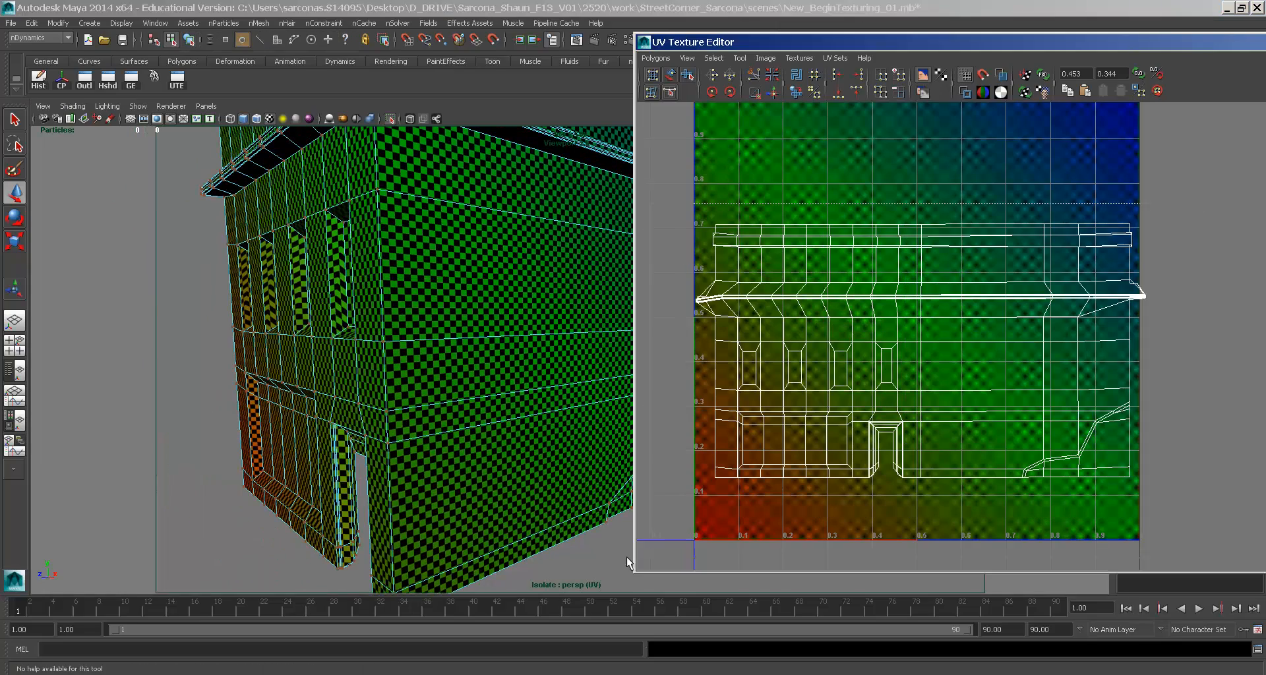
pyautogui.moveTo(630, 563); pyautogui.dragTo(627, 564)
pyautogui.press('r')
pyautogui.moveTo(888, 441)
pyautogui.mouseDown(button='middle')
pyautogui.moveTo(874, 439)
pyautogui.moveTo(890, 423)
pyautogui.moveTo(891, 462)
pyautogui.moveTo(901, 448)
pyautogui.mouseUp(button='middle')
pyautogui.press('w')
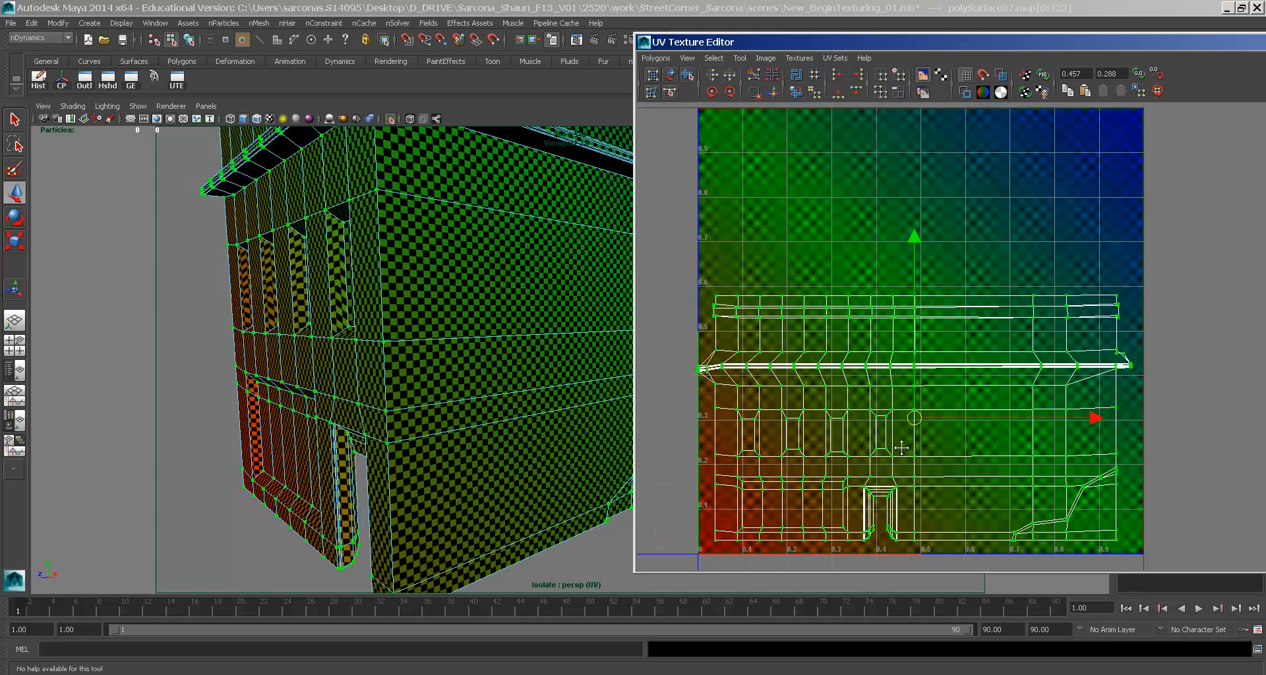
pyautogui.keyDown('alt'); pyautogui.moveTo(901, 448); pyautogui.dragTo(840, 323, button='right'); pyautogui.keyUp('alt')
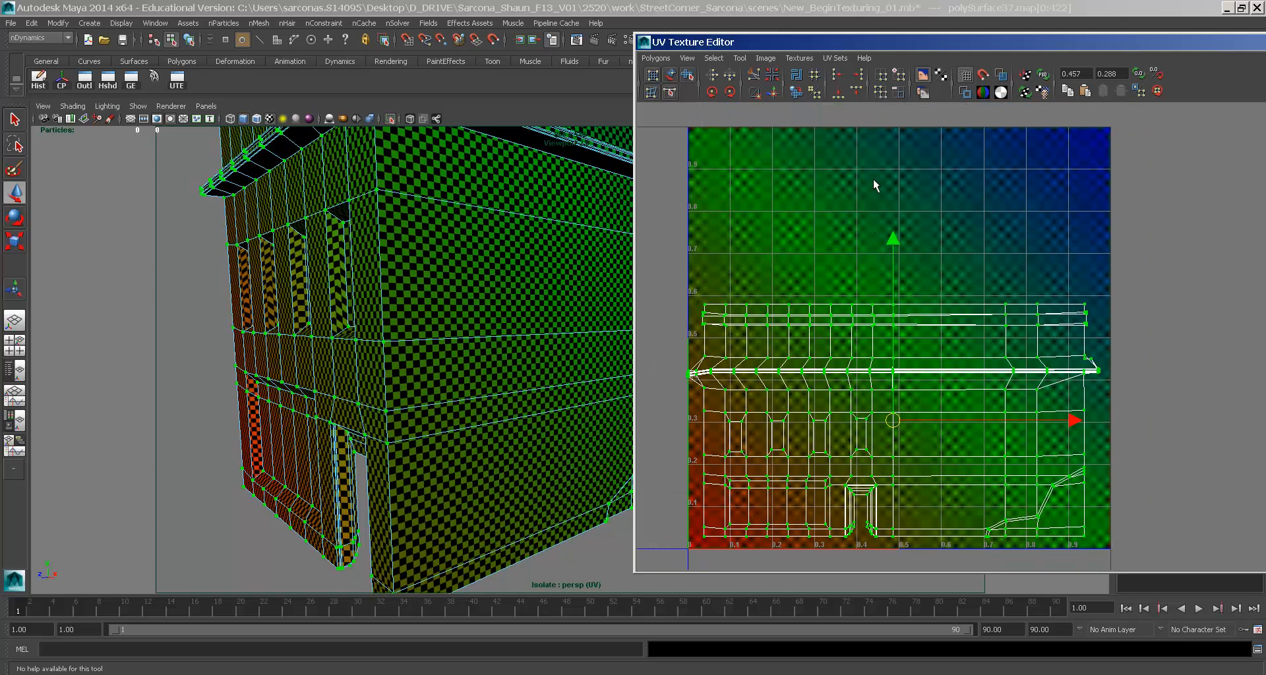
# - Shift the whole UV layout into place inside the 0–1 tile, then return to object mode
pyautogui.press('r')
pyautogui.moveTo(893, 246); pyautogui.dragTo(885, 110)
pyautogui.hotkey('ctrl', 'z')
pyautogui.press('w')
pyautogui.moveTo(901, 424); pyautogui.dragTo(896, 416)
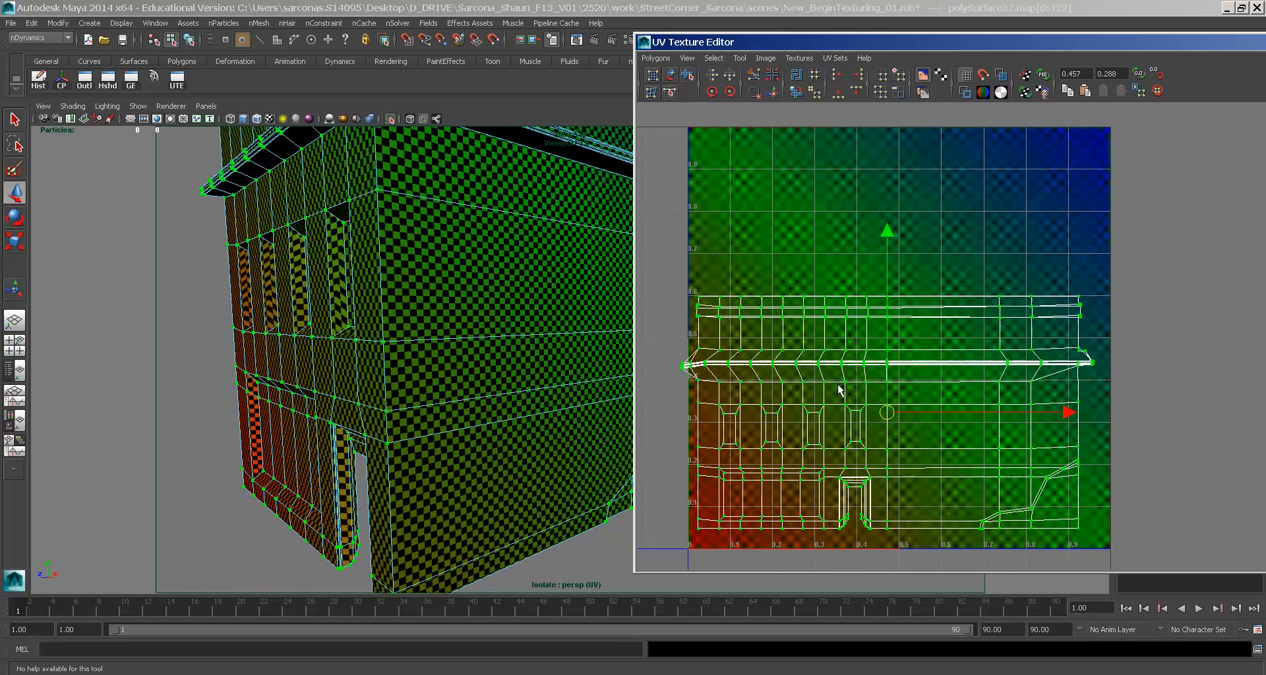
pyautogui.scroll(10, 514, 330)
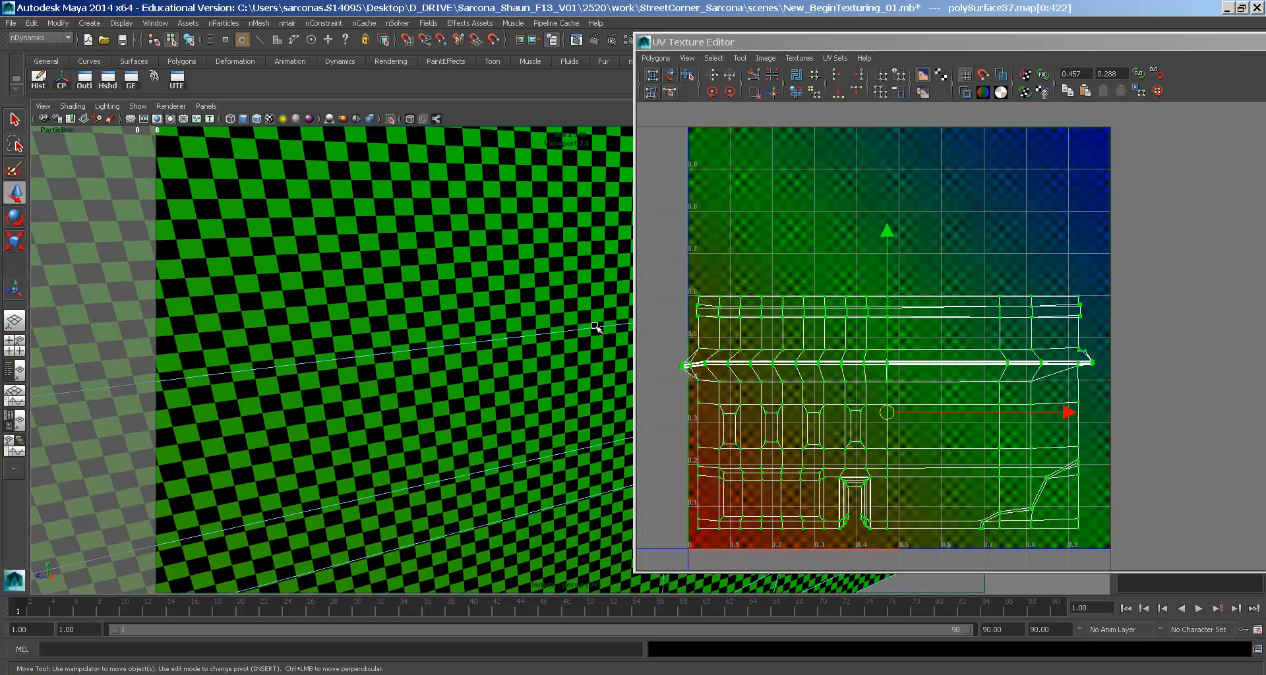
pyautogui.scroll(-8, 595, 327)
pyautogui.moveTo(861, 437); pyautogui.dragTo(876, 442, button='middle')
pyautogui.press('F8')
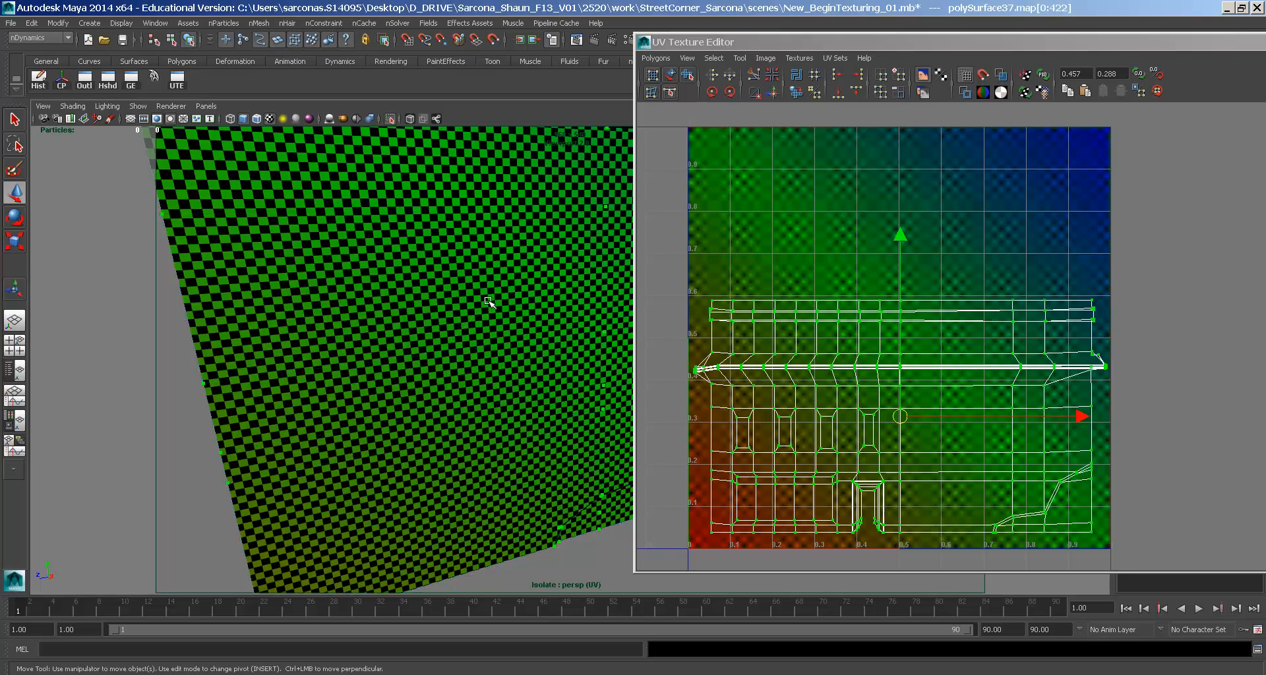
pyautogui.scroll(-8, 489, 303)
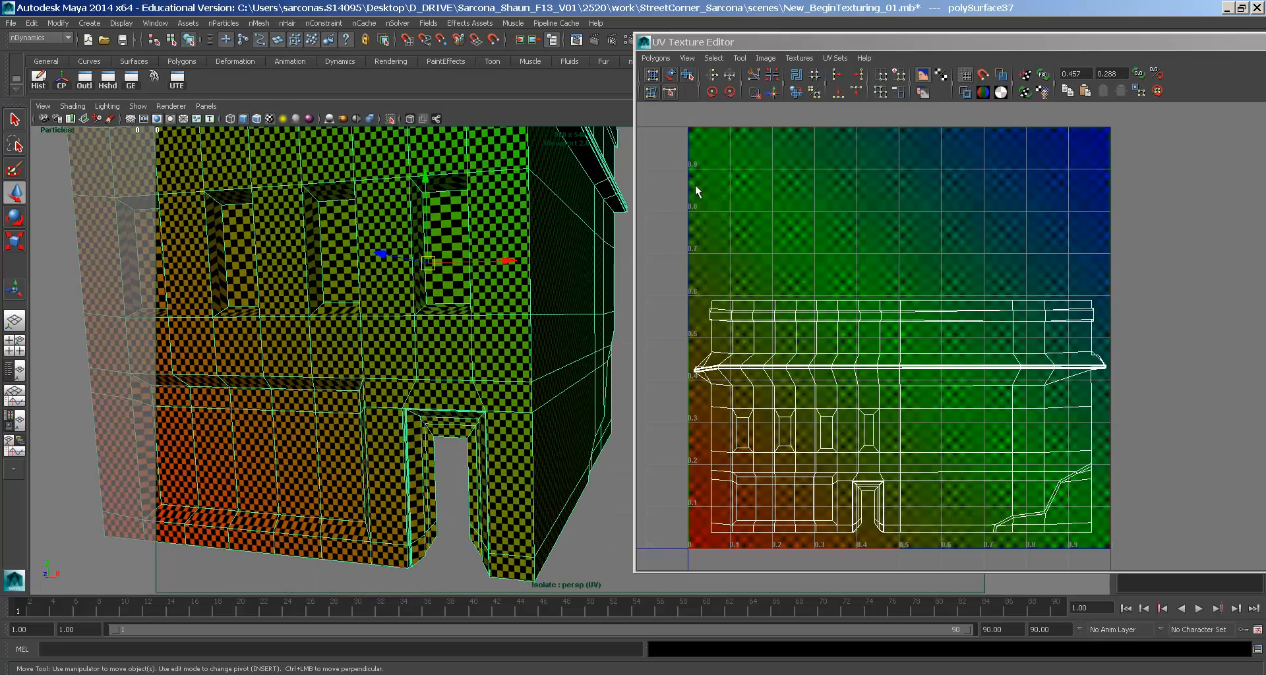
# - Save a UV snapshot named Building.iff, close the UV Texture Editor, and select masterLayer
pyautogui.click(655, 58)
pyautogui.click(719, 439)
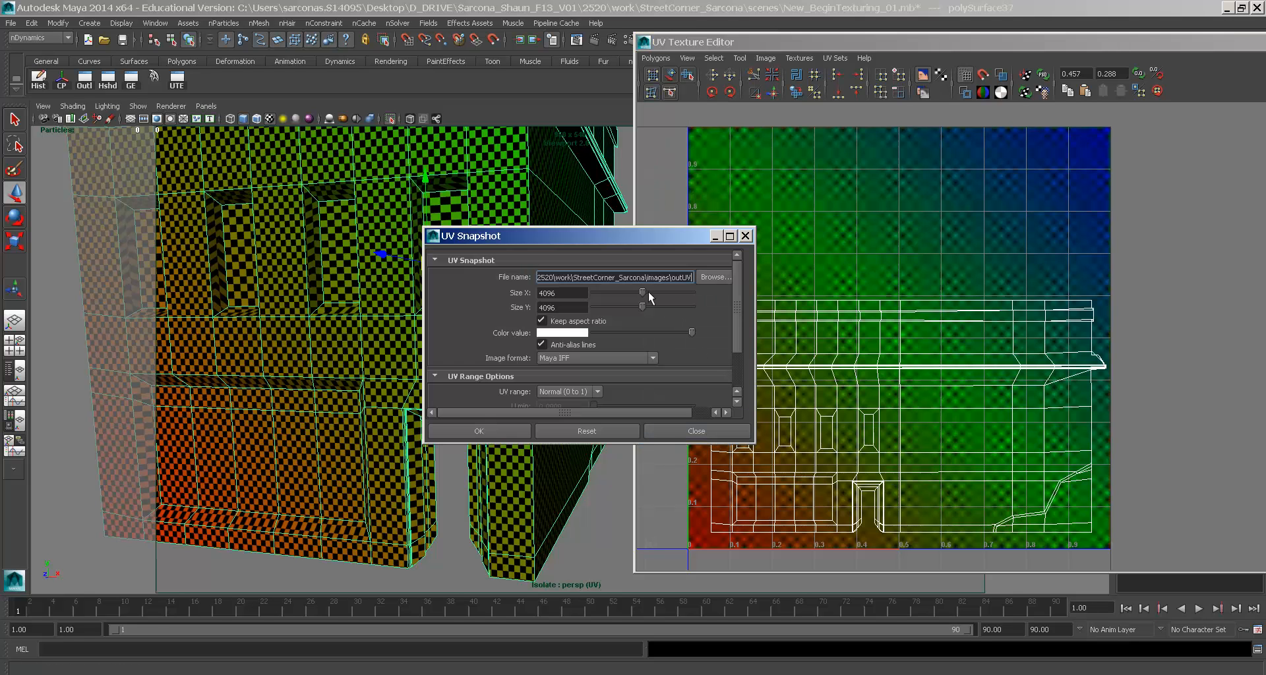
pyautogui.doubleClick(676, 277)
pyautogui.write('Building')
pyautogui.click(461, 429)
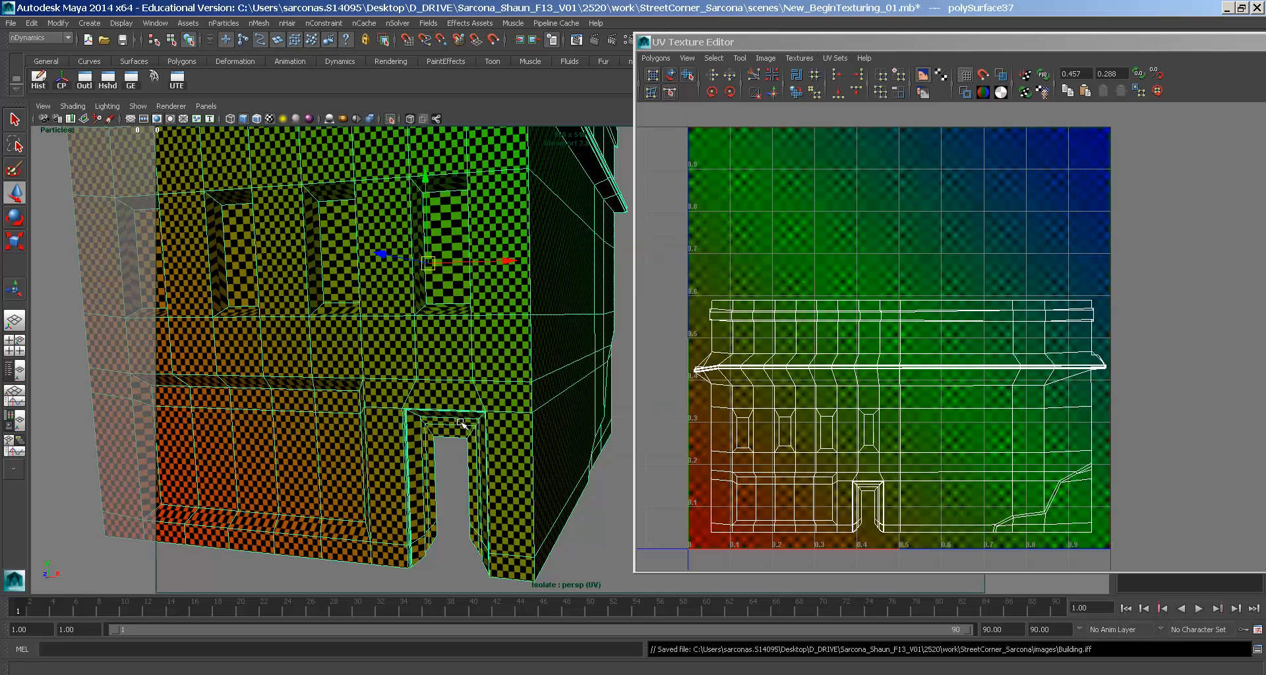
pyautogui.doubleClick(644, 42)
pyautogui.click(1178, 422)
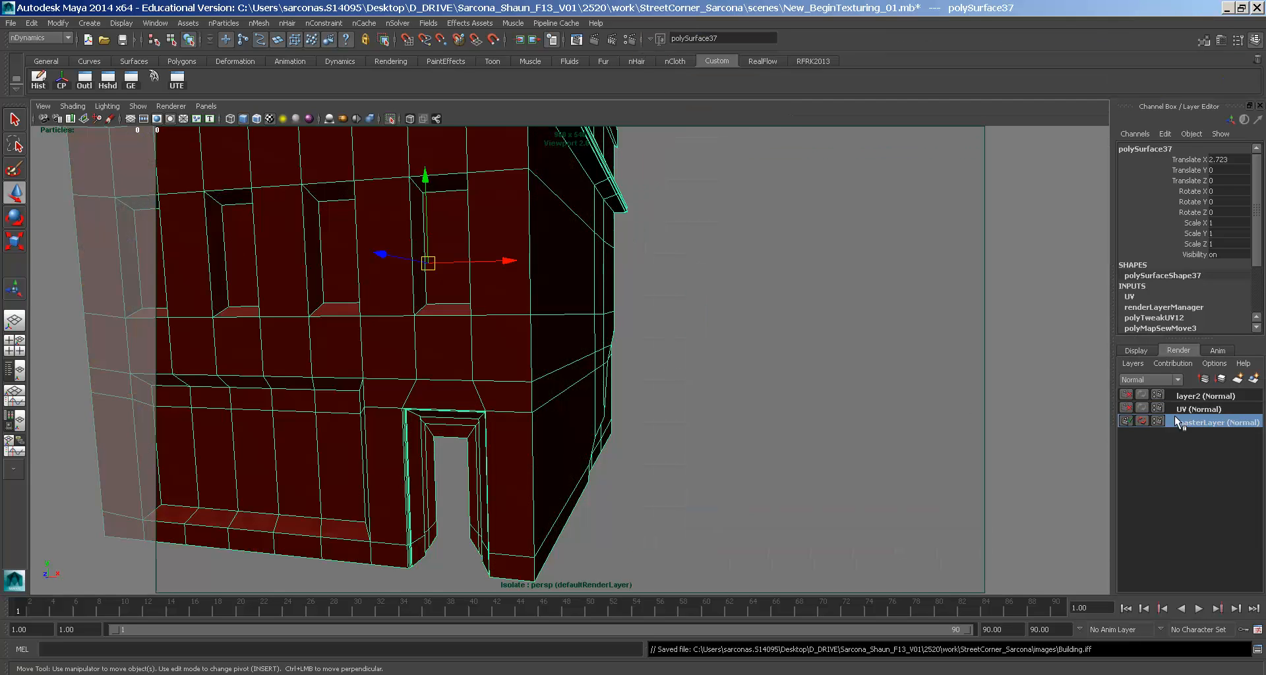
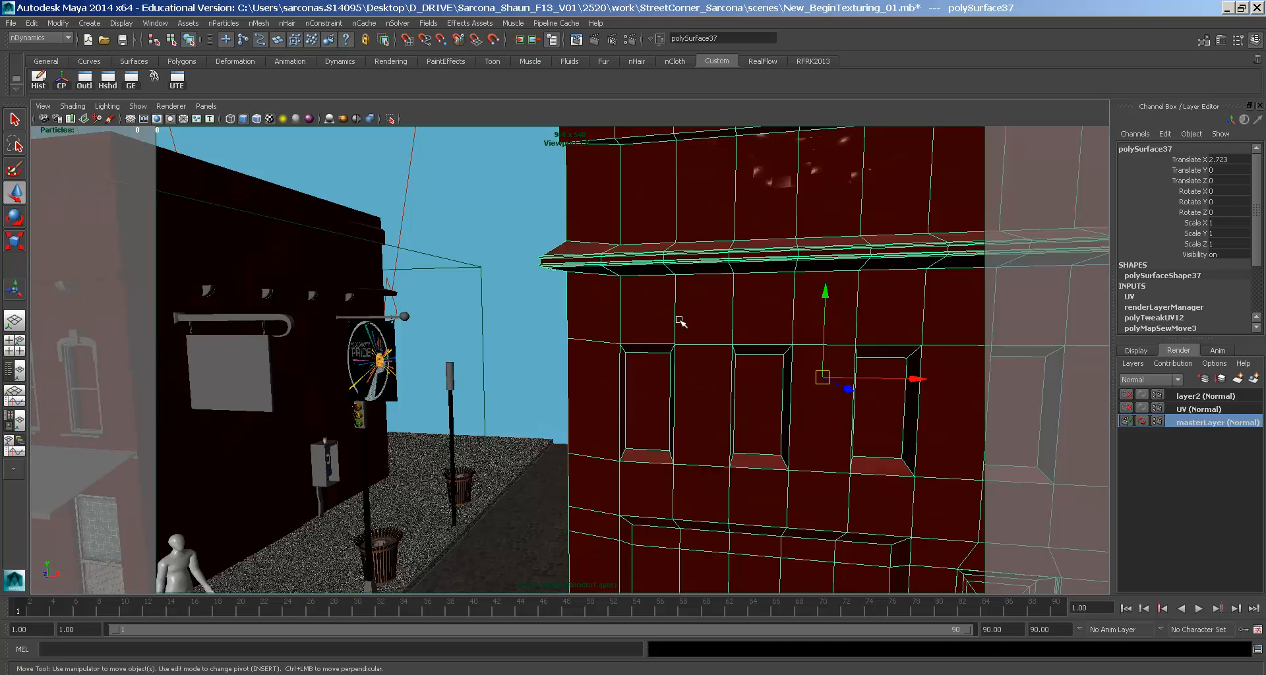
# - Assign a new mia_material_x_passes shader named building_MIA to the right-hand building
pyautogui.keyDown('alt'); pyautogui.moveTo(682, 322); pyautogui.dragTo(737, 389); pyautogui.keyUp('alt')
pyautogui.keyDown('alt'); pyautogui.moveTo(737, 390); pyautogui.dragTo(511, 342, button='right'); pyautogui.keyUp('alt')
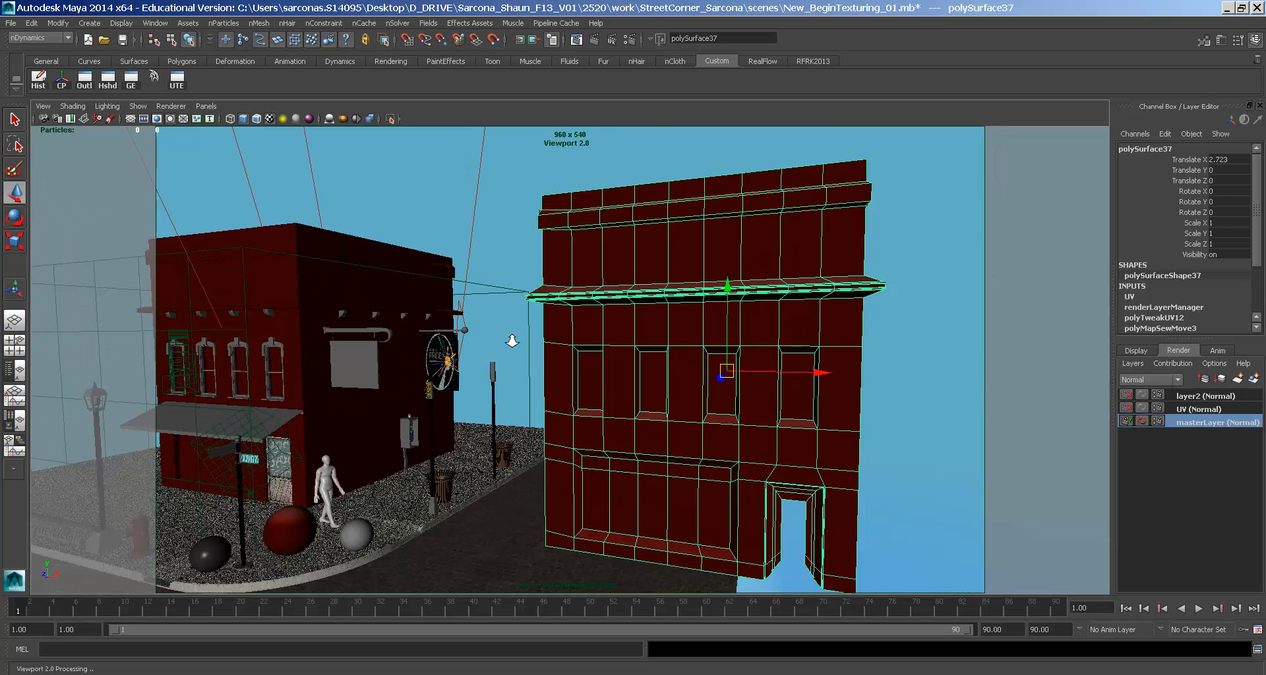
pyautogui.keyDown('alt'); pyautogui.moveTo(524, 337); pyautogui.dragTo(528, 370); pyautogui.keyUp('alt')
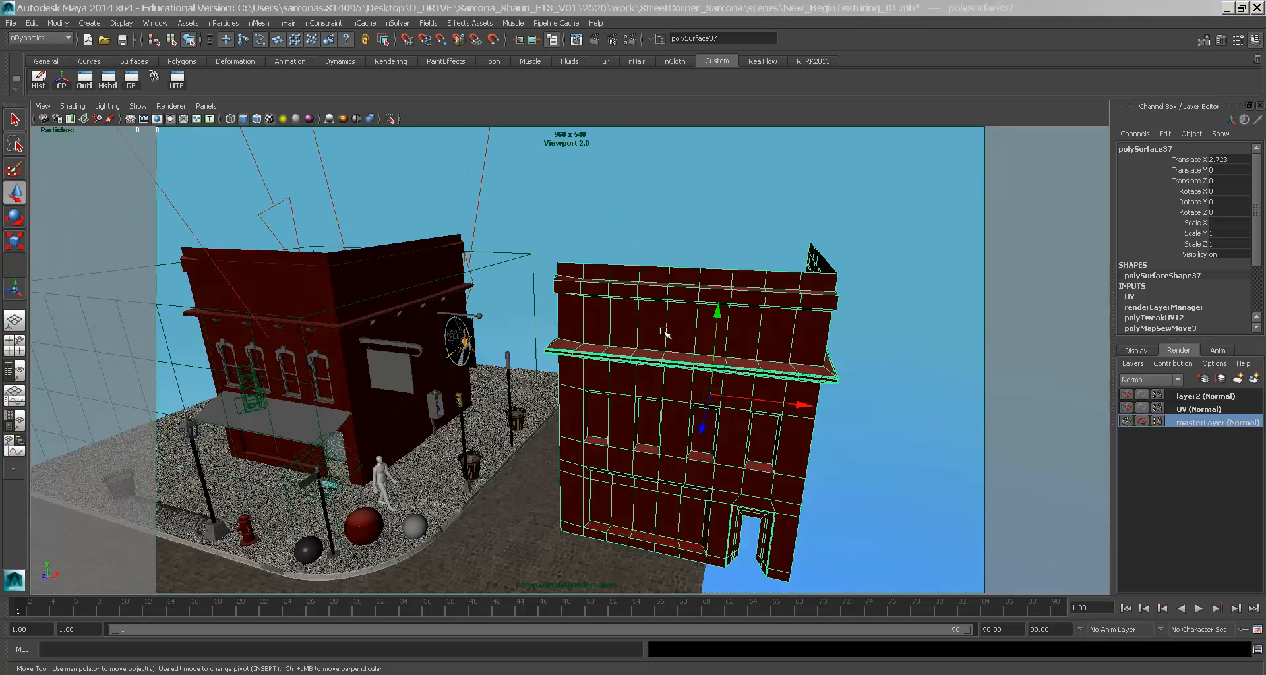
pyautogui.press('space')
pyautogui.click(566, 448)
pyautogui.moveTo(567, 458); pyautogui.dragTo(734, 354)
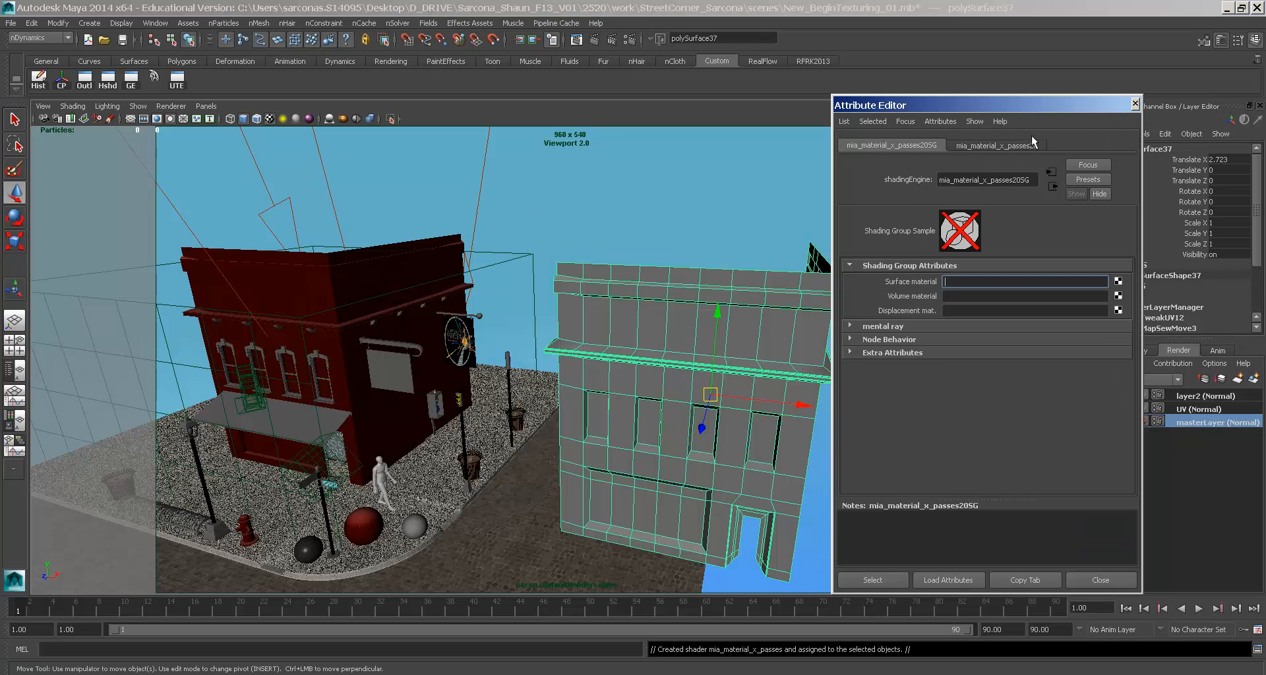
pyautogui.write('building')
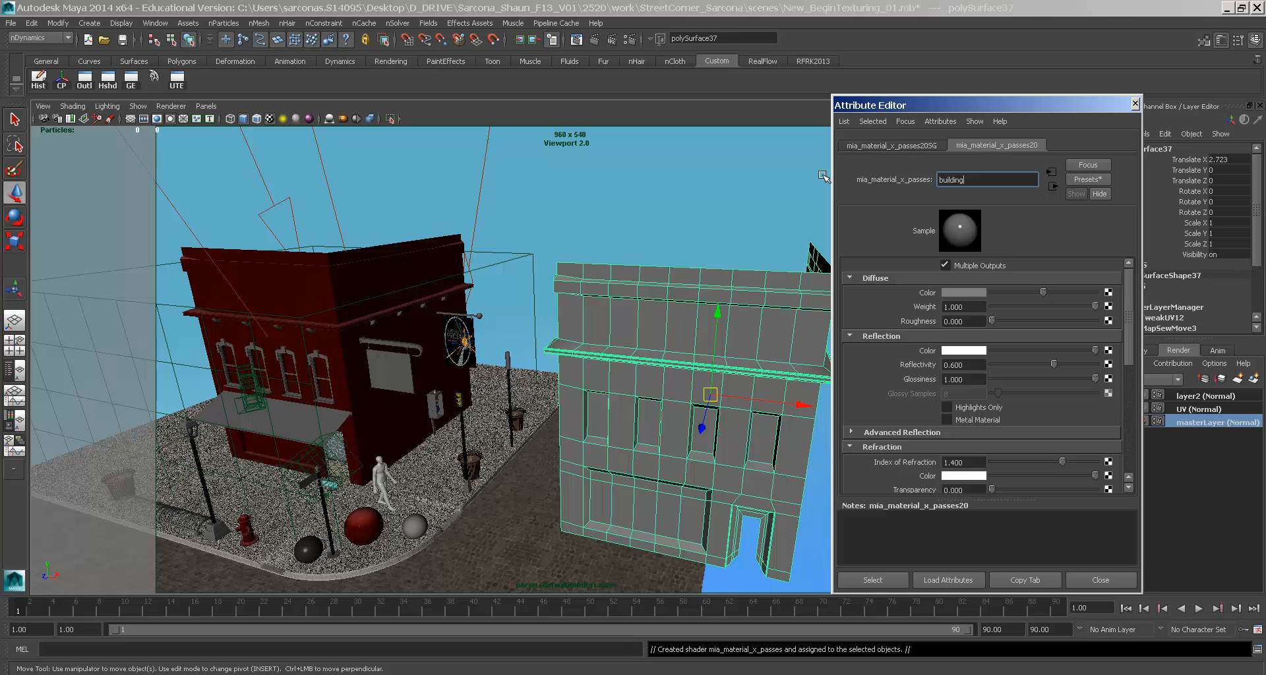
pyautogui.write('_MIA')
pyautogui.press('Return')
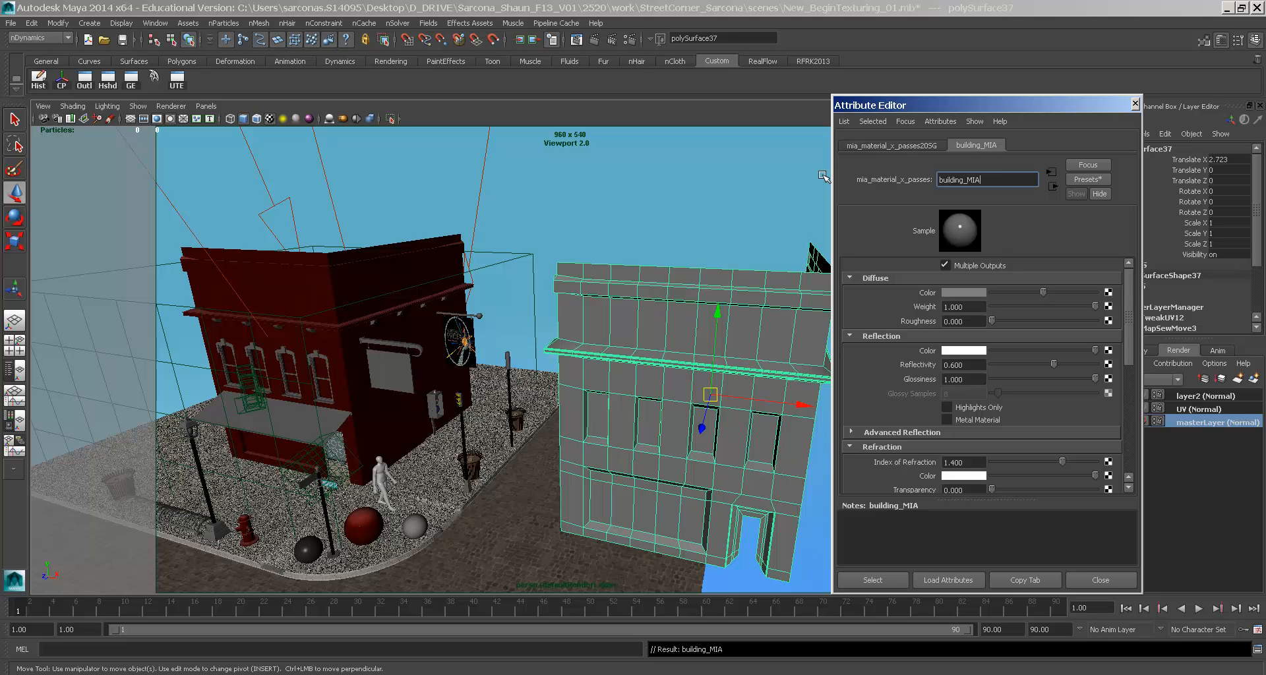
# - Select the grey building and delete its construction history
pyautogui.keyDown('alt'); pyautogui.moveTo(686, 302); pyautogui.dragTo(598, 292); pyautogui.keyUp('alt')
pyautogui.press('space')
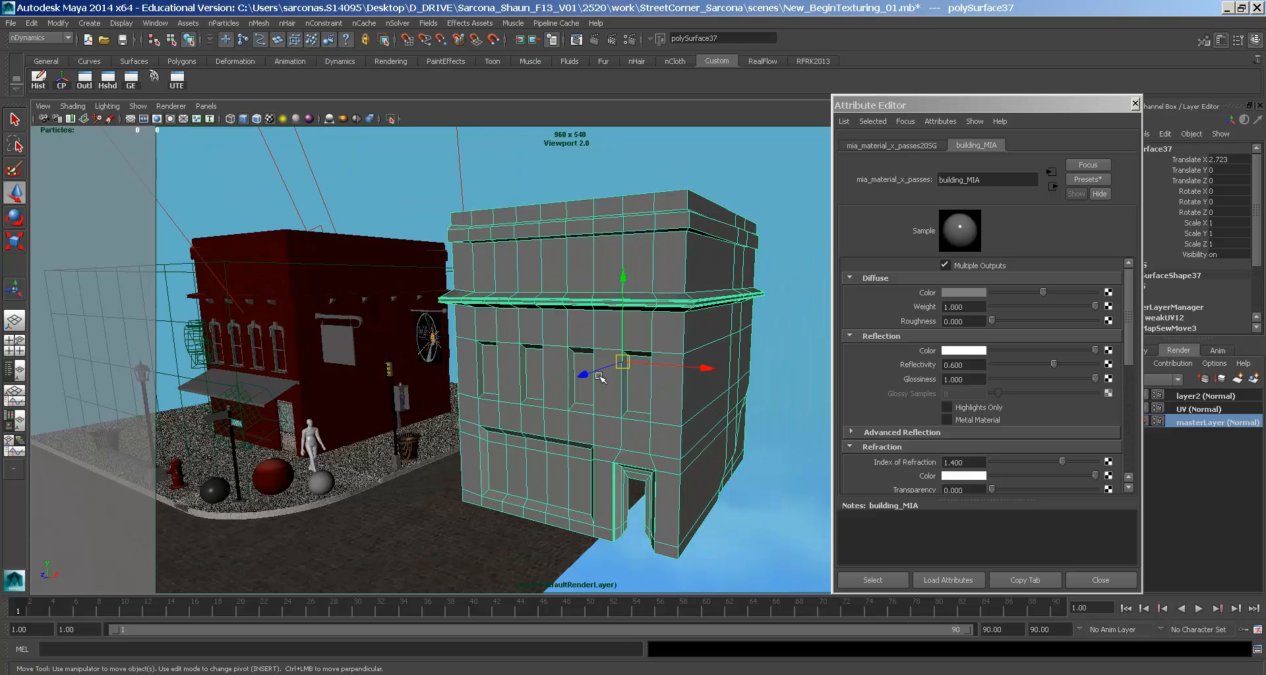
pyautogui.keyDown('ctrl'); pyautogui.keyDown('alt'); pyautogui.moveTo(271, 337); pyautogui.dragTo(290, 379); pyautogui.keyUp('alt'); pyautogui.keyUp('ctrl')
pyautogui.click(562, 318)
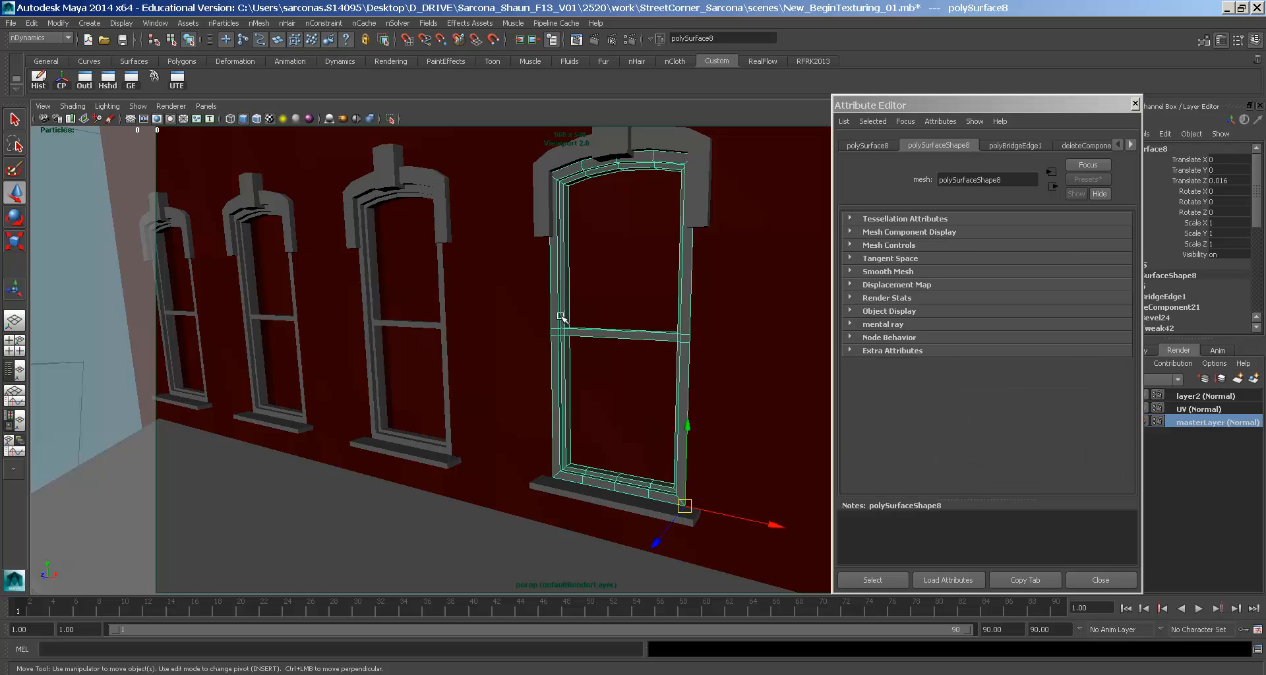
pyautogui.keyDown('alt'); pyautogui.moveTo(820, 414); pyautogui.dragTo(254, 286, button='right'); pyautogui.keyUp('alt')
pyautogui.click(642, 398)
pyautogui.keyDown('alt'); pyautogui.moveTo(643, 397); pyautogui.dragTo(410, 331, button='right'); pyautogui.keyUp('alt')
pyautogui.keyDown('alt'); pyautogui.moveTo(411, 330); pyautogui.dragTo(596, 366); pyautogui.keyUp('alt')
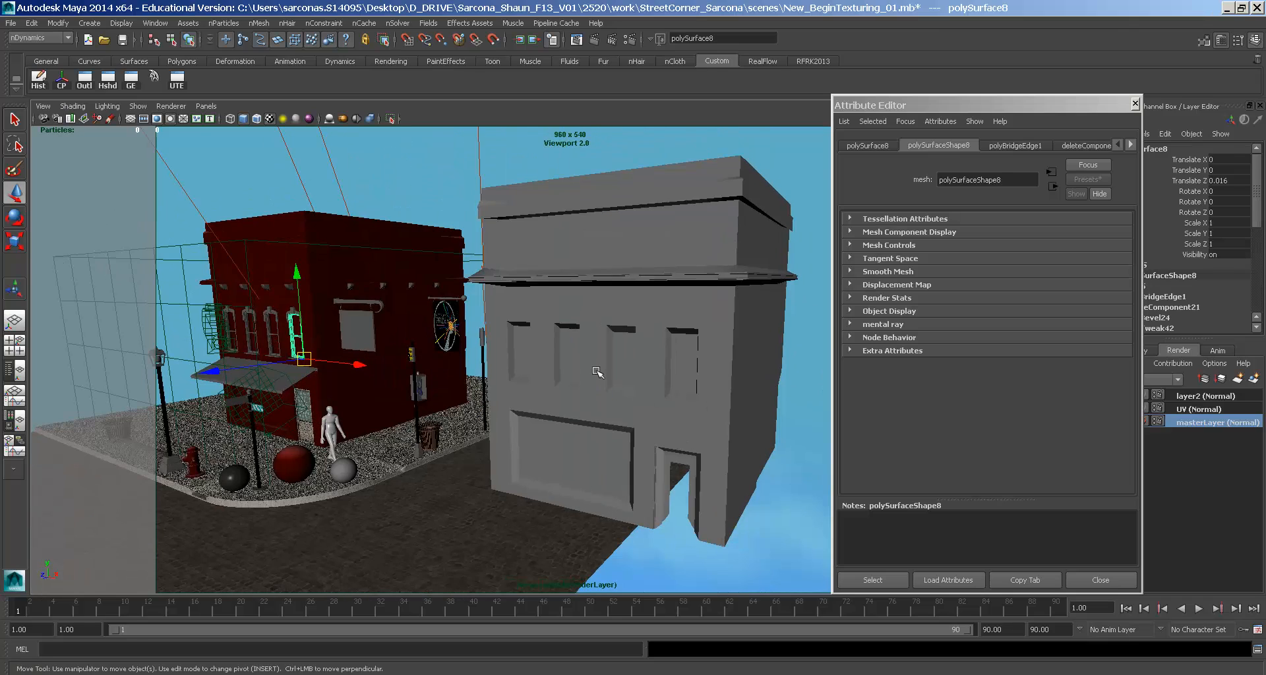
pyautogui.click(631, 363)
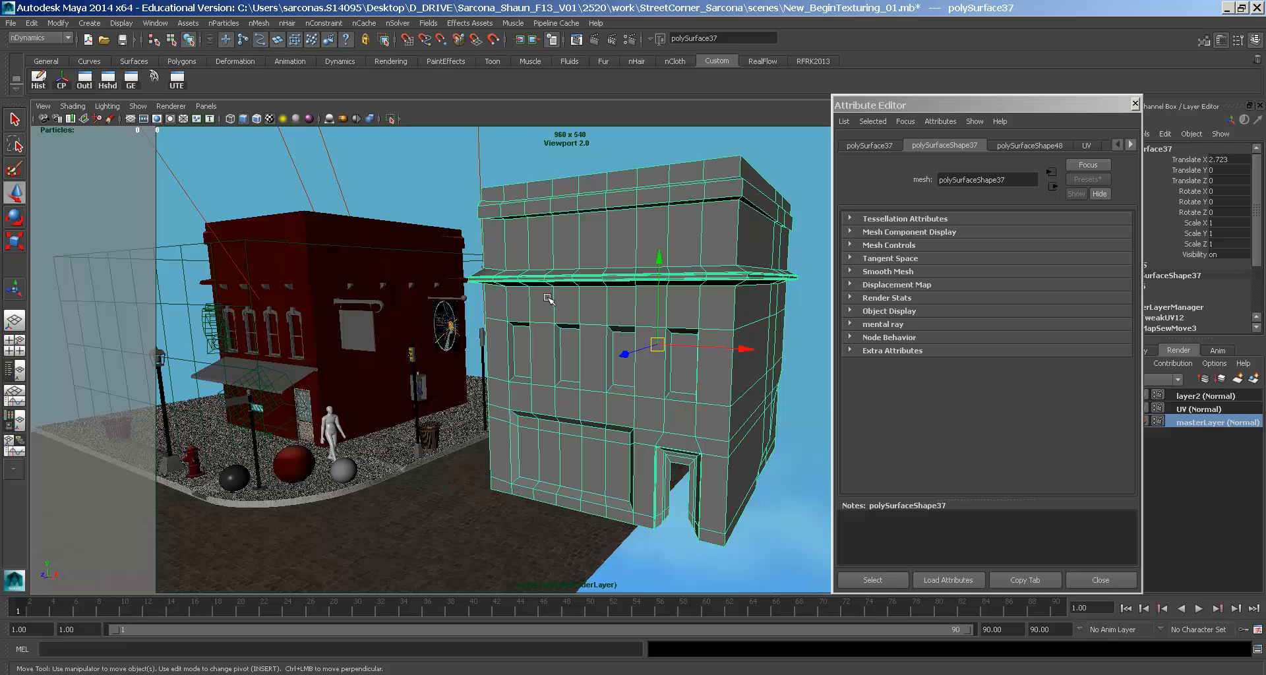
pyautogui.click(1130, 144)
pyautogui.click(1130, 145)
pyautogui.click(1129, 144)
pyautogui.click(37, 78)
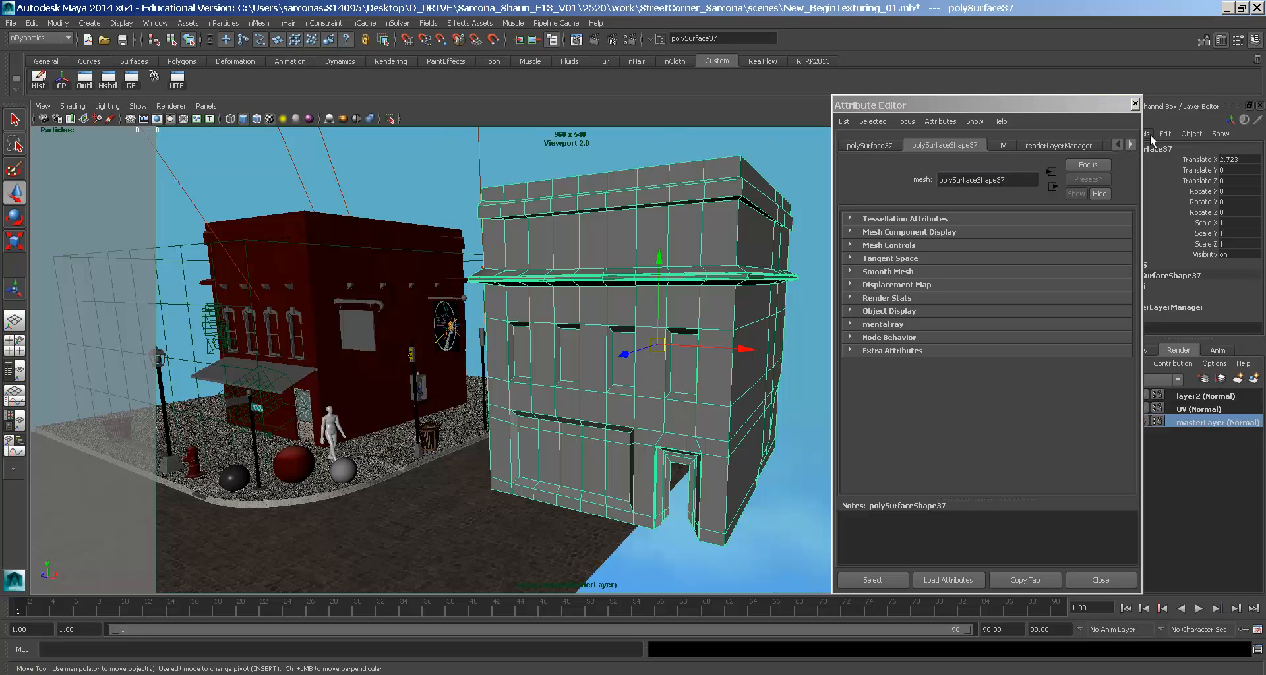
# - Lower the building_MIA material's reflectivity and glossiness
pyautogui.click(1131, 144)
pyautogui.click(1119, 146)
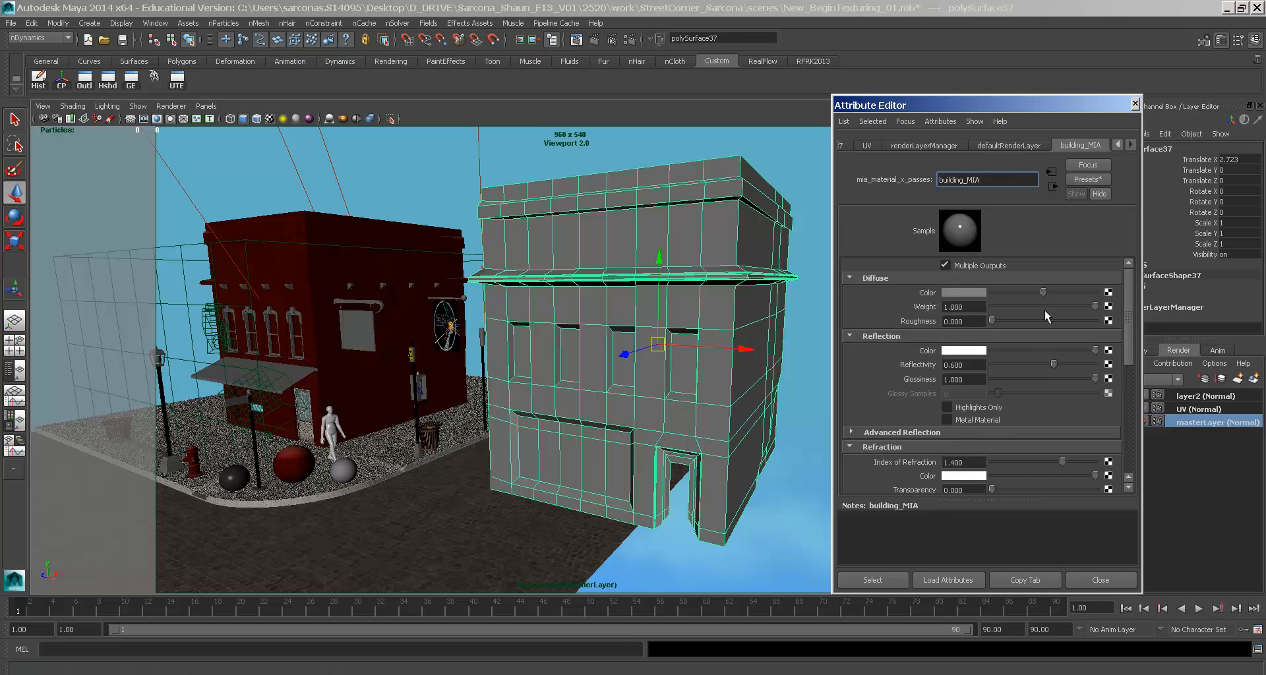
pyautogui.click(1007, 363)
pyautogui.click(1013, 379)
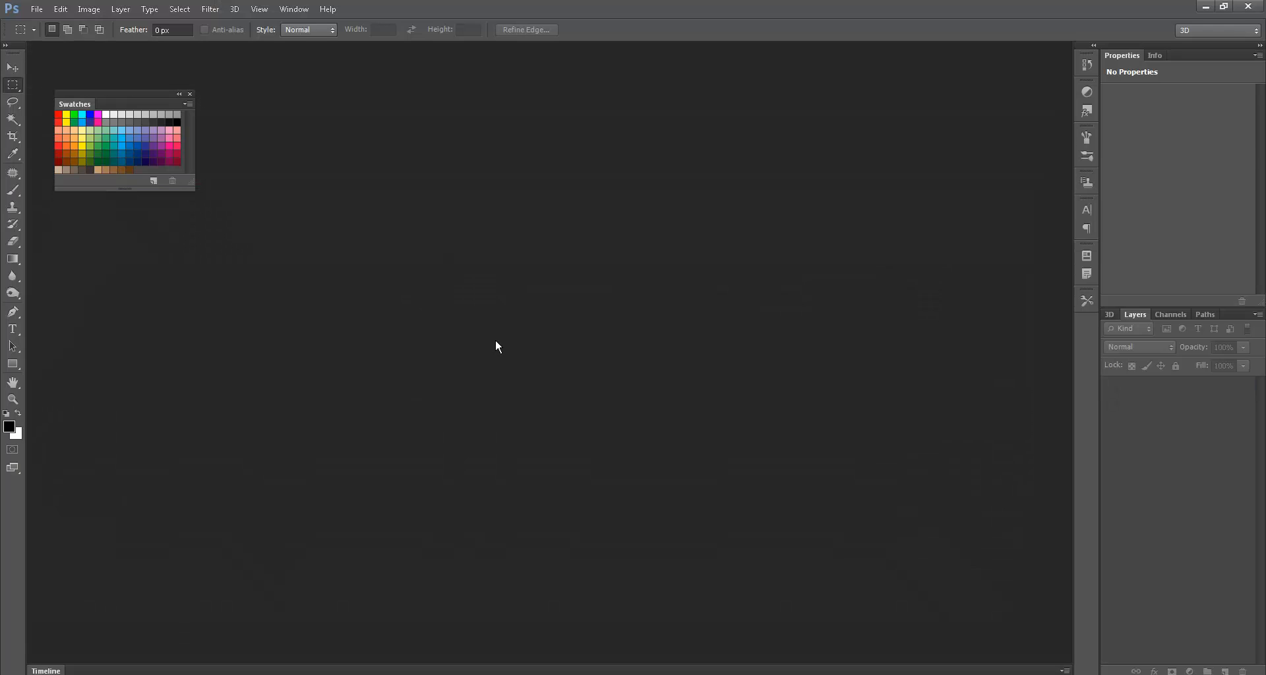
# - Open the Building.iff UV snapshot from the project's images folder
pyautogui.hotkey('ctrl', 'o')
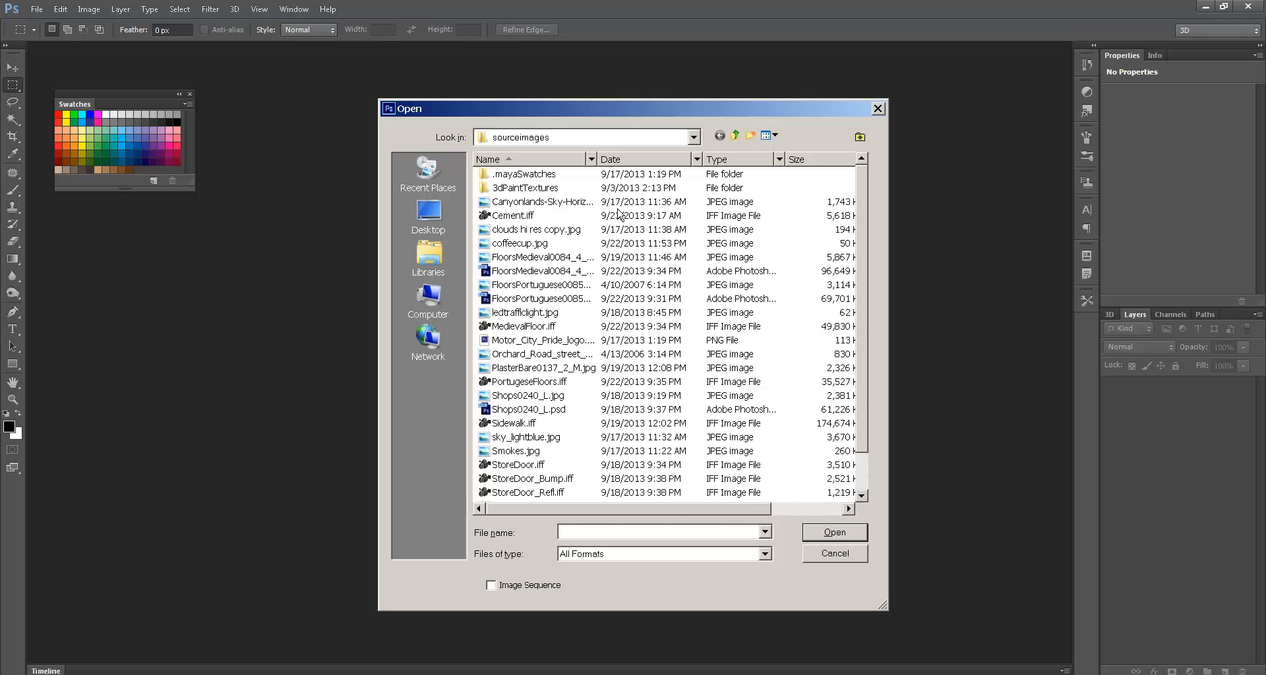
pyautogui.click(735, 135)
pyautogui.doubleClick(514, 244)
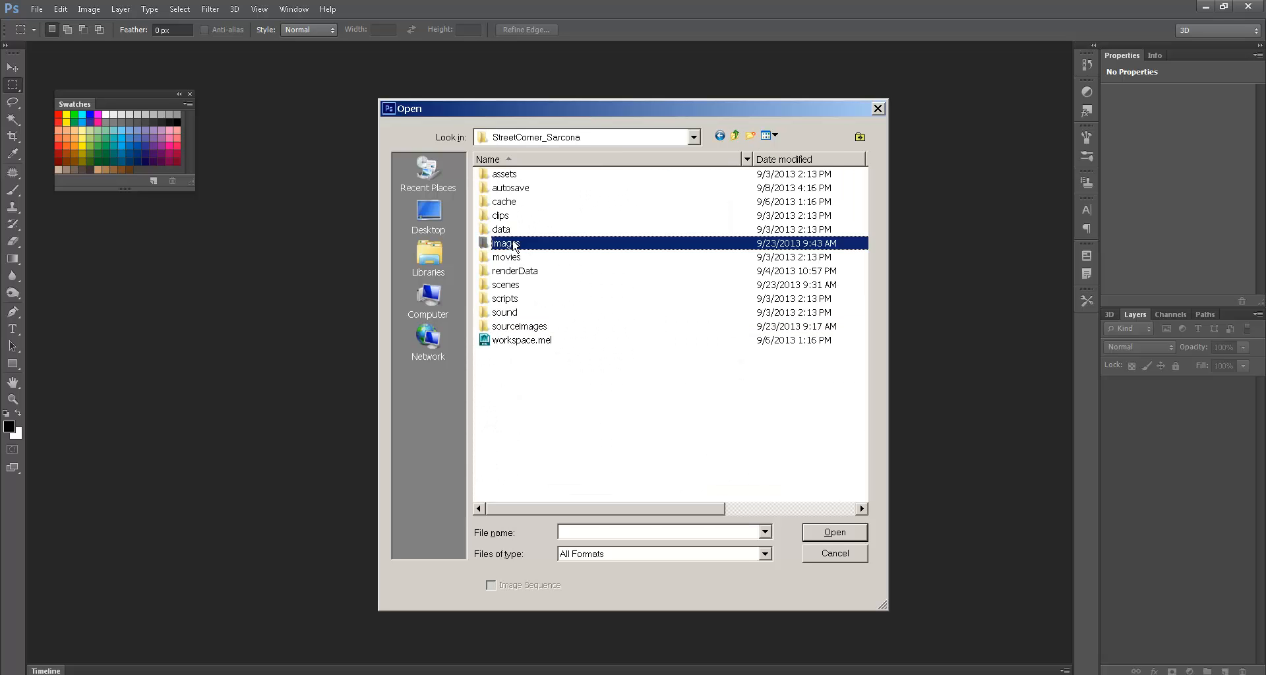
pyautogui.doubleClick(631, 217)
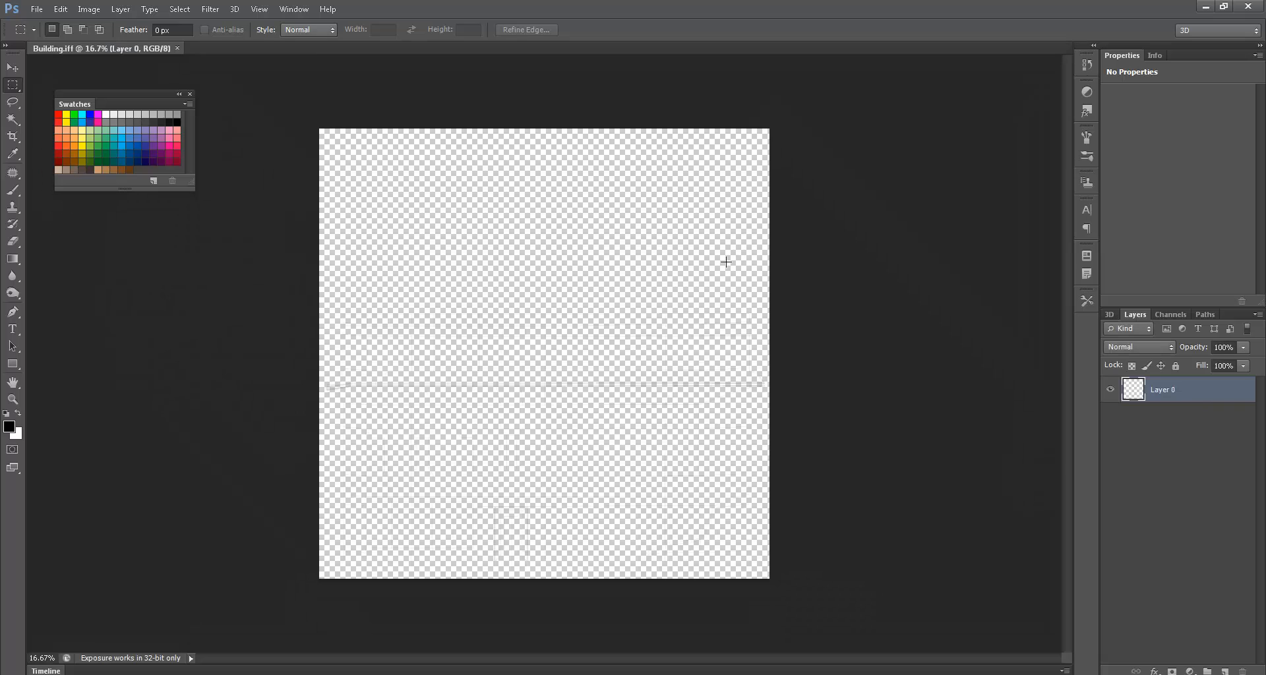
# - Add a Stroke layer style to Layer 0 to thicken the wireframe lines
pyautogui.doubleClick(1203, 394)
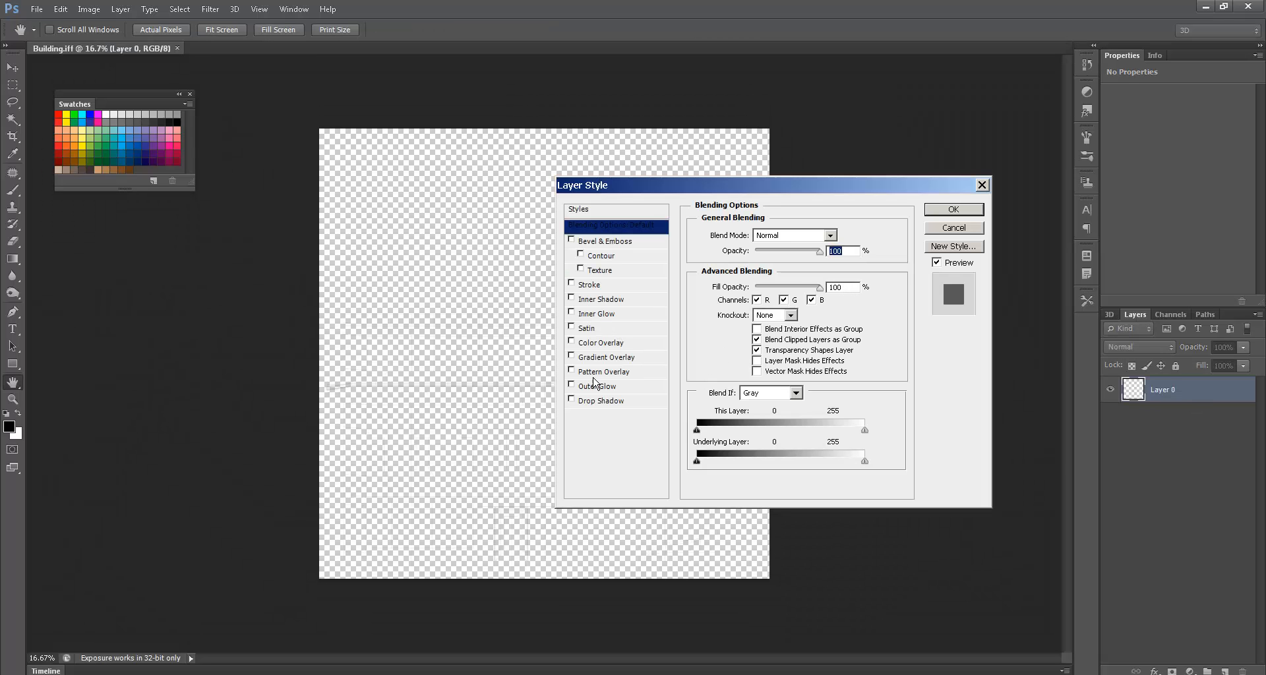
pyautogui.click(581, 285)
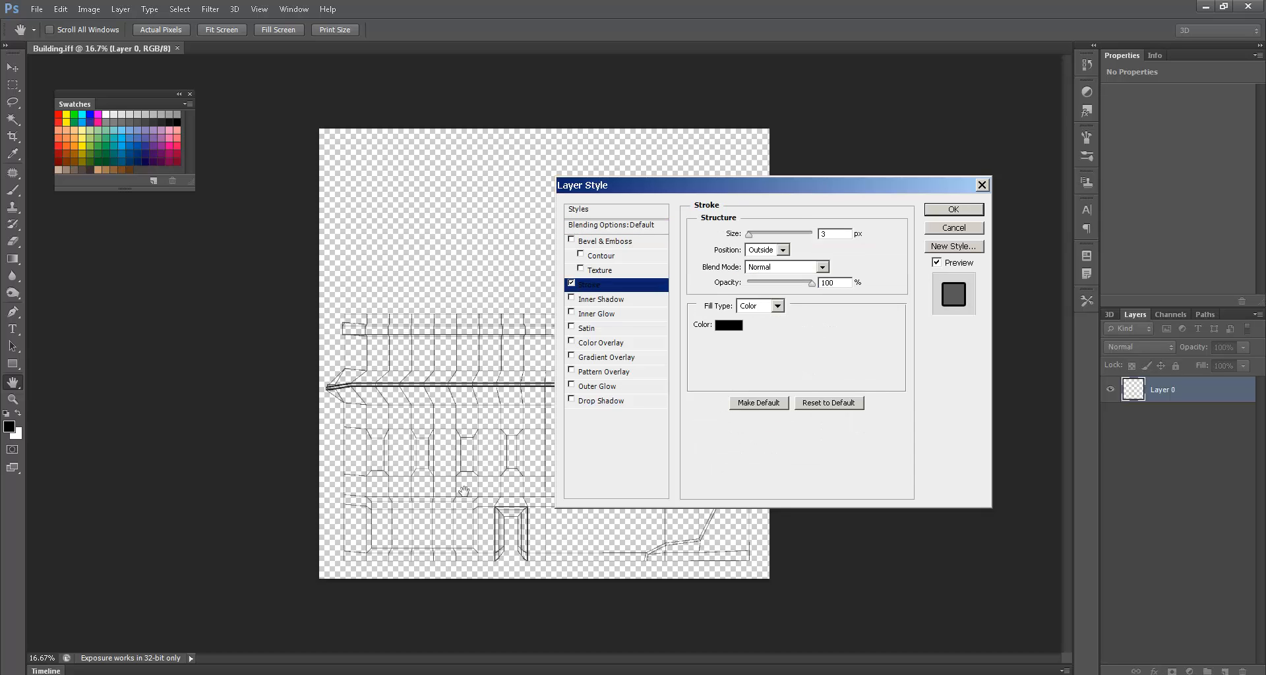
pyautogui.click(952, 209)
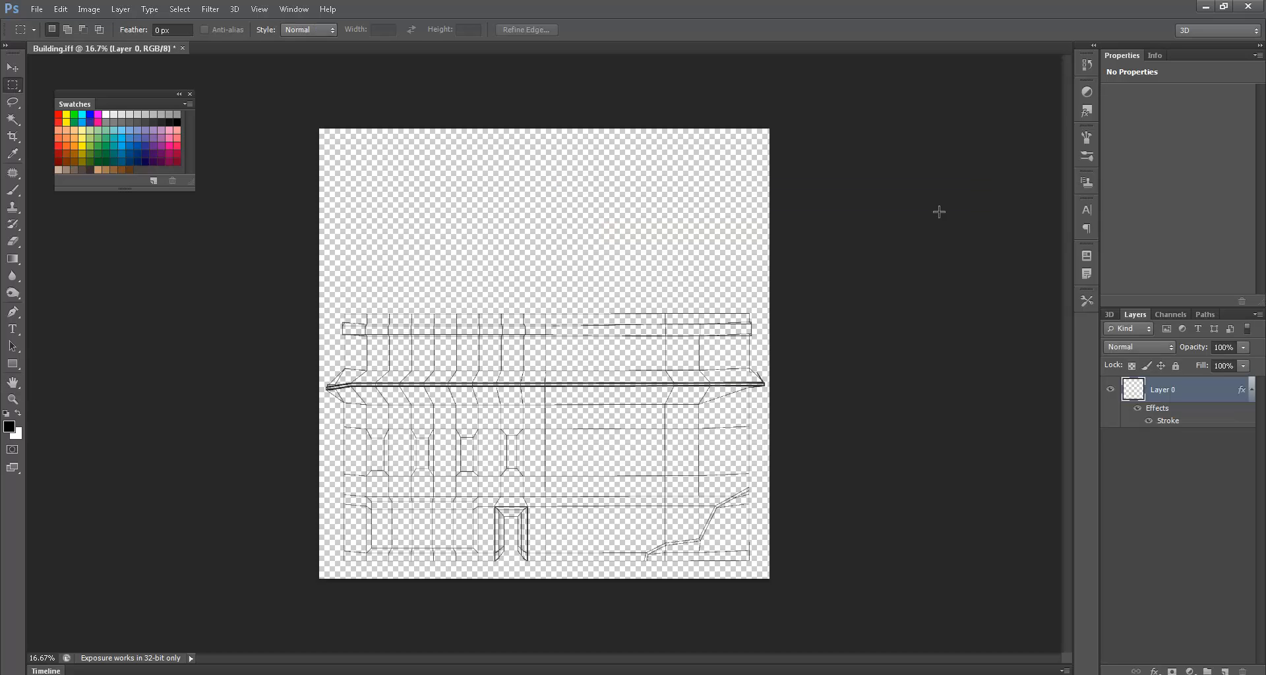
# - Add a new Layer 1 beneath the wireframe Layer 0 and lock Layer 0
pyautogui.click(1225, 671)
pyautogui.moveTo(1181, 383); pyautogui.dragTo(1166, 455)
pyautogui.click(1167, 395)
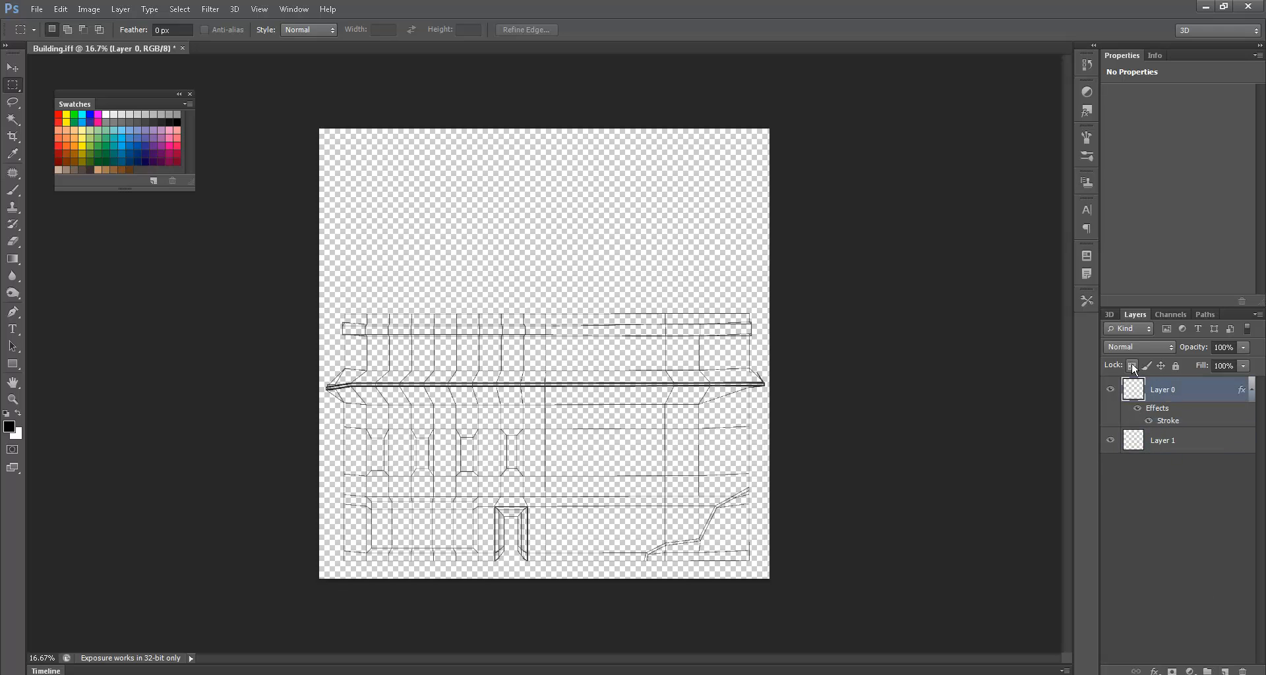
pyautogui.click(1174, 365)
pyautogui.click(1111, 390)
pyautogui.click(1111, 389)
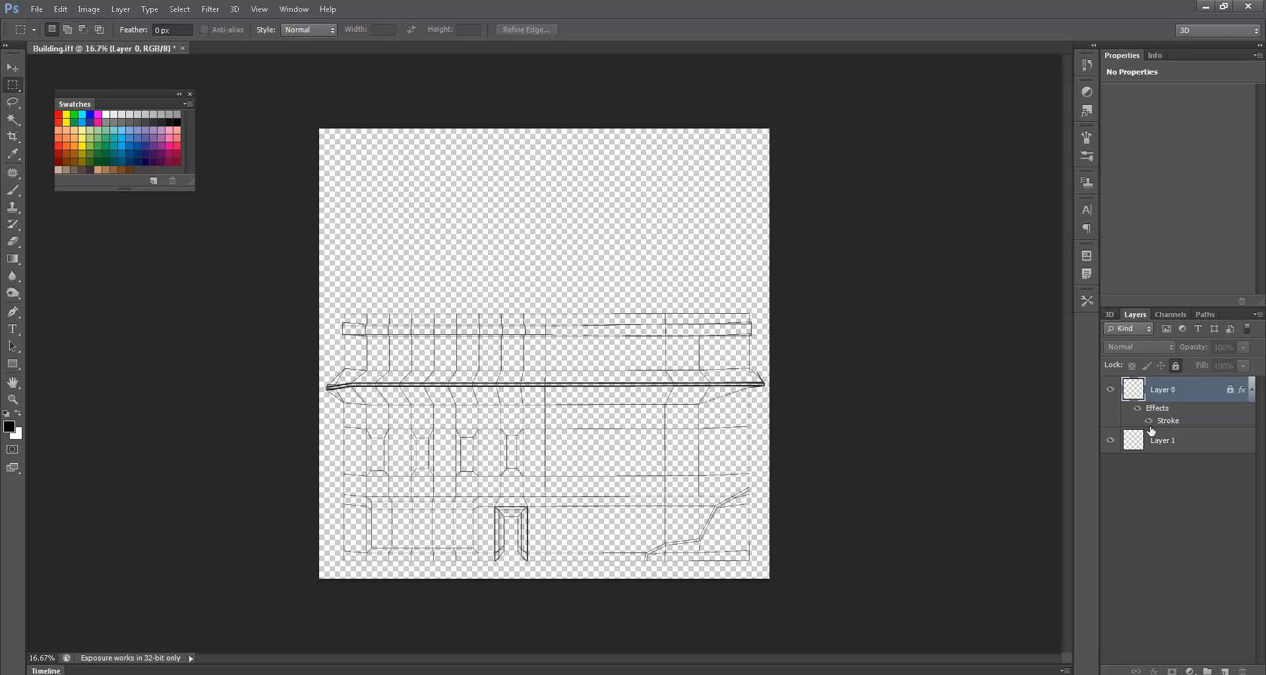
# - Fill Layer 1 black, then white behind the wireframe
pyautogui.click(1148, 446)
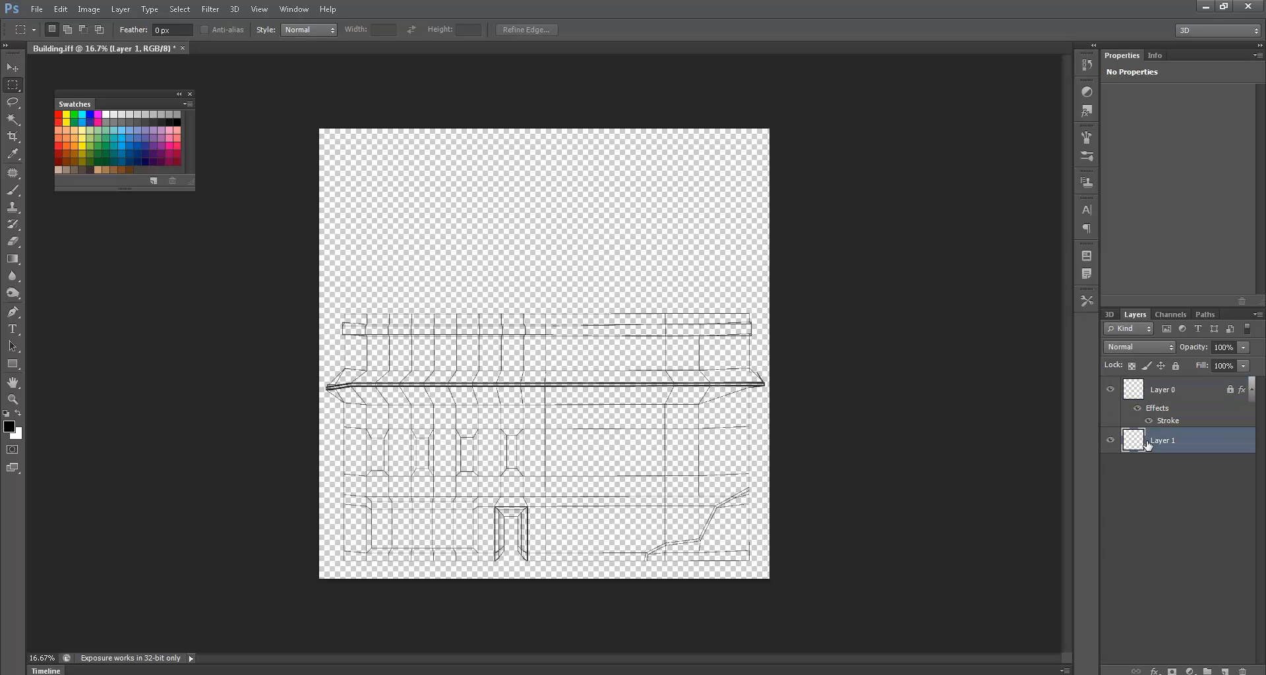
pyautogui.hotkey('alt', 'BackSpace')
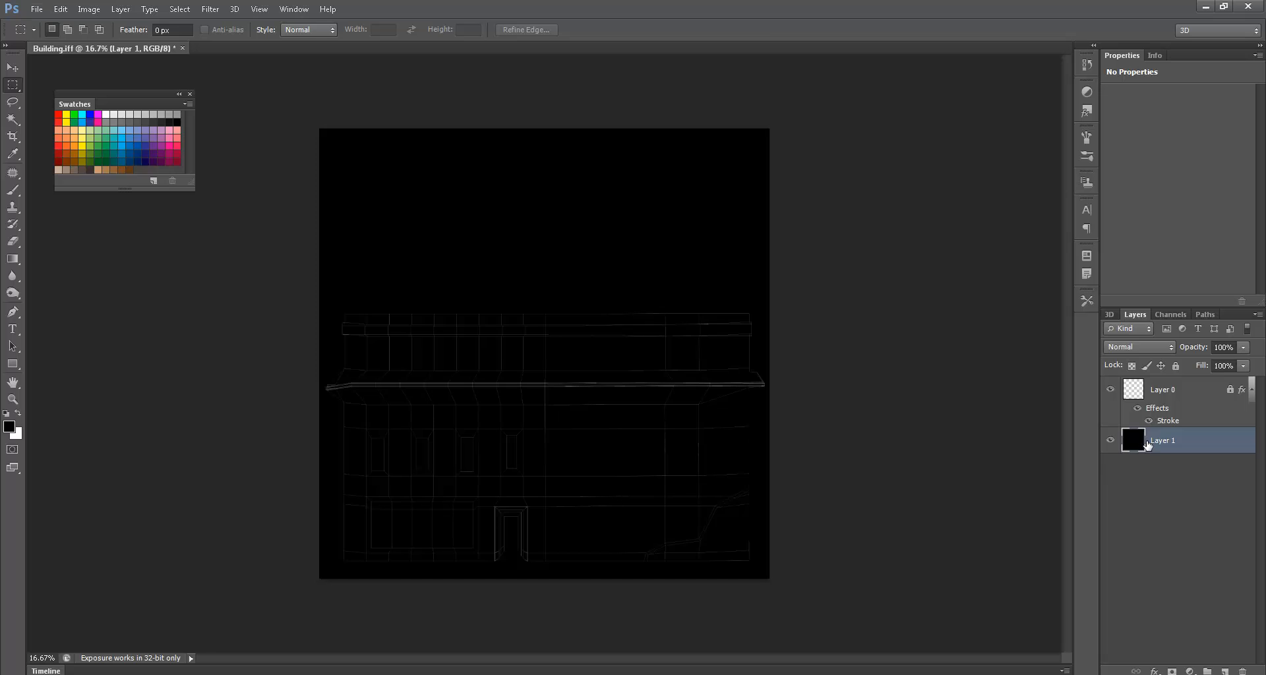
pyautogui.hotkey('ctrl', 'BackSpace')
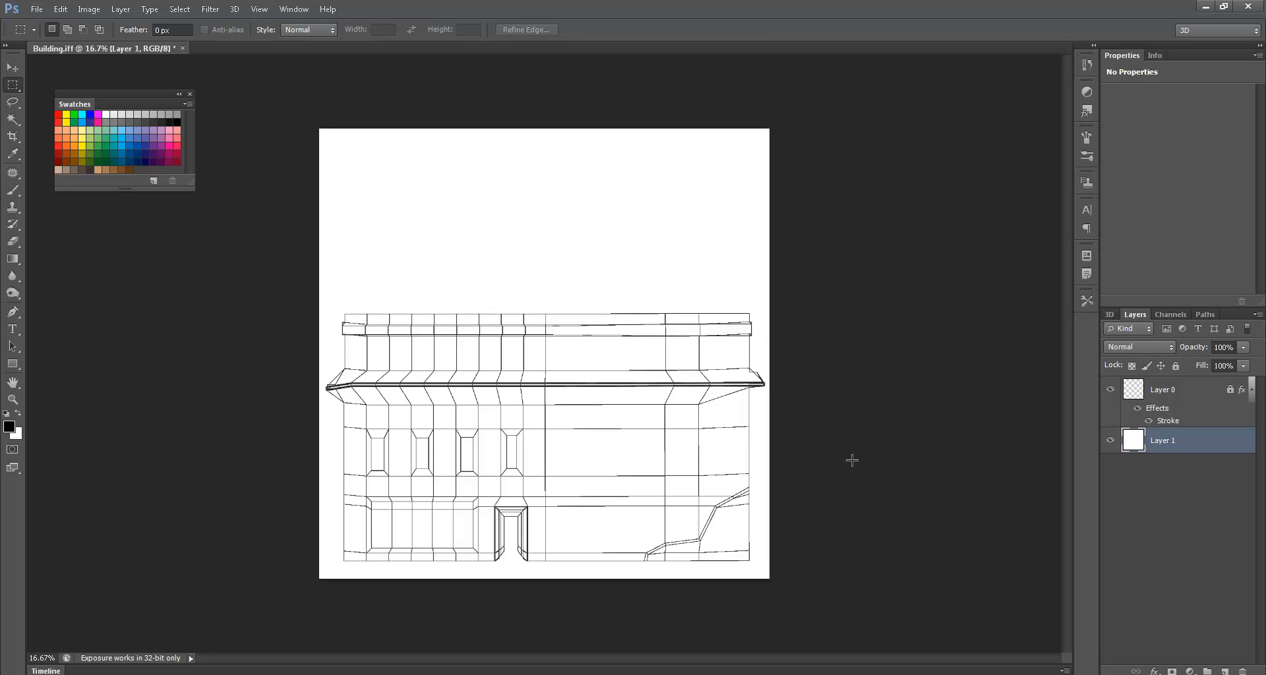
pyautogui.keyDown('ctrl'); pyautogui.moveTo(563, 448); pyautogui.dragTo(596, 445); pyautogui.keyUp('ctrl')
pyautogui.press('super')
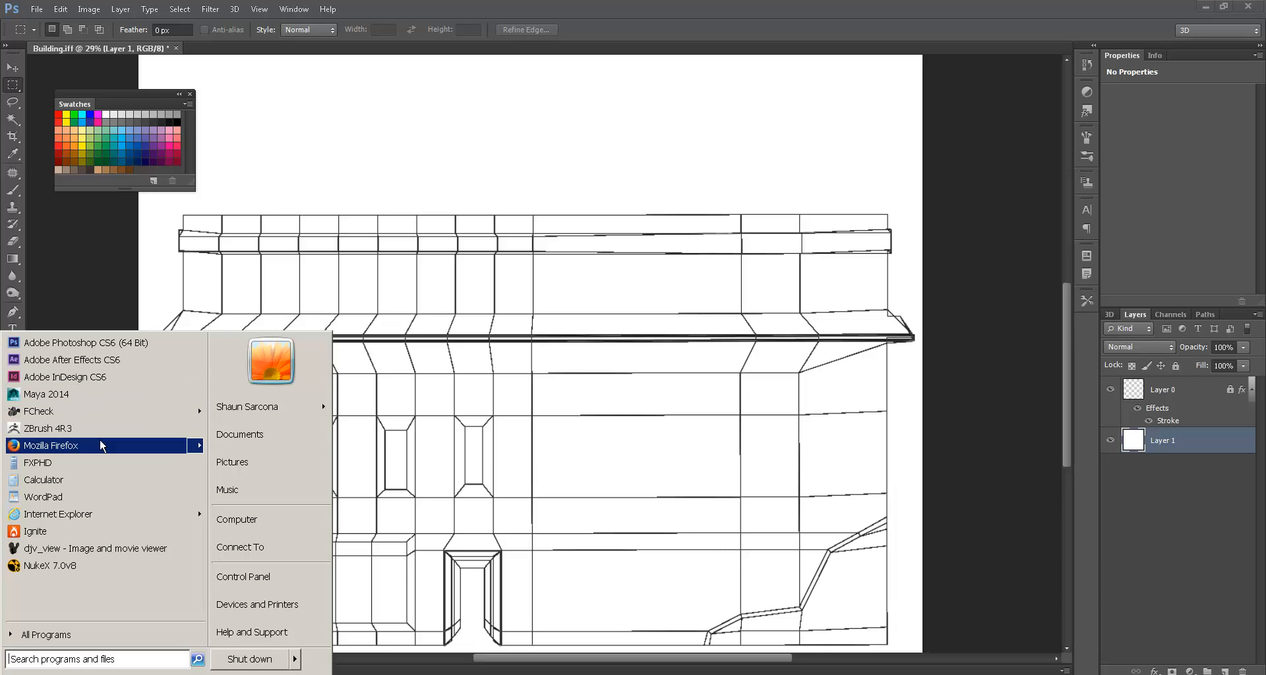
# - Launch Firefox, go to cgtextures.com and submit the account login details
pyautogui.click(136, 447)
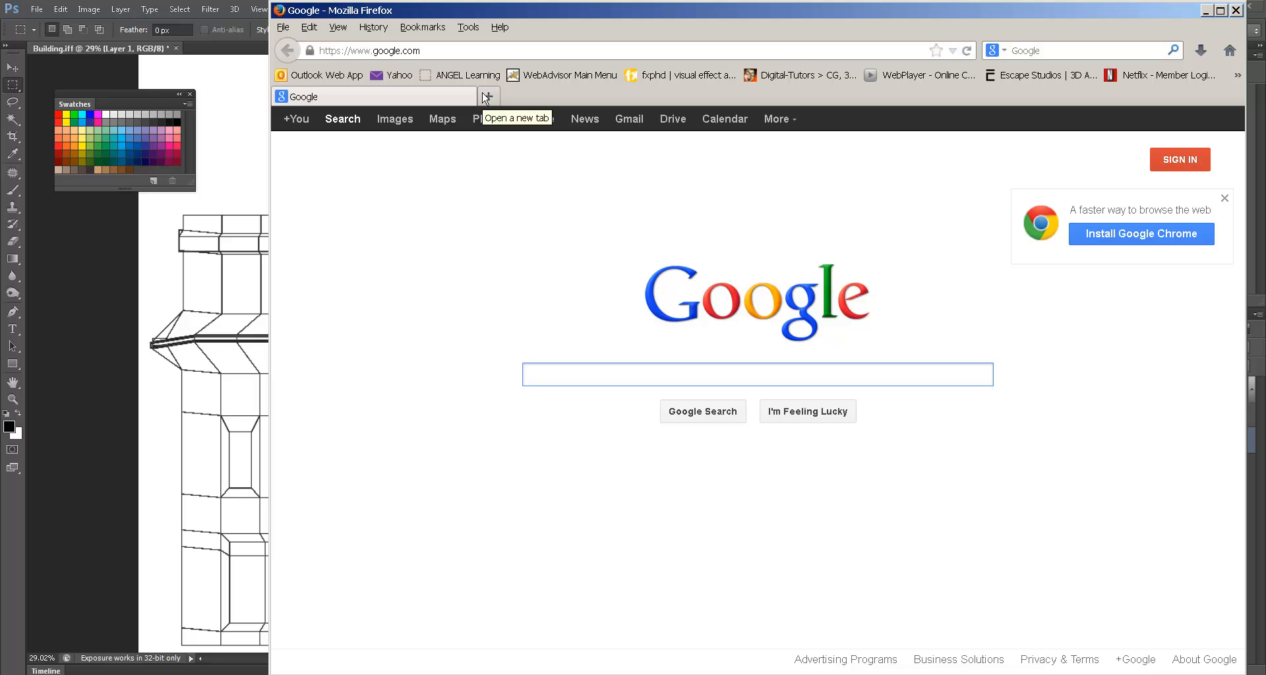
pyautogui.hotkey('ctrl', 'l')
pyautogui.write('owa')
pyautogui.press('BackSpace')
pyautogui.press('BackSpace')
pyautogui.press('BackSpace')
pyautogui.write('cgtextures')
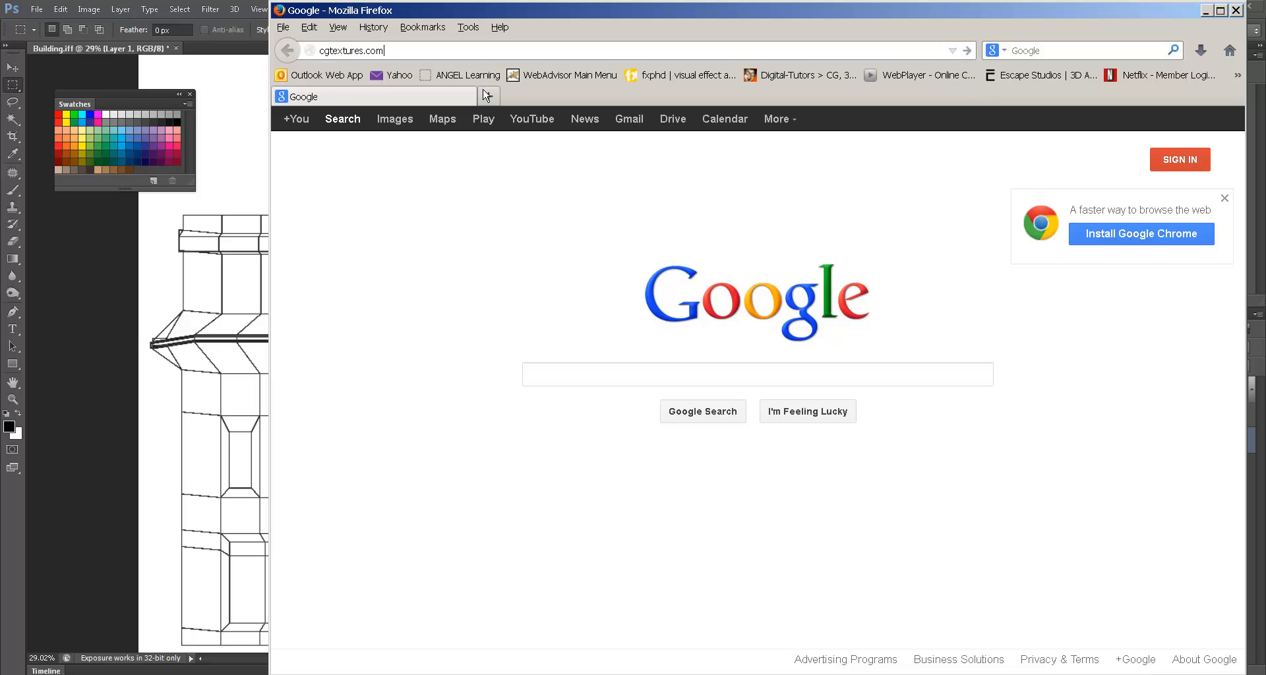
pyautogui.press('Return')
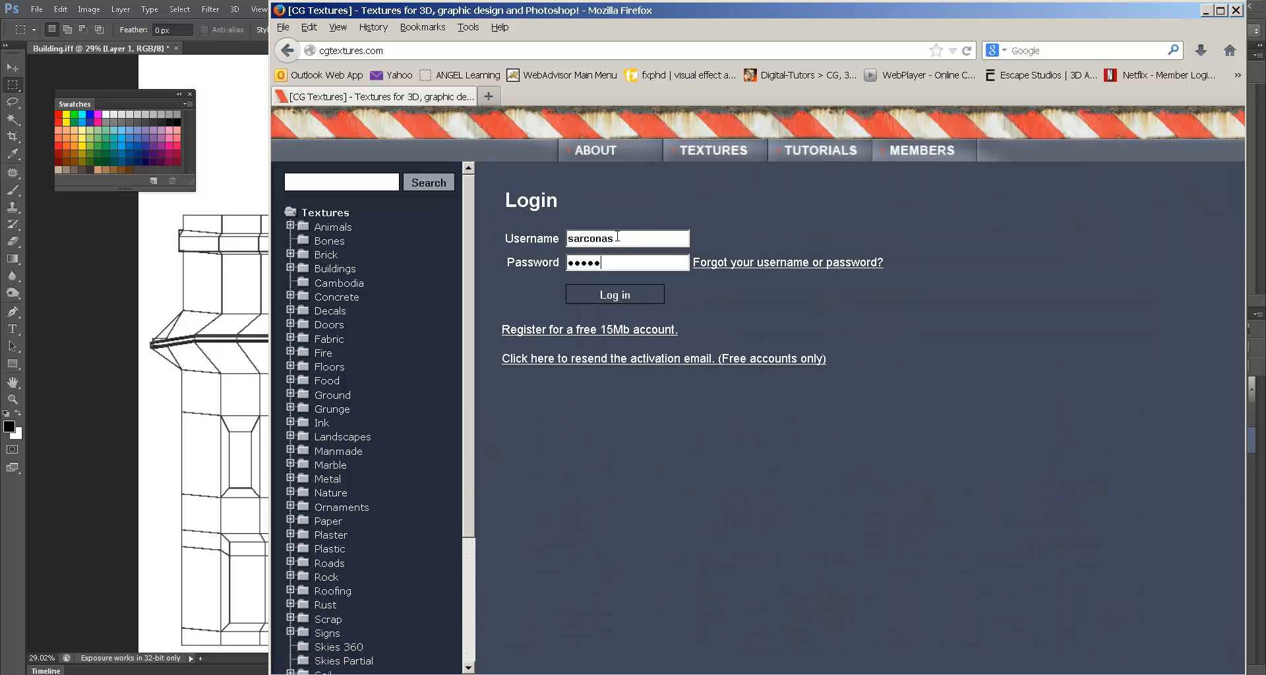
pyautogui.press('Return')
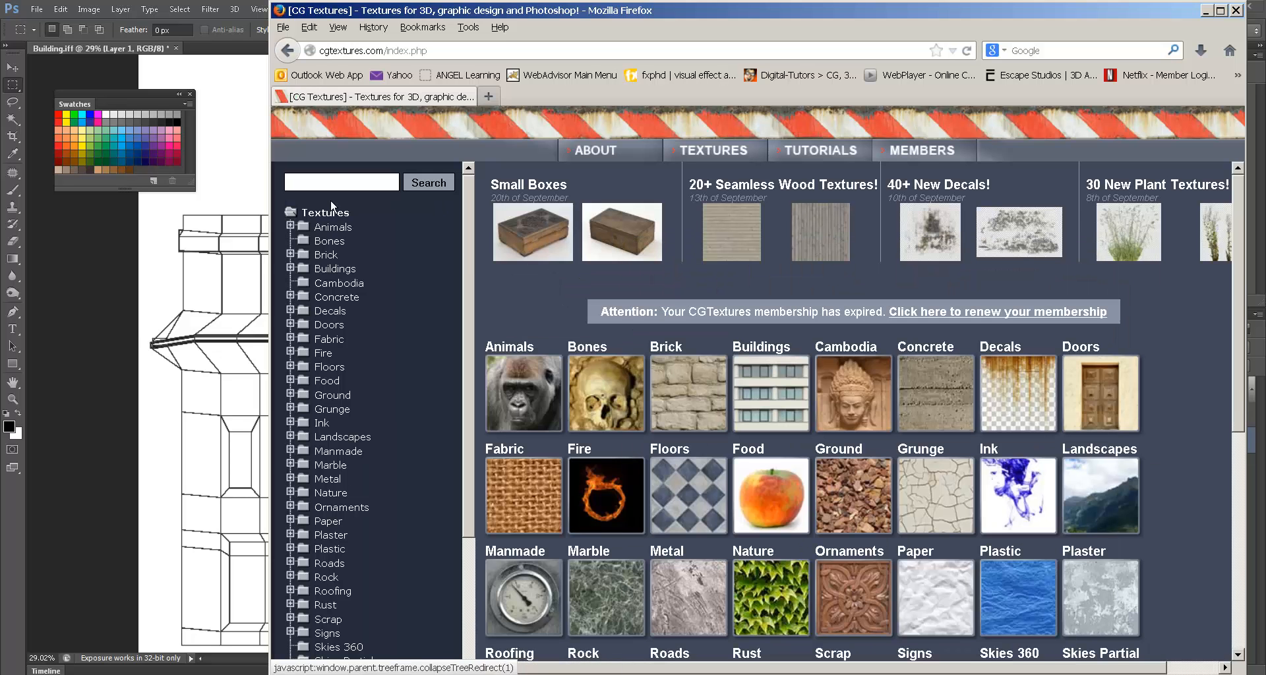
pyautogui.click(338, 180)
pyautogui.write('bric')
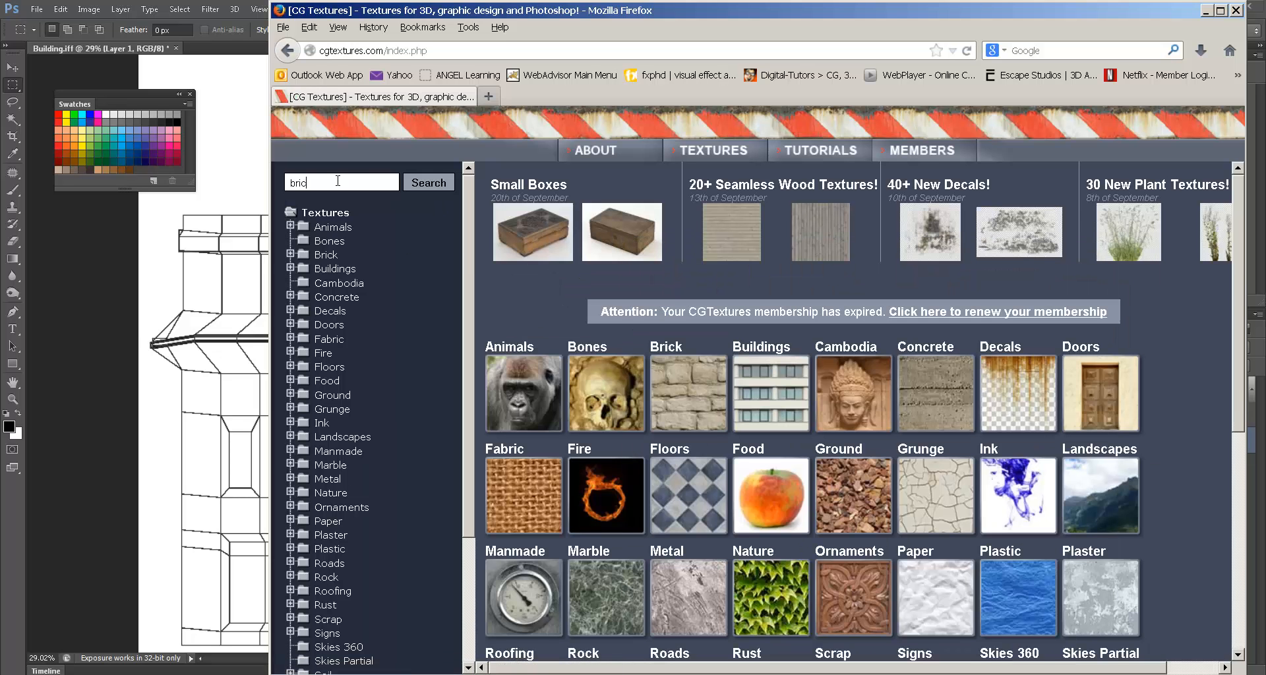
pyautogui.write('k')
pyautogui.press('Return')
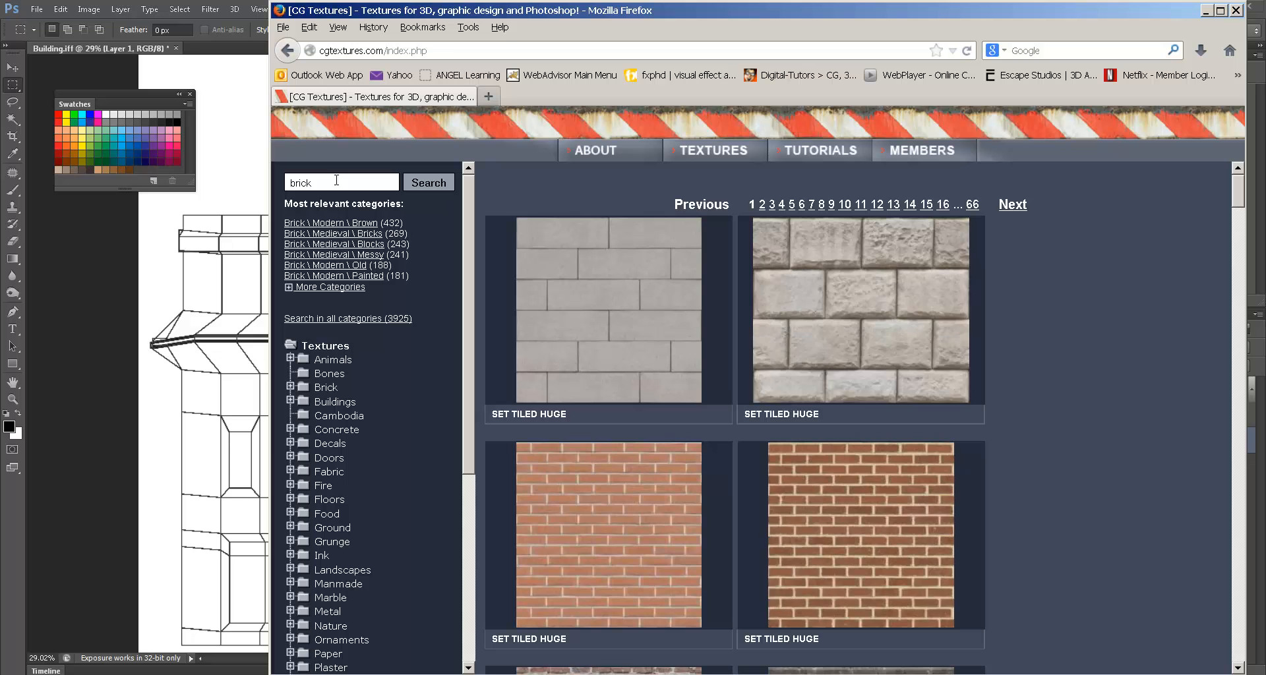
pyautogui.scroll(-4, 699, 417)
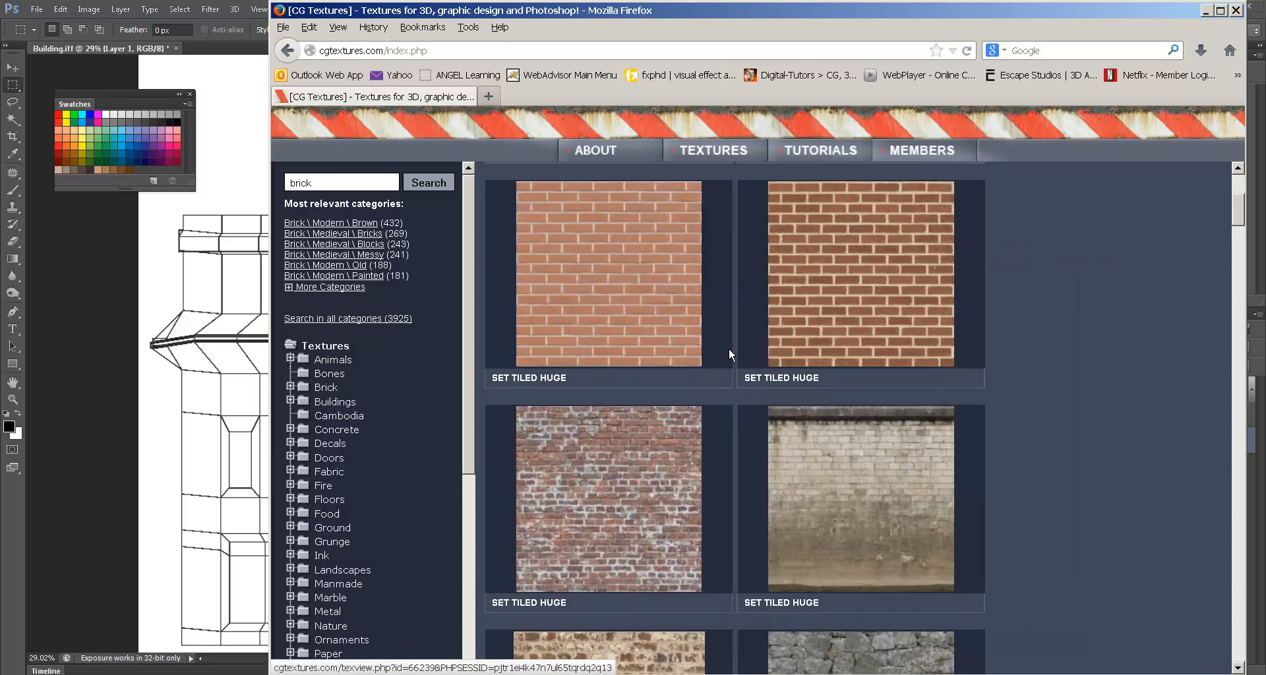
pyautogui.moveTo(699, 461)
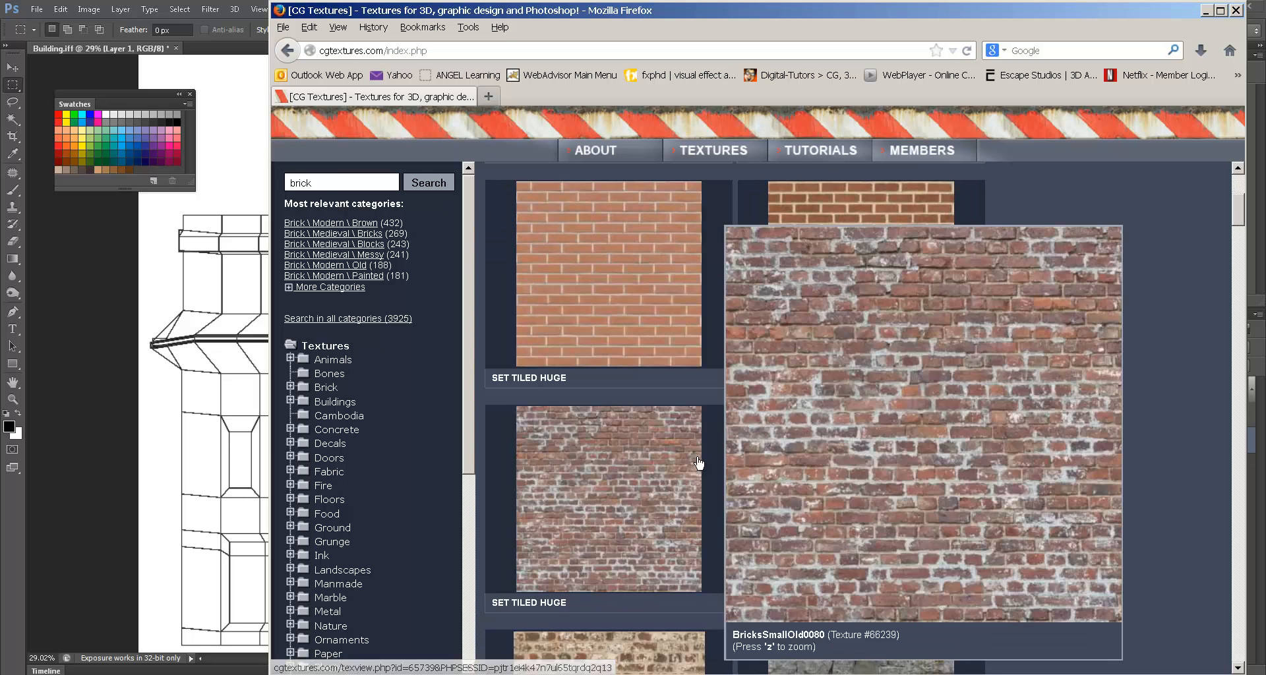
pyautogui.scroll(-4, 738, 451)
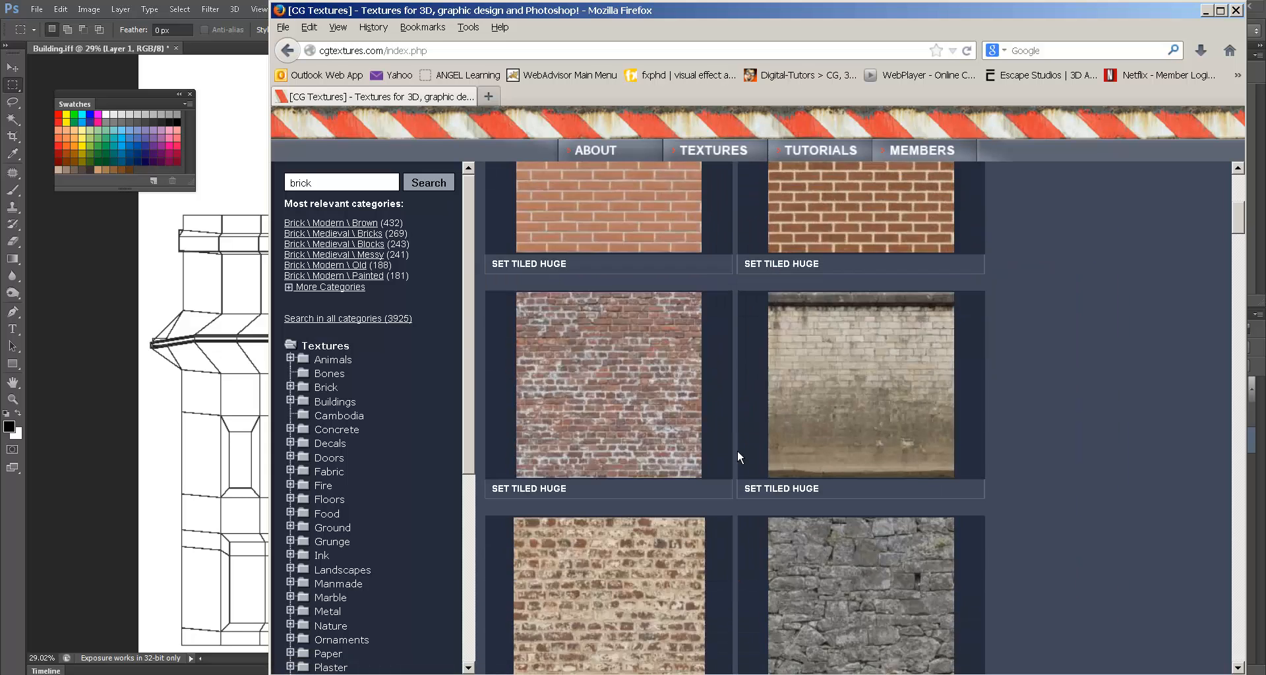
pyautogui.moveTo(814, 263)
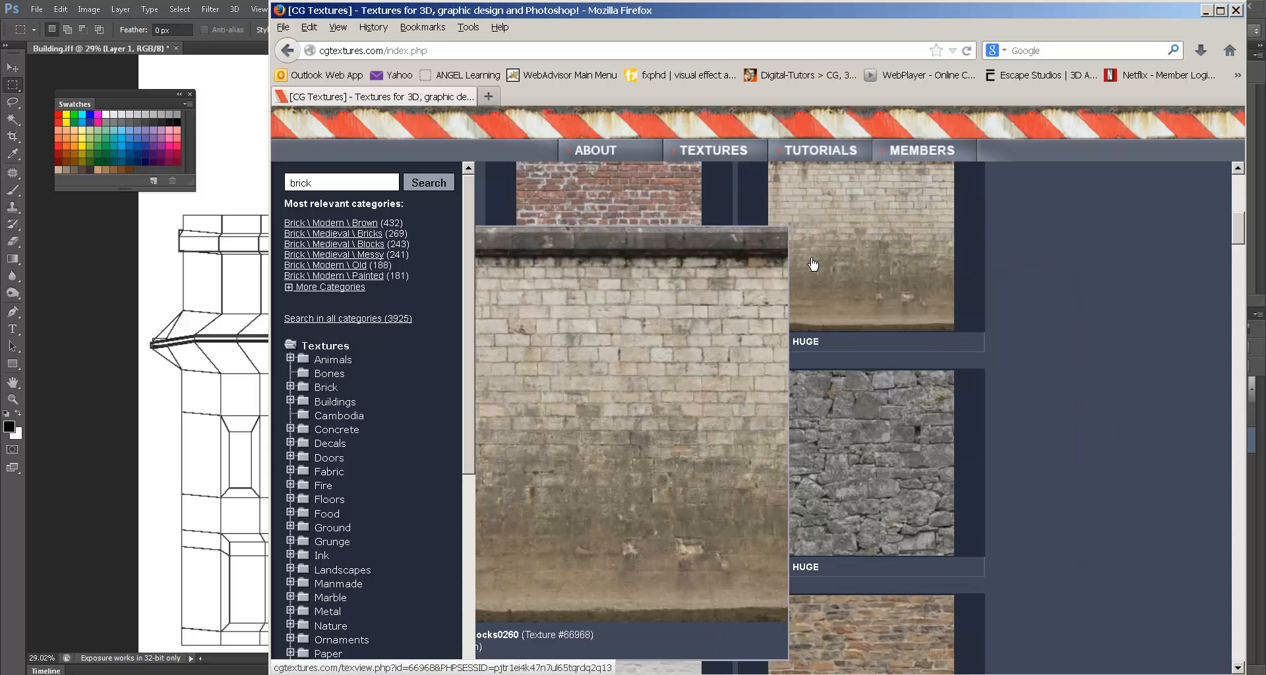
pyautogui.moveTo(925, 407)
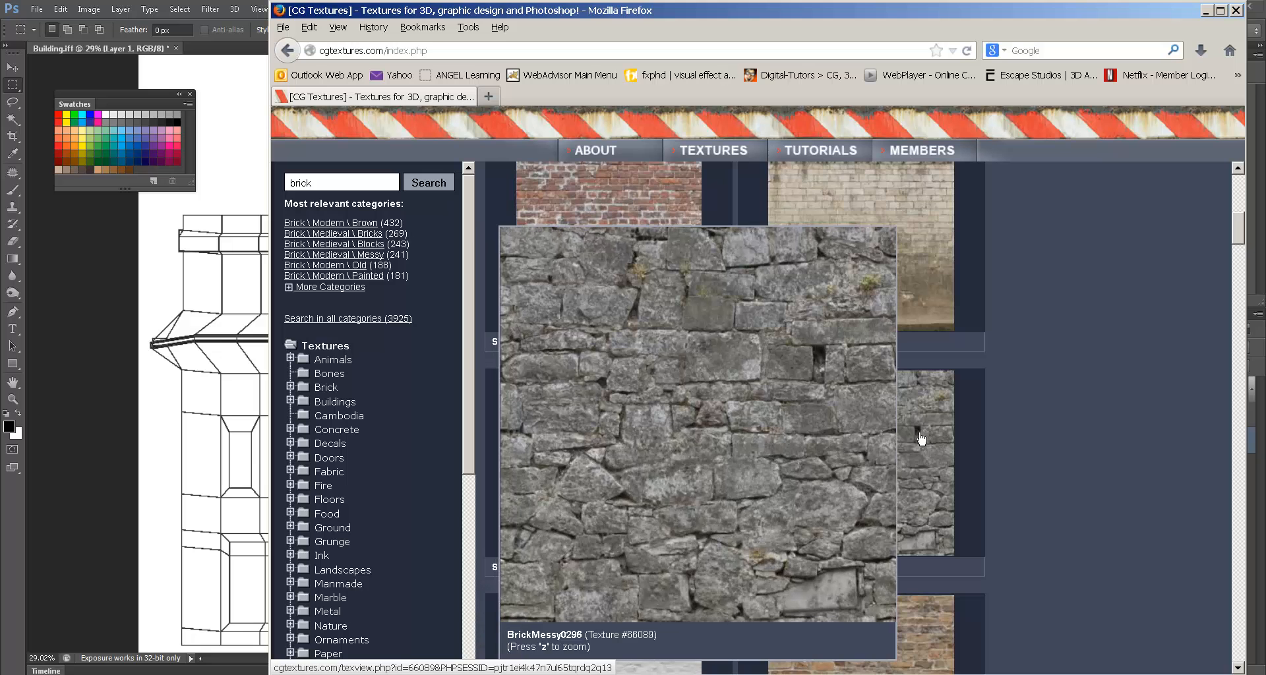
pyautogui.scroll(-10, 1034, 452)
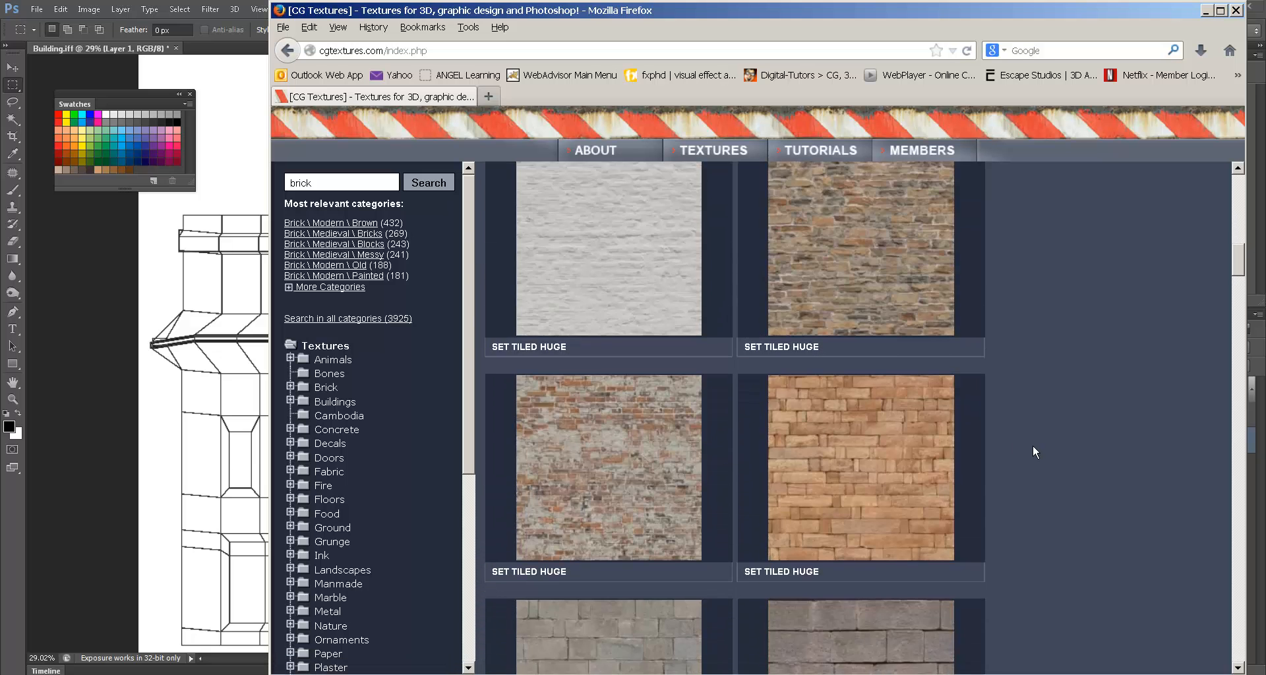
pyautogui.scroll(-7, 1032, 447)
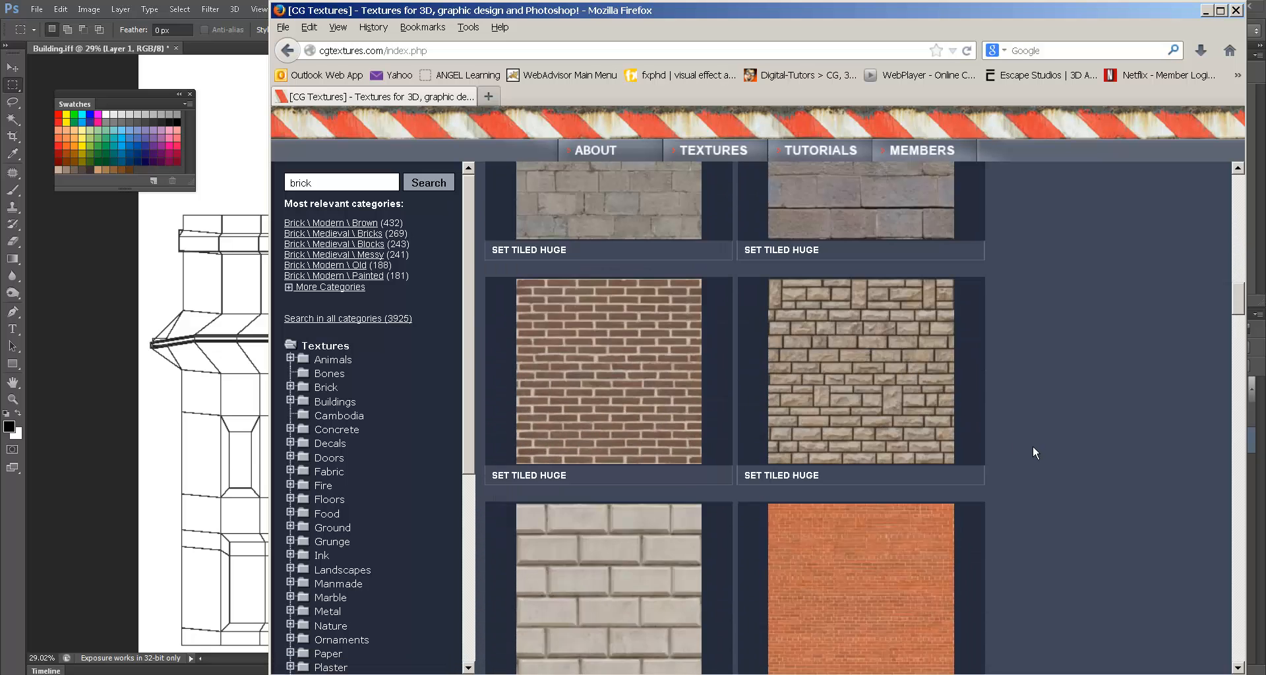
pyautogui.scroll(-7, 1031, 444)
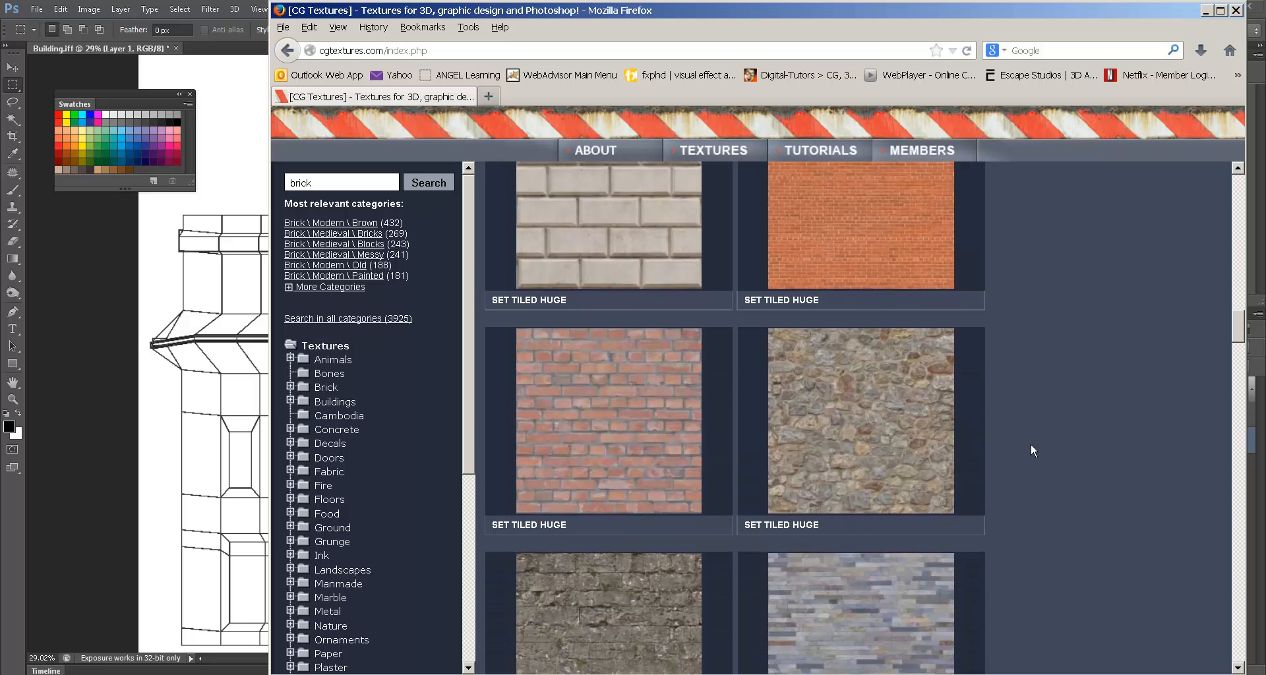
pyautogui.scroll(-3, 1030, 447)
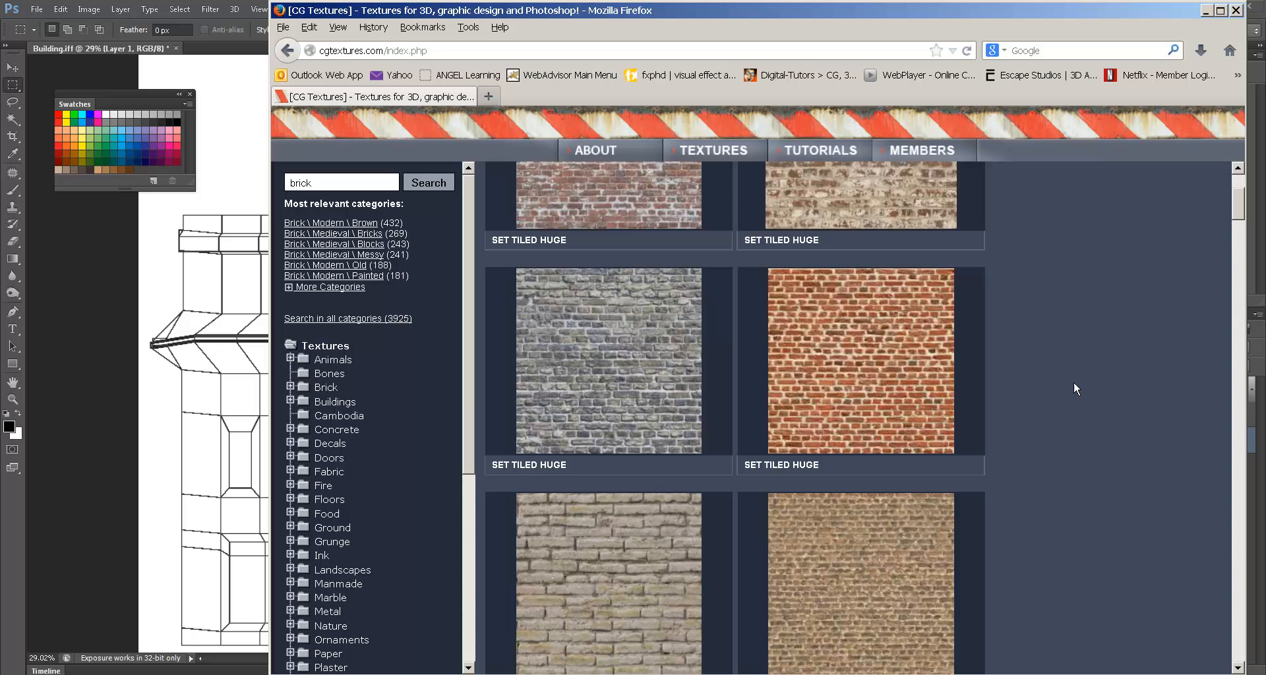
pyautogui.scroll(3, 1078, 374)
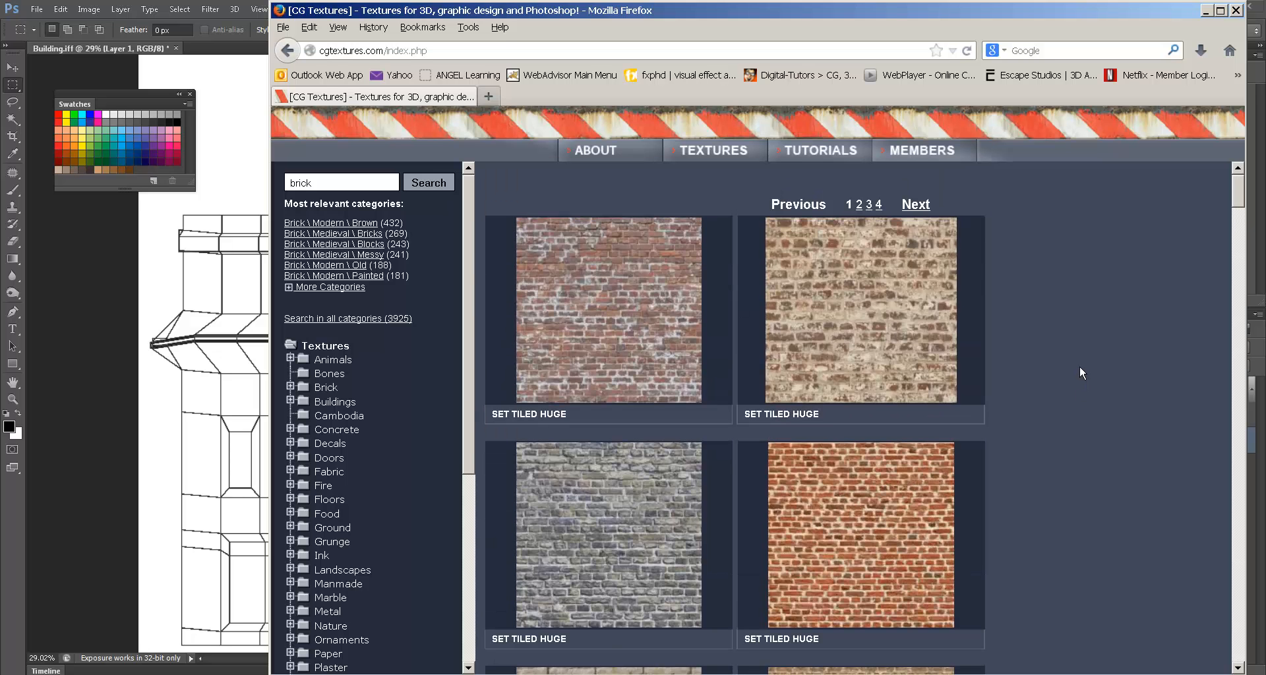
pyautogui.moveTo(627, 296)
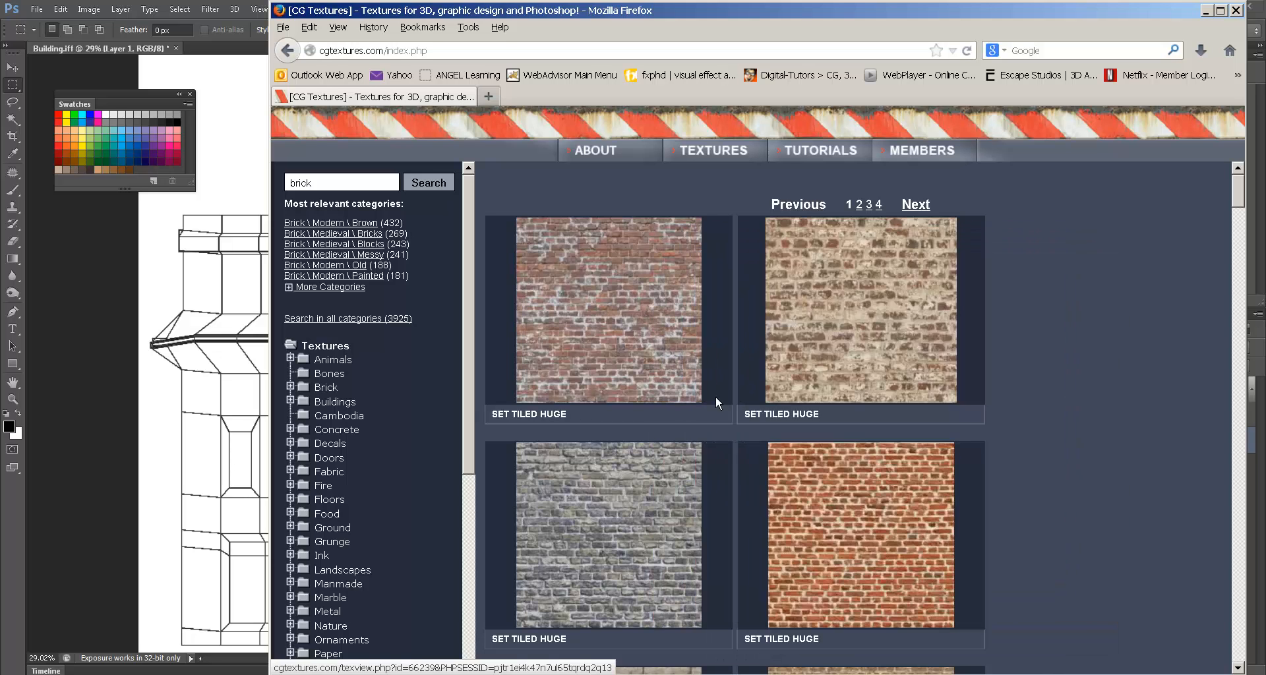
pyautogui.moveTo(661, 498)
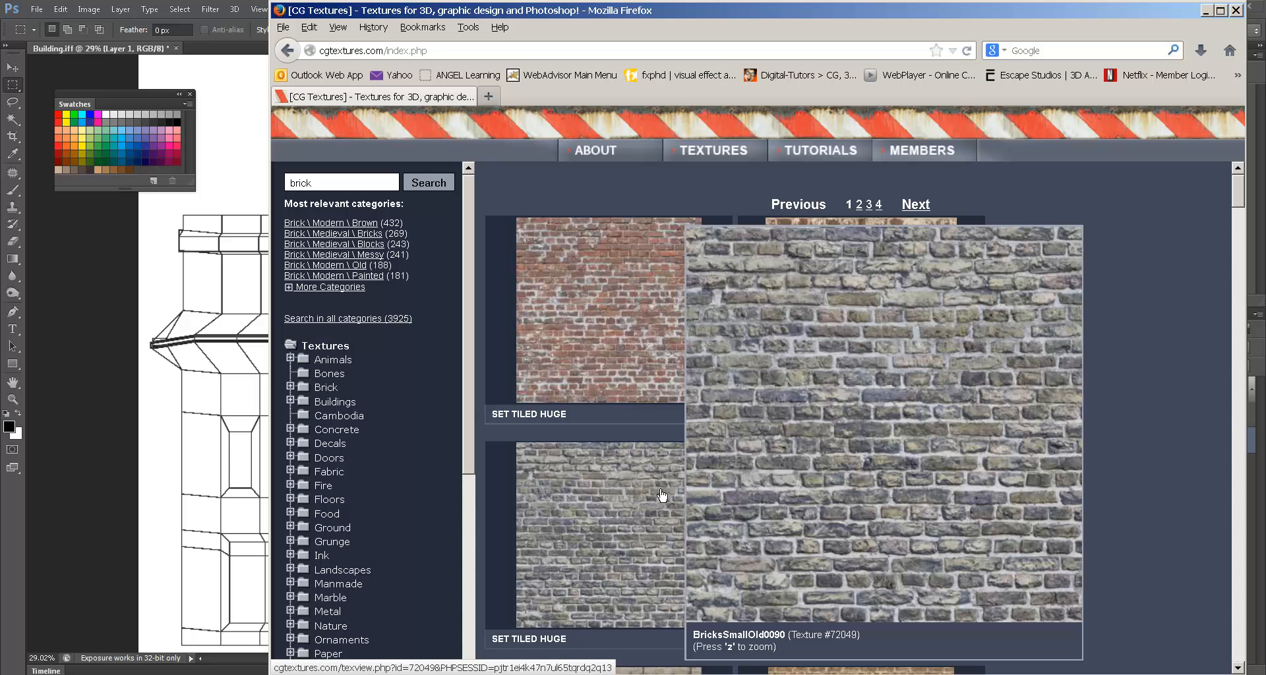
pyautogui.moveTo(619, 338)
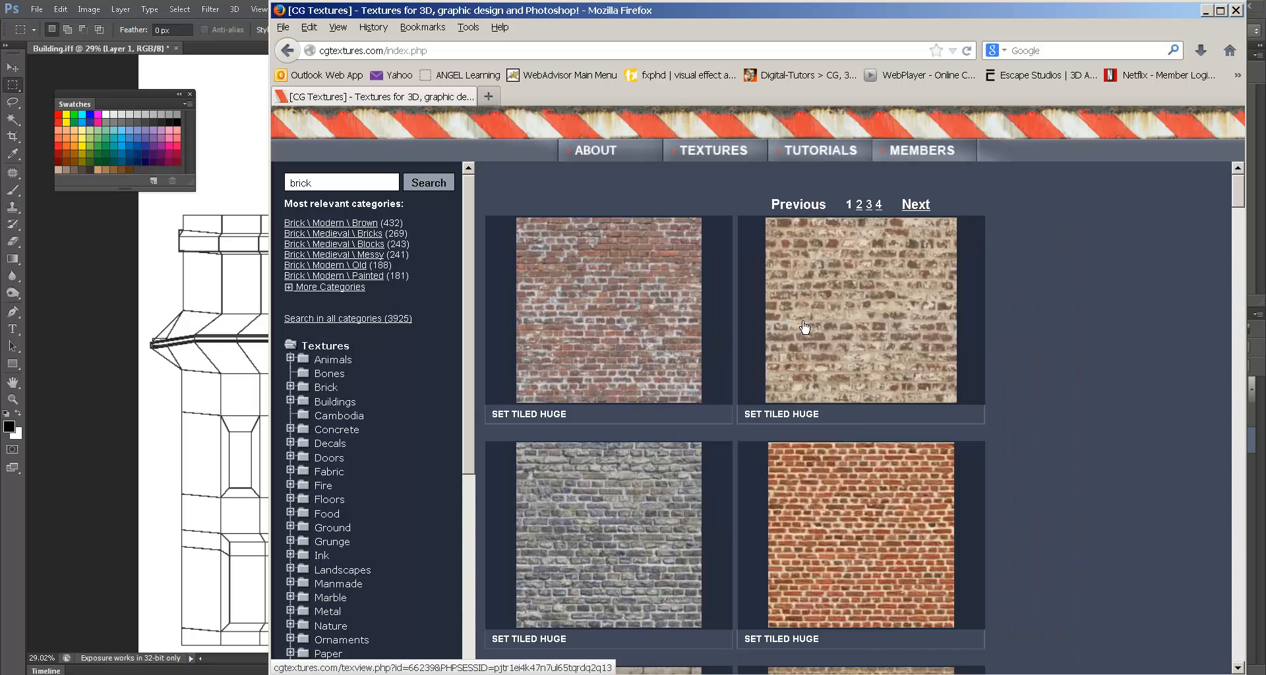
pyautogui.moveTo(933, 323)
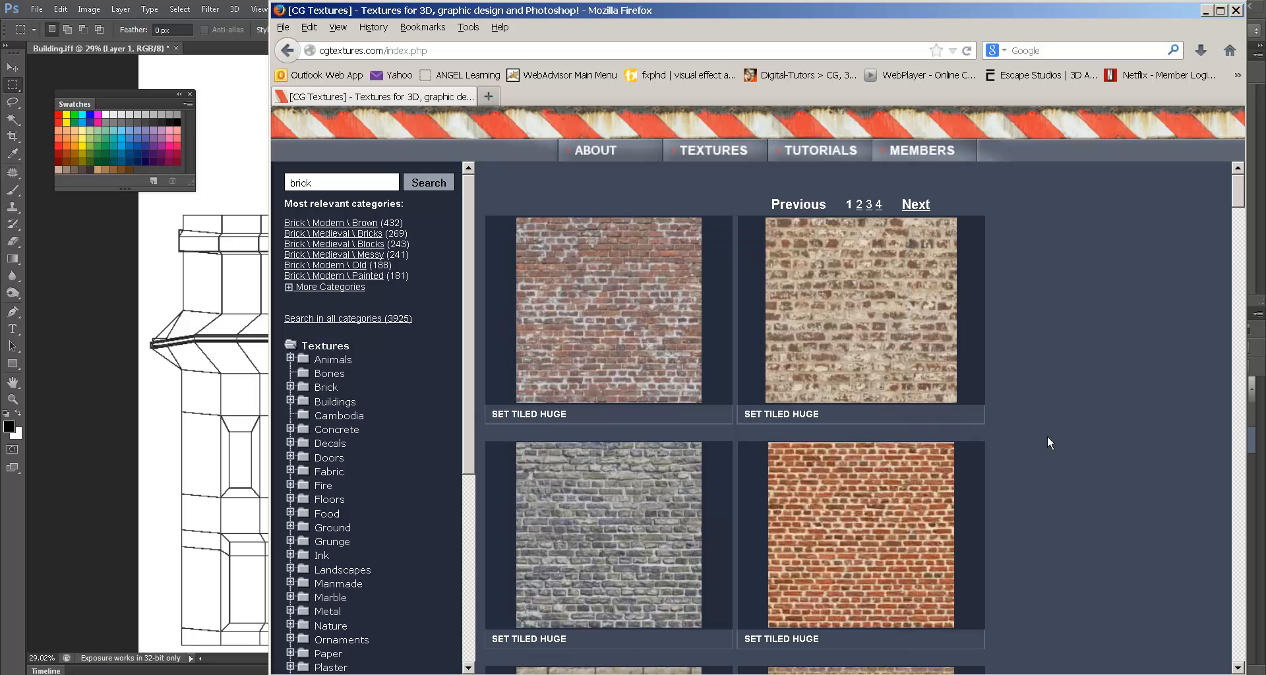
pyautogui.scroll(-3, 1046, 436)
pyautogui.scroll(-1, 1045, 437)
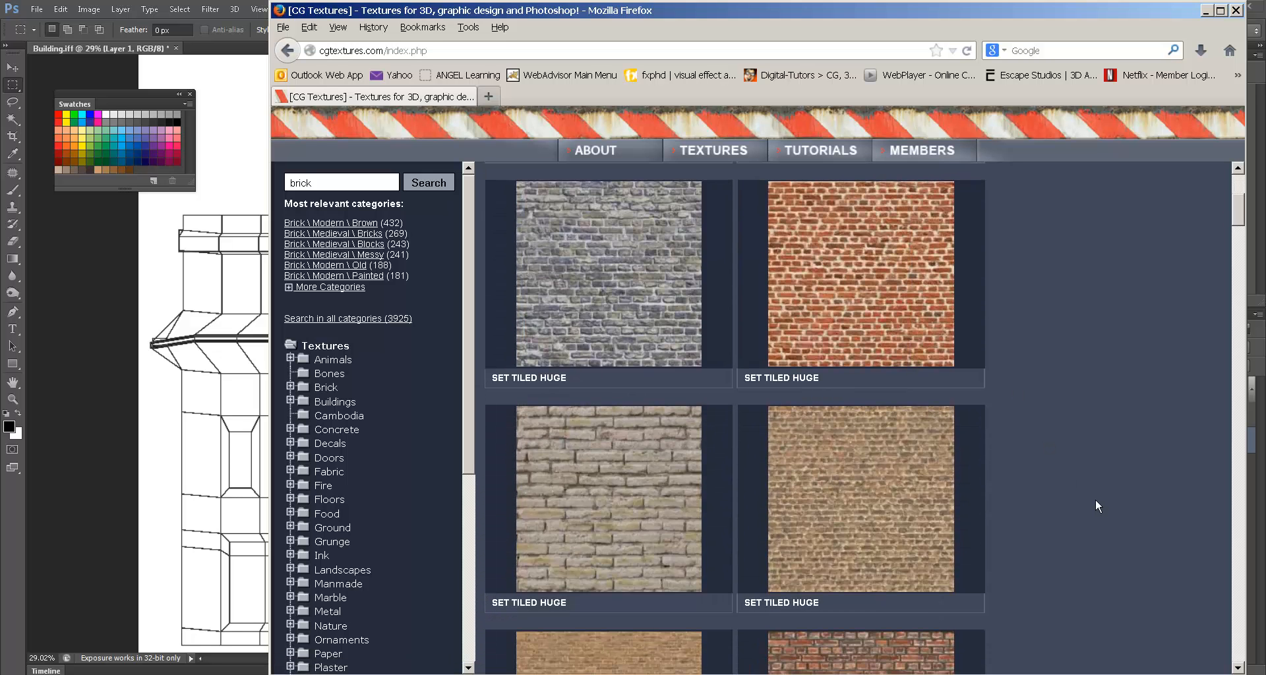
pyautogui.scroll(-3, 1094, 499)
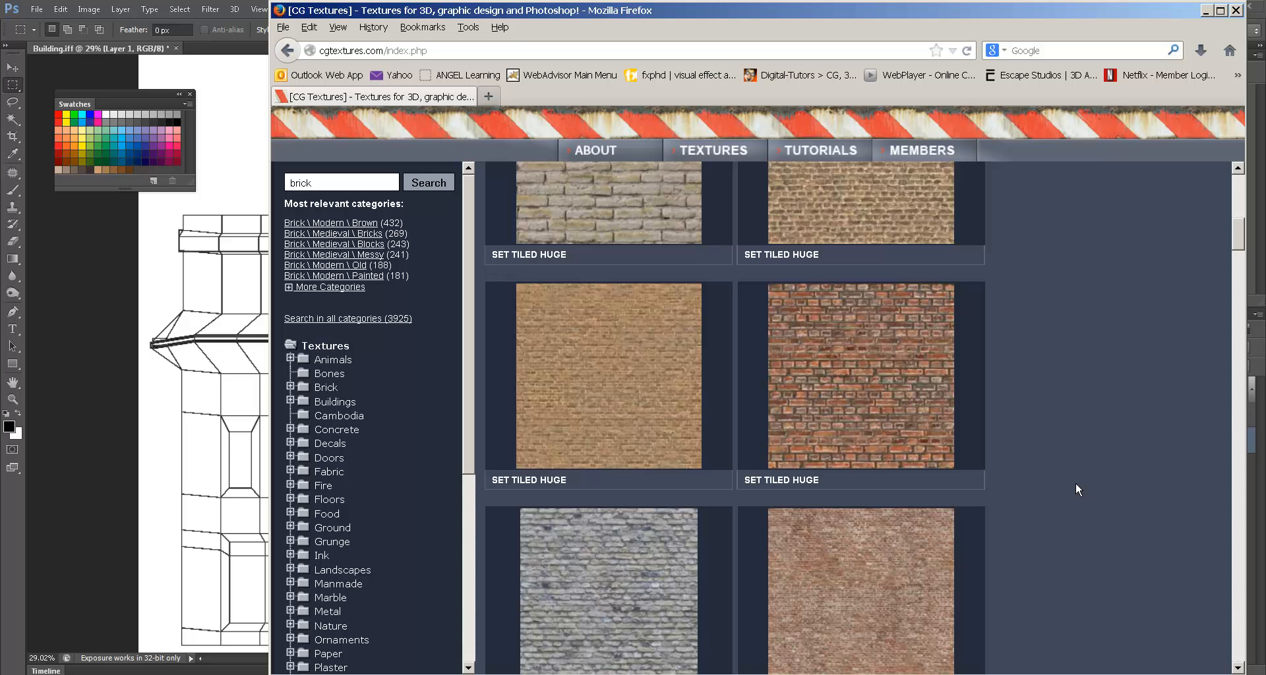
pyautogui.scroll(-2, 1076, 484)
pyautogui.moveTo(898, 488)
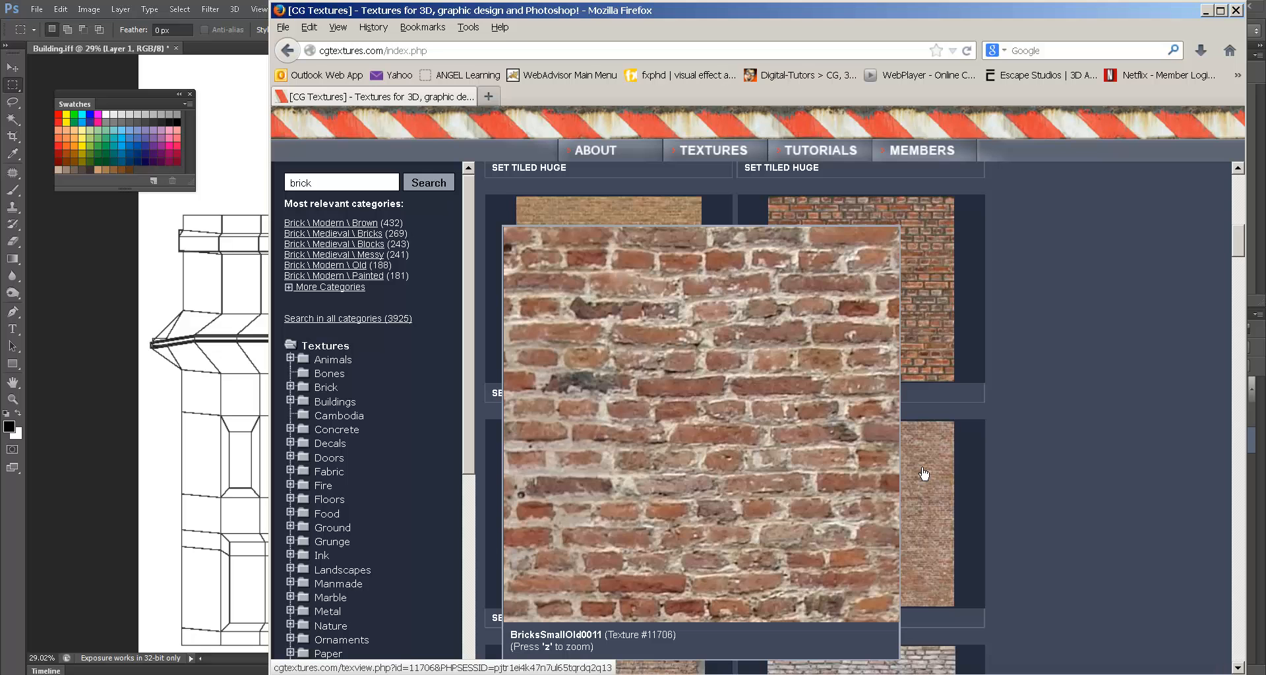
pyautogui.scroll(10, 871, 455)
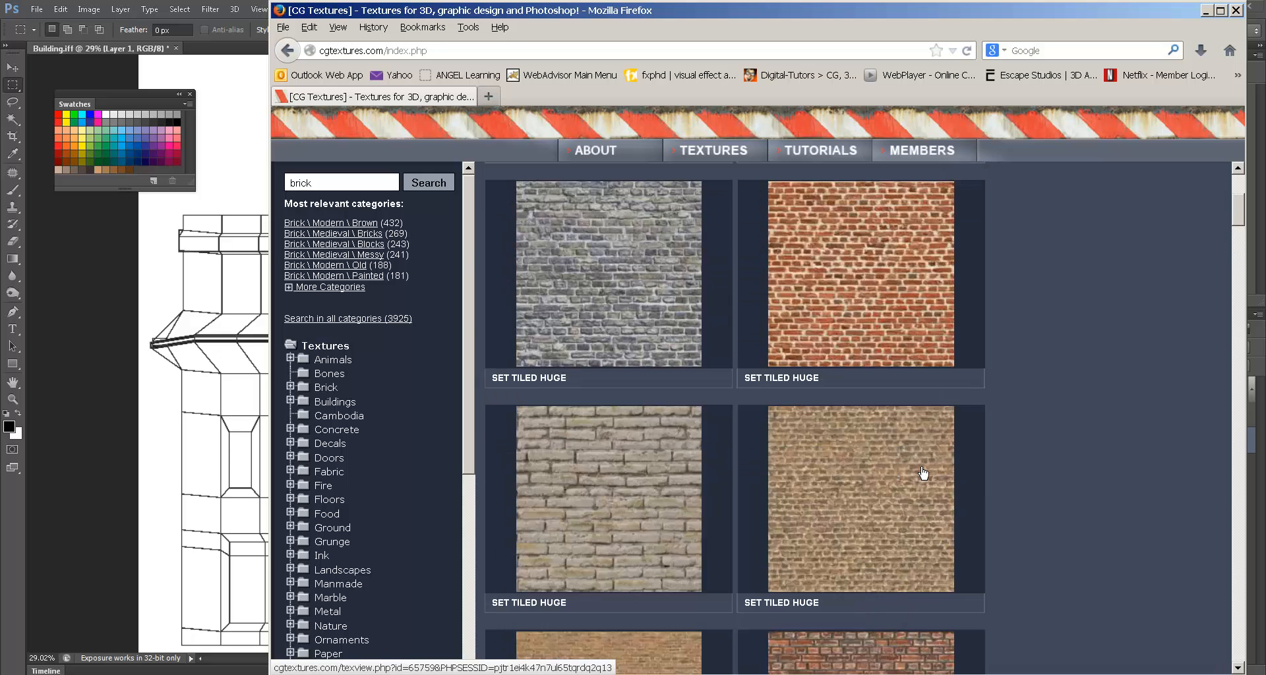
pyautogui.moveTo(662, 329)
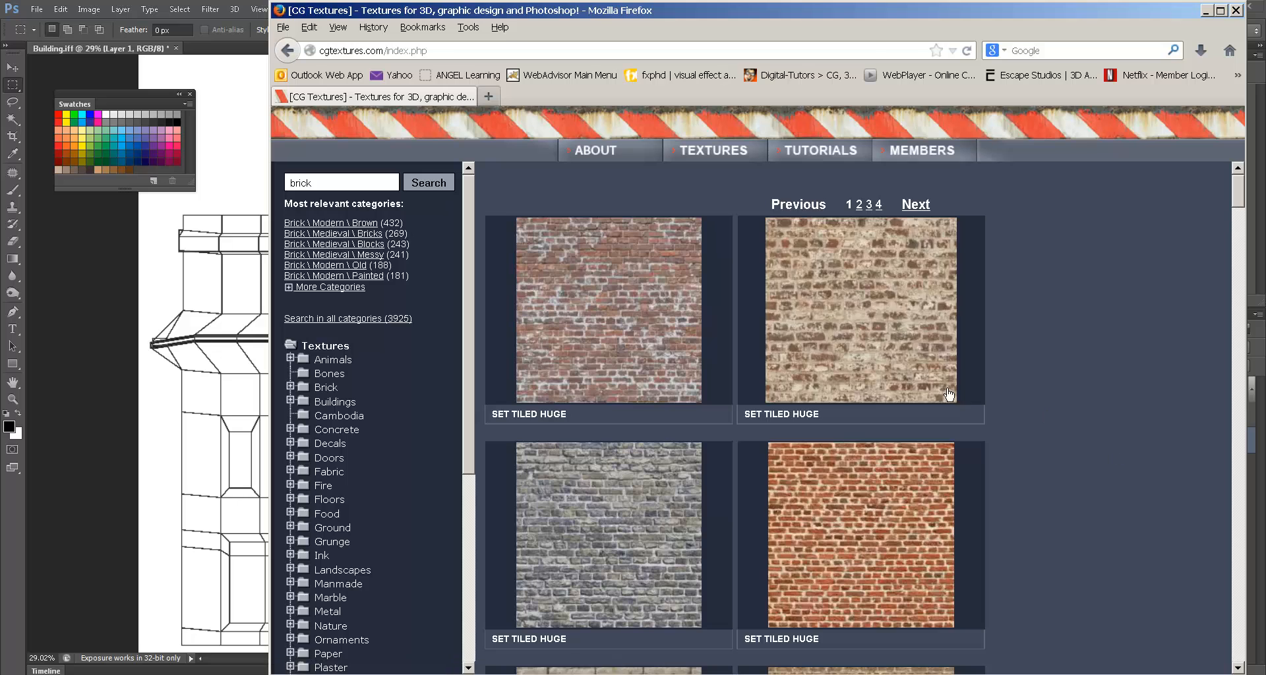
pyautogui.scroll(-5, 1042, 467)
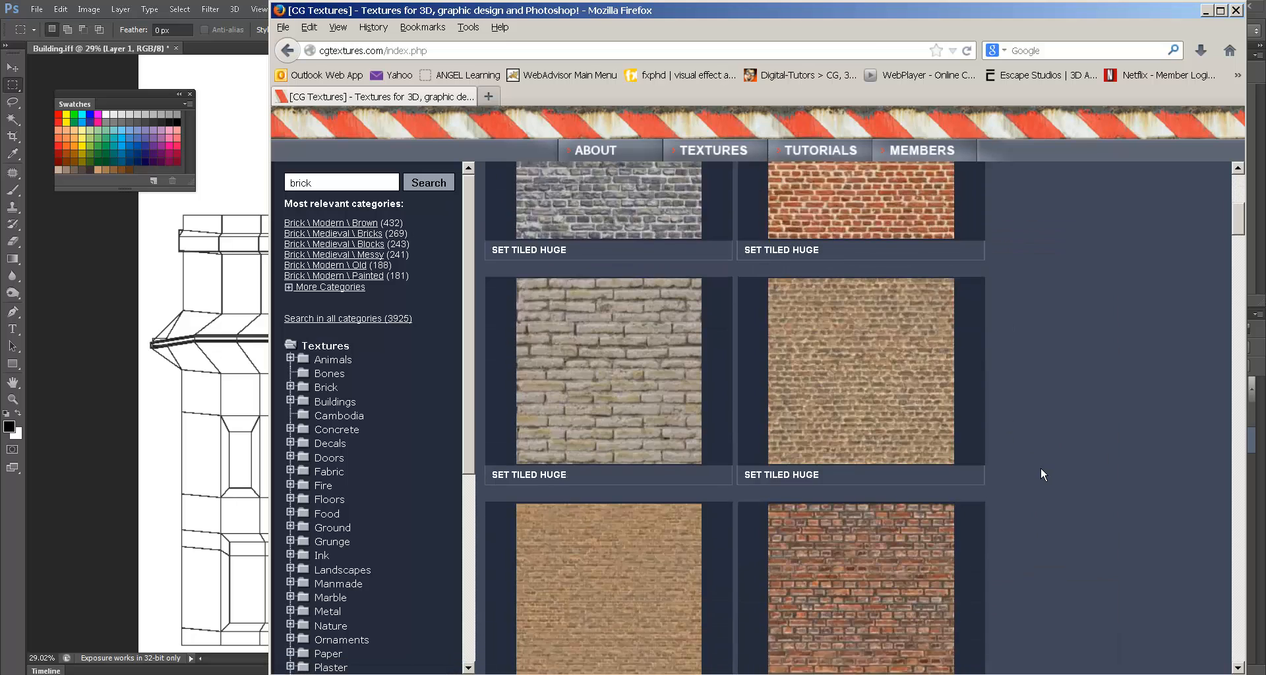
pyautogui.scroll(3, 1040, 473)
pyautogui.moveTo(640, 408)
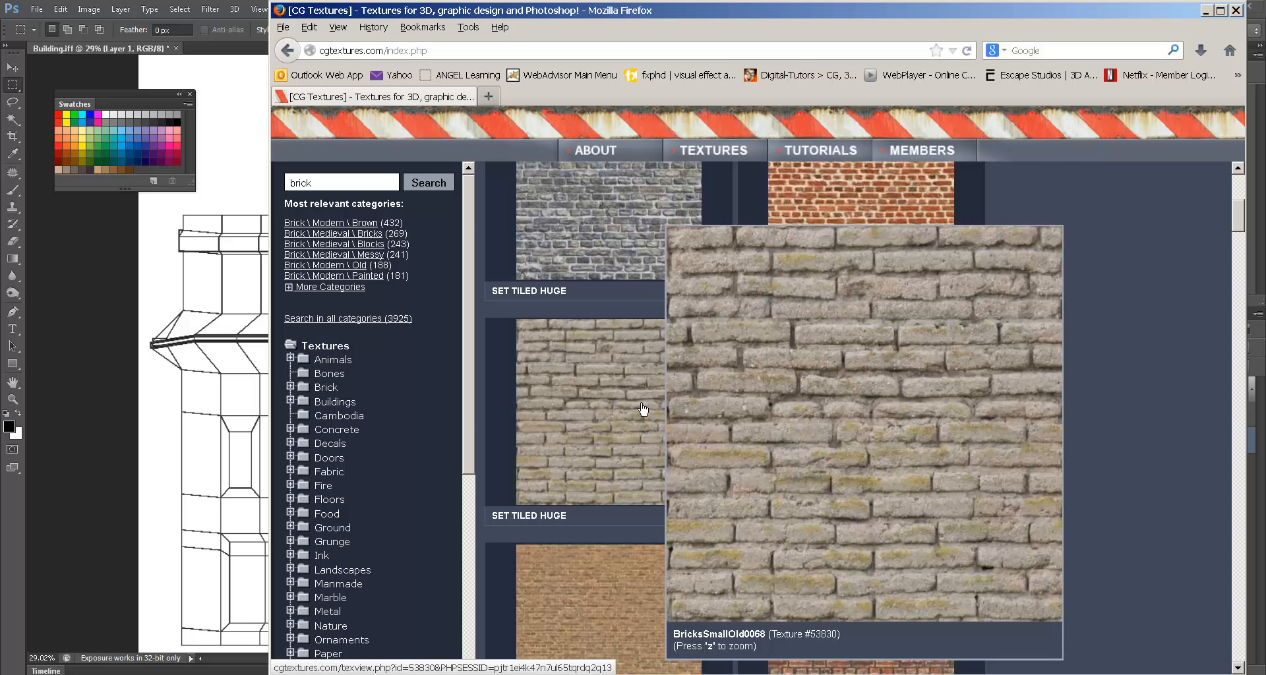
pyautogui.scroll(-5, 1014, 433)
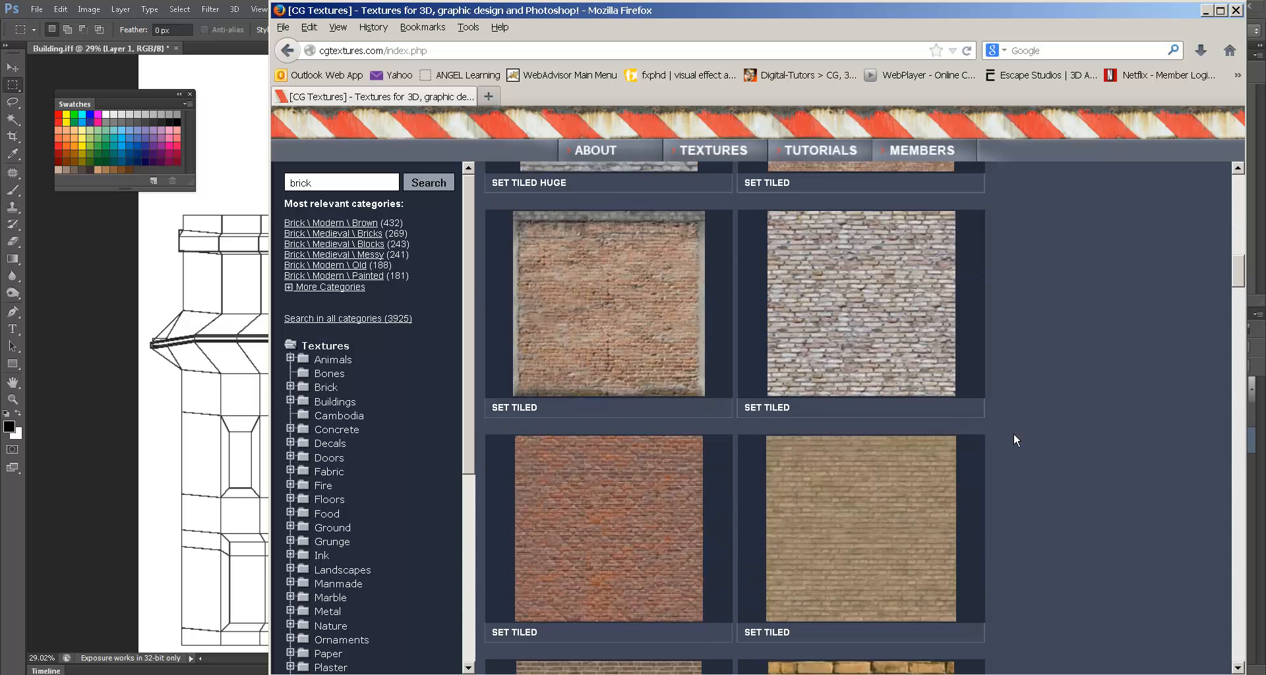
pyautogui.scroll(-7, 1013, 434)
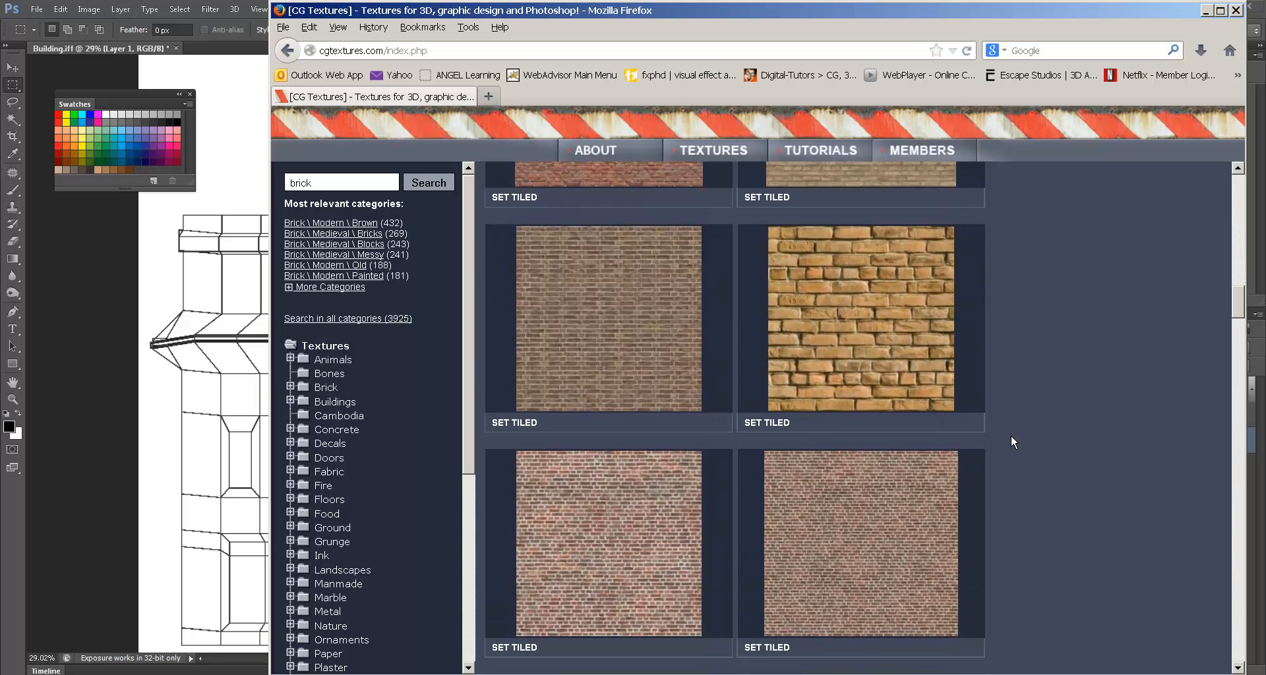
pyautogui.scroll(-10, 1011, 436)
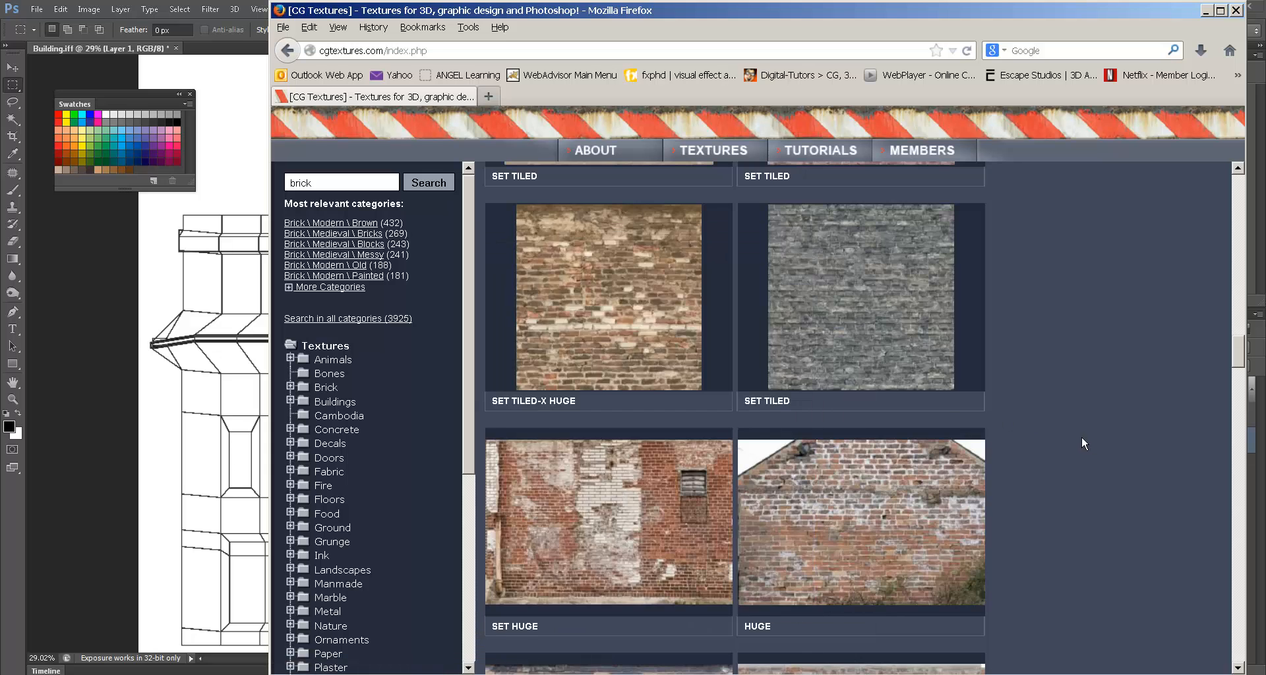
pyautogui.scroll(-4, 1081, 440)
pyautogui.scroll(-4, 1081, 436)
pyautogui.scroll(2, 1080, 437)
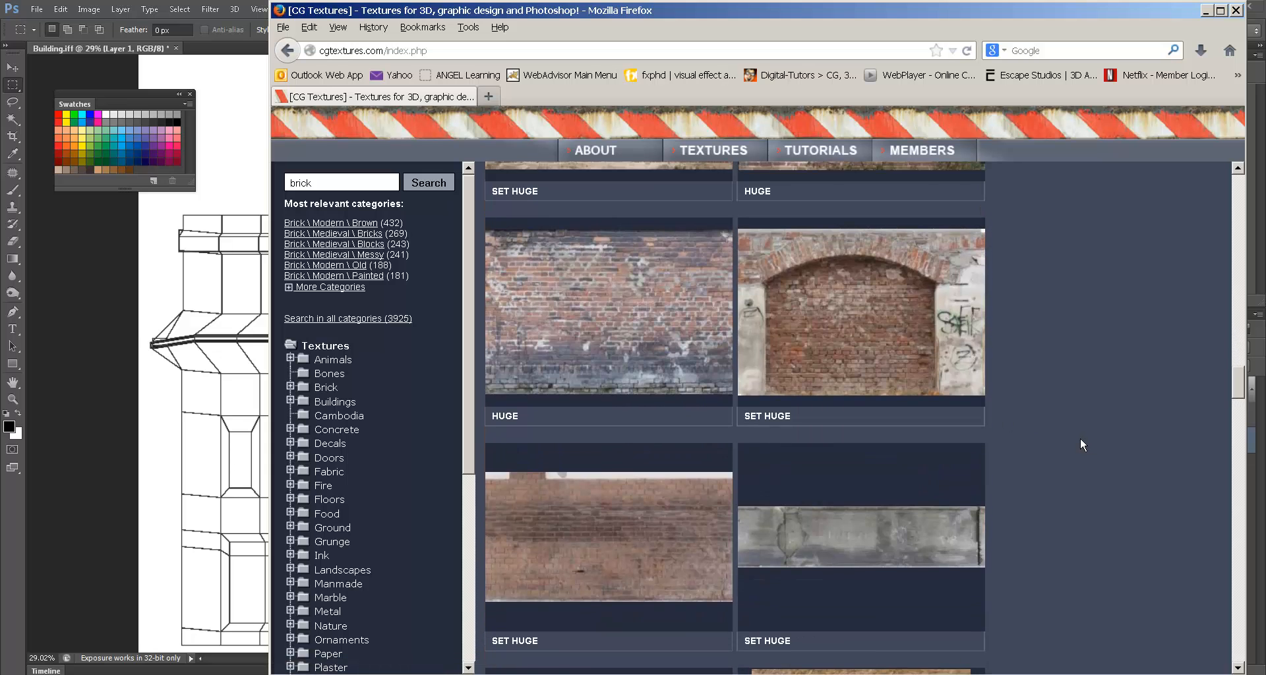
pyautogui.scroll(-4, 1080, 437)
pyautogui.scroll(-6, 1080, 437)
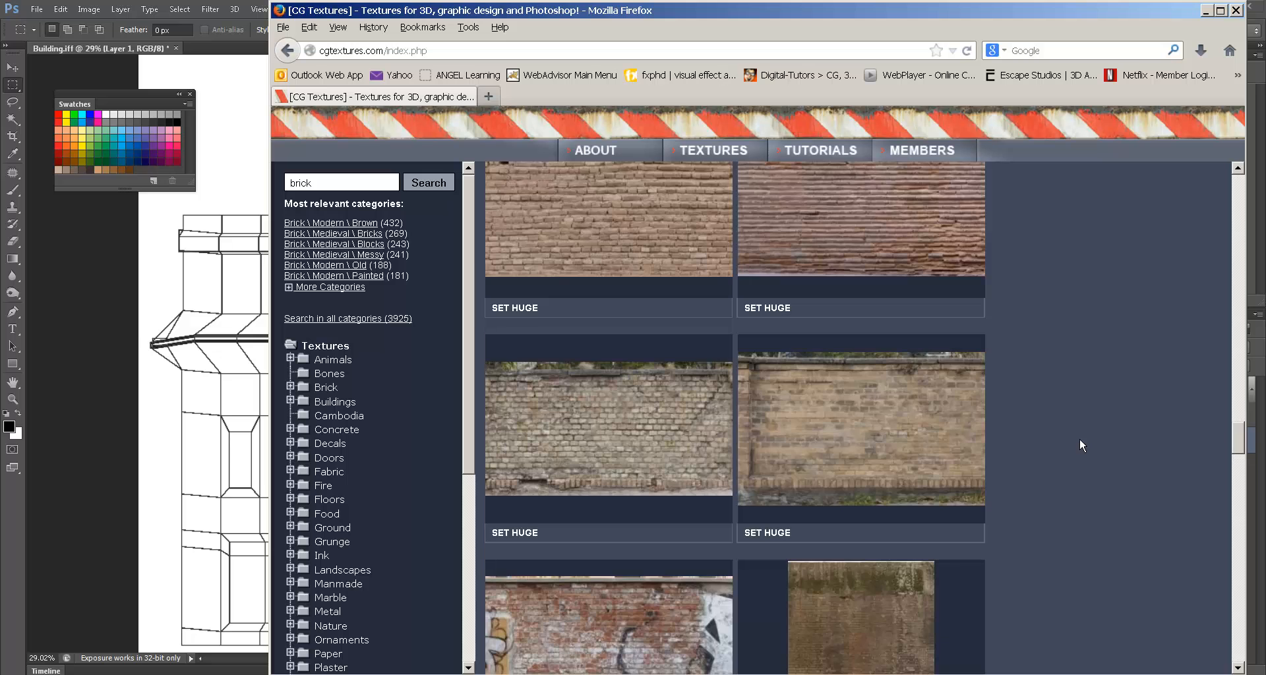
pyautogui.scroll(-1, 1078, 437)
pyautogui.scroll(-5, 1080, 439)
pyautogui.moveTo(1234, 488); pyautogui.dragTo(1198, 164)
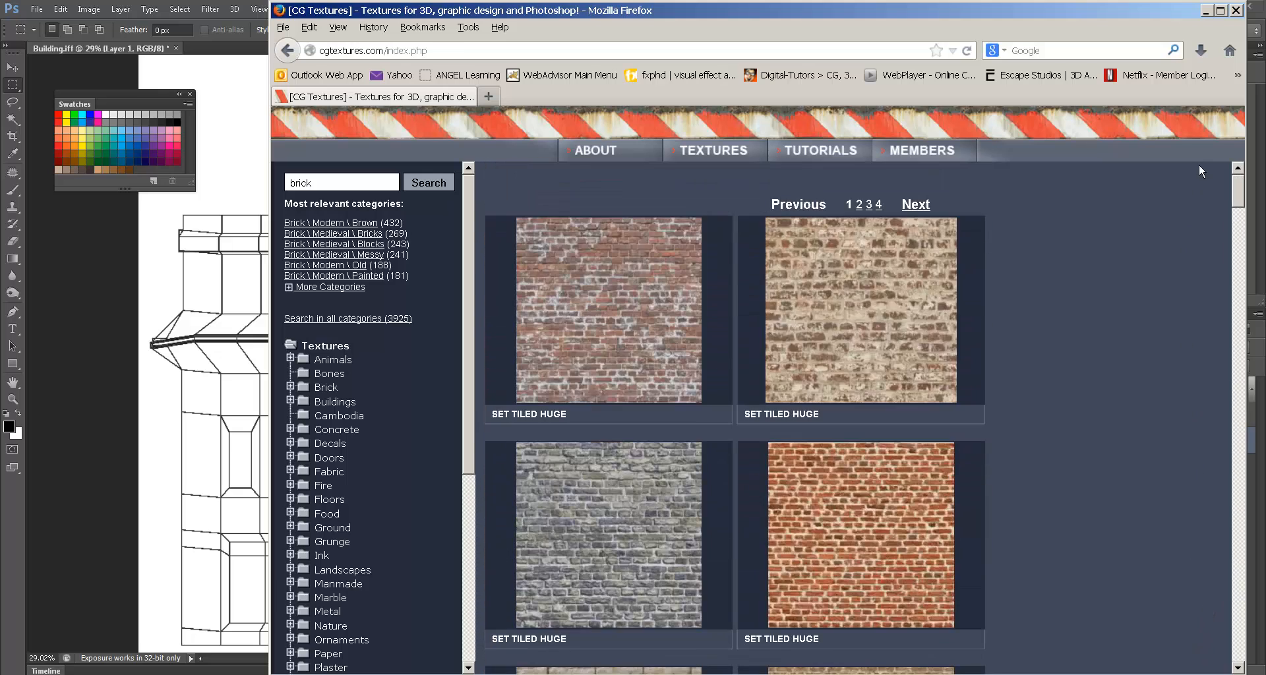
# - Open the BricksSmallOld0080 texture page, check its image sizes, then bring up the sourceimages folder
pyautogui.click(662, 285)
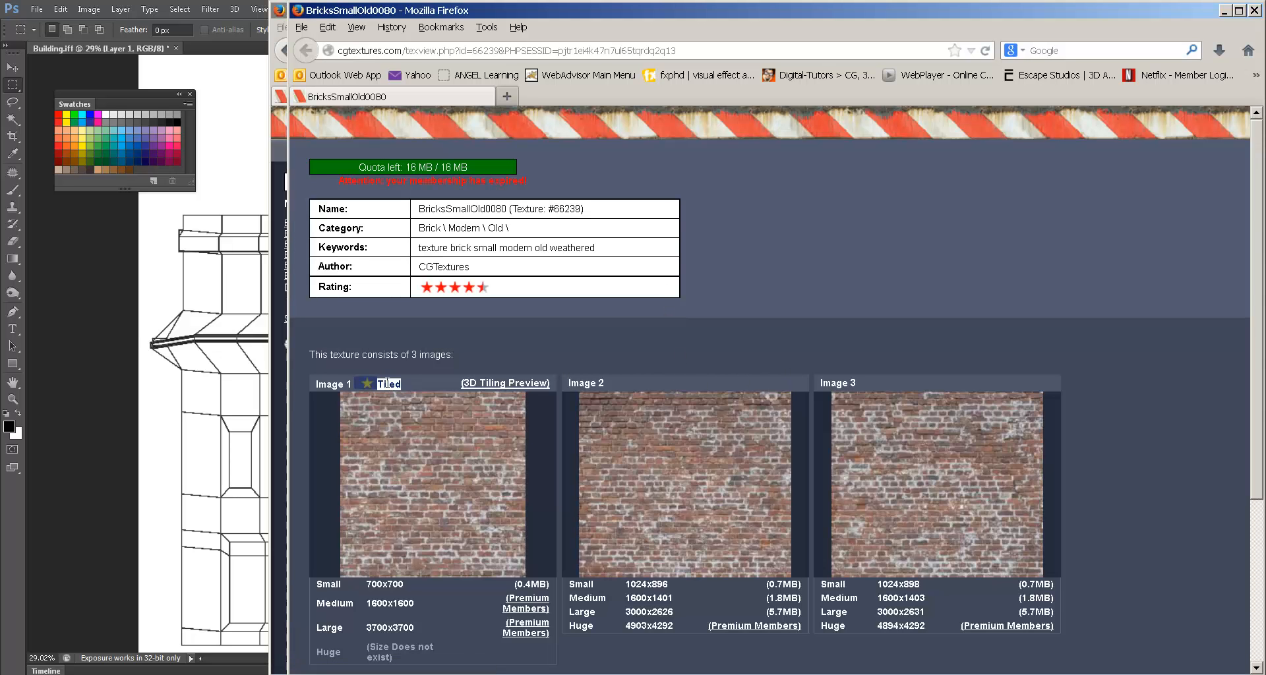
pyautogui.moveTo(402, 461)
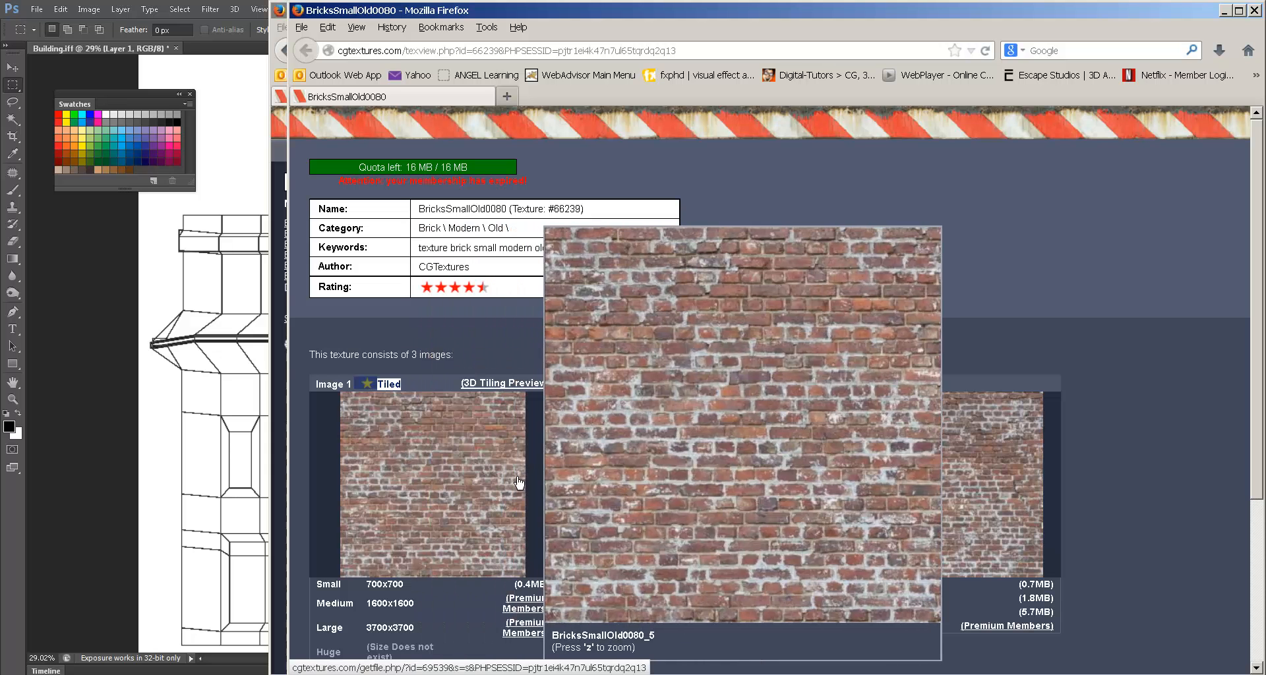
pyautogui.moveTo(654, 489)
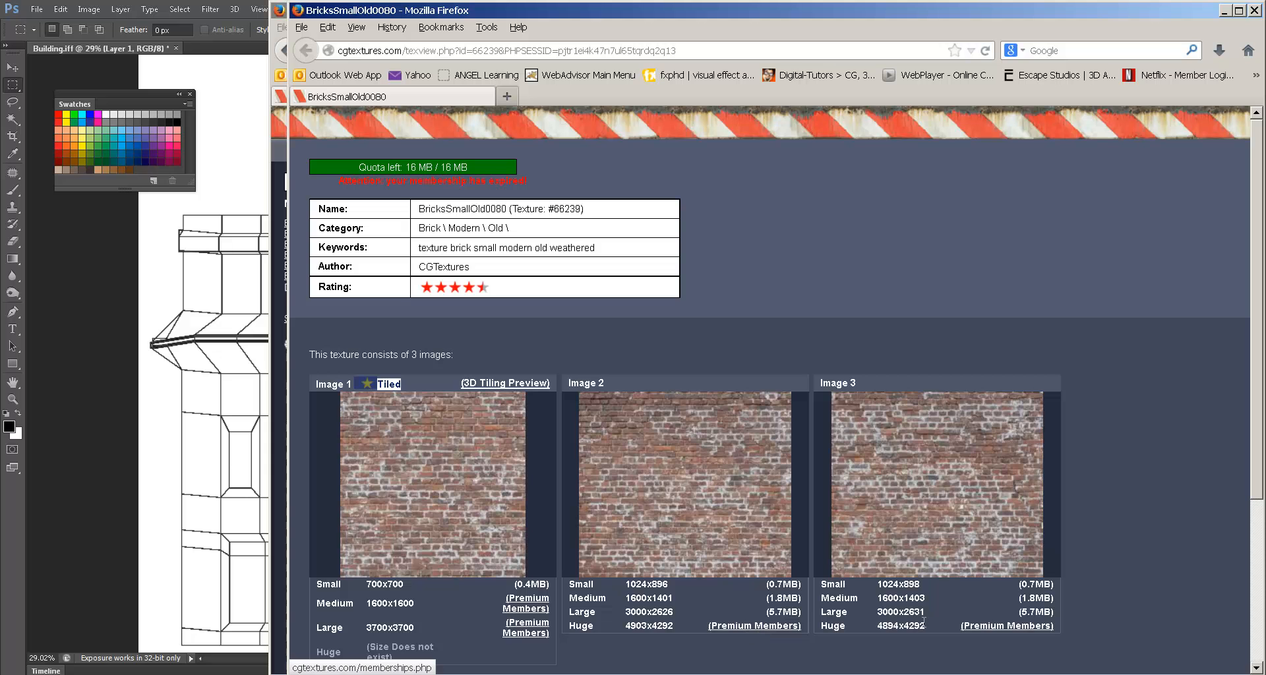
pyautogui.moveTo(753, 535)
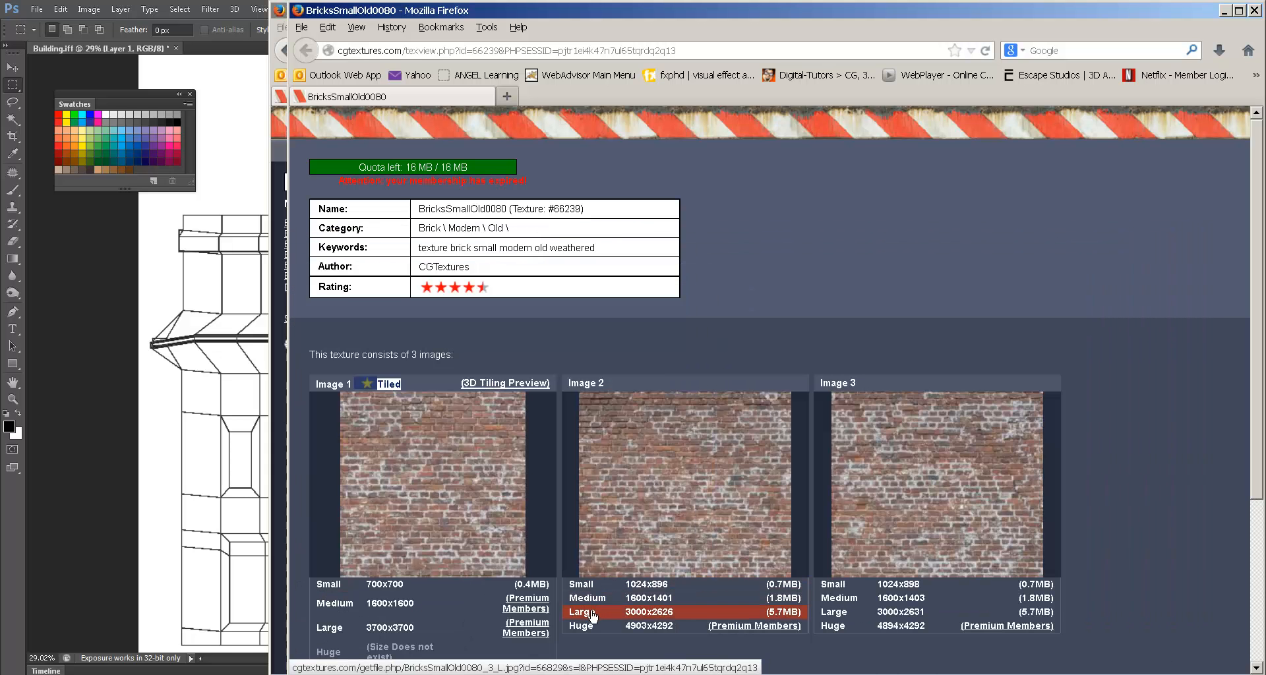
pyautogui.hotkey('alt', 'Tab')
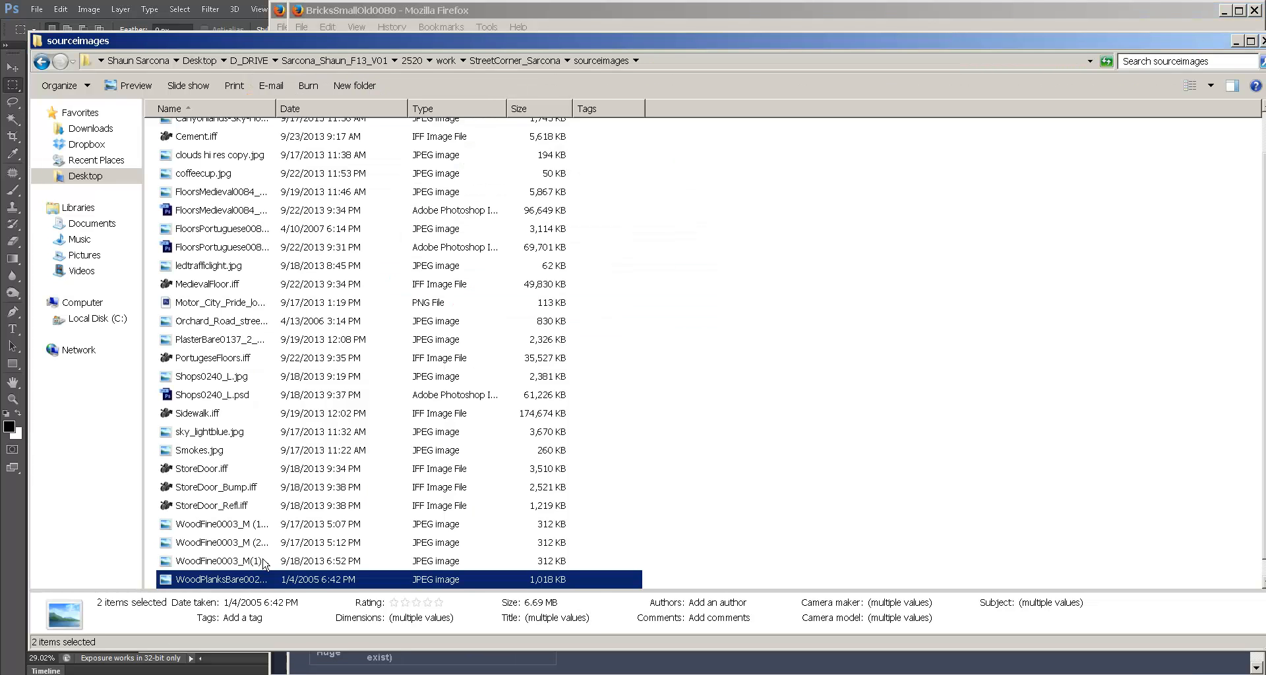
# - Place the BricksSmallOld0080 image onto the Building.iff canvas and commit it
pyautogui.scroll(-1, 263, 563)
pyautogui.click(245, 579)
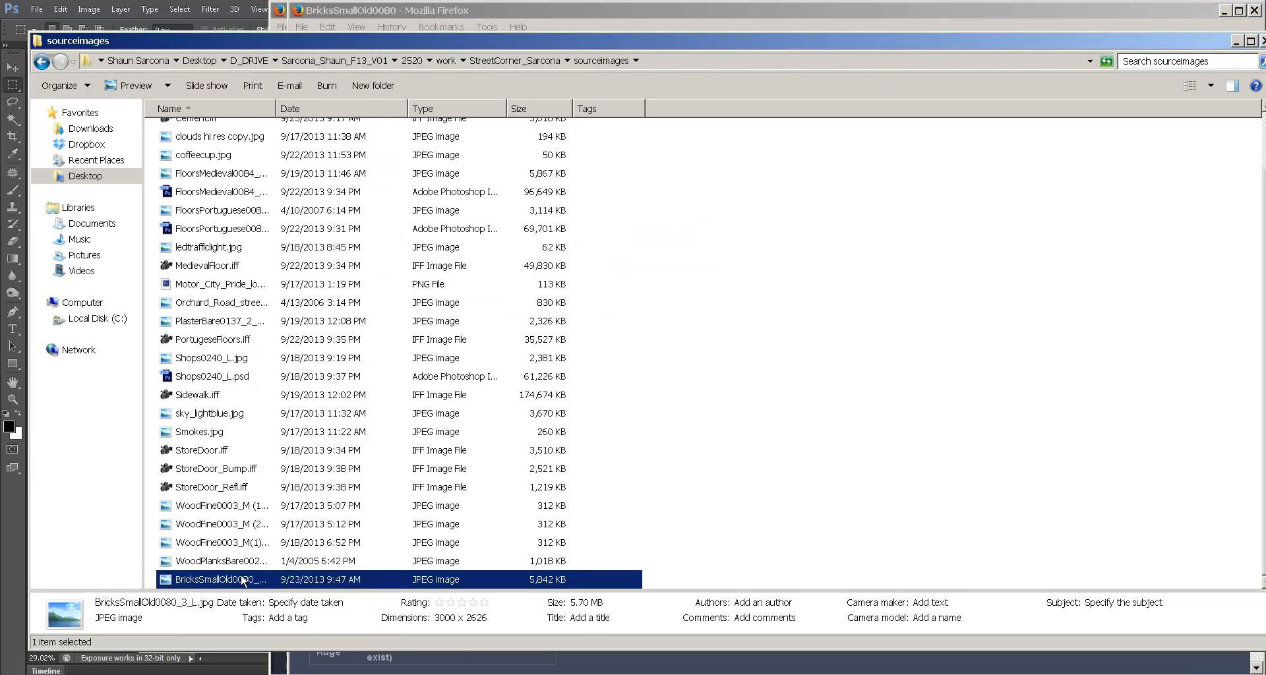
pyautogui.moveTo(245, 579); pyautogui.dragTo(482, 387)
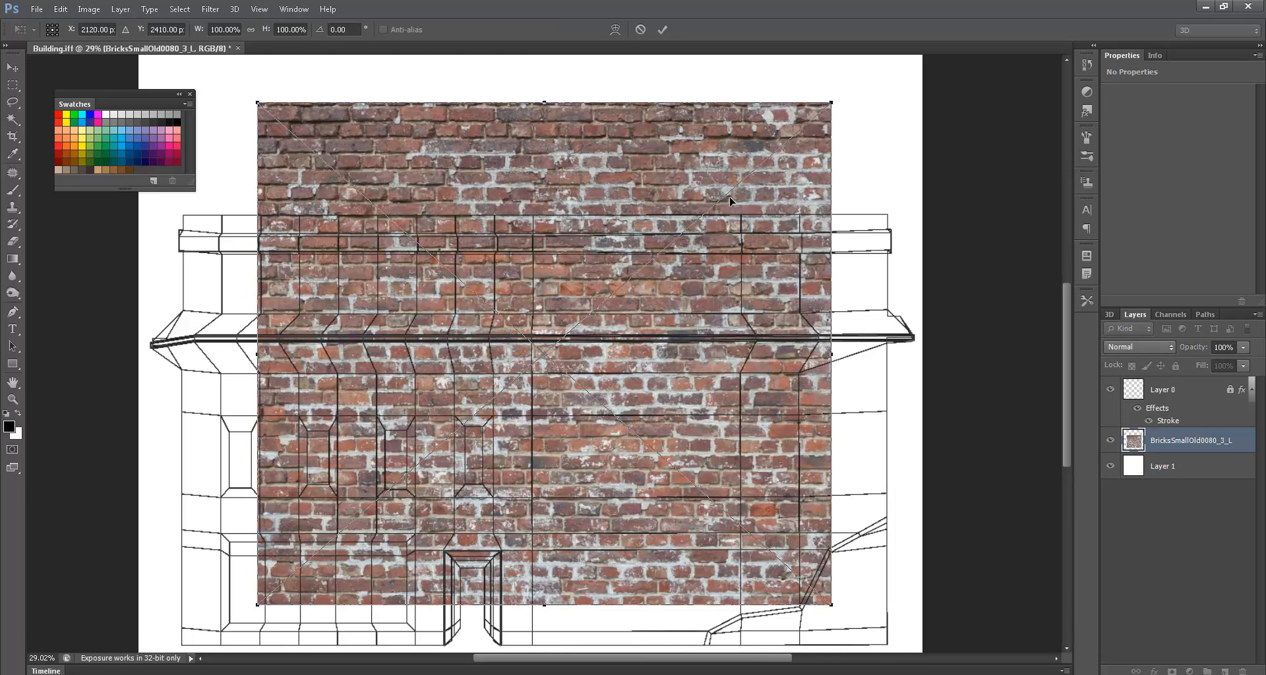
pyautogui.press('Return')
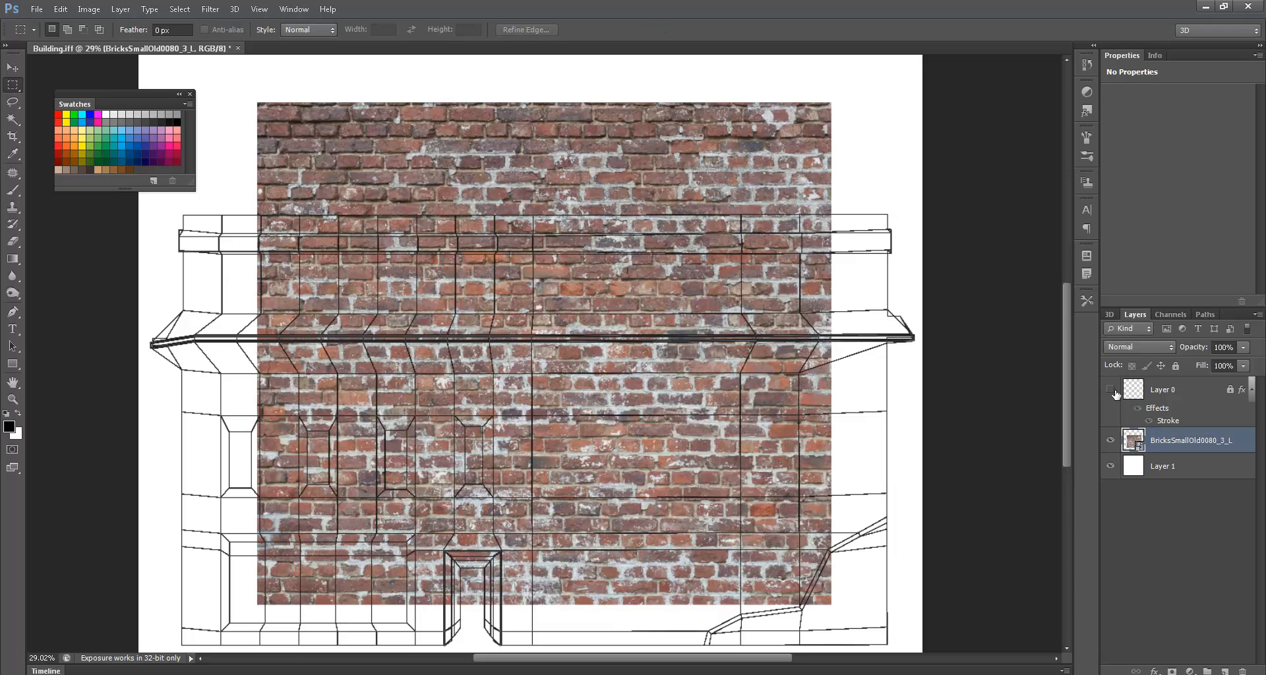
# - Define the brick layer's pixels as a pattern named Brick
pyautogui.keyDown('ctrl'); pyautogui.click(1134, 441); pyautogui.keyUp('ctrl')
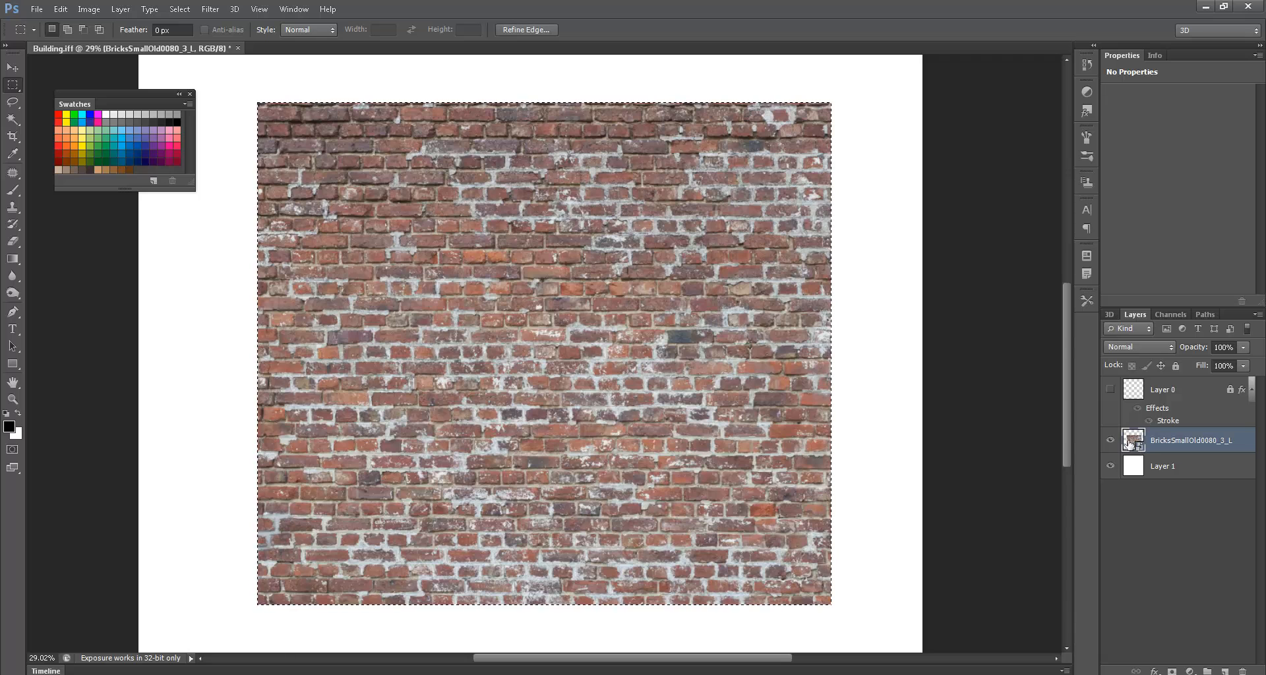
pyautogui.click(60, 10)
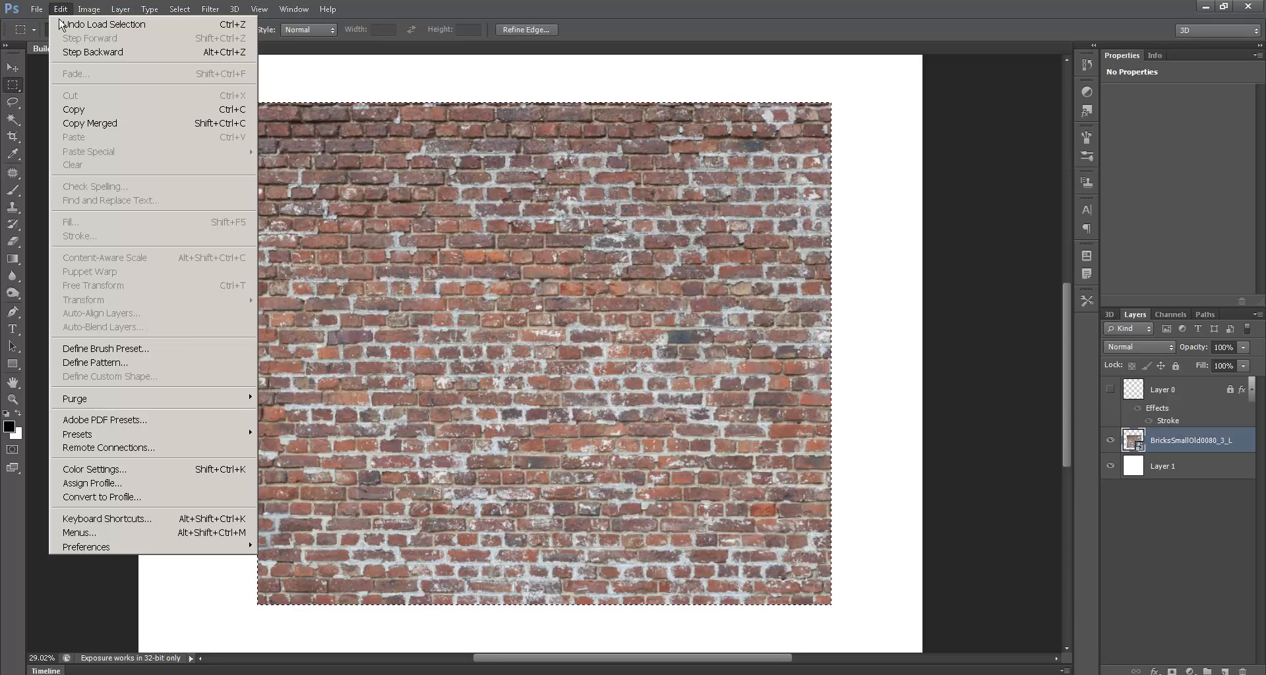
pyautogui.click(96, 363)
pyautogui.write('Brick')
pyautogui.press('Return')
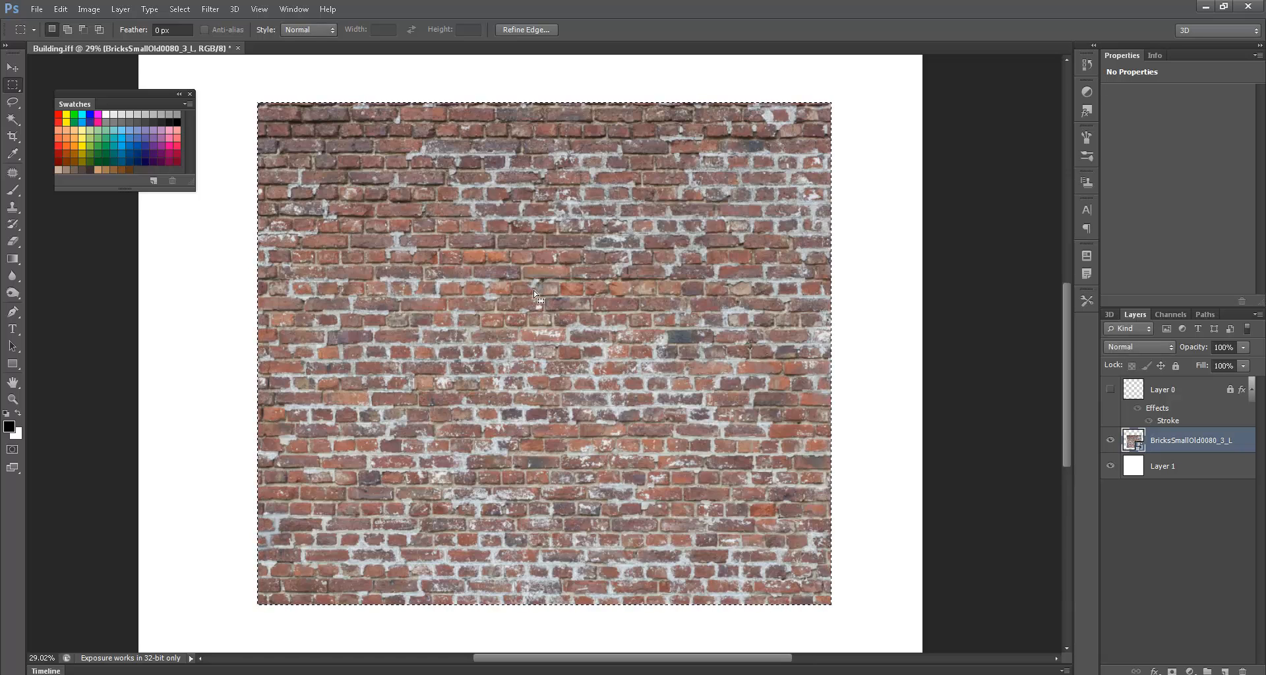
# - Show the wireframe Layer 0, hide the brick photo layer, and select Layer 1
pyautogui.click(1110, 389)
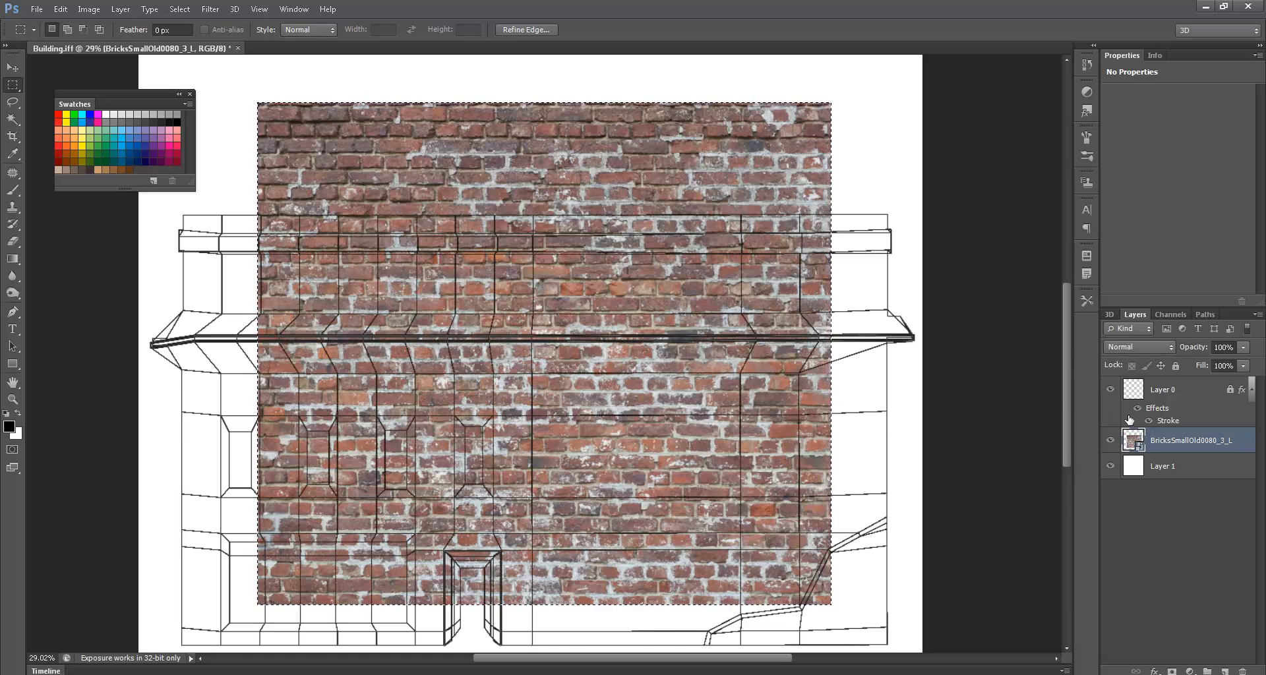
pyautogui.click(1110, 439)
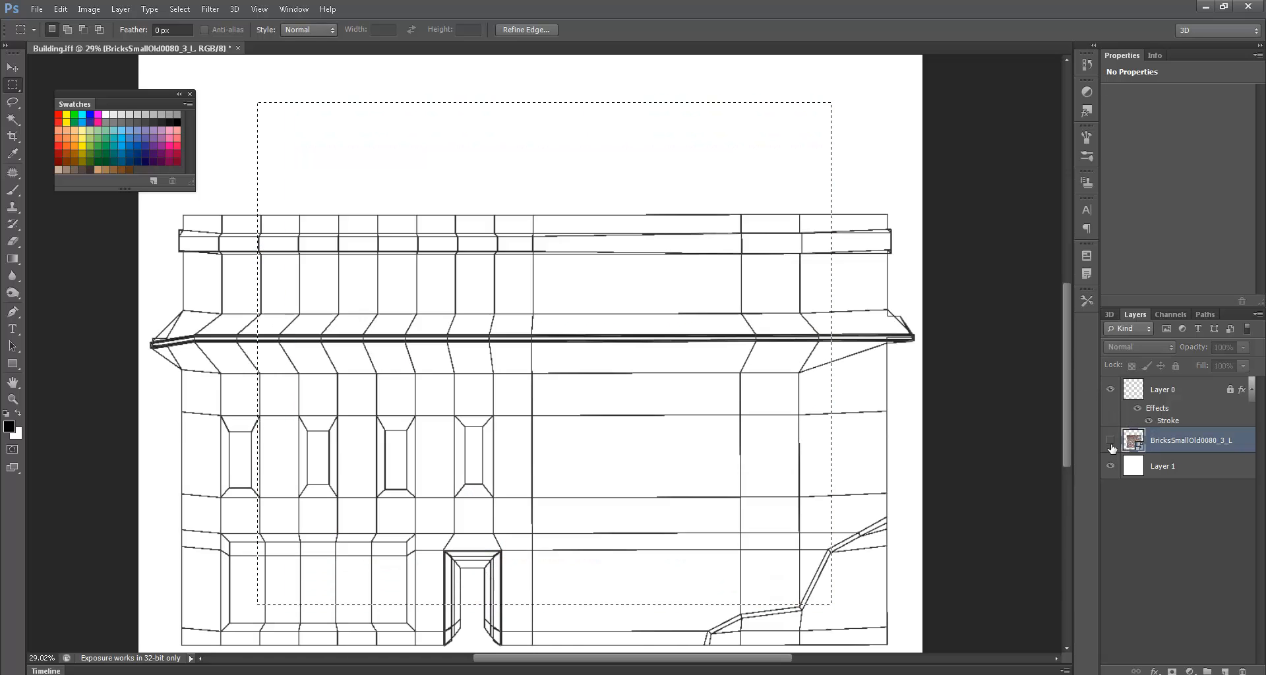
pyautogui.click(1143, 467)
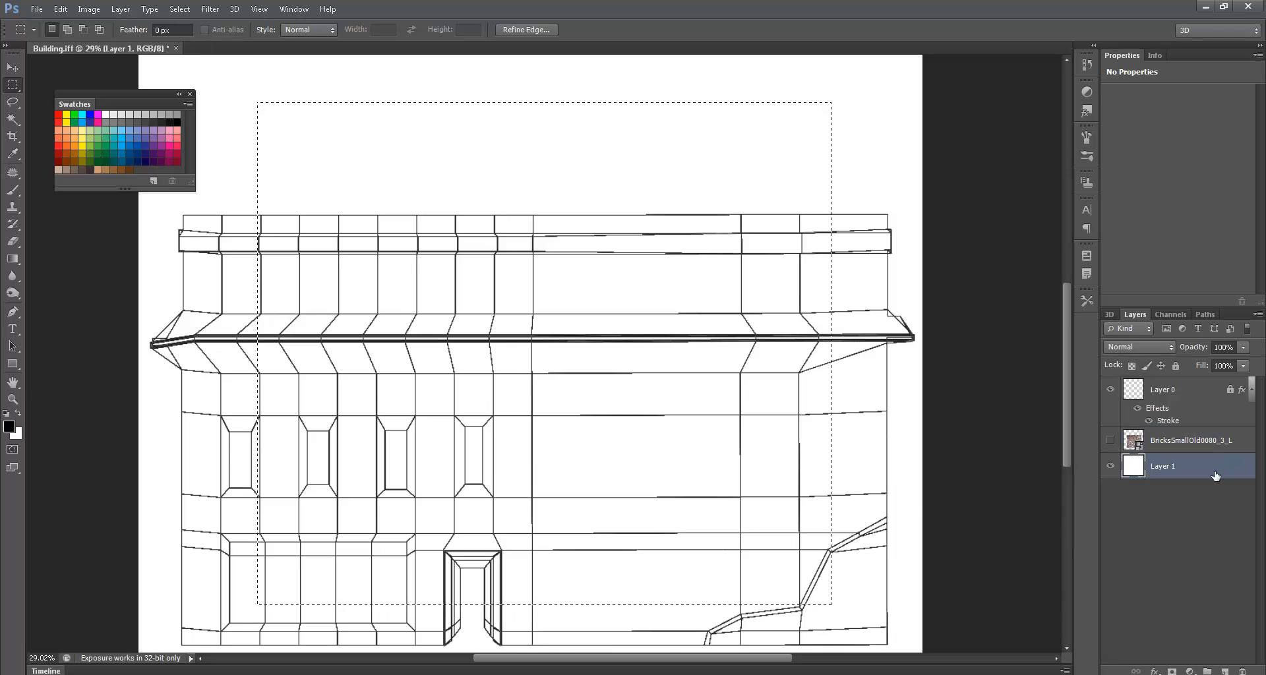
# - Add a Brick Pattern Overlay to Layer 1 and shrink its scale to tile small bricks
pyautogui.doubleClick(1215, 475)
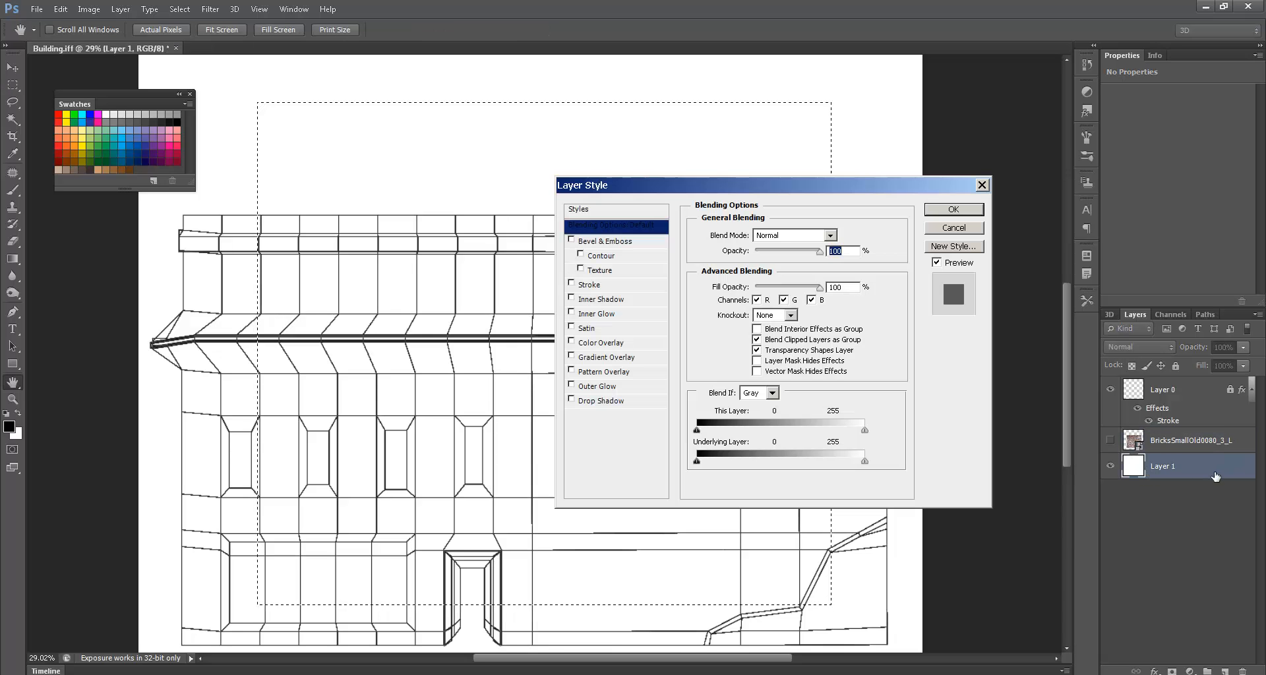
pyautogui.click(601, 372)
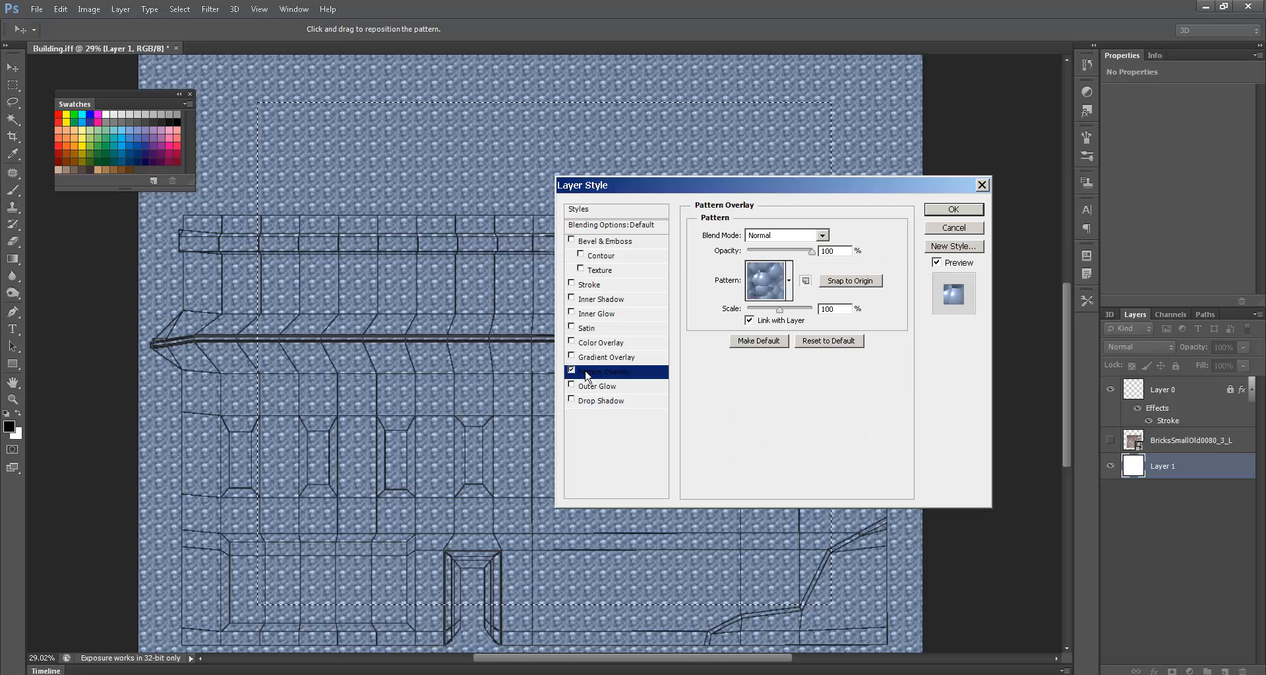
pyautogui.click(788, 281)
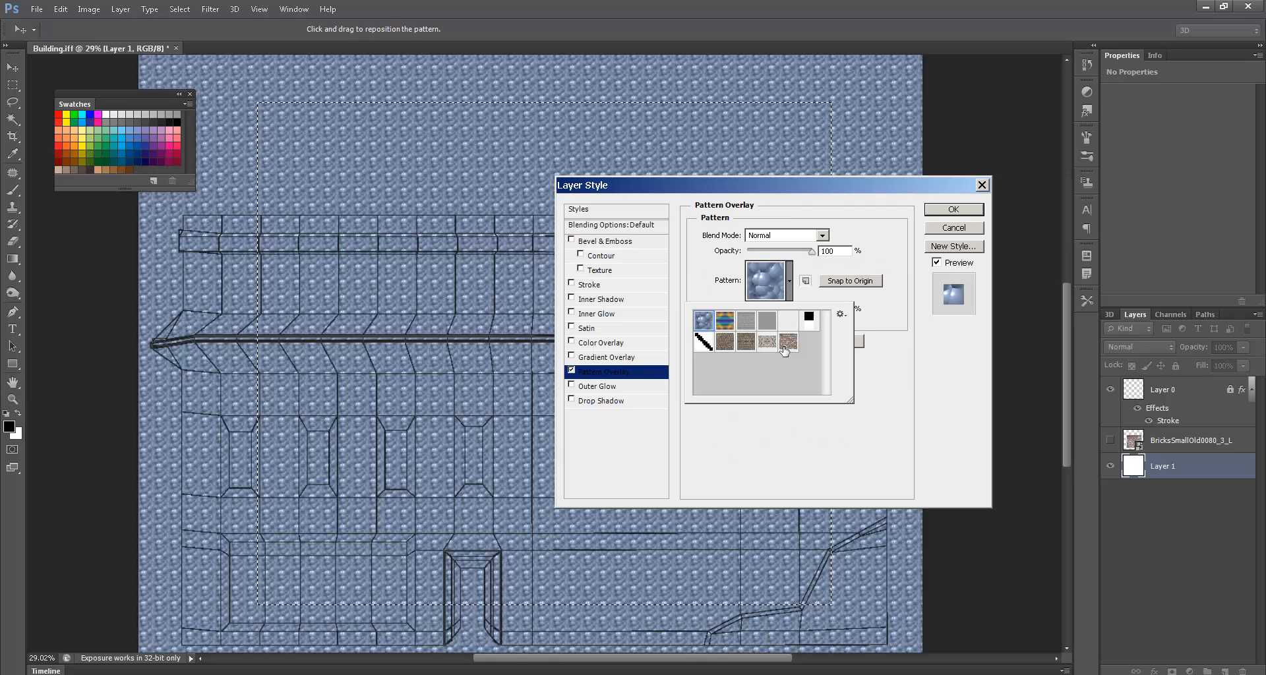
pyautogui.click(785, 346)
pyautogui.click(937, 390)
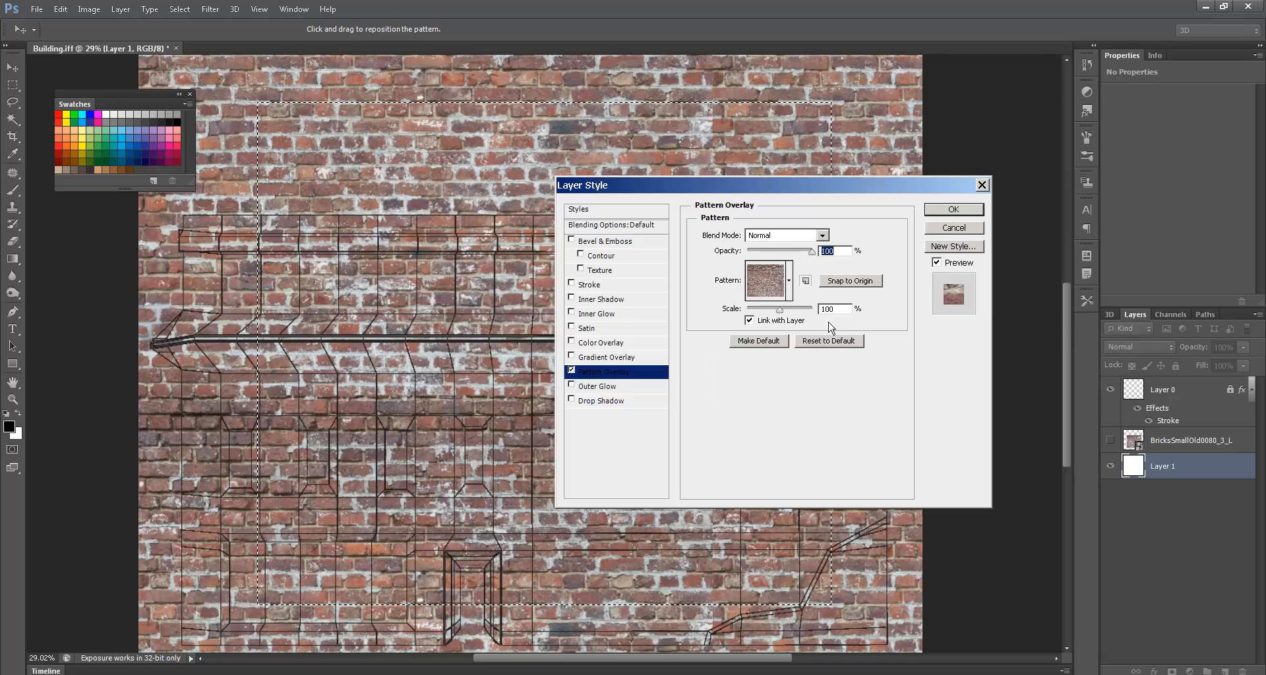
pyautogui.moveTo(779, 310); pyautogui.dragTo(755, 319)
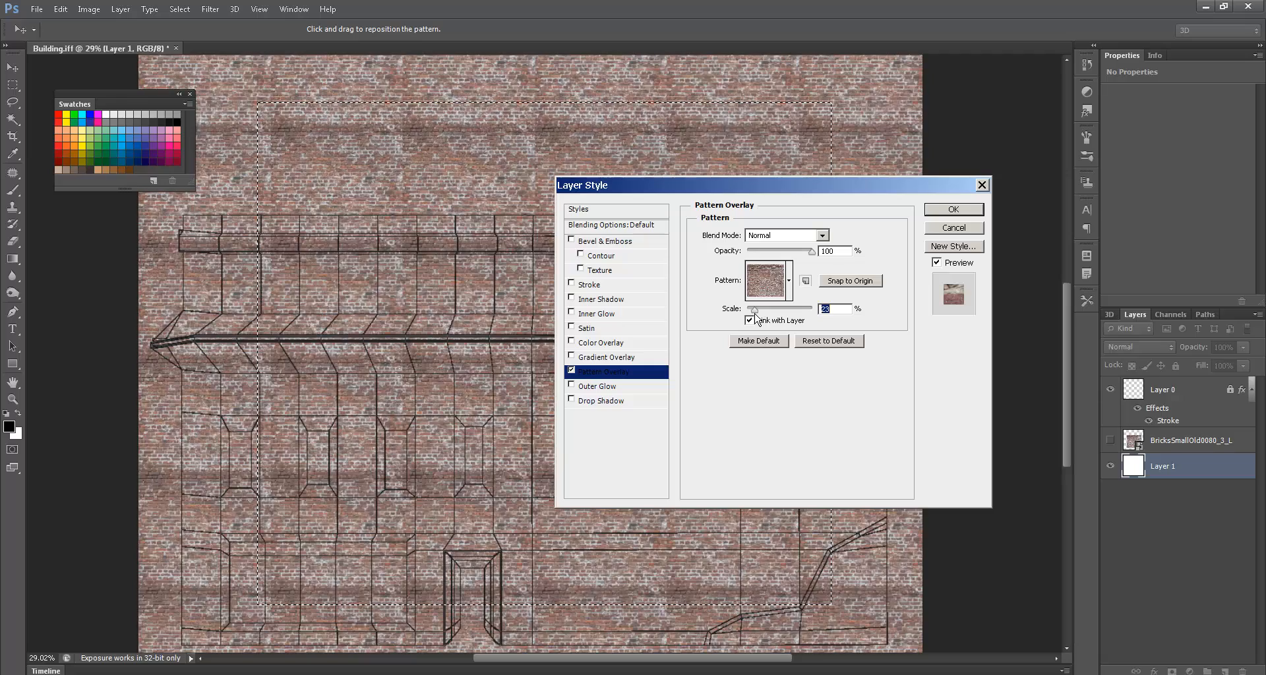
pyautogui.moveTo(343, 575); pyautogui.dragTo(124, 422)
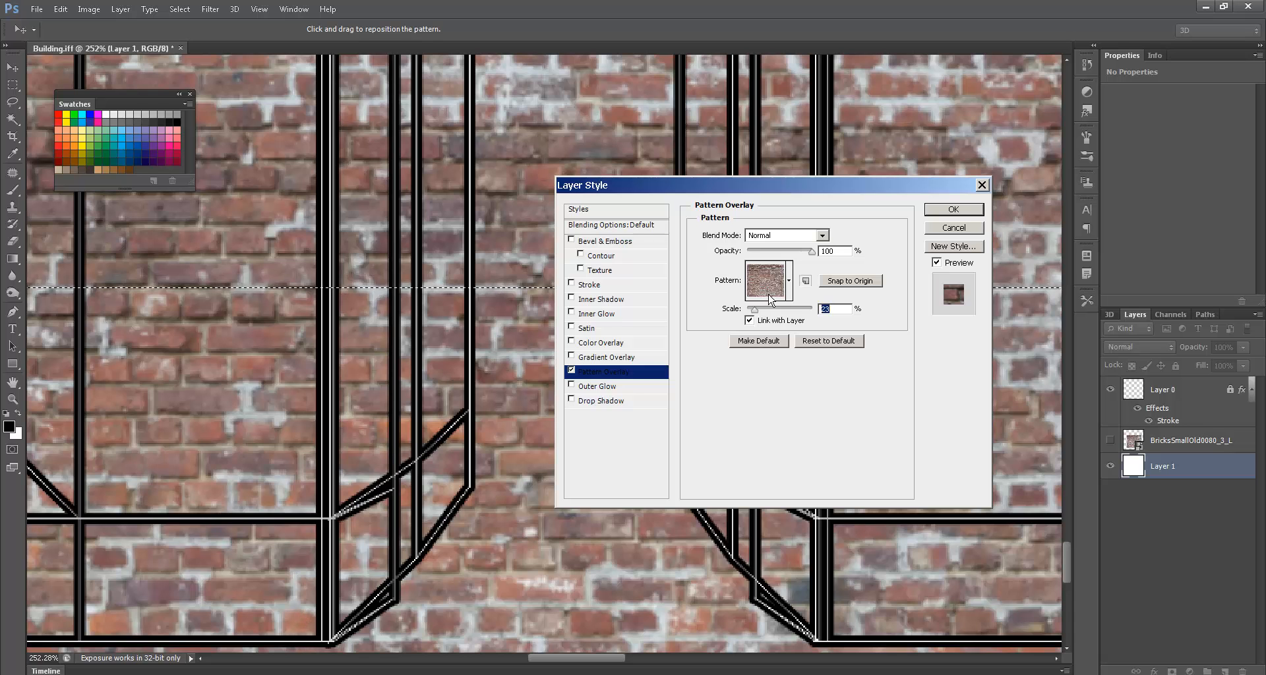
# - Set the pattern overlay scale to 15% and apply it
pyautogui.write('15')
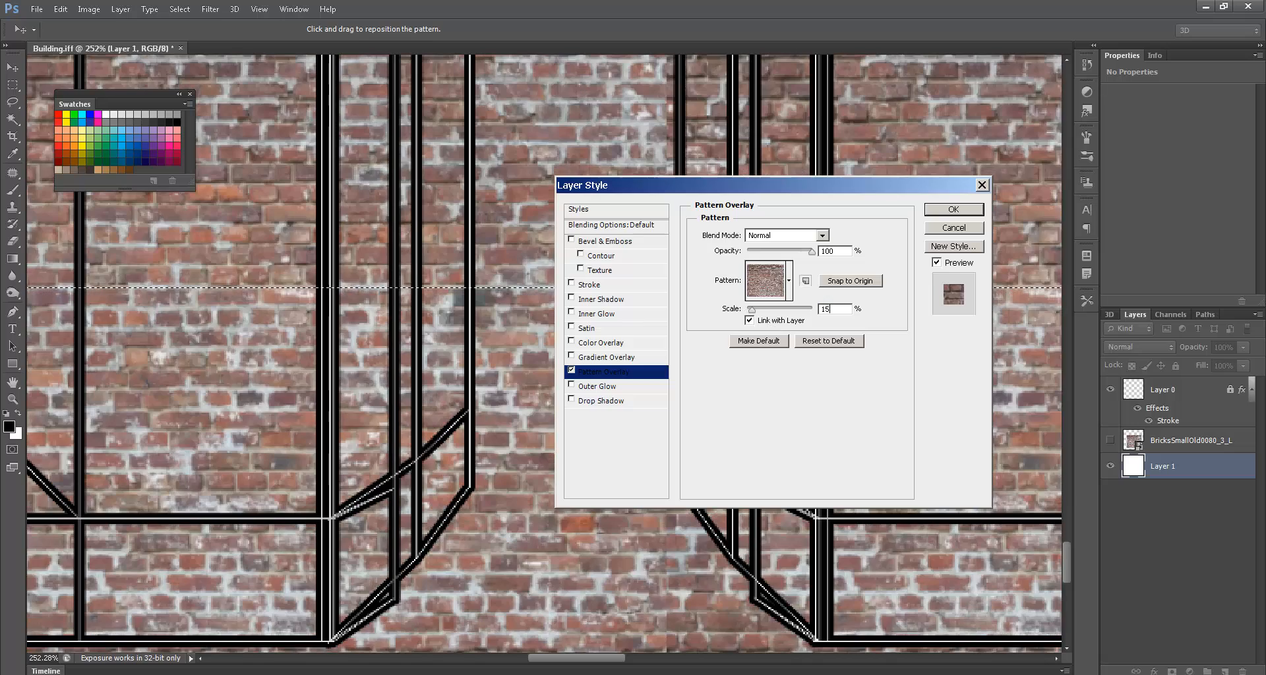
pyautogui.press('Return')
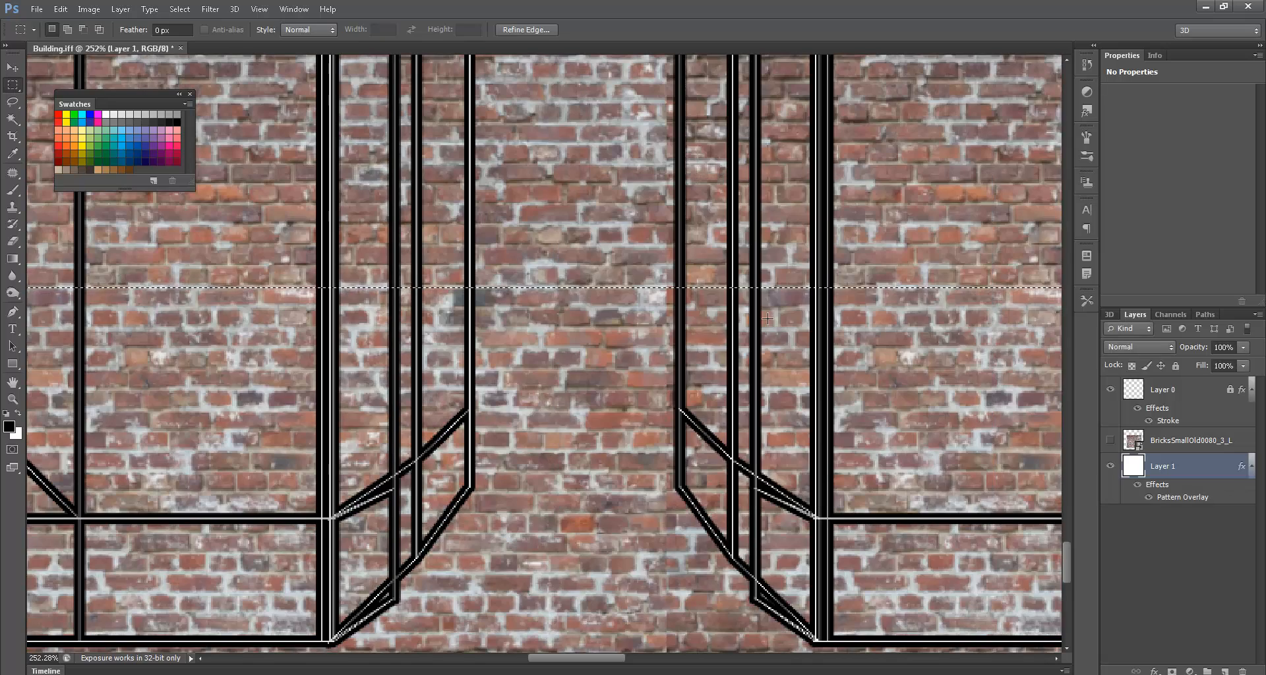
pyautogui.hotkey('ctrl', '0')
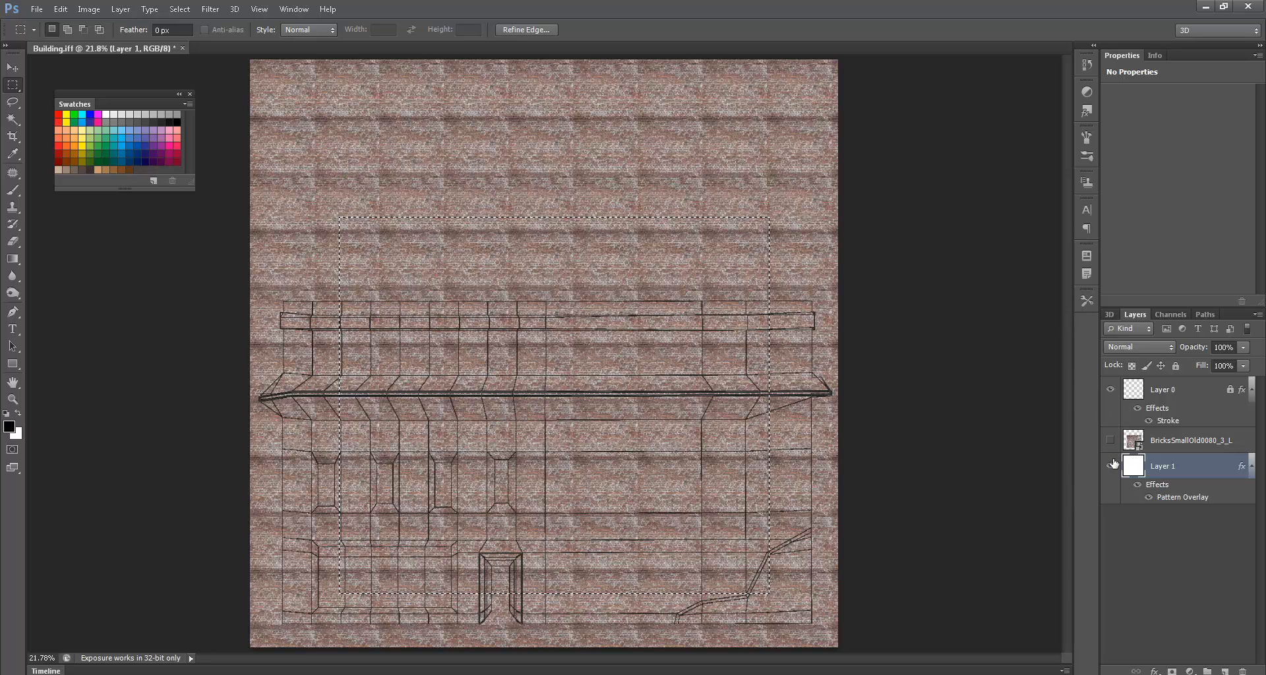
# - Merge Layer 1 down into a new empty Layer 2 to bake the brick overlay
pyautogui.click(1224, 671)
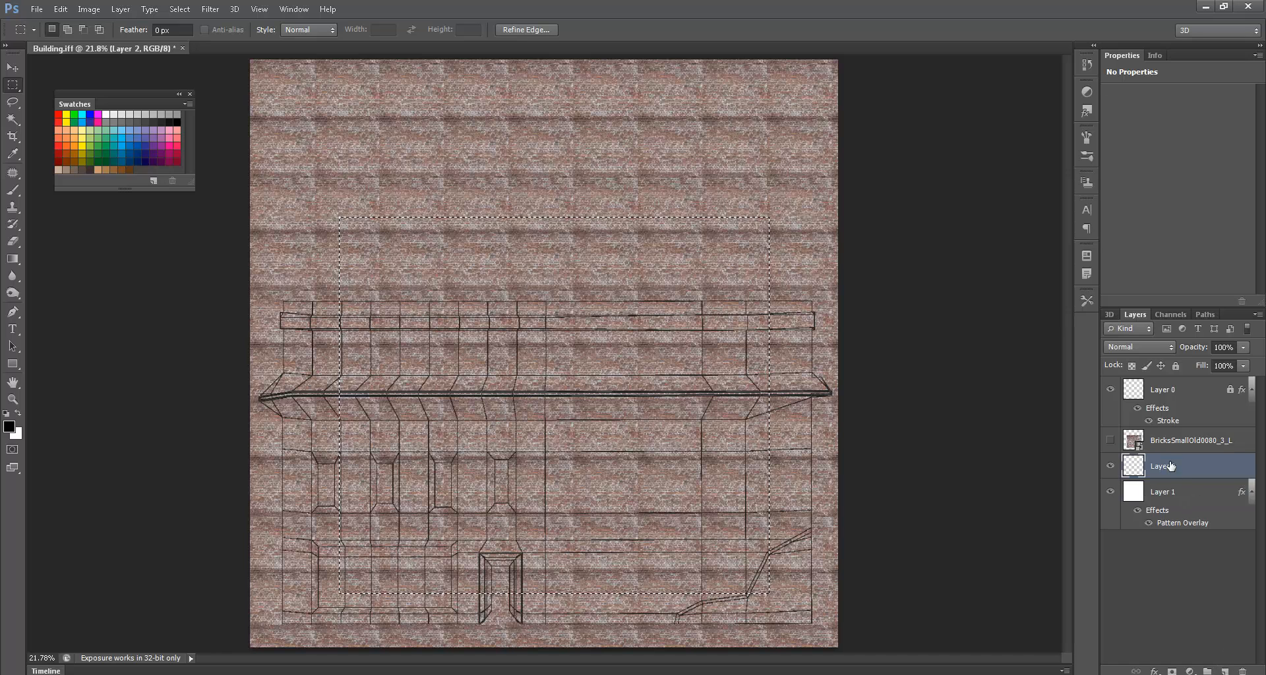
pyautogui.moveTo(1177, 493); pyautogui.dragTo(1176, 462)
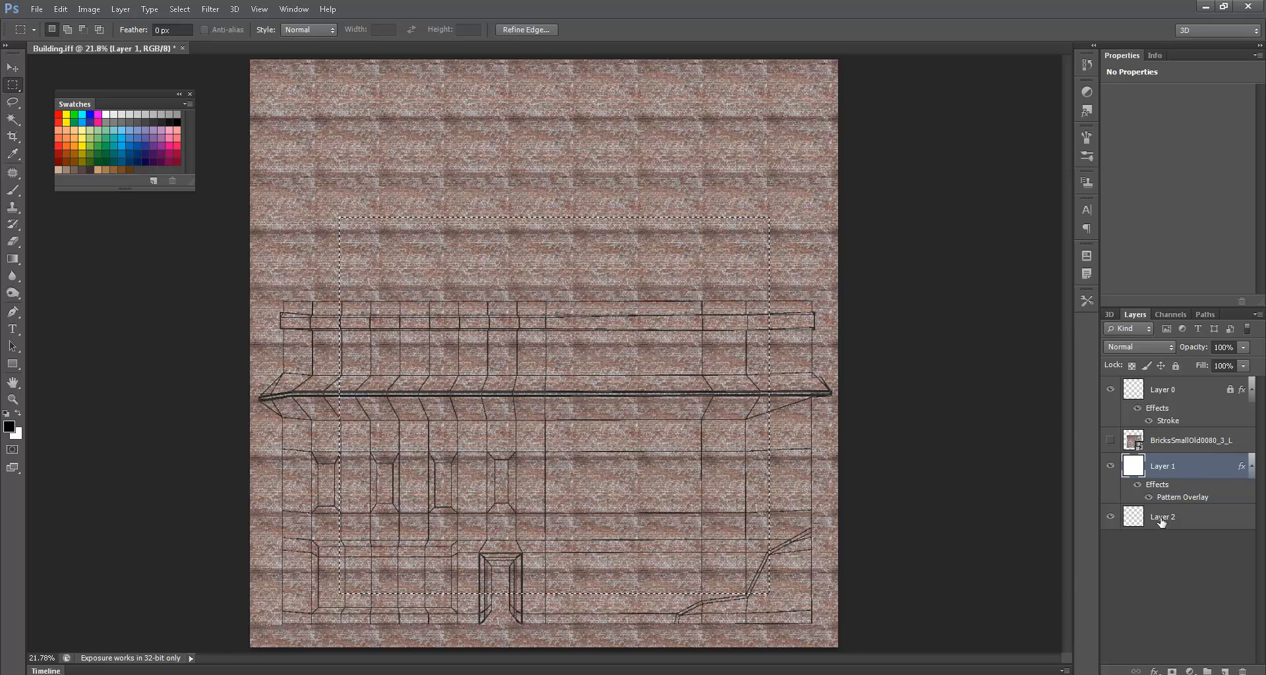
pyautogui.click(1162, 517)
pyautogui.click(1176, 485)
pyautogui.hotkey('ctrl', 'e')
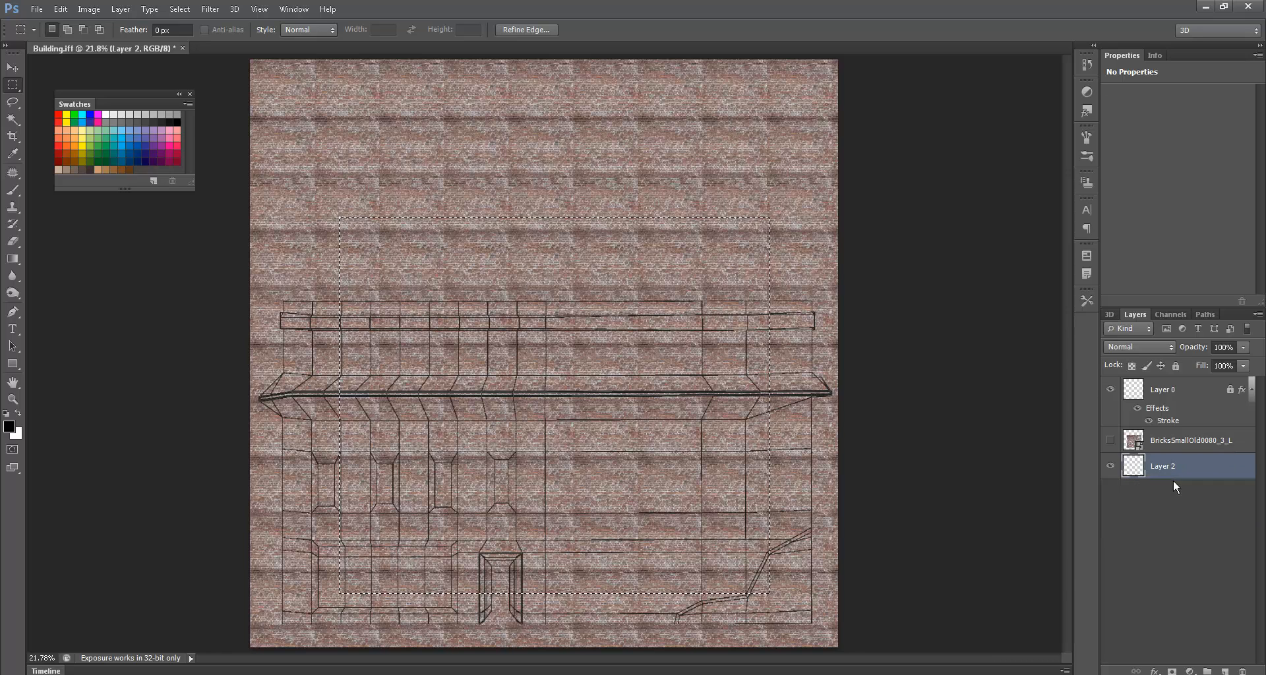
pyautogui.click(1110, 467)
pyautogui.click(1110, 467)
pyautogui.click(1109, 467)
pyautogui.click(1109, 467)
# - Deselect, hide the wireframe and tiled Layer 2, and show only the original brick photo
pyautogui.click(573, 486)
pyautogui.keyDown('ctrl'); pyautogui.moveTo(421, 592); pyautogui.dragTo(915, 504); pyautogui.keyUp('ctrl')
pyautogui.click(1110, 391)
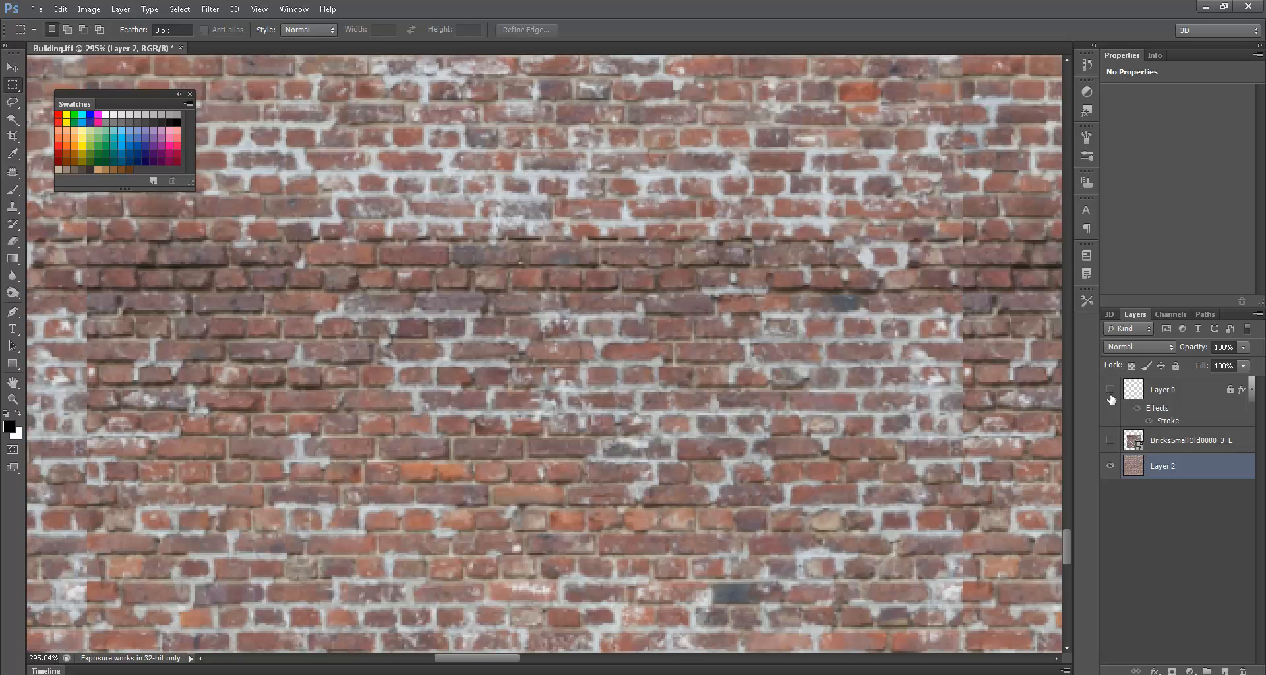
pyautogui.moveTo(925, 399); pyautogui.dragTo(547, 443)
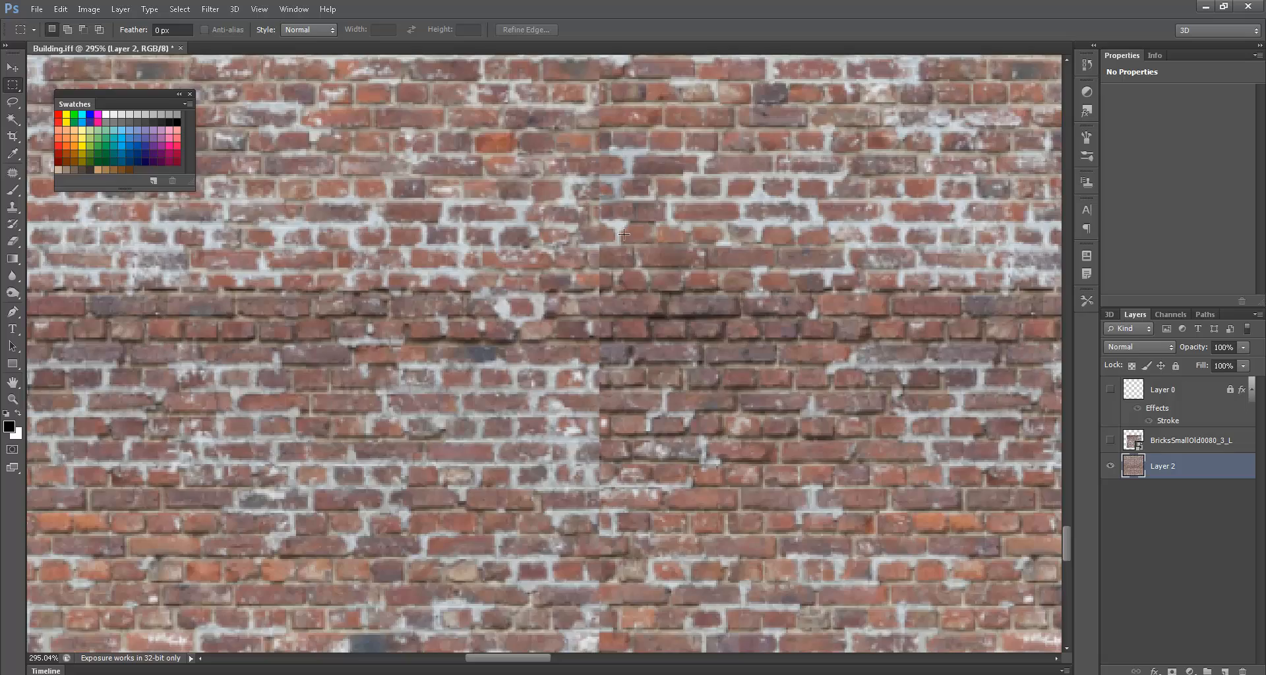
pyautogui.moveTo(687, 148); pyautogui.dragTo(719, 454)
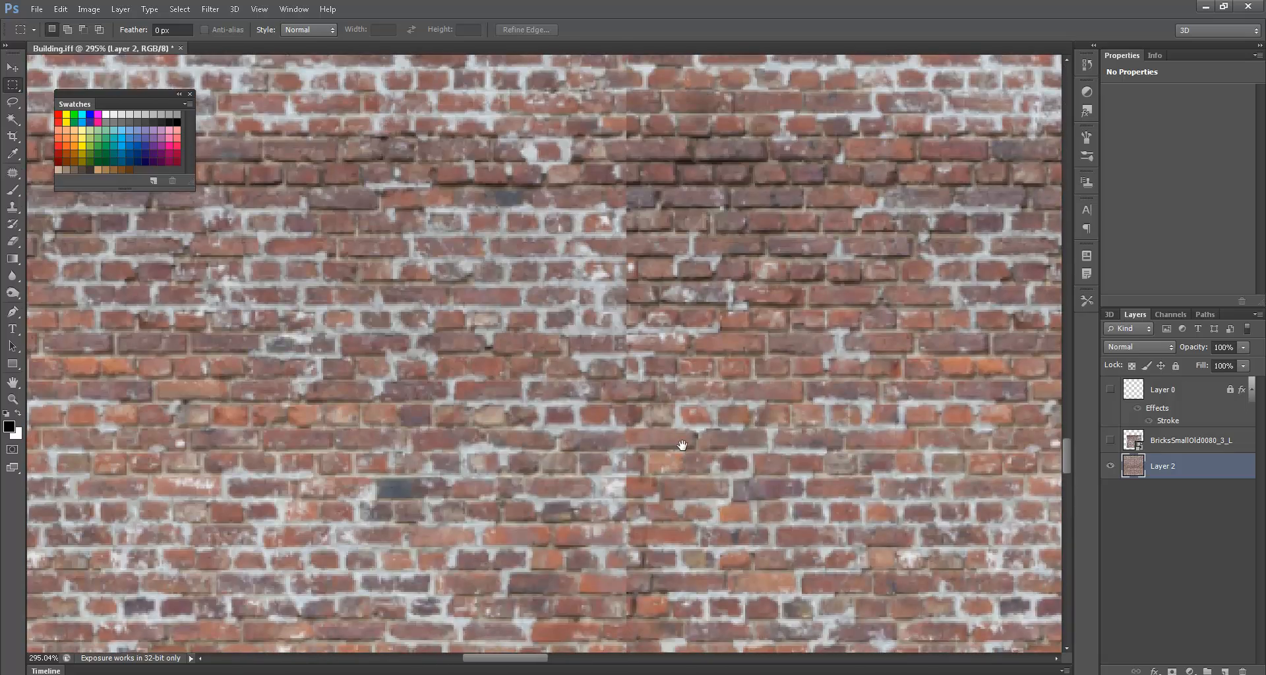
pyautogui.click(1111, 466)
pyautogui.click(1111, 441)
pyautogui.hotkey('ctrl', '0')
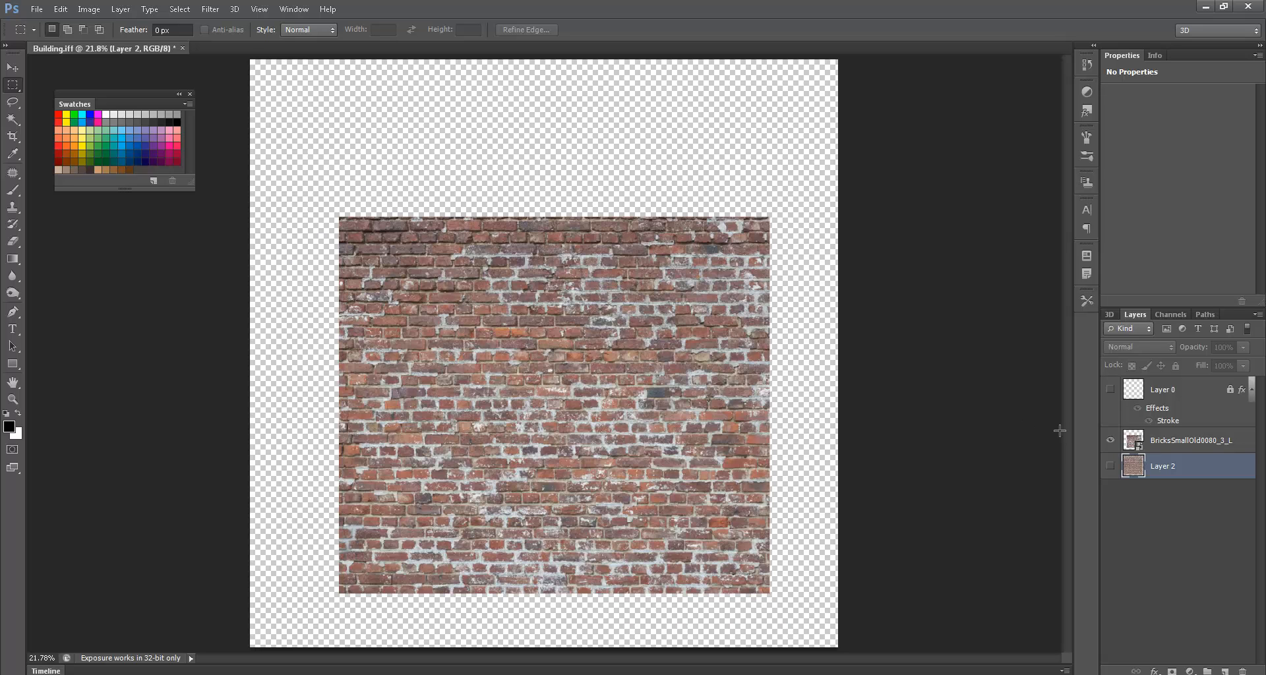
# - Move the brick photo up and duplicate its layer into a new document
pyautogui.click(1129, 447)
pyautogui.keyDown('ctrl'); pyautogui.moveTo(576, 398); pyautogui.dragTo(533, 350); pyautogui.keyUp('ctrl')
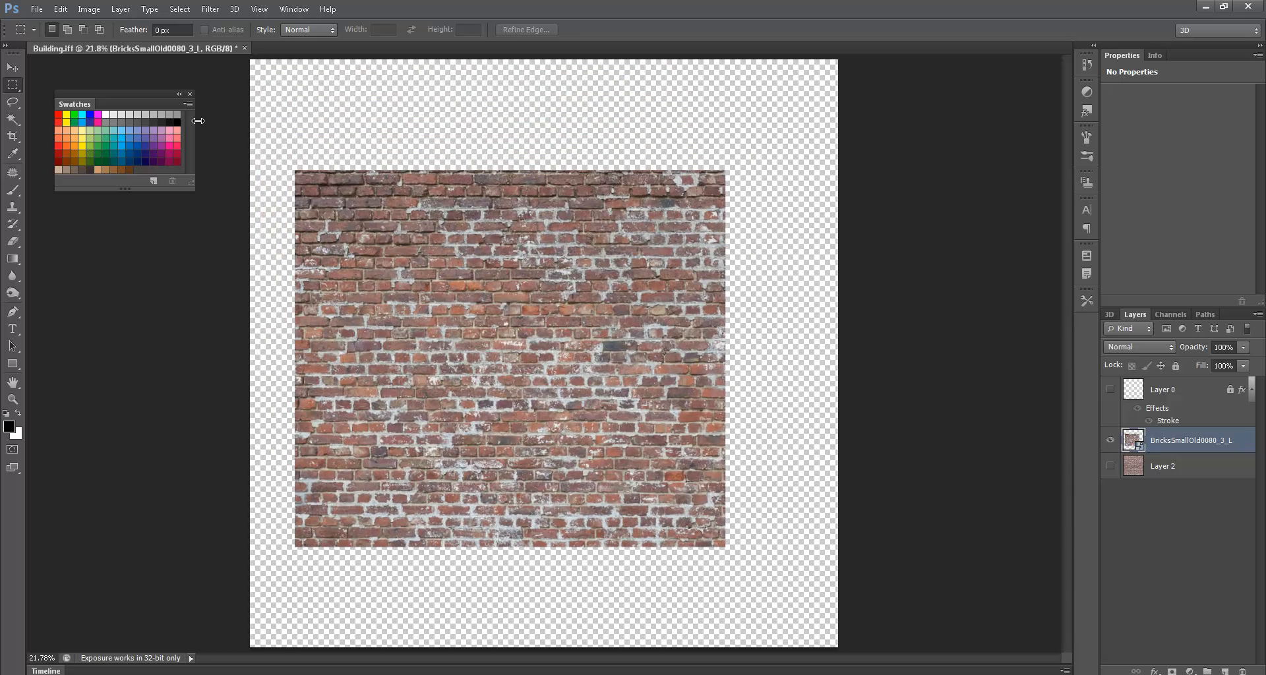
pyautogui.click(1258, 314)
pyautogui.click(1229, 337)
pyautogui.click(656, 265)
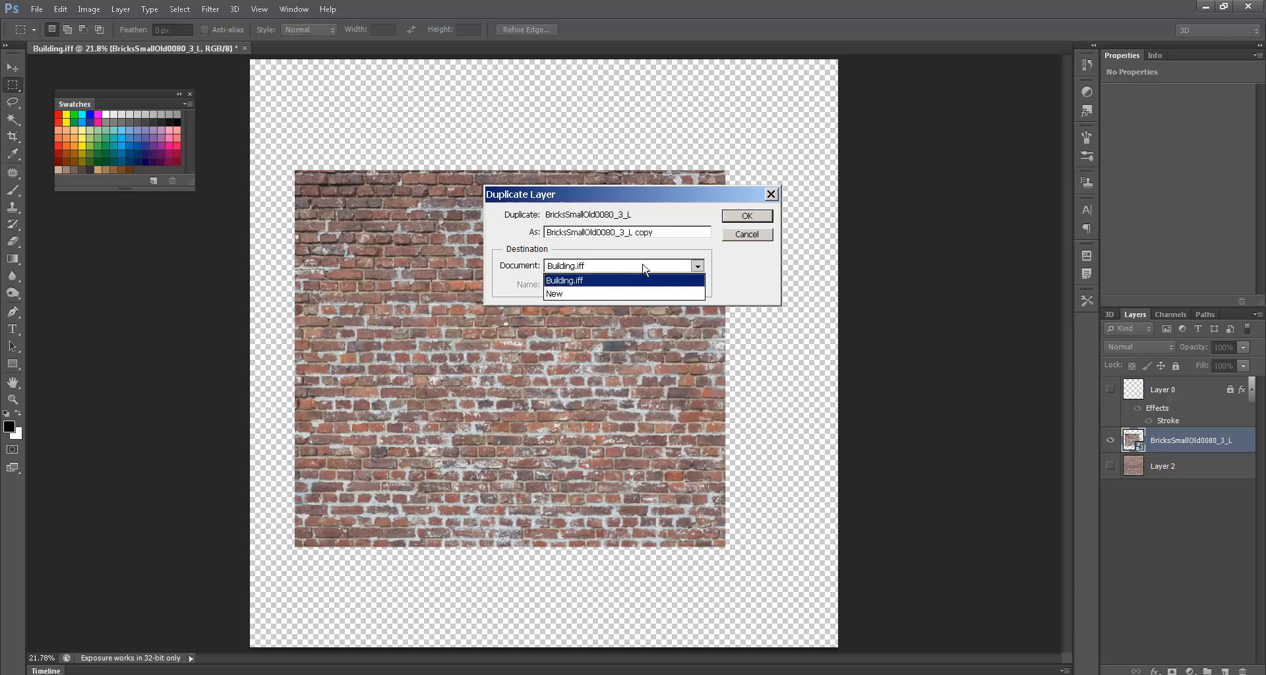
pyautogui.click(596, 292)
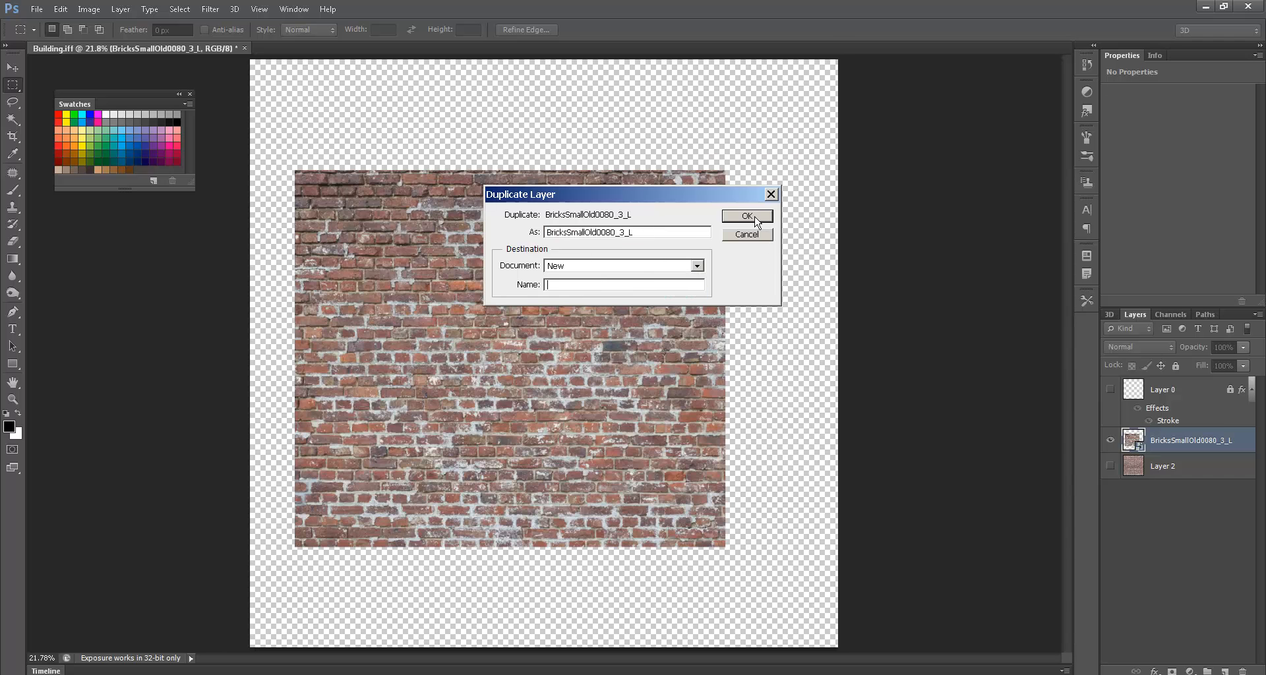
pyautogui.click(747, 217)
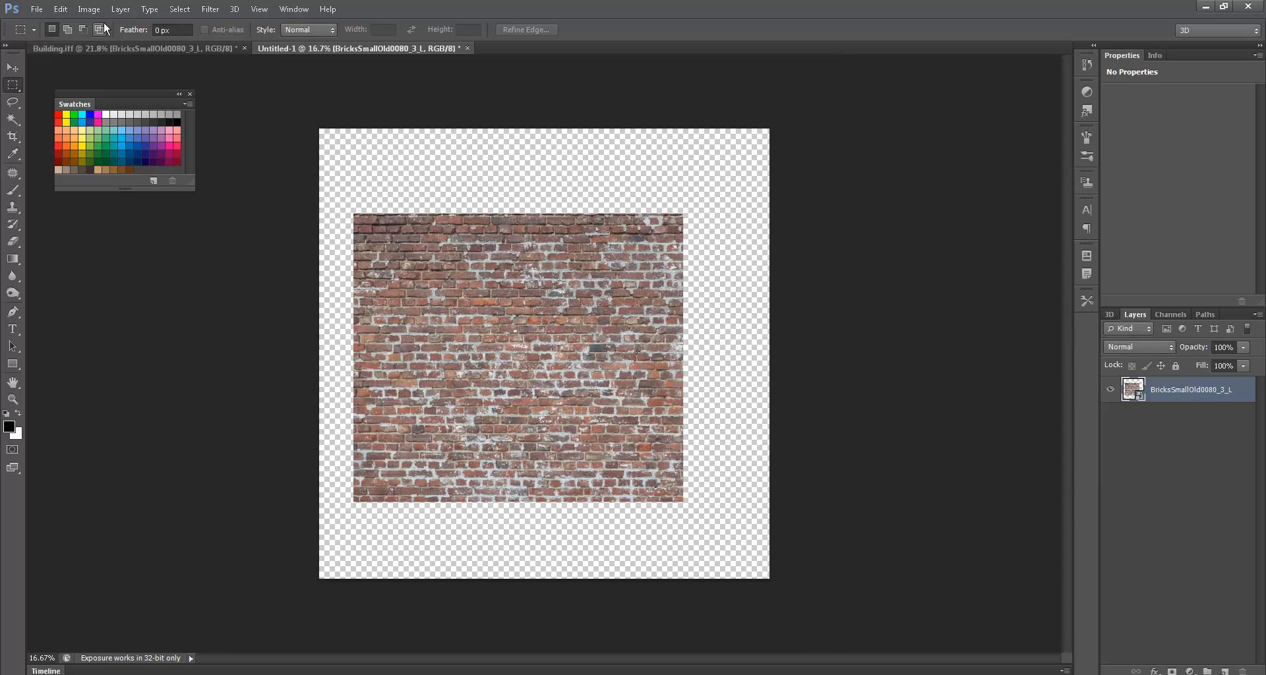
# - Enlarge the new canvas to 9000 × 9000 px and move the bricks to its top-left corner
pyautogui.click(89, 8)
pyautogui.click(106, 128)
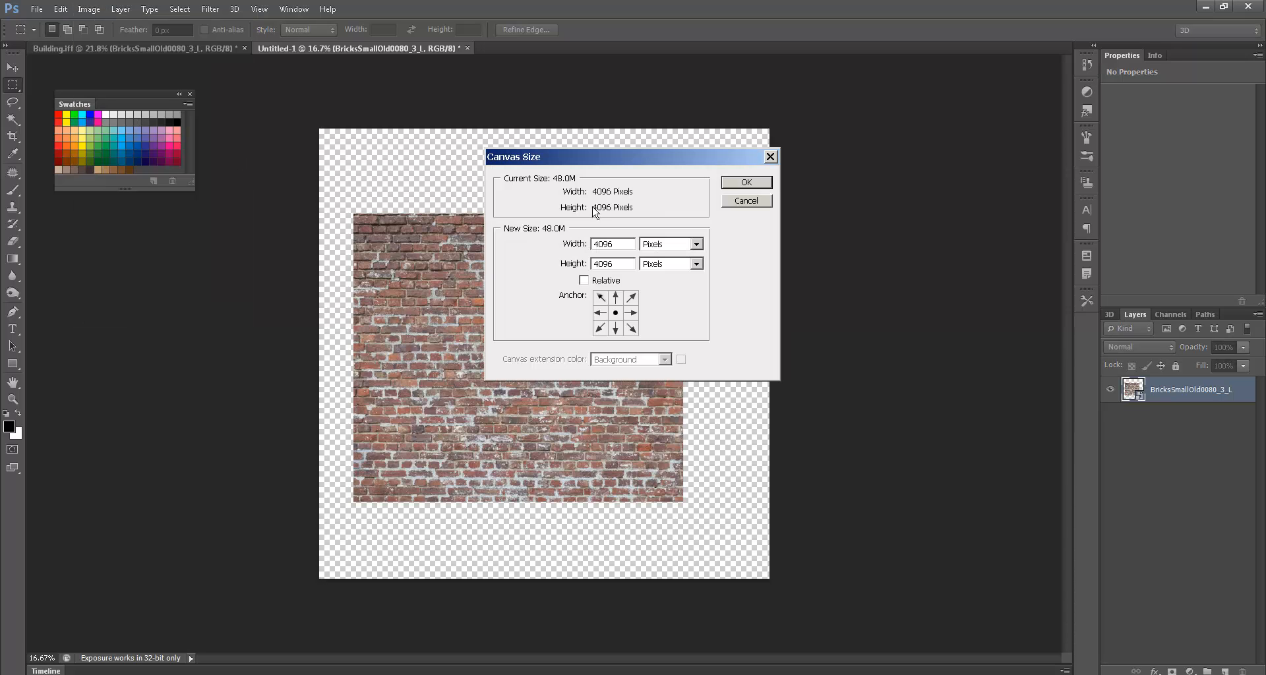
pyautogui.doubleClick(616, 243)
pyautogui.write('9000')
pyautogui.press('Tab')
pyautogui.press('Tab')
pyautogui.write('00')
pyautogui.press('Return')
pyautogui.hotkey('ctrl', '0')
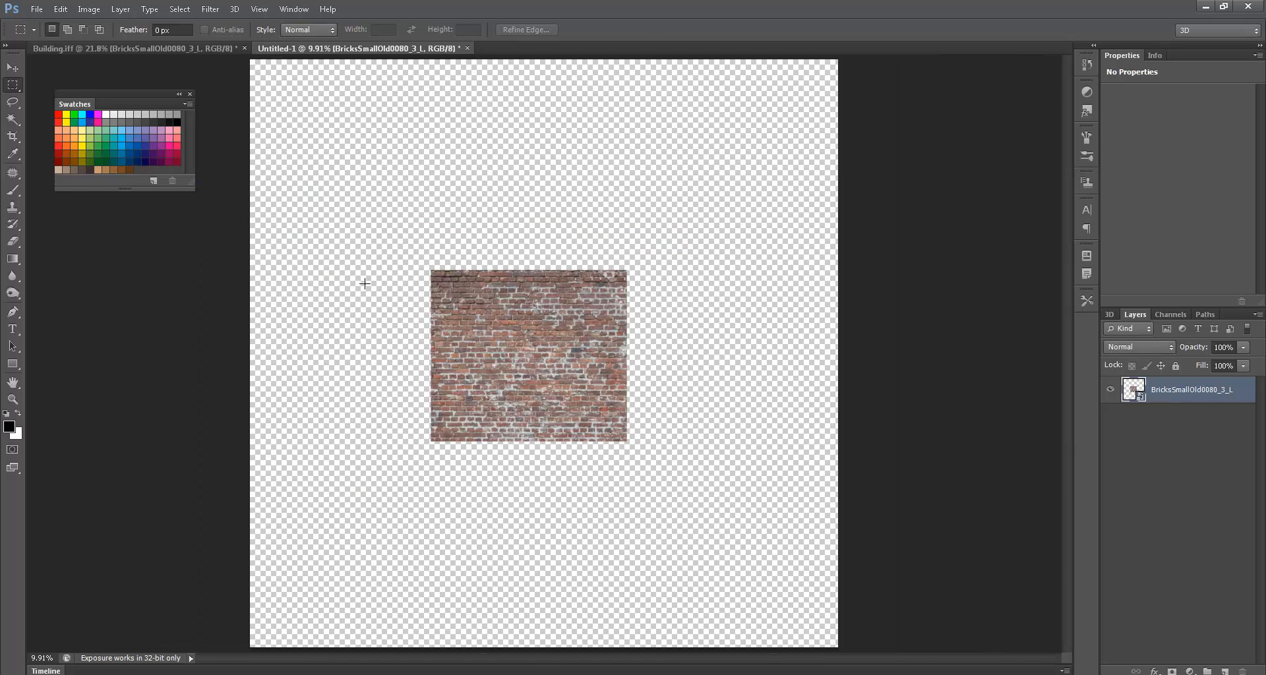
pyautogui.press('v')
pyautogui.moveTo(525, 328); pyautogui.dragTo(558, 166)
# - Place a copy of the brick tile beside the original and flip it horizontally to -100% width
pyautogui.click(439, 154)
pyautogui.moveTo(439, 154); pyautogui.dragTo(633, 210)
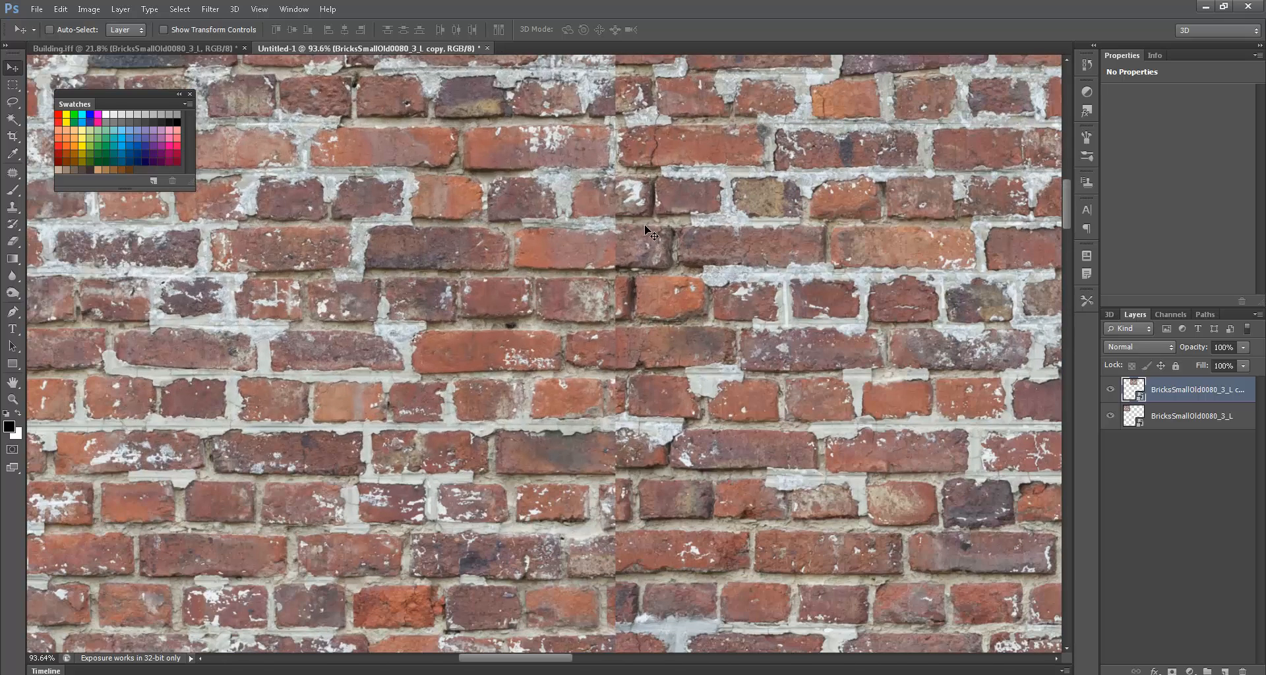
pyautogui.hotkey('ctrl', 't')
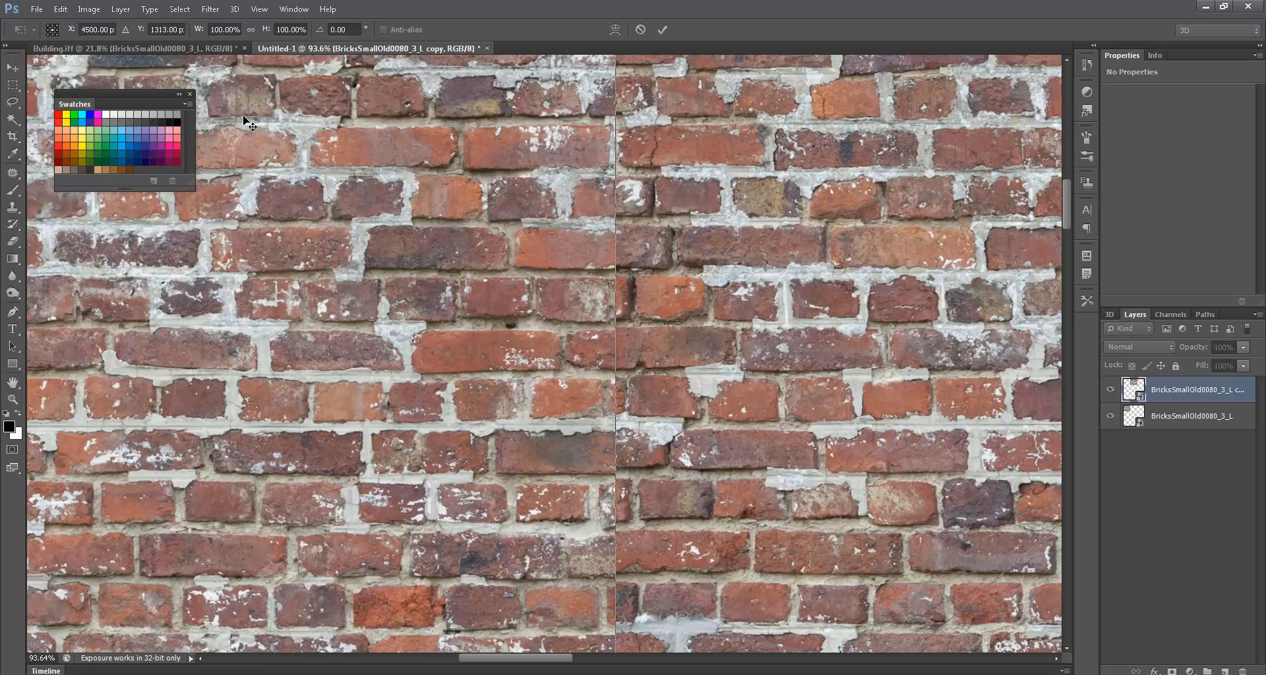
pyautogui.click(209, 29)
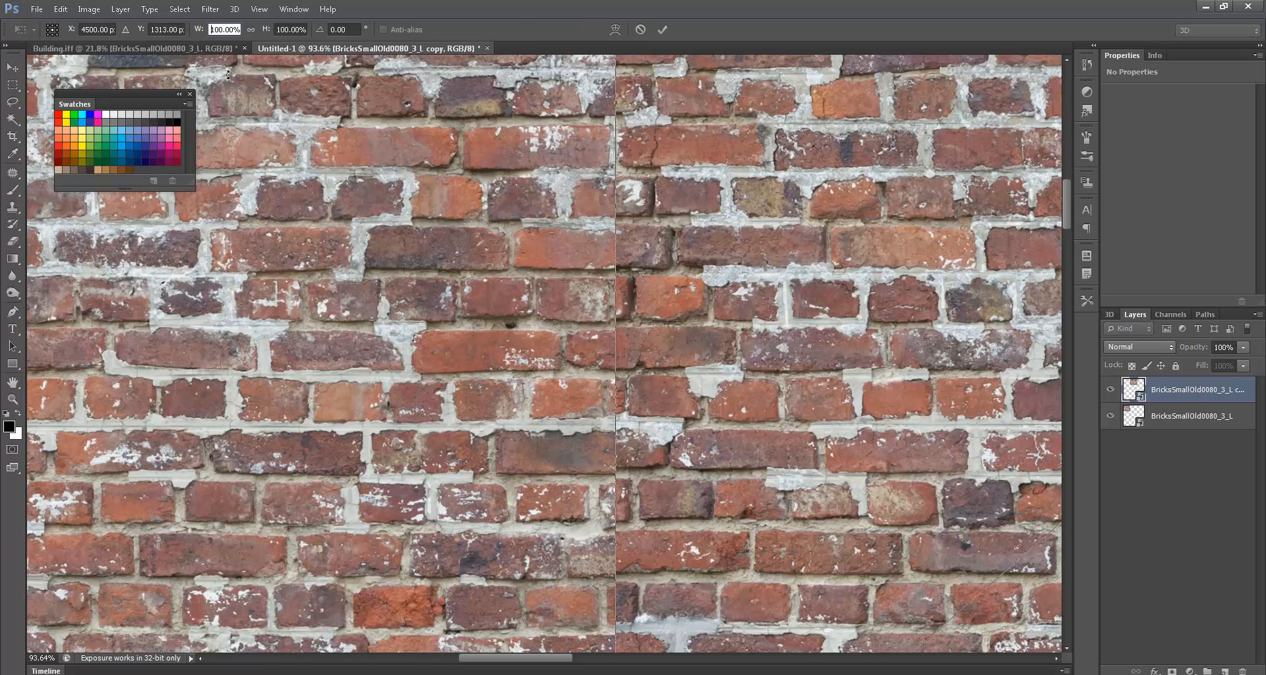
pyautogui.write('-')
pyautogui.press('Return')
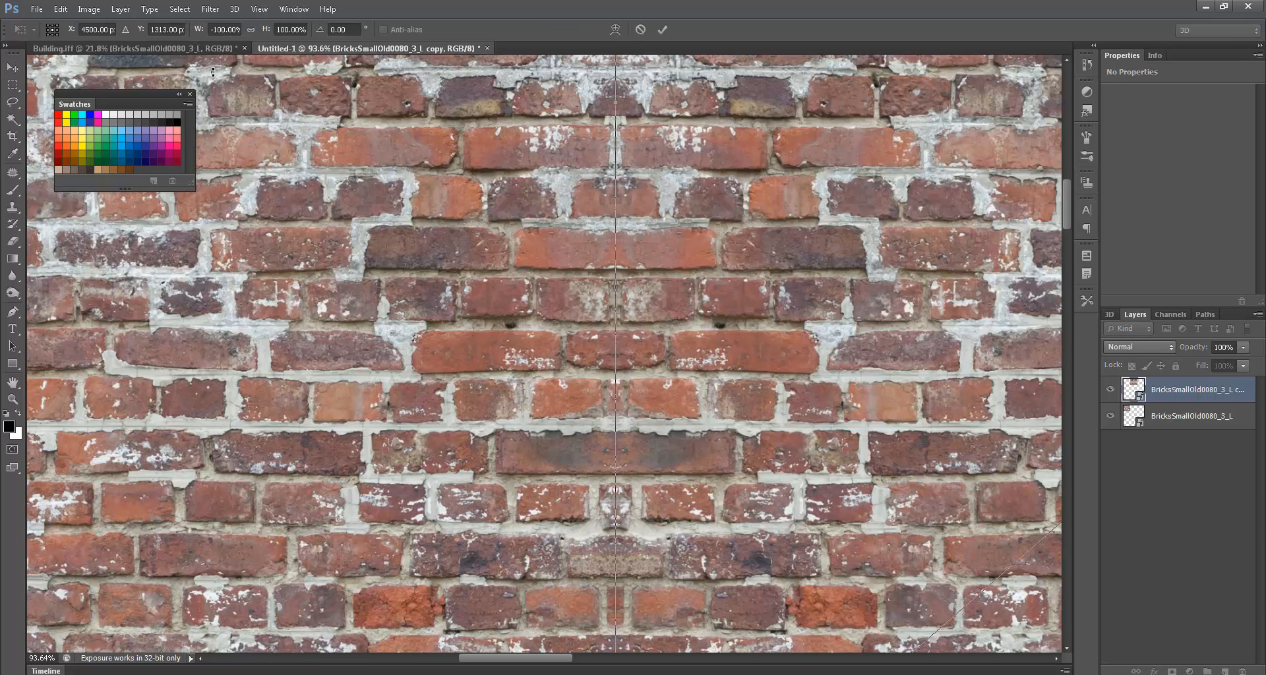
pyautogui.press('Return')
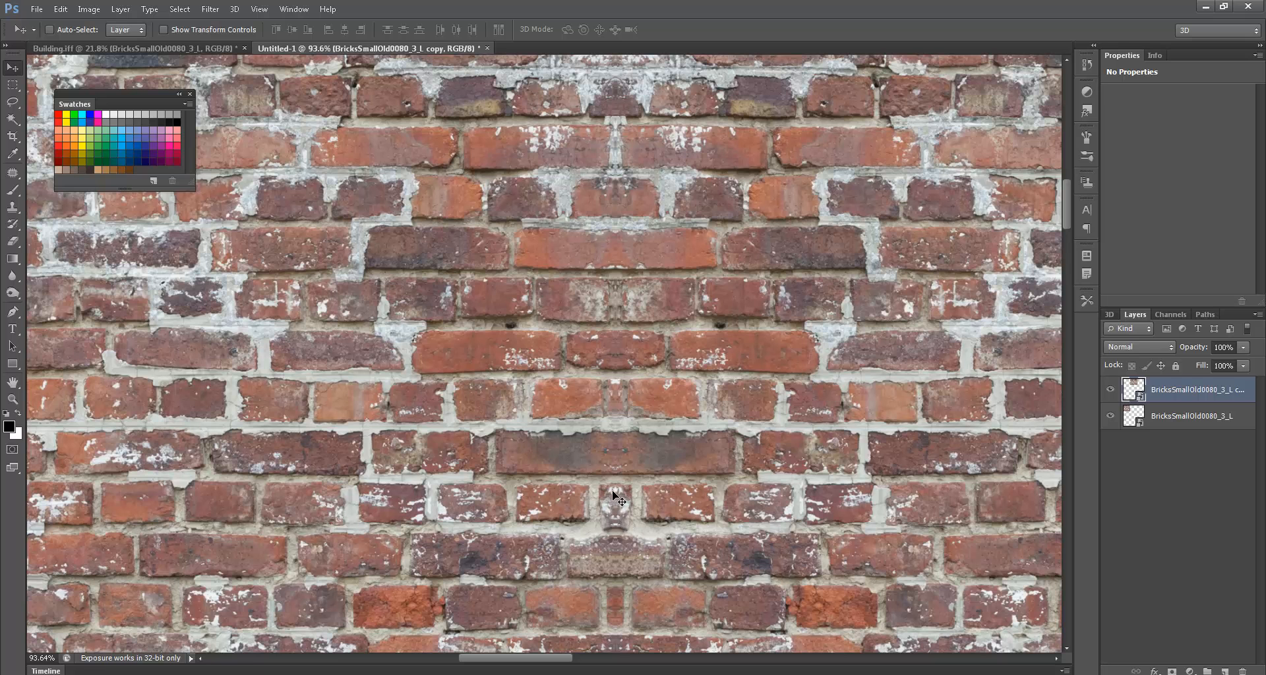
pyautogui.moveTo(414, 443); pyautogui.dragTo(269, 641)
pyautogui.hotkey('ctrl', '0')
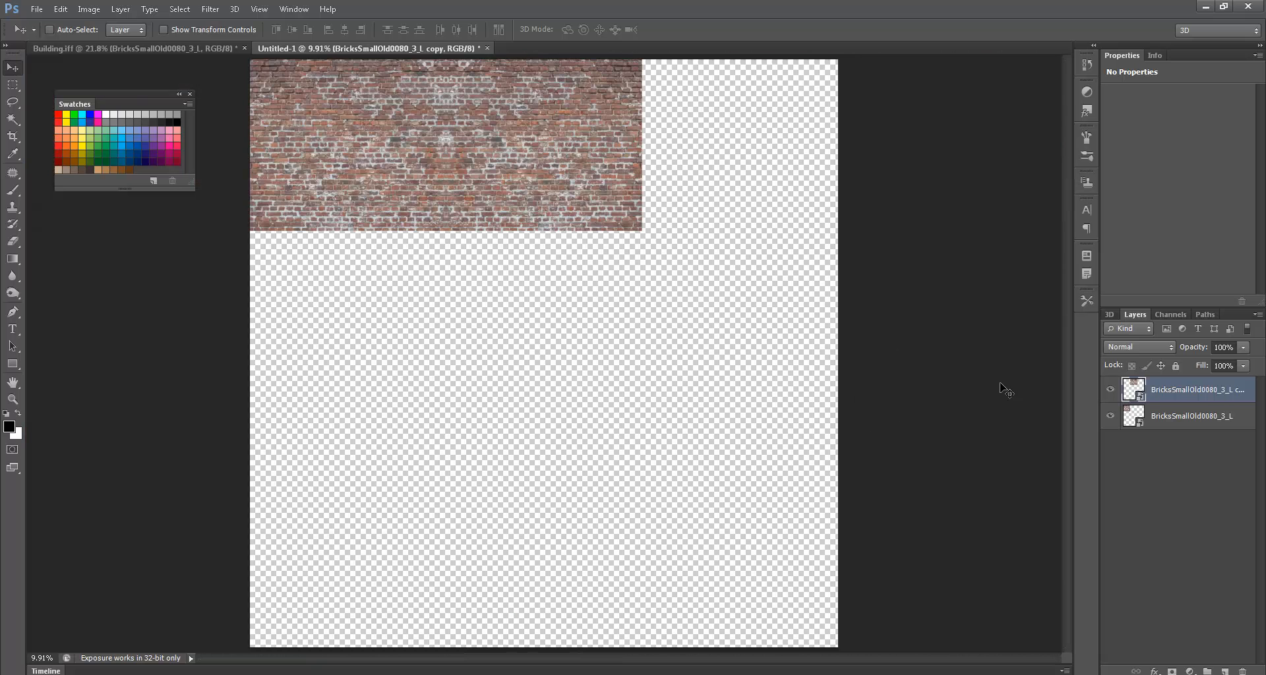
# - Duplicate the brick strip flush below itself and flip the copy vertically at -100% height
pyautogui.keyDown('shift'); pyautogui.click(1131, 412); pyautogui.keyUp('shift')
pyautogui.keyDown('shift'); pyautogui.moveTo(515, 194); pyautogui.dragTo(521, 378); pyautogui.keyUp('shift')
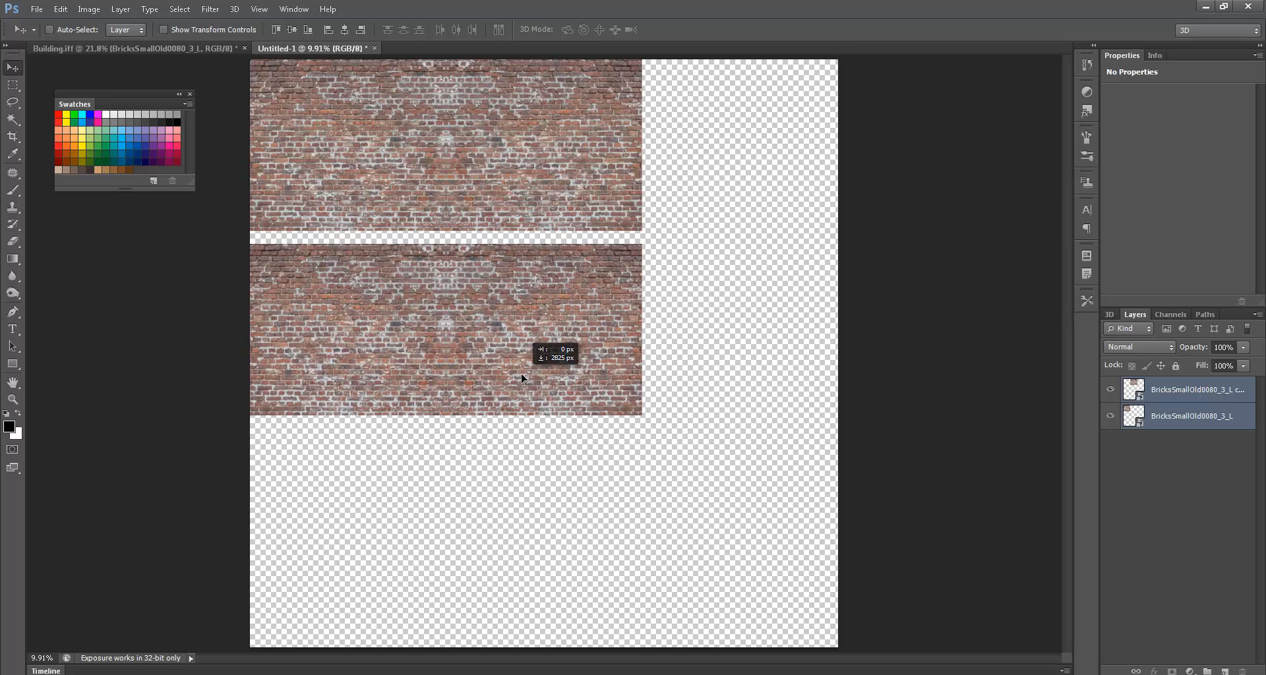
pyautogui.keyDown('alt'); pyautogui.keyDown('shift'); pyautogui.moveTo(521, 378); pyautogui.dragTo(521, 362); pyautogui.keyUp('shift'); pyautogui.keyUp('alt')
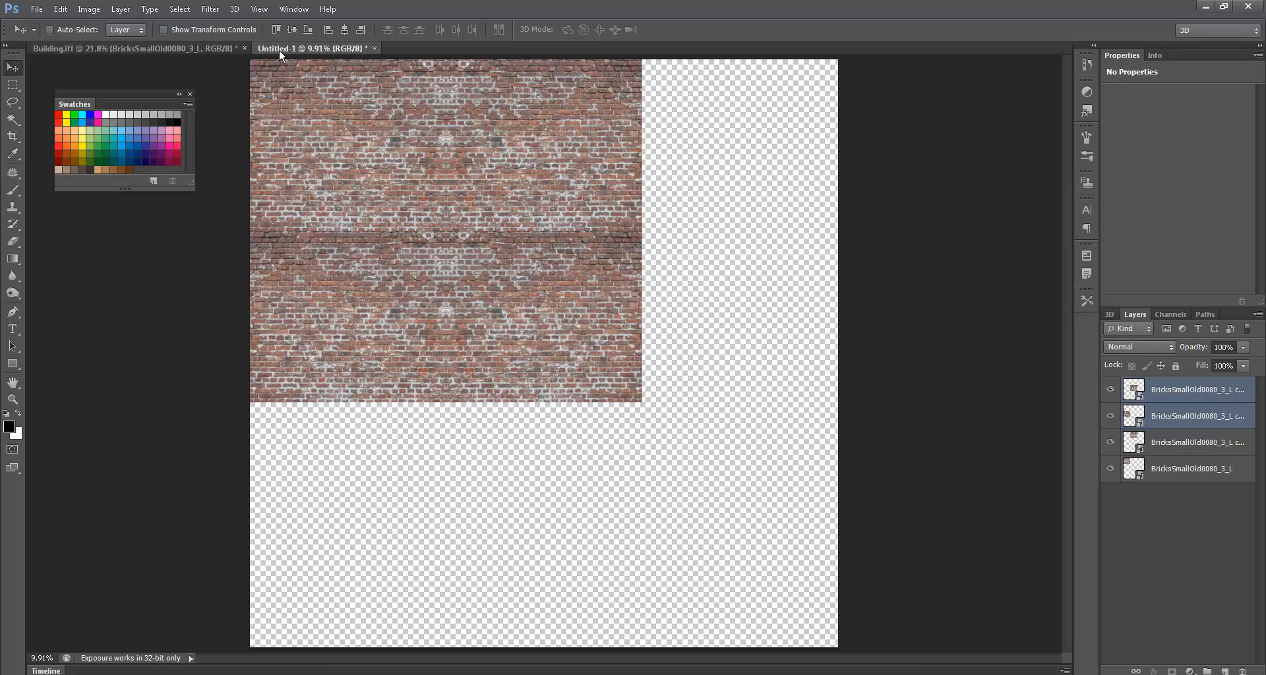
pyautogui.hotkey('ctrl', 't')
pyautogui.click(286, 29)
pyautogui.write('-100')
pyautogui.press('Return')
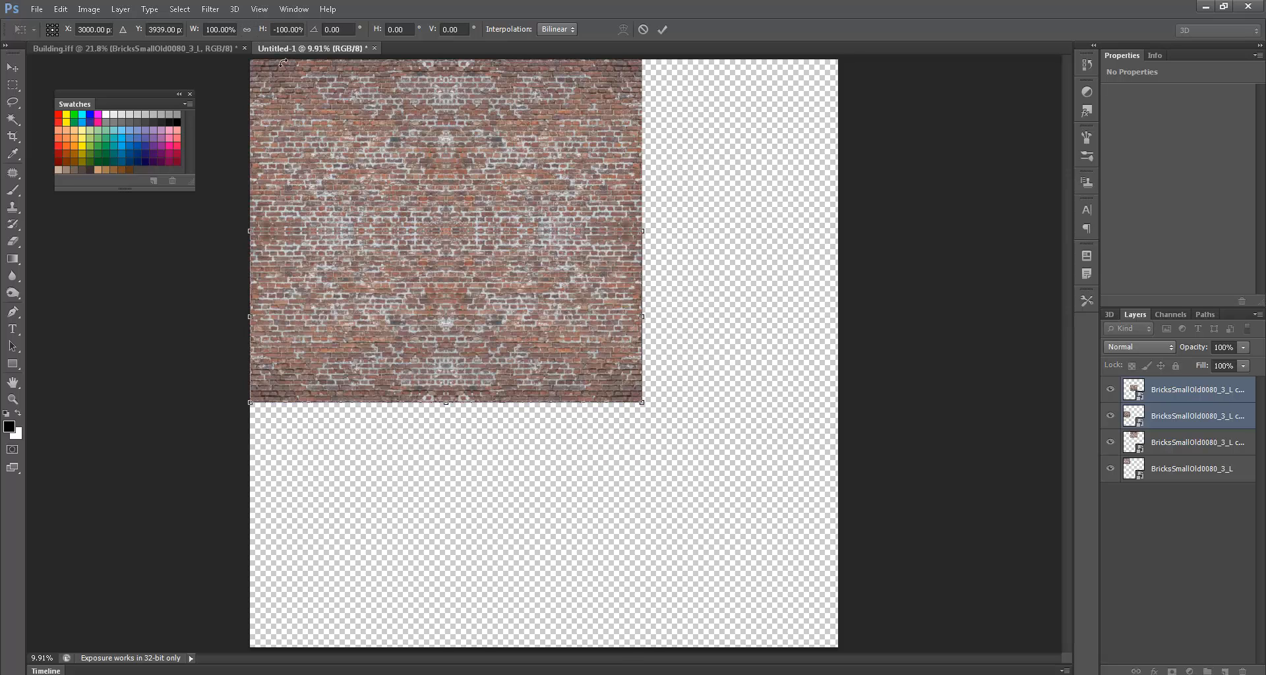
pyautogui.press('Return')
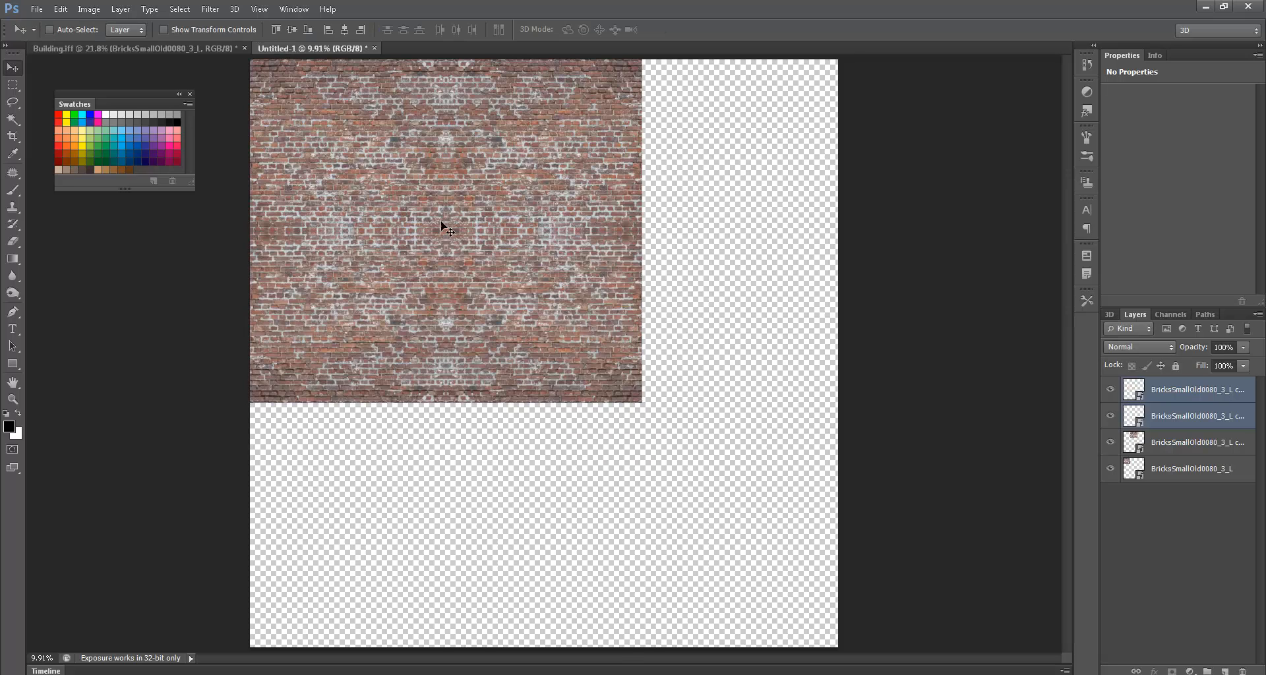
# - Zoom in on the joined tile and select all four brick layers
pyautogui.keyDown('ctrl'); pyautogui.moveTo(444, 224); pyautogui.dragTo(490, 256); pyautogui.keyUp('ctrl')
pyautogui.click(1163, 390)
pyautogui.keyDown('shift'); pyautogui.click(1176, 478); pyautogui.keyUp('shift')
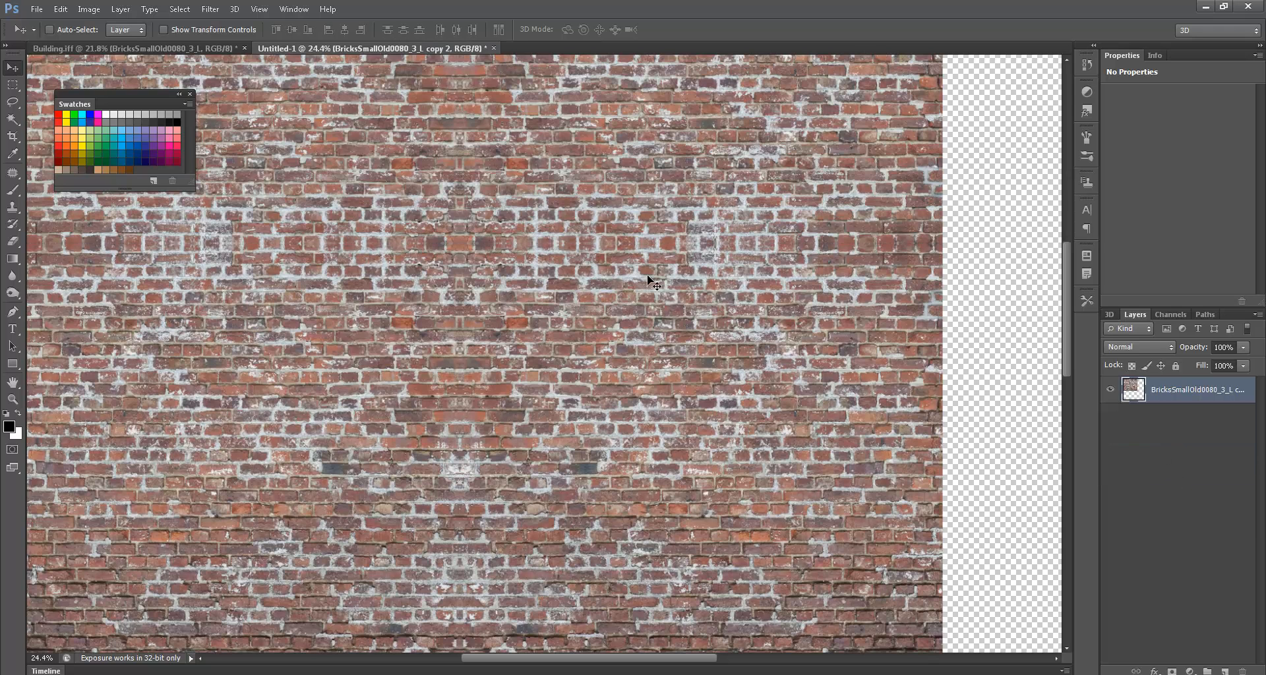
pyautogui.press('s')
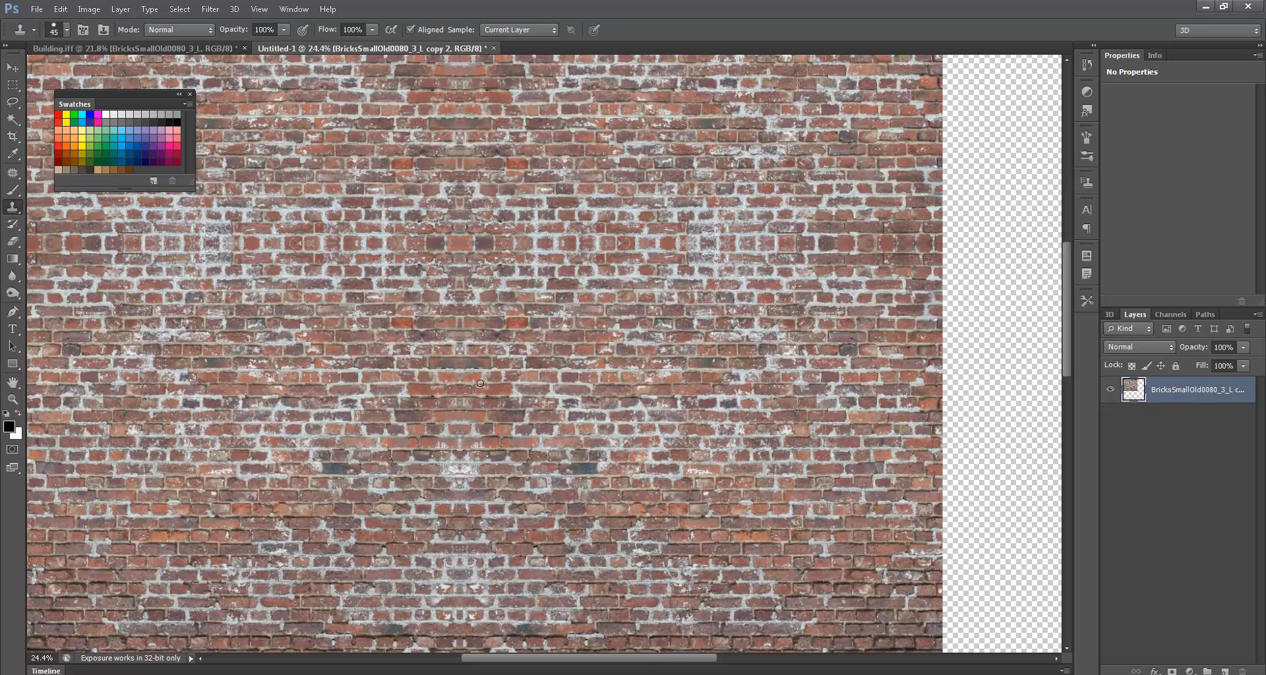
pyautogui.press(']')
pyautogui.press(']')
pyautogui.press(']')
pyautogui.press(']')
pyautogui.press(']')
pyautogui.press(']')
pyautogui.press(']')
pyautogui.press(']')
pyautogui.press(']')
pyautogui.press('alt')
pyautogui.keyDown('alt'); pyautogui.click(611, 390); pyautogui.keyUp('alt')
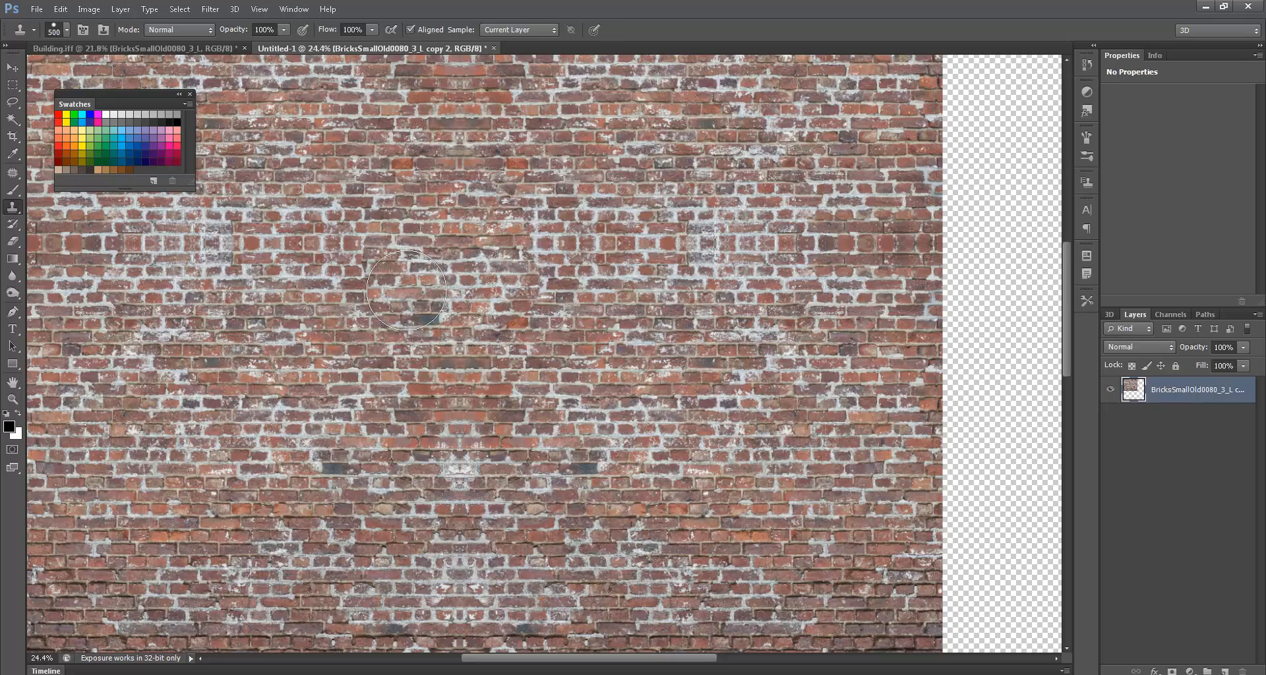
pyautogui.keyDown('ctrl'); pyautogui.moveTo(421, 341); pyautogui.dragTo(477, 334); pyautogui.keyUp('ctrl')
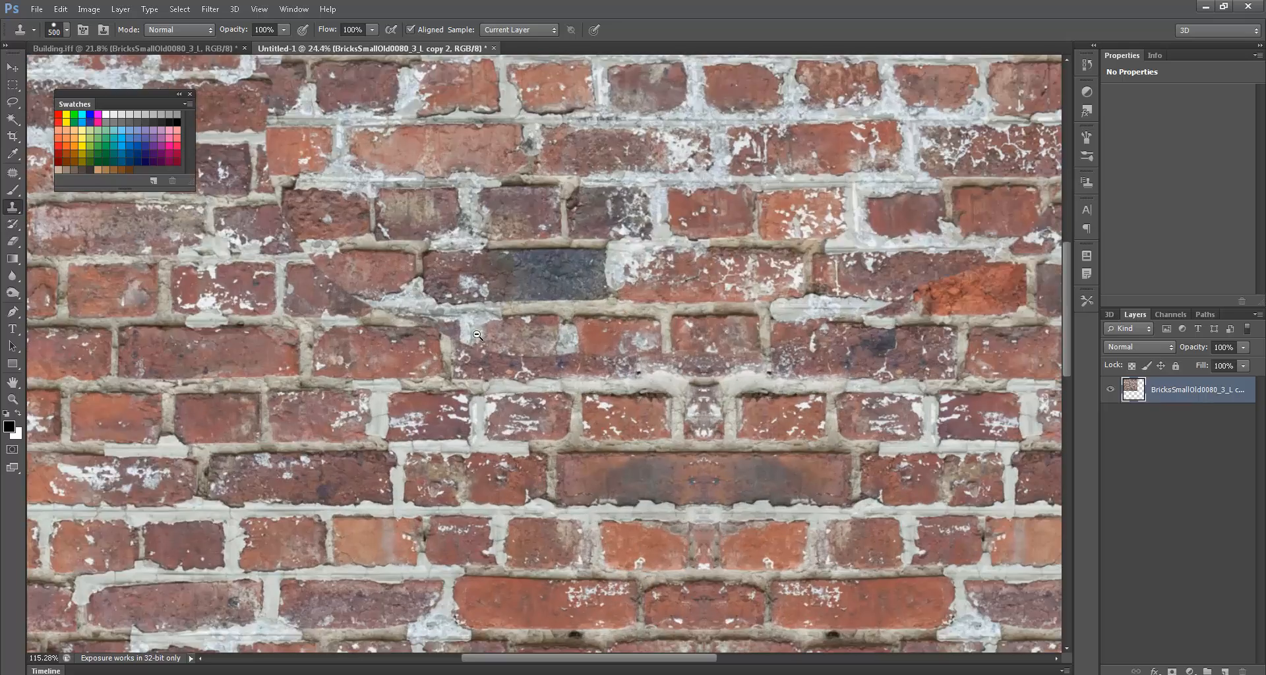
pyautogui.press('[')
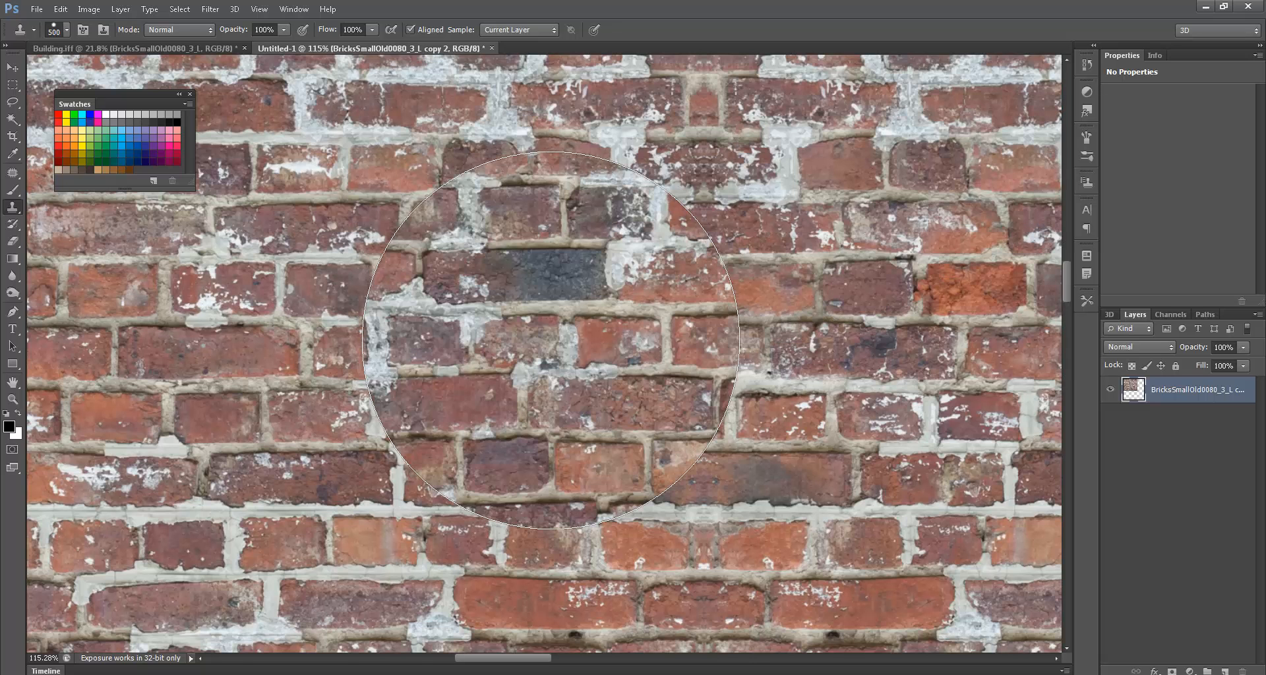
pyautogui.rightClick(554, 337)
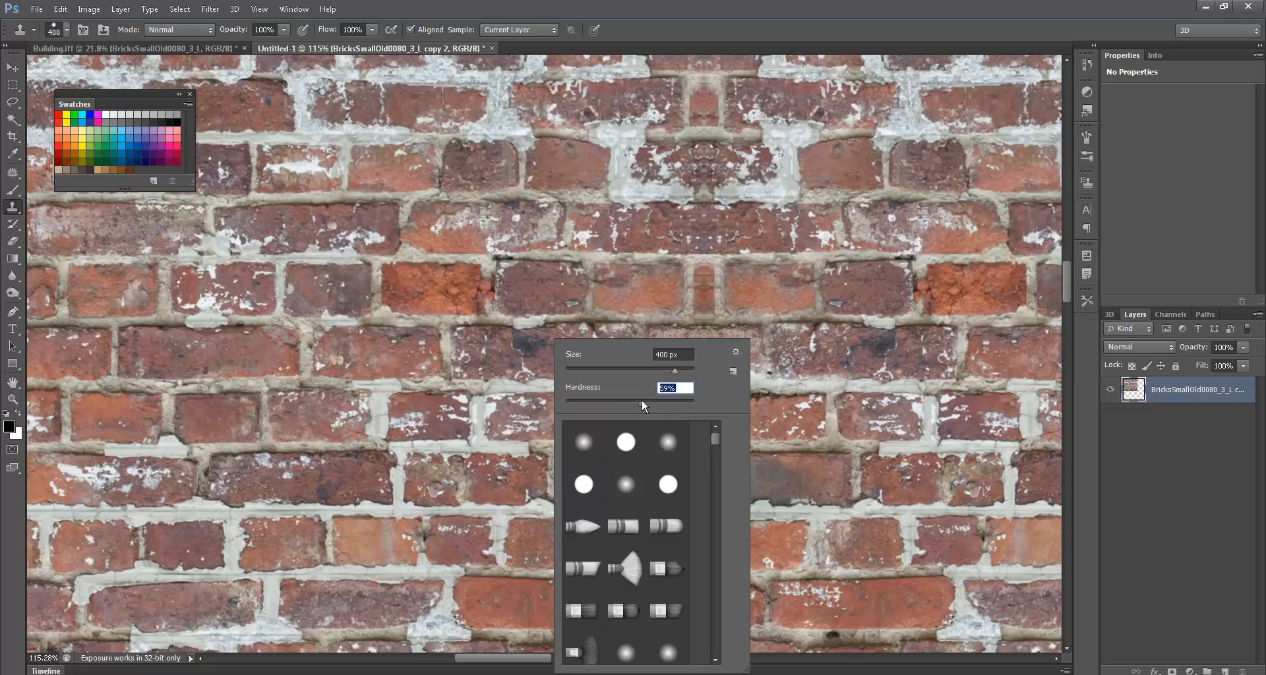
pyautogui.press('Return')
pyautogui.scroll(3, 614, 308)
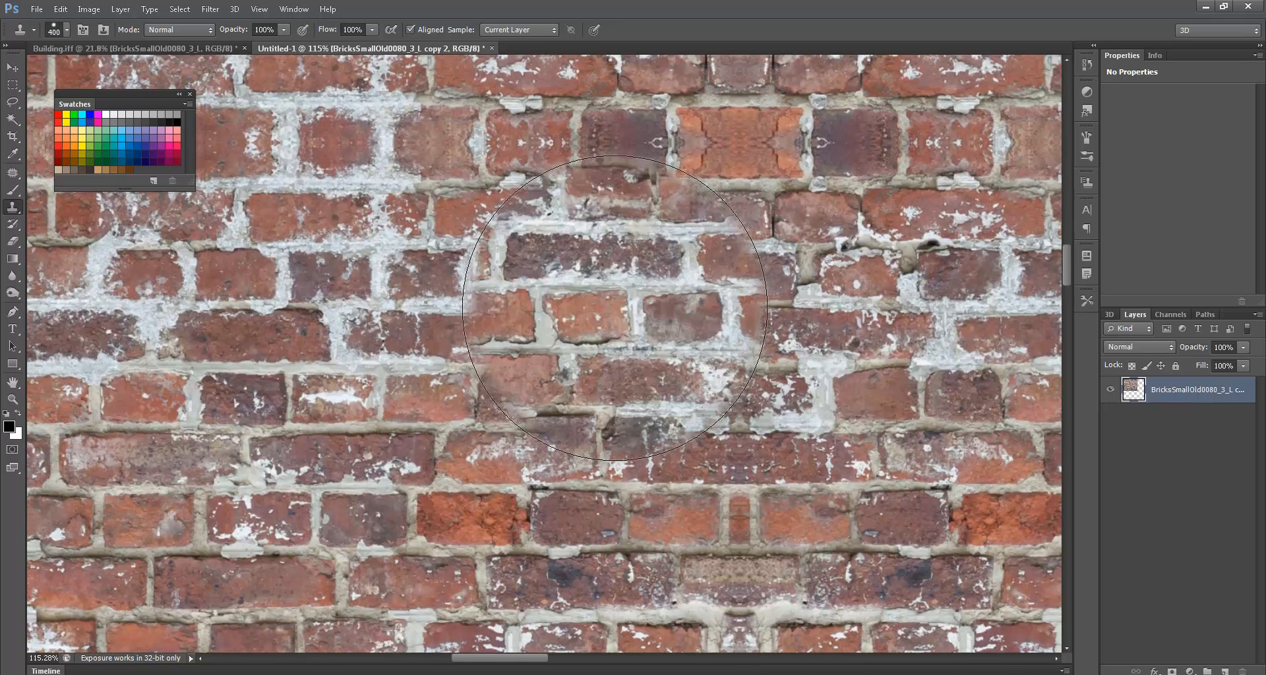
pyautogui.moveTo(614, 308)
pyautogui.mouseDown()
pyautogui.moveTo(501, 297)
pyautogui.moveTo(528, 290)
pyautogui.moveTo(485, 258)
pyautogui.moveTo(666, 461)
pyautogui.moveTo(791, 448)
pyautogui.moveTo(824, 501)
pyautogui.moveTo(685, 392)
pyautogui.mouseUp()
pyautogui.hotkey('ctrl', 'alt', 'z')
pyautogui.hotkey('ctrl', 'alt', 'z')
pyautogui.hotkey('ctrl', 'alt', 'z')
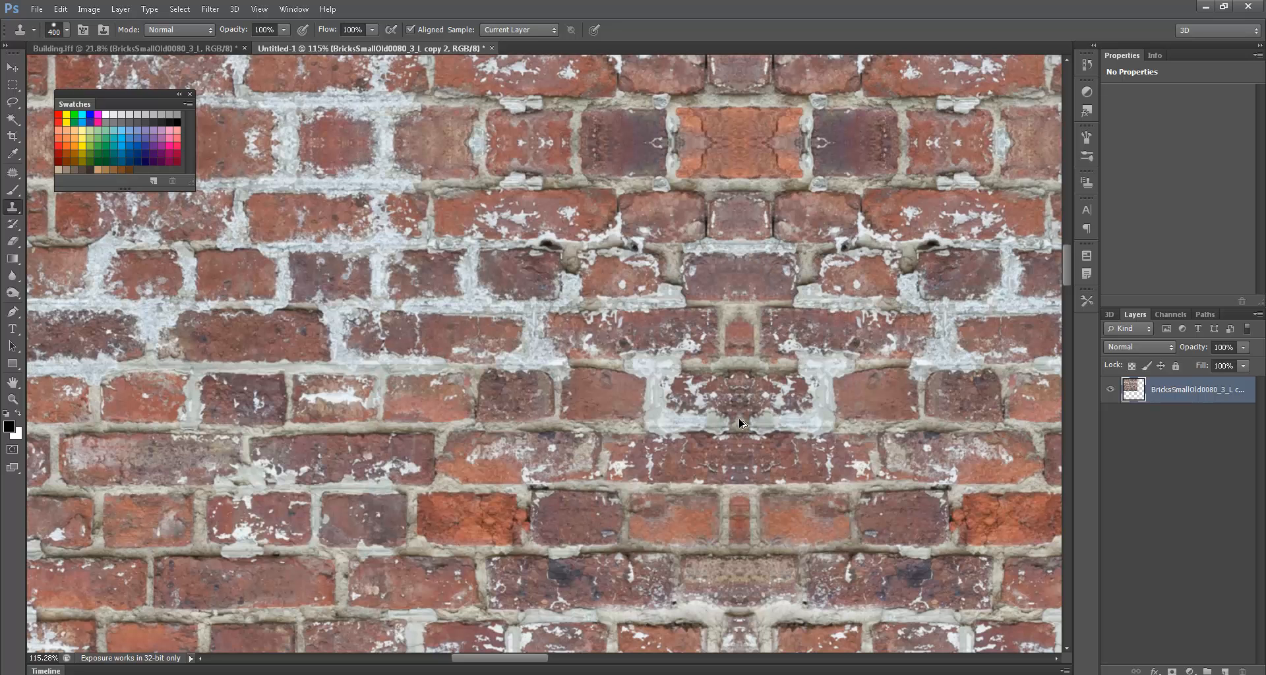
pyautogui.hotkey('ctrl', 'alt', 'z')
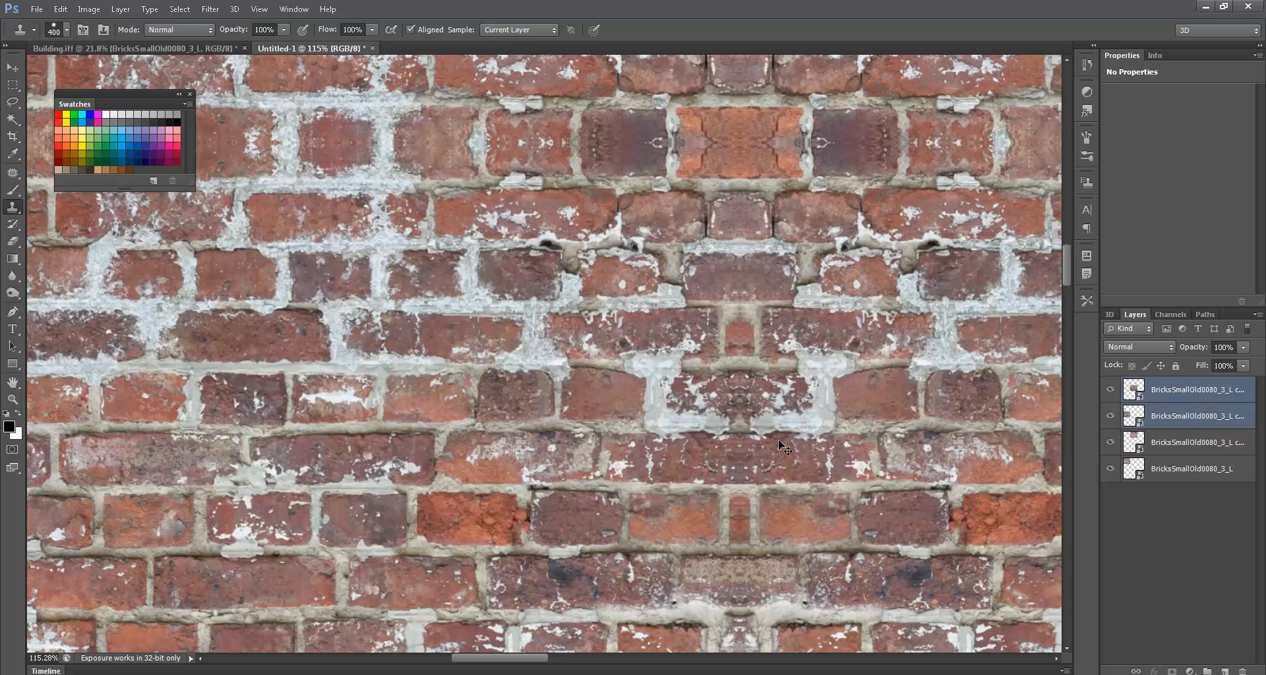
pyautogui.hotkey('ctrl', 'e')
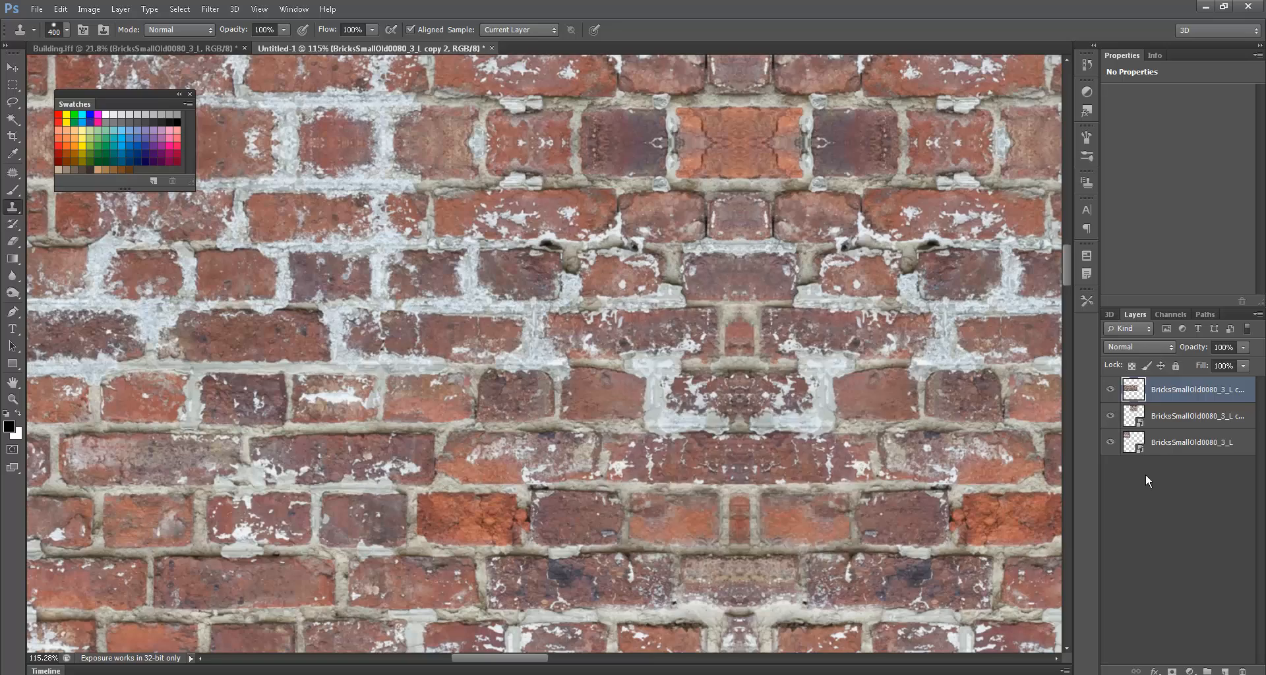
pyautogui.keyDown('shift'); pyautogui.click(1190, 442); pyautogui.keyUp('shift')
pyautogui.hotkey('ctrl', 'e')
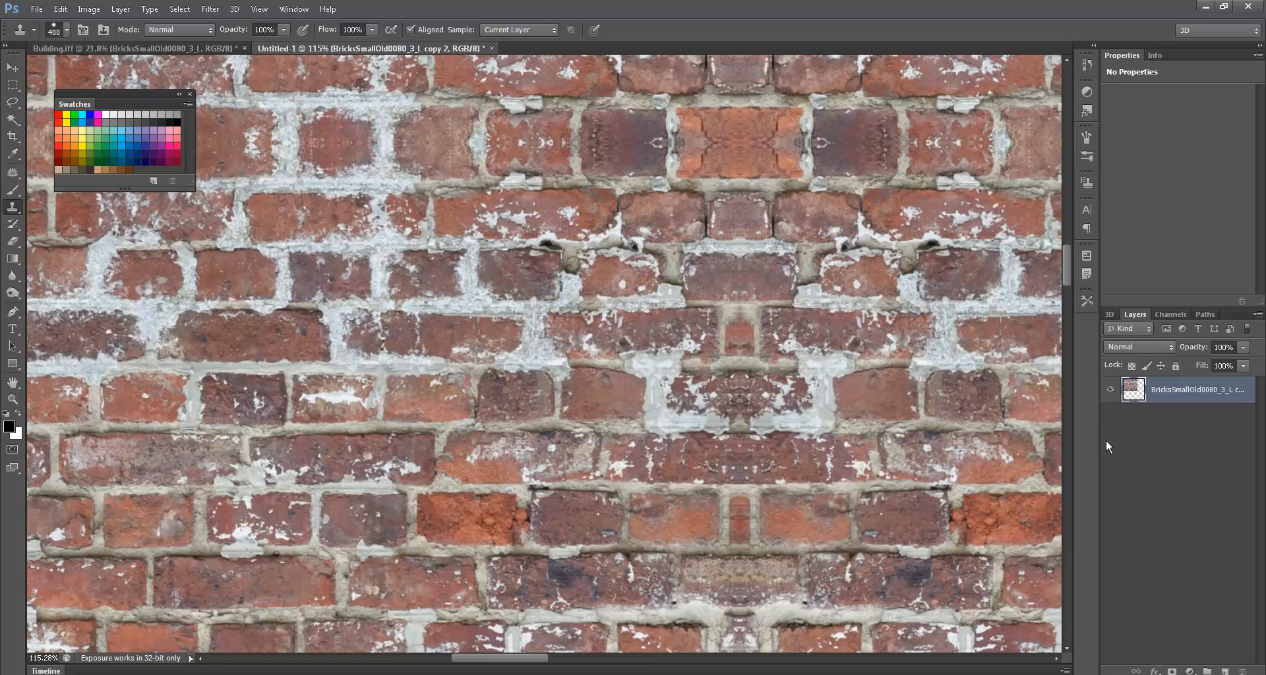
pyautogui.hotkey('ctrl', '-')
pyautogui.hotkey('ctrl', '-')
pyautogui.hotkey('ctrl', '-')
# - Clone bricks over the mirrored centre, then undo back to the separate brick layers
pyautogui.press('alt')
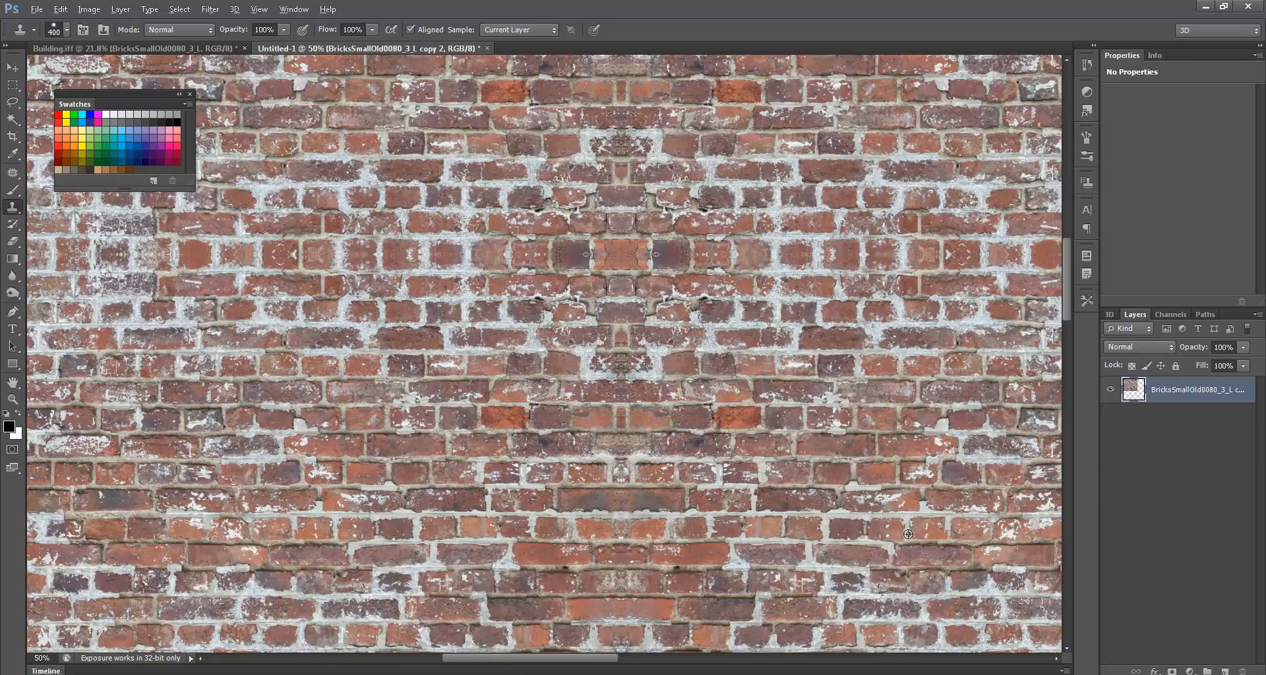
pyautogui.keyDown('alt'); pyautogui.click(891, 567); pyautogui.keyUp('alt')
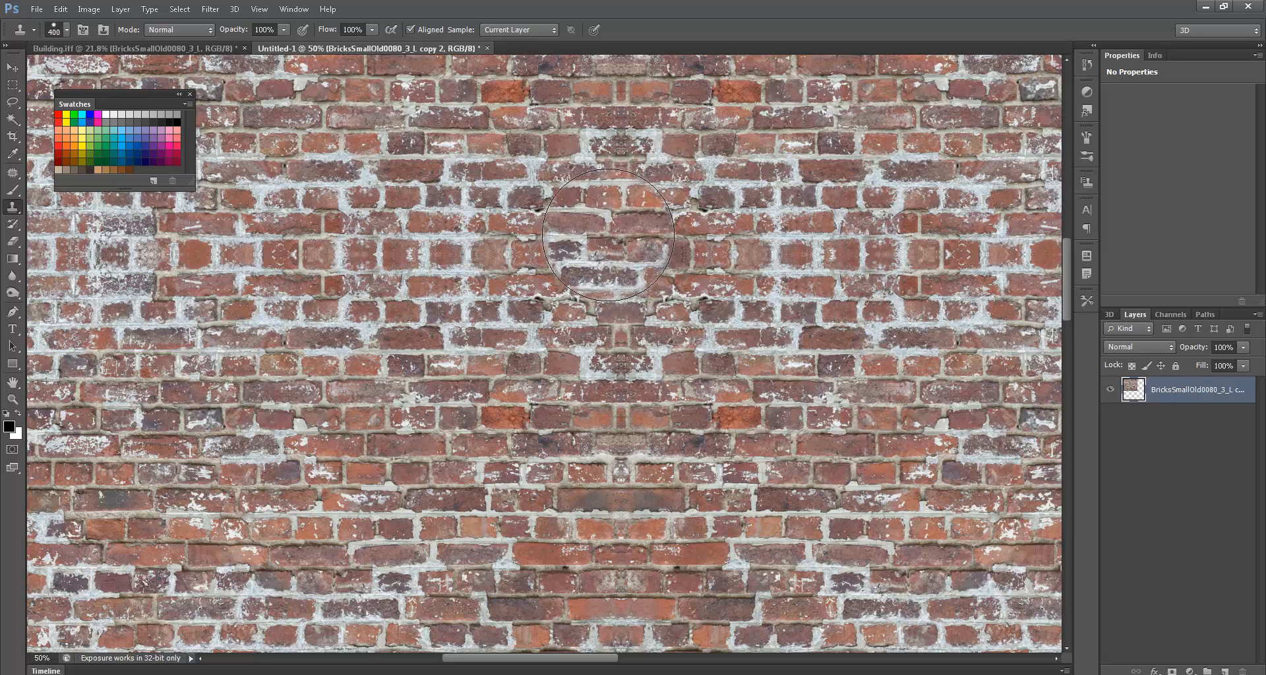
pyautogui.moveTo(607, 235)
pyautogui.mouseDown()
pyautogui.moveTo(481, 323)
pyautogui.moveTo(485, 389)
pyautogui.moveTo(573, 317)
pyautogui.moveTo(603, 321)
pyautogui.mouseUp()
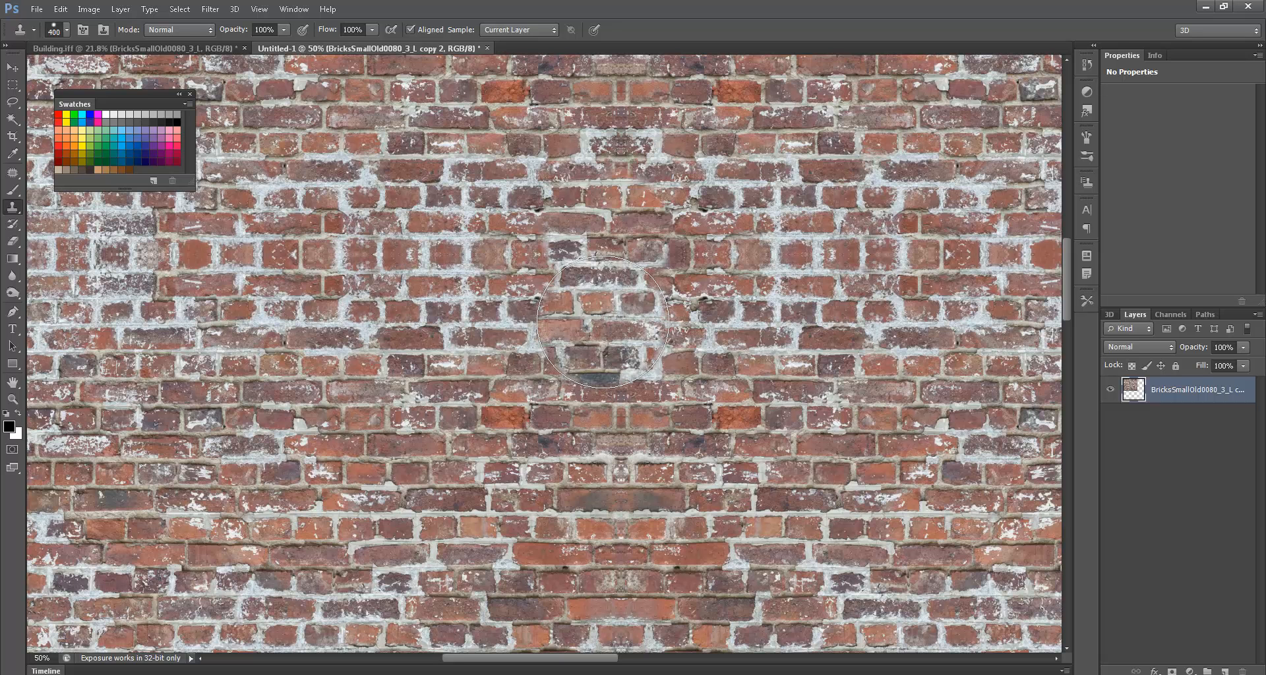
pyautogui.hotkey('ctrl', 'alt', 'z')
pyautogui.hotkey('ctrl', 'alt', 'z')
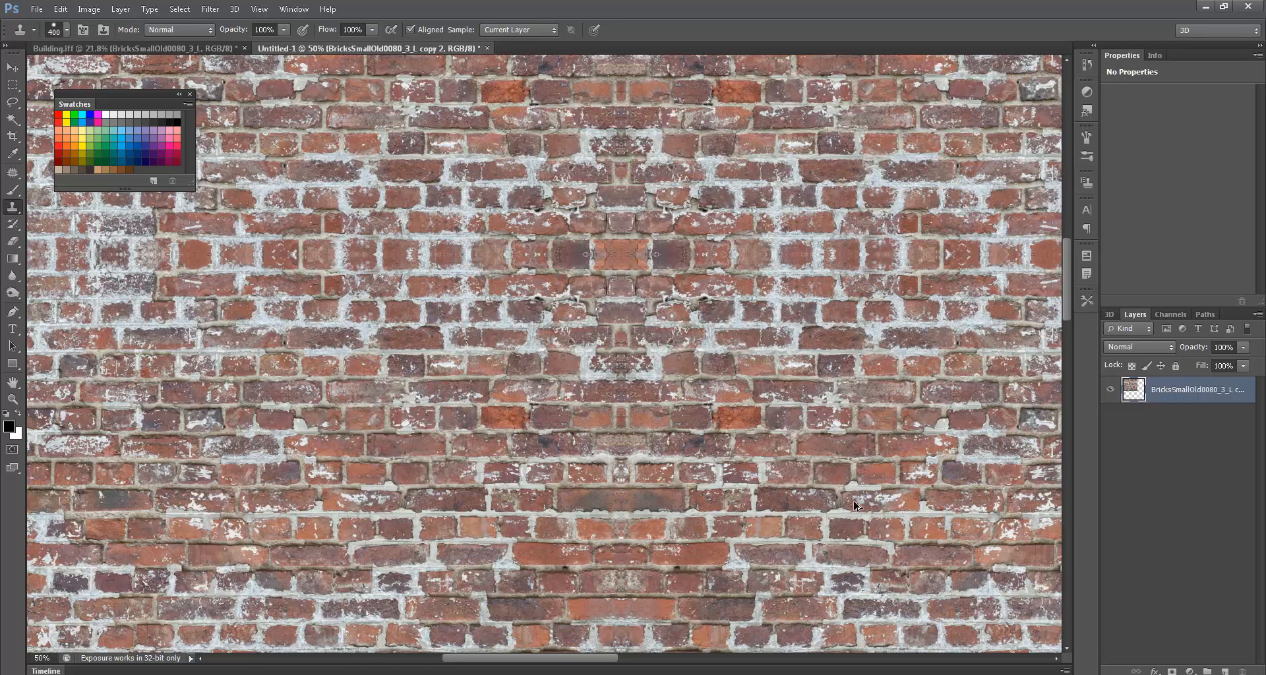
pyautogui.hotkey('ctrl', 'alt', 'z')
pyautogui.hotkey('ctrl', 'alt', 'z')
# - Shift the top two brick copies up and right, then merge all four brick layers
pyautogui.click(1151, 447)
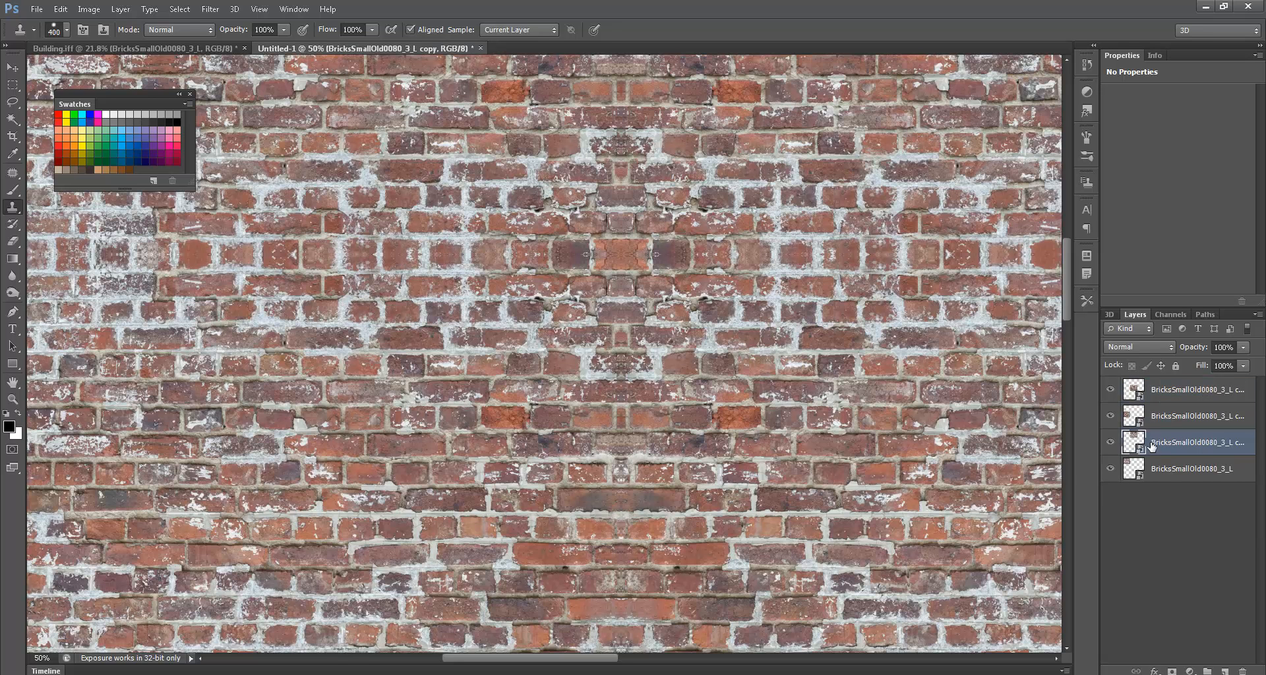
pyautogui.click(1162, 470)
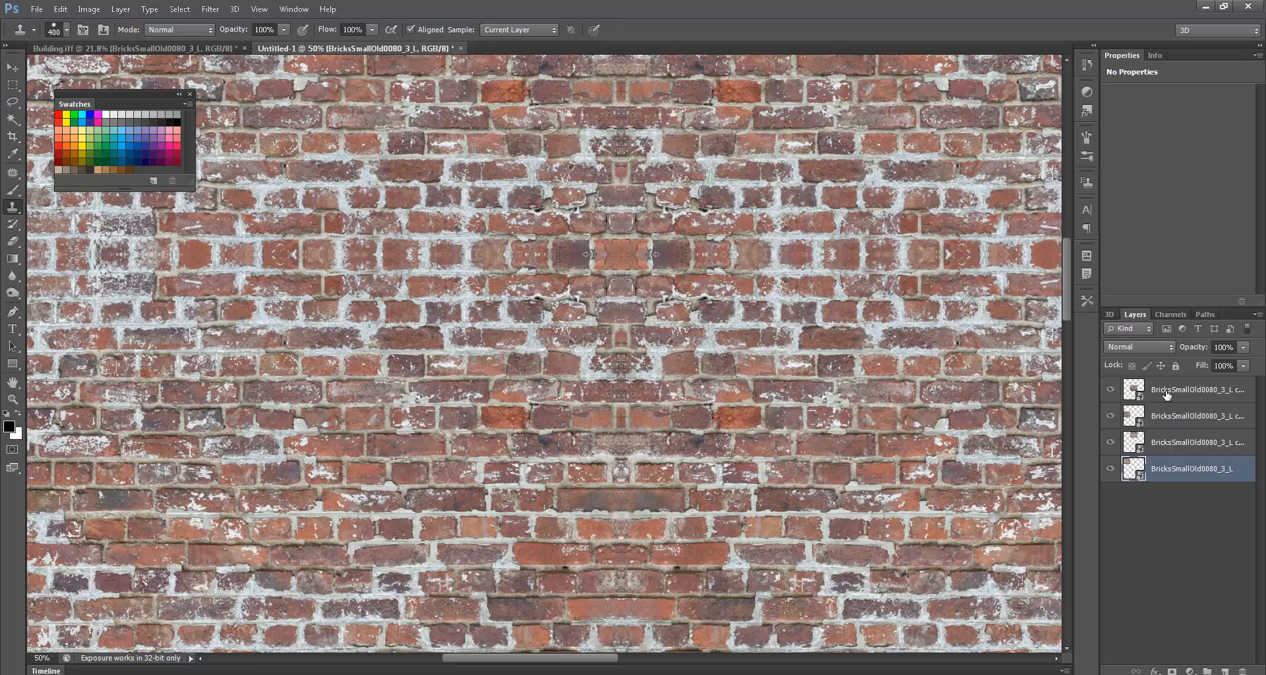
pyautogui.click(1165, 392)
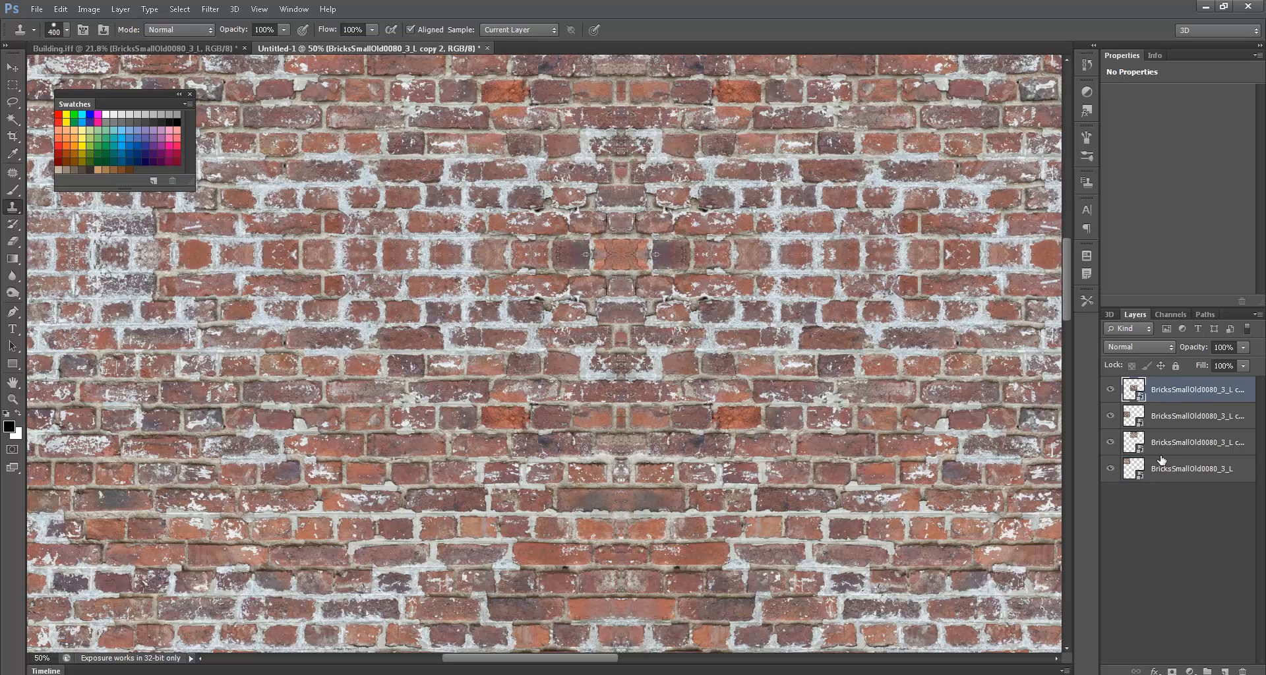
pyautogui.keyDown('ctrl'); pyautogui.click(1160, 415); pyautogui.keyUp('ctrl')
pyautogui.hotkey('ctrl', 'Up')
pyautogui.hotkey('ctrl', 'Up')
pyautogui.hotkey('ctrl', 'Up')
pyautogui.hotkey('ctrl', 'Up')
pyautogui.hotkey('ctrl', 'Up')
pyautogui.hotkey('ctrl', 'Up')
pyautogui.hotkey('ctrl', 'Up')
pyautogui.hotkey('ctrl', 'Up')
pyautogui.hotkey('ctrl', 'Up')
pyautogui.hotkey('ctrl', 'Up')
pyautogui.hotkey('ctrl', 'Up')
pyautogui.hotkey('ctrl', 'Up')
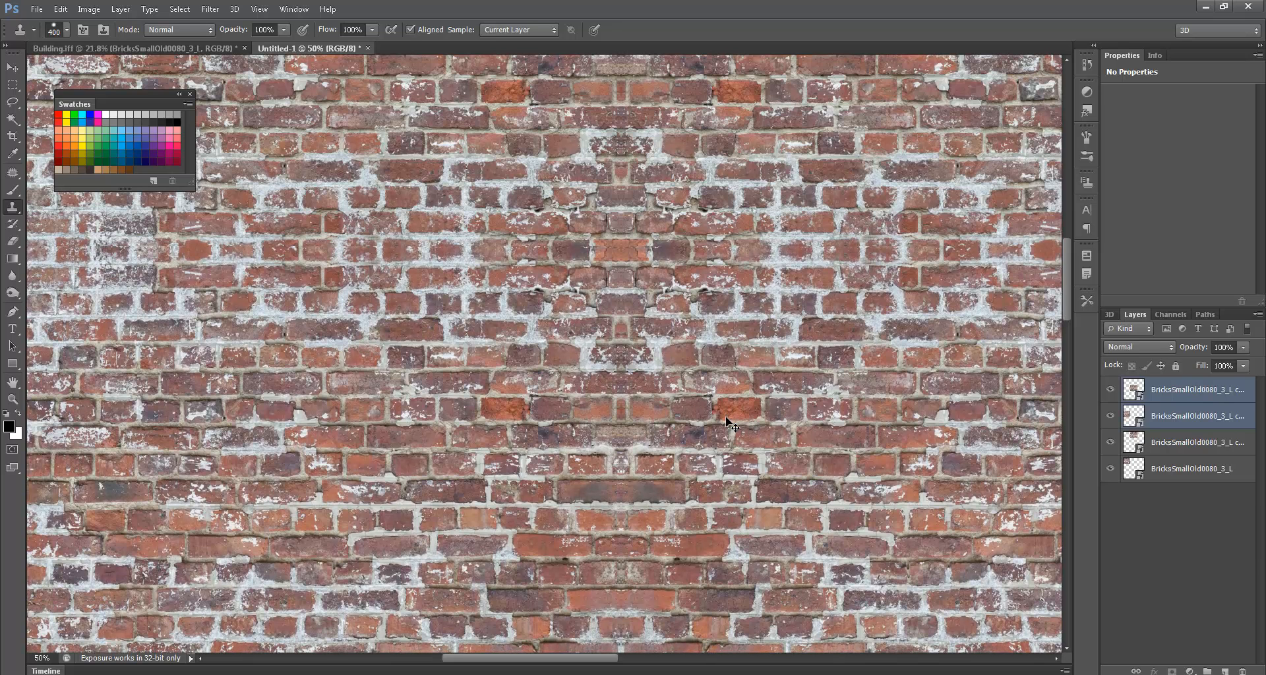
pyautogui.moveTo(726, 420)
pyautogui.keyDown('ctrl'); pyautogui.mouseDown()
pyautogui.moveTo(674, 464)
pyautogui.moveTo(730, 421)
pyautogui.moveTo(773, 424)
pyautogui.moveTo(863, 370)
pyautogui.moveTo(1188, 485)
pyautogui.mouseUp(); pyautogui.keyUp('ctrl')
pyautogui.keyDown('shift'); pyautogui.click(1180, 464); pyautogui.keyUp('shift')
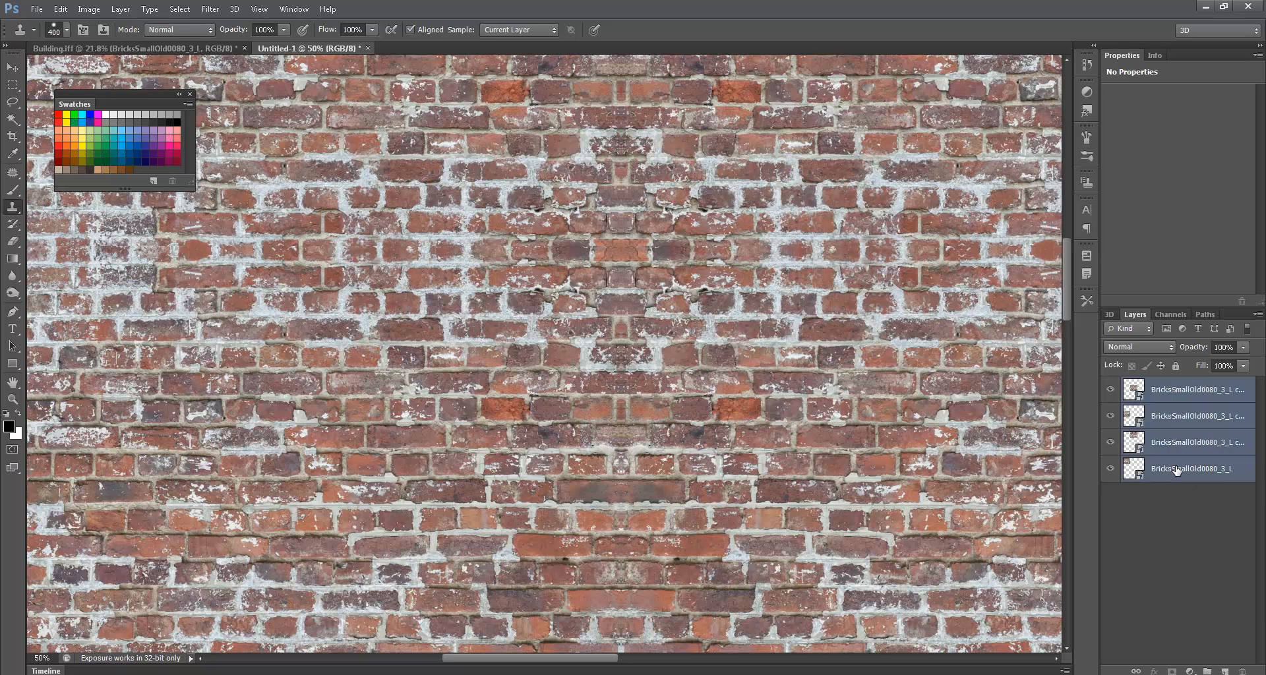
pyautogui.hotkey('ctrl', 'e')
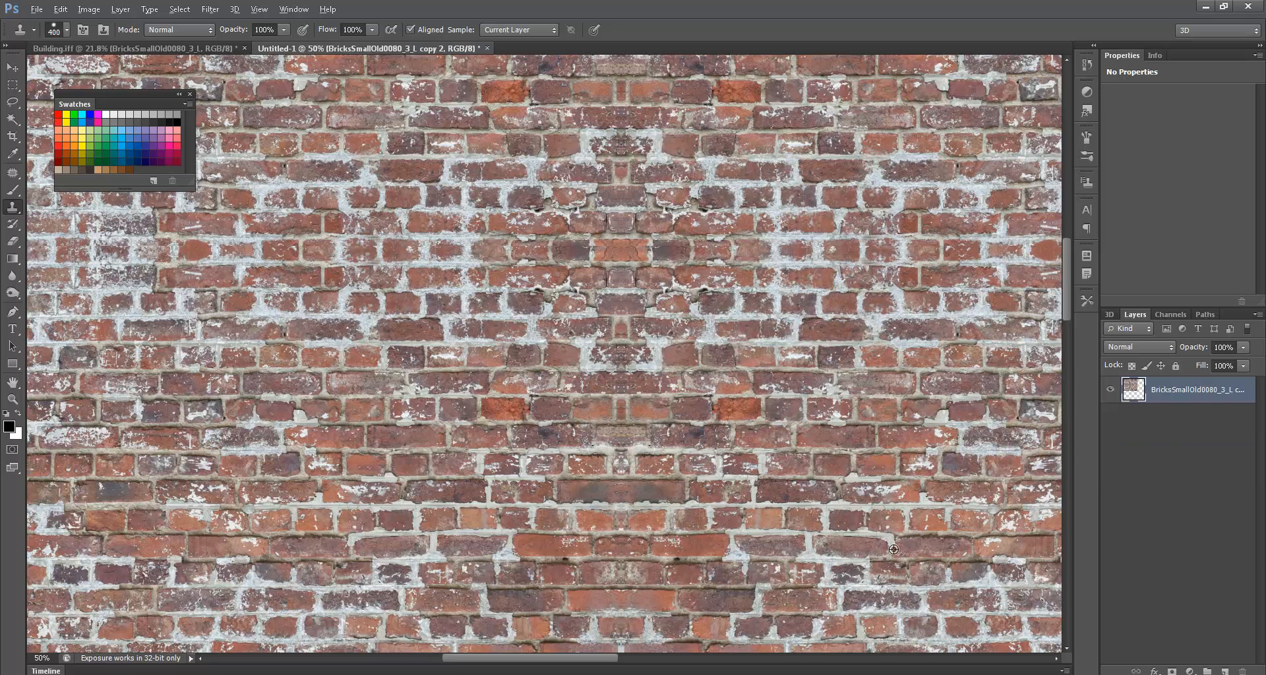
# - Clone-stamp bricks from the lower right over repeated spots and load the layer's contents as a selection
pyautogui.keyDown('alt'); pyautogui.click(892, 544); pyautogui.keyUp('alt')
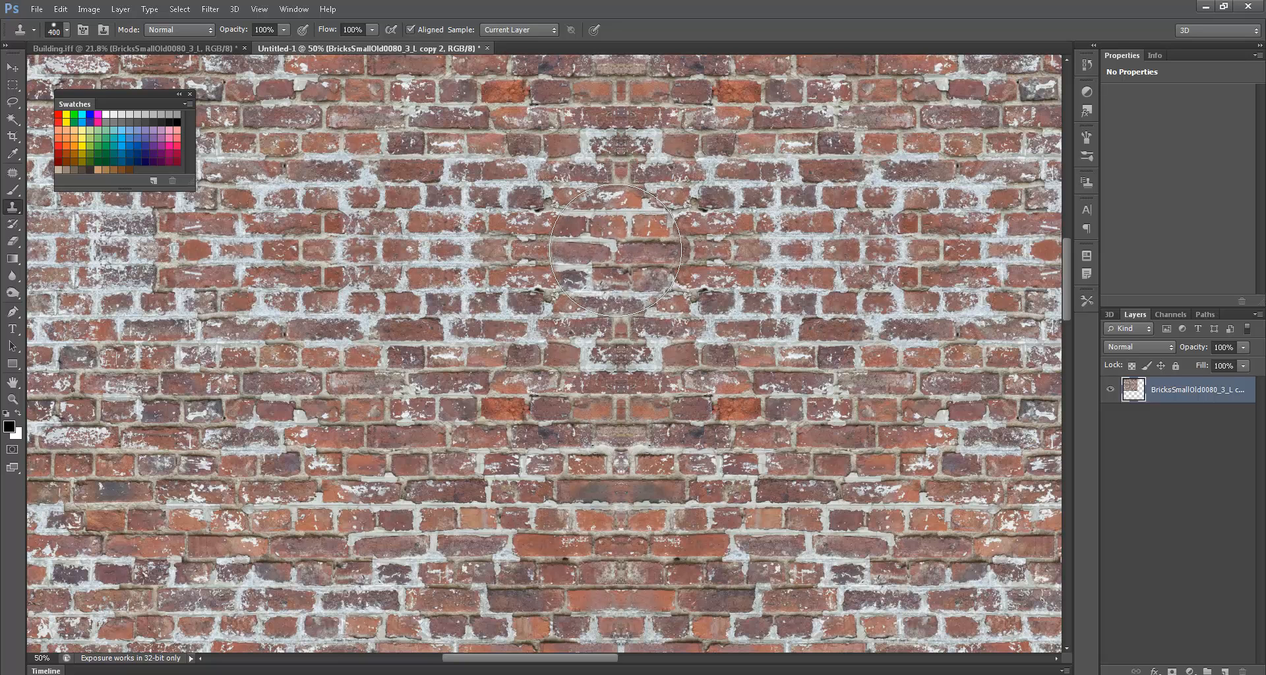
pyautogui.moveTo(614, 251)
pyautogui.mouseDown()
pyautogui.moveTo(560, 238)
pyautogui.moveTo(627, 389)
pyautogui.mouseUp()
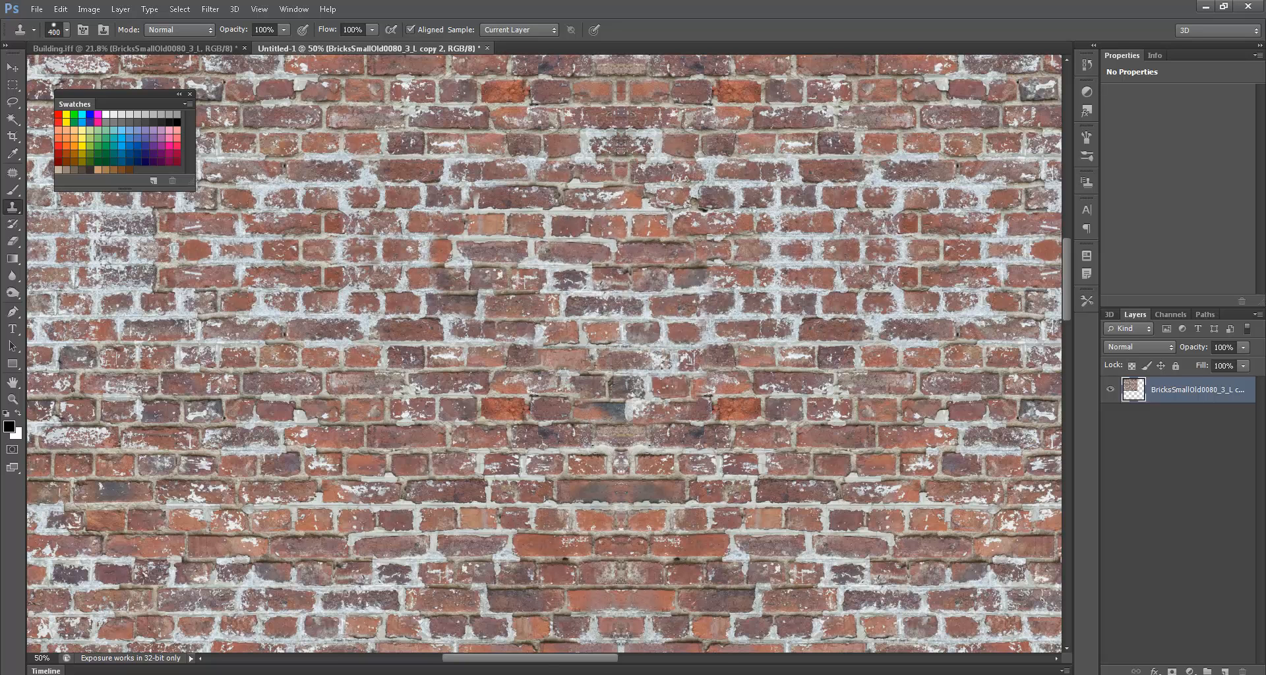
pyautogui.hotkey('ctrl', '0')
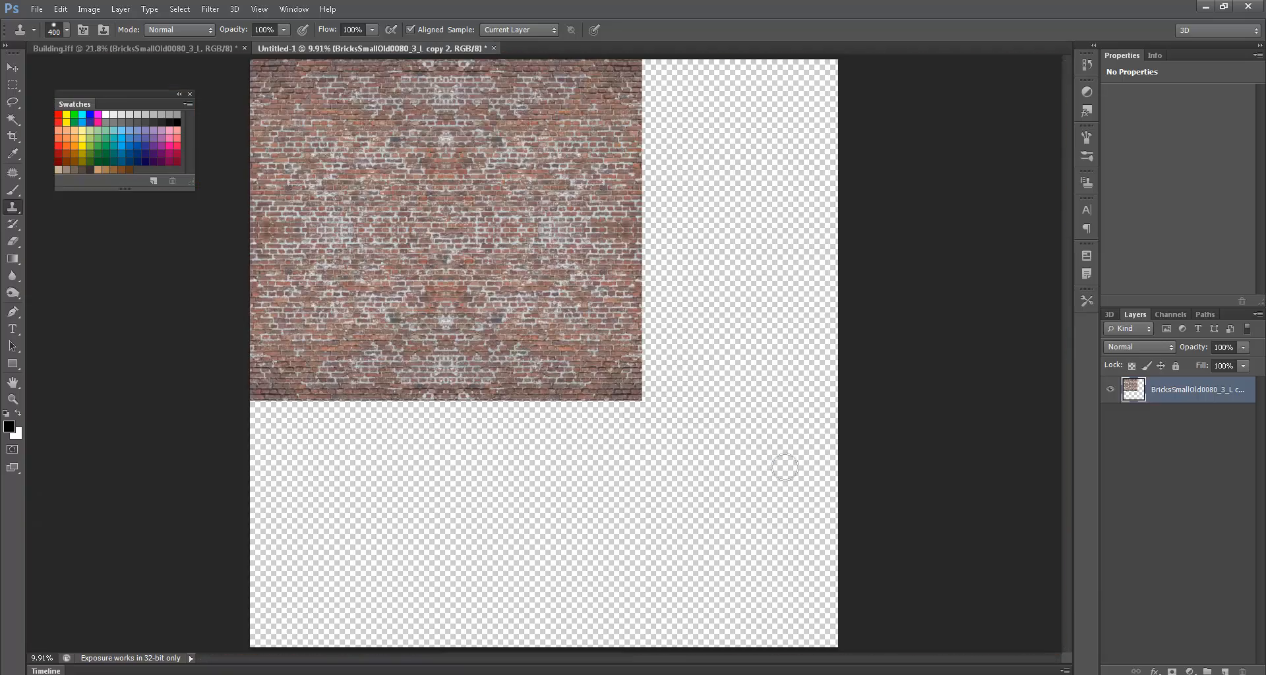
pyautogui.keyDown('ctrl'); pyautogui.moveTo(437, 255); pyautogui.dragTo(514, 247); pyautogui.keyUp('ctrl')
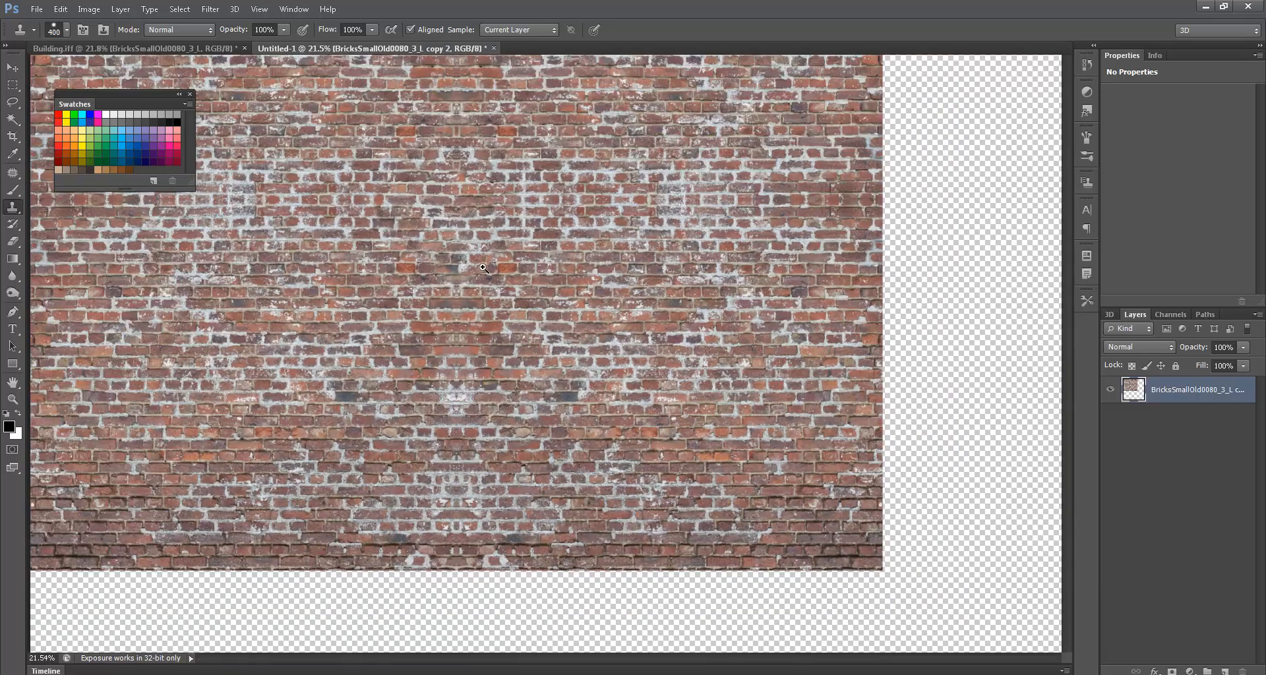
pyautogui.moveTo(655, 136); pyautogui.dragTo(692, 258)
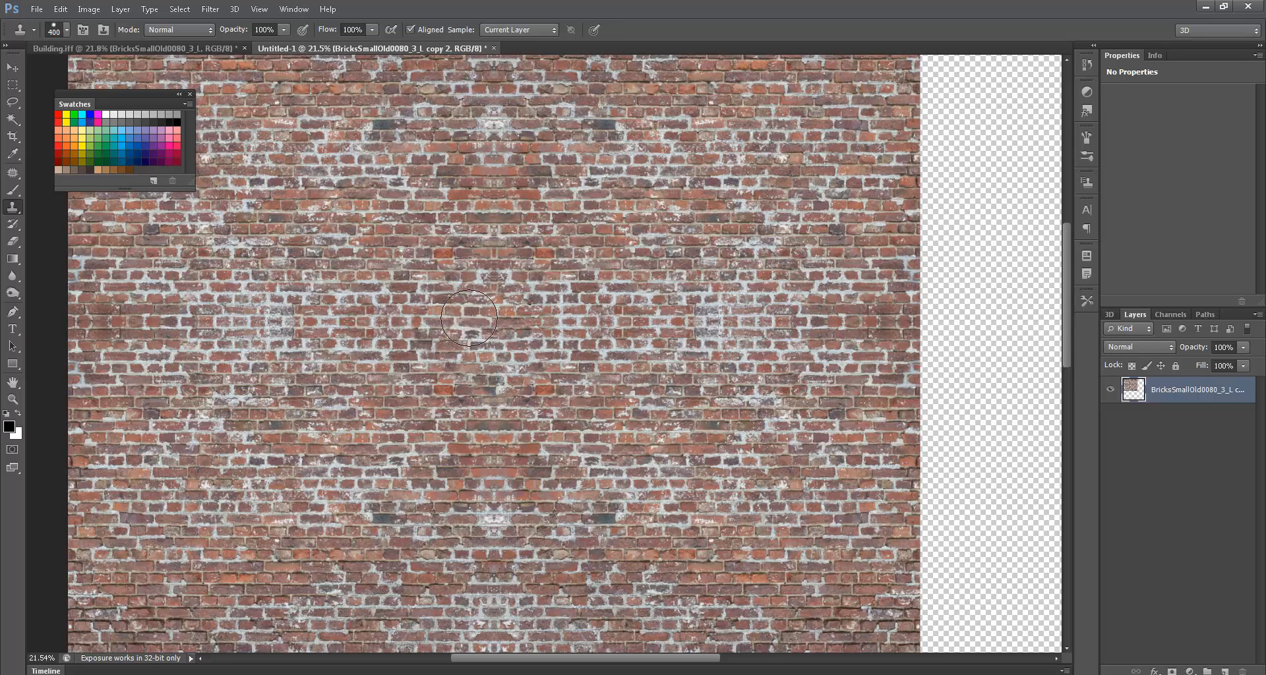
pyautogui.moveTo(441, 310)
pyautogui.mouseDown()
pyautogui.moveTo(407, 362)
pyautogui.moveTo(366, 303)
pyautogui.moveTo(338, 369)
pyautogui.moveTo(297, 300)
pyautogui.mouseUp()
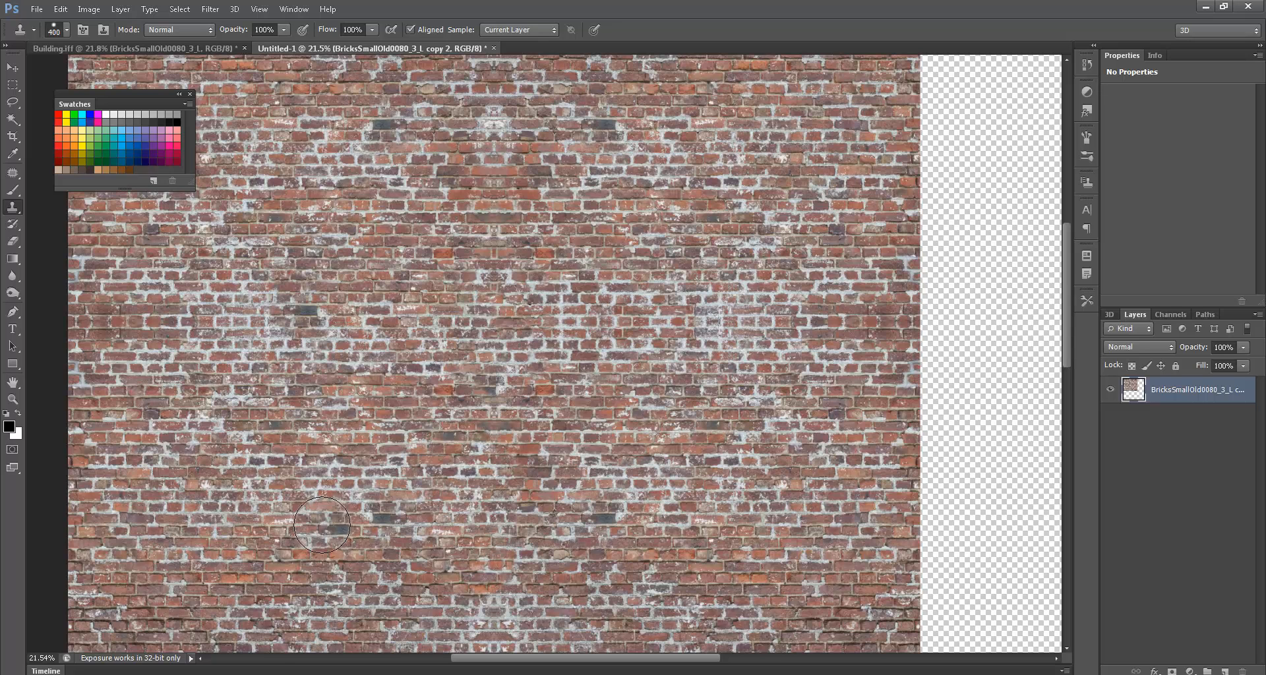
pyautogui.keyDown('alt'); pyautogui.scroll(-3, 324, 524); pyautogui.keyUp('alt')
pyautogui.keyDown('ctrl'); pyautogui.click(1133, 389); pyautogui.keyUp('ctrl')
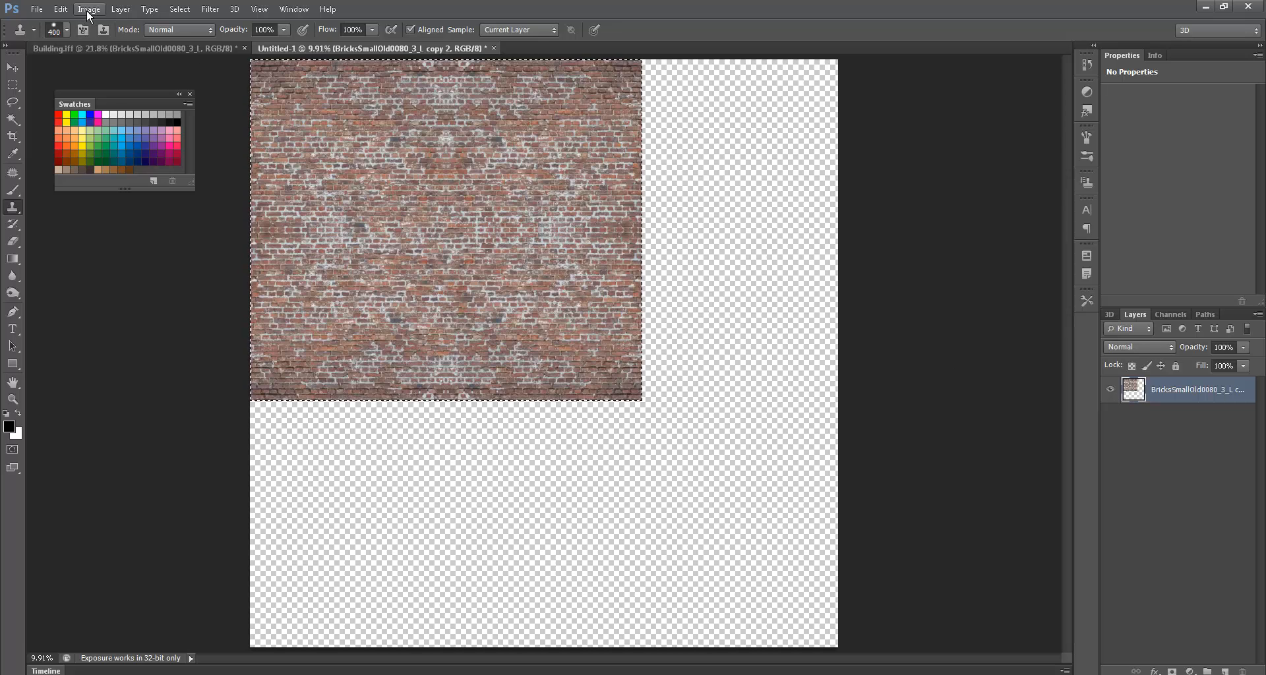
# - Crop the canvas to the brick selection and select the whole tile
pyautogui.click(88, 10)
pyautogui.click(127, 158)
pyautogui.hotkey('ctrl', 'd')
pyautogui.hotkey('ctrl', 'a')
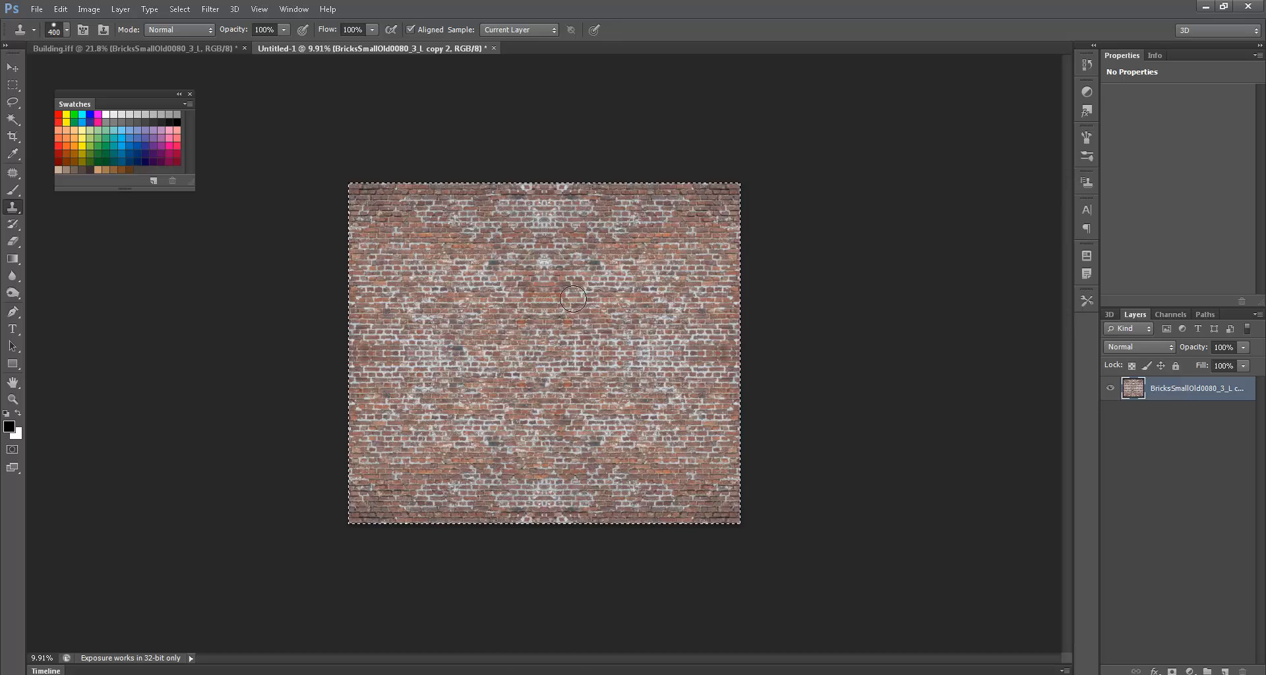
# - Define the tile as a new pattern named Brick_Tile
pyautogui.click(60, 9)
pyautogui.click(161, 362)
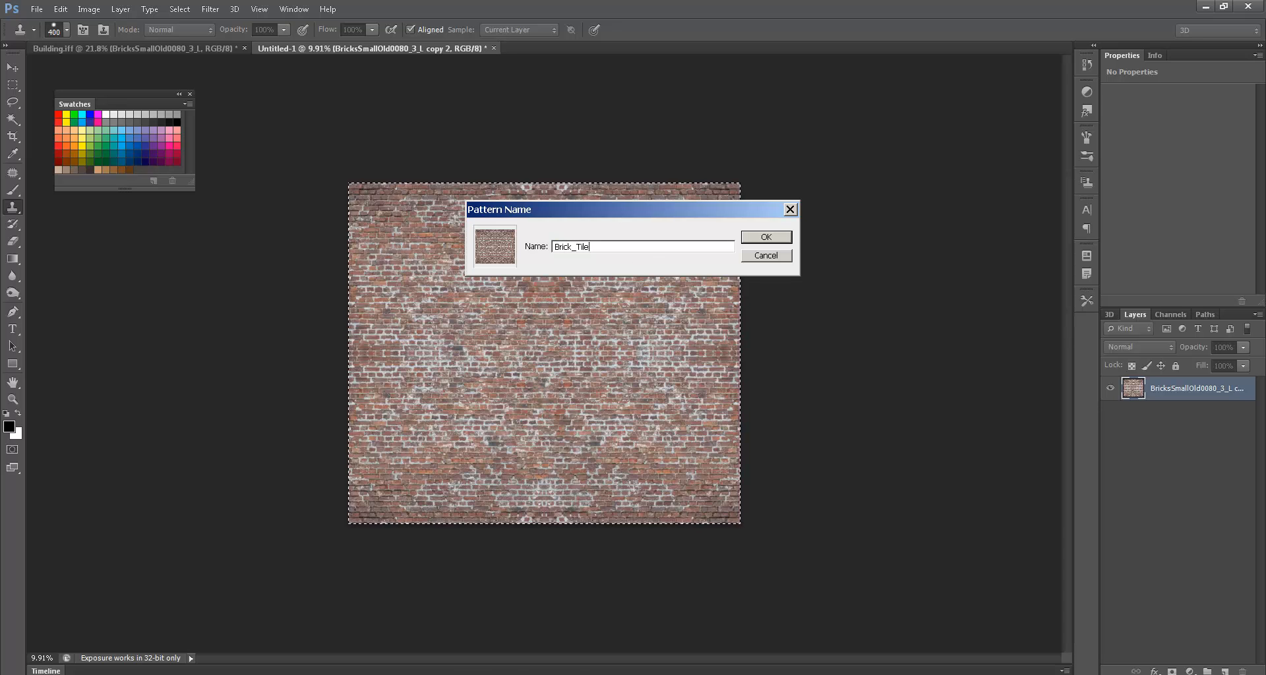
pyautogui.press('Return')
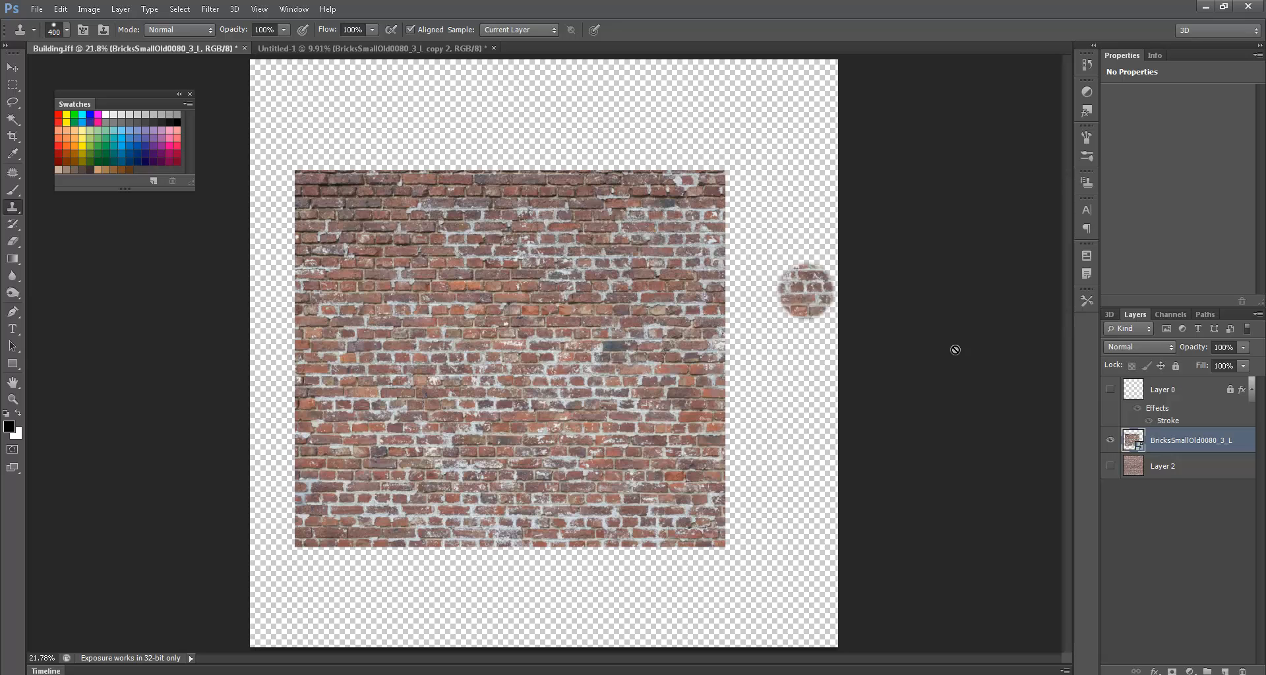
# - Hide BricksSmallOld0080_3_L, show Layer 2, and give it a brick Pattern Overlay
pyautogui.click(1110, 440)
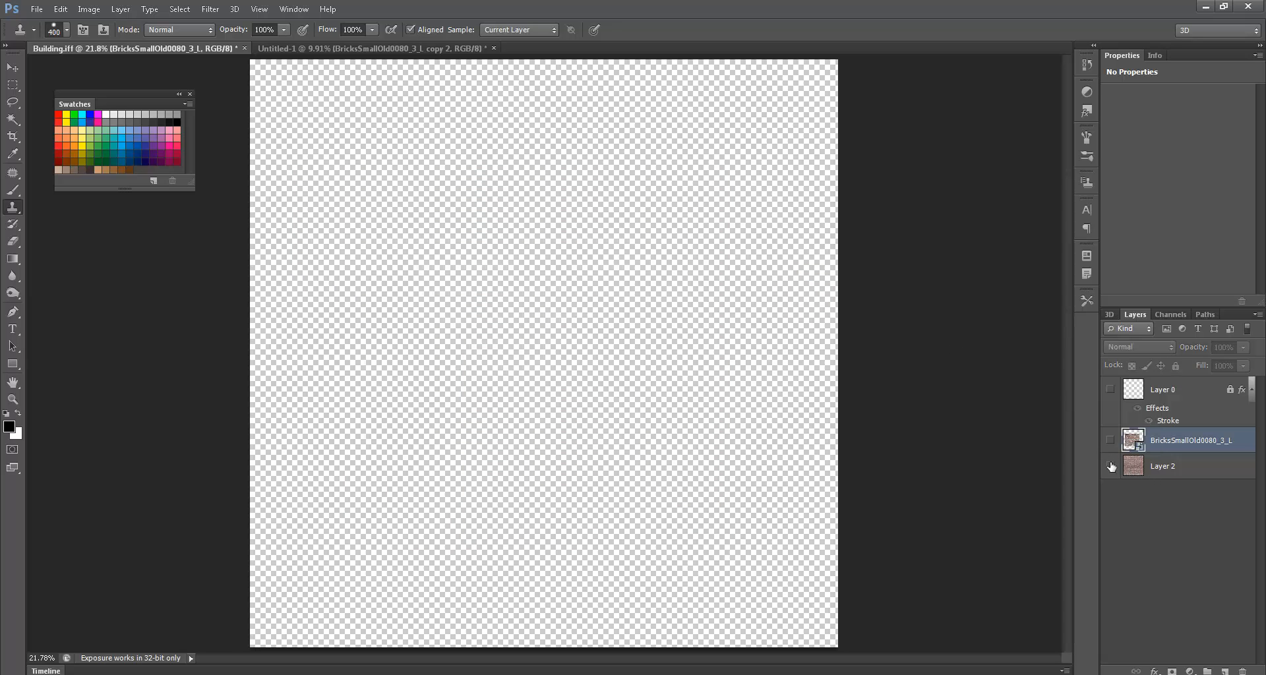
pyautogui.click(1111, 467)
pyautogui.doubleClick(1209, 475)
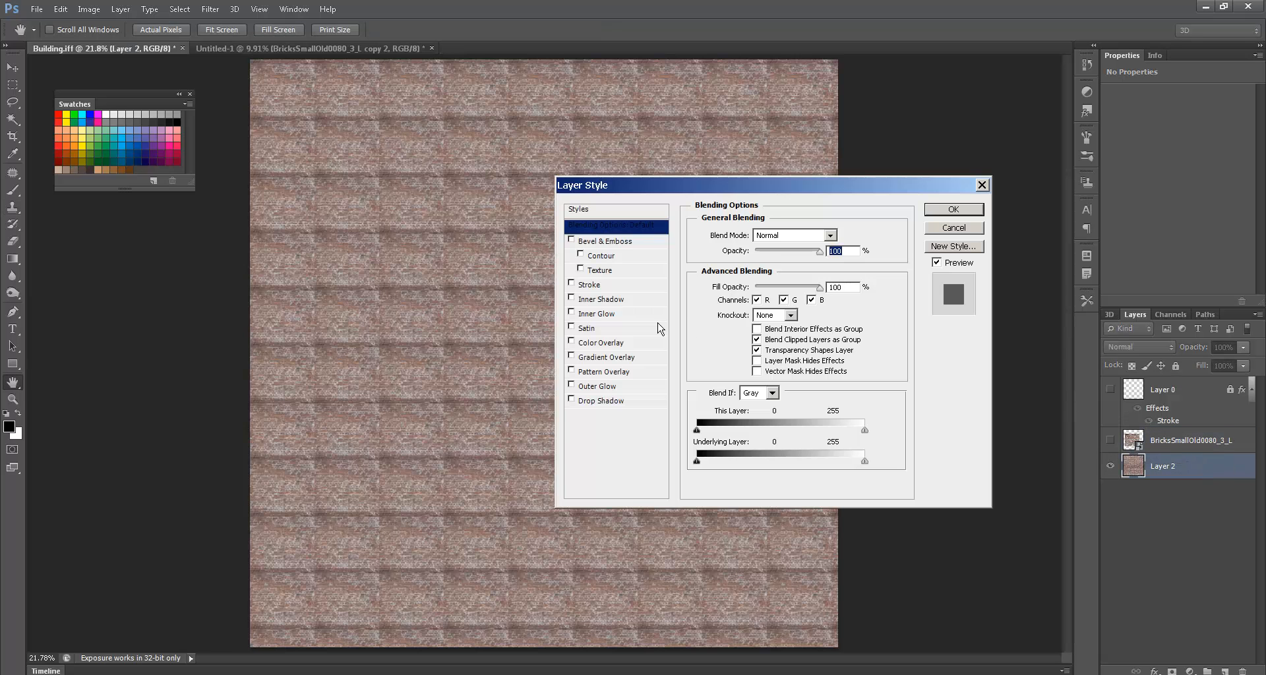
pyautogui.click(625, 373)
pyautogui.click(789, 281)
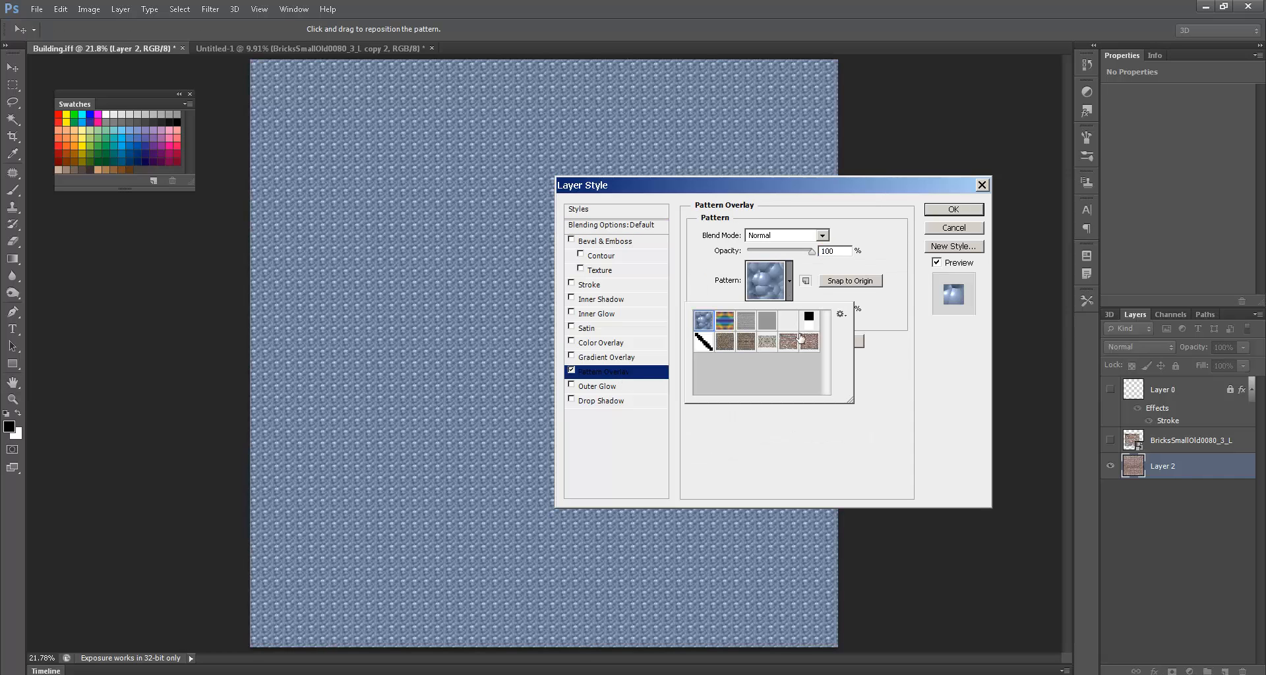
pyautogui.click(808, 342)
pyautogui.click(909, 357)
# - Set the overlay scale to 24% and show the Layer 0 UV outline
pyautogui.doubleClick(832, 309)
pyautogui.write('24')
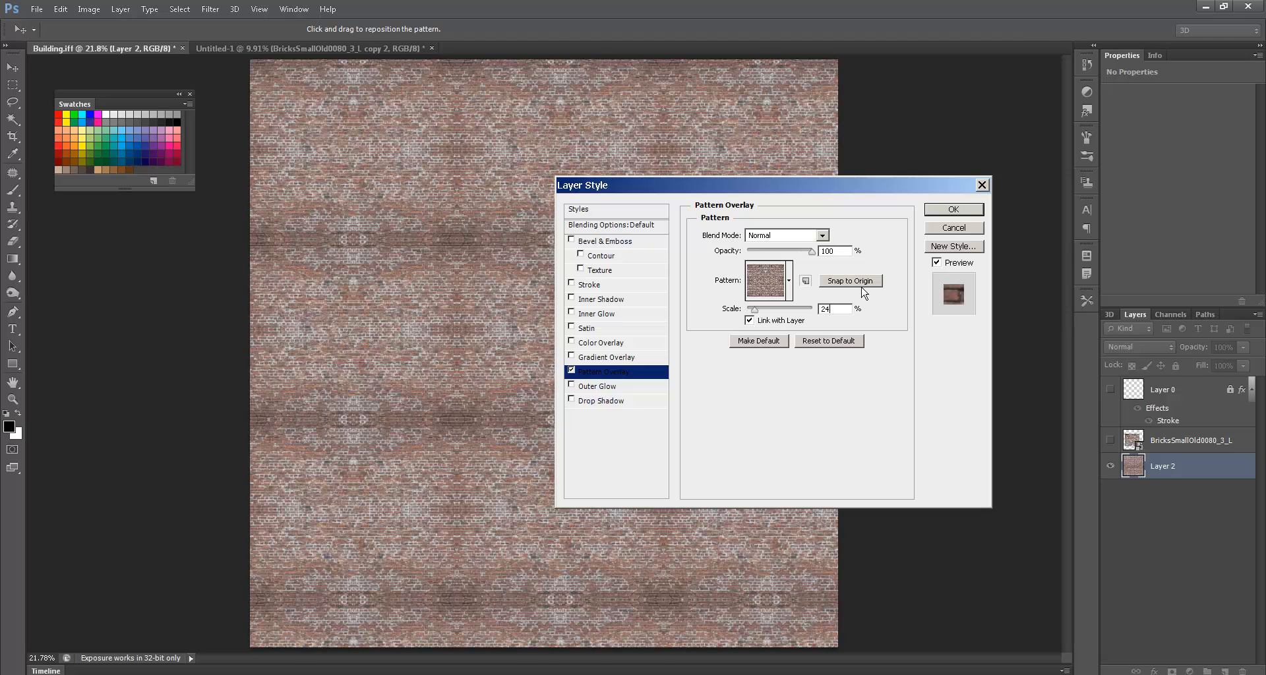
pyautogui.click(953, 209)
pyautogui.press('s')
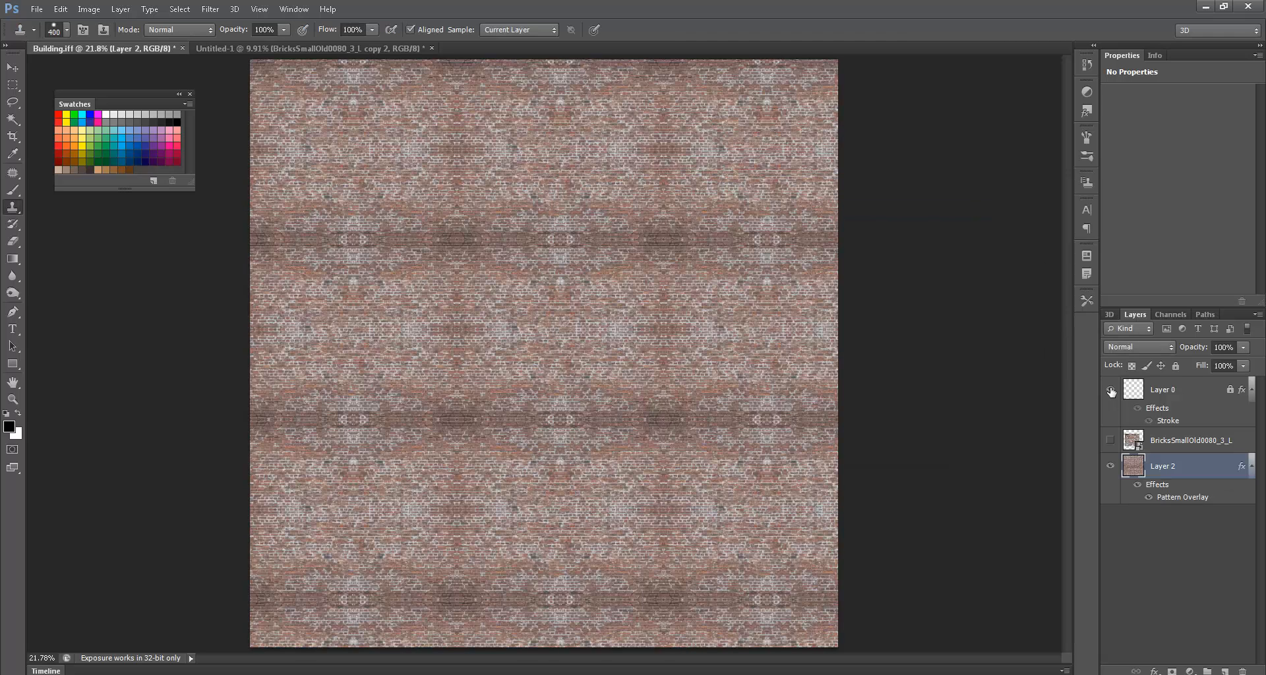
pyautogui.click(1110, 389)
pyautogui.moveTo(562, 483)
pyautogui.keyDown('ctrl'); pyautogui.mouseDown()
pyautogui.moveTo(681, 102)
pyautogui.moveTo(637, 339)
pyautogui.mouseUp(); pyautogui.keyUp('ctrl')
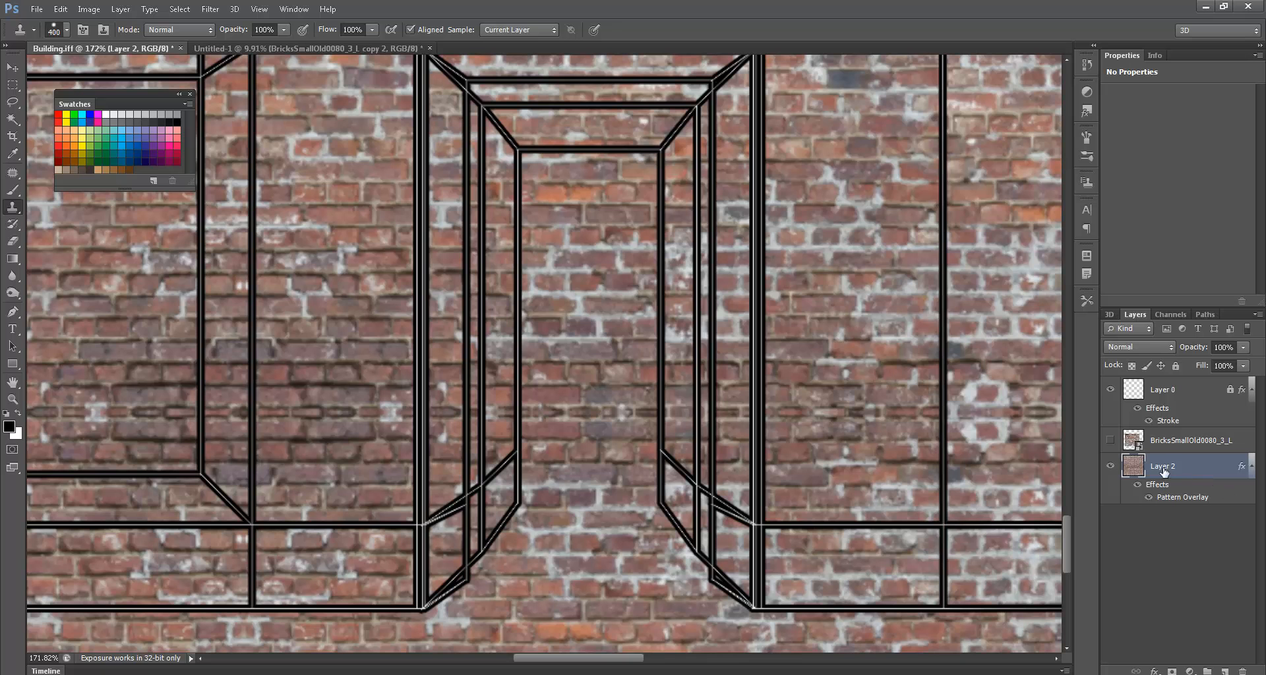
# - Reduce Layer 2's brick Pattern Overlay scale to 18% and hide the Layer 0 outlines
pyautogui.doubleClick(1176, 491)
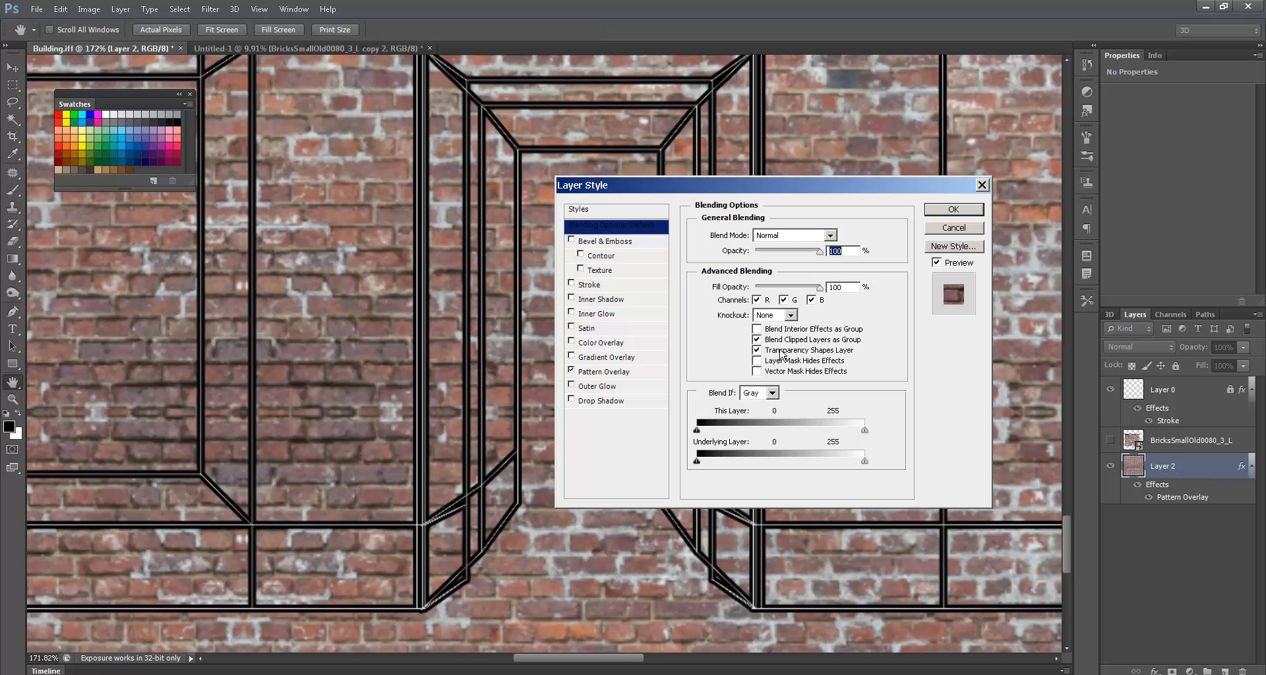
pyautogui.click(603, 372)
pyautogui.moveTo(834, 309); pyautogui.dragTo(816, 309)
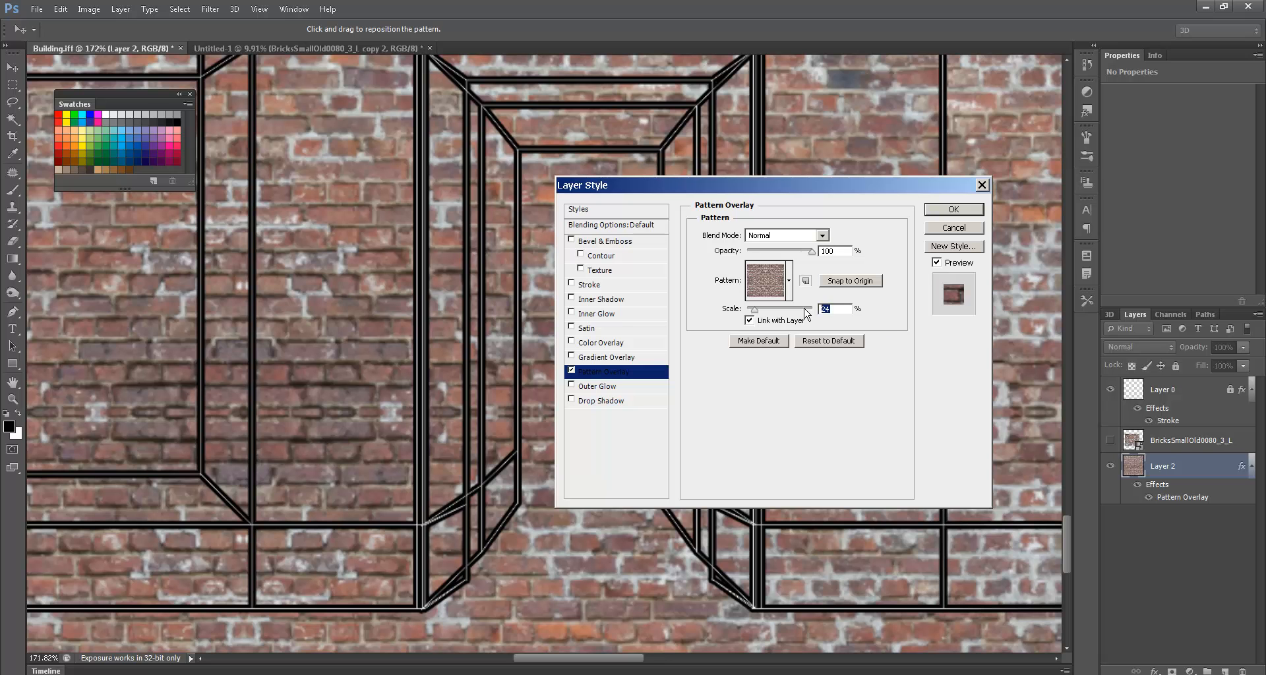
pyautogui.write('18')
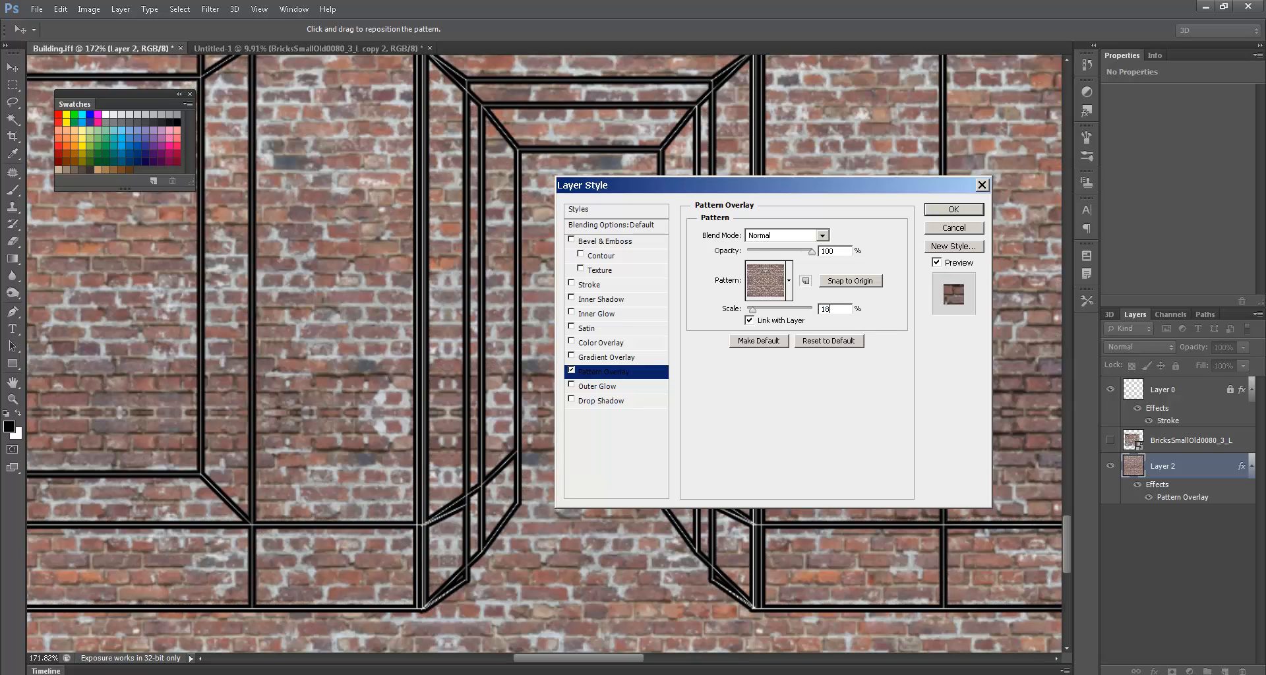
pyautogui.press('Return')
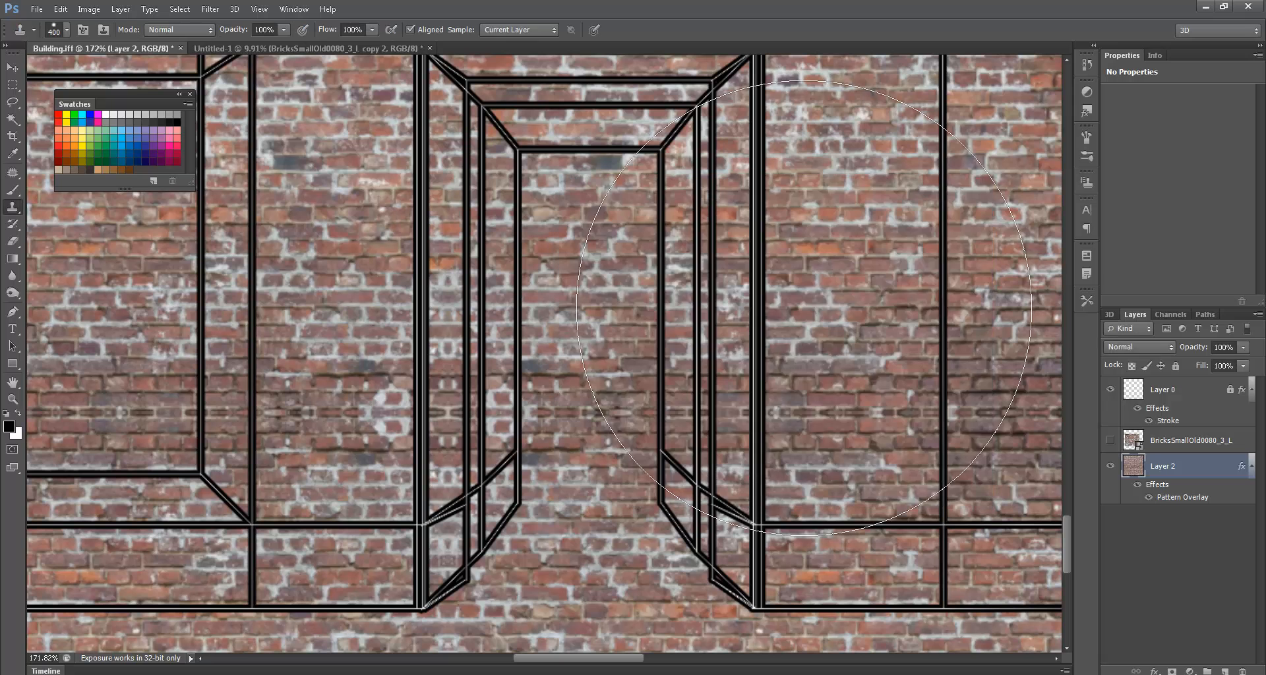
pyautogui.press('b')
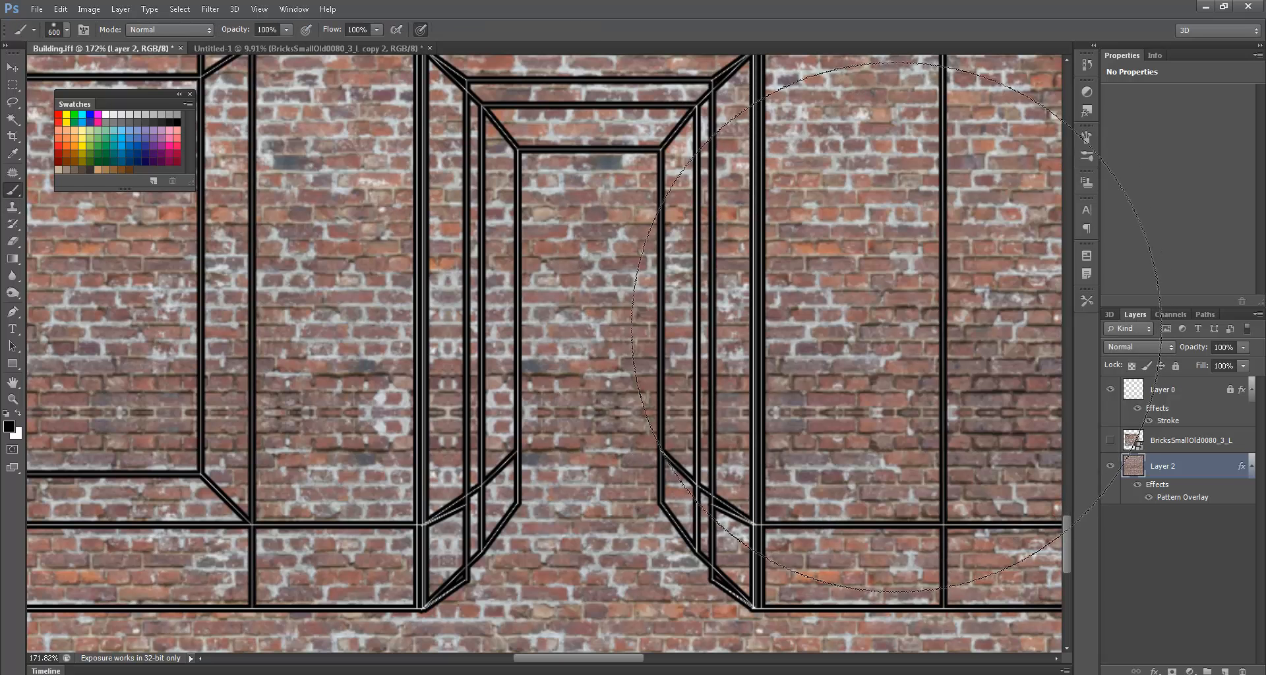
pyautogui.click(1111, 391)
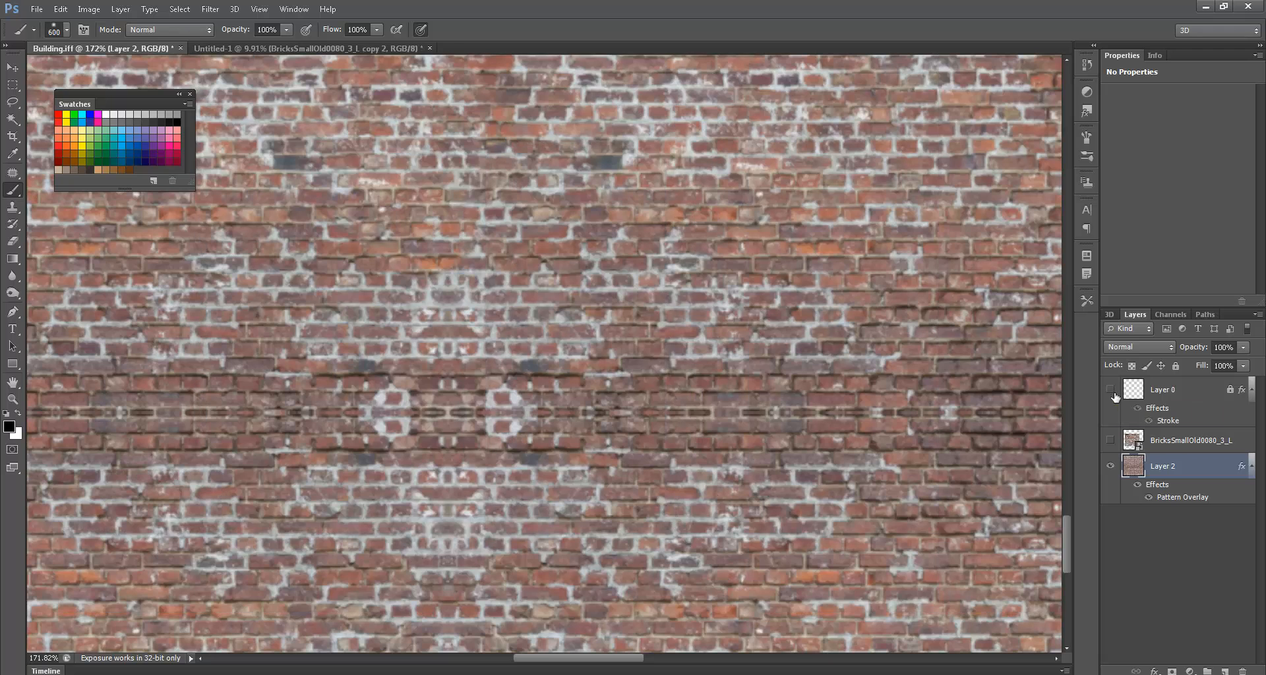
pyautogui.hotkey('ctrl', '0')
# - Save a copy as Building.iff in IFF format into the project's sourceimages folder
pyautogui.hotkey('ctrl', 's')
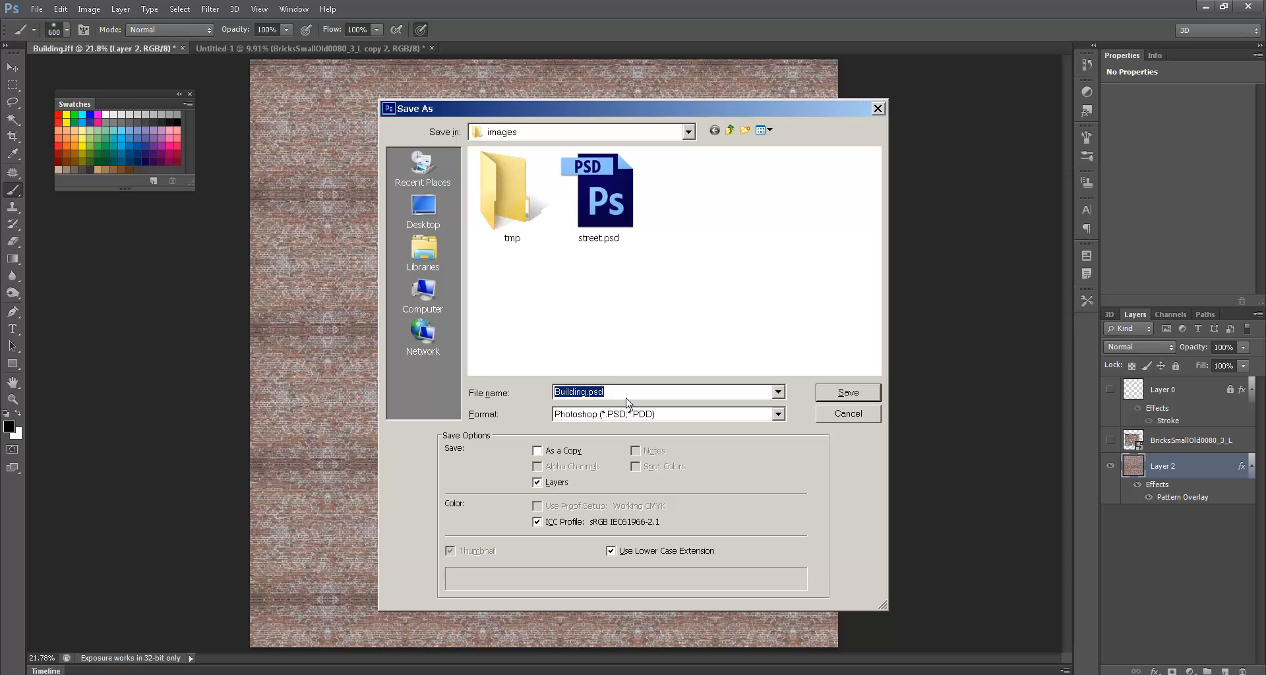
pyautogui.press('Tab')
pyautogui.press('i')
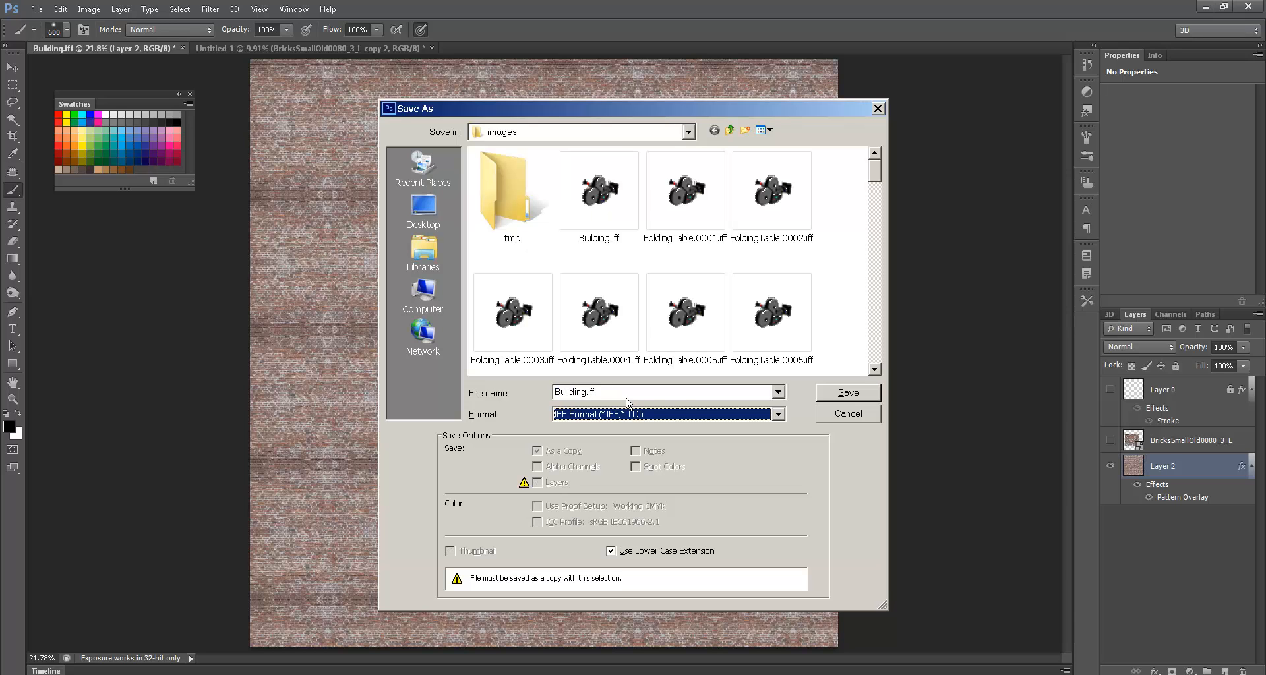
pyautogui.click(729, 131)
pyautogui.doubleClick(650, 251)
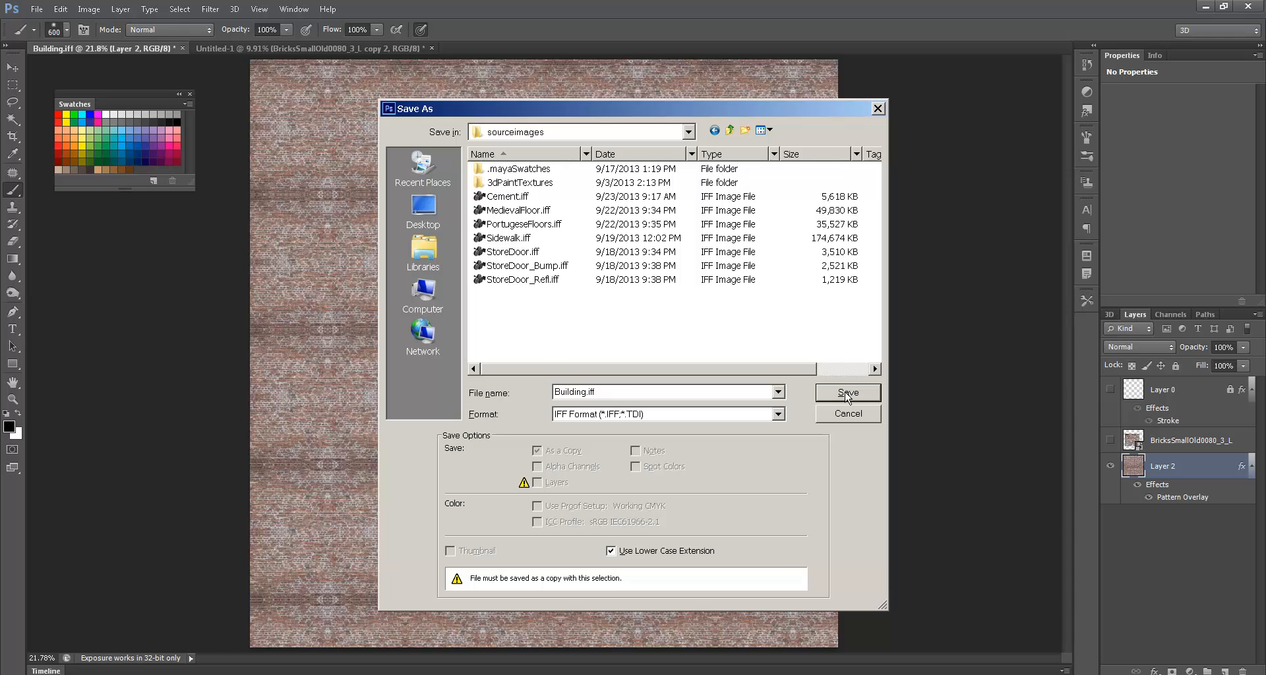
pyautogui.click(847, 394)
pyautogui.click(639, 230)
pyautogui.hotkey('alt', 'Tab')
pyautogui.hotkey('alt', 'Tab')
pyautogui.hotkey('alt', 'Tab')
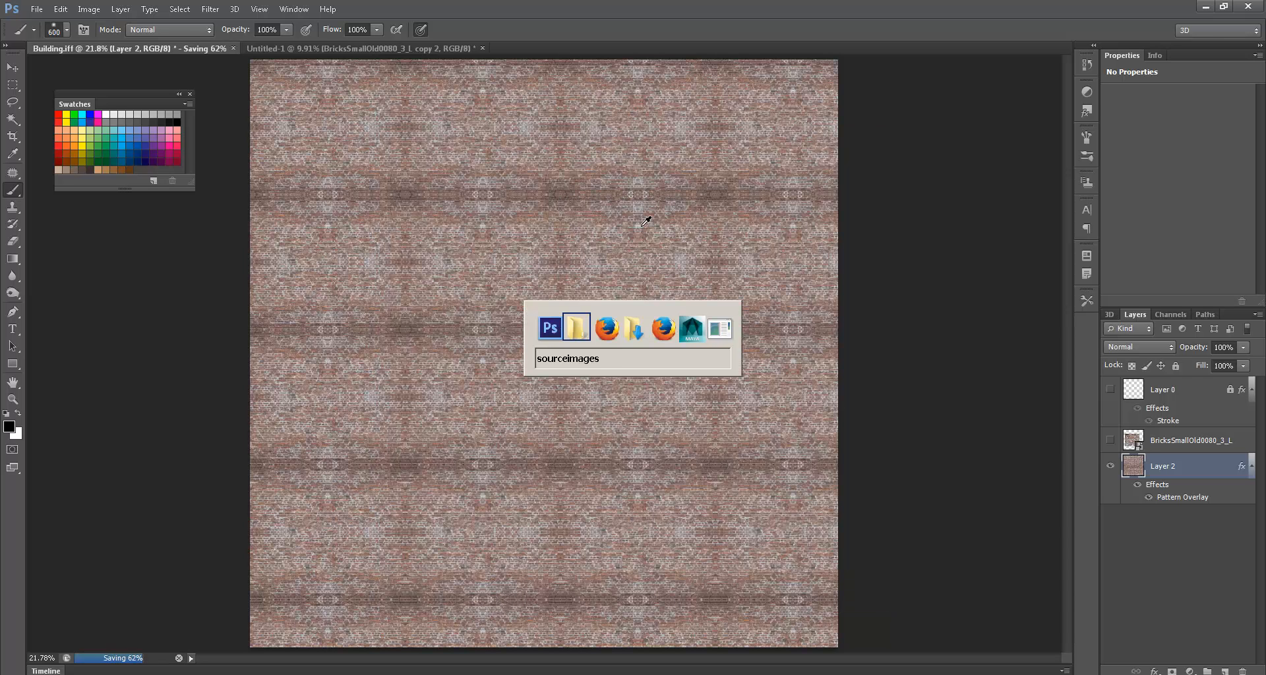
pyautogui.hotkey('alt', 'Tab')
pyautogui.hotkey('alt', 'Tab')
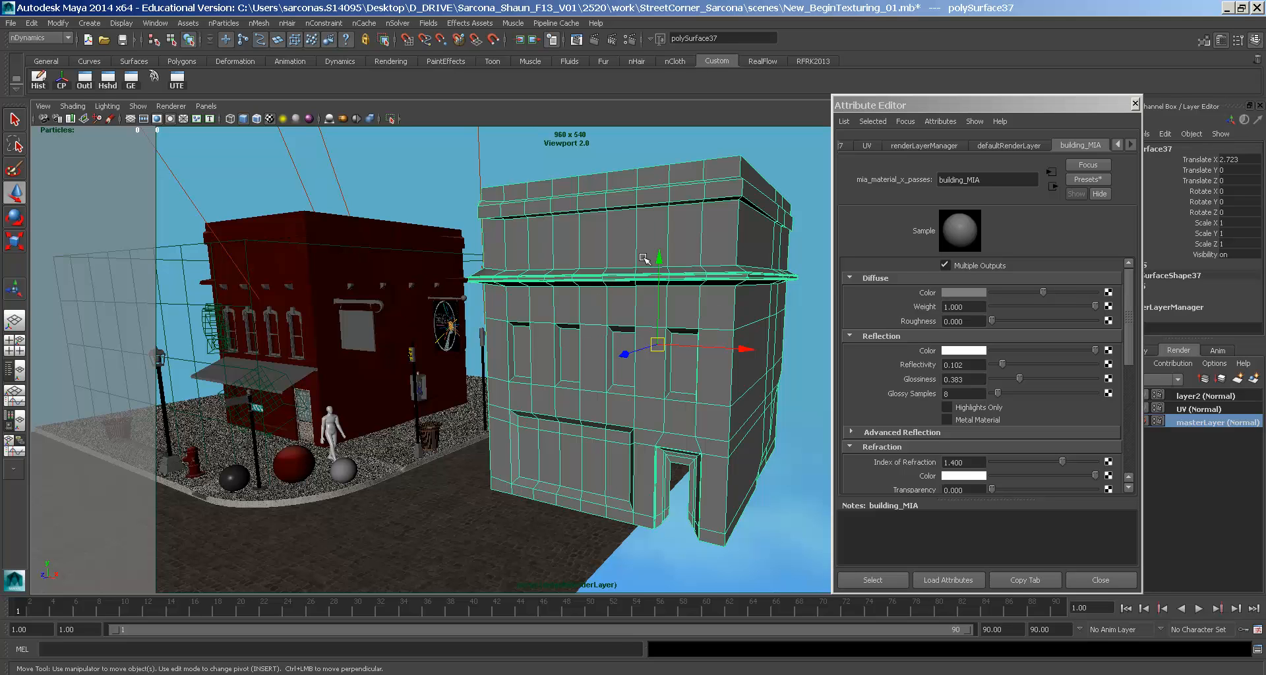
# - Map a file texture loading Building.iff into the grey building's diffuse colour
pyautogui.click(381, 228)
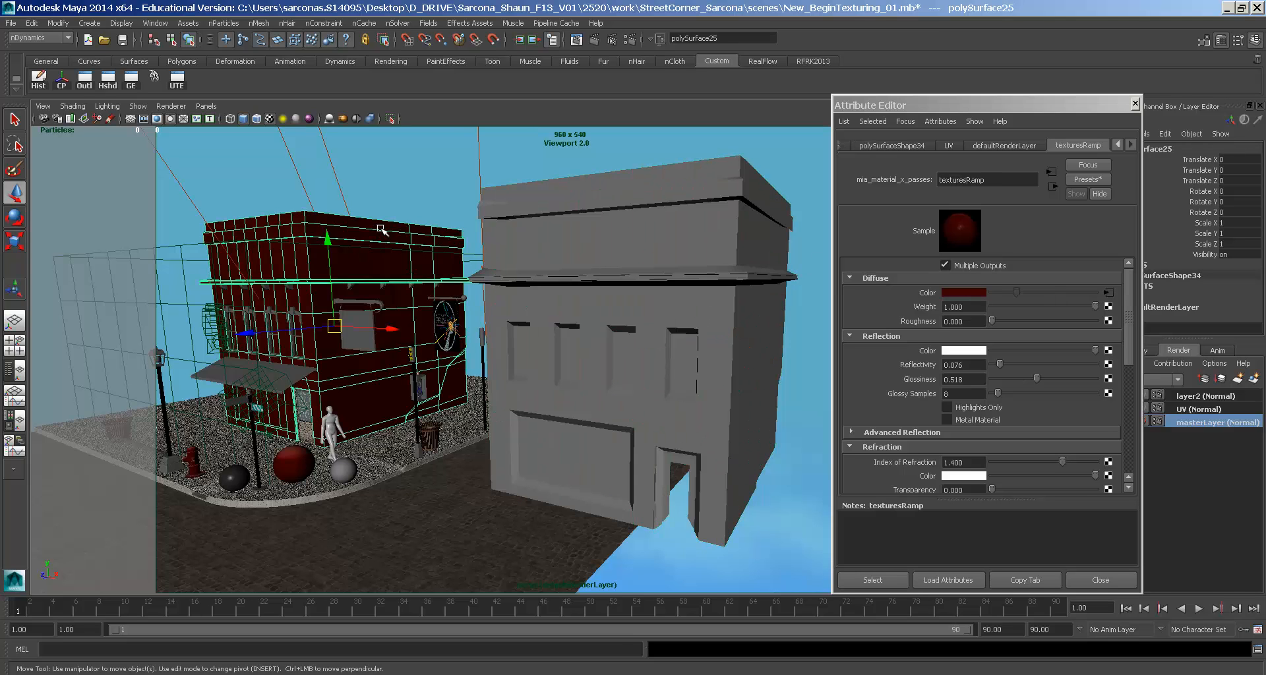
pyautogui.click(562, 236)
pyautogui.press('space')
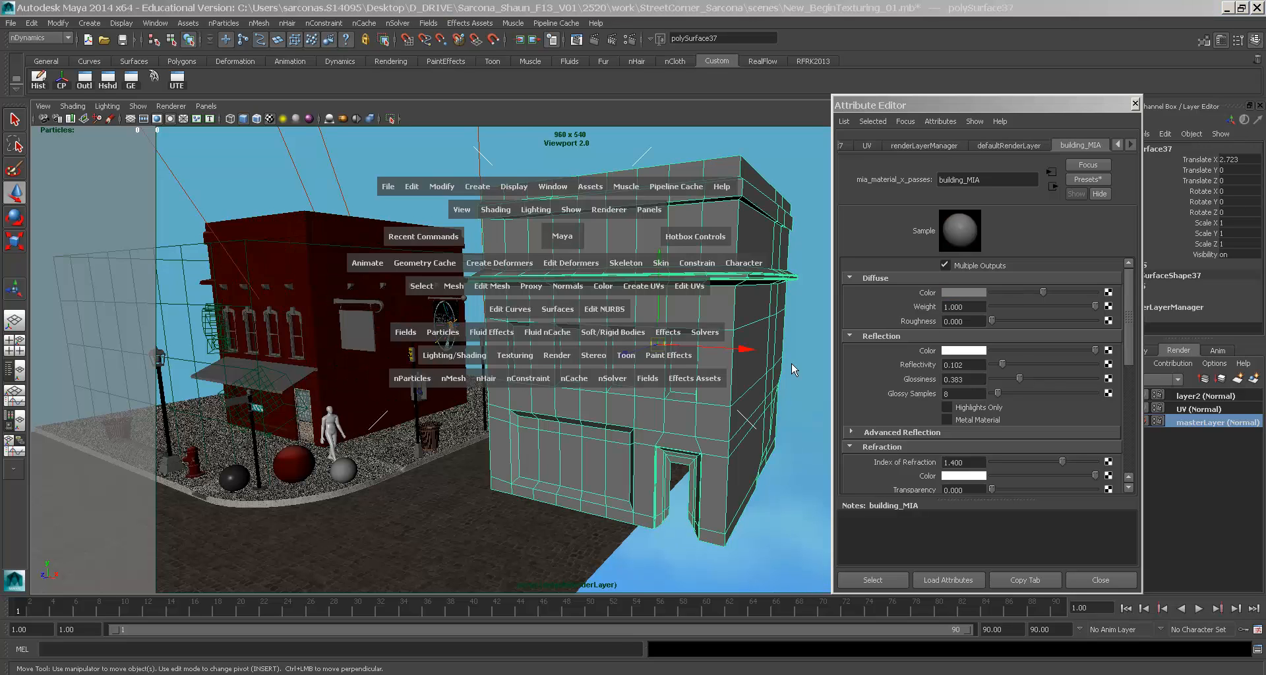
pyautogui.click(1114, 292)
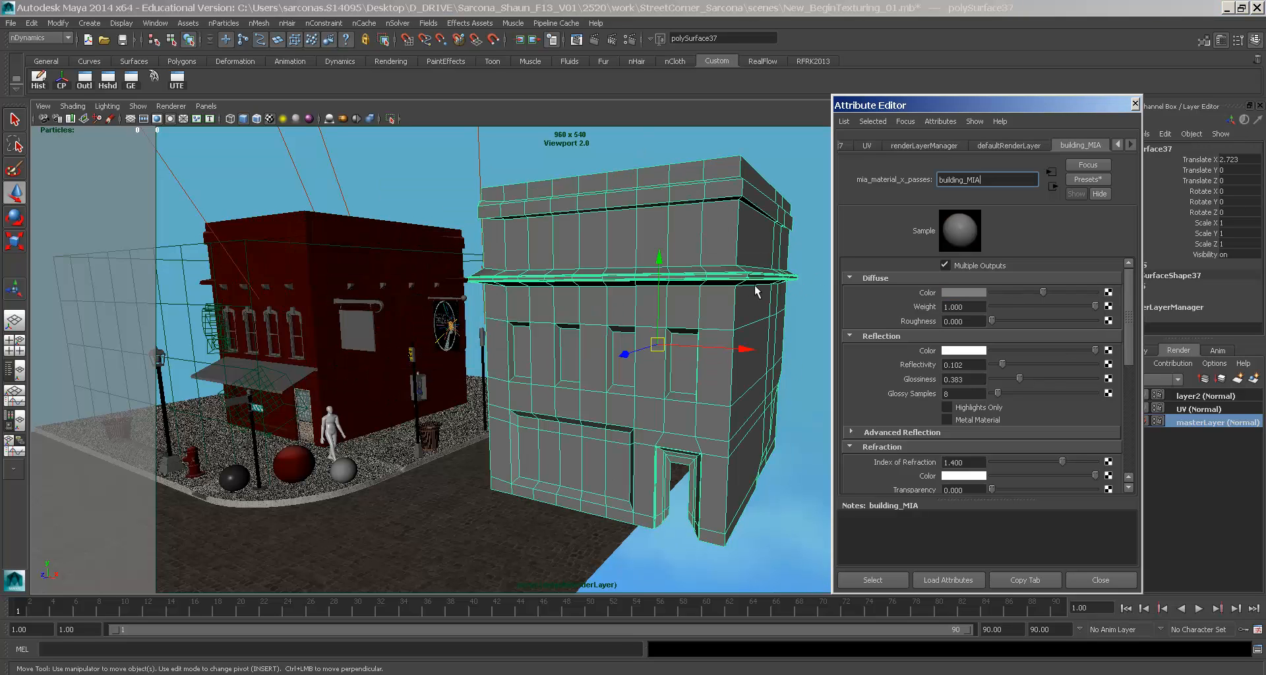
pyautogui.click(1108, 292)
pyautogui.click(561, 350)
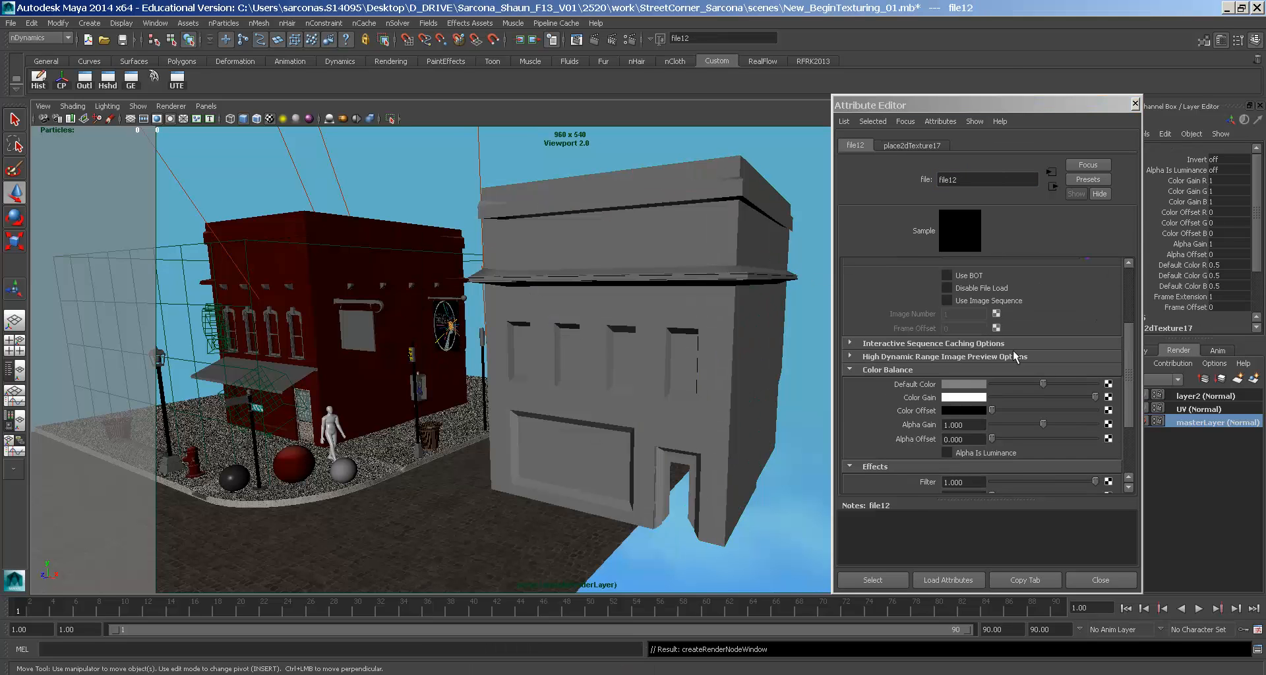
pyautogui.click(1089, 333)
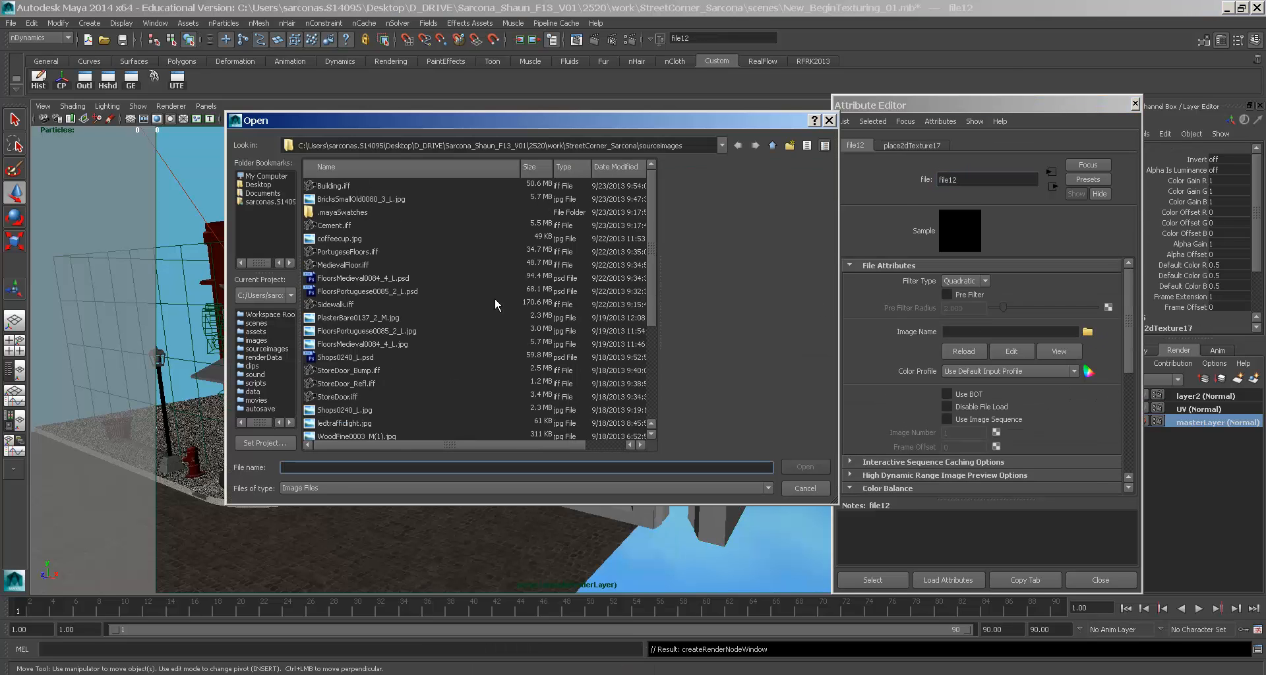
pyautogui.click(347, 188)
pyautogui.press('Return')
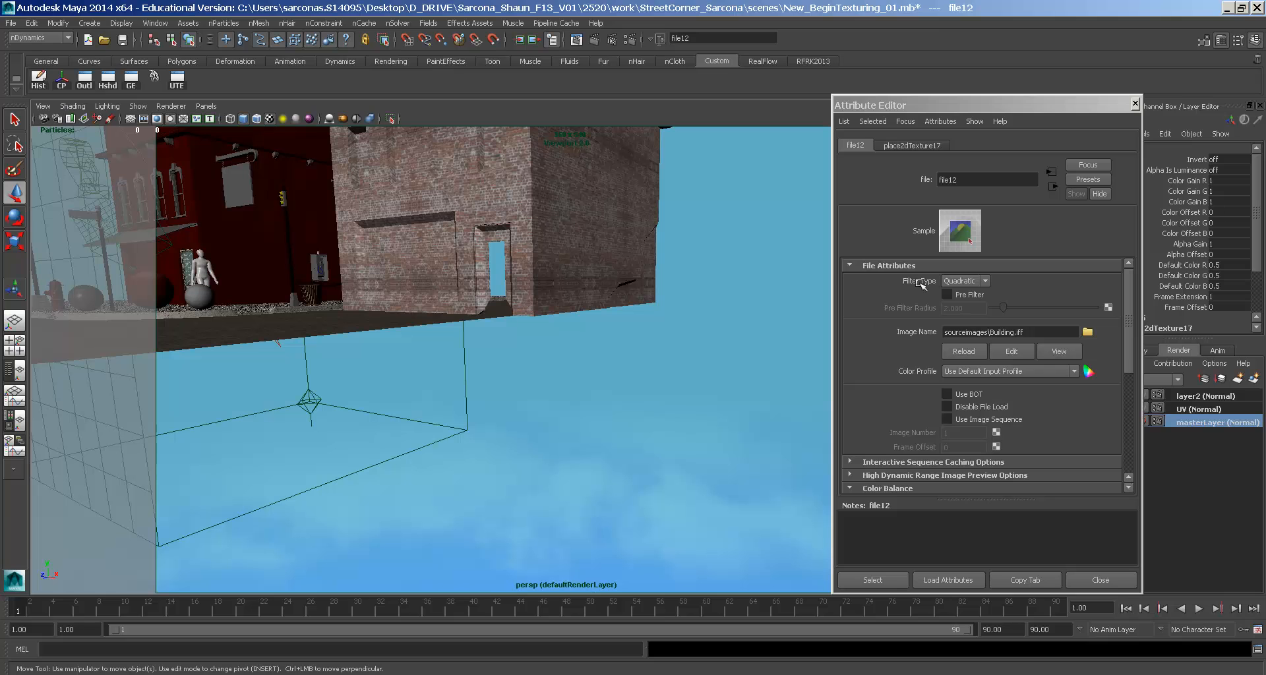
# - Lower the file12 texture's Filter value to 0.1
pyautogui.click(1055, 287)
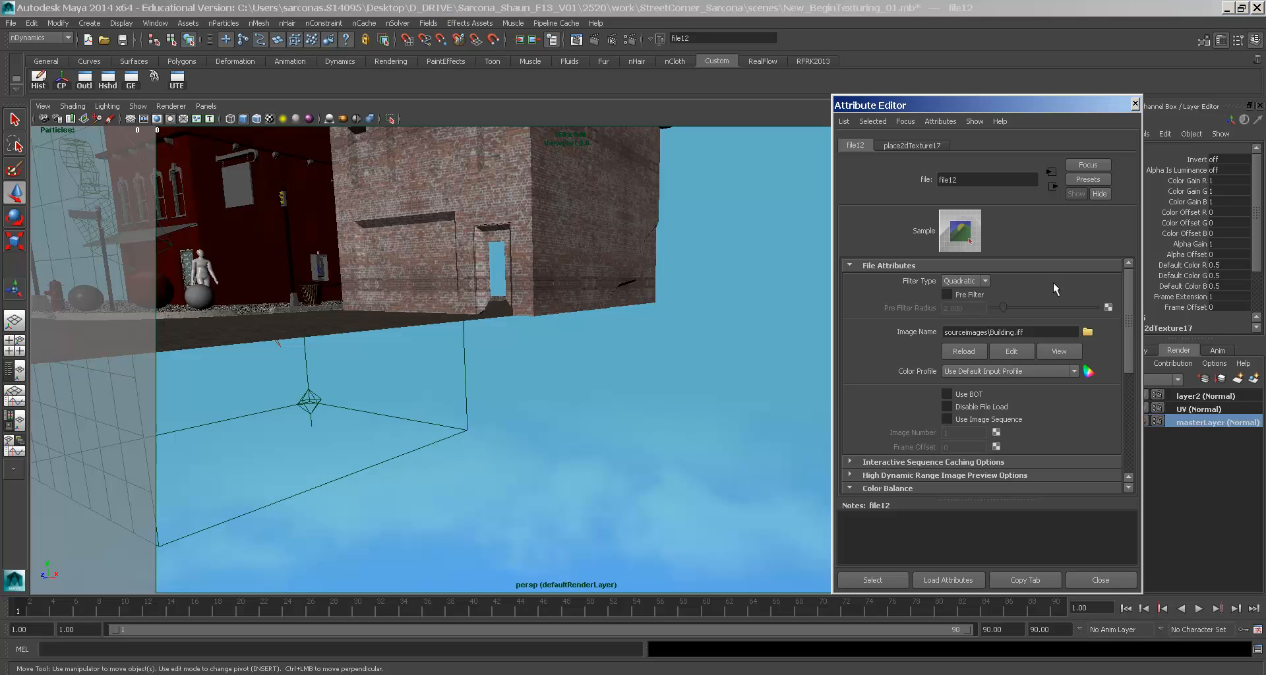
pyautogui.scroll(-6, 999, 382)
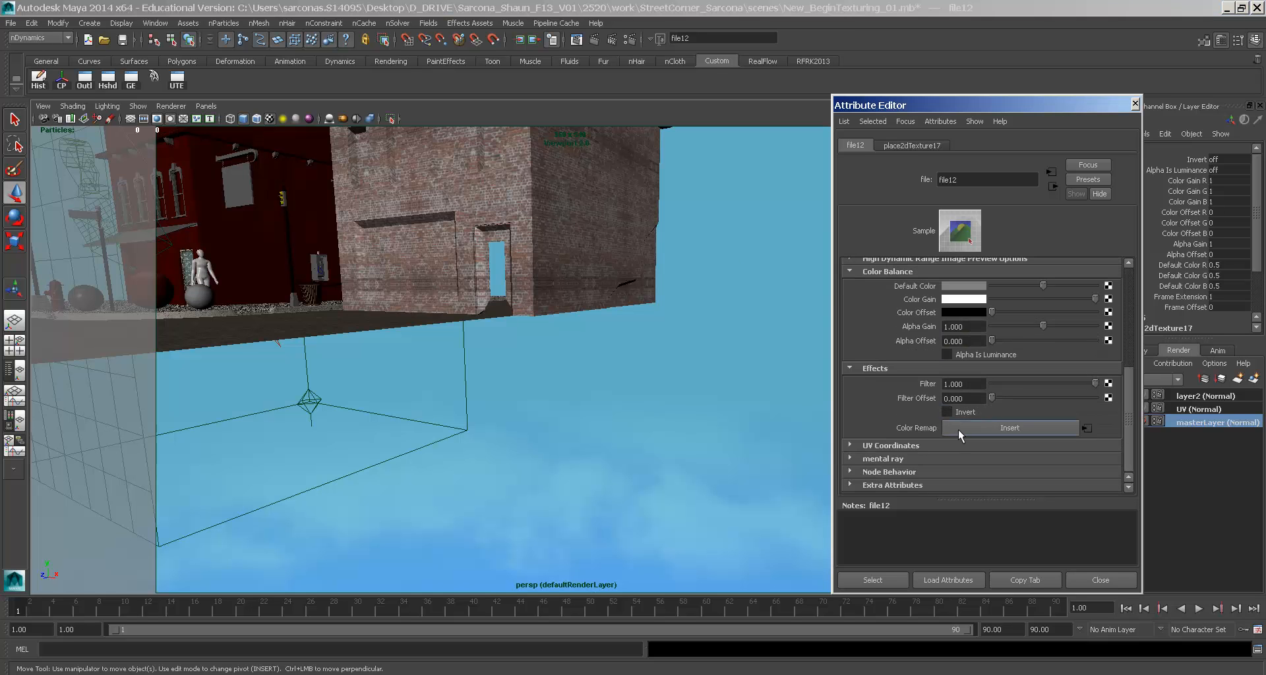
pyautogui.doubleClick(962, 384)
pyautogui.write('0.1')
pyautogui.press('Return')
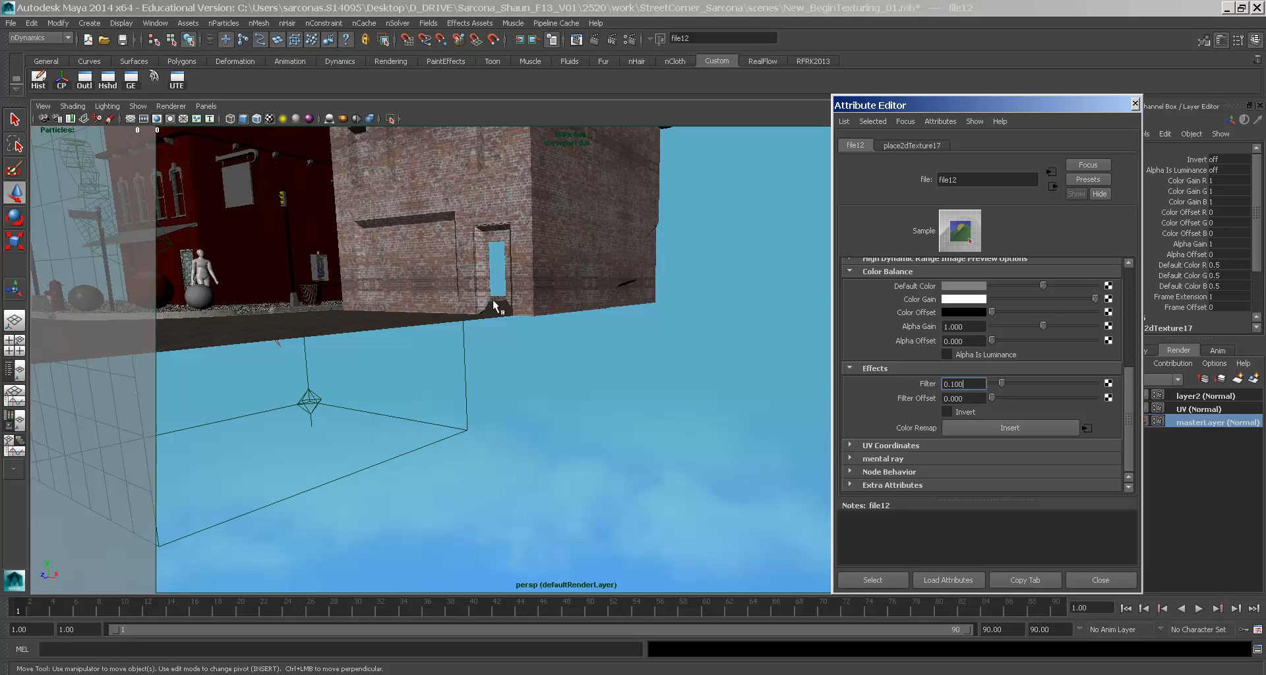
pyautogui.keyDown('alt'); pyautogui.moveTo(501, 304); pyautogui.dragTo(496, 304); pyautogui.keyUp('alt')
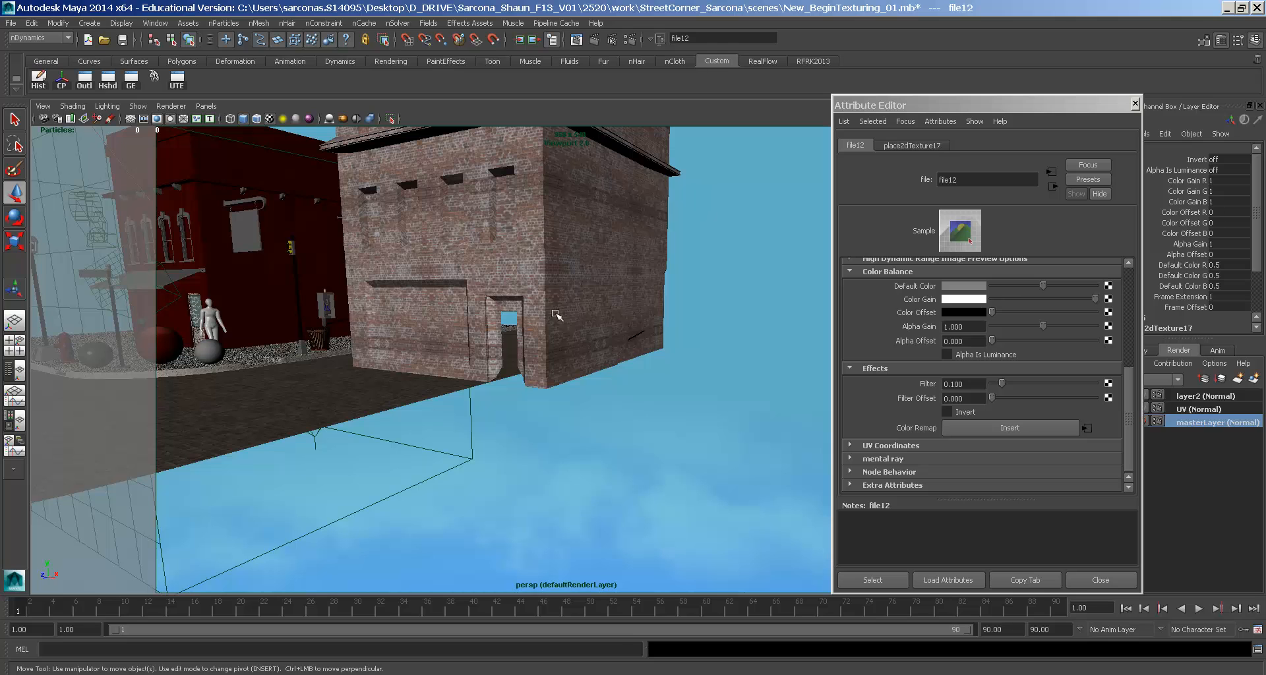
# - Orbit around the textured building to inspect its doorway, upper windows and corner
pyautogui.keyDown('alt'); pyautogui.moveTo(666, 319); pyautogui.dragTo(669, 321); pyautogui.keyUp('alt')
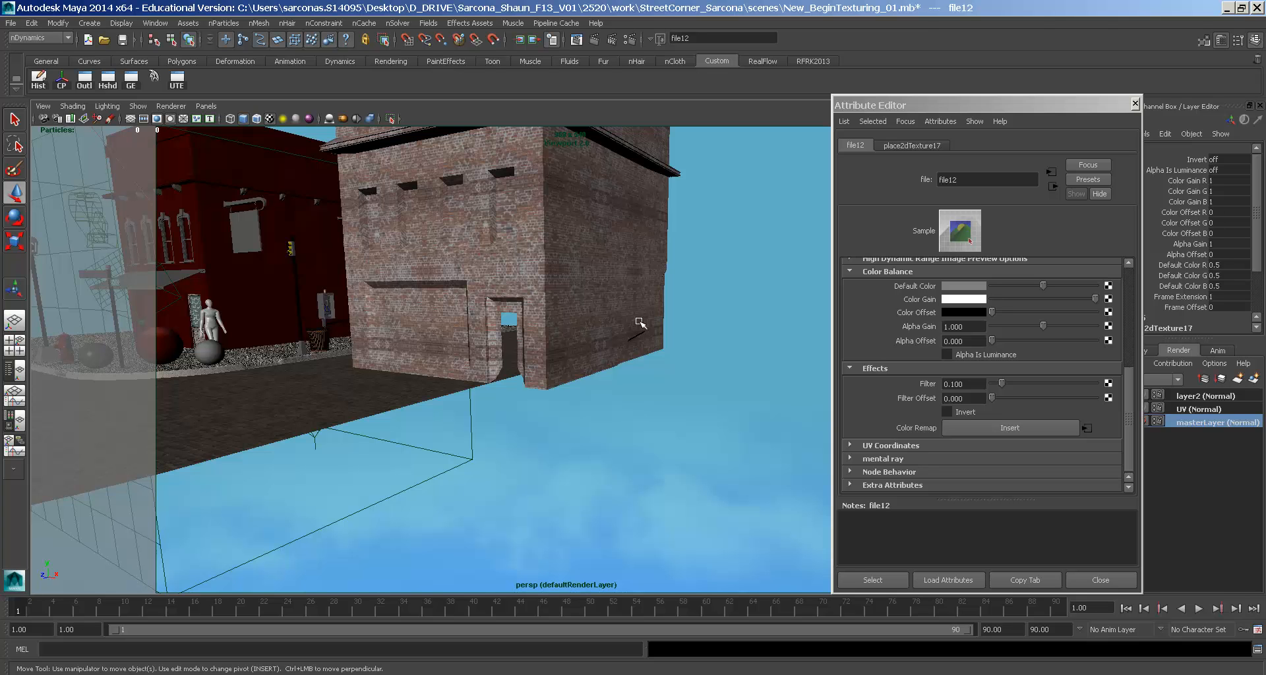
pyautogui.moveTo(638, 322)
pyautogui.keyDown('alt'); pyautogui.mouseDown(button='right')
pyautogui.moveTo(681, 334)
pyautogui.moveTo(655, 324)
pyautogui.mouseUp(button='right'); pyautogui.keyUp('alt')
pyautogui.keyDown('alt'); pyautogui.moveTo(654, 323); pyautogui.dragTo(752, 322, button='middle'); pyautogui.keyUp('alt')
pyautogui.keyDown('alt'); pyautogui.moveTo(752, 322); pyautogui.dragTo(589, 345, button='right'); pyautogui.keyUp('alt')
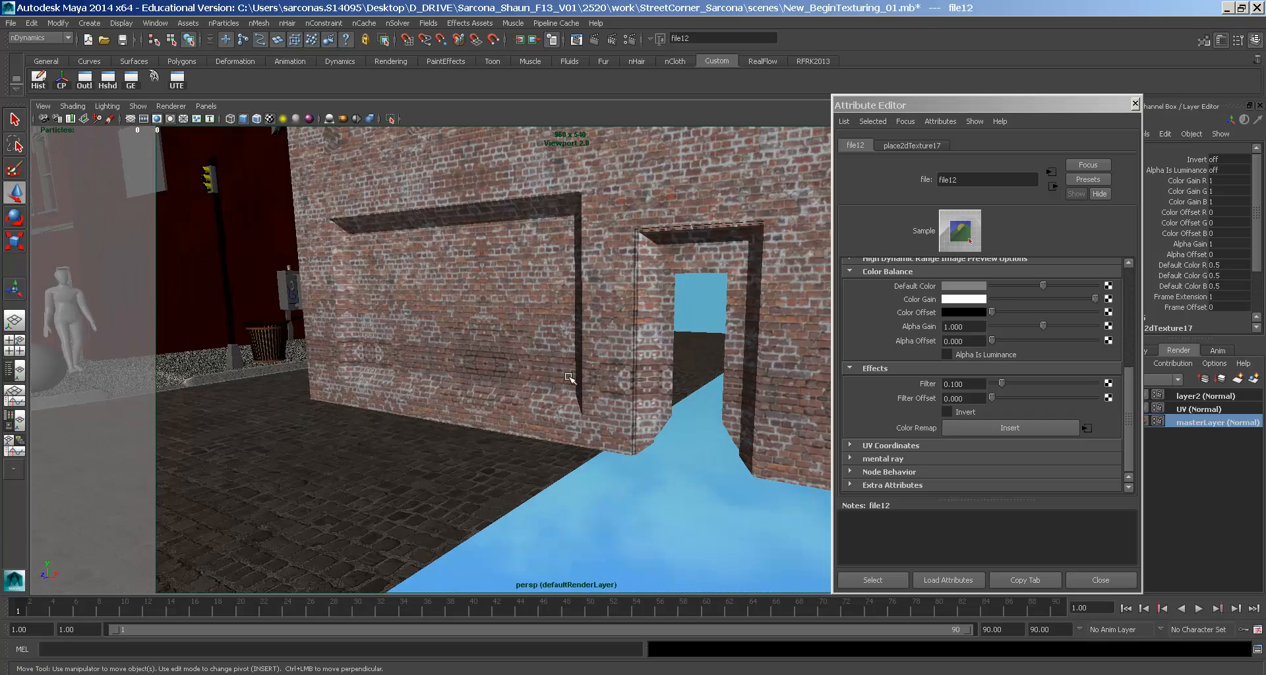
pyautogui.keyDown('alt'); pyautogui.moveTo(621, 376); pyautogui.dragTo(596, 452, button='middle'); pyautogui.keyUp('alt')
pyautogui.keyDown('alt'); pyautogui.moveTo(595, 452); pyautogui.dragTo(586, 475); pyautogui.keyUp('alt')
pyautogui.keyDown('alt'); pyautogui.moveTo(586, 474); pyautogui.dragTo(522, 417, button='right'); pyautogui.keyUp('alt')
pyautogui.hotkey('alt', 'Tab')
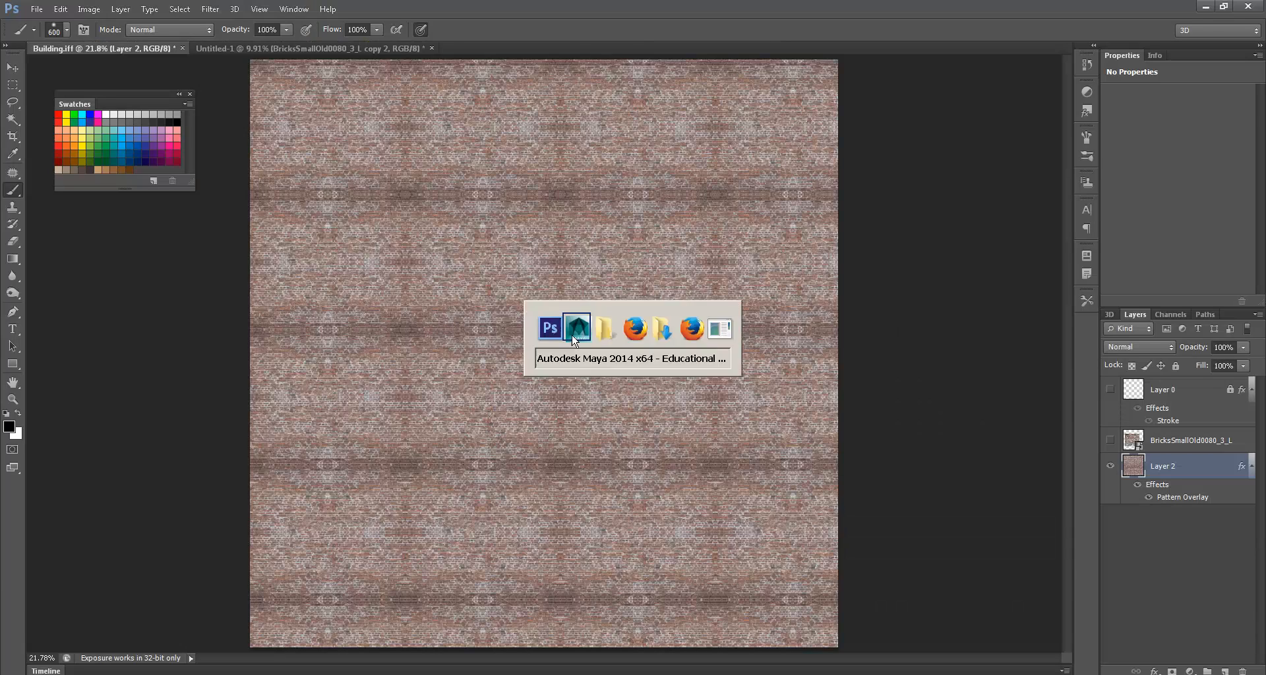
pyautogui.hotkey('alt', 'Tab')
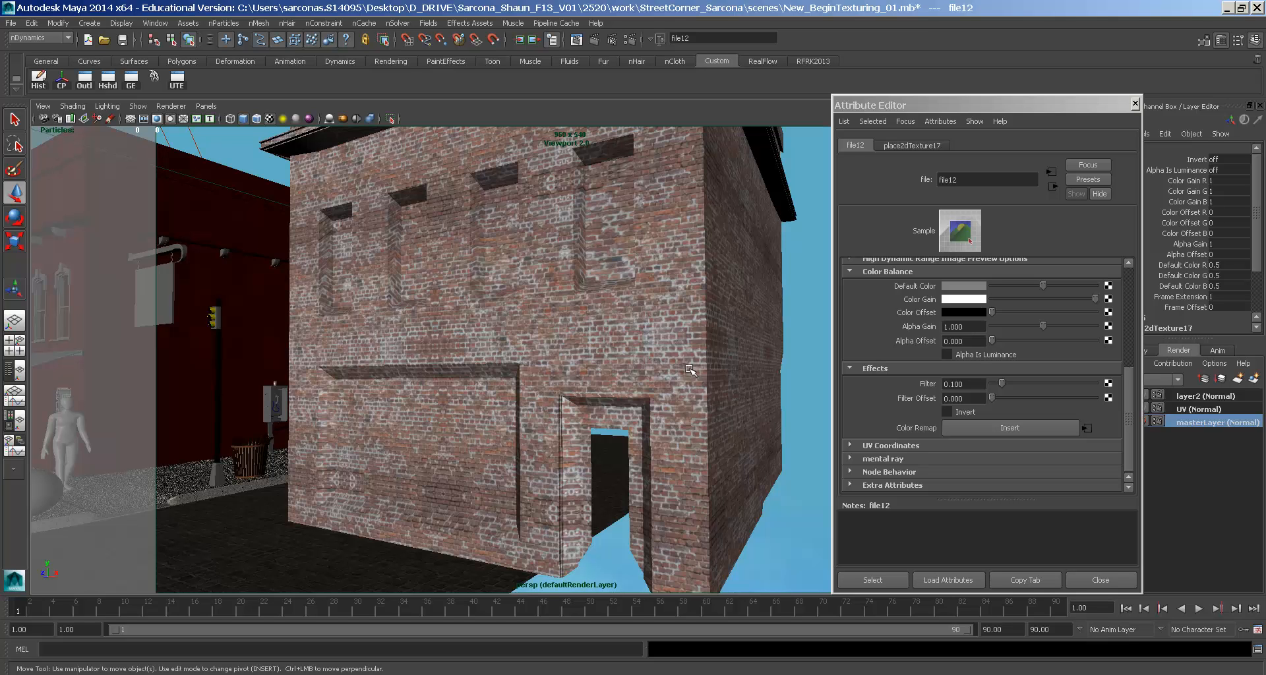
# - Assign the existing building_MIA material to the red corner building
pyautogui.keyDown('alt'); pyautogui.moveTo(440, 311); pyautogui.dragTo(628, 286); pyautogui.keyUp('alt')
pyautogui.click(380, 300)
pyautogui.press('space')
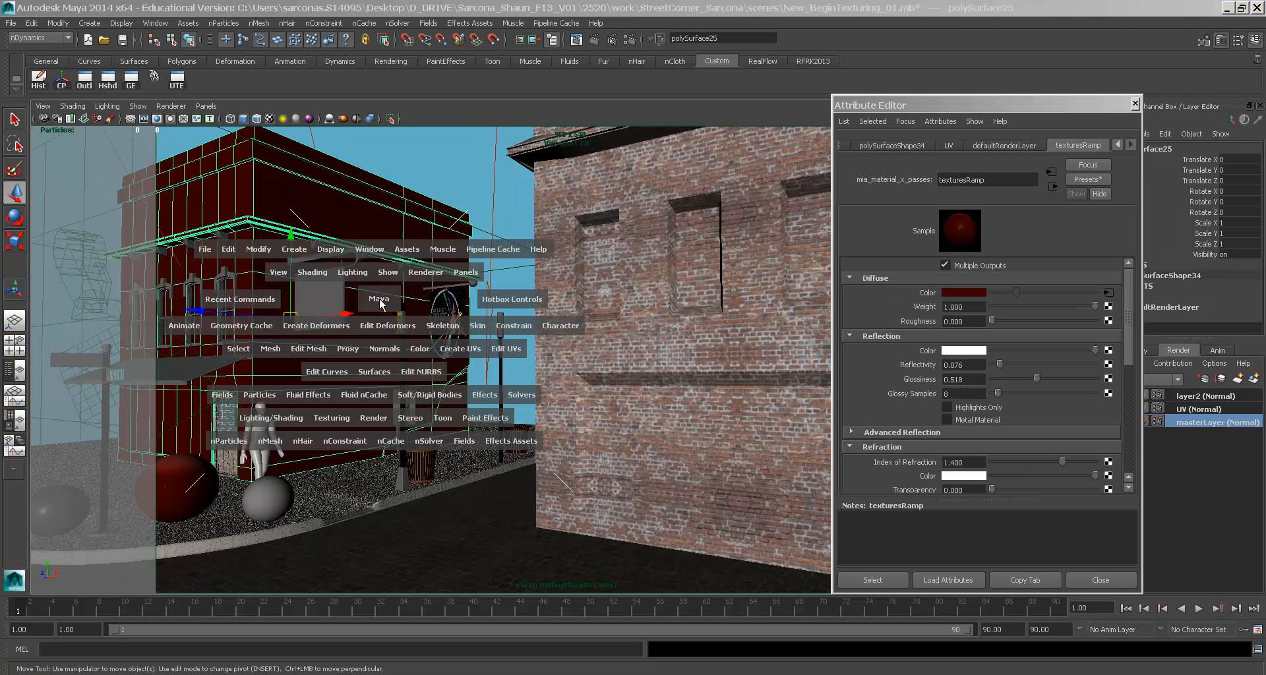
pyautogui.click(292, 418)
pyautogui.moveTo(356, 480)
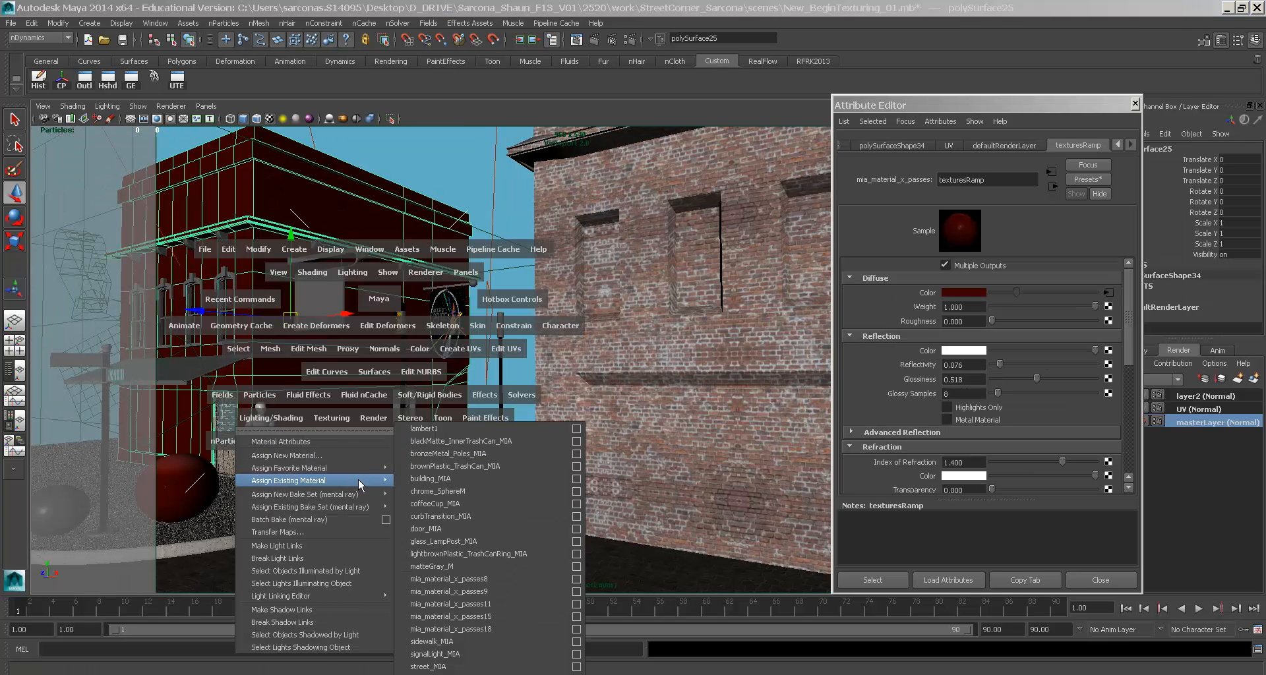
pyautogui.click(432, 480)
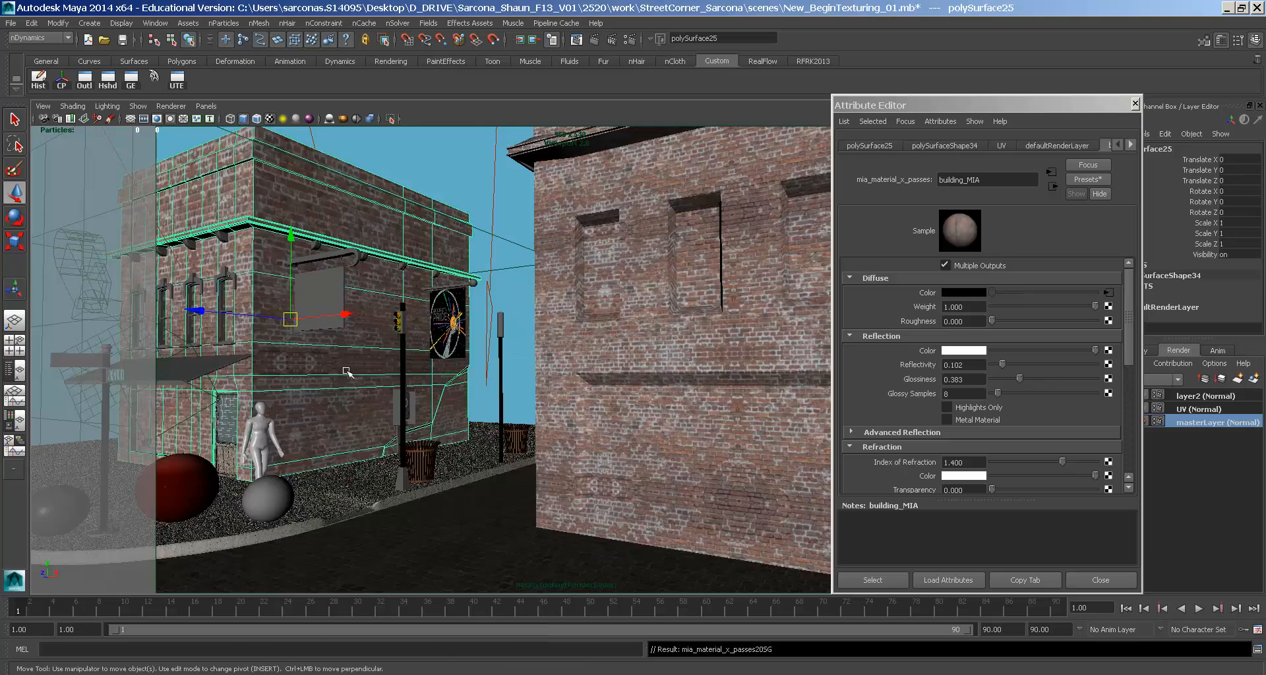
# - Inspect both bricked buildings around the street corner and close the UV layout window
pyautogui.keyDown('alt'); pyautogui.moveTo(432, 480); pyautogui.dragTo(515, 428); pyautogui.keyUp('alt')
pyautogui.keyDown('alt'); pyautogui.moveTo(514, 428); pyautogui.dragTo(462, 395, button='right'); pyautogui.keyUp('alt')
pyautogui.keyDown('alt'); pyautogui.moveTo(462, 396); pyautogui.dragTo(584, 388); pyautogui.keyUp('alt')
pyautogui.click(640, 383)
pyautogui.keyDown('alt'); pyautogui.moveTo(585, 389); pyautogui.dragTo(640, 353, button='right'); pyautogui.keyUp('alt')
pyautogui.keyDown('alt'); pyautogui.moveTo(639, 353); pyautogui.dragTo(646, 206, button='middle'); pyautogui.keyUp('alt')
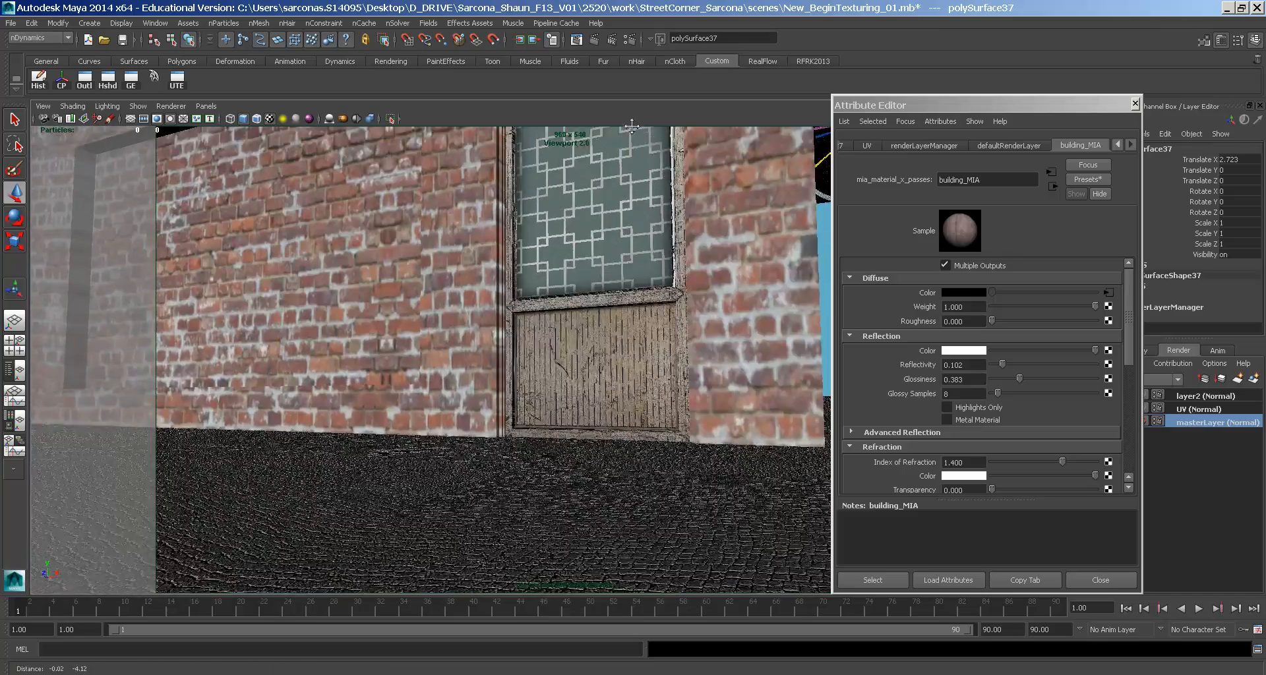
pyautogui.keyDown('alt'); pyautogui.moveTo(646, 206); pyautogui.dragTo(617, 188); pyautogui.keyUp('alt')
pyautogui.keyDown('alt'); pyautogui.moveTo(617, 188); pyautogui.dragTo(316, 199, button='right'); pyautogui.keyUp('alt')
pyautogui.keyDown('alt'); pyautogui.moveTo(317, 199); pyautogui.dragTo(649, 250); pyautogui.keyUp('alt')
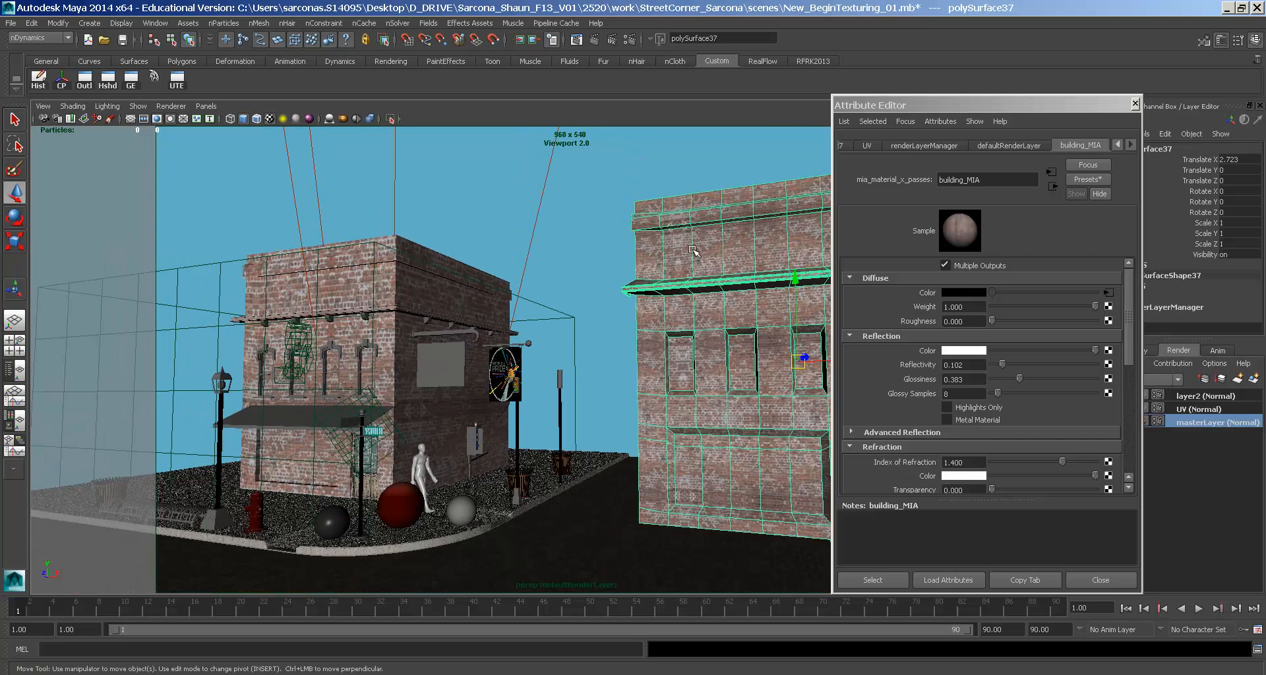
pyautogui.click(398, 278)
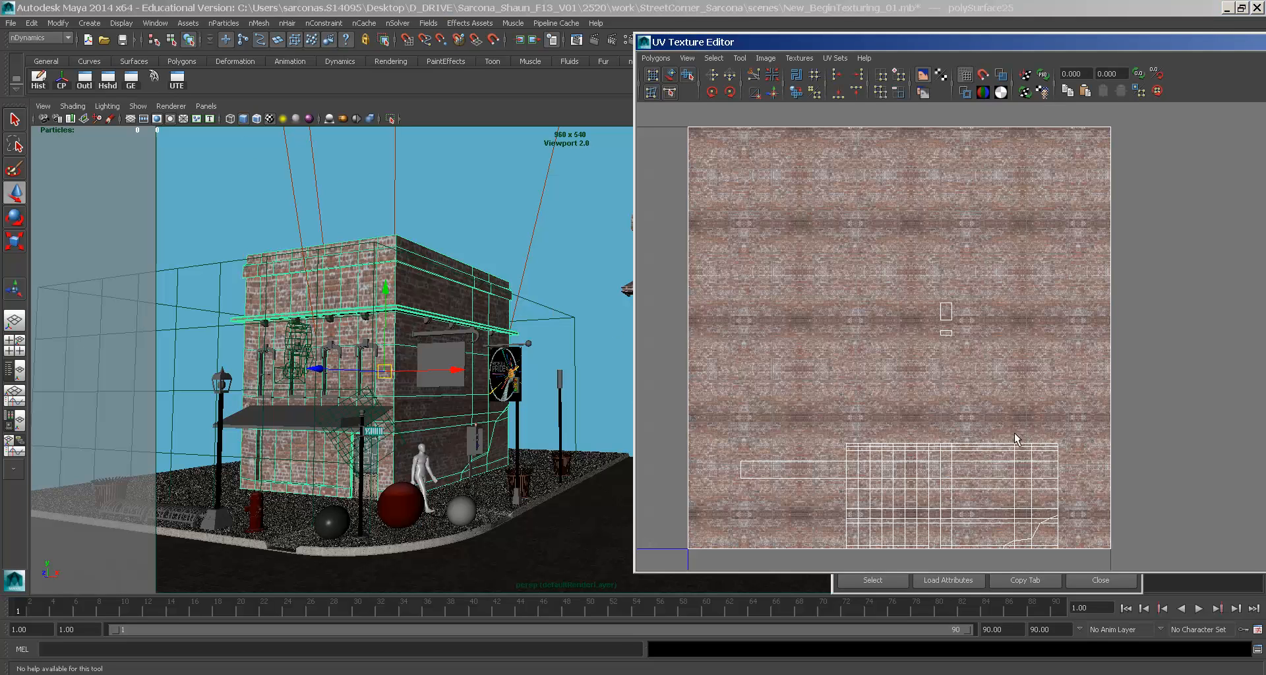
pyautogui.doubleClick(645, 42)
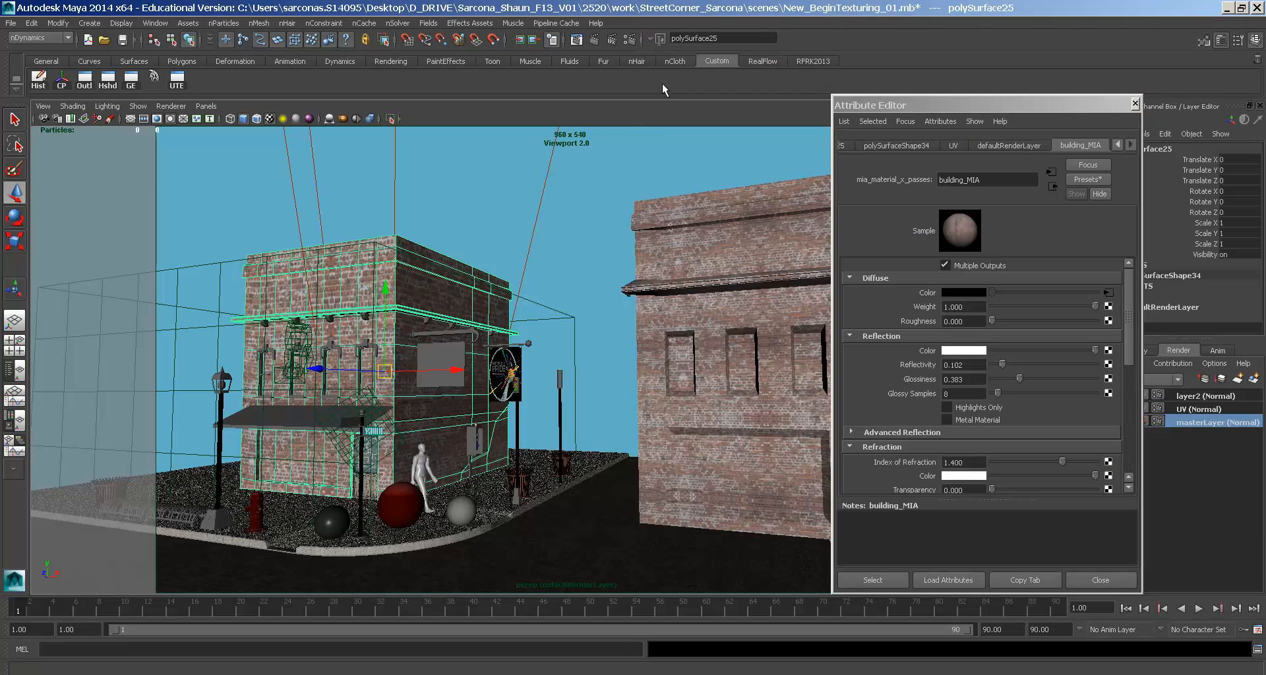
pyautogui.click(726, 261)
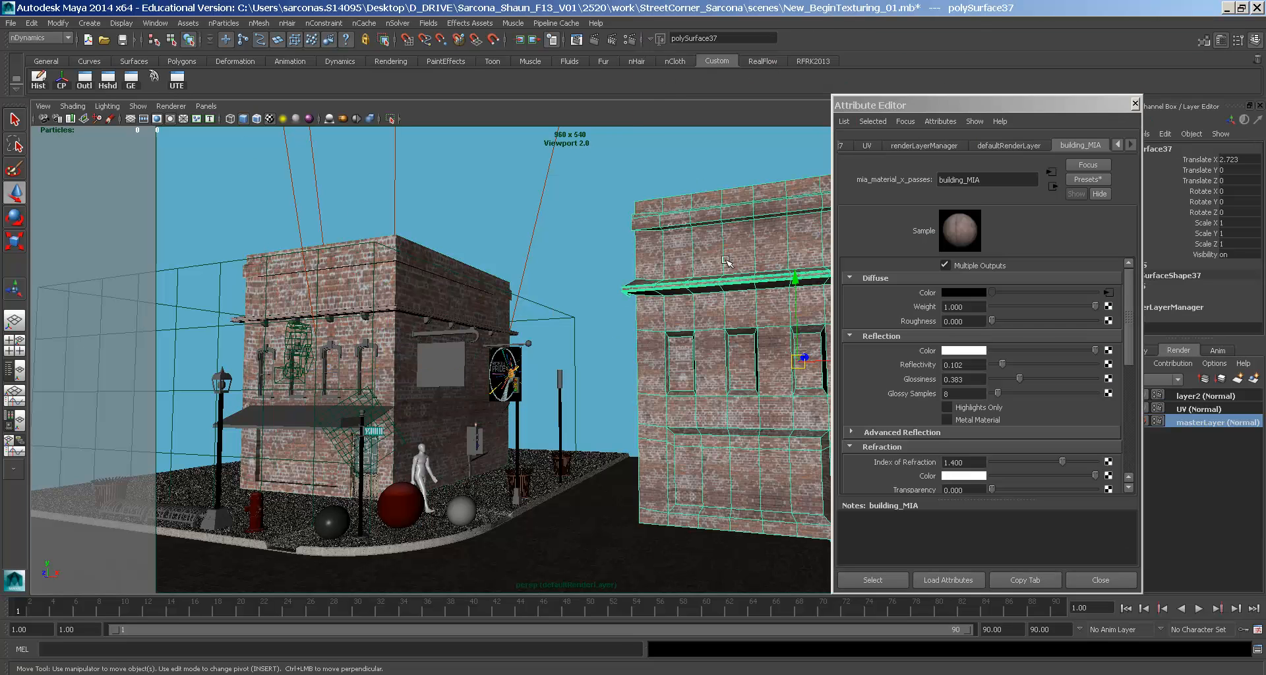
pyautogui.click(429, 247)
# - Try Mesh > Transfer Attributes on the corner building, then undo it
pyautogui.press('space')
pyautogui.click(329, 256)
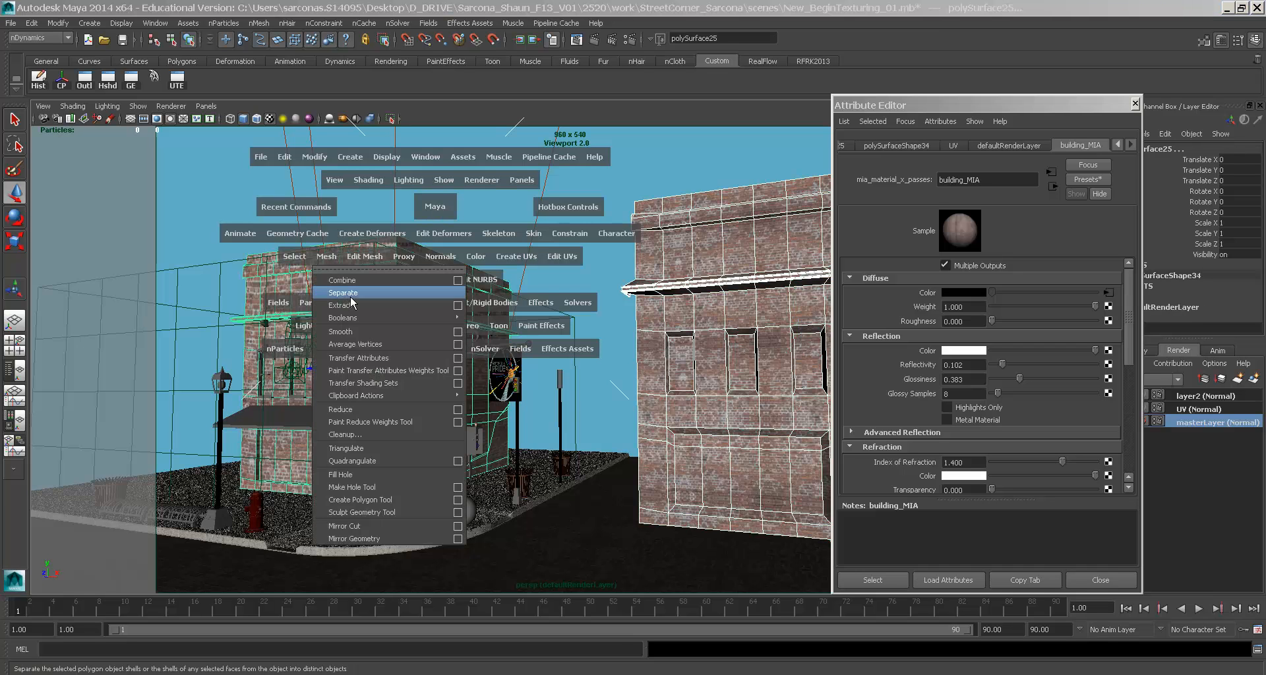
pyautogui.click(458, 357)
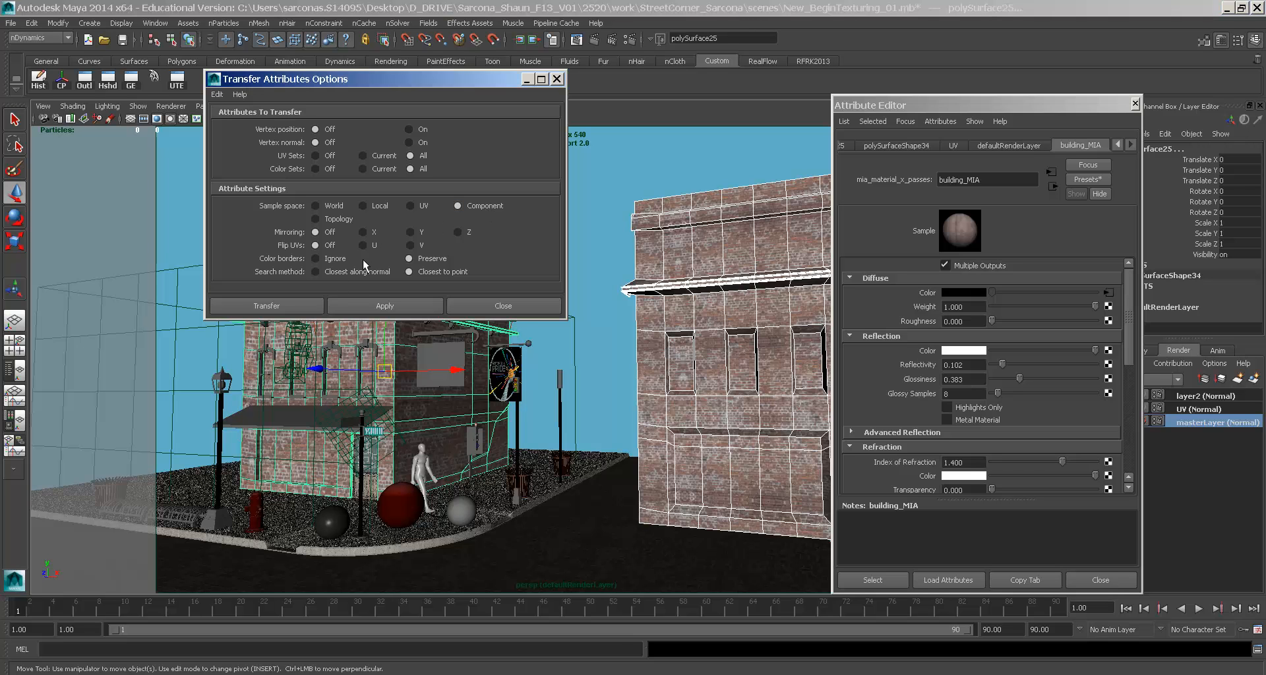
pyautogui.click(313, 305)
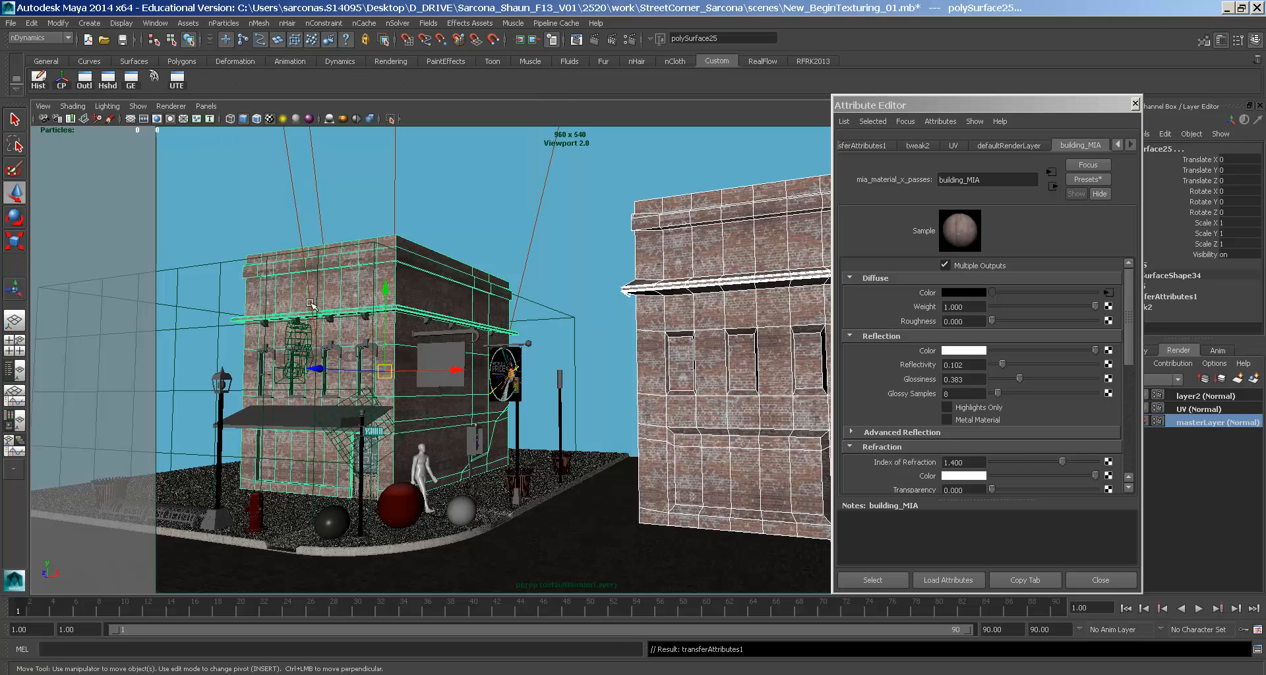
pyautogui.hotkey('ctrl', 'z')
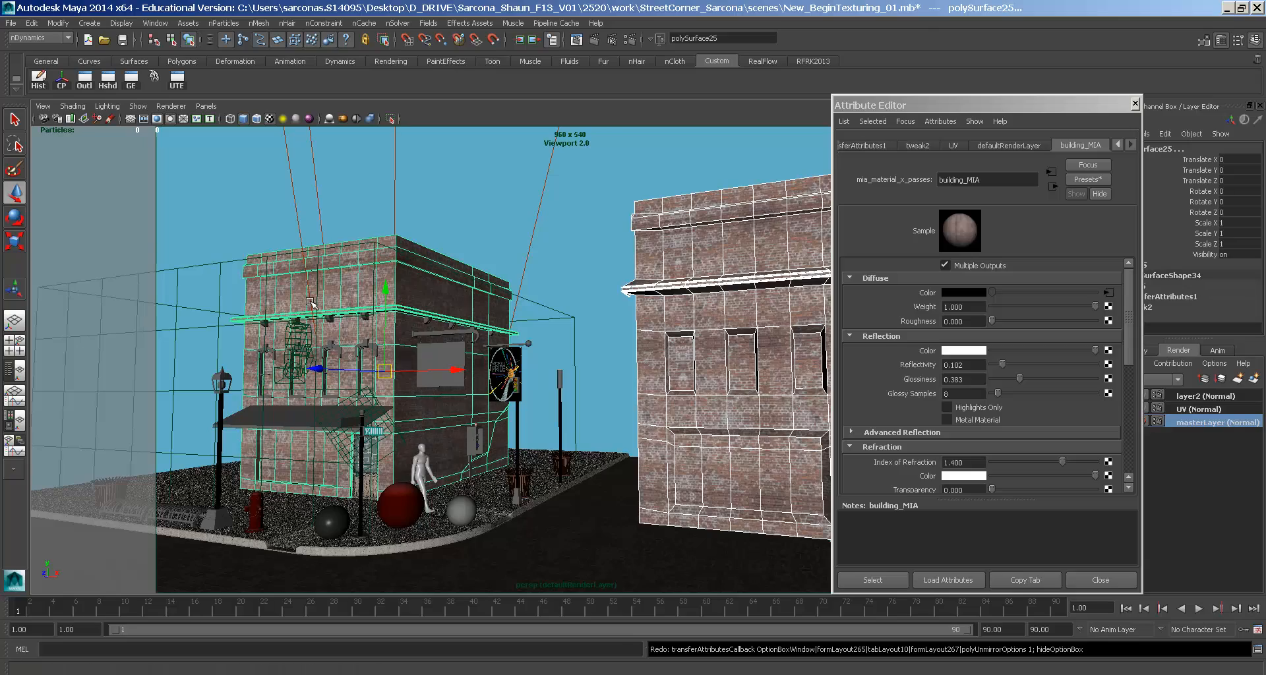
# - Hide the right-hand brick building polySurface37 and return to frame 1's camera view
pyautogui.click(480, 237)
pyautogui.keyDown('alt'); pyautogui.moveTo(480, 237); pyautogui.dragTo(603, 291); pyautogui.keyUp('alt')
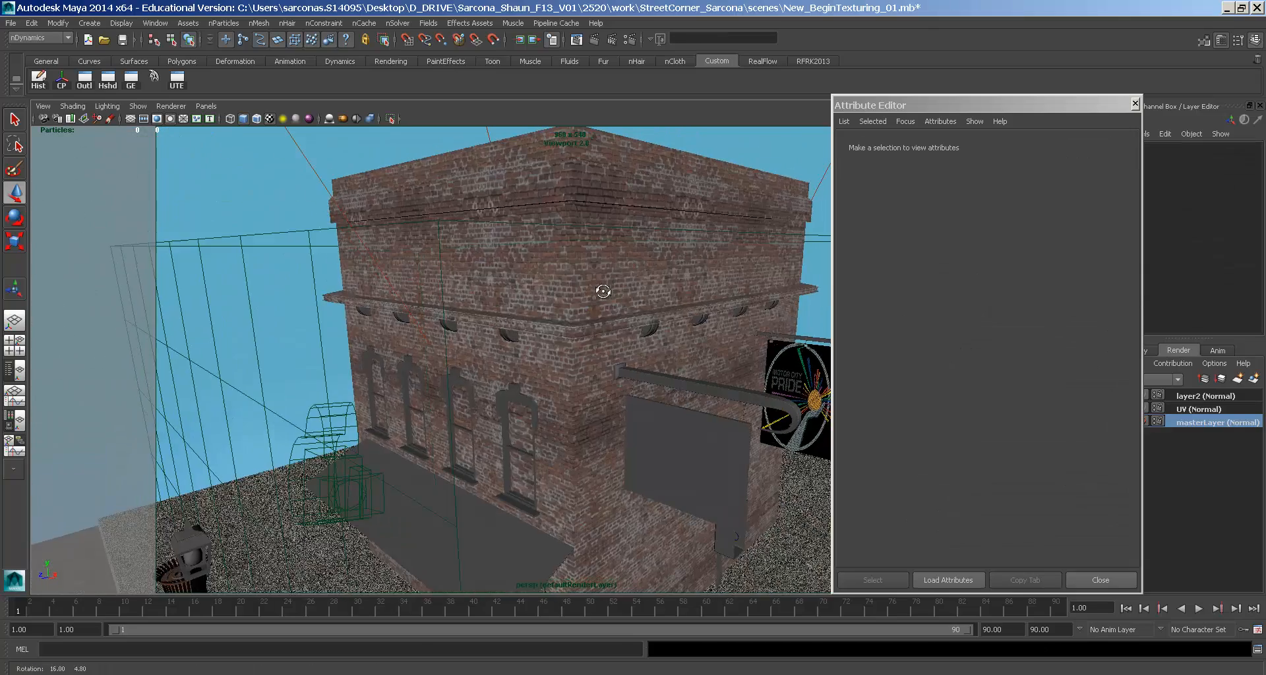
pyautogui.click(389, 285)
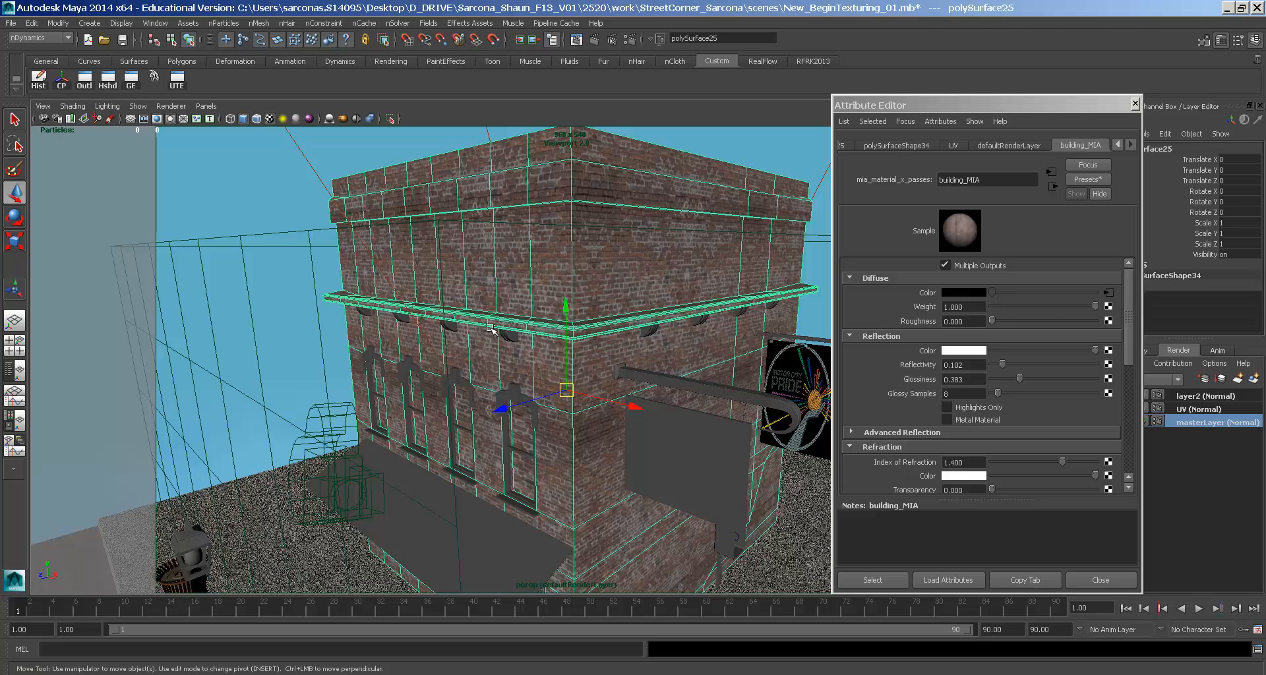
pyautogui.scroll(-5, 389, 286)
pyautogui.keyDown('alt'); pyautogui.moveTo(389, 286); pyautogui.dragTo(686, 373); pyautogui.keyUp('alt')
pyautogui.click(686, 374)
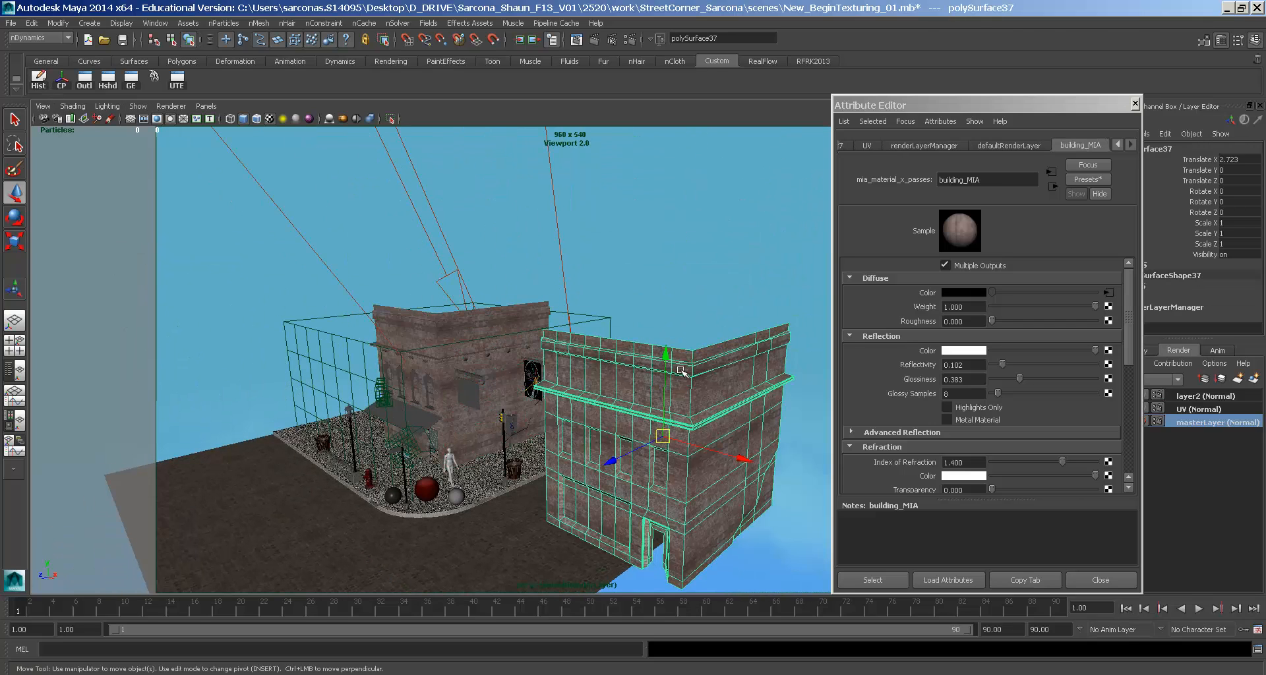
pyautogui.hotkey('ctrl', 'h')
pyautogui.keyDown('alt'); pyautogui.moveTo(454, 400); pyautogui.dragTo(458, 396); pyautogui.keyUp('alt')
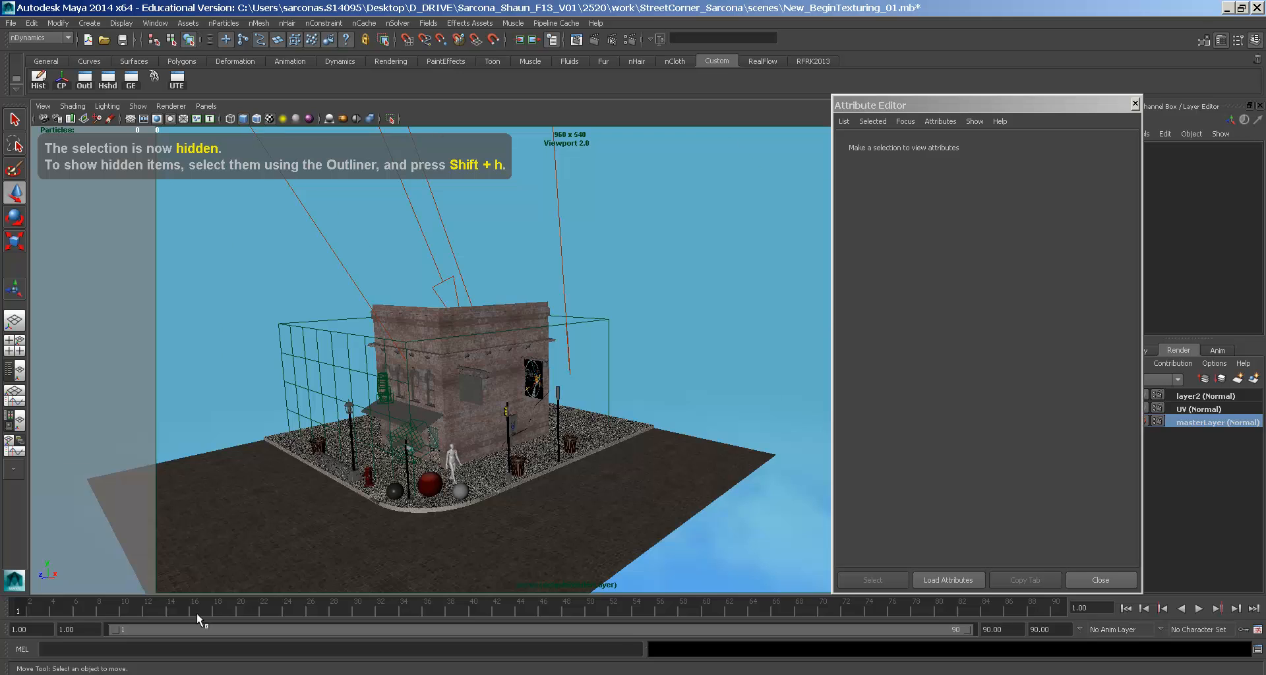
pyautogui.moveTo(206, 612); pyautogui.dragTo(4, 599)
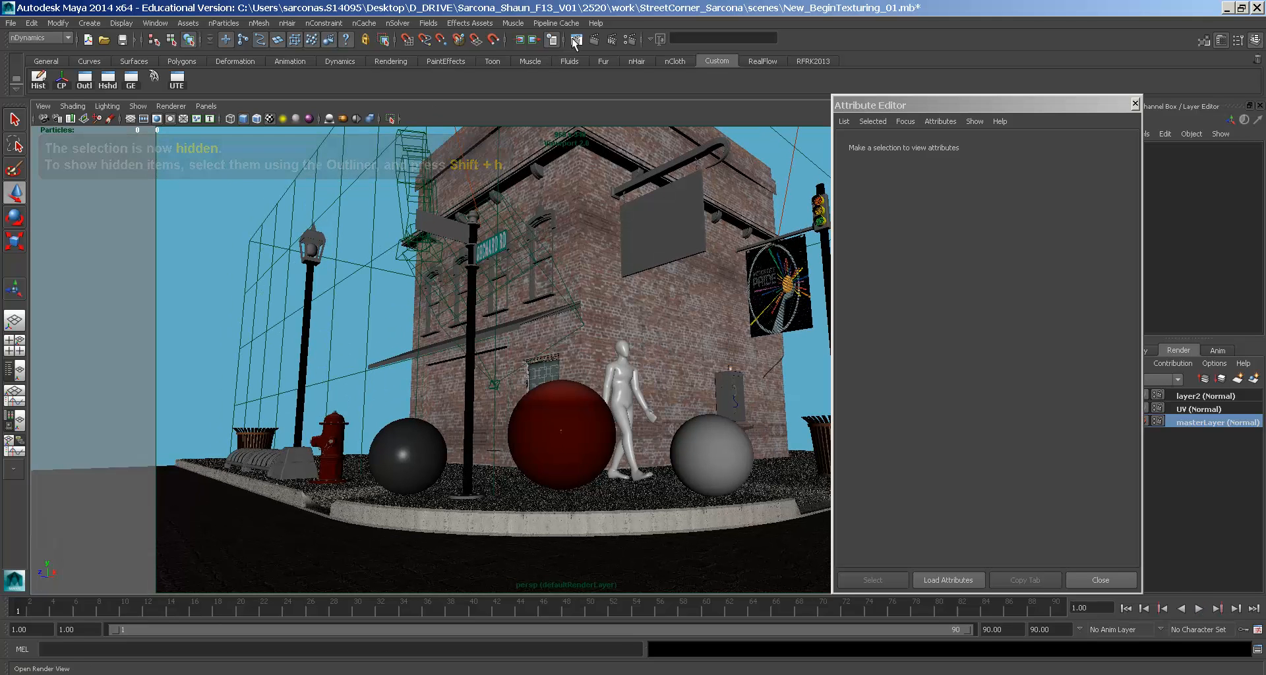
# - Render a marked region around the corner building with mental ray, then stop the render
pyautogui.click(574, 40)
pyautogui.moveTo(310, 498); pyautogui.dragTo(602, 167)
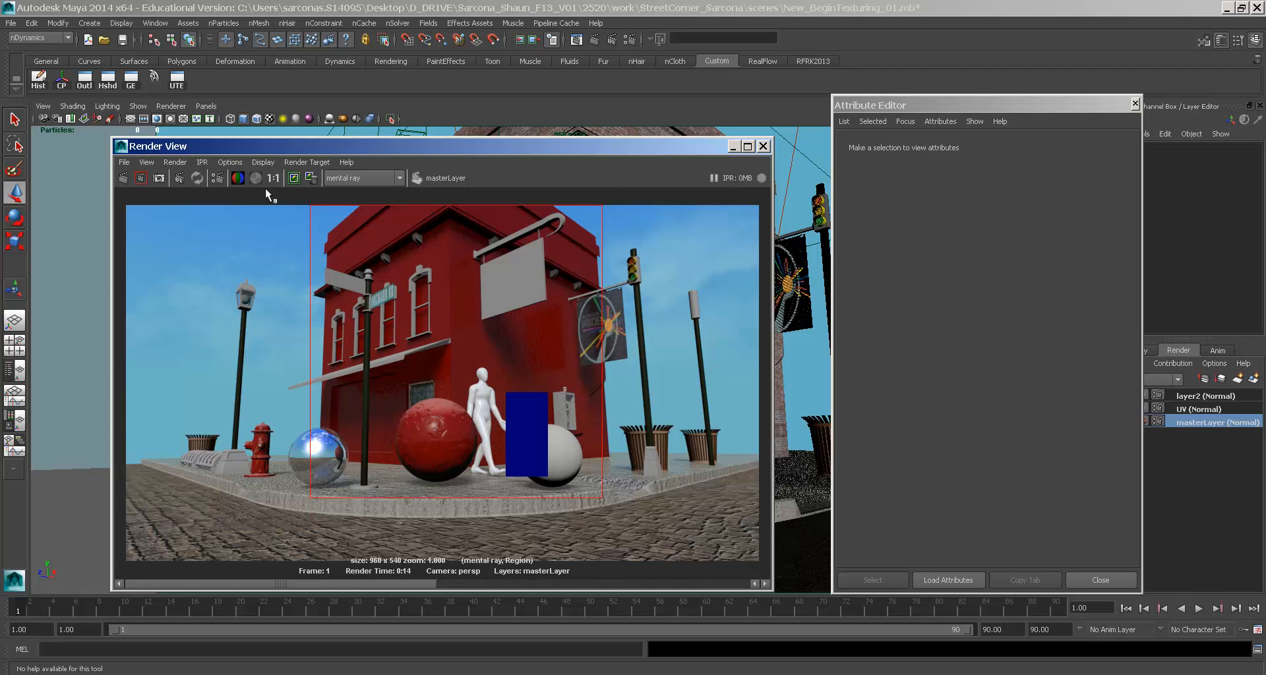
pyautogui.click(141, 179)
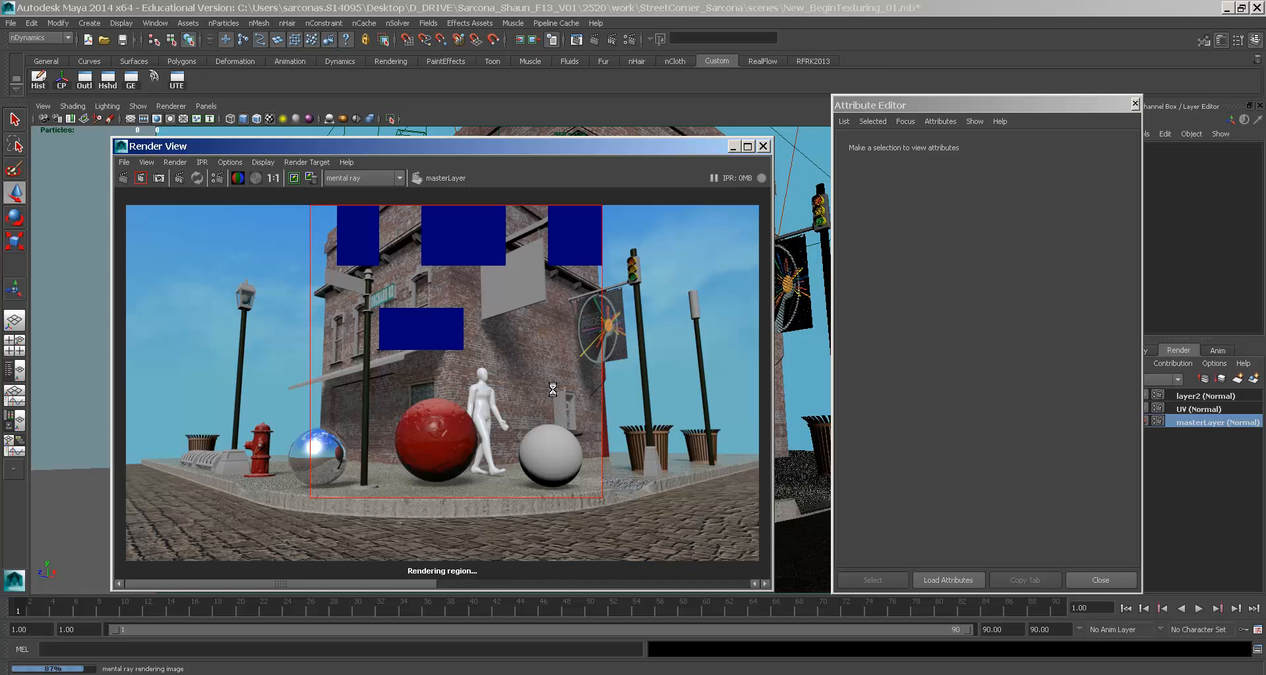
pyautogui.press('Escape')
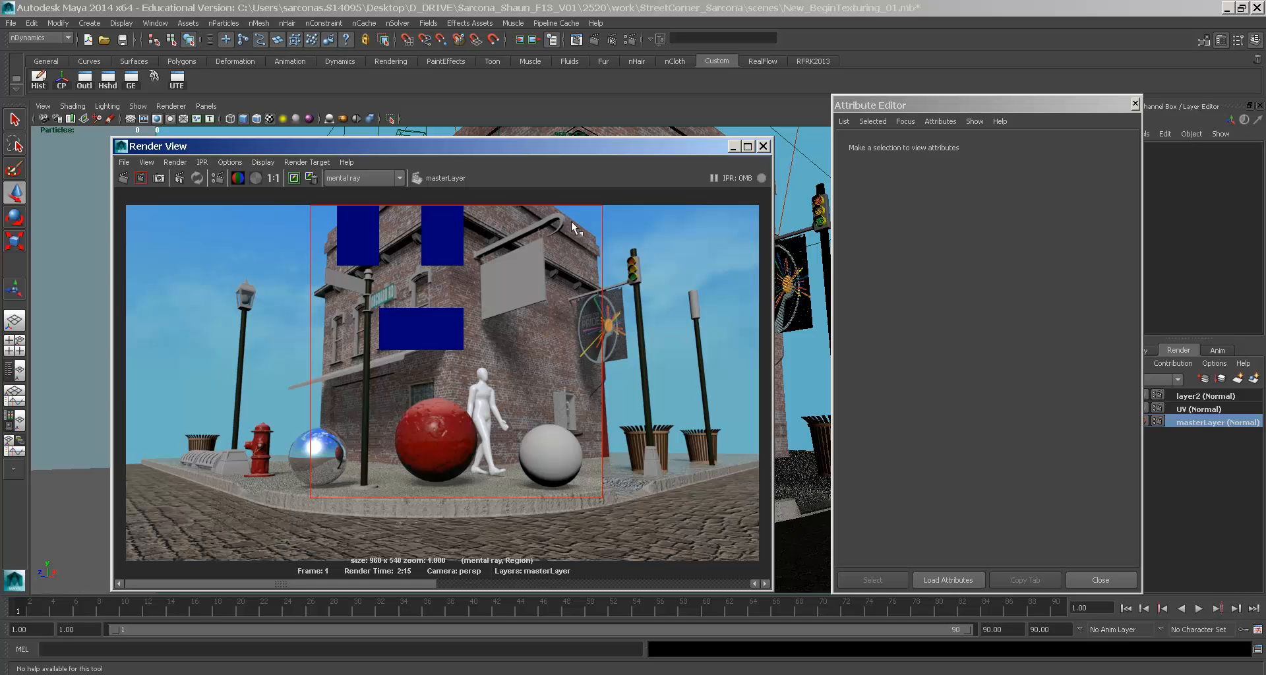
# - Inspect the brickwork of the mental ray render at 1:1 in a maximized Render View, then close it
pyautogui.keyDown('alt'); pyautogui.moveTo(480, 356); pyautogui.dragTo(482, 341, button='middle'); pyautogui.keyUp('alt')
pyautogui.keyDown('alt'); pyautogui.moveTo(482, 340); pyautogui.dragTo(707, 386, button='right'); pyautogui.keyUp('alt')
pyautogui.keyDown('alt'); pyautogui.moveTo(571, 392); pyautogui.dragTo(701, 395, button='right'); pyautogui.keyUp('alt')
pyautogui.keyDown('alt'); pyautogui.moveTo(465, 374); pyautogui.dragTo(576, 391, button='right'); pyautogui.keyUp('alt')
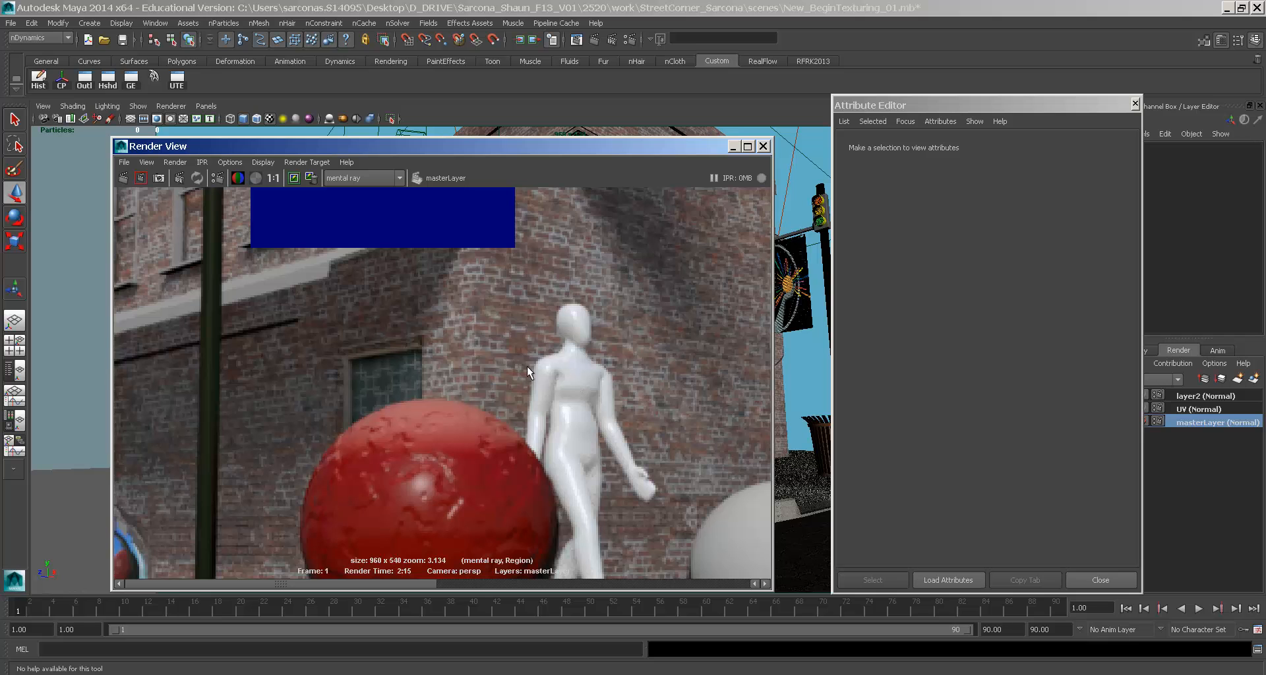
pyautogui.click(273, 178)
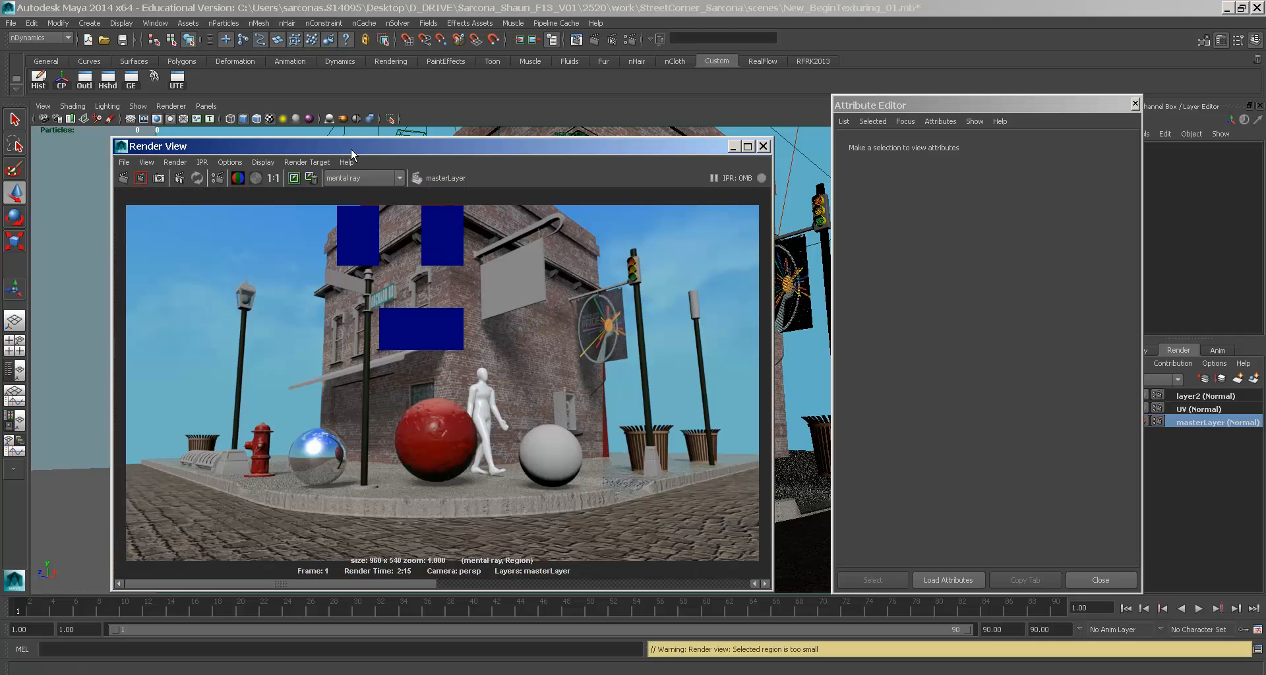
pyautogui.doubleClick(351, 146)
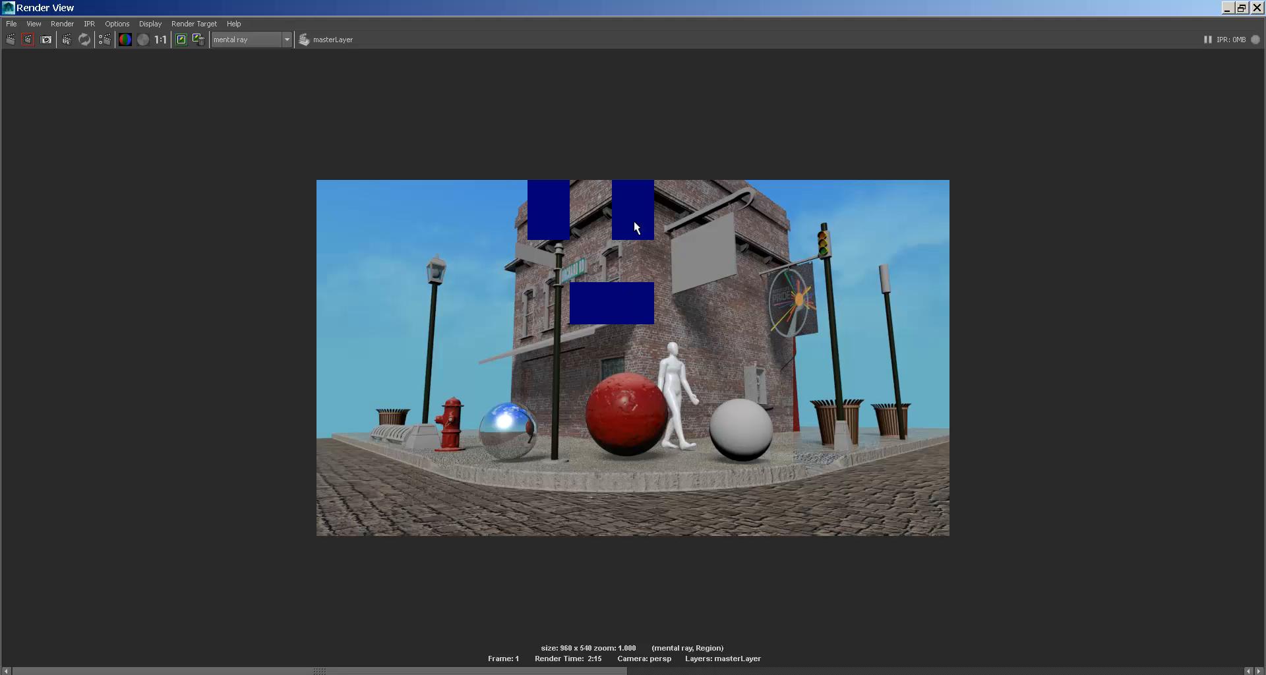
pyautogui.click(6, 7)
pyautogui.click(27, 114)
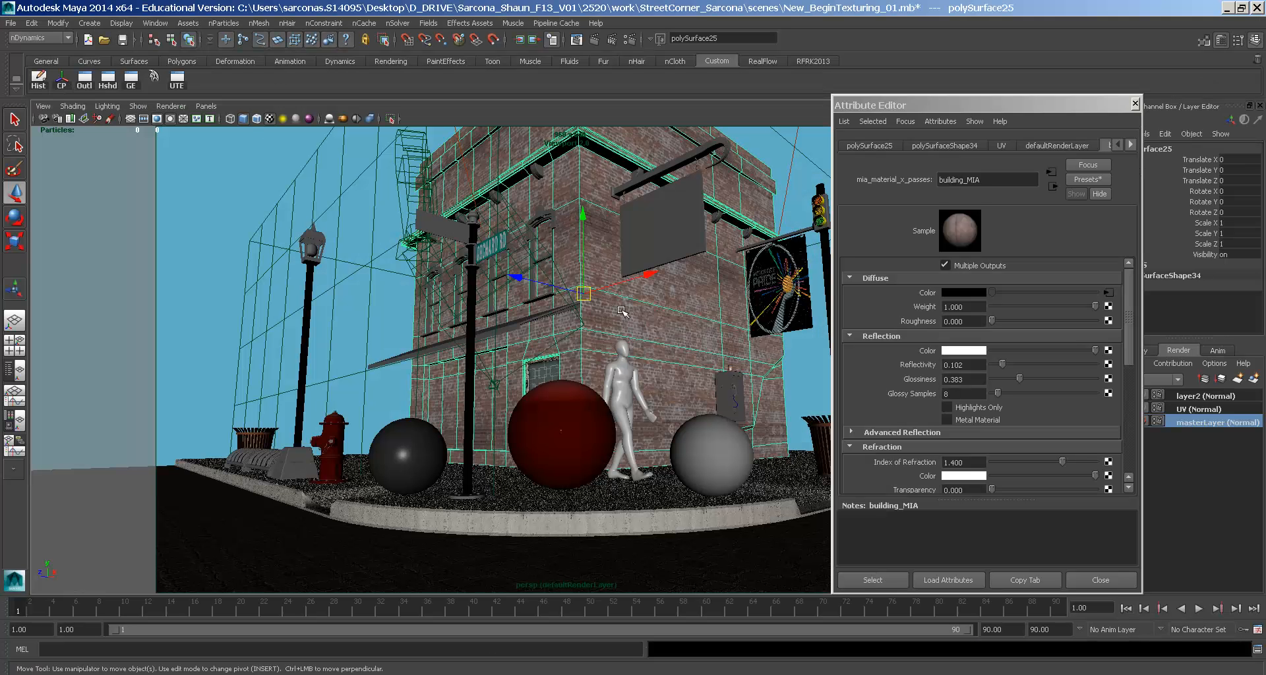
# - Enlarge the Building image to 8192 pixels wide in Image Size, keeping proportions constrained
pyautogui.hotkey('alt', 'Tab')
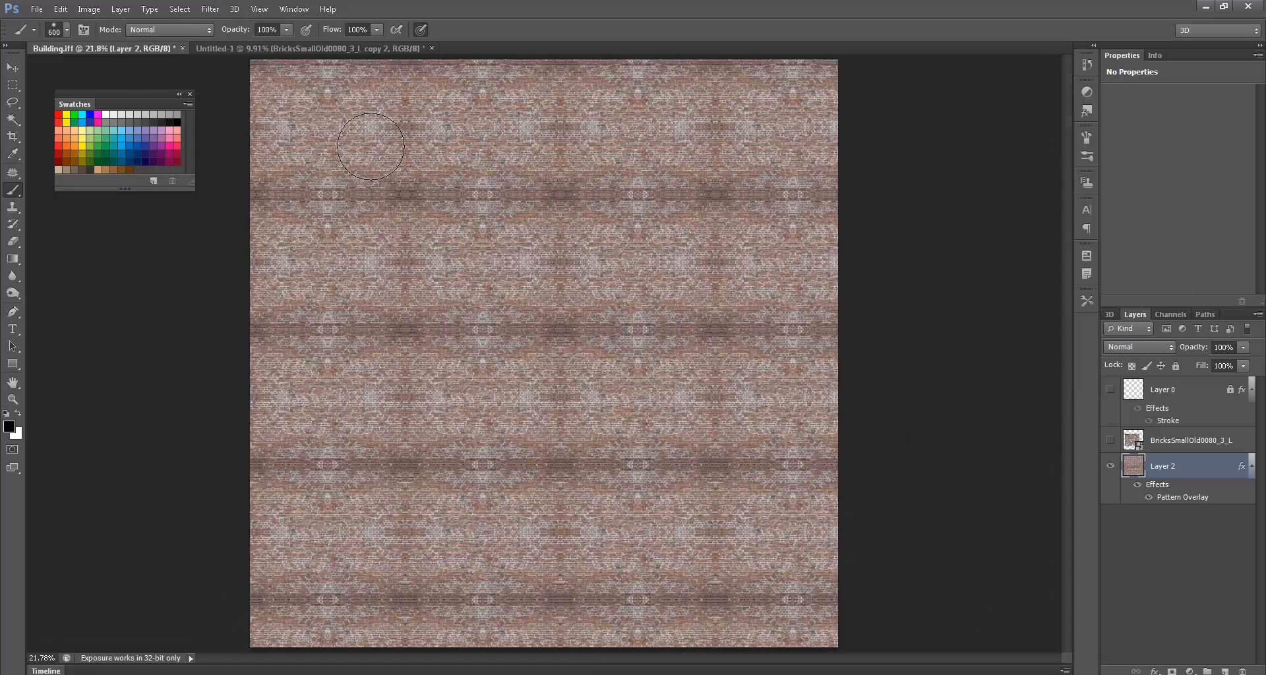
pyautogui.click(91, 8)
pyautogui.click(112, 116)
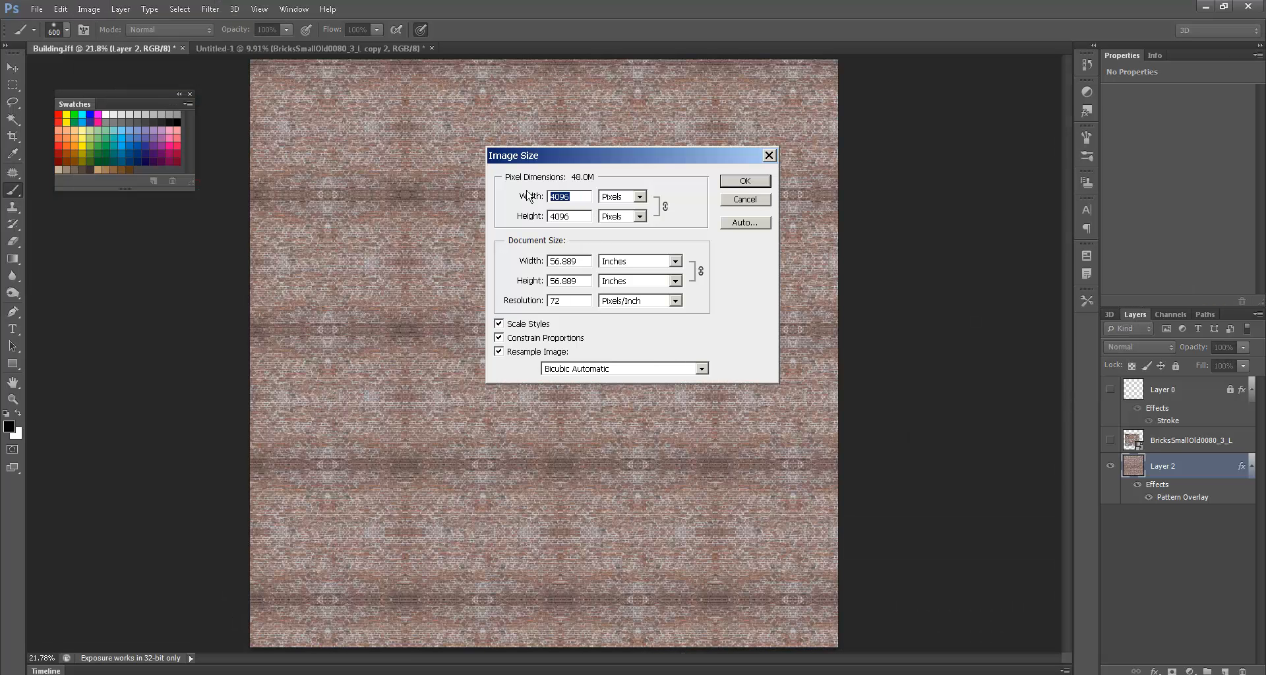
pyautogui.write('81')
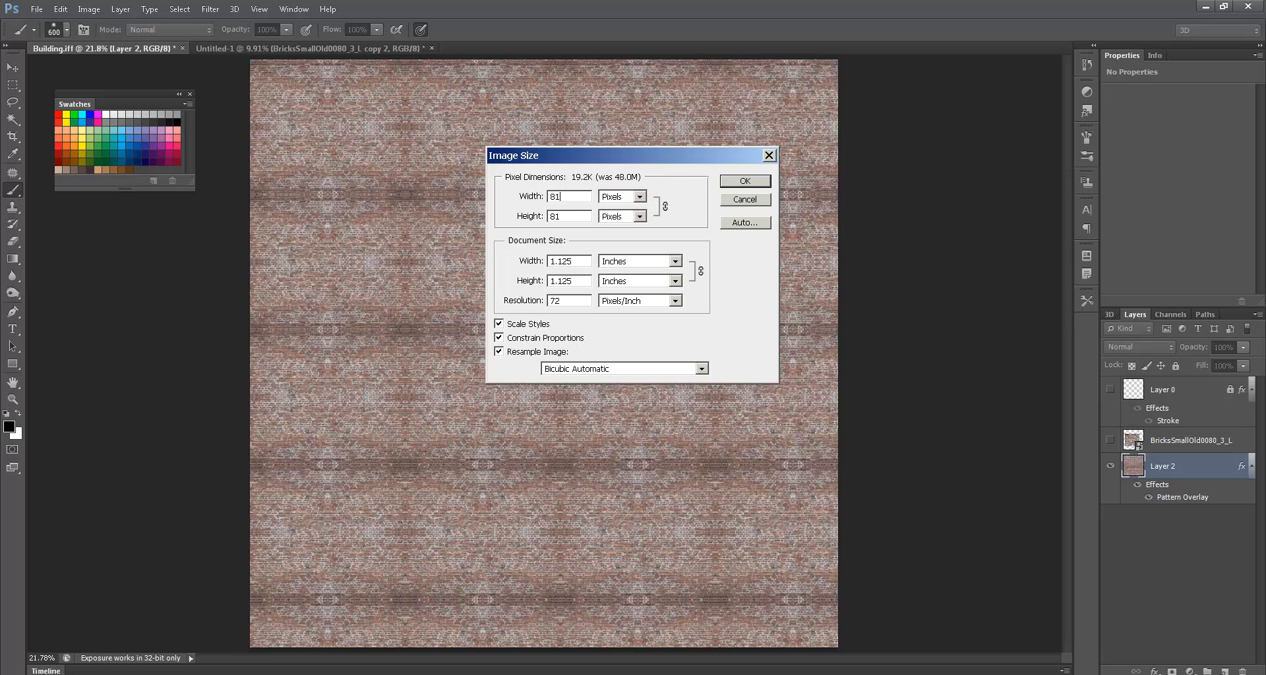
pyautogui.write('96')
pyautogui.press('BackSpace')
pyautogui.press('BackSpace')
pyautogui.press('BackSpace')
pyautogui.press('BackSpace')
pyautogui.write('9192')
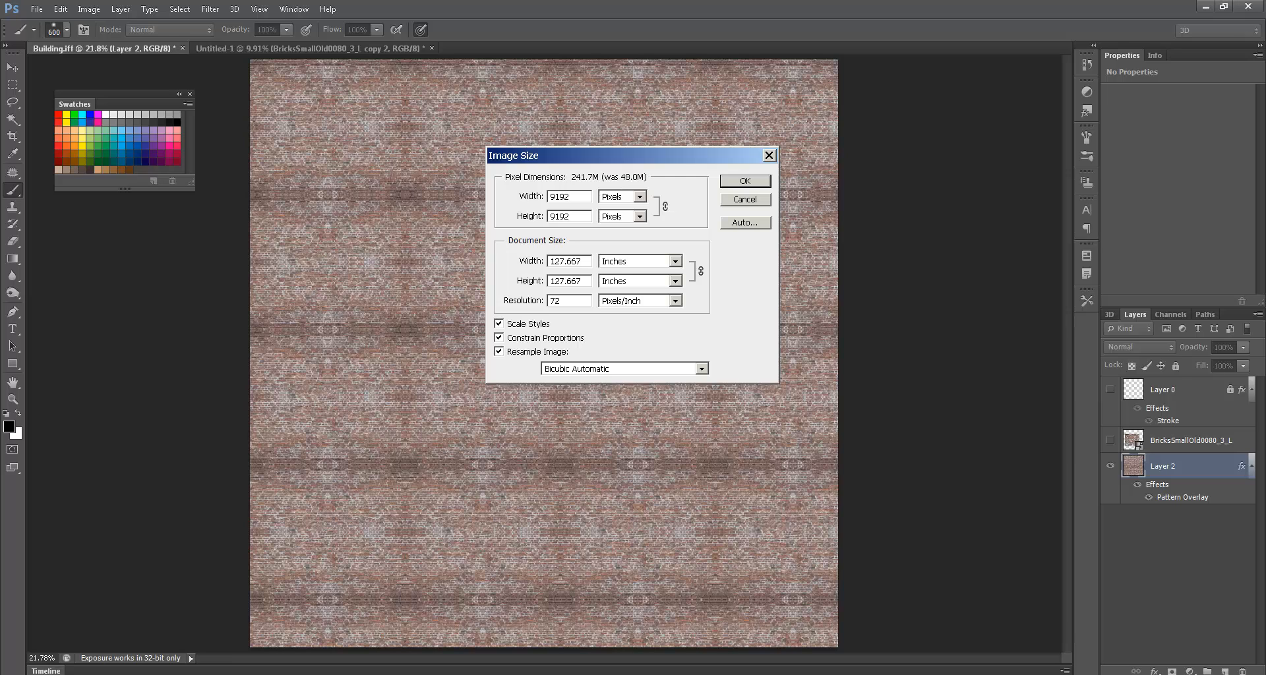
pyautogui.write('8')
pyautogui.press('Return')
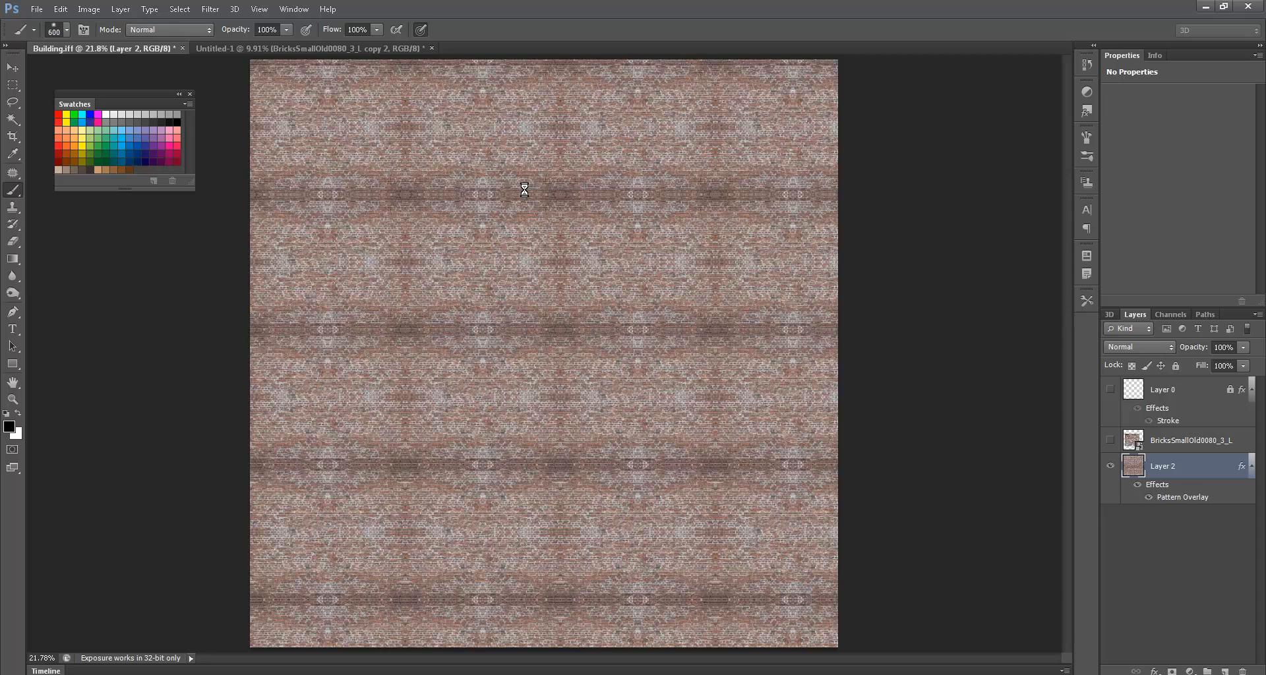
# - Confirm Building.iff is listed in the sourceimages folder, then return to Photoshop
pyautogui.hotkey('alt', 'Tab')
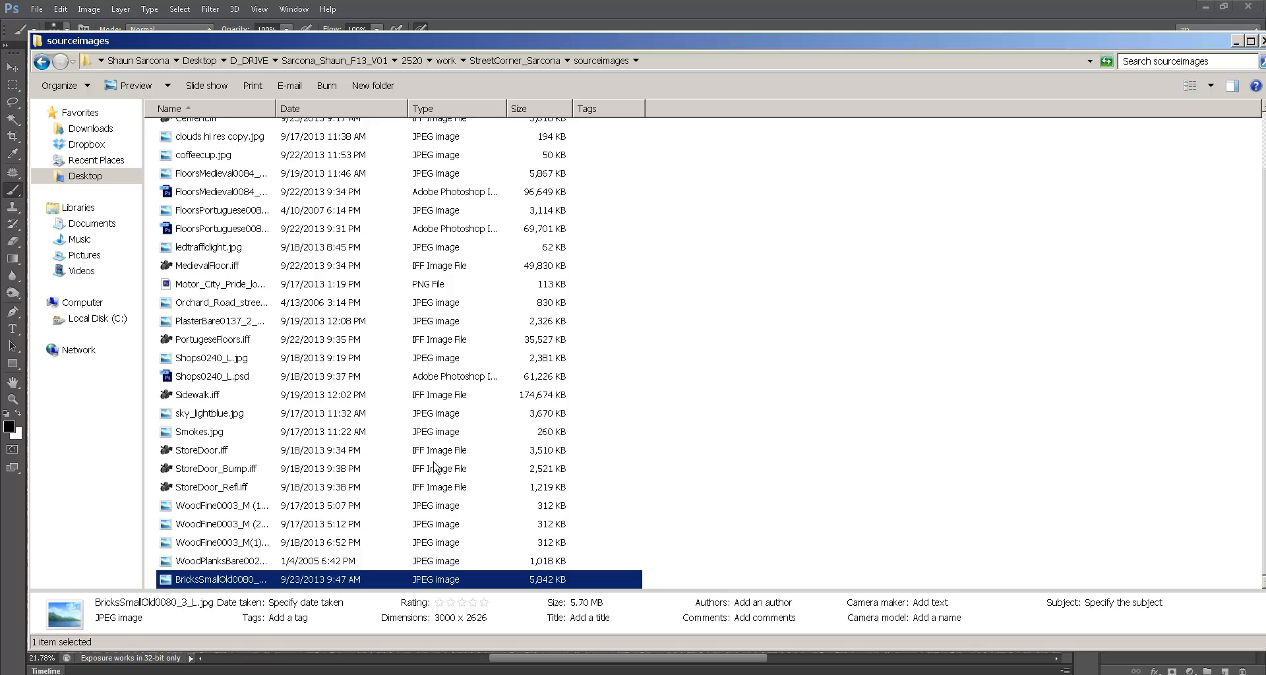
pyautogui.scroll(2, 298, 473)
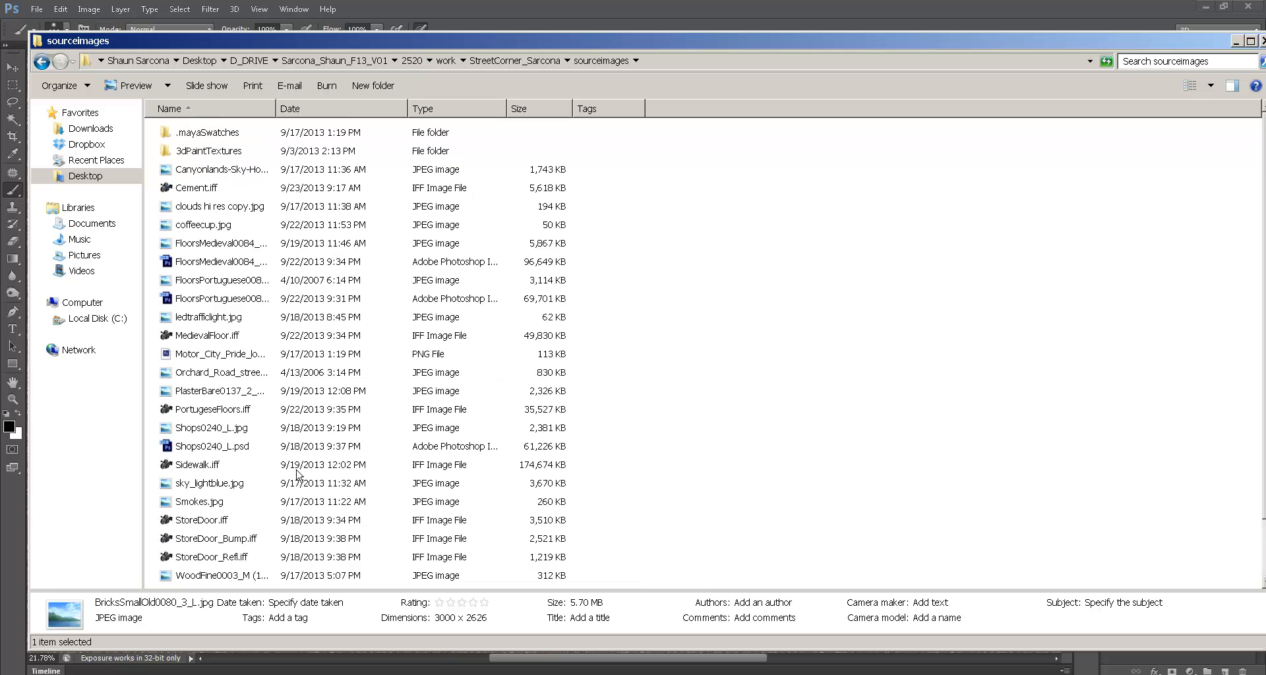
pyautogui.click(228, 252)
pyautogui.click(420, 190)
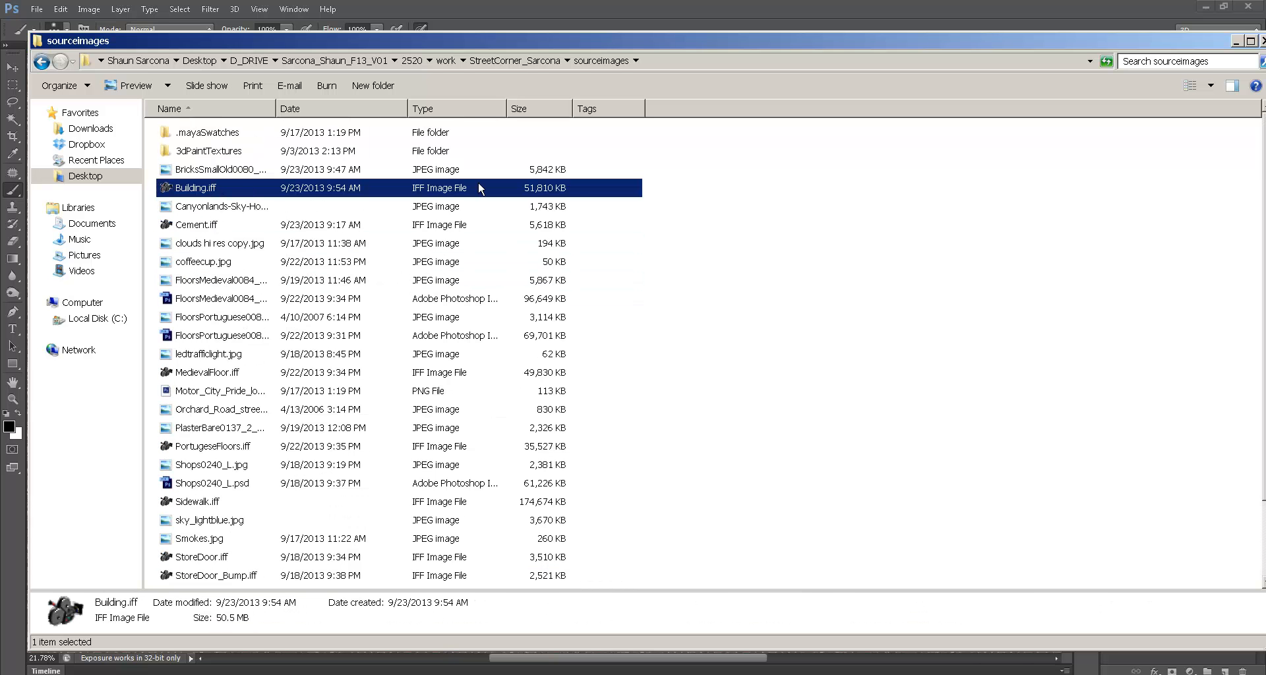
pyautogui.hotkey('alt', 'Tab')
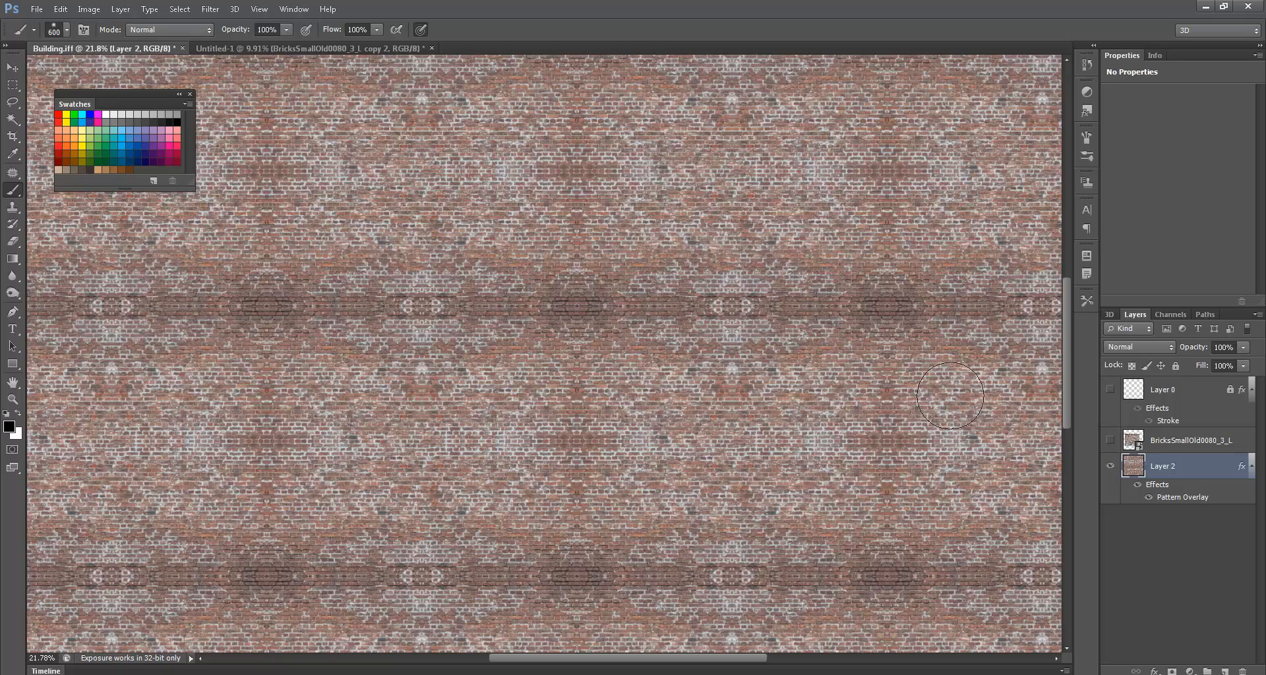
# - Preview a larger Pattern Overlay scale on Layer 2, cancel it, and show the BricksSmallOld0080_3_L layer
pyautogui.scroll(-3, 811, 376)
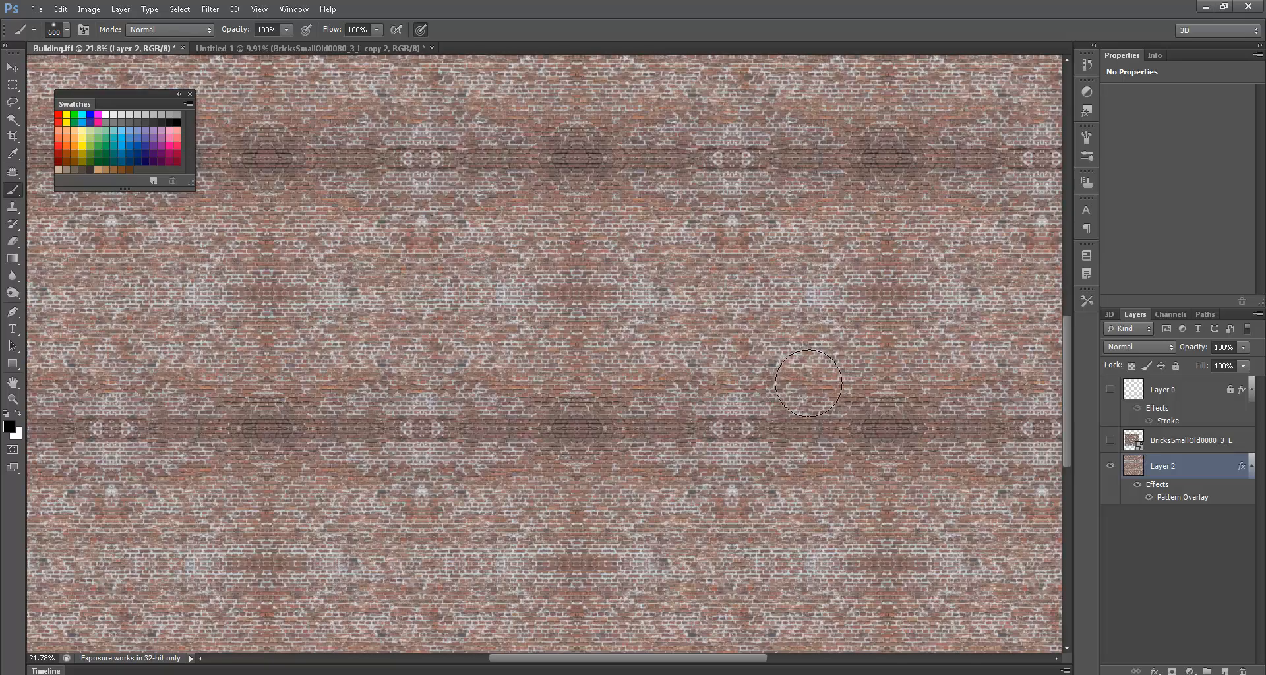
pyautogui.keyDown('alt'); pyautogui.scroll(-2, 808, 382); pyautogui.keyUp('alt')
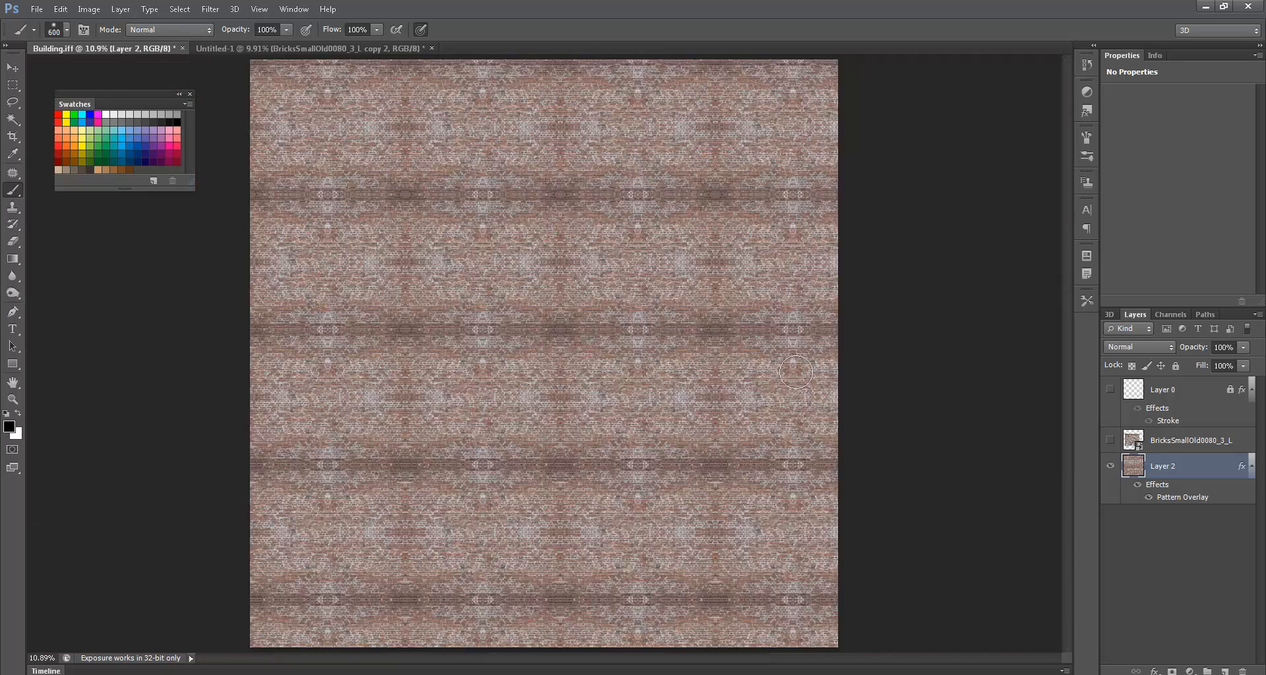
pyautogui.moveTo(542, 412); pyautogui.dragTo(693, 429)
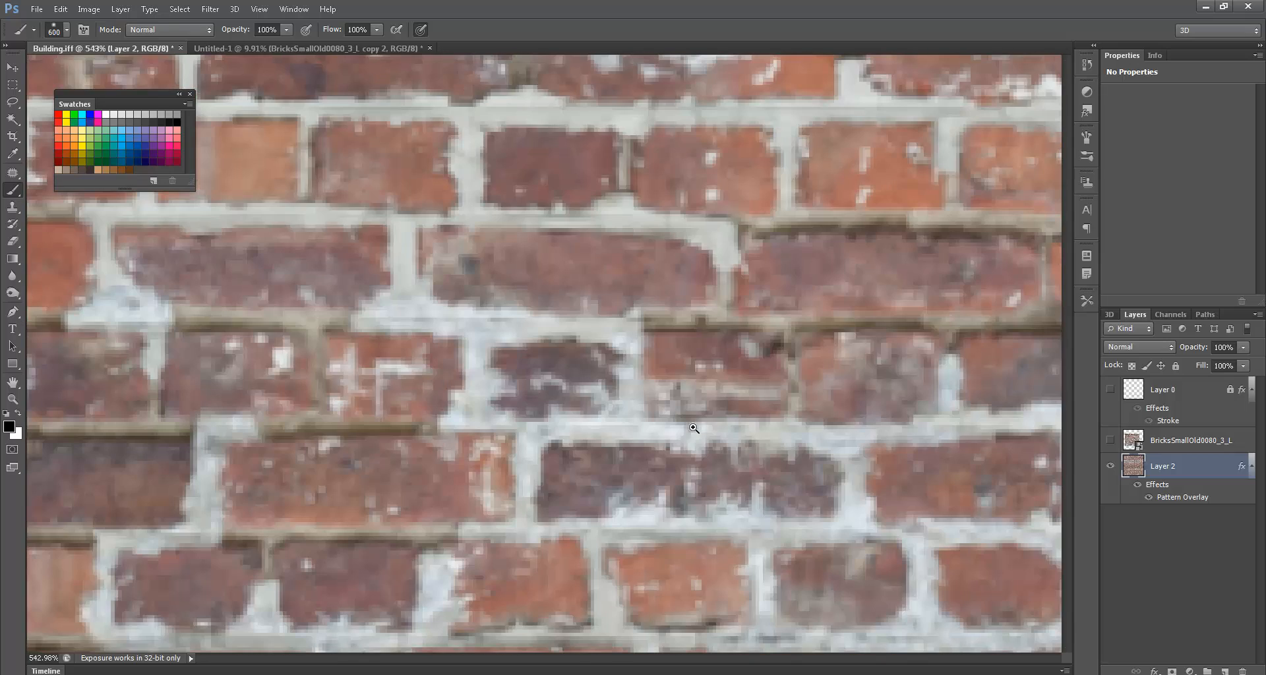
pyautogui.doubleClick(1164, 485)
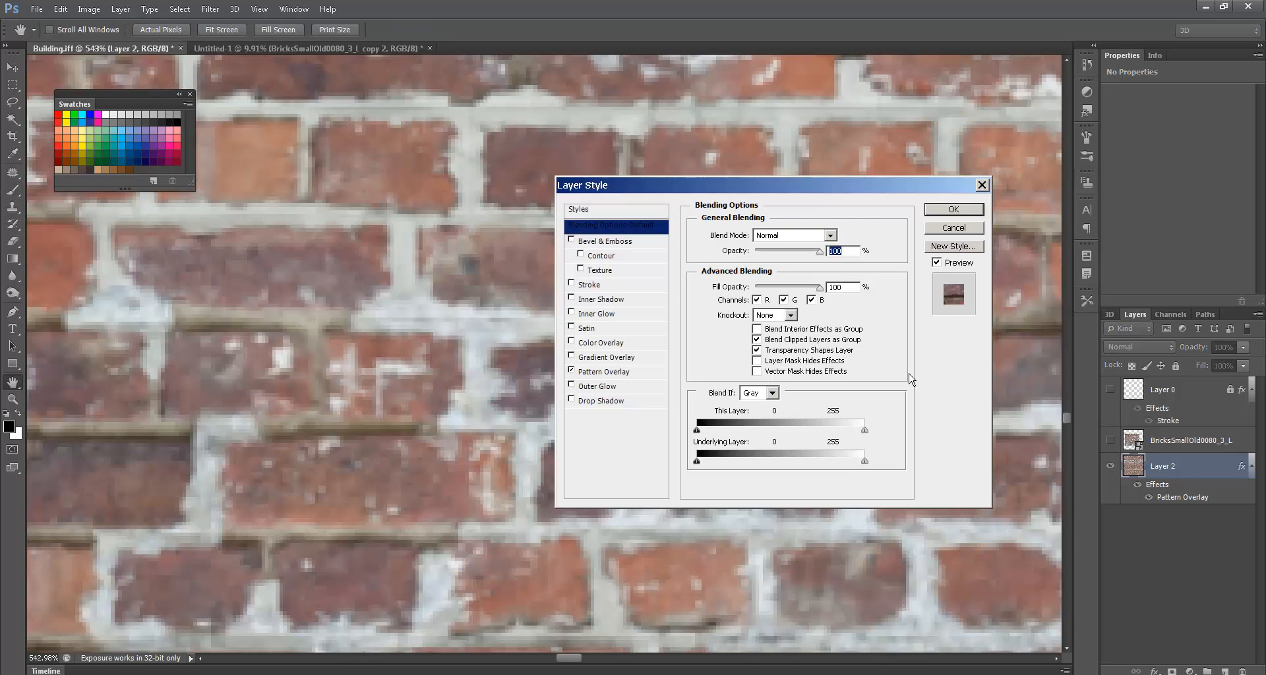
pyautogui.click(605, 373)
pyautogui.click(570, 371)
pyautogui.click(571, 371)
pyautogui.moveTo(761, 310)
pyautogui.mouseDown()
pyautogui.moveTo(795, 311)
pyautogui.moveTo(782, 314)
pyautogui.mouseUp()
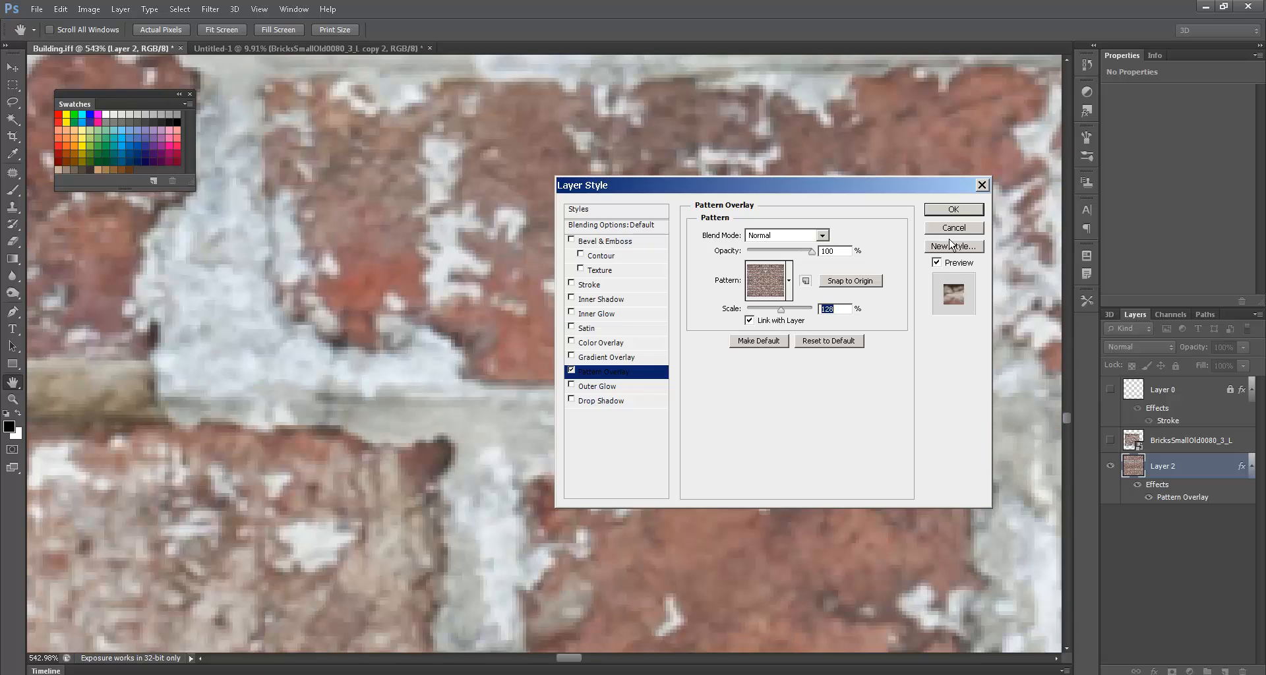
pyautogui.click(961, 231)
pyautogui.click(1109, 441)
pyautogui.keyDown('ctrl'); pyautogui.moveTo(956, 423); pyautogui.dragTo(798, 422); pyautogui.keyUp('ctrl')
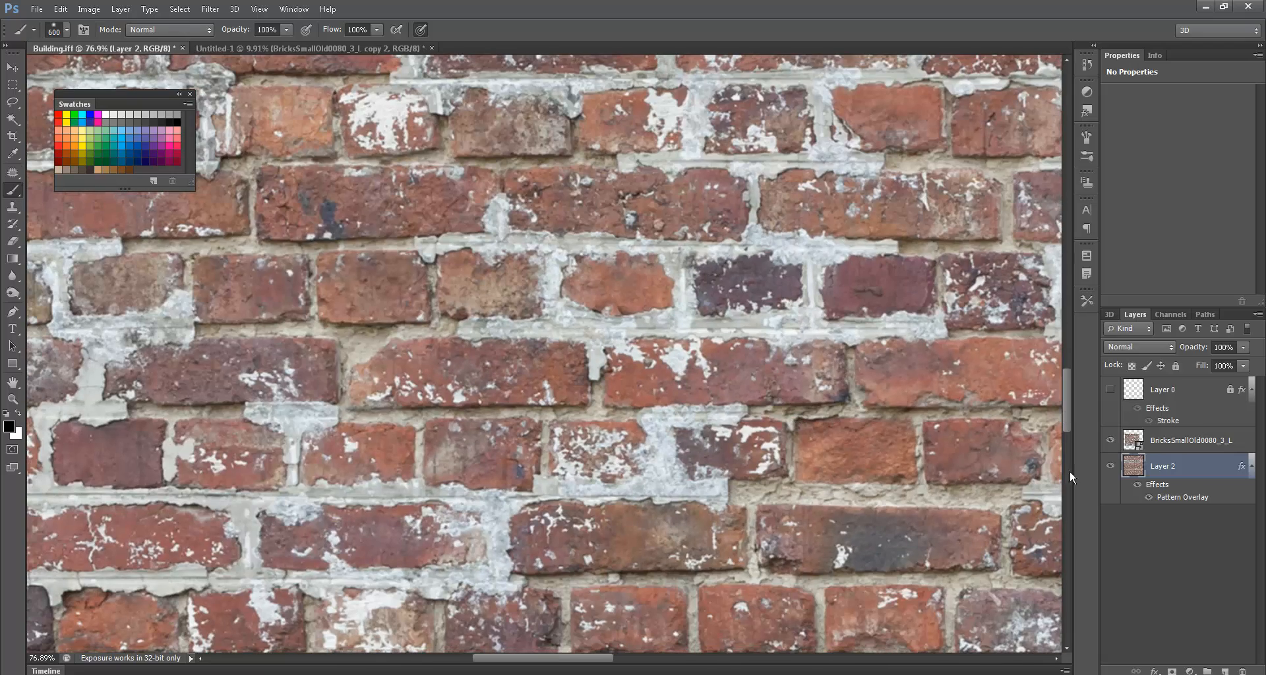
# - Hide the BricksSmallOld photo layer and toggle Layer 2's effects to compare the brick fill
pyautogui.click(1110, 440)
pyautogui.keyDown('ctrl'); pyautogui.moveTo(686, 382); pyautogui.dragTo(747, 381); pyautogui.keyUp('ctrl')
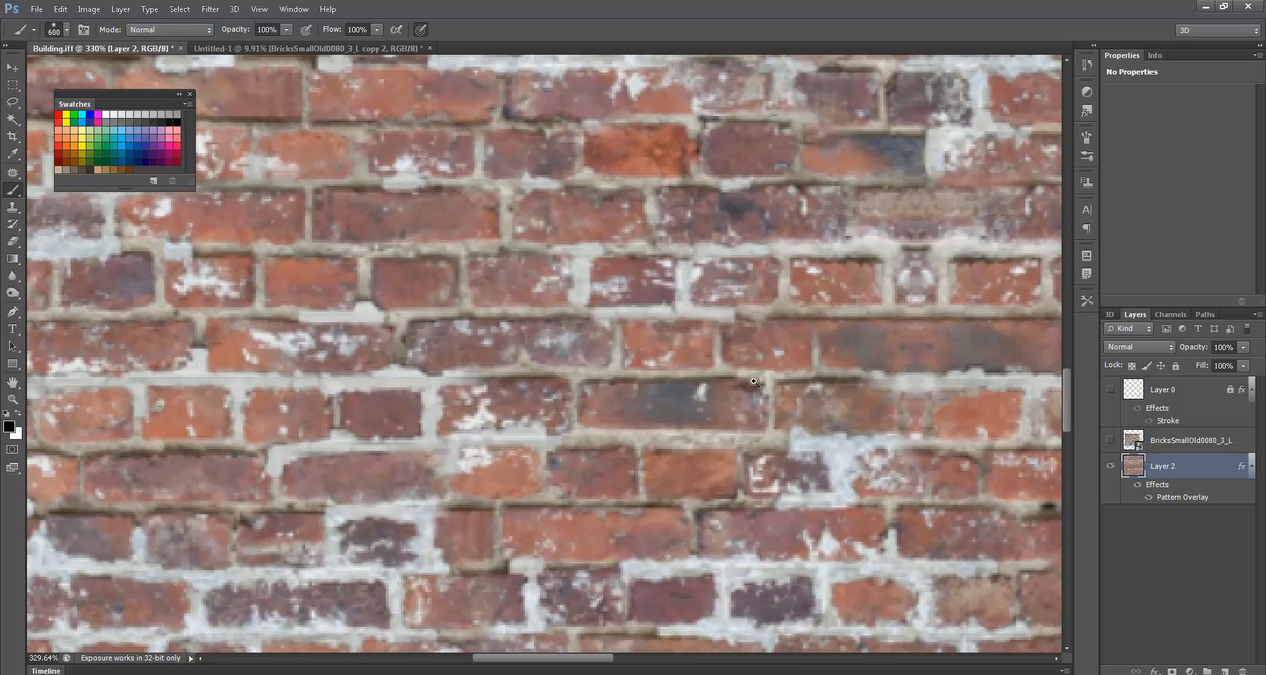
pyautogui.click(1138, 486)
pyautogui.click(1137, 486)
pyautogui.hotkey('ctrl', '0')
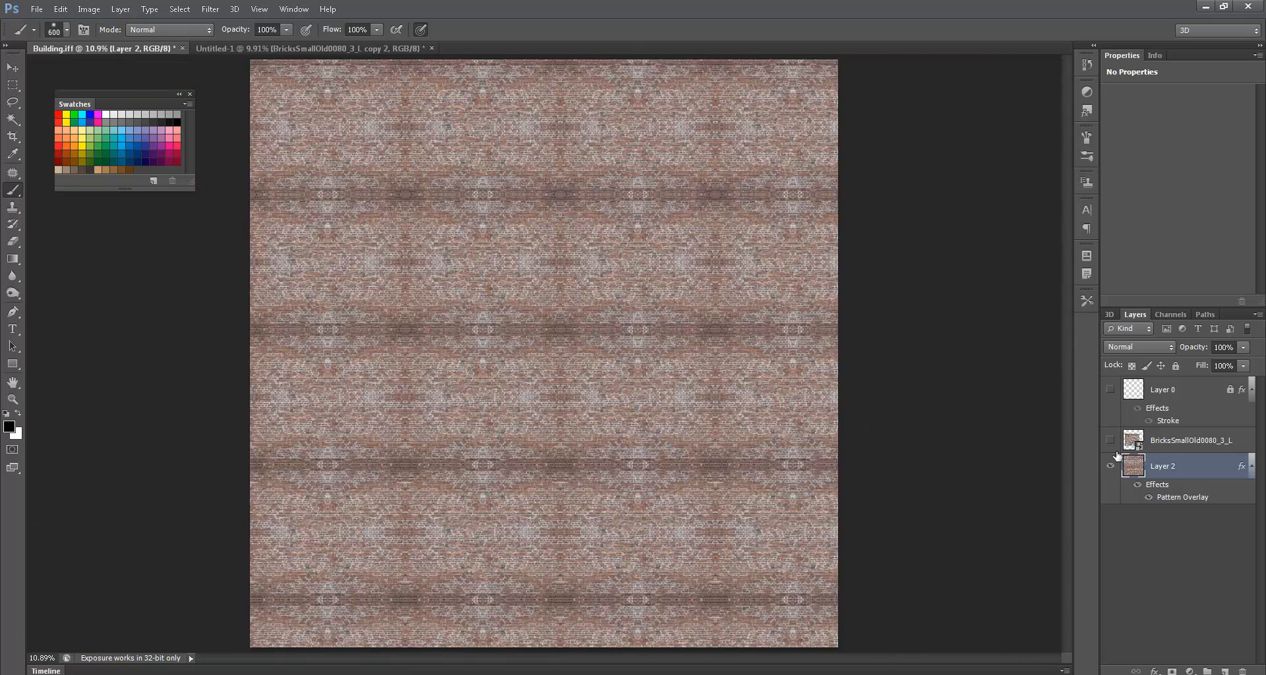
# - Add a new empty Layer 3 beneath Layer 2
pyautogui.click(1224, 671)
pyautogui.moveTo(1183, 463); pyautogui.dragTo(1179, 529)
pyautogui.click(1172, 469)
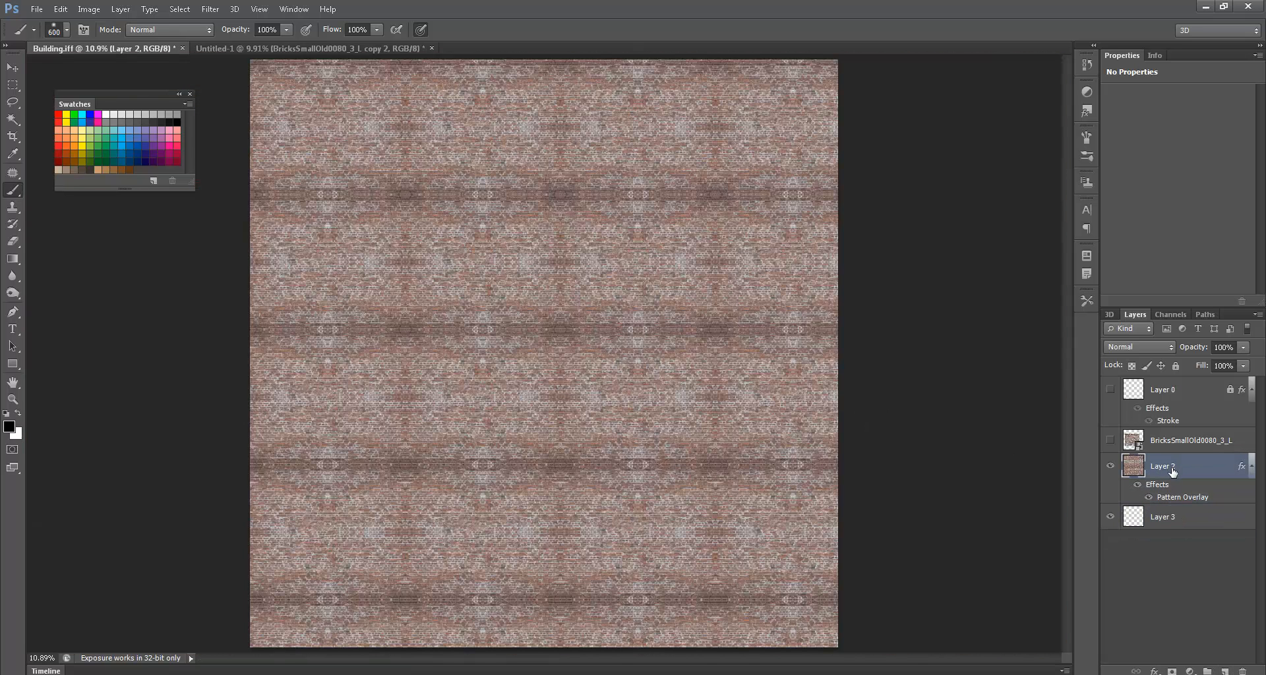
# - Duplicate Layer 2, rename the copy BrickFill_Copy, and hide it
pyautogui.moveTo(1171, 471); pyautogui.dragTo(1224, 670)
pyautogui.doubleClick(1160, 466)
pyautogui.write('BrickFill_Copy')
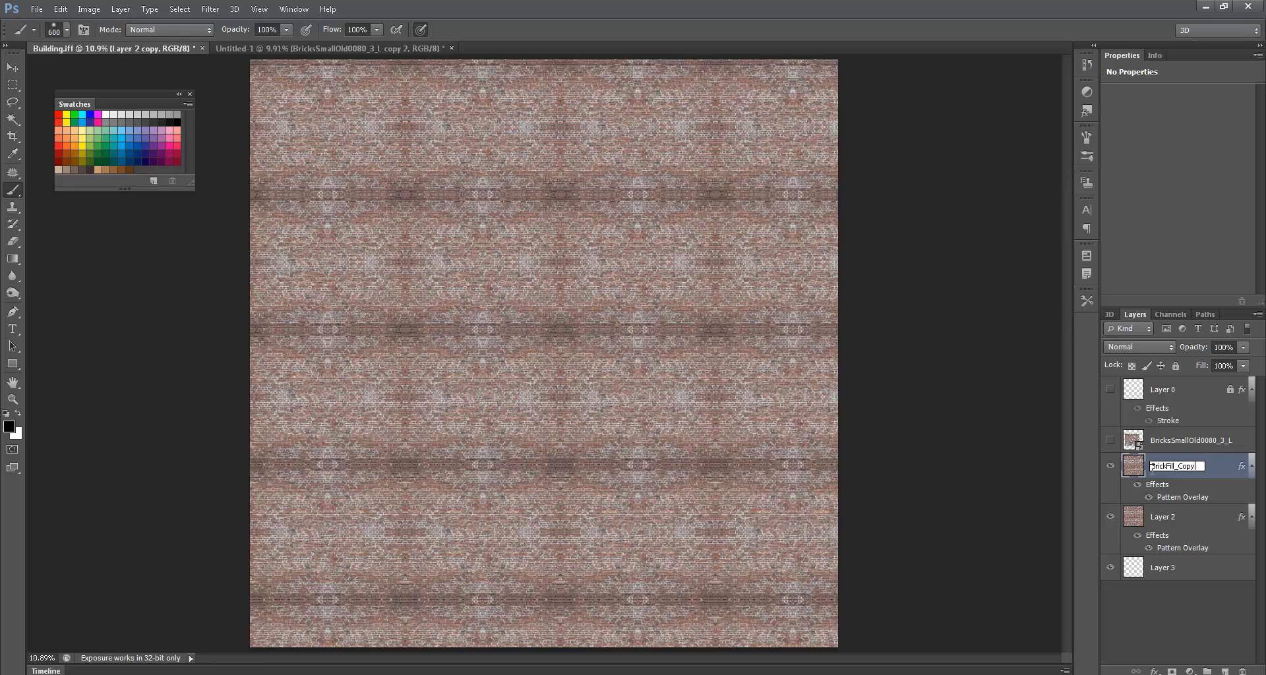
pyautogui.press('Return')
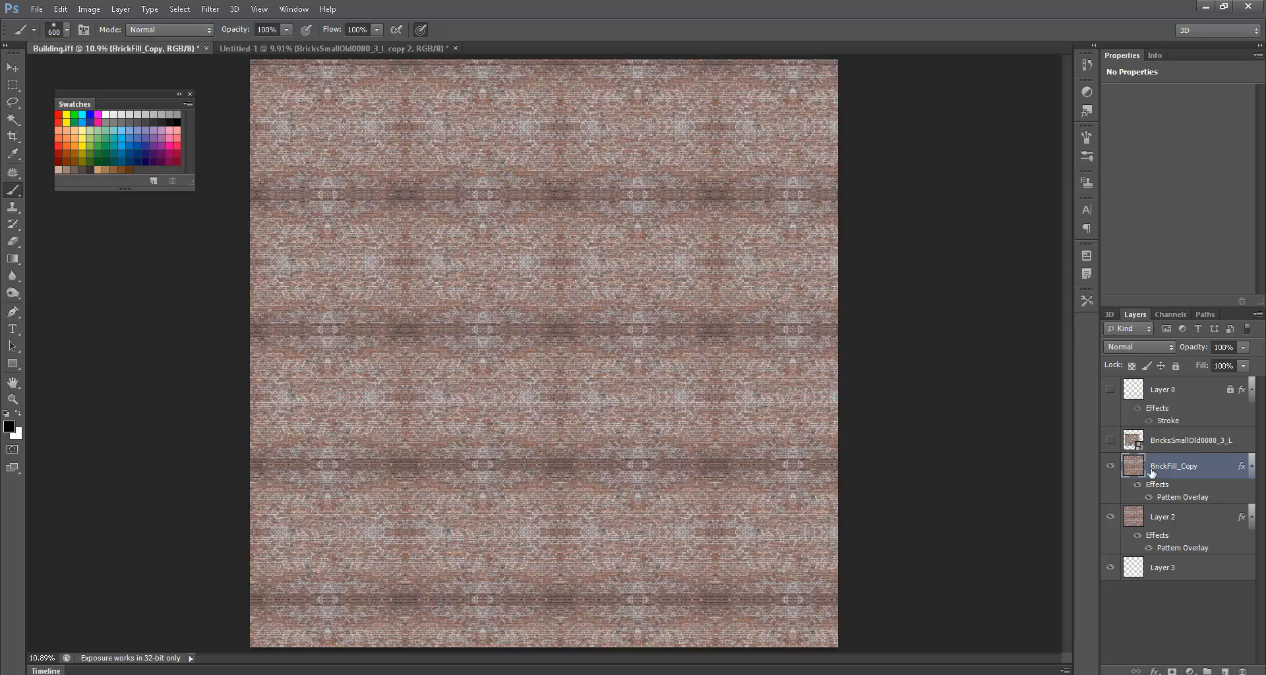
pyautogui.click(1110, 466)
# - Merge Layer 2 down into Layer 3 and check the merged brick pixels
pyautogui.click(1157, 520)
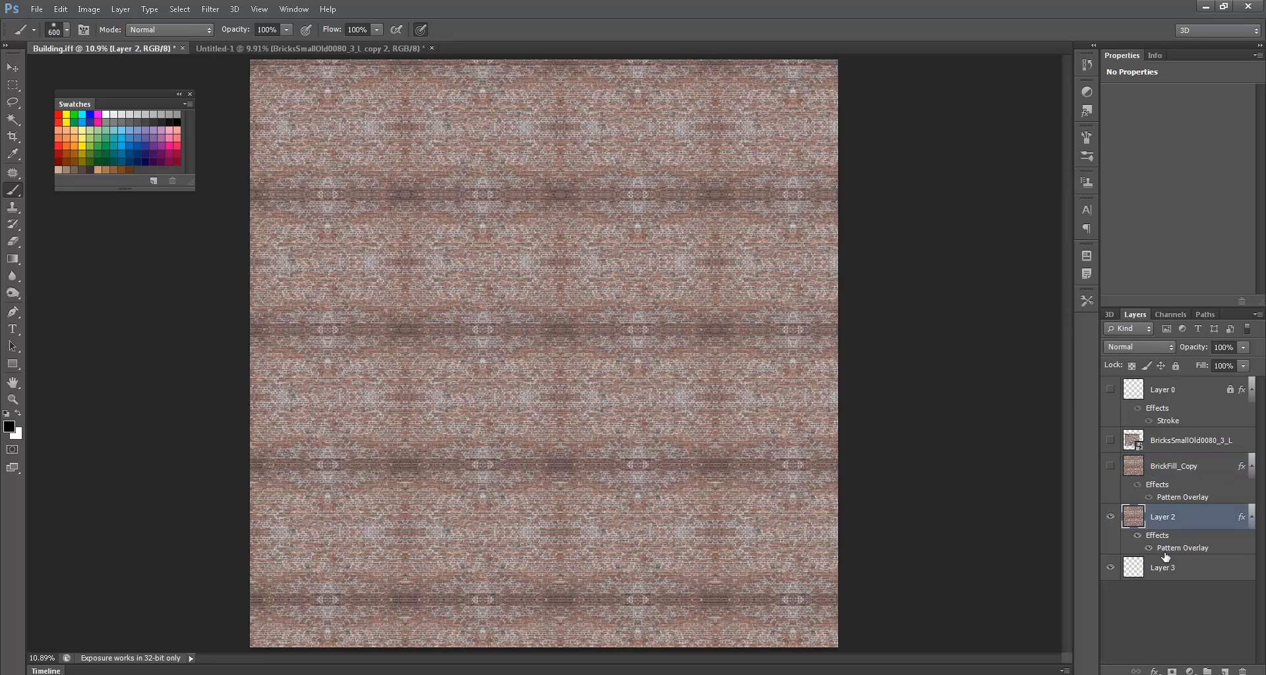
pyautogui.hotkey('ctrl', 'e')
pyautogui.click(1111, 519)
pyautogui.click(1111, 518)
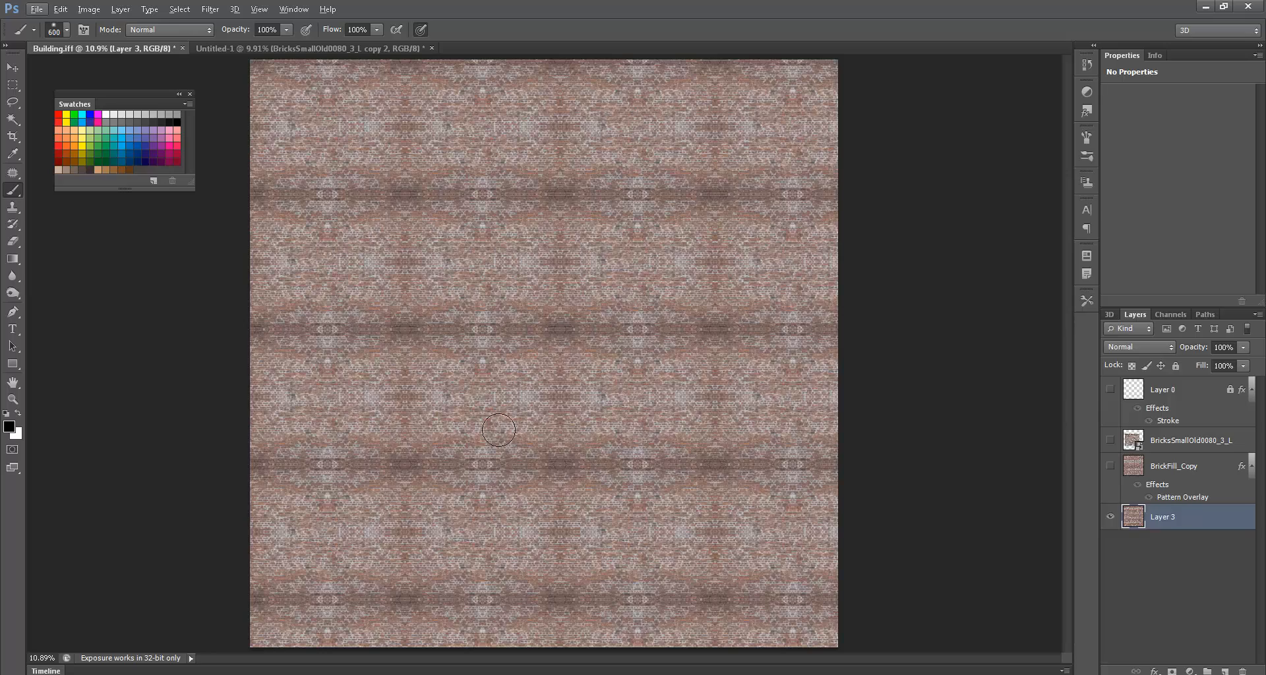
# - Show Layer 0's building UV outline and clone clean bricks over the dark seam near the doorway
pyautogui.click(1111, 390)
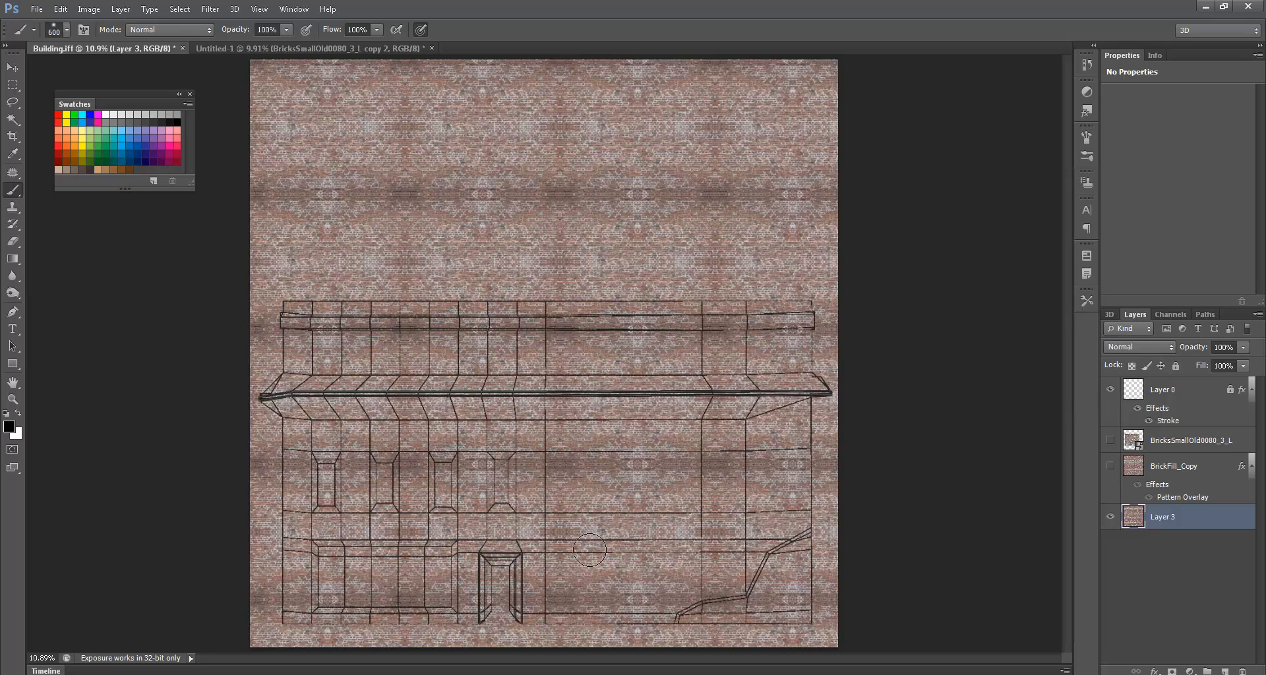
pyautogui.keyDown('alt'); pyautogui.scroll(5, 619, 530); pyautogui.keyUp('alt')
pyautogui.moveTo(559, 540); pyautogui.dragTo(716, 356)
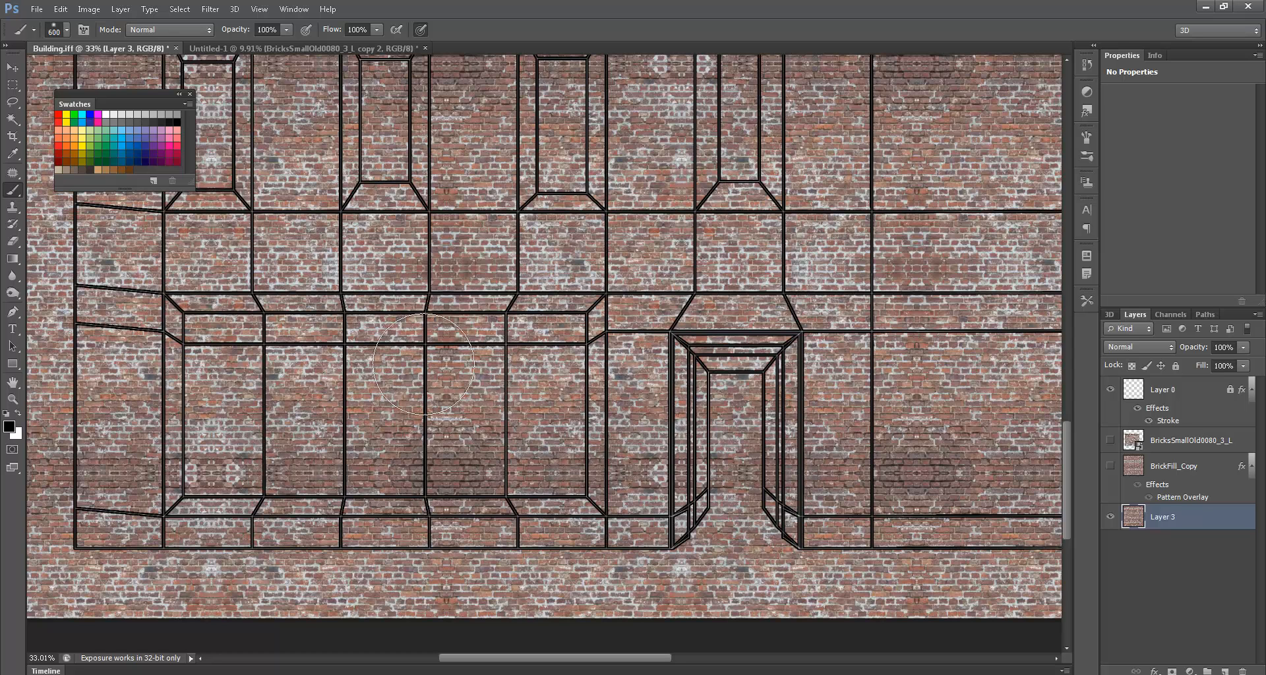
pyautogui.press('s')
pyautogui.hotkey('alt', 's')
pyautogui.press('alt')
pyautogui.keyDown('alt'); pyautogui.click(511, 256); pyautogui.keyUp('alt')
pyautogui.click(512, 469)
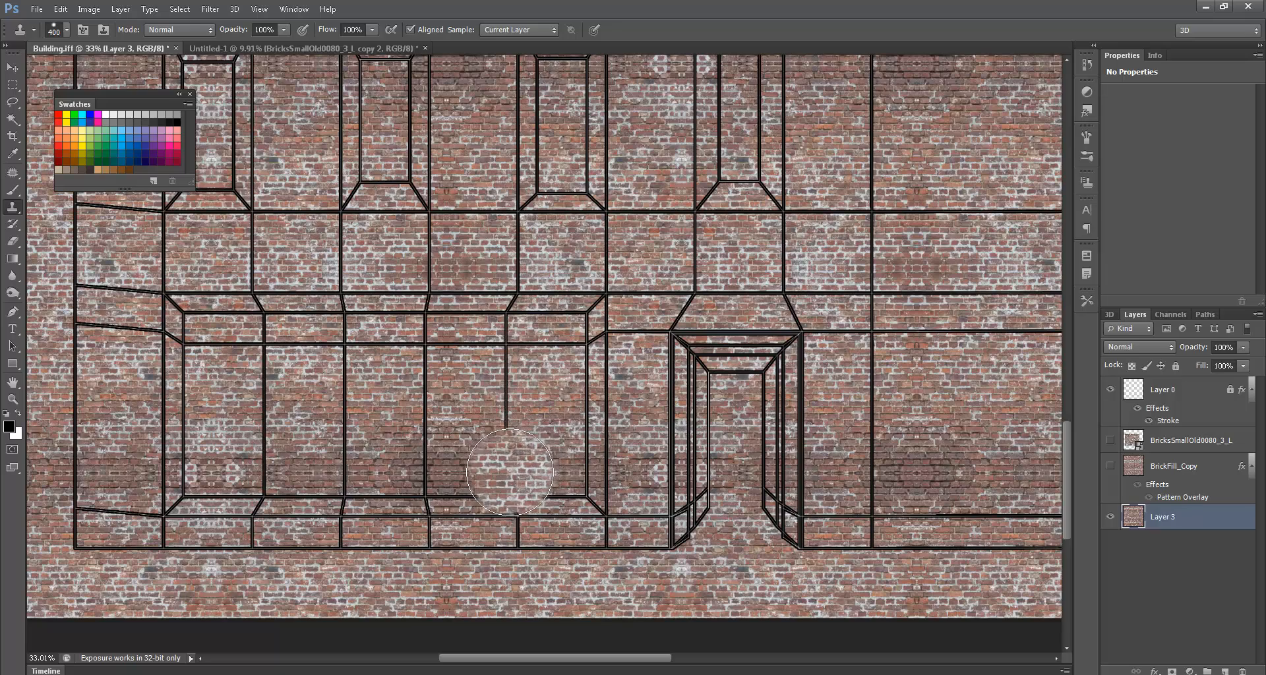
# - Clone more clean bricks over the lower wall seam, undoing a stray black brush dab
pyautogui.keyDown('ctrl'); pyautogui.moveTo(509, 472); pyautogui.dragTo(561, 472); pyautogui.keyUp('ctrl')
pyautogui.press('b')
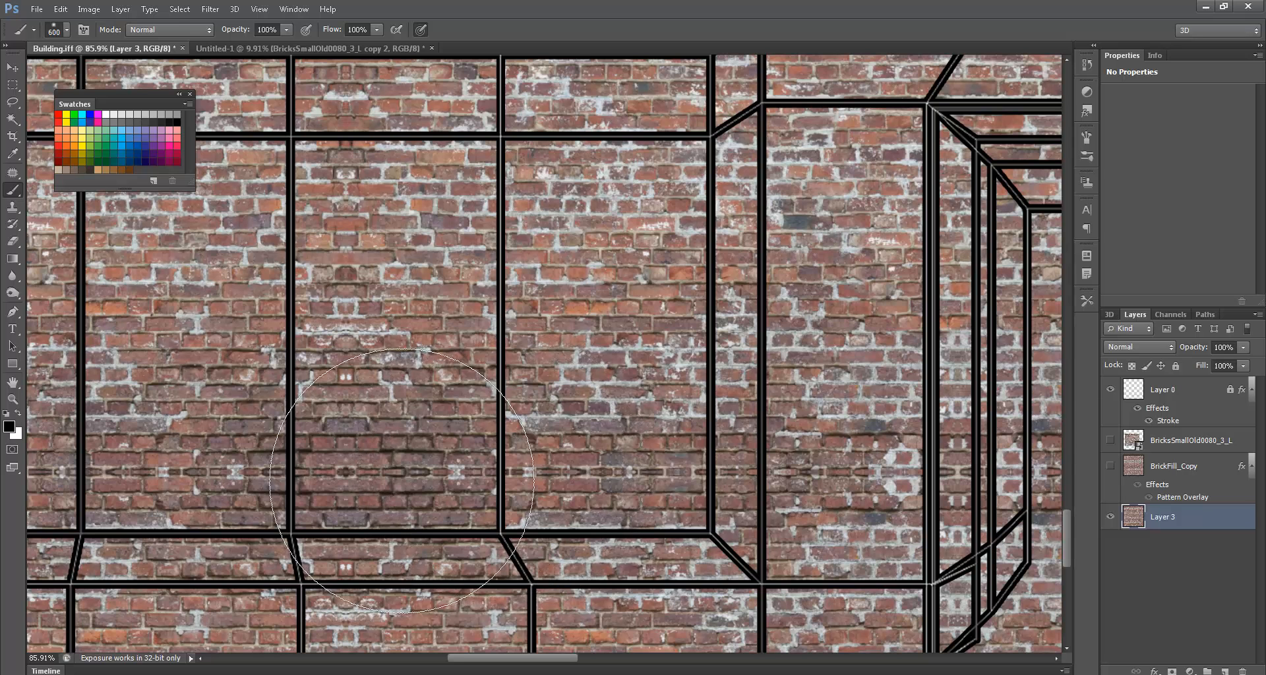
pyautogui.click(483, 476)
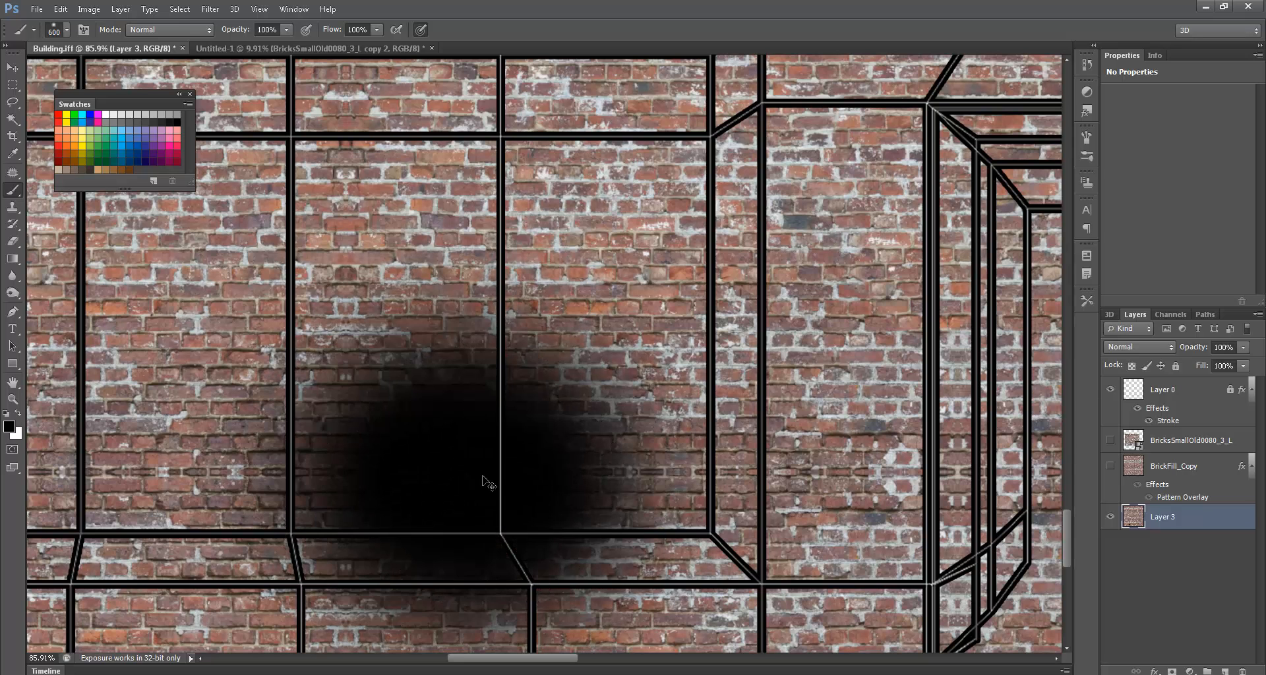
pyautogui.hotkey('ctrl', 'z')
pyautogui.press('s')
pyautogui.click(491, 468)
# - Clone clean bricks over the mirrored seam along the lower and left parts of the wall
pyautogui.moveTo(536, 458)
pyautogui.mouseDown()
pyautogui.moveTo(501, 461)
pyautogui.moveTo(528, 475)
pyautogui.moveTo(538, 458)
pyautogui.mouseUp()
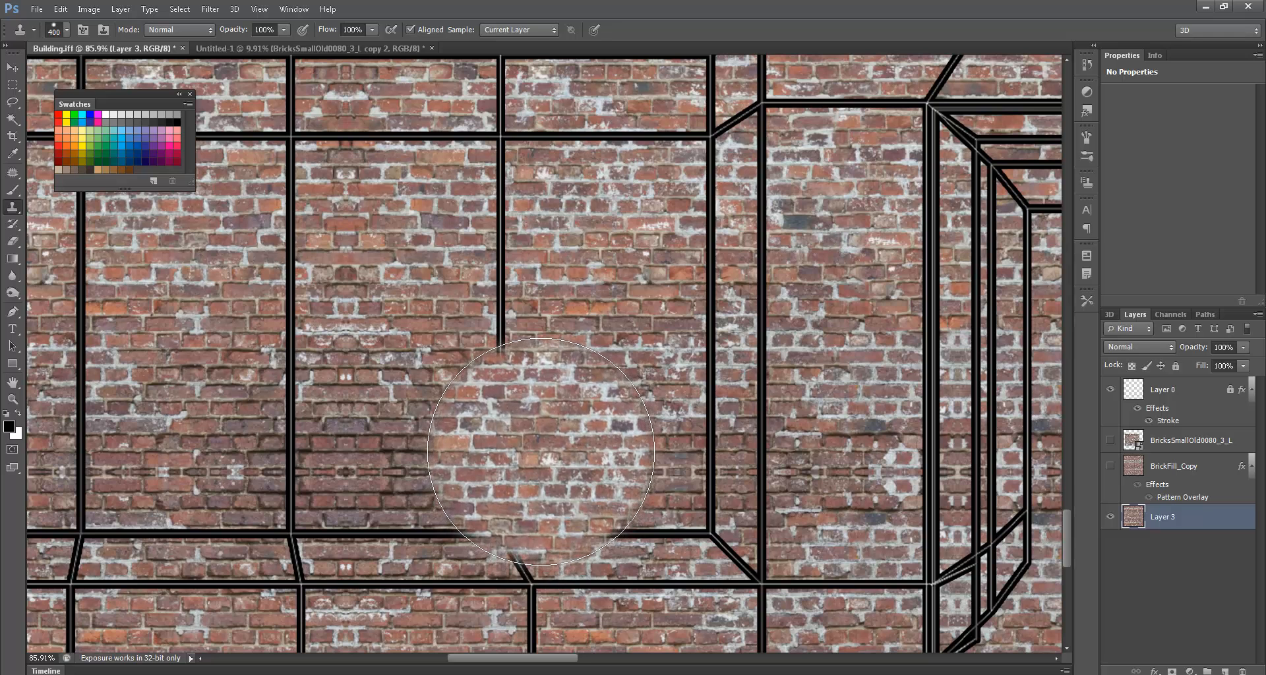
pyautogui.moveTo(541, 451)
pyautogui.mouseDown()
pyautogui.moveTo(319, 460)
pyautogui.moveTo(893, 467)
pyautogui.mouseUp()
pyautogui.hscroll(-10, 518, 476)
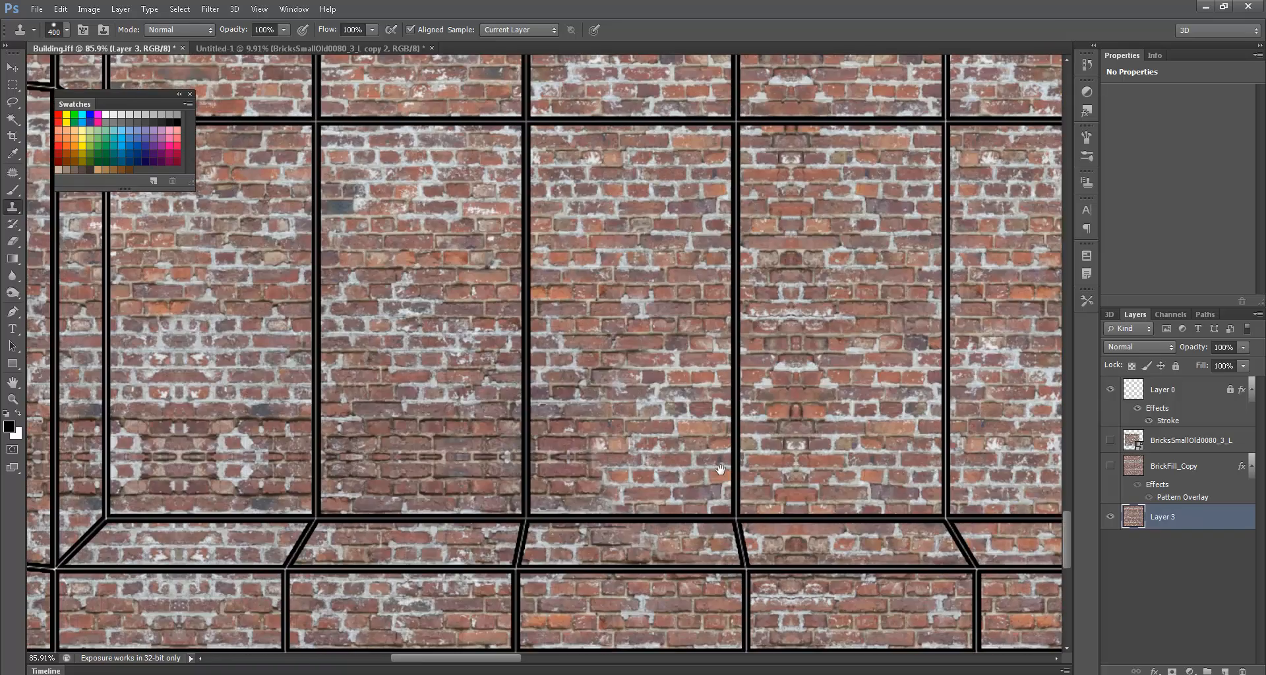
pyautogui.moveTo(317, 462); pyautogui.dragTo(218, 462)
pyautogui.hscroll(-10, 519, 476)
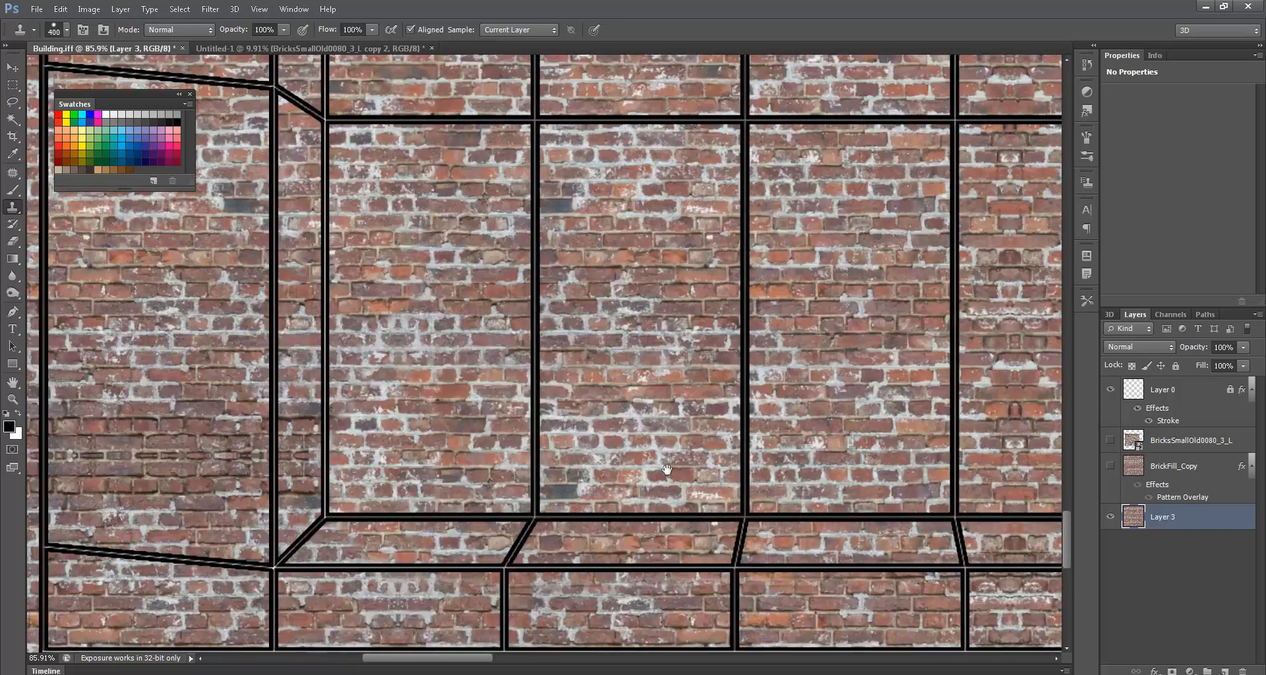
pyautogui.moveTo(356, 459); pyautogui.dragTo(81, 468)
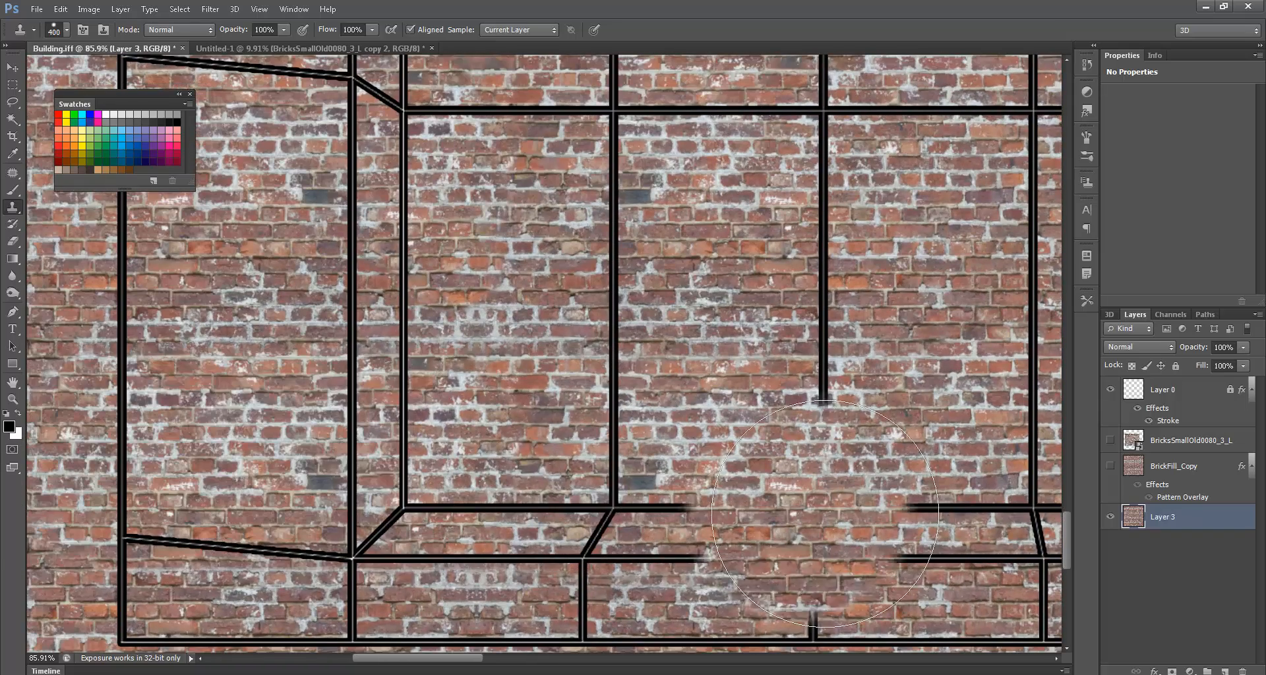
# - Clone over the seam near the doorway and further along, then fit the whole document on screen
pyautogui.moveTo(861, 480); pyautogui.dragTo(762, 493)
pyautogui.hscroll(15, 762, 493)
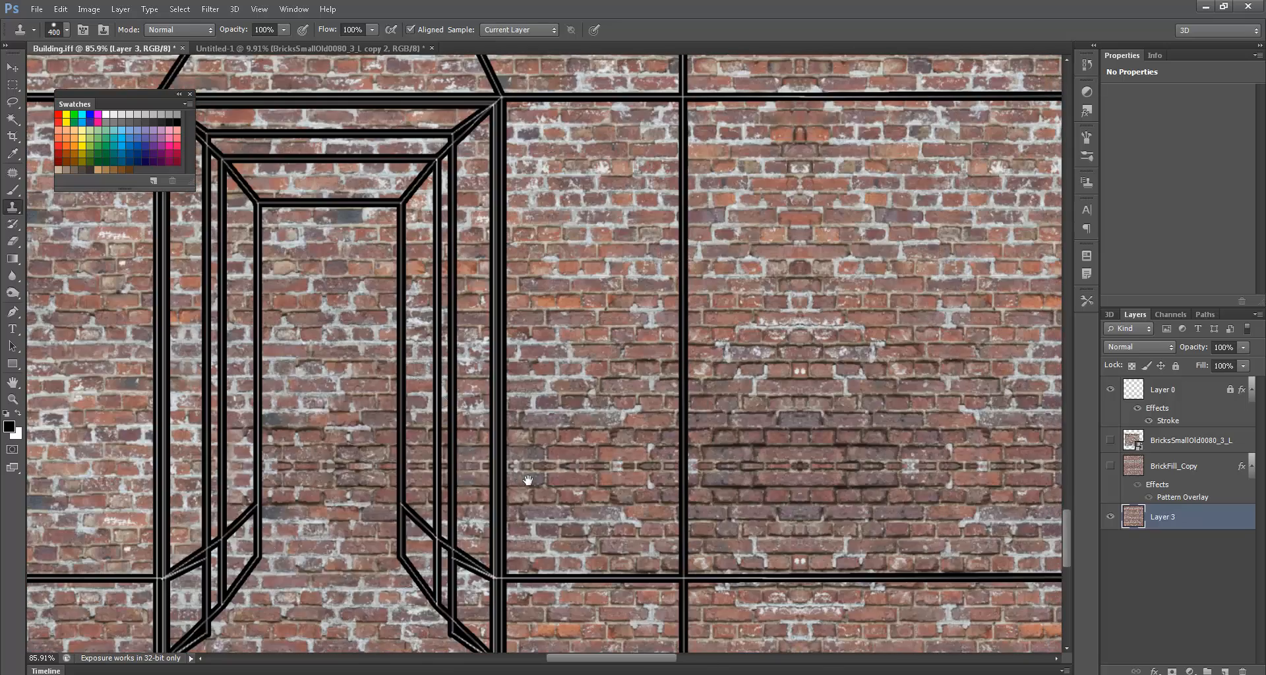
pyautogui.moveTo(467, 481)
pyautogui.mouseDown()
pyautogui.moveTo(310, 481)
pyautogui.moveTo(1088, 528)
pyautogui.mouseUp()
pyautogui.moveTo(801, 494); pyautogui.dragTo(289, 499)
pyautogui.moveTo(659, 474)
pyautogui.mouseDown()
pyautogui.moveTo(138, 452)
pyautogui.moveTo(835, 469)
pyautogui.moveTo(788, 482)
pyautogui.moveTo(349, 484)
pyautogui.moveTo(1088, 477)
pyautogui.mouseUp()
pyautogui.moveTo(848, 488); pyautogui.dragTo(595, 503)
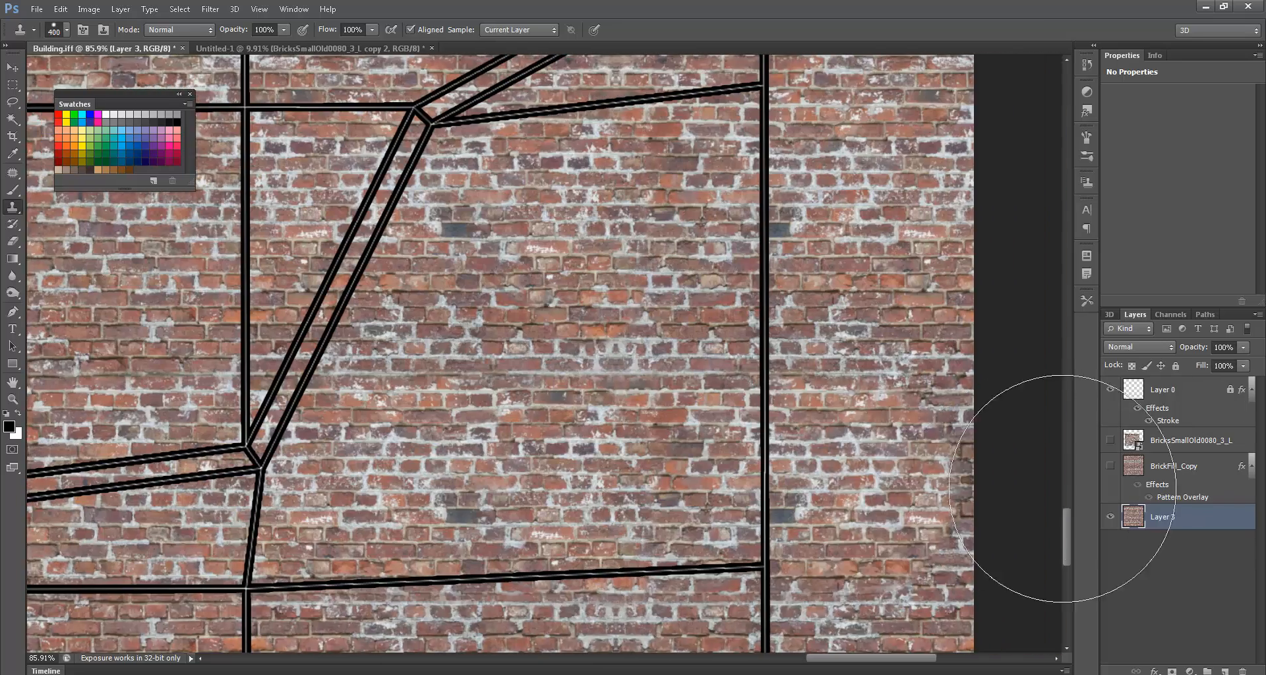
pyautogui.moveTo(686, 546); pyautogui.dragTo(976, 519)
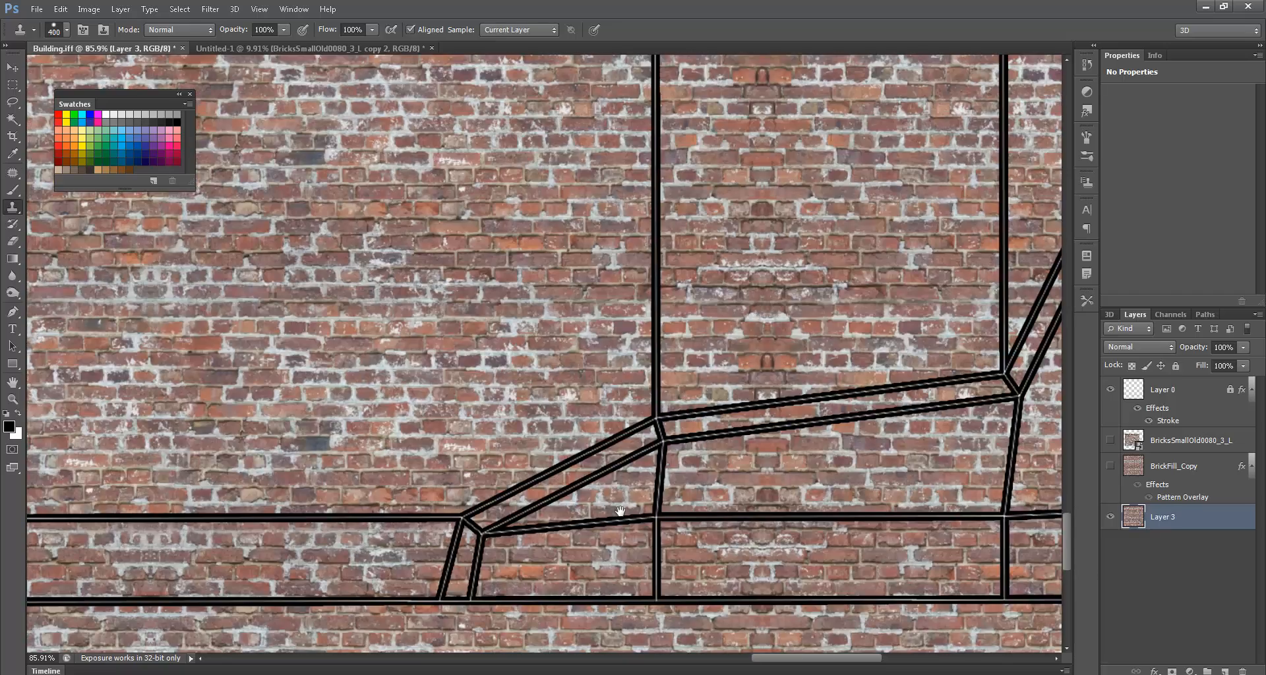
pyautogui.moveTo(462, 455); pyautogui.dragTo(841, 522)
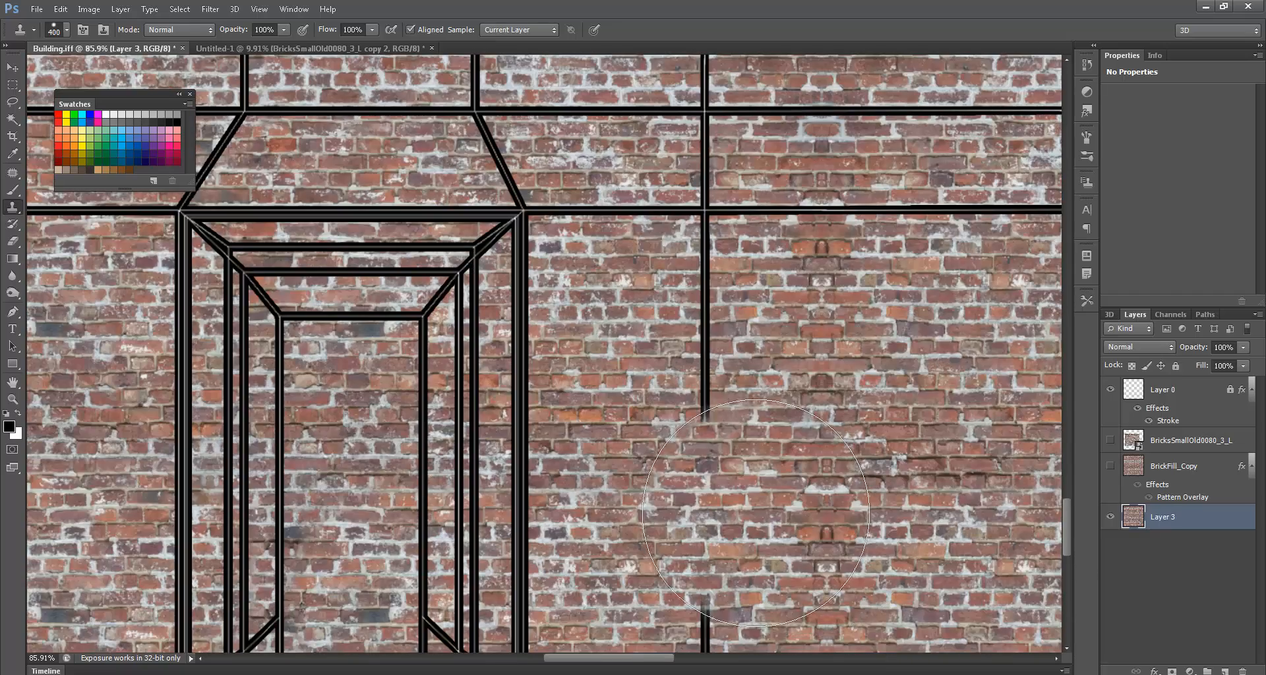
pyautogui.hotkey('ctrl', '0')
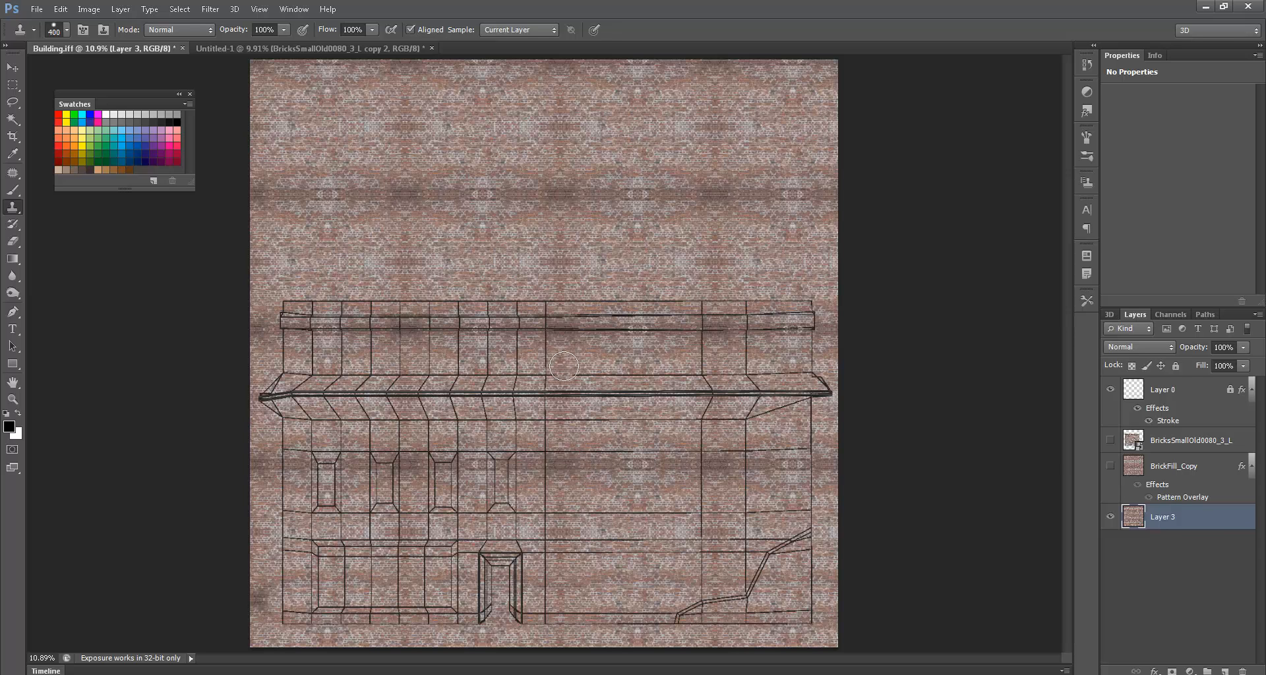
# - Hide Layer 0's wireframe and clone bricks over the dark seam bands on both sides
pyautogui.keyDown('alt'); pyautogui.scroll(4, 564, 377); pyautogui.keyUp('alt')
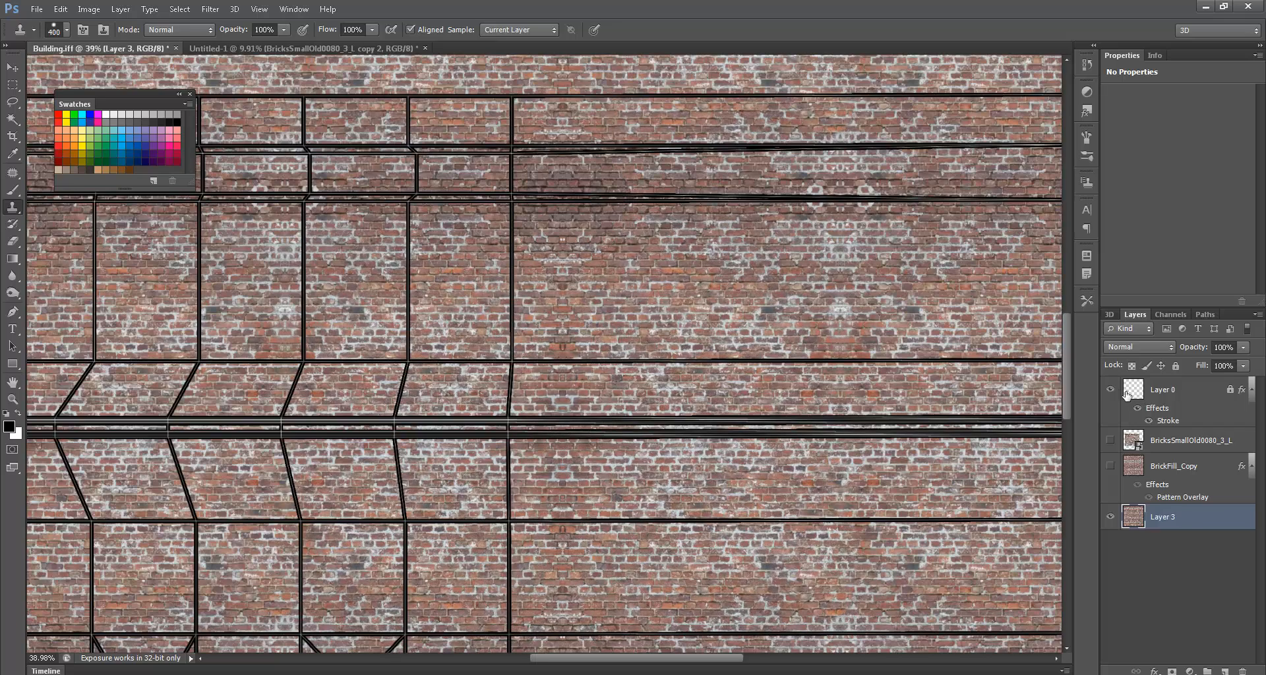
pyautogui.click(1110, 389)
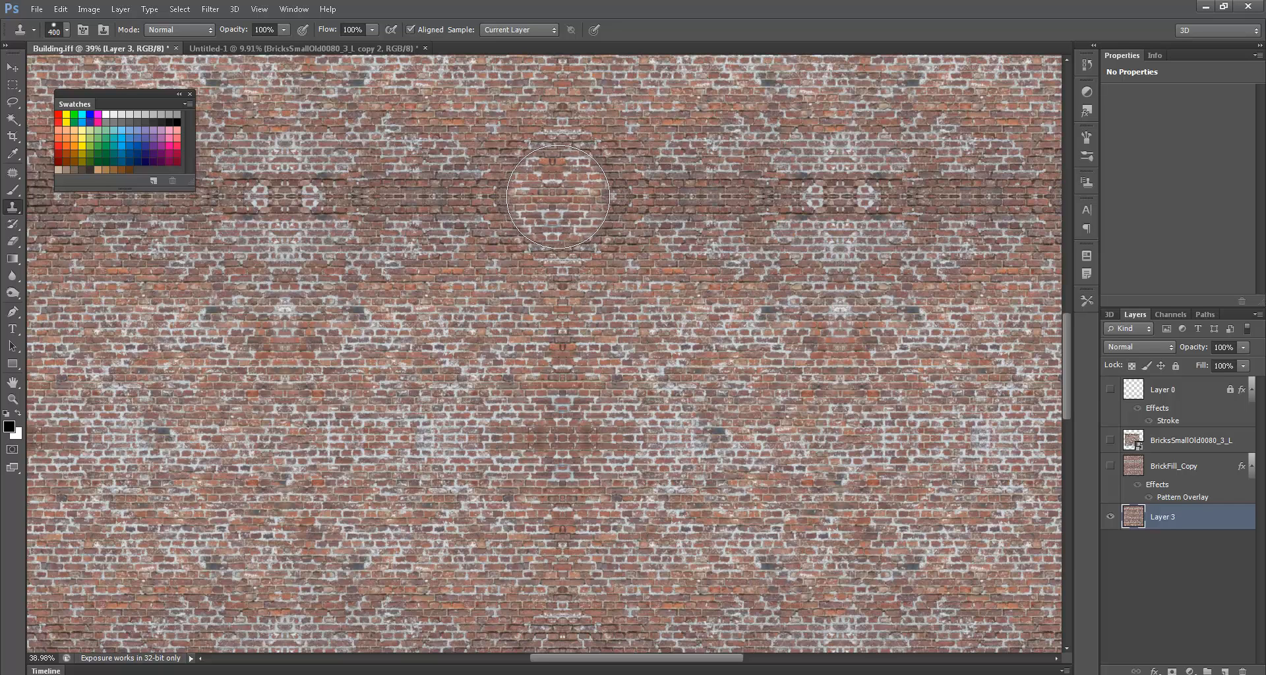
pyautogui.moveTo(558, 196)
pyautogui.mouseDown()
pyautogui.moveTo(941, 201)
pyautogui.moveTo(209, 221)
pyautogui.moveTo(751, 252)
pyautogui.moveTo(285, 271)
pyautogui.moveTo(4, 199)
pyautogui.moveTo(559, 245)
pyautogui.mouseUp()
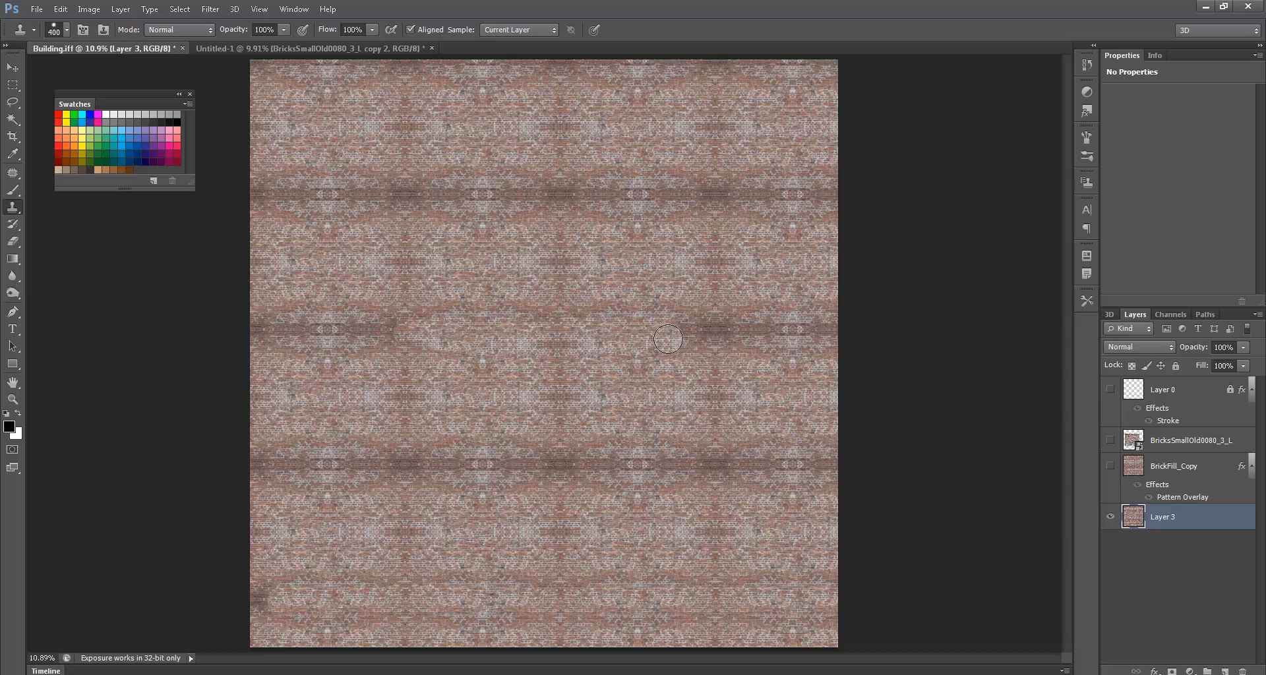
pyautogui.moveTo(673, 331); pyautogui.dragTo(839, 333)
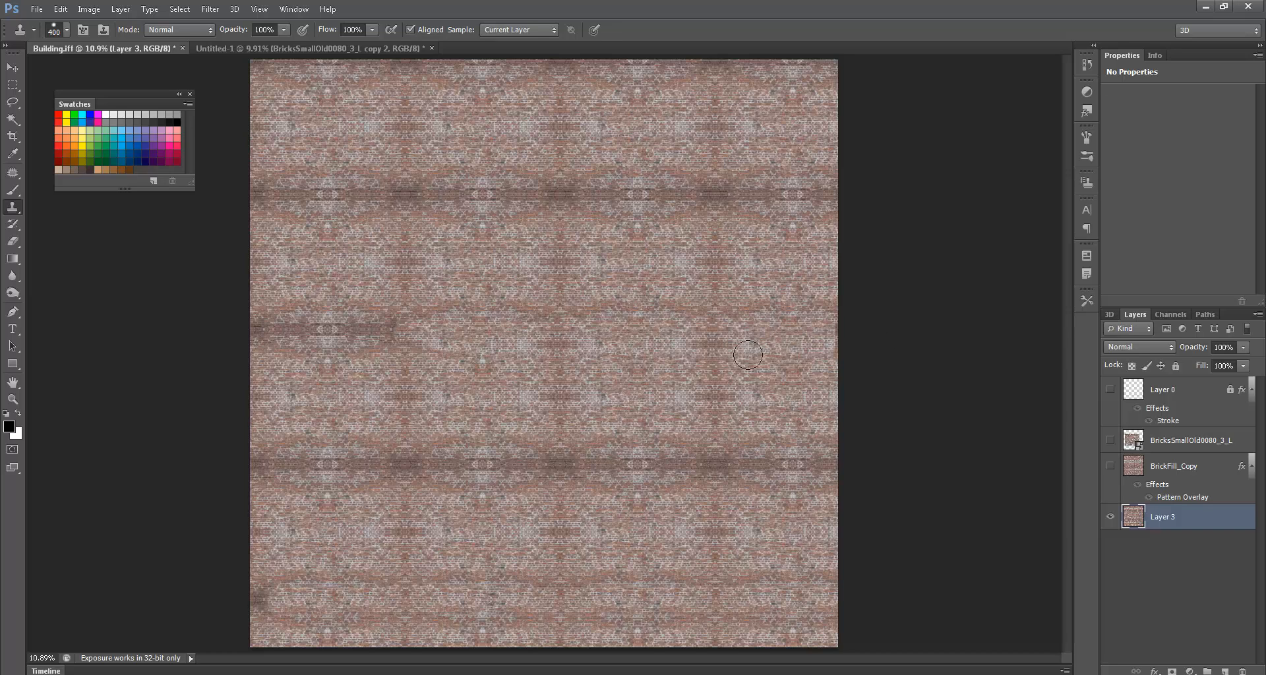
pyautogui.moveTo(536, 342)
pyautogui.mouseDown()
pyautogui.moveTo(192, 351)
pyautogui.moveTo(305, 311)
pyautogui.moveTo(423, 319)
pyautogui.mouseUp()
# - Fit the texture on screen, show Layer 0's wireframe again, and clone over the window-row seam
pyautogui.keyDown('alt'); pyautogui.scroll(10, 424, 319); pyautogui.keyUp('alt')
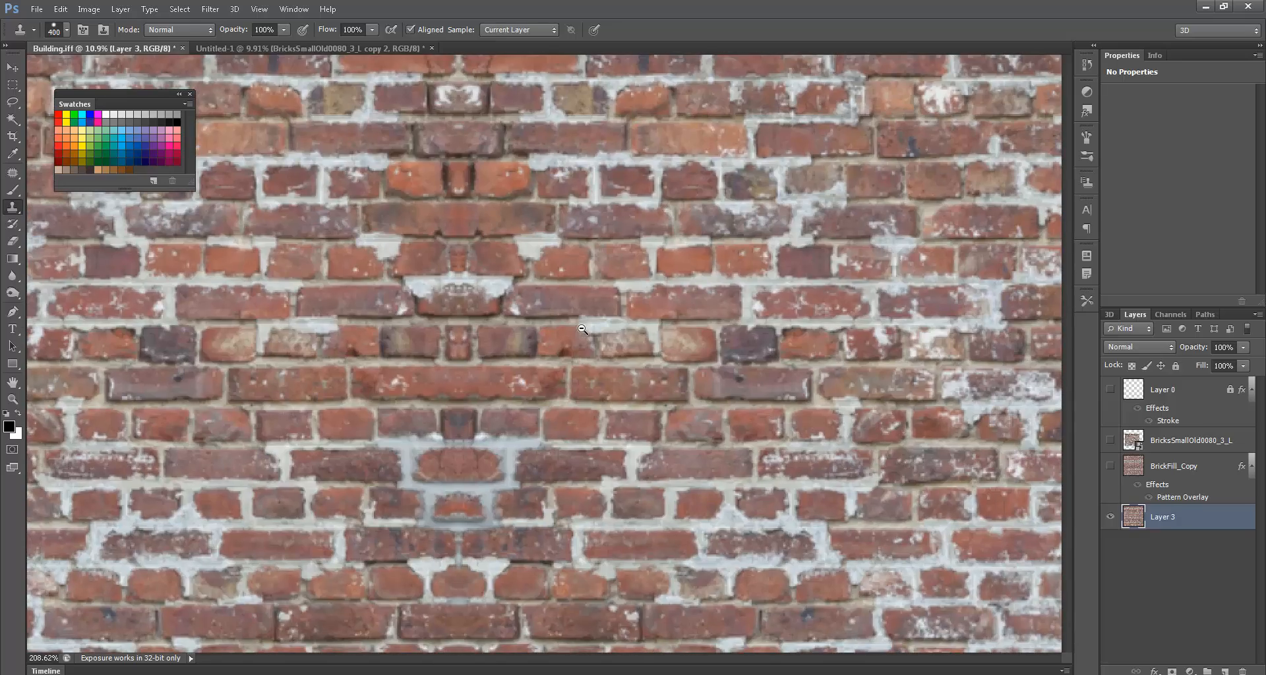
pyautogui.keyDown('alt'); pyautogui.scroll(-6, 603, 284); pyautogui.keyUp('alt')
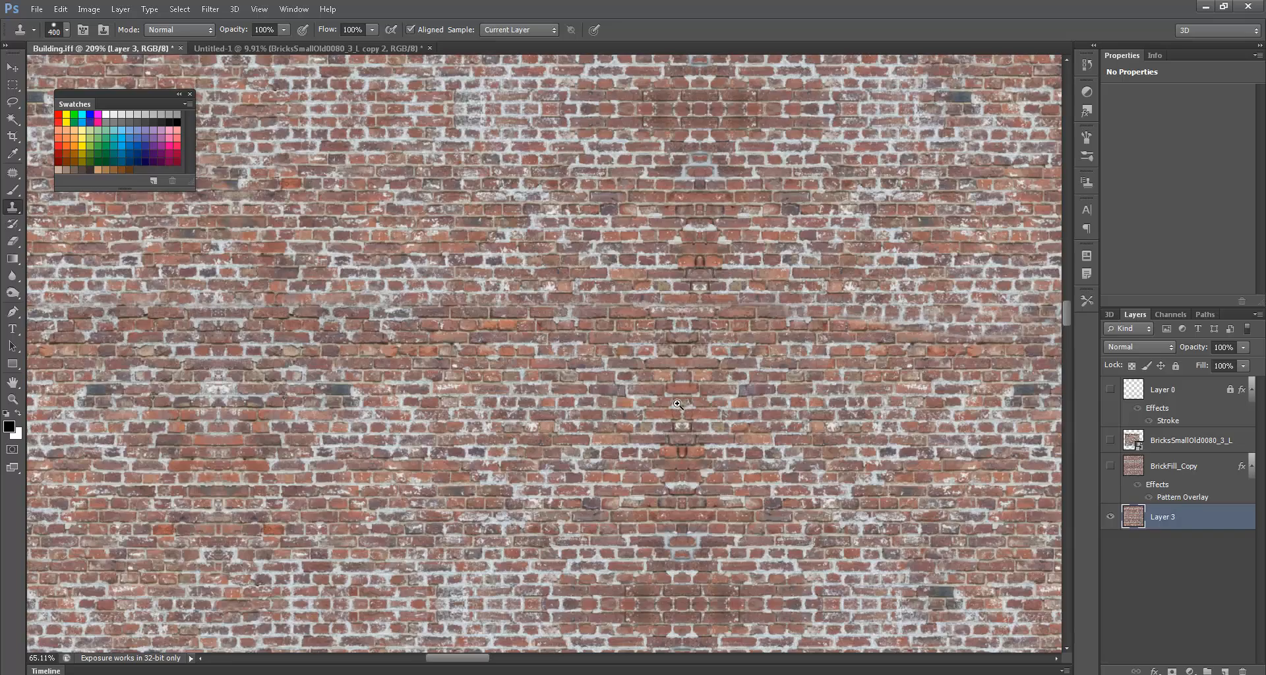
pyautogui.moveTo(745, 386); pyautogui.dragTo(572, 379)
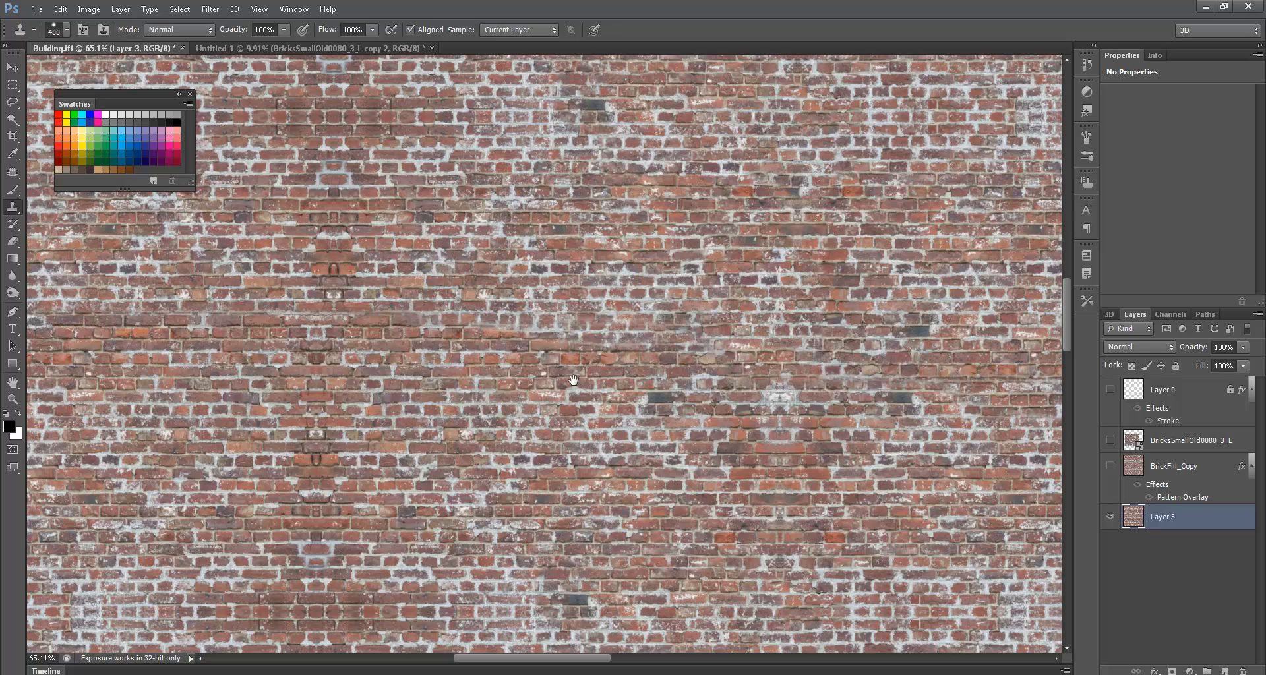
pyautogui.hotkey('ctrl', '0')
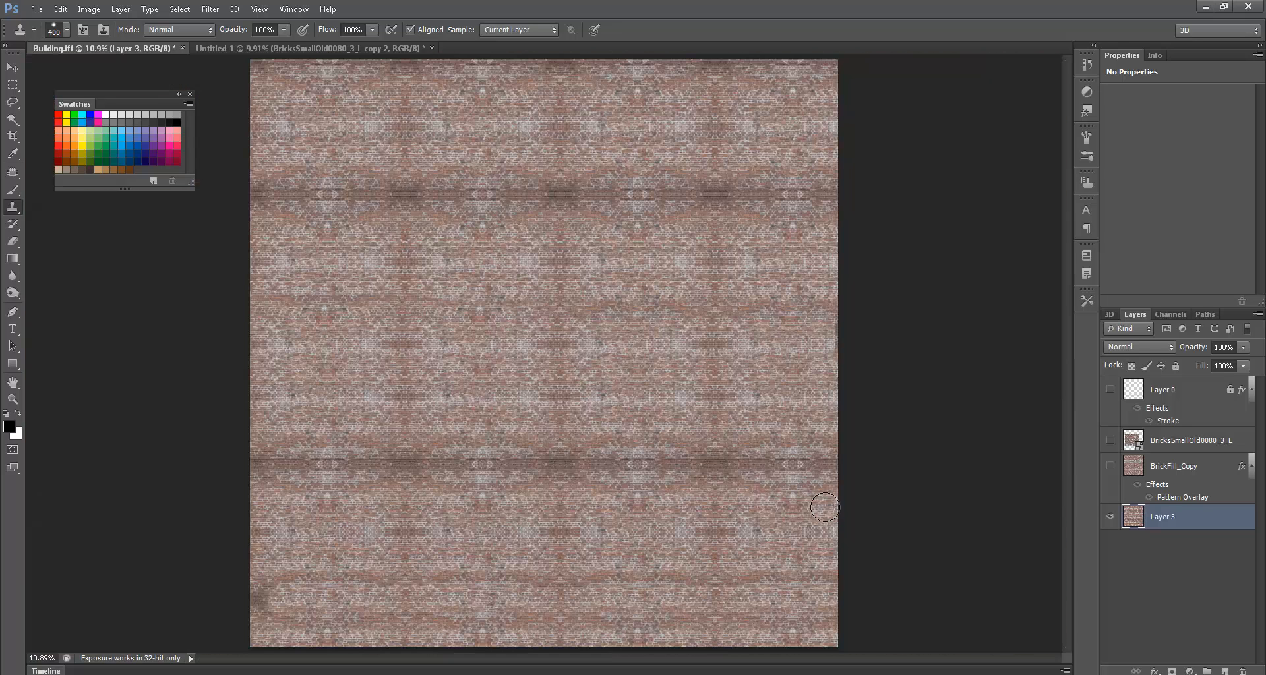
pyautogui.click(1111, 389)
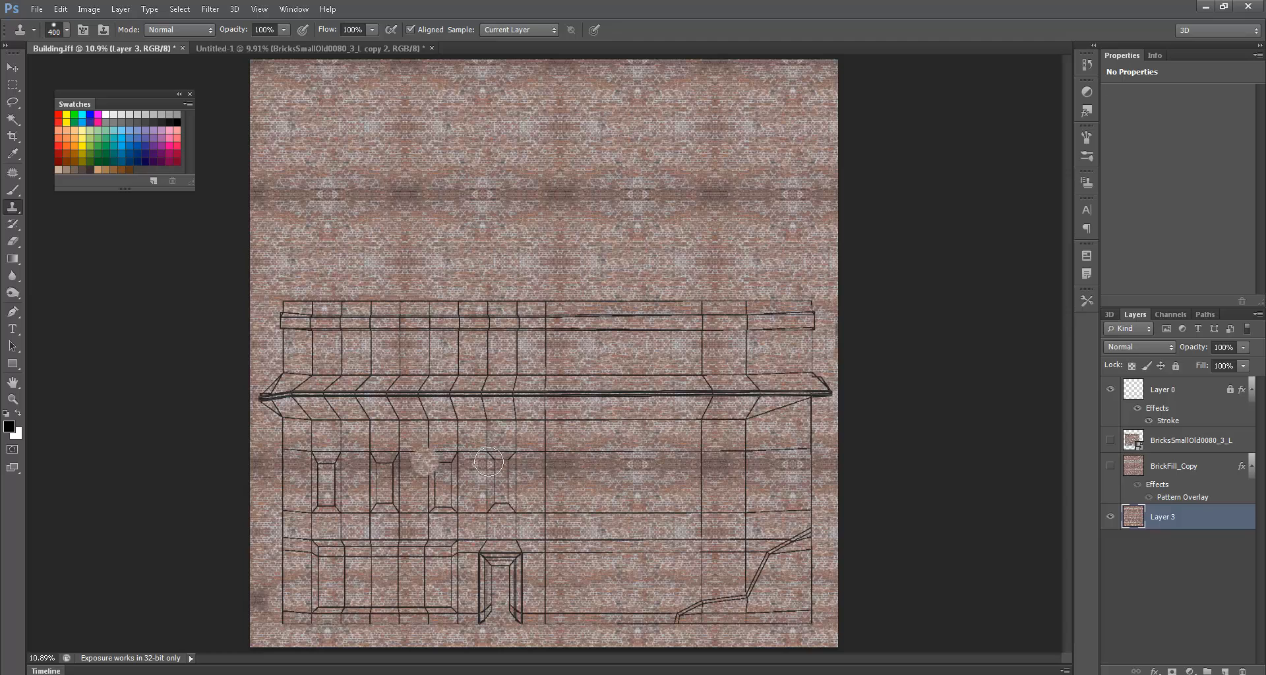
pyautogui.moveTo(586, 463); pyautogui.dragTo(641, 457)
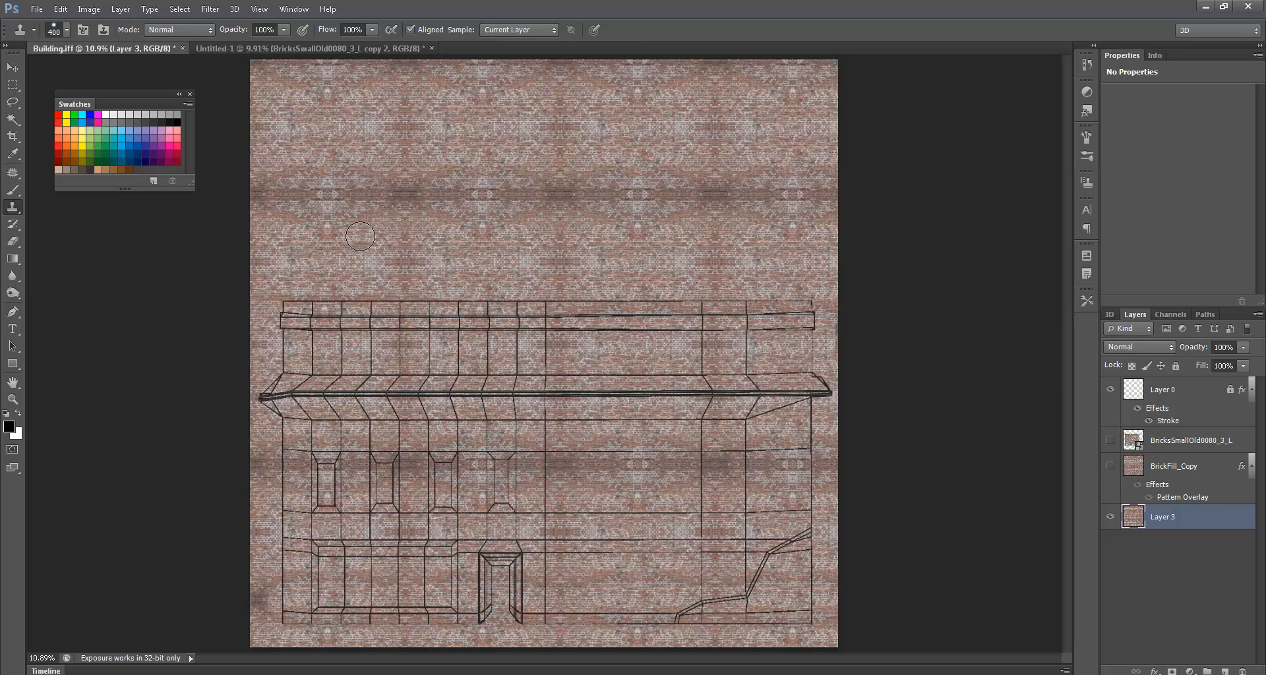
# - Search CG Textures in Firefox for cement textures
pyautogui.hotkey('alt', 'Tab')
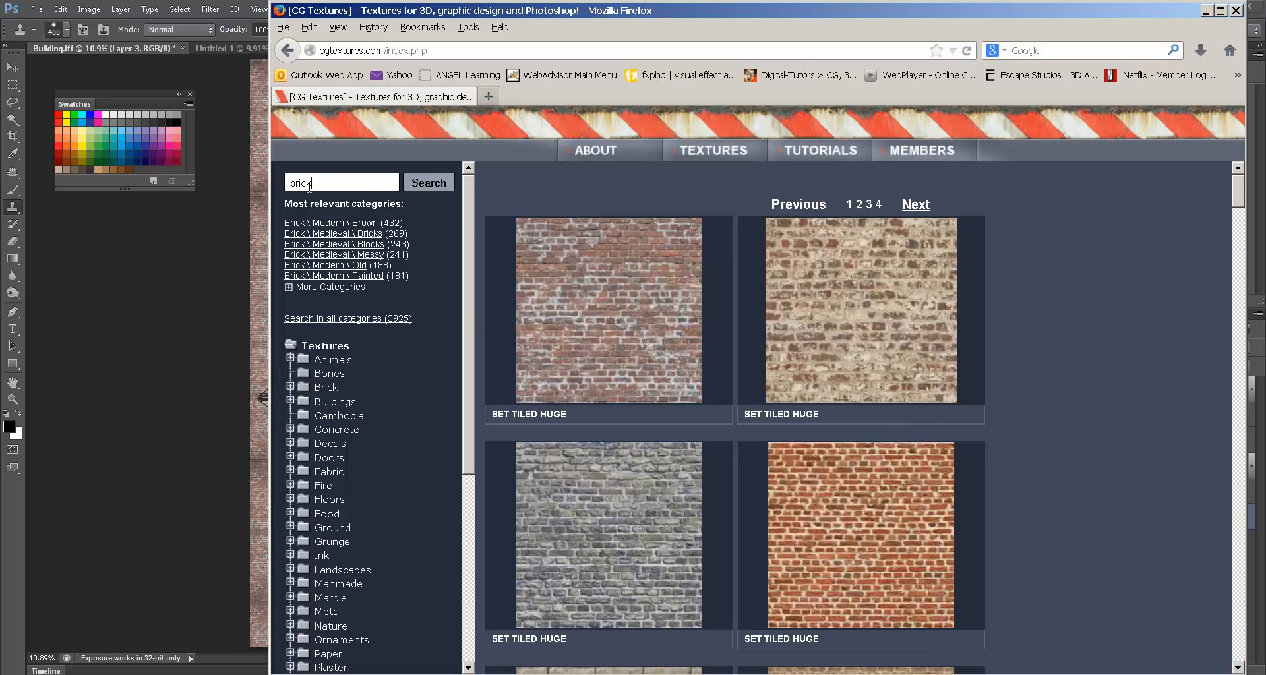
pyautogui.moveTo(770, 226)
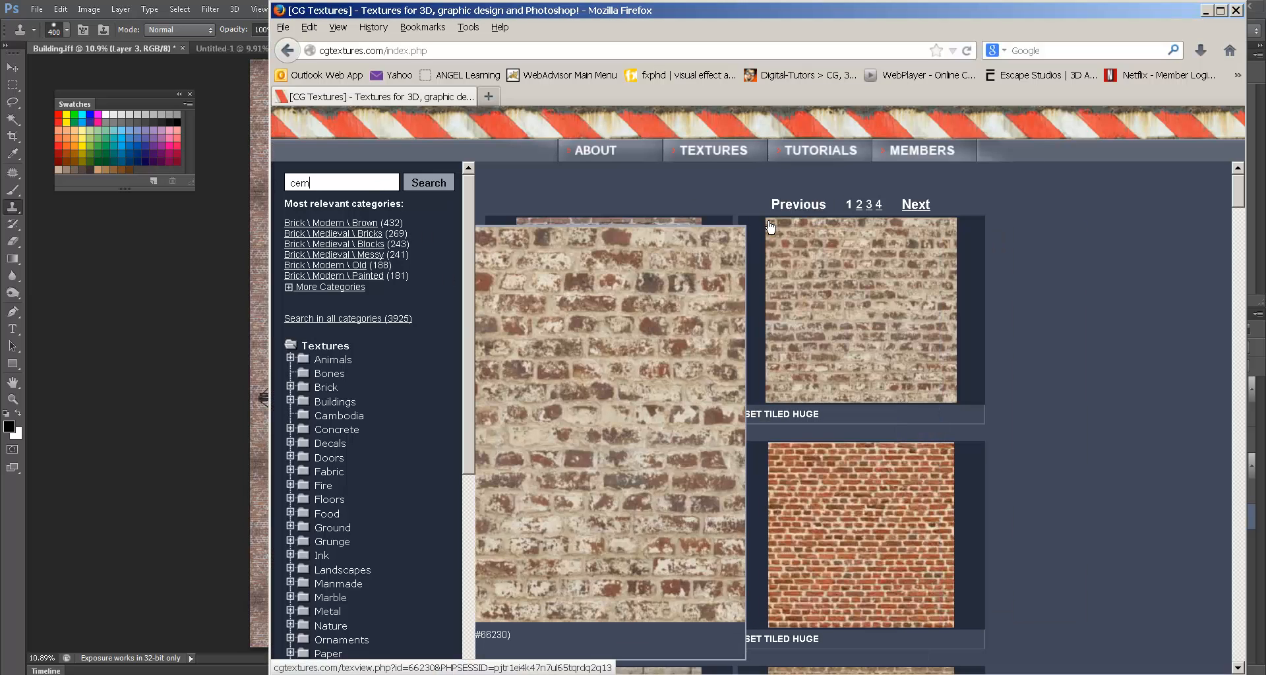
pyautogui.write('cement')
pyautogui.press('Return')
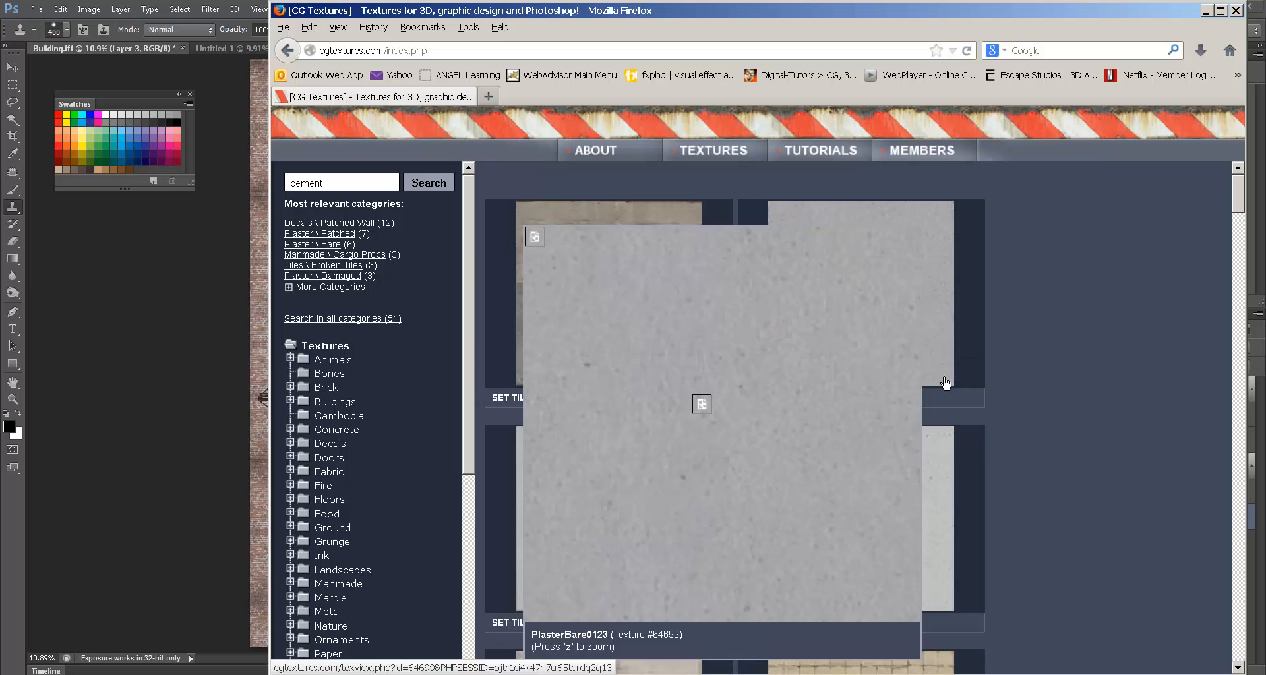
pyautogui.scroll(-10, 1016, 382)
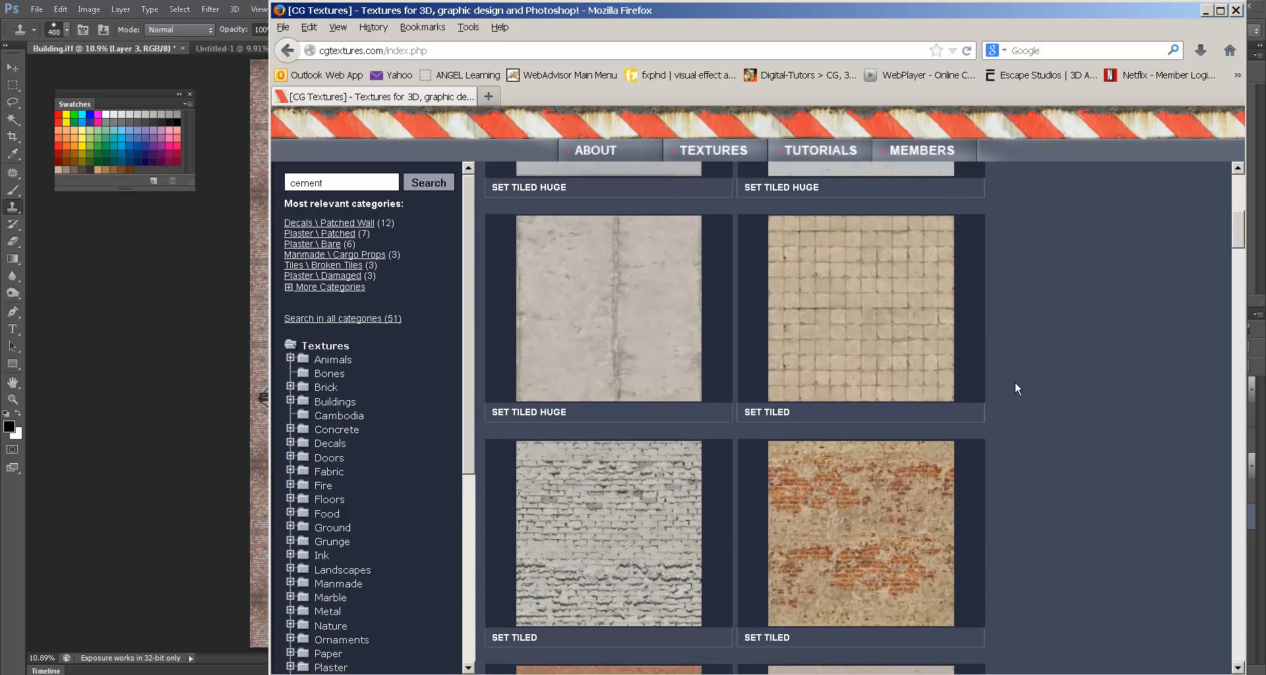
# - Replace the search with plaster and scroll through the plaster results
pyautogui.doubleClick(356, 183)
pyautogui.moveTo(784, 203)
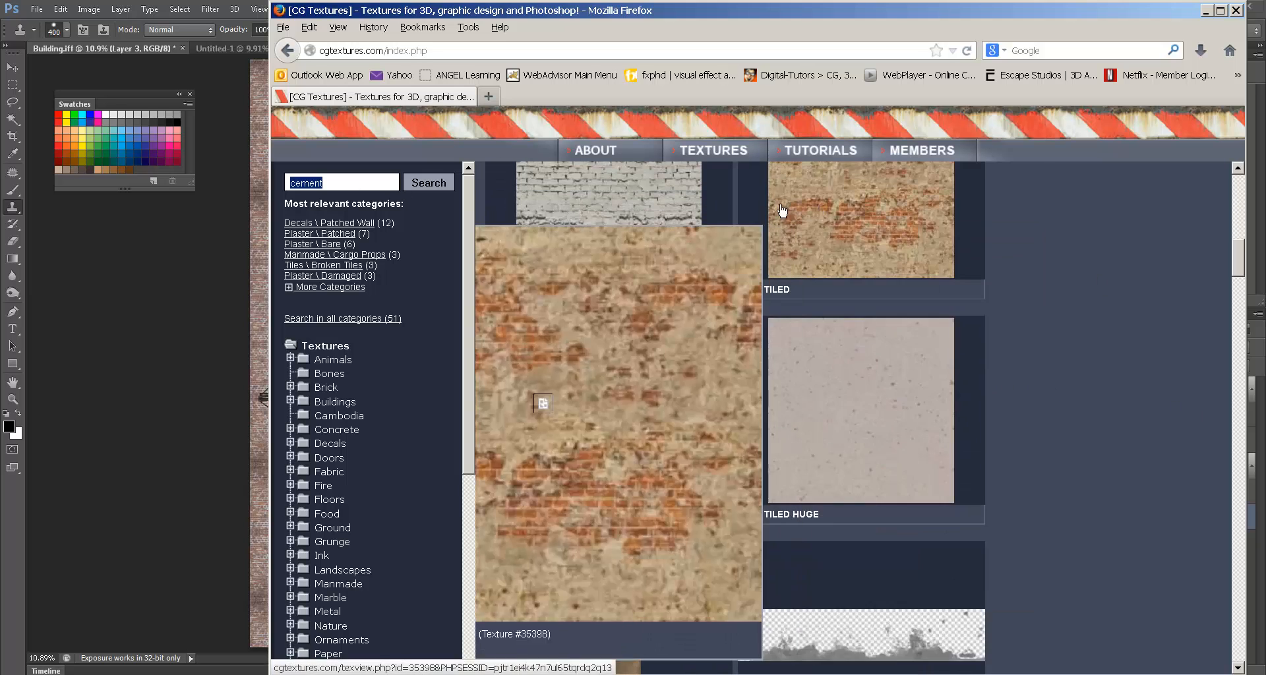
pyautogui.write('plaster')
pyautogui.press('Return')
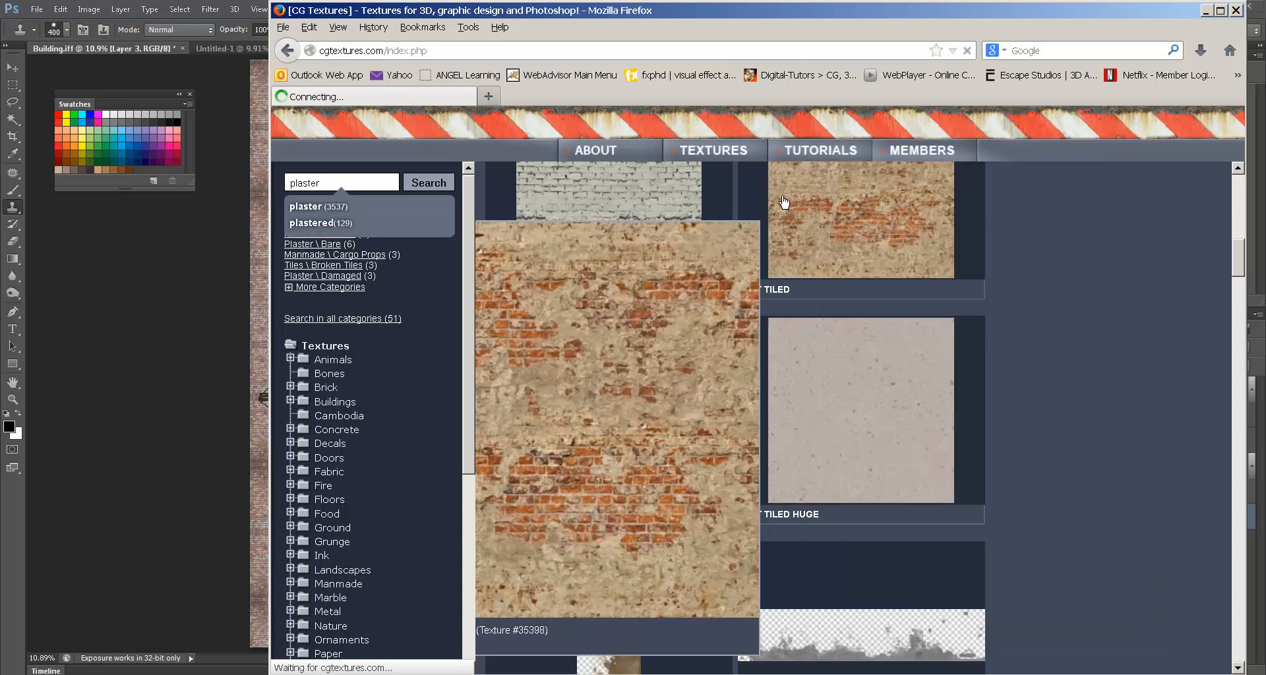
pyautogui.scroll(-5, 989, 383)
pyautogui.scroll(-10, 986, 382)
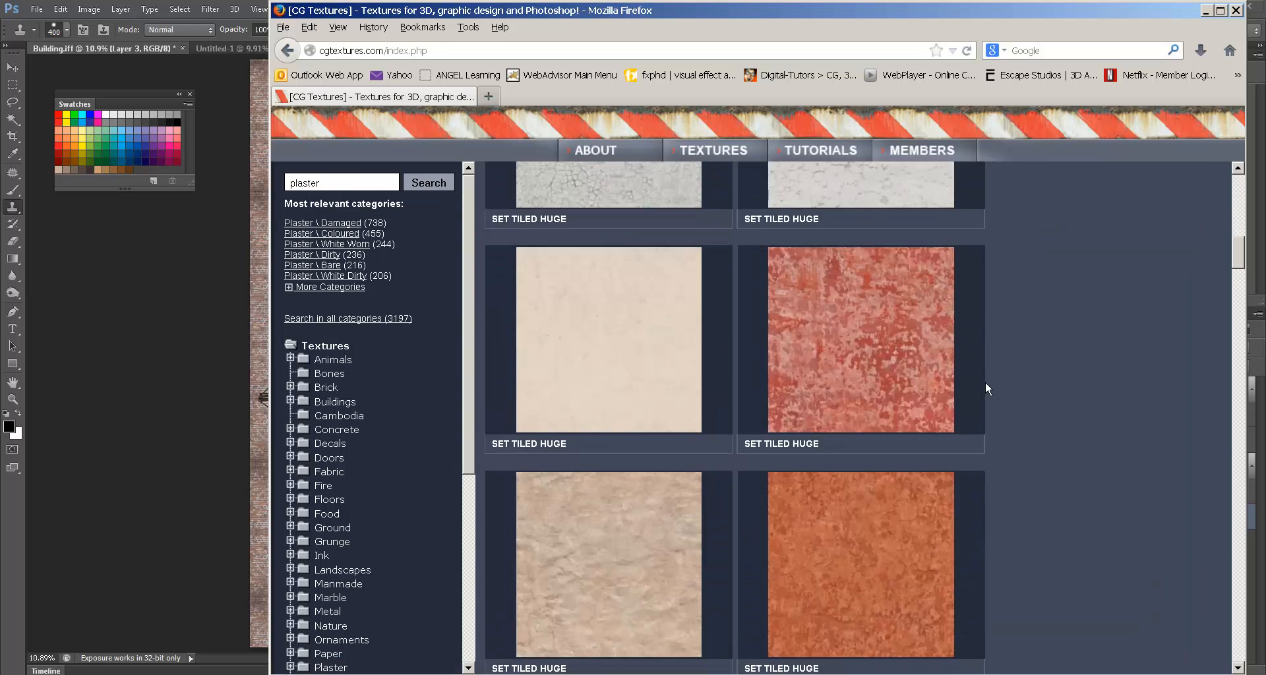
pyautogui.scroll(-5, 982, 382)
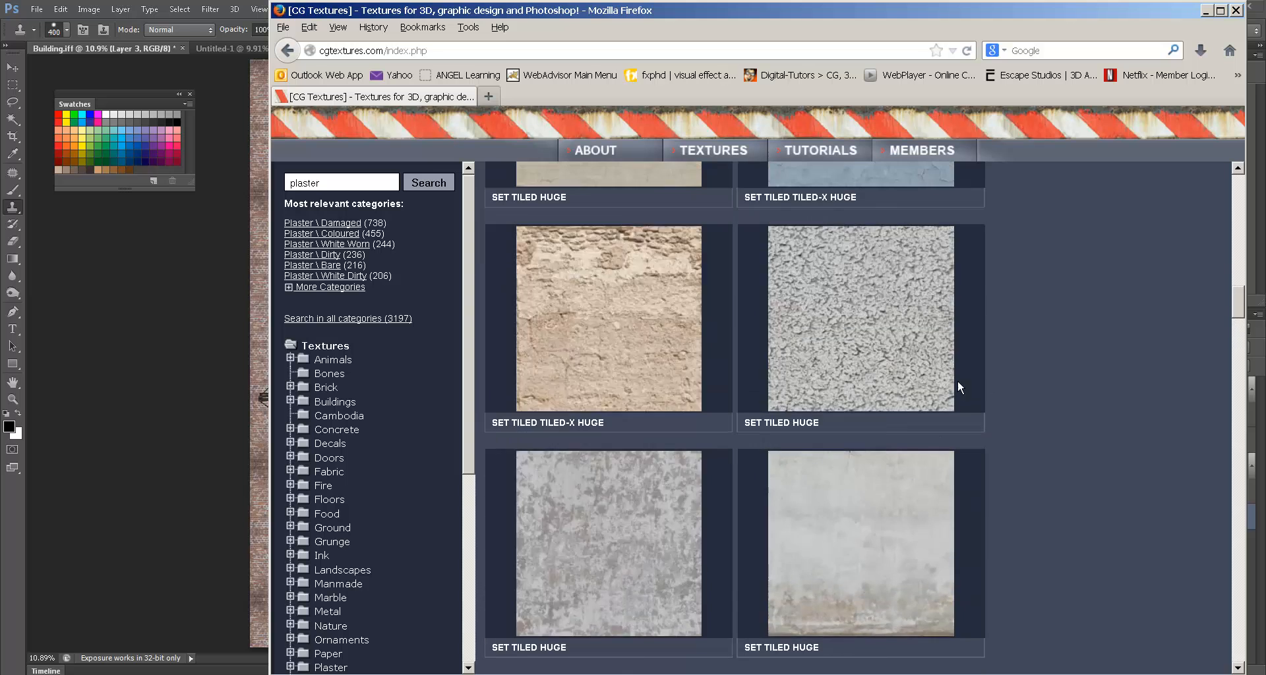
# - Open the PlasterBare0110 page and download Image 6's Large 3000x2000 version
pyautogui.click(594, 306)
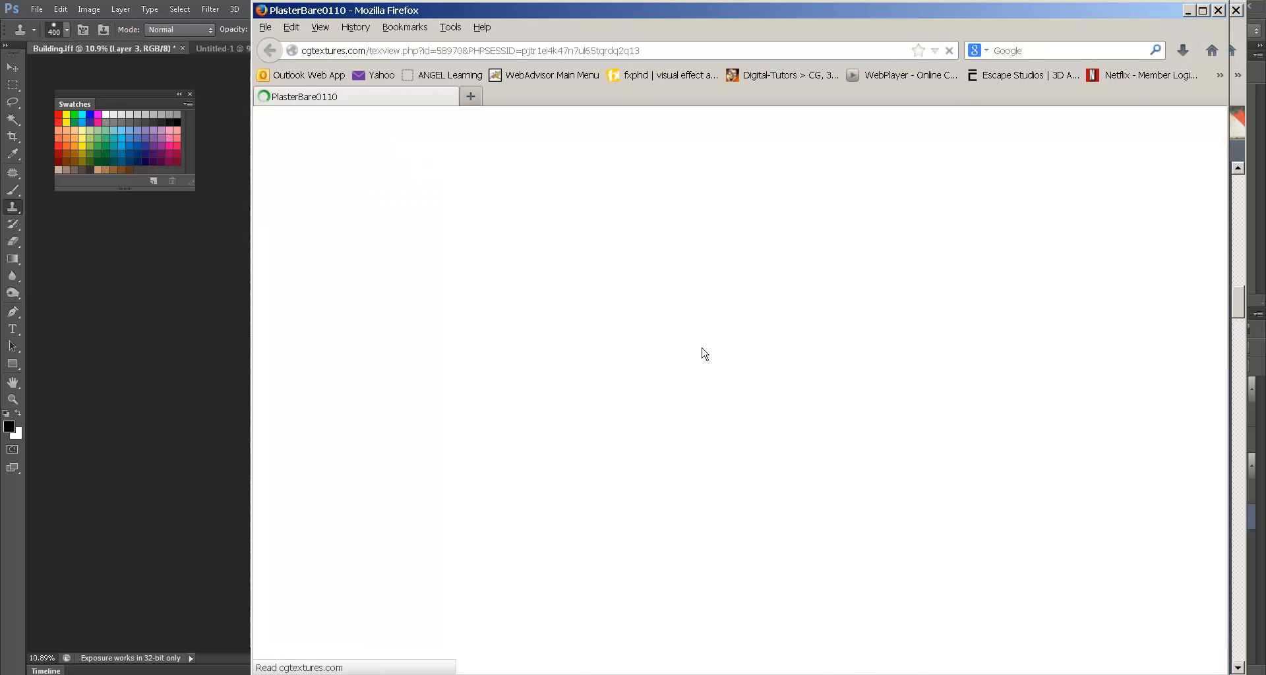
pyautogui.scroll(-2, 710, 335)
pyautogui.scroll(-5, 907, 386)
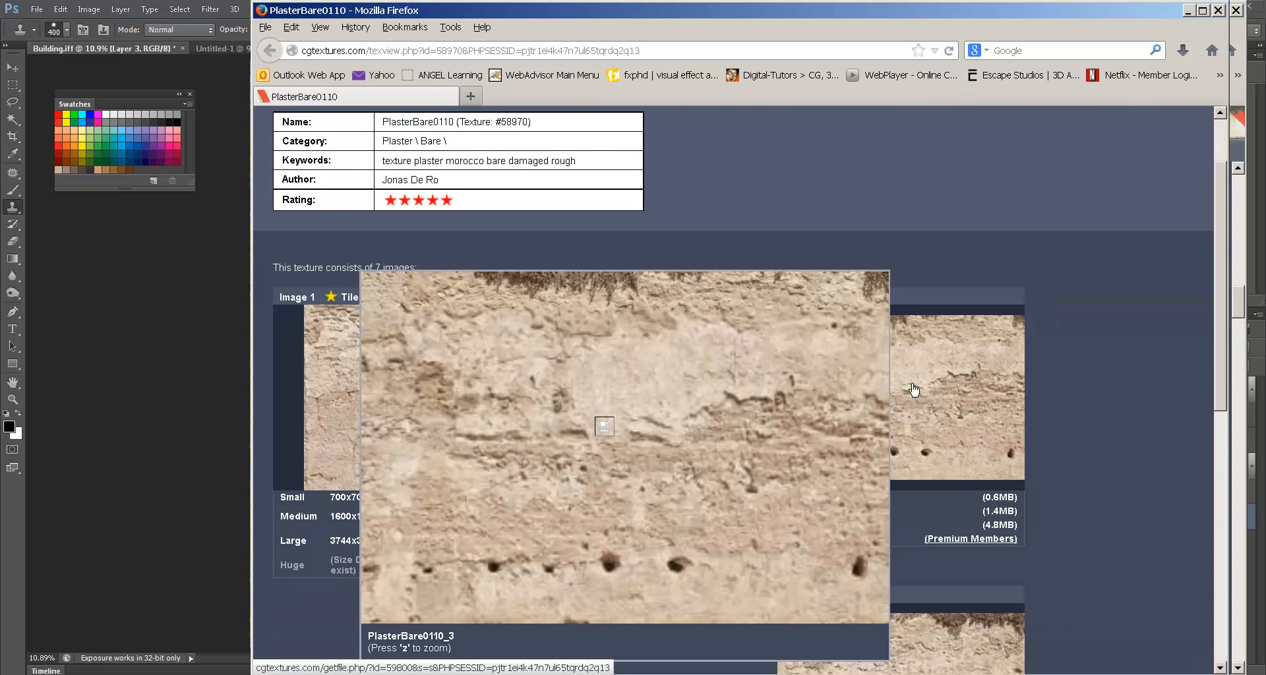
pyautogui.moveTo(901, 377)
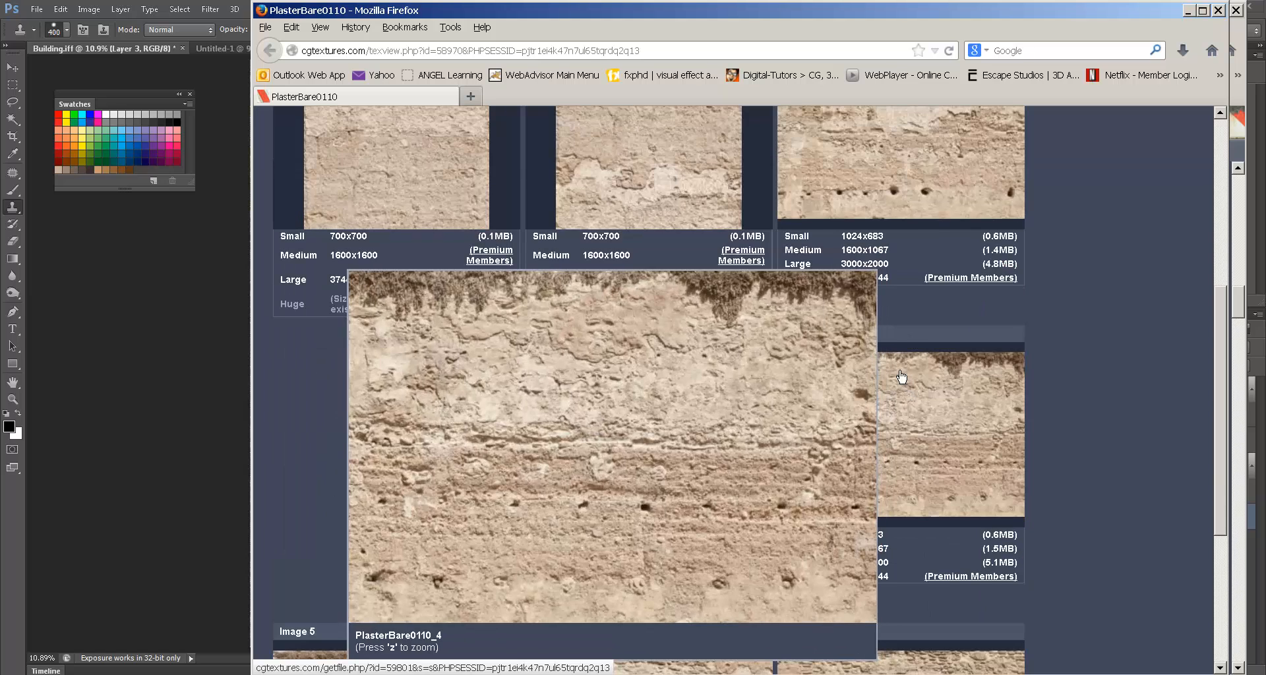
pyautogui.scroll(2, 900, 374)
pyautogui.scroll(-5, 530, 467)
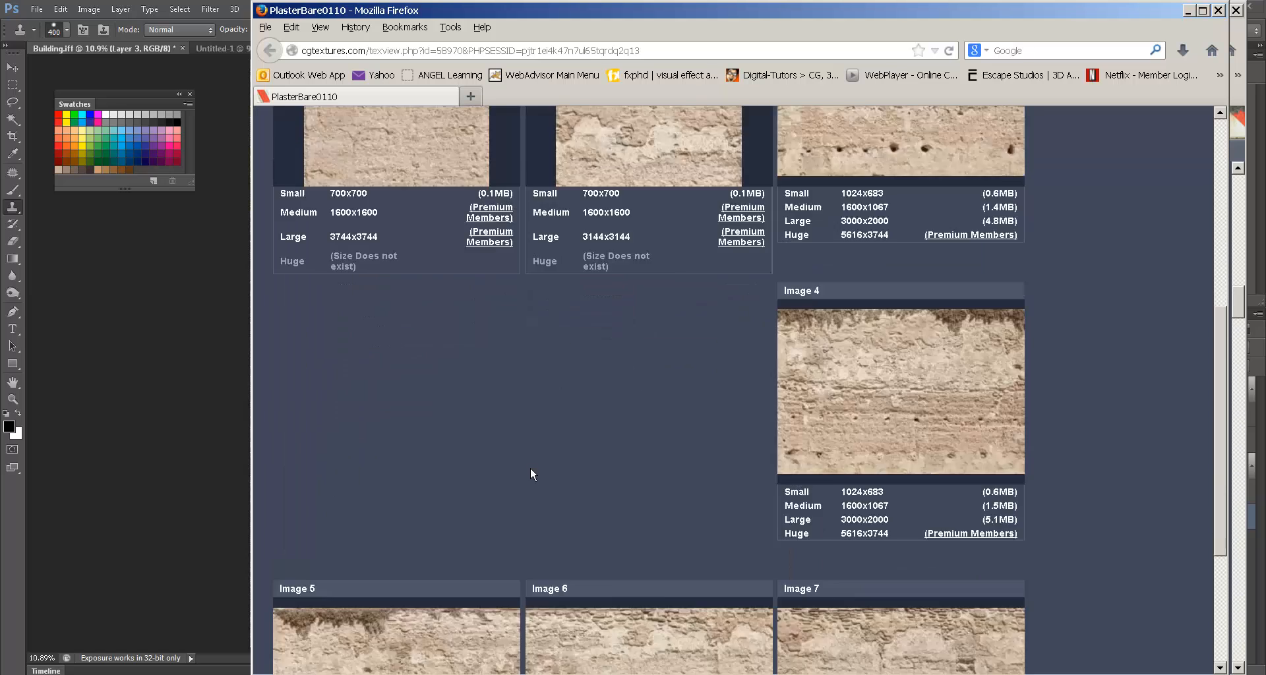
pyautogui.moveTo(704, 556)
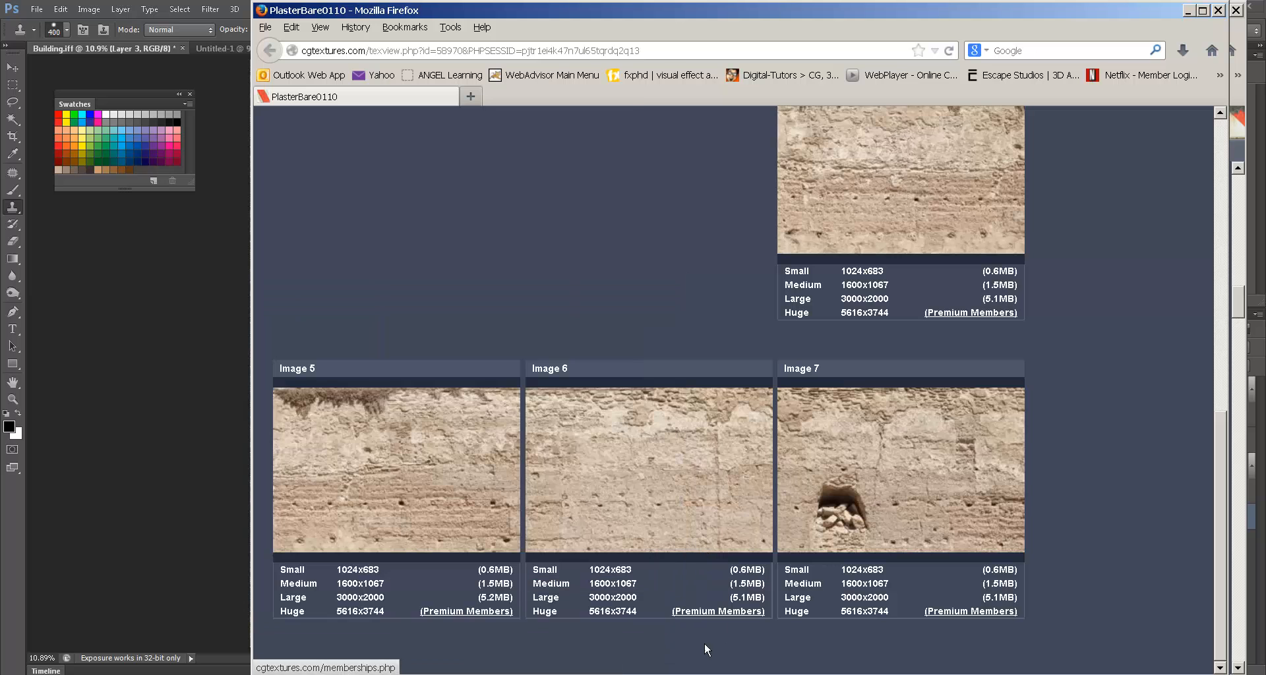
pyautogui.click(543, 599)
pyautogui.press('Return')
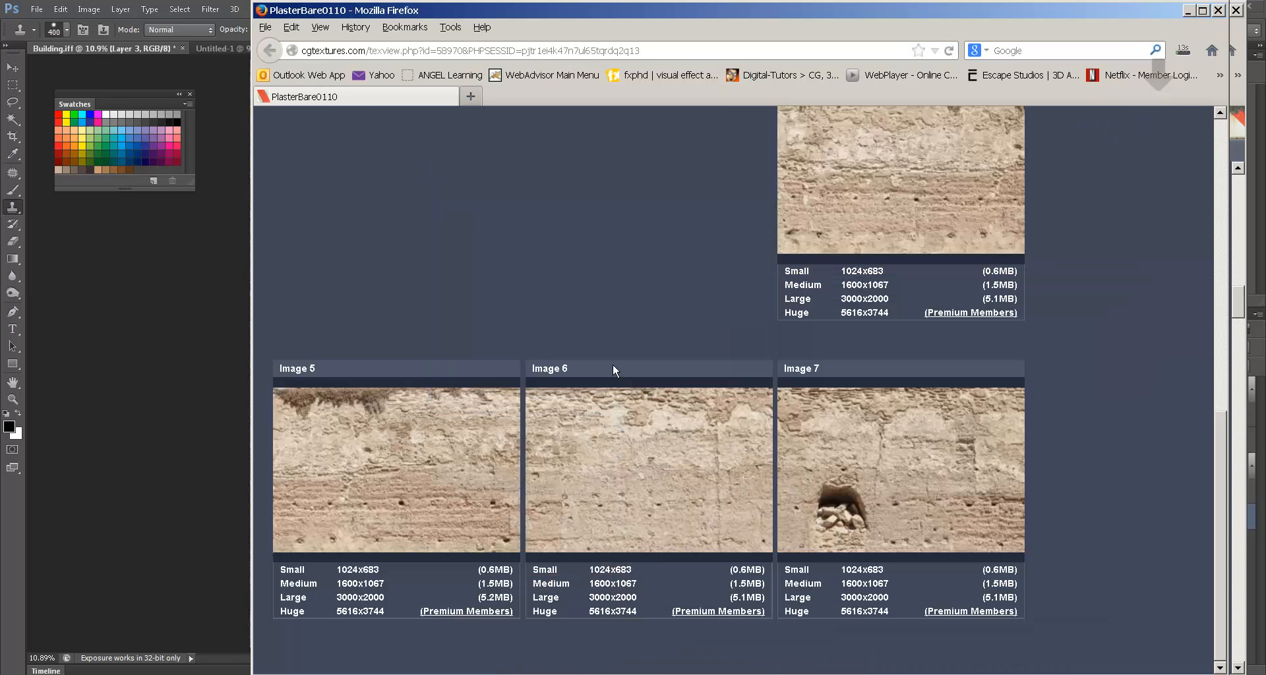
pyautogui.scroll(8, 575, 254)
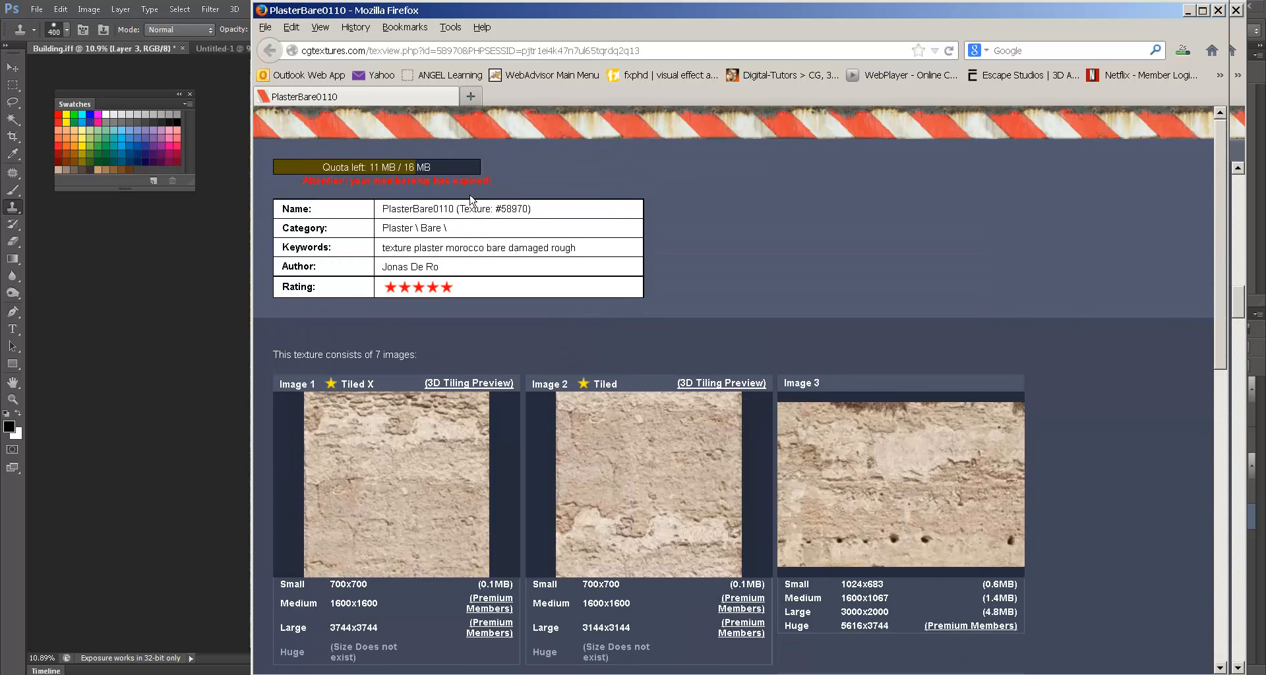
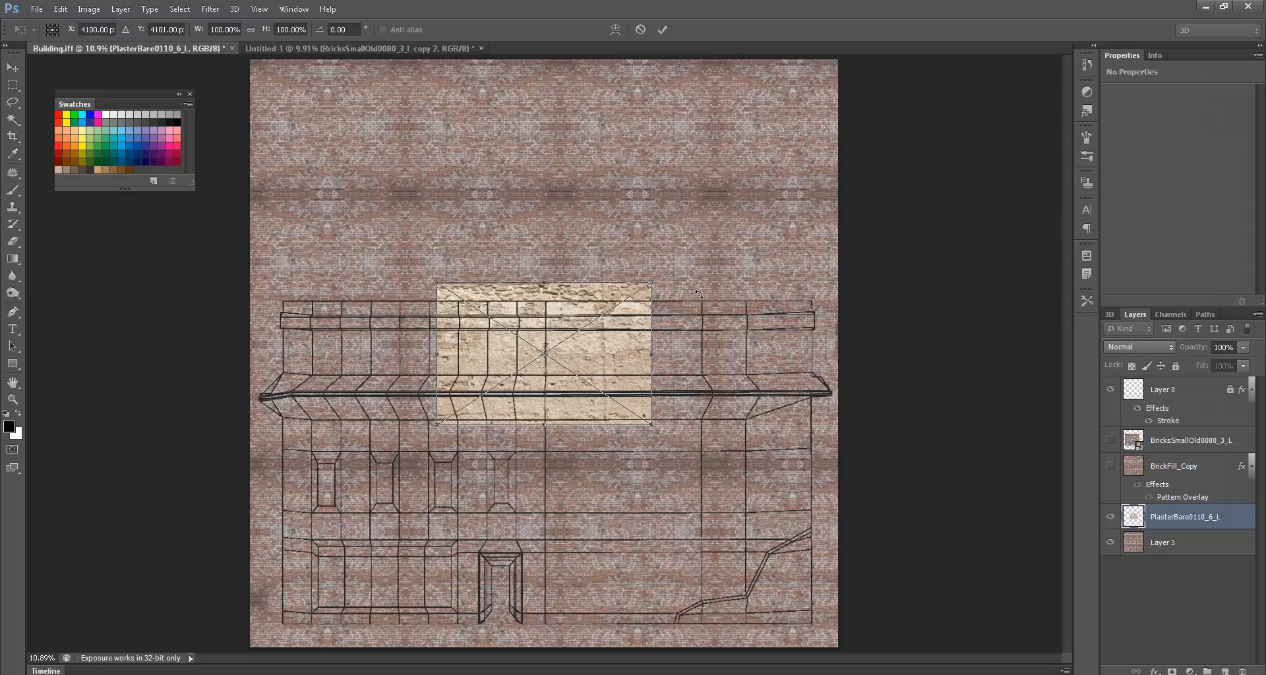
# - Commit the three placed textures and hide the PlasterDamaged and Grungemaps layers
pyautogui.press('Return')
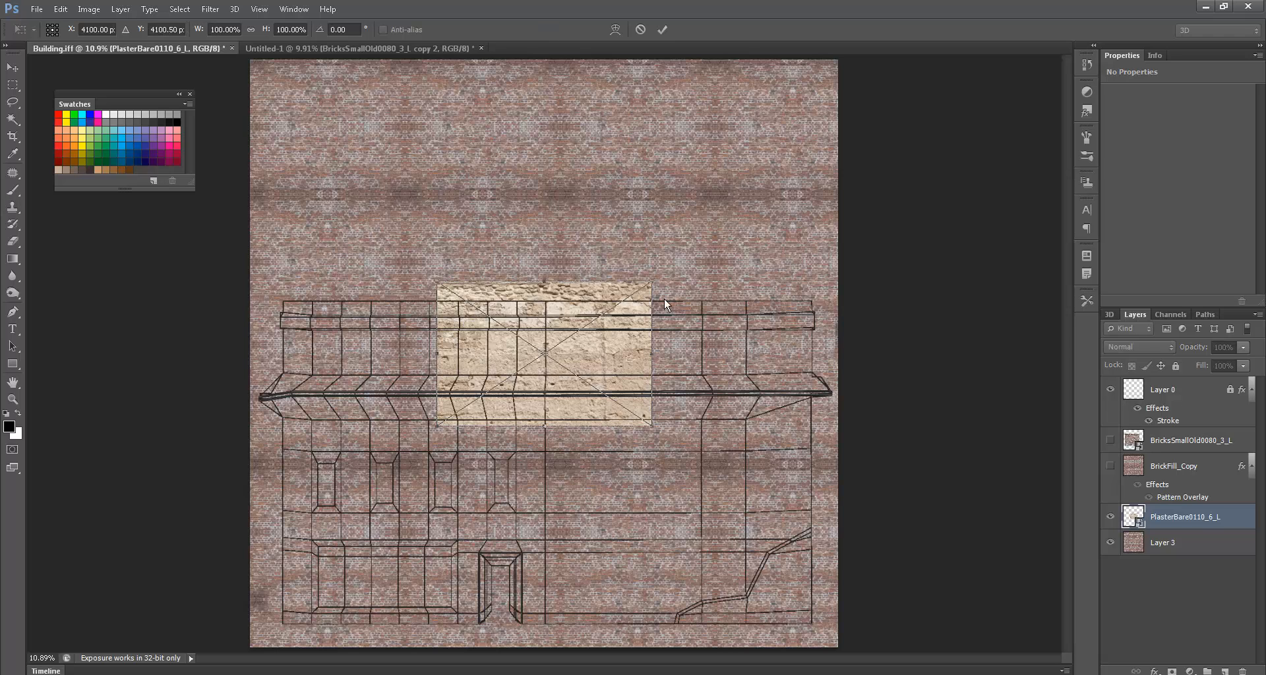
pyautogui.press('Return')
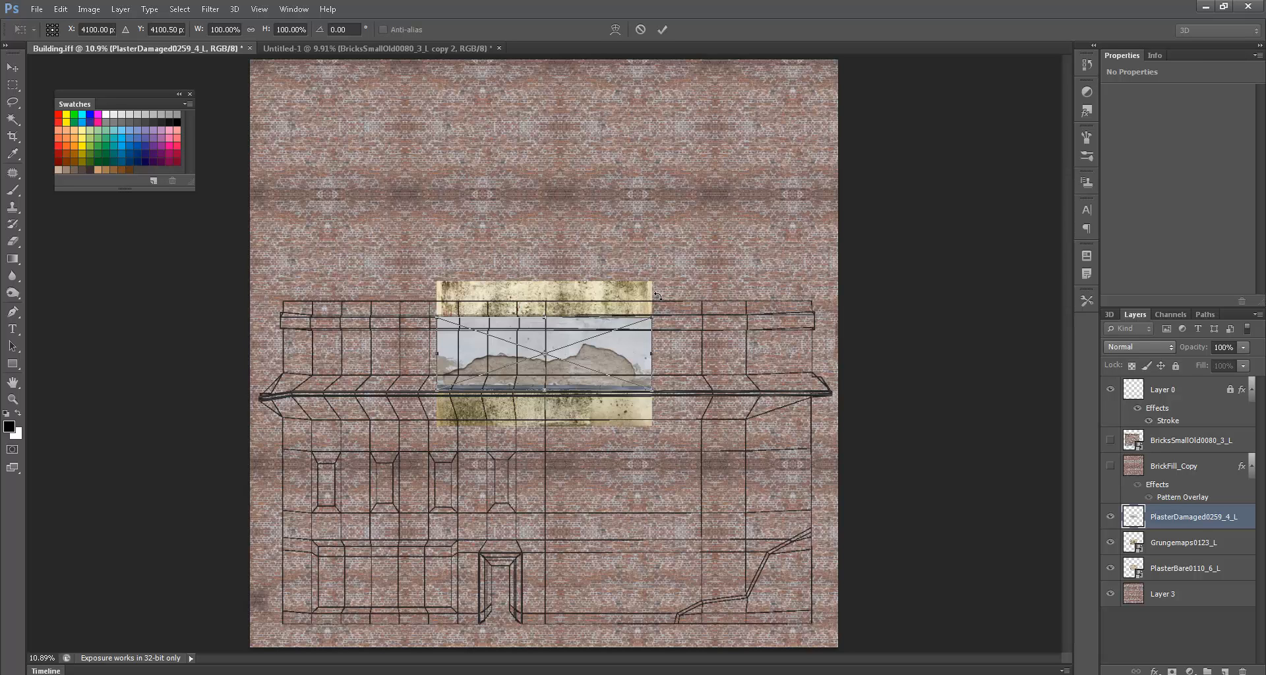
pyautogui.press('Return')
pyautogui.press('s')
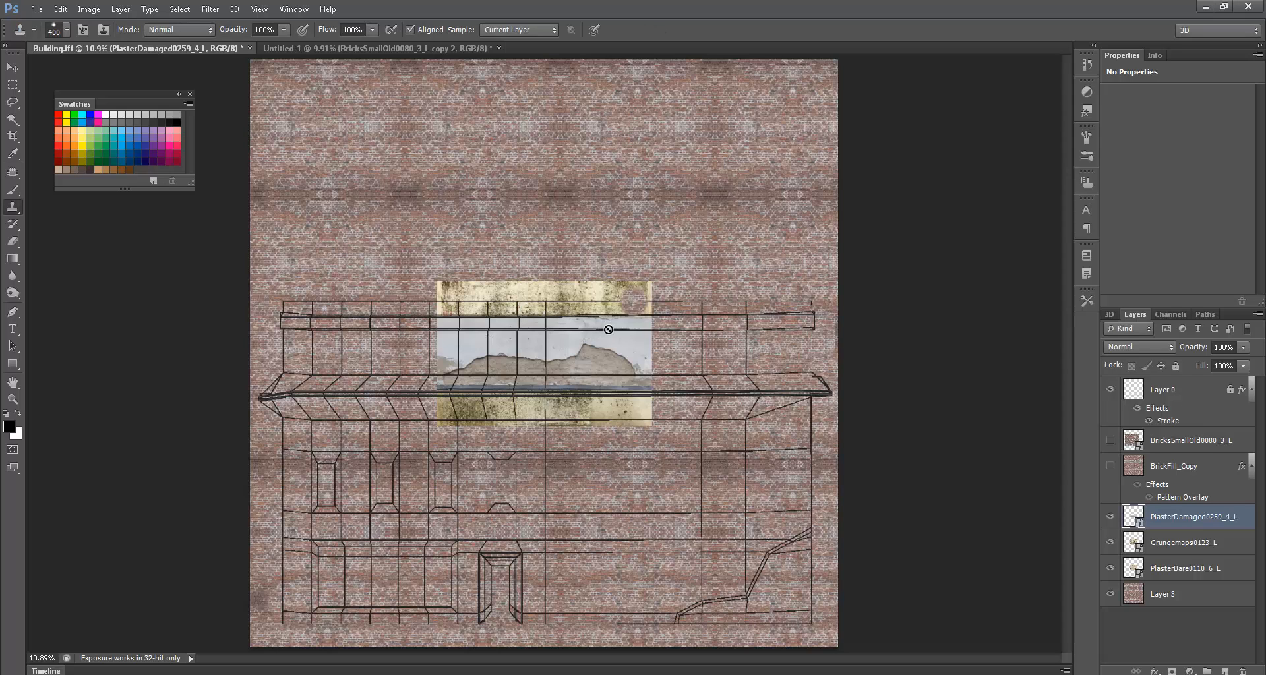
pyautogui.click(1112, 518)
pyautogui.click(1109, 543)
# - Scale the PlasterBare0110_6_L texture to about 41.5% and place it over the ledge's left end
pyautogui.click(1137, 571)
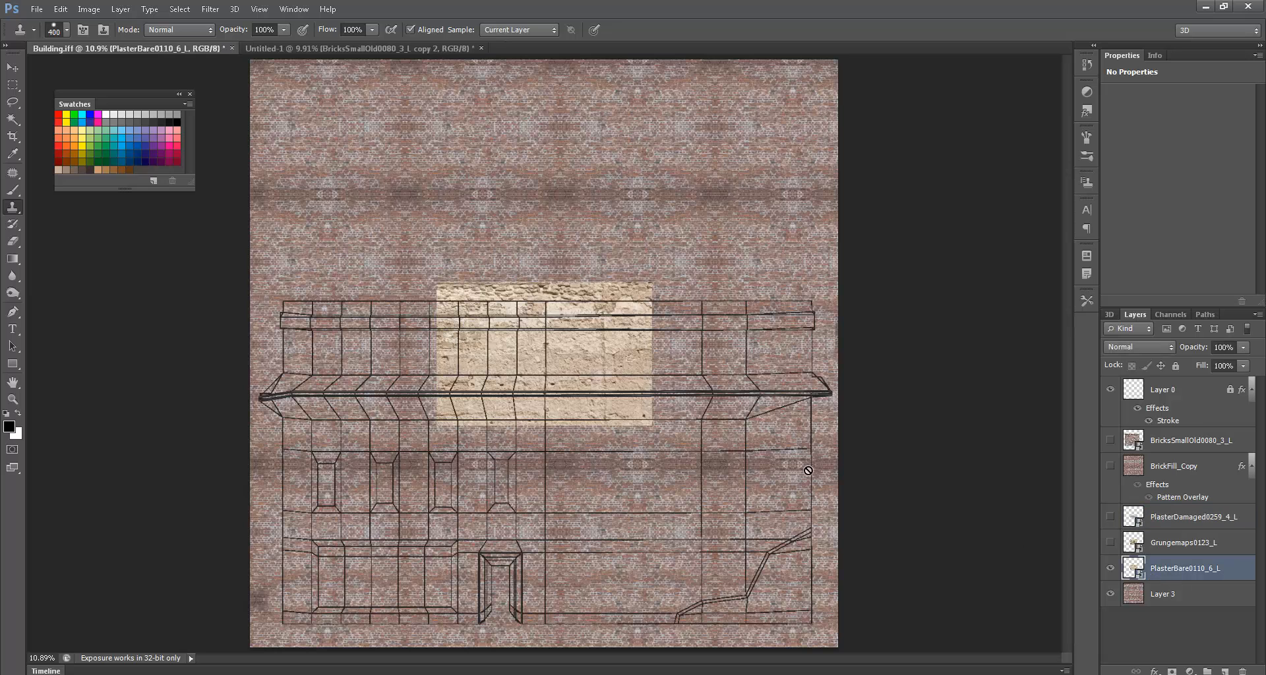
pyautogui.keyDown('ctrl'); pyautogui.moveTo(565, 345); pyautogui.dragTo(381, 379); pyautogui.keyUp('ctrl')
pyautogui.hotkey('ctrl', 't')
pyautogui.moveTo(465, 317)
pyautogui.keyDown('alt'); pyautogui.keyDown('shift'); pyautogui.mouseDown()
pyautogui.moveTo(403, 358)
pyautogui.moveTo(334, 373)
pyautogui.mouseUp(); pyautogui.keyUp('shift'); pyautogui.keyUp('alt')
pyautogui.press('s')
pyautogui.press('Return')
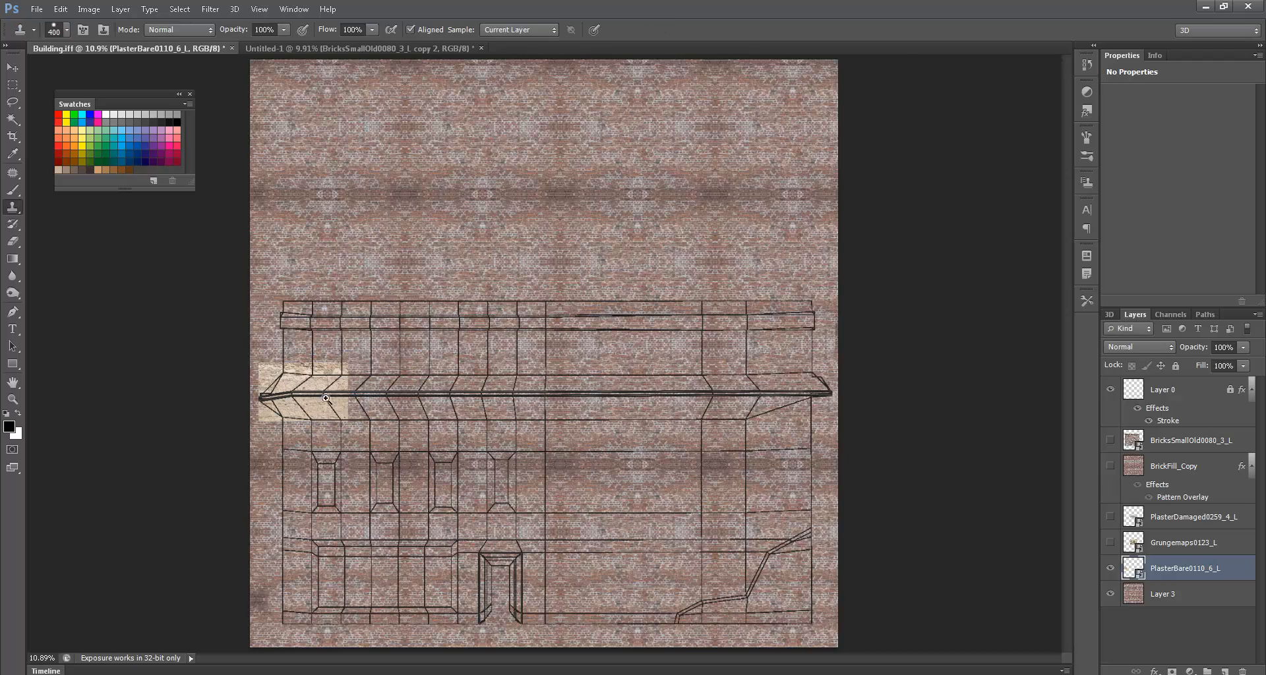
pyautogui.keyDown('alt'); pyautogui.scroll(5, 334, 373); pyautogui.keyUp('alt')
pyautogui.keyDown('alt'); pyautogui.click(371, 394); pyautogui.keyUp('alt')
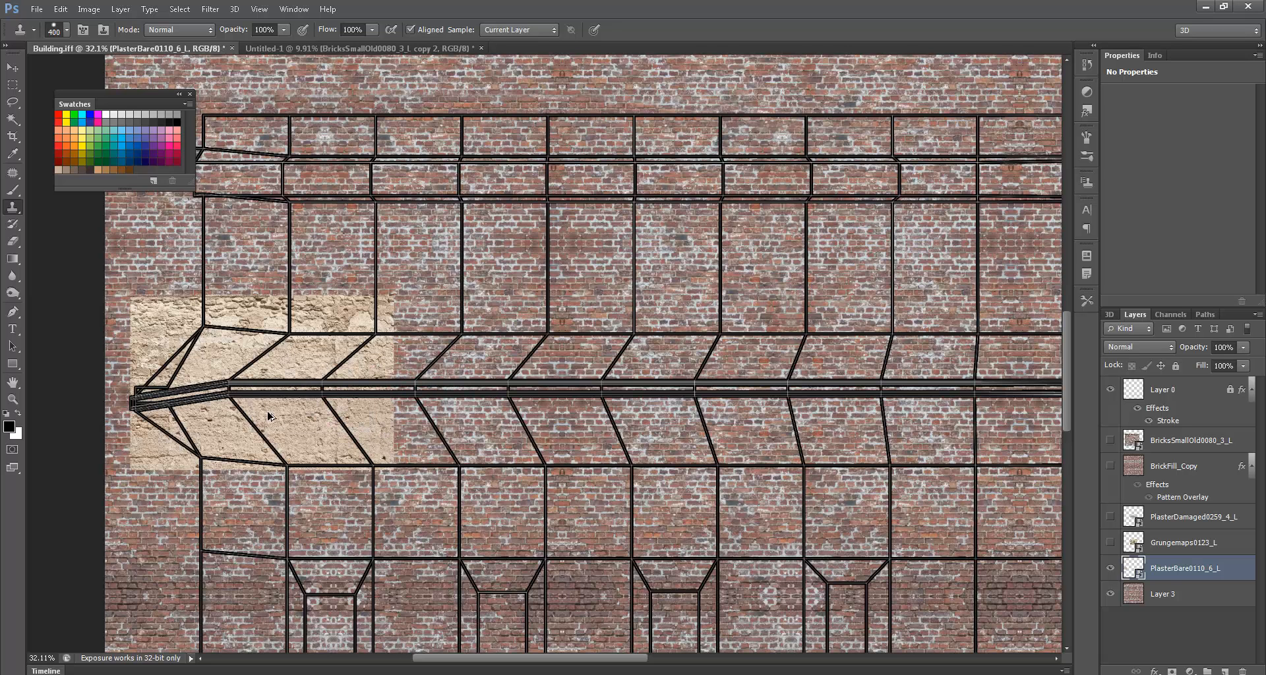
# - Duplicate the plaster patch rightward, adjust its width, and merge it with the original
pyautogui.keyDown('ctrl'); pyautogui.keyDown('alt'); pyautogui.moveTo(276, 417); pyautogui.dragTo(532, 416); pyautogui.keyUp('alt'); pyautogui.keyUp('ctrl')
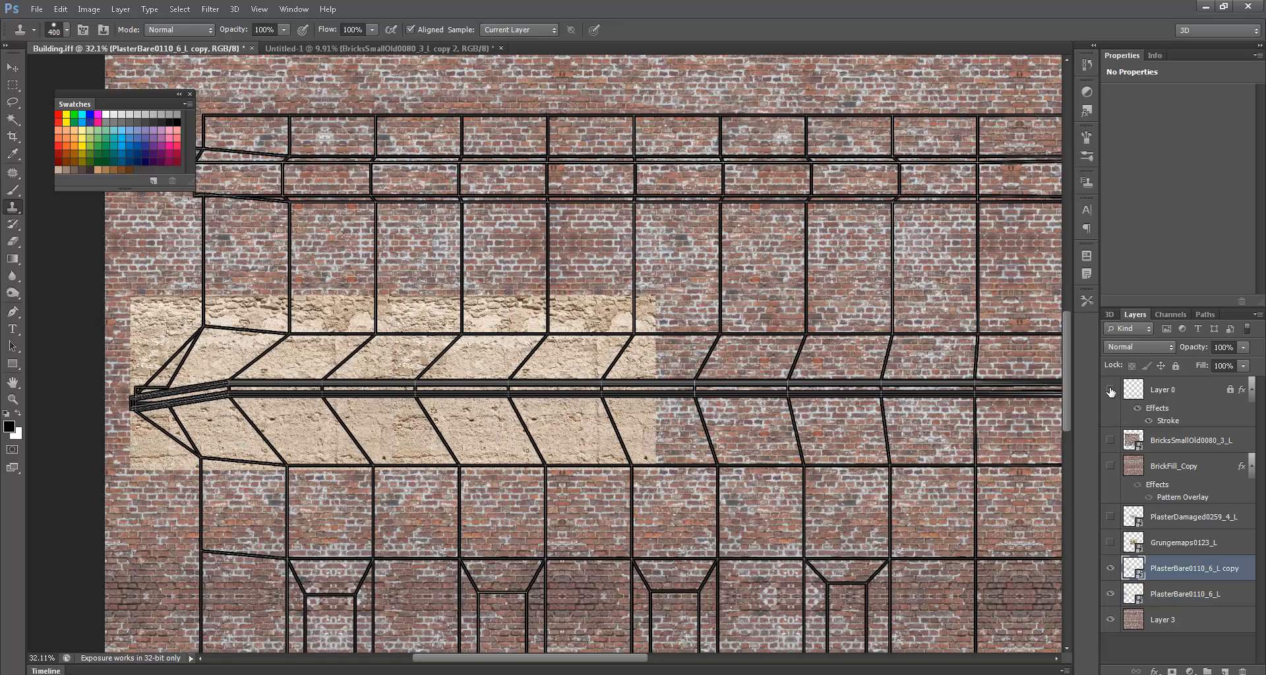
pyautogui.click(1110, 392)
pyautogui.keyDown('ctrl'); pyautogui.moveTo(455, 414); pyautogui.dragTo(472, 414); pyautogui.keyUp('ctrl')
pyautogui.hotkey('ctrl', 't')
pyautogui.click(209, 29)
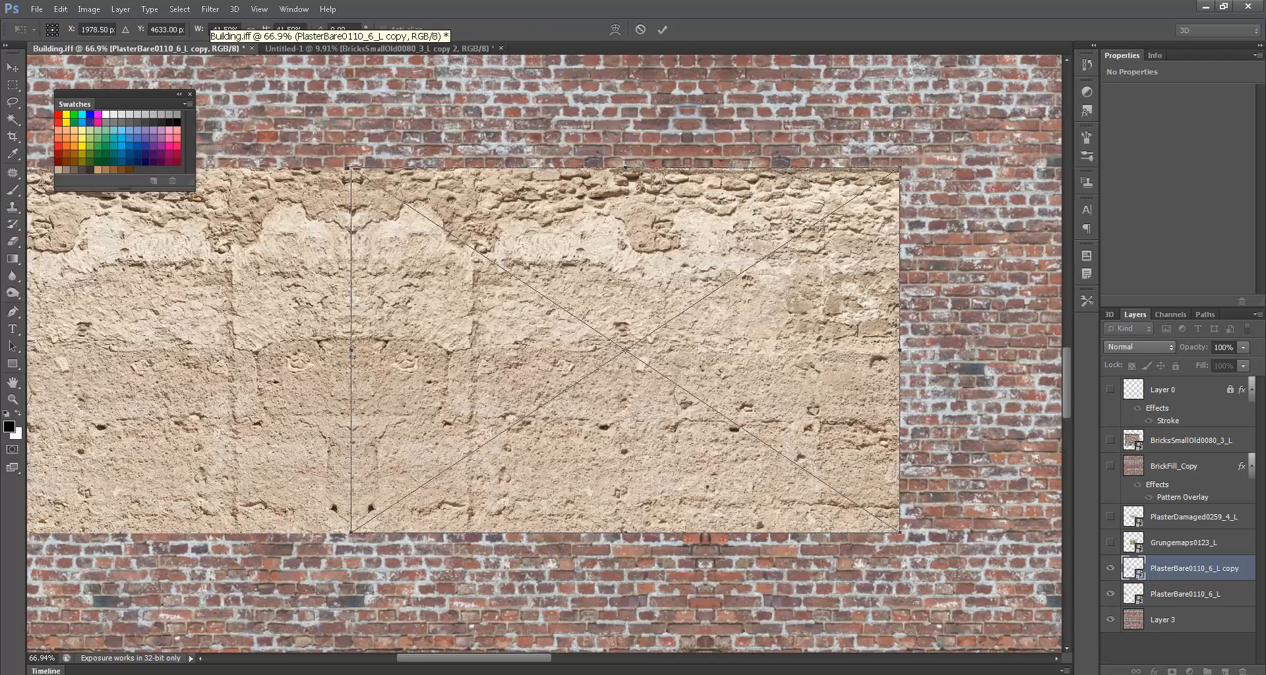
pyautogui.press('Return')
pyautogui.press('s')
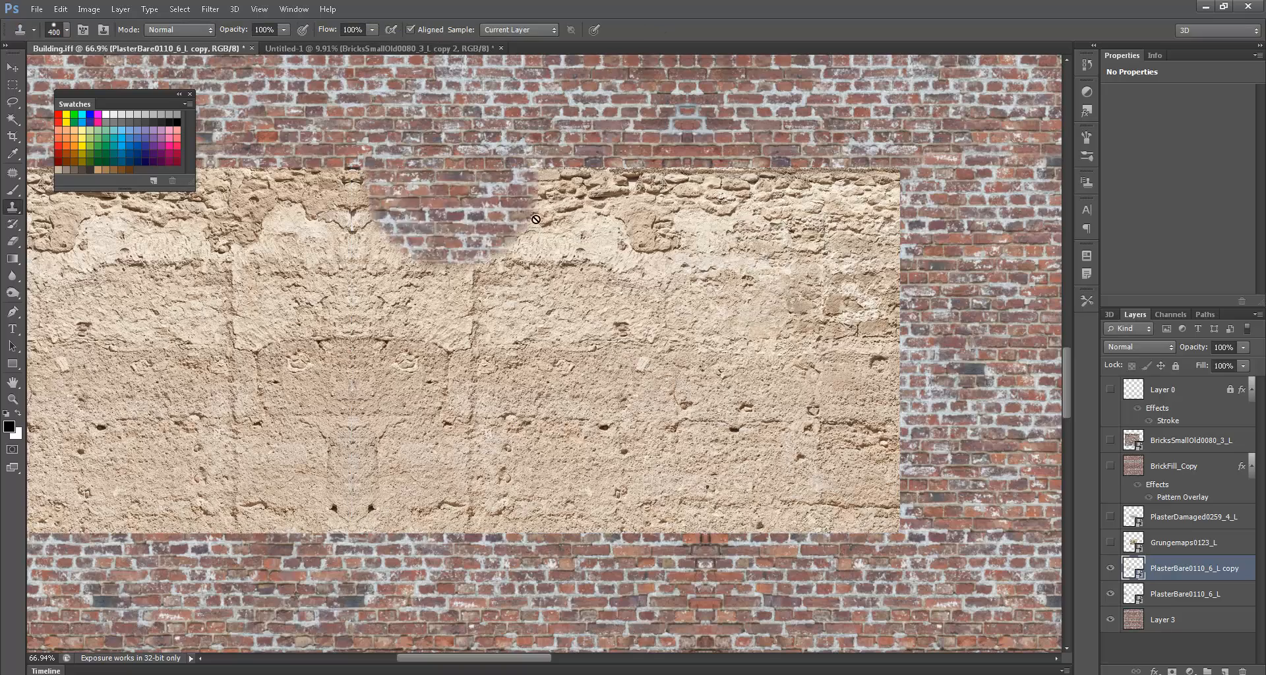
pyautogui.hotkey('ctrl', '0')
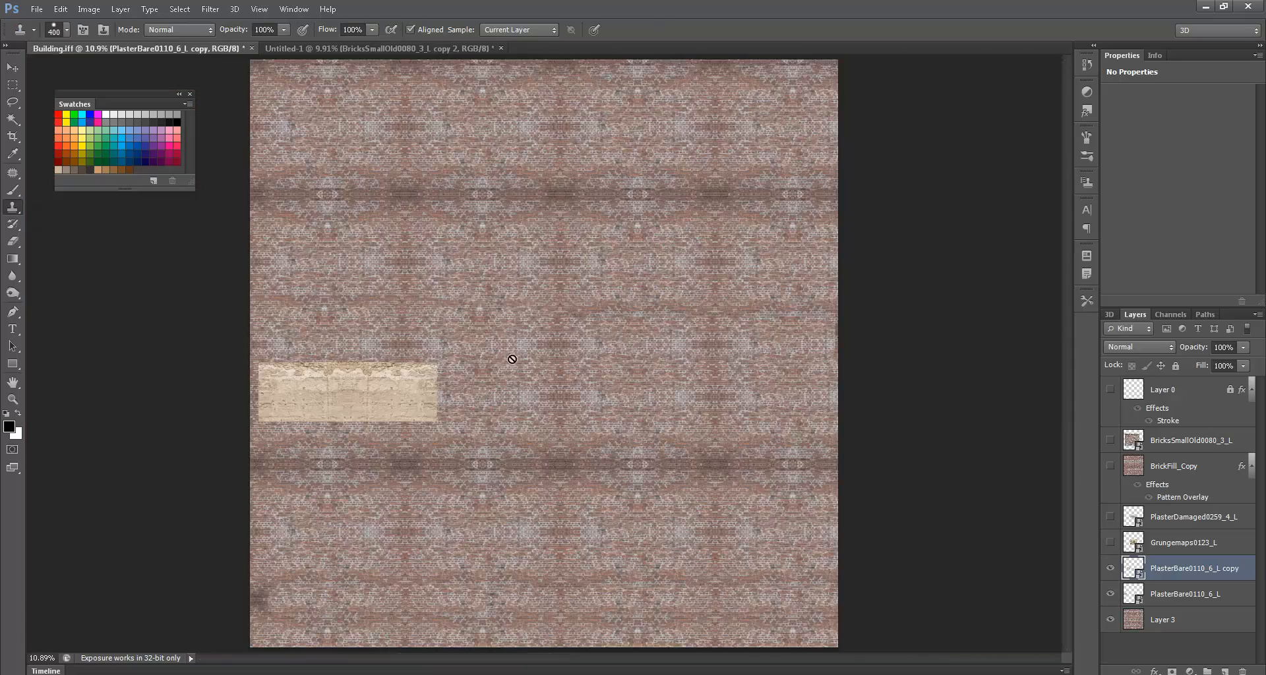
pyautogui.keyDown('alt'); pyautogui.scroll(3, 414, 391); pyautogui.keyUp('alt')
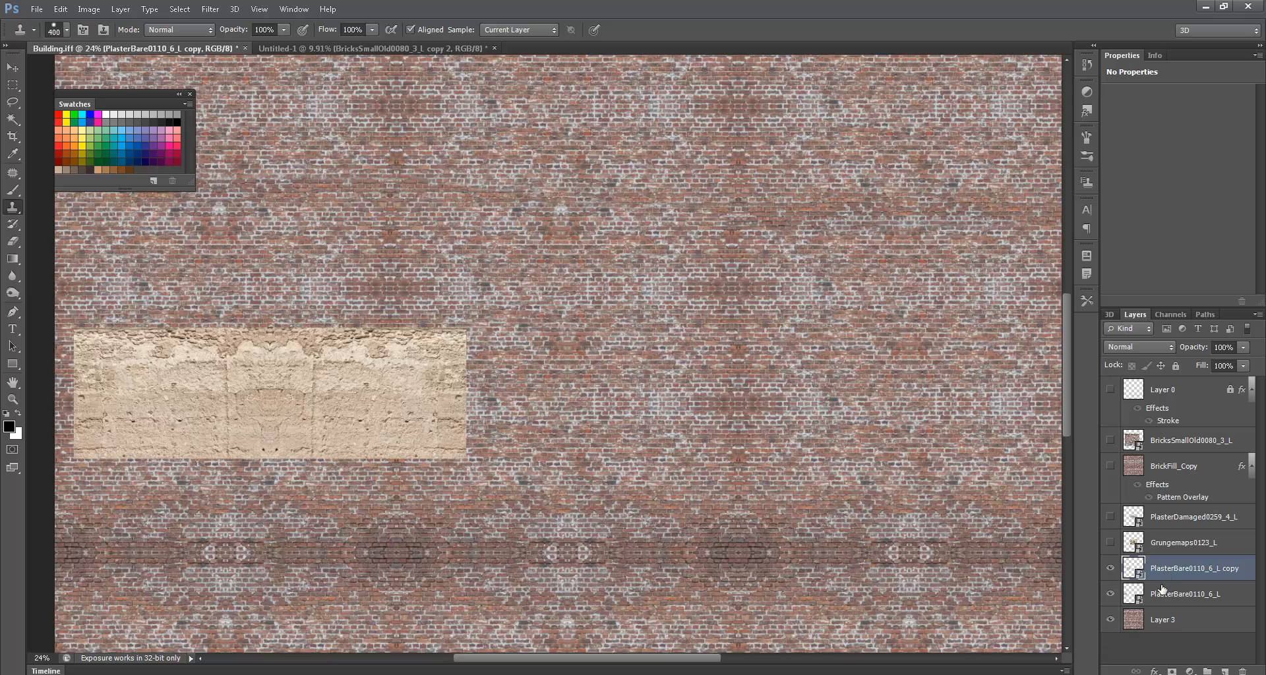
pyautogui.keyDown('ctrl'); pyautogui.click(1162, 593); pyautogui.keyUp('ctrl')
pyautogui.hotkey('ctrl', 'e')
# - Duplicate the patch farther right along the wall and merge all plaster copies into one layer
pyautogui.keyDown('ctrl'); pyautogui.keyDown('alt'); pyautogui.moveTo(162, 414); pyautogui.dragTo(994, 427); pyautogui.keyUp('alt'); pyautogui.keyUp('ctrl')
pyautogui.moveTo(749, 452); pyautogui.dragTo(792, 442)
pyautogui.scroll(-1, 1191, 603)
pyautogui.keyDown('shift'); pyautogui.click(1186, 623); pyautogui.keyUp('shift')
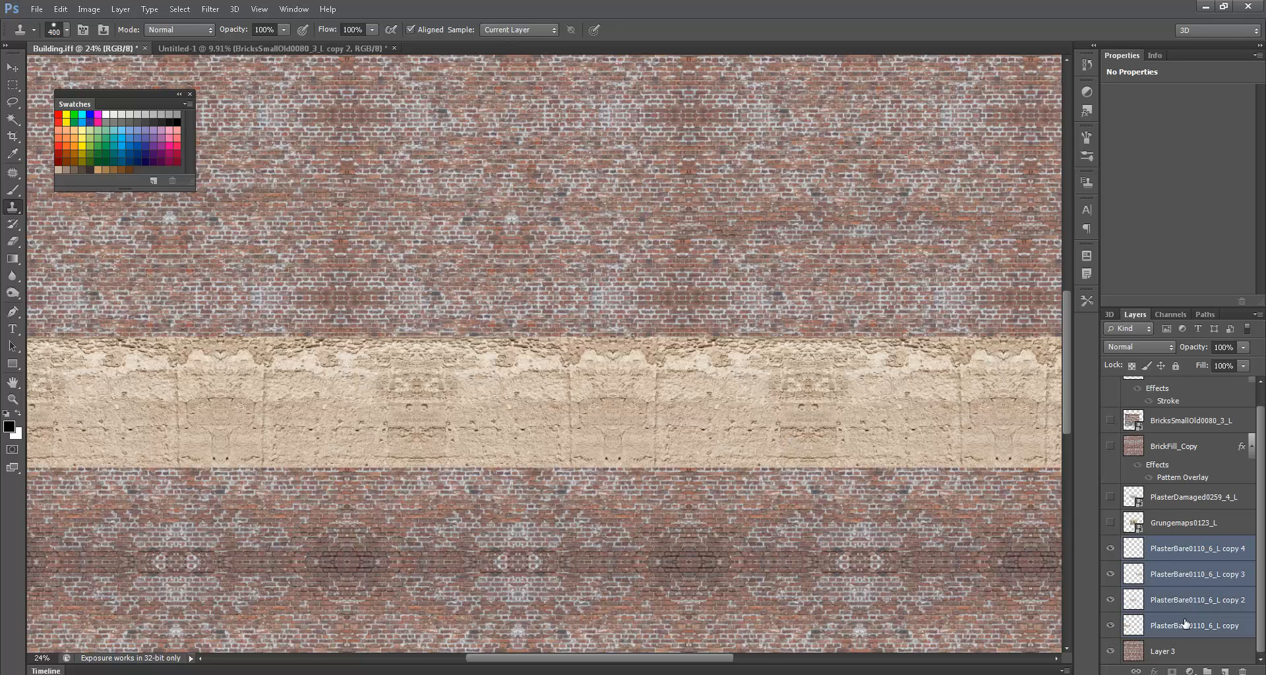
pyautogui.hotkey('ctrl', 'e')
pyautogui.click(1110, 568)
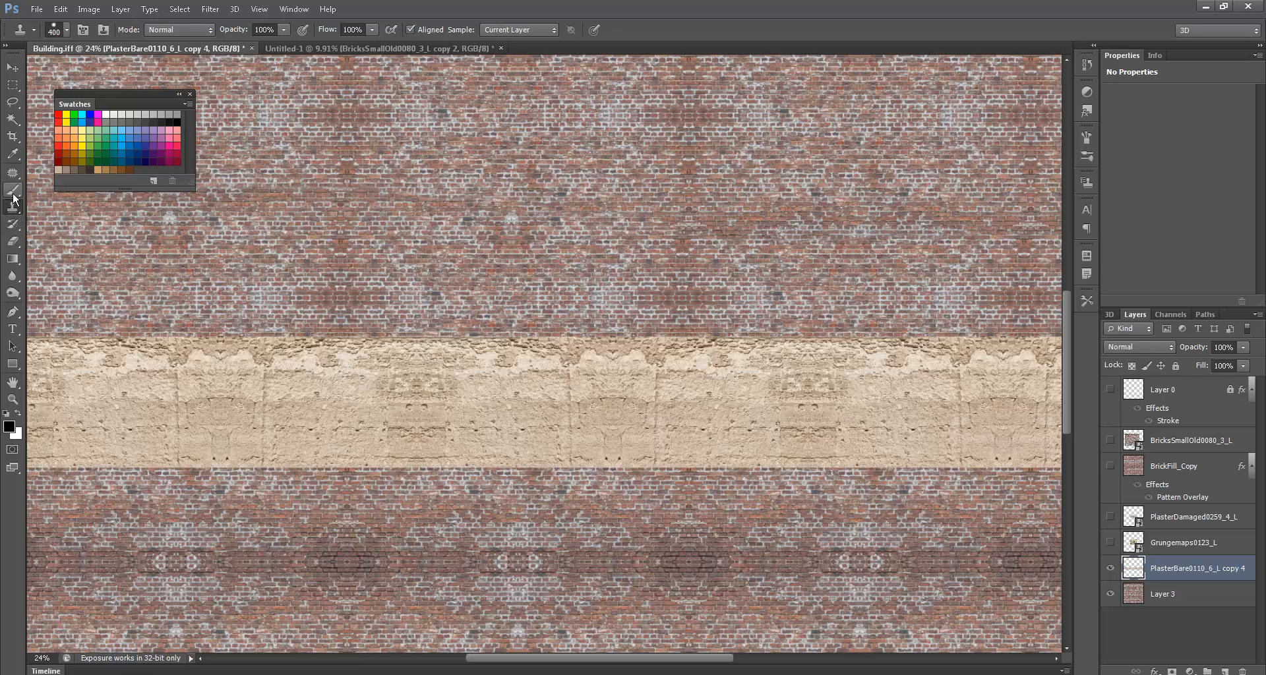
# - Cover three repeating spots in the plaster band with clean plaster using the Patch Tool
pyautogui.click(18, 241)
pyautogui.click(12, 224)
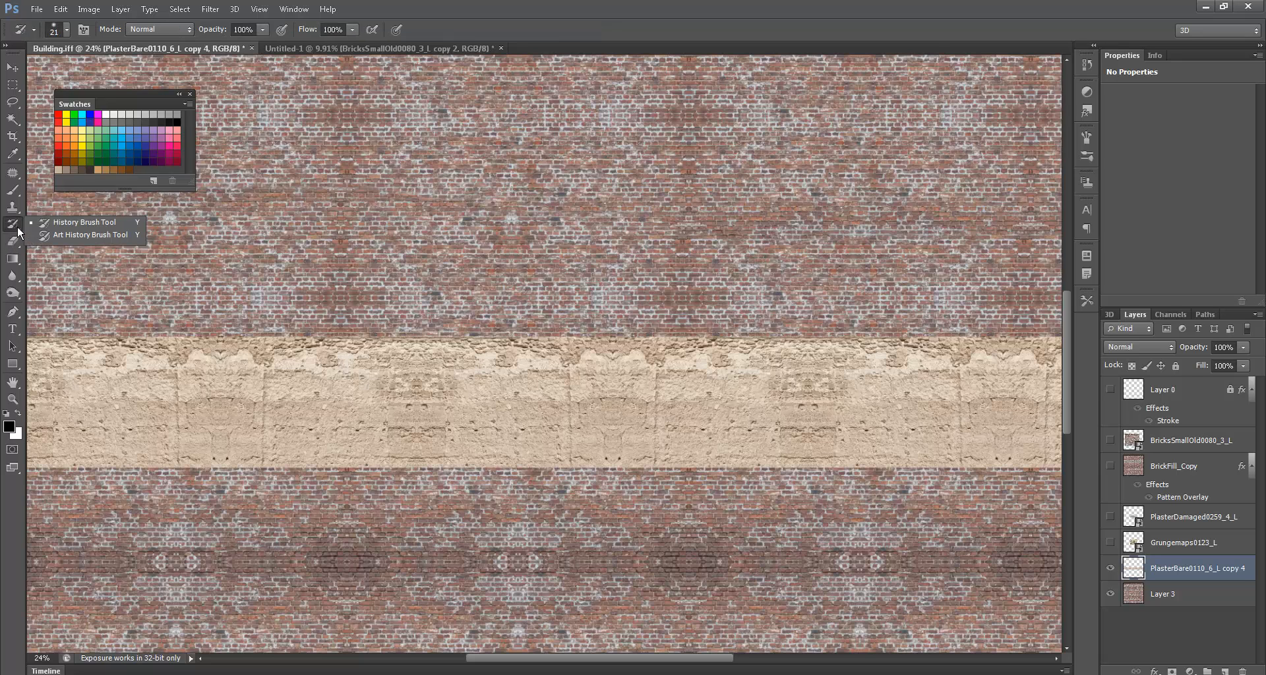
pyautogui.click(10, 209)
pyautogui.click(12, 173)
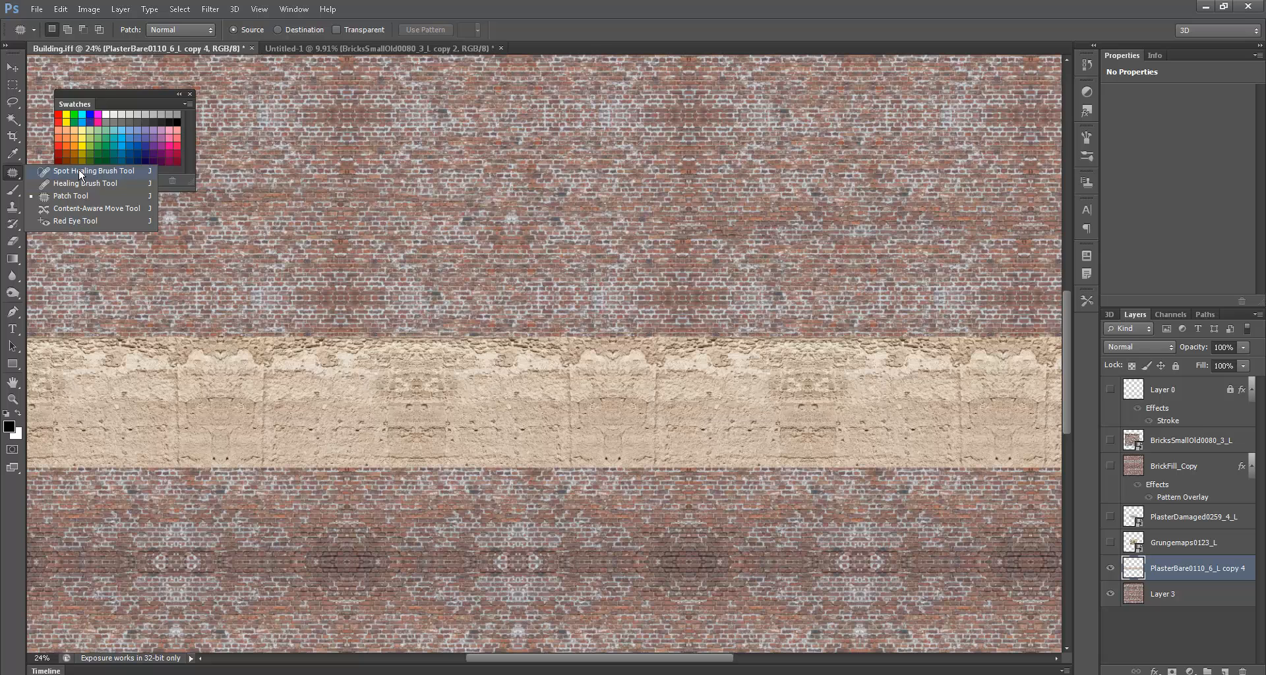
pyautogui.click(70, 196)
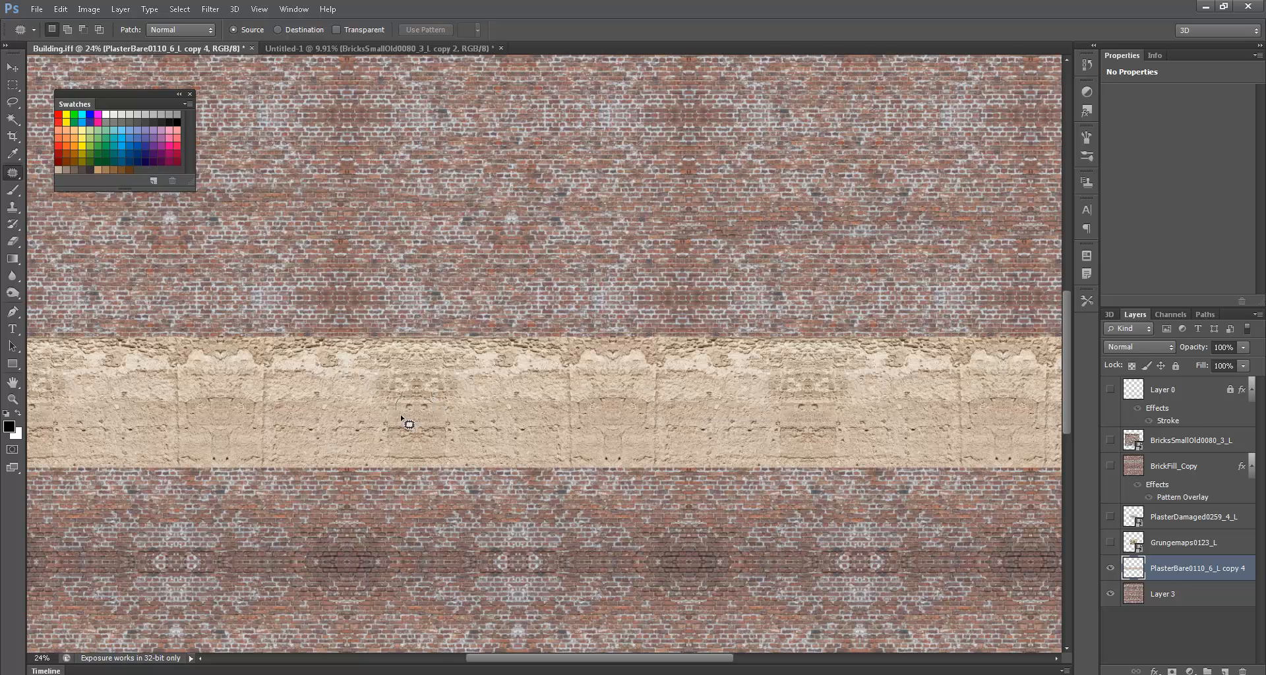
pyautogui.moveTo(431, 398)
pyautogui.mouseDown()
pyautogui.moveTo(424, 415)
pyautogui.moveTo(546, 405)
pyautogui.moveTo(557, 422)
pyautogui.moveTo(526, 425)
pyautogui.mouseUp()
pyautogui.hotkey('ctrl', 'd')
pyautogui.moveTo(437, 417)
pyautogui.mouseDown()
pyautogui.moveTo(404, 427)
pyautogui.moveTo(638, 430)
pyautogui.moveTo(204, 441)
pyautogui.mouseUp()
pyautogui.hotkey('ctrl', 'd')
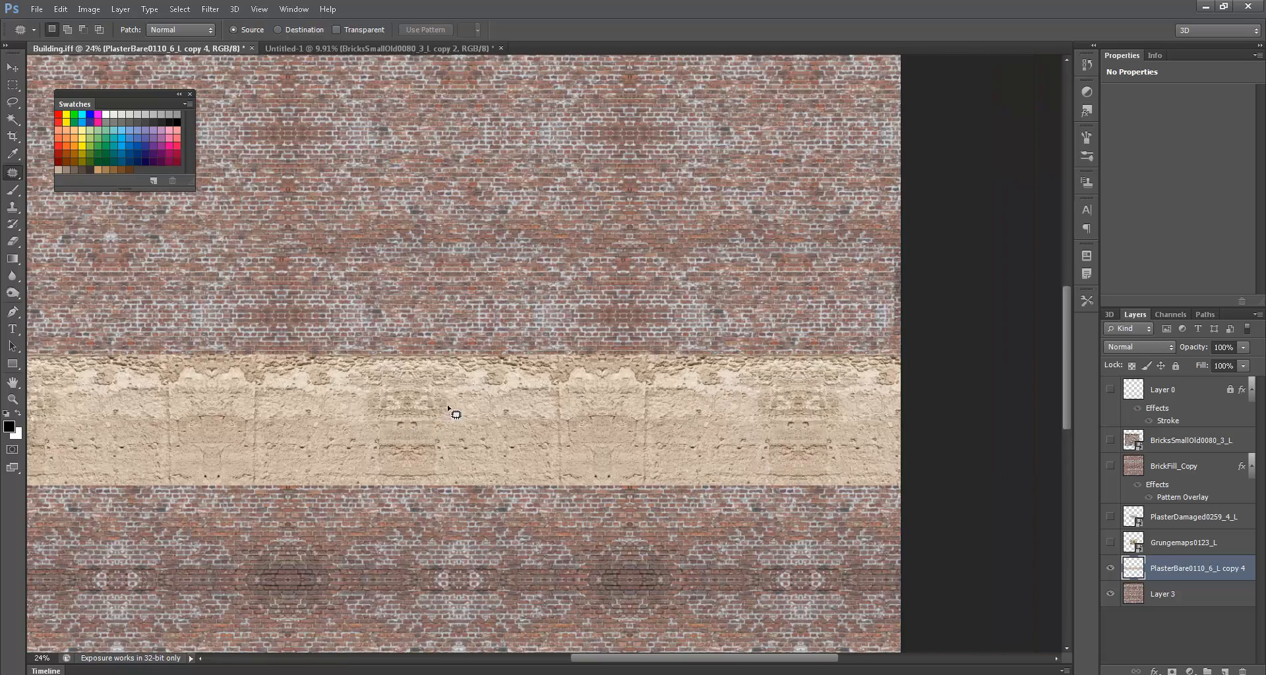
pyautogui.moveTo(452, 417)
pyautogui.mouseDown()
pyautogui.moveTo(246, 430)
pyautogui.moveTo(272, 429)
pyautogui.mouseUp()
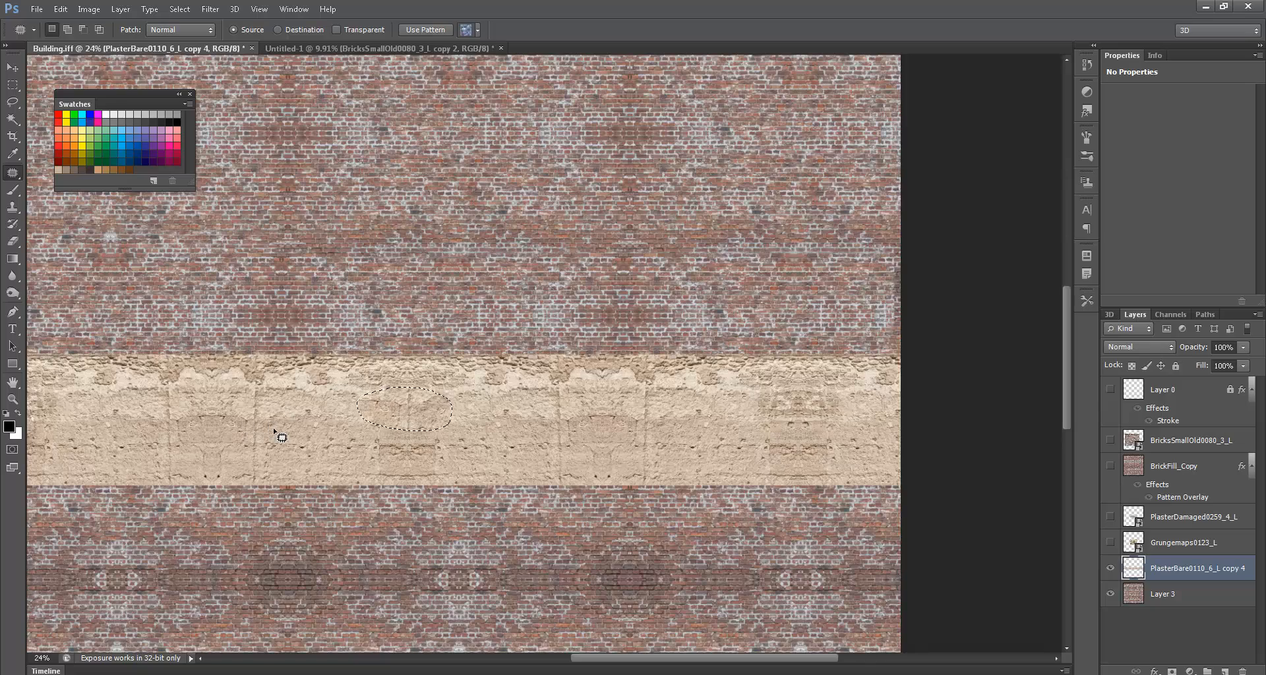
pyautogui.hotkey('ctrl', 'd')
# - Show the wireframe guide layer above the plaster band again
pyautogui.moveTo(342, 446); pyautogui.dragTo(481, 482)
pyautogui.click(1110, 392)
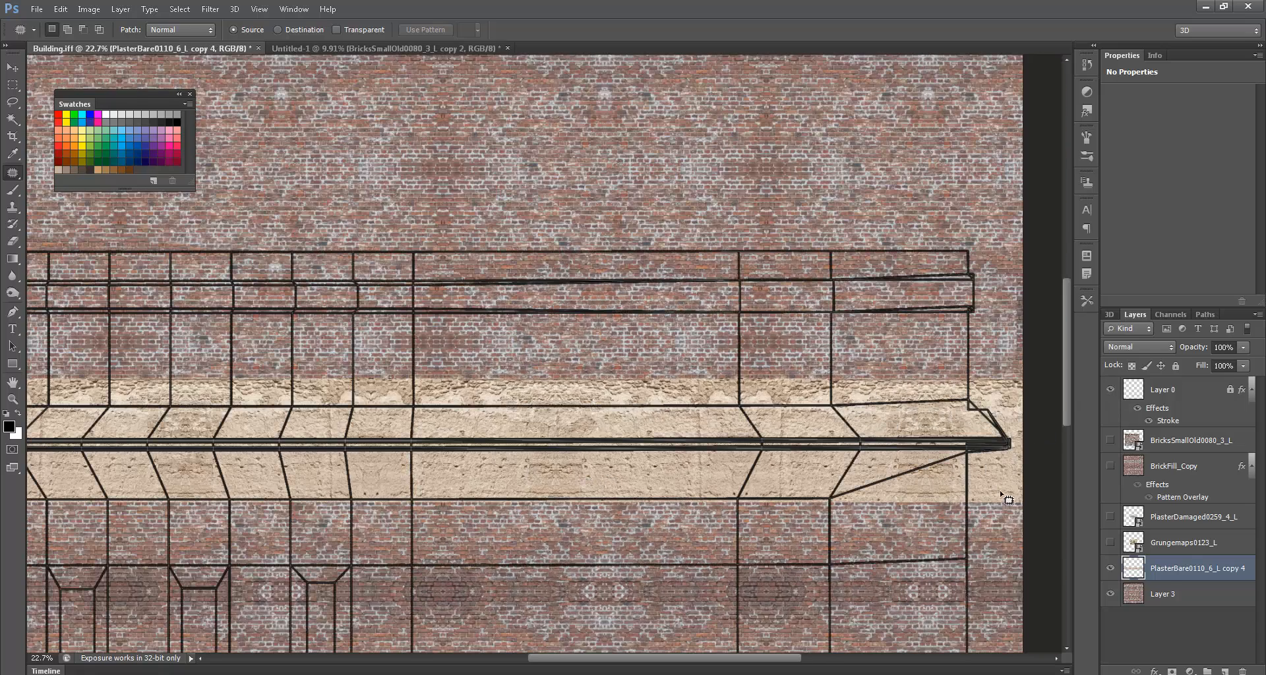
pyautogui.press('e')
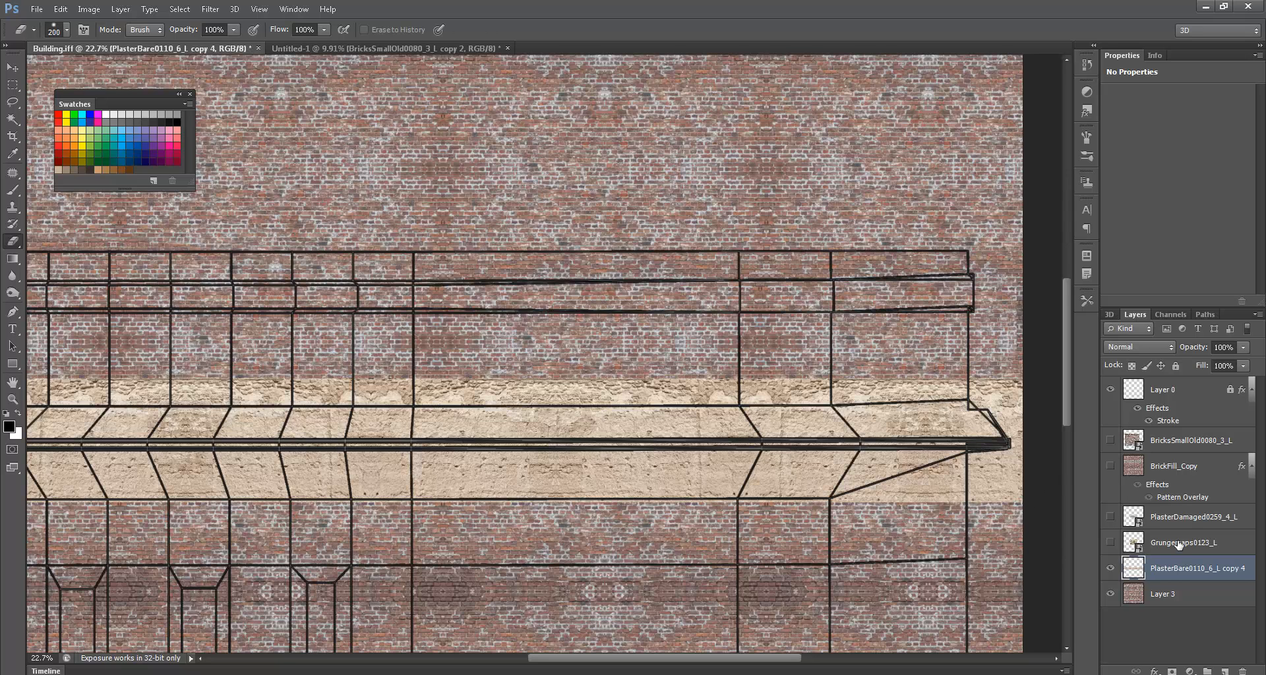
# - Add a layer mask and paint black with a 600 px soft brush over the plaster overhanging the ledge's right end
pyautogui.click(1172, 671)
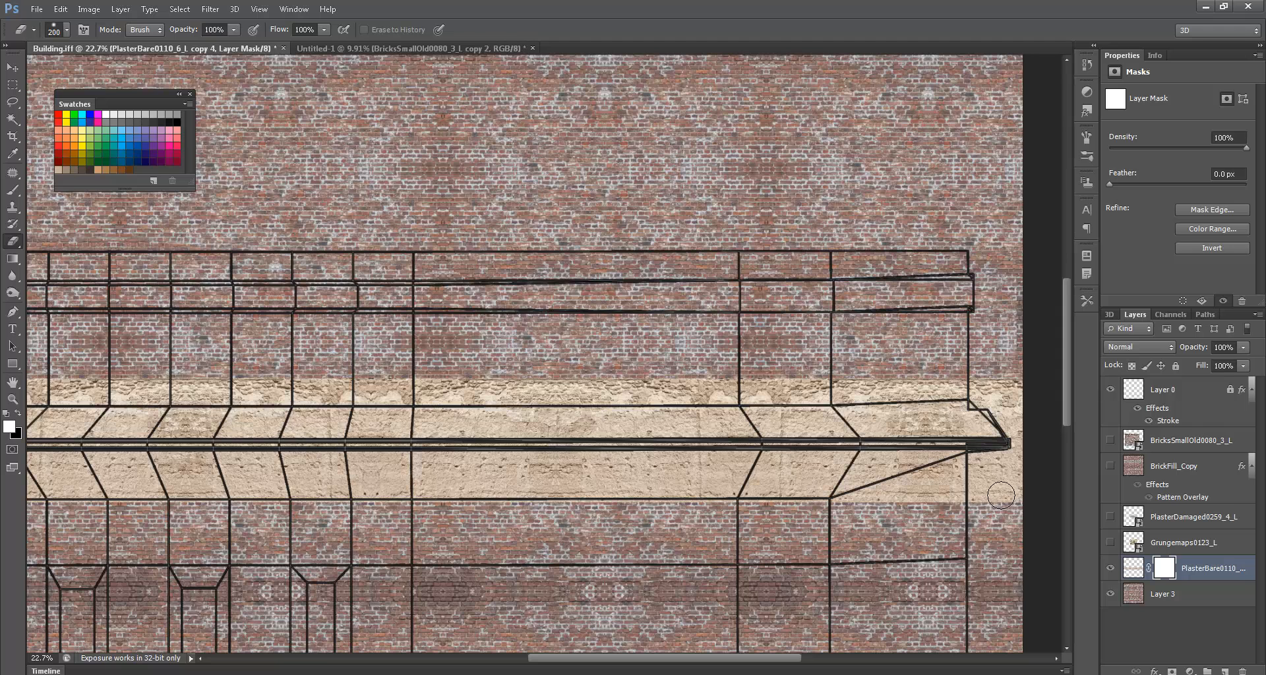
pyautogui.press('b')
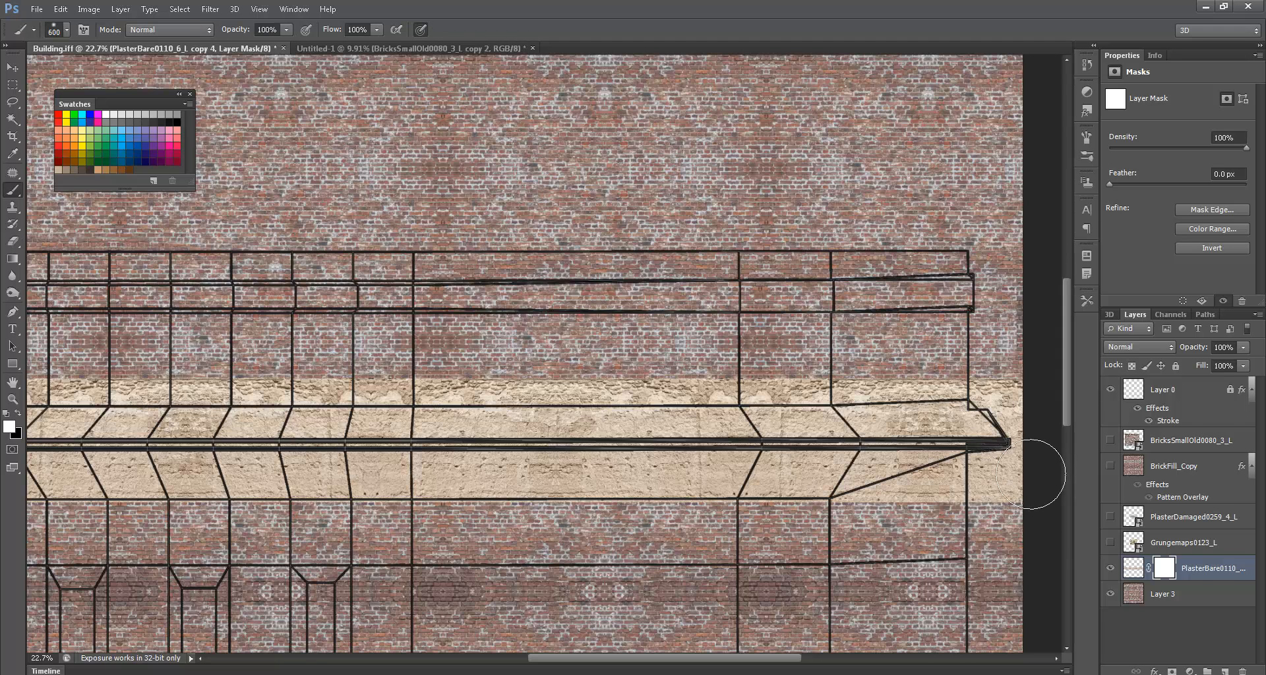
pyautogui.press('x')
pyautogui.rightClick(1013, 504)
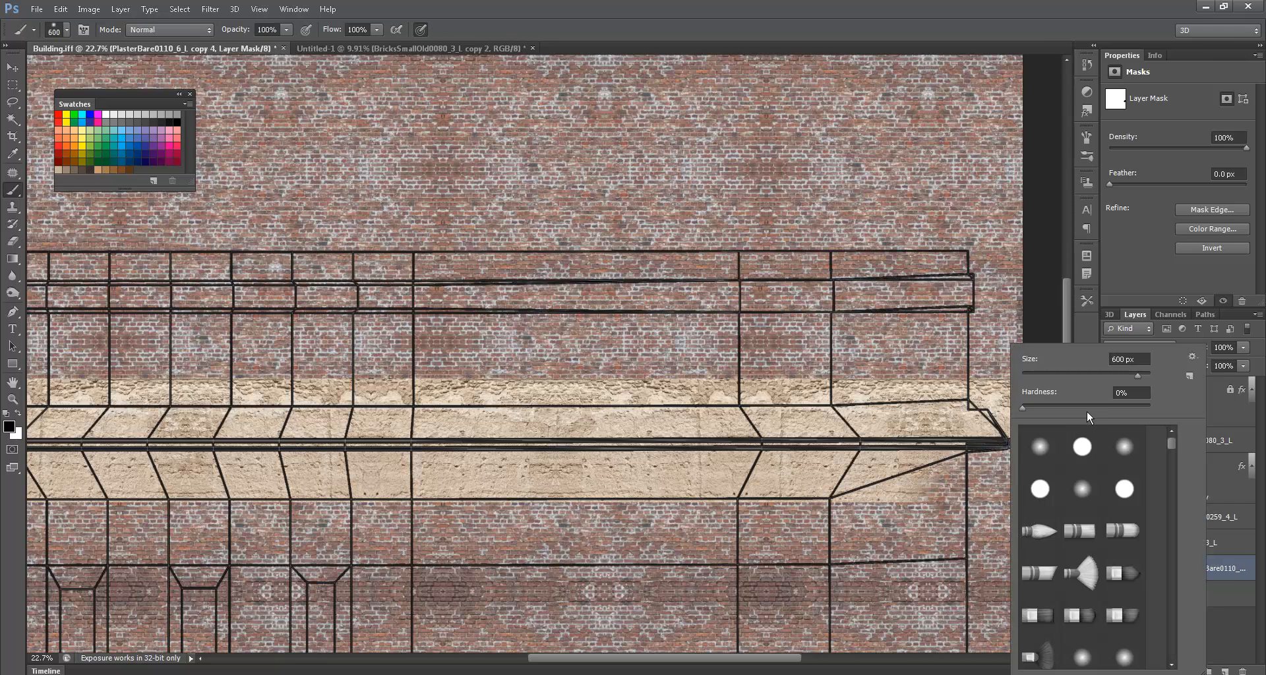
pyautogui.press('Return')
pyautogui.moveTo(981, 507); pyautogui.dragTo(883, 525)
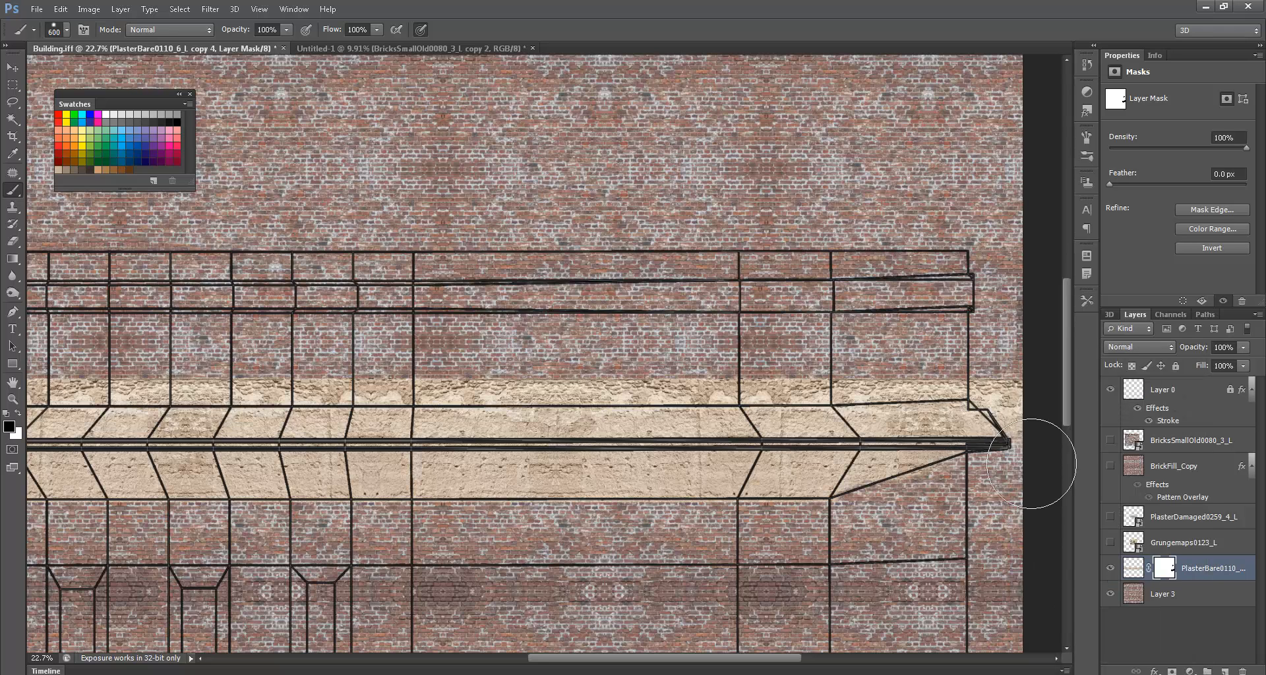
# - Trace the plaster's top edge along the ledge with a Pen tool path
pyautogui.press('p')
pyautogui.click(1010, 444)
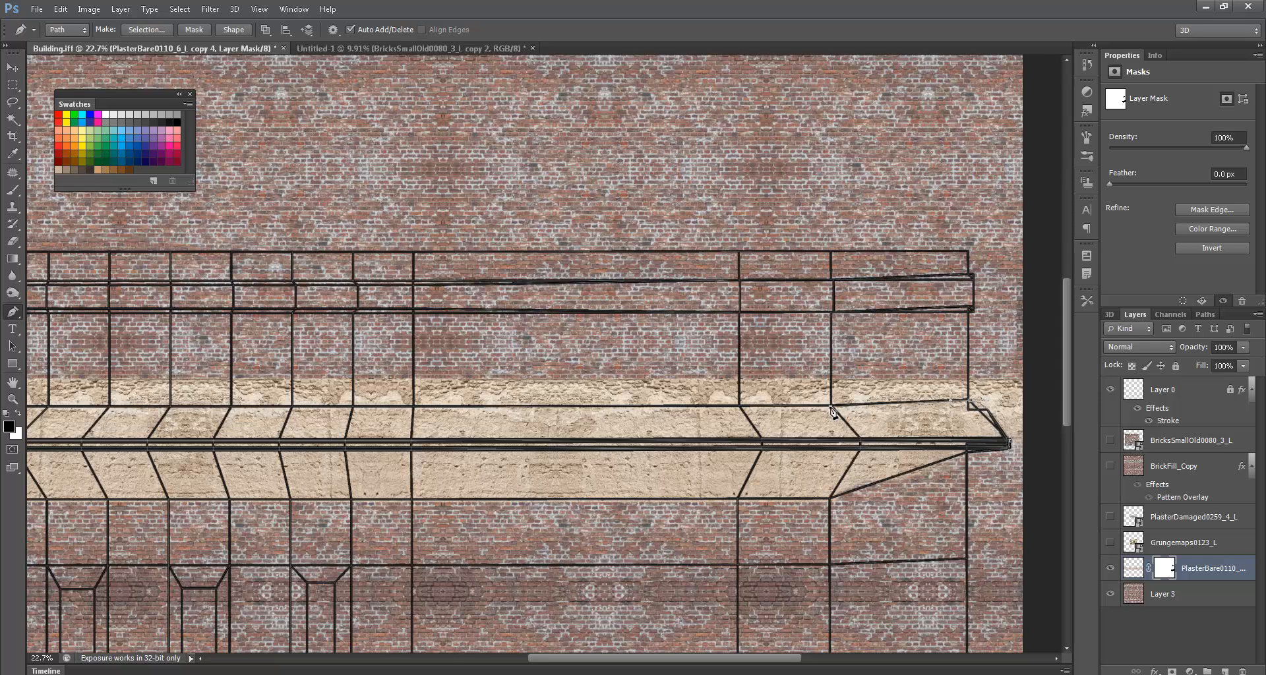
pyautogui.moveTo(546, 410); pyautogui.dragTo(756, 414)
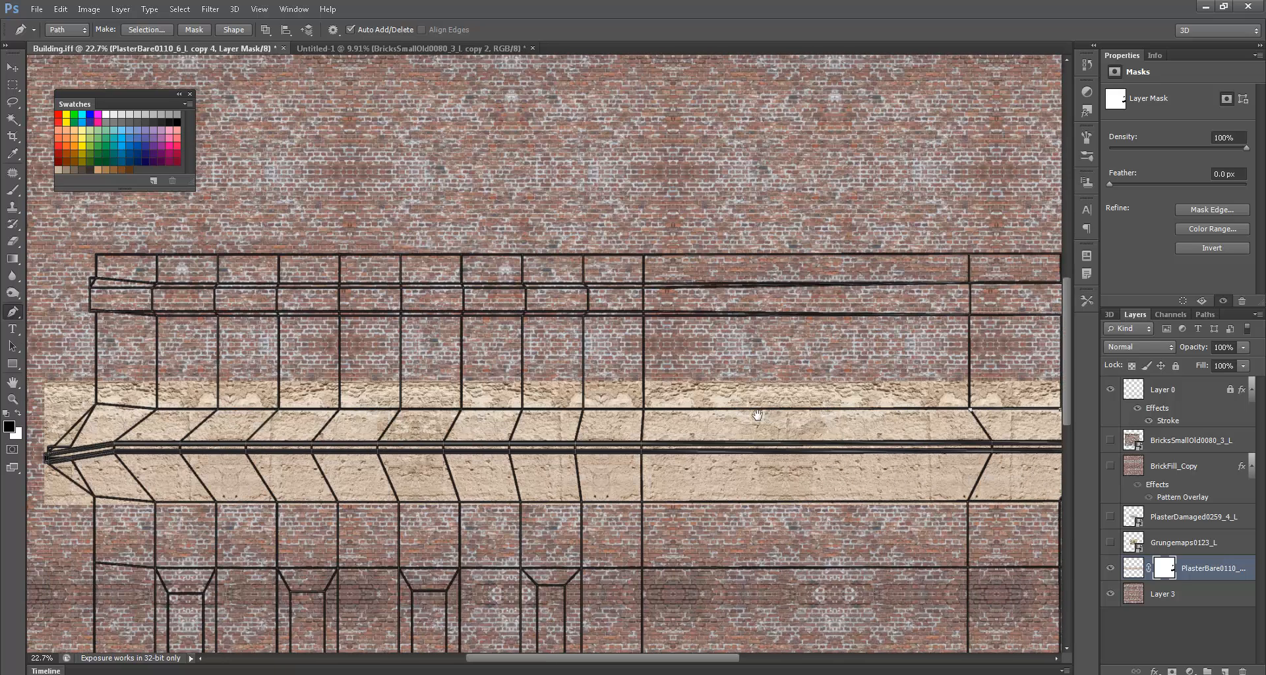
pyautogui.click(156, 410)
pyautogui.hscroll(5, 653, 510)
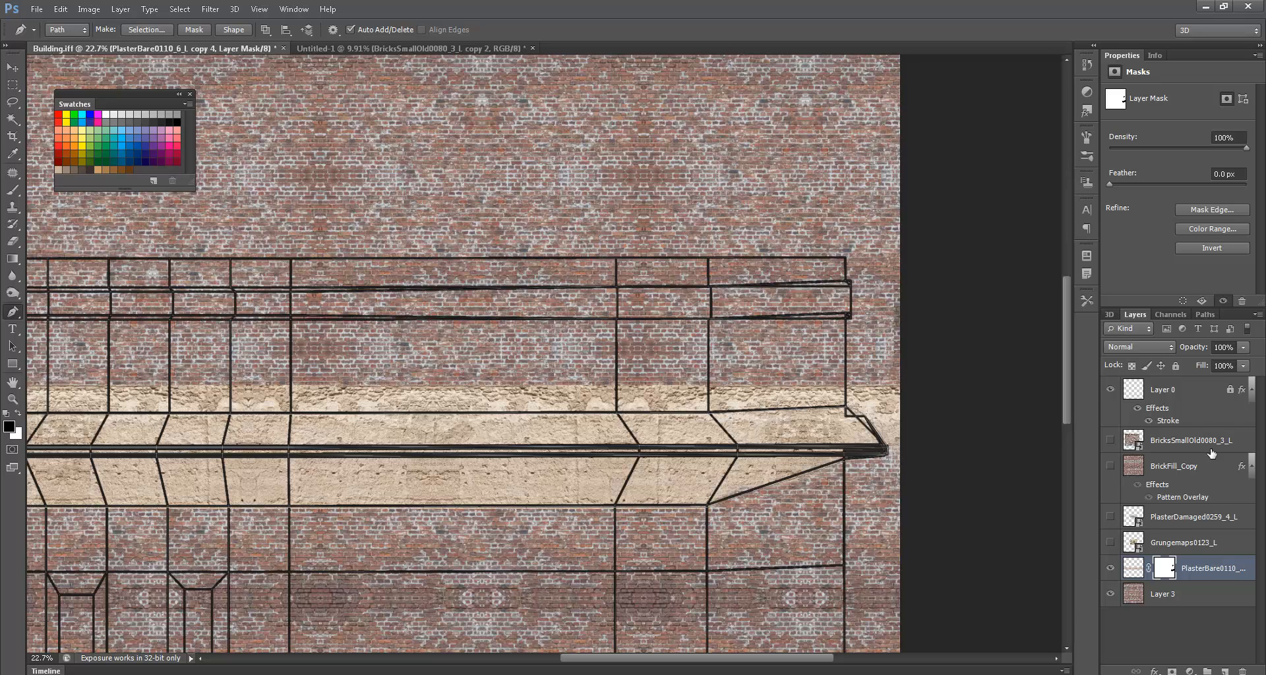
# - Save the work path under the name Ledge
pyautogui.click(1196, 314)
pyautogui.doubleClick(1145, 333)
pyautogui.write('Ledge')
pyautogui.press('Return')
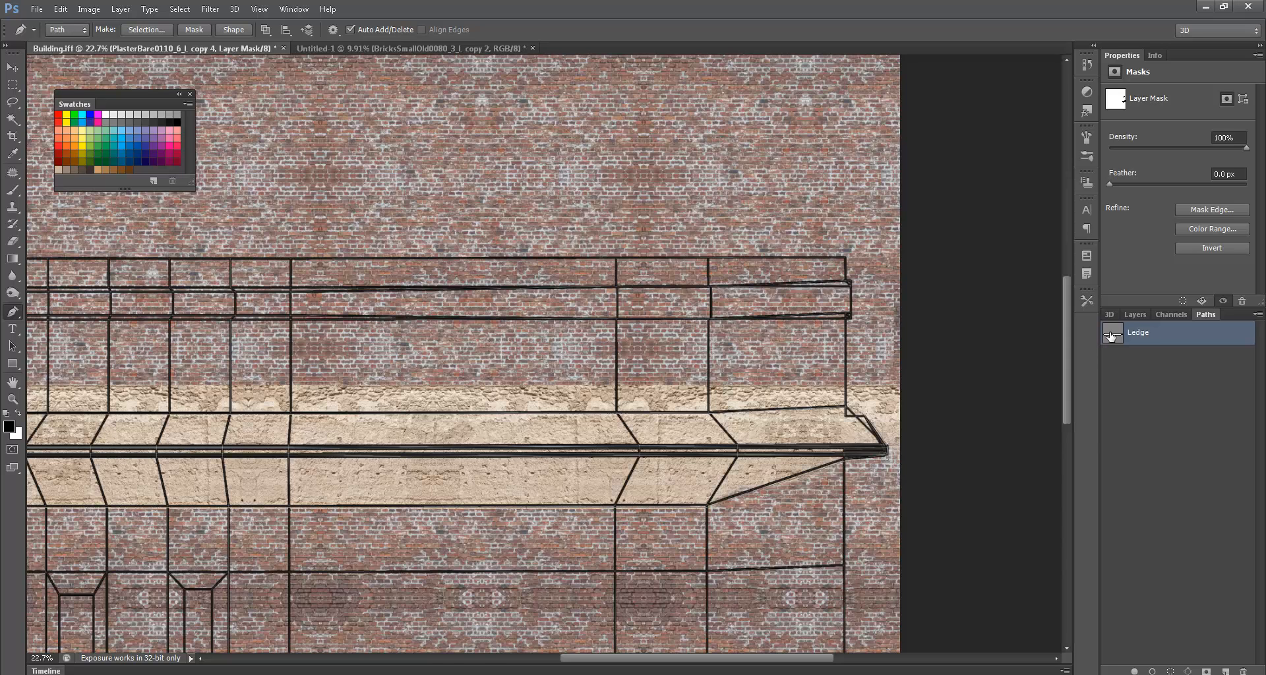
# - Load the Ledge path as a selection, invert it, and fill the plaster mask black outside the ledge
pyautogui.hotkey('ctrl', 'Return')
pyautogui.click(1160, 315)
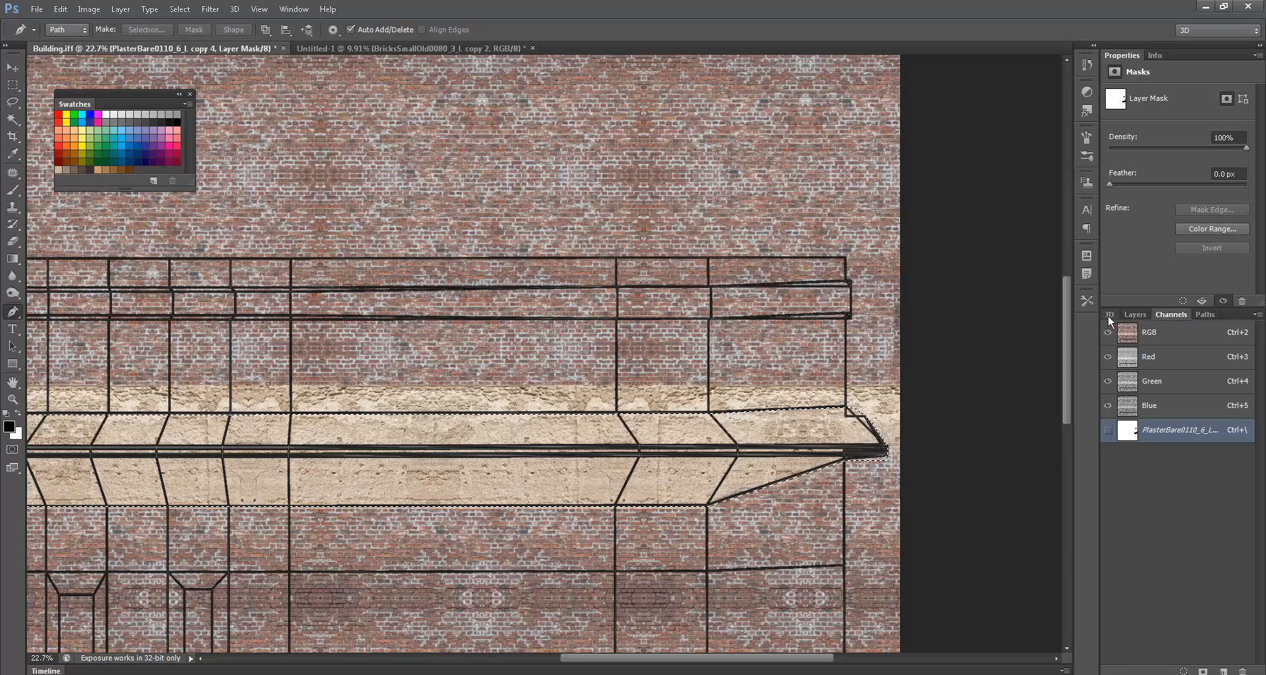
pyautogui.click(1110, 314)
pyautogui.click(1134, 315)
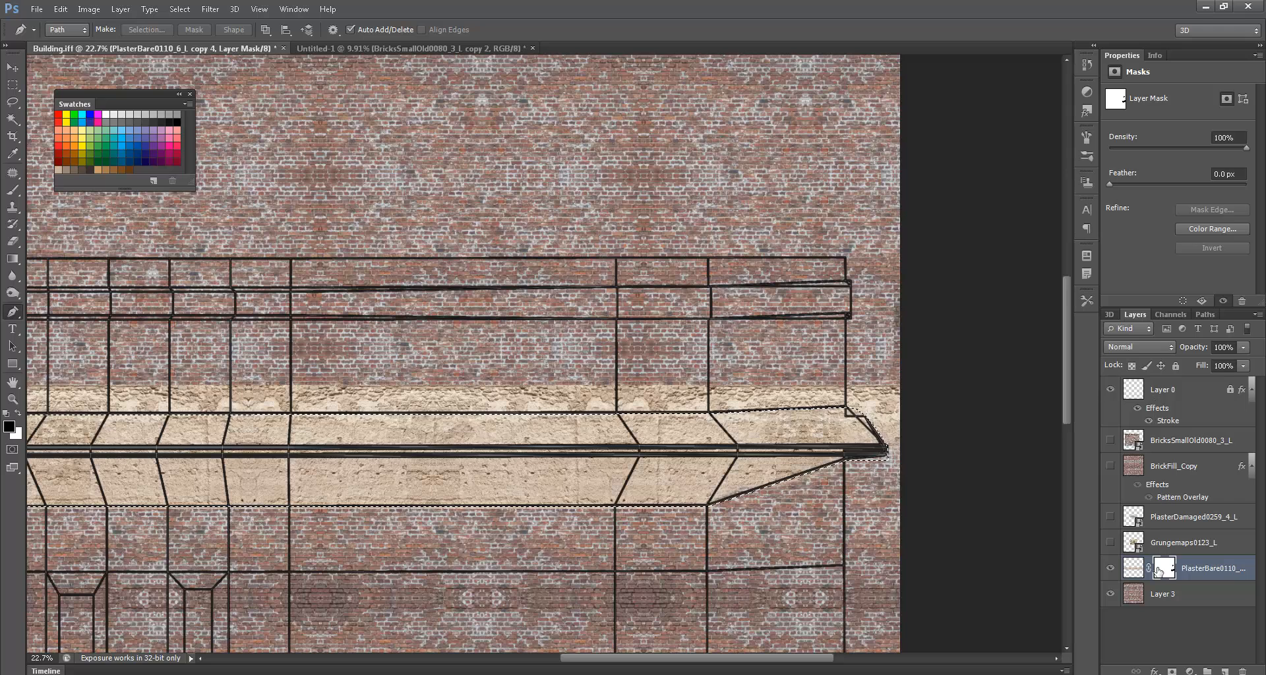
pyautogui.hotkey('ctrl', 'shift', 'i')
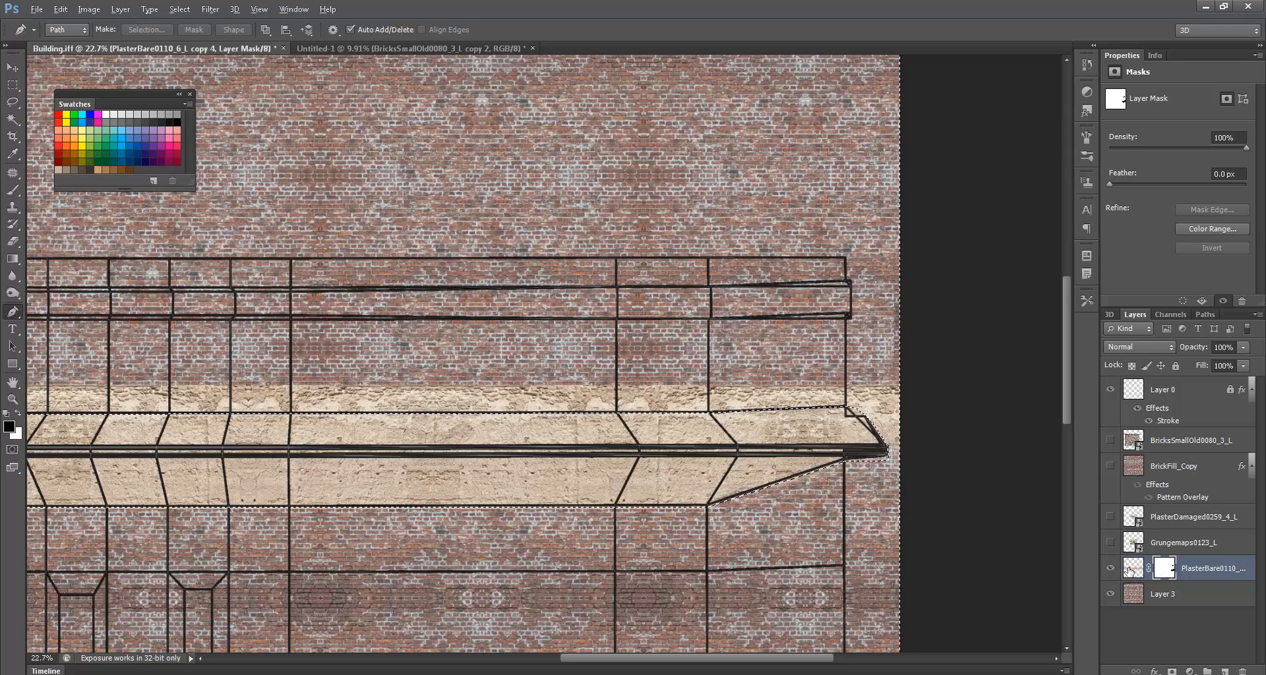
pyautogui.hotkey('alt', 'BackSpace')
pyautogui.hotkey('ctrl', 'd')
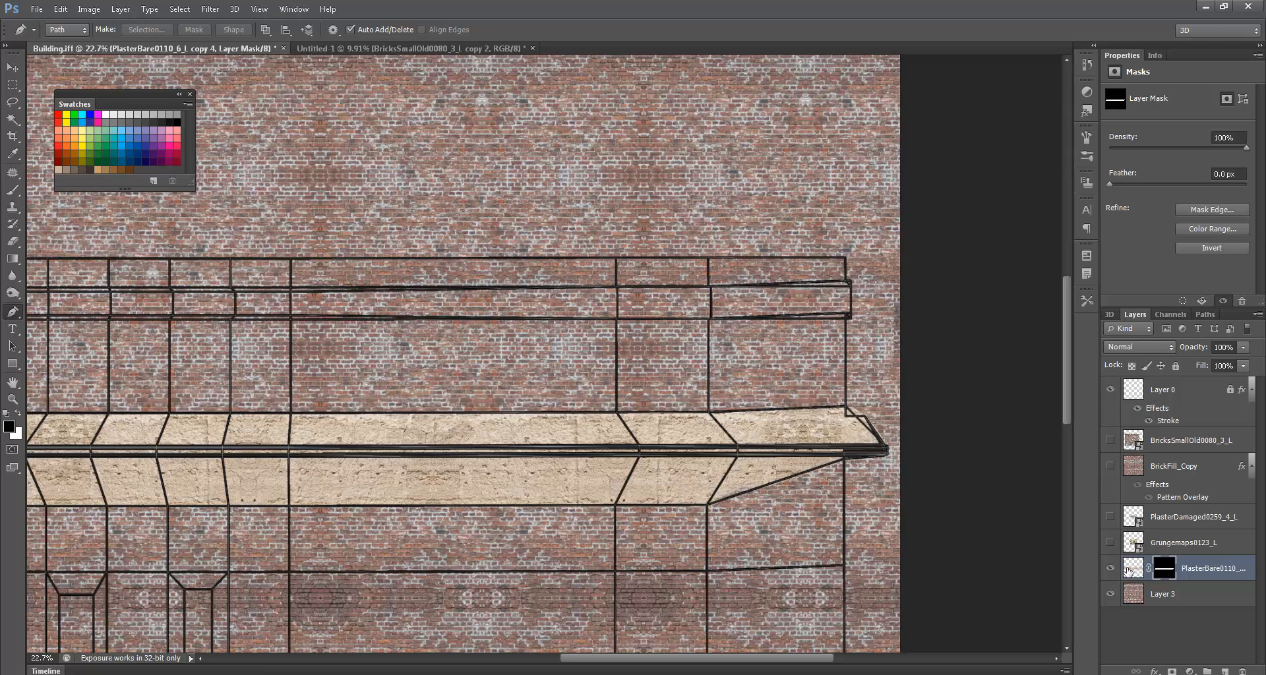
# - Check the masked plaster by toggling the wireframe and grunge layers, then target the layer's image
pyautogui.click(1110, 390)
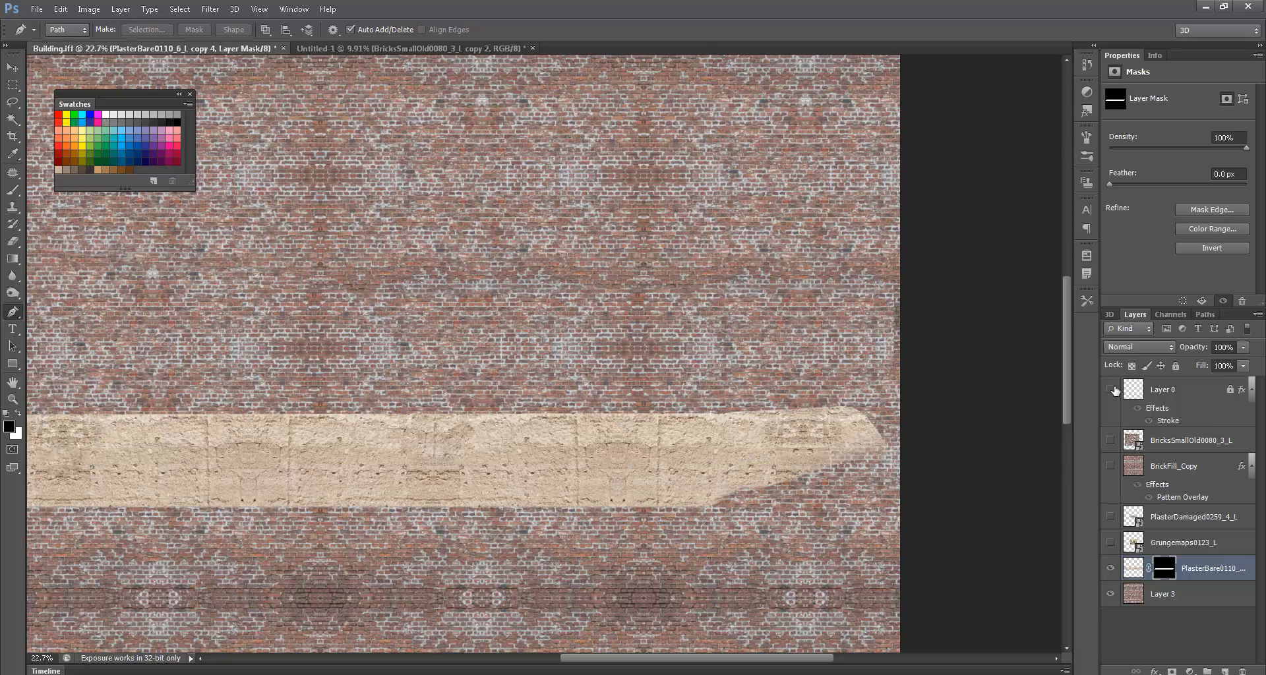
pyautogui.click(1110, 389)
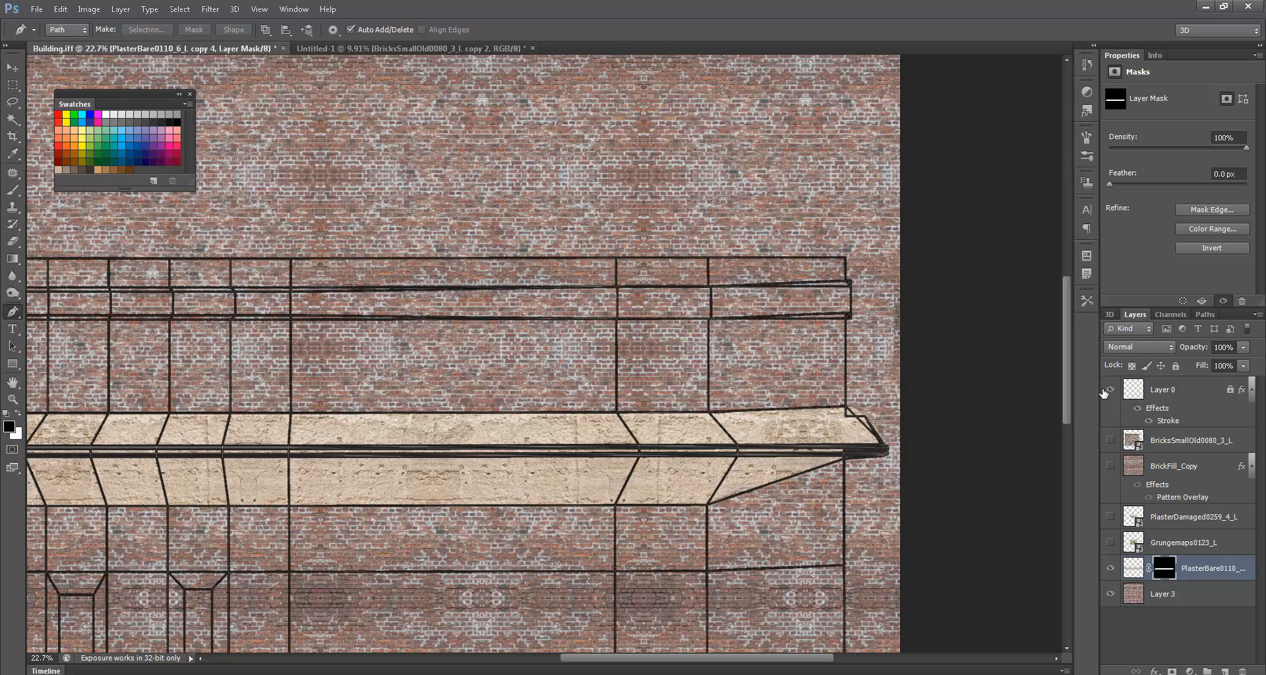
pyautogui.click(1110, 542)
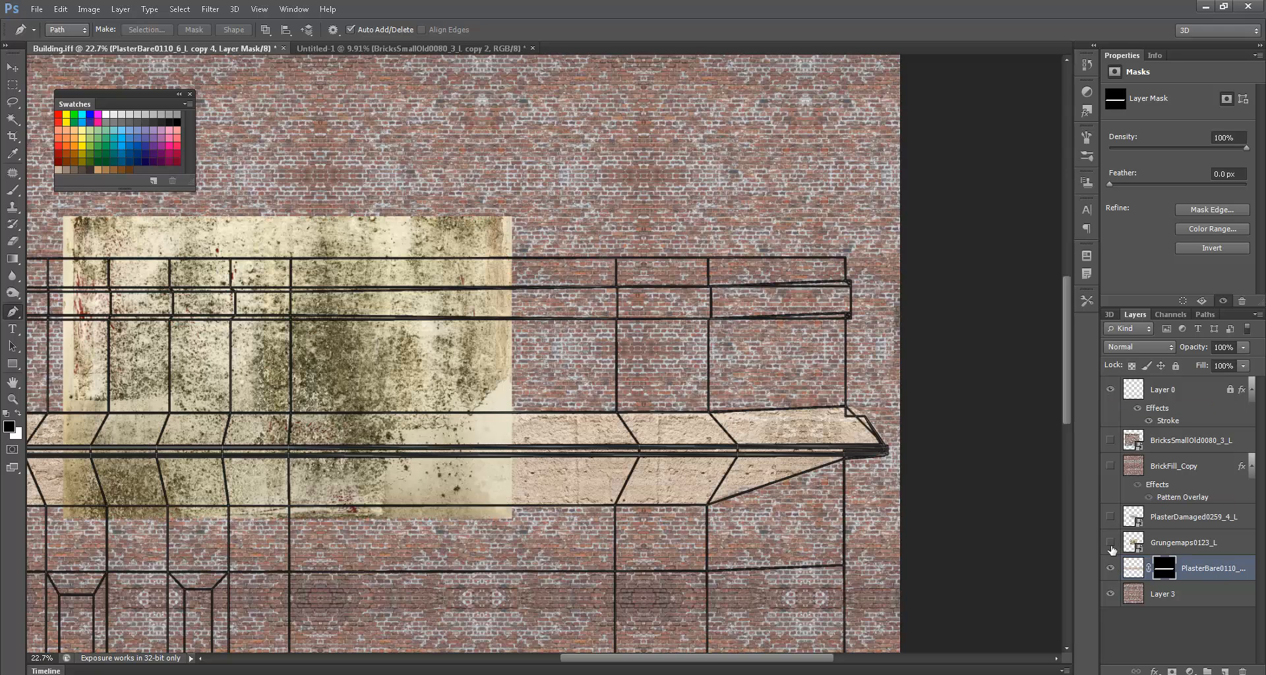
pyautogui.click(1110, 541)
pyautogui.hotkey('ctrl', '2')
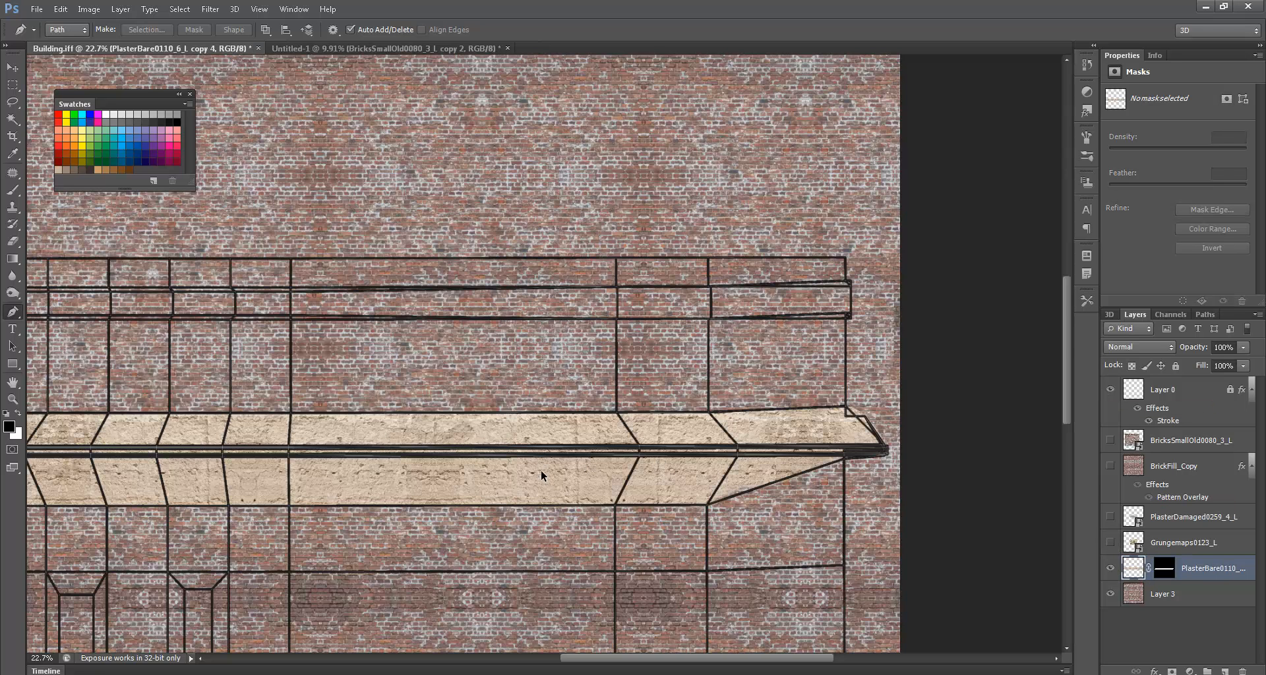
pyautogui.hscroll(-5, 765, 476)
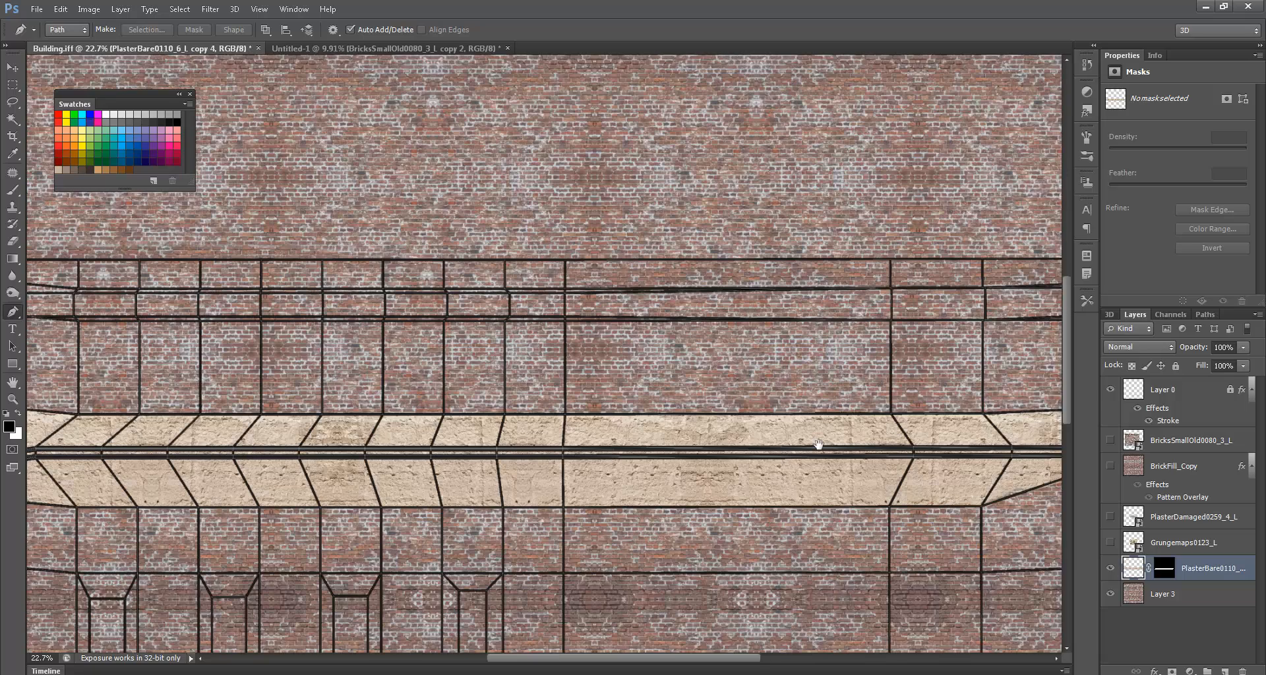
# - Alt-drag a copy of the masked plaster band up onto the upper cornice and target the copy's mask
pyautogui.press('v')
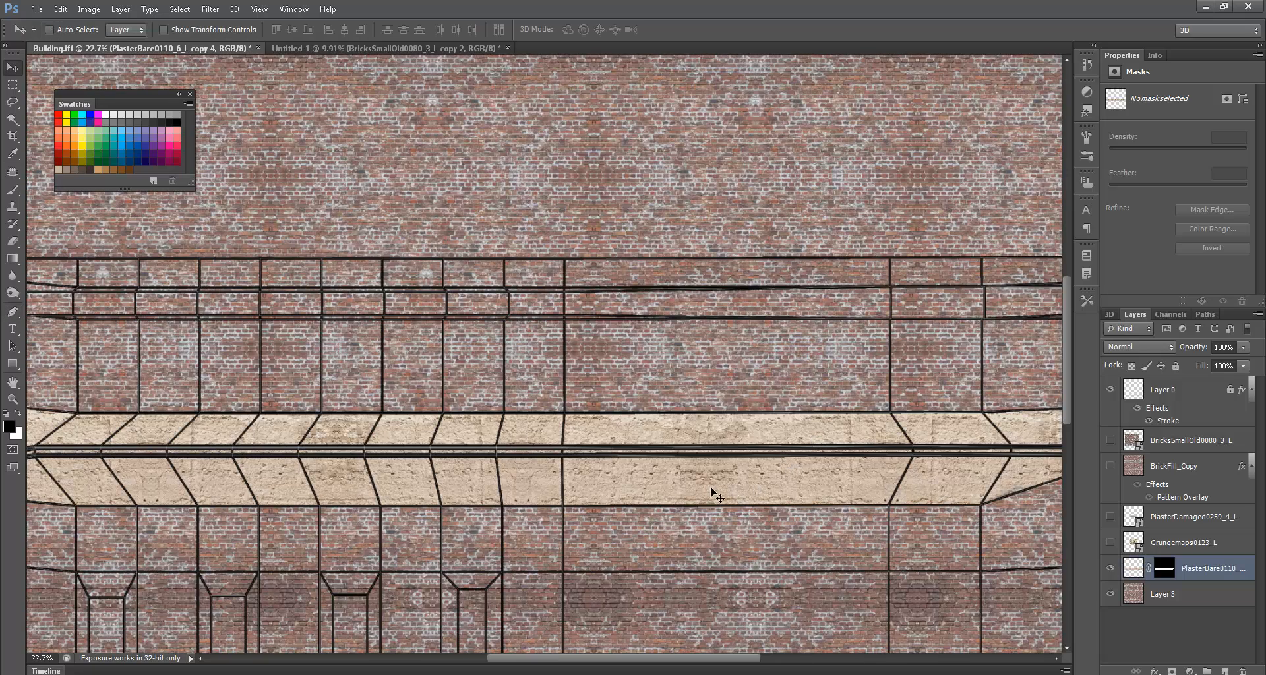
pyautogui.keyDown('alt'); pyautogui.moveTo(710, 491); pyautogui.dragTo(717, 338); pyautogui.keyUp('alt')
pyautogui.moveTo(931, 326); pyautogui.dragTo(819, 358)
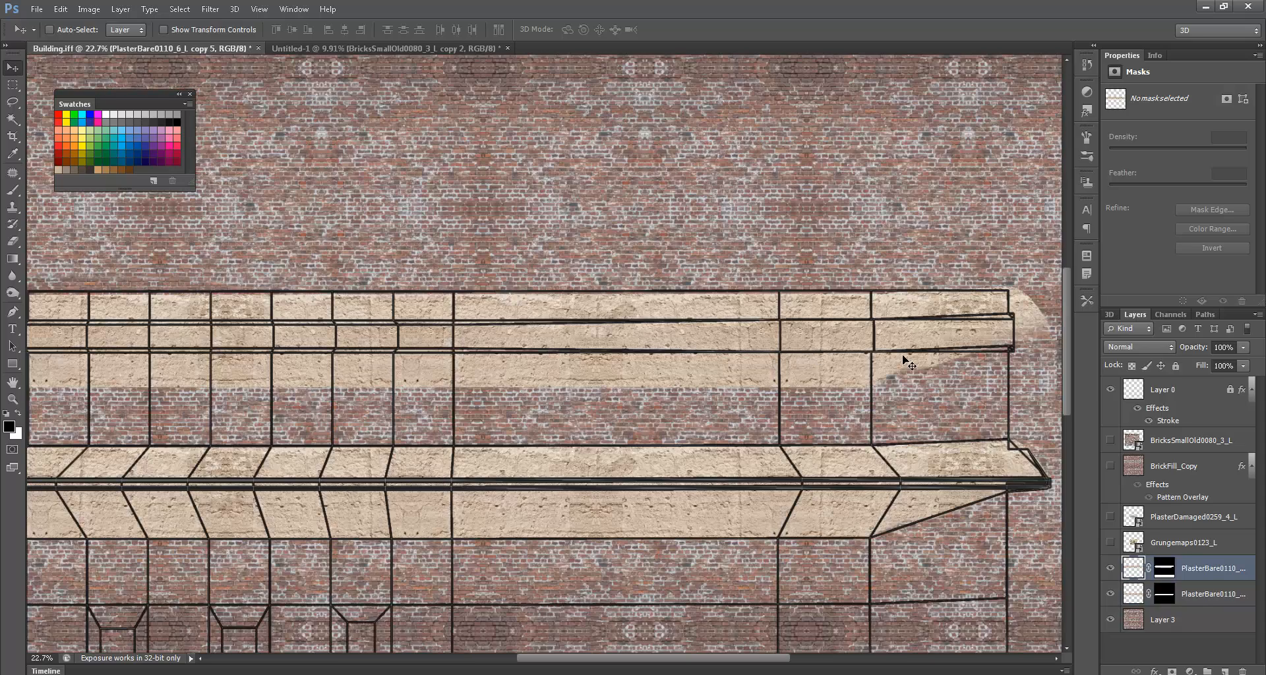
pyautogui.click(1164, 567)
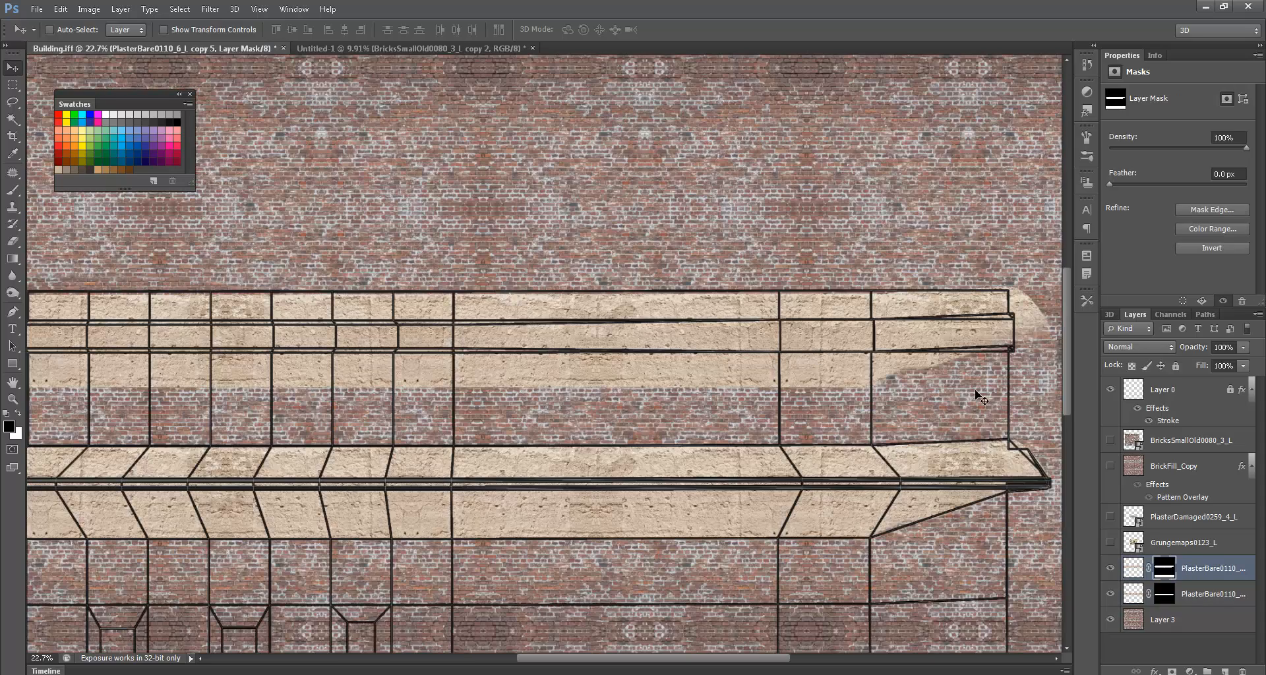
pyautogui.press('b')
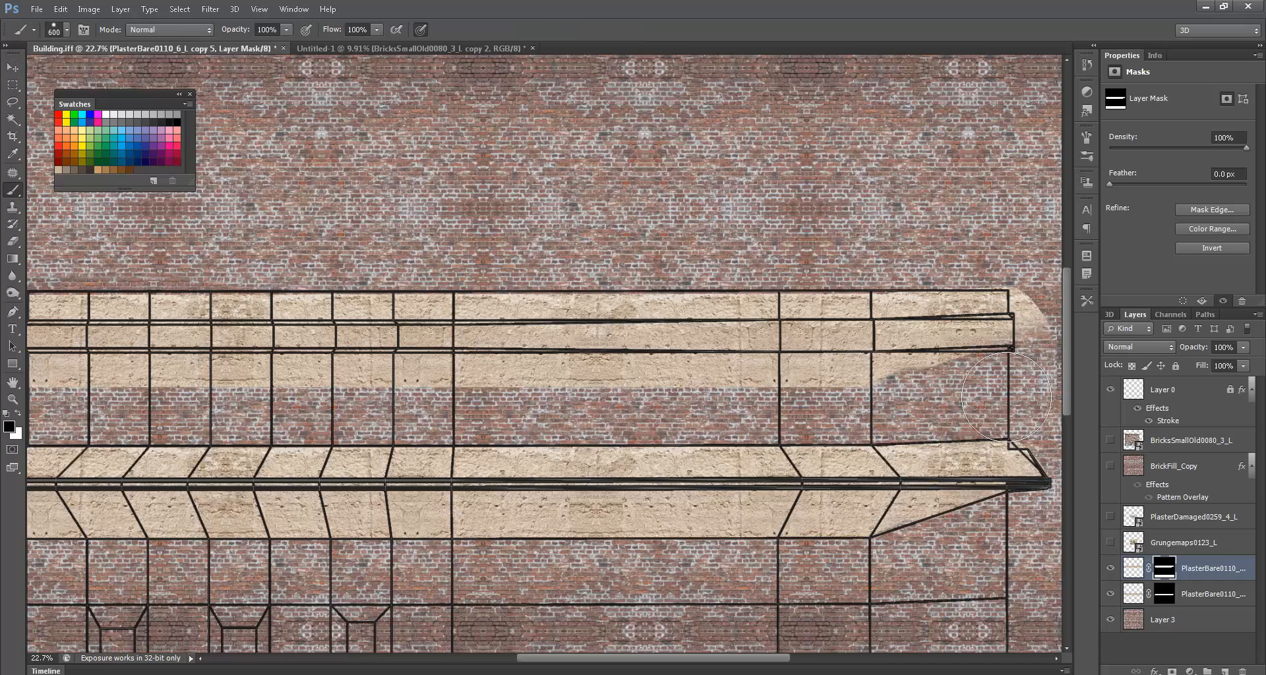
# - Paint black on the copy's mask to remove stray plaster left of the upper band, checking without the wireframe
pyautogui.keyDown('ctrl'); pyautogui.hscroll(-10, 419, 385); pyautogui.keyUp('ctrl')
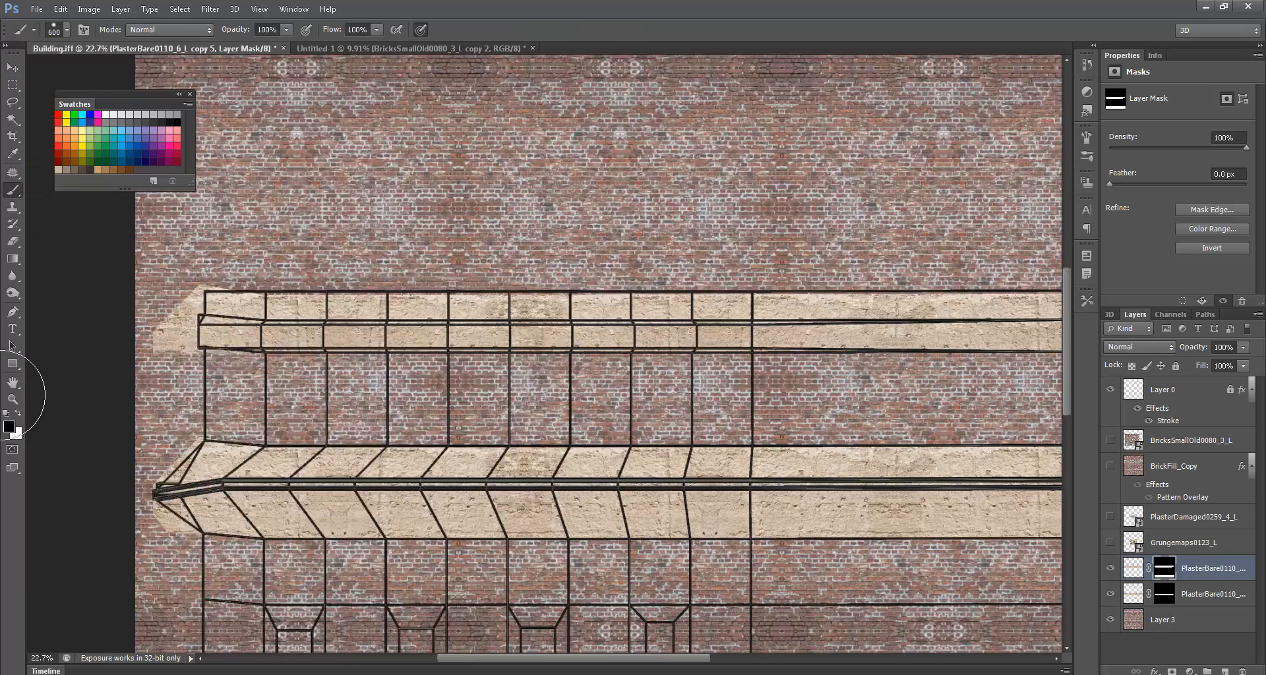
pyautogui.moveTo(501, 362)
pyautogui.mouseDown()
pyautogui.moveTo(534, 354)
pyautogui.moveTo(528, 319)
pyautogui.moveTo(494, 311)
pyautogui.moveTo(579, 268)
pyautogui.moveTo(583, 284)
pyautogui.moveTo(655, 274)
pyautogui.mouseUp()
pyautogui.keyDown('ctrl'); pyautogui.hscroll(10, 673, 284); pyautogui.keyUp('ctrl')
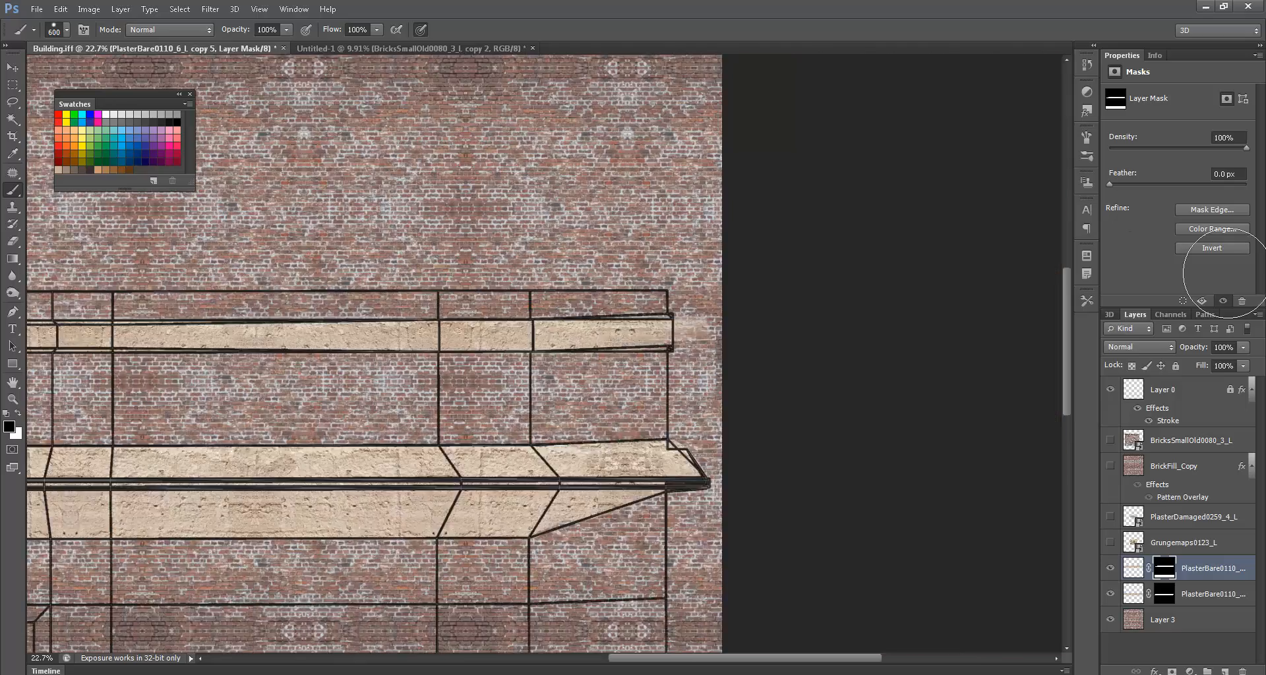
pyautogui.keyDown('ctrl'); pyautogui.hscroll(-10, 541, 300); pyautogui.keyUp('ctrl')
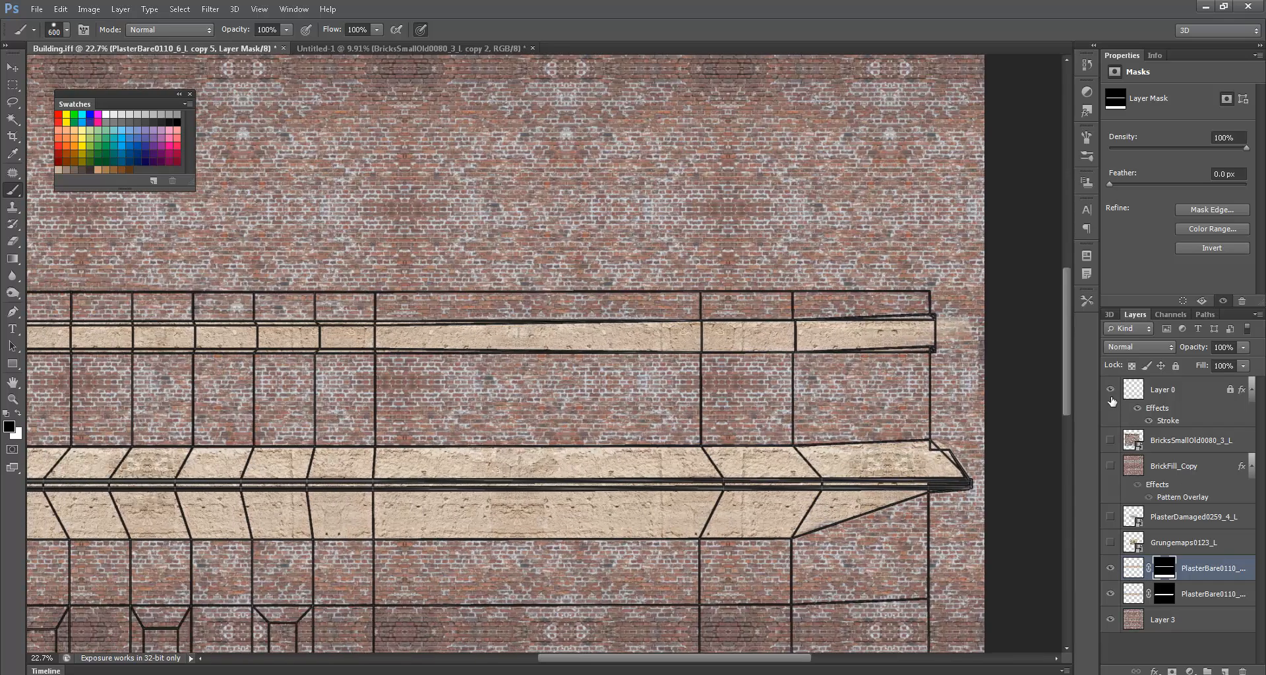
pyautogui.click(1111, 390)
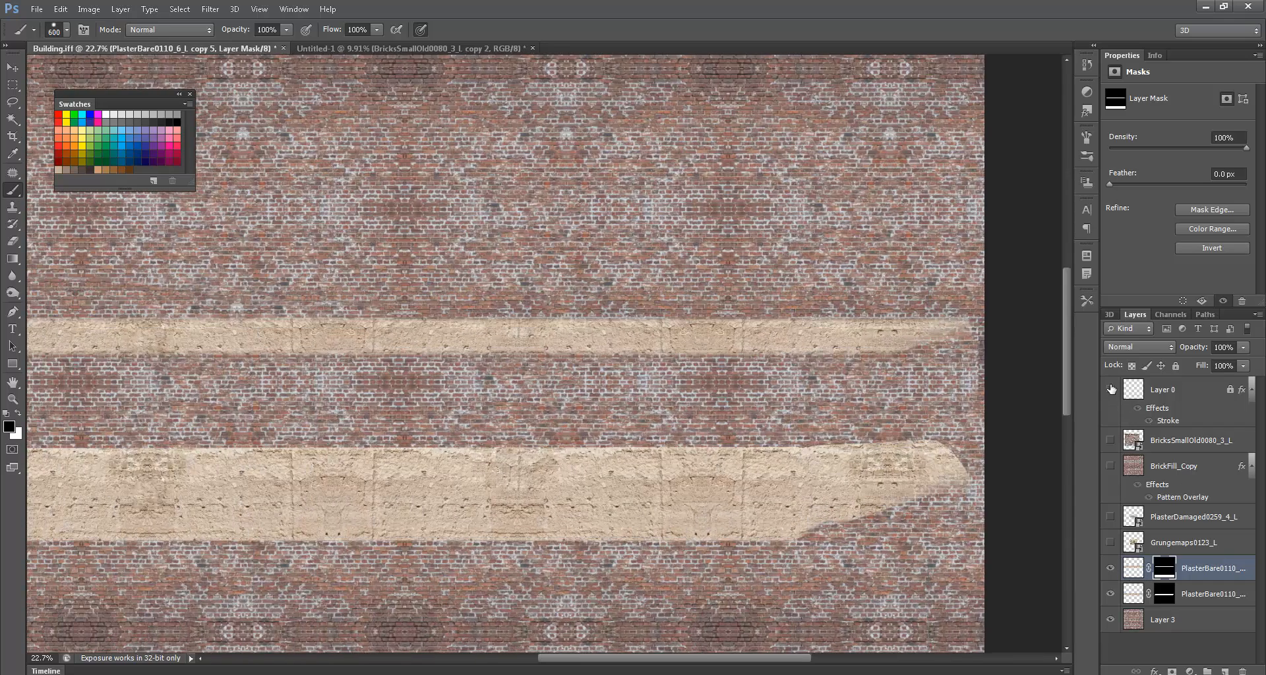
pyautogui.click(1111, 390)
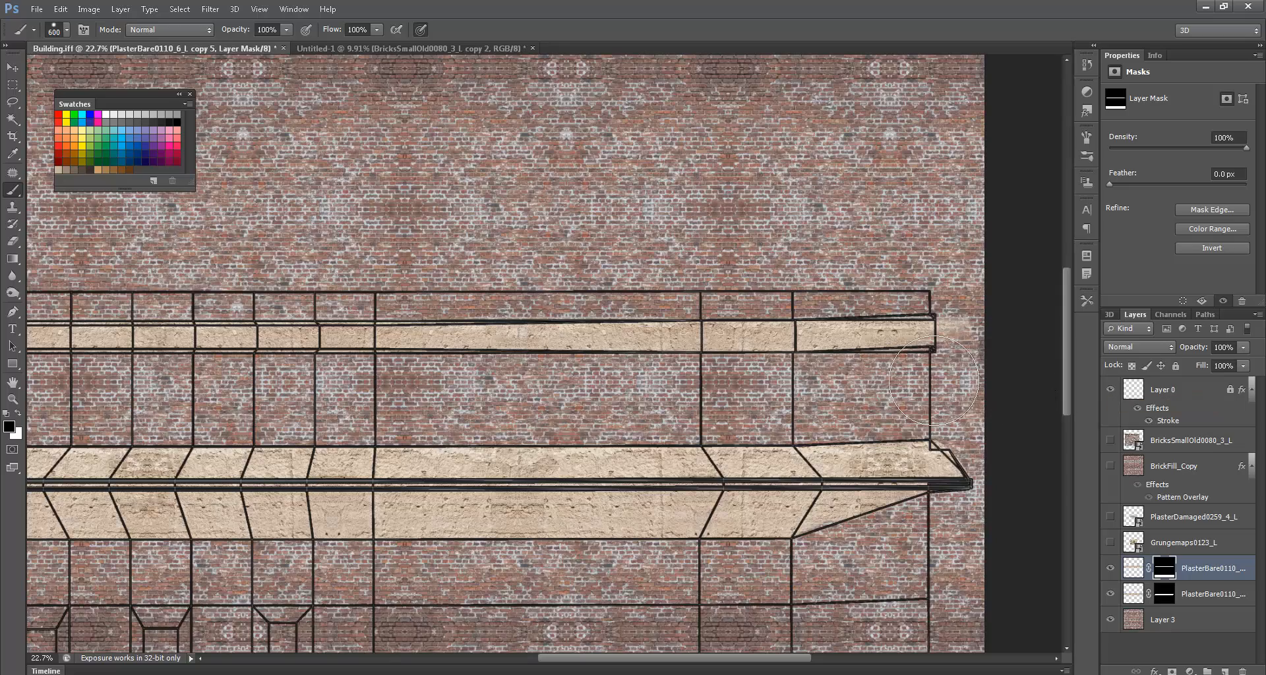
pyautogui.scroll(-5, 932, 380)
pyautogui.keyDown('ctrl'); pyautogui.hscroll(-5, 932, 381); pyautogui.keyUp('ctrl')
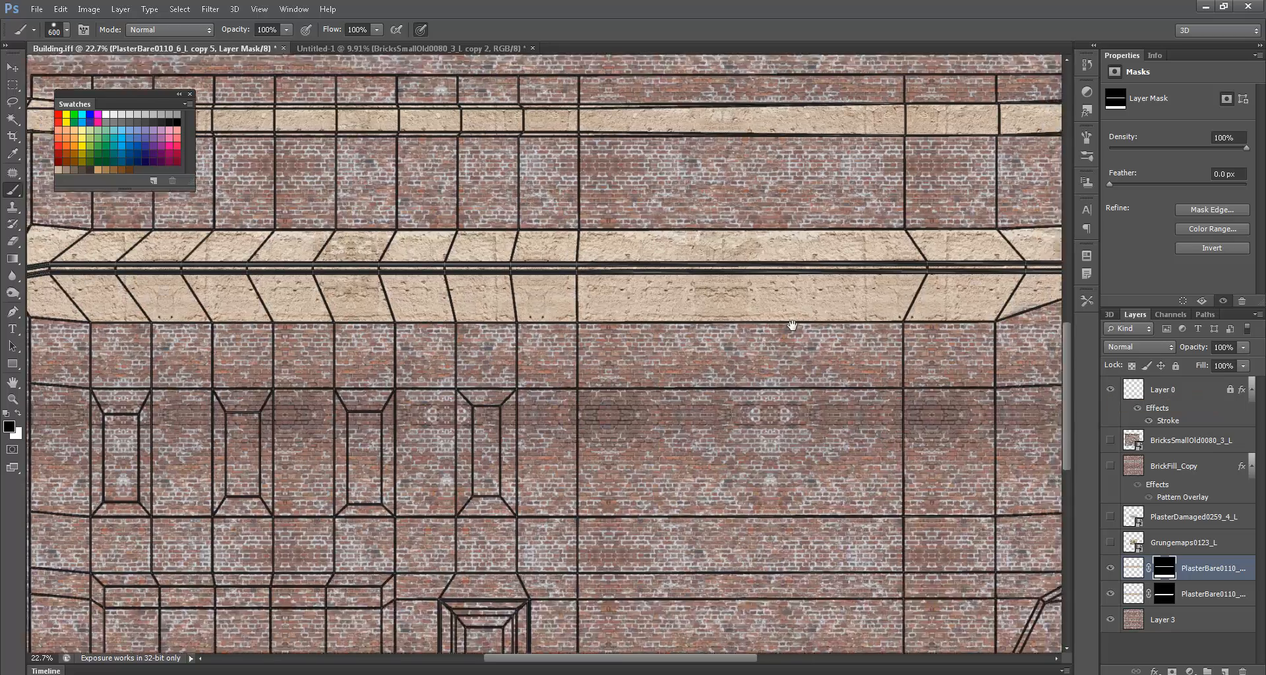
pyautogui.moveTo(739, 517)
pyautogui.mouseDown()
pyautogui.moveTo(742, 392)
pyautogui.moveTo(757, 398)
pyautogui.moveTo(738, 433)
pyautogui.moveTo(491, 361)
pyautogui.mouseUp()
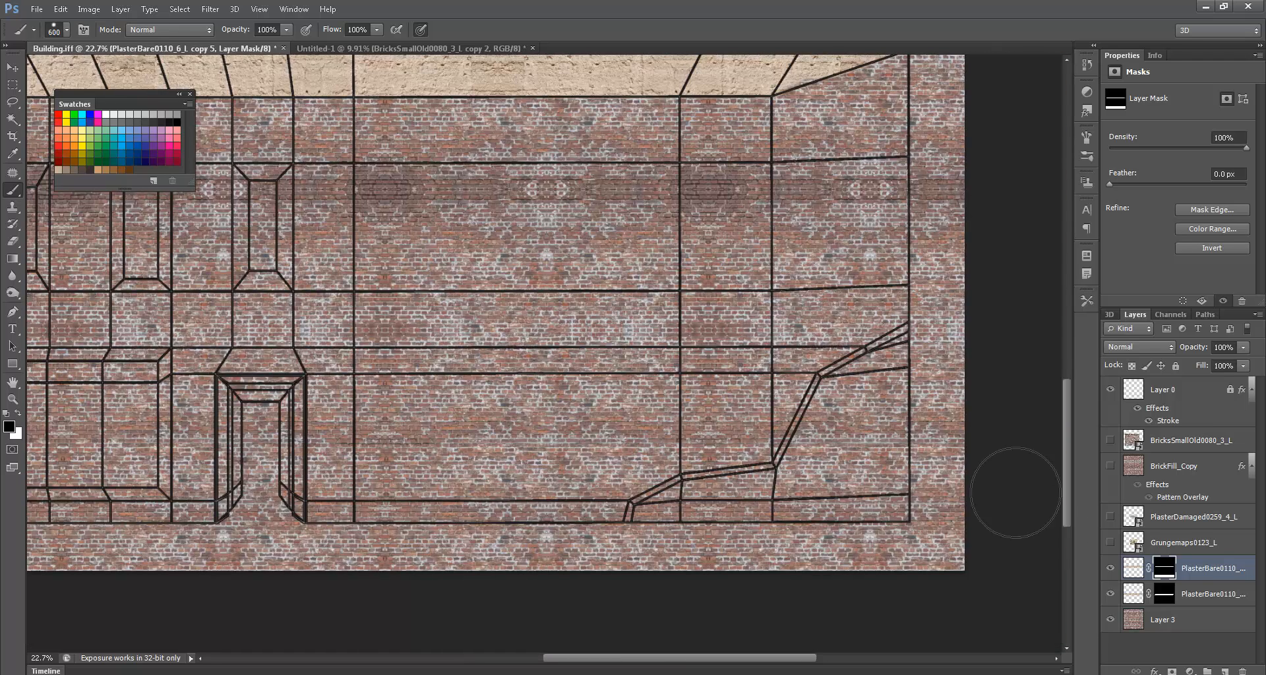
# - Show the PlasterDamaged0259_4_L layer and move it onto the lower-right wall
pyautogui.click(1141, 575)
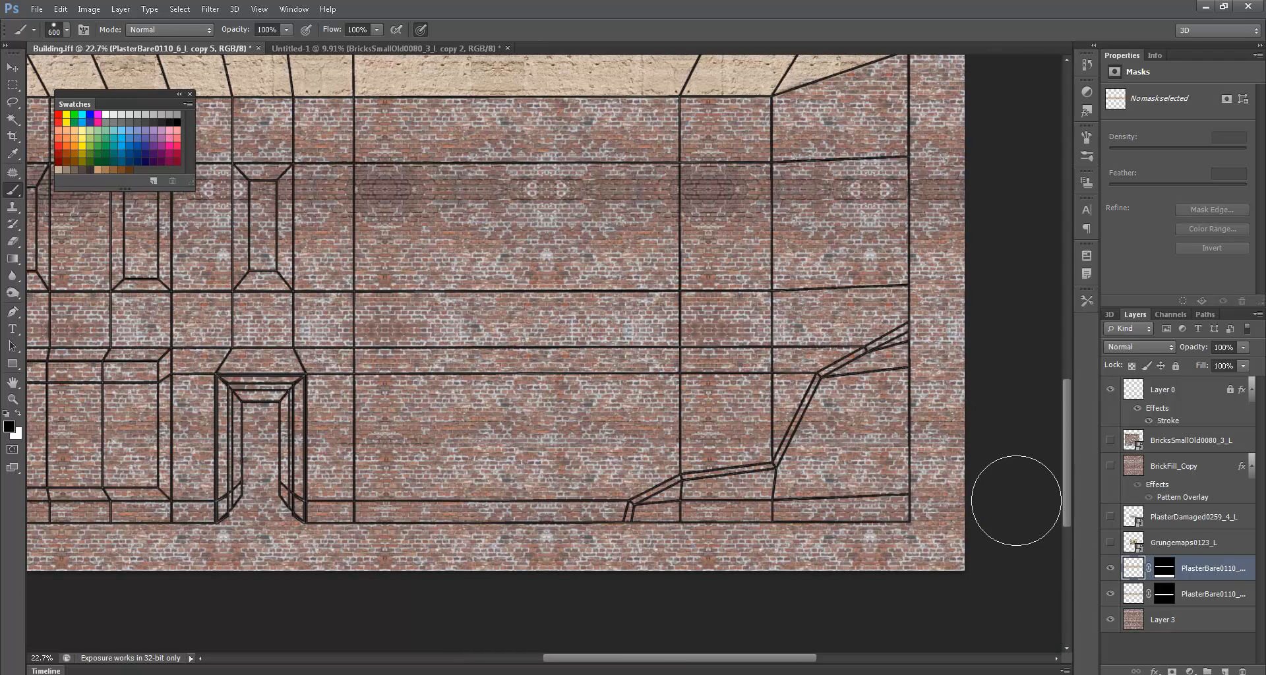
pyautogui.click(1112, 521)
pyautogui.moveTo(547, 99); pyautogui.dragTo(636, 211)
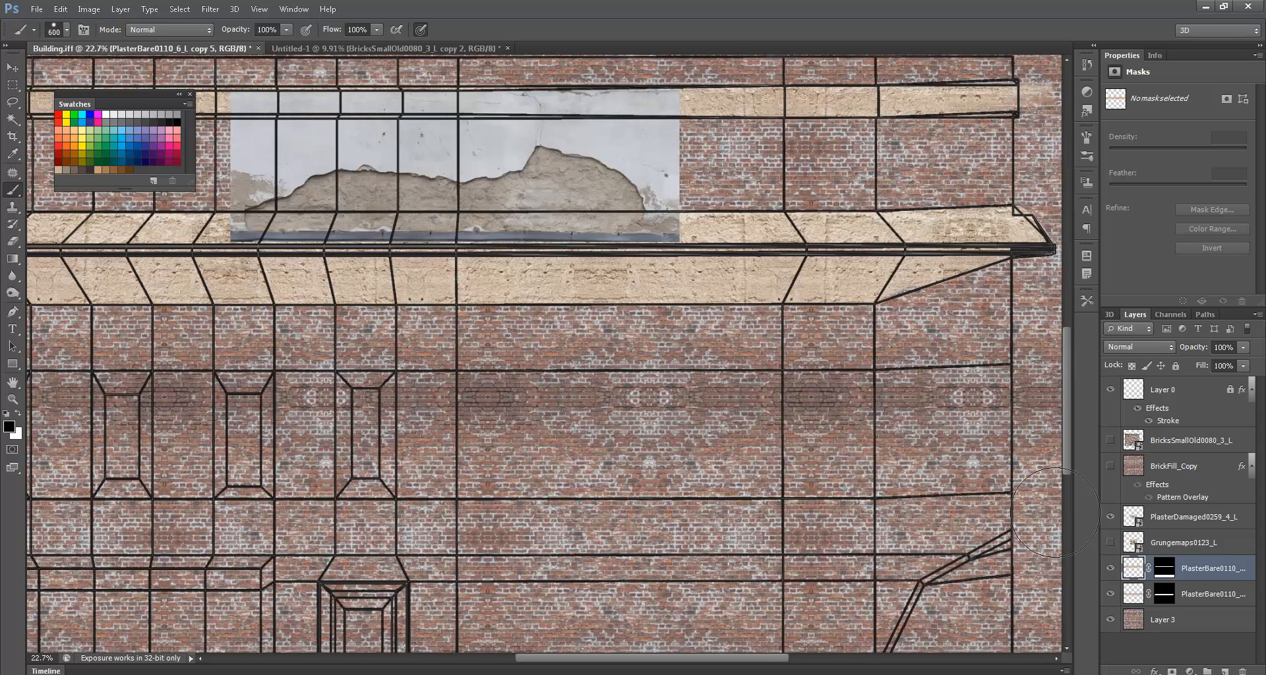
pyautogui.click(1150, 517)
pyautogui.keyDown('ctrl'); pyautogui.moveTo(613, 186); pyautogui.dragTo(953, 580); pyautogui.keyUp('ctrl')
pyautogui.moveTo(924, 527); pyautogui.dragTo(898, 394)
pyautogui.keyDown('ctrl'); pyautogui.moveTo(863, 449); pyautogui.dragTo(863, 483); pyautogui.keyUp('ctrl')
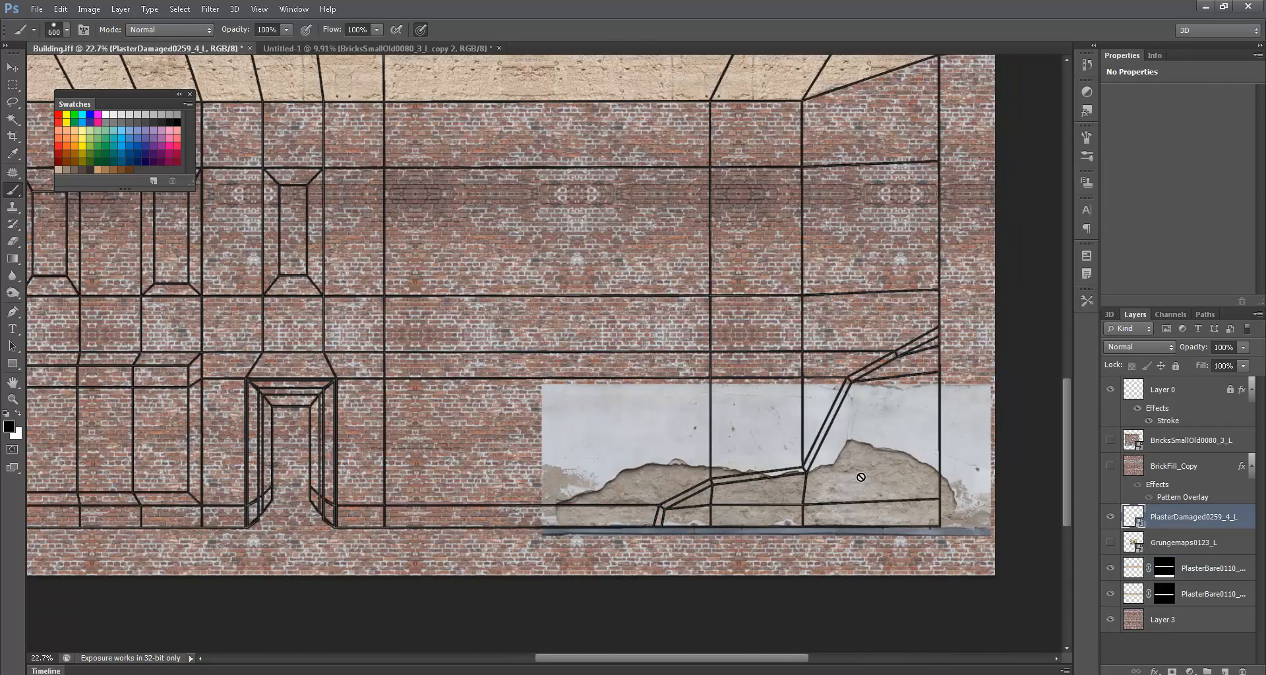
# - Enlarge the damaged plaster, mostly taller, and rotate it to about -27 degrees
pyautogui.hotkey('ctrl', 't')
pyautogui.moveTo(986, 388); pyautogui.dragTo(1032, 178)
pyautogui.moveTo(839, 313); pyautogui.dragTo(845, 338)
pyautogui.moveTo(1052, 179); pyautogui.dragTo(931, 127)
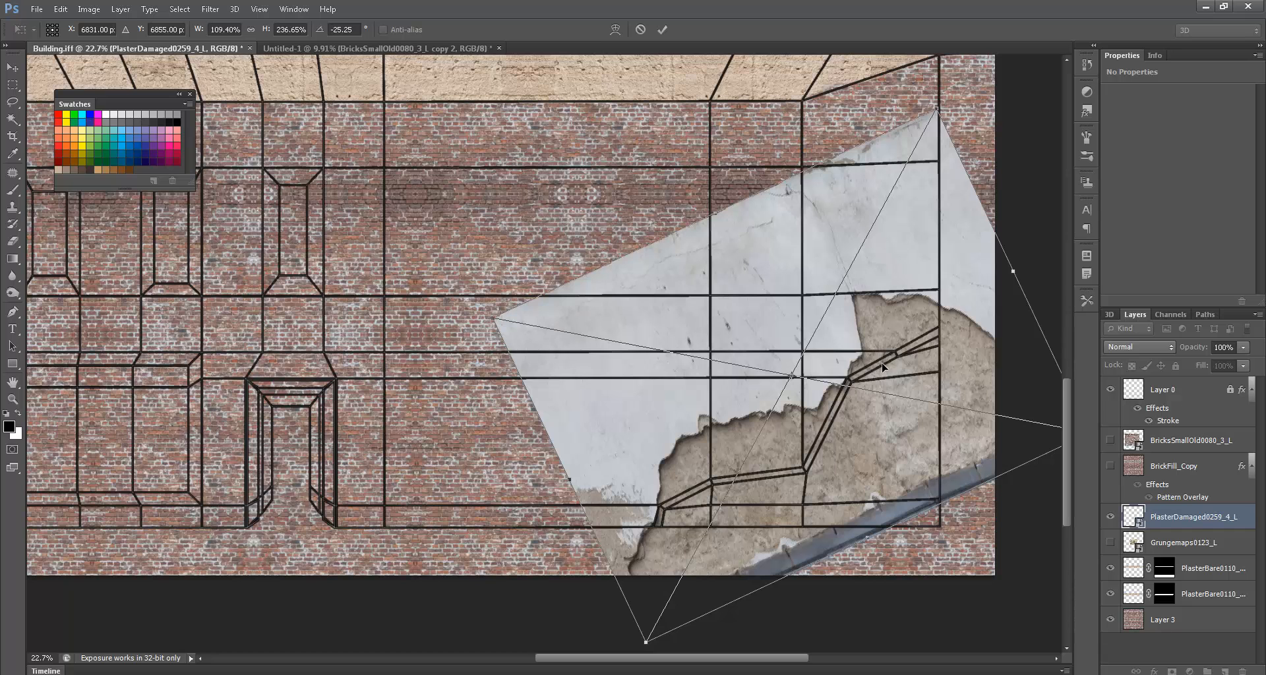
pyautogui.press('Return')
# - Rasterize the damaged plaster layer and clone plaster over the gutter at its lower right
pyautogui.press('b')
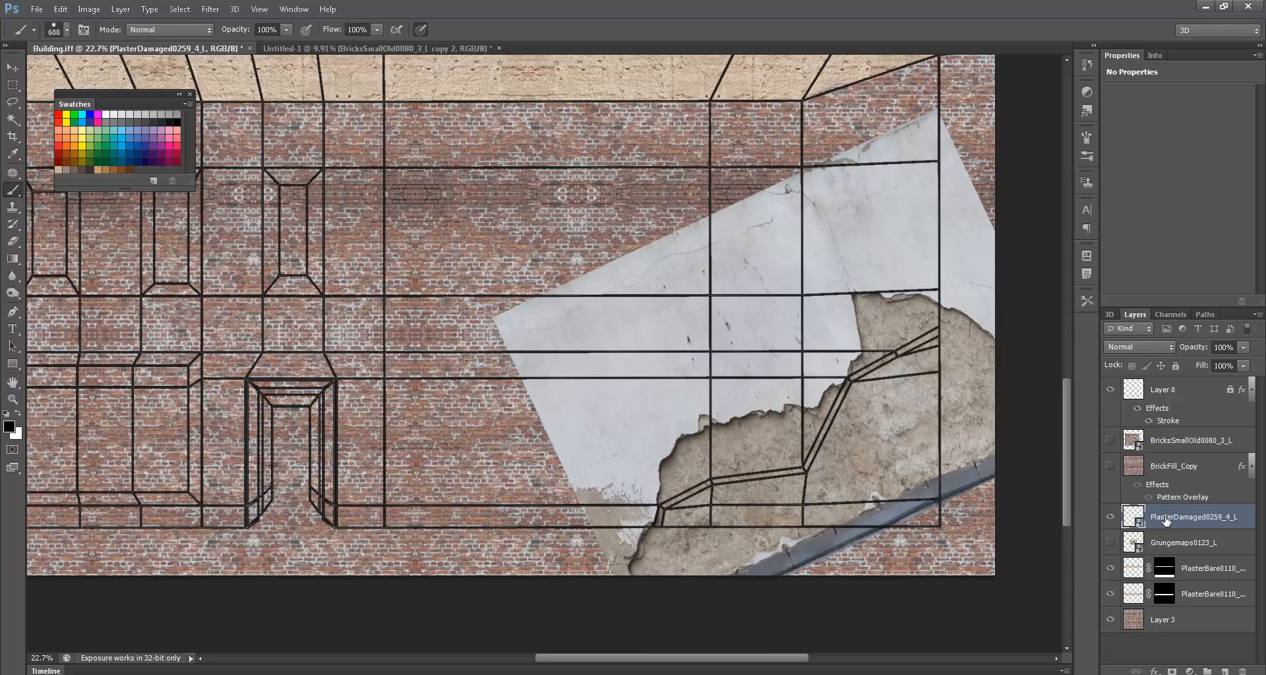
pyautogui.rightClick(1166, 521)
pyautogui.click(1015, 304)
pyautogui.press('s')
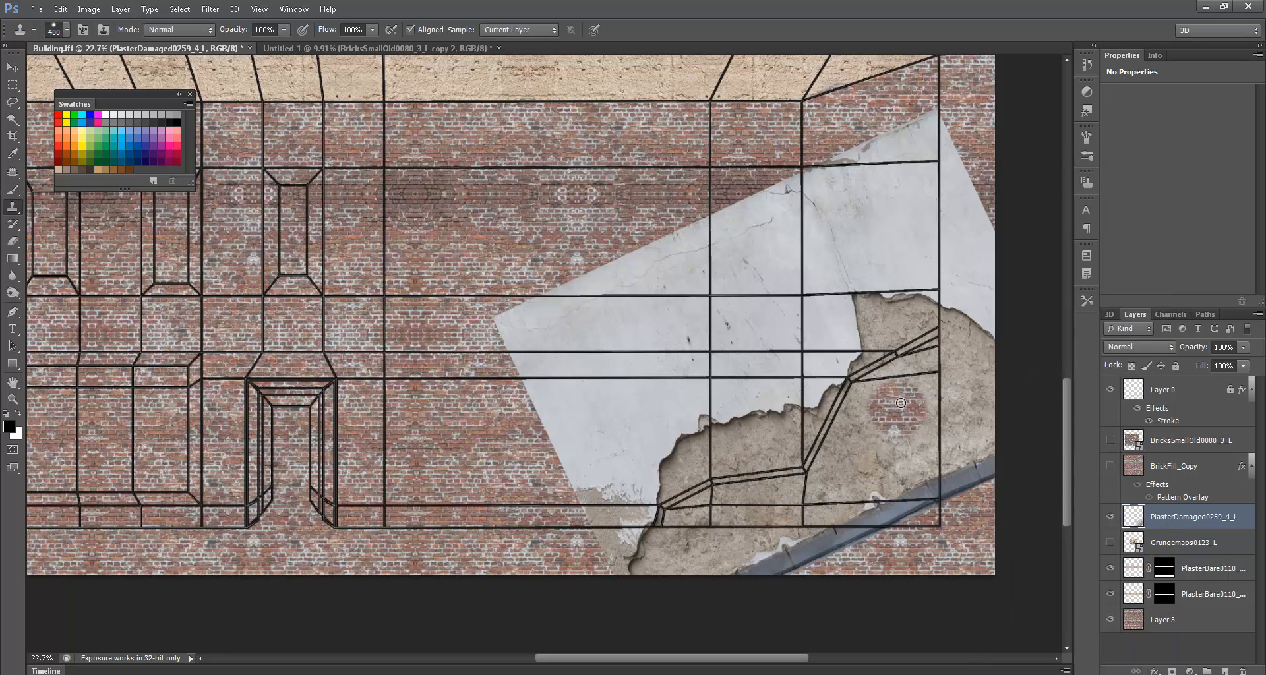
pyautogui.keyDown('alt'); pyautogui.click(926, 369); pyautogui.keyUp('alt')
pyautogui.moveTo(922, 501)
pyautogui.mouseDown()
pyautogui.moveTo(853, 503)
pyautogui.moveTo(936, 488)
pyautogui.moveTo(917, 439)
pyautogui.moveTo(919, 456)
pyautogui.moveTo(950, 470)
pyautogui.moveTo(929, 498)
pyautogui.moveTo(858, 520)
pyautogui.moveTo(832, 484)
pyautogui.moveTo(807, 517)
pyautogui.moveTo(852, 504)
pyautogui.moveTo(768, 505)
pyautogui.mouseUp()
pyautogui.hotkey('ctrl', 'z')
pyautogui.keyDown('alt'); pyautogui.click(933, 374); pyautogui.keyUp('alt')
pyautogui.hotkey('ctrl', 'z')
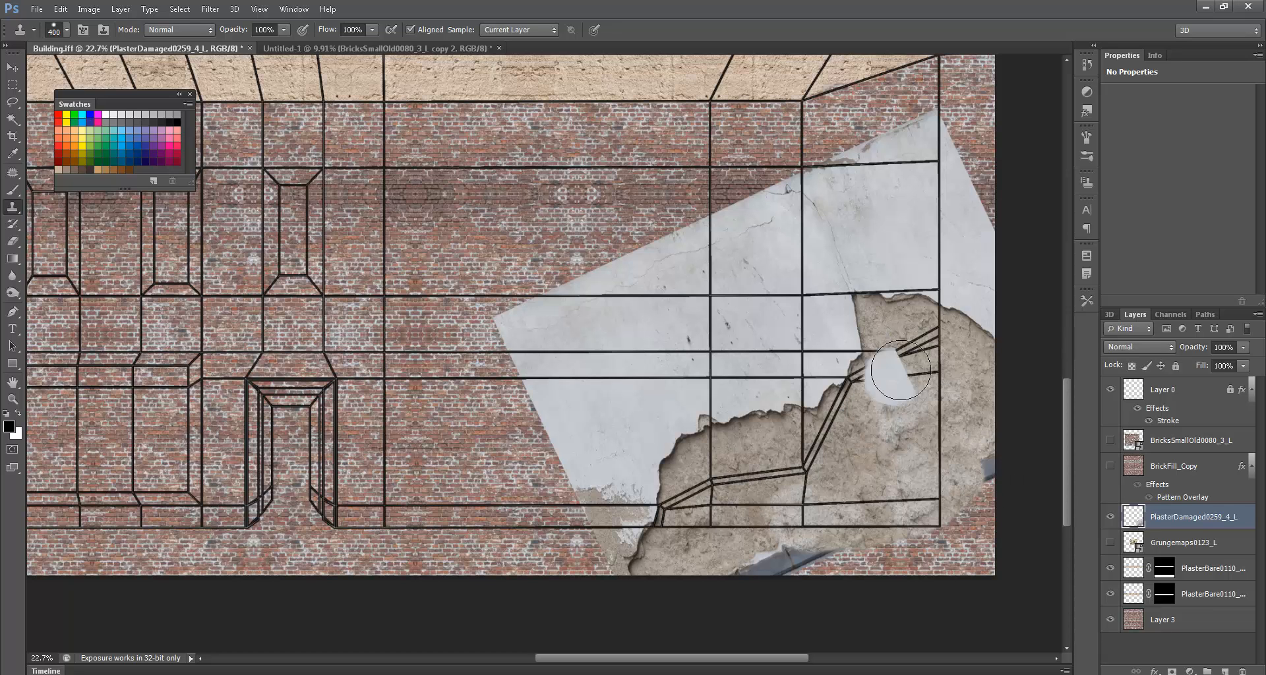
# - Draw the crack outline at the lower right with the Pen tool
pyautogui.press('p')
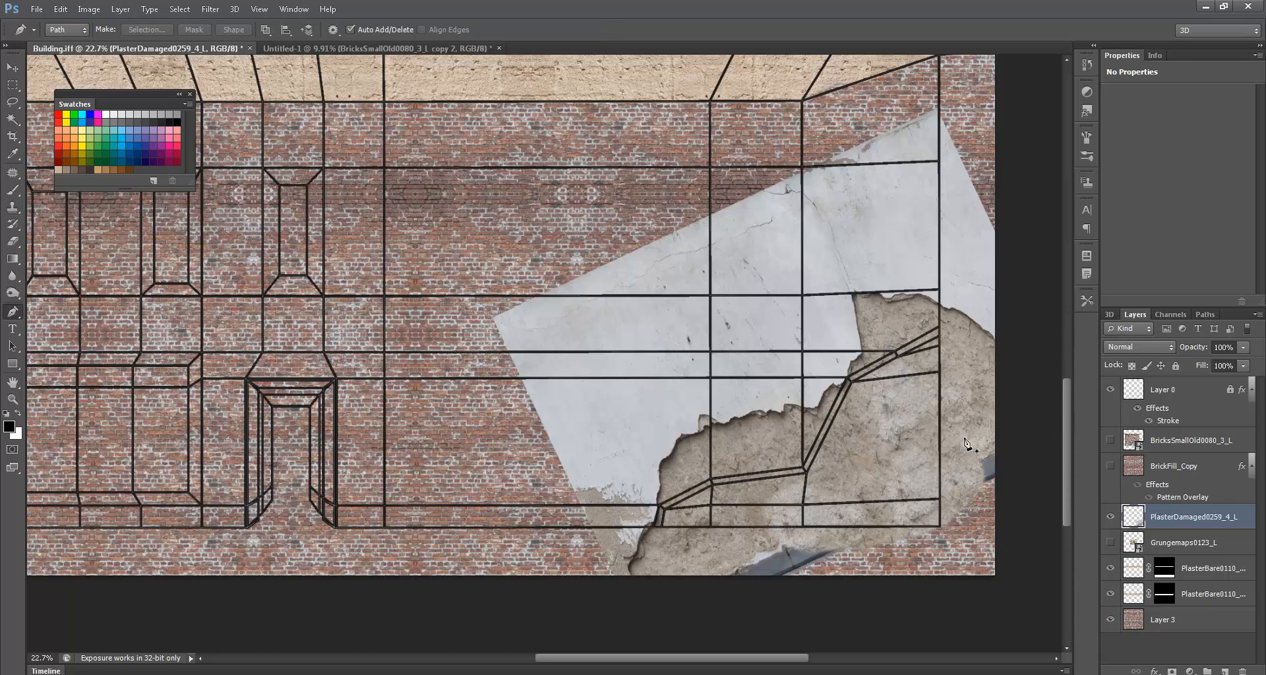
pyautogui.click(655, 527)
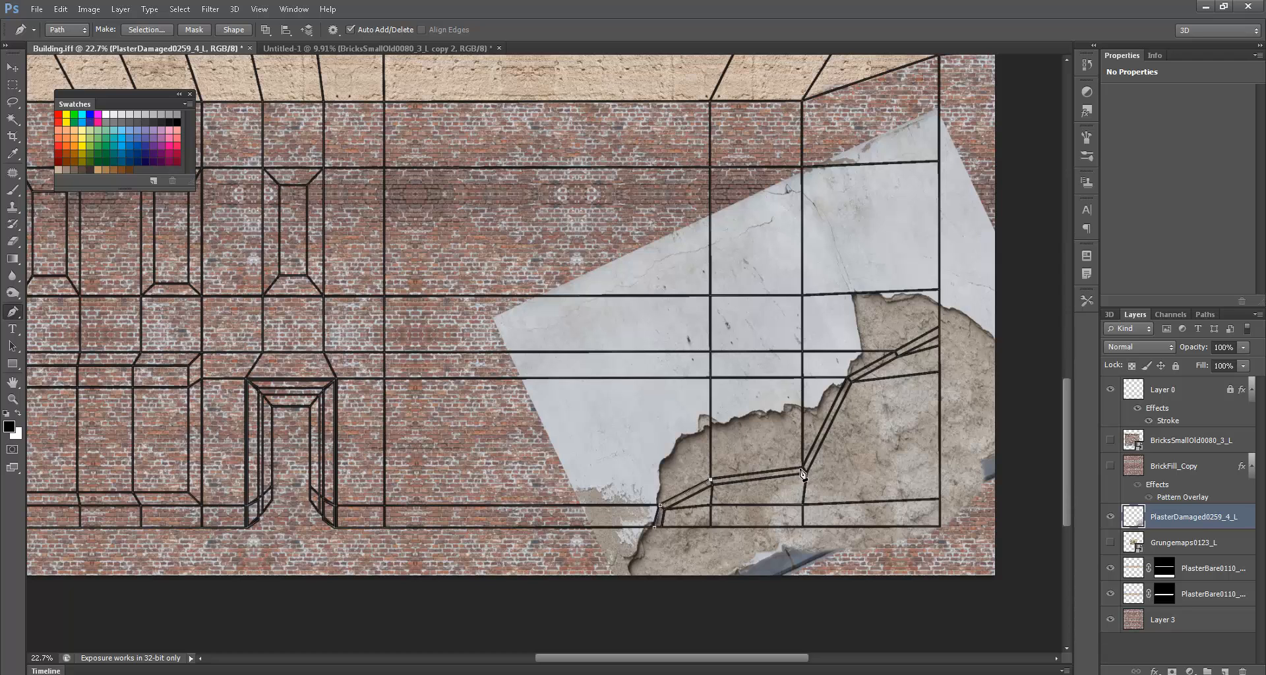
pyautogui.click(847, 381)
pyautogui.click(942, 325)
# - Save the path as Crack, load it as a selection, and mask the damaged plaster to it
pyautogui.click(1206, 314)
pyautogui.doubleClick(1151, 361)
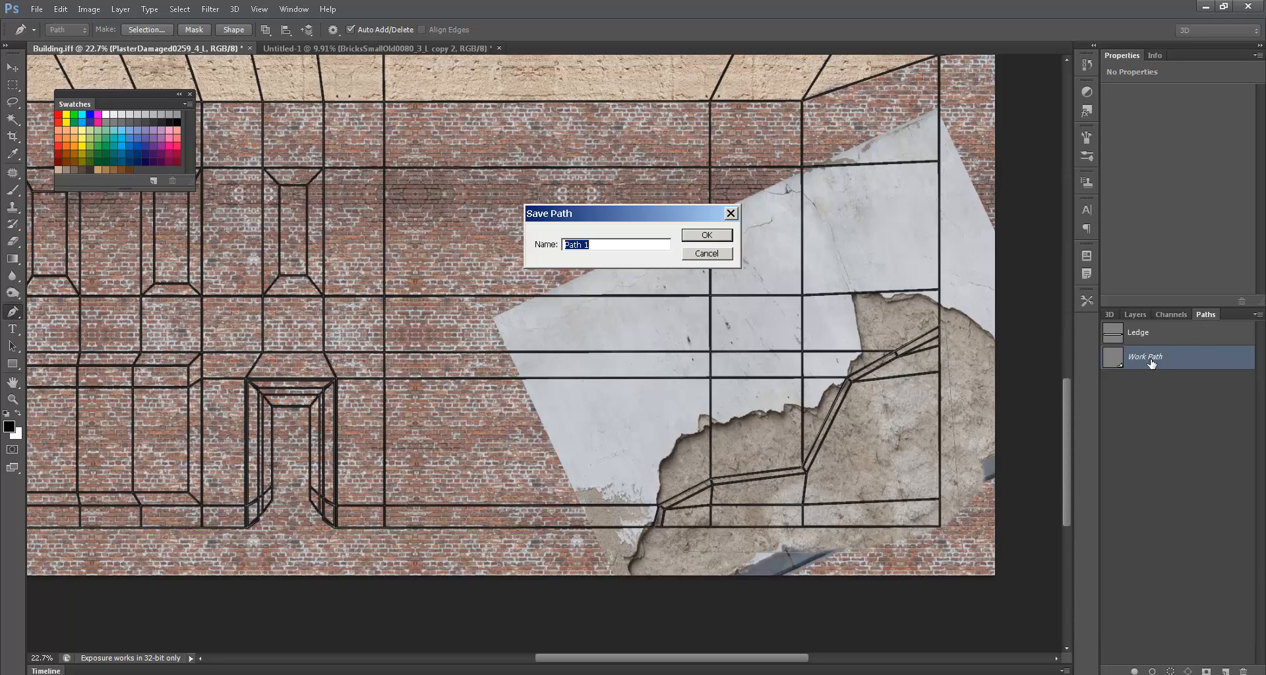
pyautogui.write('Cra')
pyautogui.press('Return')
pyautogui.keyDown('ctrl'); pyautogui.click(1112, 357); pyautogui.keyUp('ctrl')
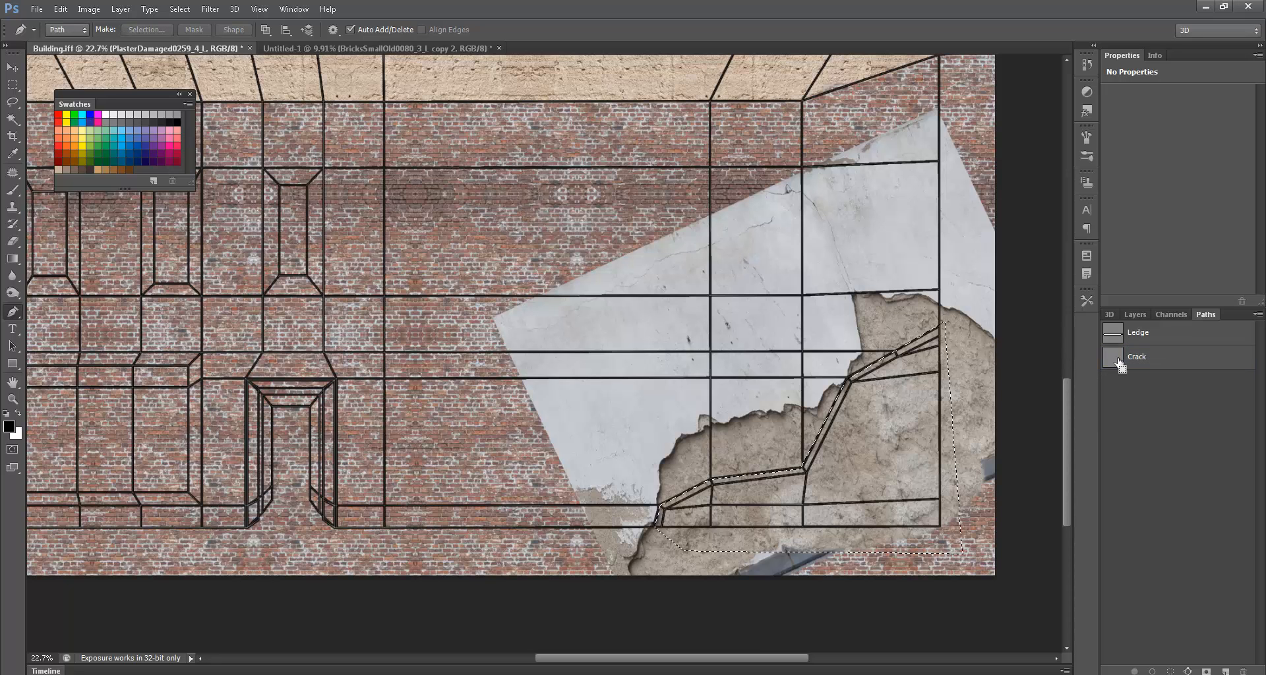
pyautogui.click(1134, 314)
pyautogui.click(1171, 671)
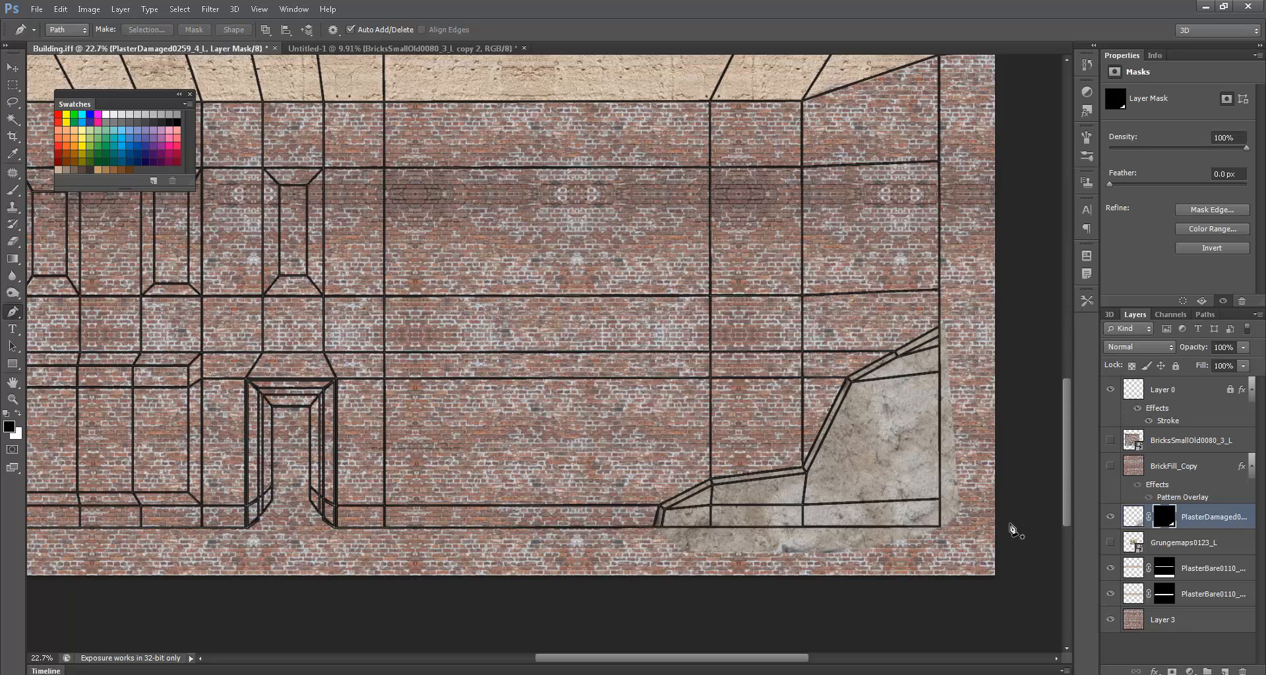
pyautogui.keyDown('ctrl'); pyautogui.moveTo(865, 479); pyautogui.dragTo(911, 486); pyautogui.keyUp('ctrl')
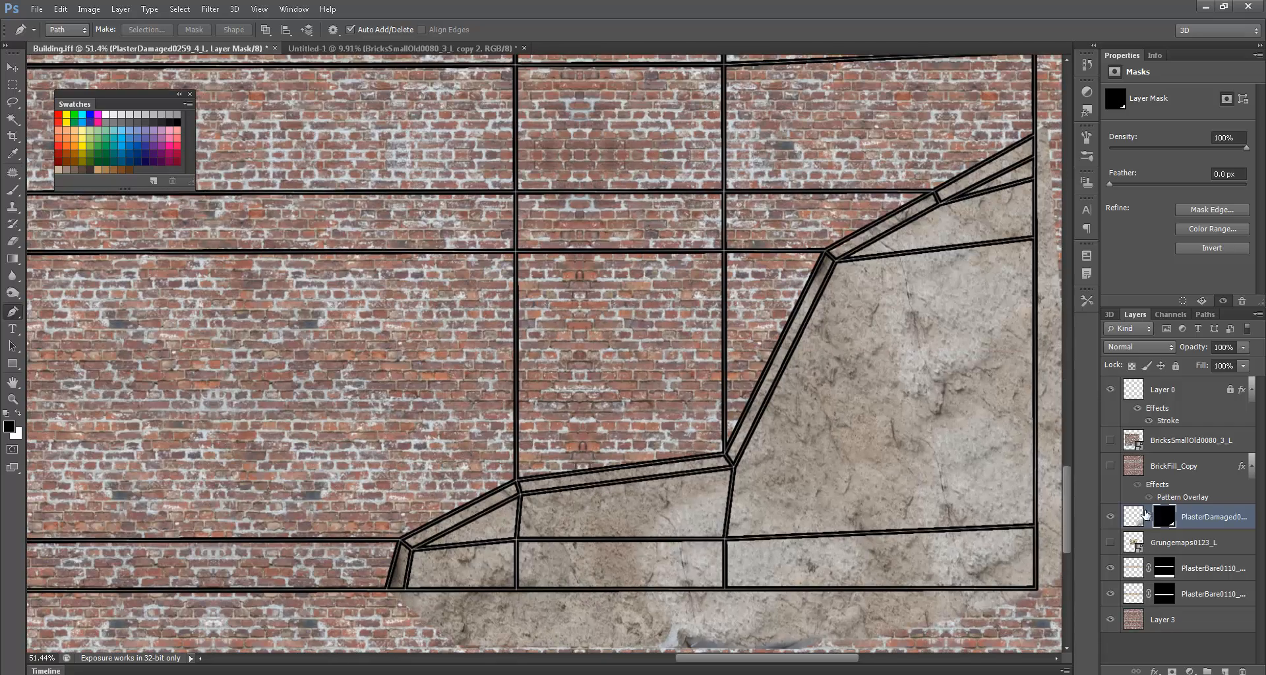
# - Add a new Layer 4, set a 125 px brush, and hide the black outline grid layer
pyautogui.click(1134, 516)
pyautogui.click(1225, 672)
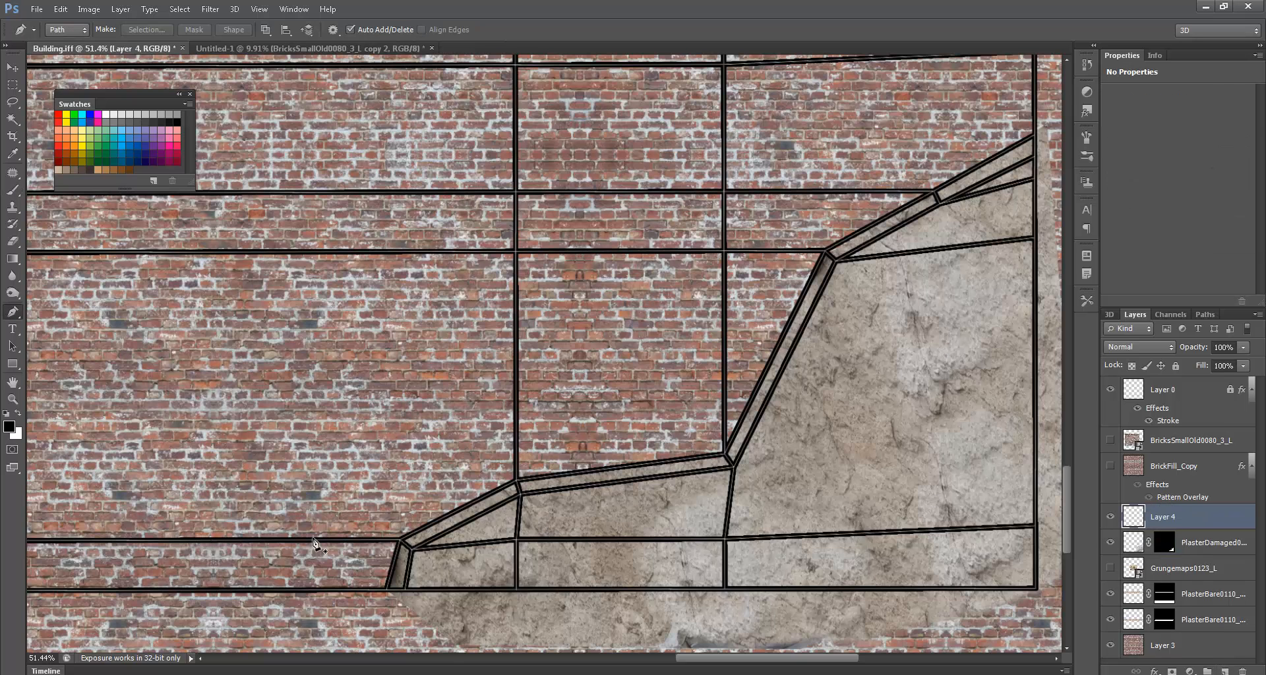
pyautogui.press('b')
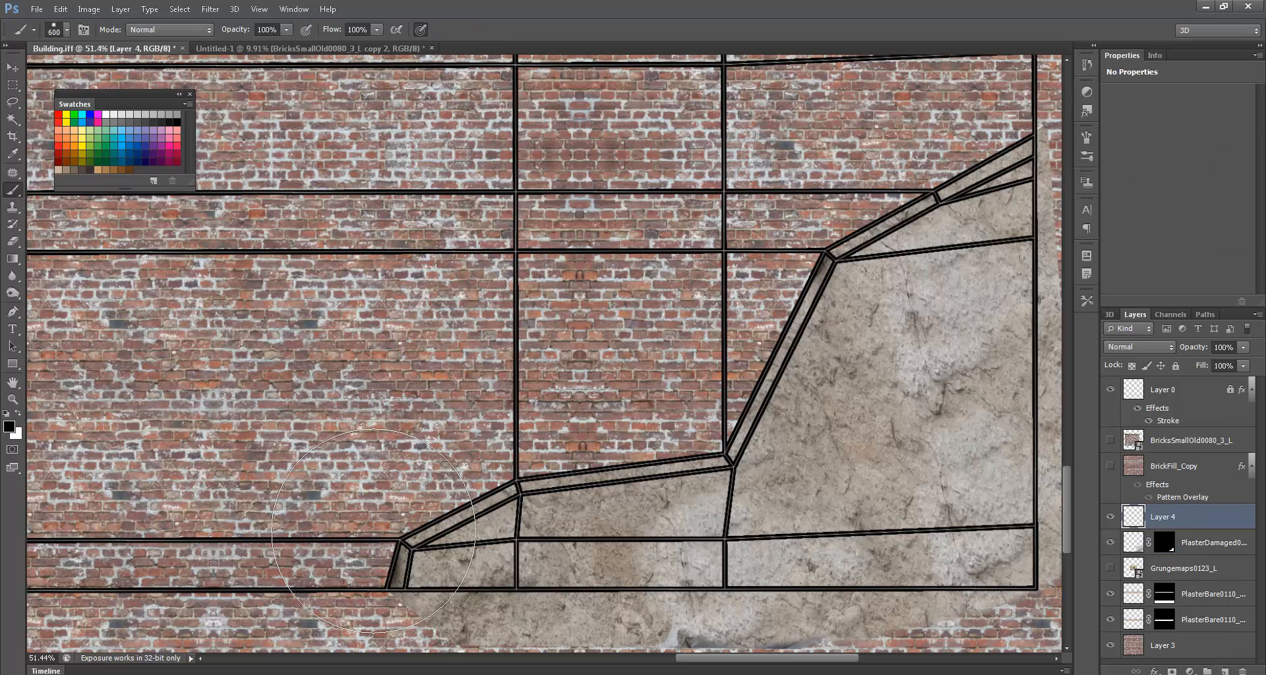
pyautogui.press('[')
pyautogui.press('[')
pyautogui.keyDown('ctrl'); pyautogui.click(1134, 544); pyautogui.keyUp('ctrl')
pyautogui.click(1110, 389)
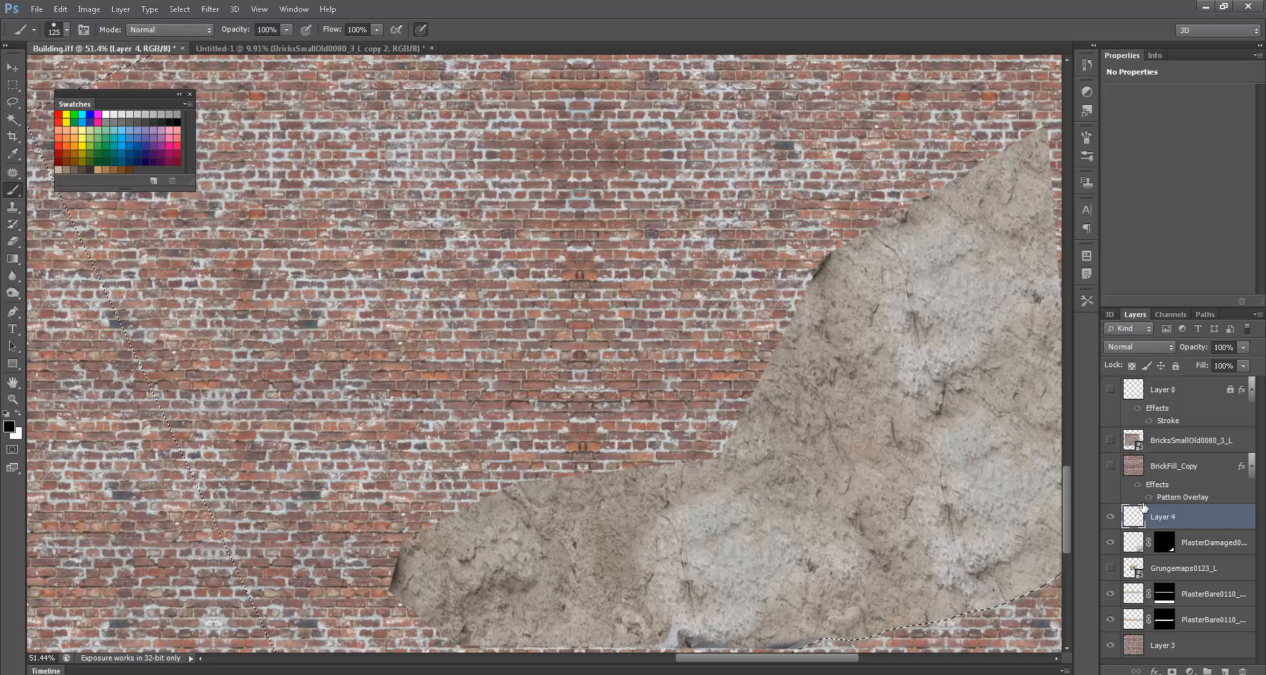
pyautogui.click(1164, 544)
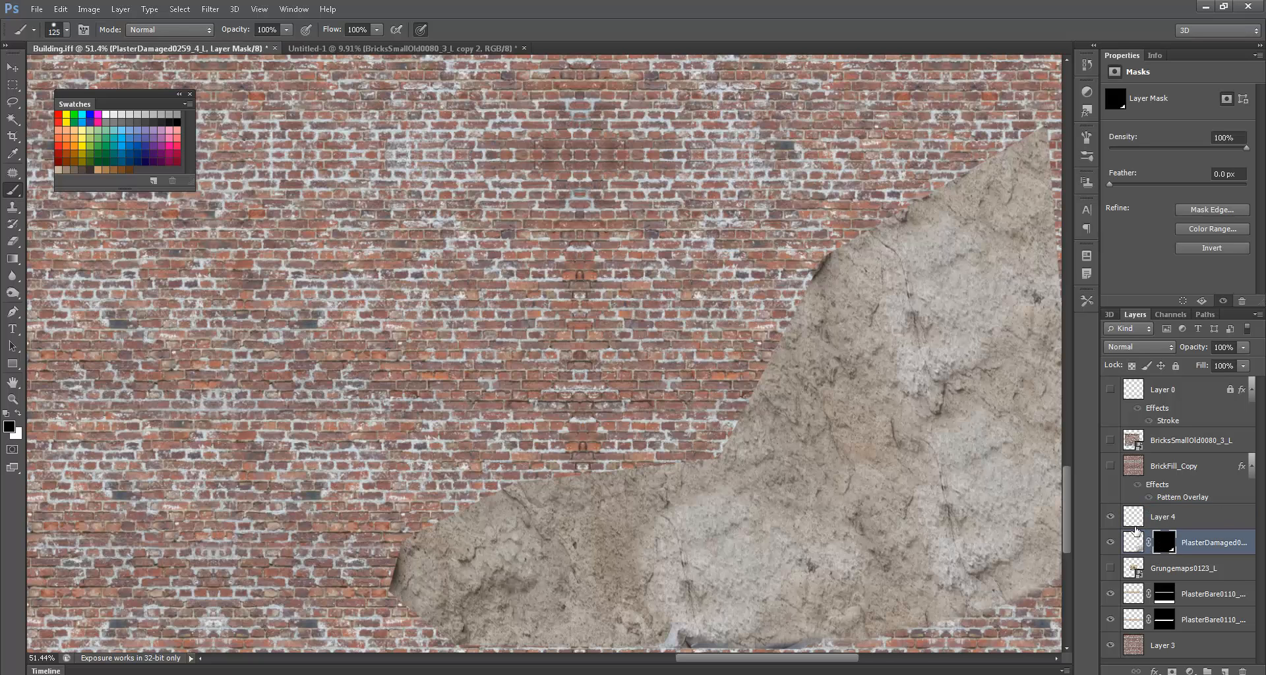
# - Move Layer 4 below PlasterDamaged, clip the plaster to it, and make Layer 4 active
pyautogui.keyDown('alt'); pyautogui.click(1140, 528); pyautogui.keyUp('alt')
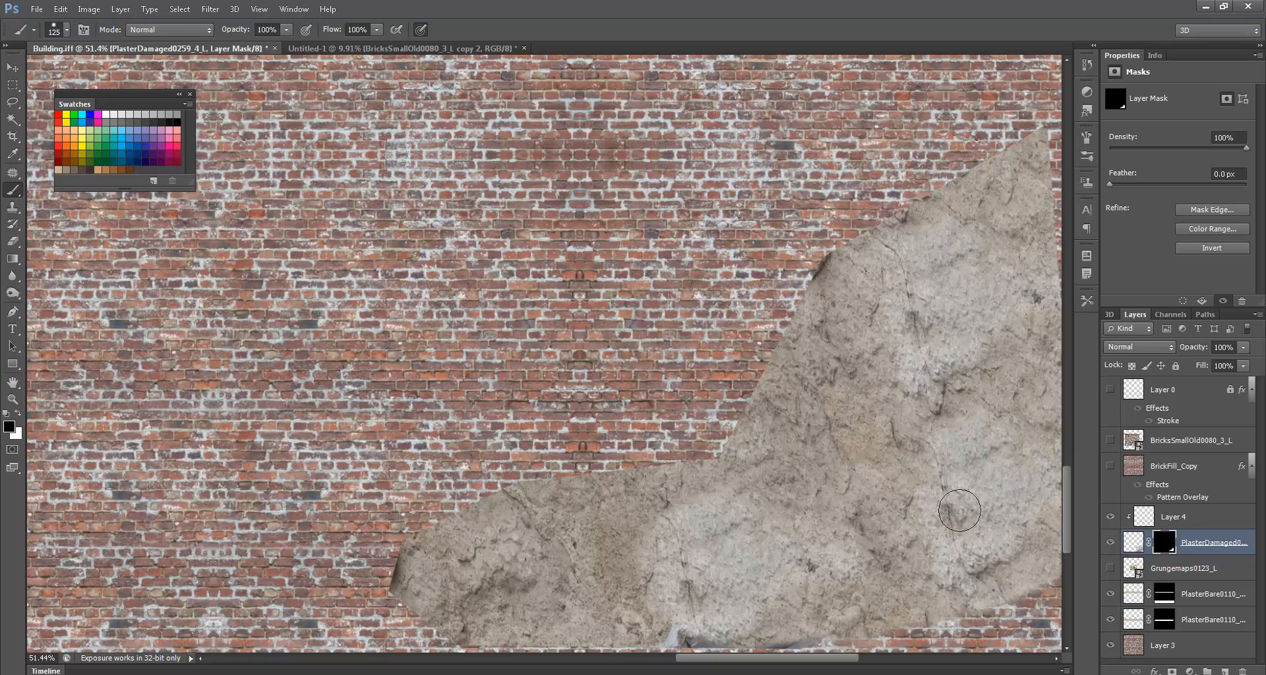
pyautogui.moveTo(1171, 522); pyautogui.dragTo(1162, 537)
pyautogui.keyDown('alt'); pyautogui.click(1161, 527); pyautogui.keyUp('alt')
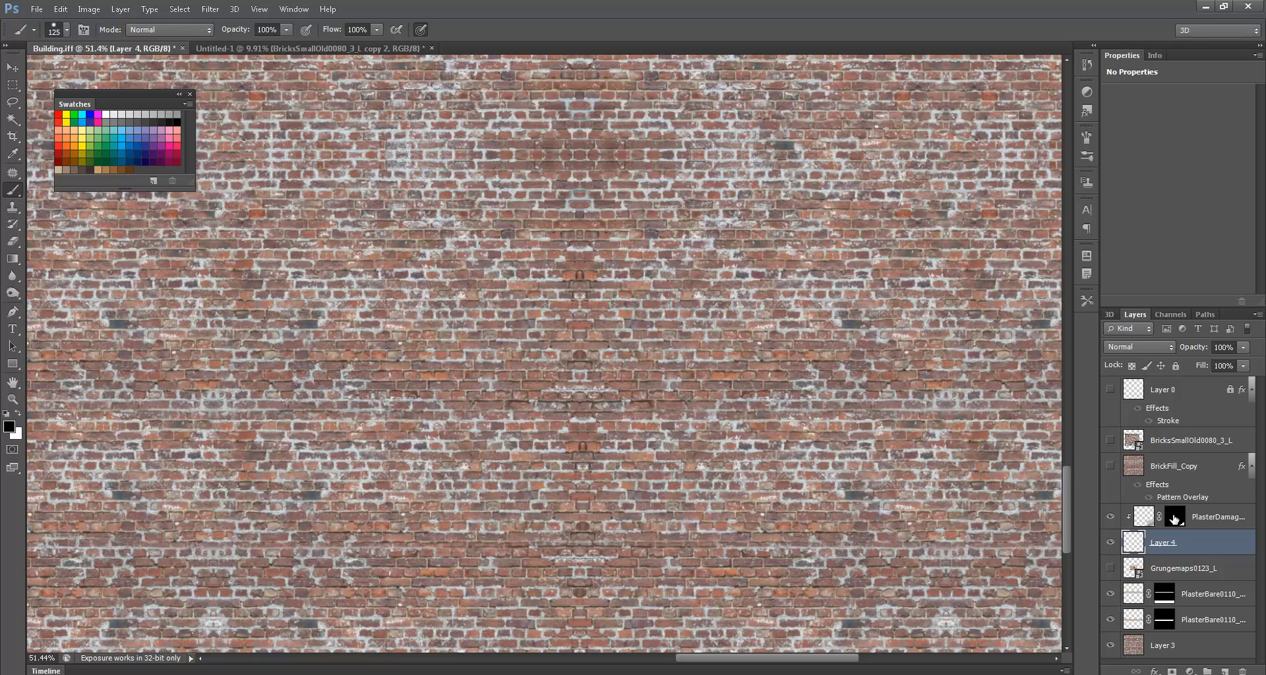
pyautogui.click(1174, 520)
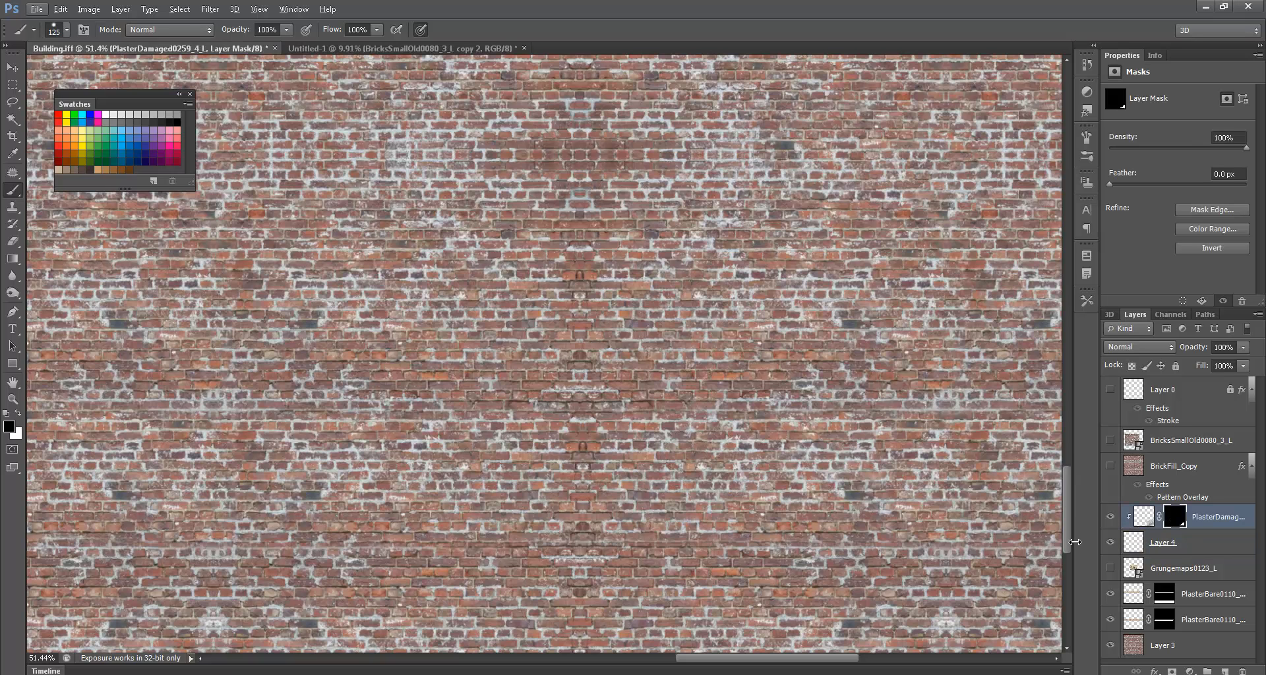
pyautogui.click(1132, 547)
# - Fill Layer 4 with black, test clipping it to PlasterDamaged, then undo the fill
pyautogui.hotkey('alt', 'BackSpace')
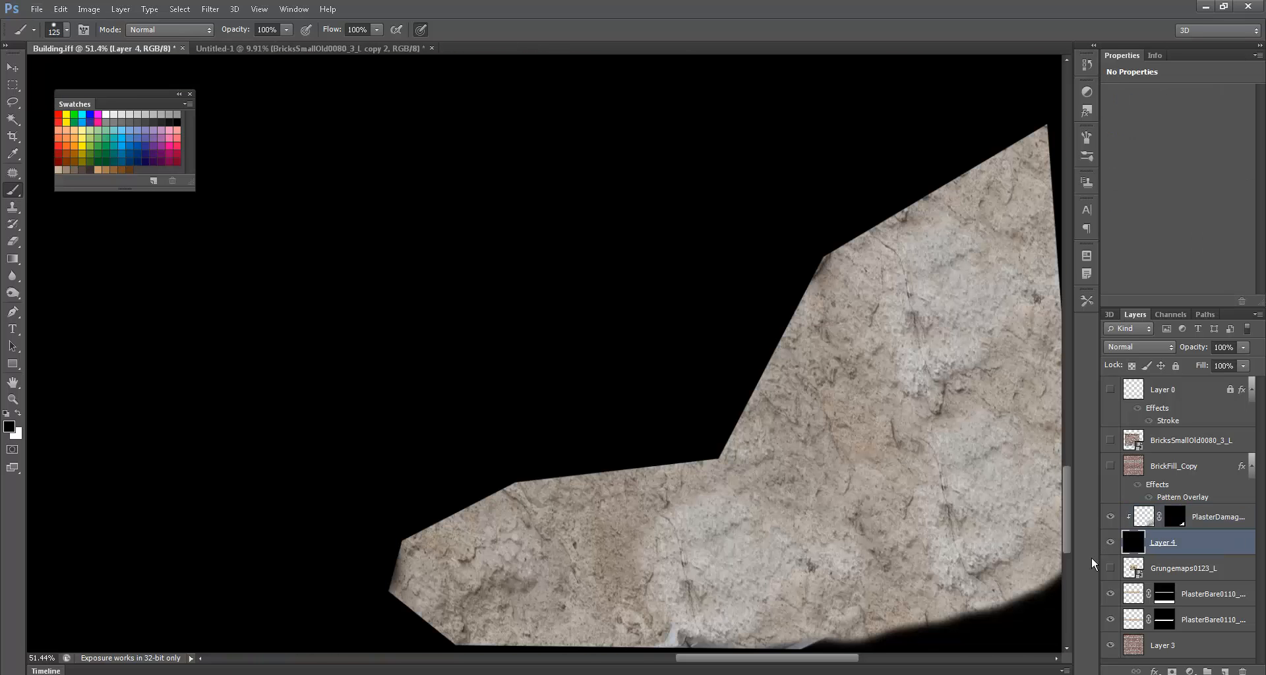
pyautogui.keyDown('ctrl'); pyautogui.click(1144, 520); pyautogui.keyUp('ctrl')
pyautogui.keyDown('ctrl'); pyautogui.click(1130, 547); pyautogui.keyUp('ctrl')
pyautogui.hotkey('ctrl', 'd')
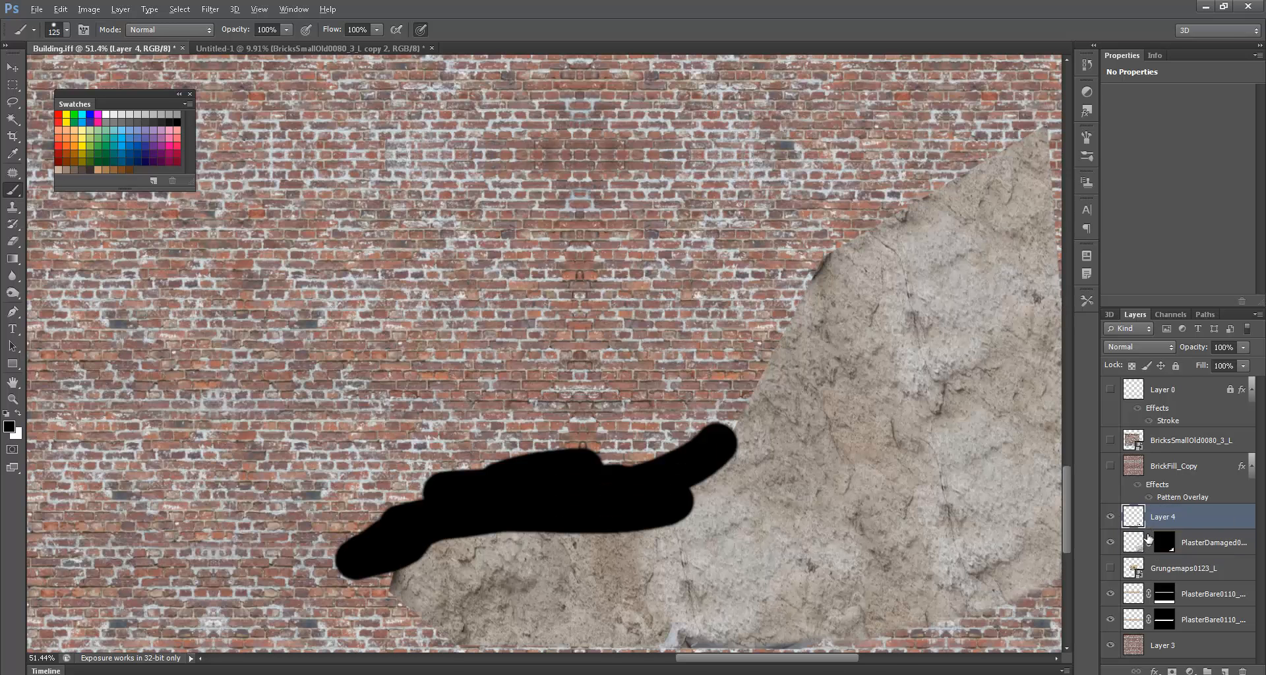
pyautogui.keyDown('alt'); pyautogui.click(1149, 527); pyautogui.keyUp('alt')
pyautogui.keyDown('alt'); pyautogui.click(1149, 526); pyautogui.keyUp('alt')
pyautogui.keyDown('alt'); pyautogui.click(1149, 528); pyautogui.keyUp('alt')
pyautogui.keyDown('alt'); pyautogui.click(1150, 527); pyautogui.keyUp('alt')
pyautogui.keyDown('alt'); pyautogui.click(1149, 525); pyautogui.keyUp('alt')
pyautogui.keyDown('alt'); pyautogui.click(1149, 525); pyautogui.keyUp('alt')
pyautogui.hotkey('ctrl', 'z')
# - Set brush hardness to 36% and paint soft black strokes along the plaster's edges
pyautogui.rightClick(554, 311)
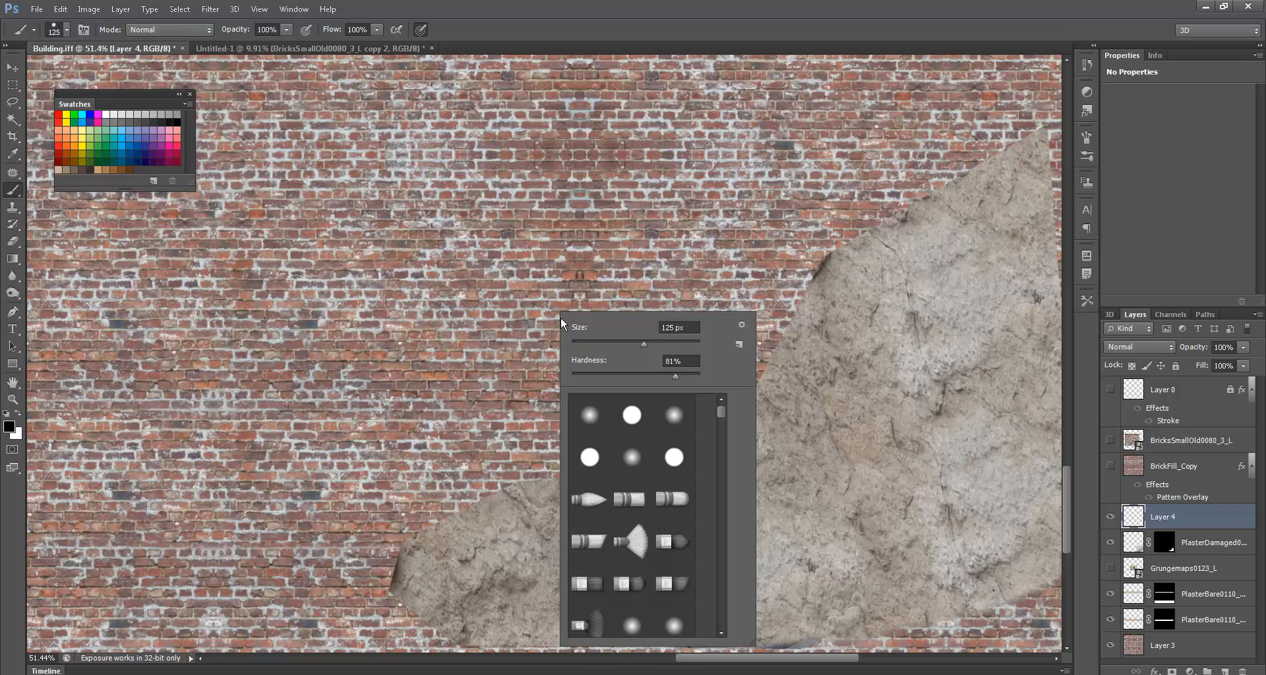
pyautogui.click(618, 374)
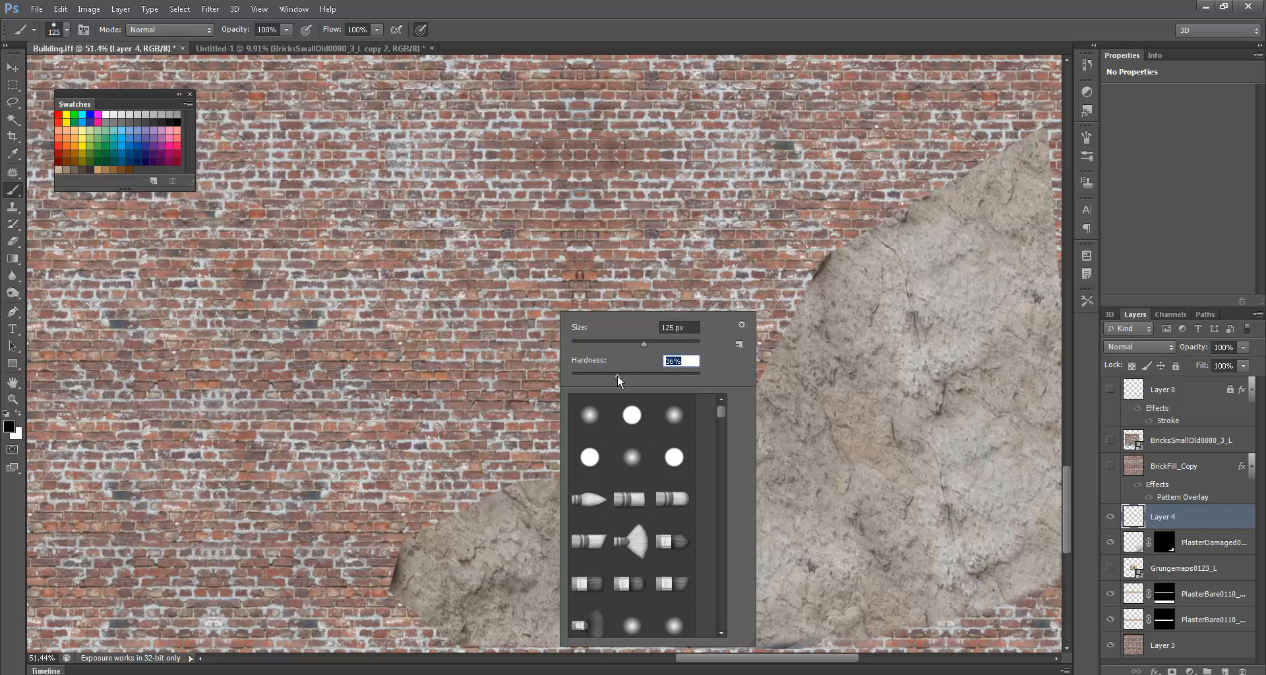
pyautogui.click(596, 193)
pyautogui.hotkey('ctrl', 'z')
pyautogui.moveTo(697, 438)
pyautogui.mouseDown()
pyautogui.moveTo(641, 409)
pyautogui.moveTo(593, 425)
pyautogui.mouseUp()
pyautogui.hotkey('ctrl', 'z')
pyautogui.moveTo(700, 453)
pyautogui.mouseDown()
pyautogui.moveTo(521, 480)
pyautogui.moveTo(427, 529)
pyautogui.moveTo(364, 630)
pyautogui.mouseUp()
pyautogui.moveTo(698, 446)
pyautogui.mouseDown()
pyautogui.moveTo(815, 251)
pyautogui.moveTo(775, 226)
pyautogui.moveTo(693, 297)
pyautogui.moveTo(517, 396)
pyautogui.mouseUp()
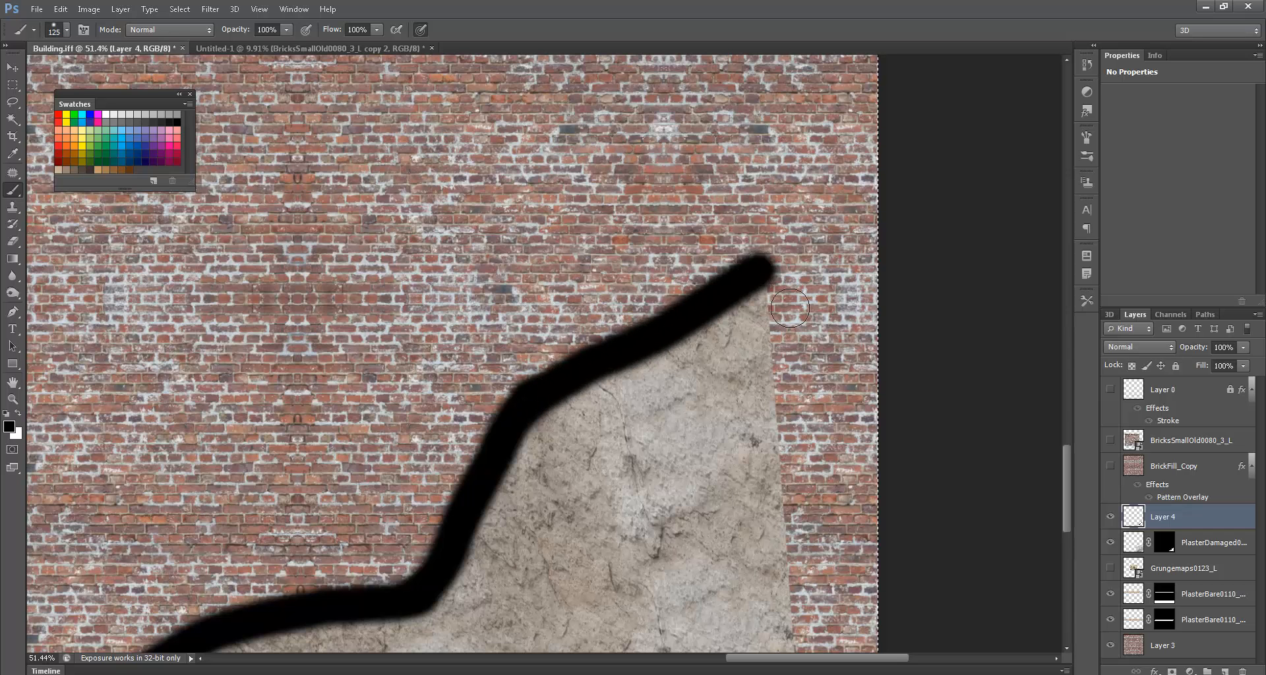
pyautogui.moveTo(764, 265)
pyautogui.mouseDown()
pyautogui.moveTo(801, 619)
pyautogui.moveTo(740, 330)
pyautogui.moveTo(755, 547)
pyautogui.mouseUp()
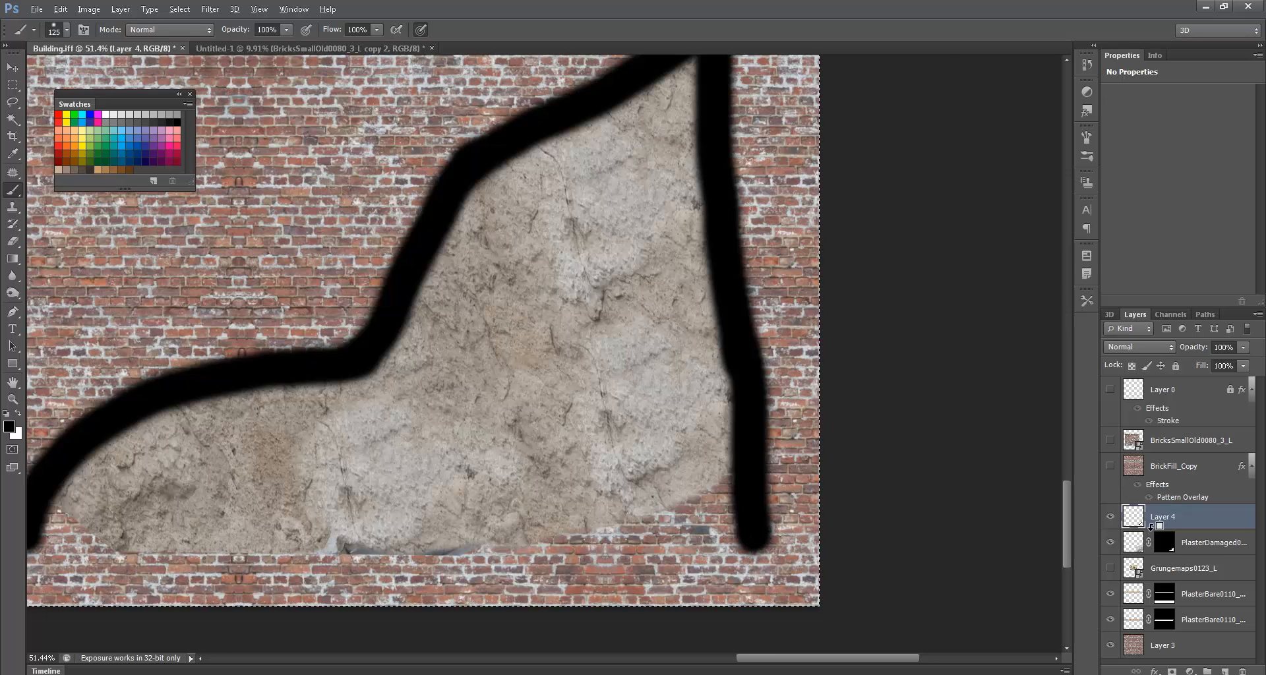
# - Clip the black strokes to the plaster patch and thicken the shadow along its left edge
pyautogui.keyDown('alt'); pyautogui.click(1150, 527); pyautogui.keyUp('alt')
pyautogui.moveTo(653, 419); pyautogui.dragTo(830, 441)
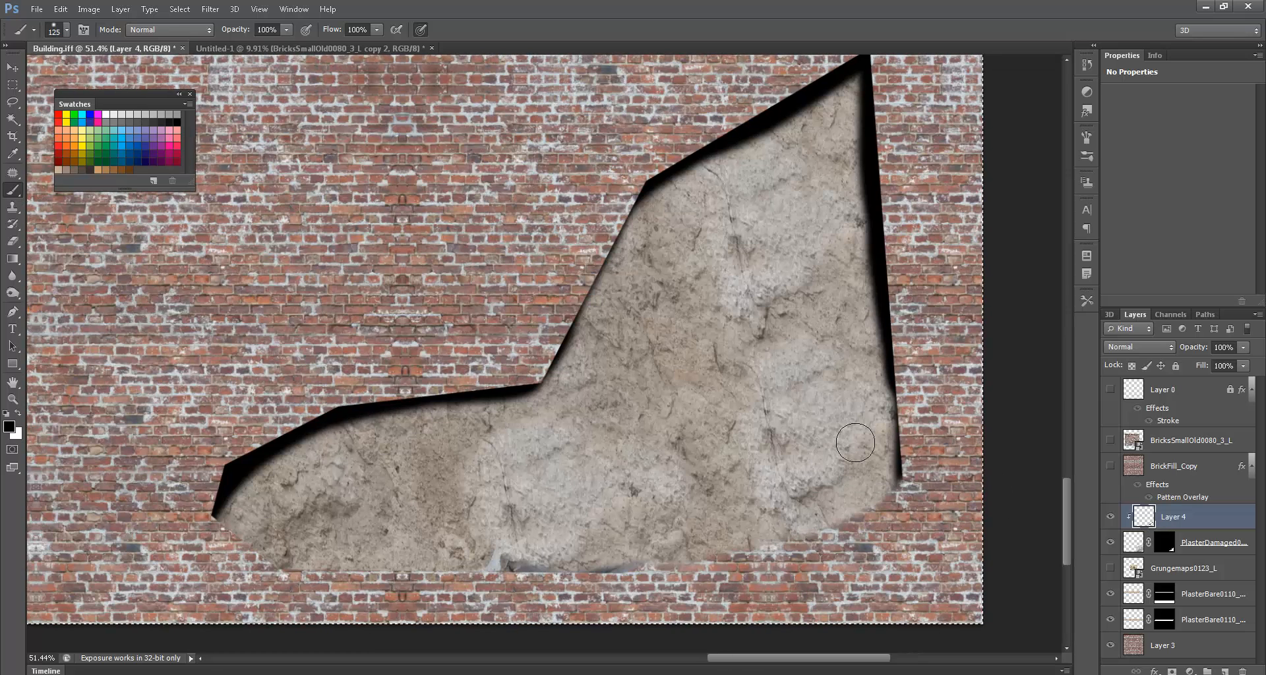
pyautogui.moveTo(639, 183)
pyautogui.mouseDown()
pyautogui.moveTo(578, 320)
pyautogui.moveTo(556, 354)
pyautogui.moveTo(513, 375)
pyautogui.mouseUp()
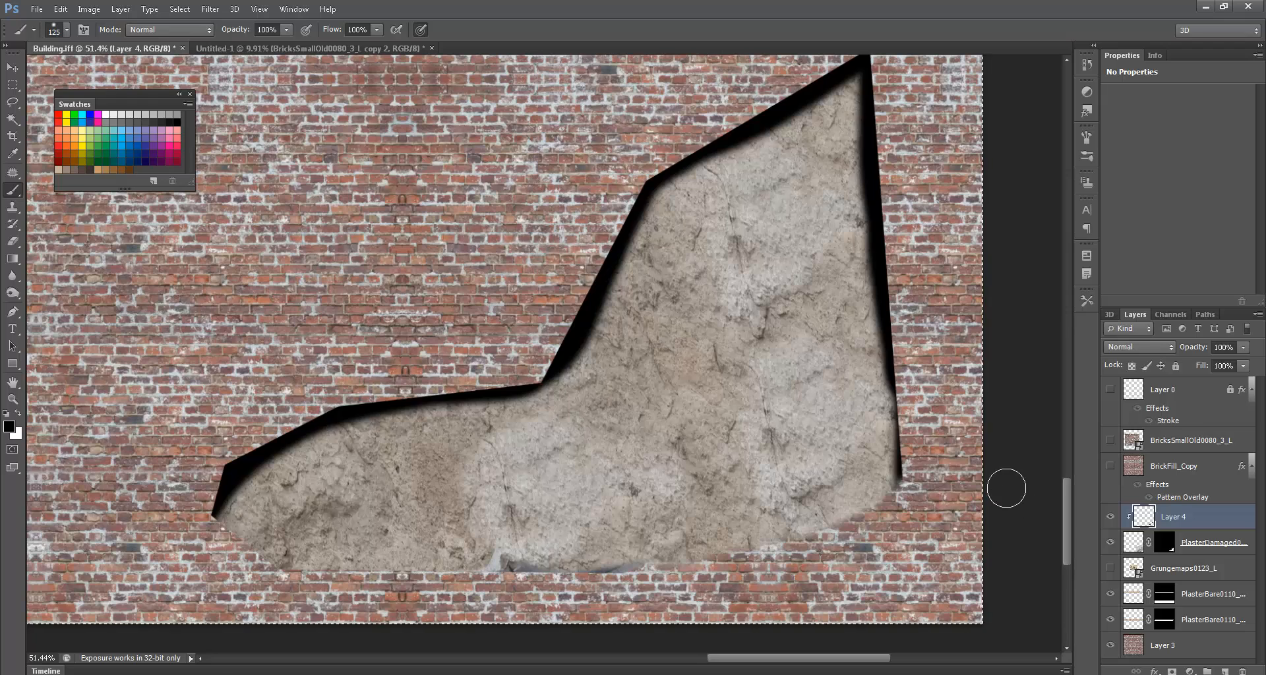
pyautogui.moveTo(887, 226)
pyautogui.mouseDown()
pyautogui.moveTo(857, 325)
pyautogui.moveTo(857, 456)
pyautogui.moveTo(937, 297)
pyautogui.mouseUp()
# - Lower the shadow layer's opacity to 56% and set its blend mode to Multiply
pyautogui.click(1243, 347)
pyautogui.moveTo(1245, 361); pyautogui.dragTo(1213, 363)
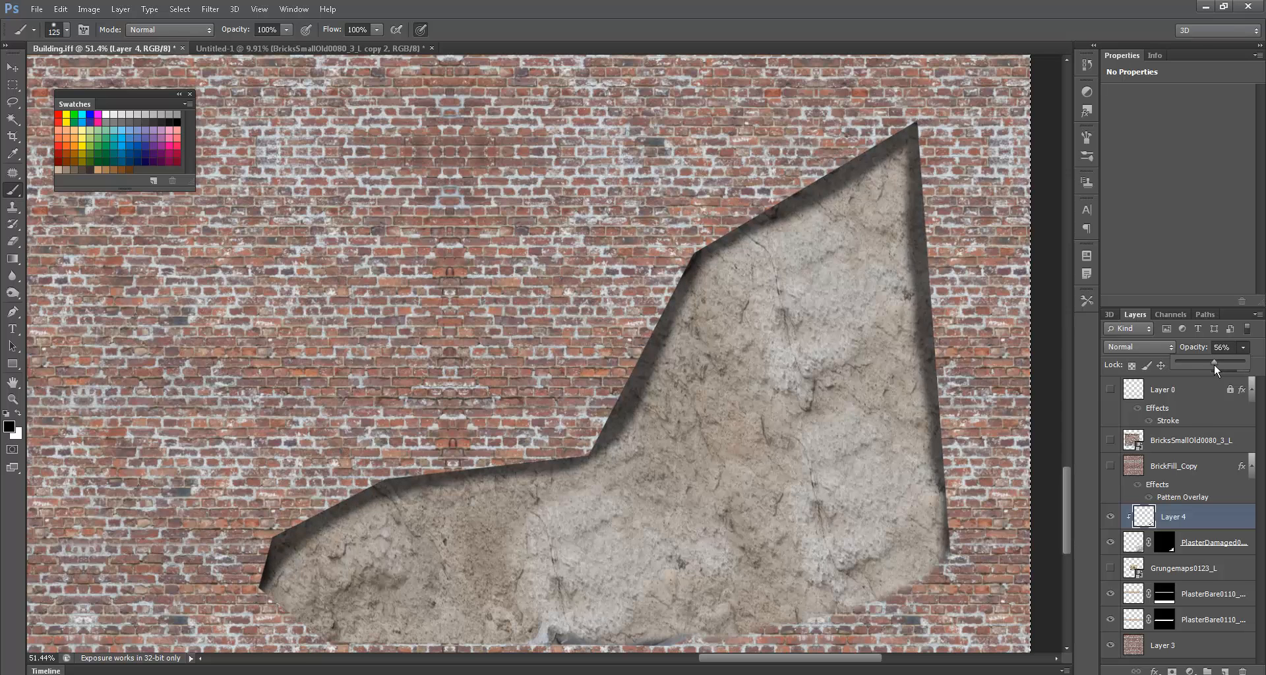
pyautogui.click(1163, 348)
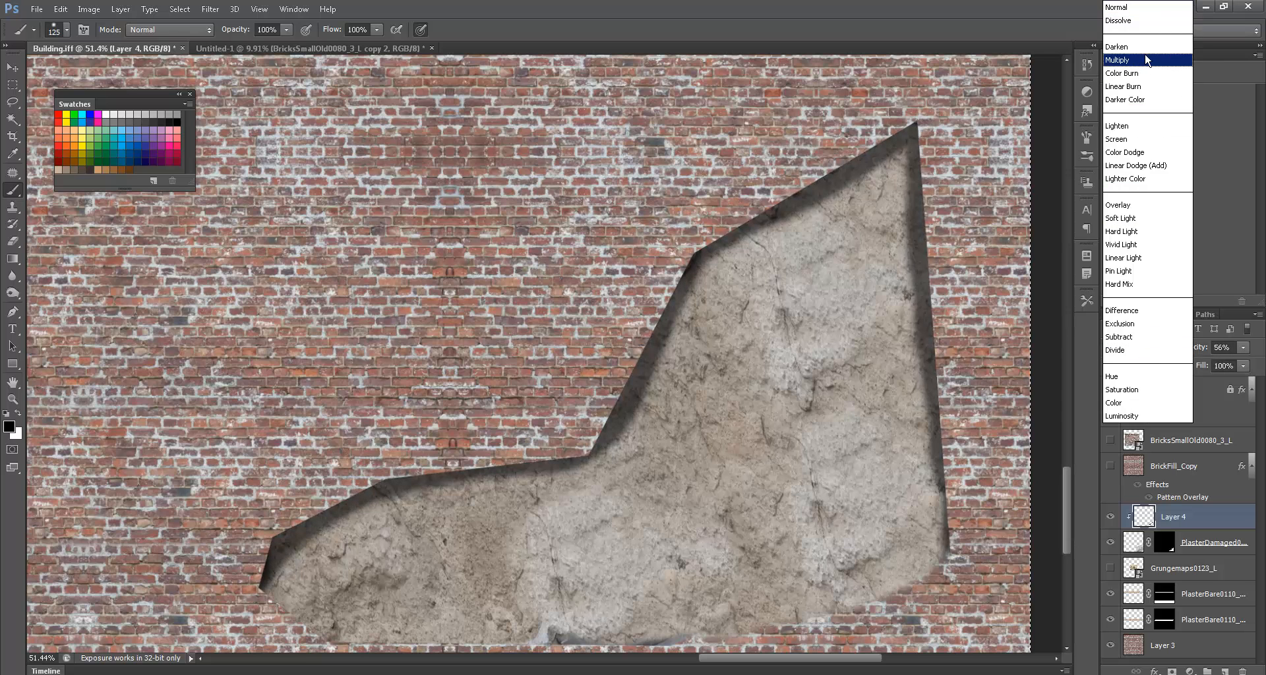
pyautogui.click(1121, 60)
pyautogui.moveTo(849, 425); pyautogui.dragTo(886, 319)
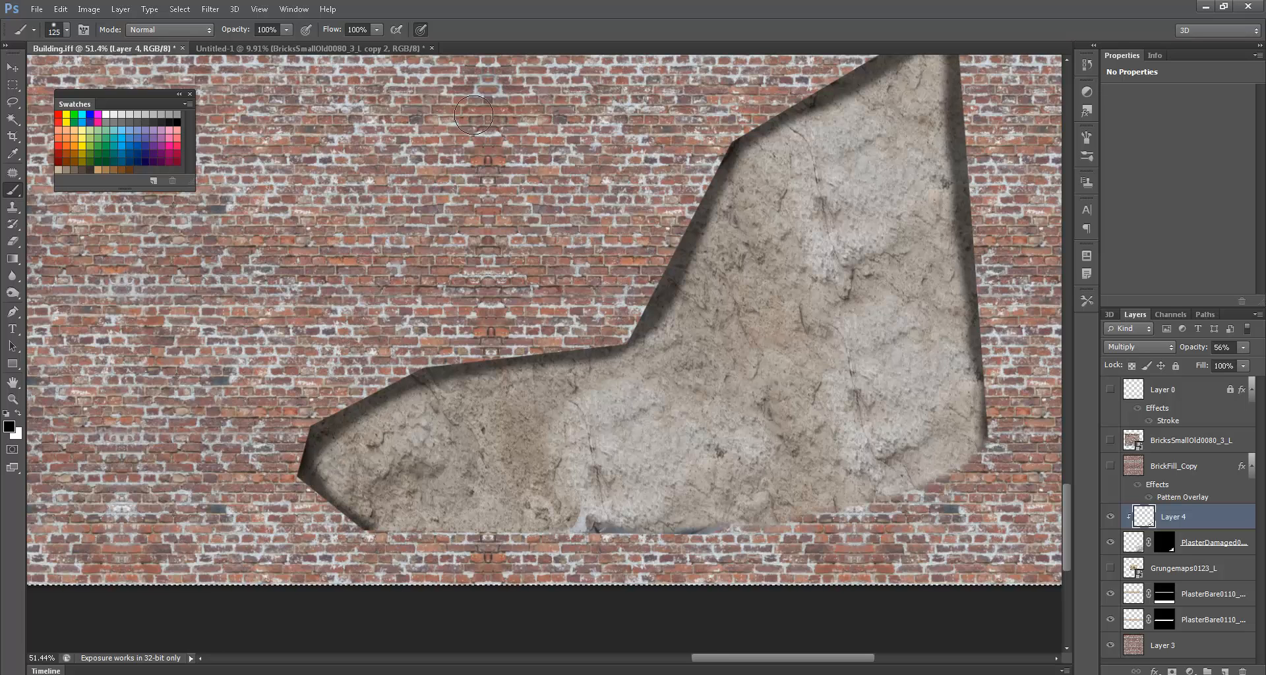
# - Add Gaussian noise of about 110 to the shadow layer
pyautogui.click(209, 9)
pyautogui.moveTo(343, 191)
pyautogui.click(422, 187)
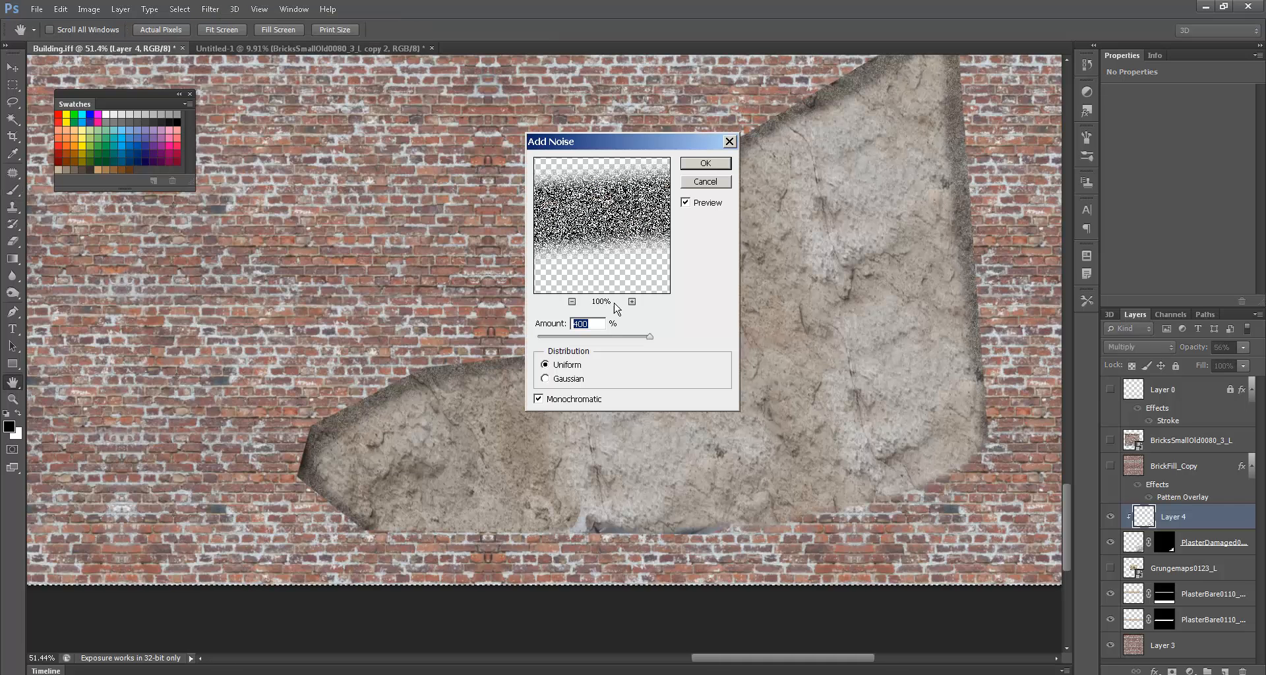
pyautogui.moveTo(606, 337); pyautogui.dragTo(568, 339)
pyautogui.click(557, 377)
pyautogui.click(704, 162)
pyautogui.press('b')
pyautogui.moveTo(836, 371); pyautogui.dragTo(758, 409)
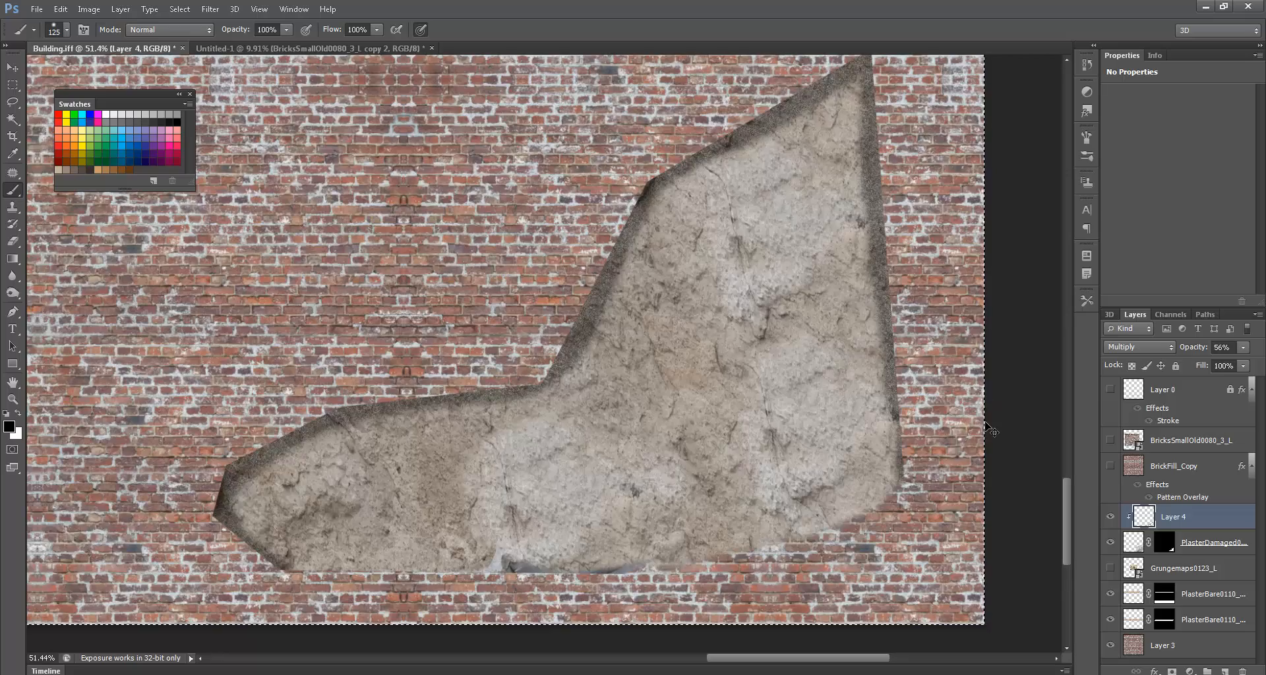
# - Show the Grungemaps0123_L layer, fit the texture on screen, and make it the active layer
pyautogui.hotkey('ctrl', '0')
pyautogui.moveTo(767, 578); pyautogui.dragTo(817, 418)
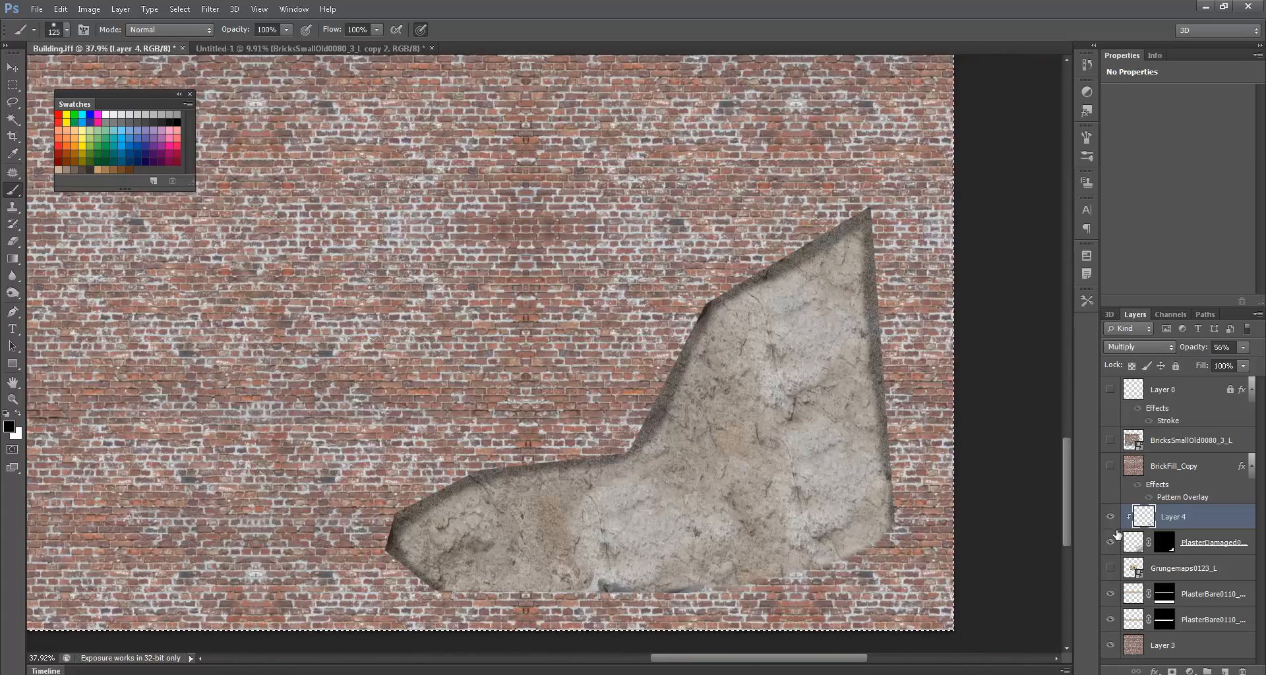
pyautogui.click(1110, 567)
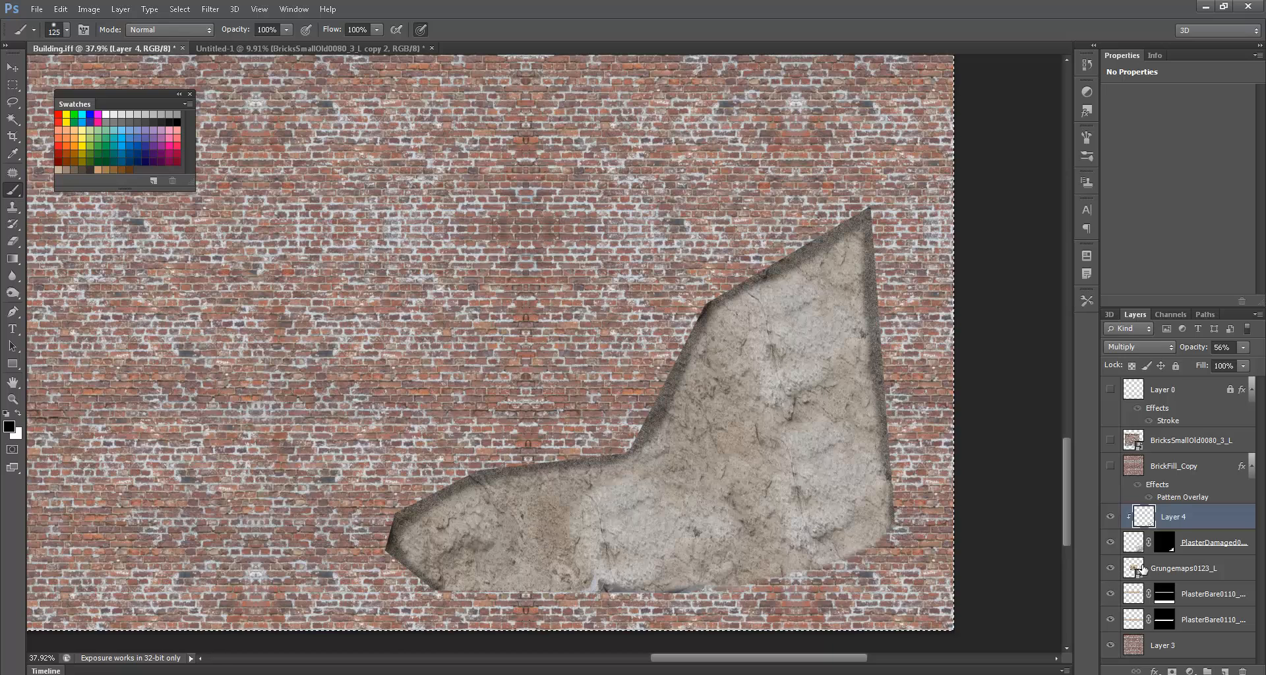
pyautogui.hotkey('ctrl', '0')
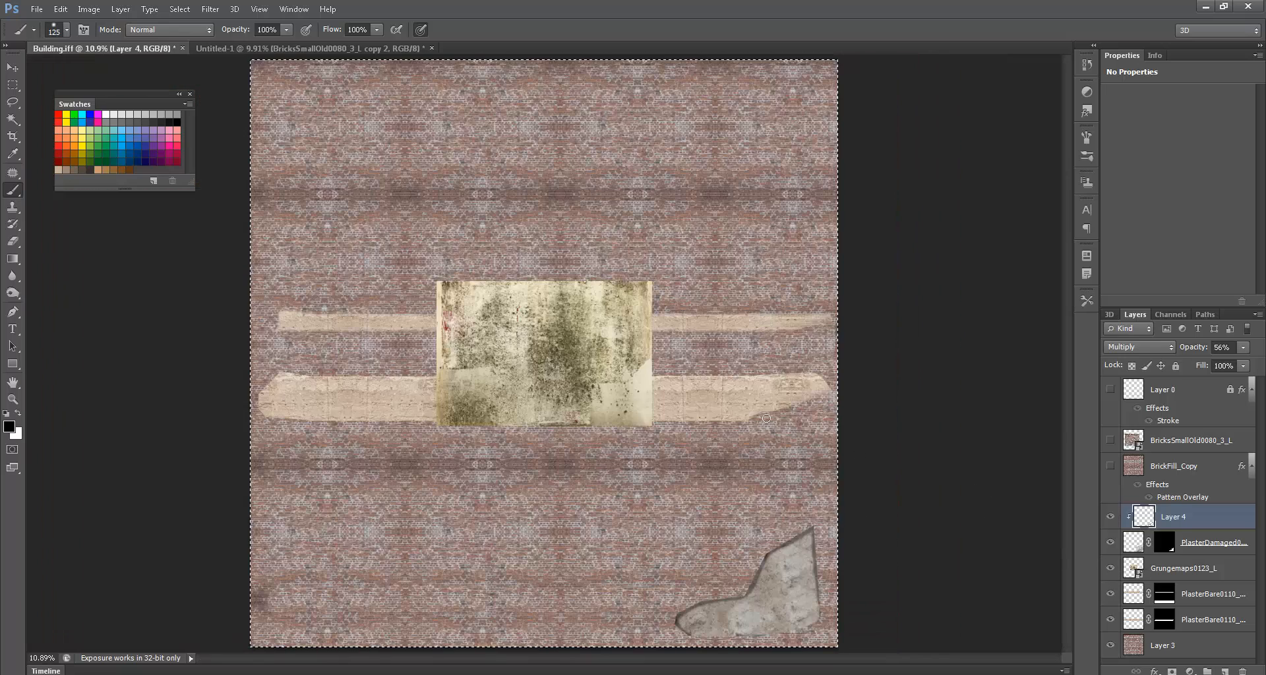
pyautogui.hotkey('ctrl', 'd')
pyautogui.click(1180, 569)
# - Move the grunge image onto the lower-right plaster area with the wireframe shown
pyautogui.keyDown('ctrl'); pyautogui.moveTo(552, 361); pyautogui.dragTo(526, 478); pyautogui.keyUp('ctrl')
pyautogui.click(1111, 390)
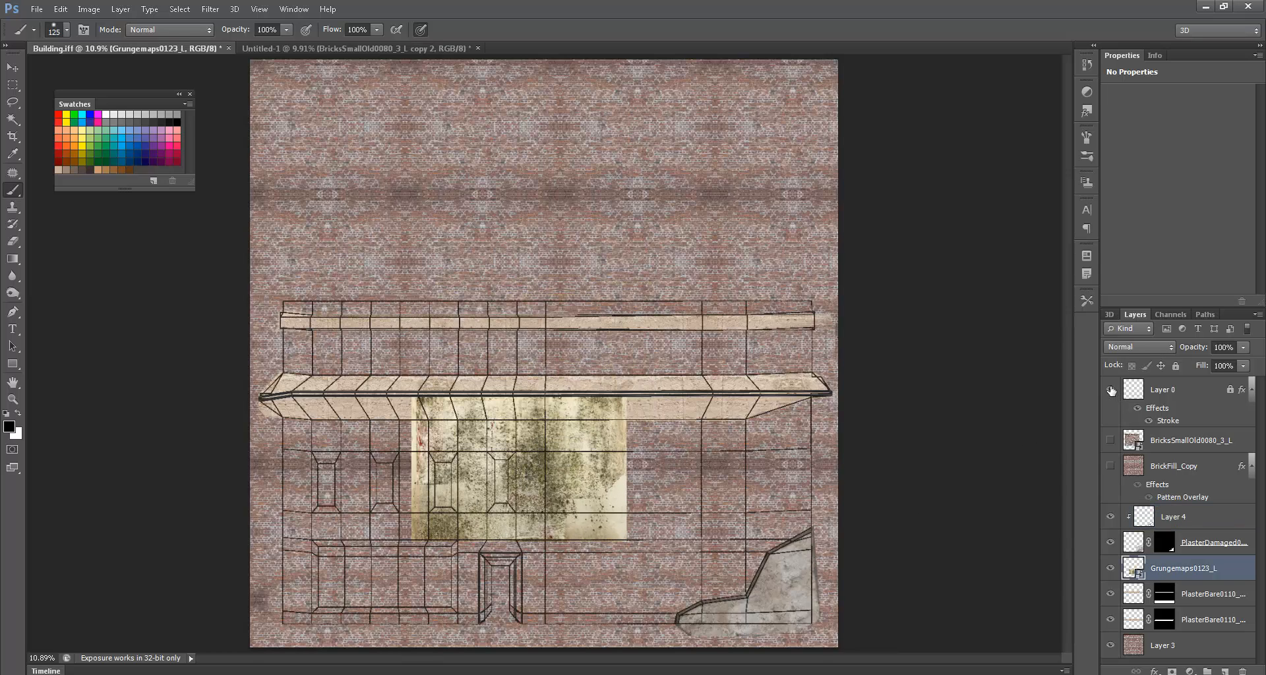
pyautogui.keyDown('ctrl'); pyautogui.moveTo(560, 472); pyautogui.dragTo(744, 552); pyautogui.keyUp('ctrl')
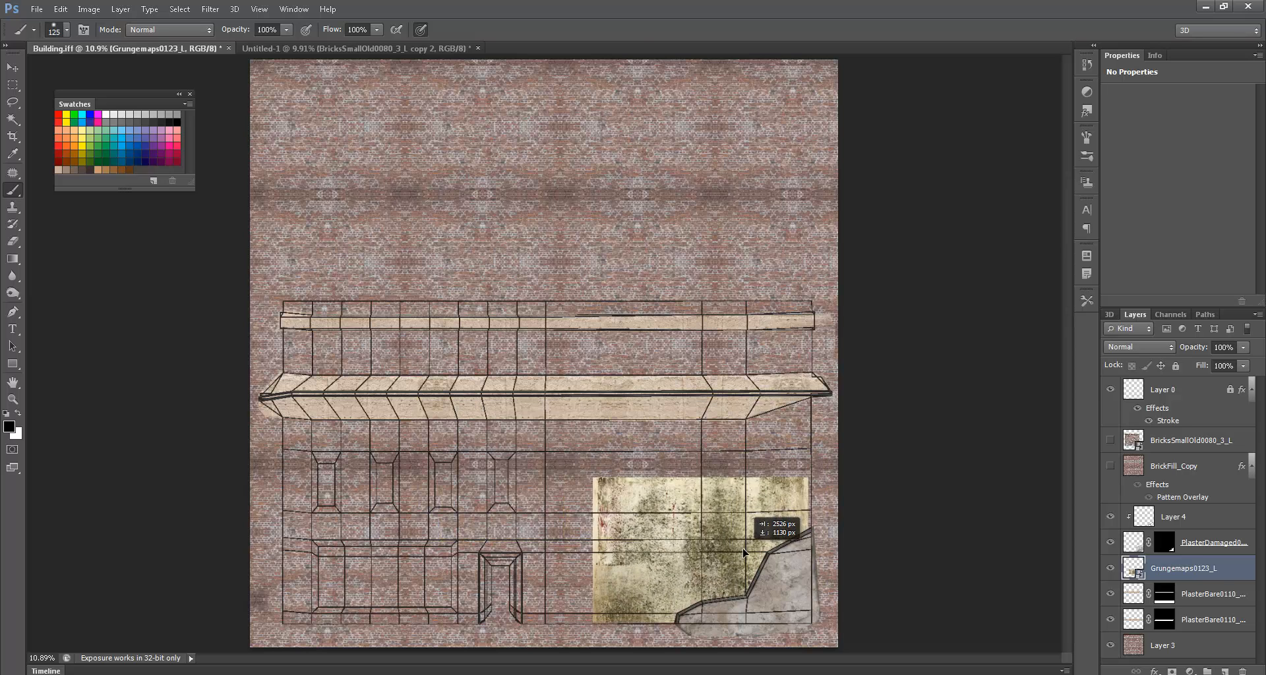
# - Scale the grunge image to fit the plaster corner and rasterize the Grungemaps0123_L layer
pyautogui.hotkey('ctrl', 't')
pyautogui.keyDown('shift'); pyautogui.moveTo(597, 480); pyautogui.dragTo(559, 434); pyautogui.keyUp('shift')
pyautogui.press('Return')
pyautogui.press('b')
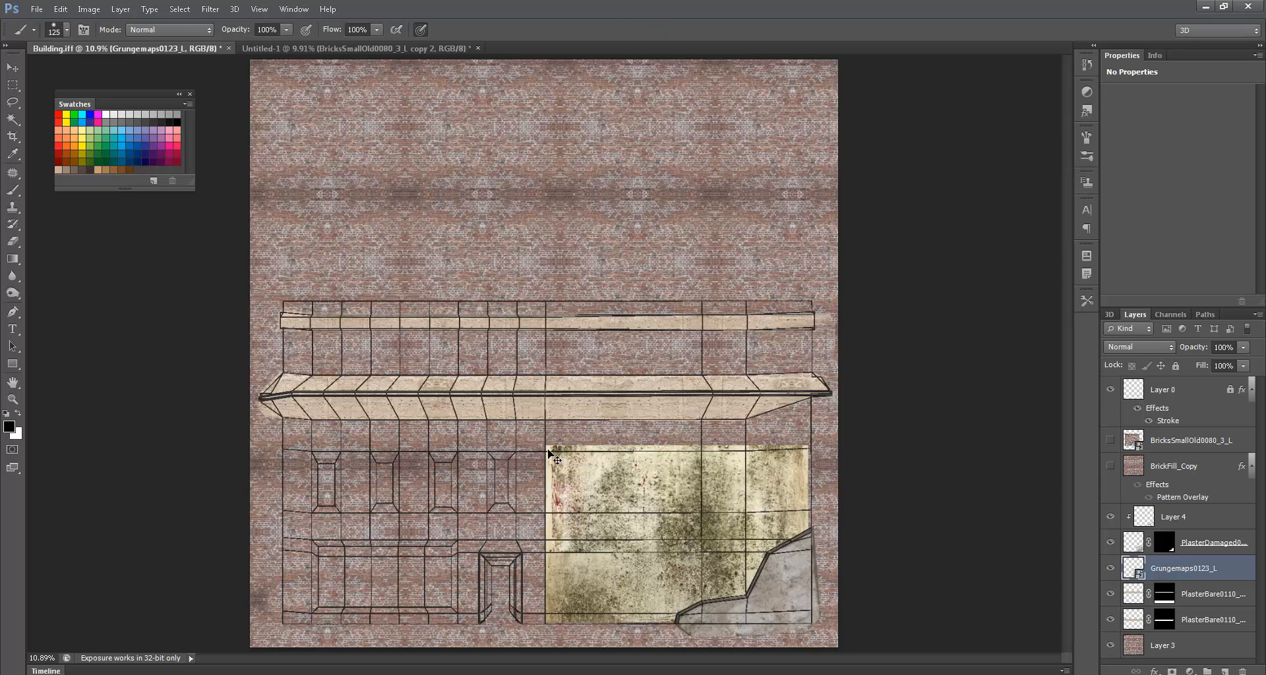
pyautogui.hotkey('ctrl', 't')
pyautogui.moveTo(546, 448)
pyautogui.keyDown('shift'); pyautogui.mouseDown()
pyautogui.moveTo(596, 522)
pyautogui.moveTo(644, 497)
pyautogui.moveTo(619, 480)
pyautogui.mouseUp(); pyautogui.keyUp('shift')
pyautogui.press('Return')
pyautogui.press('b')
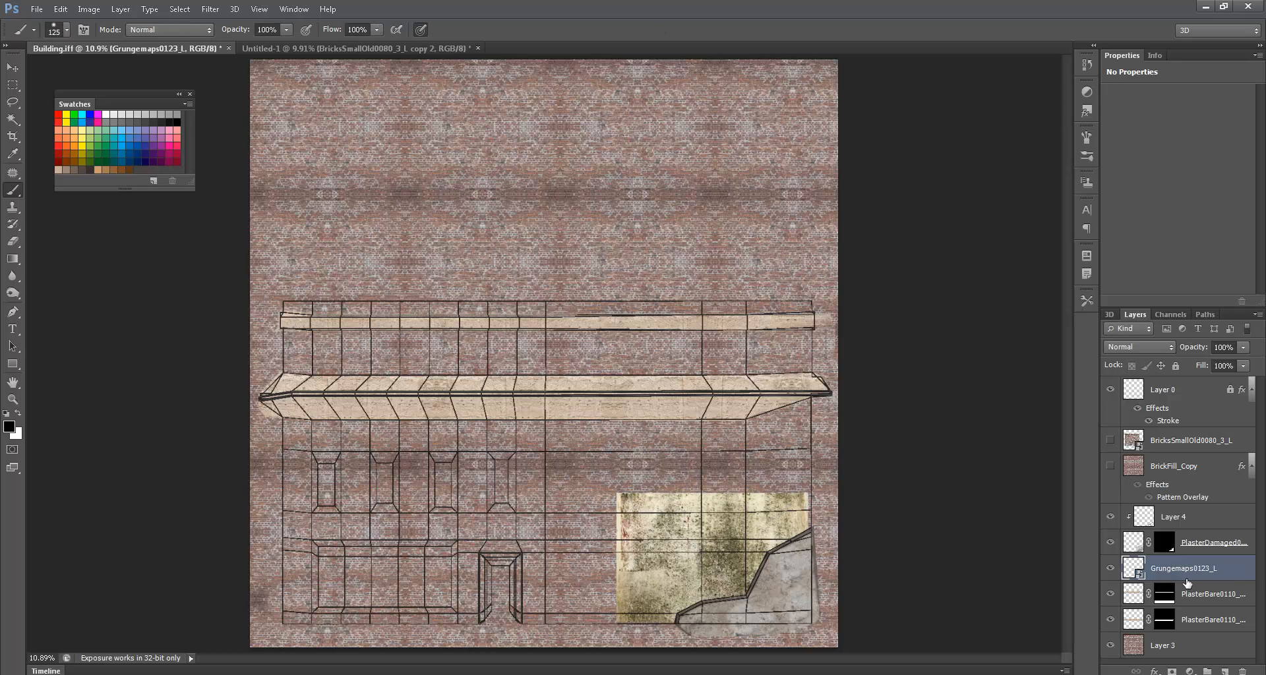
pyautogui.rightClick(1190, 582)
pyautogui.click(1140, 199)
# - Select and delete unwanted grunge pixels over the plaster with the Magic Wand
pyautogui.press('w')
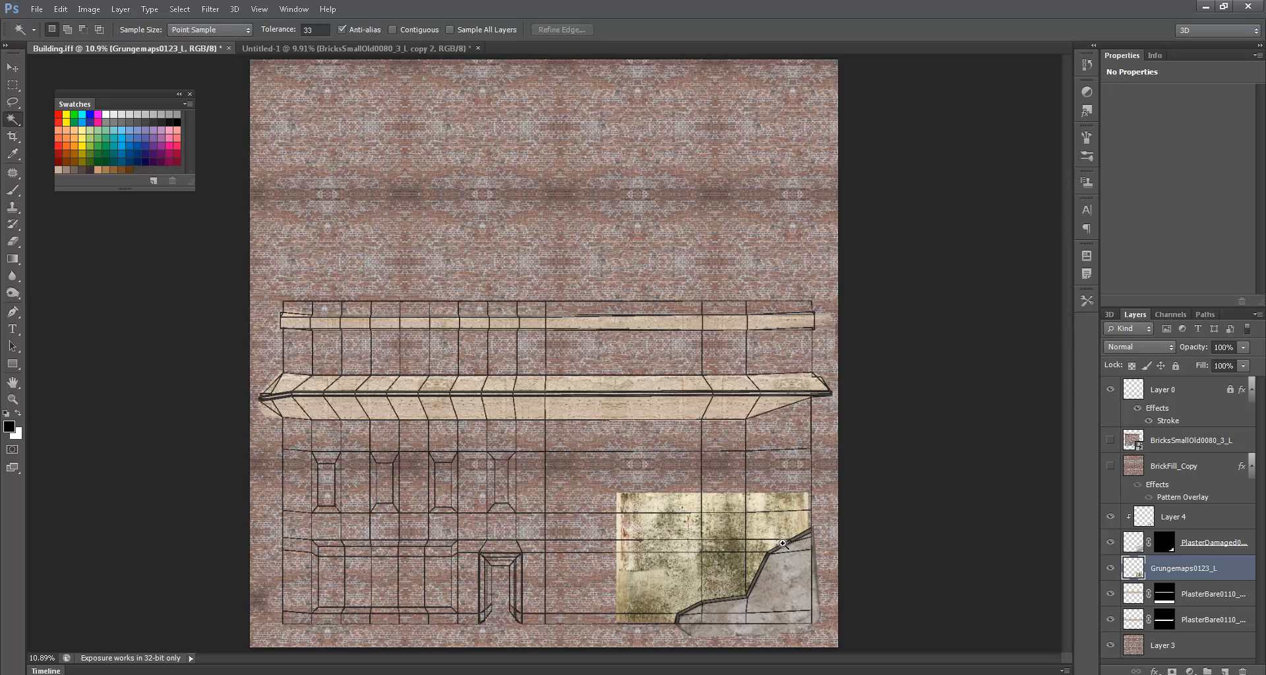
pyautogui.keyDown('ctrl'); pyautogui.moveTo(760, 541); pyautogui.dragTo(811, 530); pyautogui.keyUp('ctrl')
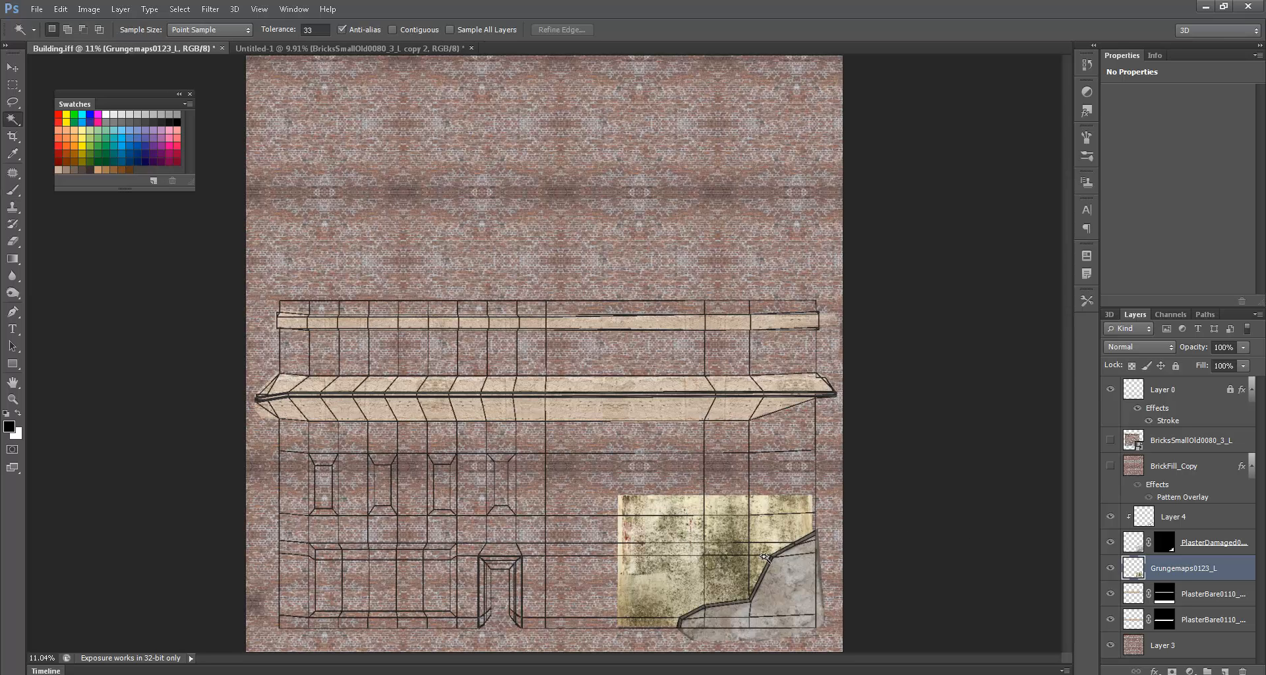
pyautogui.keyDown('ctrl'); pyautogui.moveTo(680, 523); pyautogui.dragTo(717, 464); pyautogui.keyUp('ctrl')
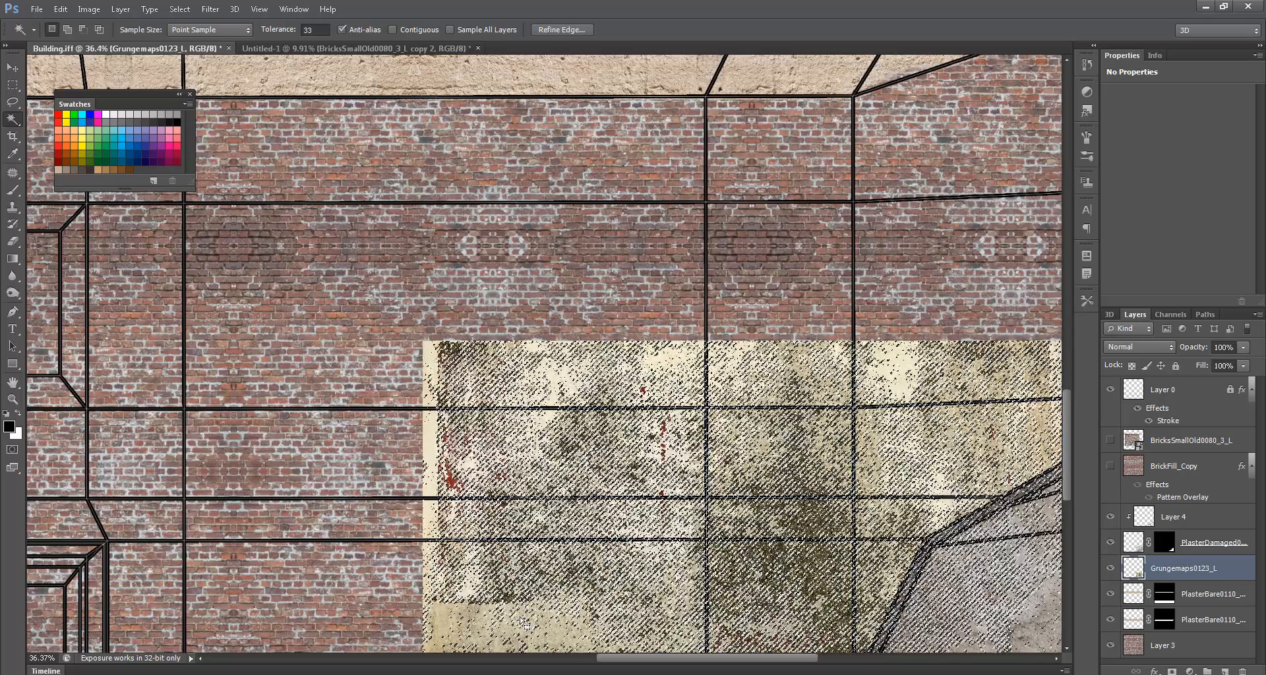
pyautogui.press('Delete')
pyautogui.hotkey('ctrl', 'd')
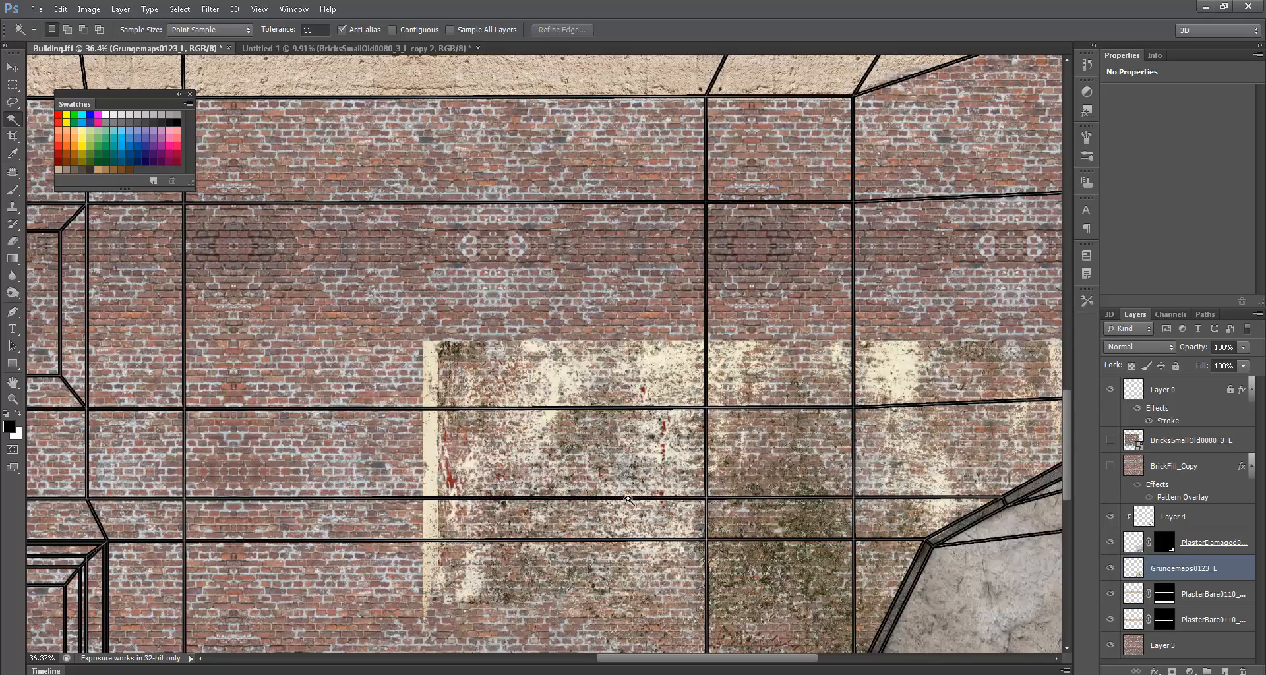
pyautogui.keyDown('ctrl'); pyautogui.moveTo(646, 498); pyautogui.dragTo(637, 493); pyautogui.keyUp('ctrl')
pyautogui.moveTo(694, 539); pyautogui.dragTo(529, 376)
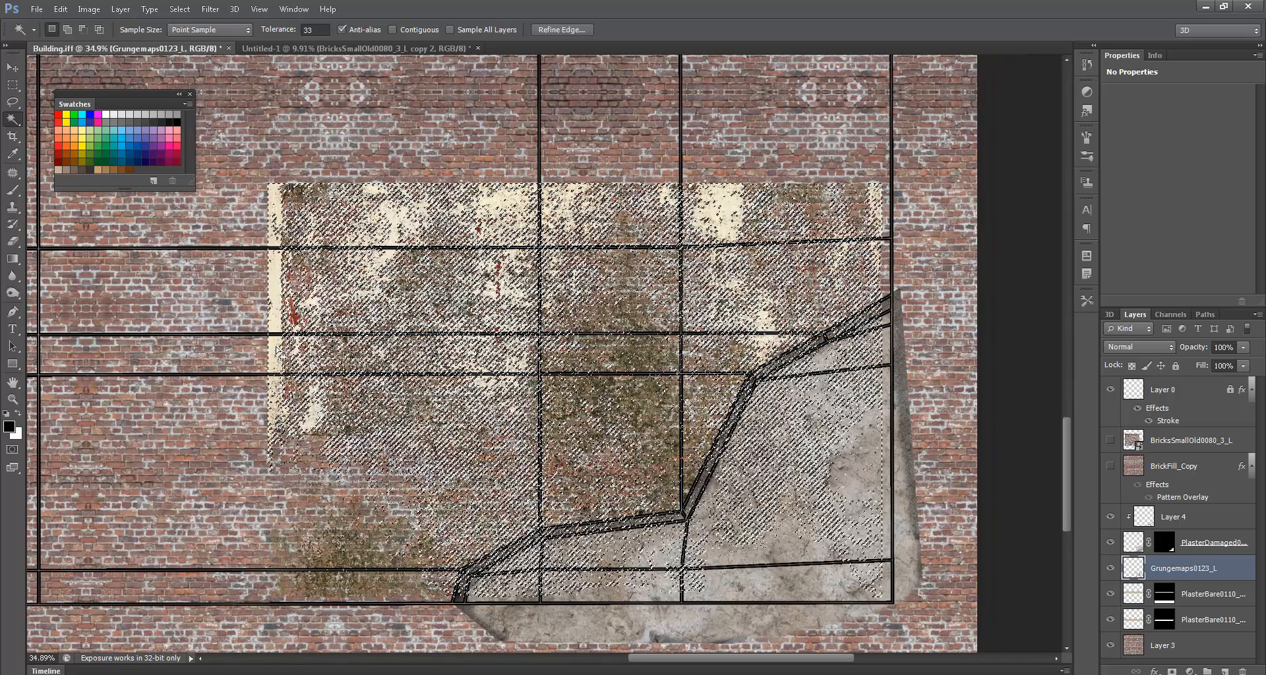
pyautogui.hotkey('ctrl', 'd')
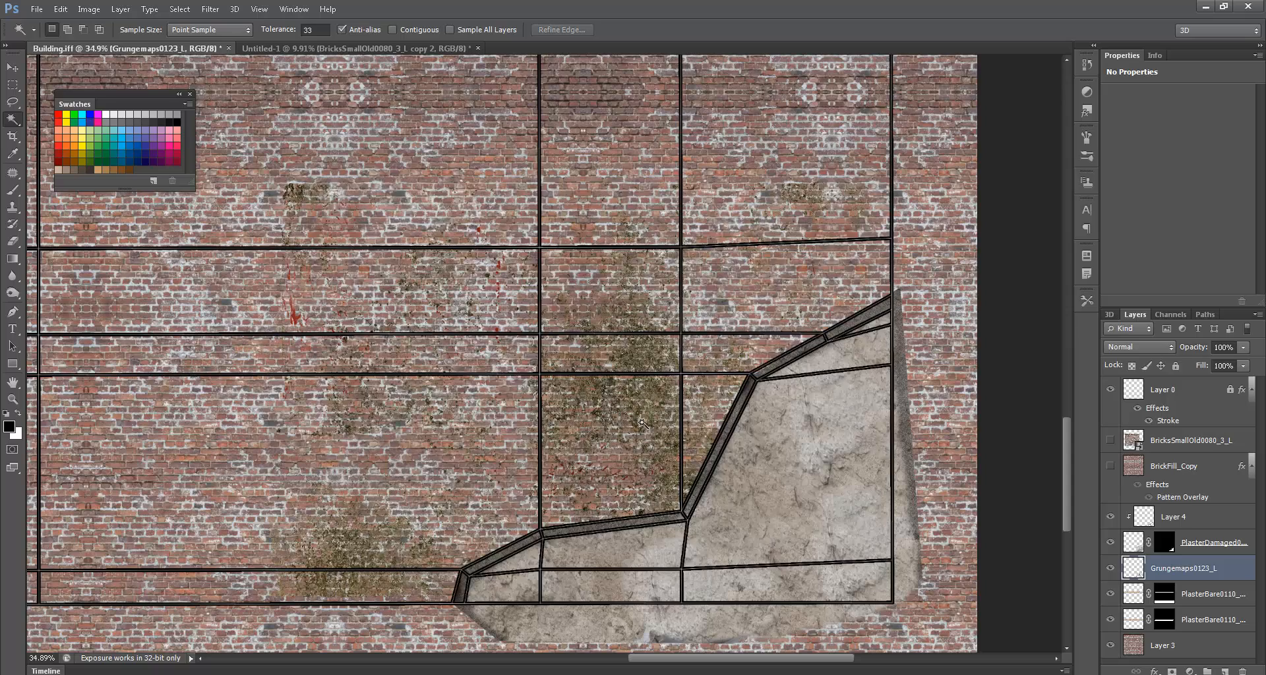
# - Move the grunge layer above Layer 4 and create an offset duplicate across the wall
pyautogui.moveTo(638, 422)
pyautogui.keyDown('ctrl'); pyautogui.mouseDown()
pyautogui.moveTo(639, 367)
pyautogui.moveTo(681, 412)
pyautogui.moveTo(651, 422)
pyautogui.mouseUp(); pyautogui.keyUp('ctrl')
pyautogui.moveTo(1168, 568); pyautogui.dragTo(1168, 502)
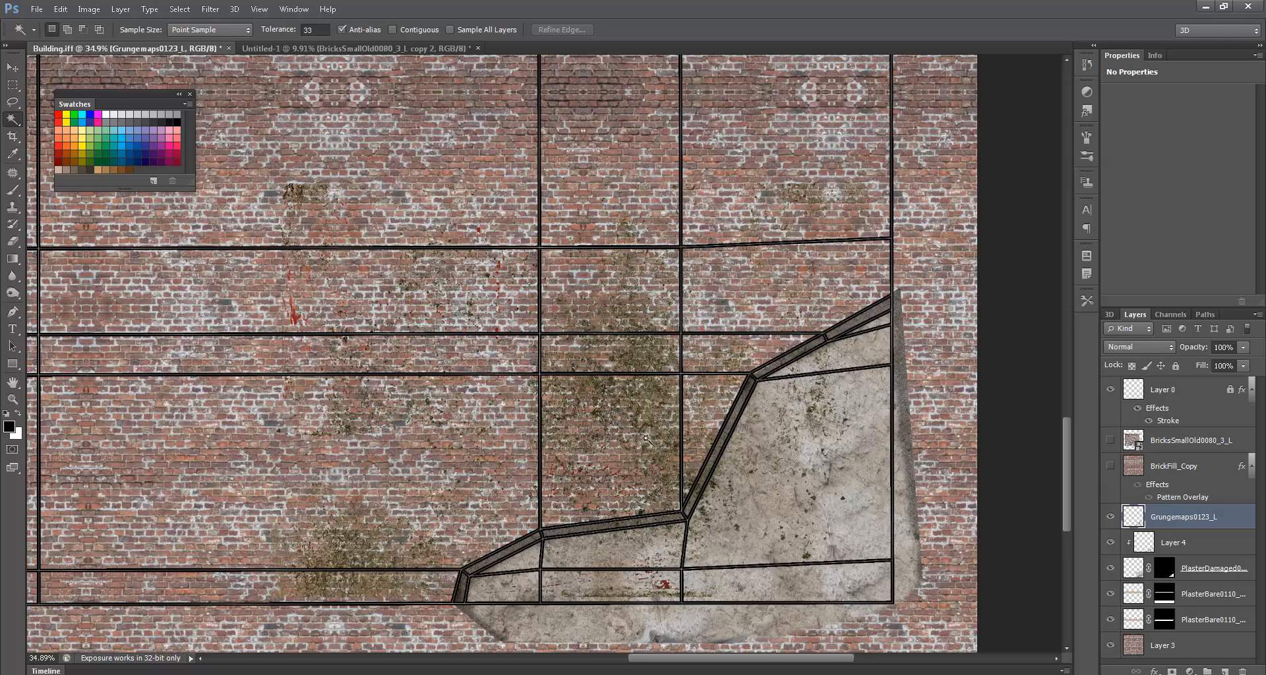
pyautogui.keyDown('ctrl'); pyautogui.keyDown('alt'); pyautogui.moveTo(601, 404); pyautogui.dragTo(343, 234); pyautogui.keyUp('alt'); pyautogui.keyUp('ctrl')
pyautogui.moveTo(393, 304); pyautogui.dragTo(683, 545)
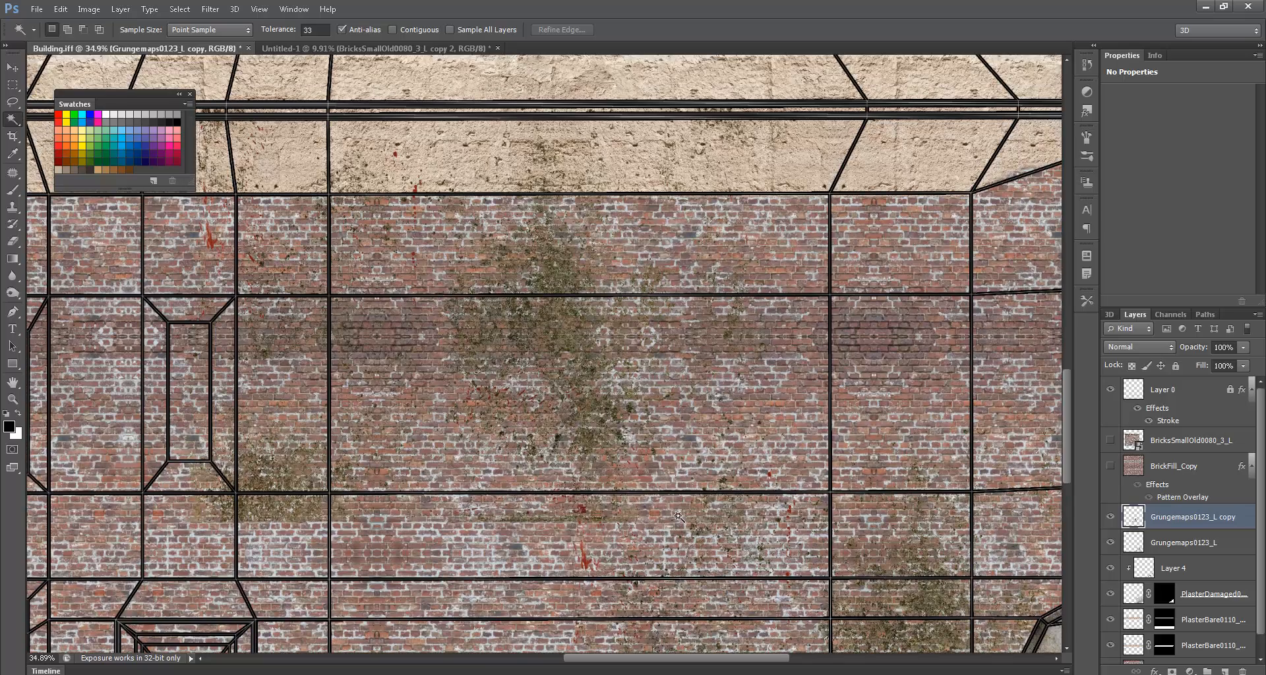
# - Shift the grunge copy about 533 px right, hide Layer 0, and erase its lower-left part
pyautogui.keyDown('ctrl'); pyautogui.moveTo(583, 450); pyautogui.dragTo(709, 469); pyautogui.keyUp('ctrl')
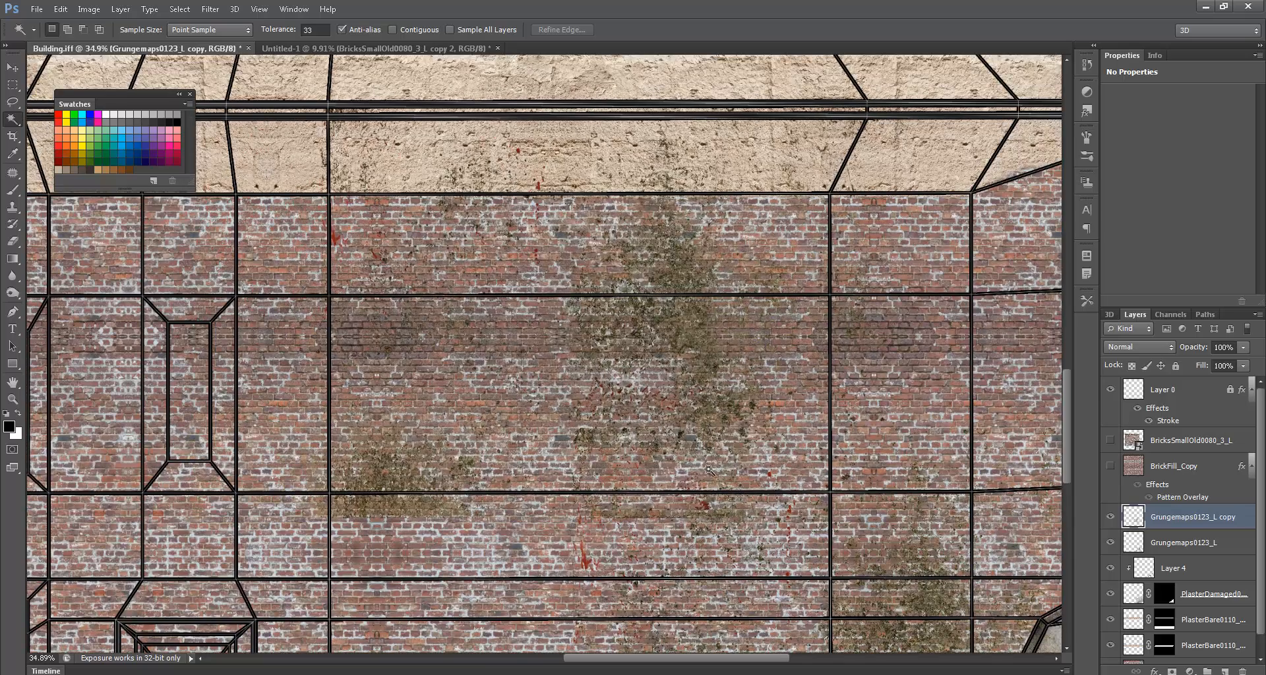
pyautogui.hotkey('ctrl', '0')
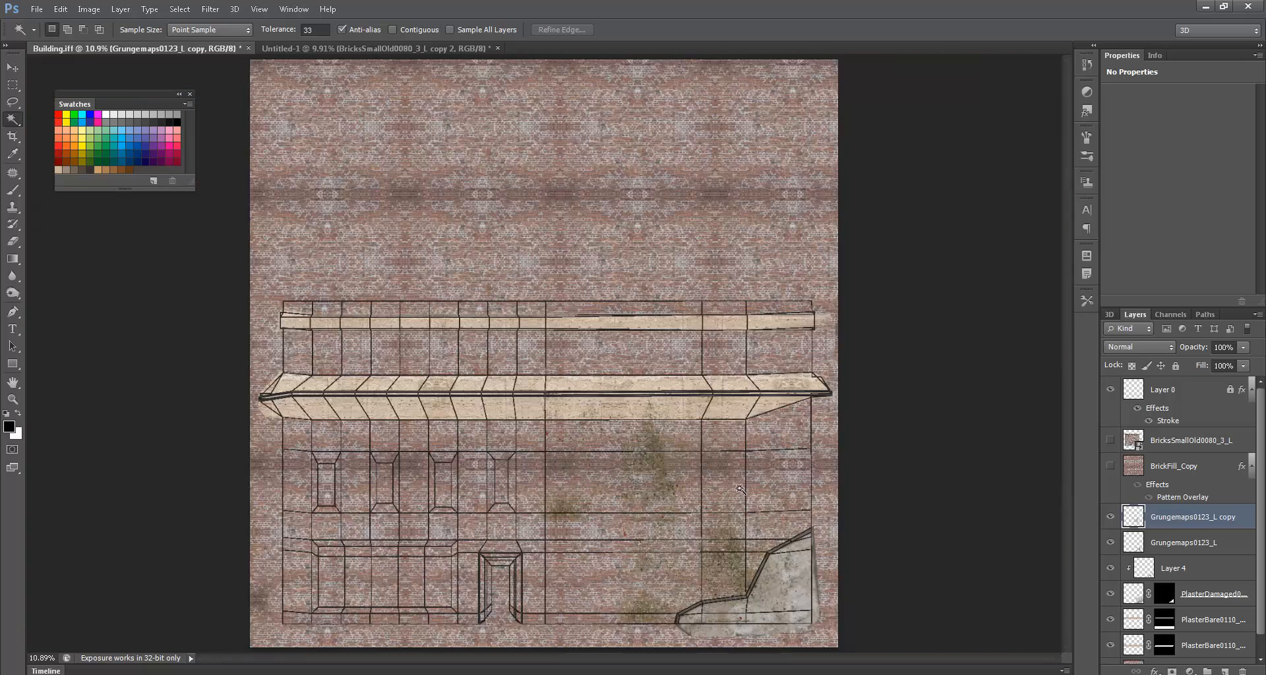
pyautogui.click(1110, 390)
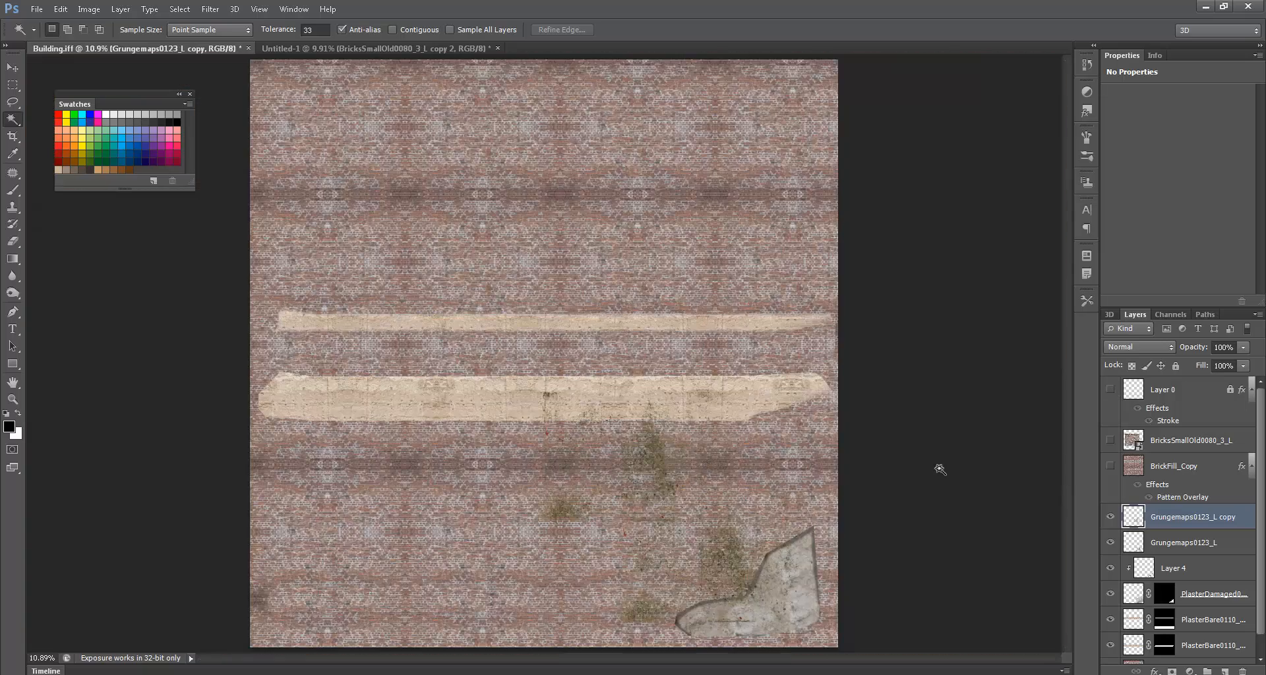
pyautogui.keyDown('ctrl'); pyautogui.click(688, 518); pyautogui.keyUp('ctrl')
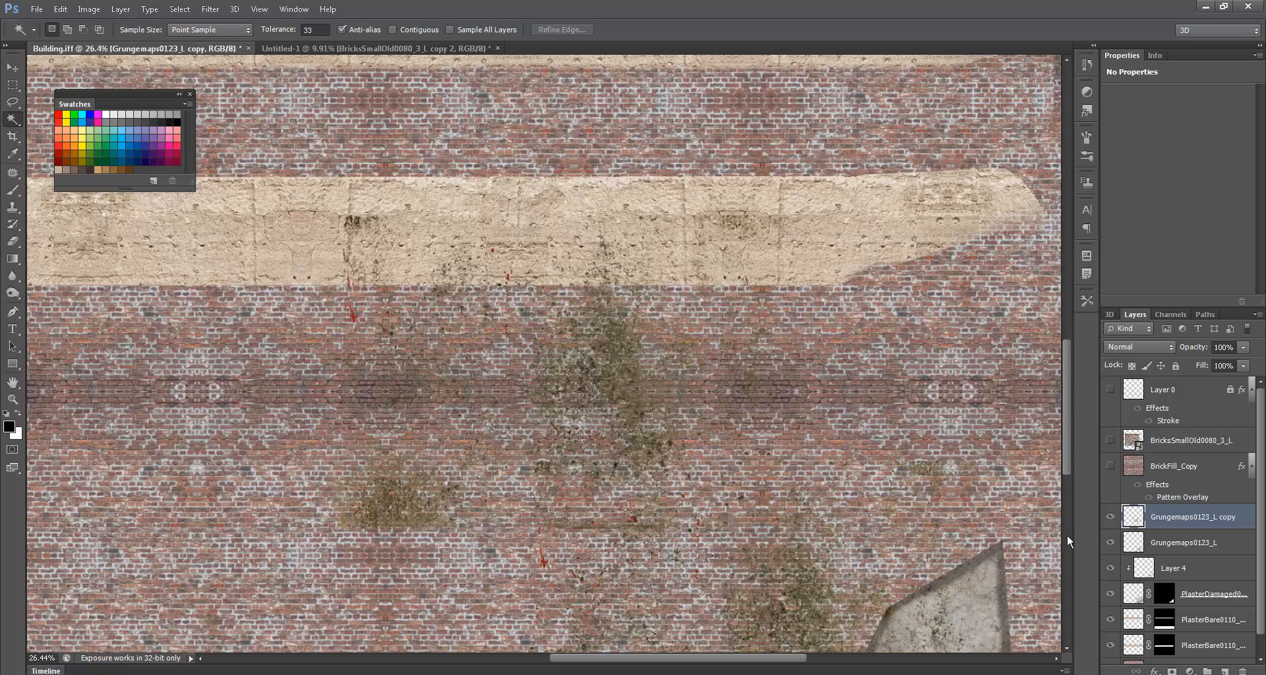
pyautogui.press('e')
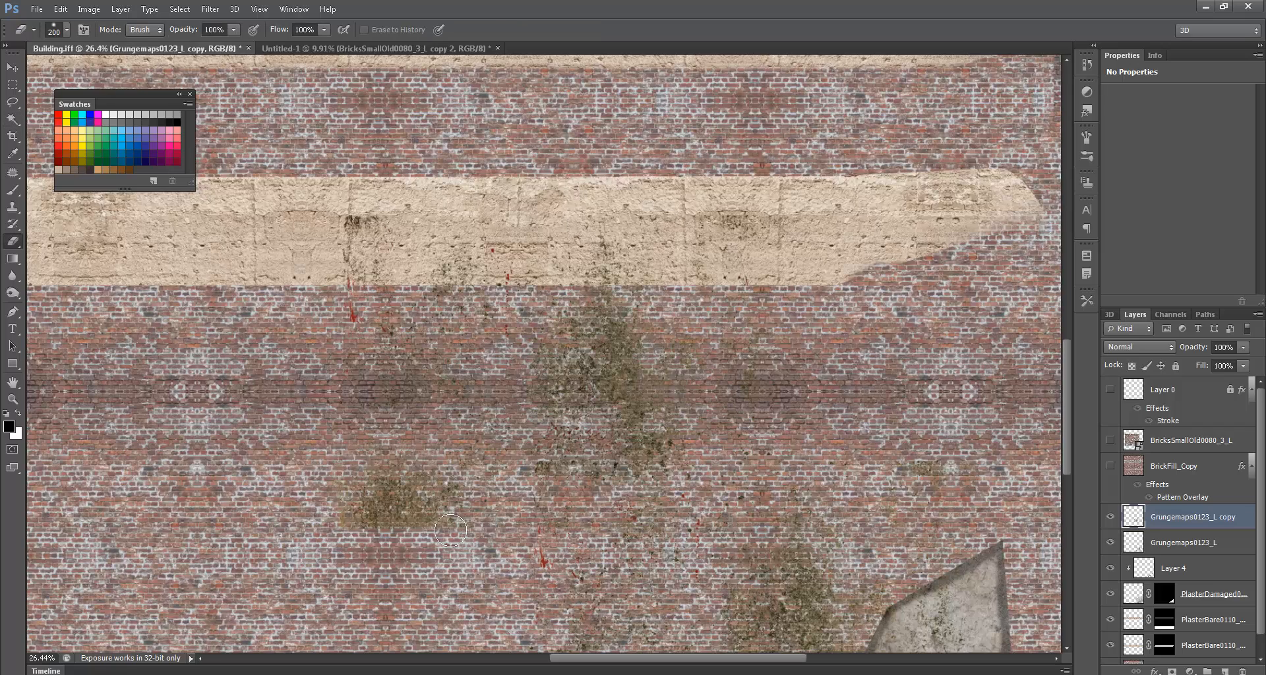
pyautogui.moveTo(425, 519); pyautogui.dragTo(304, 521)
pyautogui.scroll(-3, 667, 589)
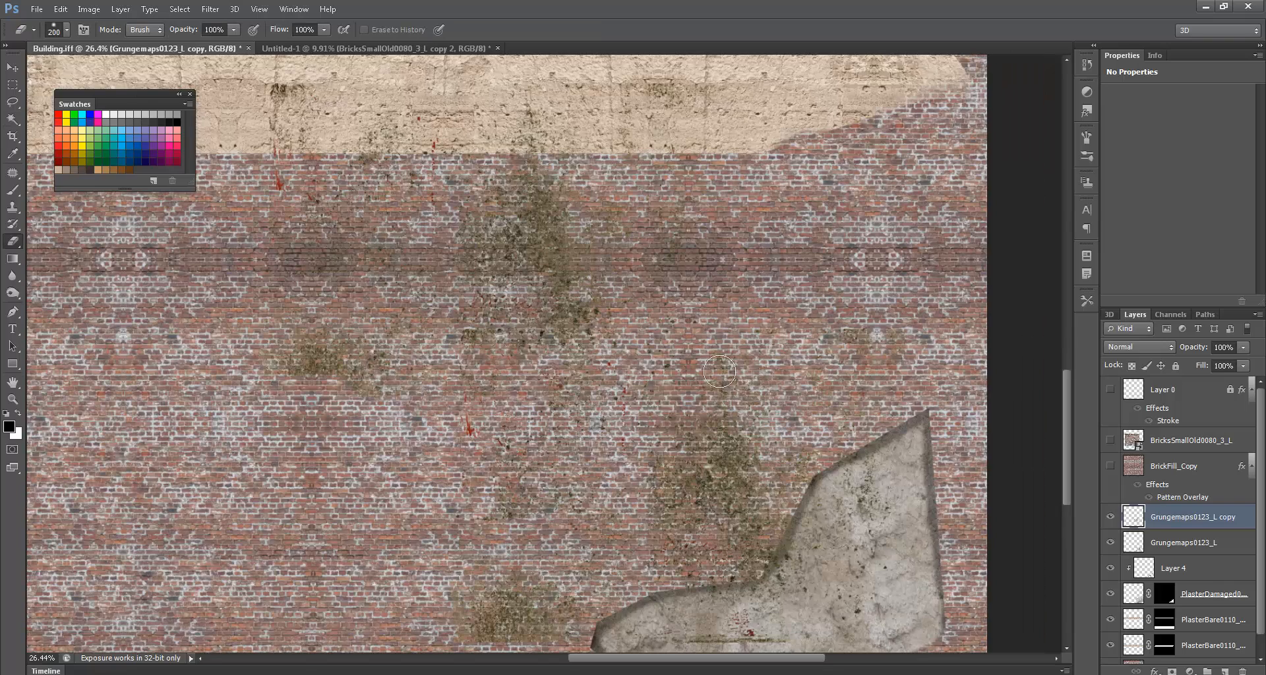
# - Try several blend modes on the grunge copy, then merge it into Grungemaps0123_L
pyautogui.click(1147, 346)
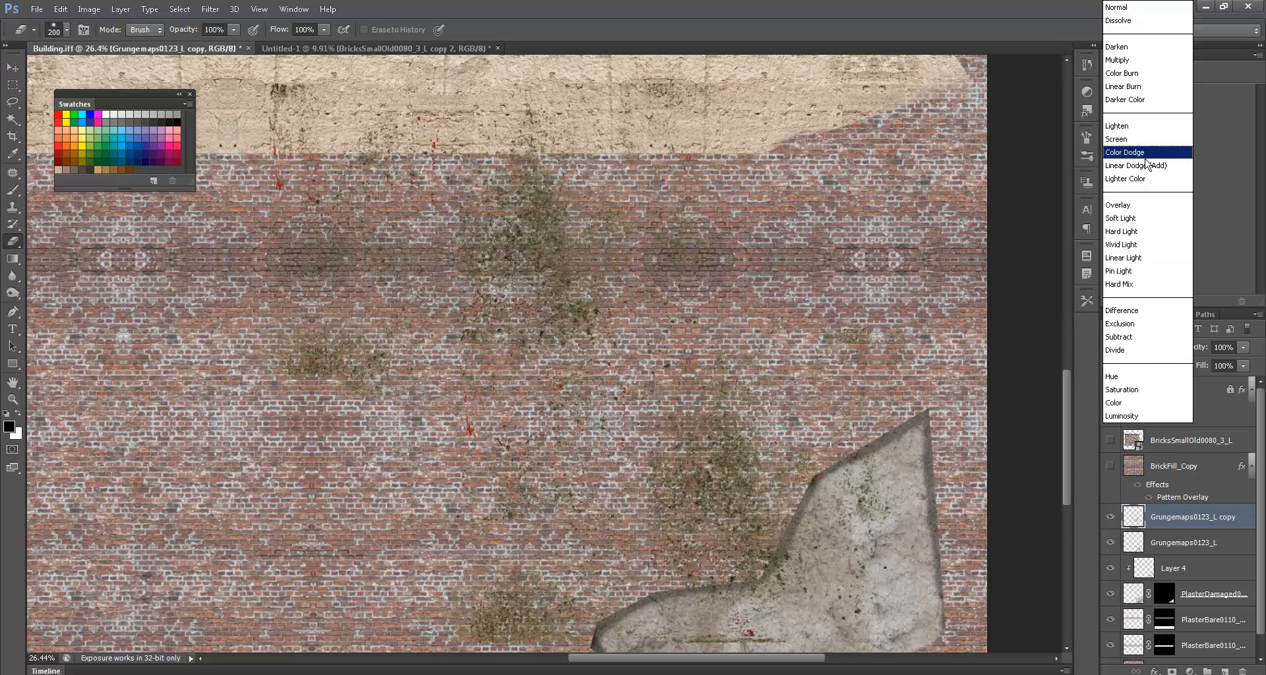
pyautogui.click(1130, 12)
pyautogui.press('Down')
pyautogui.press('Down')
pyautogui.press('Down')
pyautogui.press('Down')
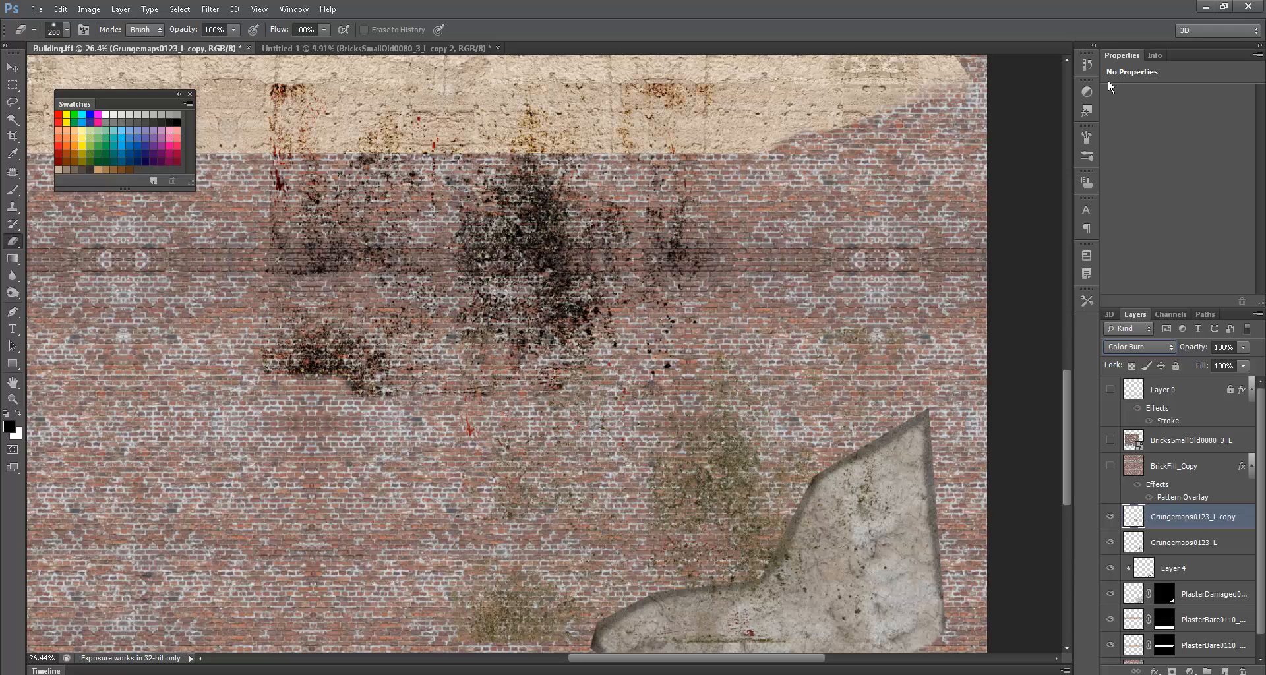
pyautogui.press('Down')
pyautogui.press('Down')
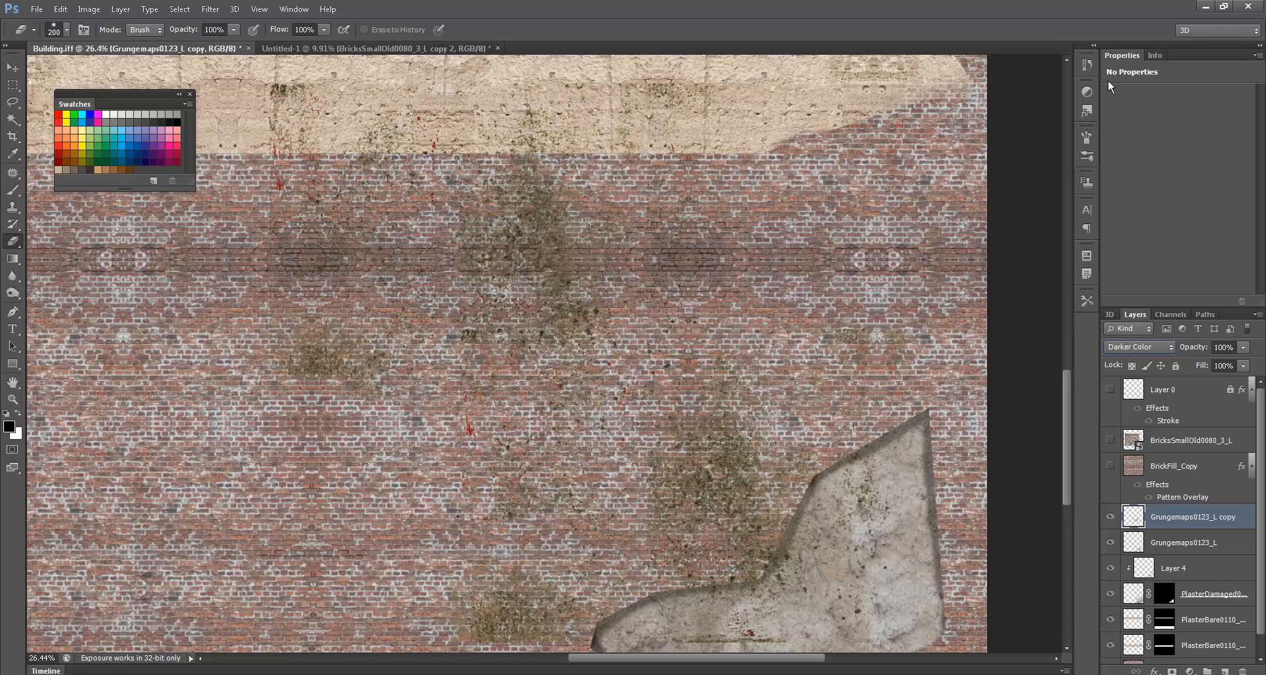
pyautogui.press('Up')
pyautogui.press('Down')
pyautogui.press('Down')
pyautogui.press('Down')
pyautogui.press('Down')
pyautogui.press('Down')
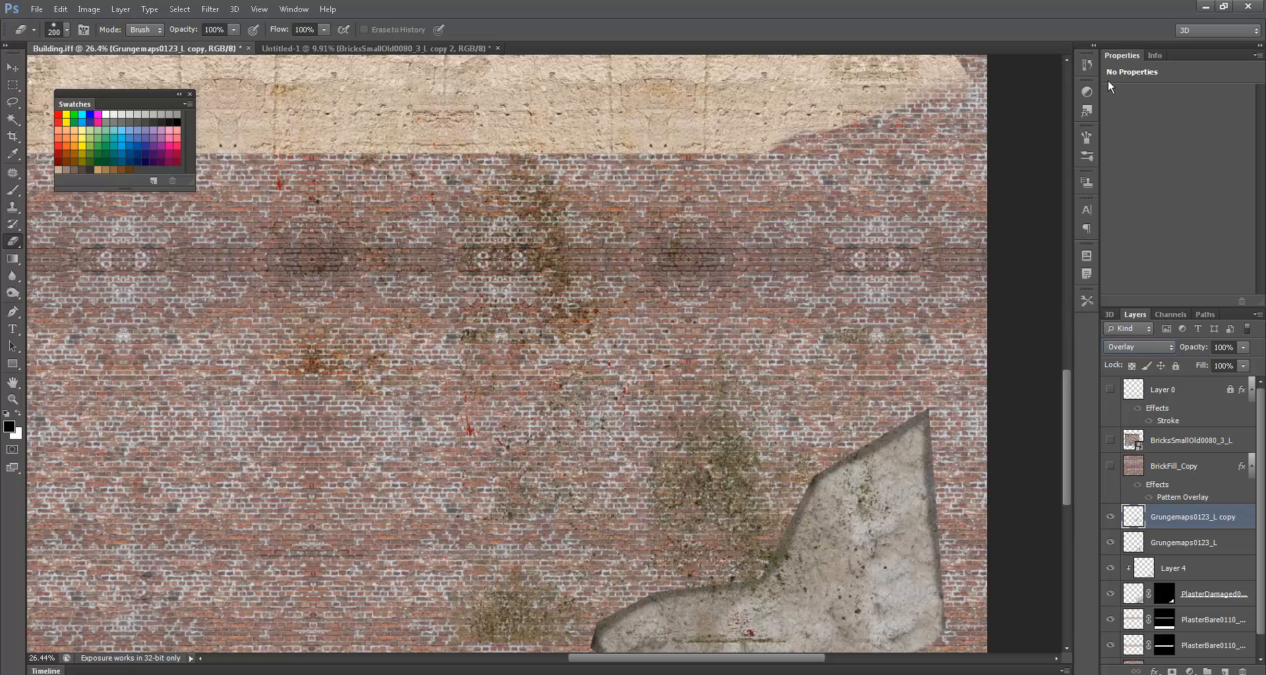
pyautogui.moveTo(639, 237)
pyautogui.keyDown('ctrl'); pyautogui.mouseDown()
pyautogui.moveTo(727, 242)
pyautogui.moveTo(633, 244)
pyautogui.mouseUp(); pyautogui.keyUp('ctrl')
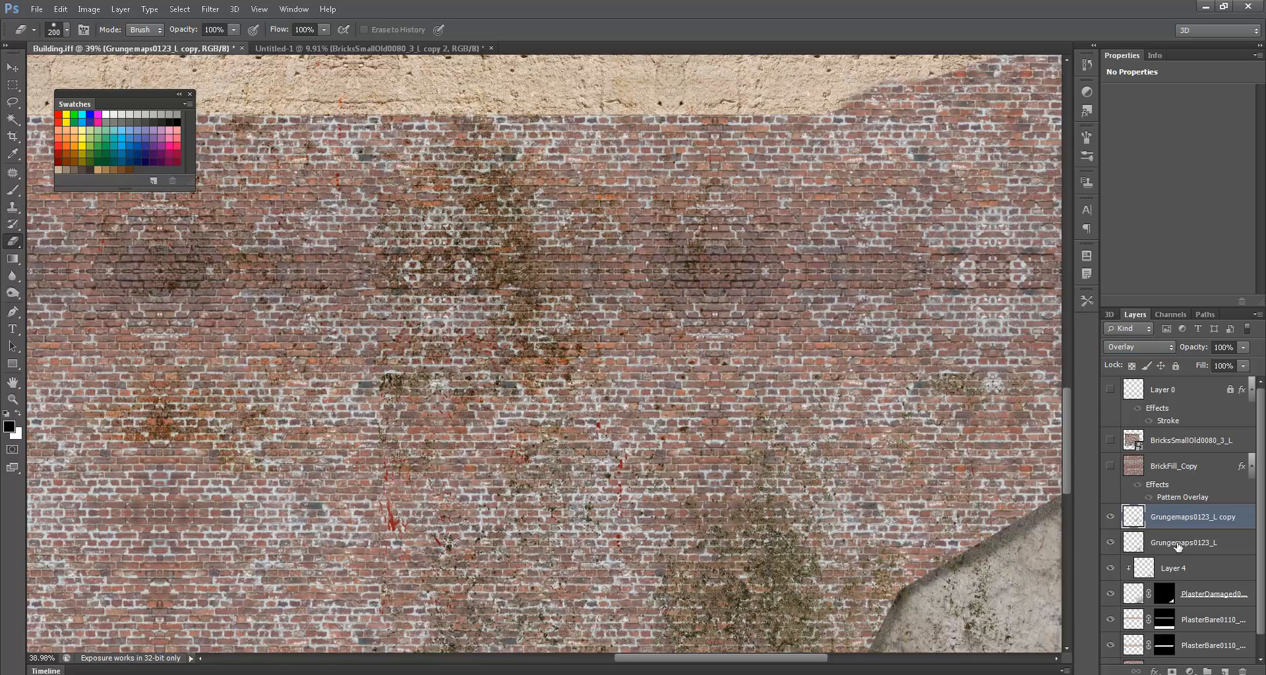
pyautogui.hotkey('ctrl', 'e')
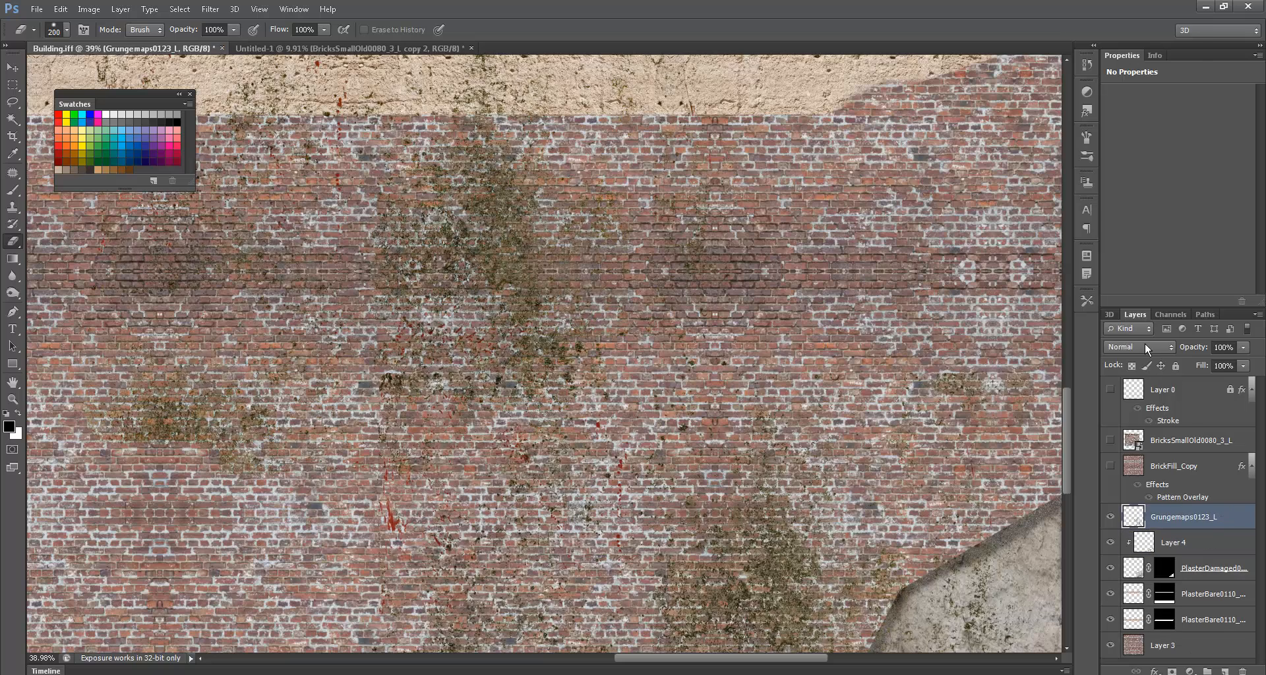
# - Set Grungemaps0123_L to Overlay and pan around the whole brick texture to inspect it
pyautogui.click(1145, 342)
pyautogui.click(1133, 208)
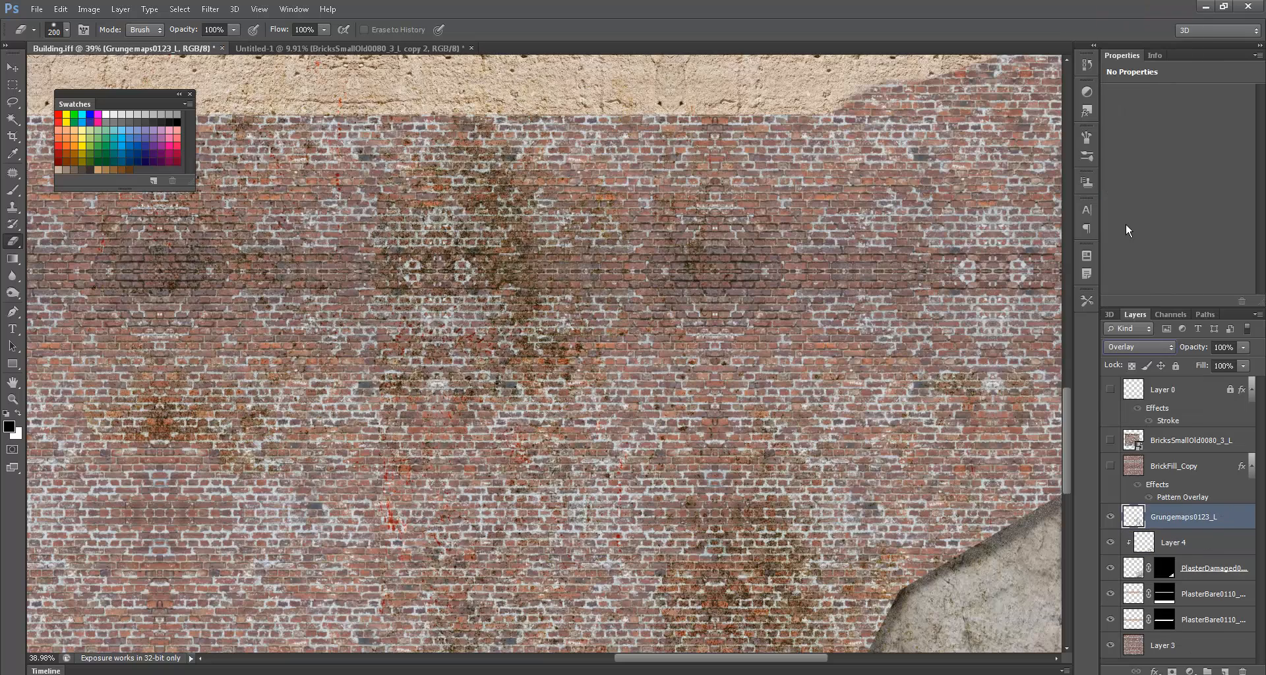
pyautogui.keyDown('alt'); pyautogui.scroll(-2, 931, 479); pyautogui.keyUp('alt')
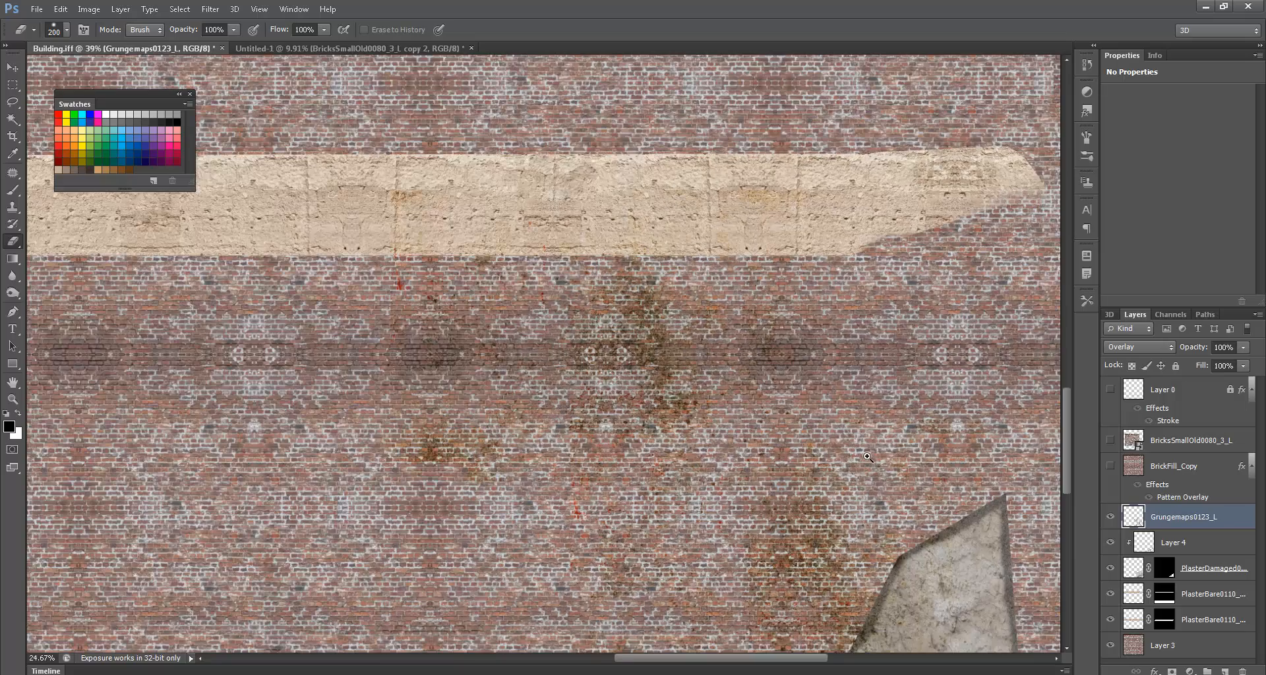
pyautogui.moveTo(923, 481); pyautogui.dragTo(849, 437)
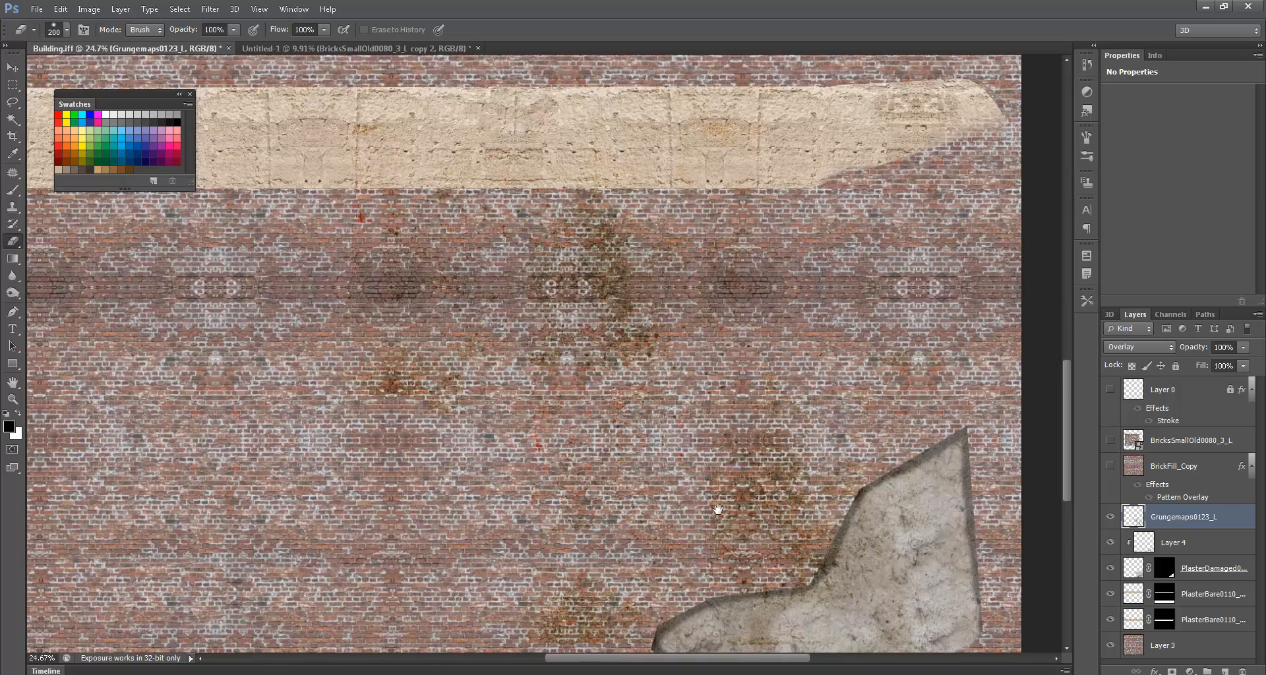
pyautogui.moveTo(718, 508); pyautogui.dragTo(765, 382)
pyautogui.keyDown('alt'); pyautogui.scroll(1, 658, 478); pyautogui.keyUp('alt')
pyautogui.keyDown('alt'); pyautogui.scroll(5, 658, 478); pyautogui.keyUp('alt')
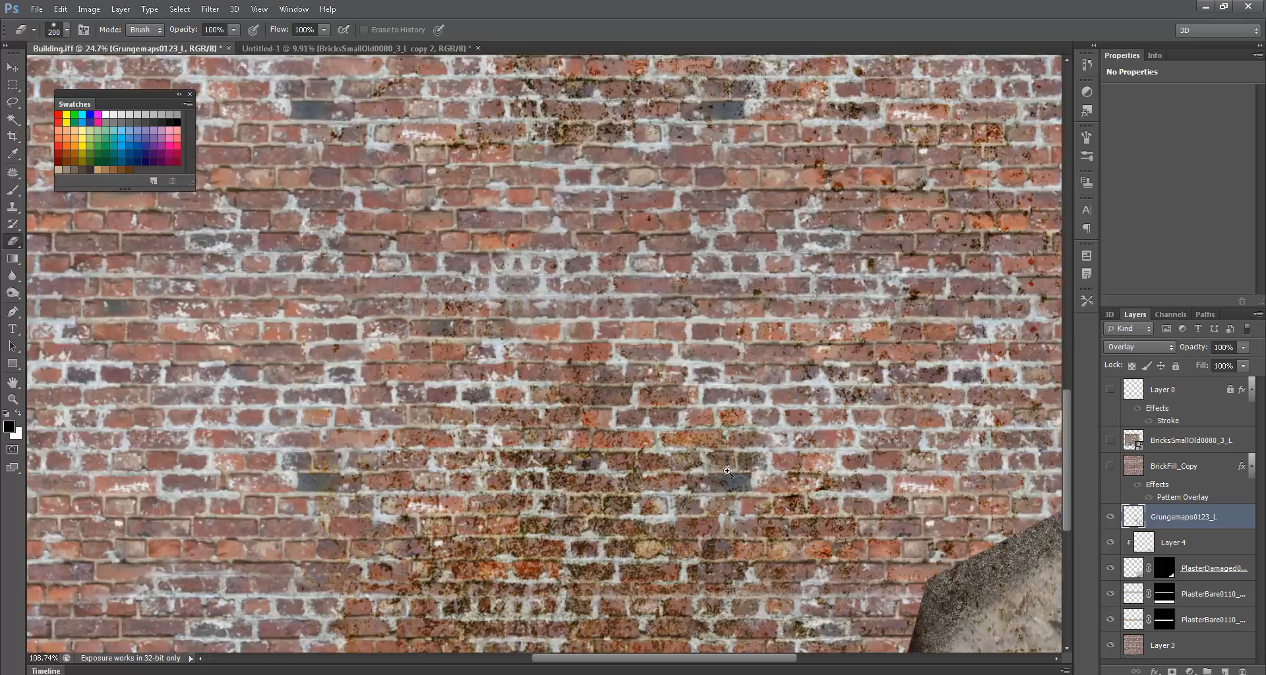
pyautogui.keyDown('alt'); pyautogui.scroll(-5, 701, 465); pyautogui.keyUp('alt')
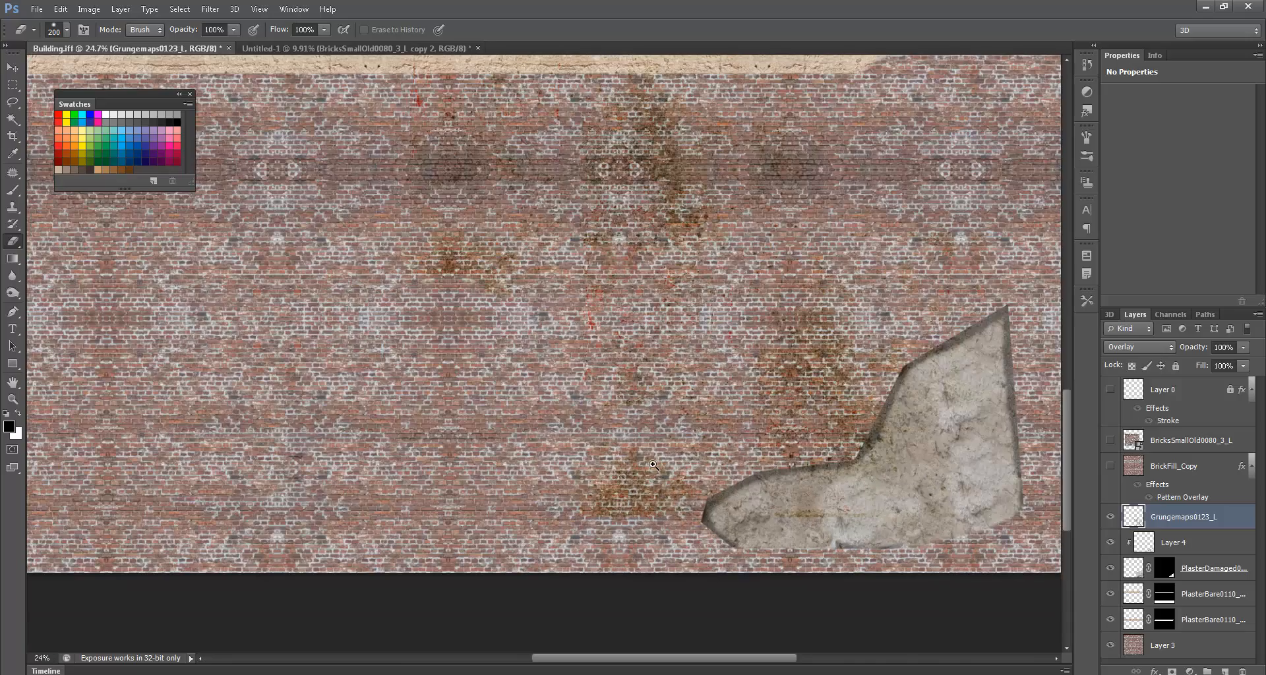
pyautogui.moveTo(634, 391); pyautogui.dragTo(862, 575)
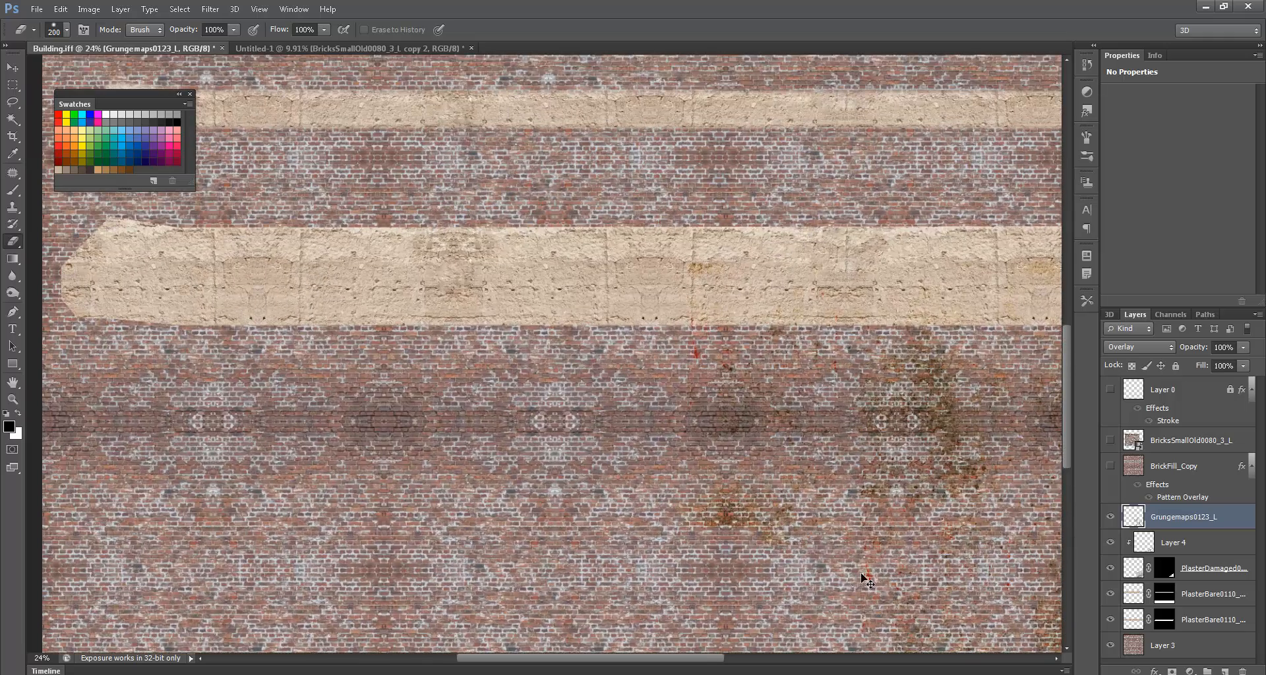
pyautogui.keyDown('alt'); pyautogui.scroll(-3, 861, 574); pyautogui.keyUp('alt')
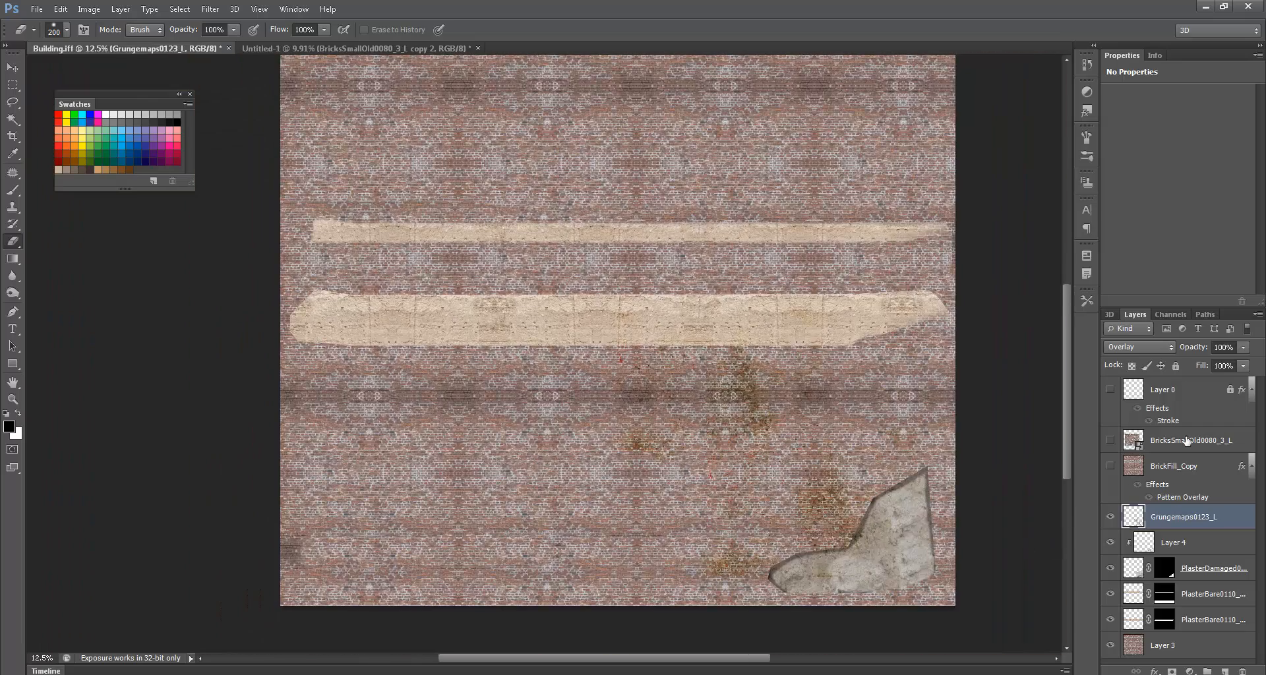
pyautogui.scroll(2, 1174, 465)
# - Group BricksSmallOld0080_3_L through Layer 3 into a group named Color and save as Building.psd
pyautogui.click(1182, 422)
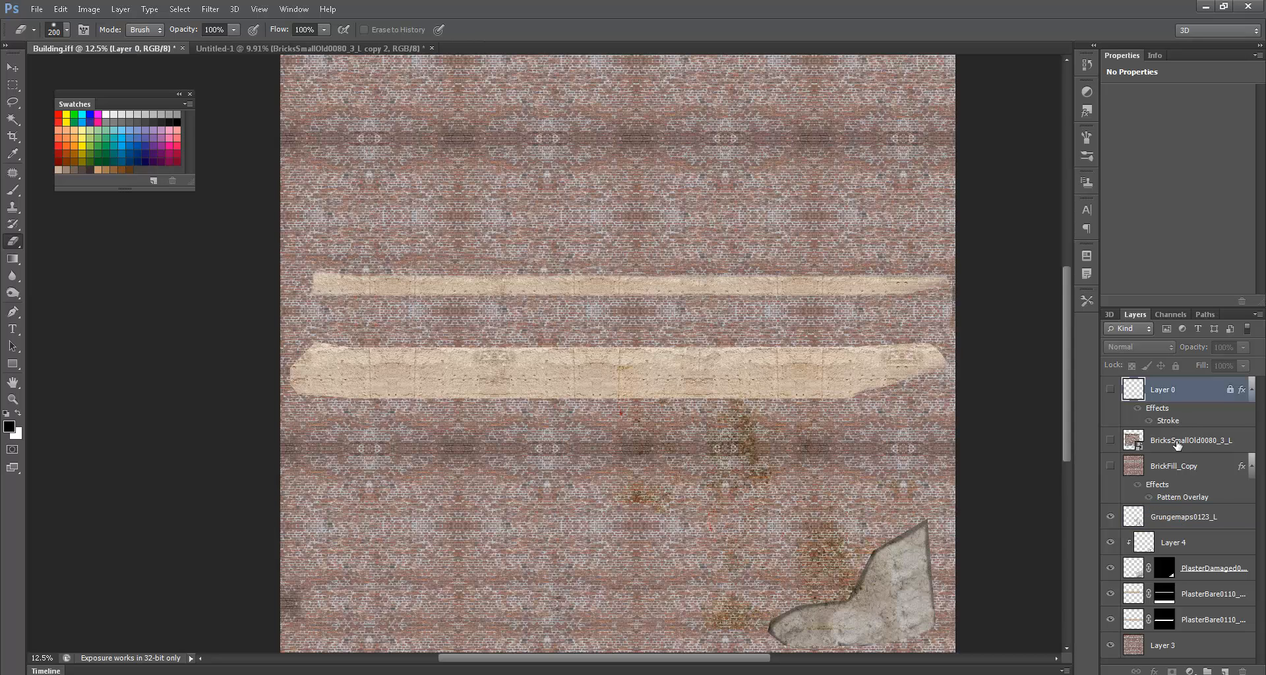
pyautogui.click(1176, 443)
pyautogui.scroll(-2, 1170, 566)
pyautogui.keyDown('shift'); pyautogui.click(1152, 645); pyautogui.keyUp('shift')
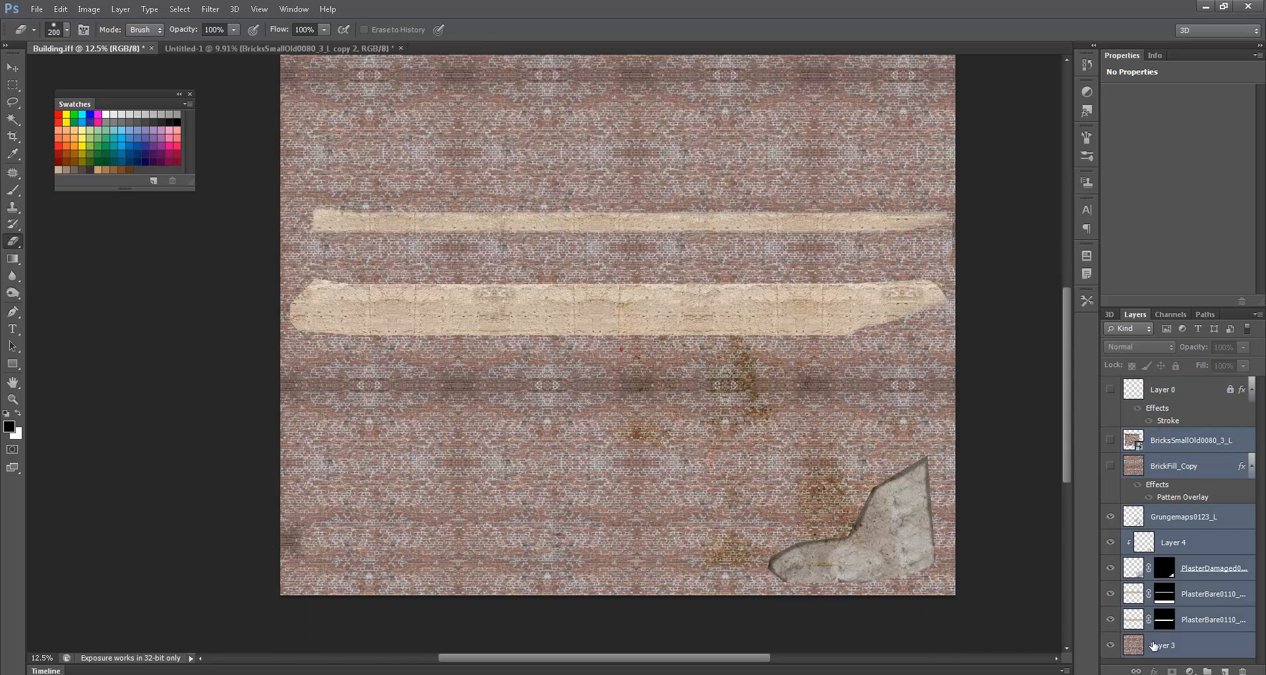
pyautogui.click(1257, 315)
pyautogui.click(1185, 398)
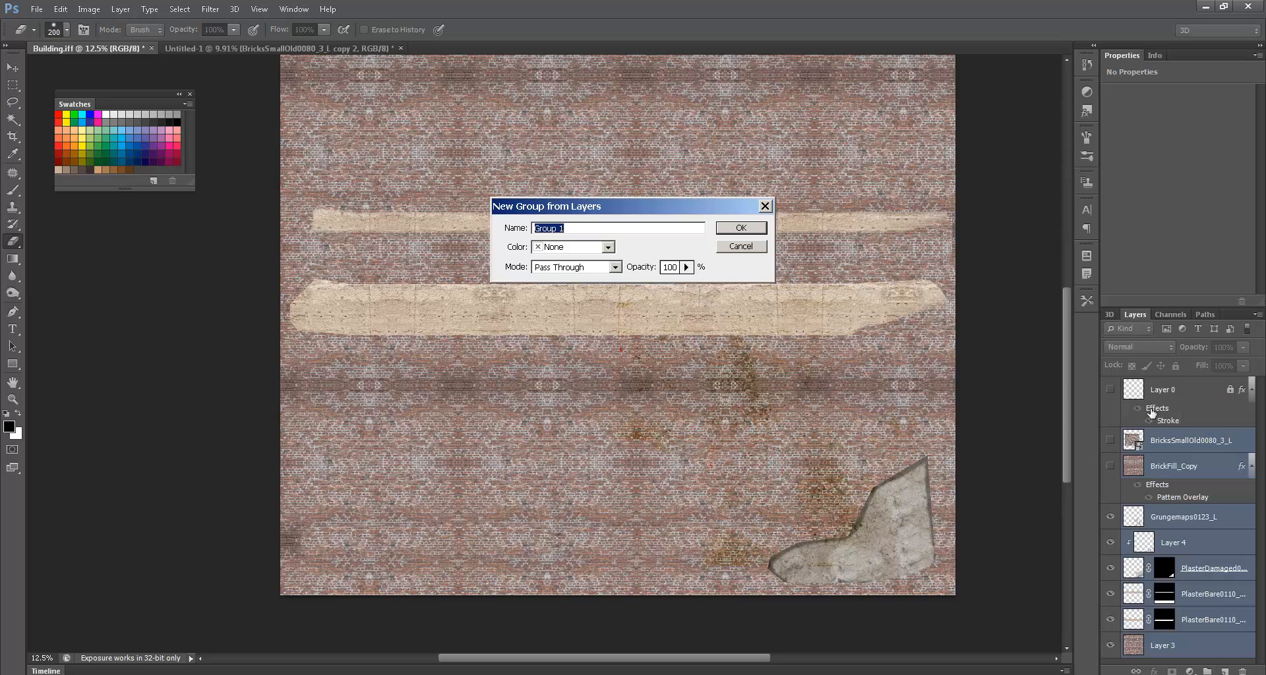
pyautogui.write('Co')
pyautogui.press('Return')
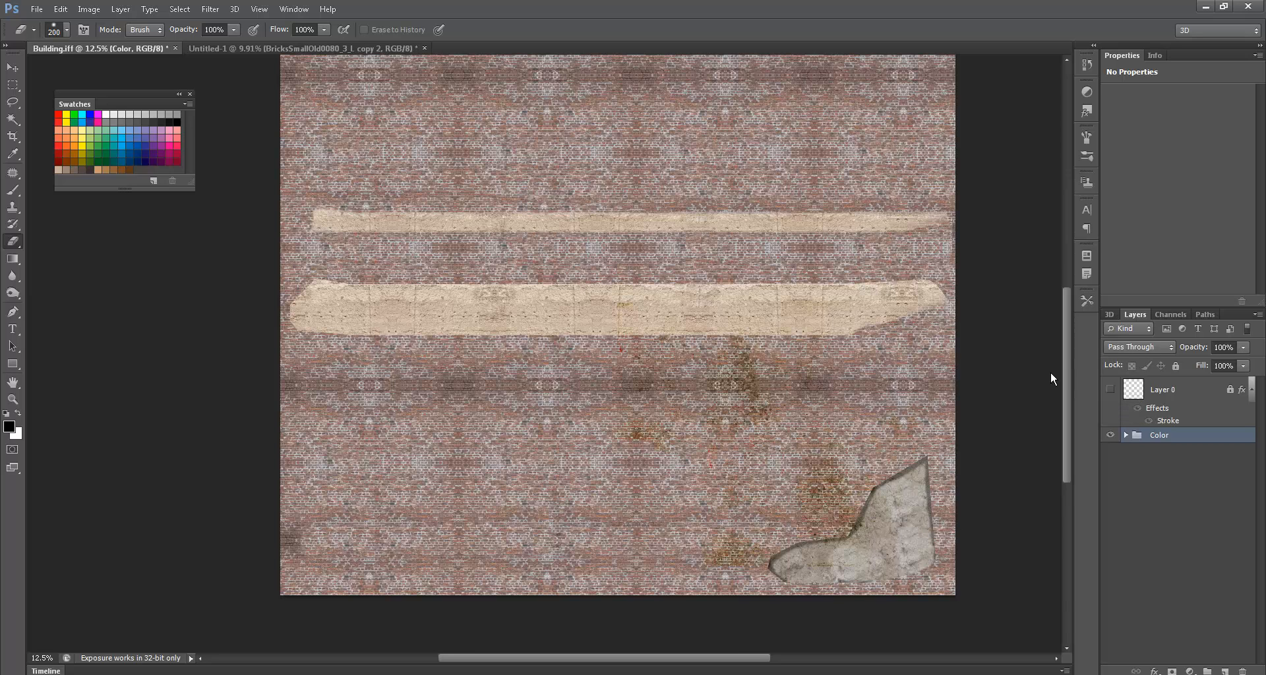
pyautogui.hotkey('ctrl', 'shift', 's')
pyautogui.click(861, 395)
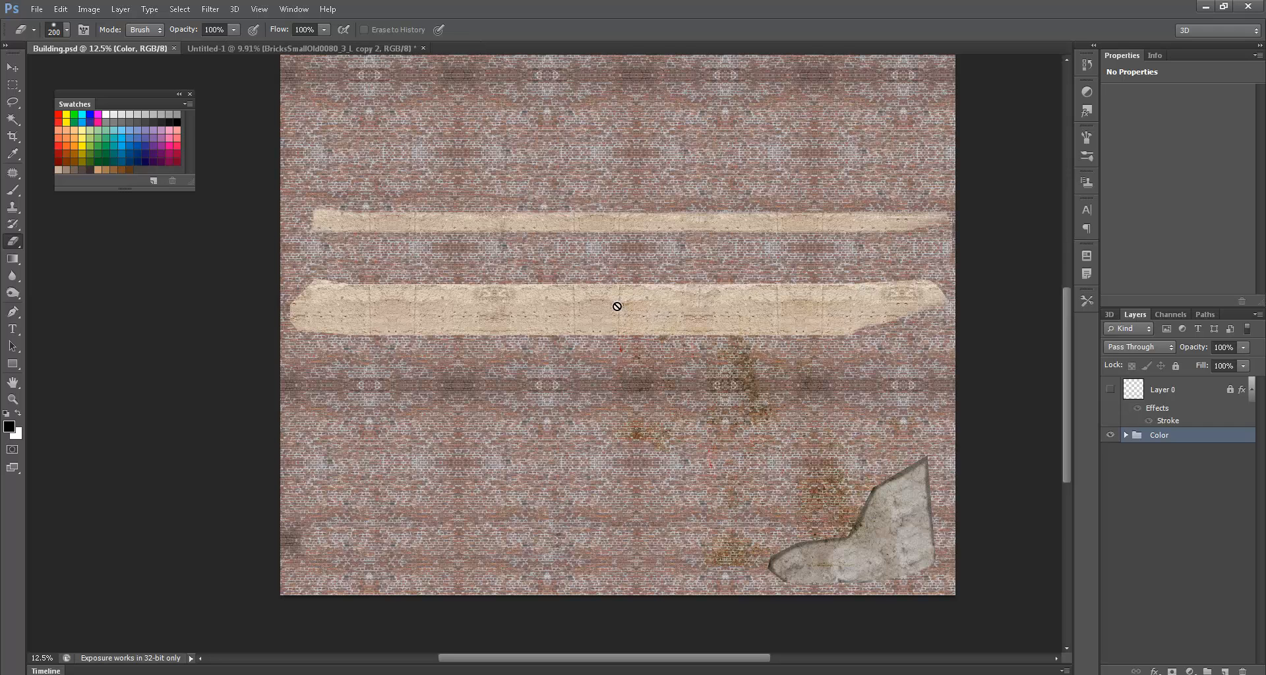
# - Save a copy in IFF format as Building.iff in sourceimages, replacing the existing file
pyautogui.hotkey('ctrl', 'shift', 's')
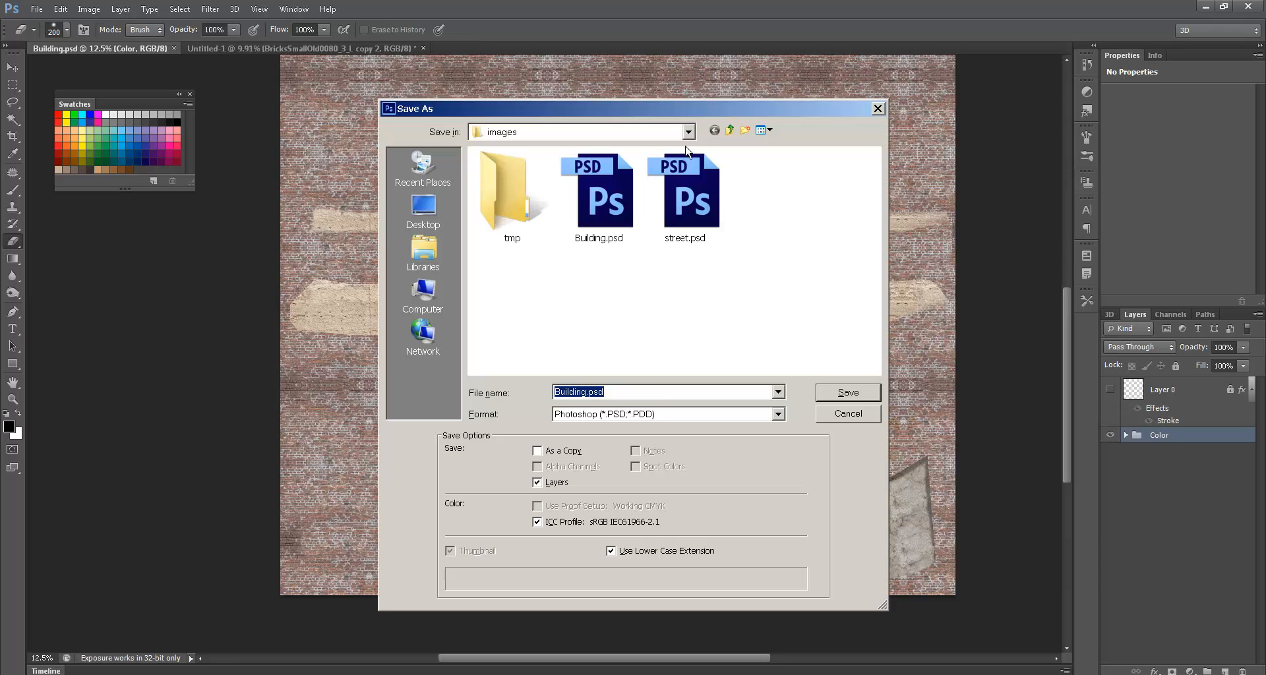
pyautogui.click(633, 136)
pyautogui.click(634, 135)
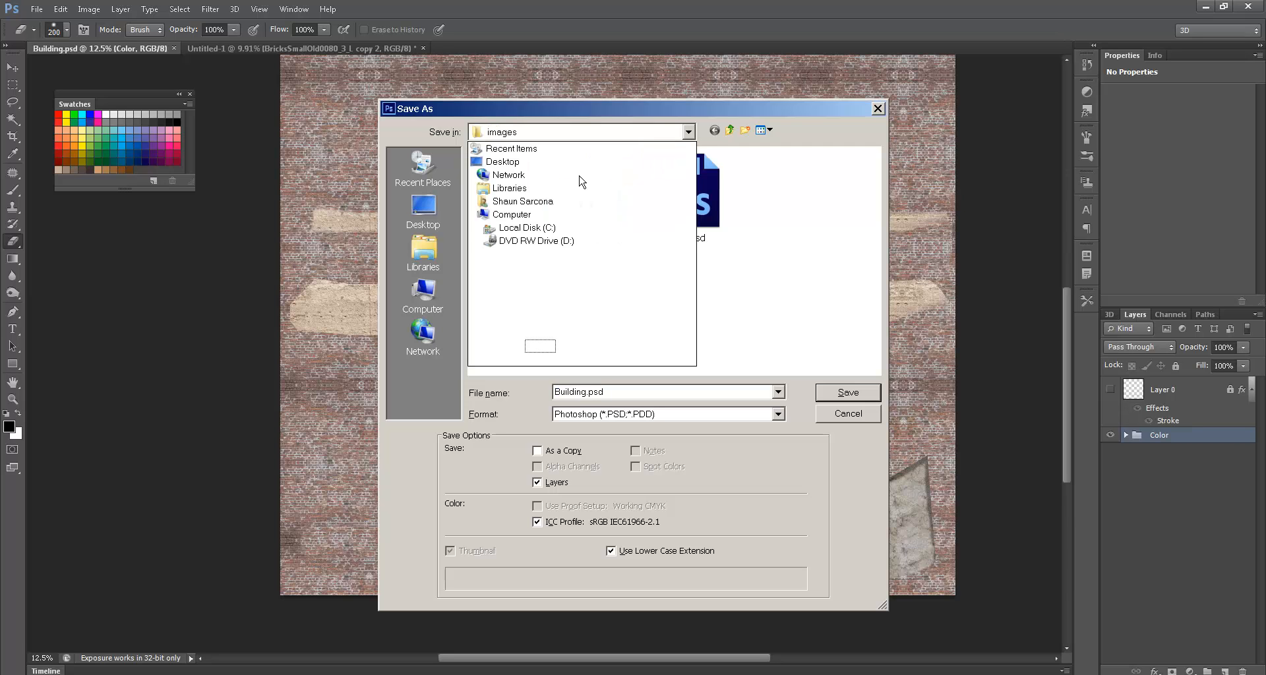
pyautogui.click(818, 314)
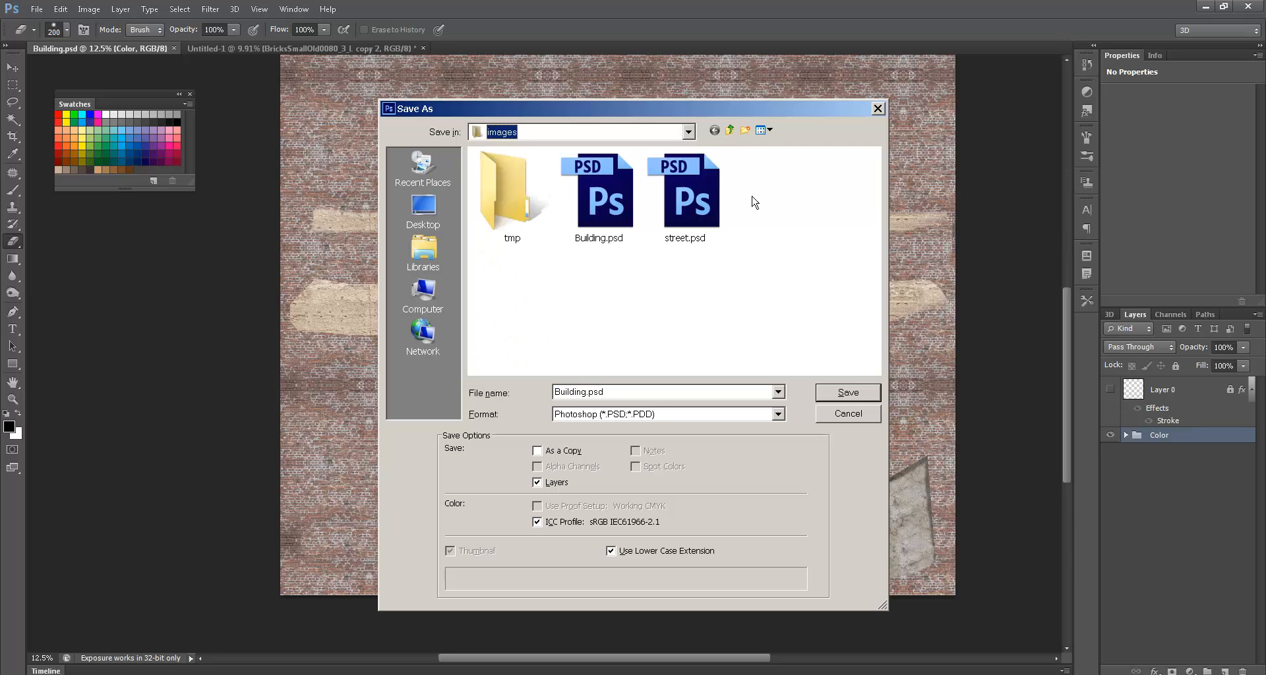
pyautogui.press('BackSpace')
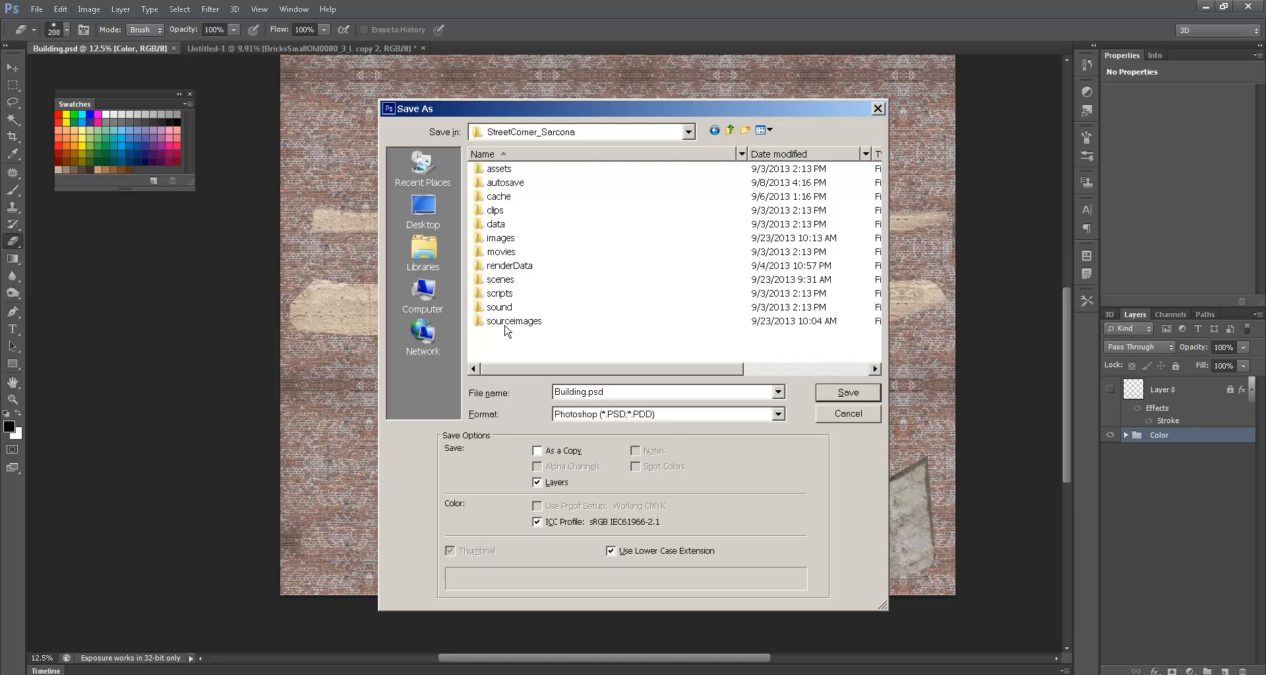
pyautogui.doubleClick(507, 321)
pyautogui.click(778, 414)
pyautogui.click(659, 522)
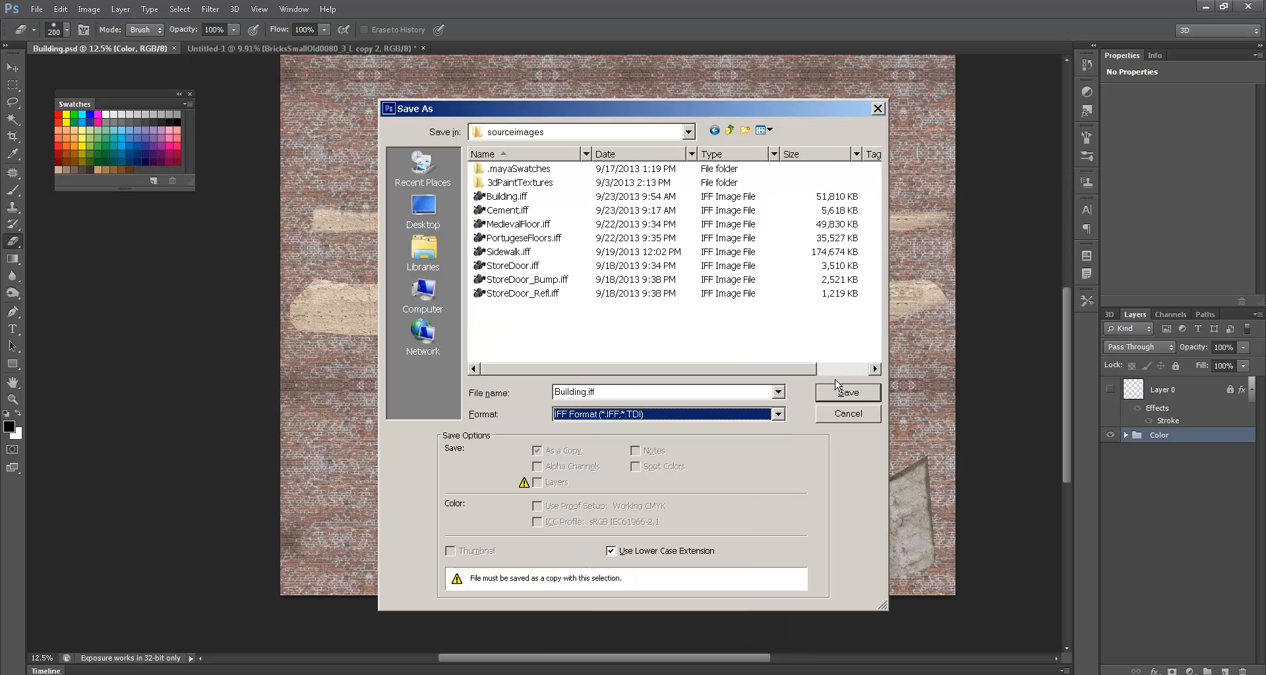
pyautogui.click(848, 392)
pyautogui.click(594, 262)
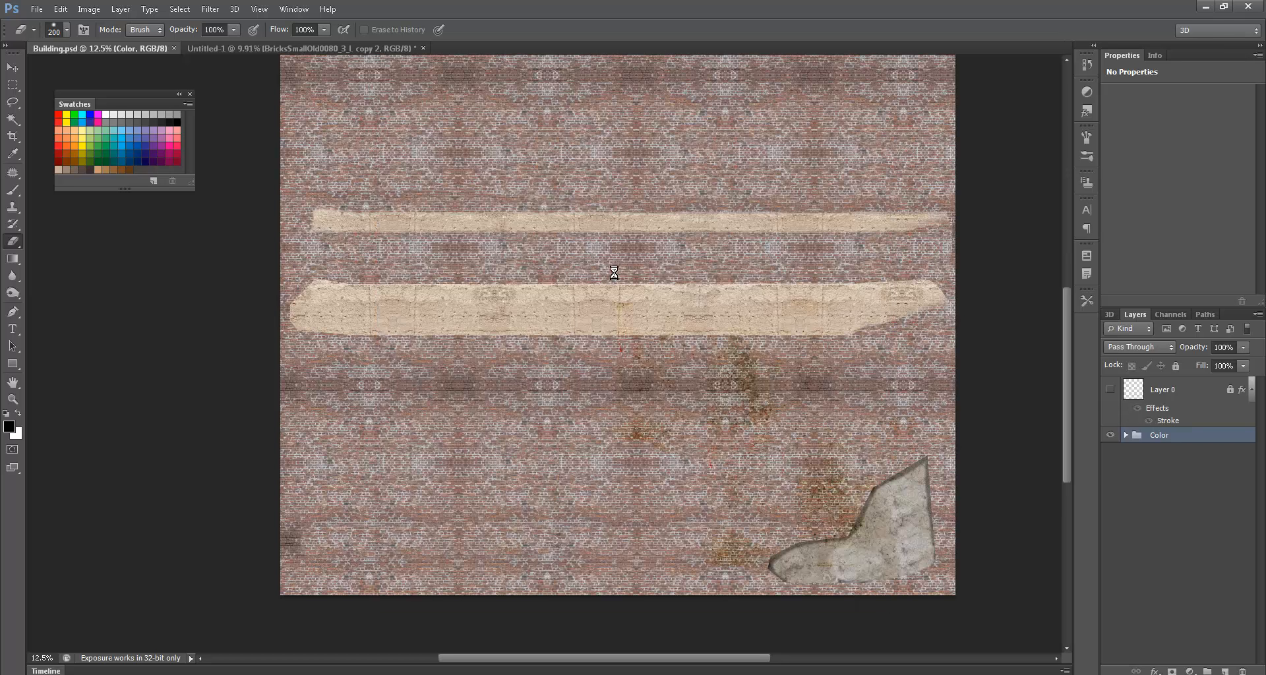
# - Accept the IFF options, duplicate the Color group, and merge the copy's layers into one
pyautogui.click(664, 231)
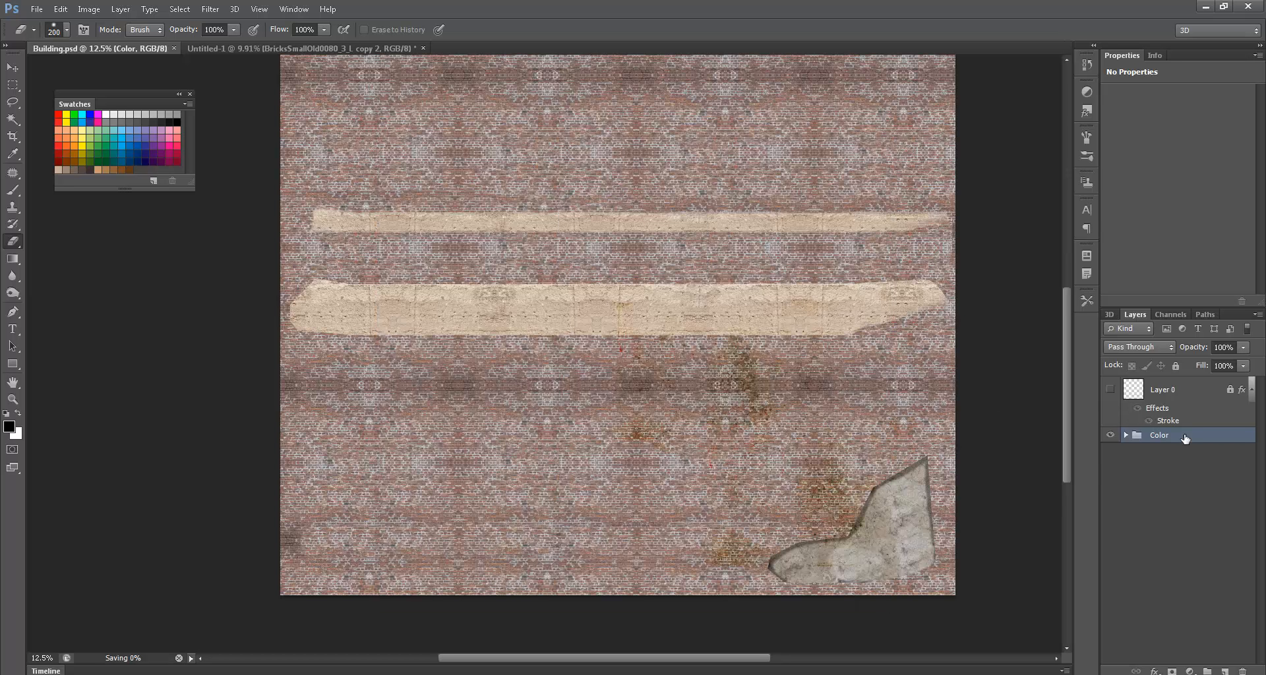
pyautogui.moveTo(1144, 435); pyautogui.dragTo(1224, 670)
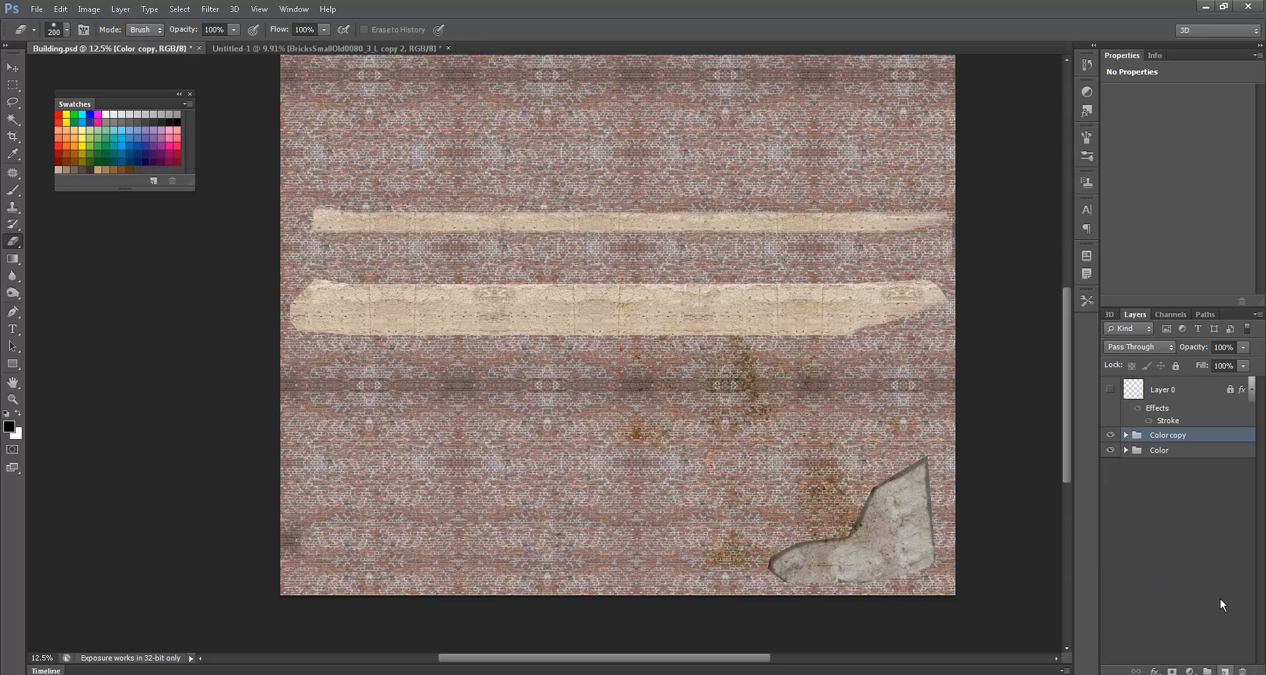
pyautogui.click(1126, 435)
pyautogui.click(1186, 455)
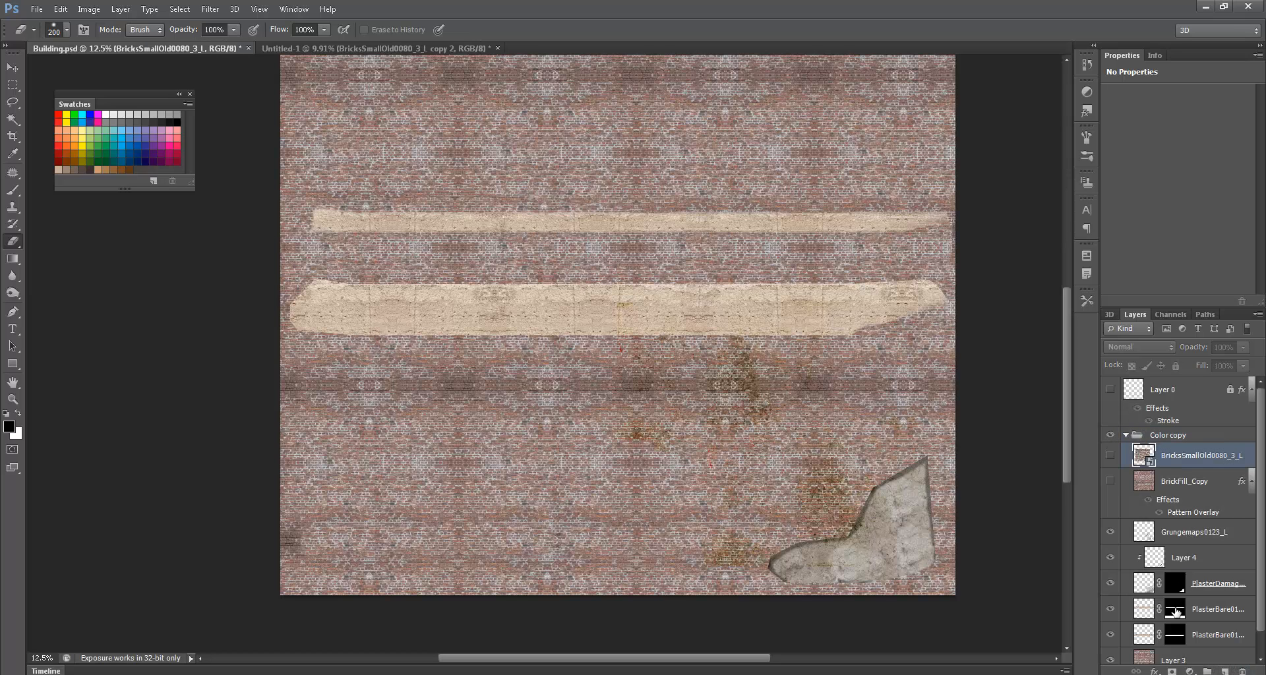
pyautogui.scroll(-1, 1262, 648)
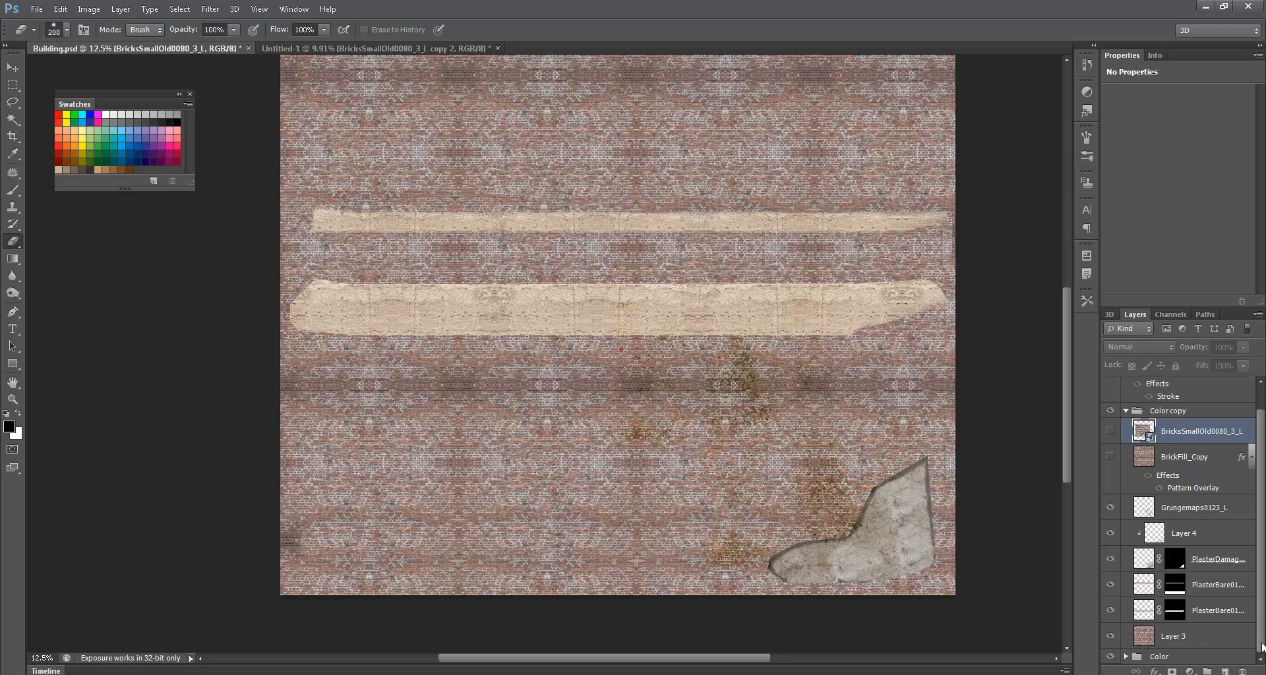
pyautogui.keyDown('shift'); pyautogui.click(1189, 635); pyautogui.keyUp('shift')
pyautogui.hotkey('ctrl', 'e')
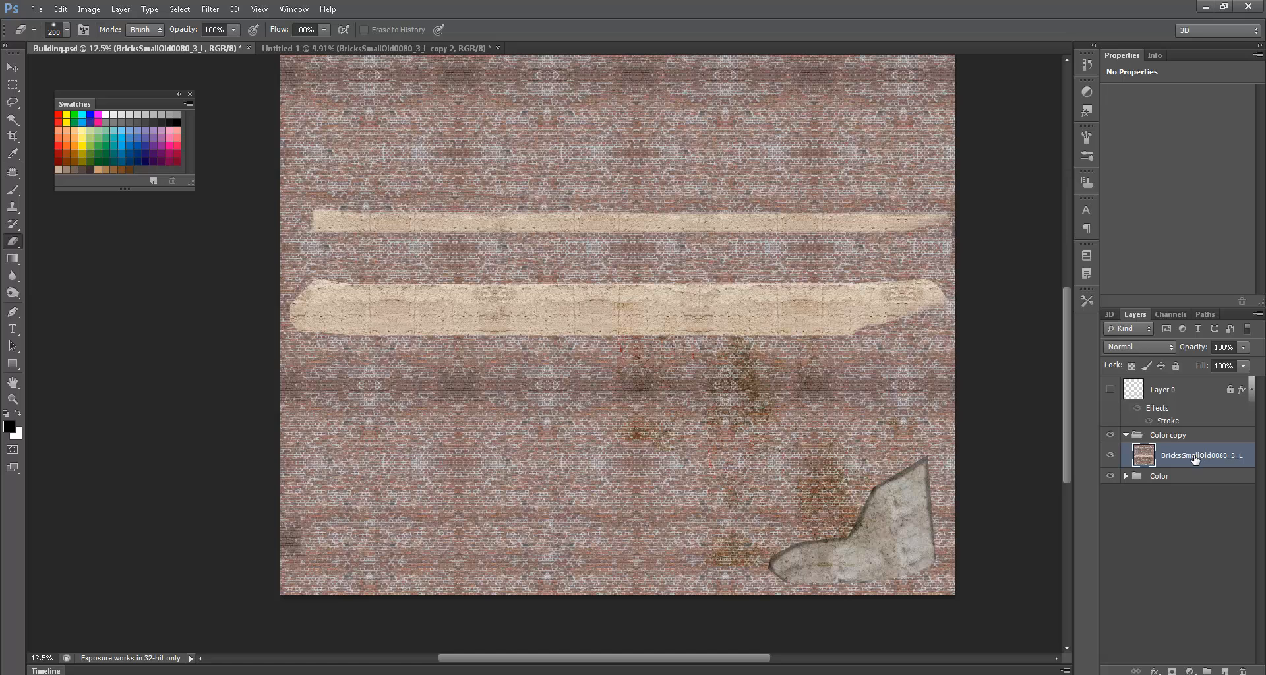
# - Rename the duplicated group to Bump
pyautogui.doubleClick(1168, 436)
pyautogui.write('Bump')
pyautogui.press('Return')
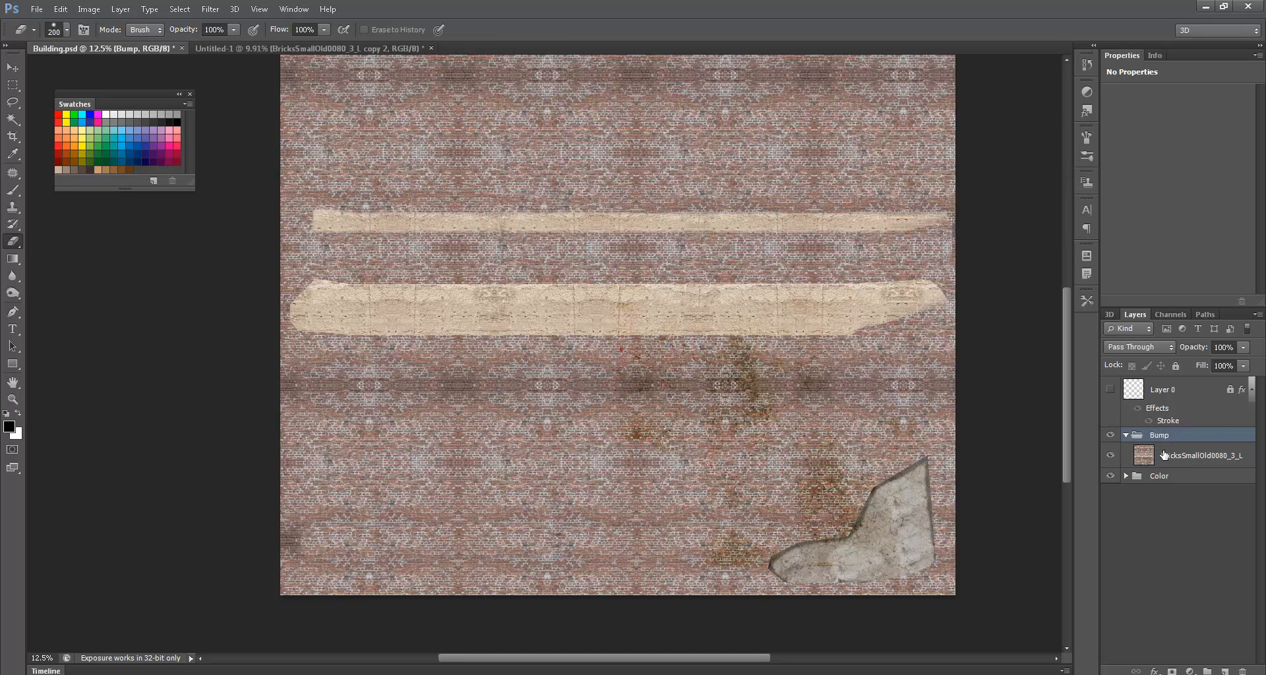
# - Add a Hue/Saturation adjustment with Saturation -100 to turn the bricks grey
pyautogui.click(1163, 454)
pyautogui.click(1190, 671)
pyautogui.click(1191, 512)
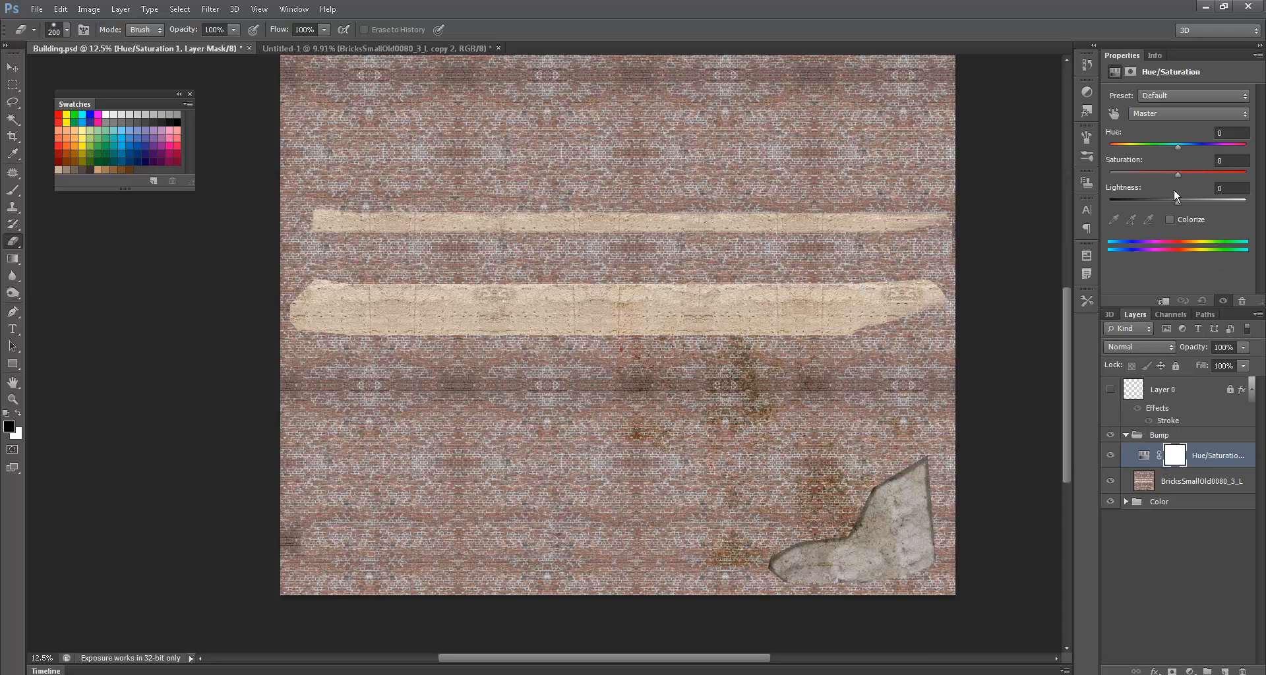
pyautogui.moveTo(1173, 172); pyautogui.dragTo(1056, 173)
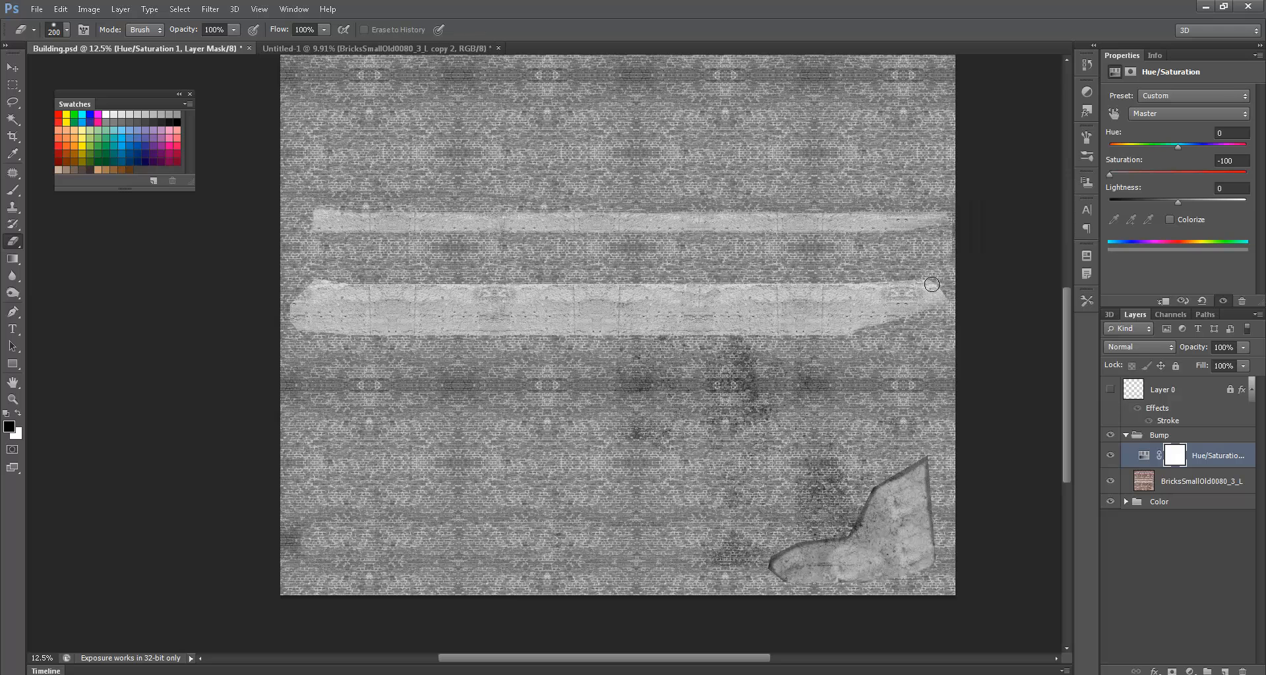
# - Add a Curves adjustment adjusting black point, white point and midtones to boost brick contrast
pyautogui.click(1189, 671)
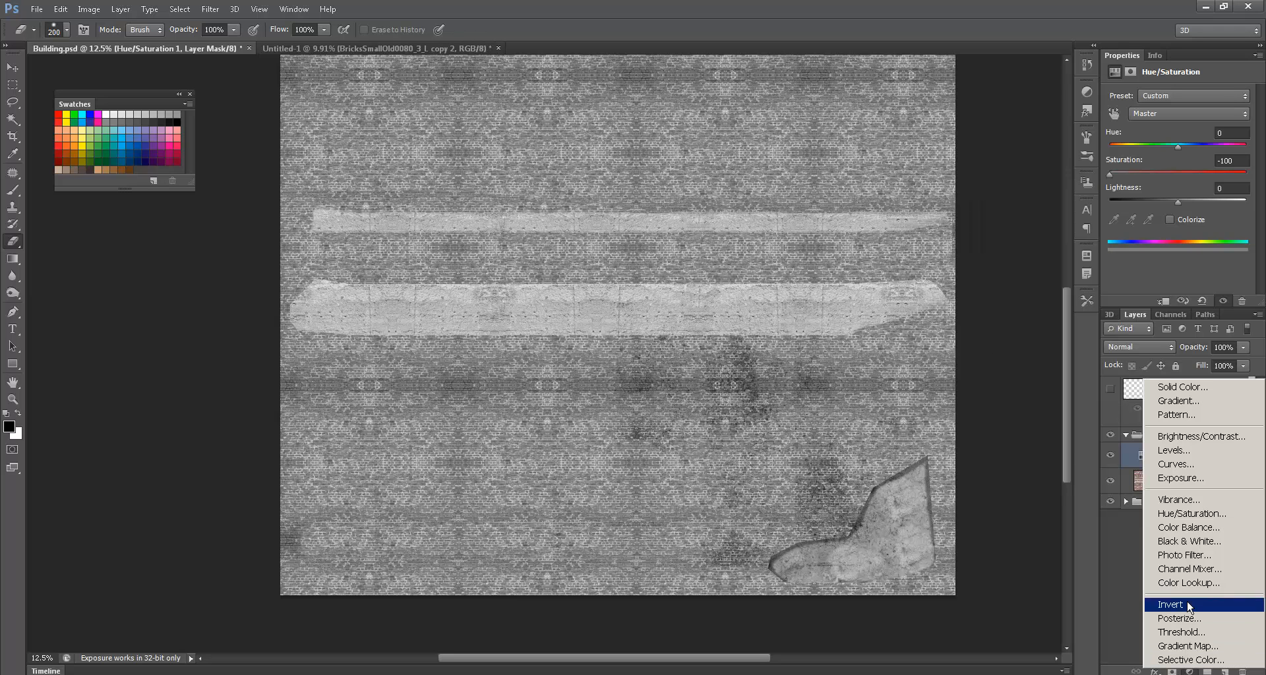
pyautogui.click(1174, 464)
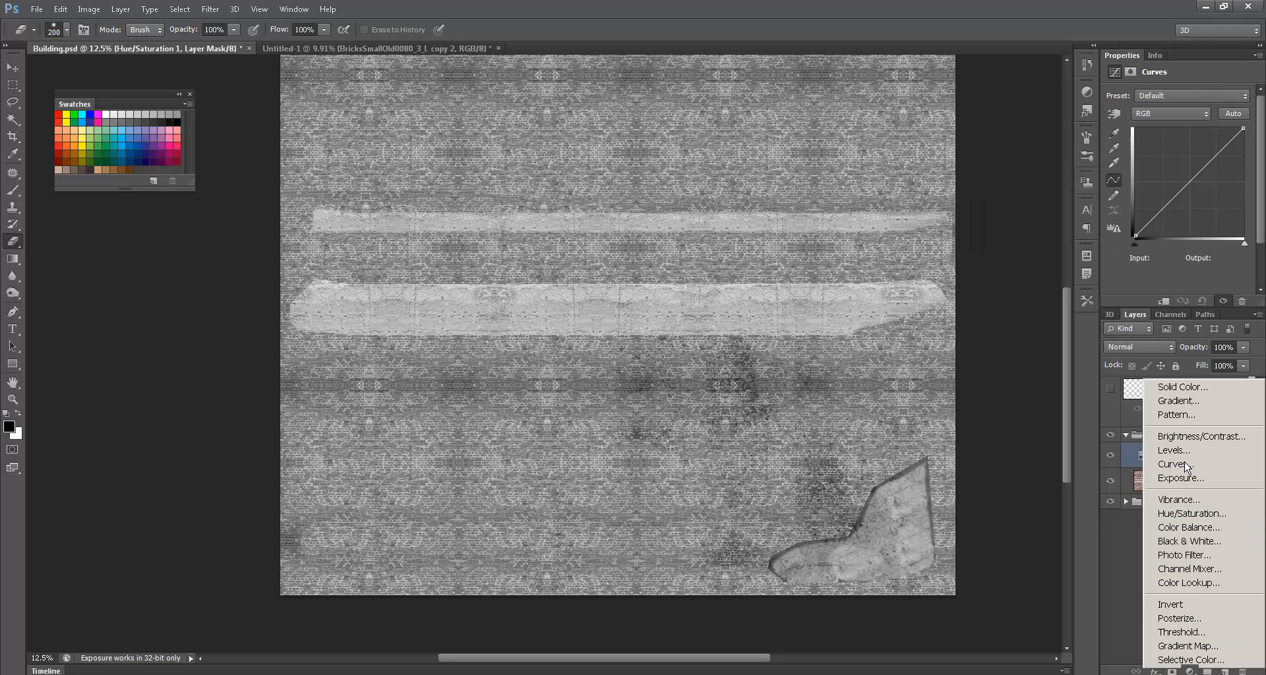
pyautogui.moveTo(1136, 235); pyautogui.dragTo(1156, 242)
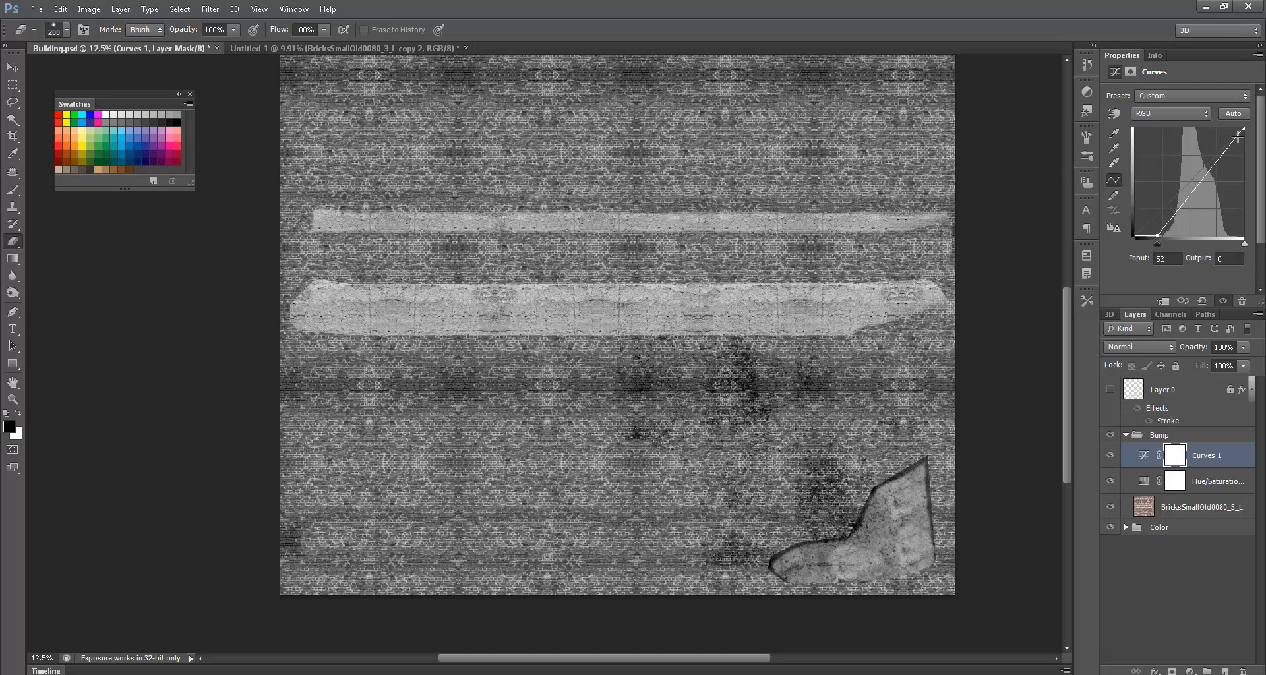
pyautogui.moveTo(1244, 128)
pyautogui.mouseDown()
pyautogui.moveTo(1232, 129)
pyautogui.moveTo(1257, 143)
pyautogui.moveTo(1234, 124)
pyautogui.mouseUp()
pyautogui.moveTo(1196, 179)
pyautogui.mouseDown()
pyautogui.moveTo(1192, 166)
pyautogui.moveTo(1217, 178)
pyautogui.mouseUp()
pyautogui.keyDown('ctrl'); pyautogui.moveTo(635, 368); pyautogui.dragTo(749, 365); pyautogui.keyUp('ctrl')
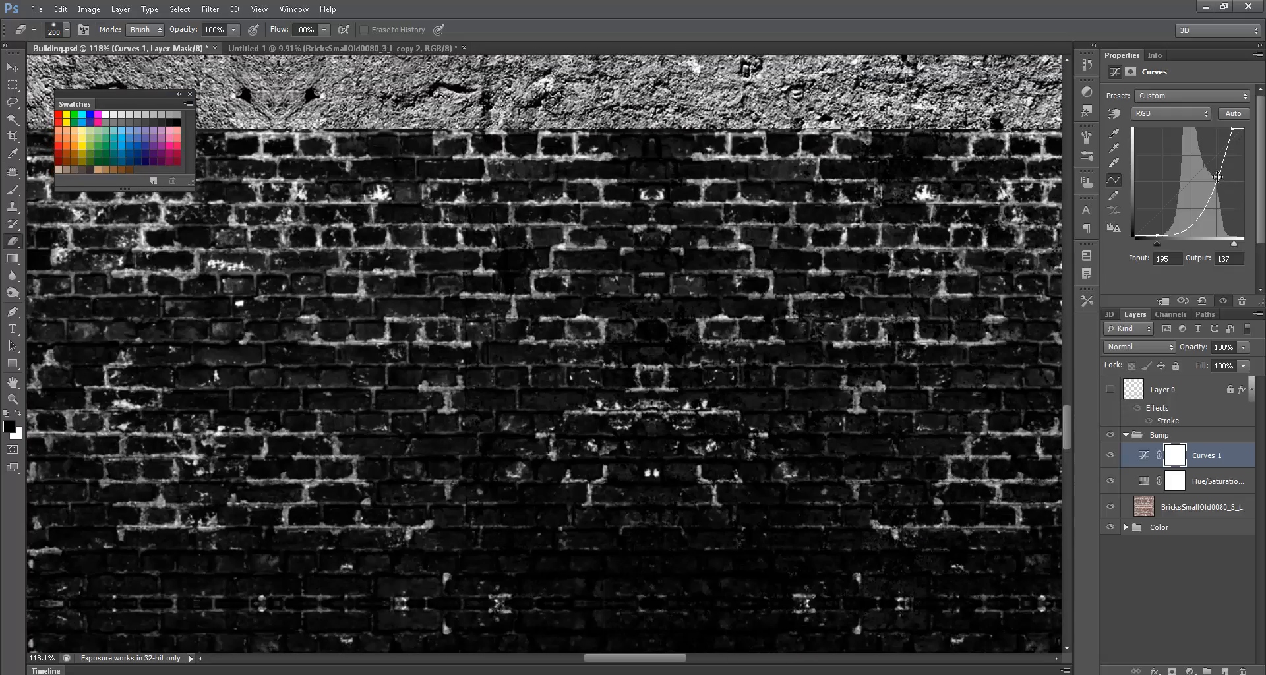
pyautogui.moveTo(1217, 177); pyautogui.dragTo(1205, 168)
# - Save the grey bump texture as Building_Bump.iff in IFF format inside sourceimages, then return to Maya
pyautogui.hotkey('ctrl', '0')
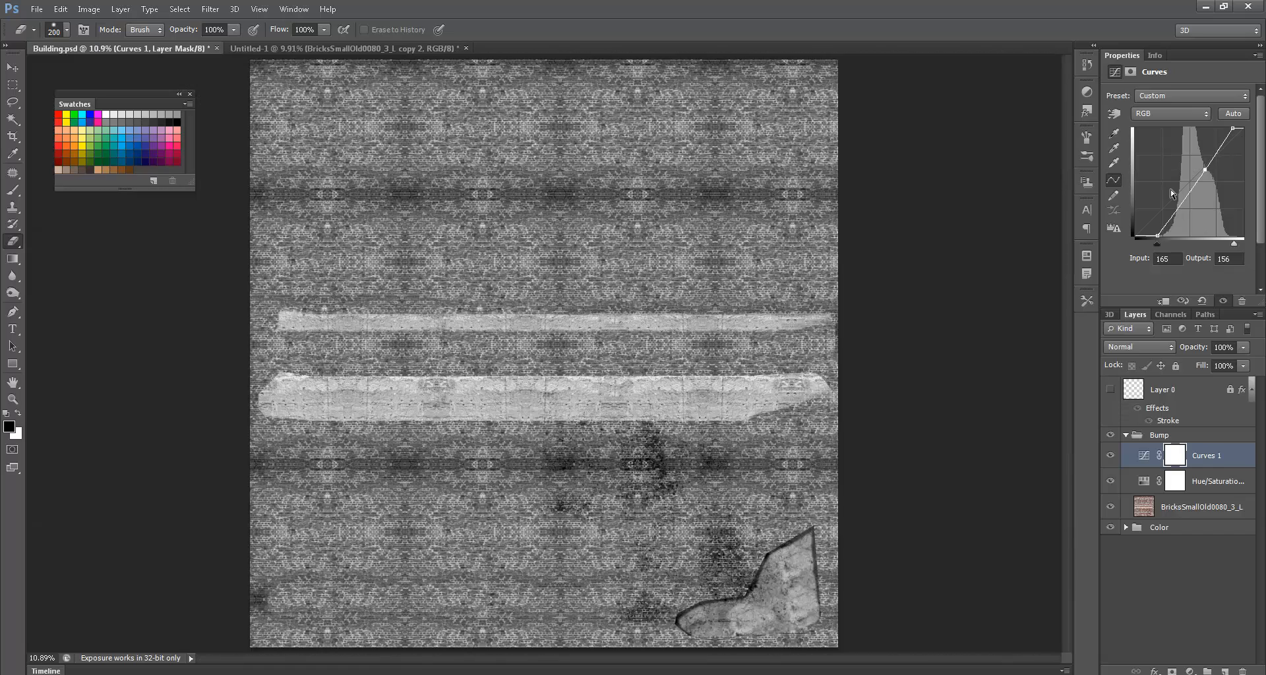
pyautogui.hotkey('ctrl', 'shift', 's')
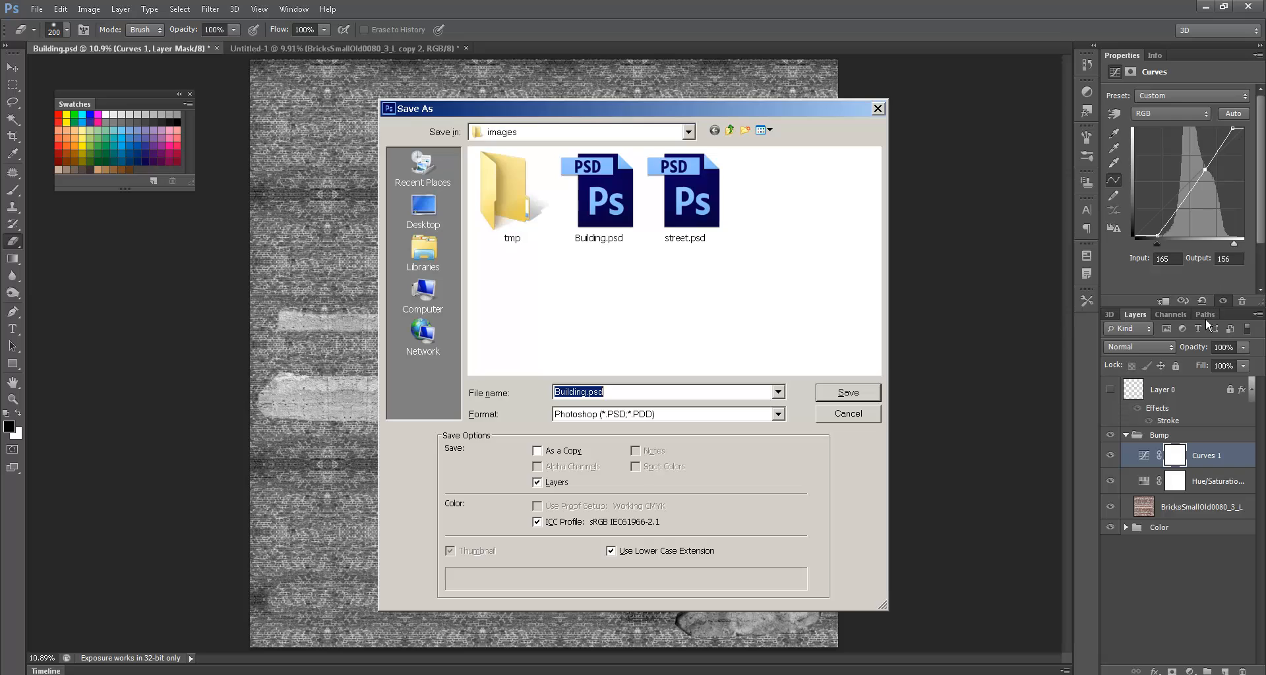
pyautogui.click(730, 130)
pyautogui.doubleClick(521, 321)
pyautogui.click(615, 417)
pyautogui.click(613, 522)
pyautogui.click(586, 392)
pyautogui.write('_Bump')
pyautogui.press('Return')
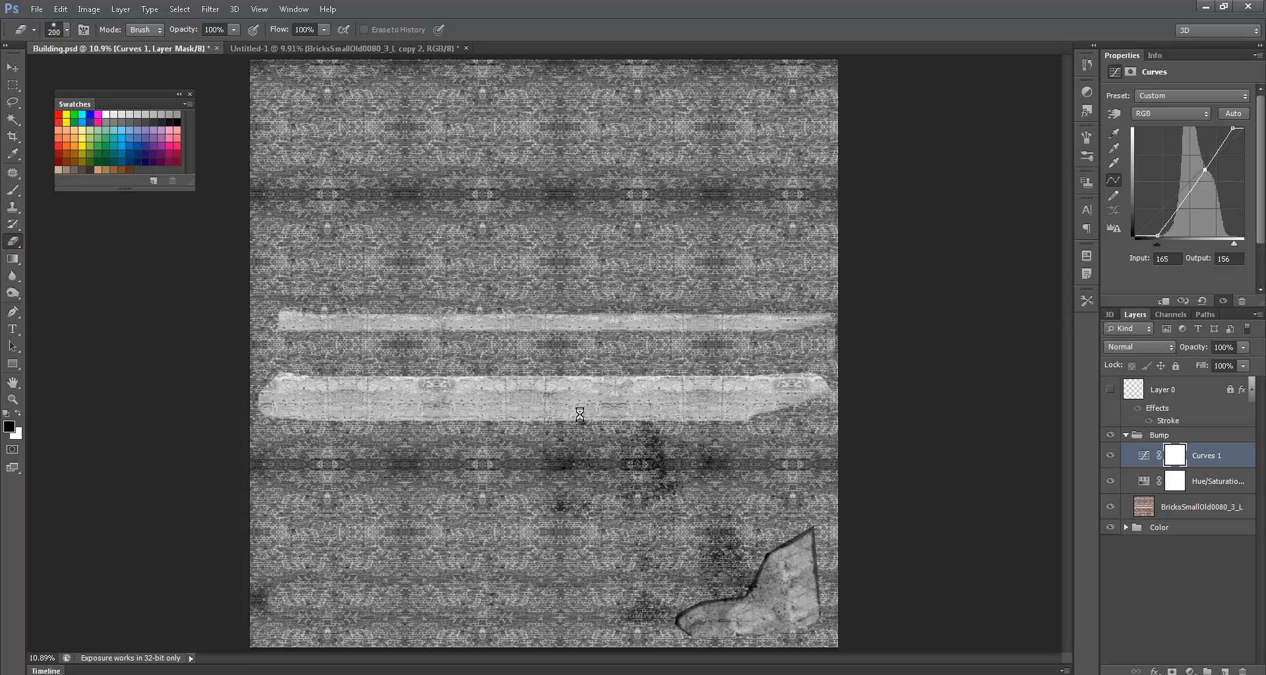
pyautogui.press('Return')
pyautogui.hotkey('alt', 'Tab')
pyautogui.hotkey('alt', 'Tab')
pyautogui.hotkey('alt', 'Tab')
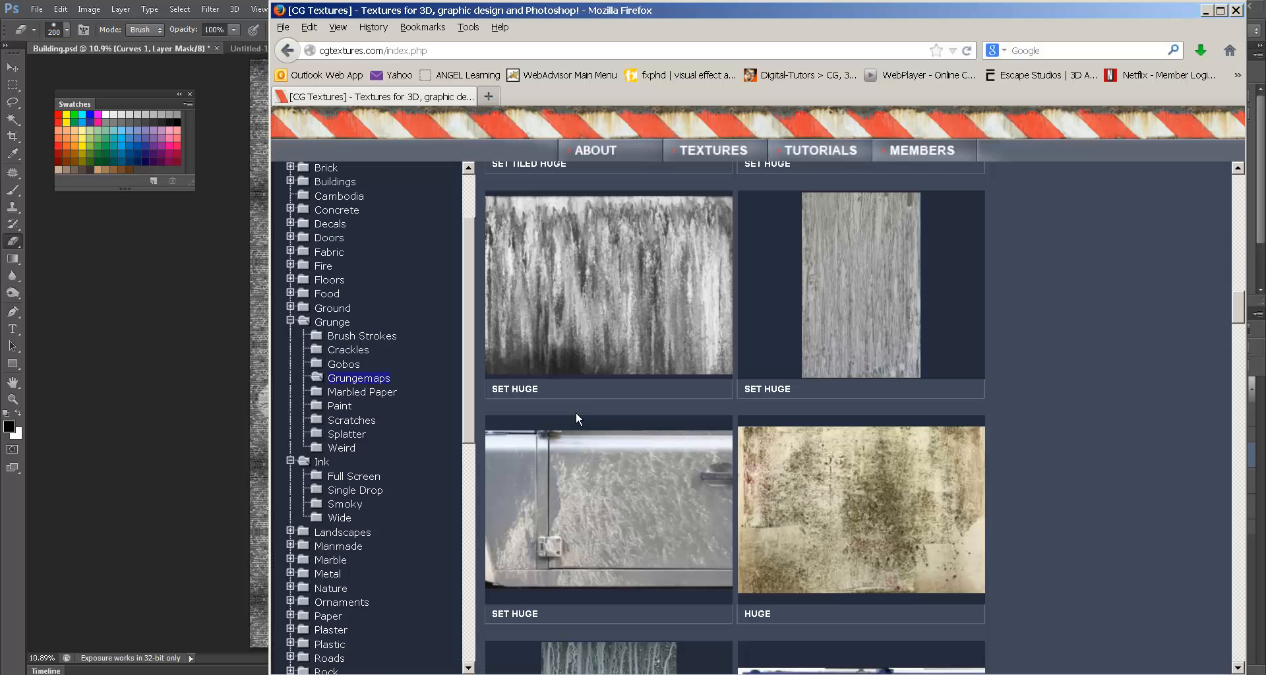
pyautogui.hotkey('alt', 'Tab')
pyautogui.hotkey('alt', 'Tab')
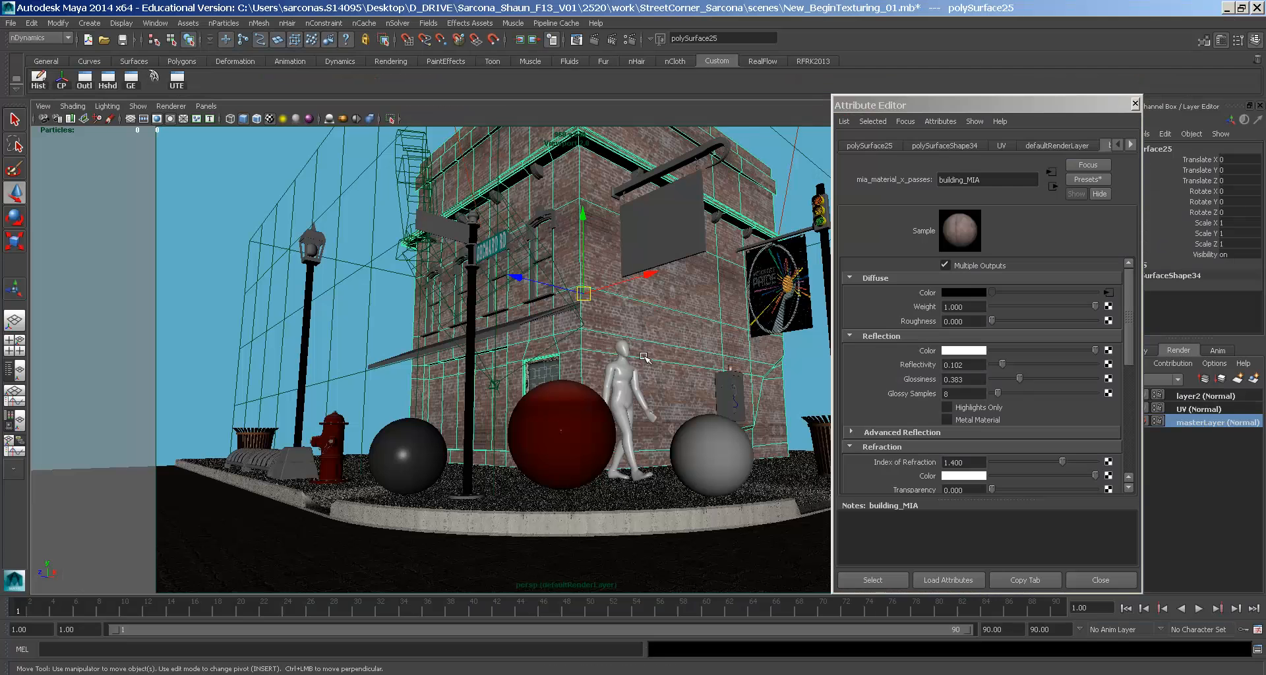
# - Open the diffuse colour texture node file12 to check it reads sourceimages\Building.iff, then return to Photoshop
pyautogui.click(1109, 293)
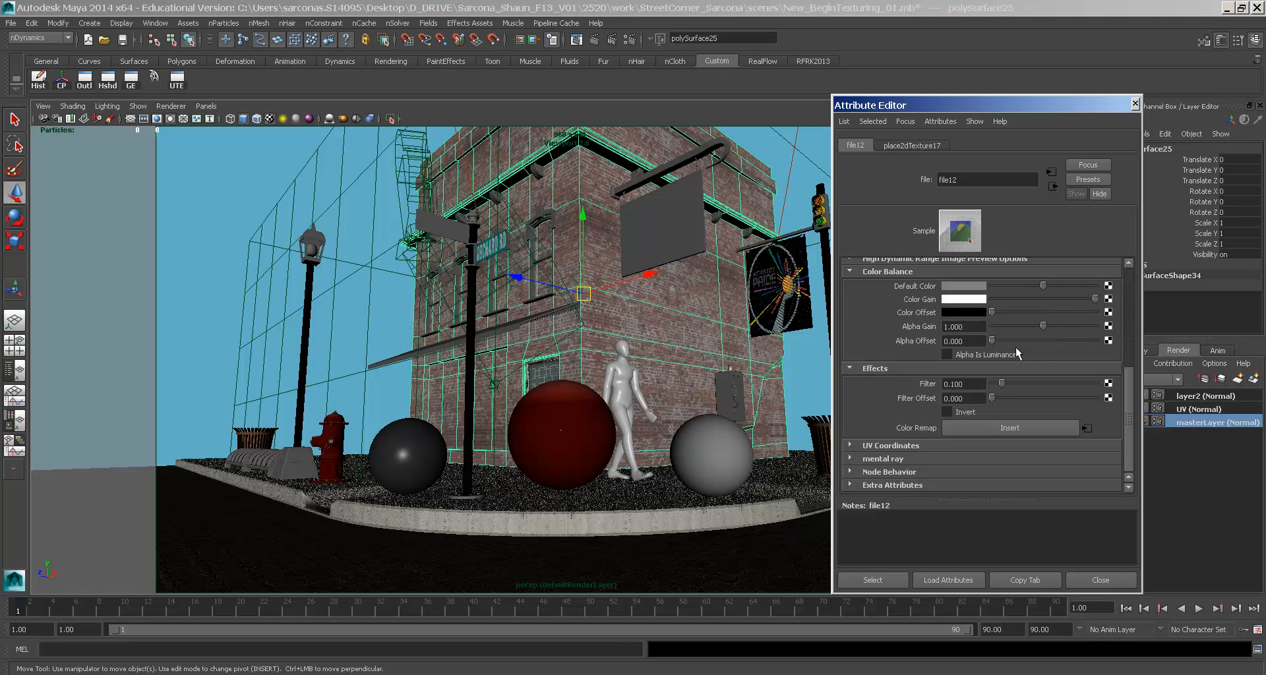
pyautogui.scroll(5, 1047, 352)
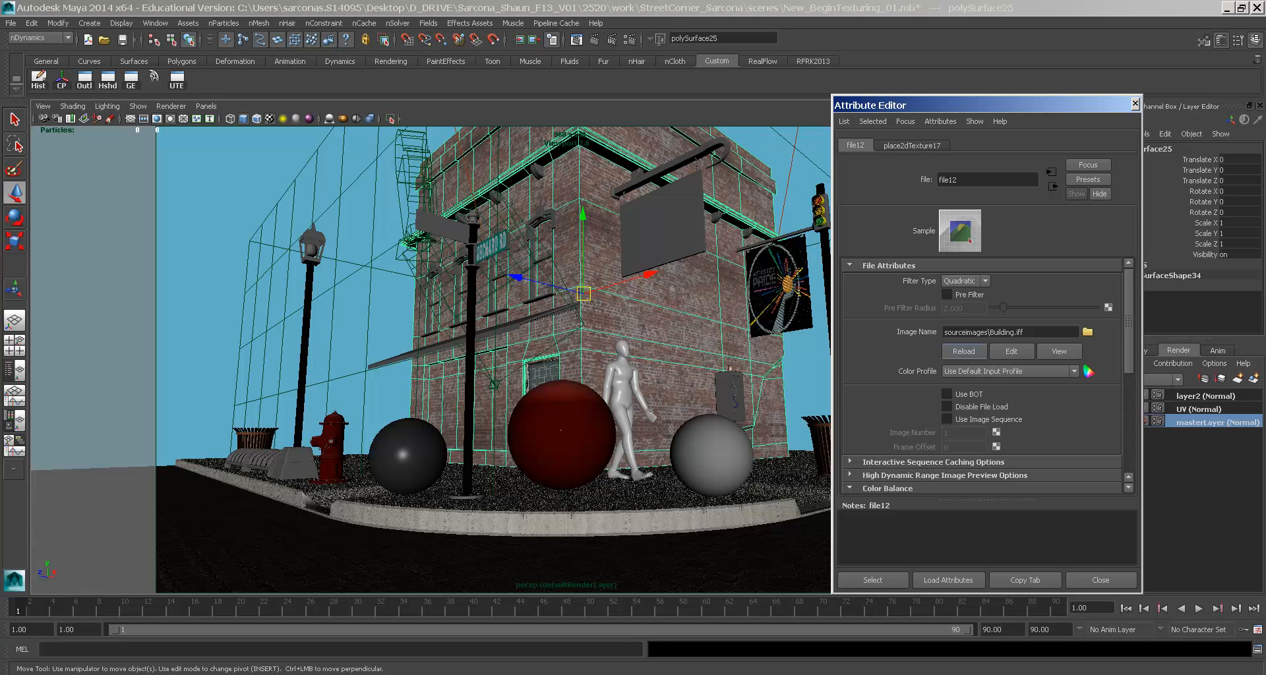
pyautogui.hotkey('alt', 'Tab')
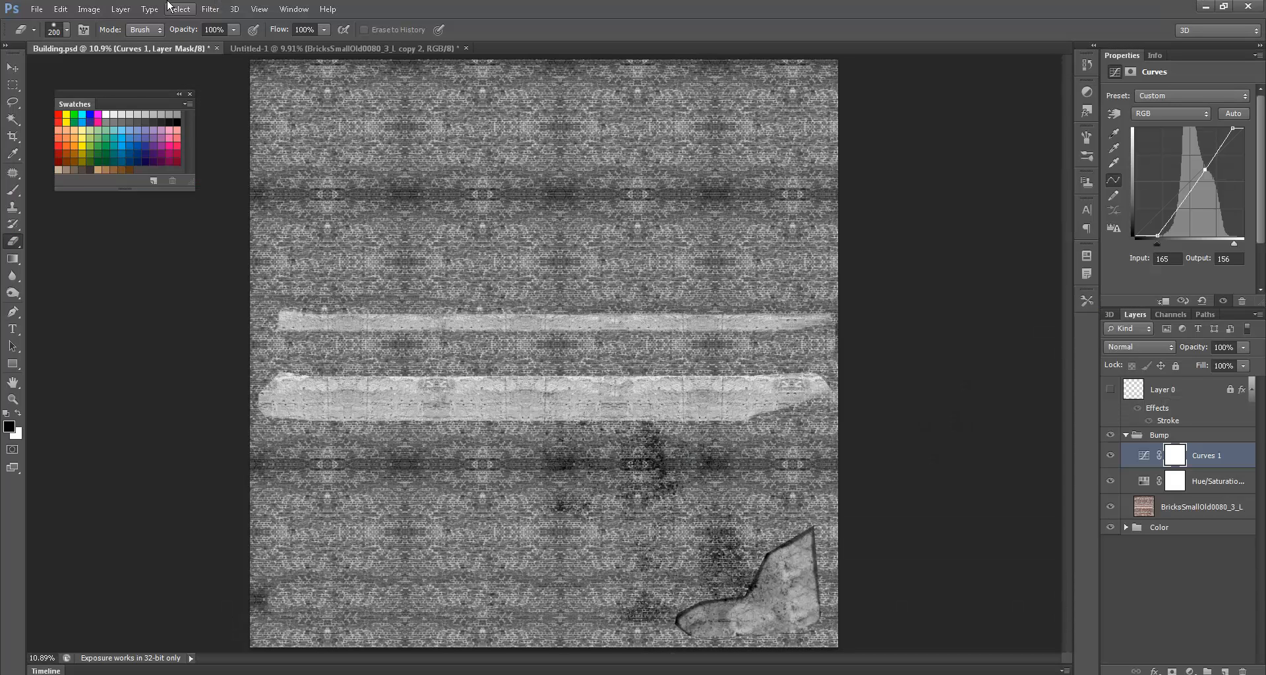
# - Resize the bump image from 8192 to 4096 pixels square with Constrain Proportions, then go to the sourceimages folder
pyautogui.click(88, 8)
pyautogui.click(132, 117)
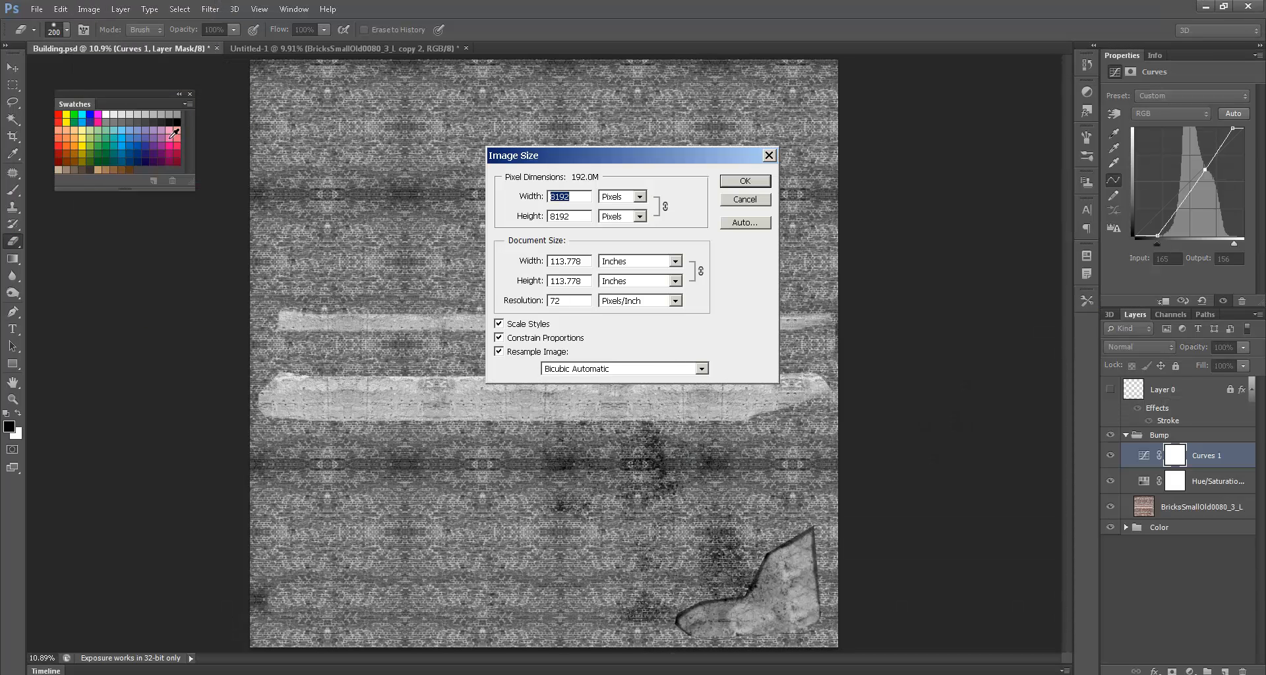
pyautogui.write('2048')
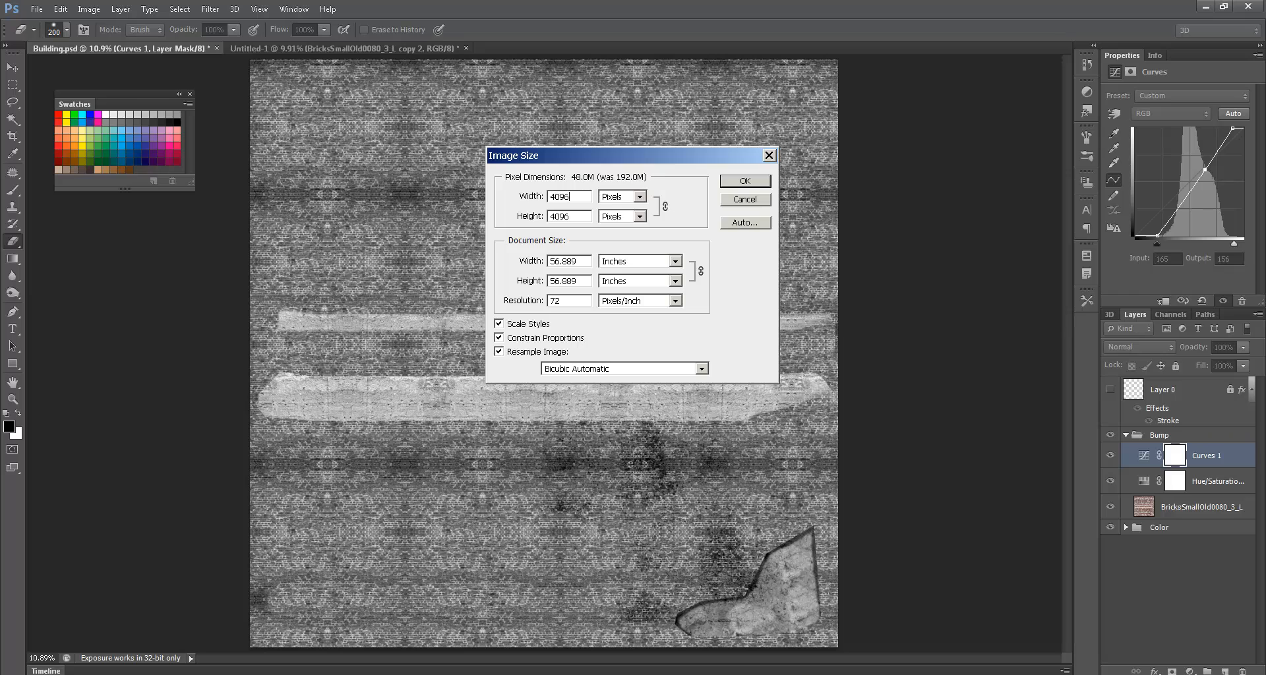
pyautogui.press('Return')
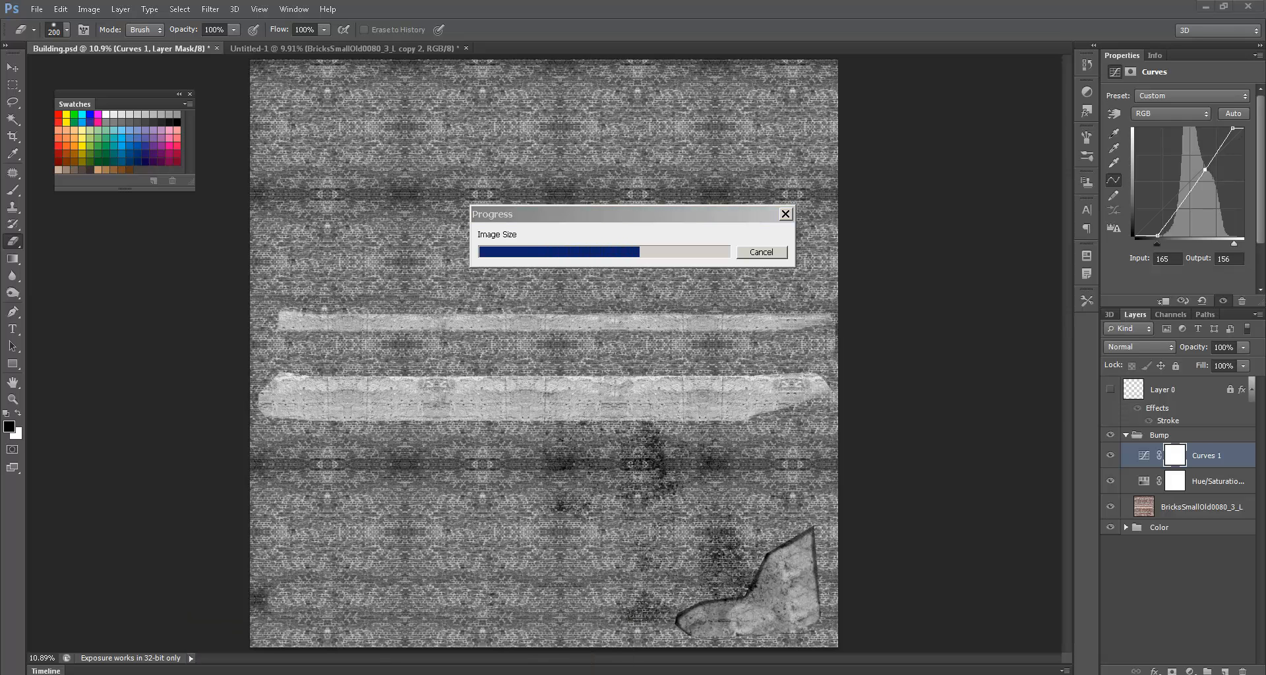
pyautogui.hotkey('alt', 'Tab')
# - Refresh sourceimages and compare the sizes of Building_Bump.iff and Building.iff, both about 206 MB
pyautogui.click(324, 294)
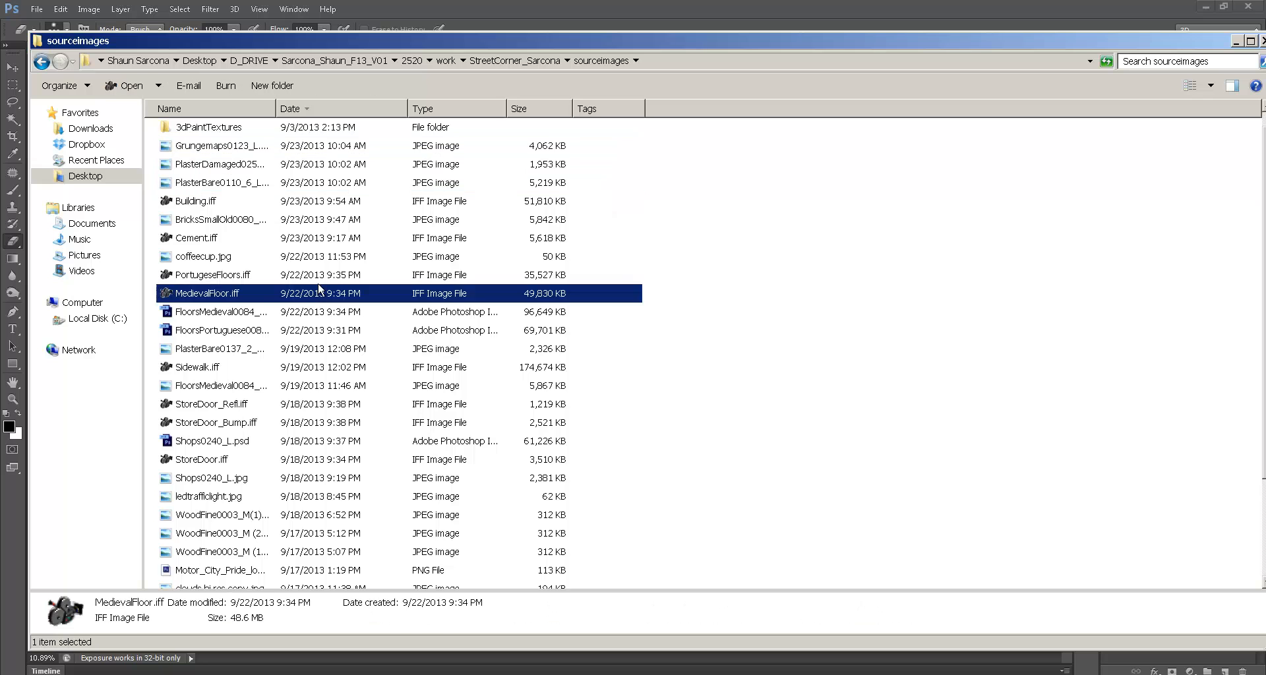
pyautogui.click(236, 202)
pyautogui.press('F5')
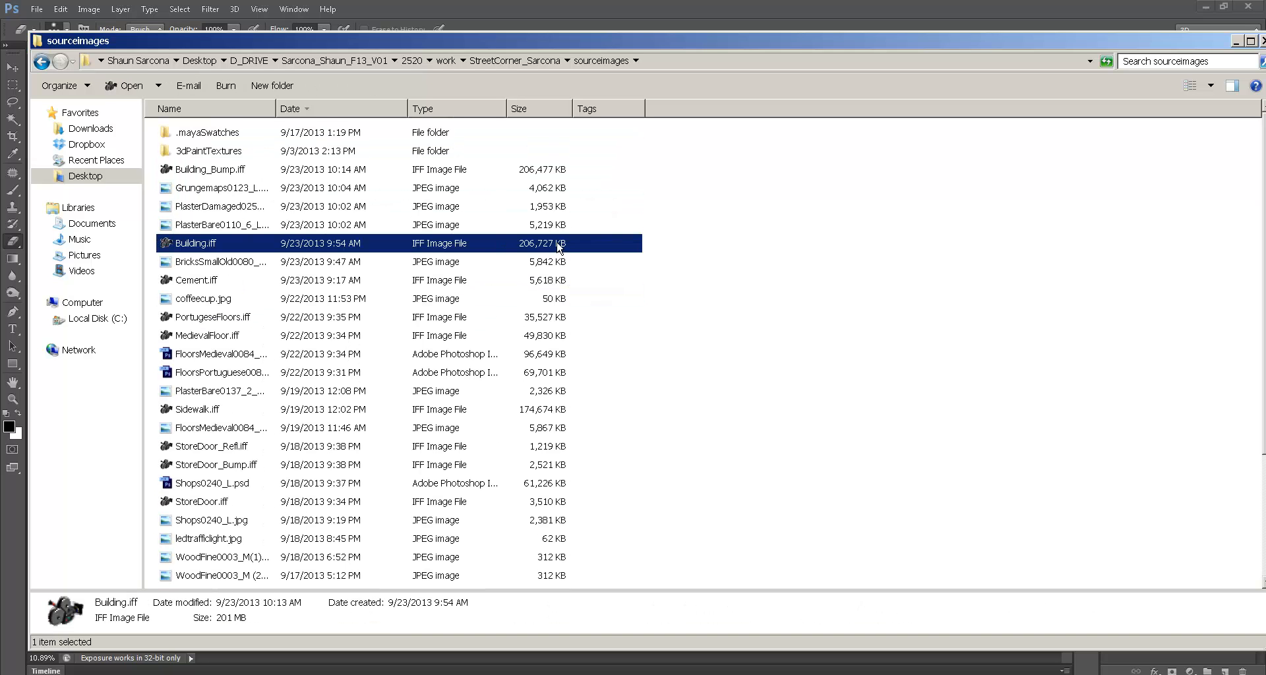
pyautogui.click(536, 173)
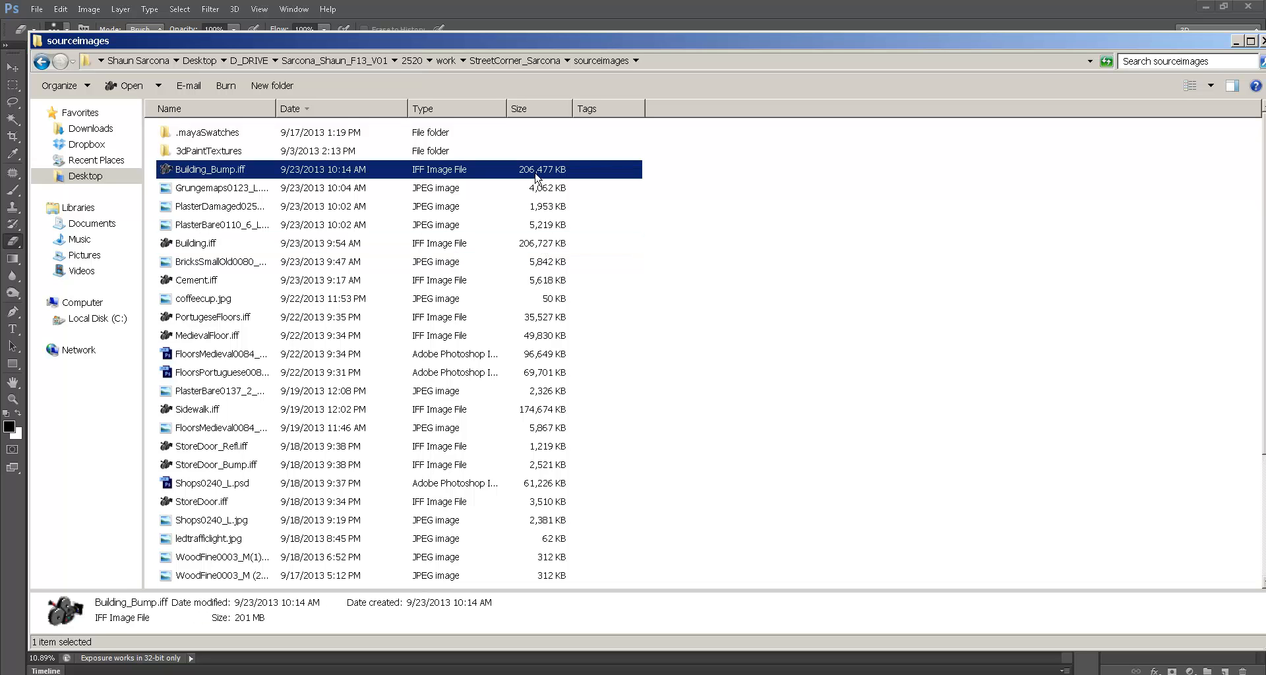
pyautogui.keyDown('ctrl'); pyautogui.click(531, 245); pyautogui.keyUp('ctrl')
pyautogui.hotkey('alt', 'Tab')
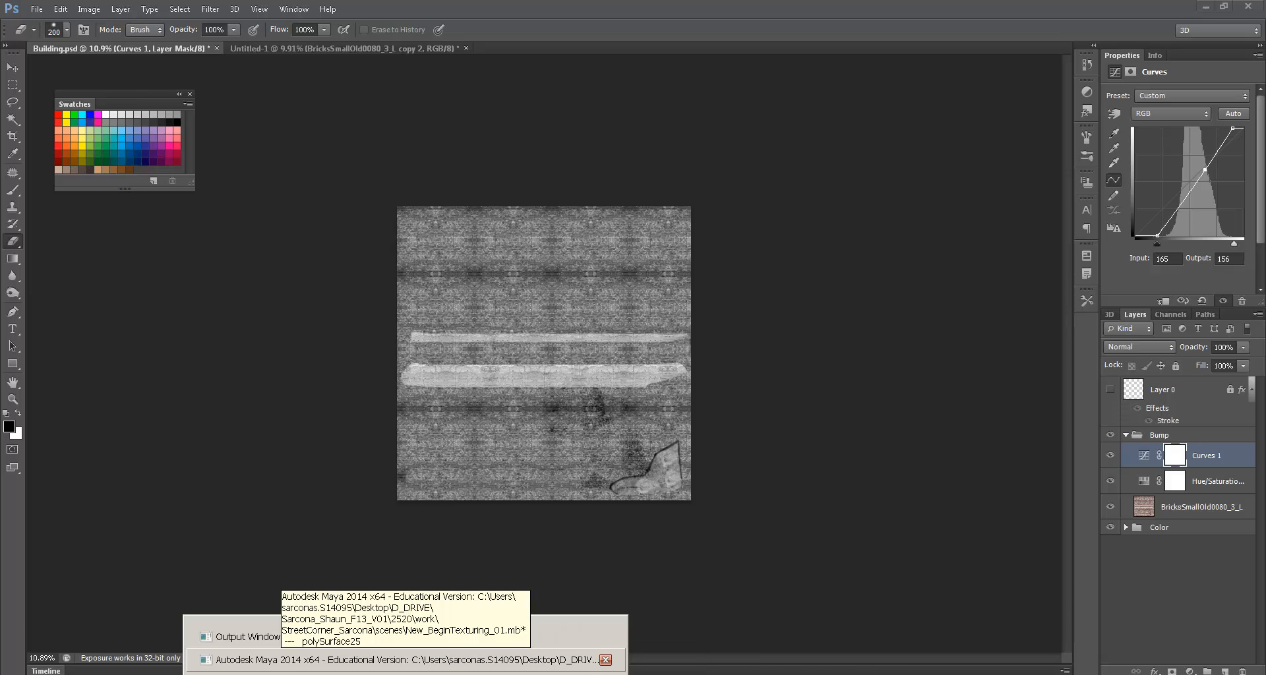
# - Orbit the Maya viewport around to the building's corner with the traffic light
pyautogui.moveTo(284, 659)
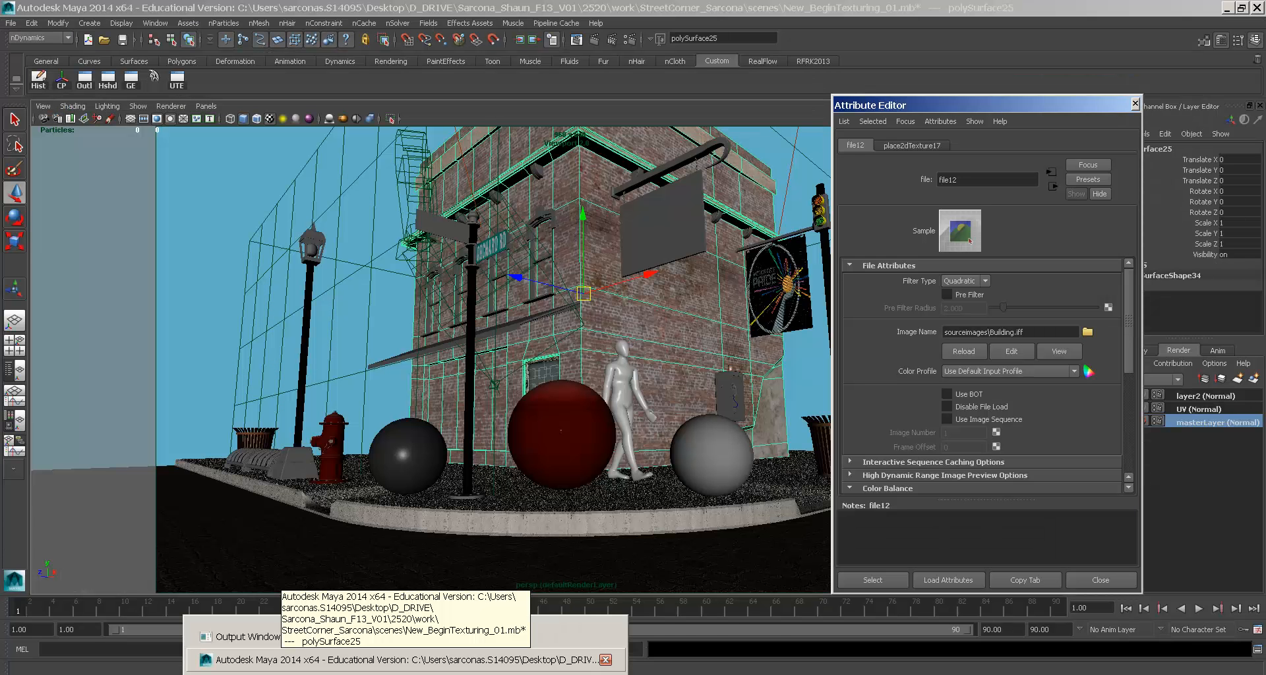
pyautogui.click(798, 373)
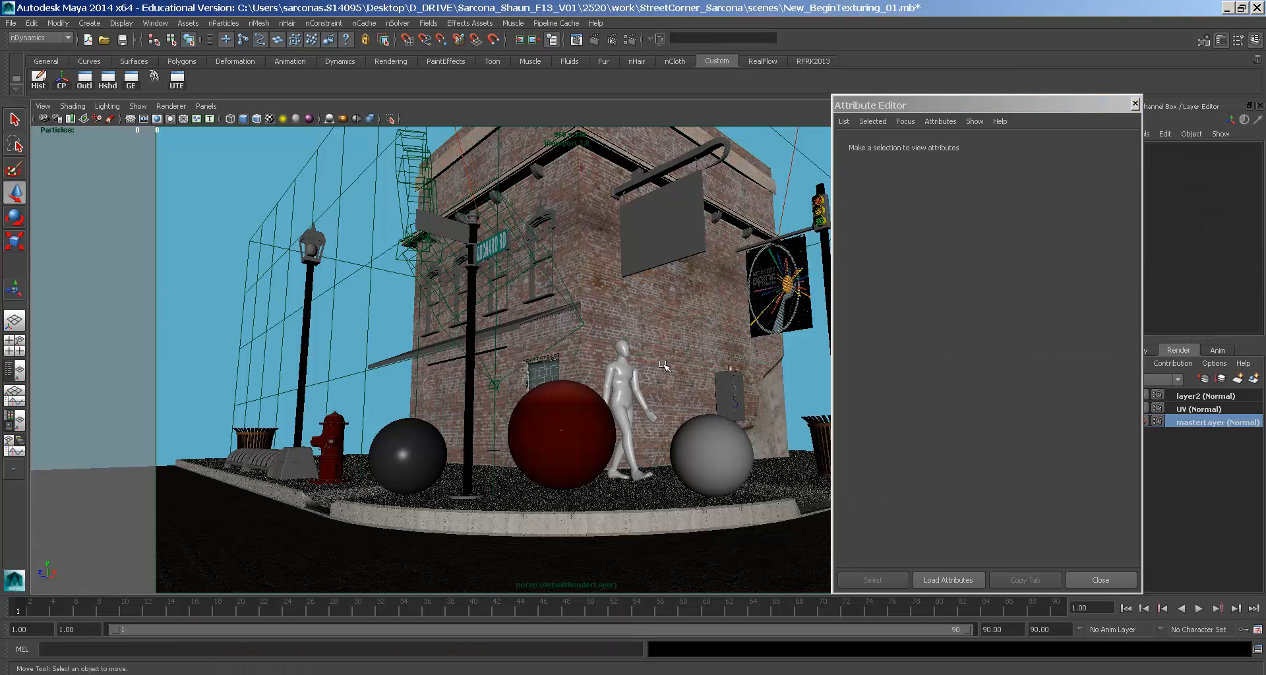
pyautogui.keyDown('alt'); pyautogui.moveTo(643, 356); pyautogui.dragTo(640, 388); pyautogui.keyUp('alt')
pyautogui.keyDown('alt'); pyautogui.moveTo(640, 388); pyautogui.dragTo(535, 392, button='middle'); pyautogui.keyUp('alt')
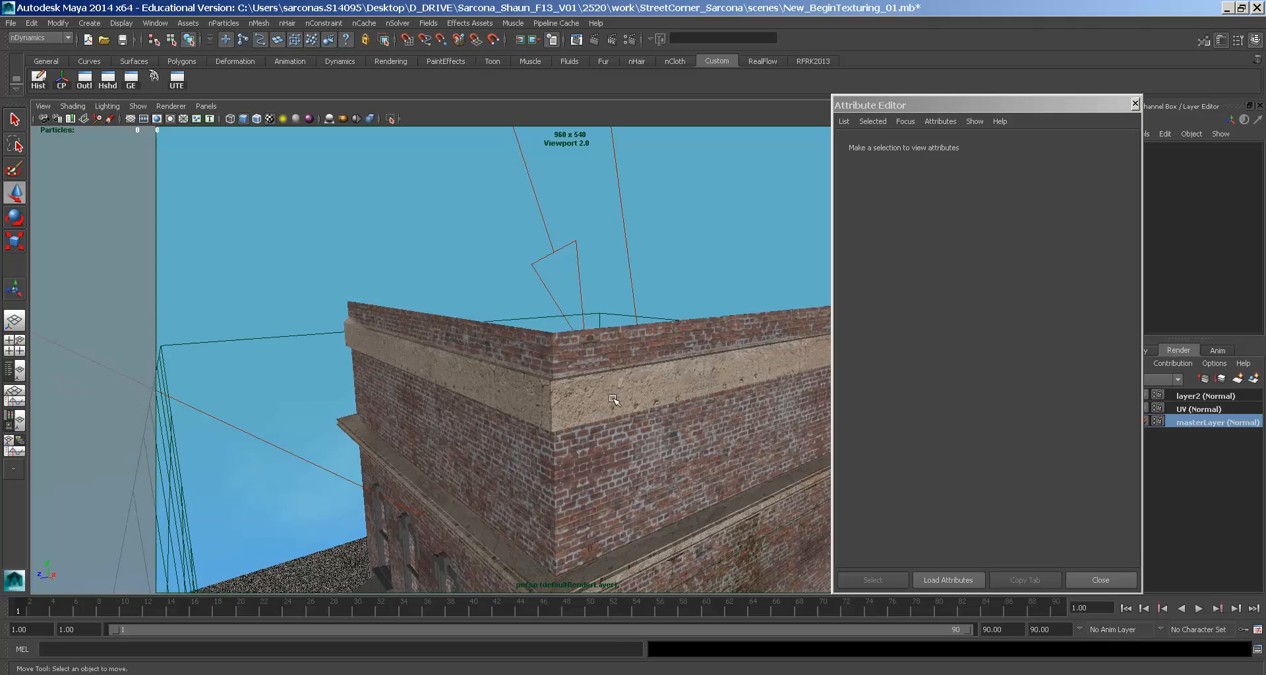
pyautogui.keyDown('alt'); pyautogui.moveTo(629, 437); pyautogui.dragTo(342, 244, button='middle'); pyautogui.keyUp('alt')
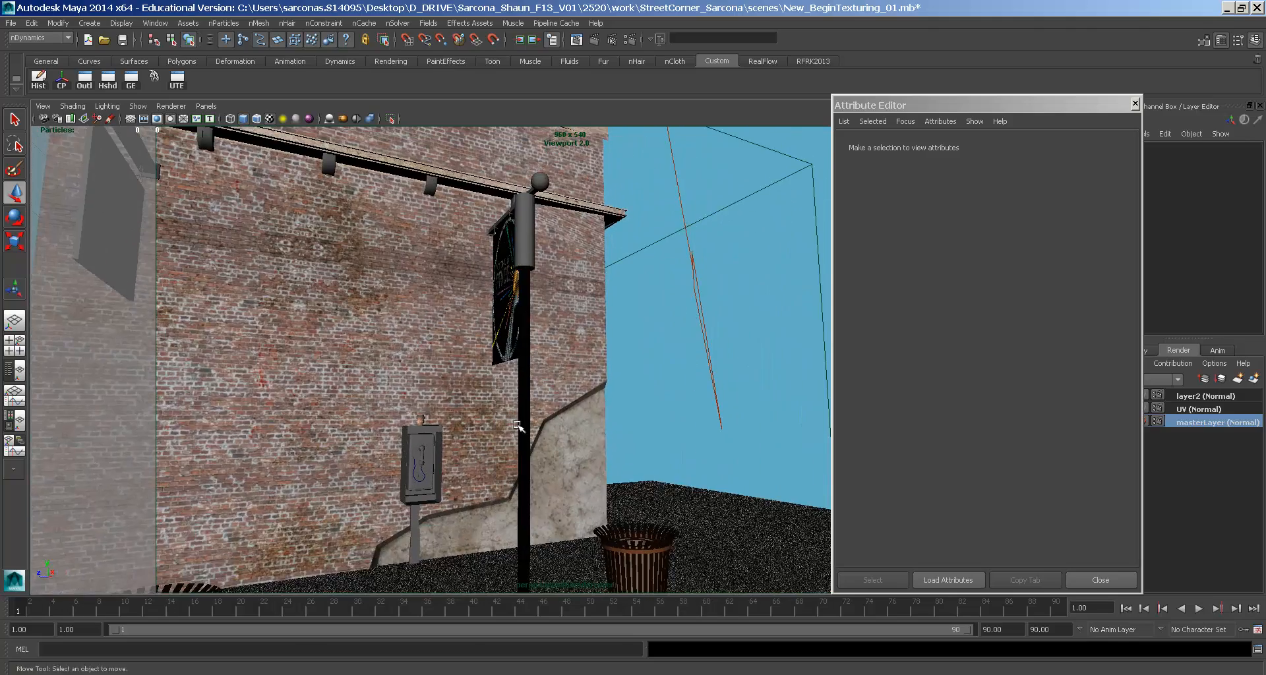
pyautogui.keyDown('alt'); pyautogui.moveTo(356, 307); pyautogui.dragTo(427, 385); pyautogui.keyUp('alt')
pyautogui.hotkey('alt', 'Tab')
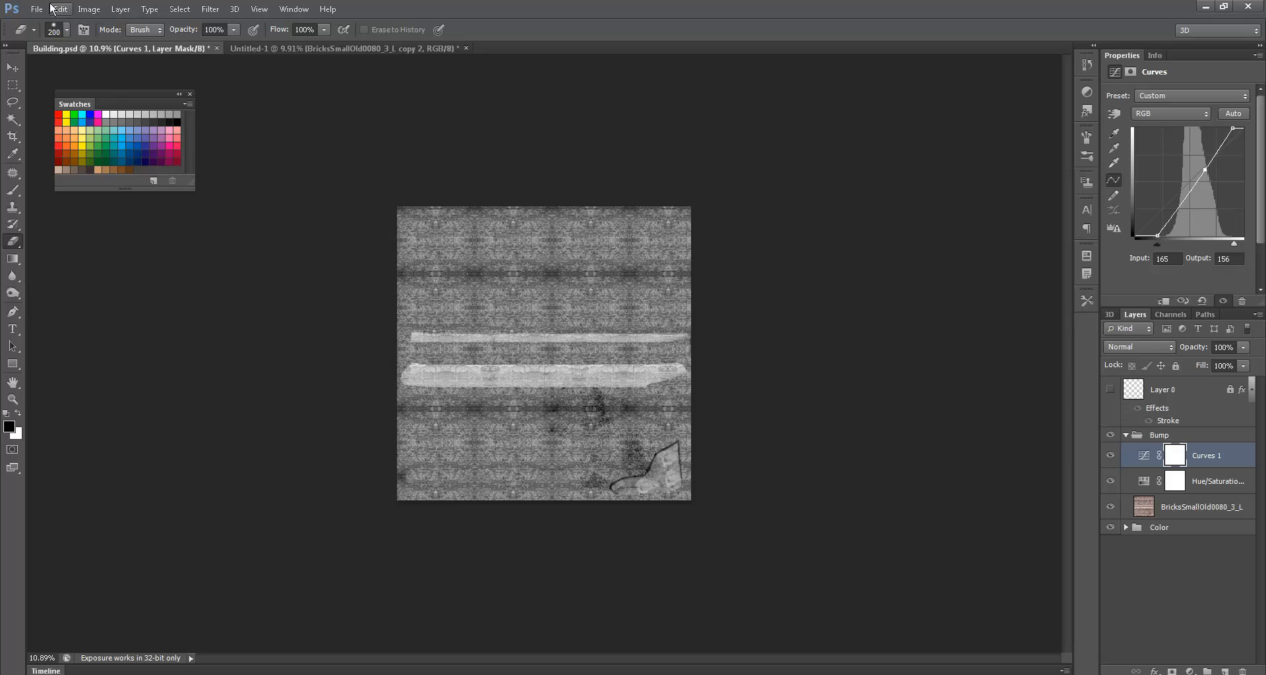
# - Save the greyscale bump texture as IFF, overwriting sourceimages/Building_Bump.iff
pyautogui.click(36, 8)
pyautogui.click(79, 185)
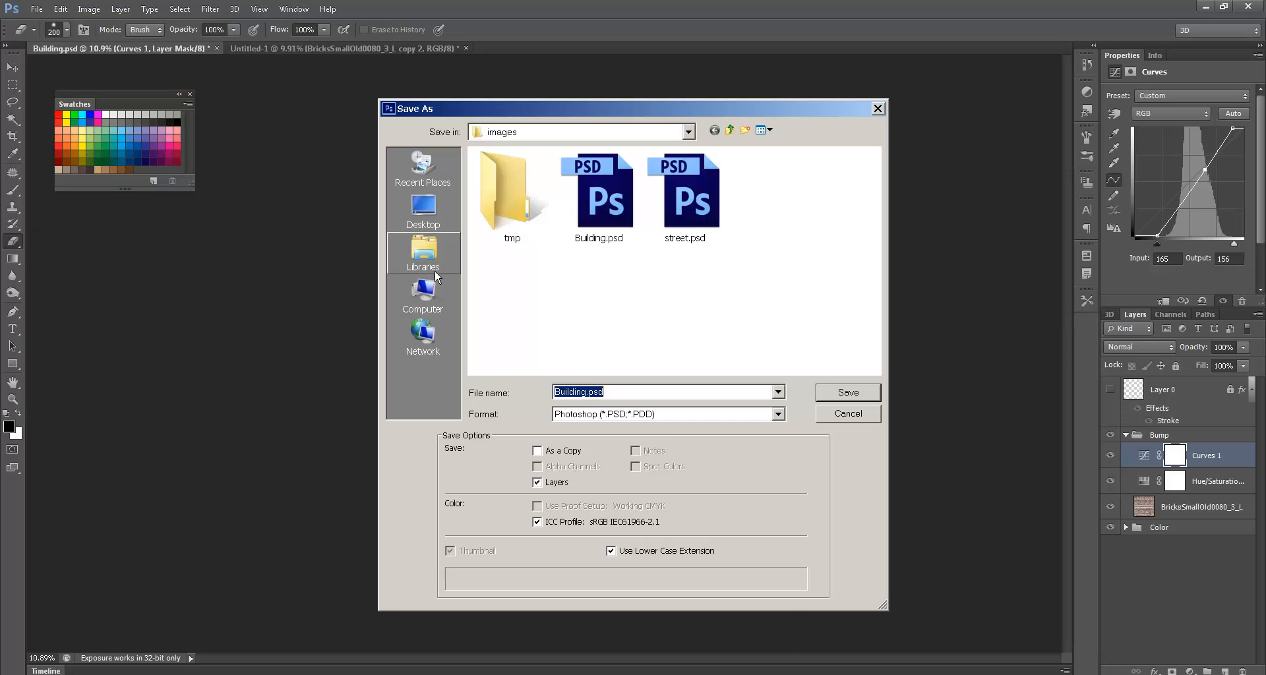
pyautogui.click(598, 415)
pyautogui.press('i')
pyautogui.press('Return')
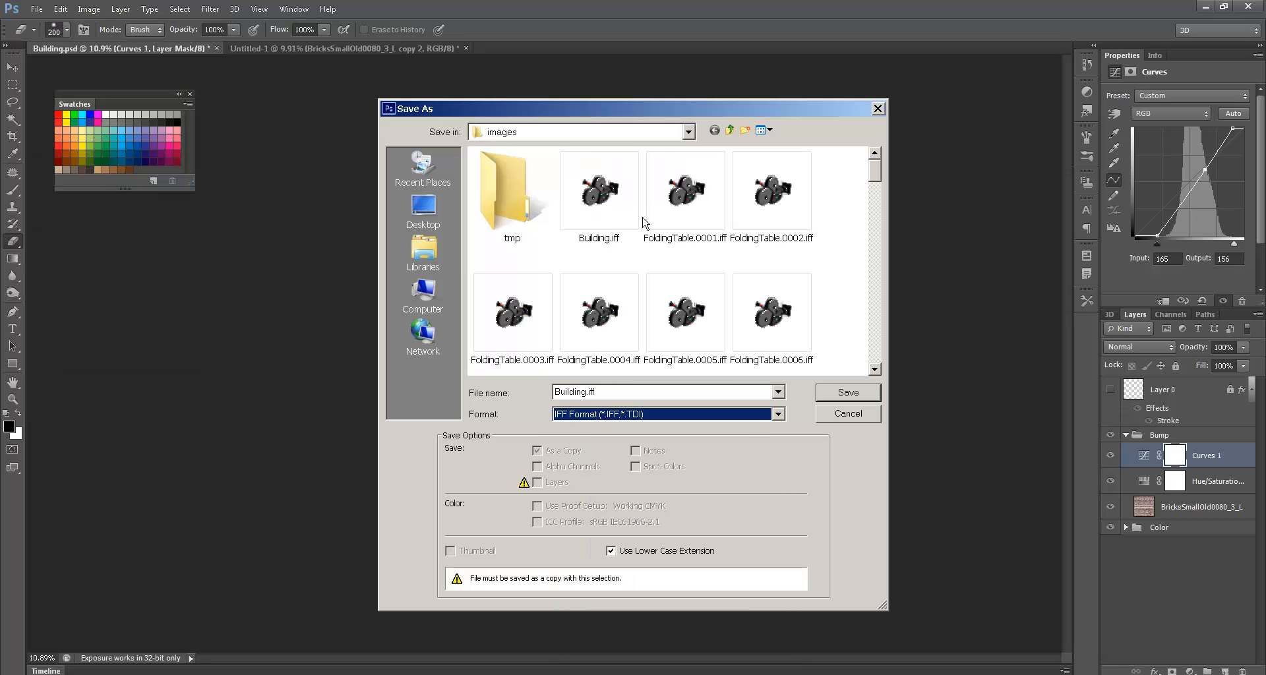
pyautogui.click(729, 130)
pyautogui.click(513, 323)
pyautogui.doubleClick(512, 323)
pyautogui.doubleClick(534, 210)
pyautogui.press('Return')
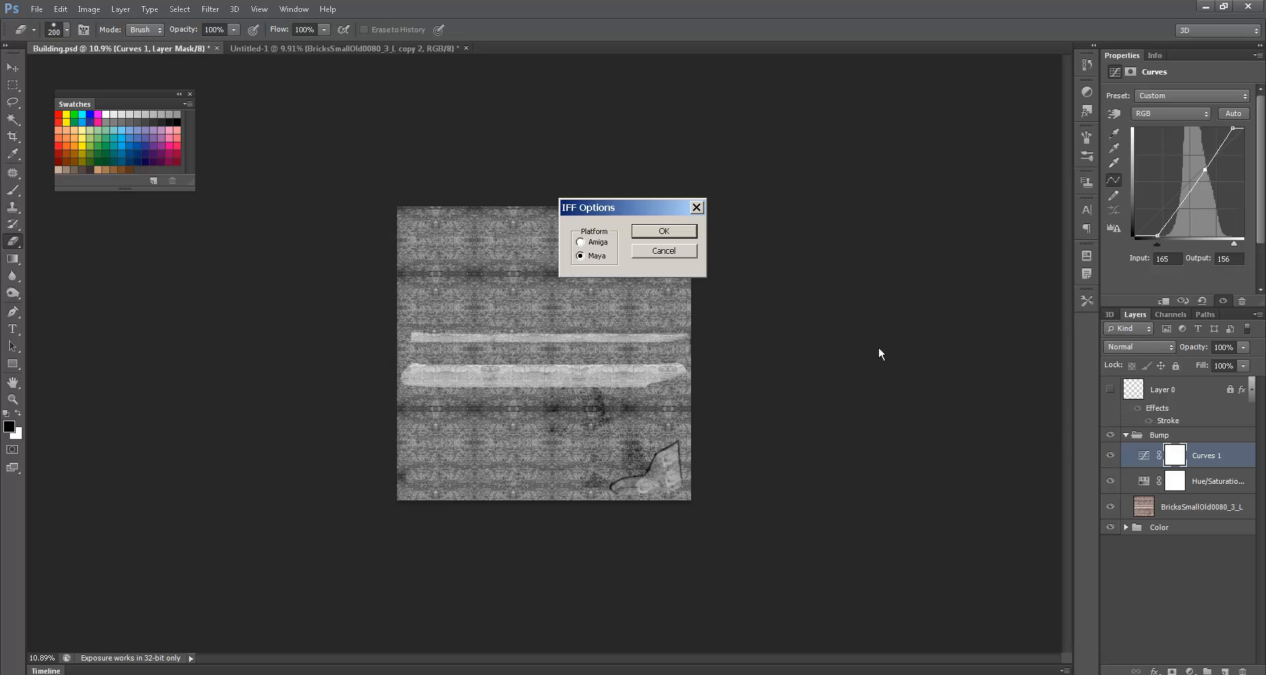
pyautogui.click(679, 231)
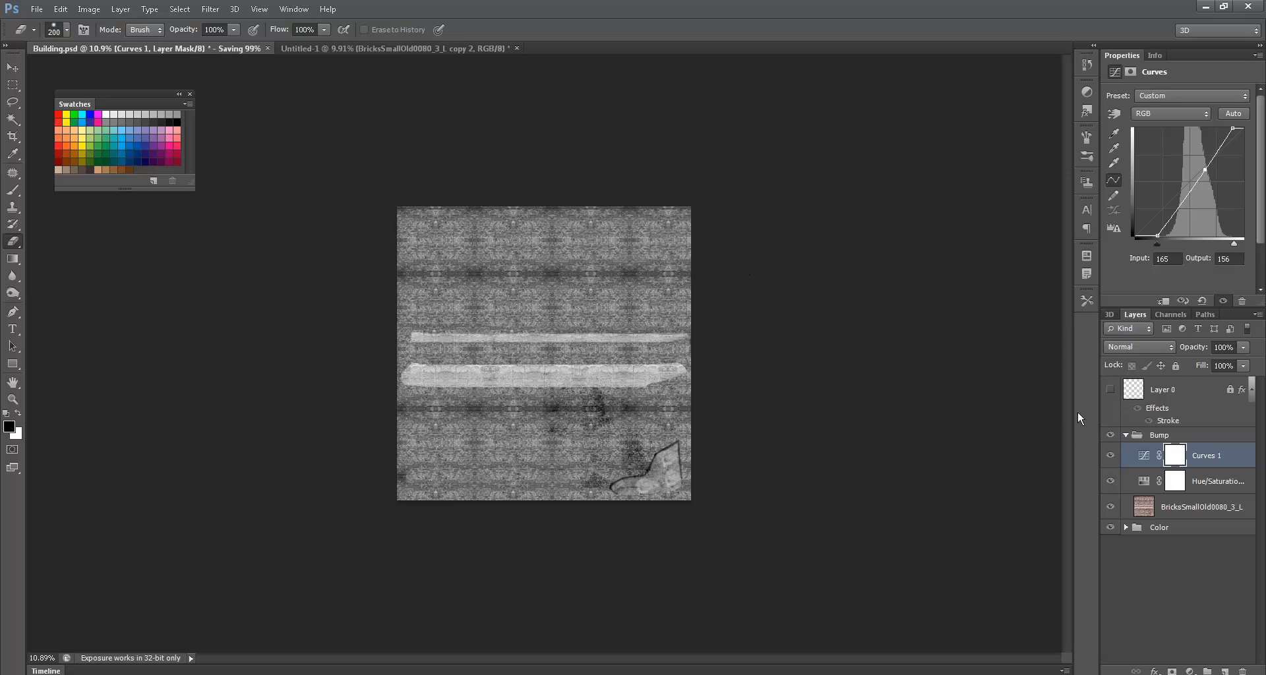
# - Hide the Bump group and save the colour bricks as IFF over sourceimages/Building.iff
pyautogui.click(1109, 435)
pyautogui.hotkey('ctrl', 'shift', 's')
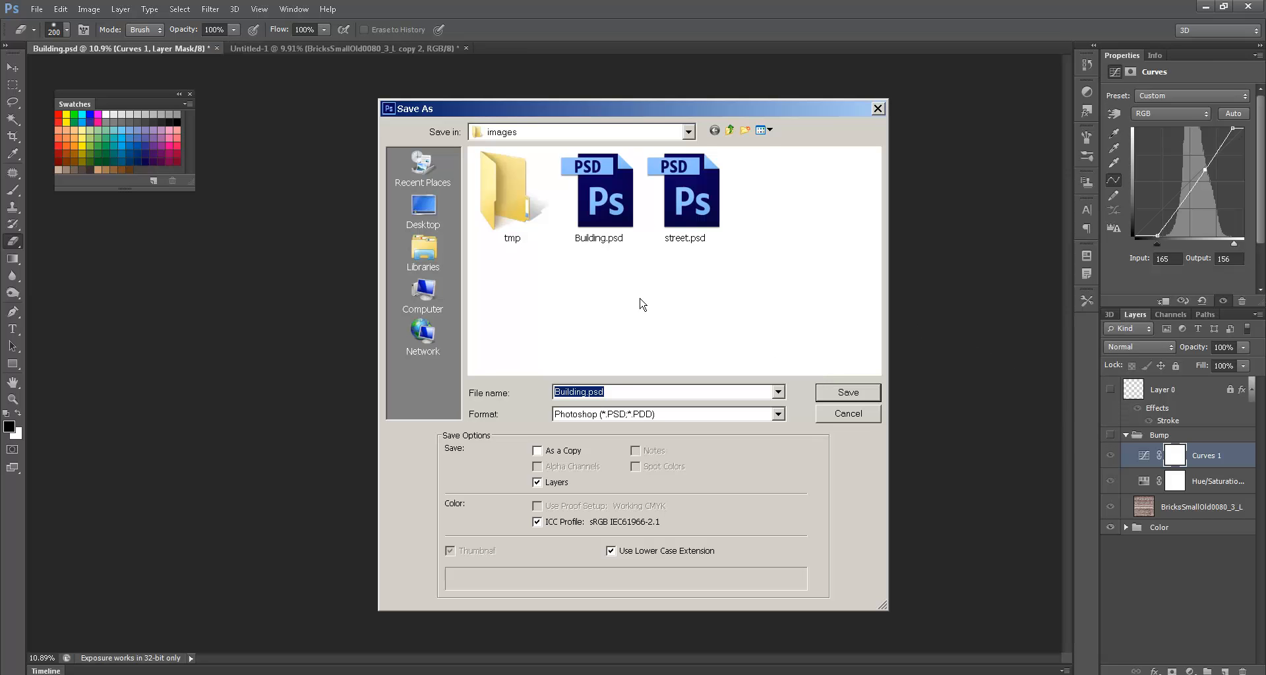
pyautogui.click(729, 130)
pyautogui.doubleClick(514, 322)
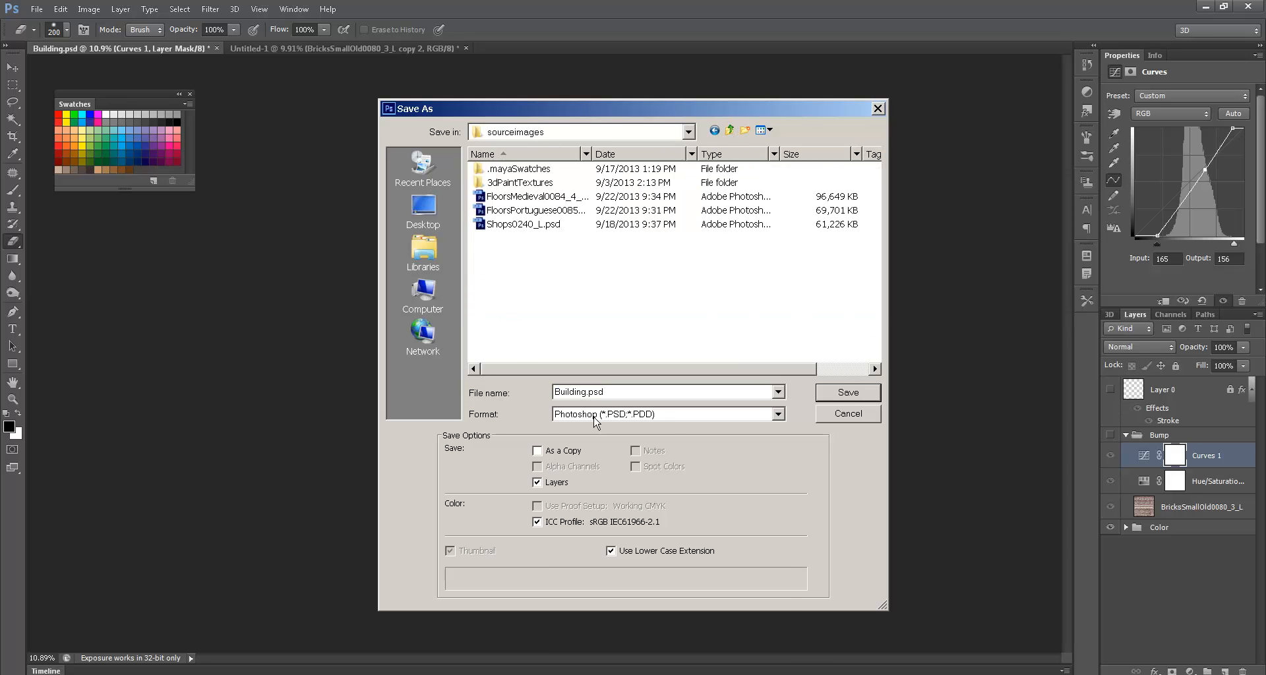
pyautogui.click(597, 415)
pyautogui.press('i')
pyautogui.press('Return')
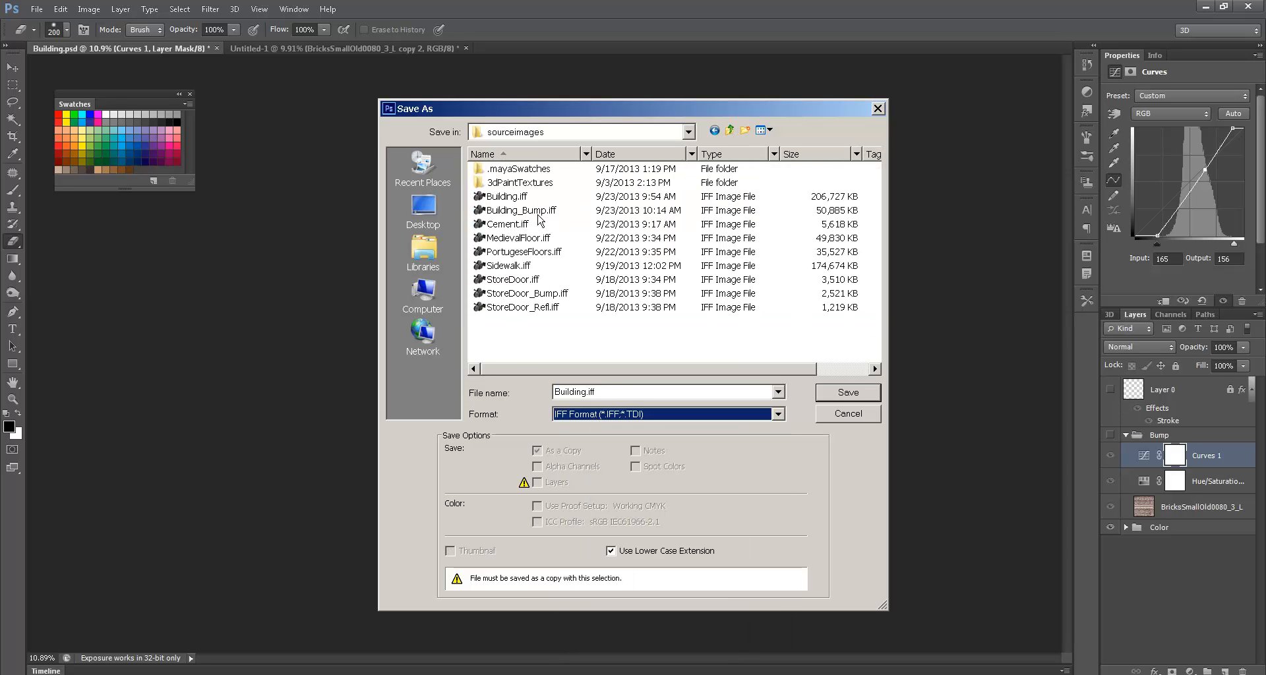
pyautogui.doubleClick(529, 198)
pyautogui.click(605, 261)
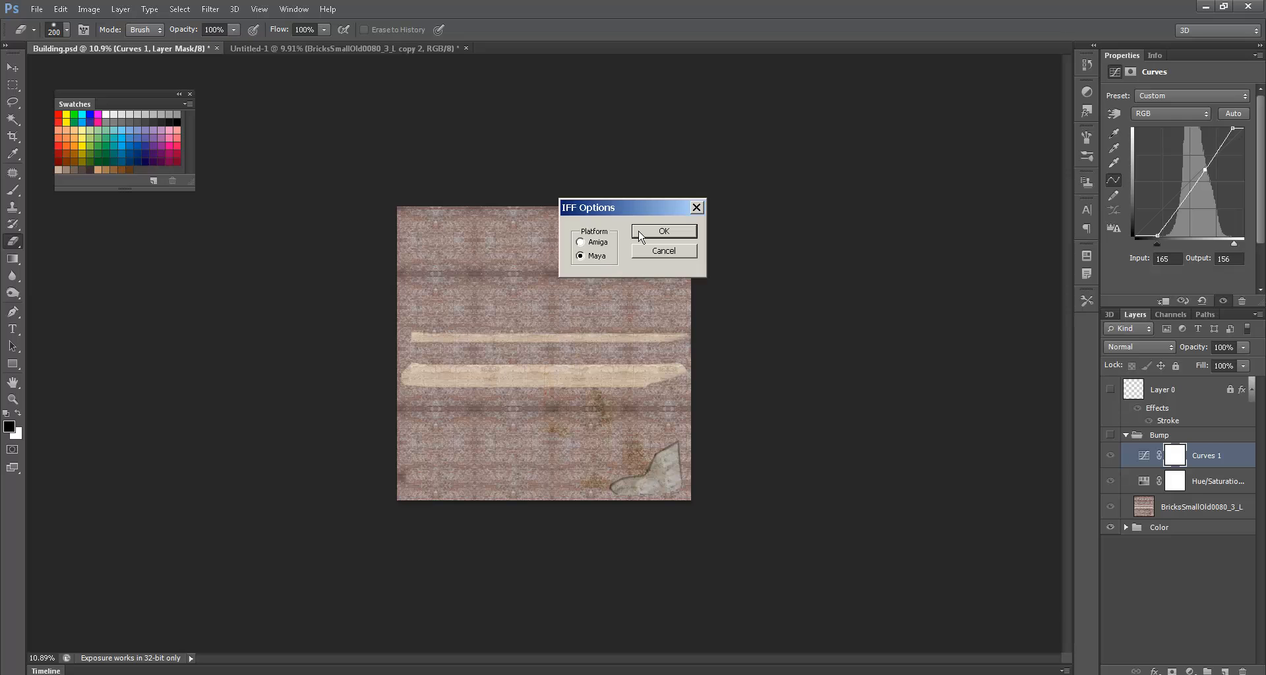
pyautogui.click(663, 232)
pyautogui.hotkey('alt', 'Tab')
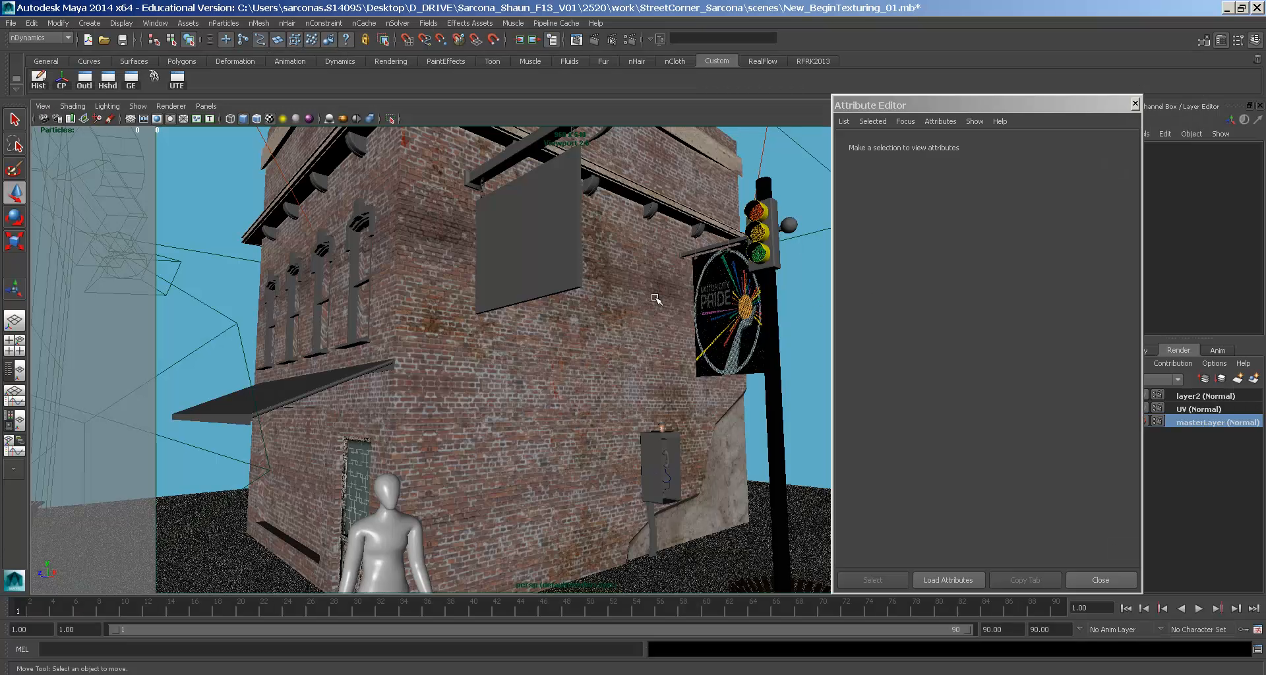
# - Inspect the file12 colour map, then return to building_MIA and scroll to its Bump settings
pyautogui.click(1108, 292)
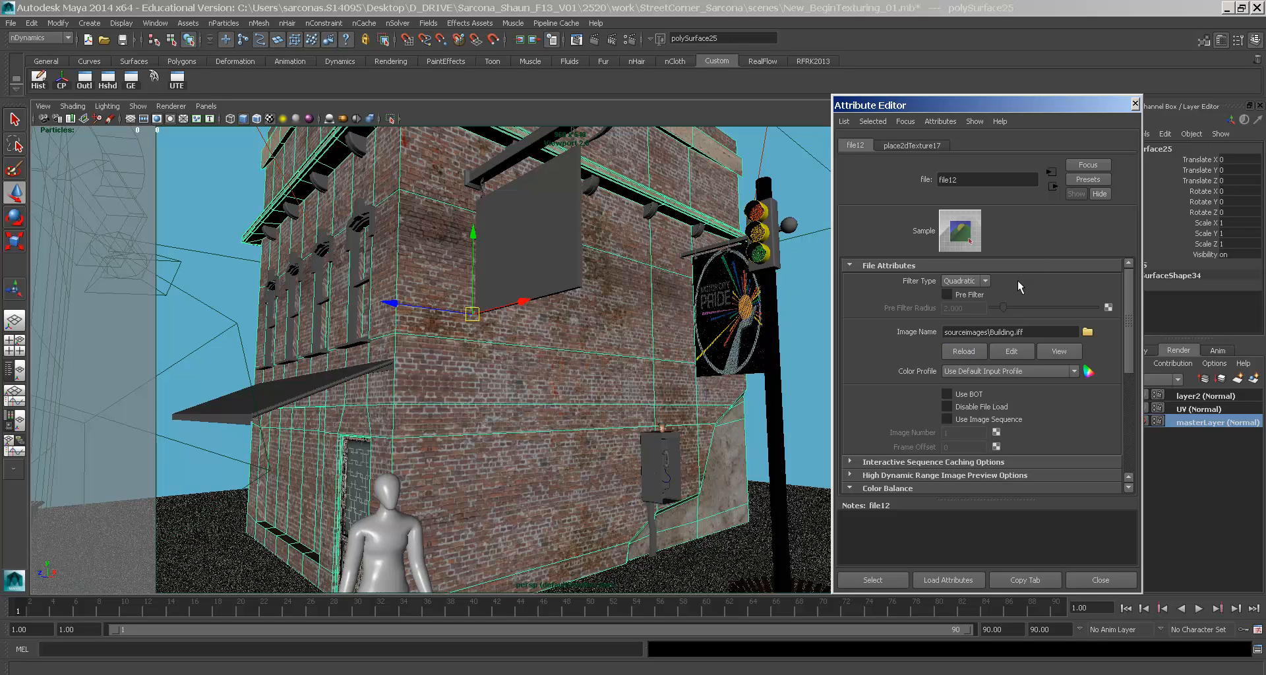
pyautogui.click(1052, 187)
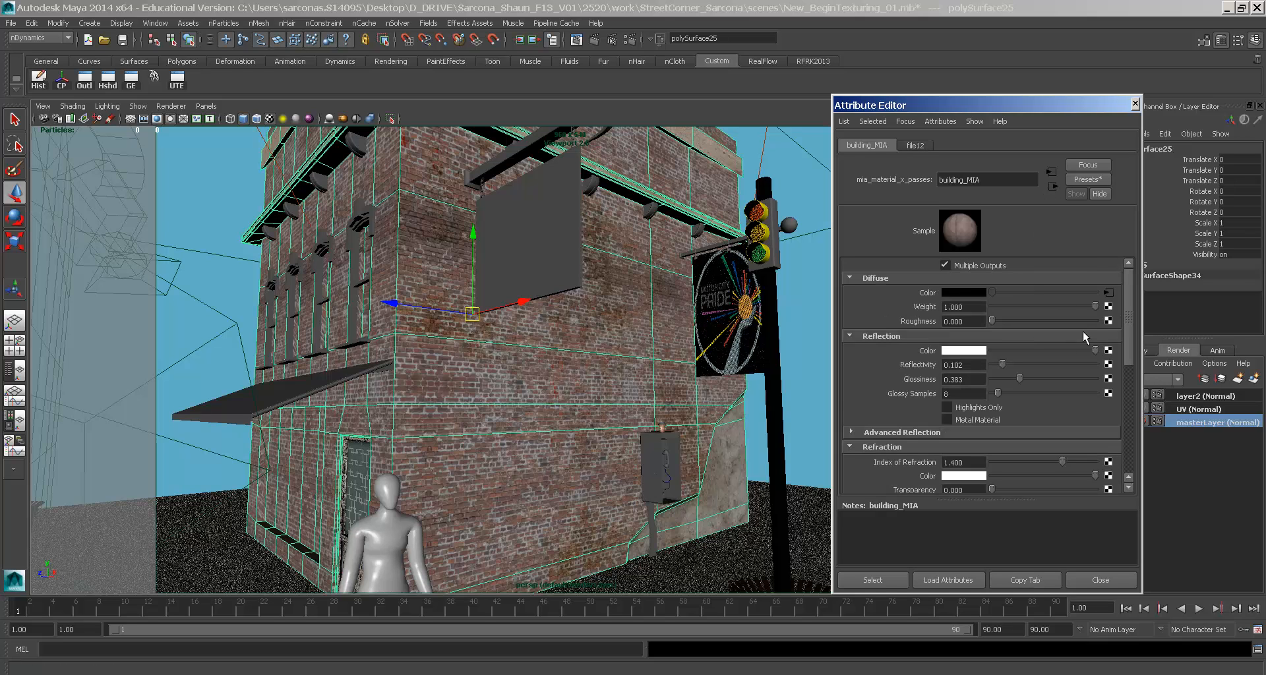
pyautogui.scroll(-5, 1088, 356)
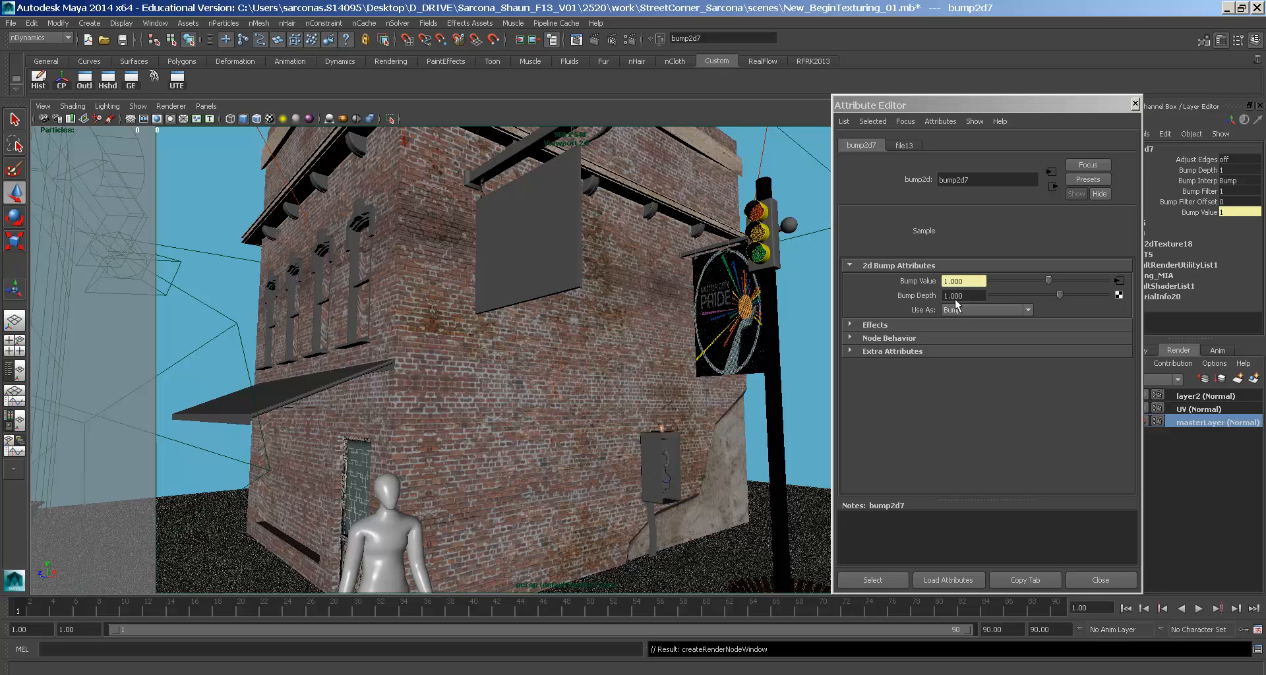
# - Set bump2d7's Bump Depth to 0.2
pyautogui.click(955, 299)
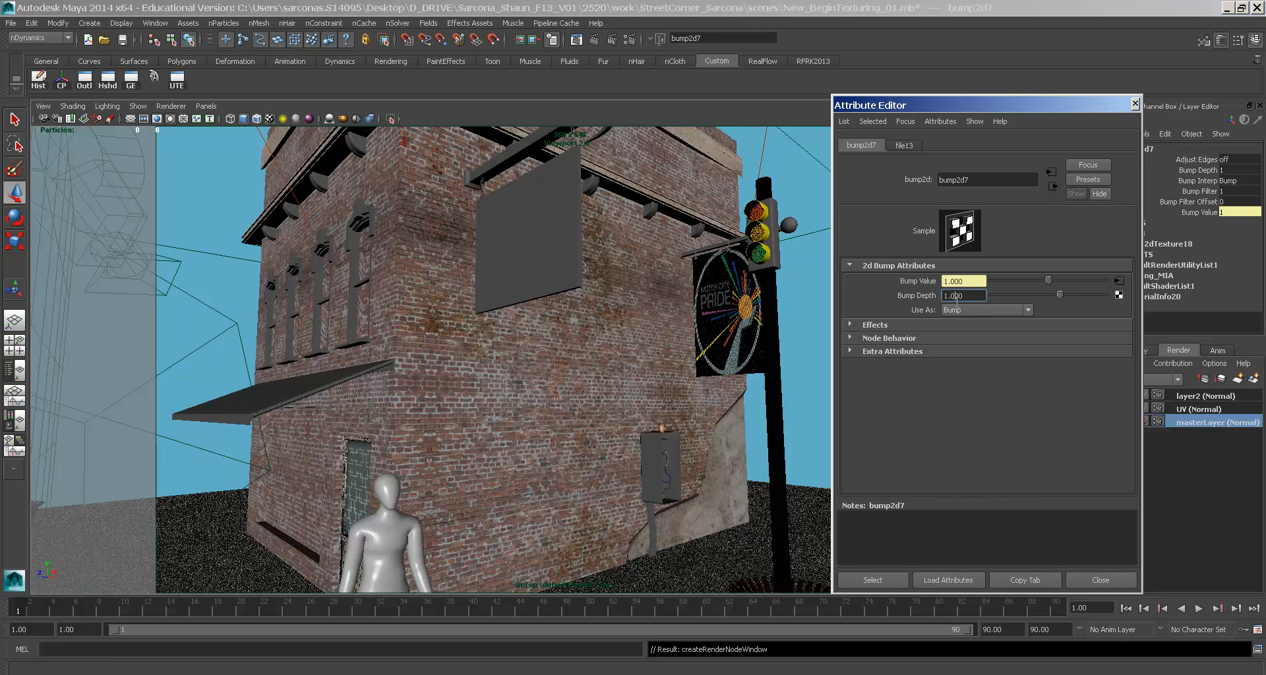
pyautogui.moveTo(967, 301); pyautogui.dragTo(916, 302)
pyautogui.write('0.2')
pyautogui.press('Return')
# - Load sourceimages/Building_Bump.iff as file13's image for the bump
pyautogui.click(1119, 281)
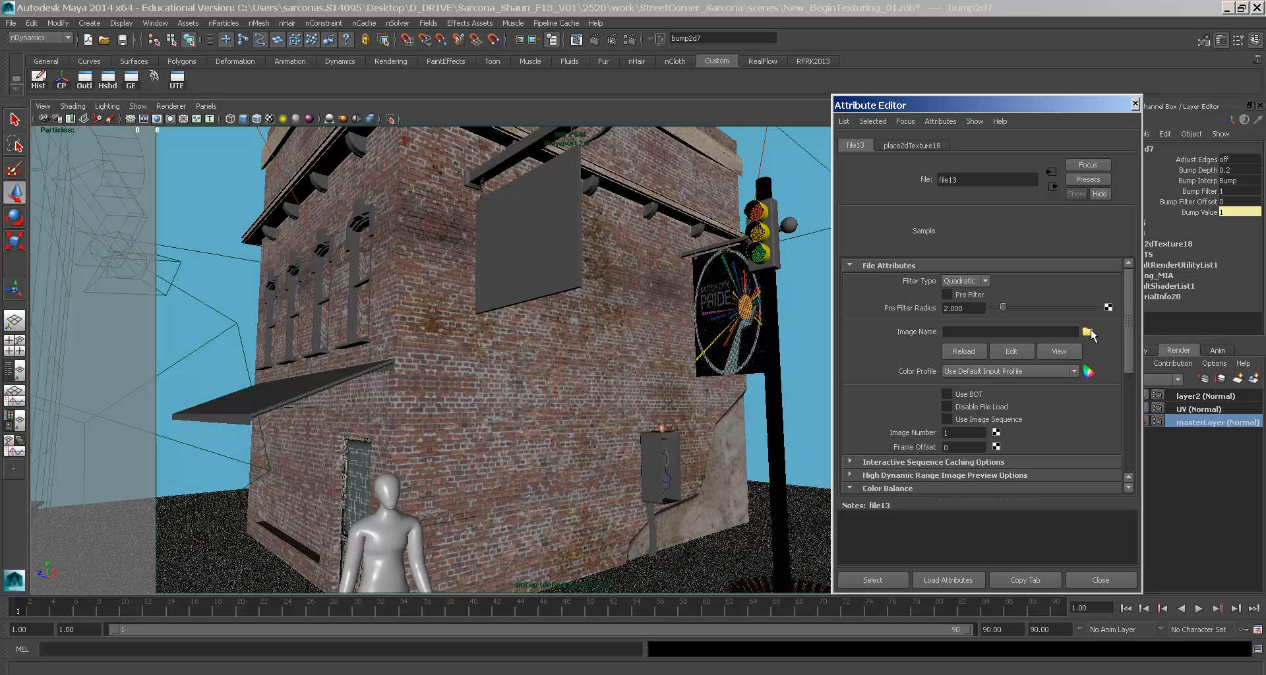
pyautogui.click(1087, 331)
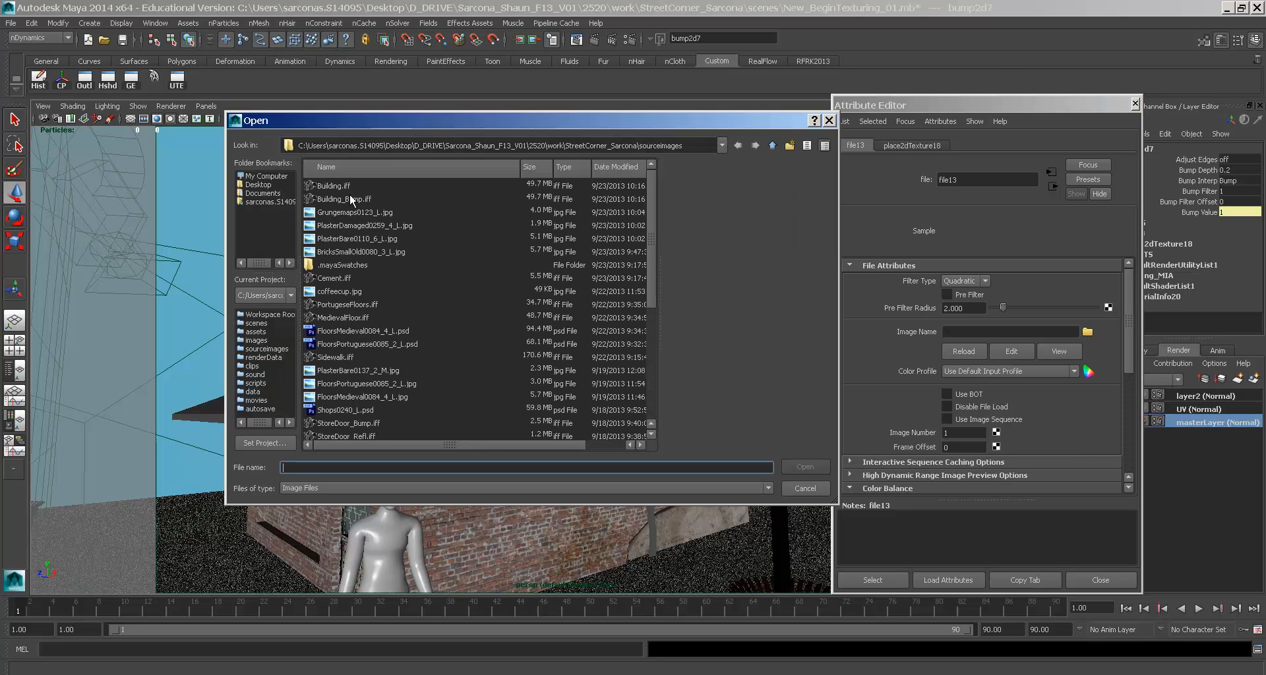
pyautogui.doubleClick(353, 199)
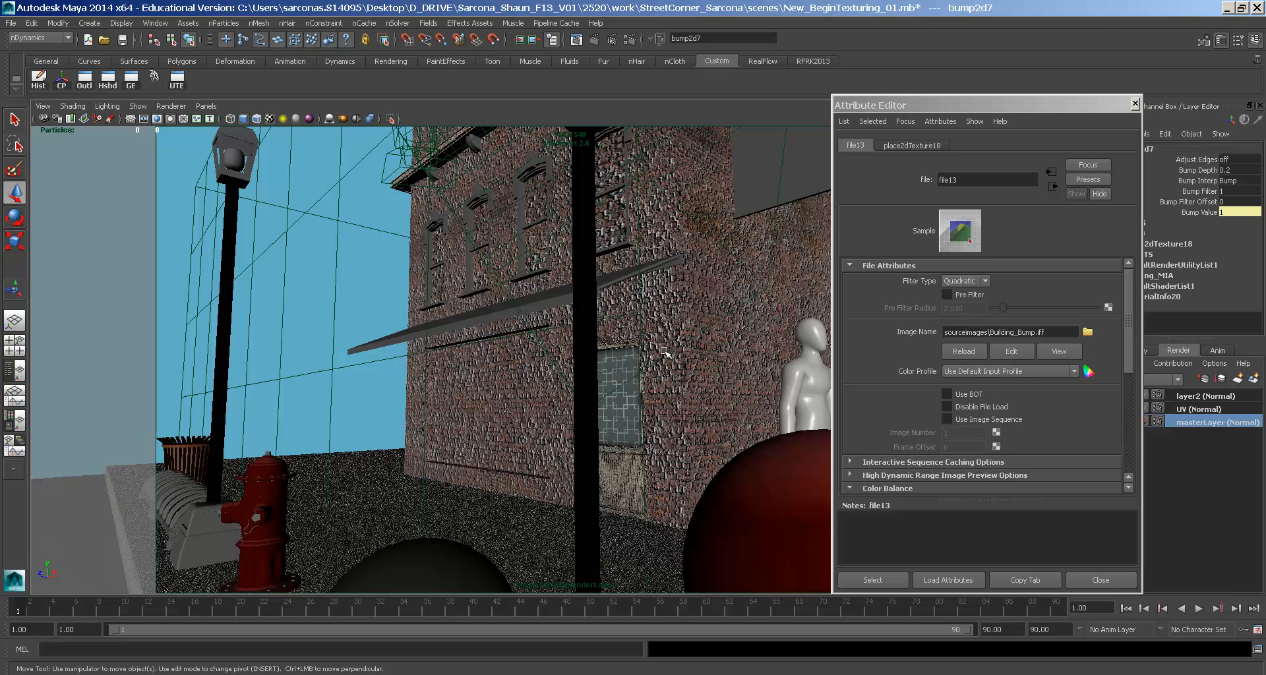
# - Check the viewport renderer choices, tumble the camera, and switch to the wide street-corner camera
pyautogui.click(171, 106)
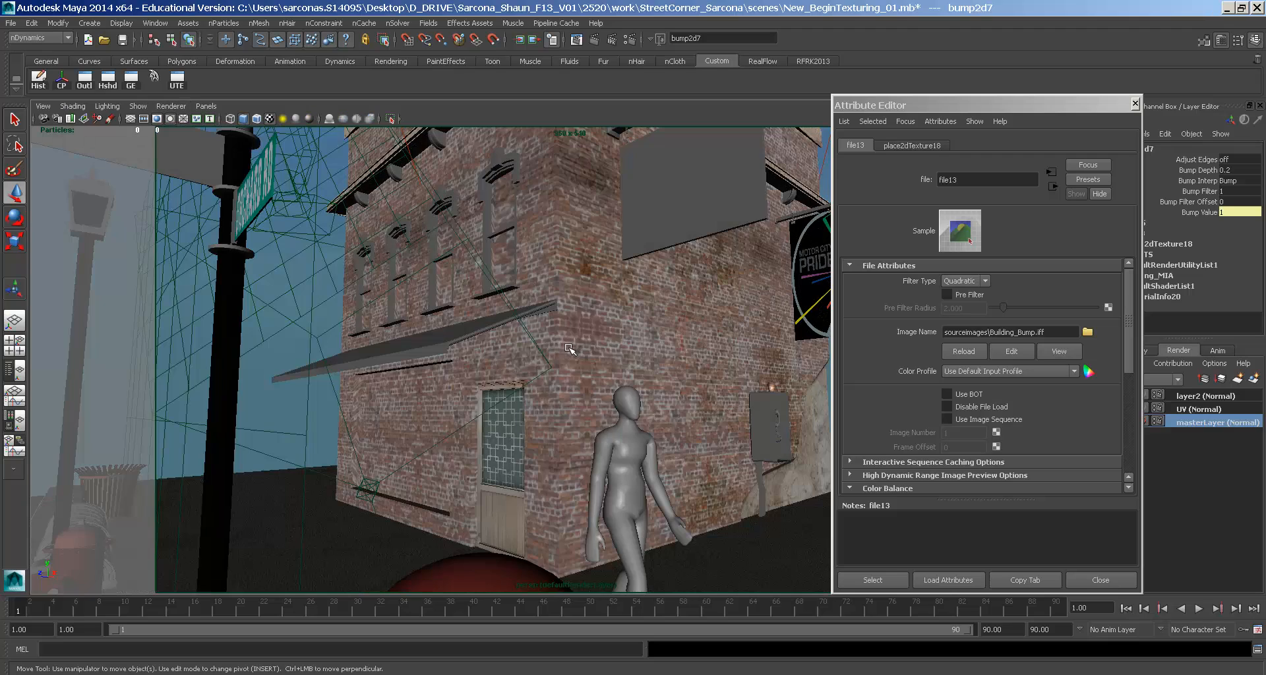
pyautogui.keyDown('alt'); pyautogui.moveTo(576, 393); pyautogui.dragTo(389, 461); pyautogui.keyUp('alt')
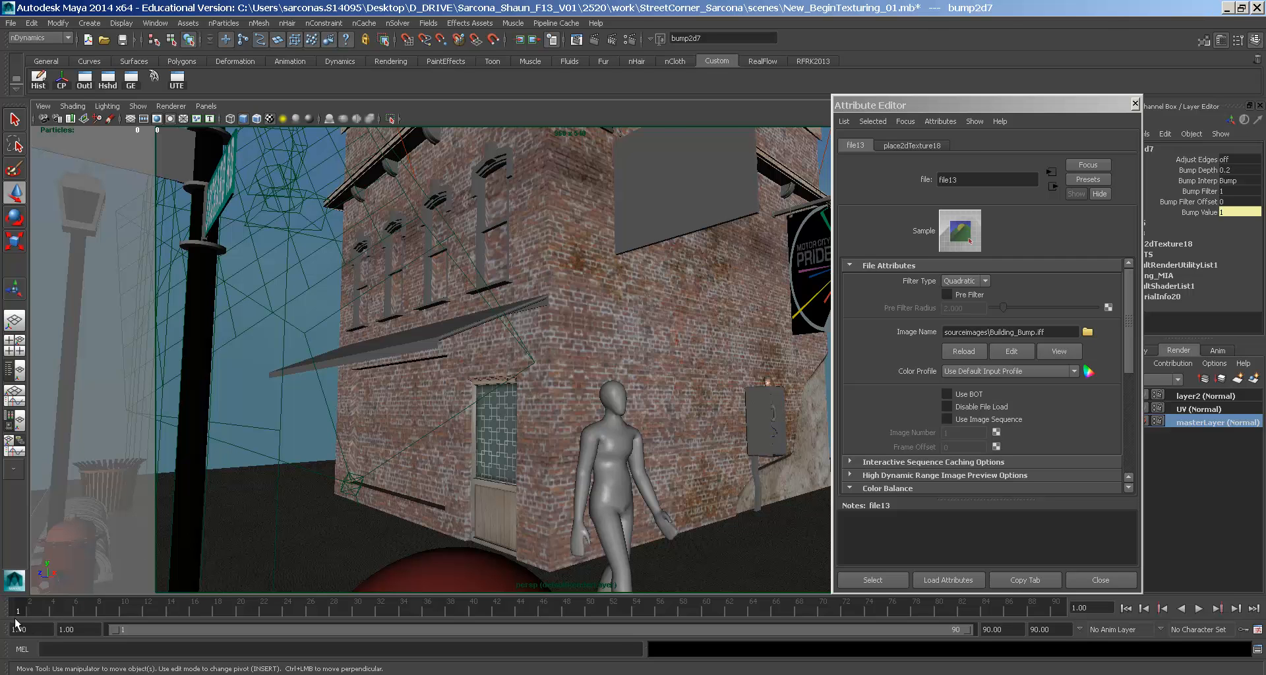
pyautogui.click(21, 611)
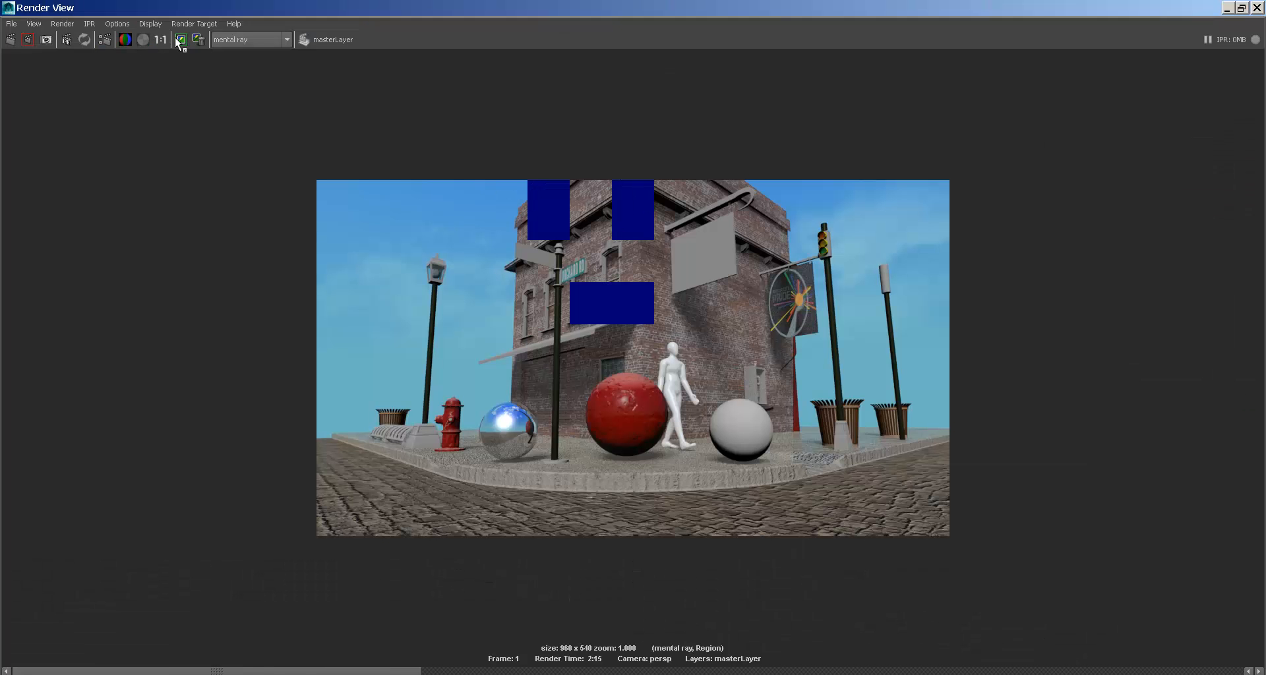
# - Re-render the street corner with the bump map, zoom in on the bumpy bricks, then close the Render View
pyautogui.doubleClick(135, 12)
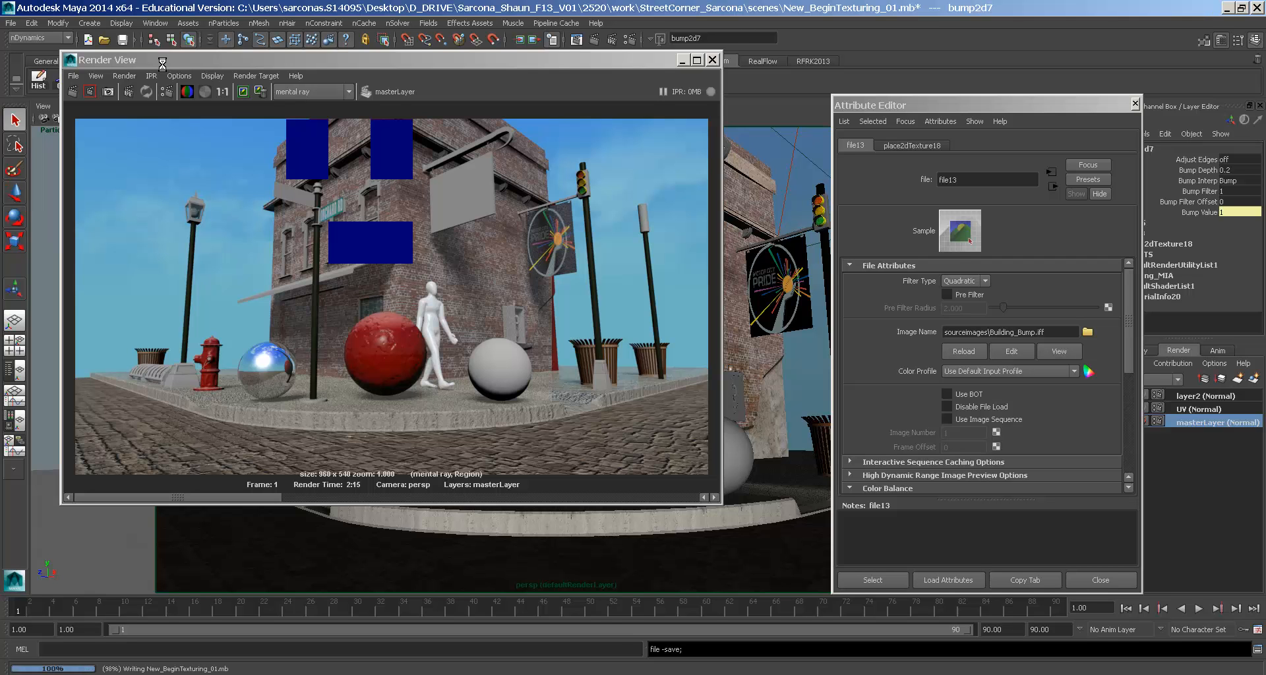
pyautogui.doubleClick(162, 60)
pyautogui.click(11, 41)
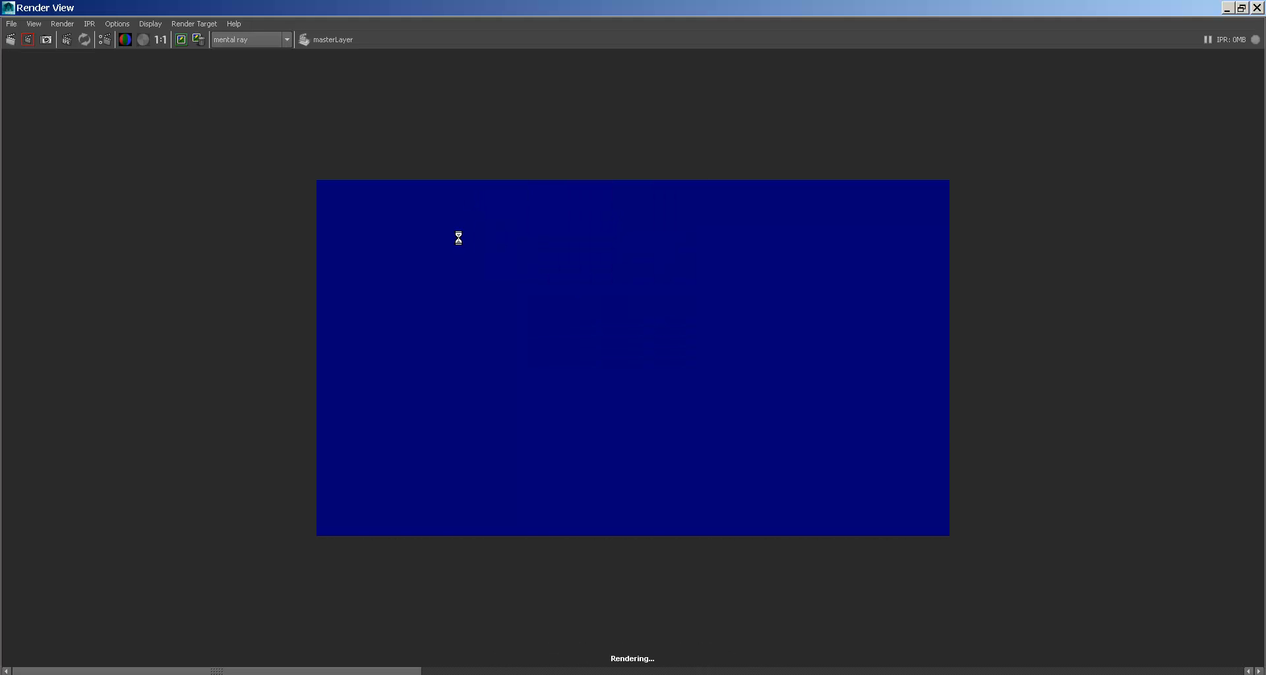
pyautogui.keyDown('alt'); pyautogui.moveTo(580, 260); pyautogui.dragTo(534, 363, button='middle'); pyautogui.keyUp('alt')
pyautogui.keyDown('alt'); pyautogui.moveTo(534, 363); pyautogui.dragTo(832, 385, button='right'); pyautogui.keyUp('alt')
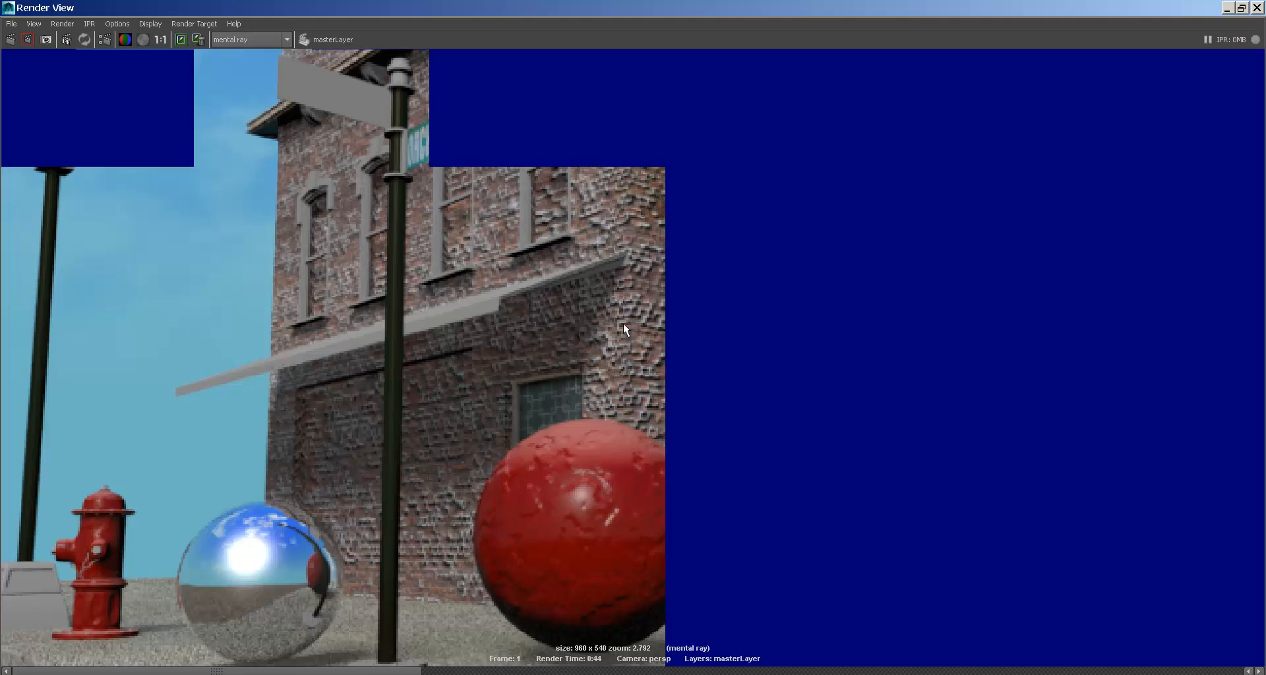
pyautogui.click(8, 7)
pyautogui.click(26, 113)
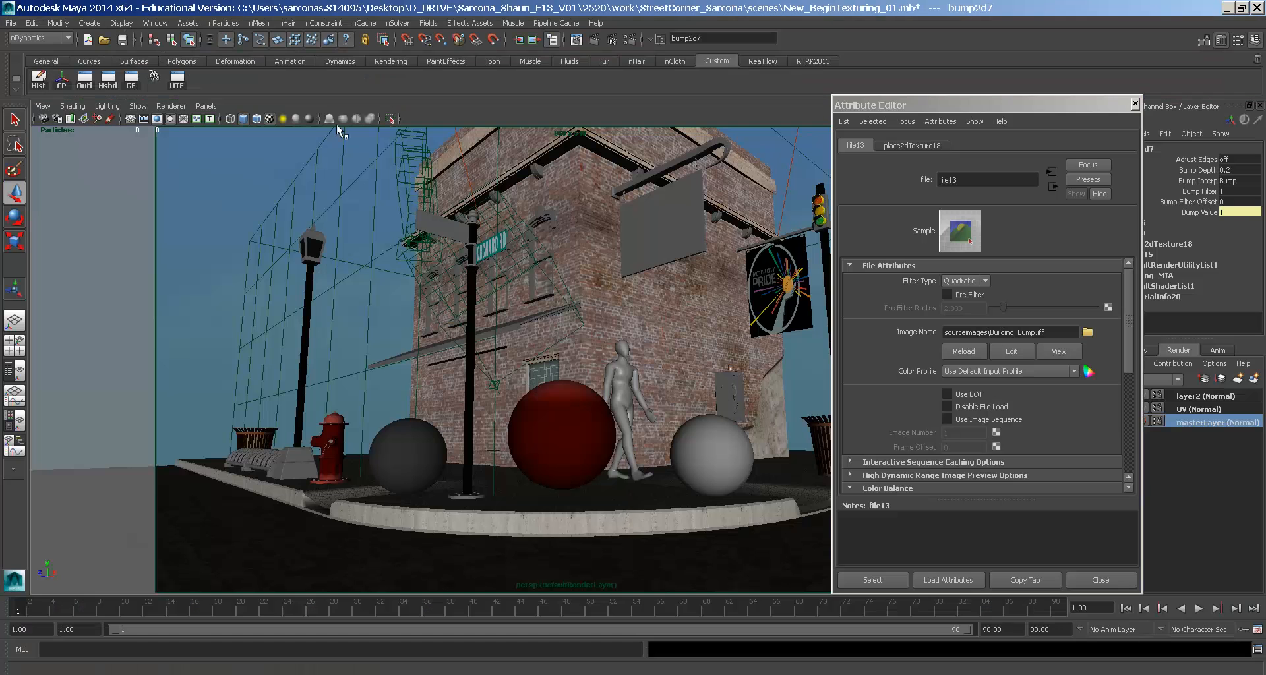
# - Set the bump2d7 Bump Depth to -0.2 and zoom into the test render
pyautogui.click(1052, 186)
pyautogui.doubleClick(983, 295)
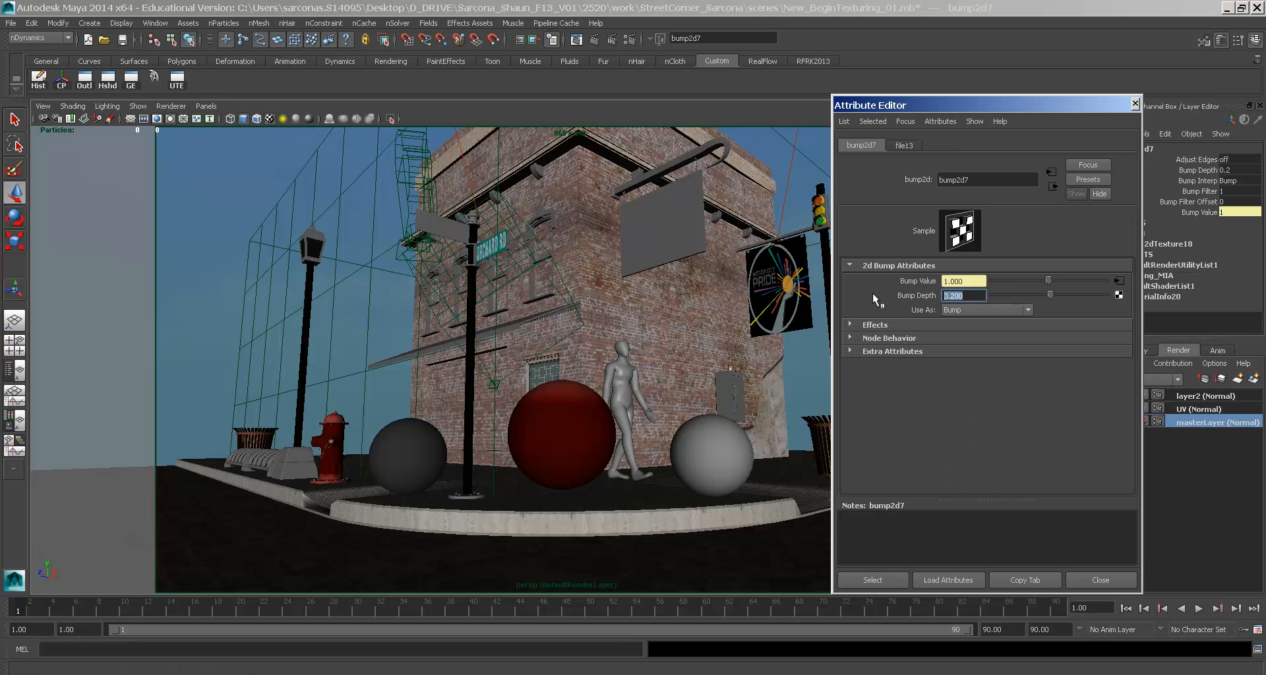
pyautogui.write('-0')
pyautogui.write('.2')
pyautogui.press('Return')
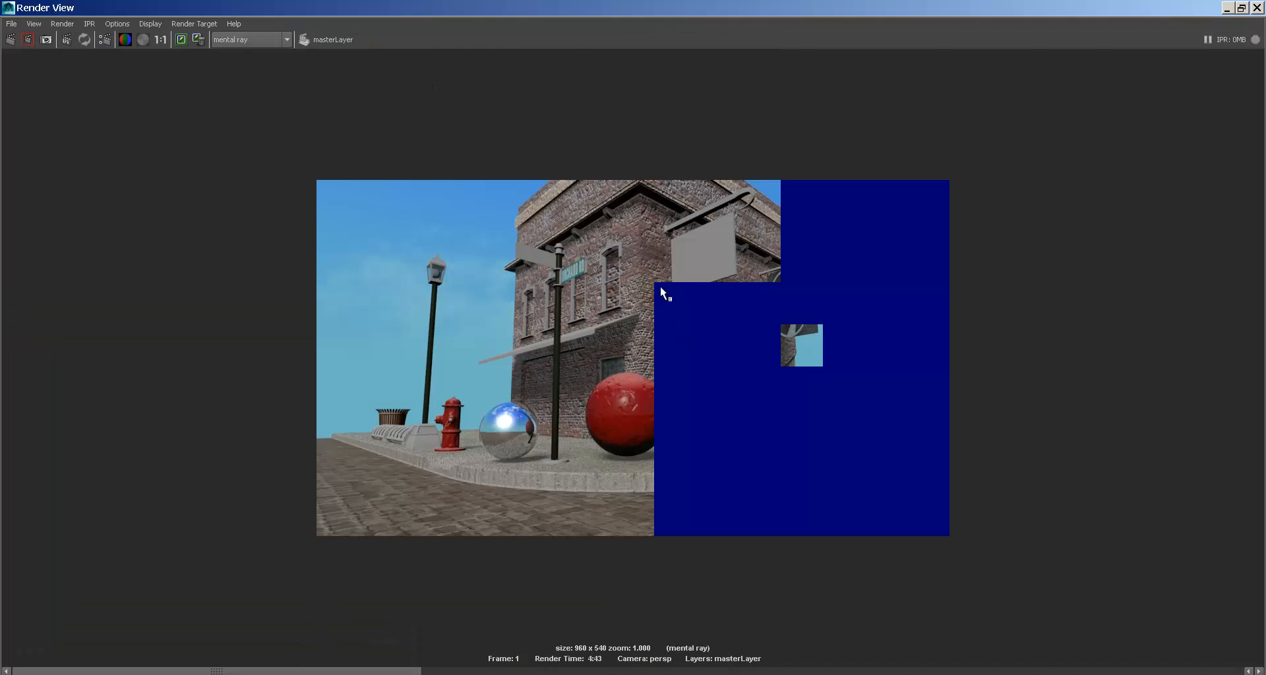
pyautogui.scroll(3, 661, 334)
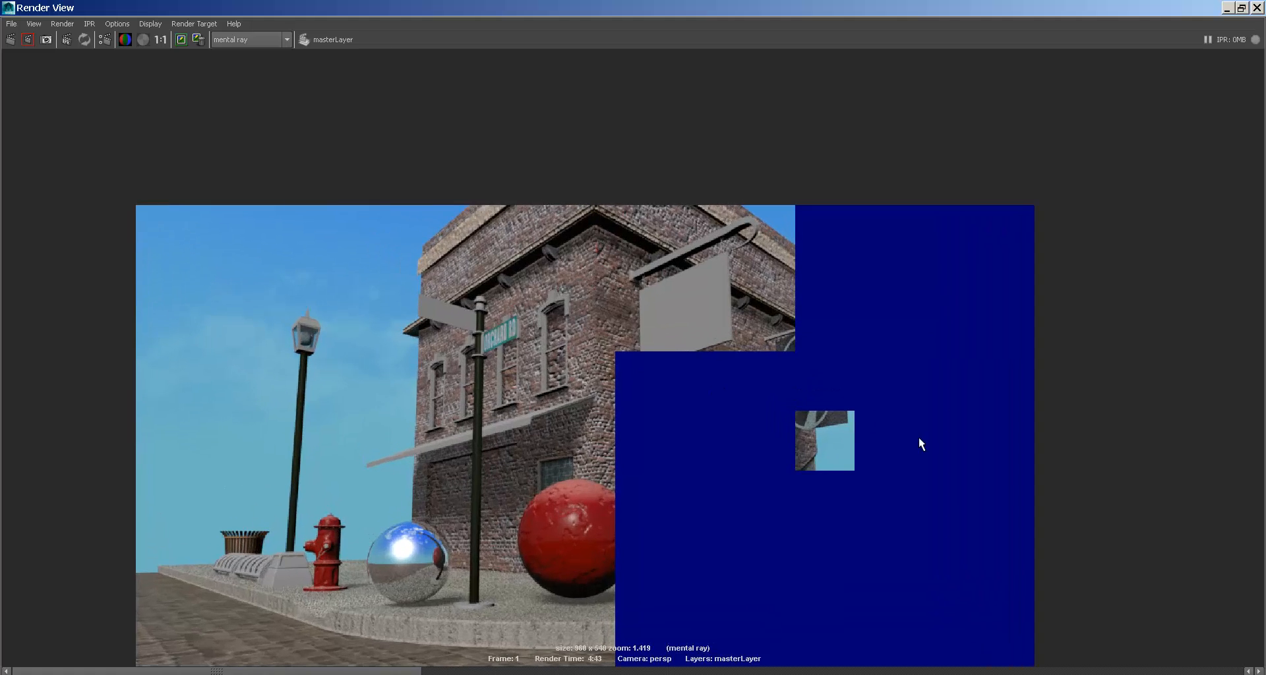
pyautogui.scroll(2, 643, 410)
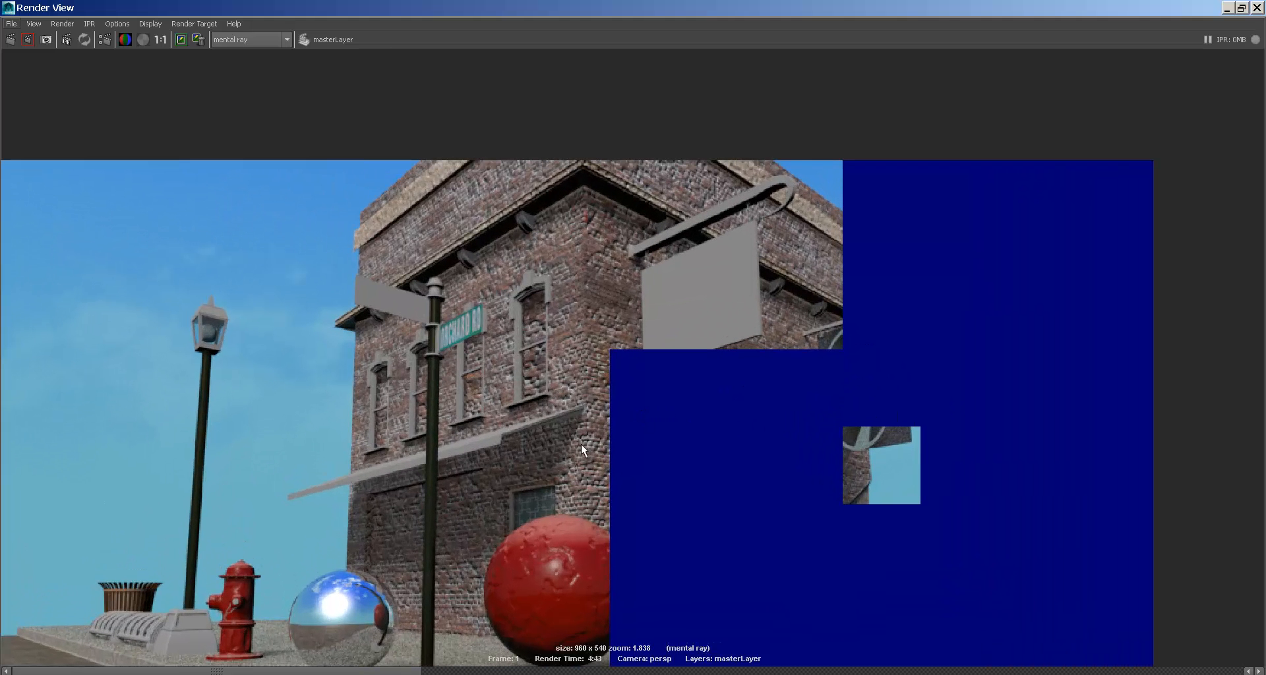
# - Close Render View, lower the Bump Depth to -0.1, and return to Photoshop
pyautogui.hotkey('alt', 'space')
pyautogui.press('c')
pyautogui.moveTo(968, 296); pyautogui.dragTo(837, 326)
pyautogui.write('-.1')
pyautogui.press('Return')
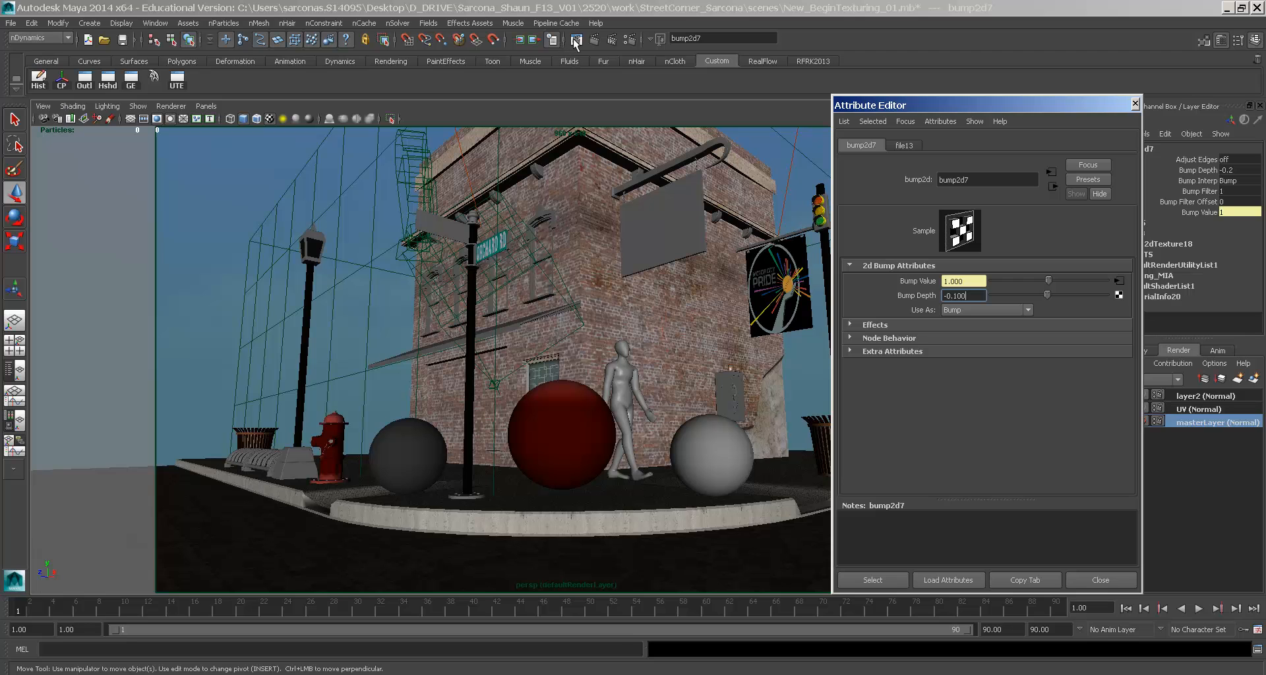
pyautogui.press('BackSpace')
pyautogui.press('BackSpace')
pyautogui.press('BackSpace')
pyautogui.hotkey('alt', 'Tab')
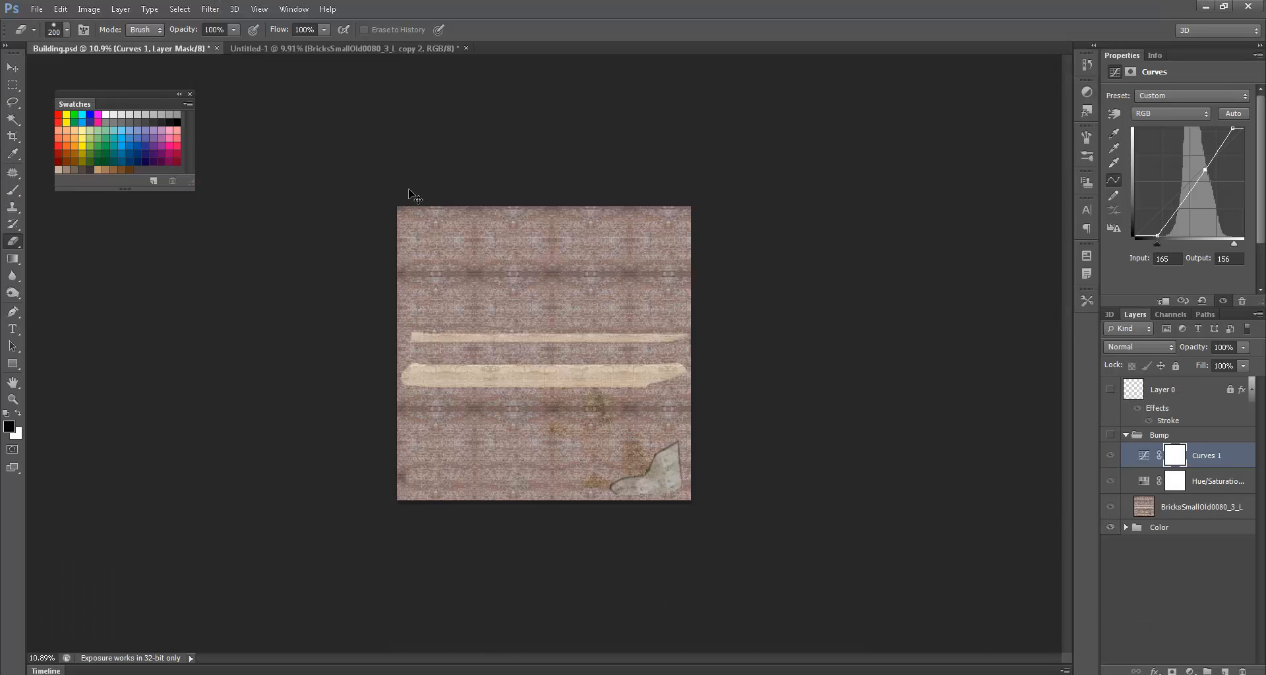
# - Close Building.psd, saving its changes, then close Untitled-1 without saving
pyautogui.hotkey('ctrl', 'w')
pyautogui.click(578, 263)
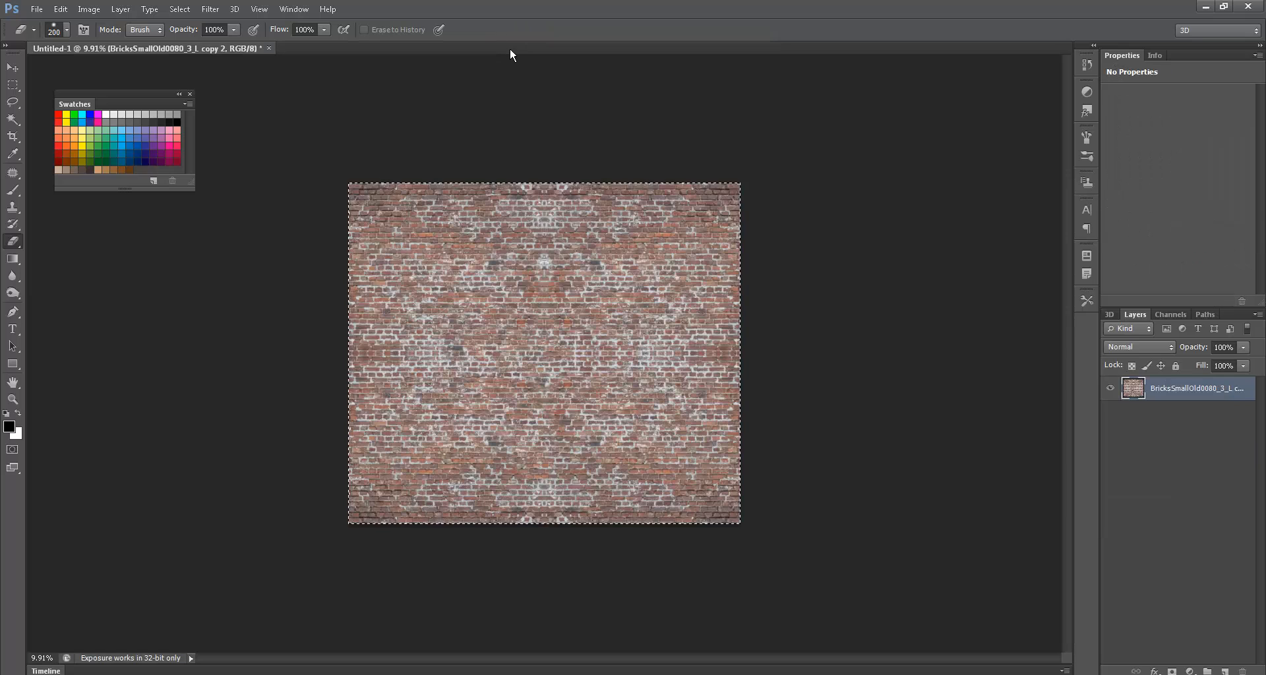
pyautogui.click(269, 49)
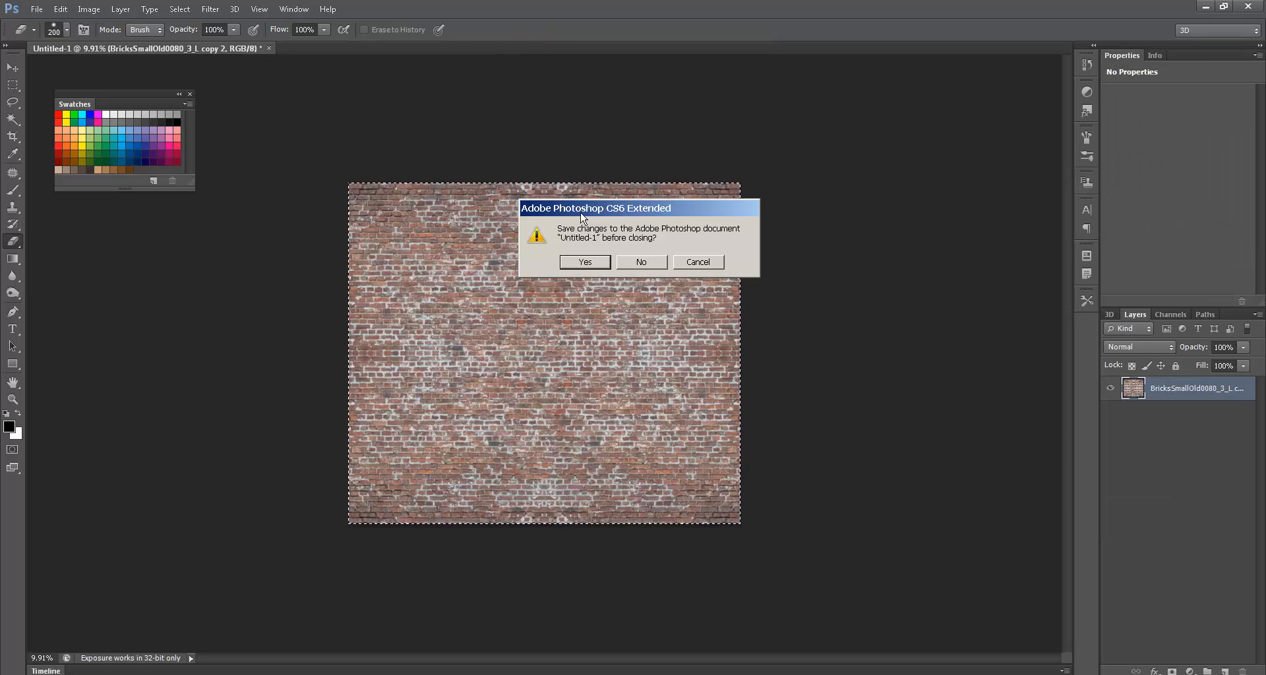
pyautogui.click(641, 262)
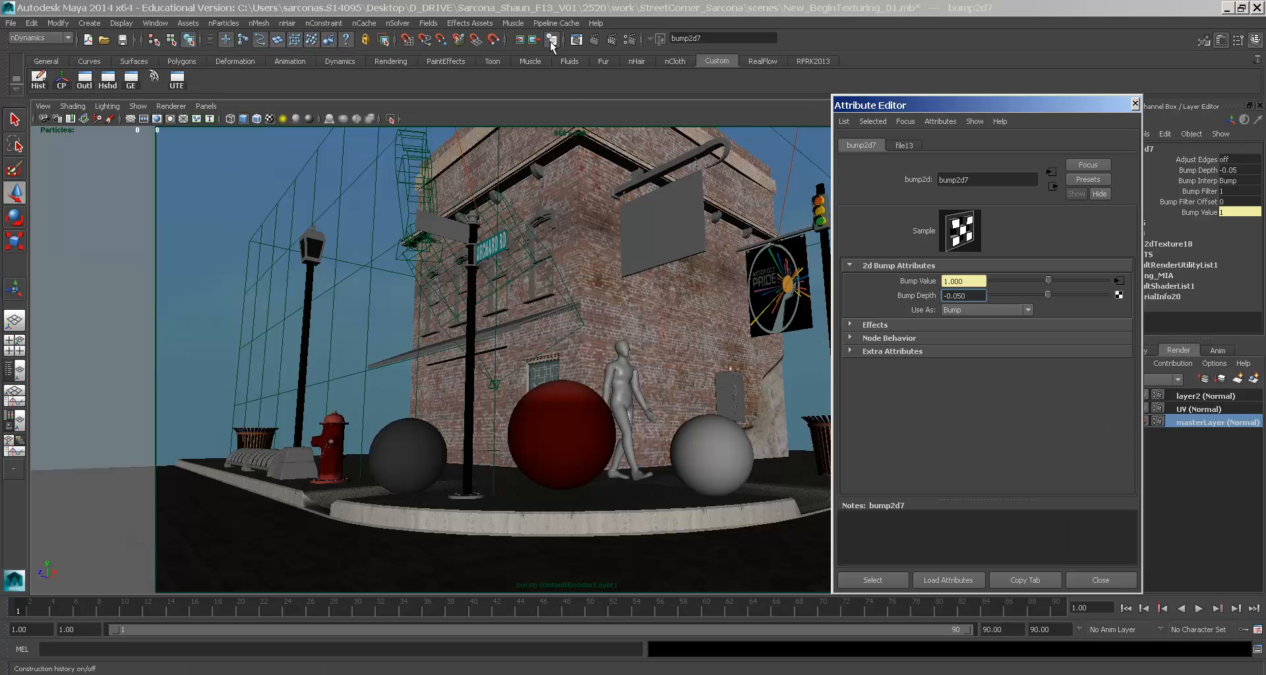
pyautogui.click(572, 38)
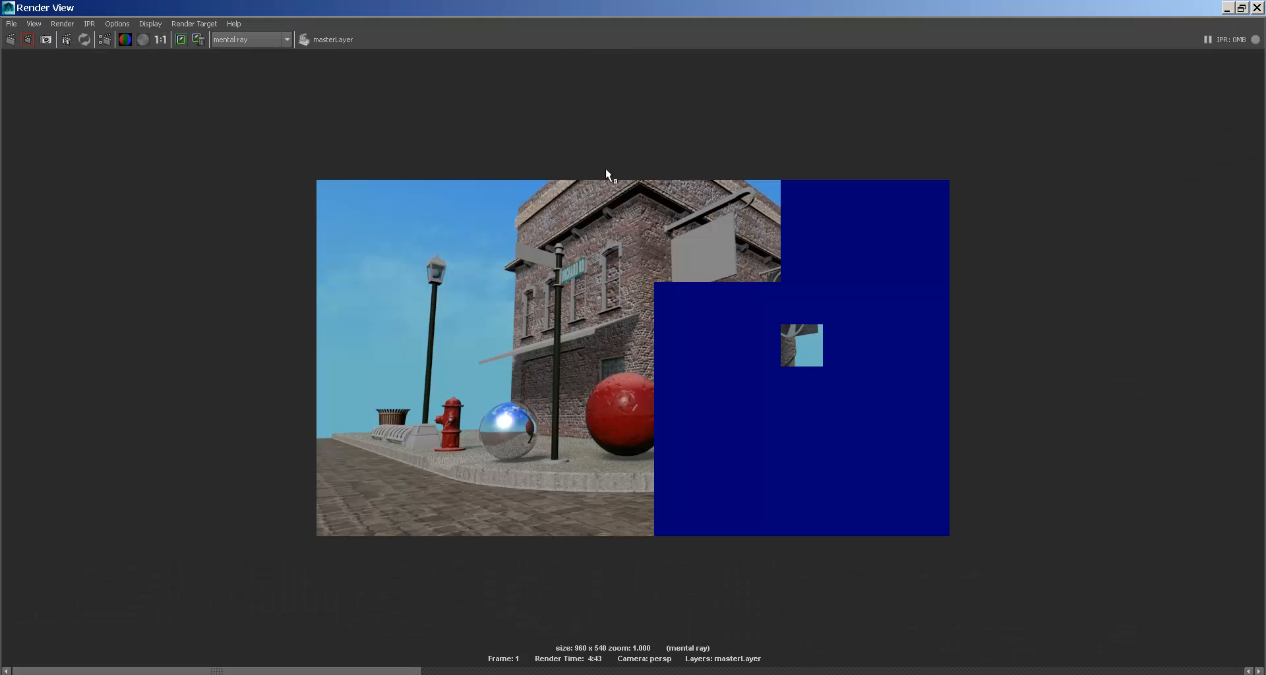
pyautogui.keyDown('alt'); pyautogui.moveTo(580, 249); pyautogui.dragTo(540, 331, button='middle'); pyautogui.keyUp('alt')
pyautogui.keyDown('alt'); pyautogui.moveTo(541, 331); pyautogui.dragTo(790, 378, button='right'); pyautogui.keyUp('alt')
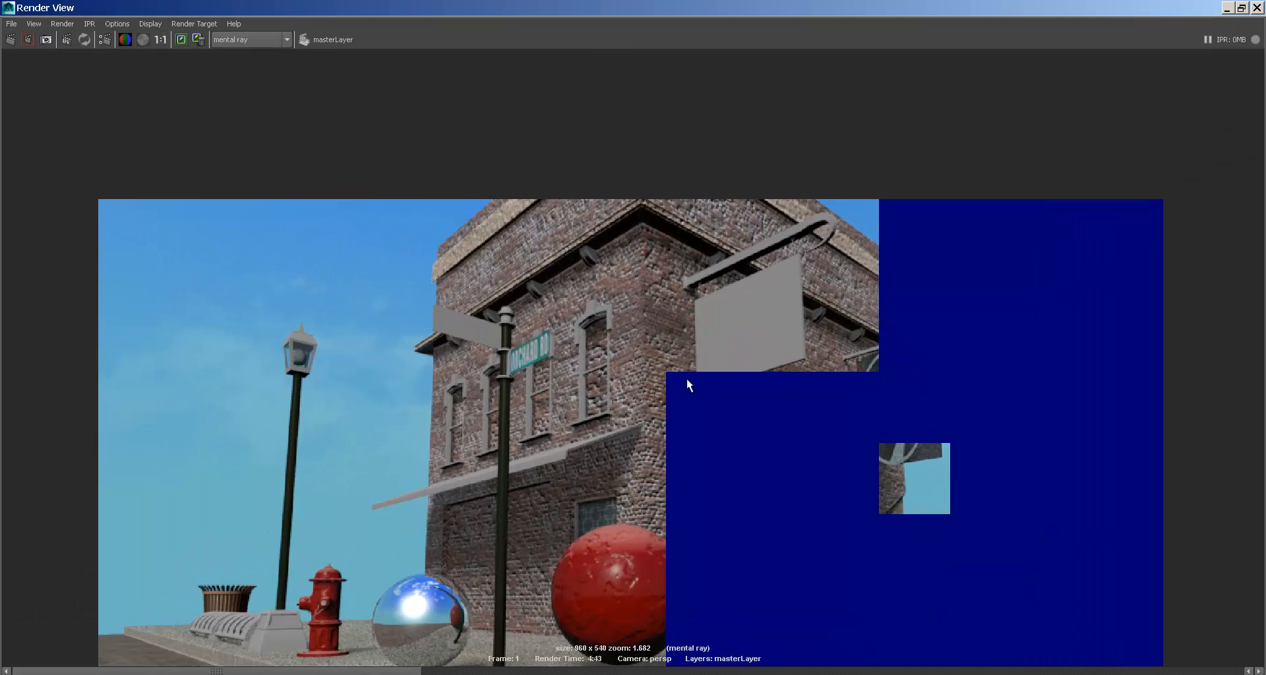
pyautogui.scroll(5, 596, 333)
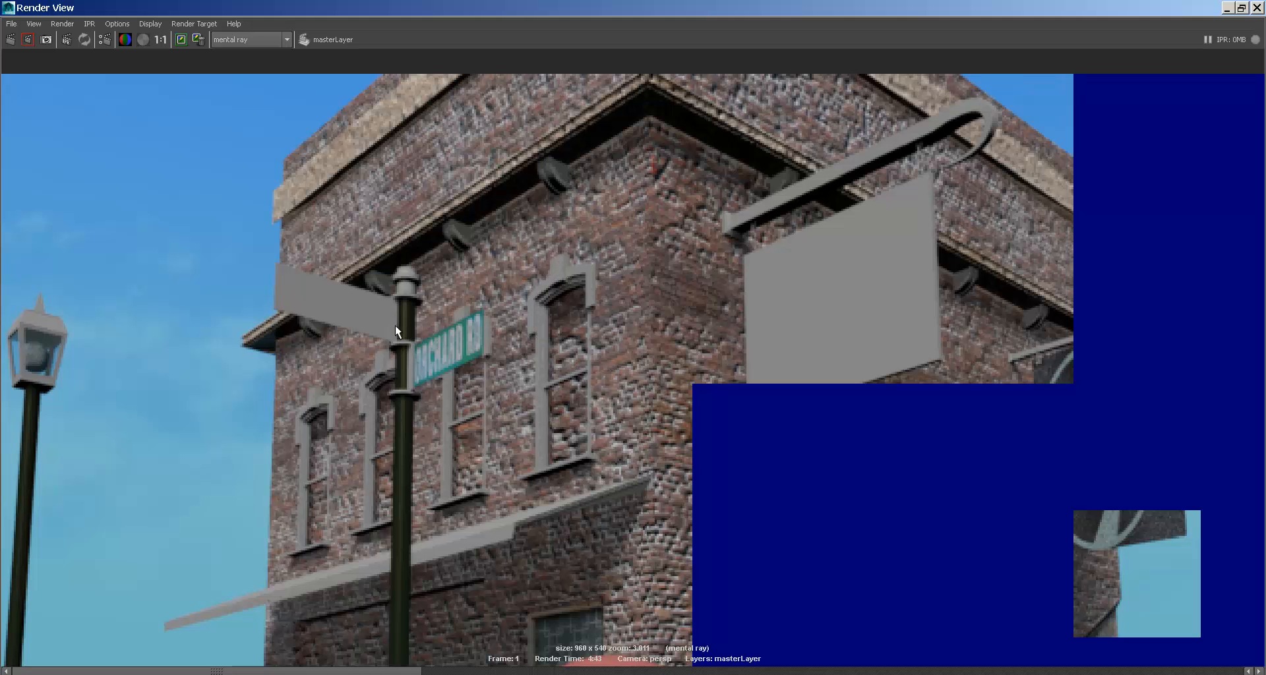
pyautogui.keyDown('alt'); pyautogui.moveTo(624, 546); pyautogui.dragTo(650, 364, button='middle'); pyautogui.keyUp('alt')
pyautogui.keyDown('alt'); pyautogui.moveTo(649, 364); pyautogui.dragTo(580, 336, button='right'); pyautogui.keyUp('alt')
pyautogui.keyDown('alt'); pyautogui.moveTo(559, 310); pyautogui.dragTo(609, 328, button='middle'); pyautogui.keyUp('alt')
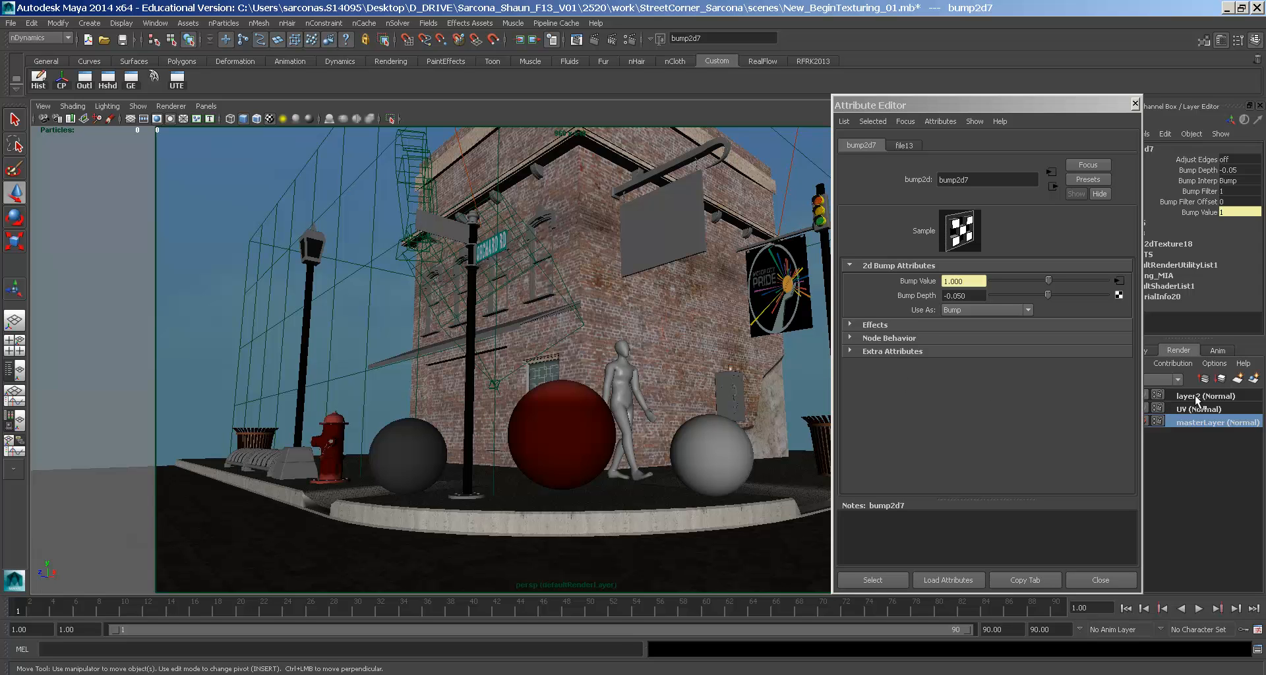
# - Switch to render layer layer2, close the Attribute Editor, and return to shaded display
pyautogui.click(1190, 395)
pyautogui.hotkey('ctrl', 'a')
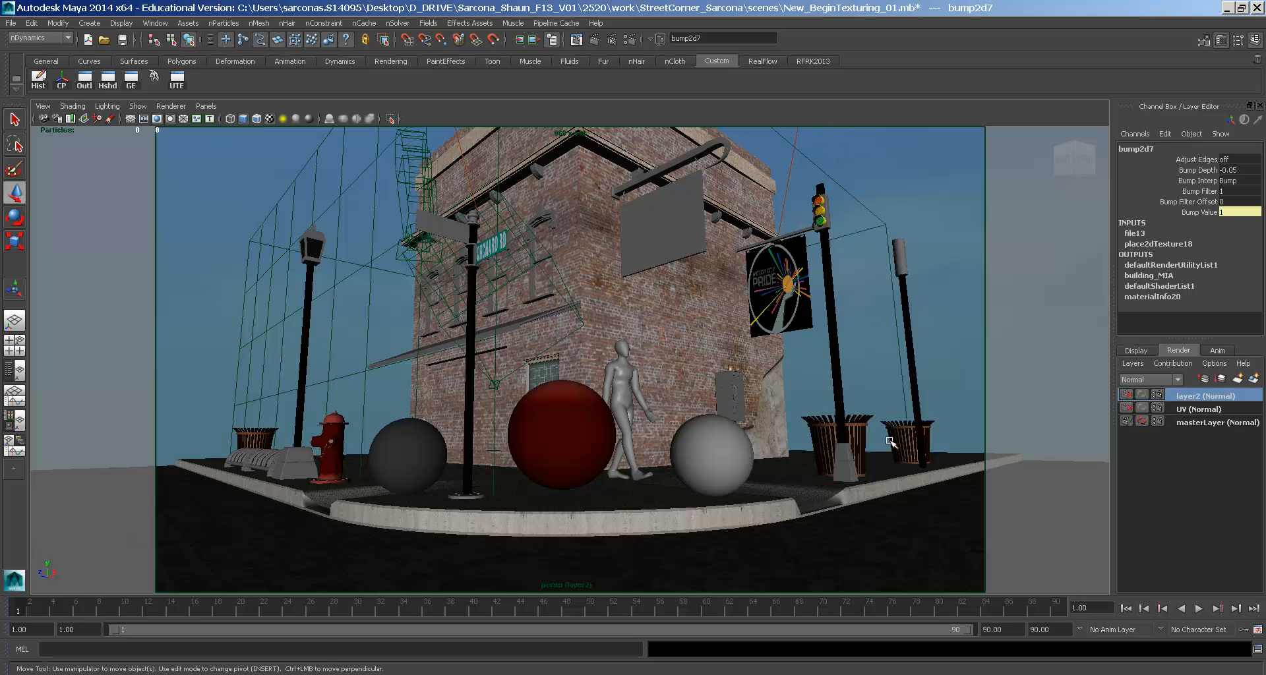
pyautogui.press('4')
pyautogui.press('5')
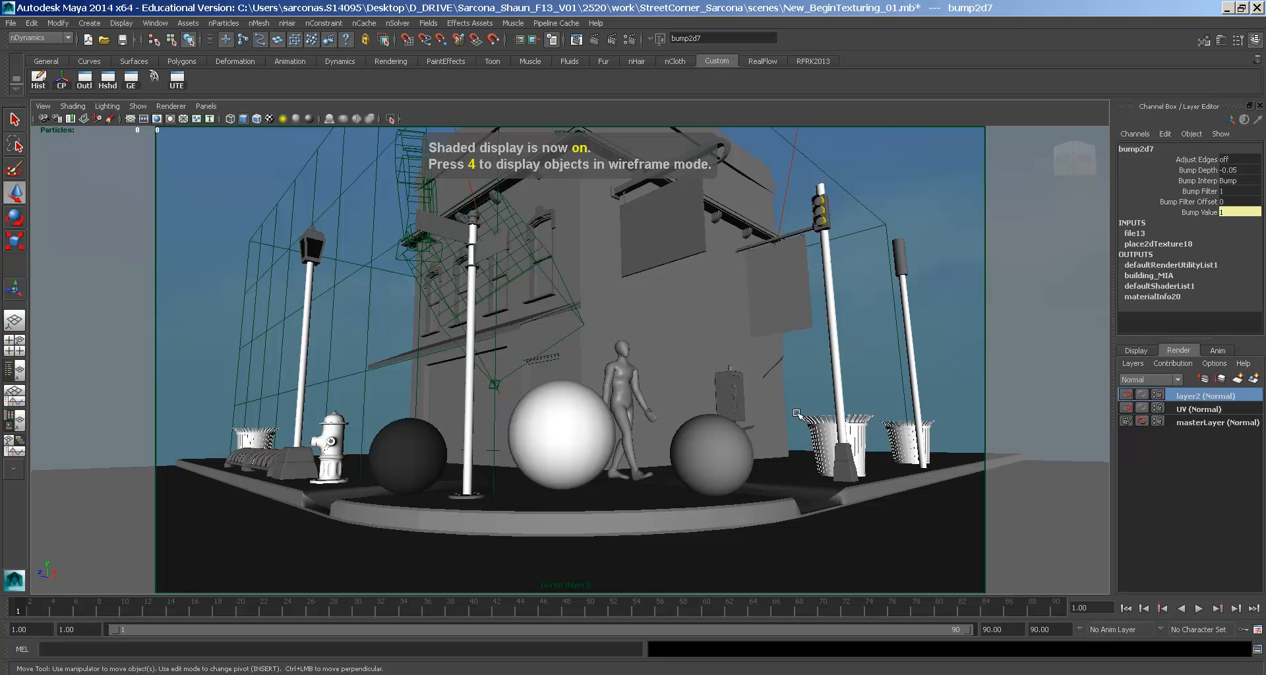
# - Inspect the rendered hydrant and spheres in Render View, zooming and panning
pyautogui.click(576, 40)
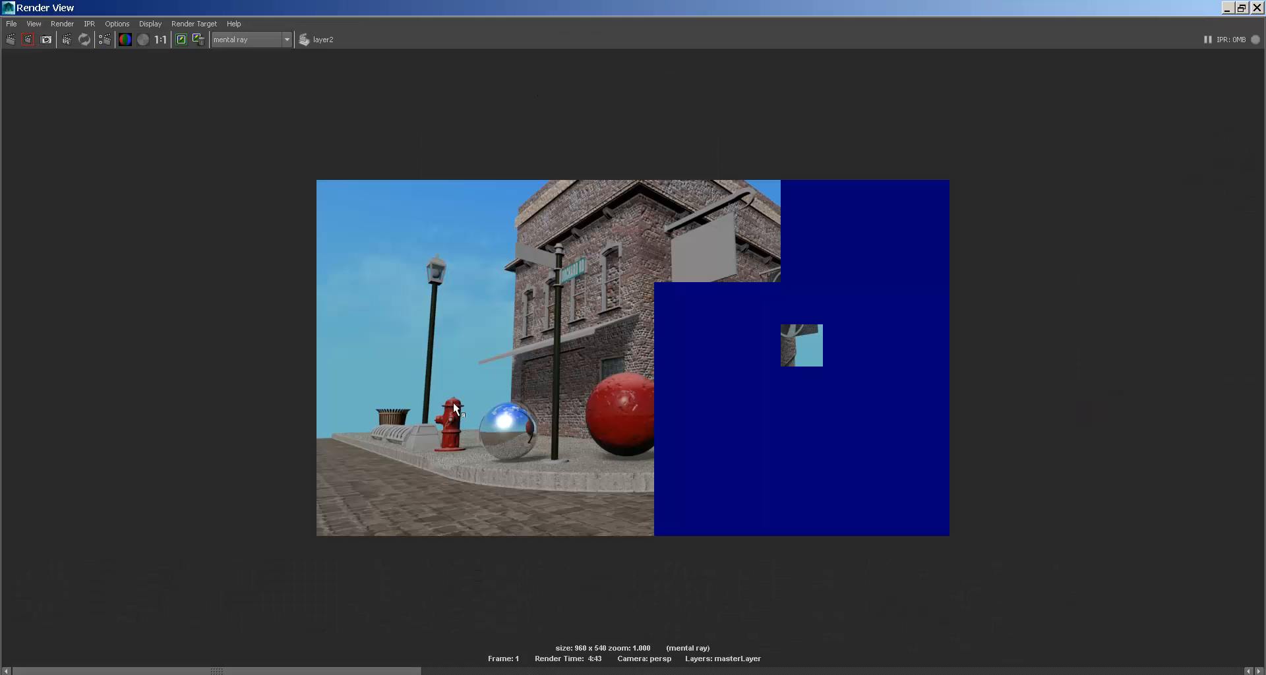
pyautogui.scroll(2, 450, 390)
pyautogui.keyDown('alt'); pyautogui.moveTo(382, 389); pyautogui.dragTo(528, 361, button='middle'); pyautogui.keyUp('alt')
pyautogui.scroll(1, 516, 385)
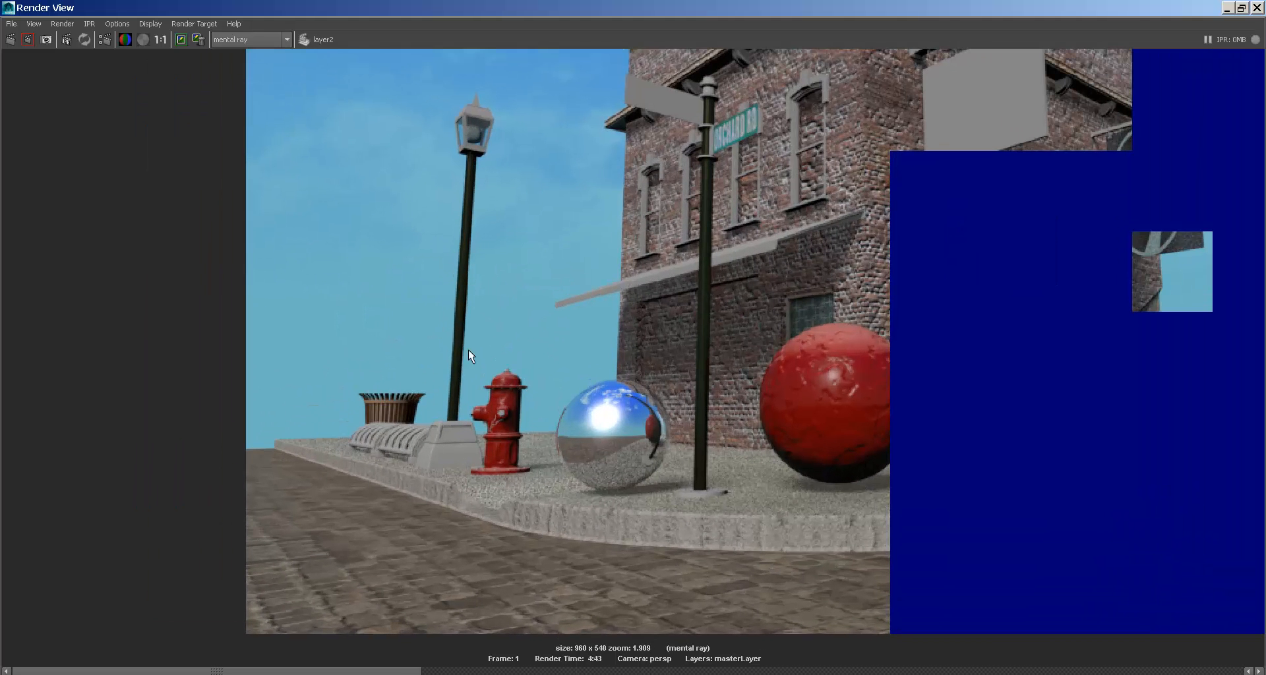
pyautogui.keyDown('alt'); pyautogui.moveTo(754, 347); pyautogui.dragTo(556, 358, button='middle'); pyautogui.keyUp('alt')
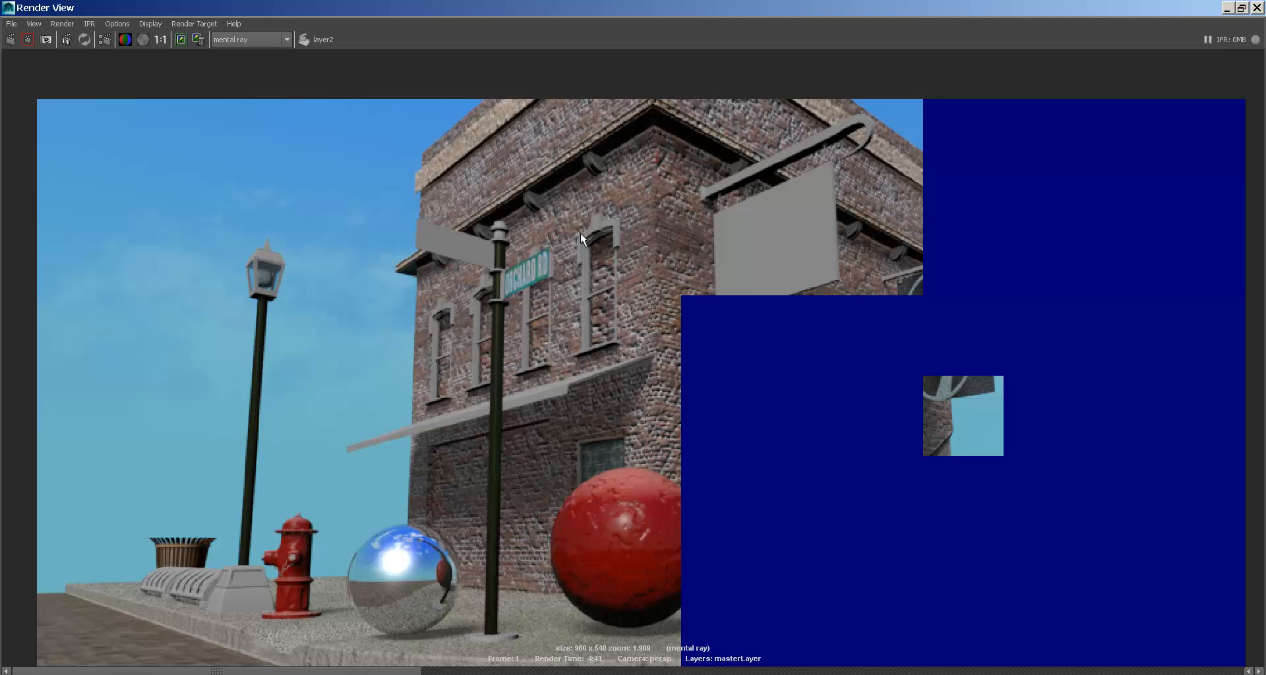
pyautogui.click(3, 7)
# - Close the render window and orbit to a high angle, selecting the hanging and corner signs
pyautogui.click(23, 113)
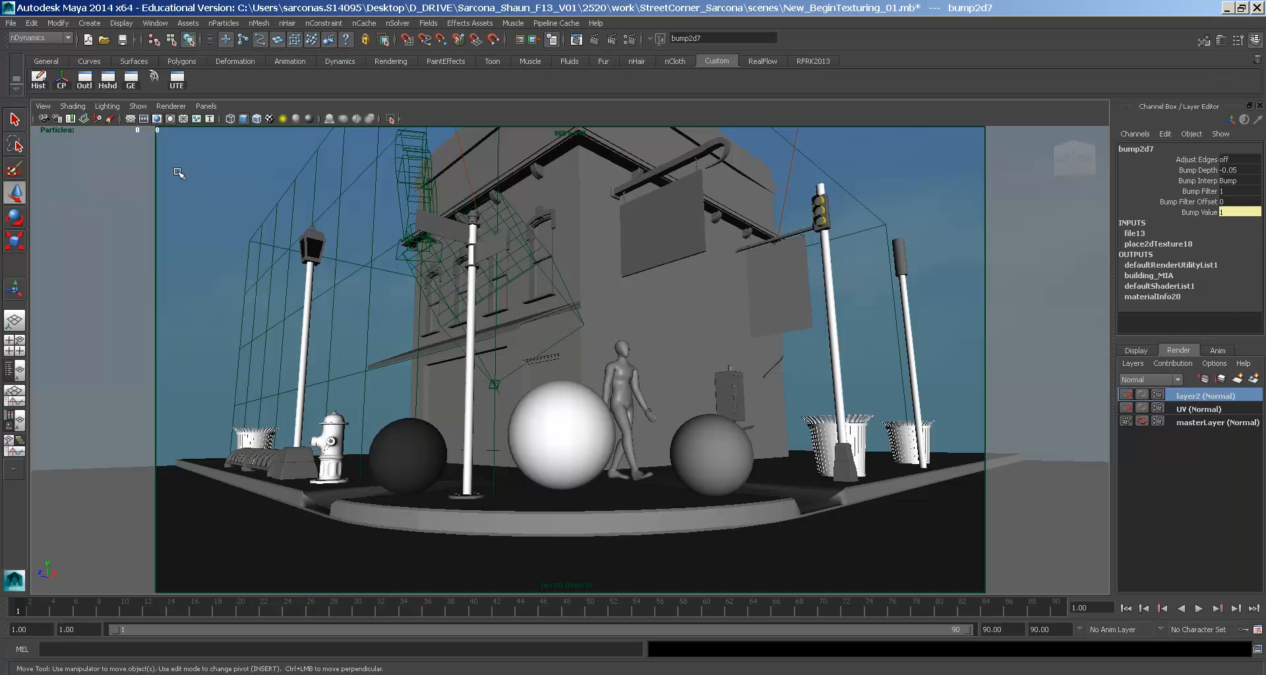
pyautogui.keyDown('alt'); pyautogui.moveTo(718, 353); pyautogui.dragTo(634, 479); pyautogui.keyUp('alt')
pyautogui.keyDown('alt'); pyautogui.moveTo(634, 480); pyautogui.dragTo(700, 374, button='middle'); pyautogui.keyUp('alt')
pyautogui.click(745, 433)
pyautogui.keyDown('alt'); pyautogui.moveTo(745, 432); pyautogui.dragTo(392, 368); pyautogui.keyUp('alt')
pyautogui.click(525, 301)
pyautogui.keyDown('alt'); pyautogui.moveTo(689, 360); pyautogui.dragTo(659, 379); pyautogui.keyUp('alt')
pyautogui.keyDown('alt'); pyautogui.moveTo(659, 379); pyautogui.dragTo(587, 370, button='right'); pyautogui.keyUp('alt')
pyautogui.keyDown('alt'); pyautogui.moveTo(586, 369); pyautogui.dragTo(525, 356); pyautogui.keyUp('alt')
# - Select and frame the traffic light, then pull back to view the whole street corner
pyautogui.click(524, 354)
pyautogui.keyDown('alt'); pyautogui.moveTo(524, 354); pyautogui.dragTo(573, 393, button='right'); pyautogui.keyUp('alt')
pyautogui.press('f')
pyautogui.keyDown('alt'); pyautogui.moveTo(573, 393); pyautogui.dragTo(633, 421); pyautogui.keyUp('alt')
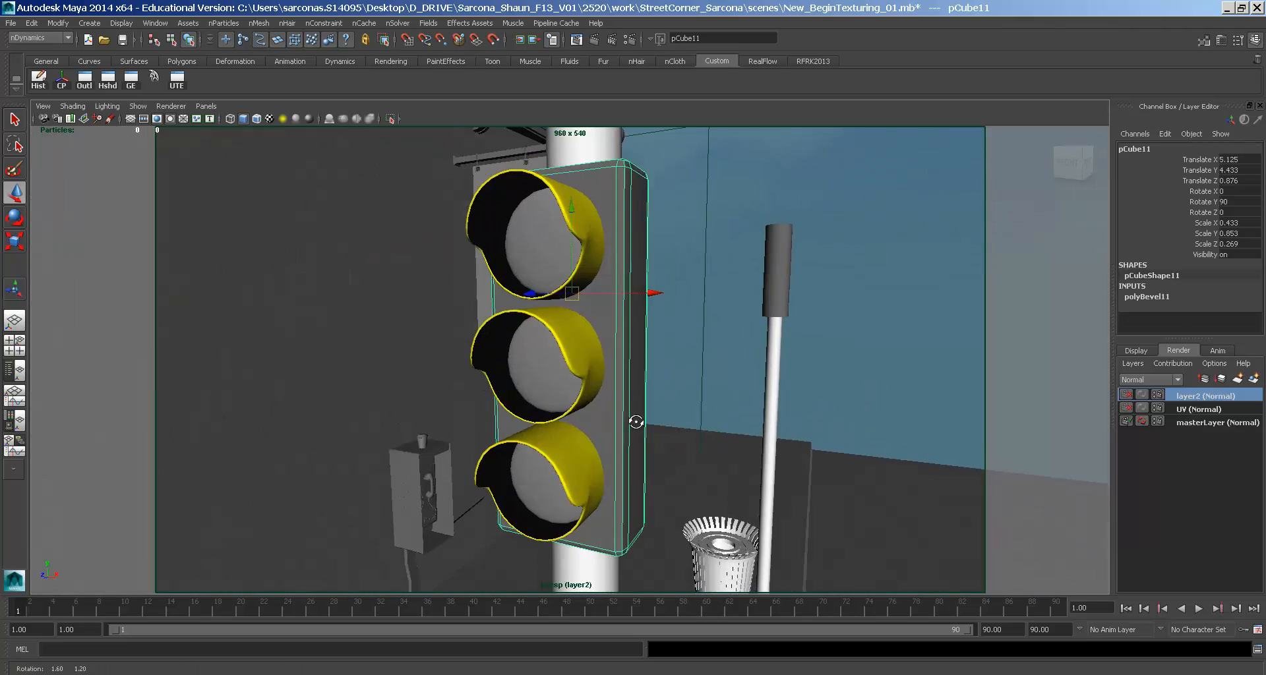
pyautogui.keyDown('alt'); pyautogui.moveTo(633, 420); pyautogui.dragTo(413, 370, button='right'); pyautogui.keyUp('alt')
pyautogui.keyDown('alt'); pyautogui.moveTo(413, 370); pyautogui.dragTo(678, 264, button='middle'); pyautogui.keyUp('alt')
pyautogui.keyDown('alt'); pyautogui.moveTo(679, 264); pyautogui.dragTo(623, 310, button='right'); pyautogui.keyUp('alt')
pyautogui.keyDown('alt'); pyautogui.moveTo(623, 309); pyautogui.dragTo(587, 310); pyautogui.keyUp('alt')
pyautogui.keyDown('alt'); pyautogui.moveTo(586, 310); pyautogui.dragTo(438, 302, button='right'); pyautogui.keyUp('alt')
pyautogui.moveTo(438, 302)
pyautogui.keyDown('alt'); pyautogui.mouseDown()
pyautogui.moveTo(455, 301)
pyautogui.moveTo(442, 307)
pyautogui.mouseUp(); pyautogui.keyUp('alt')
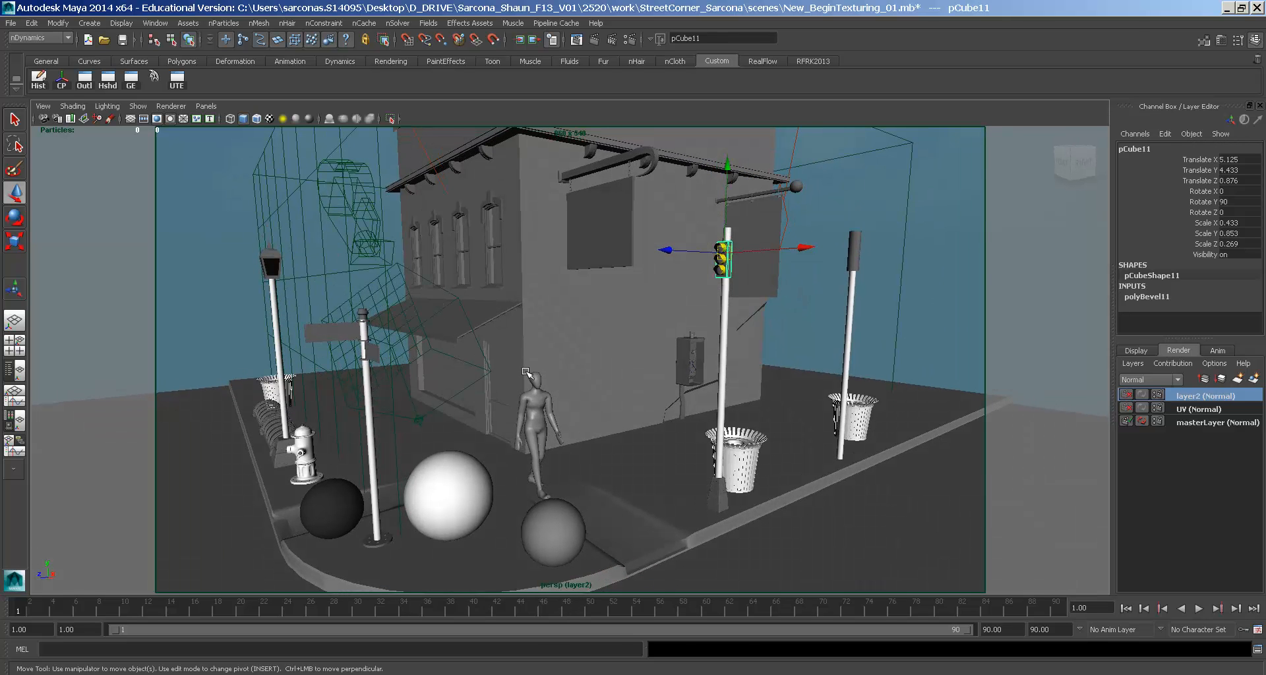
# - Type RoadKi in the MEL command line, then launch Mozilla Firefox from the Start menu
pyautogui.click(436, 649)
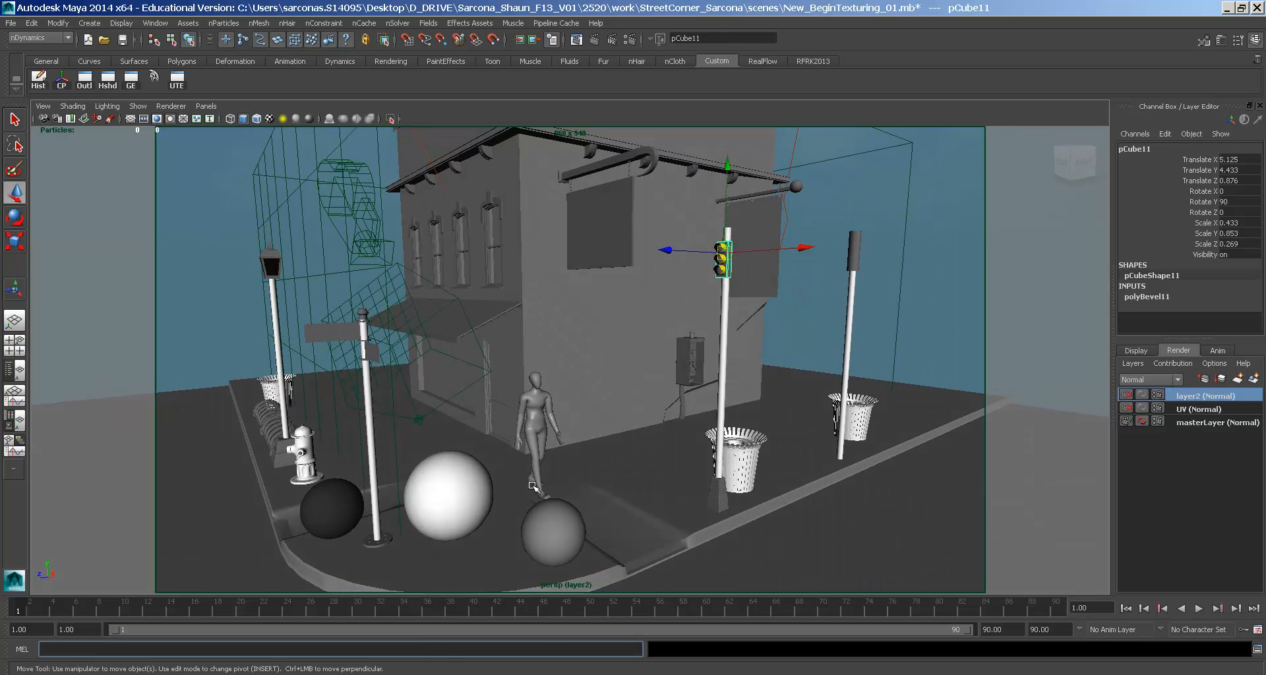
pyautogui.write('RoadKill')
pyautogui.press('super')
pyautogui.click(131, 444)
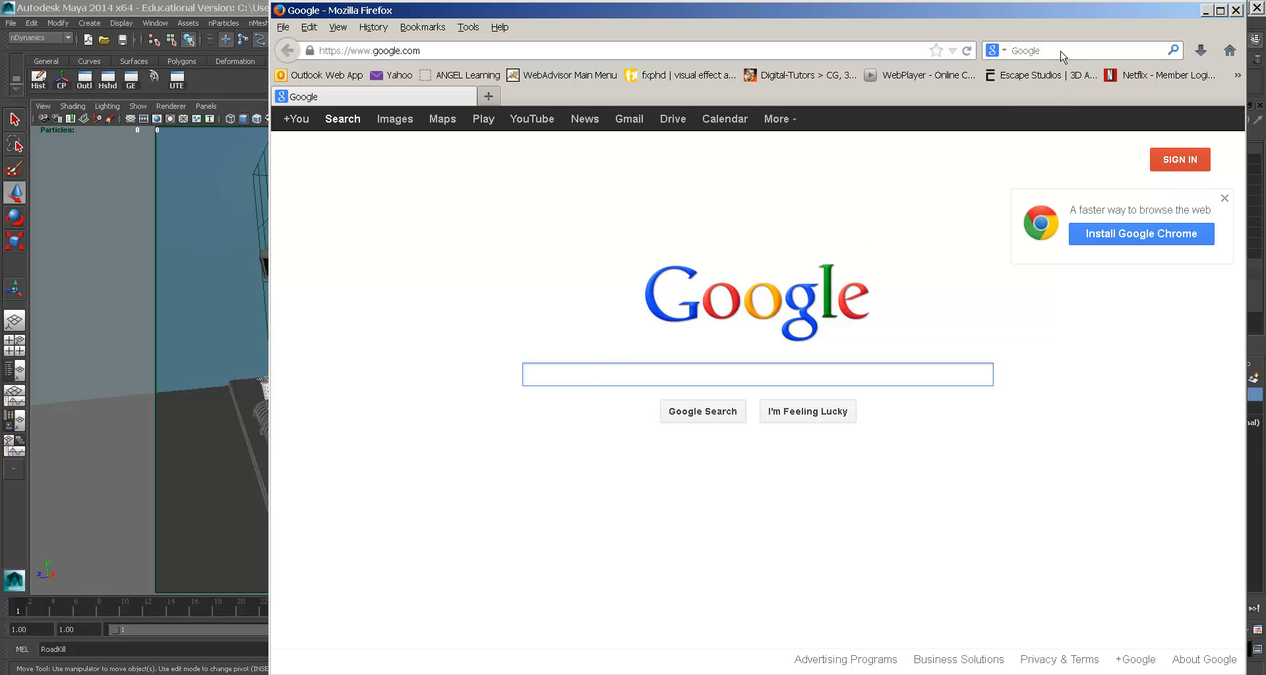
# - Search Google for 'roadkill uv', replacing the mistyped query
pyautogui.write('roadkasdfasd erwerwe')
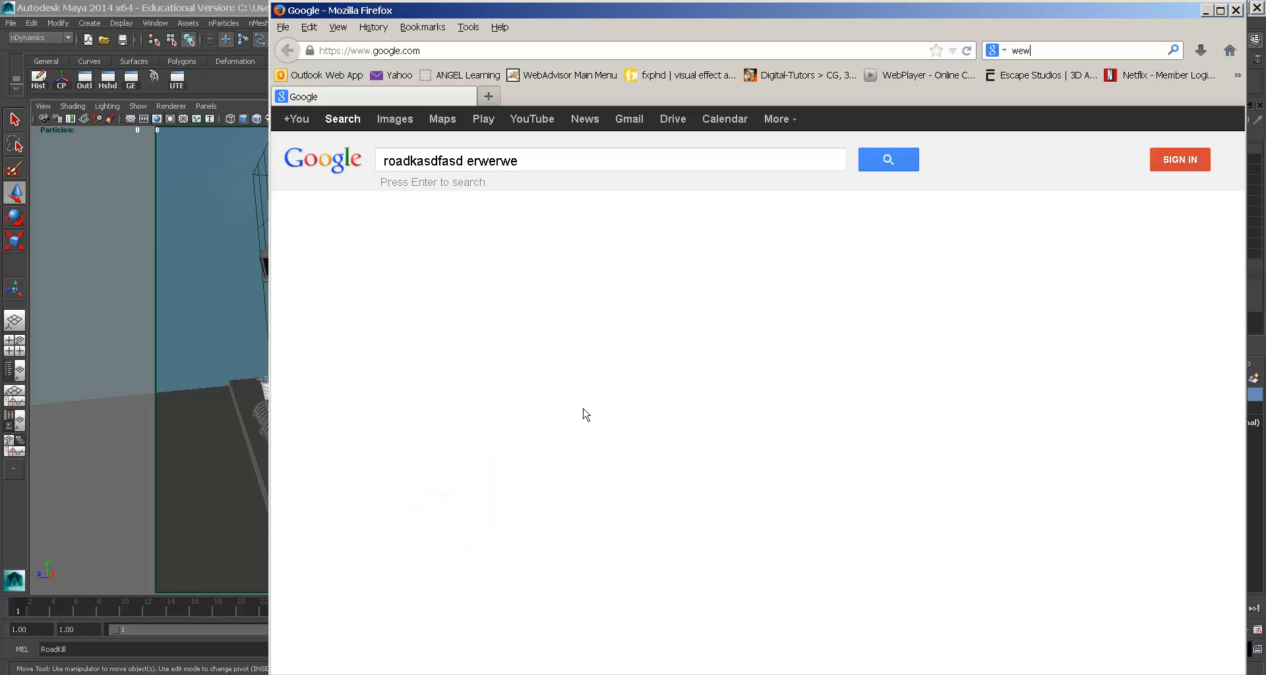
pyautogui.doubleClick(554, 167)
pyautogui.click(553, 167)
pyautogui.tripleClick(553, 167)
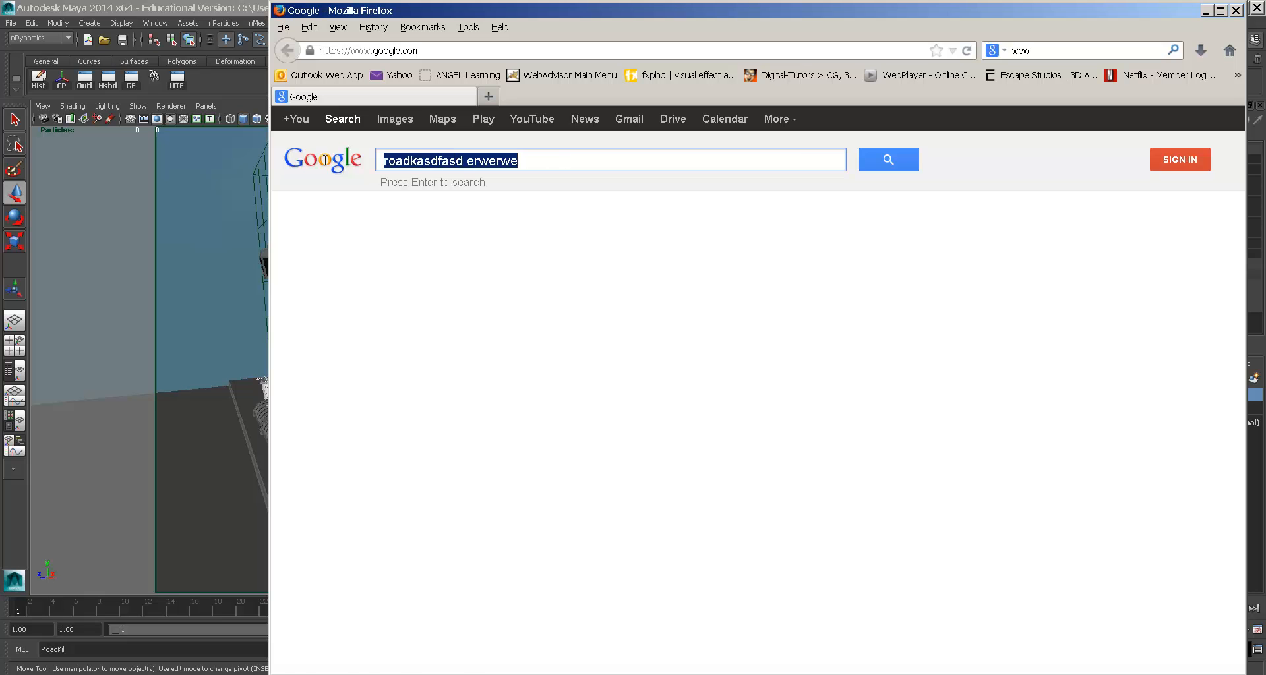
pyautogui.write('roadkill uv')
pyautogui.press('Return')
# - Read the Maya download and installation notes on the pullin-shapes Roadkill UV Tool page
pyautogui.click(506, 269)
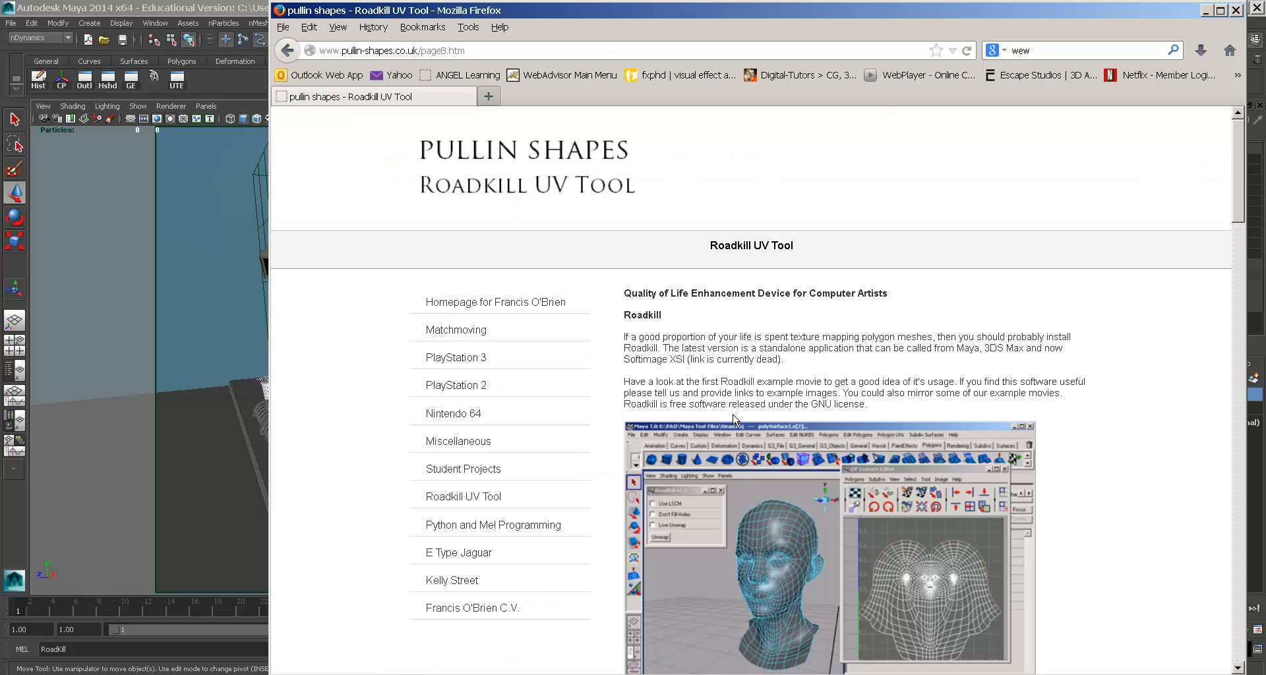
pyautogui.scroll(-10, 708, 390)
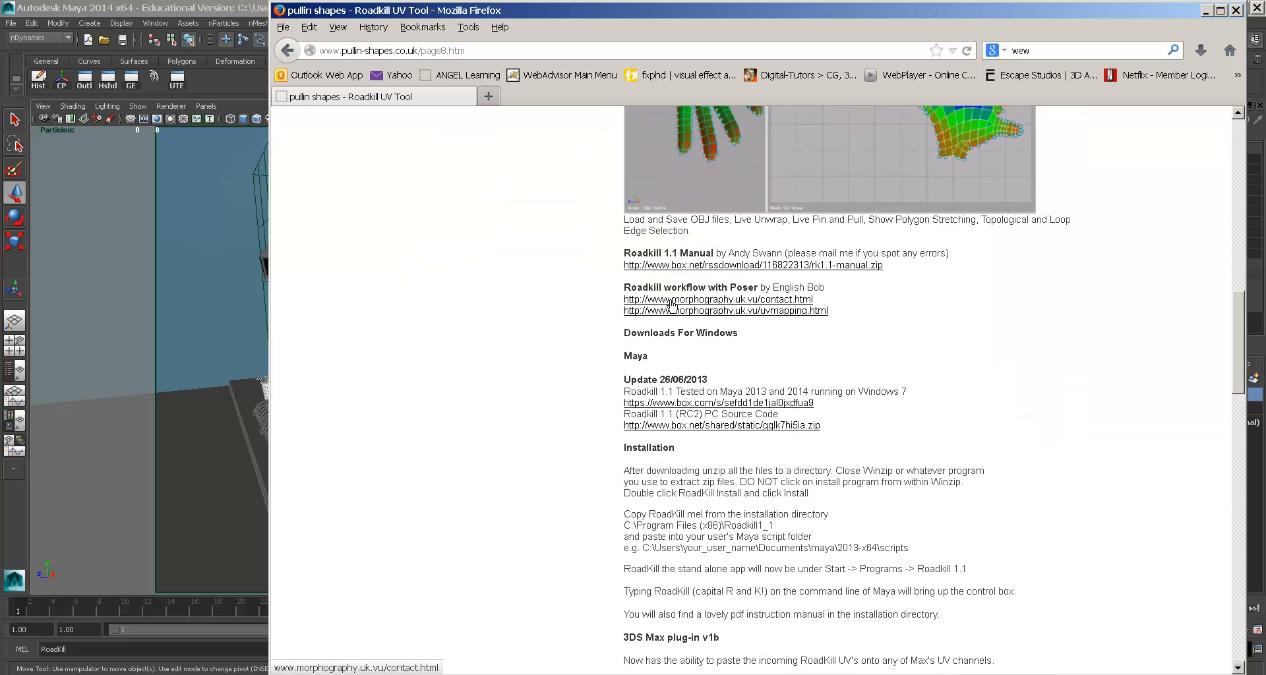
pyautogui.moveTo(622, 357); pyautogui.dragTo(892, 393)
pyautogui.click(890, 394)
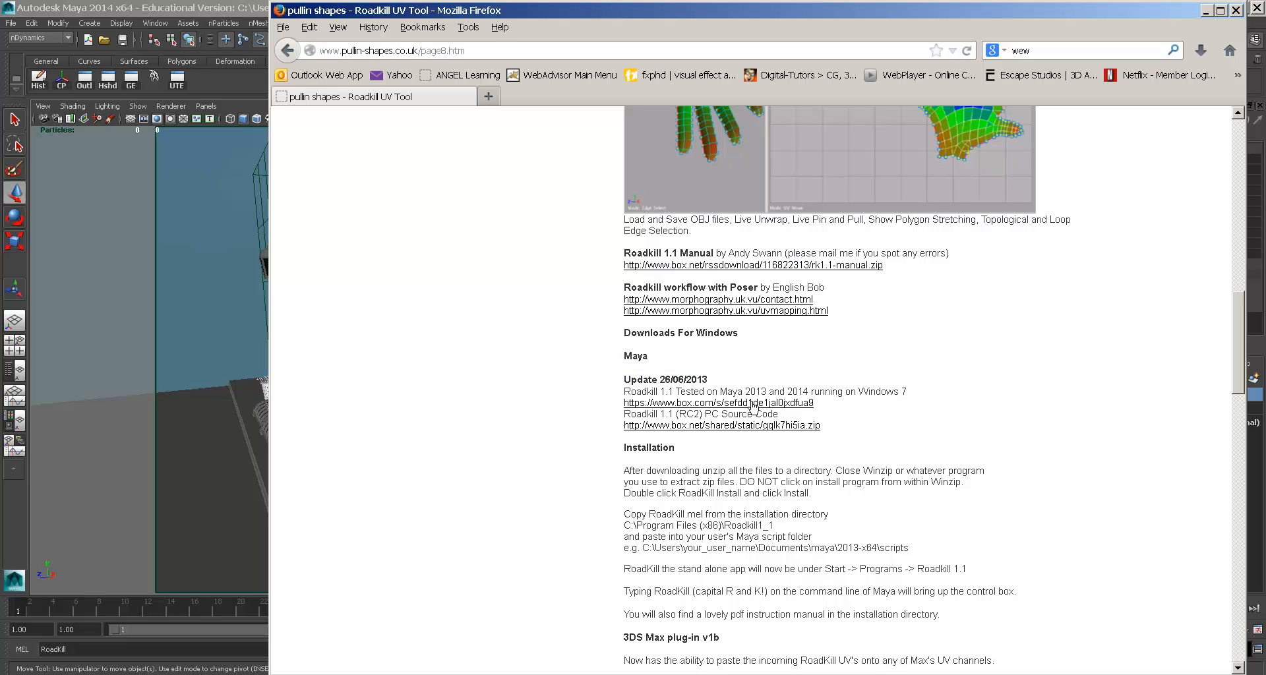
pyautogui.moveTo(626, 470); pyautogui.dragTo(1007, 622)
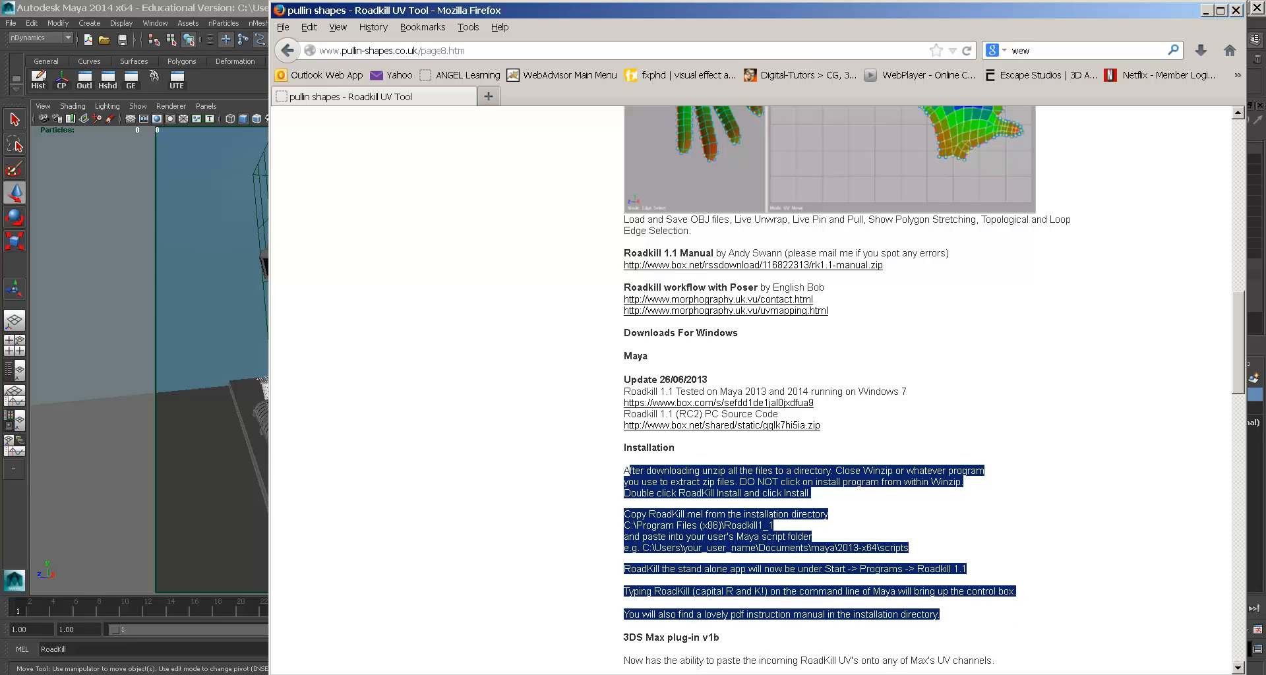
# - Back in Maya, run the RoadKill MEL command to open the RoadKill v1.1 window
pyautogui.click(238, 657)
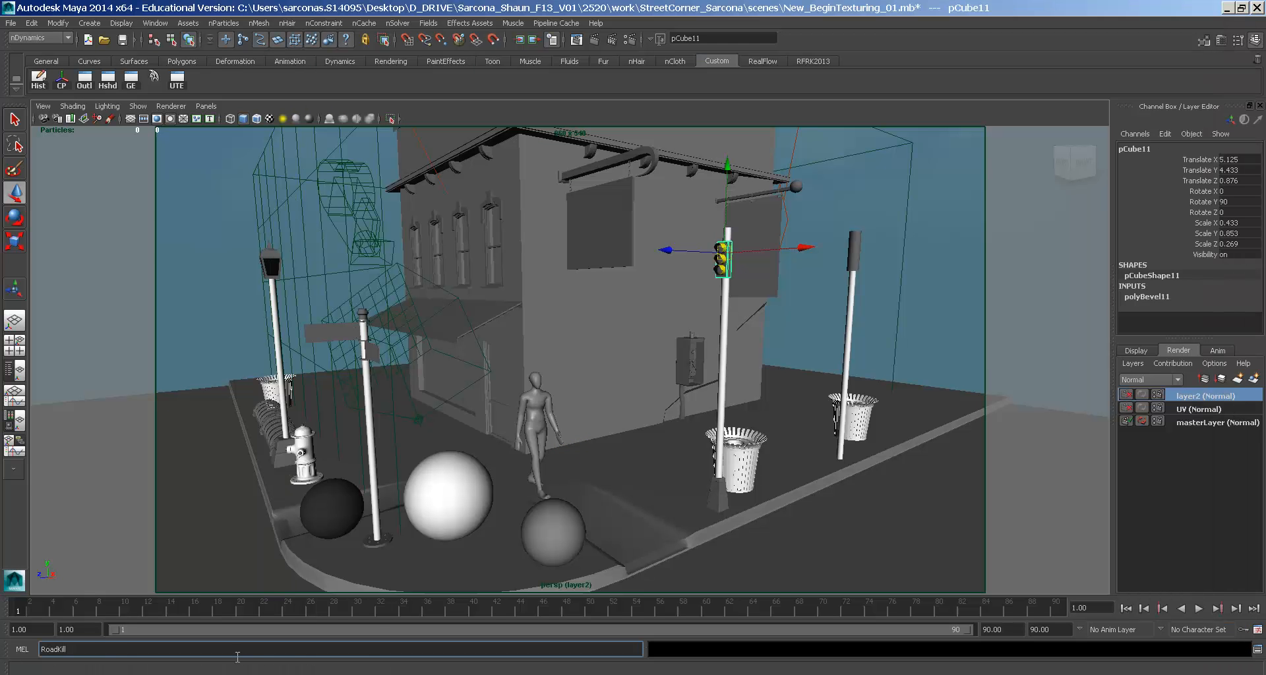
pyautogui.write('RoadKill')
pyautogui.press('Return')
pyautogui.keyDown('alt'); pyautogui.moveTo(509, 359); pyautogui.dragTo(515, 357, button='middle'); pyautogui.keyUp('alt')
pyautogui.keyDown('alt'); pyautogui.moveTo(516, 357); pyautogui.dragTo(530, 361); pyautogui.keyUp('alt')
# - Select and frame the window frame polySurface8, then turn on Live Unwrap in RoadKill
pyautogui.click(597, 184)
pyautogui.press('f')
pyautogui.keyDown('alt'); pyautogui.moveTo(543, 424); pyautogui.dragTo(425, 339); pyautogui.keyUp('alt')
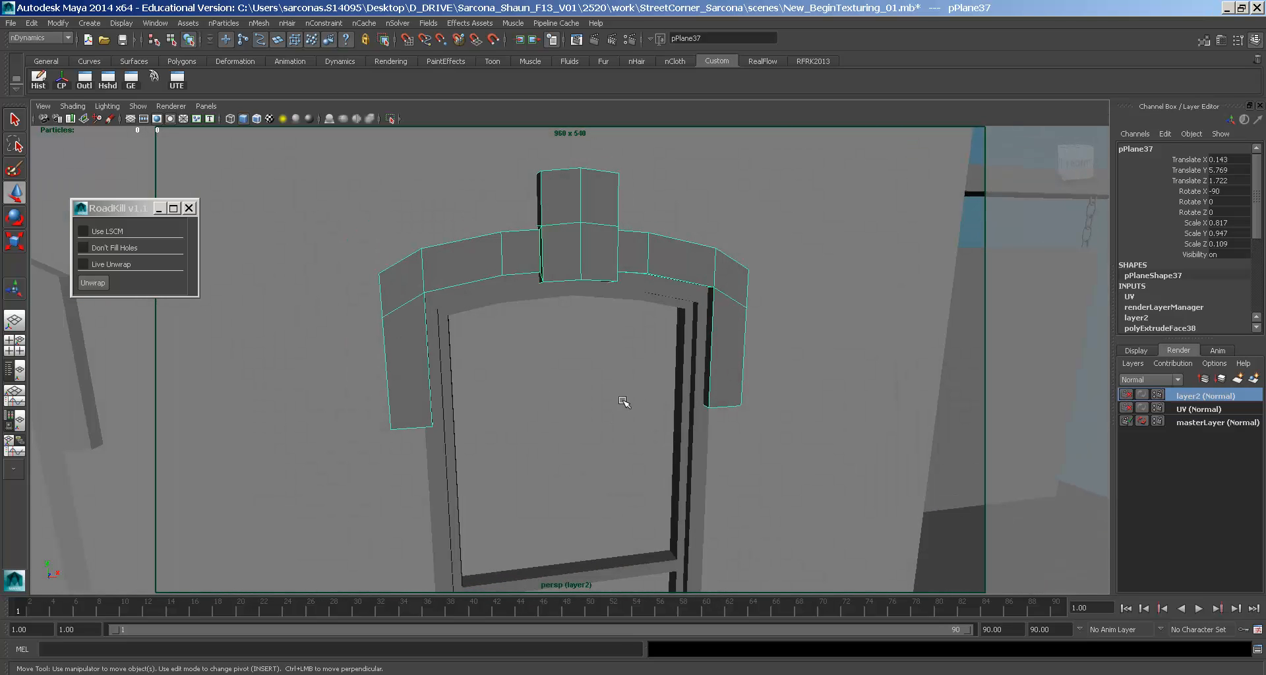
pyautogui.click(701, 418)
pyautogui.press('f')
pyautogui.keyDown('alt'); pyautogui.moveTo(701, 284); pyautogui.dragTo(543, 282); pyautogui.keyUp('alt')
pyautogui.keyDown('alt'); pyautogui.moveTo(543, 281); pyautogui.dragTo(540, 265, button='middle'); pyautogui.keyUp('alt')
pyautogui.click(105, 262)
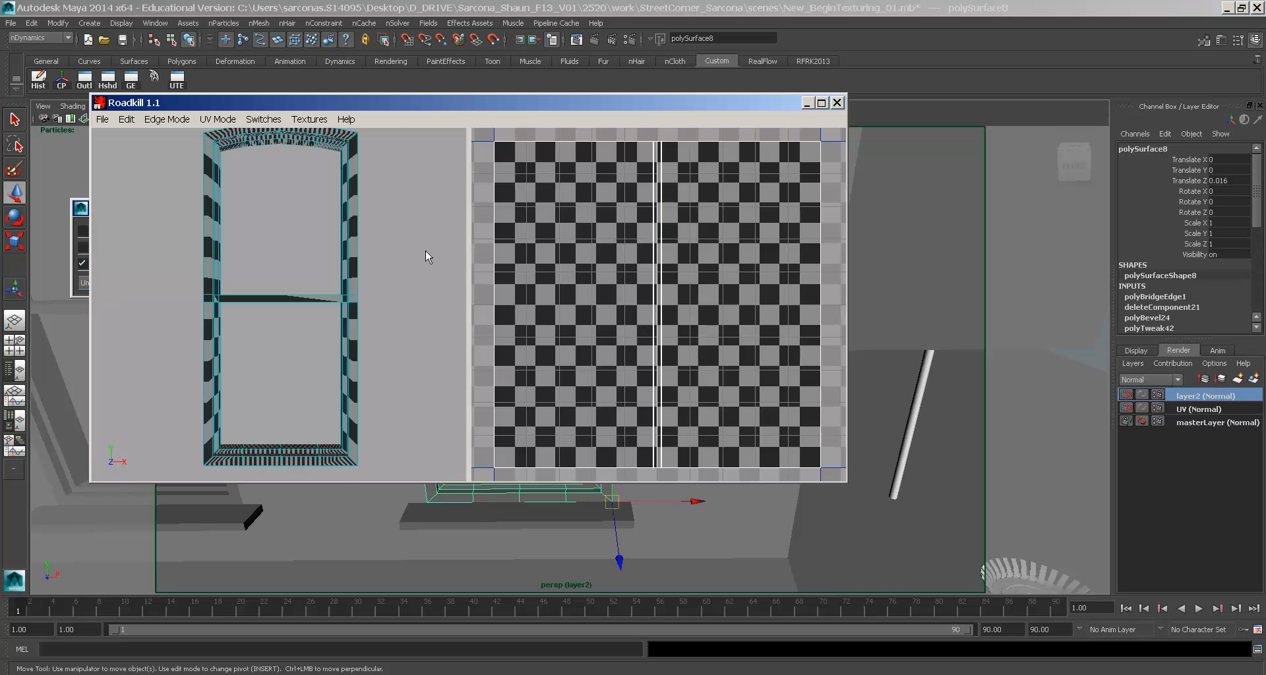
pyautogui.keyDown('alt'); pyautogui.moveTo(425, 250); pyautogui.dragTo(443, 310); pyautogui.keyUp('alt')
pyautogui.keyDown('alt'); pyautogui.moveTo(443, 310); pyautogui.dragTo(800, 335, button='middle'); pyautogui.keyUp('alt')
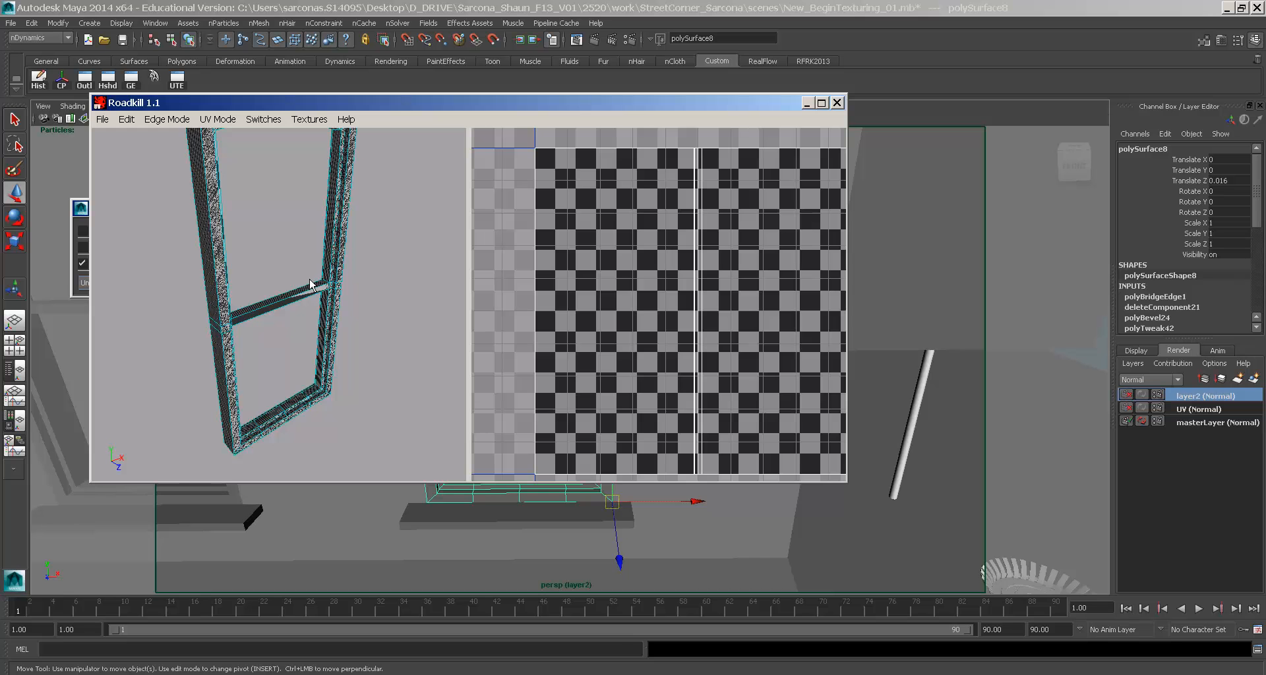
# - Switch Roadkill to edge selection and cut the frame corner and top-beam edges into seams
pyautogui.keyDown('alt'); pyautogui.moveTo(307, 213); pyautogui.dragTo(274, 240); pyautogui.keyUp('alt')
pyautogui.click(190, 120)
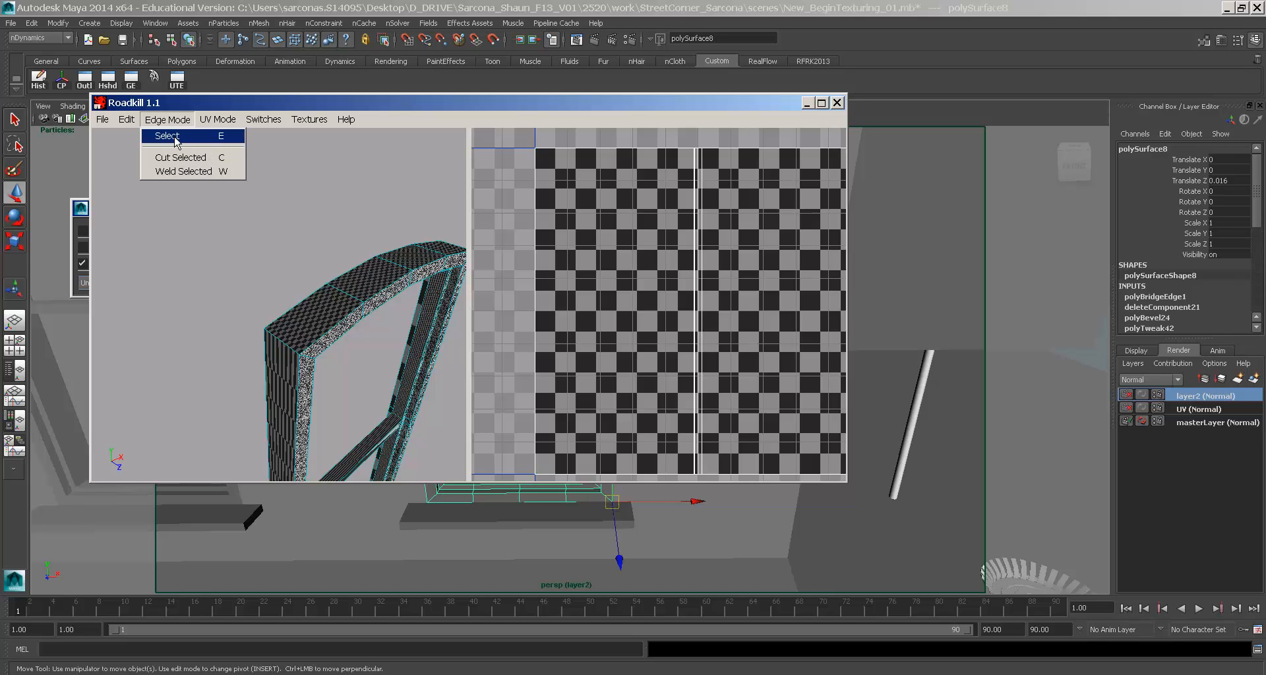
pyautogui.click(177, 138)
pyautogui.click(273, 340)
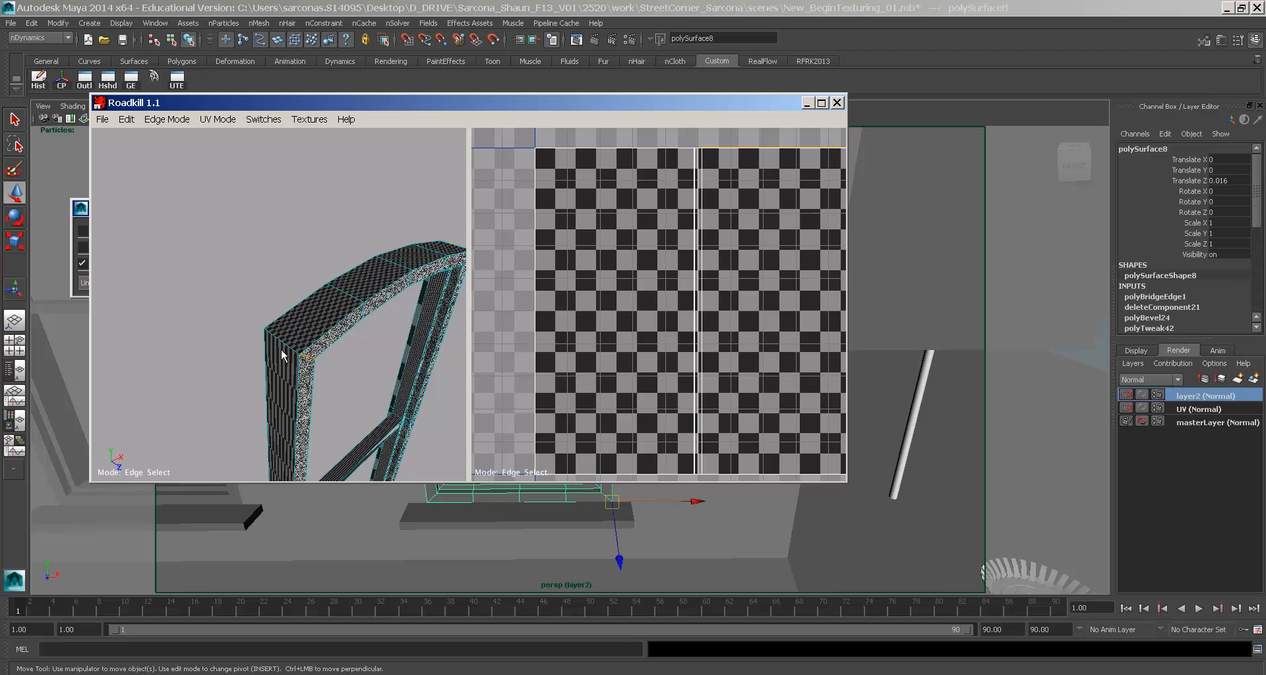
pyautogui.keyDown('alt'); pyautogui.moveTo(281, 341); pyautogui.dragTo(144, 259); pyautogui.keyUp('alt')
pyautogui.keyDown('alt'); pyautogui.moveTo(145, 256); pyautogui.dragTo(236, 212, button='right'); pyautogui.keyUp('alt')
pyautogui.keyDown('alt'); pyautogui.moveTo(236, 212); pyautogui.dragTo(236, 263); pyautogui.keyUp('alt')
pyautogui.moveTo(150, 226); pyautogui.dragTo(320, 368)
pyautogui.moveTo(405, 349); pyautogui.dragTo(364, 150)
pyautogui.keyDown('alt'); pyautogui.moveTo(168, 378); pyautogui.dragTo(318, 385); pyautogui.keyUp('alt')
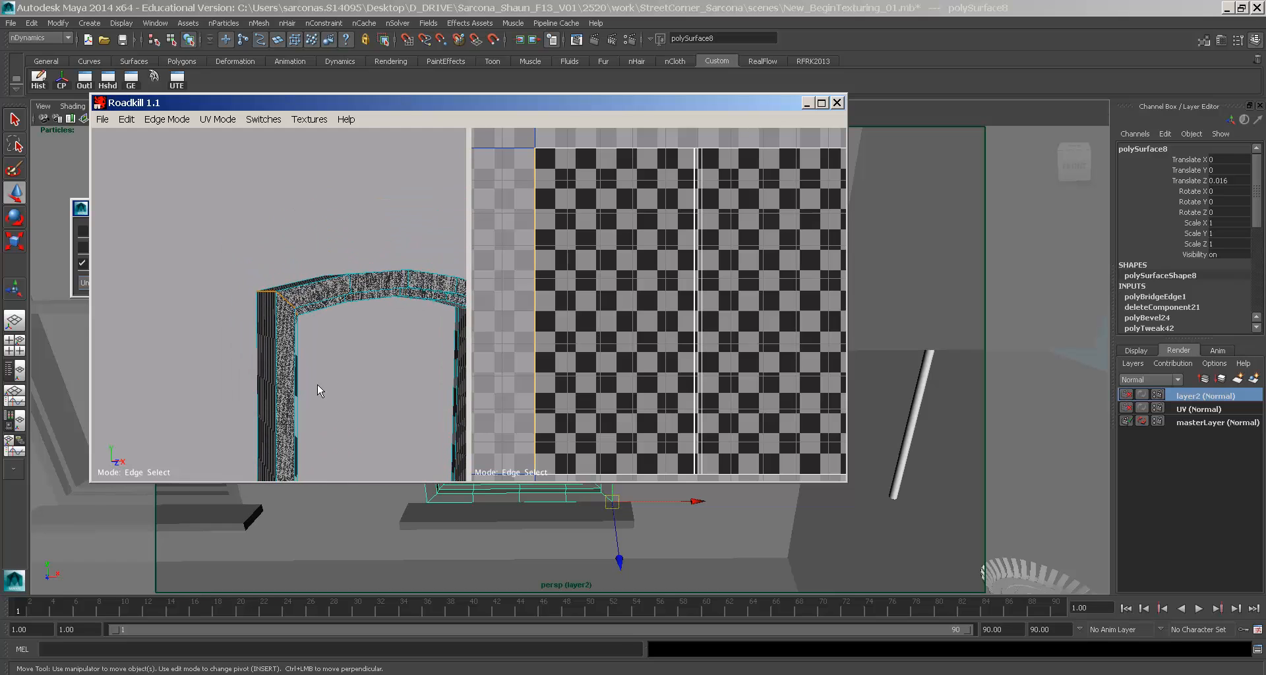
pyautogui.click(287, 300)
# - Cut the edges where the beam meets the post into a seam
pyautogui.keyDown('alt'); pyautogui.moveTo(339, 367); pyautogui.dragTo(257, 249); pyautogui.keyUp('alt')
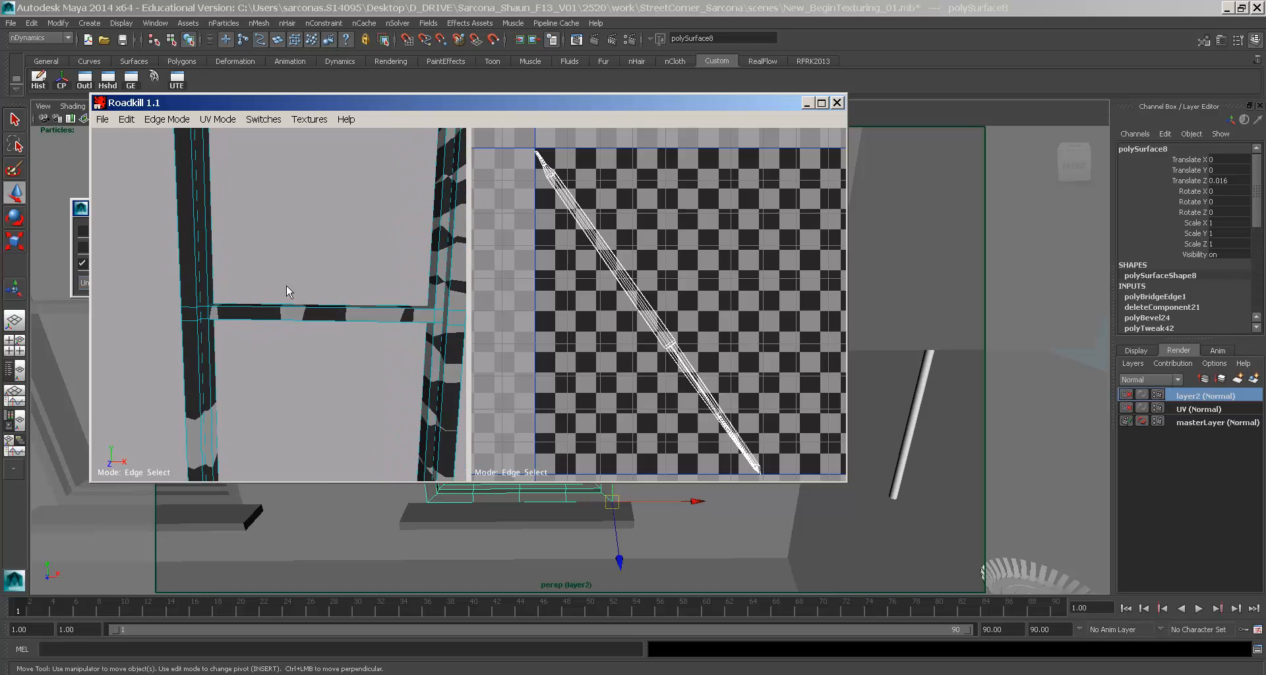
pyautogui.keyDown('alt'); pyautogui.moveTo(264, 299); pyautogui.dragTo(247, 330); pyautogui.keyUp('alt')
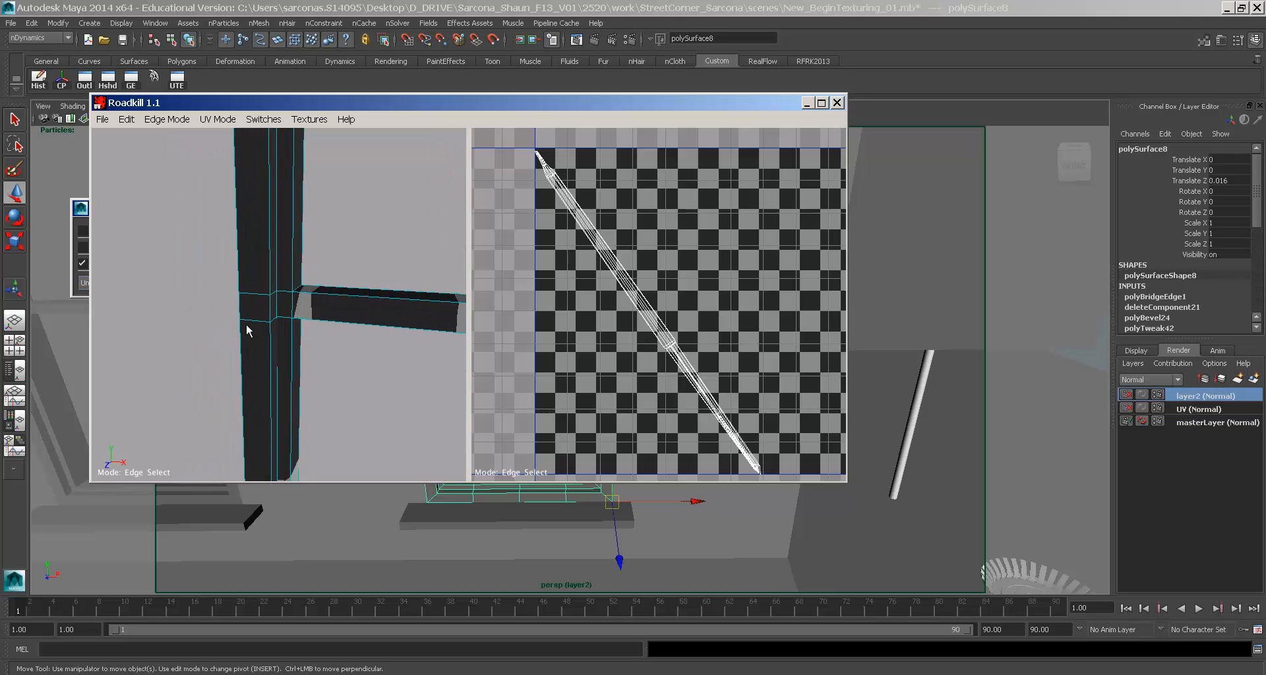
pyautogui.moveTo(346, 266); pyautogui.dragTo(283, 319)
pyautogui.moveTo(328, 220); pyautogui.dragTo(166, 229)
pyautogui.keyDown('ctrl'); pyautogui.moveTo(350, 253); pyautogui.dragTo(322, 384); pyautogui.keyUp('ctrl')
pyautogui.keyDown('ctrl'); pyautogui.moveTo(343, 372); pyautogui.dragTo(250, 377); pyautogui.keyUp('ctrl')
pyautogui.keyDown('alt'); pyautogui.moveTo(264, 289); pyautogui.dragTo(261, 341); pyautogui.keyUp('alt')
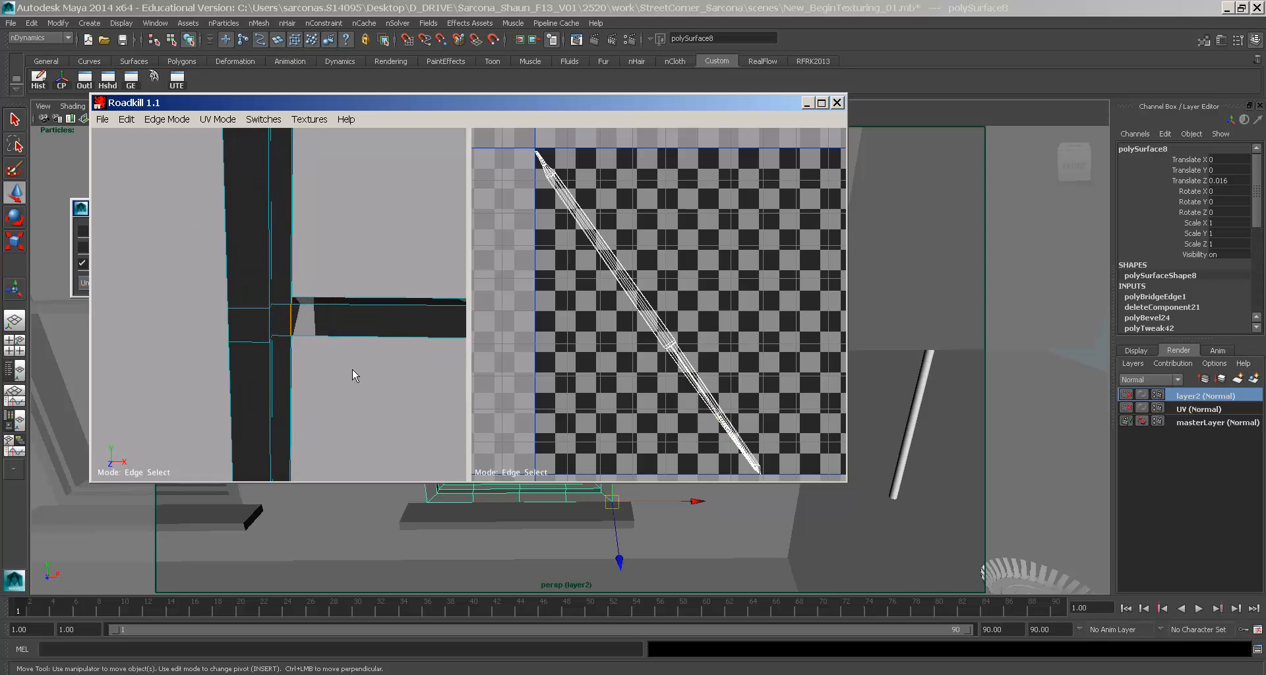
pyautogui.keyDown('alt'); pyautogui.moveTo(351, 370); pyautogui.dragTo(184, 318); pyautogui.keyUp('alt')
pyautogui.moveTo(257, 265); pyautogui.dragTo(266, 357)
pyautogui.press('c')
# - Cut the edge loop along the frame's outer left and top into a seam
pyautogui.keyDown('alt'); pyautogui.moveTo(359, 374); pyautogui.dragTo(254, 358, button='right'); pyautogui.keyUp('alt')
pyautogui.keyDown('alt'); pyautogui.moveTo(255, 358); pyautogui.dragTo(369, 368); pyautogui.keyUp('alt')
pyautogui.keyDown('alt'); pyautogui.moveTo(325, 386); pyautogui.dragTo(414, 268, button='middle'); pyautogui.keyUp('alt')
pyautogui.keyDown('alt'); pyautogui.moveTo(379, 310); pyautogui.dragTo(269, 388); pyautogui.keyUp('alt')
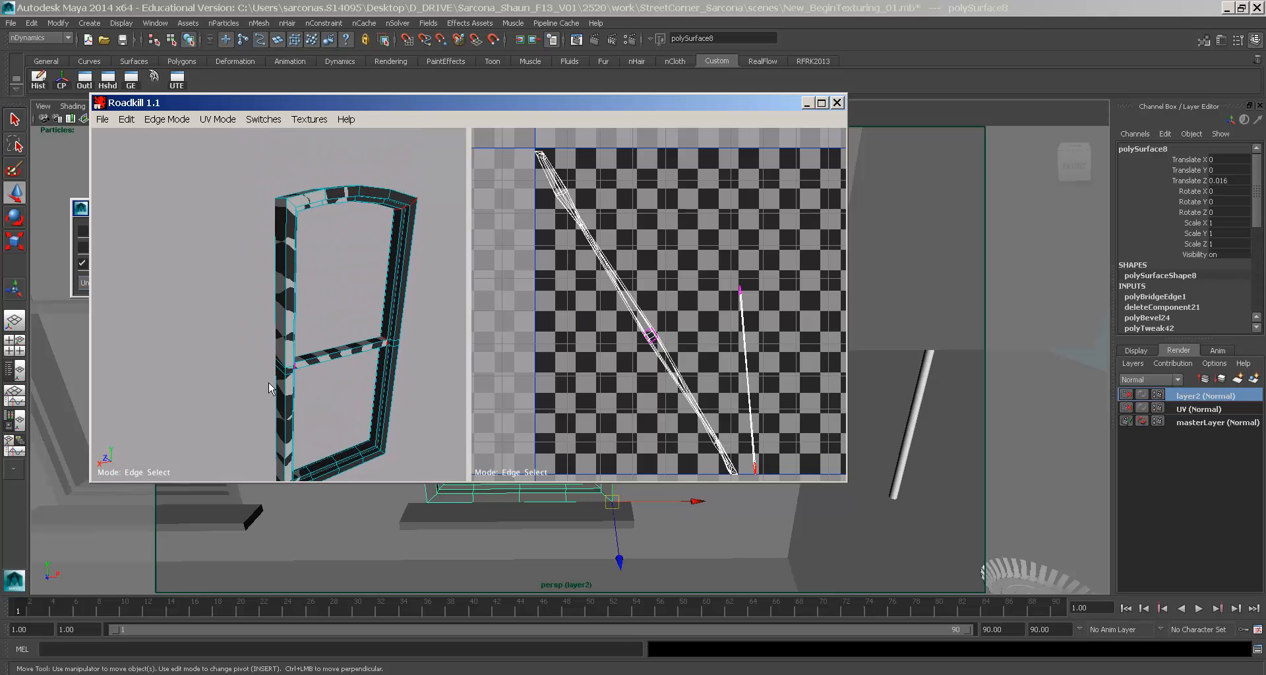
pyautogui.click(286, 274)
pyautogui.press('c')
# - Cut the edge at the frame's top-right corner into a seam
pyautogui.keyDown('alt'); pyautogui.moveTo(636, 360); pyautogui.dragTo(585, 324, button='middle'); pyautogui.keyUp('alt')
pyautogui.keyDown('alt'); pyautogui.moveTo(296, 311); pyautogui.dragTo(316, 224); pyautogui.keyUp('alt')
pyautogui.keyDown('alt'); pyautogui.moveTo(317, 224); pyautogui.dragTo(286, 281, button='middle'); pyautogui.keyUp('alt')
pyautogui.keyDown('alt'); pyautogui.moveTo(286, 281); pyautogui.dragTo(336, 283, button='right'); pyautogui.keyUp('alt')
pyautogui.click(333, 265)
pyautogui.press('Return')
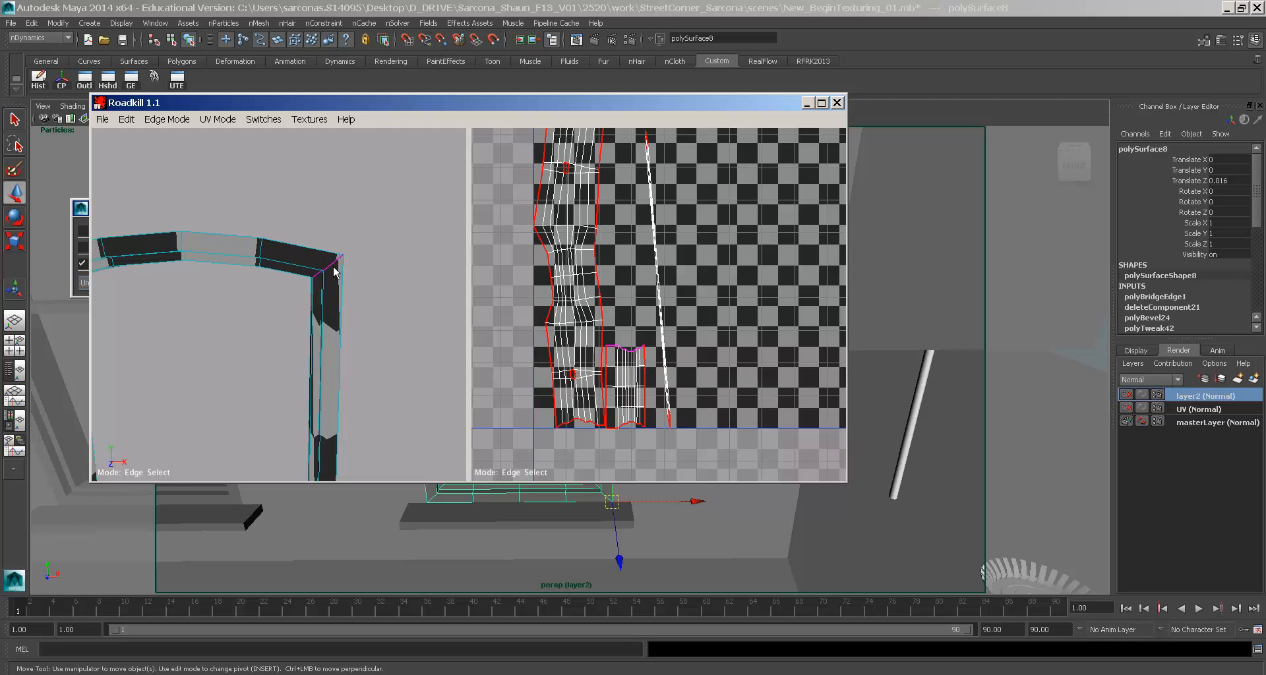
# - Check the frame's bottom bar, then close the Roadkill window and return to Maya
pyautogui.keyDown('alt'); pyautogui.moveTo(327, 309); pyautogui.dragTo(246, 336, button='right'); pyautogui.keyUp('alt')
pyautogui.keyDown('alt'); pyautogui.moveTo(246, 336); pyautogui.dragTo(281, 231, button='middle'); pyautogui.keyUp('alt')
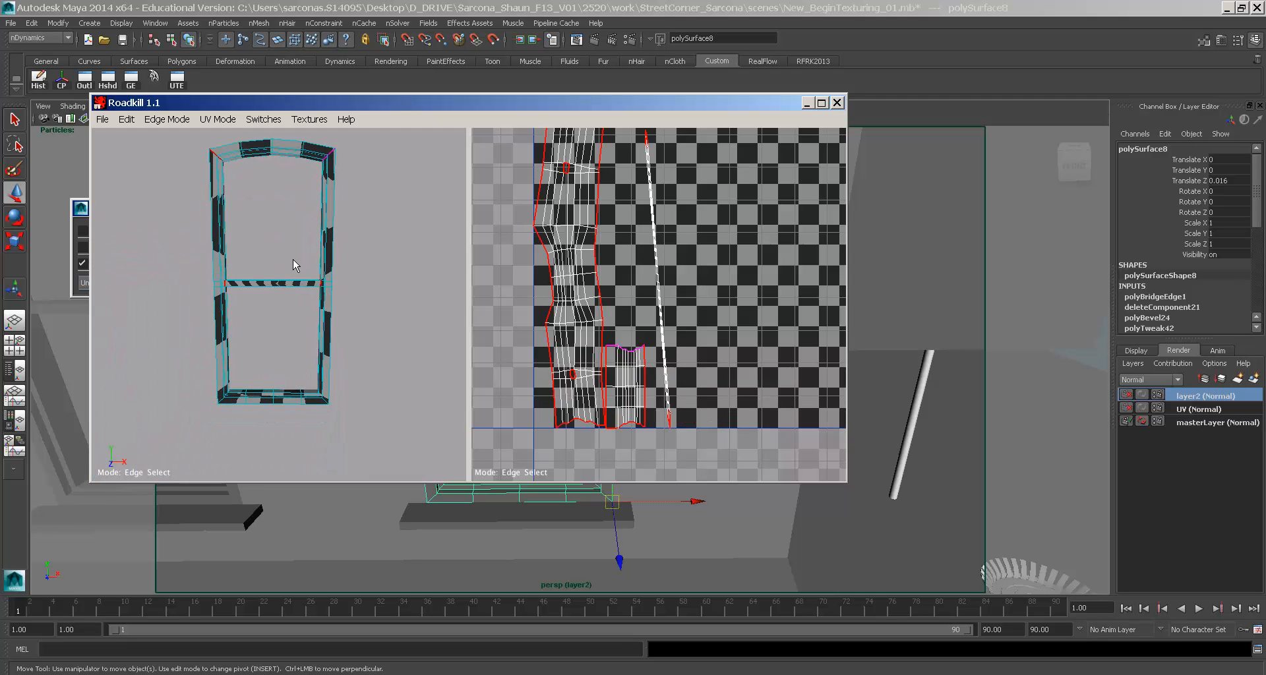
pyautogui.keyDown('alt'); pyautogui.moveTo(272, 349); pyautogui.dragTo(297, 271, button='middle'); pyautogui.keyUp('alt')
pyautogui.keyDown('alt'); pyautogui.moveTo(297, 270); pyautogui.dragTo(422, 304, button='right'); pyautogui.keyUp('alt')
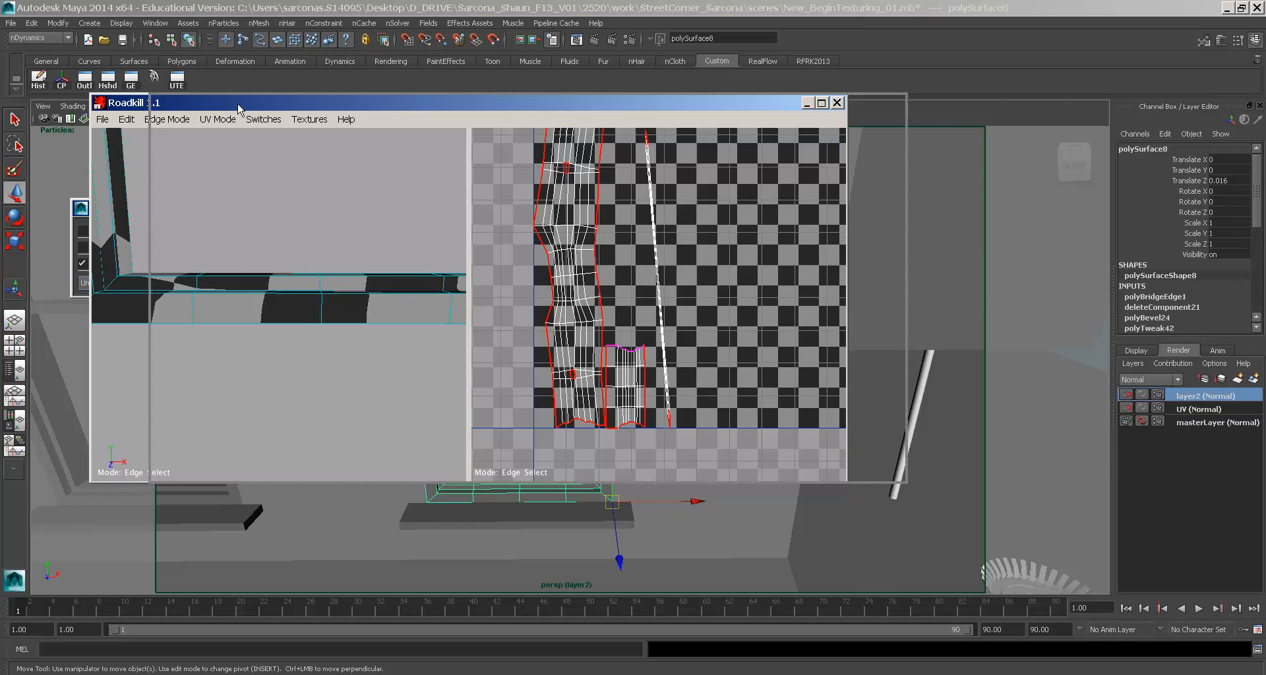
pyautogui.moveTo(179, 109); pyautogui.dragTo(564, 99)
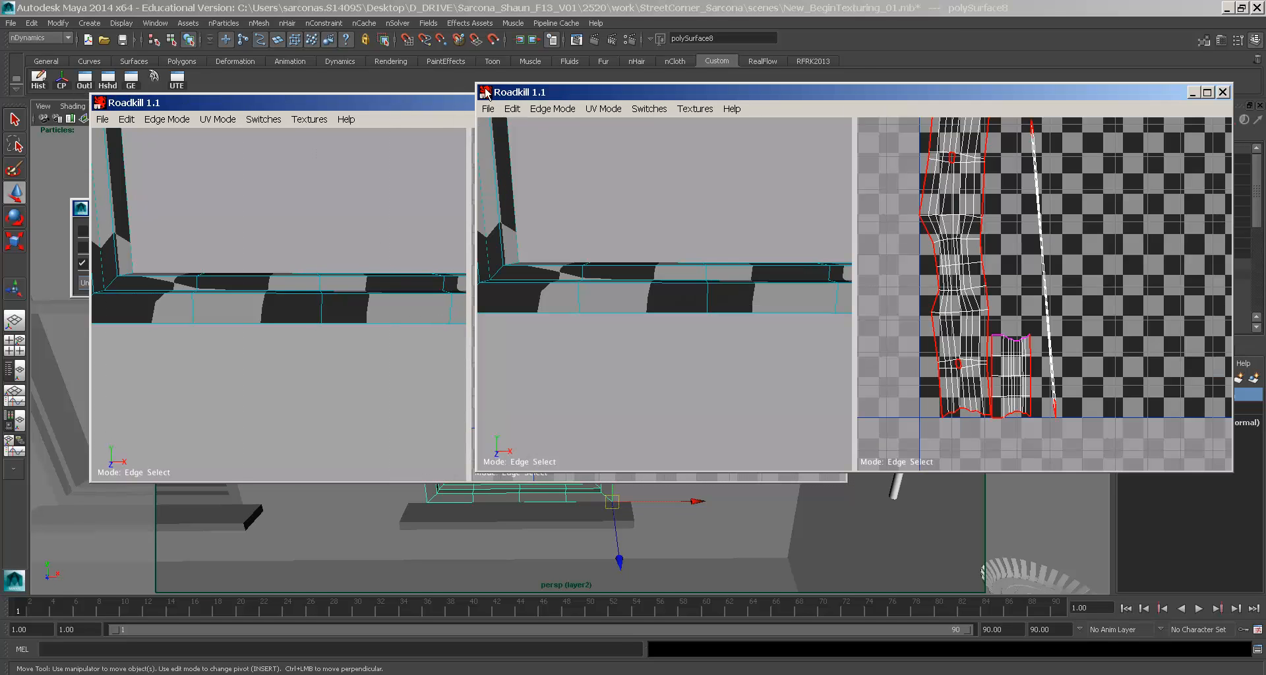
pyautogui.doubleClick(484, 94)
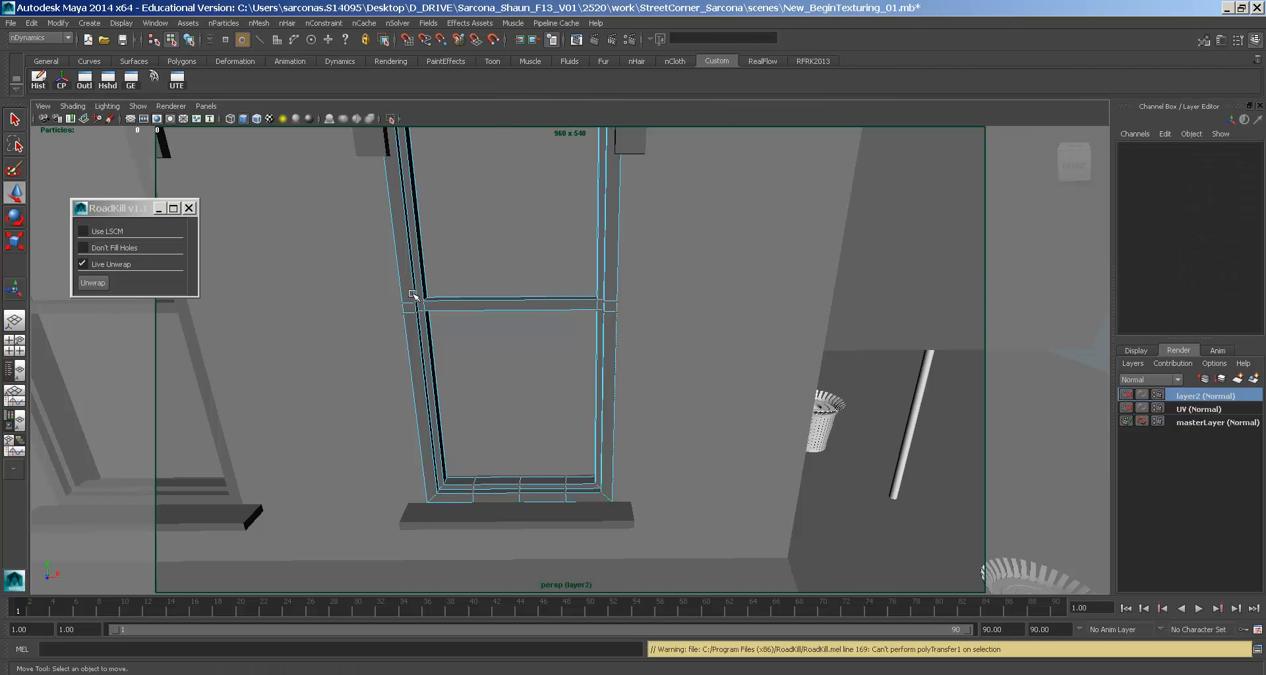
pyautogui.moveTo(411, 297); pyautogui.dragTo(435, 267, button='right')
# - Select and frame the fire hydrant, then unwrap it into Roadkill
pyautogui.click(418, 288)
pyautogui.keyDown('alt'); pyautogui.moveTo(422, 293); pyautogui.dragTo(579, 364); pyautogui.keyUp('alt')
pyautogui.keyDown('alt'); pyautogui.moveTo(580, 365); pyautogui.dragTo(311, 330, button='right'); pyautogui.keyUp('alt')
pyautogui.keyDown('alt'); pyautogui.moveTo(310, 330); pyautogui.dragTo(501, 171, button='middle'); pyautogui.keyUp('alt')
pyautogui.keyDown('alt'); pyautogui.moveTo(501, 172); pyautogui.dragTo(458, 327, button='right'); pyautogui.keyUp('alt')
pyautogui.click(612, 499)
pyautogui.press('f')
pyautogui.keyDown('alt'); pyautogui.moveTo(611, 466); pyautogui.dragTo(555, 308); pyautogui.keyUp('alt')
pyautogui.click(93, 283)
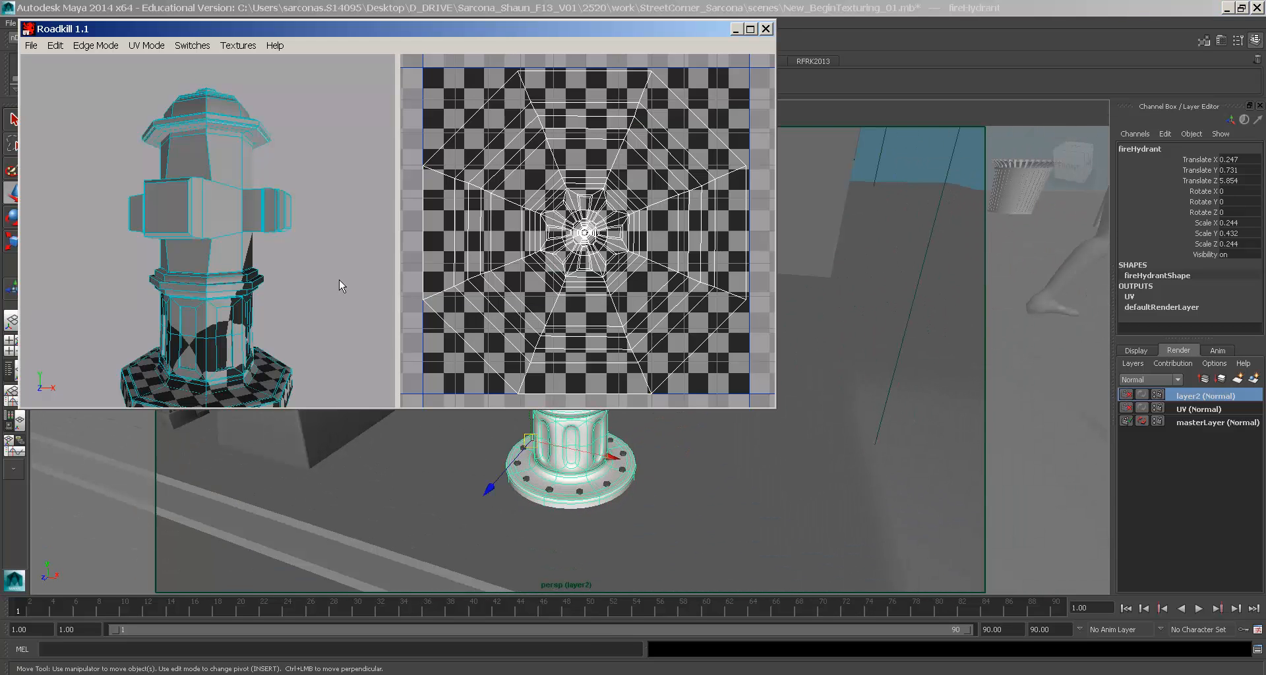
# - Select the edges around the hydrant's collar and cut them into seams
pyautogui.keyDown('alt'); pyautogui.moveTo(270, 266); pyautogui.dragTo(275, 235, button='middle'); pyautogui.keyUp('alt')
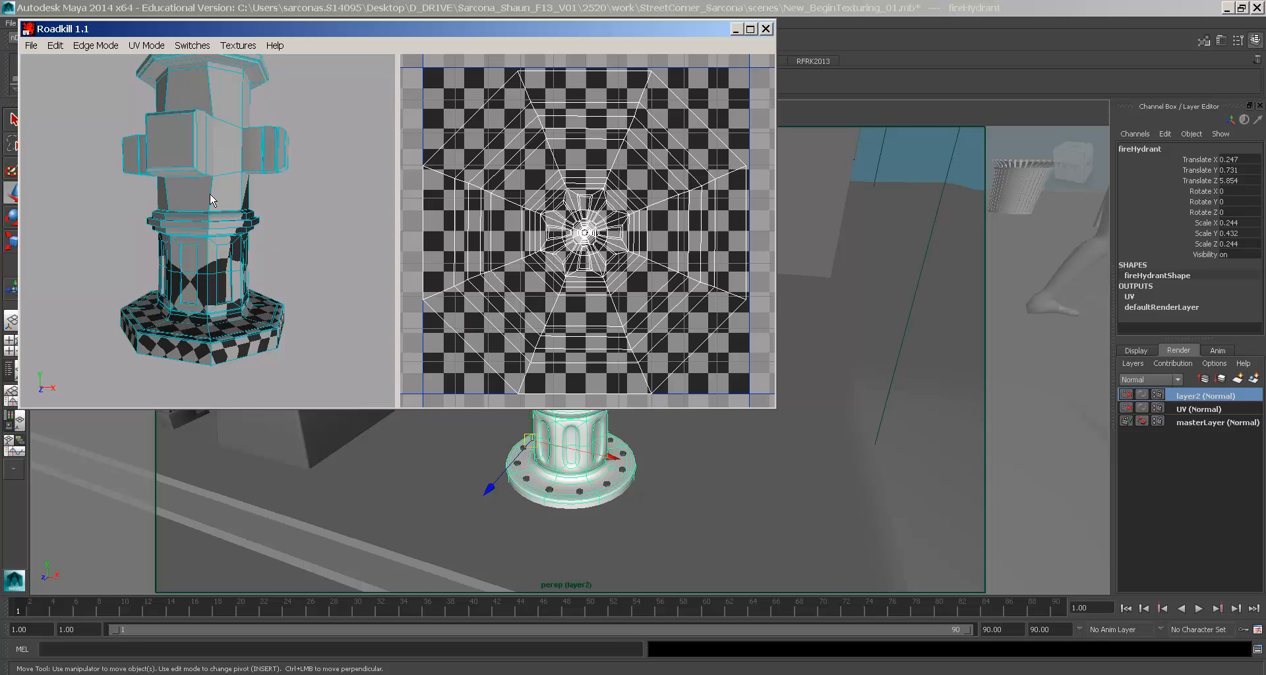
pyautogui.keyDown('alt'); pyautogui.moveTo(215, 237); pyautogui.dragTo(278, 220); pyautogui.keyUp('alt')
pyautogui.moveTo(215, 226)
pyautogui.keyDown('alt'); pyautogui.mouseDown(button='right')
pyautogui.moveTo(209, 233)
pyautogui.moveTo(277, 269)
pyautogui.moveTo(213, 215)
pyautogui.mouseUp(button='right'); pyautogui.keyUp('alt')
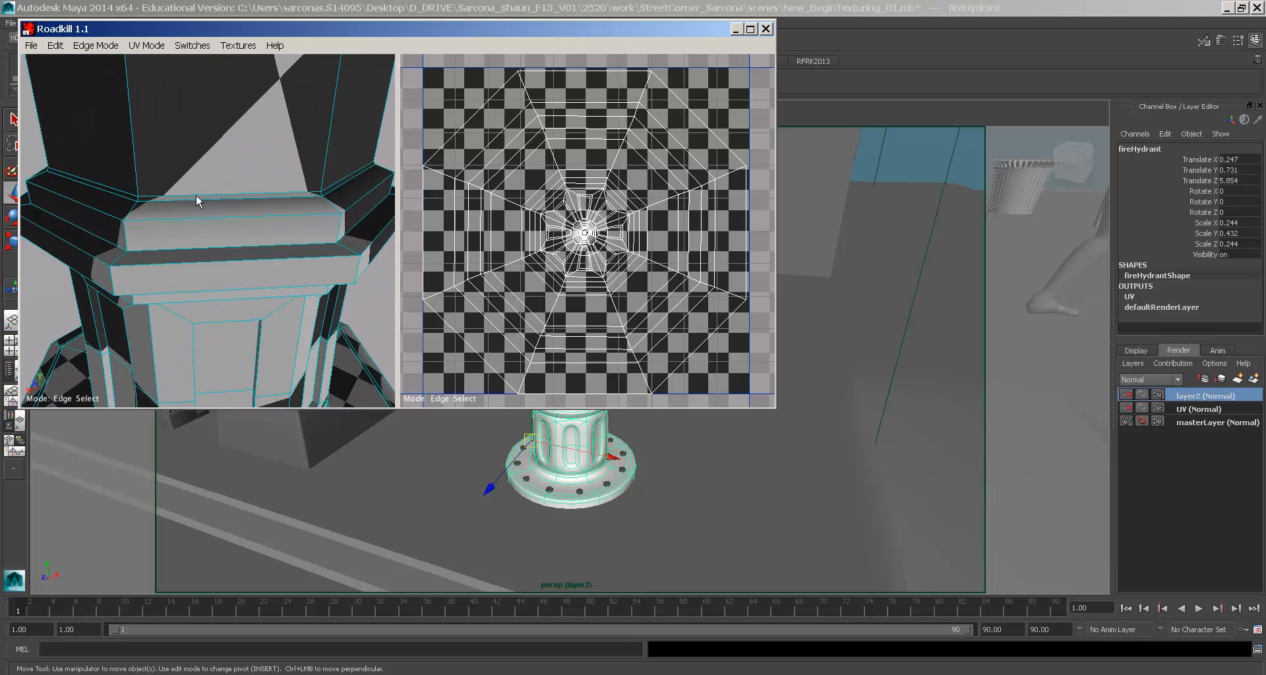
pyautogui.click(196, 196)
pyautogui.keyDown('alt'); pyautogui.moveTo(151, 201); pyautogui.dragTo(198, 227); pyautogui.keyUp('alt')
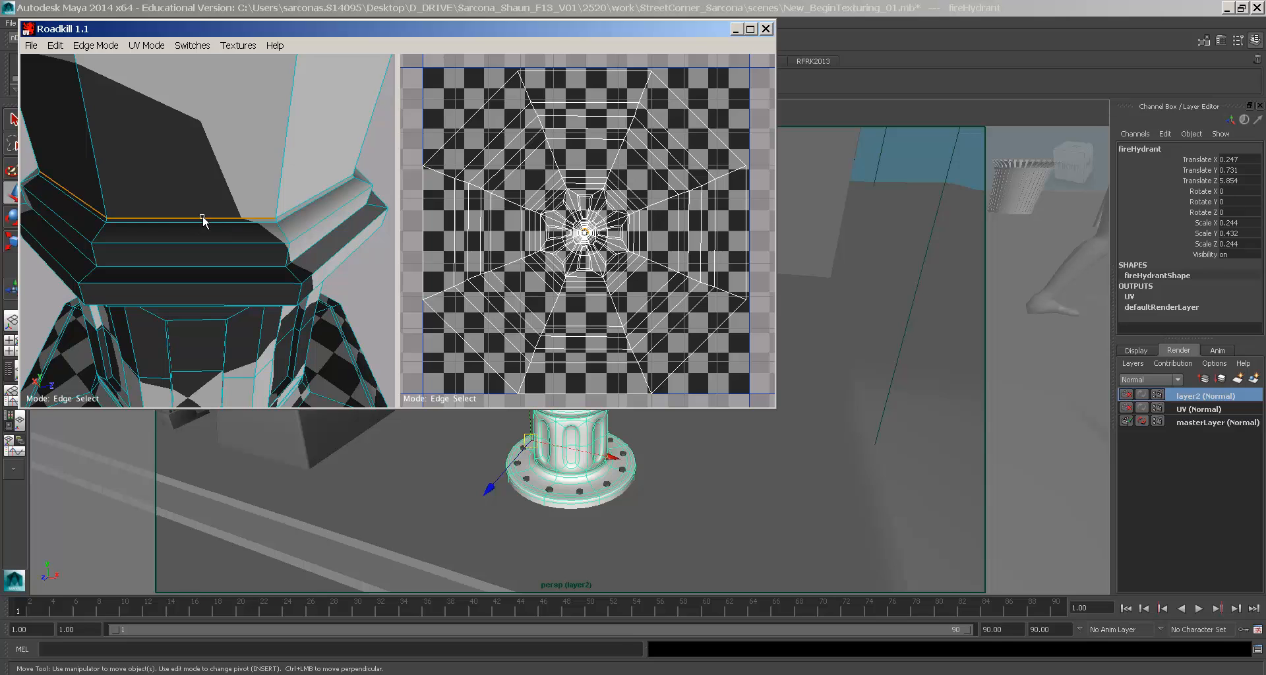
pyautogui.keyDown('alt'); pyautogui.moveTo(302, 203); pyautogui.dragTo(217, 218); pyautogui.keyUp('alt')
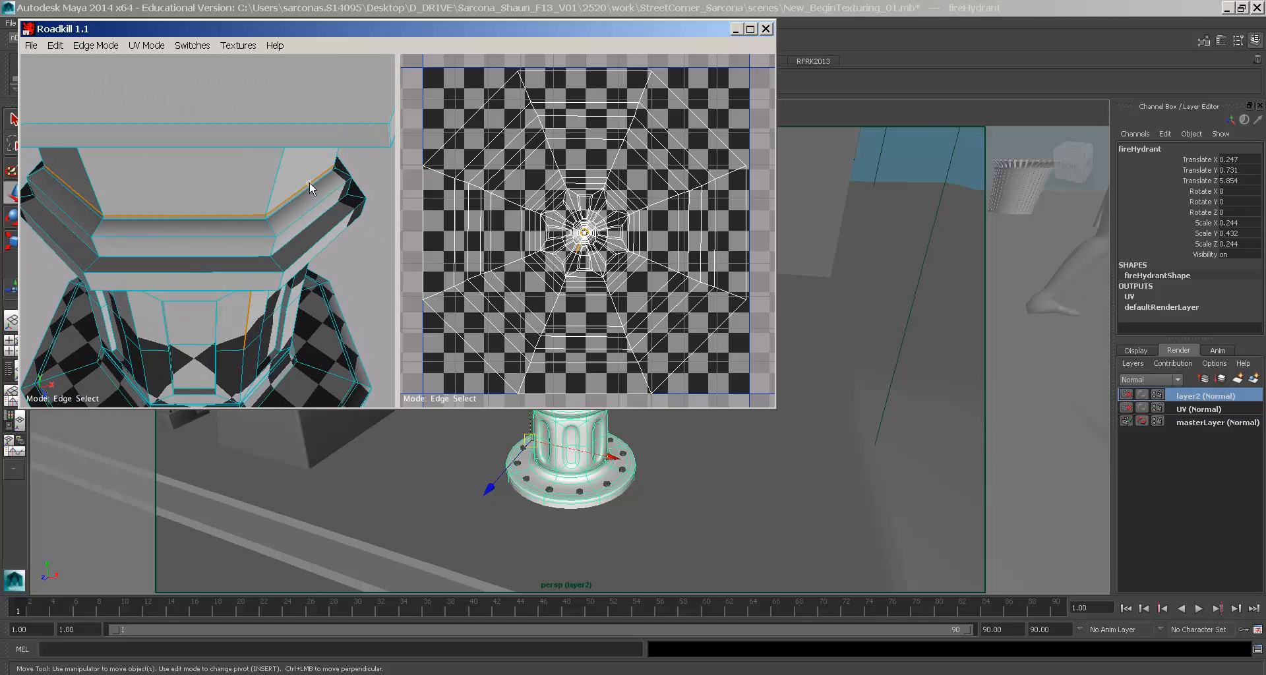
pyautogui.keyDown('alt'); pyautogui.moveTo(195, 339); pyautogui.dragTo(224, 242); pyautogui.keyUp('alt')
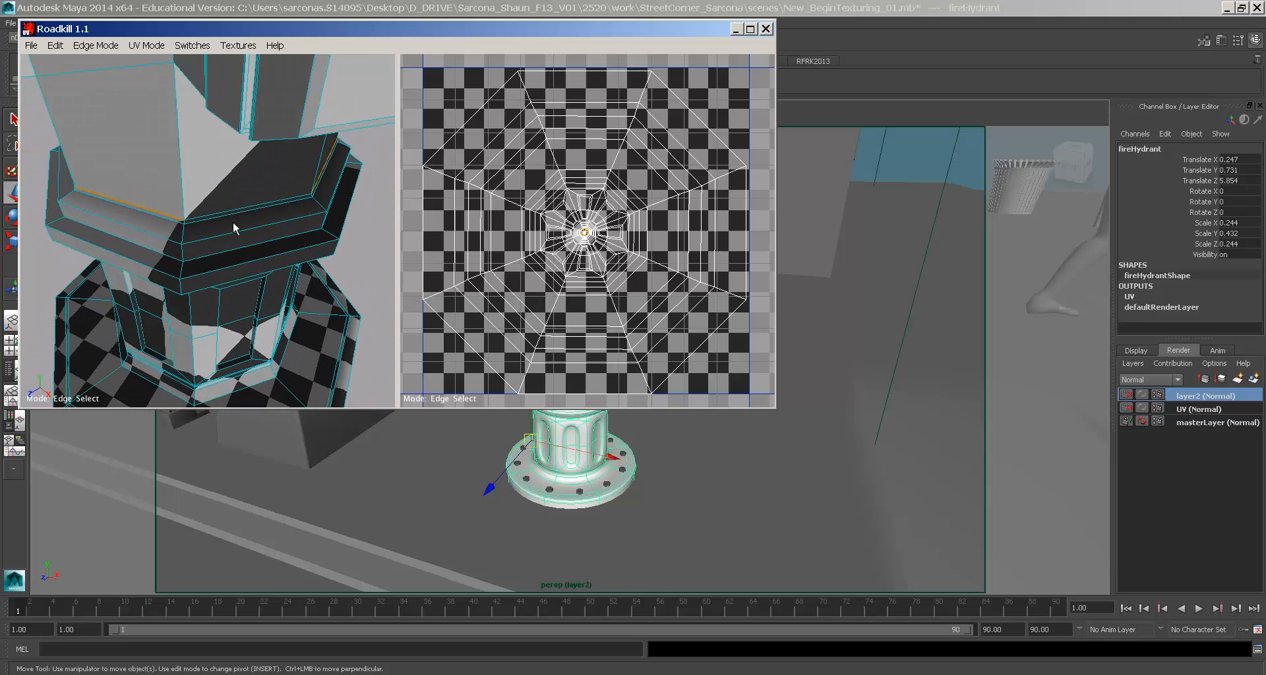
pyautogui.click(240, 208)
pyautogui.press('space')
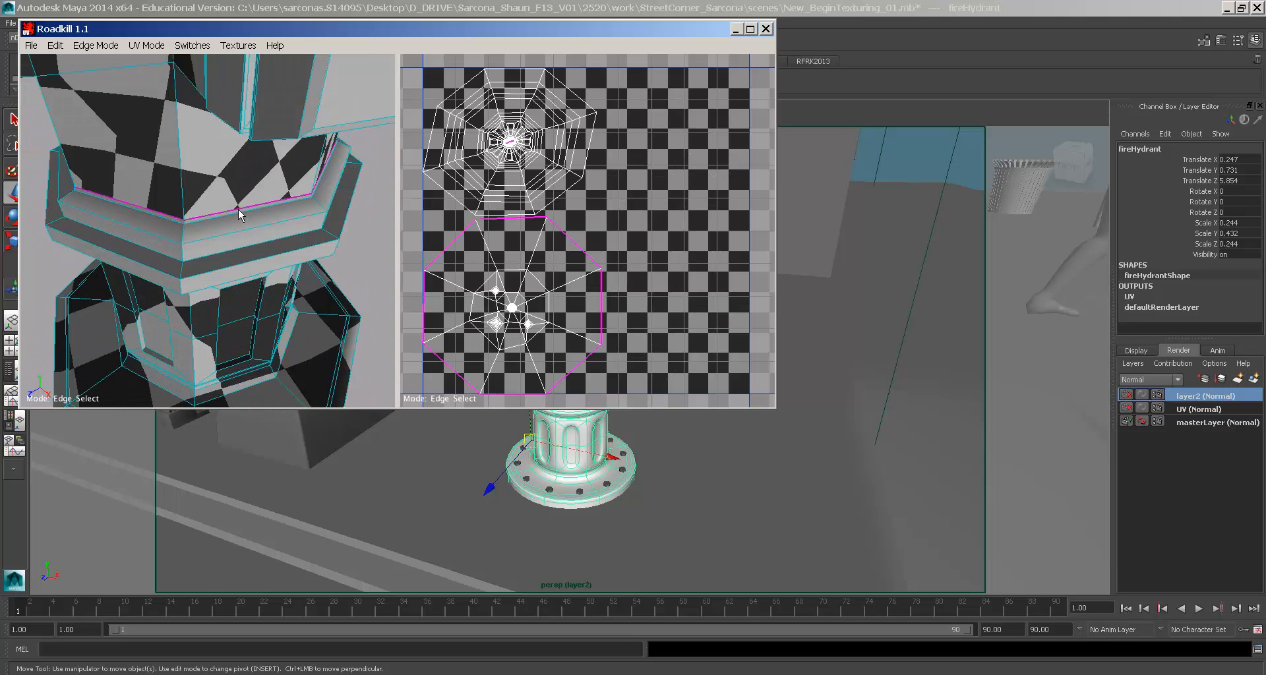
# - Clear the selection, inspect the hydrant's two UV islands, and close Roadkill
pyautogui.keyDown('alt'); pyautogui.moveTo(239, 208); pyautogui.dragTo(282, 252); pyautogui.keyUp('alt')
pyautogui.click(244, 232)
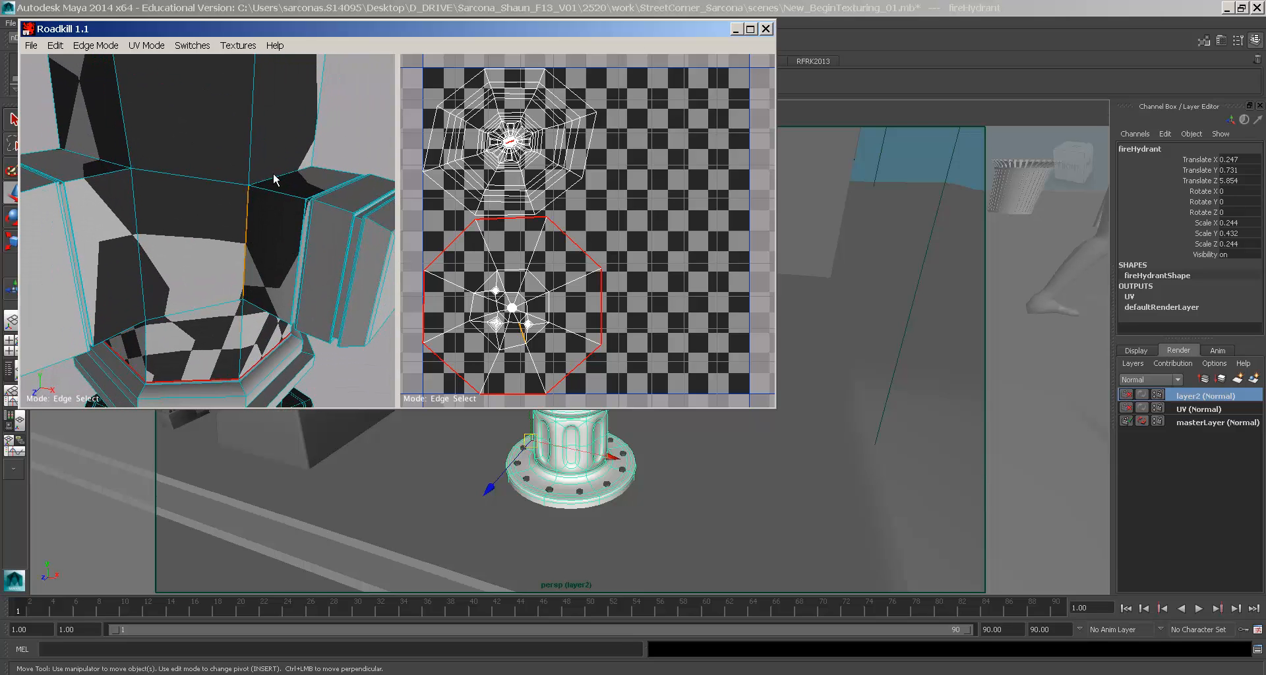
pyautogui.keyDown('alt'); pyautogui.moveTo(278, 184); pyautogui.dragTo(127, 212); pyautogui.keyUp('alt')
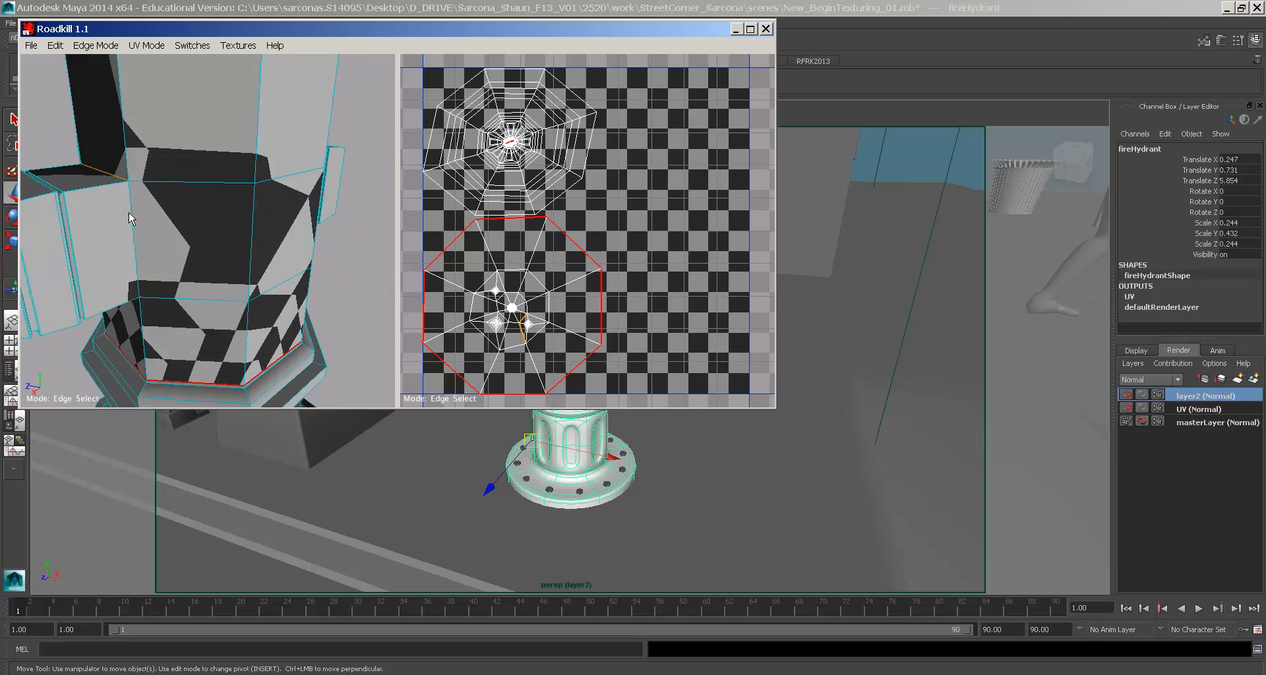
pyautogui.keyDown('alt'); pyautogui.moveTo(130, 308); pyautogui.dragTo(194, 223); pyautogui.keyUp('alt')
pyautogui.keyDown('alt'); pyautogui.moveTo(160, 286); pyautogui.dragTo(293, 321); pyautogui.keyUp('alt')
pyautogui.moveTo(162, 102); pyautogui.dragTo(6, 349)
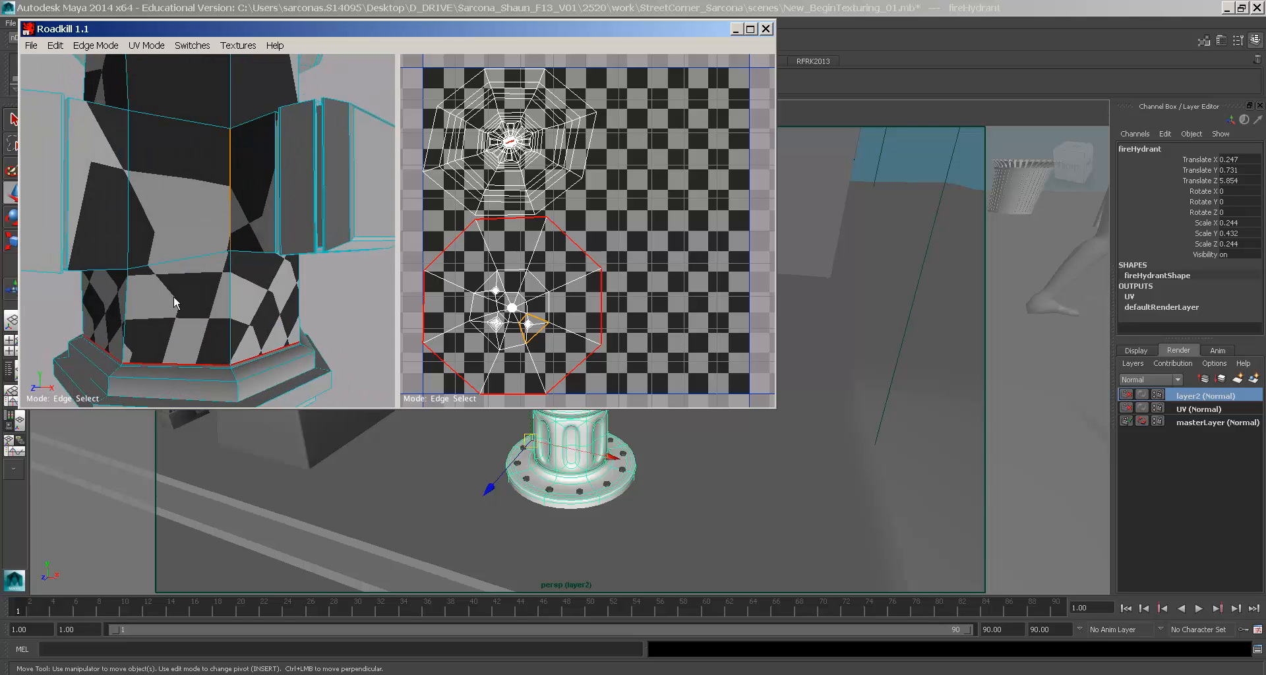
pyautogui.keyDown('alt'); pyautogui.moveTo(325, 283); pyautogui.dragTo(360, 295); pyautogui.keyUp('alt')
pyautogui.keyDown('alt'); pyautogui.moveTo(360, 296); pyautogui.dragTo(240, 296, button='right'); pyautogui.keyUp('alt')
pyautogui.click(28, 29)
# - Close the leftover unwrap windows and pull the view back to the street corner
pyautogui.click(46, 133)
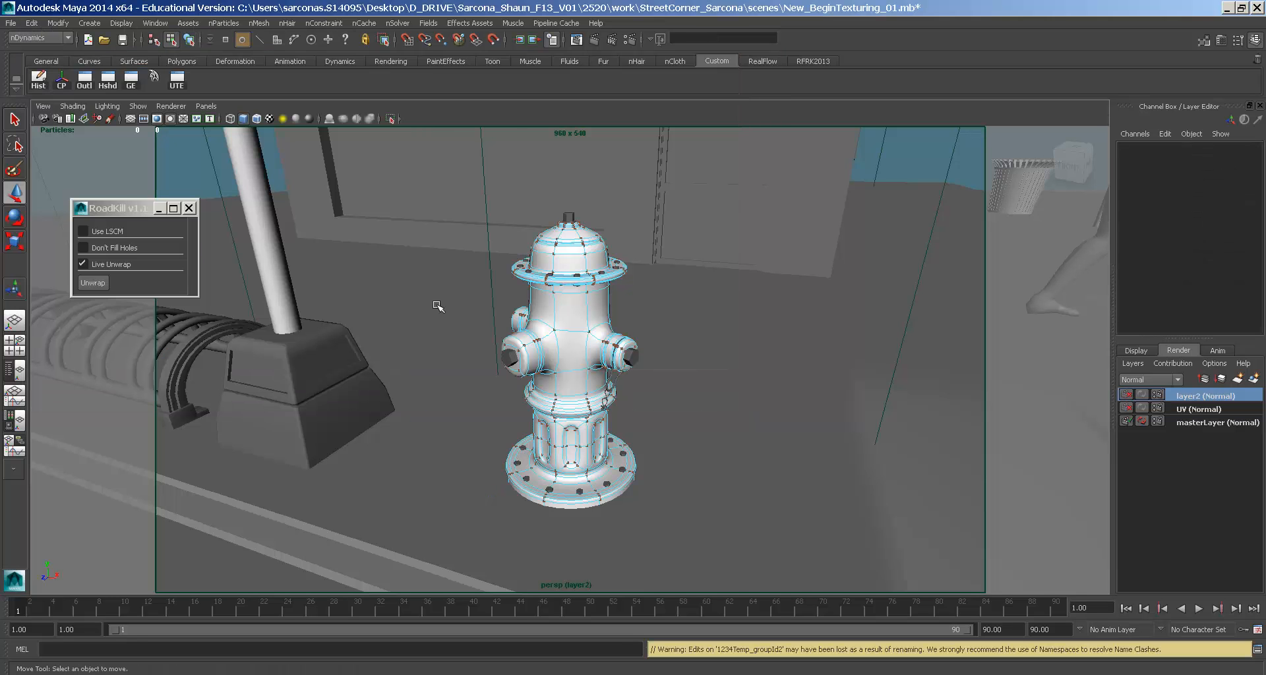
pyautogui.moveTo(567, 310); pyautogui.dragTo(584, 293, button='right')
pyautogui.keyDown('alt'); pyautogui.moveTo(779, 356); pyautogui.dragTo(553, 294, button='right'); pyautogui.keyUp('alt')
pyautogui.keyDown('alt'); pyautogui.moveTo(701, 330); pyautogui.dragTo(644, 311, button='middle'); pyautogui.keyUp('alt')
pyautogui.keyDown('alt'); pyautogui.moveTo(644, 311); pyautogui.dragTo(514, 290, button='right'); pyautogui.keyUp('alt')
pyautogui.keyDown('alt'); pyautogui.moveTo(660, 288); pyautogui.dragTo(538, 355, button='middle'); pyautogui.keyUp('alt')
pyautogui.keyDown('alt'); pyautogui.moveTo(778, 306); pyautogui.dragTo(677, 330); pyautogui.keyUp('alt')
pyautogui.keyDown('alt'); pyautogui.moveTo(677, 331); pyautogui.dragTo(653, 297, button='right'); pyautogui.keyUp('alt')
pyautogui.keyDown('alt'); pyautogui.moveTo(652, 297); pyautogui.dragTo(585, 322, button='middle'); pyautogui.keyUp('alt')
pyautogui.click(626, 337)
pyautogui.keyDown('alt'); pyautogui.moveTo(719, 349); pyautogui.dragTo(418, 362); pyautogui.keyUp('alt')
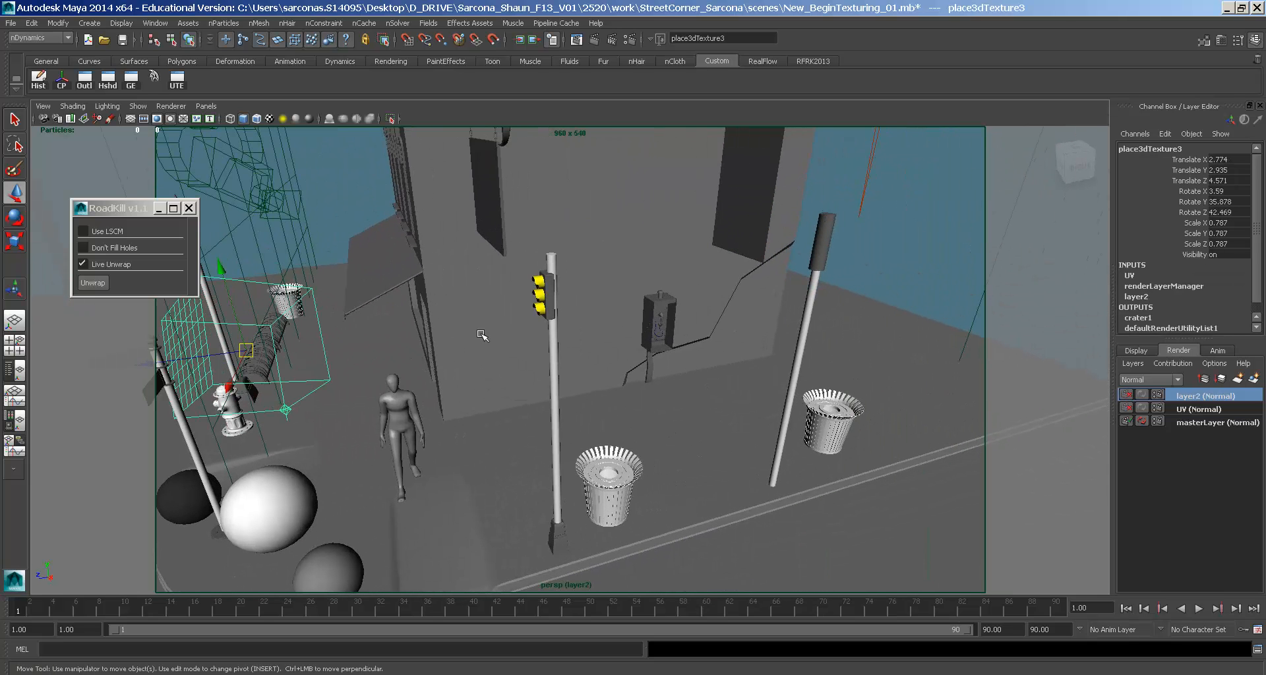
pyautogui.click(189, 208)
# - Switch to textured display (6) to reveal the brick building, street and hydrant
pyautogui.keyDown('alt'); pyautogui.moveTo(465, 434); pyautogui.dragTo(632, 389); pyautogui.keyUp('alt')
pyautogui.keyDown('alt'); pyautogui.moveTo(631, 389); pyautogui.dragTo(598, 382, button='right'); pyautogui.keyUp('alt')
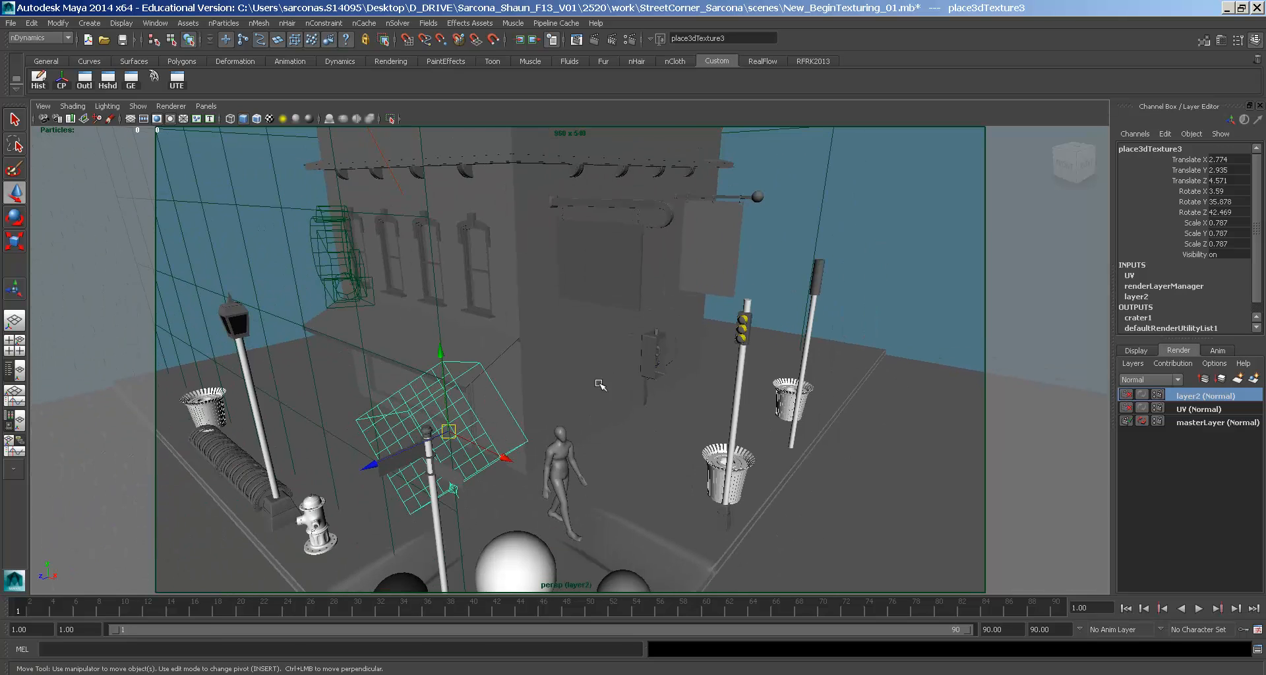
pyautogui.click(650, 348)
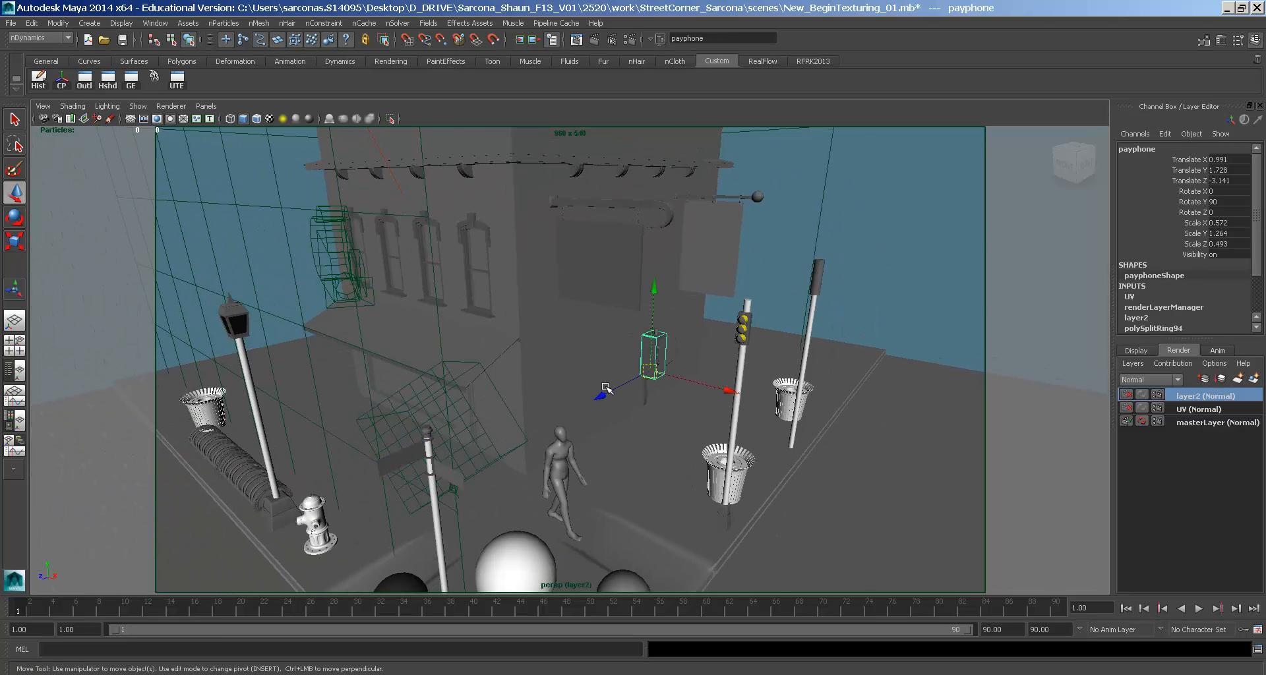
pyautogui.press('6')
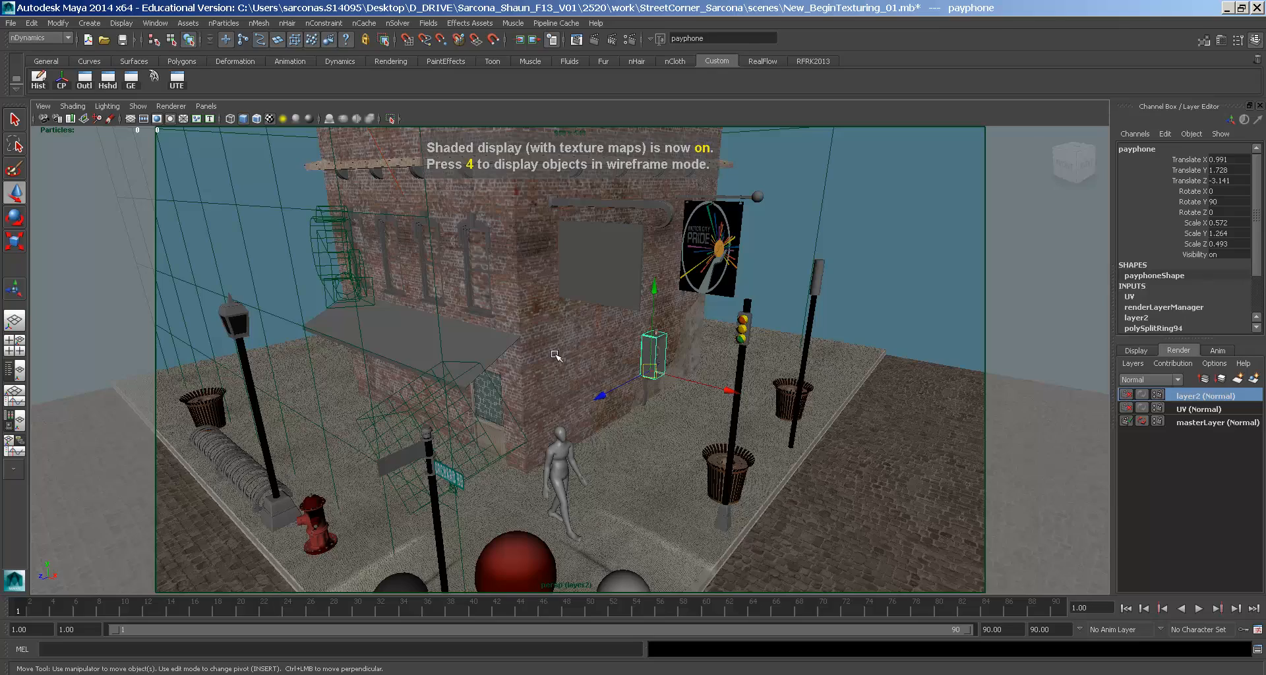
pyautogui.click(555, 356)
pyautogui.keyDown('alt'); pyautogui.moveTo(585, 382); pyautogui.dragTo(593, 346); pyautogui.keyUp('alt')
# - Zoom toward the brick wall and select the wall-mounted payphone mesh pCube32
pyautogui.click(600, 438)
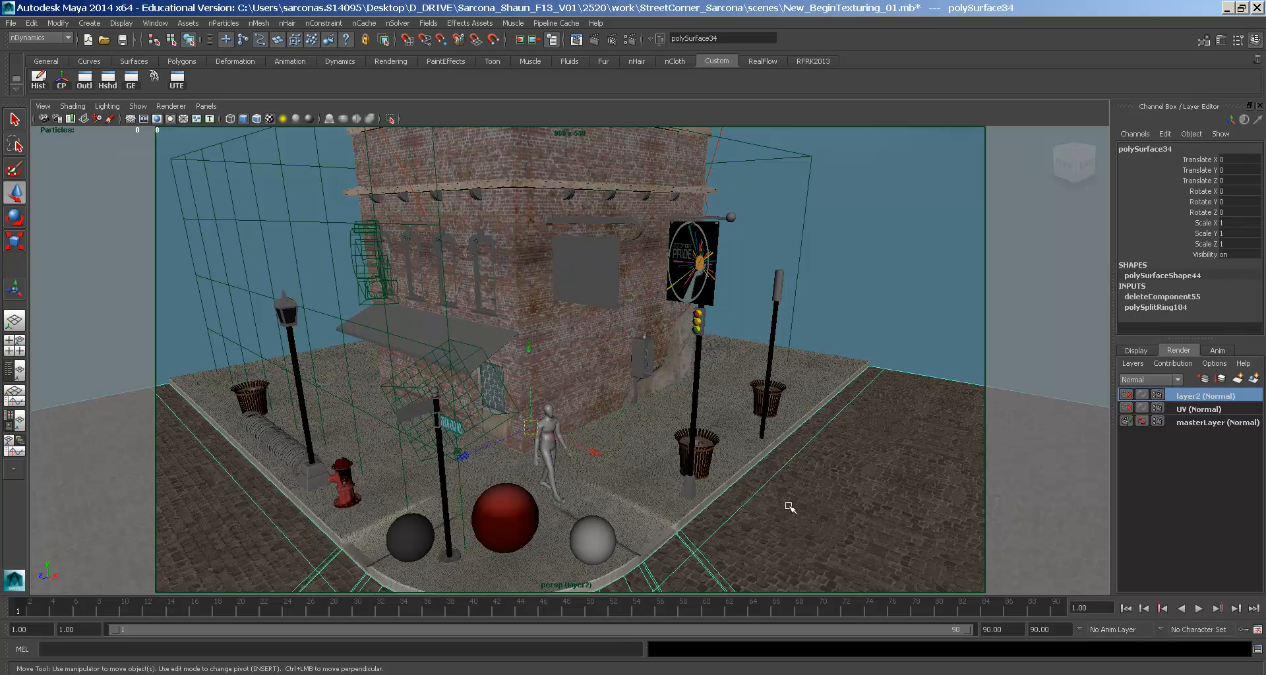
pyautogui.click(716, 491)
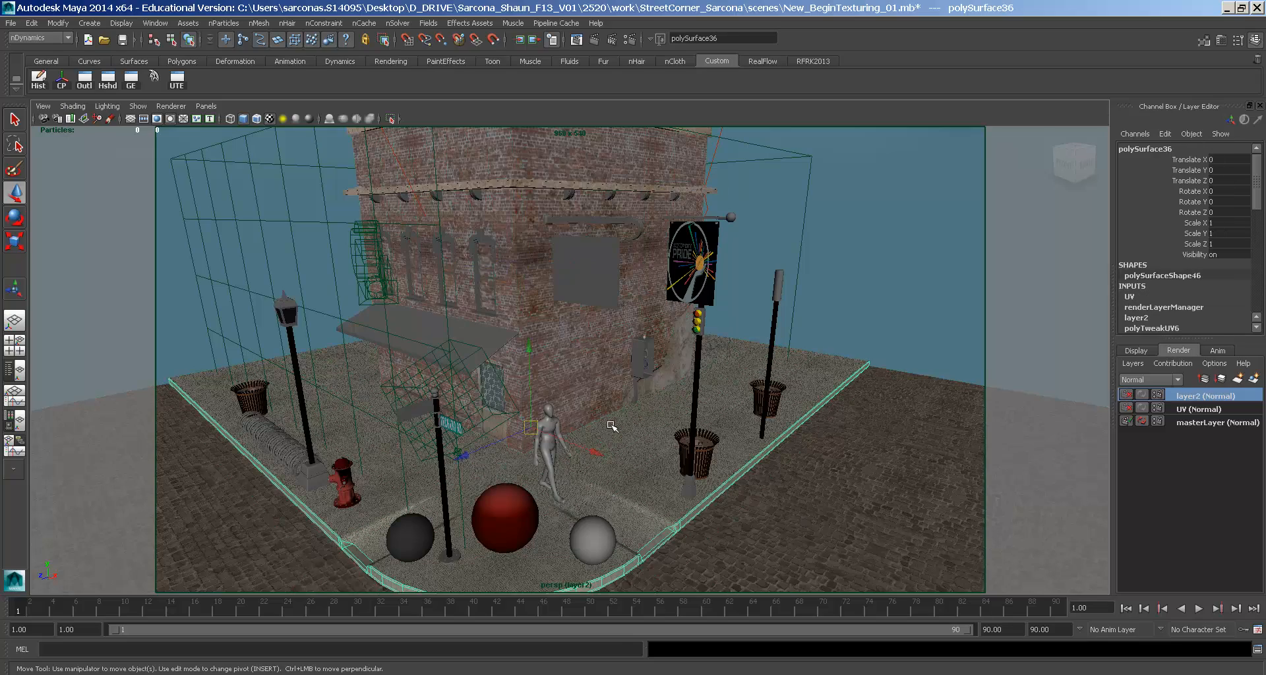
pyautogui.keyDown('alt'); pyautogui.moveTo(620, 429); pyautogui.dragTo(585, 440); pyautogui.keyUp('alt')
pyautogui.keyDown('alt'); pyautogui.moveTo(584, 441); pyautogui.dragTo(599, 497, button='middle'); pyautogui.keyUp('alt')
pyautogui.keyDown('alt'); pyautogui.moveTo(598, 497); pyautogui.dragTo(733, 415, button='right'); pyautogui.keyUp('alt')
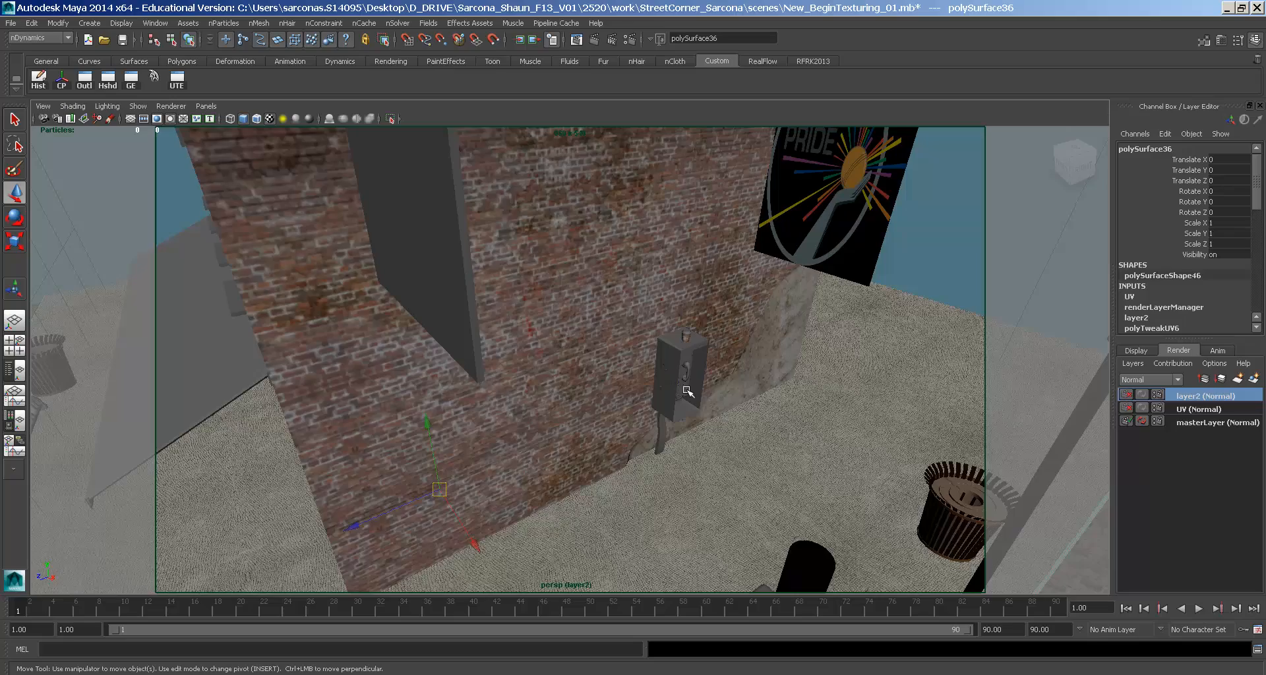
pyautogui.scroll(6, 684, 395)
pyautogui.click(635, 348)
pyautogui.keyDown('alt'); pyautogui.moveTo(635, 348); pyautogui.dragTo(666, 356); pyautogui.keyUp('alt')
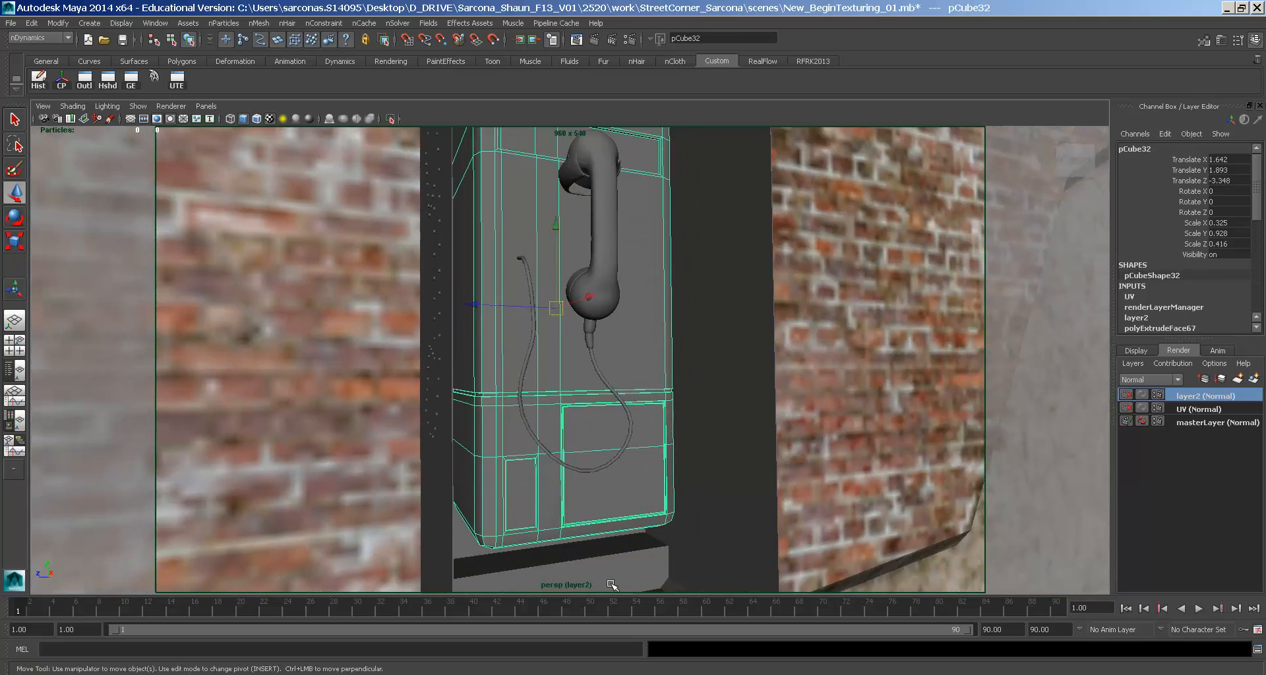
# - Search Google Images in Firefox for 'payphone' and preview a black wall payphone
pyautogui.hotkey('alt', 'Tab')
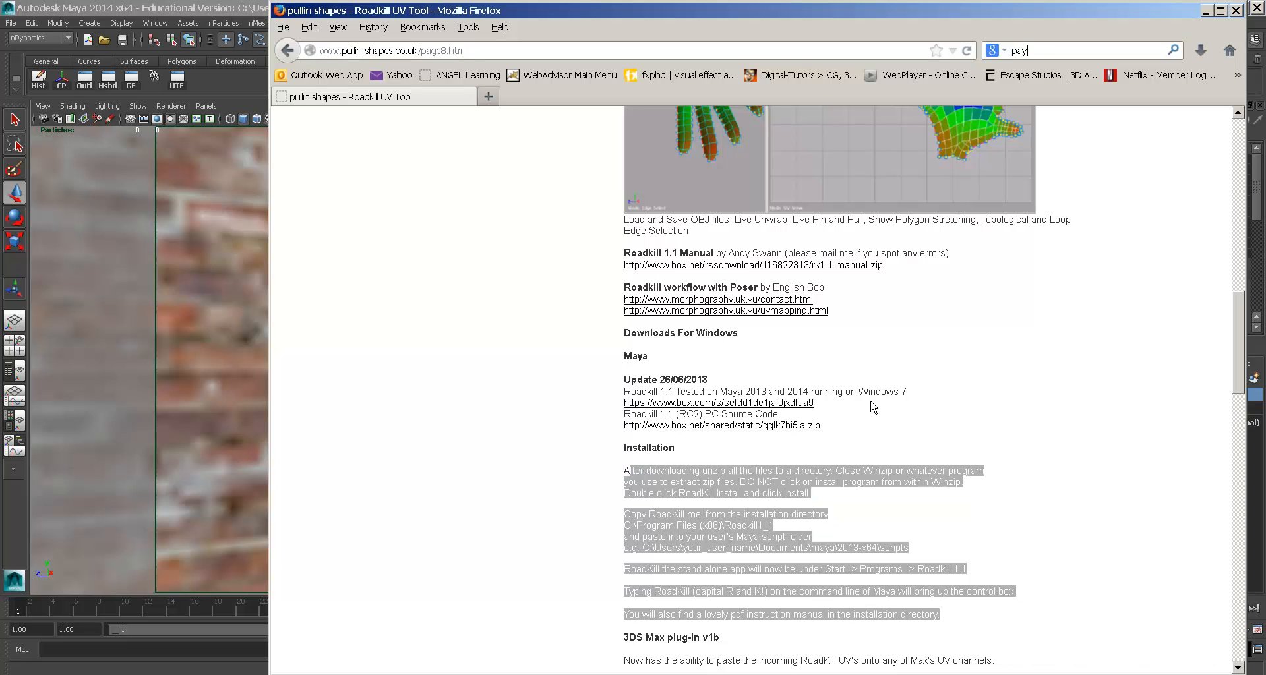
pyautogui.press('Return')
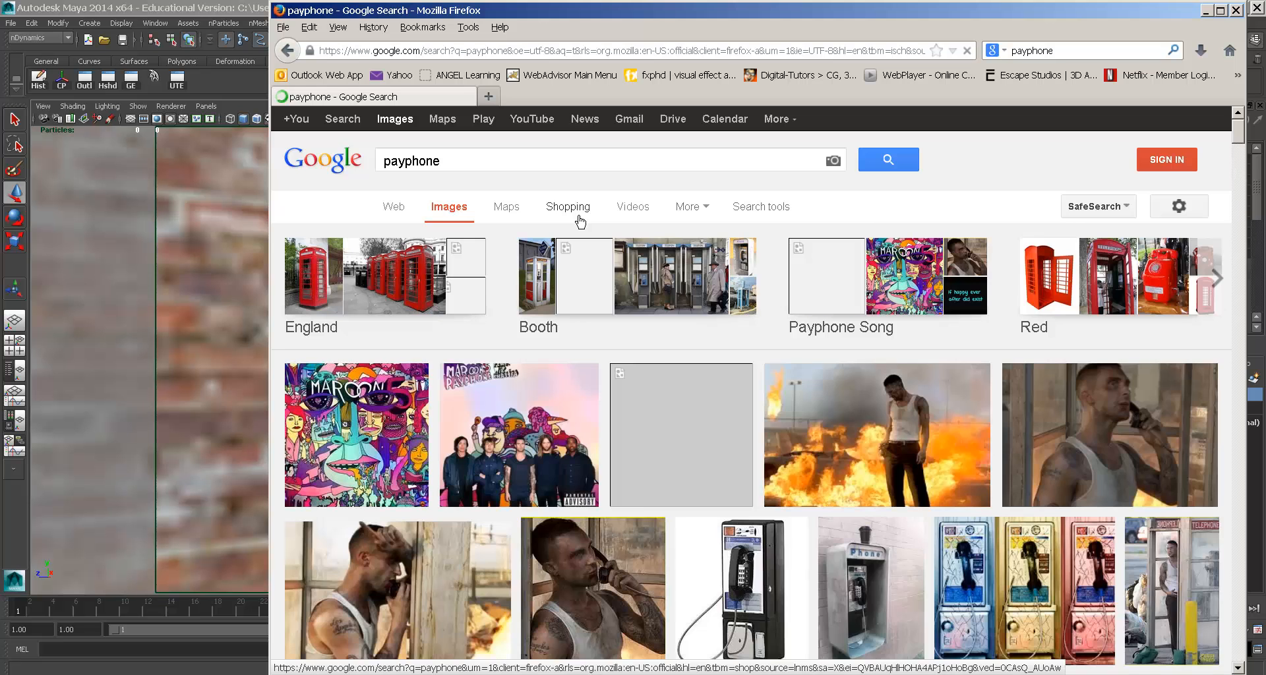
pyautogui.click(743, 566)
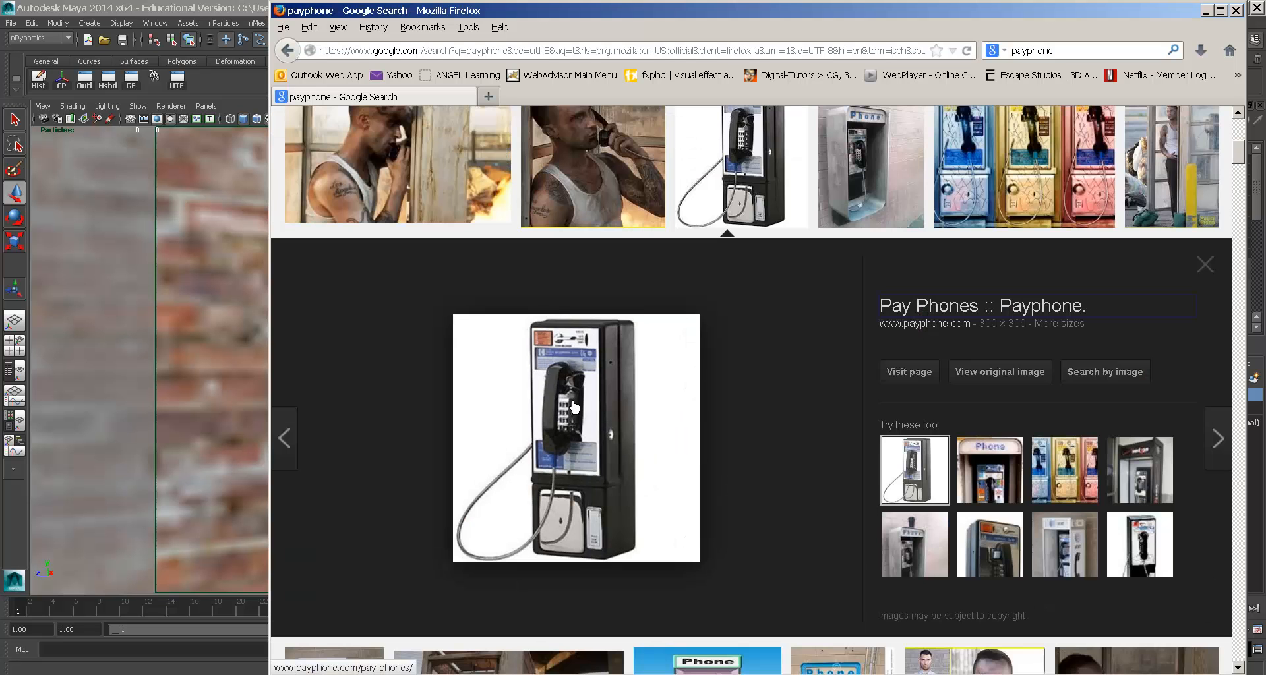
# - Compare the Maya payphone model and its wall surround against the browser reference
pyautogui.hotkey('alt', 'Tab')
pyautogui.keyDown('alt'); pyautogui.moveTo(637, 349); pyautogui.dragTo(543, 402); pyautogui.keyUp('alt')
pyautogui.click(500, 350)
pyautogui.hotkey('alt', 'Tab')
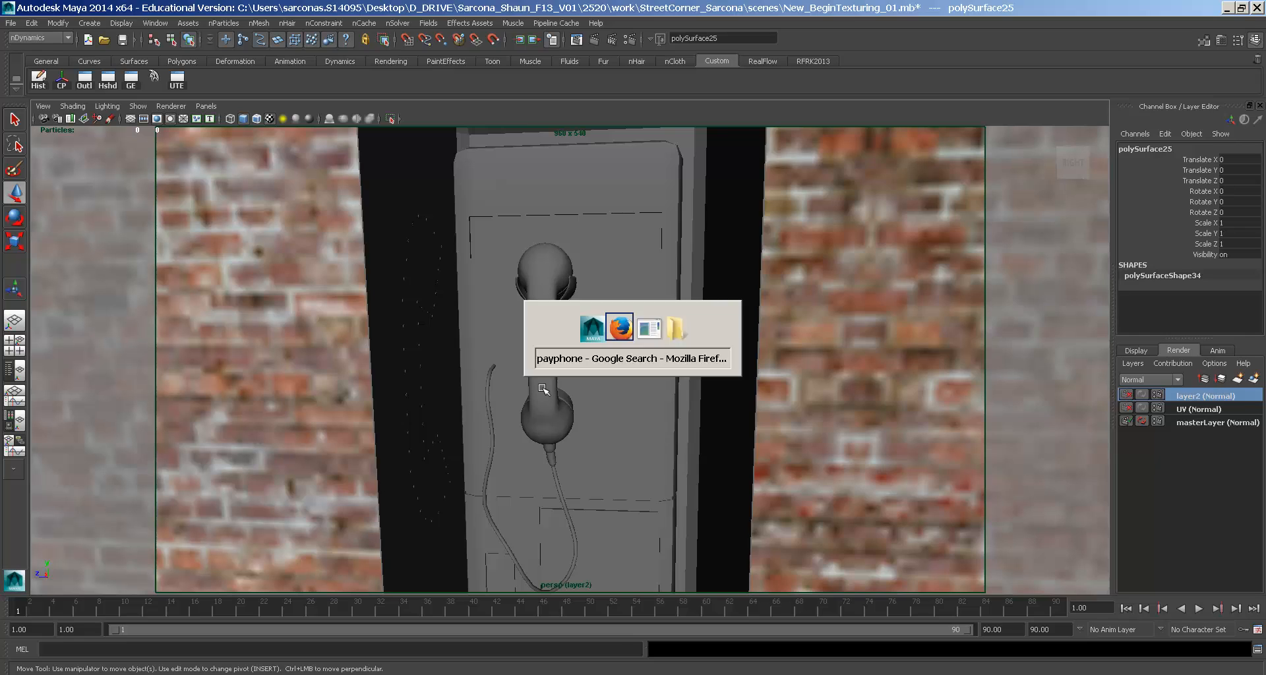
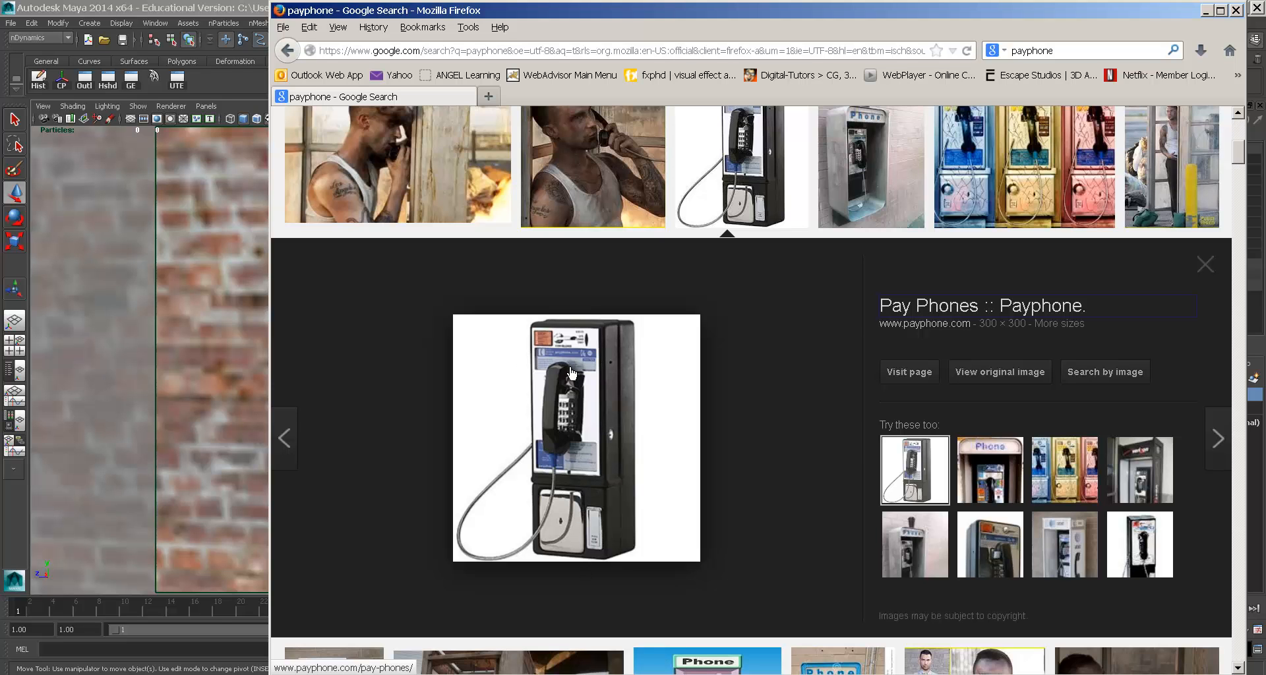
# - Return to Maya and zoom out to frame the entire street-corner scene
pyautogui.scroll(3, 596, 380)
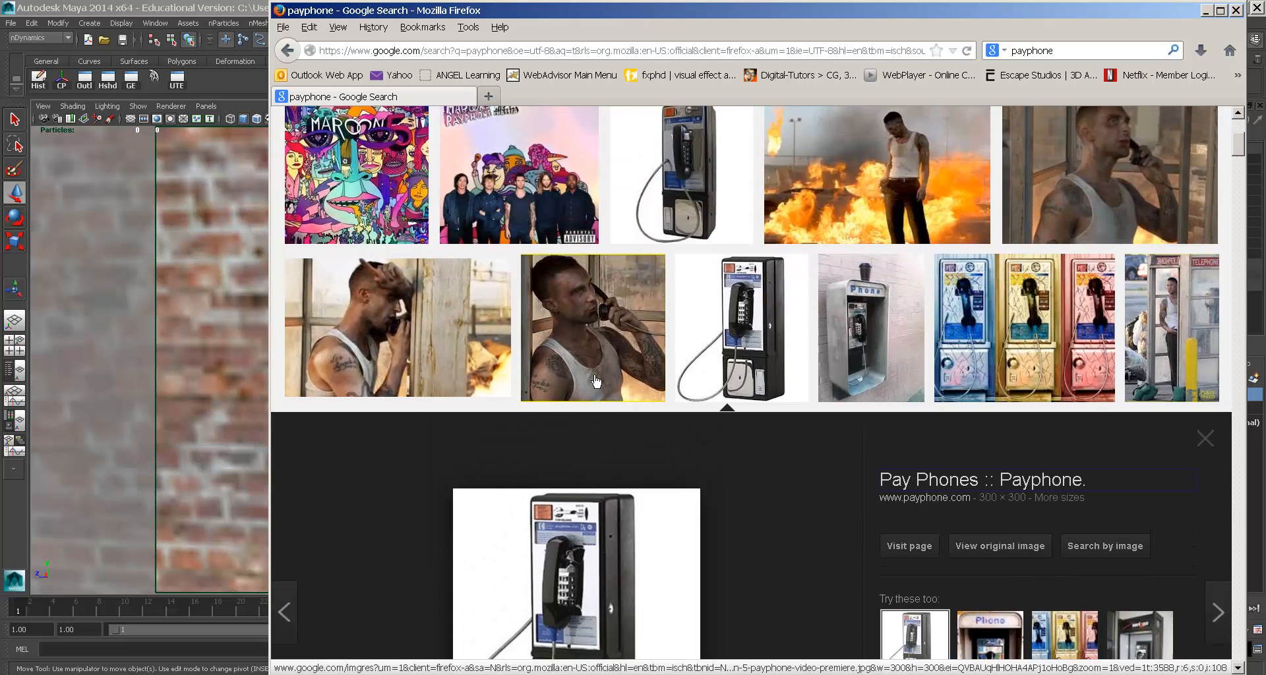
pyautogui.hotkey('alt', 'Tab')
pyautogui.moveTo(579, 368)
pyautogui.keyDown('alt'); pyautogui.mouseDown()
pyautogui.moveTo(653, 367)
pyautogui.moveTo(535, 343)
pyautogui.moveTo(578, 347)
pyautogui.mouseUp(); pyautogui.keyUp('alt')
pyautogui.click(522, 238)
pyautogui.scroll(-5, 681, 376)
pyautogui.moveTo(681, 376)
pyautogui.keyDown('alt'); pyautogui.mouseDown()
pyautogui.moveTo(646, 389)
pyautogui.moveTo(632, 367)
pyautogui.moveTo(588, 370)
pyautogui.moveTo(653, 401)
pyautogui.moveTo(643, 369)
pyautogui.moveTo(634, 392)
pyautogui.moveTo(629, 381)
pyautogui.moveTo(686, 398)
pyautogui.mouseUp(); pyautogui.keyUp('alt')
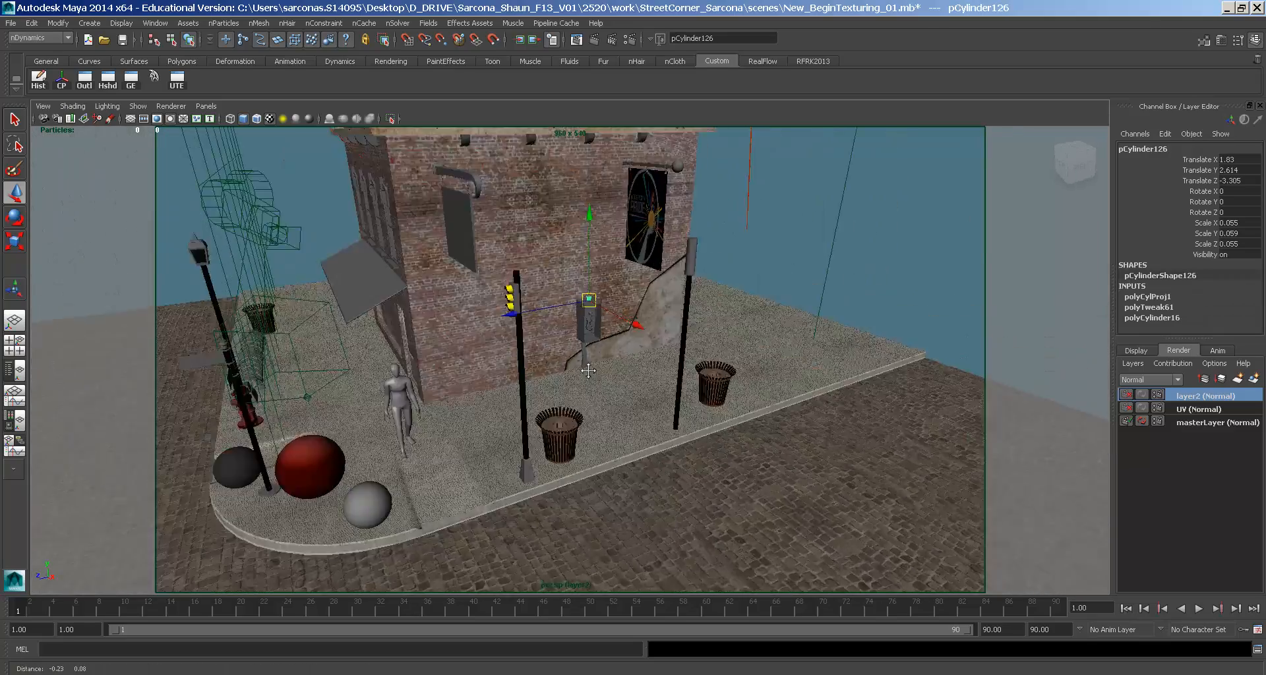
pyautogui.scroll(-4, 588, 371)
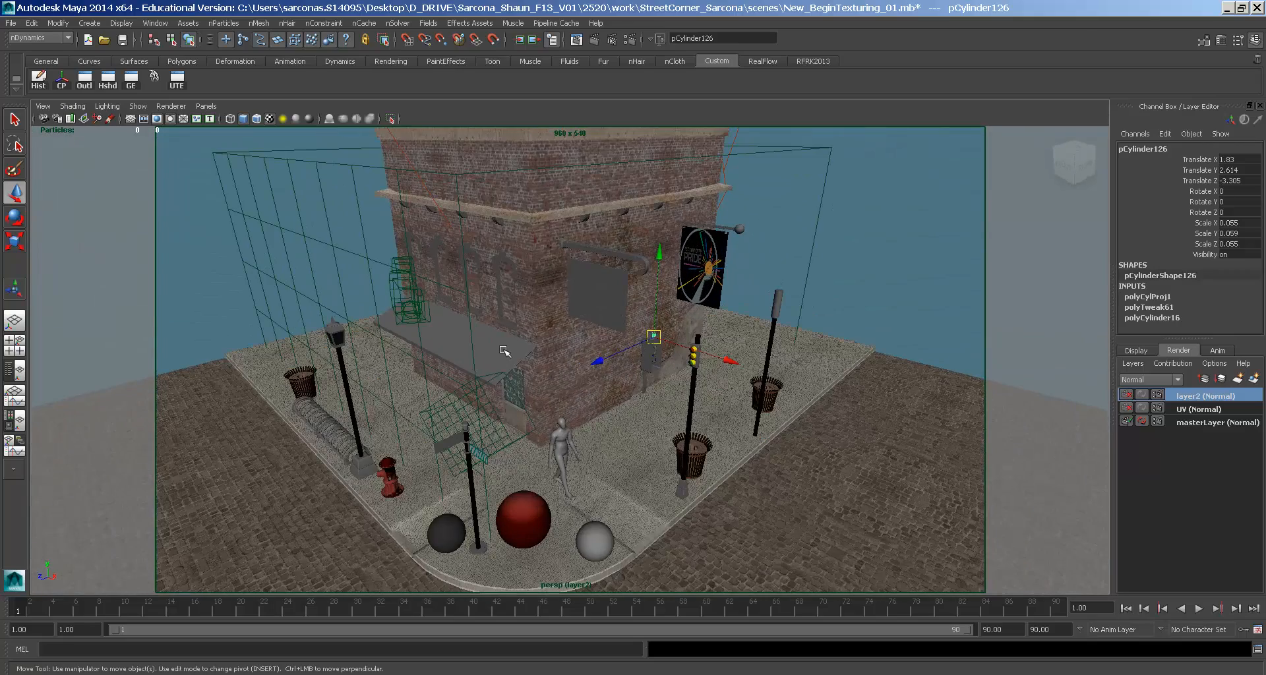
# - Open the red sphere's texturesRamp material in the Attribute Editor
pyautogui.click(533, 500)
pyautogui.hotkey('ctrl', 'a')
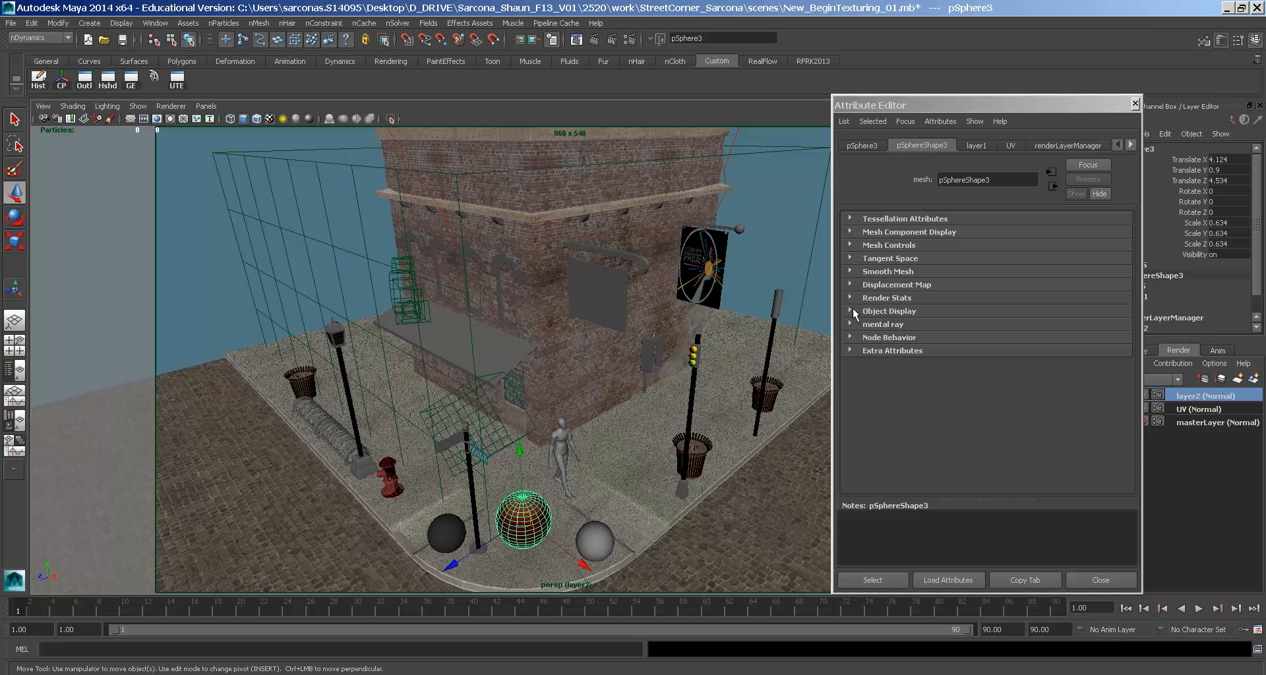
pyautogui.click(1131, 145)
pyautogui.click(1131, 145)
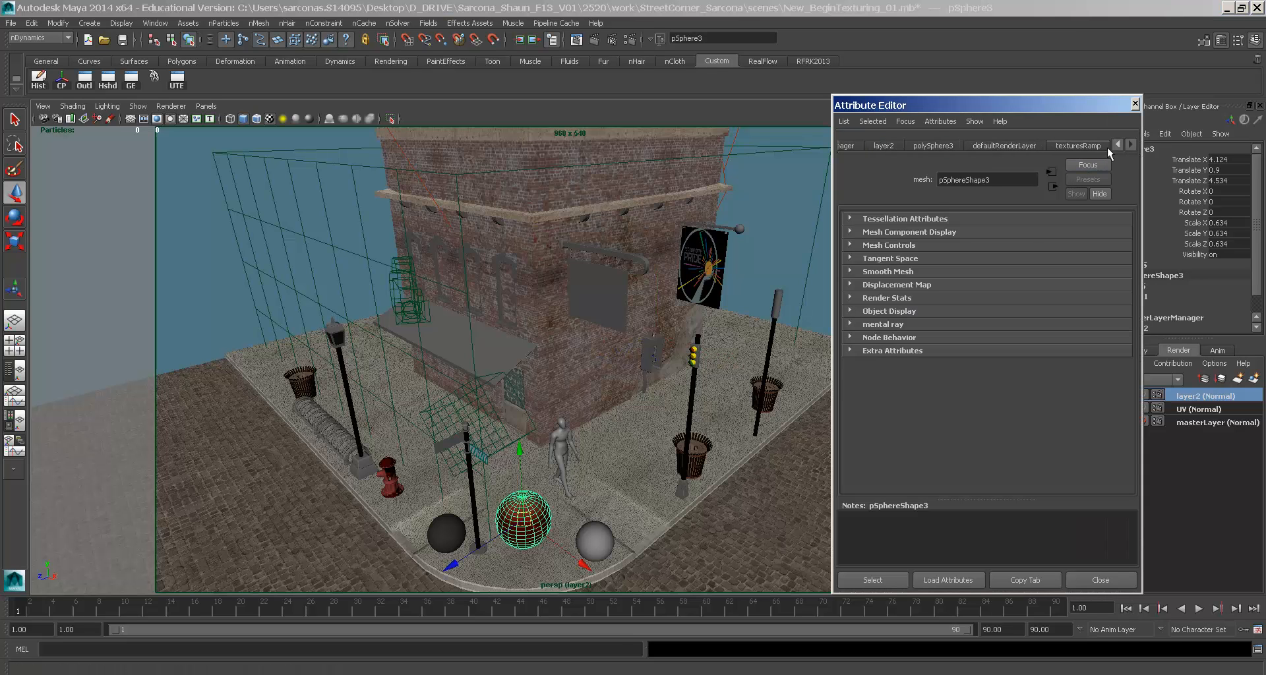
pyautogui.click(1078, 145)
pyautogui.scroll(-3, 1103, 370)
pyautogui.scroll(2, 1053, 310)
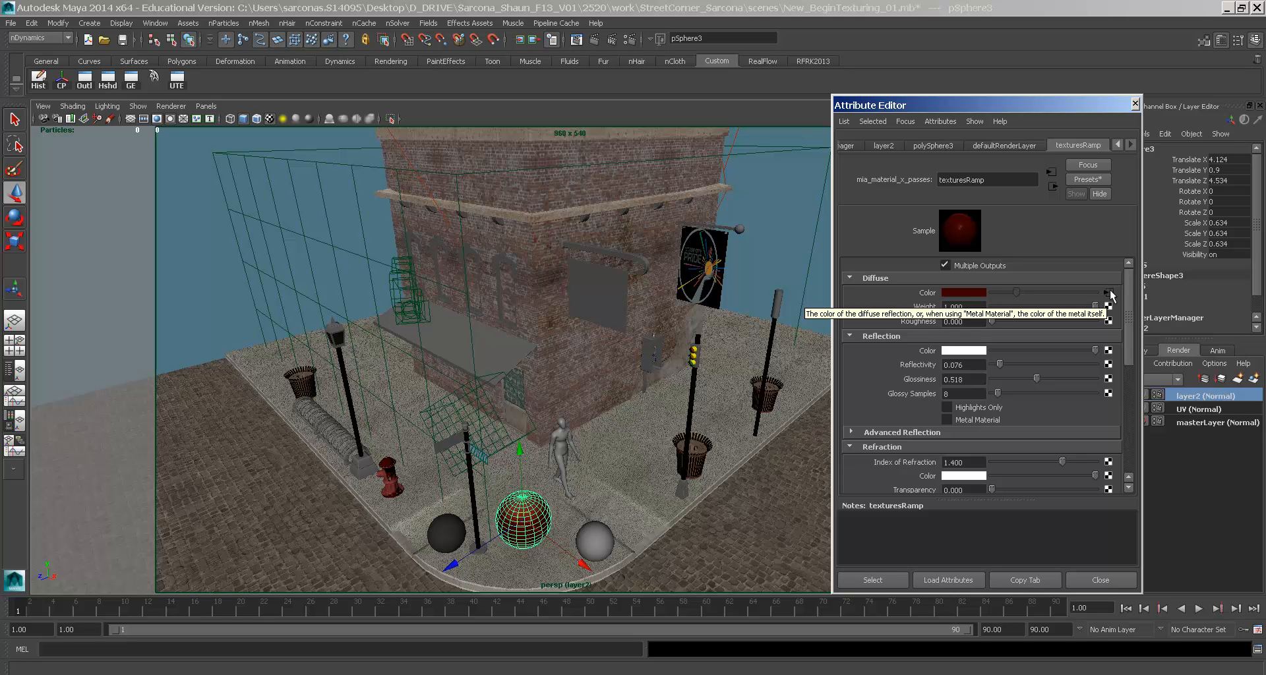
# - Inspect the diffuse colour's gamma node and snow texture, then return to texturesRamp
pyautogui.click(1110, 293)
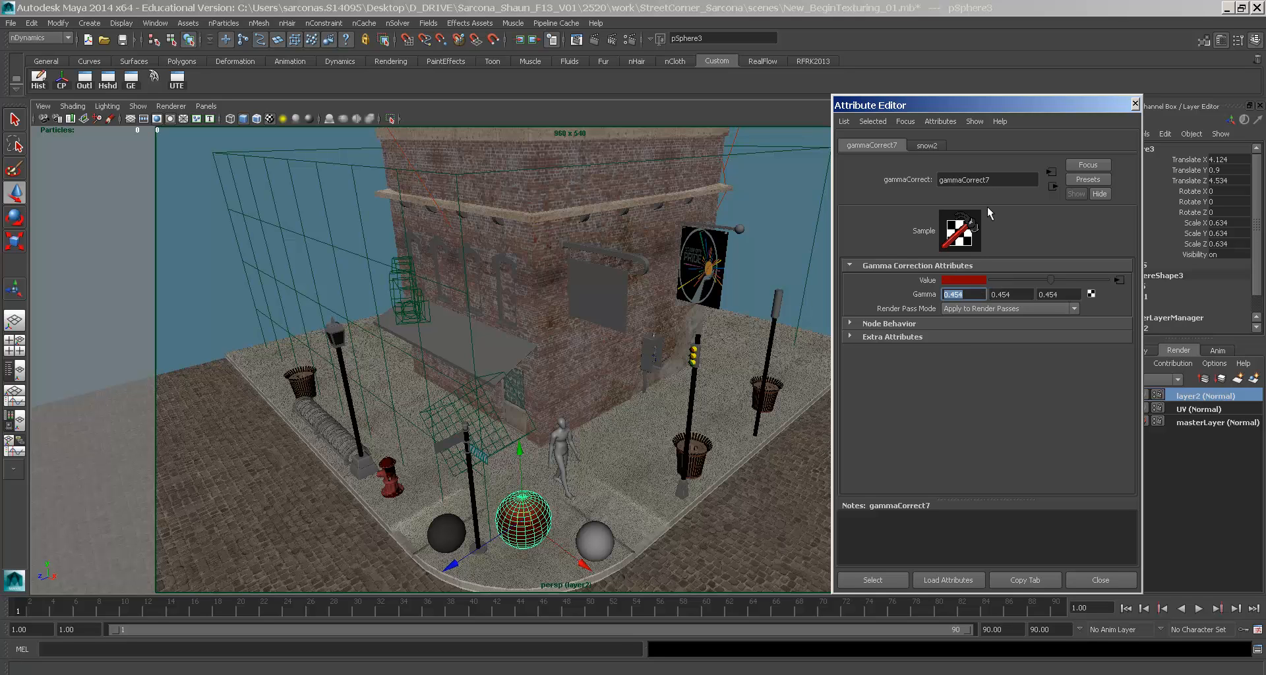
pyautogui.click(1006, 294)
pyautogui.click(1062, 295)
pyautogui.click(1118, 279)
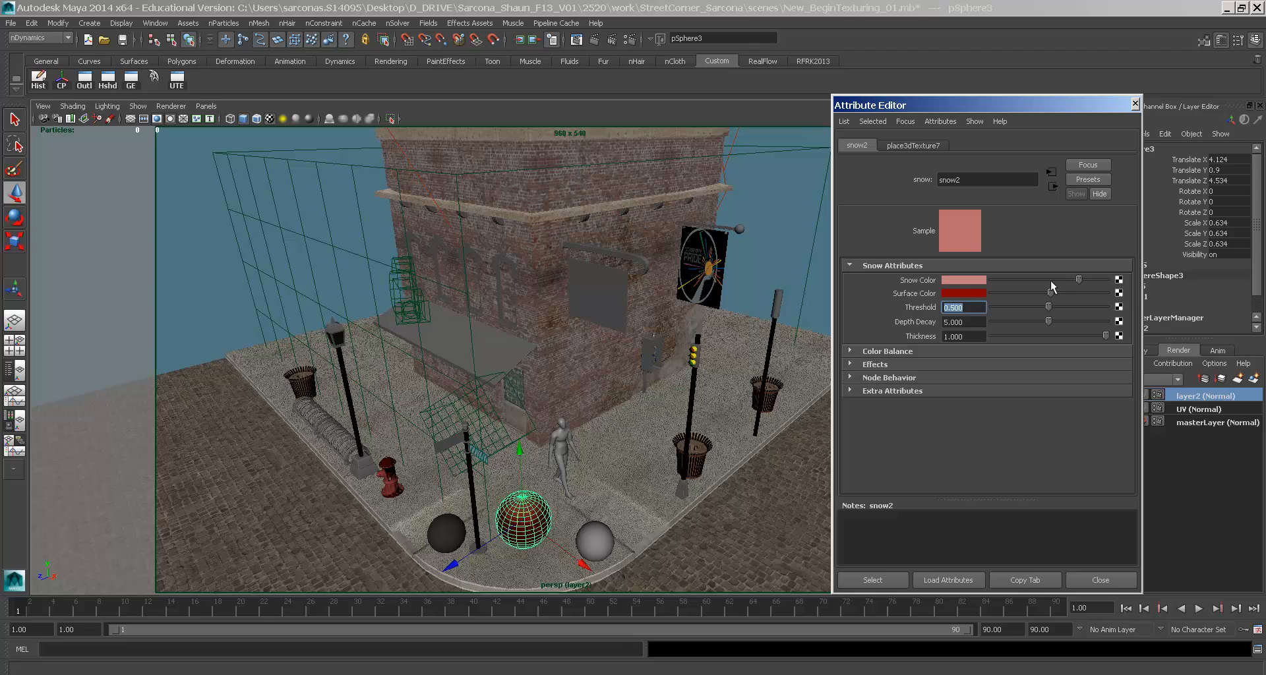
pyautogui.click(1051, 187)
pyautogui.click(1051, 187)
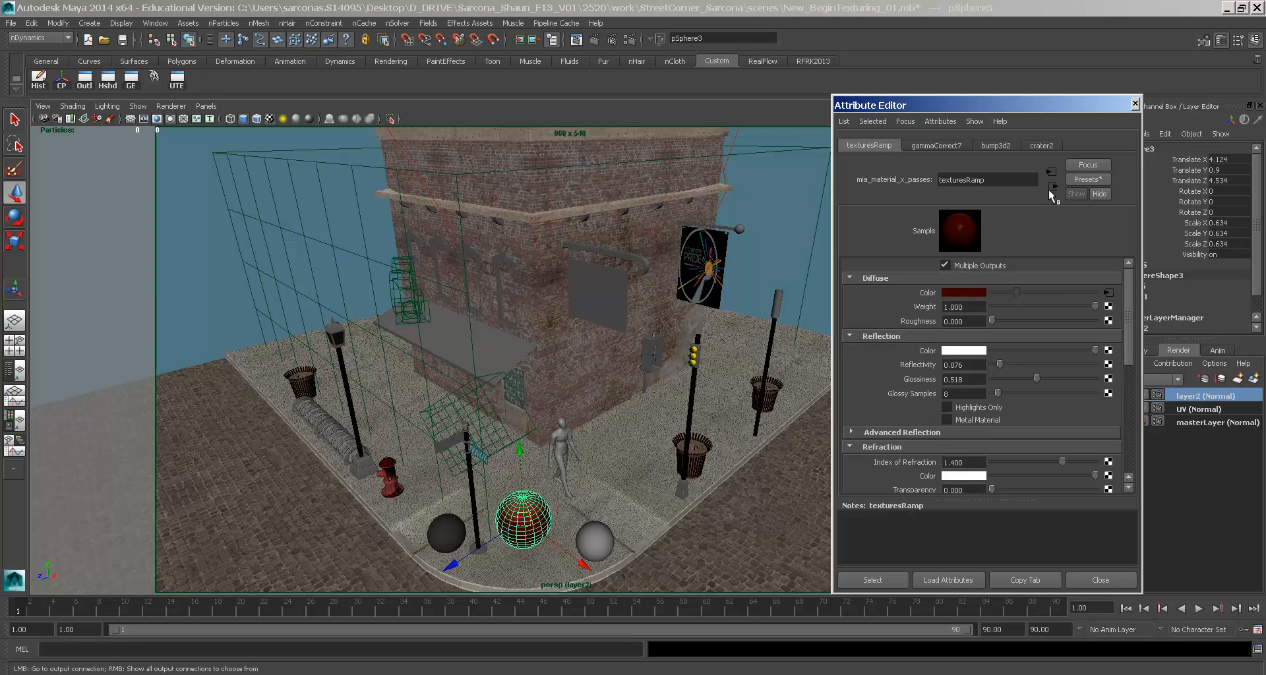
# - Set the texturesRamp Reflection Glossy Samples to 1
pyautogui.click(974, 363)
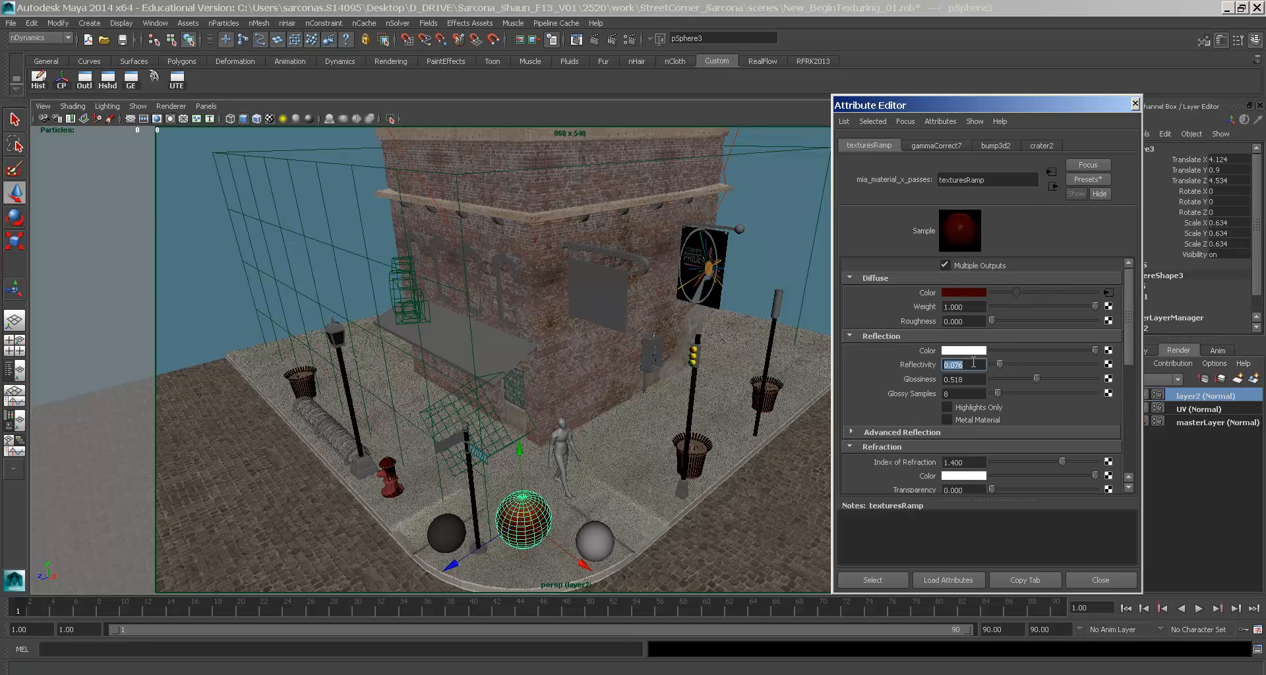
pyautogui.click(971, 378)
pyautogui.click(965, 394)
pyautogui.write('1')
pyautogui.press('Tab')
pyautogui.doubleClick(964, 394)
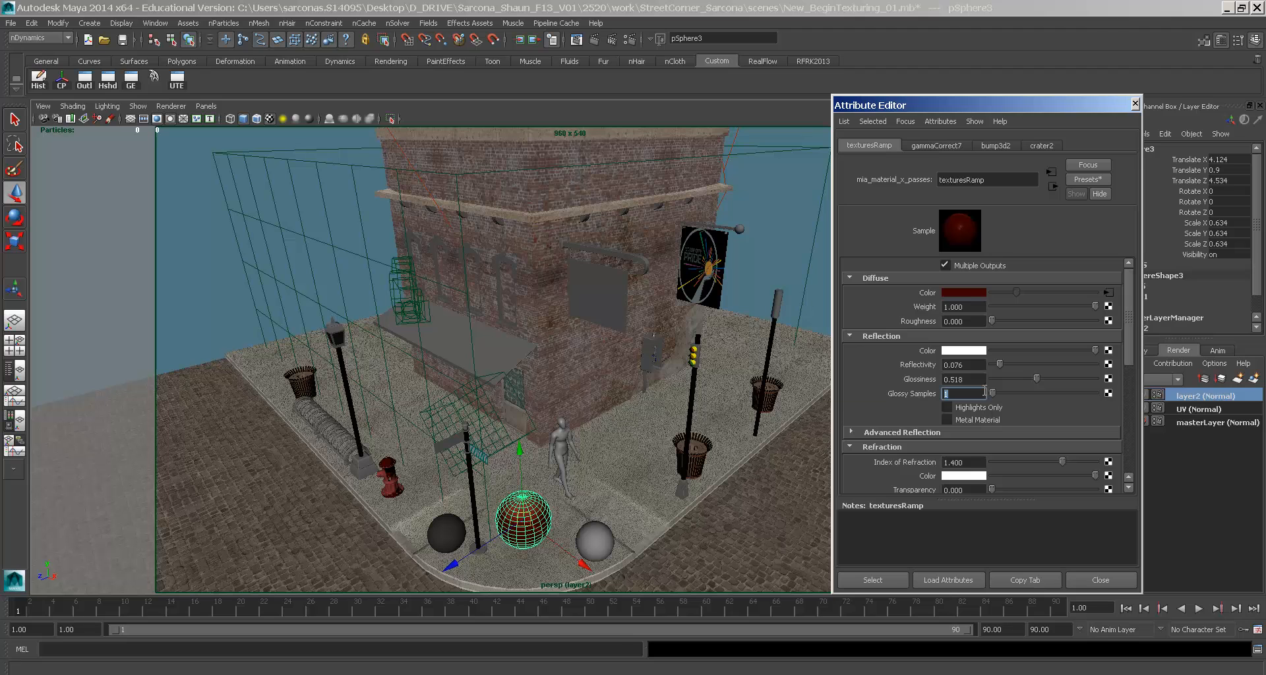
# - Check the crater2 bump texture further down the material settings
pyautogui.scroll(-3, 983, 391)
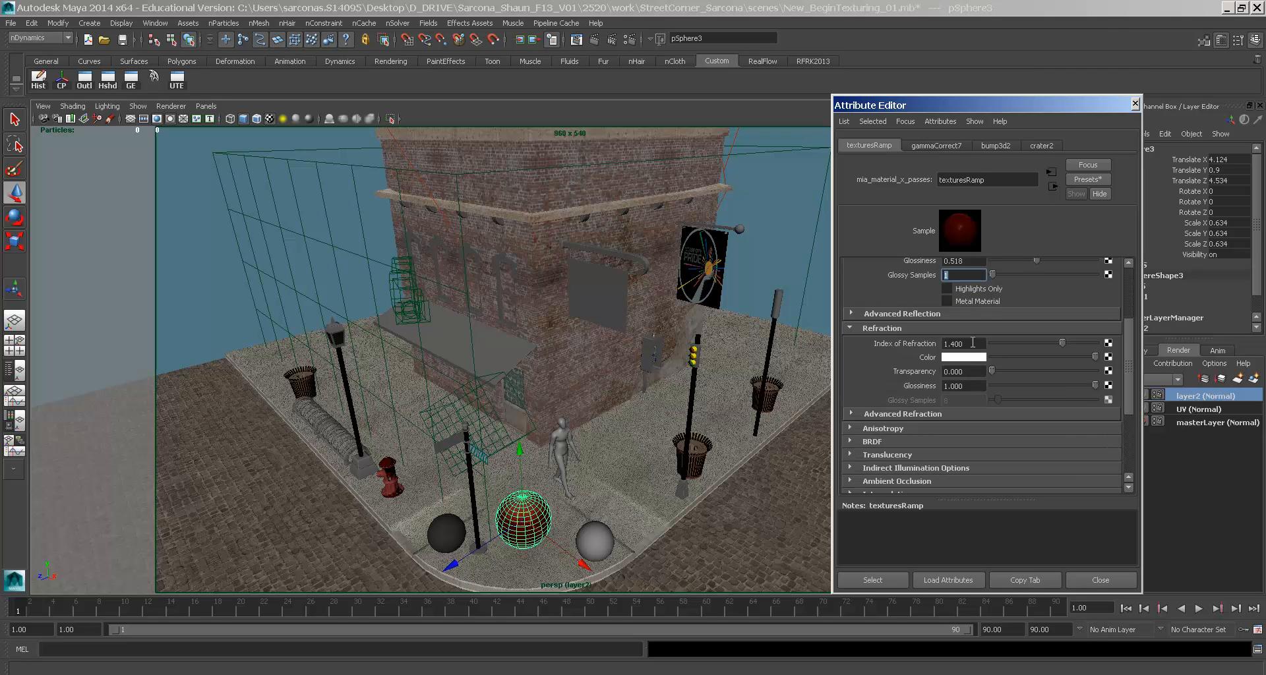
pyautogui.scroll(-3, 968, 349)
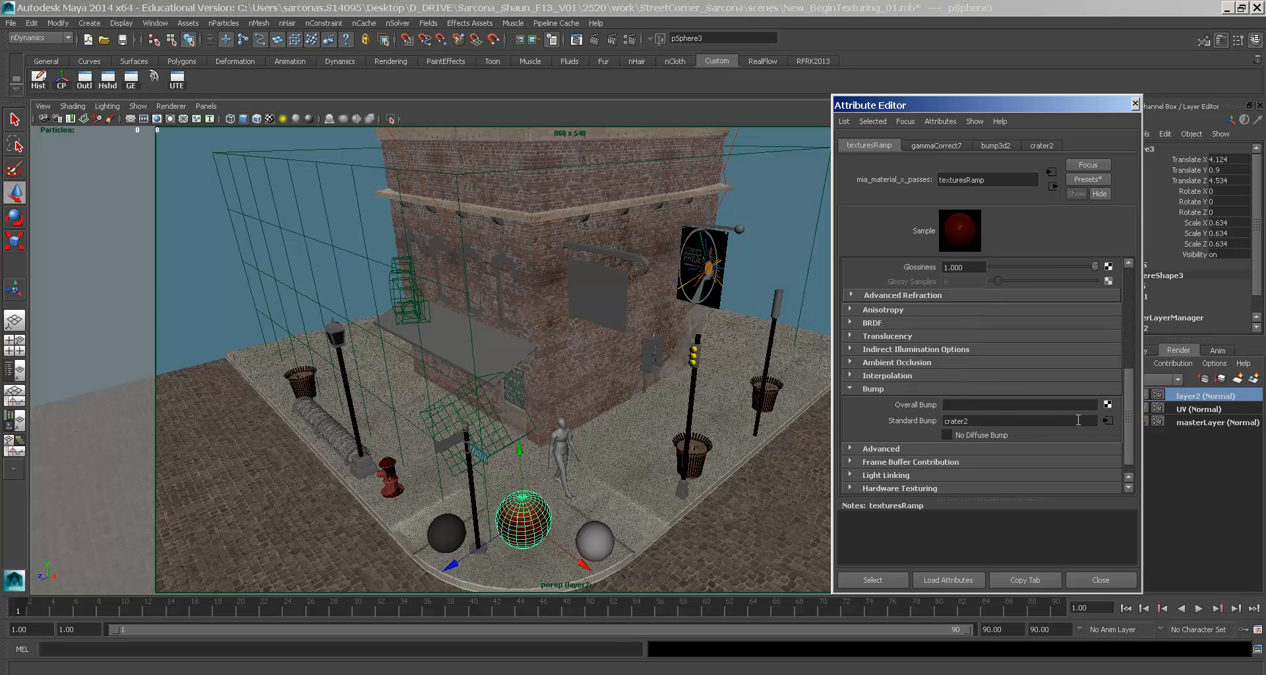
pyautogui.doubleClick(994, 421)
pyautogui.scroll(4, 1053, 419)
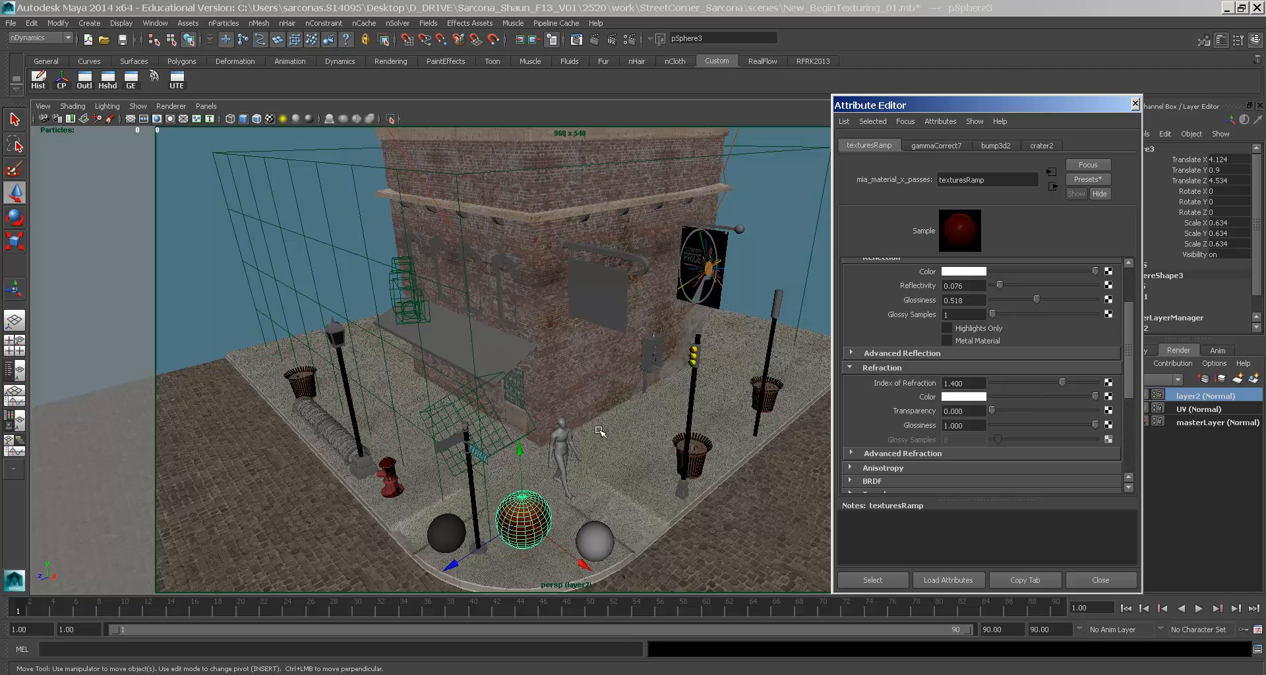
# - Run a Google Images search for 'glass' in Firefox, then return to Maya
pyautogui.hotkey('alt', 'Tab')
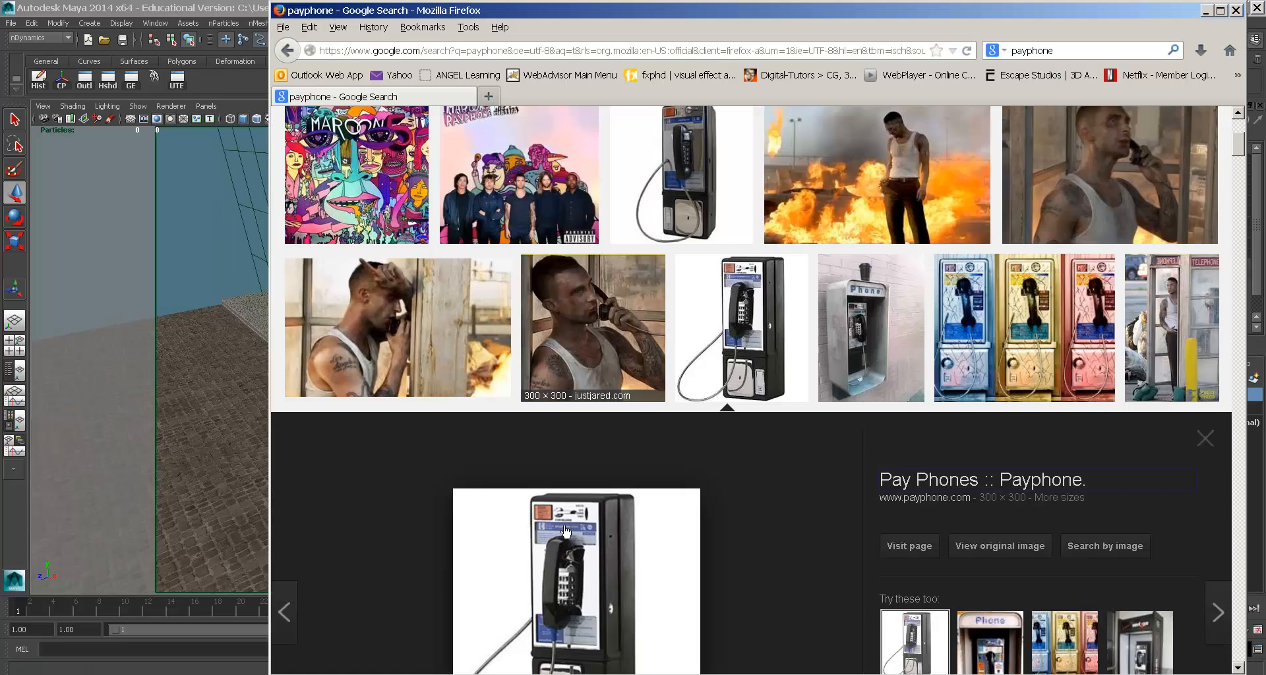
pyautogui.scroll(4, 494, 593)
pyautogui.doubleClick(590, 162)
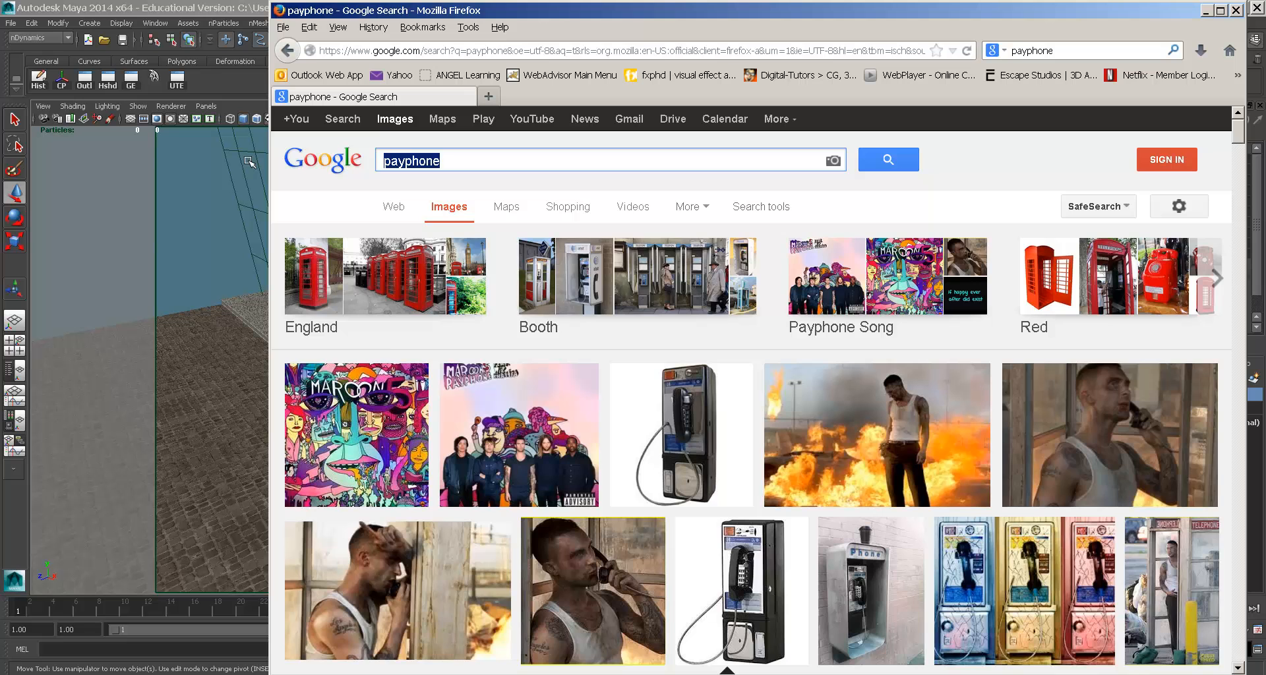
pyautogui.write('glass')
pyautogui.press('Return')
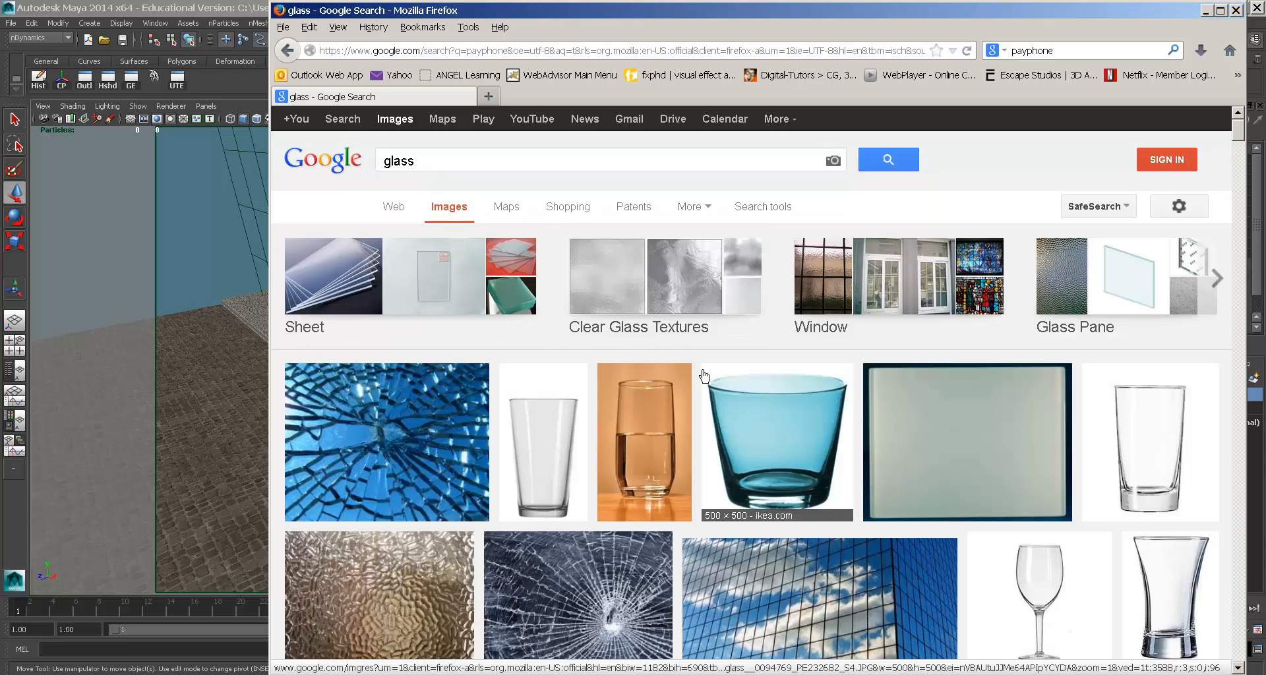
pyautogui.hotkey('alt', 'Tab')
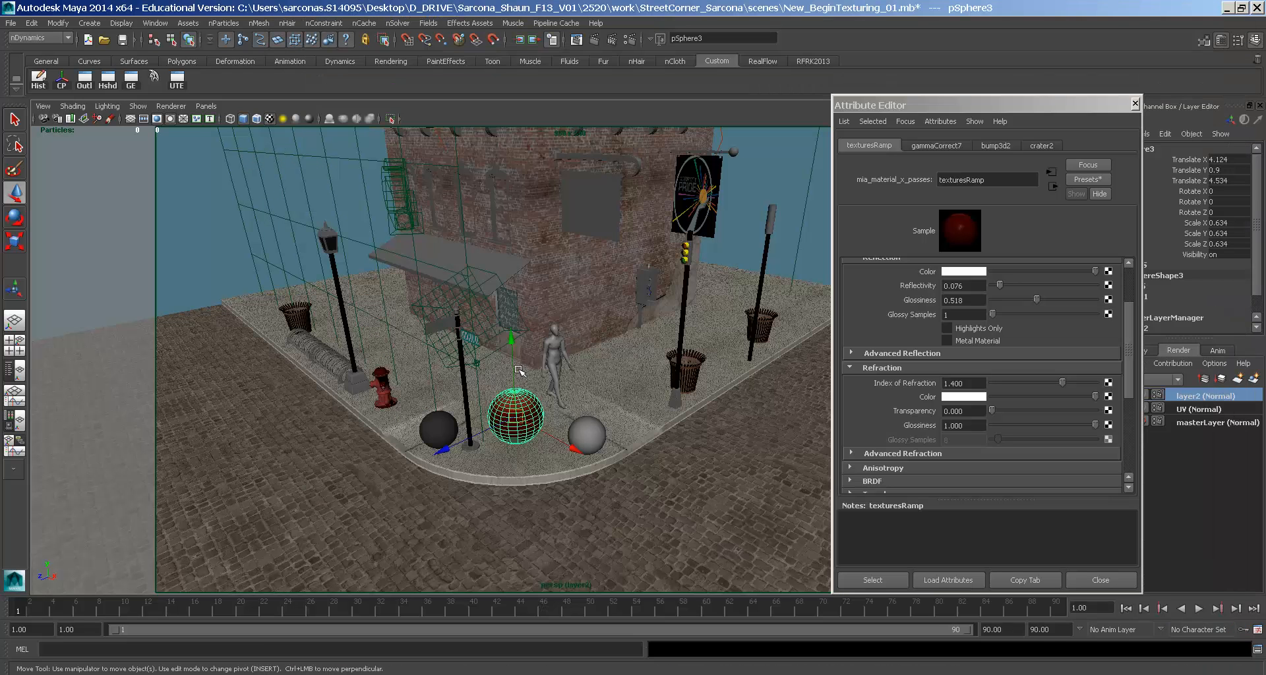
# - Frame the street lamp glass, then pull back and select the brick building
pyautogui.click(329, 242)
pyautogui.press('f')
pyautogui.keyDown('alt'); pyautogui.moveTo(591, 350); pyautogui.dragTo(601, 345); pyautogui.keyUp('alt')
pyautogui.keyDown('alt'); pyautogui.moveTo(601, 345); pyautogui.dragTo(462, 317, button='right'); pyautogui.keyUp('alt')
pyautogui.keyDown('alt'); pyautogui.moveTo(604, 350); pyautogui.dragTo(503, 297, button='middle'); pyautogui.keyUp('alt')
pyautogui.keyDown('alt'); pyautogui.moveTo(503, 297); pyautogui.dragTo(611, 318, button='right'); pyautogui.keyUp('alt')
pyautogui.click(613, 320)
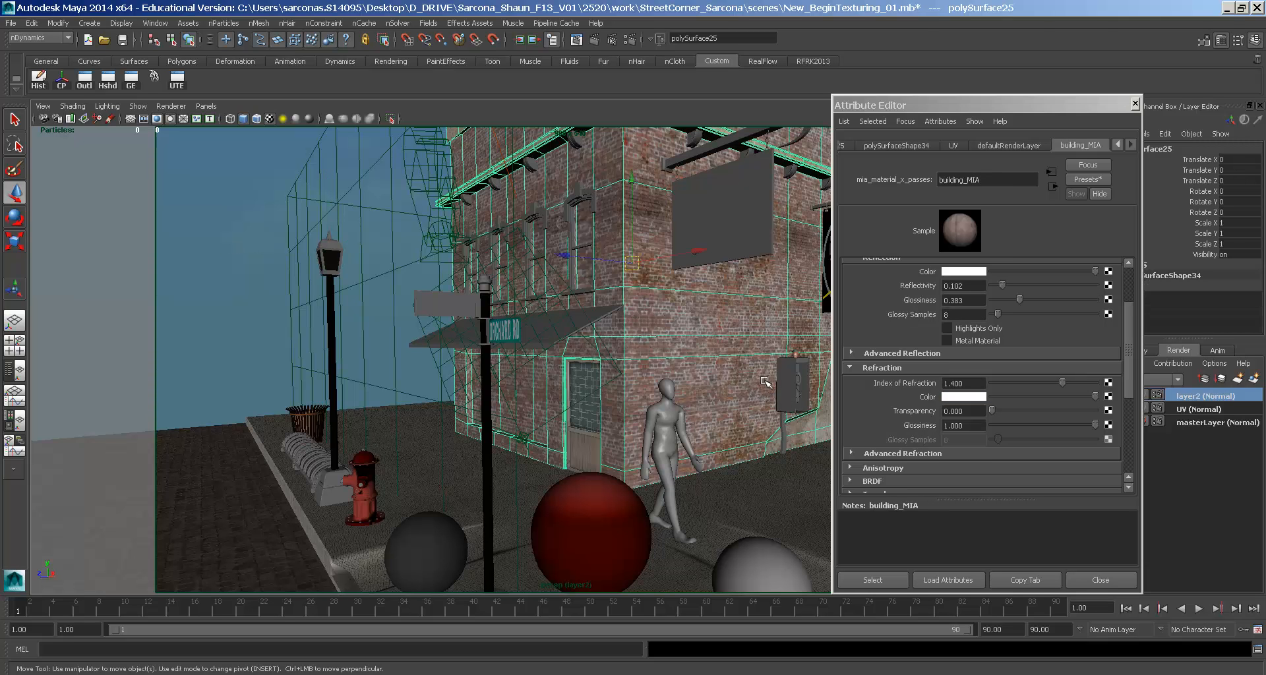
# - Move in on the building wall beside the door and switch to face selection
pyautogui.keyDown('alt'); pyautogui.moveTo(402, 393); pyautogui.dragTo(485, 388); pyautogui.keyUp('alt')
pyautogui.keyDown('alt'); pyautogui.moveTo(484, 387); pyautogui.dragTo(630, 369, button='right'); pyautogui.keyUp('alt')
pyautogui.keyDown('alt'); pyautogui.moveTo(630, 369); pyautogui.dragTo(658, 291, button='middle'); pyautogui.keyUp('alt')
pyautogui.keyDown('alt'); pyautogui.moveTo(658, 291); pyautogui.dragTo(782, 341, button='right'); pyautogui.keyUp('alt')
pyautogui.moveTo(478, 300); pyautogui.dragTo(400, 300, button='right')
# - Select the ten wall faces across the top and lower rows of the building
pyautogui.click(355, 256)
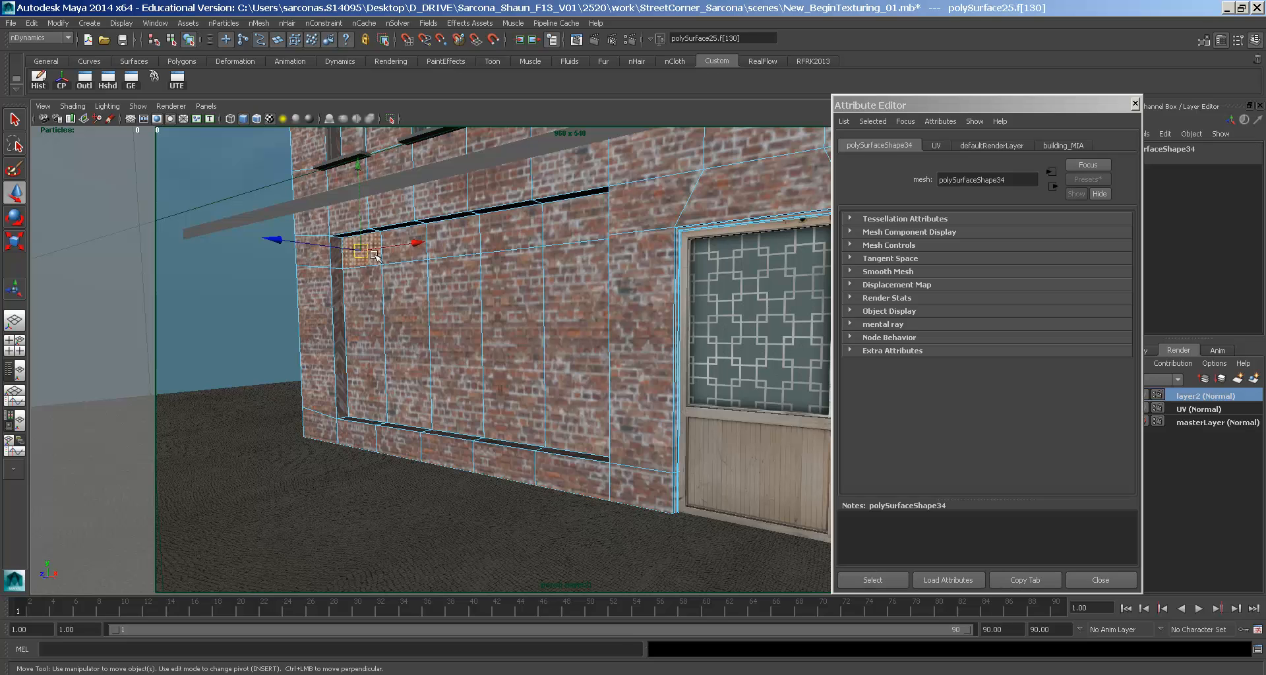
pyautogui.keyDown('shift'); pyautogui.click(399, 258); pyautogui.keyUp('shift')
pyautogui.keyDown('shift'); pyautogui.click(453, 258); pyautogui.keyUp('shift')
pyautogui.keyDown('shift'); pyautogui.click(521, 248); pyautogui.keyUp('shift')
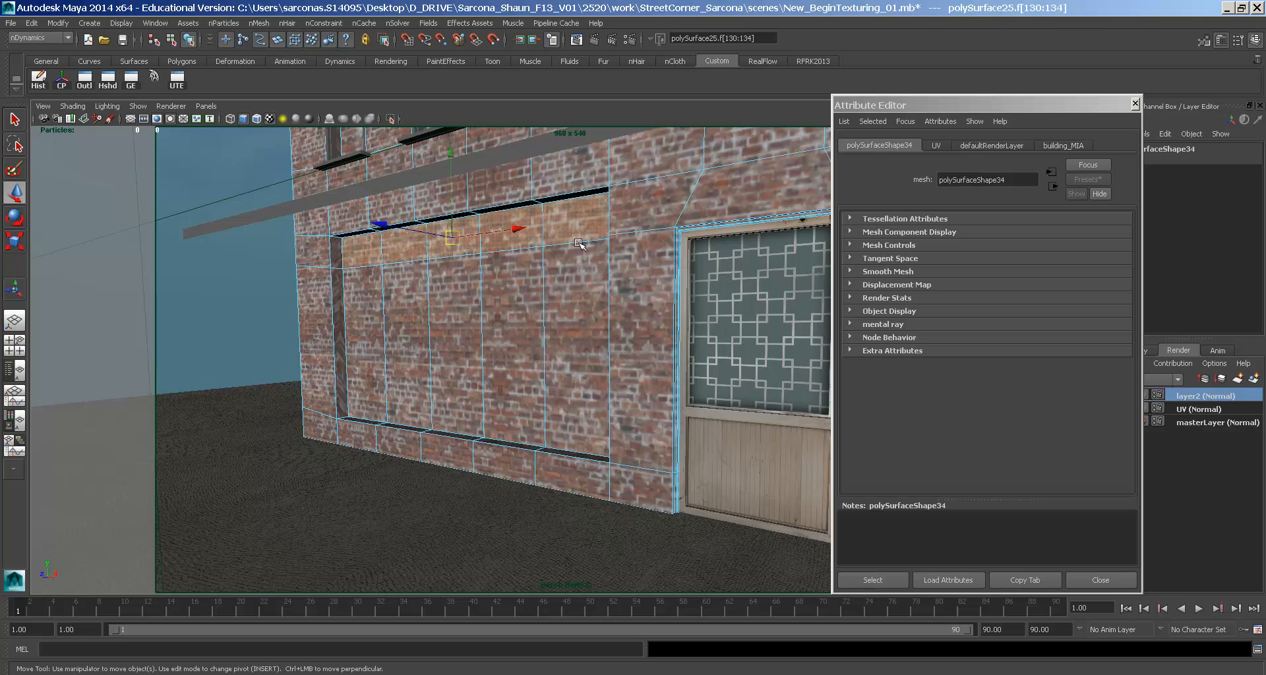
pyautogui.keyDown('shift'); pyautogui.click(575, 237); pyautogui.keyUp('shift')
pyautogui.keyDown('shift'); pyautogui.click(567, 296); pyautogui.keyUp('shift')
pyautogui.keyDown('shift'); pyautogui.click(522, 290); pyautogui.keyUp('shift')
pyautogui.keyDown('shift'); pyautogui.click(472, 277); pyautogui.keyUp('shift')
pyautogui.keyDown('shift'); pyautogui.click(418, 277); pyautogui.keyUp('shift')
pyautogui.keyDown('shift'); pyautogui.click(356, 283); pyautogui.keyUp('shift')
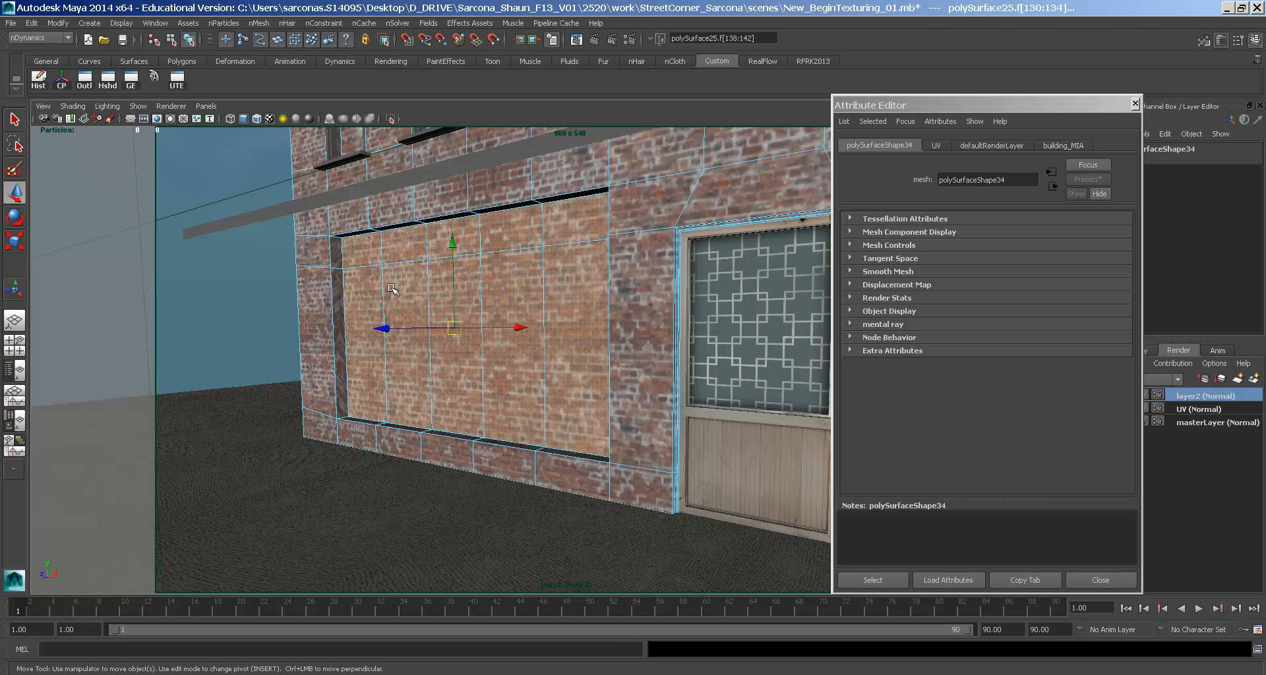
# - Return to object mode with F8, pull back to the whole corner and deselect
pyautogui.keyDown('alt'); pyautogui.moveTo(356, 283); pyautogui.dragTo(635, 326, button='right'); pyautogui.keyUp('alt')
pyautogui.moveTo(634, 326)
pyautogui.keyDown('alt'); pyautogui.mouseDown()
pyautogui.moveTo(715, 326)
pyautogui.moveTo(643, 326)
pyautogui.mouseUp(); pyautogui.keyUp('alt')
pyautogui.keyDown('alt'); pyautogui.moveTo(642, 326); pyautogui.dragTo(594, 326, button='right'); pyautogui.keyUp('alt')
pyautogui.keyDown('alt'); pyautogui.moveTo(593, 326); pyautogui.dragTo(503, 326); pyautogui.keyUp('alt')
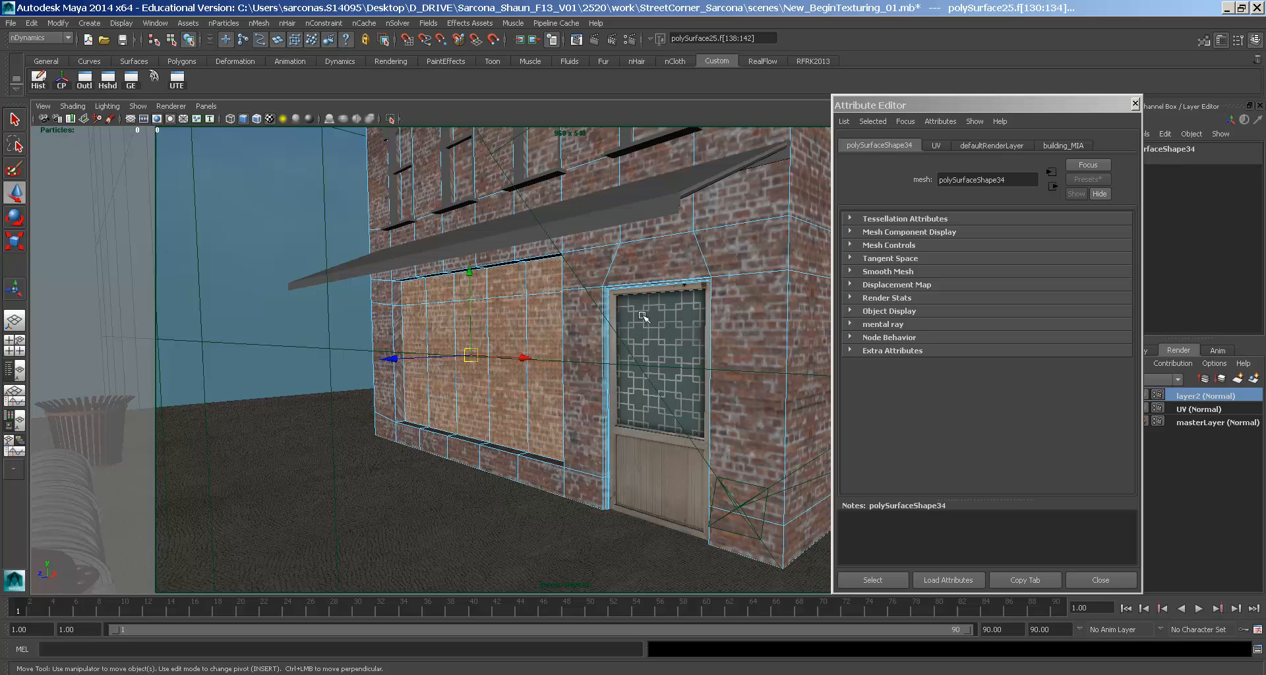
pyautogui.keyDown('alt'); pyautogui.moveTo(768, 318); pyautogui.dragTo(545, 329); pyautogui.keyUp('alt')
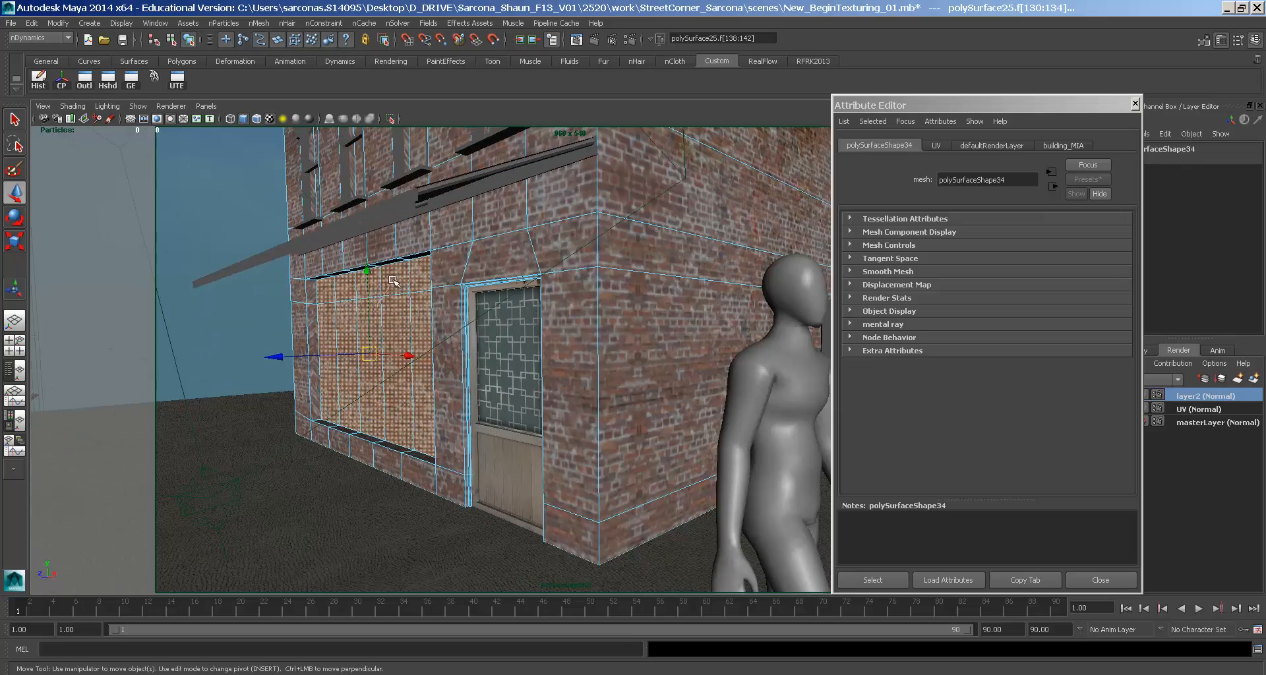
pyautogui.press('F8')
pyautogui.keyDown('alt'); pyautogui.moveTo(409, 291); pyautogui.dragTo(679, 358); pyautogui.keyUp('alt')
pyautogui.keyDown('alt'); pyautogui.moveTo(679, 359); pyautogui.dragTo(410, 311, button='right'); pyautogui.keyUp('alt')
pyautogui.click(280, 310)
pyautogui.keyDown('alt'); pyautogui.moveTo(531, 329); pyautogui.dragTo(592, 336); pyautogui.keyUp('alt')
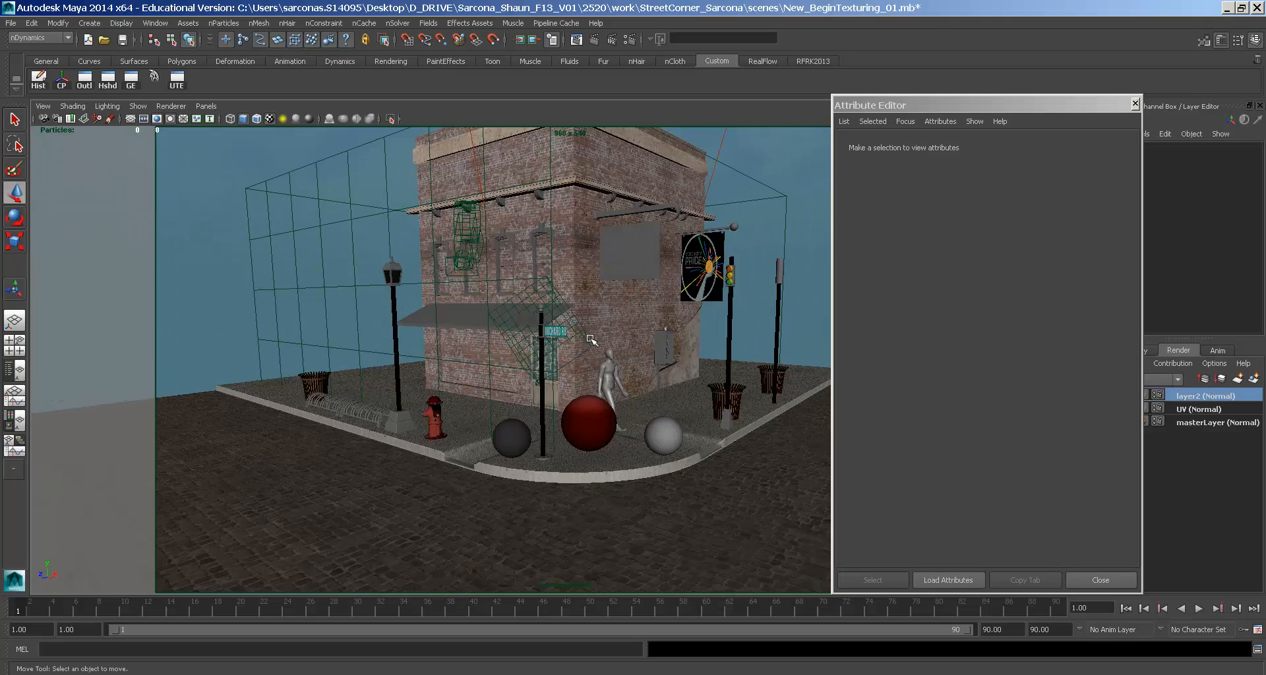
# - Close the Attribute Editor and tumble around the street corner toward the spheres
pyautogui.click(1100, 579)
pyautogui.keyDown('alt'); pyautogui.moveTo(690, 407); pyautogui.dragTo(783, 457, button='right'); pyautogui.keyUp('alt')
pyautogui.keyDown('alt'); pyautogui.moveTo(782, 457); pyautogui.dragTo(706, 363); pyautogui.keyUp('alt')
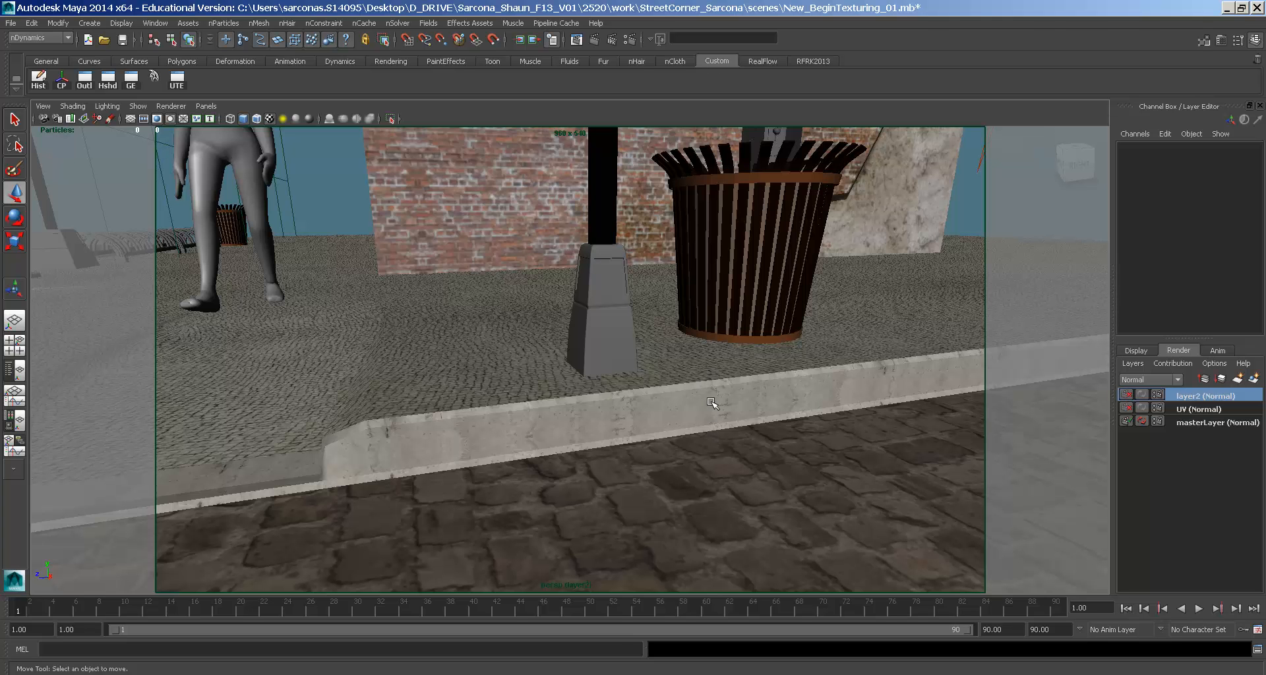
pyautogui.moveTo(763, 485)
pyautogui.keyDown('alt'); pyautogui.mouseDown(button='right')
pyautogui.moveTo(659, 460)
pyautogui.moveTo(760, 499)
pyautogui.mouseUp(button='right'); pyautogui.keyUp('alt')
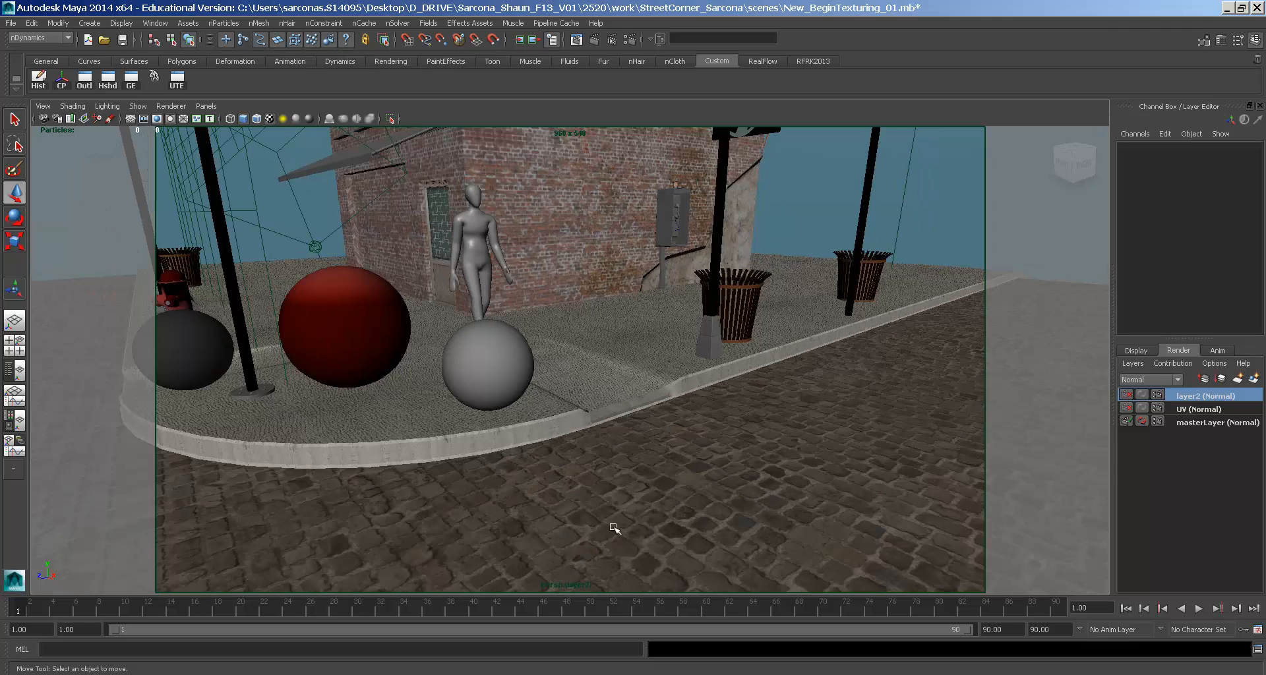
pyautogui.keyDown('alt'); pyautogui.moveTo(454, 531); pyautogui.dragTo(468, 491); pyautogui.keyUp('alt')
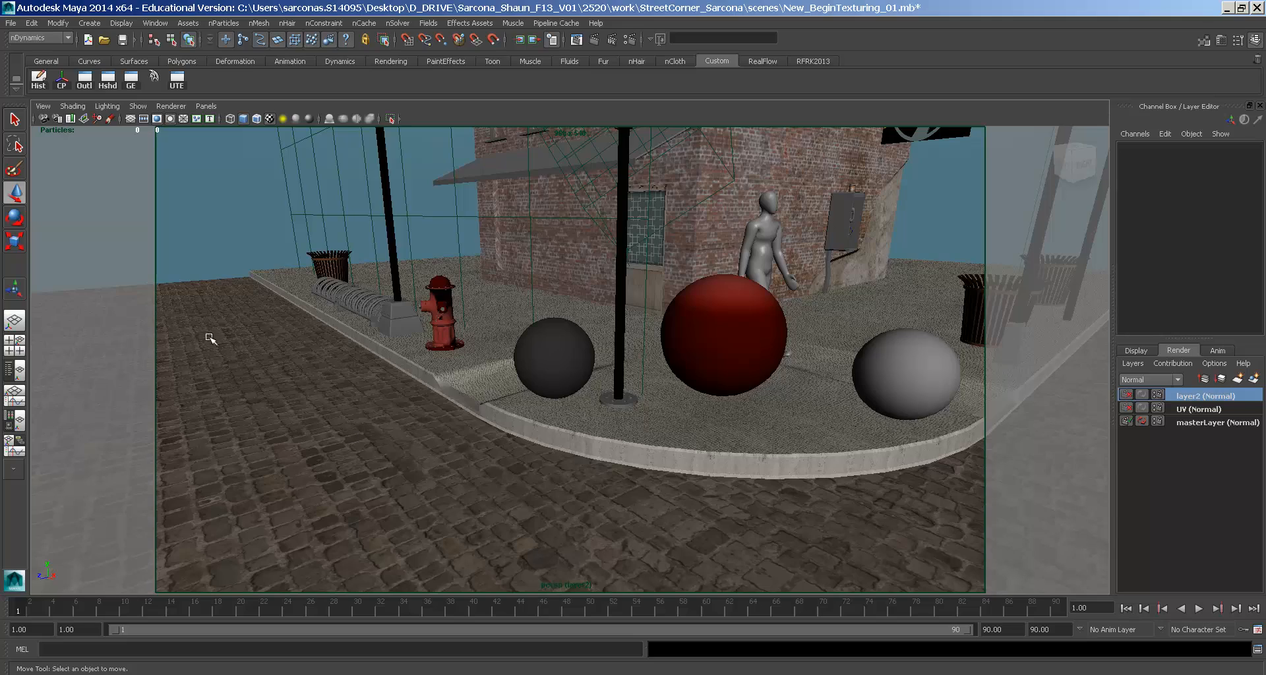
pyautogui.keyDown('alt'); pyautogui.moveTo(501, 353); pyautogui.dragTo(503, 424, button='right'); pyautogui.keyUp('alt')
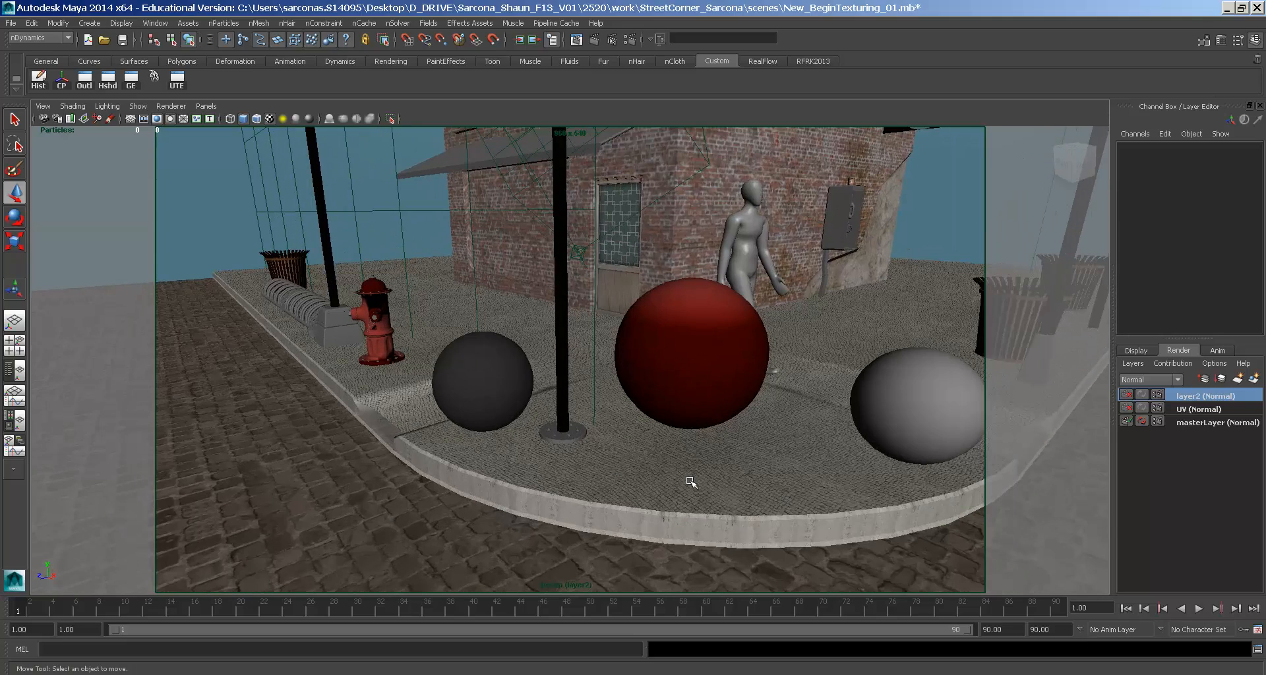
pyautogui.keyDown('alt'); pyautogui.moveTo(609, 447); pyautogui.dragTo(540, 449); pyautogui.keyUp('alt')
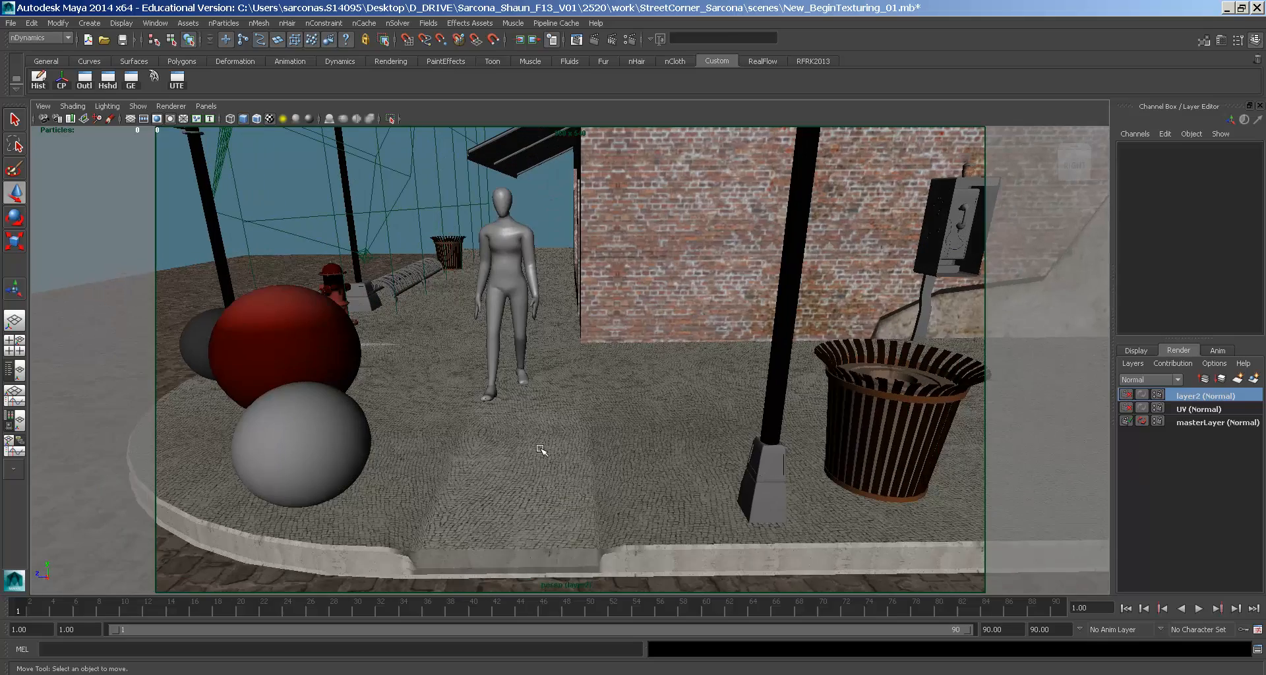
# - Select the thin lamp pole pCylinder8 and frame the view on it
pyautogui.click(771, 454)
pyautogui.click(774, 323)
pyautogui.keyDown('alt'); pyautogui.moveTo(748, 370); pyautogui.dragTo(707, 402); pyautogui.keyUp('alt')
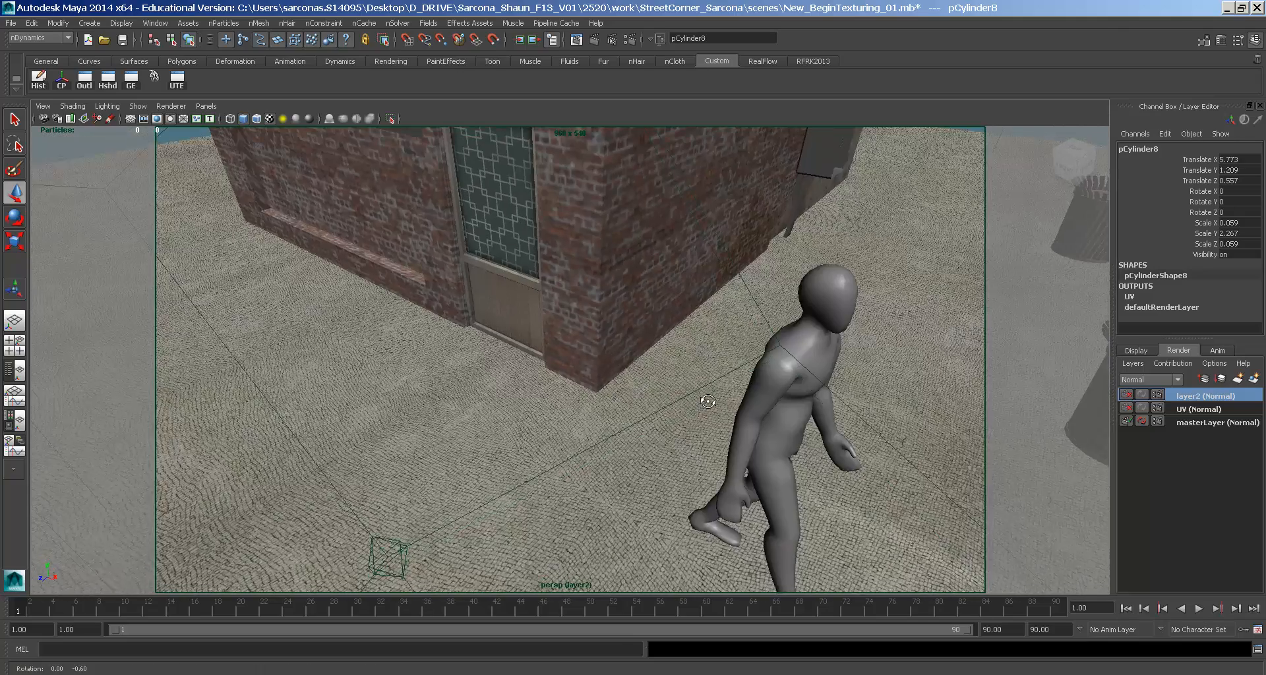
pyautogui.press('f')
pyautogui.hotkey('alt', 'Tab')
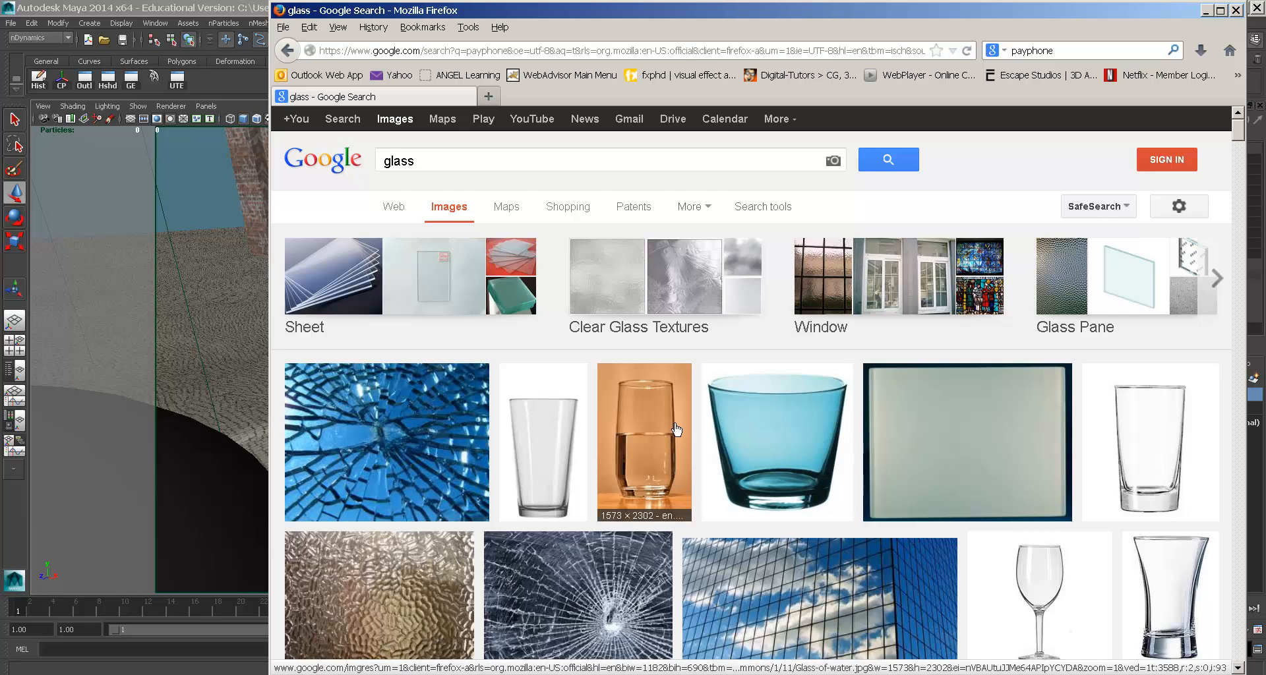
# - Scroll through the Google Images glass results, then return to Maya
pyautogui.scroll(-2, 660, 430)
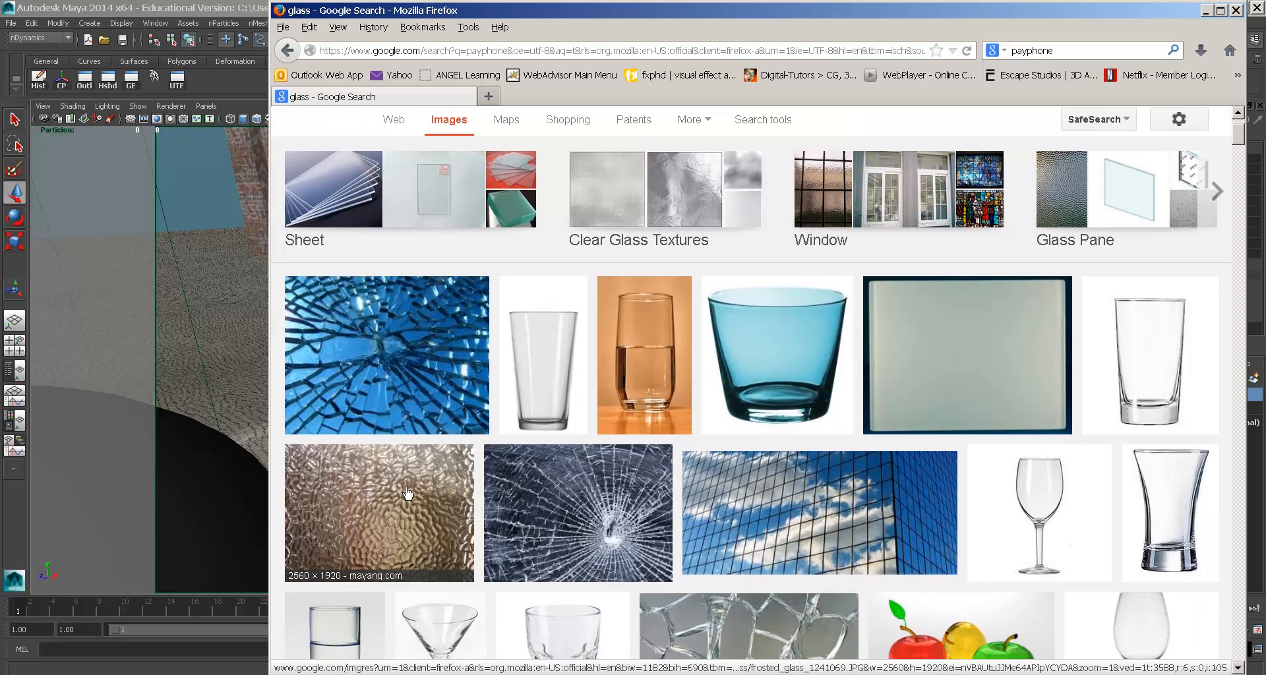
pyautogui.scroll(-3, 612, 483)
pyautogui.scroll(-2, 612, 483)
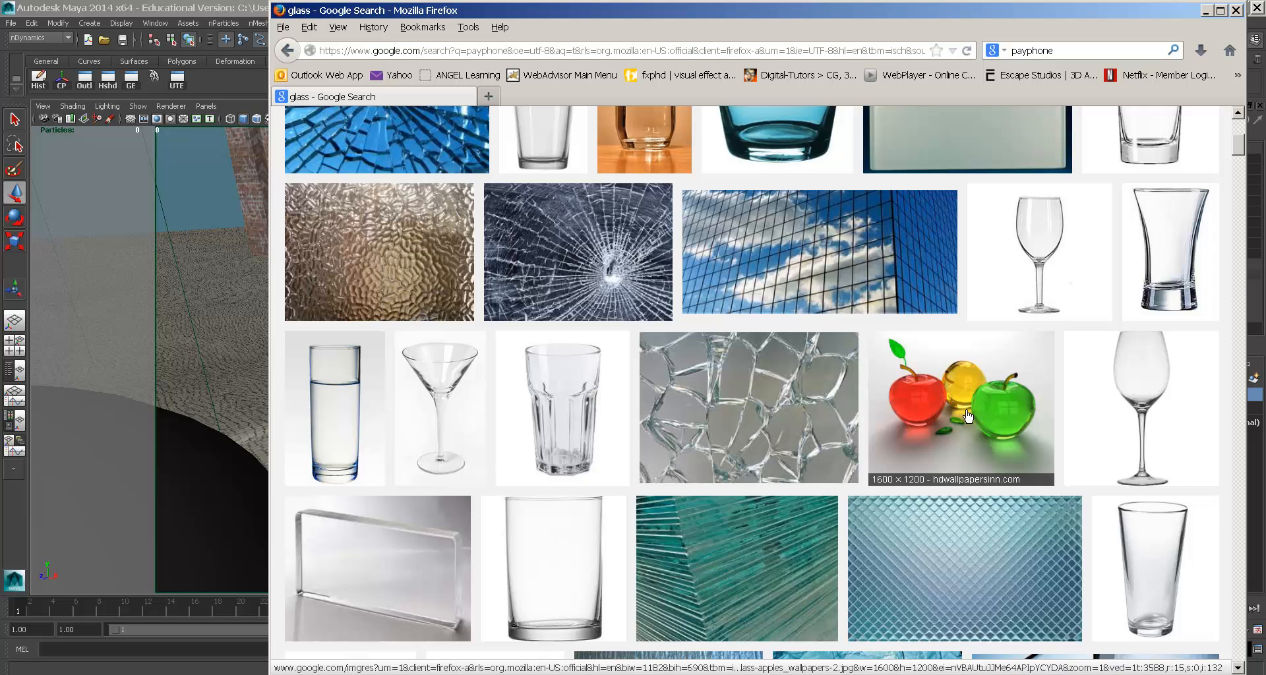
pyautogui.hotkey('alt', 'Tab')
pyautogui.scroll(-10, 856, 376)
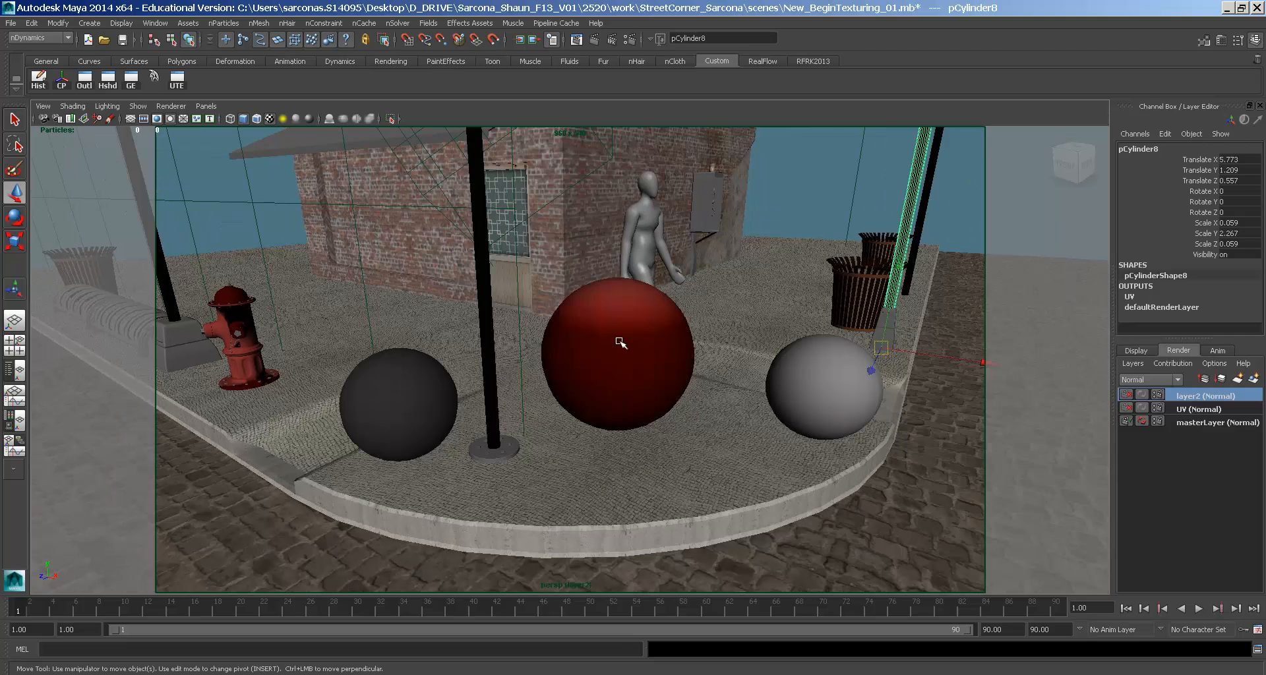
# - Check the red sphere's Index of Refraction (1.400), then go back to the glass images
pyautogui.click(629, 341)
pyautogui.hotkey('ctrl', 'a')
pyautogui.click(969, 382)
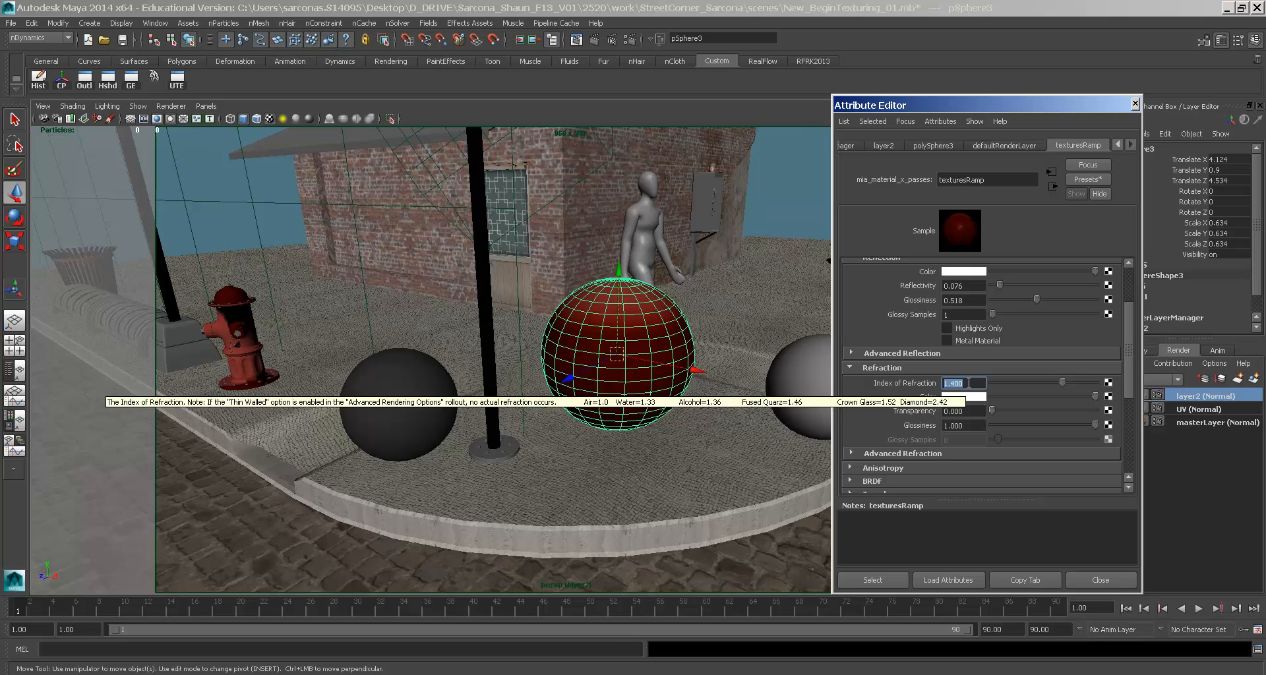
pyautogui.click(634, 418)
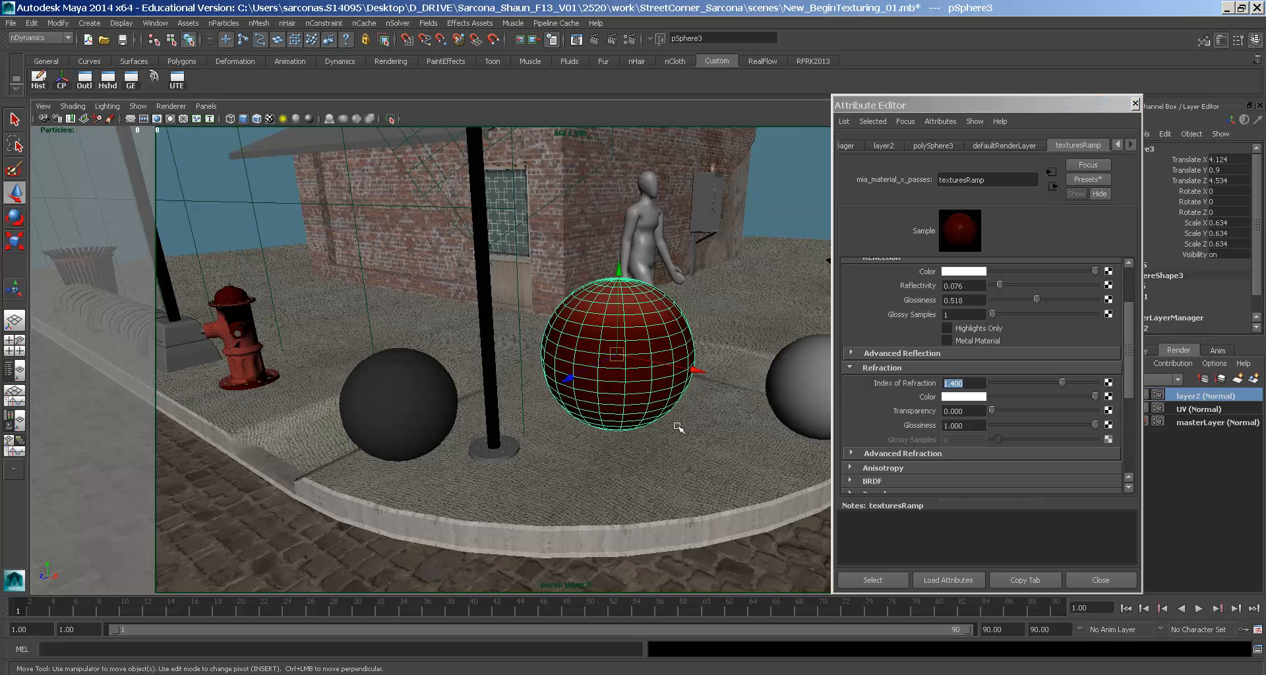
pyautogui.hotkey('alt', 'Tab')
# - Open the full-size 3D-Glass-11.jpg glass lotus image and view it enlarged
pyautogui.scroll(3, 616, 424)
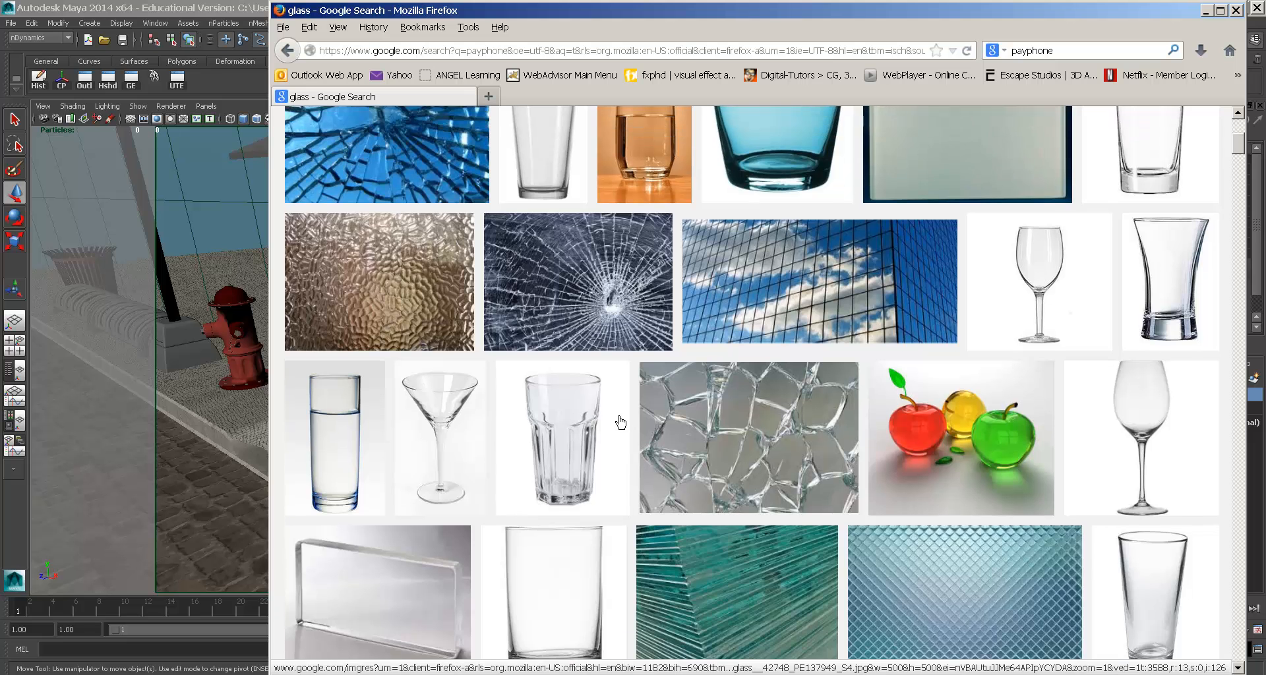
pyautogui.scroll(2, 620, 422)
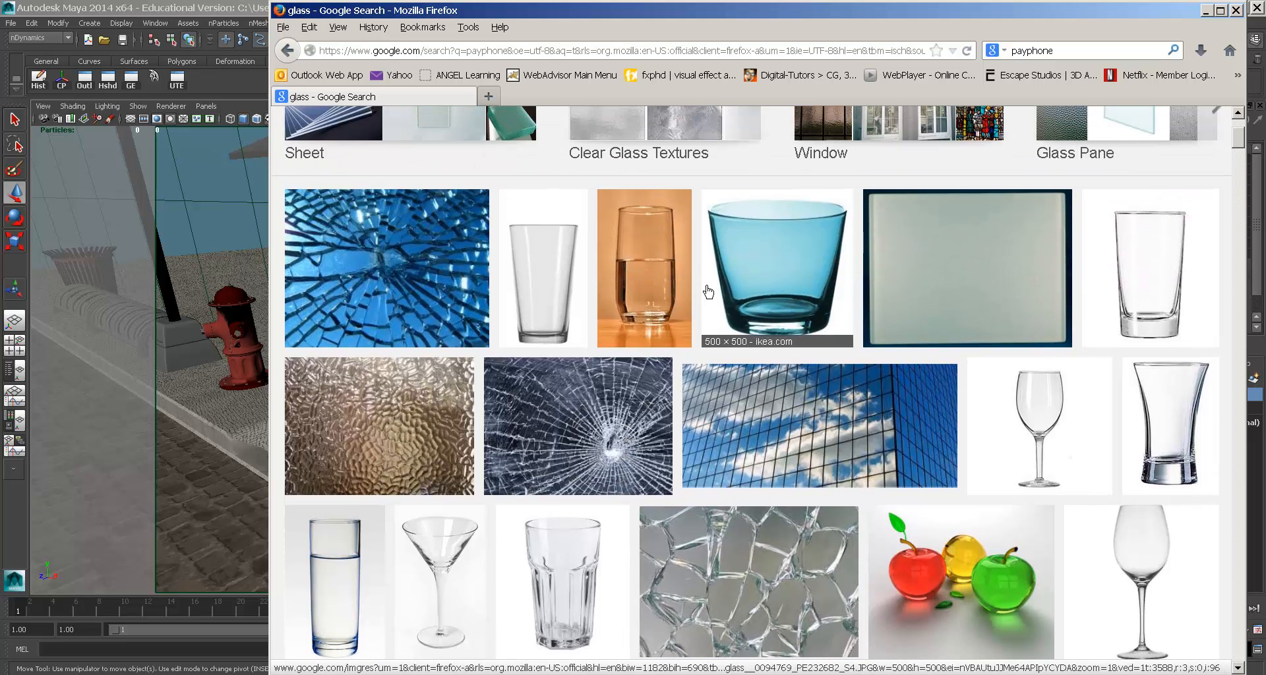
pyautogui.scroll(-15, 847, 378)
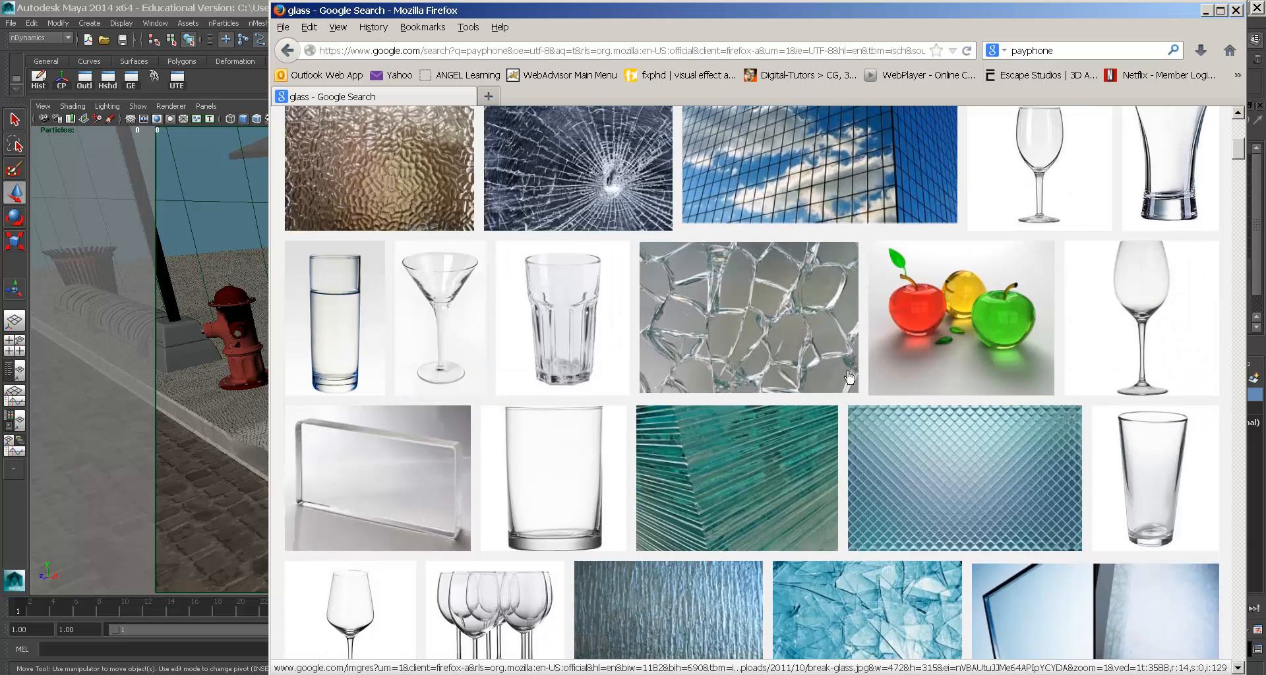
pyautogui.scroll(-6, 846, 377)
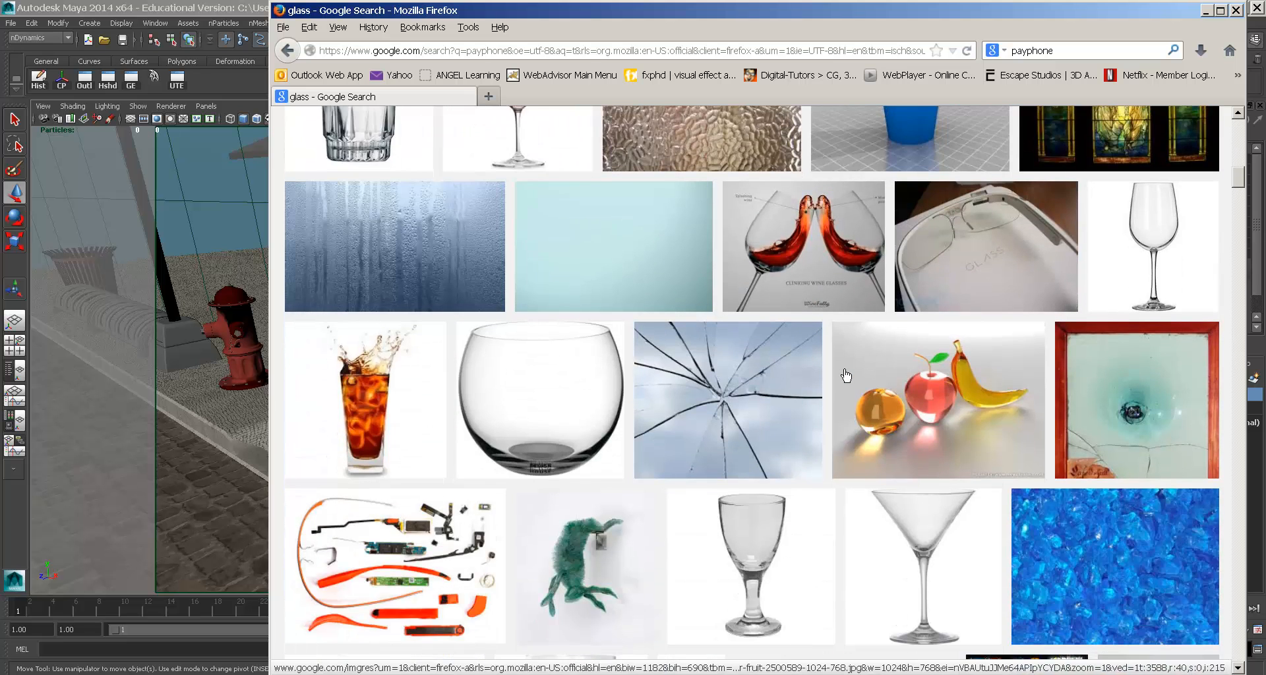
pyautogui.scroll(-4, 845, 375)
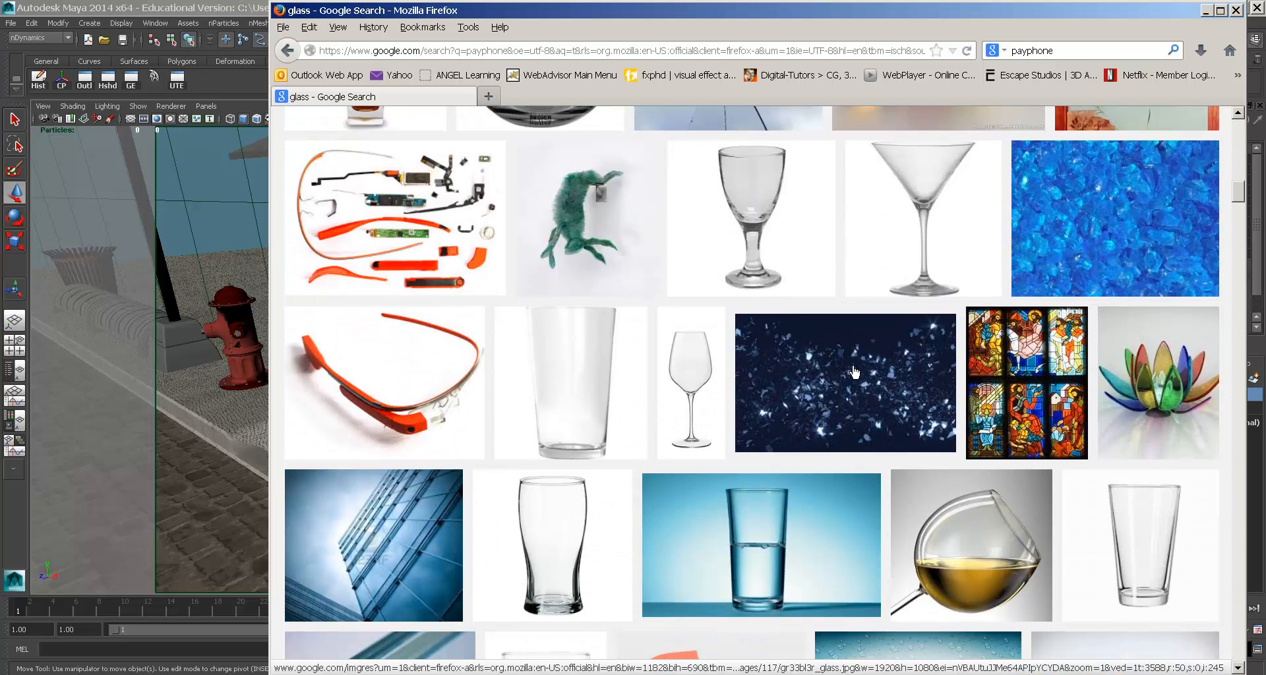
pyautogui.click(1185, 373)
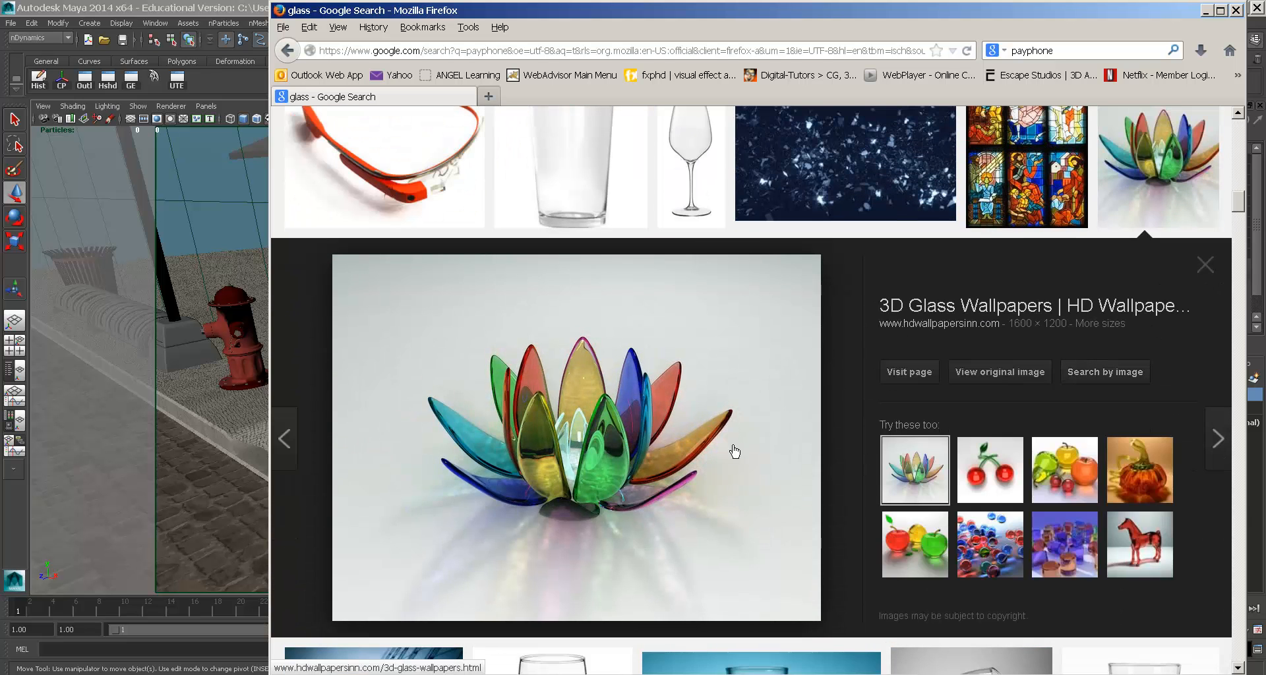
pyautogui.click(982, 373)
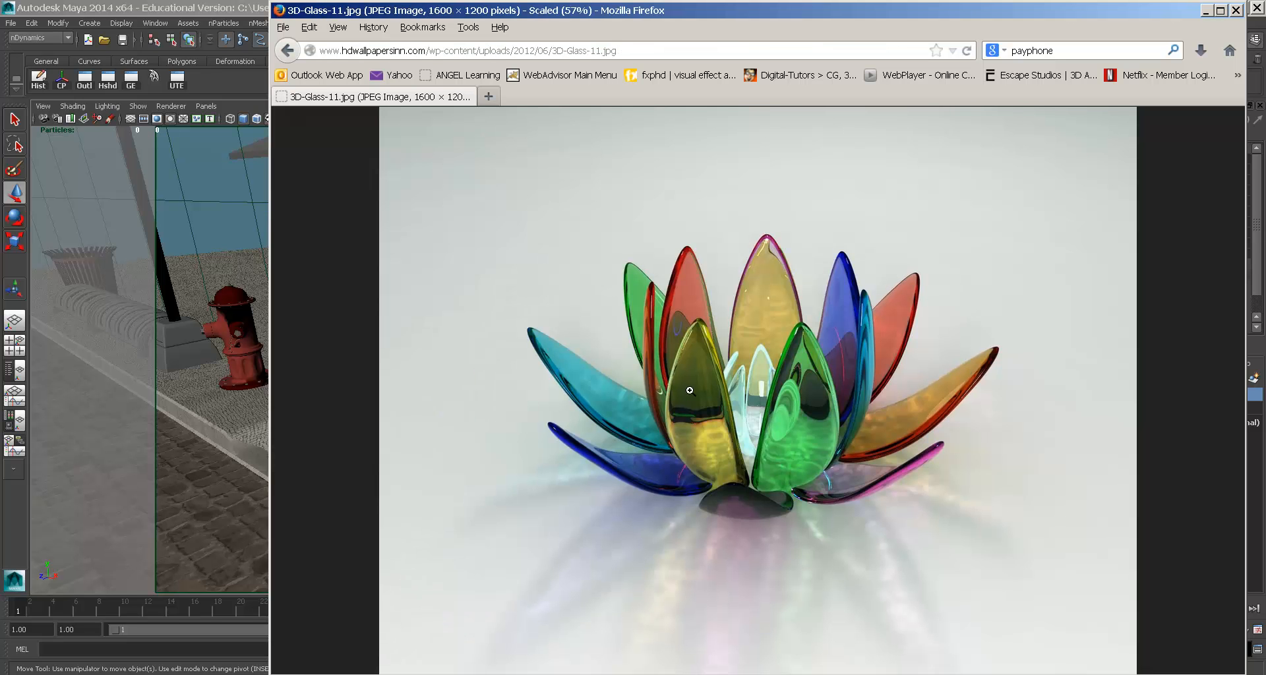
pyautogui.click(704, 412)
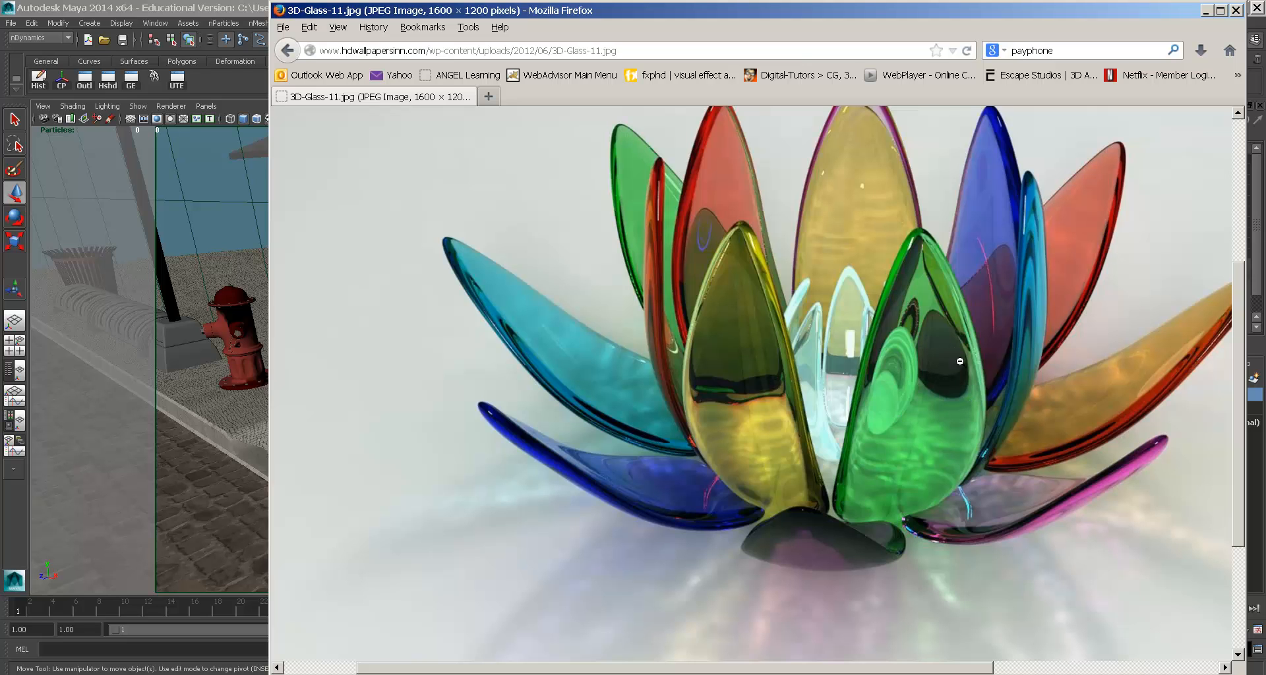
pyautogui.click(842, 359)
pyautogui.hotkey('alt', 'Tab')
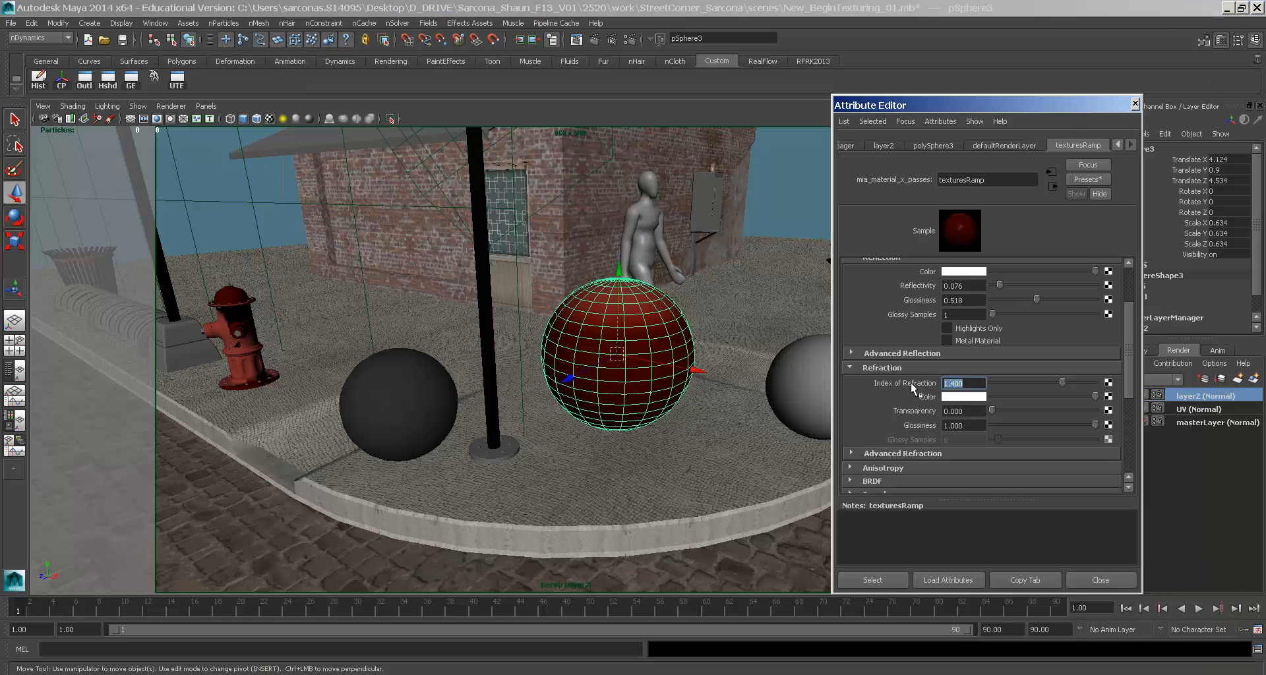
pyautogui.hotkey('alt', 'Tab')
pyautogui.hotkey('alt', 'Tab')
# - Search 'index of refraction' in a new tab and open Wikipedia's Refractive index article
pyautogui.click(488, 96)
pyautogui.hotkey('ctrl', 'k')
pyautogui.write('index of')
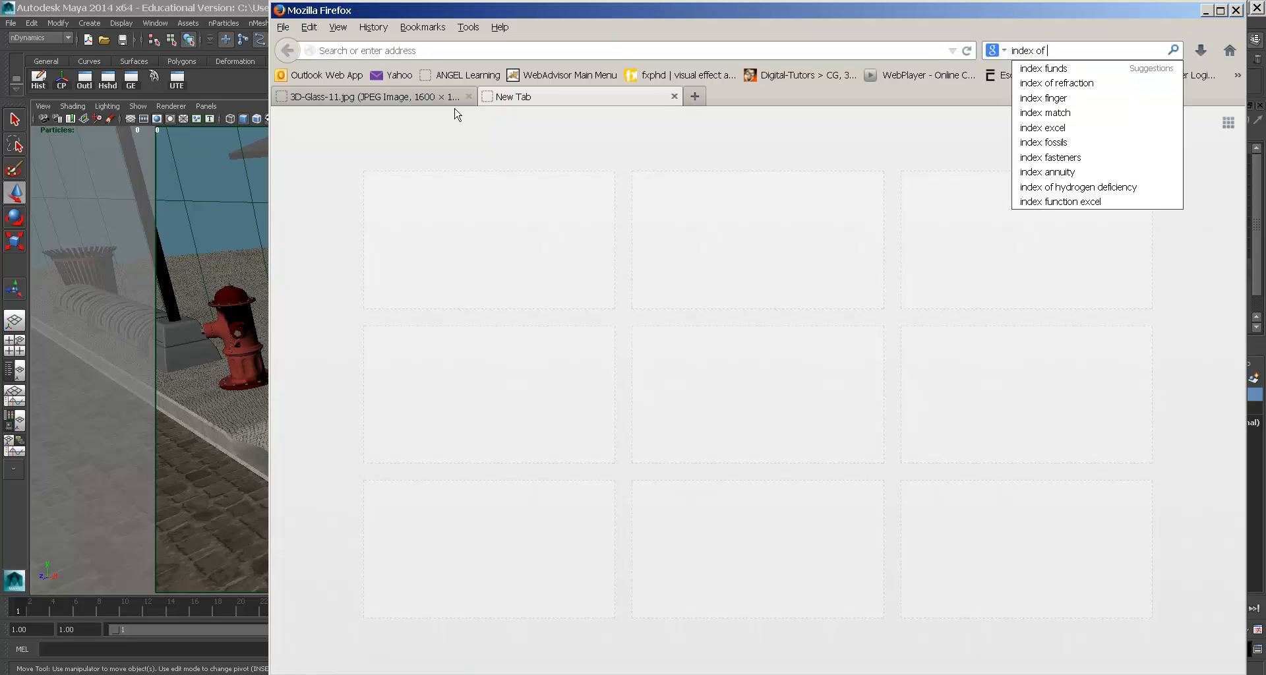
pyautogui.write(' refraction')
pyautogui.press('Return')
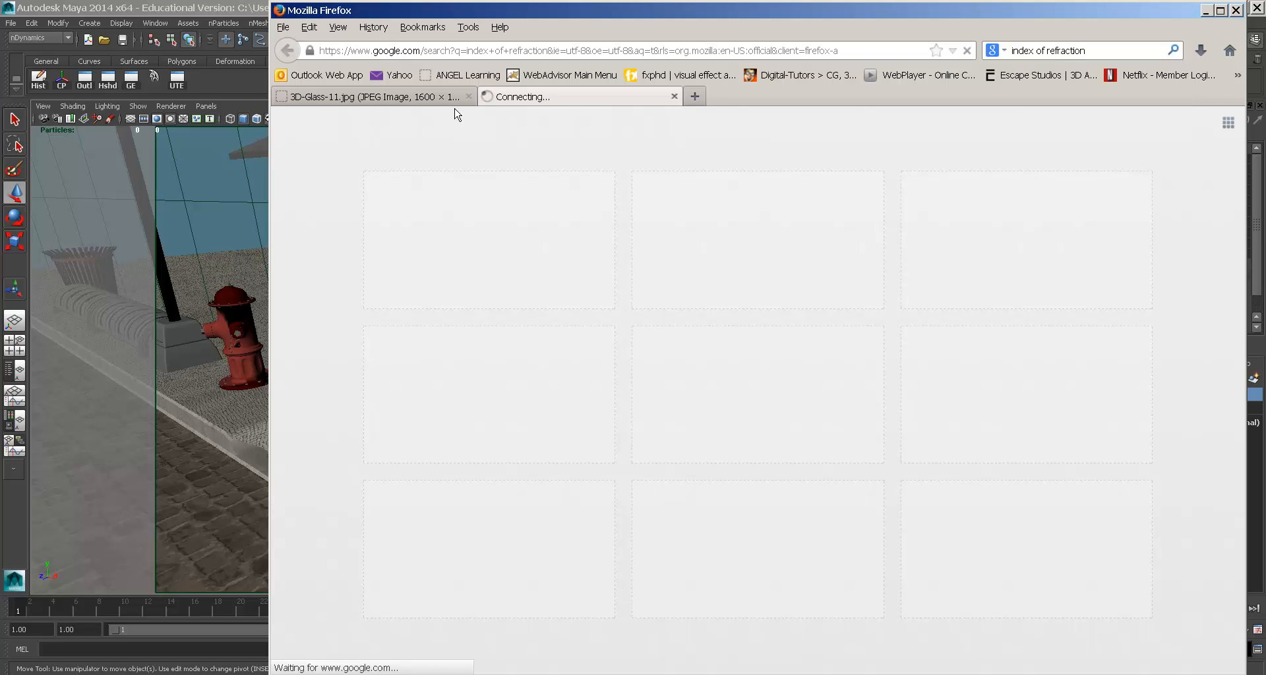
pyautogui.click(491, 371)
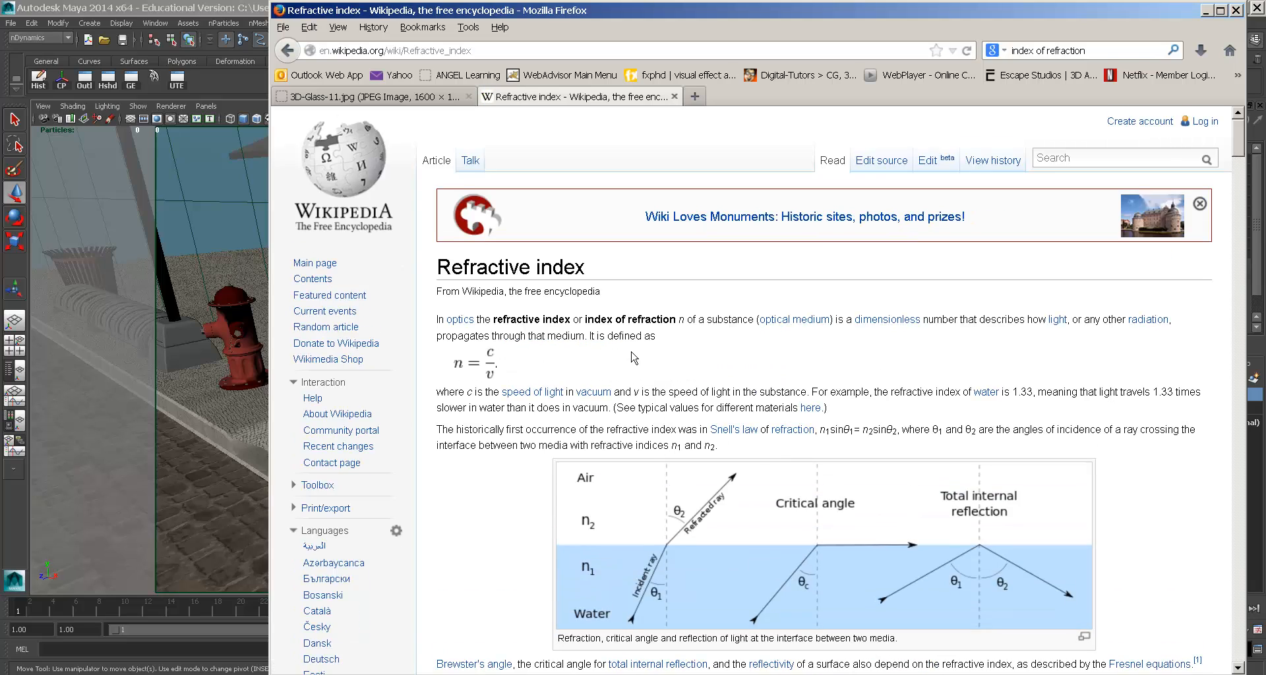
# - Read the gas refractive indices for Air, Helium, Hydrogen through Carbon dioxide
pyautogui.scroll(-5, 632, 357)
pyautogui.scroll(-10, 753, 301)
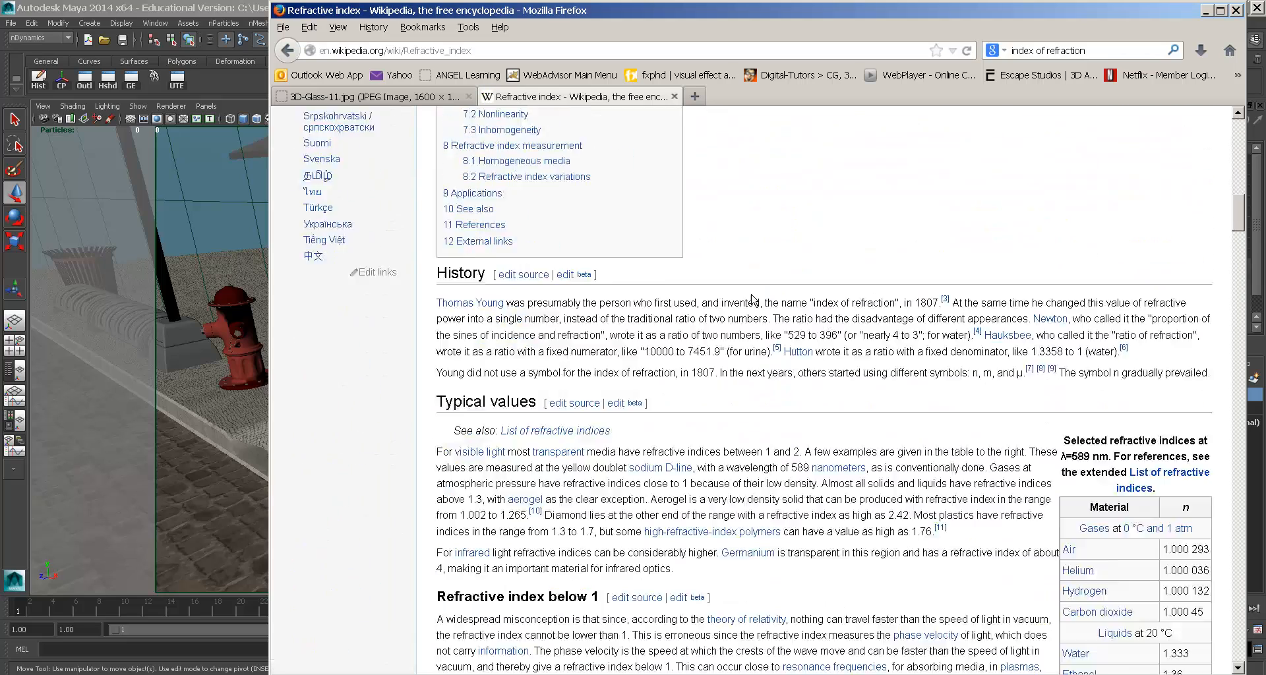
pyautogui.scroll(-9, 753, 301)
pyautogui.scroll(2, 1211, 315)
pyautogui.scroll(2, 1212, 315)
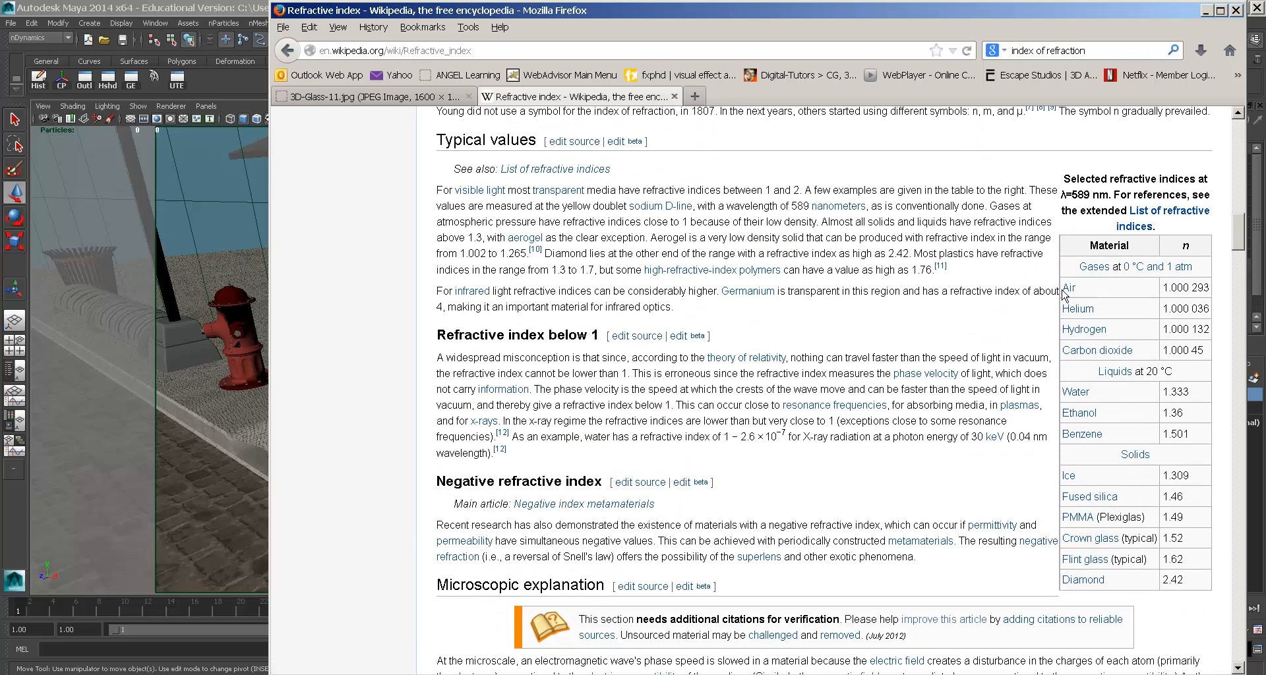
pyautogui.tripleClick(1174, 292)
pyautogui.moveTo(1184, 312); pyautogui.dragTo(1163, 314)
pyautogui.moveTo(1183, 330); pyautogui.dragTo(1161, 397)
pyautogui.click(1114, 398)
# - Note Water's 1.333 and the solids values up to Diamond, then close the tab
pyautogui.doubleClick(1091, 394)
pyautogui.moveTo(1195, 582); pyautogui.dragTo(980, 578)
pyautogui.click(961, 571)
pyautogui.scroll(-7, 896, 514)
pyautogui.scroll(-9, 860, 475)
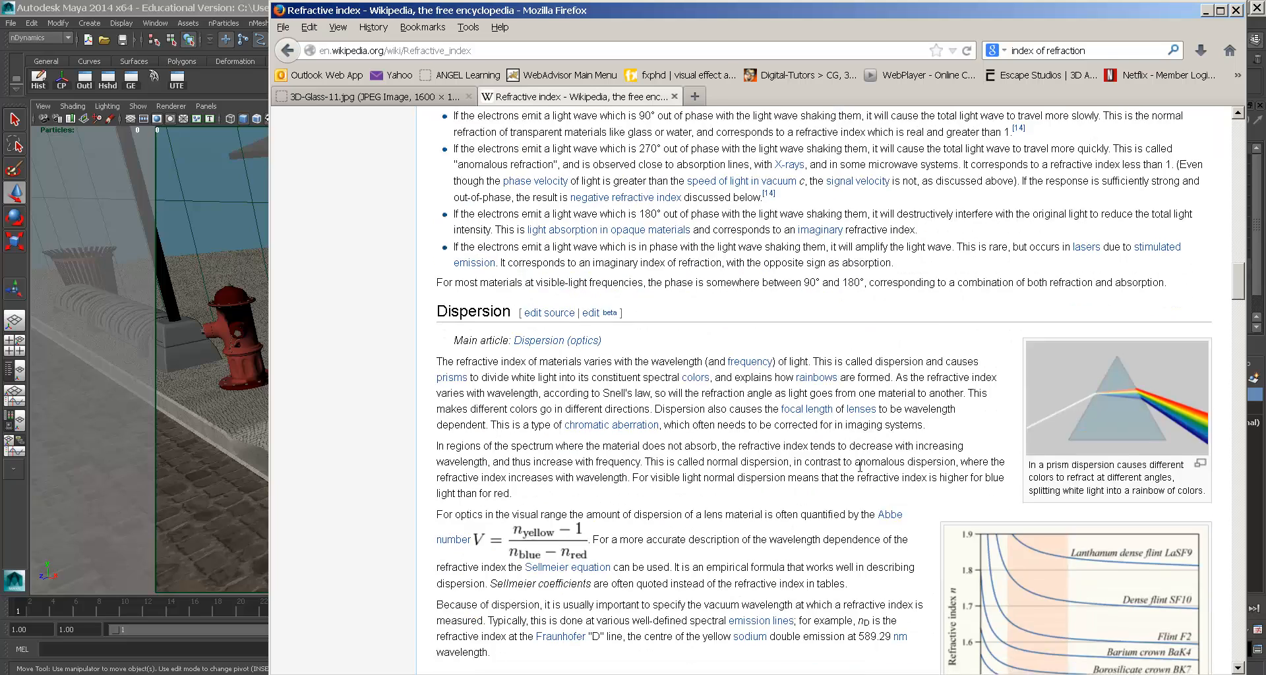
pyautogui.hotkey('ctrl', 'w')
# - Browse the glass material presets but cancel, keeping Index of Refraction at 1.400
pyautogui.hotkey('alt', 'Tab')
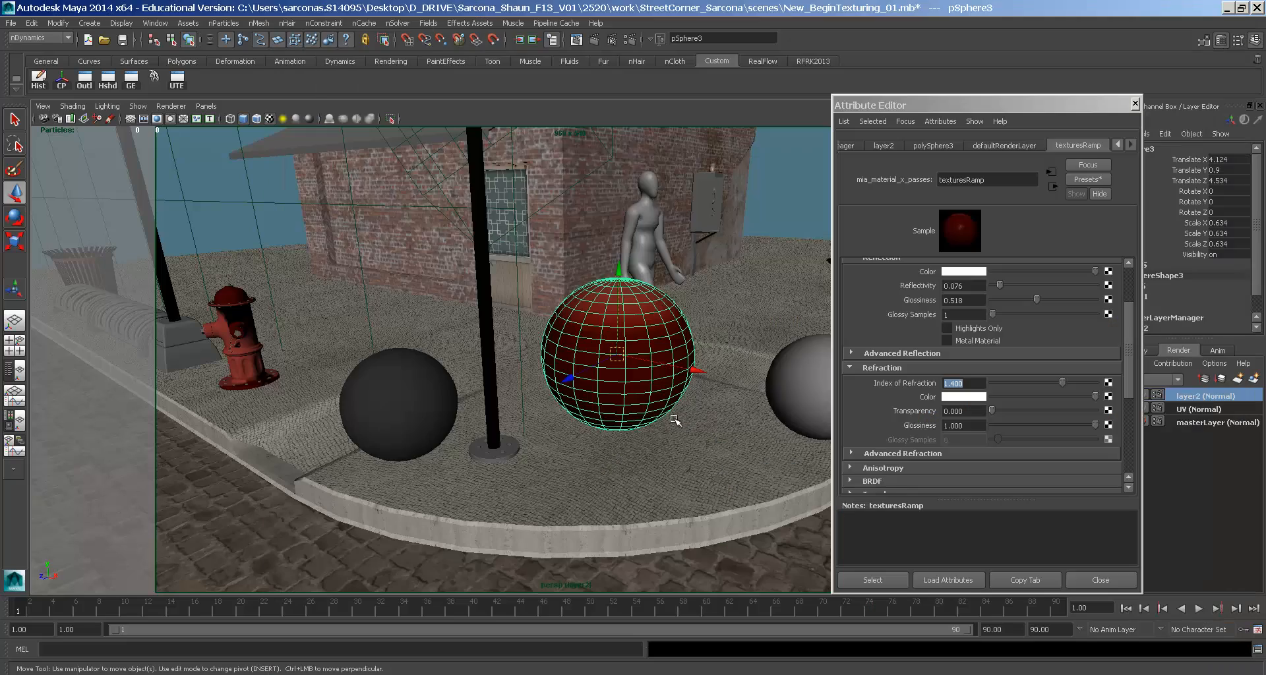
pyautogui.click(978, 383)
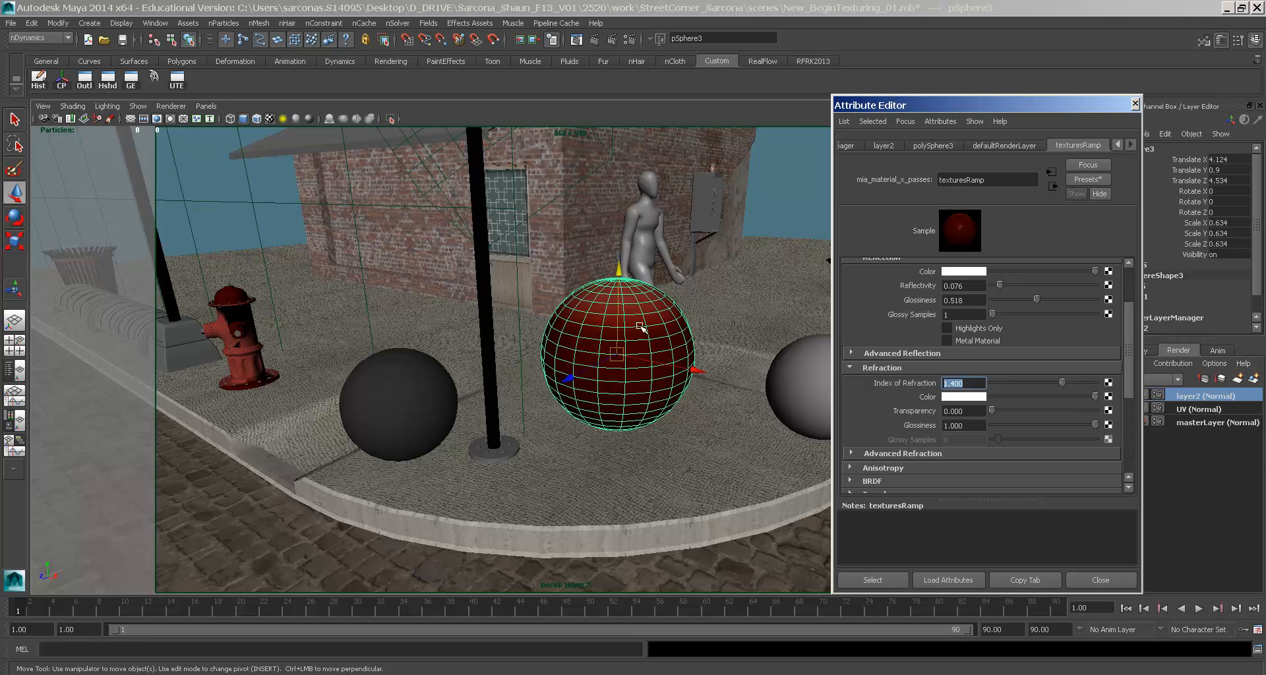
pyautogui.click(1088, 180)
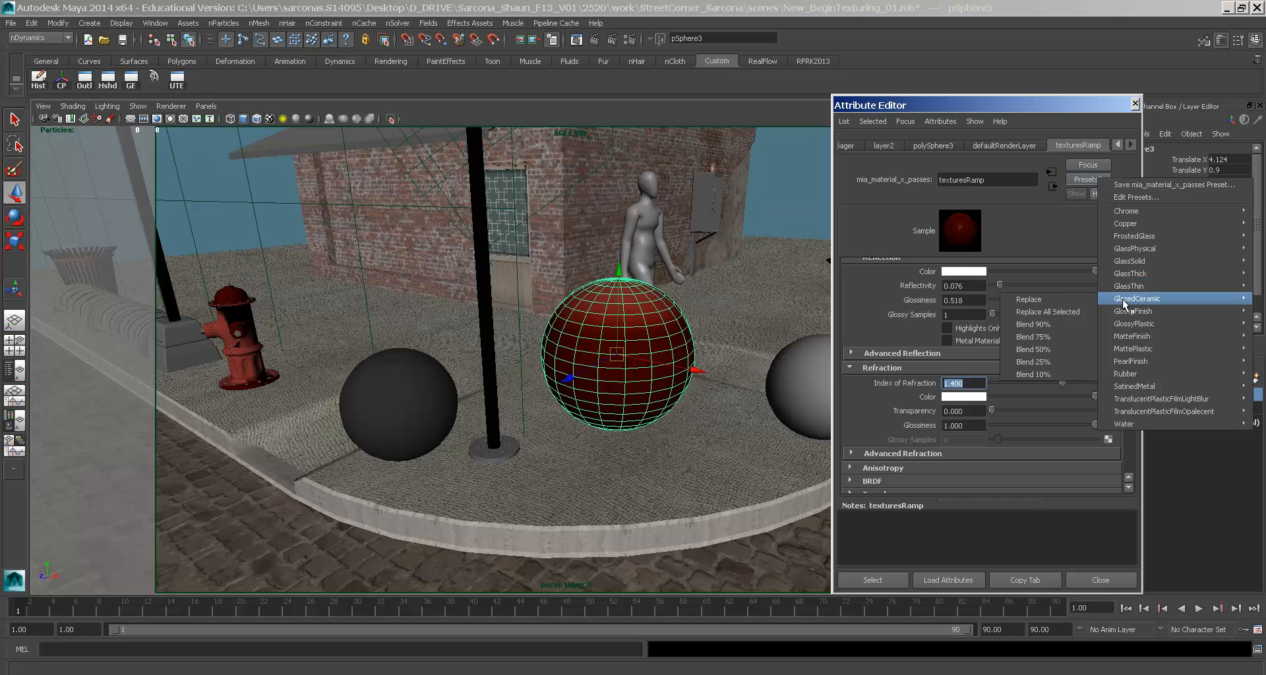
pyautogui.moveTo(1128, 250)
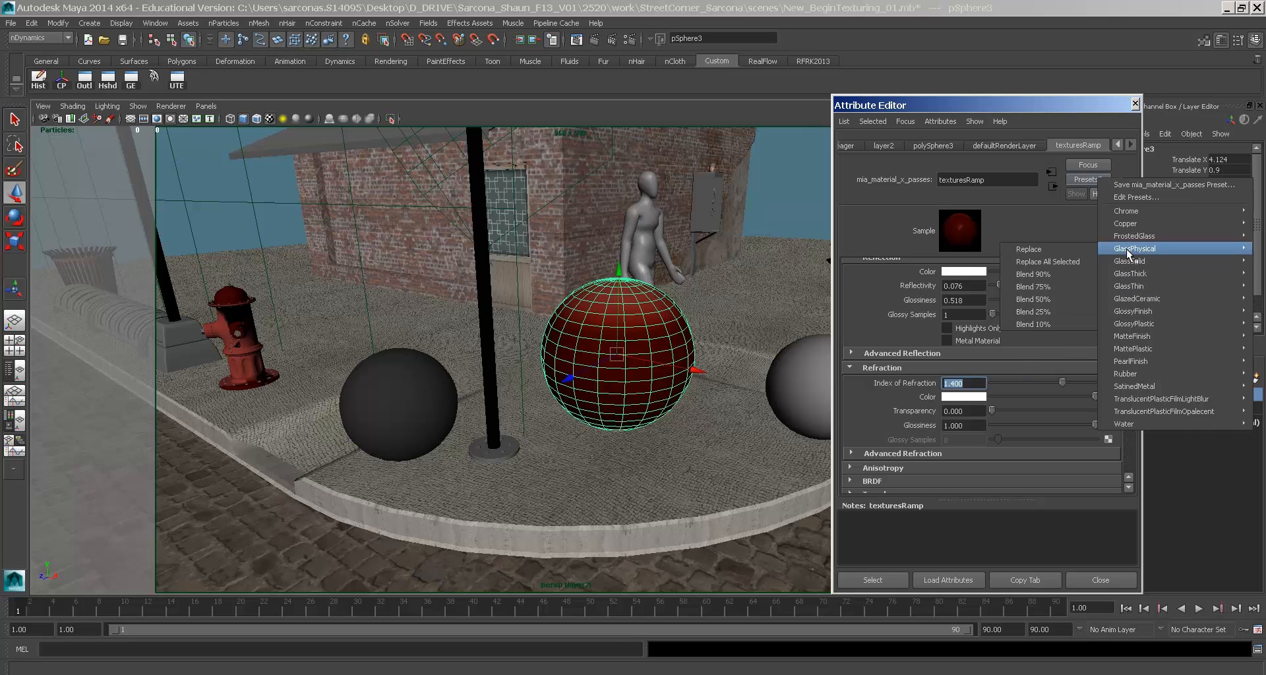
pyautogui.click(623, 303)
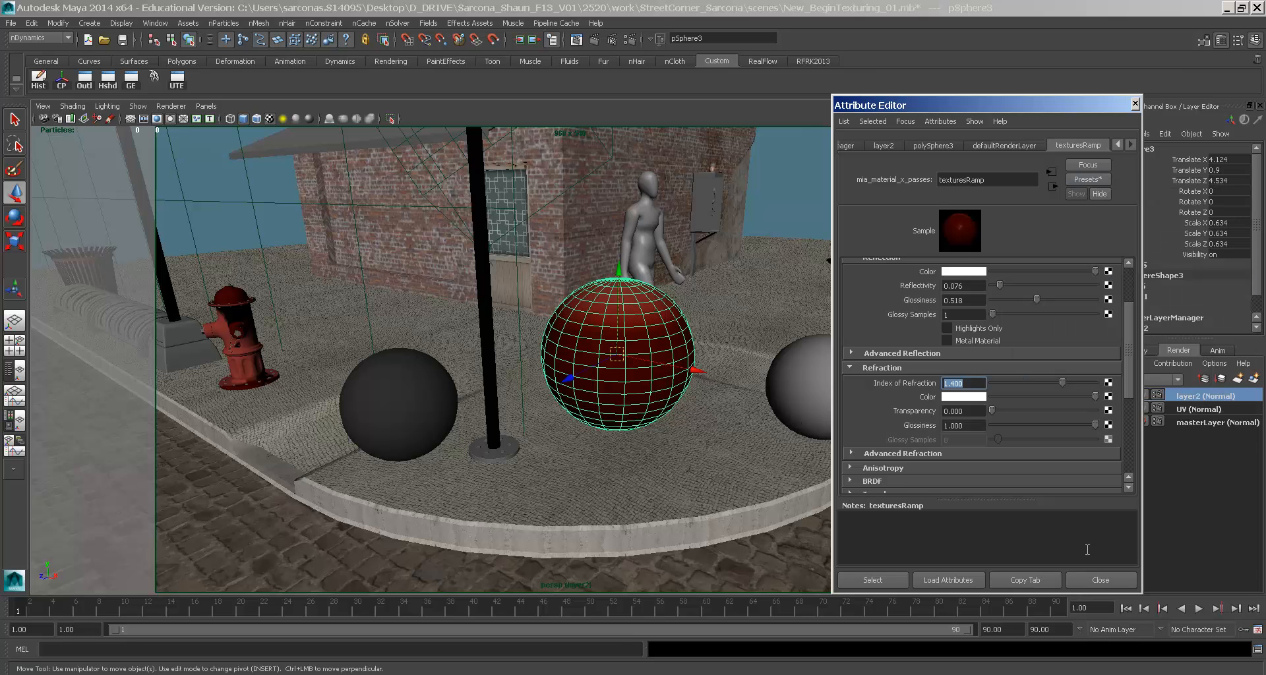
pyautogui.keyDown('alt'); pyautogui.moveTo(814, 343); pyautogui.dragTo(787, 496, button='middle'); pyautogui.keyUp('alt')
pyautogui.scroll(-5, 787, 496)
# - Render a test frame of the street corner with the chrome and red spheres
pyautogui.click(1100, 580)
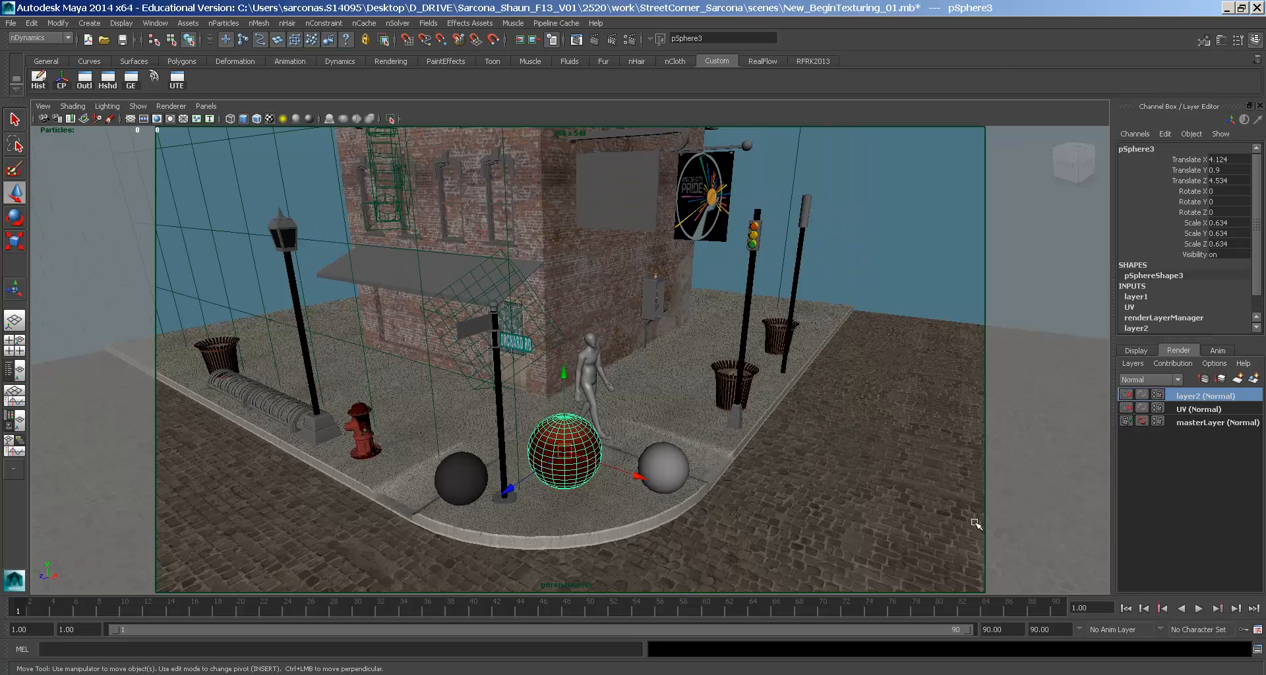
pyautogui.click(578, 42)
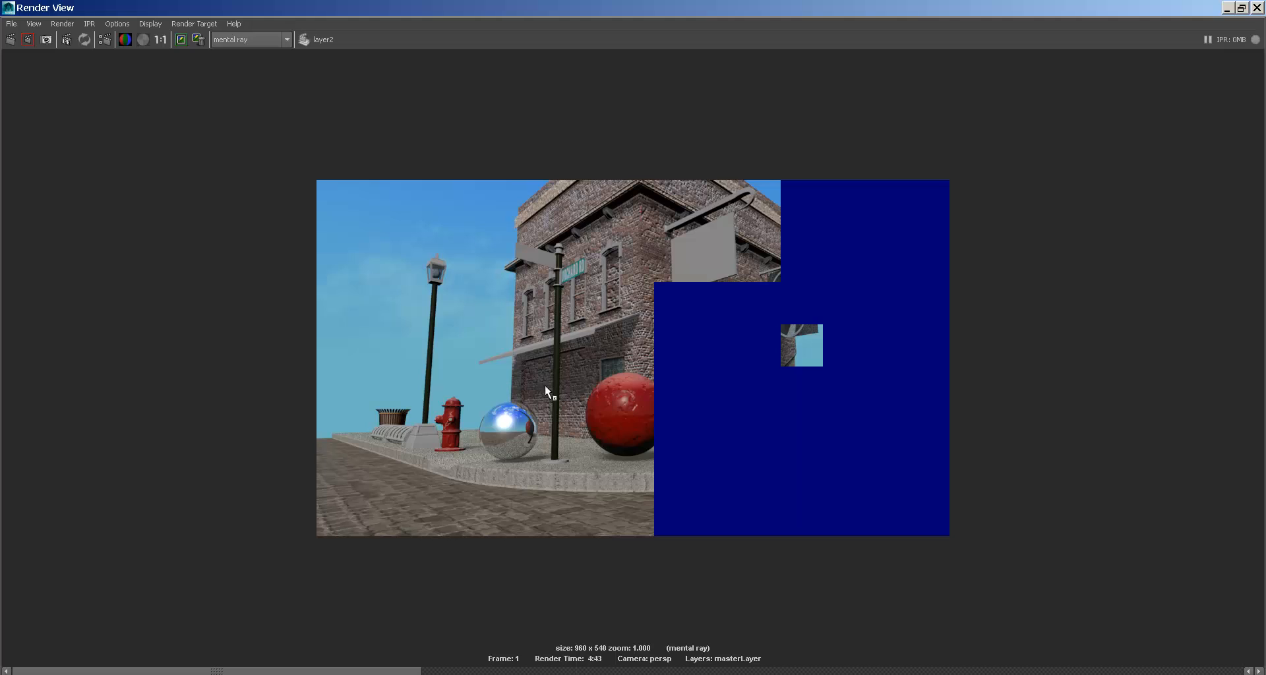
pyautogui.doubleClick(5, 6)
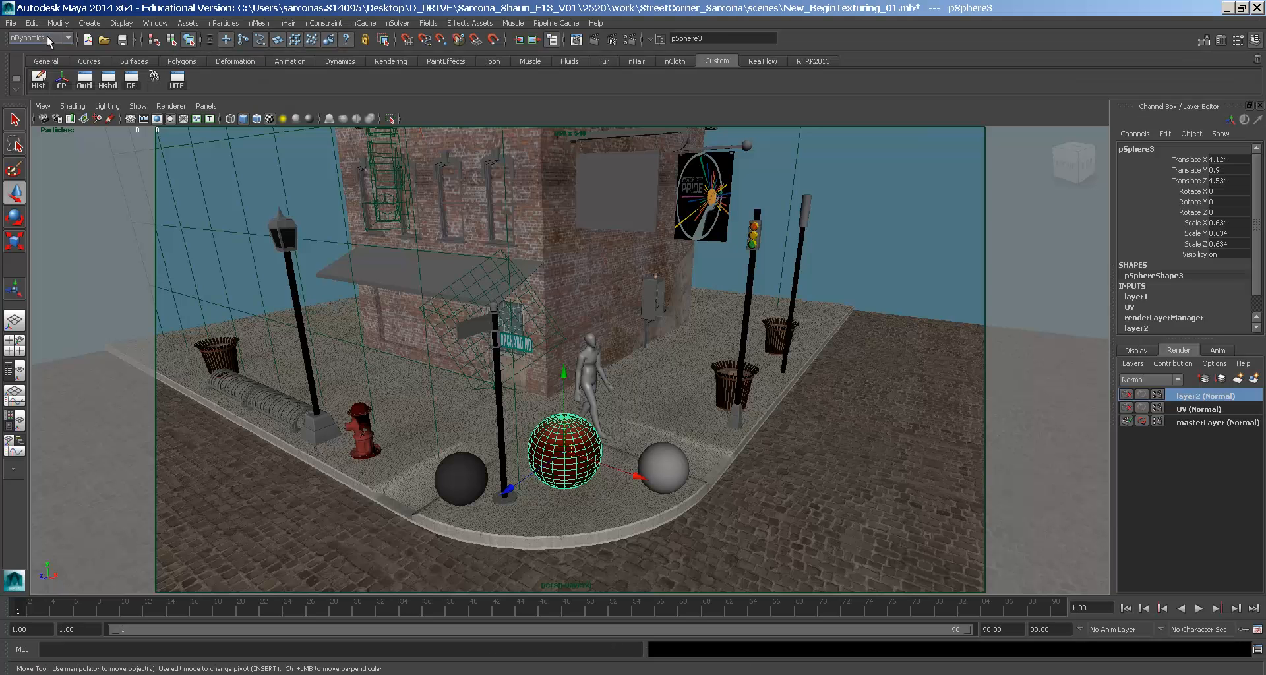
# - Play and stop the camera animation, then select the walking figure walk1_skin
pyautogui.hotkey('alt', 'v')
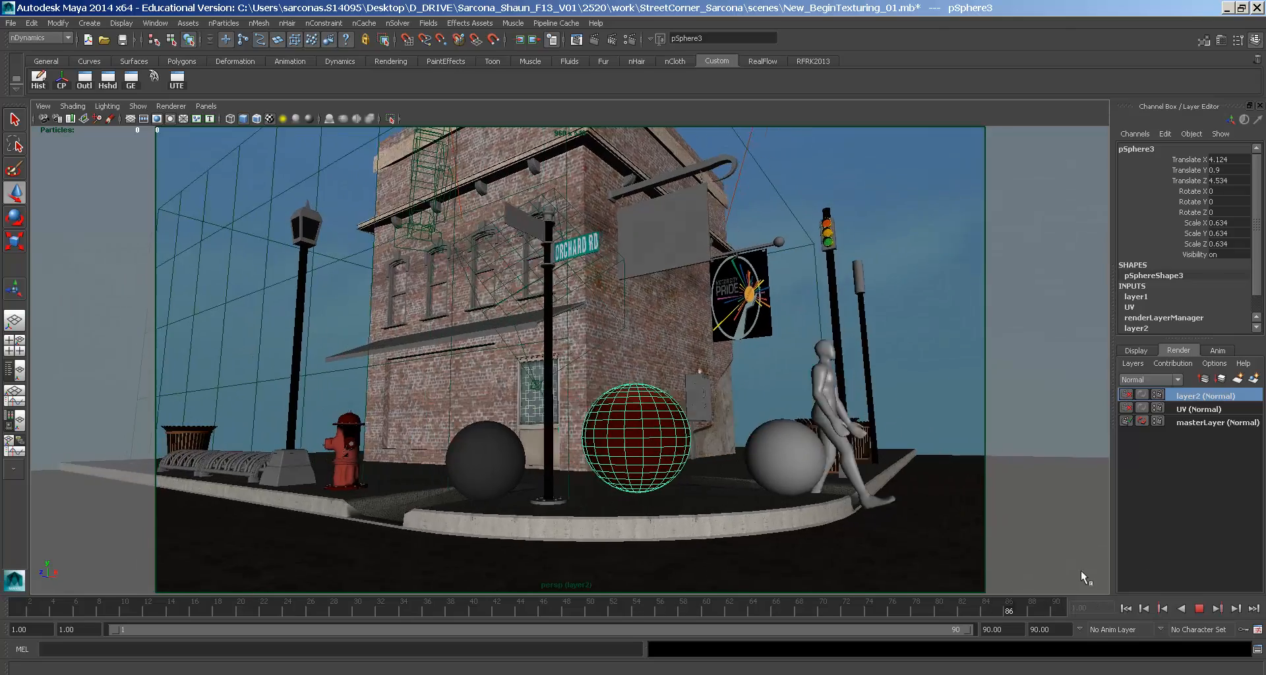
pyautogui.press('Escape')
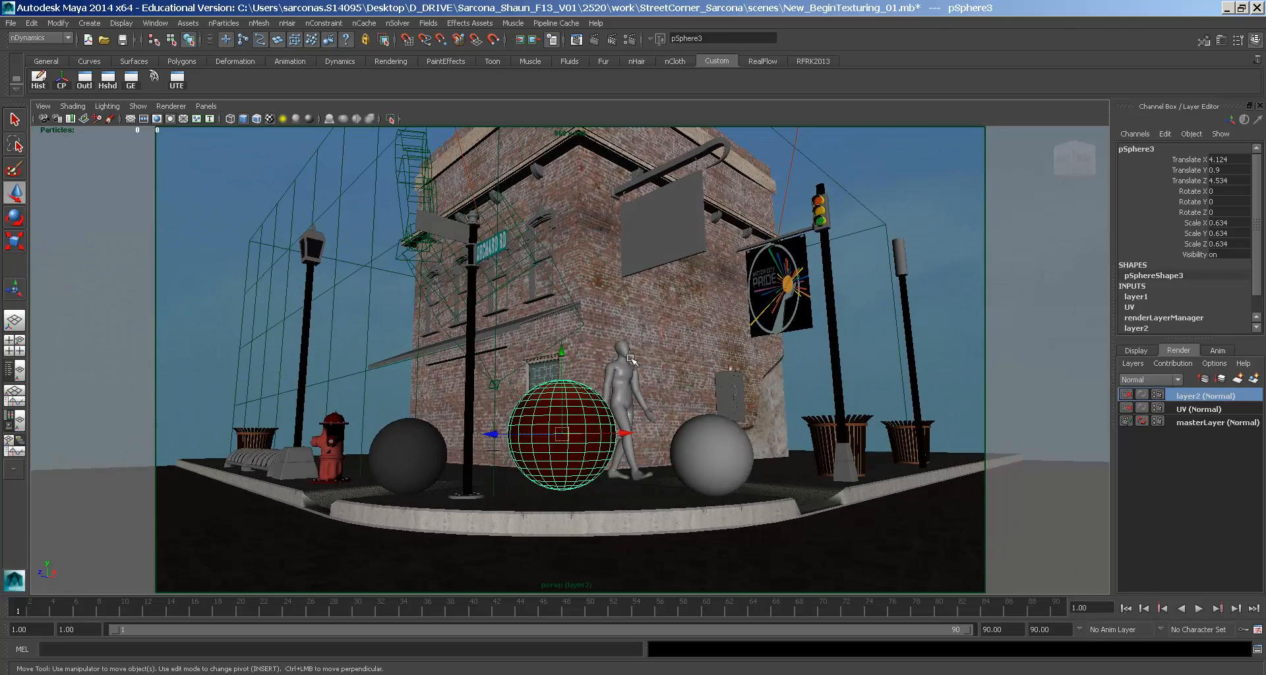
pyautogui.click(631, 360)
pyautogui.click(624, 348)
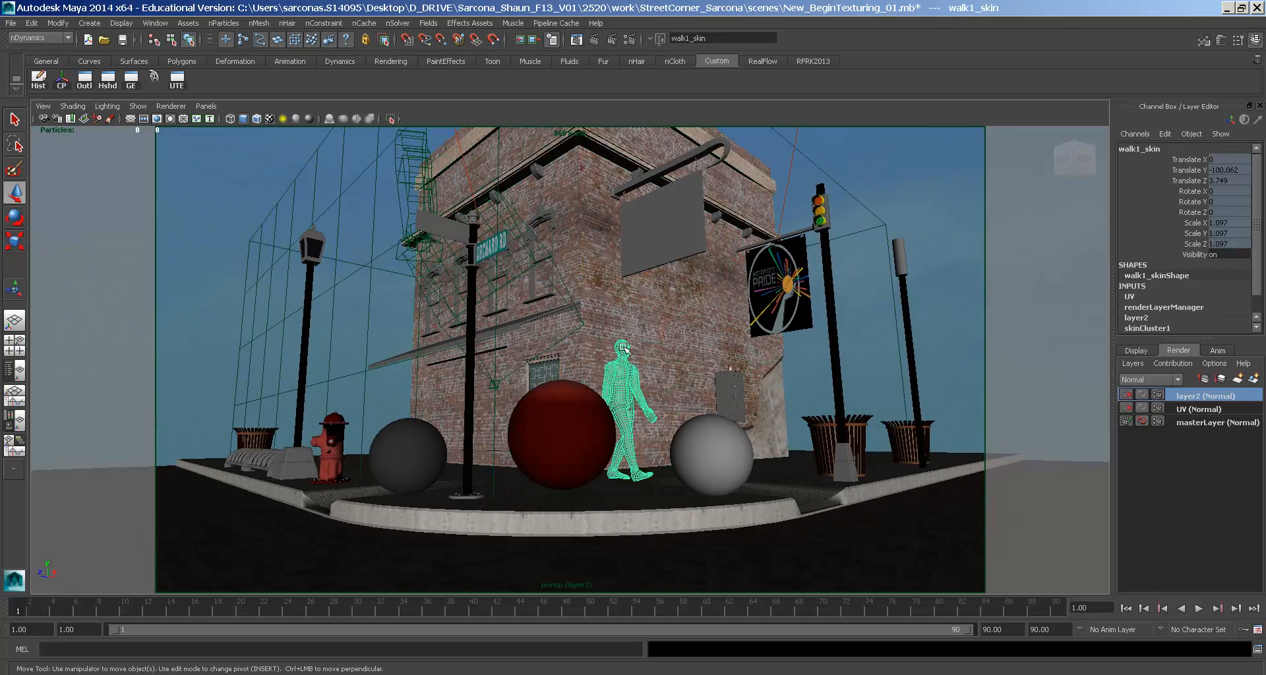
# - Toggle layer1's visibility off and back on, and select the sphere's texture placement node in wireframe
pyautogui.click(1147, 352)
pyautogui.click(1131, 397)
pyautogui.click(1131, 397)
pyautogui.press('4')
pyautogui.click(610, 403)
pyautogui.press('5')
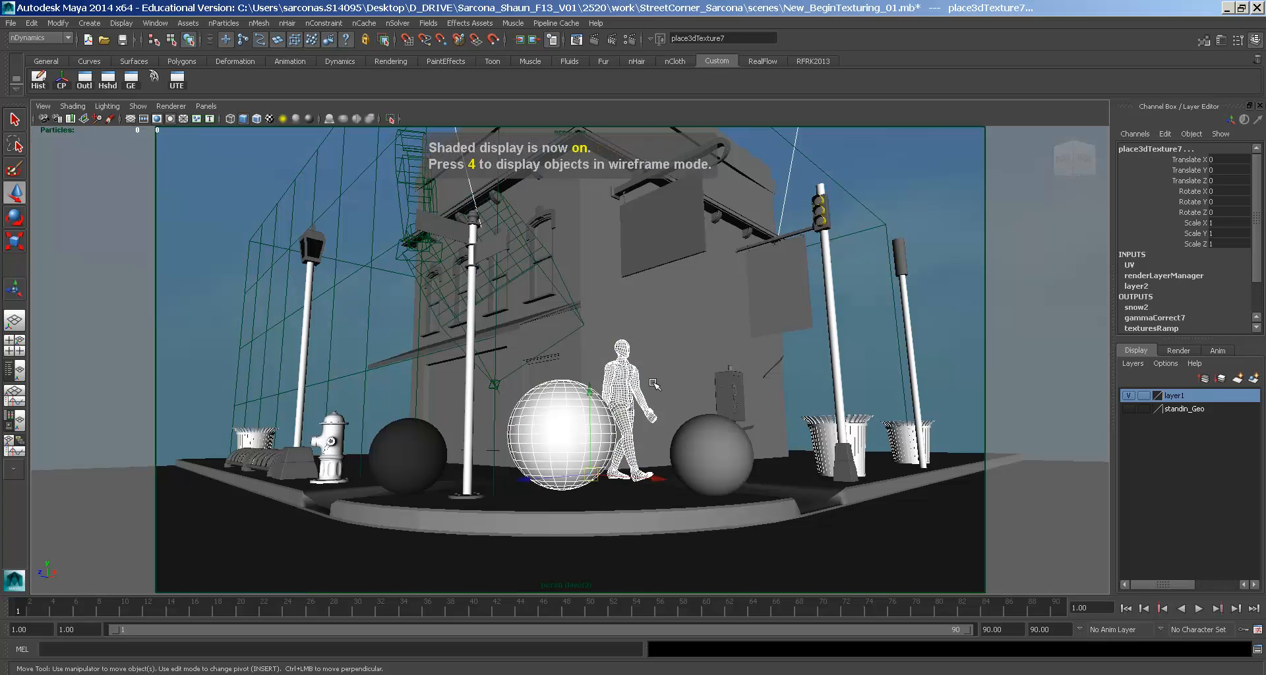
# - Put the walk1_skin figure into a new display layer, layer3, hide it, and save the scene
pyautogui.click(635, 389)
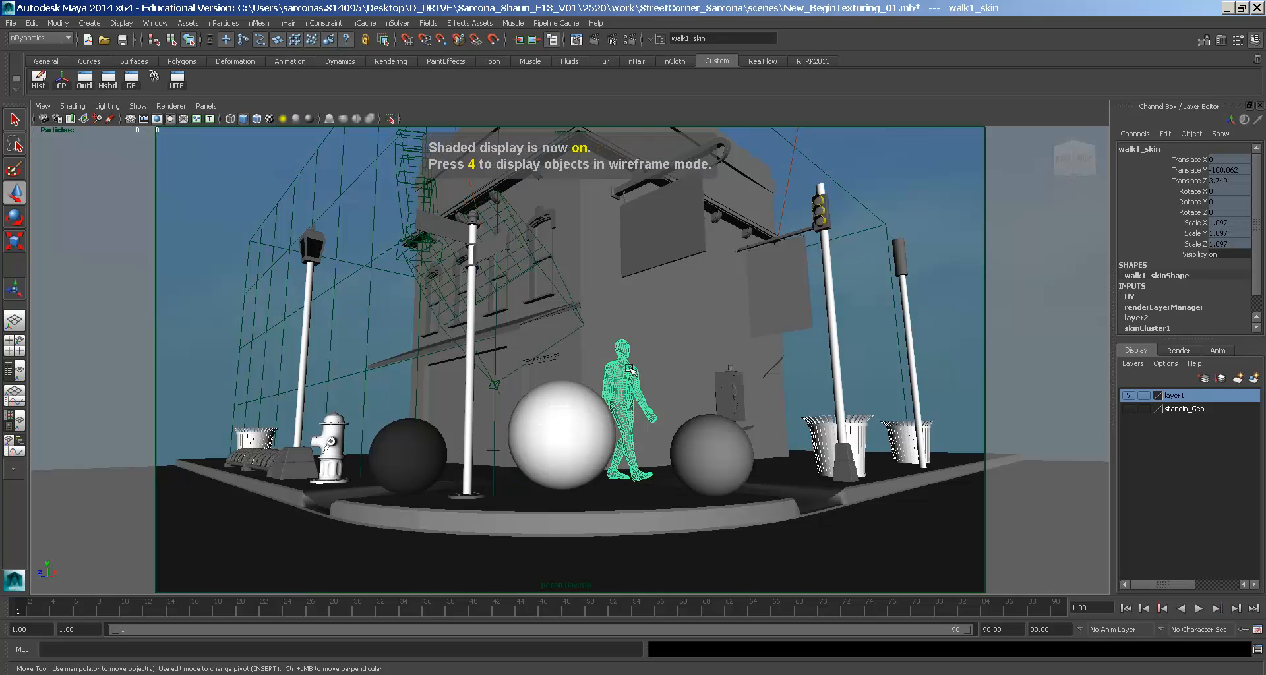
pyautogui.click(1244, 383)
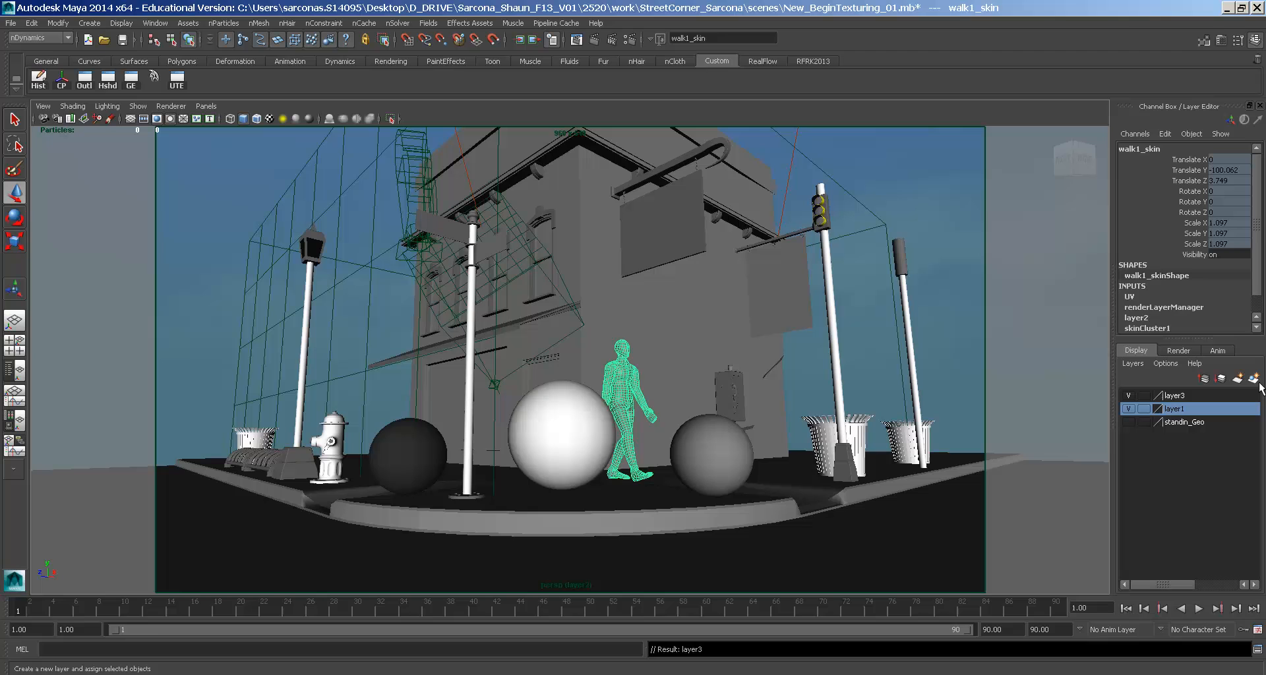
pyautogui.click(1128, 396)
pyautogui.click(1181, 352)
pyautogui.click(1141, 351)
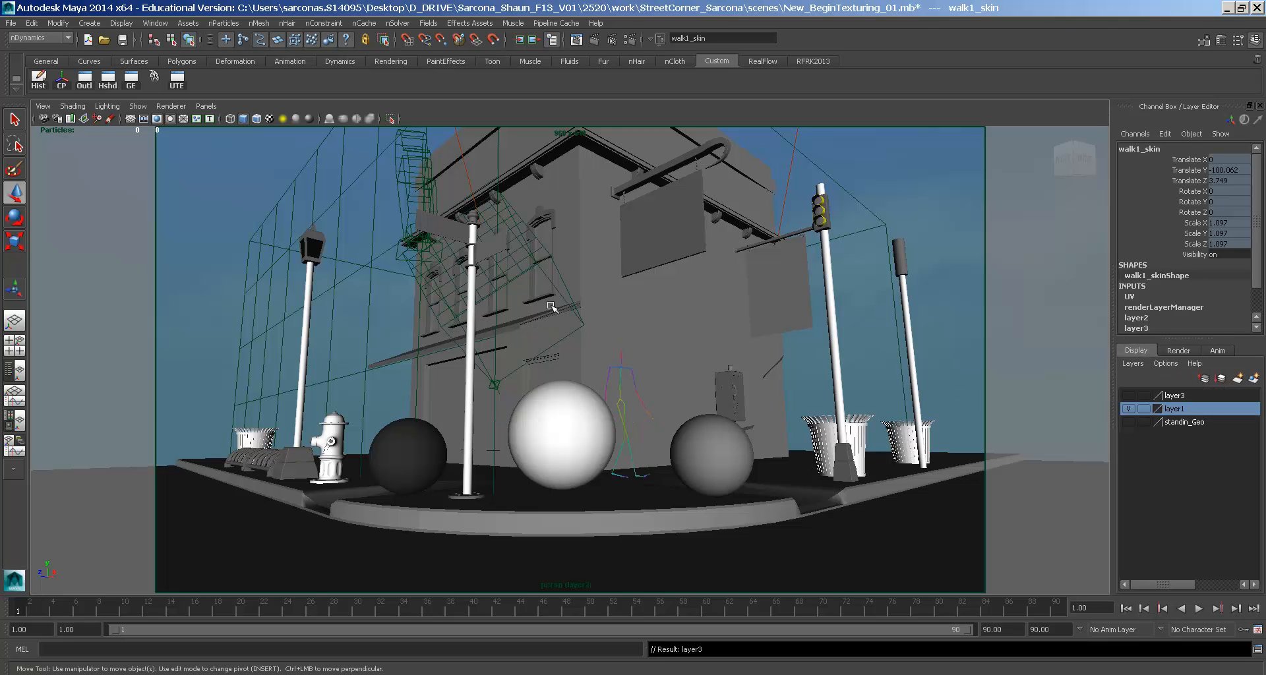
pyautogui.hotkey('ctrl', 's')
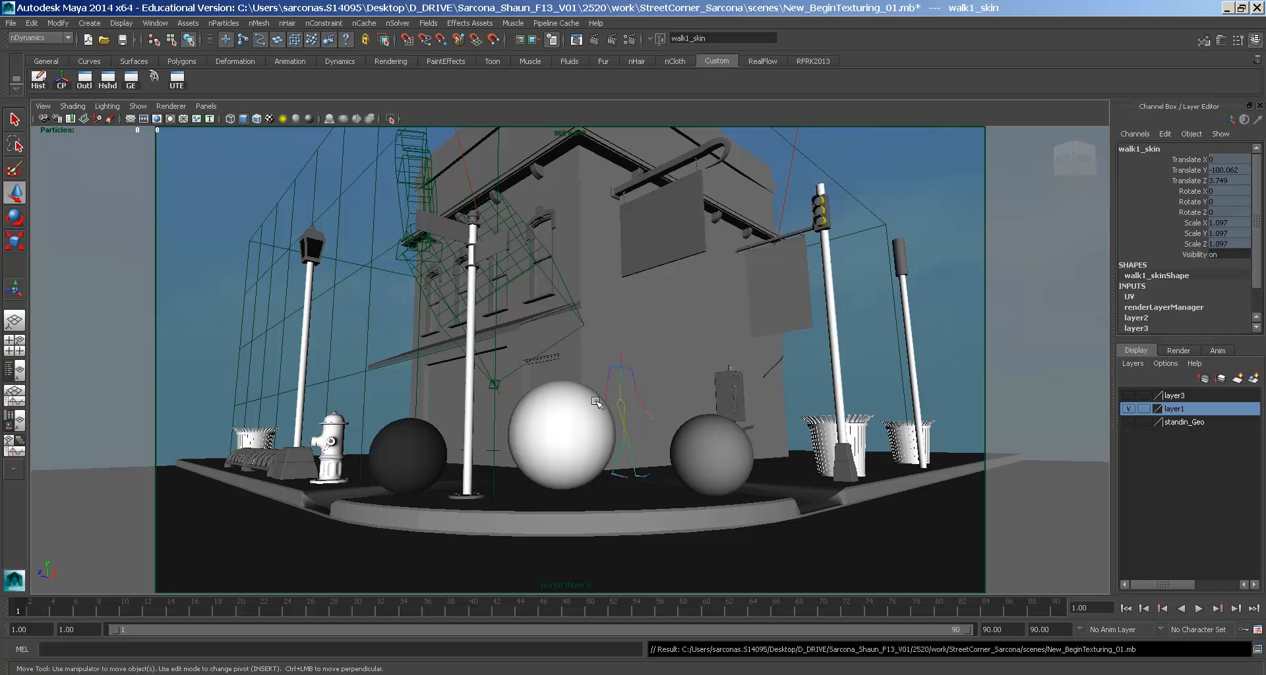
pyautogui.click(629, 405)
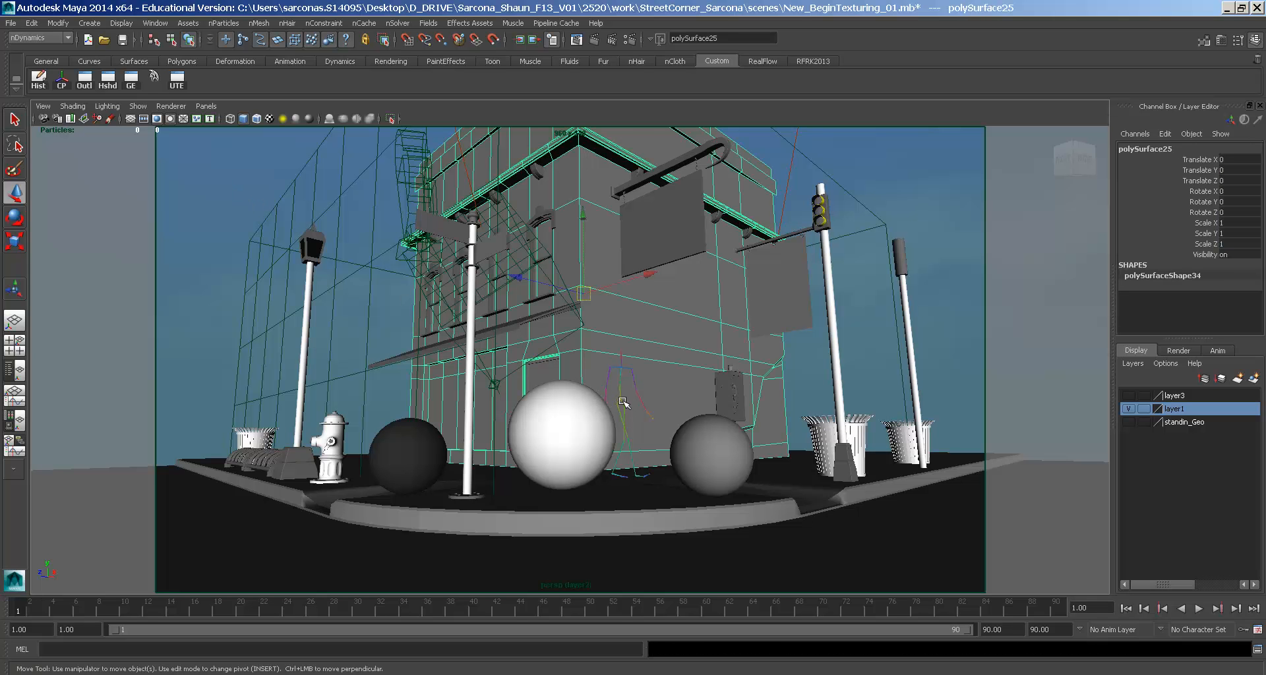